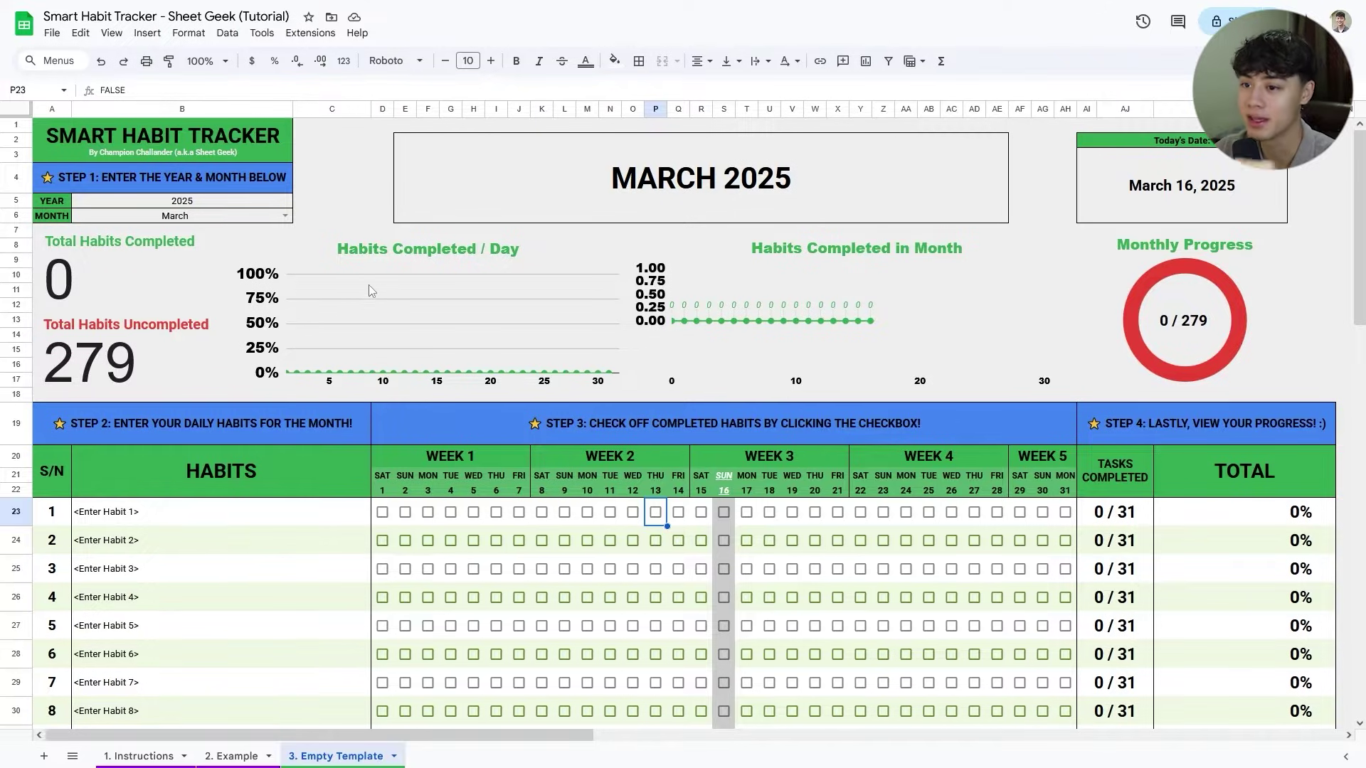
# Set the tracker's year to 2024.
pyautogui.click(50, 166)
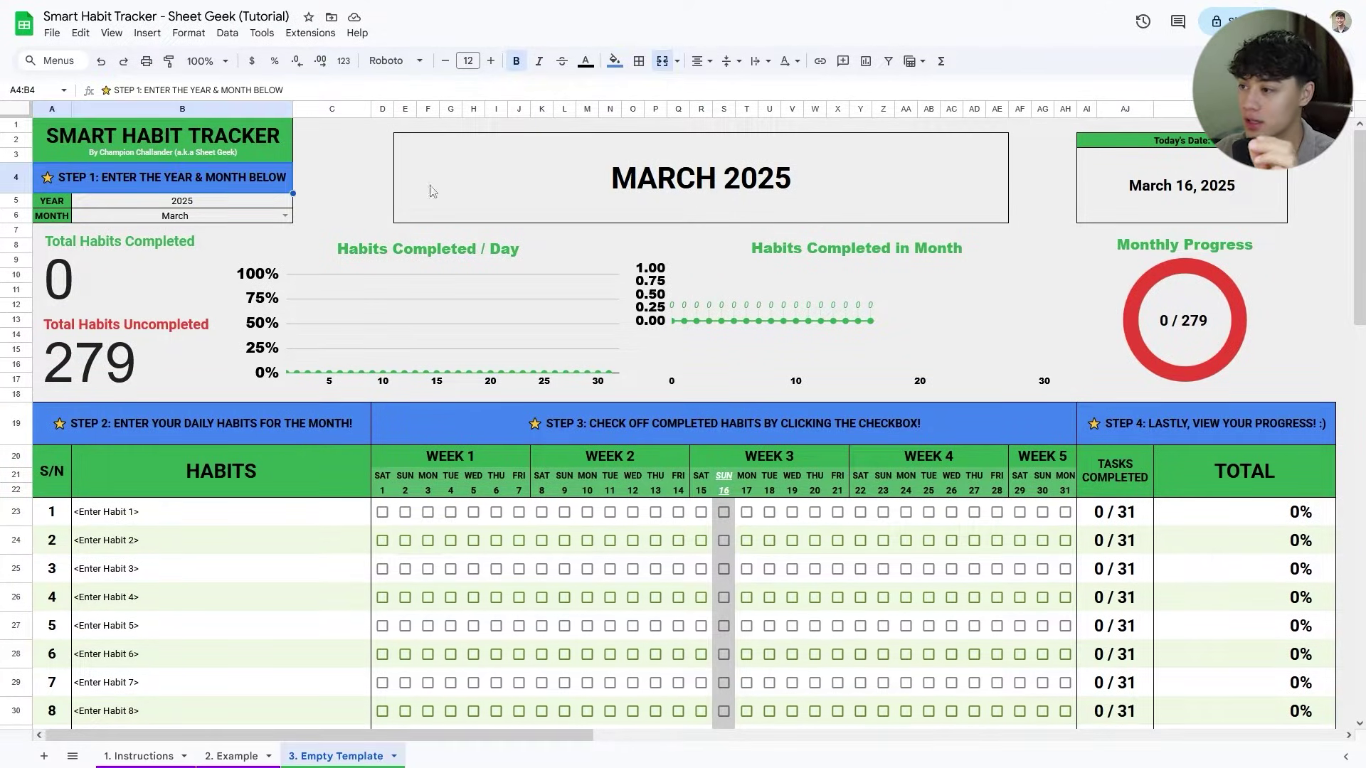
pyautogui.click(633, 192)
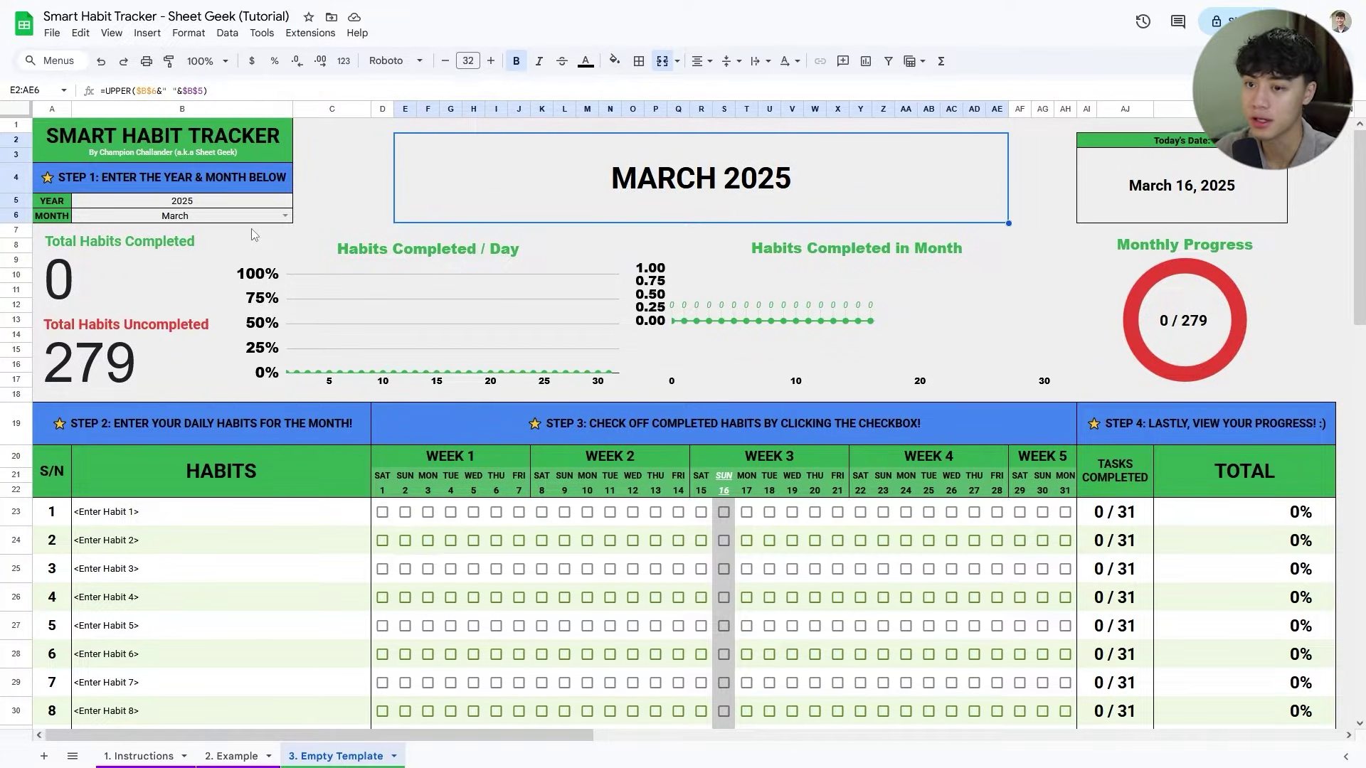
pyautogui.click(246, 201)
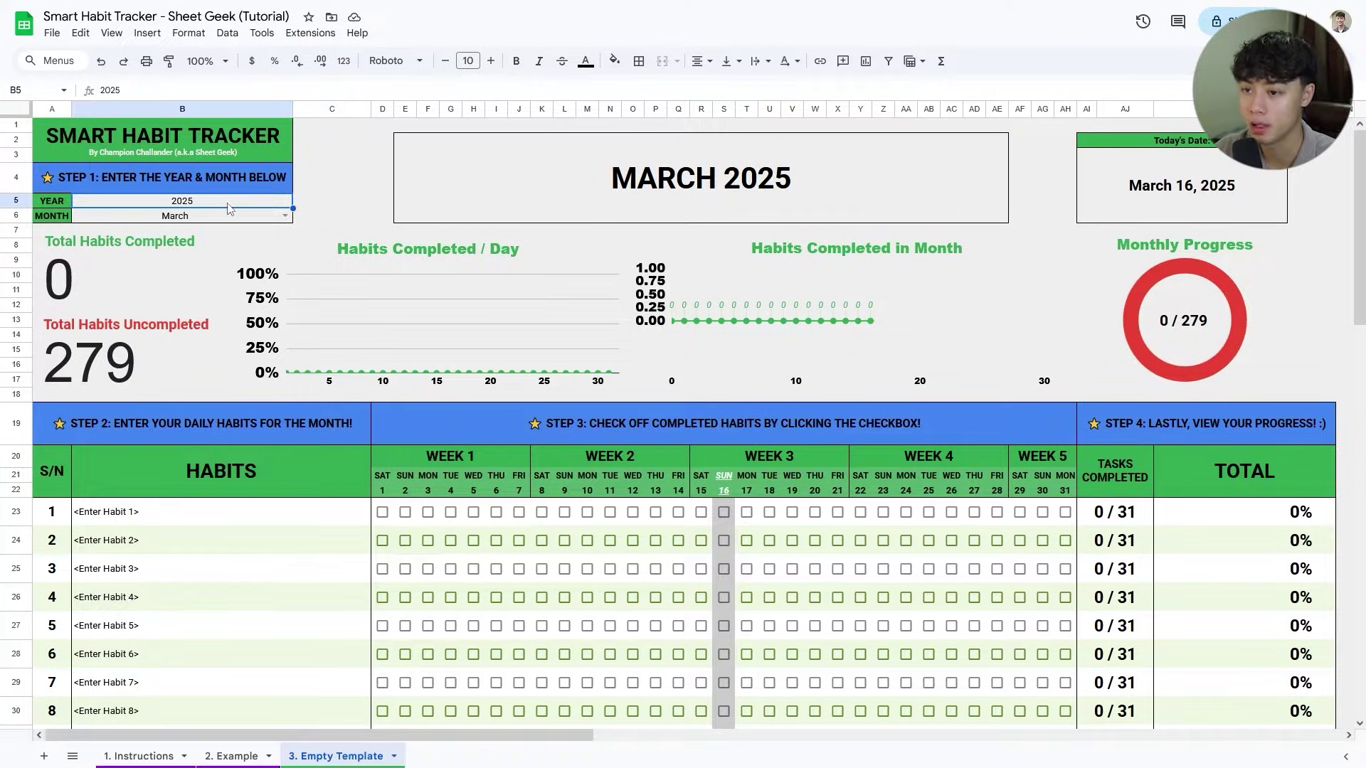
pyautogui.write('2024')
pyautogui.press('Return')
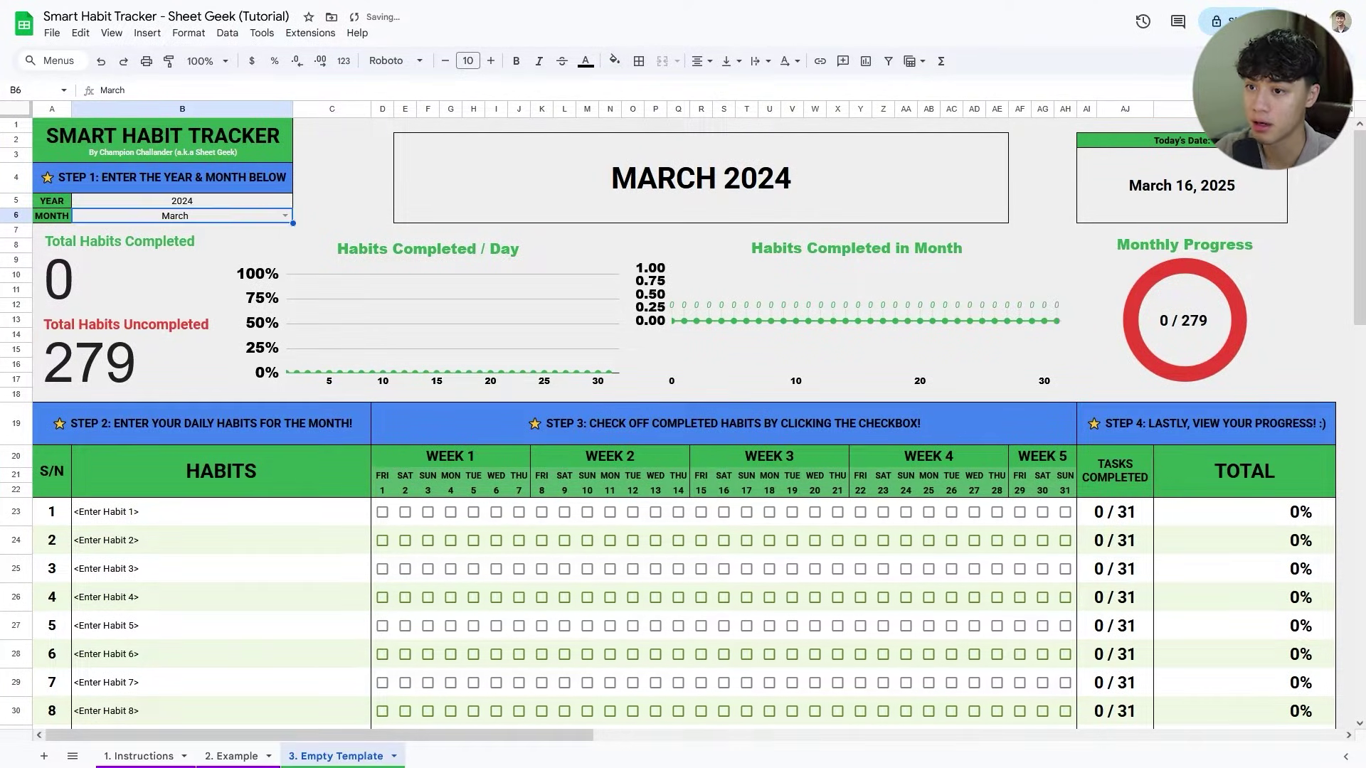
# Set the tracker's year back to 2025.
pyautogui.click(202, 205)
pyautogui.write('2025')
pyautogui.press('Return')
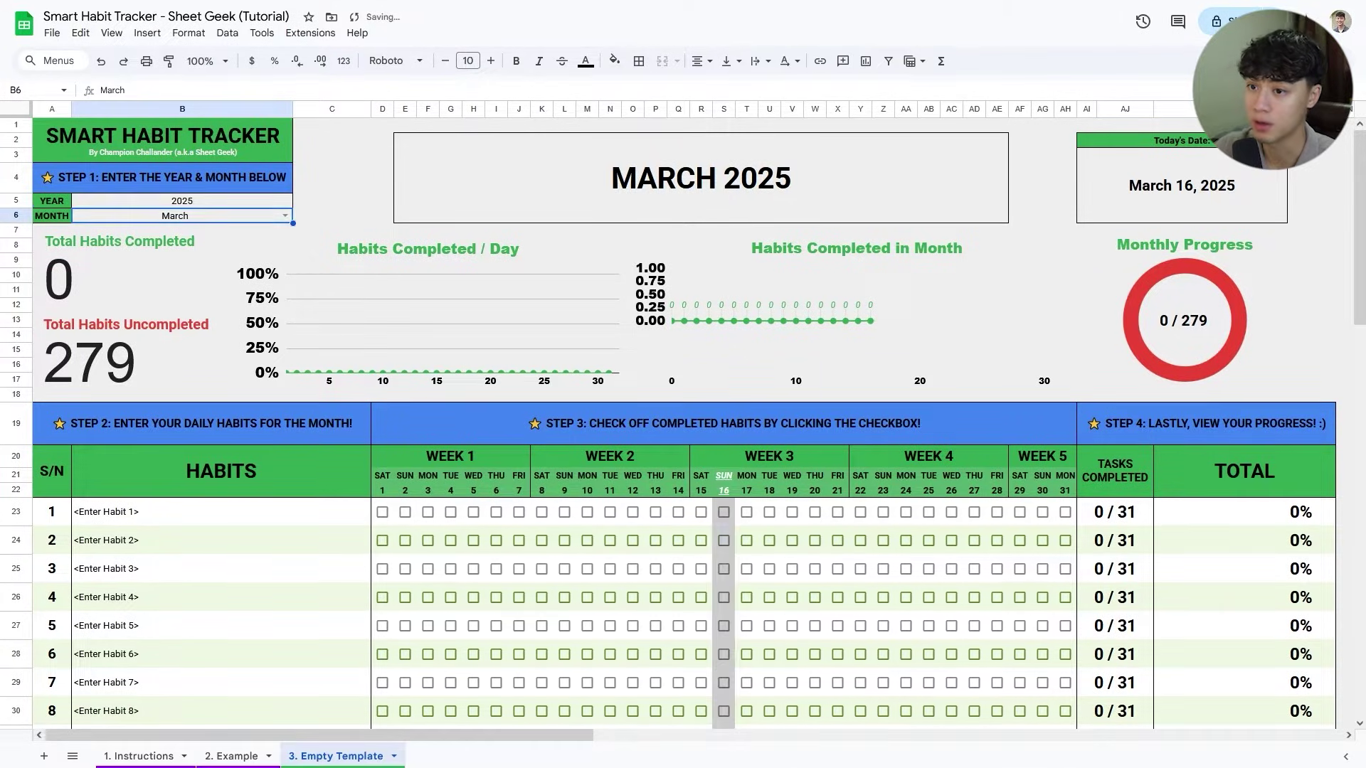
# Switch the tracker's month to January, followed by February, and inspect the weekday and date rows.
pyautogui.click(286, 217)
pyautogui.click(245, 244)
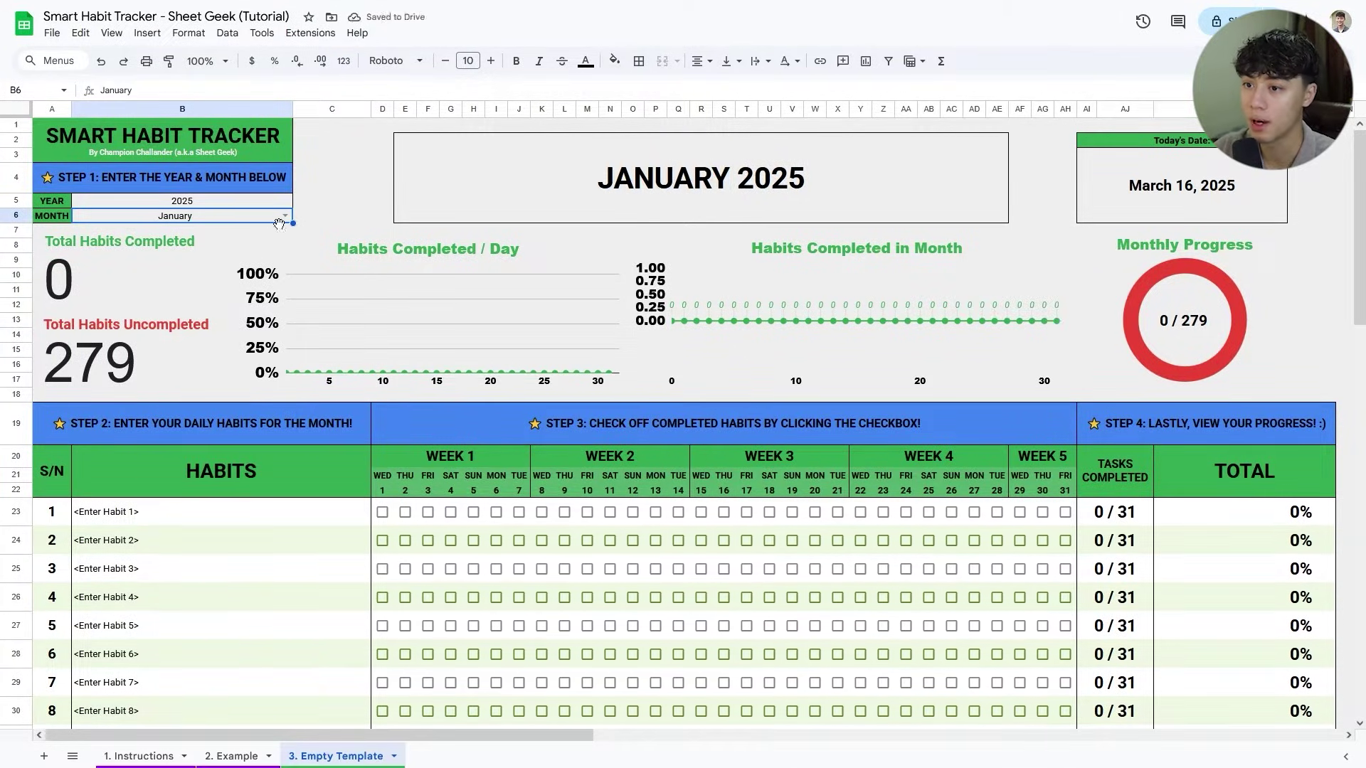
pyautogui.click(284, 216)
pyautogui.click(192, 253)
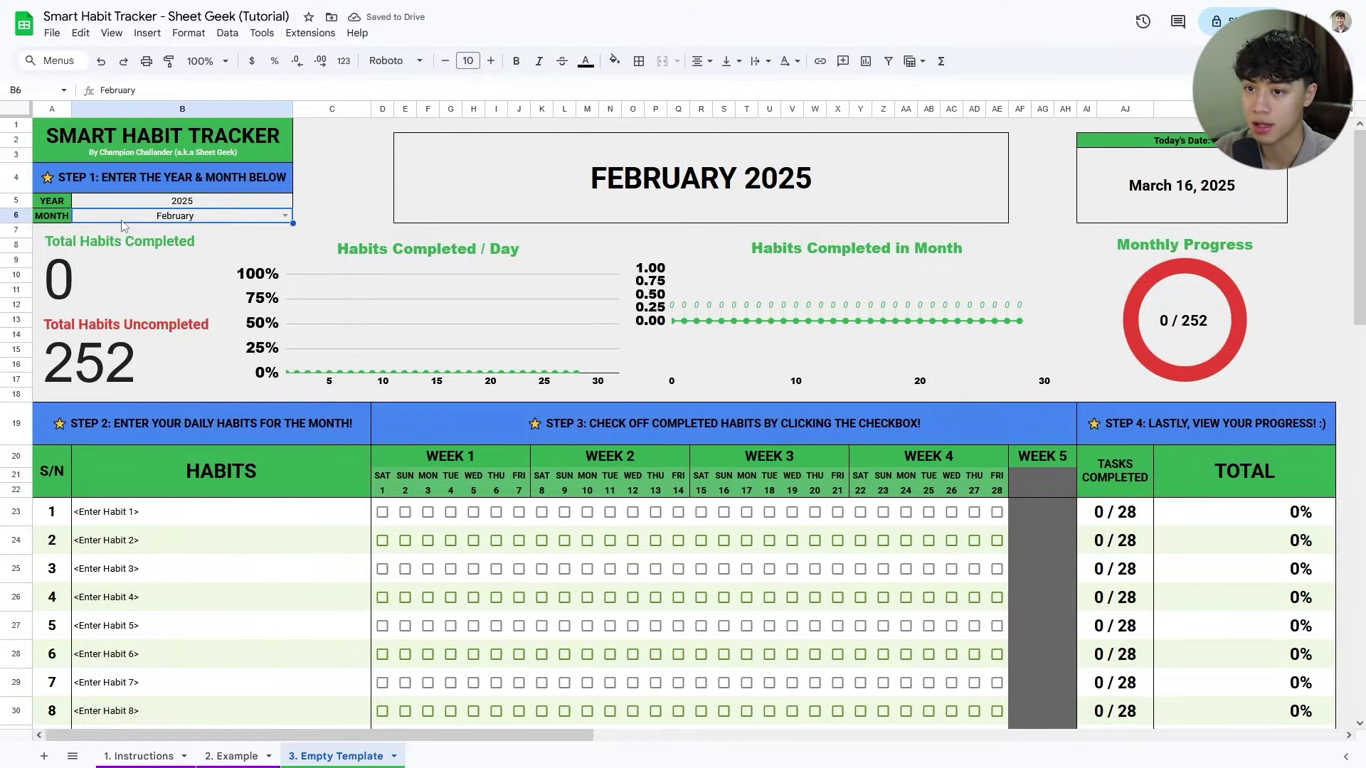
pyautogui.moveTo(385, 483); pyautogui.dragTo(1057, 490)
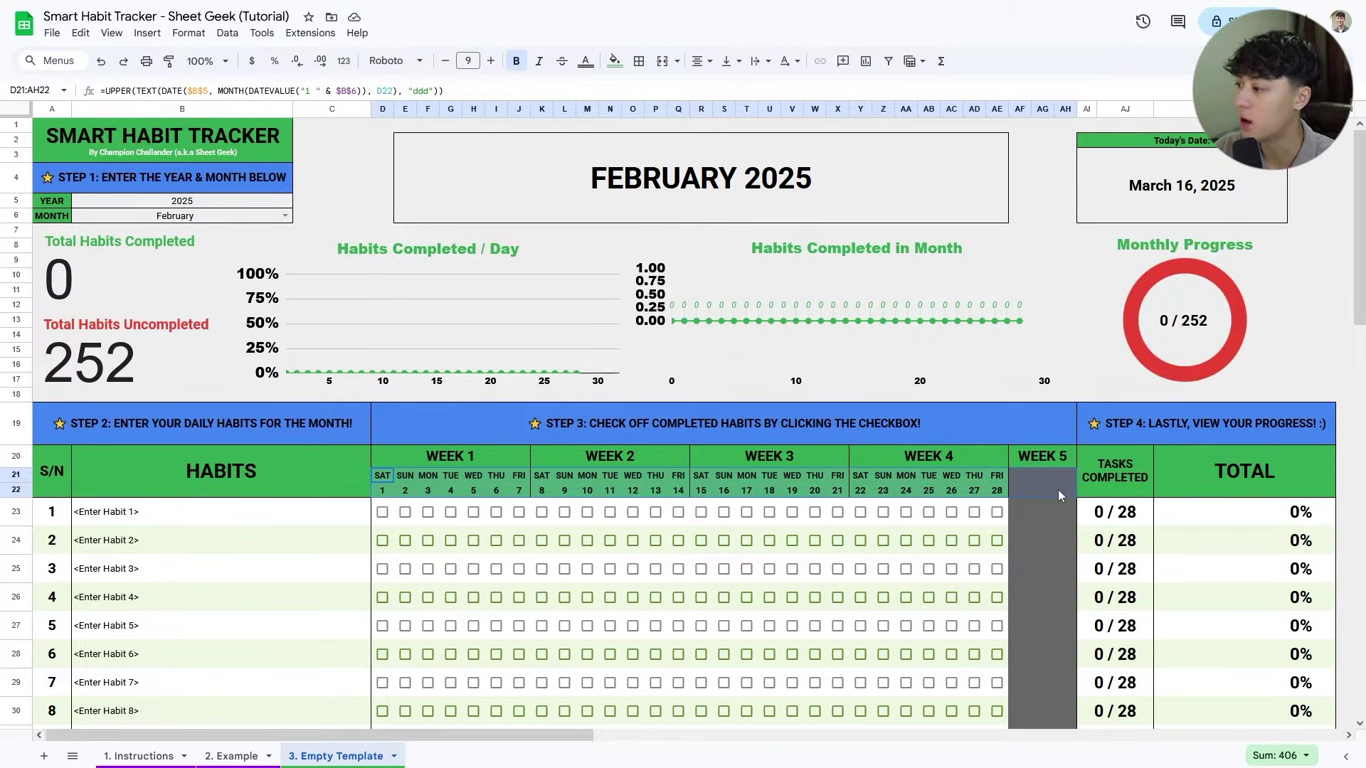
# Try April as the tracker's month and undo the month changes to return to March.
pyautogui.click(285, 216)
pyautogui.click(120, 295)
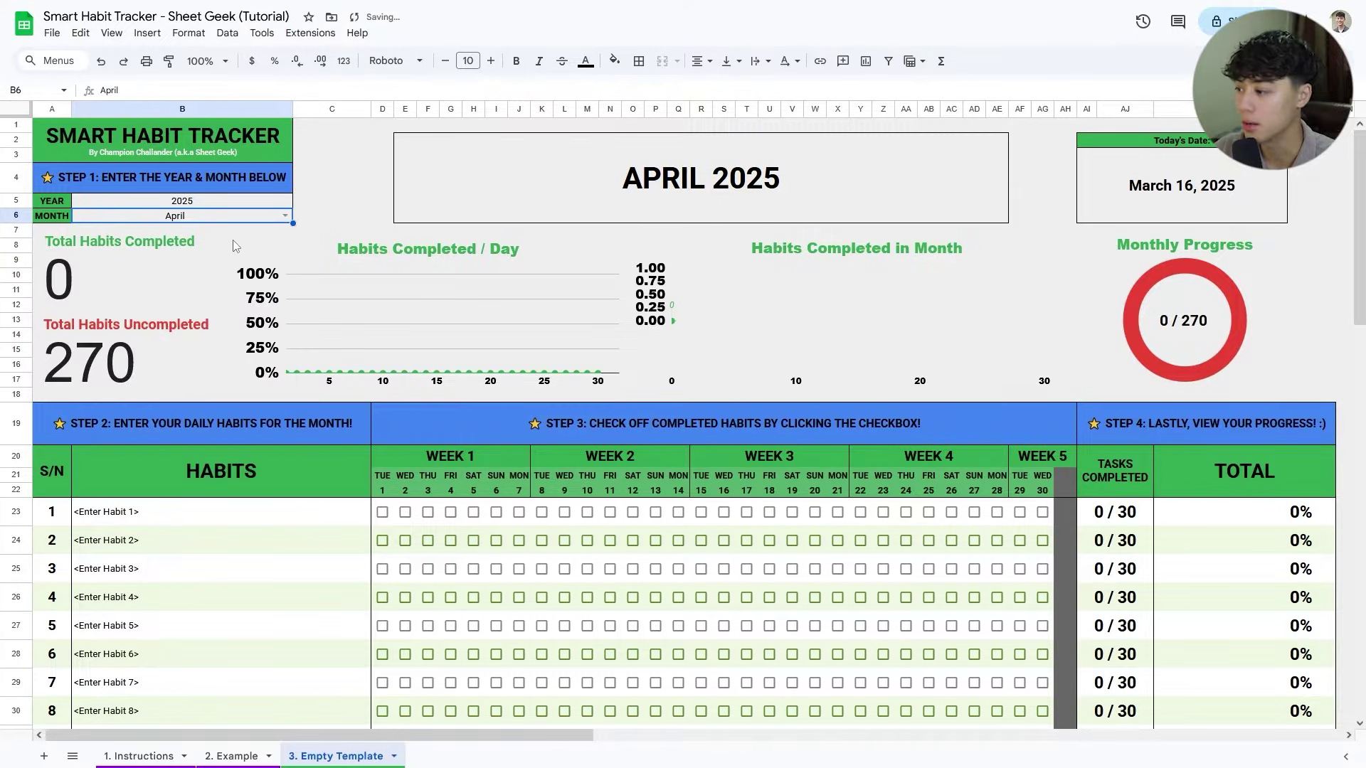
pyautogui.hotkey('ctrl', 'z')
pyautogui.click(1157, 183)
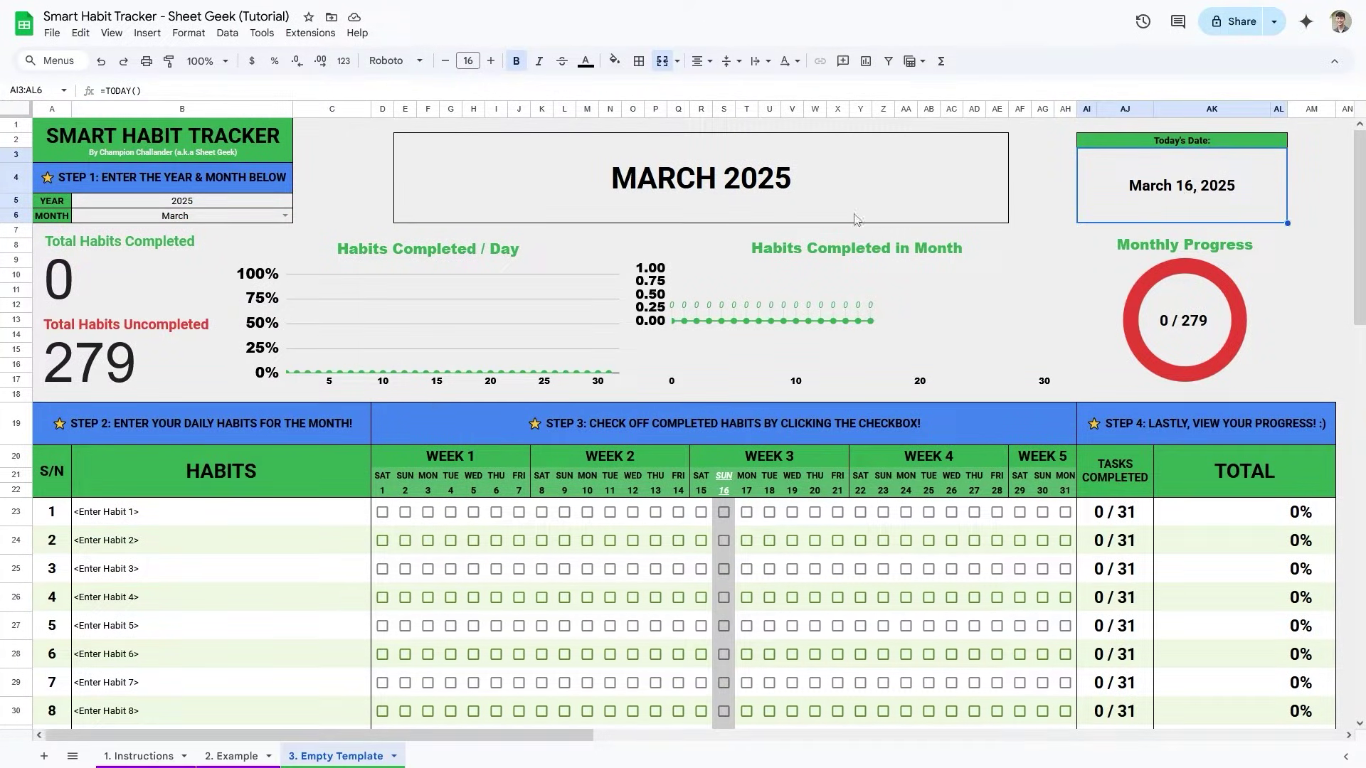
pyautogui.click(619, 190)
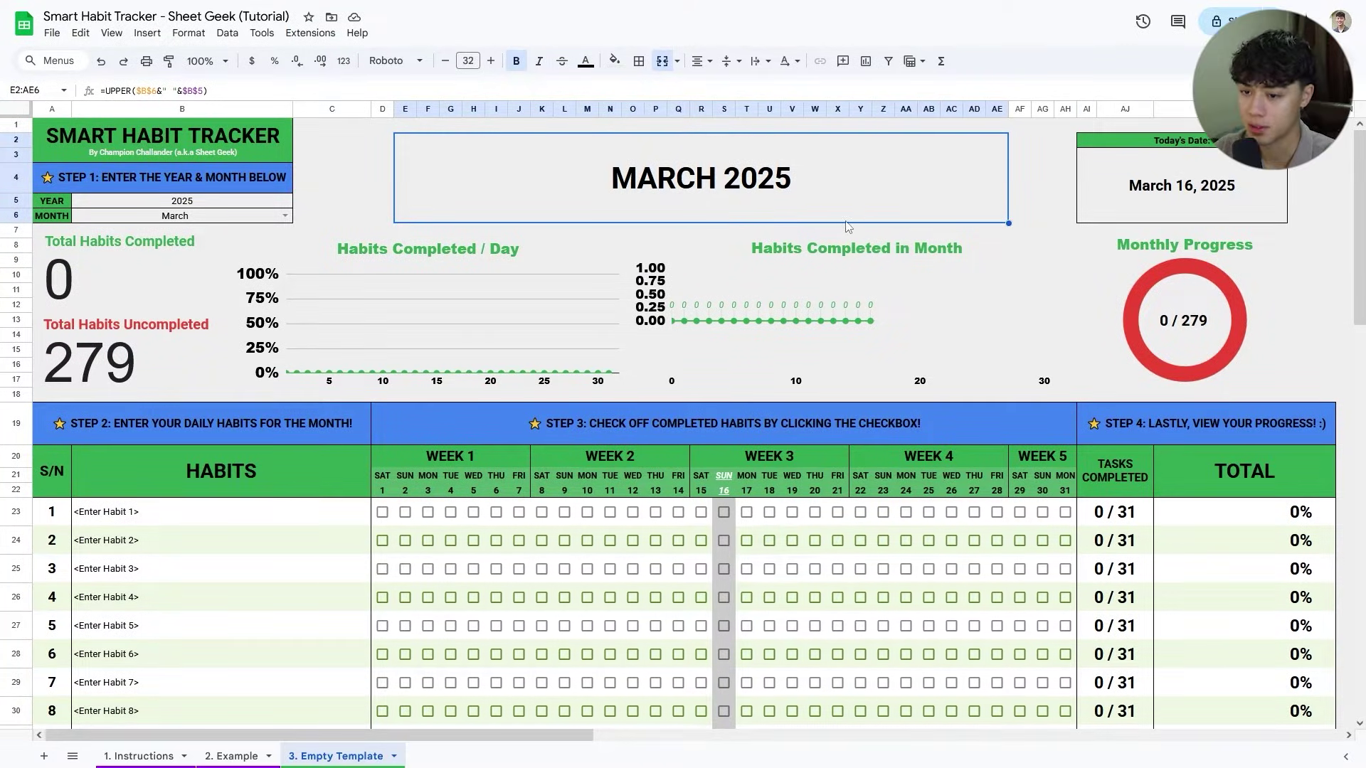
# Enter "Go to the gym" as habit 10 in the habits list.
pyautogui.scroll(-1, 203, 425)
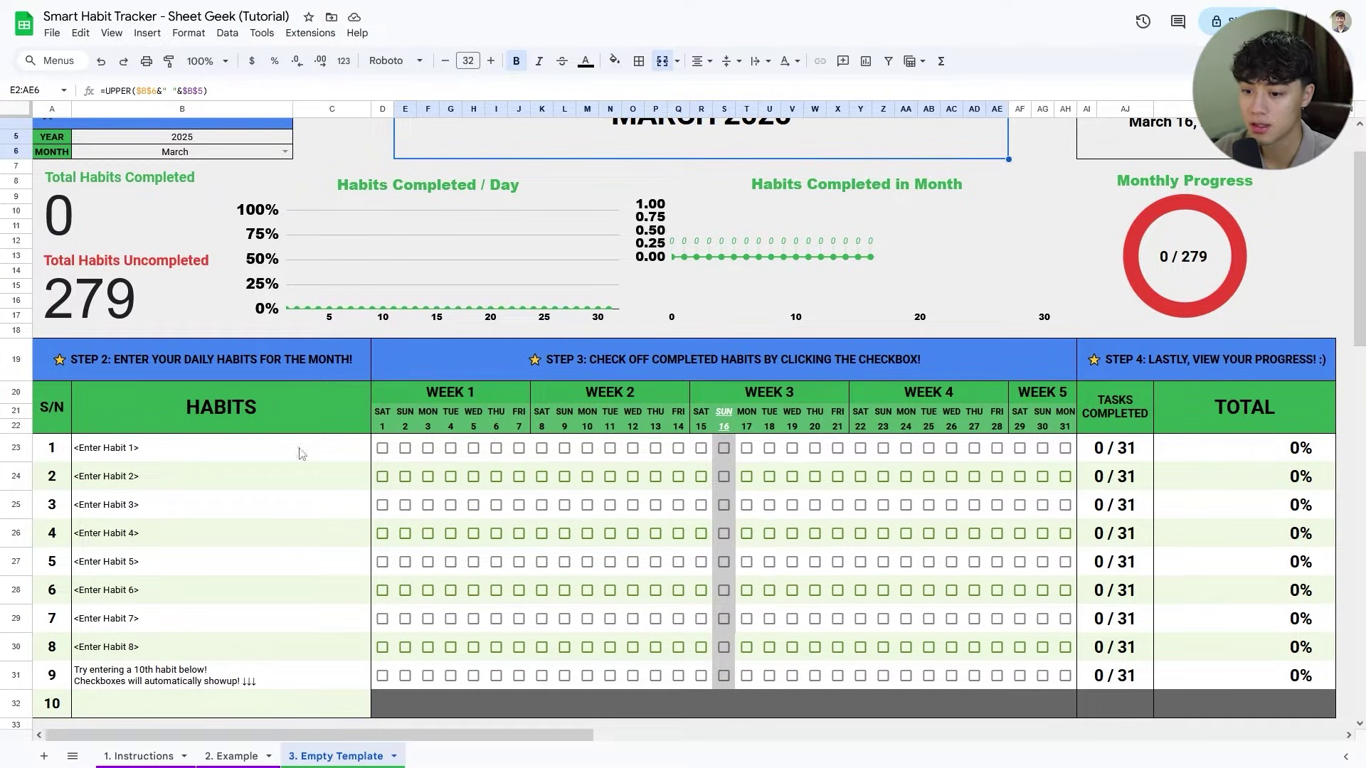
pyautogui.click(168, 705)
pyautogui.write('Go to the gym')
pyautogui.press('Return')
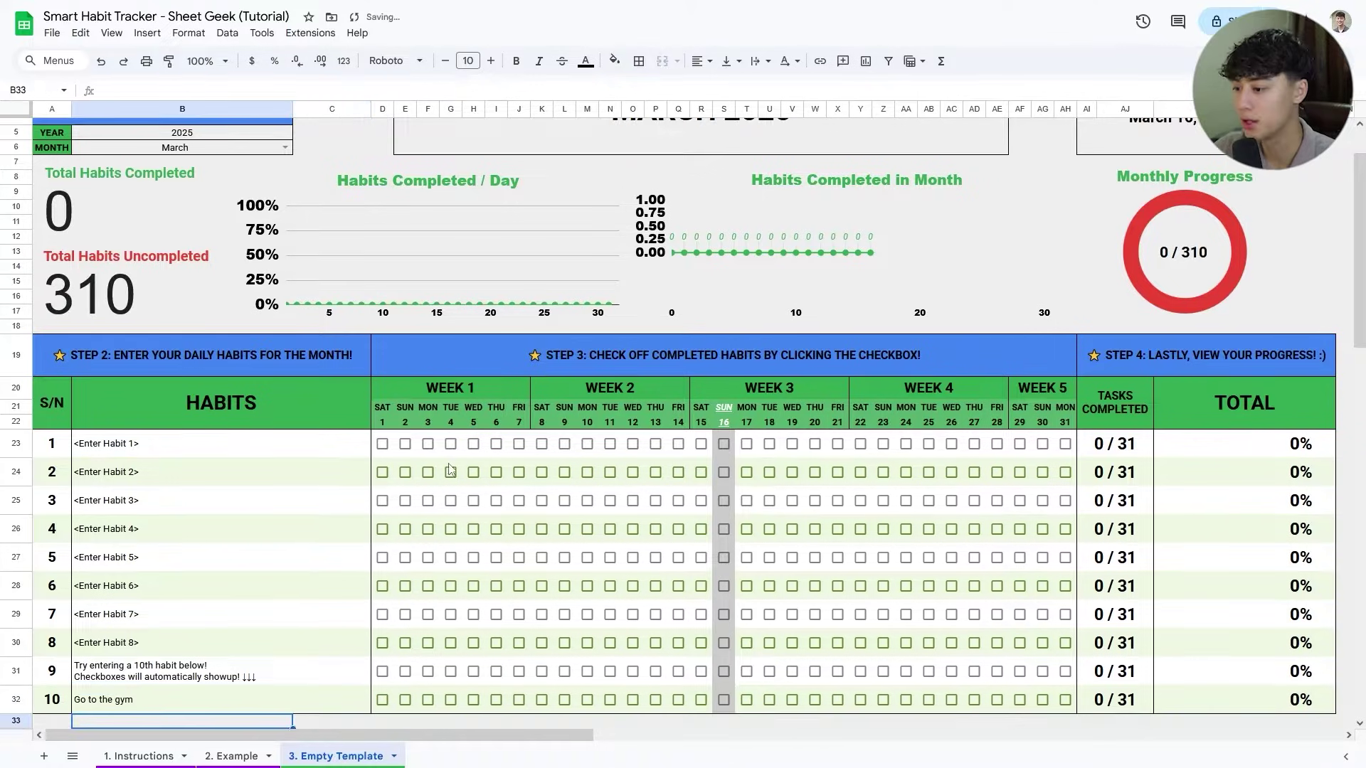
# Check off the "Go to the gym" habit for March 1 through March 6 and review the progress charts.
pyautogui.click(382, 700)
pyautogui.click(405, 700)
pyautogui.click(427, 700)
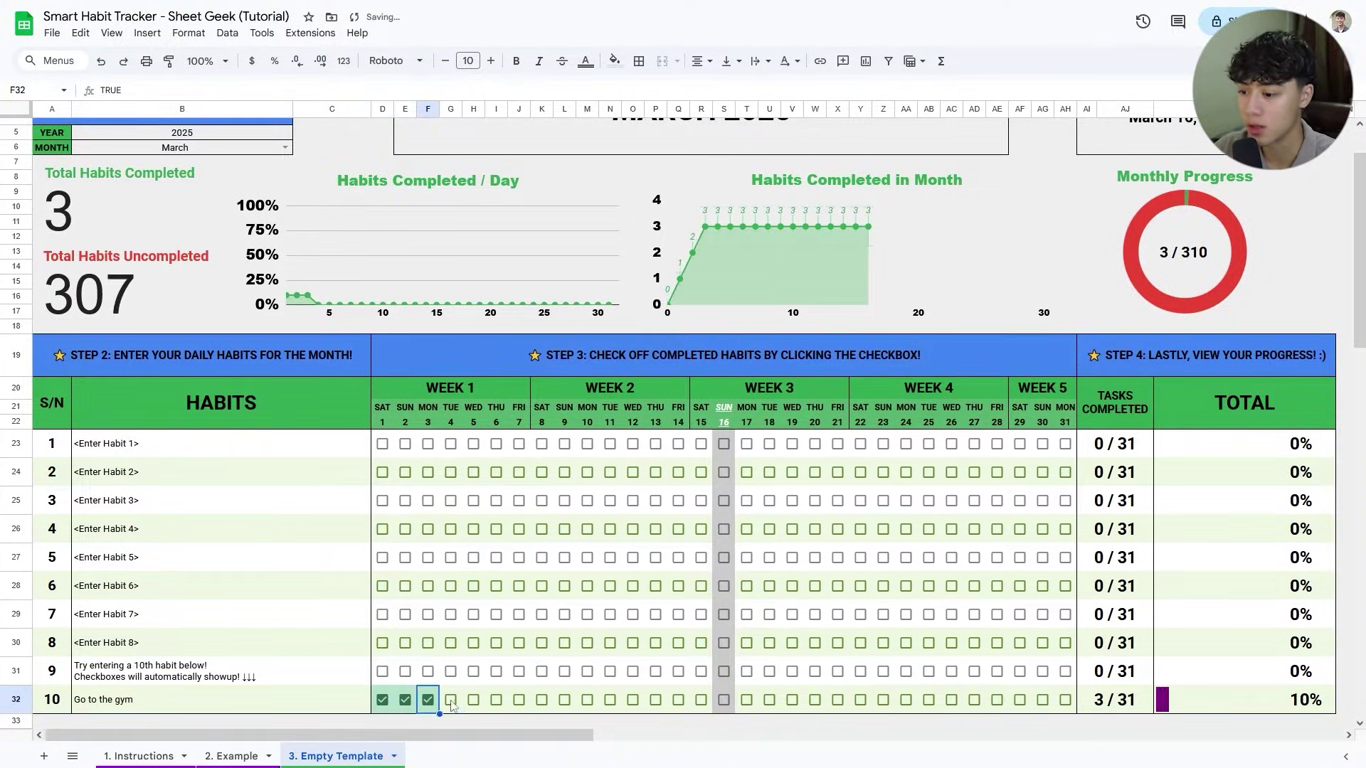
pyautogui.click(450, 700)
pyautogui.click(473, 700)
pyautogui.click(495, 700)
pyautogui.scroll(2, 613, 338)
pyautogui.scroll(-2, 503, 296)
pyautogui.scroll(2, 438, 288)
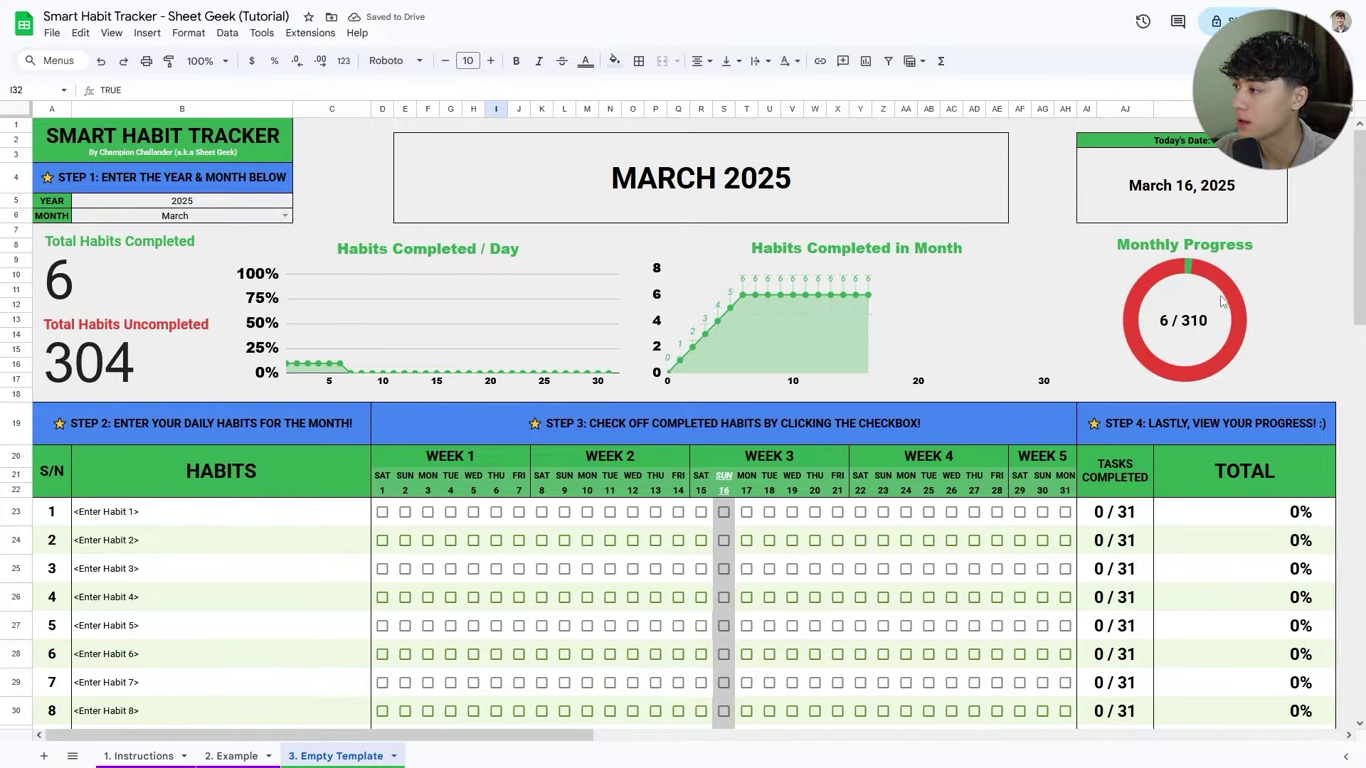
pyautogui.scroll(-2, 1195, 307)
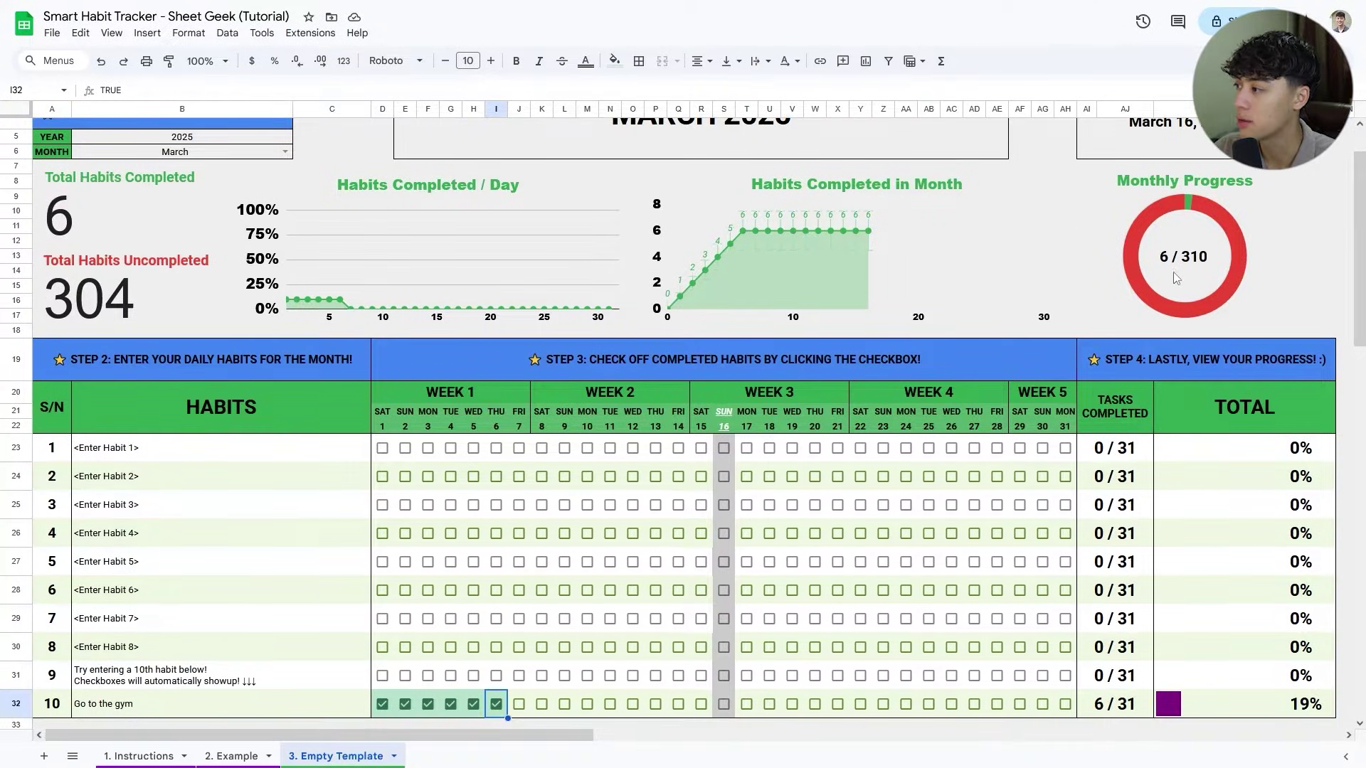
# Check off the "Go to the gym" habit for March 7 through 31 at once, and uncheck its whole row.
pyautogui.moveTo(384, 449); pyautogui.dragTo(1054, 712)
pyautogui.moveTo(523, 715); pyautogui.dragTo(1063, 708)
pyautogui.press('space')
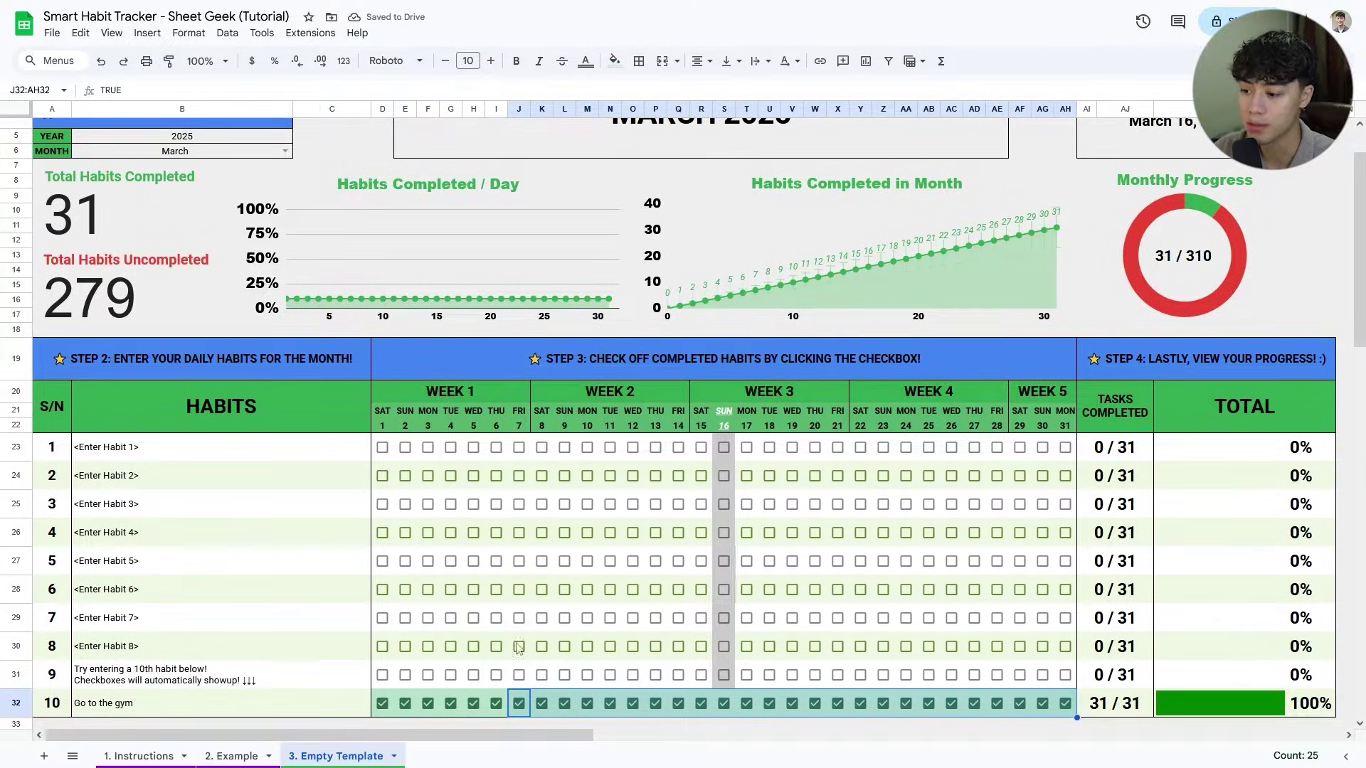
pyautogui.press('space')
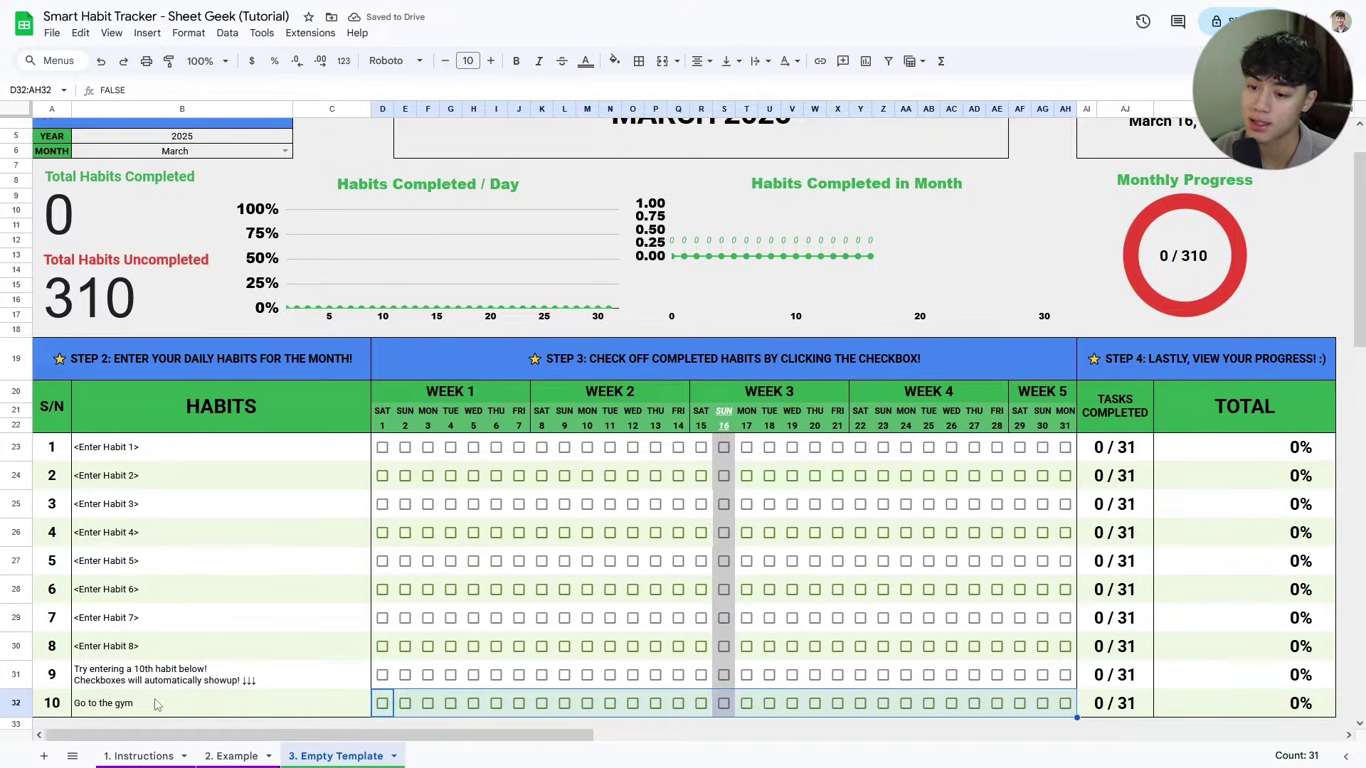
# Clear the entries of habits 4 through 10, leaving only the first three habits in the list.
pyautogui.moveTo(160, 708); pyautogui.dragTo(172, 535)
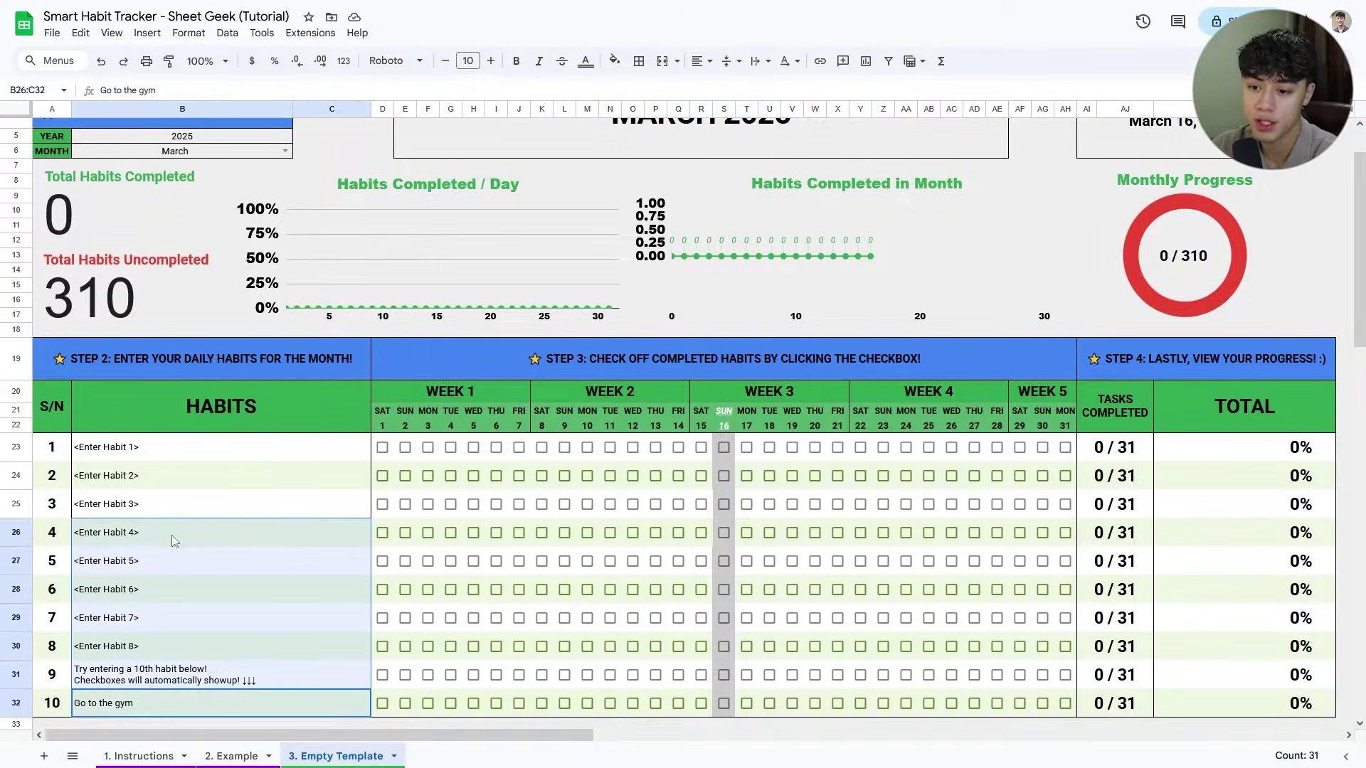
pyautogui.press('Delete')
pyautogui.click(164, 531)
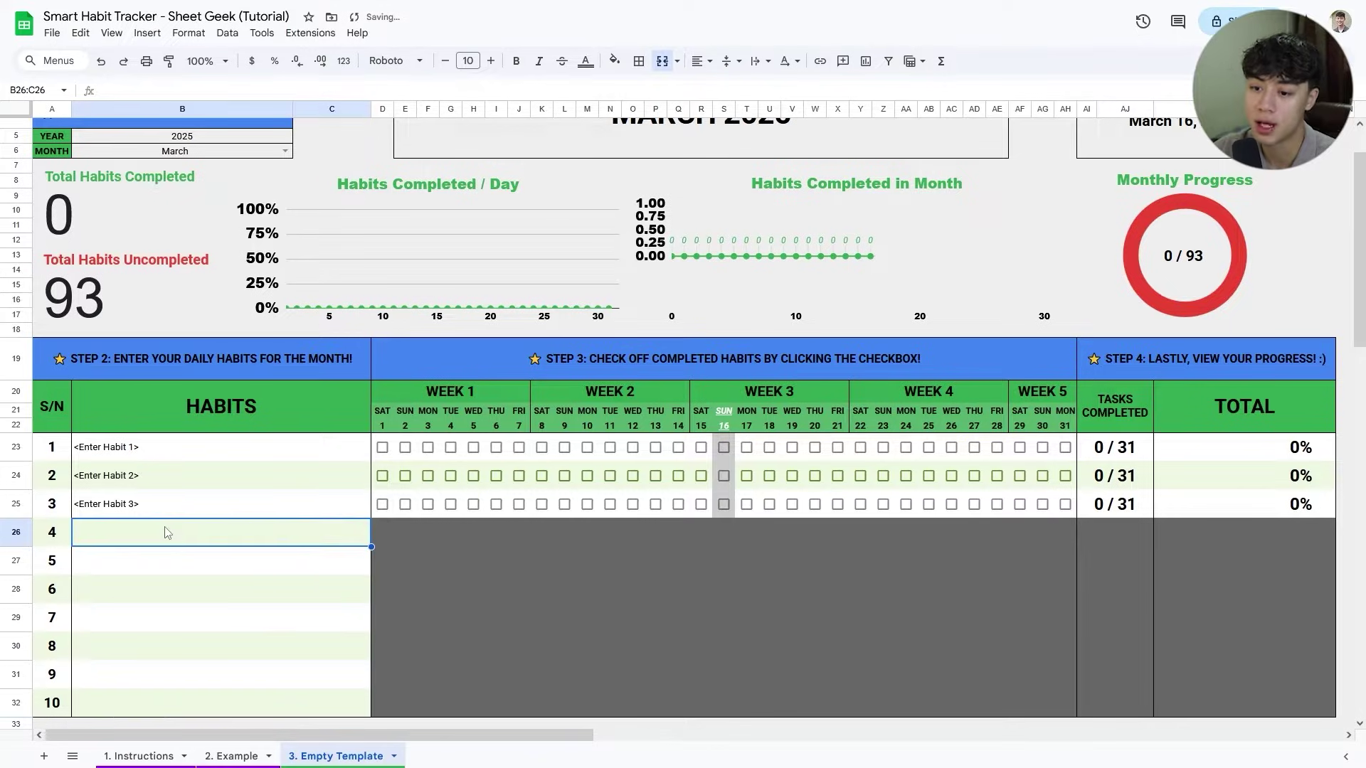
pyautogui.click(544, 559)
pyautogui.moveTo(667, 547); pyautogui.dragTo(853, 352)
pyautogui.click(853, 349)
pyautogui.scroll(2, 736, 539)
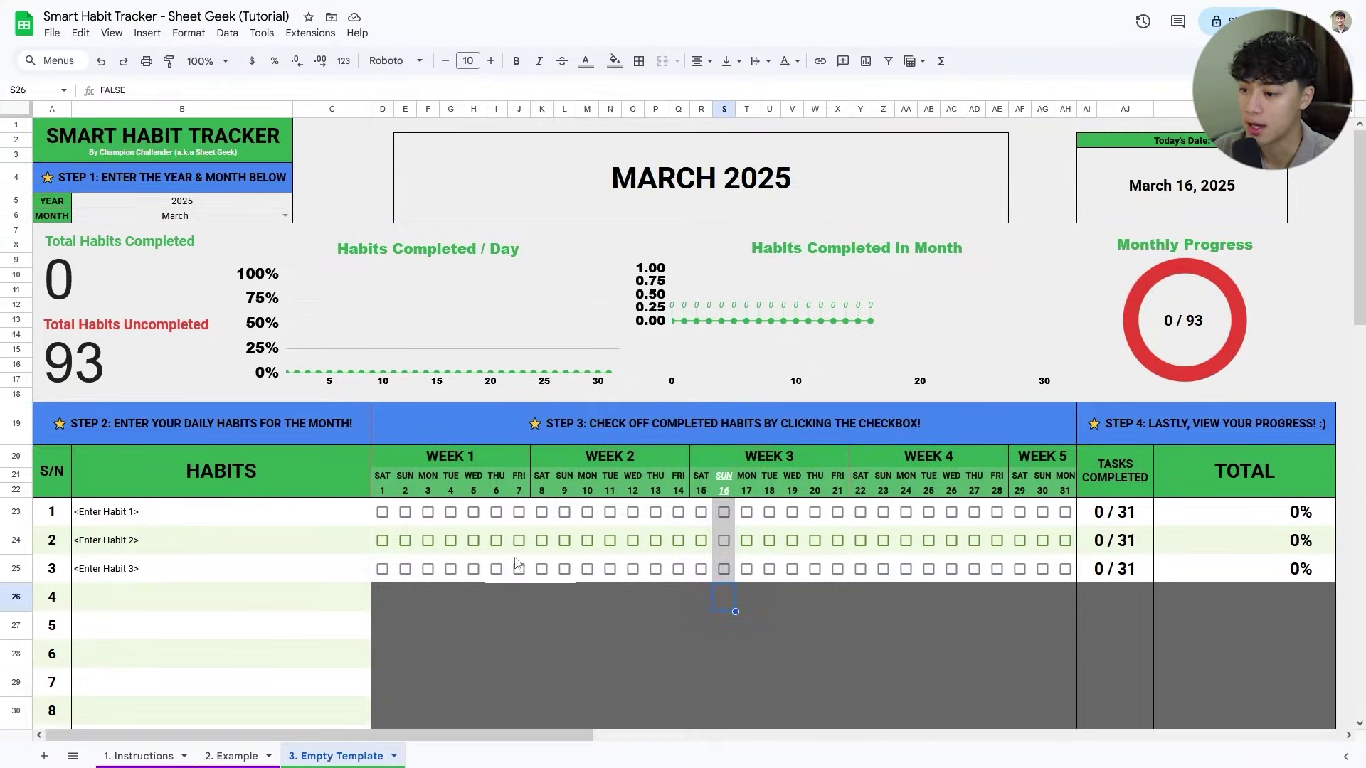
# Check off habits 1, 2 and 3 for March 1, 2 and 3.
pyautogui.click(382, 512)
pyautogui.click(382, 541)
pyautogui.click(382, 569)
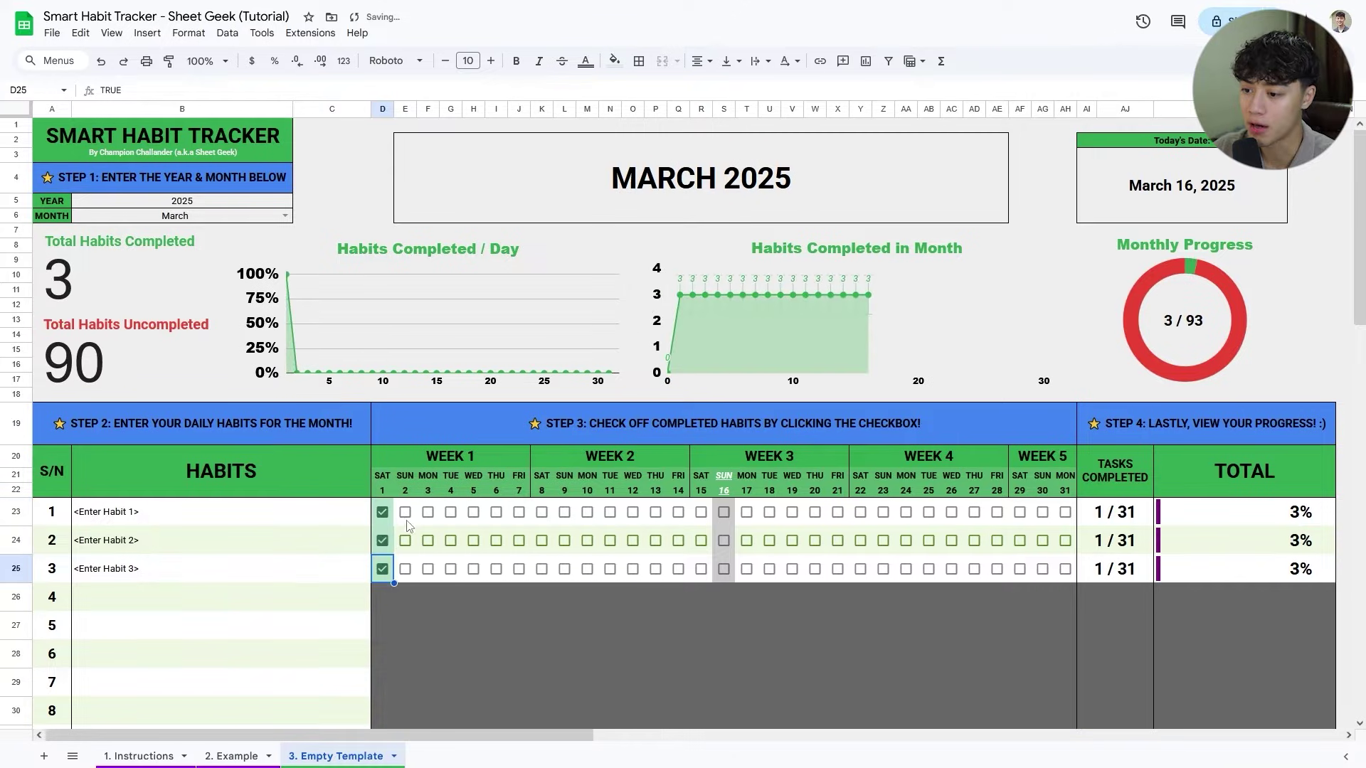
pyautogui.click(405, 512)
pyautogui.click(405, 541)
pyautogui.click(405, 569)
pyautogui.click(427, 512)
pyautogui.click(427, 540)
pyautogui.click(427, 569)
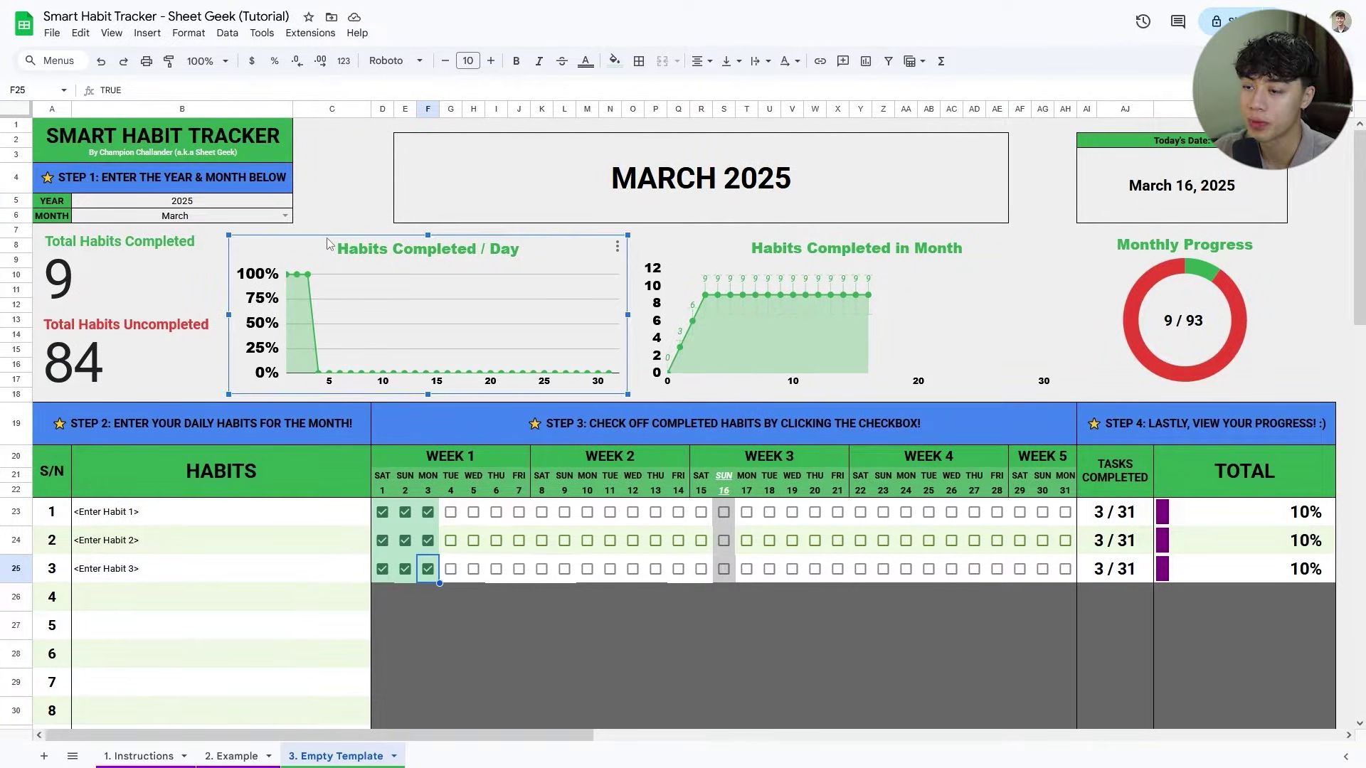
# Select the checkboxes of habits 1 to 3 for March 4 through 31 and toggle them as a trial.
pyautogui.click(339, 195)
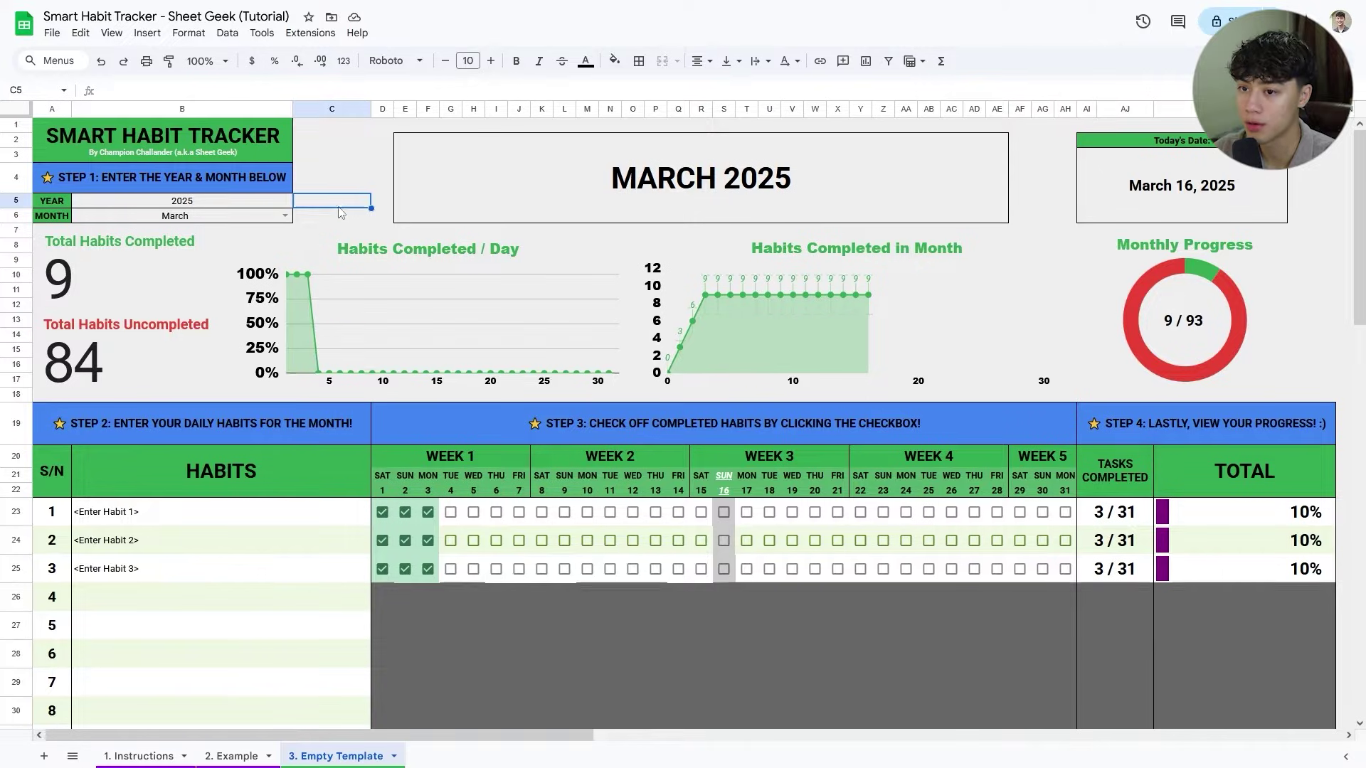
pyautogui.click(474, 598)
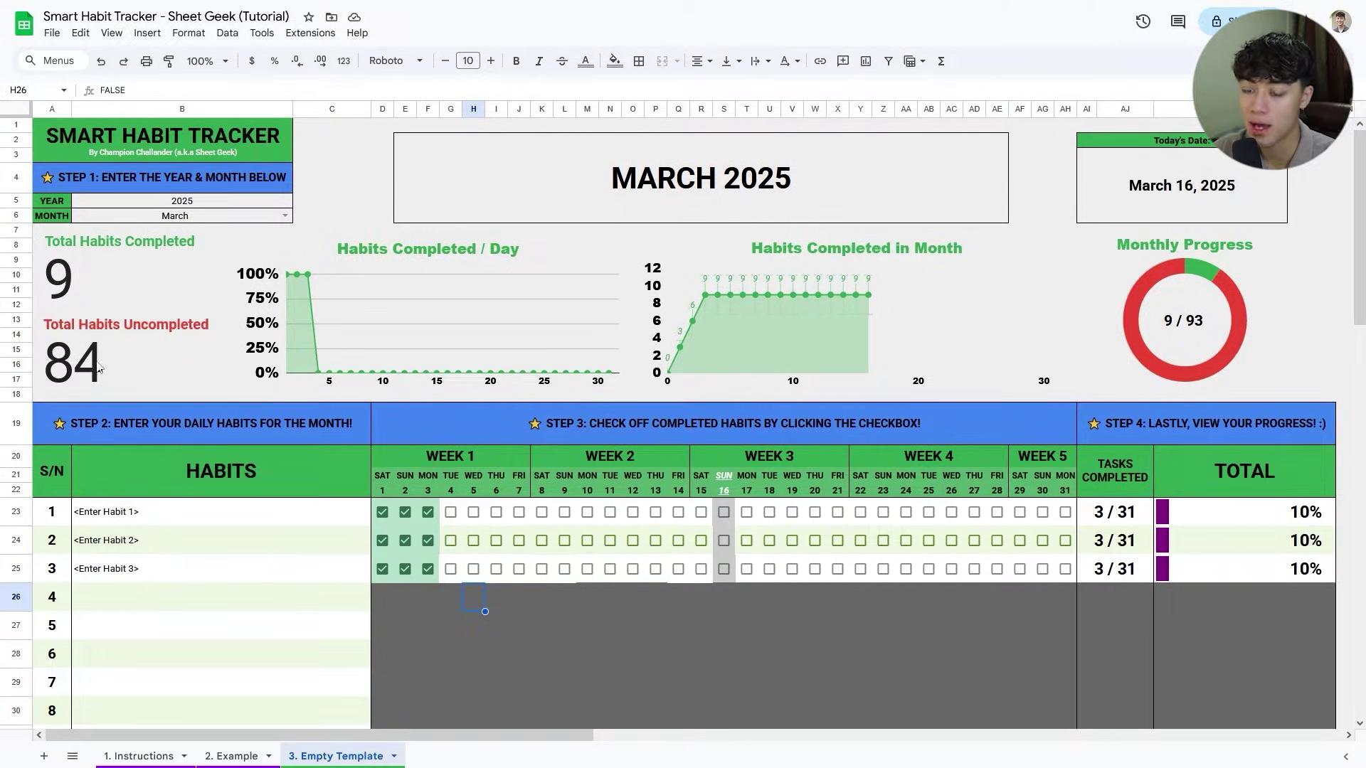
pyautogui.moveTo(451, 512); pyautogui.dragTo(1076, 585)
pyautogui.press('space')
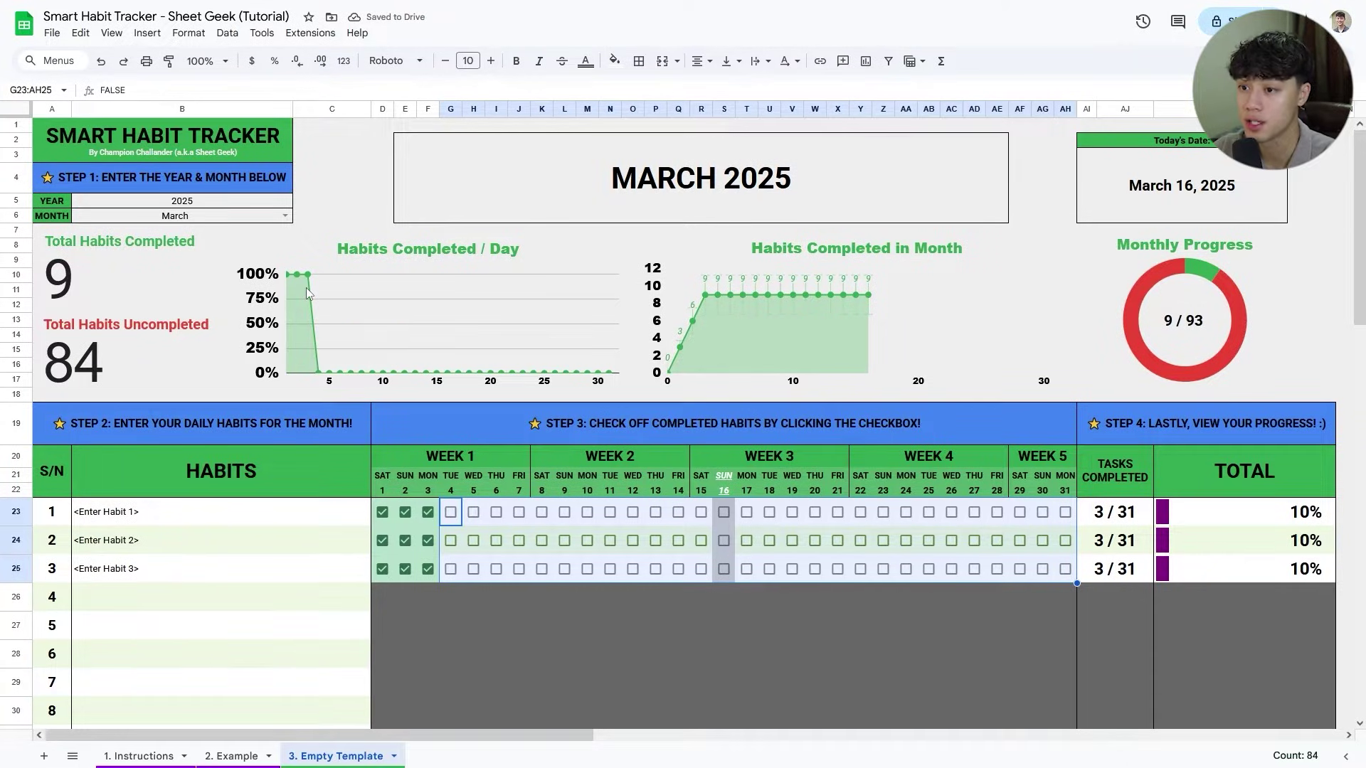
# Uncheck habit 3 for March 1 and check it again.
pyautogui.click(385, 525)
pyautogui.click(382, 569)
pyautogui.click(382, 569)
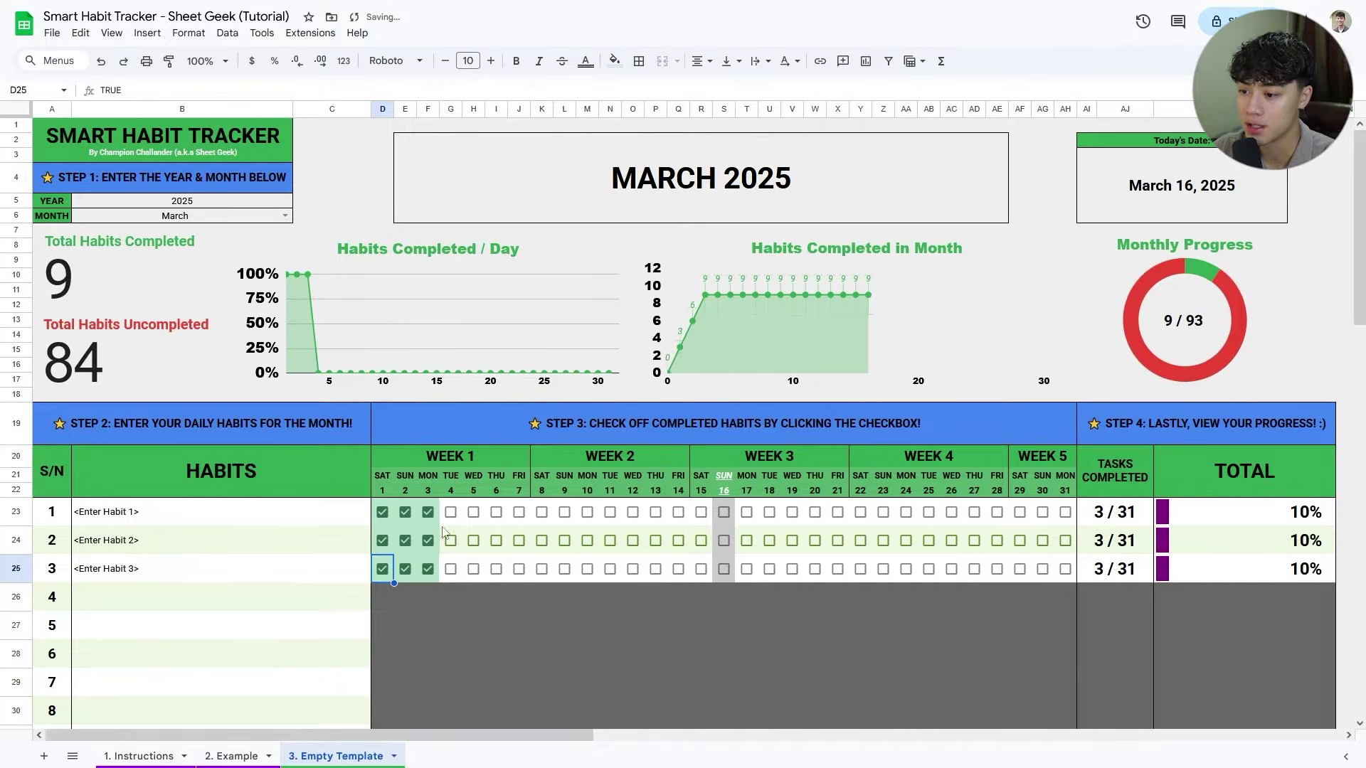
# Check off habit 1 for March 4 and habits 1, 2 and 3 for March 16, today's highlighted date.
pyautogui.click(451, 513)
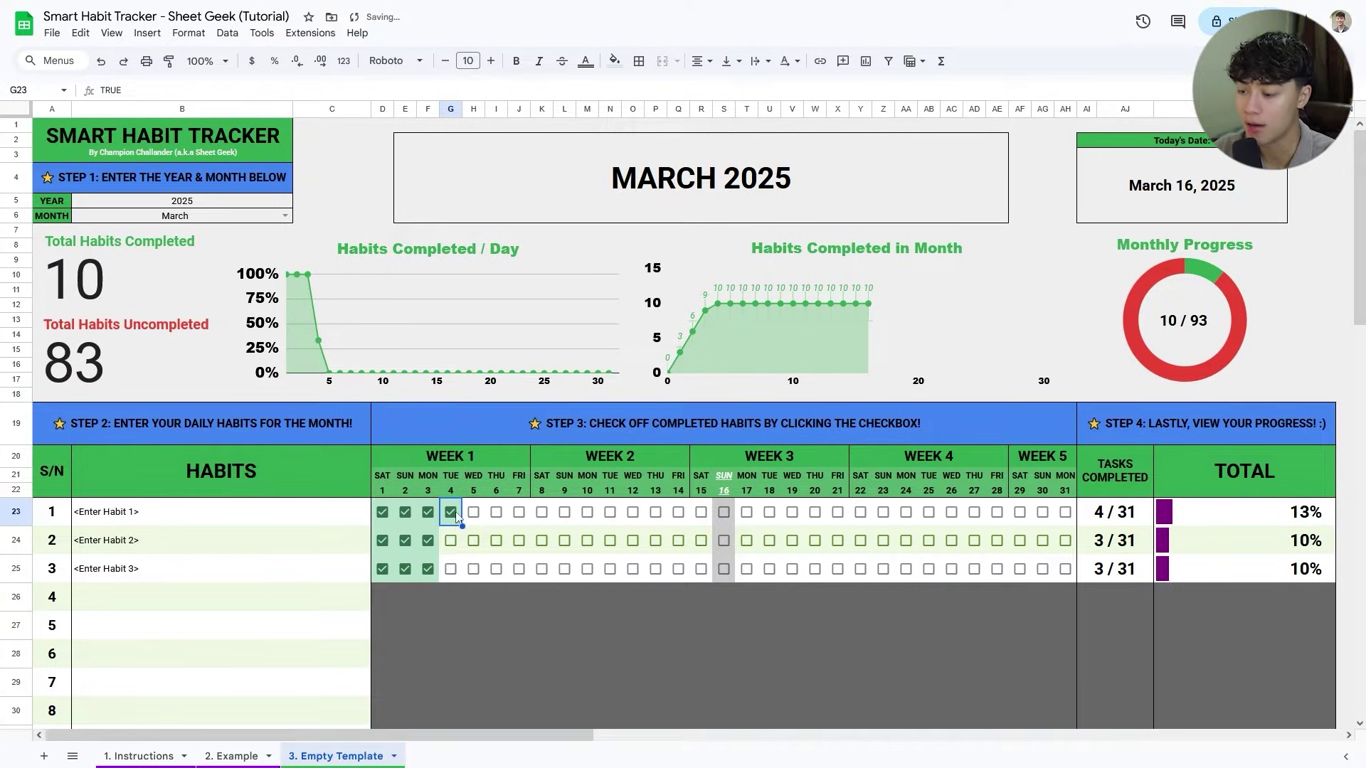
pyautogui.click(322, 346)
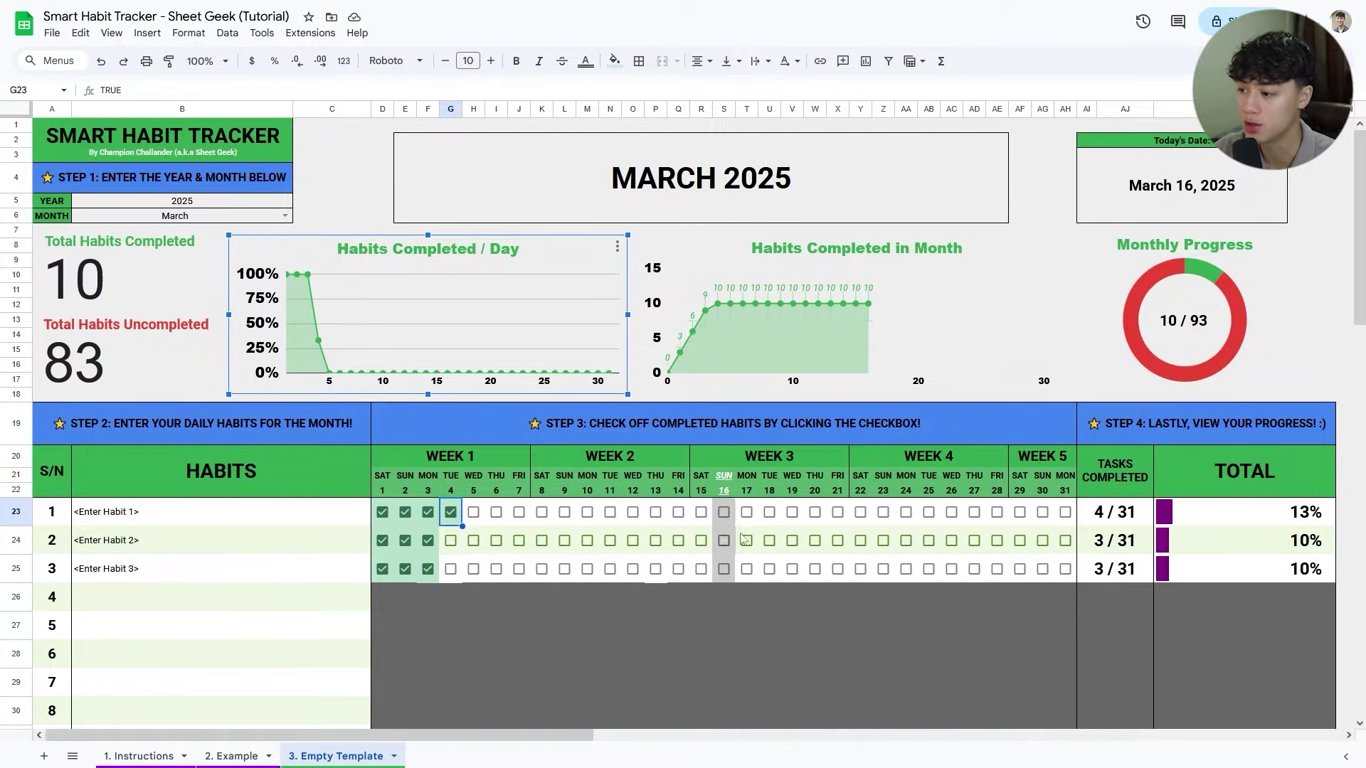
pyautogui.click(724, 477)
pyautogui.moveTo(727, 477); pyautogui.dragTo(727, 488)
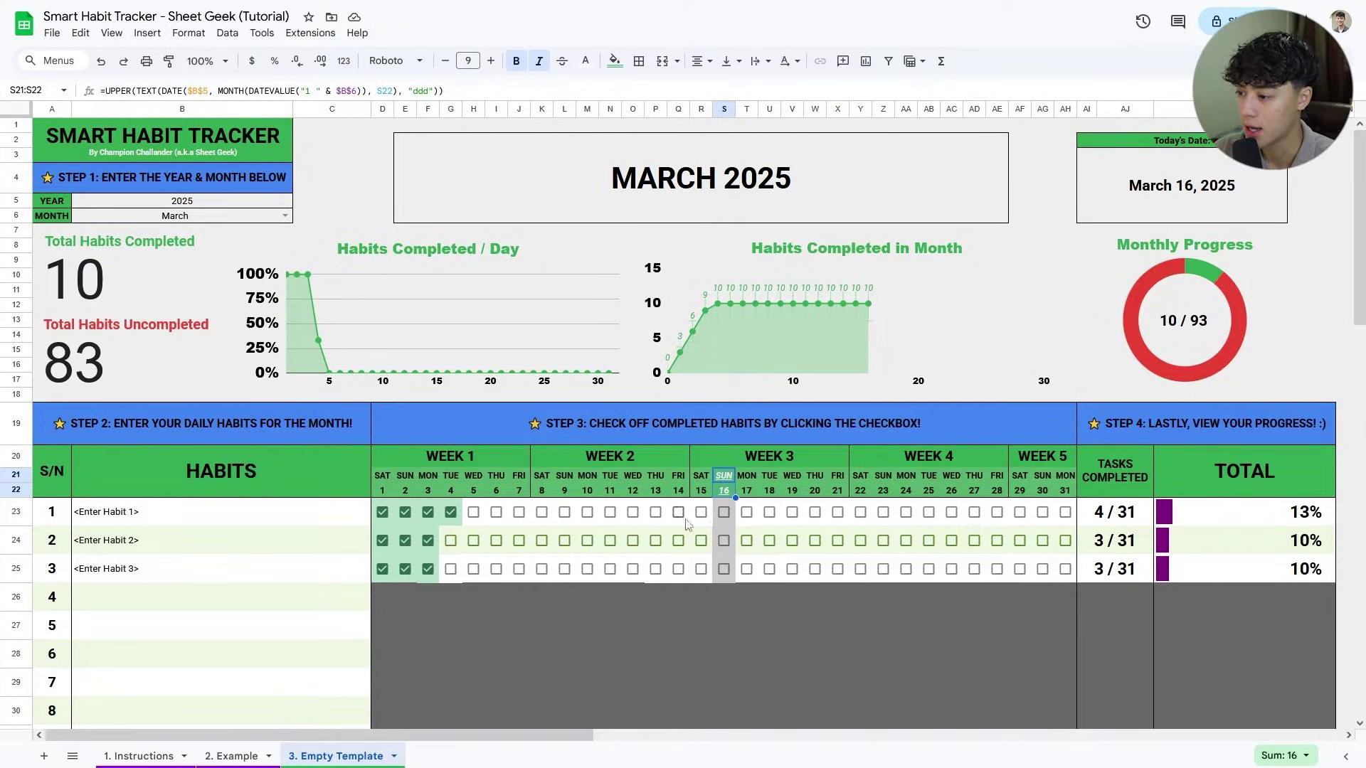
pyautogui.click(723, 512)
pyautogui.click(724, 542)
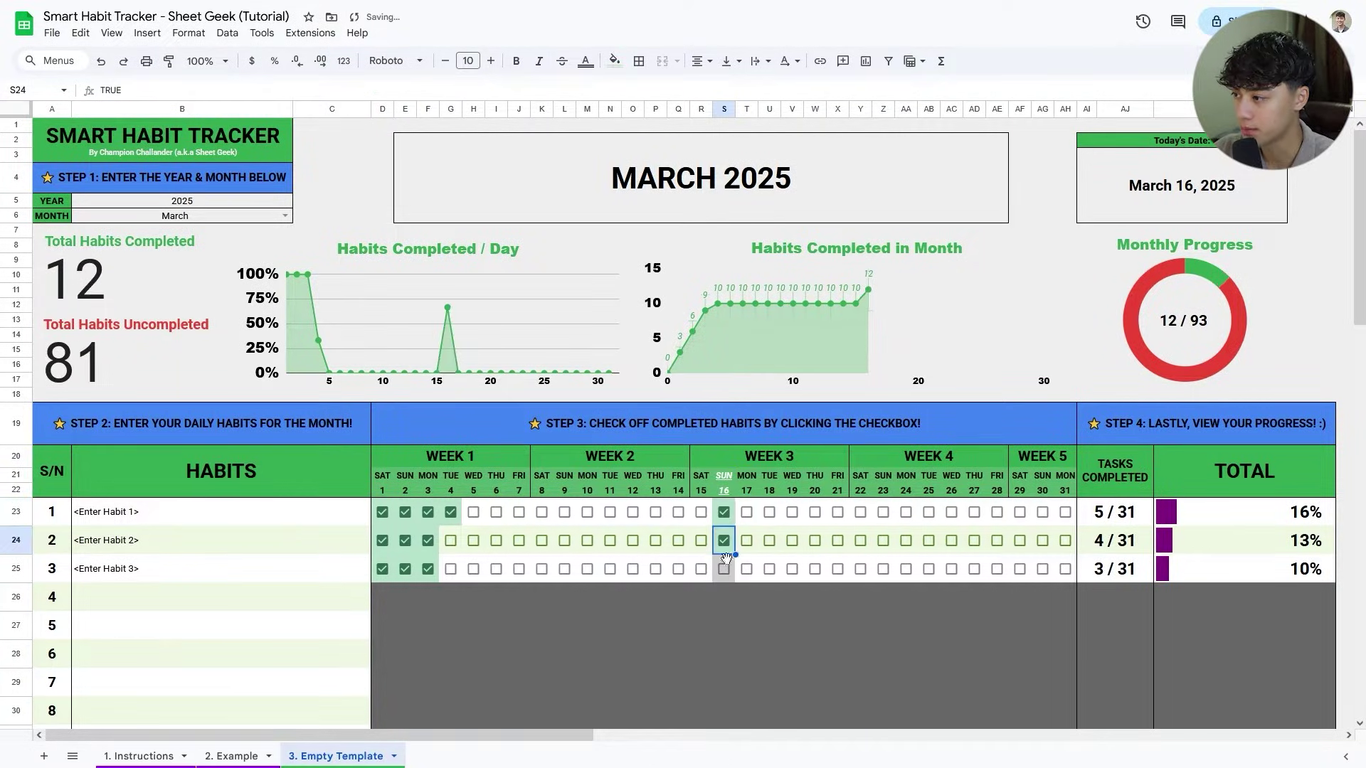
pyautogui.click(725, 569)
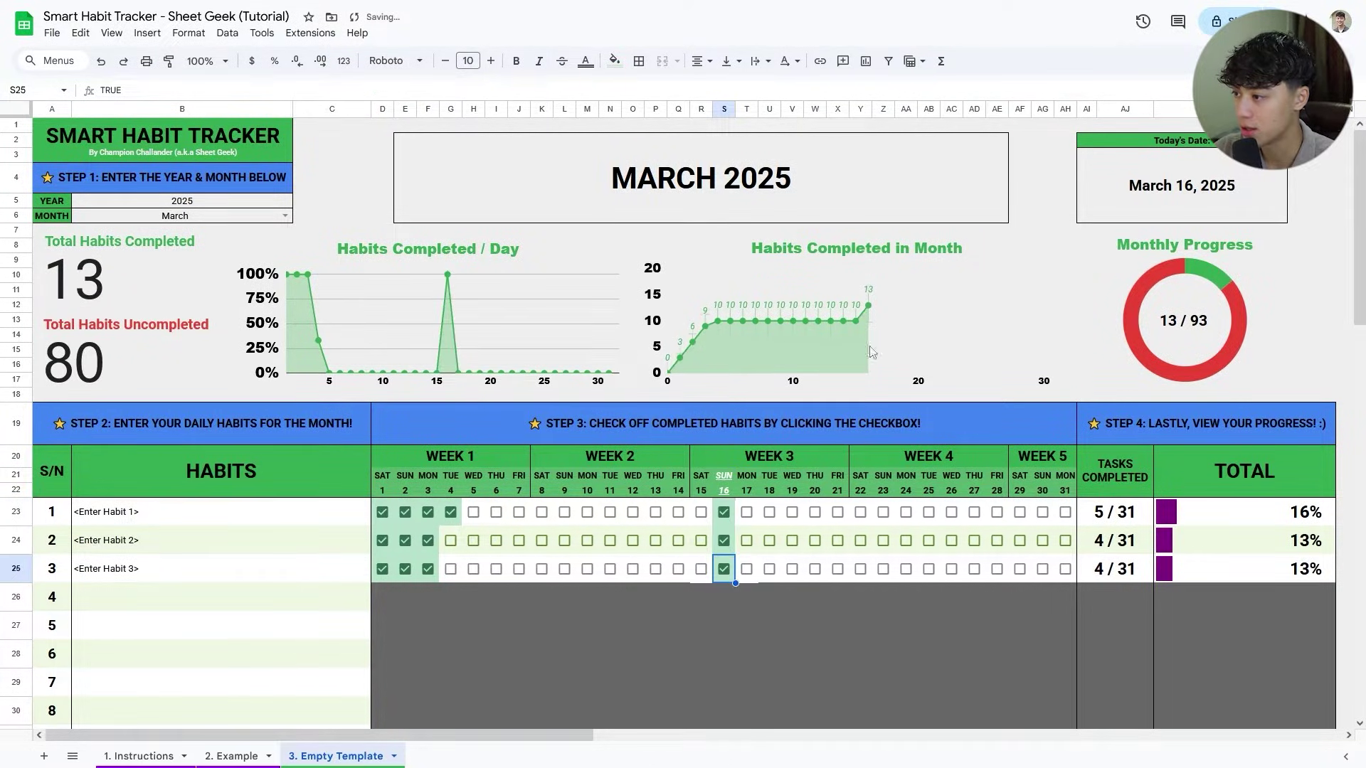
# Check off habits 1 to 3 for all days from March 4 through March 31 at once.
pyautogui.click(724, 323)
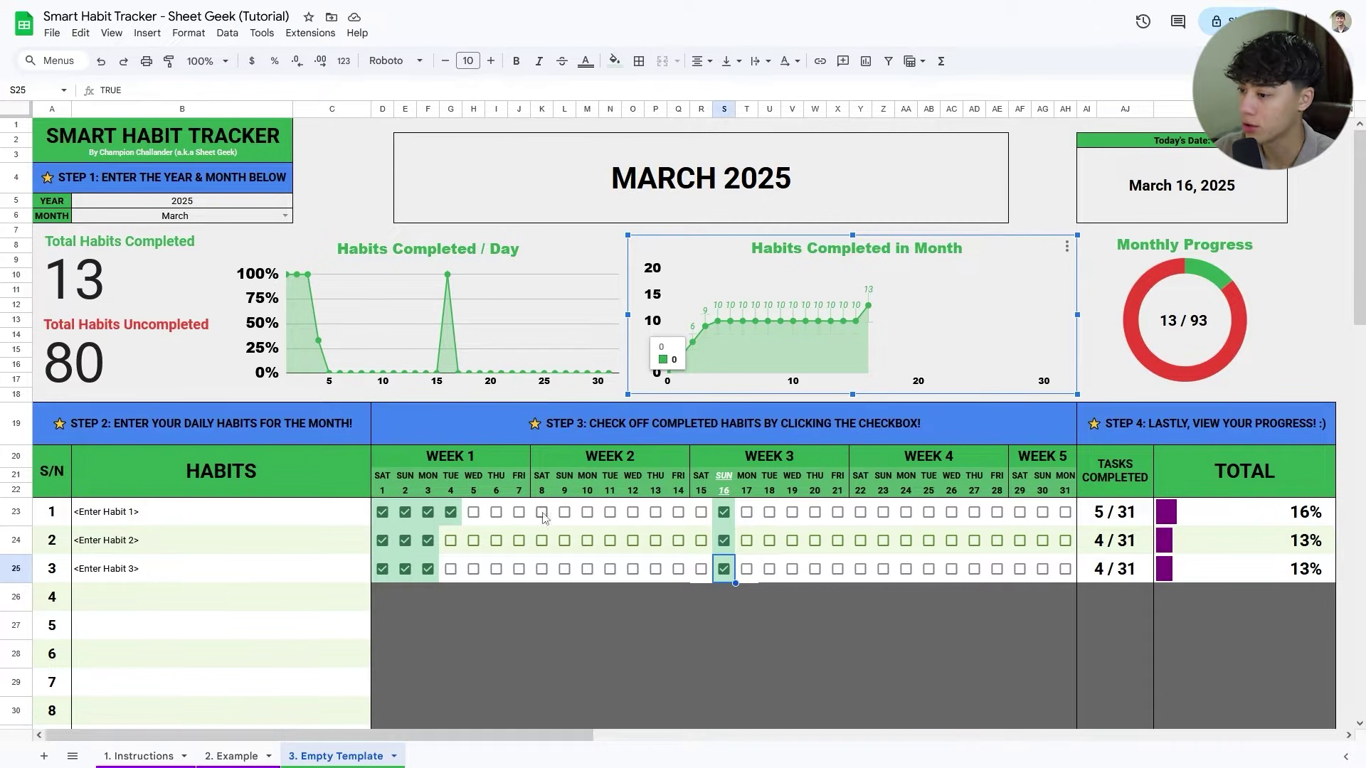
pyautogui.moveTo(455, 516); pyautogui.dragTo(1067, 577)
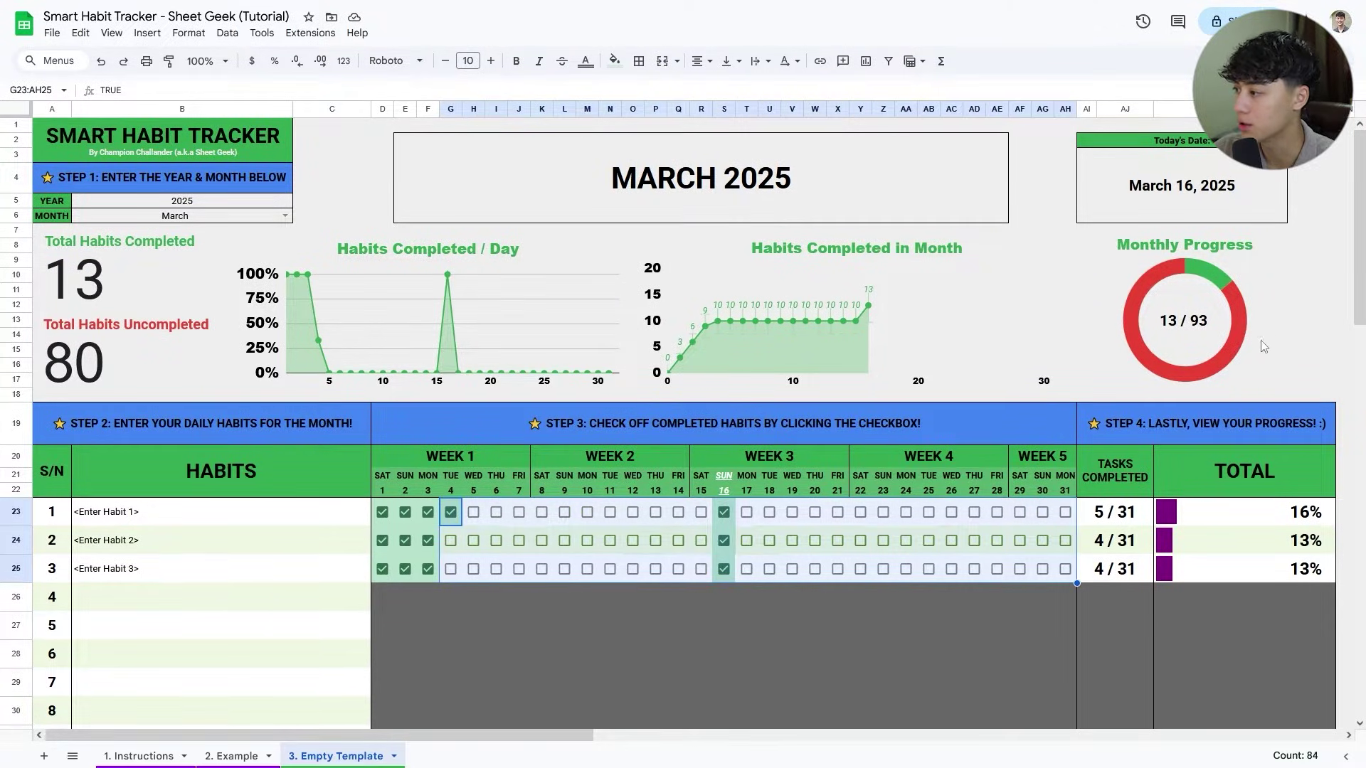
pyautogui.press('space')
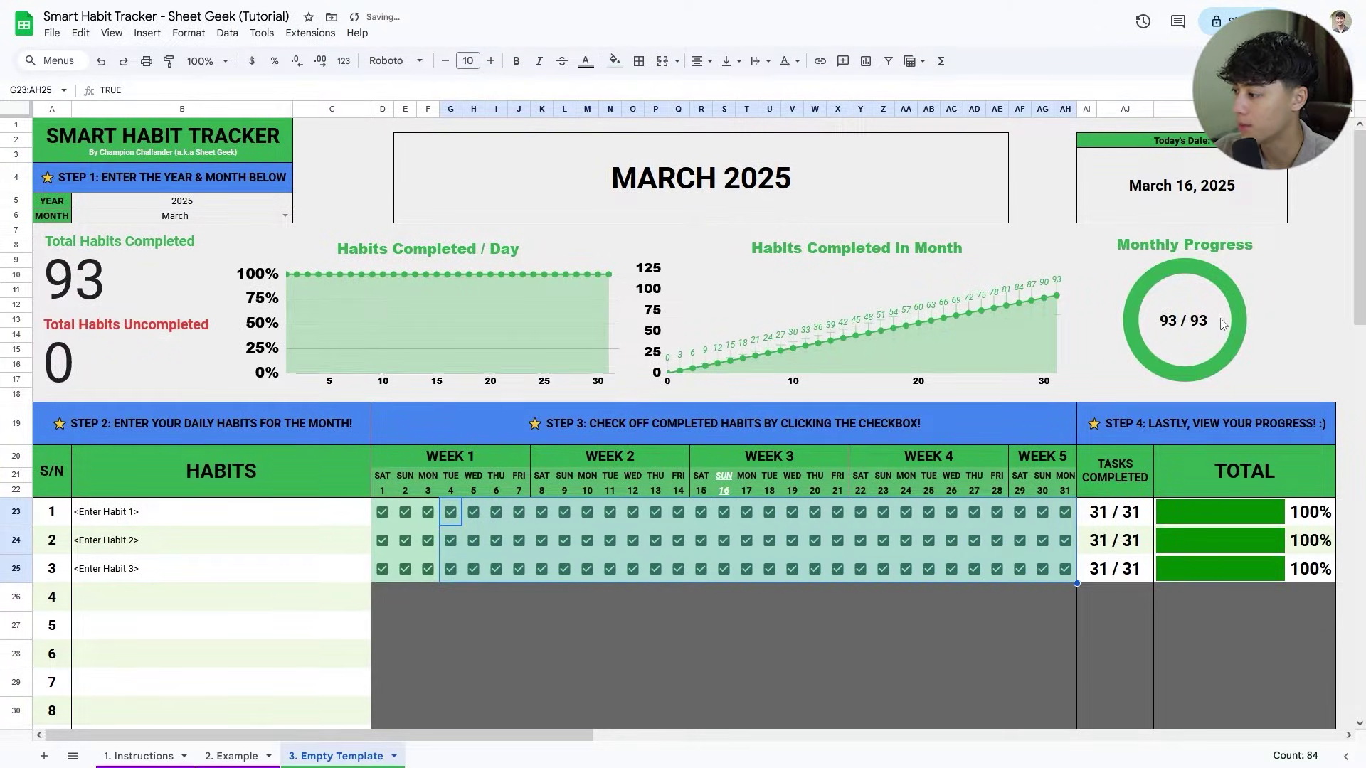
# Examine the tasks-completed counts, progress bars and total percentages of habits 1 to 3.
pyautogui.click(1124, 512)
pyautogui.click(1128, 541)
pyautogui.click(1136, 572)
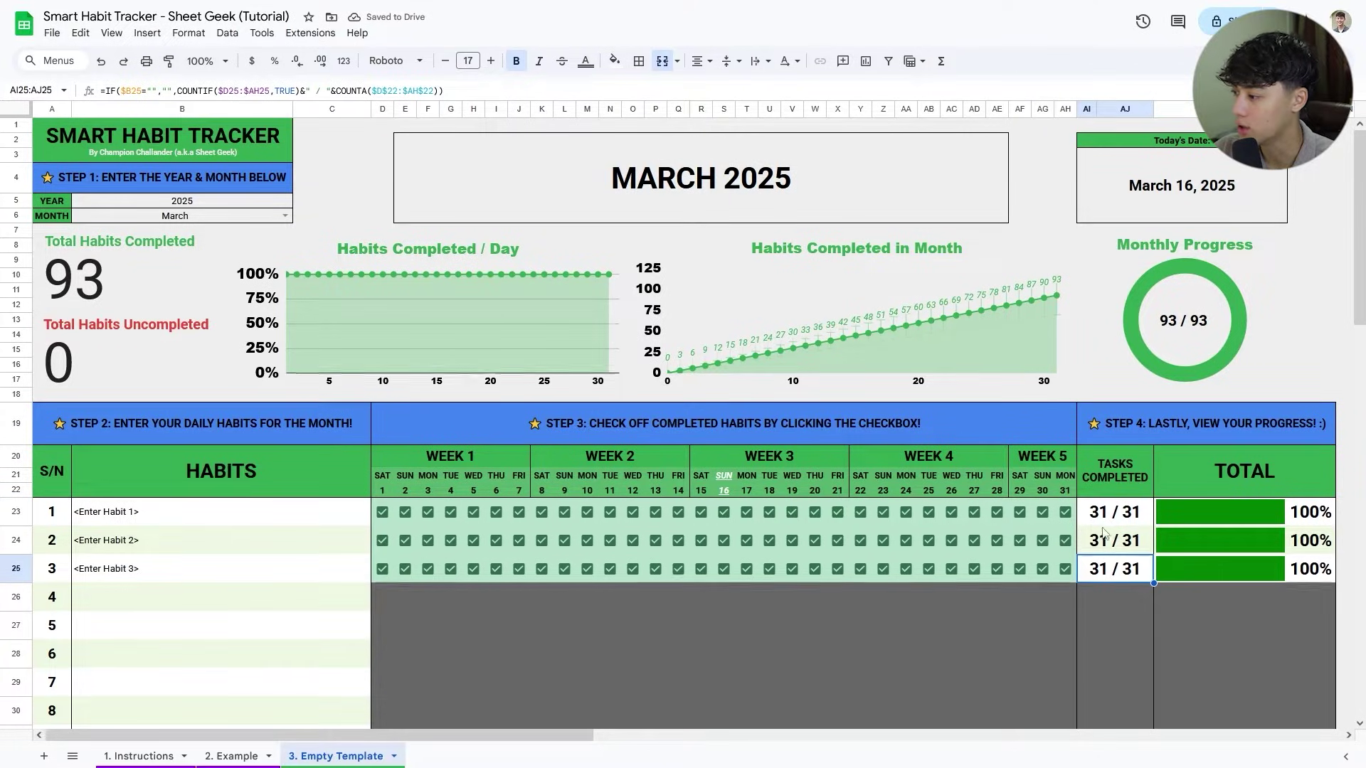
pyautogui.click(1231, 519)
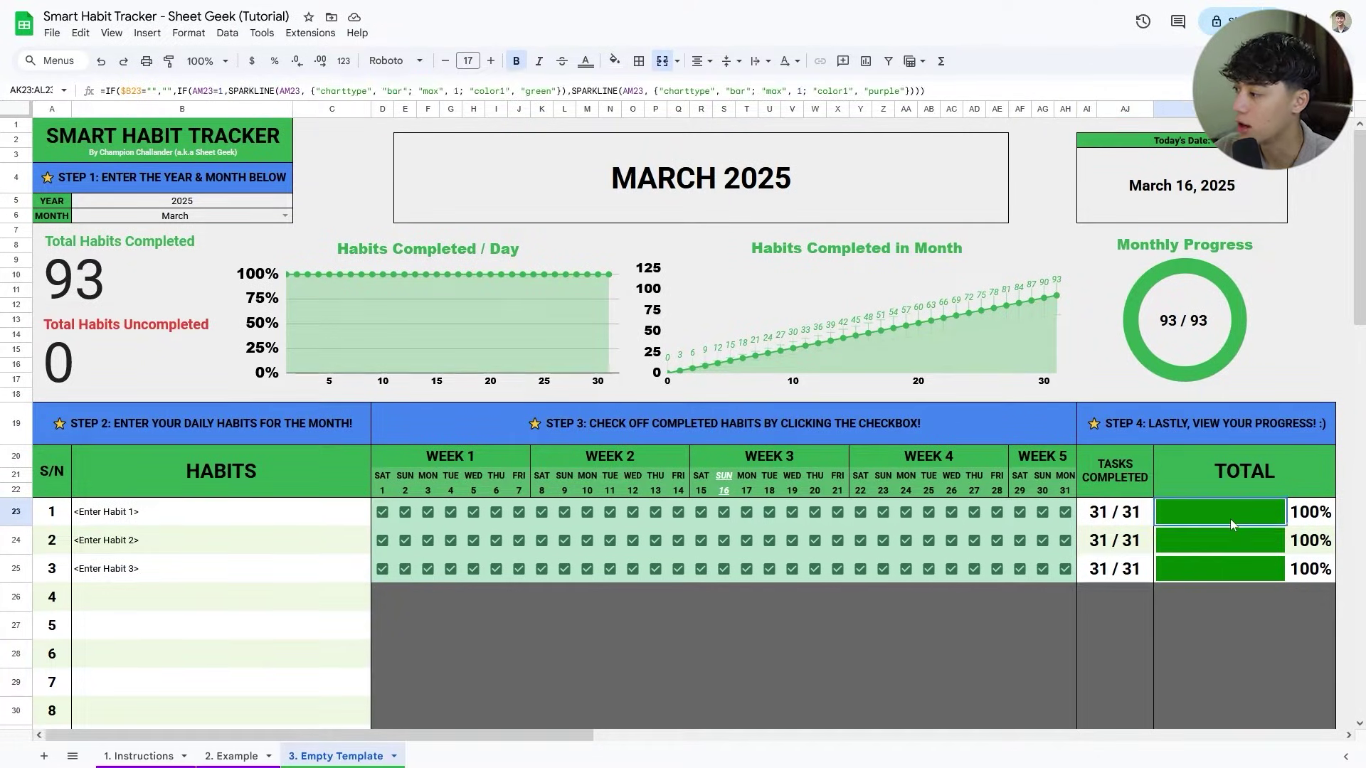
pyautogui.click(1220, 542)
pyautogui.click(1217, 568)
pyautogui.click(1308, 540)
pyautogui.click(1311, 572)
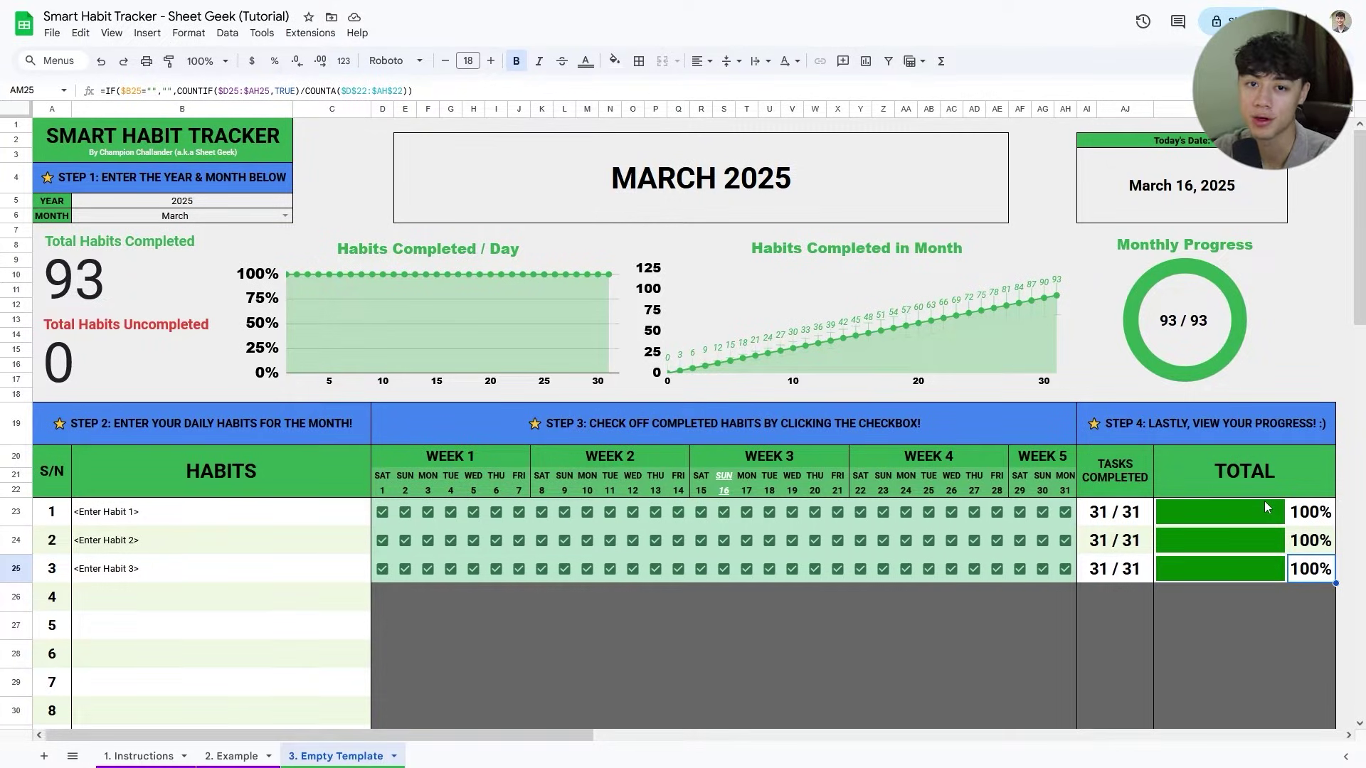
# Add a new sheet to the spreadsheet and rename it Tutorial.
pyautogui.click(43, 757)
pyautogui.rightClick(434, 757)
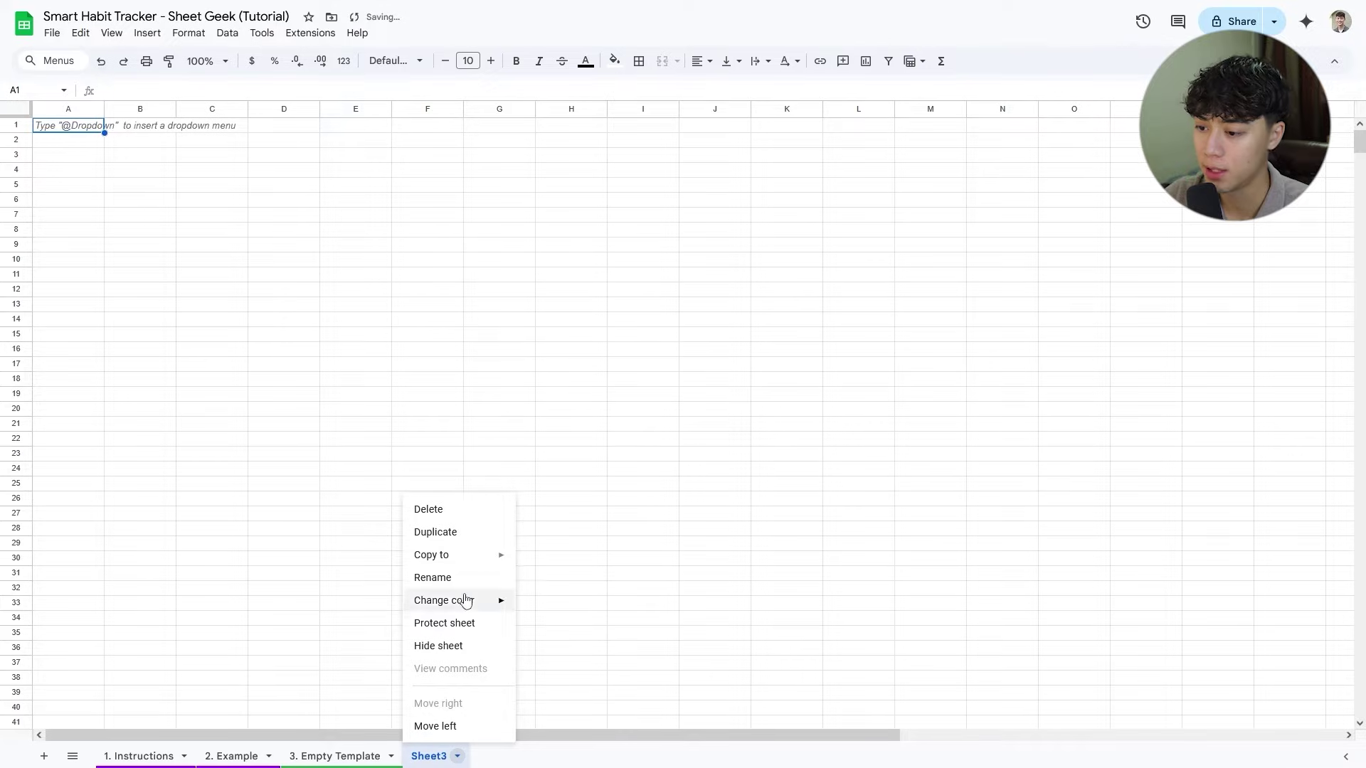
pyautogui.click(441, 577)
pyautogui.write('Tutorial')
pyautogui.press('Return')
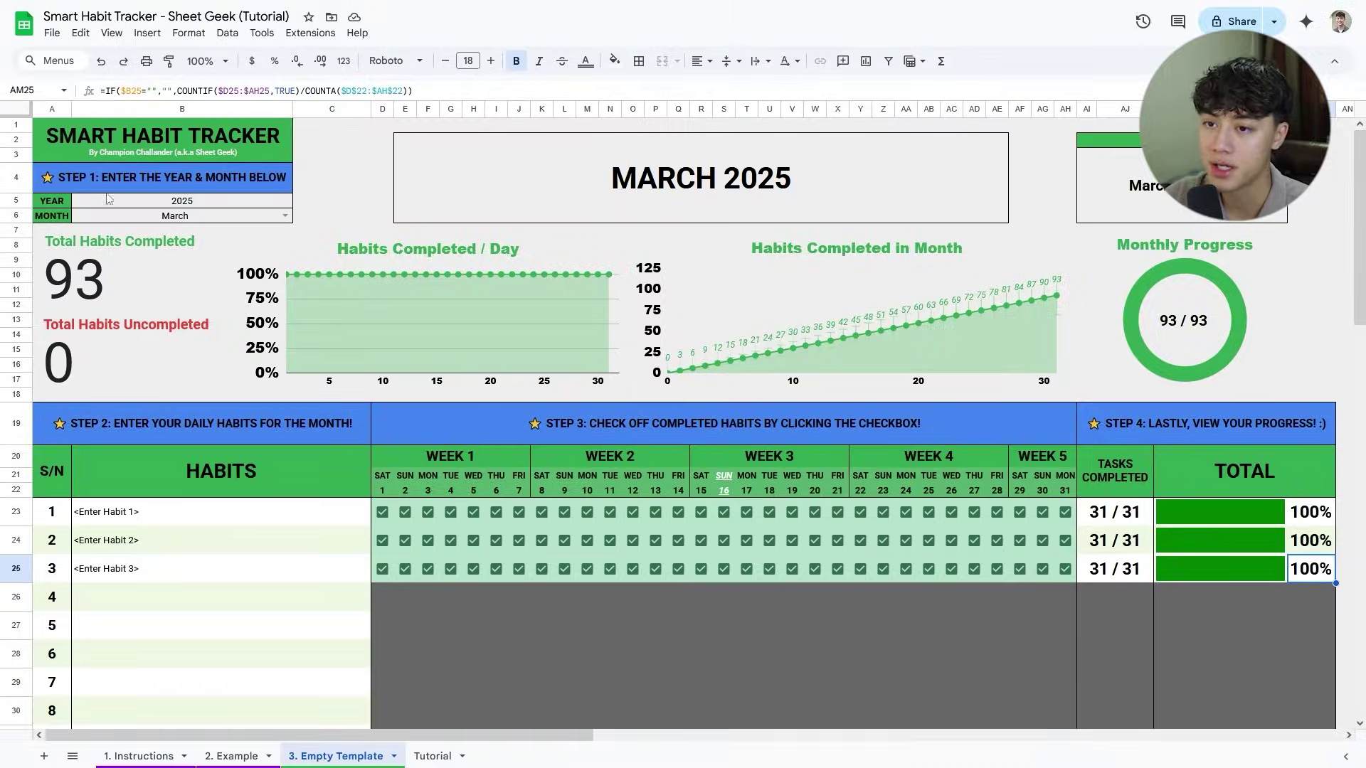
# Review the headings of steps 1 to 4 on the 3. Empty Template sheet.
pyautogui.click(111, 186)
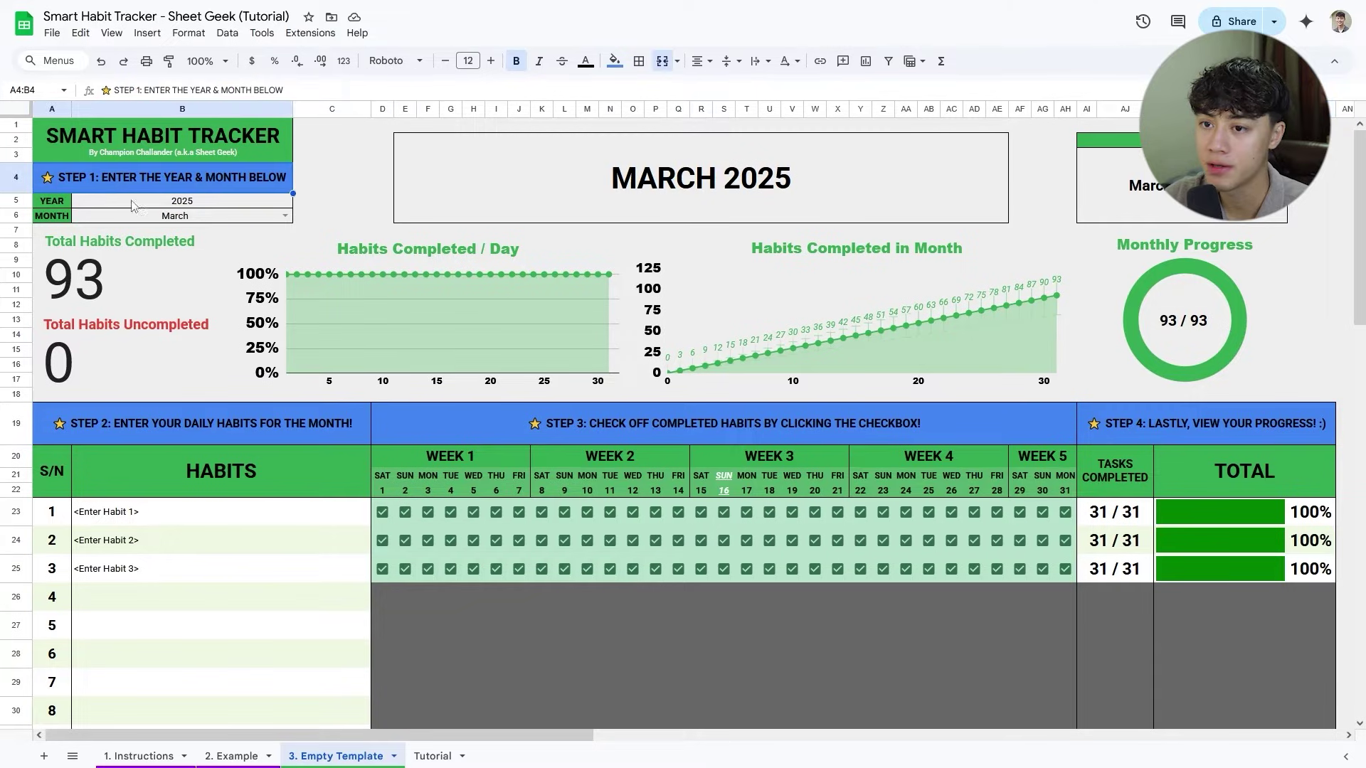
pyautogui.click(203, 421)
pyautogui.click(553, 435)
pyautogui.click(1172, 429)
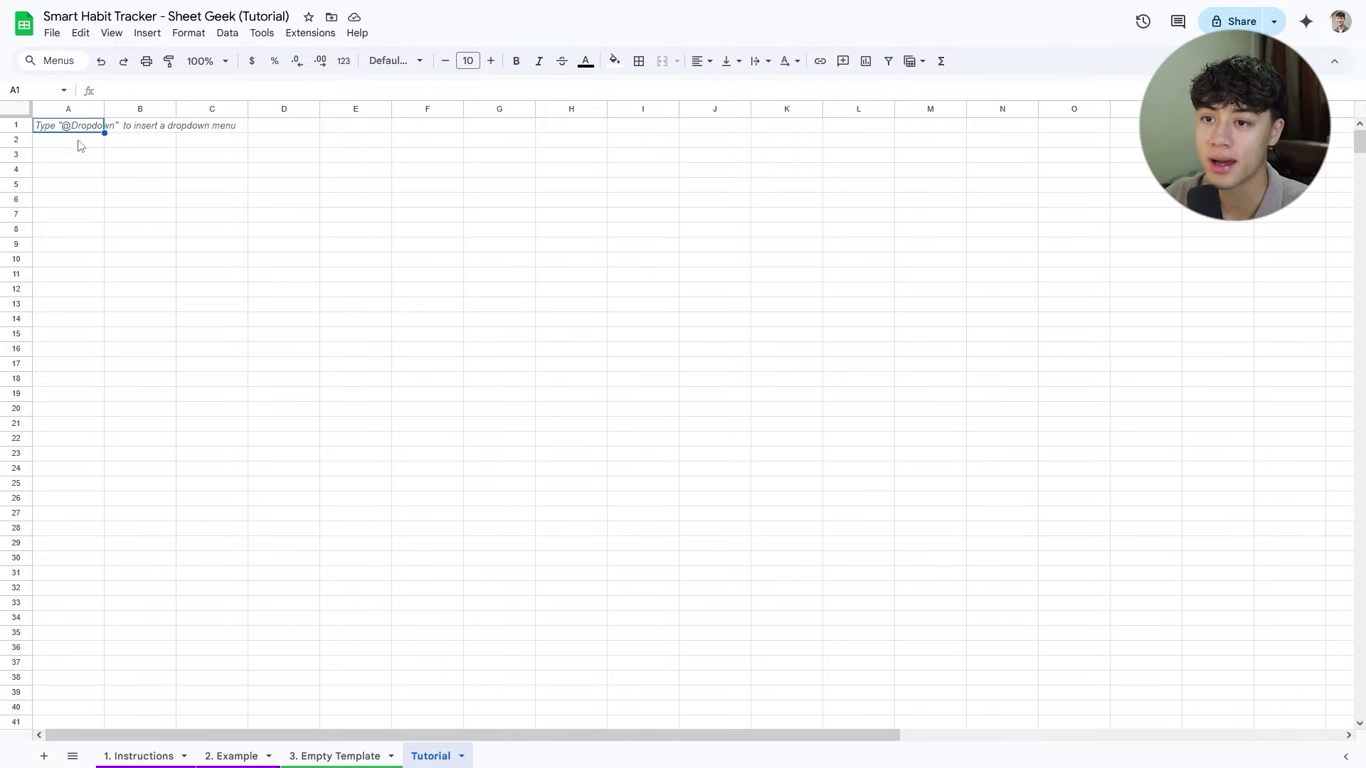
# On the Tutorial sheet, enter "Smart Habit Tracker" in A1 with a second line crediting the author (a.k.a SheetGeek).
pyautogui.doubleClick(83, 131)
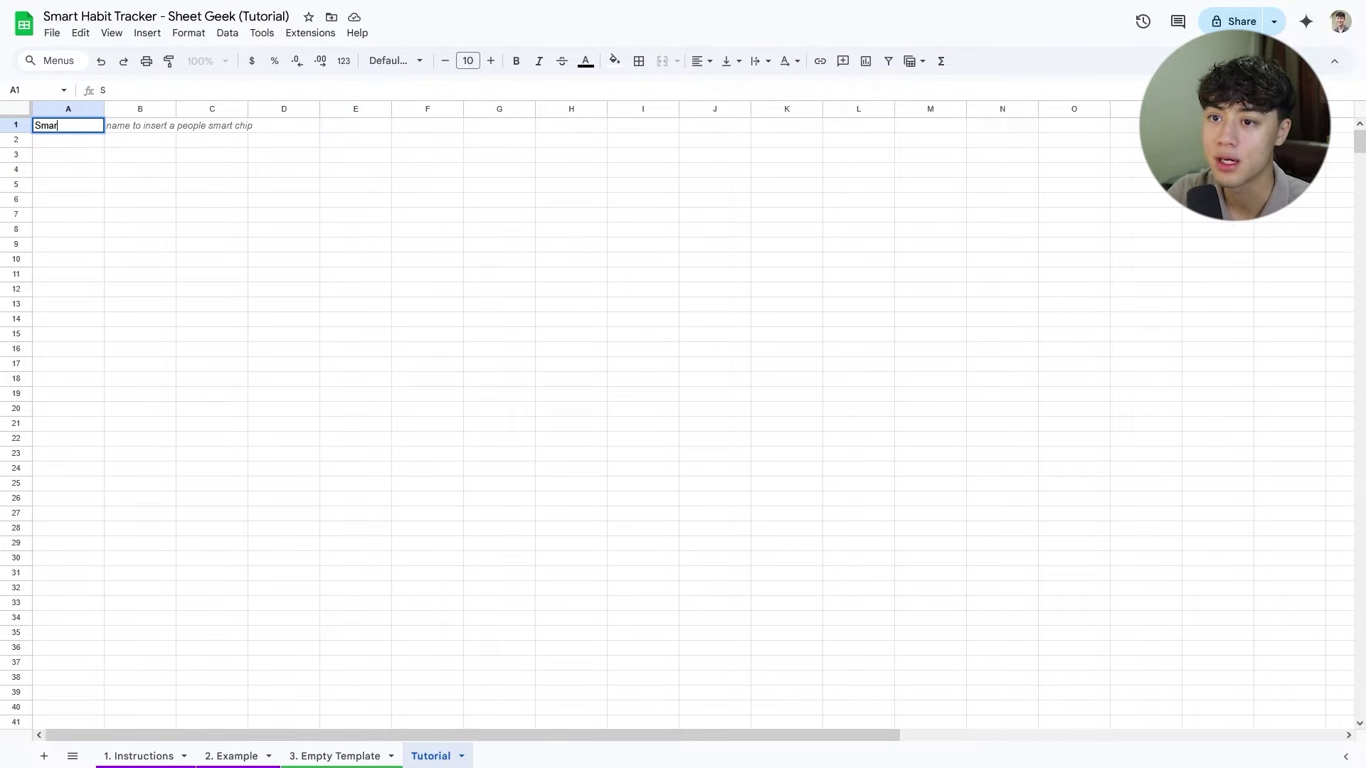
pyautogui.write('Smart hab')
pyautogui.press('BackSpace')
pyautogui.press('BackSpace')
pyautogui.press('BackSpace')
pyautogui.write('Habit Tracker')
pyautogui.hotkey('alt', 'Return')
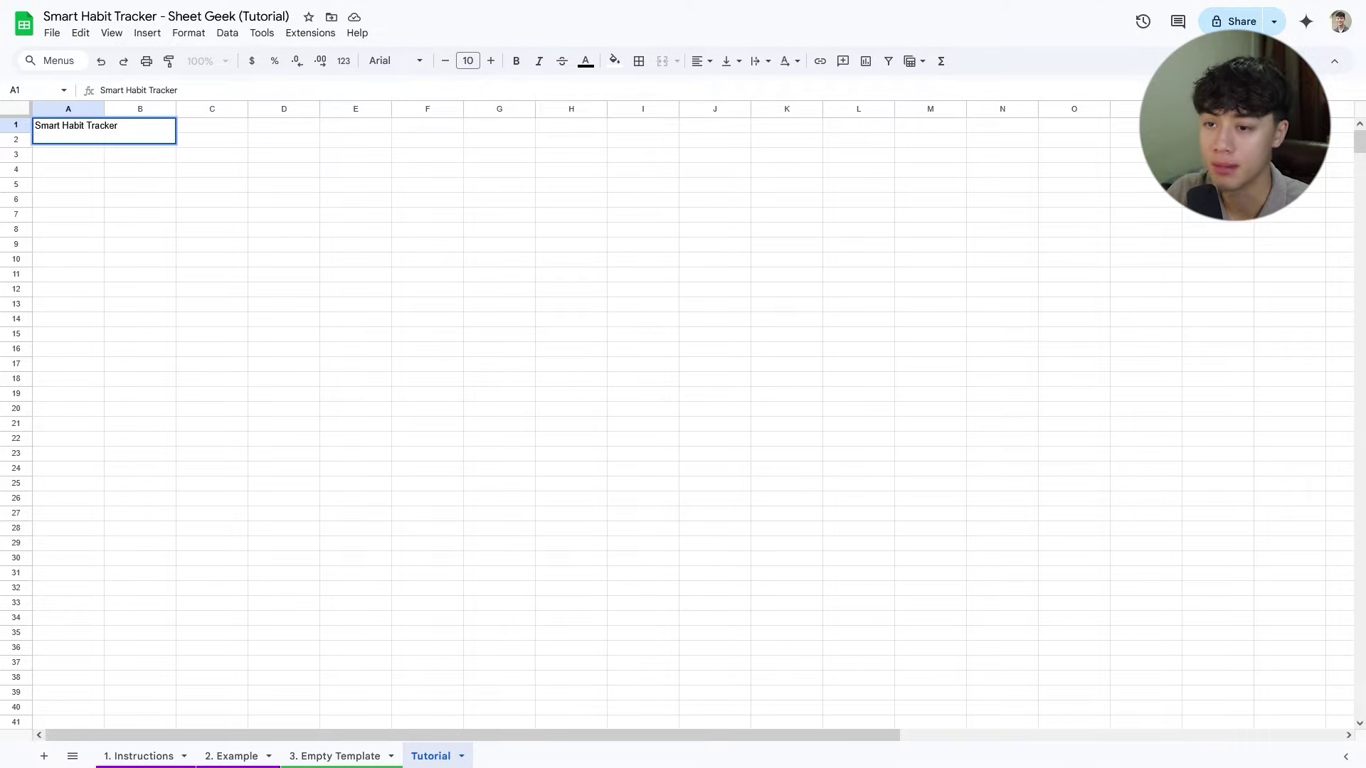
pyautogui.write('By Champion Challander (a.k.a Shet')
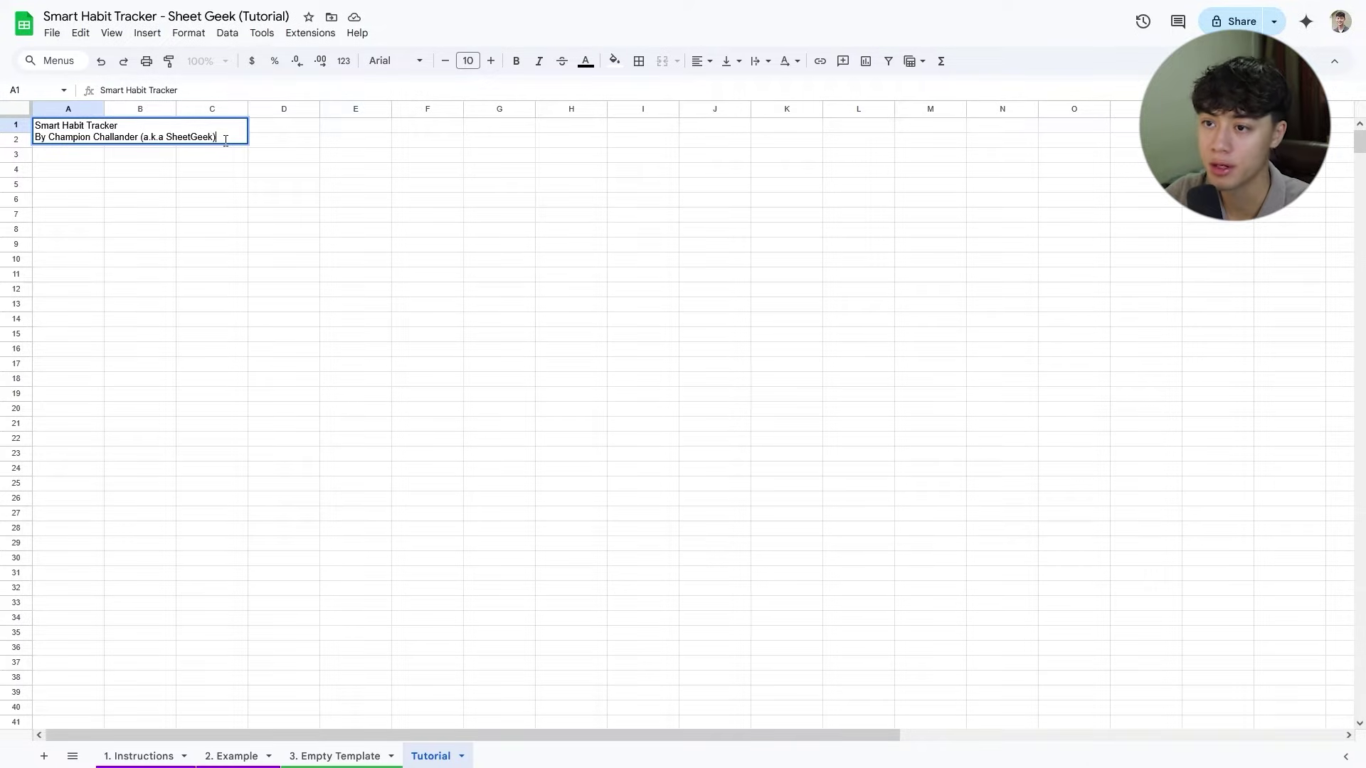
pyautogui.press('Return')
# Merge cells A1:B1 and widen column B to fit the title text.
pyautogui.moveTo(80, 140); pyautogui.dragTo(146, 137)
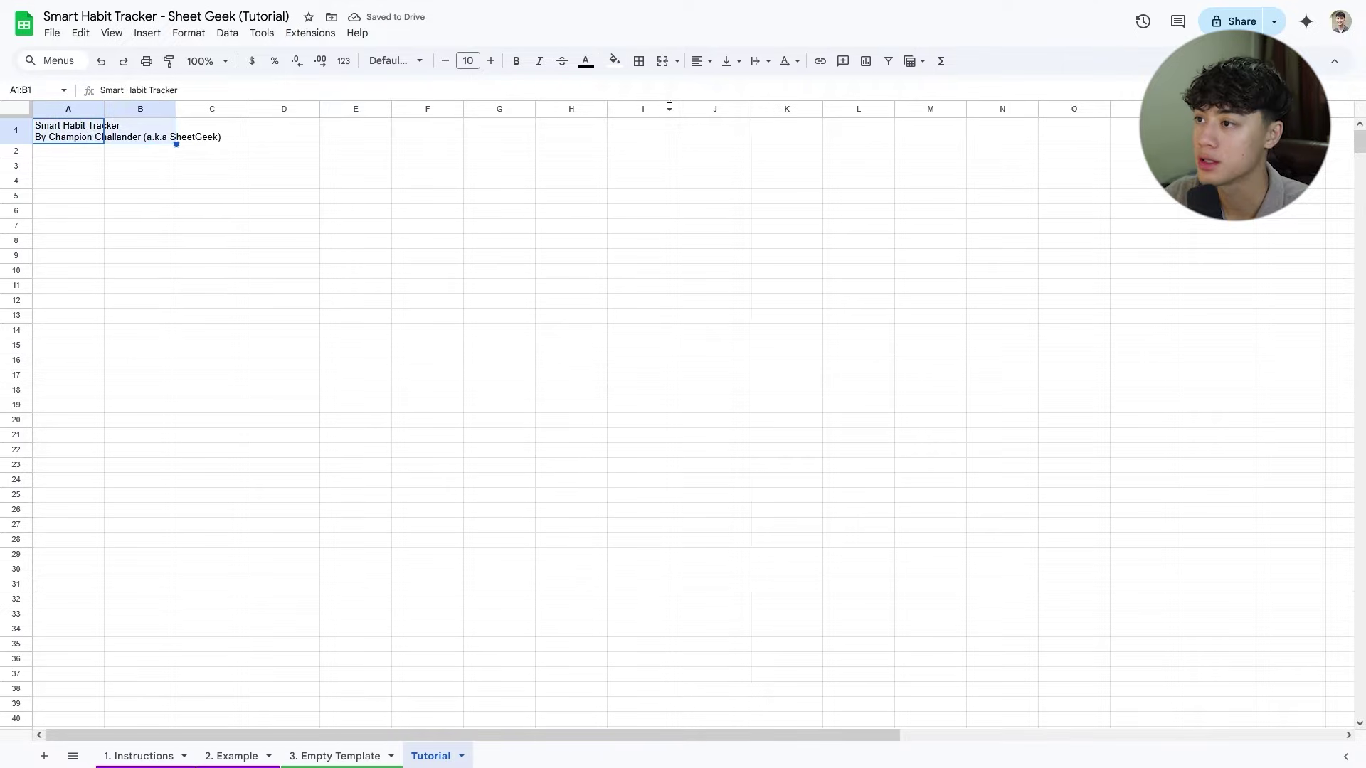
pyautogui.click(662, 61)
pyautogui.moveTo(177, 110); pyautogui.dragTo(225, 110)
# Enter the heading "STEP 1: ENTER THE YEAR & MONTH BELOW" in cell A2.
pyautogui.press('Down')
pyautogui.press('Return')
pyautogui.write('STEP 1: ENTER THE YEAR')
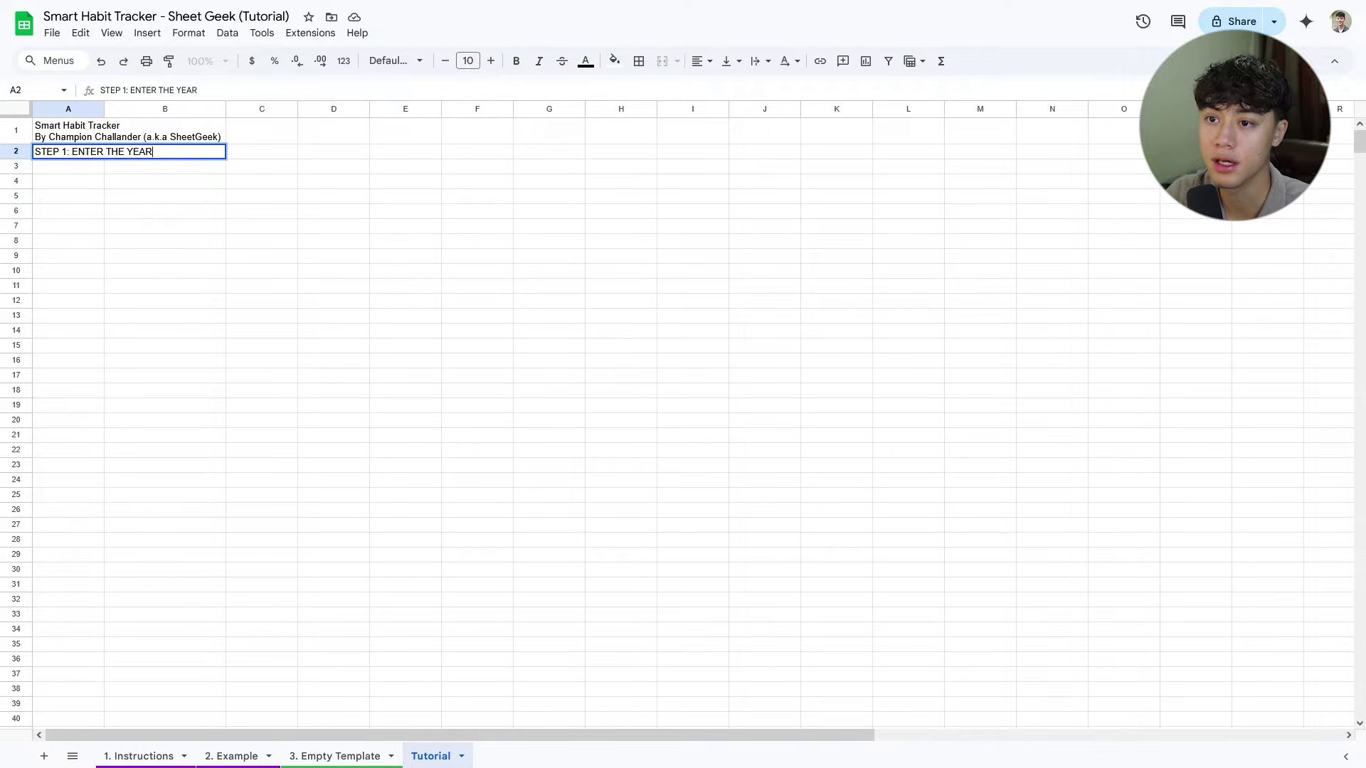
pyautogui.write(' & MONTH BELOW')
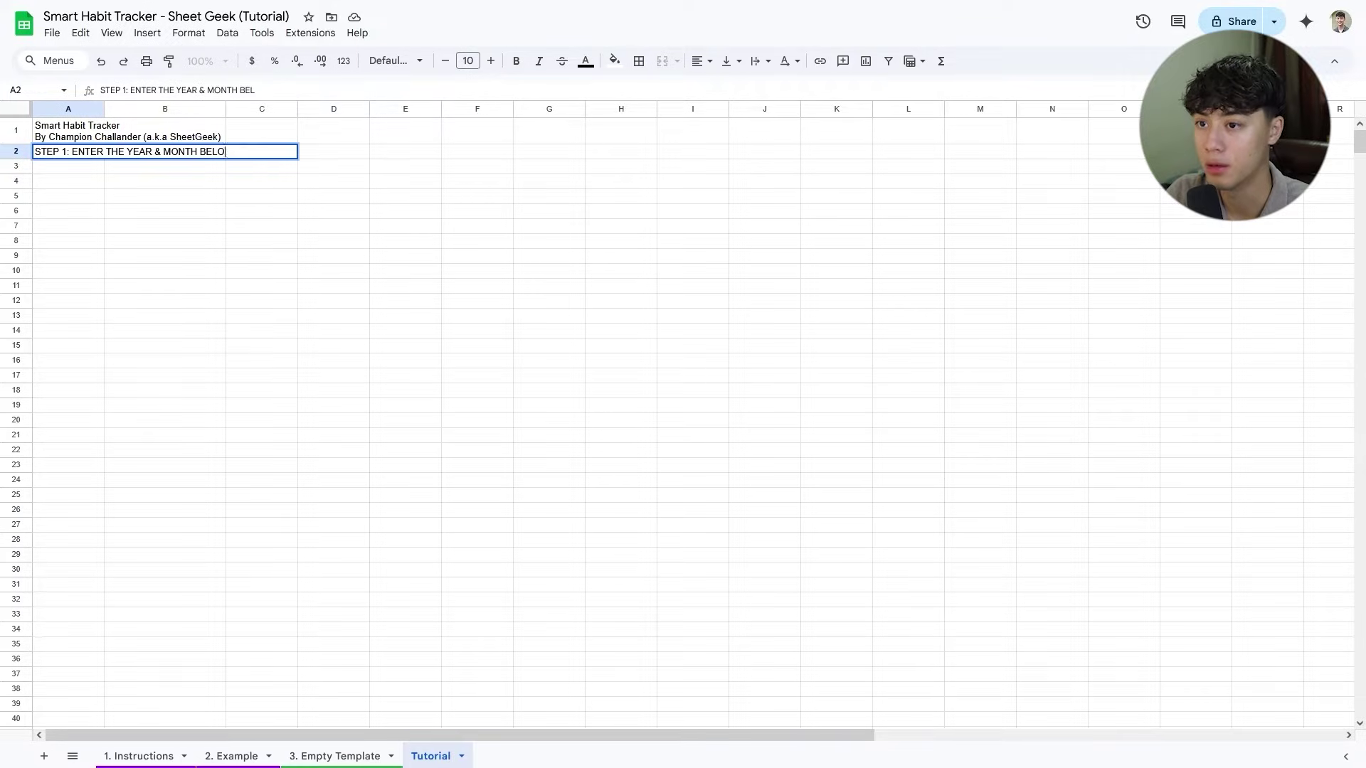
# Label A3 as YEAR and A4 as MONTH, and enter 2025 in B3.
pyautogui.click(81, 172)
pyautogui.write('YEAR')
pyautogui.press('Return')
pyautogui.write('MONTH')
pyautogui.press('Return')
pyautogui.click(165, 166)
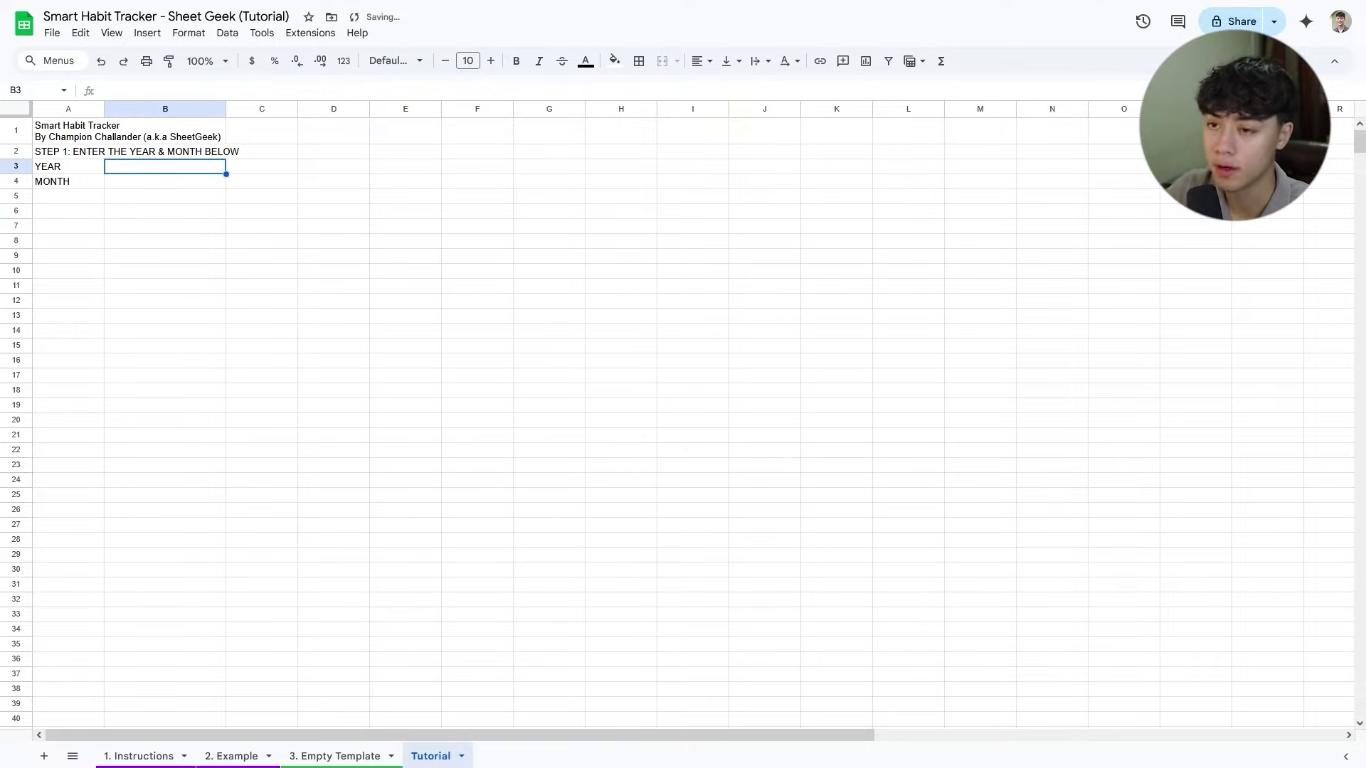
pyautogui.write('2025')
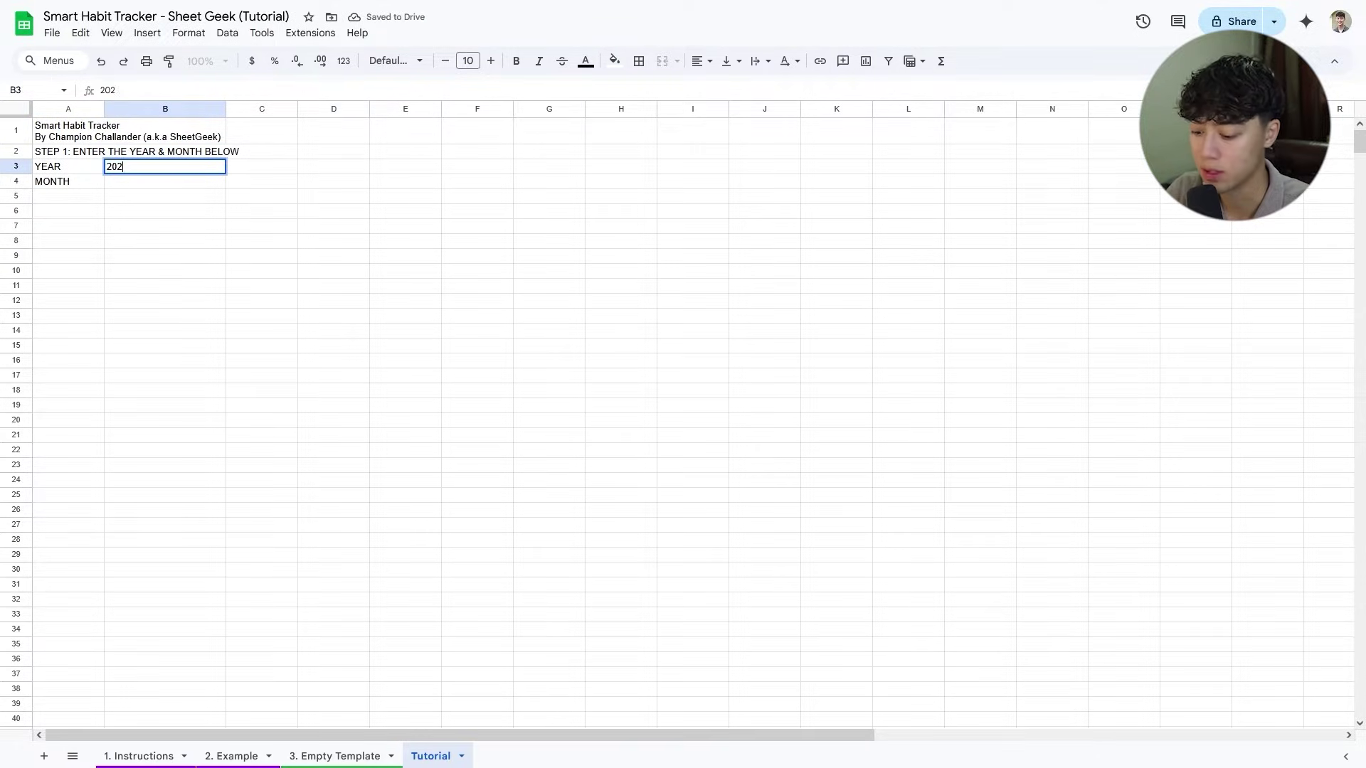
pyautogui.press('Return')
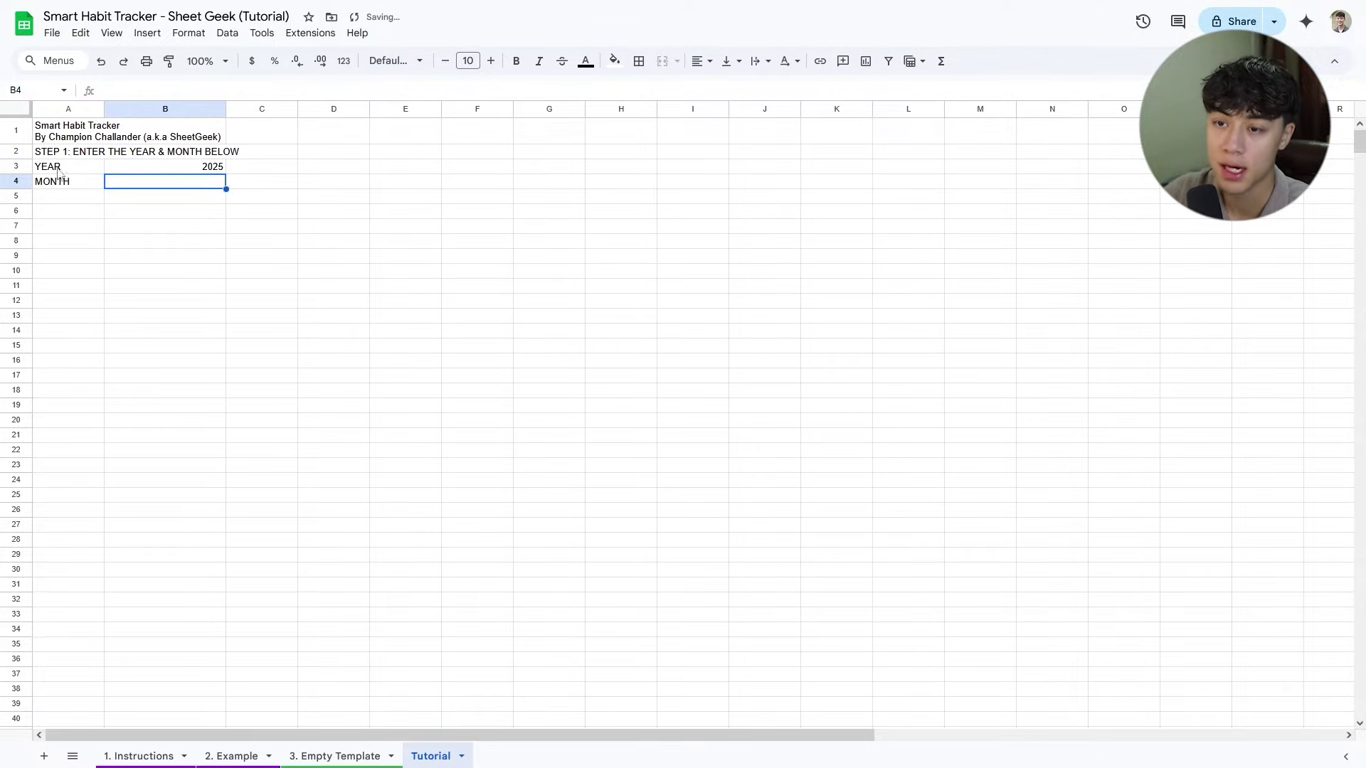
# Insert a dropdown into cell B4 beside the MONTH label.
pyautogui.doubleClick(173, 184)
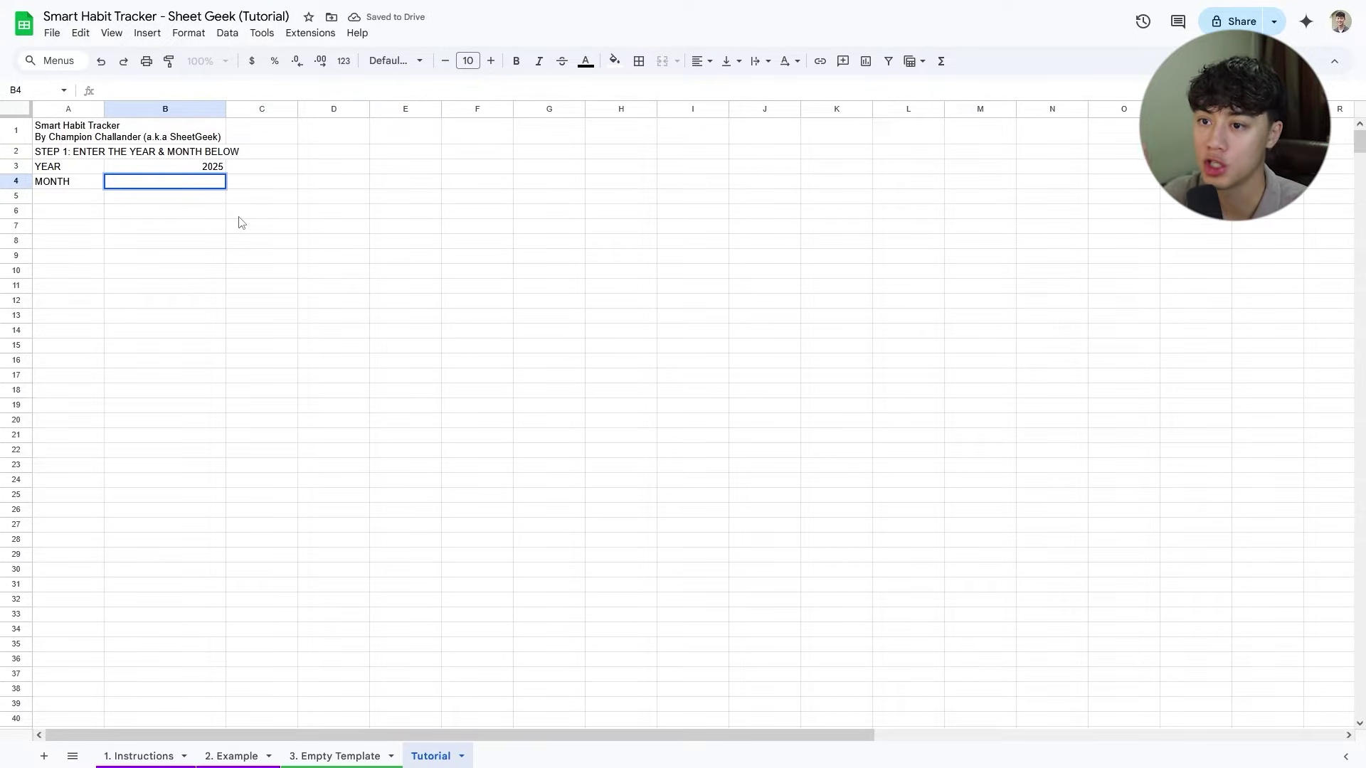
pyautogui.click(232, 212)
pyautogui.click(208, 187)
pyautogui.click(148, 33)
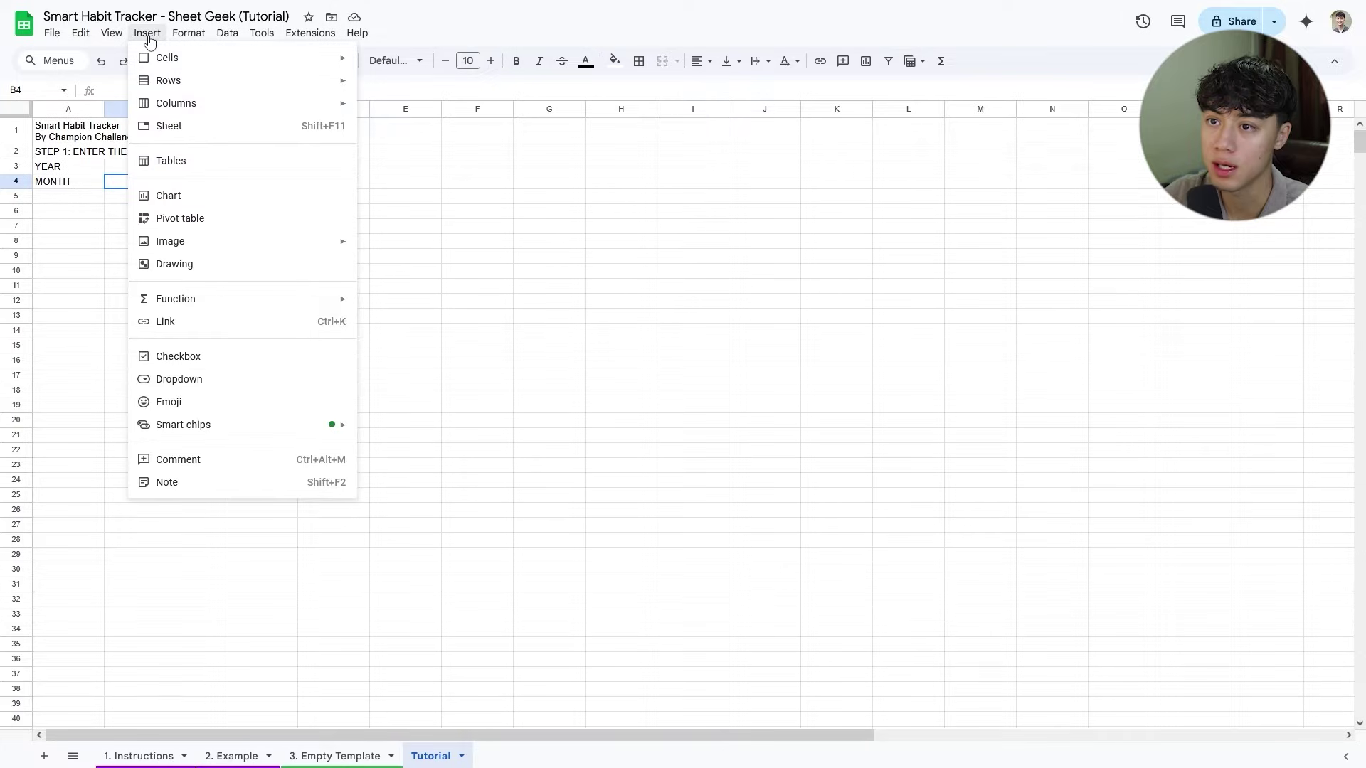
pyautogui.click(202, 384)
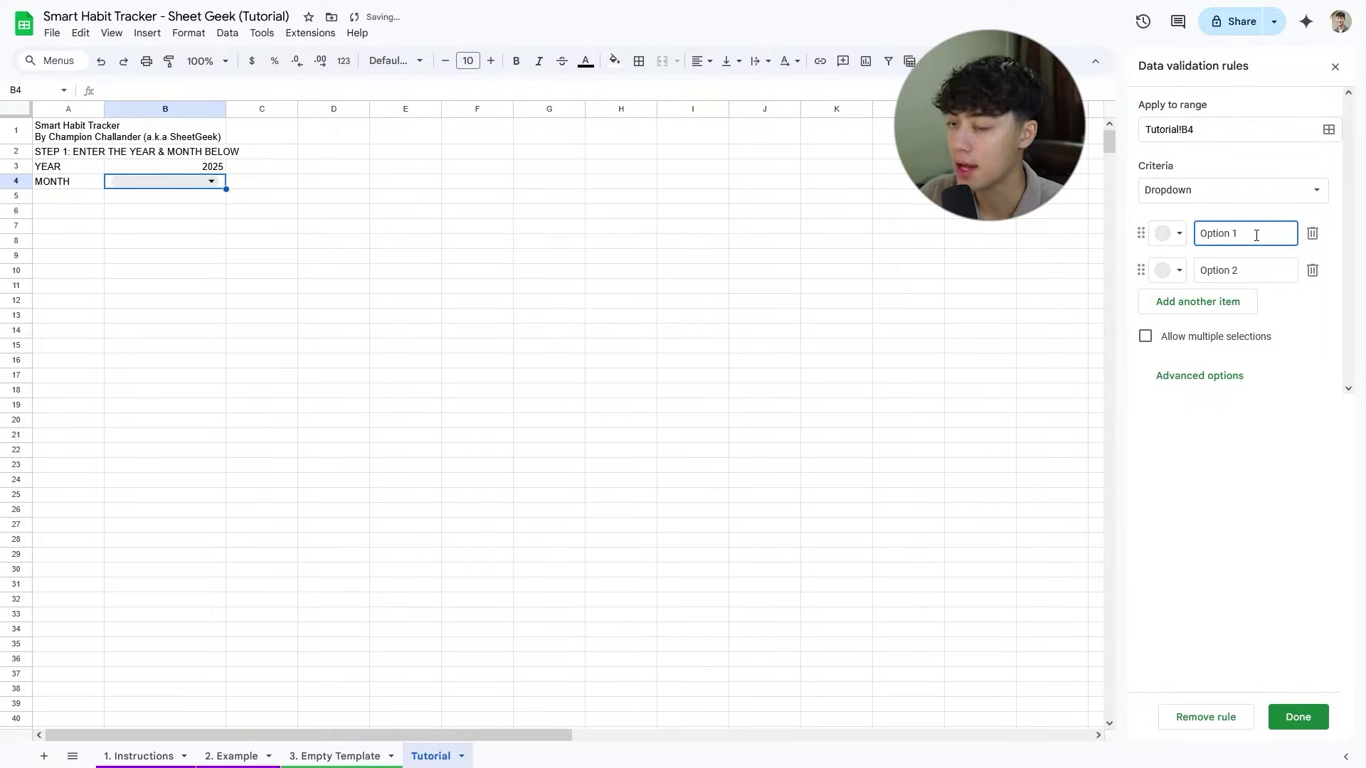
# Set the first two options of the month dropdown to January and February.
pyautogui.moveTo(1247, 236); pyautogui.dragTo(1186, 237)
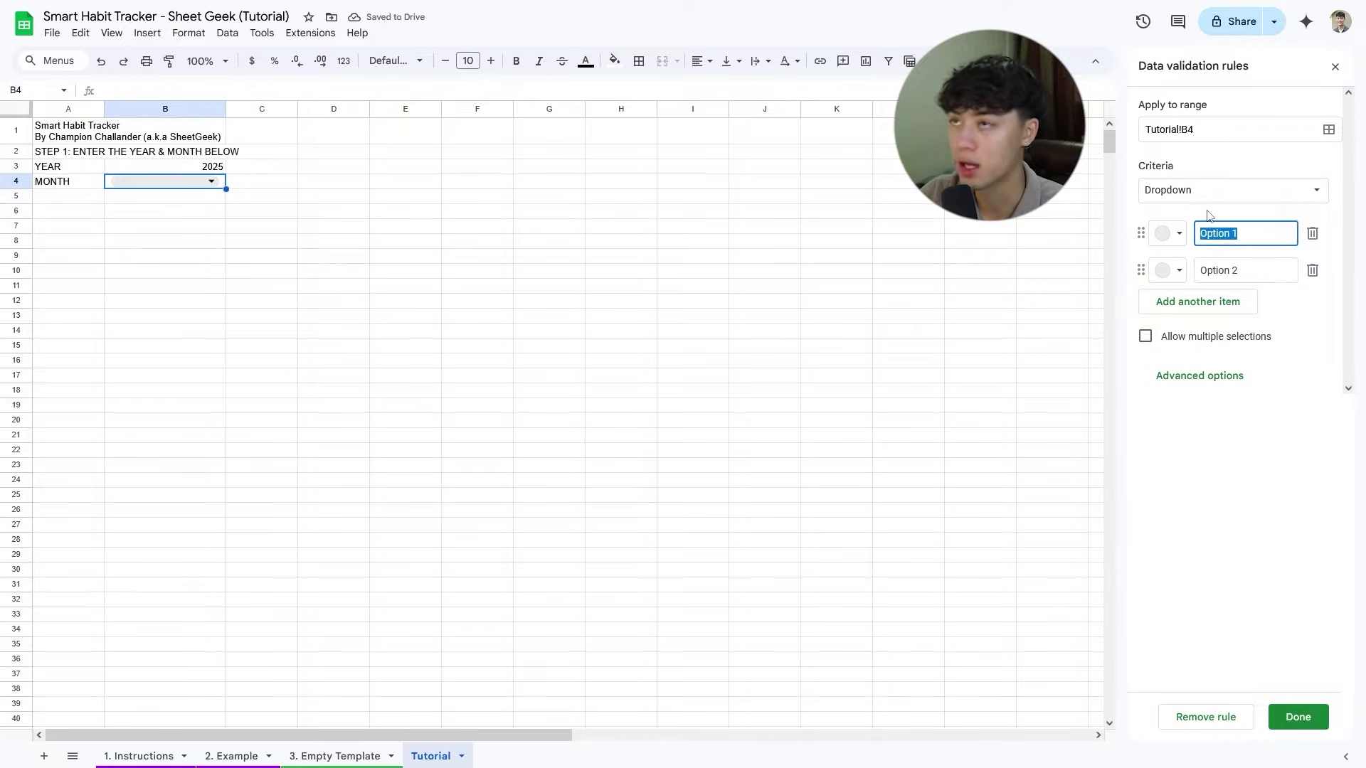
pyautogui.write('jAN')
pyautogui.press('BackSpace')
pyautogui.press('BackSpace')
pyautogui.press('BackSpace')
pyautogui.write('January')
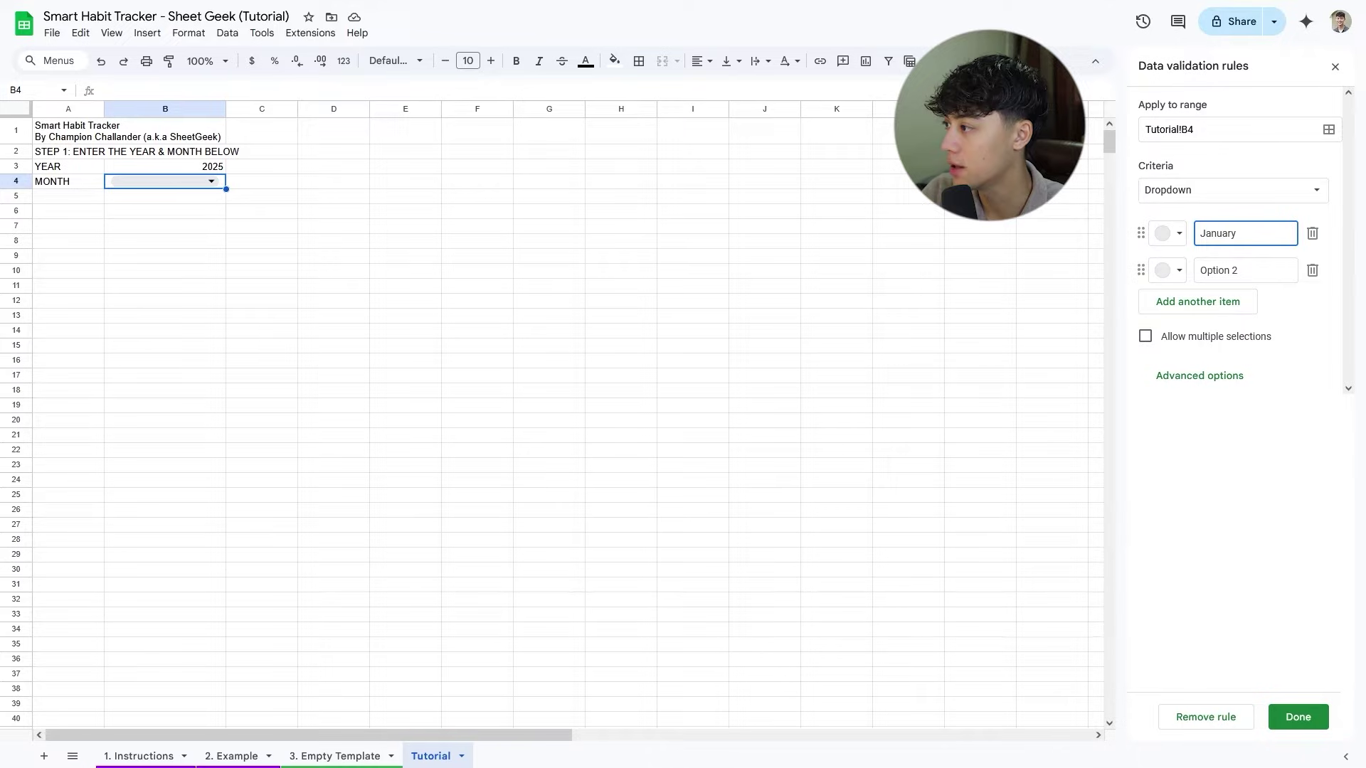
pyautogui.click(1245, 270)
pyautogui.write('Febr')
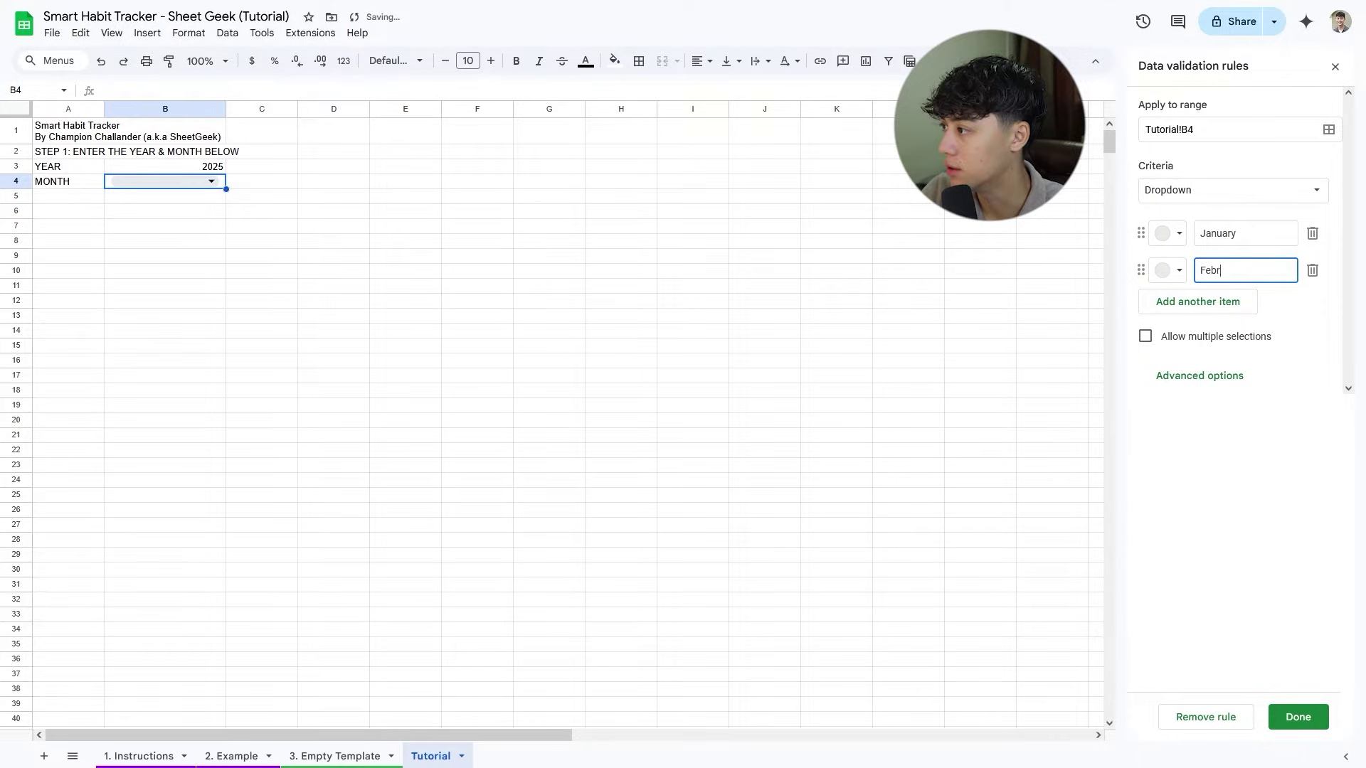
# Add March, April, May and June as further options of the month dropdown.
pyautogui.press('Return')
pyautogui.write('March')
pyautogui.press('Return')
pyautogui.write('April')
pyautogui.press('Return')
pyautogui.write('May')
pyautogui.press('Return')
pyautogui.write('June')
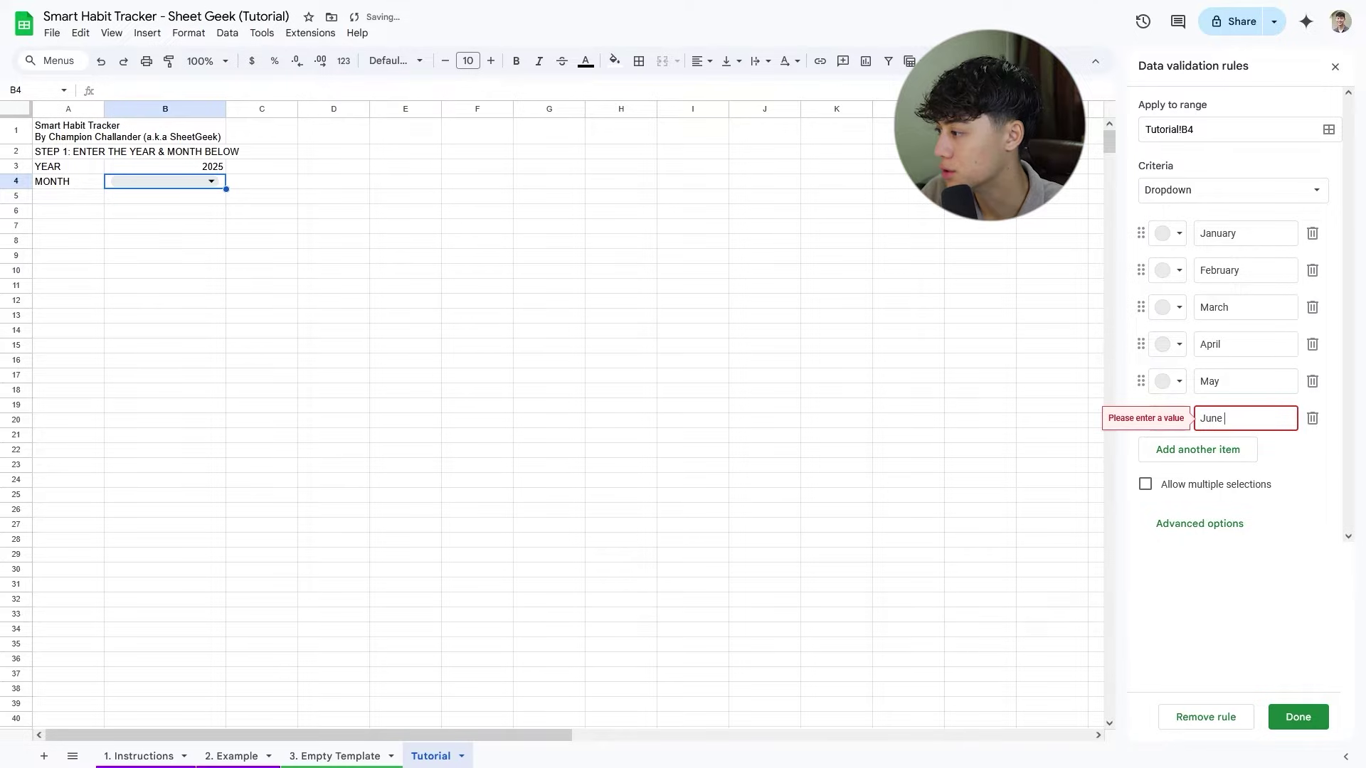
# Add July, August, September, October, November and December to the month dropdown's options.
pyautogui.press('Return')
pyautogui.write('Jul')
pyautogui.press('Return')
pyautogui.write('August')
pyautogui.press('Return')
pyautogui.write('September')
pyautogui.press('Return')
pyautogui.write('Octo')
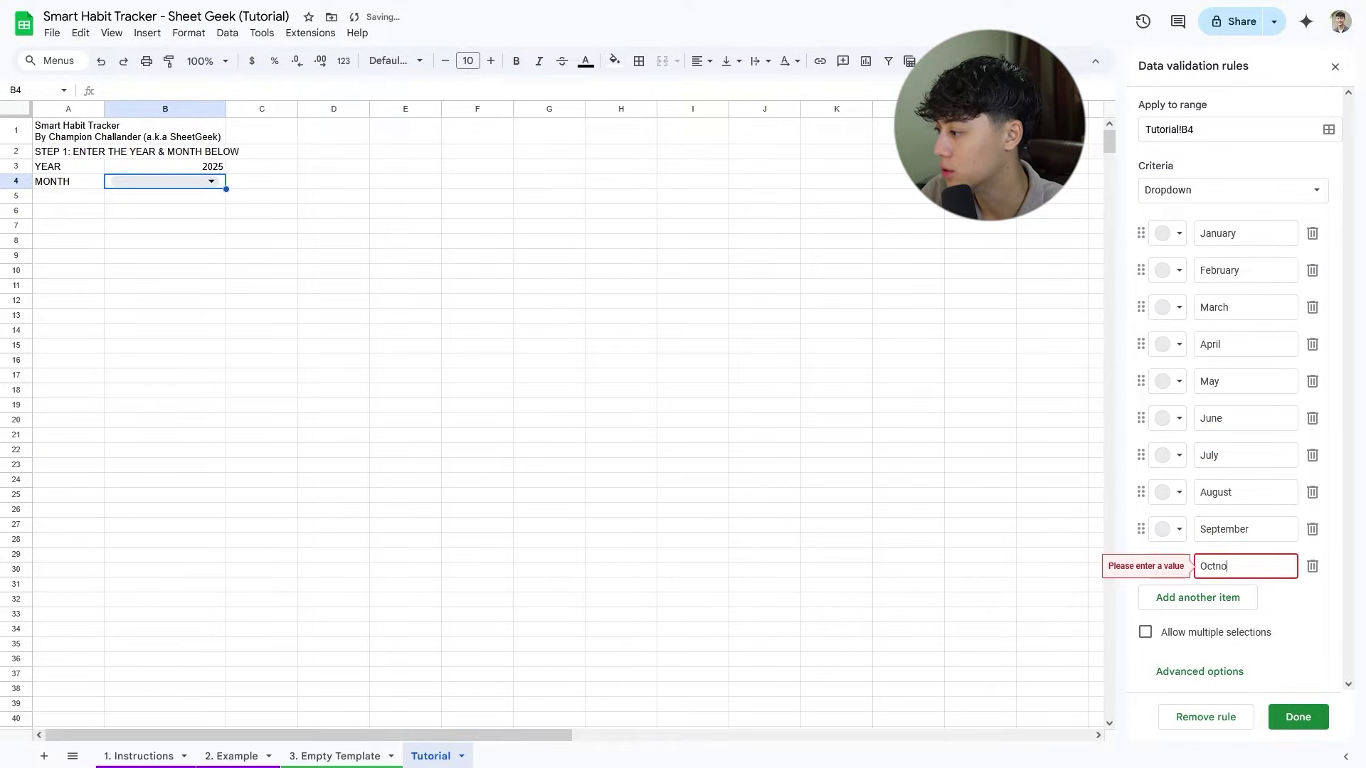
pyautogui.write('ber')
pyautogui.press('Return')
pyautogui.write('November')
pyautogui.press('Return')
pyautogui.write('De')
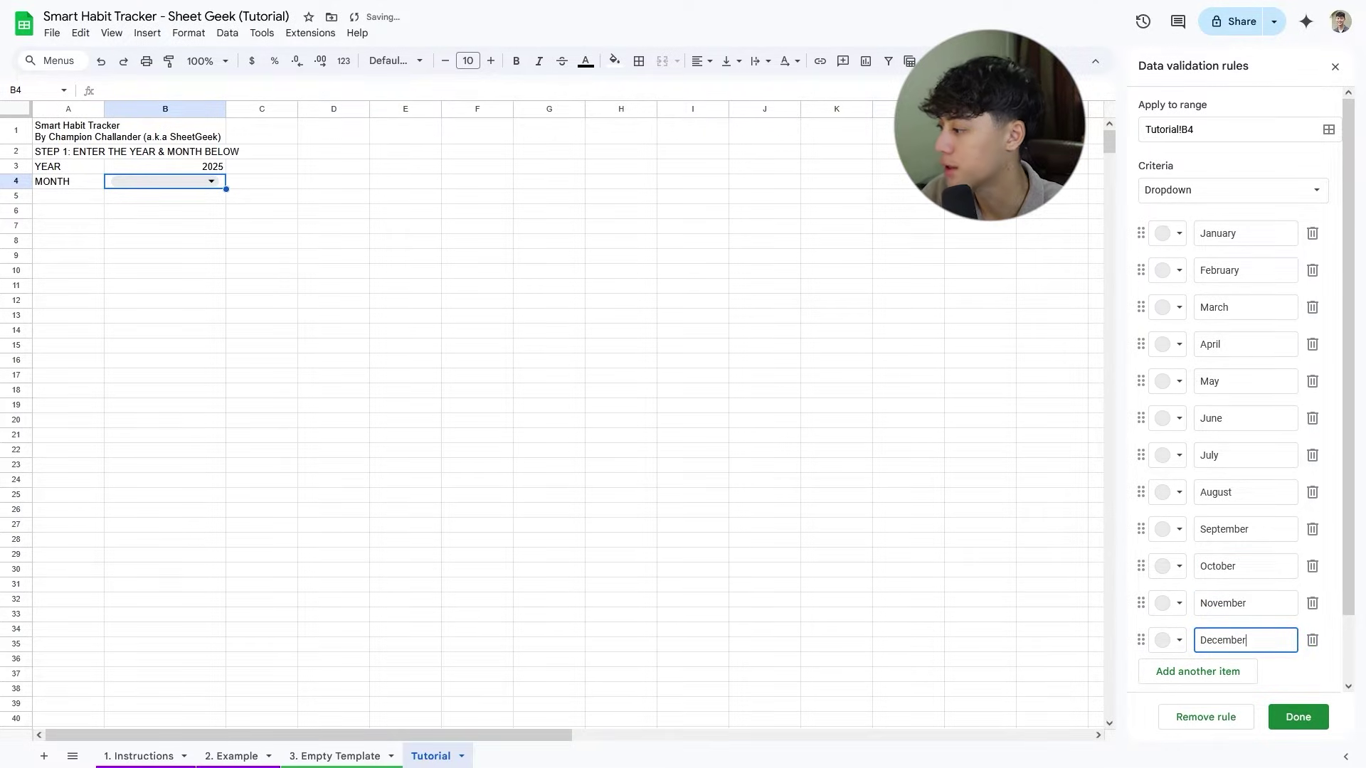
# Set the dropdown's display style to Arrow, choose March in B4, and save and close the validation rule.
pyautogui.scroll(-4, 1292, 591)
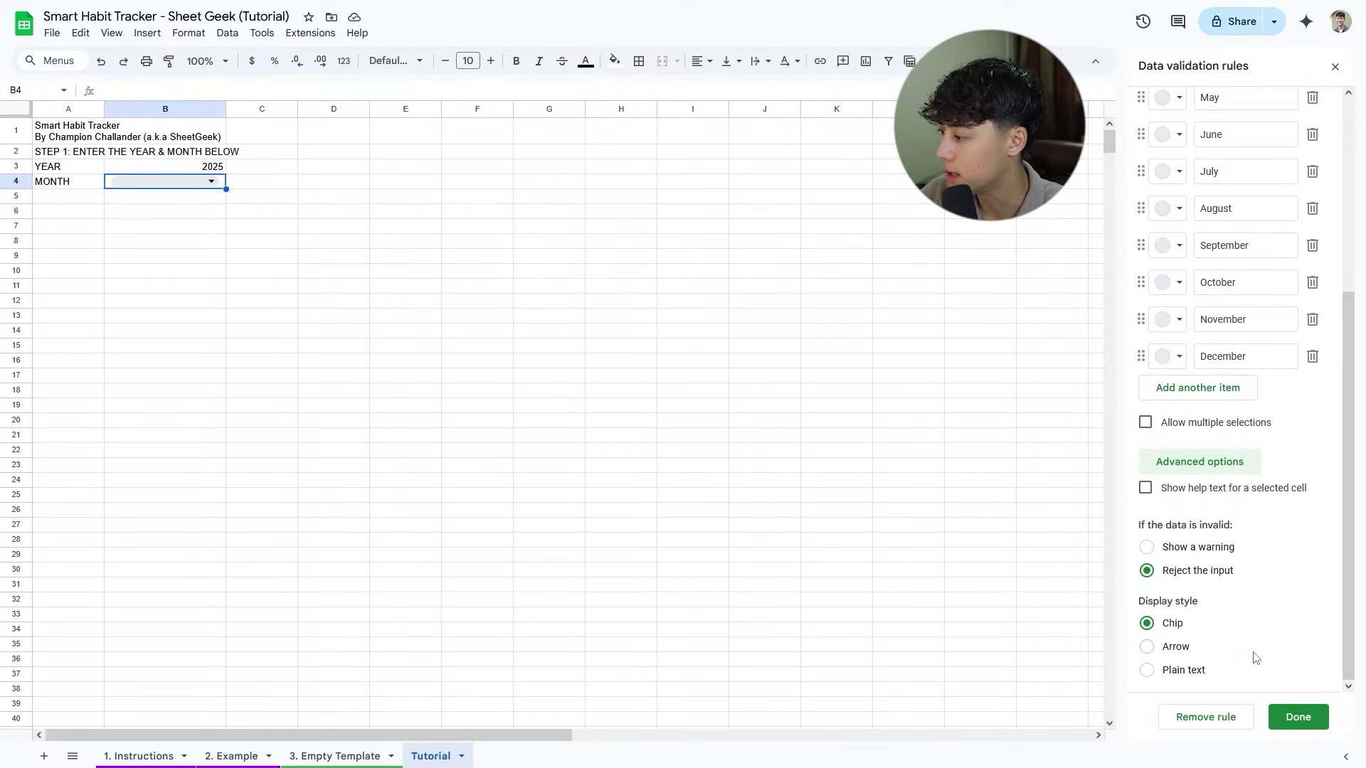
pyautogui.click(1172, 648)
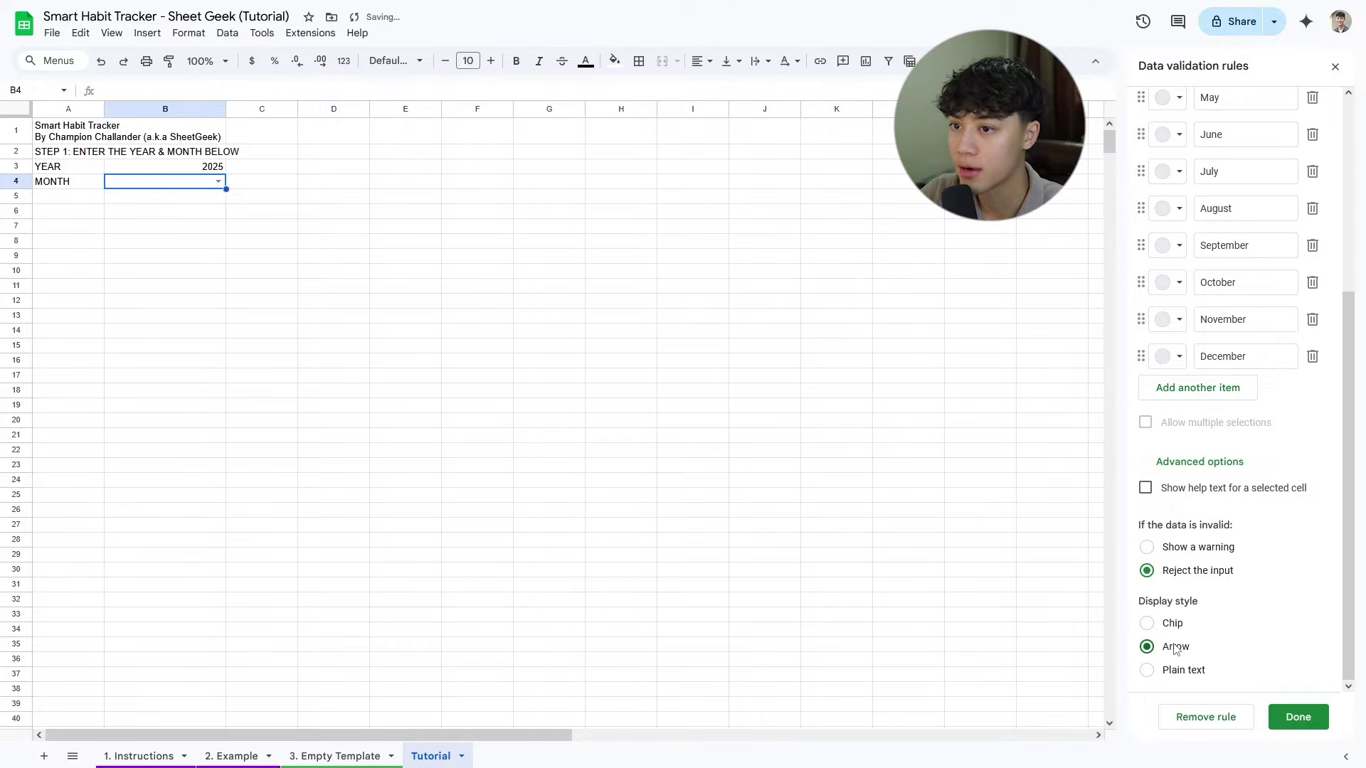
pyautogui.click(220, 183)
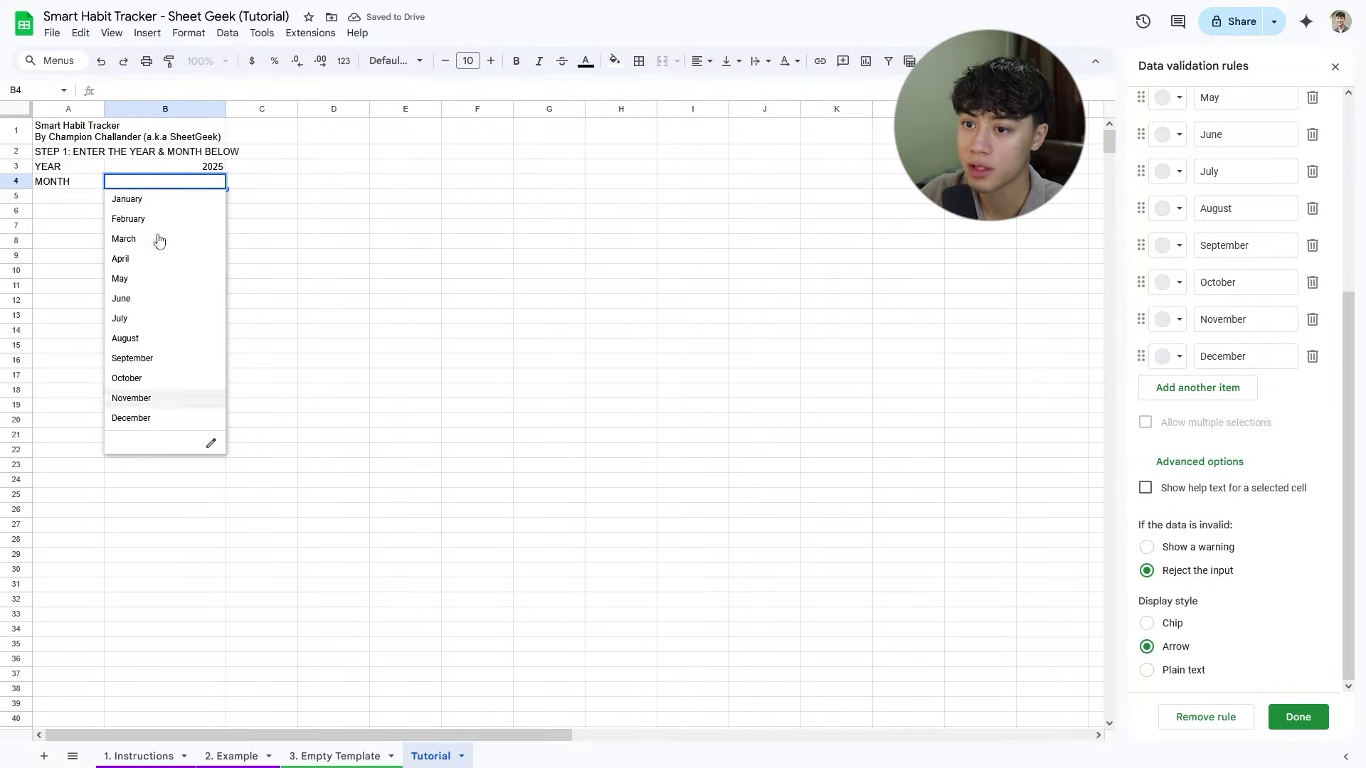
pyautogui.click(124, 239)
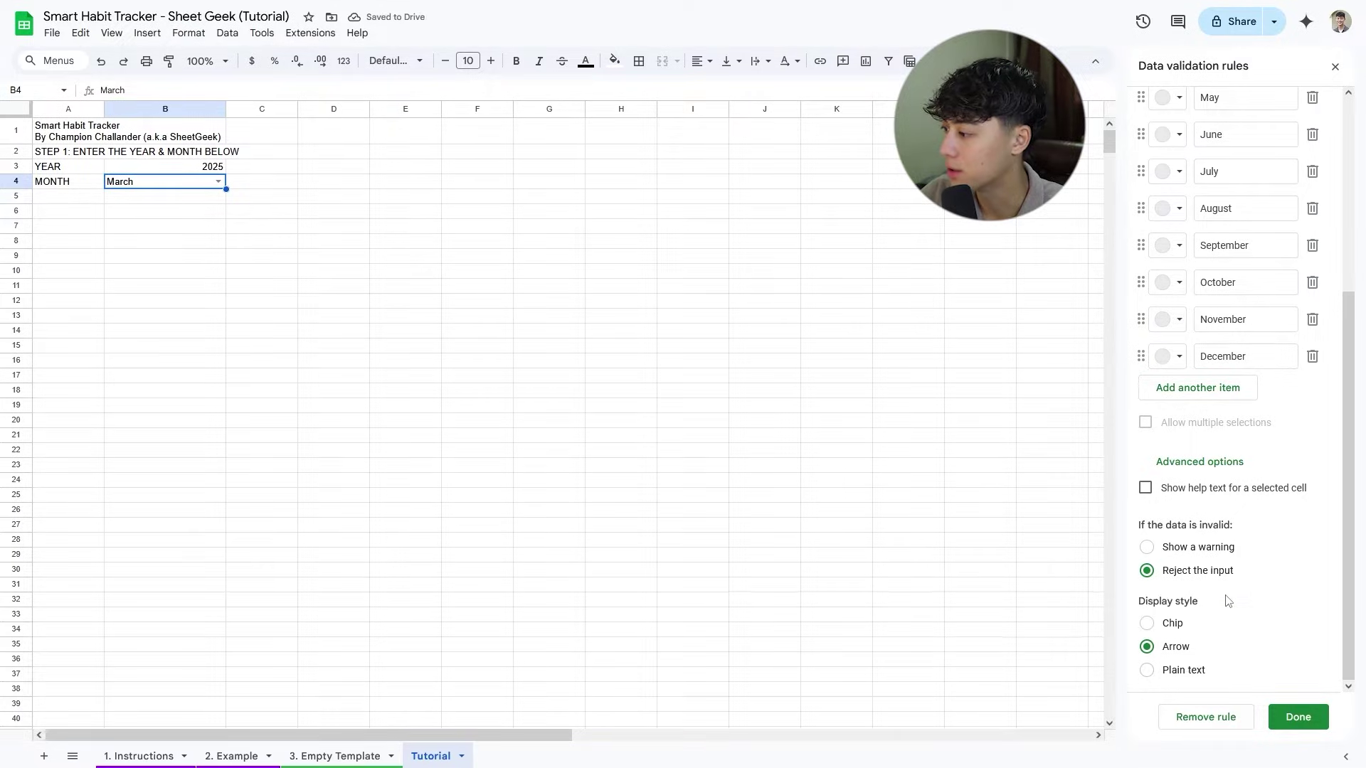
pyautogui.click(1295, 715)
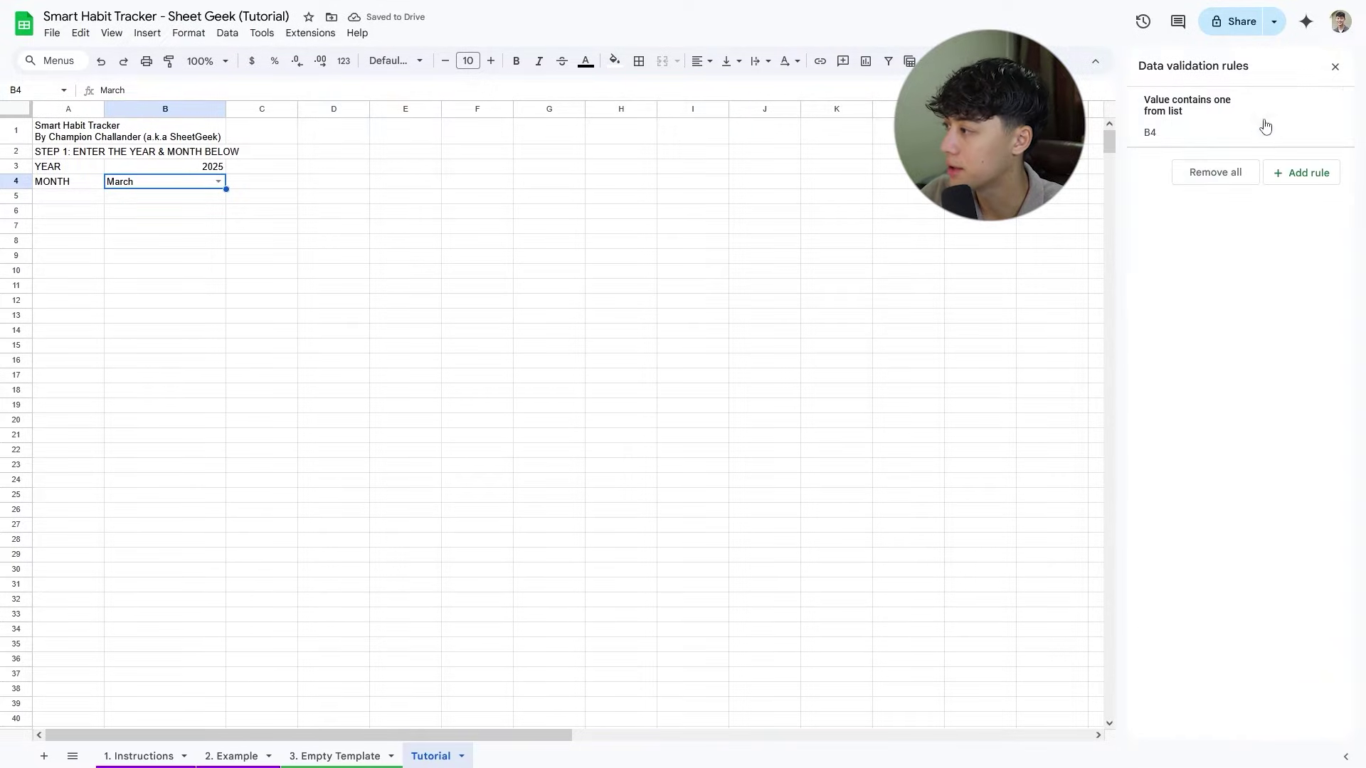
pyautogui.click(1335, 69)
# Widen column B slightly more and merge cells A2:B2 for the step 1 heading.
pyautogui.moveTo(225, 108); pyautogui.dragTo(247, 108)
pyautogui.moveTo(84, 158); pyautogui.dragTo(146, 157)
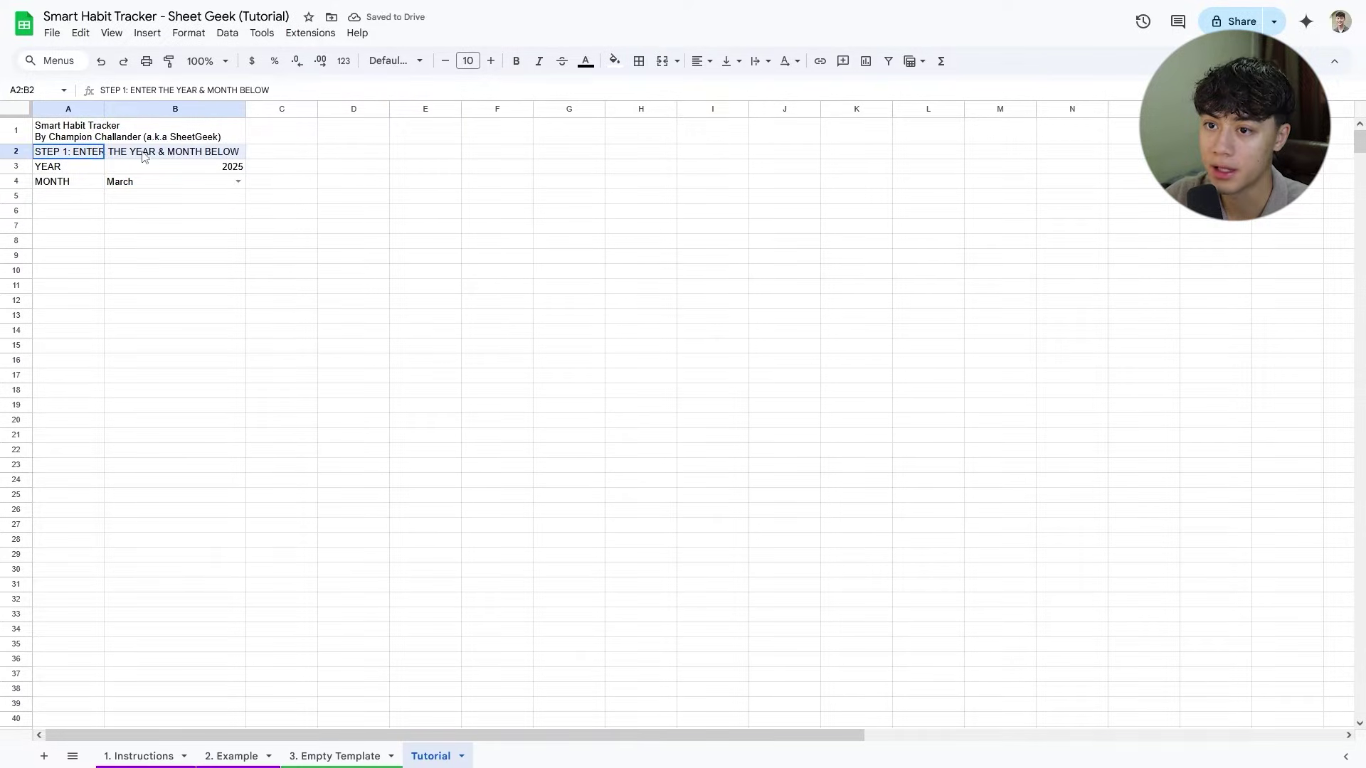
pyautogui.click(661, 64)
pyautogui.click(345, 212)
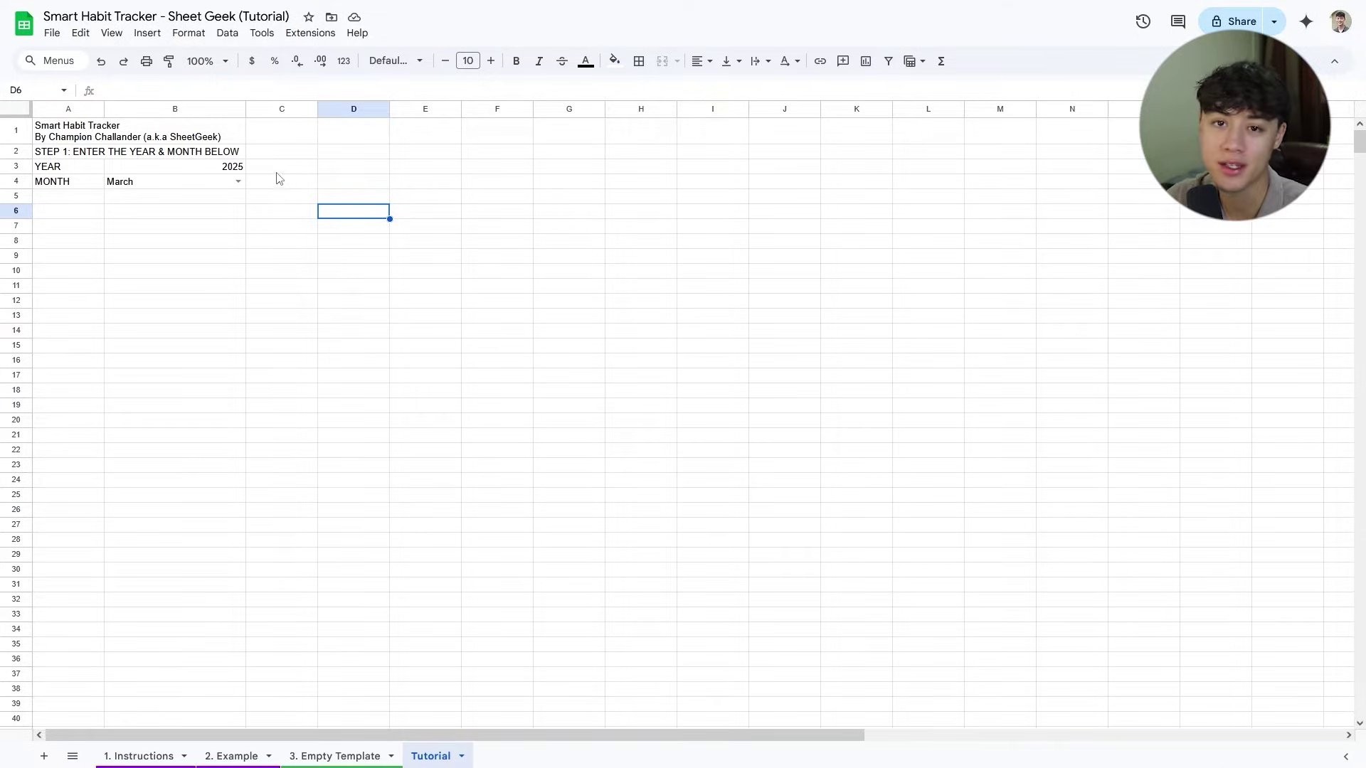
# Change the font of the entire Tutorial sheet to Roboto.
pyautogui.click(17, 109)
pyautogui.click(395, 60)
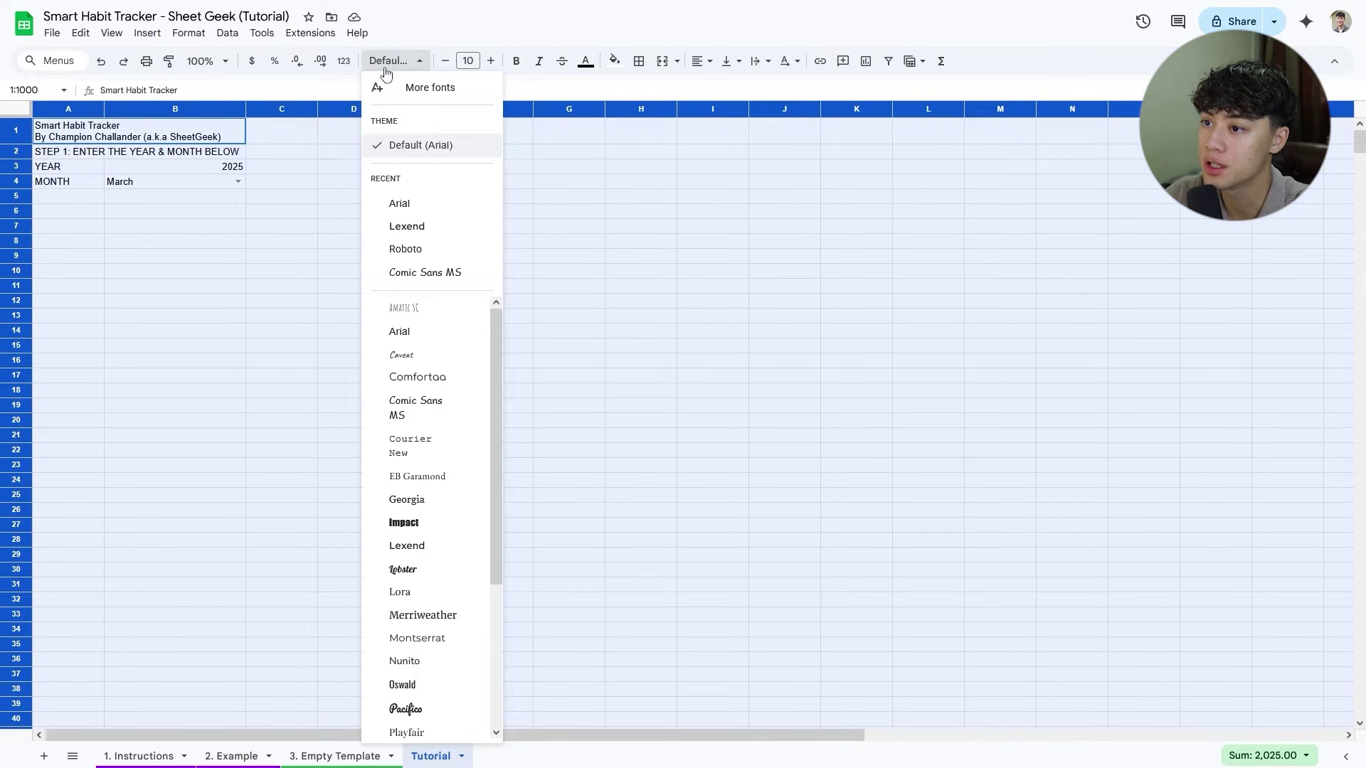
pyautogui.click(437, 252)
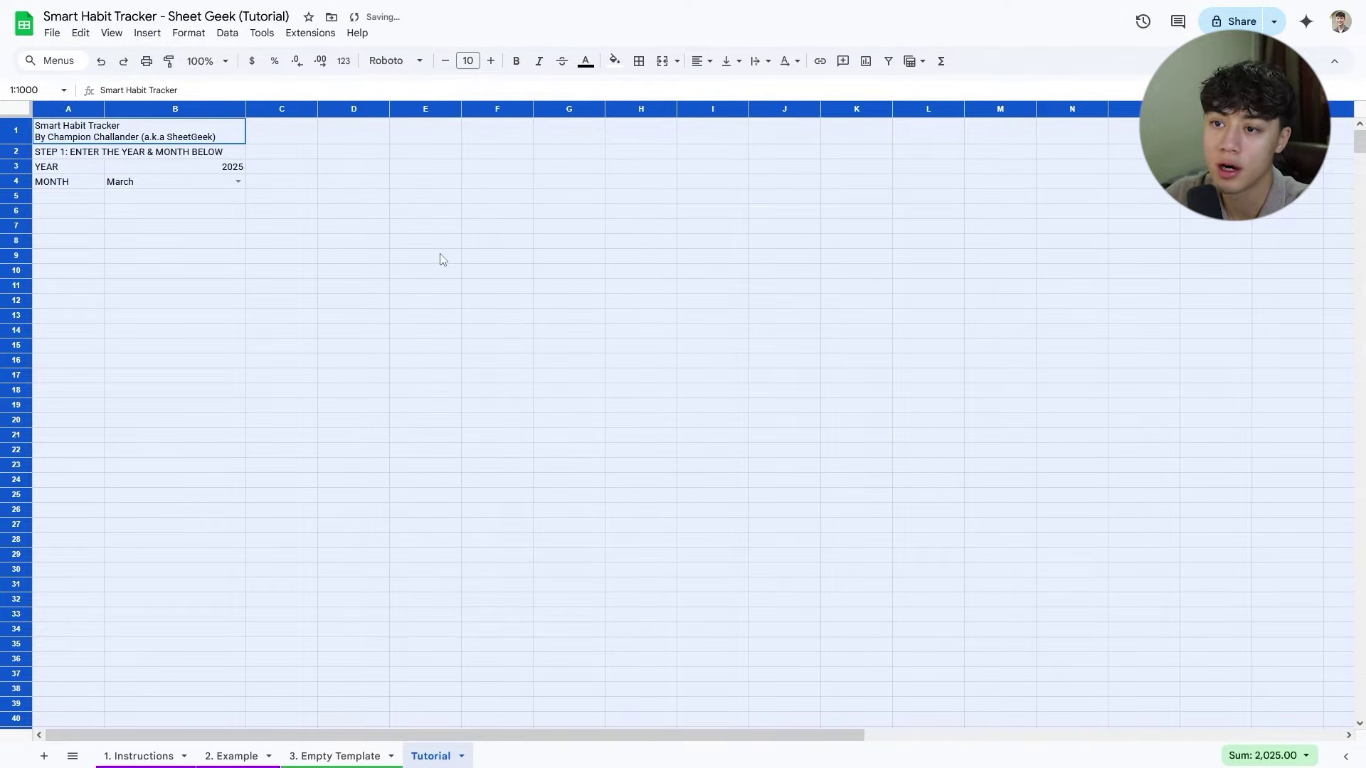
pyautogui.click(271, 226)
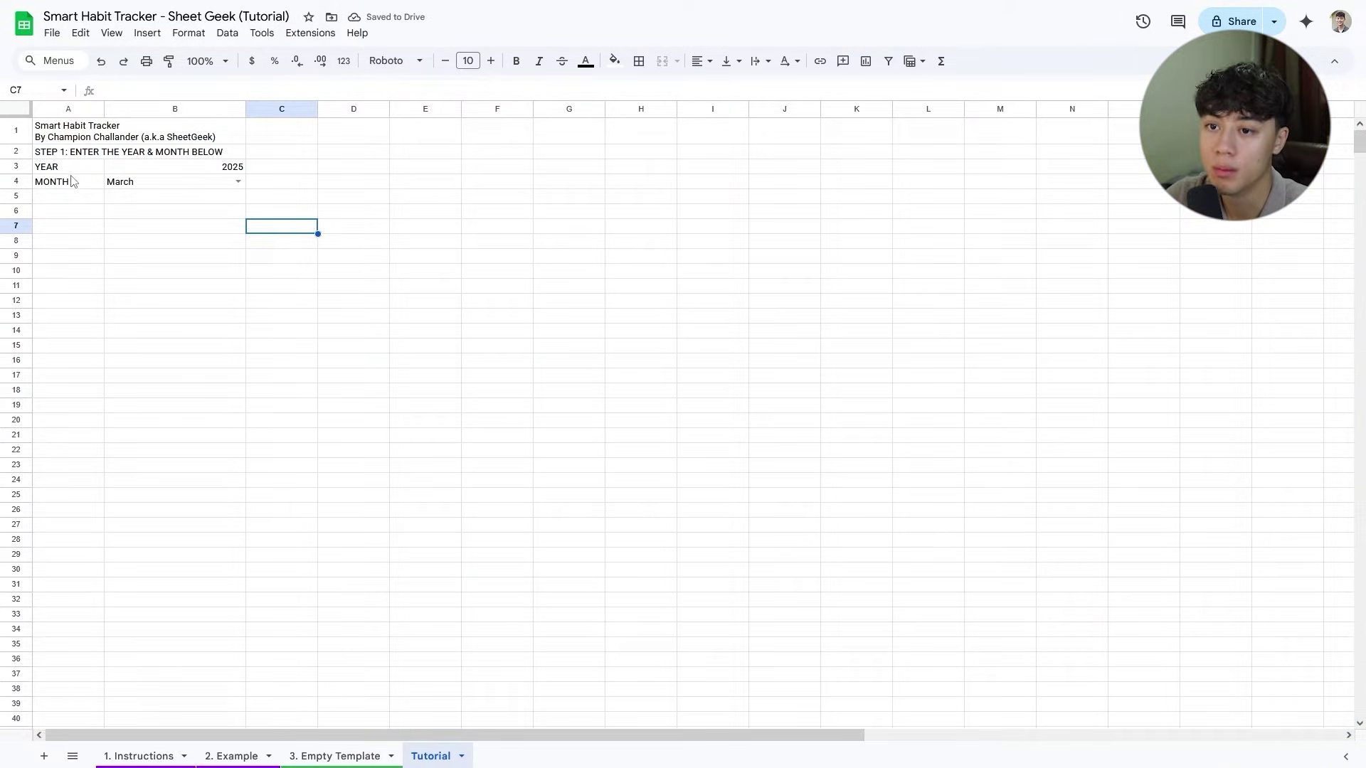
# Bold the YEAR and MONTH labels in A3:A4 and centre the values in B3:B4 horizontally.
pyautogui.moveTo(71, 167); pyautogui.dragTo(73, 183)
pyautogui.hotkey('ctrl', 'b')
pyautogui.moveTo(203, 166); pyautogui.dragTo(204, 184)
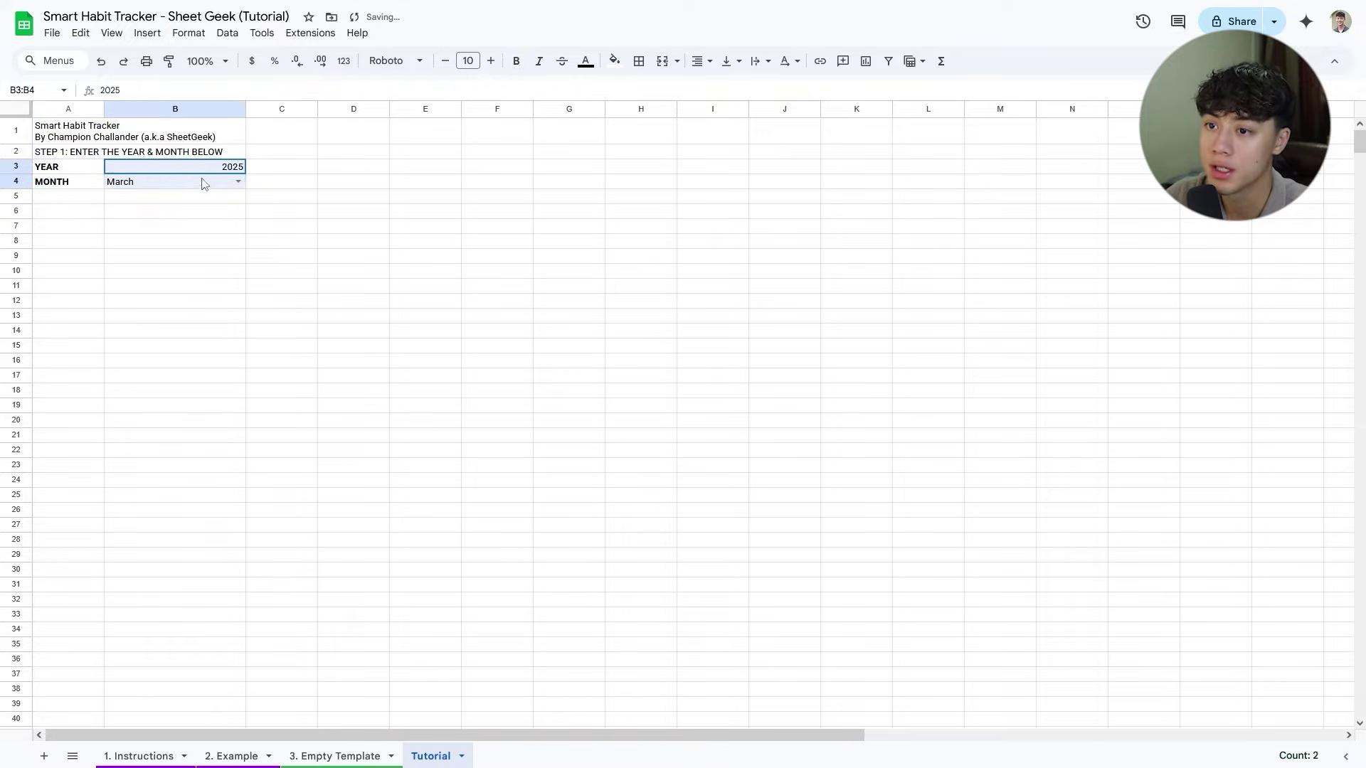
pyautogui.click(700, 61)
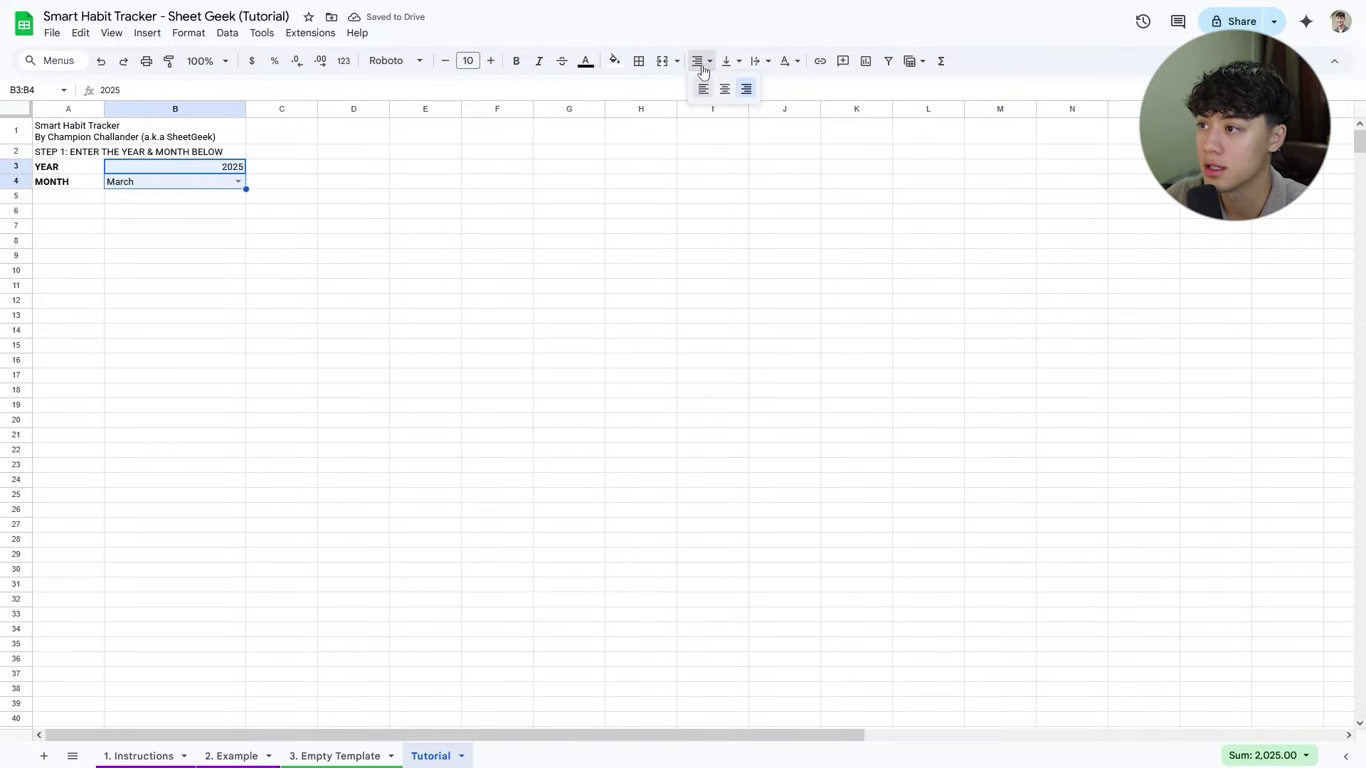
pyautogui.click(726, 91)
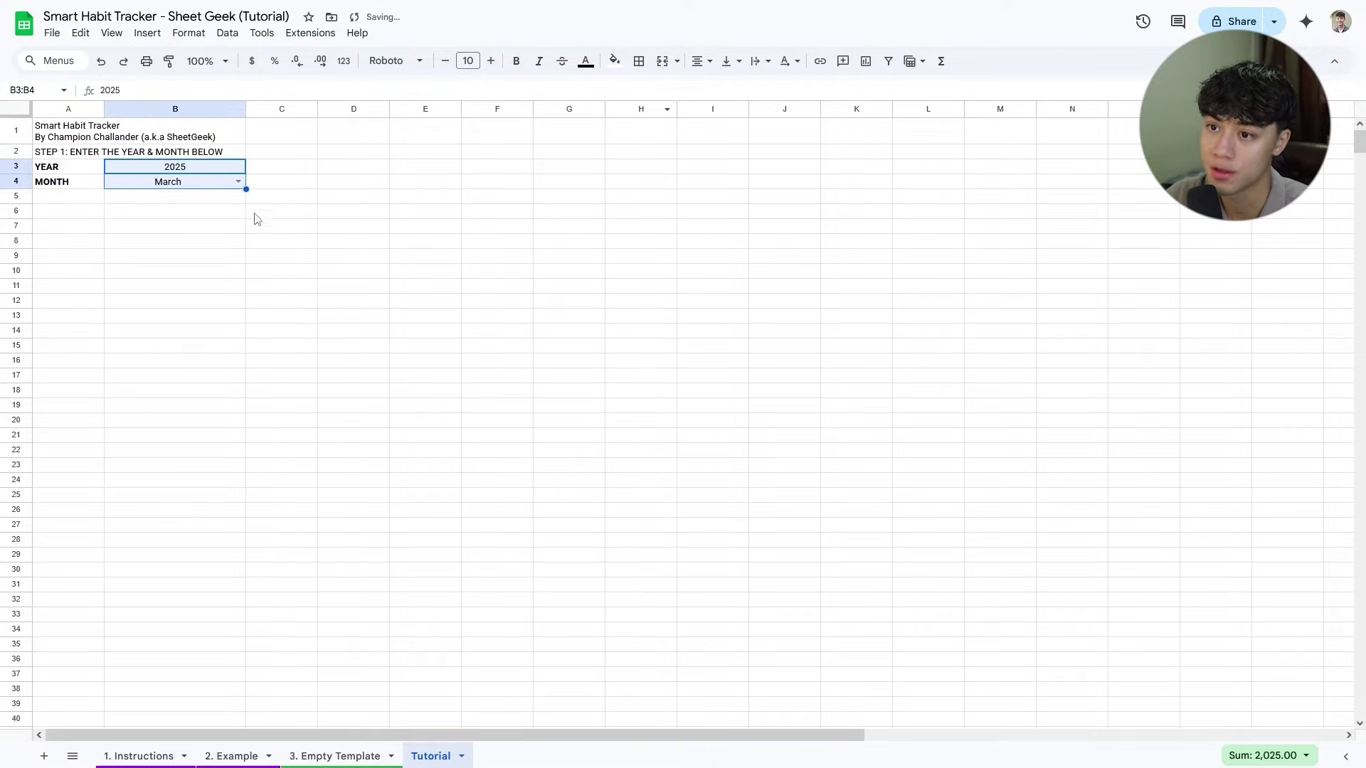
# Format only the "Smart Habit Tracker" line of the title cell as bold at font size 24.
pyautogui.doubleClick(118, 125)
pyautogui.moveTo(118, 125); pyautogui.dragTo(36, 128)
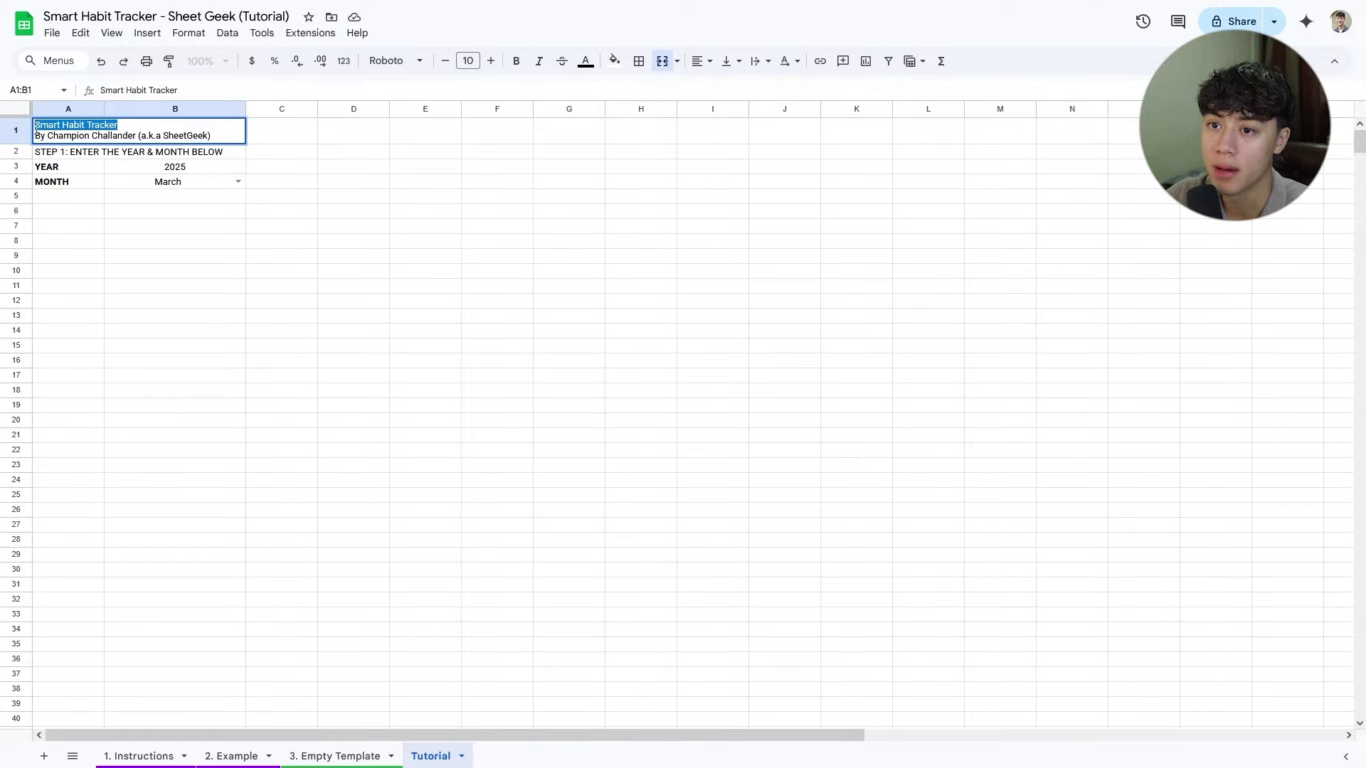
pyautogui.click(468, 61)
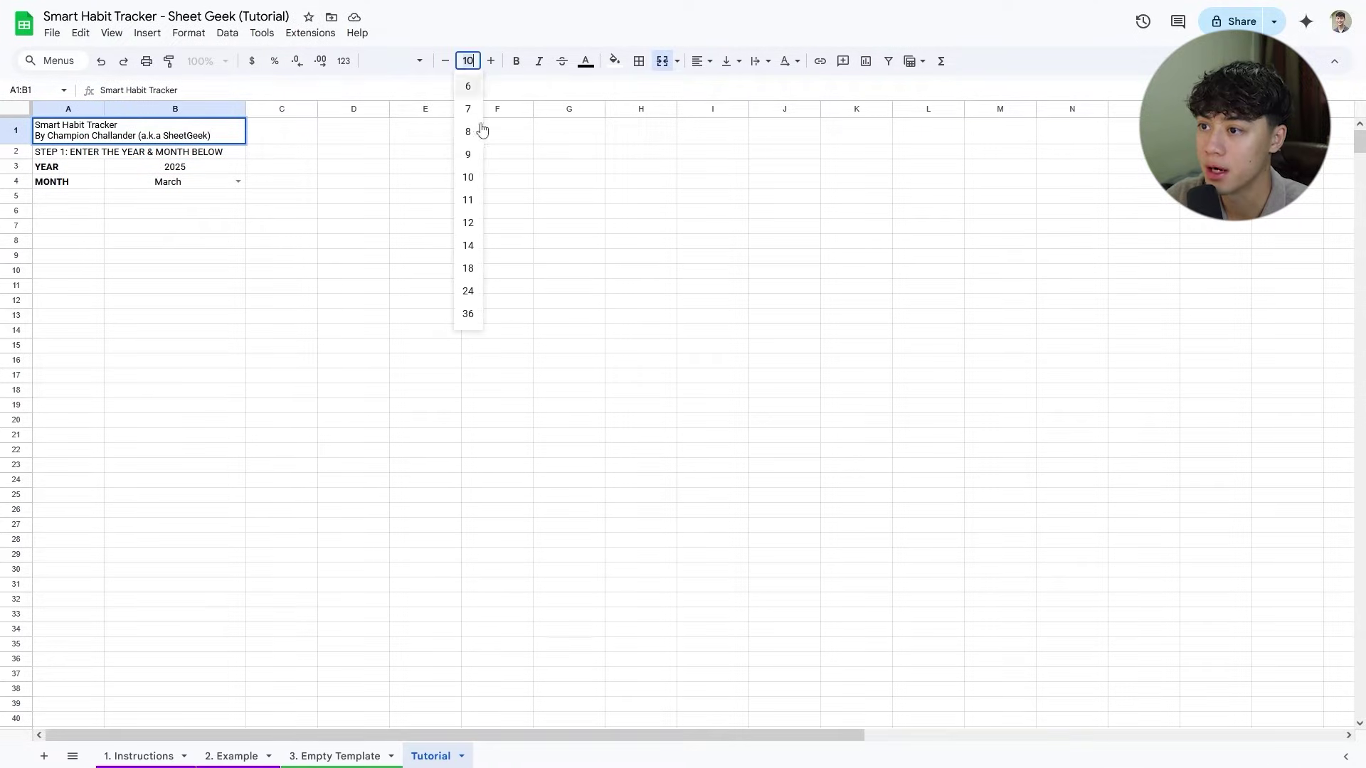
pyautogui.click(468, 313)
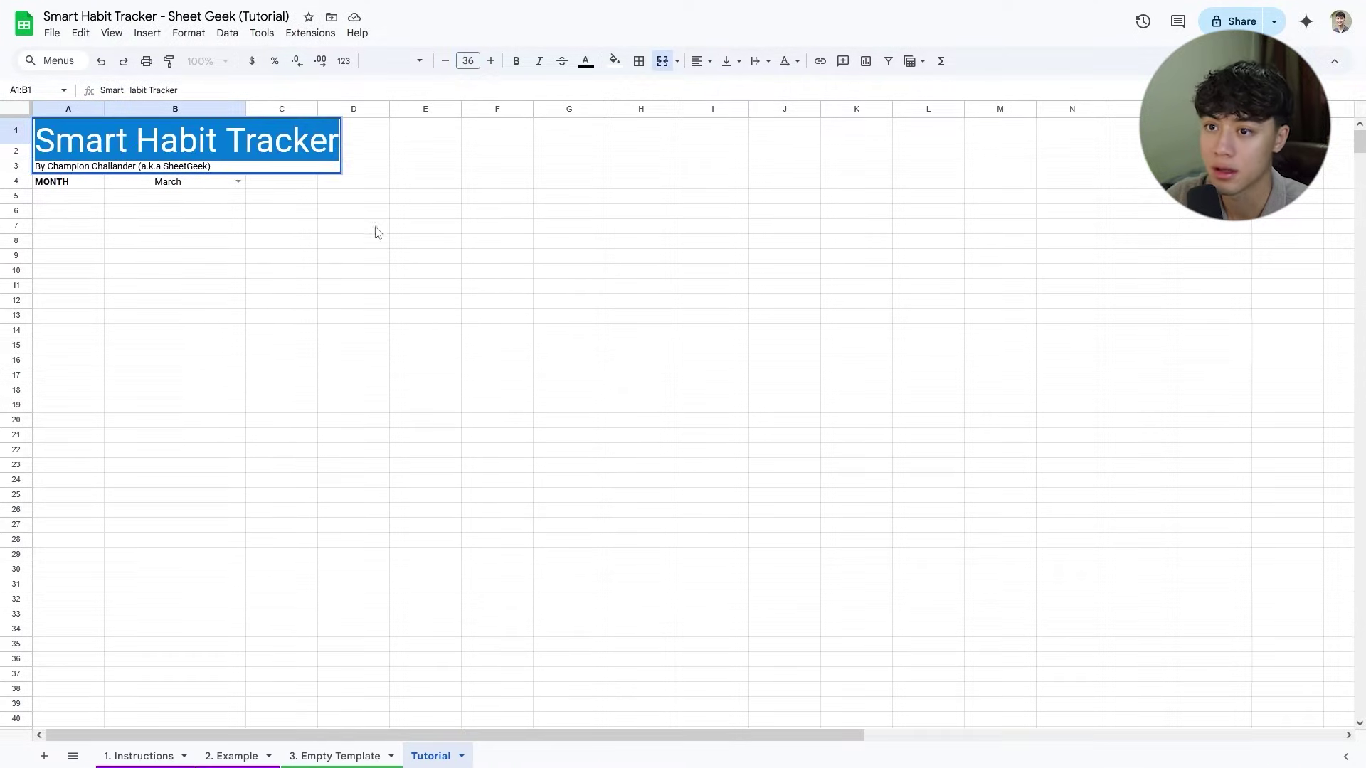
pyautogui.click(468, 61)
pyautogui.click(476, 299)
pyautogui.hotkey('ctrl', 'b')
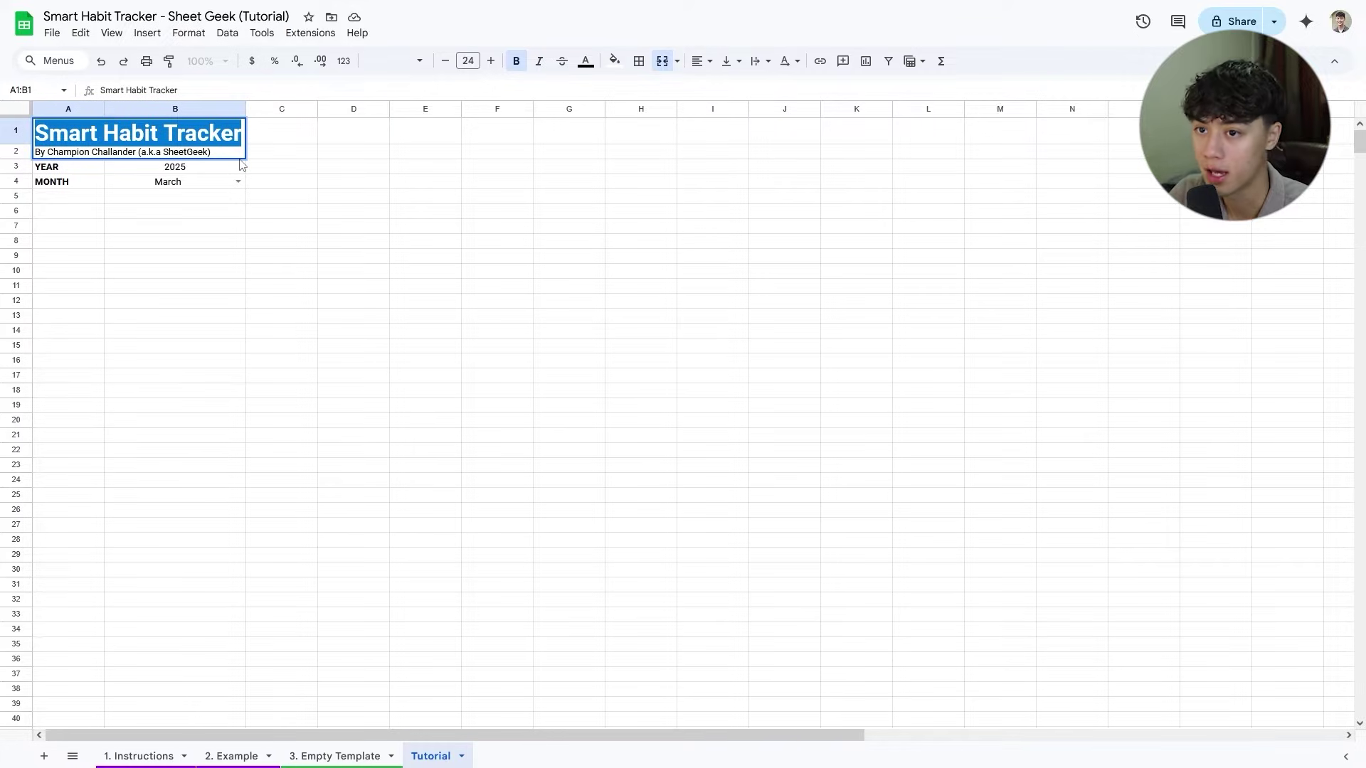
# Retype the title line as SMART HABIT TRACKER and widen column B so the title fits.
pyautogui.write('SMART HABIT TRA')
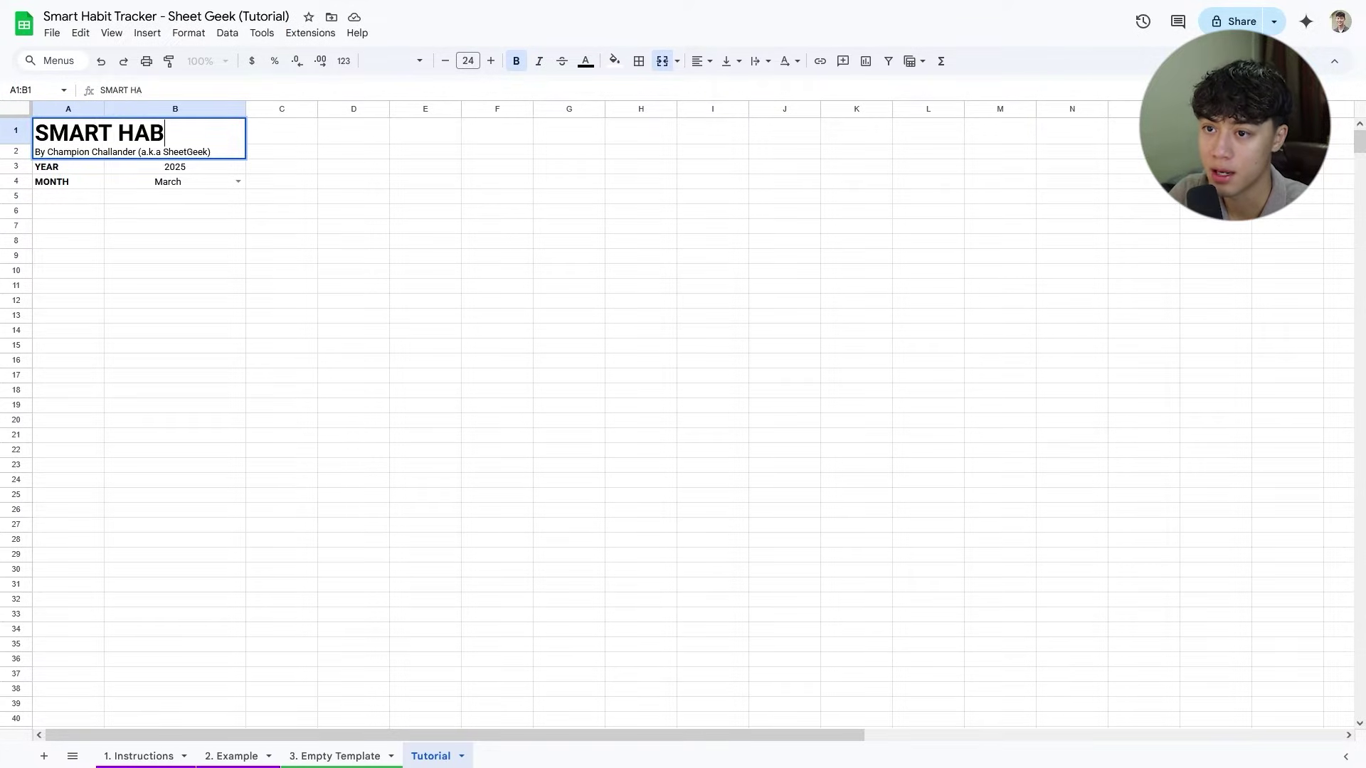
pyautogui.press('BackSpace')
pyautogui.write('RACKER')
pyautogui.press('Return')
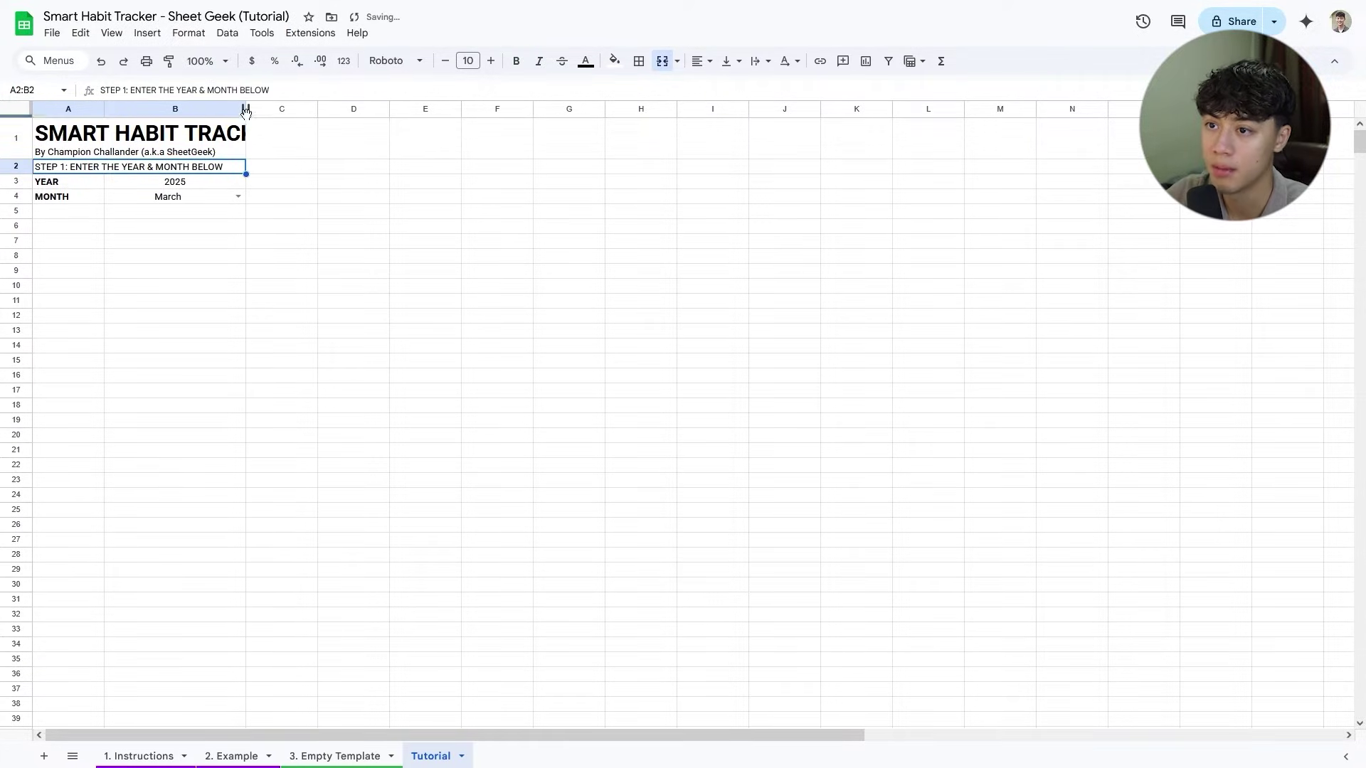
pyautogui.moveTo(245, 110); pyautogui.dragTo(293, 110)
# Centre the title cell and the step 1 heading horizontally, and make the step 1 heading bold.
pyautogui.press('Up')
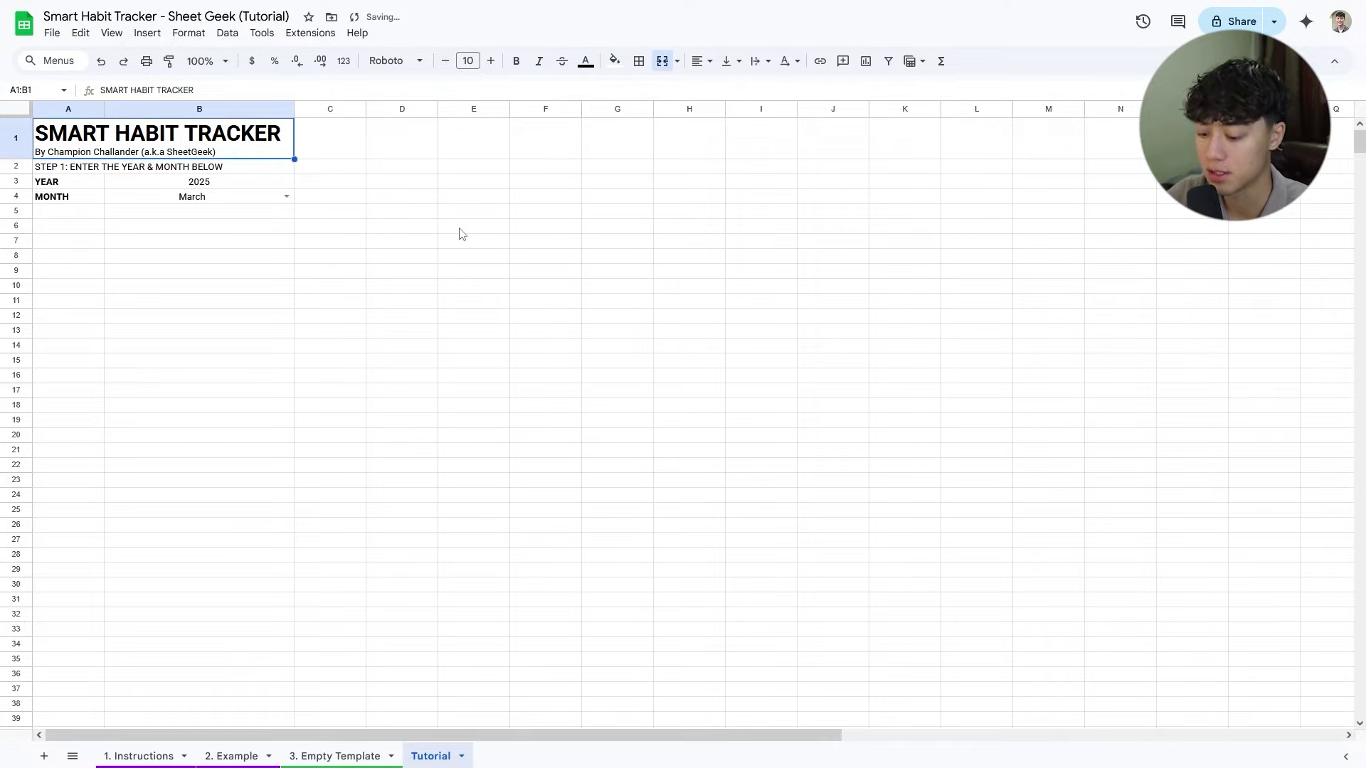
pyautogui.hotkey('ctrl', 'shift', 'e')
pyautogui.click(332, 229)
pyautogui.press('Up')
pyautogui.press('Up')
pyautogui.press('Up')
pyautogui.press('Up')
pyautogui.press('Left')
pyautogui.hotkey('ctrl', 'shift', 'e')
pyautogui.hotkey('ctrl', 'b')
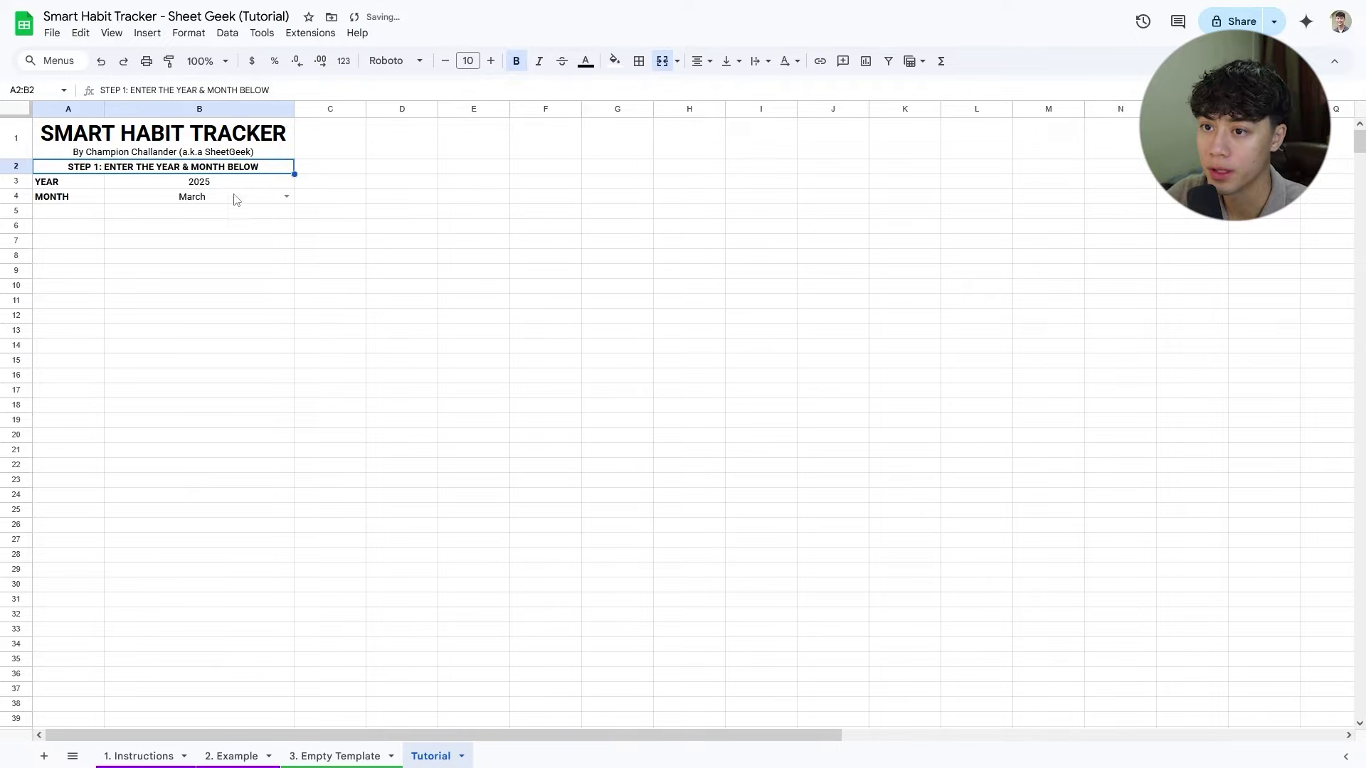
# Fill the title cell with the custom medium green and the step 1 heading with the standard blue.
pyautogui.press('Up')
pyautogui.click(615, 60)
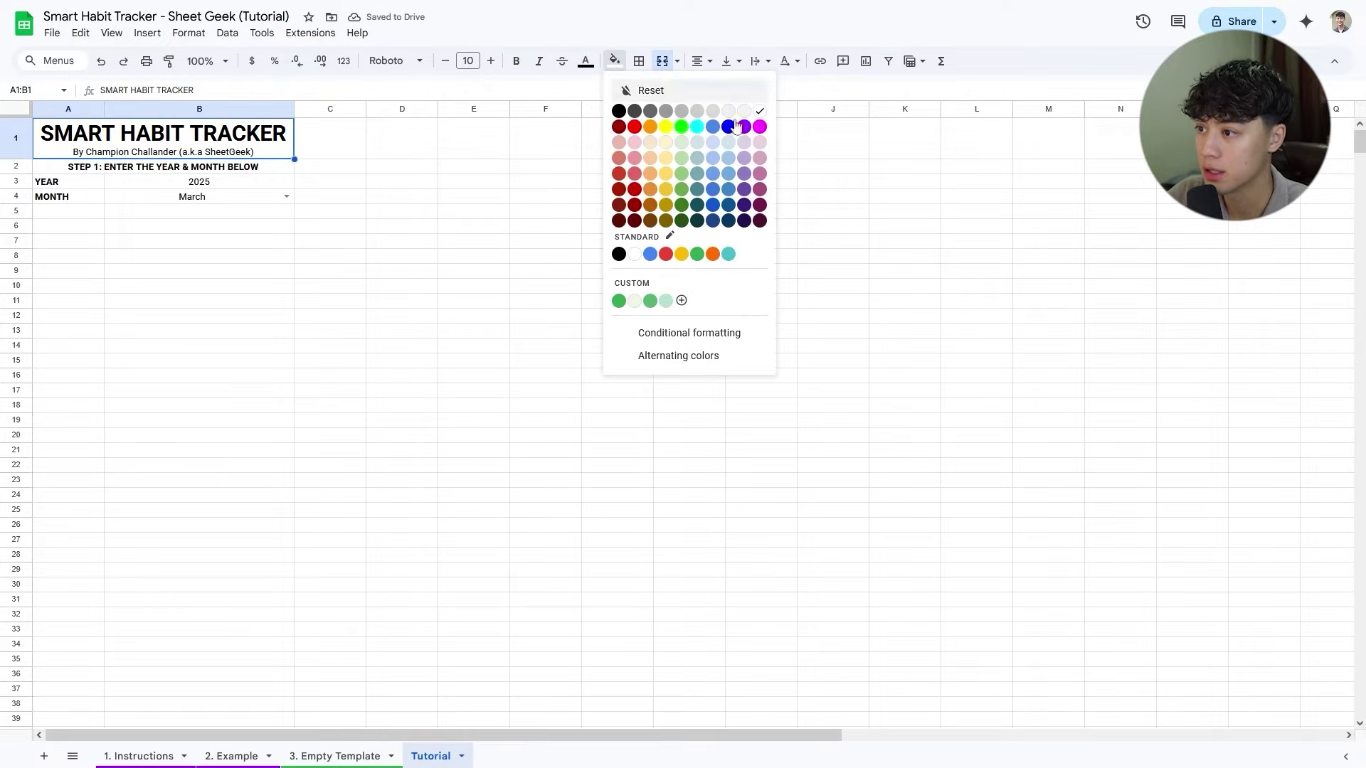
pyautogui.click(650, 301)
pyautogui.click(276, 172)
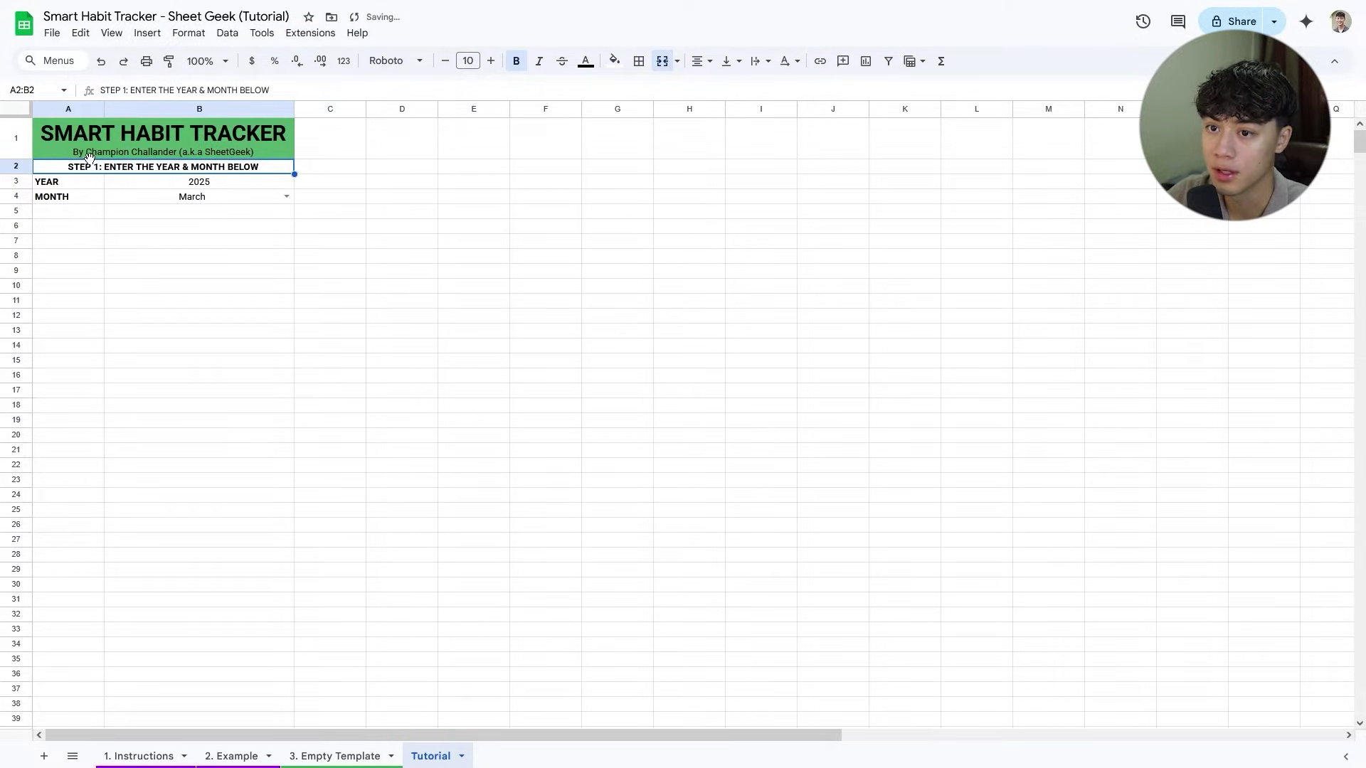
pyautogui.click(615, 60)
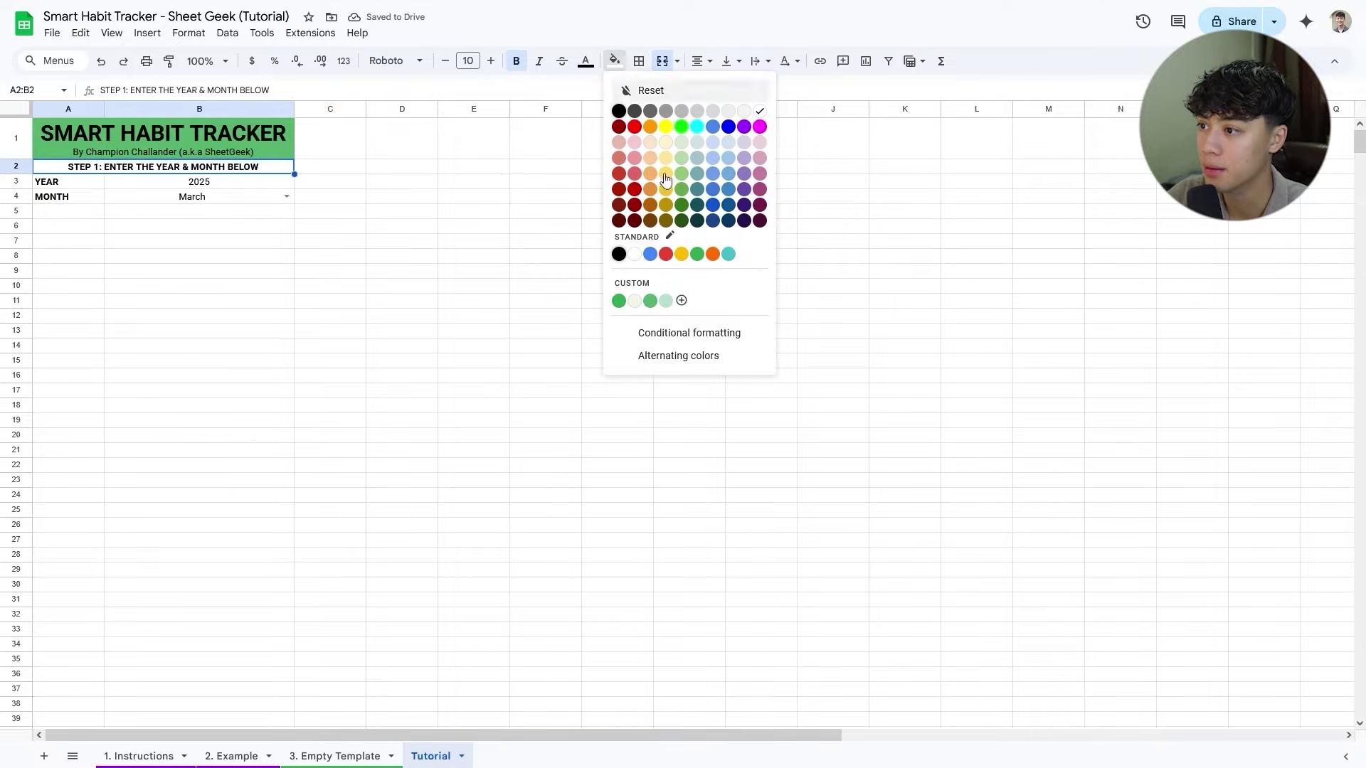
pyautogui.click(650, 254)
# Make the author line under the title white and bold.
pyautogui.moveTo(252, 152); pyautogui.dragTo(77, 153)
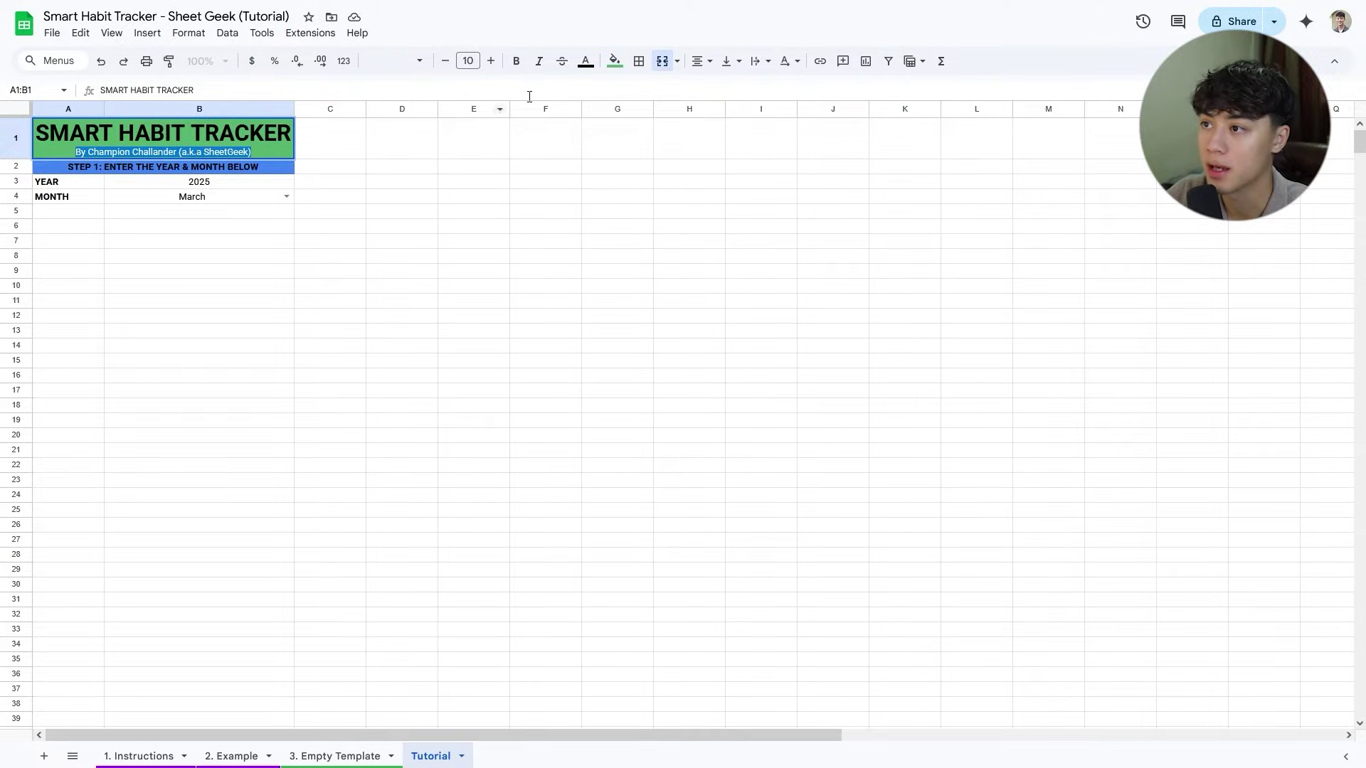
pyautogui.click(614, 60)
pyautogui.click(760, 111)
pyautogui.hotkey('ctrl', 'z')
pyautogui.click(586, 60)
pyautogui.click(726, 111)
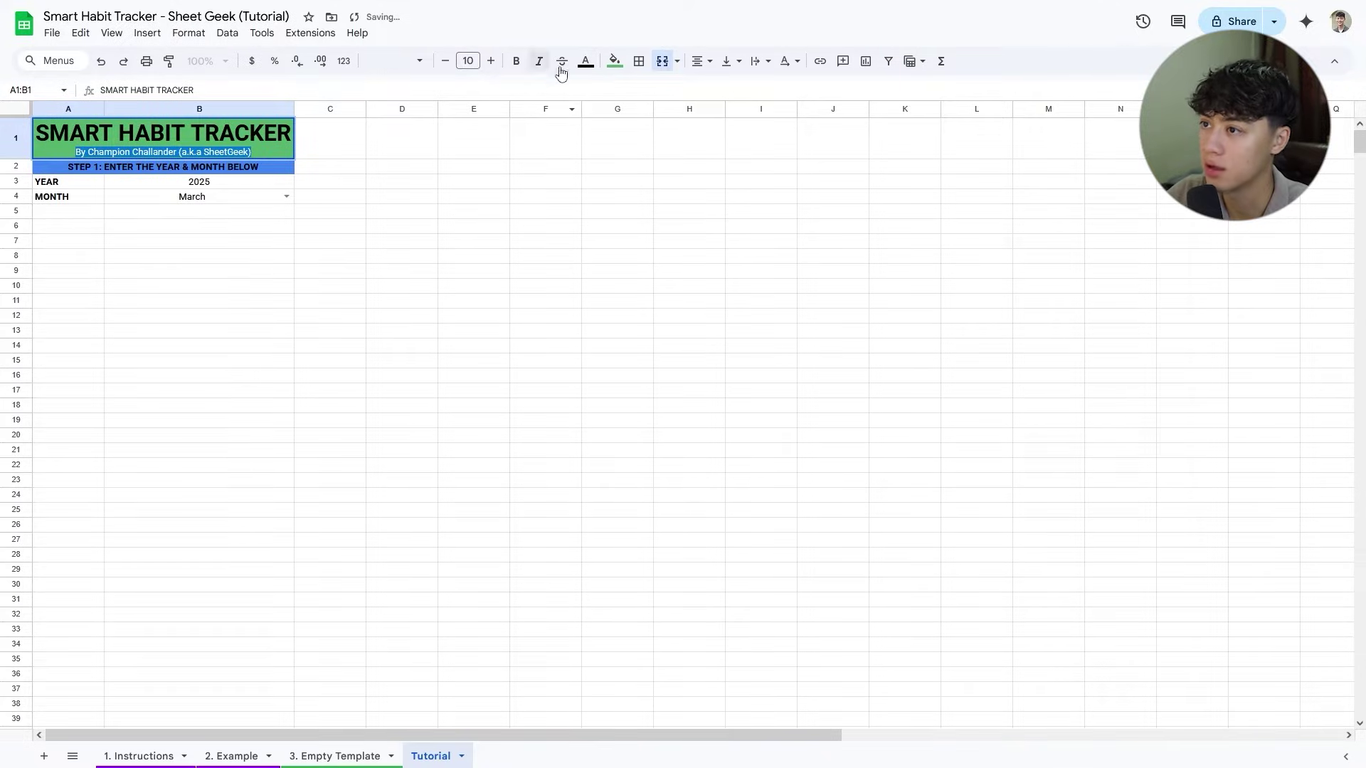
pyautogui.click(585, 61)
pyautogui.click(724, 114)
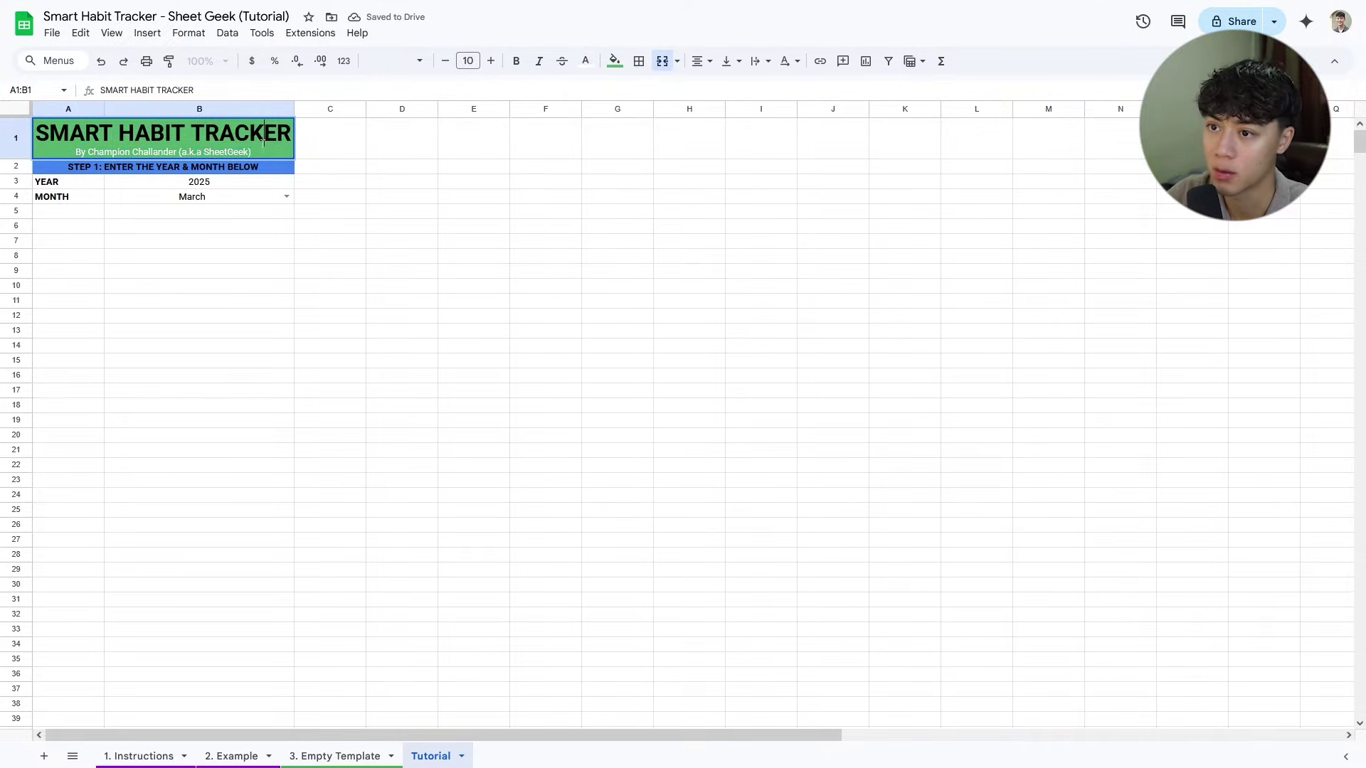
pyautogui.hotkey('ctrl', 'b')
pyautogui.click(409, 195)
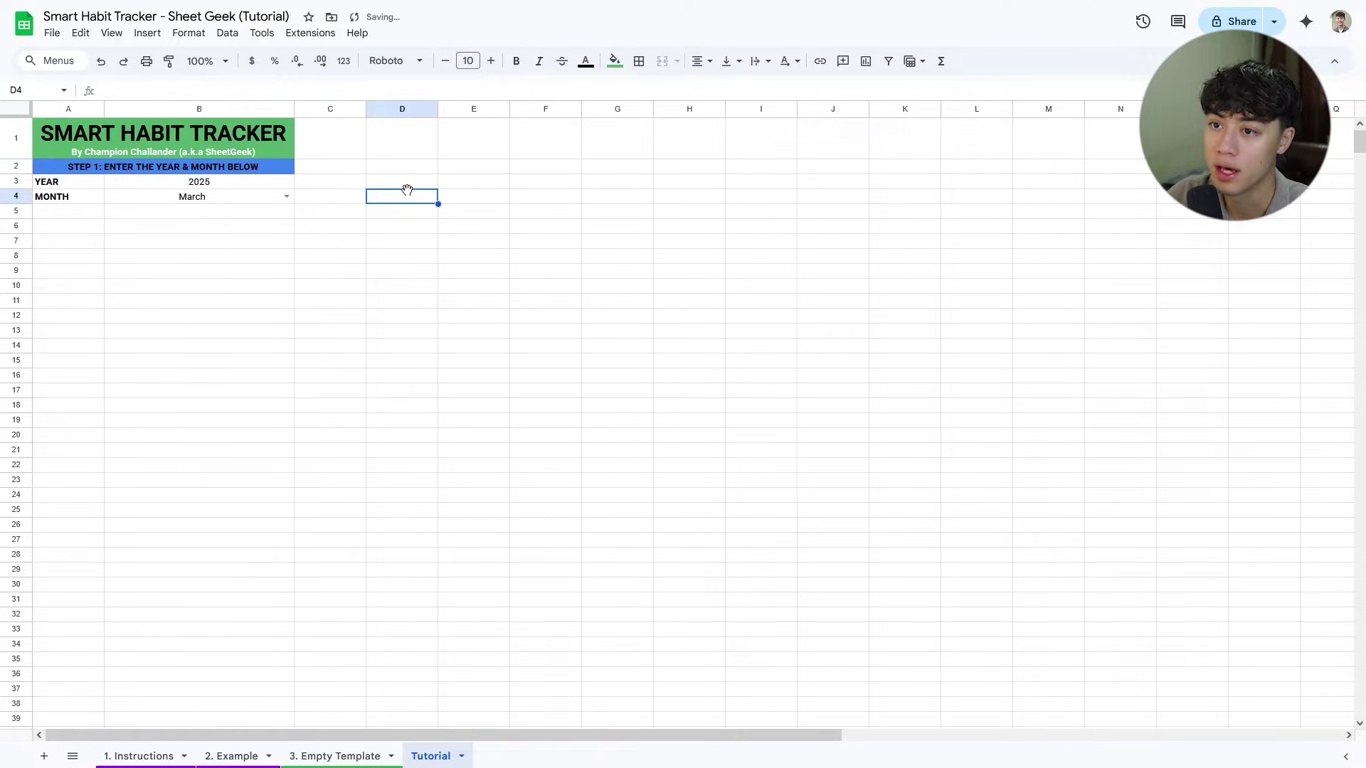
# Insert a ⭐ emoji before the step 1 heading text, as in the Empty Template sheet, and make row 2 taller.
pyautogui.click(65, 167)
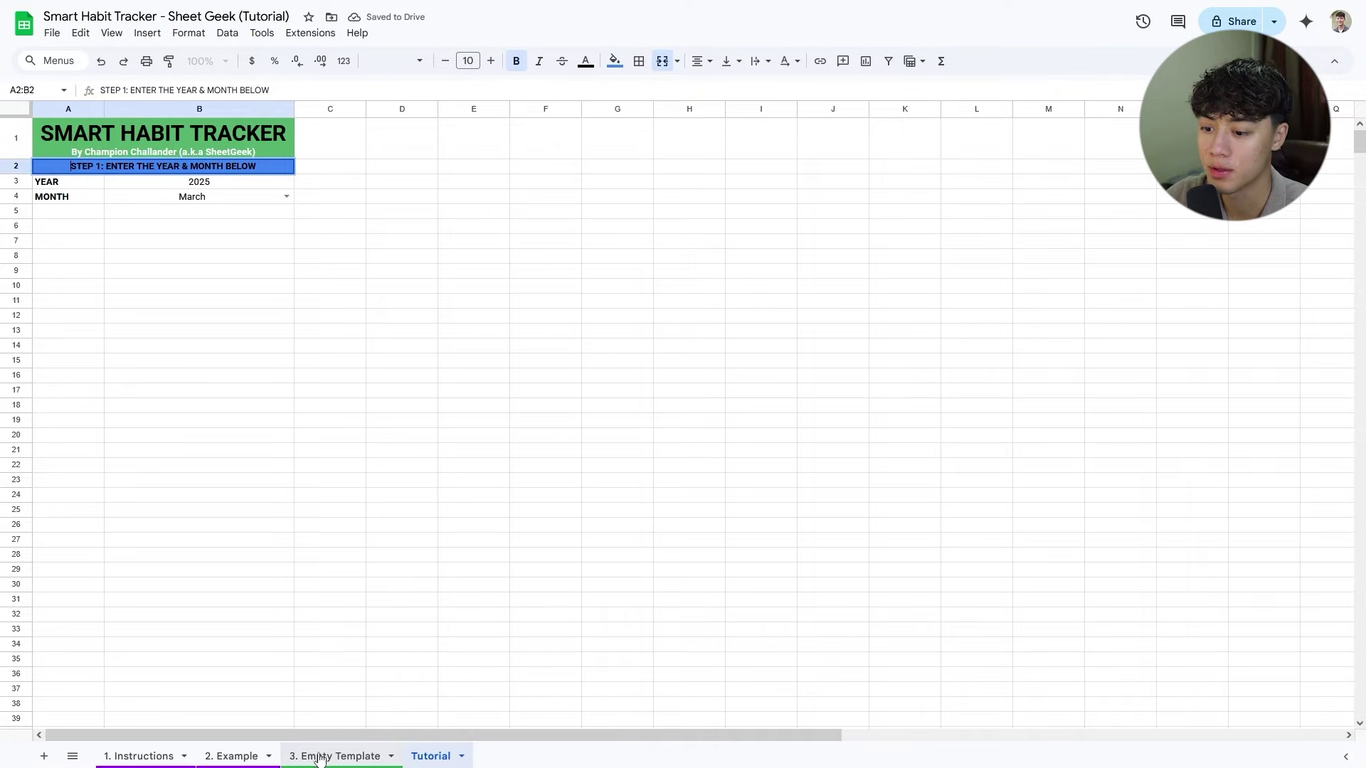
pyautogui.click(333, 756)
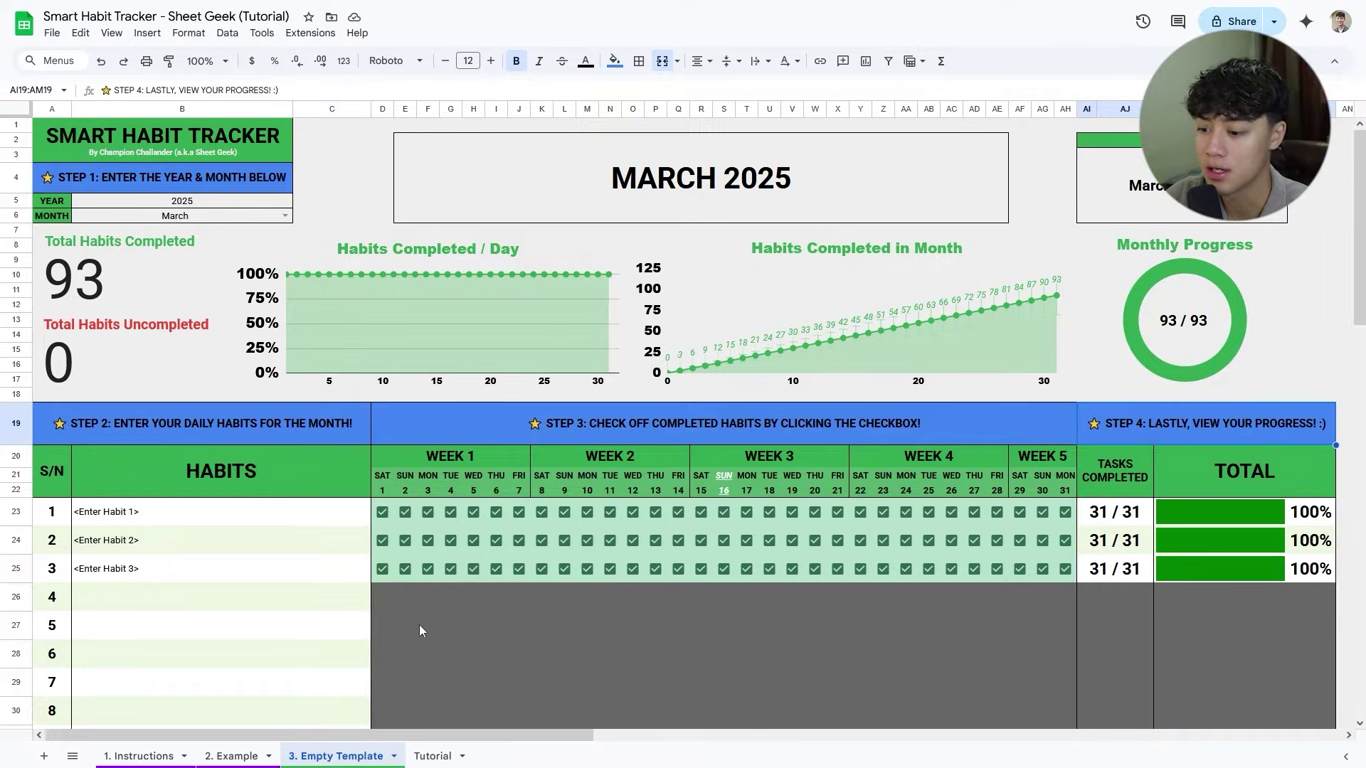
pyautogui.click(442, 757)
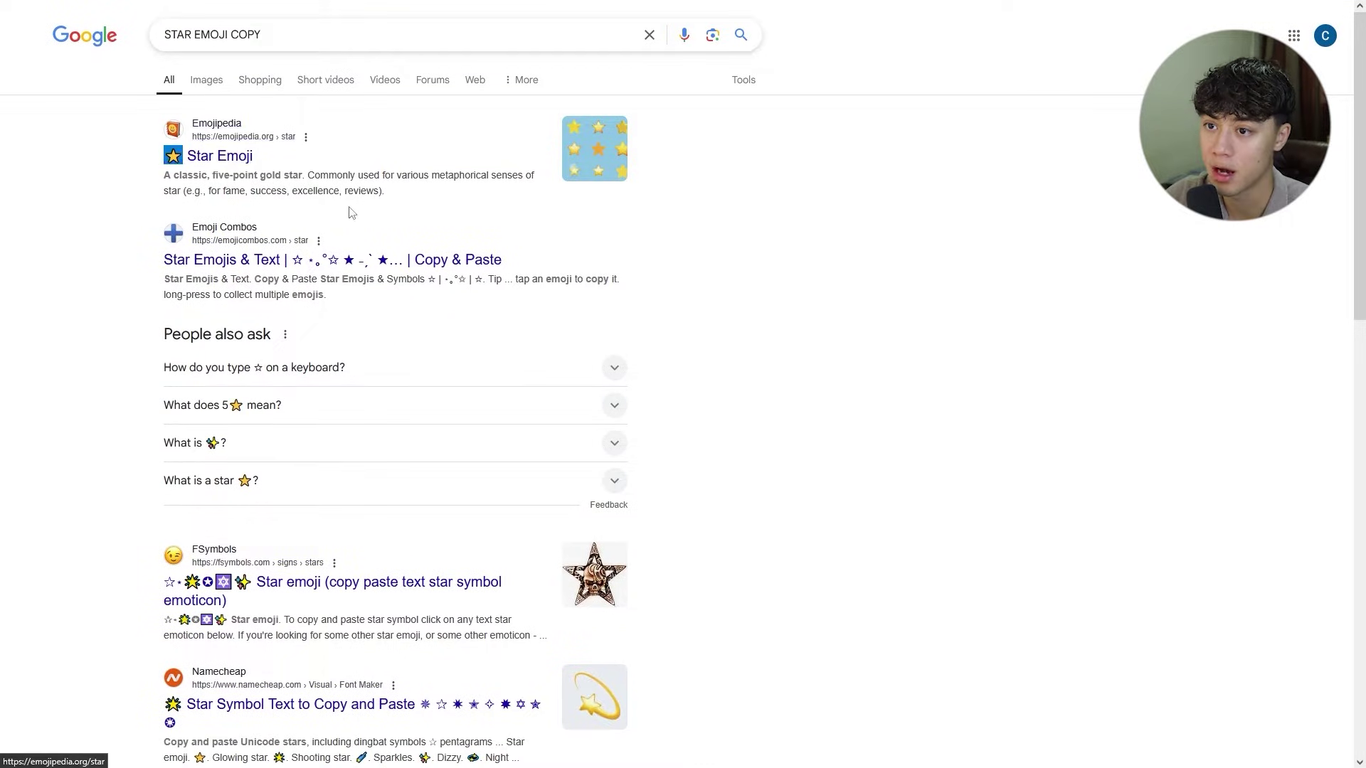
pyautogui.write('⭐')
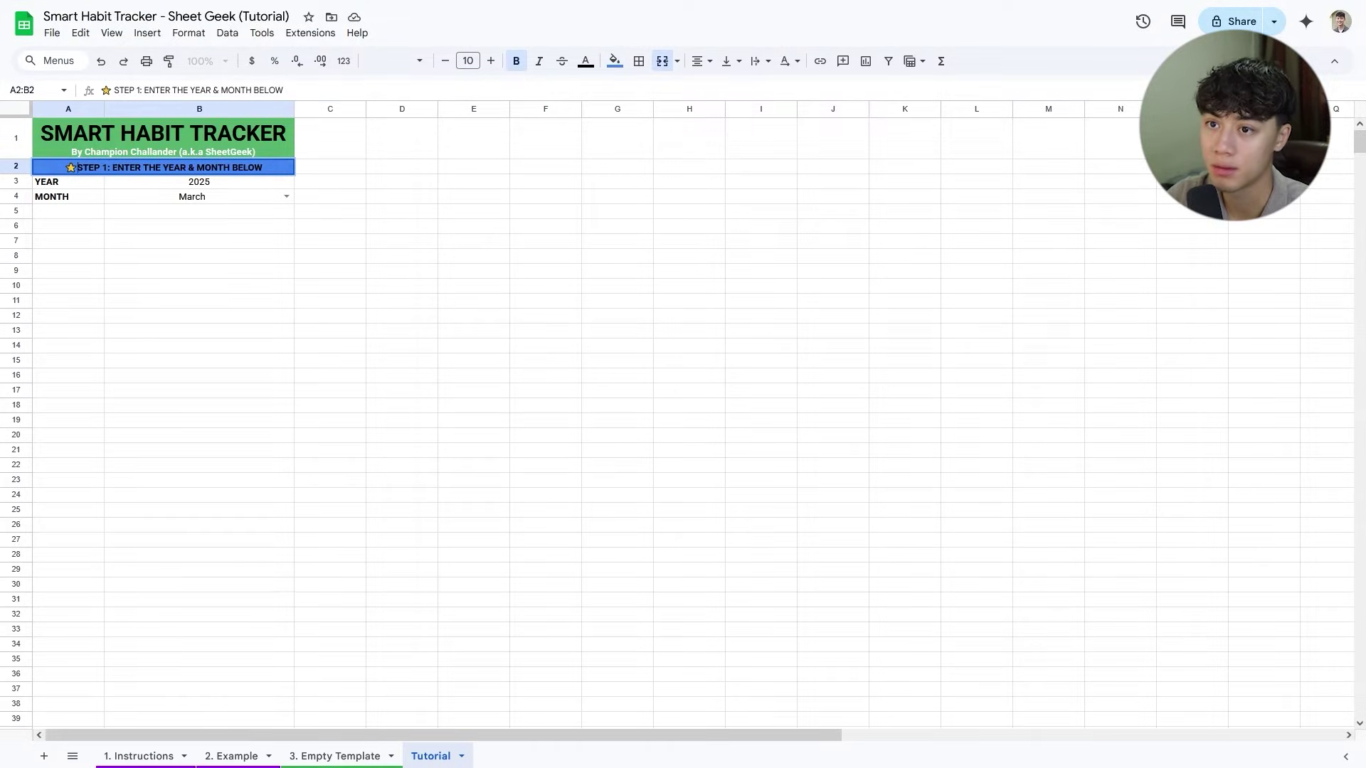
pyautogui.press('Return')
pyautogui.moveTo(16, 174); pyautogui.dragTo(16, 190)
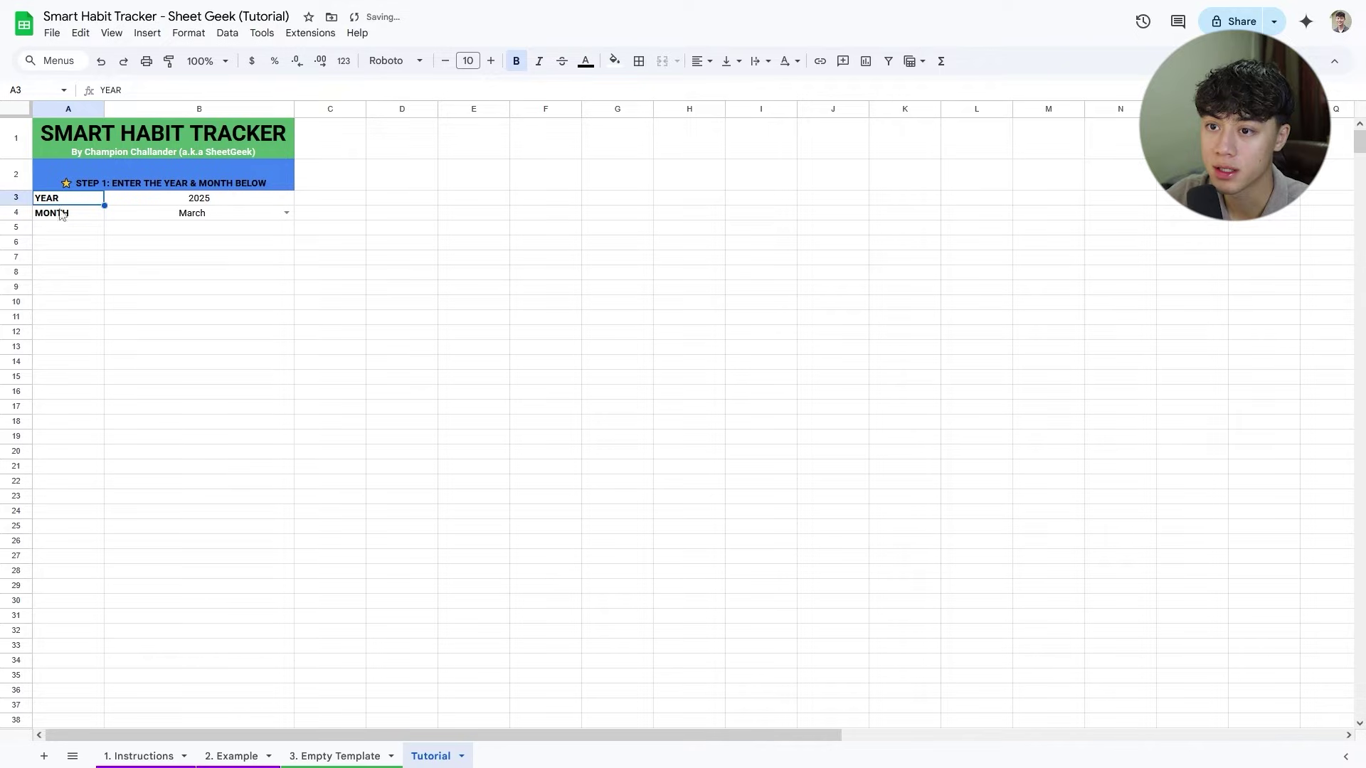
# Set the step 1 heading's font size to 12 and align it vertically to the middle.
pyautogui.click(181, 181)
pyautogui.click(491, 61)
pyautogui.click(491, 61)
pyautogui.click(738, 62)
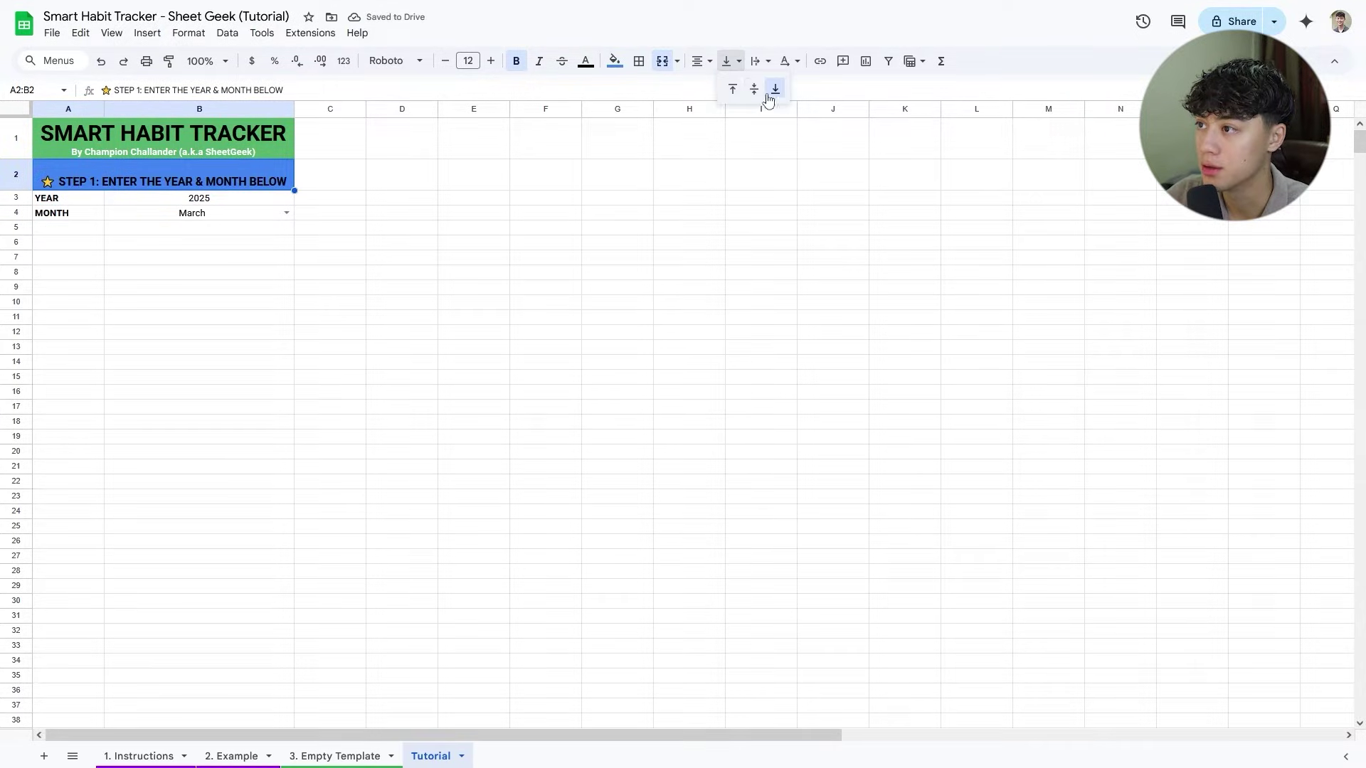
pyautogui.click(756, 94)
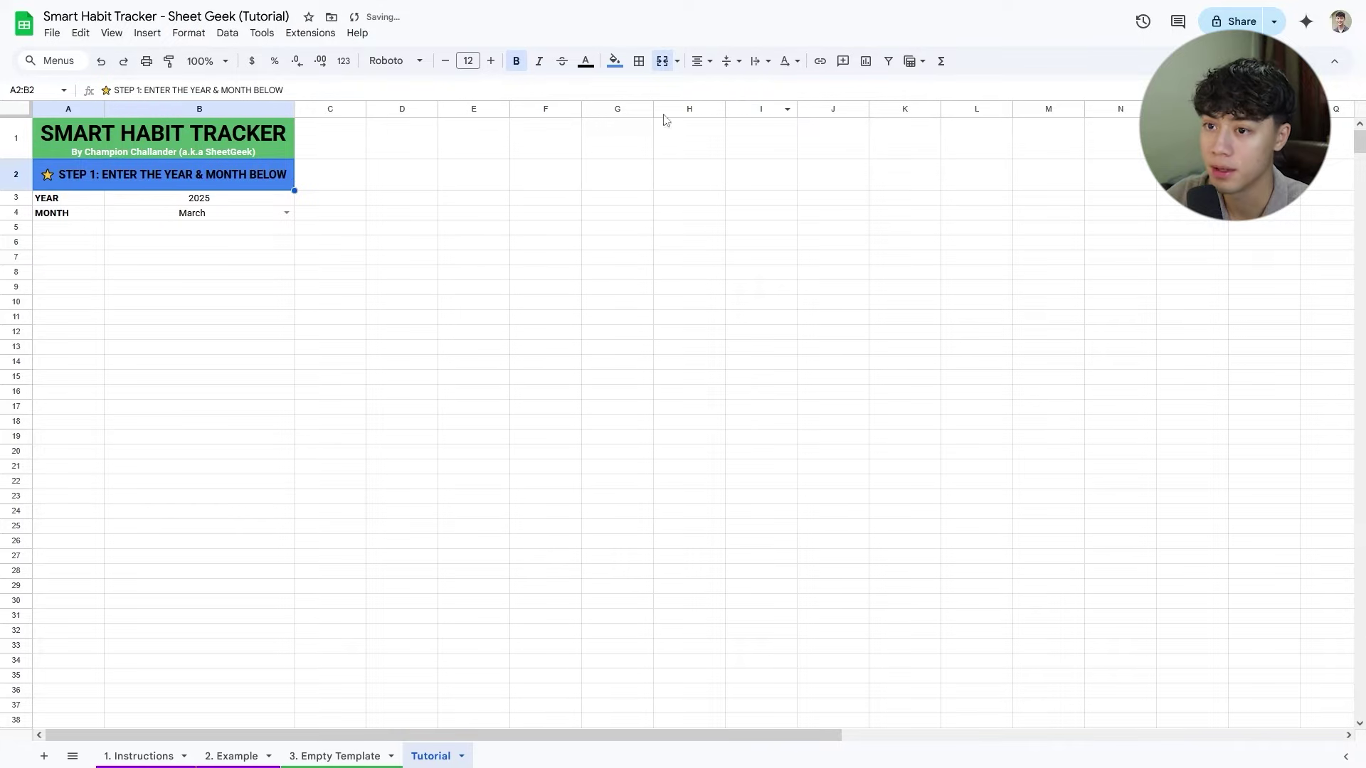
pyautogui.click(468, 242)
# Compare the Tutorial header with the Empty Template sheet and examine which rows the template's title block spans.
pyautogui.click(334, 756)
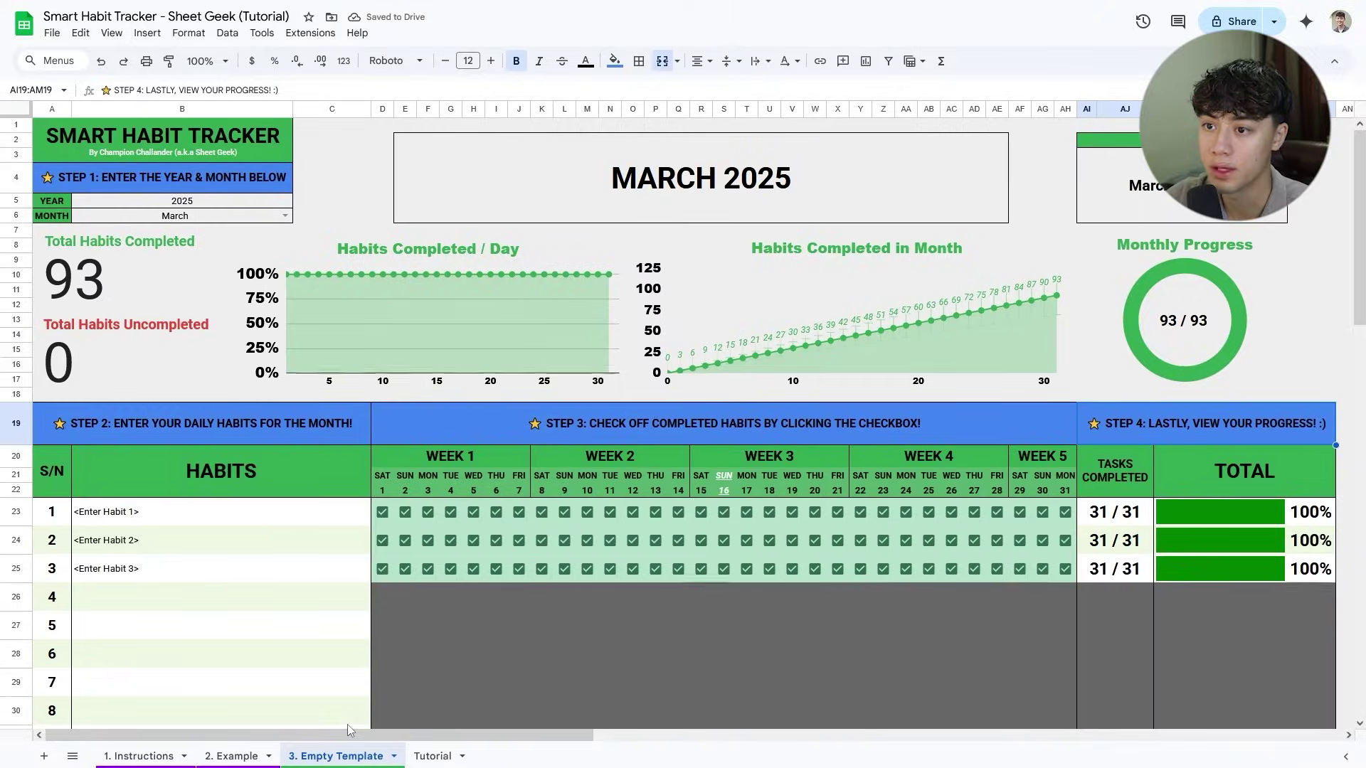
pyautogui.click(431, 755)
pyautogui.click(362, 757)
pyautogui.click(431, 755)
pyautogui.click(331, 756)
pyautogui.click(433, 756)
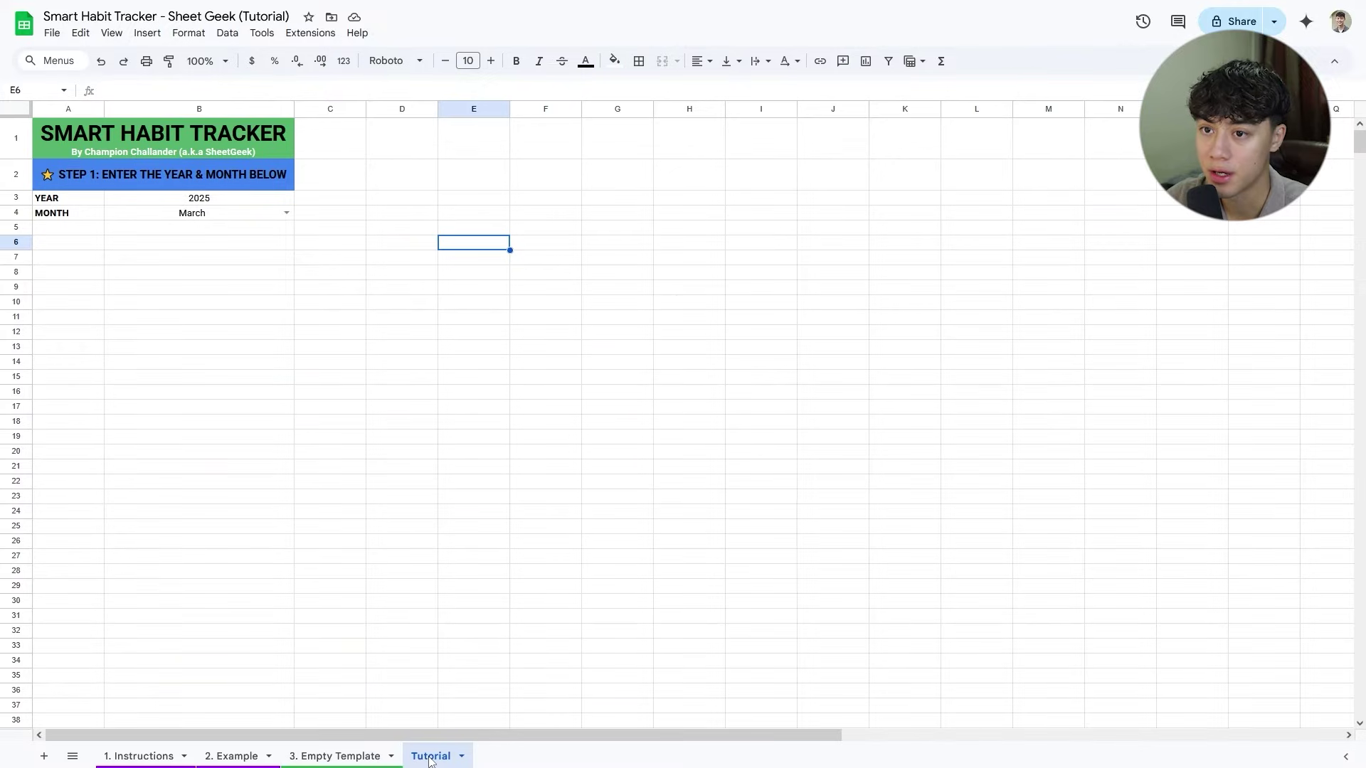
pyautogui.click(382, 756)
pyautogui.moveTo(17, 132); pyautogui.dragTo(20, 159)
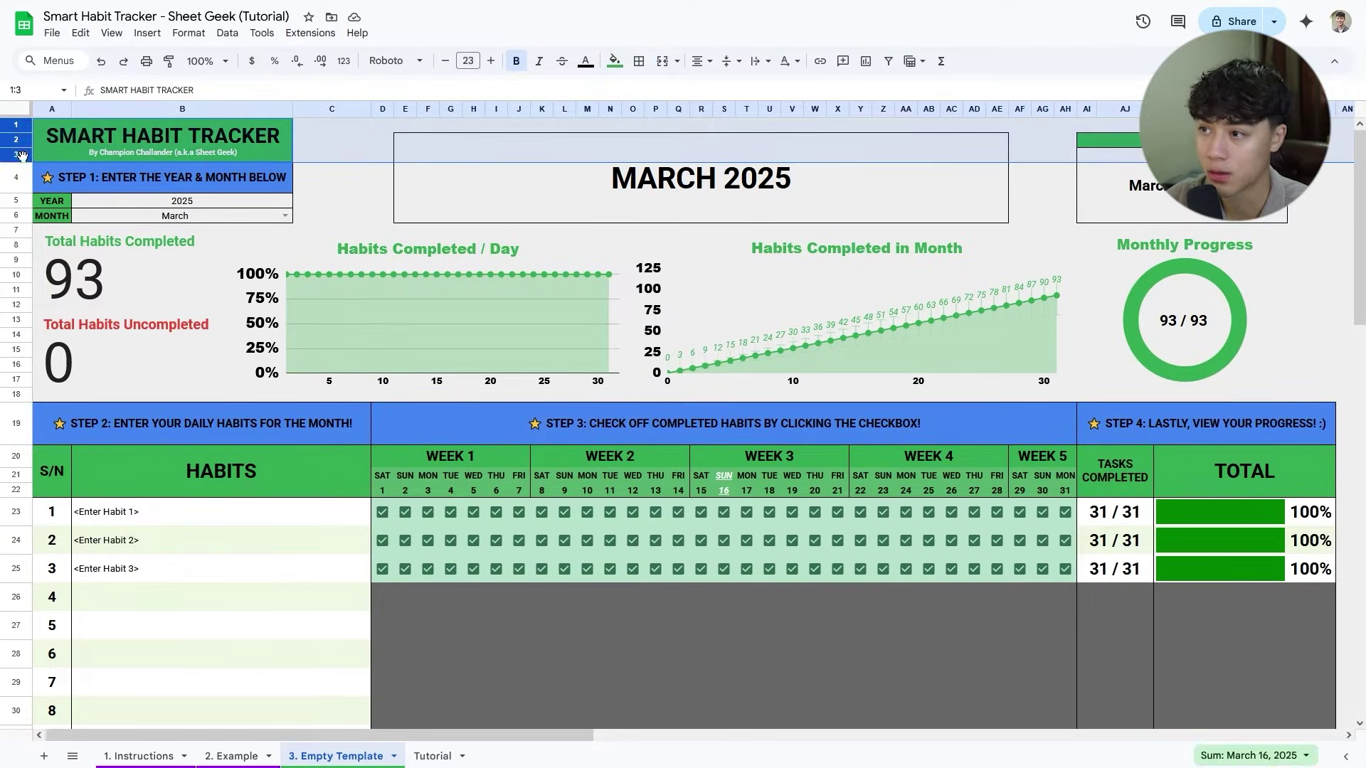
pyautogui.click(109, 149)
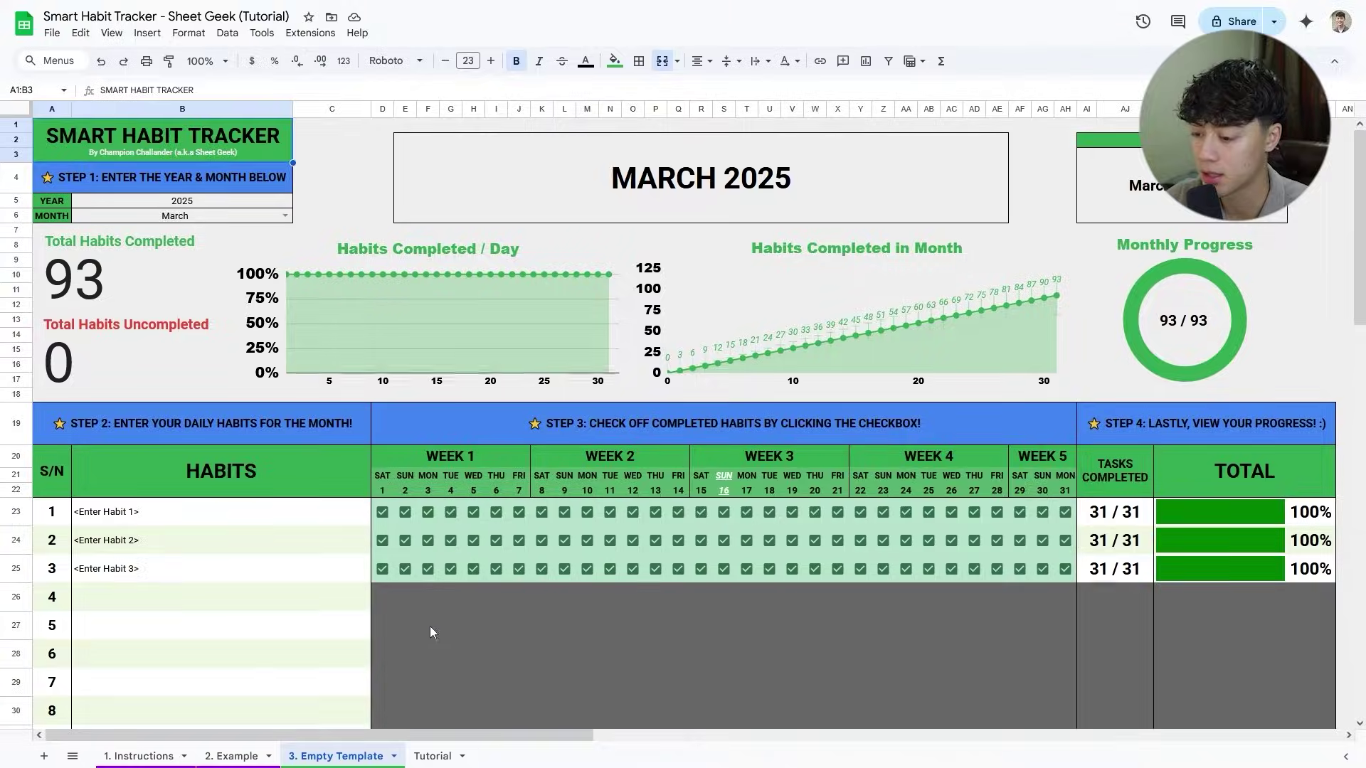
# Insert two rows above the title on the Tutorial sheet and merge A1:B3 into one title block.
pyautogui.click(432, 756)
pyautogui.rightClick(17, 141)
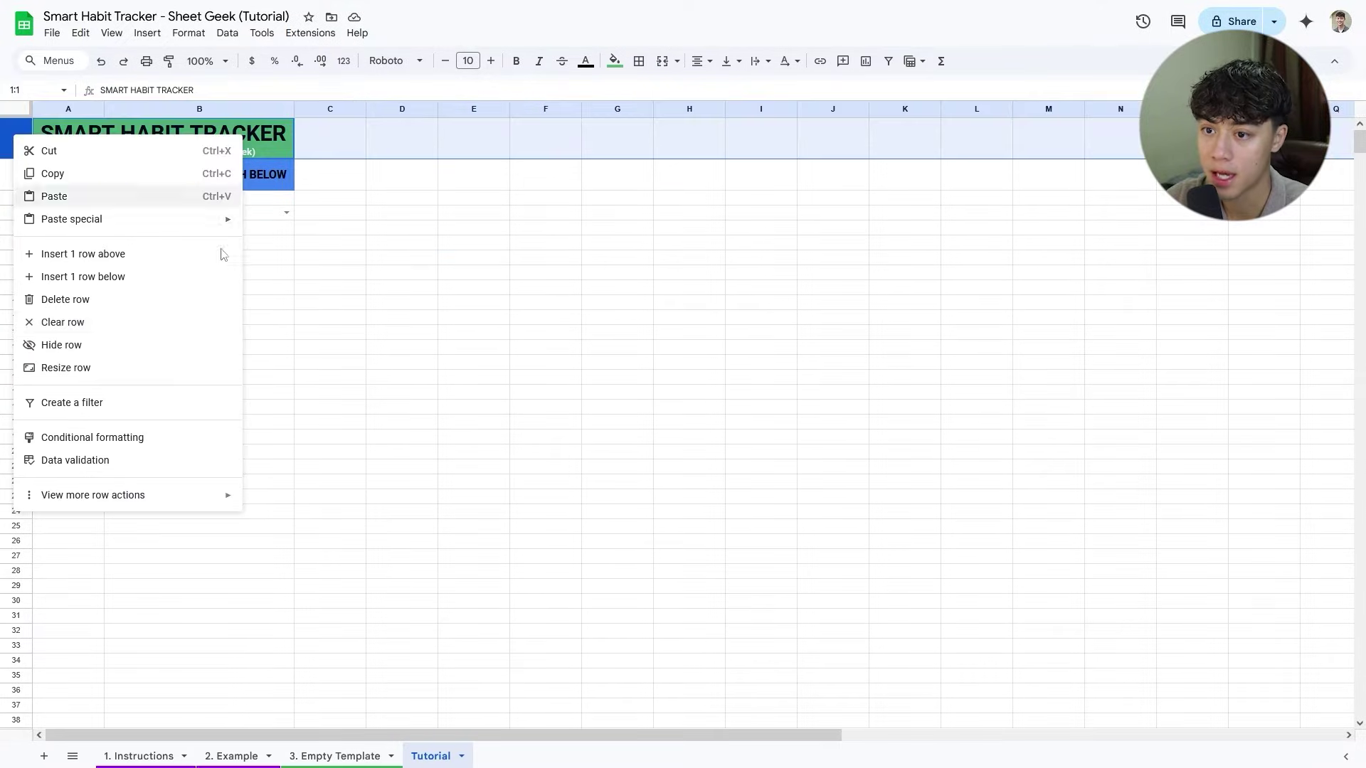
pyautogui.click(135, 254)
pyautogui.rightClick(16, 149)
pyautogui.click(85, 264)
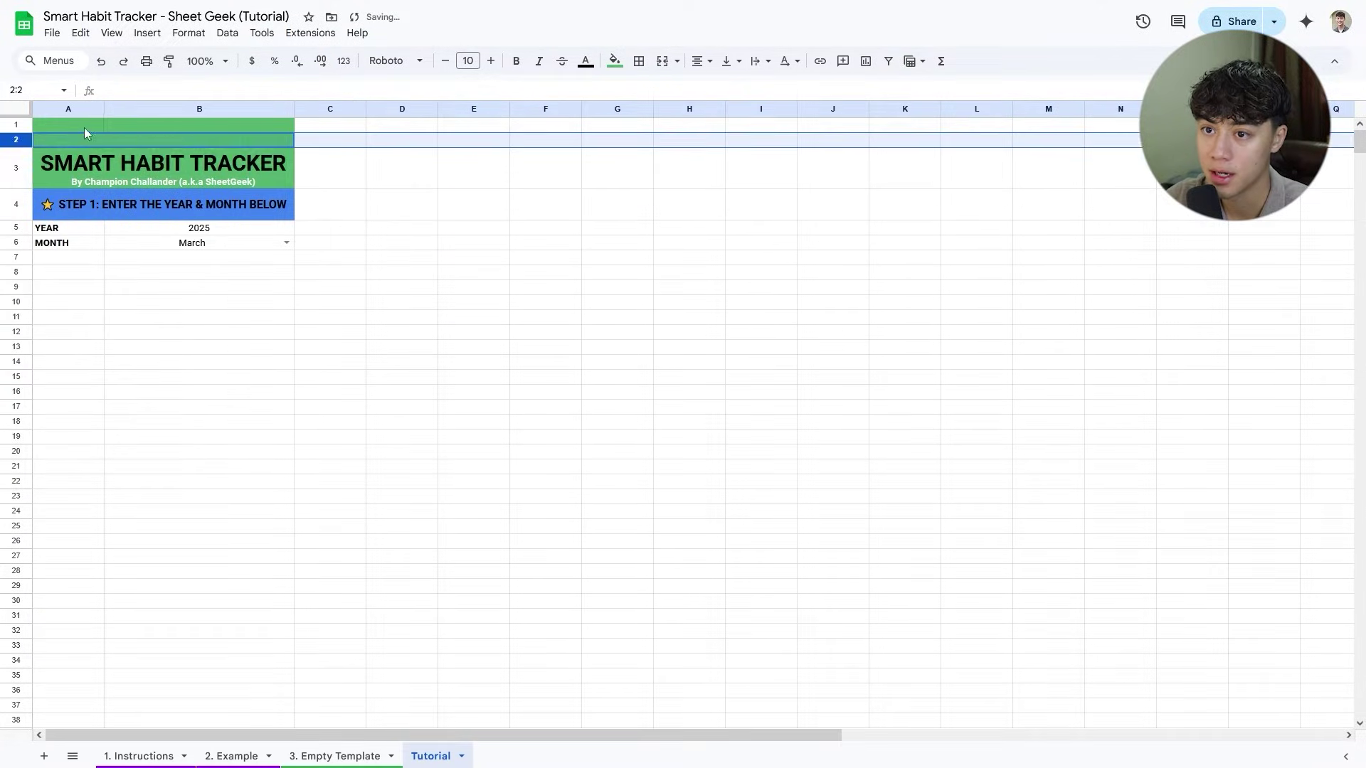
pyautogui.click(84, 126)
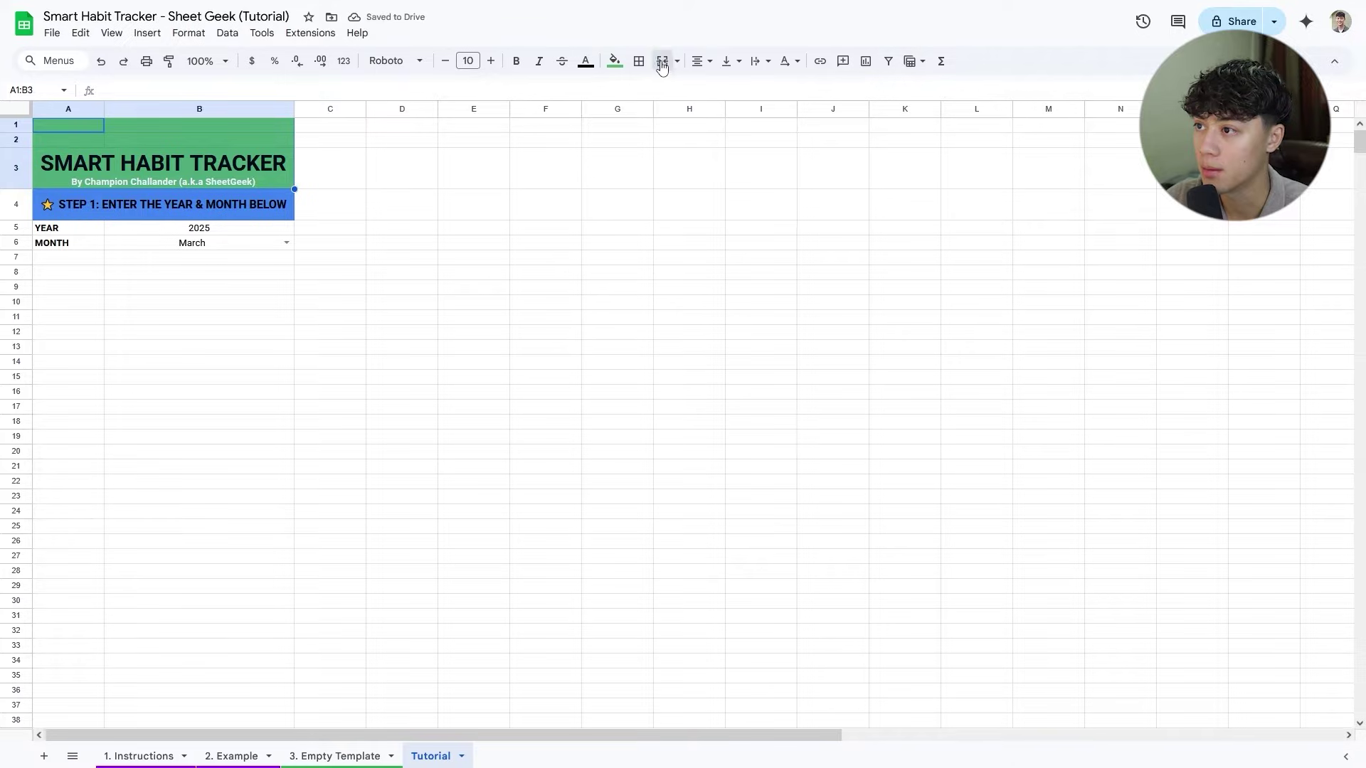
pyautogui.click(661, 62)
pyautogui.click(402, 217)
# Check the rows spanned by the merged title block and compare the header with the Empty Template sheet.
pyautogui.click(16, 126)
pyautogui.moveTo(22, 140); pyautogui.dragTo(20, 154)
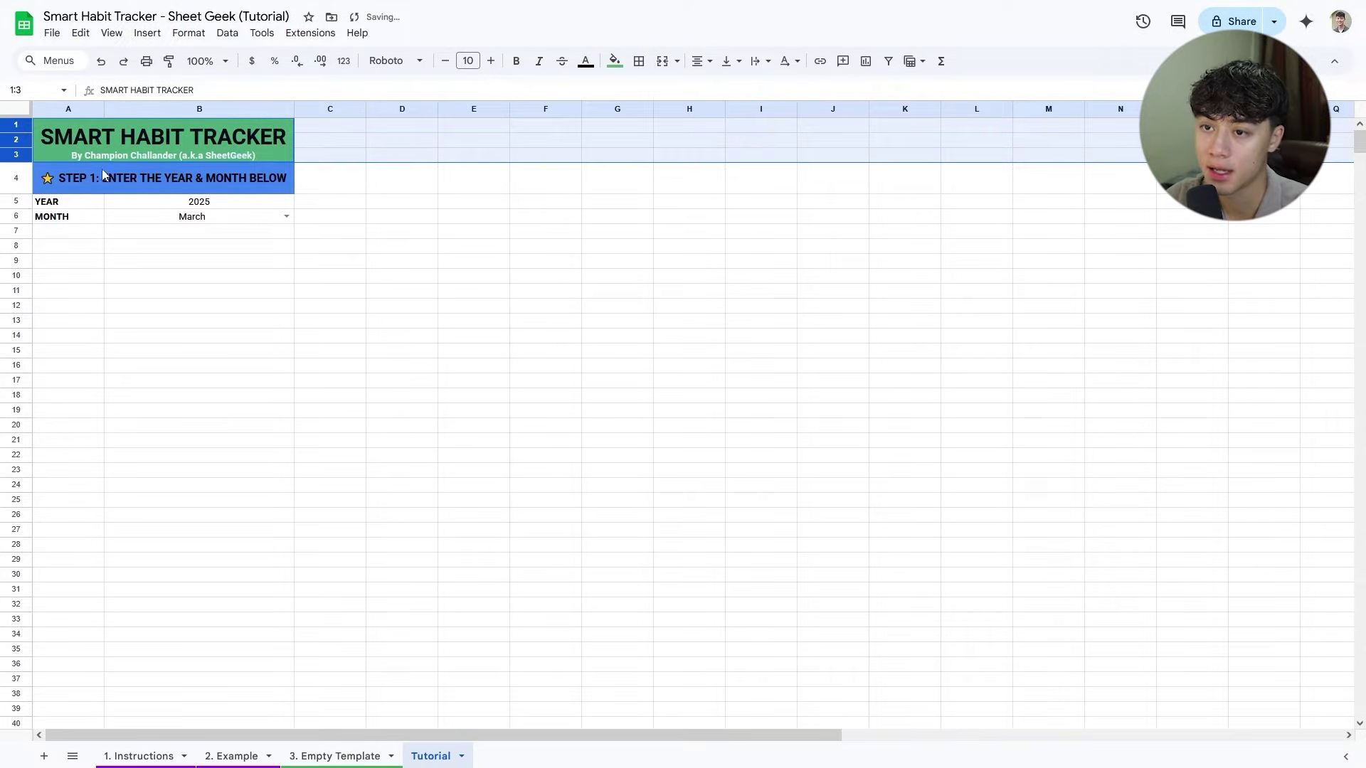
pyautogui.click(104, 147)
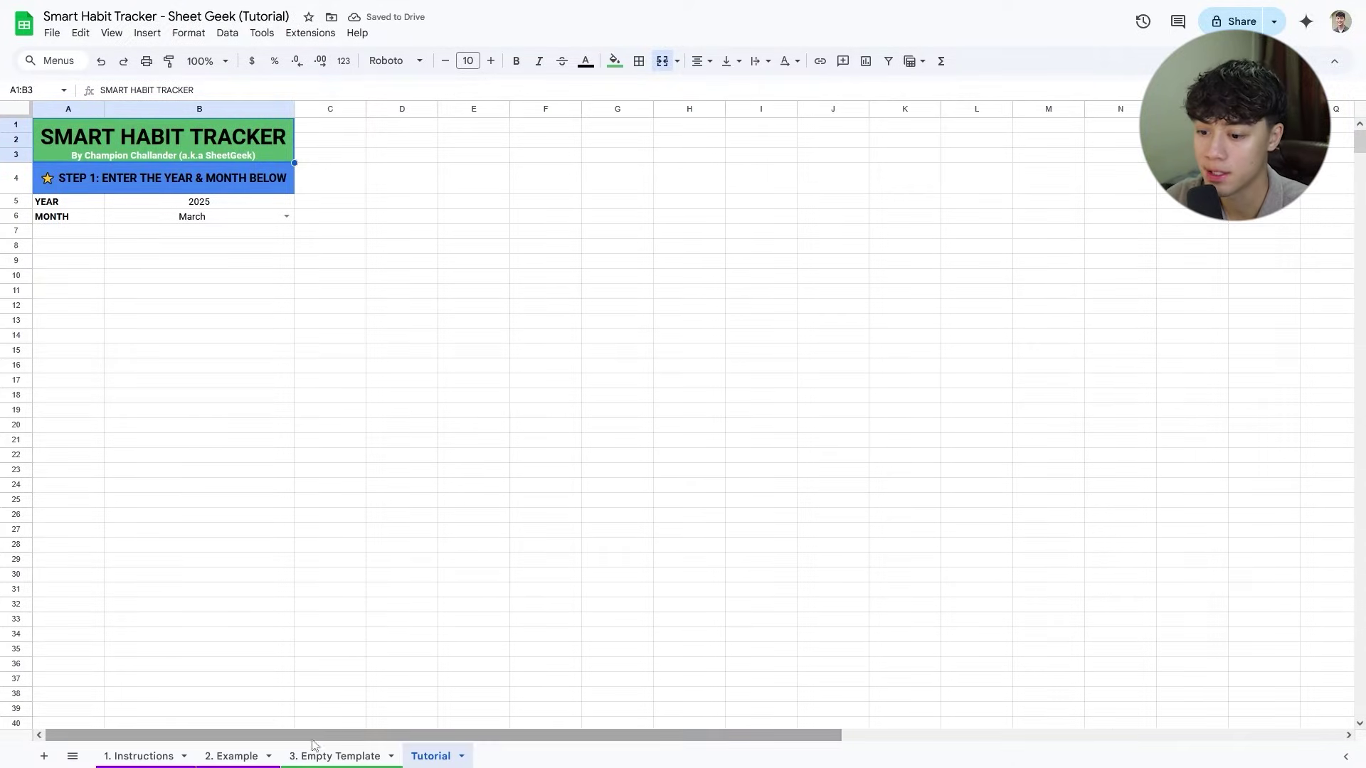
pyautogui.click(334, 755)
pyautogui.click(1173, 142)
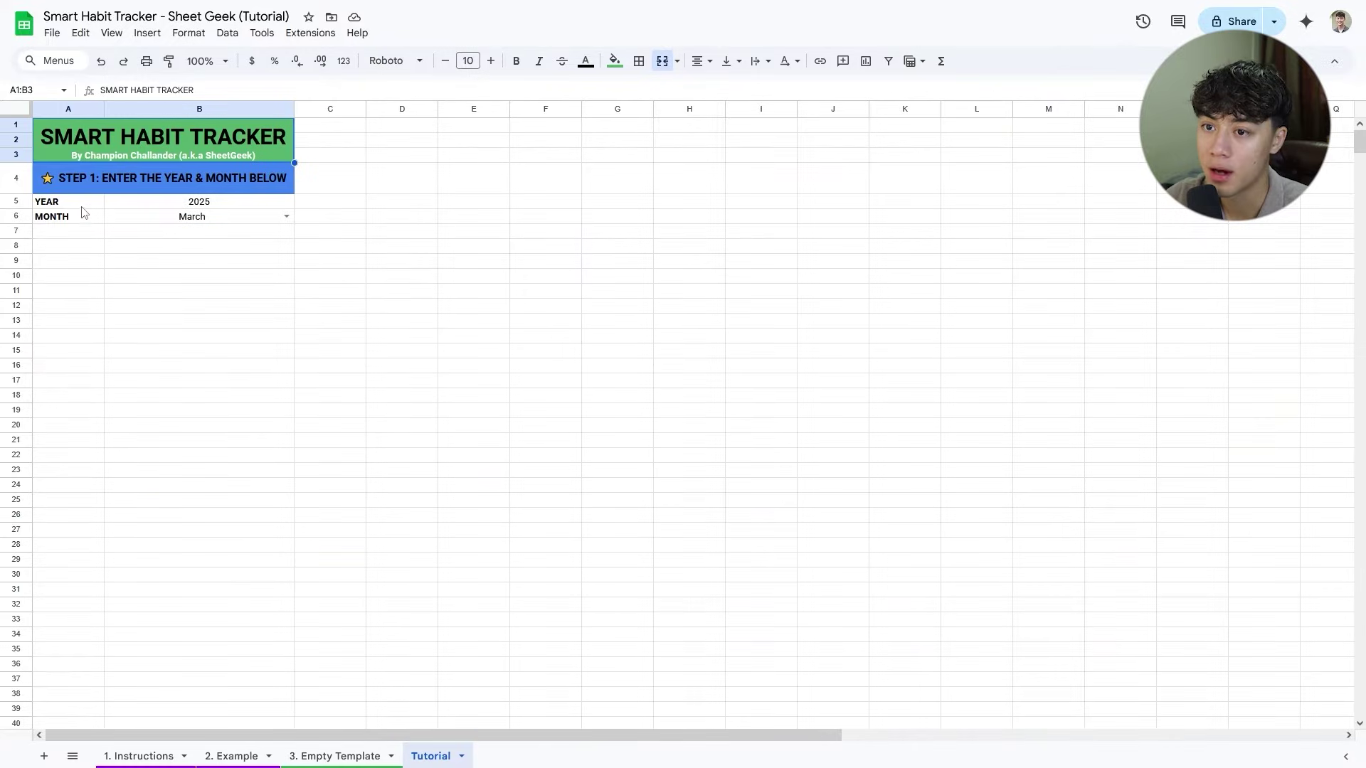
# Fill the YEAR and MONTH label cells and the title block with the same green background.
pyautogui.moveTo(79, 203); pyautogui.dragTo(85, 219)
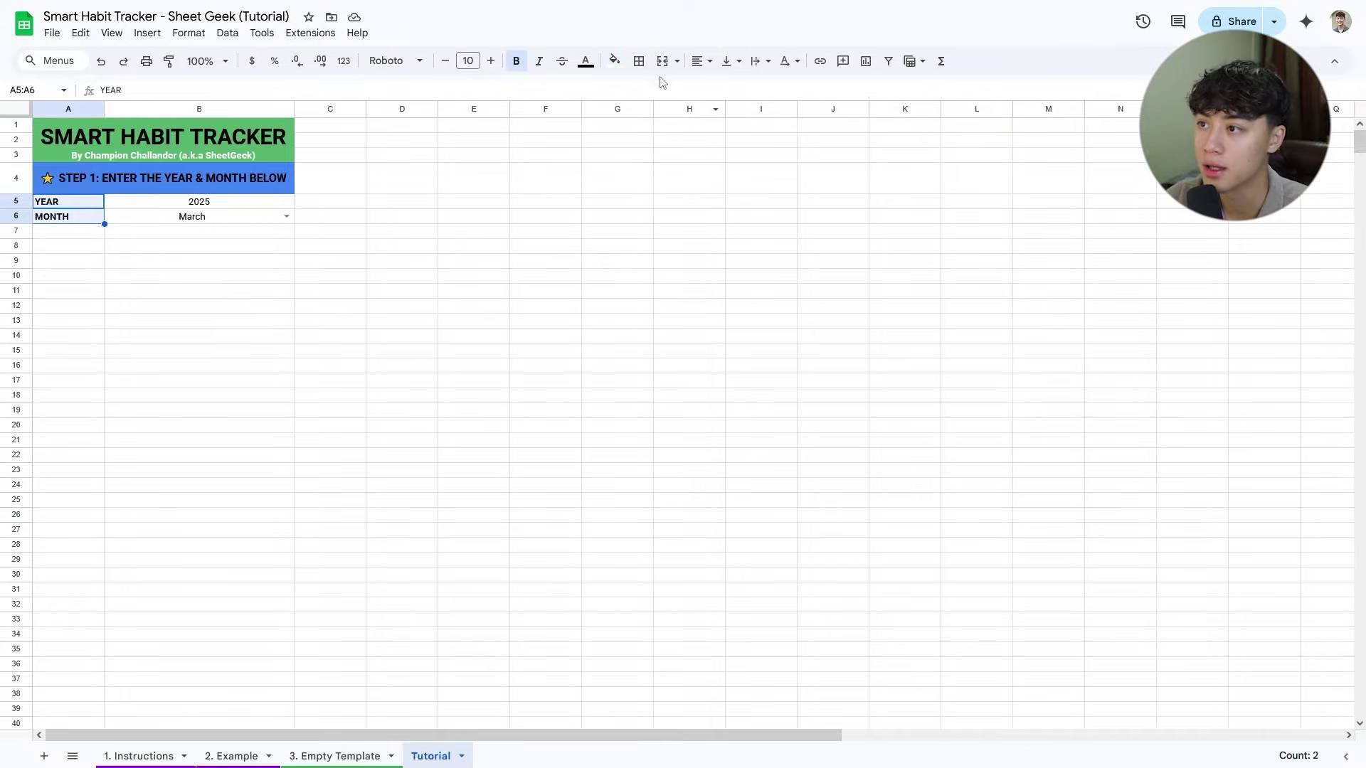
pyautogui.click(615, 61)
pyautogui.click(650, 300)
pyautogui.click(69, 186)
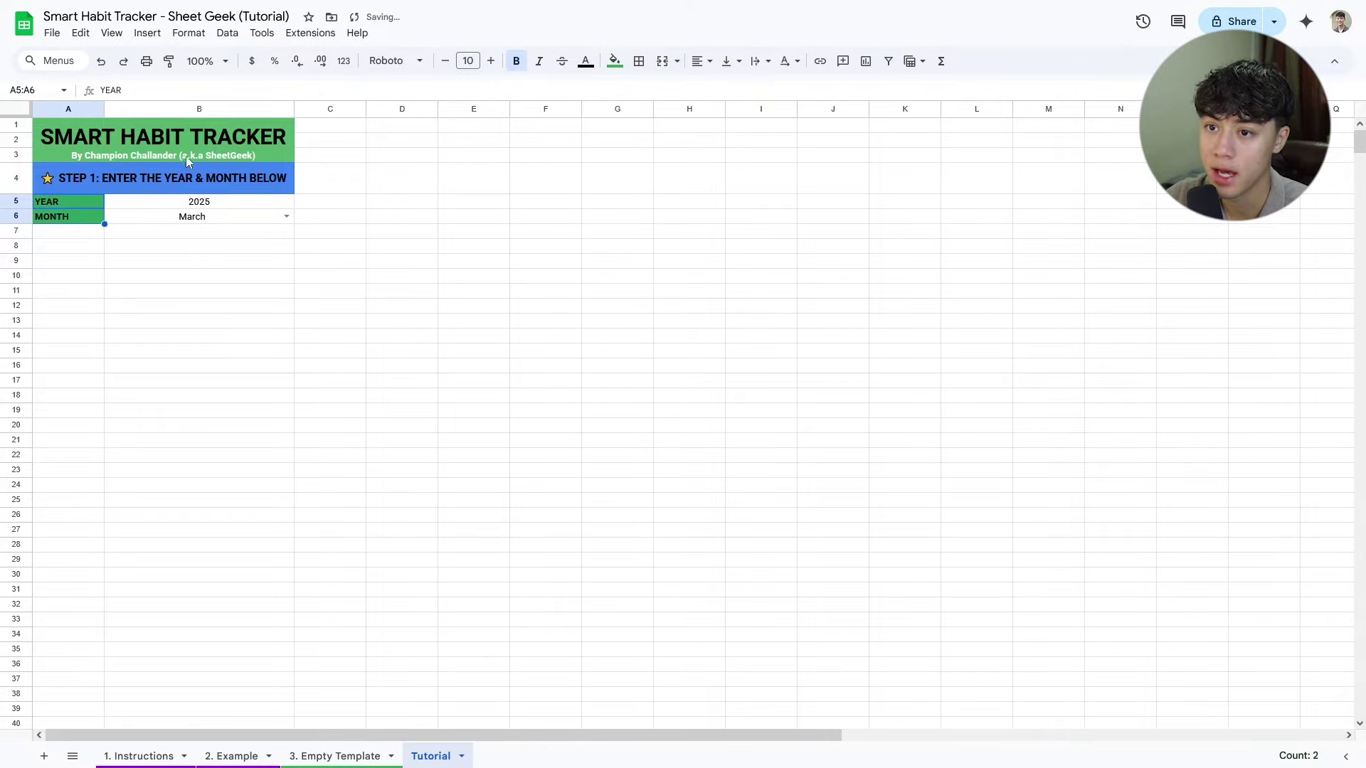
pyautogui.click(86, 139)
pyautogui.click(615, 61)
pyautogui.click(619, 300)
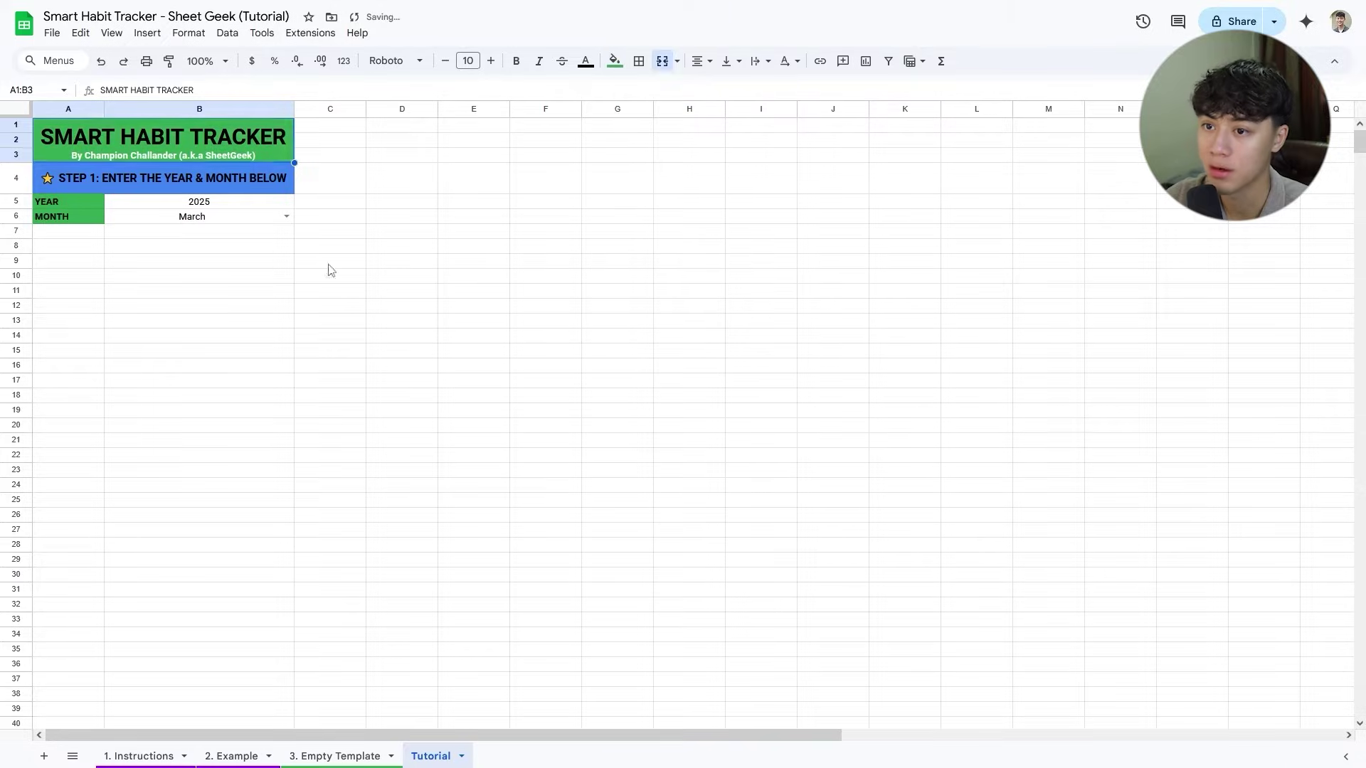
pyautogui.click(112, 261)
# Add borders to all cells in A1:B6 and center the YEAR and MONTH labels.
pyautogui.moveTo(71, 135); pyautogui.dragTo(213, 221)
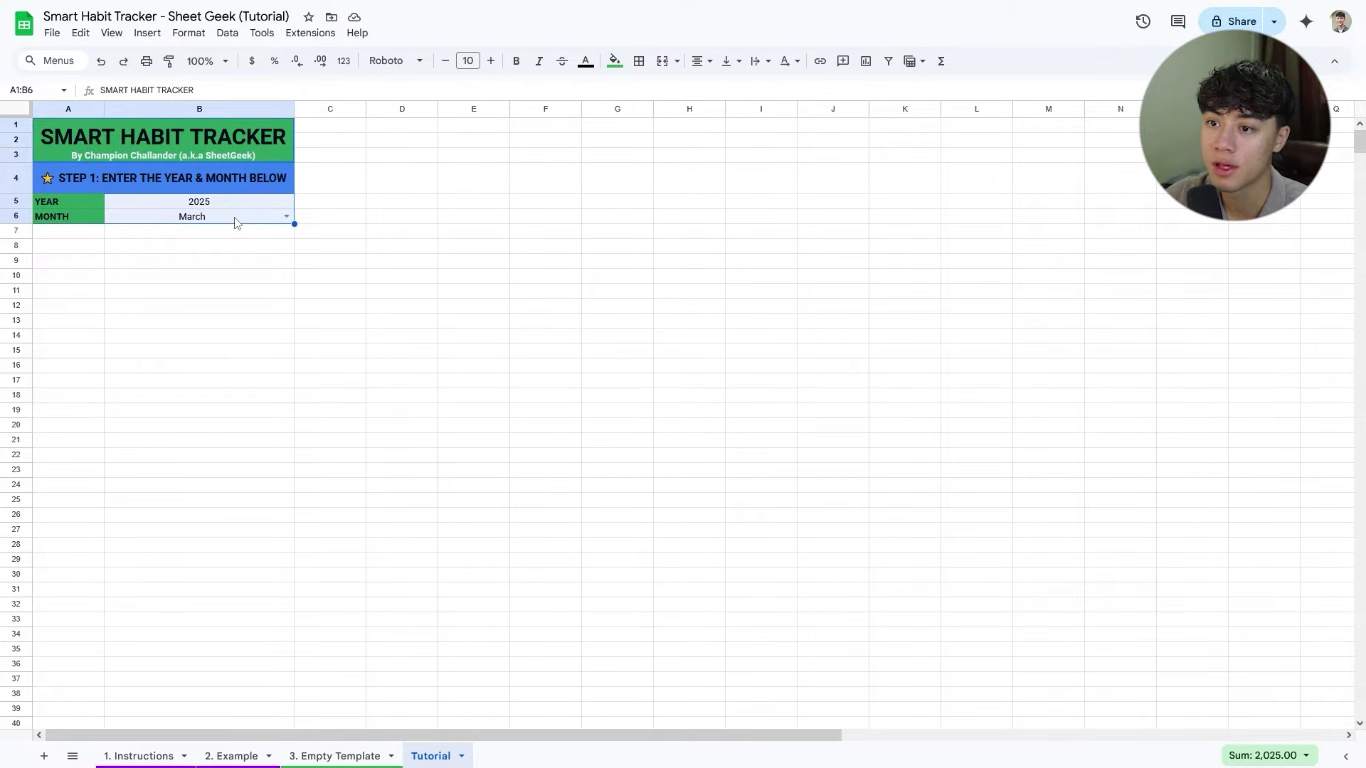
pyautogui.click(639, 61)
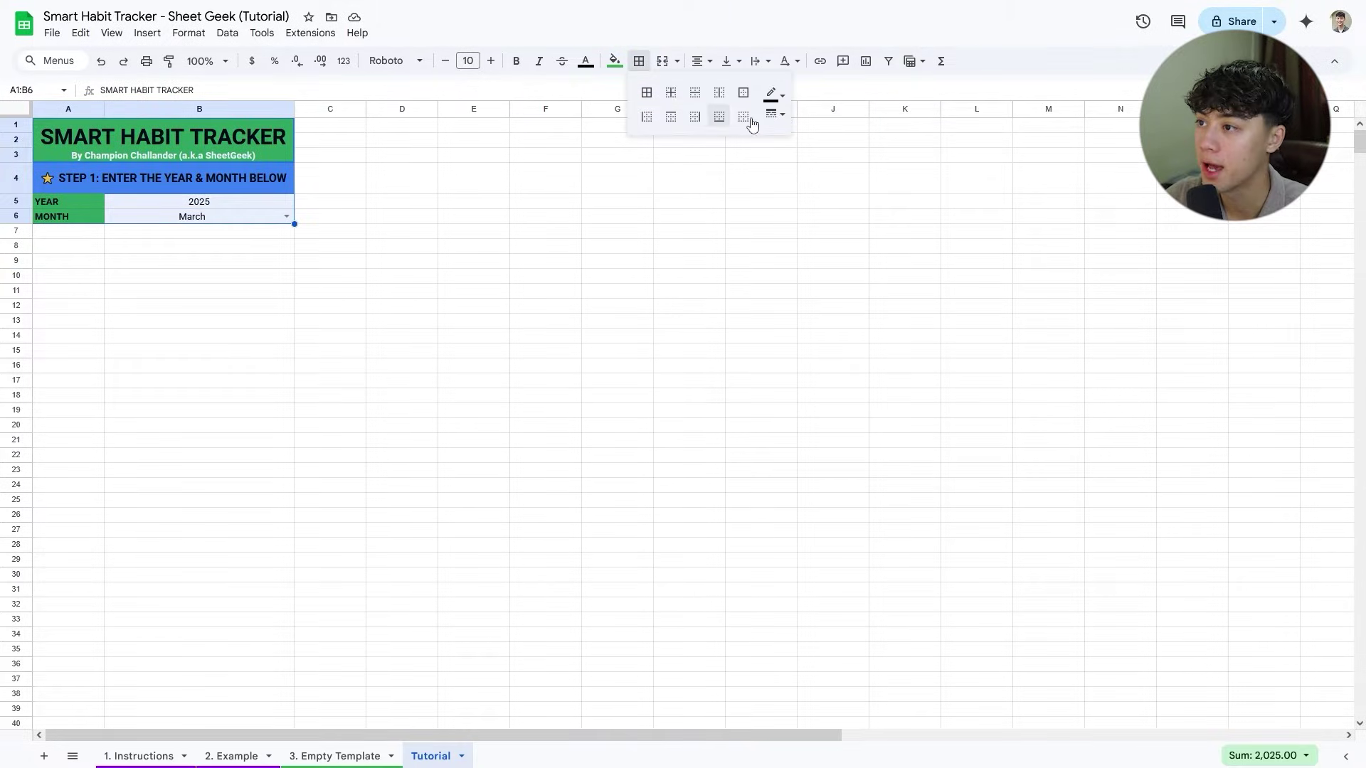
pyautogui.click(646, 92)
pyautogui.moveTo(77, 199); pyautogui.dragTo(77, 221)
pyautogui.hotkey('ctrl', 'shift', 'e')
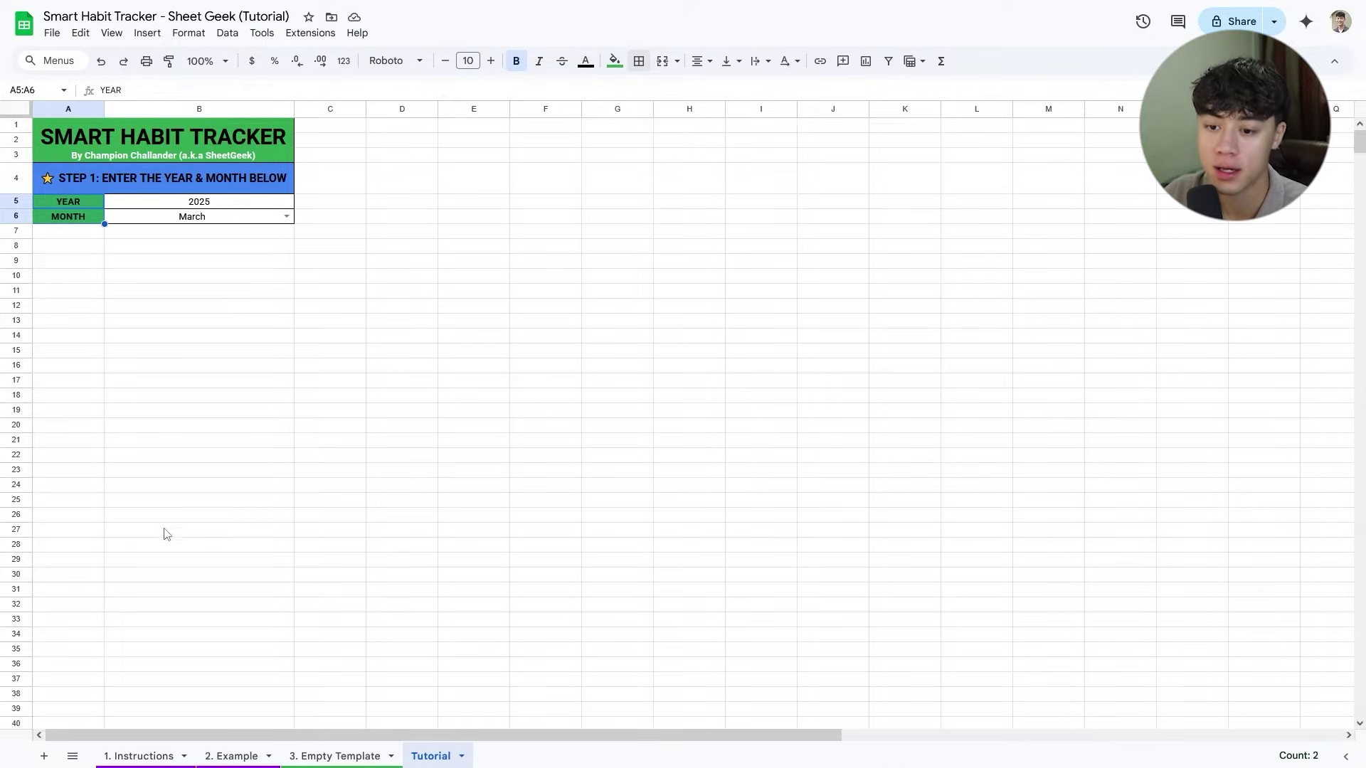
# Enter the heading "STEP 2: ENTER YOUR DAILY HABITS FOR THE MONTH" in cell A19.
pyautogui.click(64, 413)
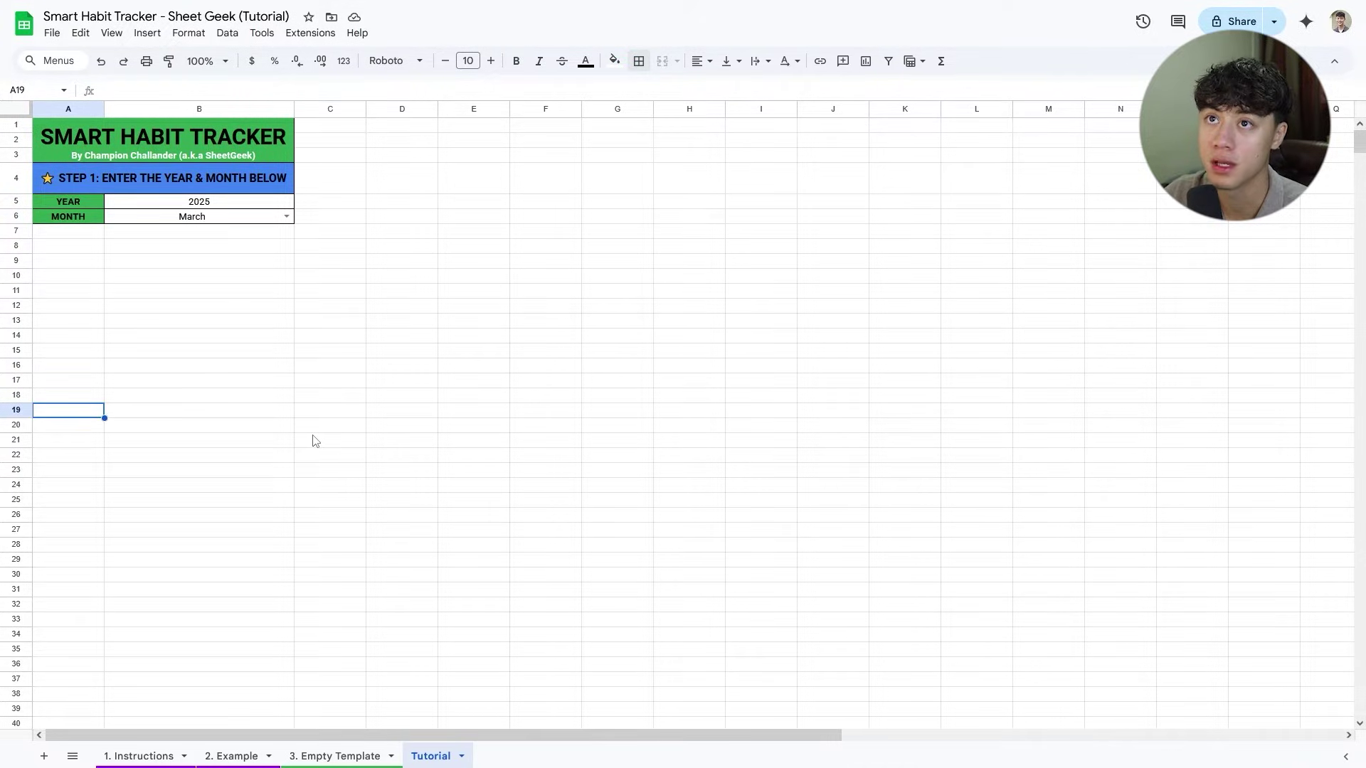
pyautogui.write('STE')
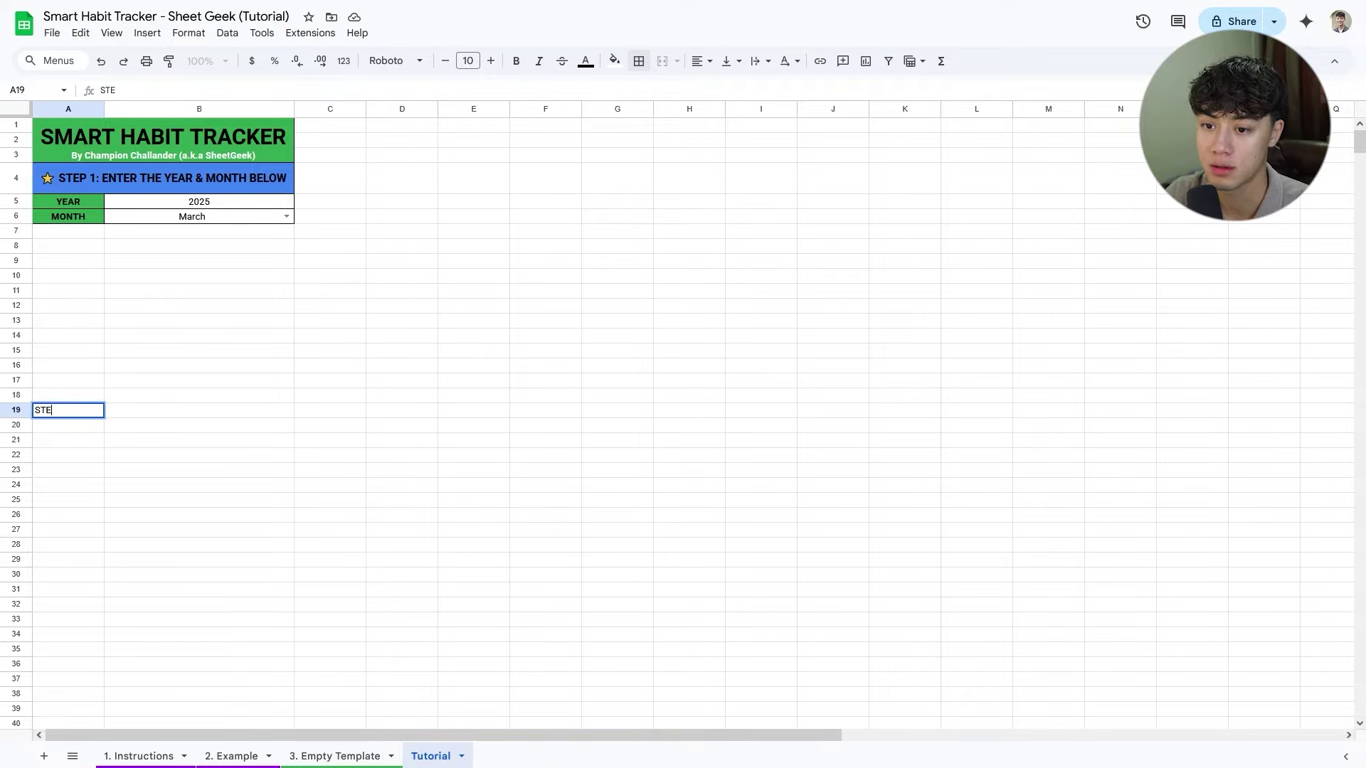
pyautogui.write('P 2: ENTER YOUR DAILY HABITS FOR THE MONTH')
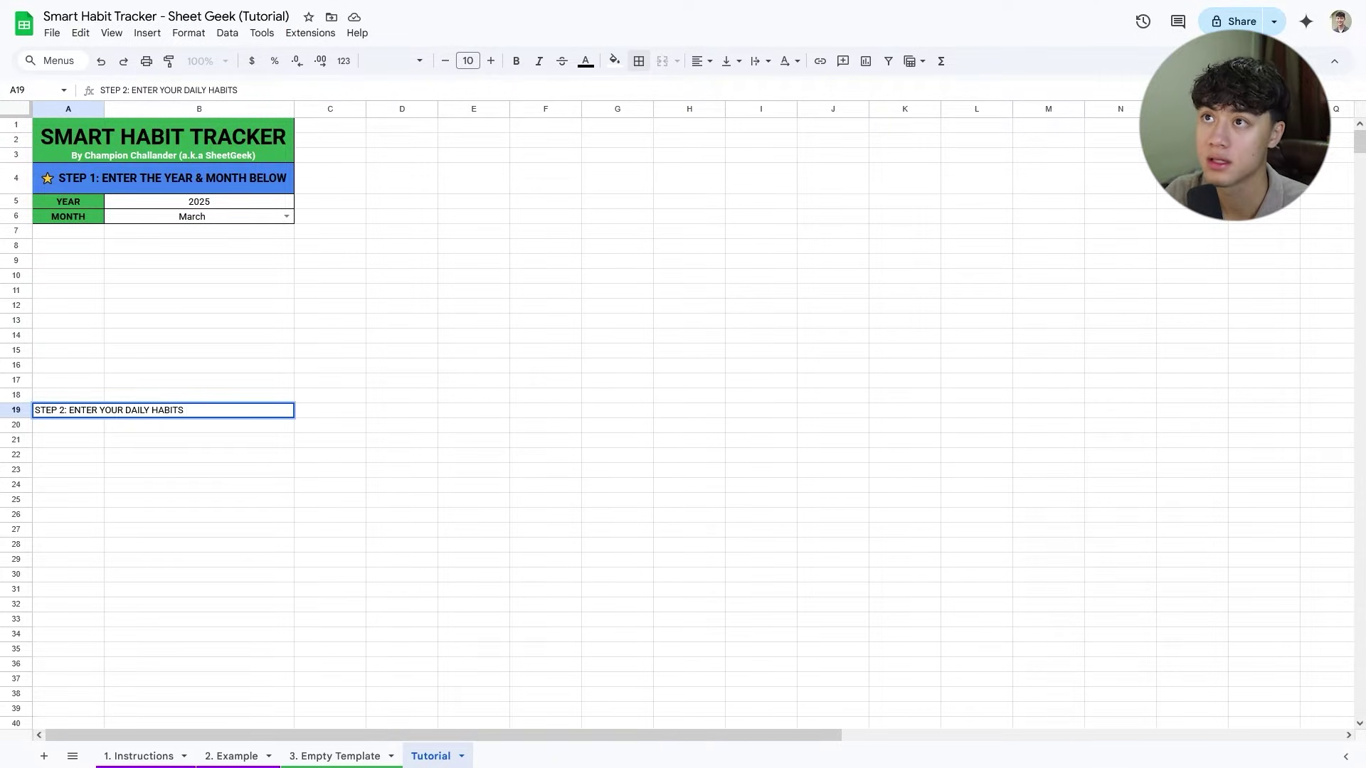
pyautogui.press('Return')
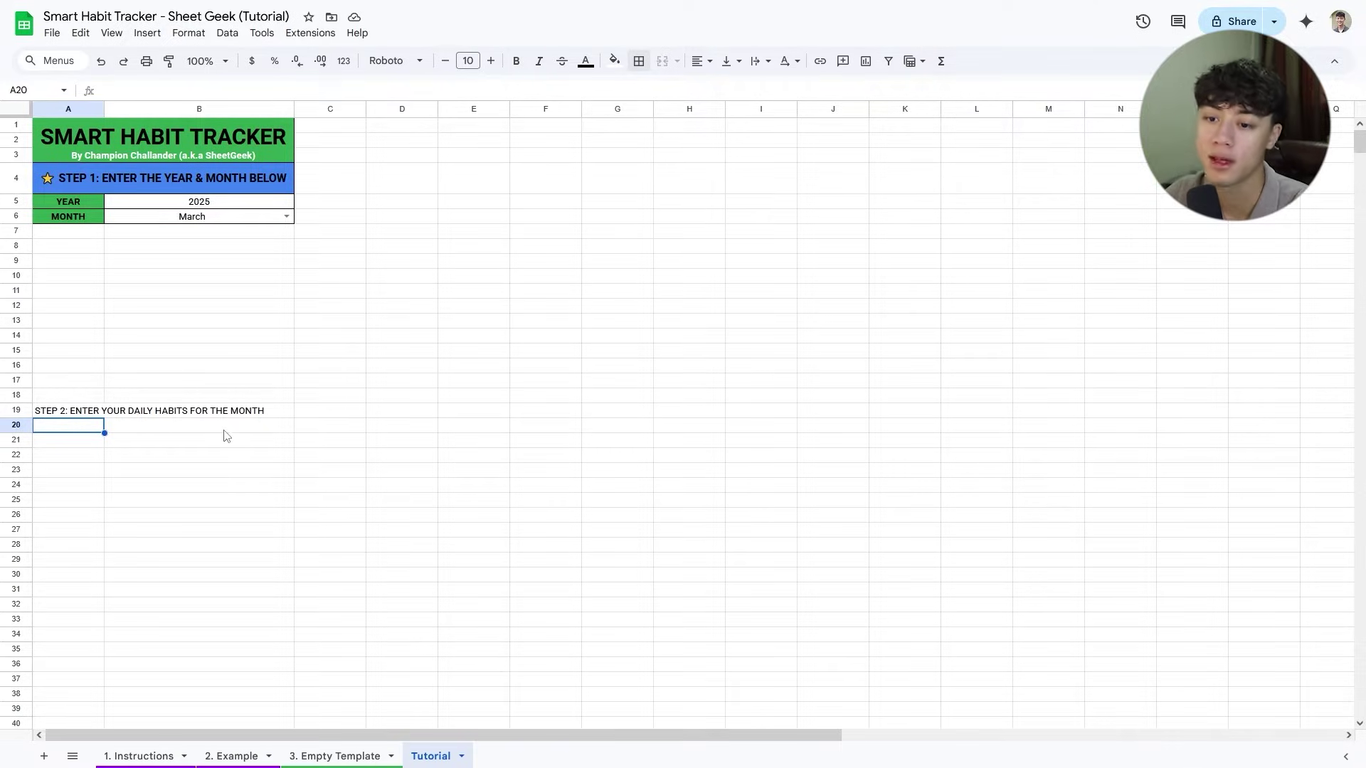
# Put a ⭐ emoji at the start of the step 2 heading and make its text bold.
pyautogui.click(78, 415)
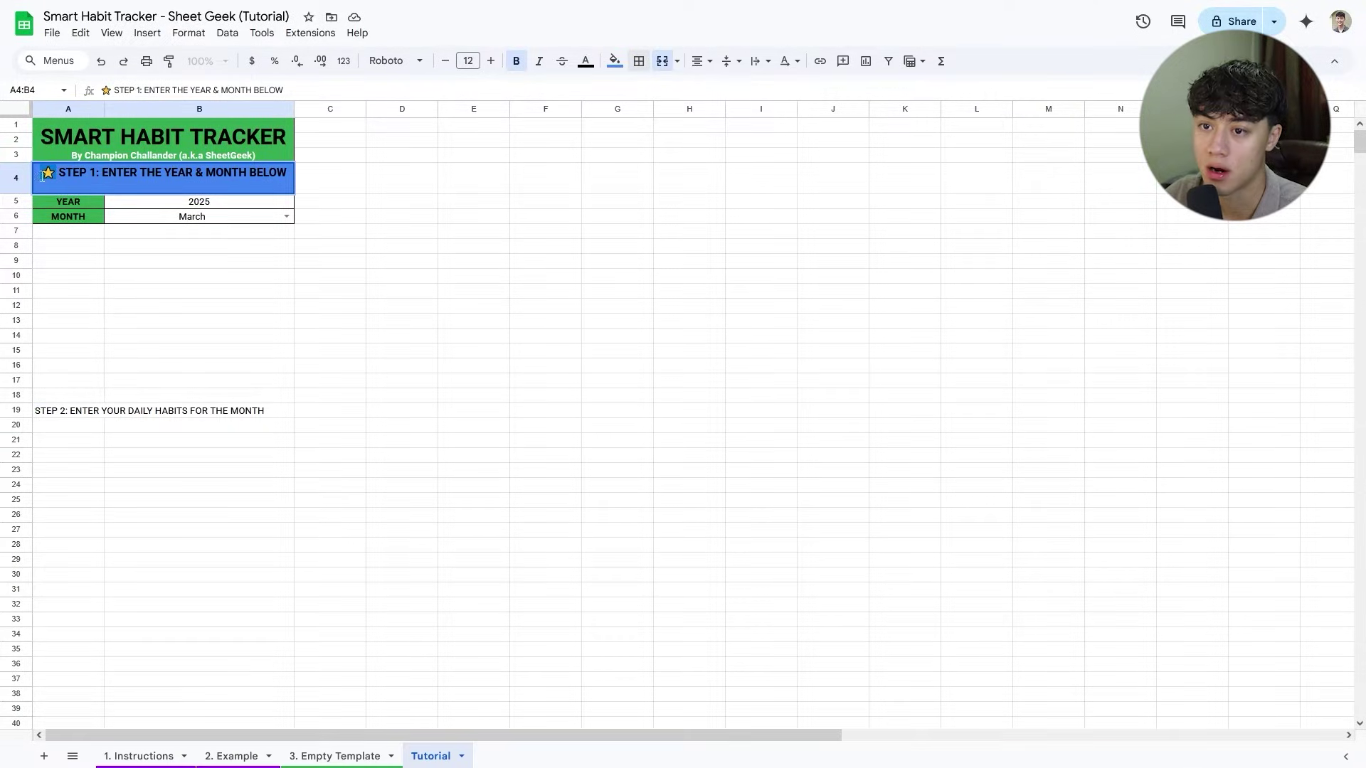
pyautogui.doubleClick(256, 411)
pyautogui.write('⭐')
pyautogui.click(265, 410)
pyautogui.hotkey('ctrl', 'x')
pyautogui.press('Home')
pyautogui.hotkey('ctrl', 'v')
pyautogui.hotkey('ctrl', 'a')
pyautogui.hotkey('ctrl', 'b')
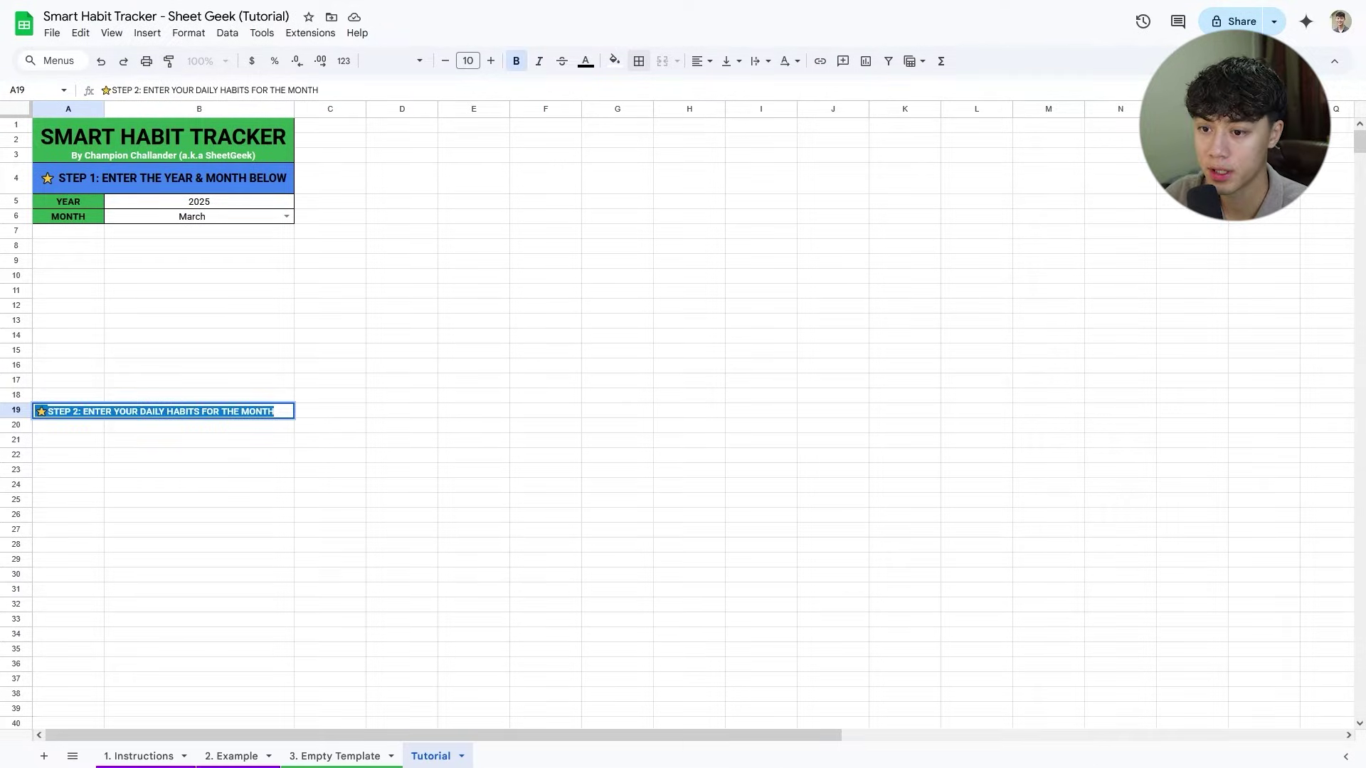
pyautogui.press('Return')
pyautogui.click(393, 413)
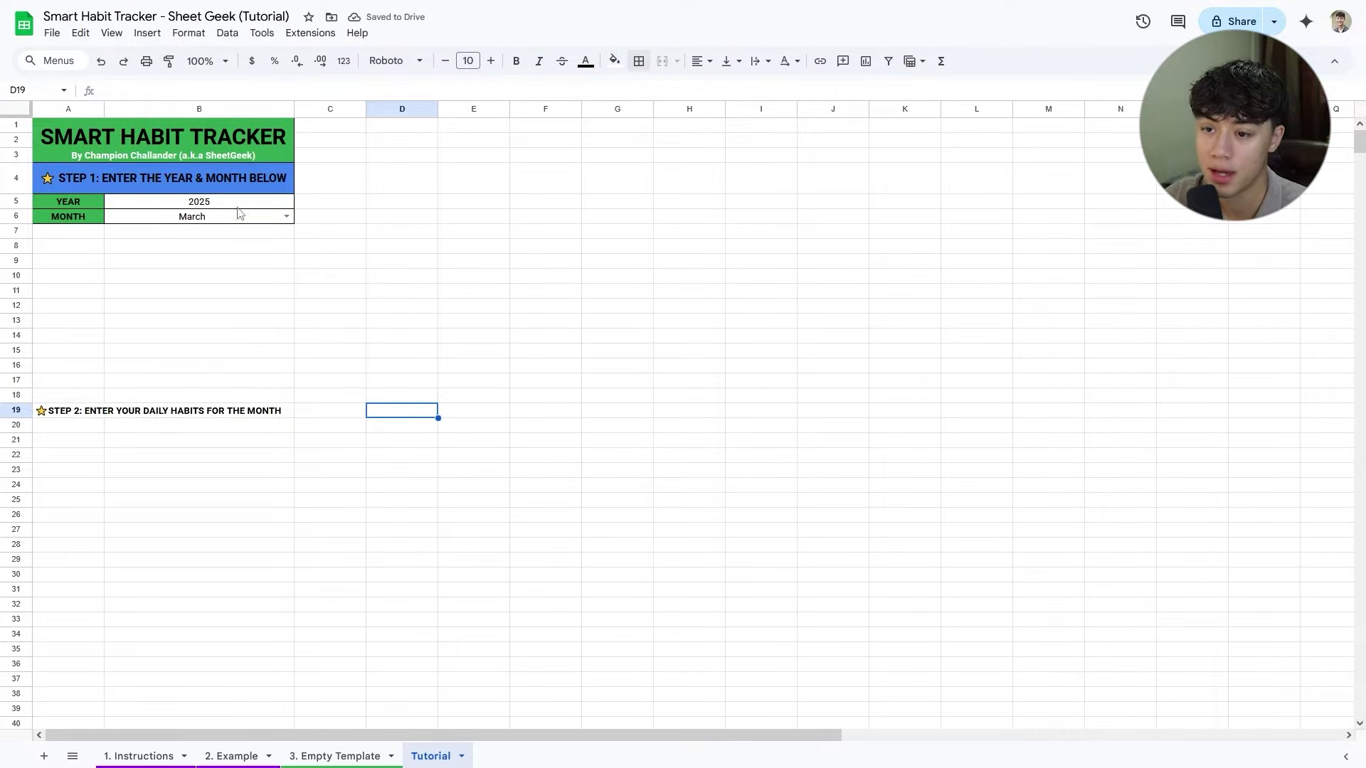
# Copy the step 1 heading's formatting onto the step 2 heading and merge the heading across A19:C19.
pyautogui.click(229, 186)
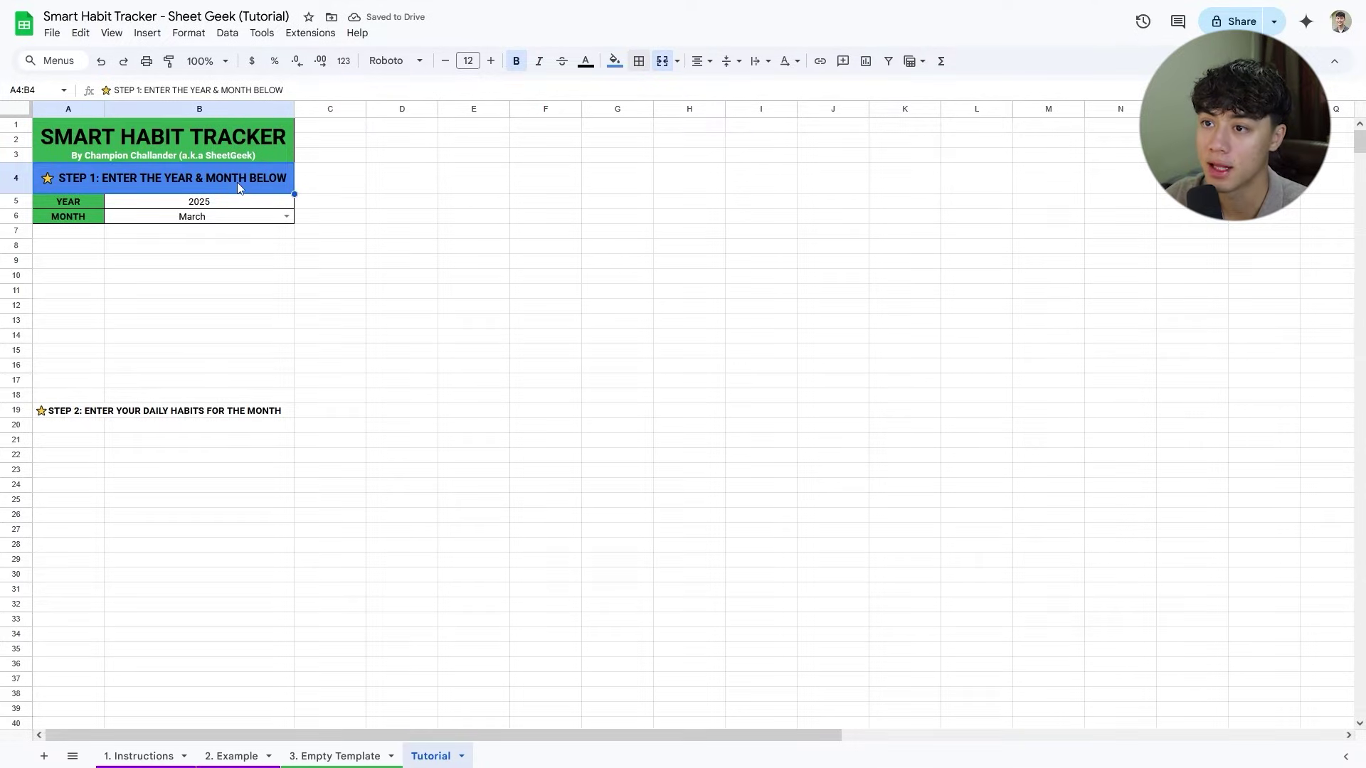
pyautogui.click(170, 62)
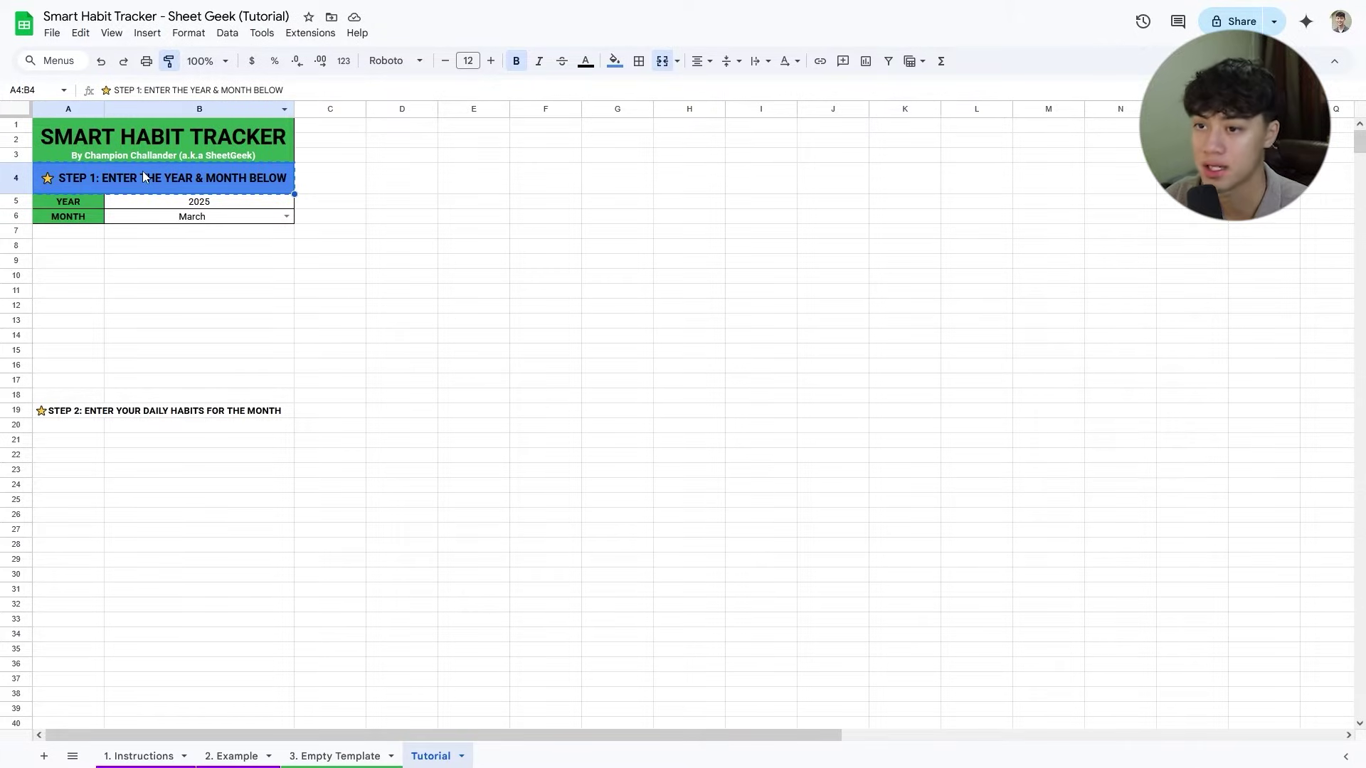
pyautogui.click(86, 412)
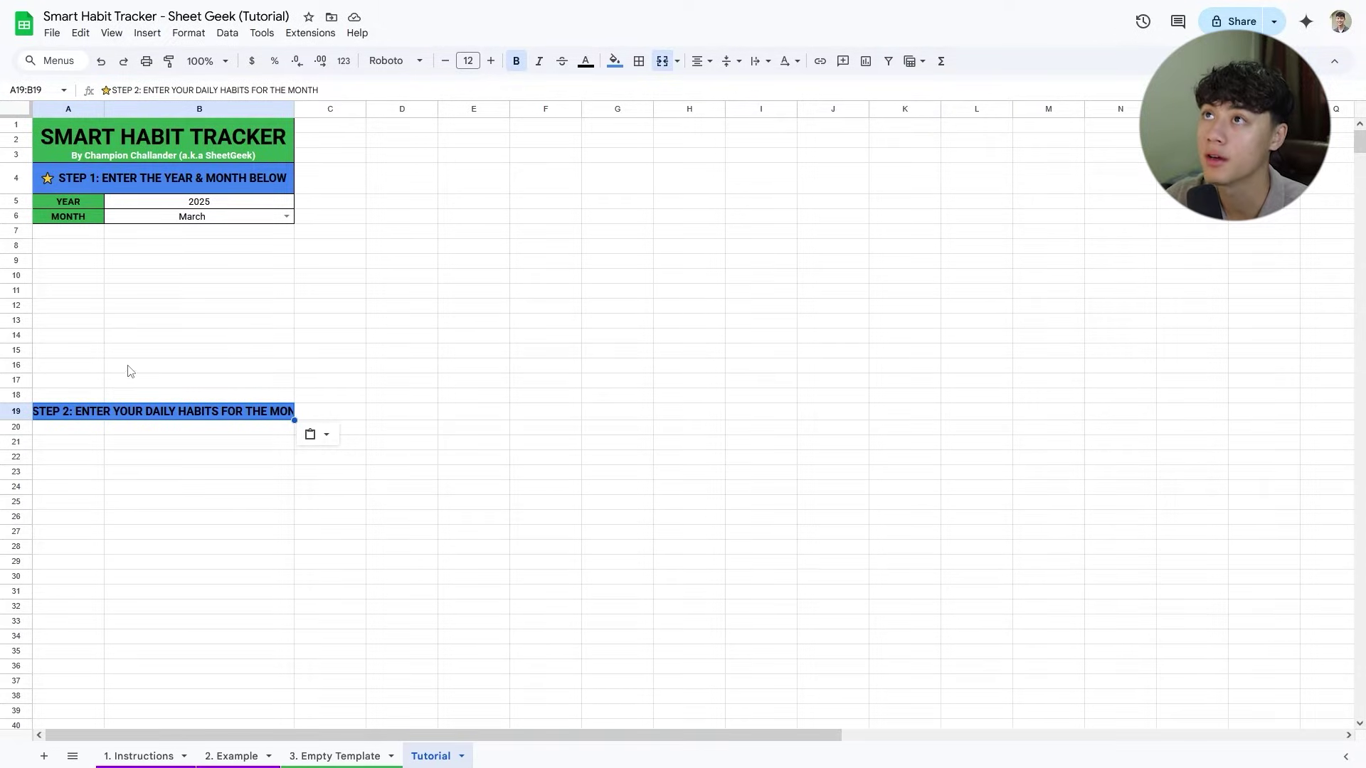
pyautogui.moveTo(158, 410); pyautogui.dragTo(318, 411)
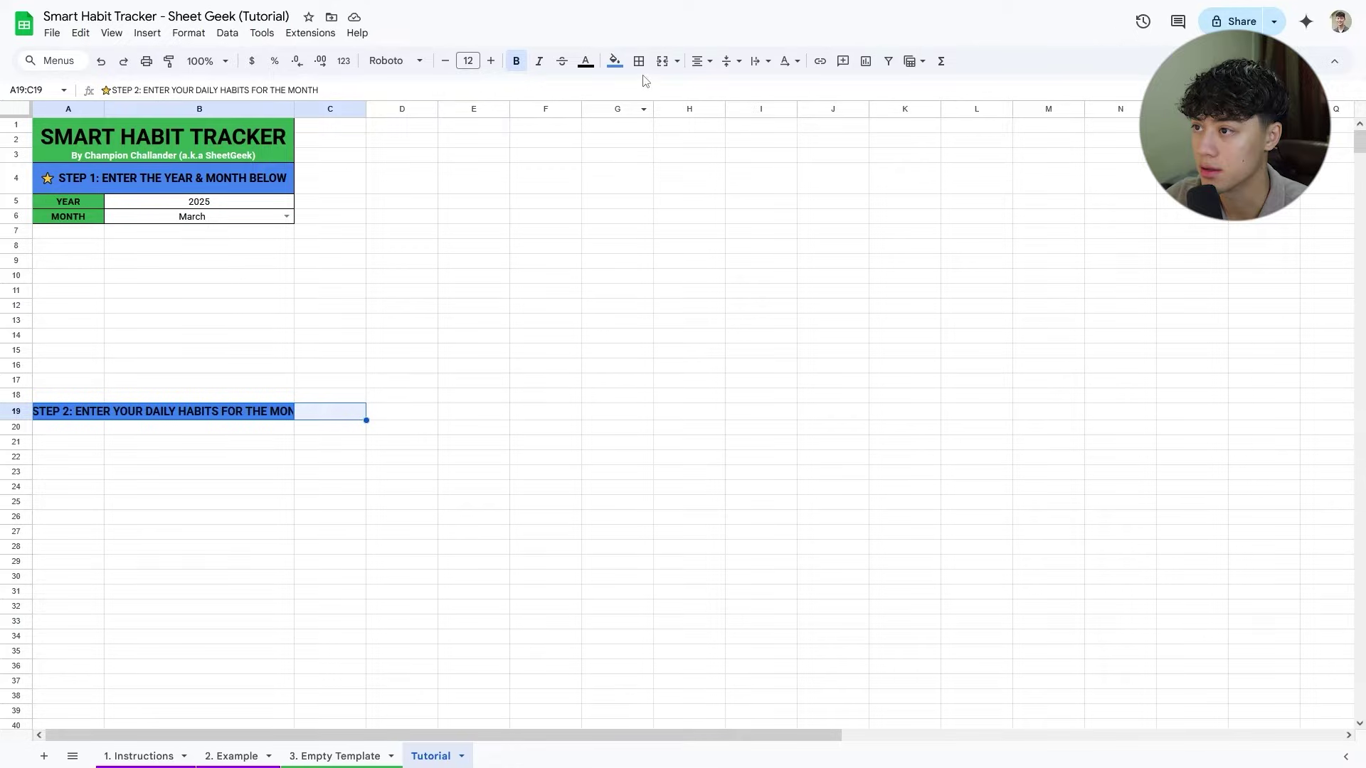
pyautogui.click(662, 61)
pyautogui.click(142, 442)
pyautogui.moveTo(89, 428); pyautogui.dragTo(314, 700)
pyautogui.click(313, 566)
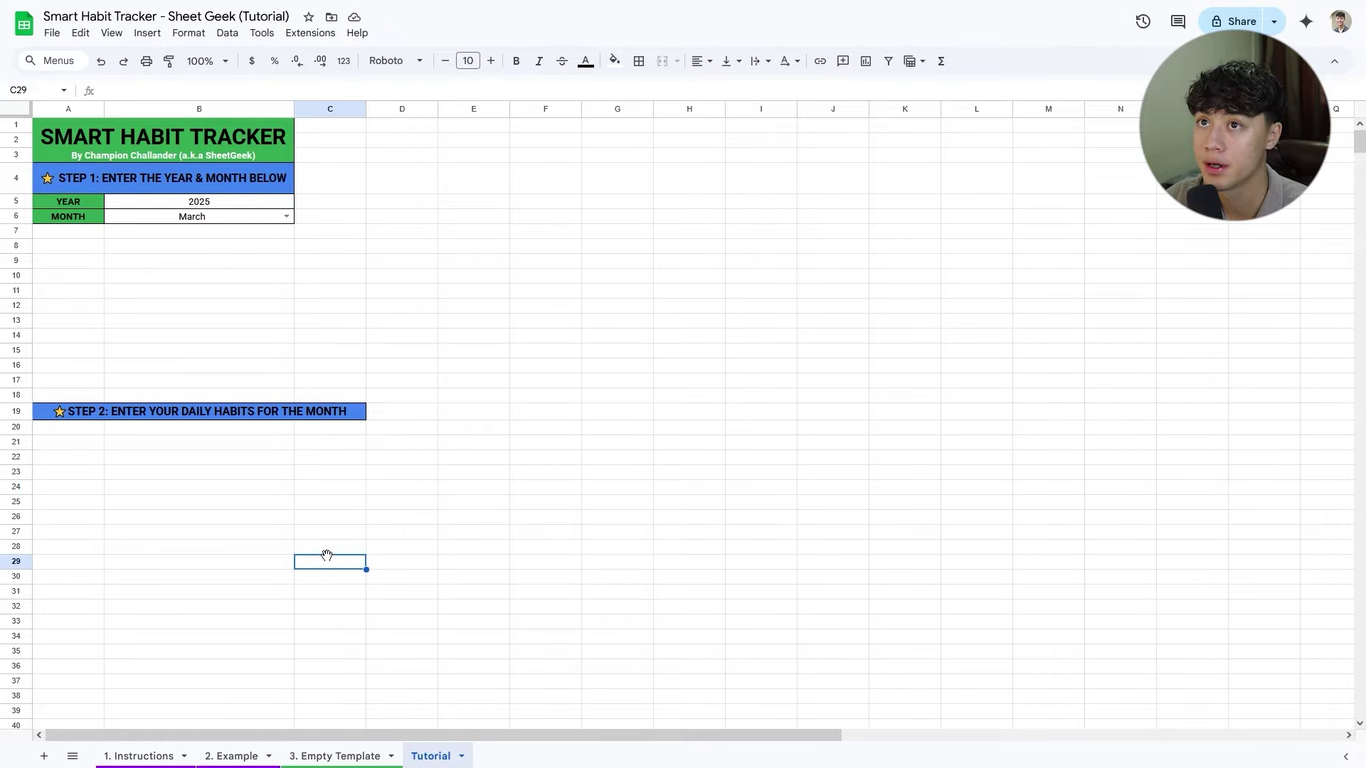
# Enter the column headers S/N in A20 and HABITS in B20.
pyautogui.click(86, 431)
pyautogui.write('s/n')
pyautogui.press('Return')
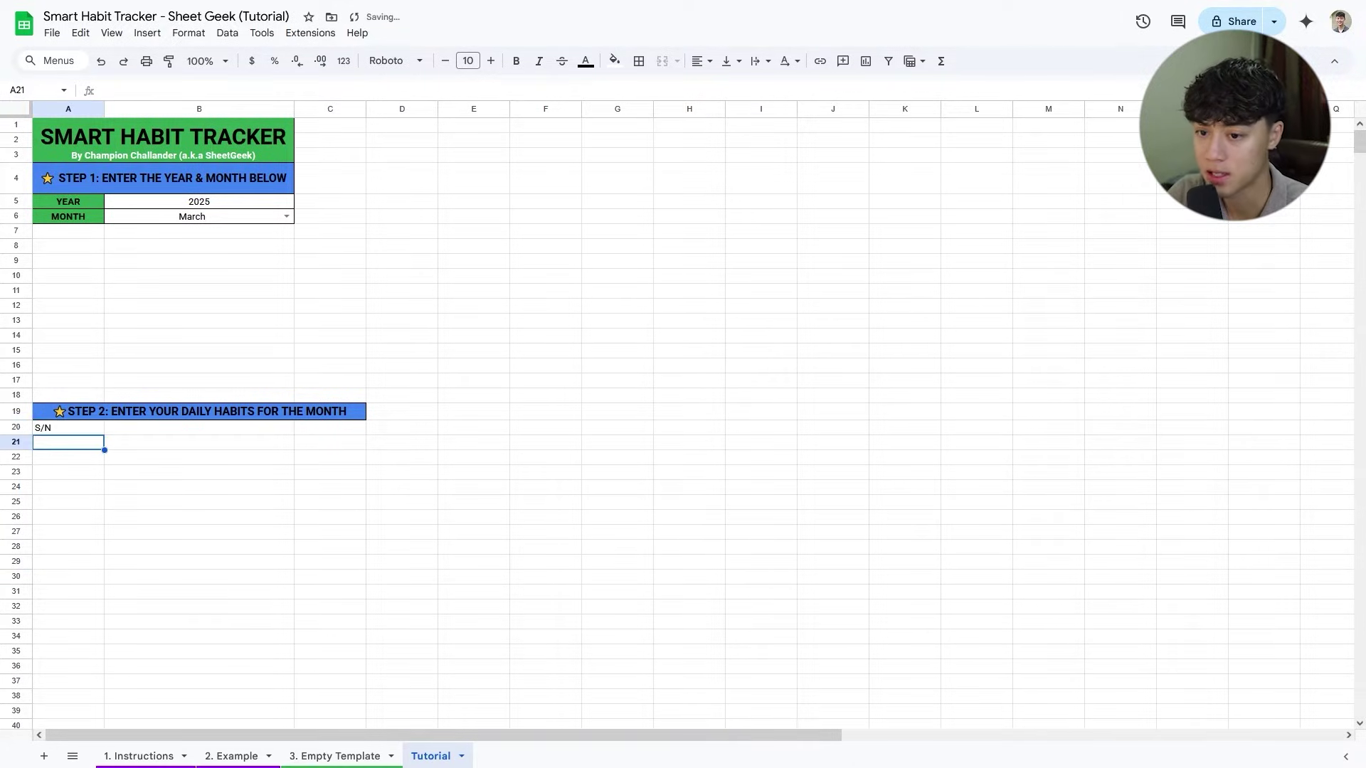
pyautogui.click(199, 427)
pyautogui.write('HABITS')
pyautogui.press('Return')
pyautogui.press('Left')
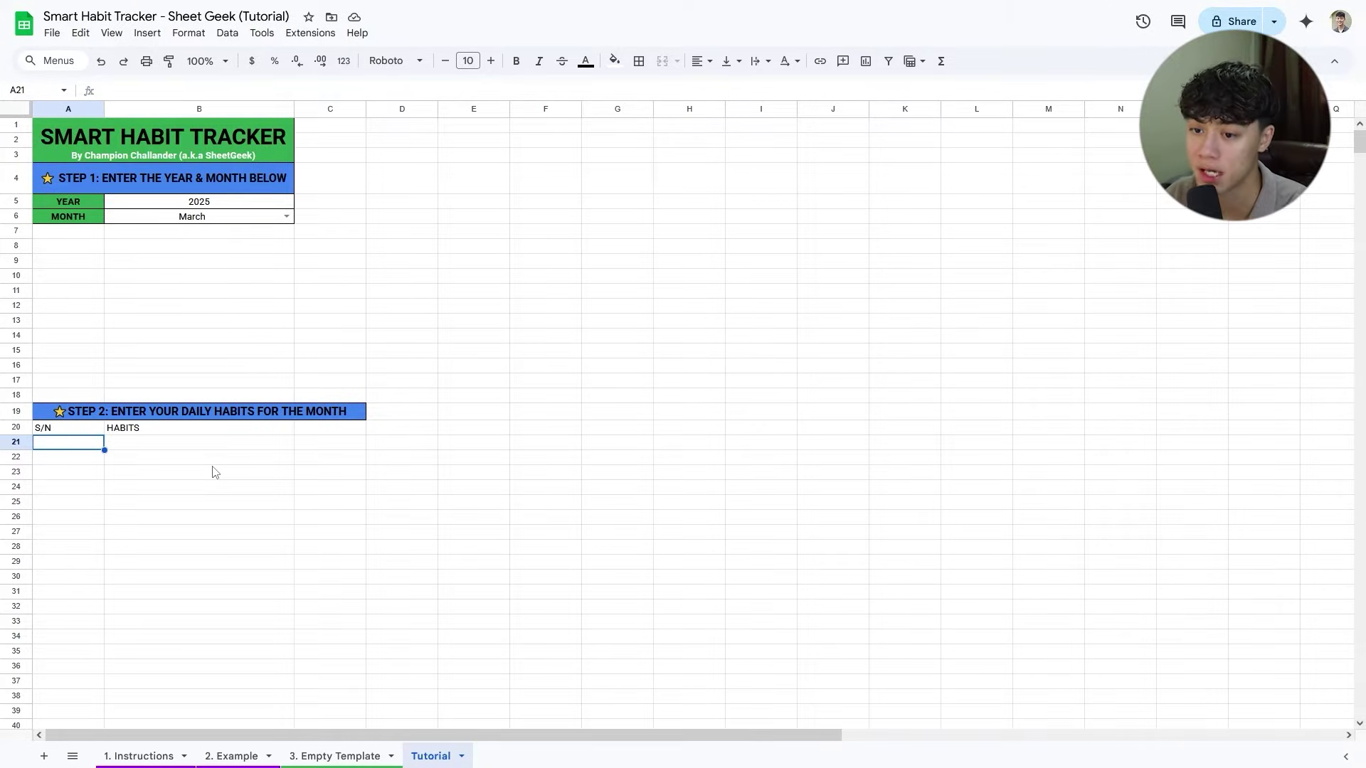
# Number the habit rows from 1 to 10 in A21:A30.
pyautogui.moveTo(85, 451); pyautogui.dragTo(241, 695)
pyautogui.moveTo(384, 449); pyautogui.dragTo(1130, 710)
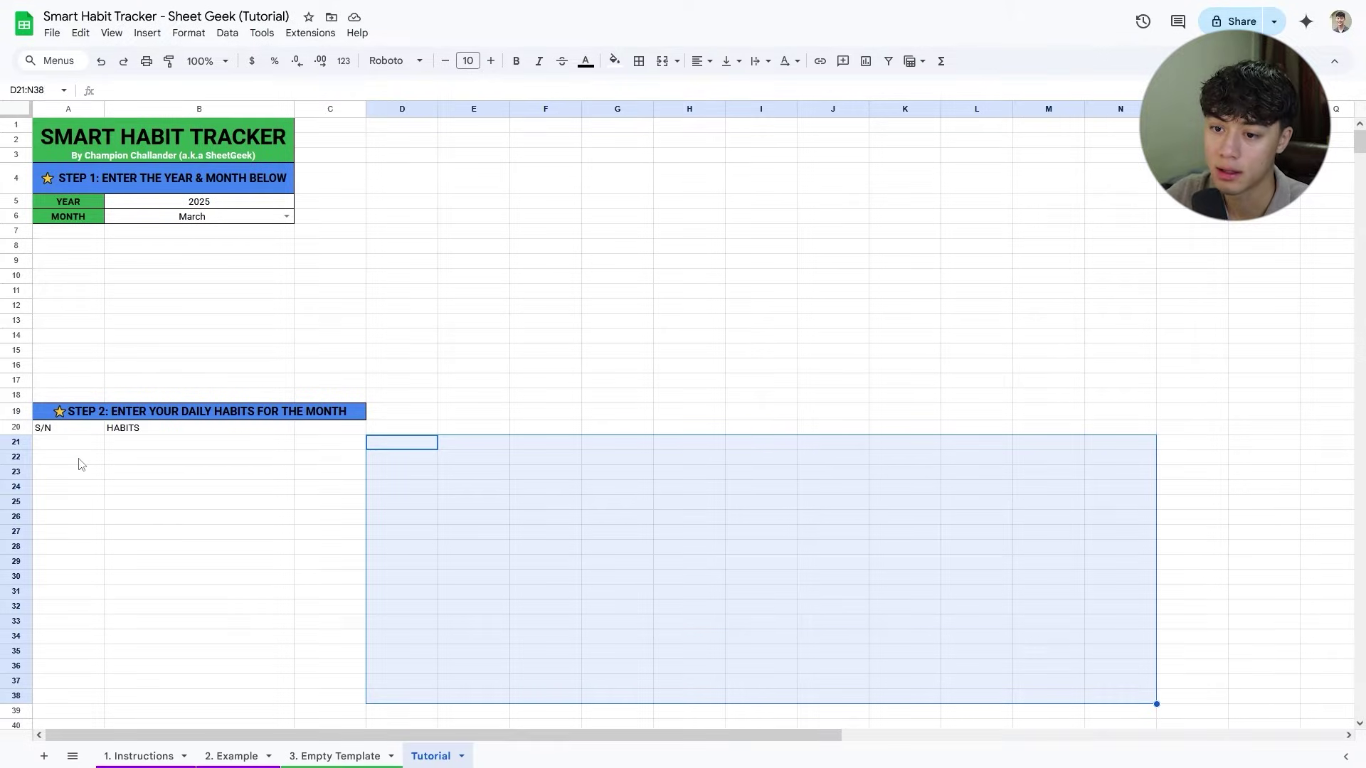
pyautogui.click(71, 442)
pyautogui.write('1')
pyautogui.press('Return')
pyautogui.write('2')
pyautogui.moveTo(71, 442); pyautogui.dragTo(99, 621)
pyautogui.press('Delete')
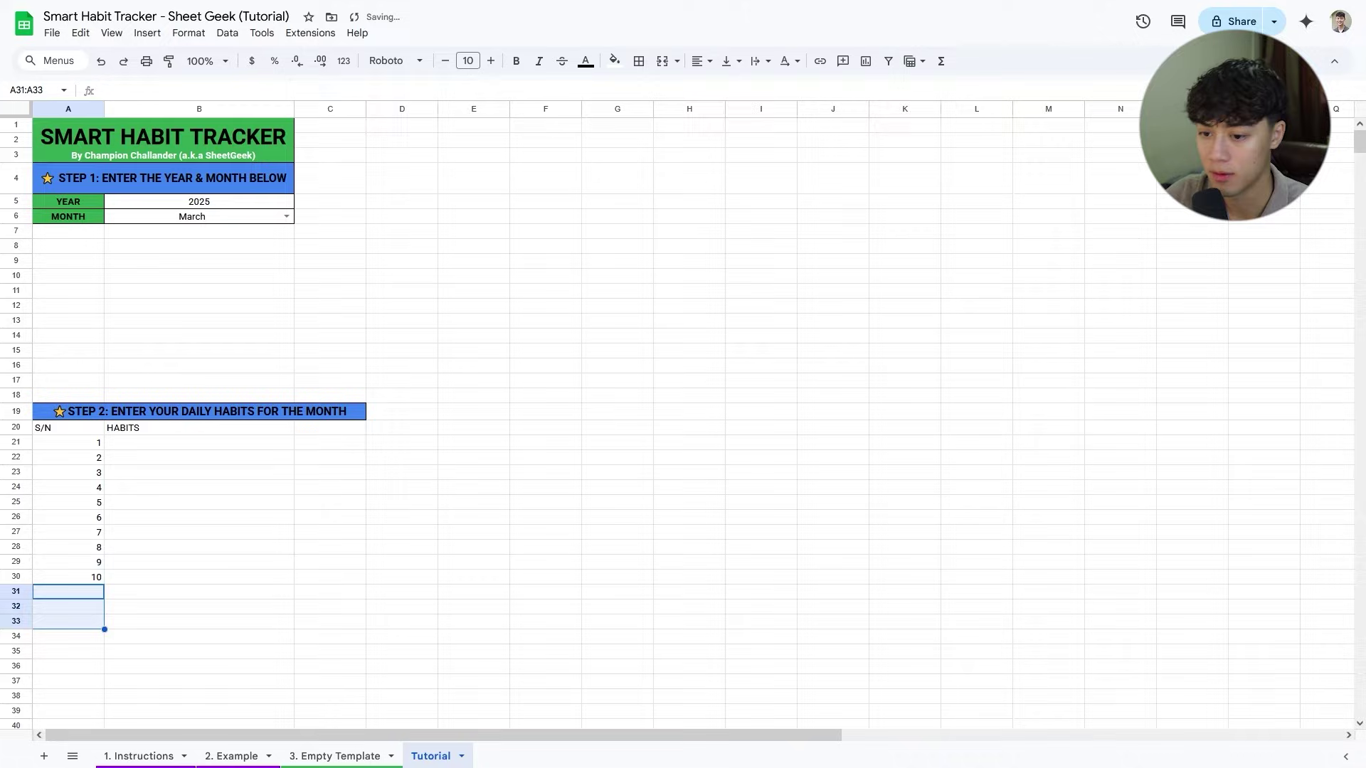
# Center the S/N header and its numbers in A20:A30.
pyautogui.click(281, 504)
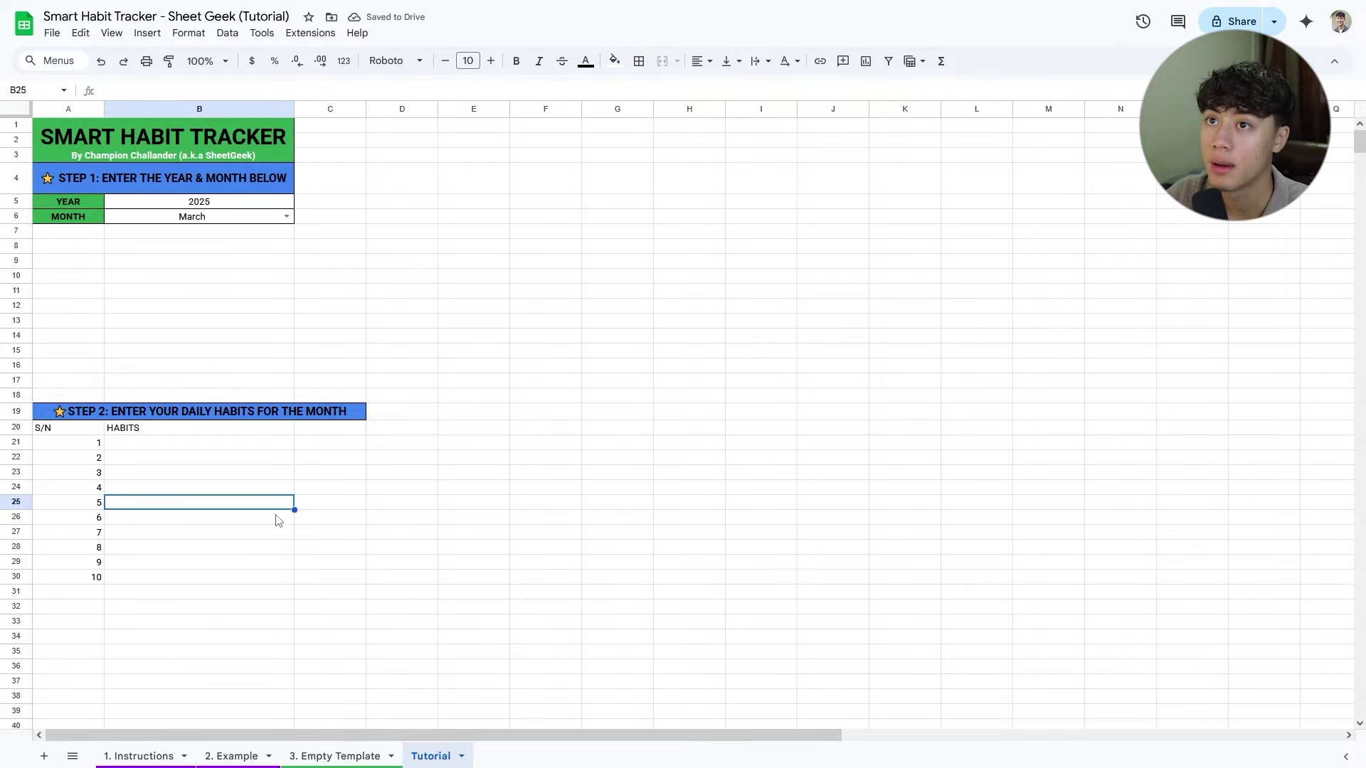
pyautogui.moveTo(68, 428); pyautogui.dragTo(71, 577)
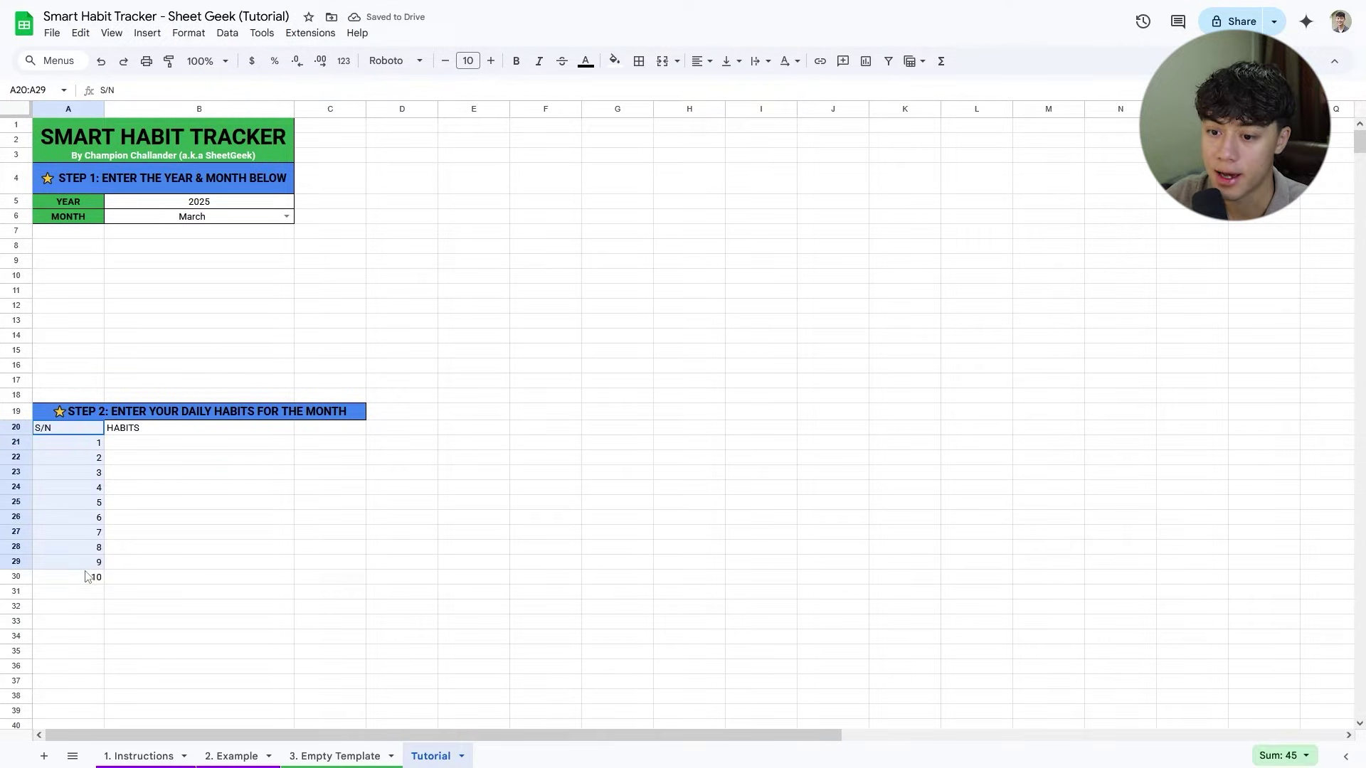
pyautogui.hotkey('ctrl', 'shift', 'e')
pyautogui.click(217, 507)
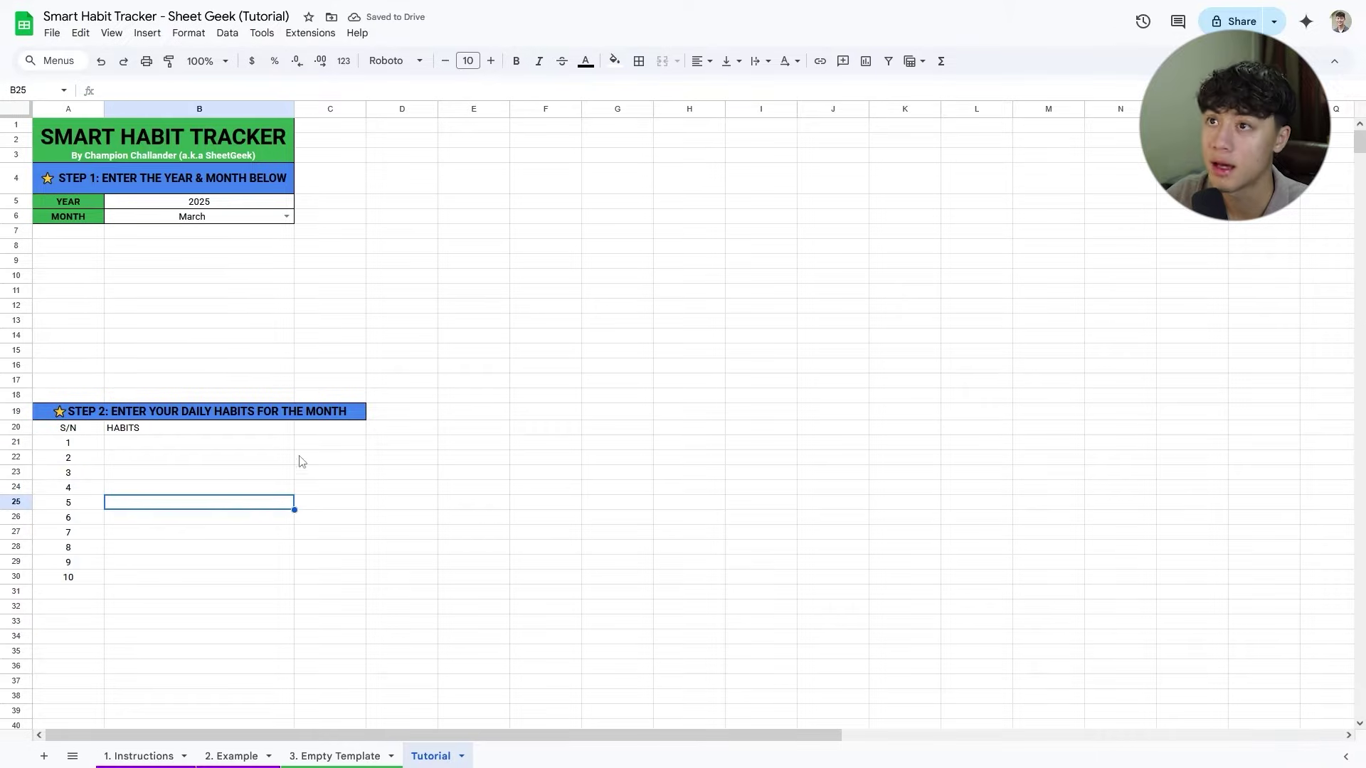
# Merge columns B and C horizontally for each habit row in B20:C30.
pyautogui.moveTo(247, 432); pyautogui.dragTo(311, 506)
pyautogui.moveTo(269, 434); pyautogui.dragTo(339, 579)
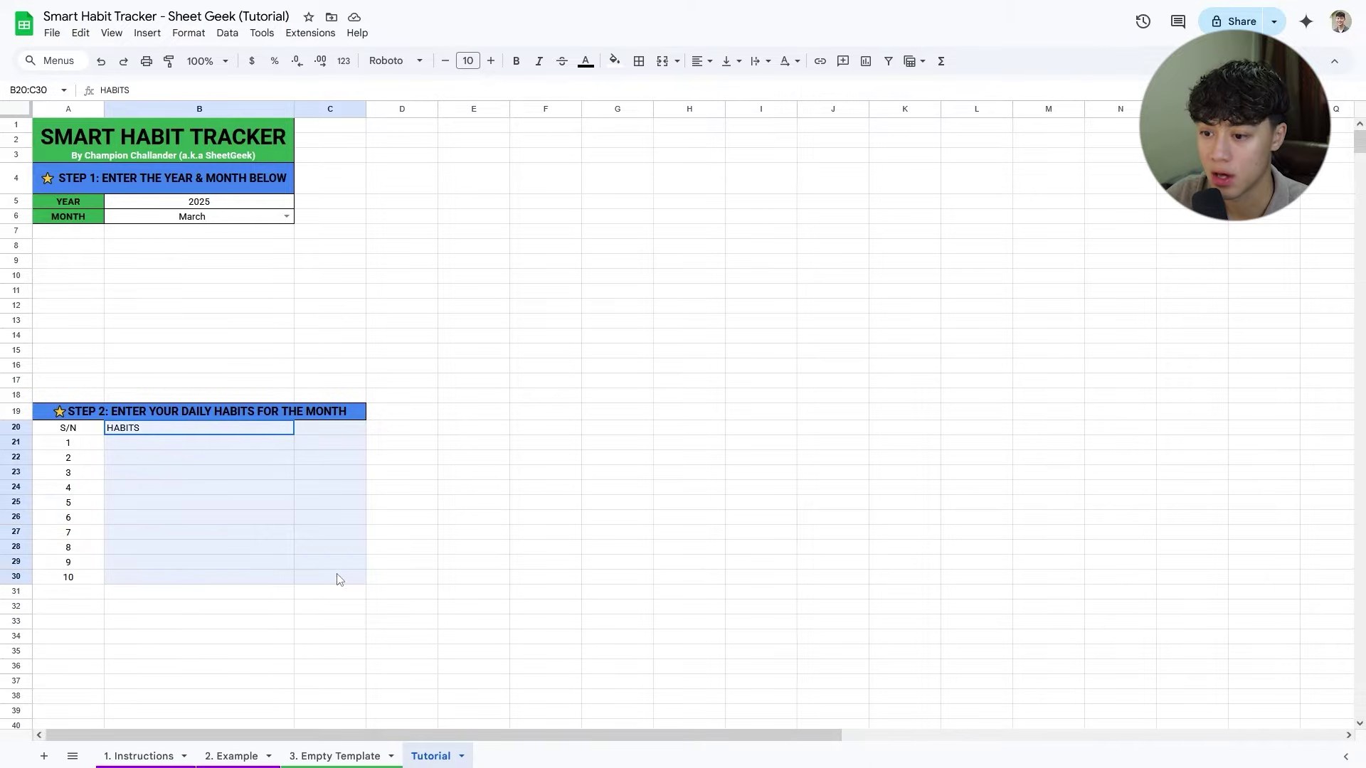
pyautogui.click(681, 59)
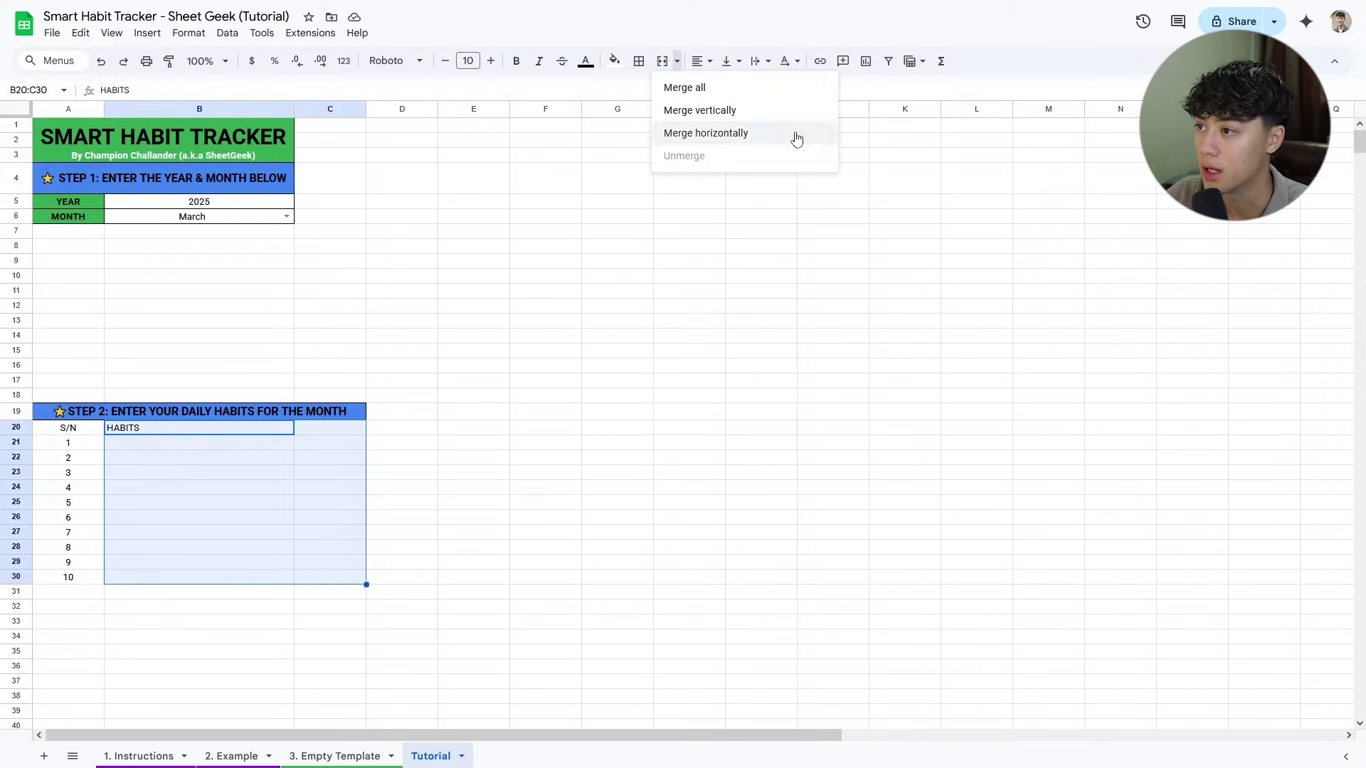
pyautogui.click(748, 135)
pyautogui.click(473, 517)
# Bold the S/N header, the HABITS header and the row numbers, and center the HABITS header.
pyautogui.click(282, 430)
pyautogui.moveTo(68, 429); pyautogui.dragTo(85, 577)
pyautogui.hotkey('ctrl', 'b')
pyautogui.hotkey('ctrl', 'b')
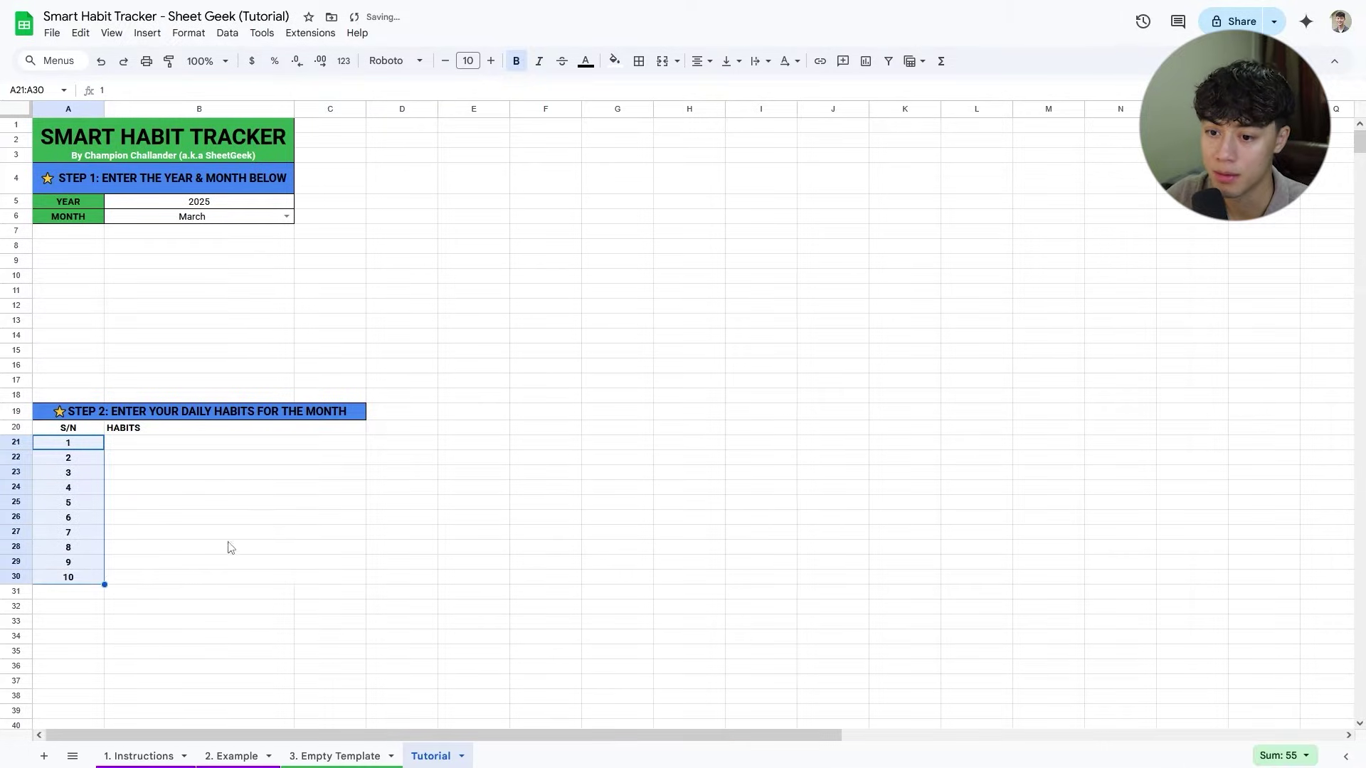
pyautogui.click(209, 533)
pyautogui.click(150, 431)
pyautogui.hotkey('ctrl', 'shift', 'e')
# Try out the first three merged habit cells with placeholder text and clear them again.
pyautogui.click(138, 444)
pyautogui.write('SDFSF')
pyautogui.press('Return')
pyautogui.write('SDFSFD')
pyautogui.press('Return')
pyautogui.write('SDFSDF')
pyautogui.press('Return')
pyautogui.moveTo(159, 443); pyautogui.dragTo(177, 476)
pyautogui.press('Delete')
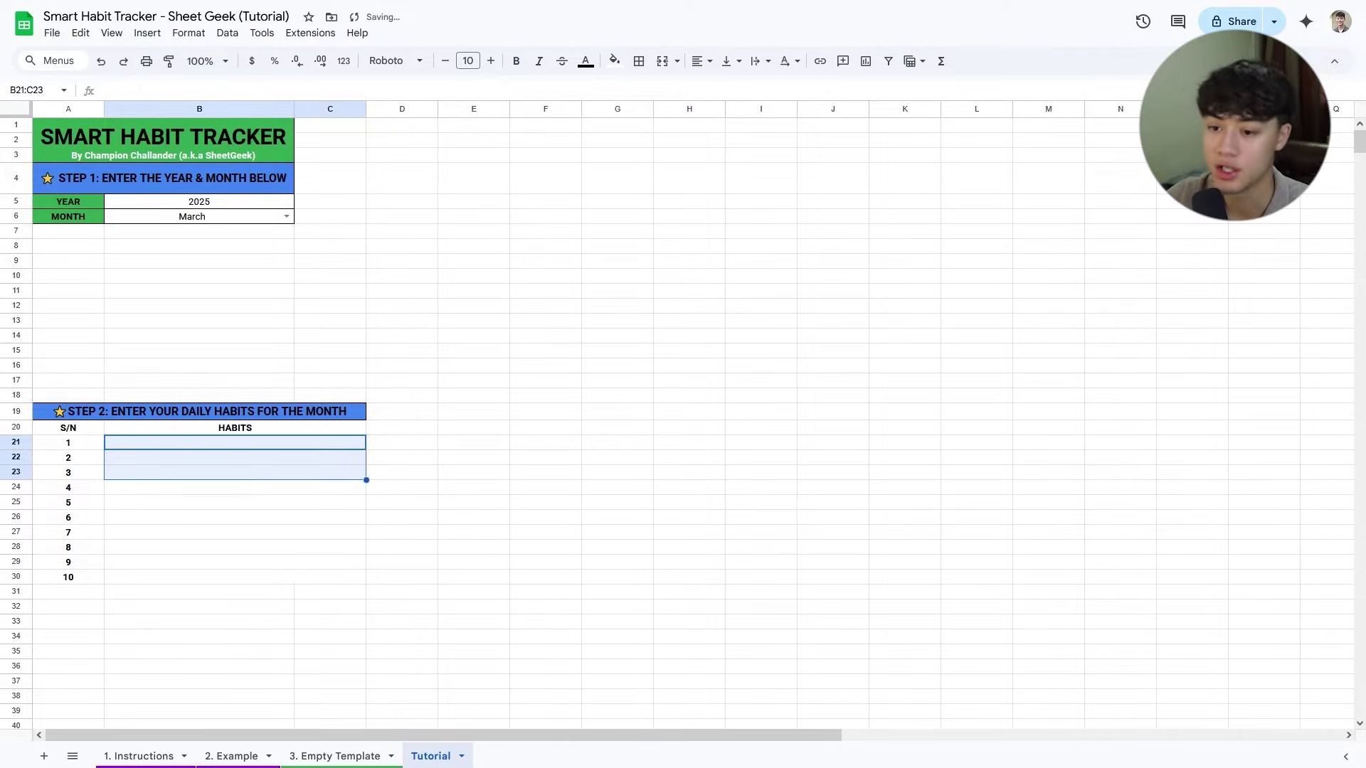
pyautogui.click(219, 501)
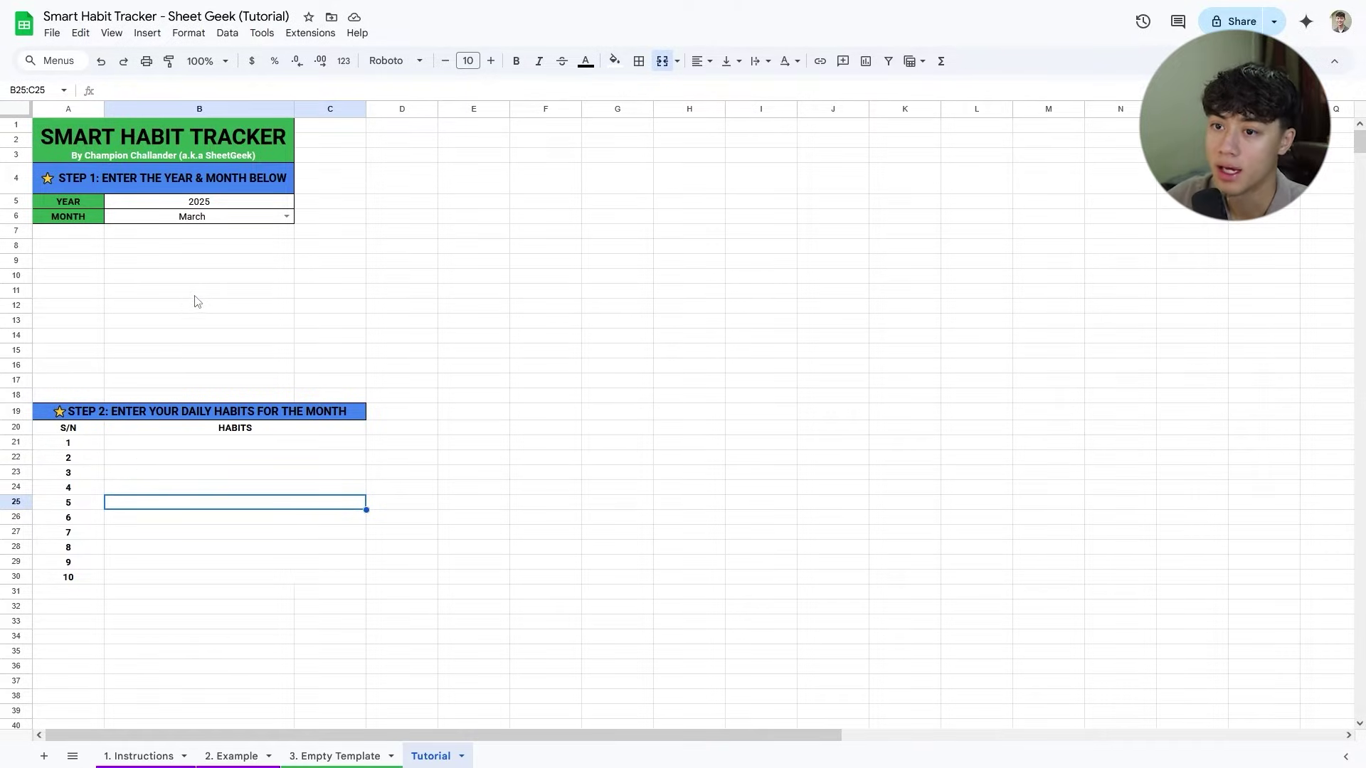
# Copy the MONTH label's formatting onto the S/N and HABITS header row A20:C20.
pyautogui.click(96, 218)
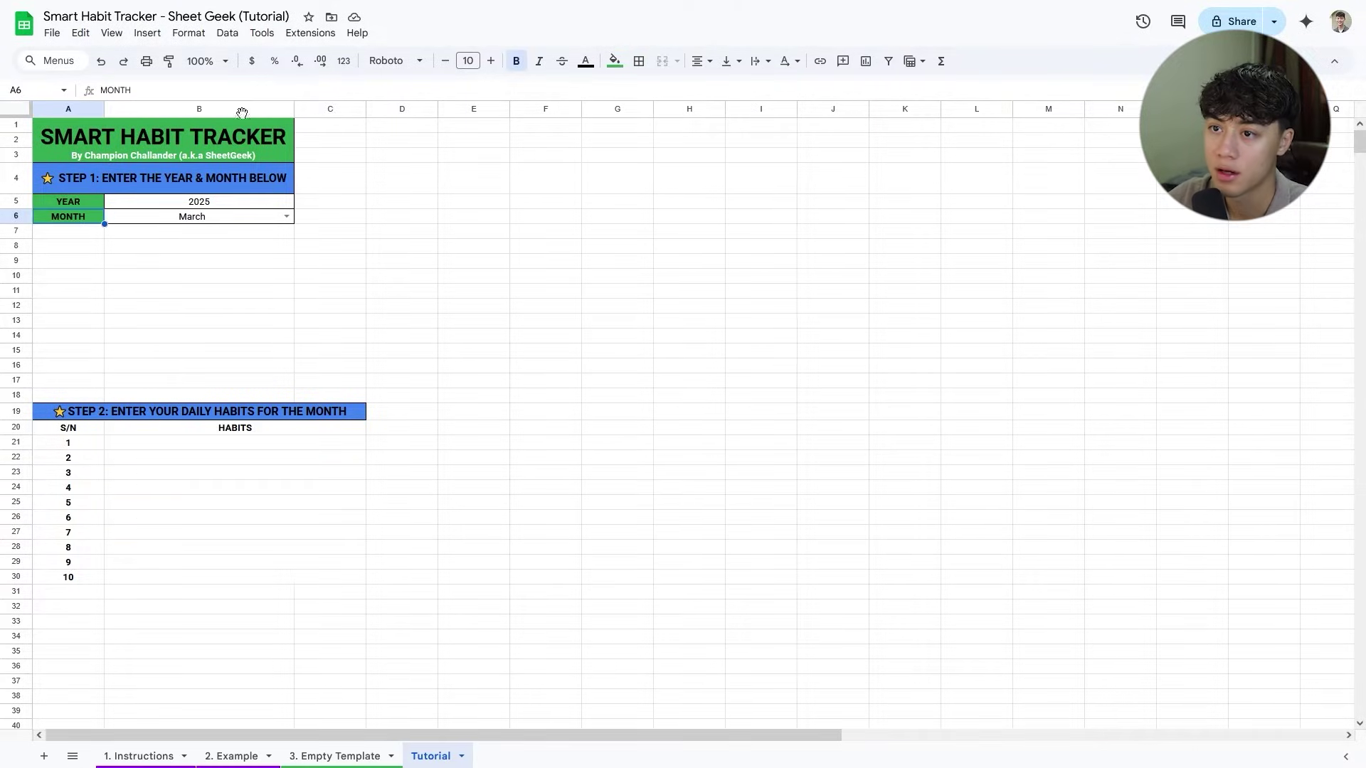
pyautogui.click(168, 61)
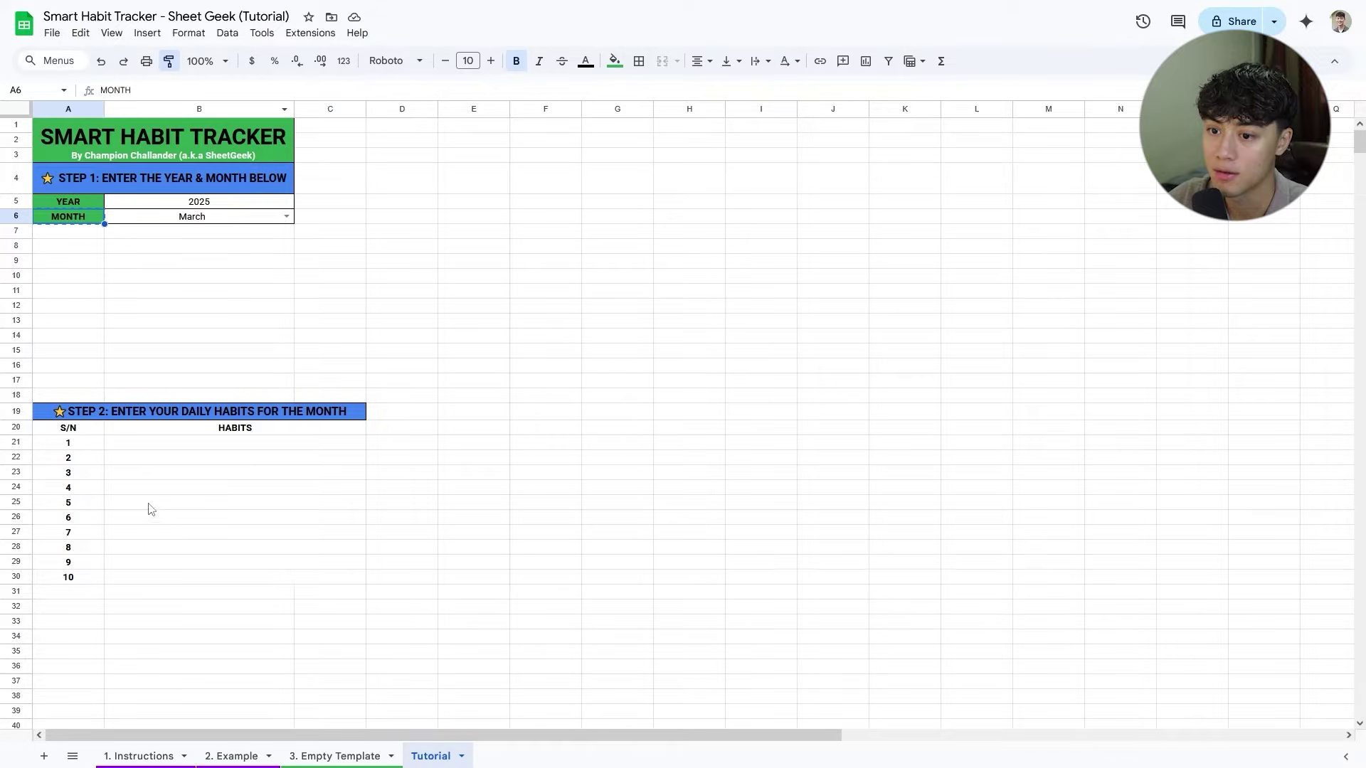
pyautogui.click(91, 438)
pyautogui.moveTo(92, 438); pyautogui.dragTo(138, 434)
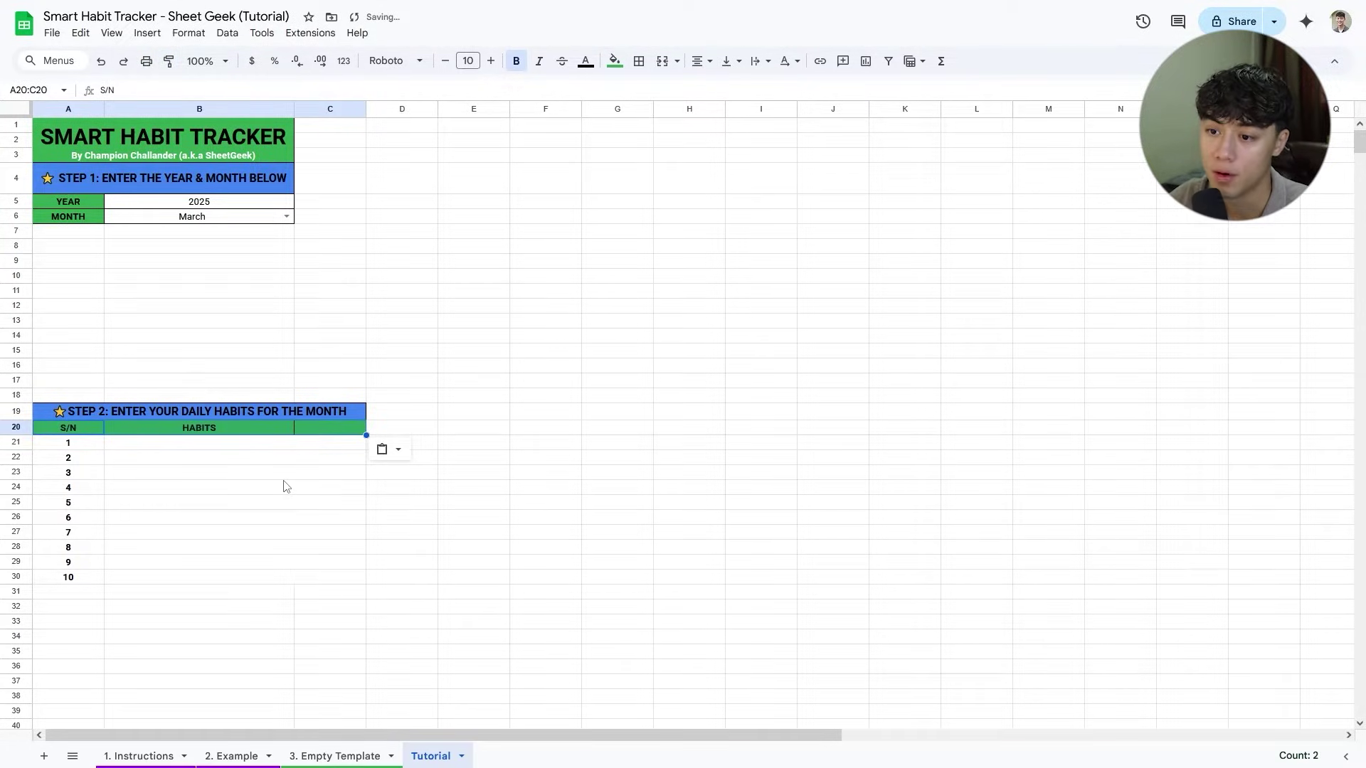
# Merge B20:C20 into a single HABITS header cell.
pyautogui.click(300, 463)
pyautogui.moveTo(284, 429); pyautogui.dragTo(315, 441)
pyautogui.click(301, 433)
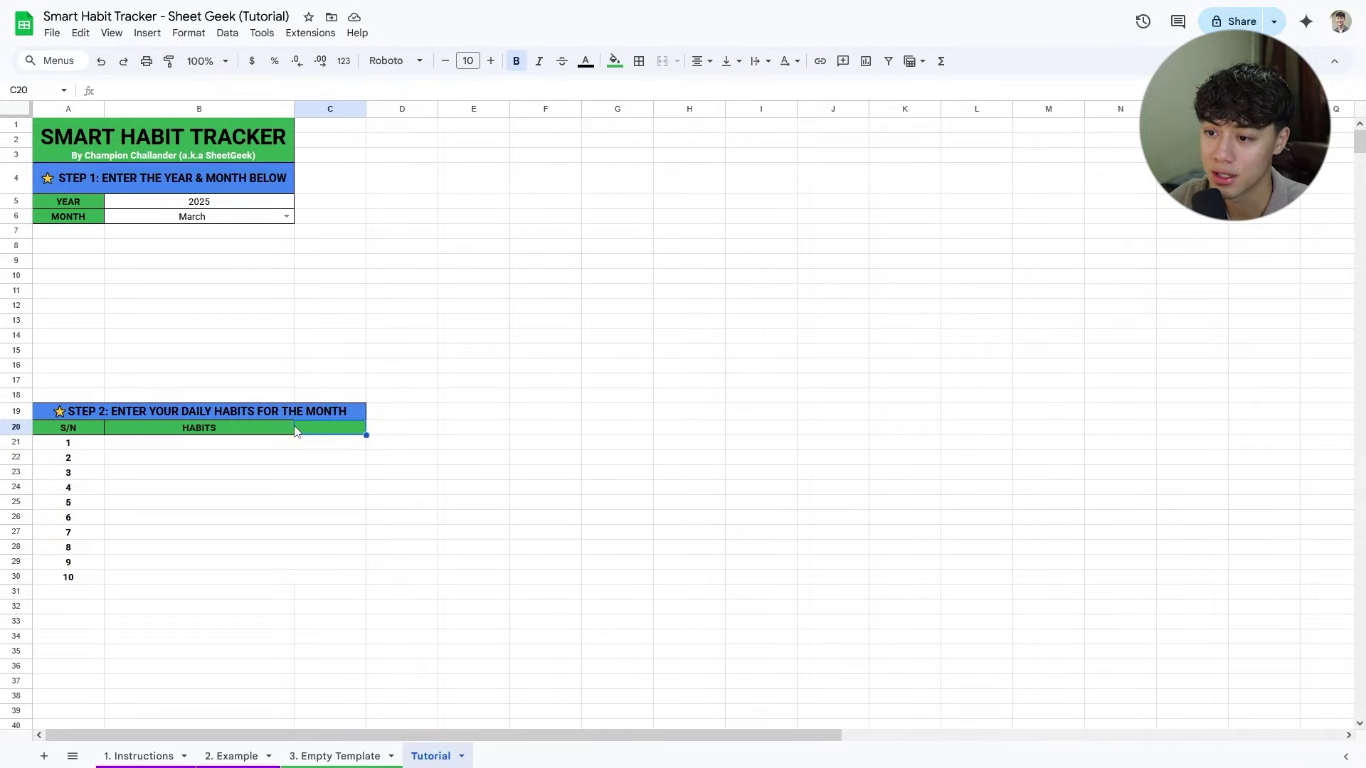
pyautogui.moveTo(280, 431); pyautogui.dragTo(302, 429)
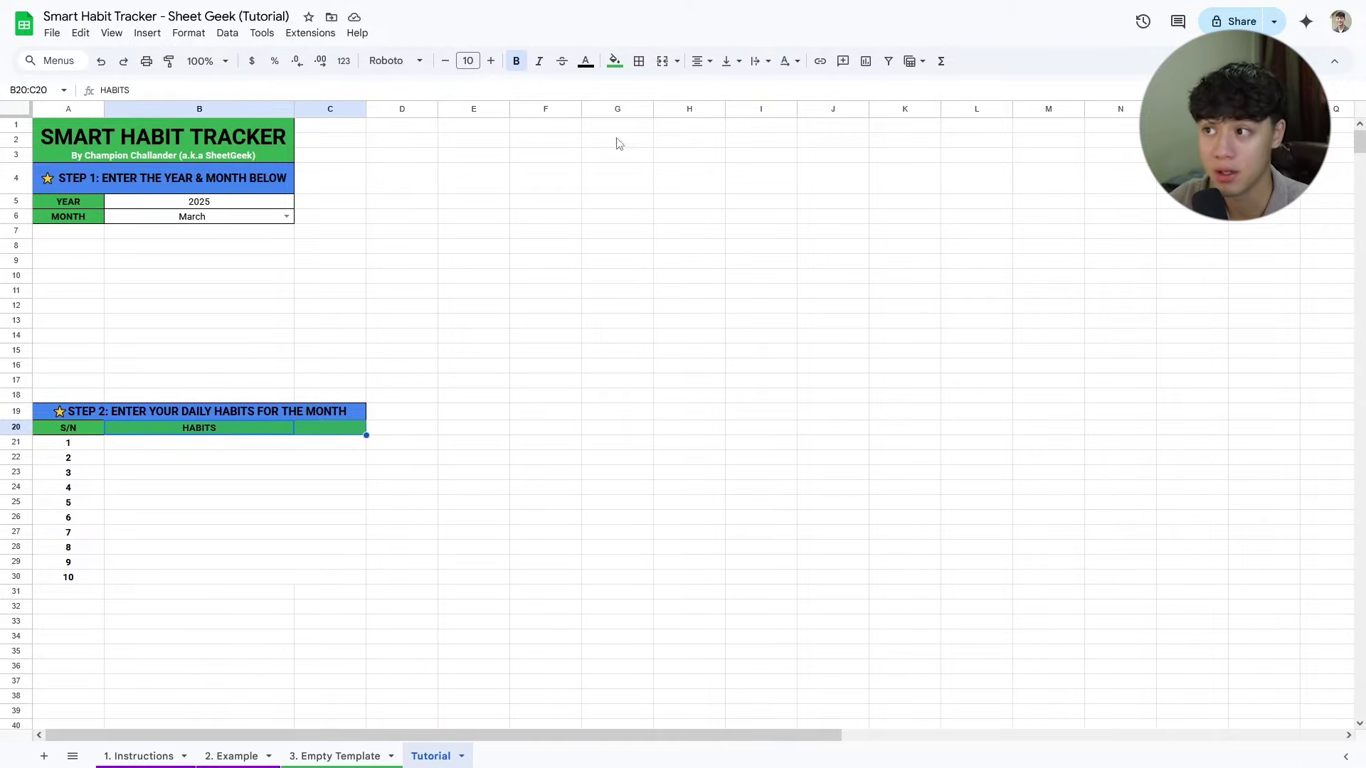
pyautogui.click(662, 69)
pyautogui.click(507, 367)
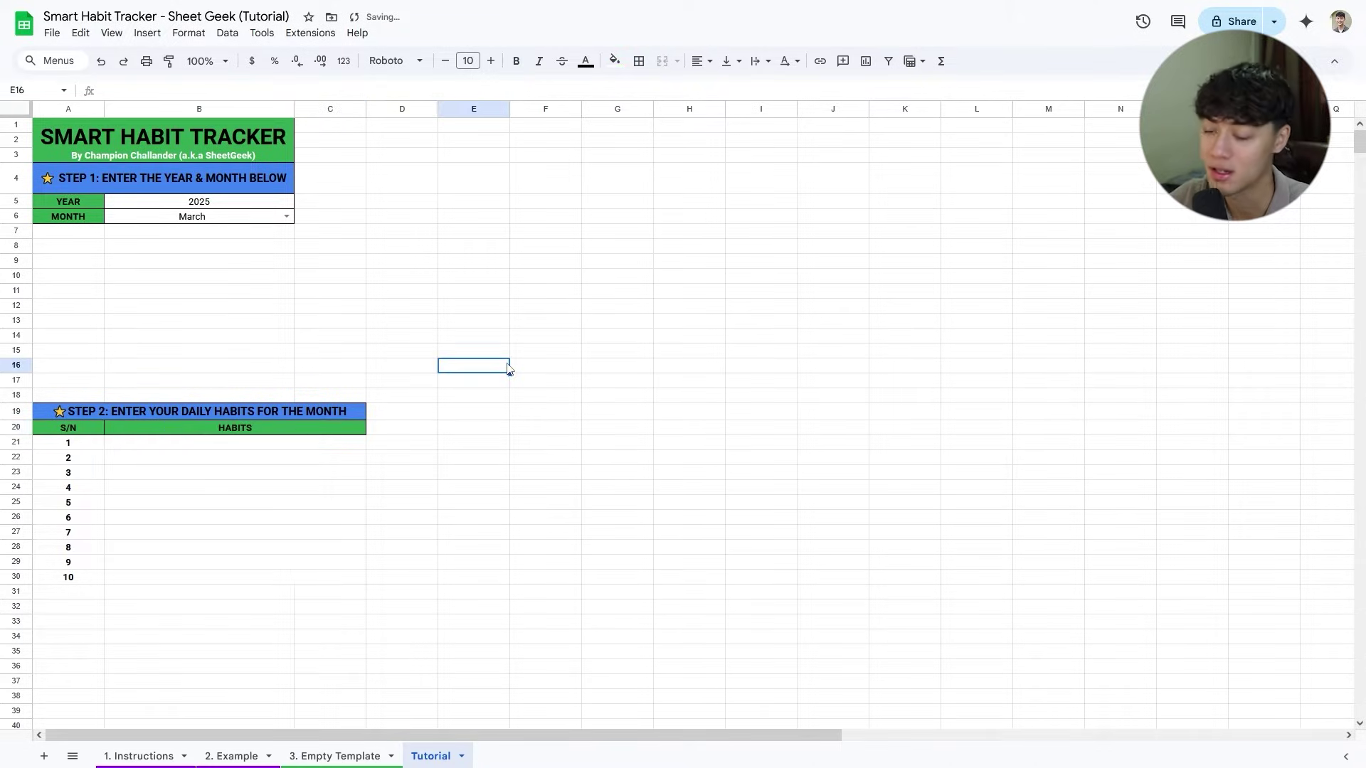
# Enter the placeholder "<Enter Habit>" in the first habit row and fill it down through row 30.
pyautogui.moveTo(234, 442); pyautogui.dragTo(335, 443)
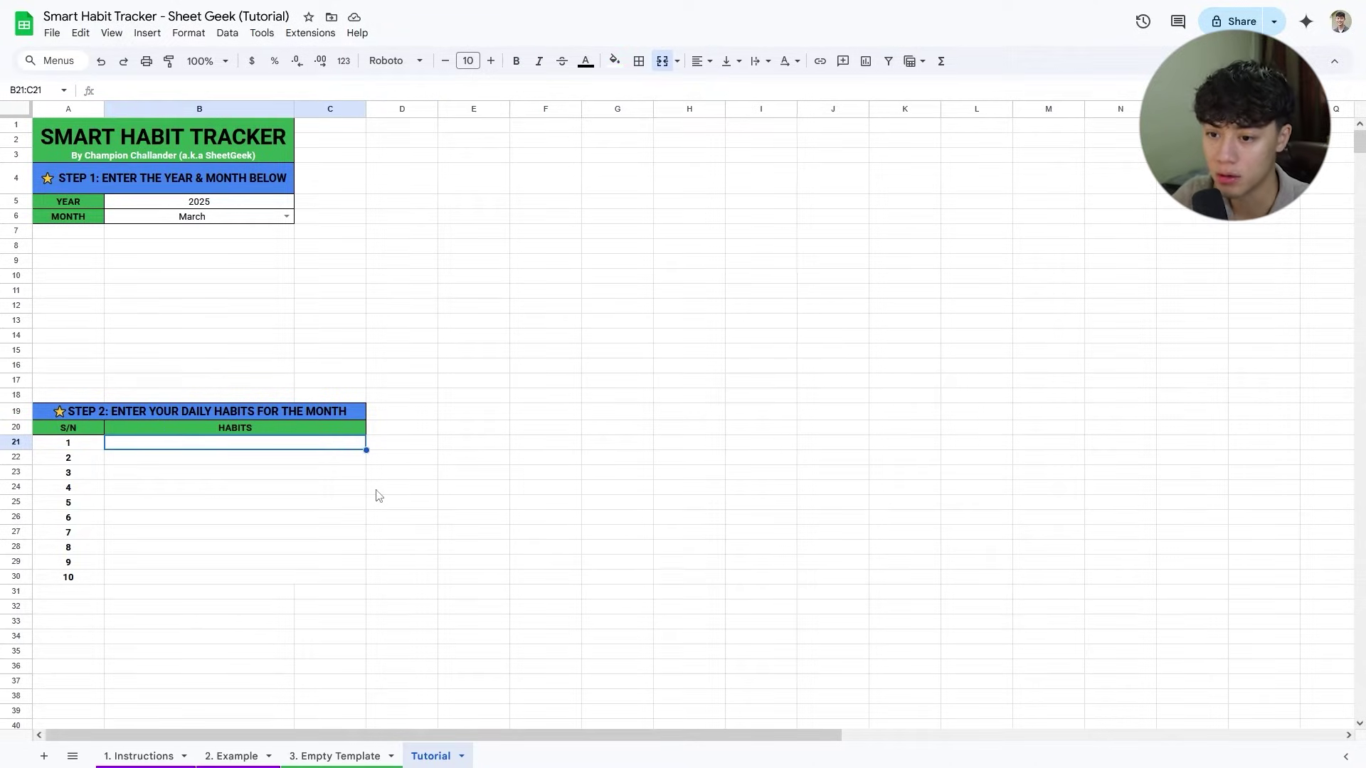
pyautogui.write('<enter')
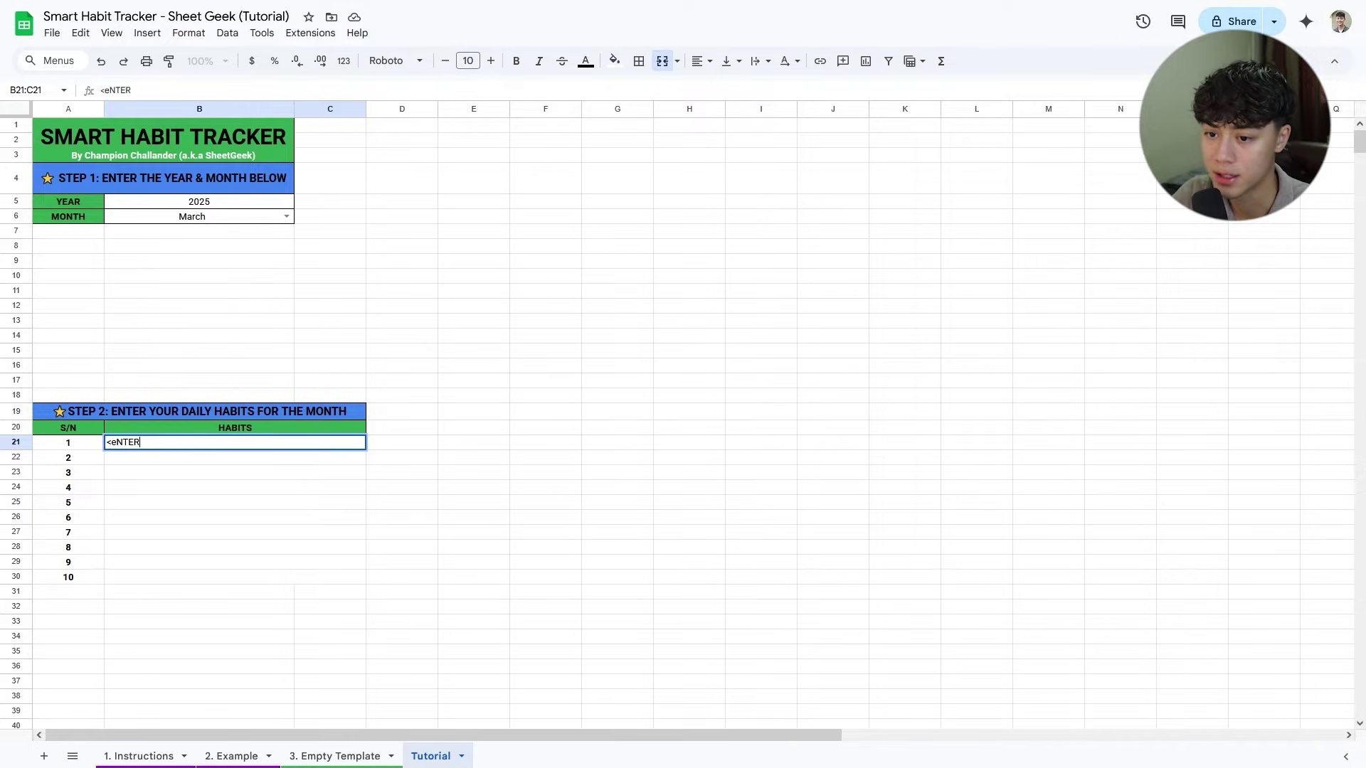
pyautogui.press('BackSpace')
pyautogui.press('BackSpace')
pyautogui.press('BackSpace')
pyautogui.press('BackSpace')
pyautogui.press('BackSpace')
pyautogui.write('Enter Habit>')
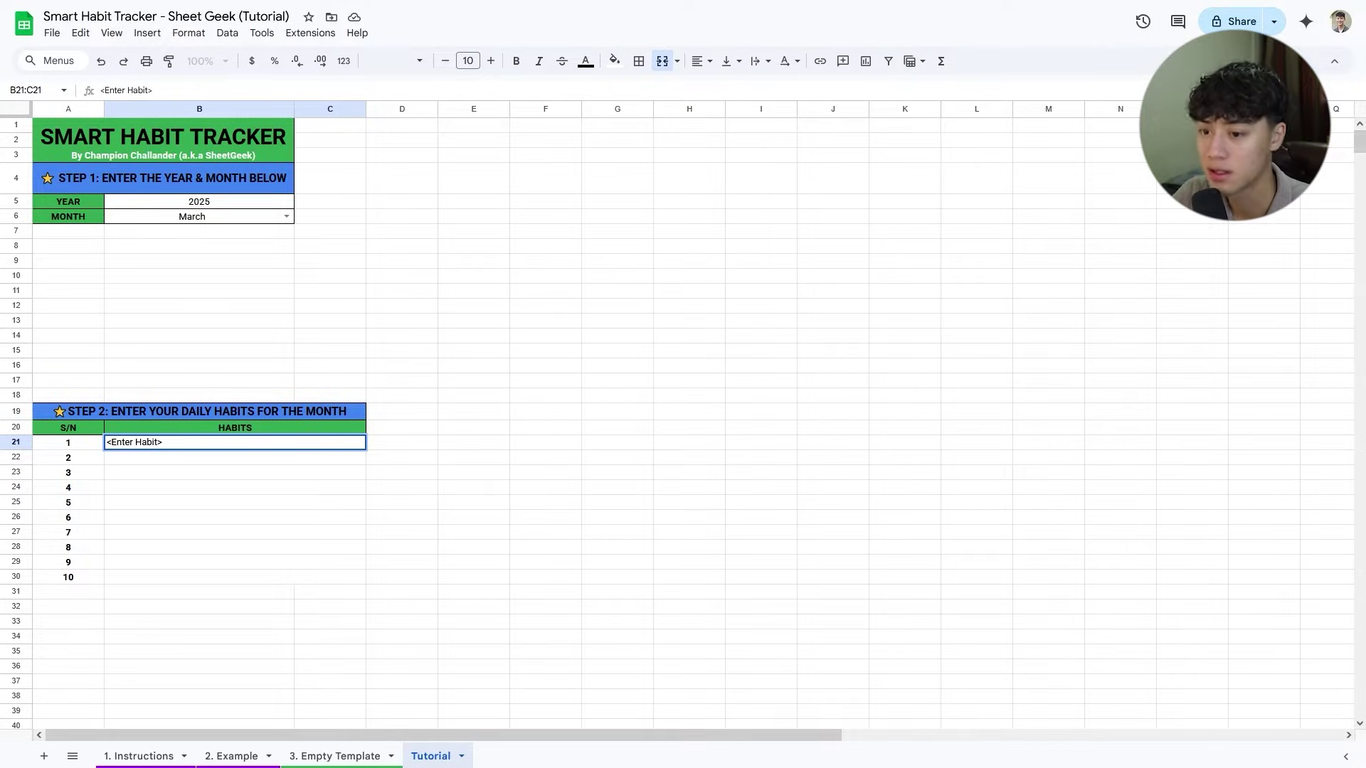
pyautogui.press('Return')
pyautogui.moveTo(174, 445); pyautogui.dragTo(174, 578)
pyautogui.hotkey('ctrl', 'd')
pyautogui.click(218, 595)
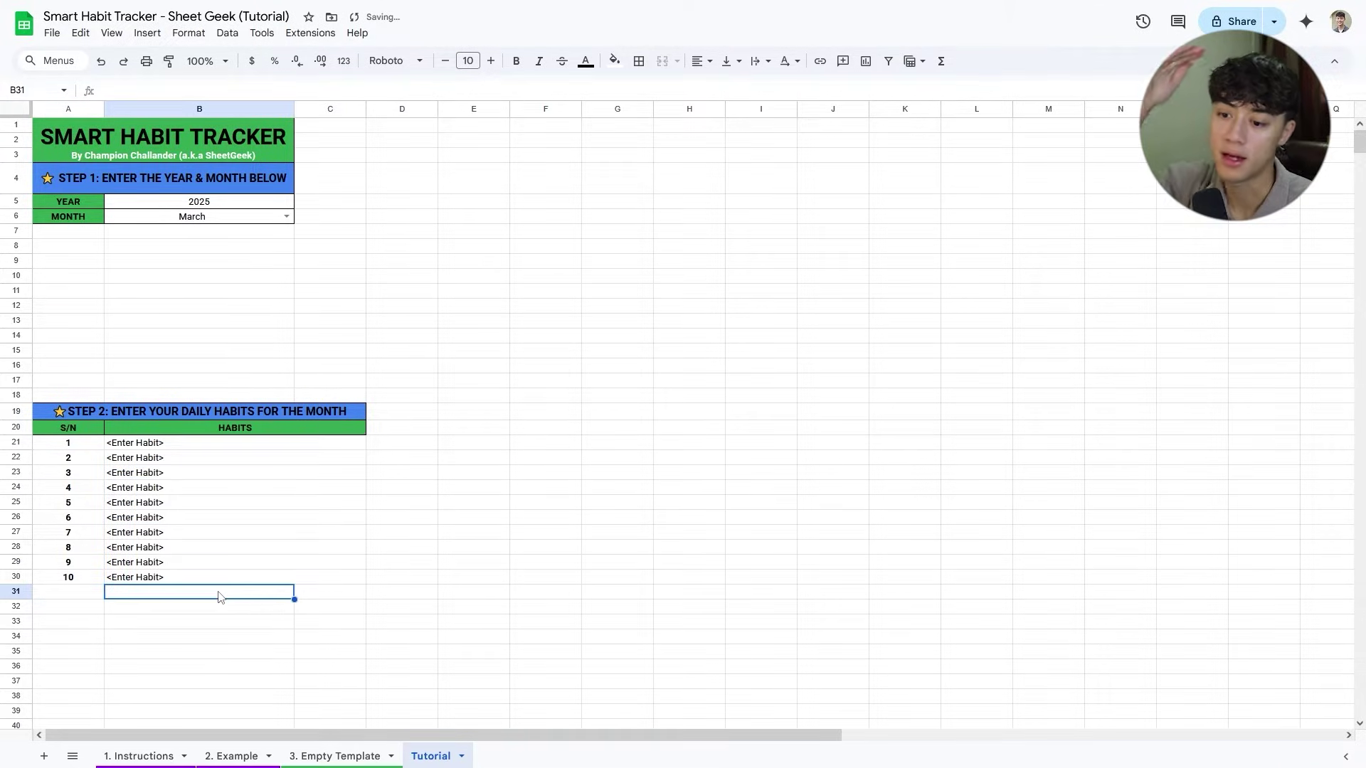
# Examine the habits table on the 3. Empty Template sheet, checking the borders and row shading of its ten habit rows.
pyautogui.click(348, 757)
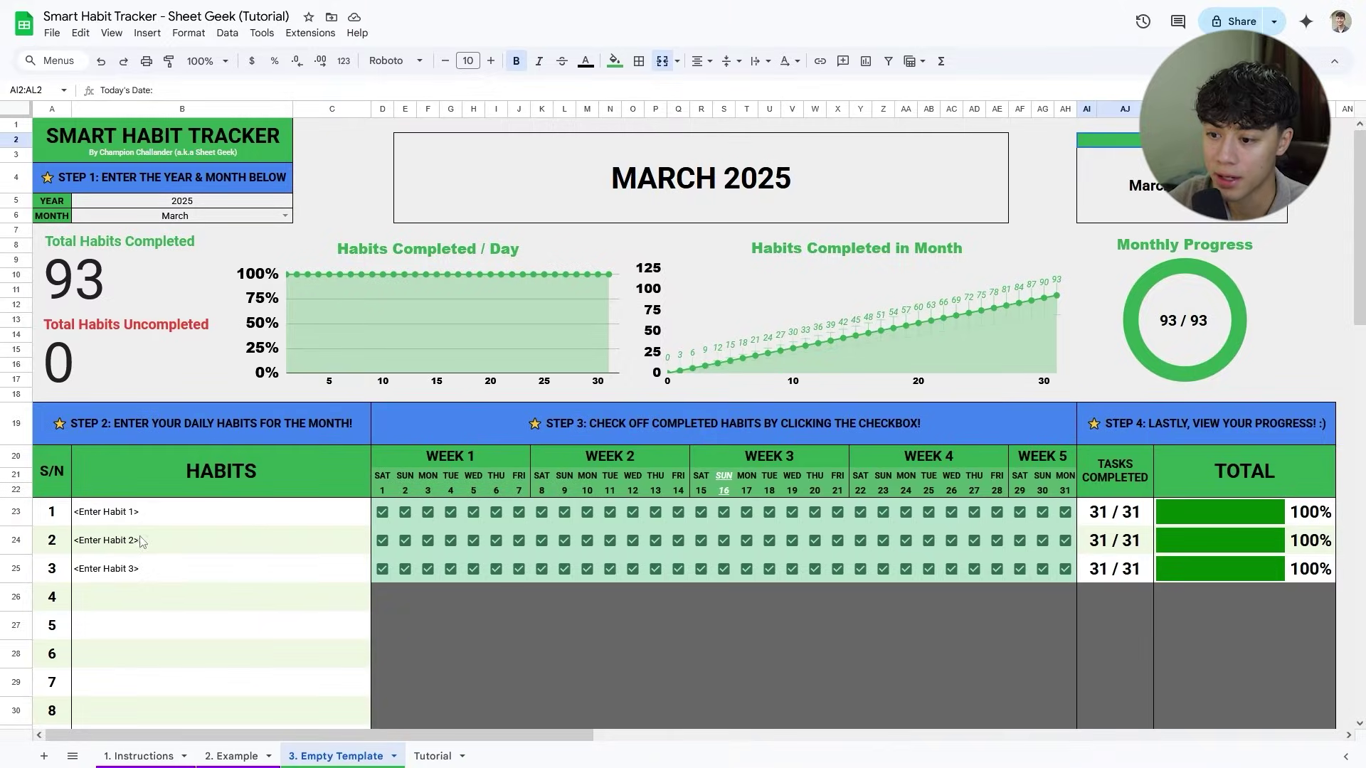
pyautogui.scroll(-1, 139, 542)
pyautogui.moveTo(107, 448); pyautogui.dragTo(121, 705)
pyautogui.click(137, 590)
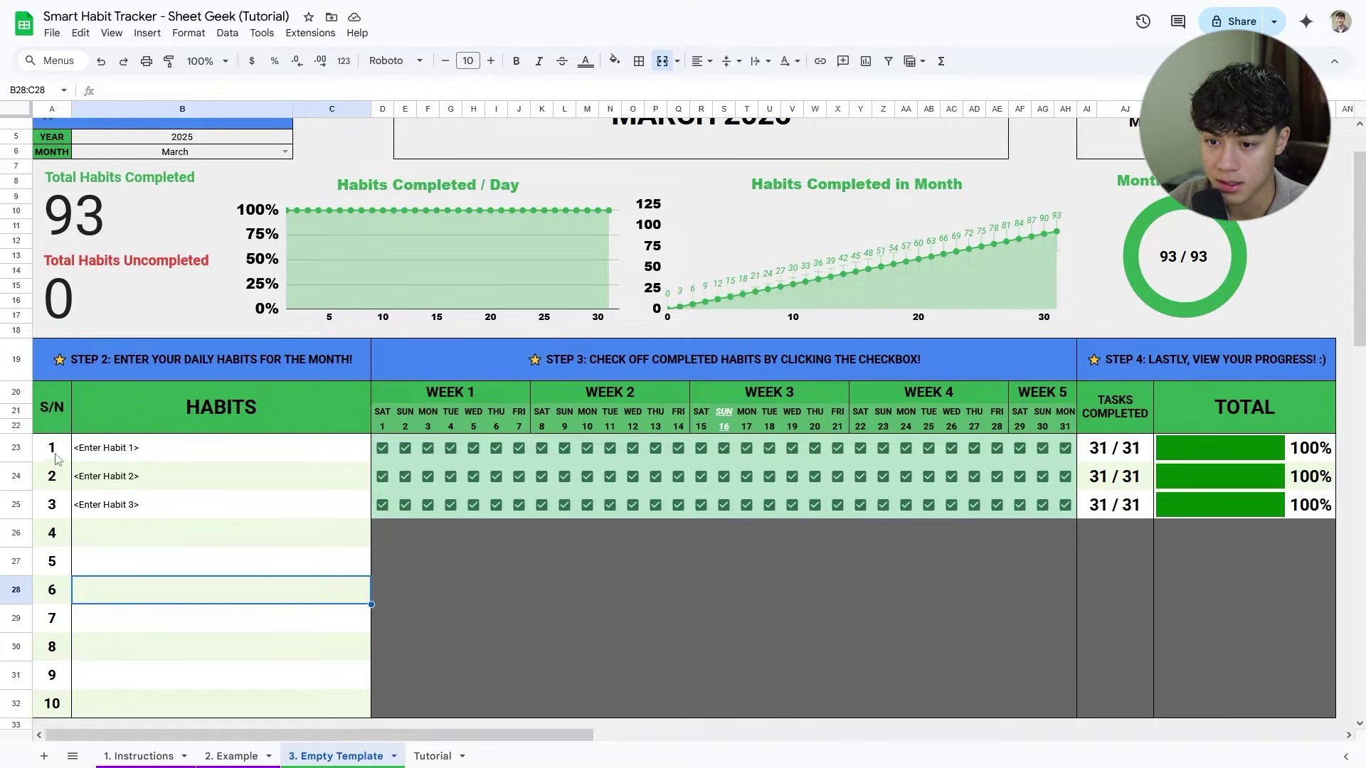
pyautogui.click(107, 459)
pyautogui.click(206, 481)
pyautogui.click(214, 511)
pyautogui.click(220, 541)
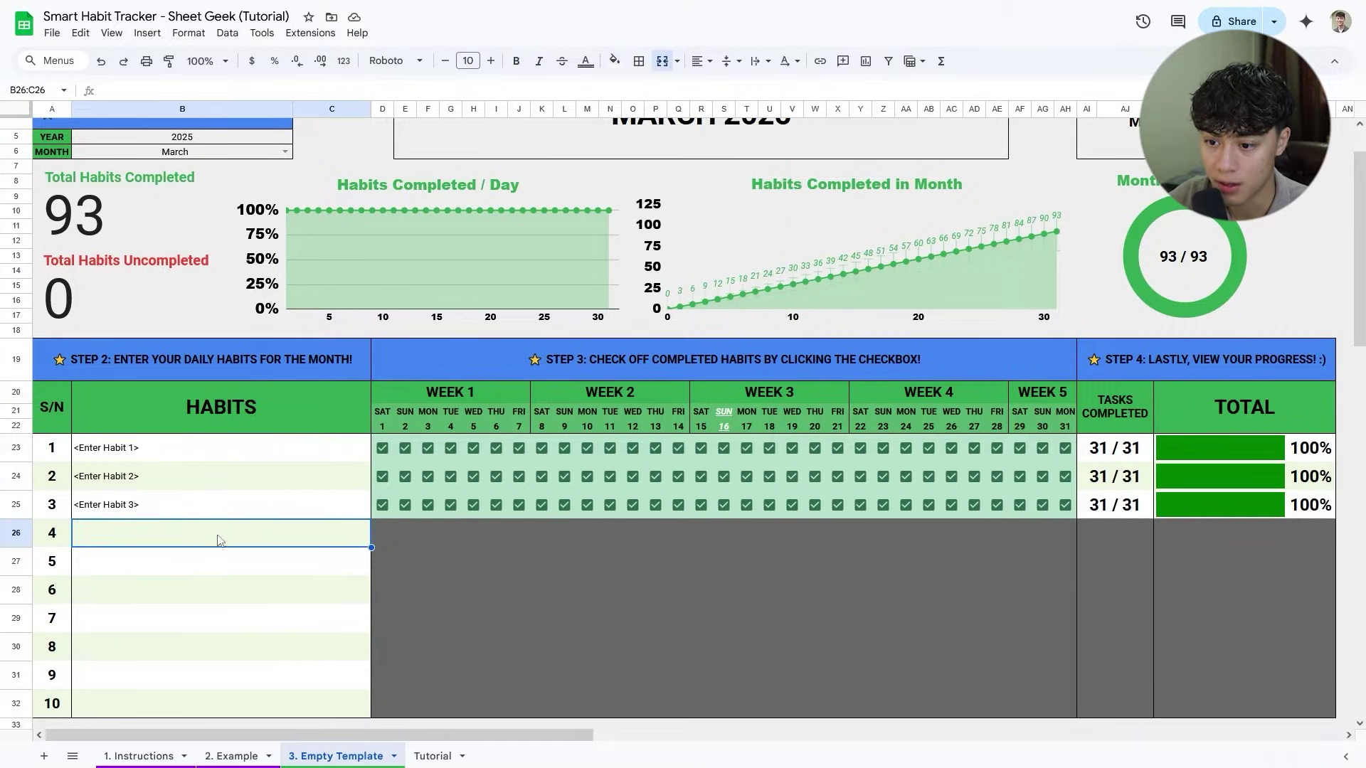
pyautogui.click(220, 564)
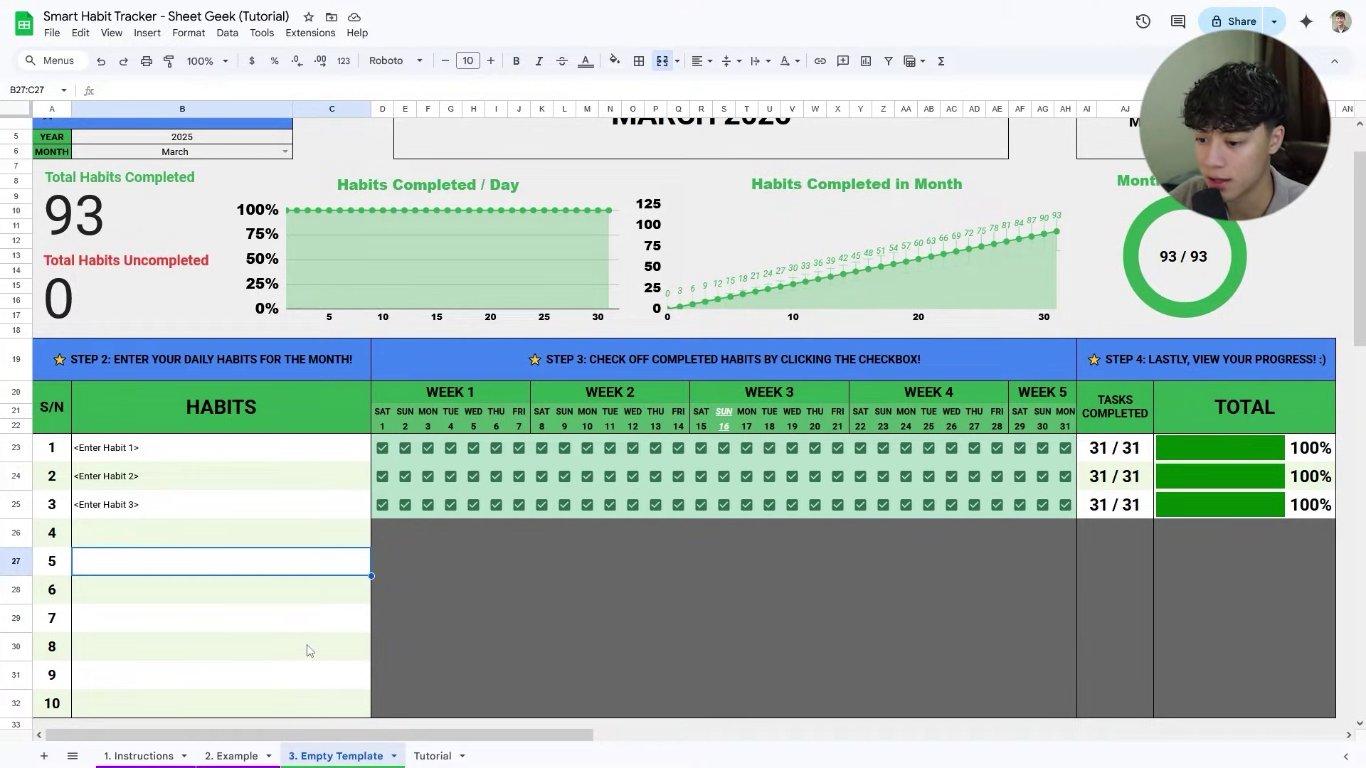
# On the Tutorial sheet, add outer borders around the number cells A21:A30 and the habit cells B21:C30.
pyautogui.click(433, 757)
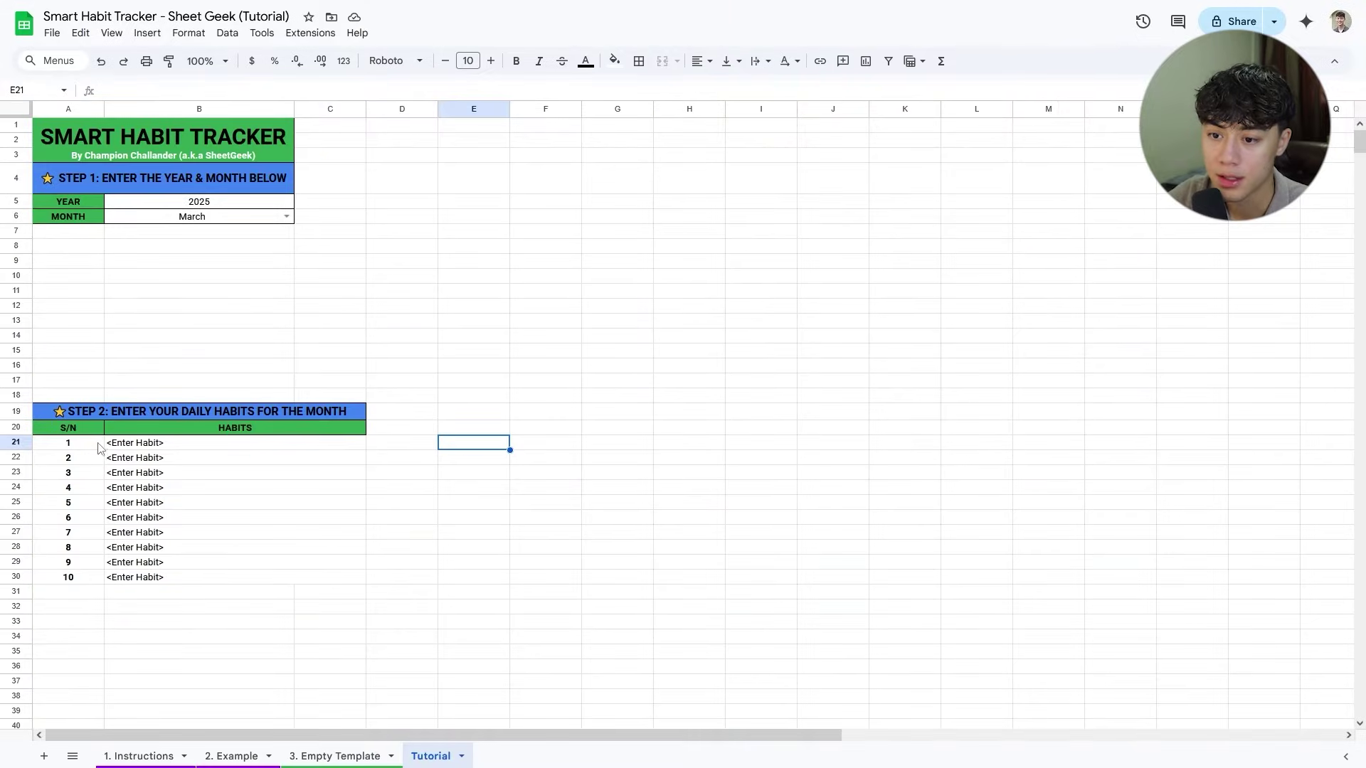
pyautogui.moveTo(97, 448); pyautogui.dragTo(96, 578)
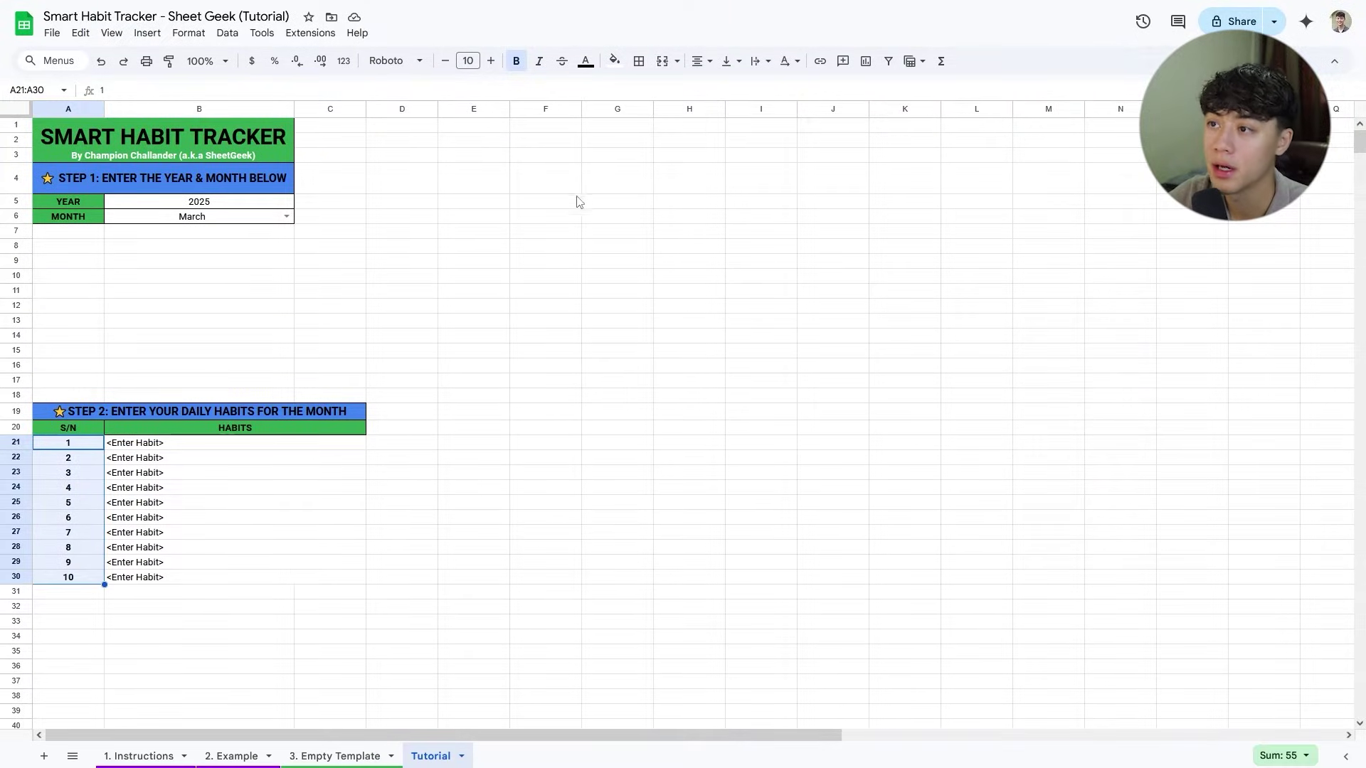
pyautogui.click(639, 61)
pyautogui.click(745, 94)
pyautogui.moveTo(155, 443); pyautogui.dragTo(184, 579)
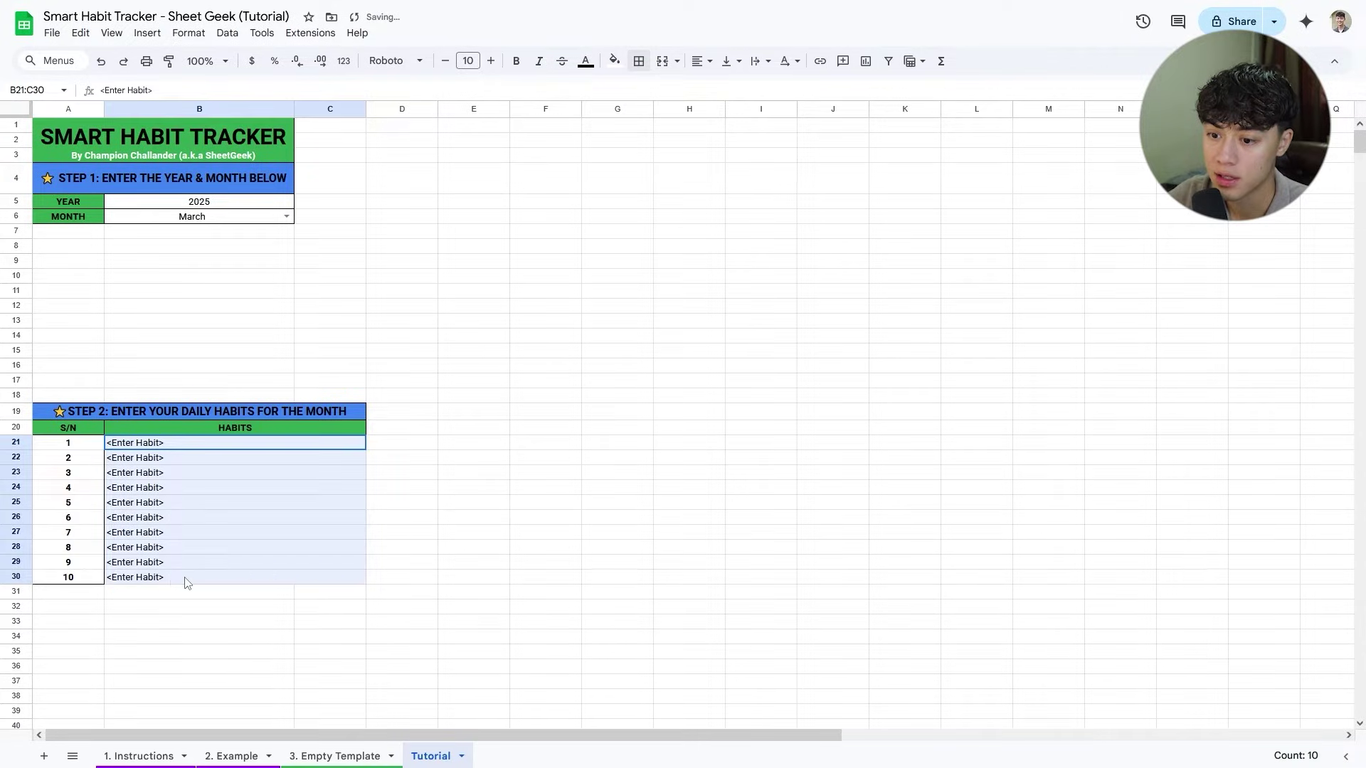
pyautogui.click(639, 61)
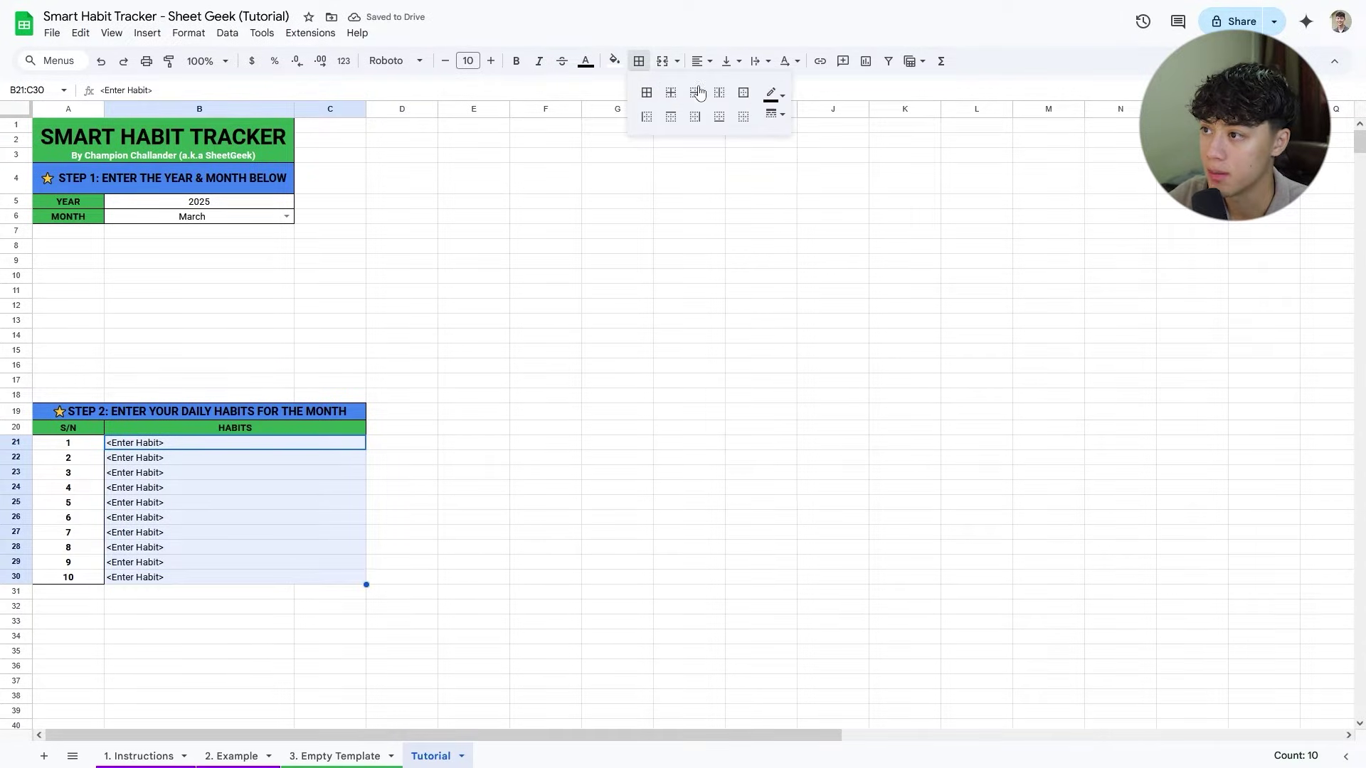
pyautogui.click(744, 94)
pyautogui.click(545, 502)
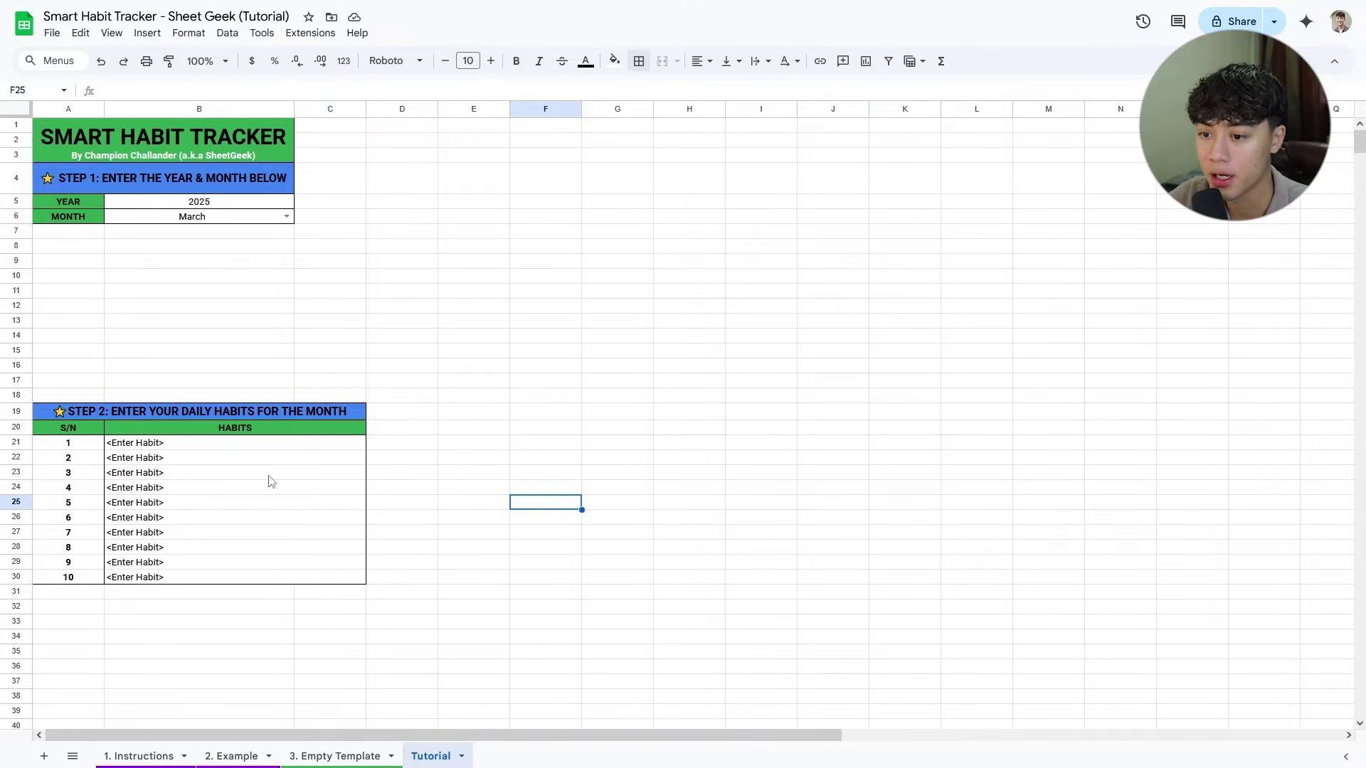
# Try hiding the Tutorial sheet's gridlines, and show them again.
pyautogui.moveTo(658, 254); pyautogui.dragTo(1010, 541)
pyautogui.click(817, 408)
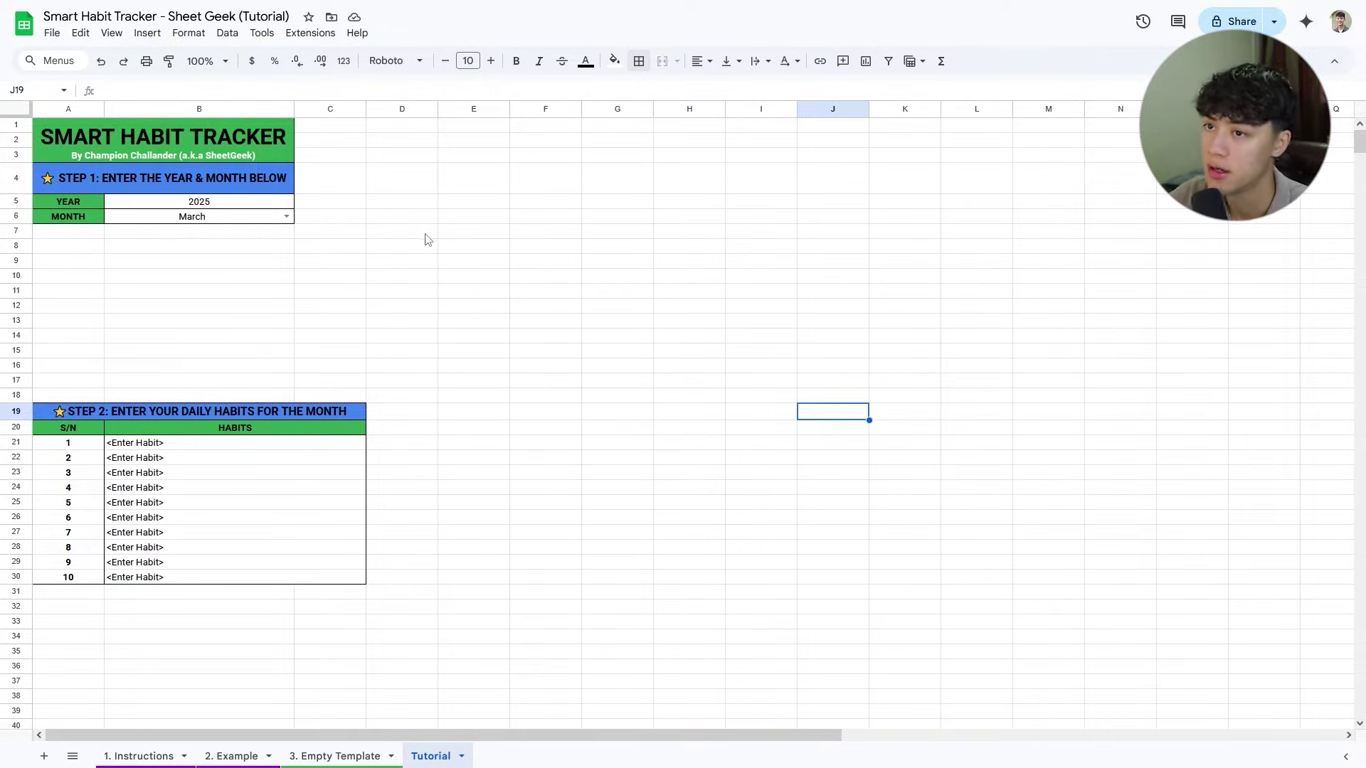
pyautogui.click(115, 39)
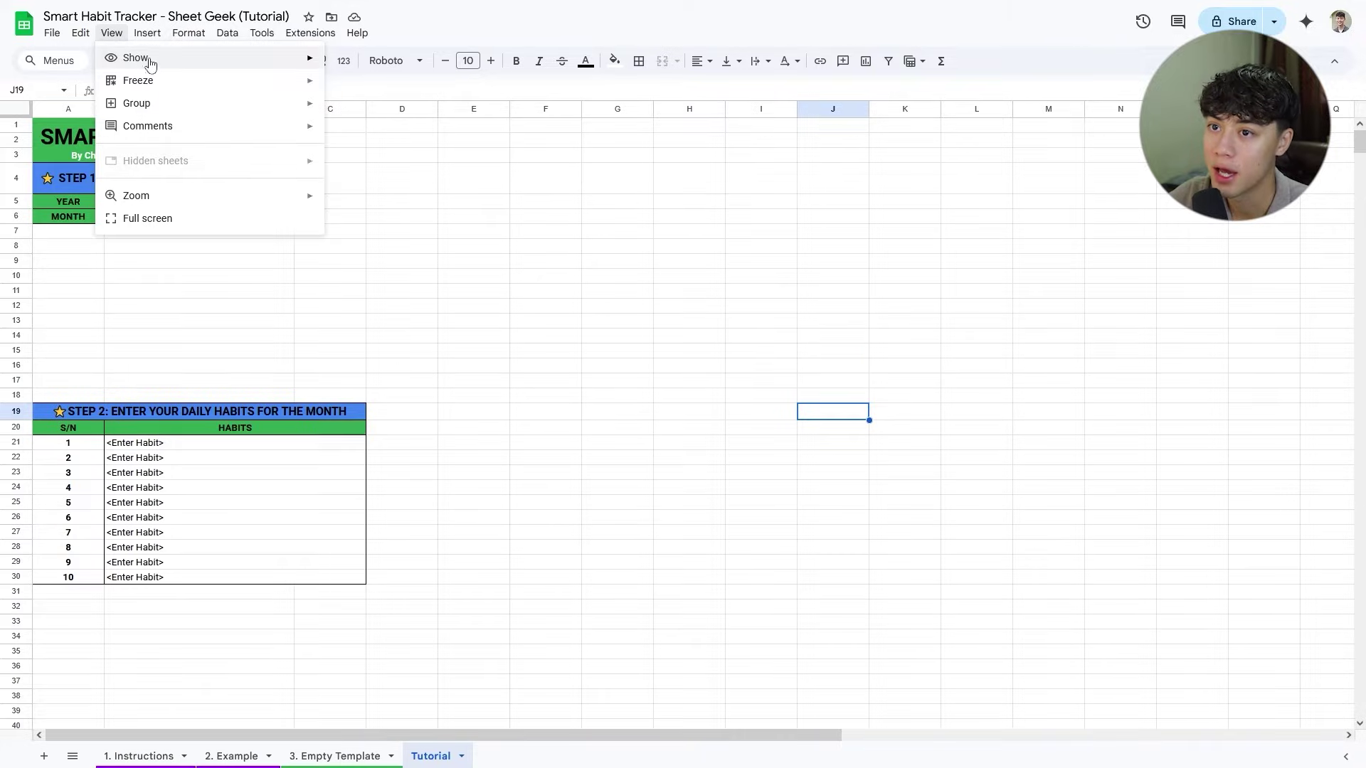
pyautogui.moveTo(163, 66)
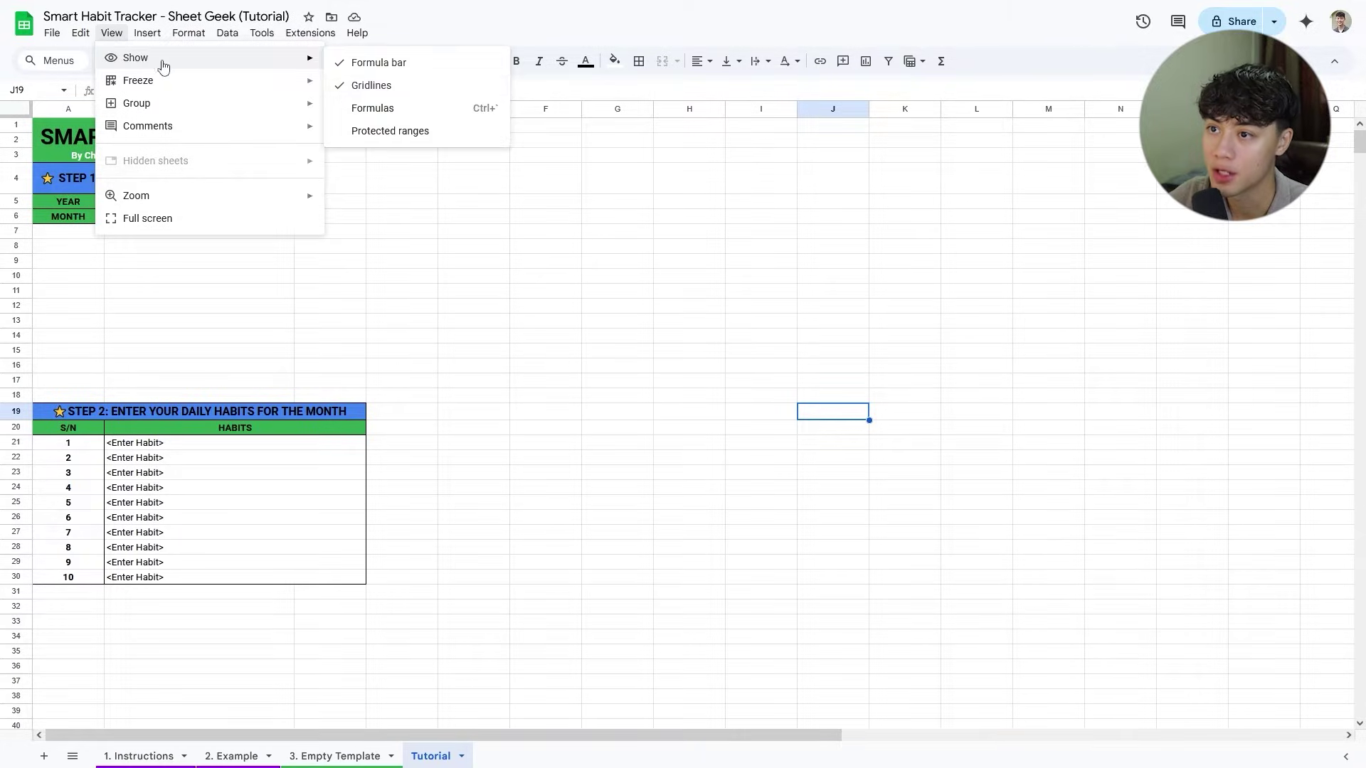
pyautogui.click(411, 91)
pyautogui.moveTo(539, 413); pyautogui.dragTo(744, 568)
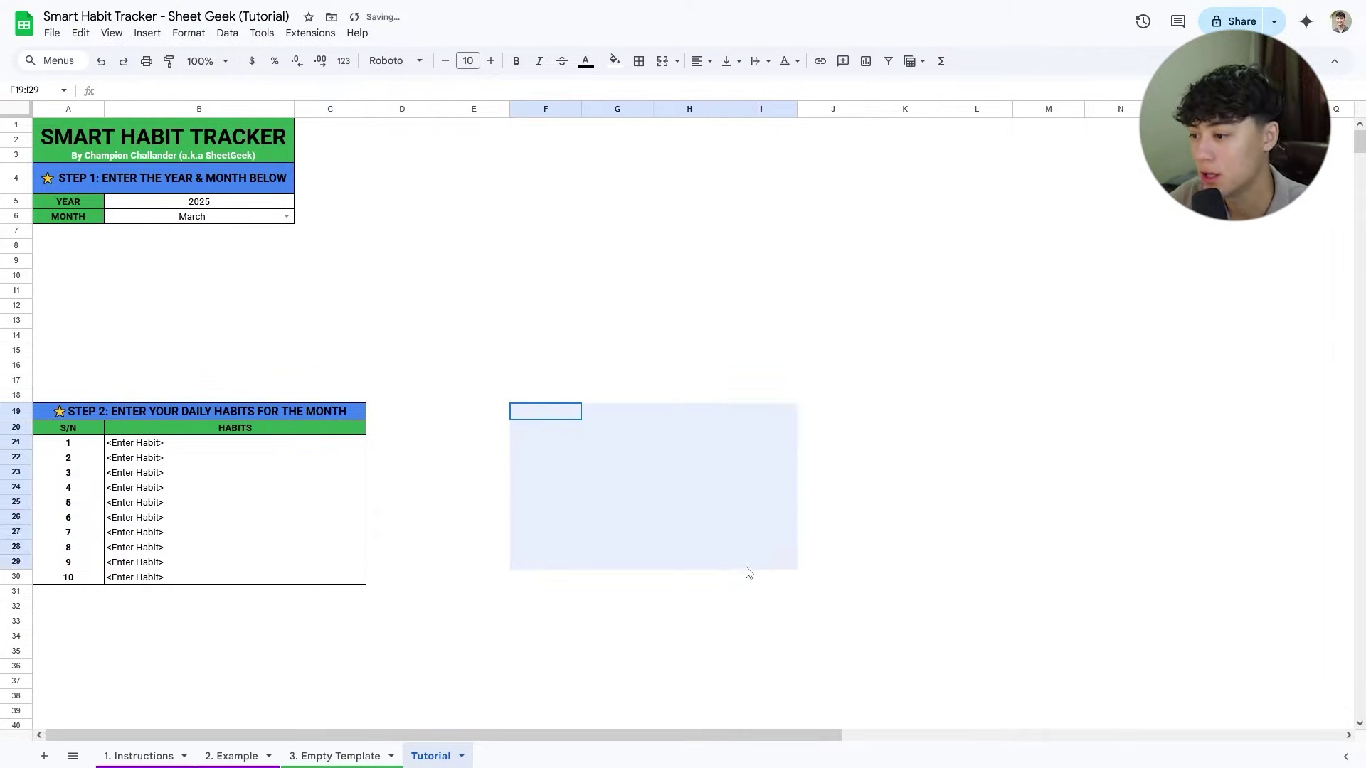
pyautogui.click(111, 35)
pyautogui.moveTo(192, 68)
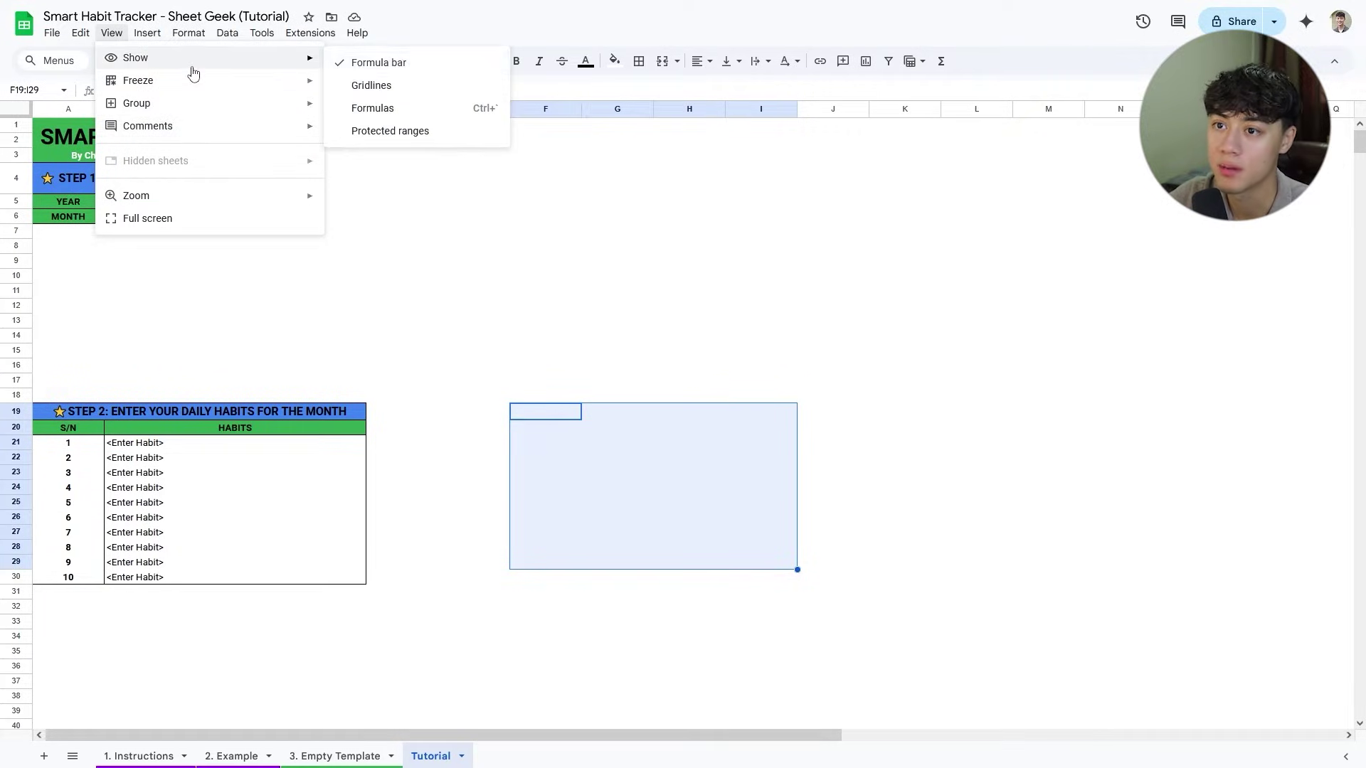
pyautogui.click(371, 85)
pyautogui.click(688, 365)
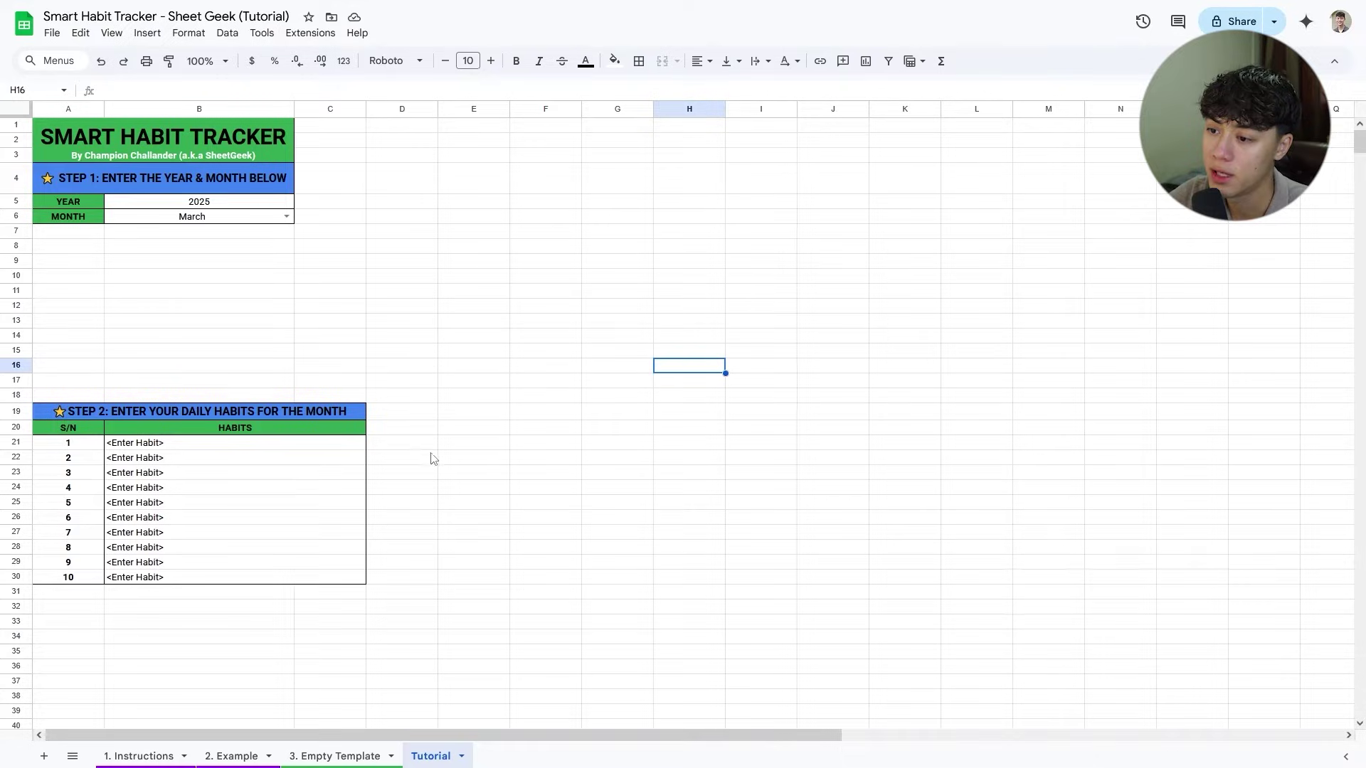
pyautogui.moveTo(410, 454); pyautogui.dragTo(1364, 463)
pyautogui.click(743, 517)
pyautogui.moveTo(674, 741); pyautogui.dragTo(497, 741)
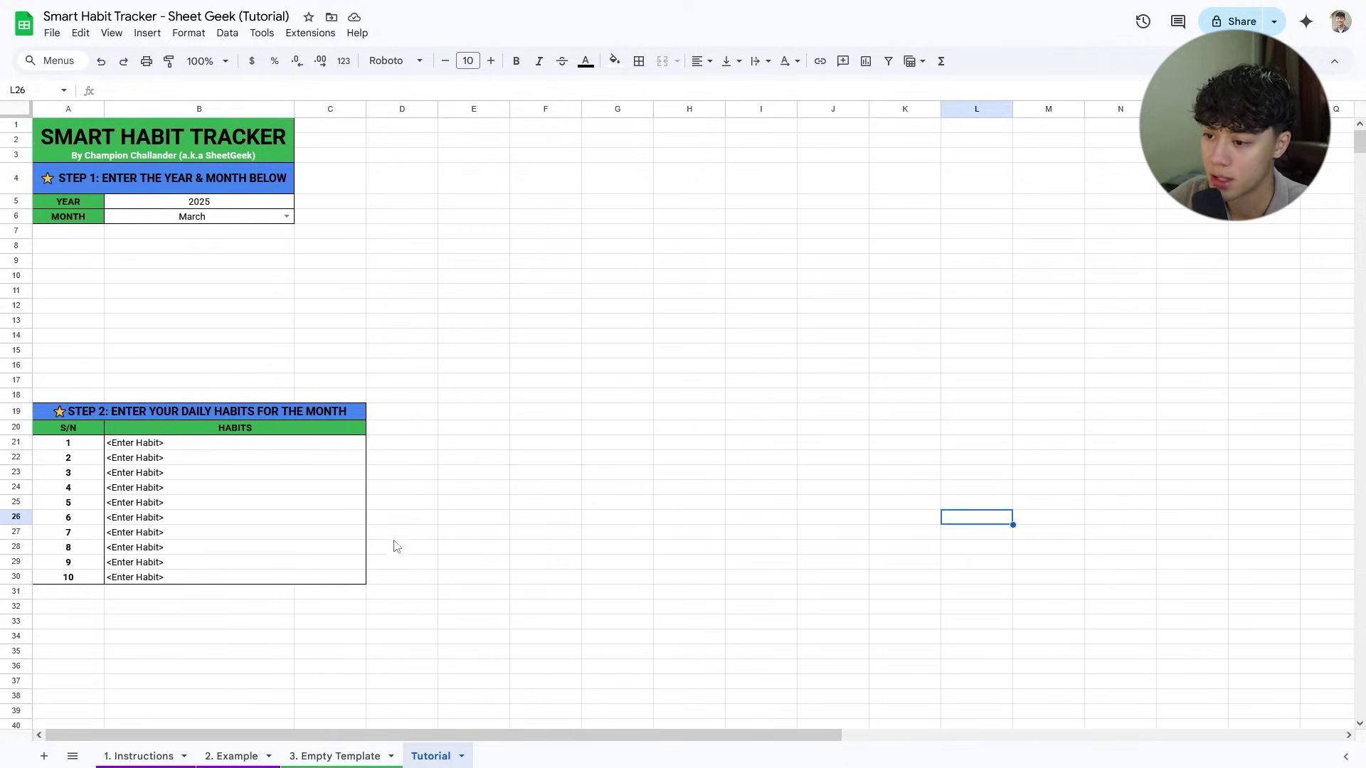
pyautogui.click(400, 458)
pyautogui.click(470, 462)
pyautogui.click(543, 466)
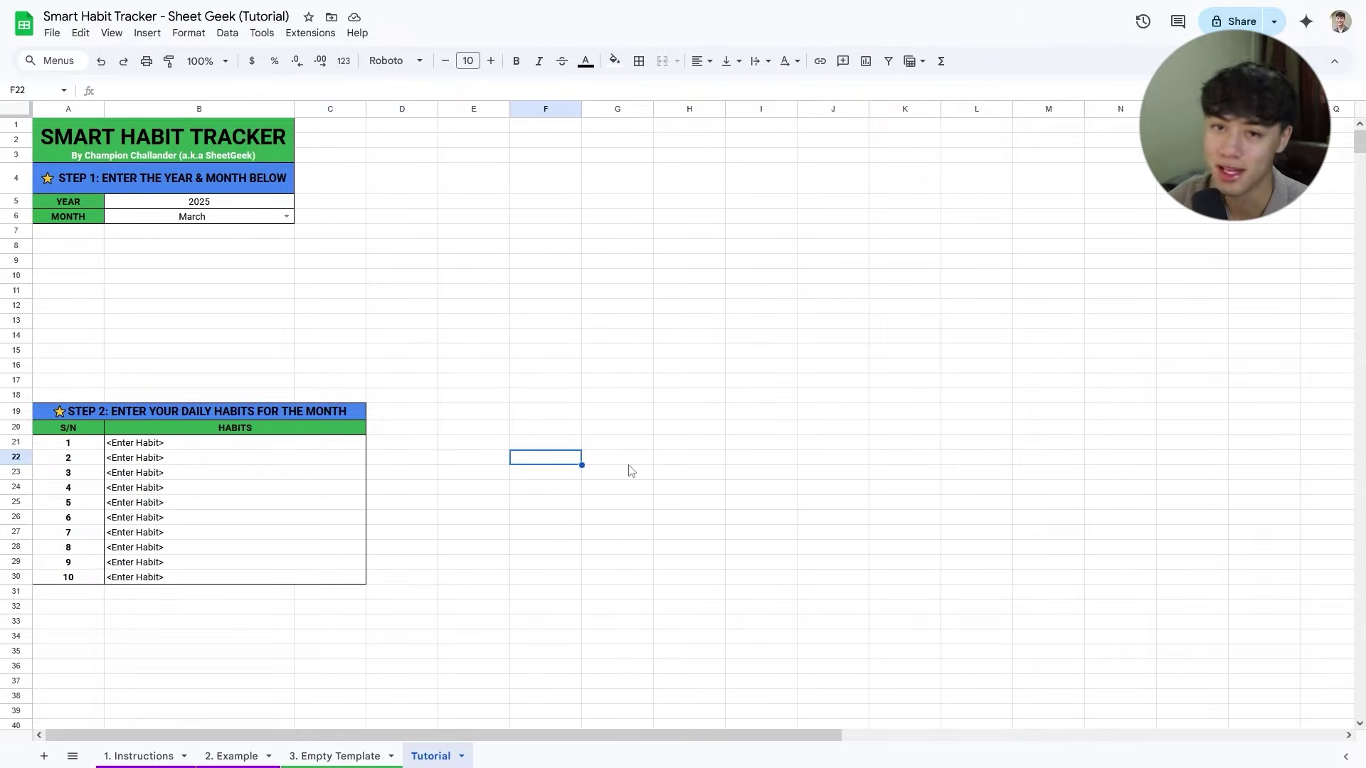
pyautogui.click(411, 433)
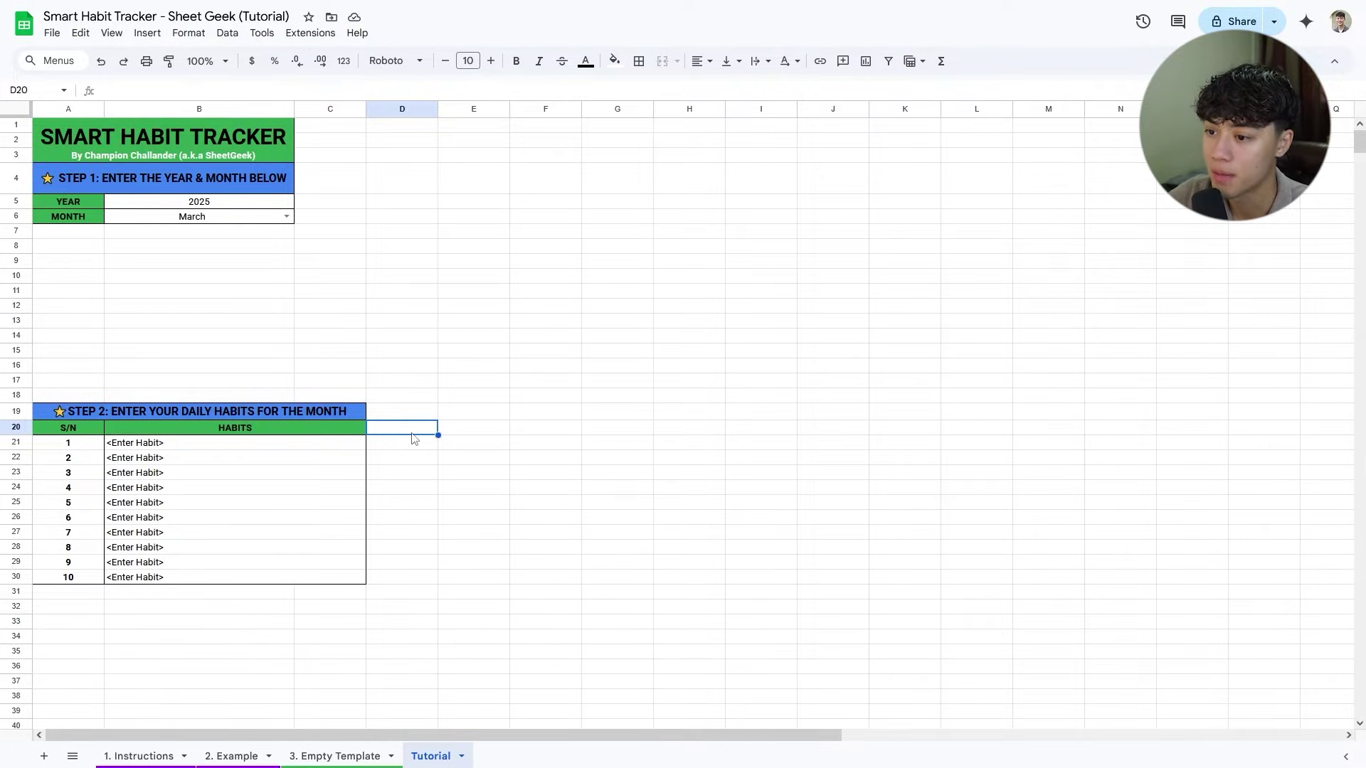
# Examine how the week, weekday and date rows line up with the HABITS header on the 3. Empty Template sheet.
pyautogui.click(335, 756)
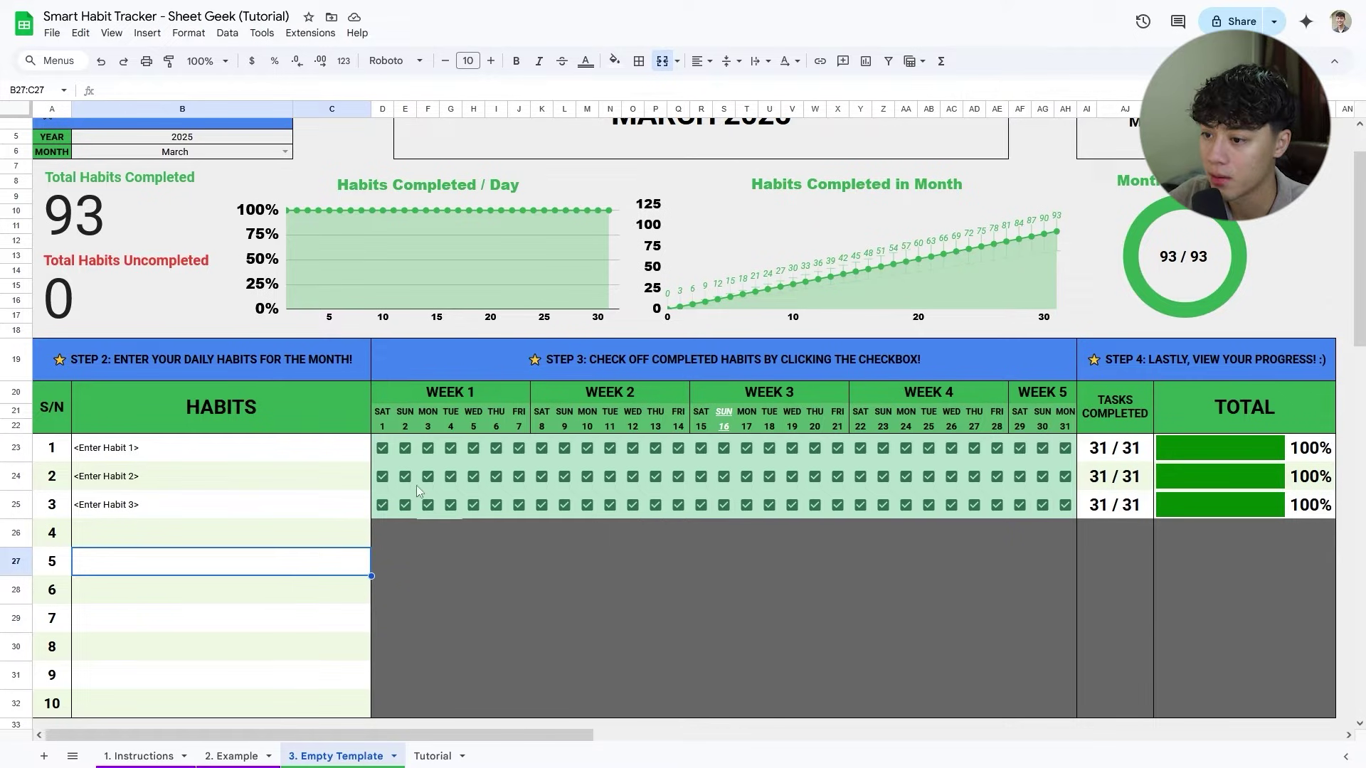
pyautogui.click(384, 426)
pyautogui.click(388, 411)
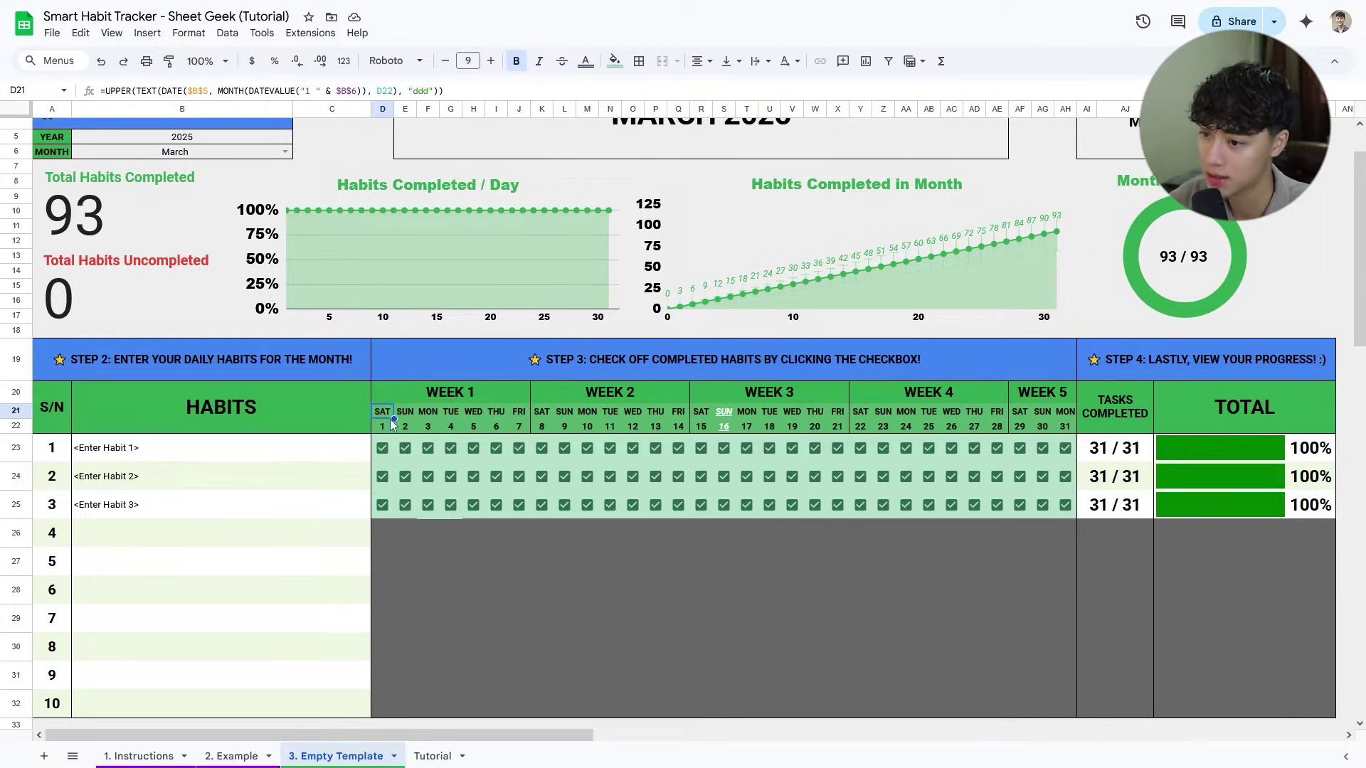
pyautogui.click(434, 393)
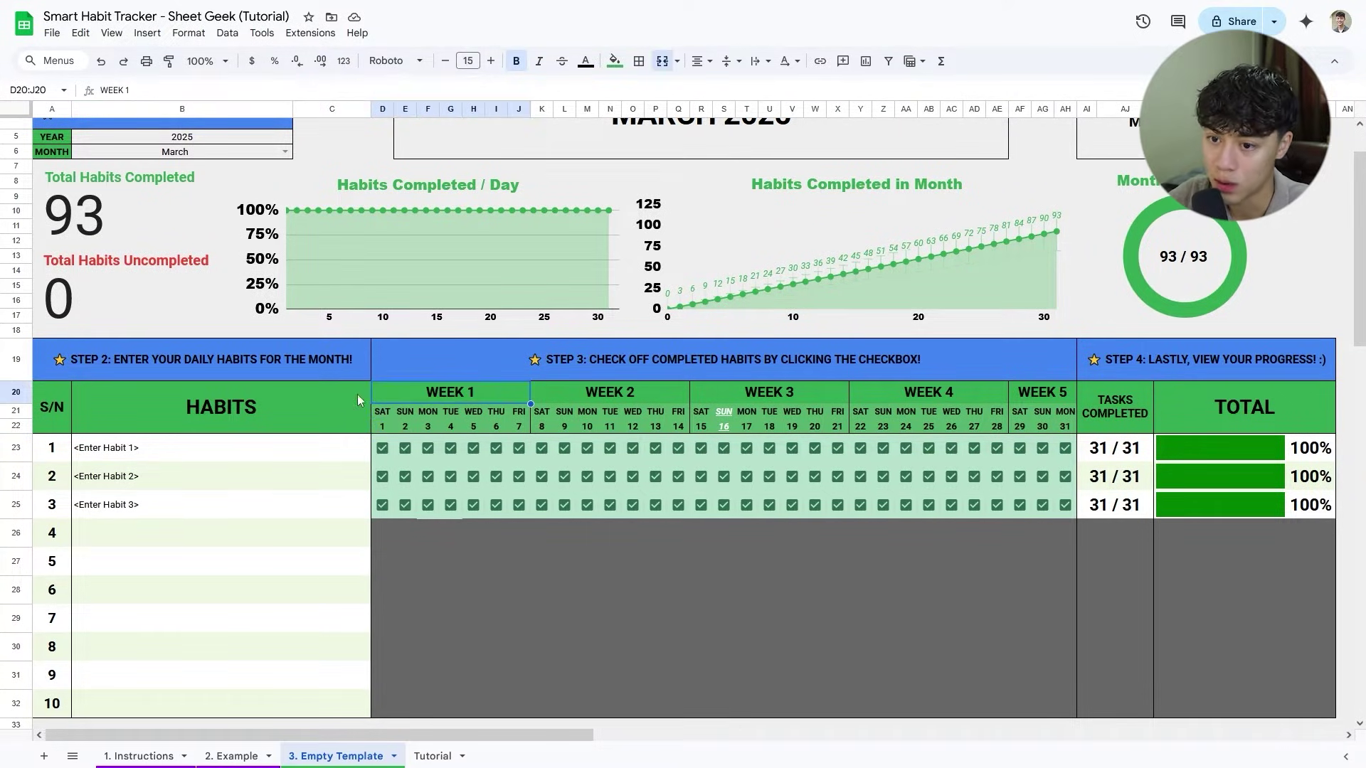
pyautogui.moveTo(16, 392); pyautogui.dragTo(19, 425)
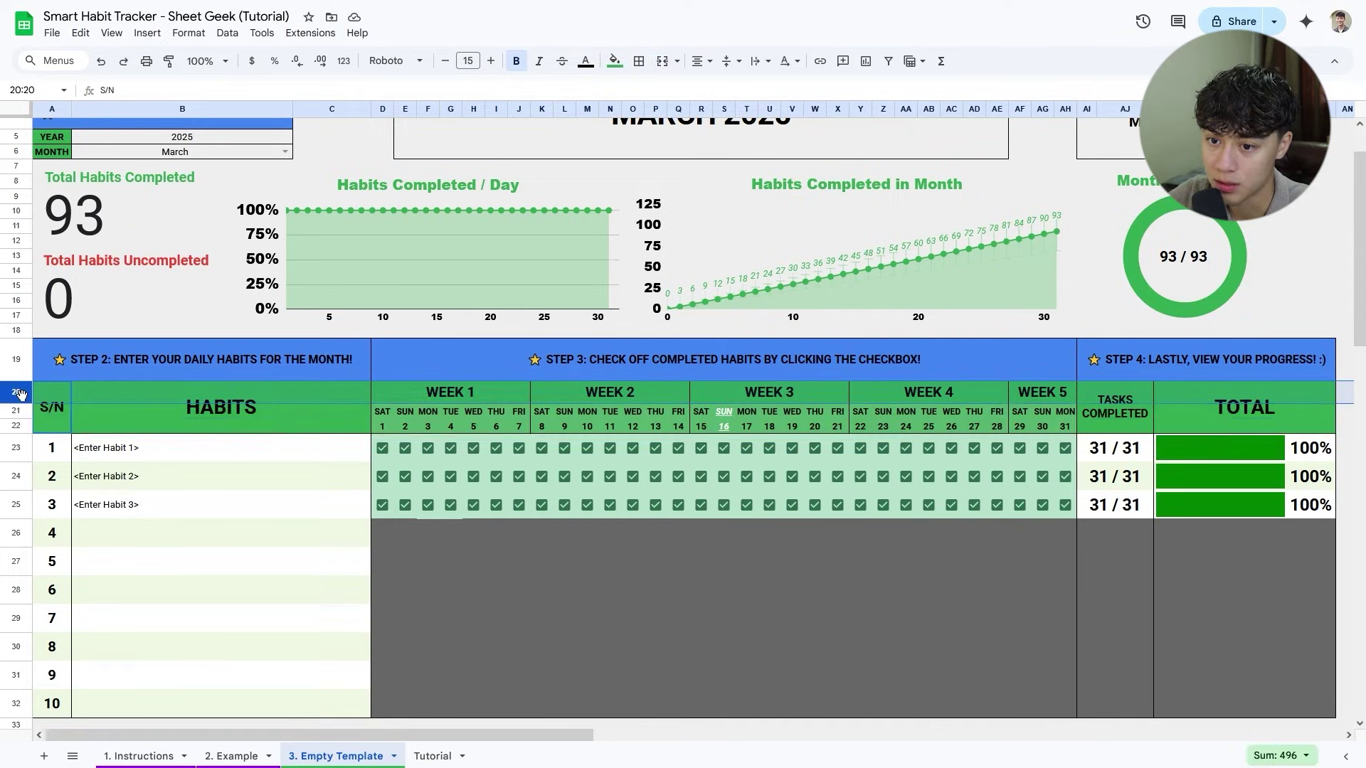
pyautogui.click(192, 412)
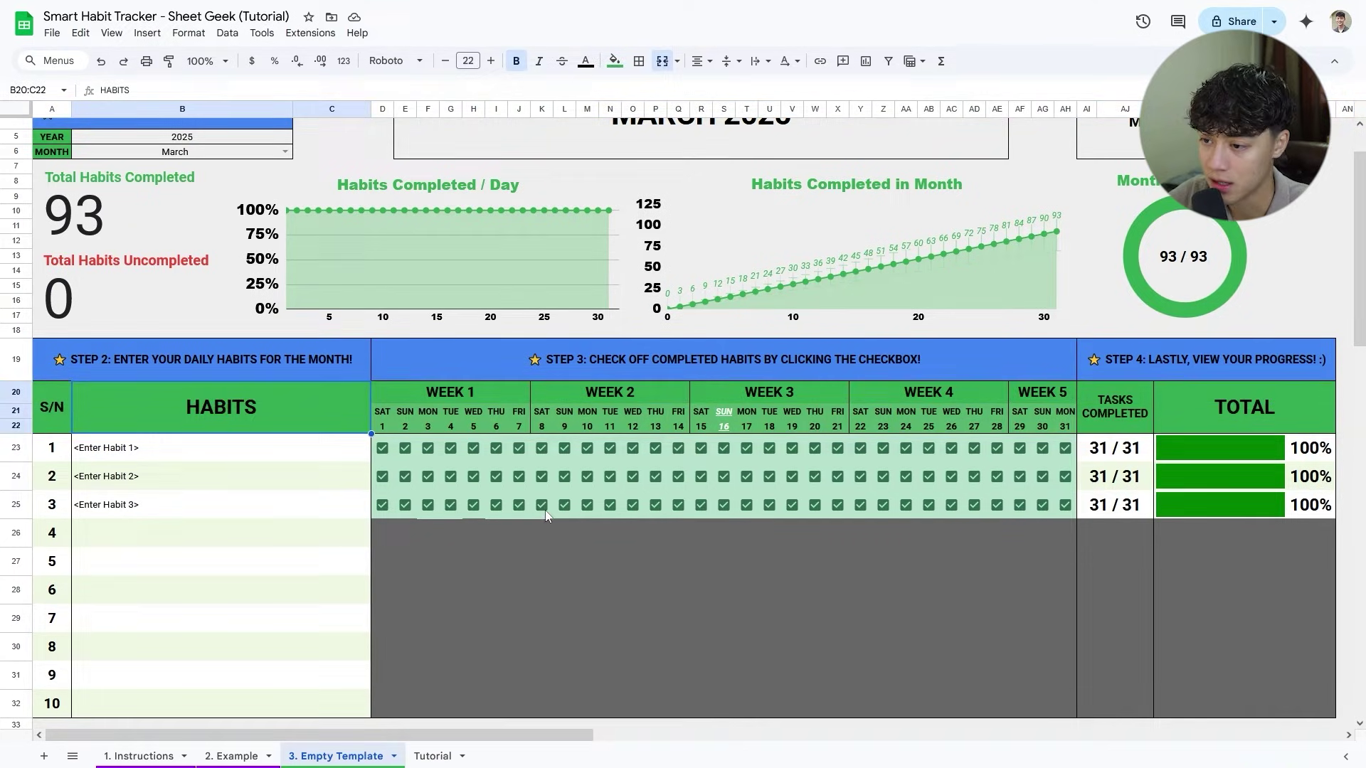
# On the Tutorial sheet, move the numbered habit rows A21:C30 down two rows to A23:C32.
pyautogui.click(433, 756)
pyautogui.moveTo(92, 452); pyautogui.dragTo(228, 573)
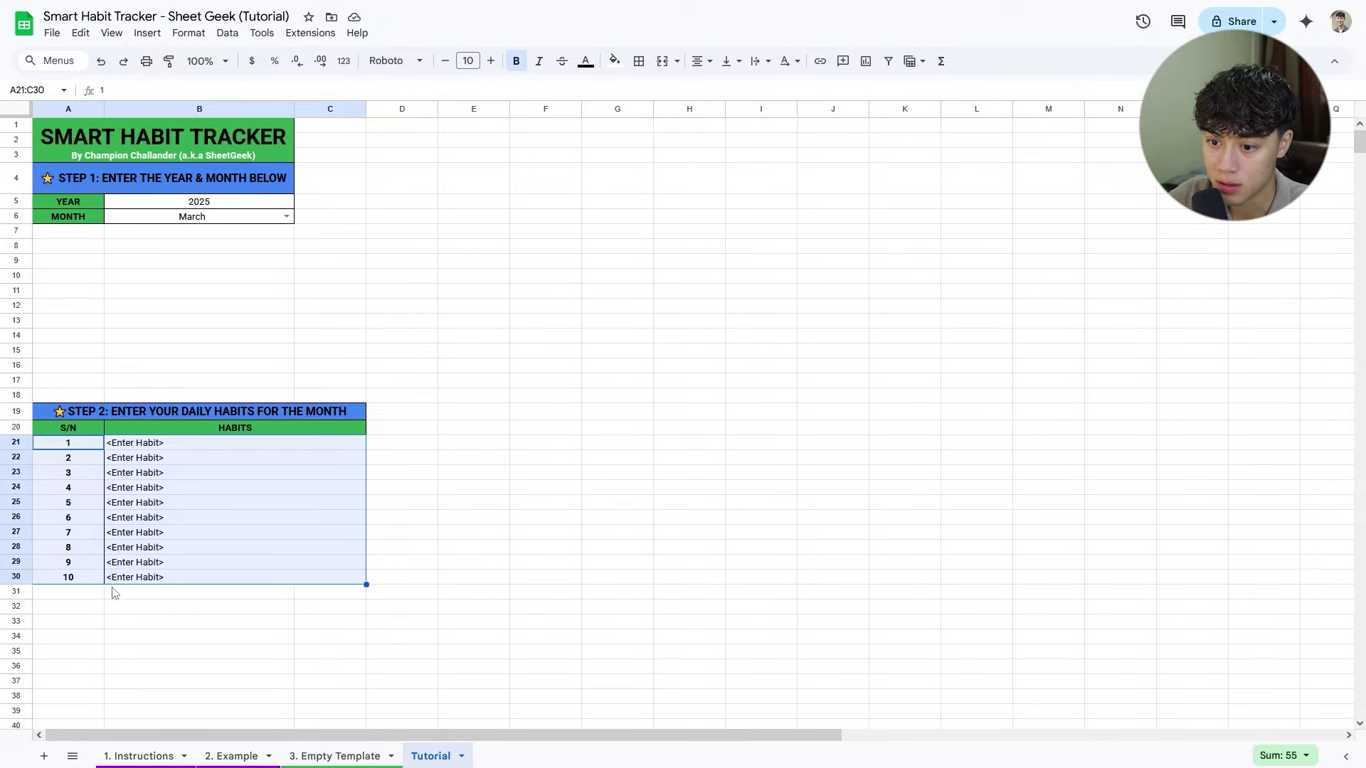
pyautogui.moveTo(121, 582); pyautogui.dragTo(189, 609)
# Try to merge the whole header block A20:C22 vertically.
pyautogui.moveTo(68, 427); pyautogui.dragTo(306, 459)
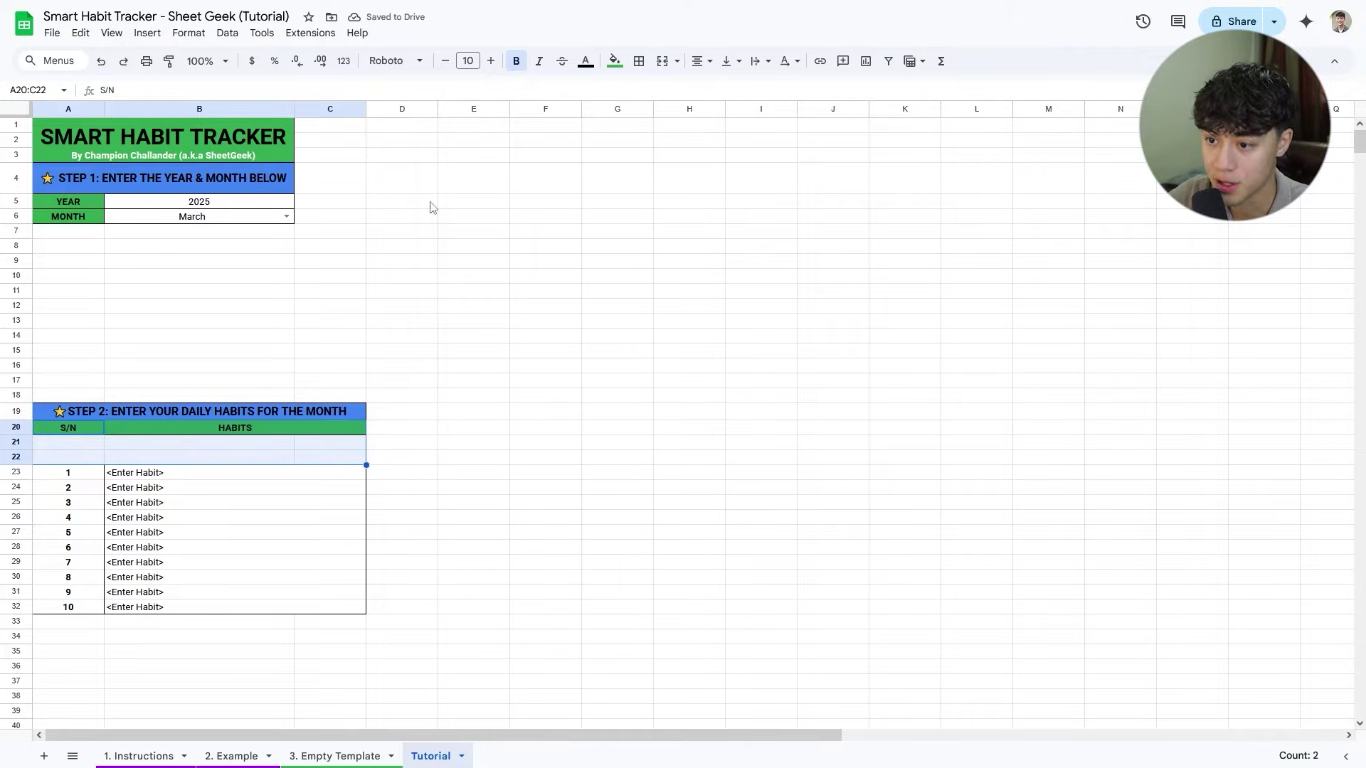
pyautogui.click(676, 61)
pyautogui.click(747, 115)
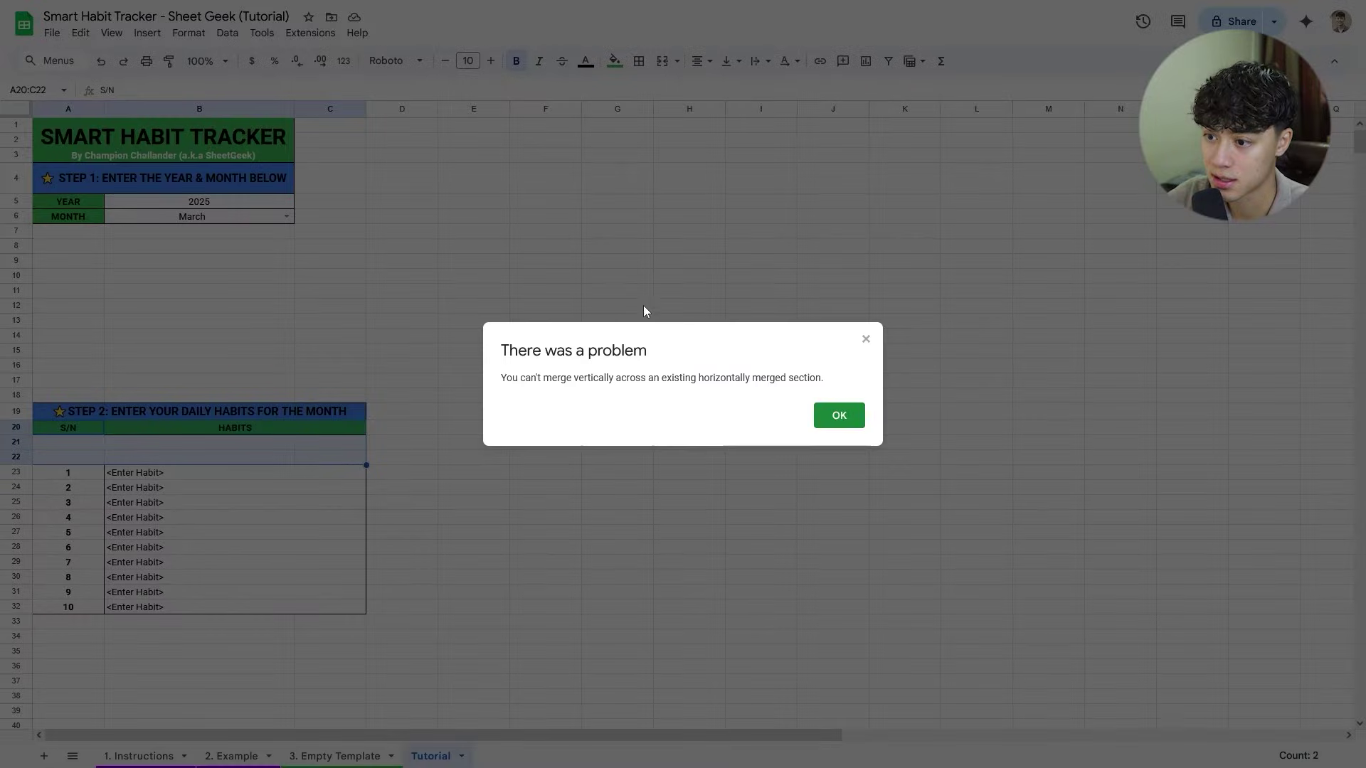
pyautogui.click(834, 417)
# Merge A20:A22 for the S/N header and B20:C22 for the HABITS header.
pyautogui.click(67, 429)
pyautogui.keyDown('shift'); pyautogui.click(66, 457); pyautogui.keyUp('shift')
pyautogui.click(663, 61)
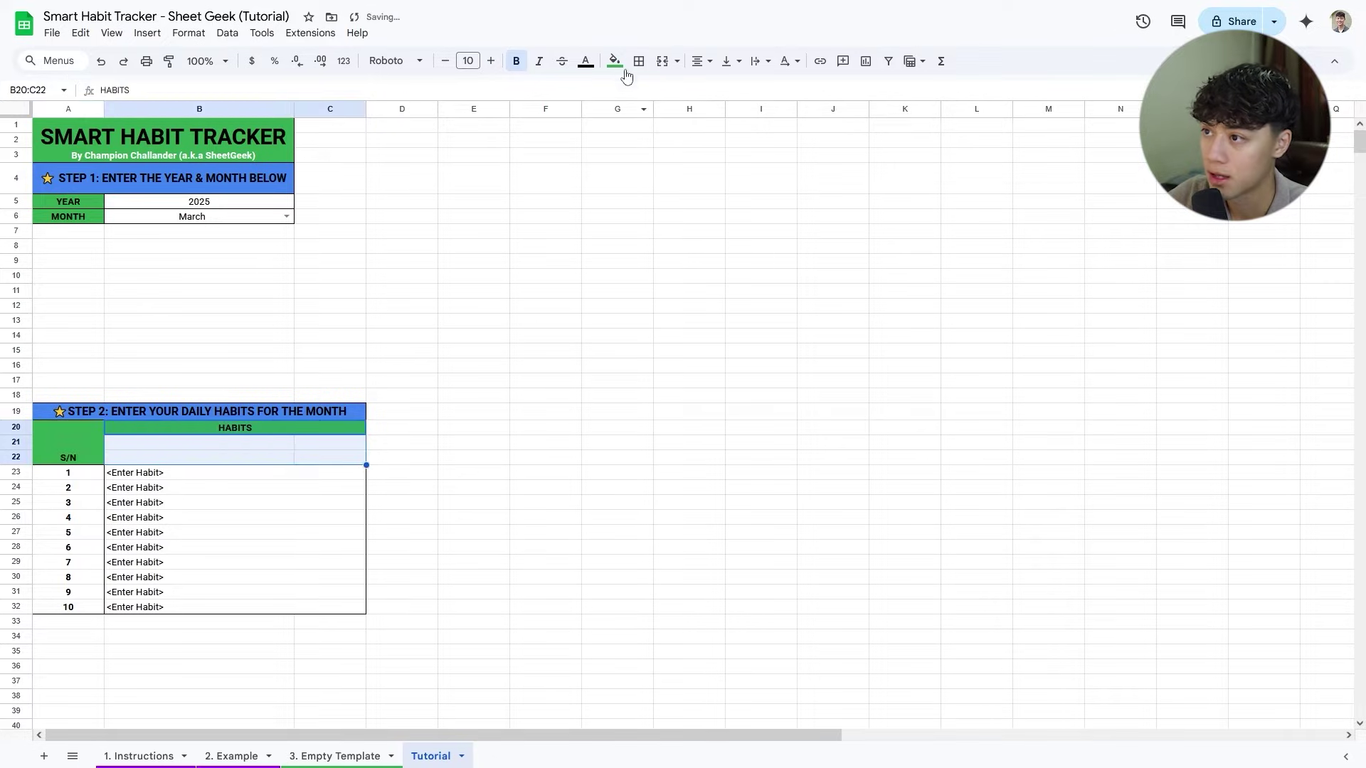
pyautogui.click(658, 63)
pyautogui.click(505, 335)
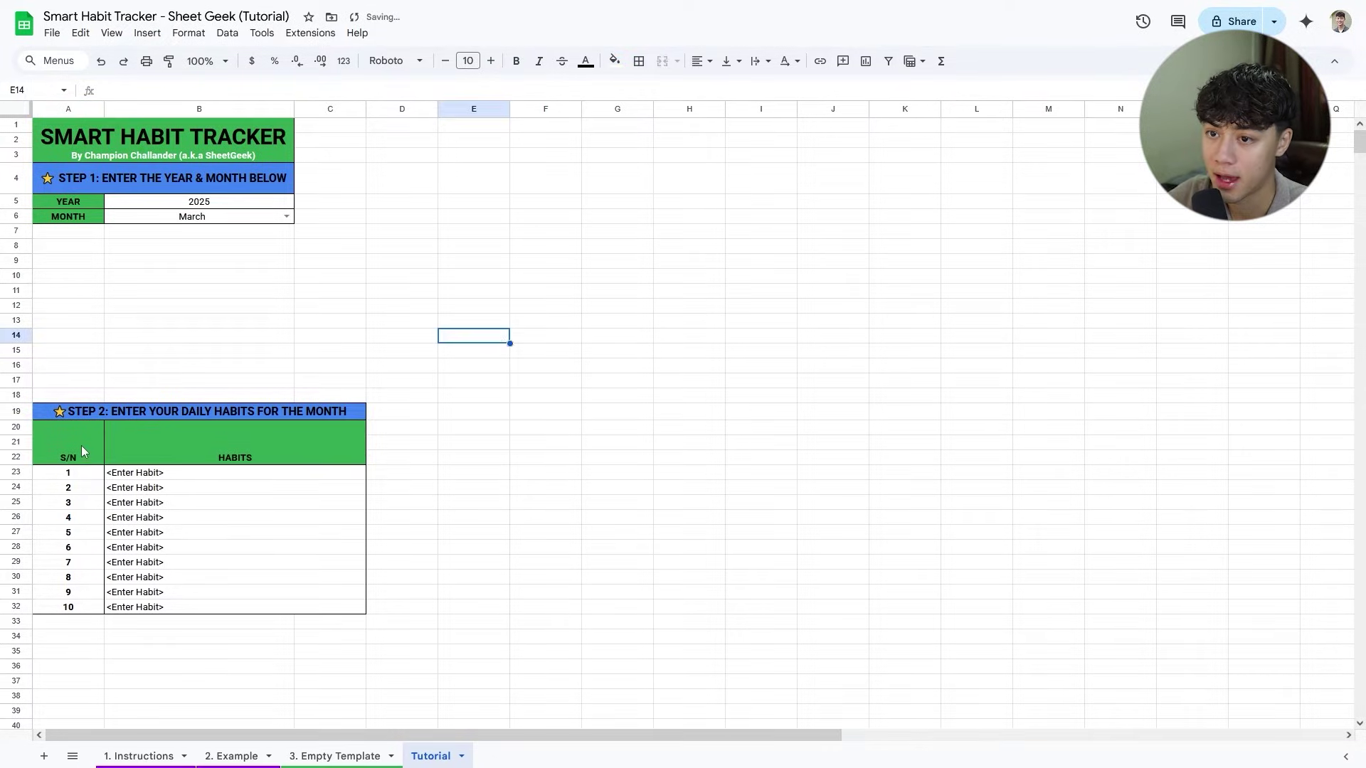
# Set the S/N and HABITS header text to size 16 and align it vertically to the middle.
pyautogui.moveTo(82, 458); pyautogui.dragTo(235, 455)
pyautogui.click(491, 62)
pyautogui.click(491, 61)
pyautogui.click(491, 61)
pyautogui.click(491, 62)
pyautogui.click(491, 61)
pyautogui.click(491, 61)
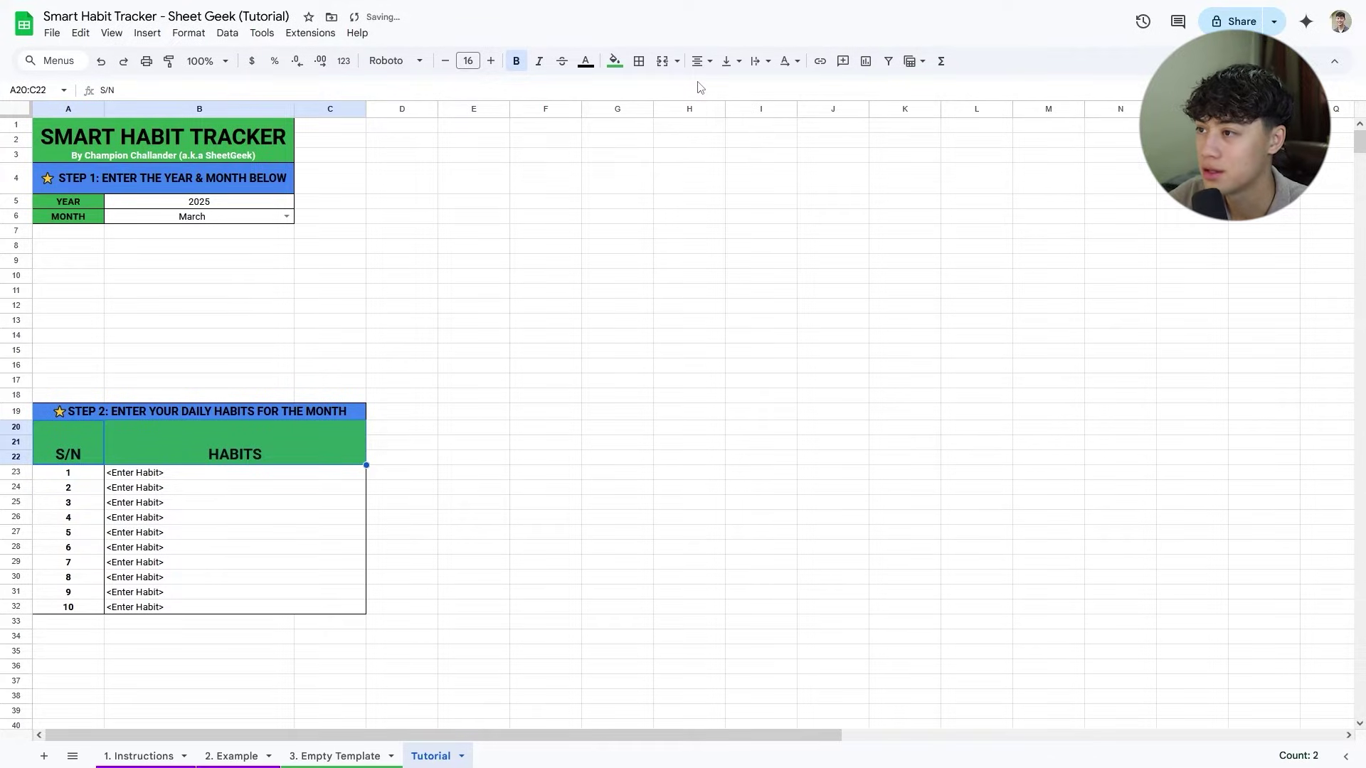
pyautogui.click(729, 62)
pyautogui.click(751, 86)
pyautogui.click(548, 356)
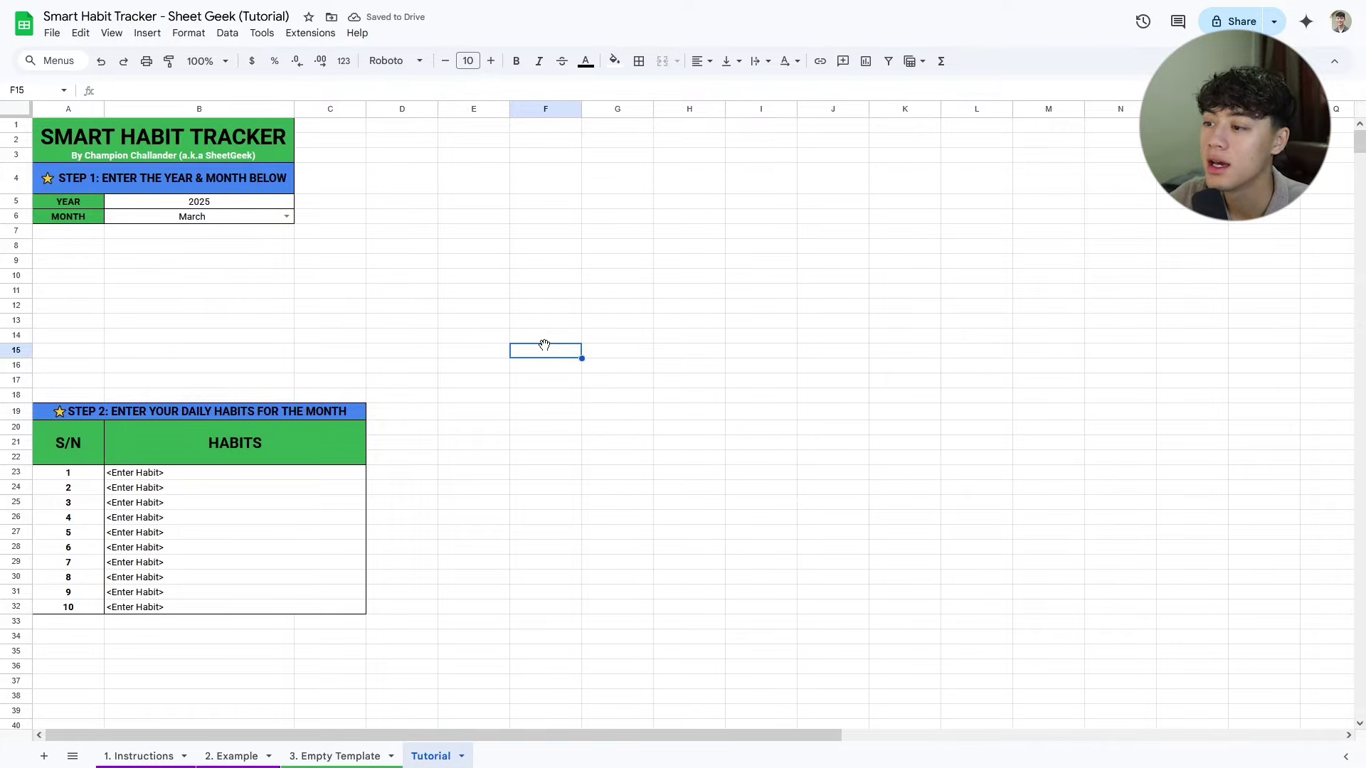
pyautogui.click(545, 445)
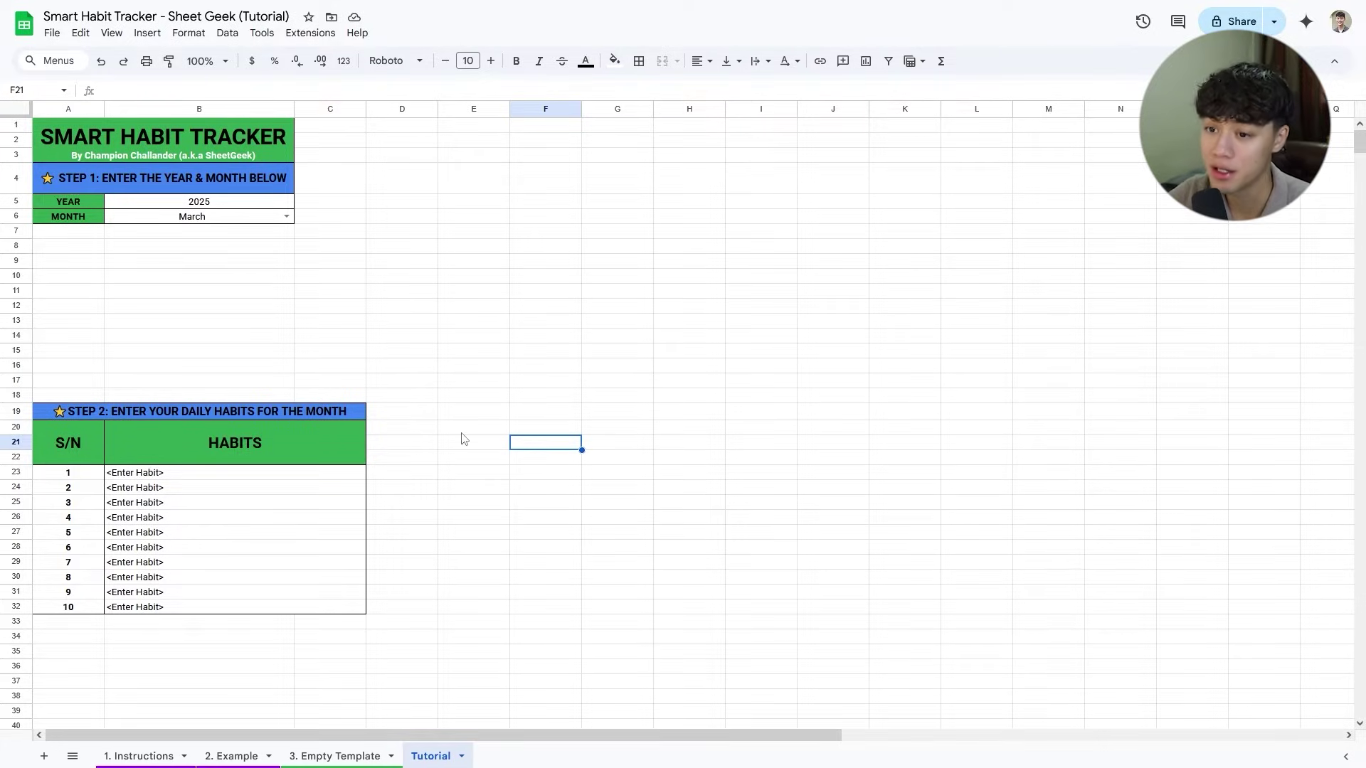
# Enter the day numbers 1, 2 and 3 in cells D22, E22 and F22 beside the HABITS header.
pyautogui.click(242, 448)
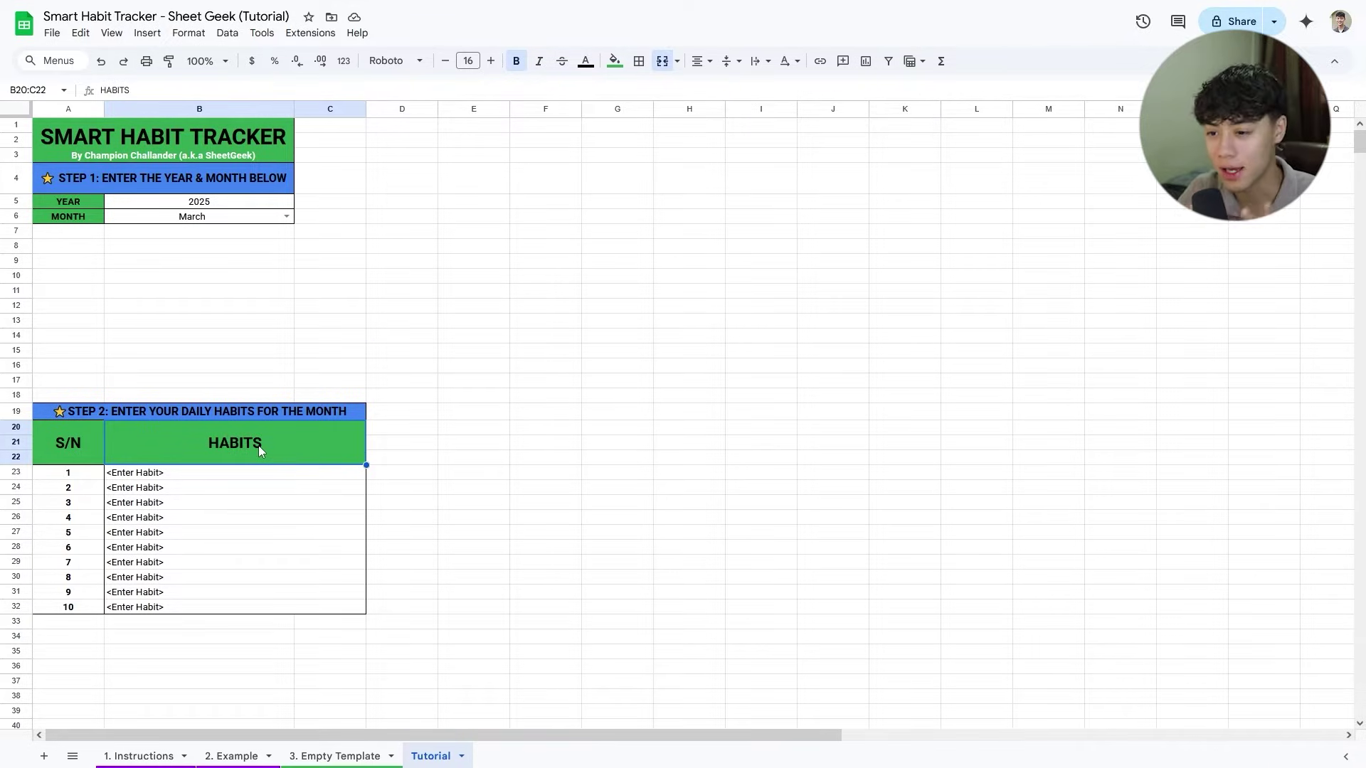
pyautogui.click(451, 506)
pyautogui.moveTo(401, 480); pyautogui.dragTo(1124, 473)
pyautogui.click(415, 458)
pyautogui.write('1')
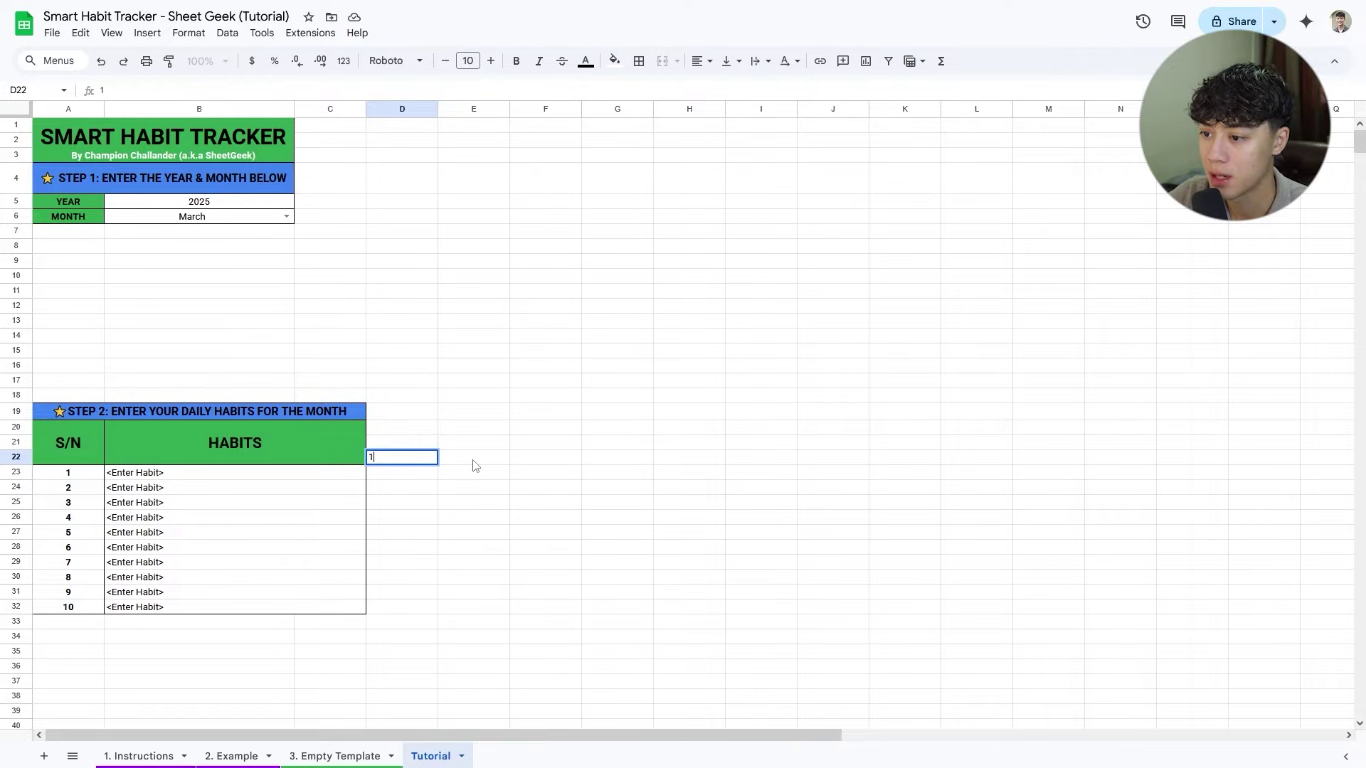
pyautogui.press('Tab')
pyautogui.write('2')
pyautogui.press('Tab')
pyautogui.write('3')
pyautogui.click(595, 517)
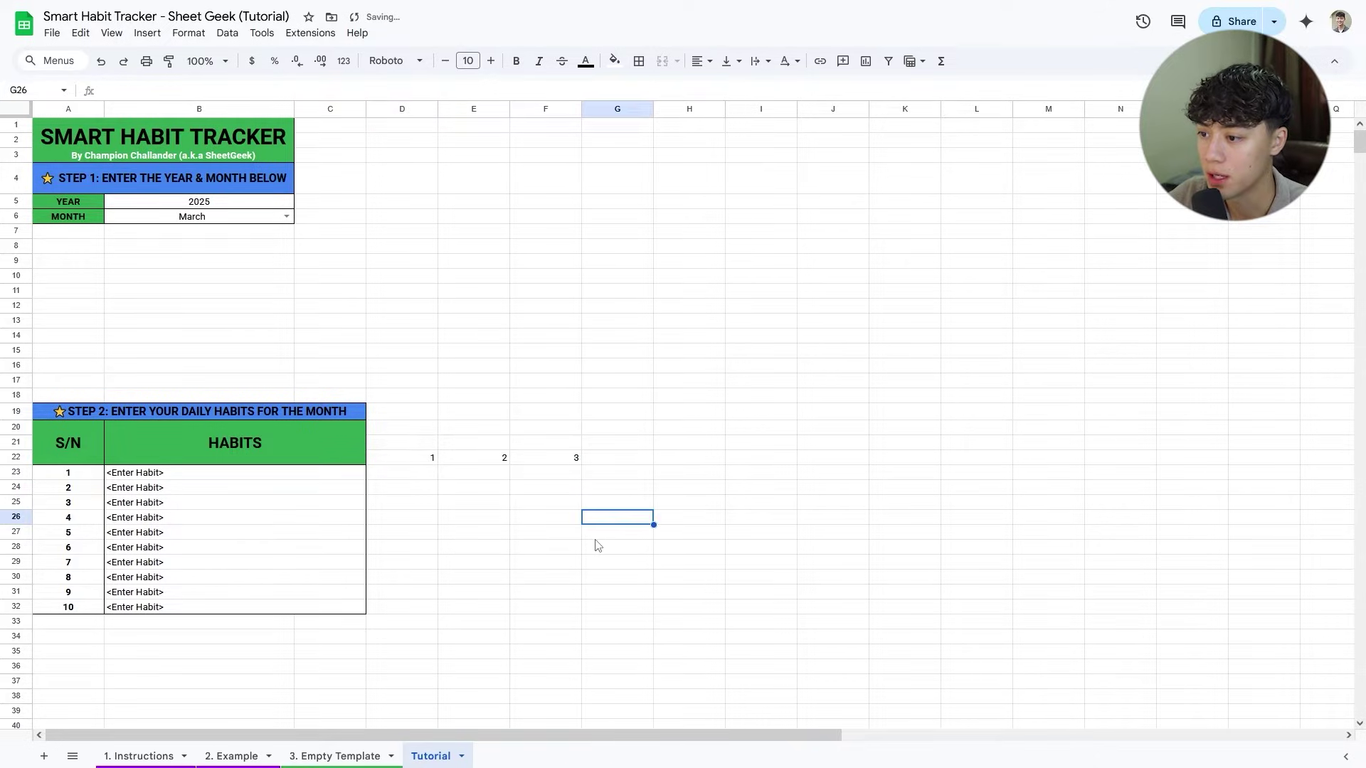
# Clear the manually entered day numbers from E22:F22.
pyautogui.click(421, 473)
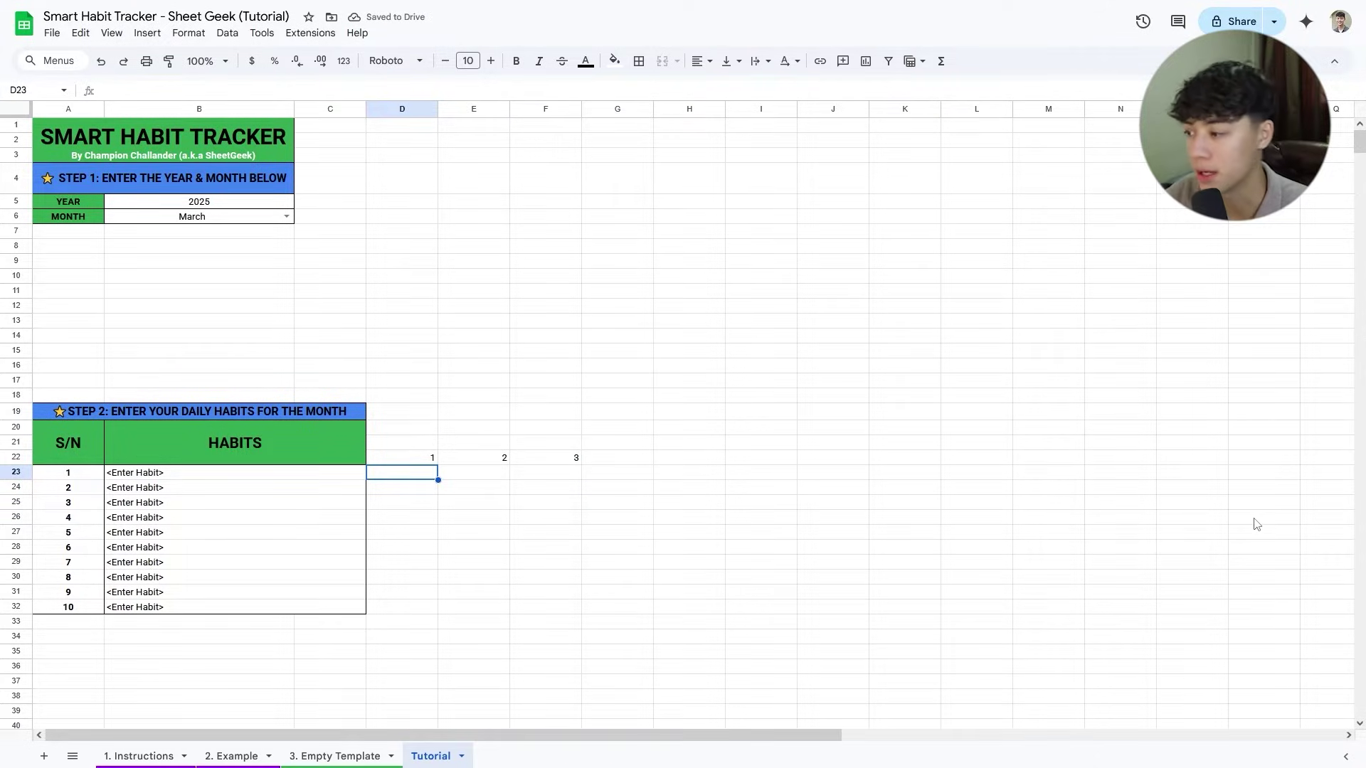
pyautogui.moveTo(479, 459); pyautogui.dragTo(573, 459)
pyautogui.press('Delete')
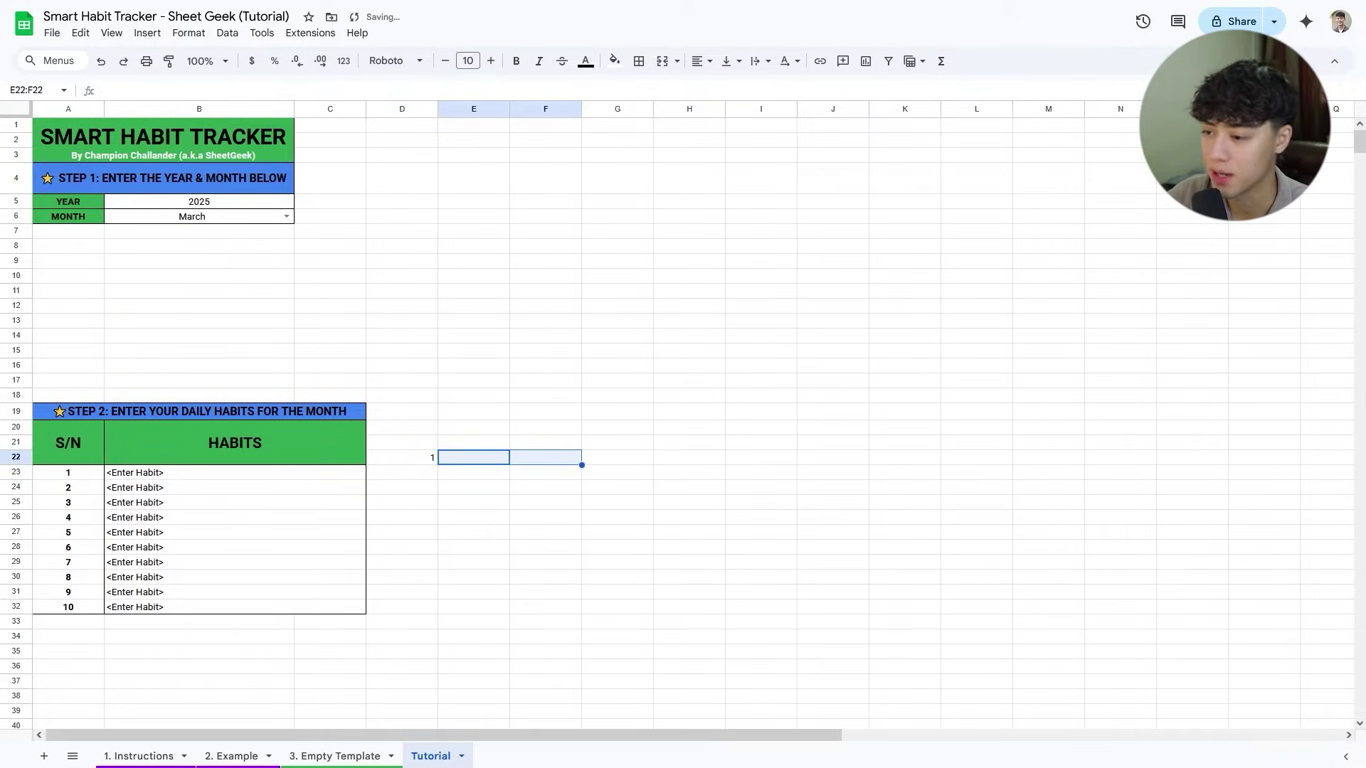
# Enter the formula =SEQUENCE(31) in D22 and check how far the generated day numbers extend.
pyautogui.click(434, 461)
pyautogui.write('=SEQUENCE(31')
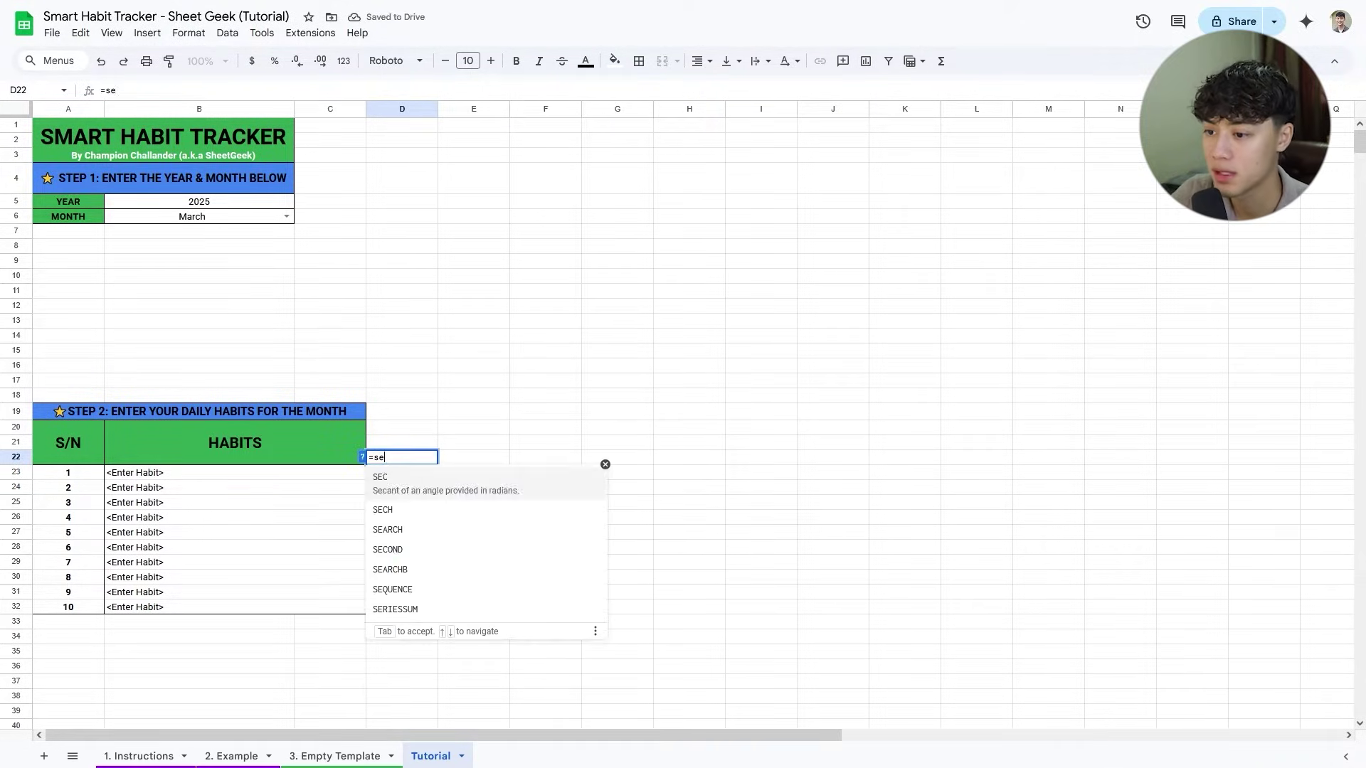
pyautogui.write(')')
pyautogui.press('Return')
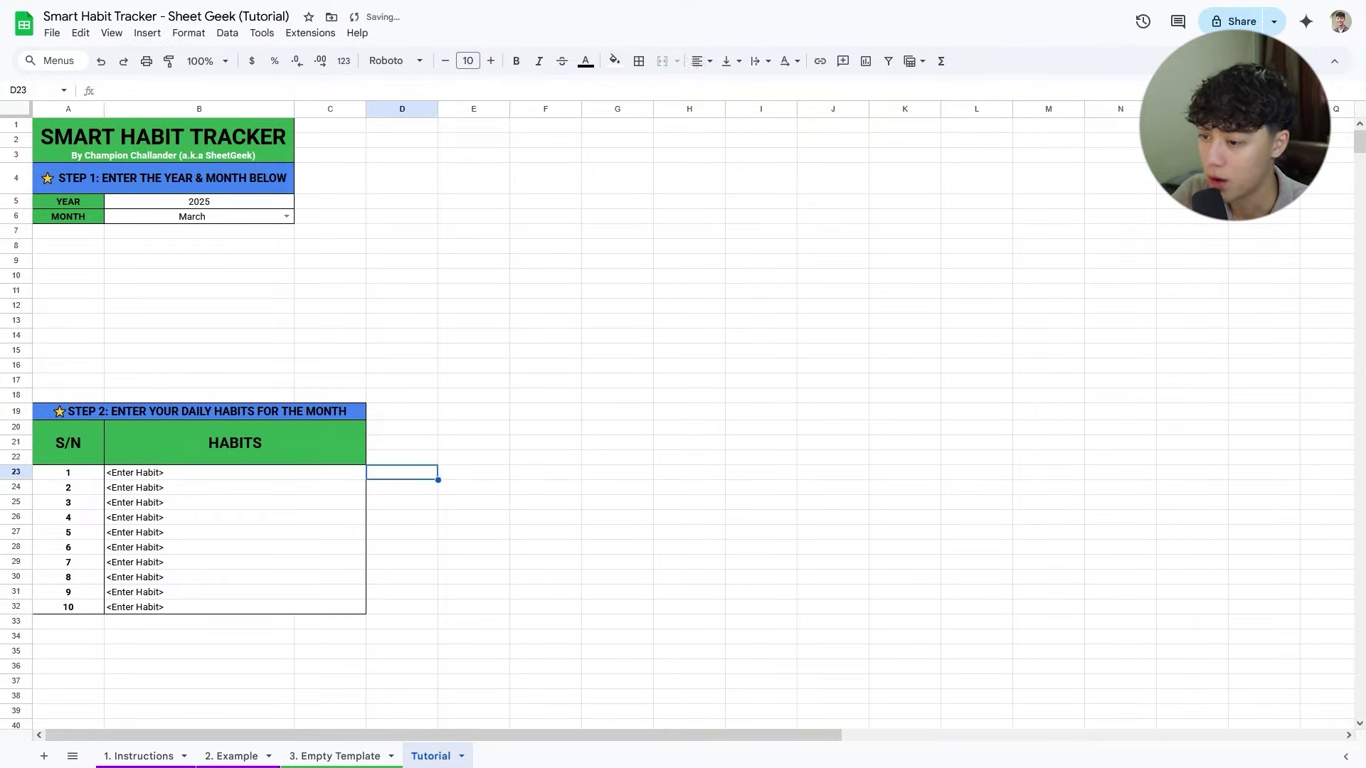
pyautogui.scroll(-6, 397, 456)
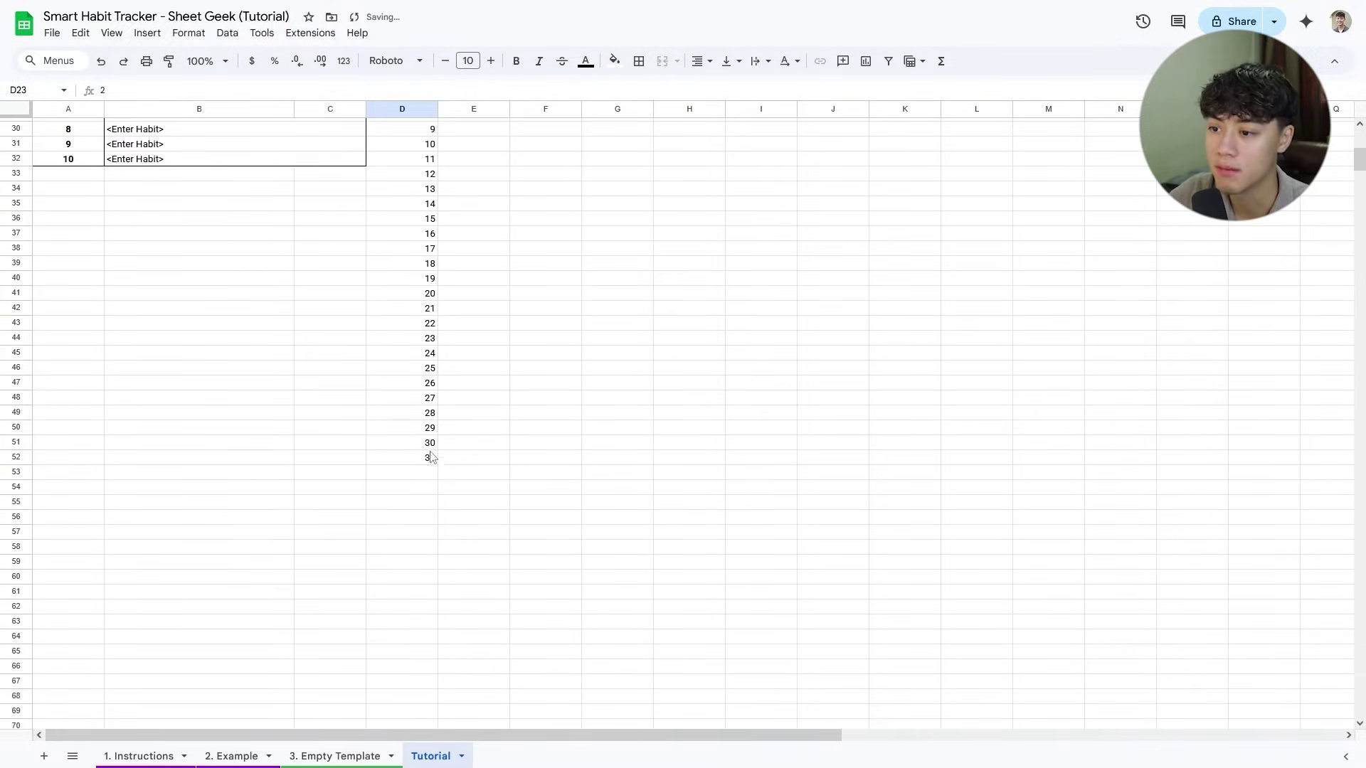
pyautogui.scroll(4, 431, 456)
# Change the D22 formula to =SEQUENCE(1,31) so the day numbers run across row 22.
pyautogui.doubleClick(432, 330)
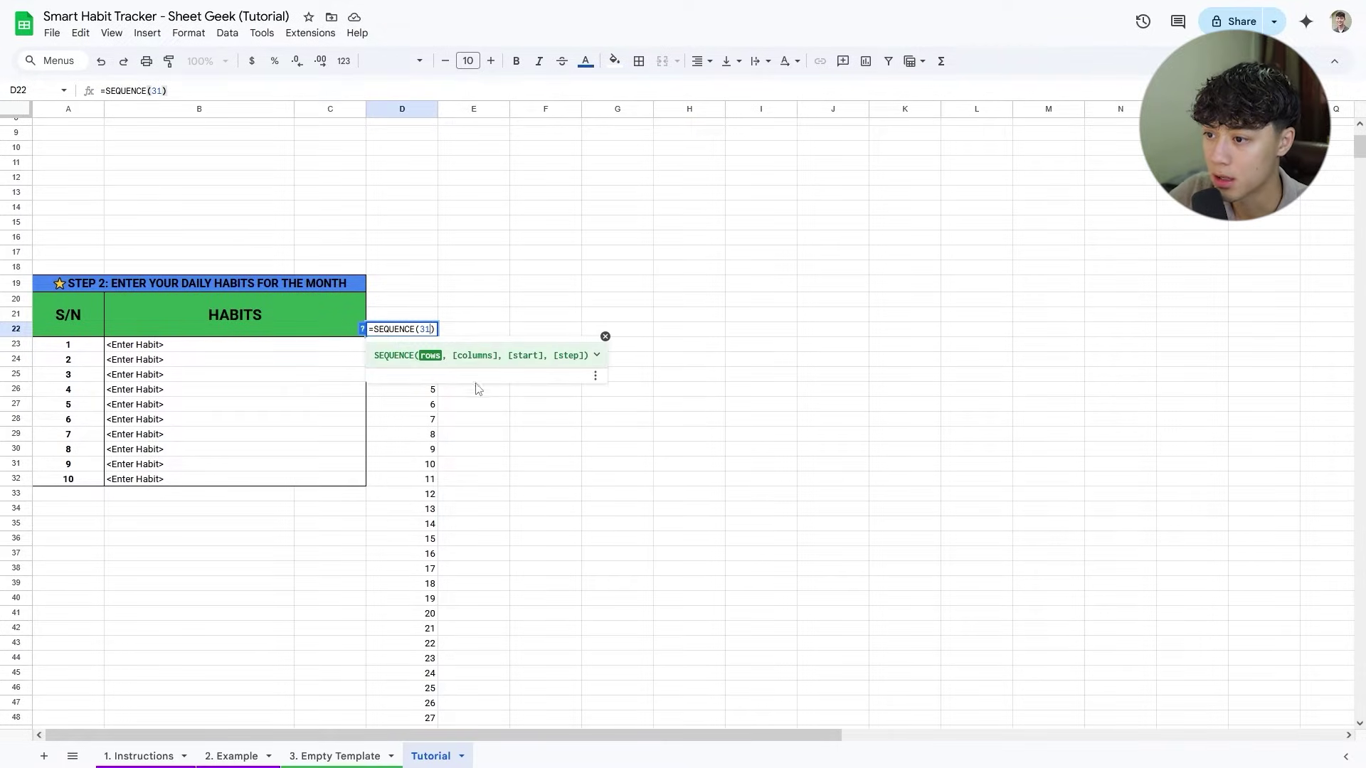
pyautogui.press('BackSpace')
pyautogui.press('BackSpace')
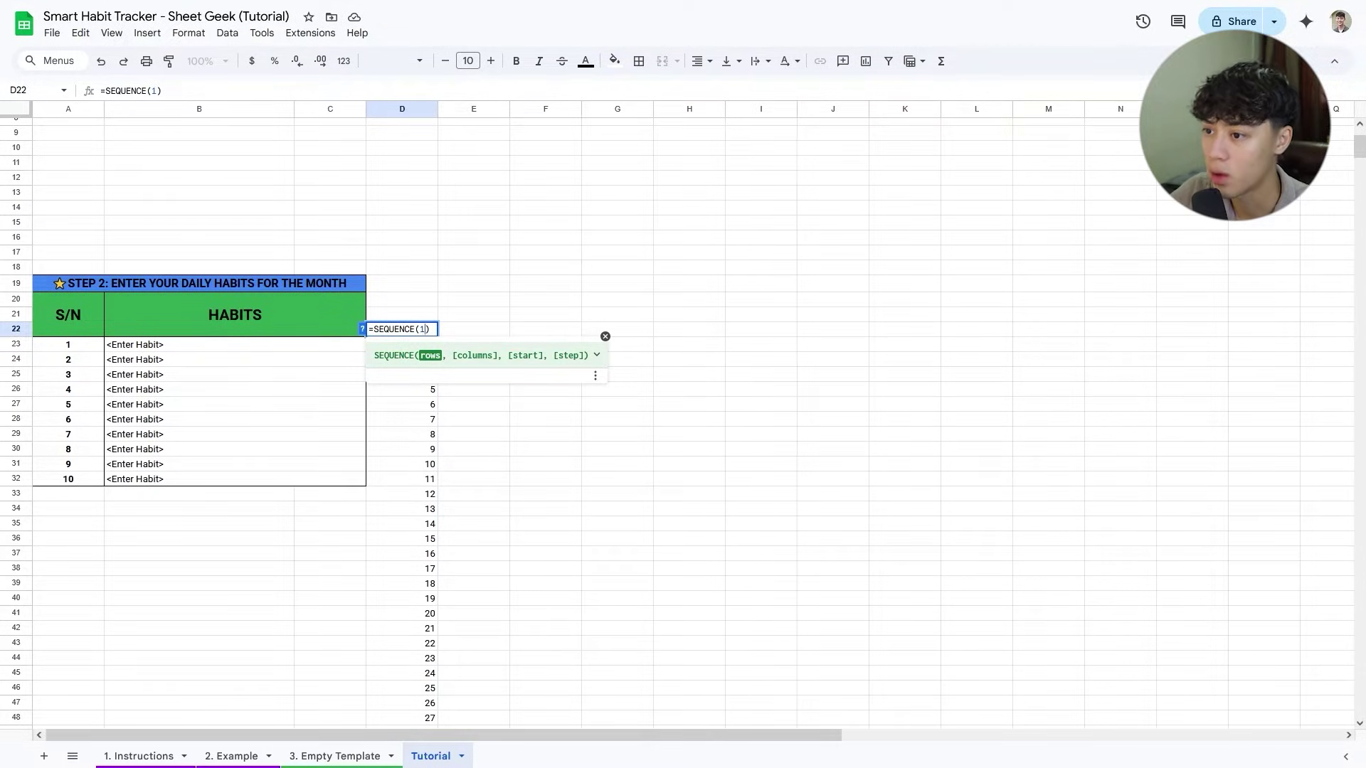
pyautogui.write('1,31')
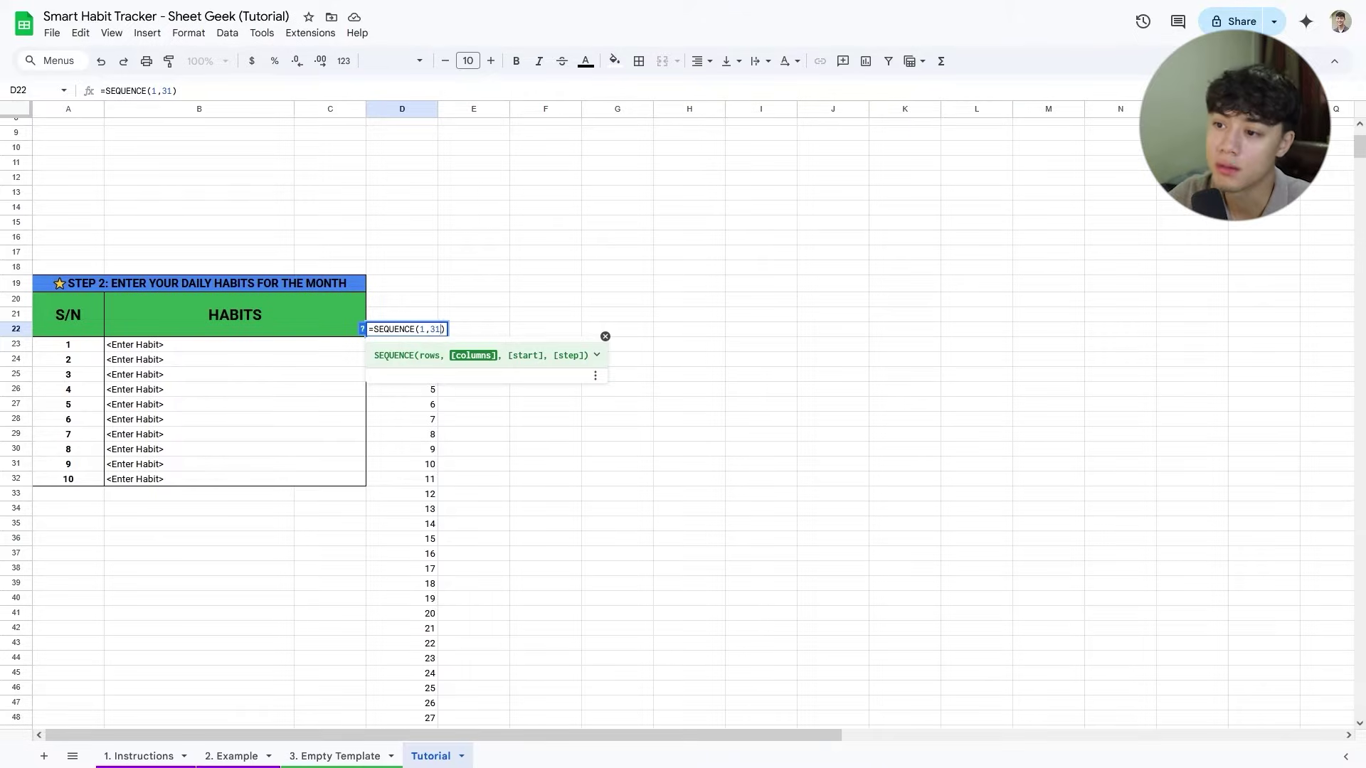
pyautogui.press('Return')
# Fit the widths of columns D to AH to their day numbers, and widen them all equally by a small amount.
pyautogui.moveTo(491, 735); pyautogui.dragTo(390, 696)
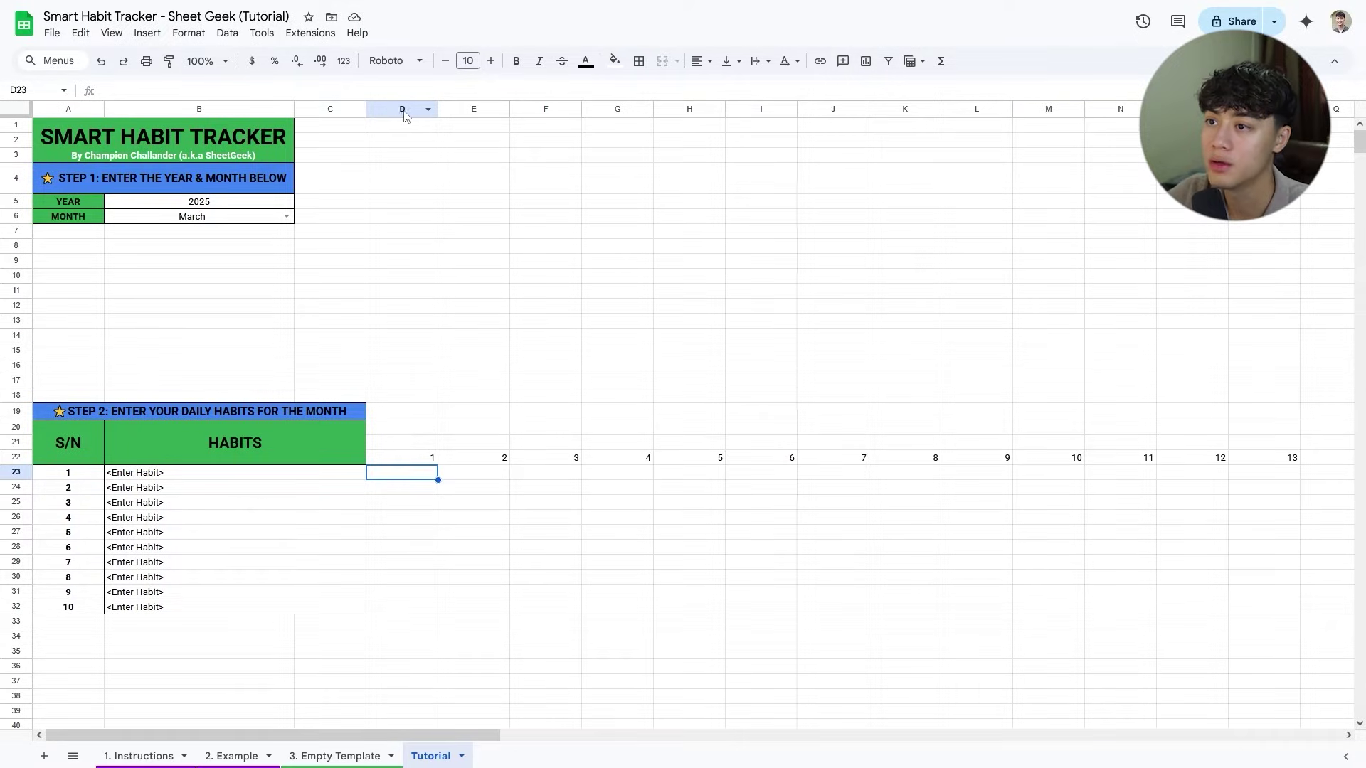
pyautogui.moveTo(402, 114); pyautogui.dragTo(1181, 127)
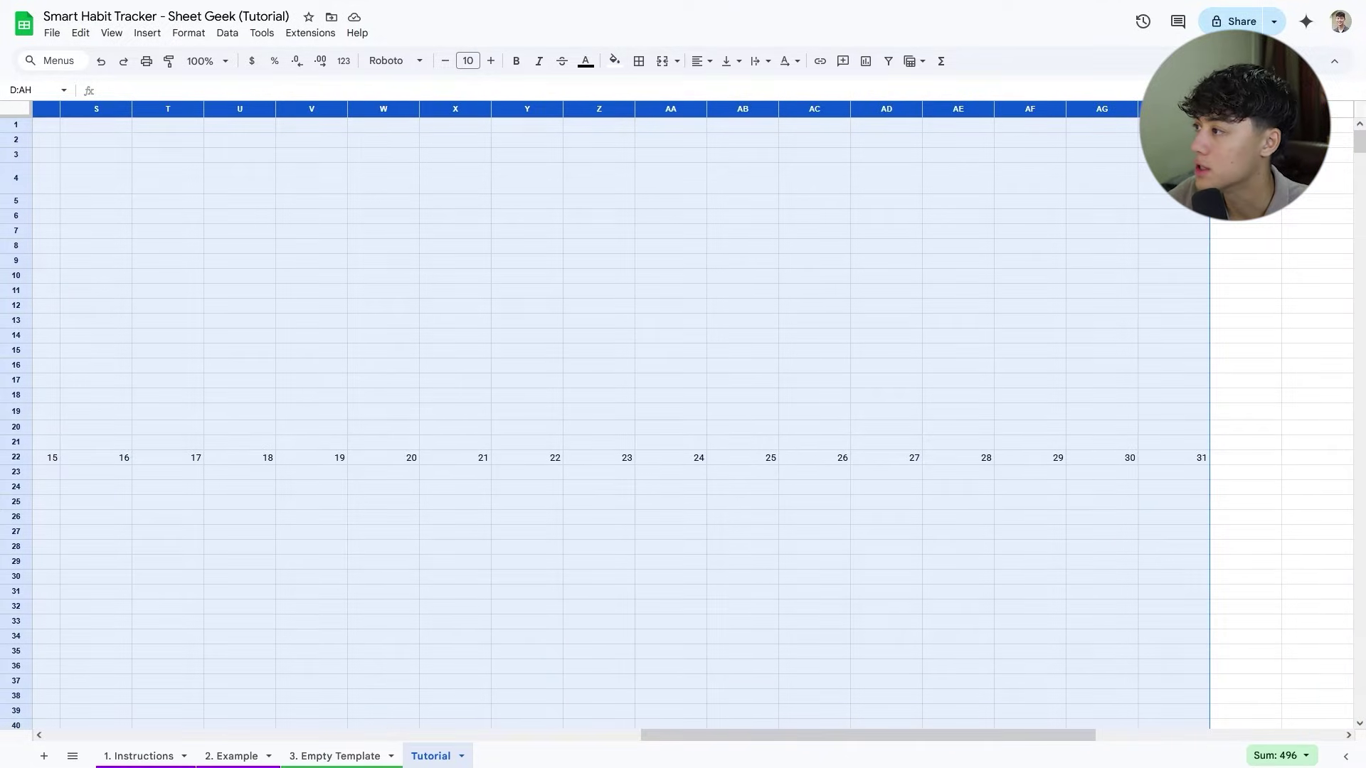
pyautogui.doubleClick(1209, 109)
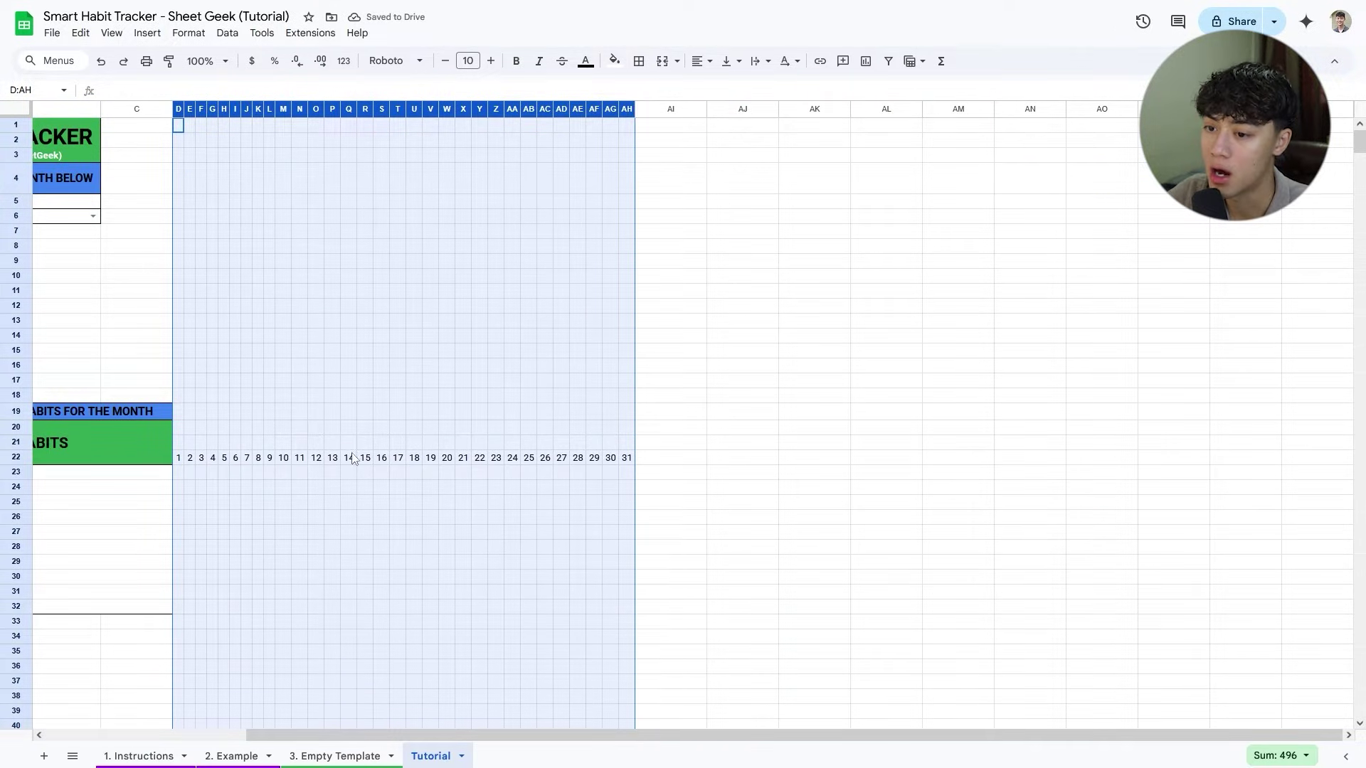
pyautogui.moveTo(540, 738); pyautogui.dragTo(338, 738)
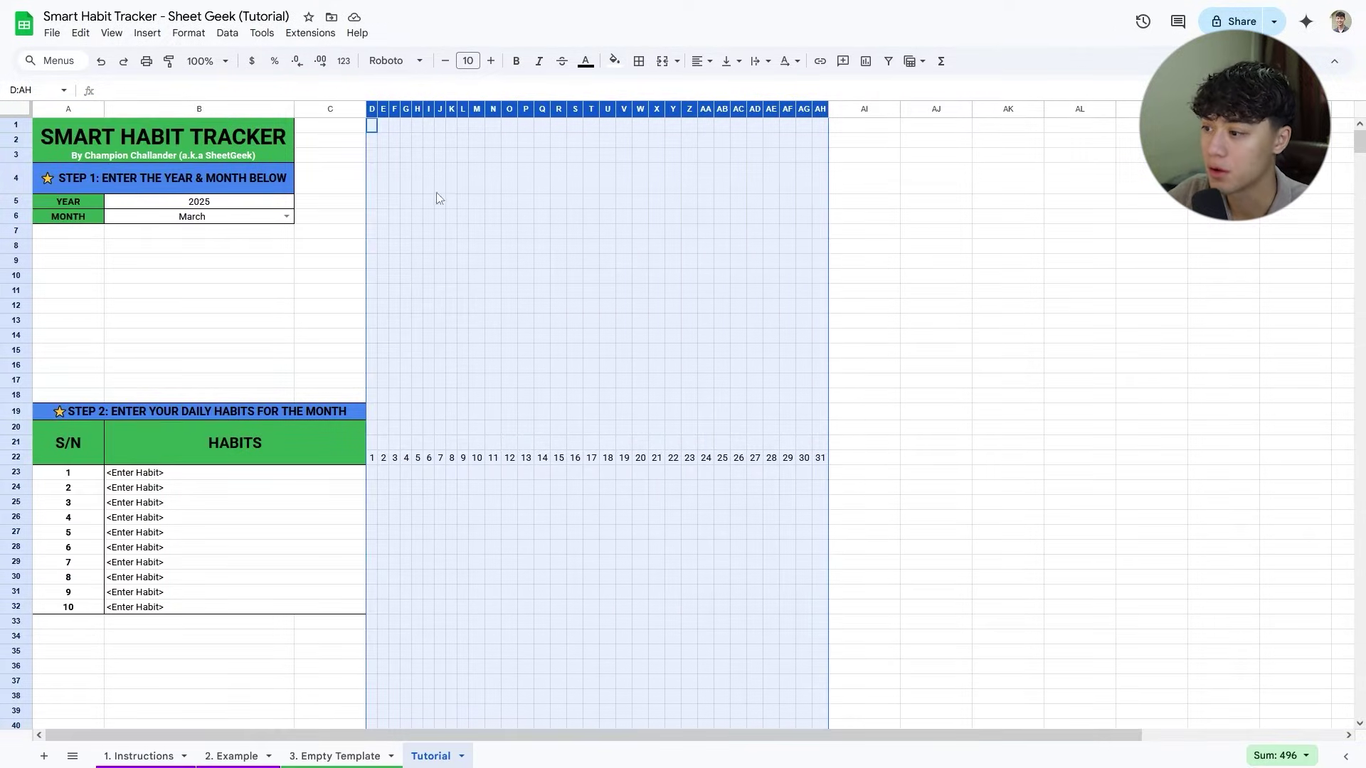
pyautogui.moveTo(377, 109); pyautogui.dragTo(386, 109)
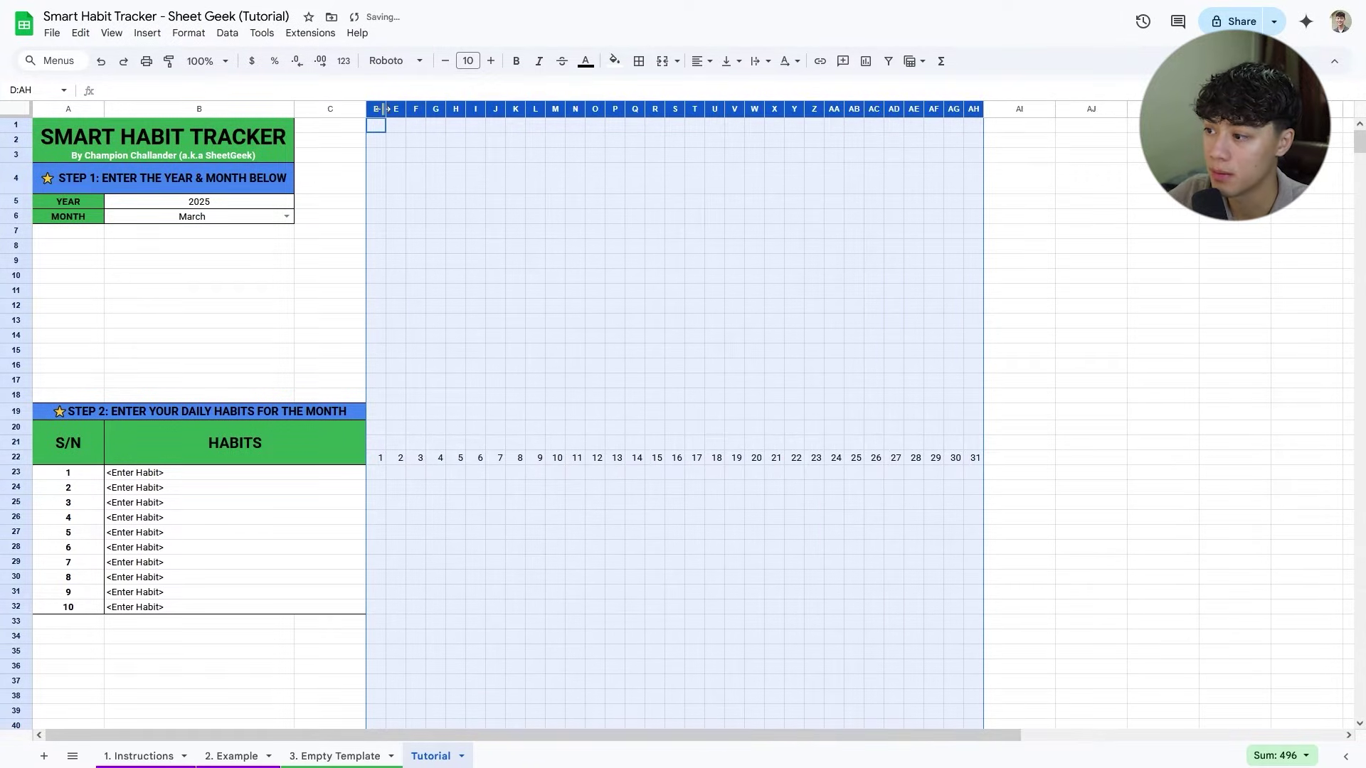
pyautogui.click(574, 517)
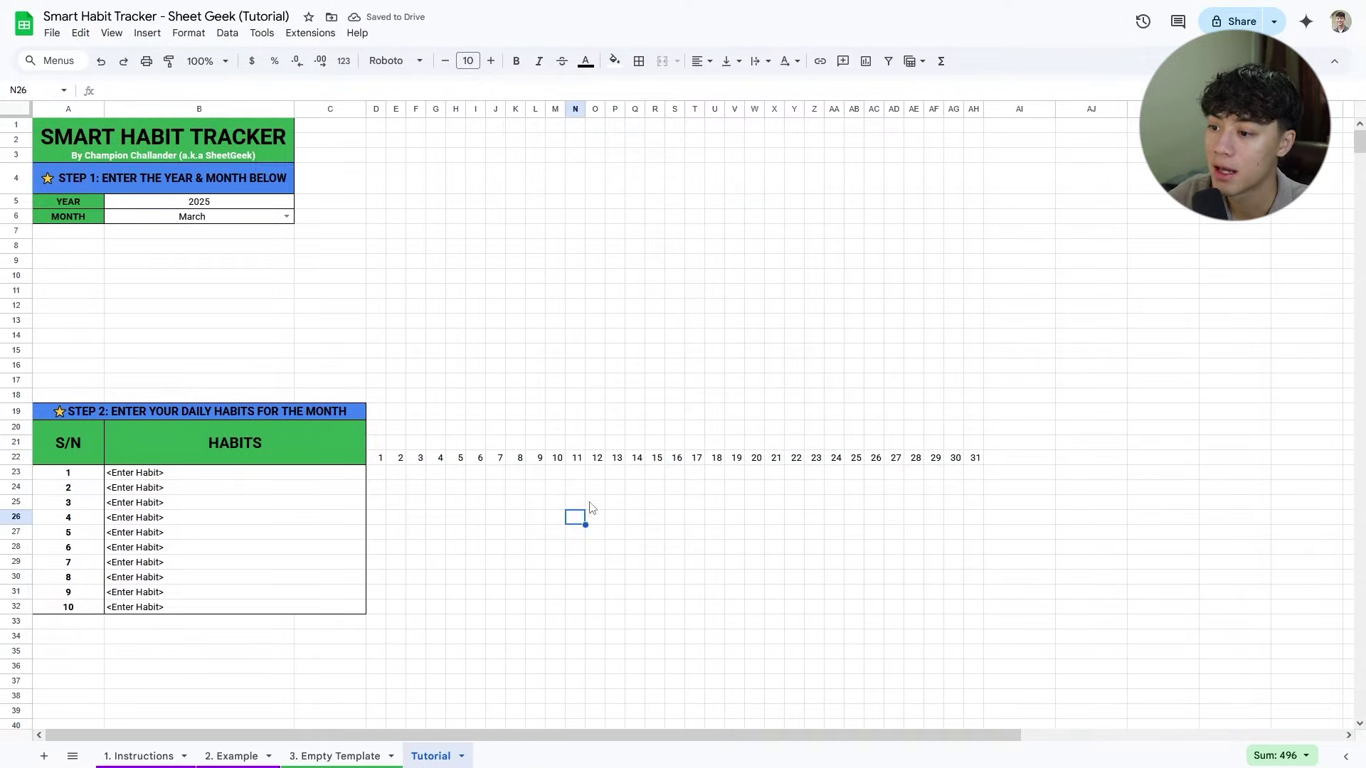
# Insert checkboxes in D23:AH32 for all ten habits across the 31 days.
pyautogui.click(382, 479)
pyautogui.moveTo(382, 481); pyautogui.dragTo(991, 617)
pyautogui.click(146, 34)
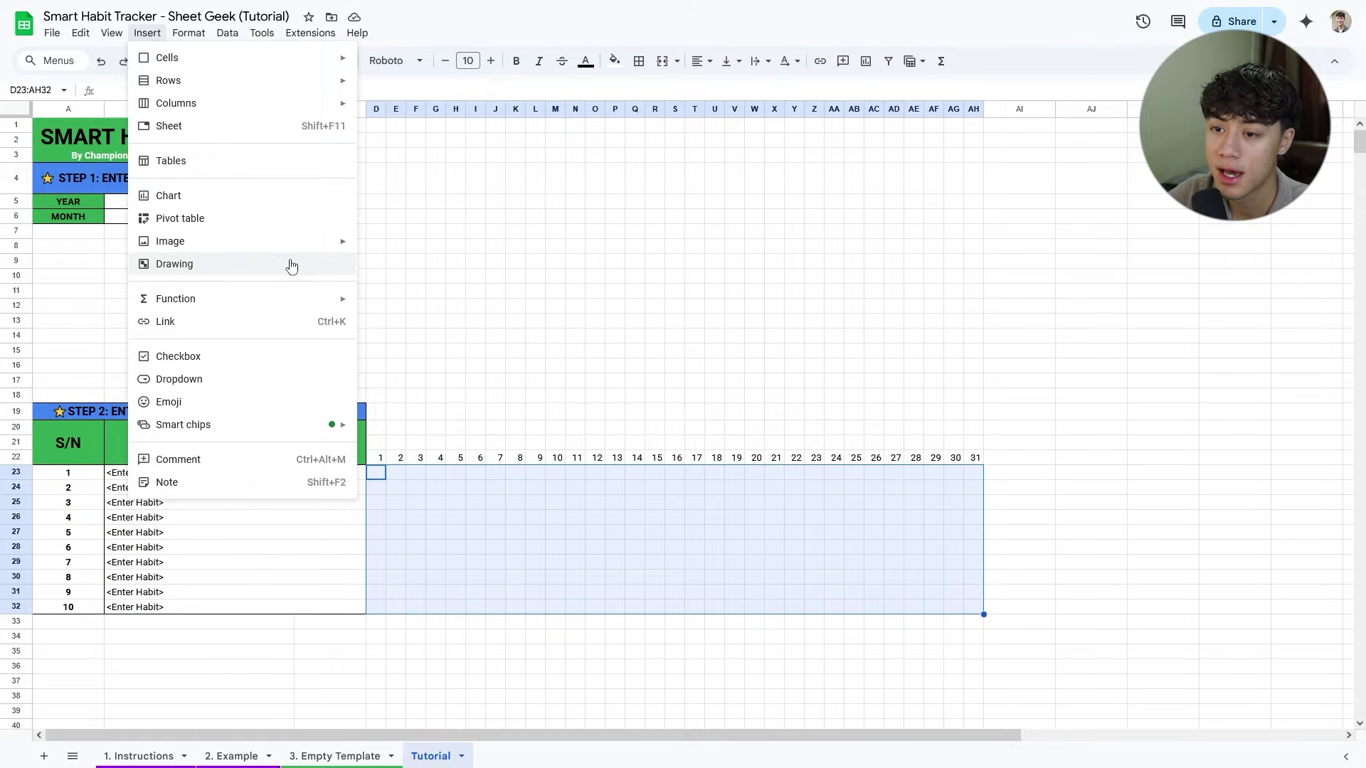
pyautogui.click(217, 357)
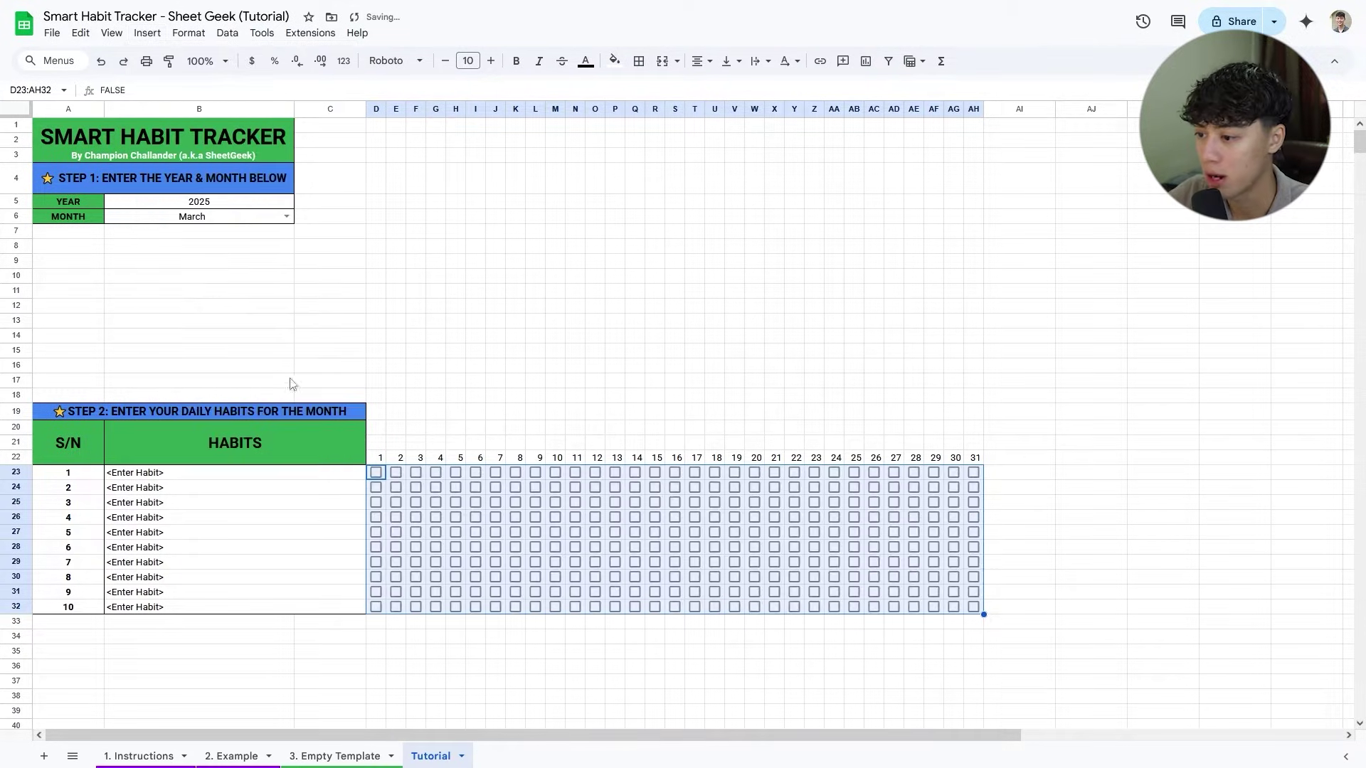
pyautogui.moveTo(381, 457); pyautogui.dragTo(984, 614)
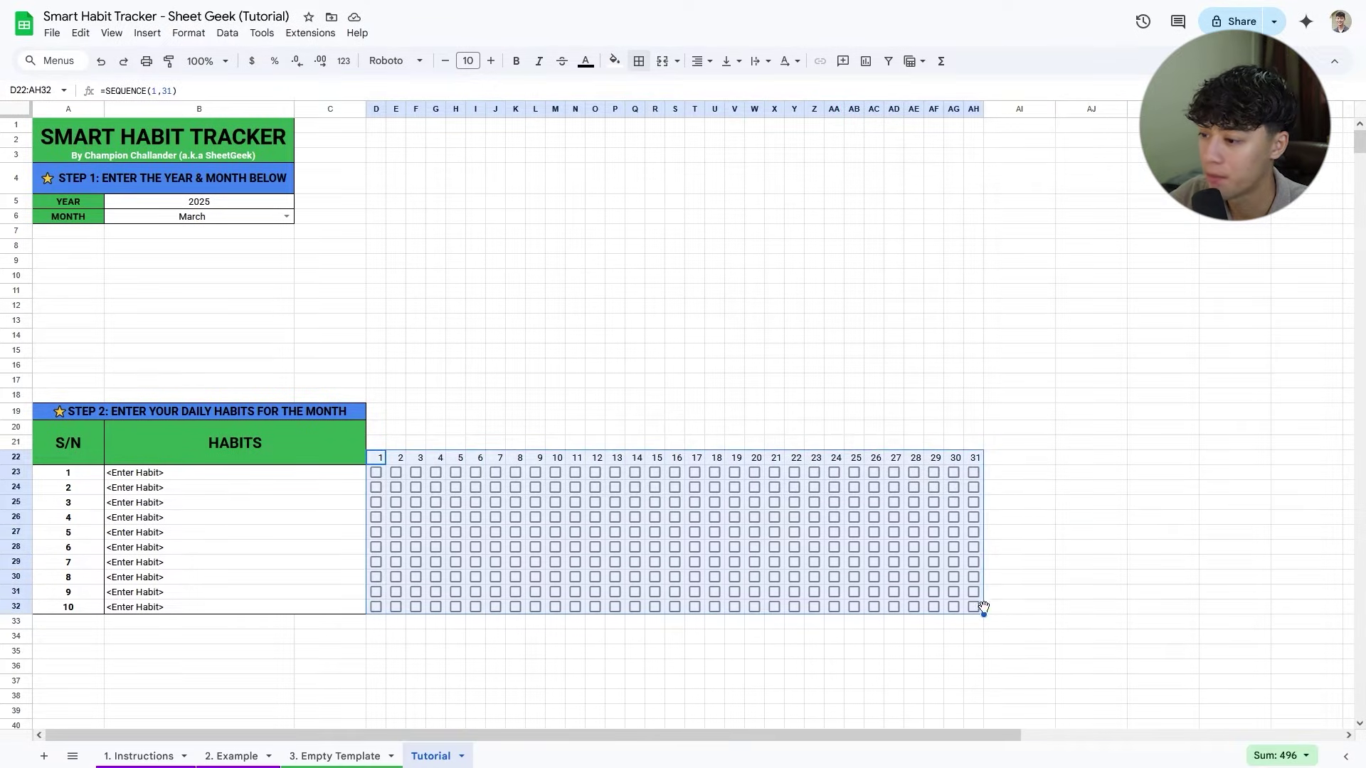
# Merge D19:AH19 into one heading cell beside the step 2 heading.
pyautogui.click(125, 411)
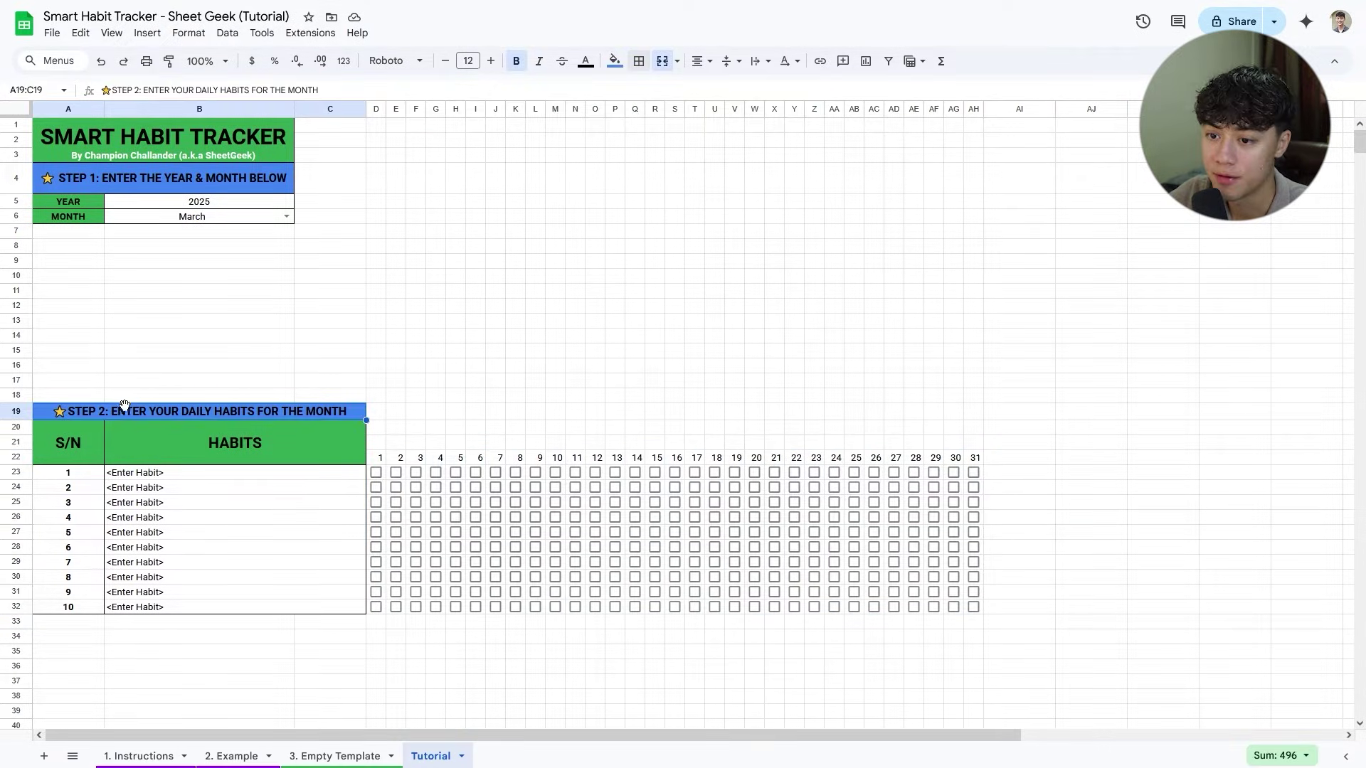
pyautogui.click(378, 416)
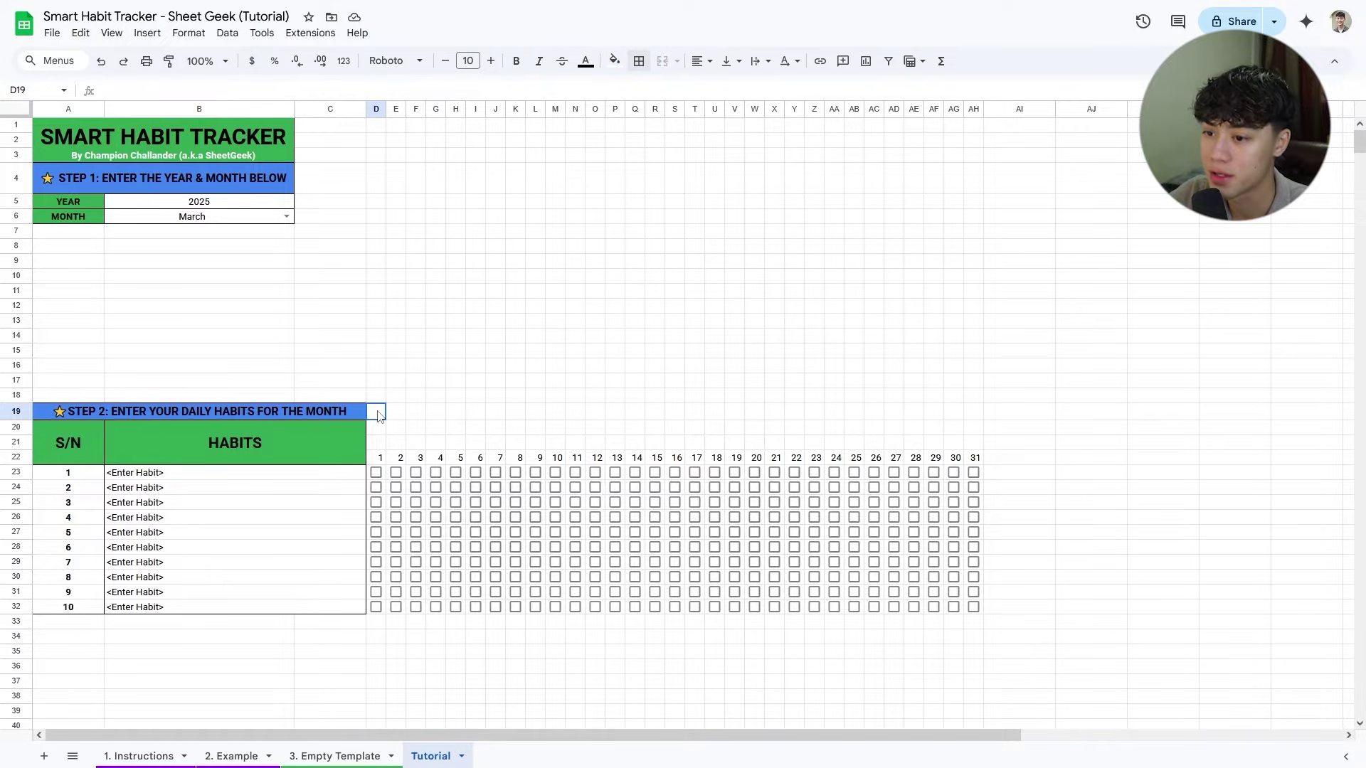
pyautogui.moveTo(379, 416); pyautogui.dragTo(980, 417)
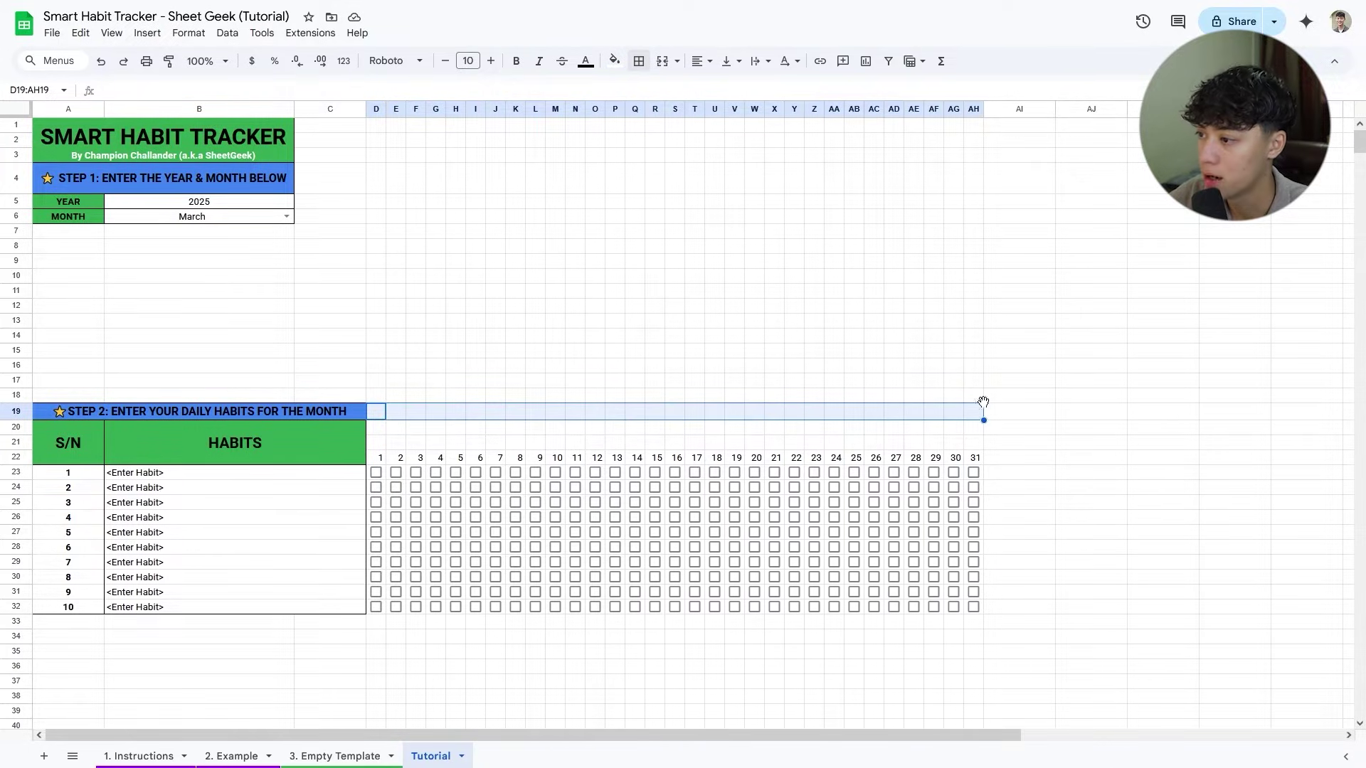
pyautogui.click(663, 61)
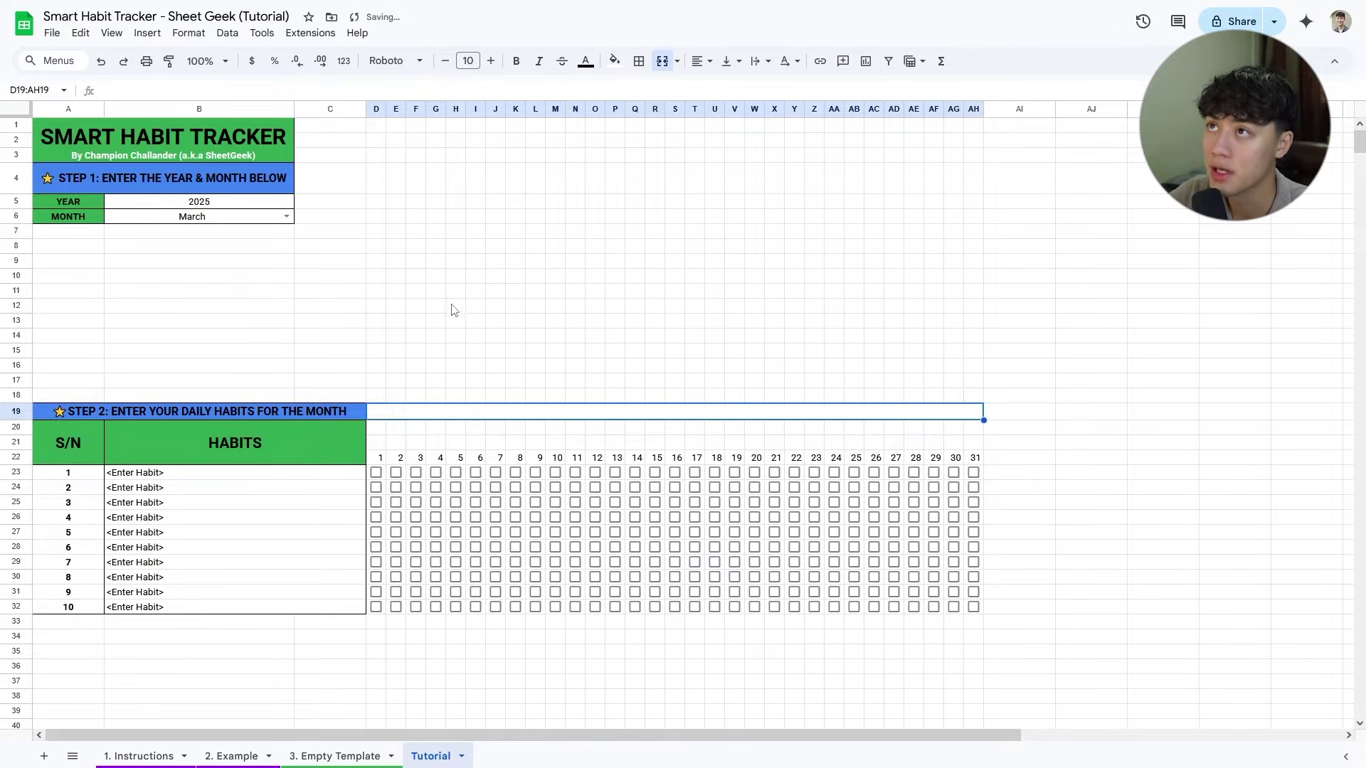
# Copy the star emoji from the step 2 heading into the merged cell D19:AH19.
pyautogui.doubleClick(116, 413)
pyautogui.moveTo(69, 413); pyautogui.dragTo(51, 412)
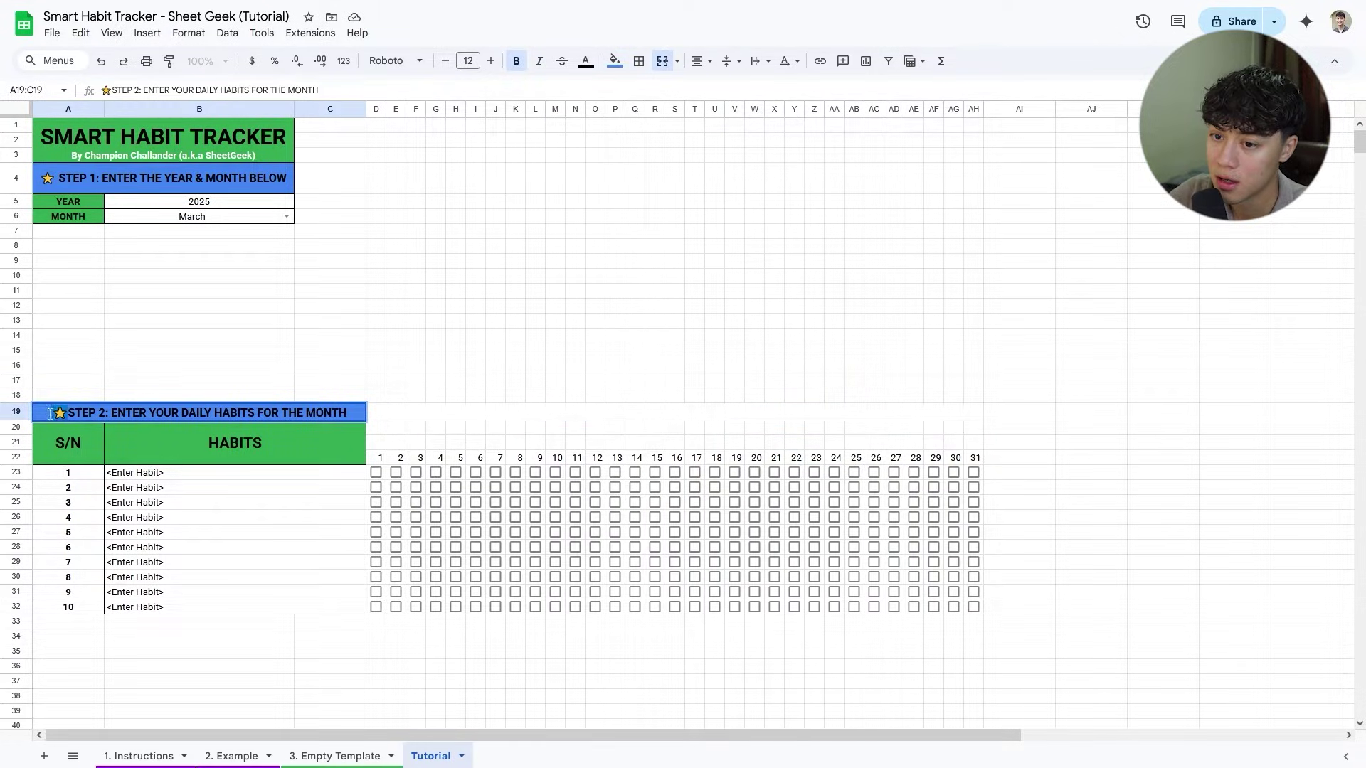
pyautogui.hotkey('ctrl', 'c')
pyautogui.press('Tab')
pyautogui.hotkey('ctrl', 'v')
pyautogui.press('Tab')
# Add the text "STEP 3: CHECK OFF COMPLETED HABITS BY CLICKING THE CHECKBOX!" after the star in the merged D19:AH19 cell.
pyautogui.doubleClick(675, 412)
pyautogui.write('STEP3')
pyautogui.write(' 3: CHEK')
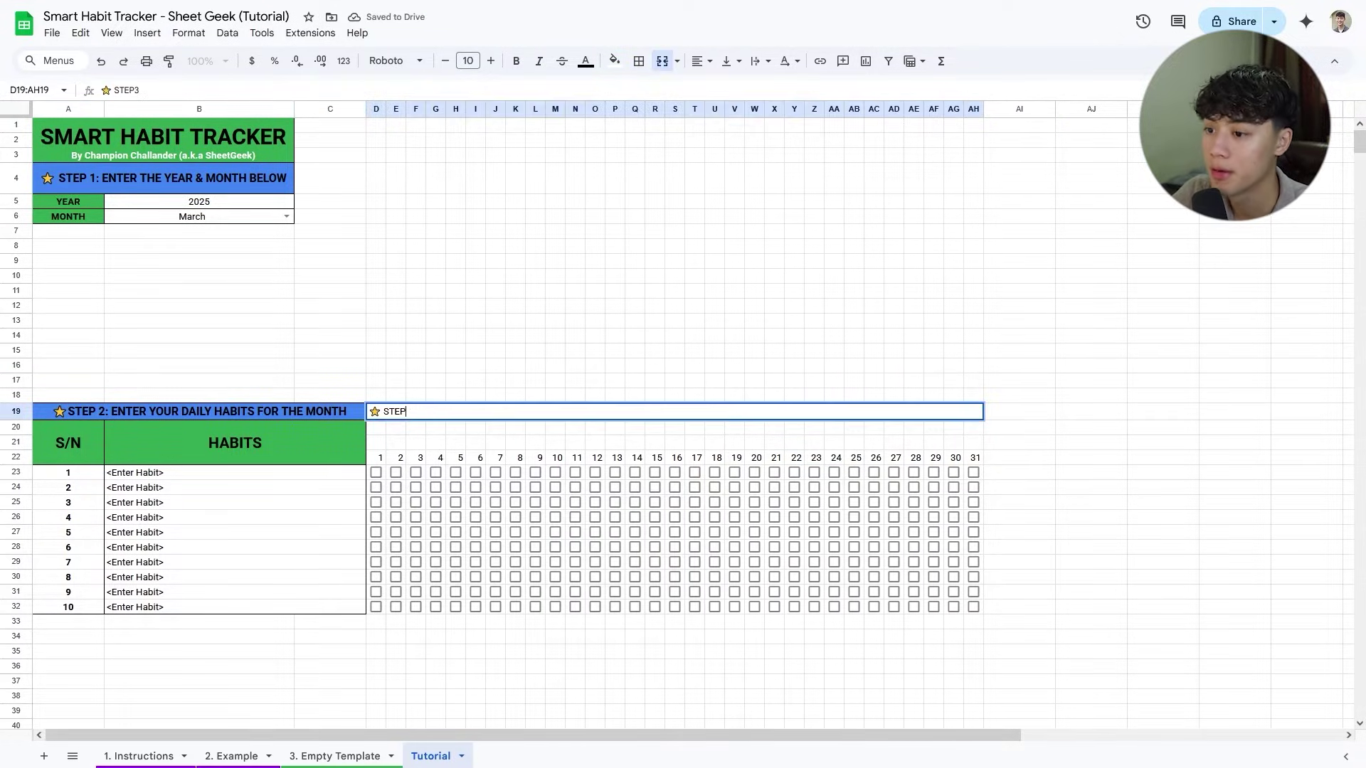
pyautogui.press('BackSpace')
pyautogui.write('CK OFF COMPLETED HABITS')
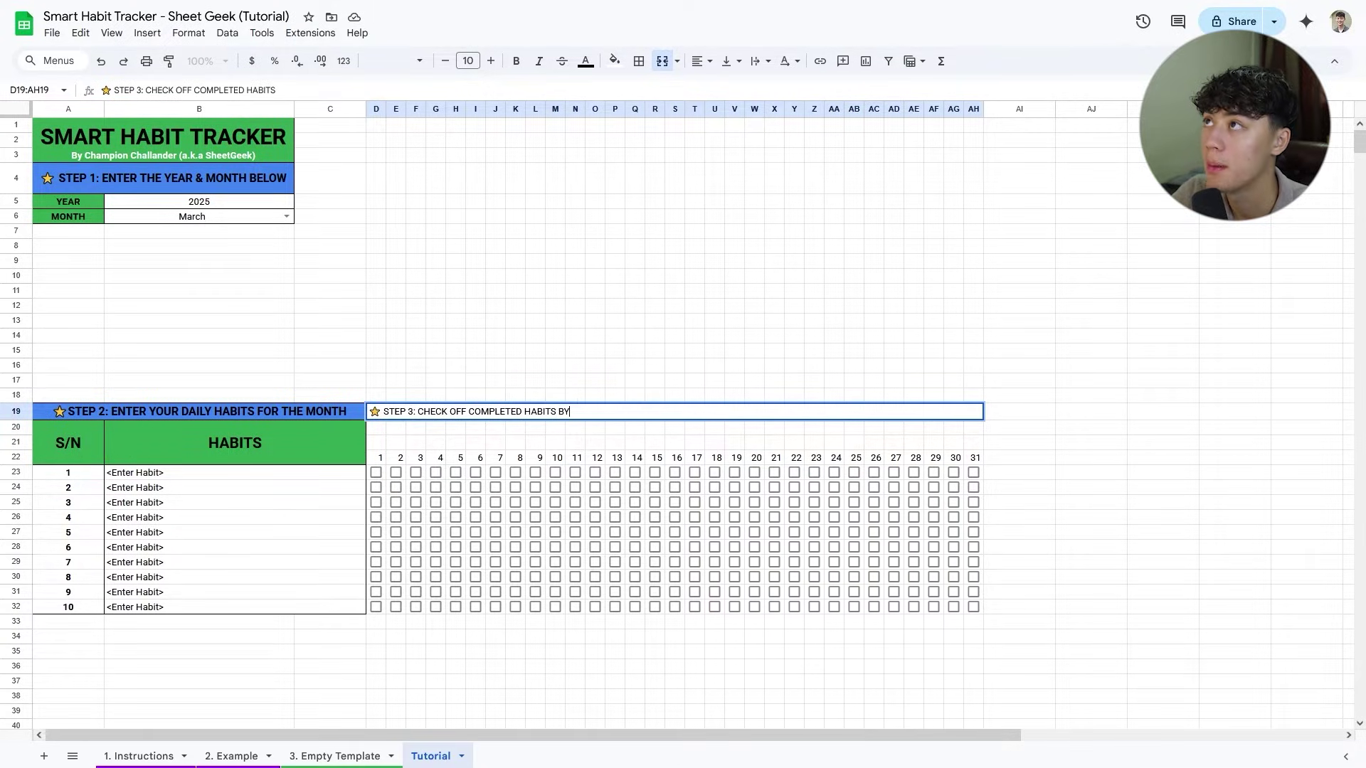
pyautogui.write(' BY CLICK')
pyautogui.press('BackSpace')
pyautogui.press('BackSpace')
pyautogui.press('BackSpace')
pyautogui.press('BackSpace')
pyautogui.write('CLICKING THE ')
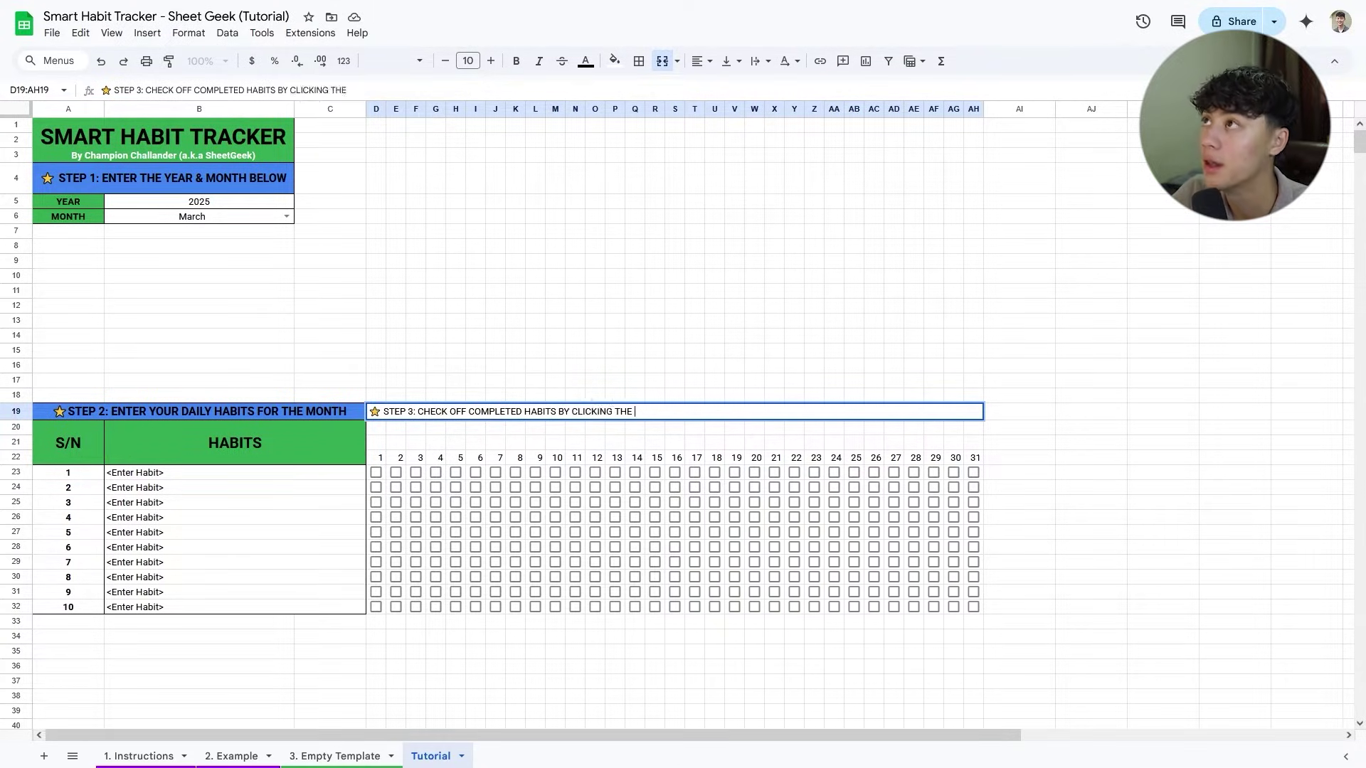
pyautogui.write('CHECKBOX!')
pyautogui.press('Return')
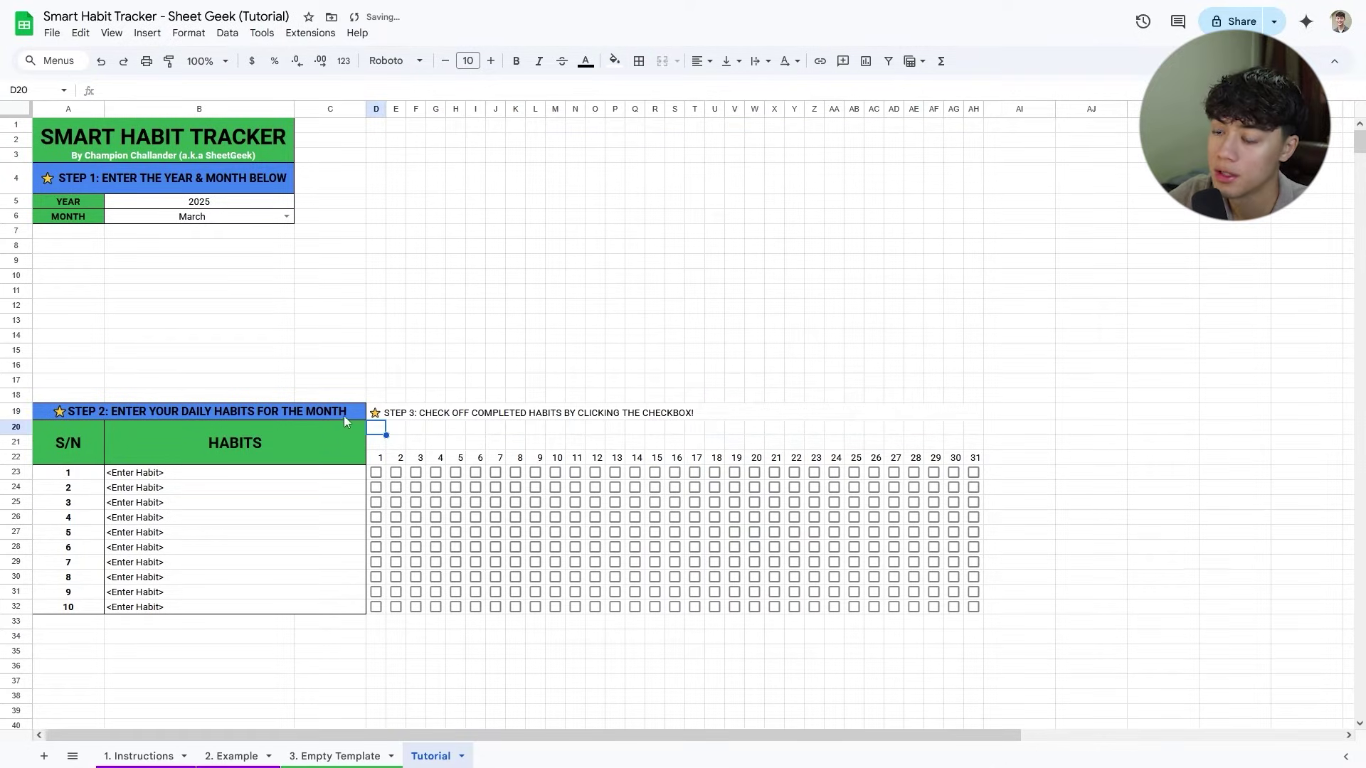
# Center the step 3 heading horizontally and align it vertically to the middle.
pyautogui.click(344, 416)
pyautogui.click(422, 416)
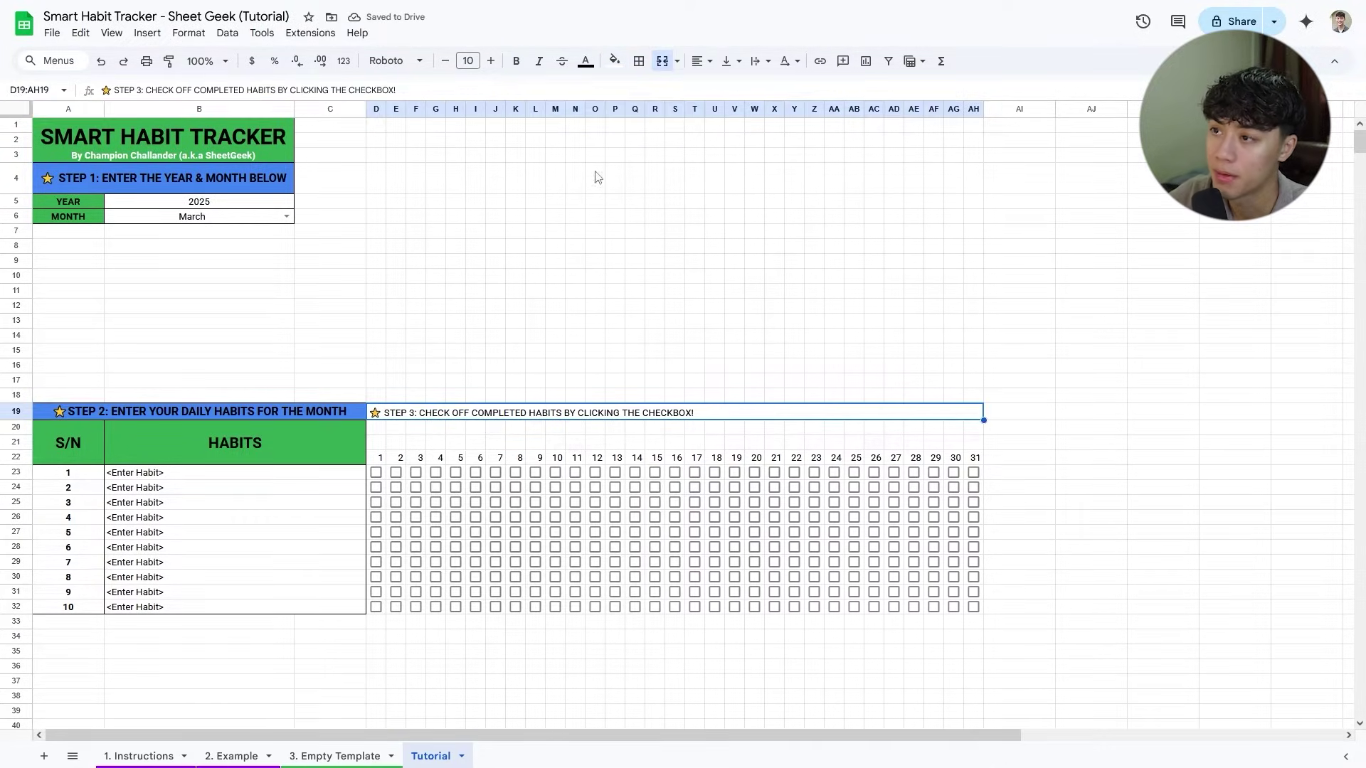
pyautogui.click(702, 61)
pyautogui.click(725, 89)
pyautogui.click(731, 61)
pyautogui.click(749, 89)
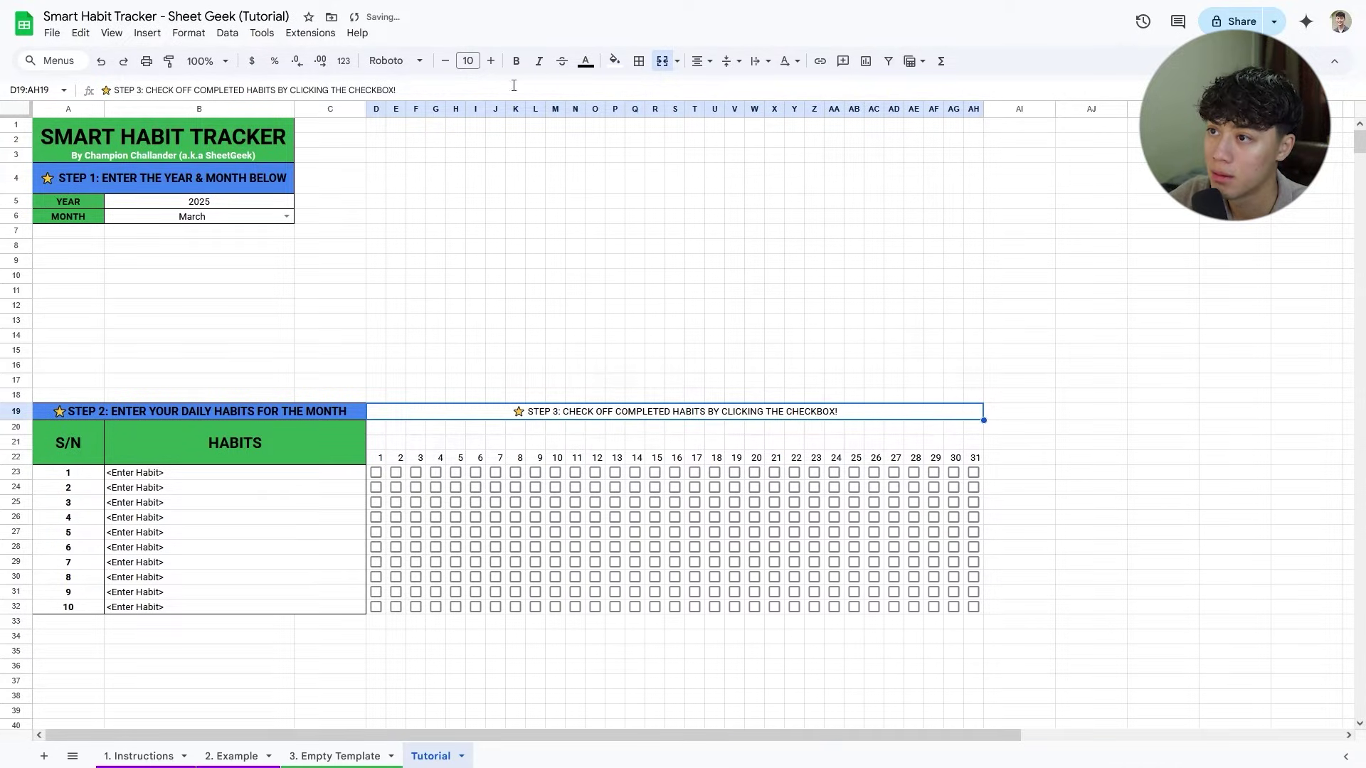
# Make the step 3 heading in D19:AH19 bold and fill it with the same blue as the step 2 heading.
pyautogui.click(516, 62)
pyautogui.click(614, 61)
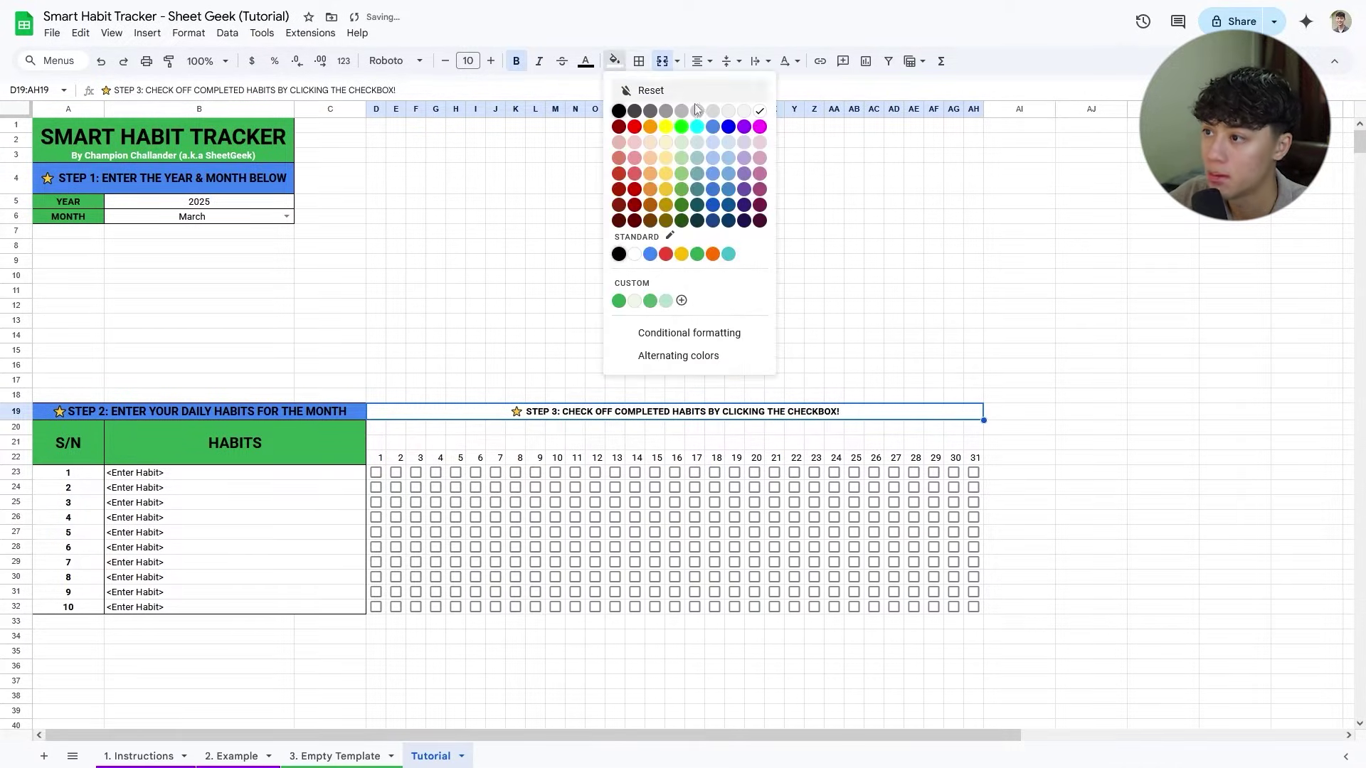
pyautogui.click(651, 254)
pyautogui.click(714, 276)
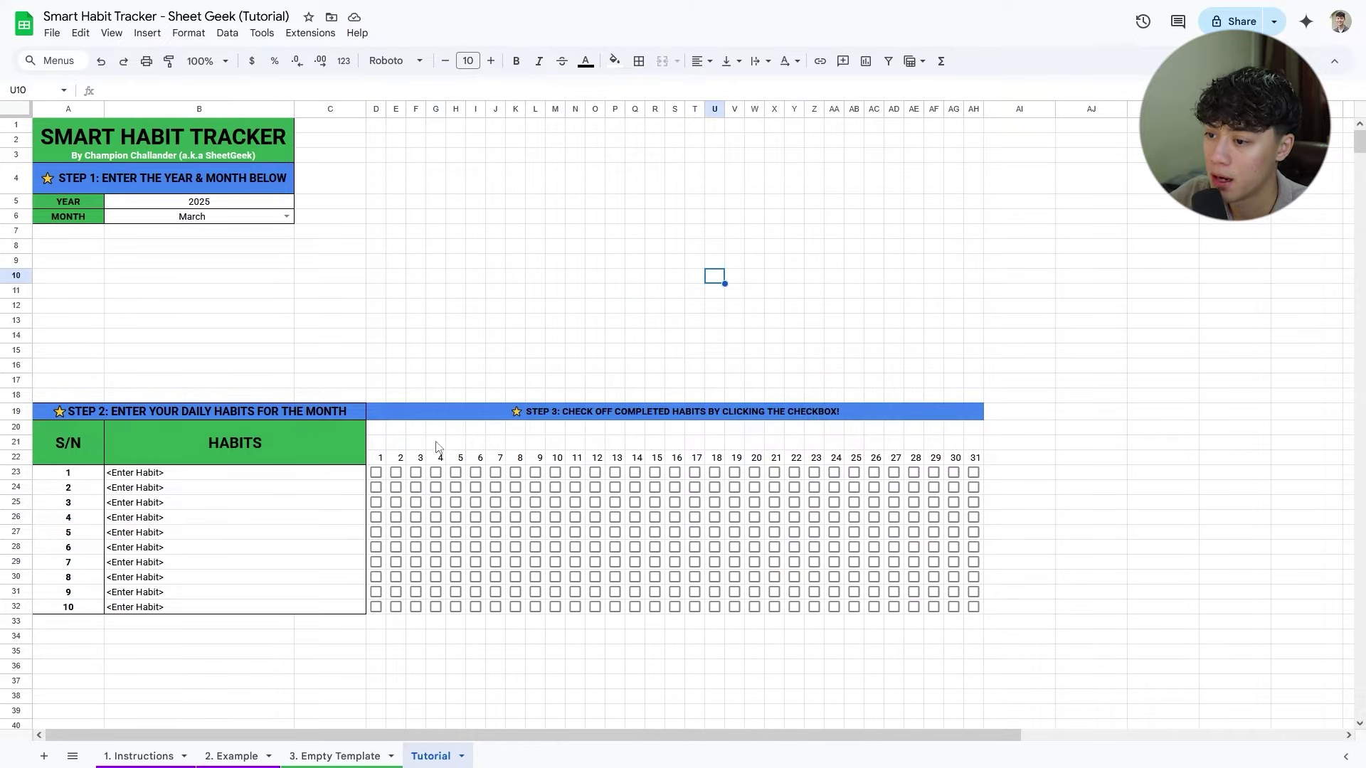
# Merge D20:J20 below the step 3 heading and enter "WEEK 1" in it.
pyautogui.moveTo(376, 426); pyautogui.dragTo(503, 428)
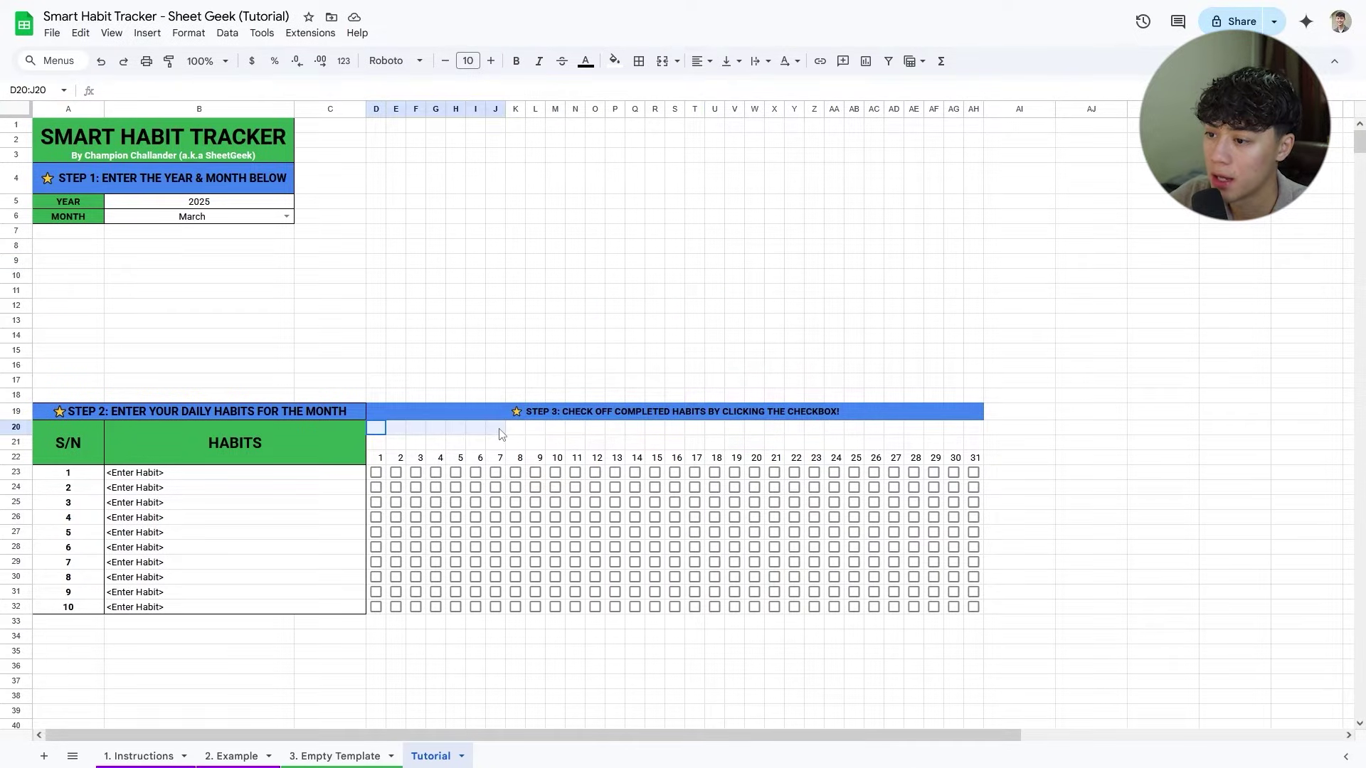
pyautogui.click(664, 62)
pyautogui.write('wEEK 1')
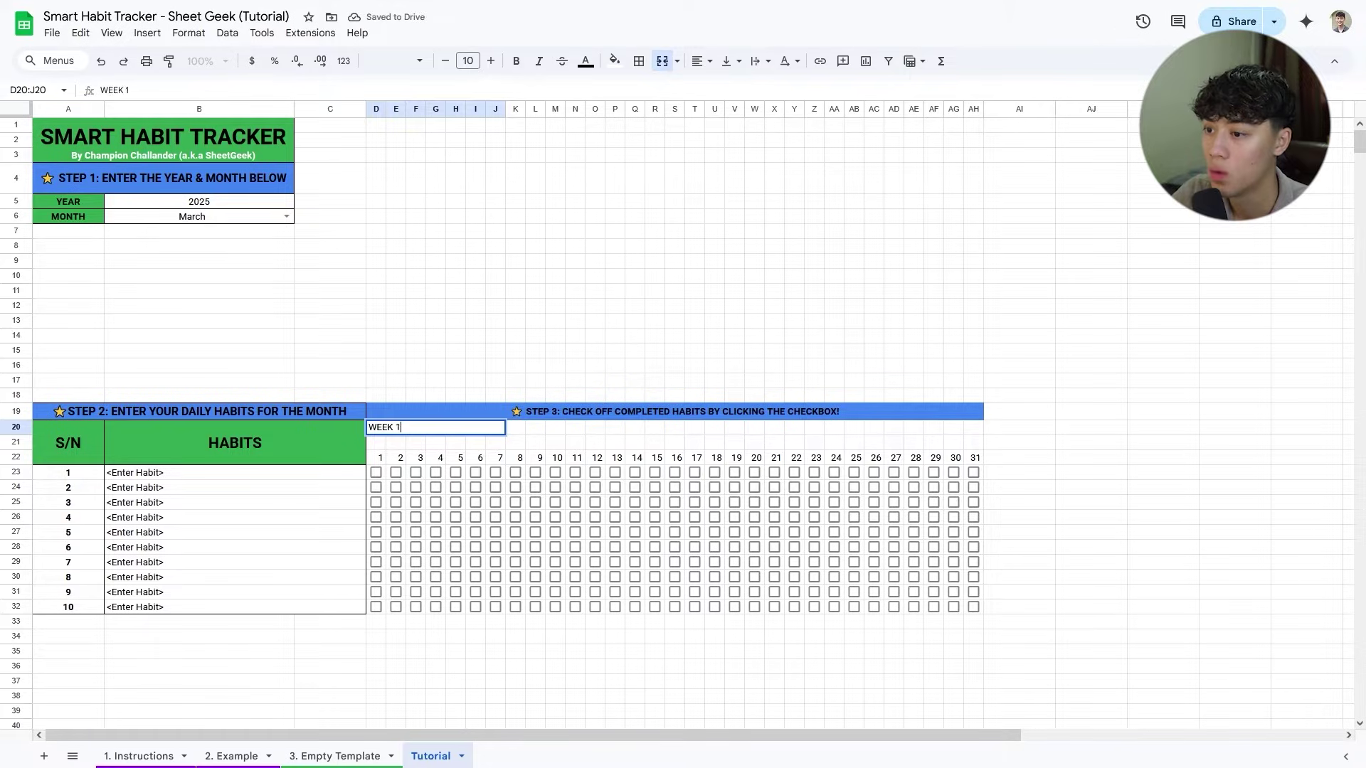
pyautogui.press('Tab')
# Copy the WEEK 1 cell to K20:Q20 and change the copy's text to "WEEK 2".
pyautogui.hotkey('shift', 'Right')
pyautogui.hotkey('shift', 'Right')
pyautogui.hotkey('shift', 'Right')
pyautogui.hotkey('shift', 'Right')
pyautogui.hotkey('shift', 'Right')
pyautogui.hotkey('shift', 'Right')
pyautogui.hotkey('shift', 'Right')
pyautogui.click(436, 425)
pyautogui.hotkey('ctrl', 'c')
pyautogui.click(519, 430)
pyautogui.hotkey('ctrl', 'v')
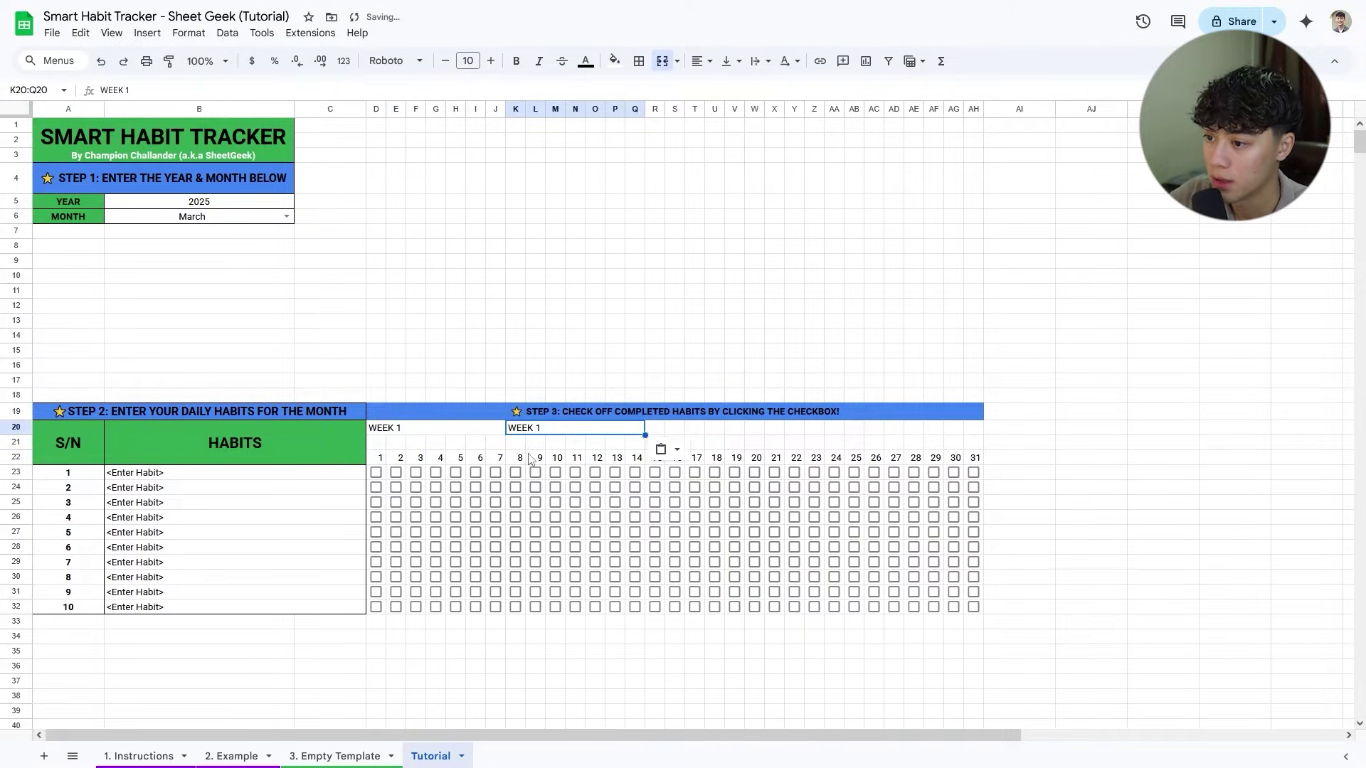
pyautogui.doubleClick(553, 431)
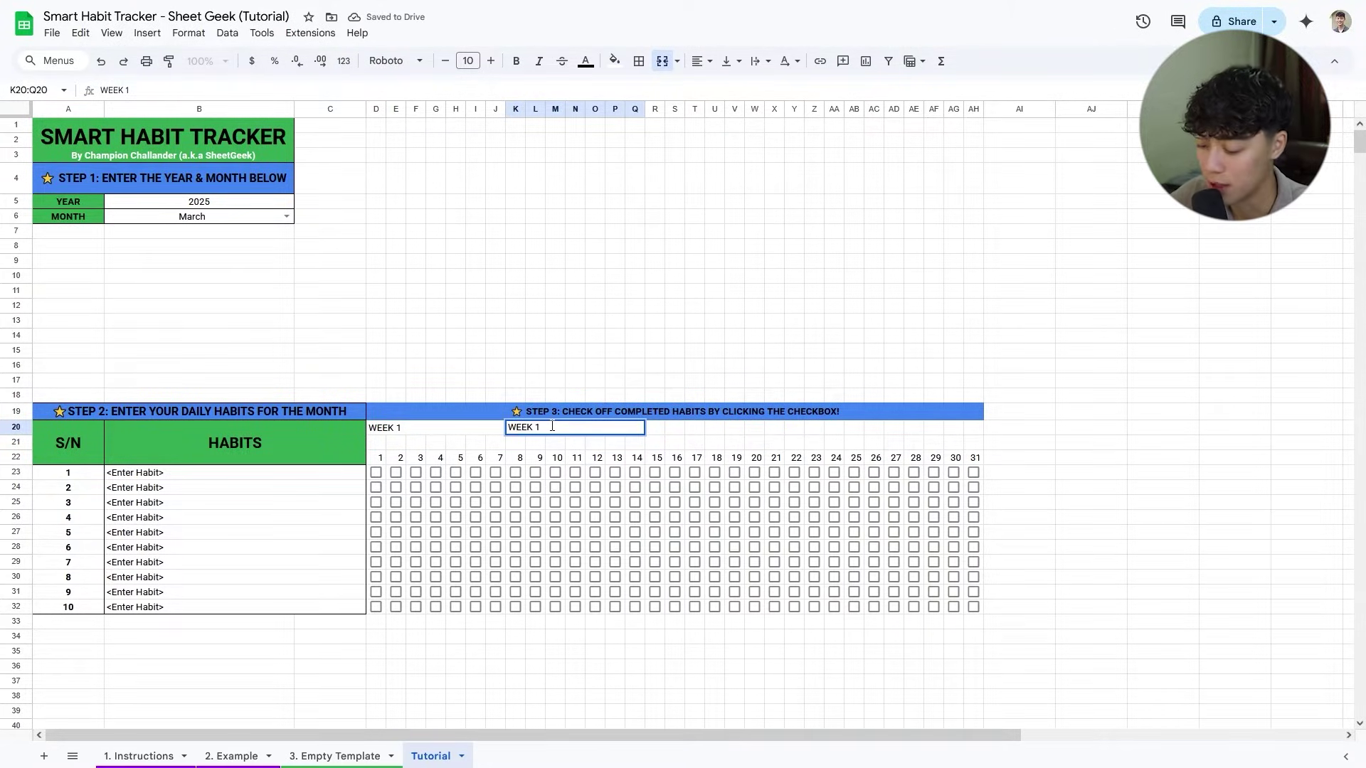
pyautogui.press('Return')
# Copy the WEEK 2 cell to the next seven columns starting at R20 and change its text to "WEEK 3".
pyautogui.click(580, 435)
pyautogui.hotkey('ctrl', 'c')
pyautogui.click(653, 431)
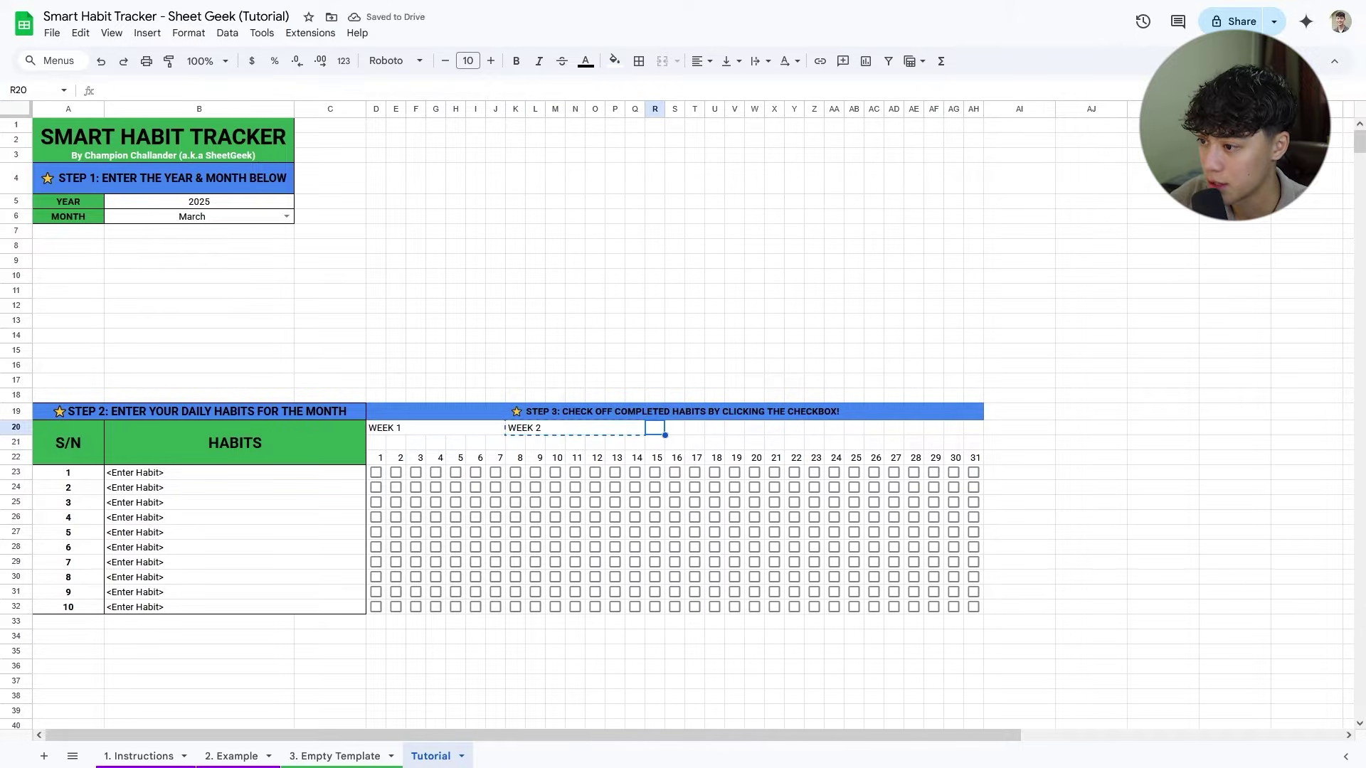
pyautogui.hotkey('ctrl', 'v')
pyautogui.doubleClick(688, 430)
pyautogui.press('BackSpace')
pyautogui.write('3')
pyautogui.press('Tab')
# Paste the copied week label starting at Y20 and change its text to "WEEK 4".
pyautogui.hotkey('ctrl', 'v')
pyautogui.press('Return')
pyautogui.press('BackSpace')
pyautogui.write('4')
pyautogui.press('Return')
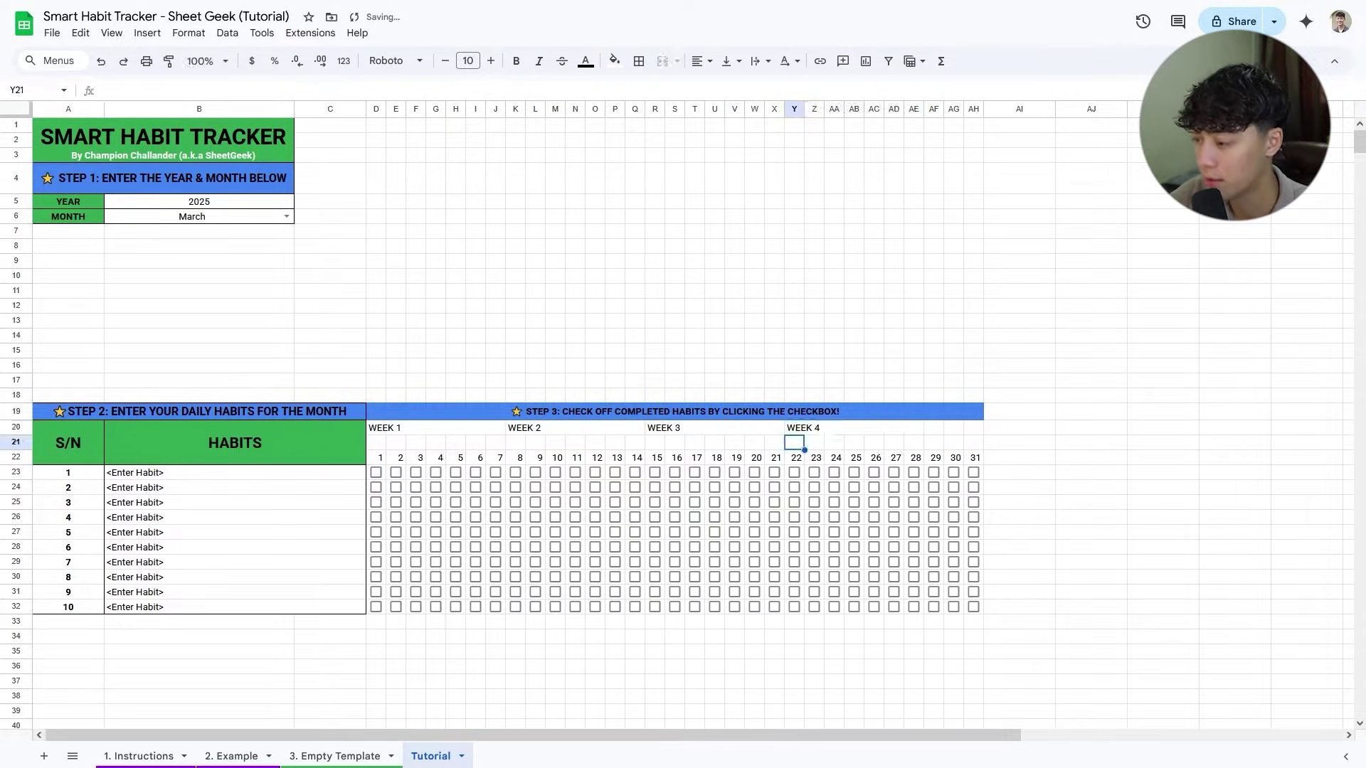
# Merge AF20:AH20 above days 29 to 31 and enter "WEEK 5" in it.
pyautogui.moveTo(933, 428); pyautogui.dragTo(973, 429)
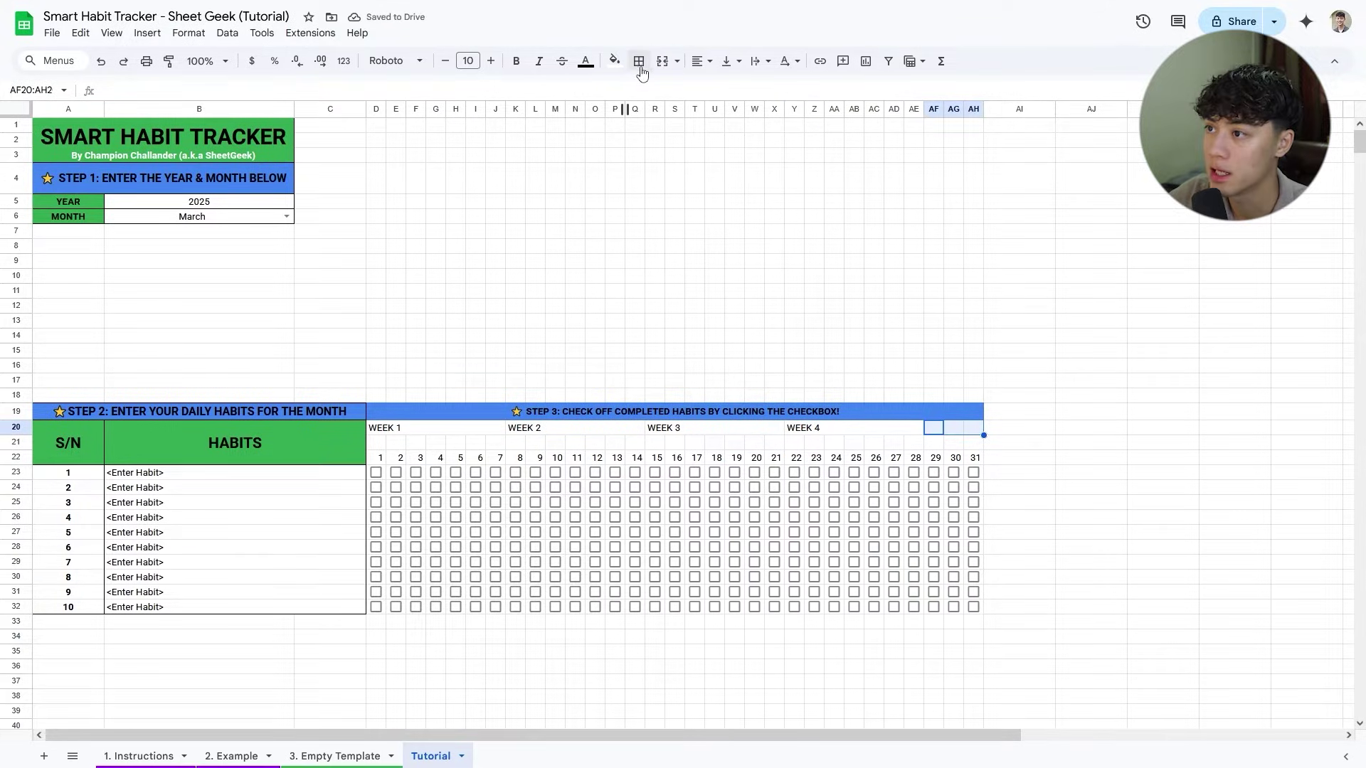
pyautogui.click(664, 66)
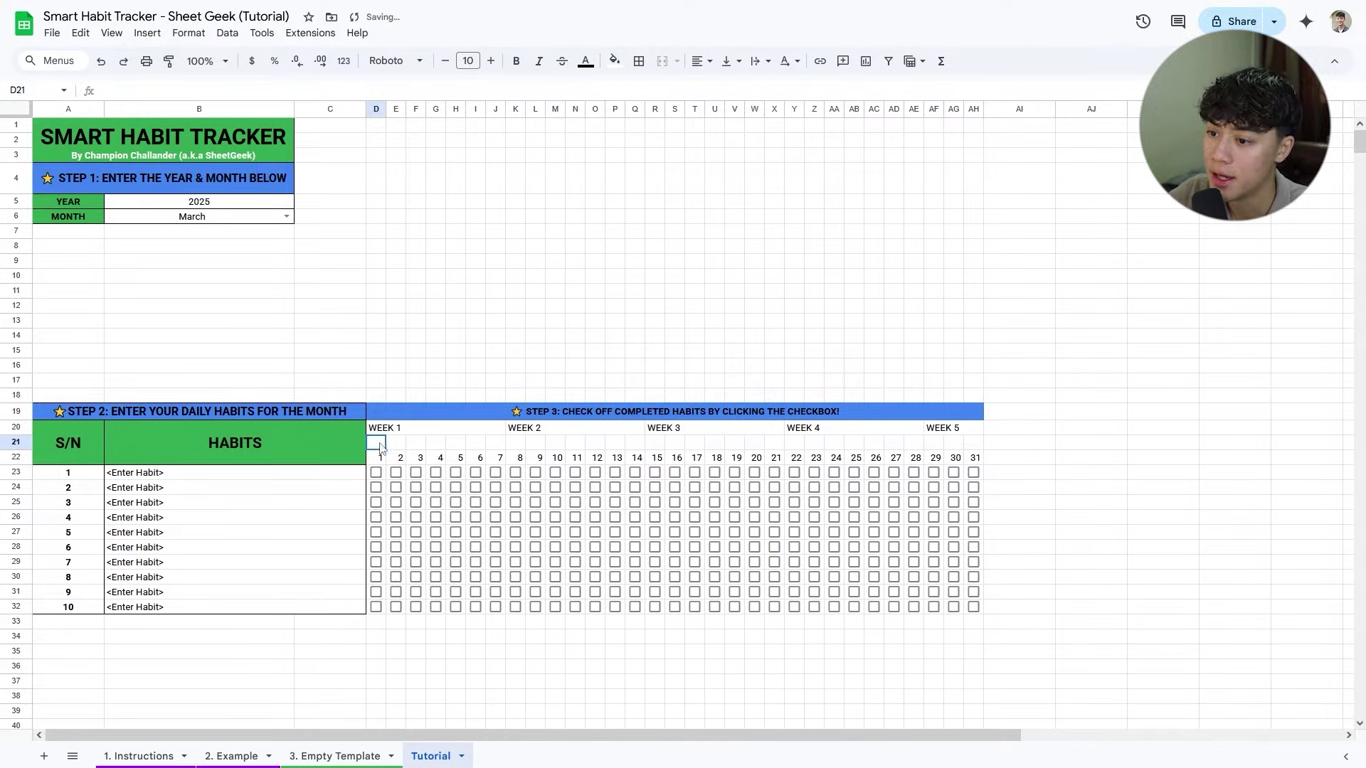
# Enter the weekday label "MON" in D21, above day 1.
pyautogui.press('Right')
pyautogui.press('Right')
pyautogui.press('Right')
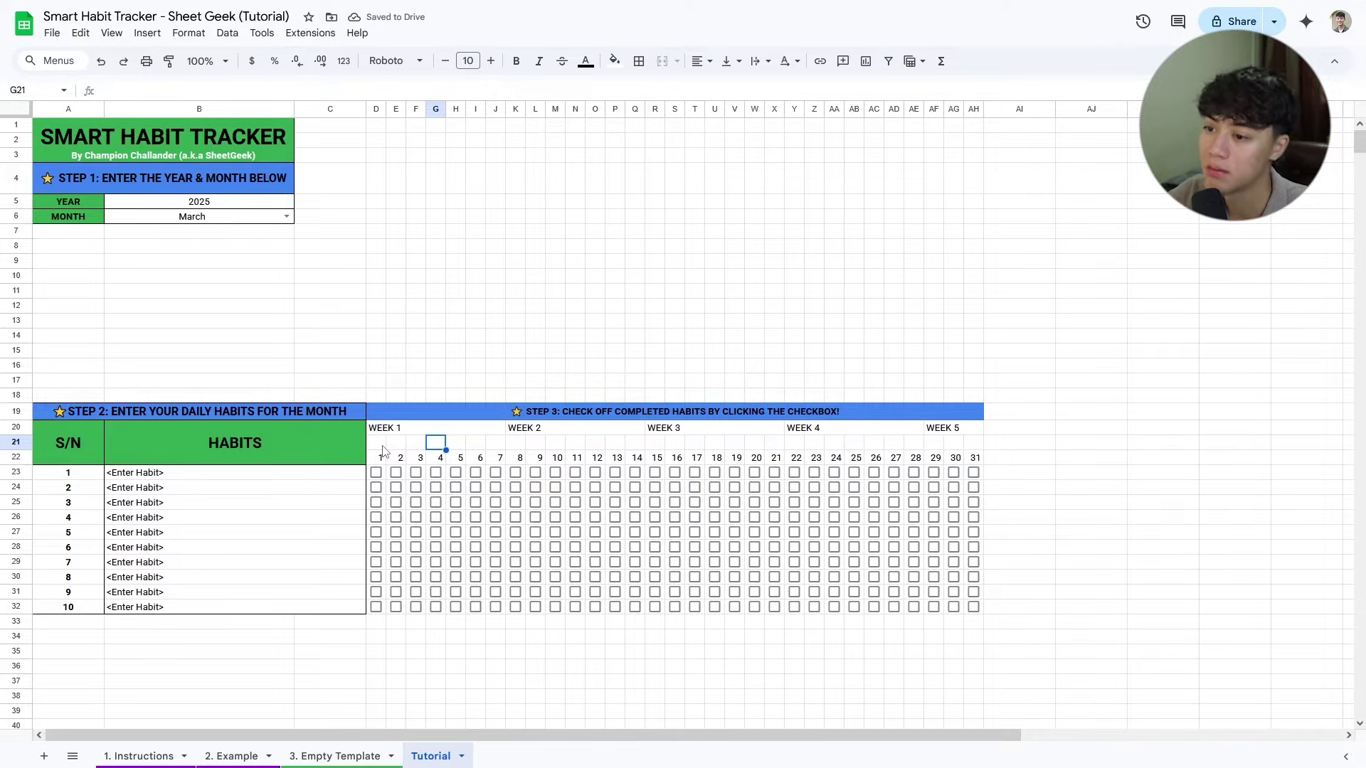
pyautogui.moveTo(383, 451); pyautogui.dragTo(974, 459)
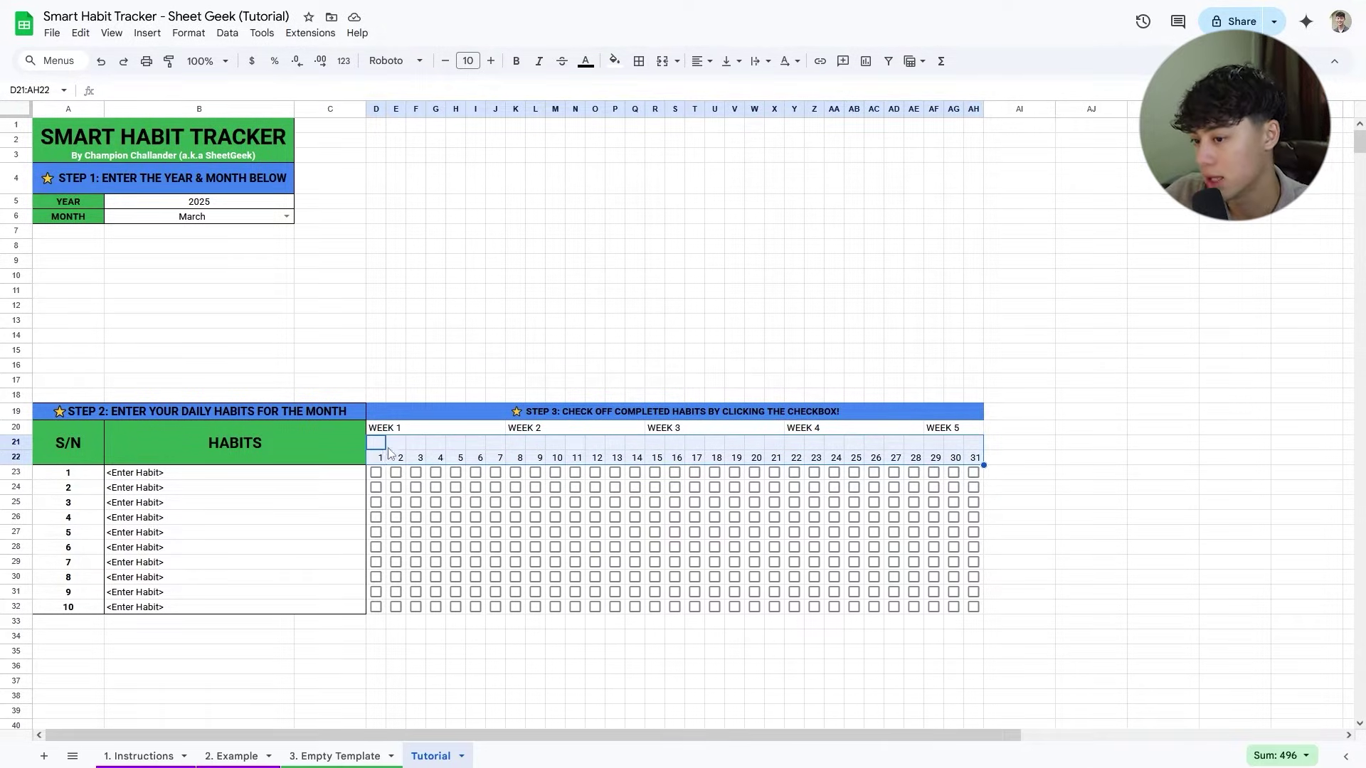
pyautogui.click(384, 450)
pyautogui.write('mon')
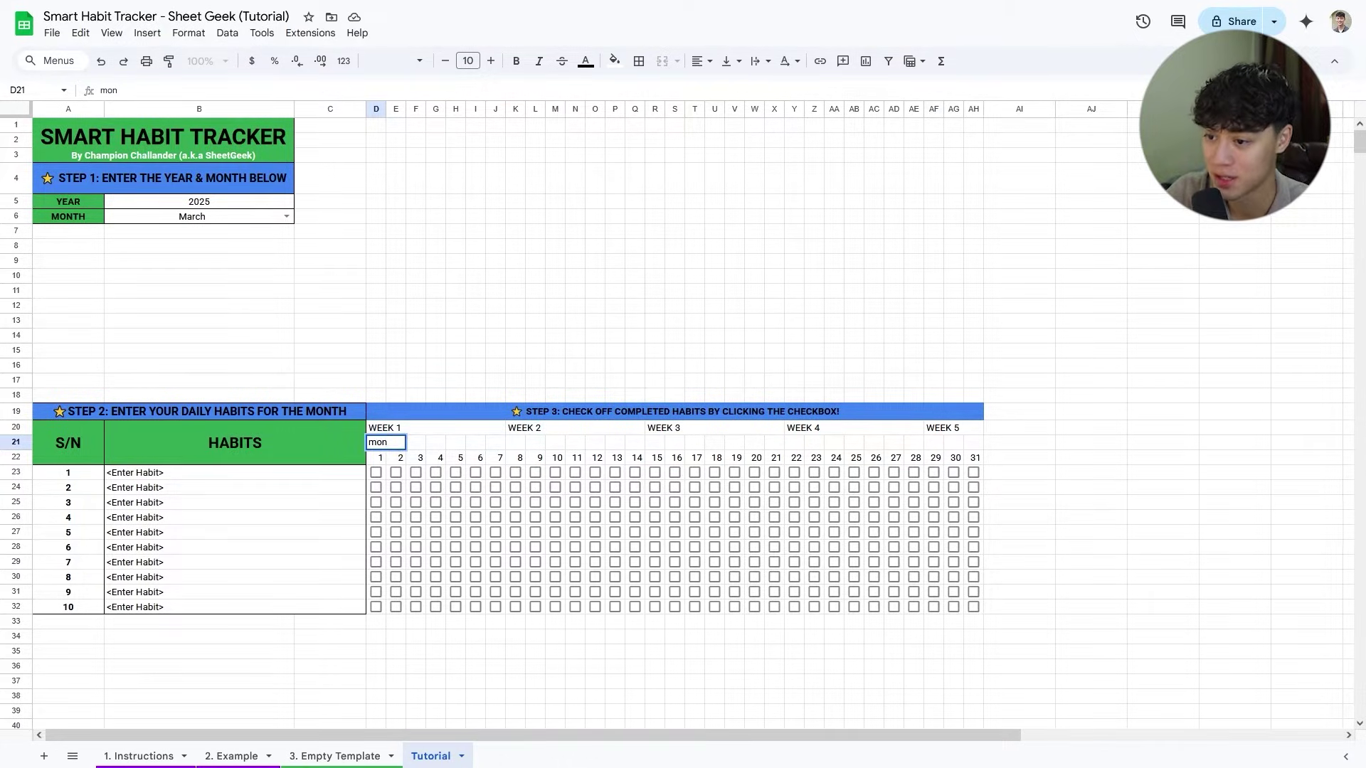
pyautogui.press('Return')
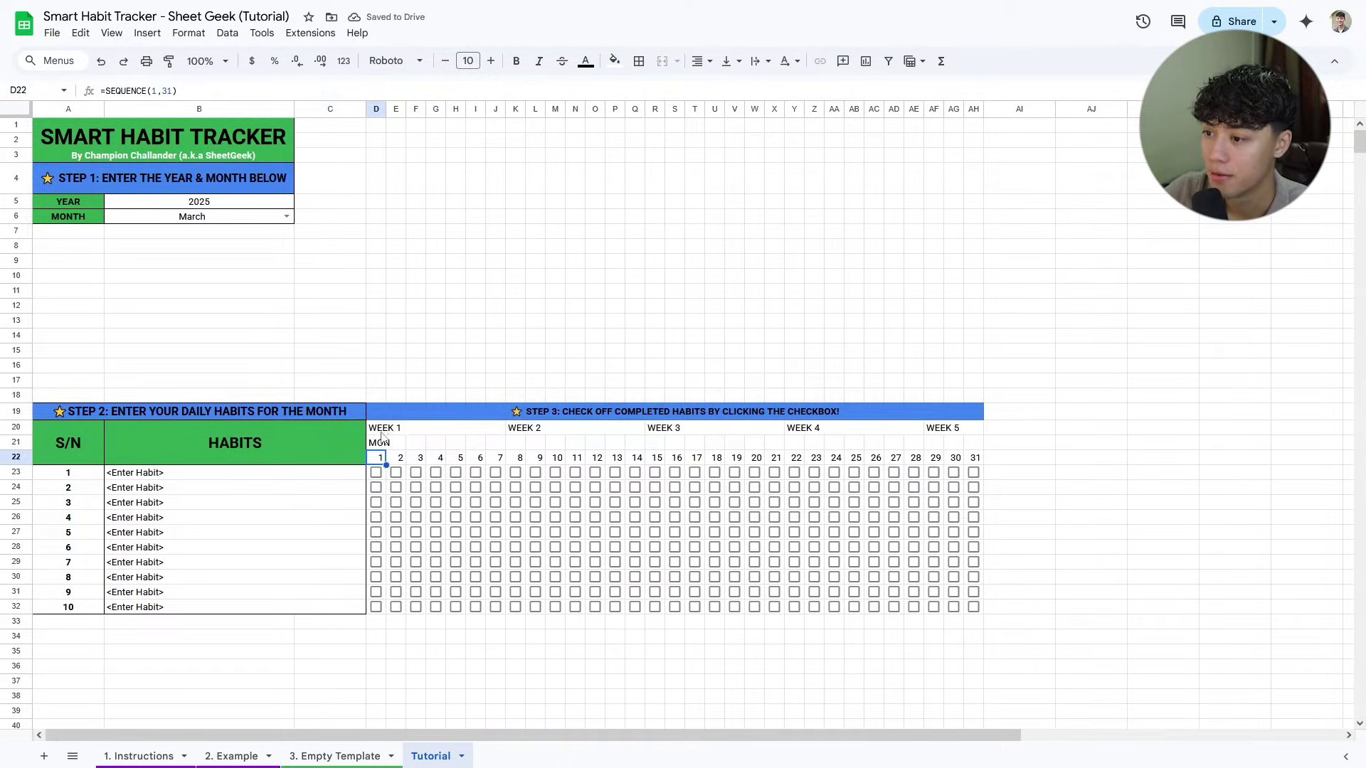
# Add an outer border around the whole step 3 block, D19:AH32.
pyautogui.moveTo(384, 420); pyautogui.dragTo(981, 614)
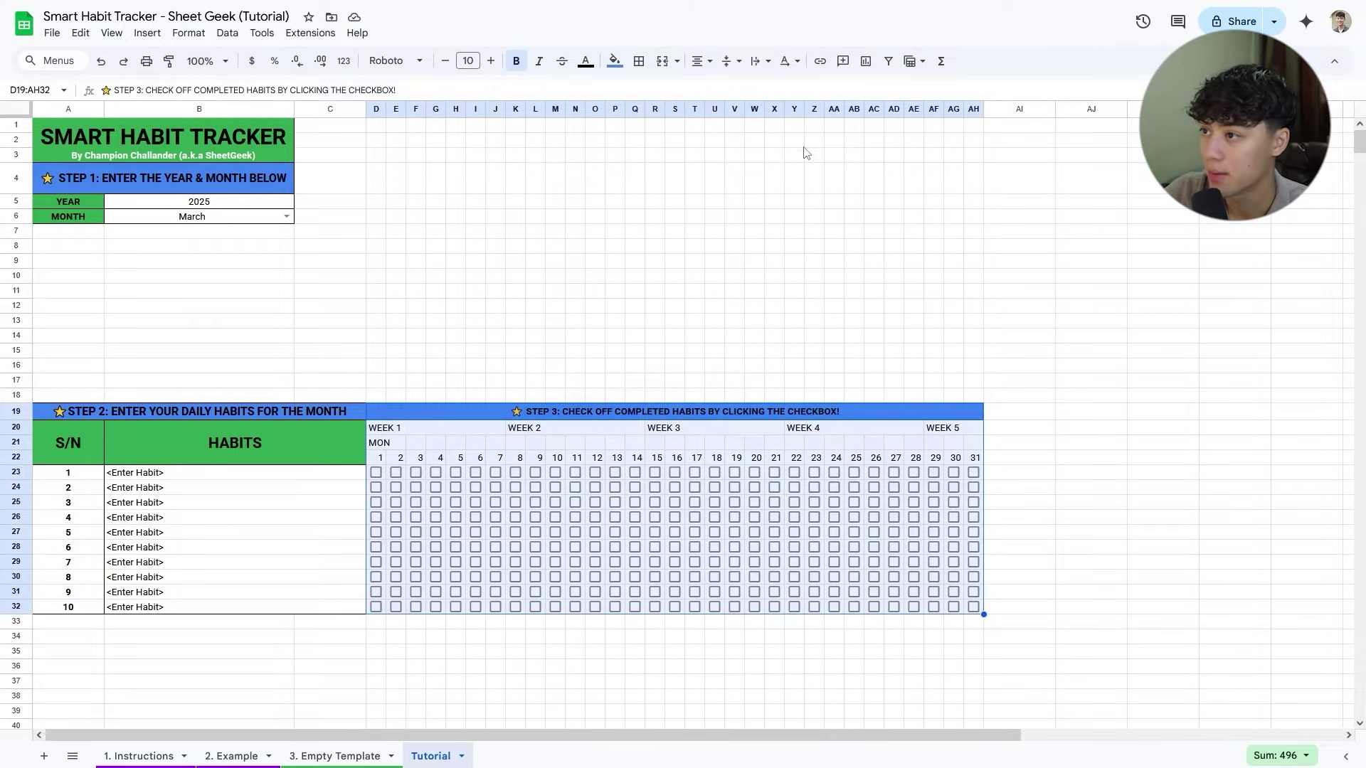
pyautogui.click(639, 61)
pyautogui.click(743, 93)
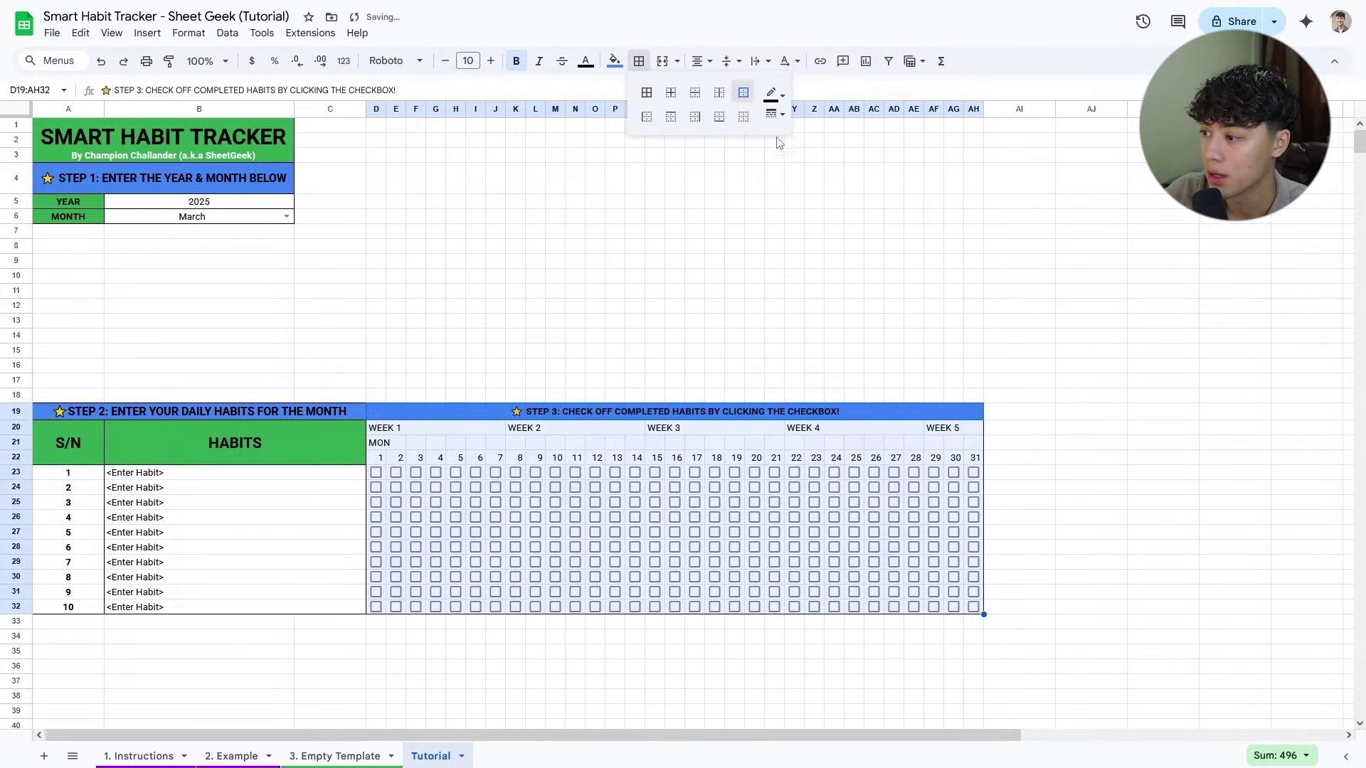
# Add an outer border around the step 3 heading cell D19:AH19.
pyautogui.click(584, 416)
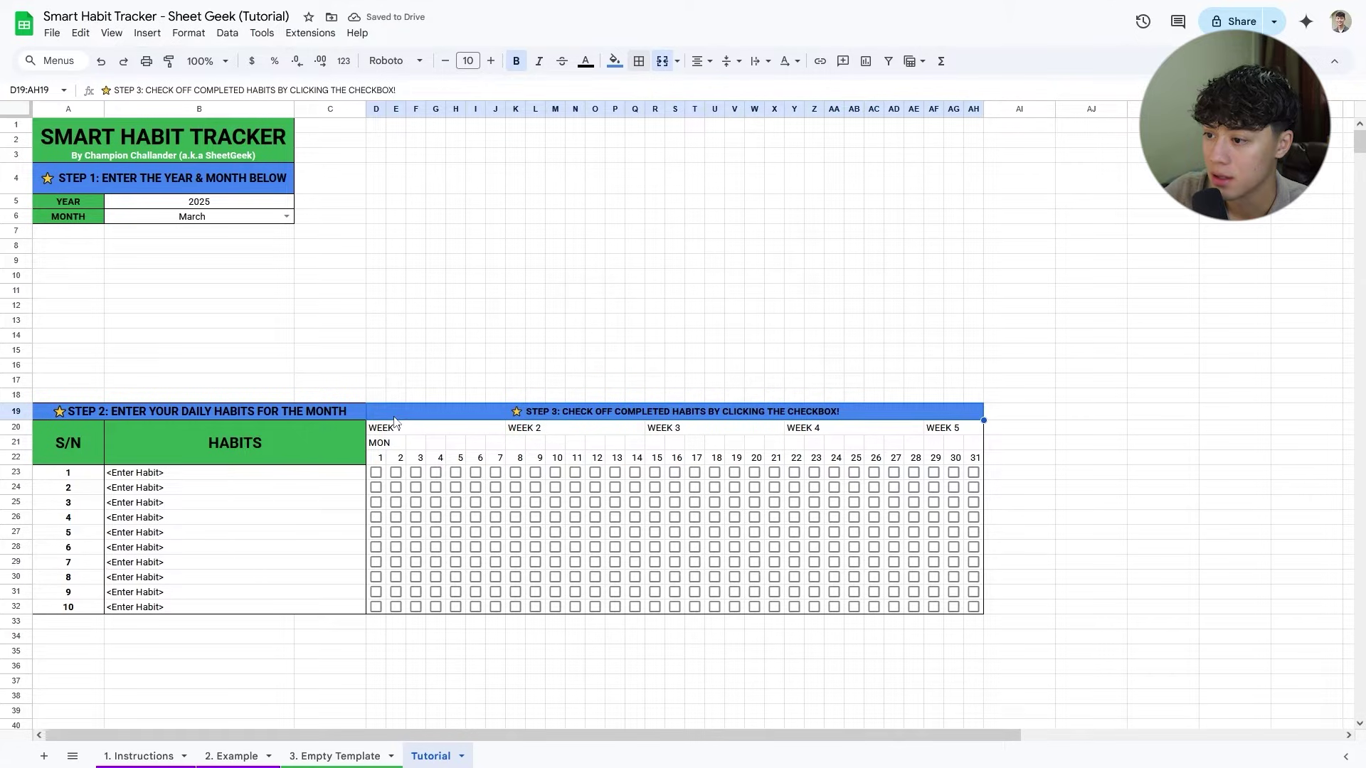
pyautogui.click(642, 65)
pyautogui.click(742, 92)
# Apply all borders to the row of week labels, D20:AH20.
pyautogui.moveTo(399, 433); pyautogui.dragTo(946, 437)
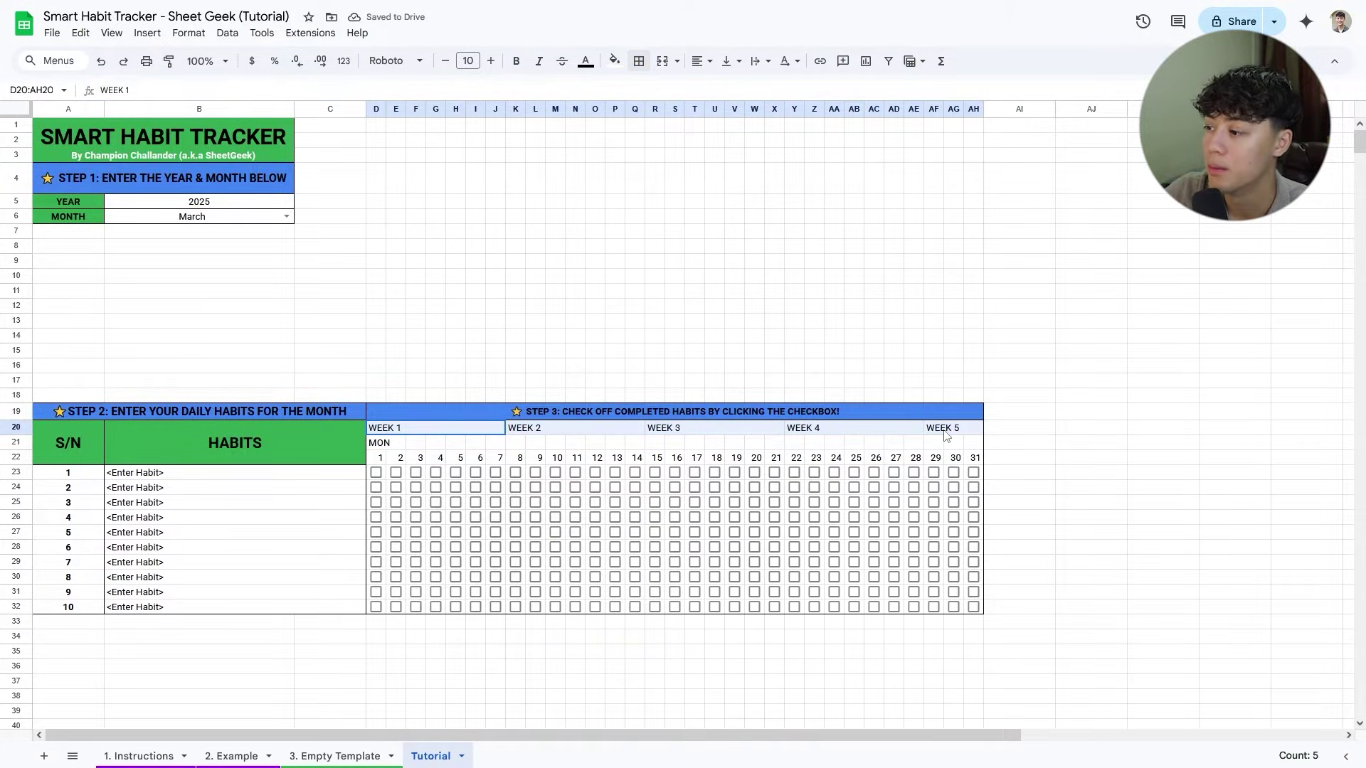
pyautogui.click(639, 61)
pyautogui.click(653, 100)
pyautogui.click(814, 291)
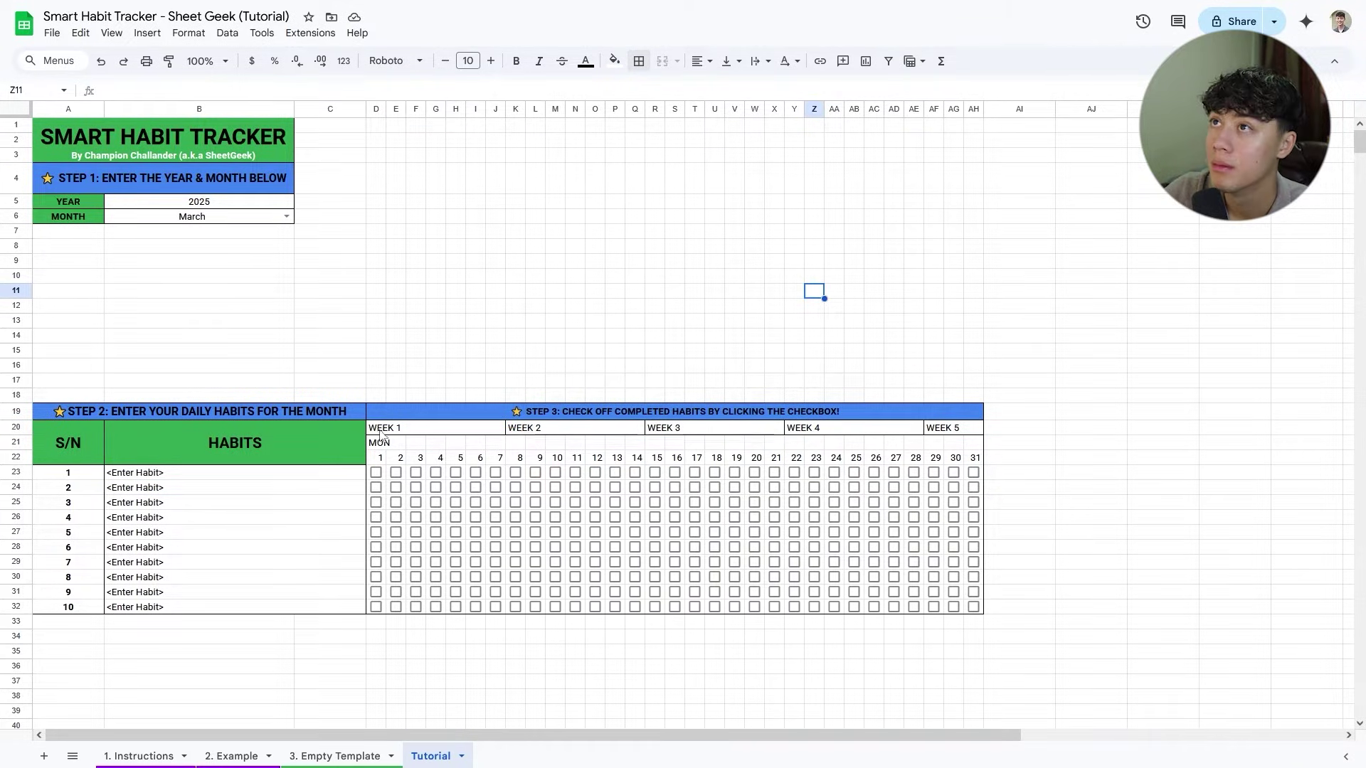
# Add borders around the header blocks of WEEK 1 (D20:J22) and WEEK 2 (K20:Q22).
pyautogui.moveTo(381, 435); pyautogui.dragTo(498, 459)
pyautogui.click(639, 61)
pyautogui.click(644, 92)
pyautogui.moveTo(515, 428); pyautogui.dragTo(636, 459)
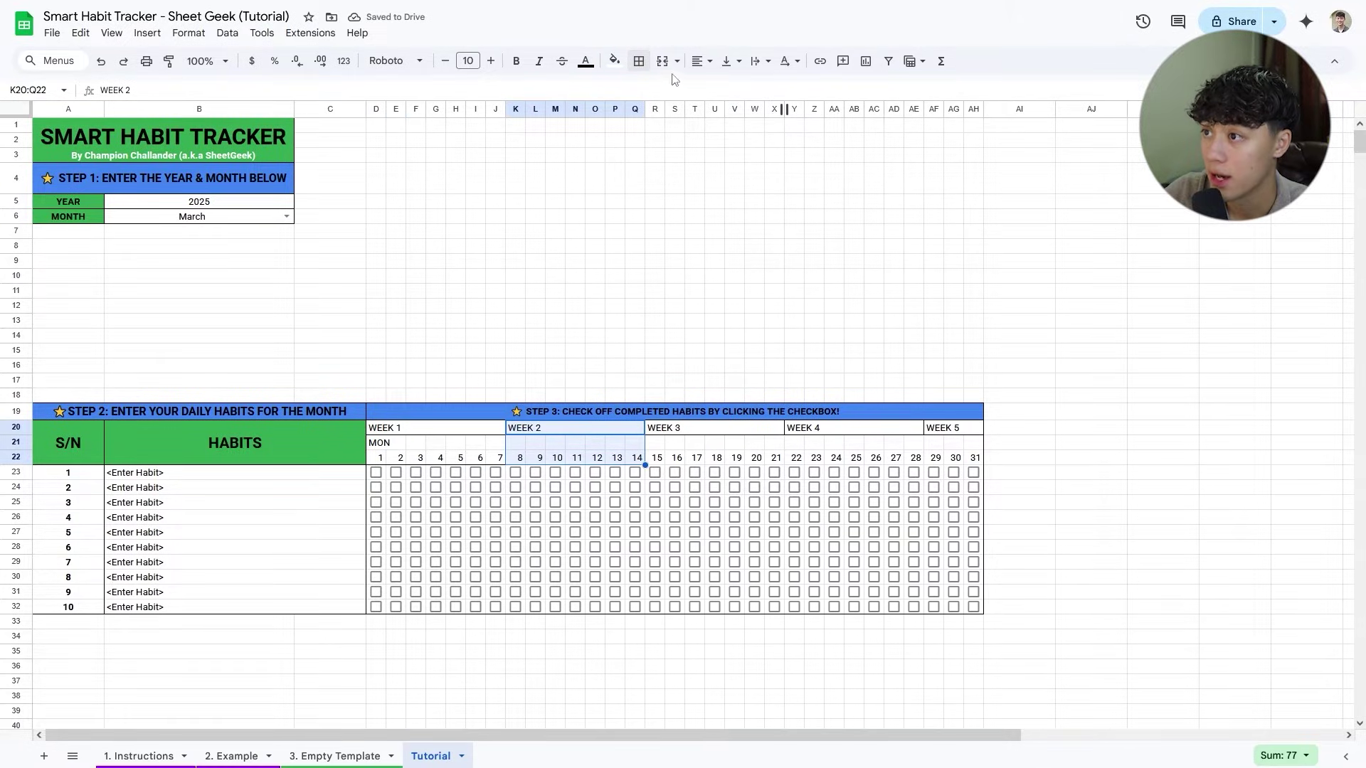
pyautogui.click(639, 61)
pyautogui.click(744, 92)
# Add outer borders around the header blocks of WEEK 3, WEEK 4 and WEEK 5 in rows 20 to 22.
pyautogui.moveTo(654, 431); pyautogui.dragTo(776, 459)
pyautogui.click(639, 62)
pyautogui.click(743, 92)
pyautogui.moveTo(797, 434); pyautogui.dragTo(953, 464)
pyautogui.click(743, 92)
pyautogui.click(639, 61)
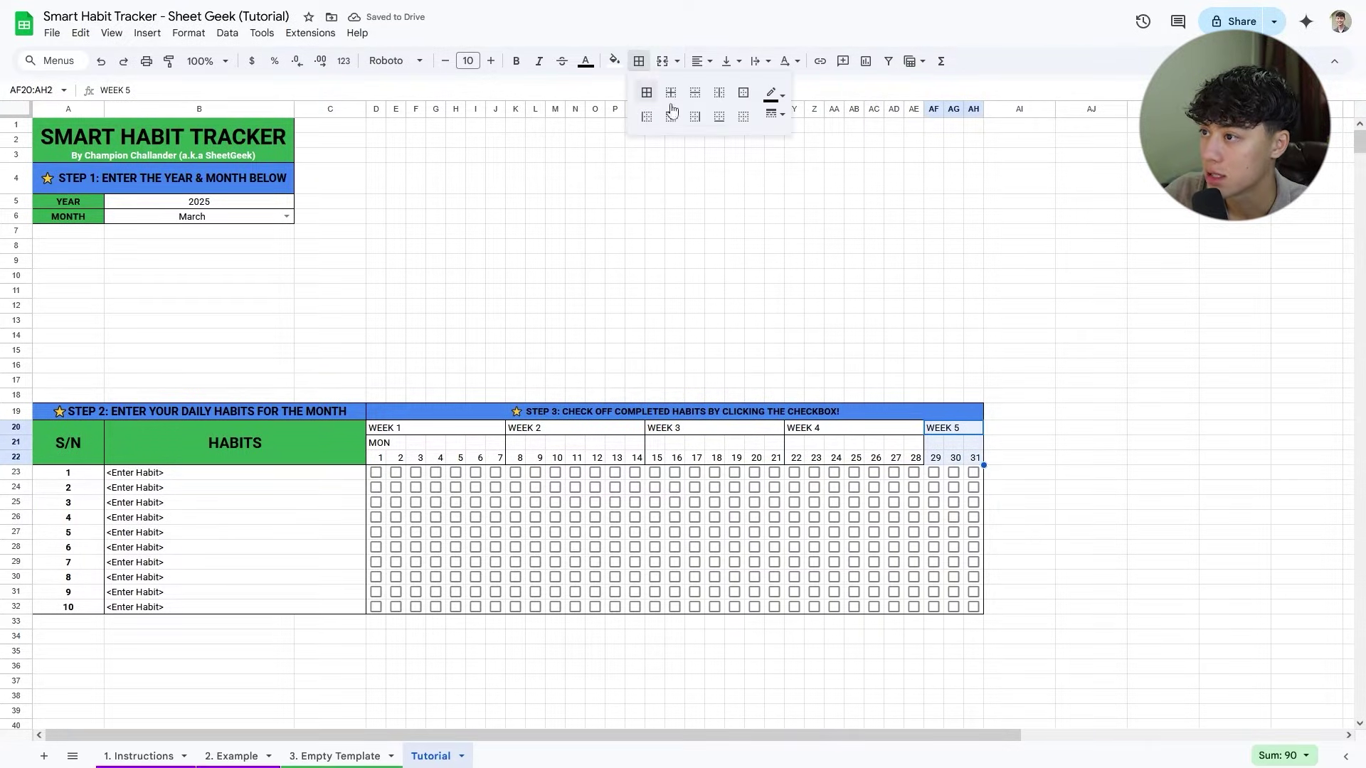
pyautogui.click(743, 93)
pyautogui.click(820, 278)
# Widen columns D through AH together so the weekday label MON fits within its cell.
pyautogui.click(384, 444)
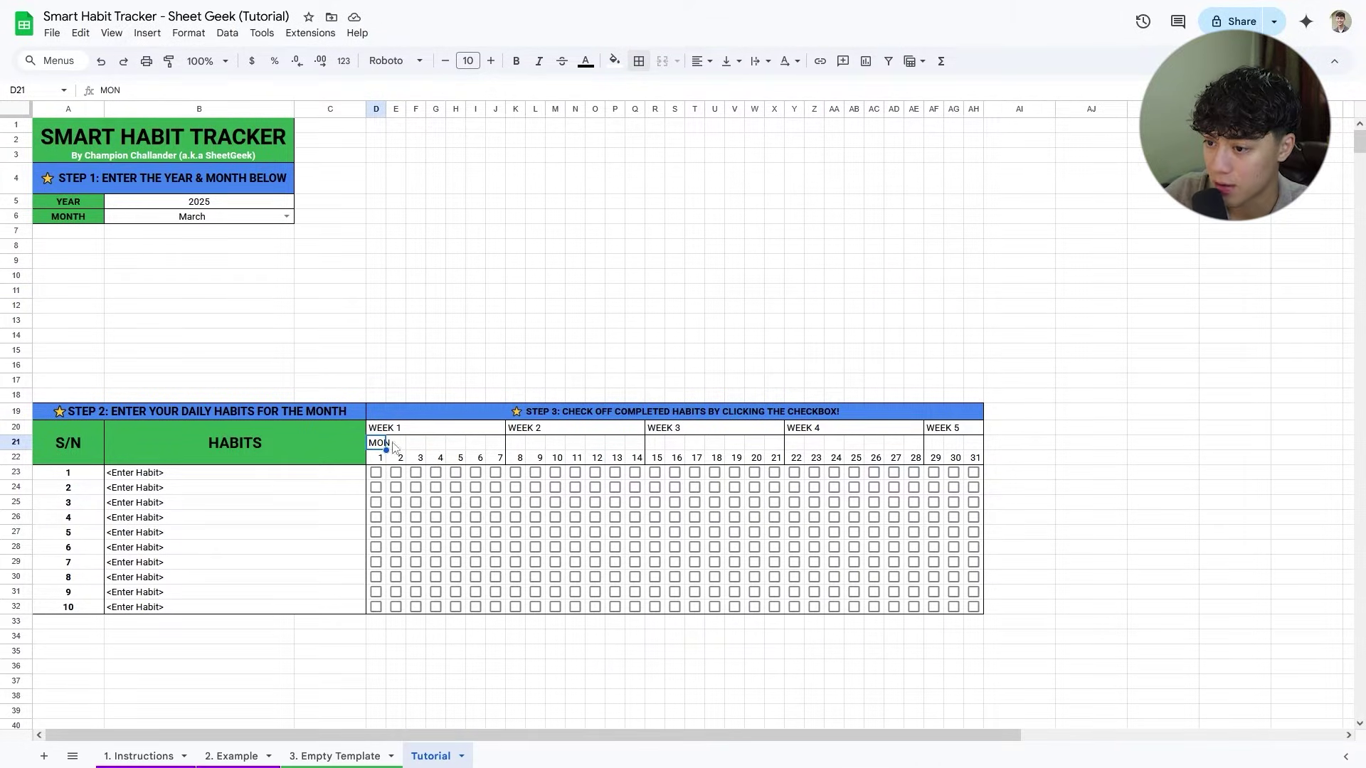
pyautogui.moveTo(378, 114); pyautogui.dragTo(973, 109)
pyautogui.moveTo(390, 109); pyautogui.dragTo(393, 110)
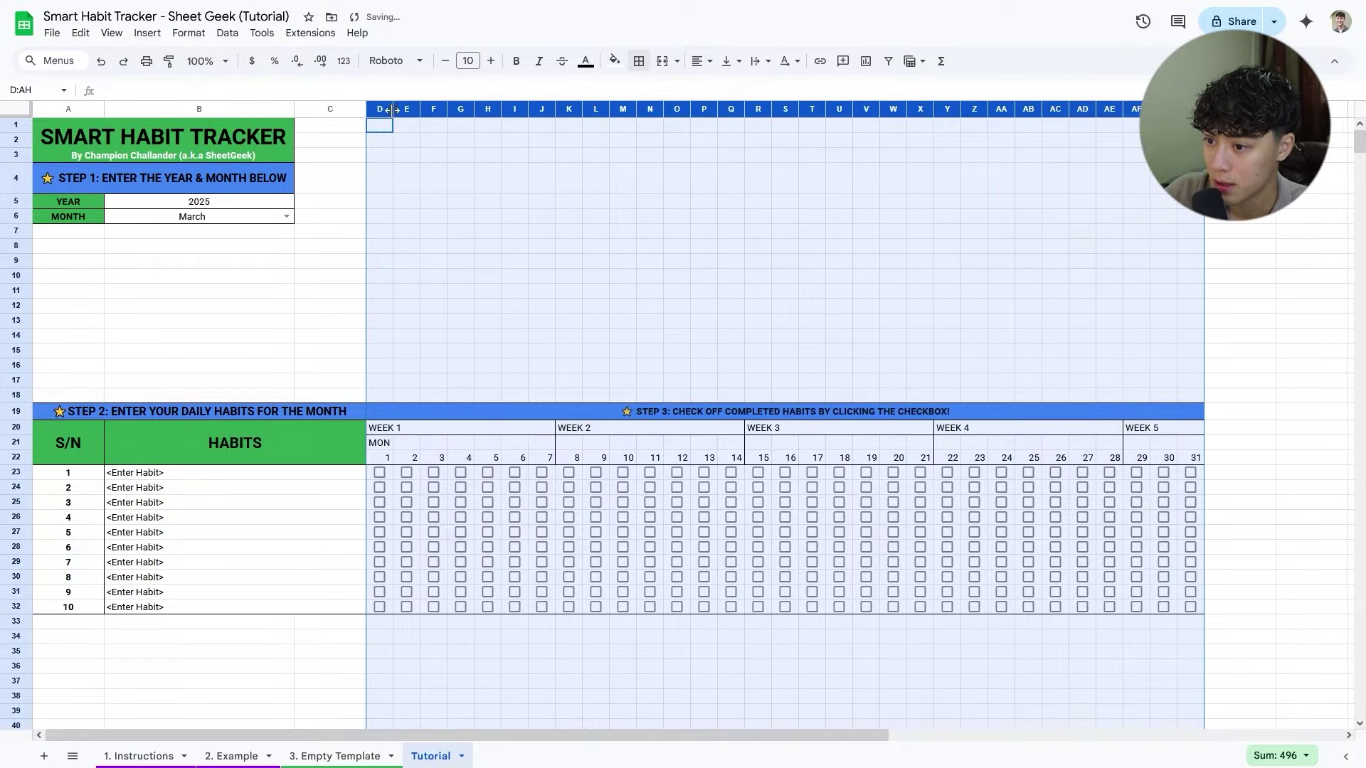
pyautogui.click(317, 547)
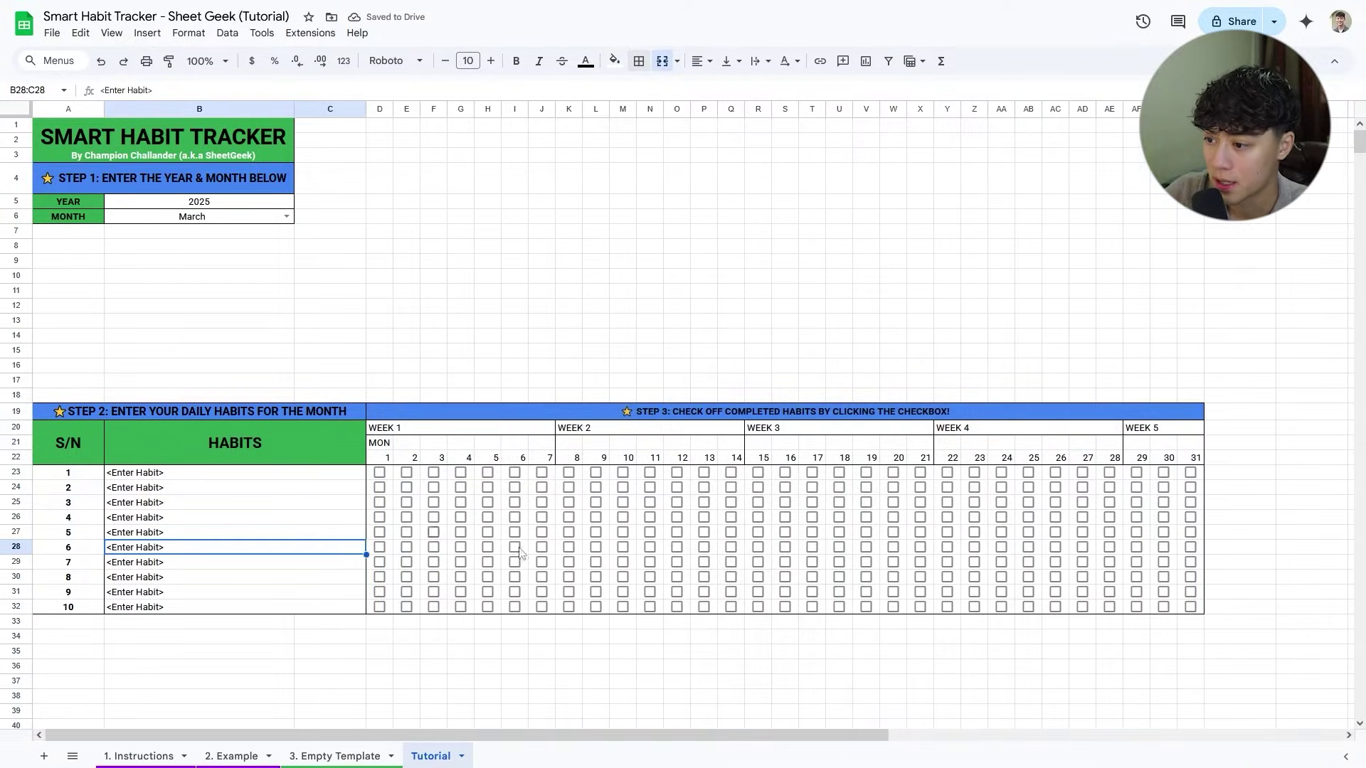
# Increase the height of the habit rows 23 to 32 together.
pyautogui.moveTo(17, 473); pyautogui.dragTo(21, 610)
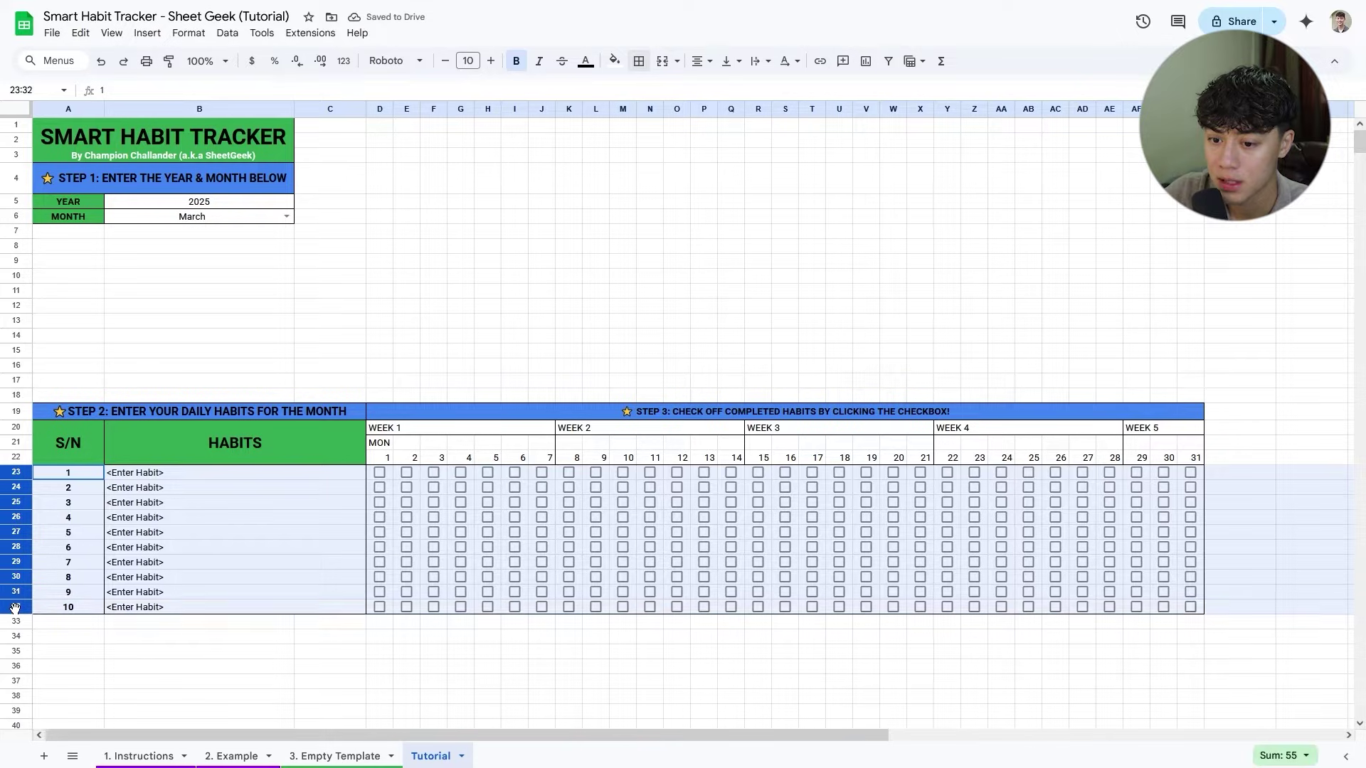
pyautogui.moveTo(24, 496); pyautogui.dragTo(20, 502)
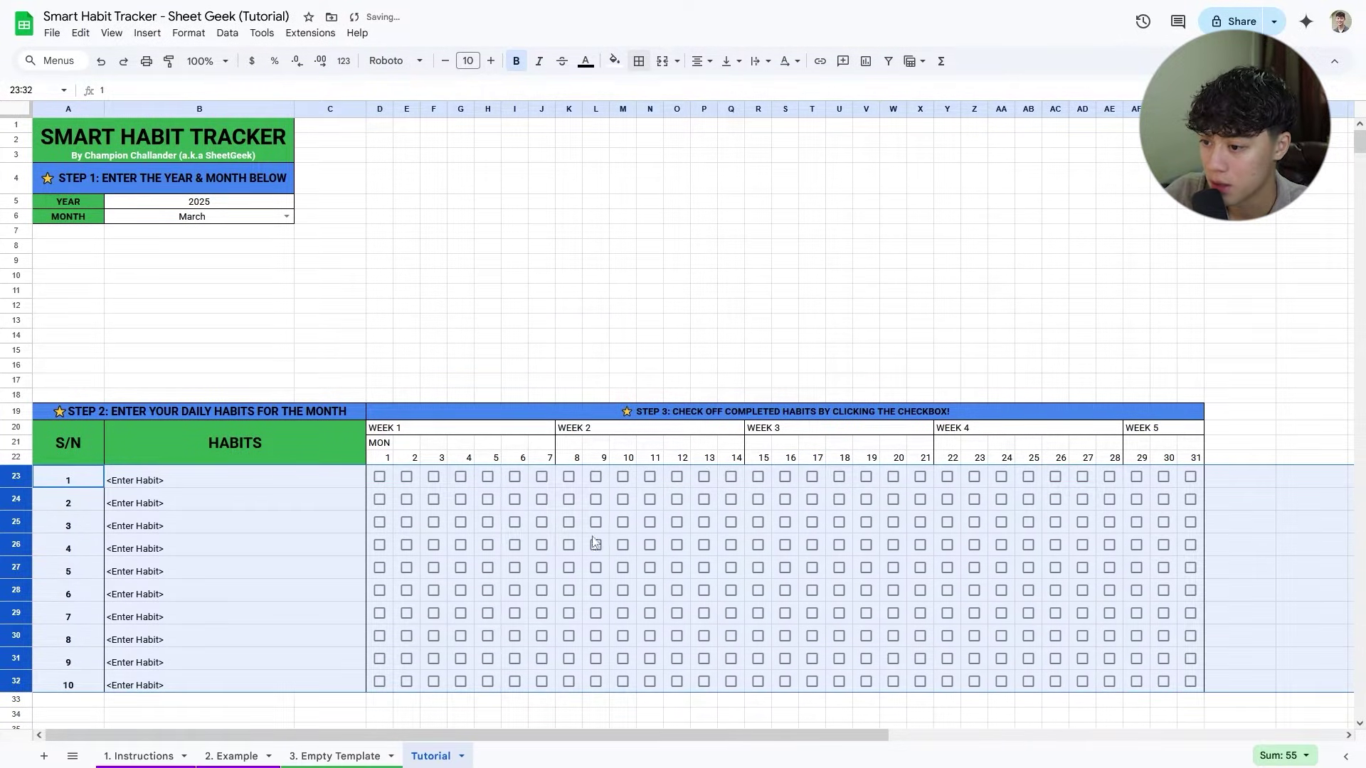
pyautogui.click(400, 486)
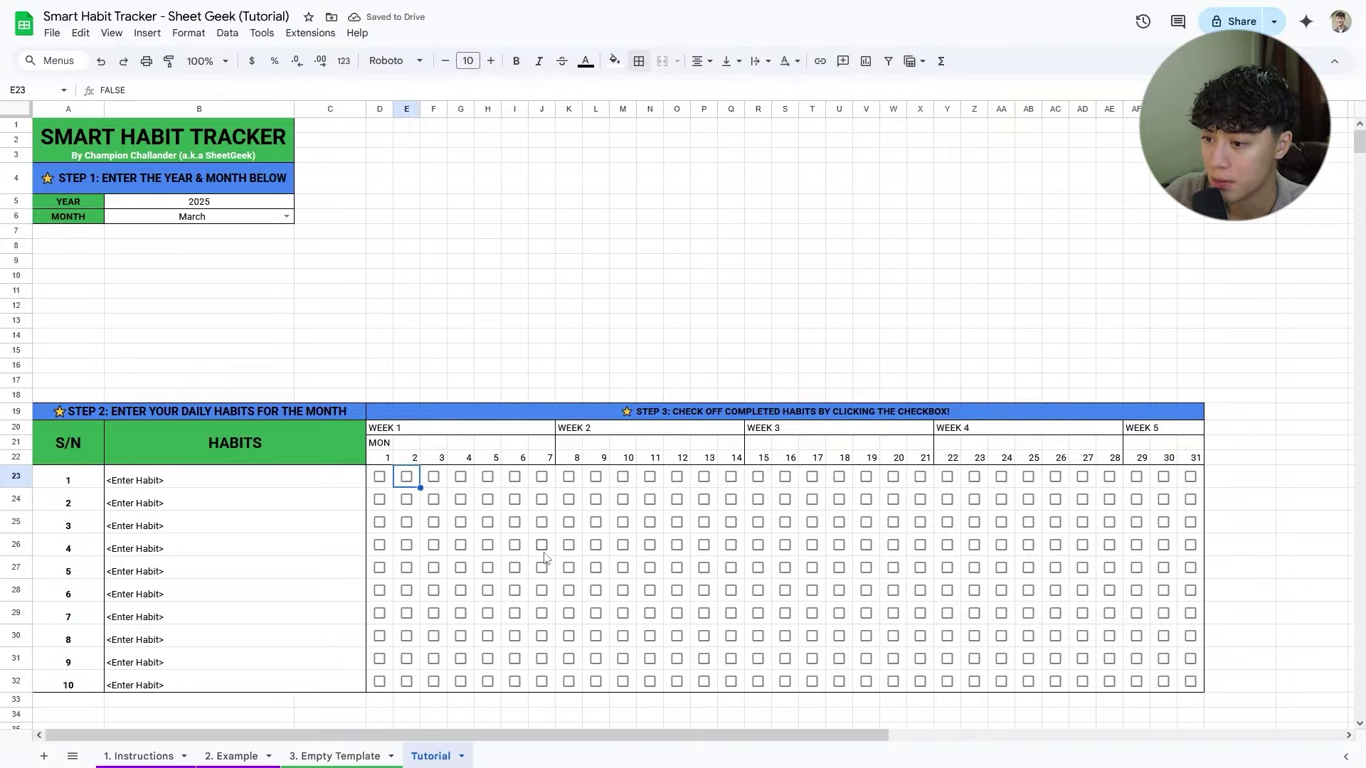
# Center the week, weekday and day-number header cells D20:AH22 horizontally and make them bold.
pyautogui.moveTo(388, 429); pyautogui.dragTo(1196, 460)
pyautogui.click(702, 61)
pyautogui.click(724, 93)
pyautogui.hotkey('ctrl', 'b')
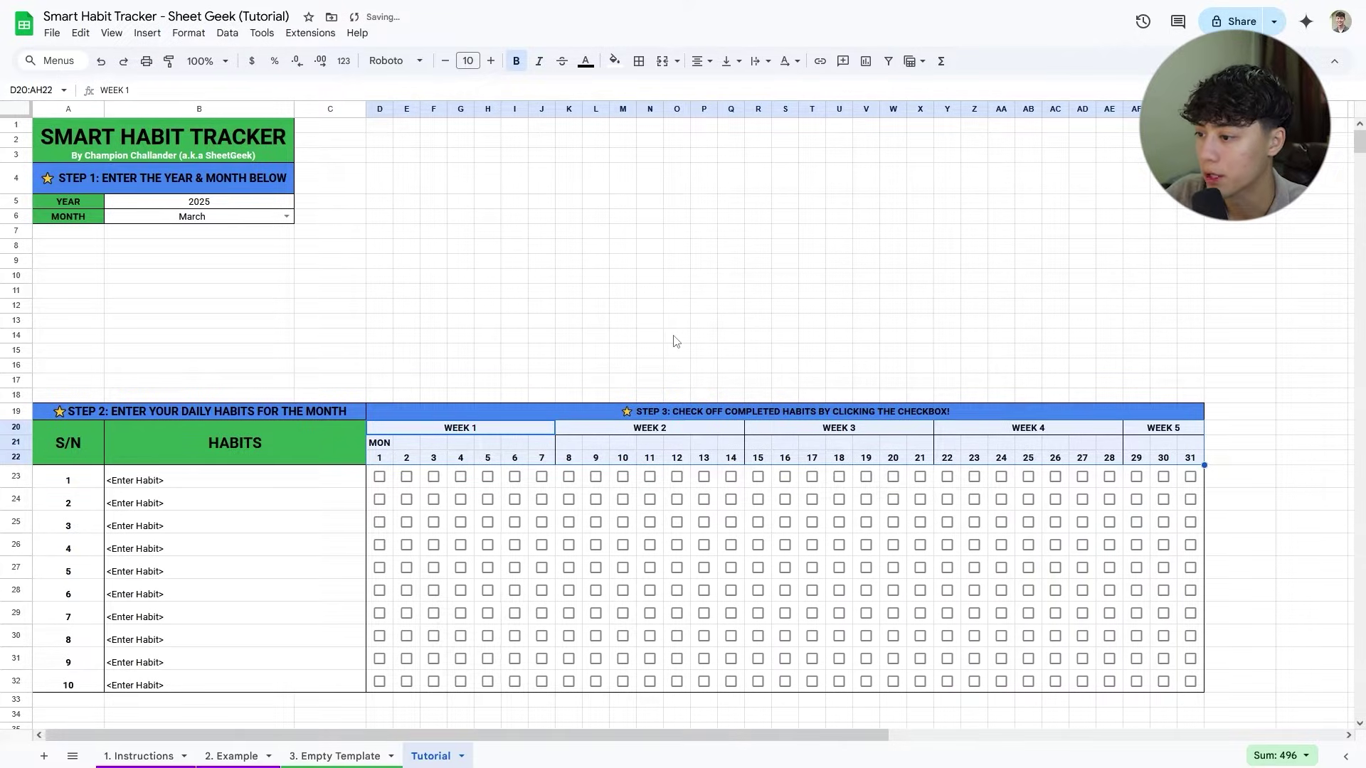
pyautogui.click(676, 340)
# Examine the layout of the step headings on the 3. Empty Template sheet and return to the Tutorial sheet.
pyautogui.click(406, 232)
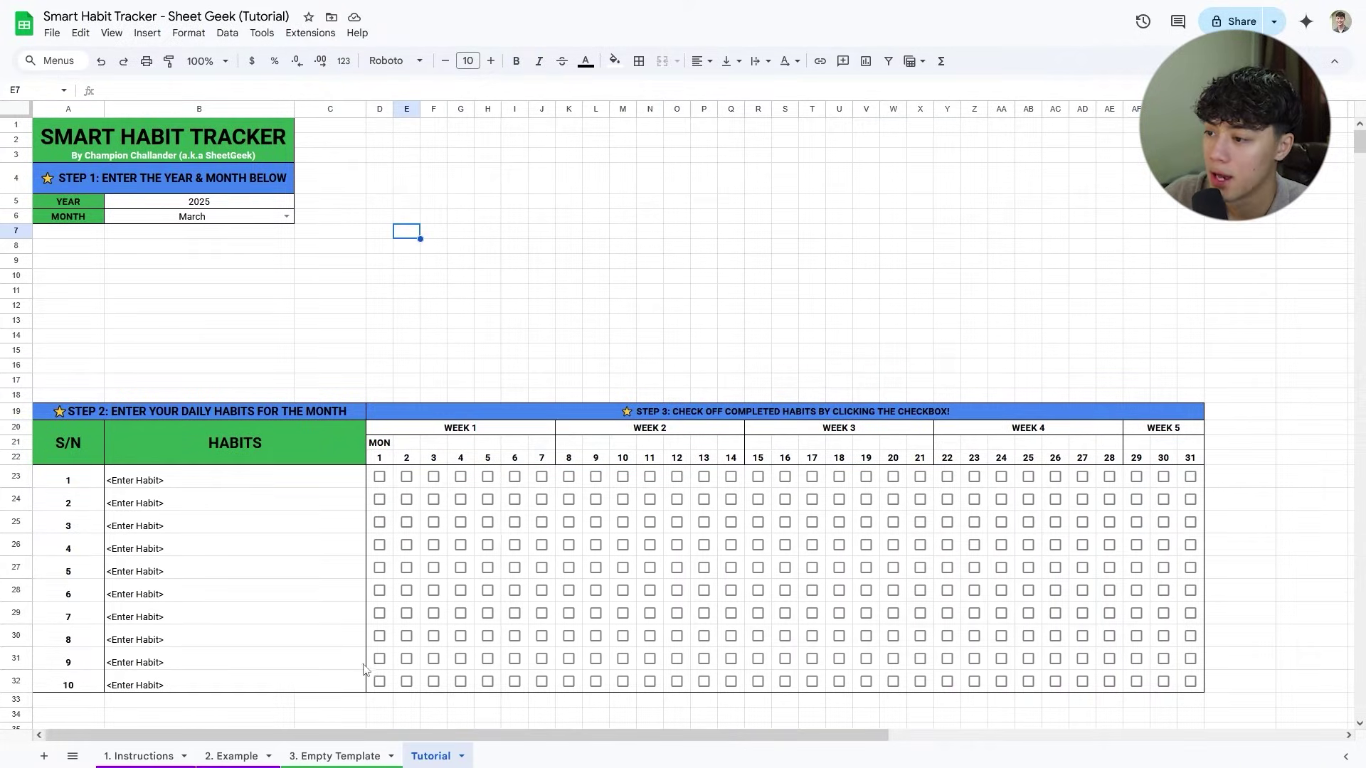
pyautogui.click(350, 756)
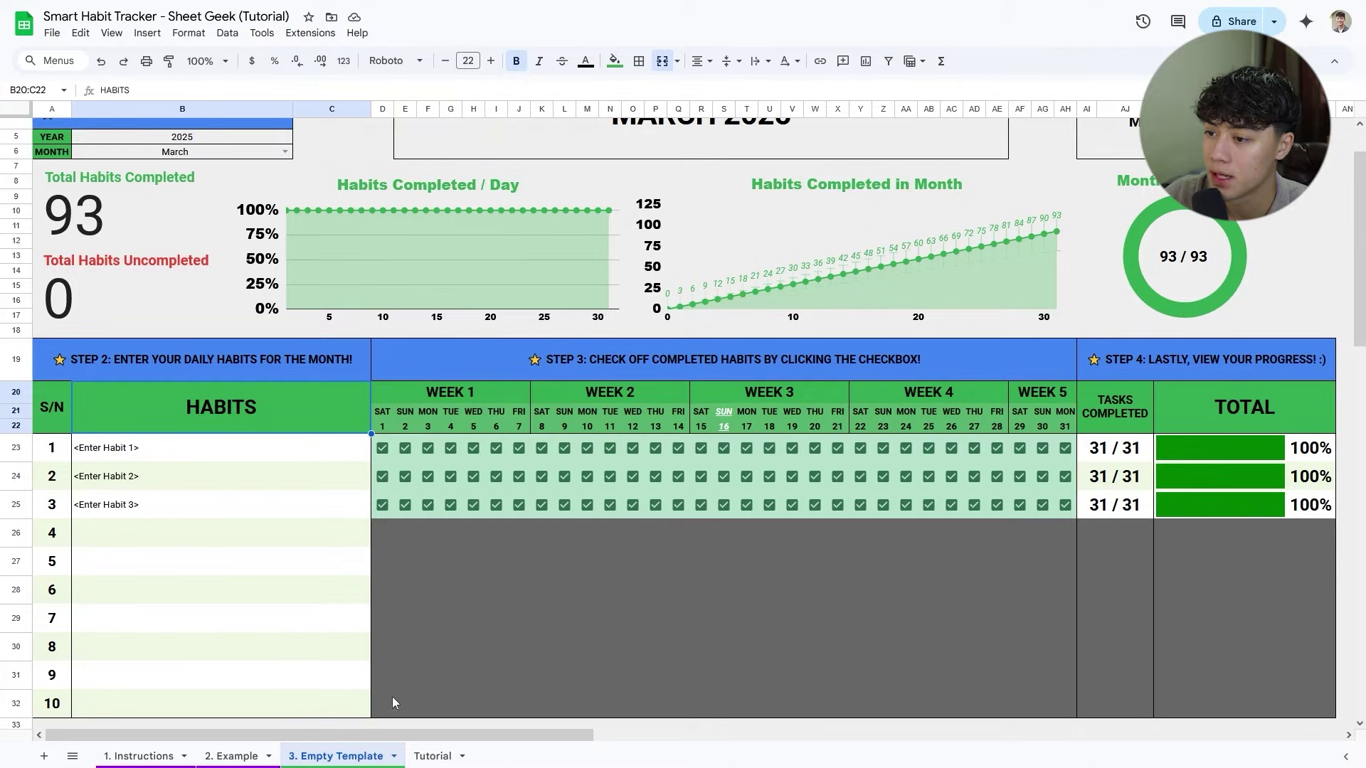
pyautogui.scroll(2, 158, 219)
pyautogui.click(181, 187)
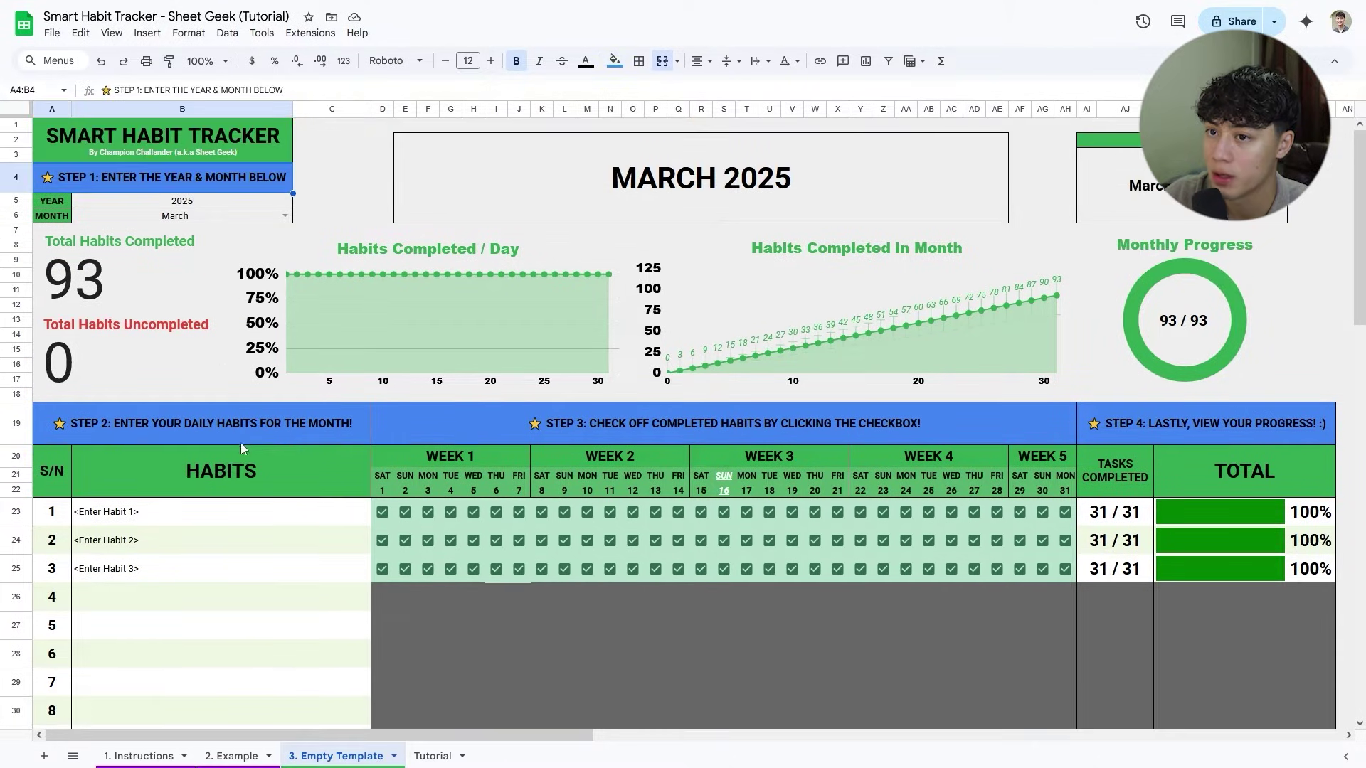
pyautogui.click(241, 430)
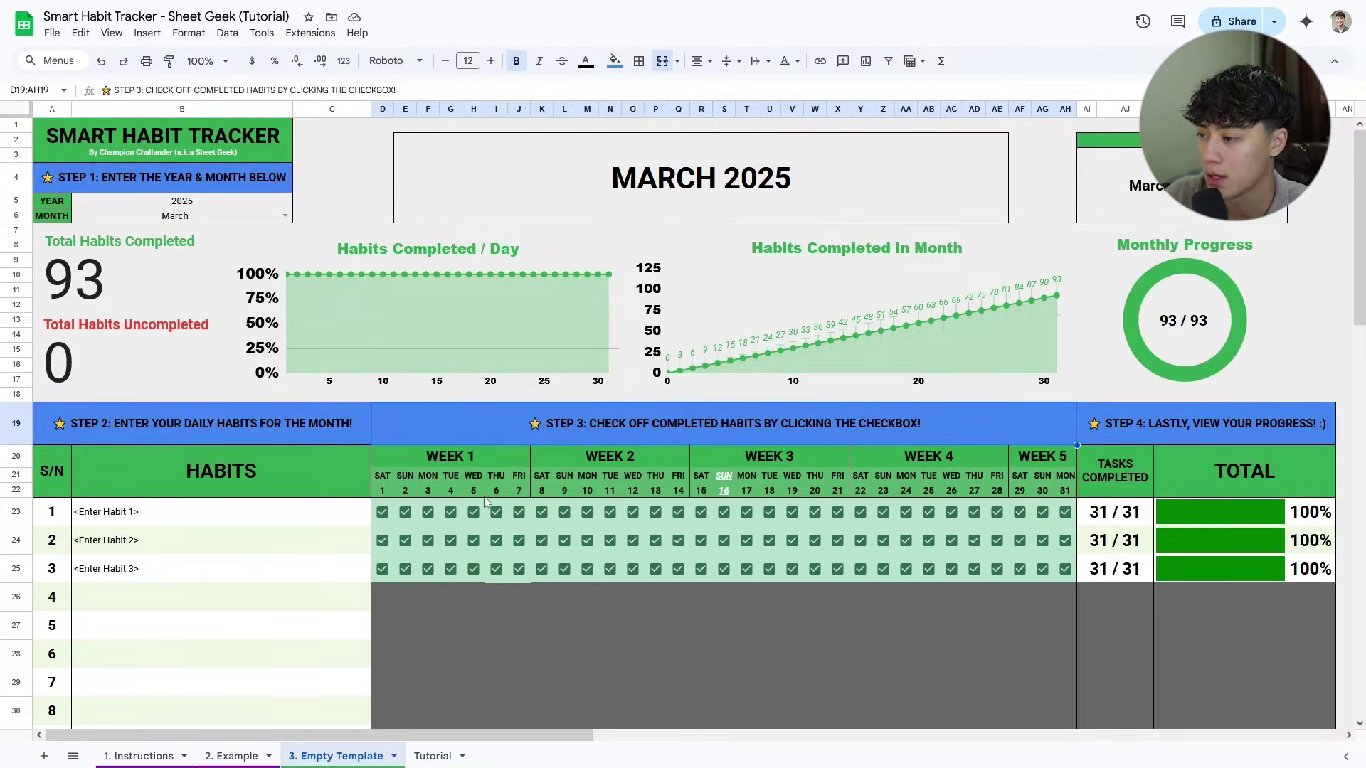
pyautogui.hotkey('ctrl', 'shift', 'pagedown')
# Tick the day 10 checkbox of the first habit.
pyautogui.moveTo(1250, 414); pyautogui.dragTo(1290, 665)
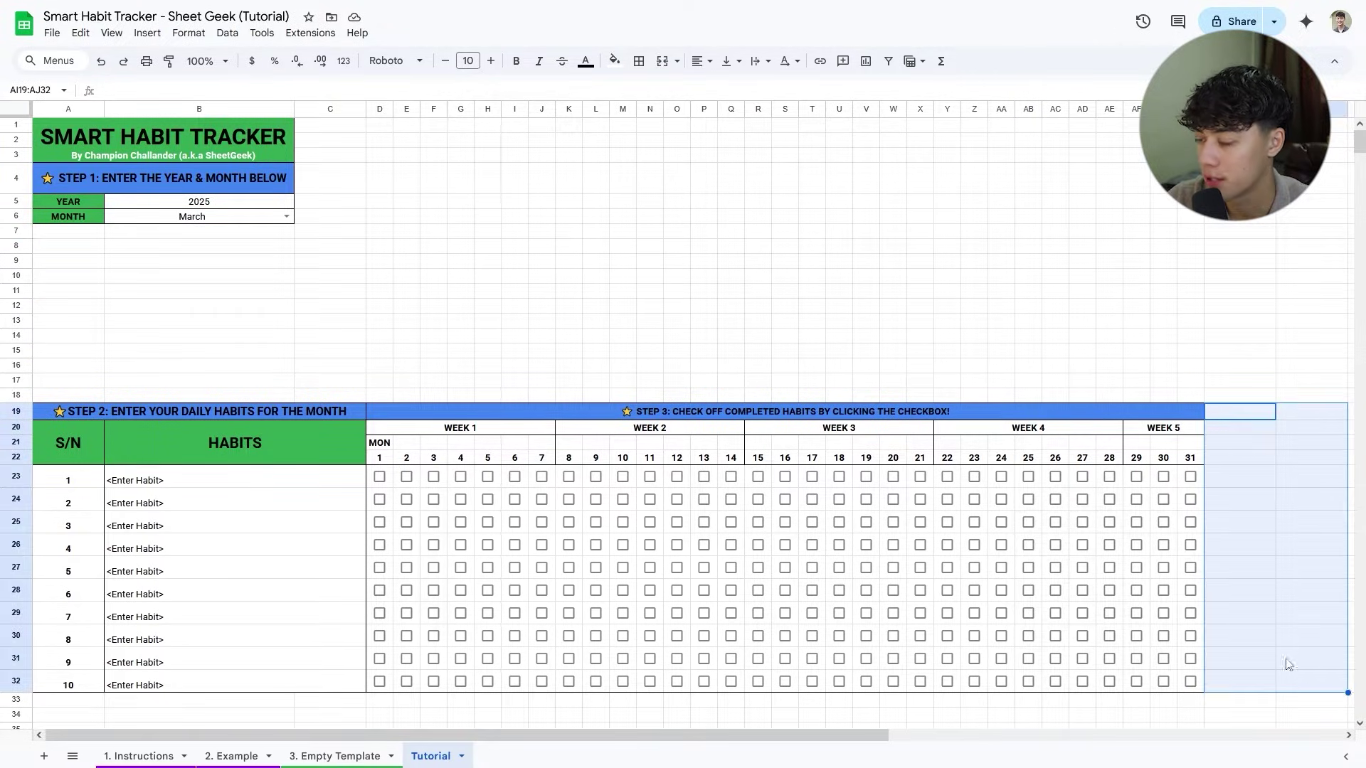
pyautogui.click(622, 476)
pyautogui.click(384, 450)
pyautogui.hotkey('shift', 'Right')
pyautogui.hotkey('shift', 'Right')
pyautogui.hotkey('shift', 'Right')
pyautogui.hotkey('shift', 'Right')
pyautogui.hotkey('shift', 'Right')
pyautogui.hotkey('shift', 'Right')
pyautogui.hotkey('shift', 'Right')
pyautogui.hotkey('shift', 'Right')
pyautogui.hotkey('shift', 'Right')
pyautogui.hotkey('shift', 'Right')
pyautogui.hotkey('shift', 'Right')
pyautogui.hotkey('shift', 'Right')
pyautogui.hotkey('shift', 'Right')
pyautogui.hotkey('shift', 'Right')
pyautogui.hotkey('shift', 'Right')
pyautogui.hotkey('shift', 'Right')
pyautogui.hotkey('shift', 'Right')
pyautogui.hotkey('shift', 'Right')
pyautogui.hotkey('shift', 'Right')
pyautogui.hotkey('shift', 'Right')
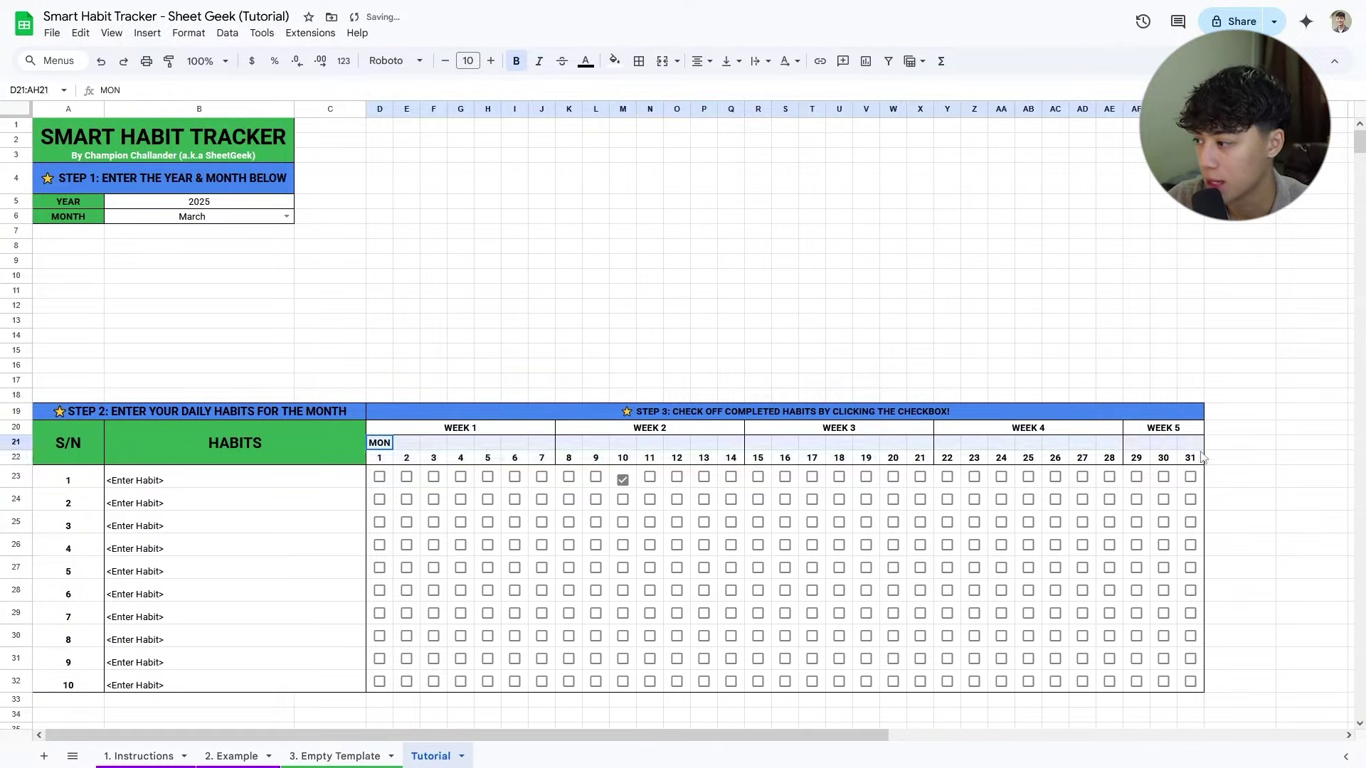
pyautogui.click(404, 446)
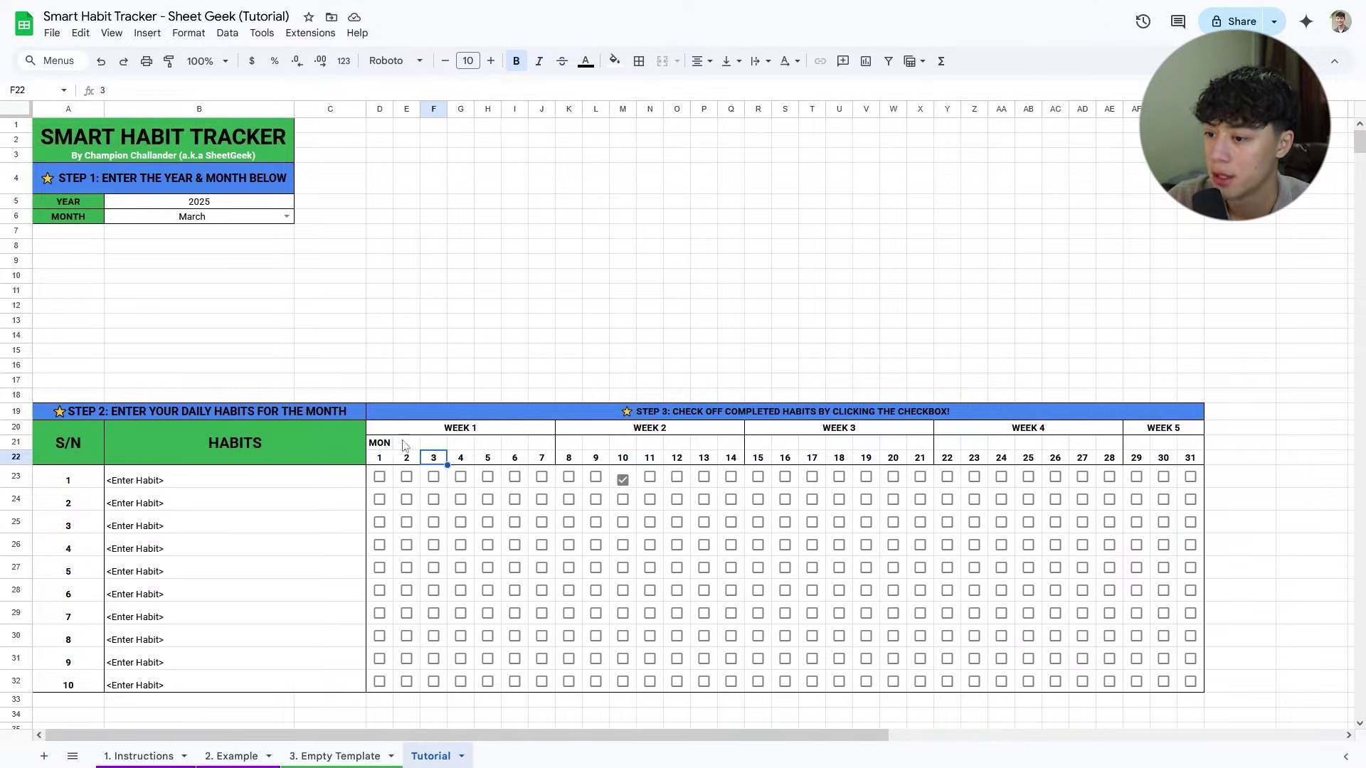
# Set the tracker's month to February.
pyautogui.moveTo(379, 459); pyautogui.dragTo(1222, 468)
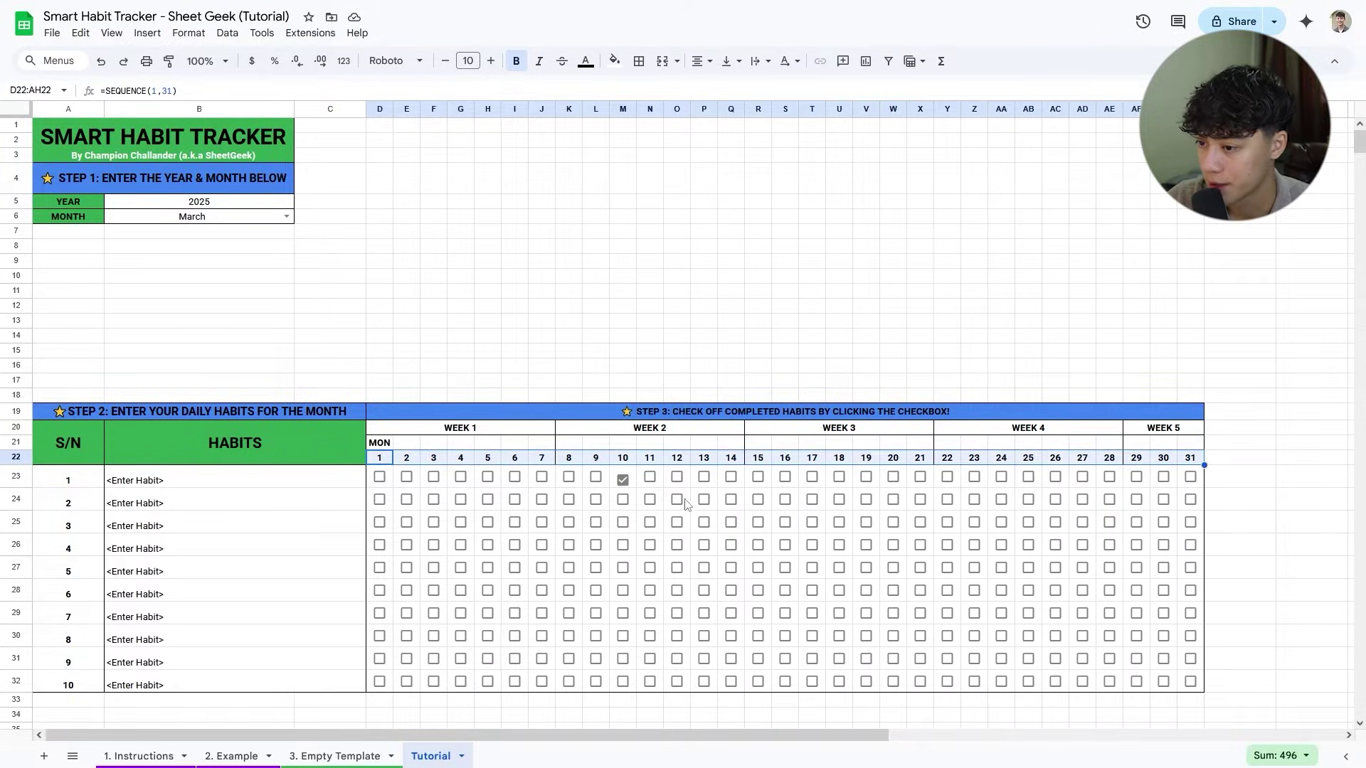
pyautogui.click(390, 461)
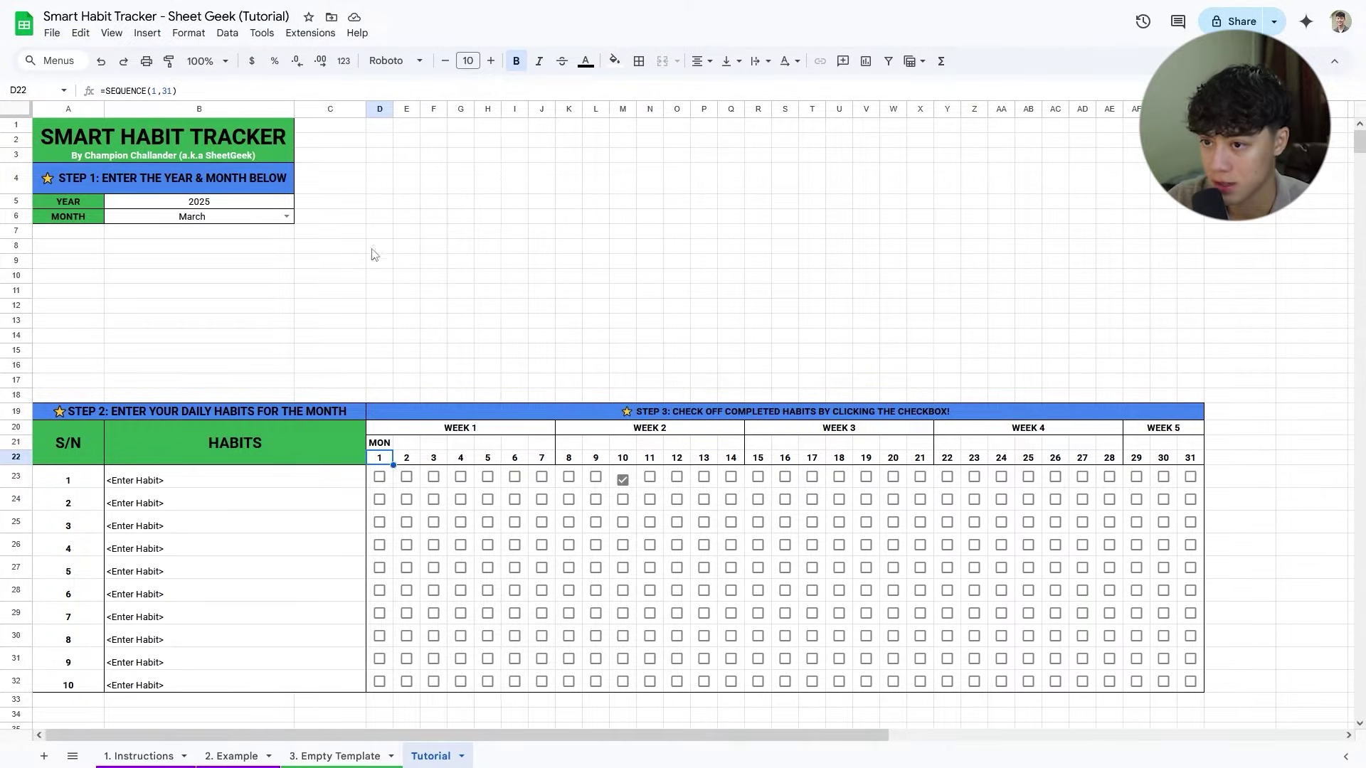
pyautogui.click(286, 217)
pyautogui.click(219, 255)
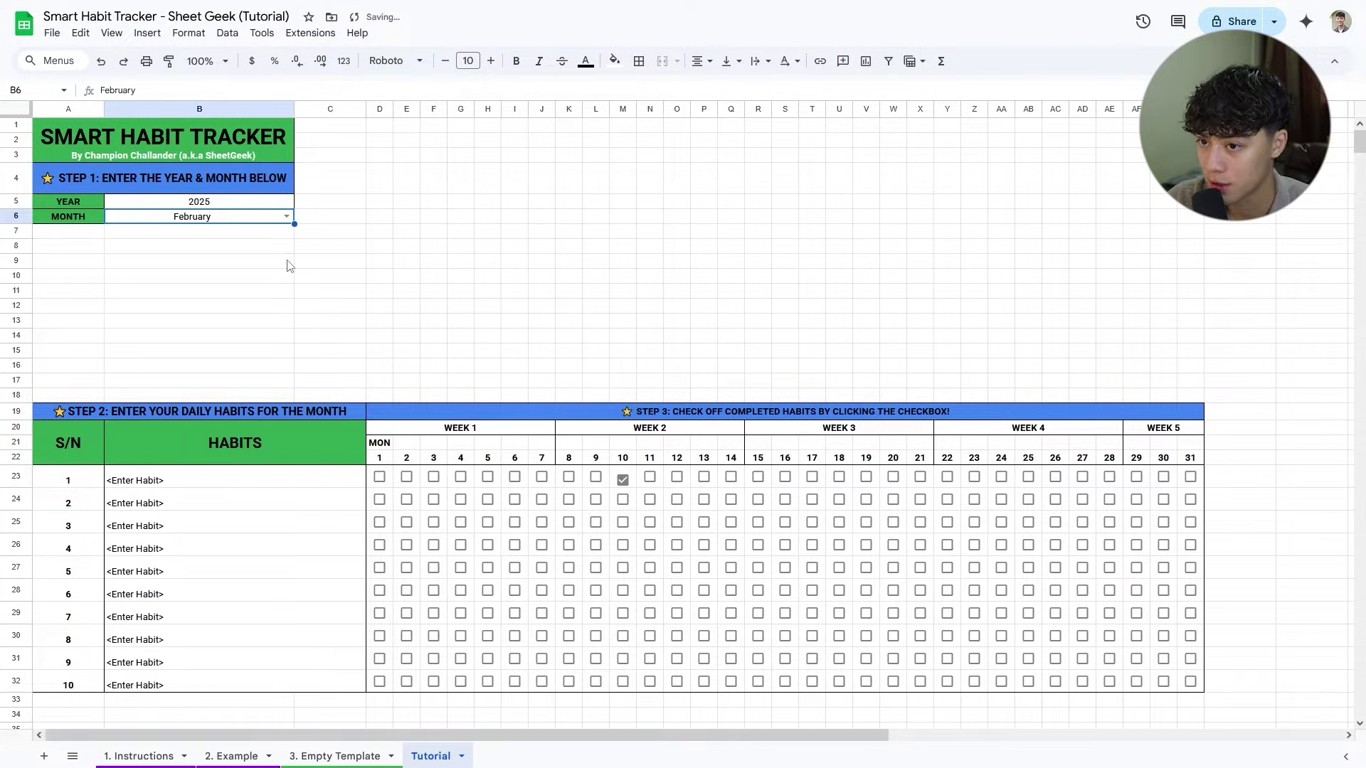
# Clear the SEQUENCE formula in cell D22 to empty the day-number row.
pyautogui.moveTo(390, 461); pyautogui.dragTo(1193, 462)
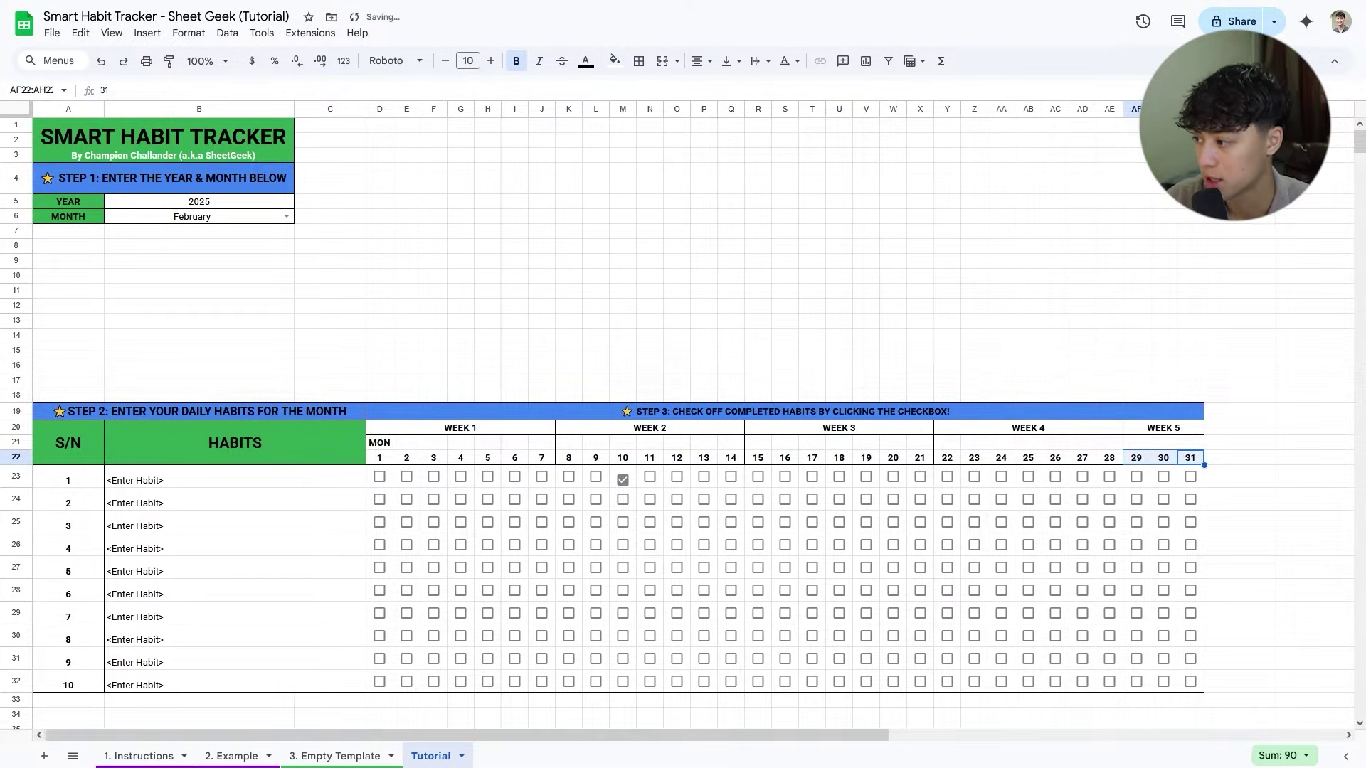
pyautogui.doubleClick(390, 459)
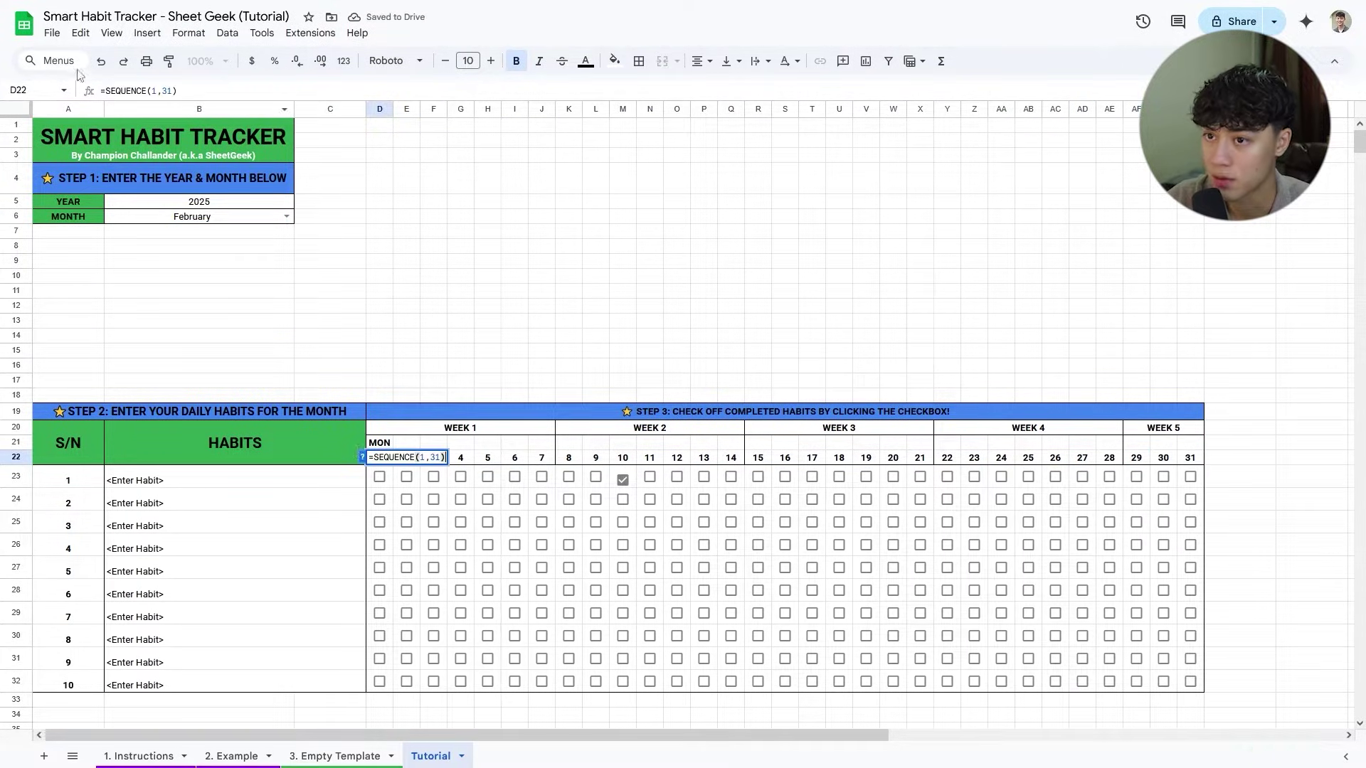
pyautogui.moveTo(178, 91); pyautogui.dragTo(93, 95)
pyautogui.press('BackSpace')
pyautogui.press('Return')
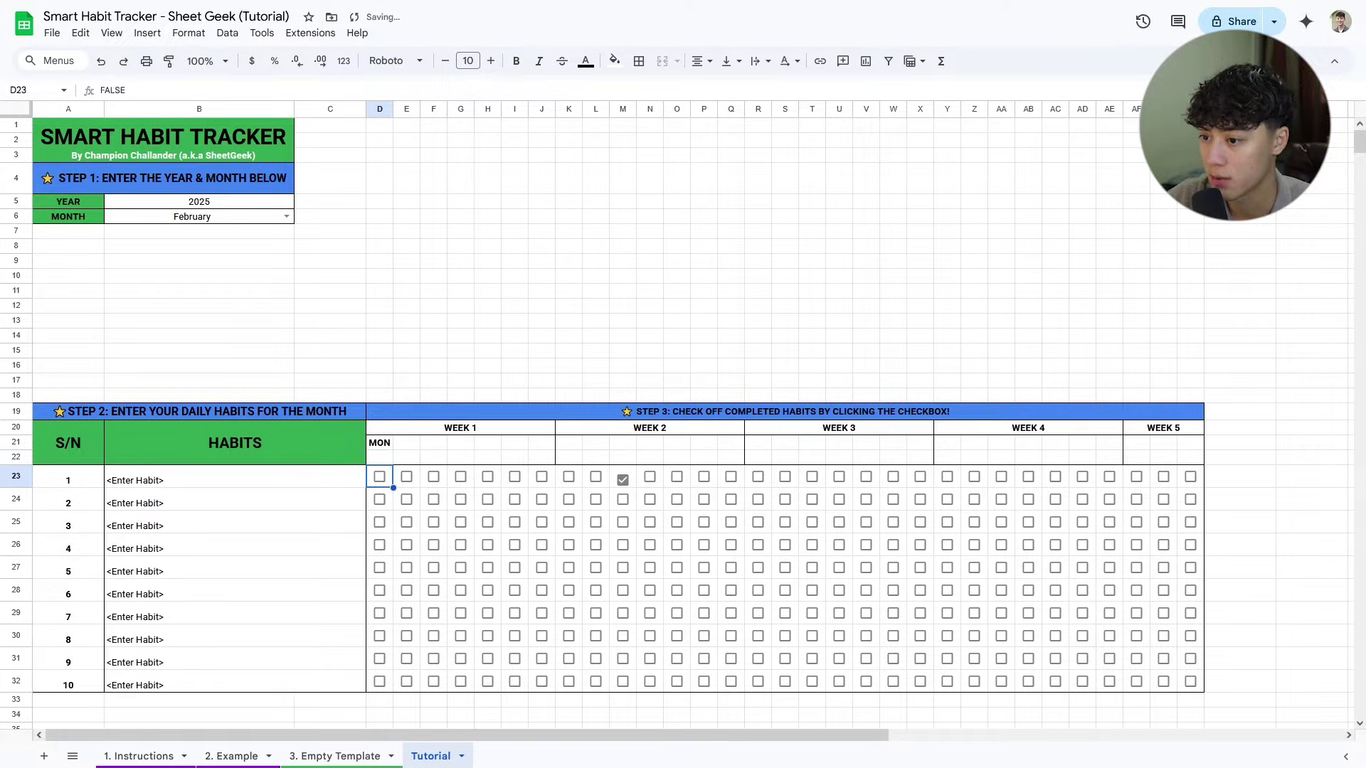
# Try 28 as the last day number in cell AE22 and delete it again.
pyautogui.moveTo(383, 458); pyautogui.dragTo(1112, 459)
pyautogui.click(1114, 459)
pyautogui.write('28')
pyautogui.press('Return')
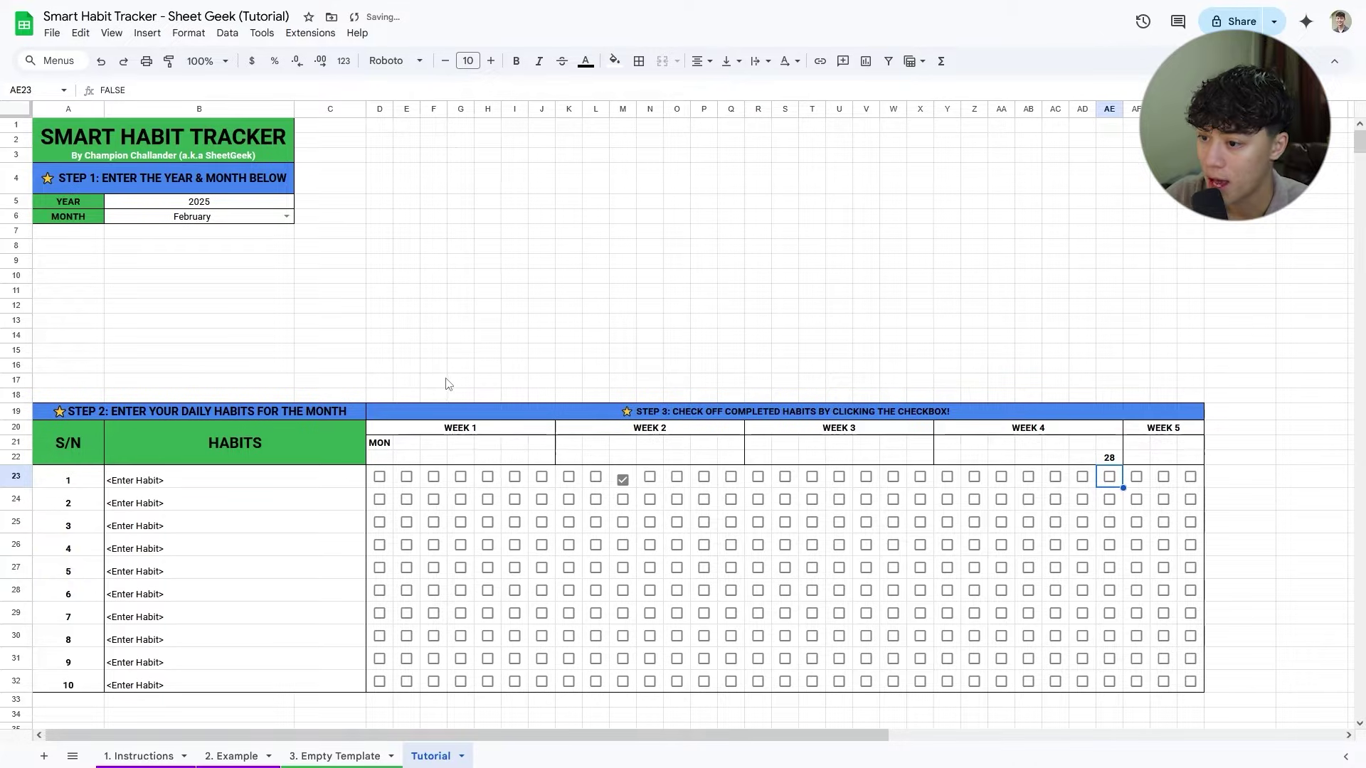
pyautogui.click(1114, 459)
pyautogui.press('Delete')
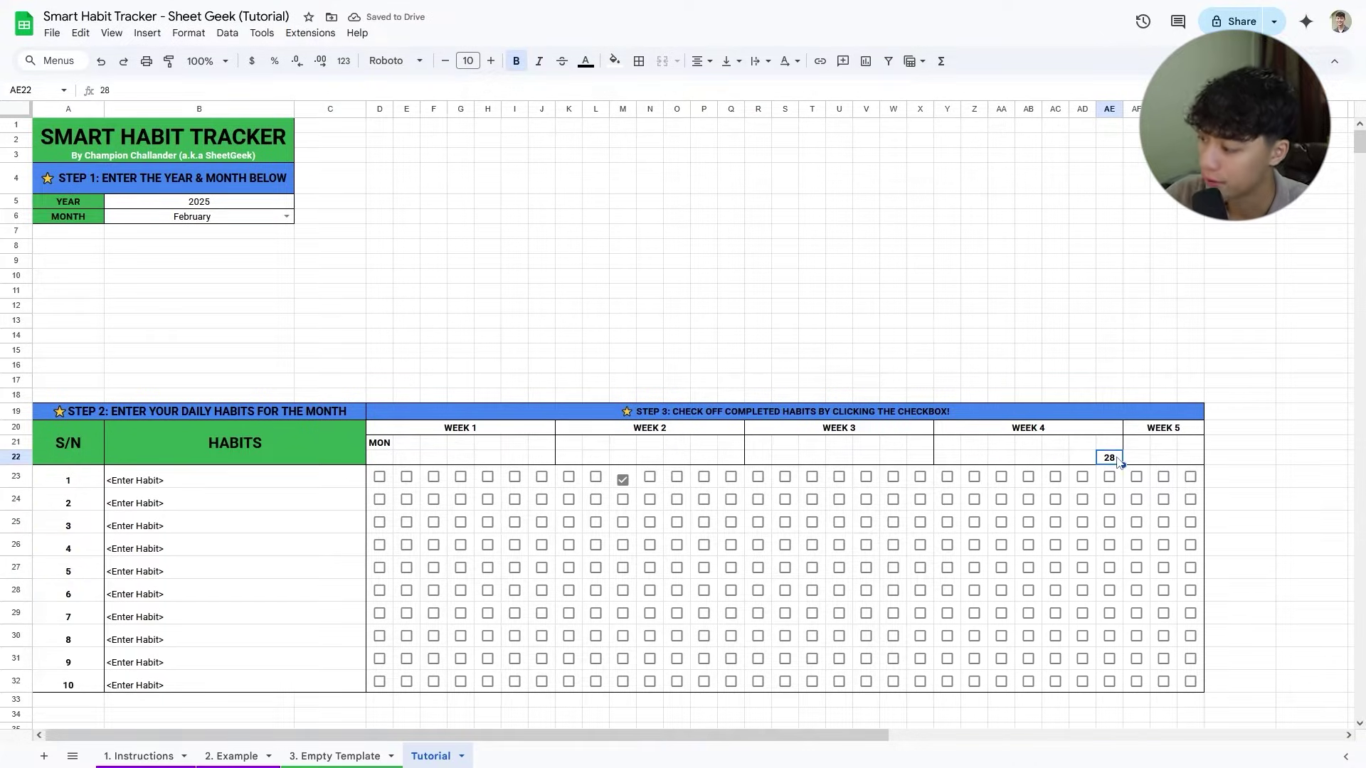
pyautogui.click(379, 458)
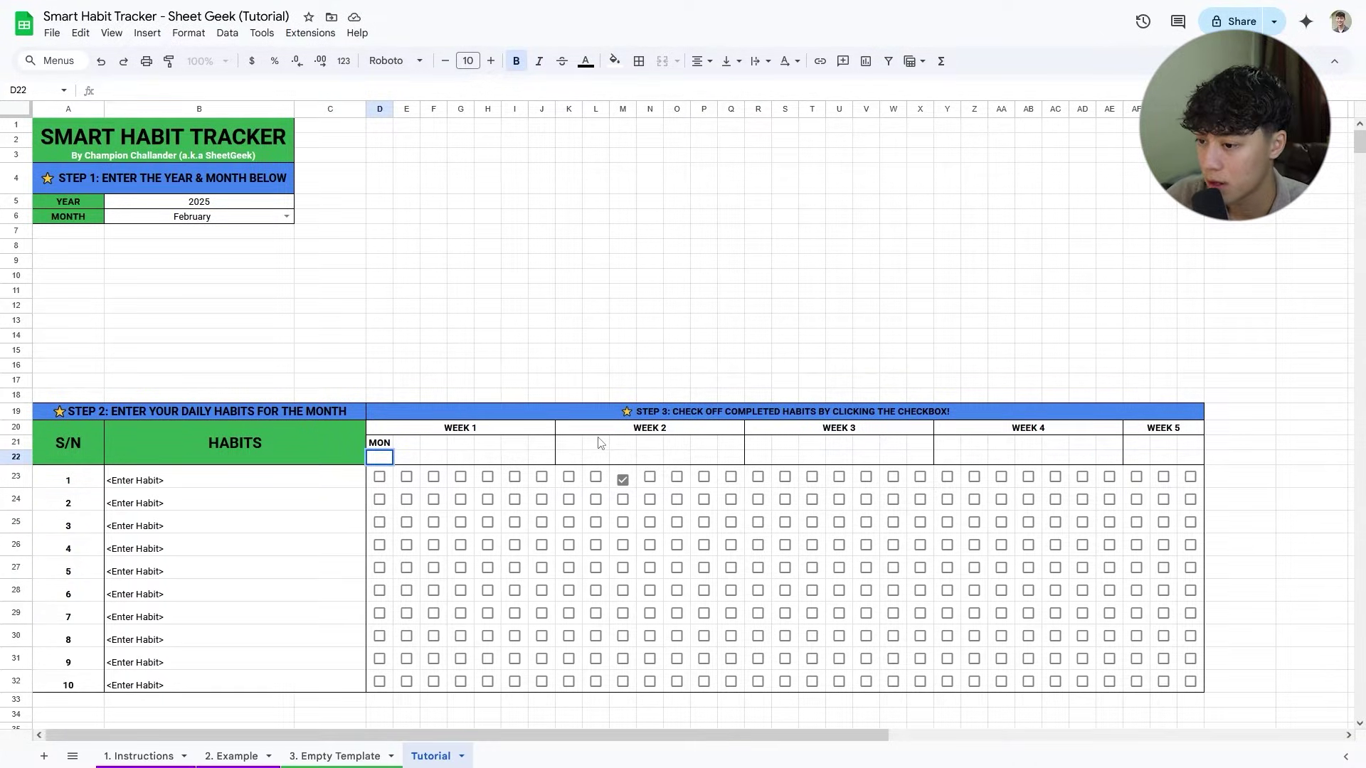
pyautogui.write('=SEQ')
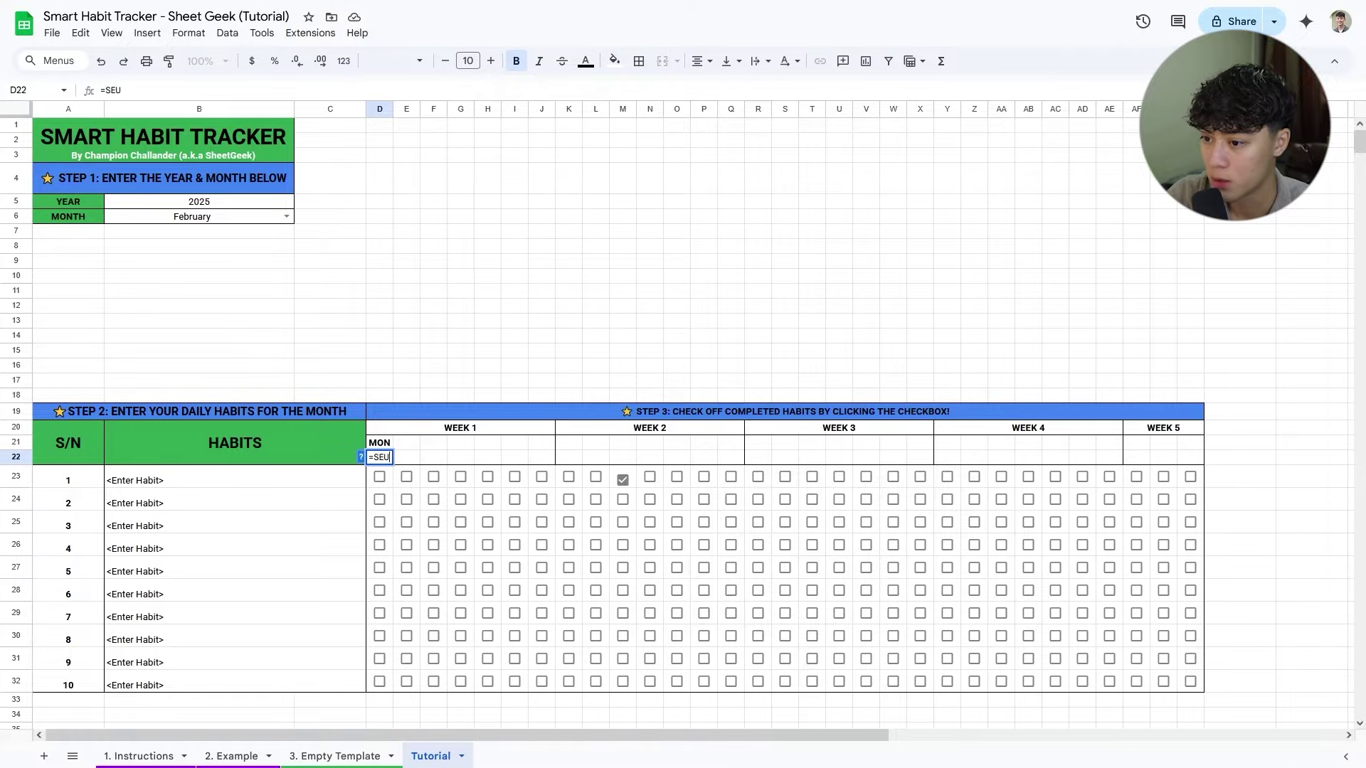
pyautogui.press('Tab')
pyautogui.write('1,')
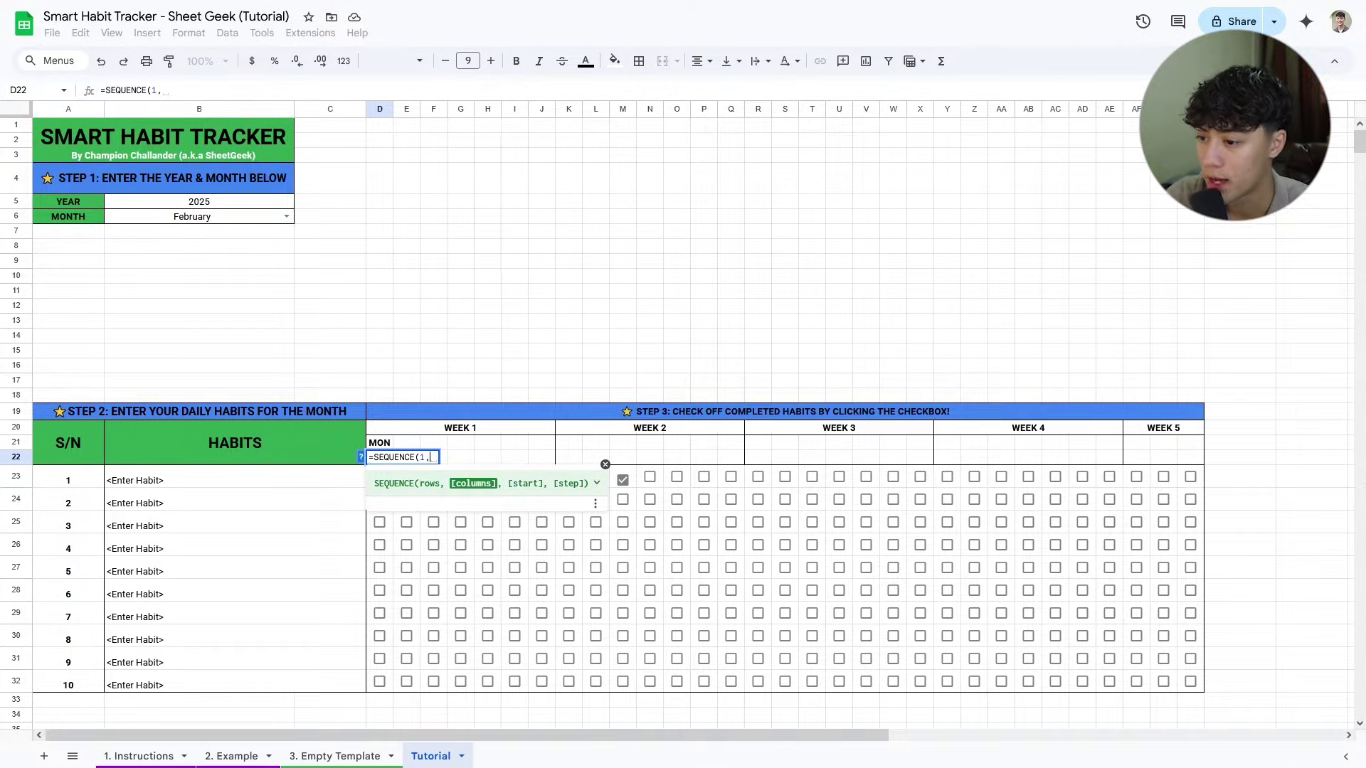
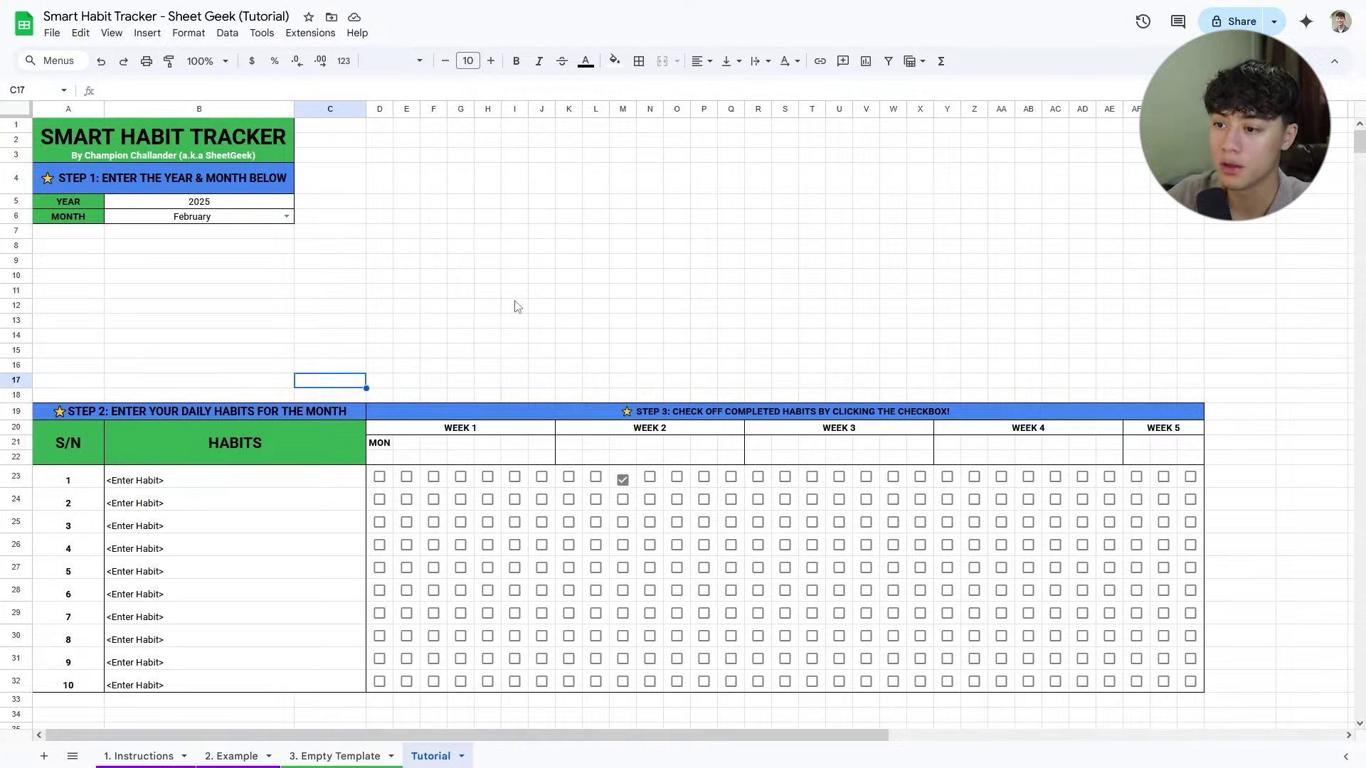
# Set the tracker's month to March and enter the date MARCH 31 2025 in cell B16.
pyautogui.click(285, 216)
pyautogui.click(253, 268)
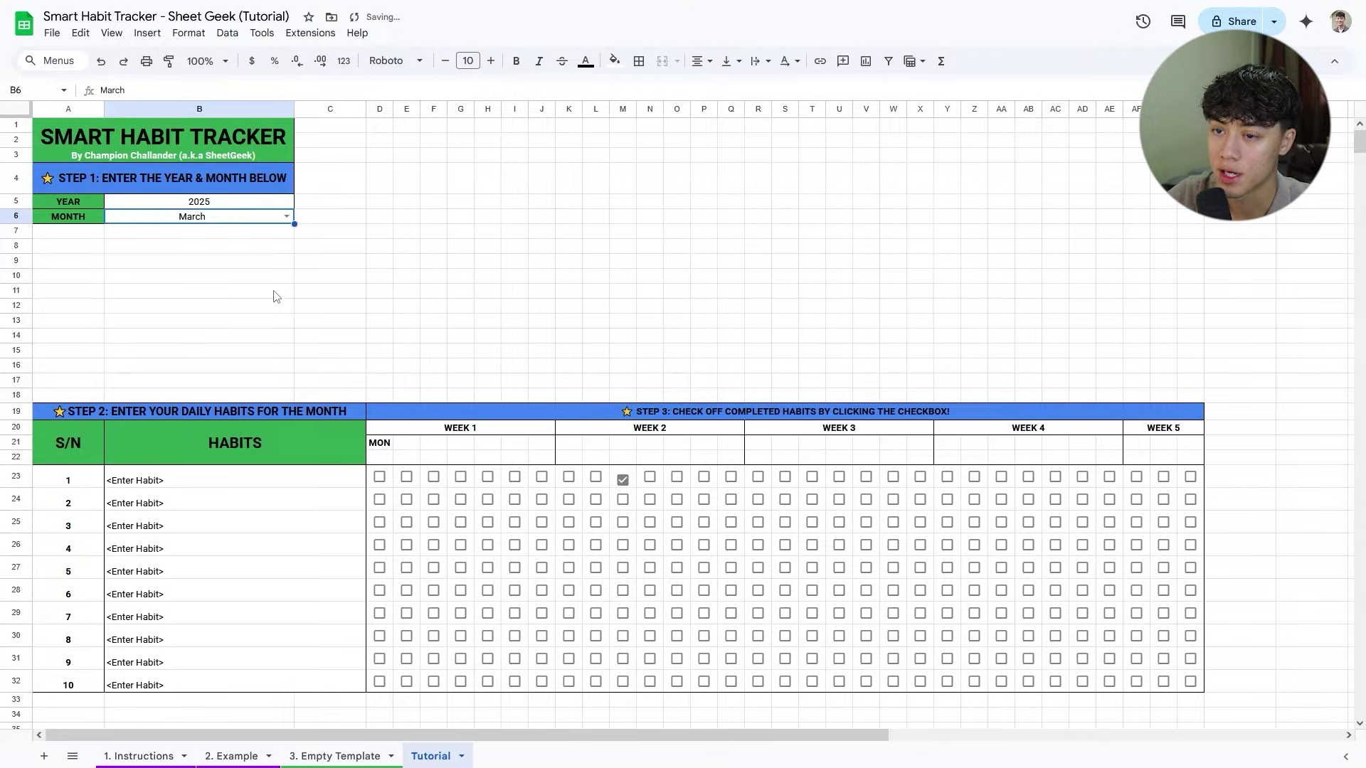
pyautogui.click(378, 369)
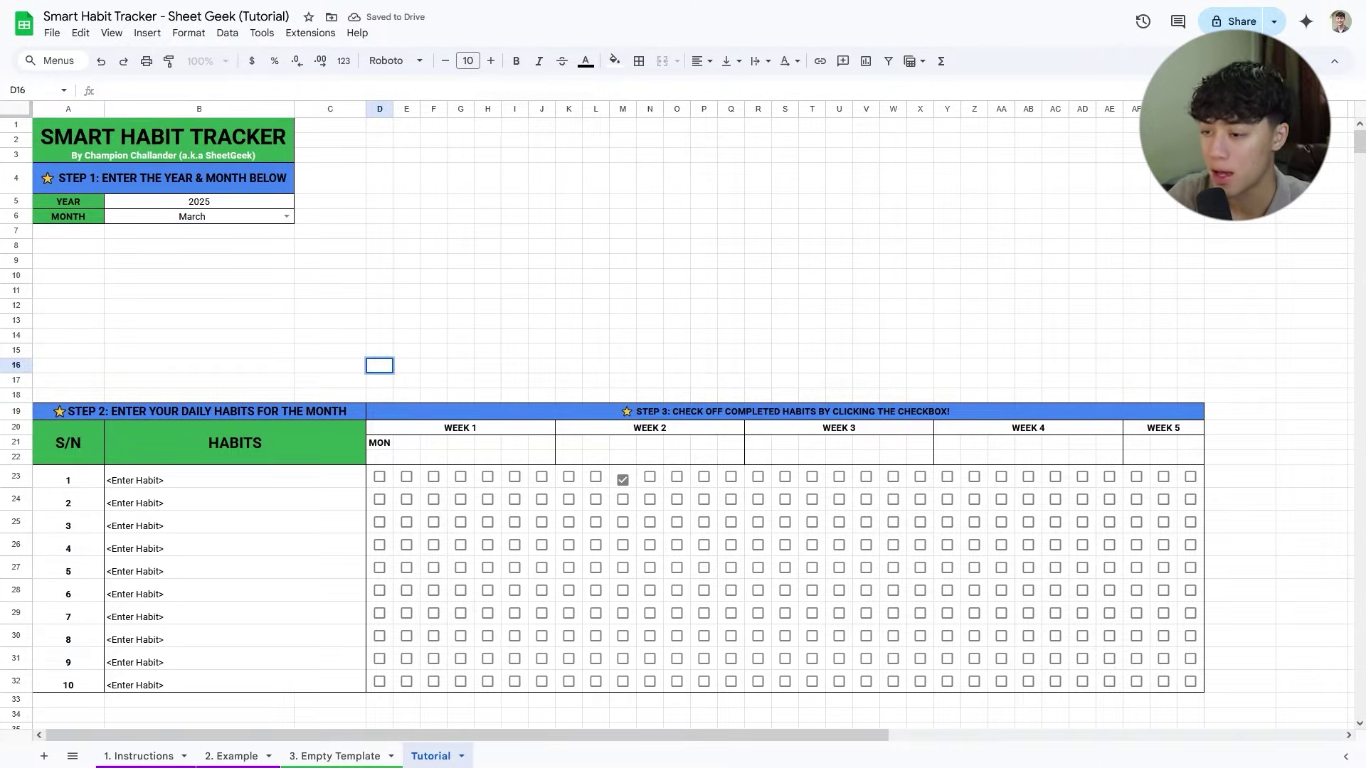
pyautogui.press('Left')
pyautogui.press('Left')
pyautogui.write('MAR')
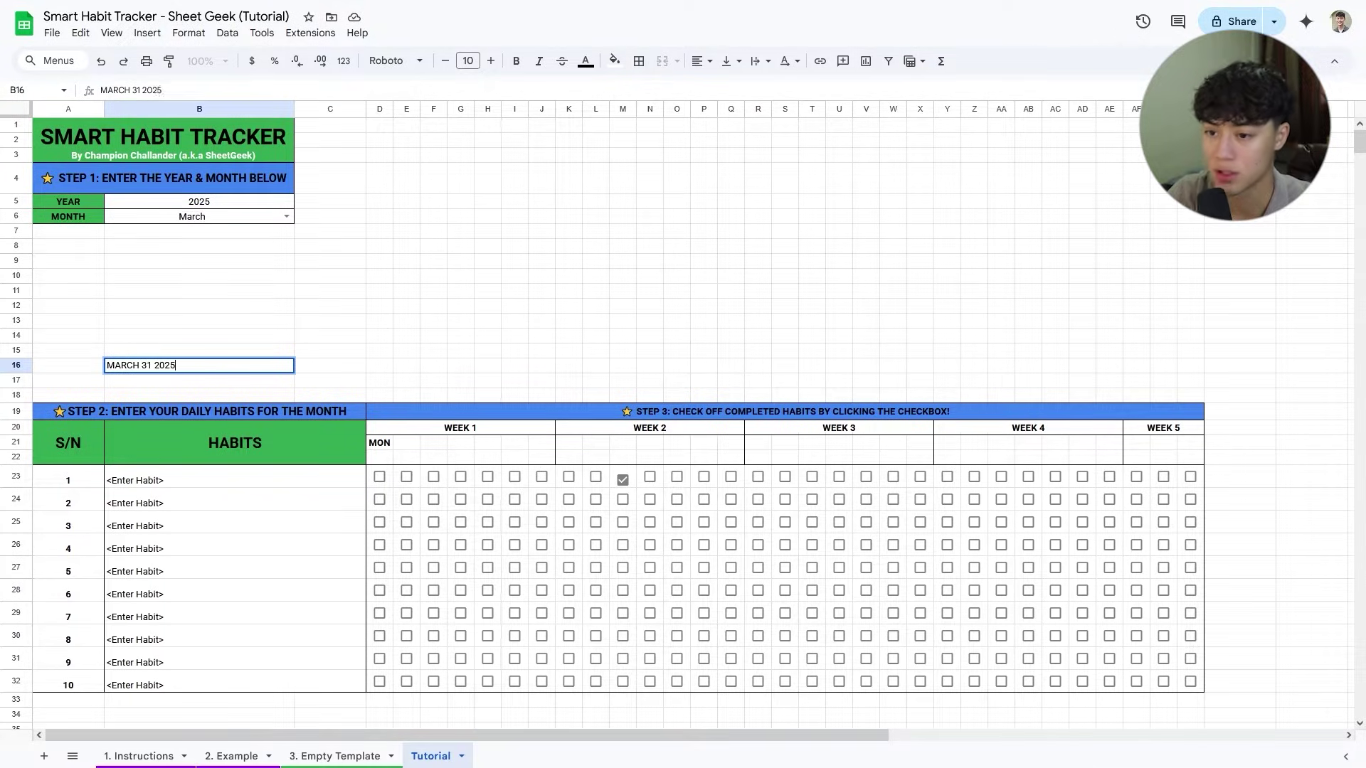
pyautogui.press('Return')
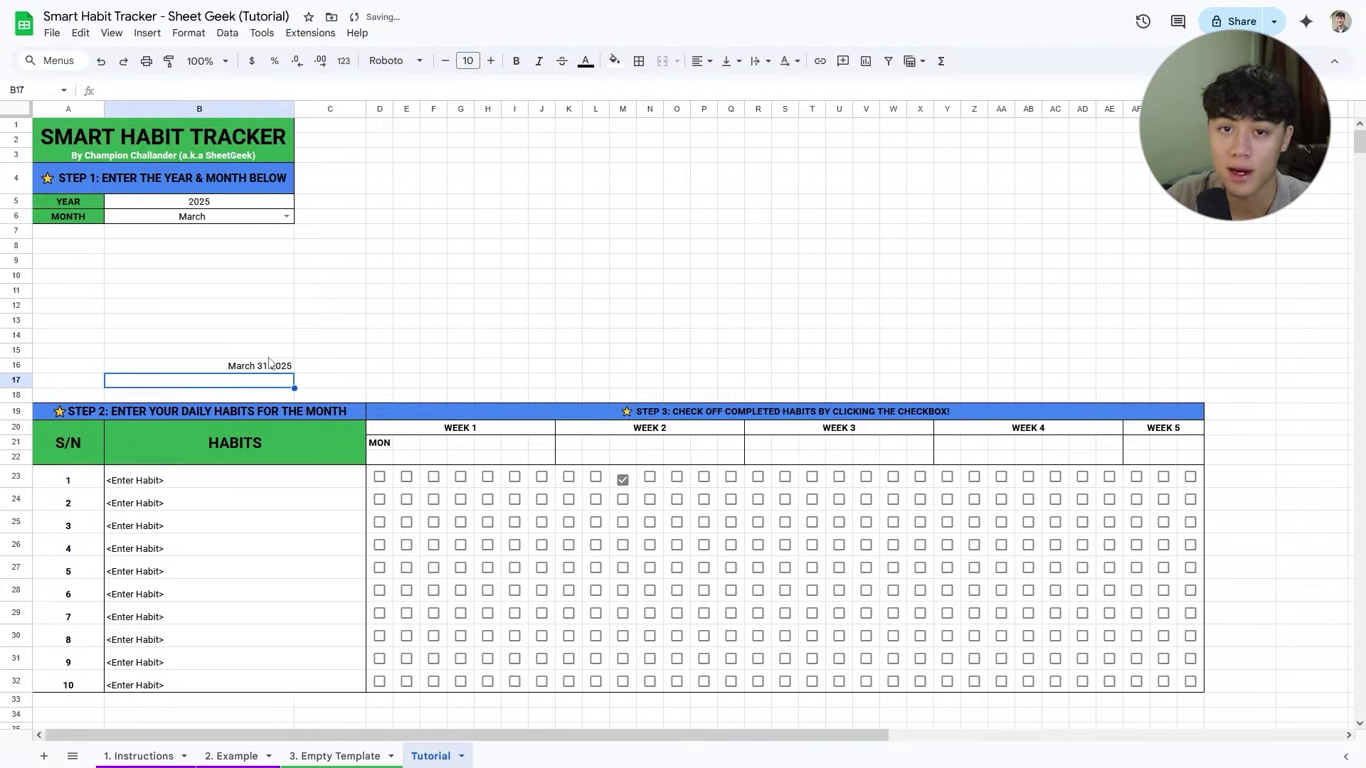
# Extract the day number of the date in B16 by entering =DAY(B16) in cell B17.
pyautogui.write('=DAY(B16)')
pyautogui.press('Return')
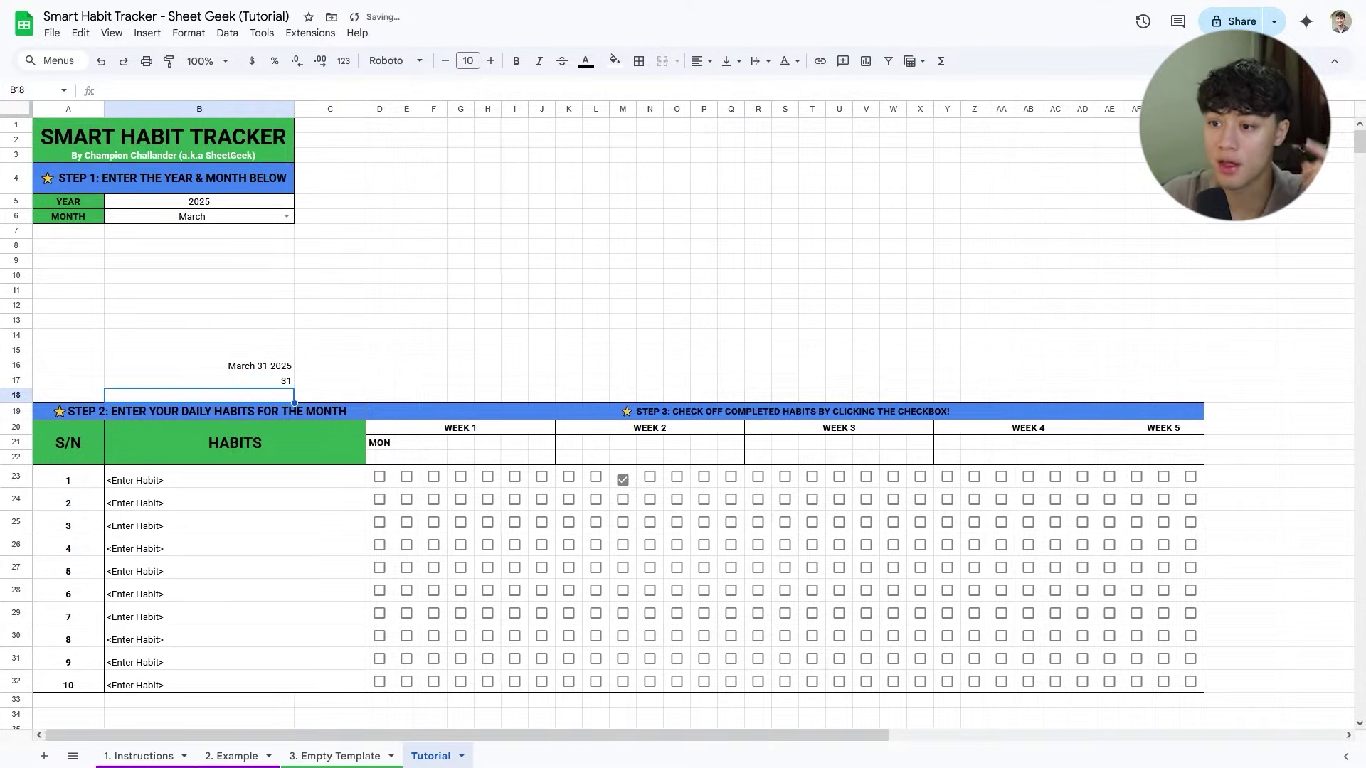
pyautogui.click(272, 383)
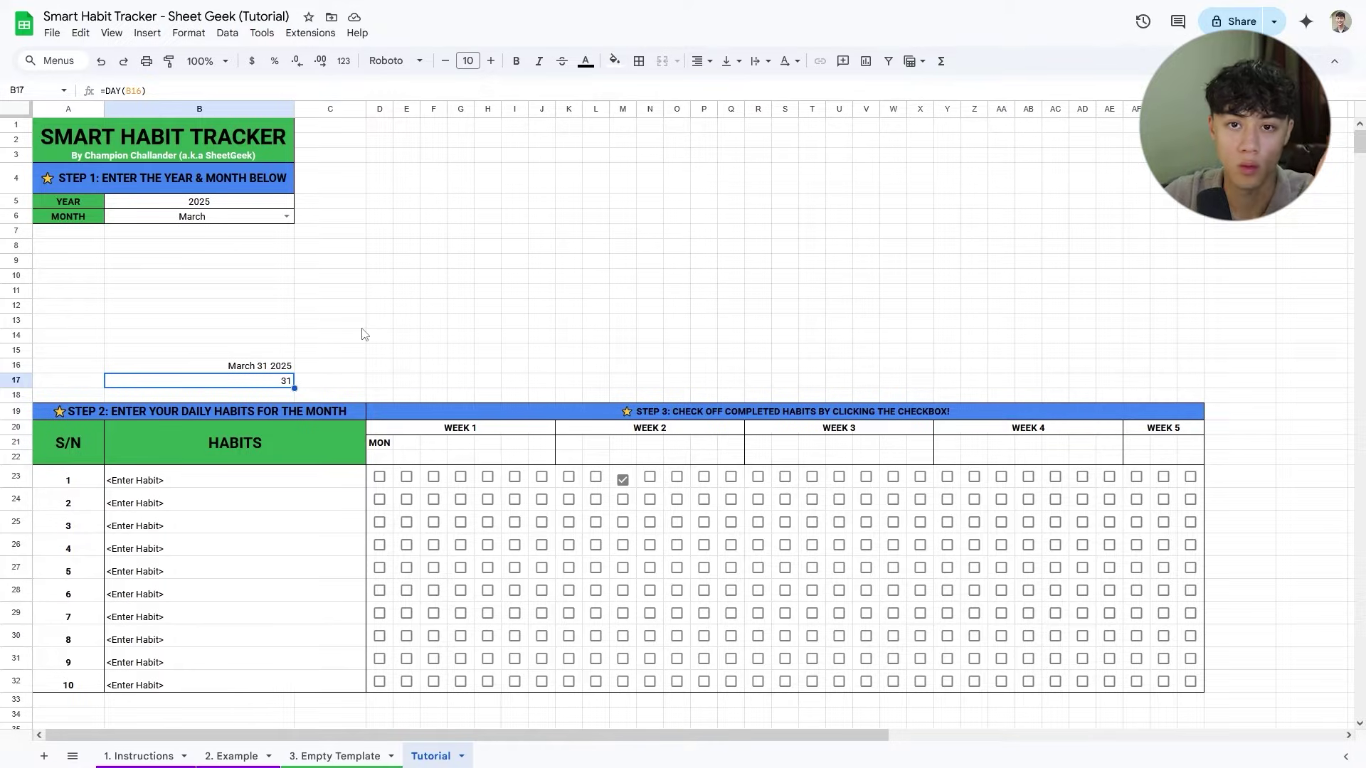
# Enter the formula =DATE($B$5,3,0) in cell B15, with an absolute reference to the year cell.
pyautogui.click(270, 364)
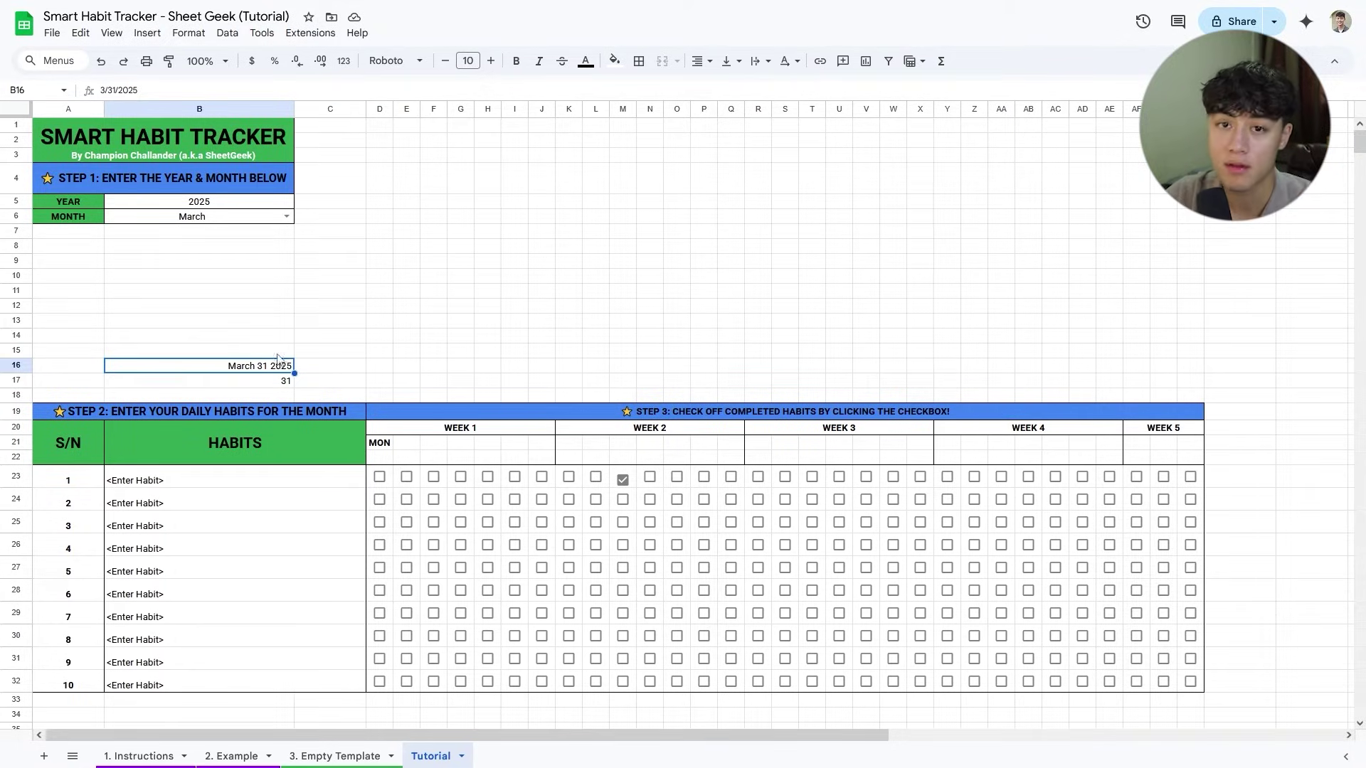
pyautogui.click(254, 351)
pyautogui.doubleClick(254, 352)
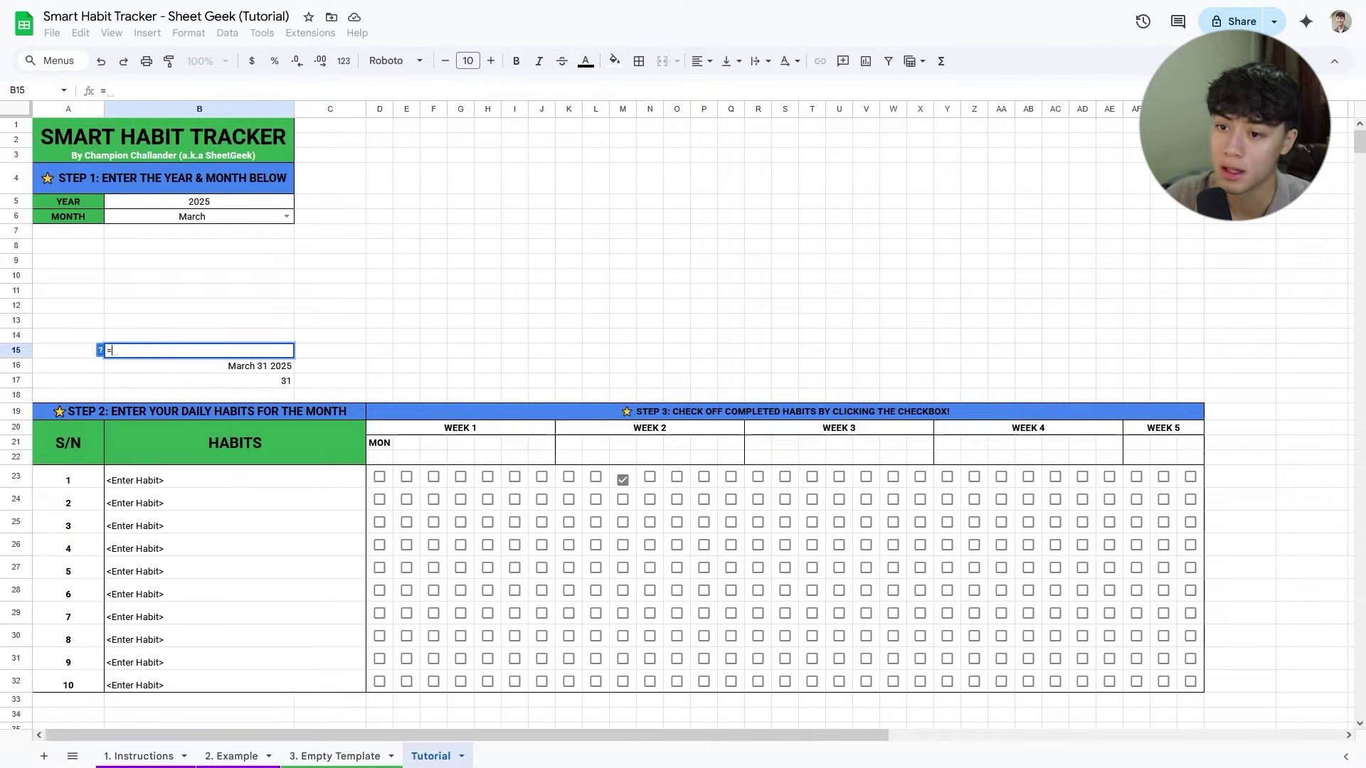
pyautogui.write('=DATE(')
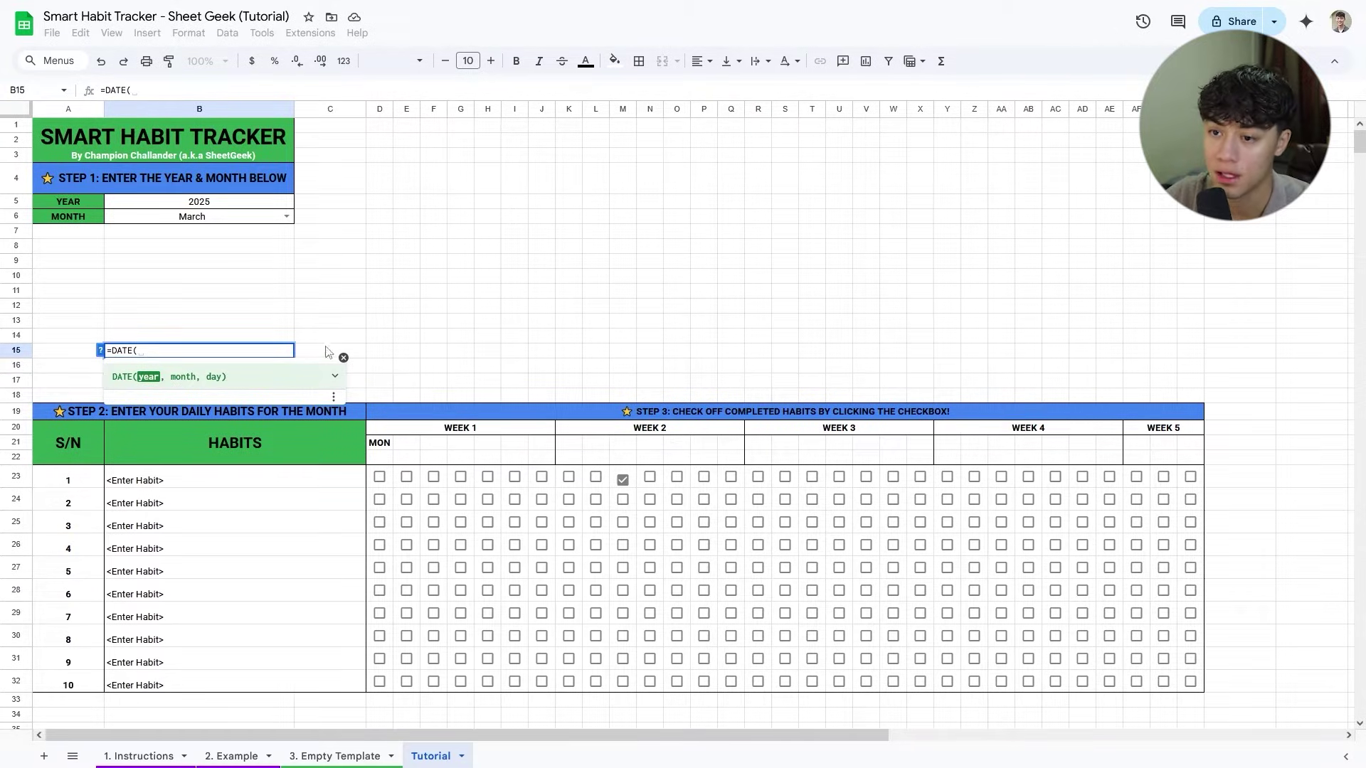
pyautogui.click(191, 206)
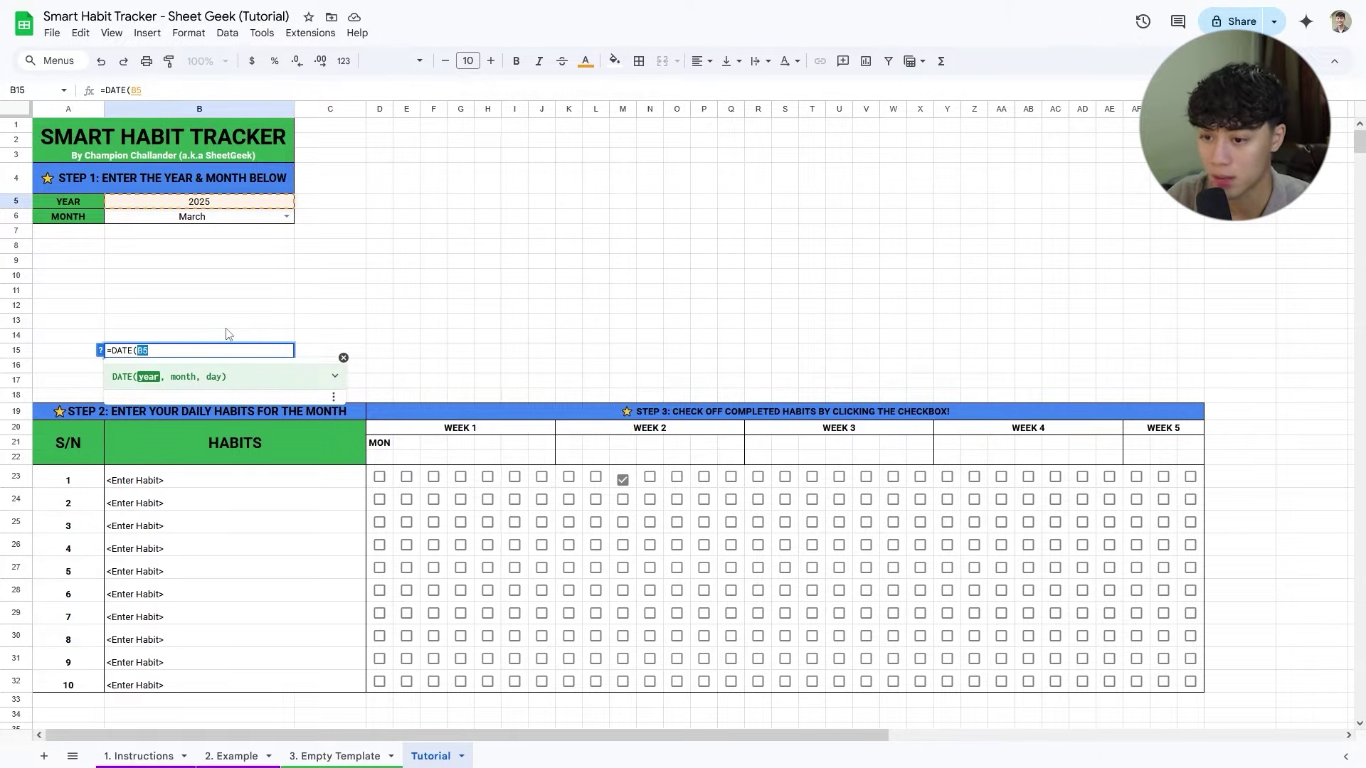
pyautogui.press('F4')
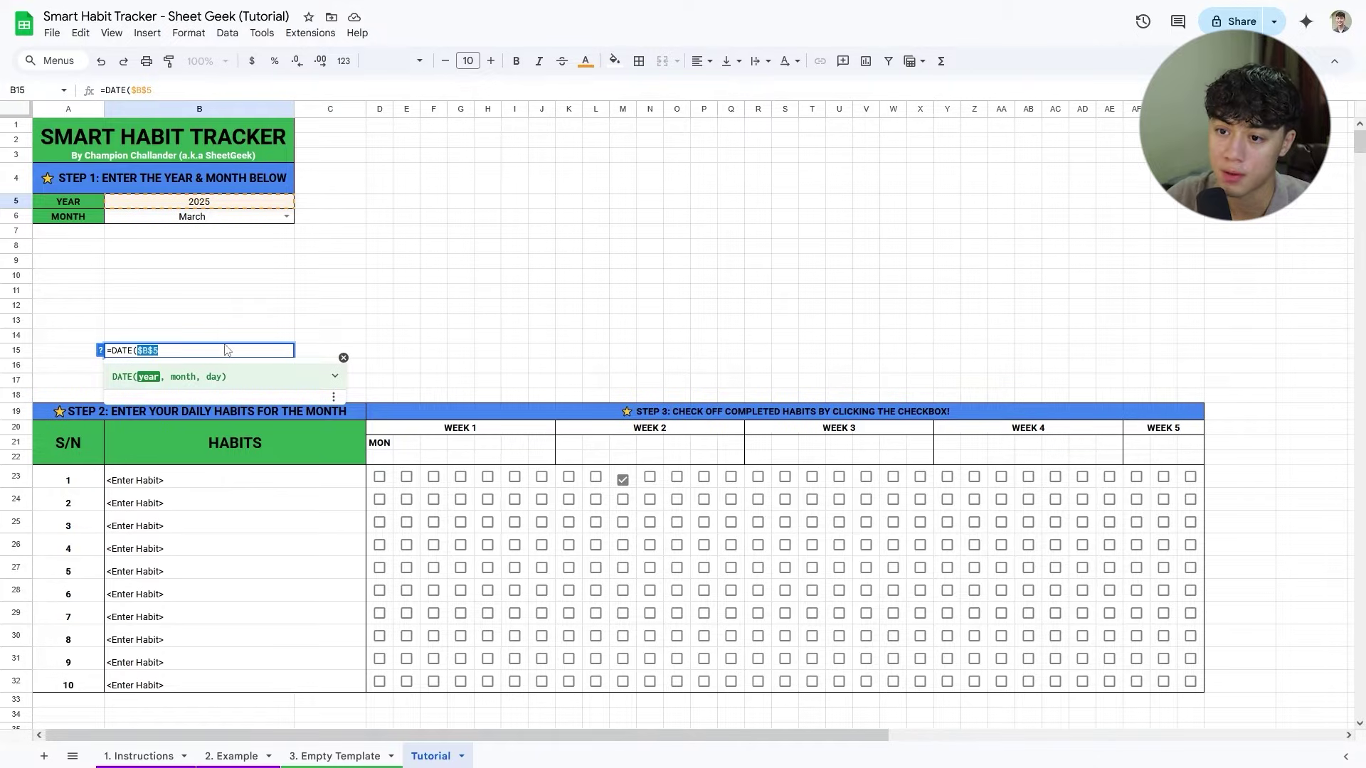
pyautogui.write(',')
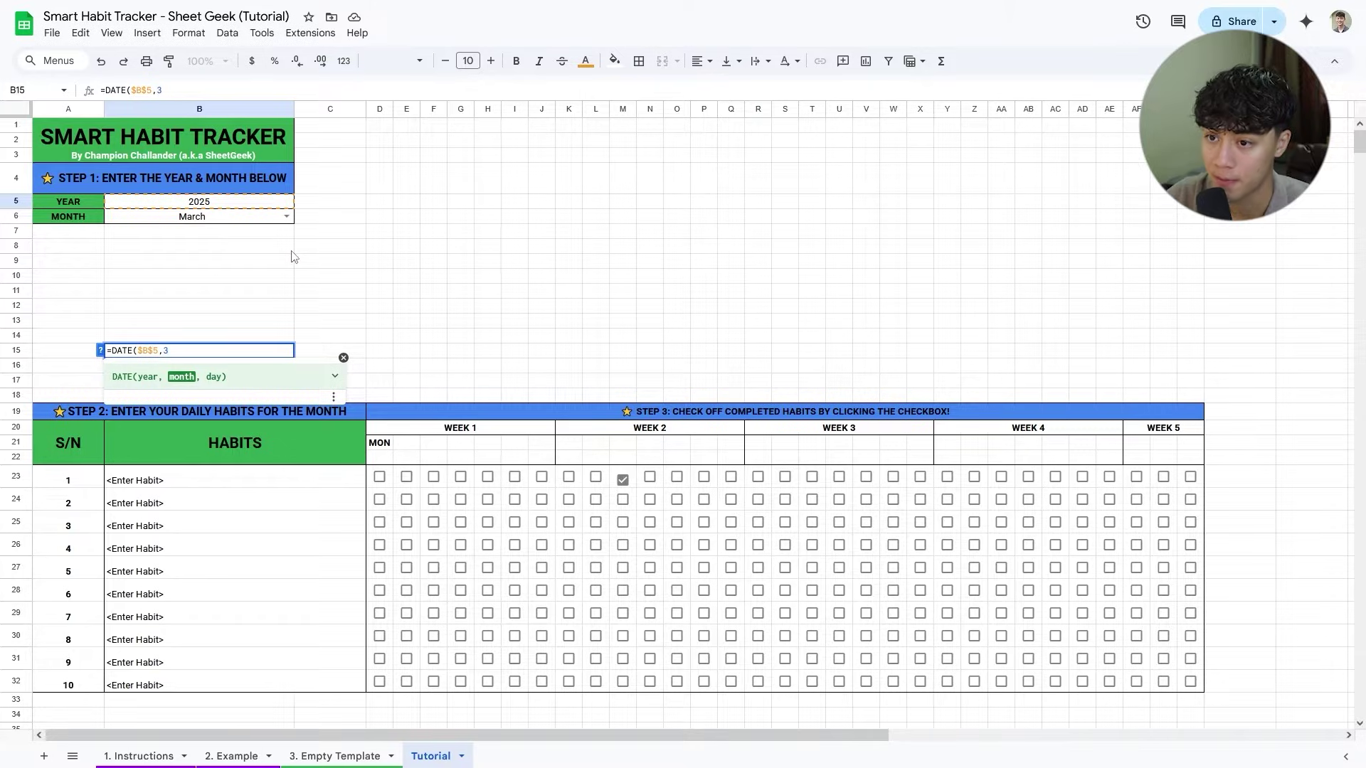
pyautogui.write('3')
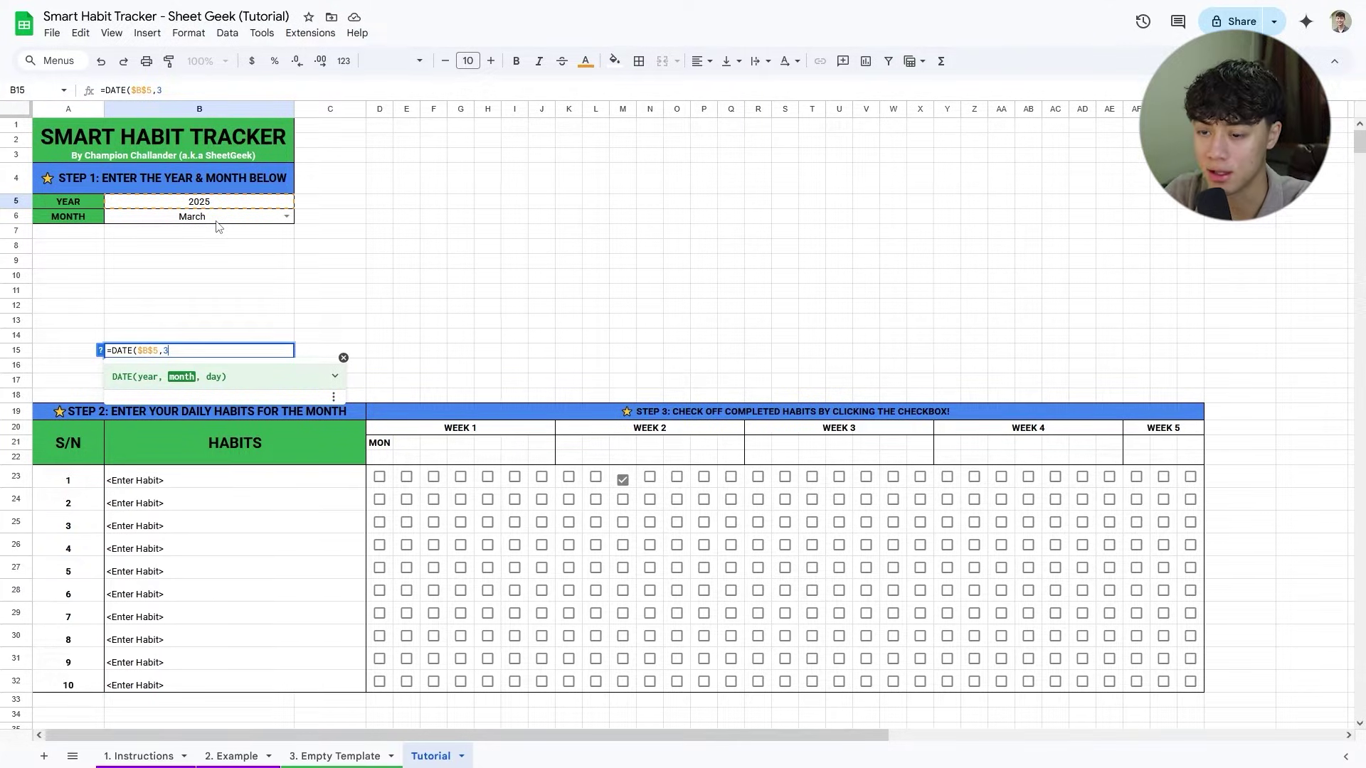
pyautogui.write(',')
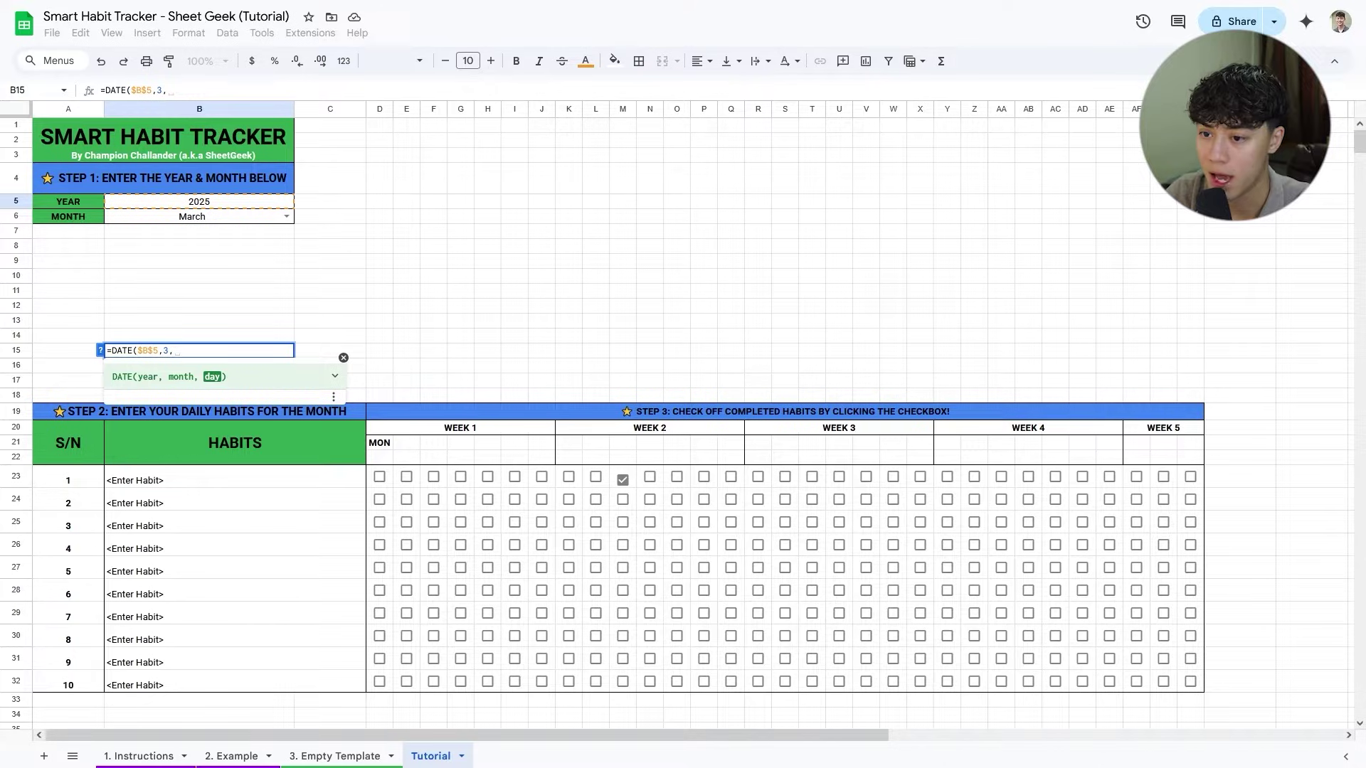
pyautogui.write('0')
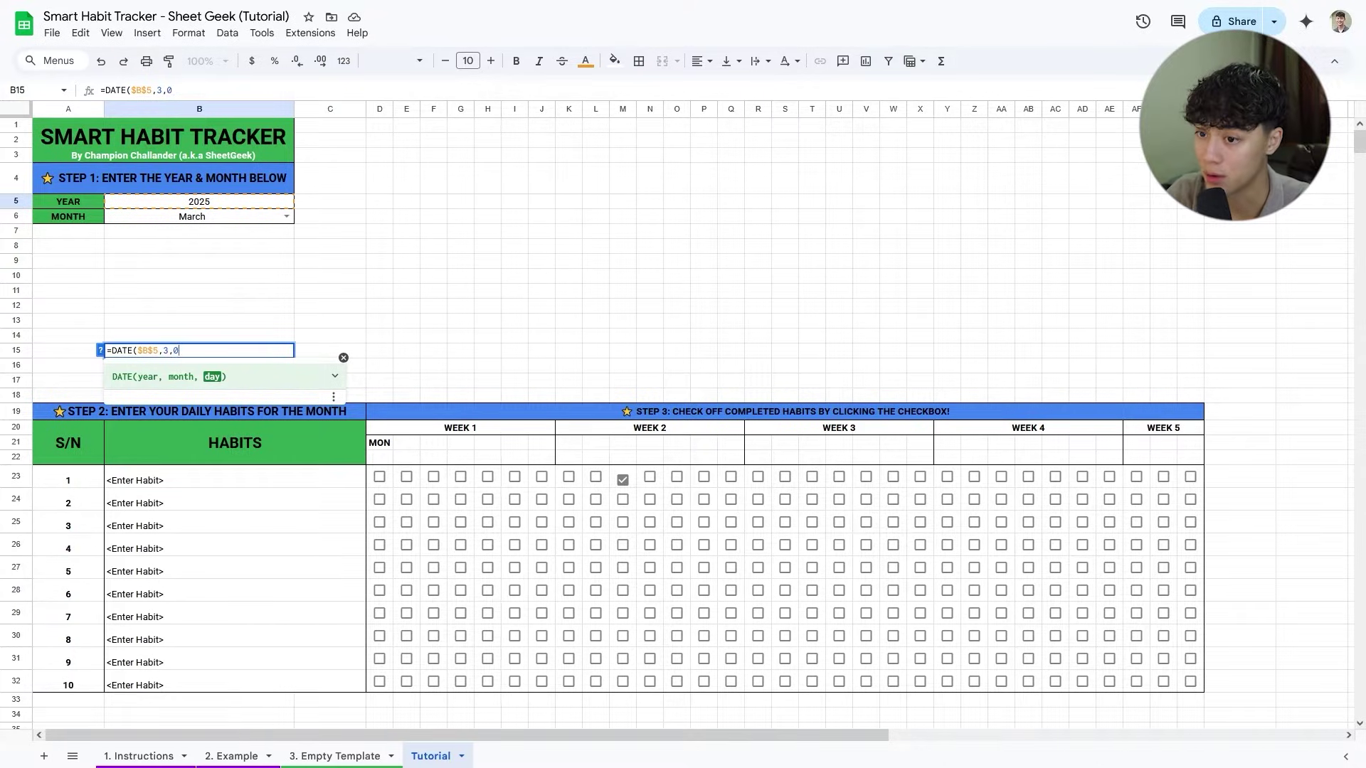
pyautogui.press('Return')
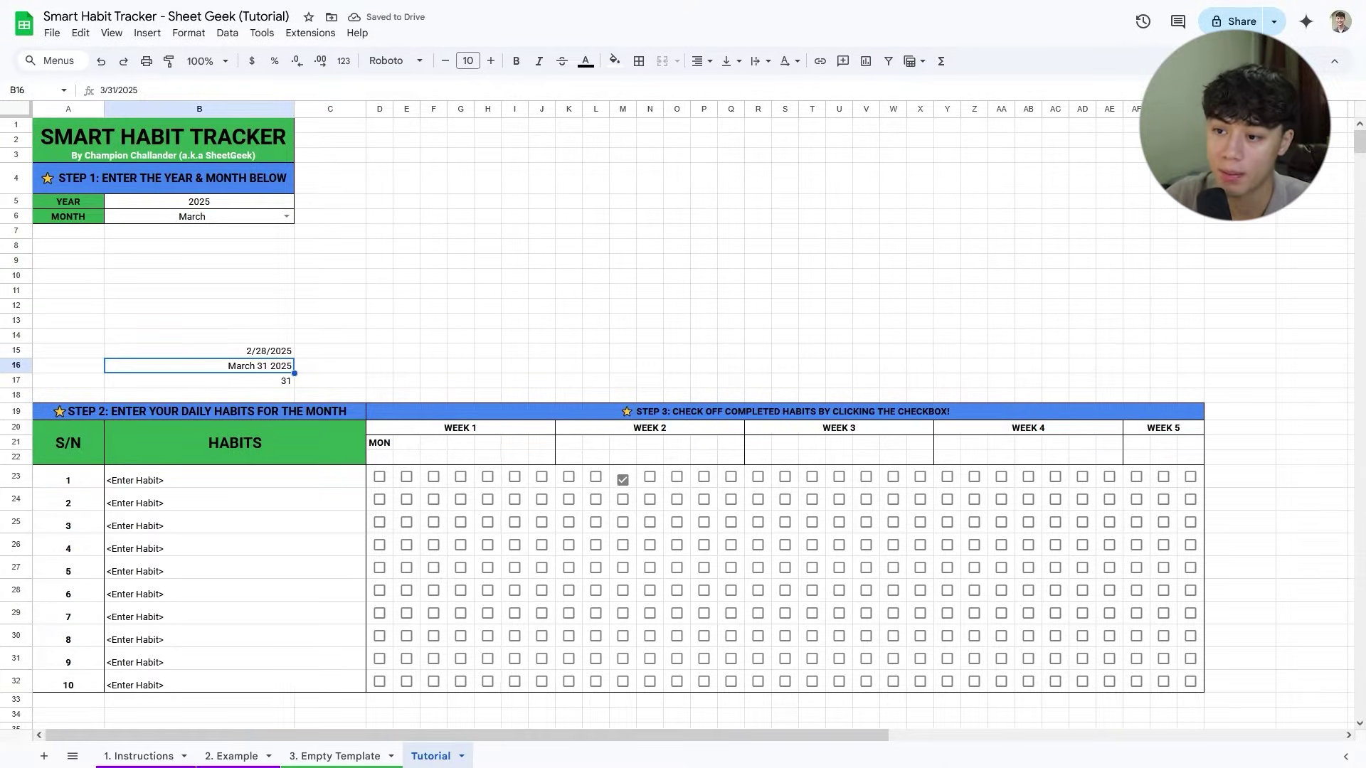
# Format the date in cell B15 in the Sep 26, 2008 style.
pyautogui.click(276, 352)
pyautogui.click(344, 61)
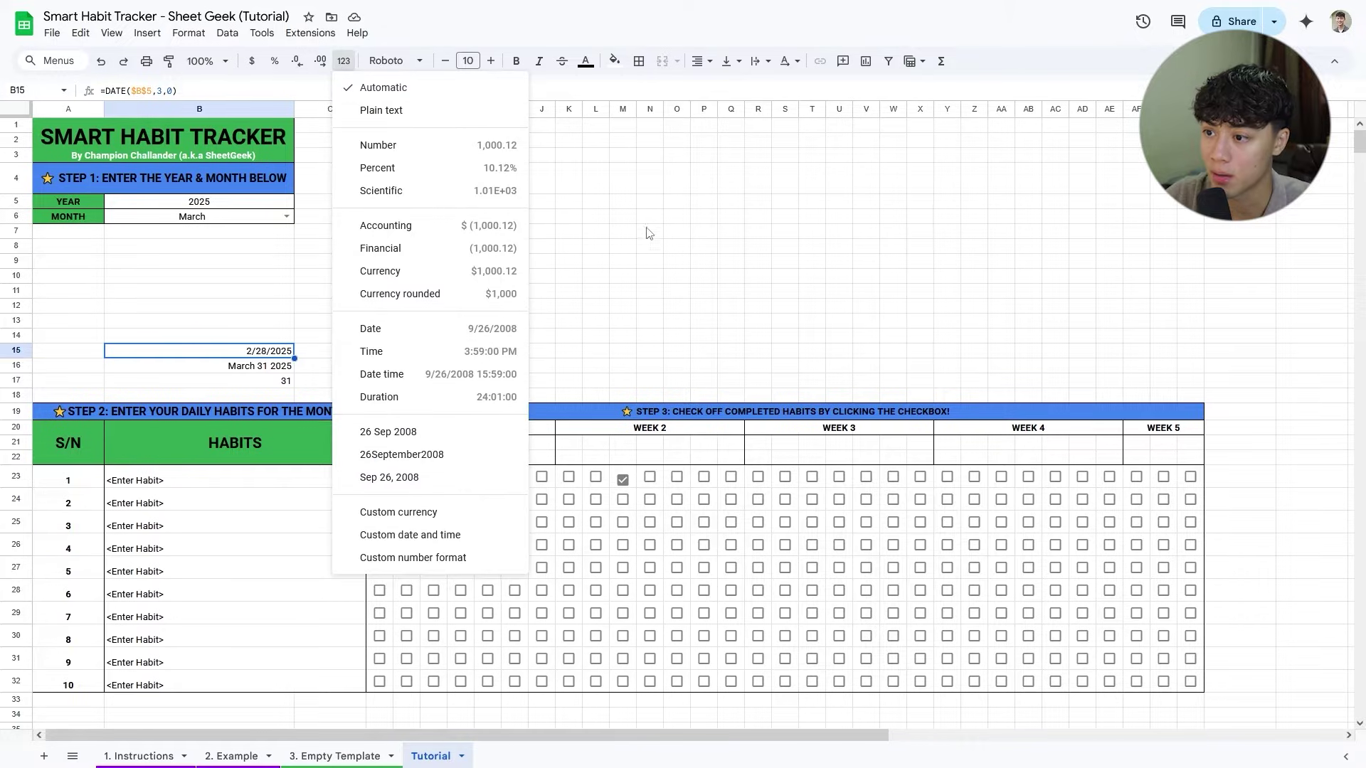
pyautogui.click(439, 477)
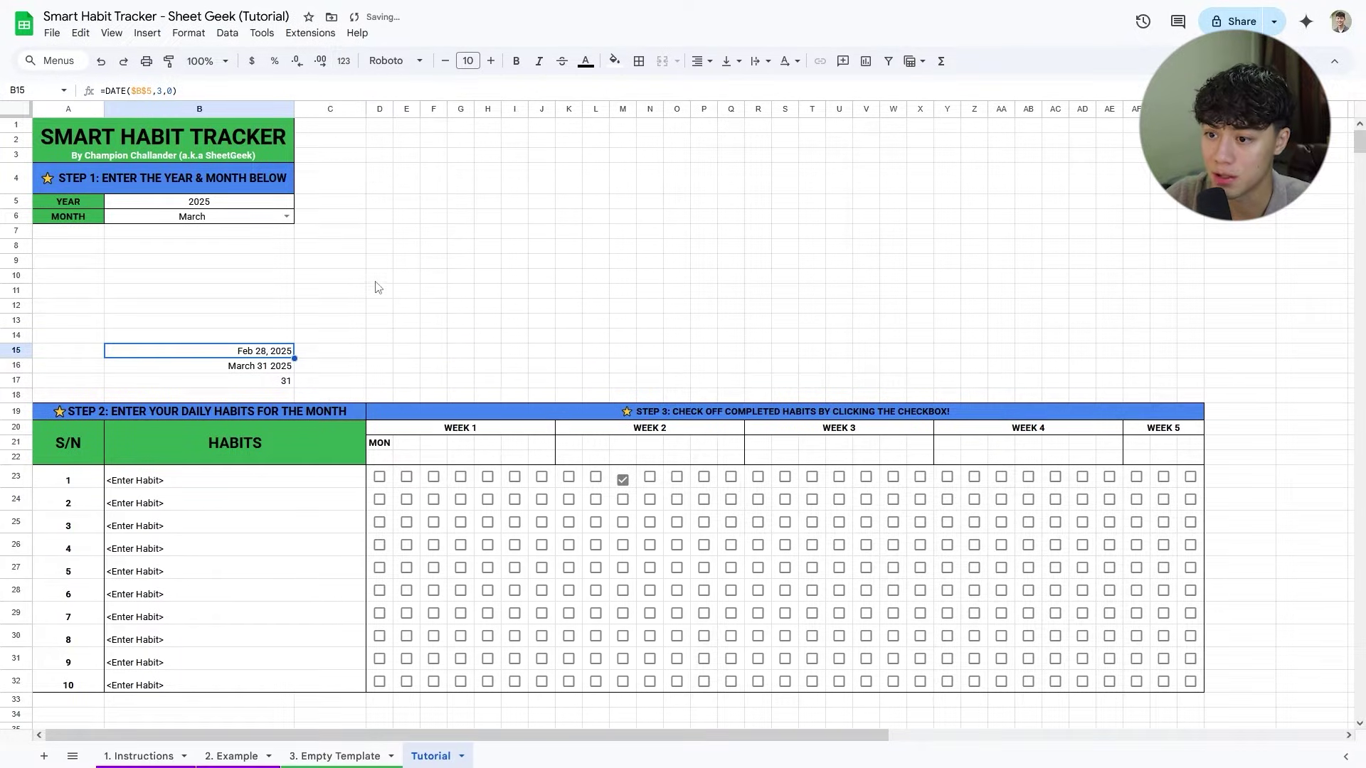
# Add 1 to the month argument of the date formula in cell B15, making it =DATE($B$5,3+1,0).
pyautogui.doubleClick(283, 353)
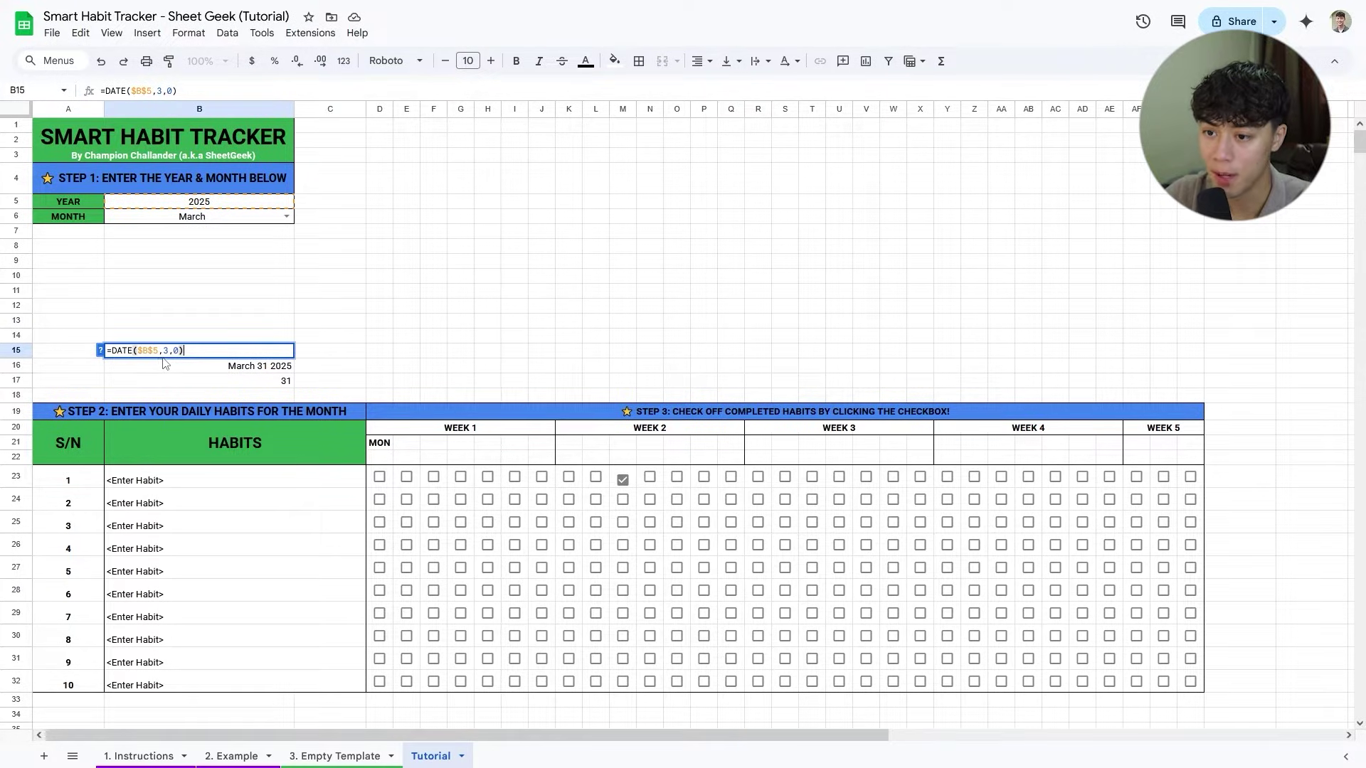
pyautogui.press('Escape')
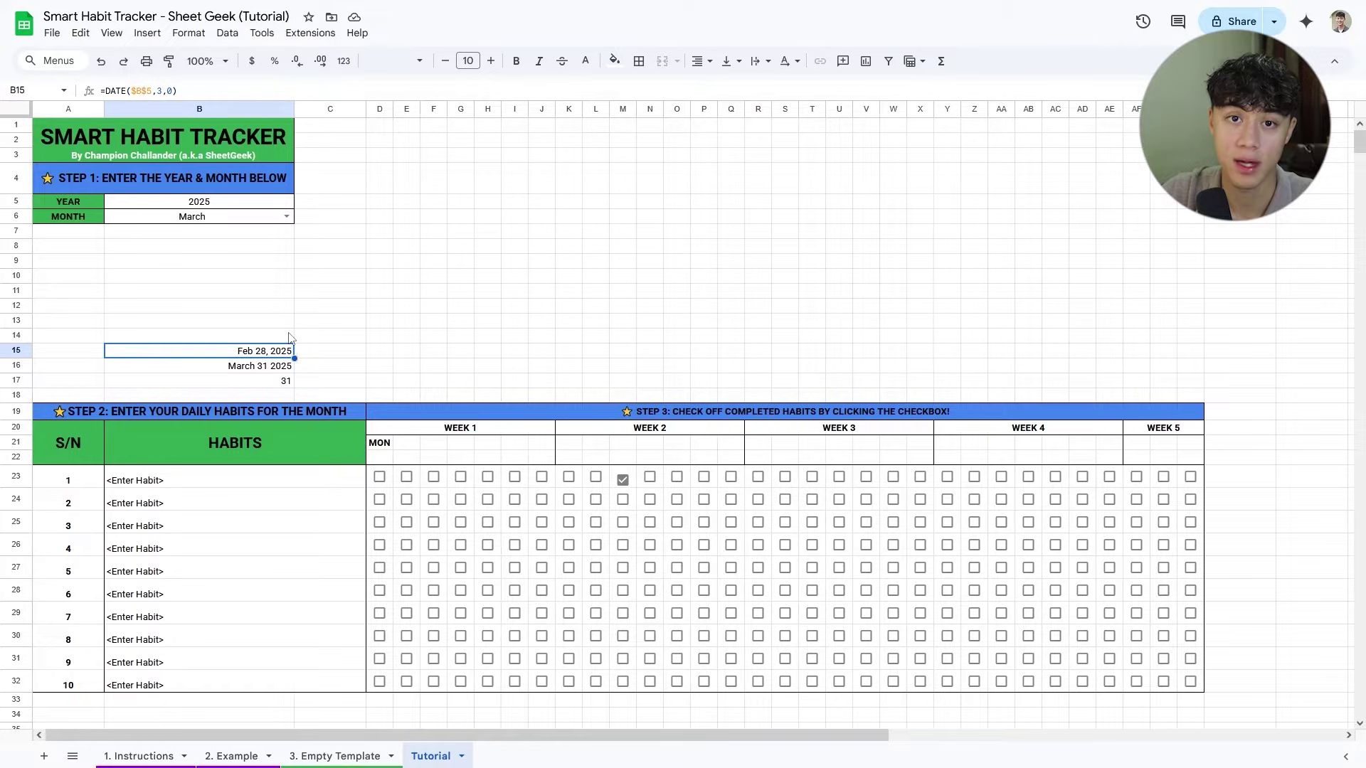
pyautogui.doubleClick(283, 355)
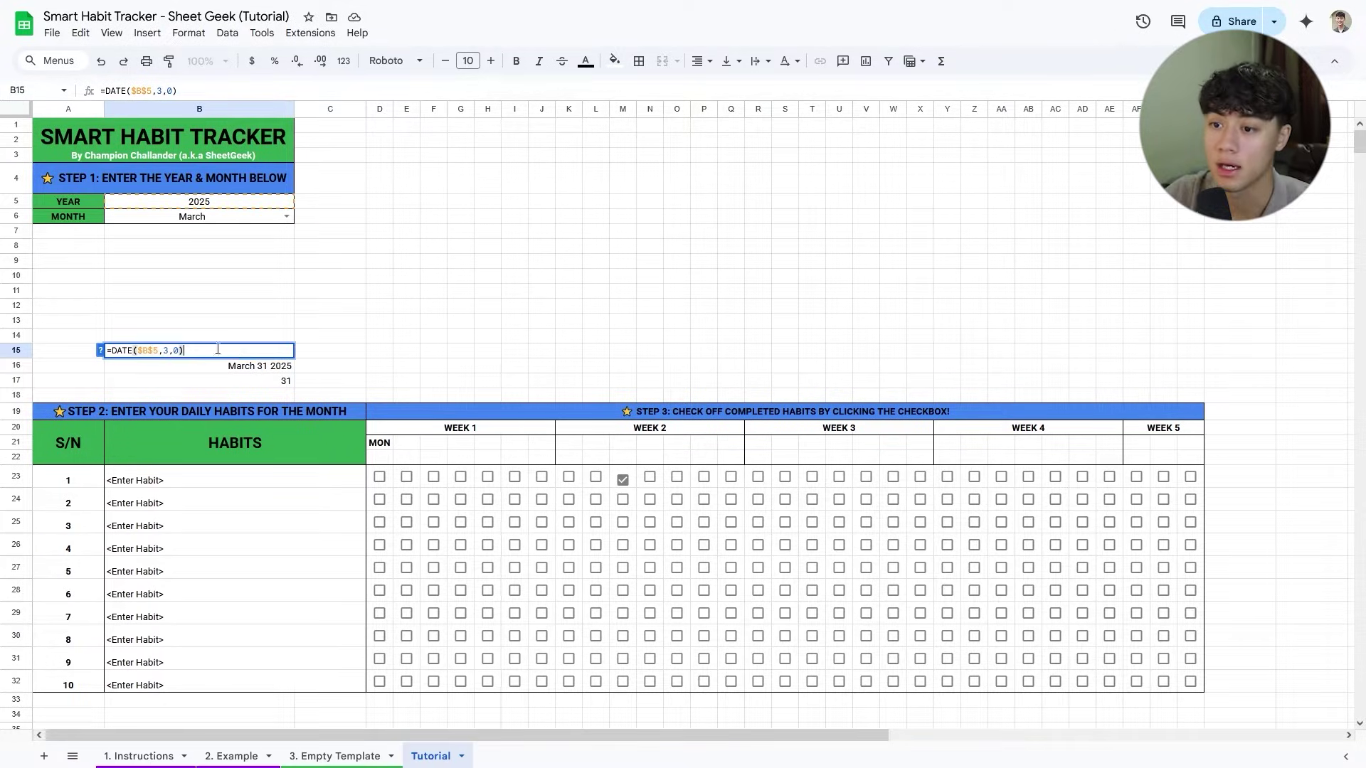
pyautogui.click(168, 351)
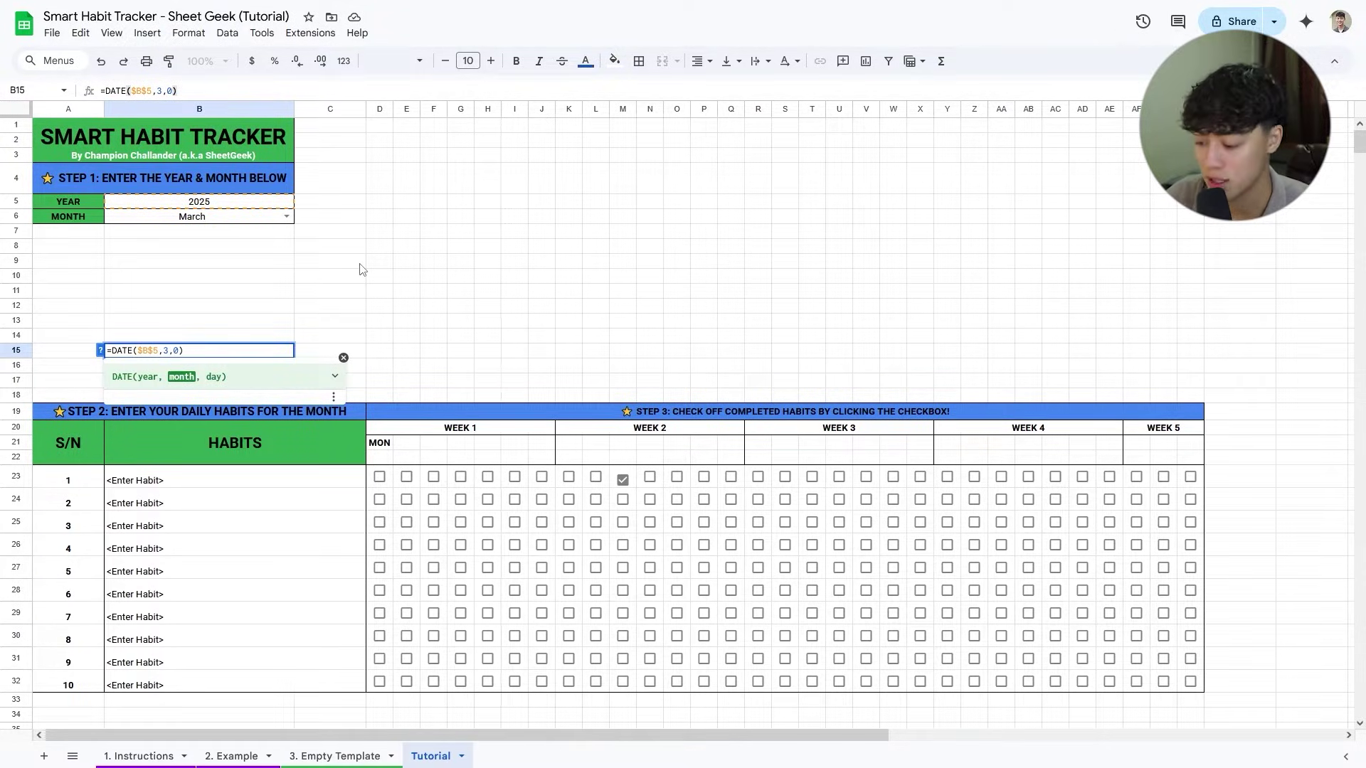
pyautogui.write('+1')
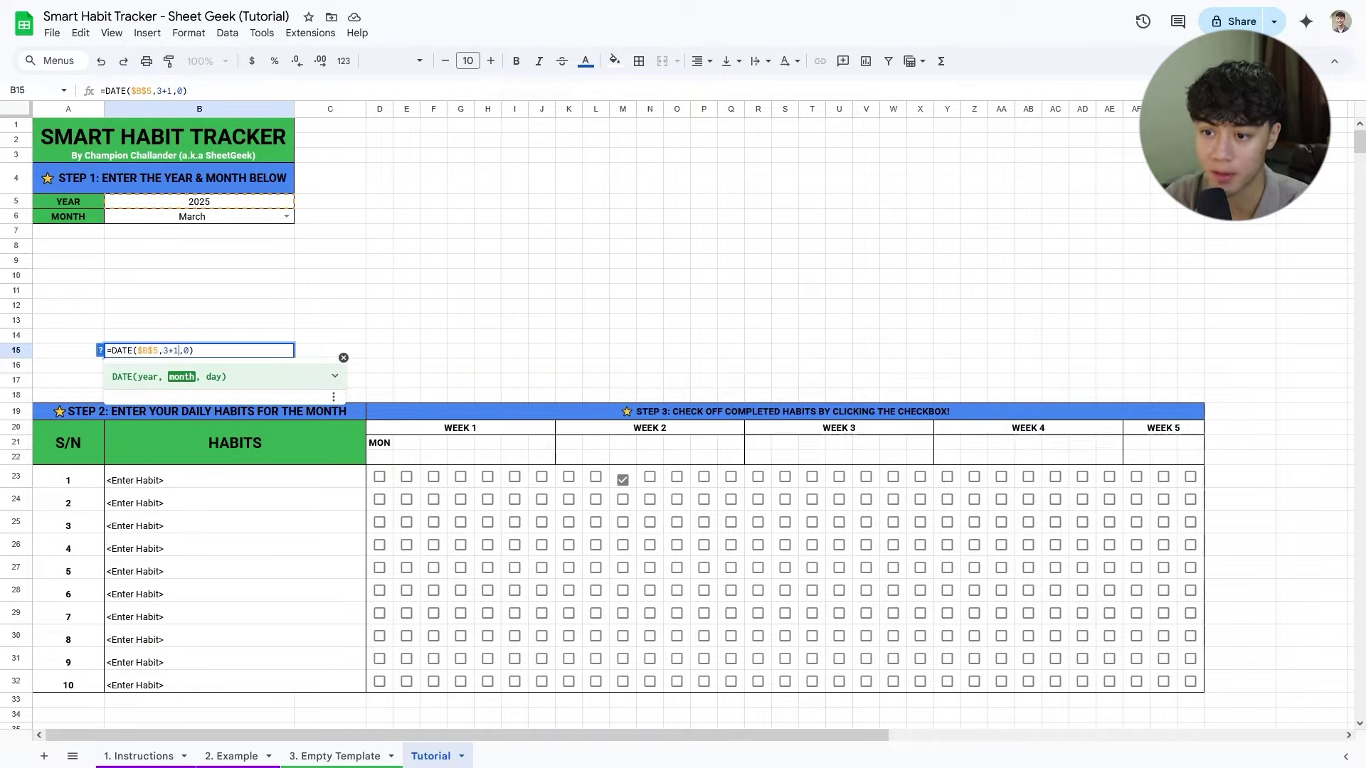
pyautogui.press('Return')
pyautogui.press('Up')
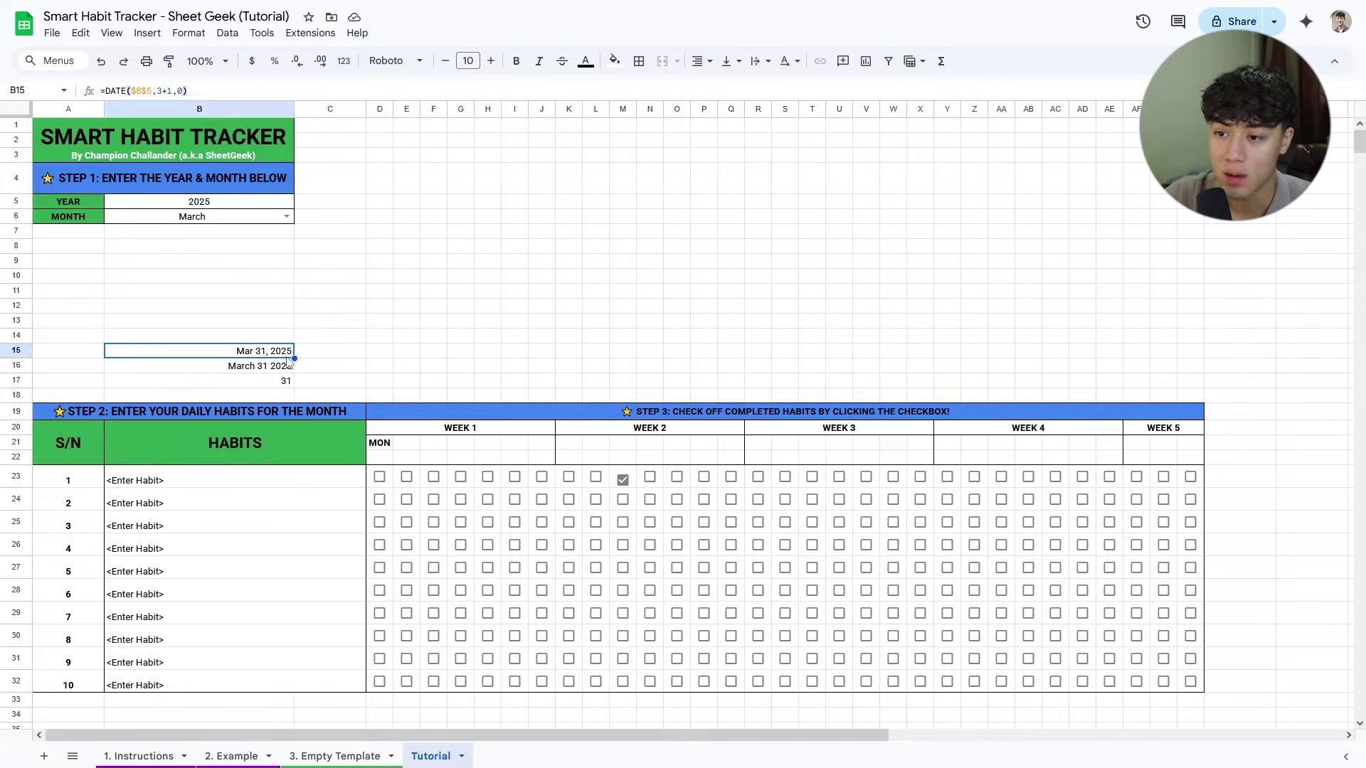
# Enter the formula =DATEVALUE("1 MARCH") in cell B14.
pyautogui.doubleClick(162, 350)
pyautogui.moveTo(162, 350); pyautogui.dragTo(179, 352)
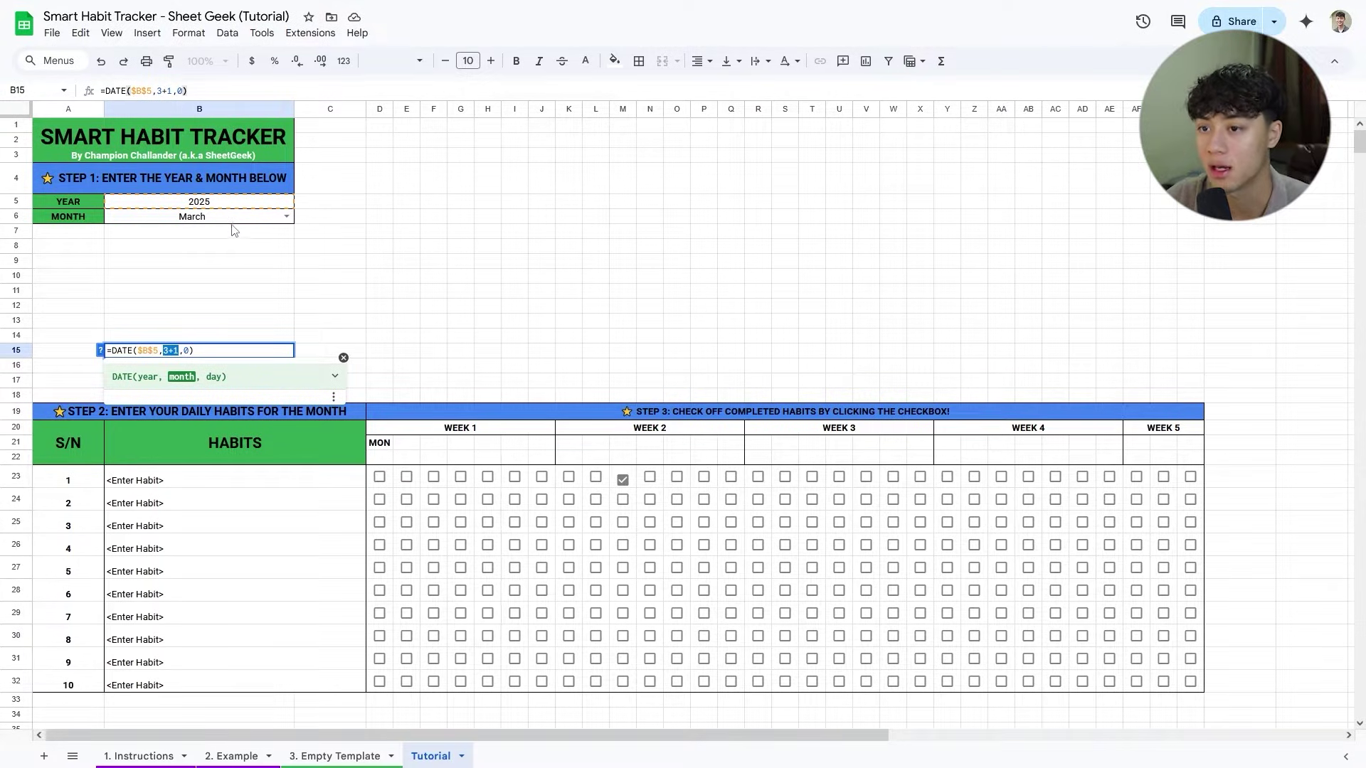
pyautogui.hotkey('shift', 'Return')
pyautogui.write('=')
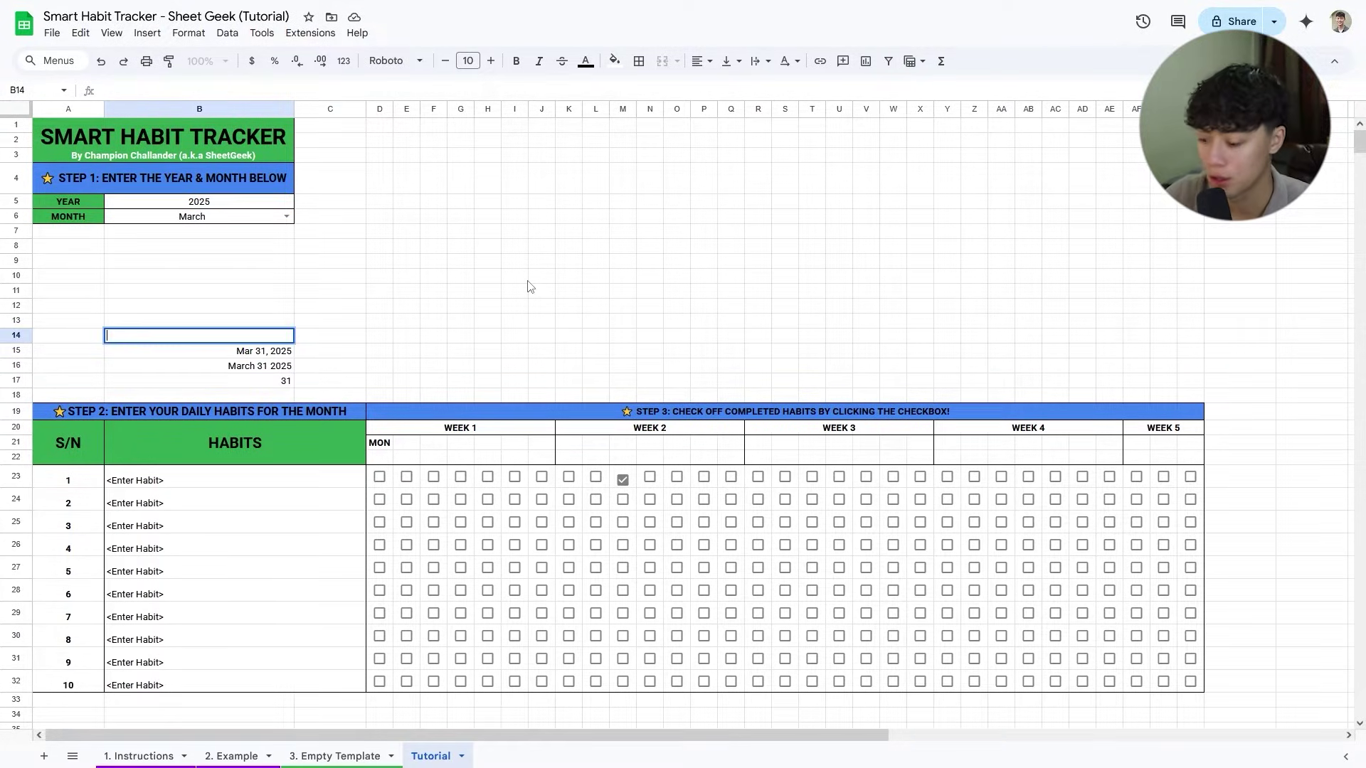
pyautogui.write('DATEVAL')
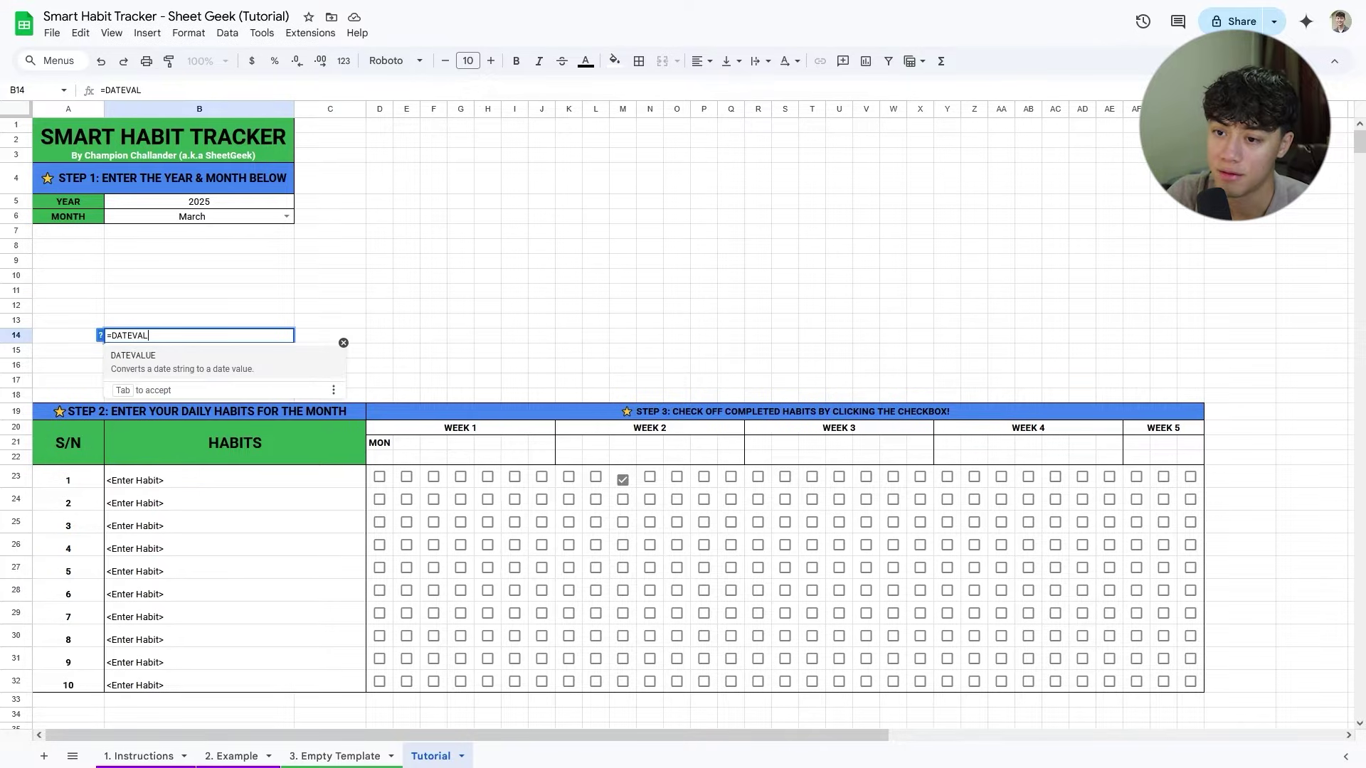
pyautogui.write('UE("1 MARCH')
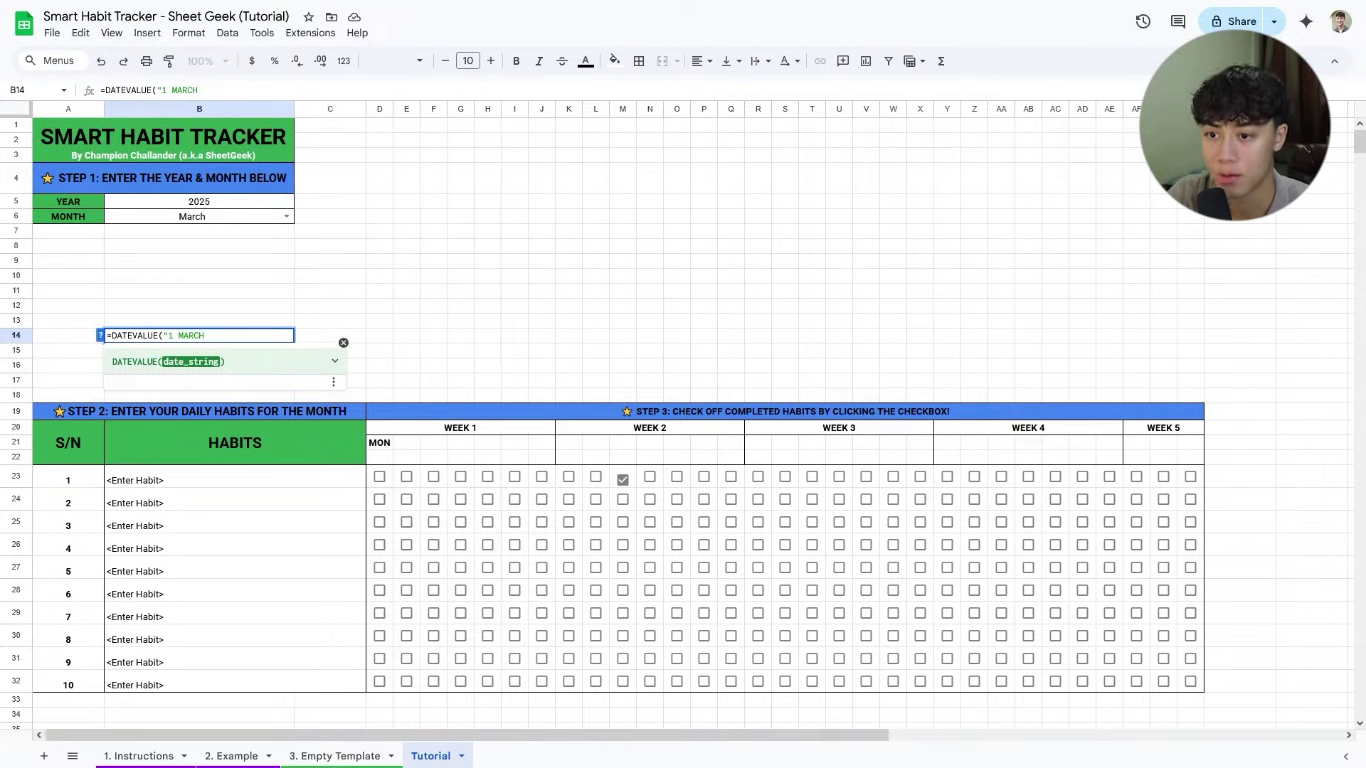
pyautogui.write('")')
pyautogui.hotkey('ctrl', 'Return')
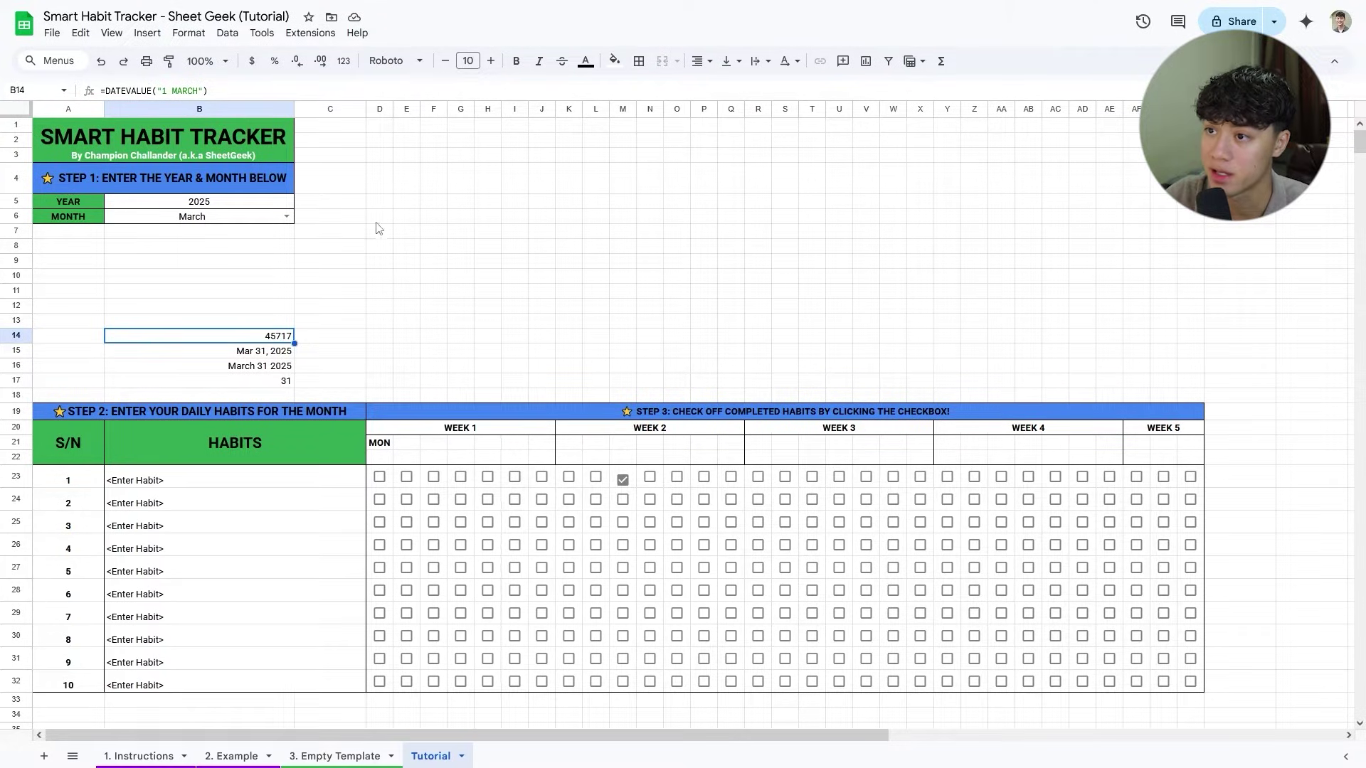
# Format the value in cell B14 in the 26 Sep 2008 date style.
pyautogui.click(343, 60)
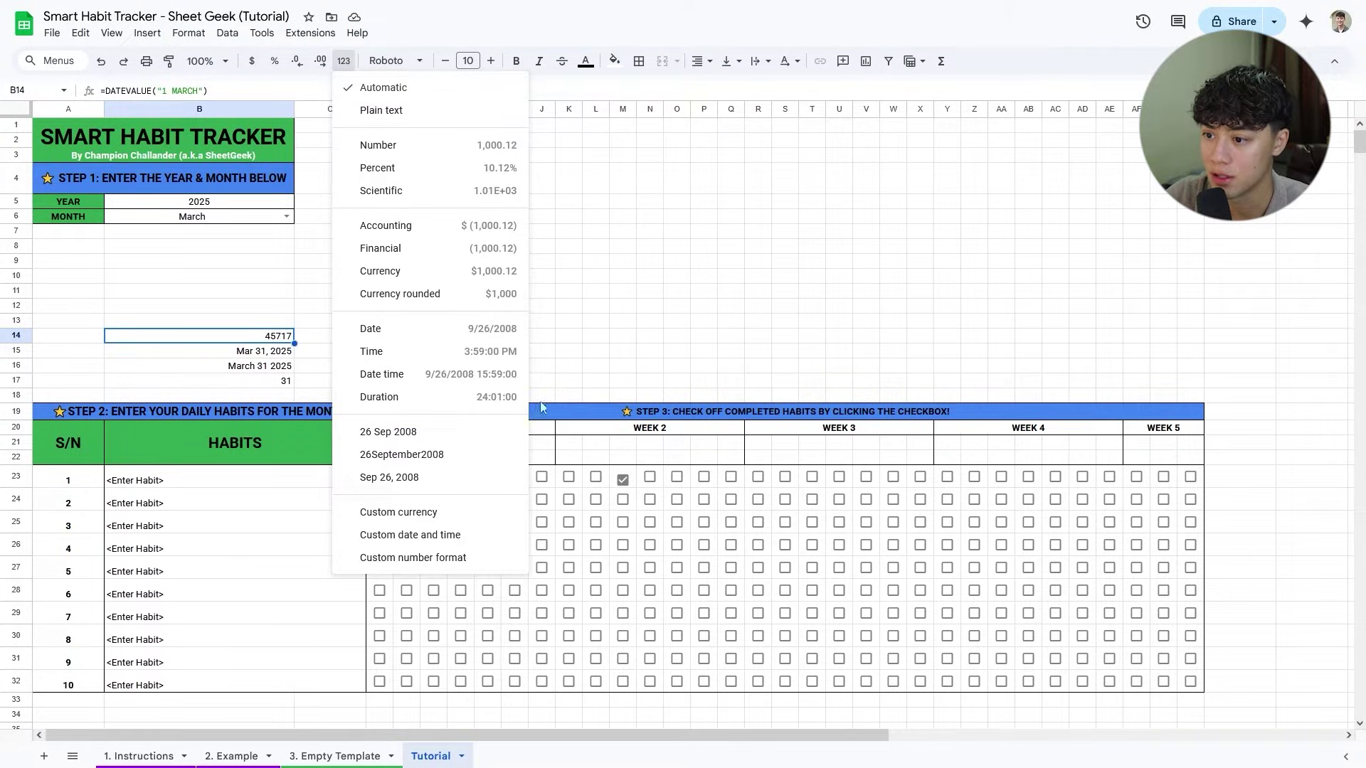
pyautogui.click(467, 432)
pyautogui.press('Return')
pyautogui.press('Escape')
# Wrap the formula in cell B14 as =MONTH(DATEVALUE("1 MARCH")) and set the cell's number format to Automatic.
pyautogui.press('Return')
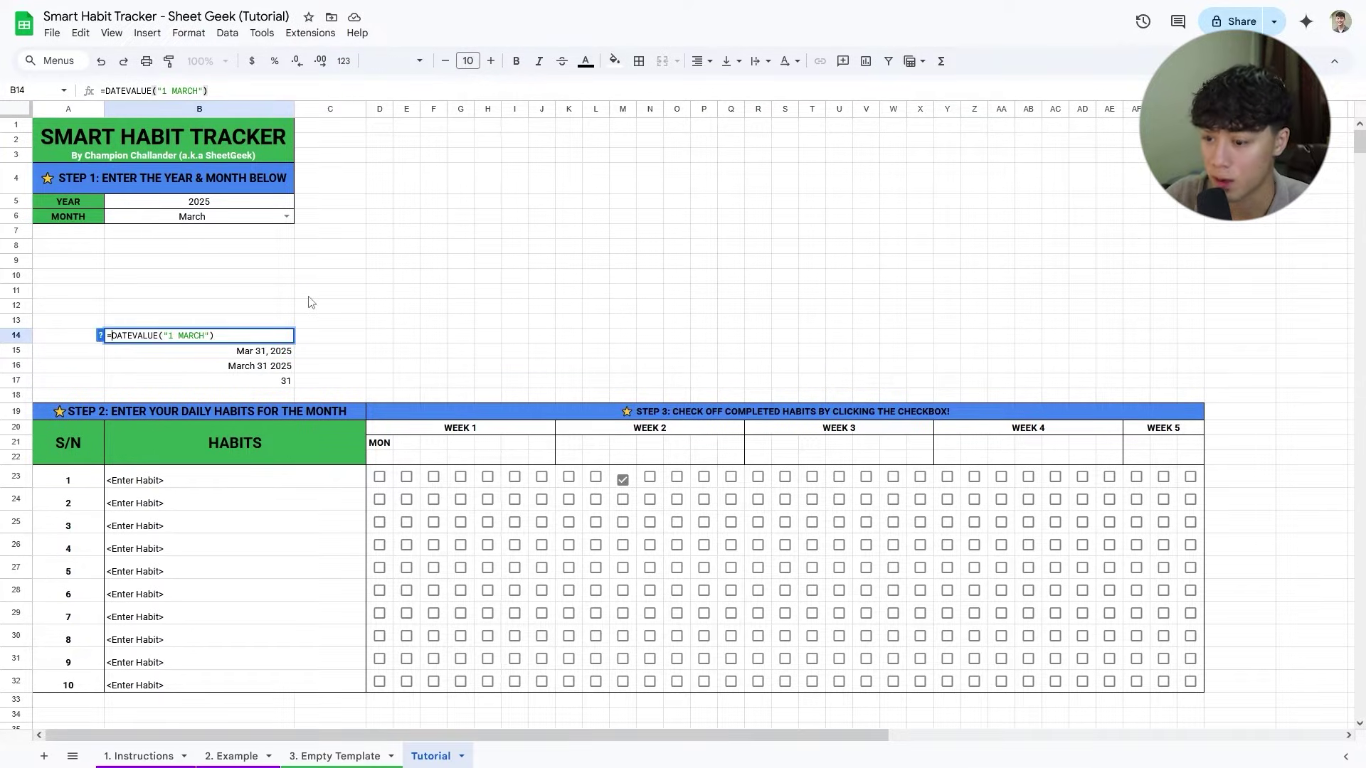
pyautogui.press('Home')
pyautogui.press('Right')
pyautogui.write('MONTH(')
pyautogui.press('End')
pyautogui.write(')')
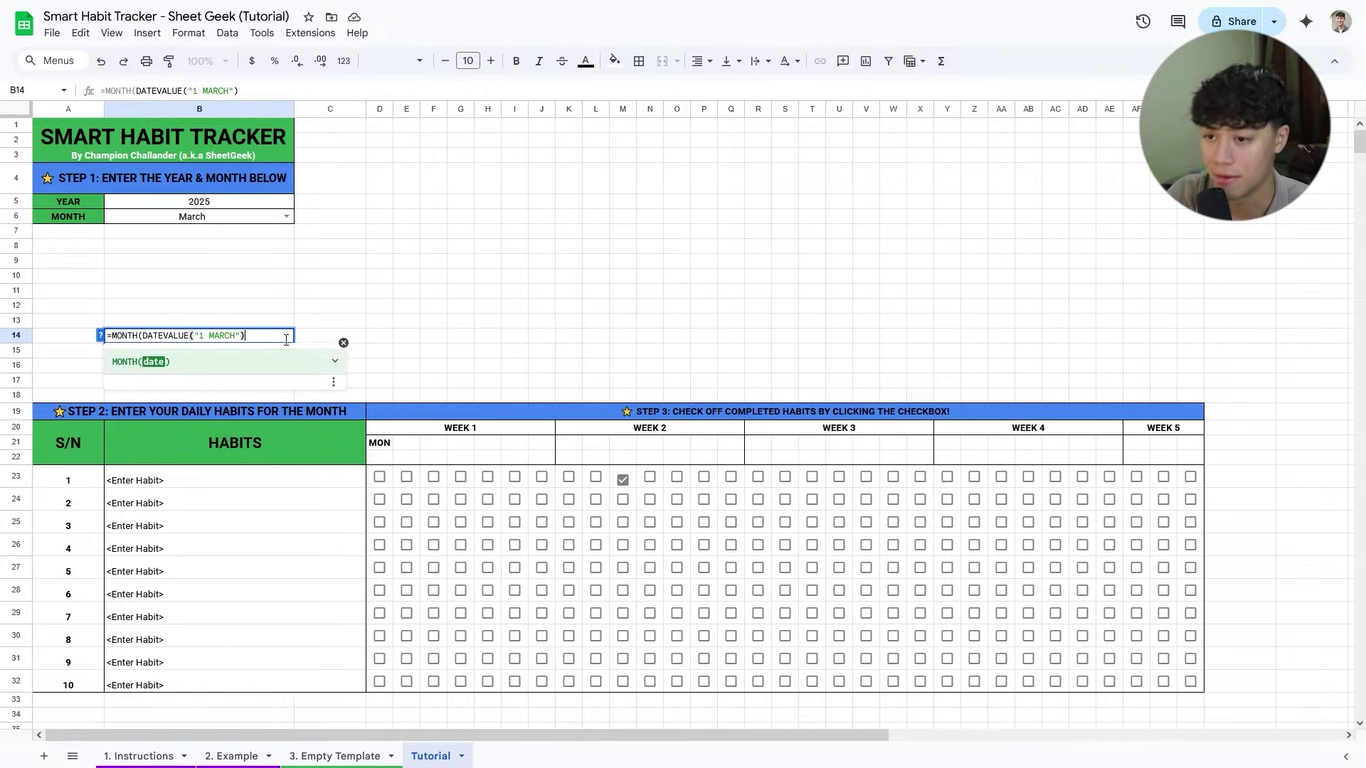
pyautogui.press('Return')
pyautogui.press('Up')
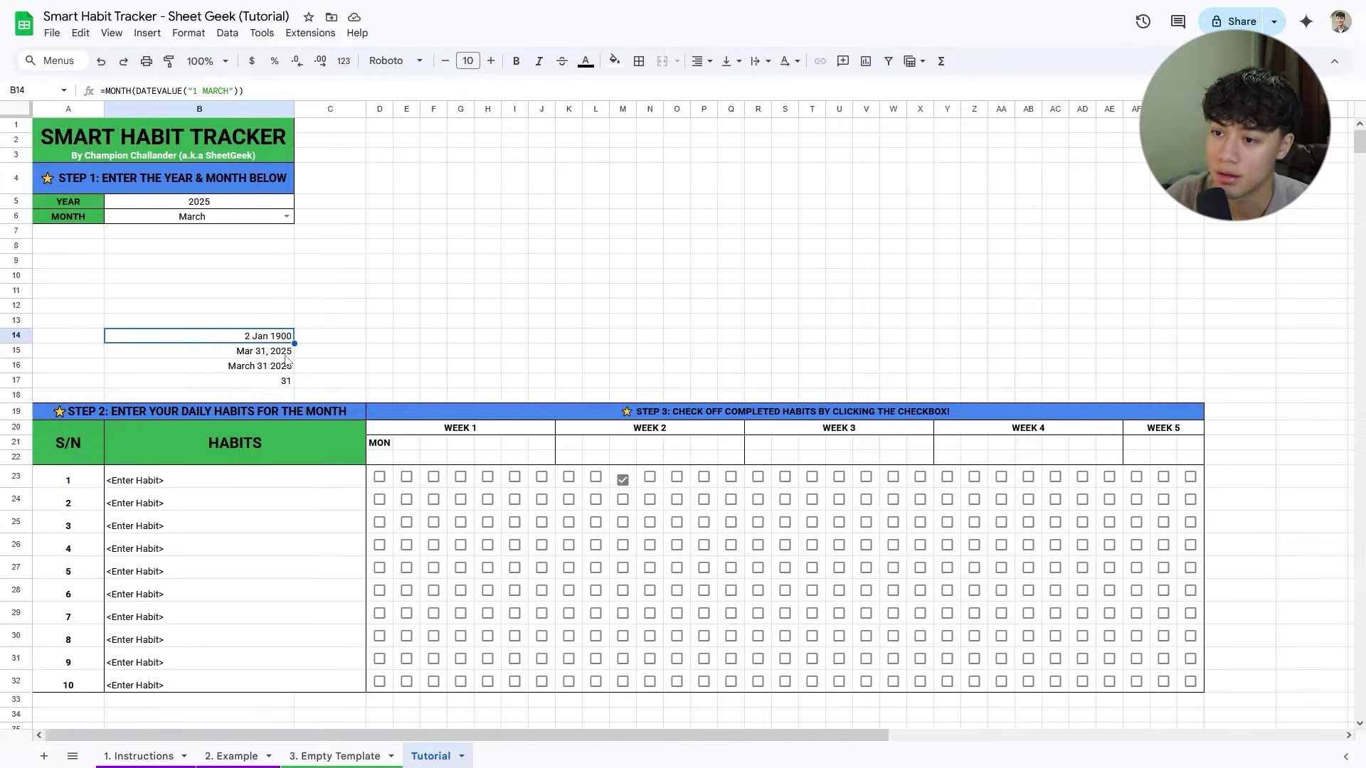
pyautogui.click(344, 60)
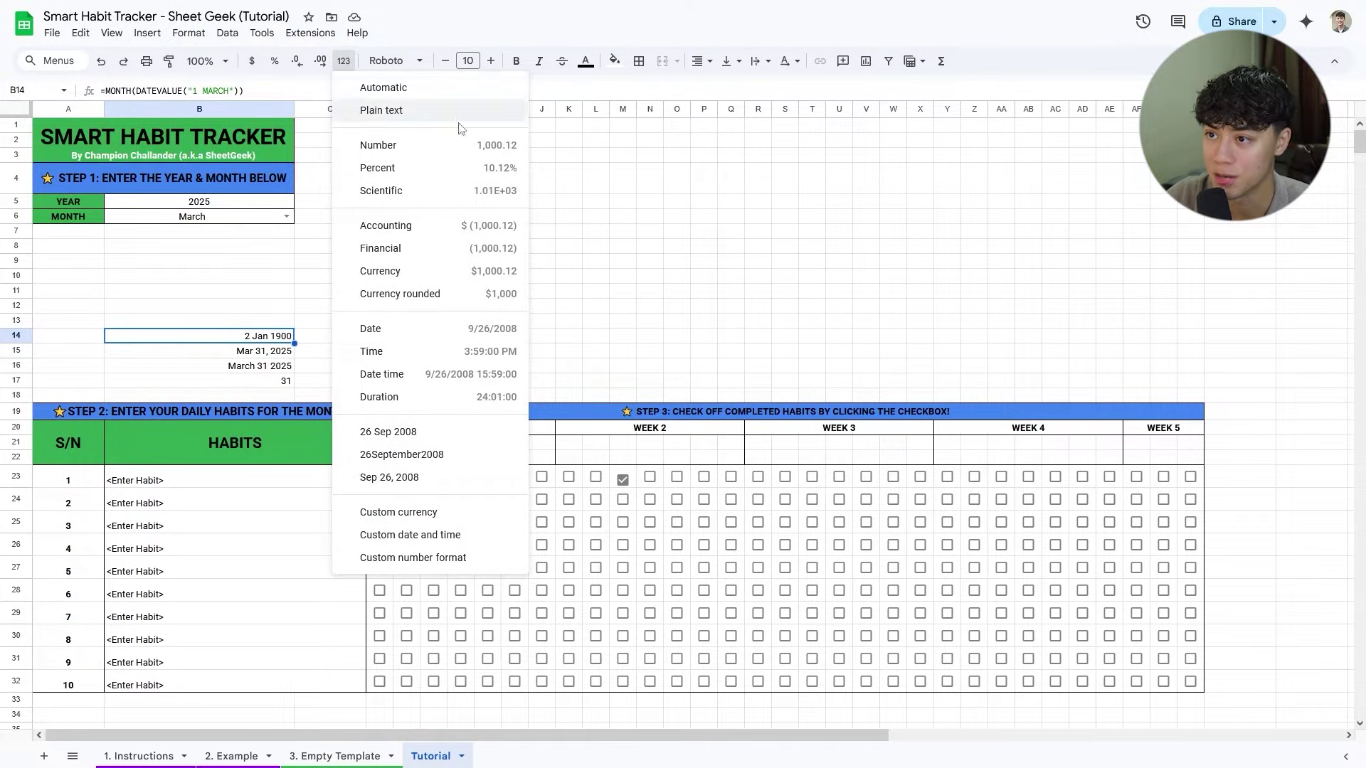
pyautogui.click(456, 96)
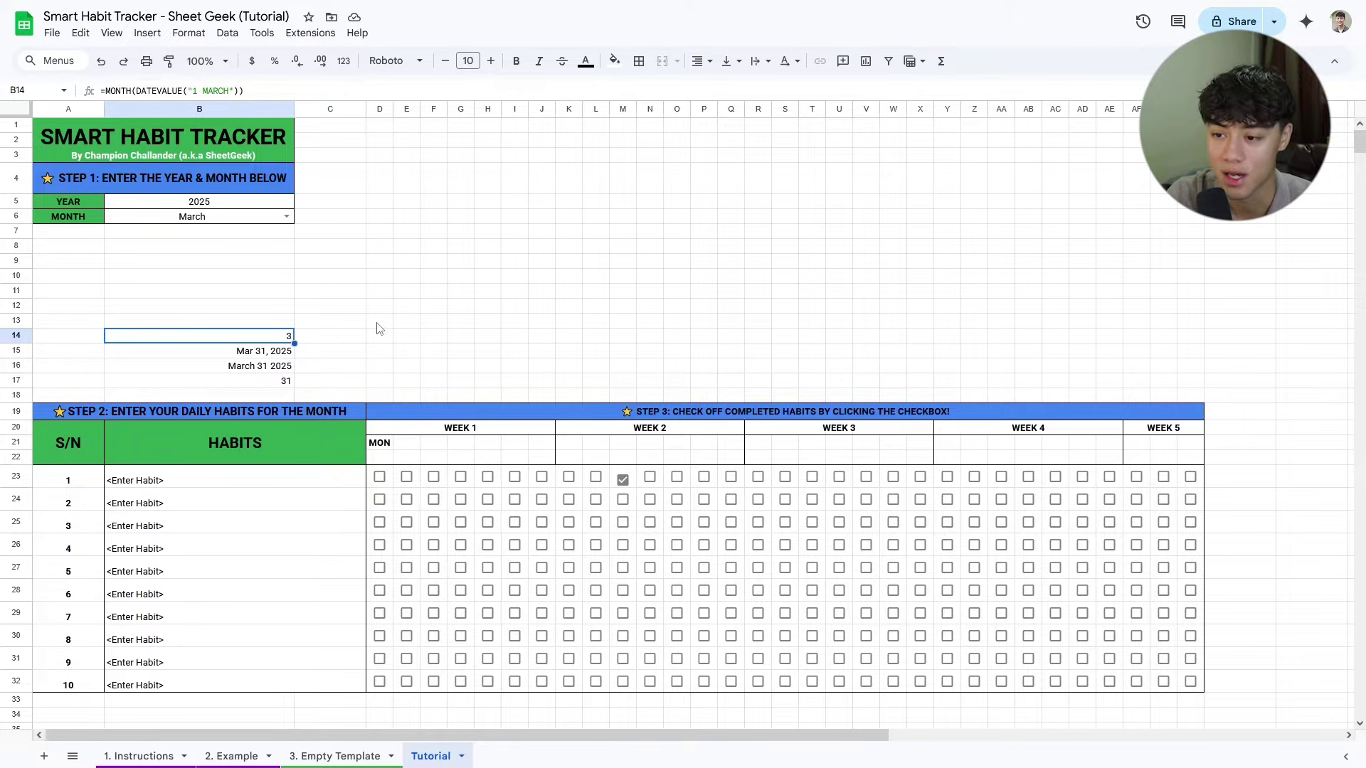
# Replace the literal MARCH in B14's formula with a reference to month cell B6, joined to "1 " with an ampersand.
pyautogui.doubleClick(284, 337)
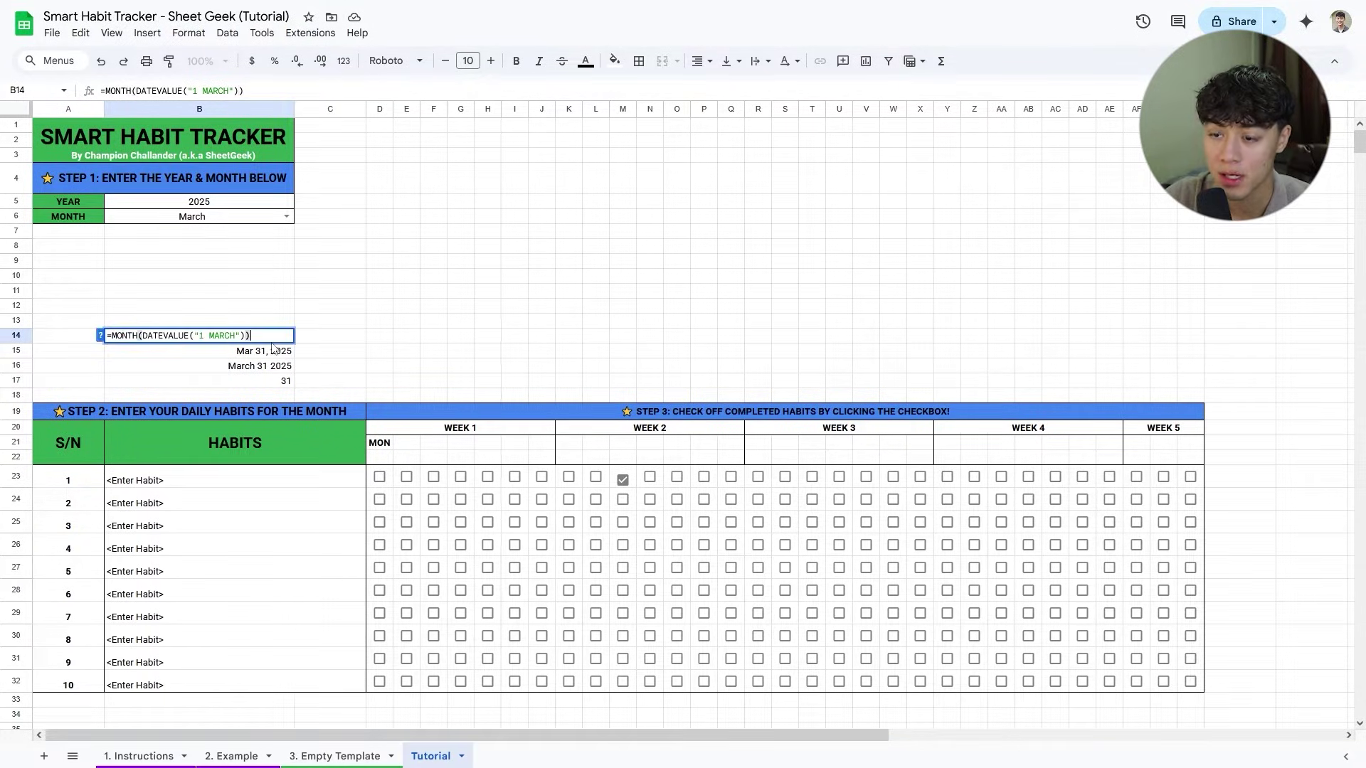
pyautogui.doubleClick(203, 337)
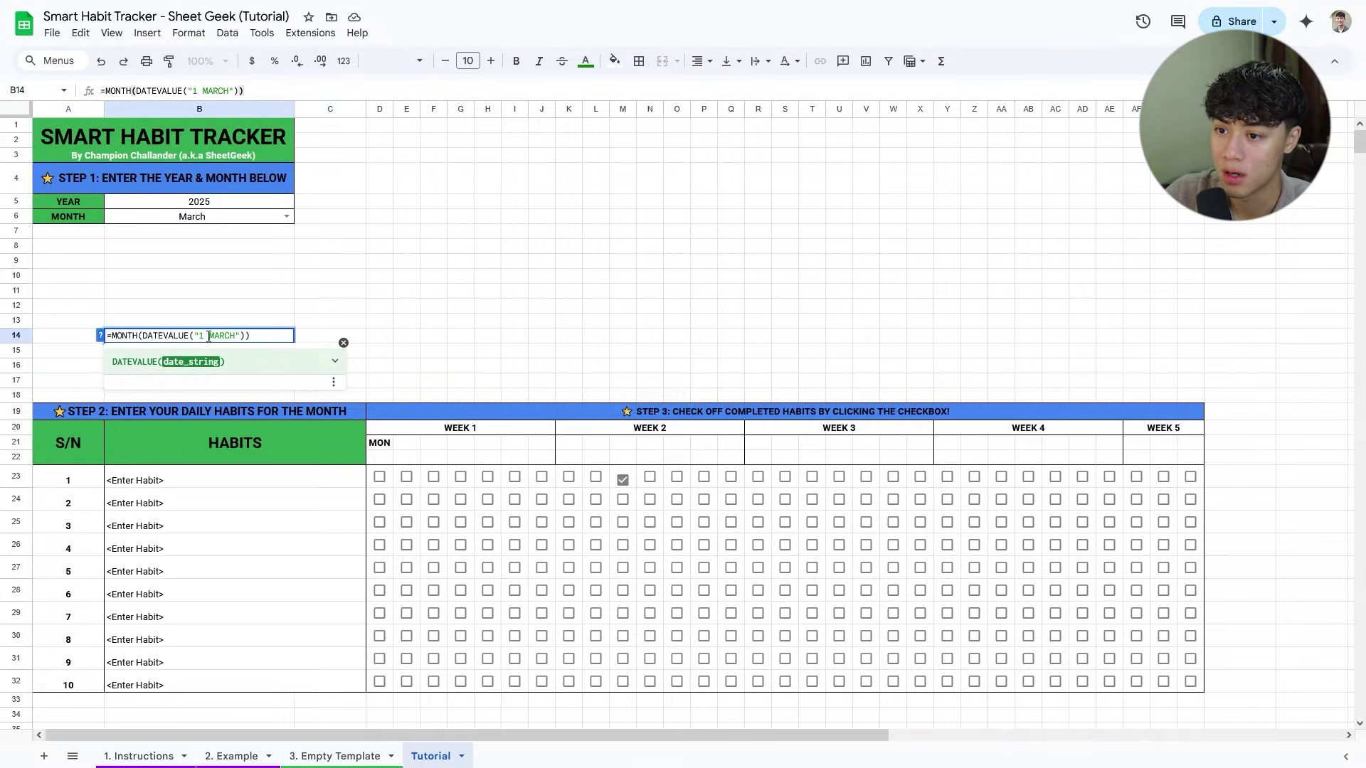
pyautogui.write('"')
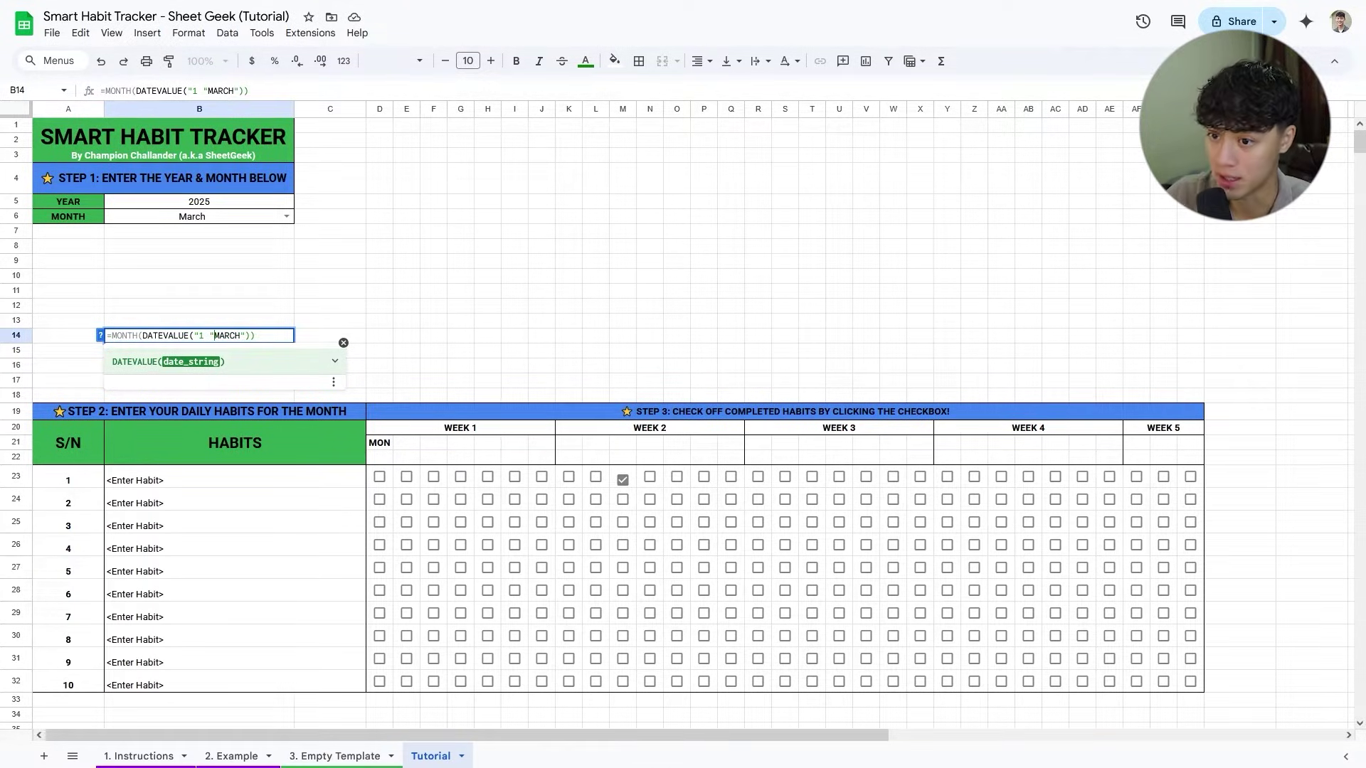
pyautogui.click(247, 335)
pyautogui.press('BackSpace')
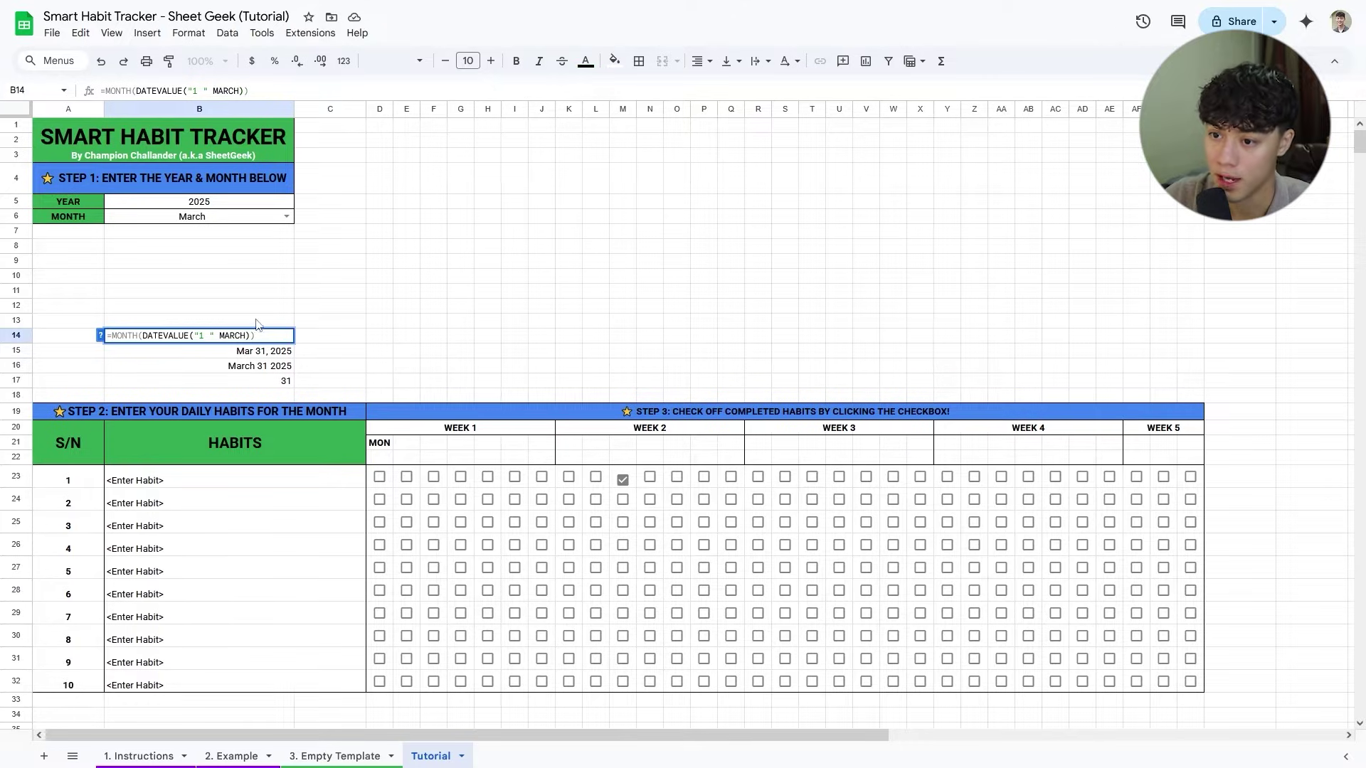
pyautogui.click(219, 336)
pyautogui.write('&')
pyautogui.press('Delete')
pyautogui.press('Delete')
pyautogui.press('Delete')
pyautogui.press('Delete')
pyautogui.press('Delete')
pyautogui.click(223, 223)
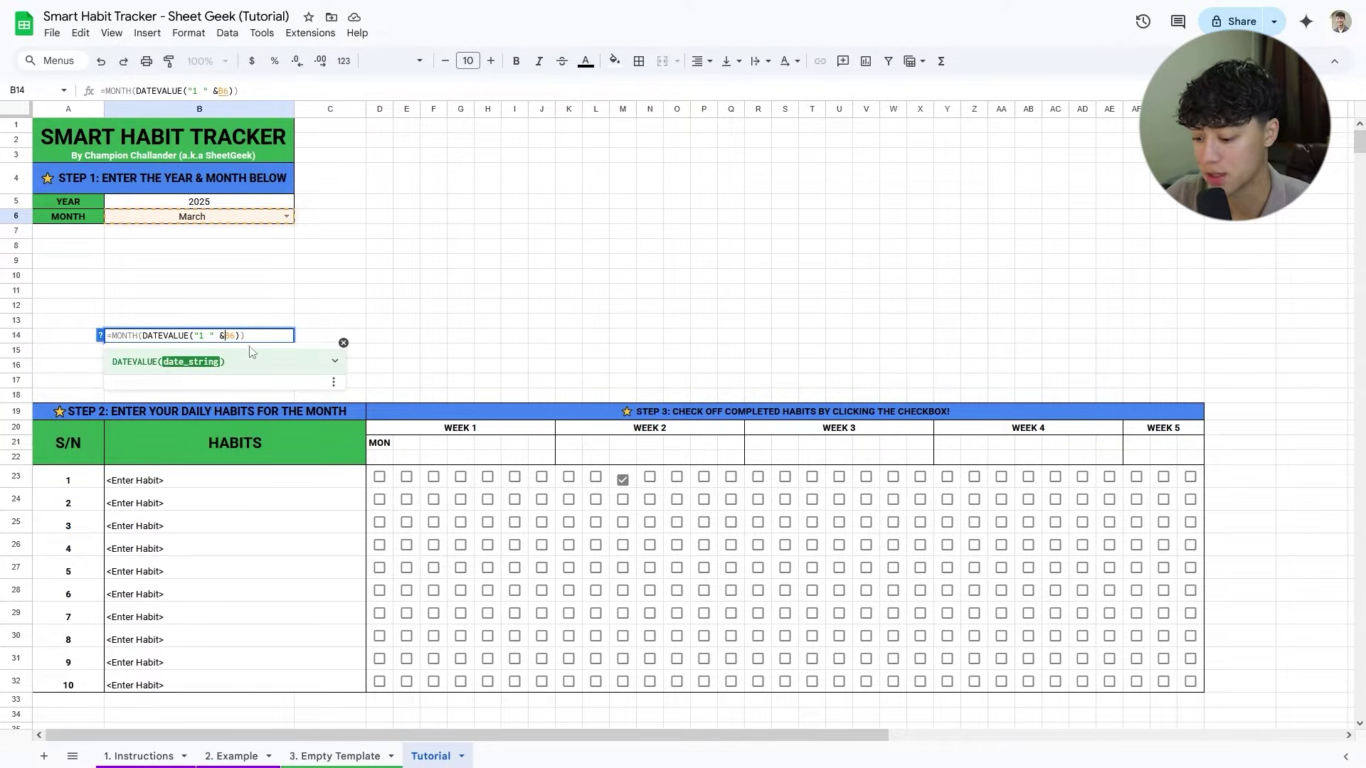
# Make the month reference in B14's formula absolute as $B$6 and commit the formula.
pyautogui.write('$B$')
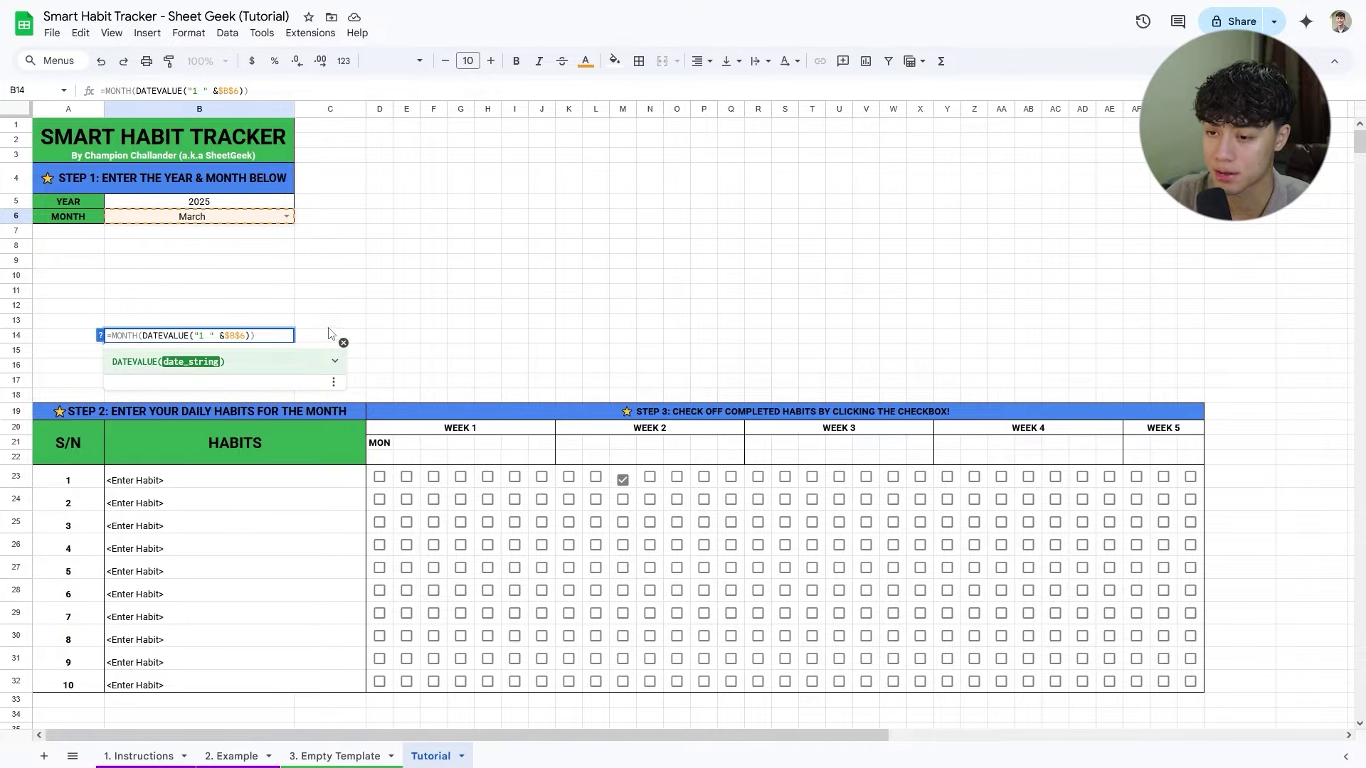
pyautogui.press('Return')
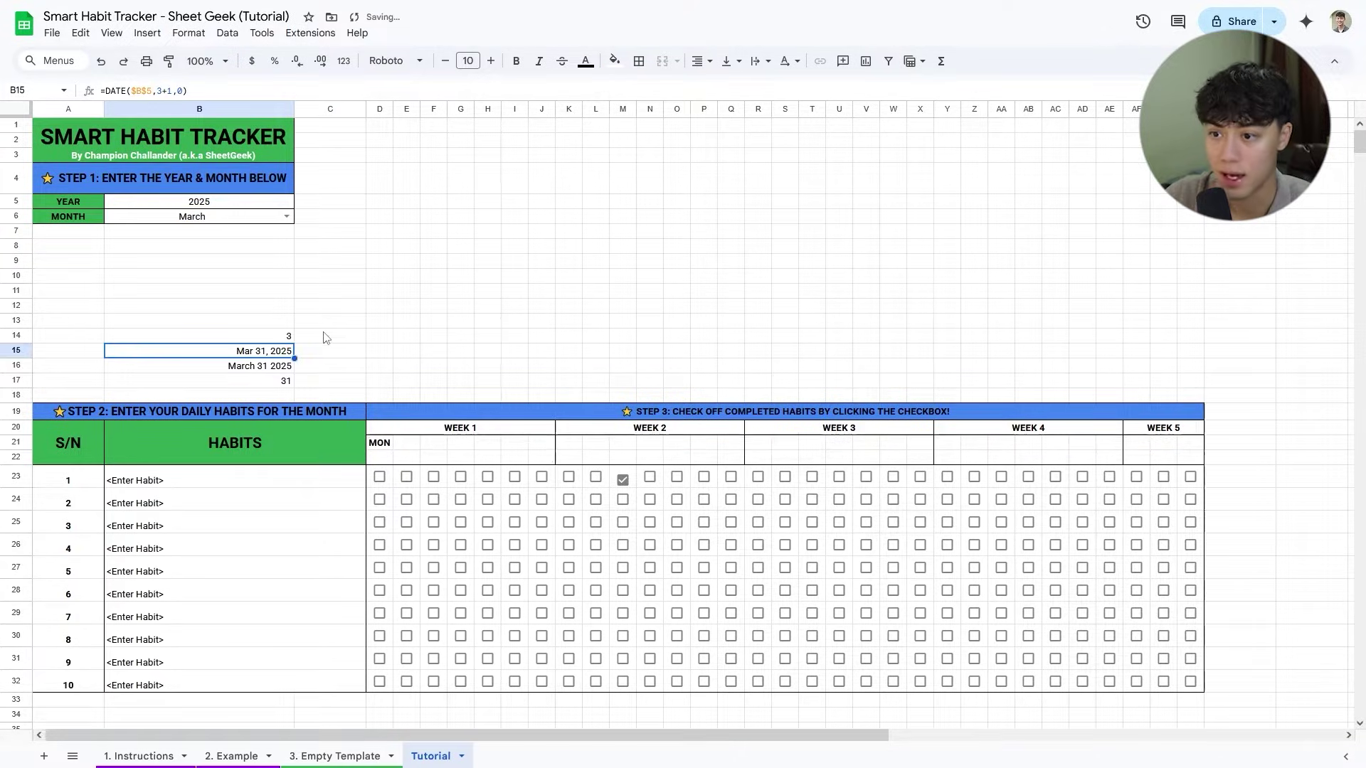
pyautogui.click(333, 331)
pyautogui.click(292, 339)
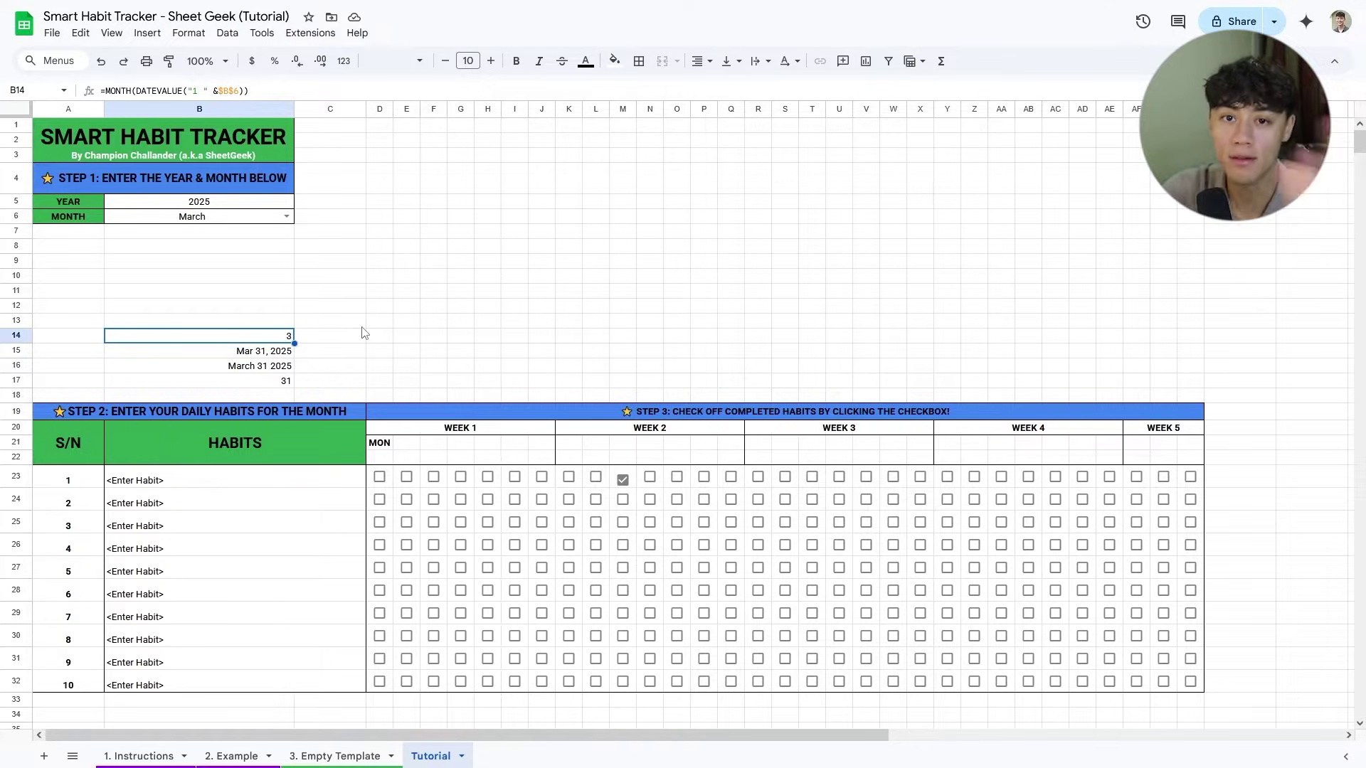
# Replace the month number 3 in B15's DATE formula with the MONTH(DATEVALUE("1 " &$B$6)) expression copied from cell B14.
pyautogui.doubleClick(257, 340)
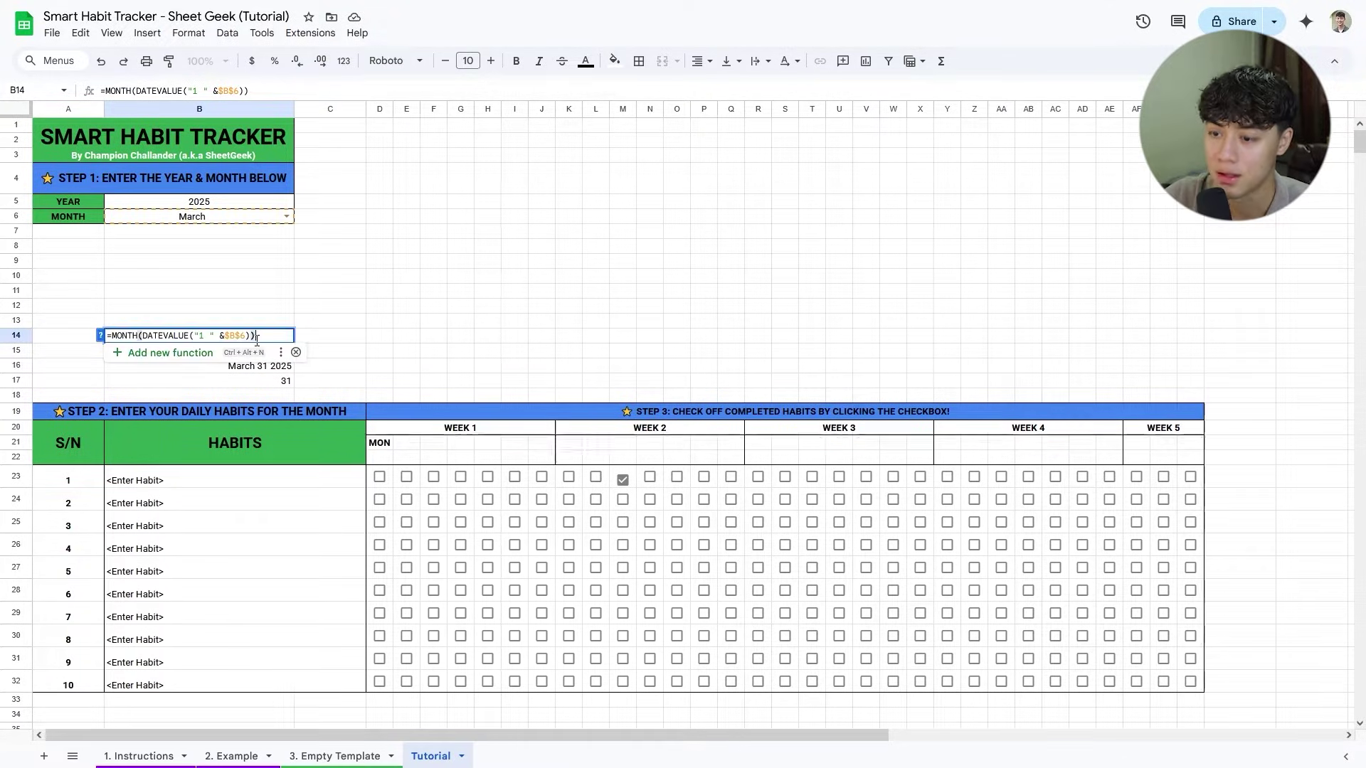
pyautogui.moveTo(268, 336); pyautogui.dragTo(105, 336)
pyautogui.hotkey('ctrl', 'c')
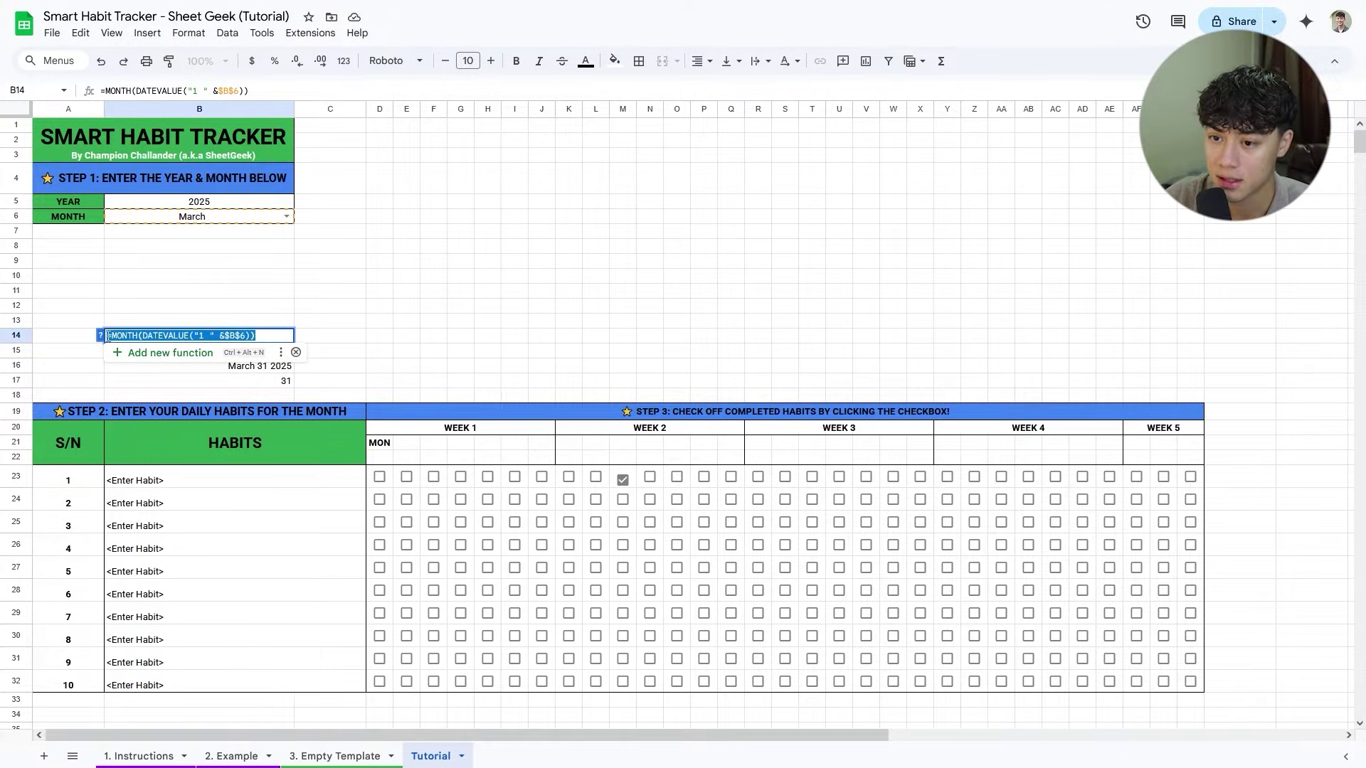
pyautogui.press('Escape')
pyautogui.doubleClick(282, 350)
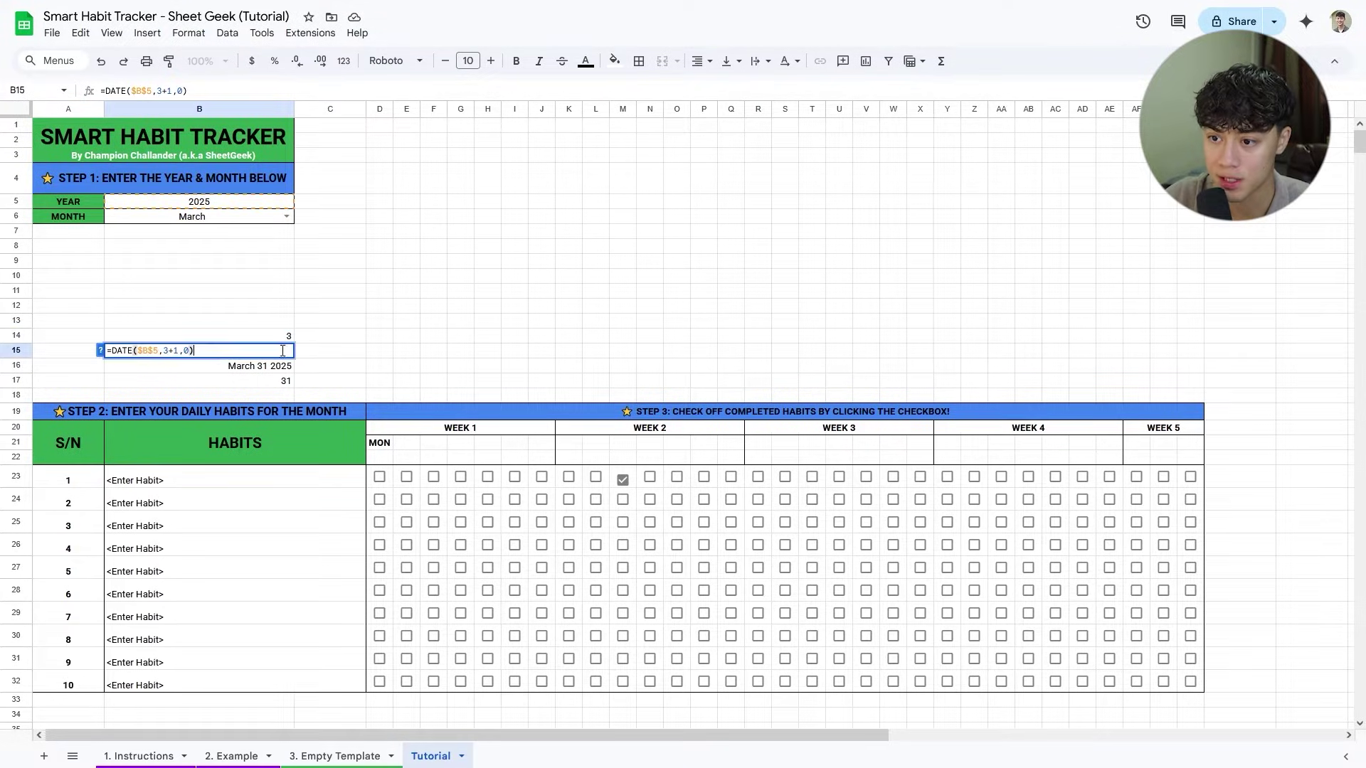
pyautogui.doubleClick(166, 351)
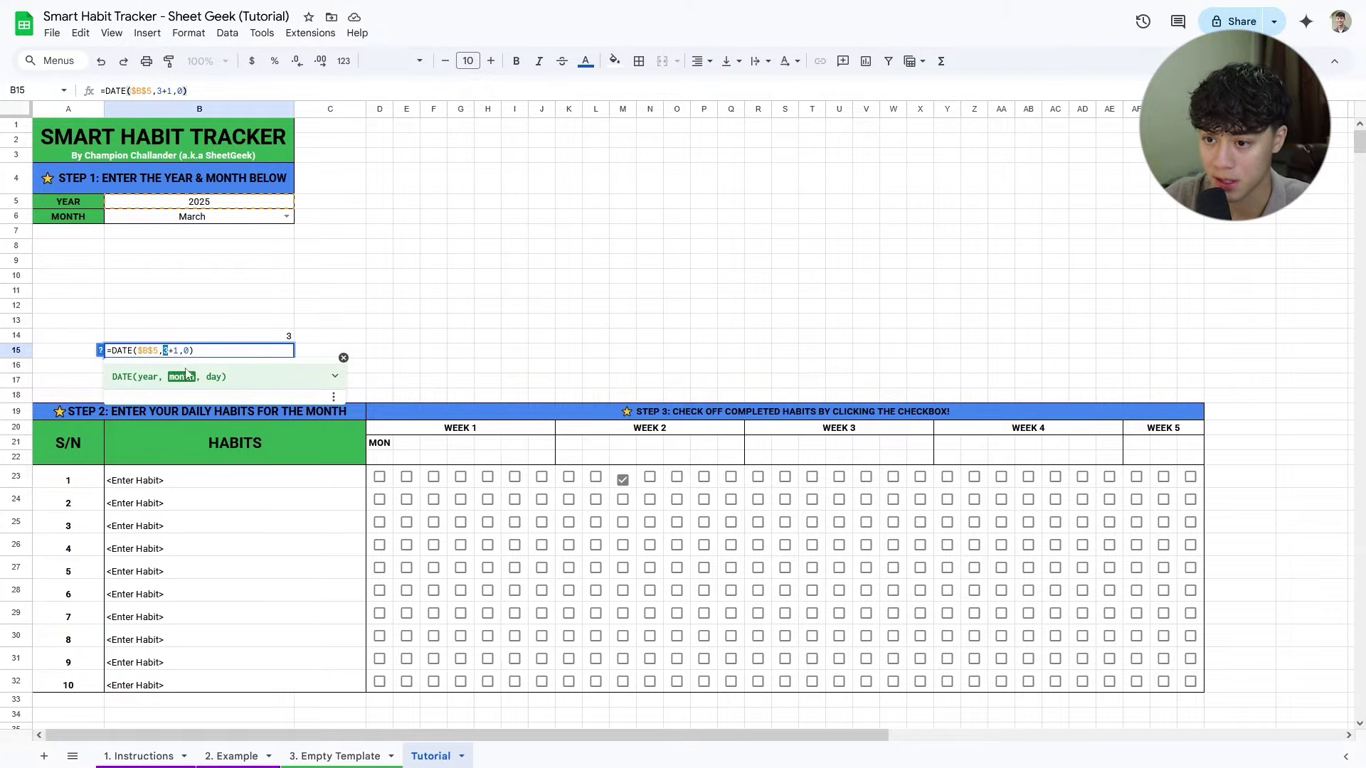
pyautogui.hotkey('ctrl', 'v')
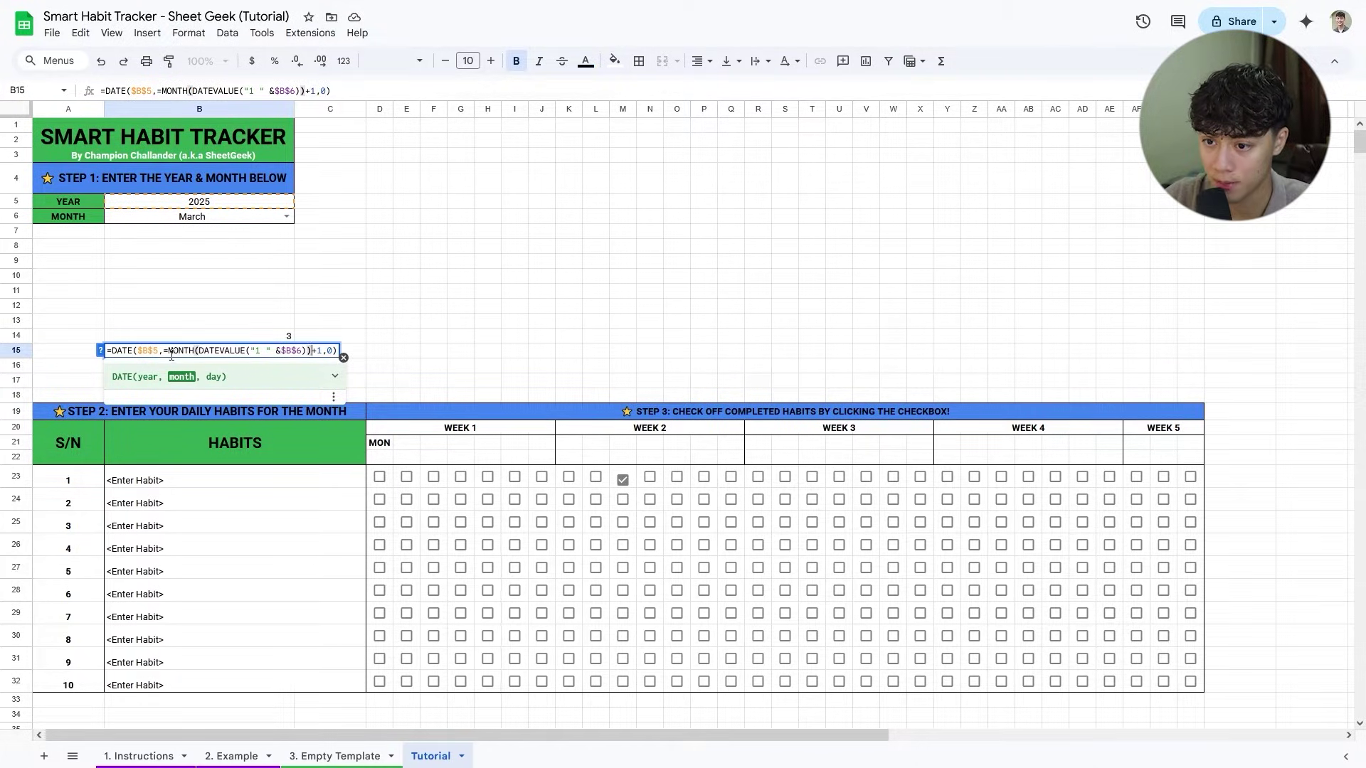
pyautogui.click(167, 351)
pyautogui.press('BackSpace')
pyautogui.press('Return')
pyautogui.press('Up')
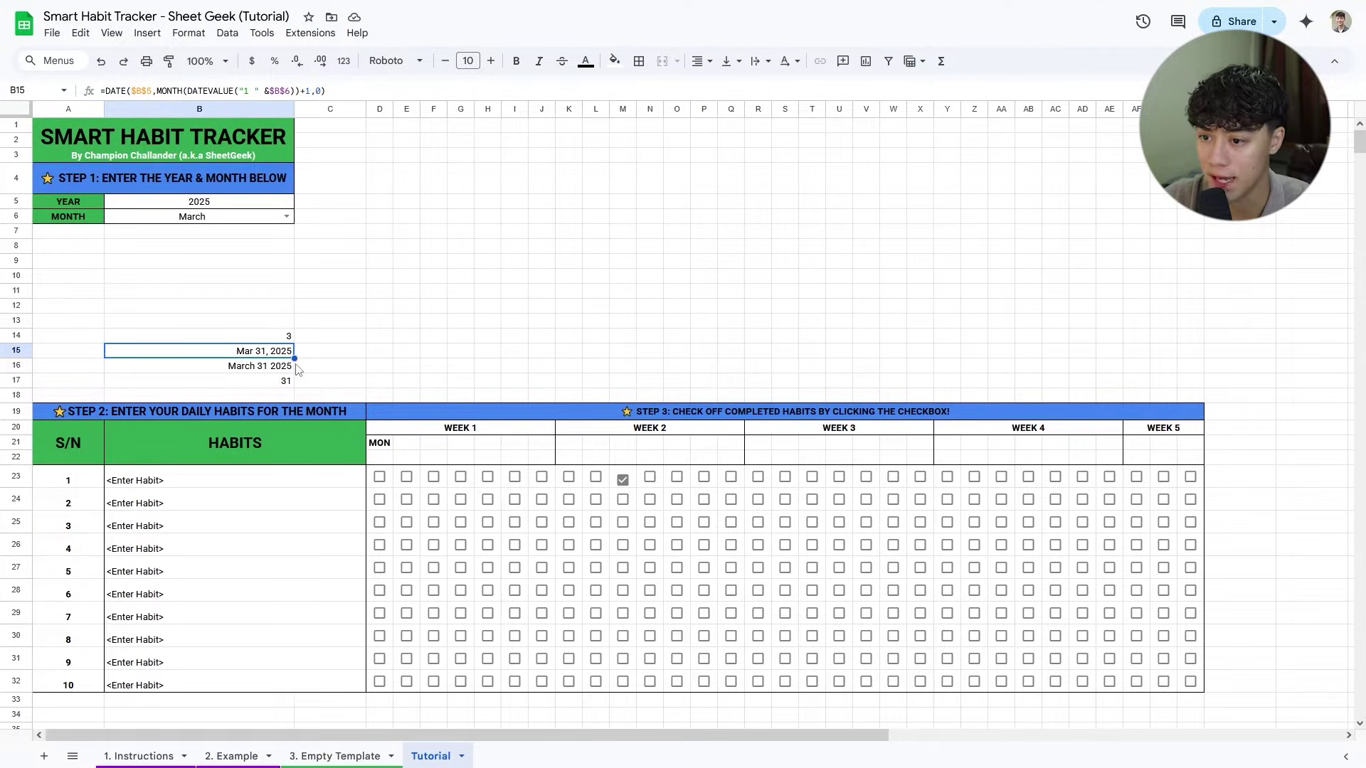
# Replace the B16 reference in B17's DAY formula with the DATE($B$5,MONTH(DATEVALUE("1 " &$B$6))+1,0) expression copied from cell B15.
pyautogui.press('Return')
pyautogui.moveTo(112, 350); pyautogui.dragTo(329, 351)
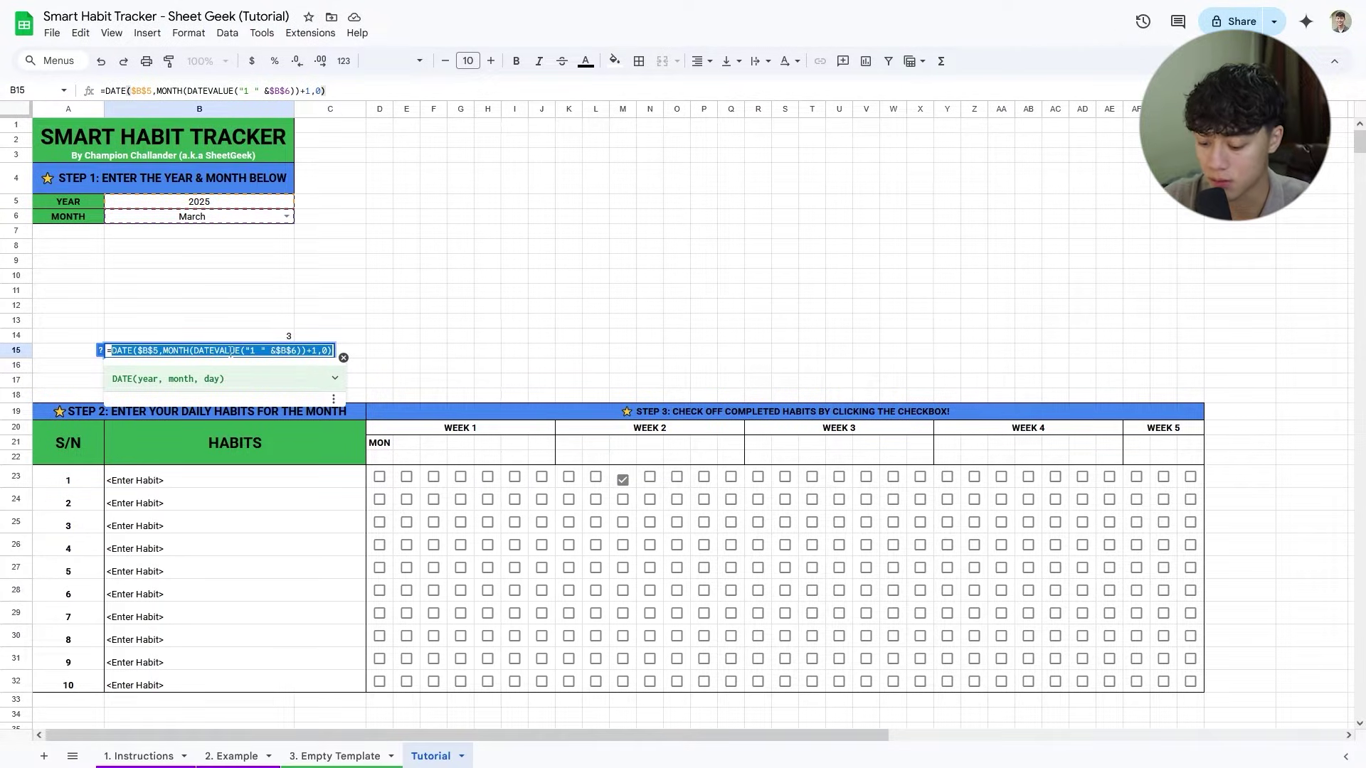
pyautogui.press('Escape')
pyautogui.doubleClick(123, 379)
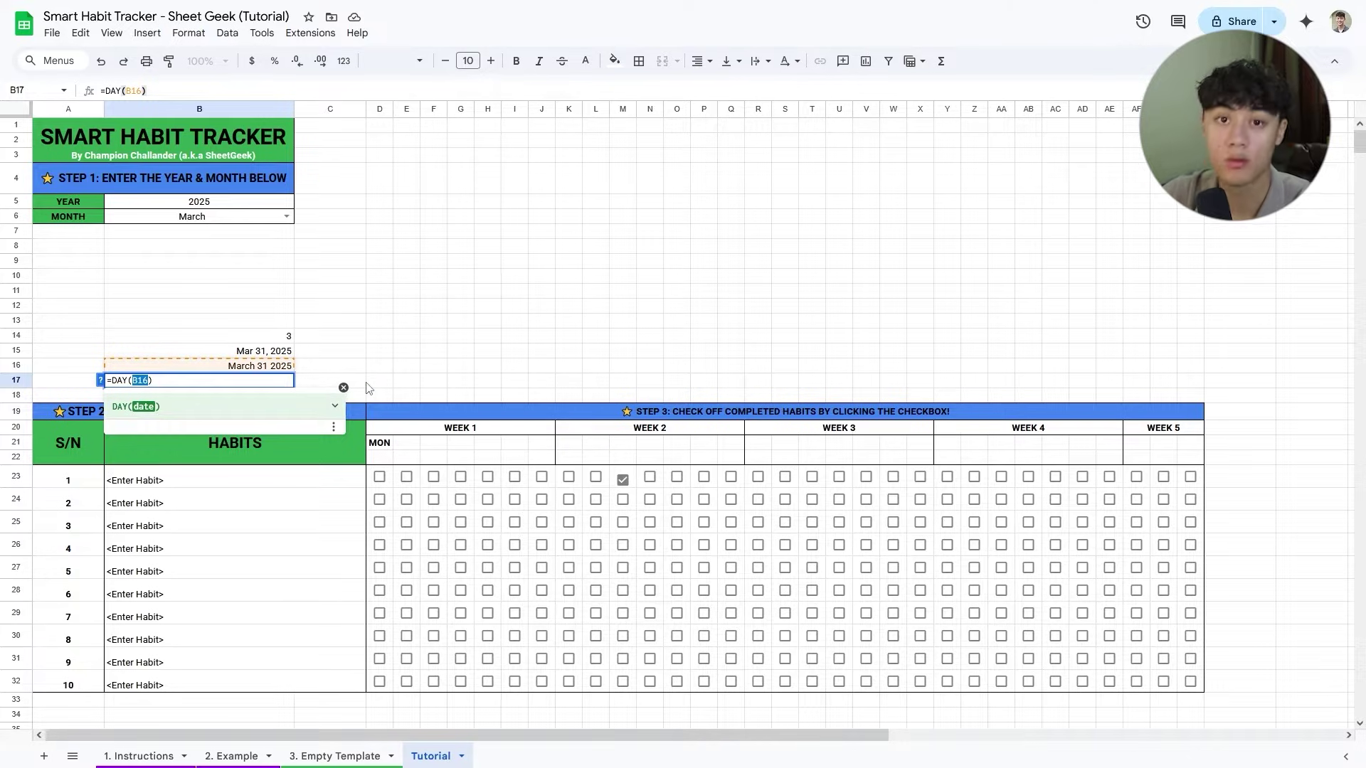
pyautogui.press('BackSpace')
pyautogui.write('DATE($B$5,MONTH(DATEVALUE("1 " &$B$6))+1,0)')
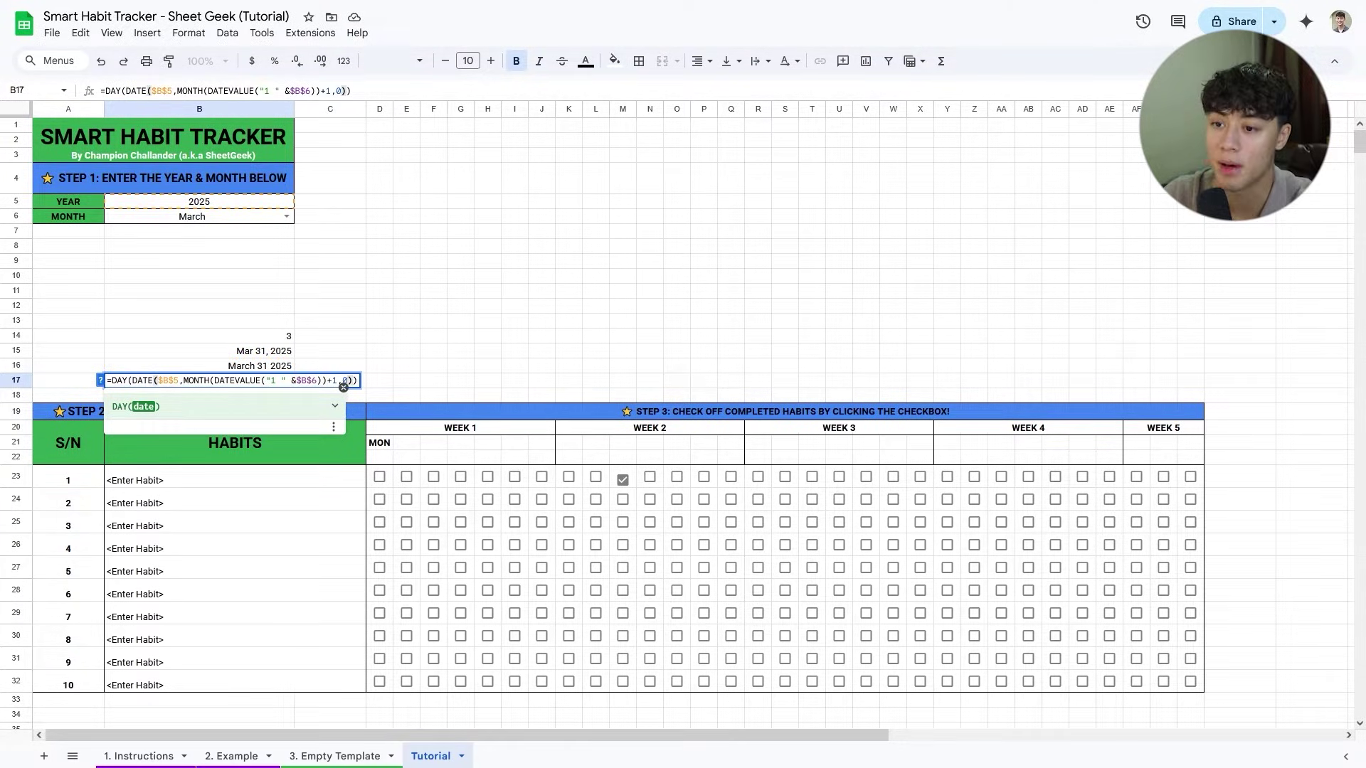
pyautogui.press('Return')
pyautogui.press('Up')
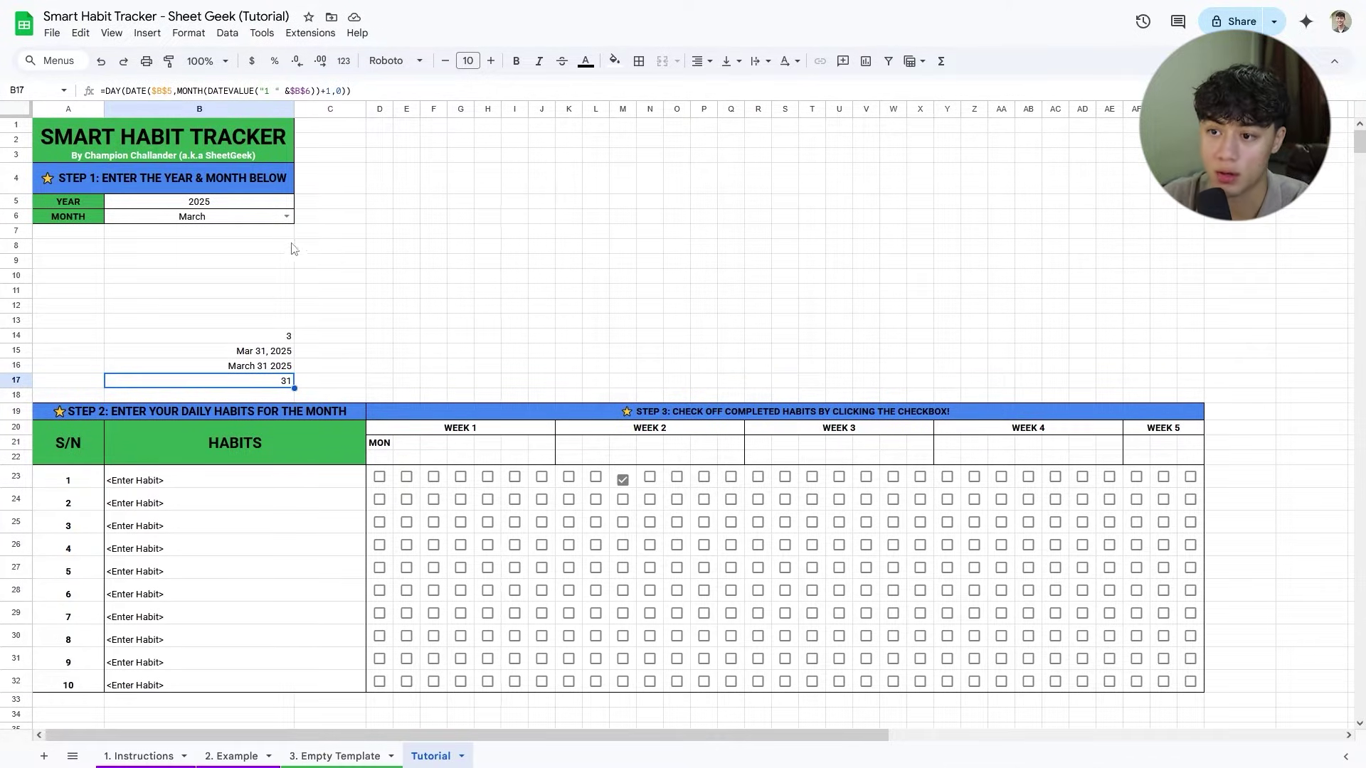
# Set the month to February and clear the hard-coded date from cell B16.
pyautogui.click(287, 216)
pyautogui.click(135, 248)
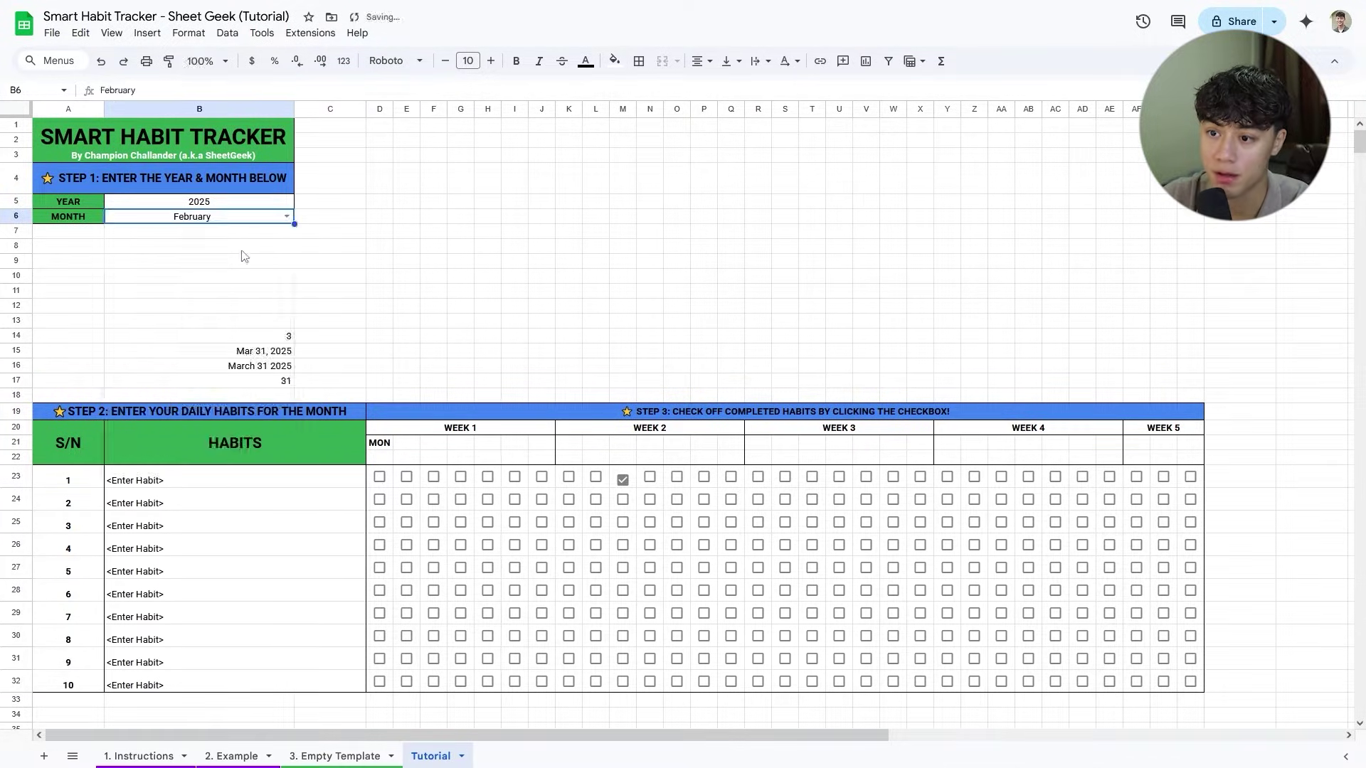
pyautogui.click(287, 366)
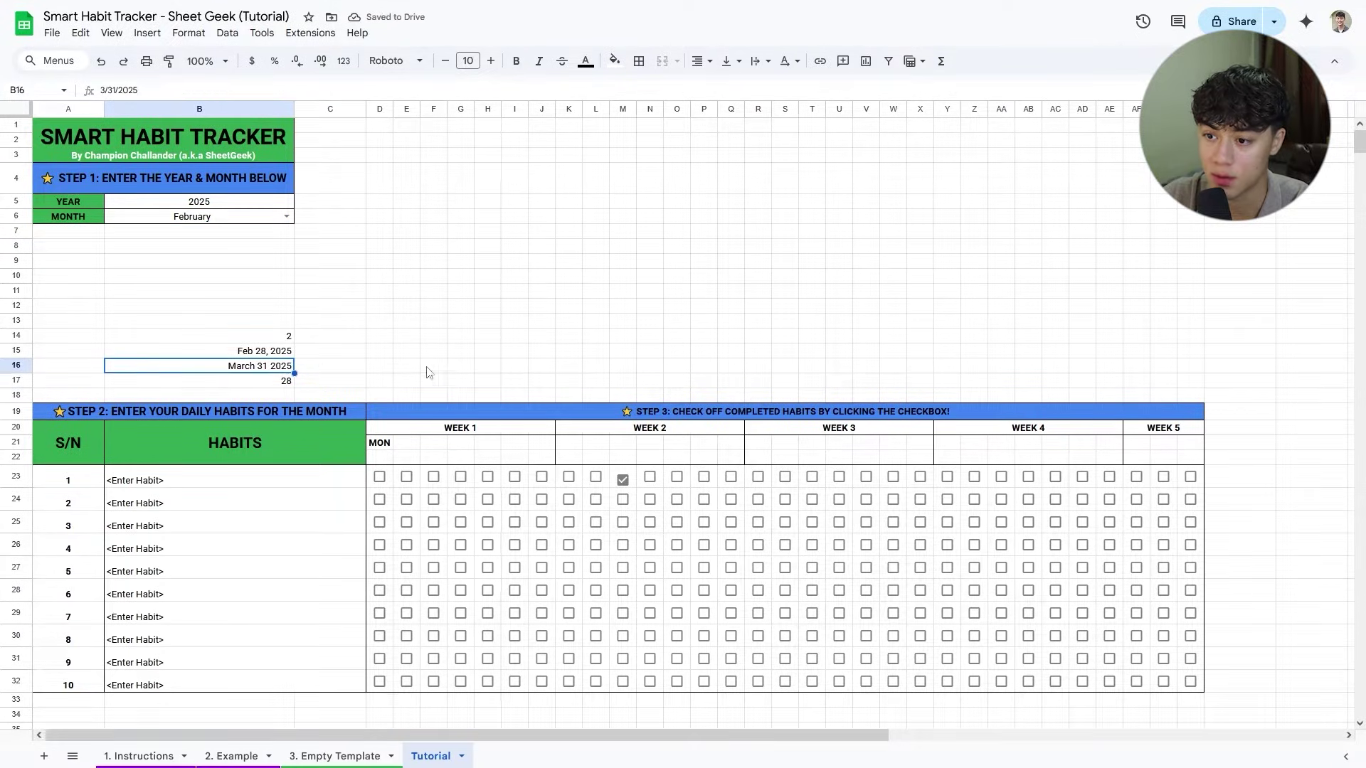
pyautogui.press('Delete')
pyautogui.click(388, 365)
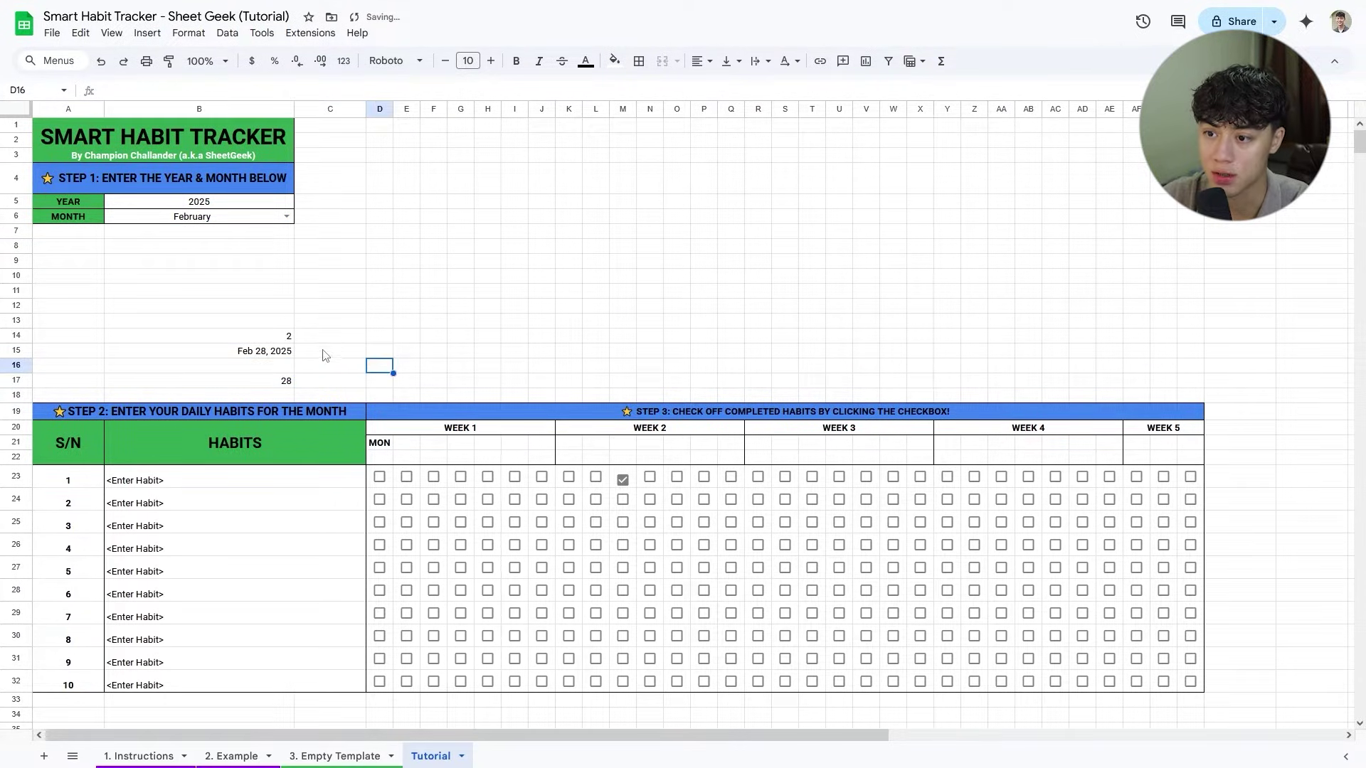
# Test the date formulas in B15 and B17 with the month set to January and November.
pyautogui.click(274, 349)
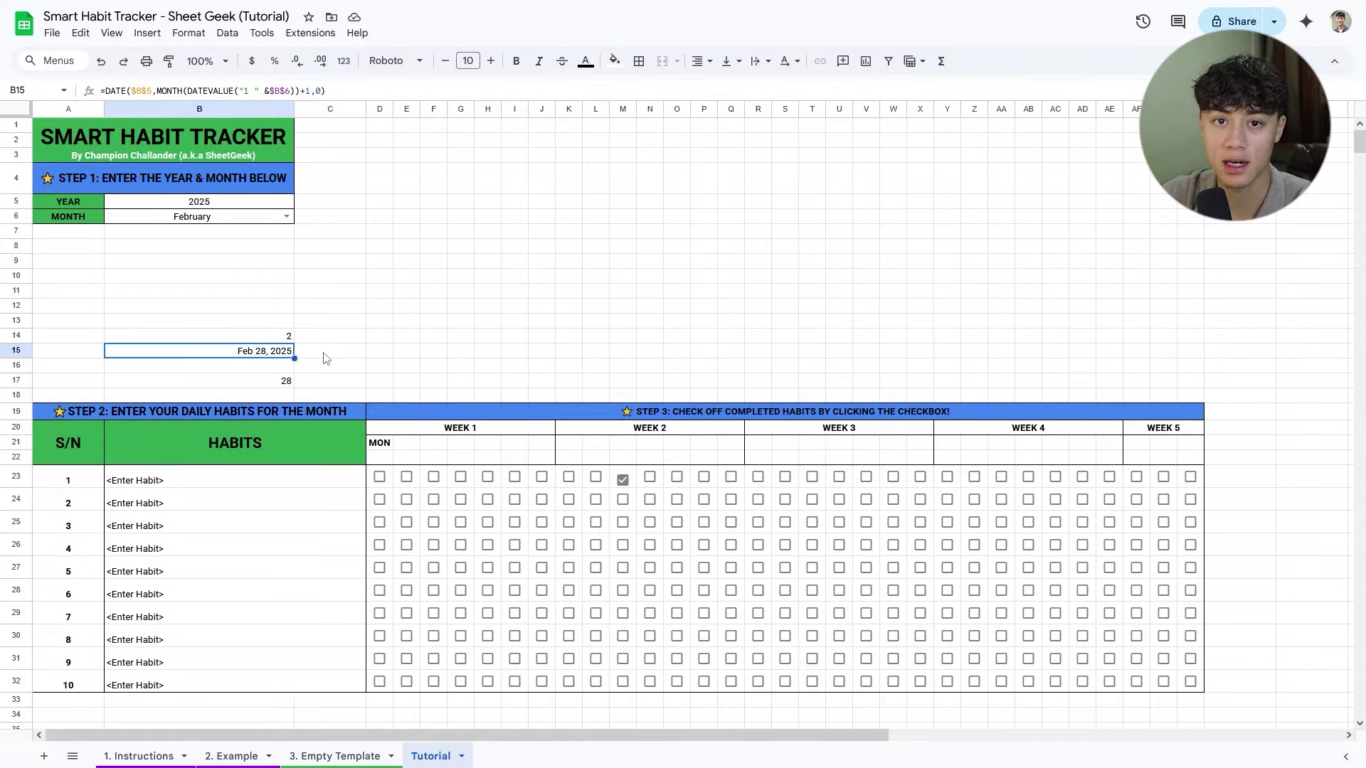
pyautogui.click(285, 384)
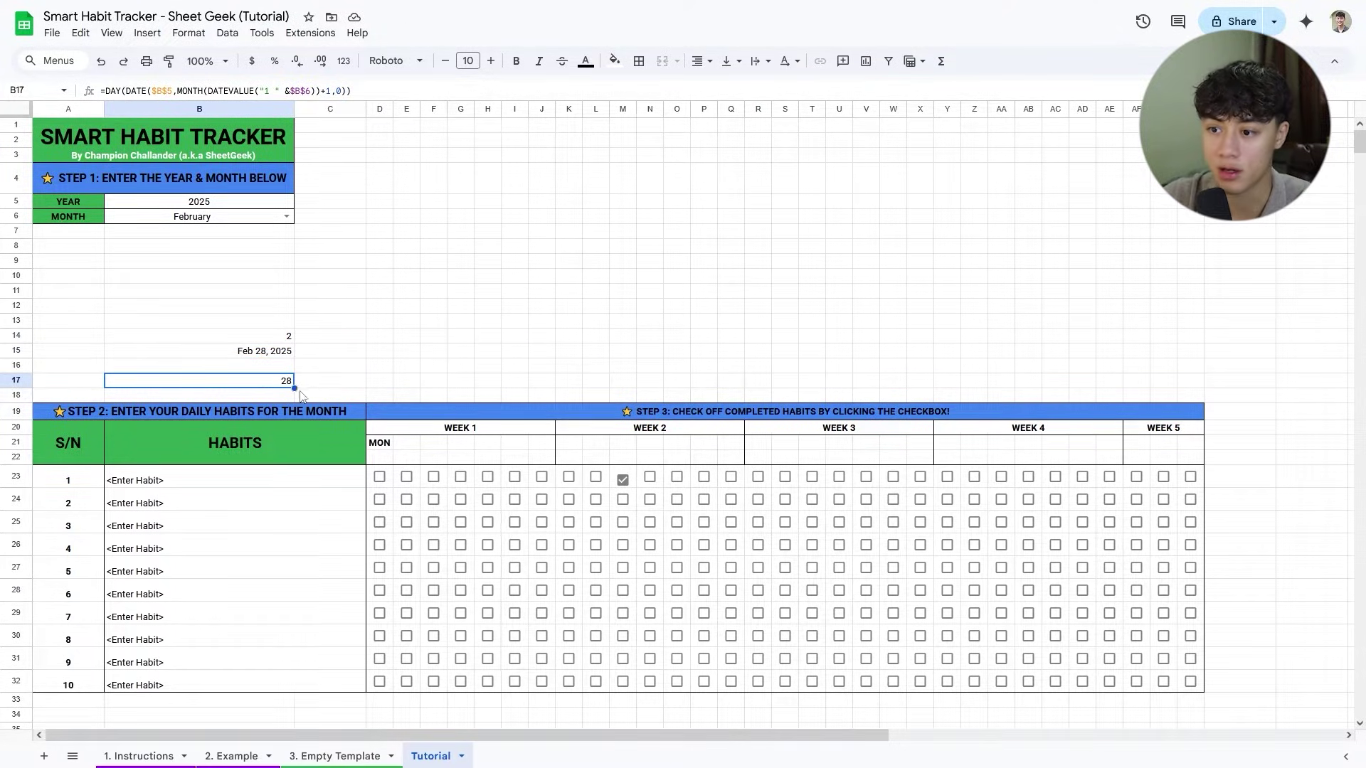
pyautogui.click(286, 216)
pyautogui.click(125, 232)
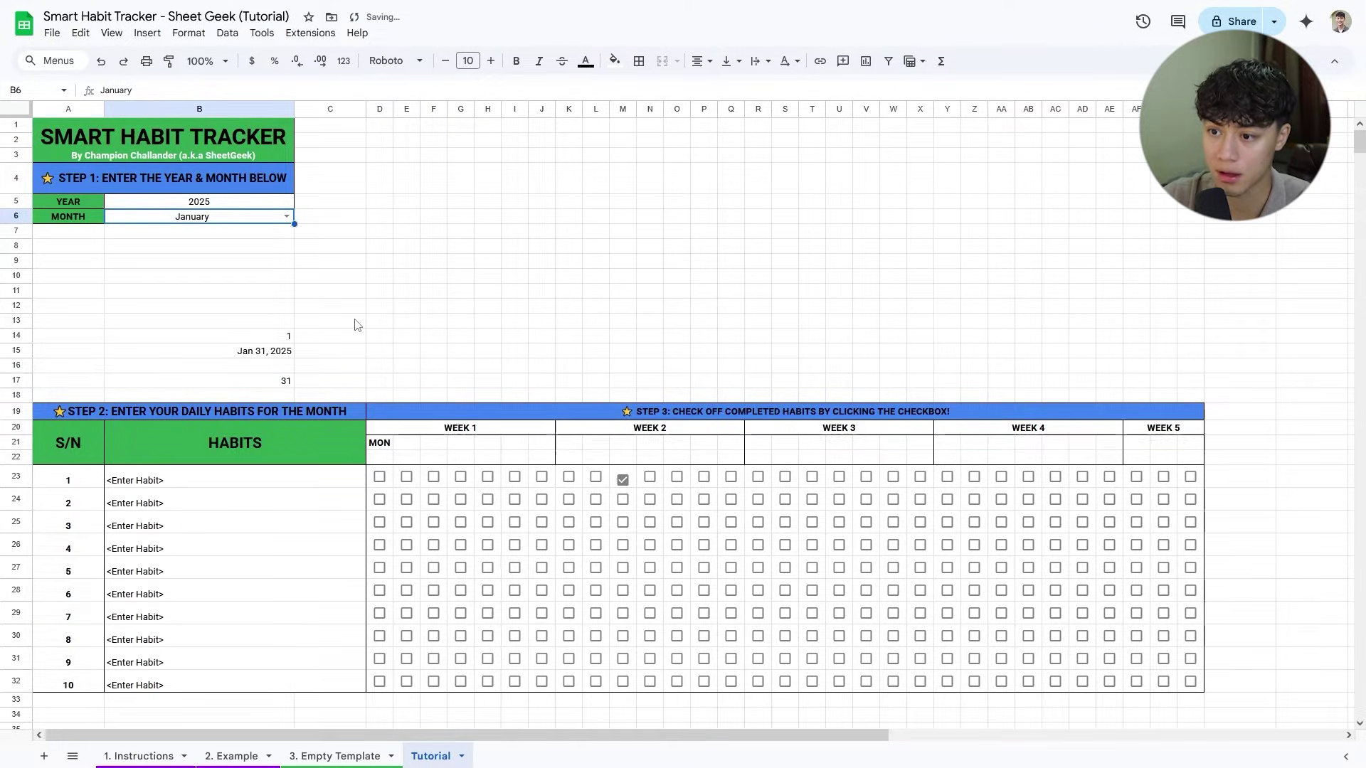
pyautogui.click(270, 350)
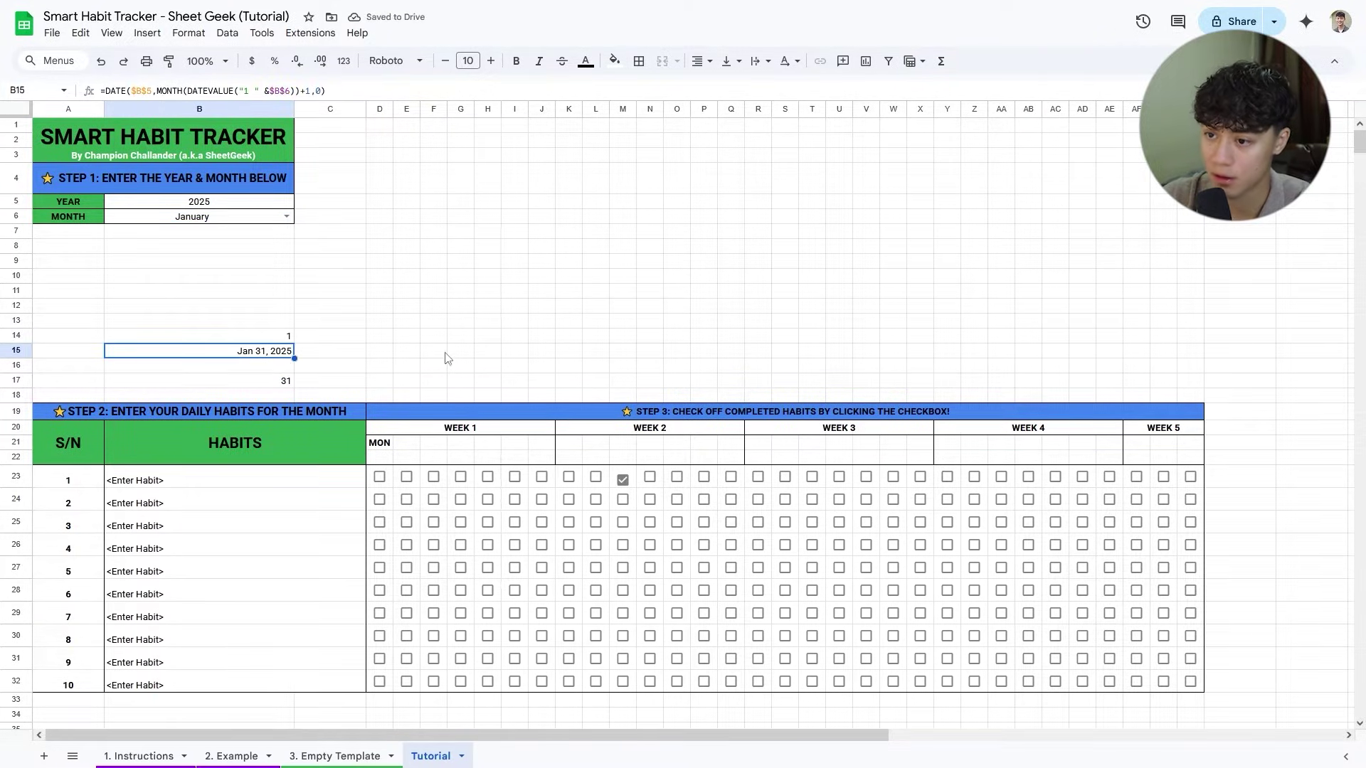
pyautogui.click(287, 384)
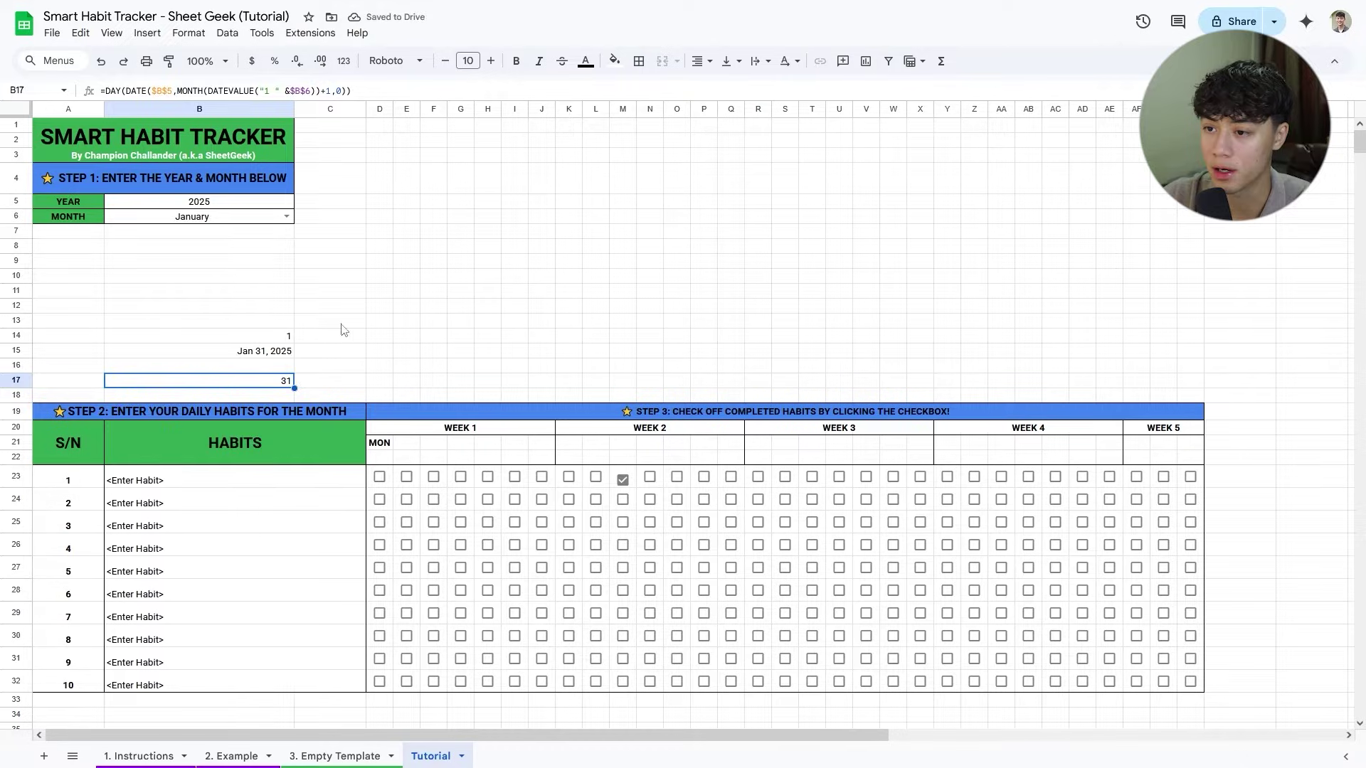
pyautogui.click(286, 216)
pyautogui.click(182, 441)
pyautogui.click(288, 385)
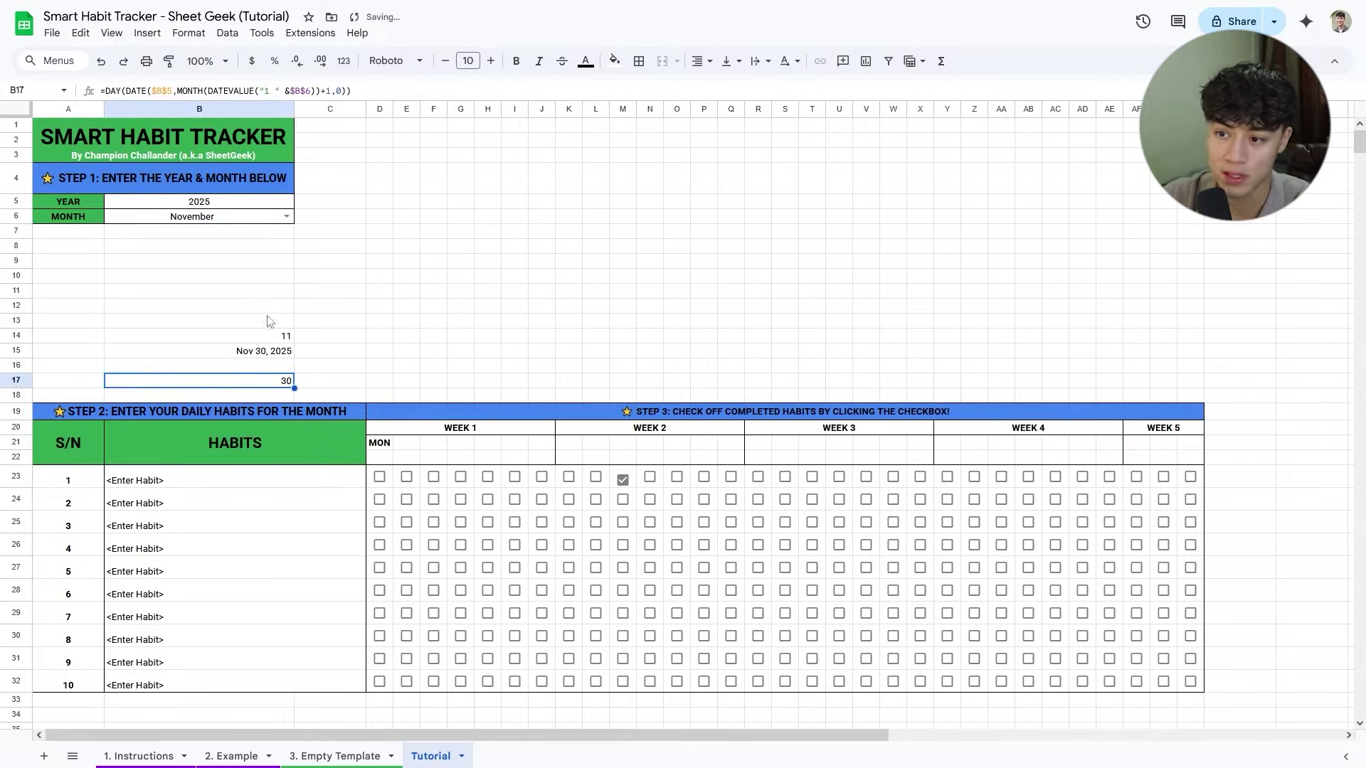
# Test the date formulas for a leap year by setting the month to February and the year to 2024.
pyautogui.click(286, 217)
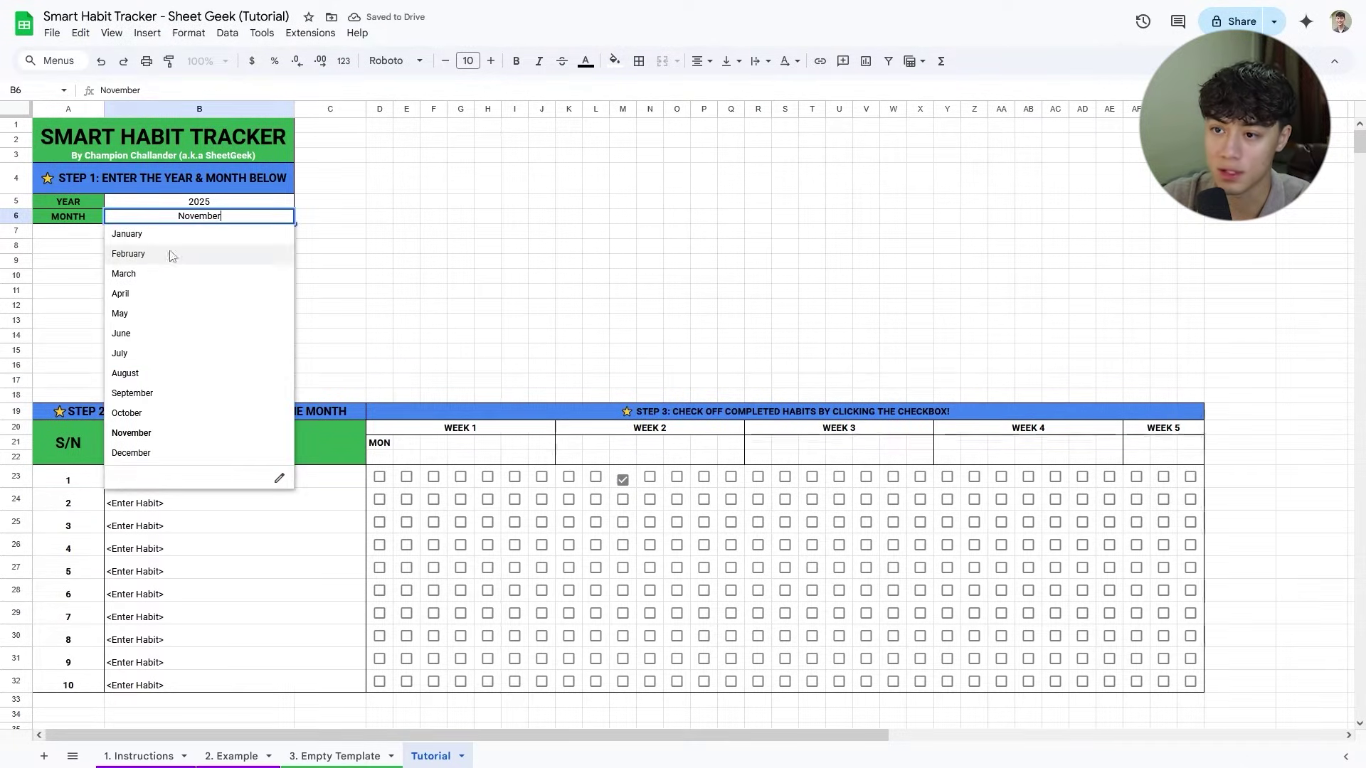
pyautogui.click(171, 254)
pyautogui.click(238, 202)
pyautogui.write('2024')
pyautogui.press('Return')
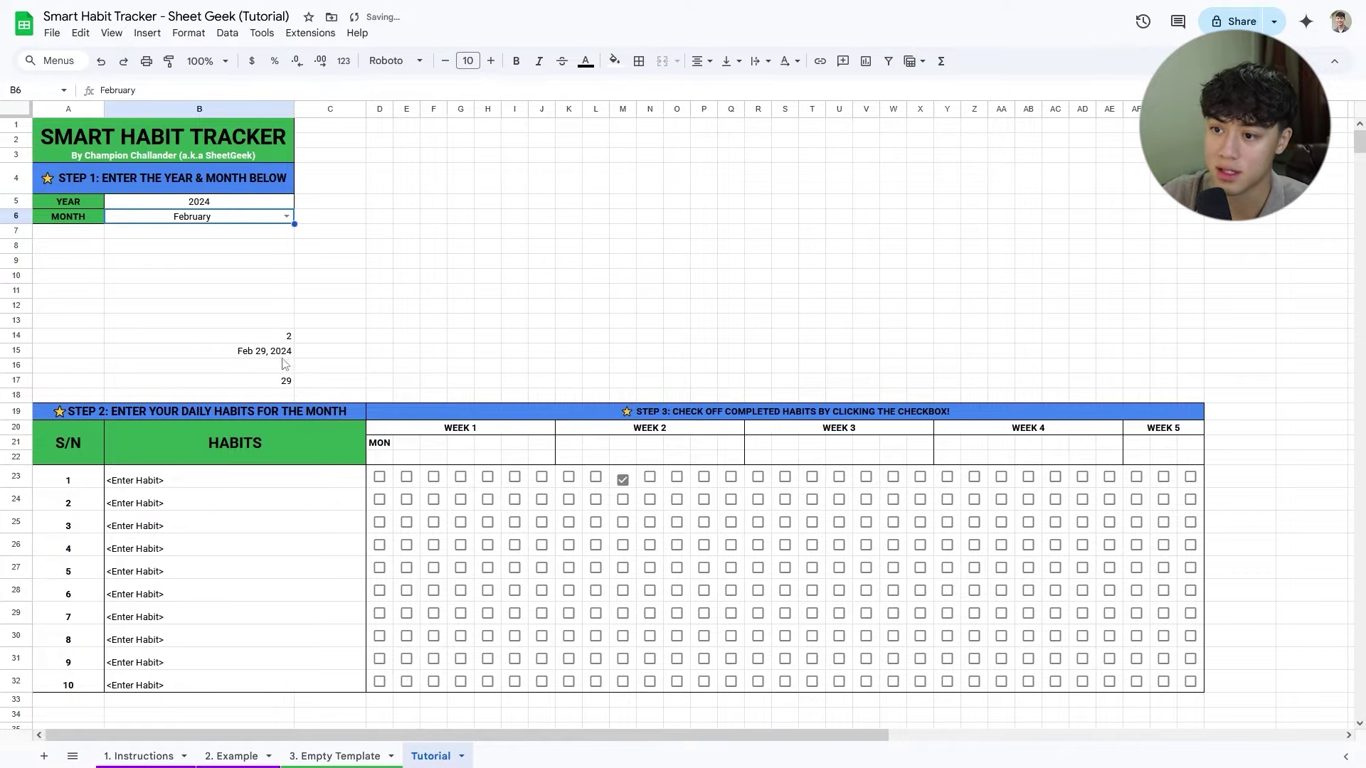
pyautogui.click(264, 355)
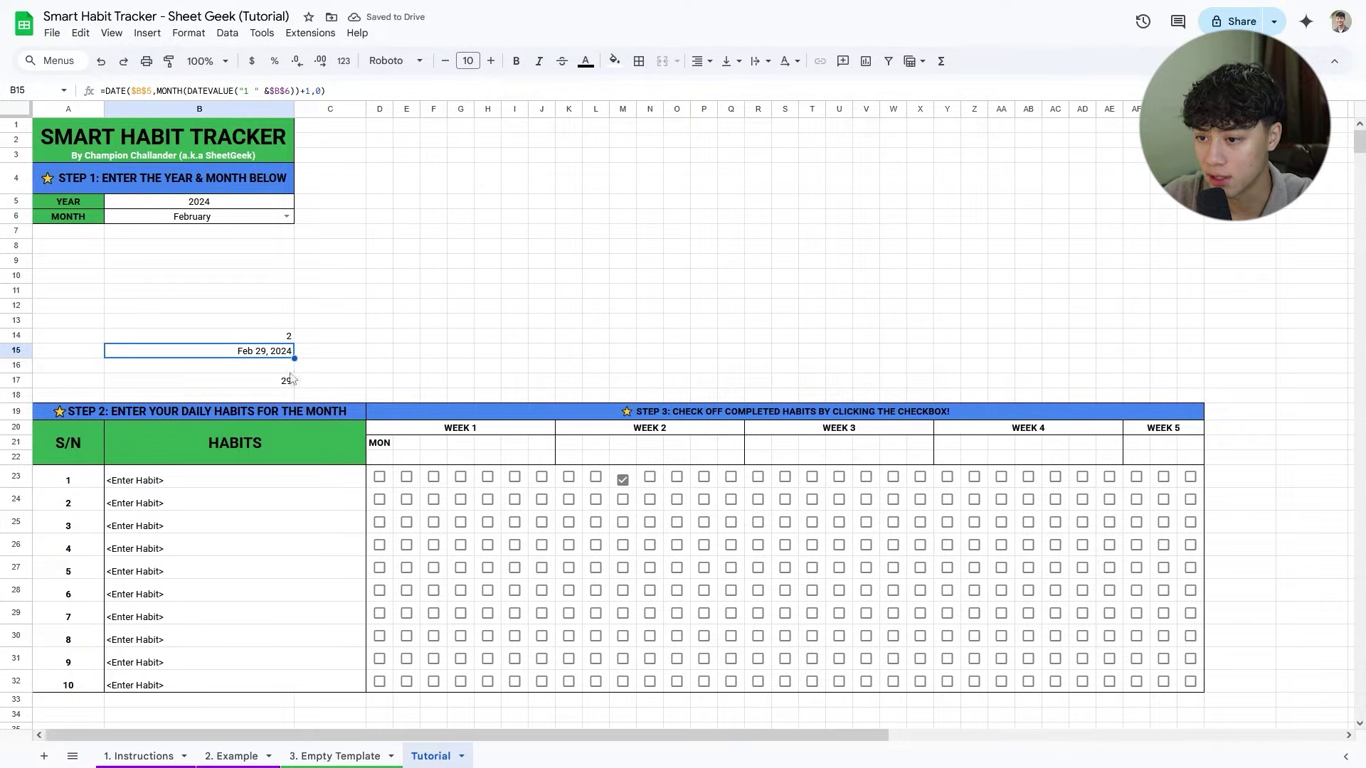
pyautogui.press('Down')
pyautogui.press('Down')
# Set the year to 2025 and the month to March.
pyautogui.click(289, 216)
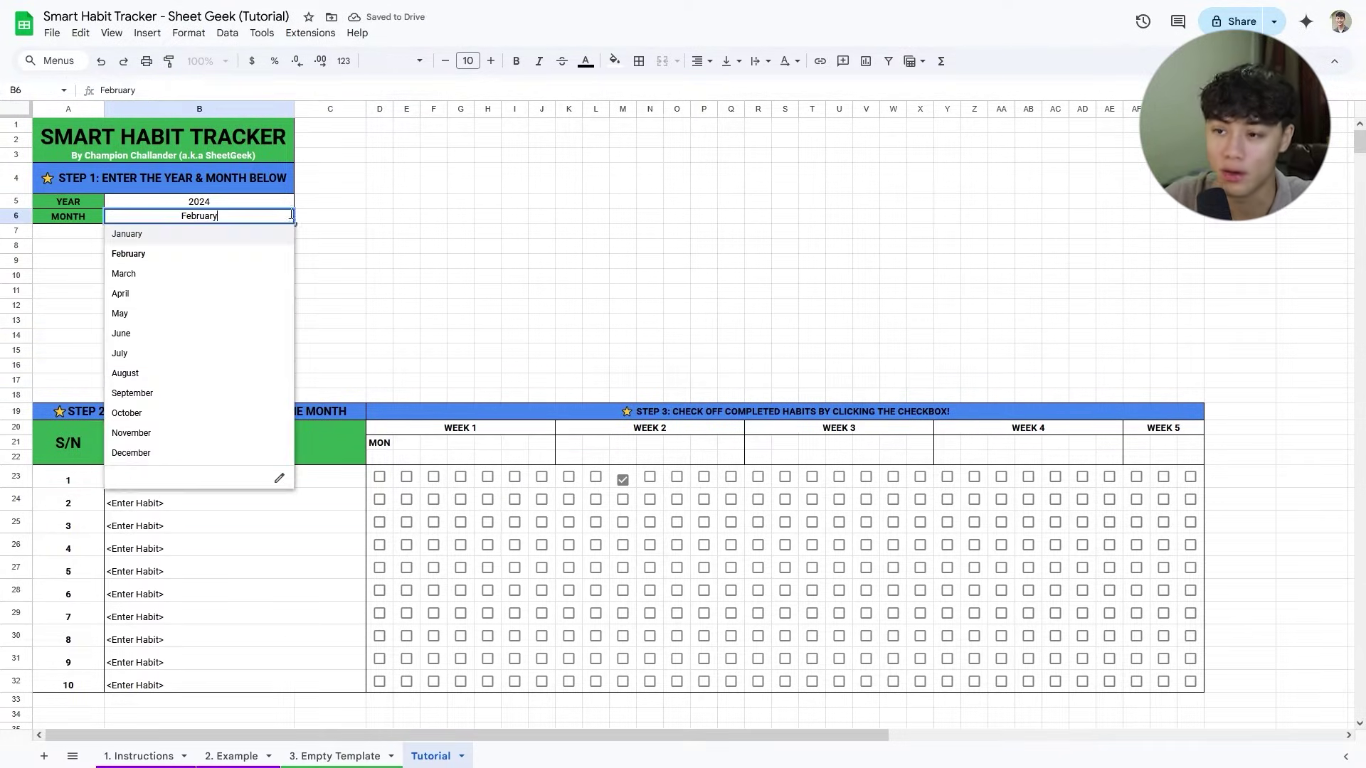
pyautogui.click(249, 207)
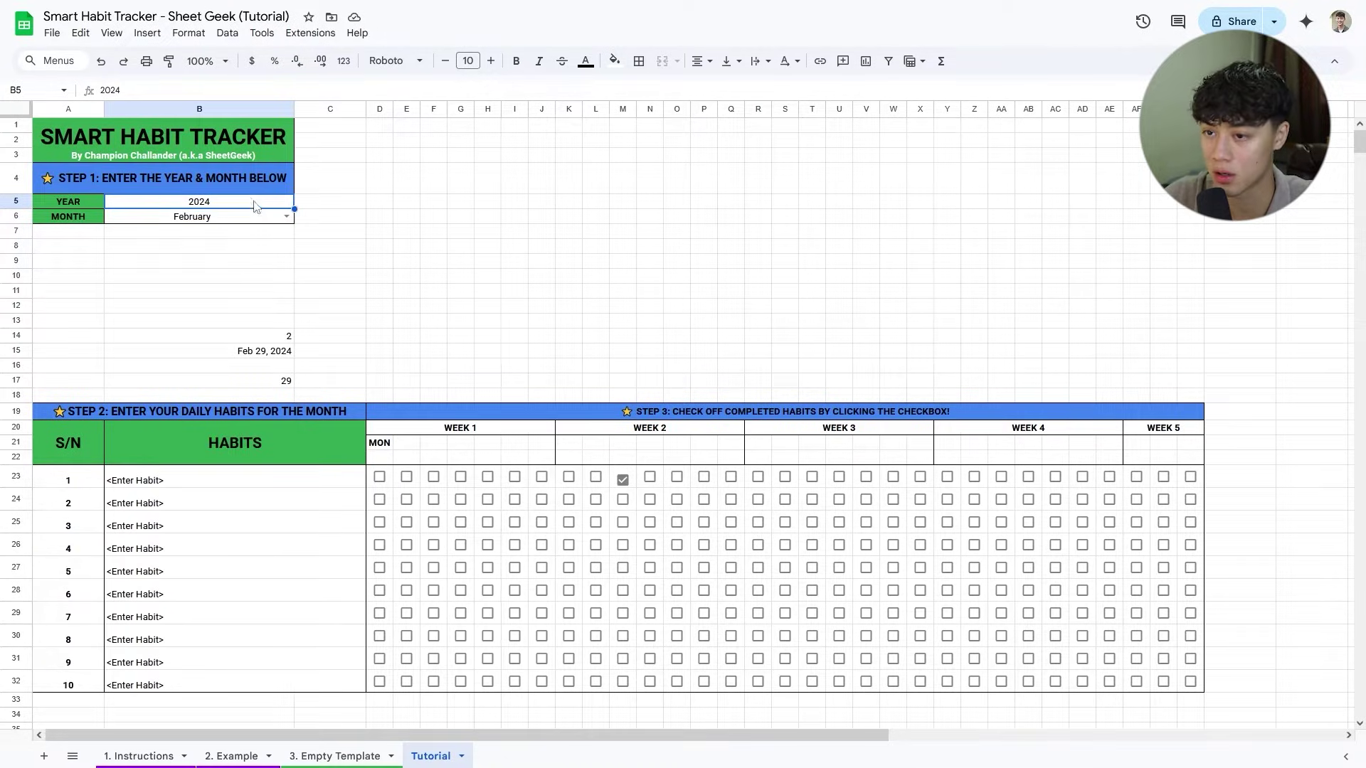
pyautogui.write('2025')
pyautogui.press('Return')
pyautogui.click(286, 216)
pyautogui.click(212, 273)
# Copy B17's DAY expression and enter =SEQUENCE(1,DAY(DATE($B$5,MONTH(DATEVALUE("1 " &$B$6))+1,0))) in cell D22 to fill the day-number row.
pyautogui.doubleClick(288, 384)
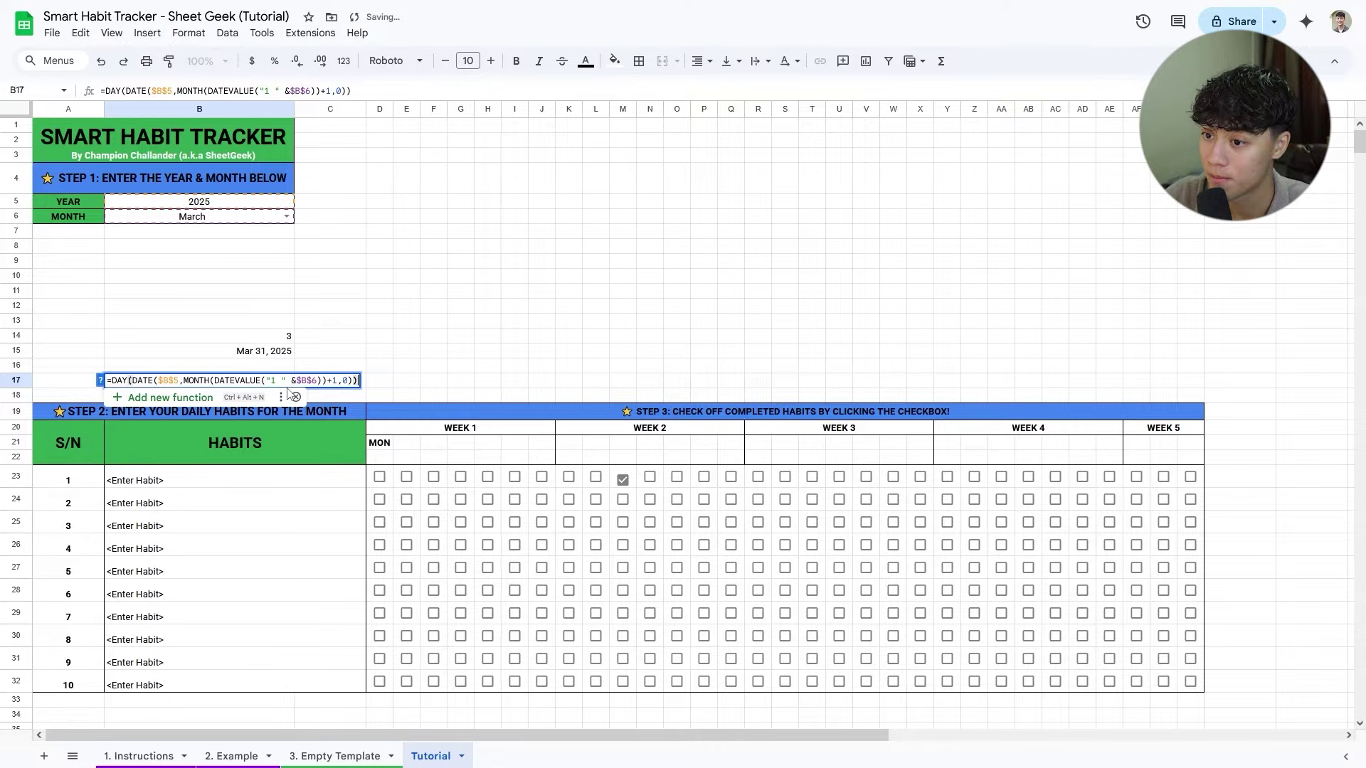
pyautogui.moveTo(112, 382); pyautogui.dragTo(386, 383)
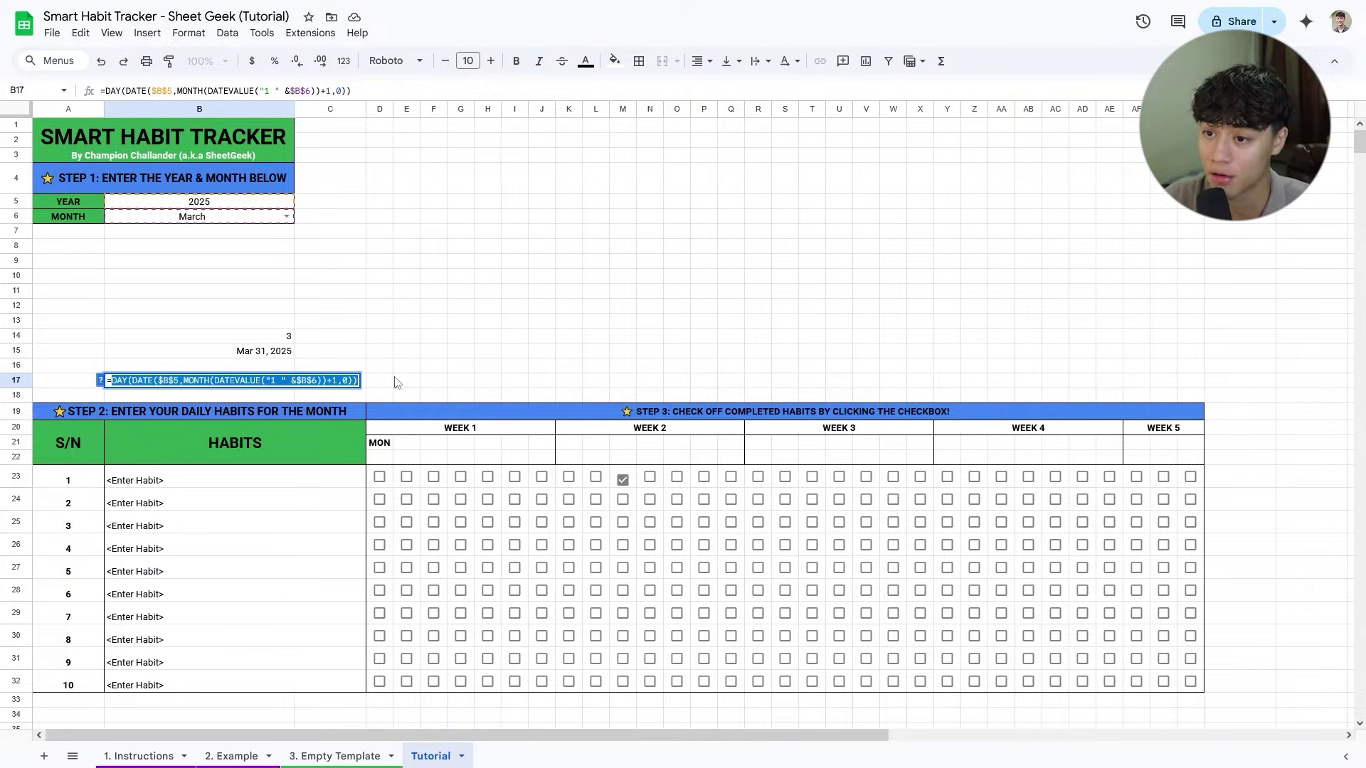
pyautogui.press('Escape')
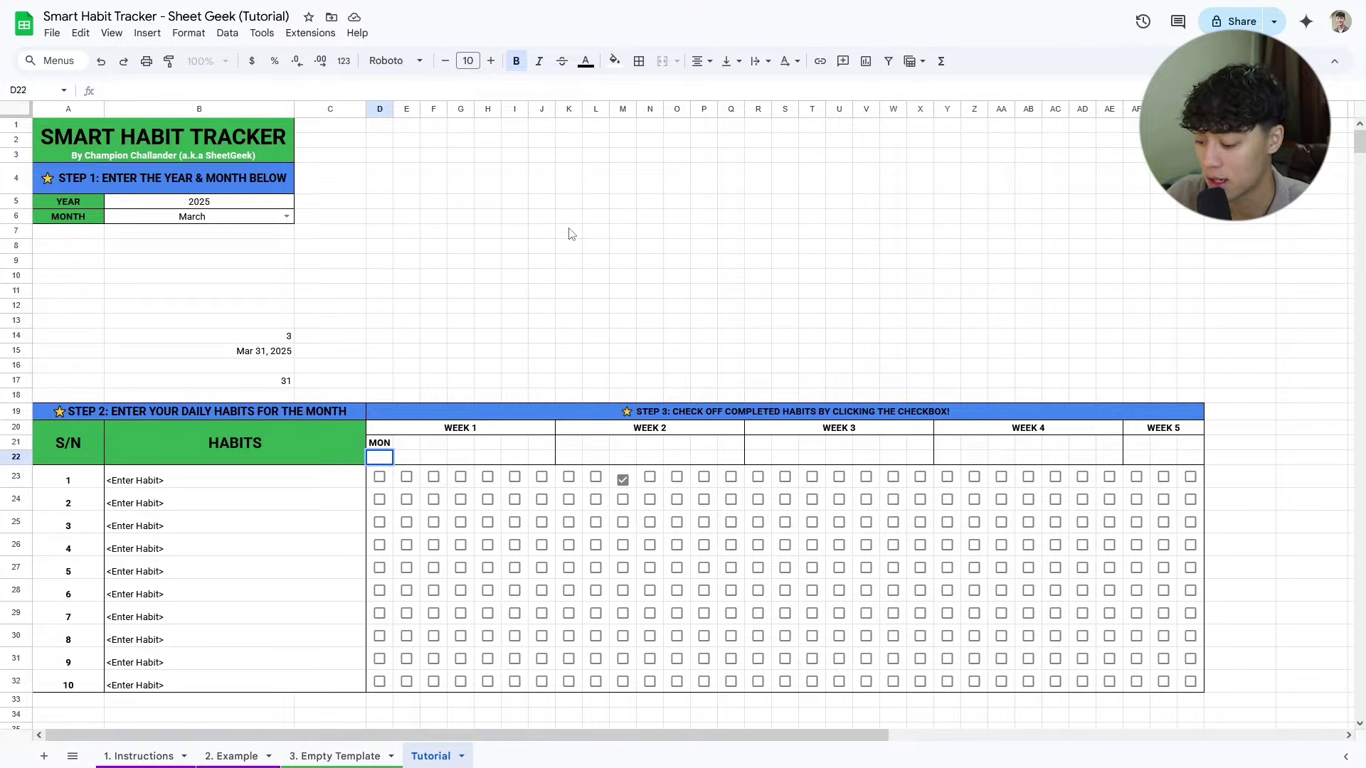
pyautogui.write('=SEQUENCE(1,')
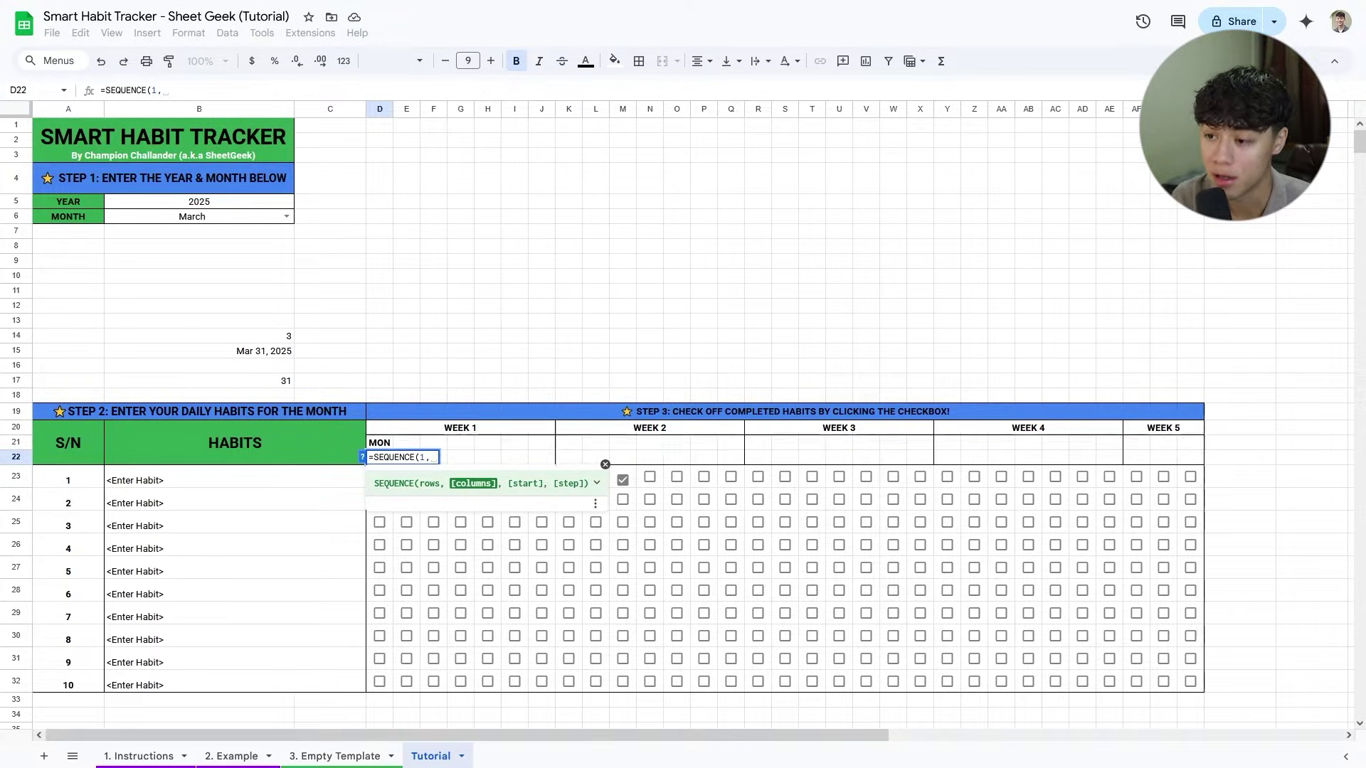
pyautogui.write('DAY(DATE($B$5,MONTH(DATEVALUE("1 "&$B$6))+1,0))')
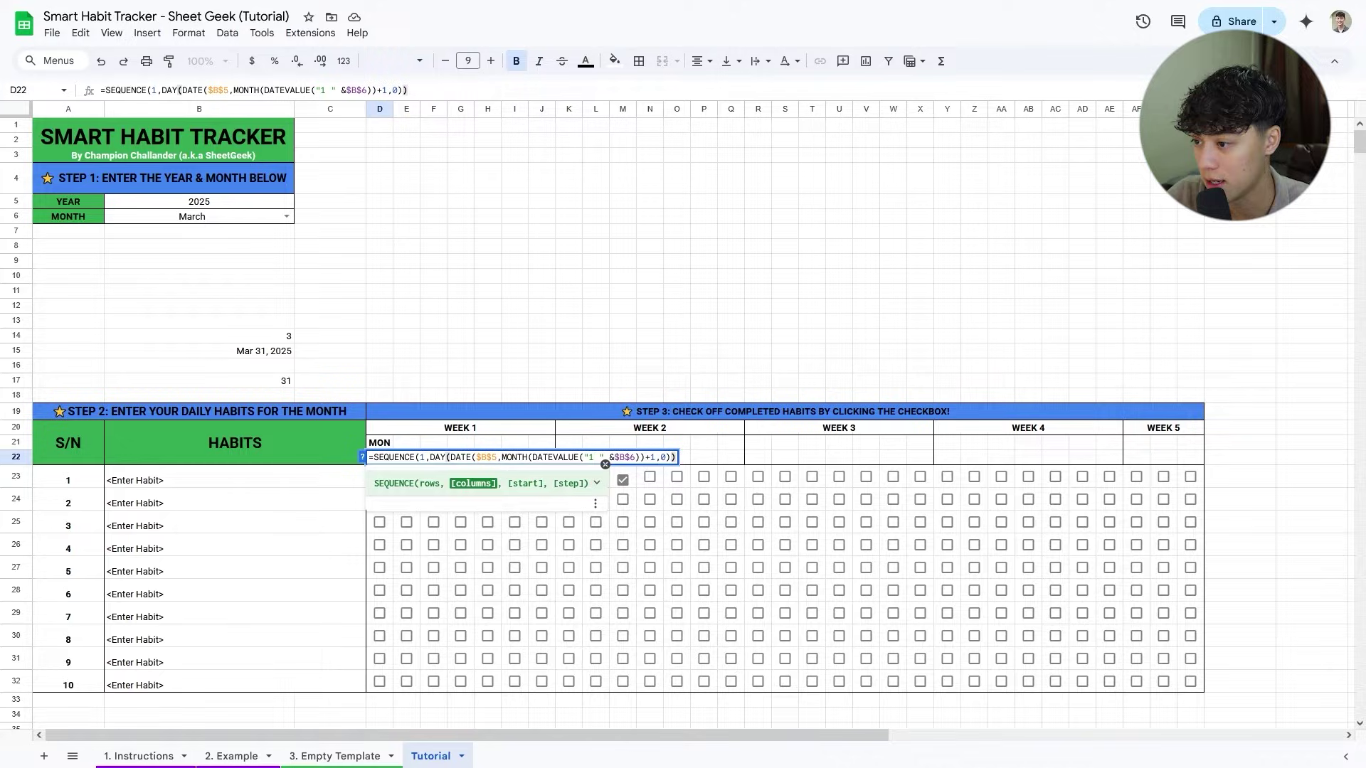
pyautogui.press('Return')
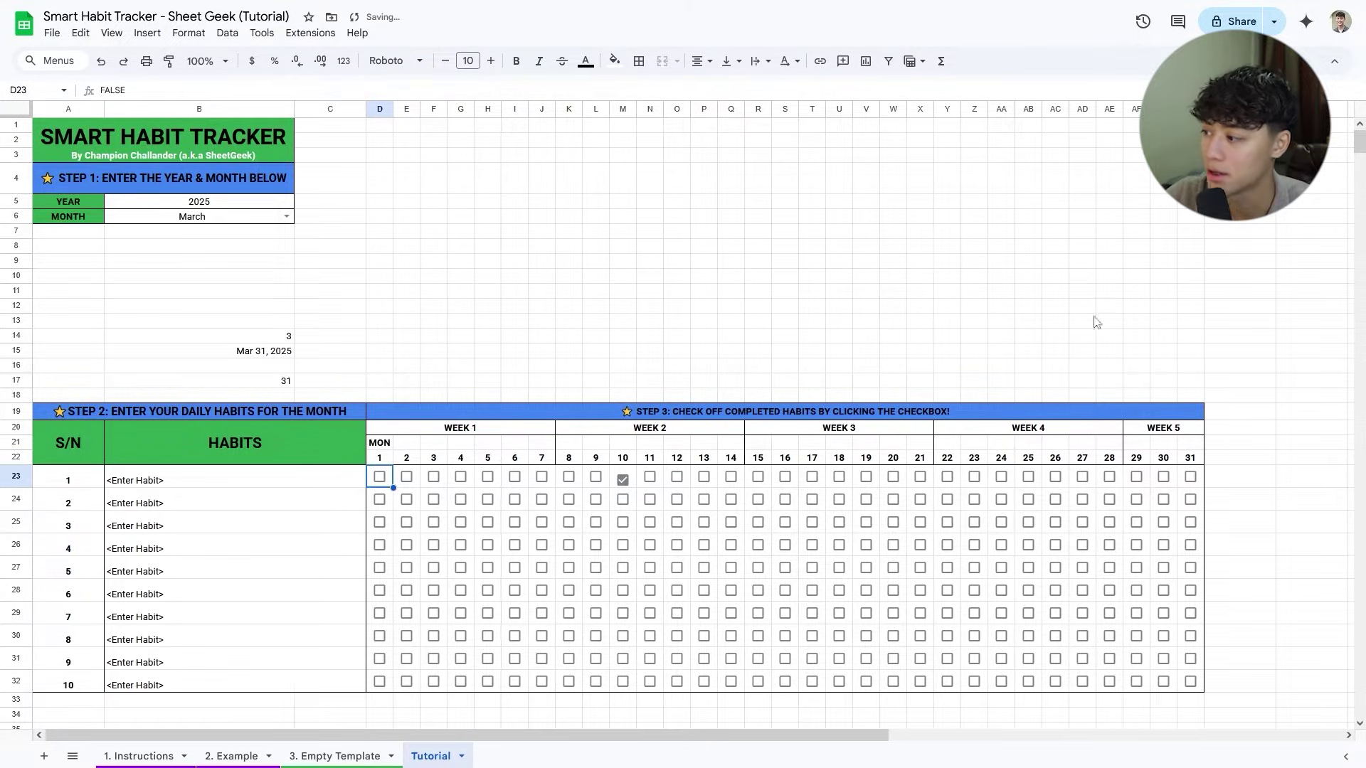
pyautogui.press('Up')
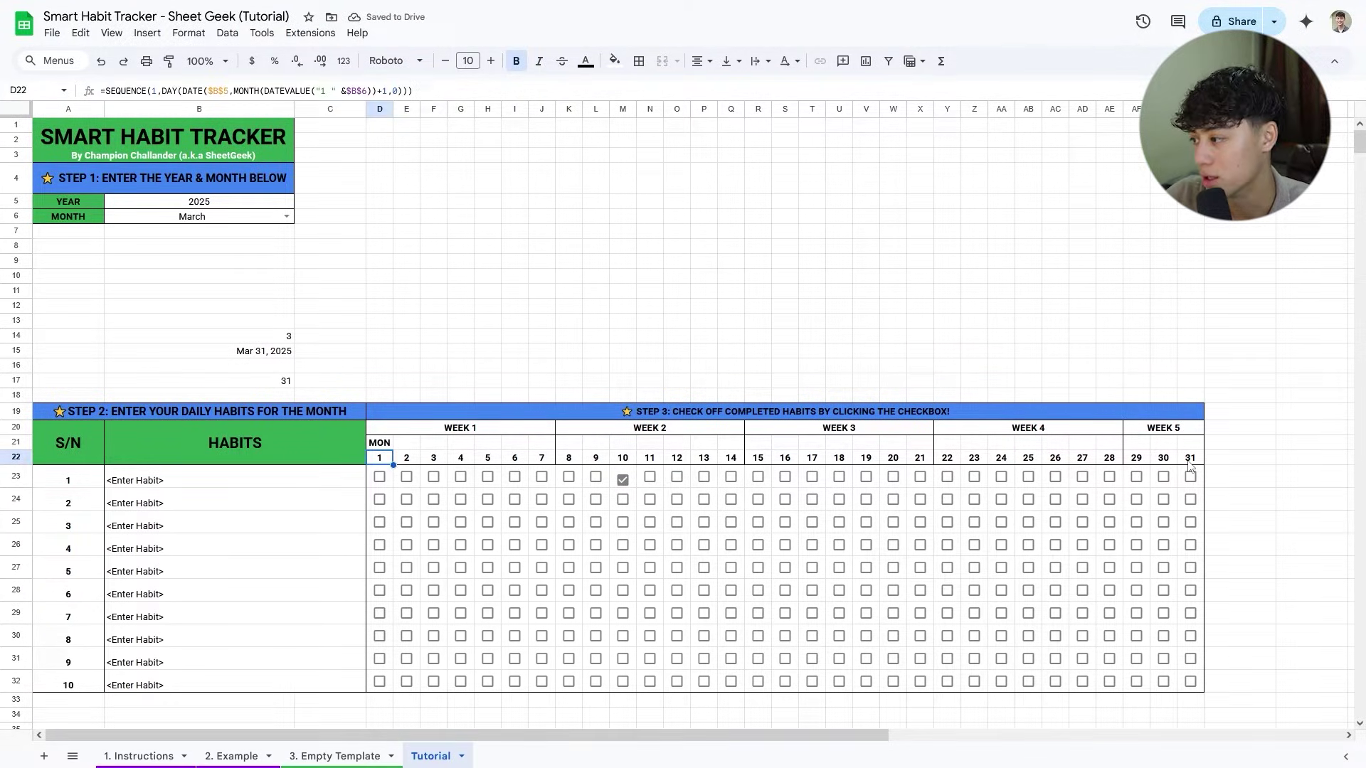
# Test the day-number row in row 22 with the month set to February and January.
pyautogui.click(199, 217)
pyautogui.click(286, 216)
pyautogui.click(201, 256)
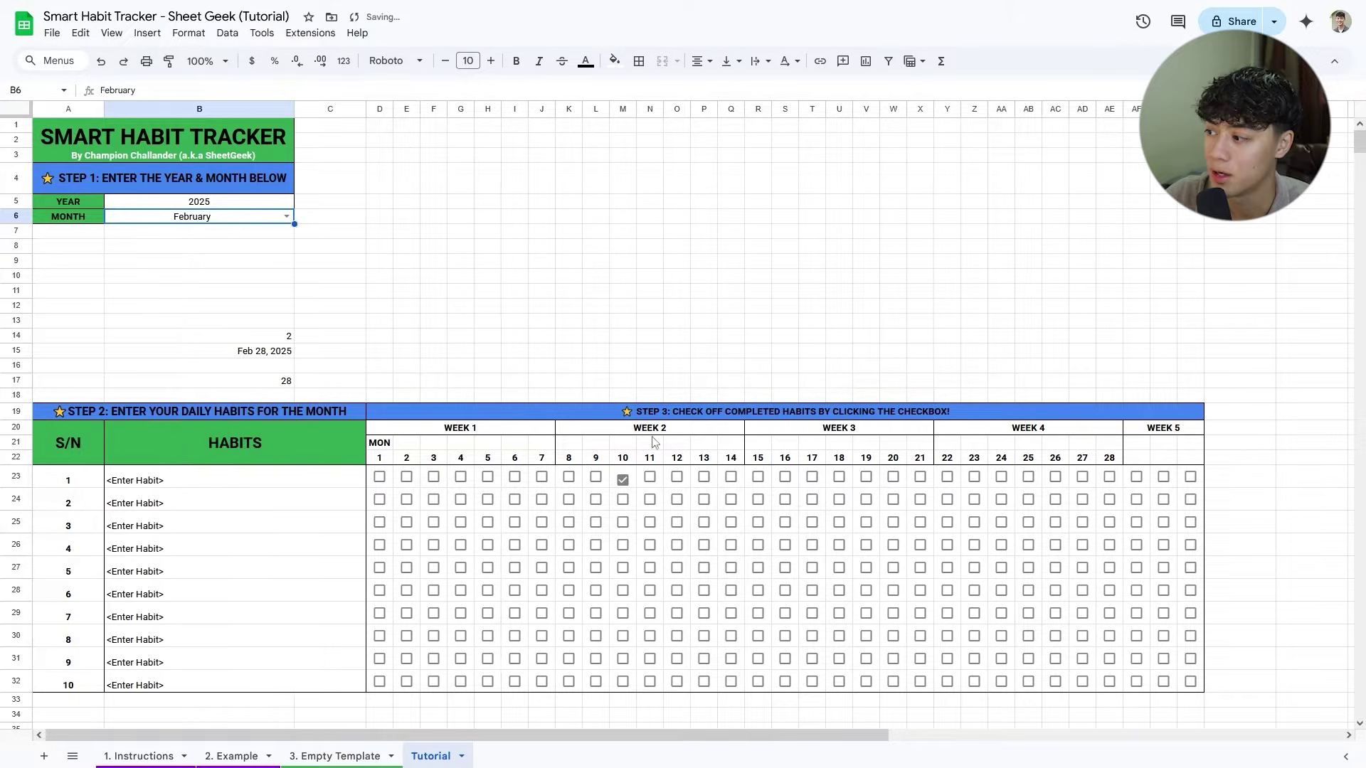
pyautogui.click(384, 459)
pyautogui.click(1109, 458)
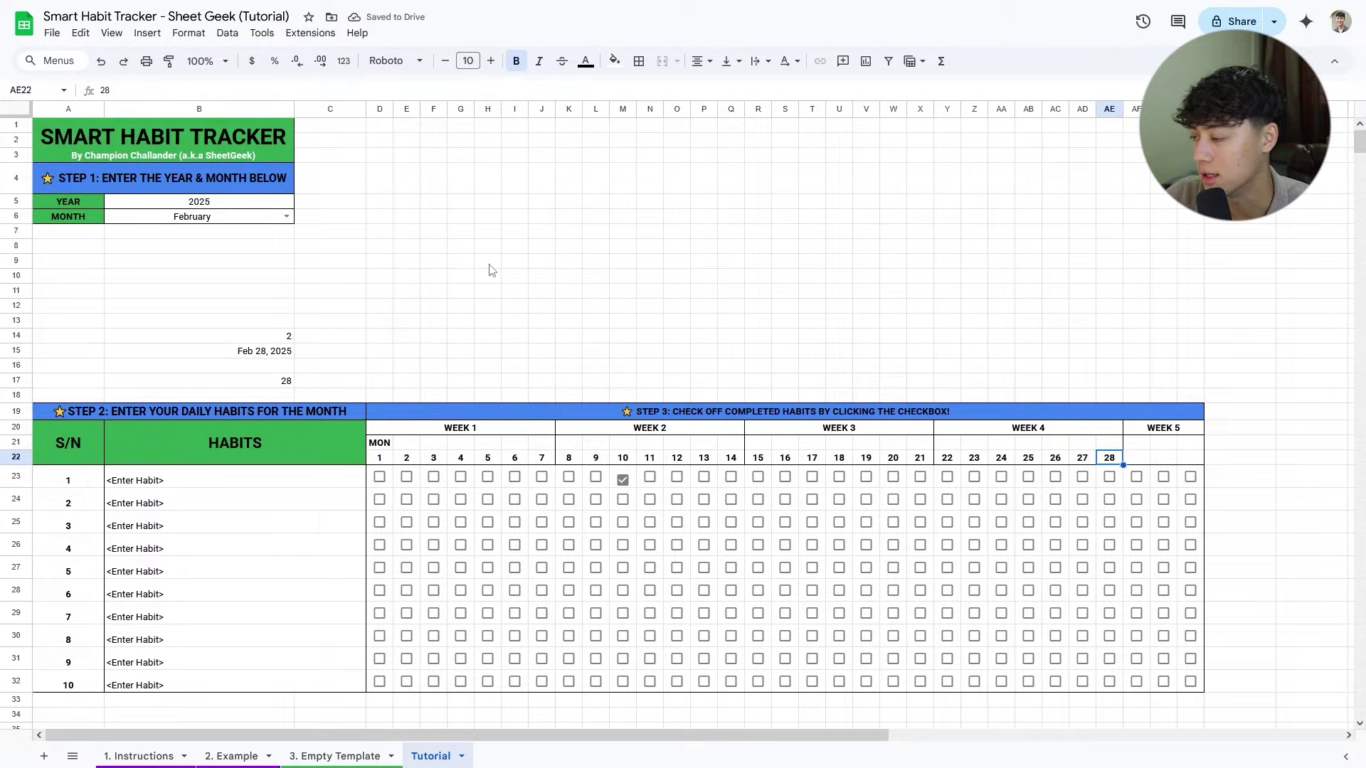
pyautogui.click(286, 216)
pyautogui.click(229, 235)
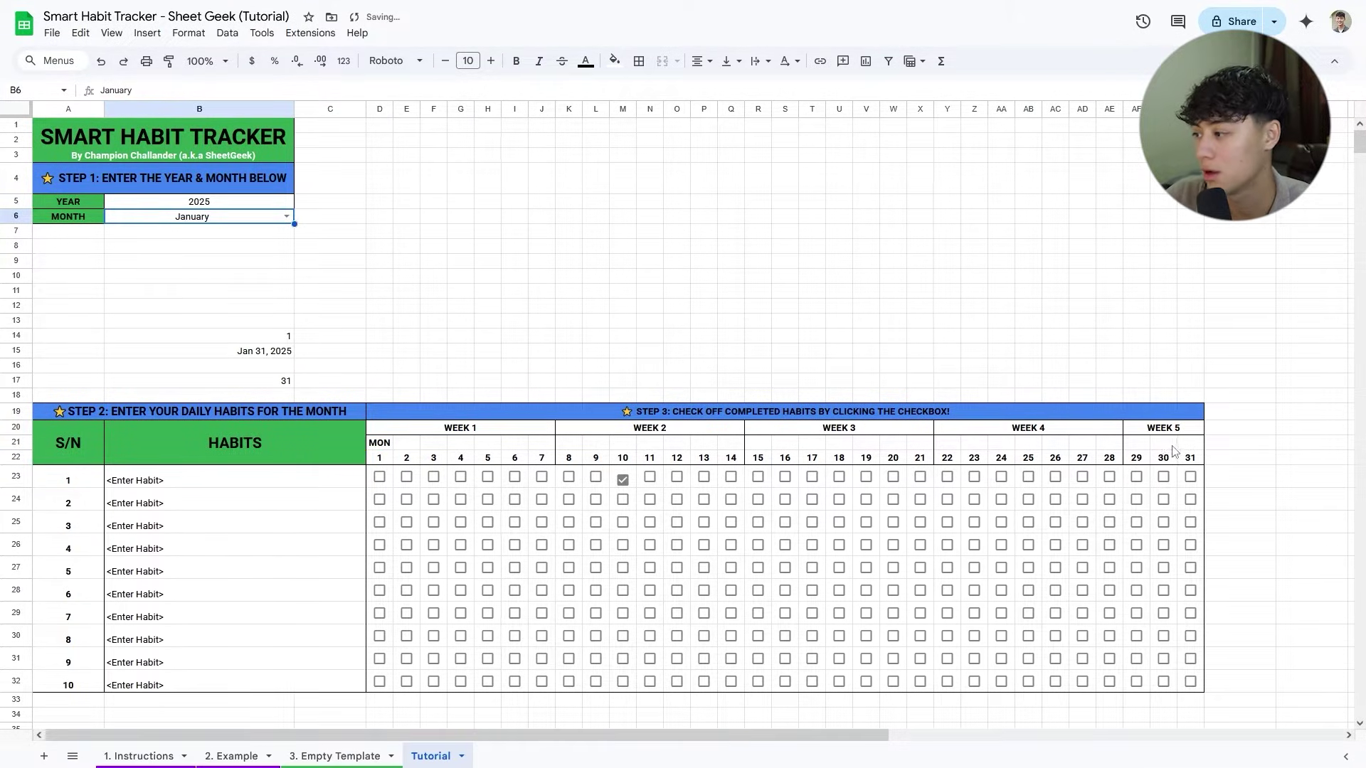
pyautogui.moveTo(384, 459); pyautogui.dragTo(1186, 464)
# Set the month to March and clear the helper formulas in B14:B17.
pyautogui.click(286, 216)
pyautogui.click(190, 278)
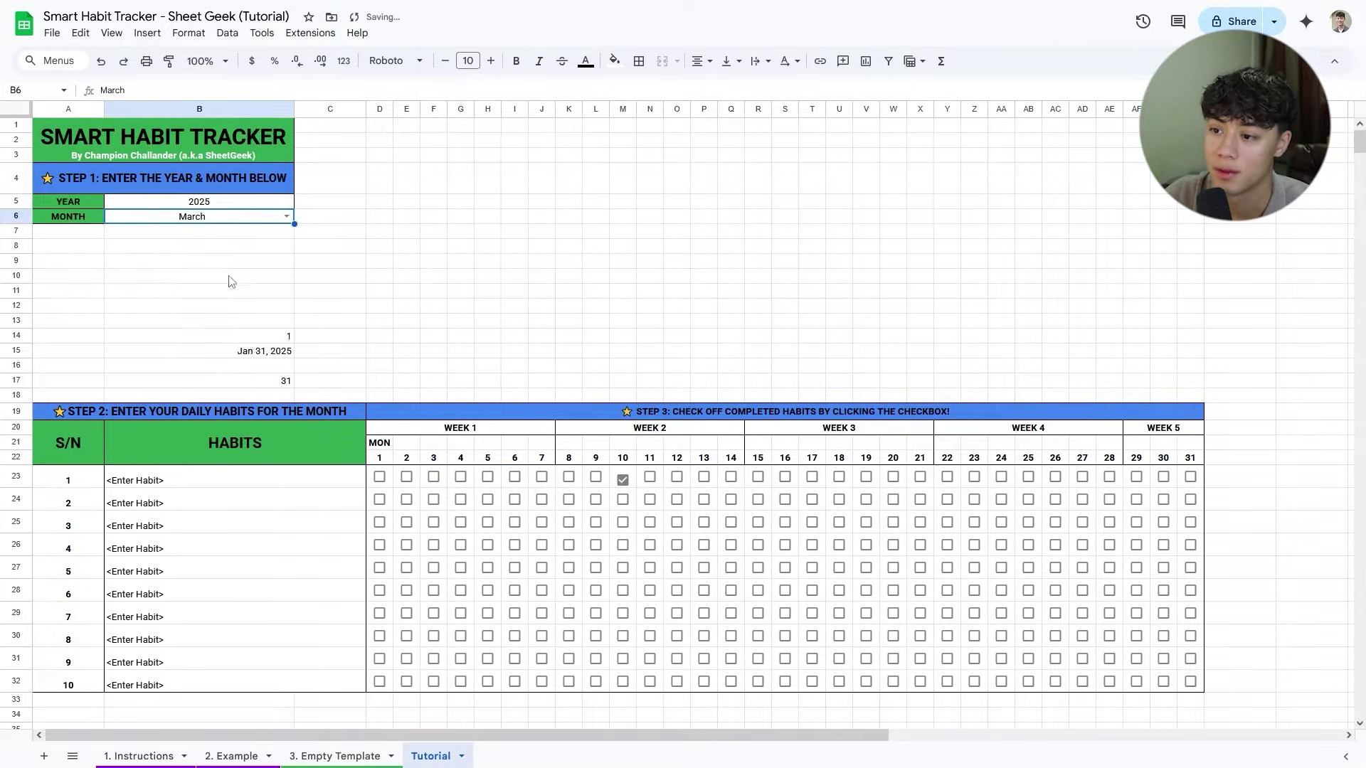
pyautogui.moveTo(258, 340); pyautogui.dragTo(283, 383)
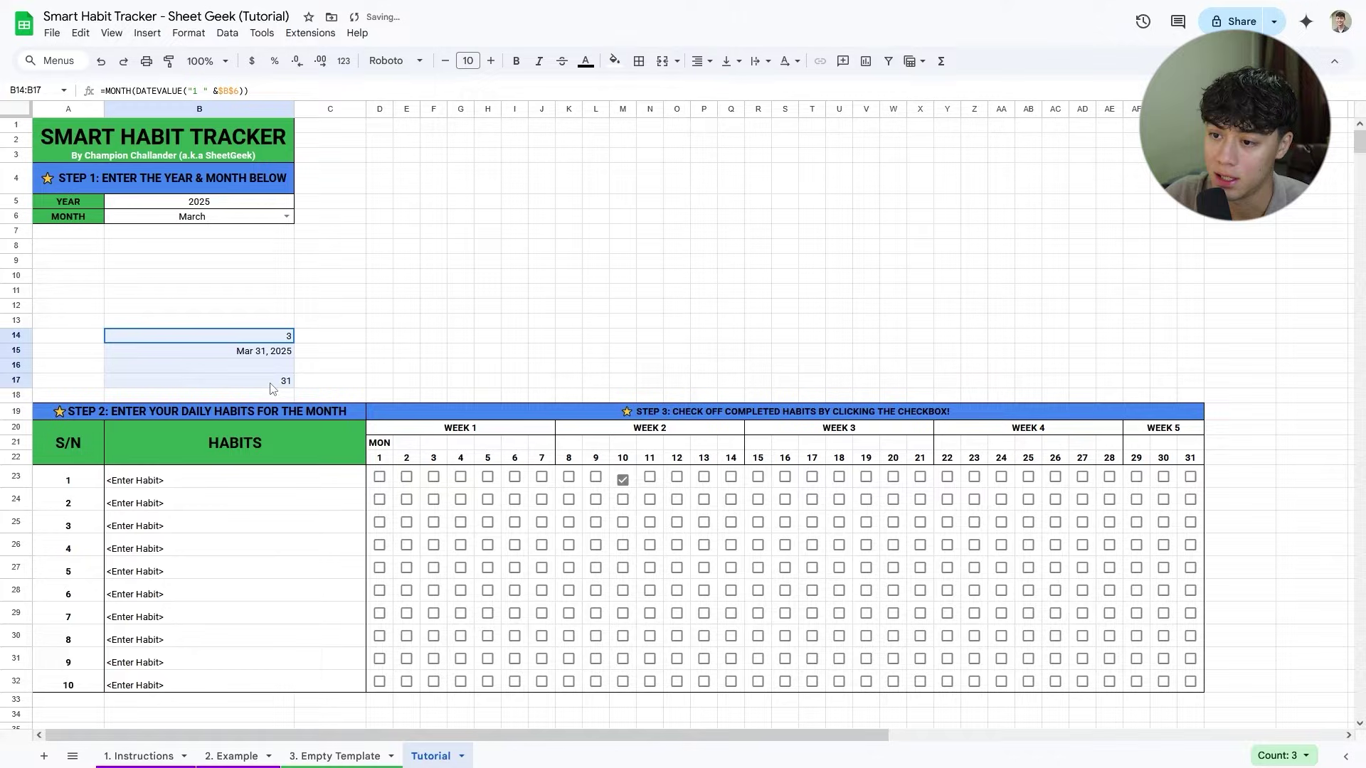
pyautogui.press('Delete')
pyautogui.click(420, 310)
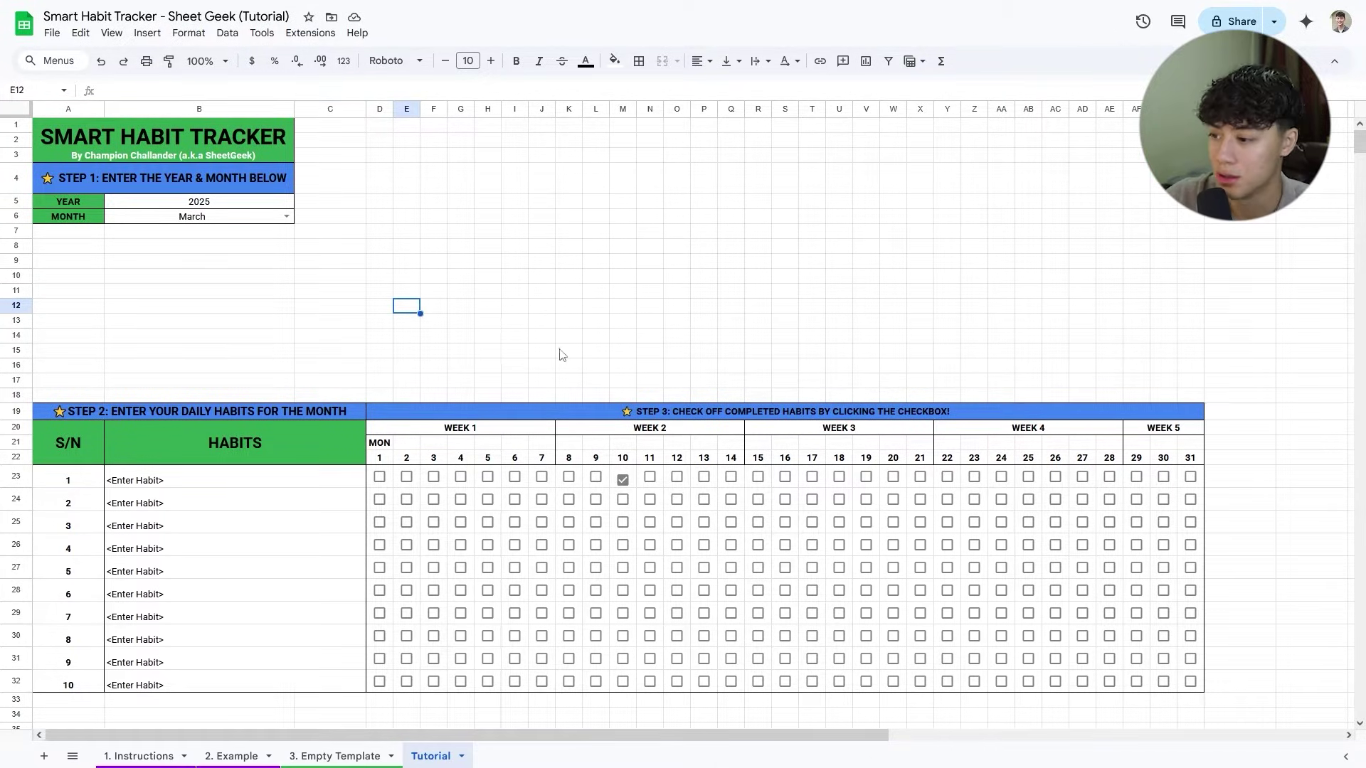
# Uncheck the ticked box for the first habit on day 10, then review the day-number row.
pyautogui.click(621, 479)
pyautogui.click(732, 278)
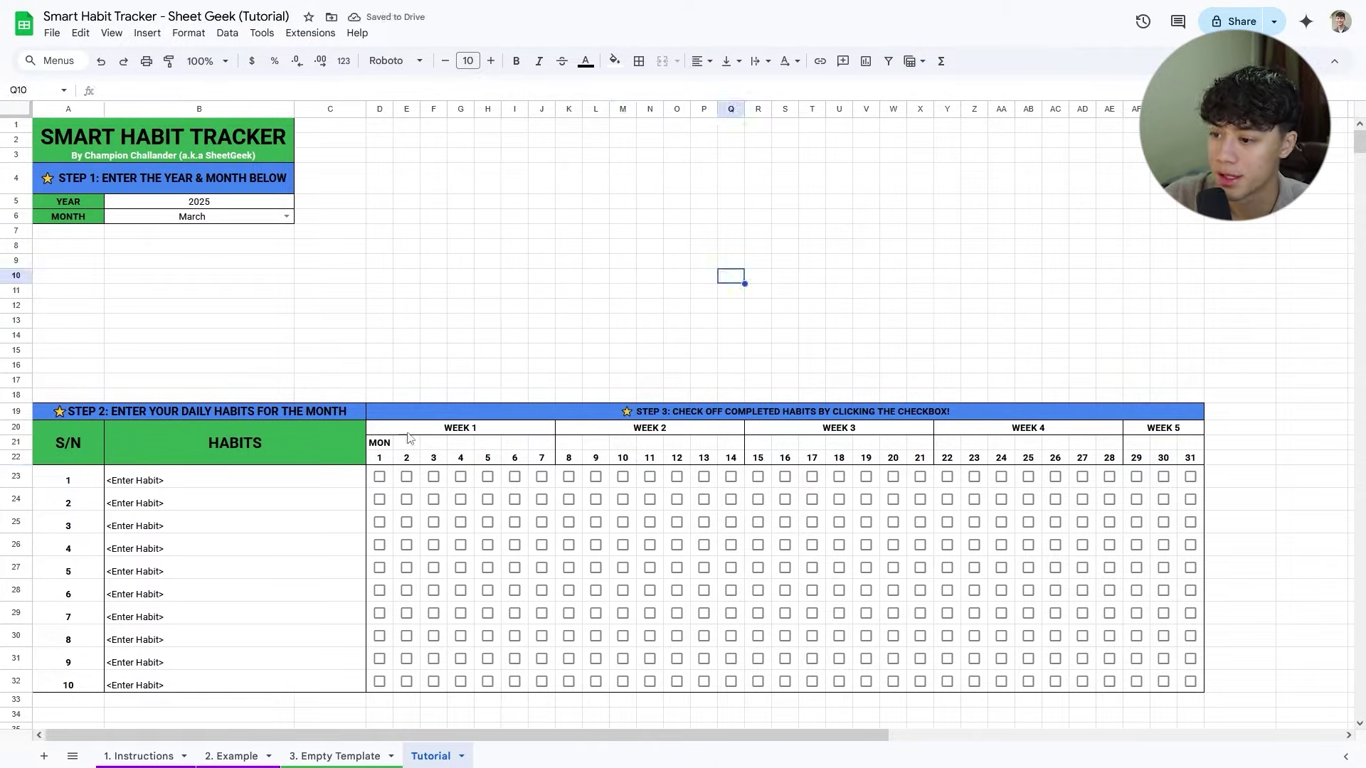
pyautogui.moveTo(379, 457); pyautogui.dragTo(1191, 458)
pyautogui.click(622, 336)
# Enter the sample date 1 MARCH 2025 in cell B13 for working out the weekday label in D21.
pyautogui.click(380, 442)
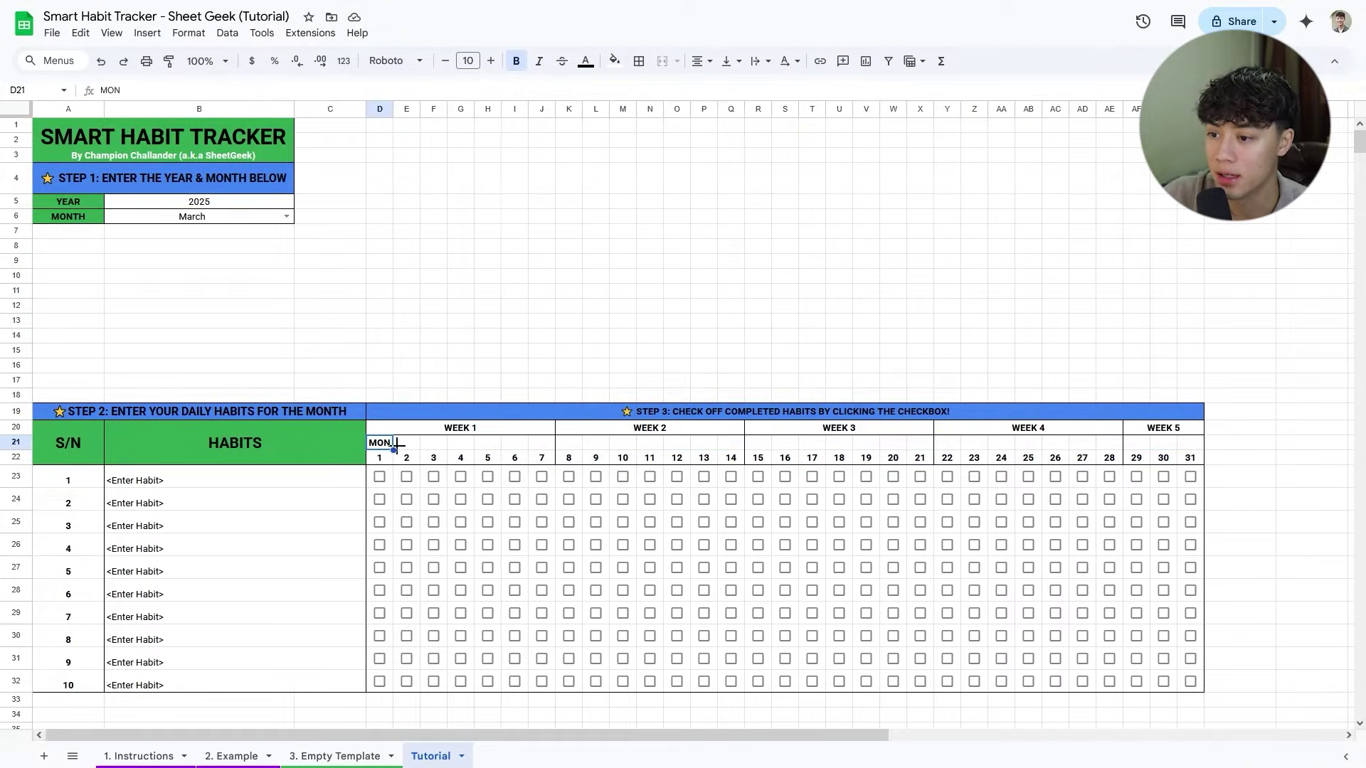
pyautogui.click(277, 322)
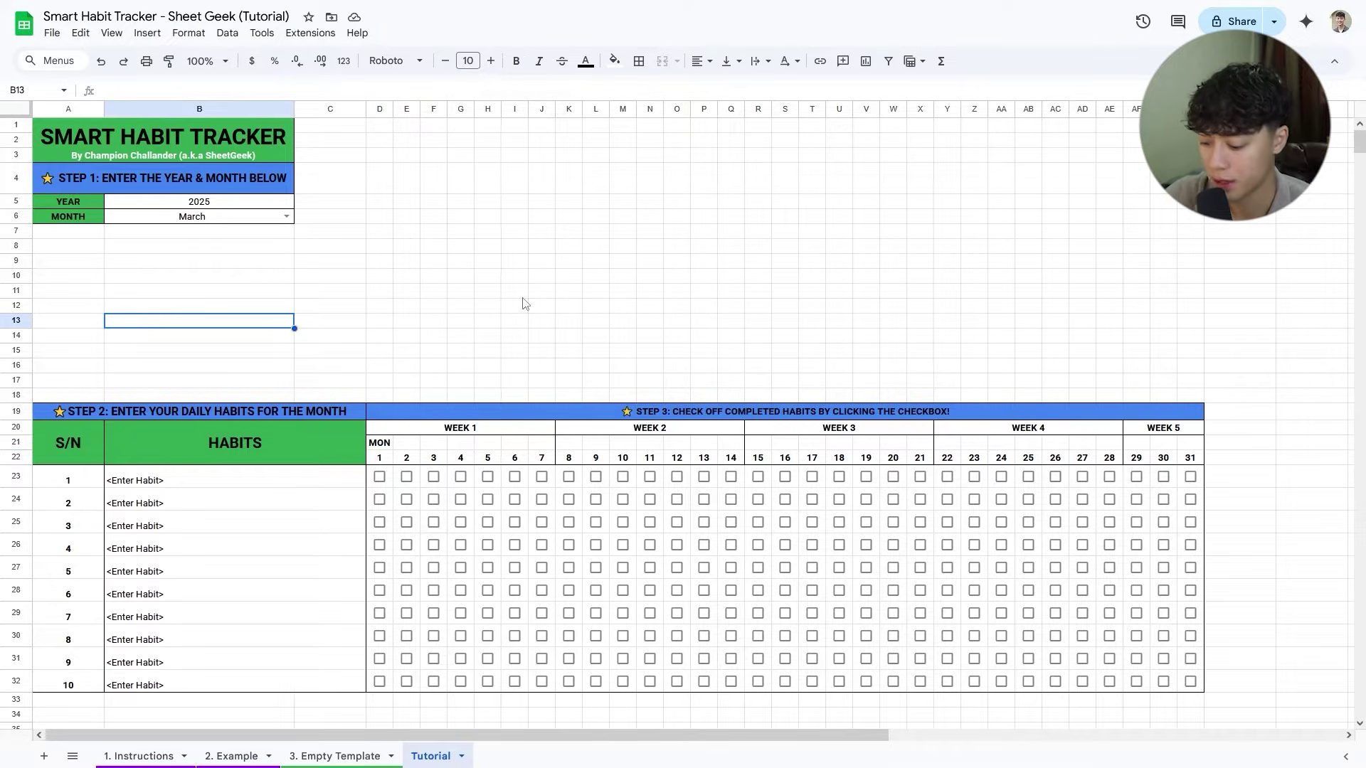
pyautogui.write('1 MARCH 2025\\')
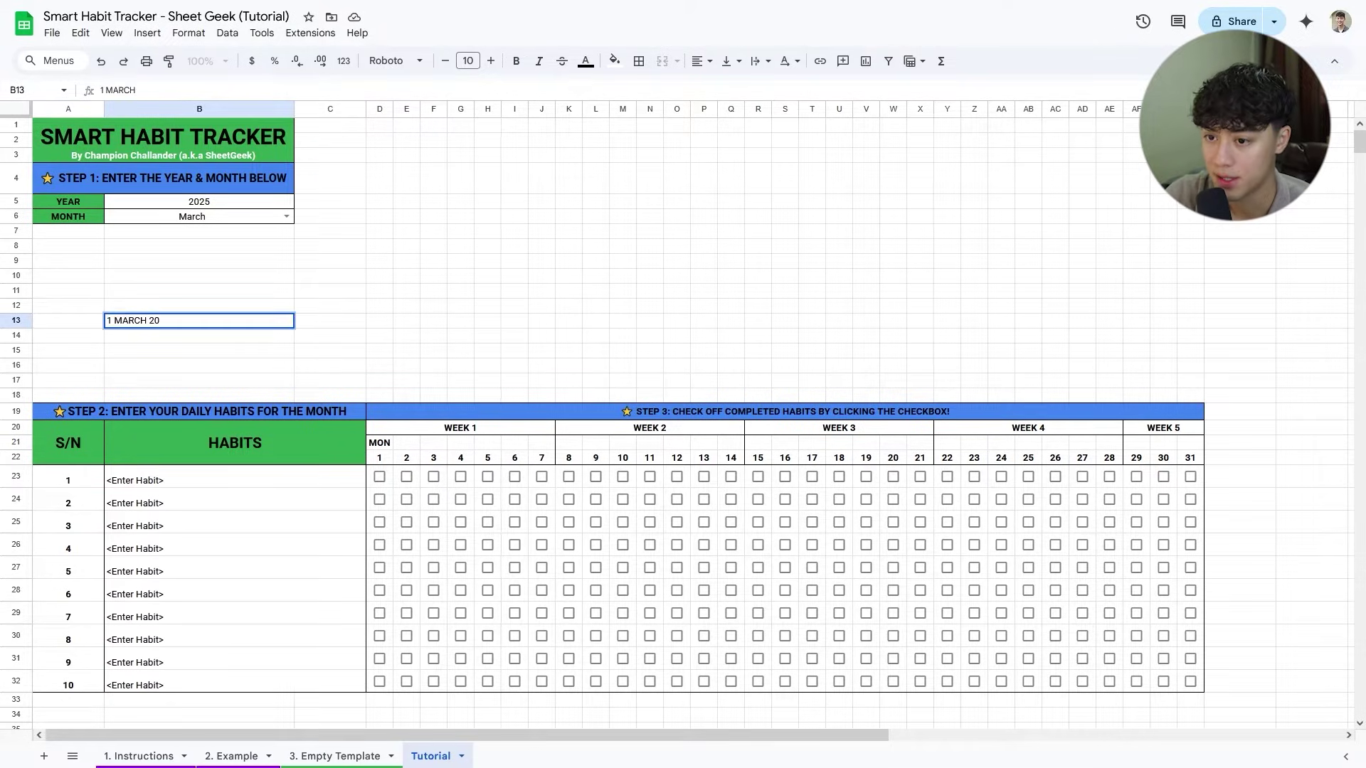
pyautogui.press('Return')
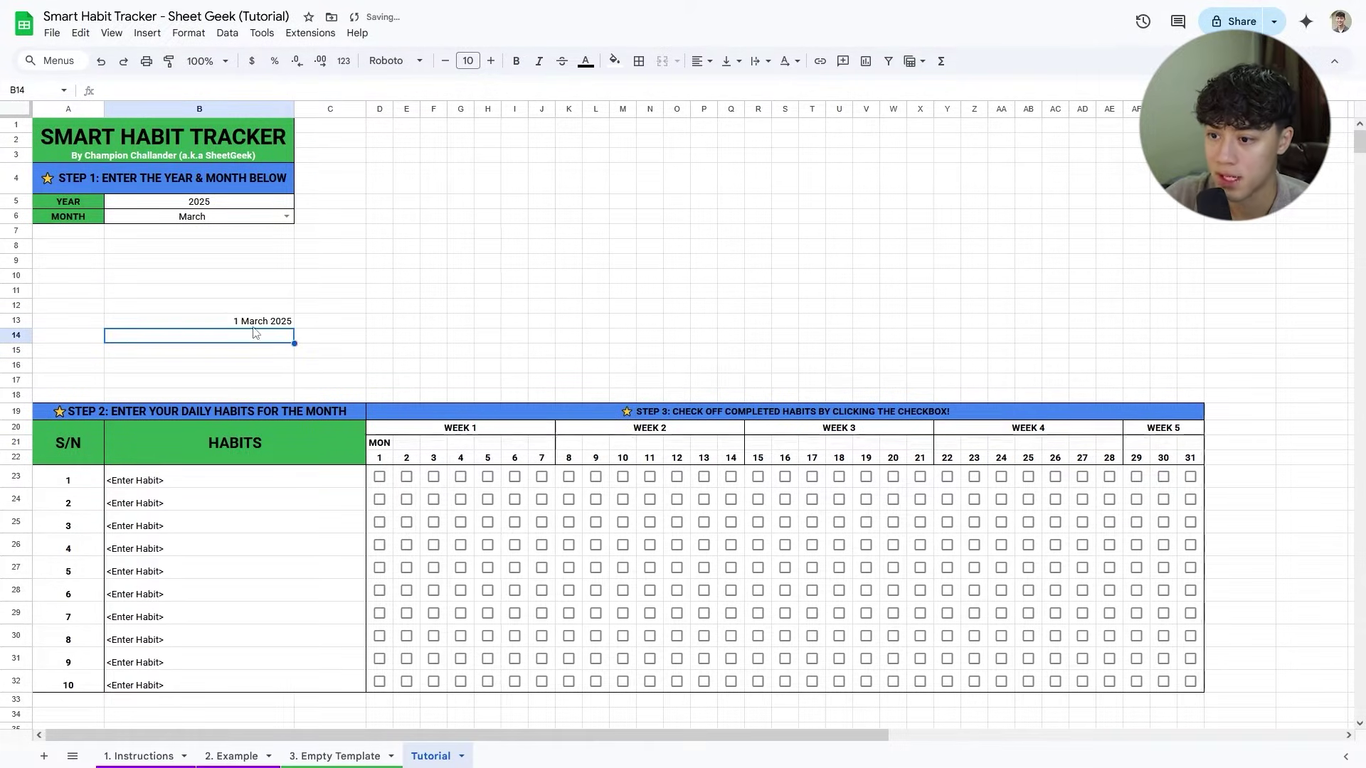
# Enter the formula =TEXT(B13,"ddd") in cell B14 to get the abbreviated weekday of the sample date.
pyautogui.click(227, 321)
pyautogui.click(377, 443)
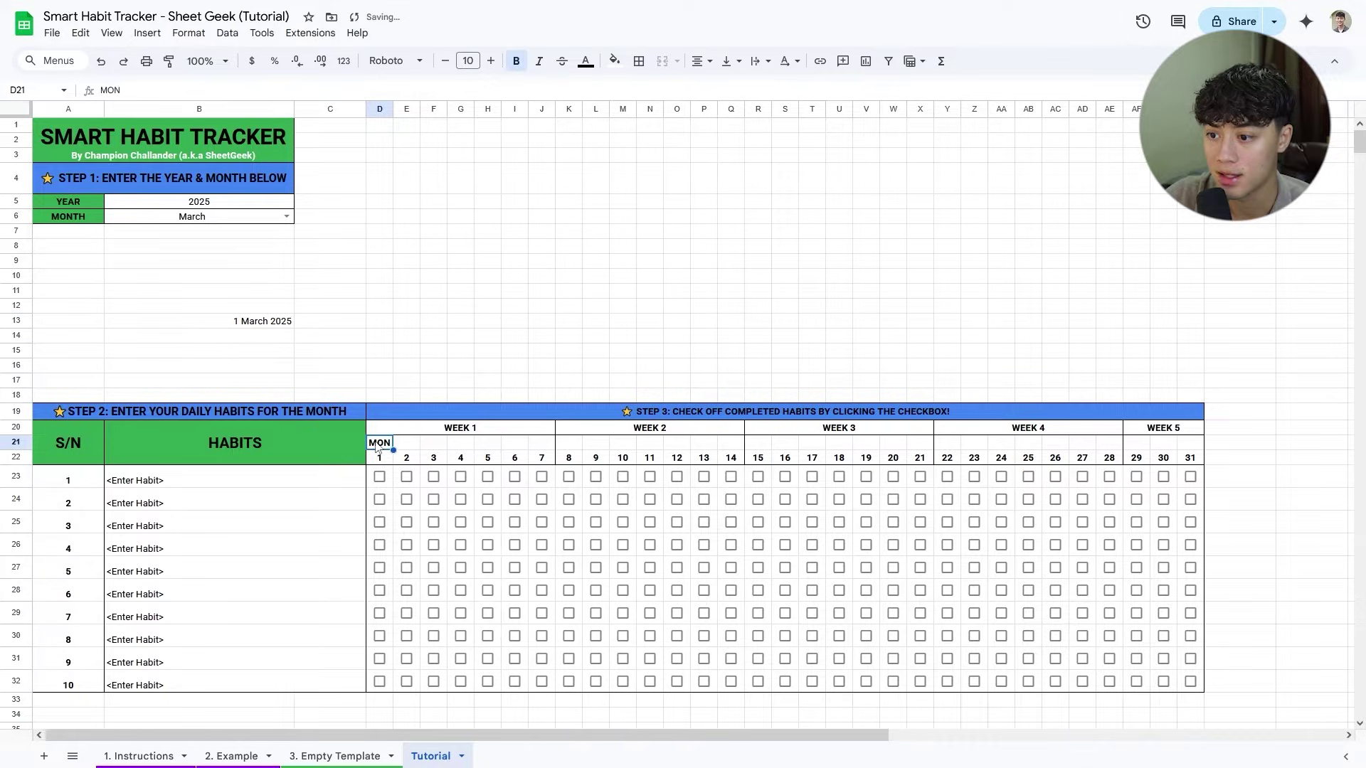
pyautogui.doubleClick(241, 336)
pyautogui.write('=text(')
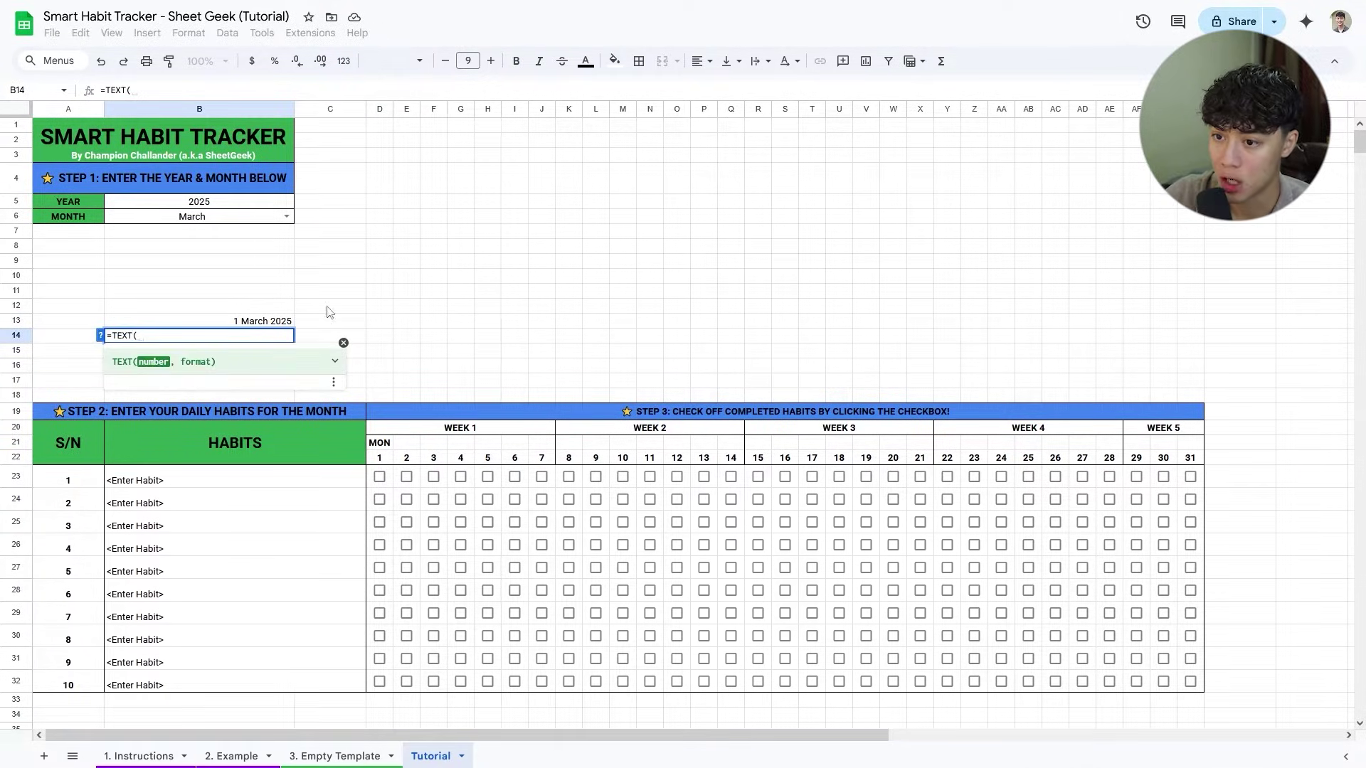
pyautogui.click(292, 321)
pyautogui.write(',"DDD')
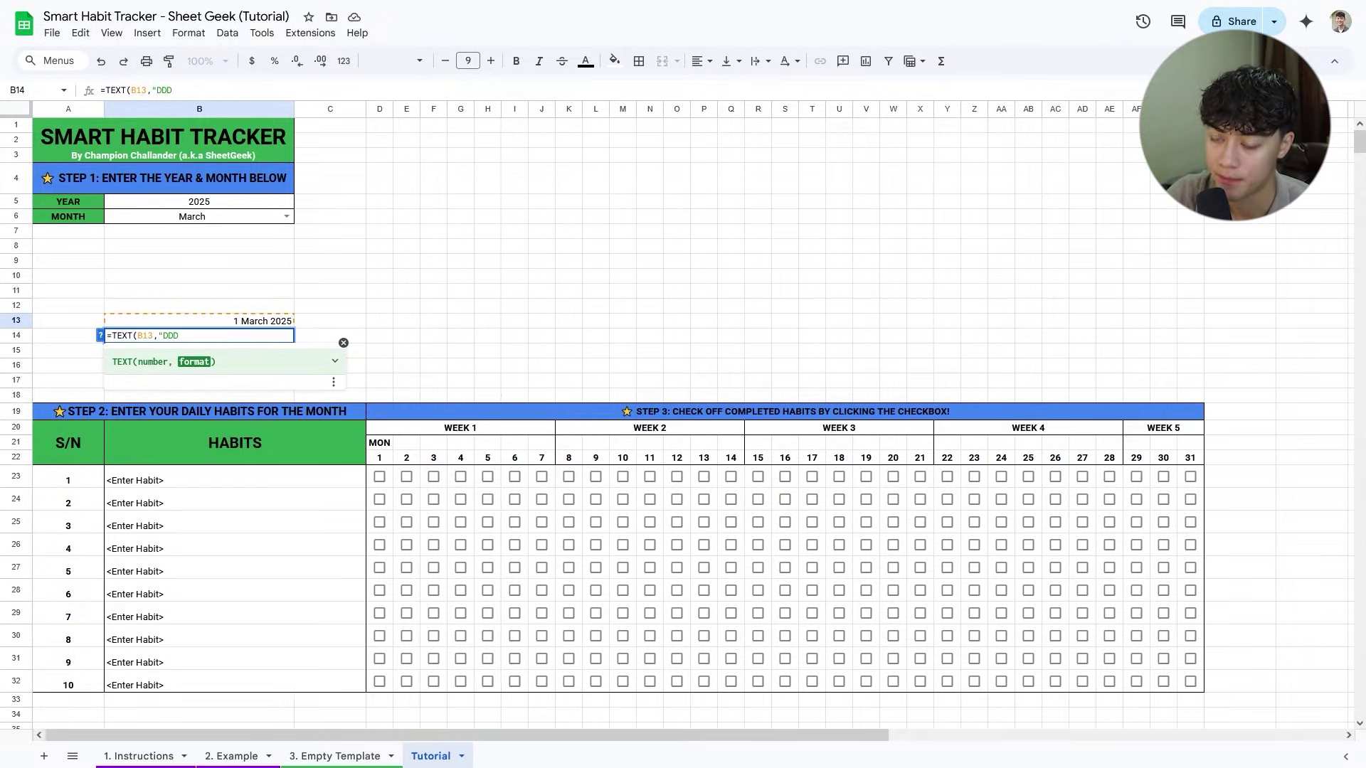
pyautogui.write('"')
pyautogui.press('BackSpace')
pyautogui.press('BackSpace')
pyautogui.press('BackSpace')
pyautogui.press('BackSpace')
pyautogui.write('ddd"0')
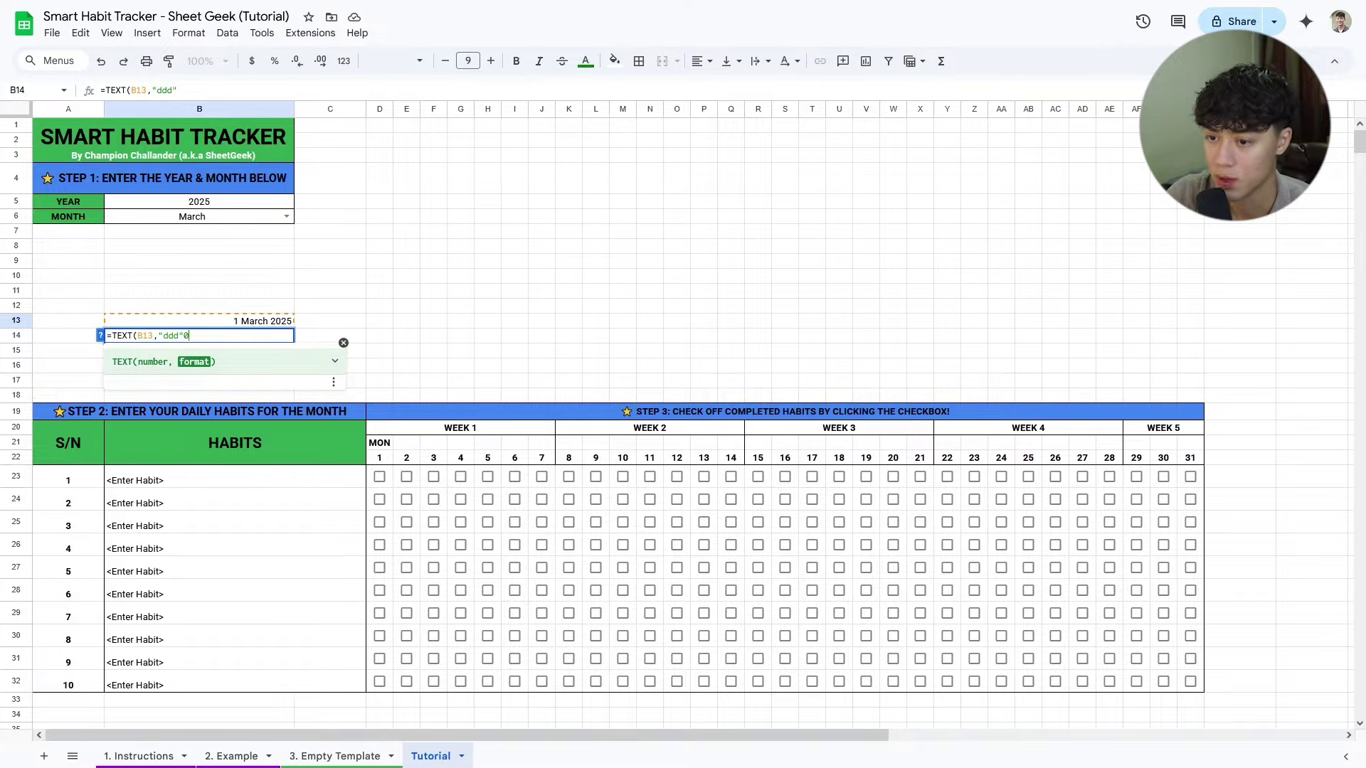
pyautogui.press('Return')
pyautogui.click(161, 342)
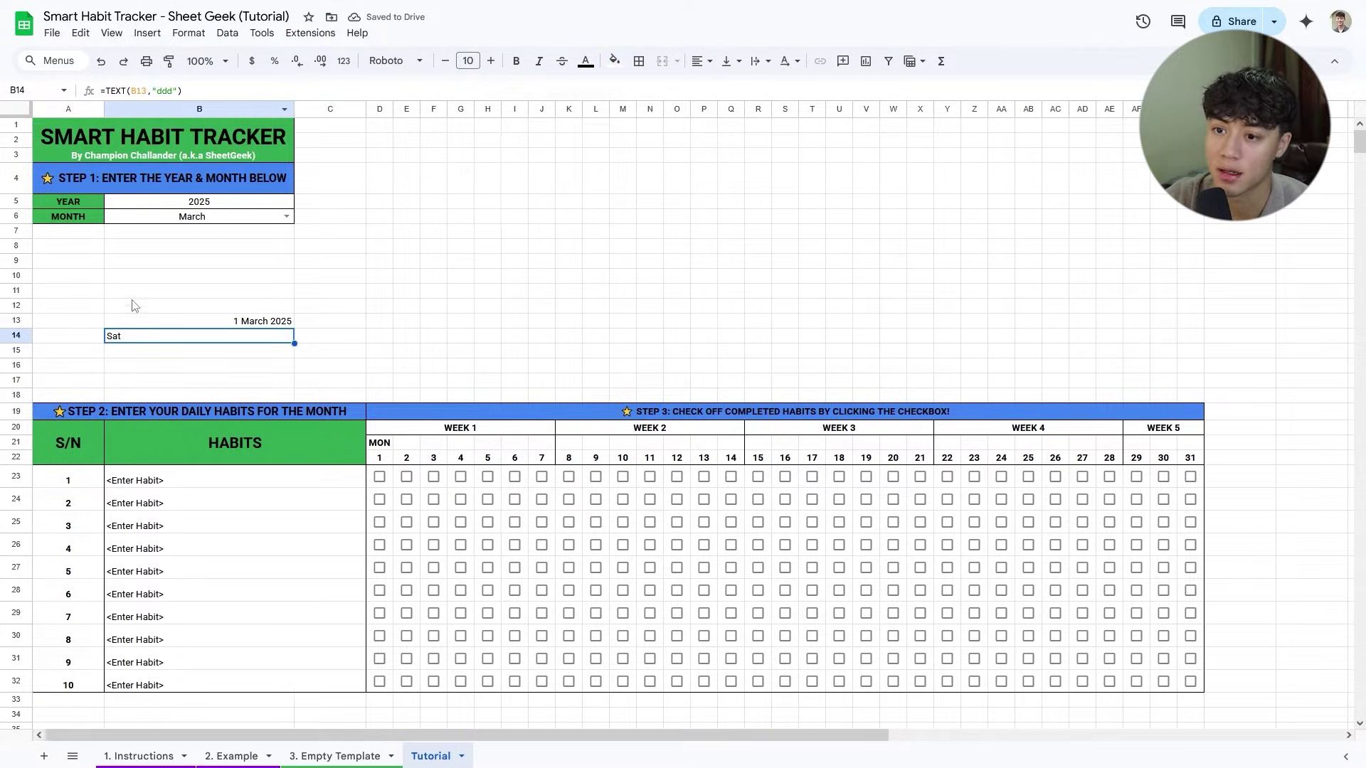
# Try the format code "dd" in the TEXT formula in cell B14.
pyautogui.doubleClick(135, 342)
pyautogui.write('ddd")')
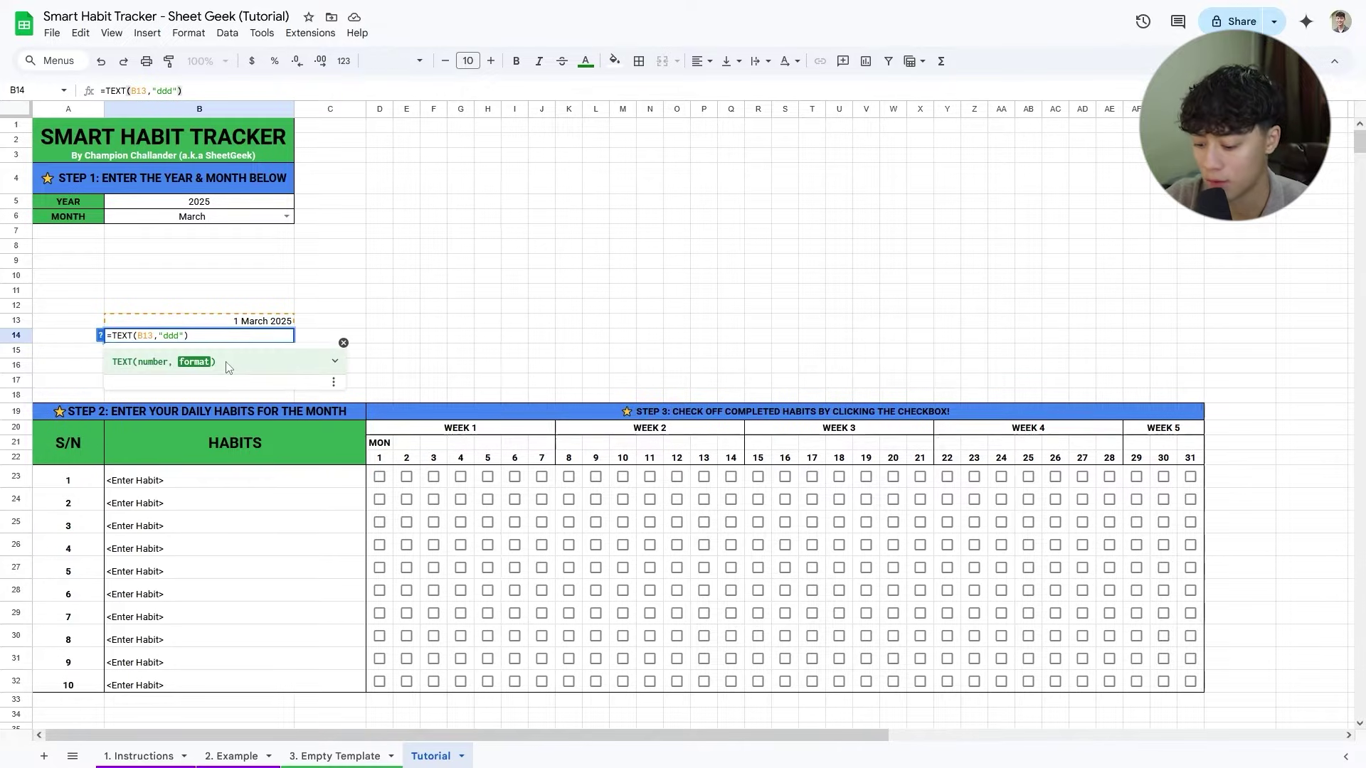
pyautogui.press('Return')
pyautogui.doubleClick(153, 338)
pyautogui.press('BackSpace')
pyautogui.press('BackSpace')
pyautogui.press('Return')
pyautogui.click(161, 342)
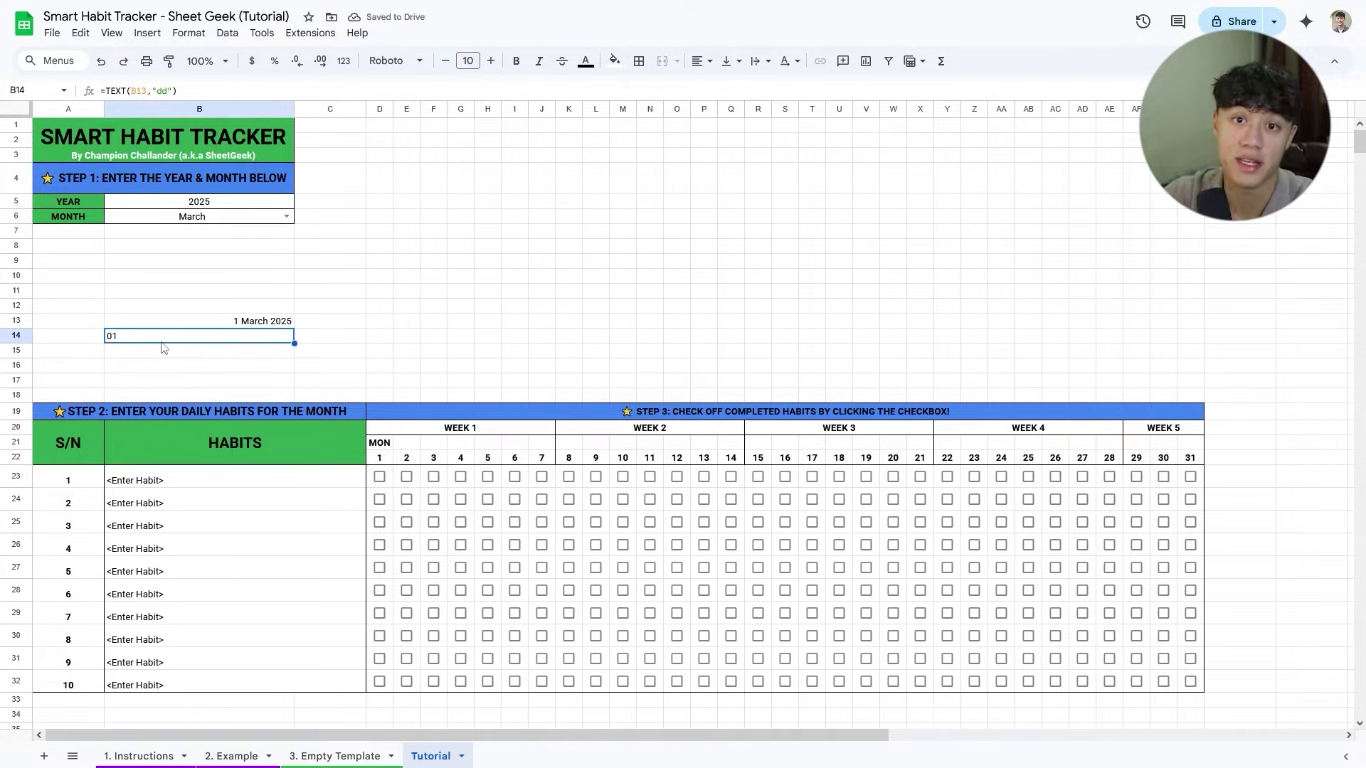
# Restore the format code "ddd" in the TEXT formula in cell B14.
pyautogui.doubleClick(174, 338)
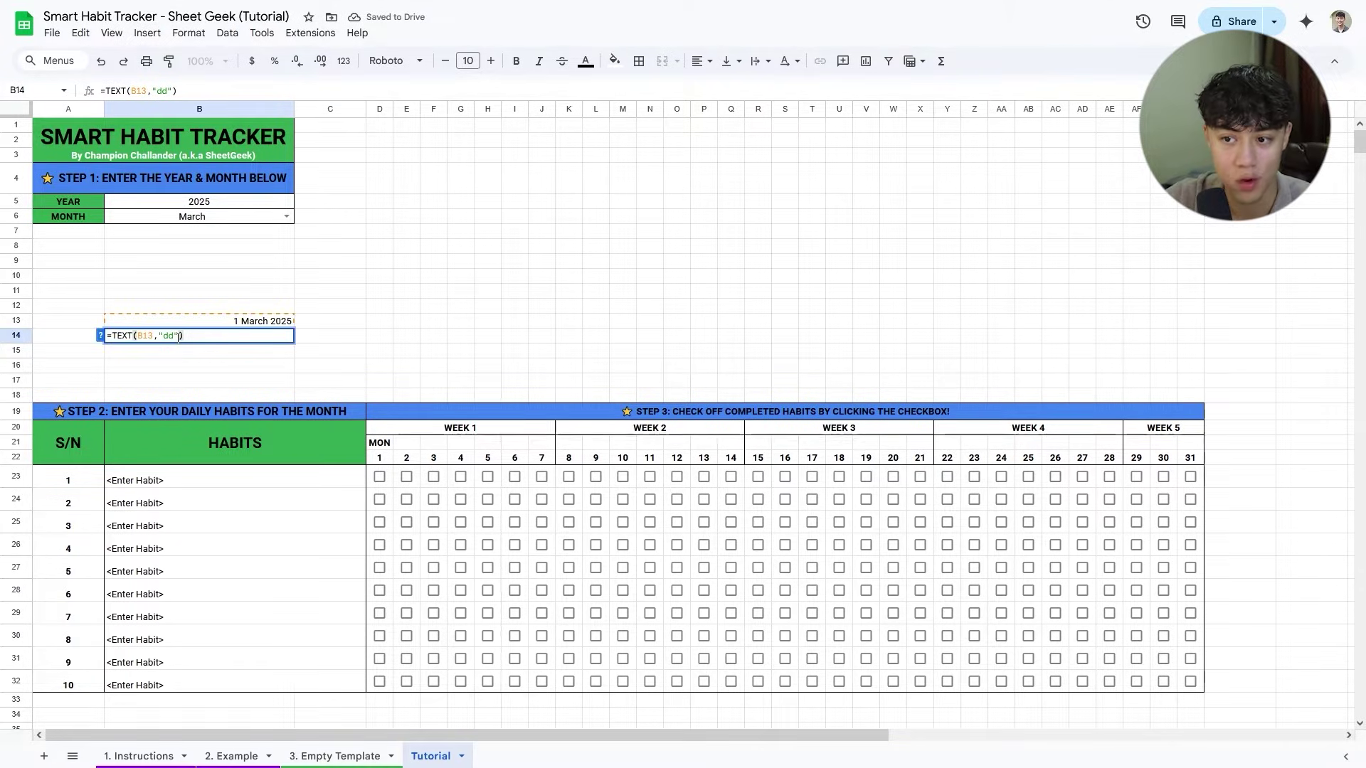
pyautogui.write('d')
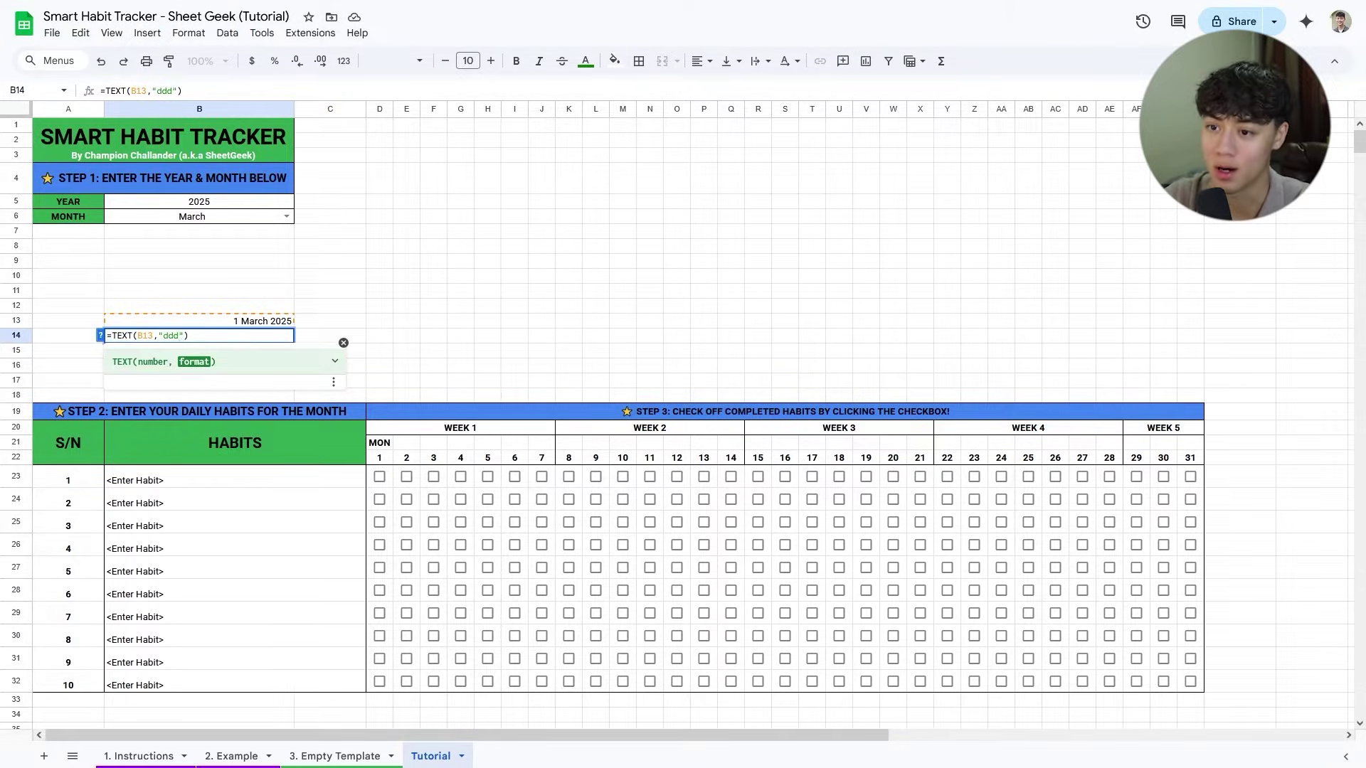
pyautogui.press('Return')
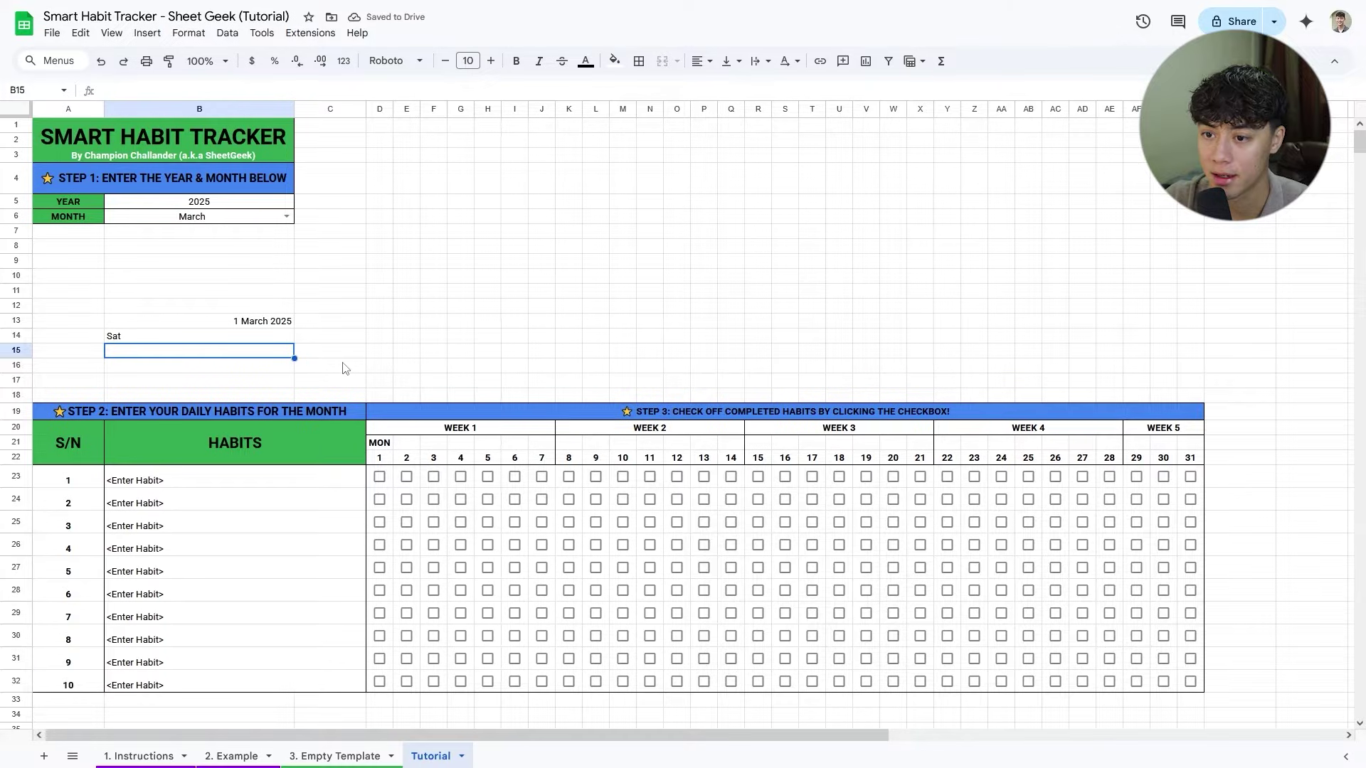
pyautogui.click(177, 340)
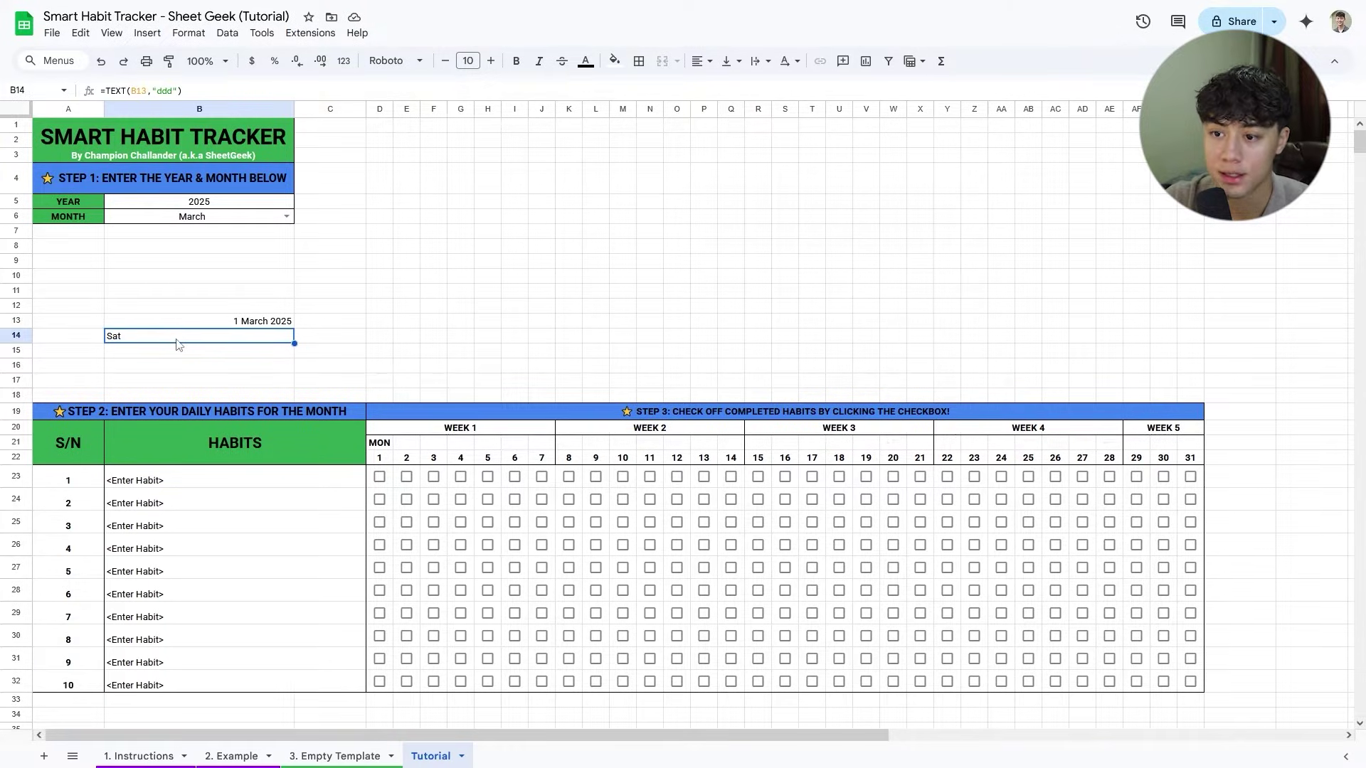
# Examine the weekday cells in row 21 against the day numbers in row 22, the month in B6 and the year in B5.
pyautogui.click(406, 443)
pyautogui.press('Right')
pyautogui.press('Right')
pyautogui.press('Right')
pyautogui.press('Right')
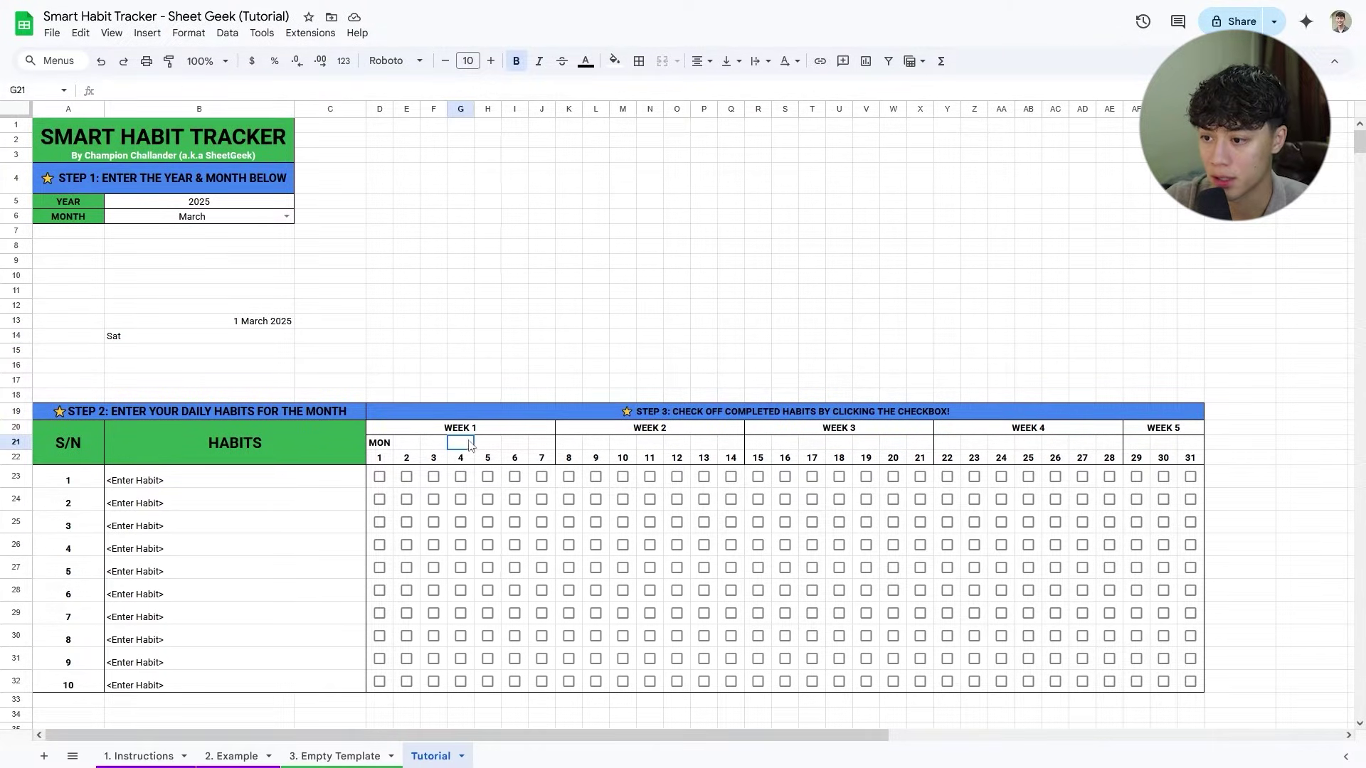
pyautogui.click(257, 340)
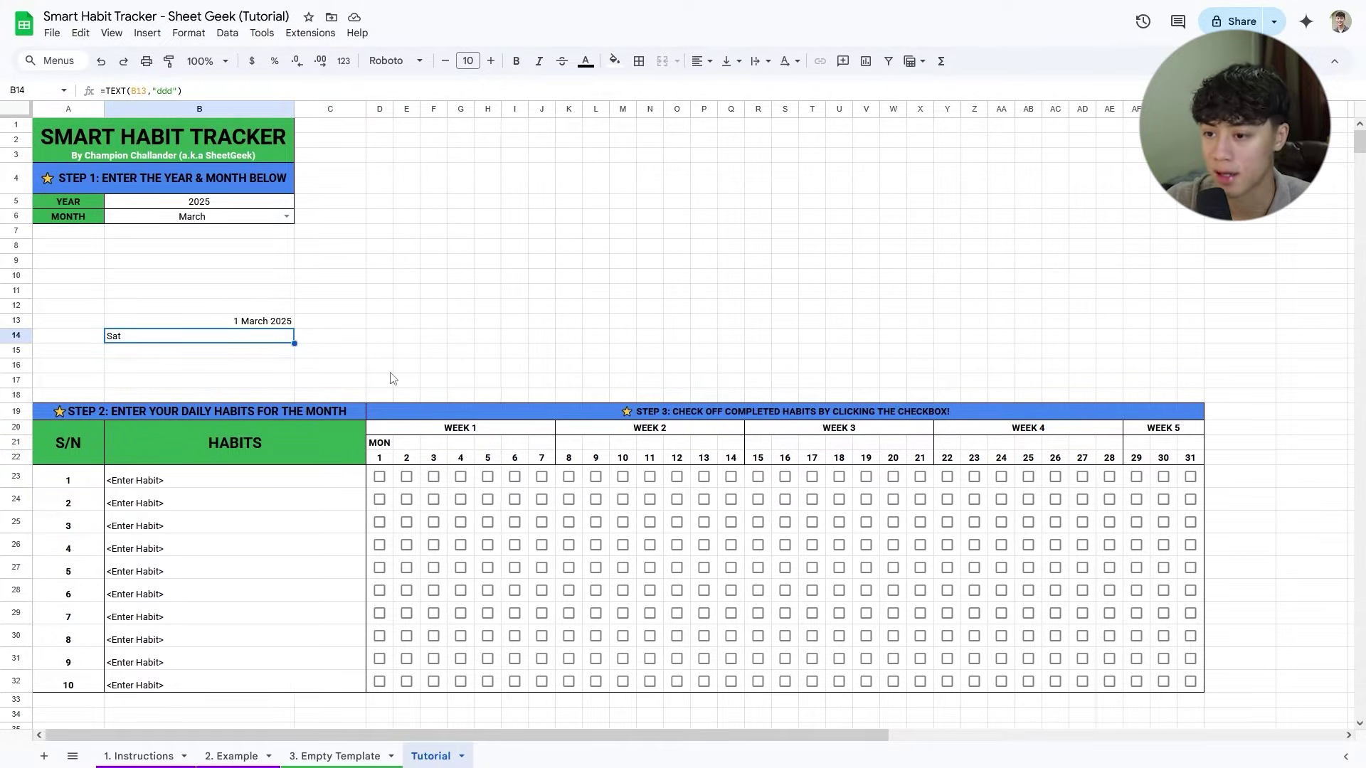
pyautogui.click(384, 441)
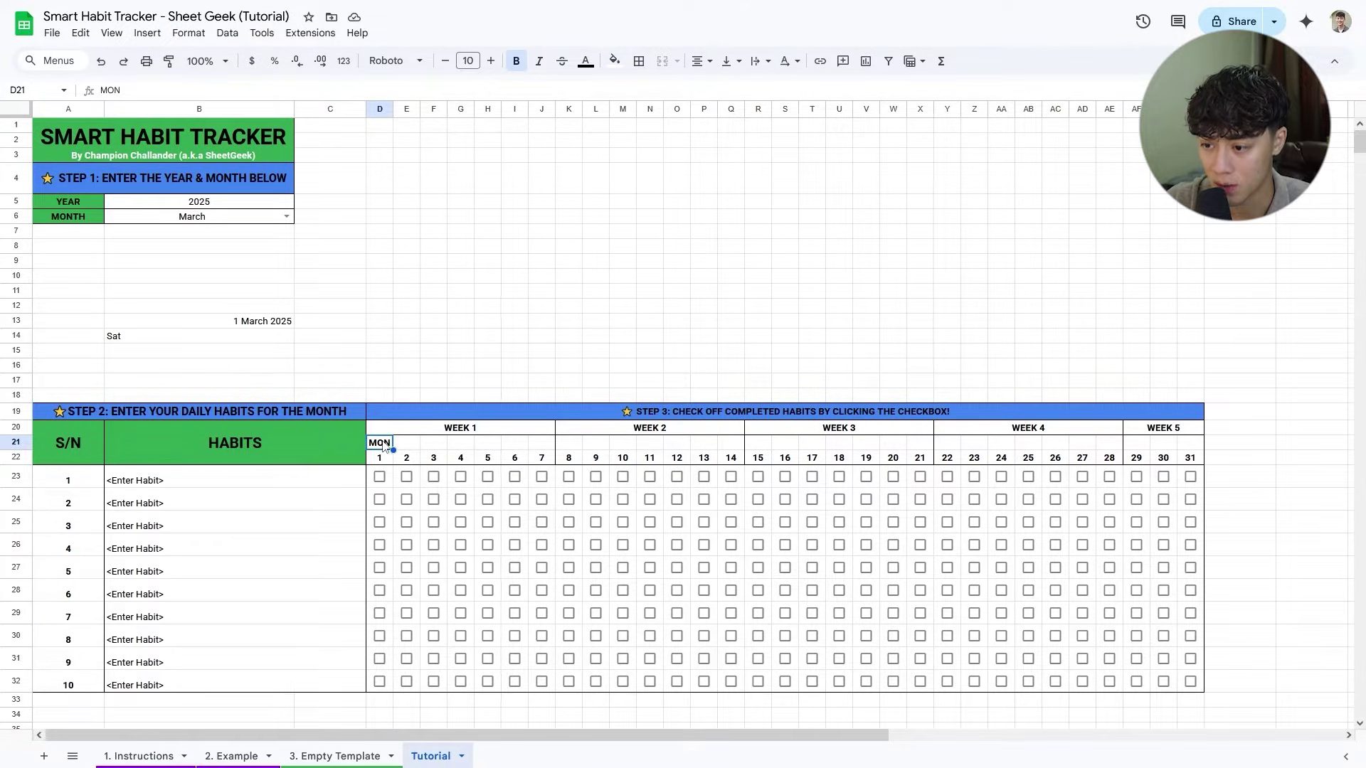
pyautogui.click(385, 459)
pyautogui.click(217, 217)
pyautogui.click(223, 206)
pyautogui.click(403, 443)
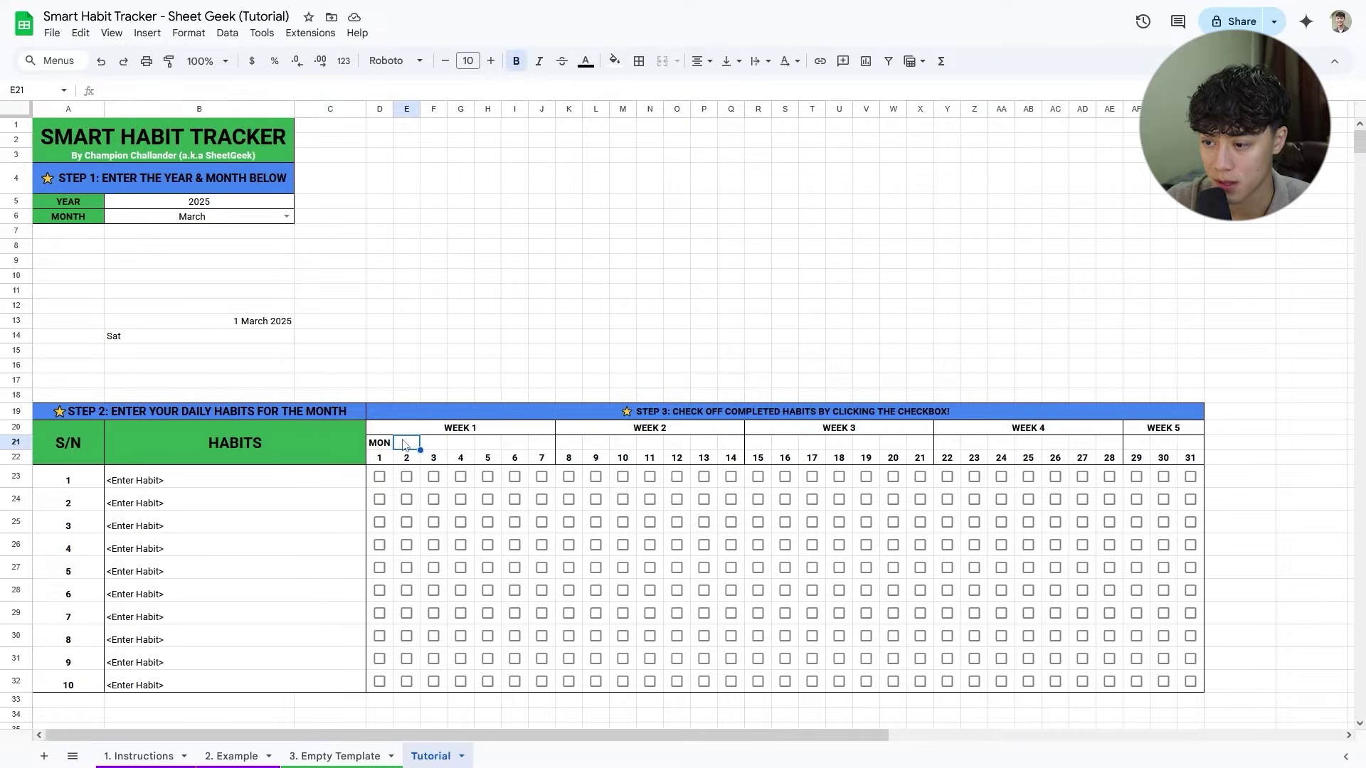
pyautogui.click(415, 461)
pyautogui.click(220, 218)
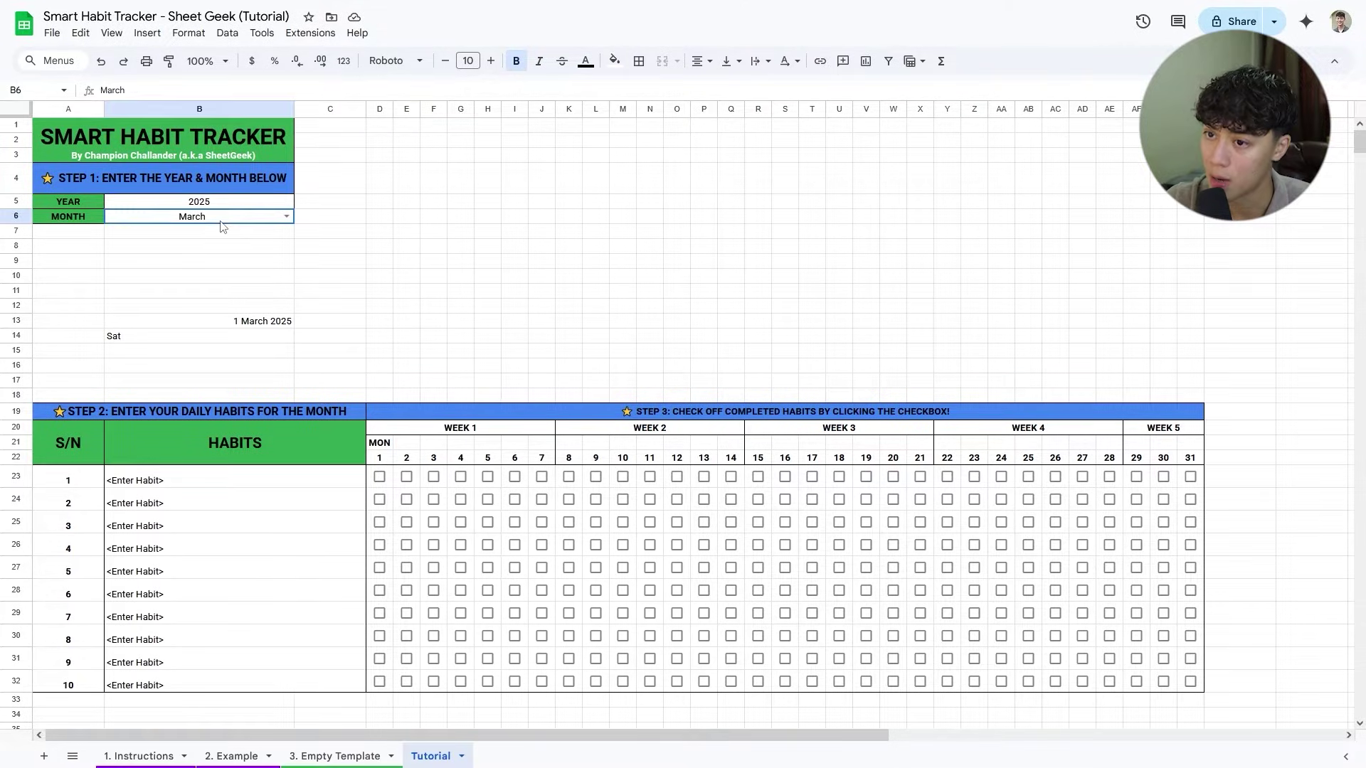
pyautogui.click(241, 208)
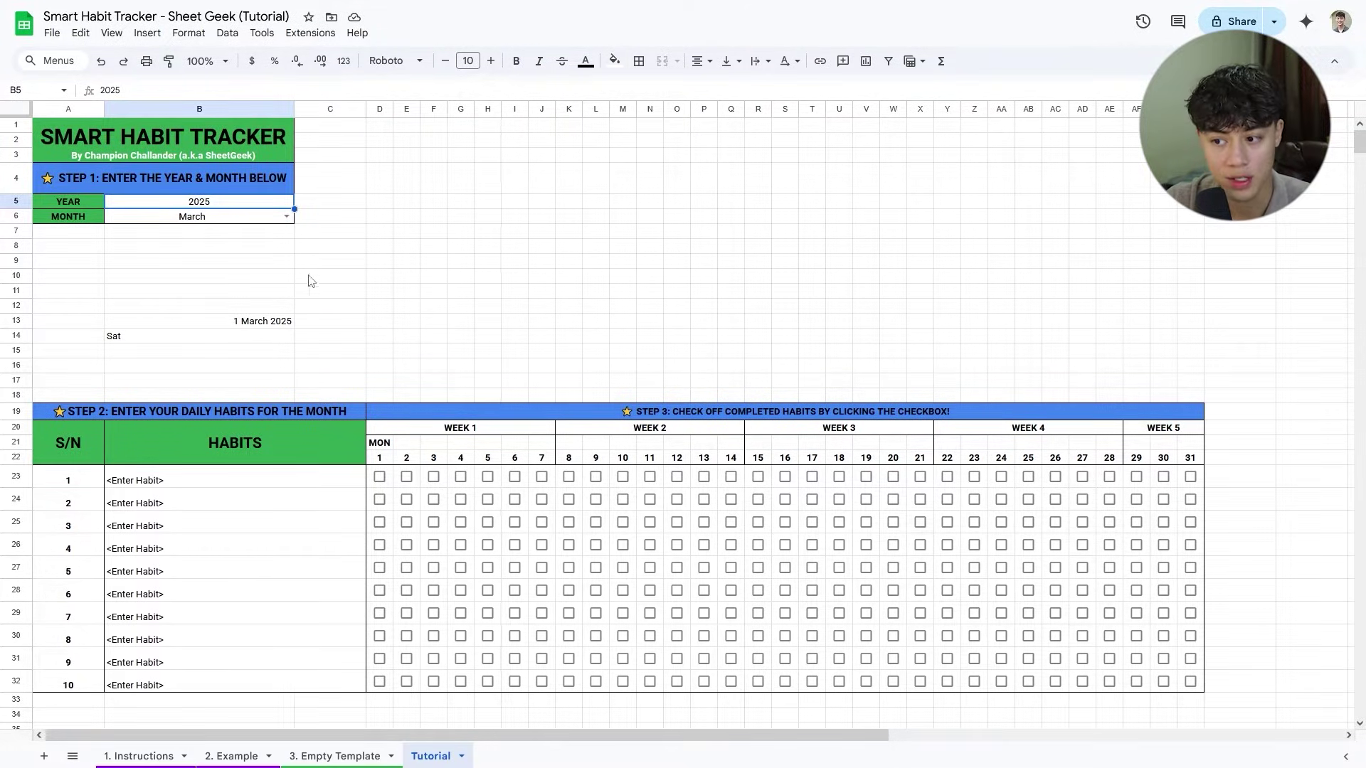
pyautogui.click(433, 458)
pyautogui.click(205, 223)
pyautogui.click(214, 206)
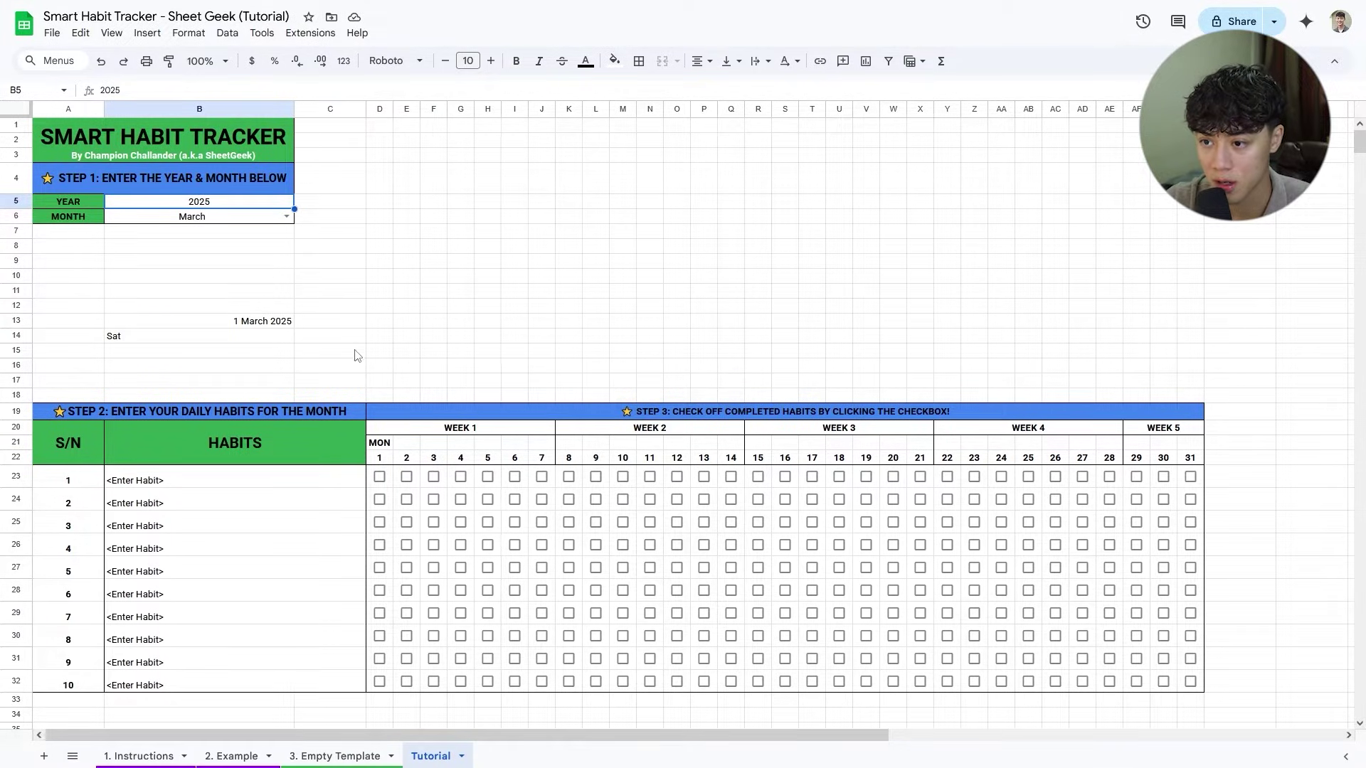
# Open the TEXT formula in B14 for editing and select its B13 date reference for replacement.
pyautogui.click(287, 355)
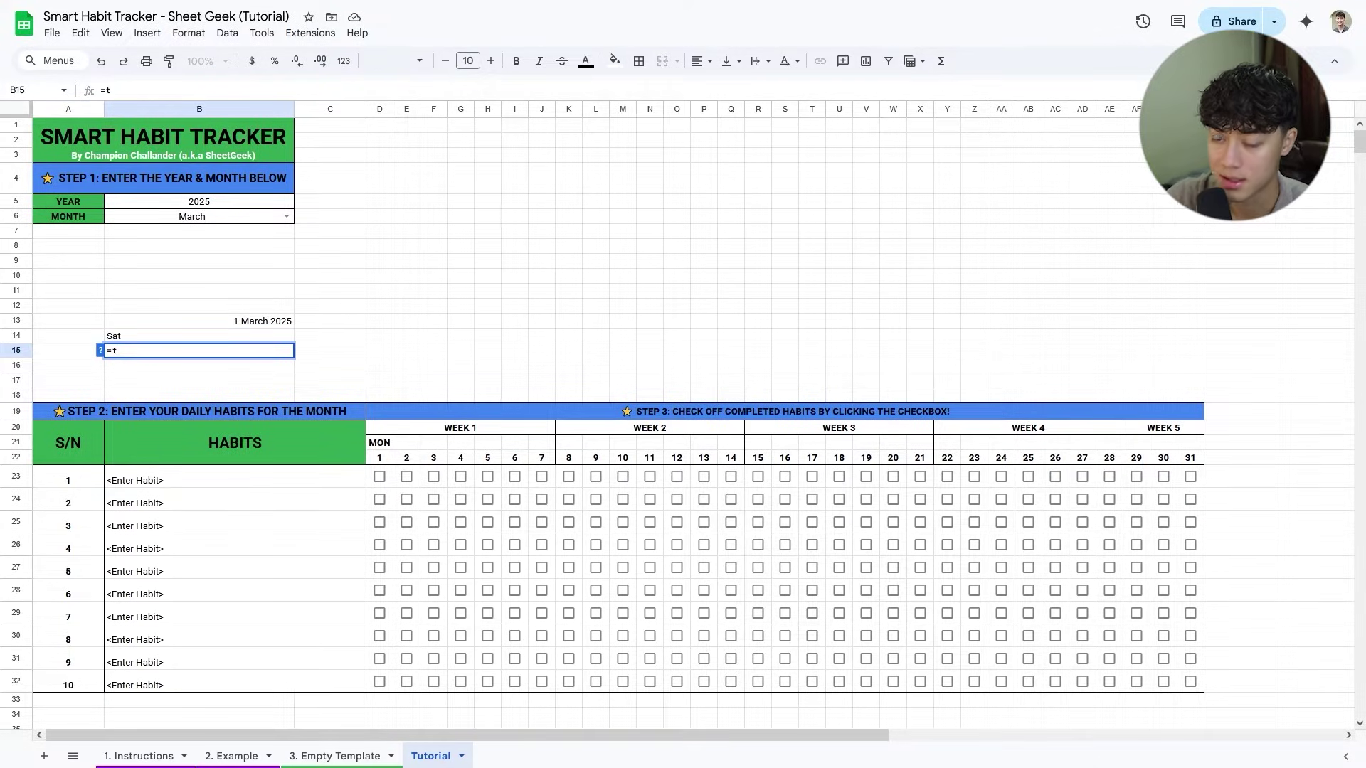
pyautogui.doubleClick(161, 337)
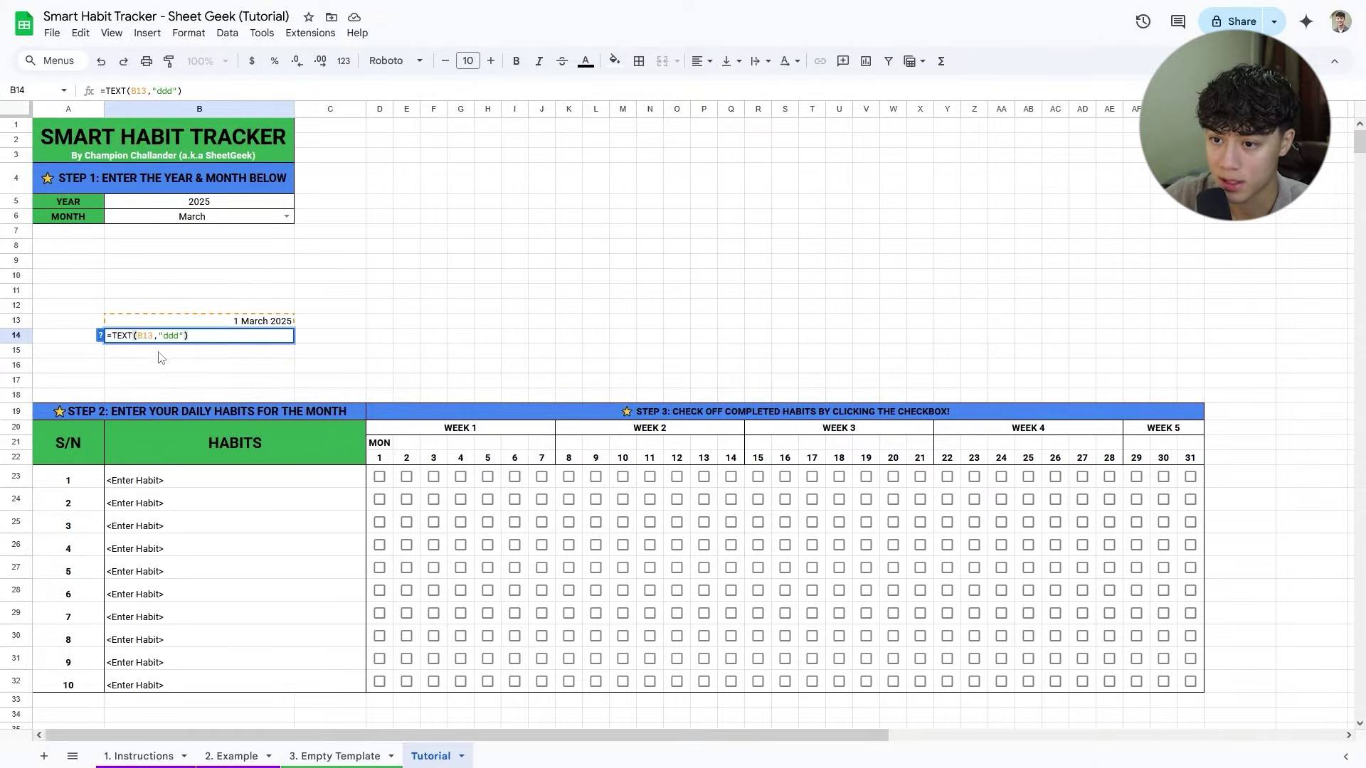
pyautogui.doubleClick(155, 338)
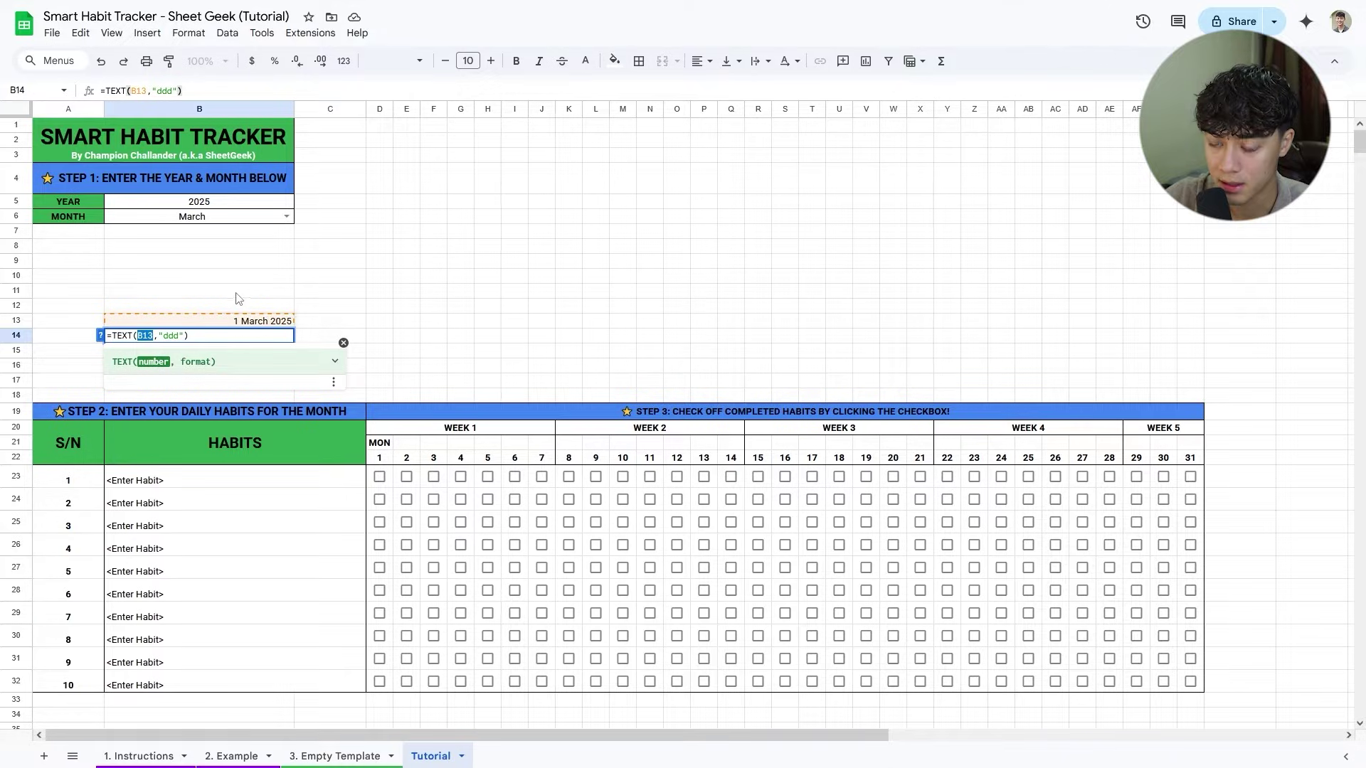
# Start a DATE formula in cell B12 that takes its year from an absolute reference to B5.
pyautogui.press('Escape')
pyautogui.click(246, 307)
pyautogui.write('=DATE(')
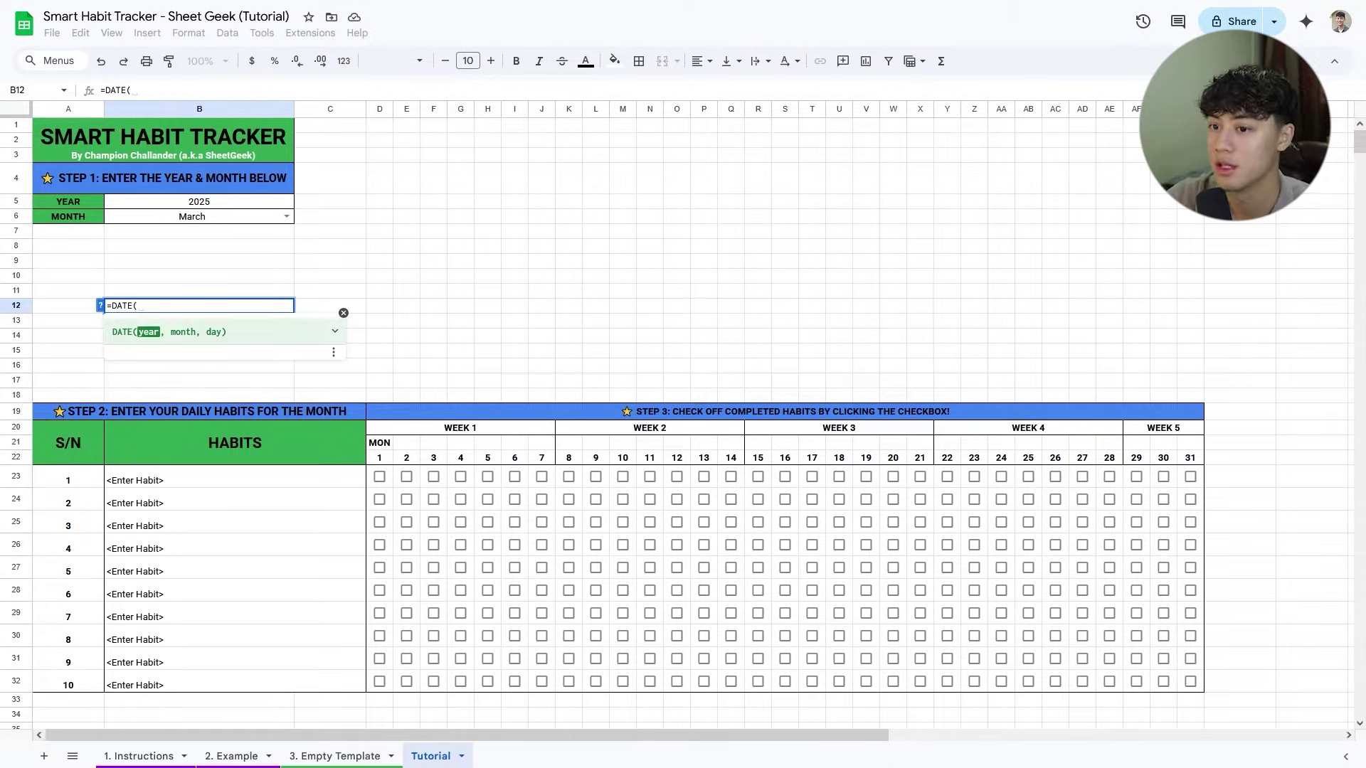
pyautogui.click(224, 202)
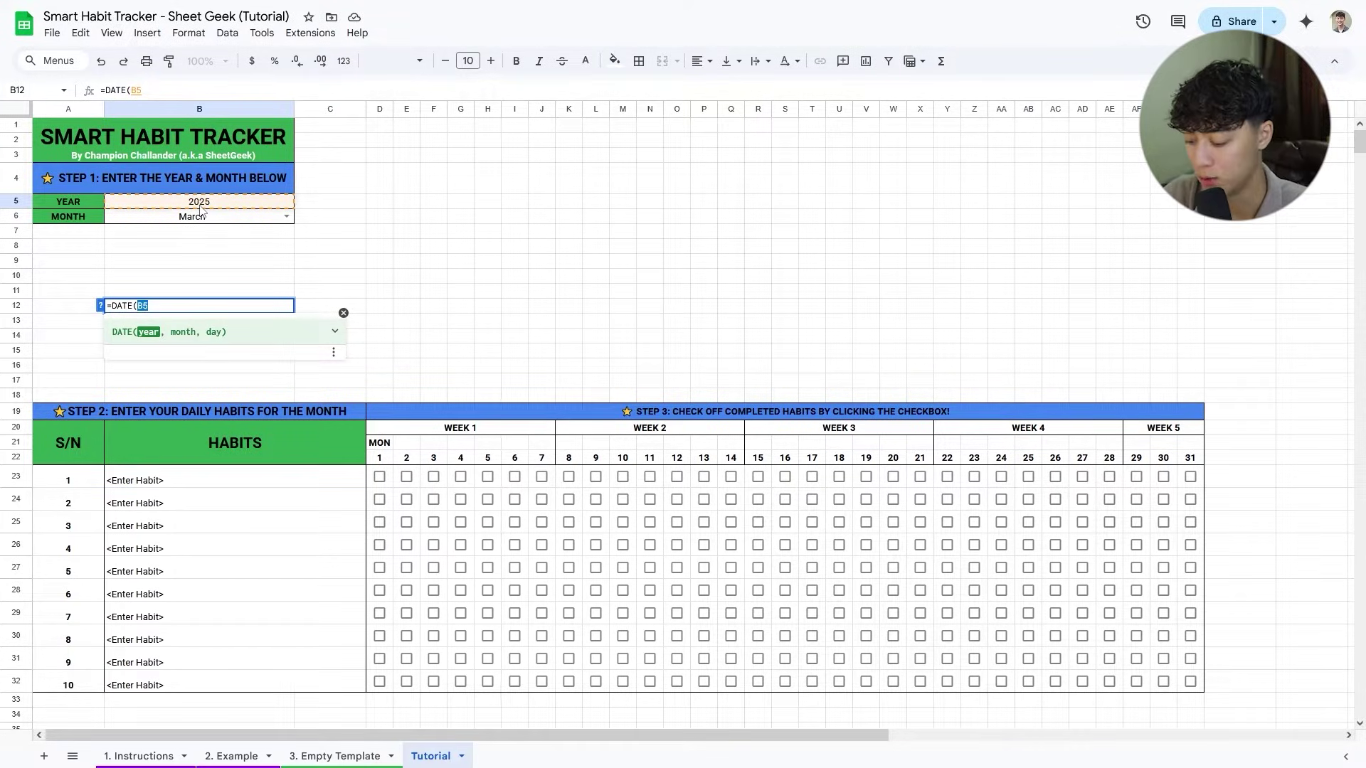
pyautogui.press('F4')
pyautogui.write(',')
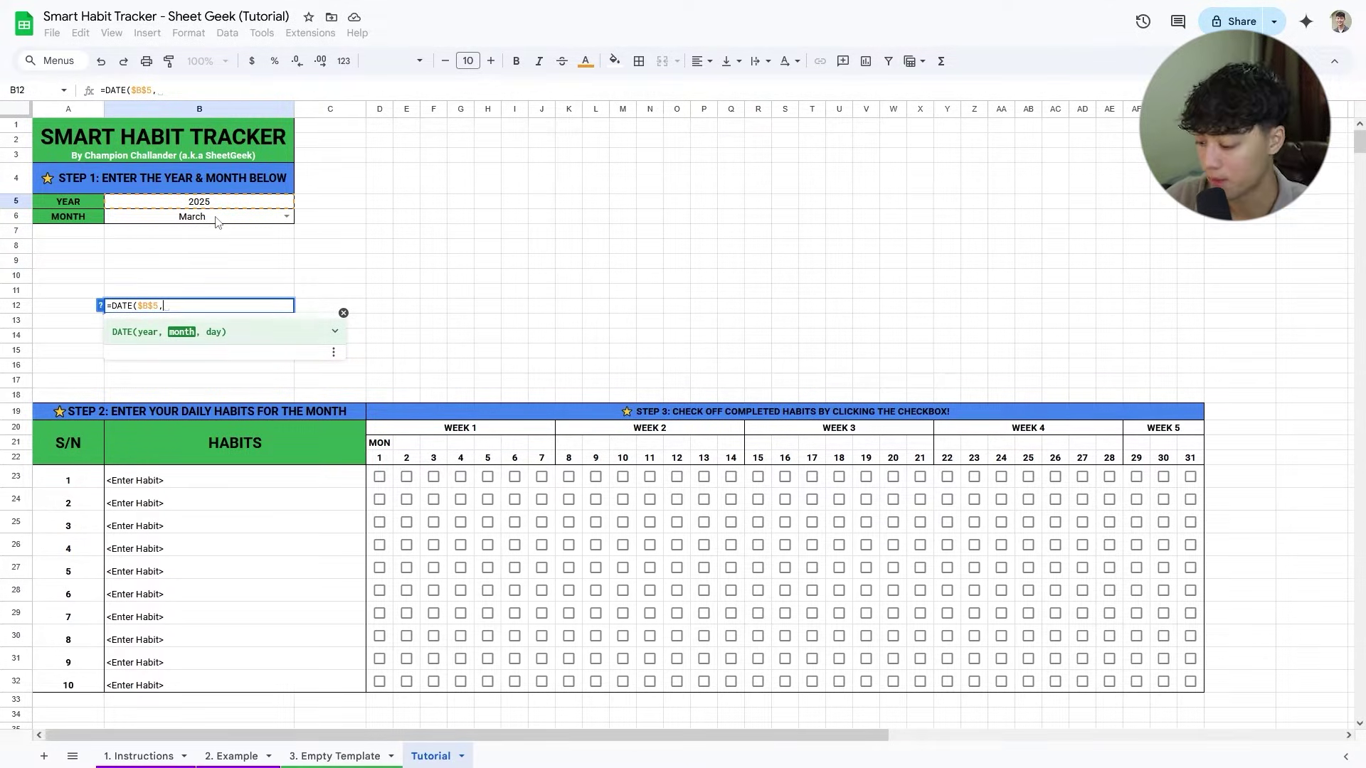
pyautogui.press('Return')
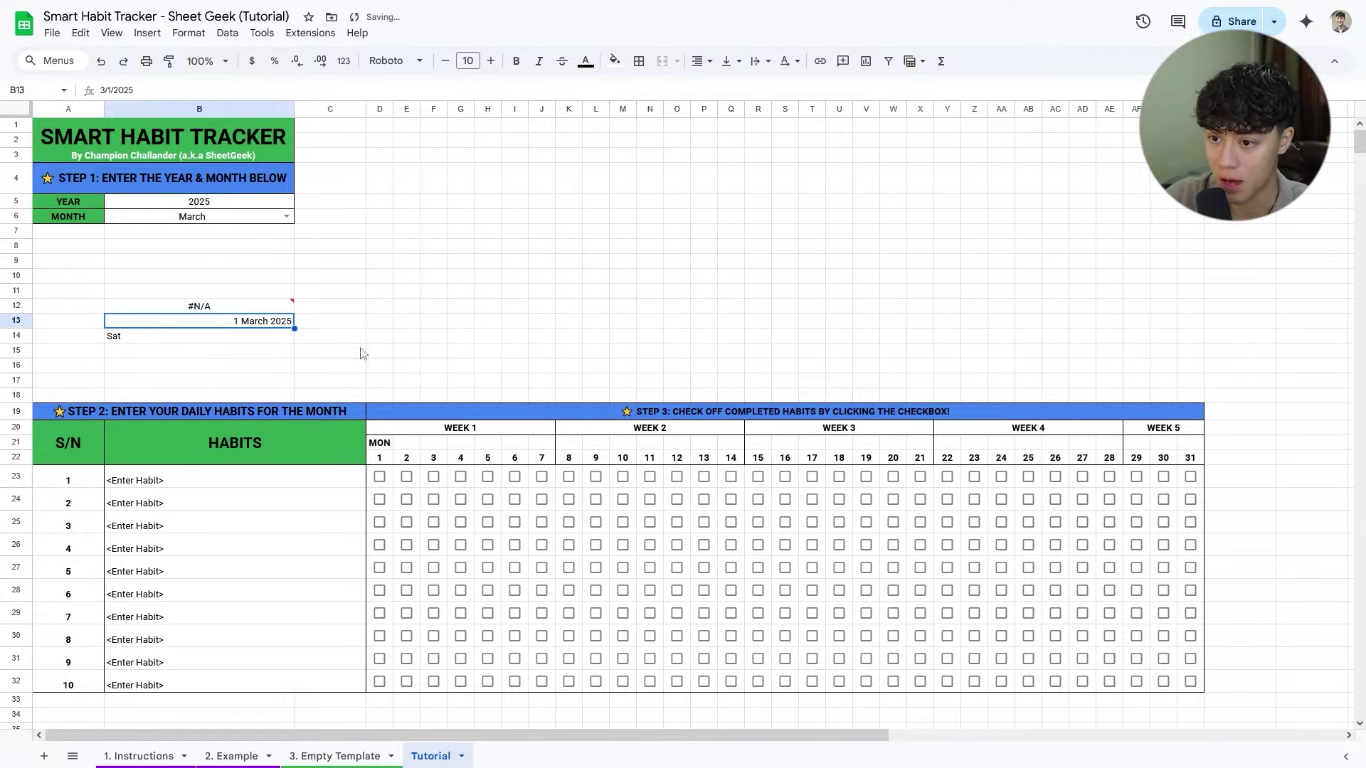
pyautogui.click(207, 306)
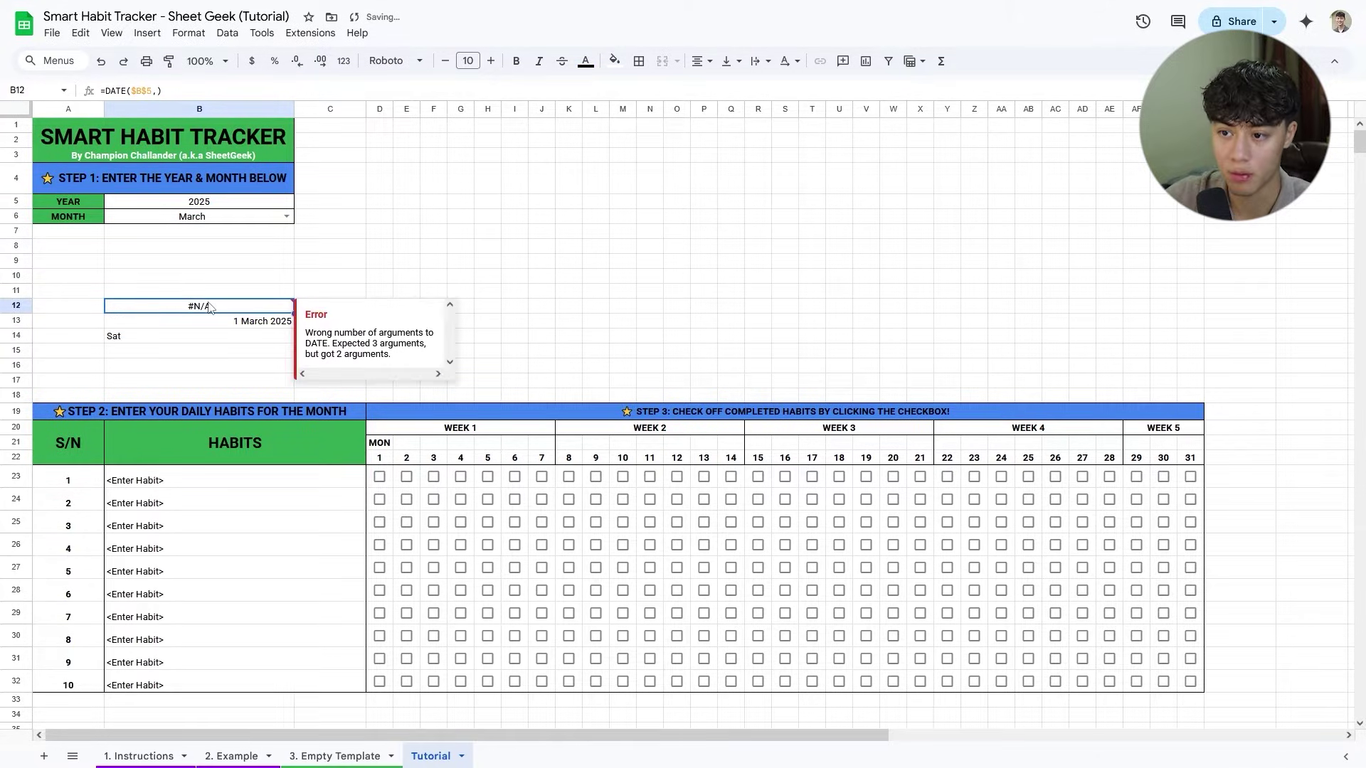
# Copy the MONTH(DATEVALUE("1 " &$B$6)) part of the formula in D22 and enter it as a formula in B11.
pyautogui.doubleClick(385, 457)
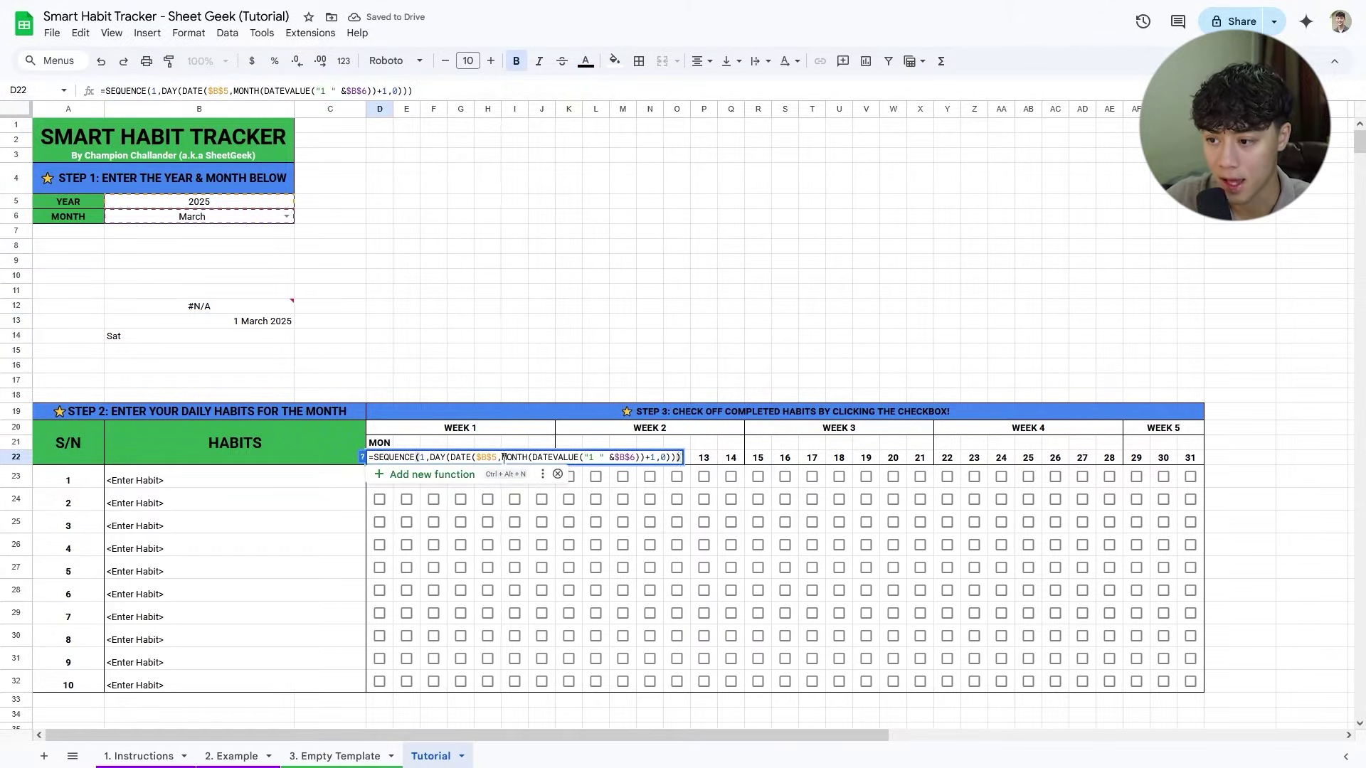
pyautogui.moveTo(502, 458); pyautogui.dragTo(648, 461)
pyautogui.hotkey('ctrl', 'c')
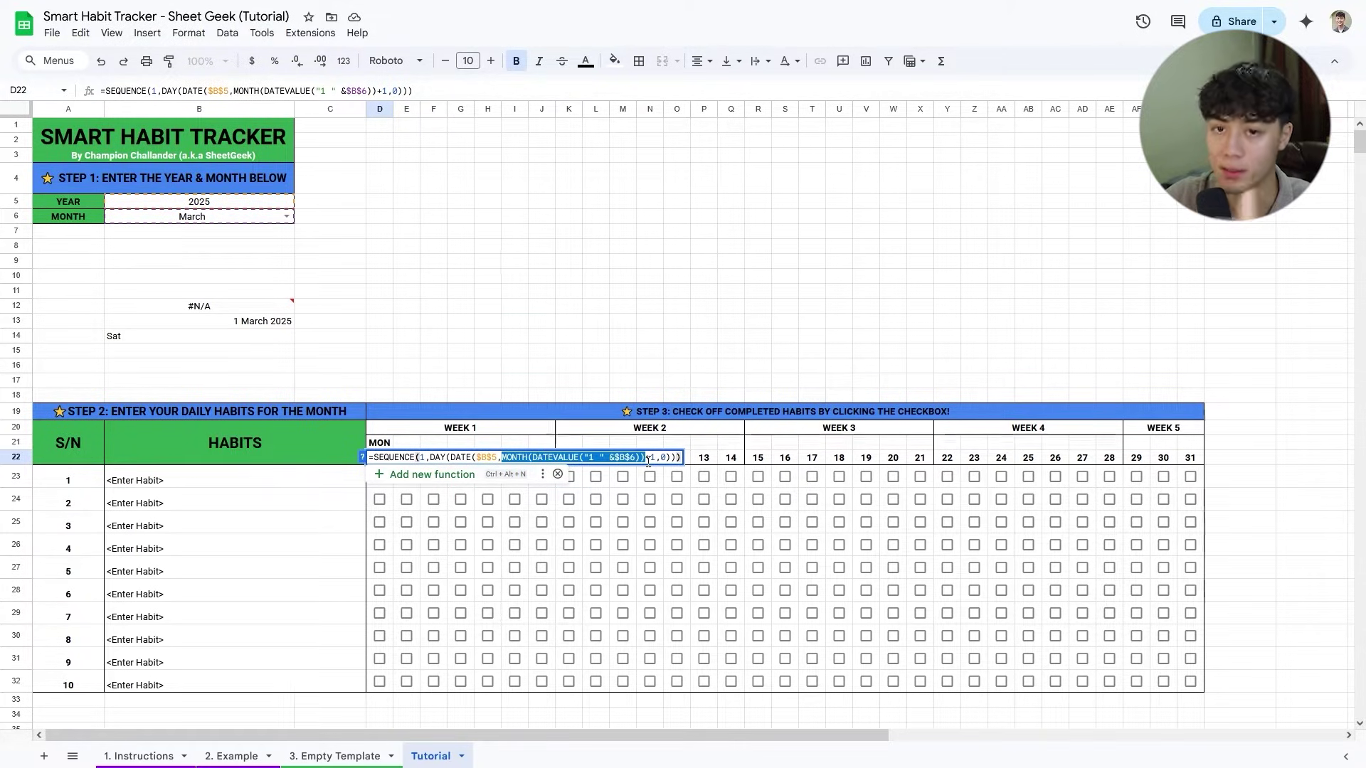
pyautogui.moveTo(648, 461); pyautogui.dragTo(649, 461)
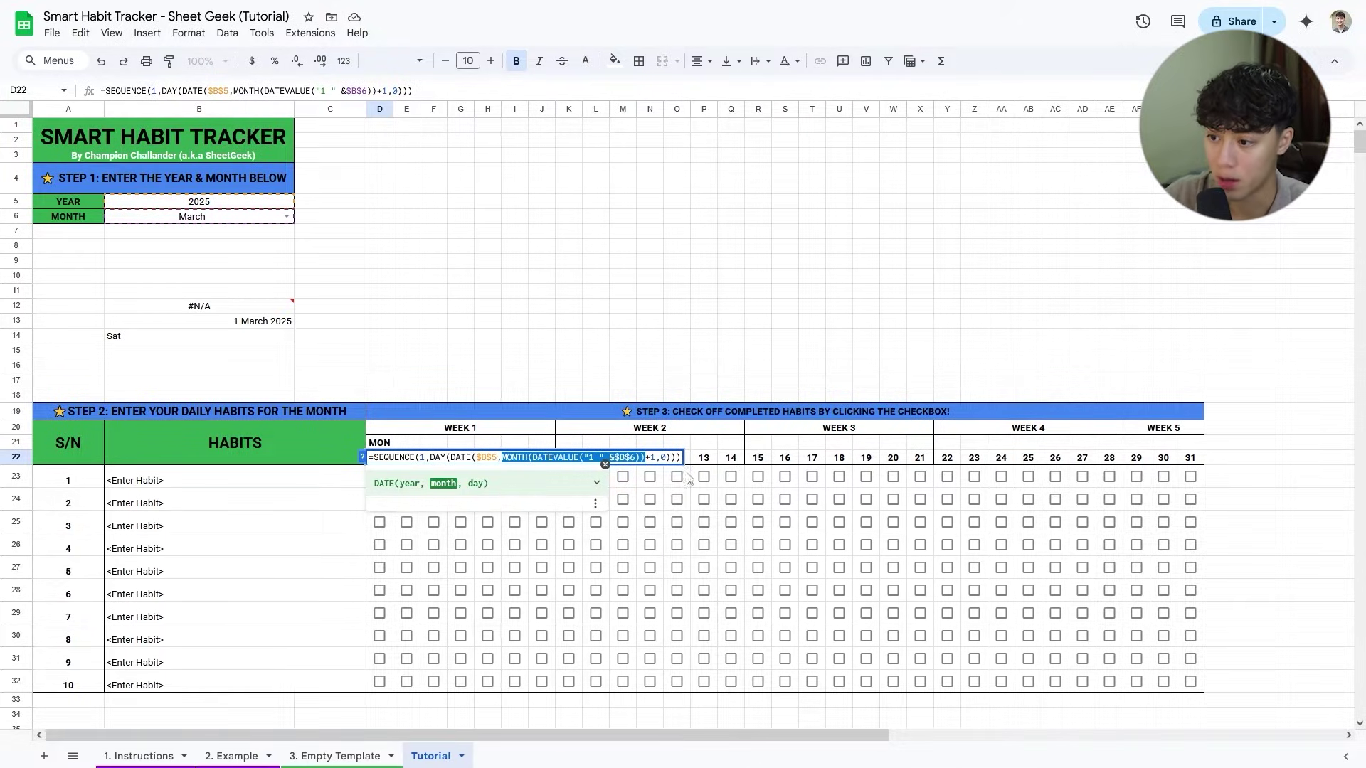
pyautogui.press('Escape')
pyautogui.doubleClick(239, 292)
pyautogui.write('=')
pyautogui.hotkey('ctrl', 'v')
pyautogui.press('Return')
# Insert the MONTH(DATEVALUE("1 " &$B$6)) expression from B11 as the month argument of the DATE formula in B12.
pyautogui.click(267, 295)
pyautogui.doubleClick(269, 294)
pyautogui.moveTo(255, 292); pyautogui.dragTo(115, 292)
pyautogui.hotkey('ctrl', 'c')
pyautogui.press('Return')
pyautogui.write('=DATE($B$5,')
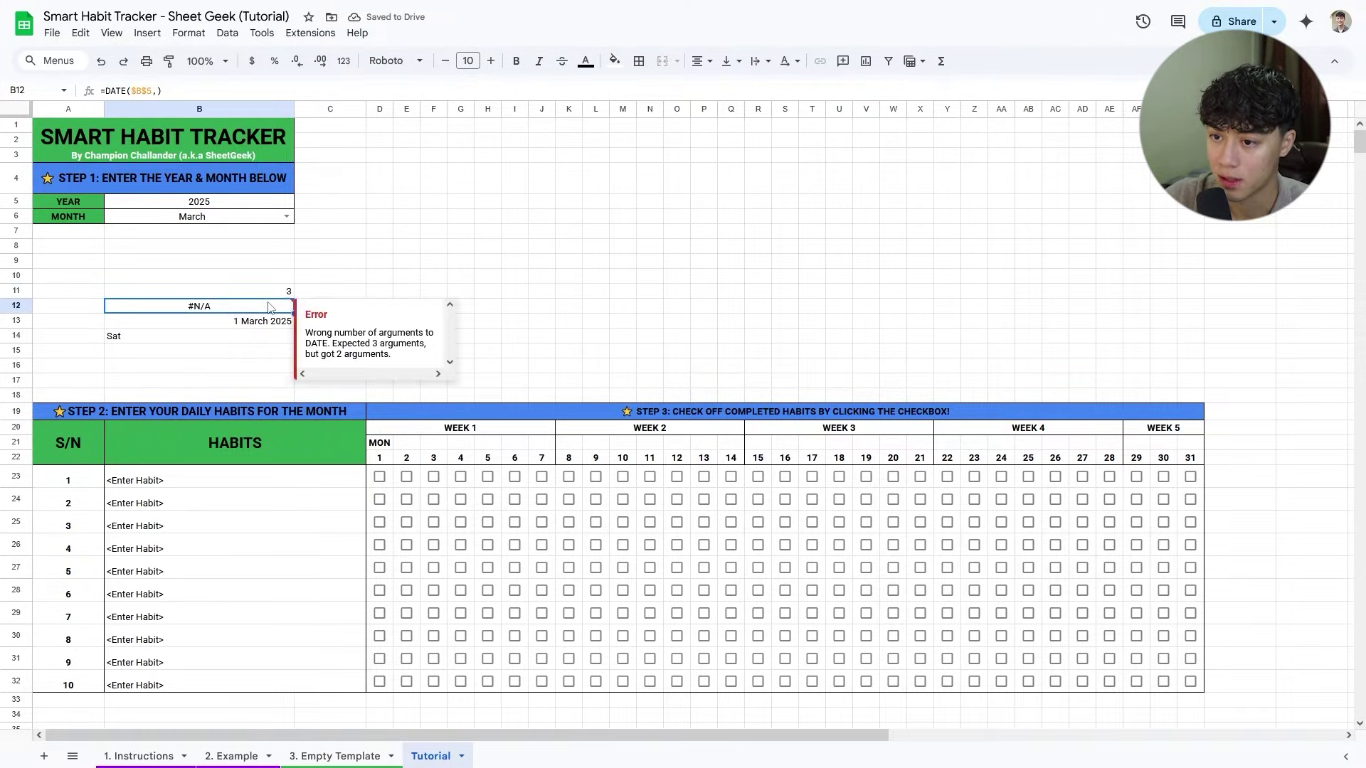
pyautogui.hotkey('ctrl', 'v')
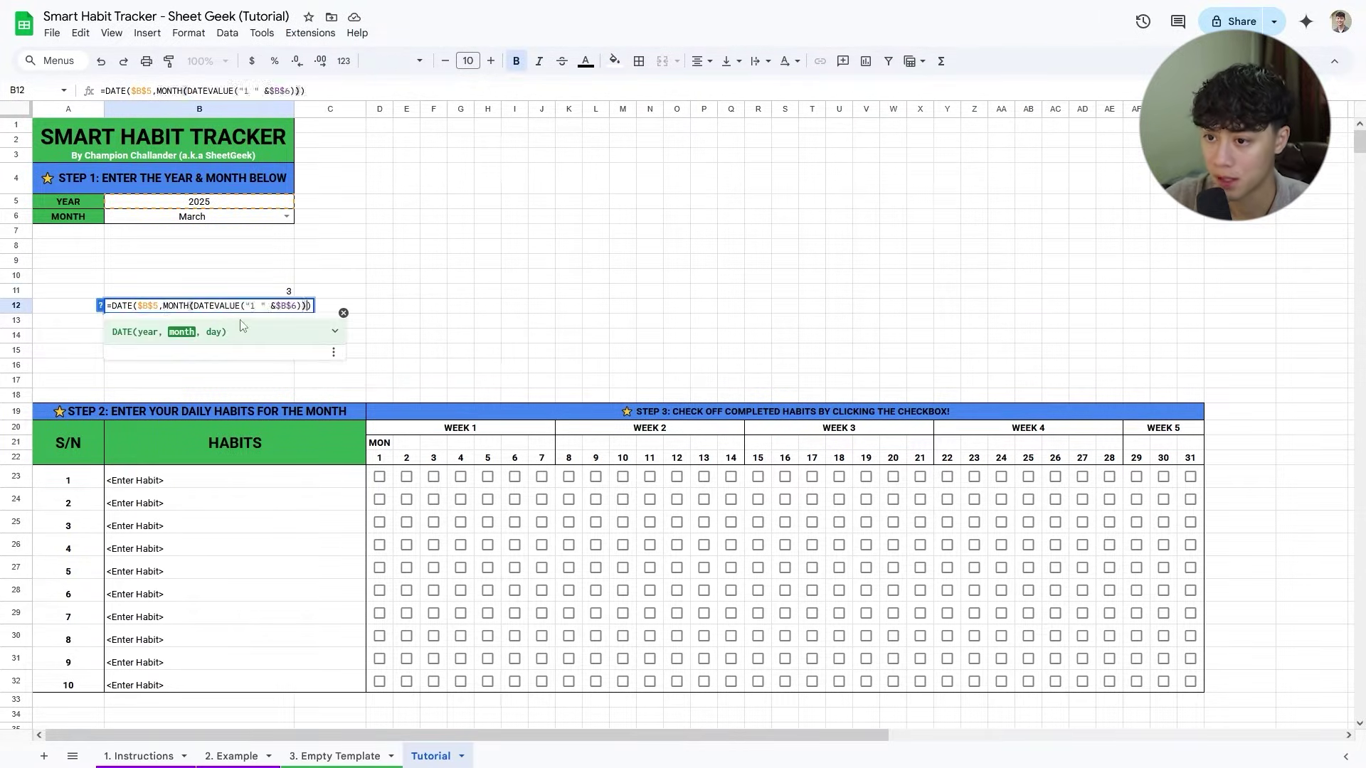
pyautogui.moveTo(168, 305); pyautogui.dragTo(280, 305)
pyautogui.click(307, 306)
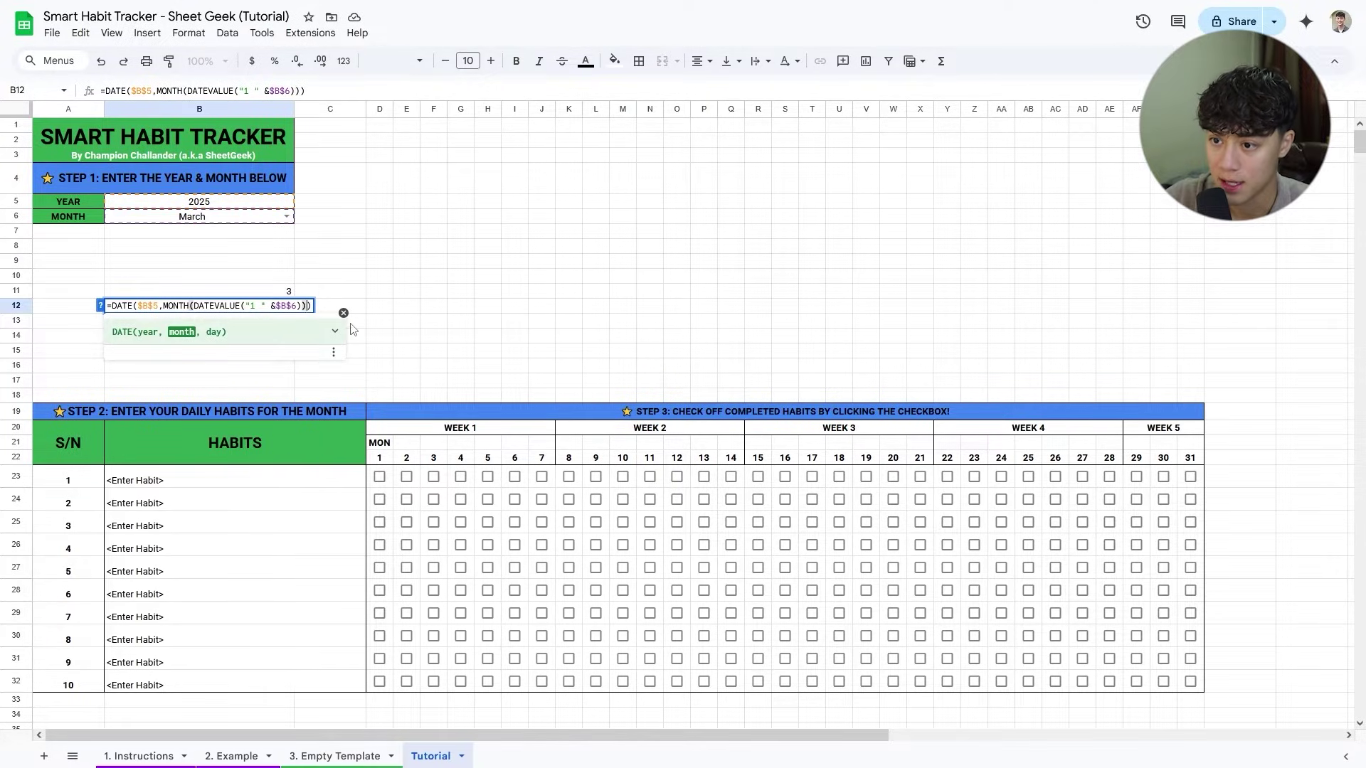
# Complete the DATE formula in B12 with D22 as its day argument.
pyautogui.write(',')
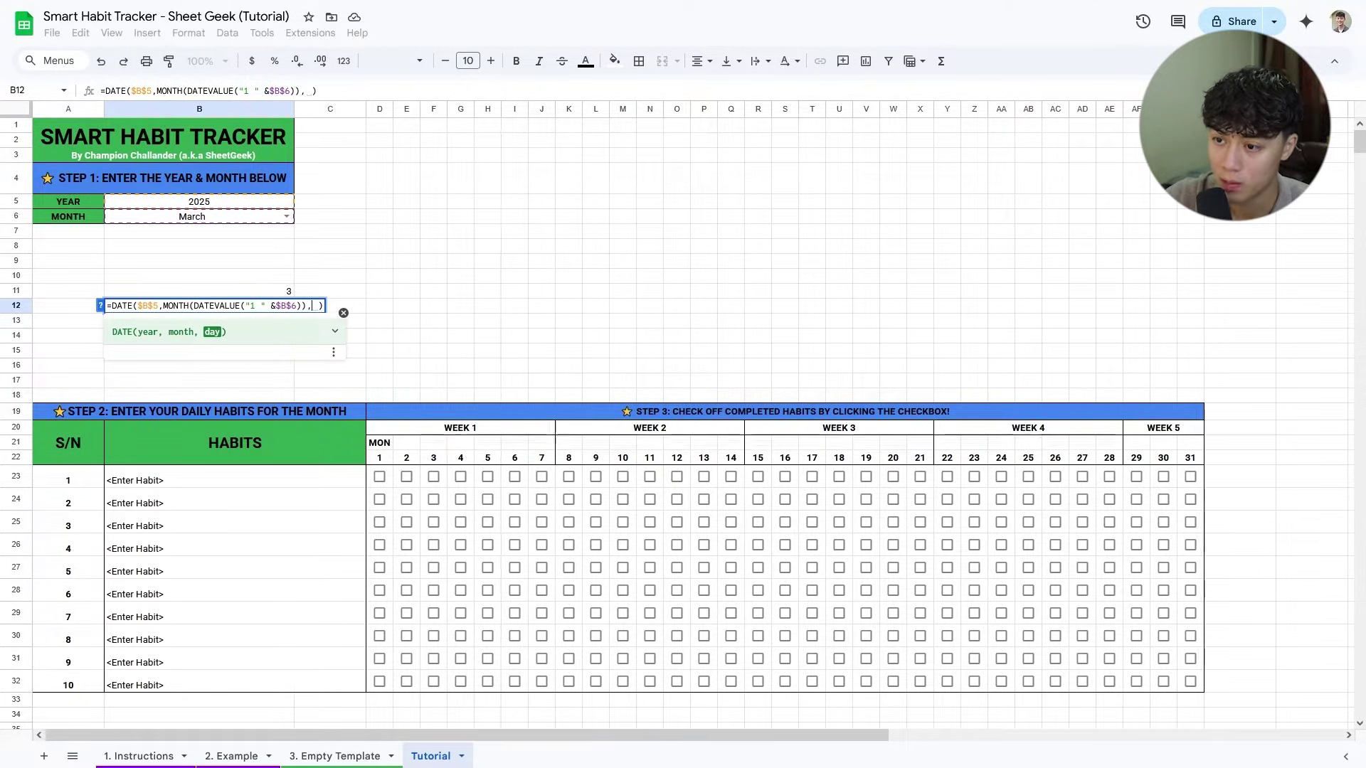
pyautogui.click(390, 461)
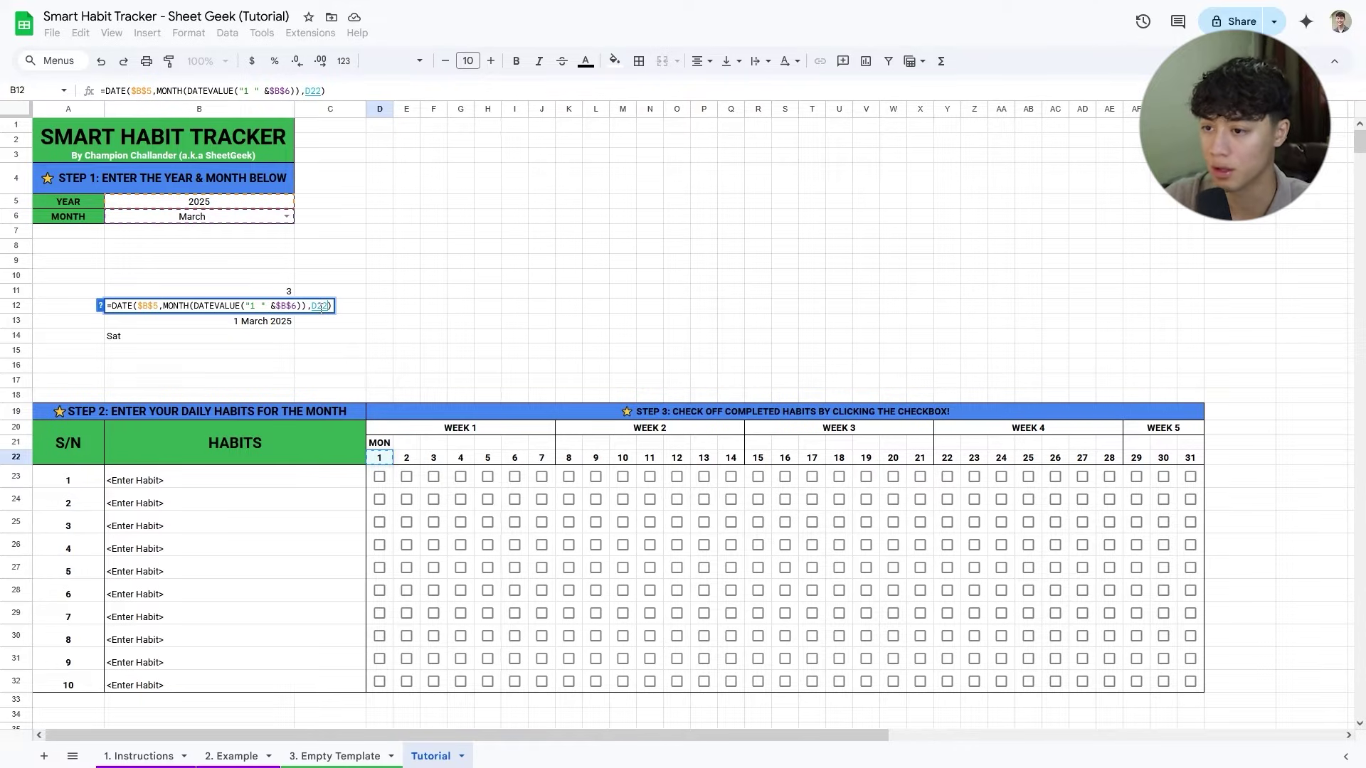
pyautogui.press('Escape')
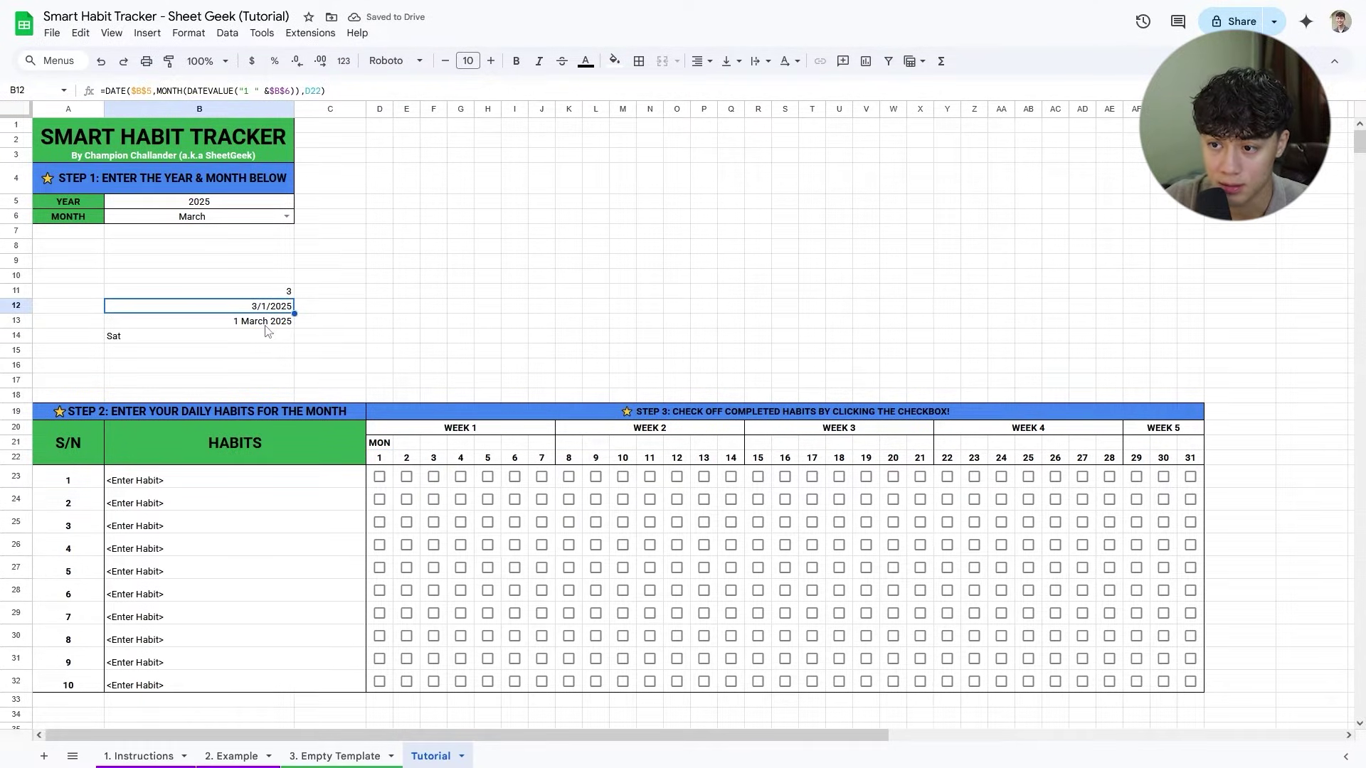
# Clear the MON placeholder from cell D21 above day 1.
pyautogui.click(192, 336)
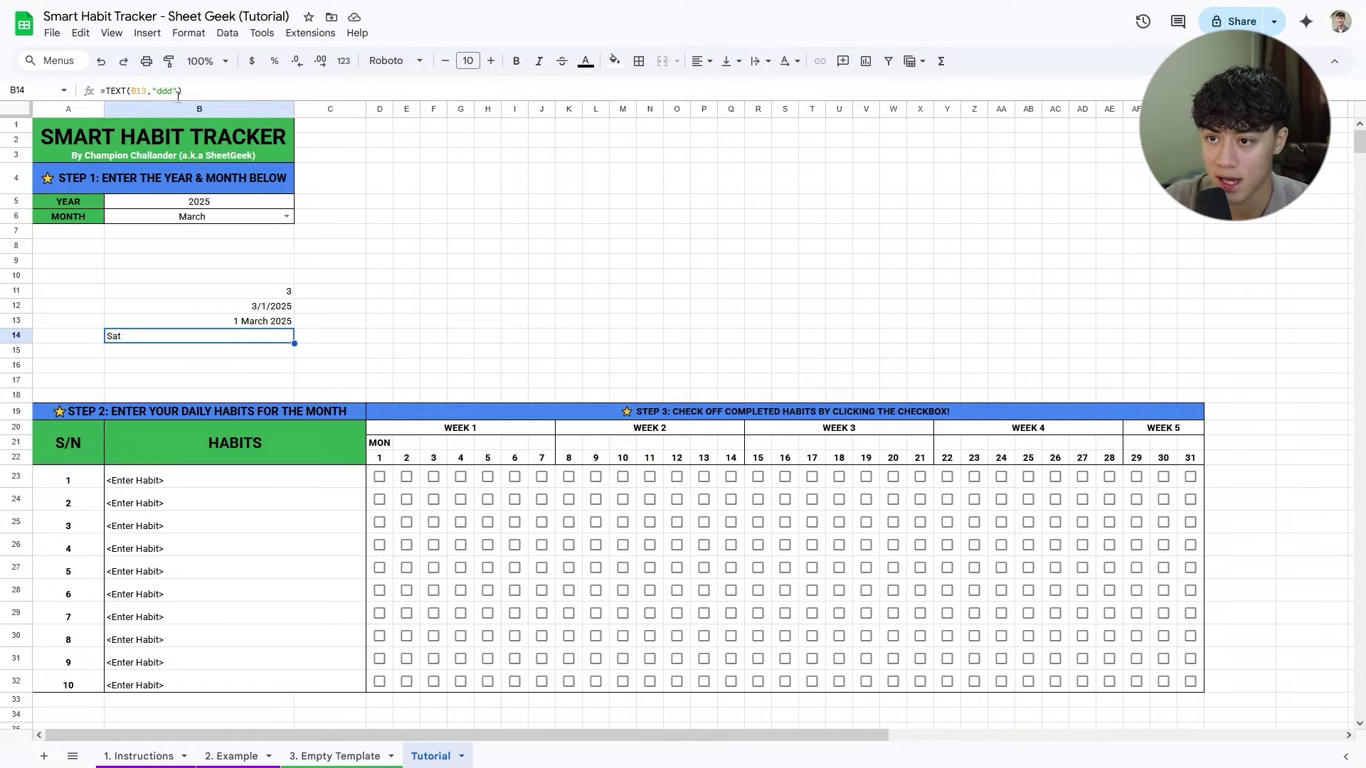
pyautogui.click(258, 307)
pyautogui.click(387, 444)
pyautogui.press('Delete')
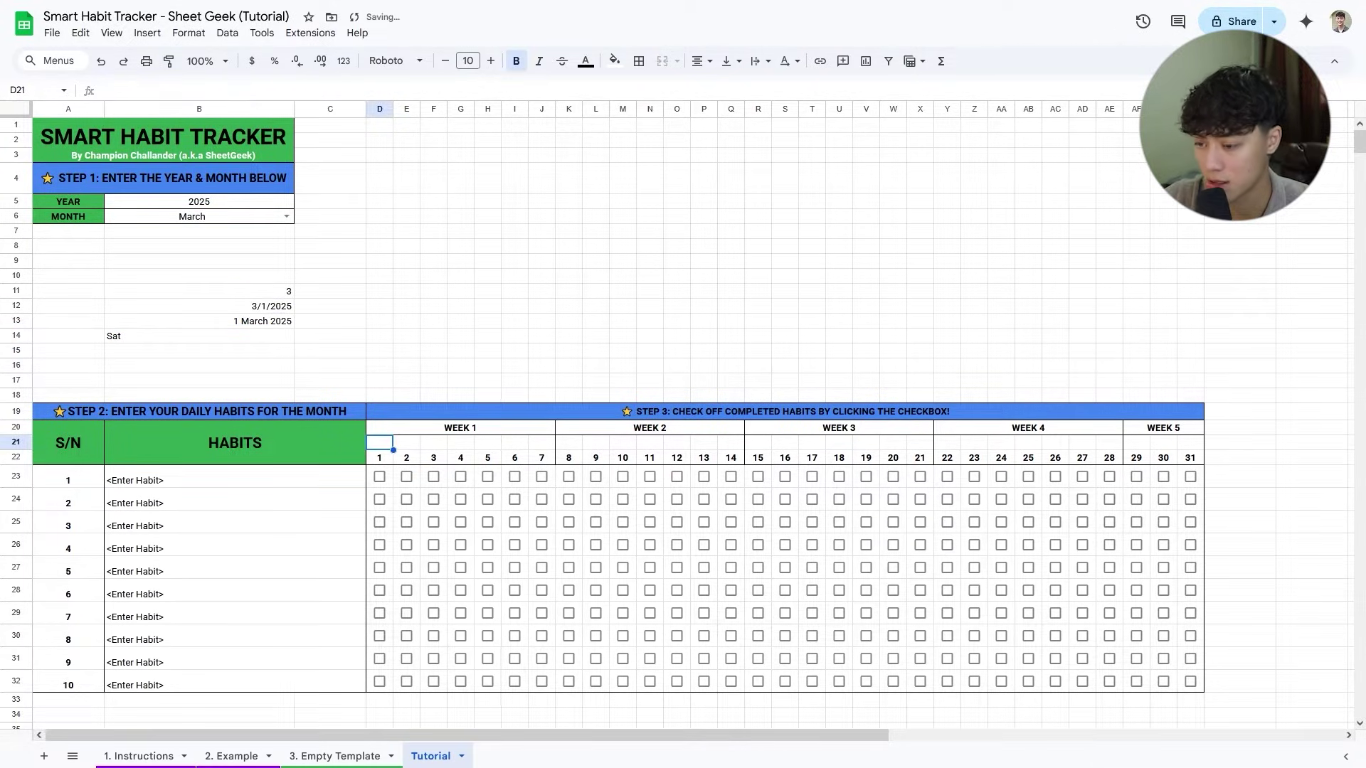
# Copy the full DATE formula from B12 into D21 and widen column D to fit the date.
pyautogui.doubleClick(277, 310)
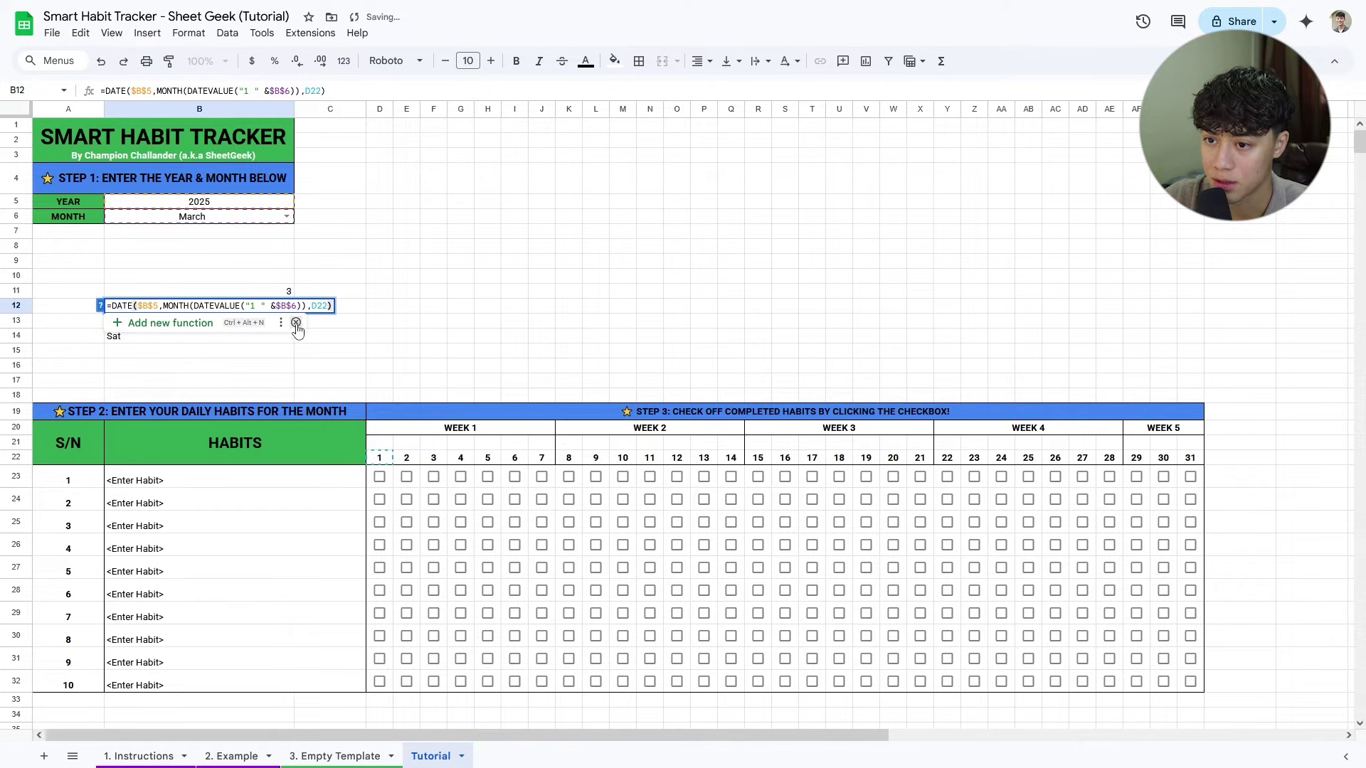
pyautogui.moveTo(336, 311); pyautogui.dragTo(110, 308)
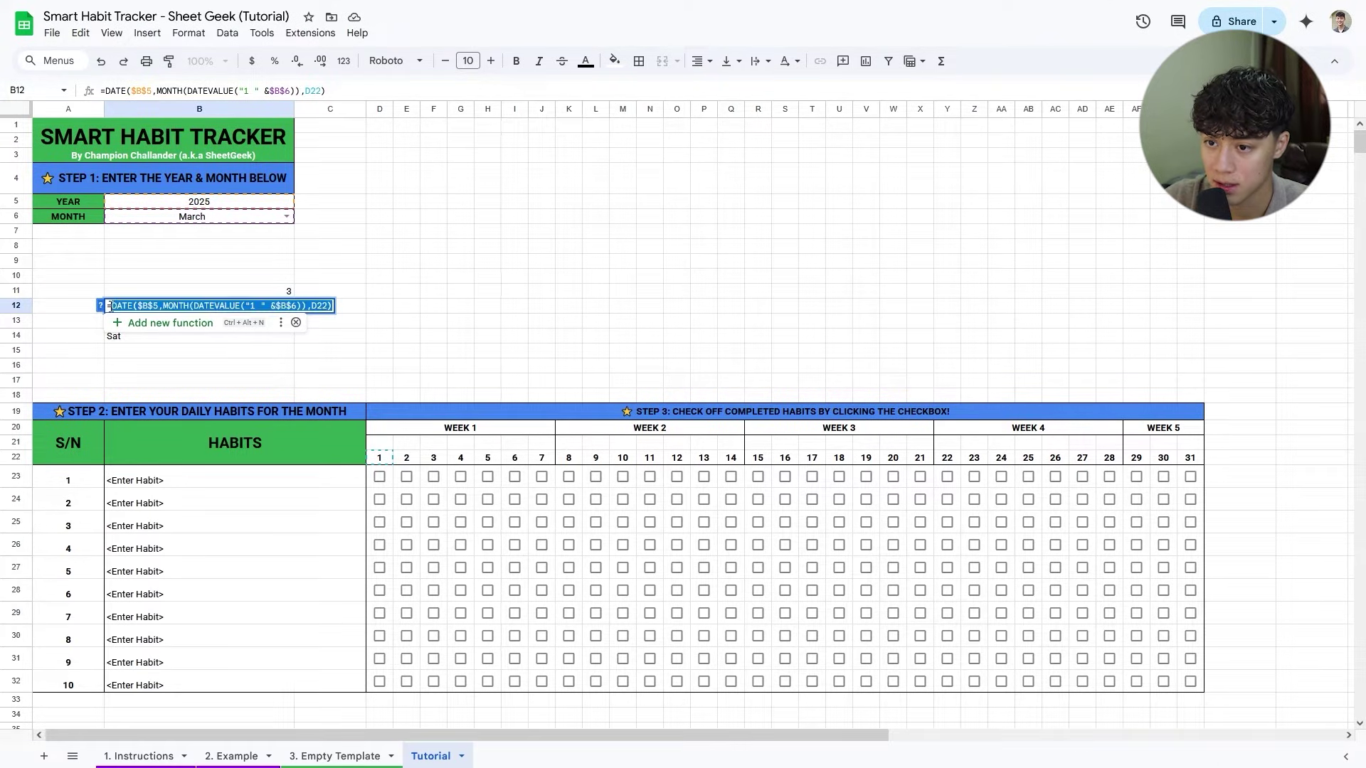
pyautogui.hotkey('ctrl', 'c')
pyautogui.click(380, 442)
pyautogui.hotkey('ctrl', 'v')
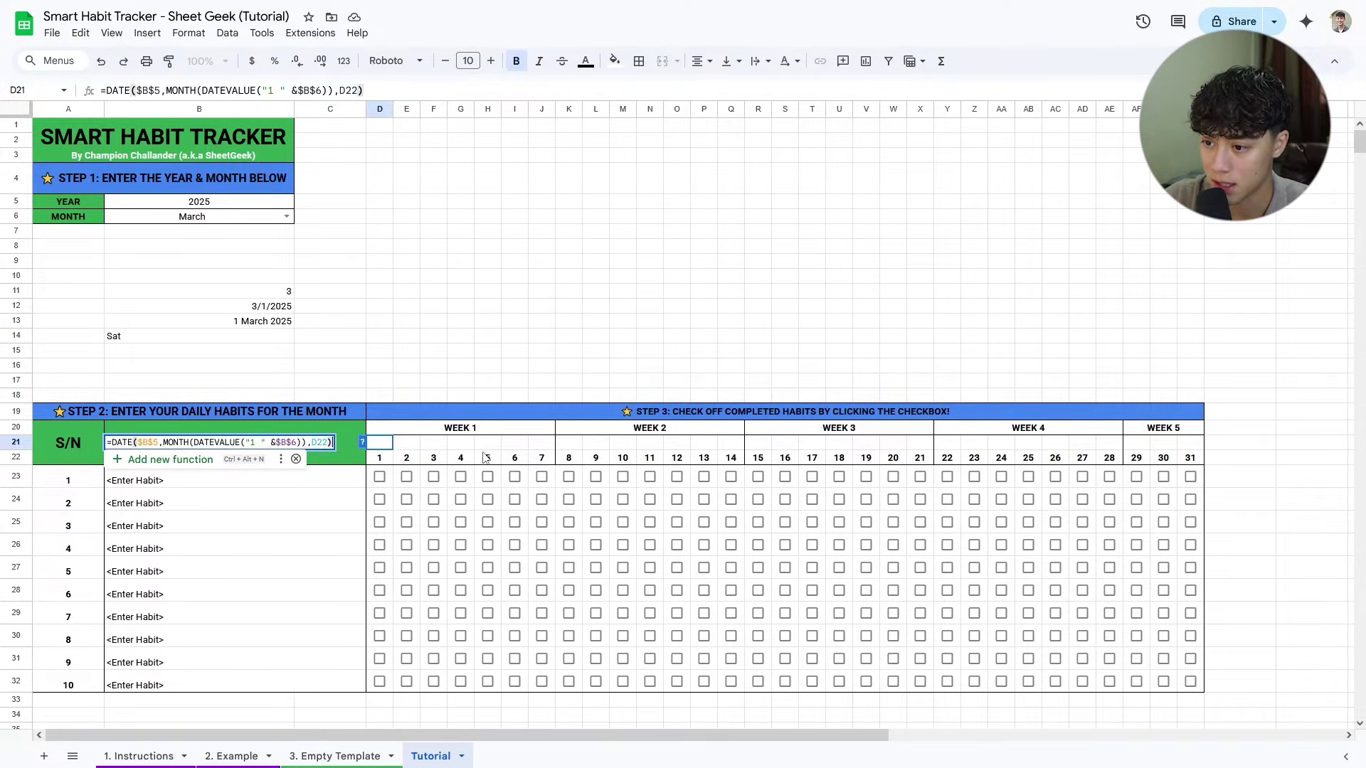
pyautogui.press('Return')
pyautogui.click(380, 442)
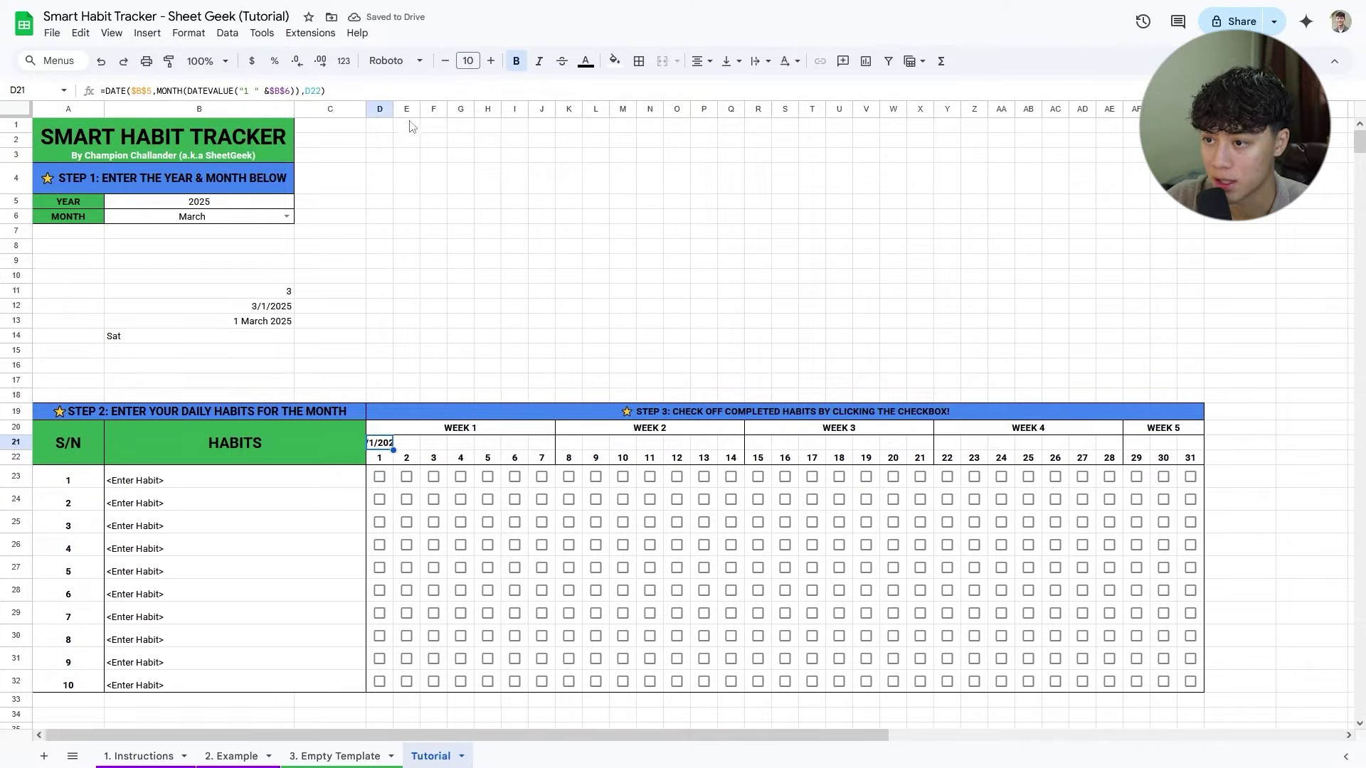
pyautogui.moveTo(393, 114); pyautogui.dragTo(472, 114)
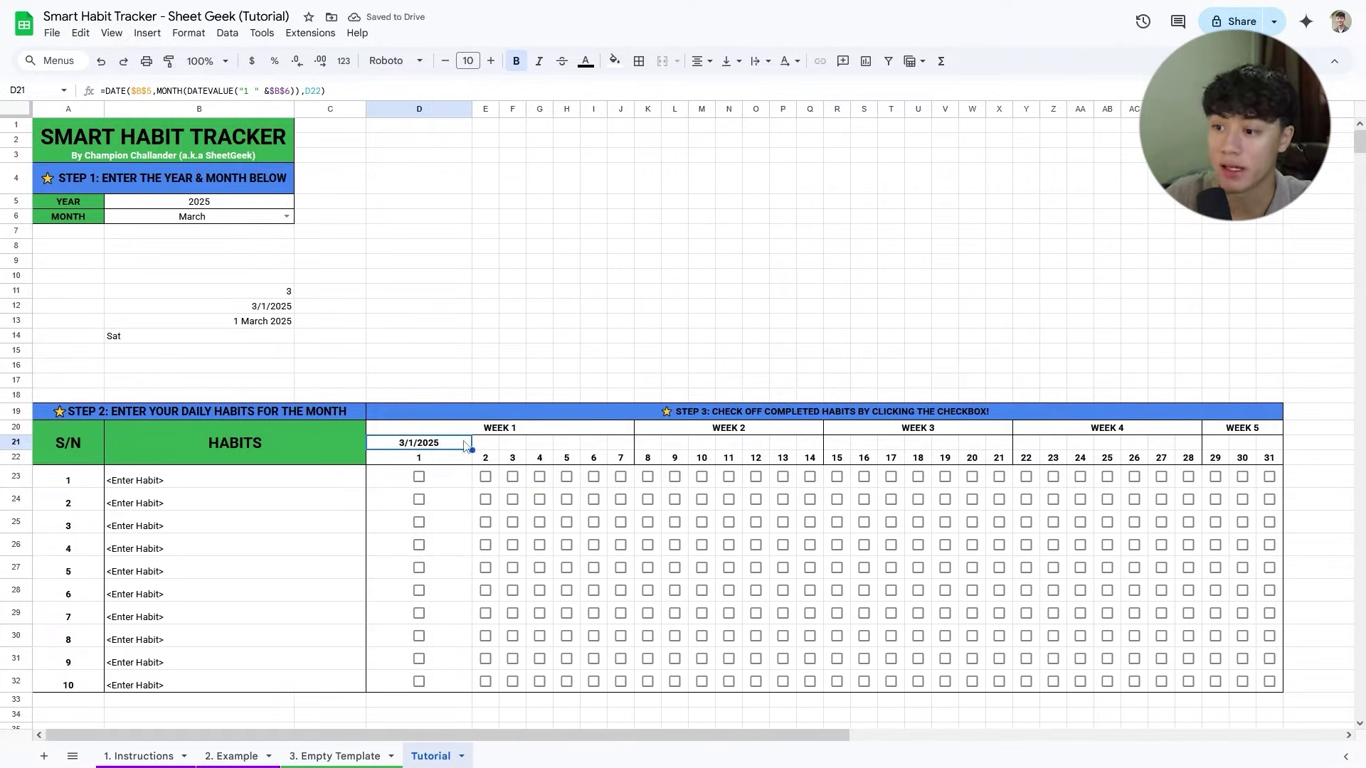
# Wrap the DATE formula in D21 in a TEXT function with the format "ddd".
pyautogui.doubleClick(463, 441)
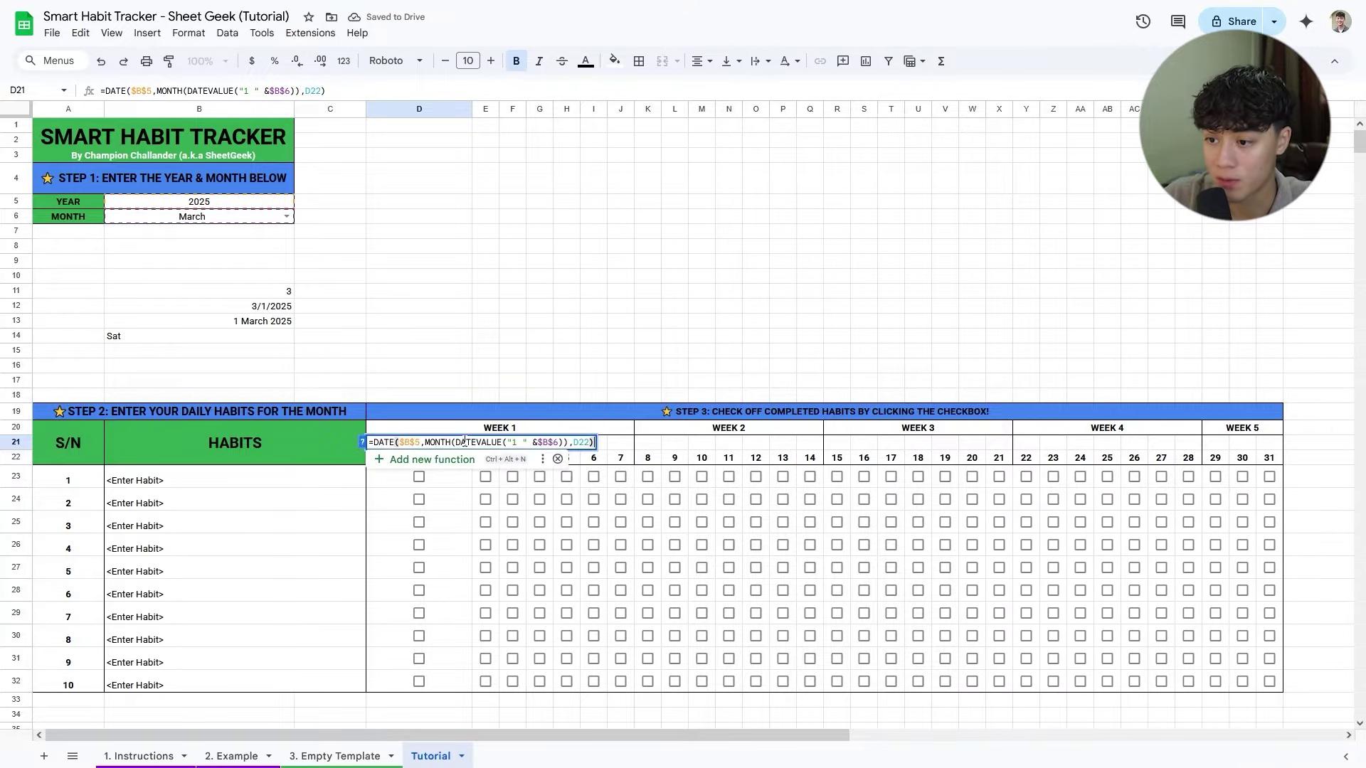
pyautogui.doubleClick(266, 340)
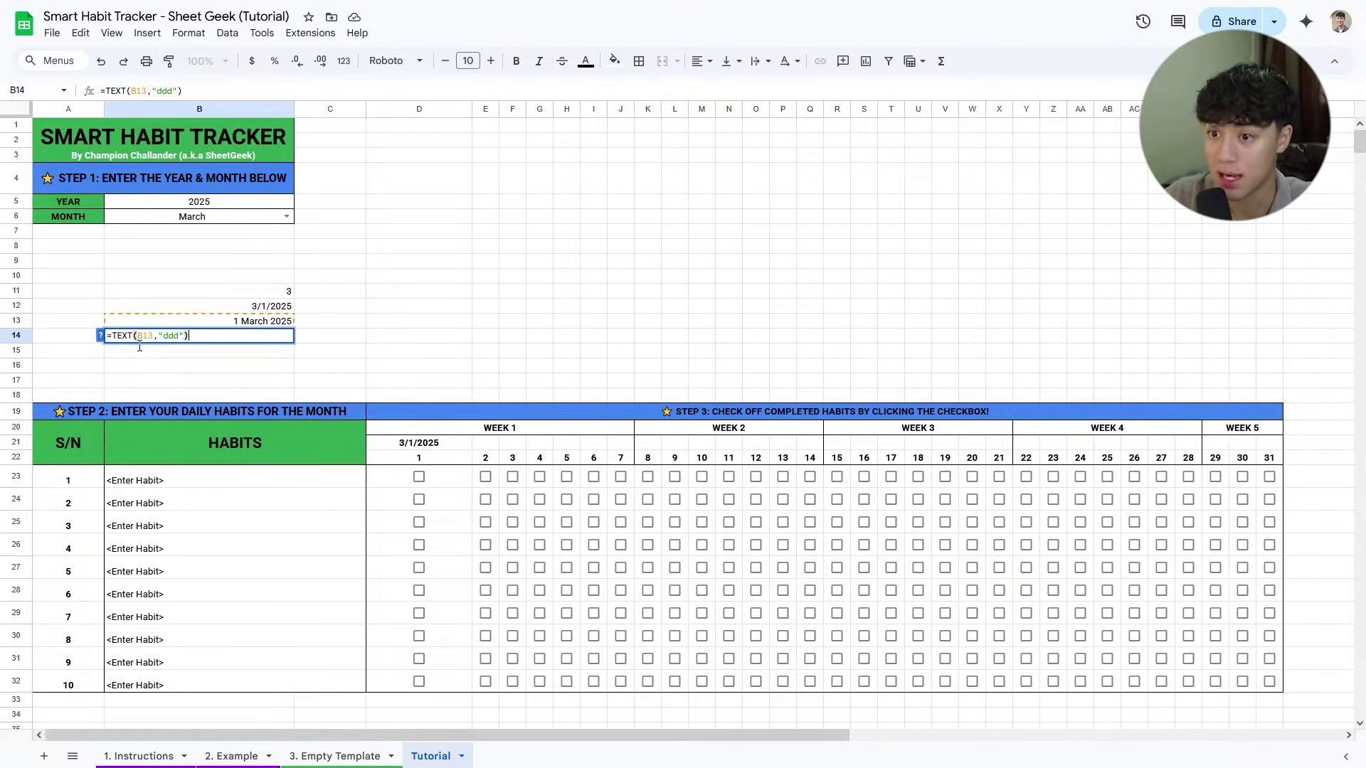
pyautogui.doubleClick(447, 445)
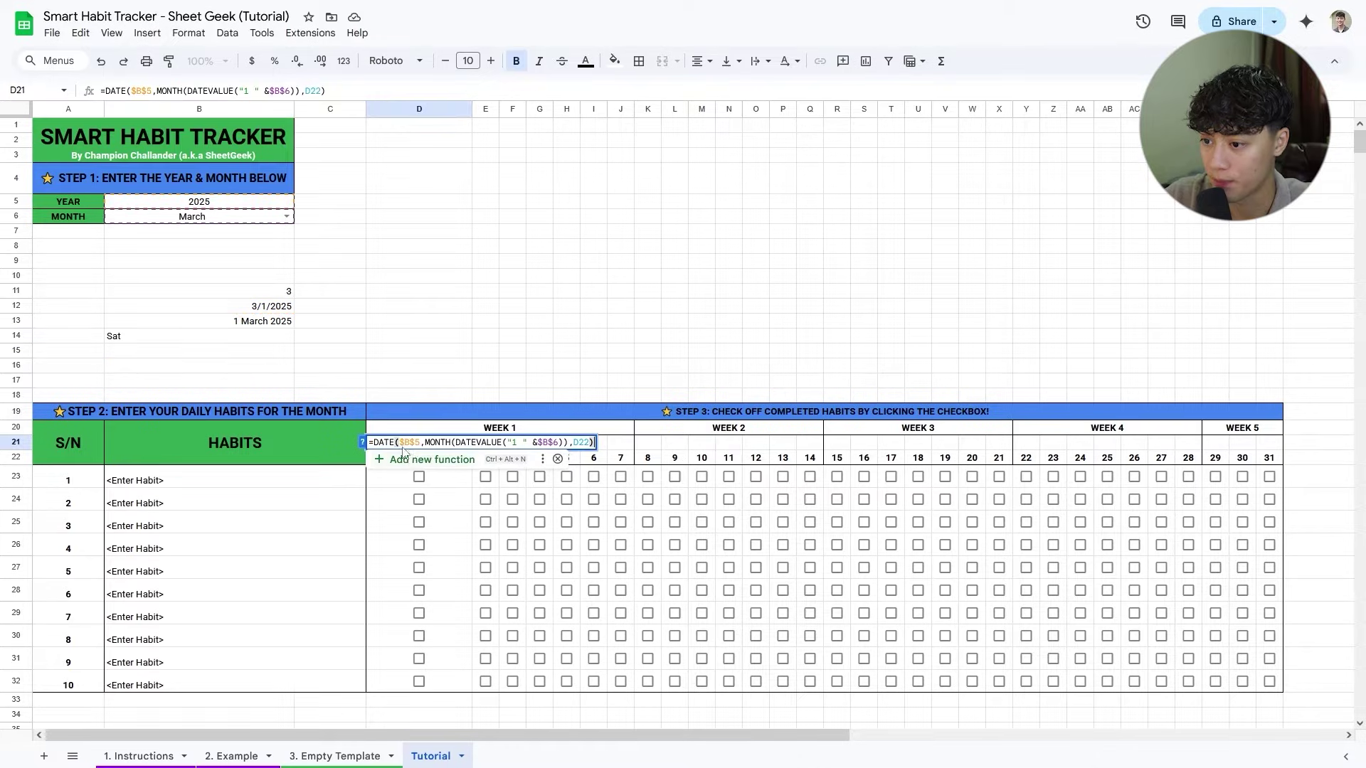
pyautogui.write('TEXT(')
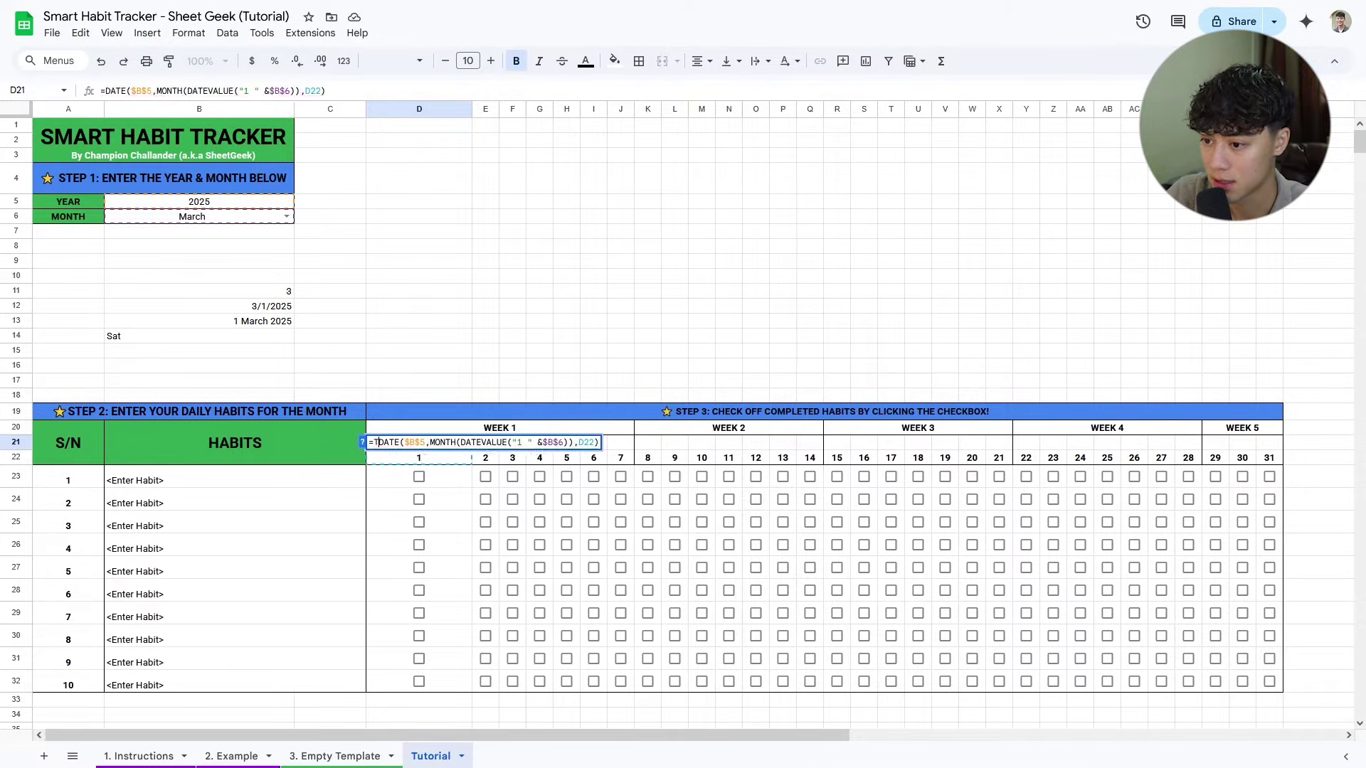
pyautogui.click(620, 441)
pyautogui.write(',"')
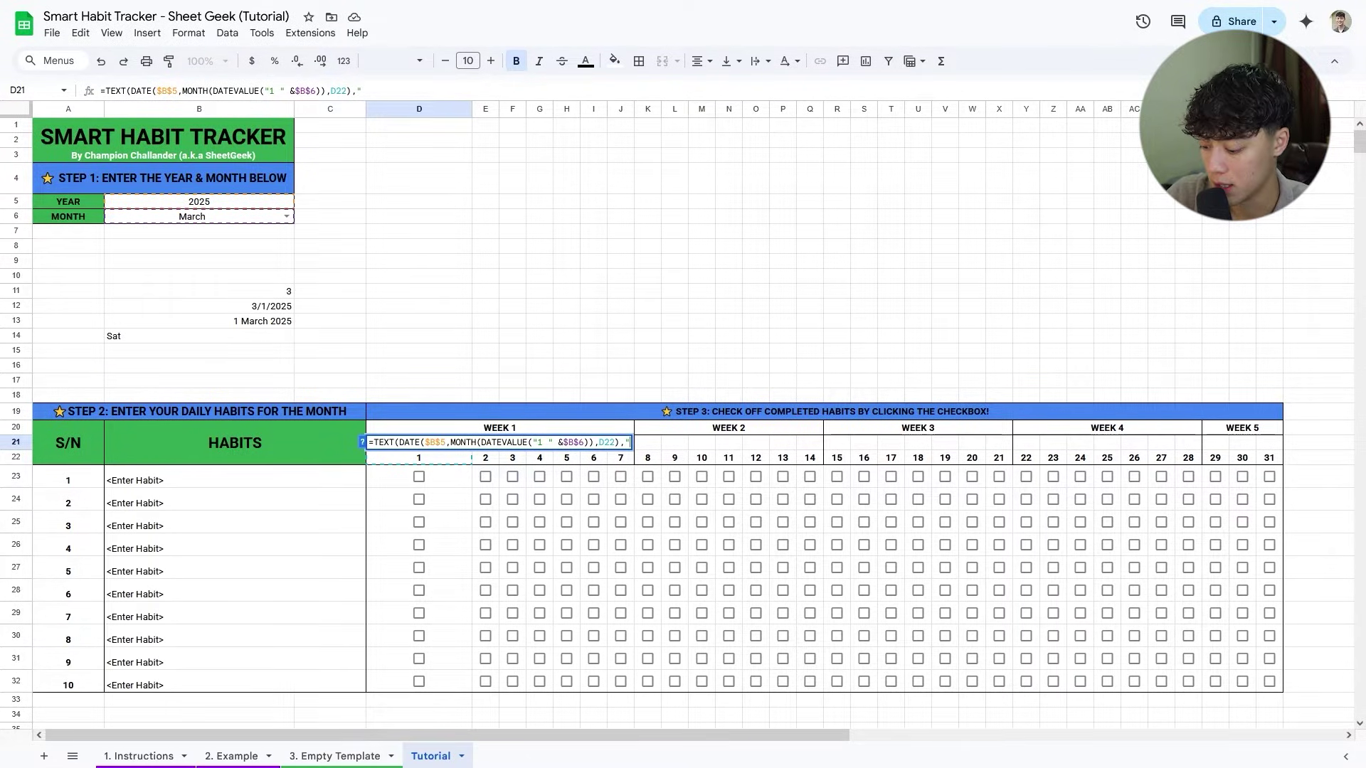
pyautogui.write('ddd')
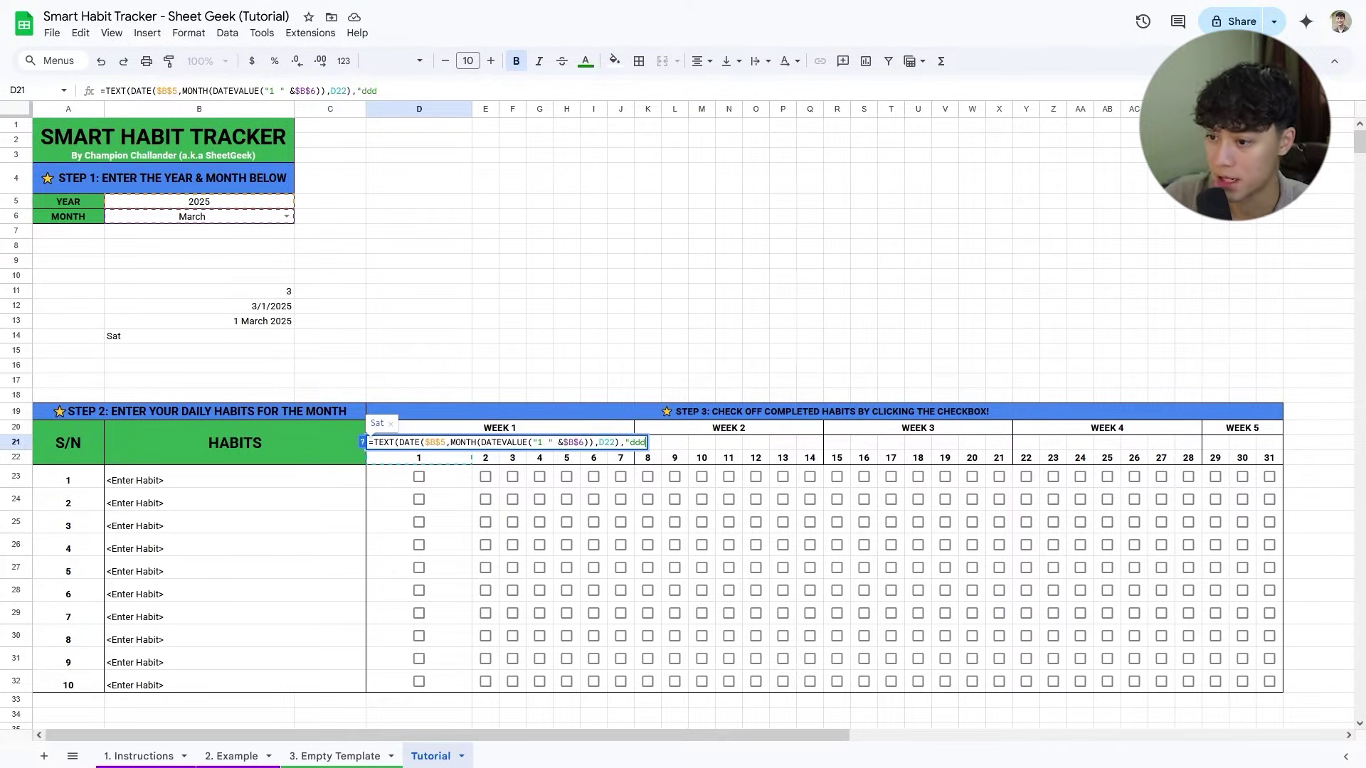
pyautogui.write('"')
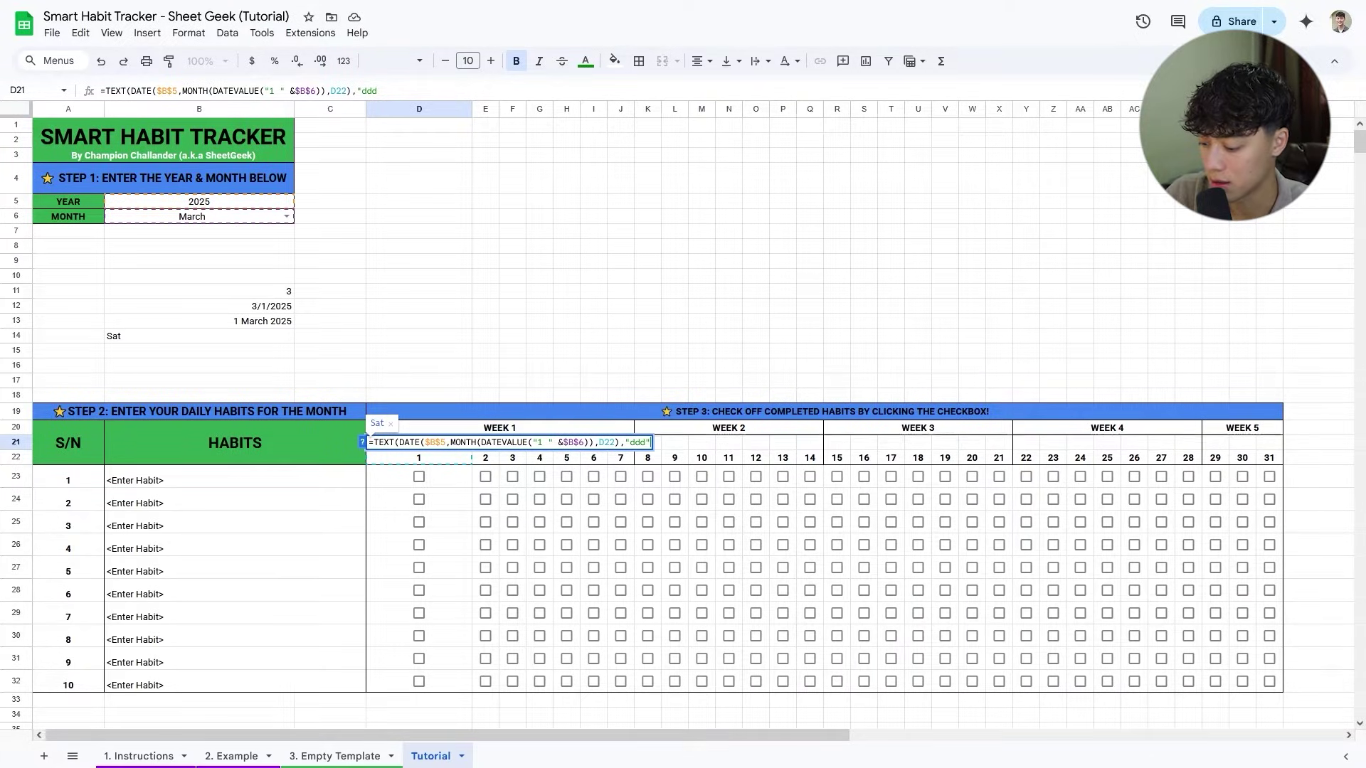
pyautogui.press('Return')
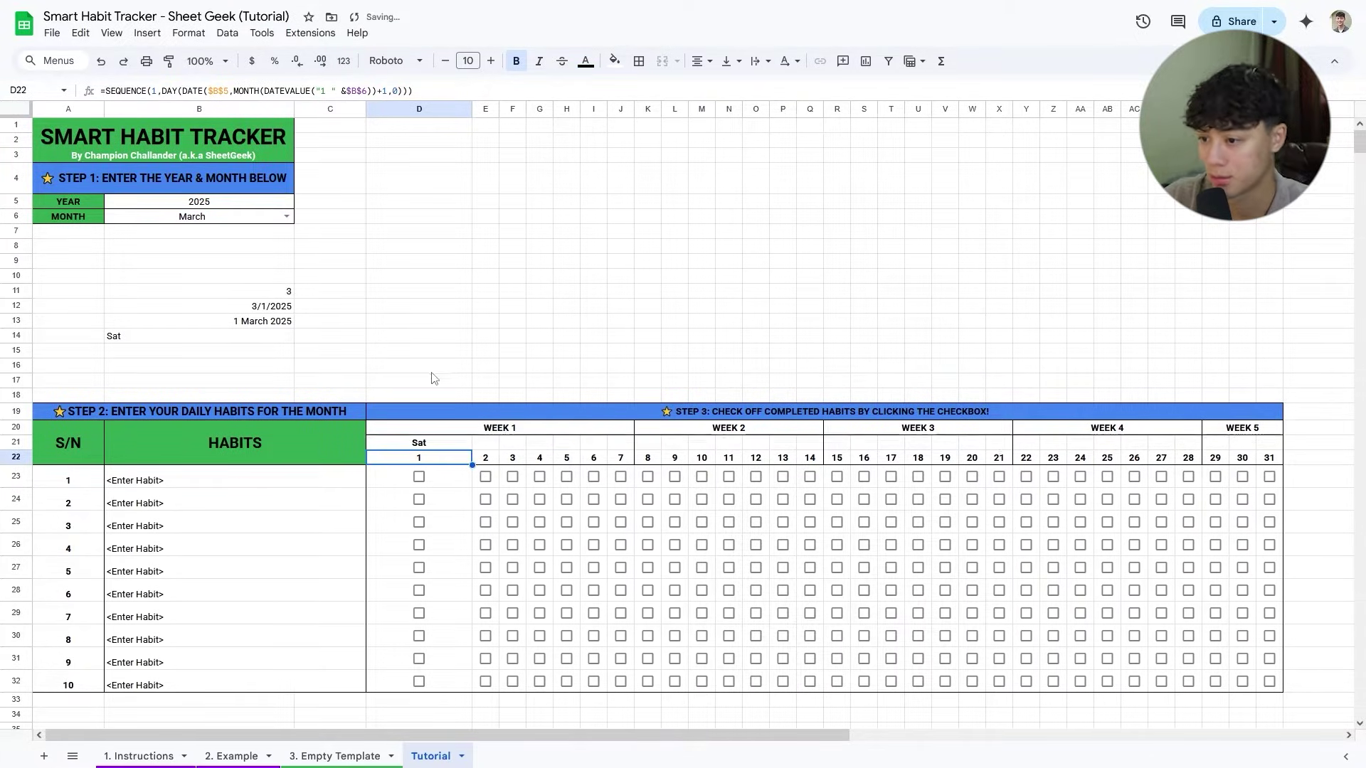
# Wrap the TEXT formula in D21 in an UPPER function to capitalise the weekday.
pyautogui.click(456, 444)
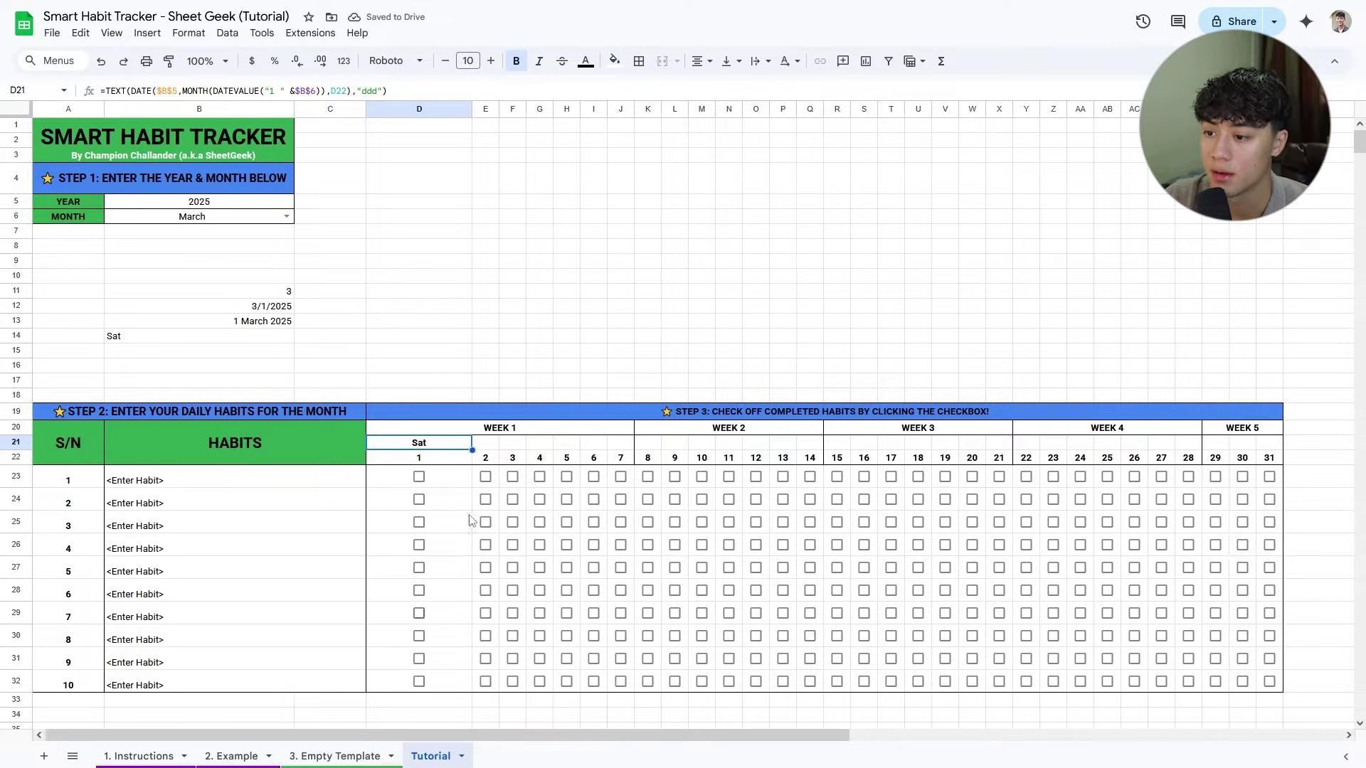
pyautogui.doubleClick(459, 447)
pyautogui.click(371, 442)
pyautogui.write('UPPER(')
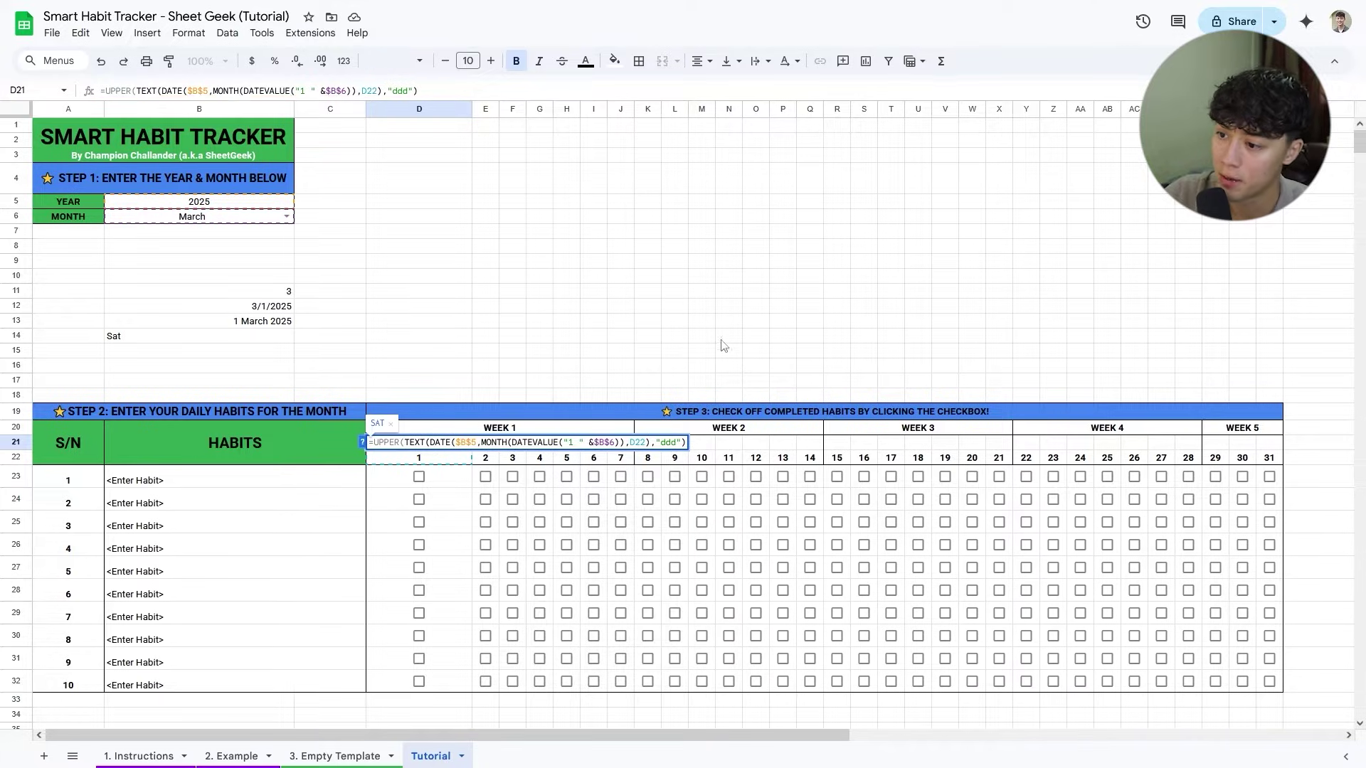
pyautogui.press('Return')
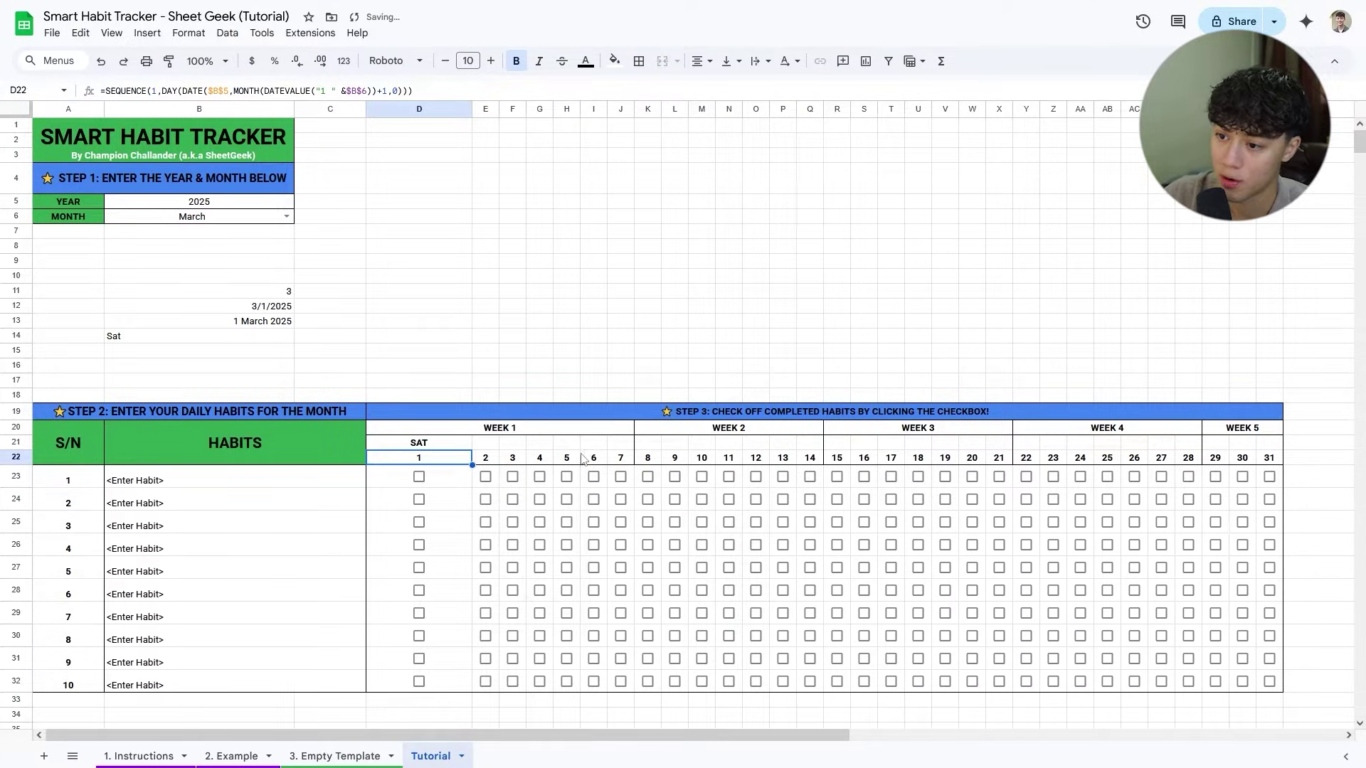
pyautogui.doubleClick(454, 444)
pyautogui.press('Escape')
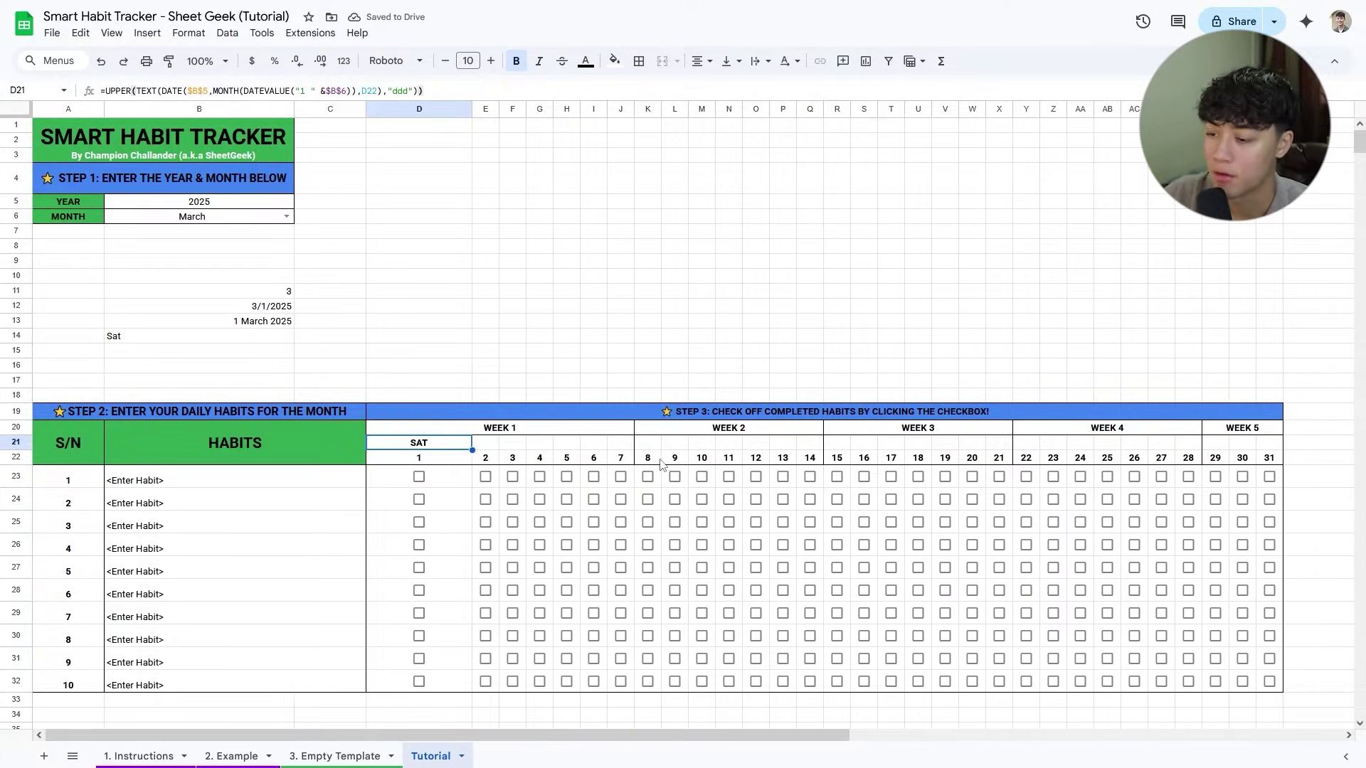
# Fill the weekday formula from D21 across row 21 through day 31.
pyautogui.moveTo(472, 450); pyautogui.dragTo(555, 454)
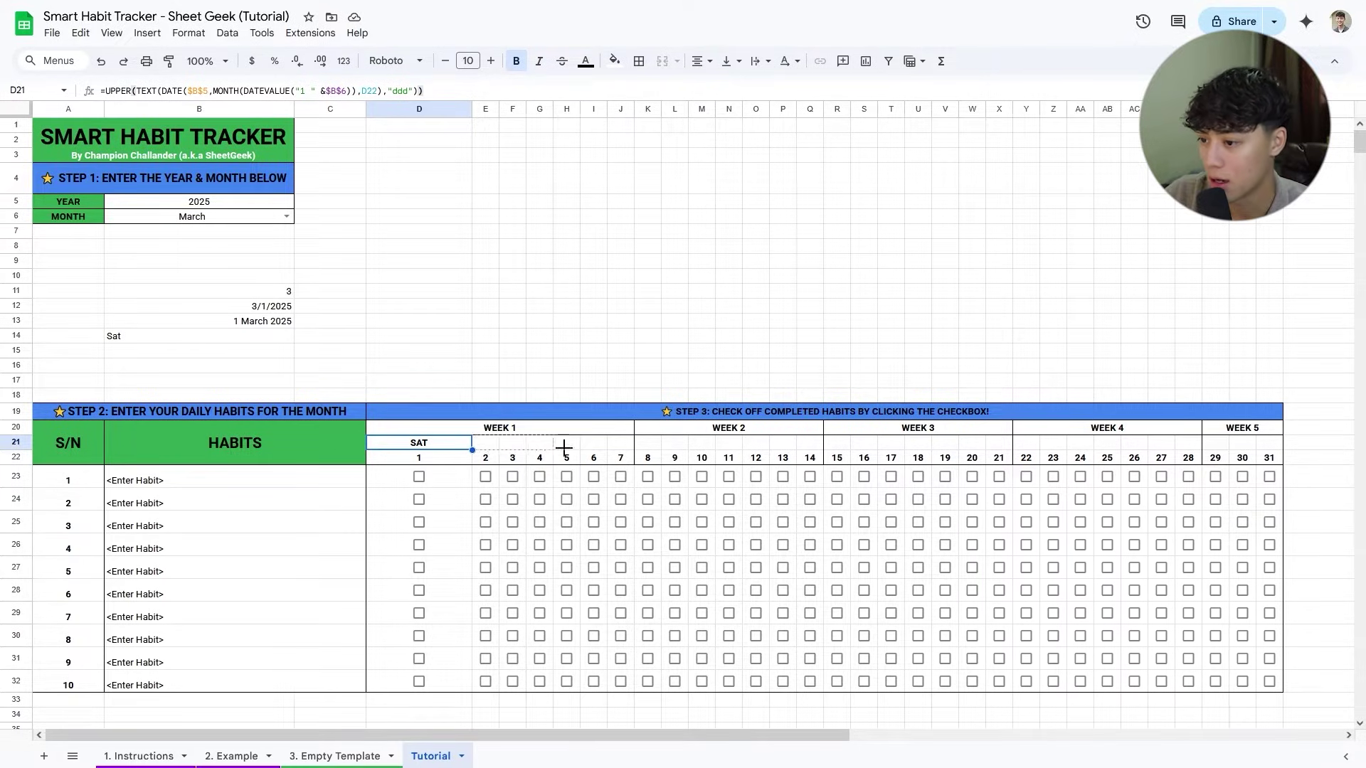
pyautogui.moveTo(735, 448); pyautogui.dragTo(1269, 448)
pyautogui.click(512, 449)
pyautogui.moveTo(464, 457); pyautogui.dragTo(614, 444)
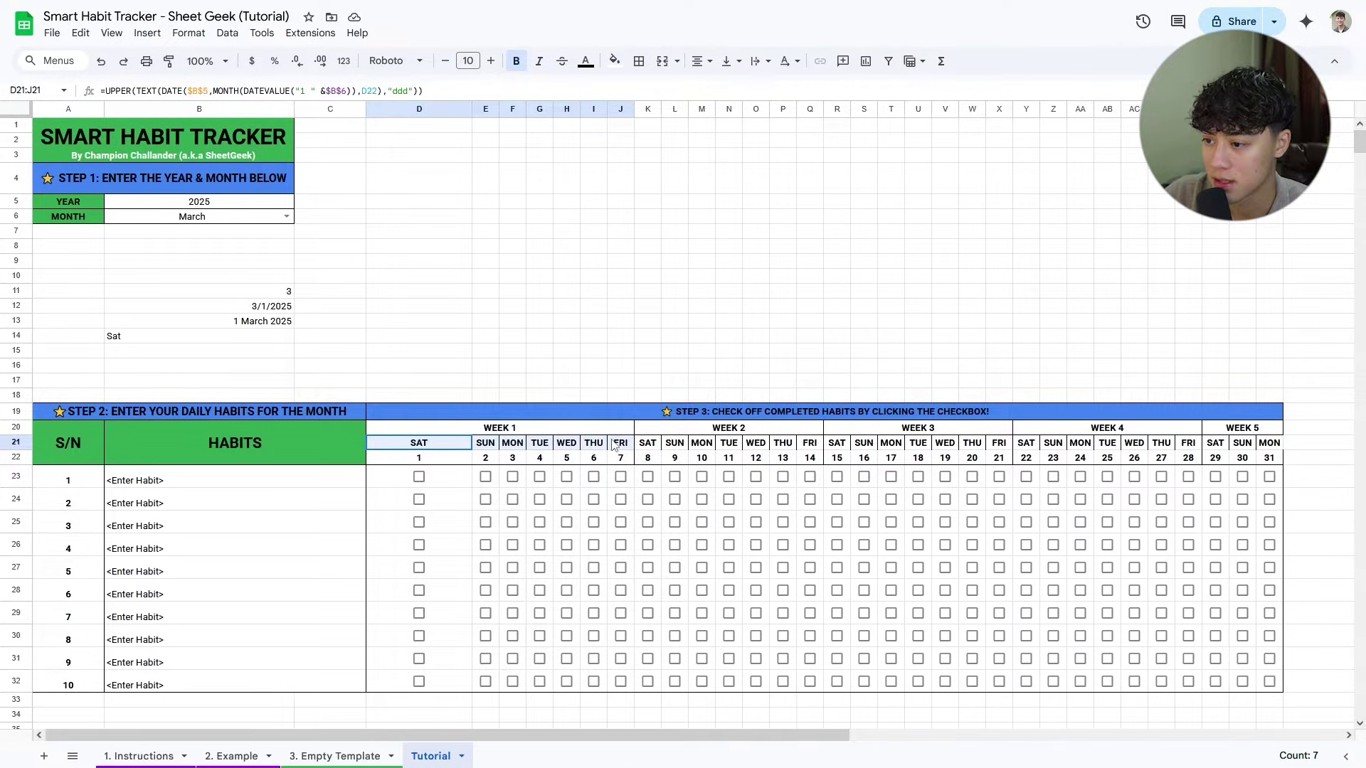
# Clear the borders between the weekday cells in row 21, restore the edges of each week's block, and narrow column D to match the other day columns.
pyautogui.click(639, 60)
pyautogui.click(743, 116)
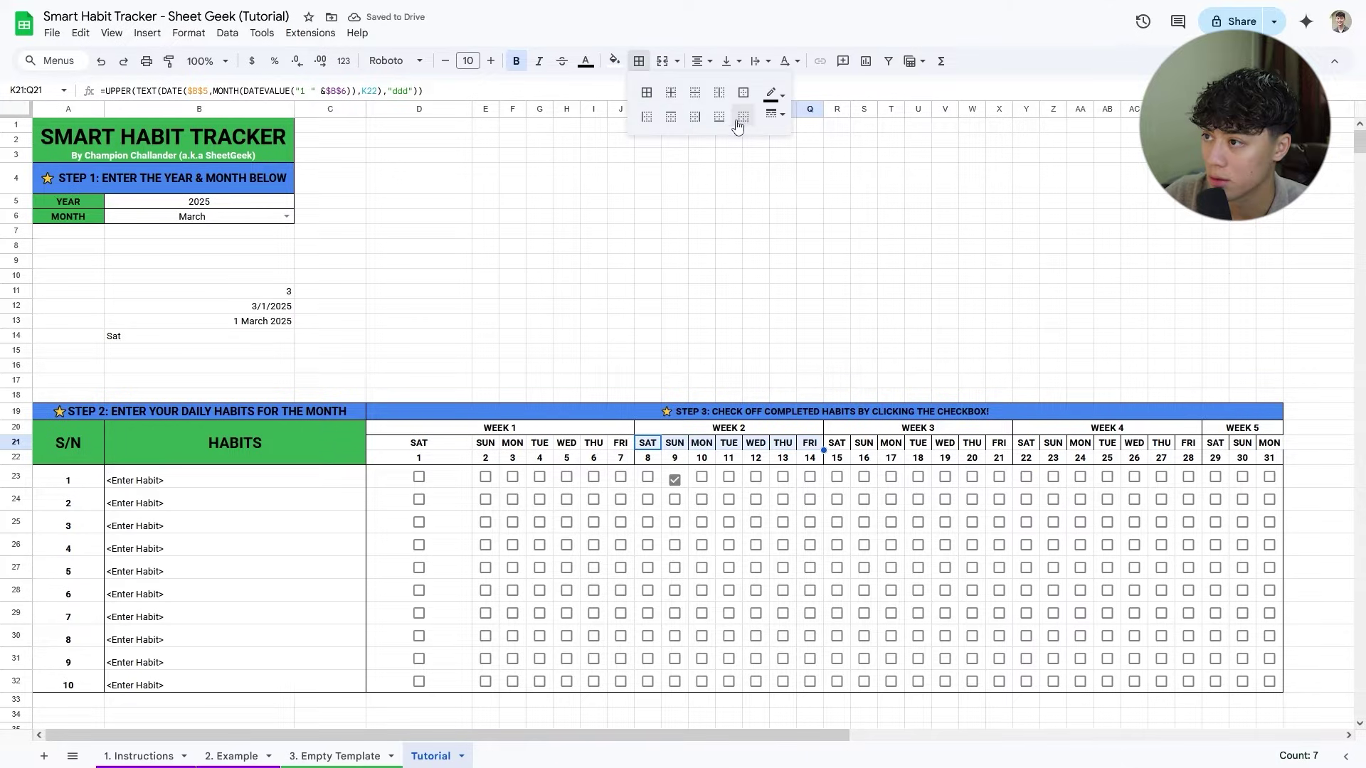
pyautogui.click(740, 122)
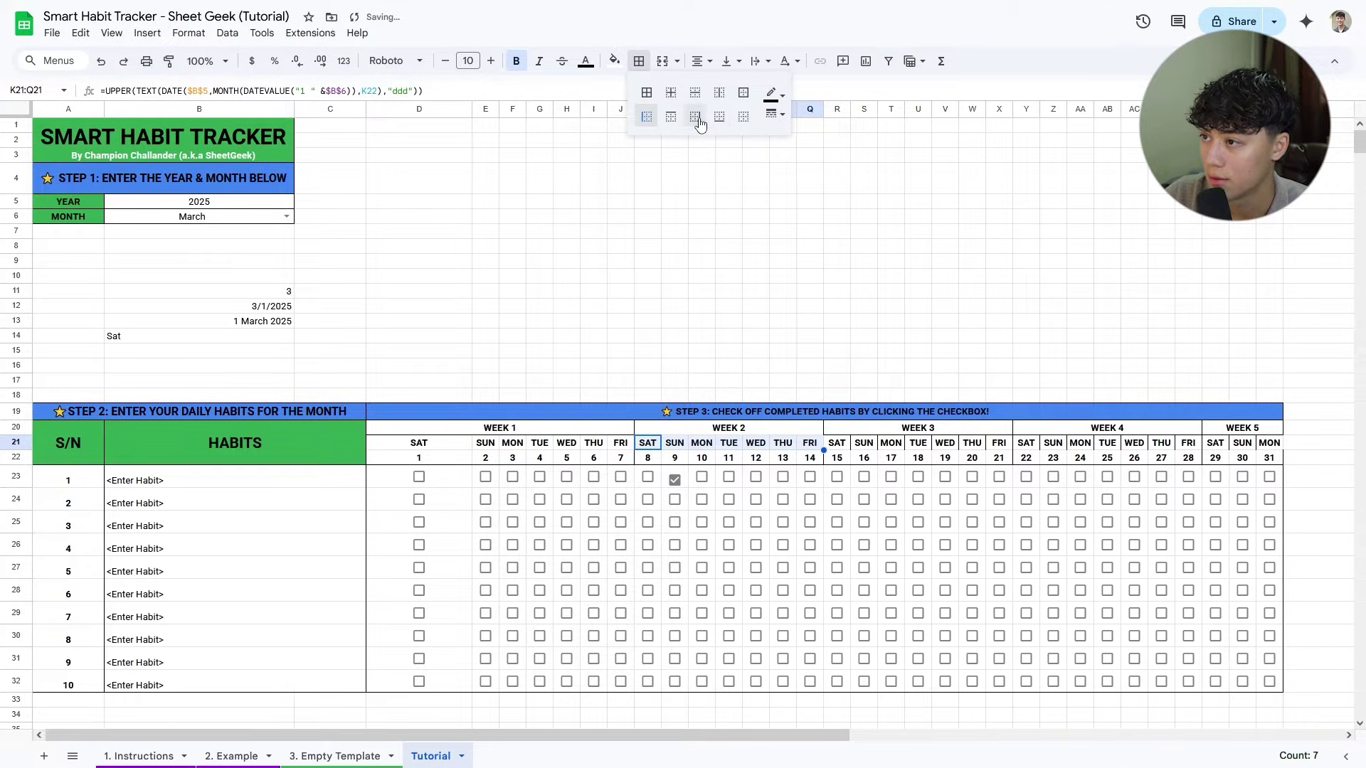
pyautogui.click(671, 116)
pyautogui.moveTo(837, 443); pyautogui.dragTo(999, 442)
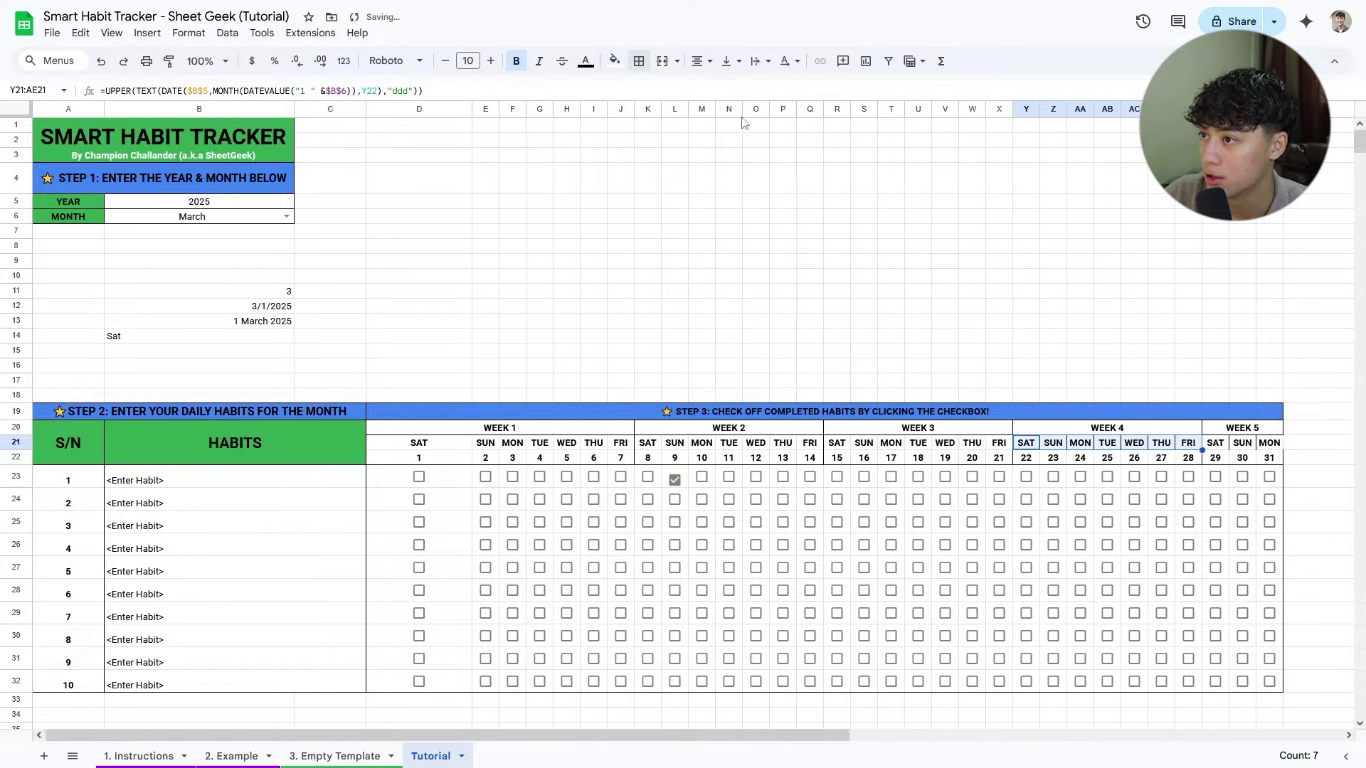
pyautogui.click(639, 62)
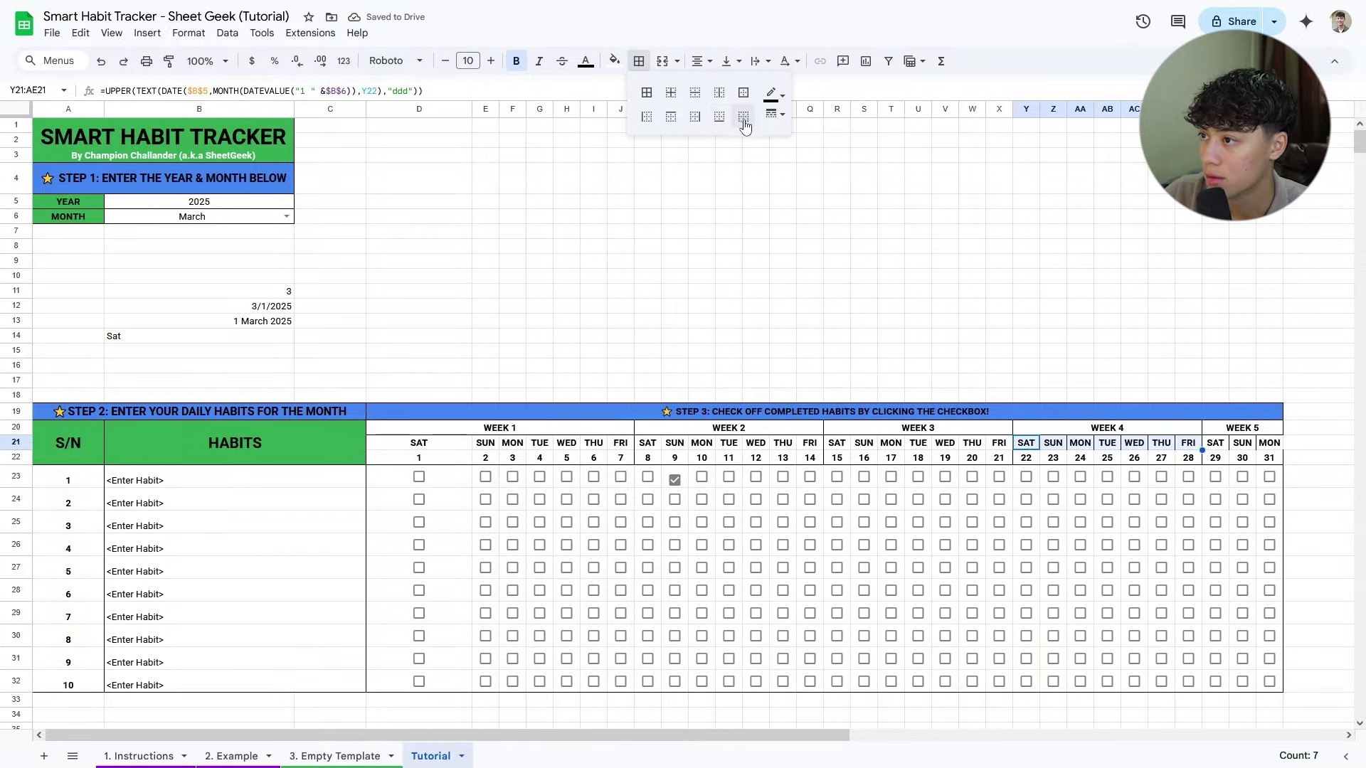
pyautogui.click(671, 116)
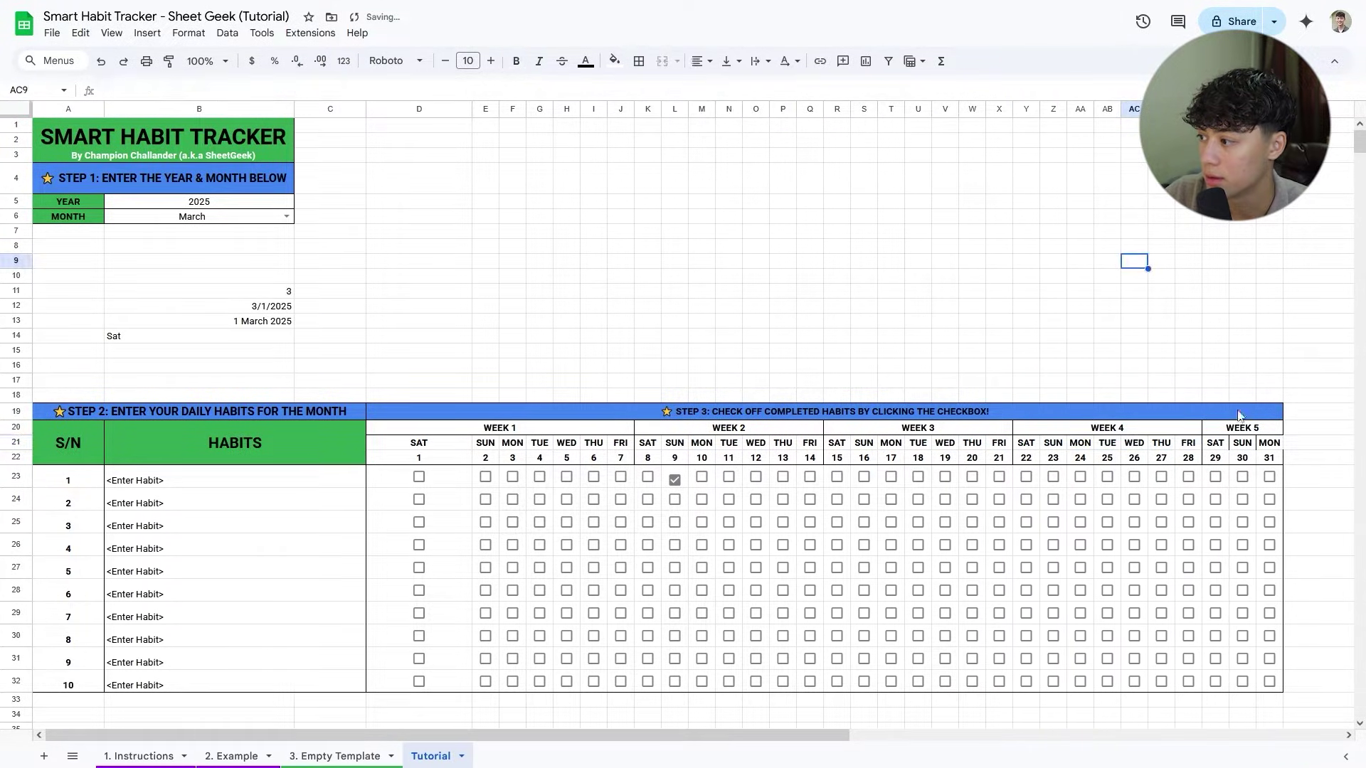
pyautogui.click(639, 61)
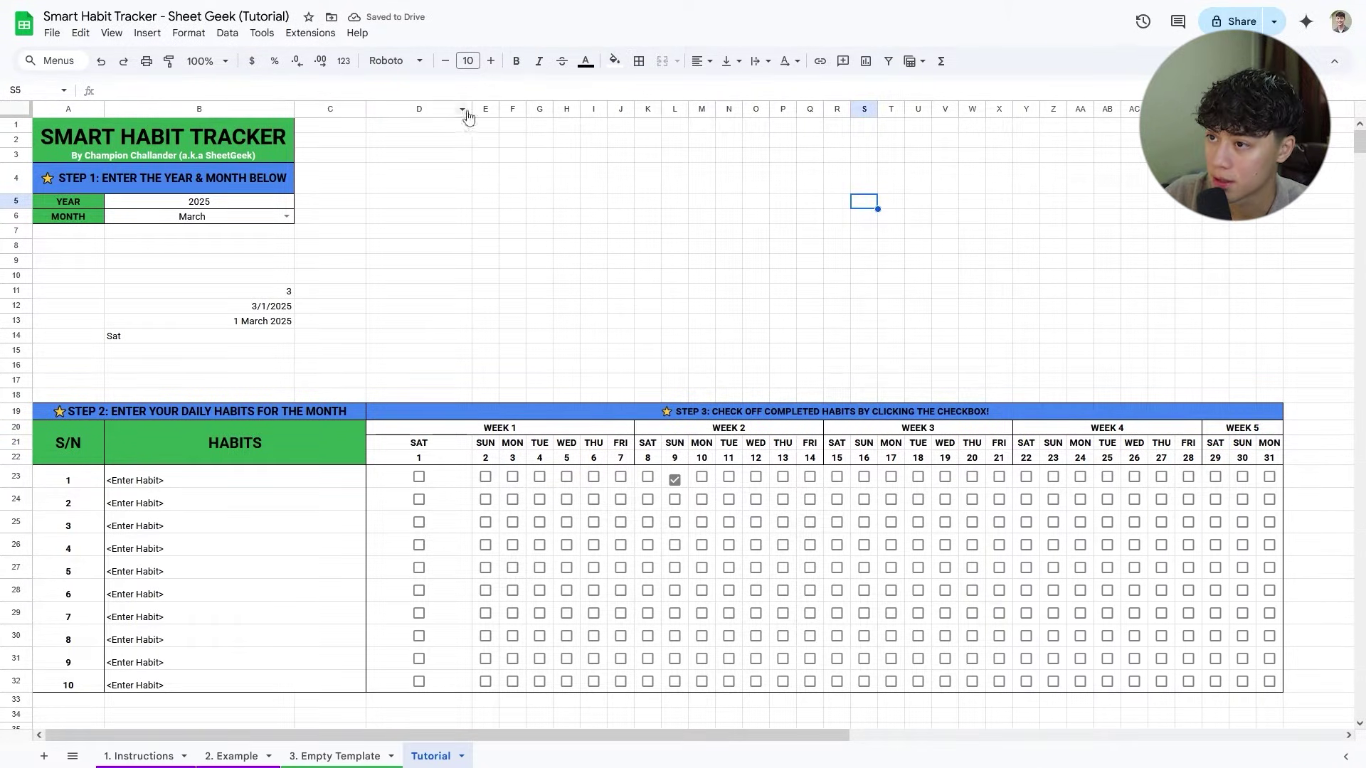
pyautogui.moveTo(469, 110); pyautogui.dragTo(395, 114)
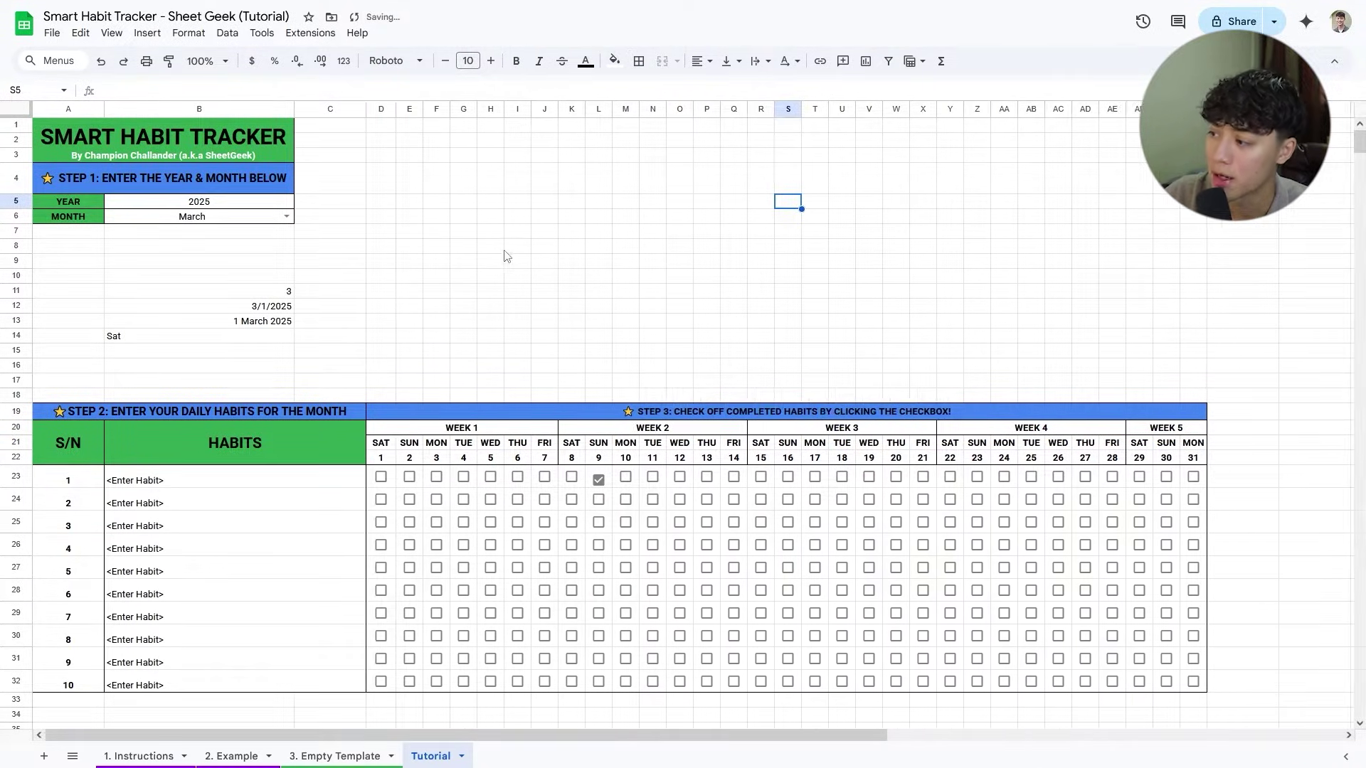
# Set the month to February and to January, checking the weekday labels above the first days.
pyautogui.click(244, 259)
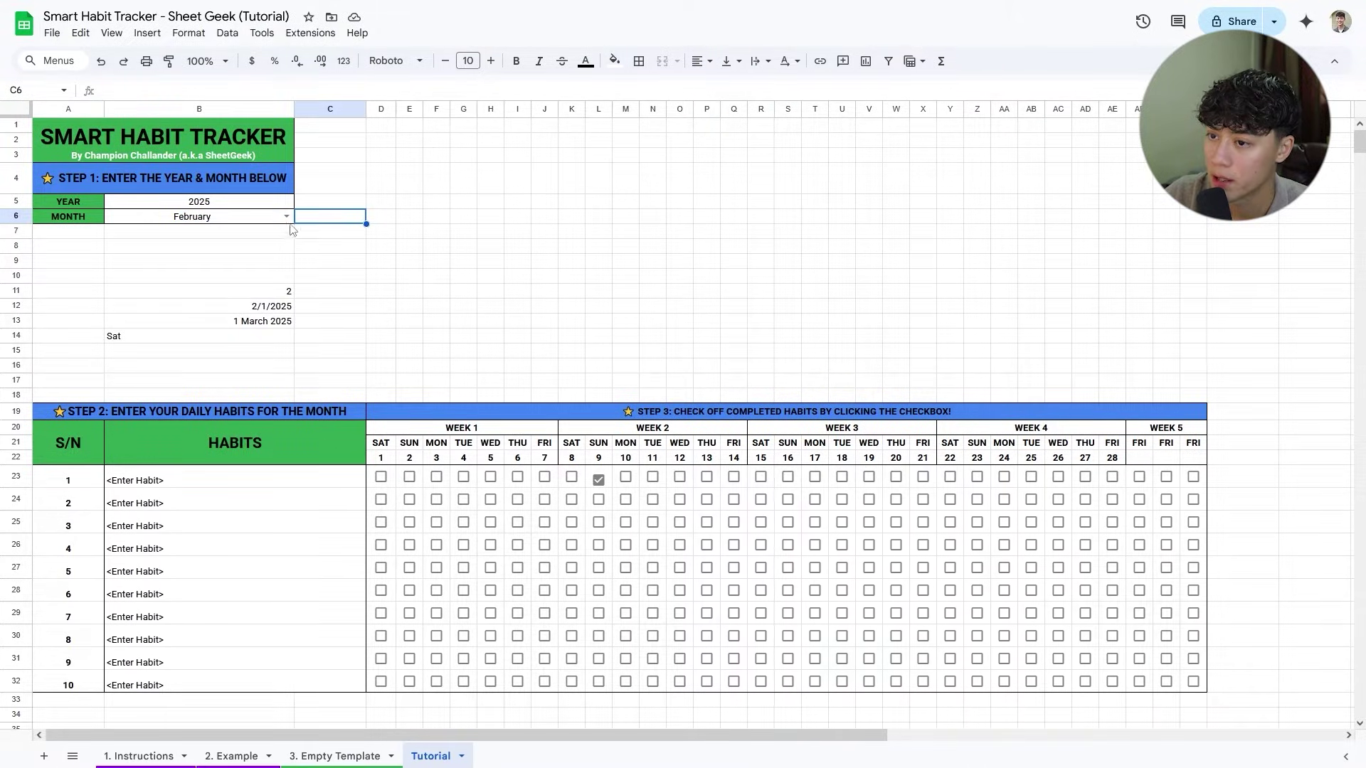
pyautogui.click(284, 217)
pyautogui.click(238, 240)
pyautogui.click(390, 444)
pyautogui.click(419, 444)
pyautogui.click(446, 444)
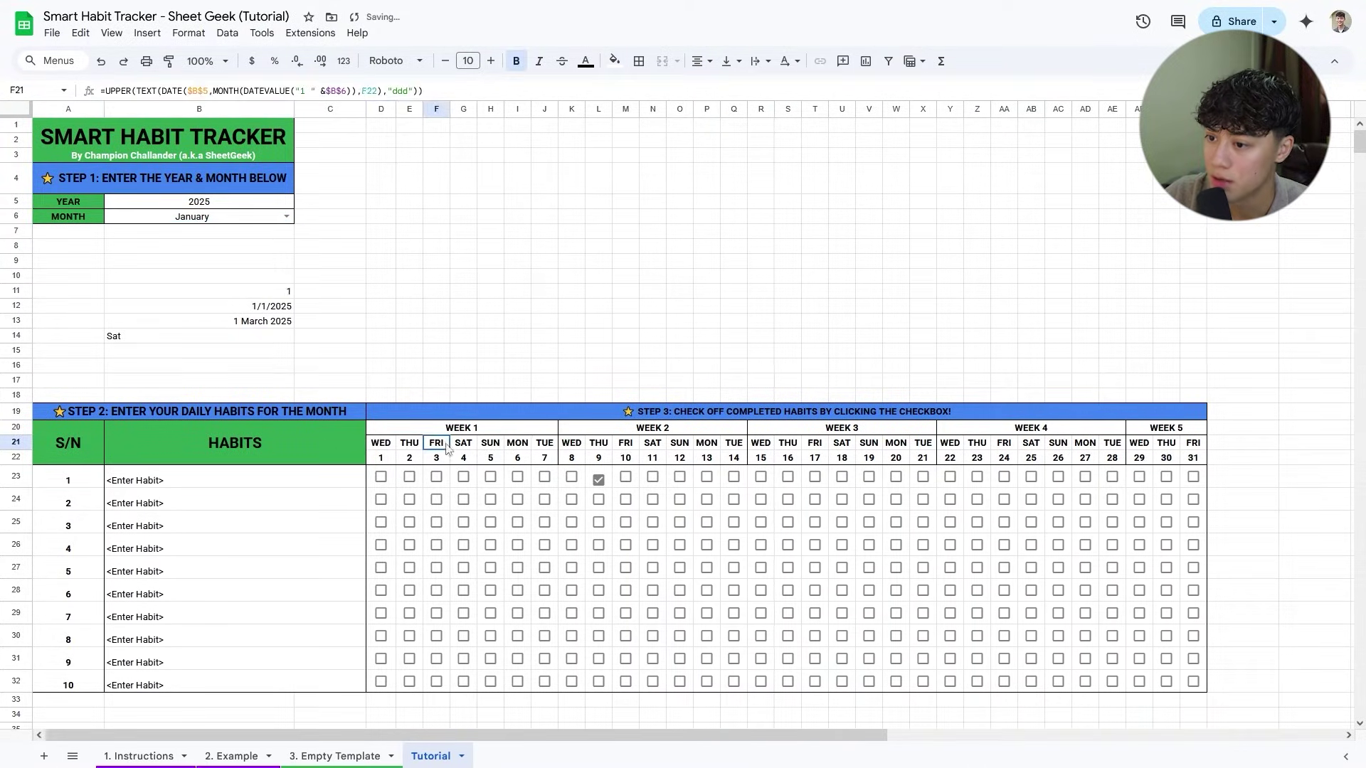
# Set the month to April and check the weekday labels against the day numbers.
pyautogui.click(285, 217)
pyautogui.click(238, 296)
pyautogui.click(391, 443)
pyautogui.click(418, 444)
pyautogui.click(446, 445)
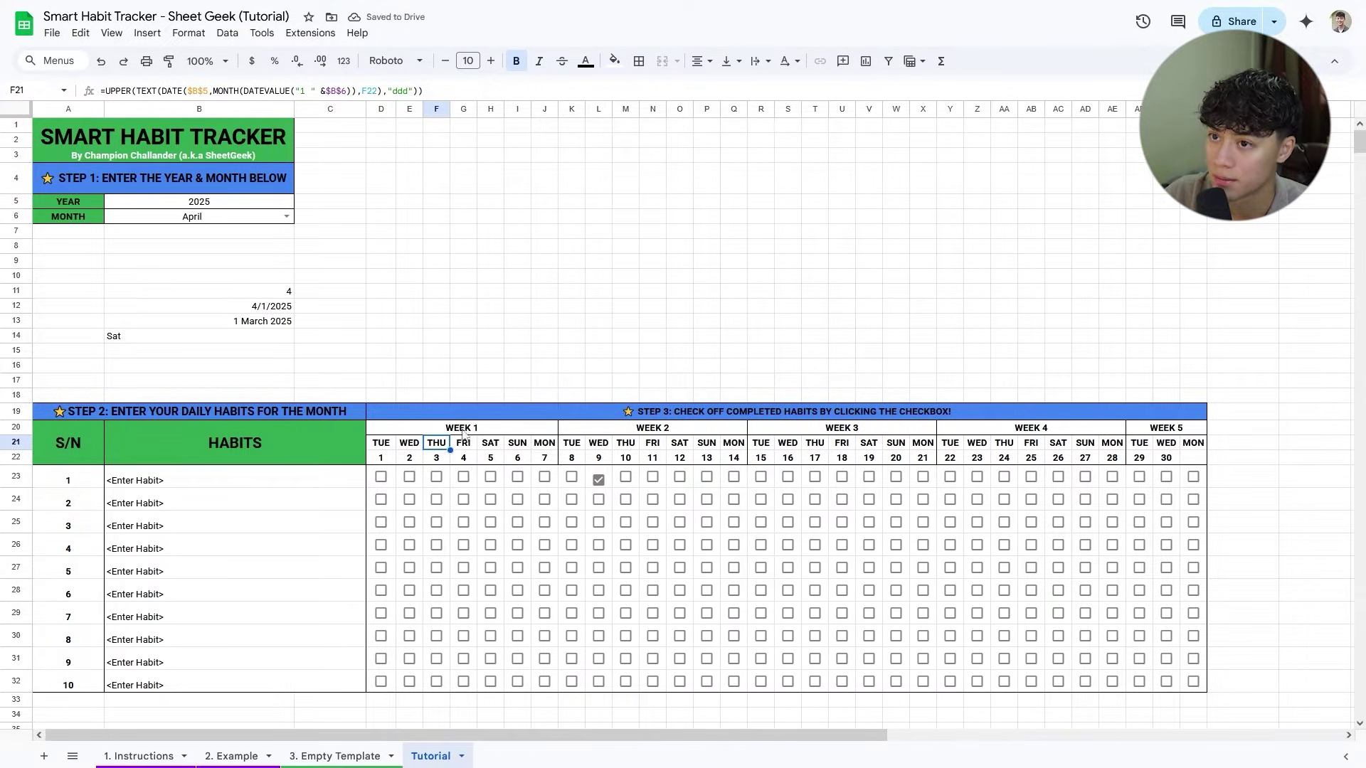
pyautogui.click(393, 445)
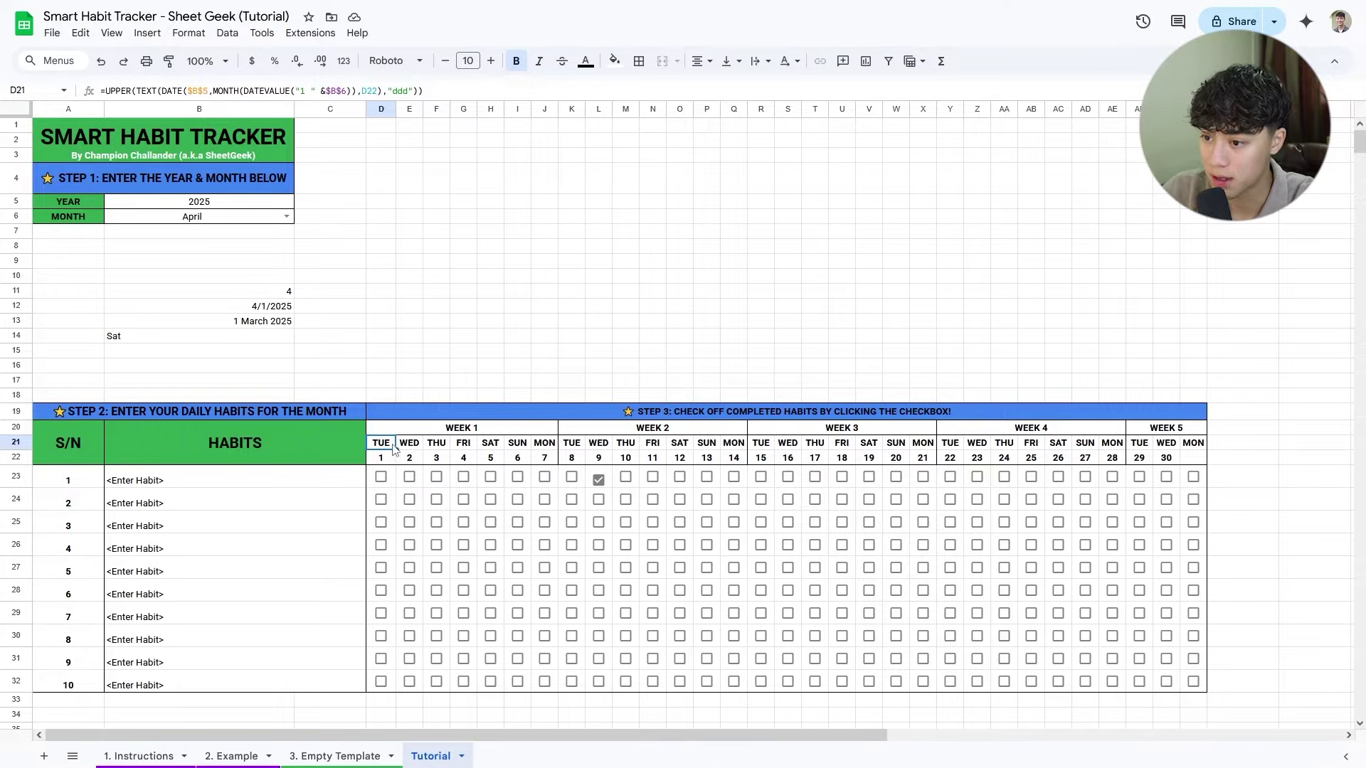
pyautogui.moveTo(382, 447); pyautogui.dragTo(665, 462)
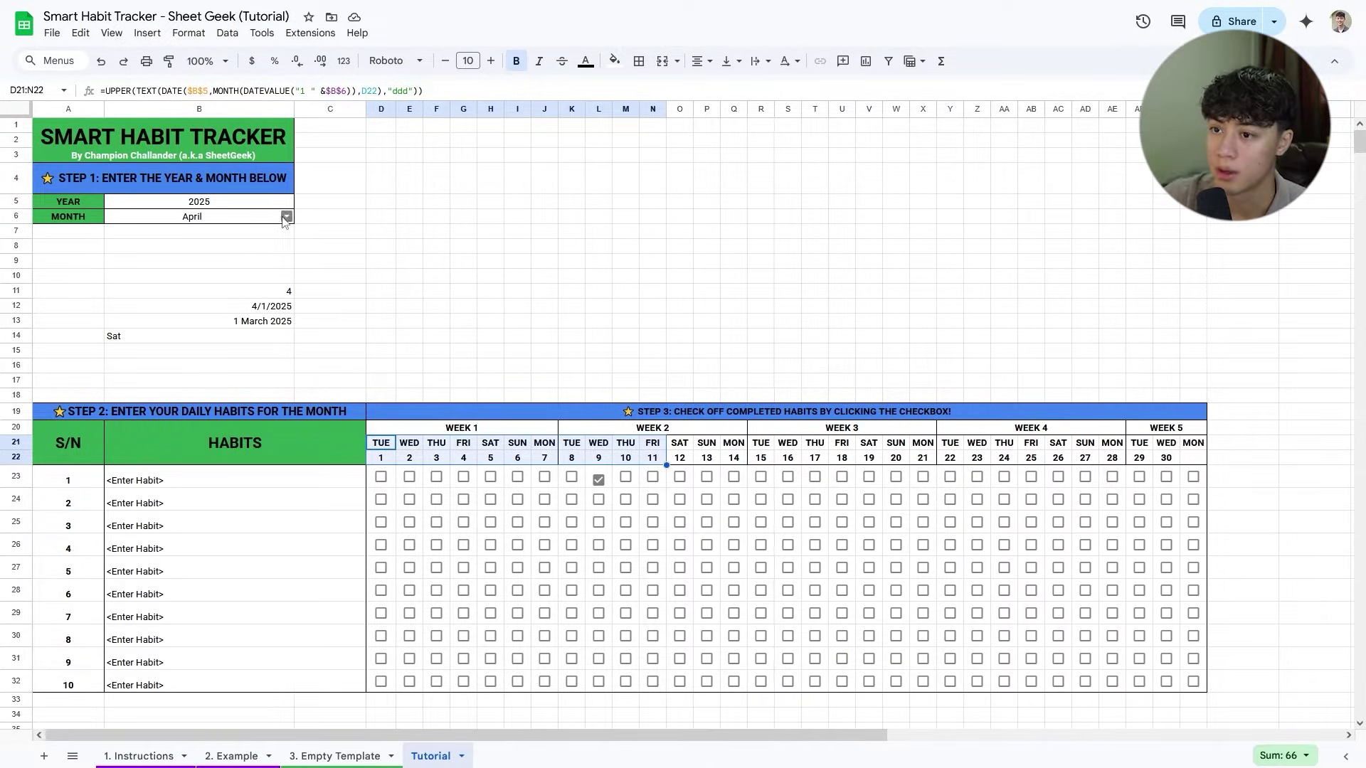
# Examine the week 5 day numbers in AF22:AH22 and the weekday labels above them.
pyautogui.click(1201, 458)
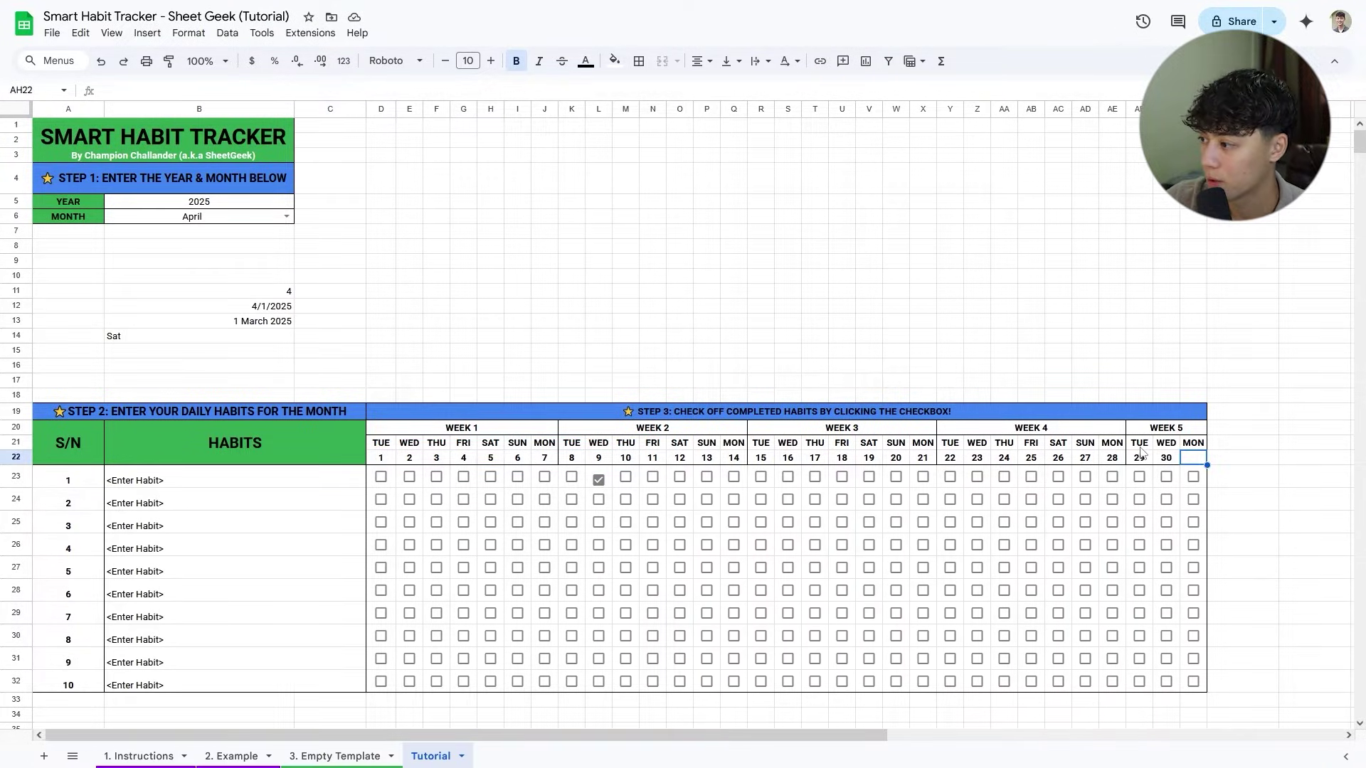
pyautogui.moveTo(1186, 464); pyautogui.dragTo(1151, 469)
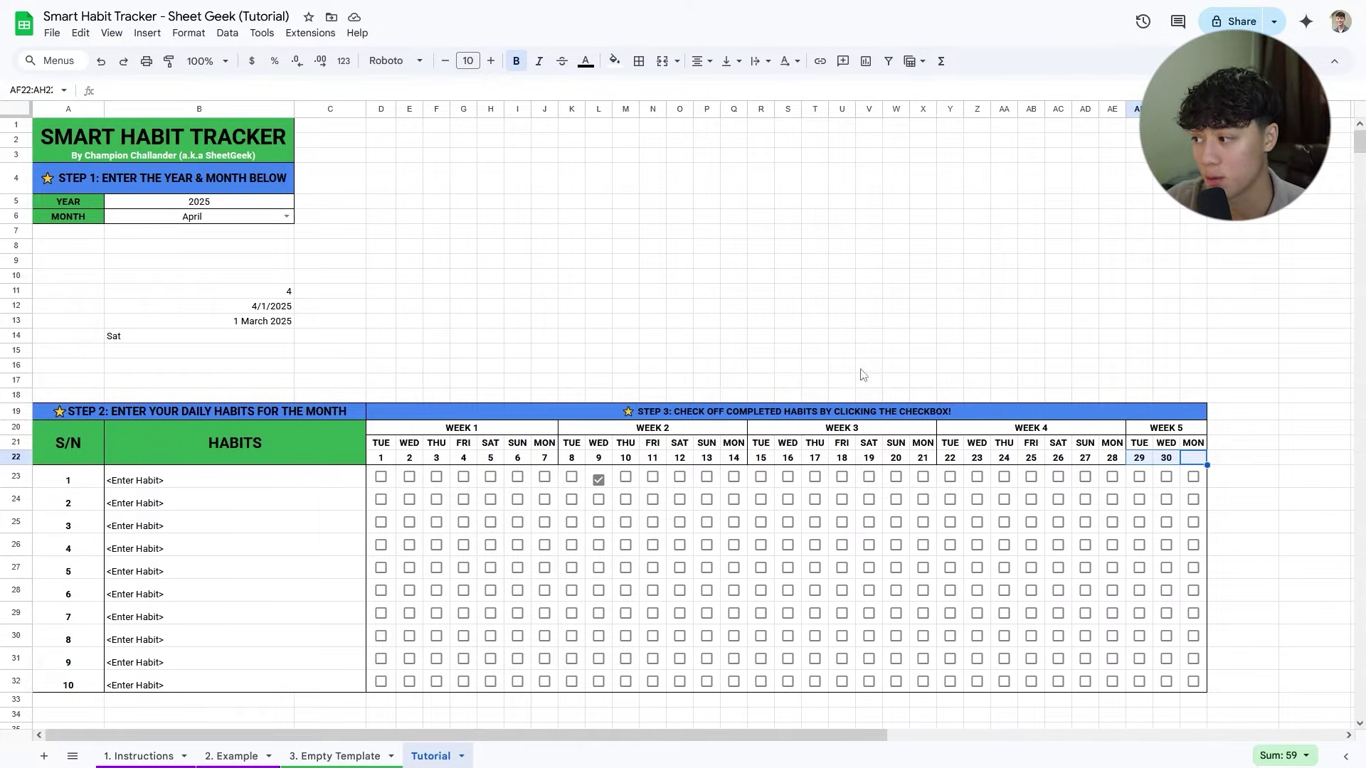
pyautogui.moveTo(1158, 464); pyautogui.dragTo(1195, 447)
pyautogui.click(1154, 447)
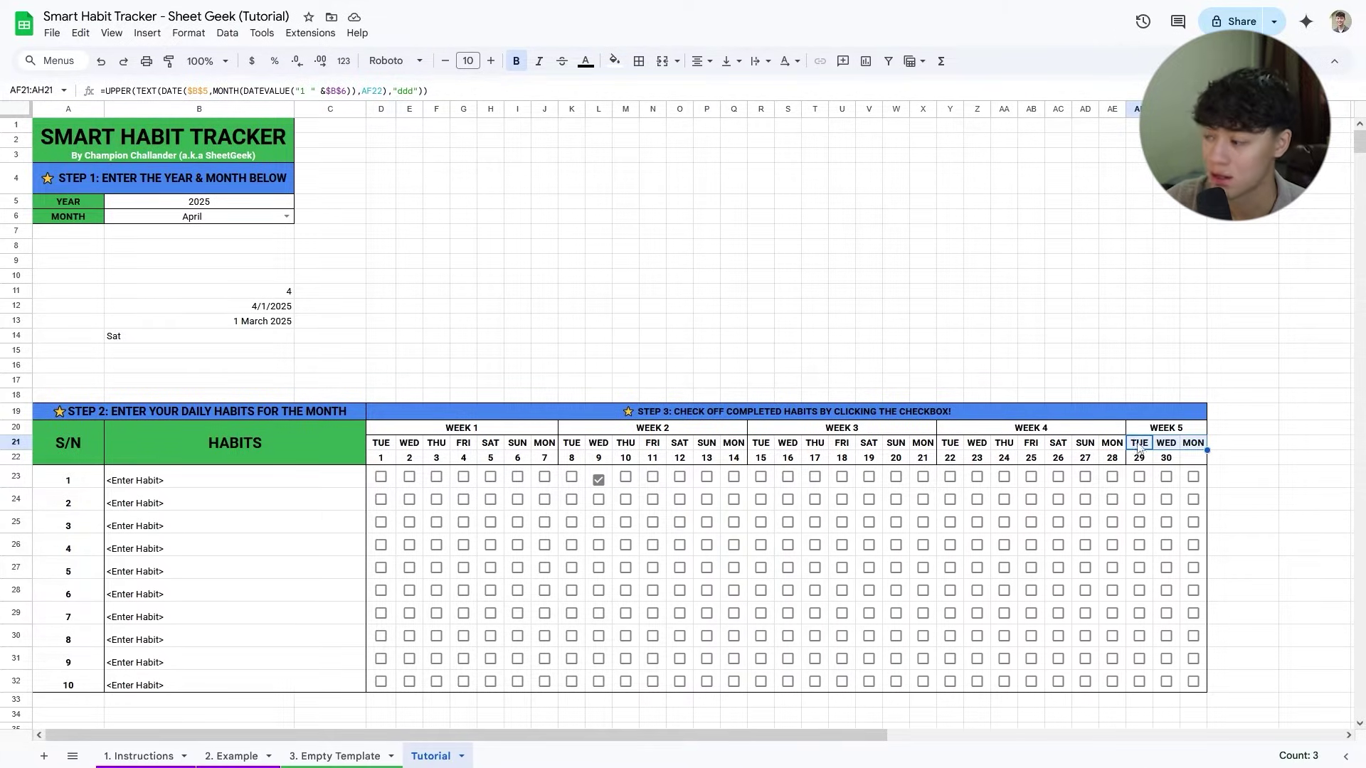
# Examine the weekday formulas above days 28 to 31 on the 3. Empty Template sheet.
pyautogui.click(335, 755)
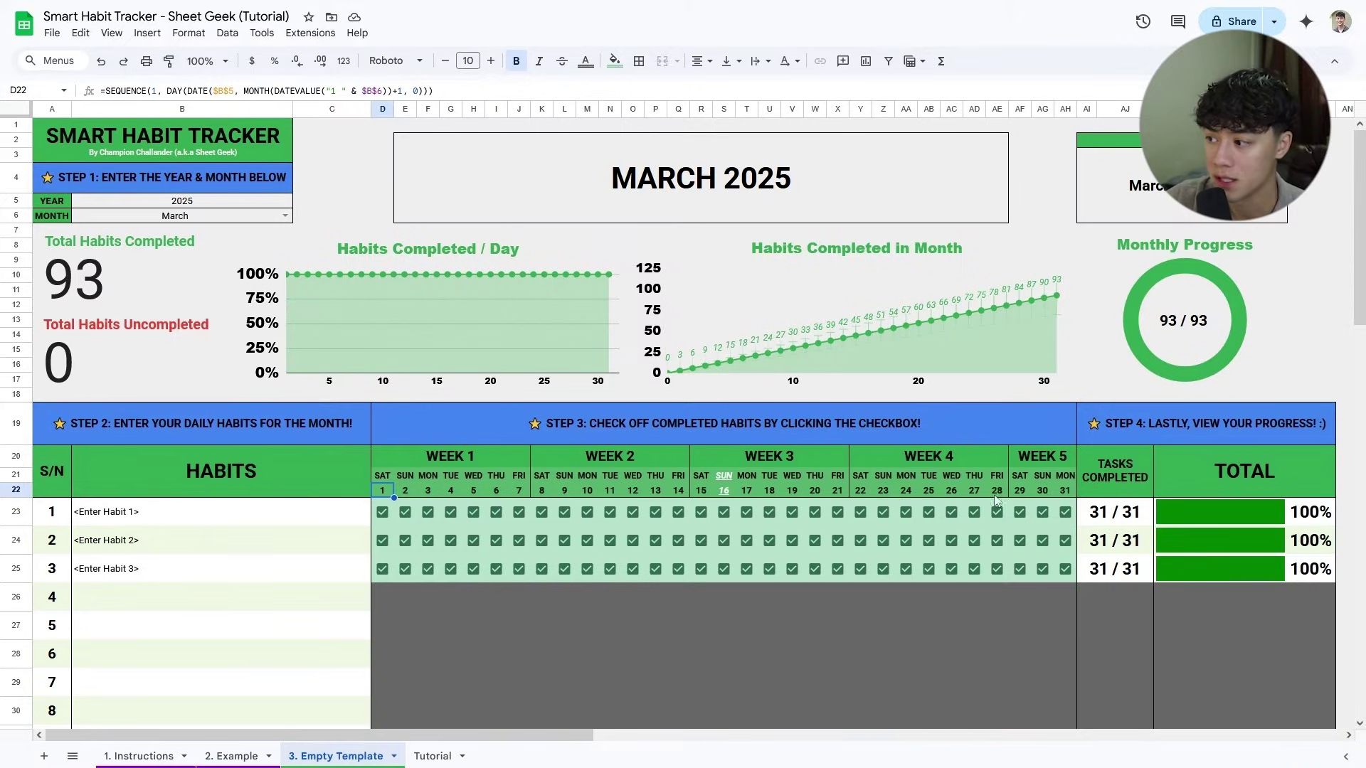
pyautogui.click(995, 477)
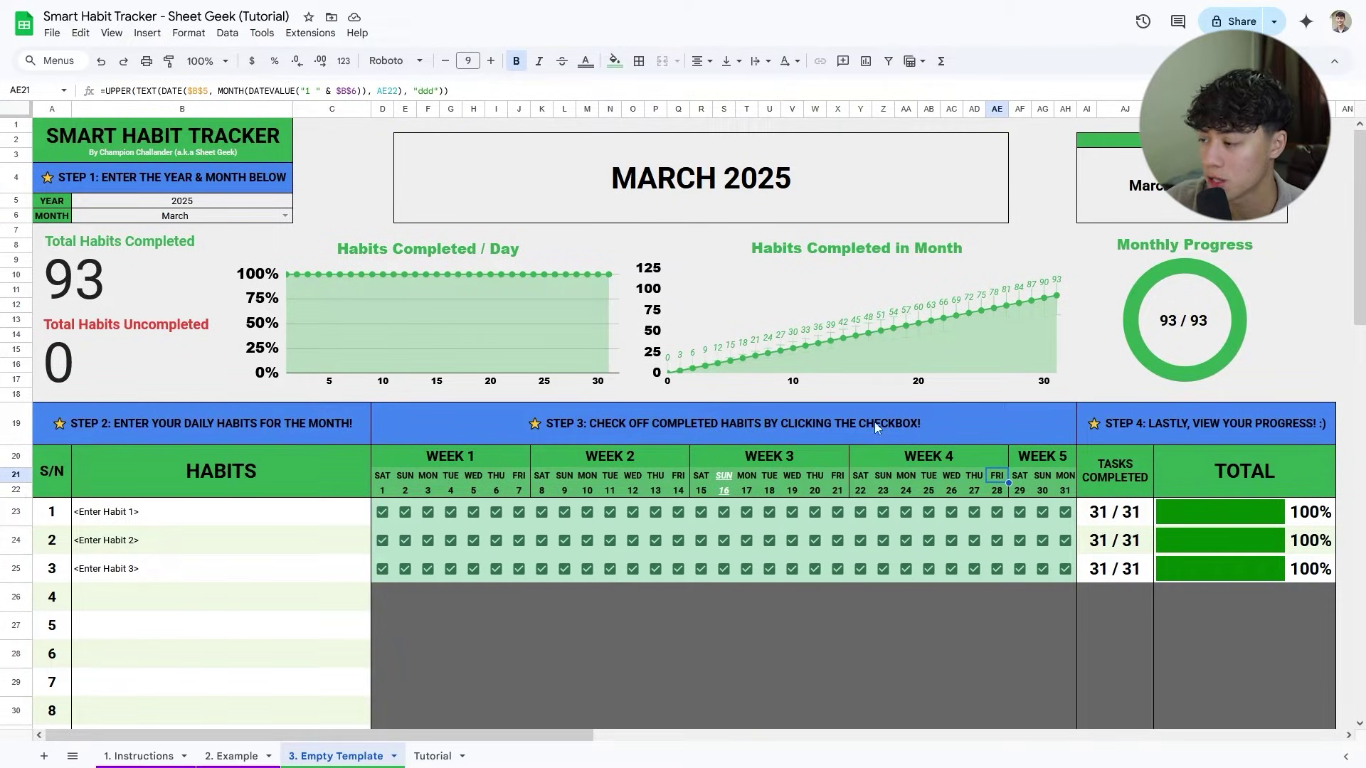
pyautogui.click(1020, 475)
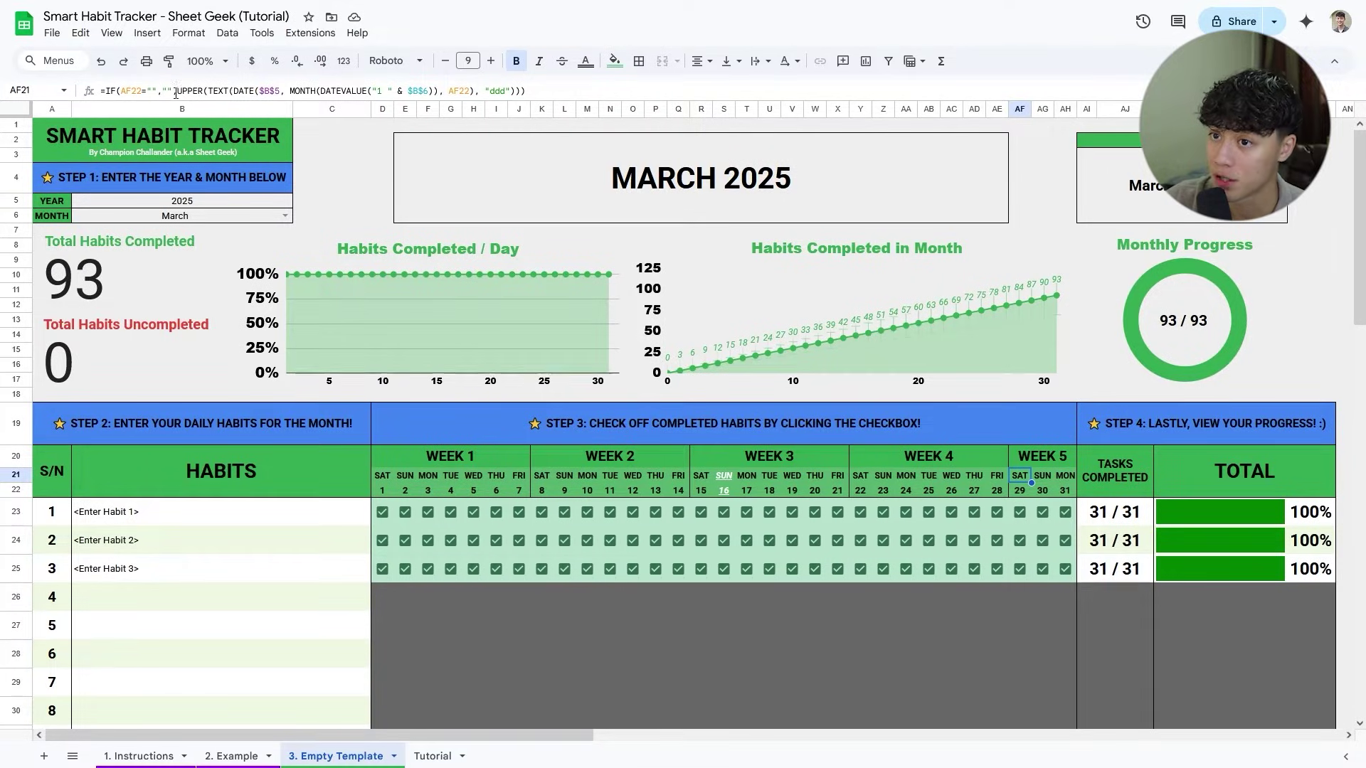
pyautogui.click(1048, 478)
pyautogui.click(1063, 478)
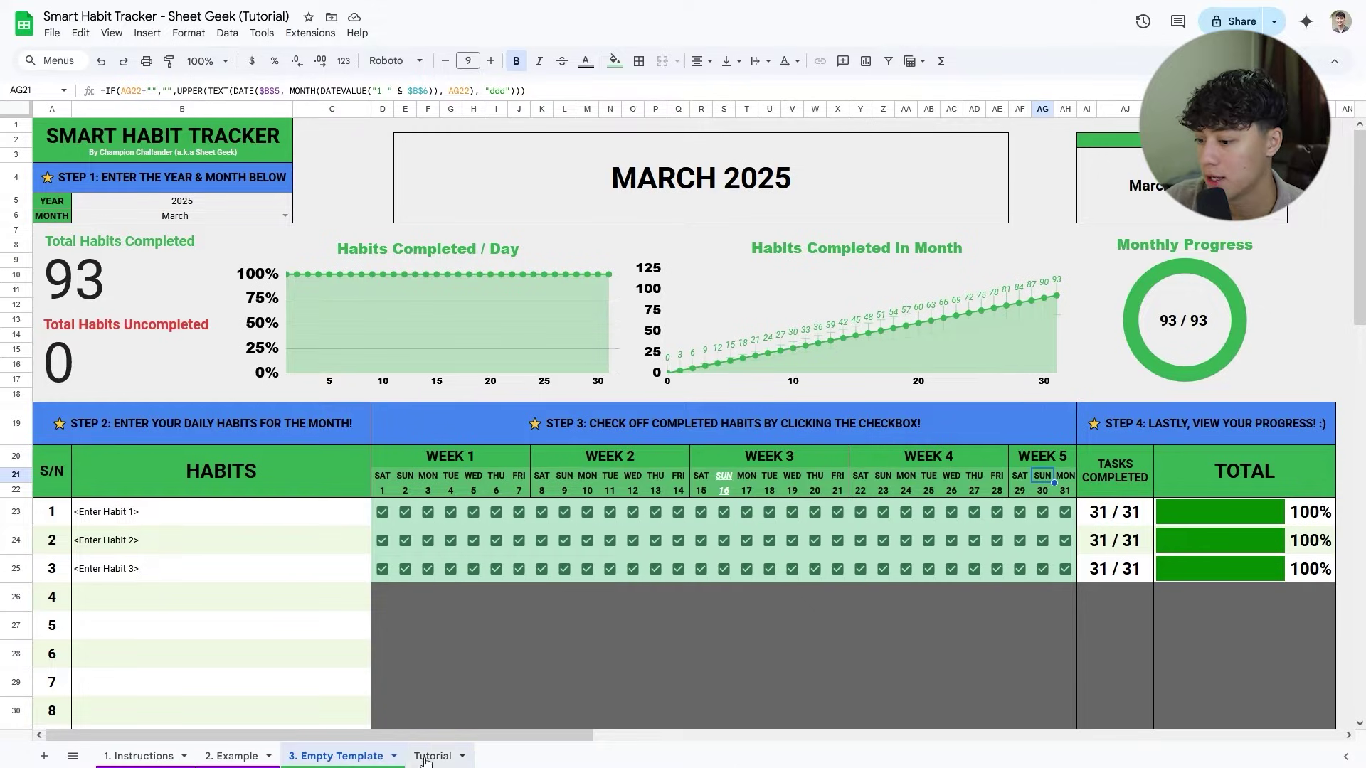
# On the Tutorial sheet, wrap the weekday formula in AF21 as =IF(AF22="","",…) so the label stays blank without a day number.
pyautogui.click(433, 756)
pyautogui.click(1187, 458)
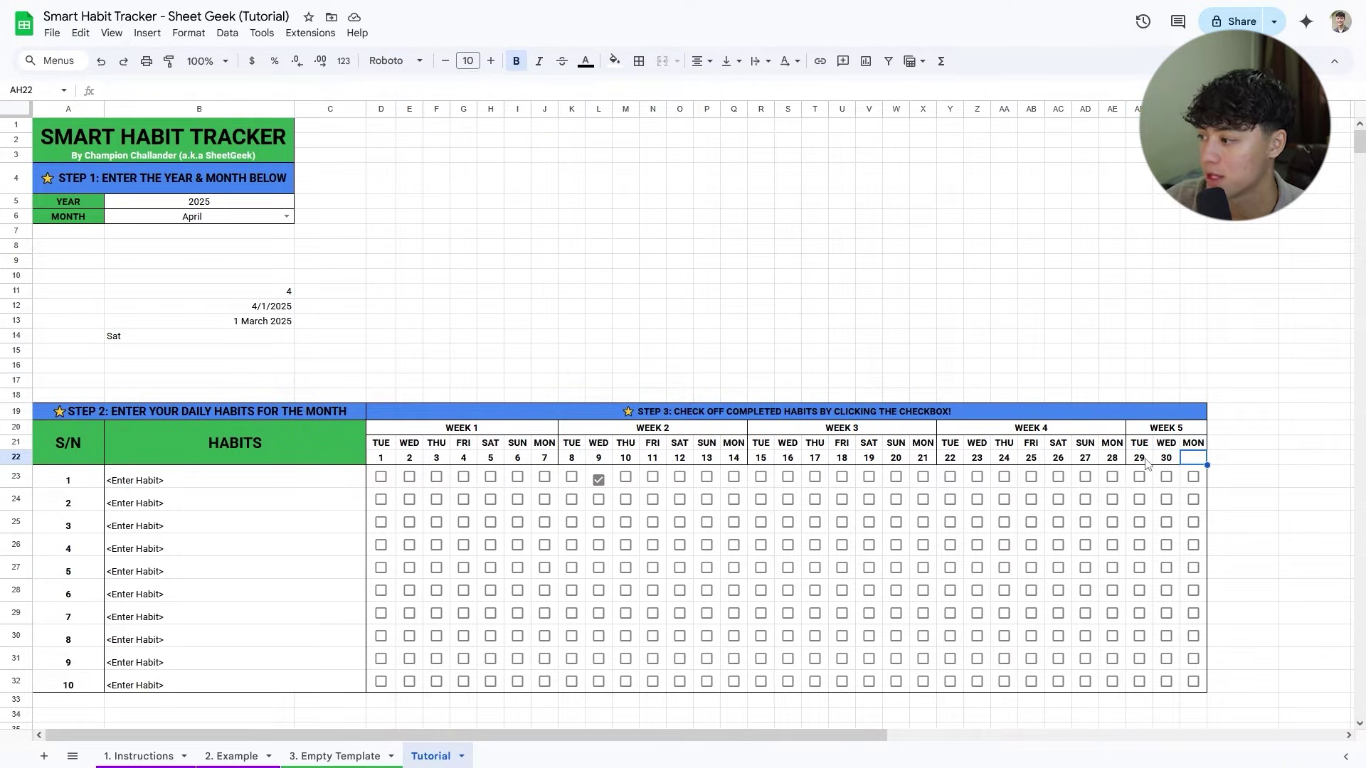
pyautogui.click(1146, 446)
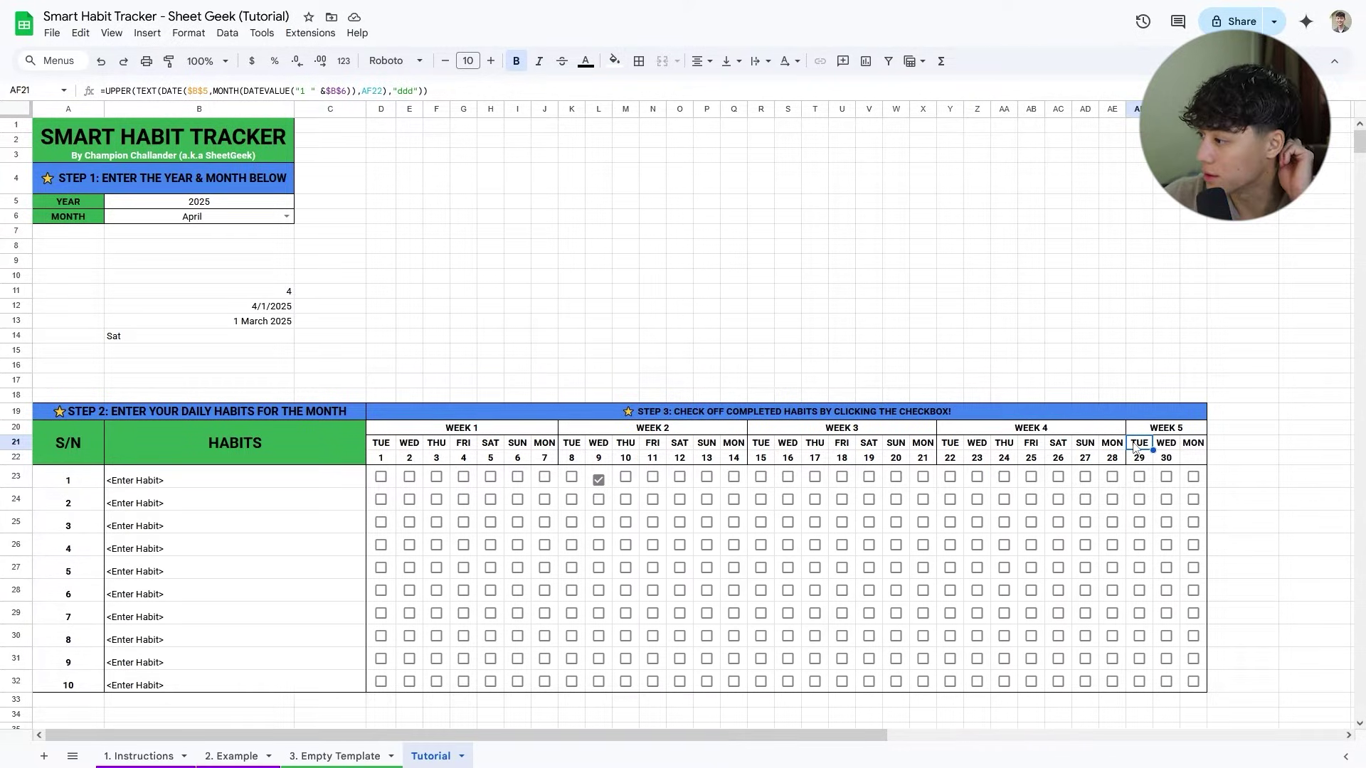
pyautogui.doubleClick(1135, 449)
pyautogui.moveTo(1248, 454); pyautogui.dragTo(1134, 445)
pyautogui.hotkey('ctrl', 'c')
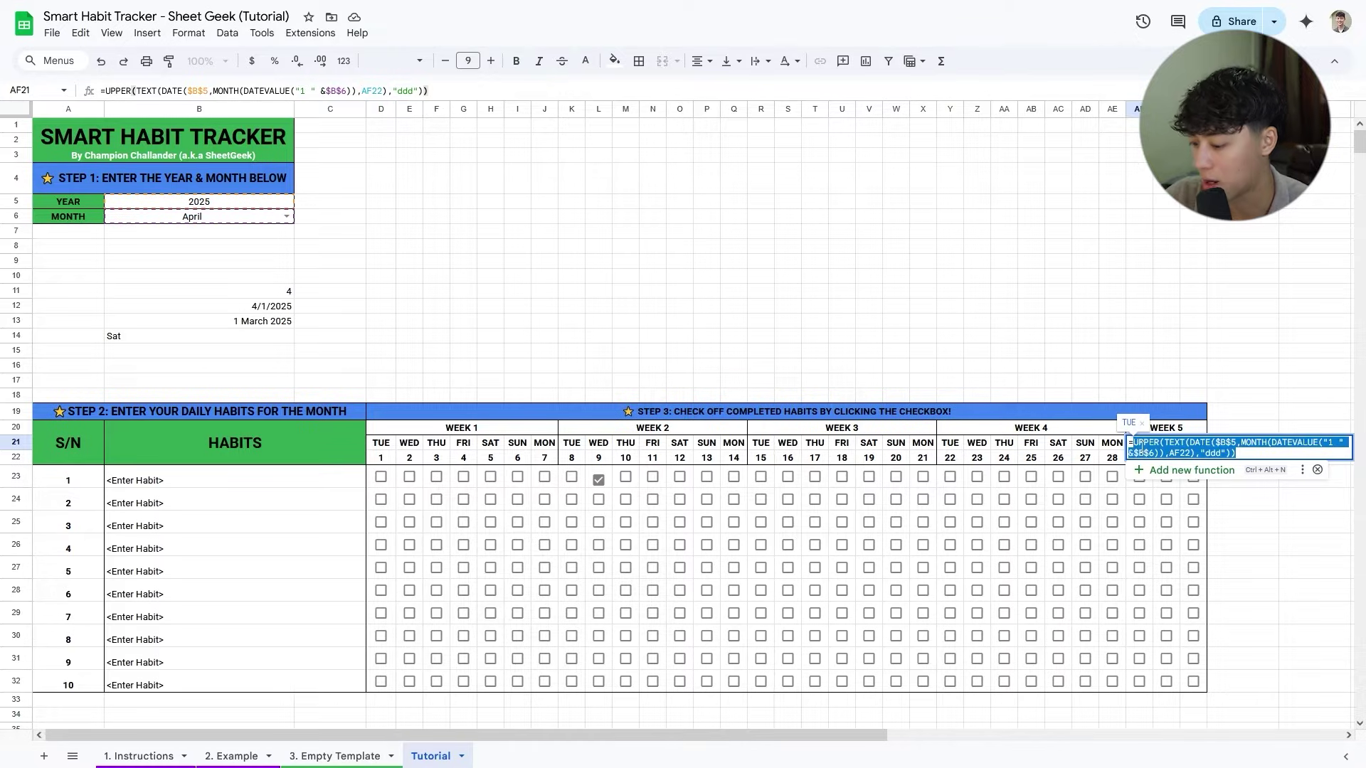
pyautogui.press('BackSpace')
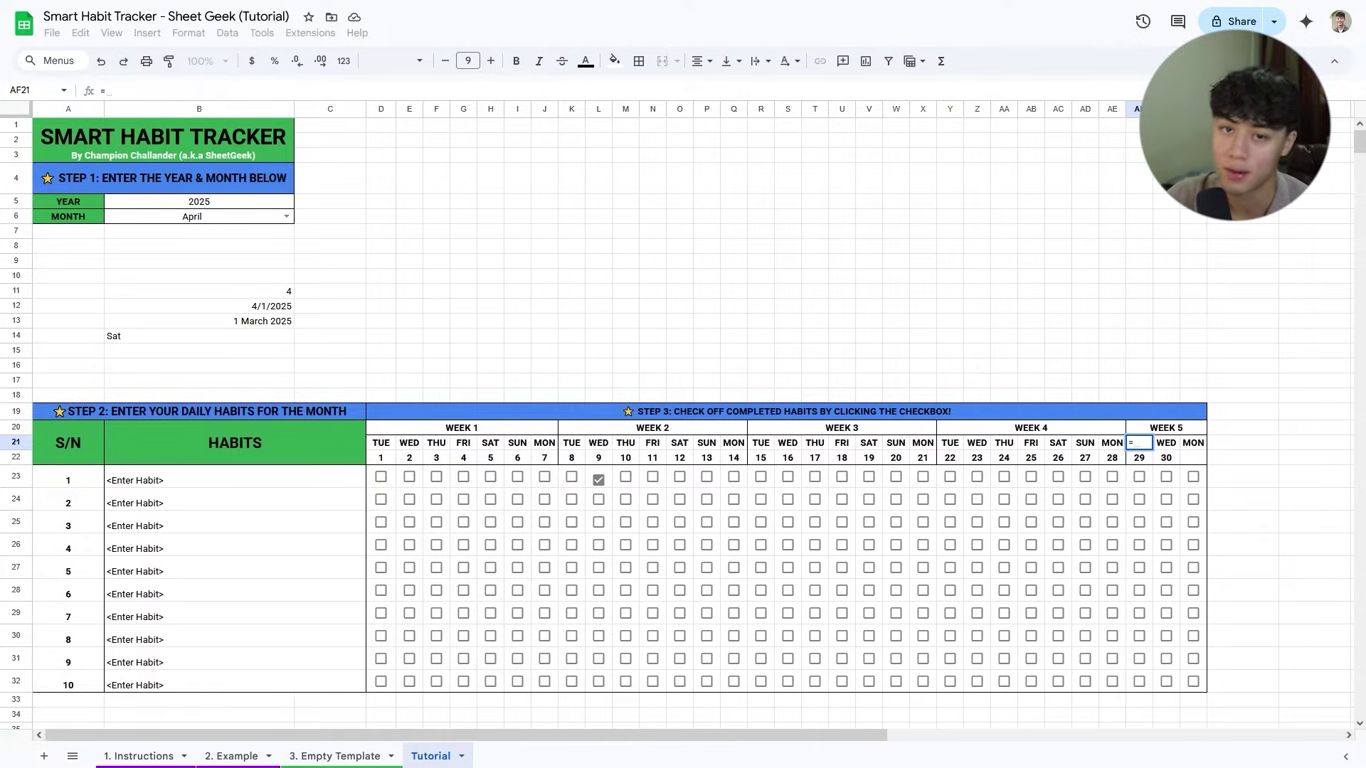
pyautogui.write('IF(')
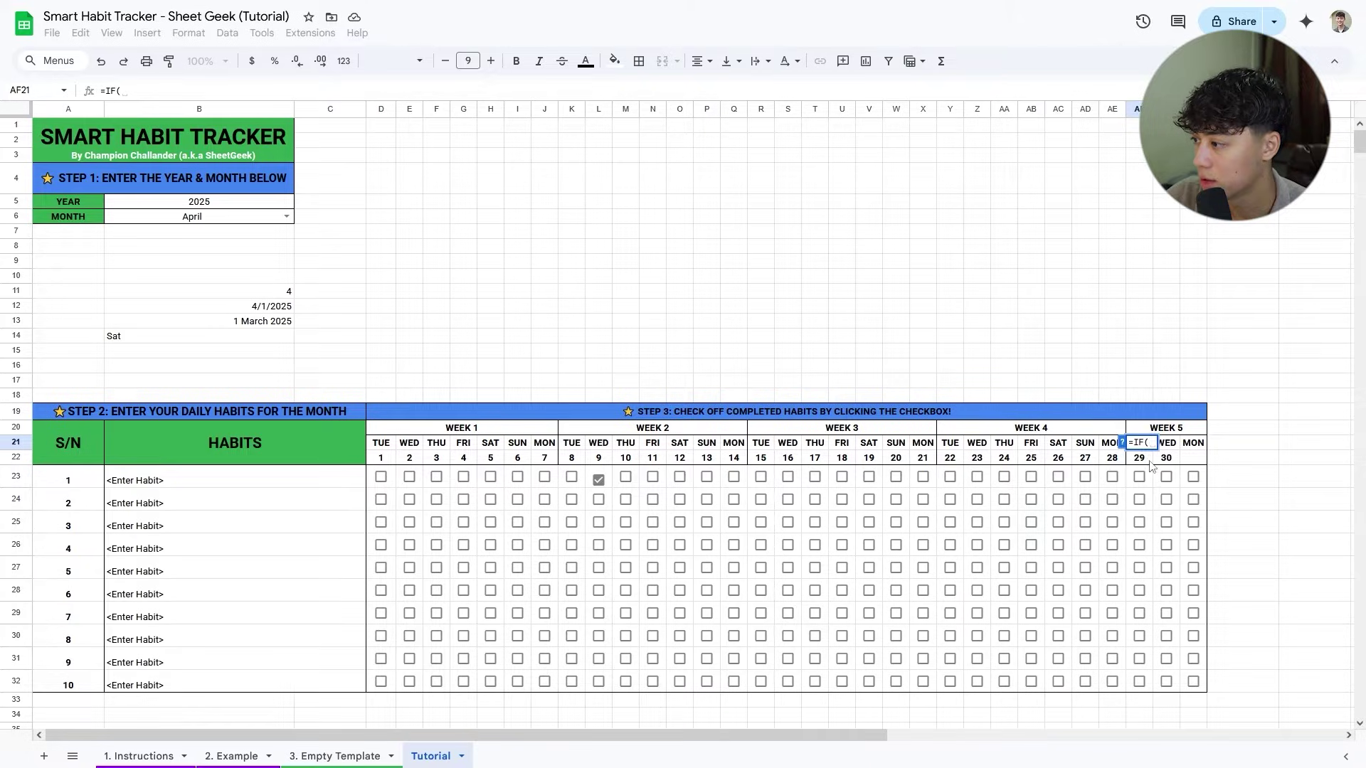
pyautogui.click(1152, 462)
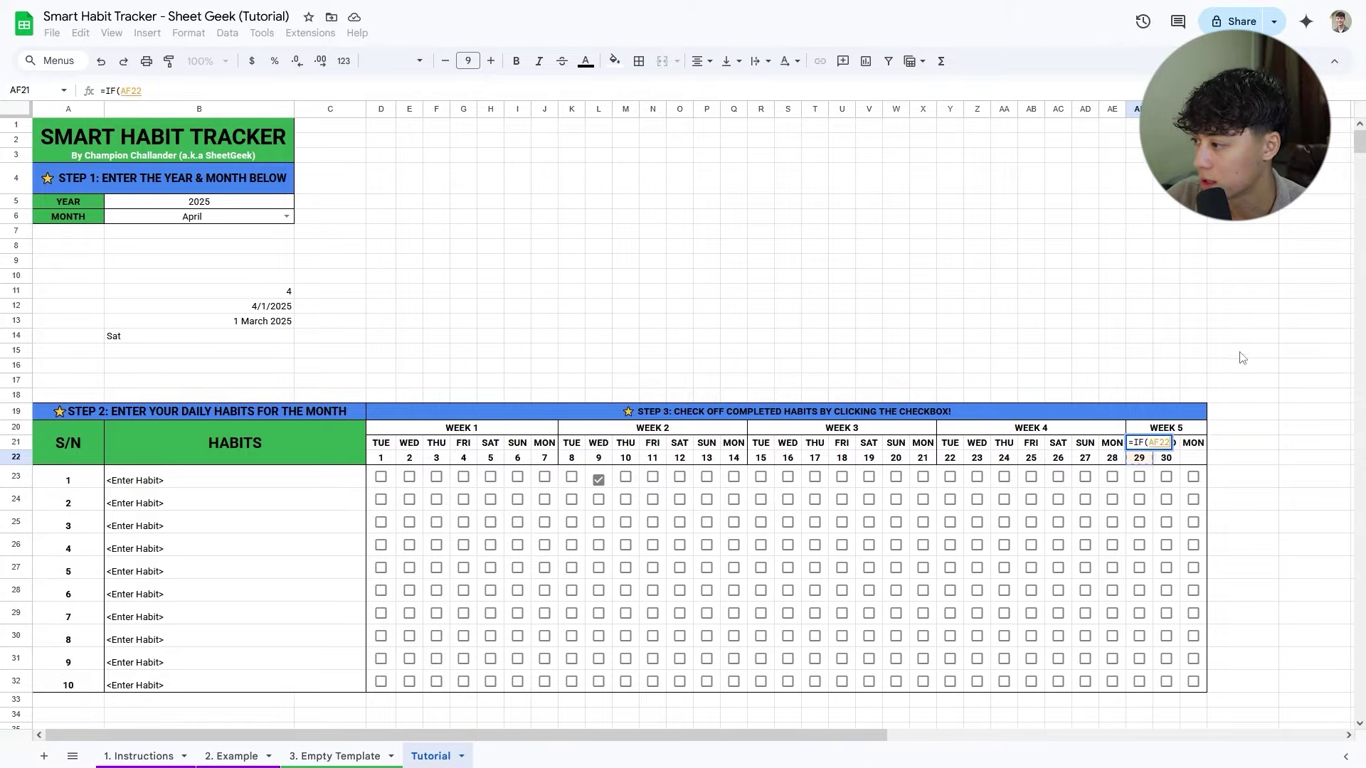
pyautogui.write('="","",')
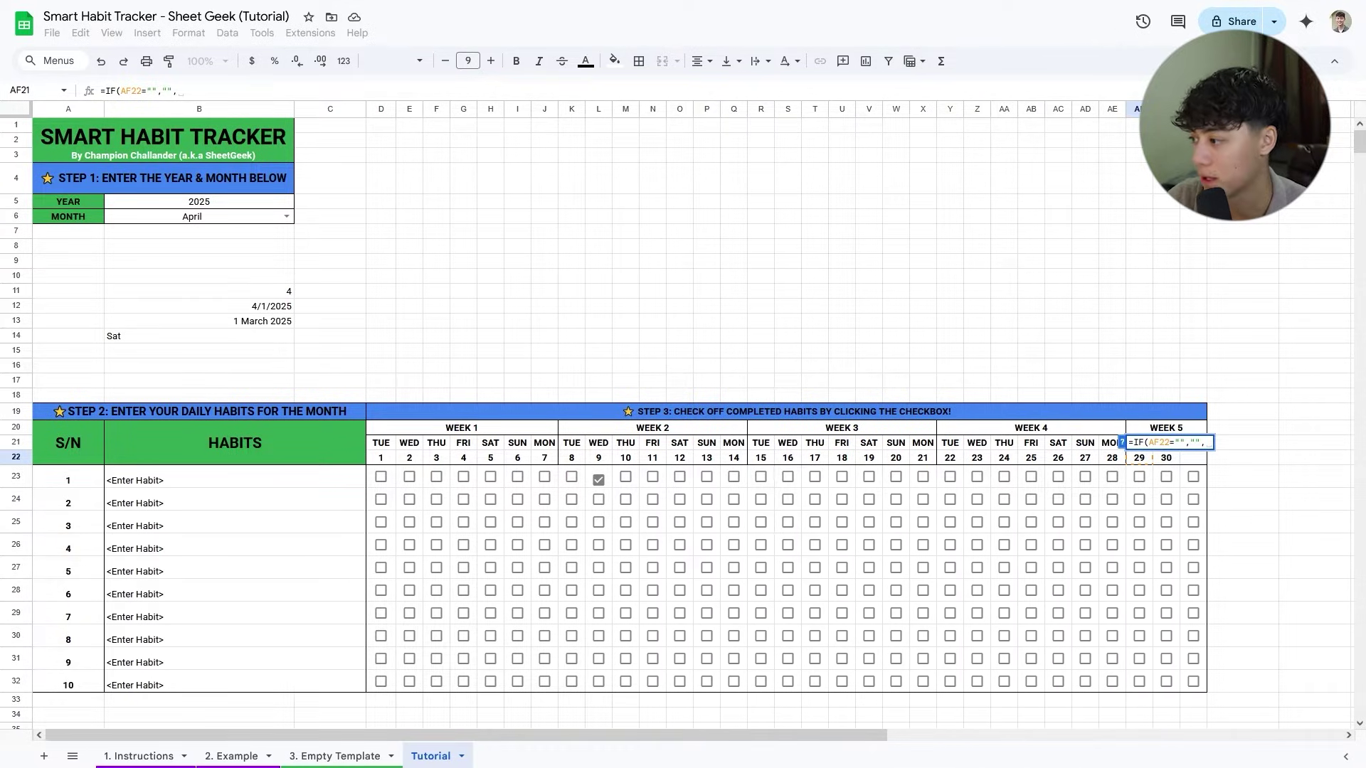
pyautogui.hotkey('ctrl', 'v')
pyautogui.press('Return')
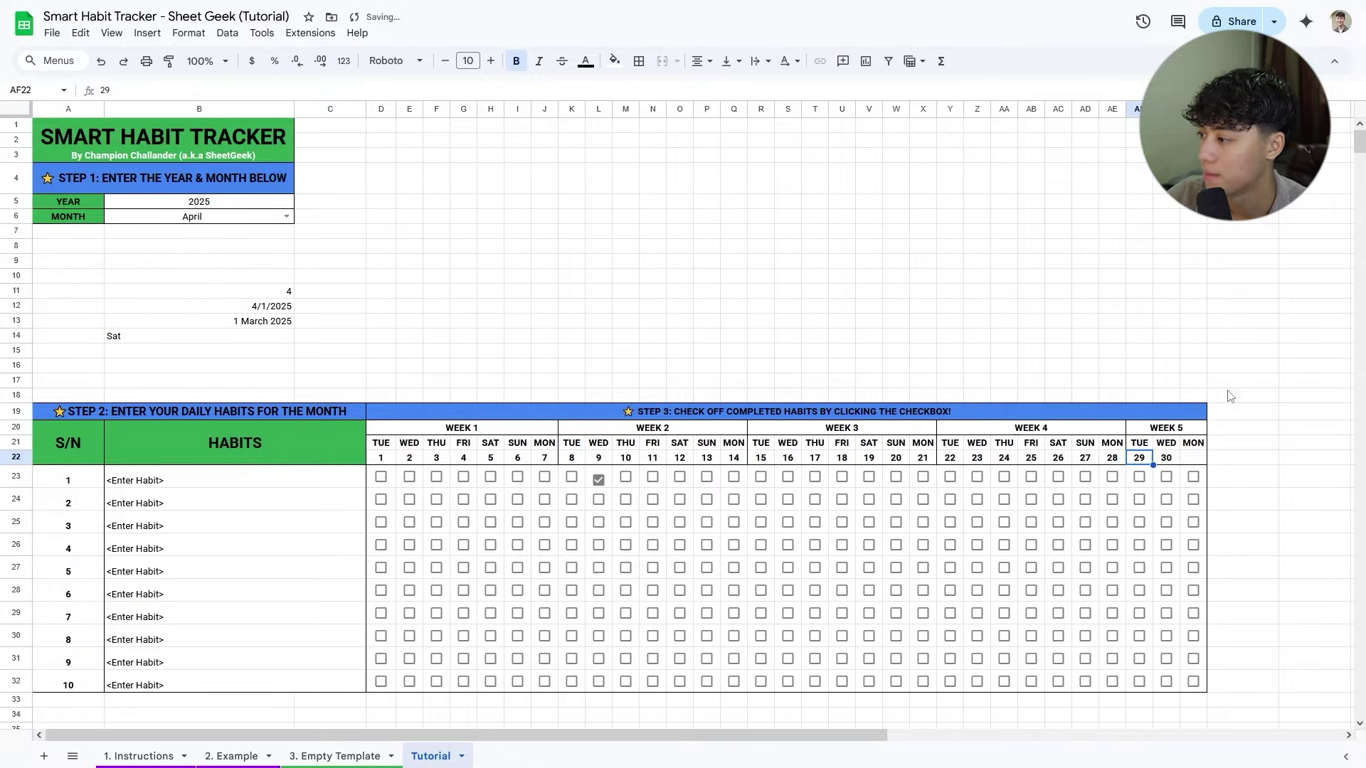
# Fill the IF weekday formula from AF21 through AH21 and redo the borders of those three cells.
pyautogui.click(1167, 446)
pyautogui.press('Left')
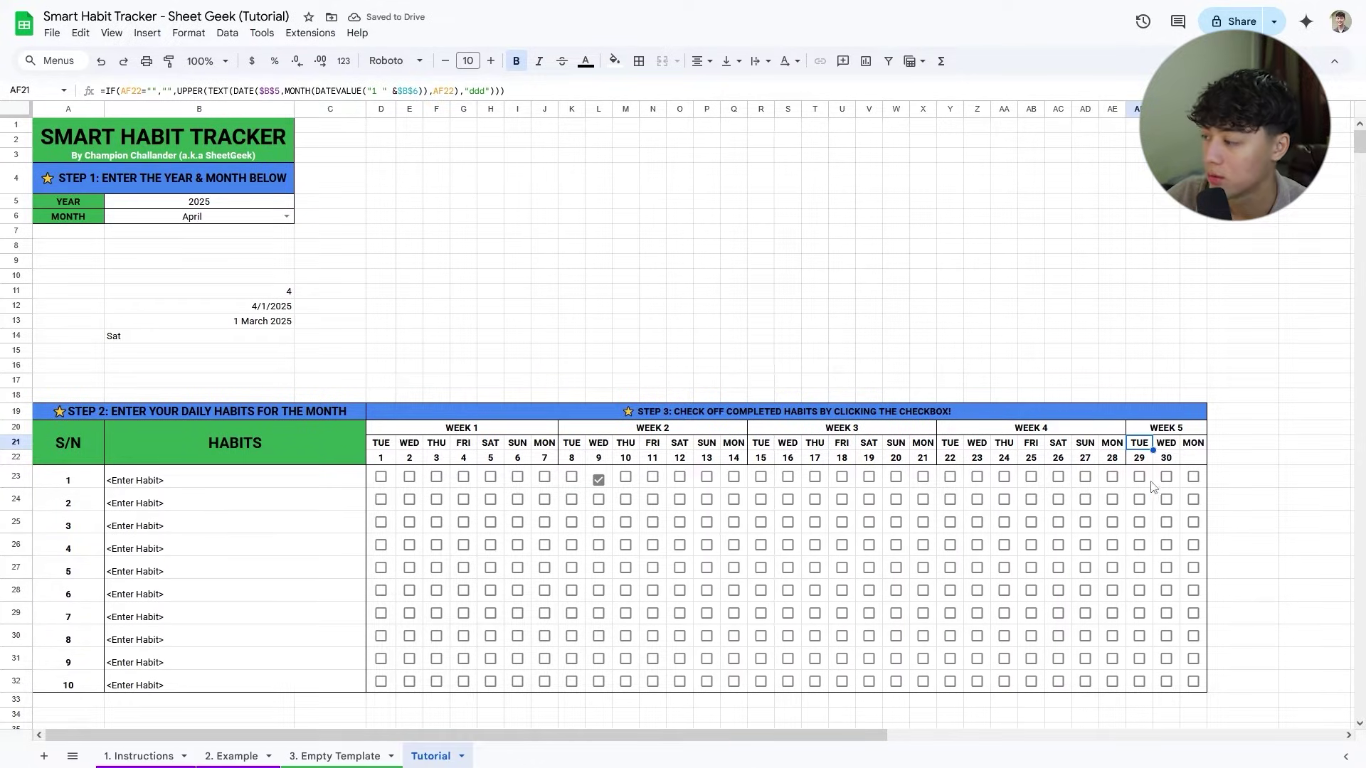
pyautogui.moveTo(1153, 449); pyautogui.dragTo(1202, 449)
pyautogui.click(639, 61)
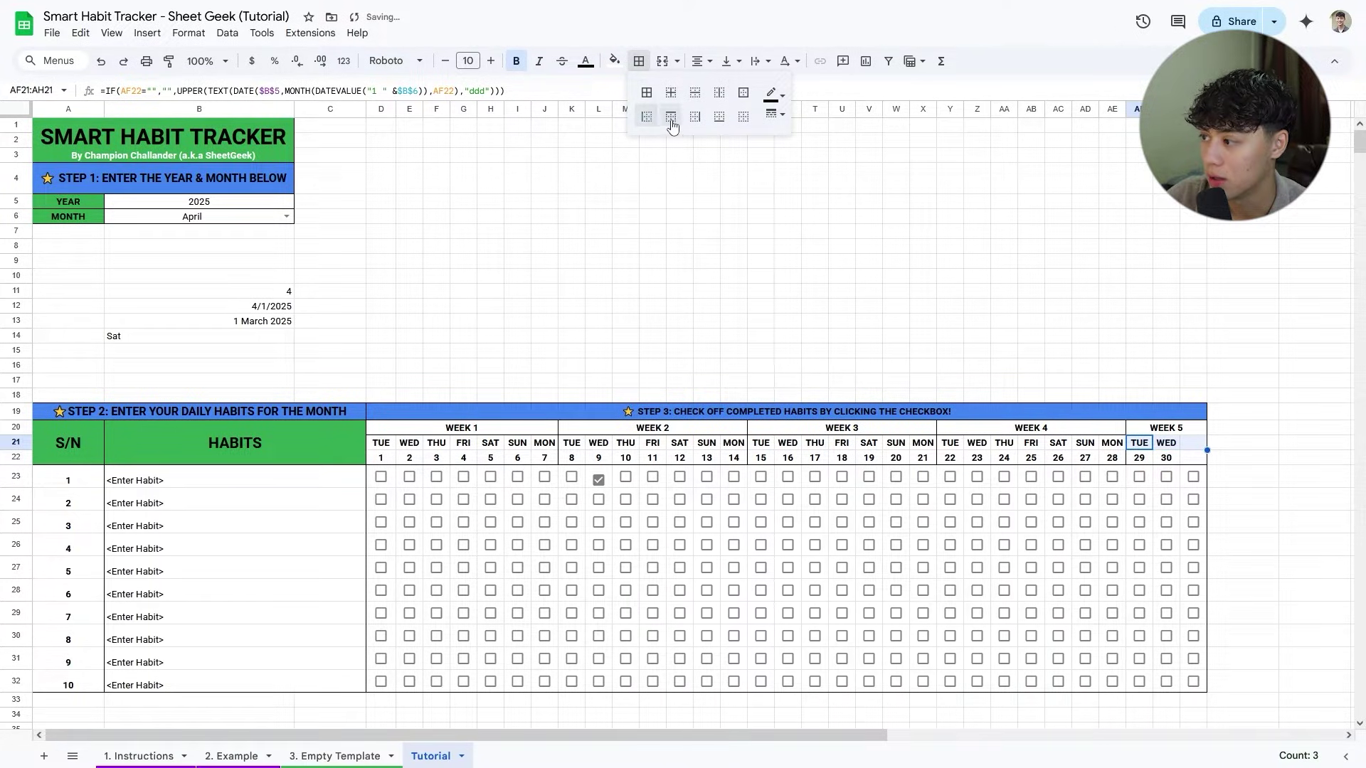
pyautogui.click(1031, 245)
# Switch the month to February, March and April in turn to check the week 5 weekday labels.
pyautogui.doubleClick(289, 221)
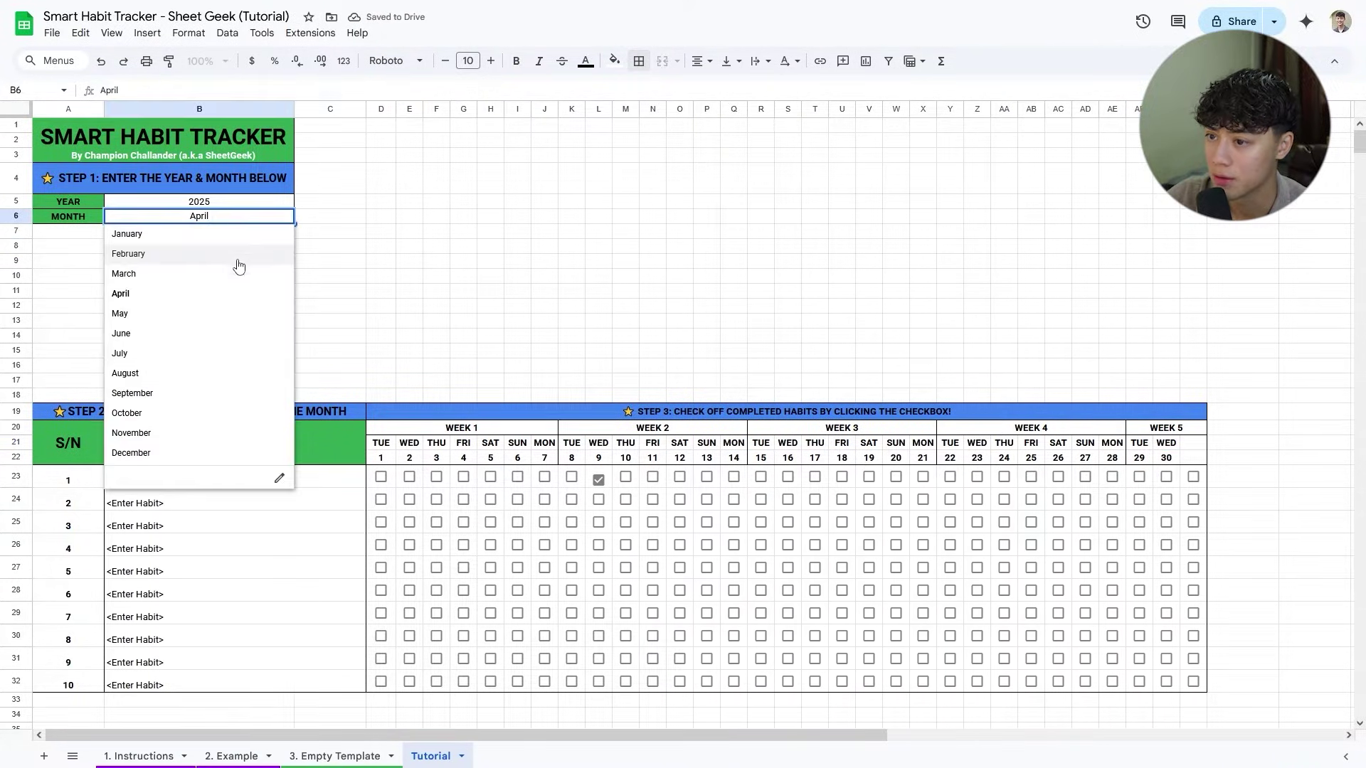
pyautogui.click(237, 256)
pyautogui.moveTo(1139, 442); pyautogui.dragTo(1167, 458)
pyautogui.click(287, 217)
pyautogui.click(206, 273)
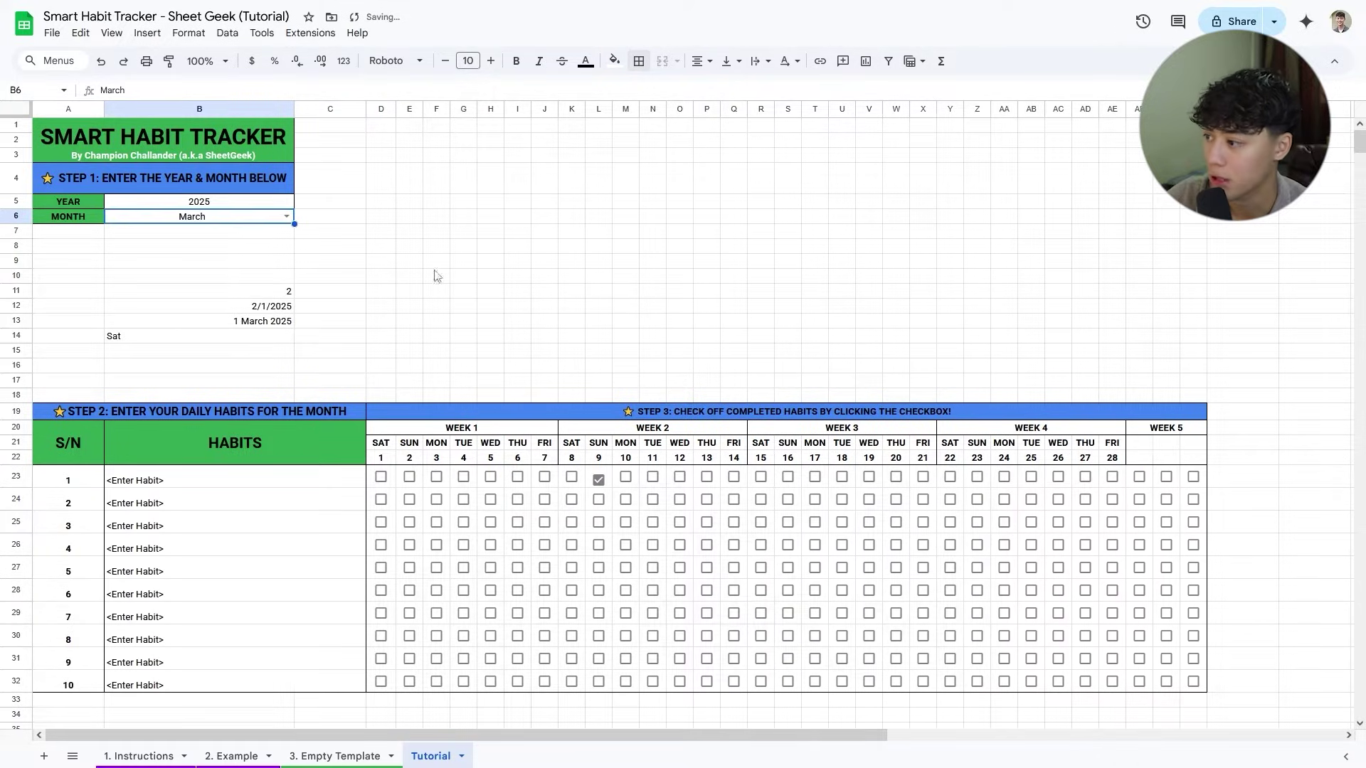
pyautogui.doubleClick(286, 220)
pyautogui.click(206, 293)
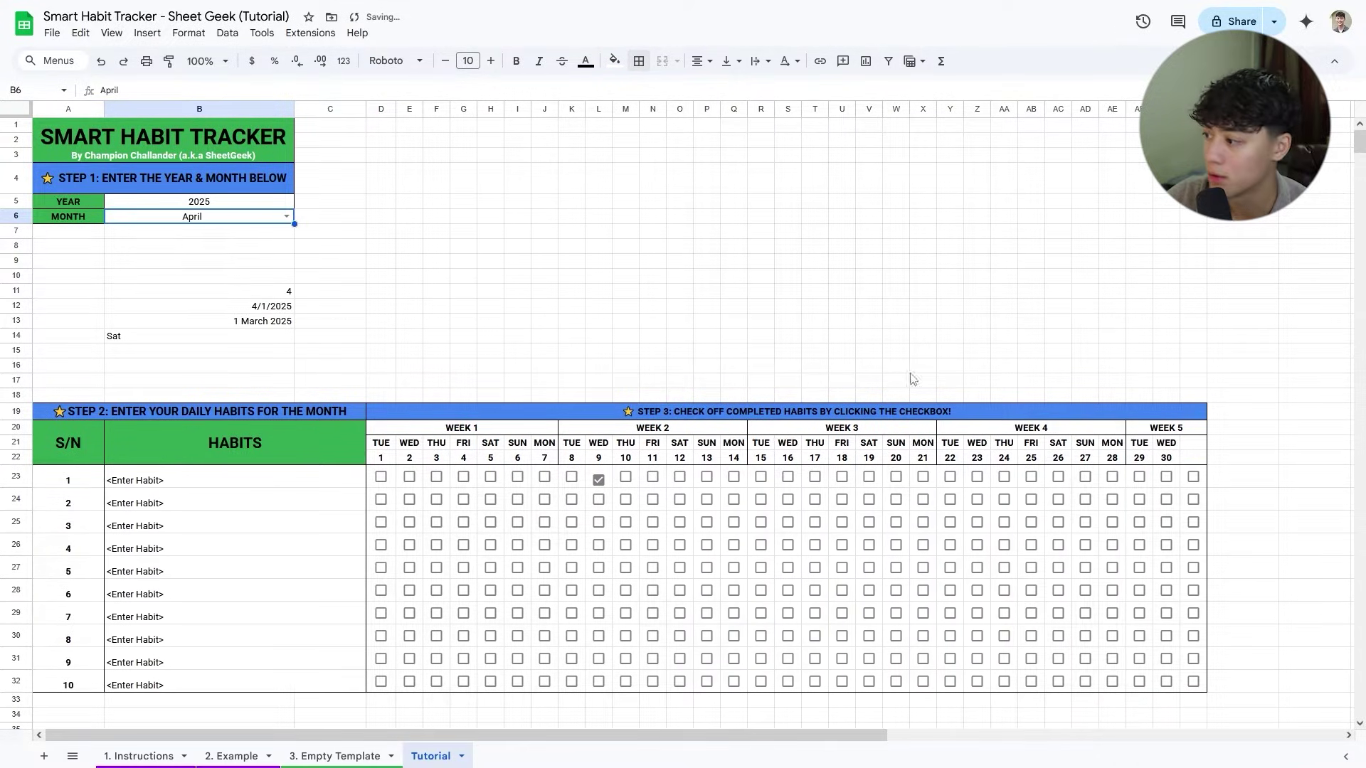
# Set the year in B5 to 2102 to test the weekday labels.
pyautogui.click(252, 202)
pyautogui.write('2102')
pyautogui.press('Return')
# Set the year to 2024 and the month to February to check the labels in a leap year.
pyautogui.press('Up')
pyautogui.write('202')
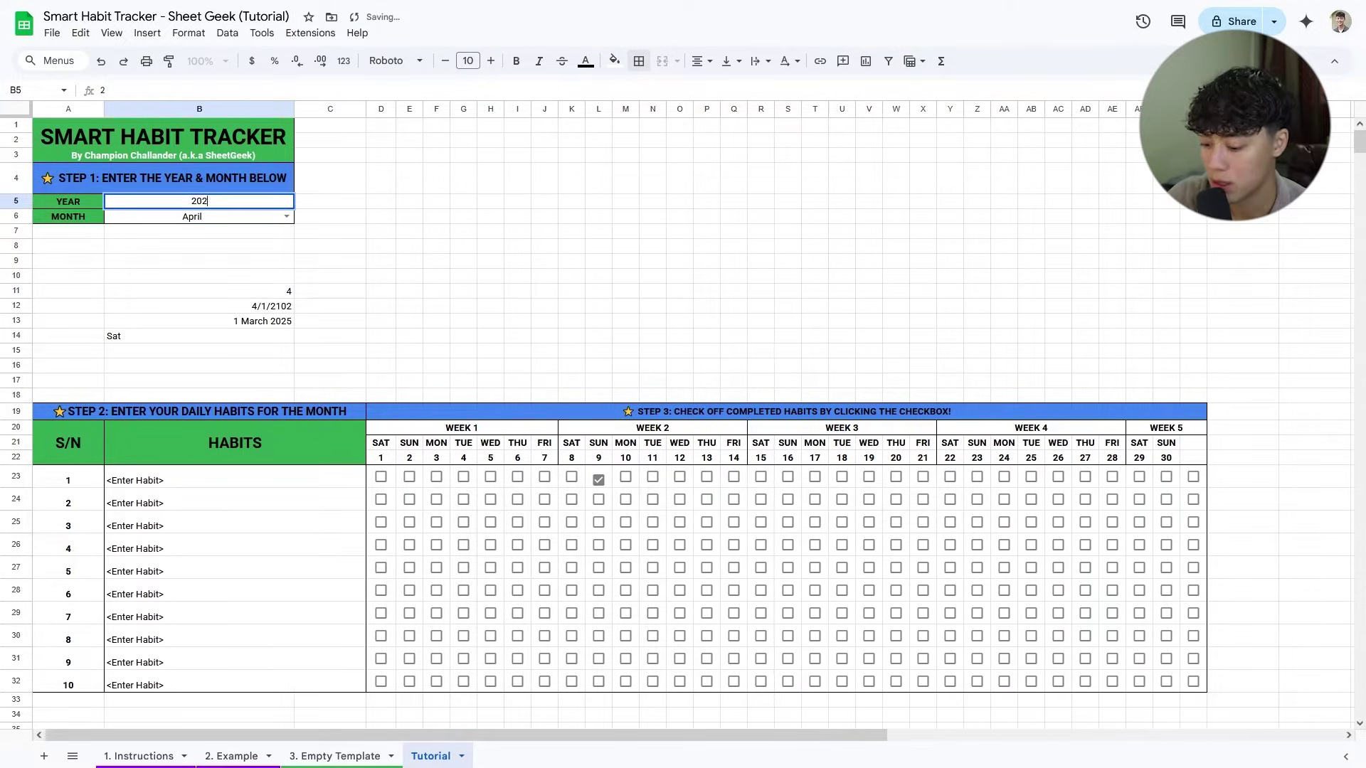
pyautogui.write('4')
pyautogui.press('Return')
pyautogui.write('February')
pyautogui.press('Tab')
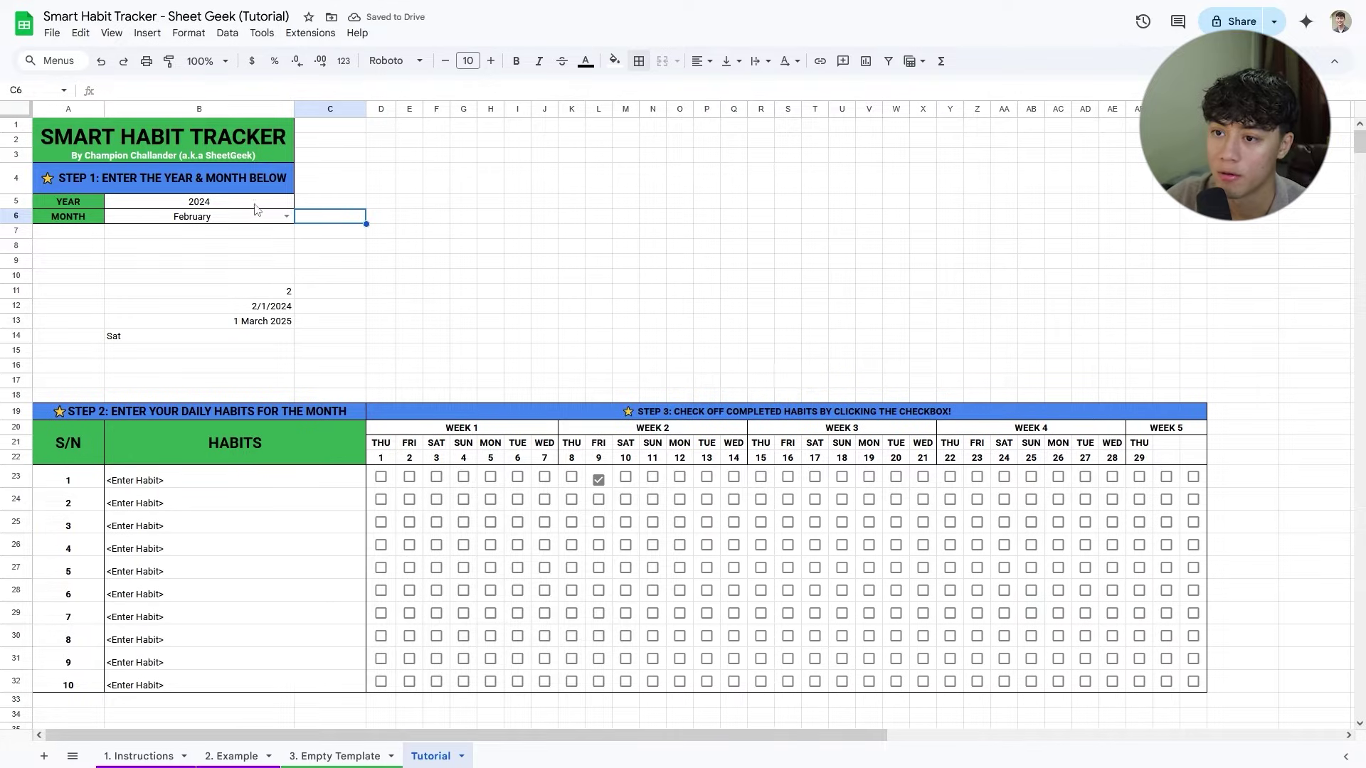
# Set the year to 2025 and check the weekday labels with the month at January and March.
pyautogui.click(263, 217)
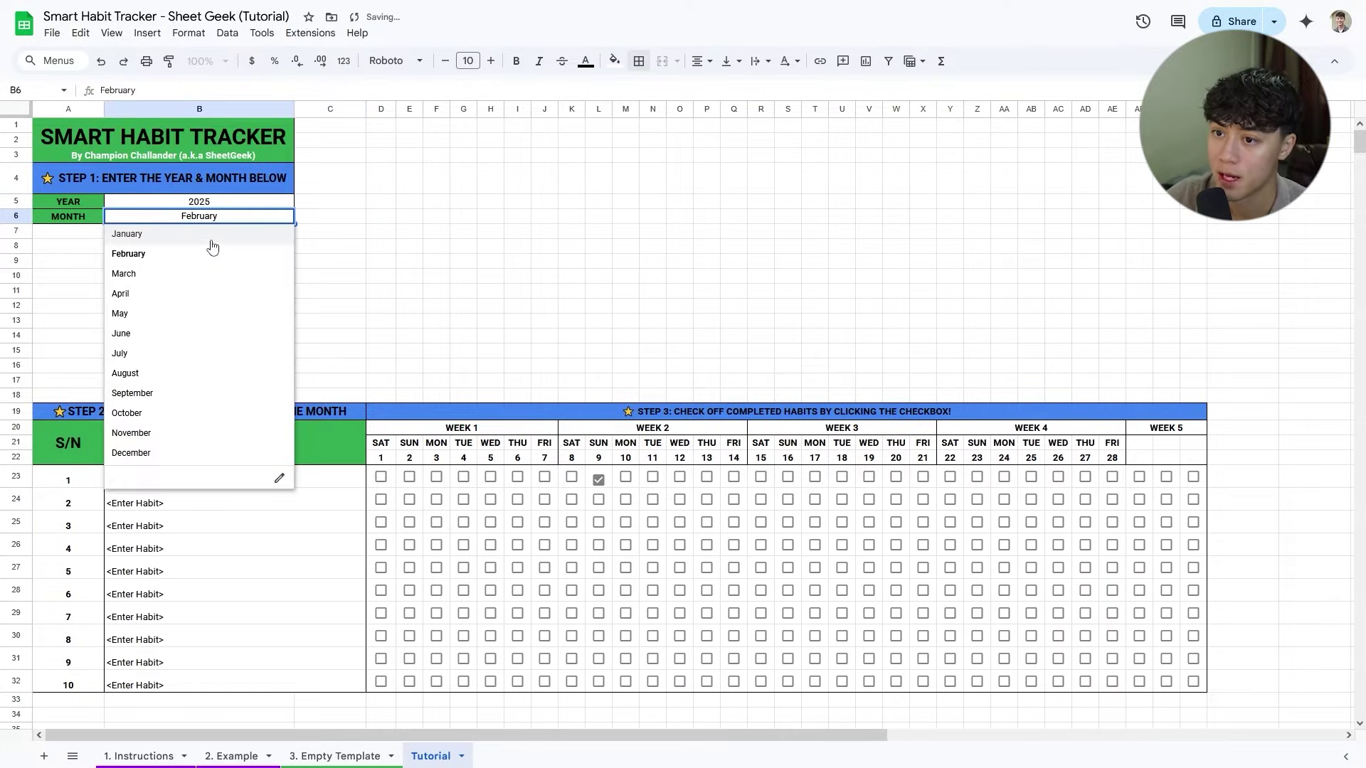
pyautogui.click(212, 236)
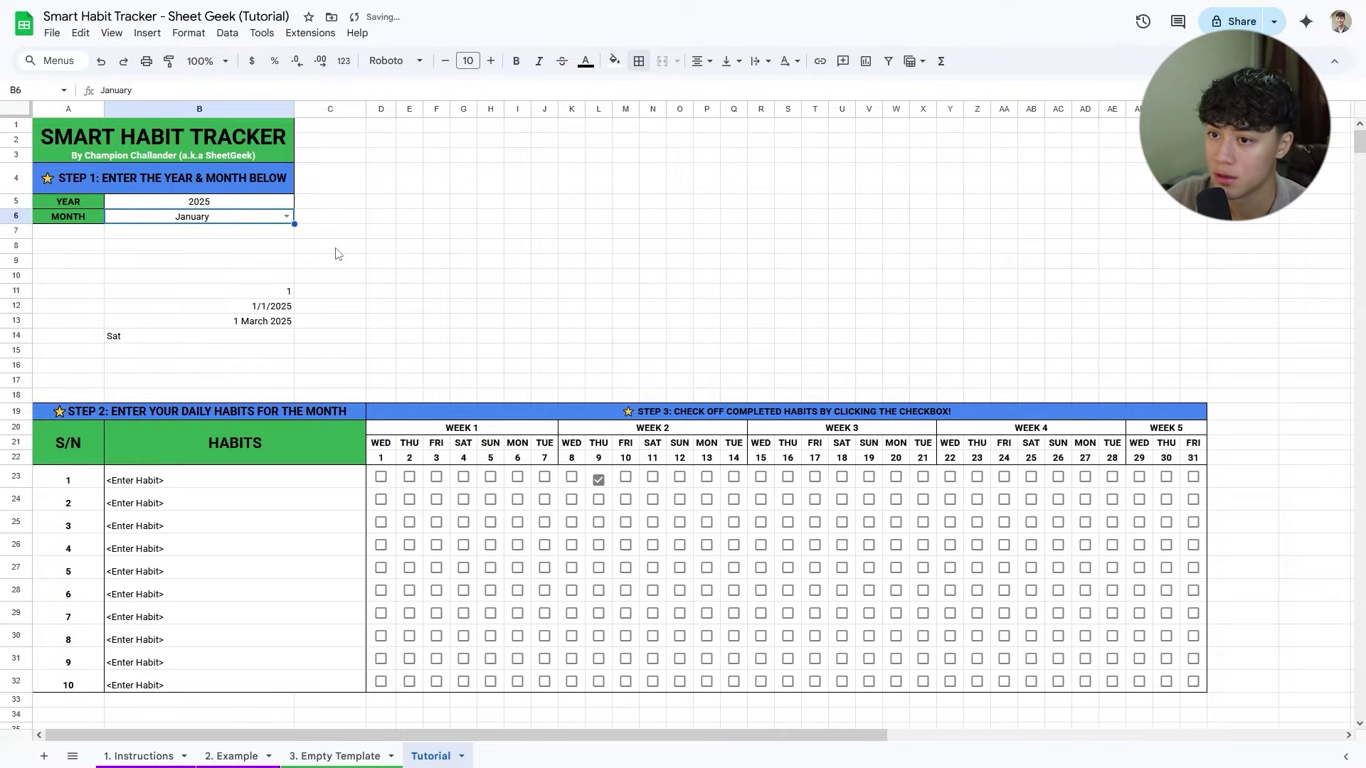
pyautogui.click(286, 216)
pyautogui.click(189, 265)
pyautogui.click(625, 261)
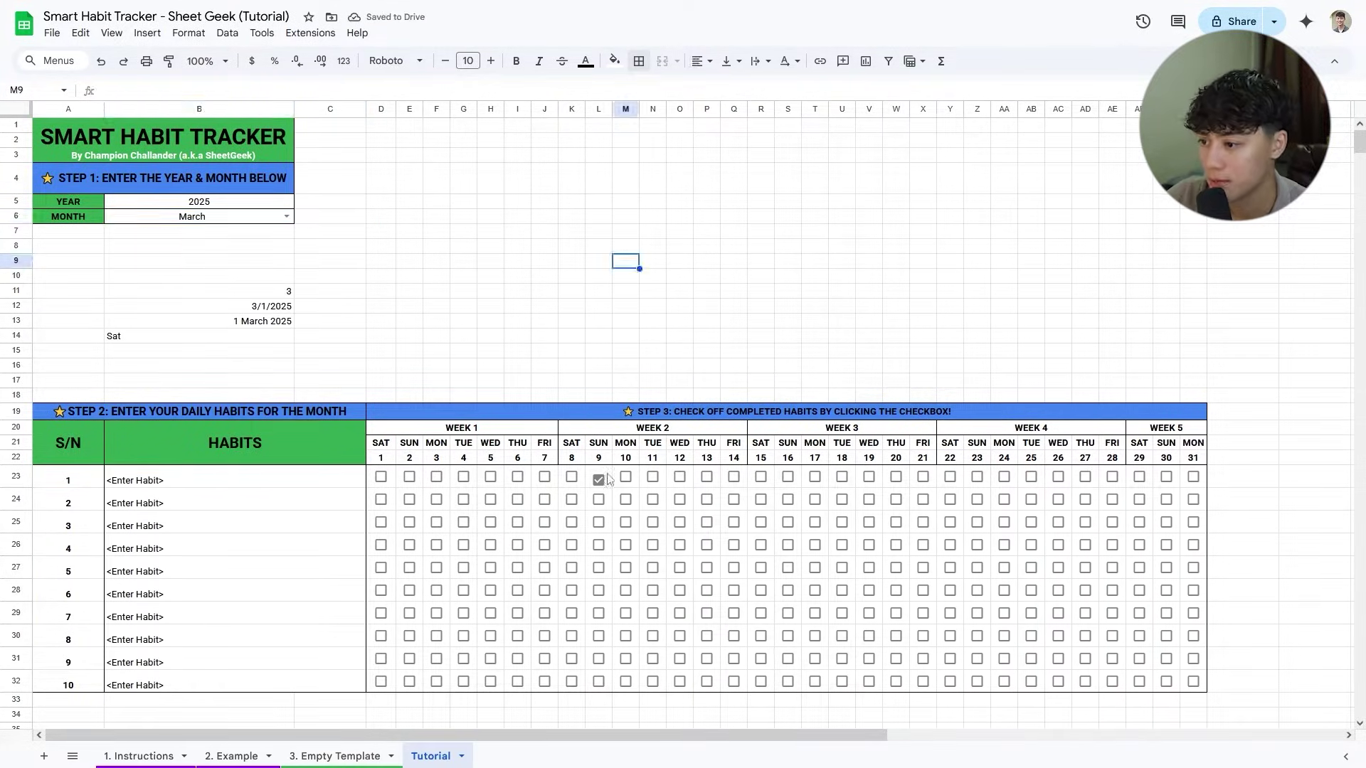
# Clear the ticked checkbox for habit 1 on day 9 in L23.
pyautogui.click(607, 476)
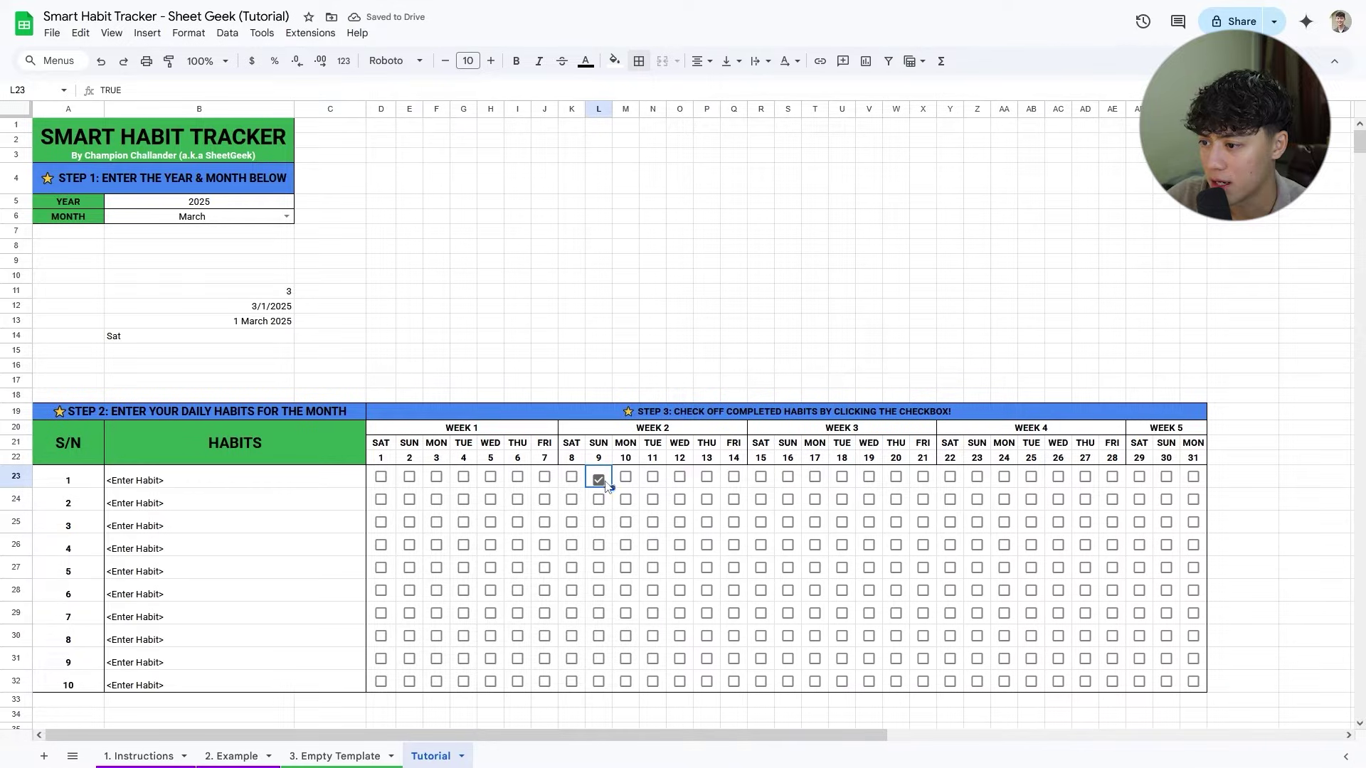
pyautogui.click(733, 218)
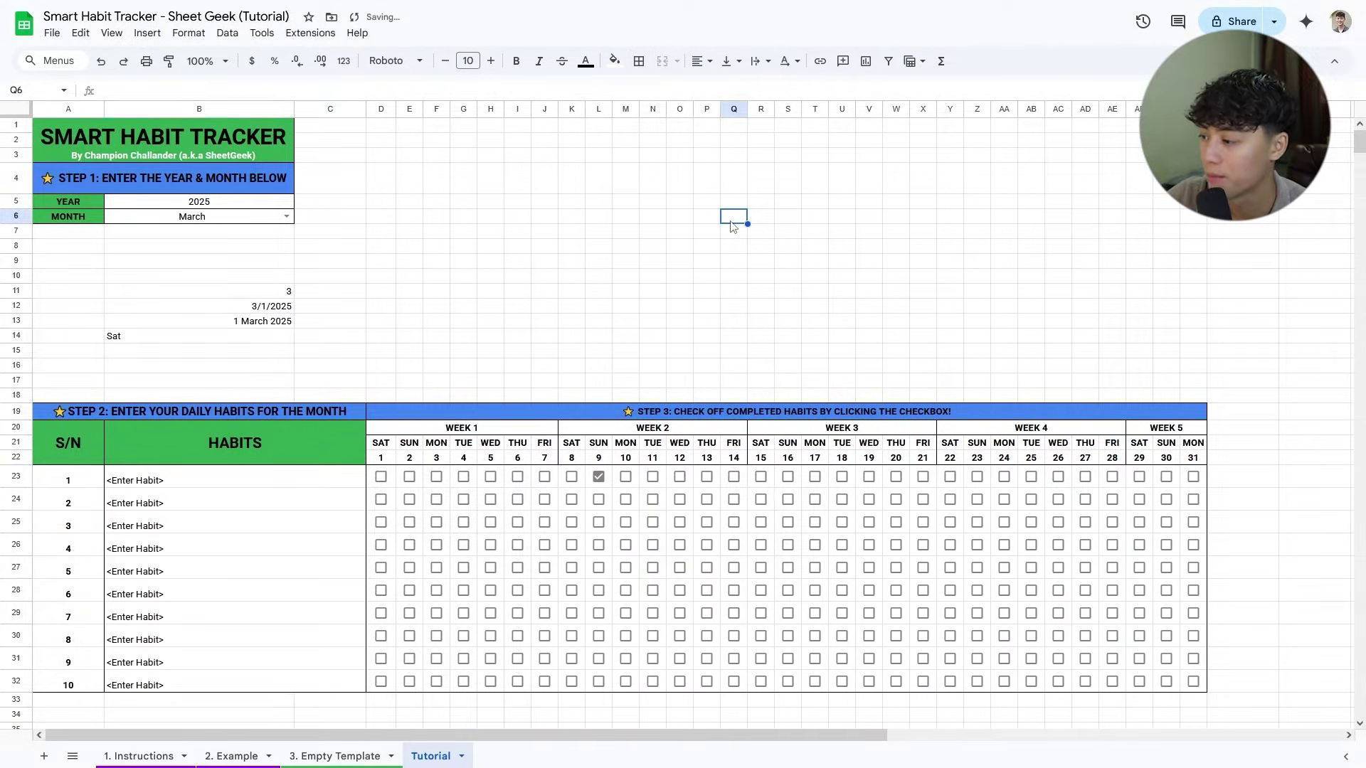
pyautogui.hotkey('ctrl', 'z')
pyautogui.click(679, 291)
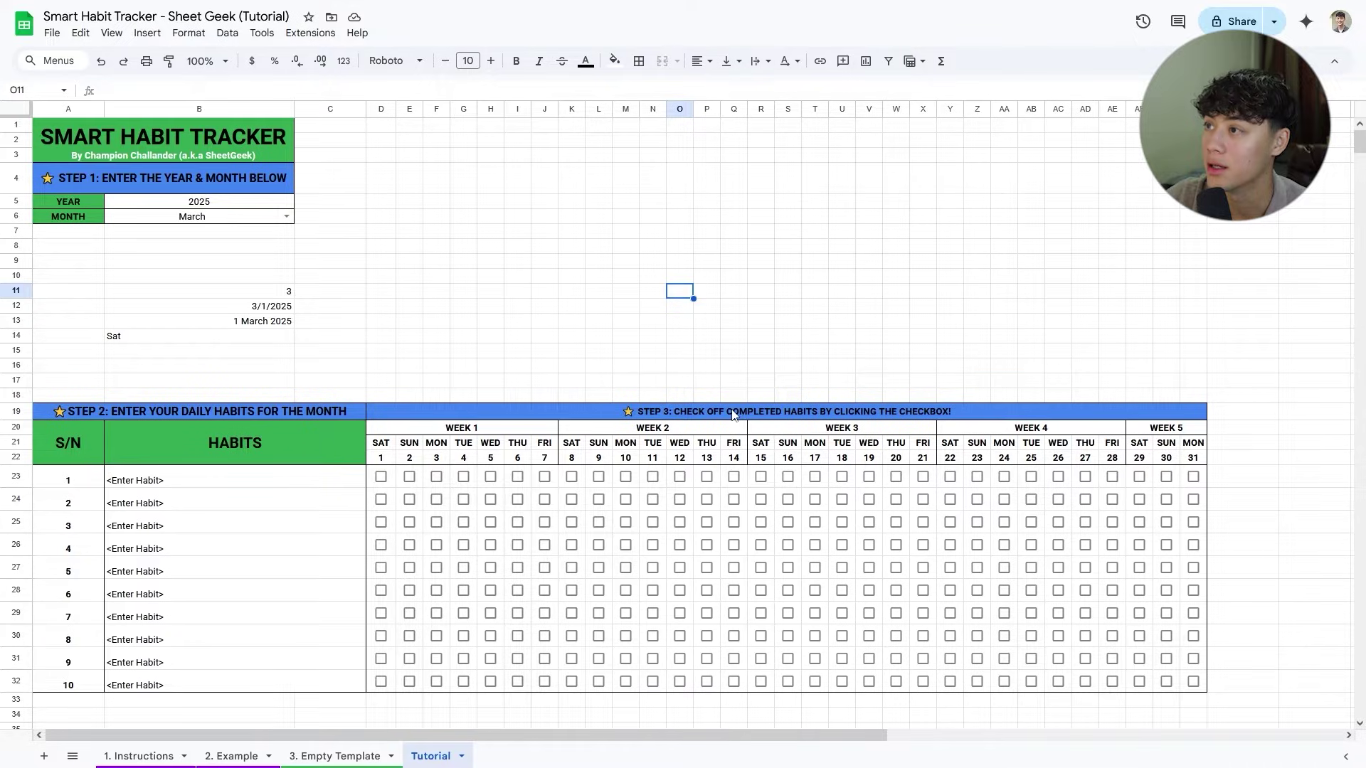
# Test the checkboxes of habit 1 by ticking days 1, 3, 4, 5 and 6 and leaving day 2 unticked.
pyautogui.click(381, 477)
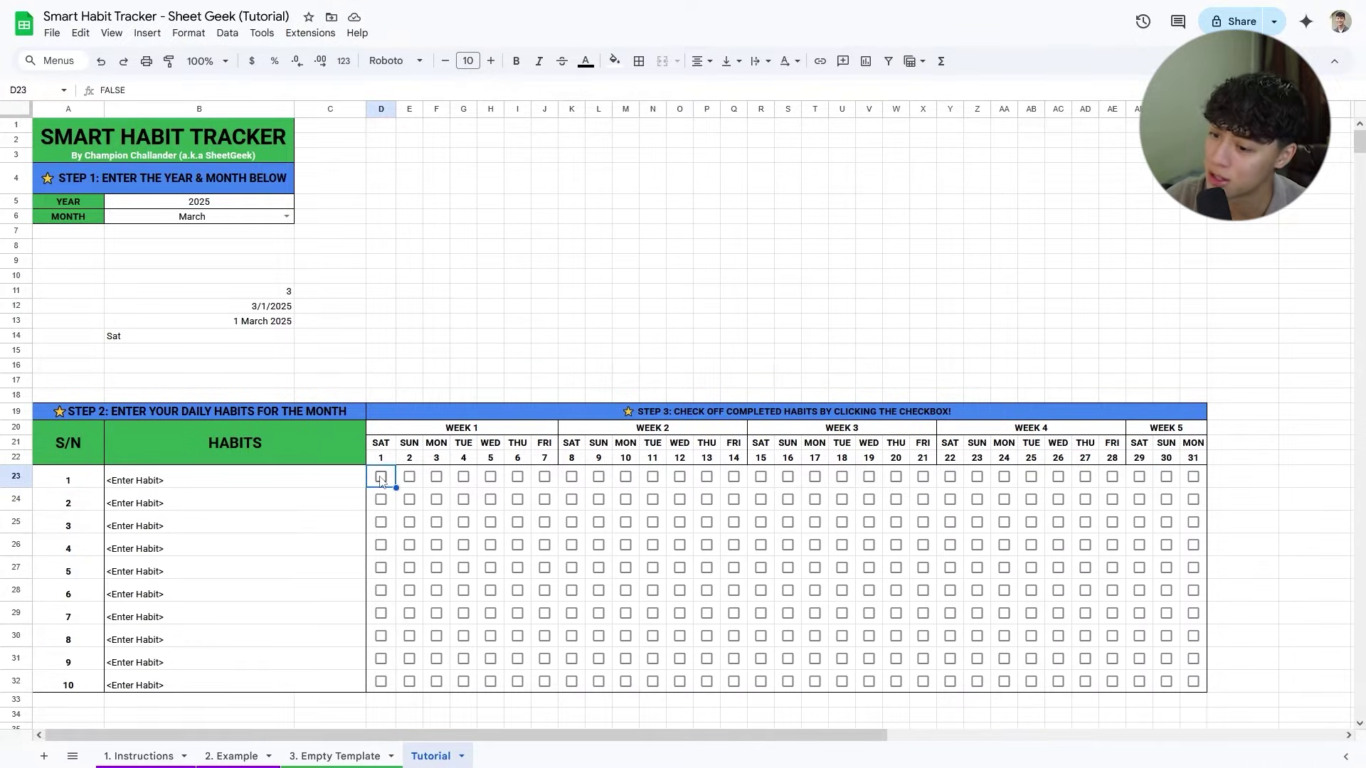
pyautogui.click(409, 478)
pyautogui.click(436, 478)
pyautogui.click(409, 478)
pyautogui.click(447, 487)
pyautogui.click(463, 478)
pyautogui.click(490, 478)
pyautogui.click(517, 478)
# Vertically align the checkboxes in D23:AH32 to the middle and tick days 7 and 8 of habit 1.
pyautogui.moveTo(392, 485); pyautogui.dragTo(1194, 682)
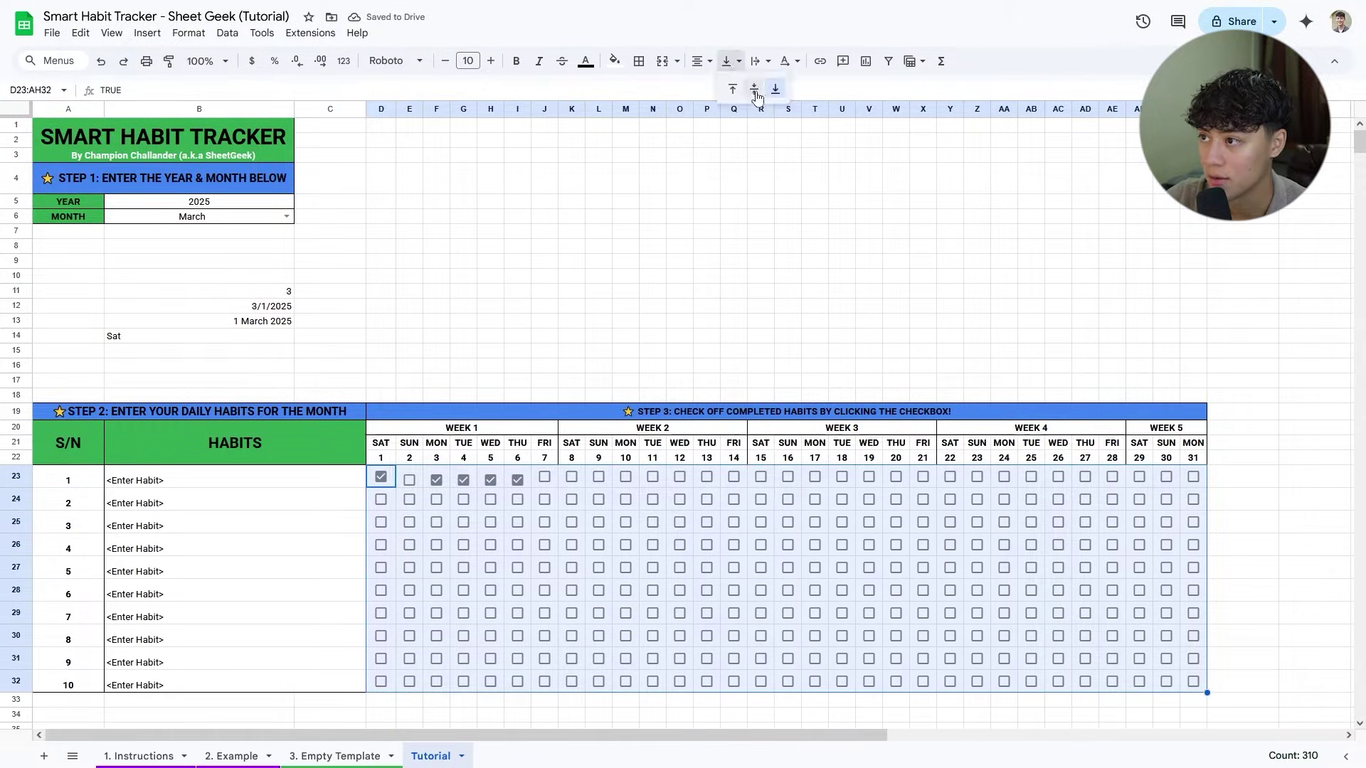
pyautogui.click(868, 274)
pyautogui.click(545, 478)
pyautogui.click(571, 478)
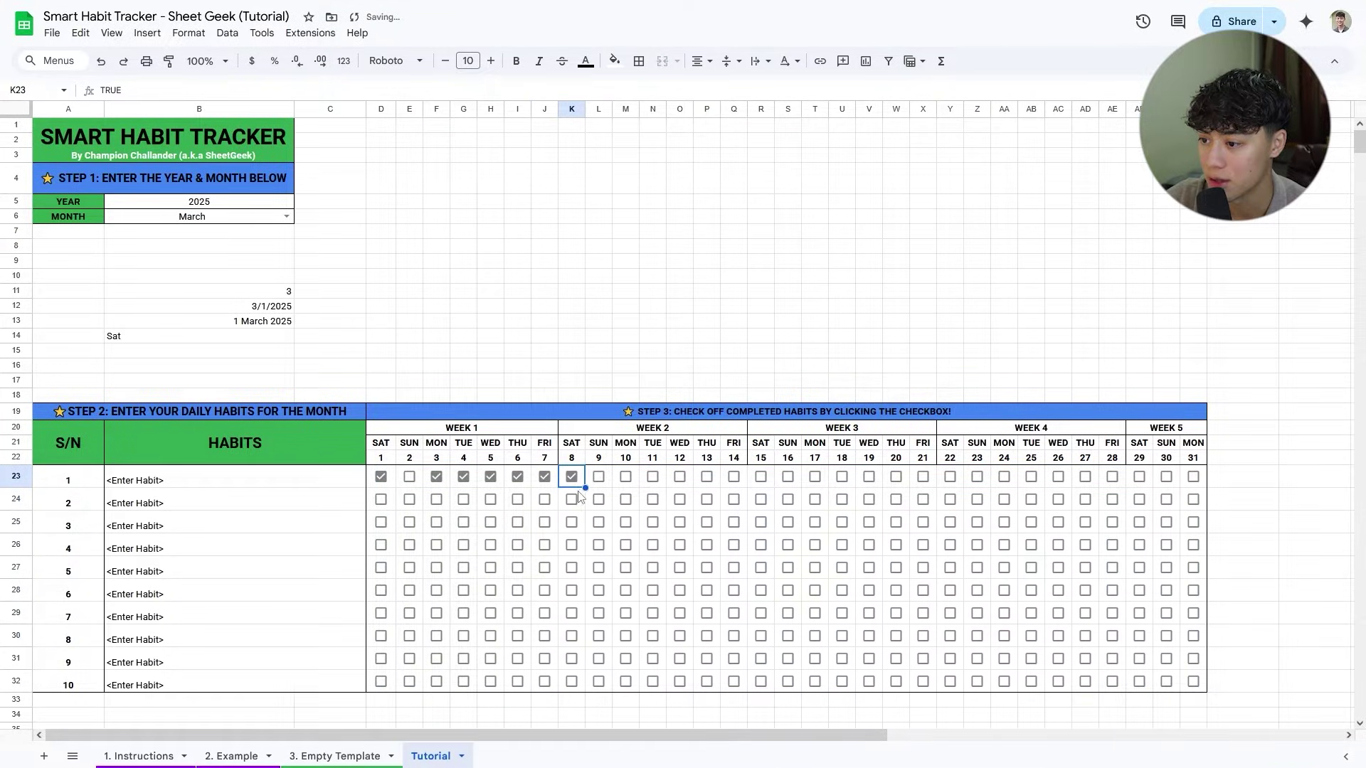
# Clear all ticks from the checkbox grid D23:AH32.
pyautogui.moveTo(390, 485); pyautogui.dragTo(1194, 682)
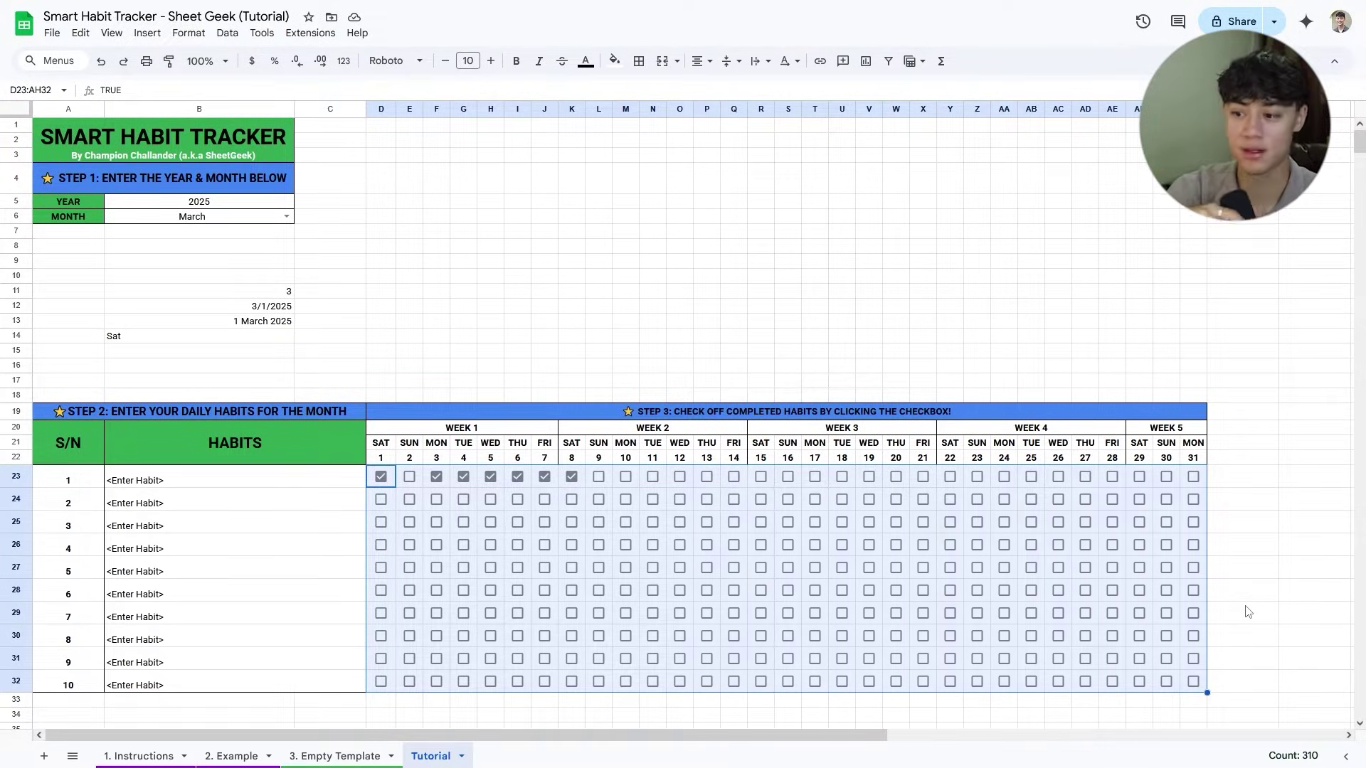
pyautogui.press('Delete')
pyautogui.click(1311, 484)
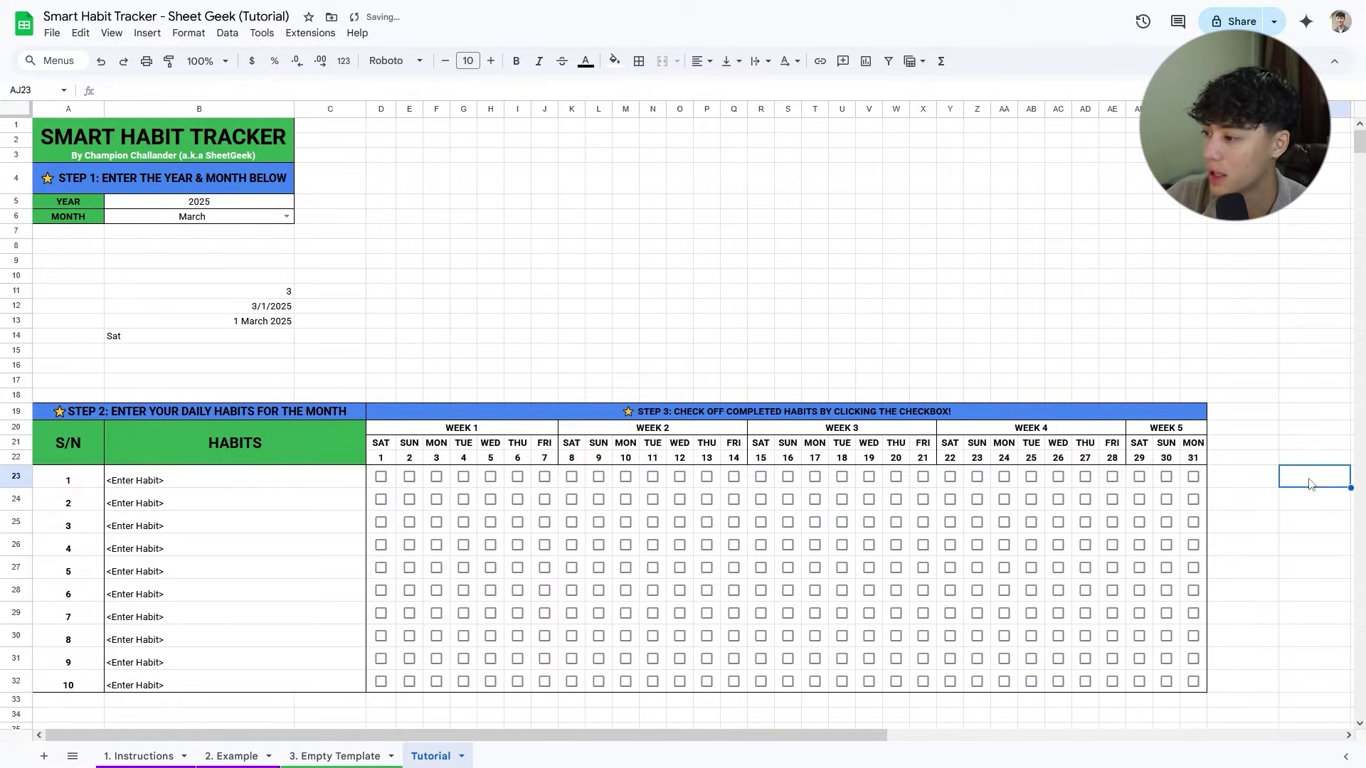
# Delete the helper formulas in B11:B14.
pyautogui.moveTo(178, 300); pyautogui.dragTo(174, 335)
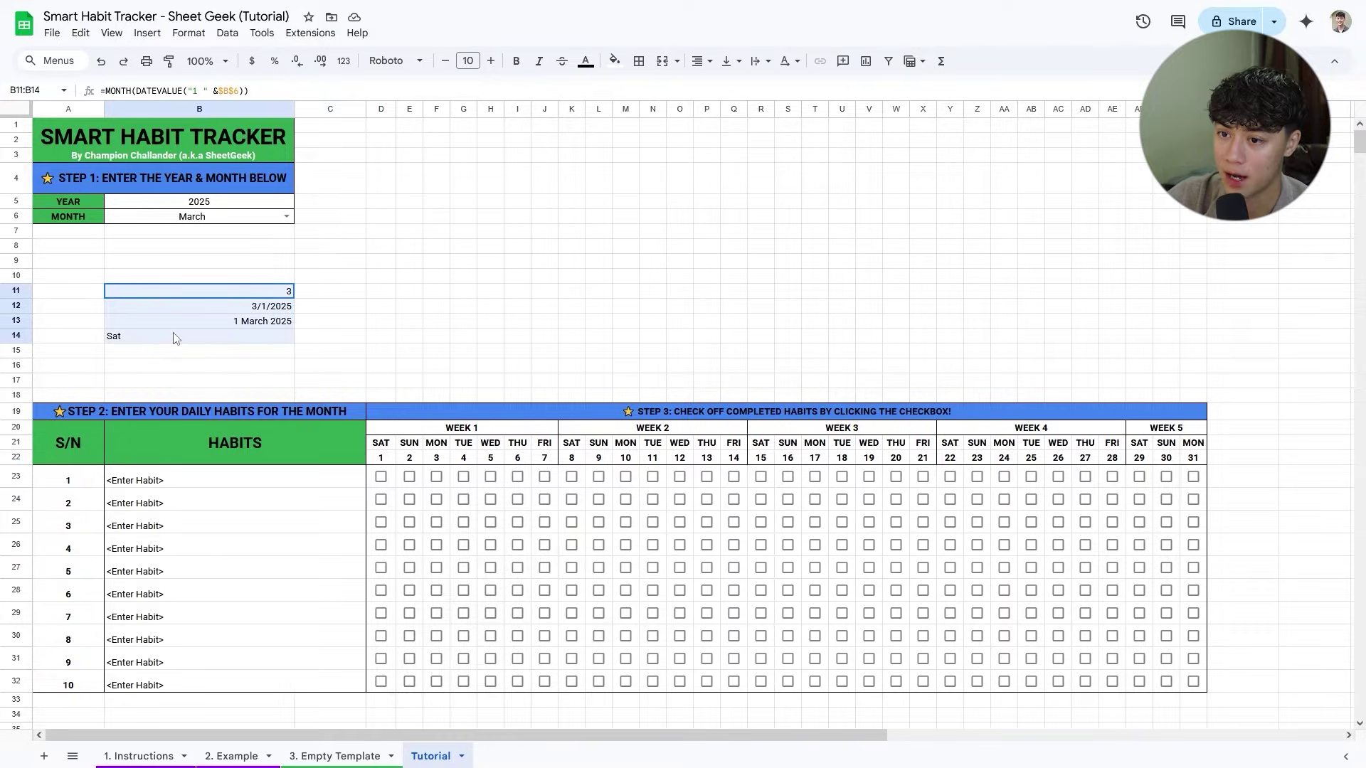
pyautogui.press('Delete')
pyautogui.click(498, 312)
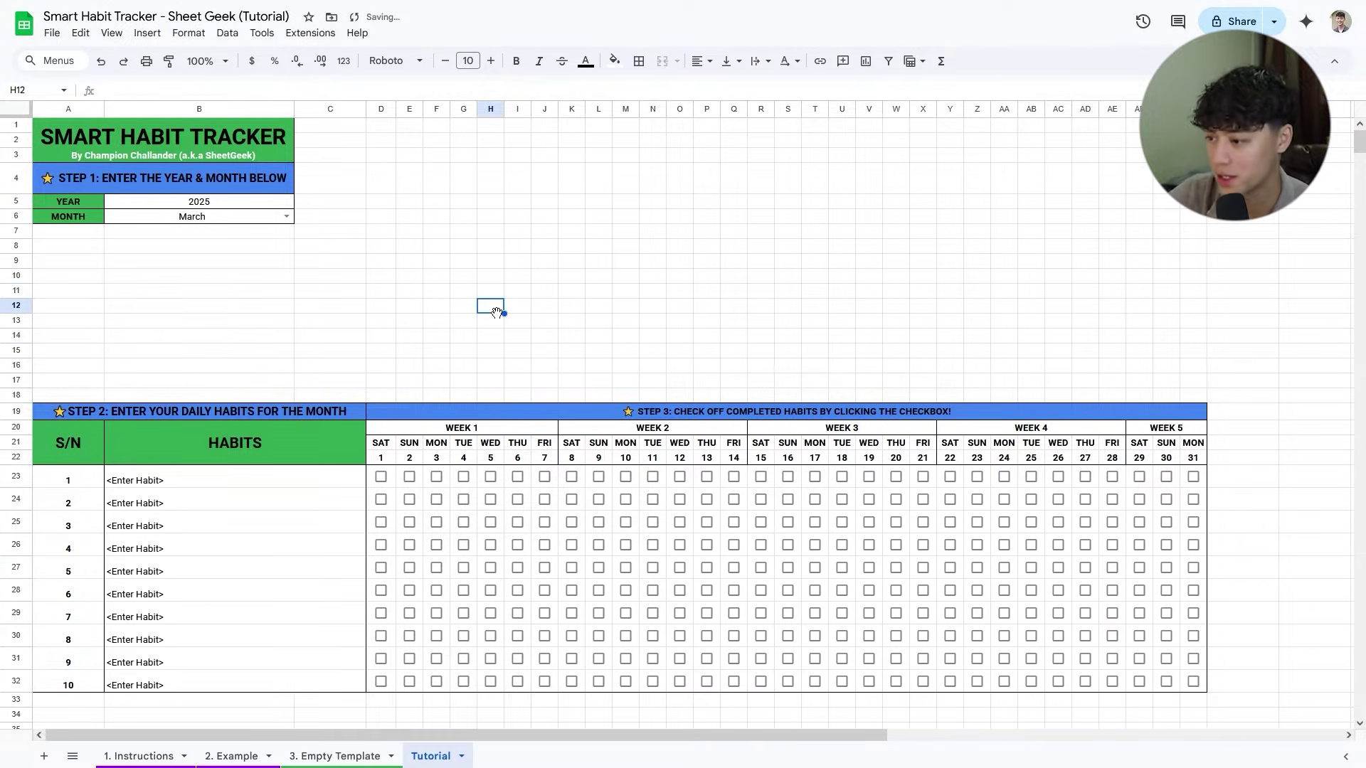
# Narrow the day columns D through AH together so the weekday labels just fit.
pyautogui.moveTo(384, 481); pyautogui.dragTo(1203, 690)
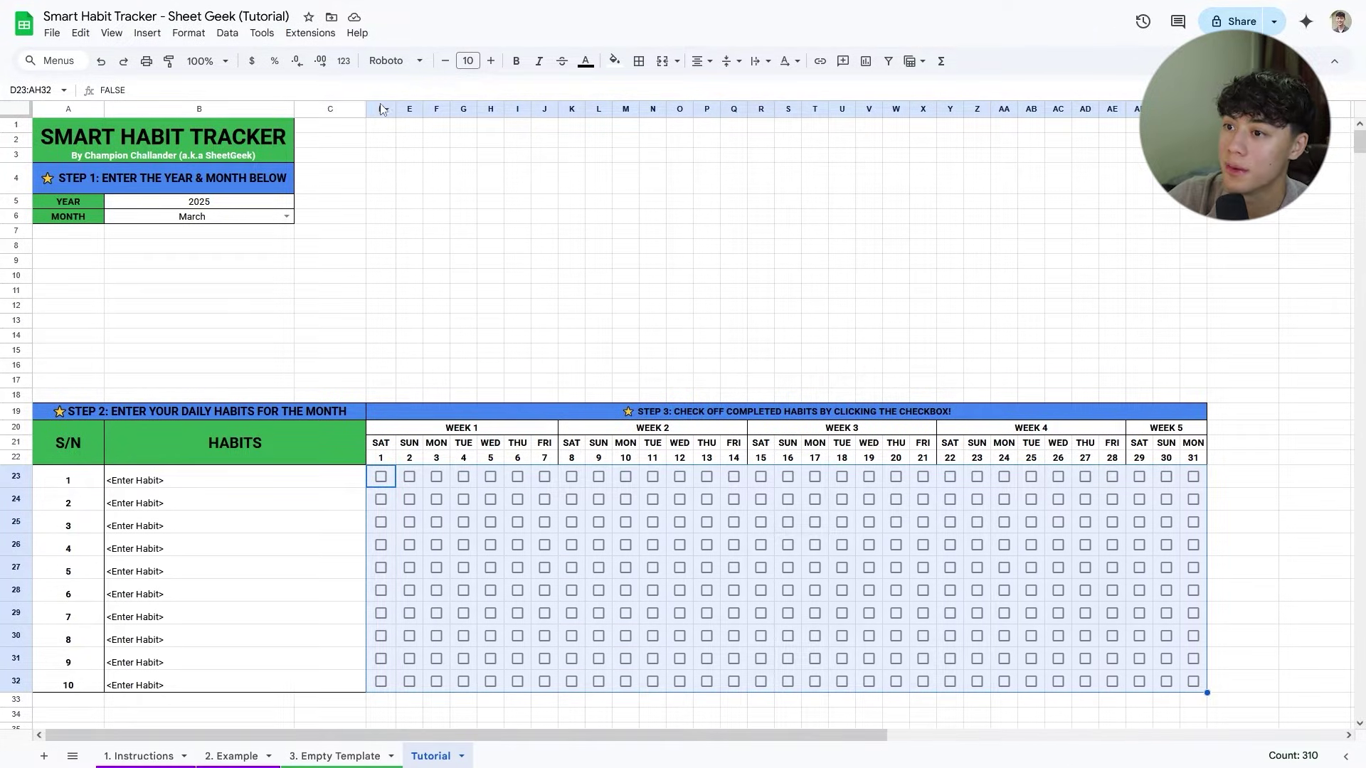
pyautogui.hotkey('ctrl', 'space')
pyautogui.moveTo(395, 108); pyautogui.dragTo(393, 110)
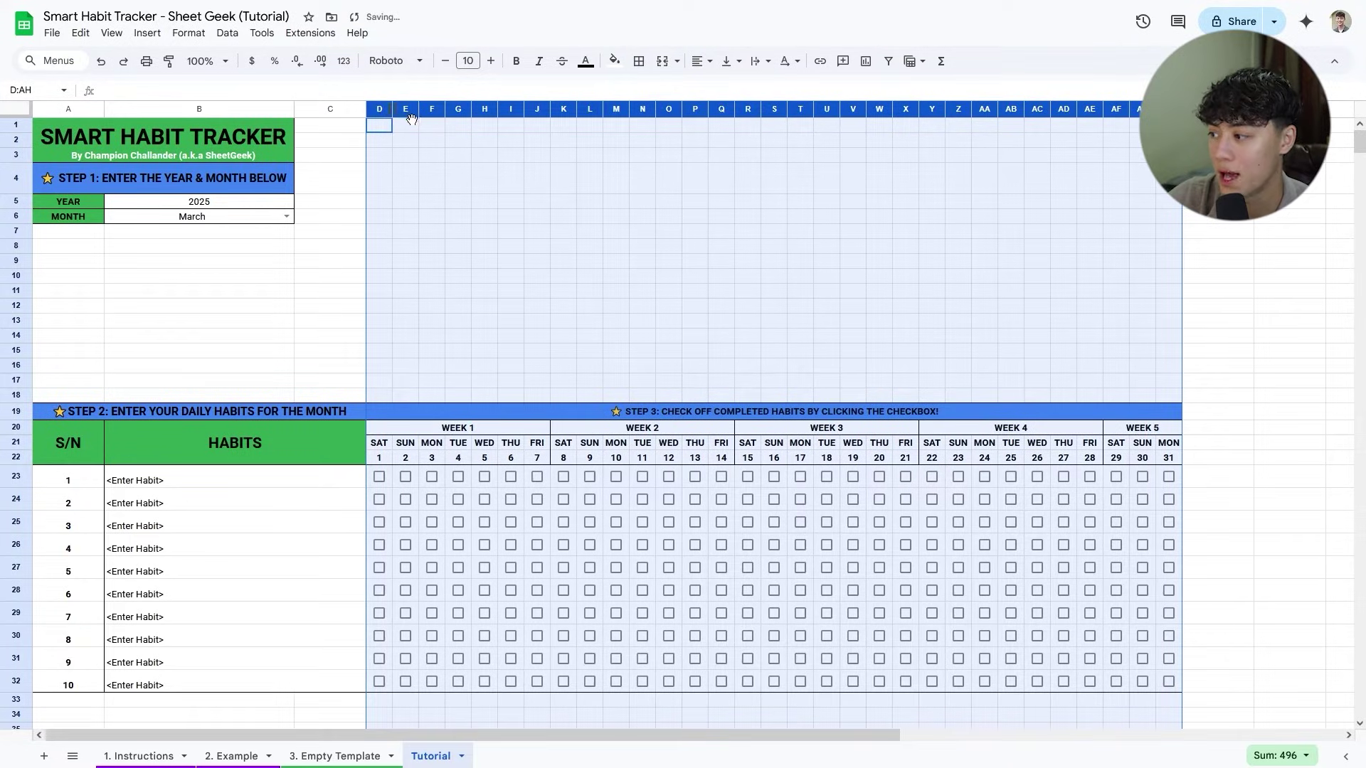
pyautogui.moveTo(392, 109); pyautogui.dragTo(384, 109)
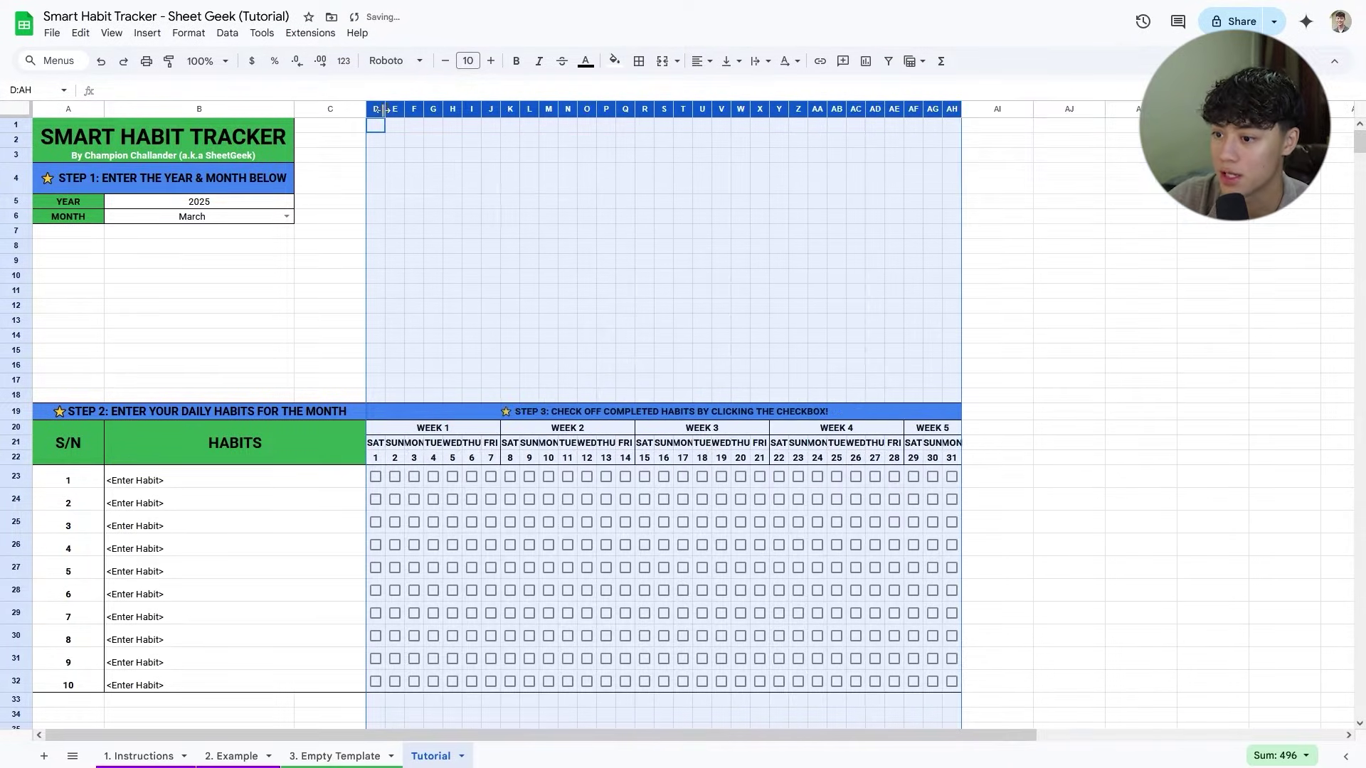
pyautogui.click(1099, 382)
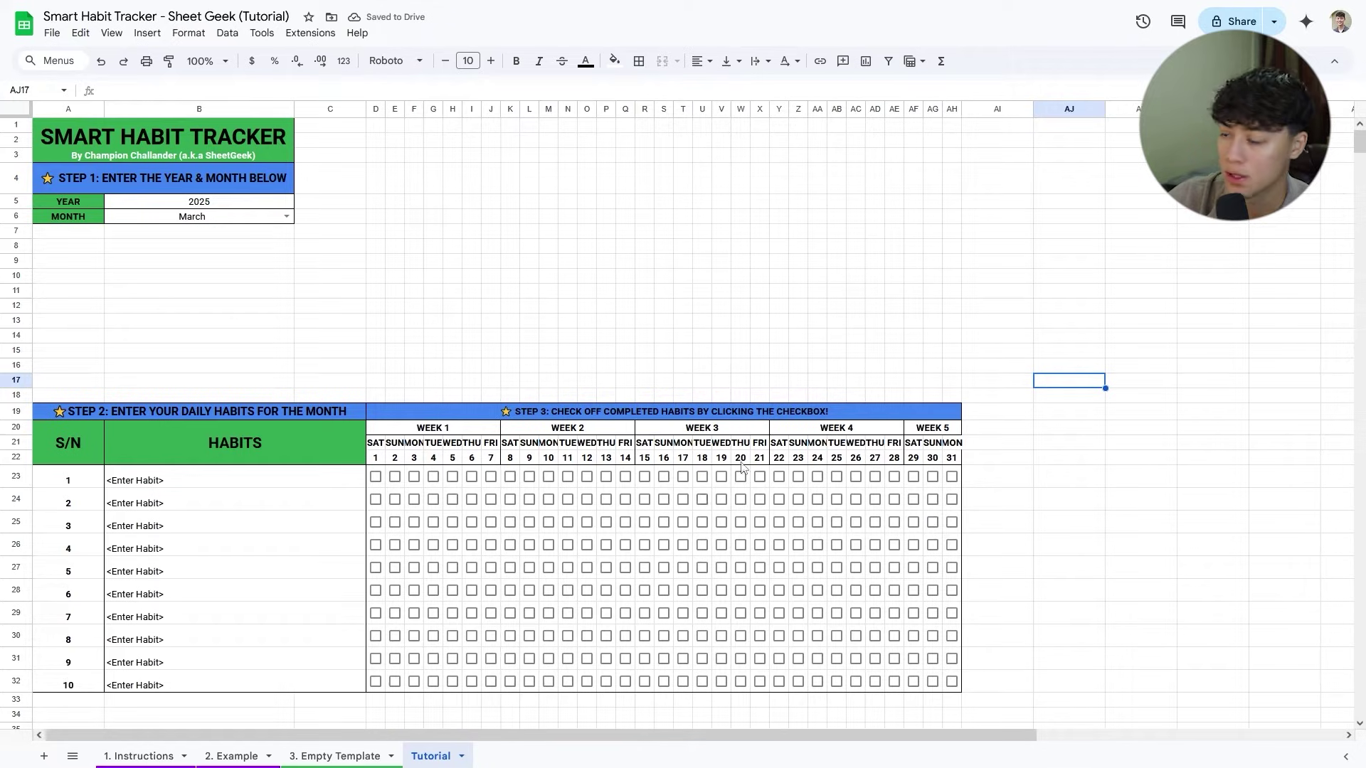
# Merge AI19:AM19 into one heading cell beside the Step 3 banner.
pyautogui.click(1011, 413)
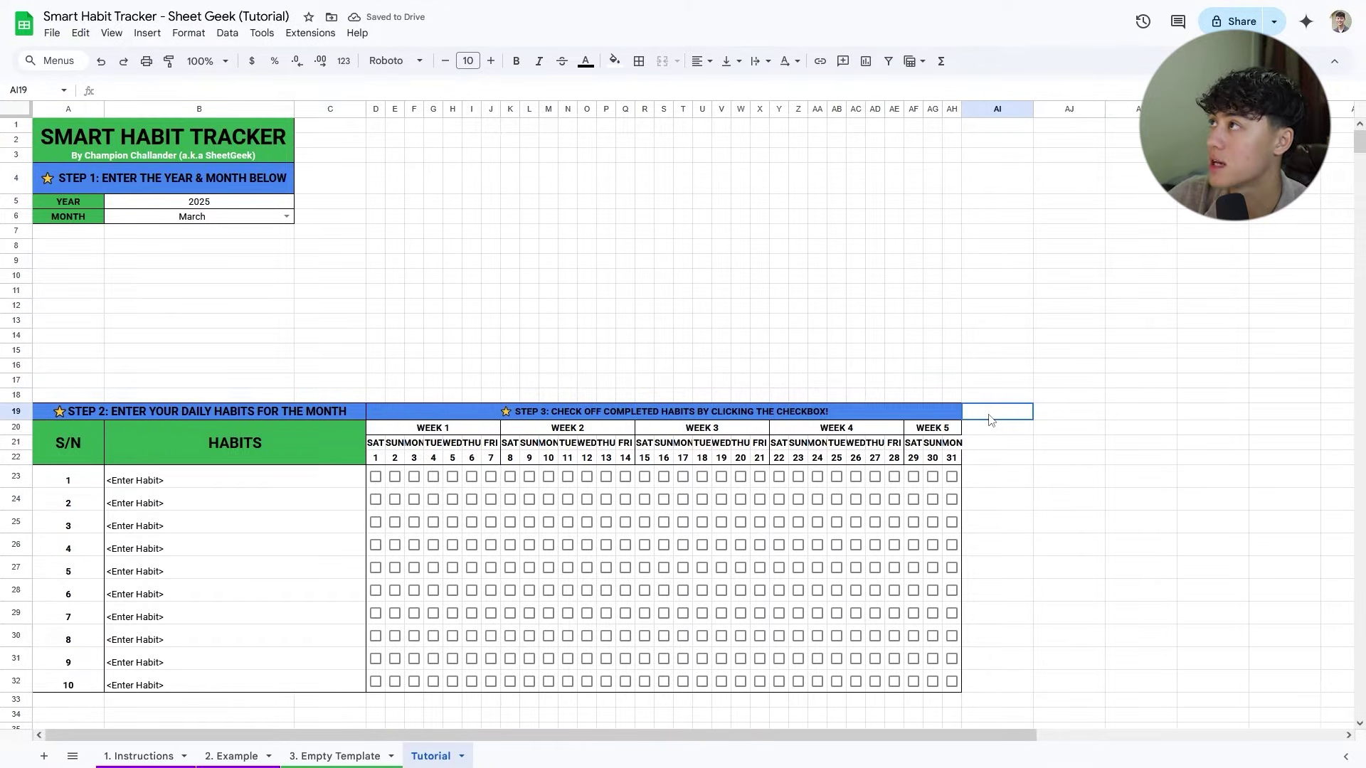
pyautogui.moveTo(1041, 419); pyautogui.dragTo(1267, 415)
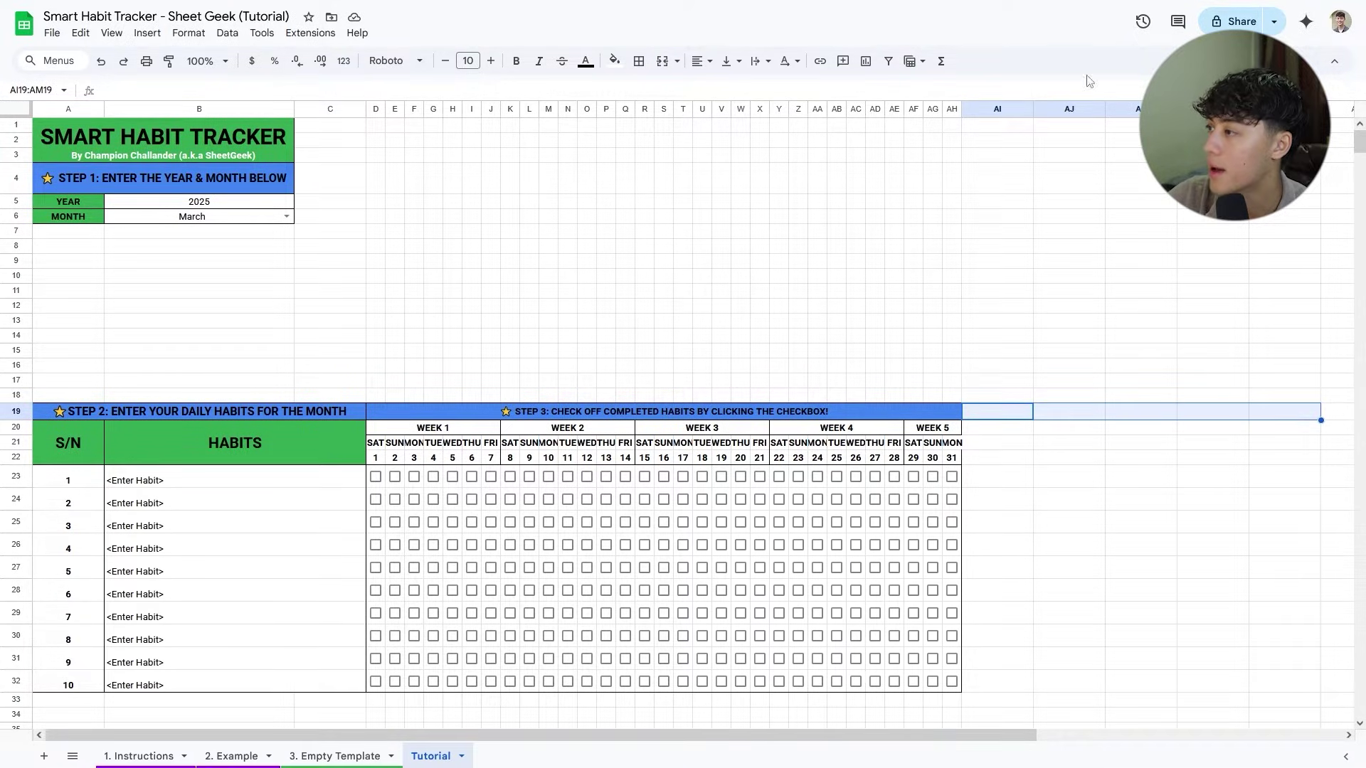
pyautogui.click(662, 60)
# Copy the Step 3 banner into AI19:AM19 and change its text to "STEP 4: LASTLY, VIEW YOUR PROGRESS! :)", keeping the star.
pyautogui.click(509, 411)
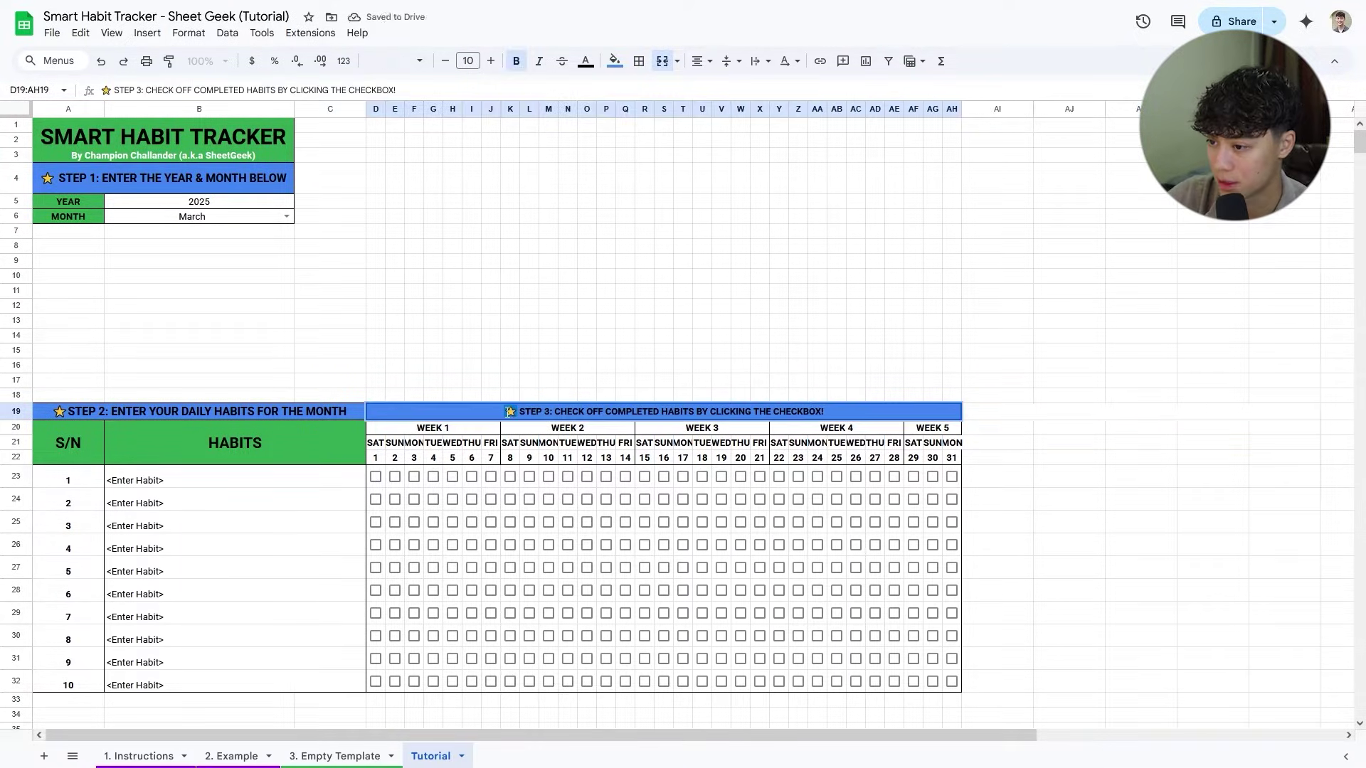
pyautogui.press('Escape')
pyautogui.hotkey('ctrl', 'c')
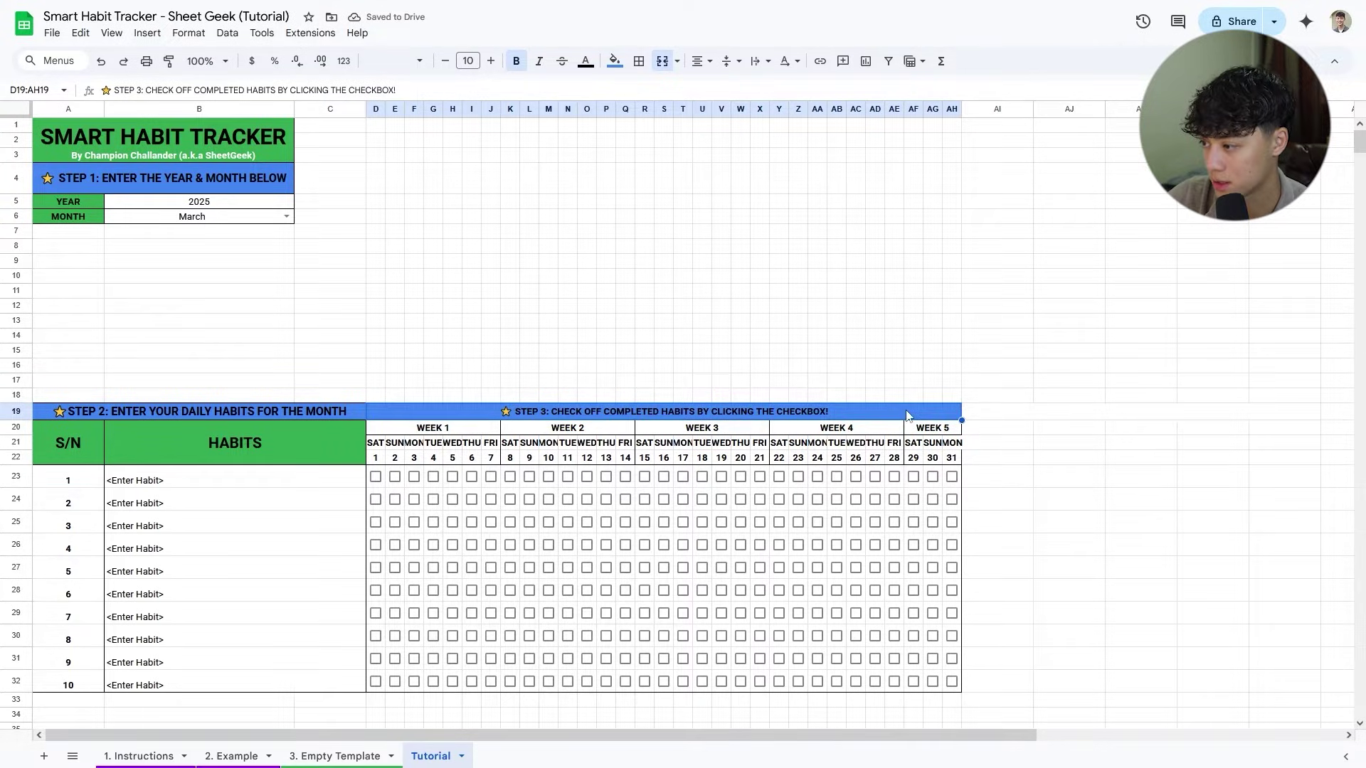
pyautogui.click(971, 414)
pyautogui.hotkey('ctrl', 'v')
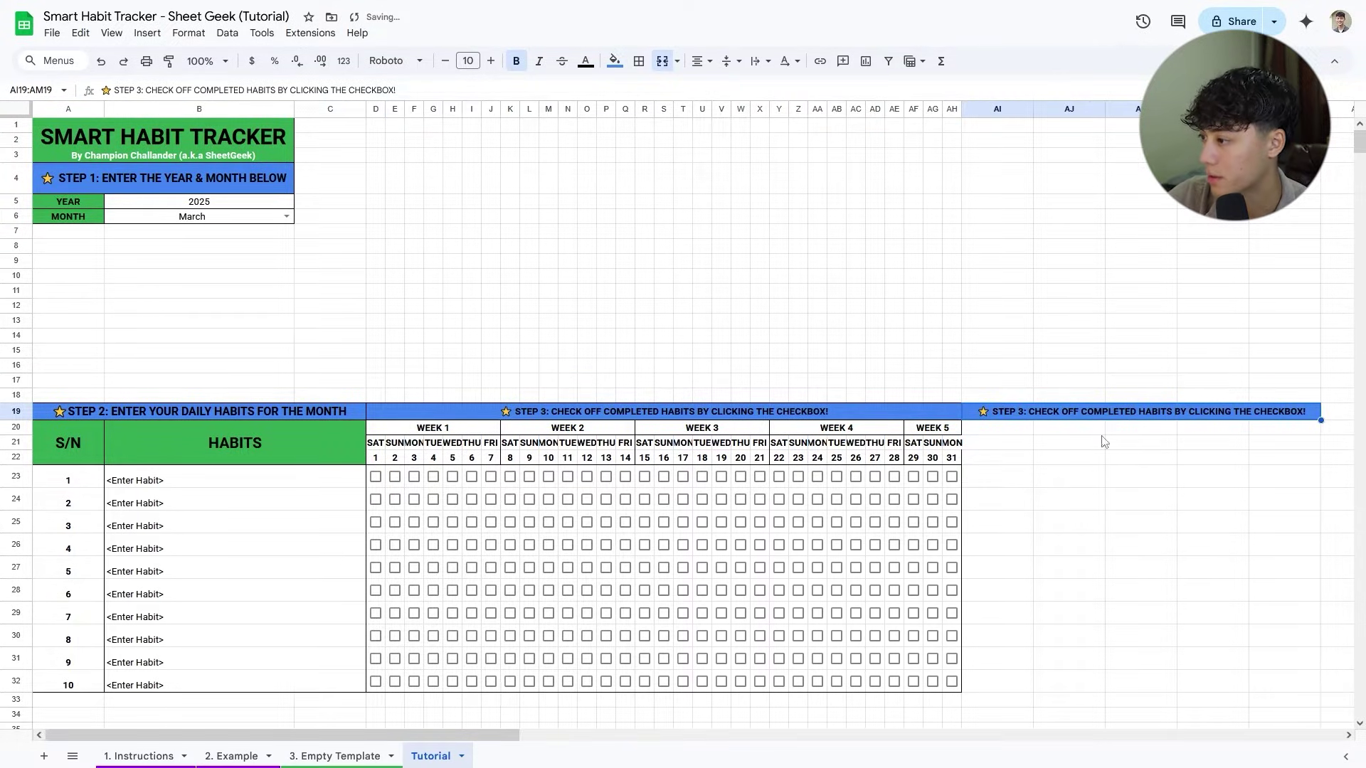
pyautogui.doubleClick(1019, 416)
pyautogui.moveTo(996, 412); pyautogui.dragTo(1334, 418)
pyautogui.write('STEP 4: LASTLY, VIEW YOUR PROGRESS! :)')
# Examine the Tasks Completed and Total columns on the 3. Empty Template sheet, including the percentage formula in AM23.
pyautogui.click(354, 753)
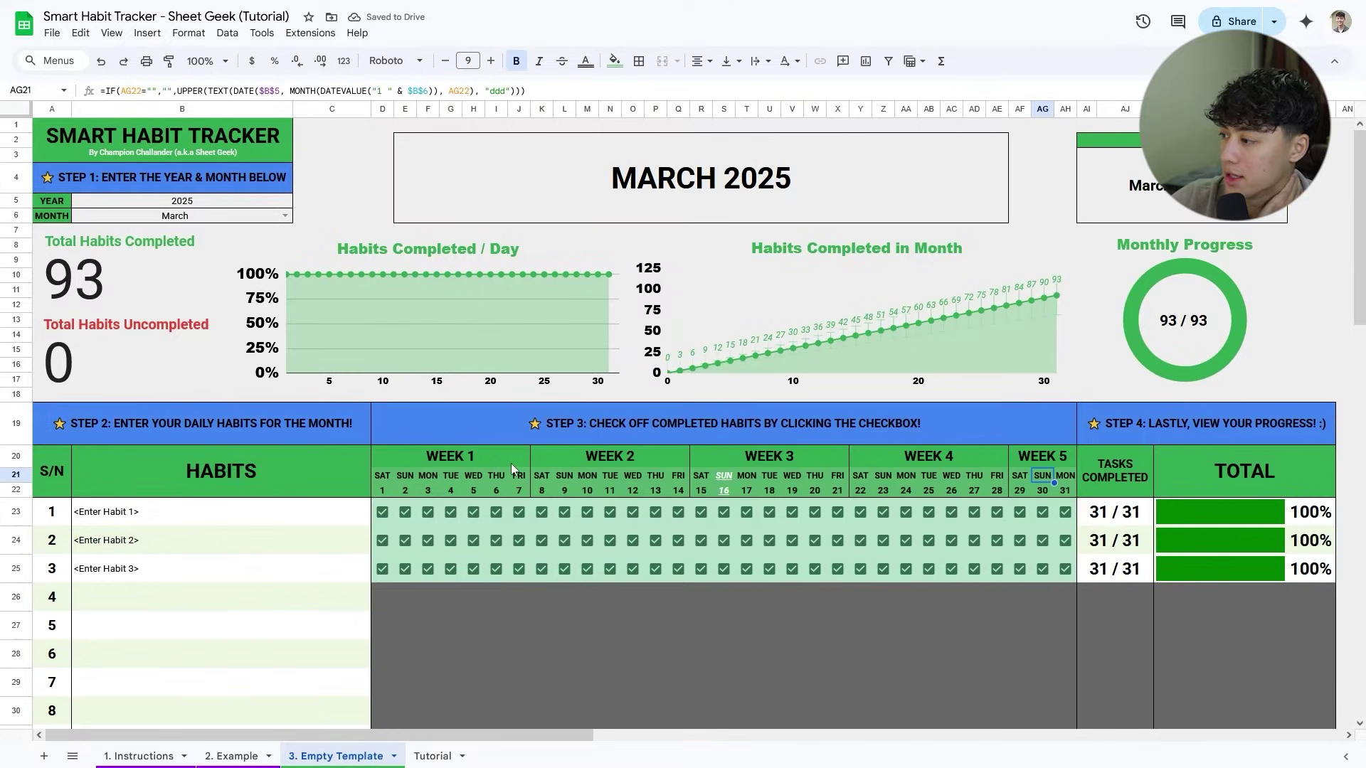
pyautogui.moveTo(1103, 481); pyautogui.dragTo(1111, 573)
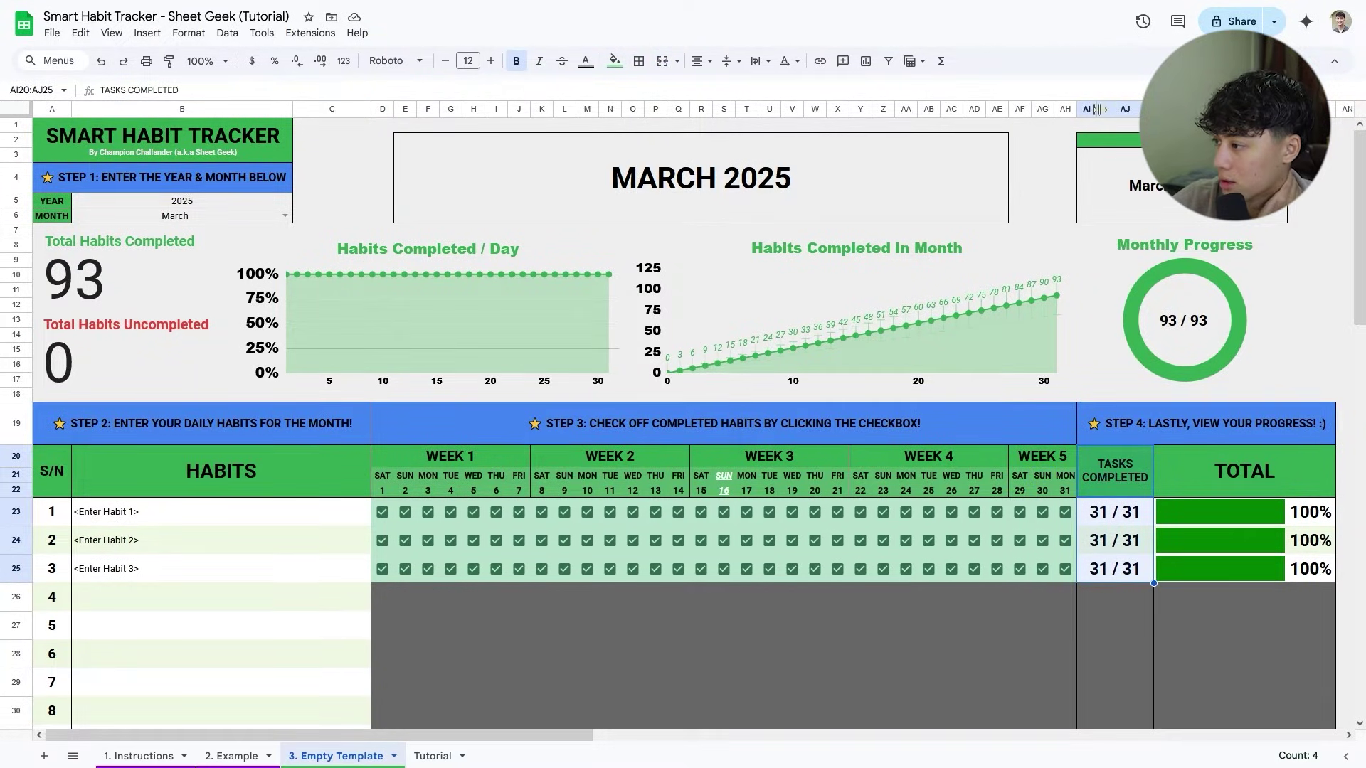
pyautogui.click(1228, 477)
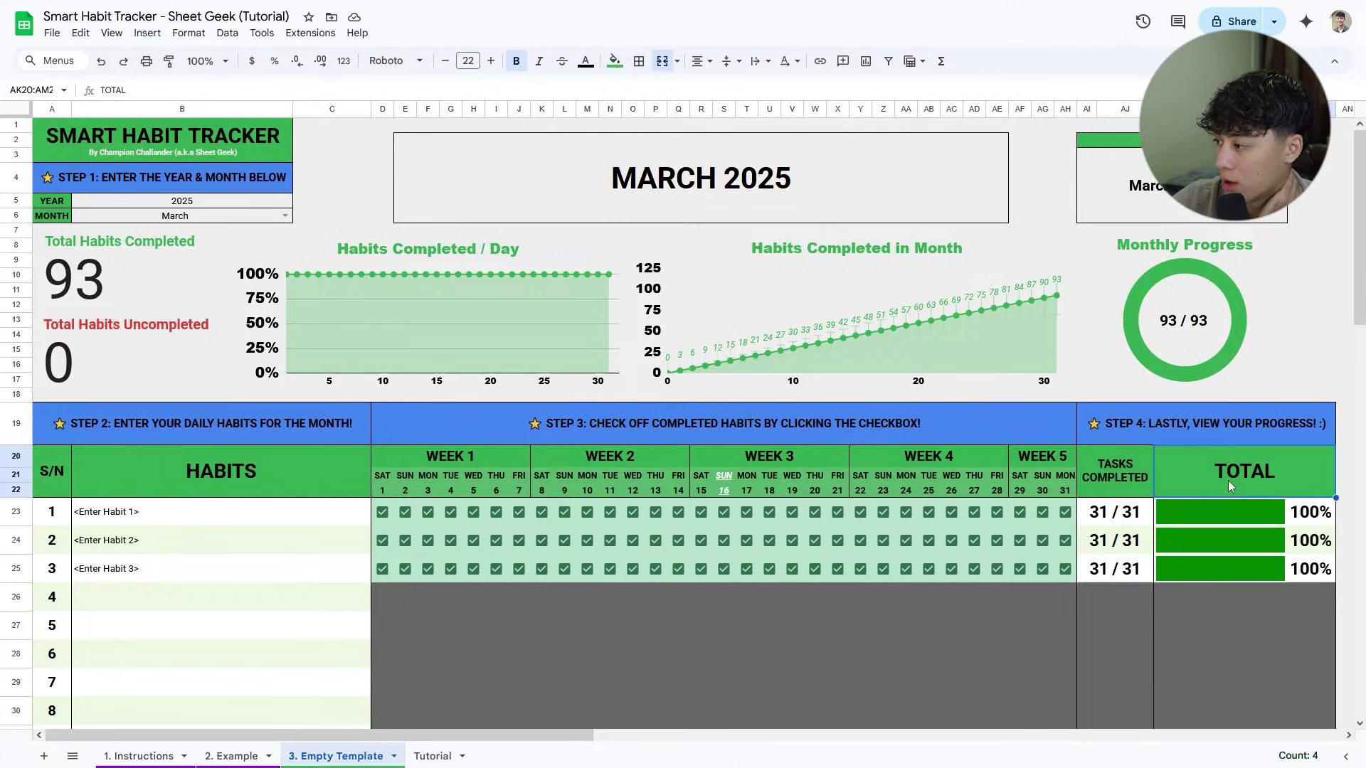
pyautogui.click(1307, 519)
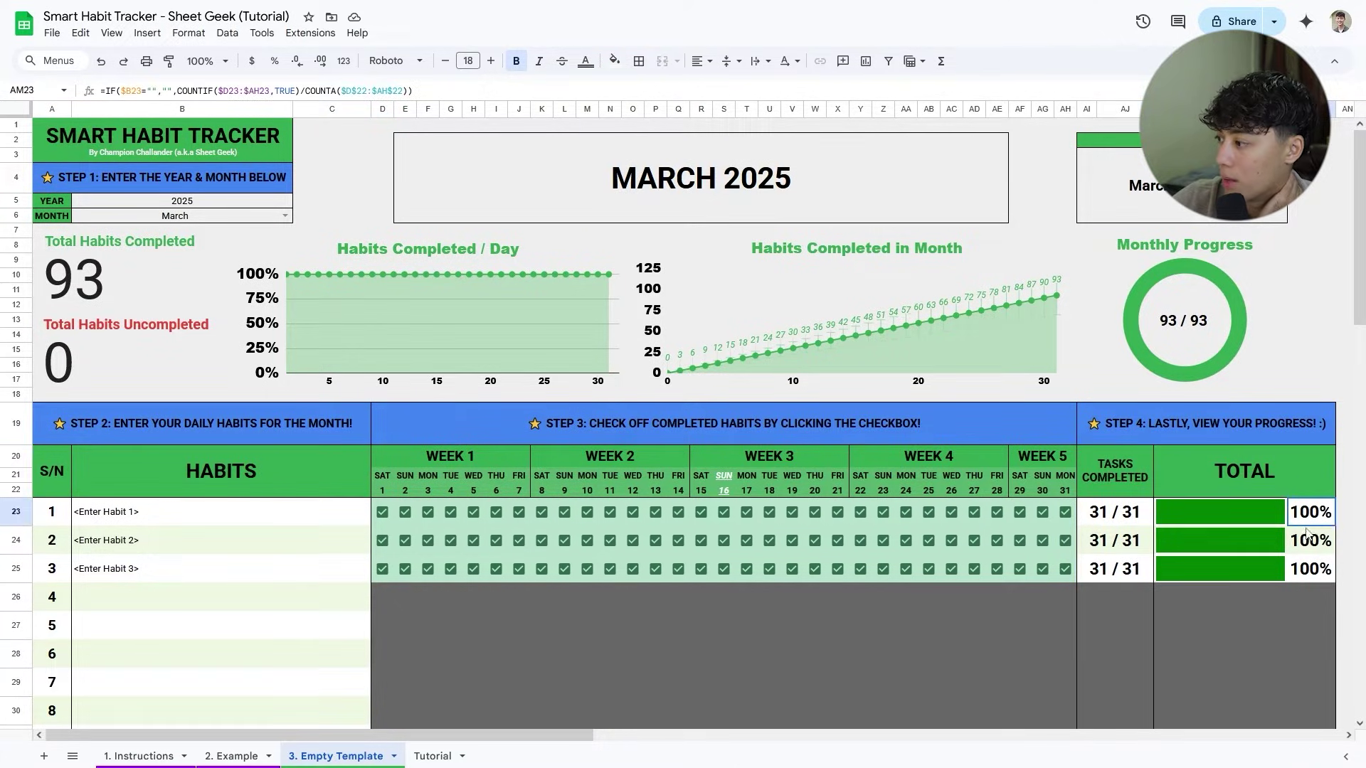
pyautogui.moveTo(1308, 523); pyautogui.dragTo(1309, 565)
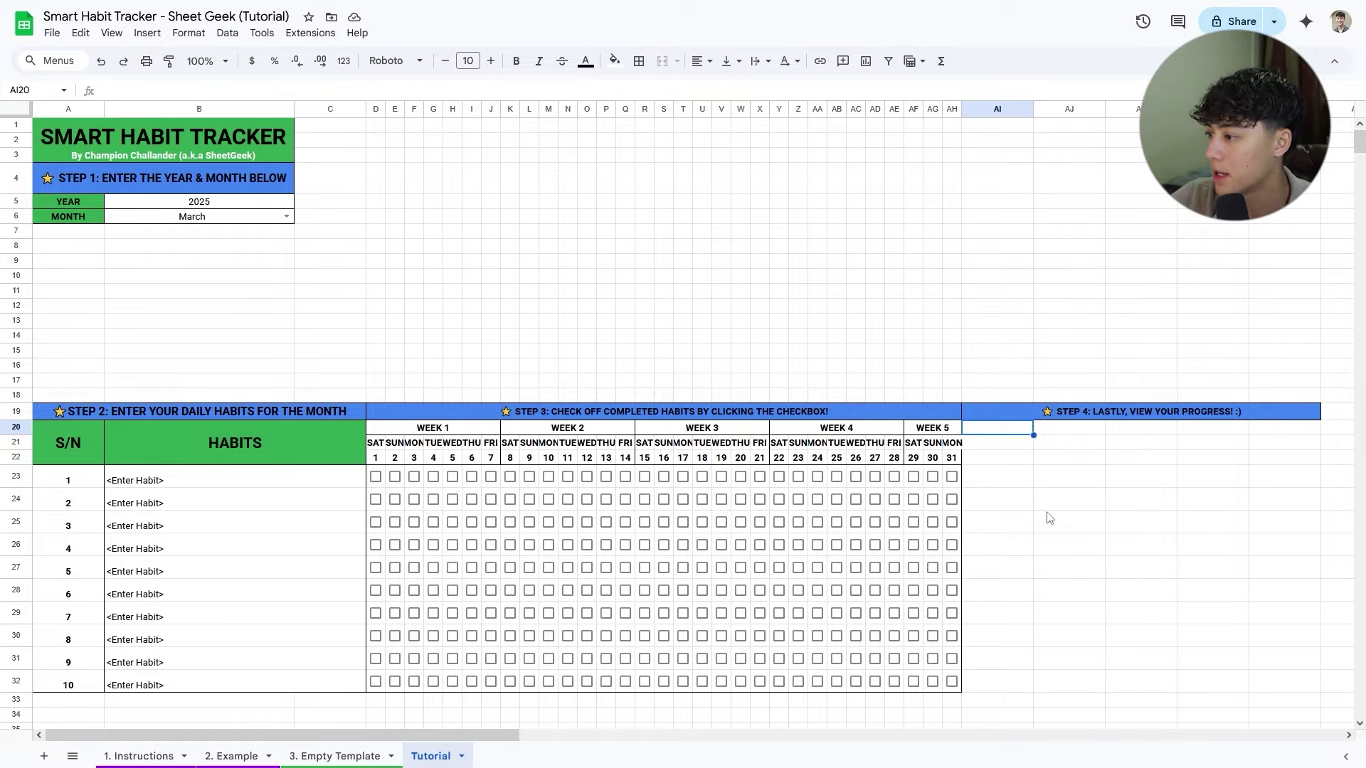
# On the Tutorial sheet, add an outer border around the progress section AI19:AM32.
pyautogui.moveTo(1032, 412); pyautogui.dragTo(1284, 683)
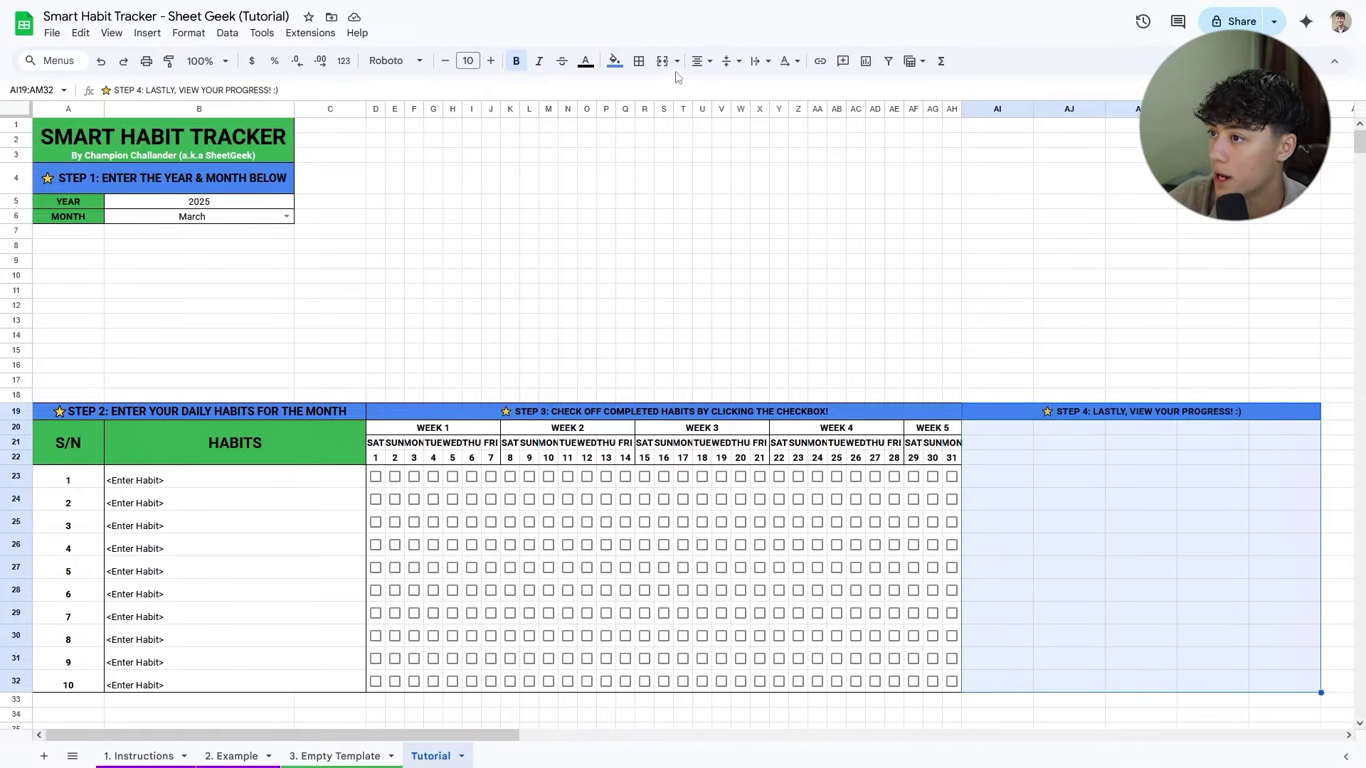
pyautogui.click(639, 60)
pyautogui.click(740, 94)
pyautogui.click(1126, 486)
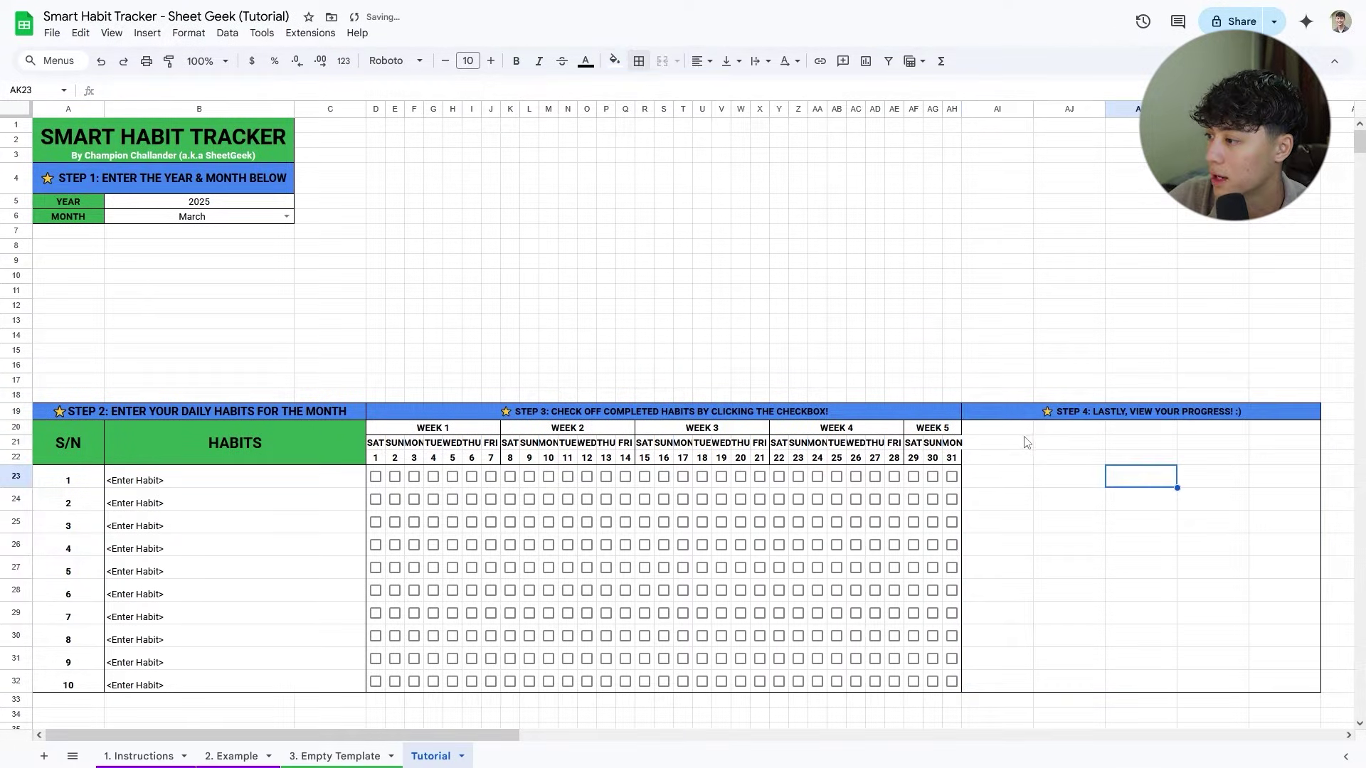
# Merge AI20:AJ22 and enter the header TASKS COMPLETED.
pyautogui.moveTo(996, 427); pyautogui.dragTo(1068, 459)
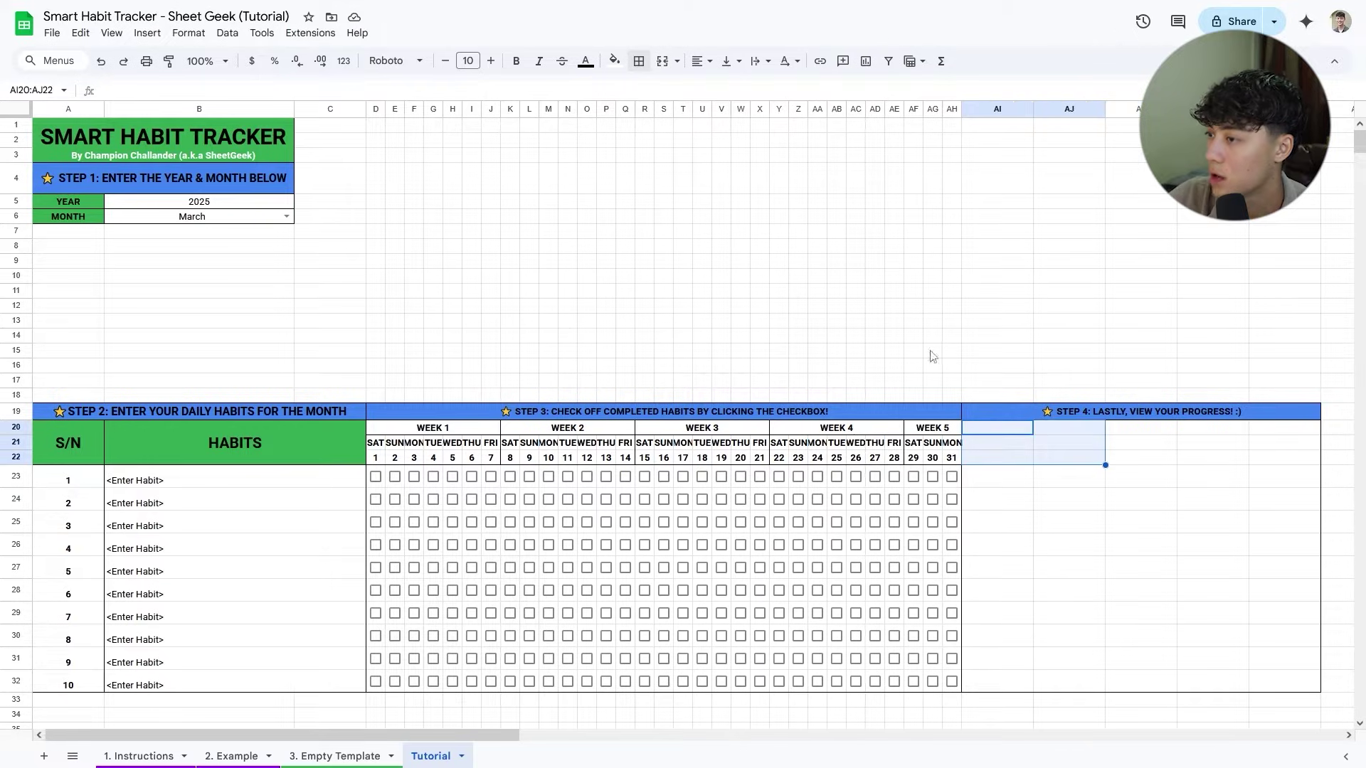
pyautogui.click(664, 64)
pyautogui.write('TASKS COMPLETED')
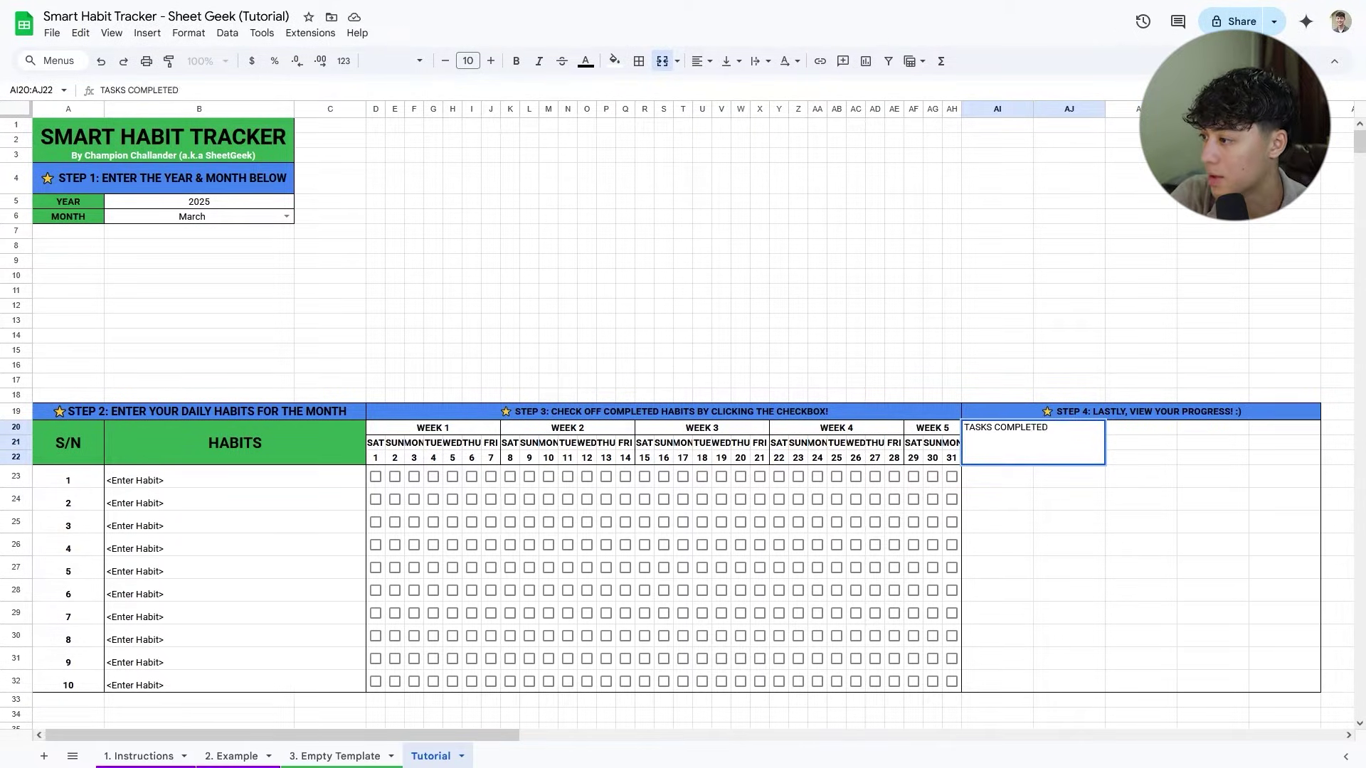
pyautogui.press('Return')
# Copy the green HABITS header onto the merged cell AI20:AJ22.
pyautogui.click(331, 448)
pyautogui.hotkey('ctrl', 'c')
pyautogui.click(1043, 454)
pyautogui.hotkey('ctrl', 'v')
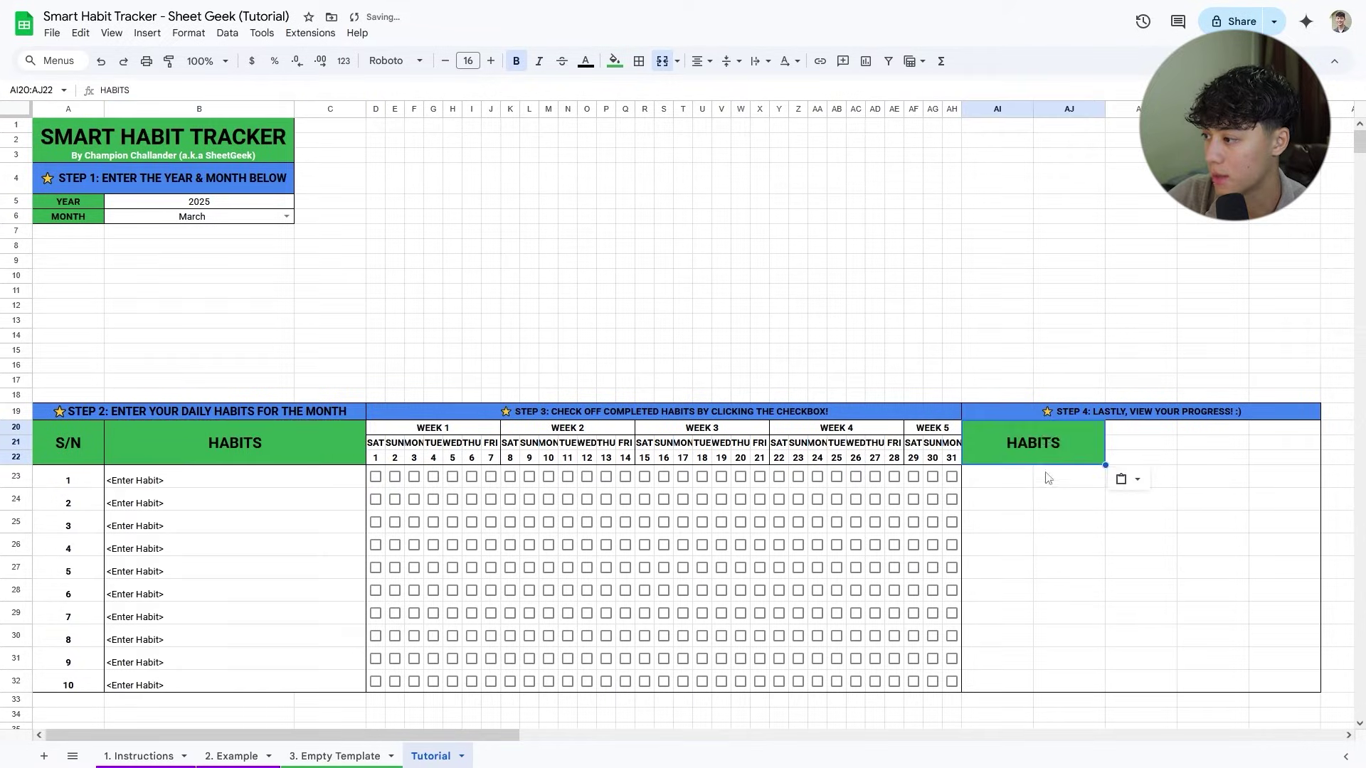
# Replace the text in AI20:AJ22 with TASKS COMPLETED, broken over two lines.
pyautogui.doubleClick(1061, 431)
pyautogui.moveTo(1061, 431); pyautogui.dragTo(1002, 441)
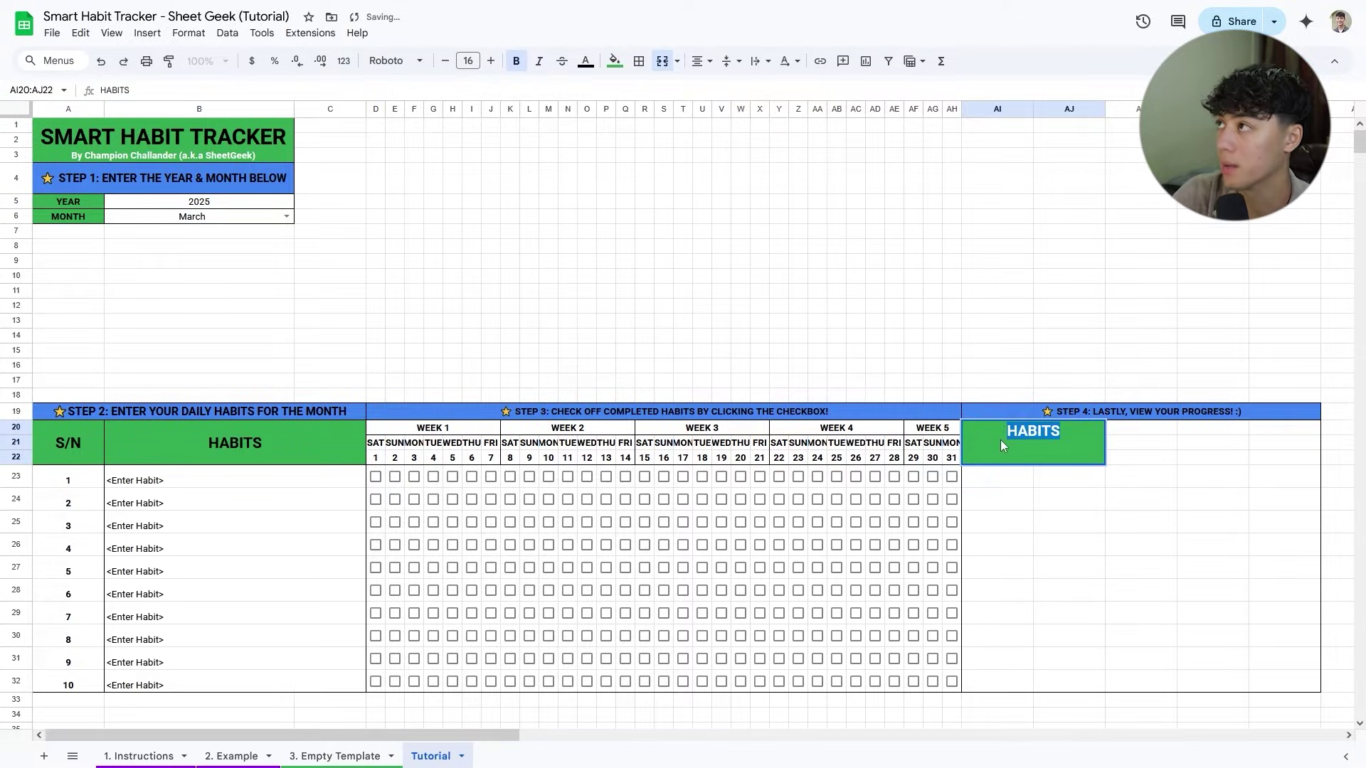
pyautogui.write('TASKS COMPLETE')
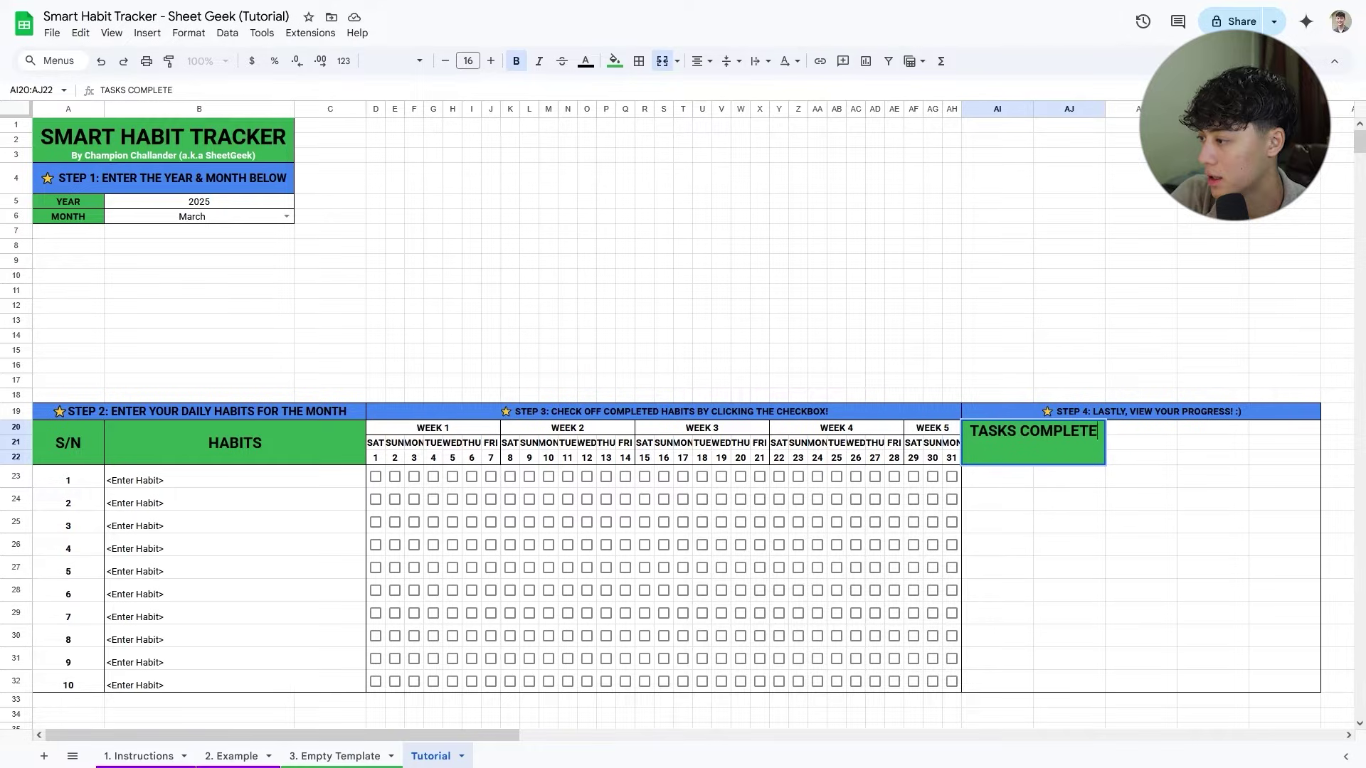
pyautogui.write('D')
pyautogui.hotkey('ctrl', 'Left')
pyautogui.press('BackSpace')
pyautogui.hotkey('alt', 'Return')
pyautogui.press('Return')
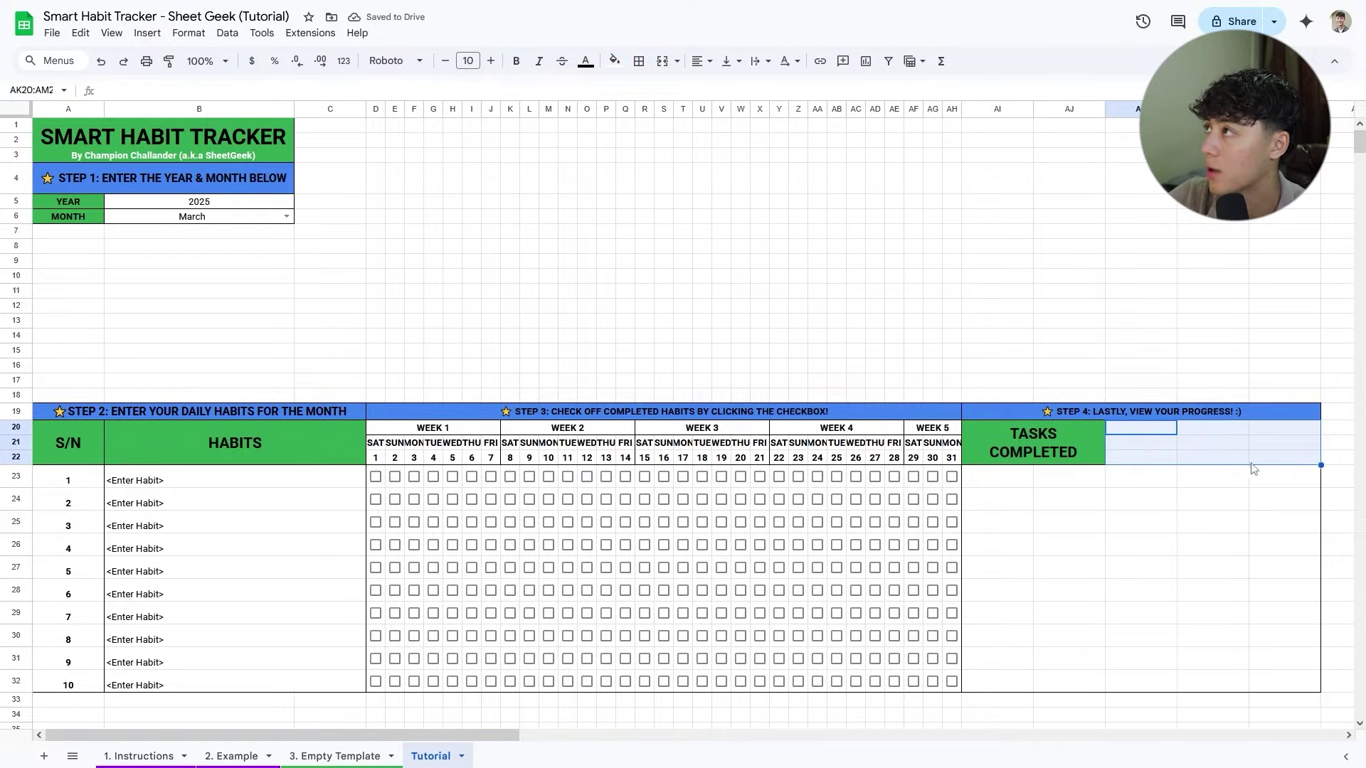
# Merge cells AK20:AM22 into one cell beside the TASKS COMPLETED header.
pyautogui.click(671, 67)
pyautogui.write('TOTAL')
pyautogui.press('Escape')
pyautogui.click(1183, 542)
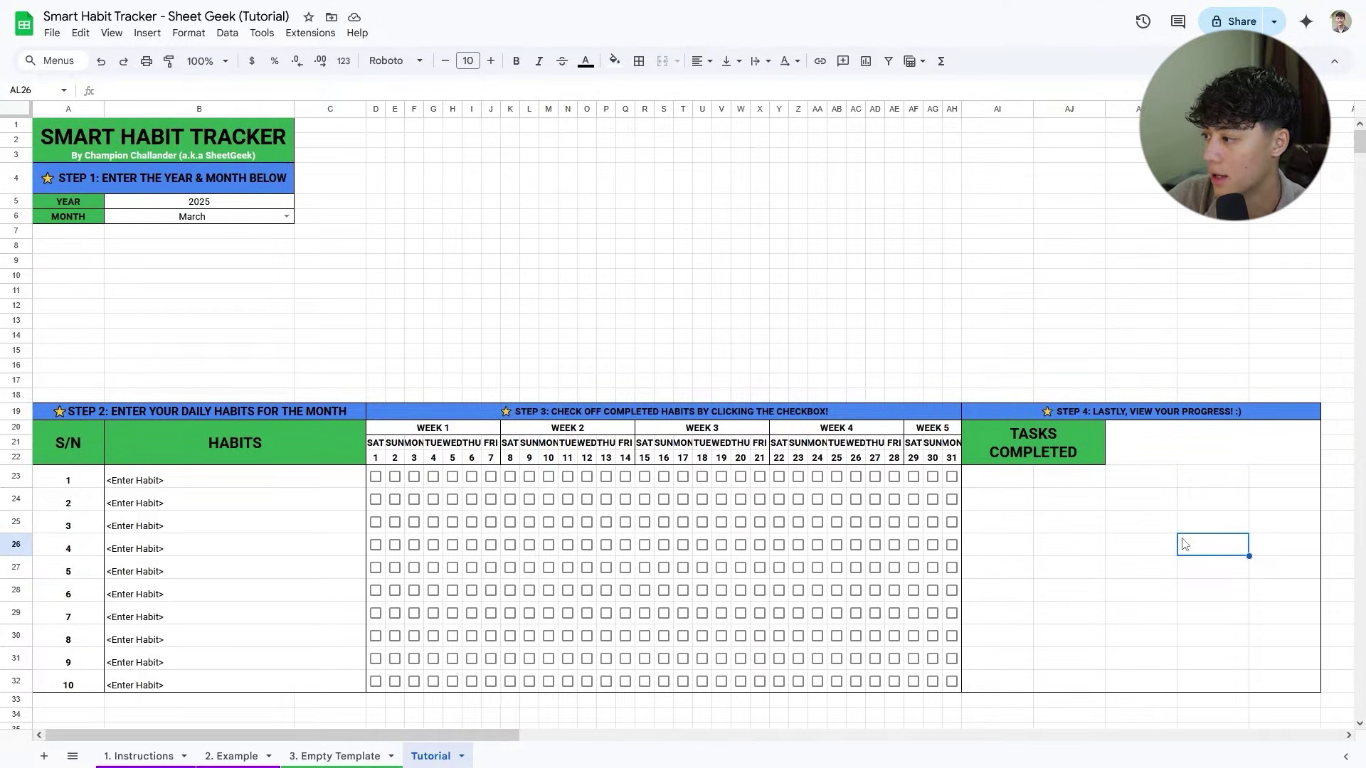
# Copy the green TASKS COMPLETED header onto the merged cell AK20:AM22 and replace its text with TOTAL.
pyautogui.click(1079, 459)
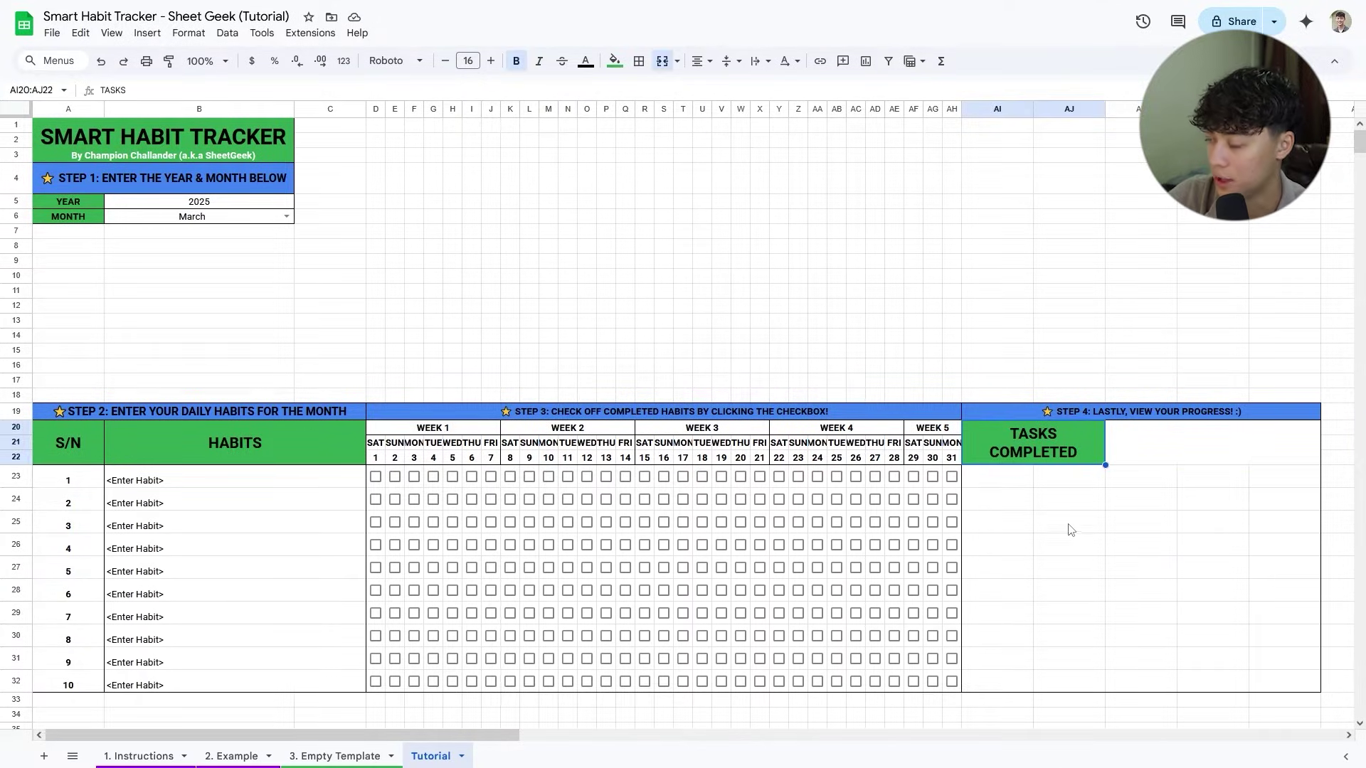
pyautogui.click(1147, 462)
pyautogui.hotkey('ctrl', 'v')
pyautogui.press('Return')
pyautogui.hotkey('ctrl', 'a')
pyautogui.write('TOTAL')
# Add an outer border around the two progress headers in AI20:AM22.
pyautogui.moveTo(1033, 445); pyautogui.dragTo(1174, 457)
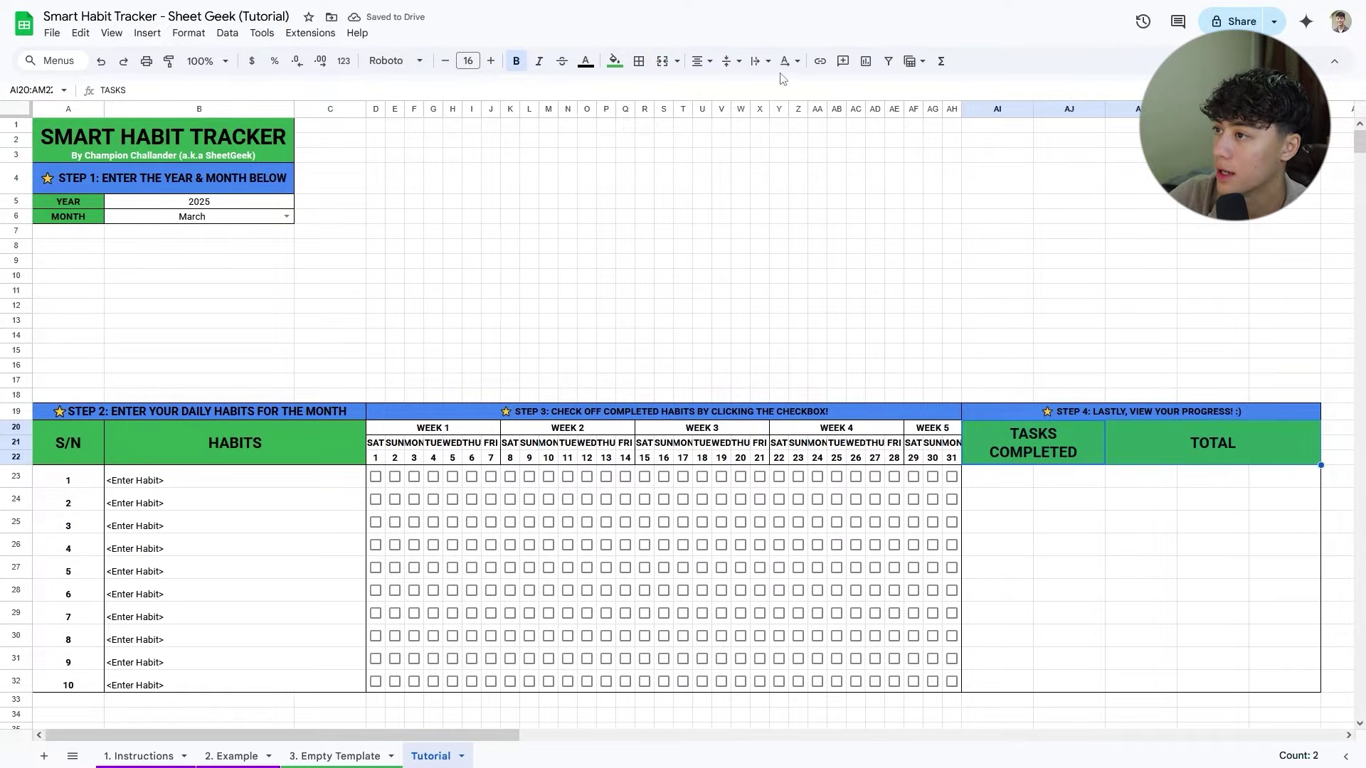
pyautogui.click(639, 61)
pyautogui.click(744, 92)
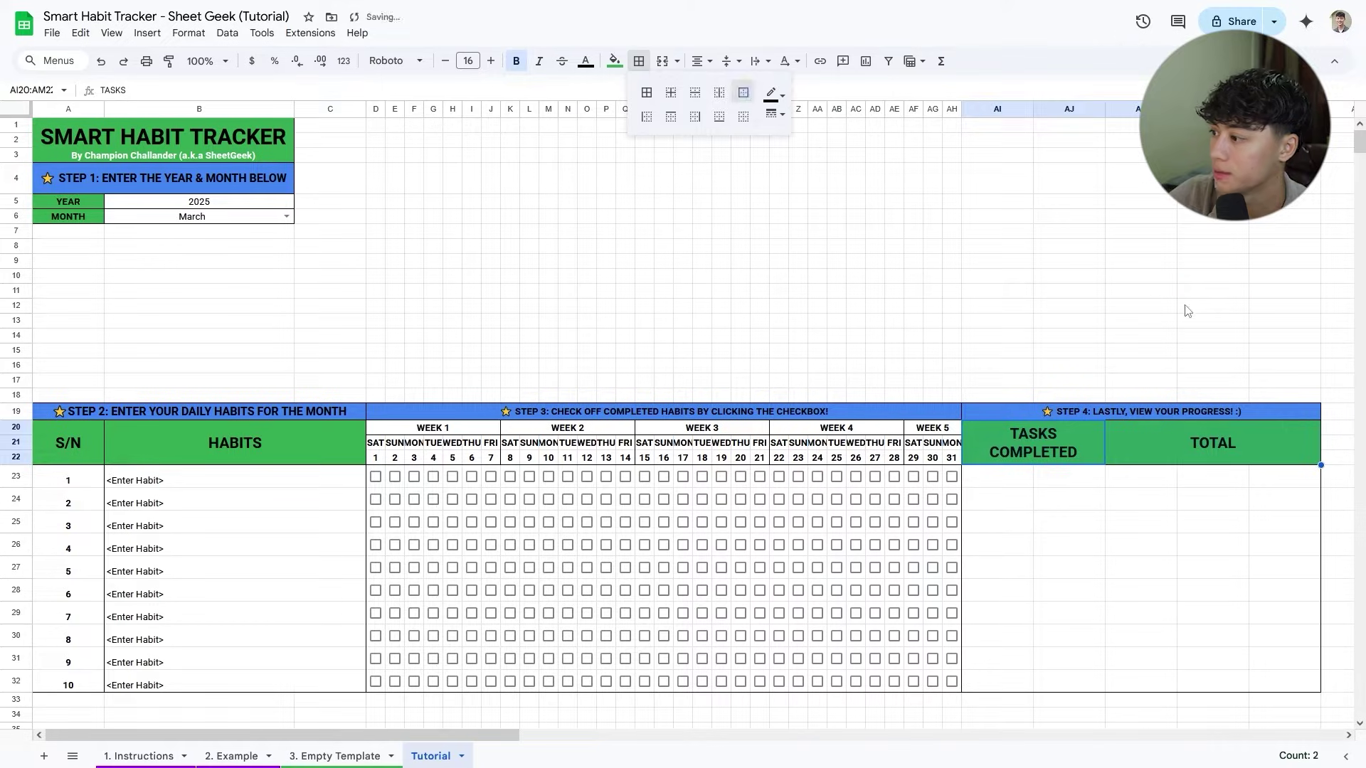
pyautogui.click(1241, 305)
# Merge AI23:AJ32 horizontally so each habit row has a single TASKS COMPLETED cell.
pyautogui.moveTo(1006, 486); pyautogui.dragTo(1060, 673)
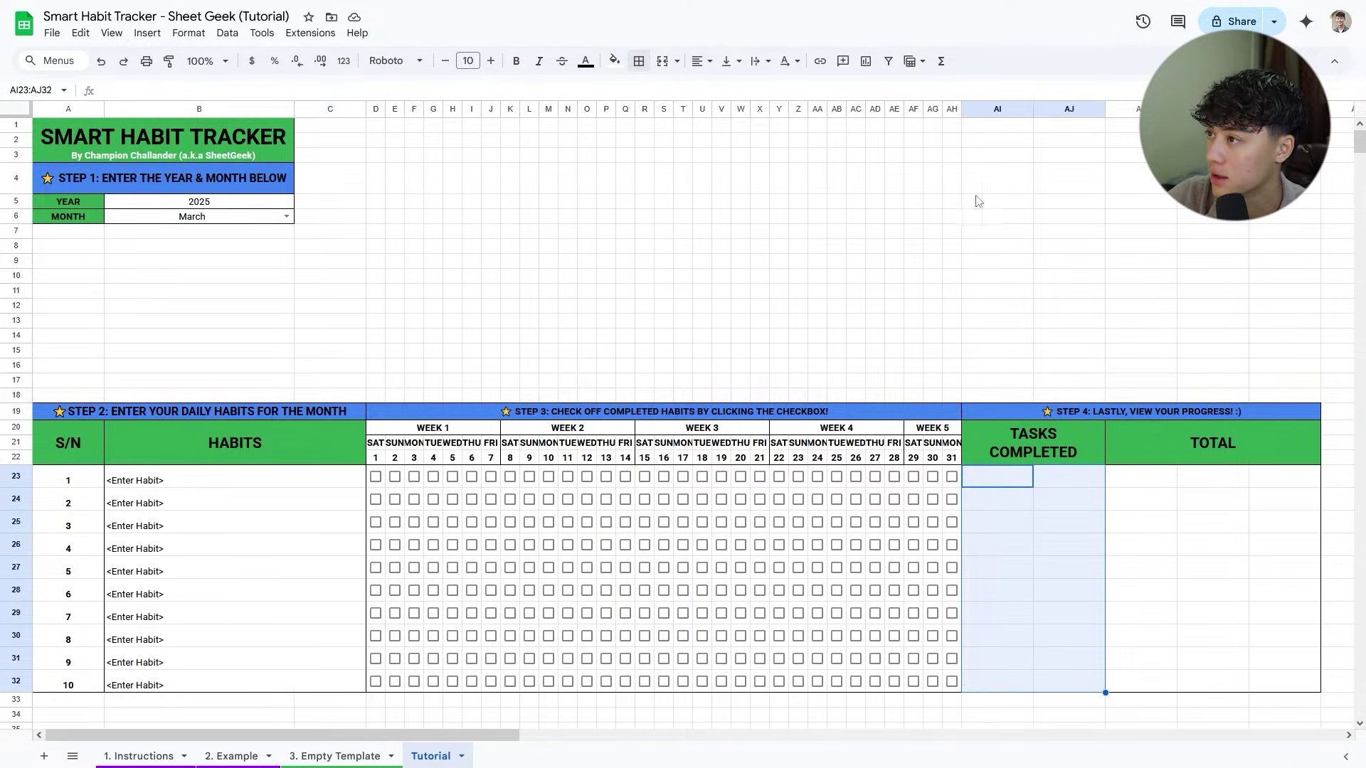
pyautogui.click(676, 62)
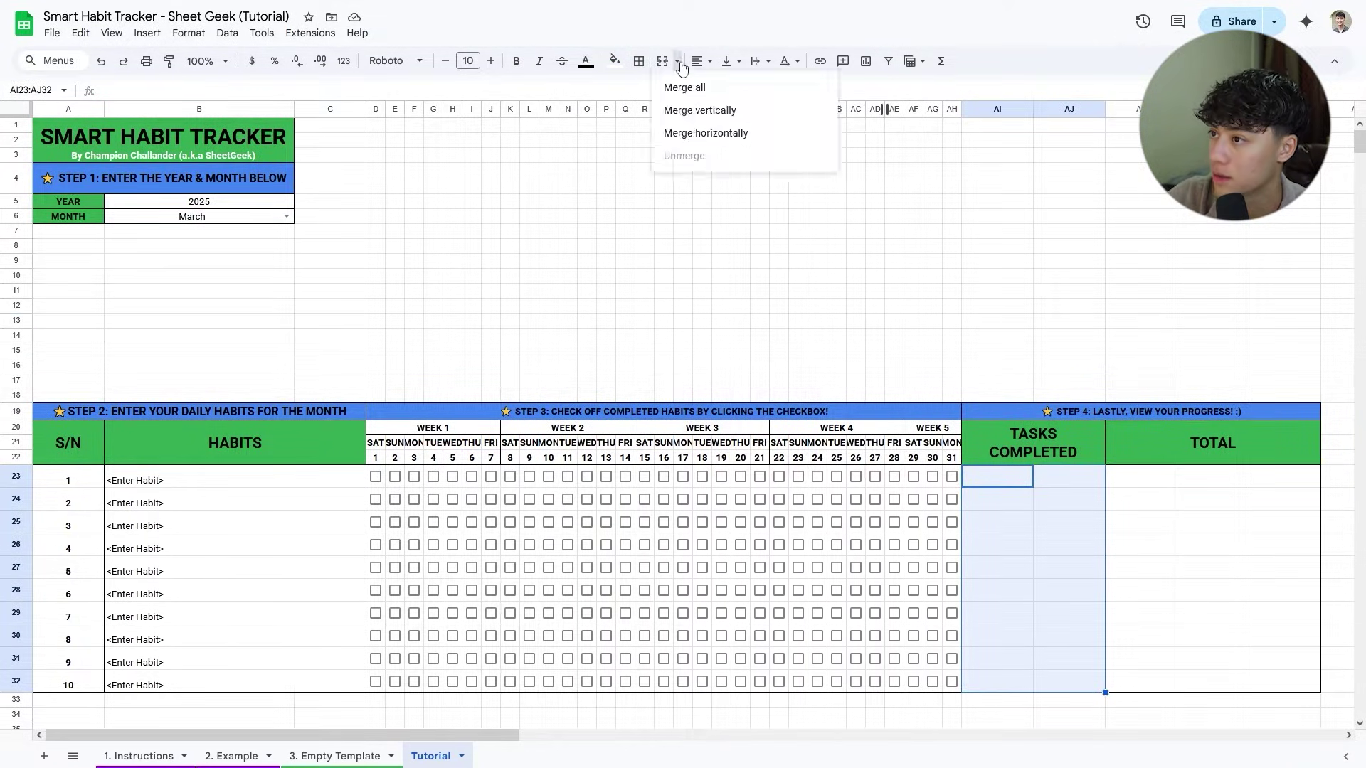
pyautogui.click(747, 134)
pyautogui.click(1074, 599)
# Enter 0/31 in the TASKS COMPLETED cell of habit 1.
pyautogui.click(1047, 489)
pyautogui.doubleClick(1046, 489)
pyautogui.write('0/31')
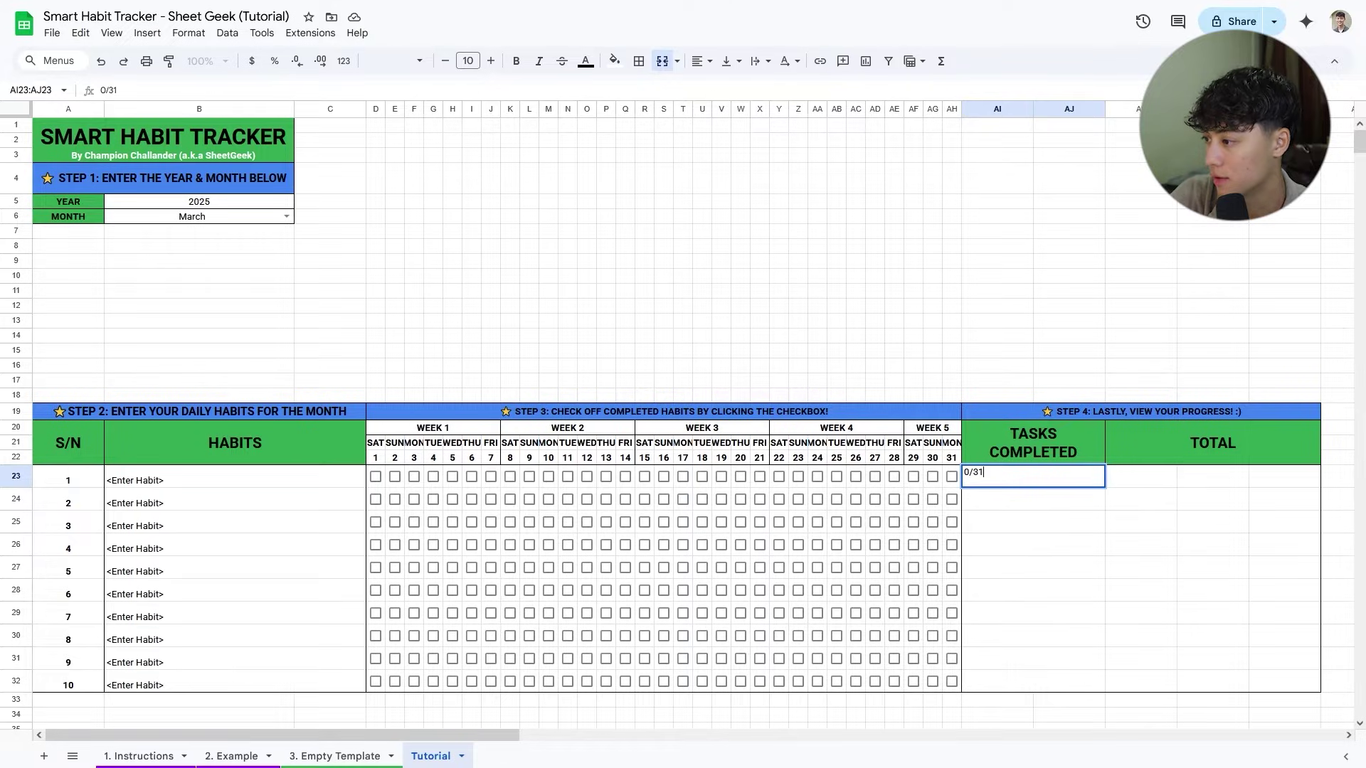
pyautogui.press('Return')
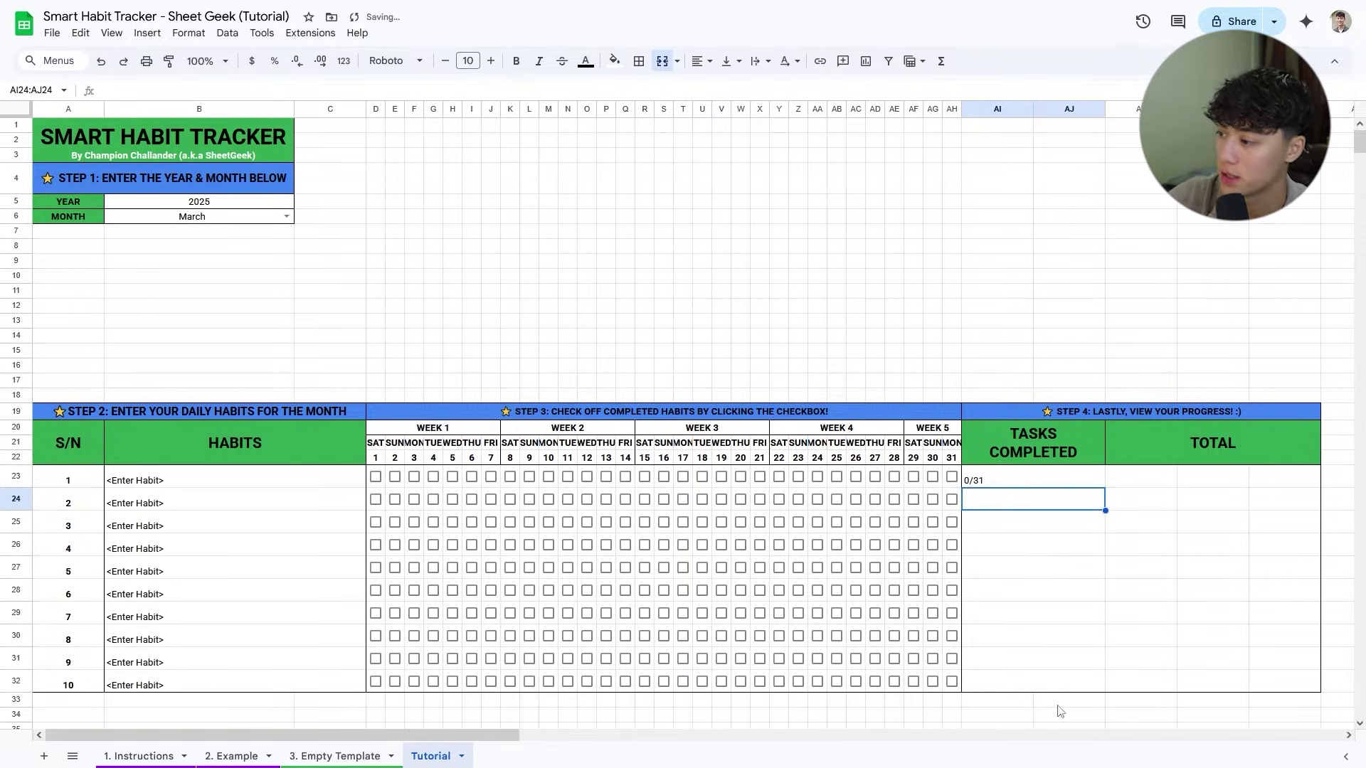
# Replace the content of habit 1's TASKS COMPLETED cell with the formula ="0" & " / " & "31".
pyautogui.doubleClick(967, 476)
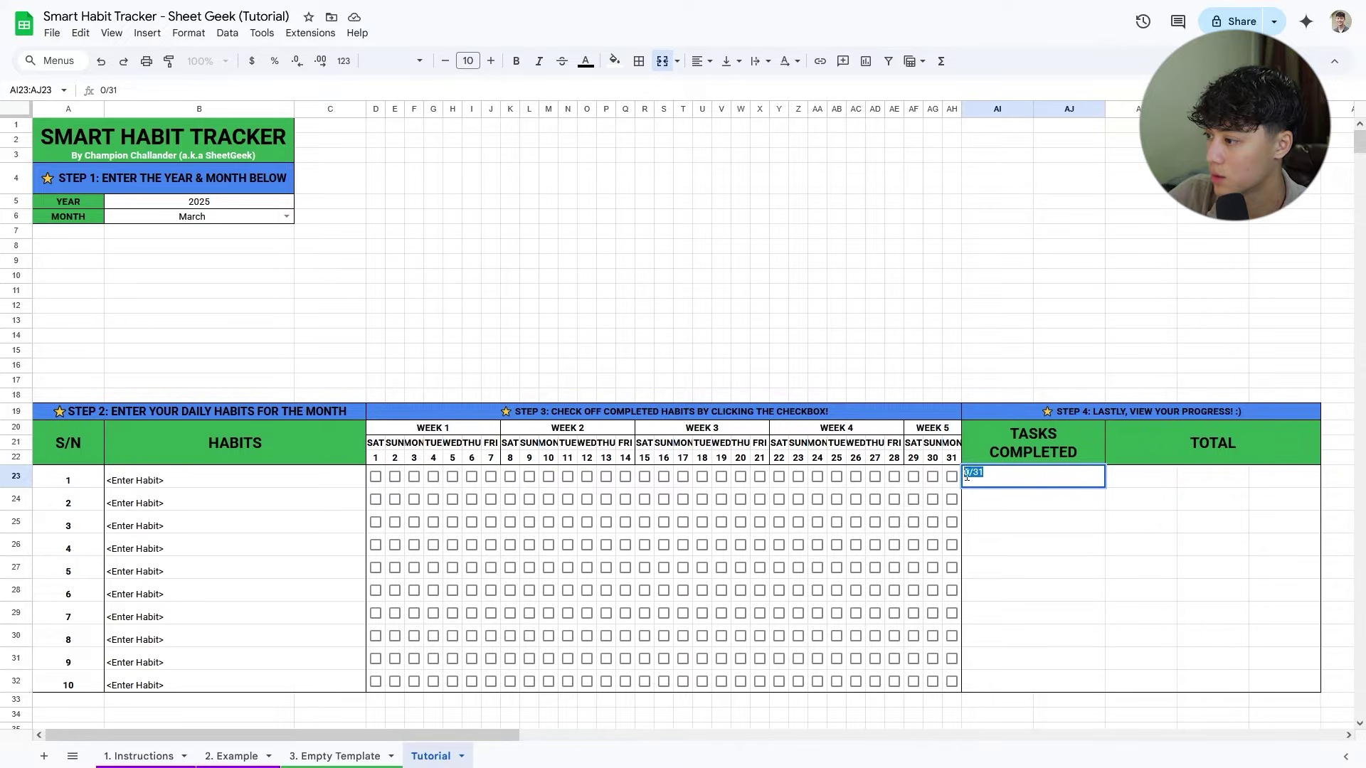
pyautogui.write('="')
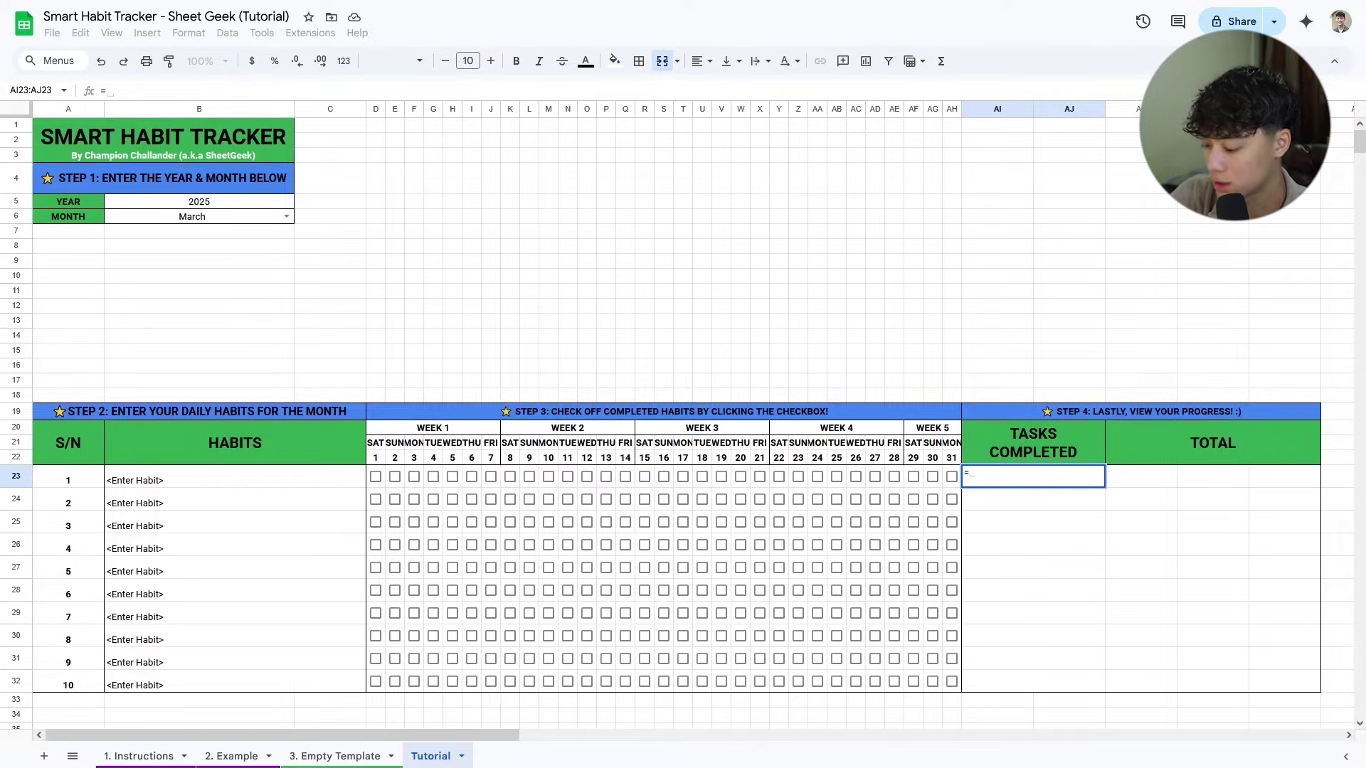
pyautogui.write('0')
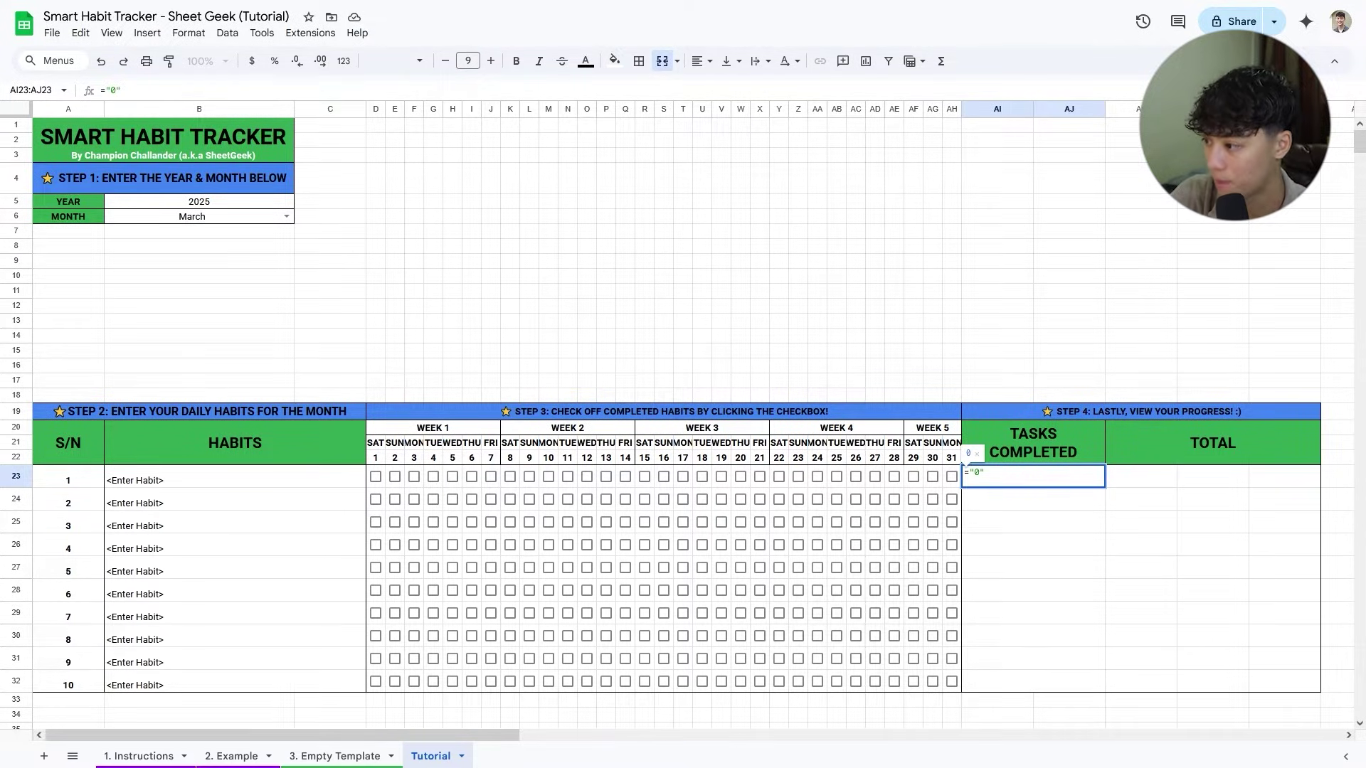
pyautogui.write('" & " / ')
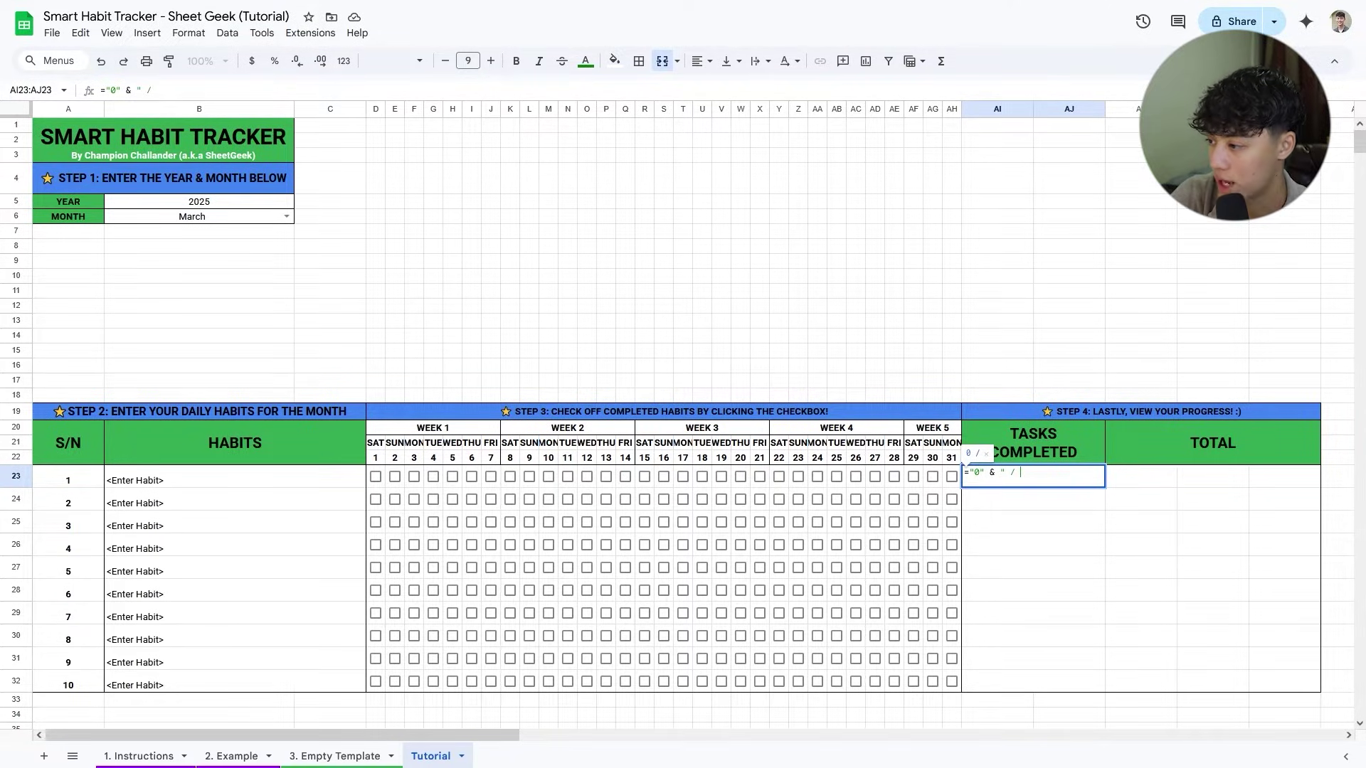
pyautogui.write('" &')
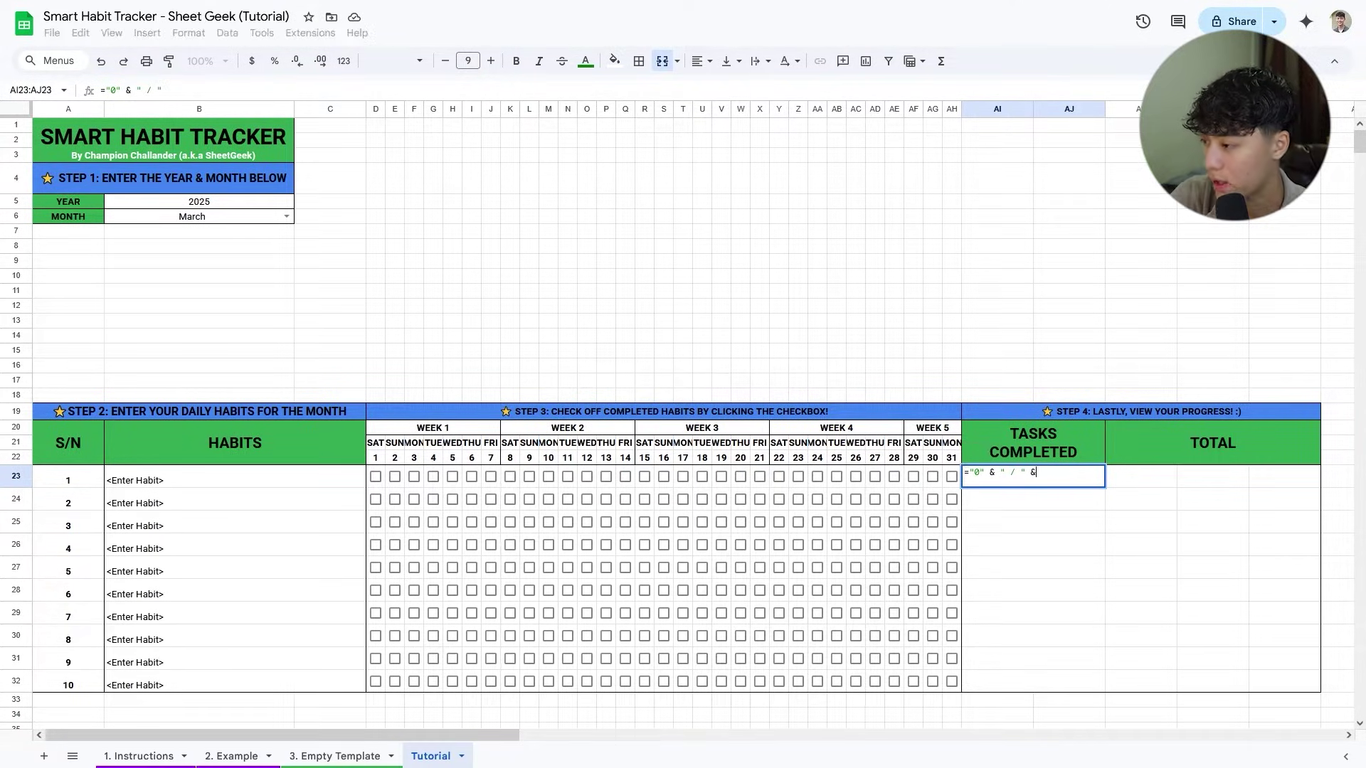
pyautogui.write(' "31"')
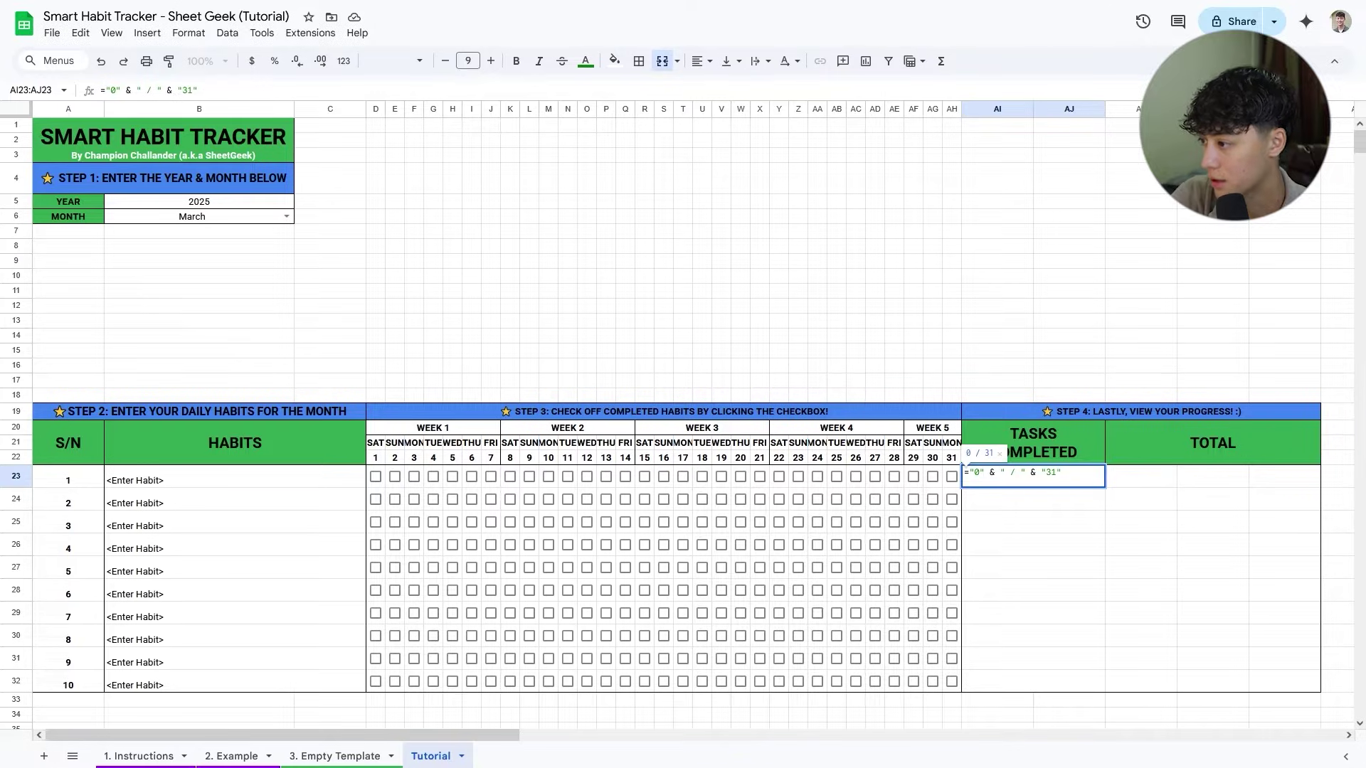
pyautogui.press('Return')
# Change the completed count in habit 1's TASKS COMPLETED formula to "1".
pyautogui.doubleClick(1037, 482)
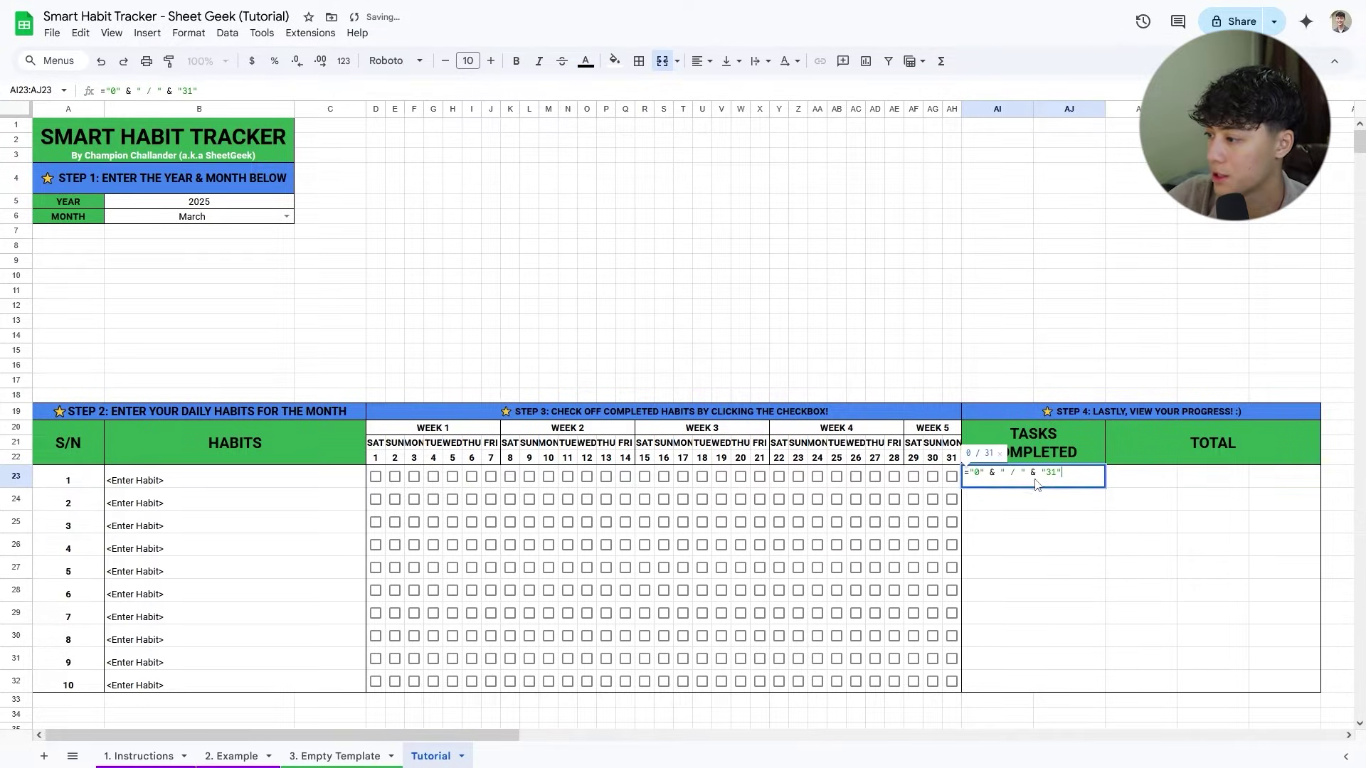
pyautogui.doubleClick(979, 476)
pyautogui.write('1')
pyautogui.press('Return')
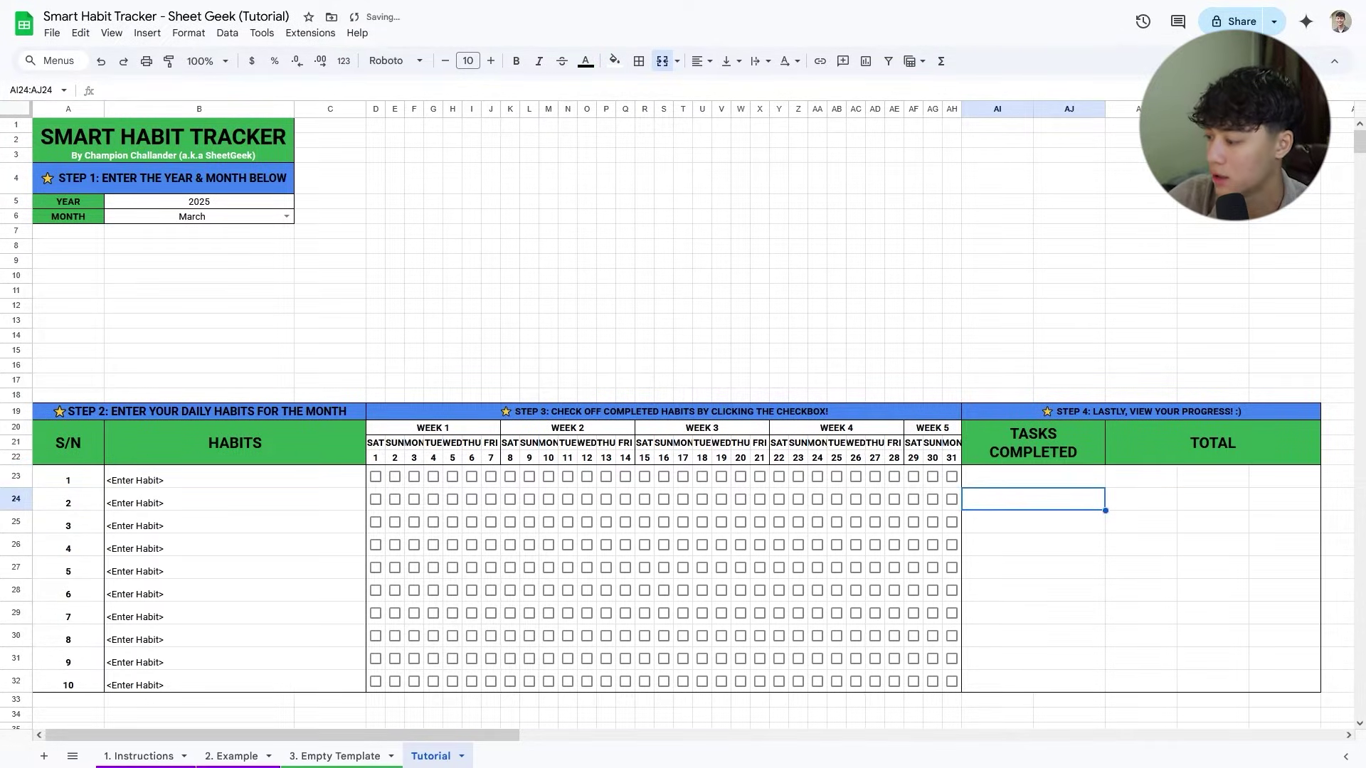
# Examine the text formula in AI23 and the day-number formula in D22.
pyautogui.doubleClick(984, 475)
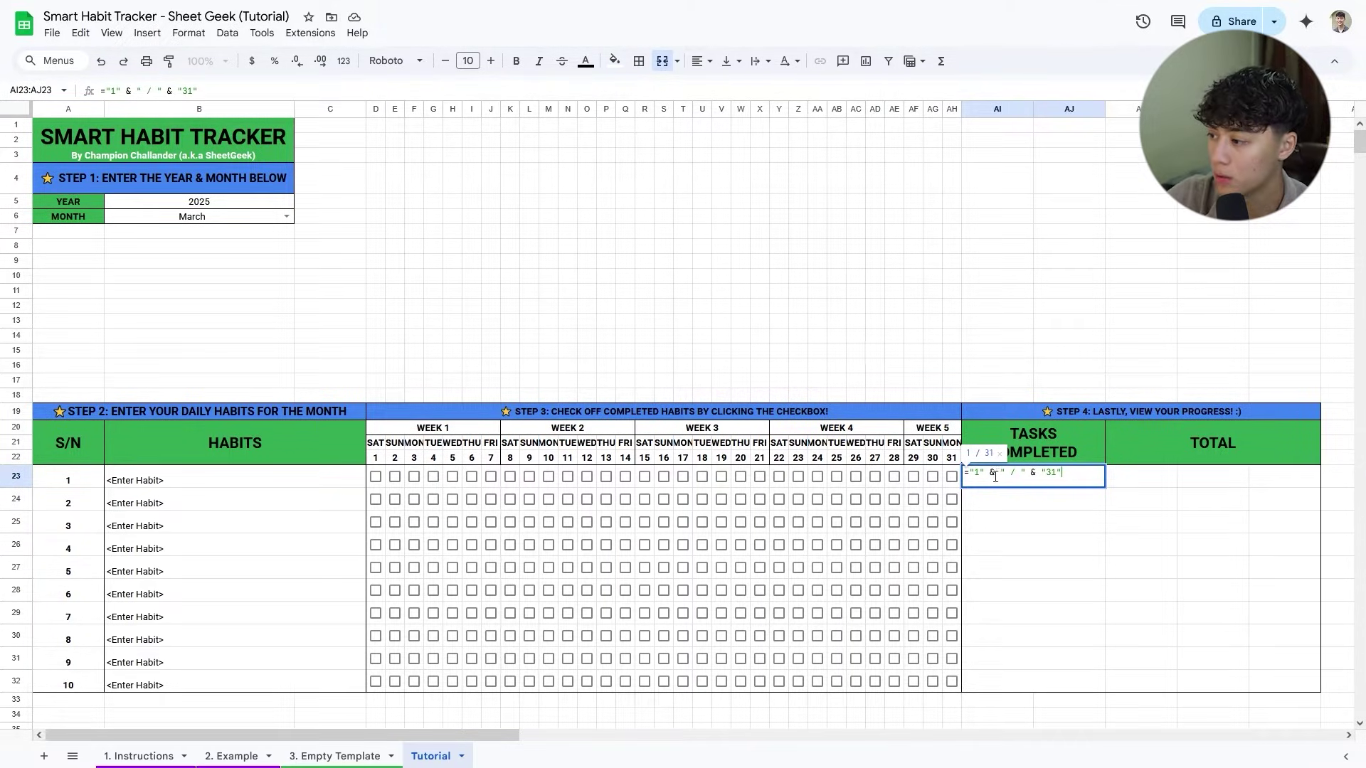
pyautogui.press('Escape')
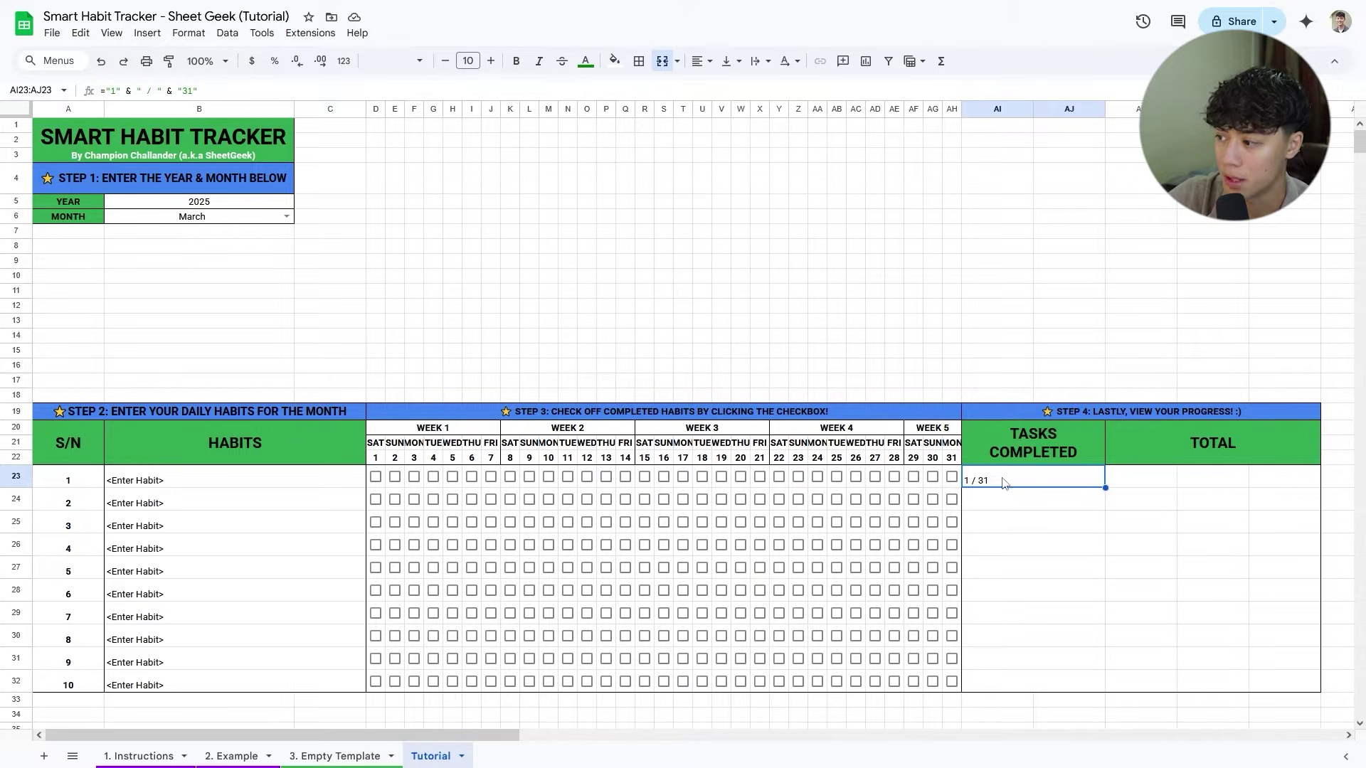
pyautogui.click(626, 458)
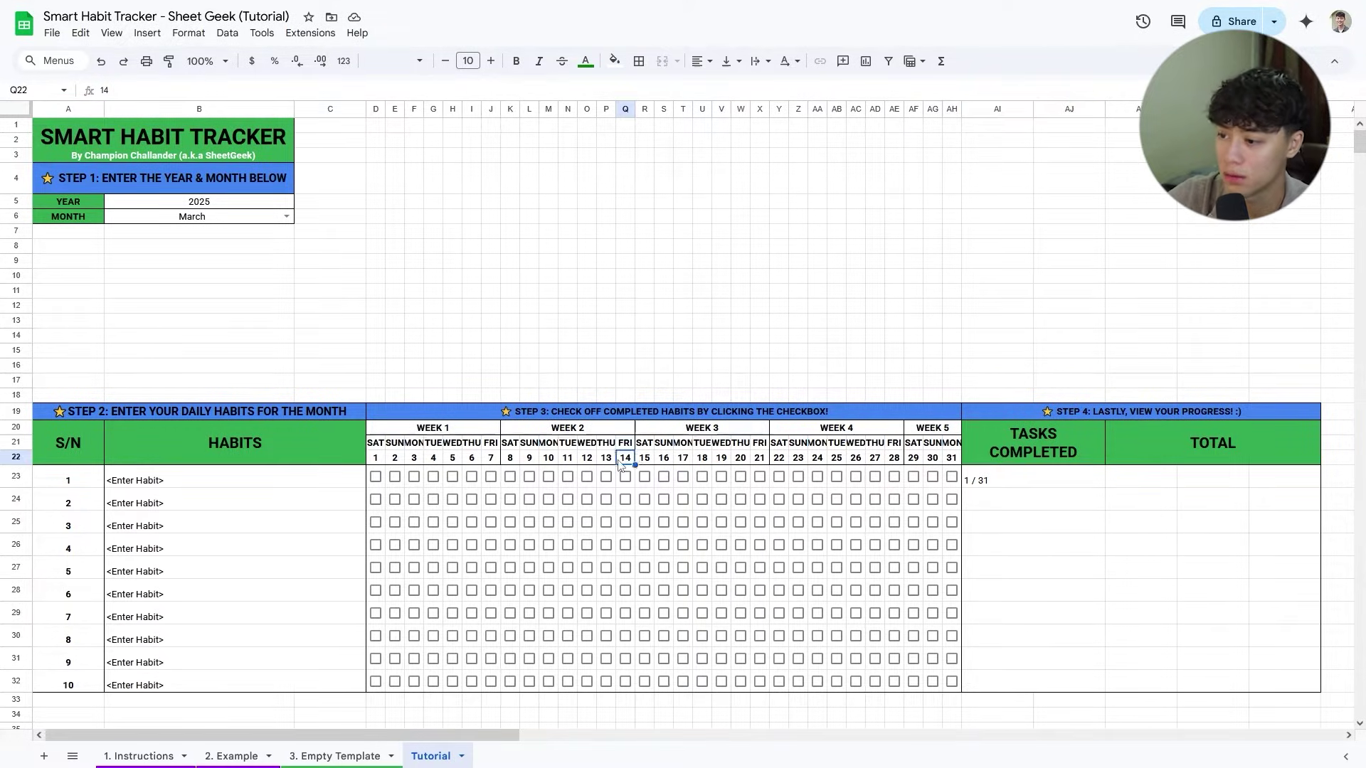
pyautogui.click(371, 461)
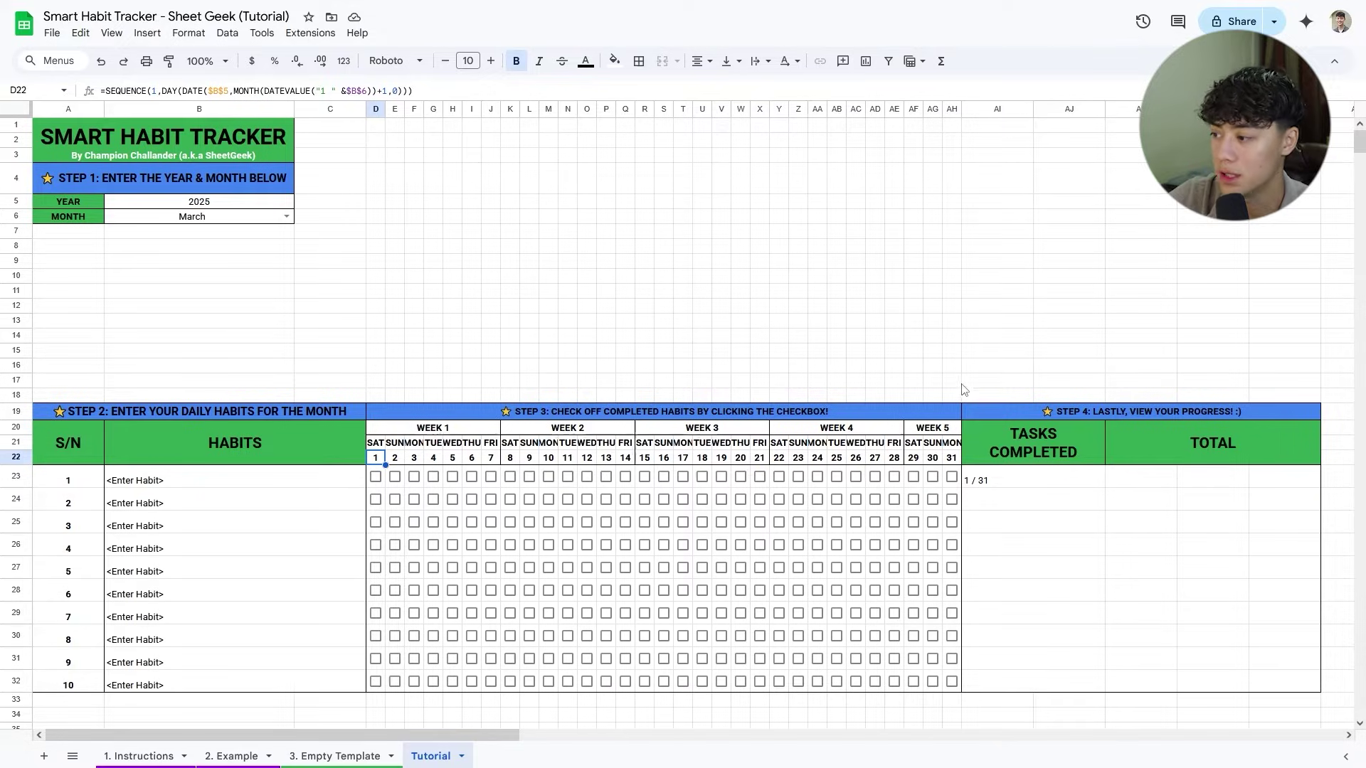
pyautogui.click(989, 479)
pyautogui.click(1028, 508)
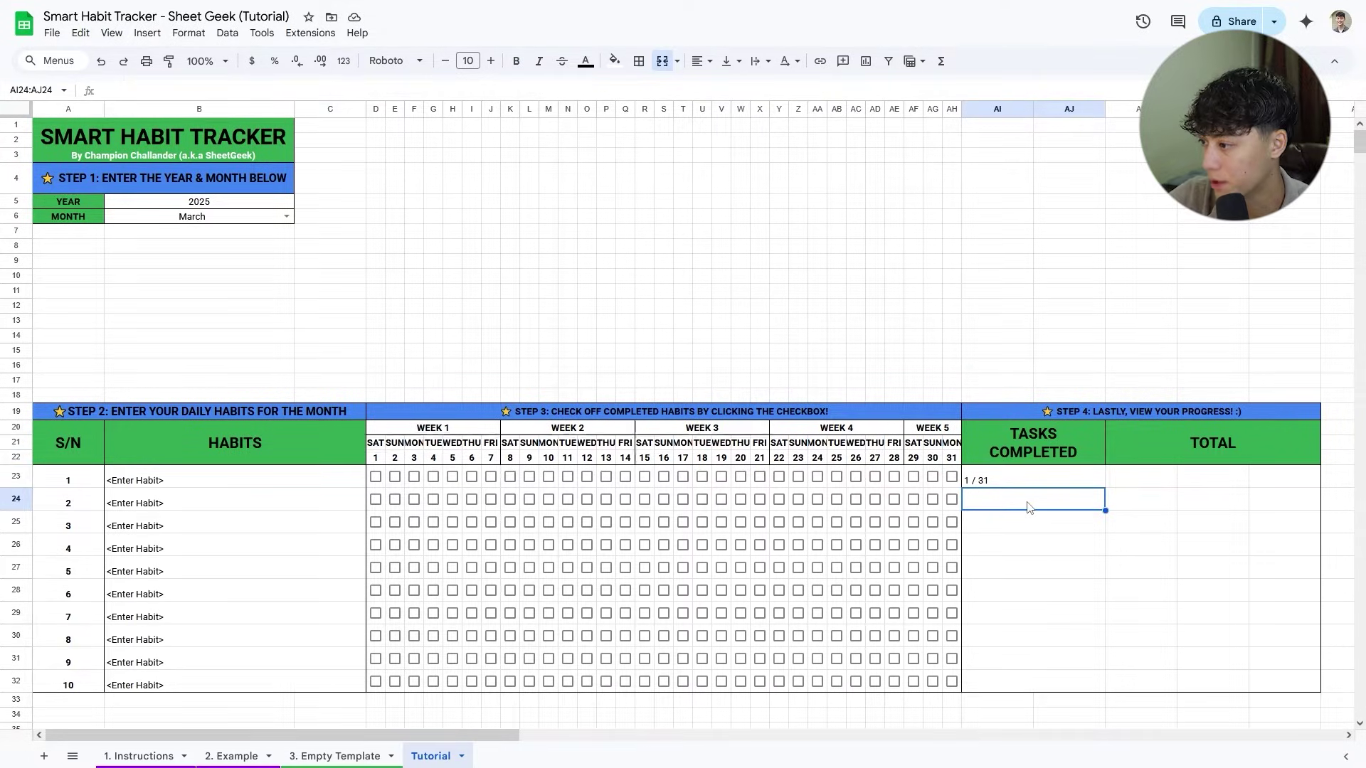
# Enter the formula =COUNTA($D$22:$AH$22) in AI16 to count the days of the month.
pyautogui.click(995, 367)
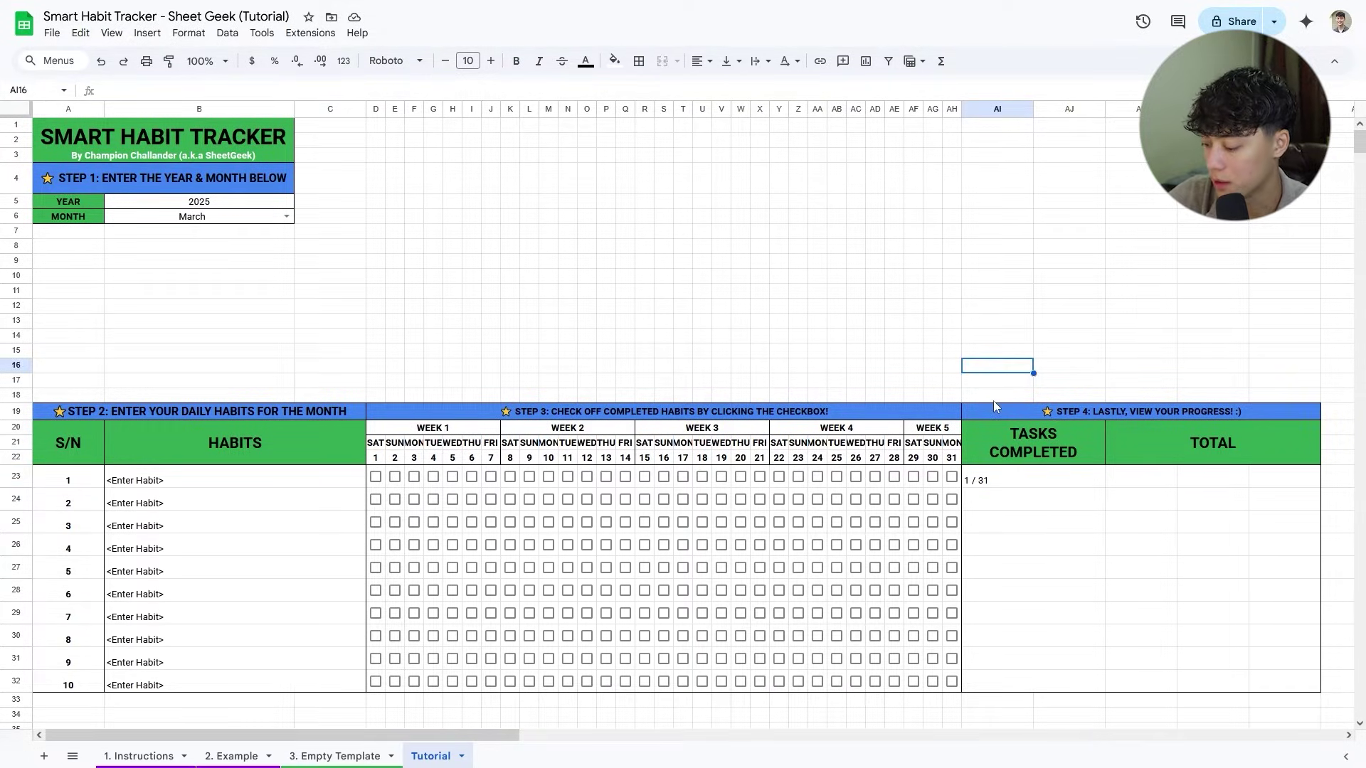
pyautogui.write('=COUNTA(')
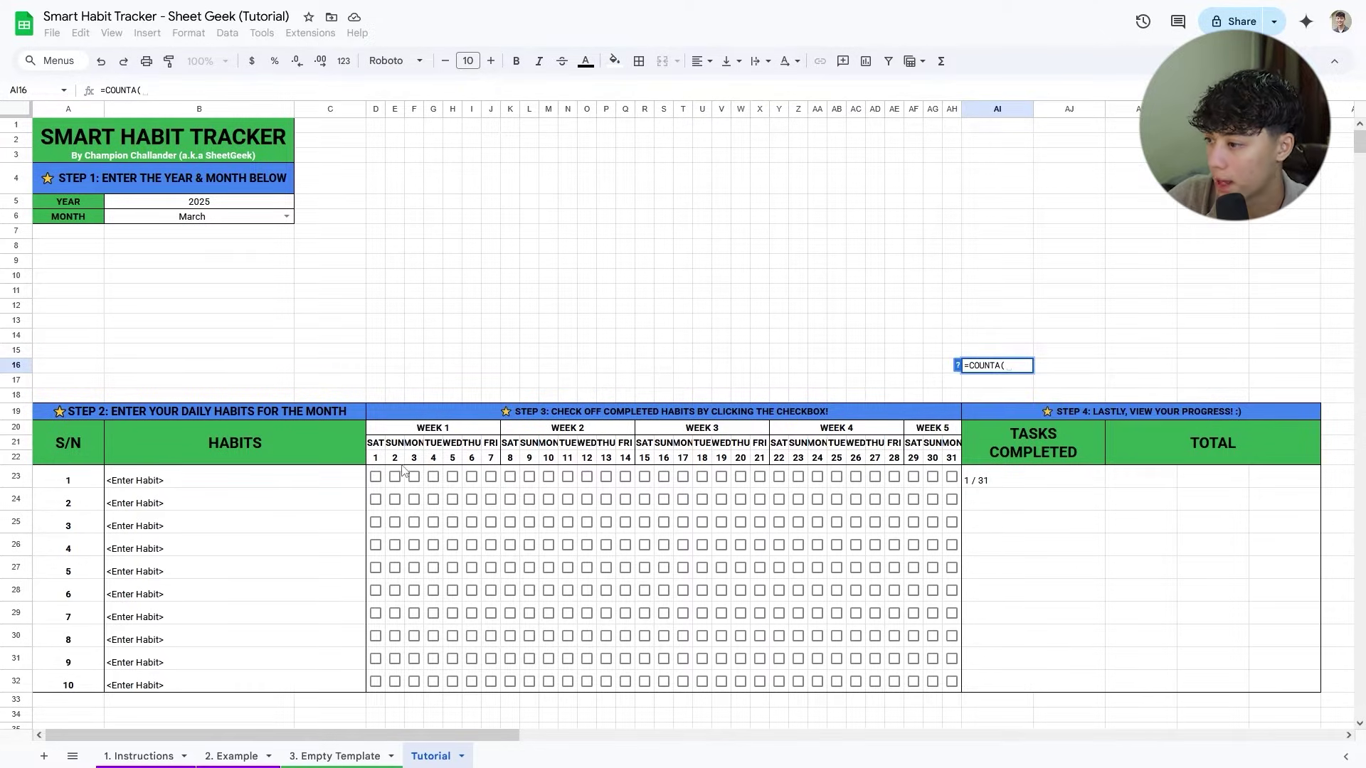
pyautogui.moveTo(378, 466); pyautogui.dragTo(953, 464)
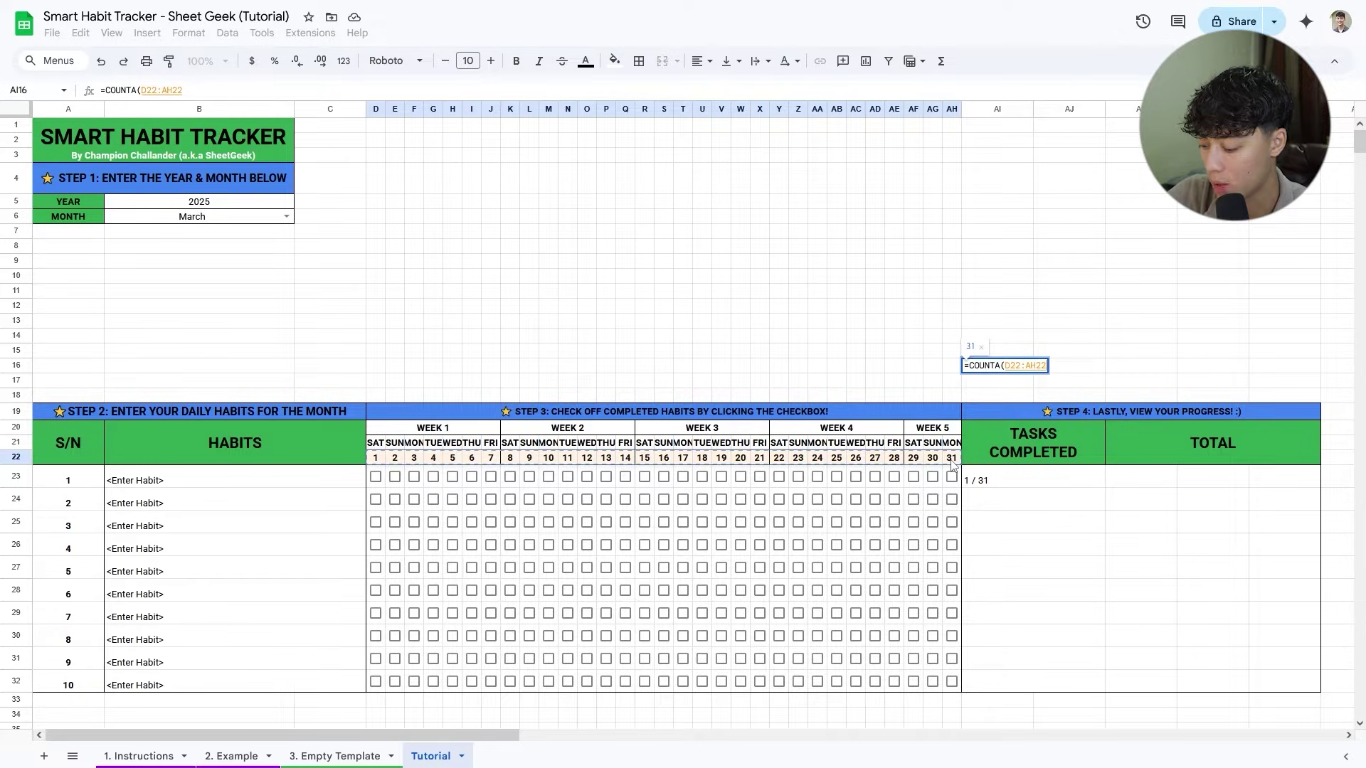
pyautogui.press('F4')
pyautogui.press('Return')
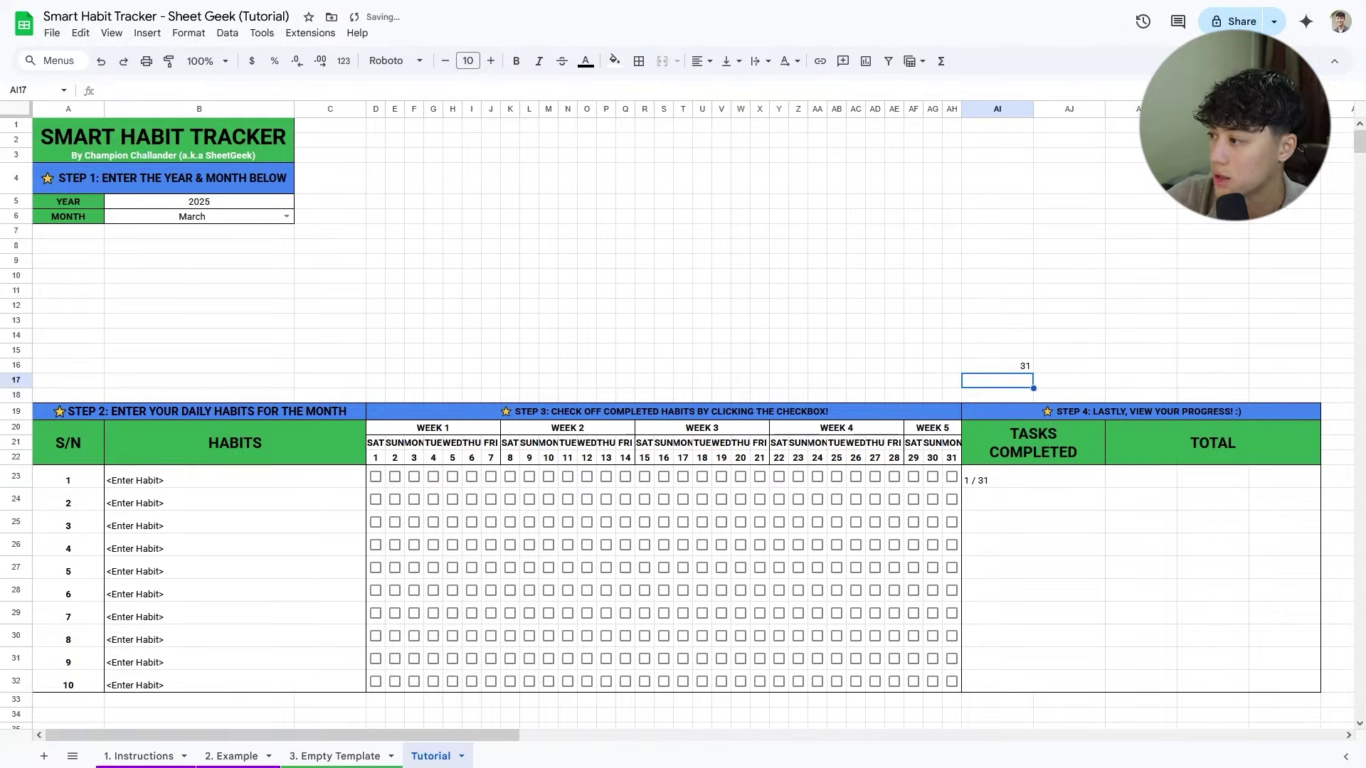
# Set the month to February to test the day count in AI16.
pyautogui.click(284, 217)
pyautogui.click(188, 250)
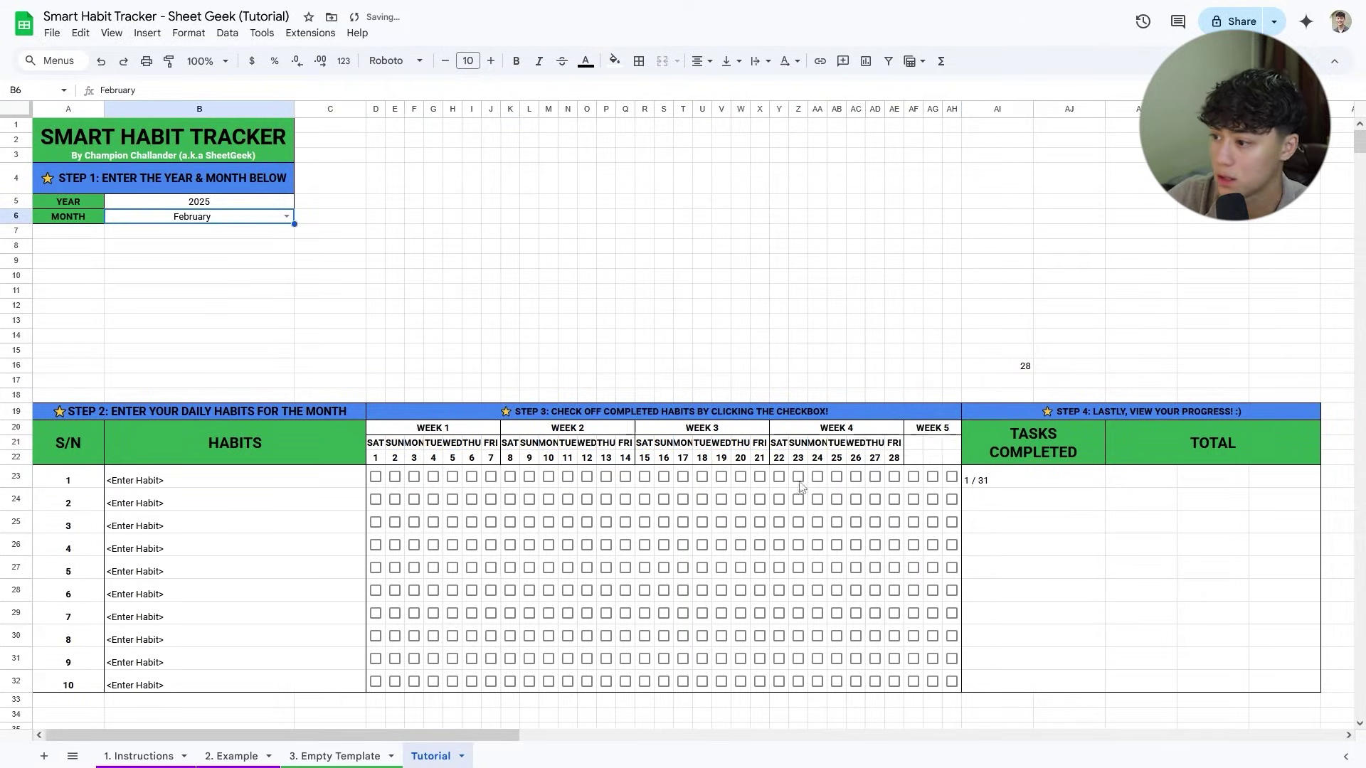
# Copy the COUNTA formula from AI16 and put COUNTA($D$22:$AH$22) in place of "31" in the AI23 formula.
pyautogui.click(1005, 366)
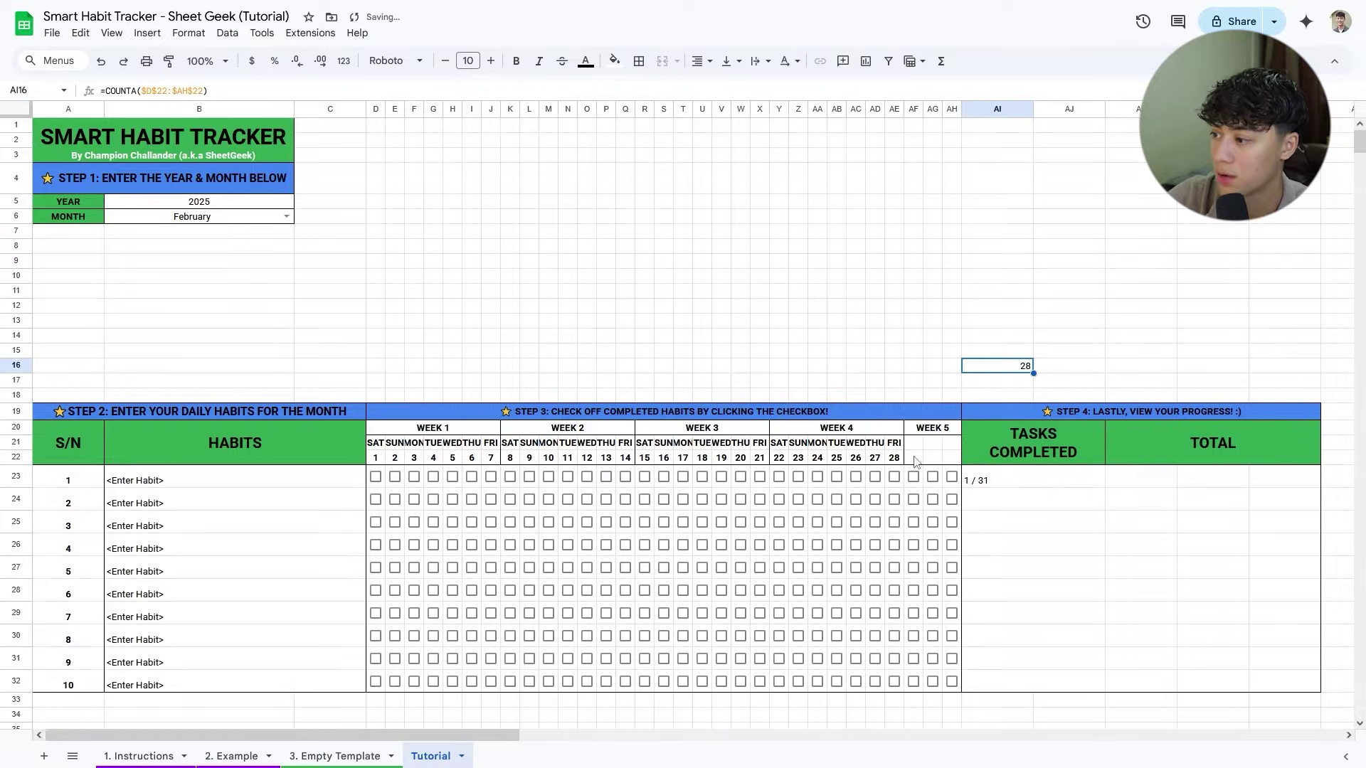
pyautogui.press('F2')
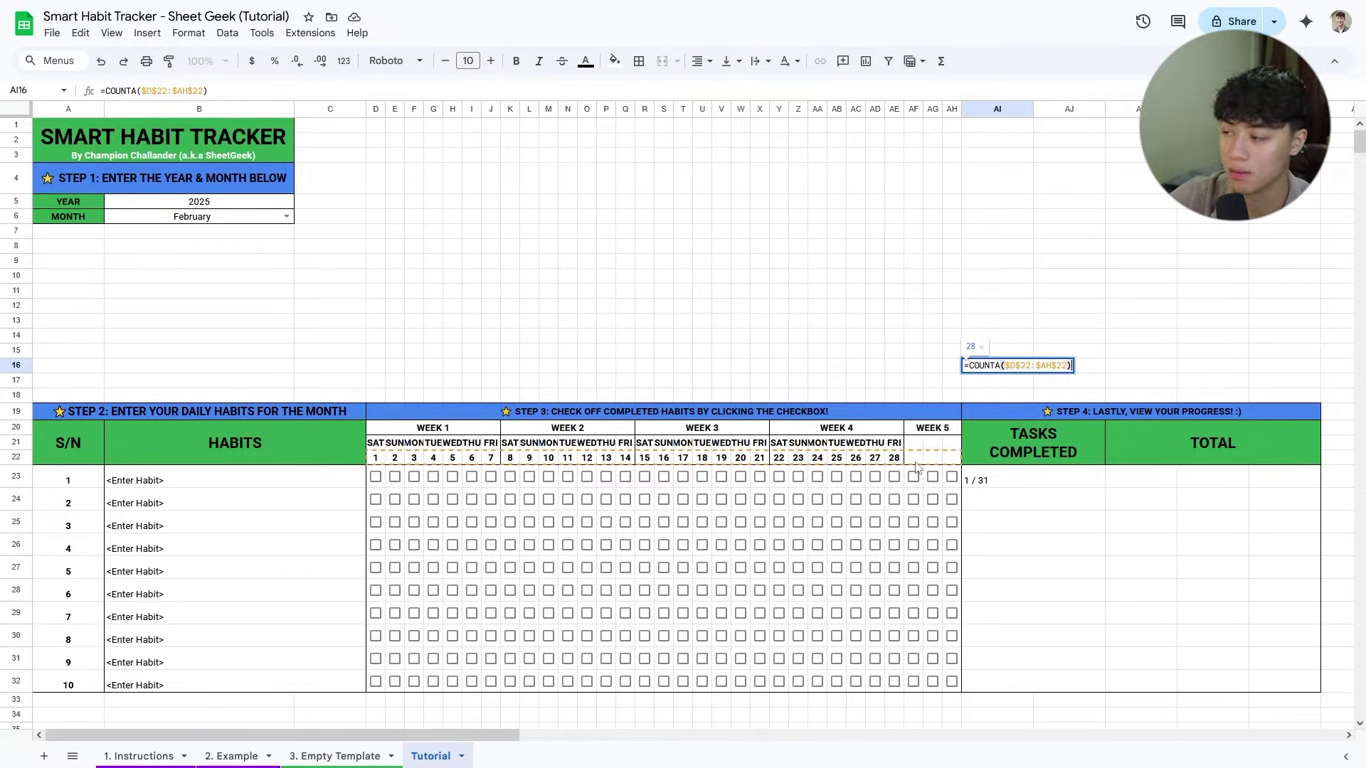
pyautogui.hotkey('ctrl', 'a')
pyautogui.hotkey('ctrl', 'c')
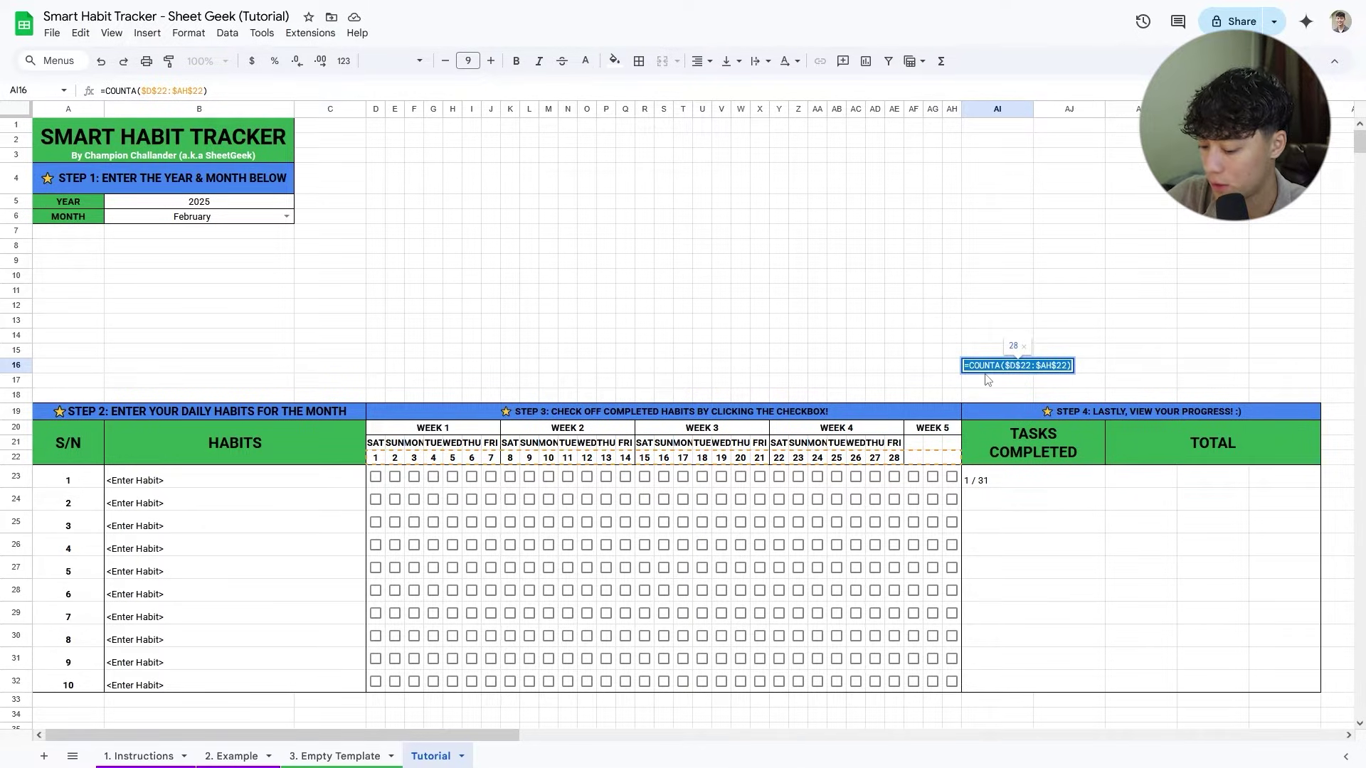
pyautogui.doubleClick(1033, 477)
pyautogui.doubleClick(1051, 473)
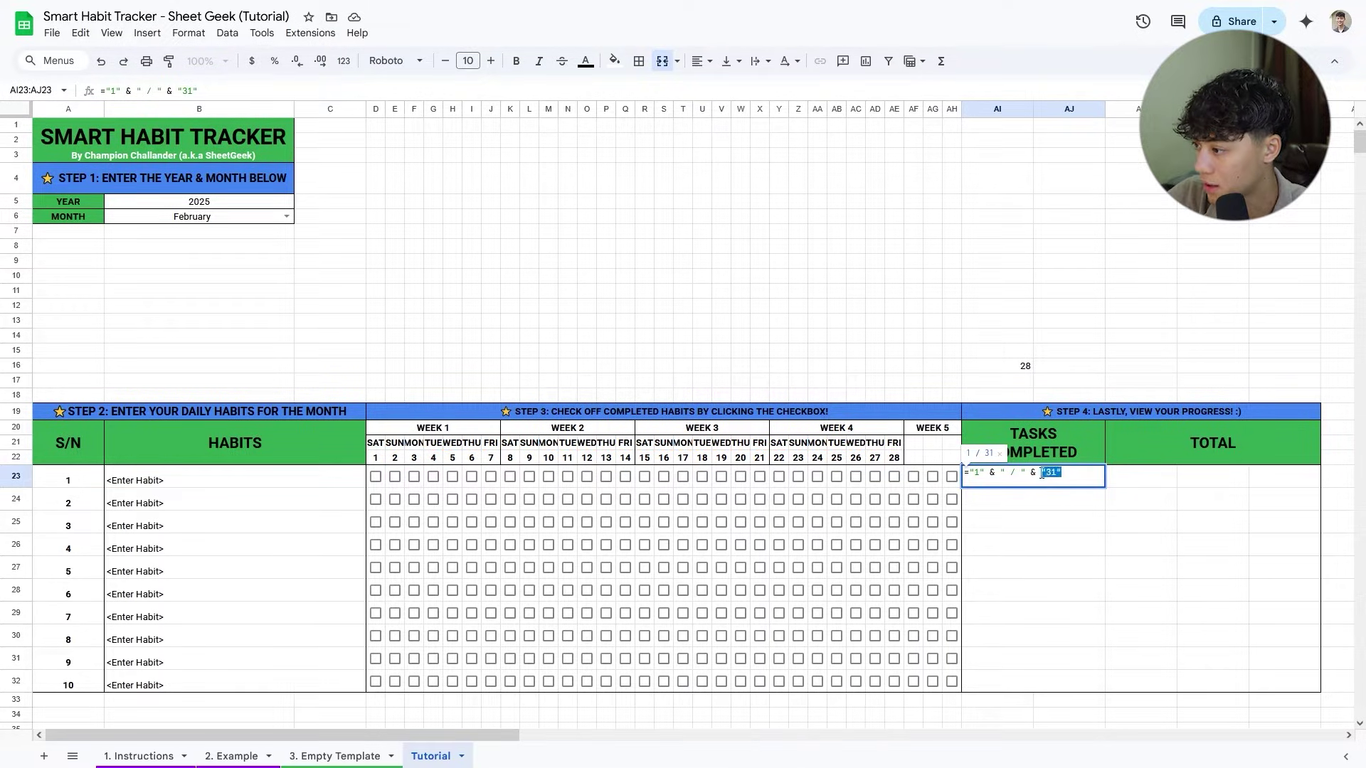
pyautogui.hotkey('ctrl', 'v')
pyautogui.press('Return')
pyautogui.click(1016, 478)
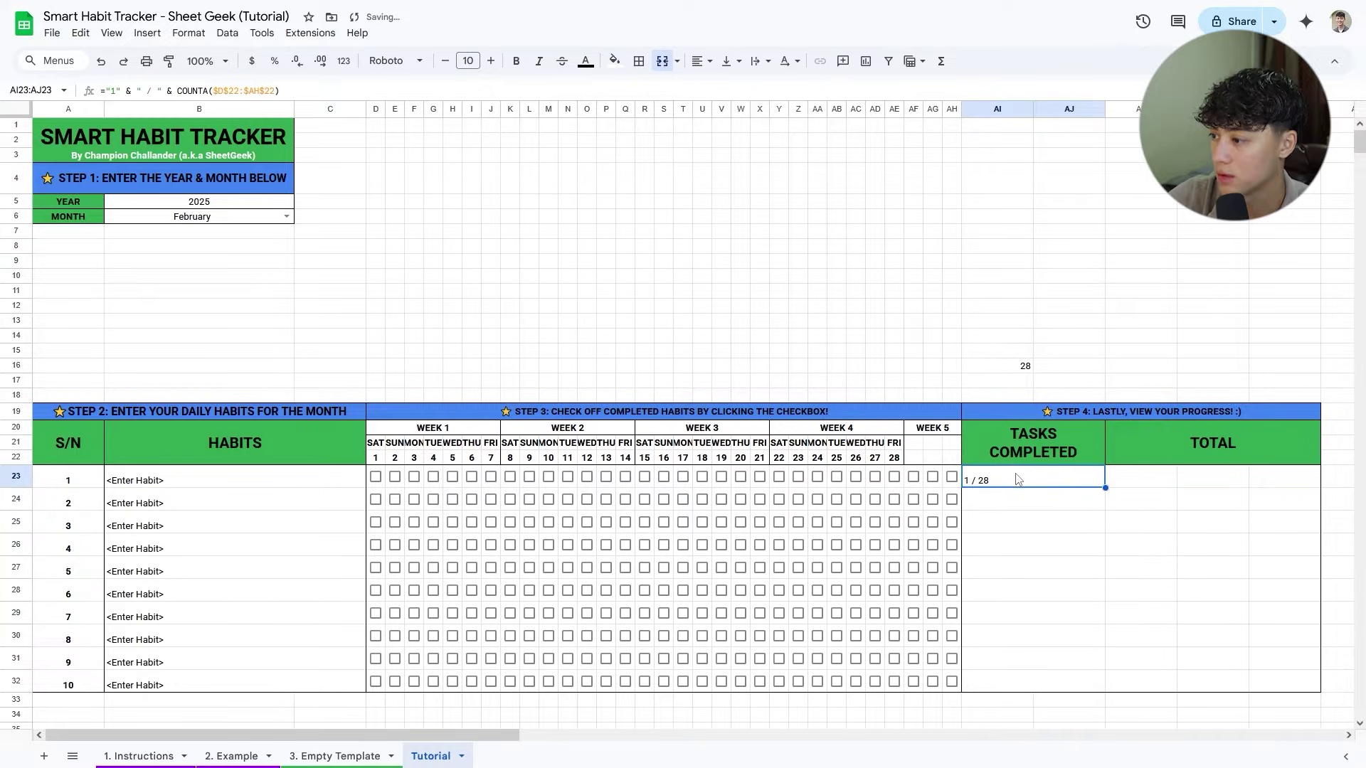
# Set the month to March and check the formula in habit 1's TASKS COMPLETED cell.
pyautogui.click(286, 212)
pyautogui.click(189, 269)
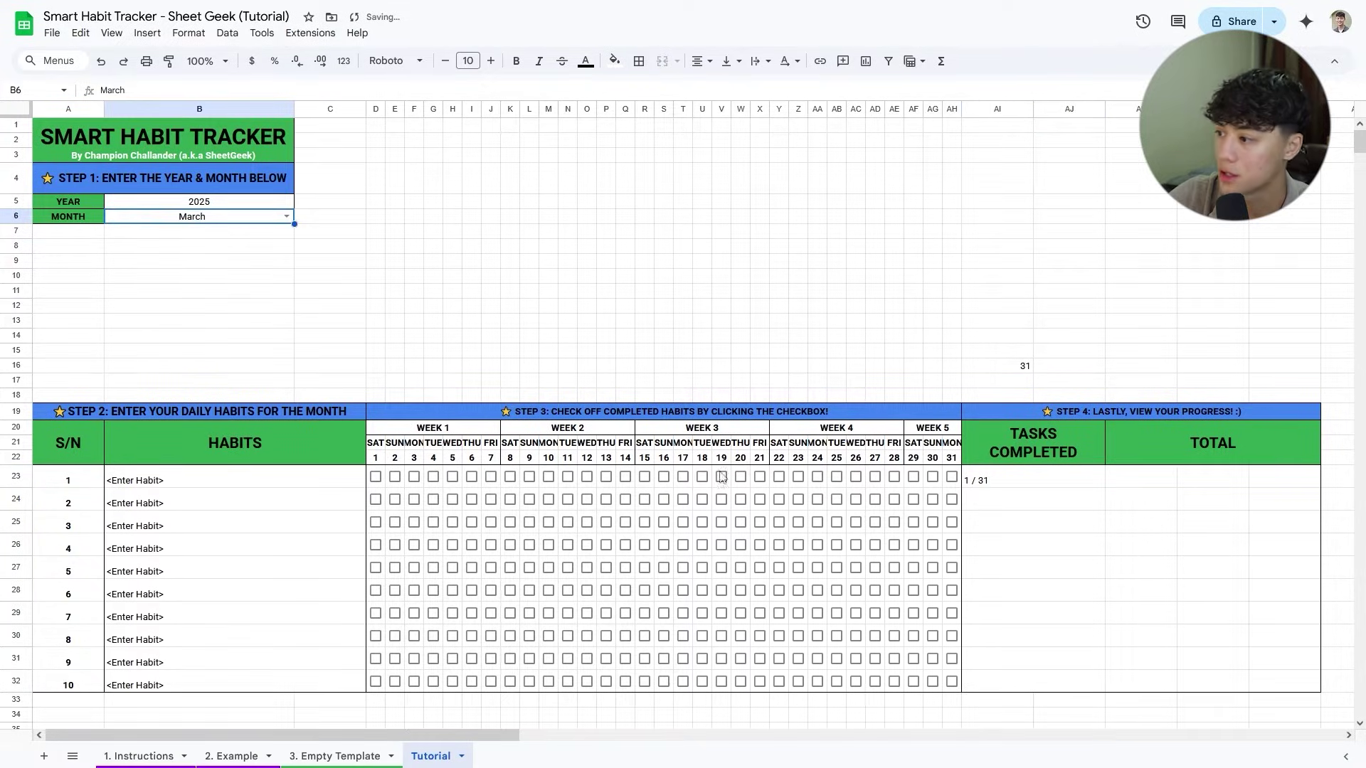
pyautogui.click(1007, 488)
pyautogui.doubleClick(984, 473)
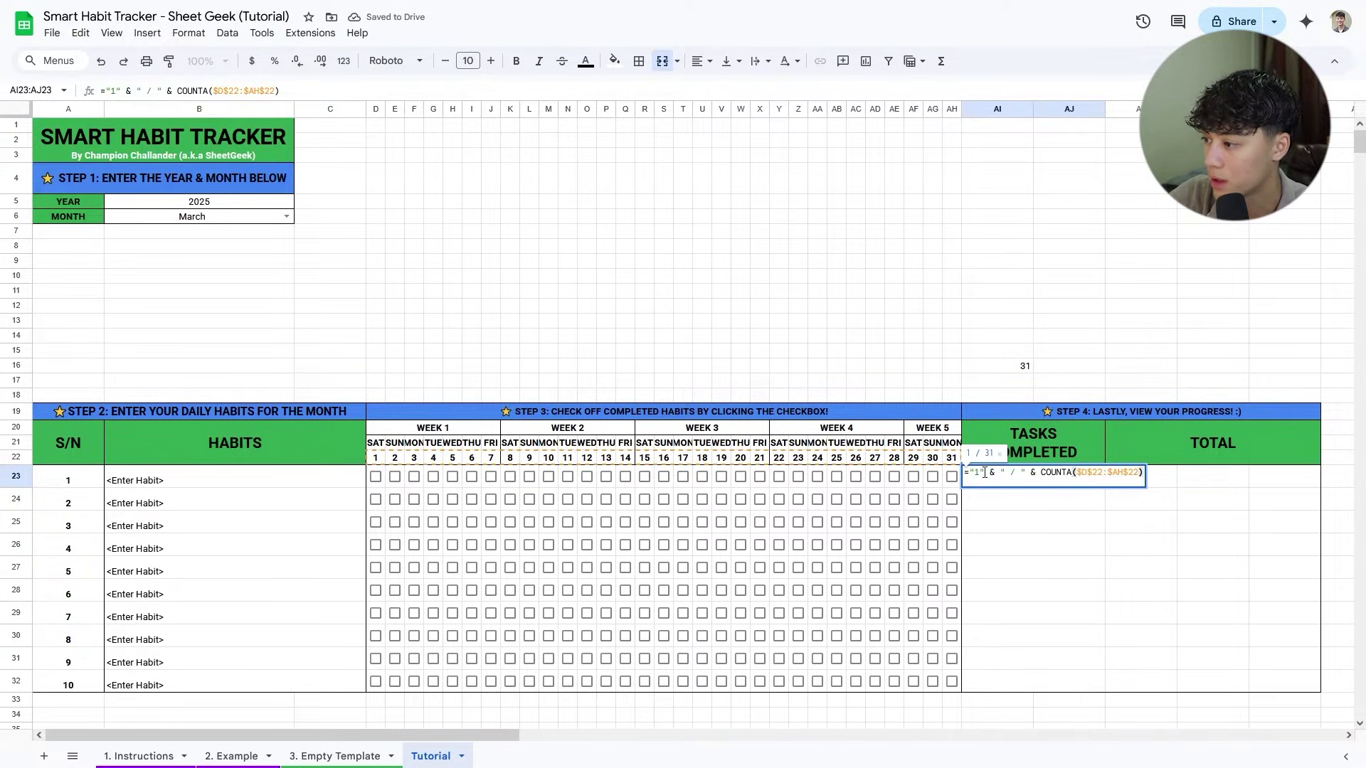
pyautogui.press('Escape')
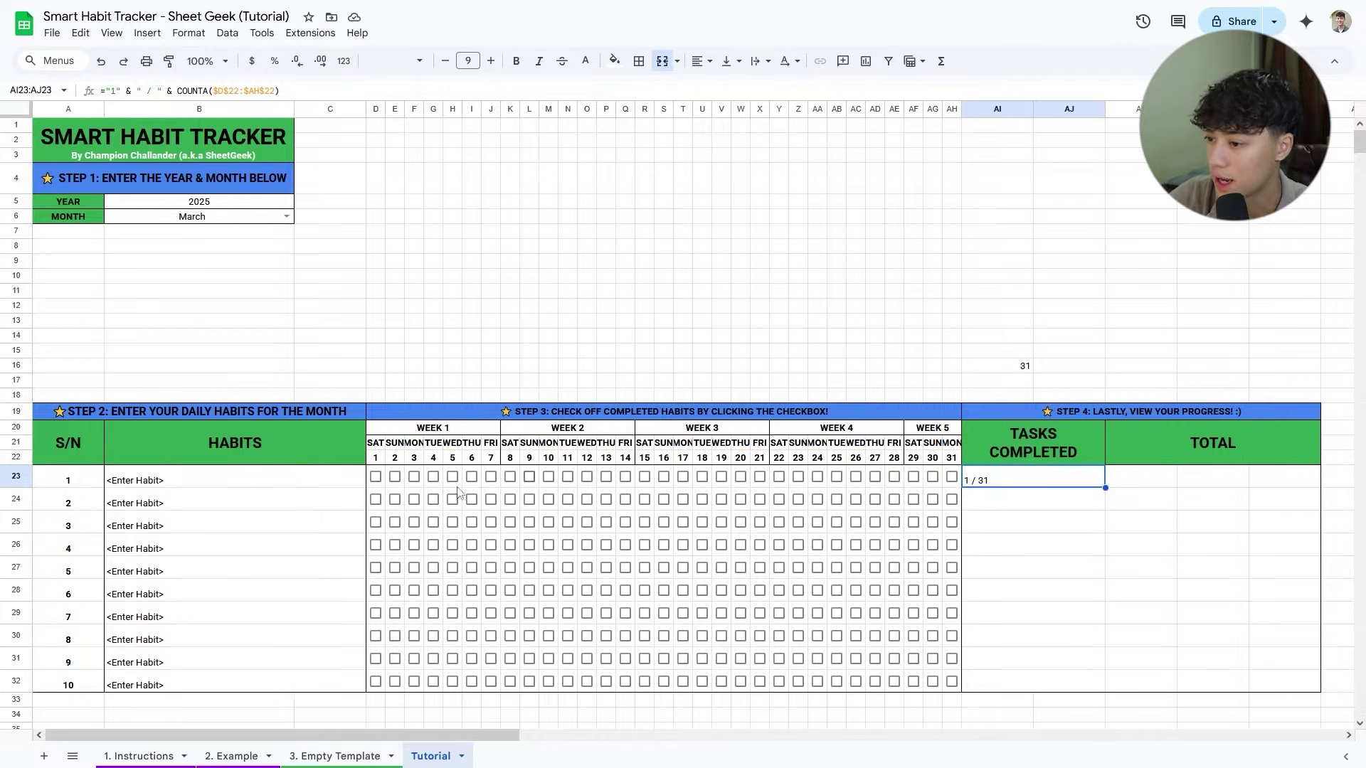
# Check off days 1, 2 and 3 for habit 1.
pyautogui.click(375, 477)
pyautogui.click(395, 477)
pyautogui.click(414, 477)
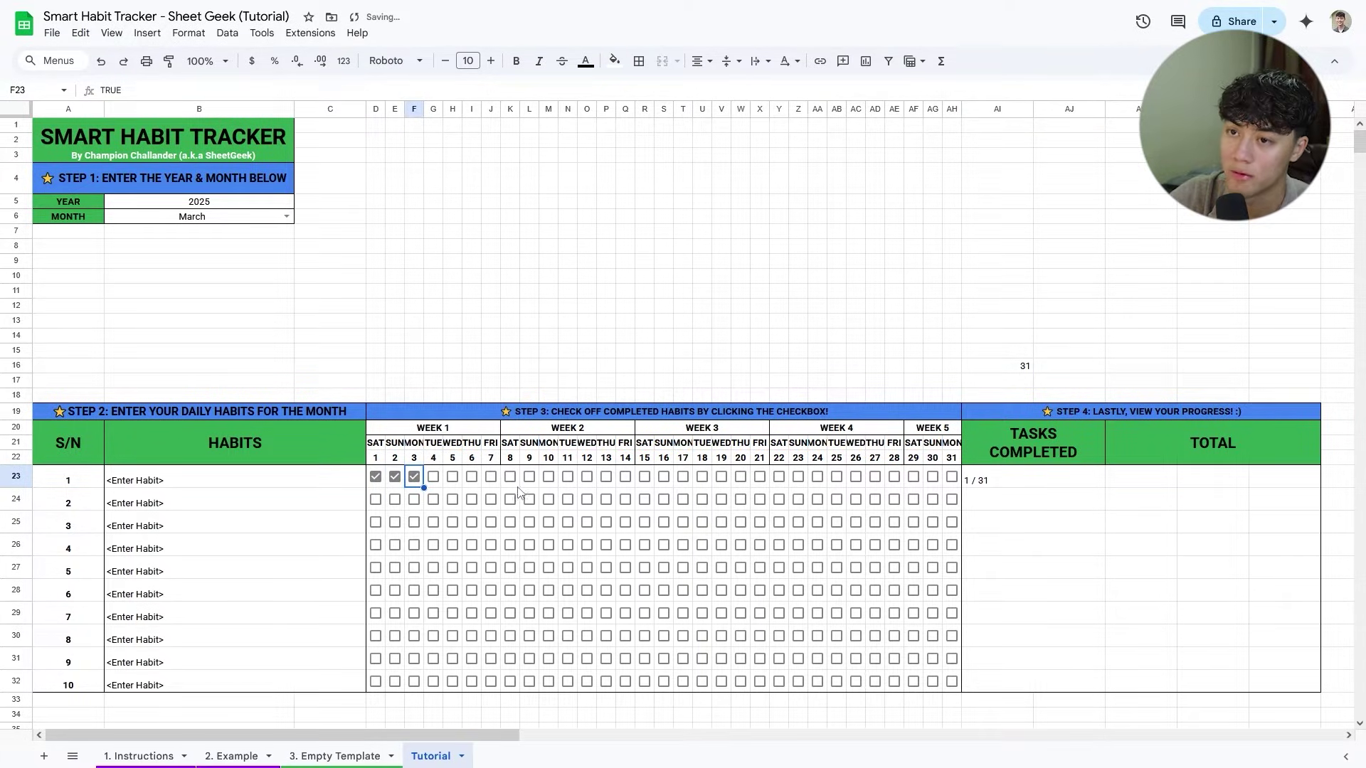
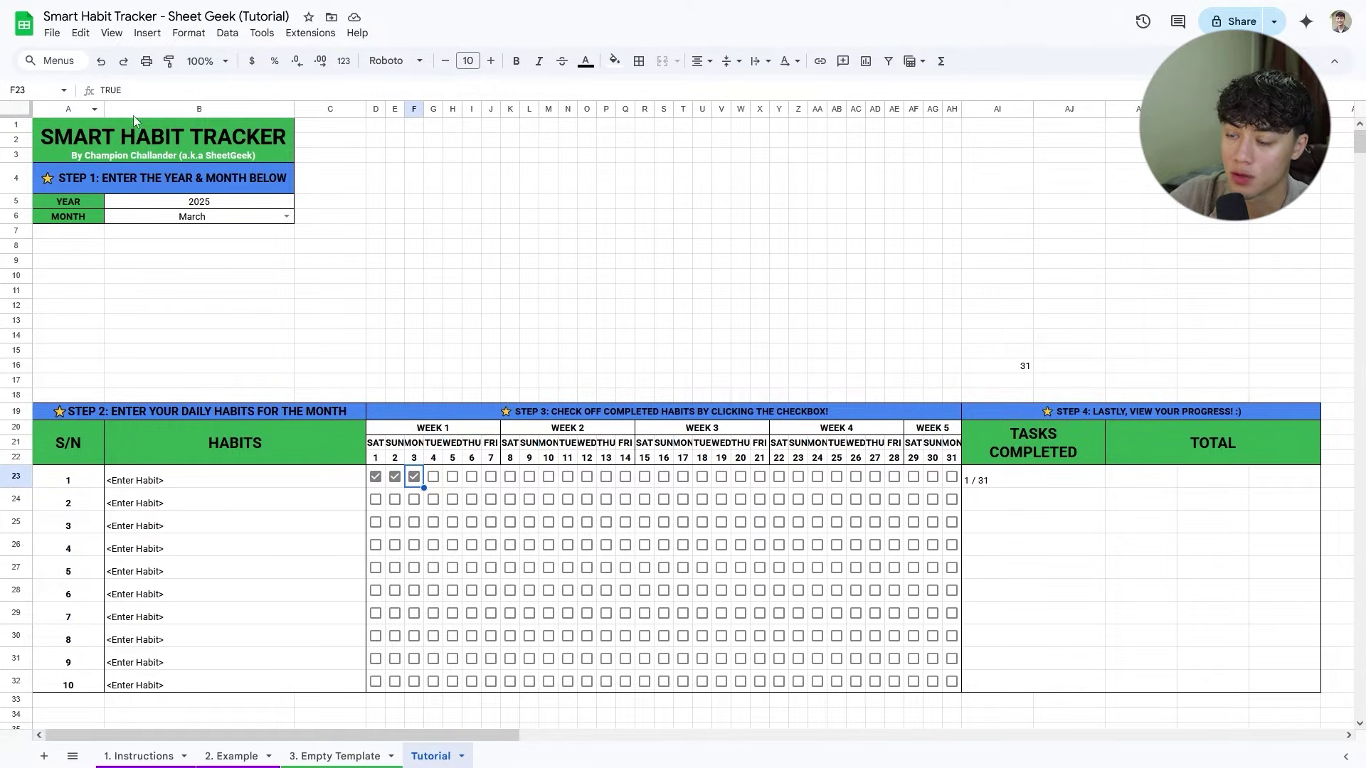
# Uncheck day 3 for habit 1 and enter =COUNTIF(D23:AH23,TRUE) in AI17 to count the checked days.
pyautogui.click(414, 477)
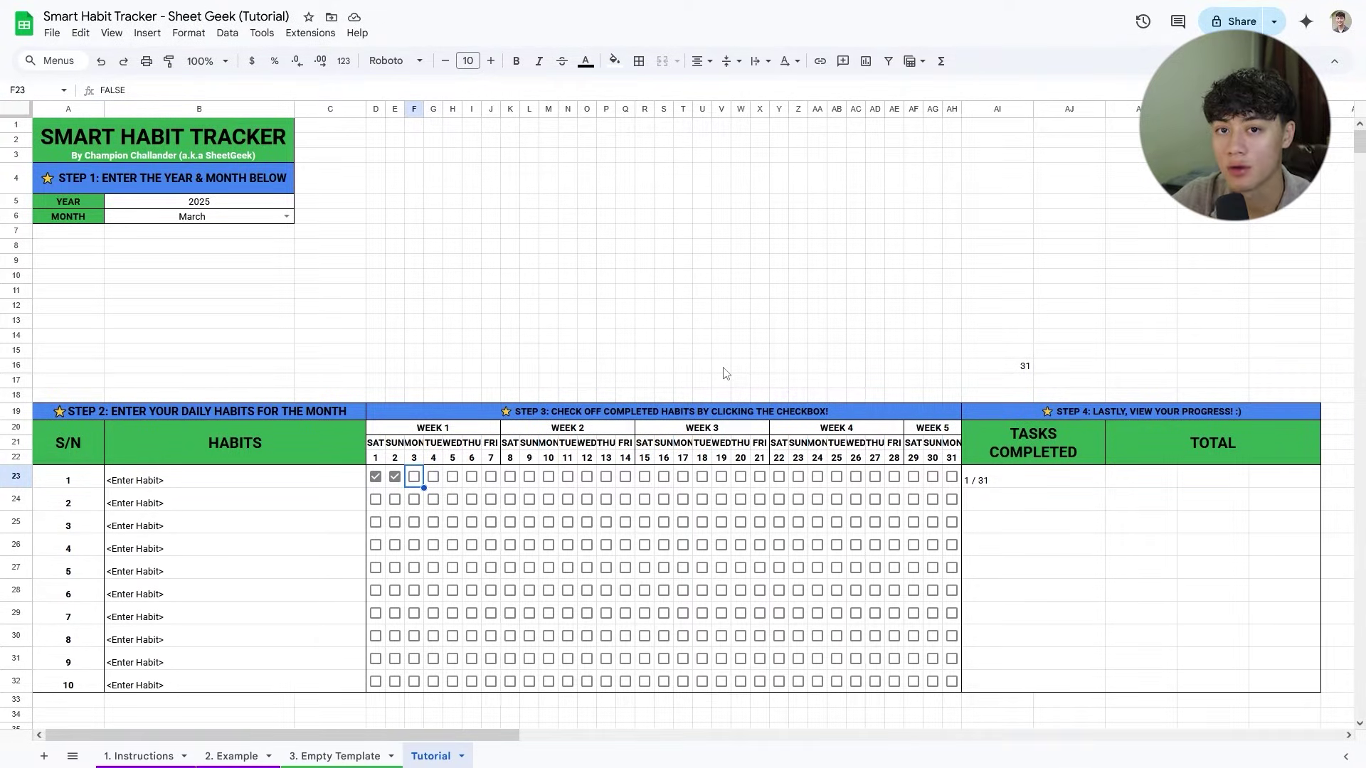
pyautogui.click(1007, 381)
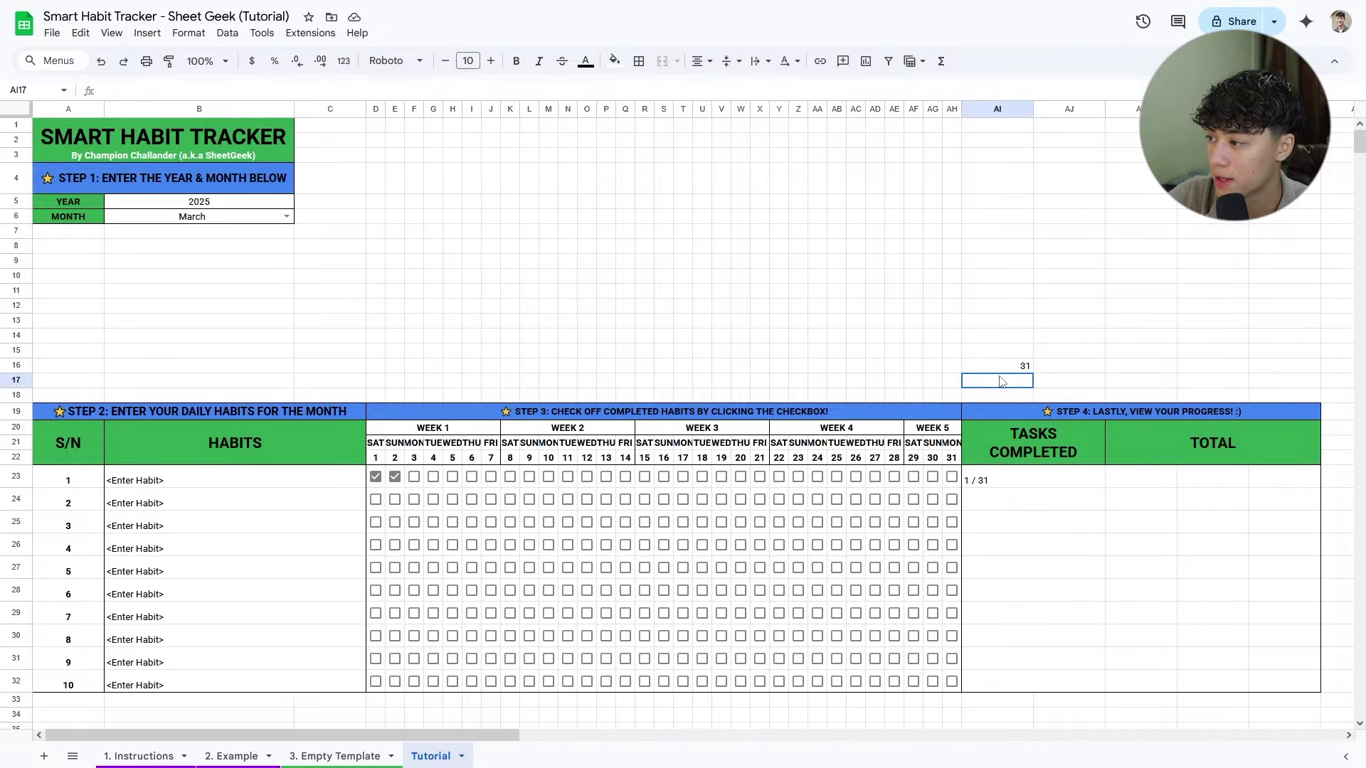
pyautogui.write('=COU')
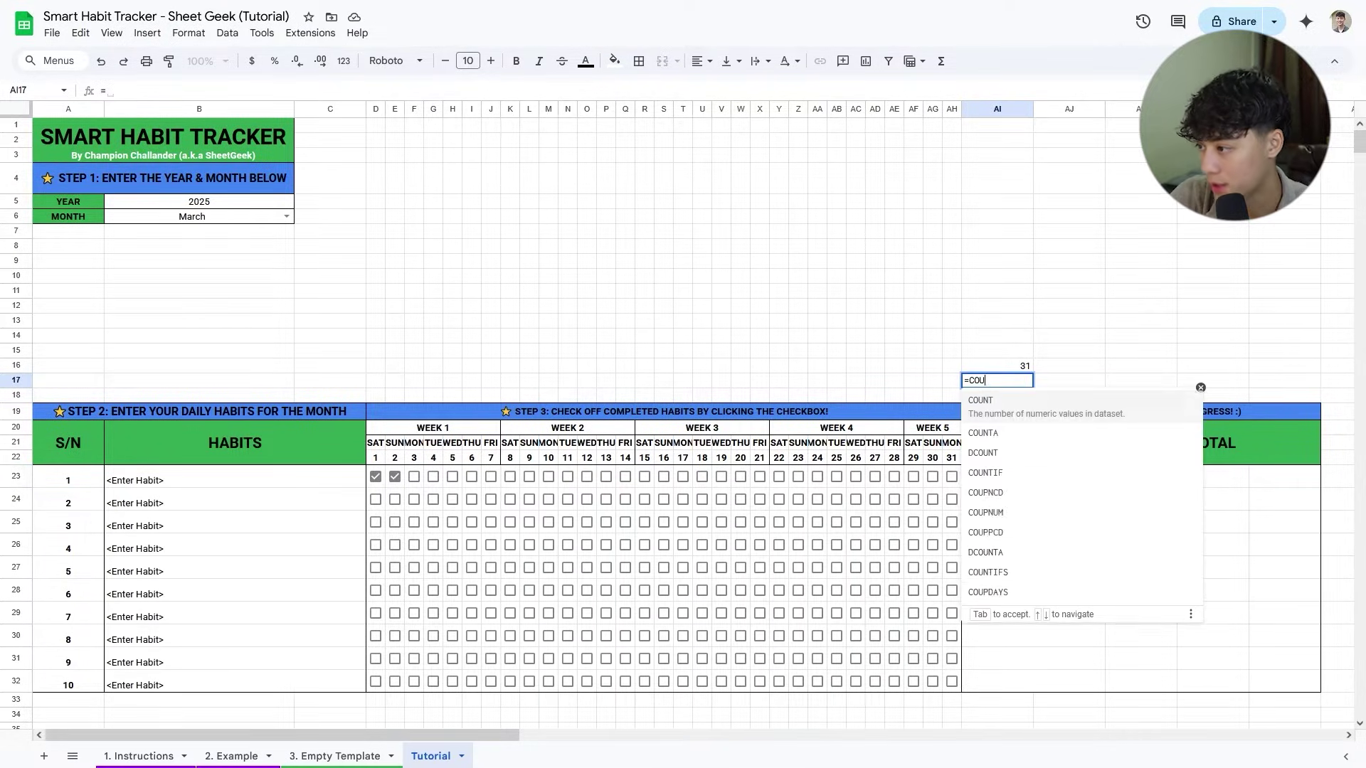
pyautogui.write('NTIF(')
pyautogui.moveTo(376, 477); pyautogui.dragTo(955, 484)
pyautogui.write(',')
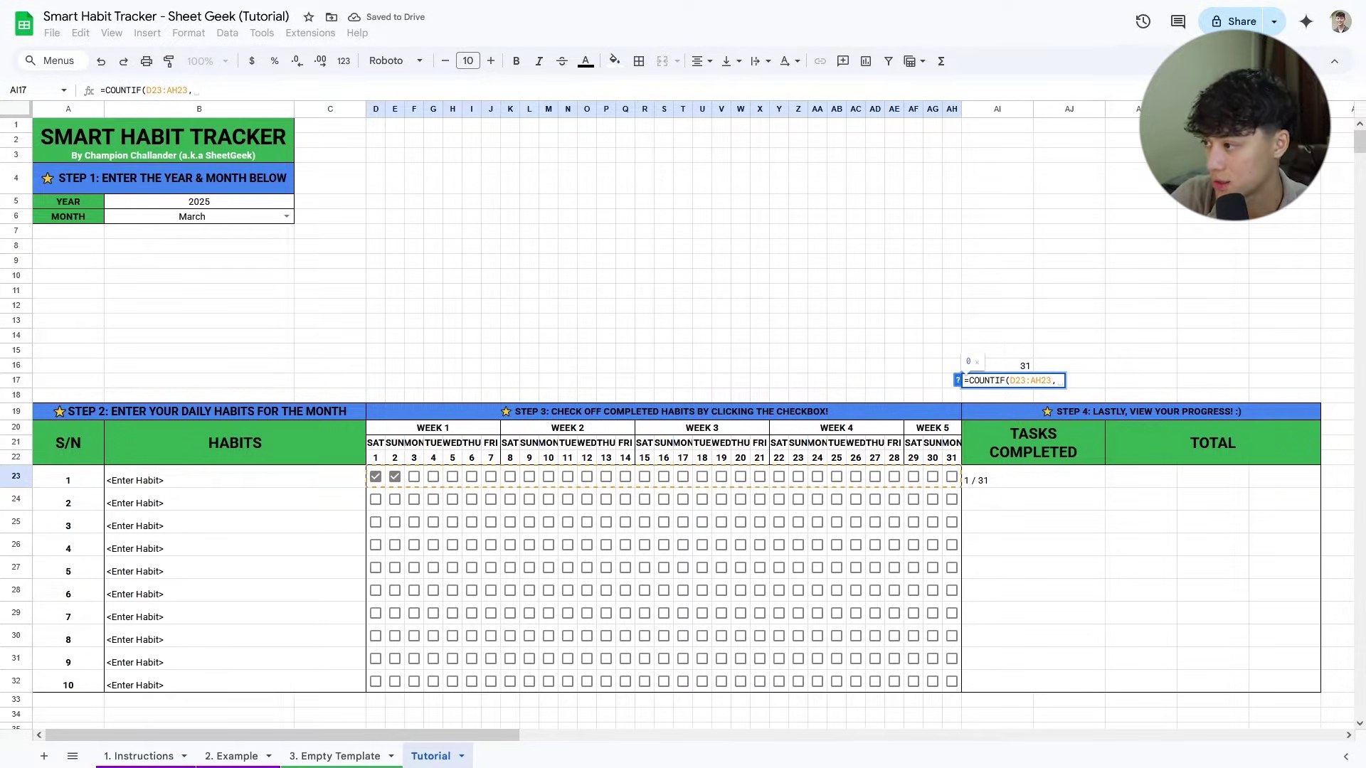
pyautogui.write('TRUE')
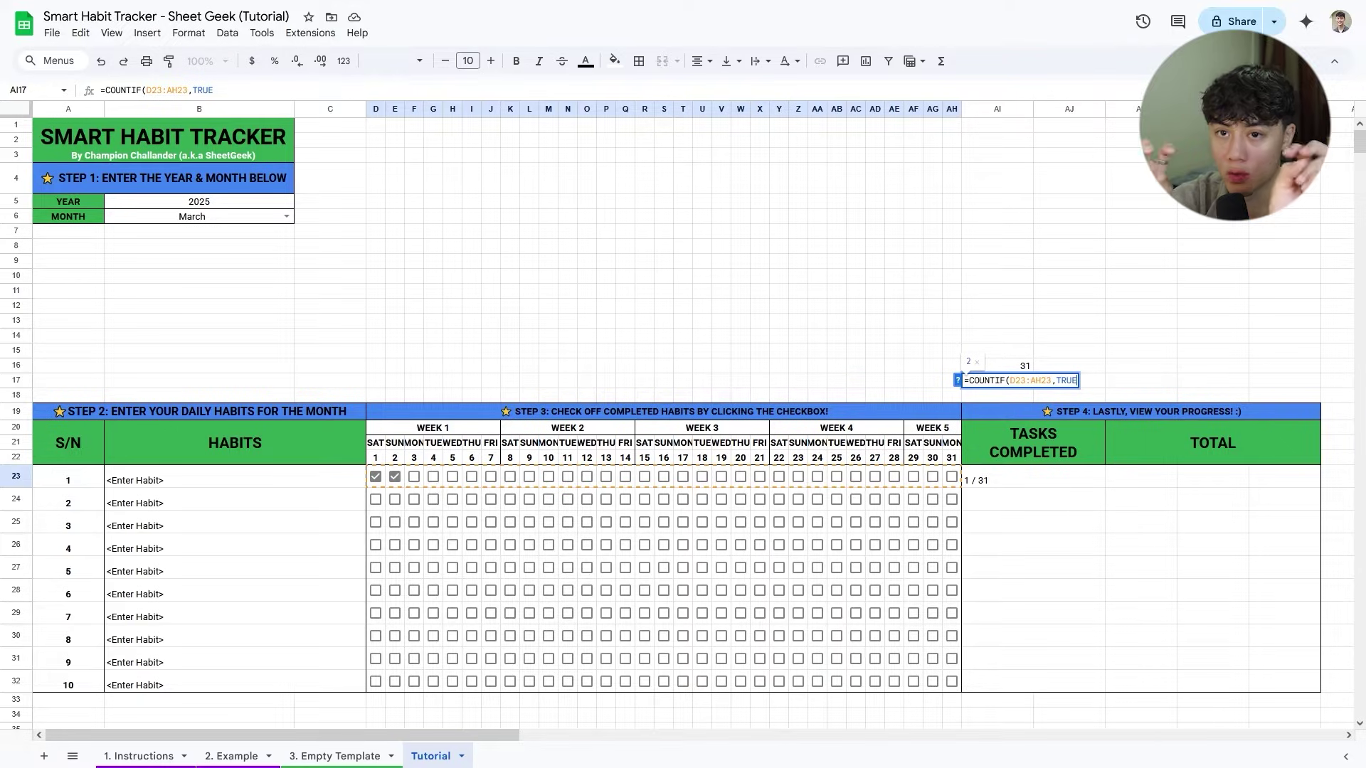
pyautogui.press('Return')
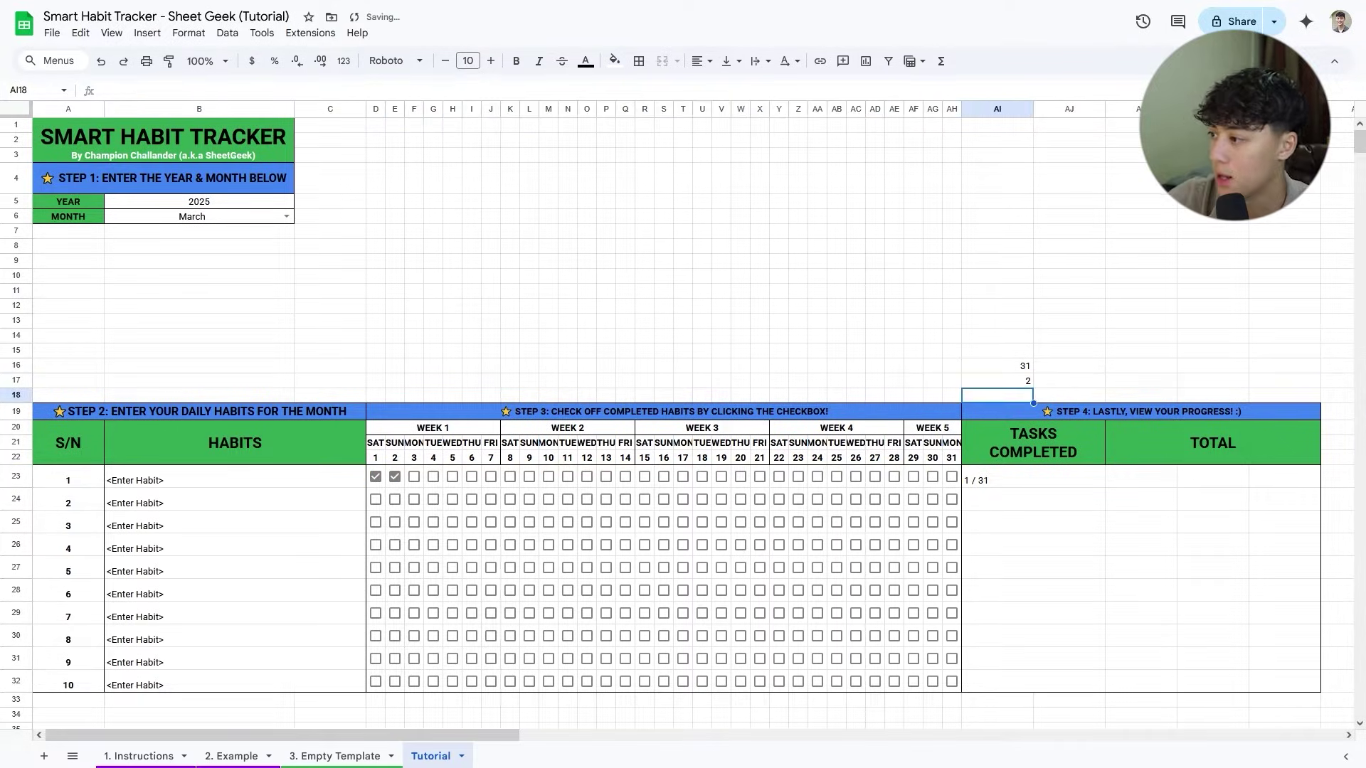
# Check off days 3 to 9 for habit 1 to test the COUNTIF count in AI17.
pyautogui.click(414, 476)
pyautogui.click(433, 476)
pyautogui.click(453, 477)
pyautogui.click(472, 477)
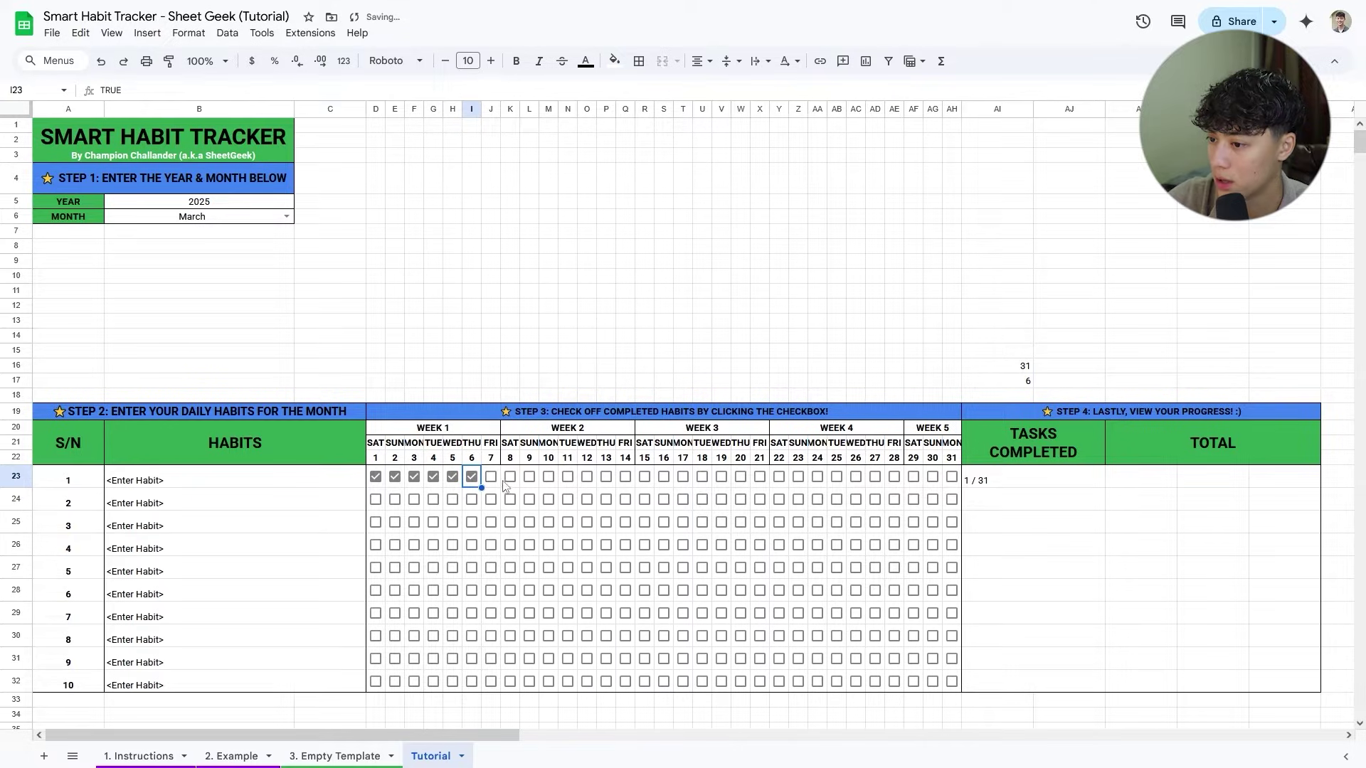
pyautogui.click(490, 477)
pyautogui.click(510, 477)
pyautogui.click(530, 477)
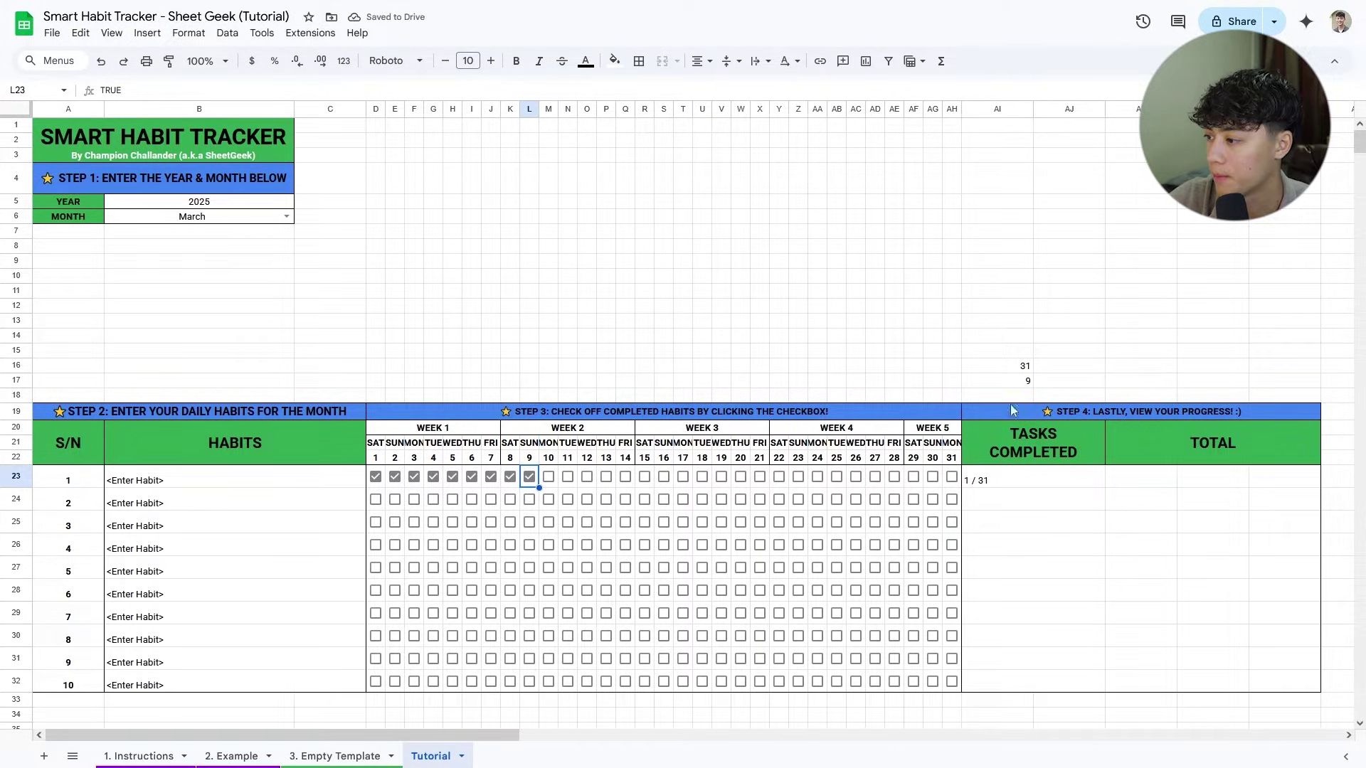
# Replace "1" with COUNTIF(D23:AH23,TRUE) in habit 1's TASKS COMPLETED formula.
pyautogui.doubleClick(981, 483)
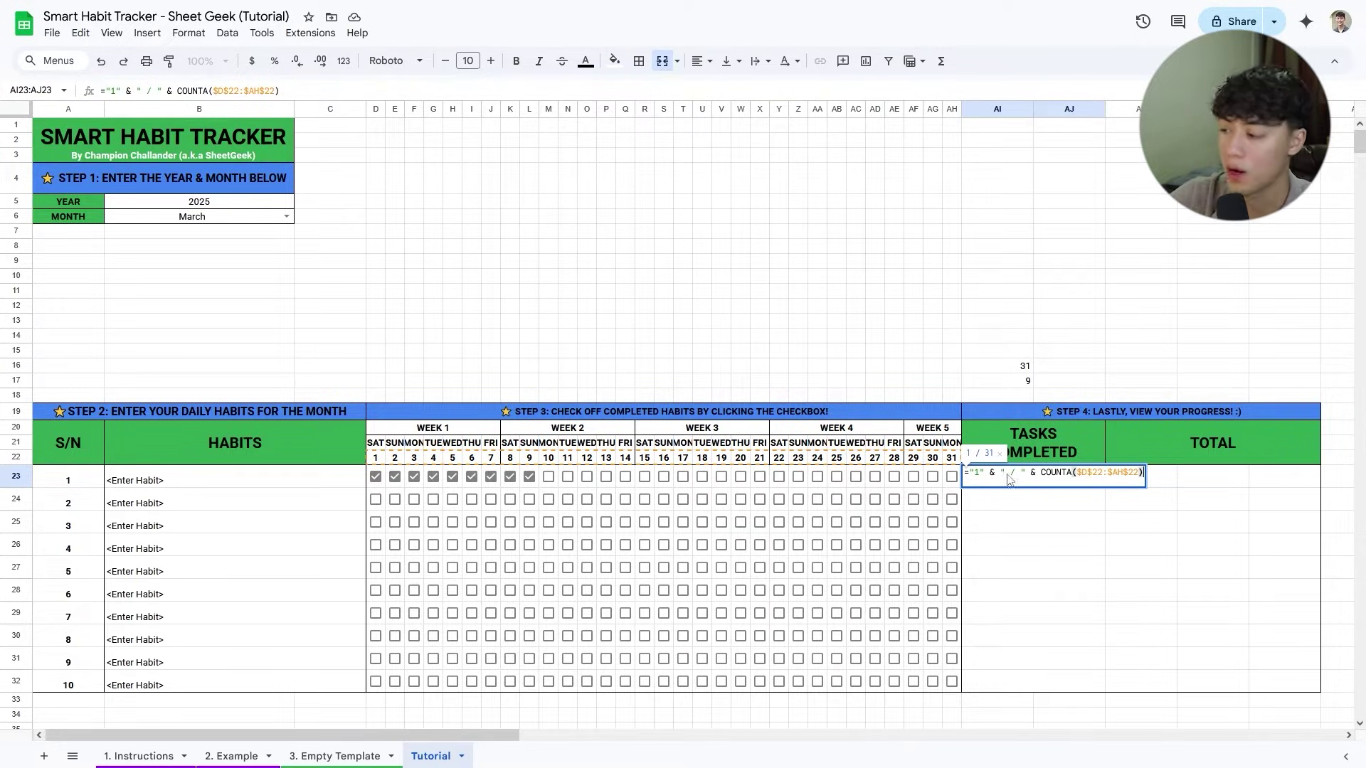
pyautogui.moveTo(988, 475); pyautogui.dragTo(969, 475)
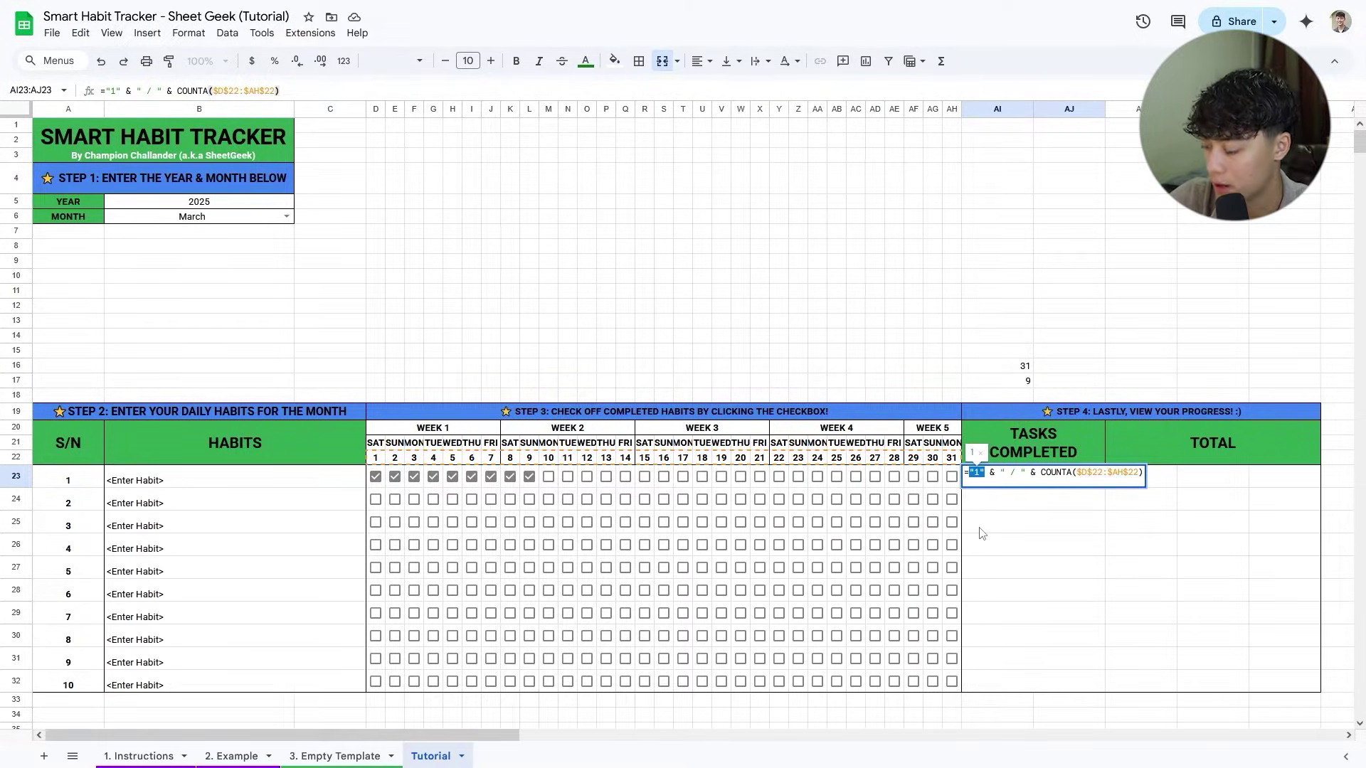
pyautogui.write('COUNTIF(')
pyautogui.moveTo(377, 478); pyautogui.dragTo(952, 478)
pyautogui.write(',TRUE')
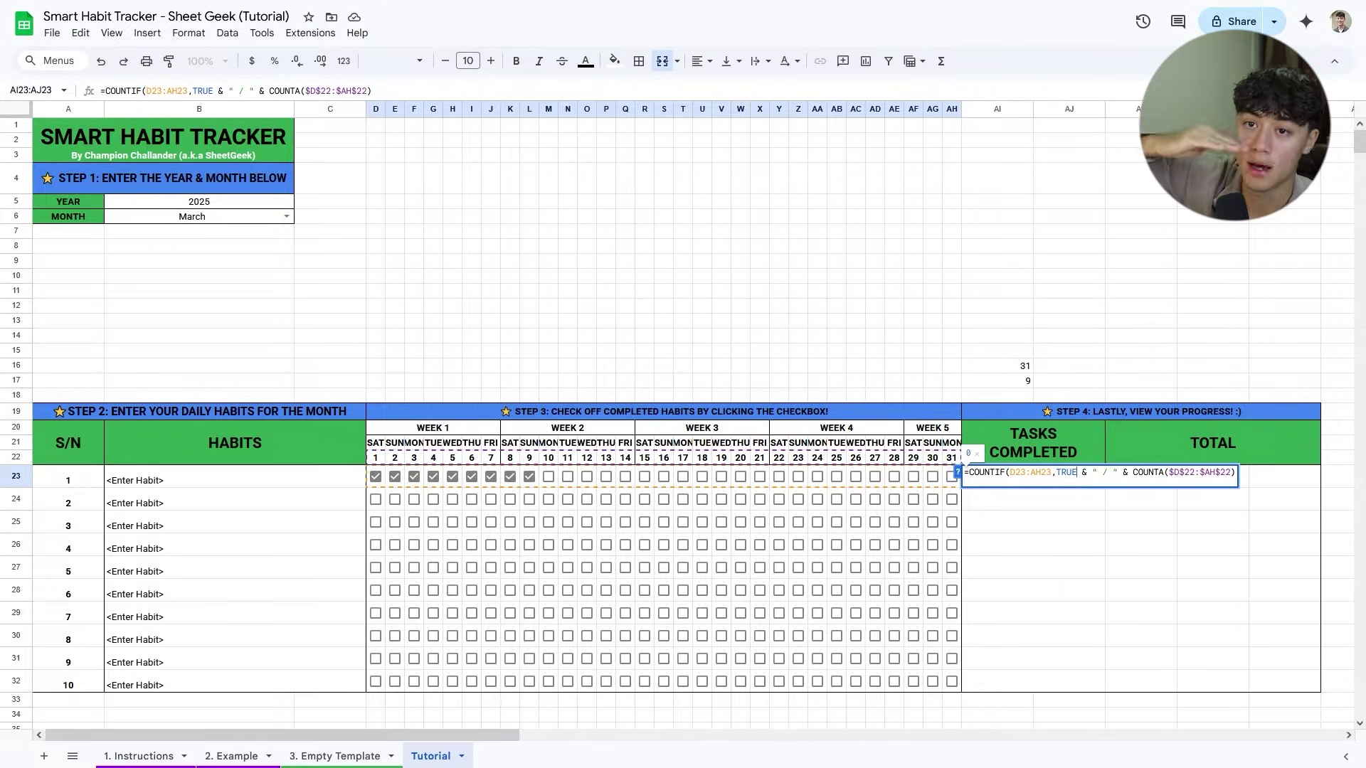
pyautogui.write(')')
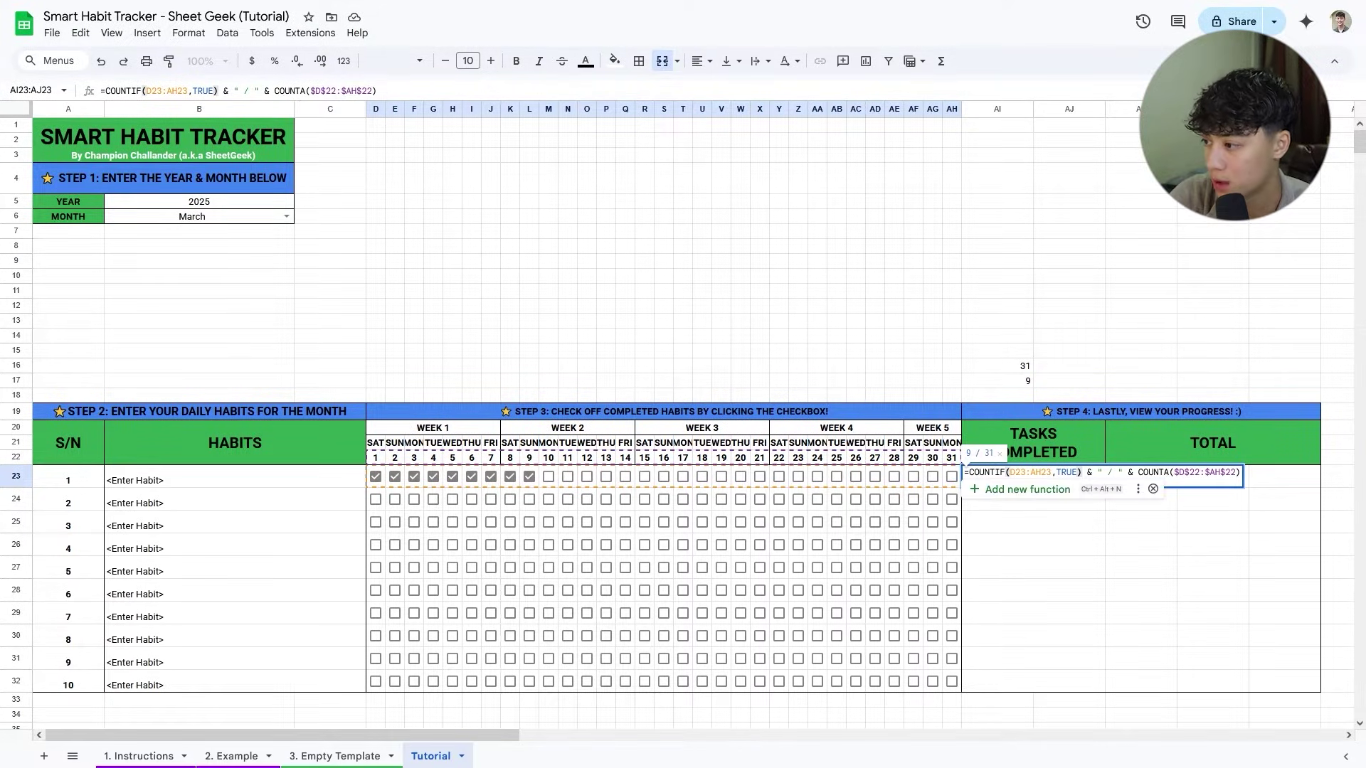
pyautogui.press('Return')
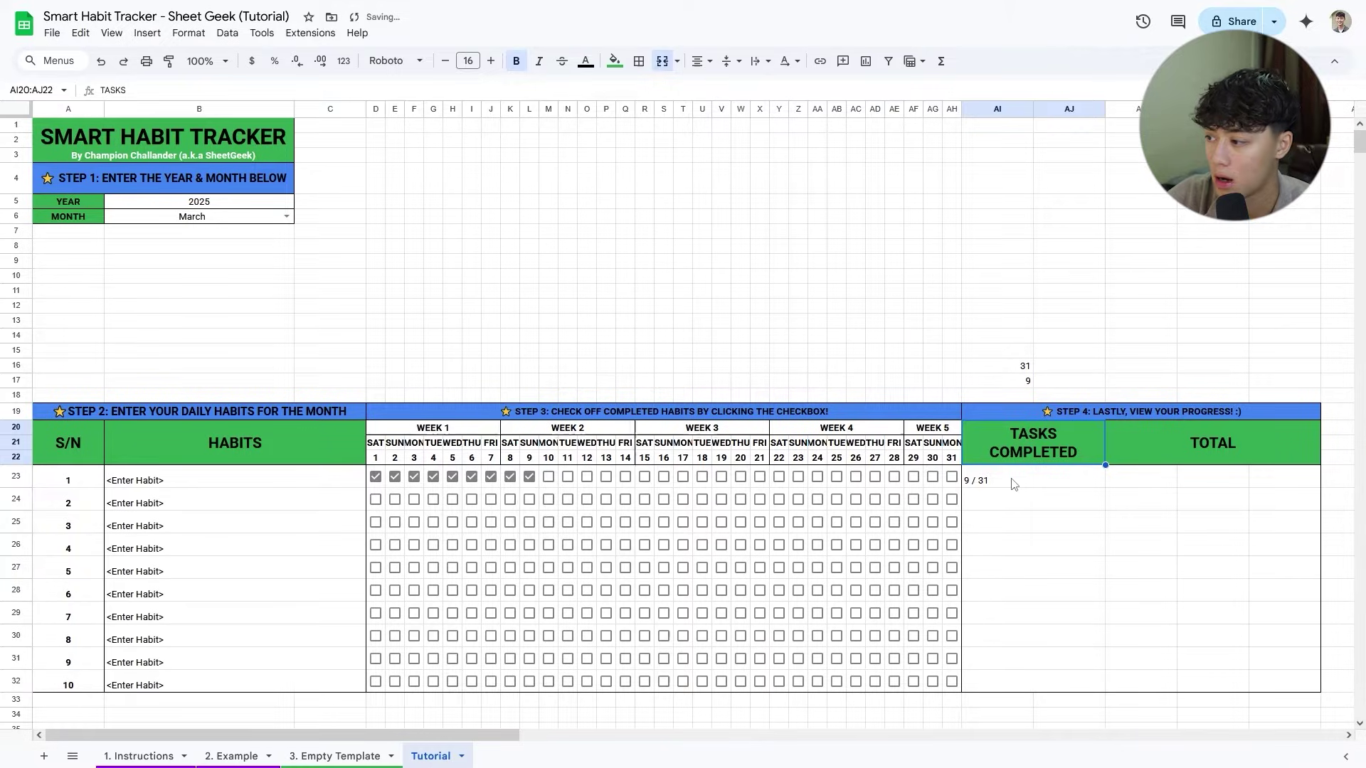
# Check off the remaining days 10 to 31 for habit 1 to test the TASKS COMPLETED formula.
pyautogui.click(1011, 479)
pyautogui.click(548, 477)
pyautogui.click(567, 477)
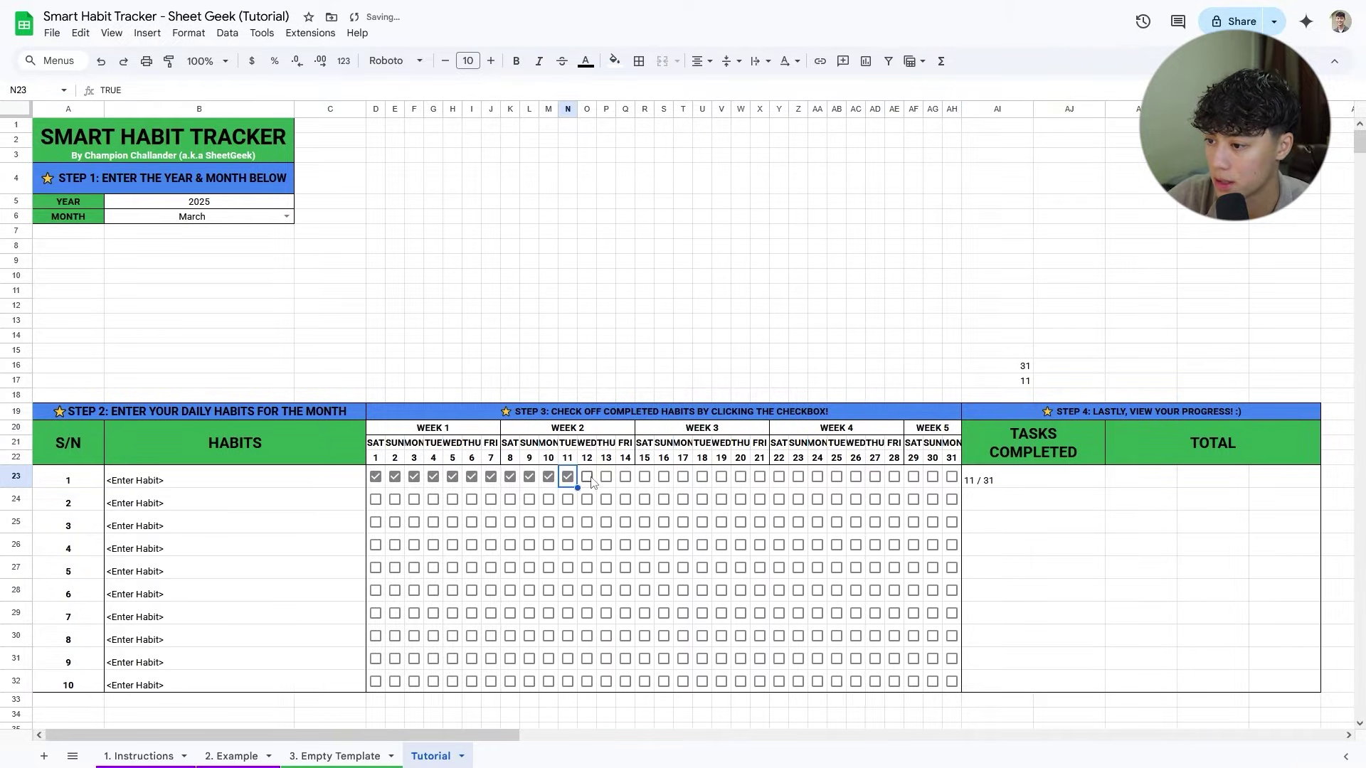
pyautogui.click(587, 477)
pyautogui.click(606, 476)
pyautogui.click(855, 477)
pyautogui.click(875, 477)
pyautogui.click(952, 476)
pyautogui.moveTo(952, 480); pyautogui.dragTo(635, 491)
pyautogui.press('space')
pyautogui.click(1005, 537)
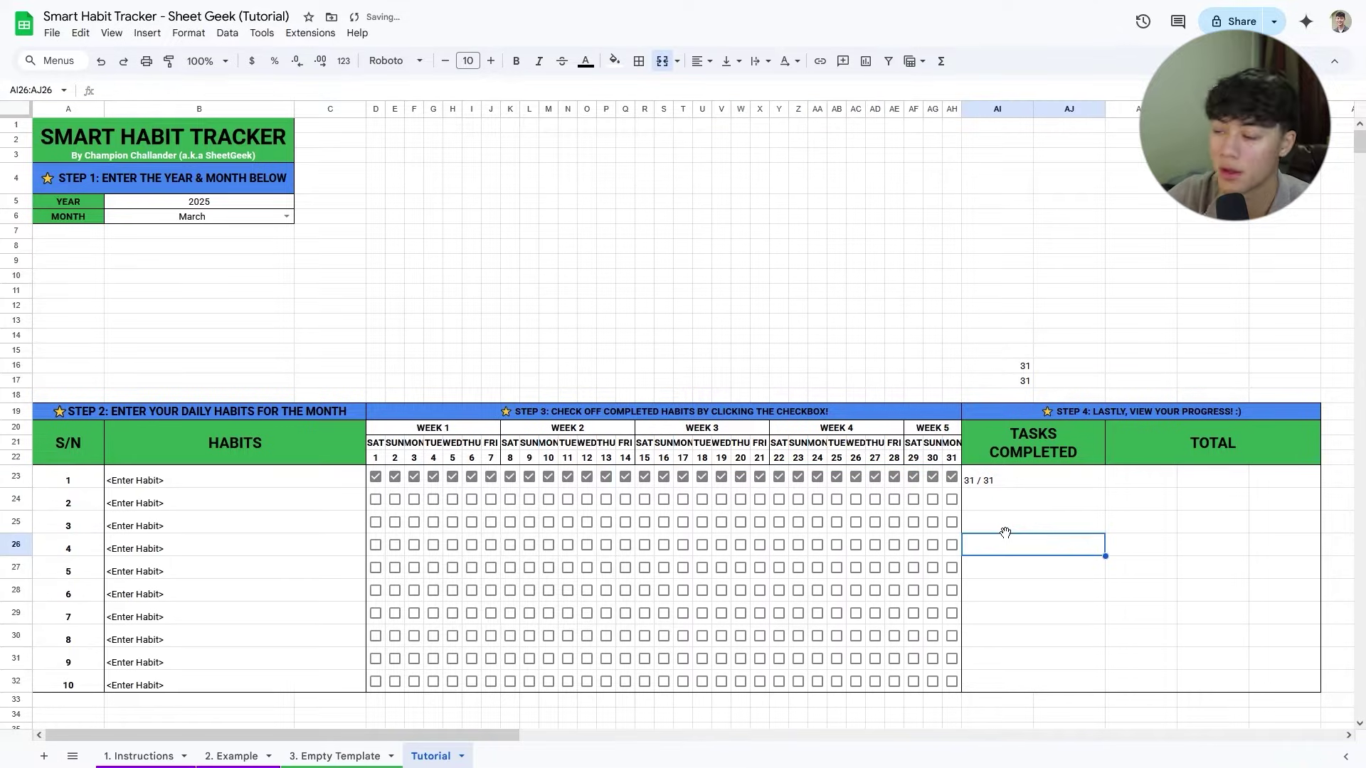
# Fill the TASKS COMPLETED formula down to habit 10 and format the cells centred, bold and font size 17.
pyautogui.click(1011, 483)
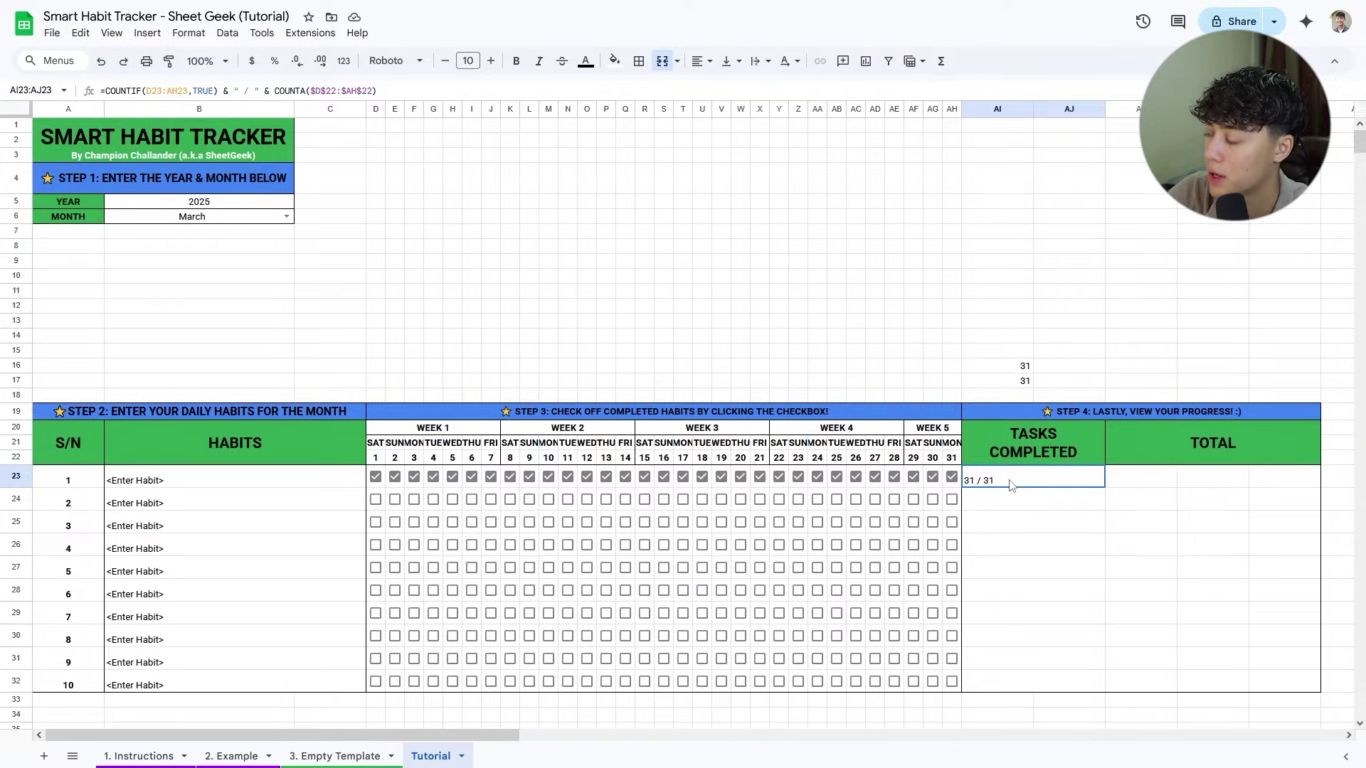
pyautogui.moveTo(1105, 488); pyautogui.dragTo(1086, 684)
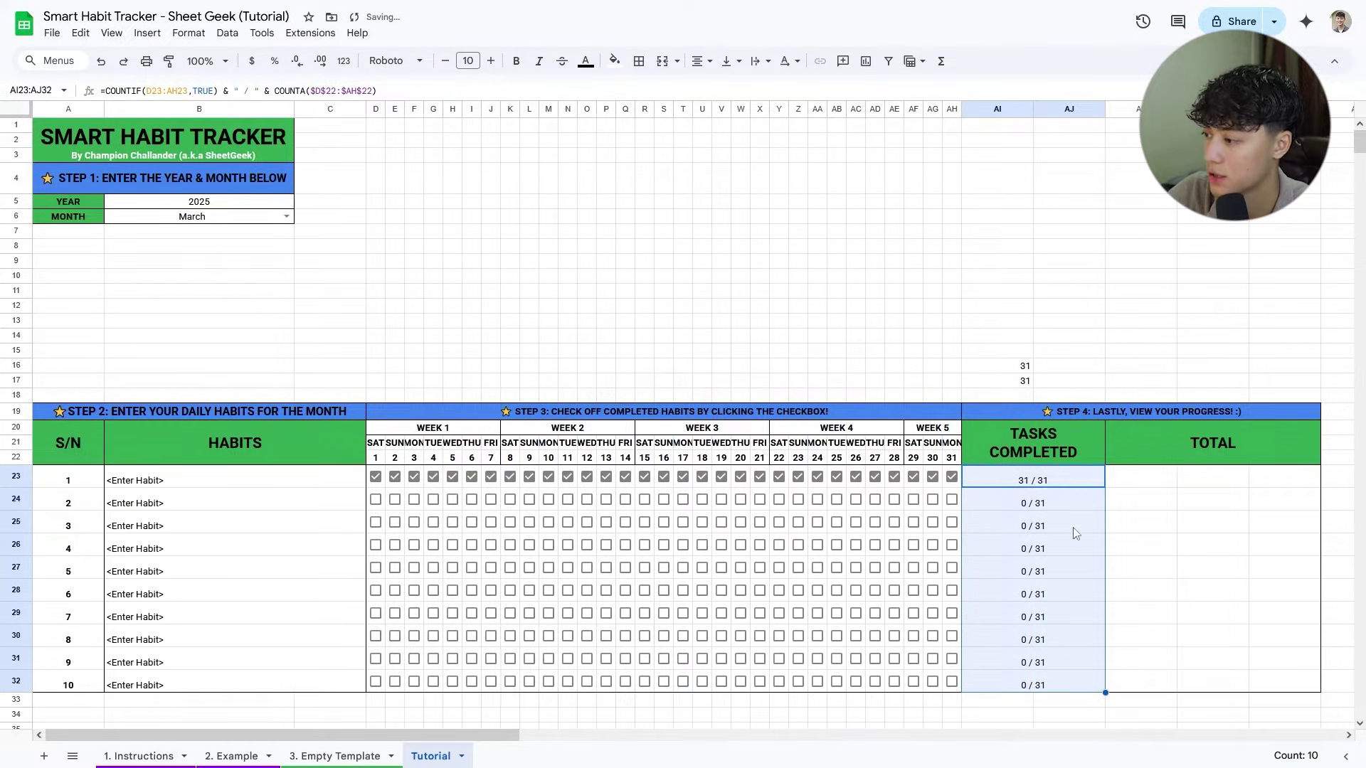
pyautogui.click(516, 61)
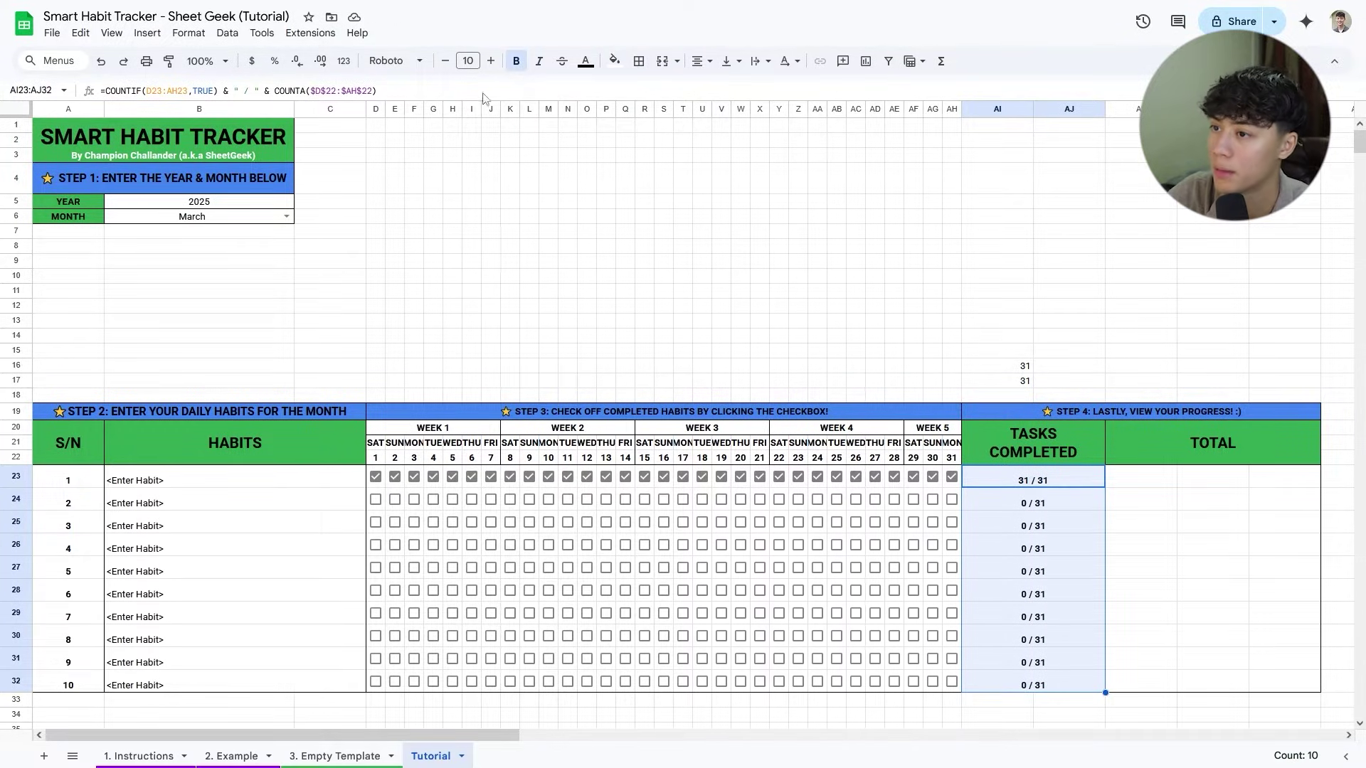
pyautogui.click(471, 58)
pyautogui.write('17')
pyautogui.press('Return')
# Narrow columns AI and AJ and reduce the TASKS COMPLETED header's font size so it fits.
pyautogui.moveTo(1019, 111)
pyautogui.mouseDown()
pyautogui.moveTo(1067, 111)
pyautogui.moveTo(1001, 110)
pyautogui.mouseUp()
pyautogui.click(1004, 441)
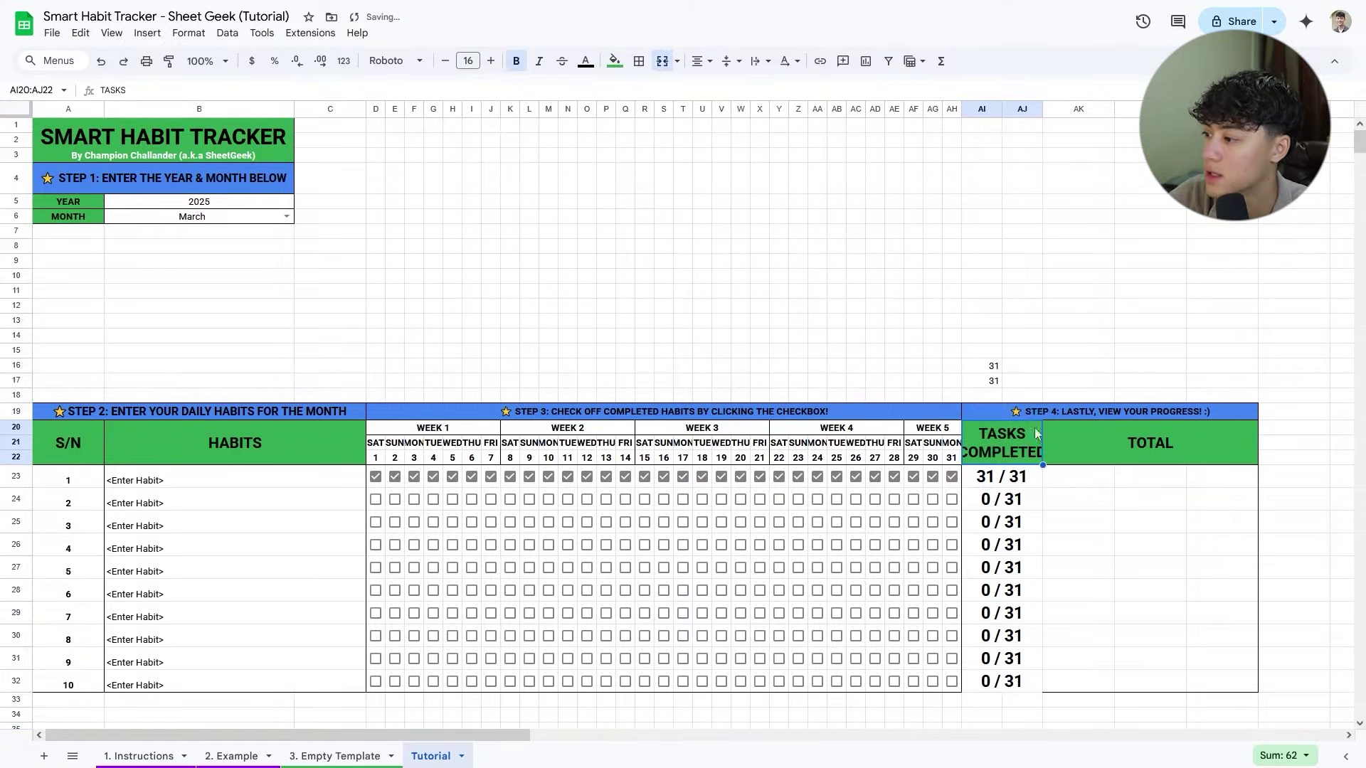
pyautogui.click(446, 61)
pyautogui.click(446, 62)
pyautogui.click(446, 61)
# Add an outer border around the TASKS COMPLETED cells AI23:AJ32.
pyautogui.moveTo(1003, 681); pyautogui.dragTo(1004, 475)
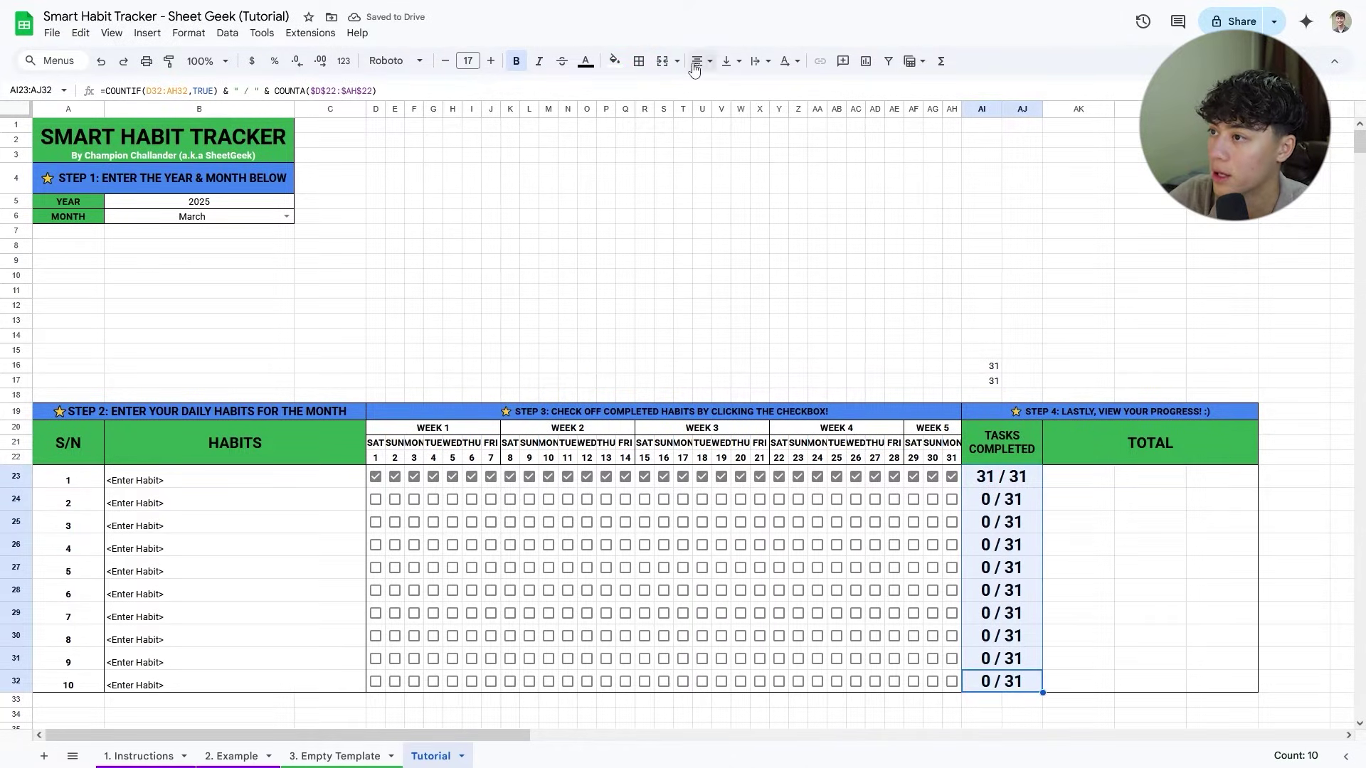
pyautogui.click(639, 61)
pyautogui.click(745, 95)
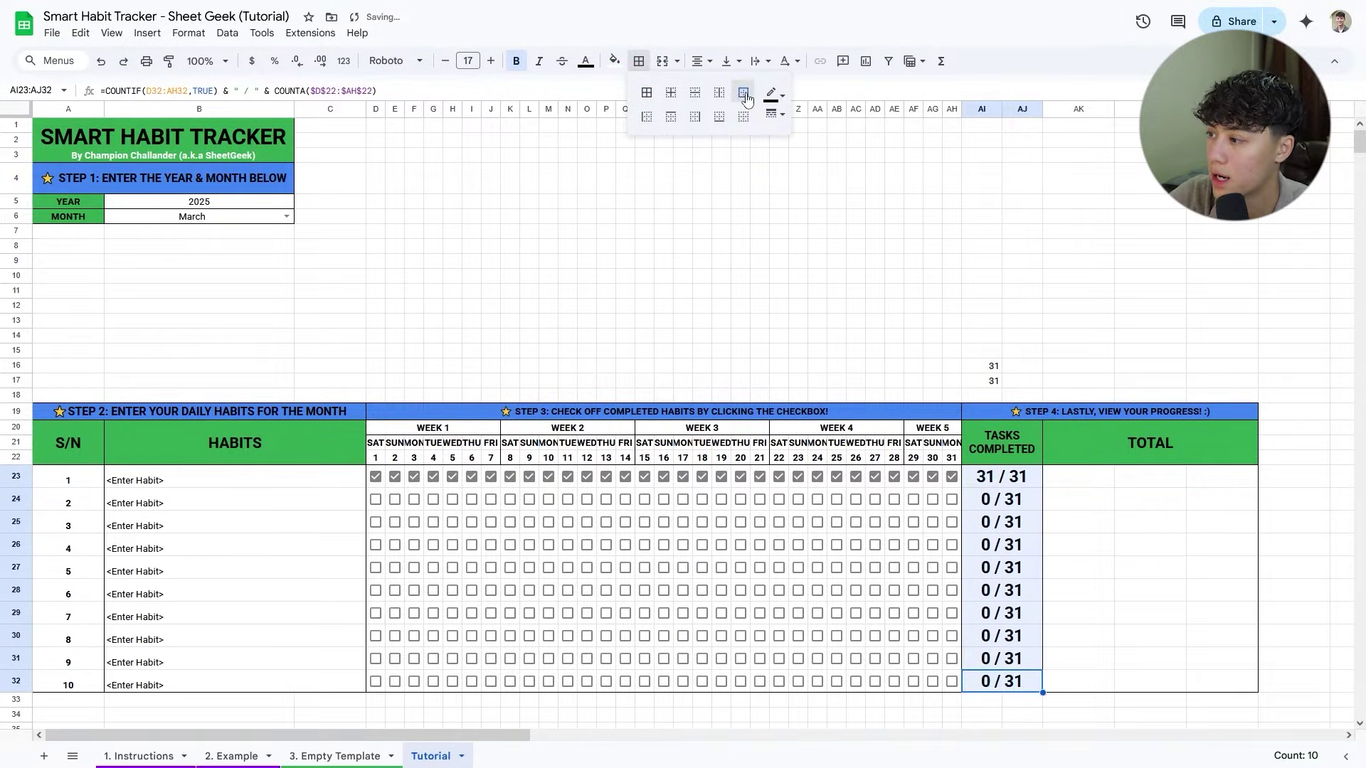
pyautogui.click(1150, 320)
# Set the weekday labels in D21:AH21 to font size 9 and widen columns D to AH so the labels fit.
pyautogui.moveTo(377, 459); pyautogui.dragTo(952, 458)
pyautogui.moveTo(375, 443); pyautogui.dragTo(952, 443)
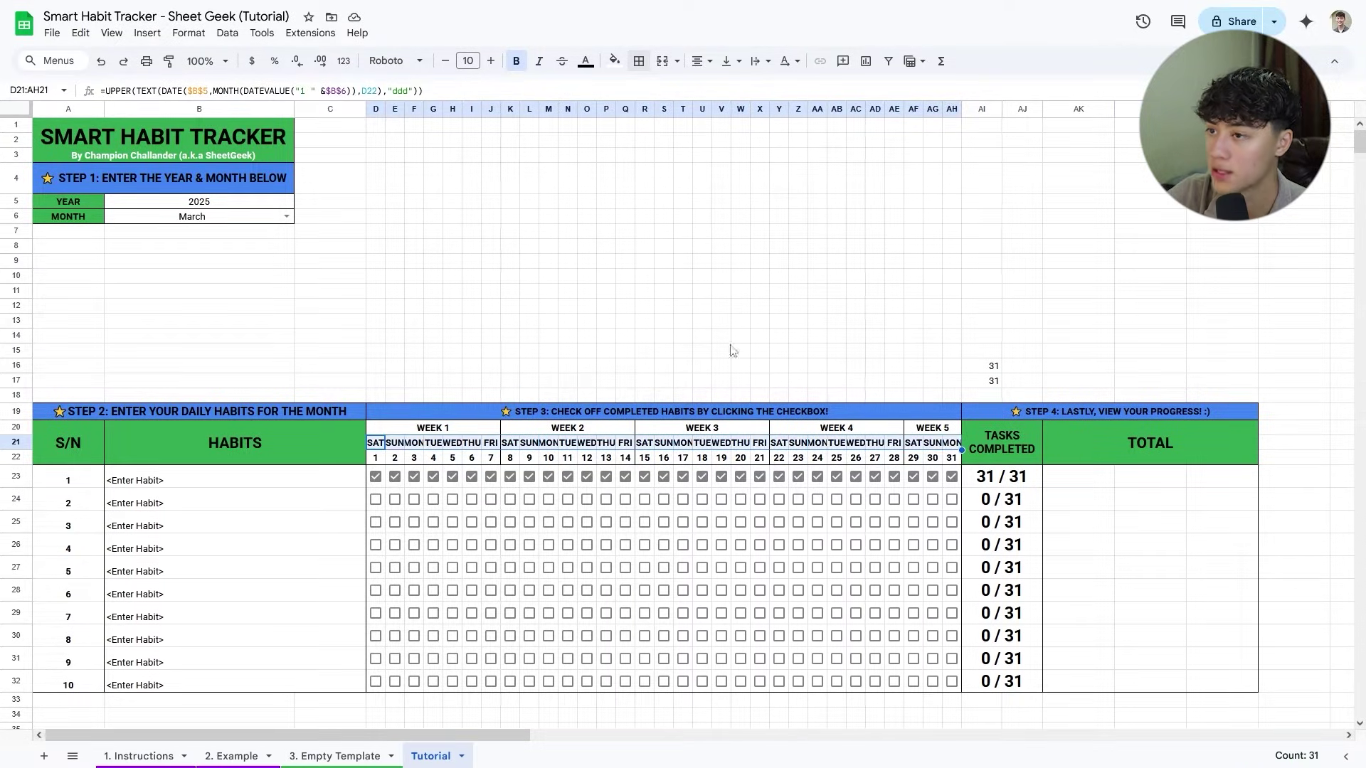
pyautogui.click(445, 61)
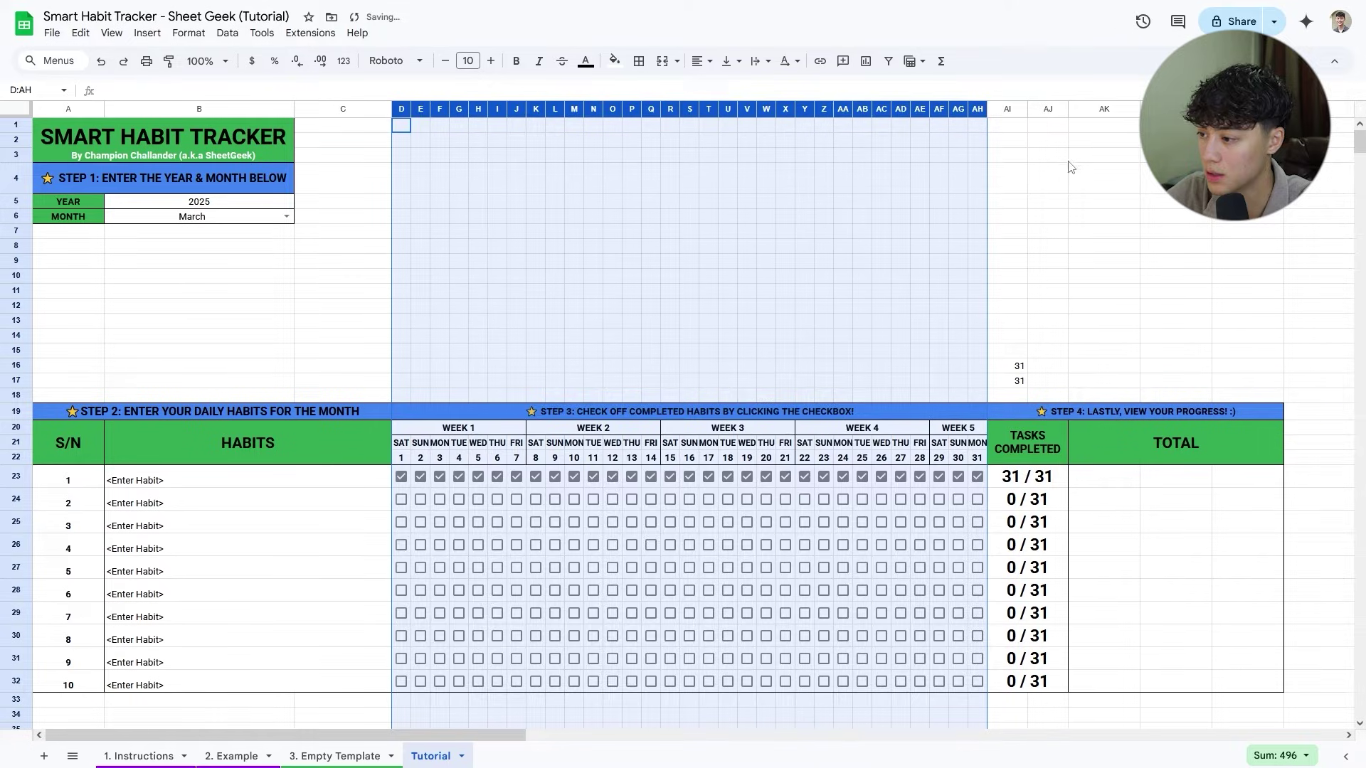
pyautogui.click(1157, 226)
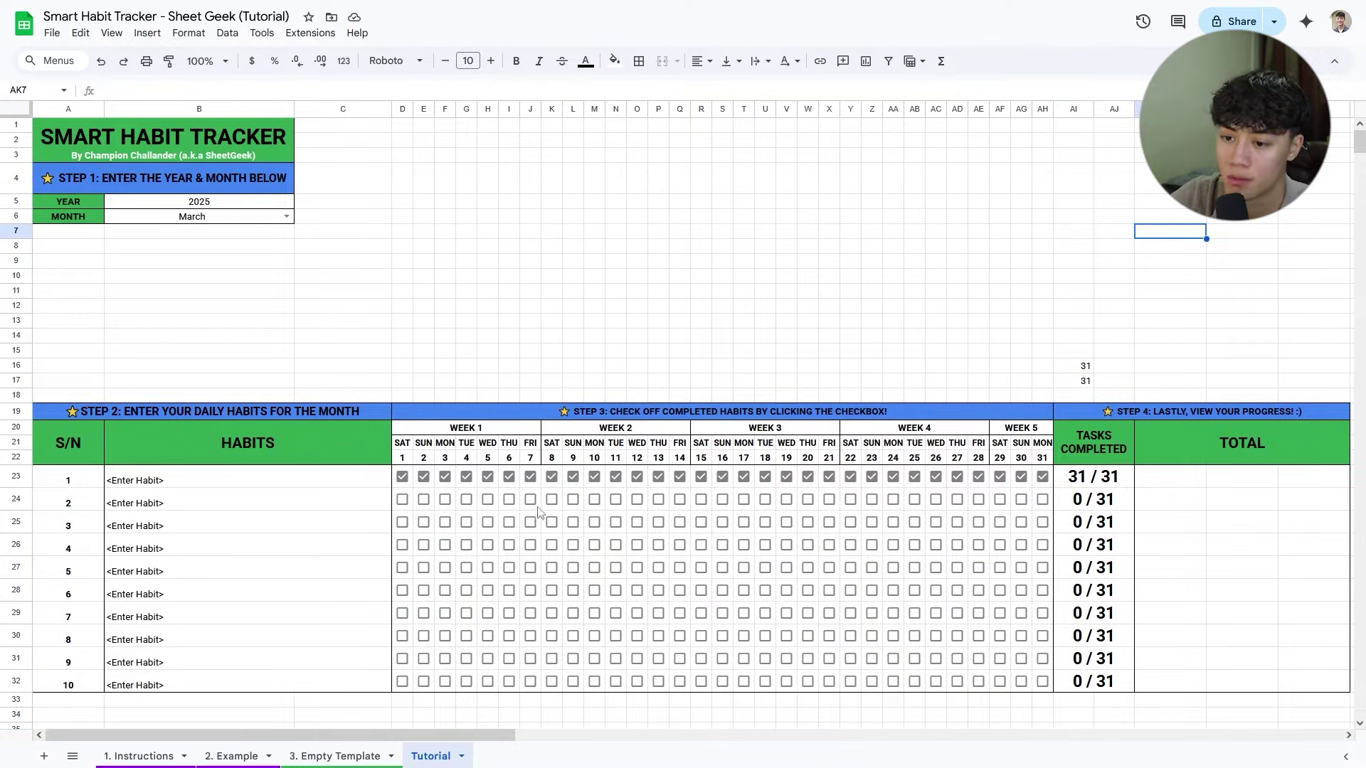
# Apply the light green alternating colors style without a header to A23:AM32.
pyautogui.moveTo(66, 484); pyautogui.dragTo(1346, 689)
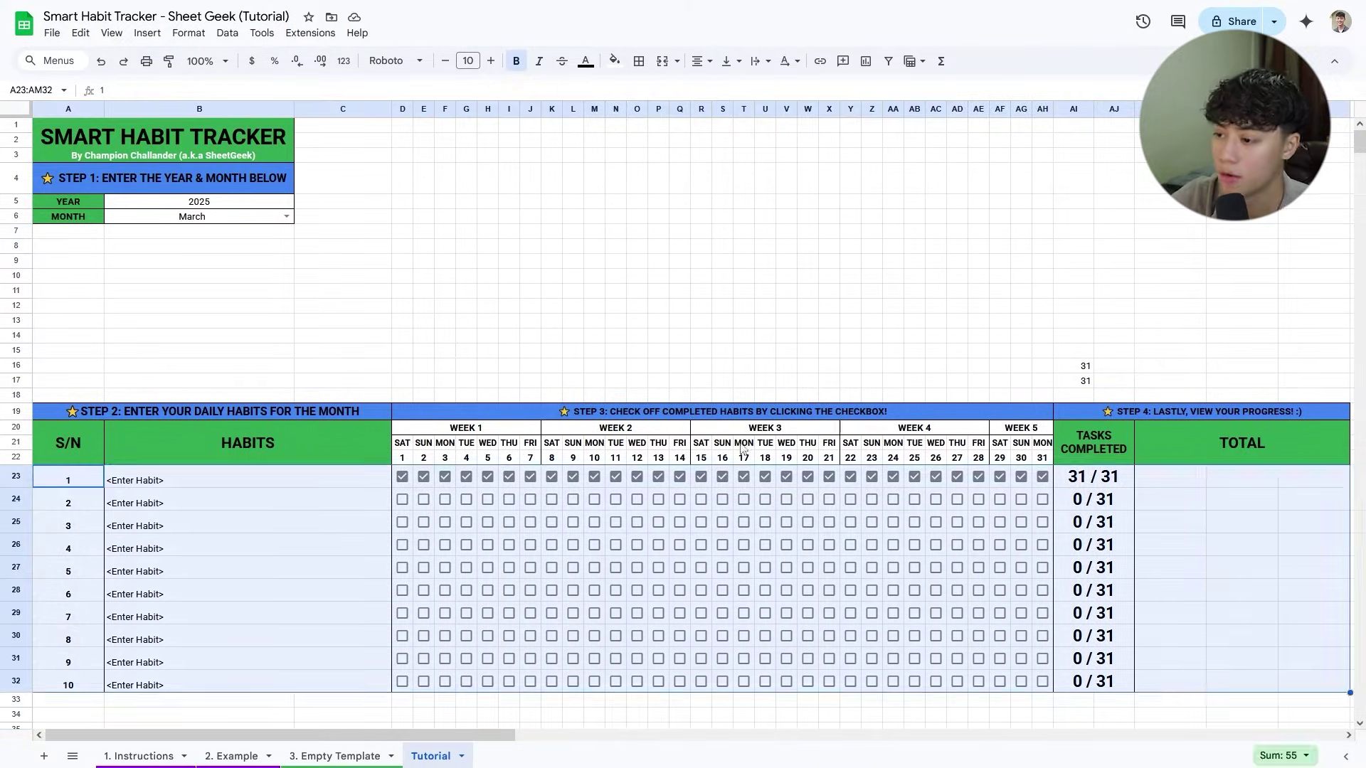
pyautogui.click(189, 32)
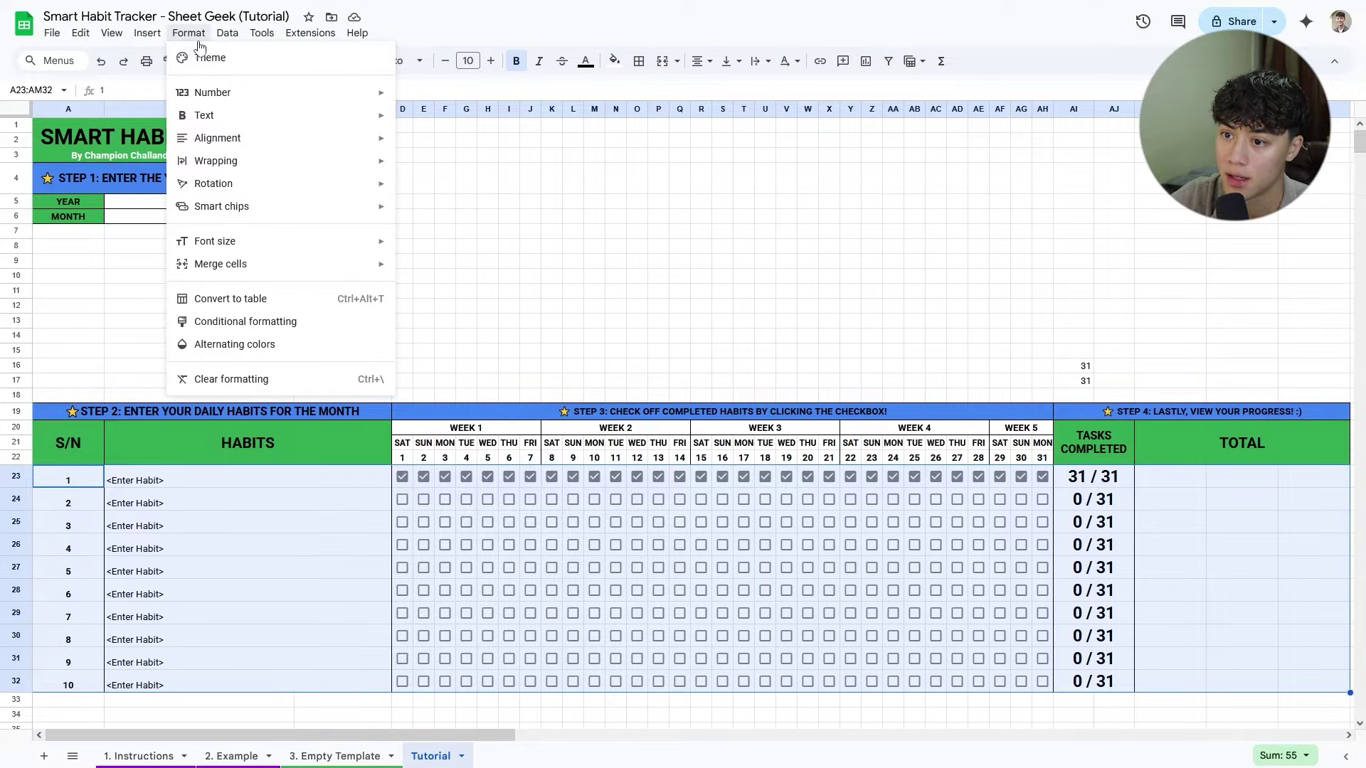
pyautogui.click(321, 350)
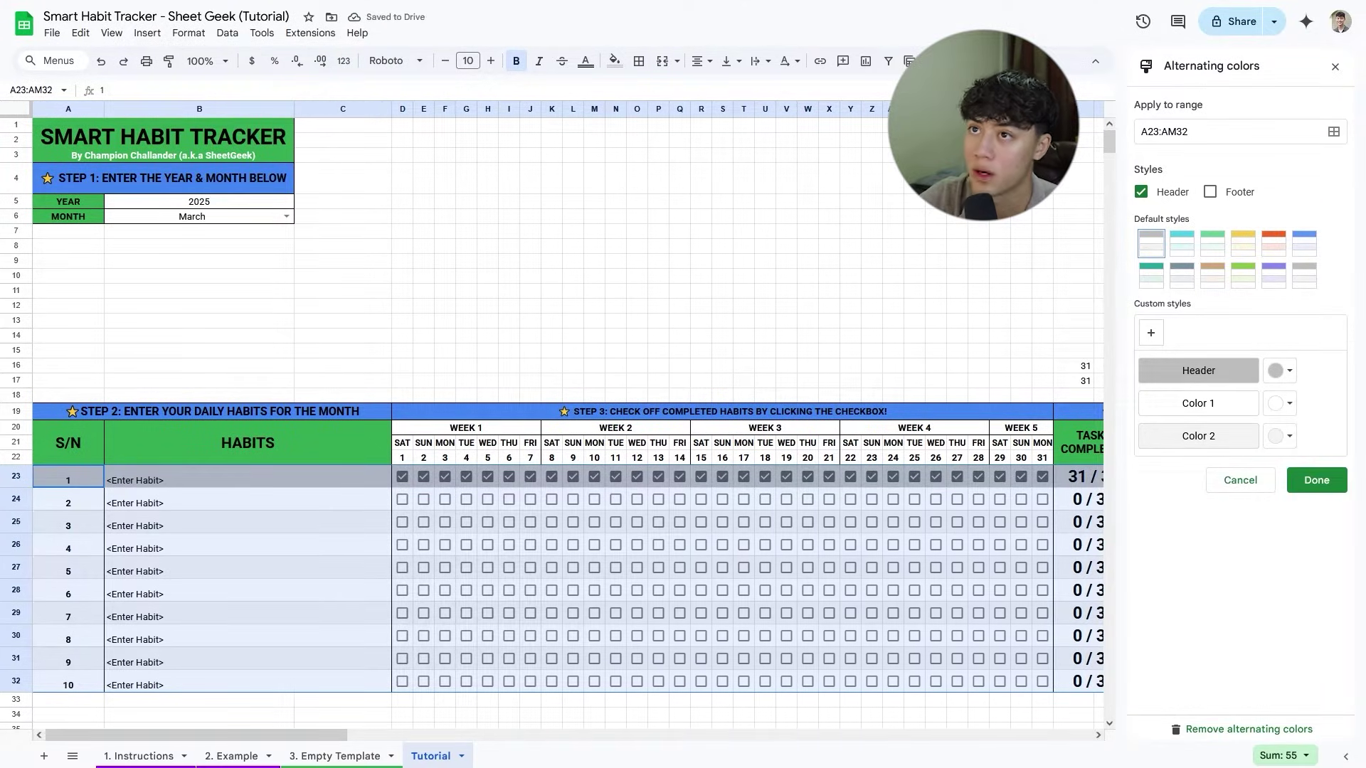
pyautogui.click(1248, 288)
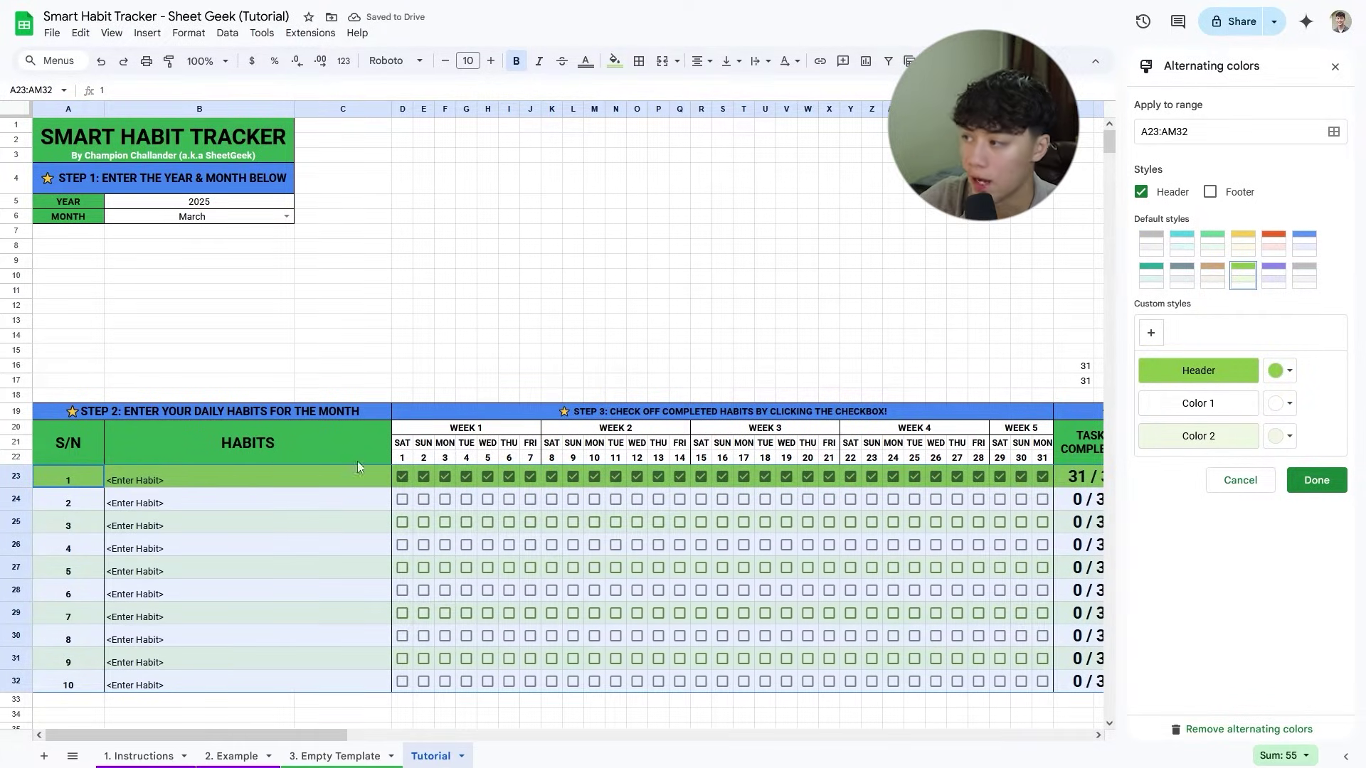
pyautogui.click(1141, 192)
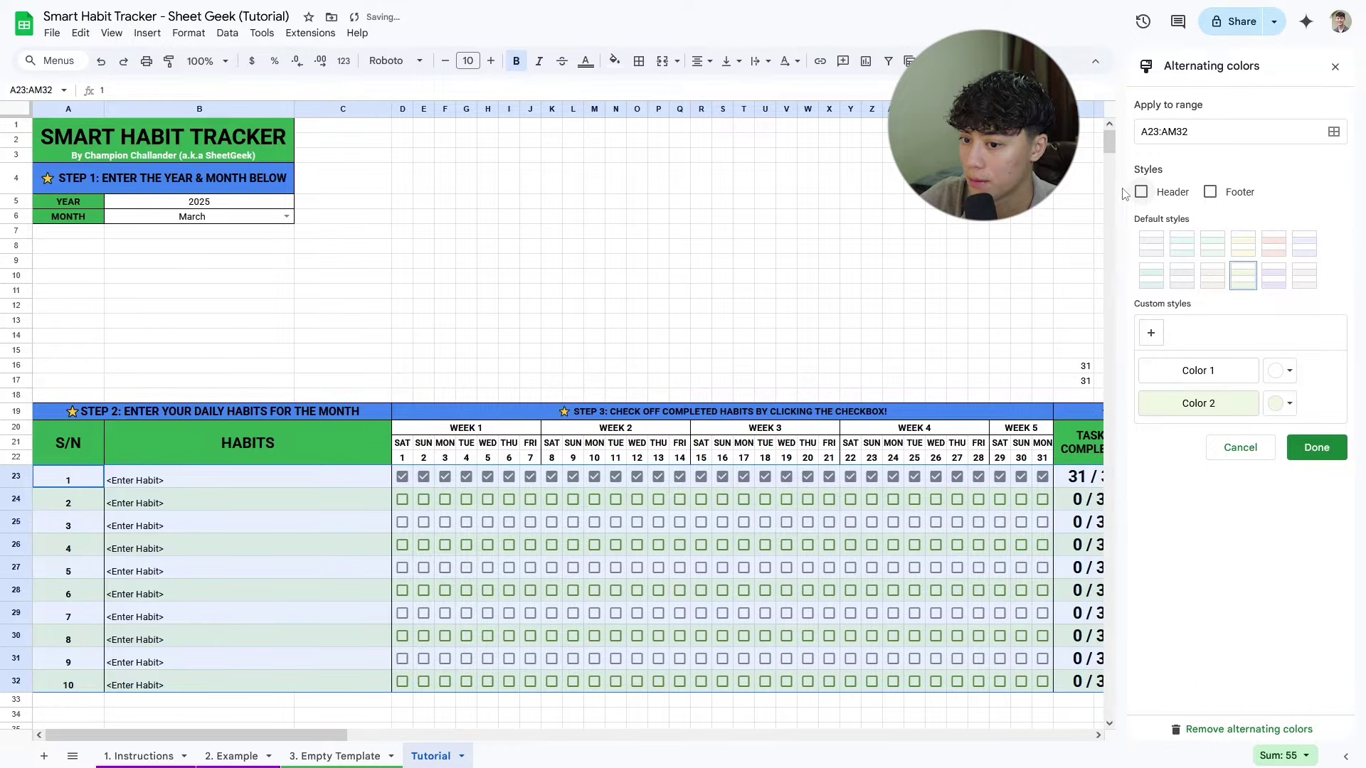
pyautogui.click(1316, 447)
pyautogui.click(1241, 231)
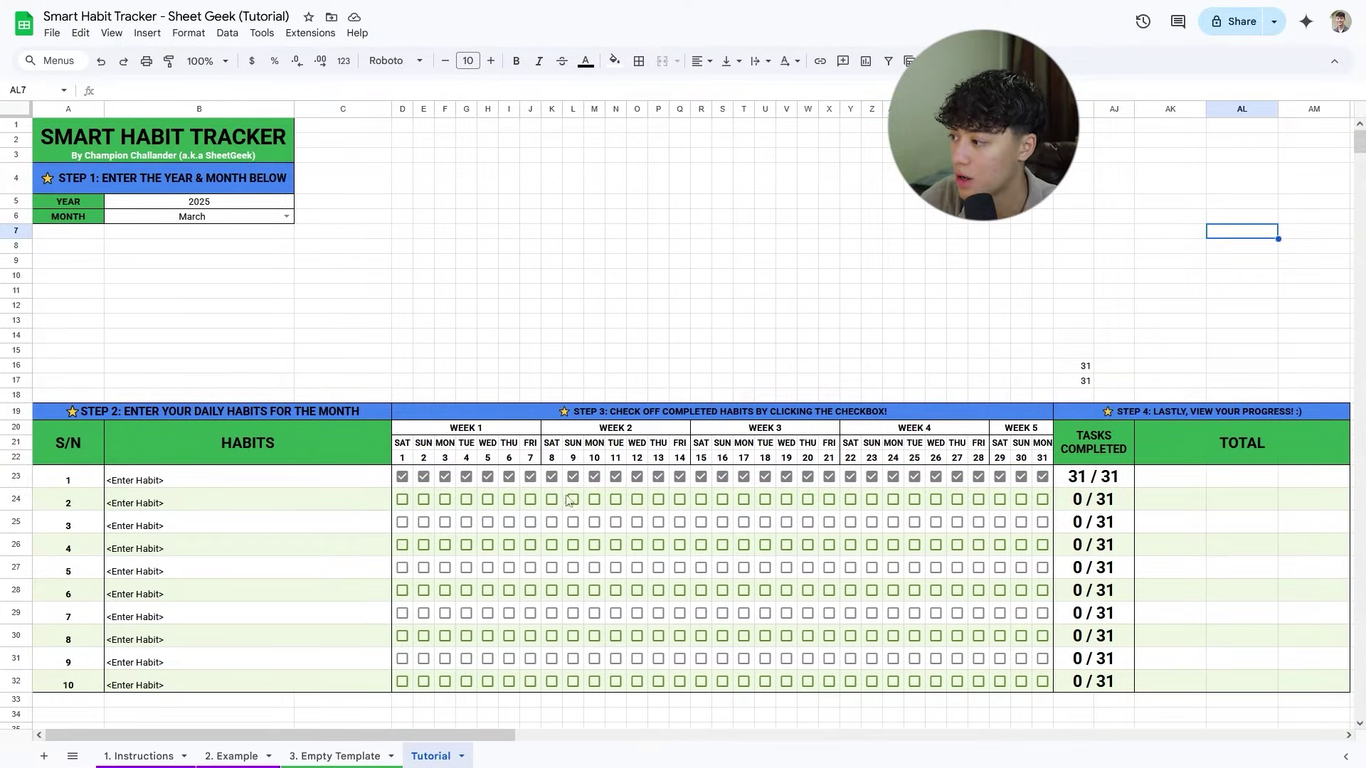
# Fill the week row with the custom green and the weekday and day number rows with a lighter custom green.
pyautogui.moveTo(469, 430); pyautogui.dragTo(1042, 429)
pyautogui.click(615, 61)
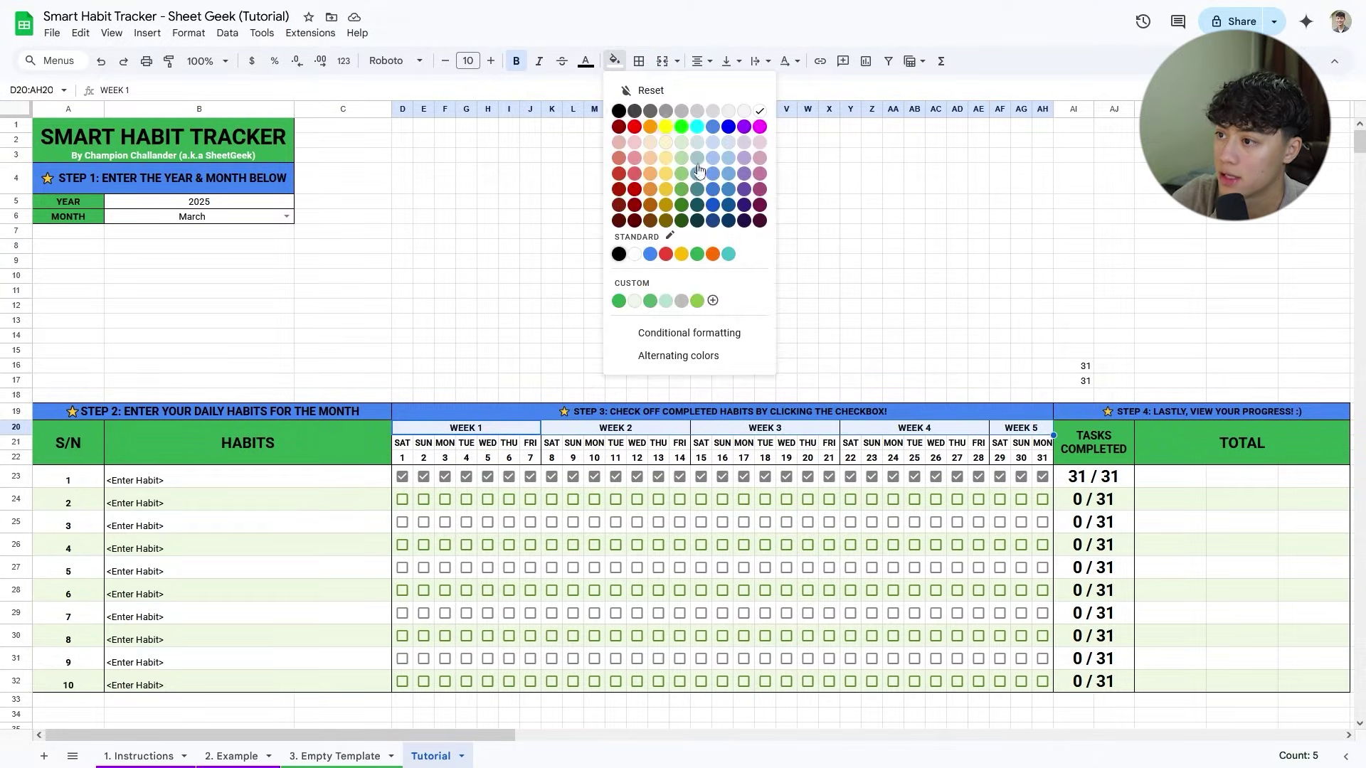
pyautogui.click(626, 309)
pyautogui.moveTo(404, 445); pyautogui.dragTo(1043, 458)
pyautogui.click(614, 61)
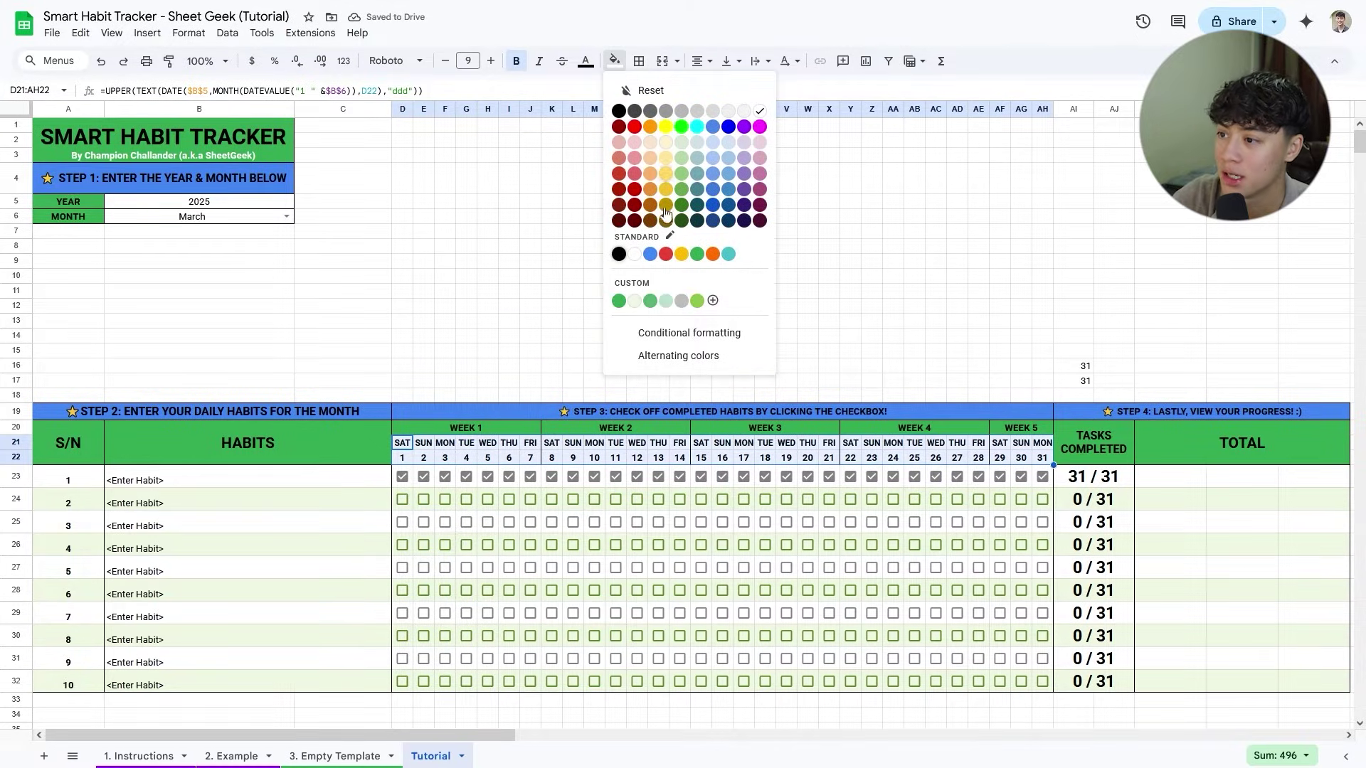
pyautogui.click(649, 311)
pyautogui.click(648, 311)
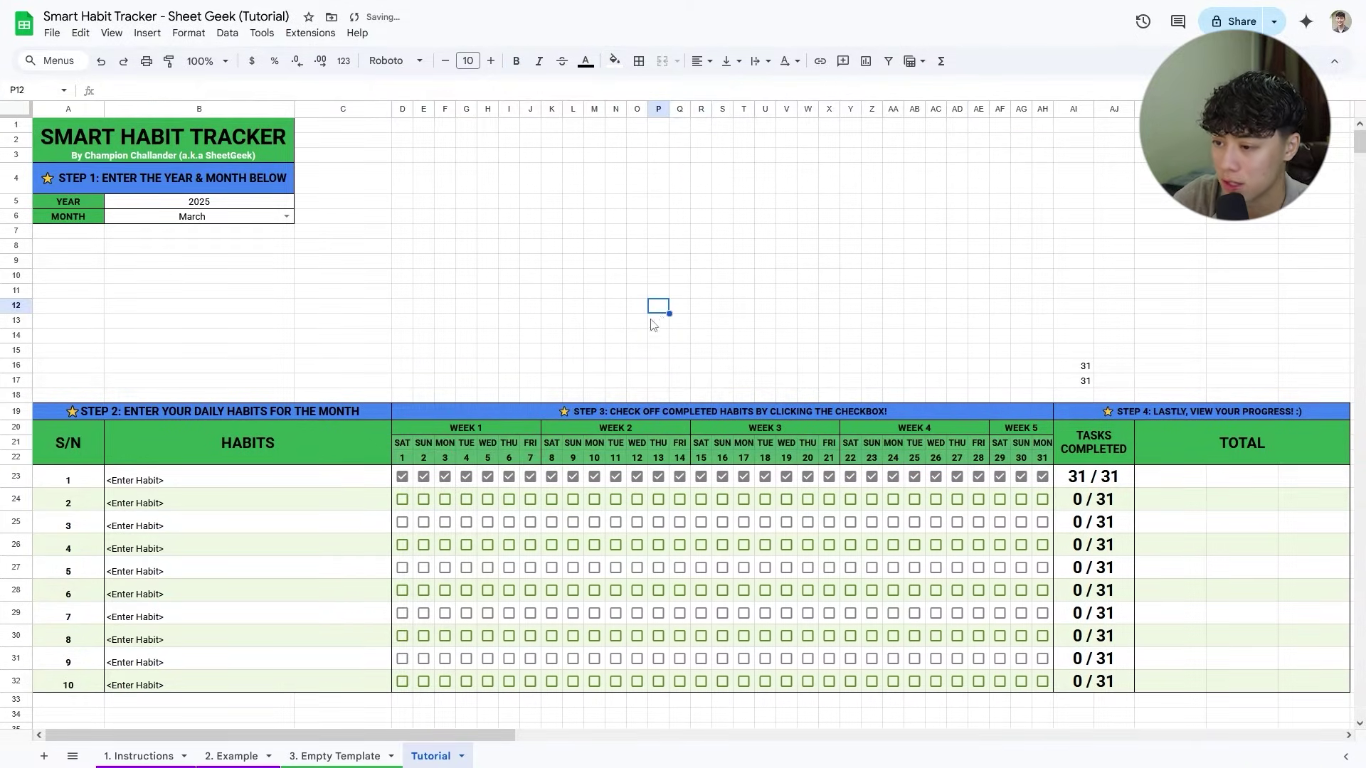
# Look at the 3. Empty Template sheet for reference and return to the Tutorial sheet.
pyautogui.click(333, 756)
pyautogui.click(431, 756)
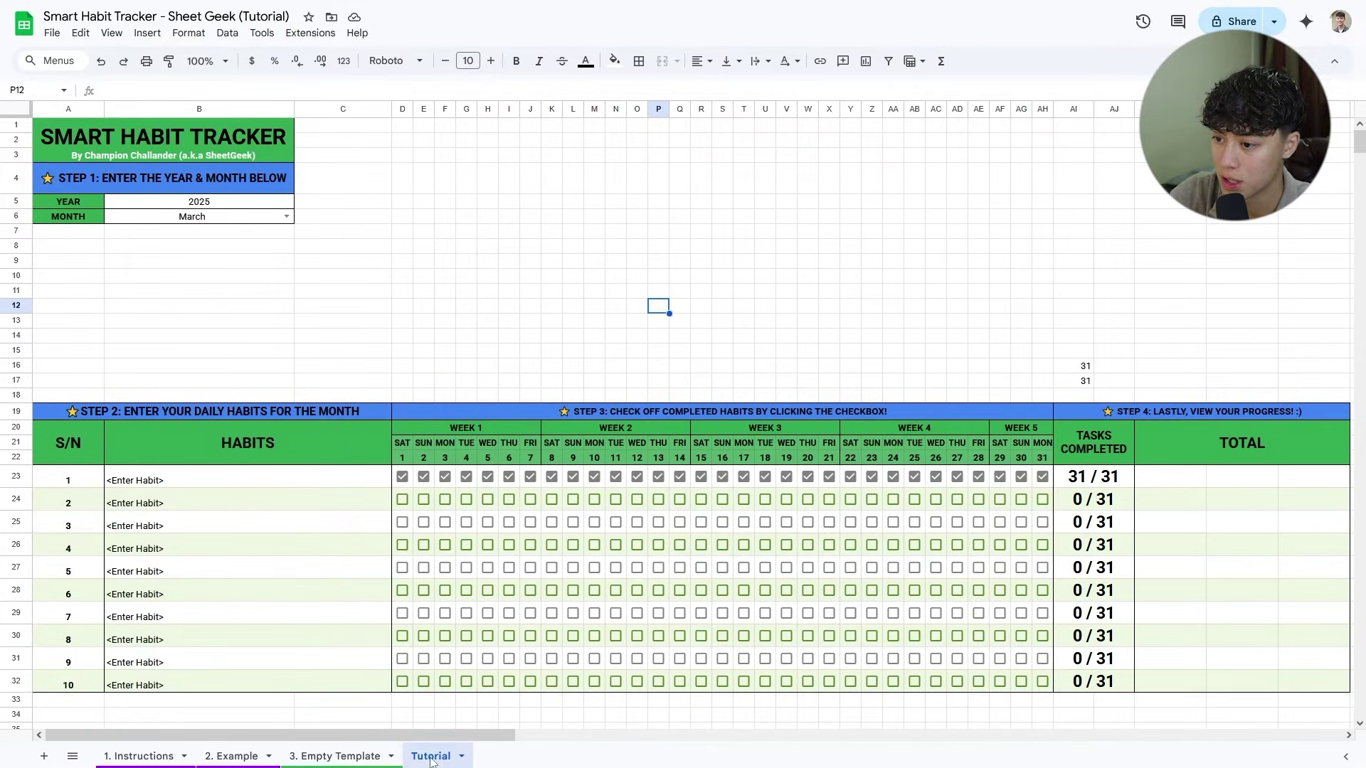
# Delete the helper count formulas in AI16:AI17.
pyautogui.moveTo(1074, 365); pyautogui.dragTo(1073, 381)
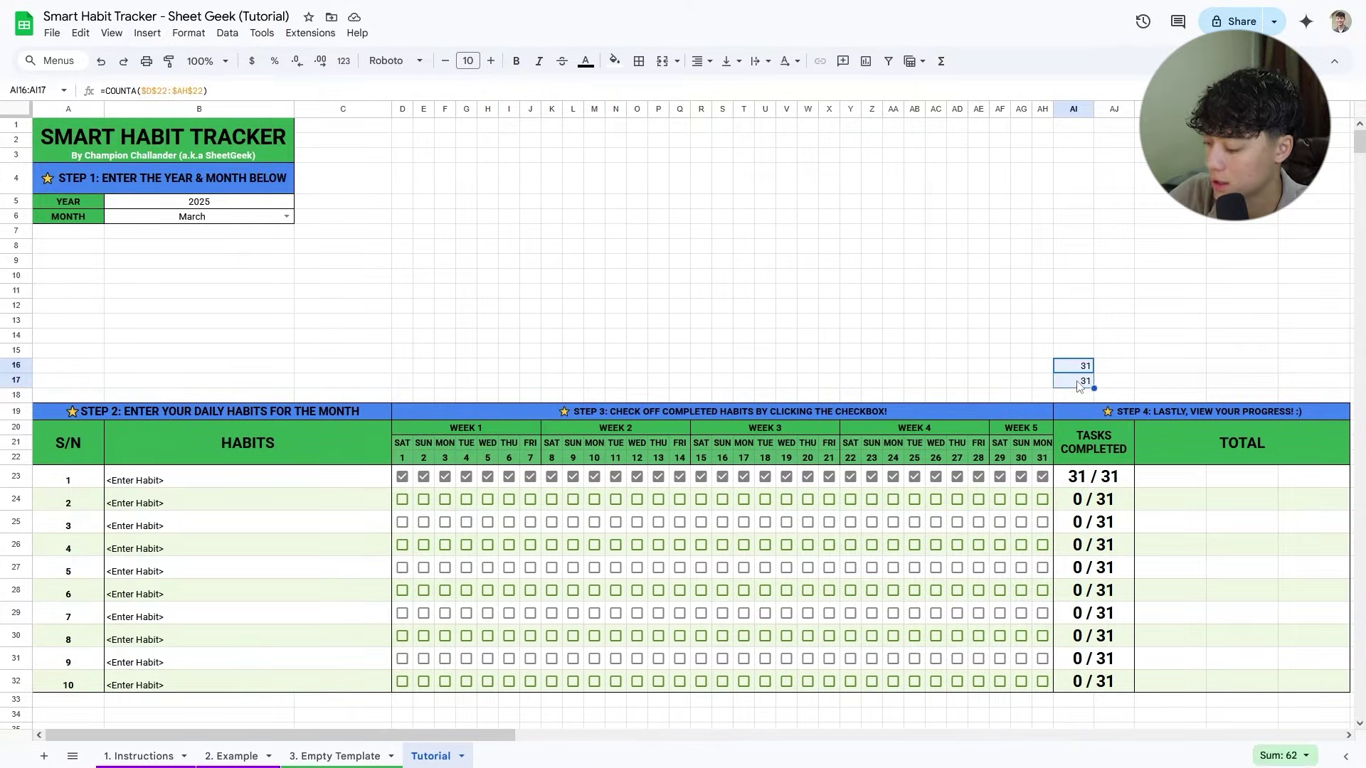
pyautogui.press('Delete')
# Look at the total percentage formula in AM23 of the 3. Empty Template sheet and return to the Tutorial sheet.
pyautogui.click(1262, 477)
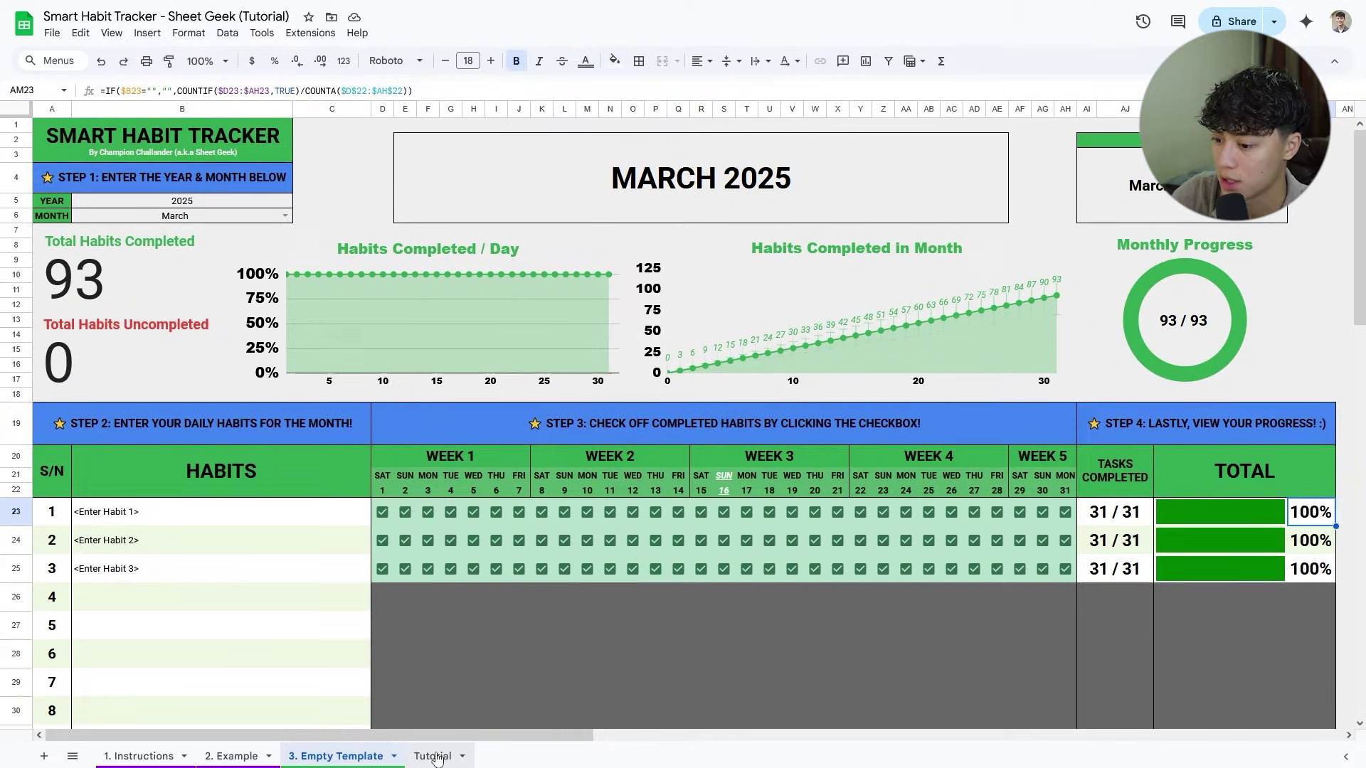
pyautogui.click(432, 757)
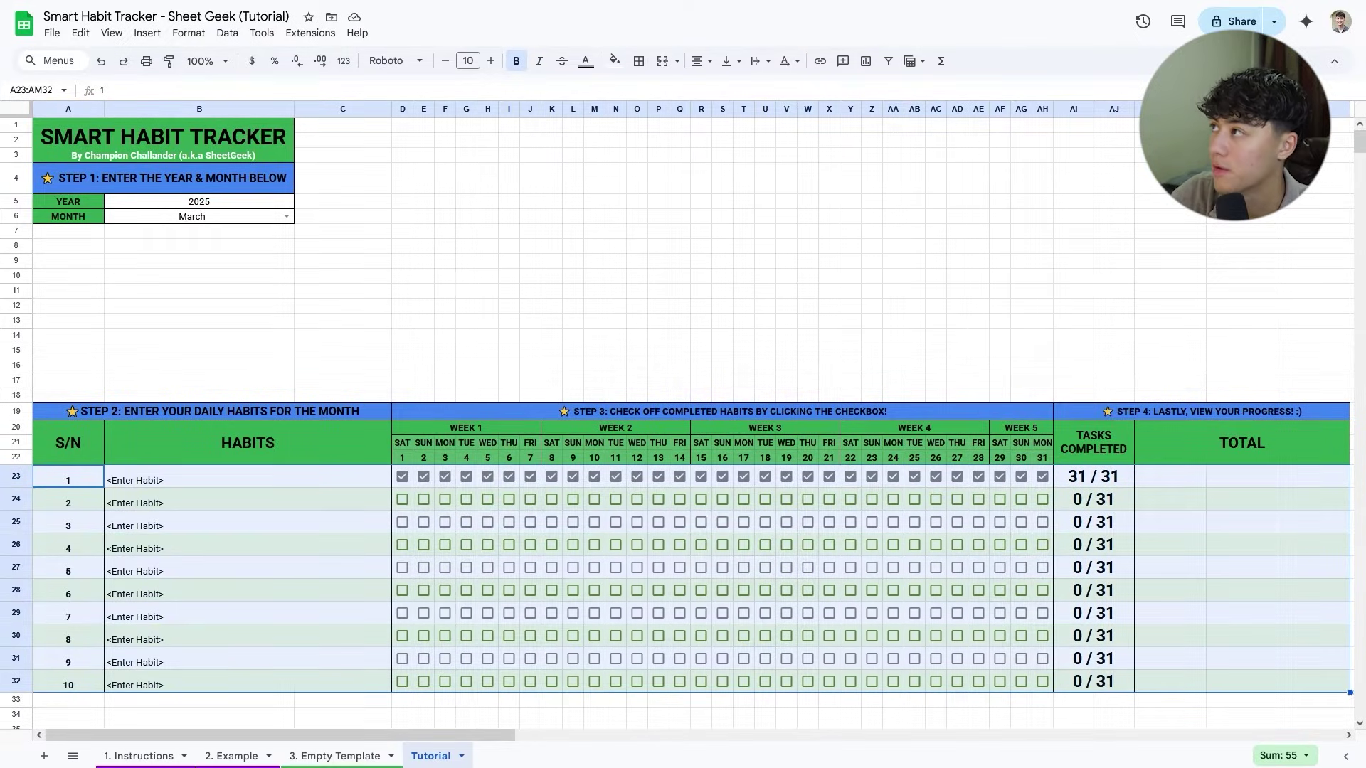
# Enter =COUNTIF(D23:AH23,TRUE)/COUNTA($D$22:$AH$22) in AM23 for the first habit's completion rate.
pyautogui.click(1241, 478)
pyautogui.doubleClick(1284, 484)
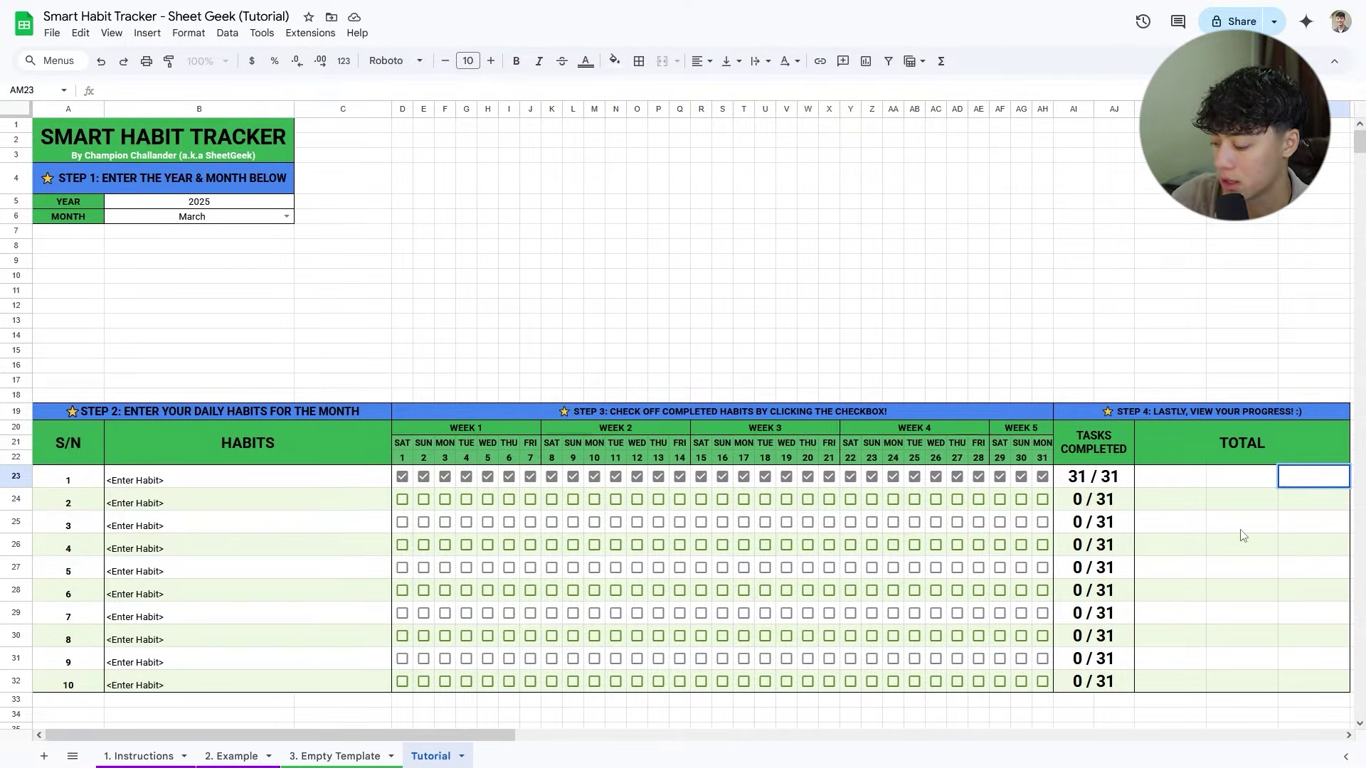
pyautogui.click(937, 701)
pyautogui.hscroll(5, 937, 701)
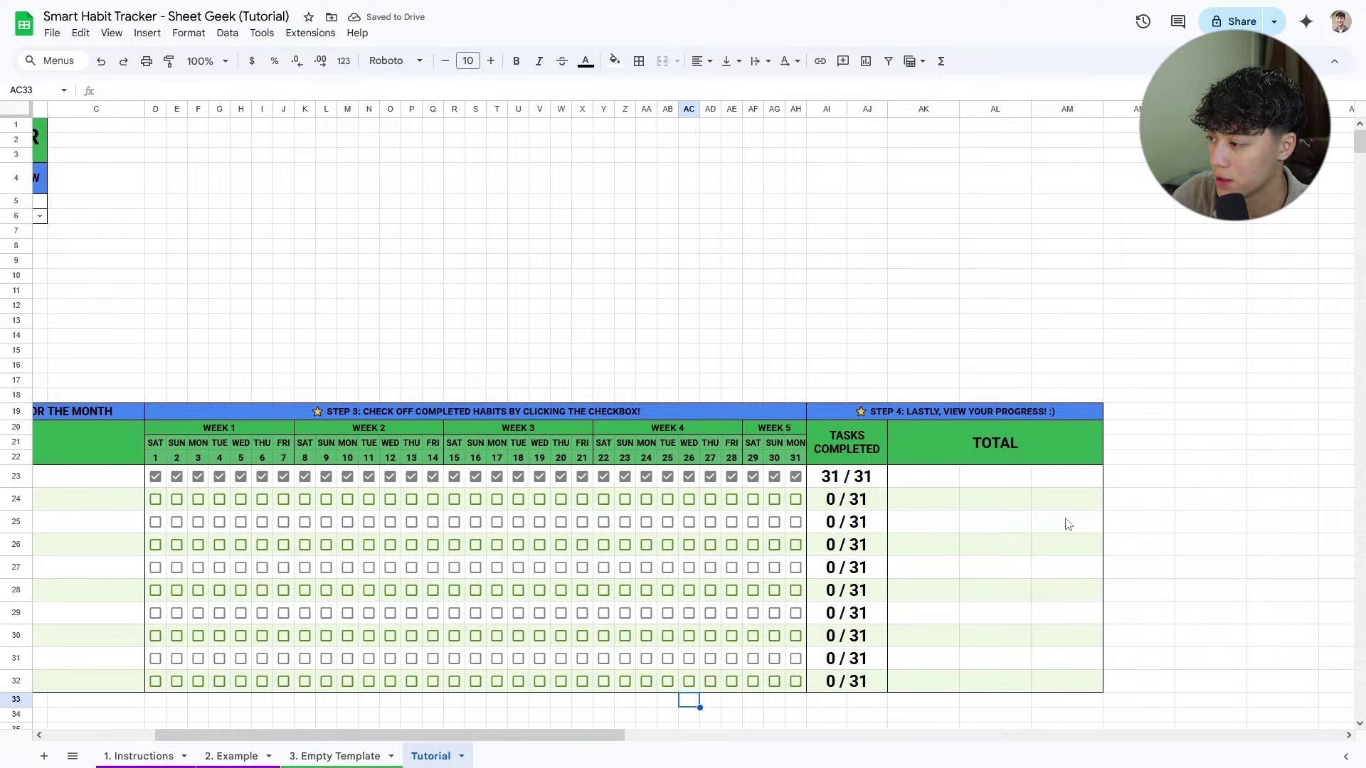
pyautogui.click(1059, 484)
pyautogui.write('=COUNT')
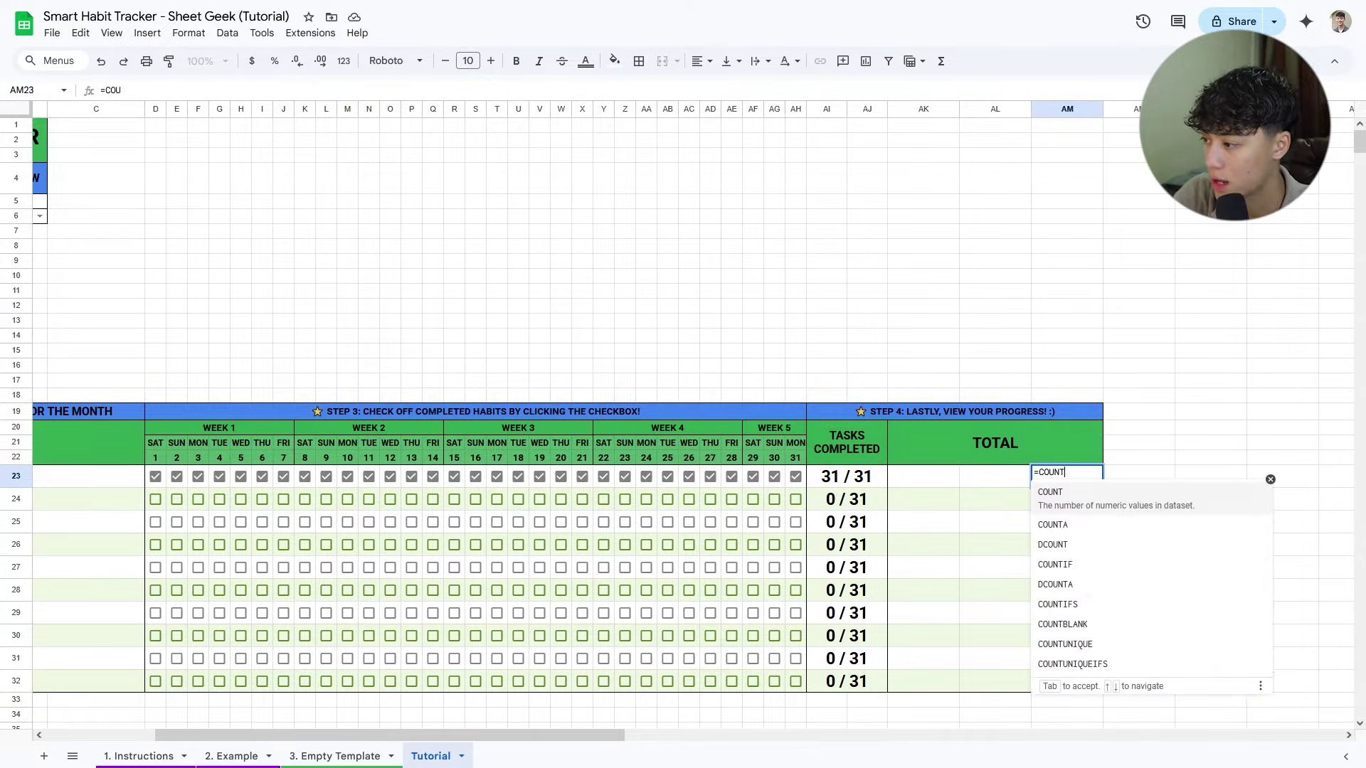
pyautogui.write('IF(')
pyautogui.moveTo(155, 476); pyautogui.dragTo(798, 491)
pyautogui.write(',TRUE')
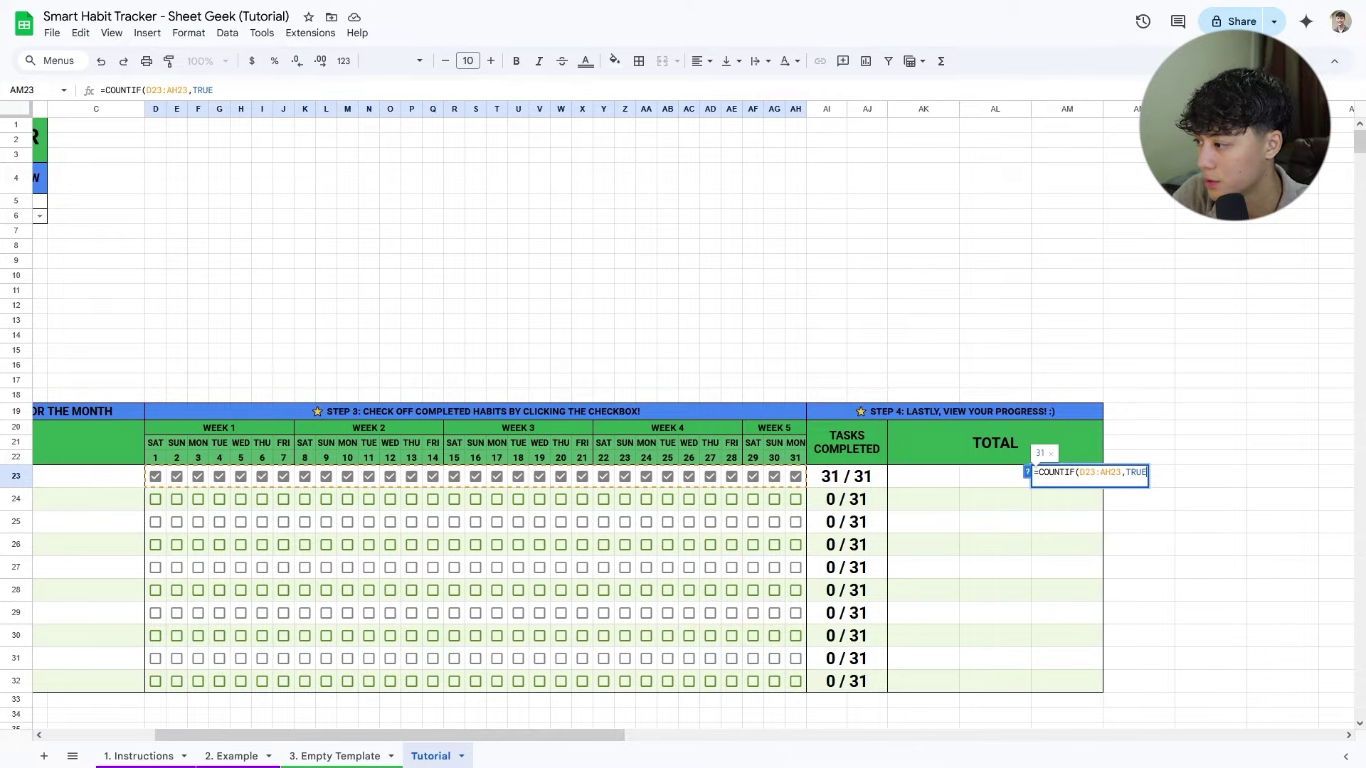
pyautogui.write(')/COUNTA')
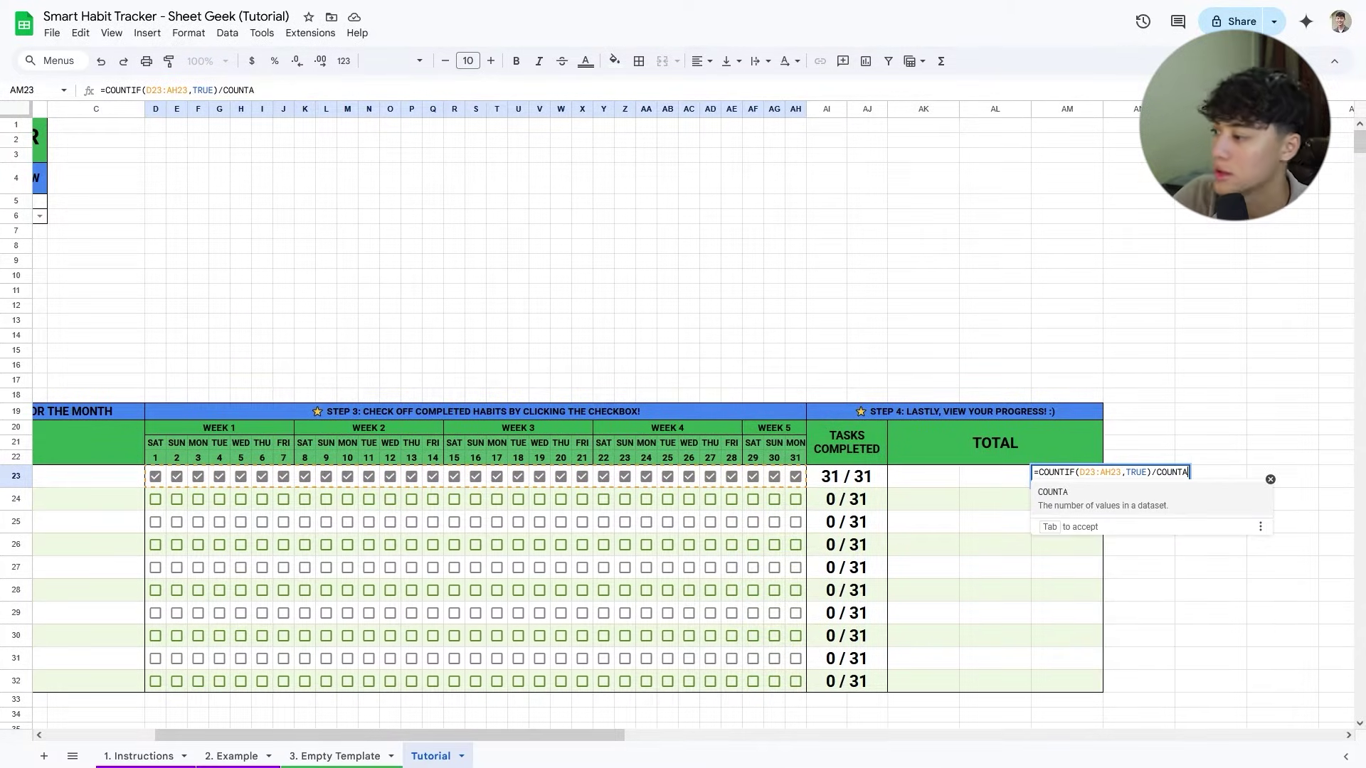
pyautogui.write('(')
pyautogui.moveTo(155, 459); pyautogui.dragTo(807, 461)
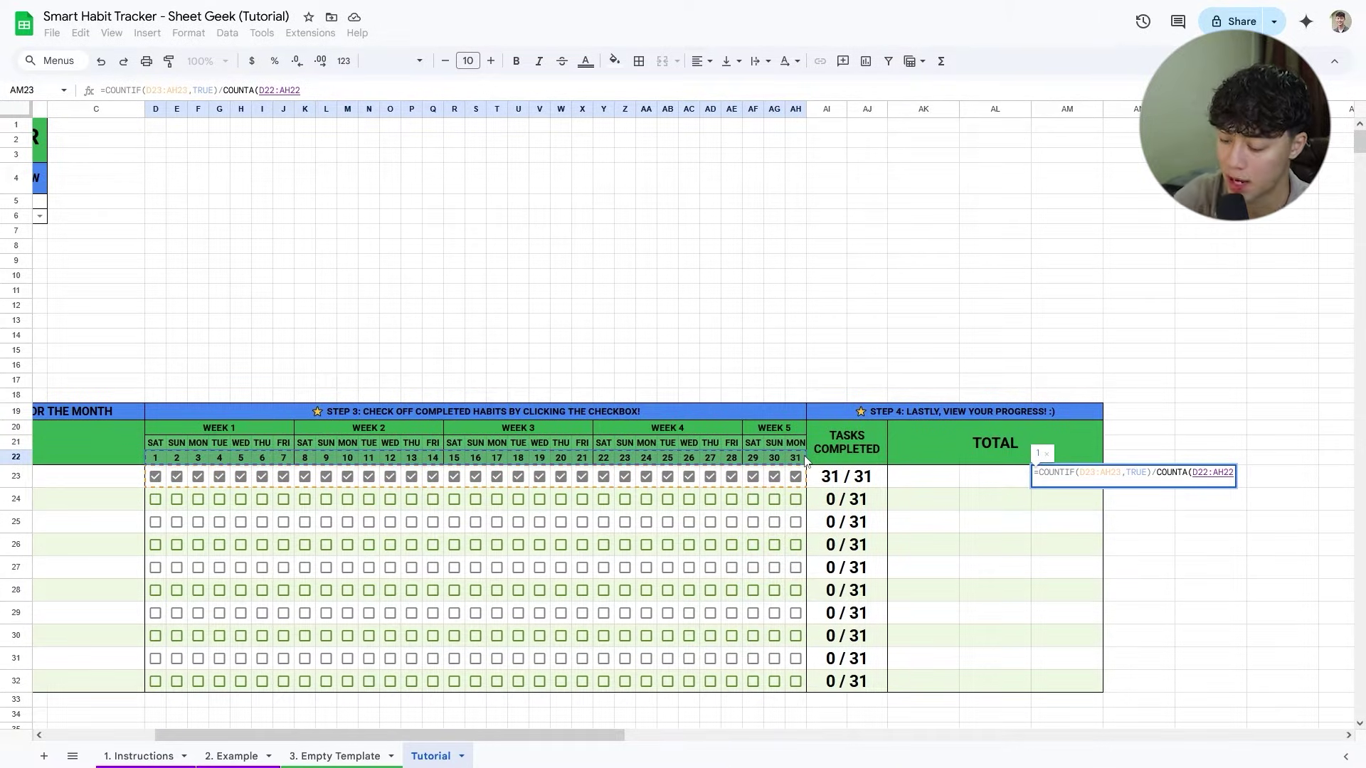
pyautogui.press('F4')
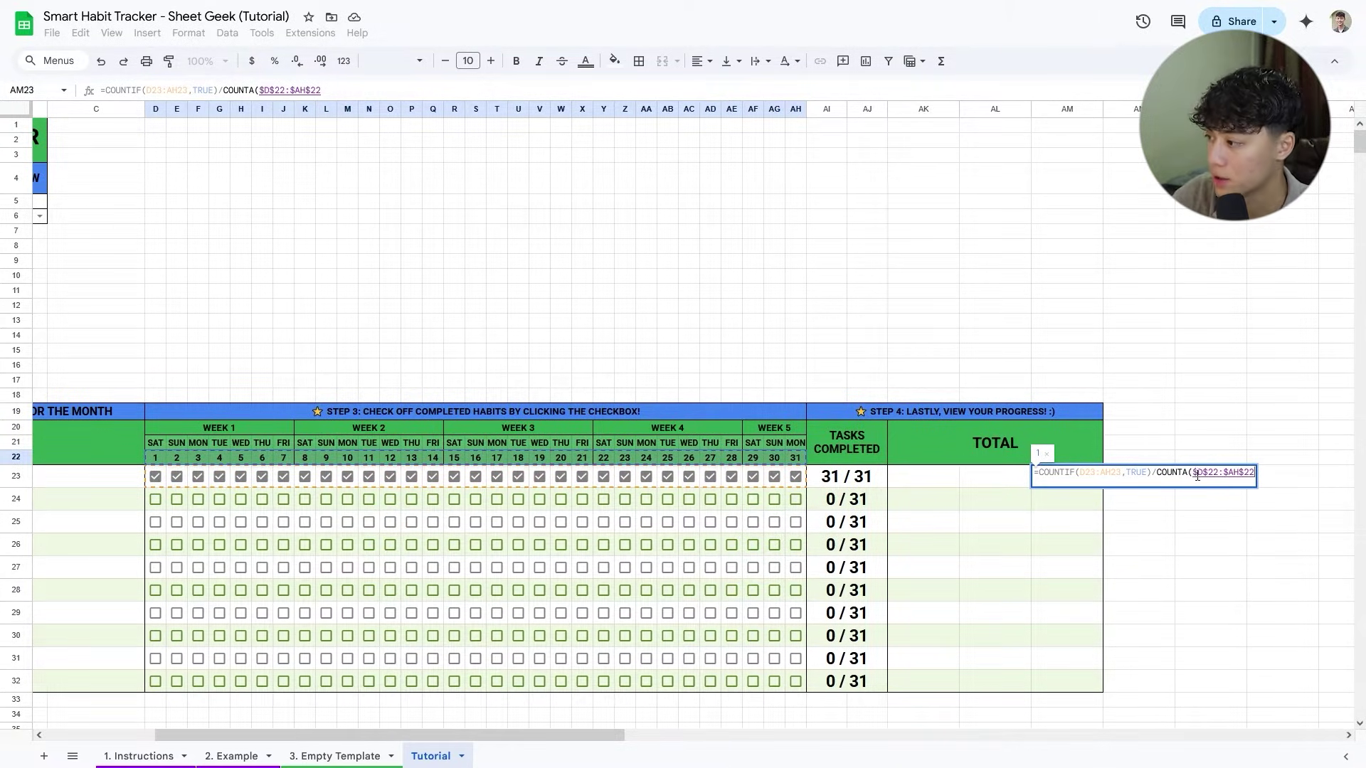
pyautogui.press('Return')
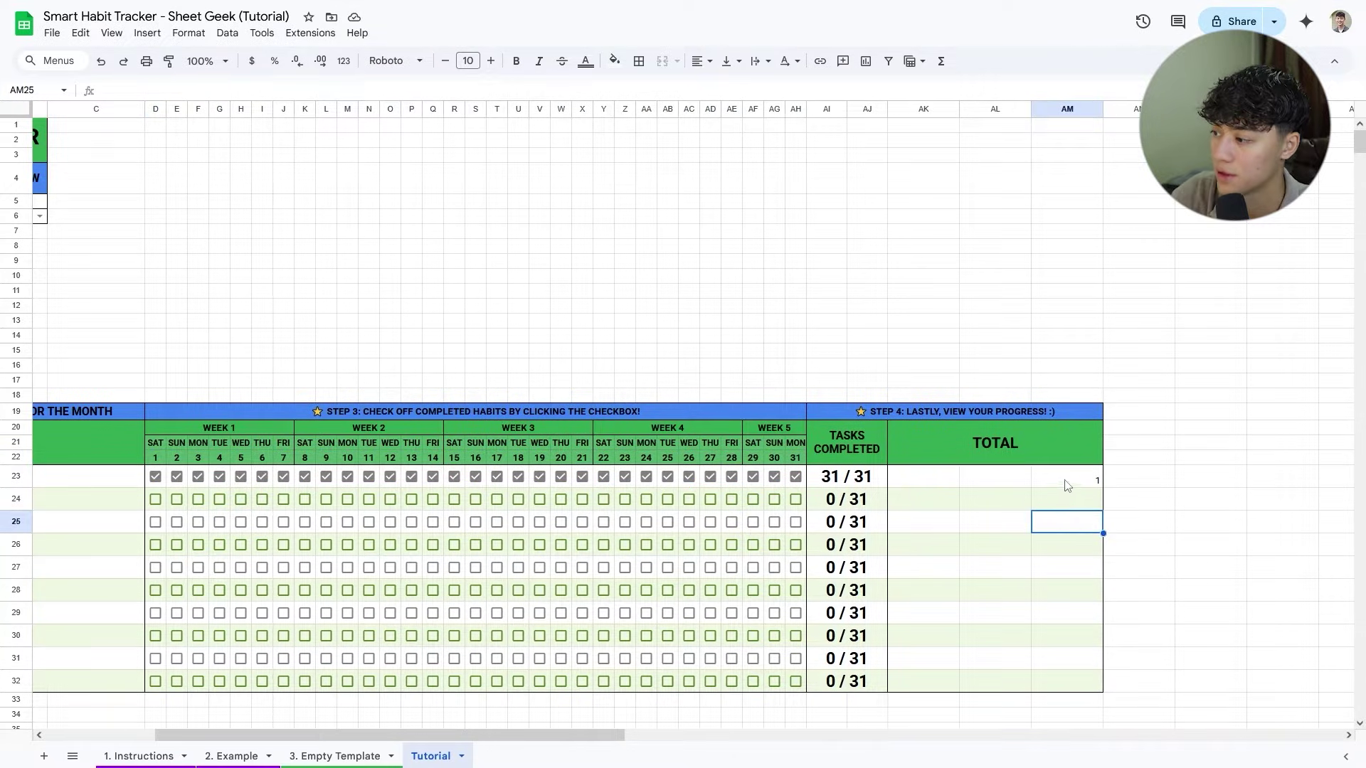
# Fill the AM23 formula down to AM32 and format the results as percentages without decimals.
pyautogui.click(1067, 481)
pyautogui.moveTo(1103, 488); pyautogui.dragTo(1085, 676)
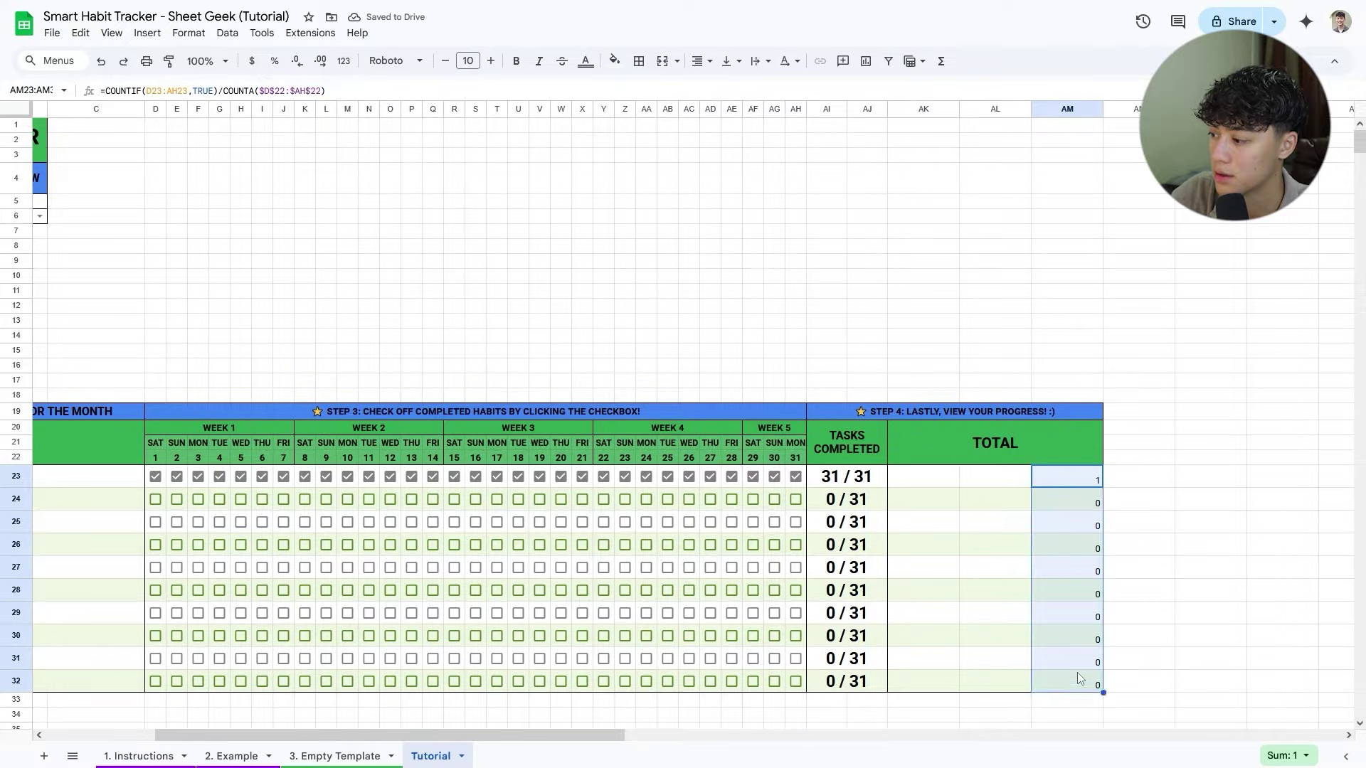
pyautogui.click(276, 66)
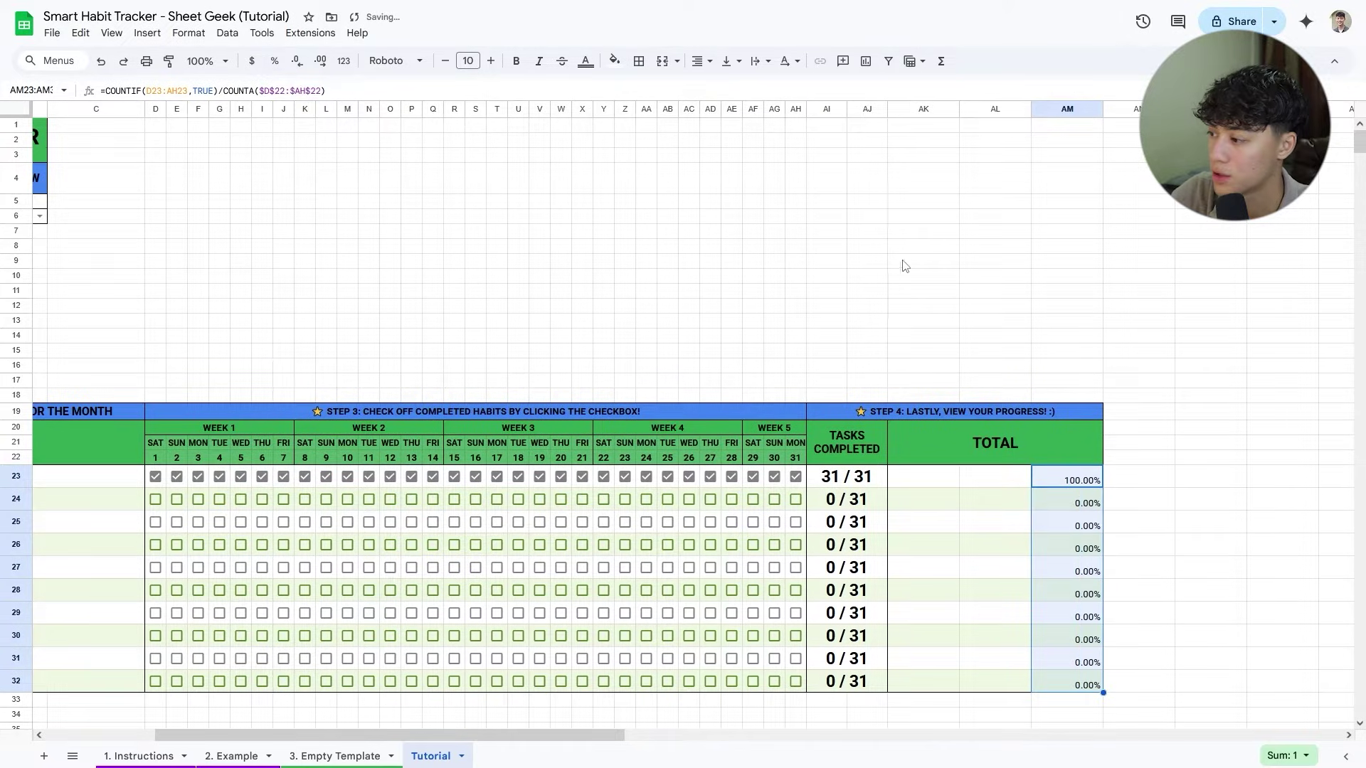
pyautogui.click(299, 67)
pyautogui.click(299, 67)
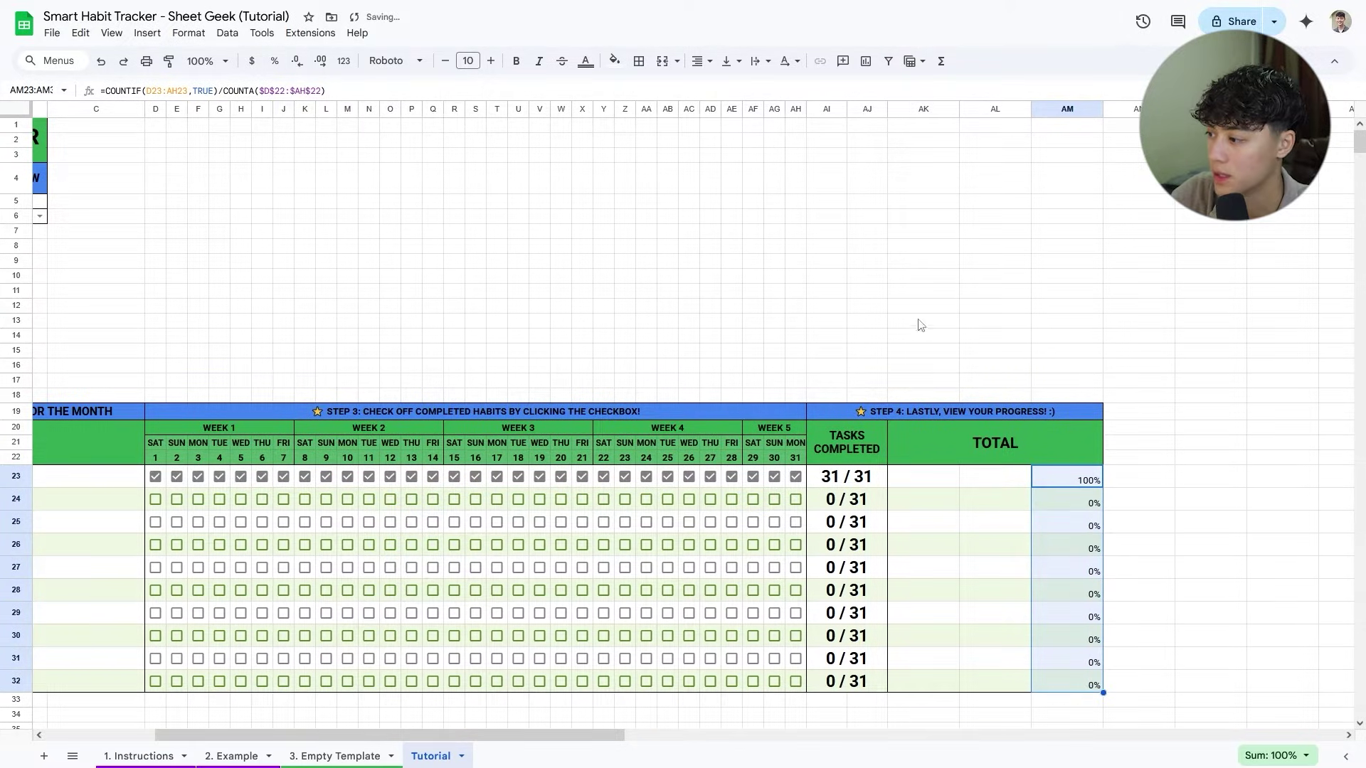
pyautogui.click(1081, 683)
pyautogui.click(638, 61)
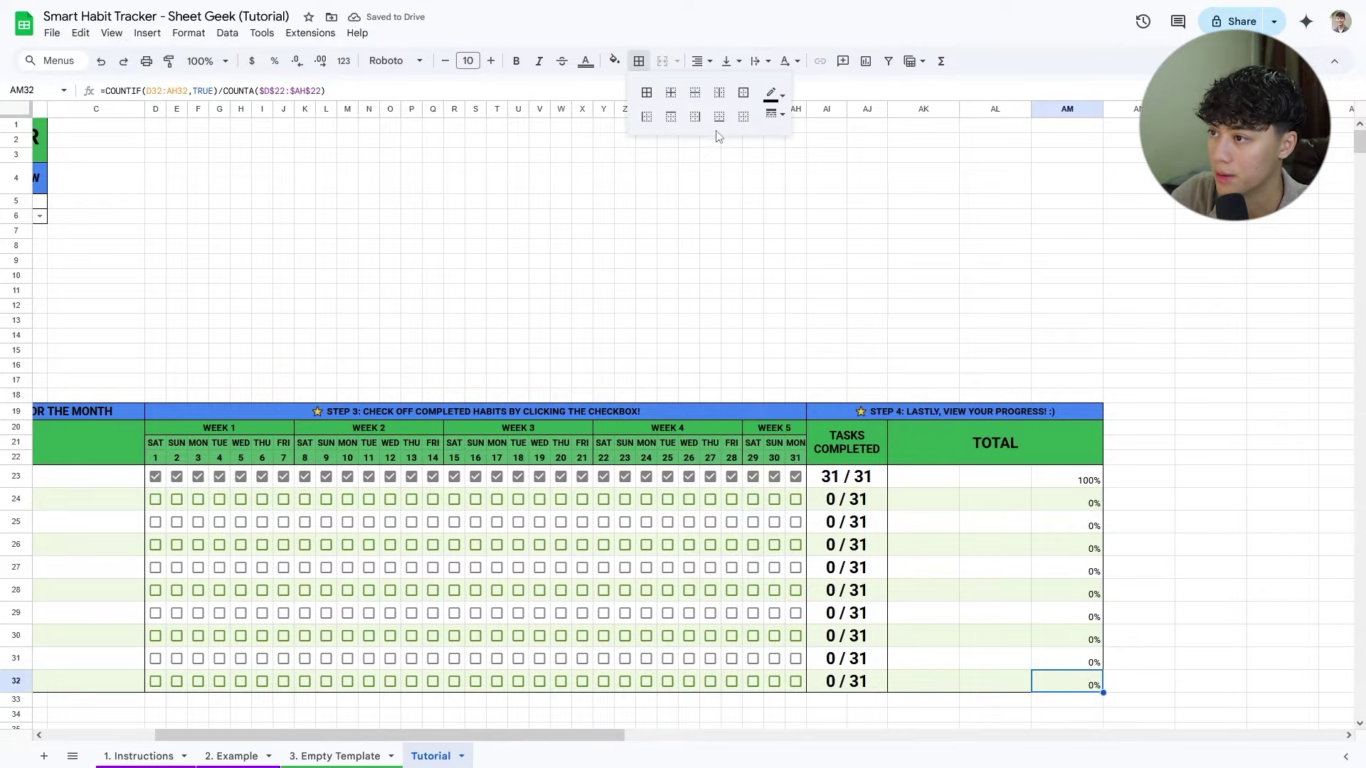
pyautogui.click(1138, 248)
# Set the percentages in AM23:AM32 to font size 18, bold and left-aligned.
pyautogui.moveTo(1076, 482); pyautogui.dragTo(1078, 682)
pyautogui.click(468, 61)
pyautogui.write('18')
pyautogui.press('Return')
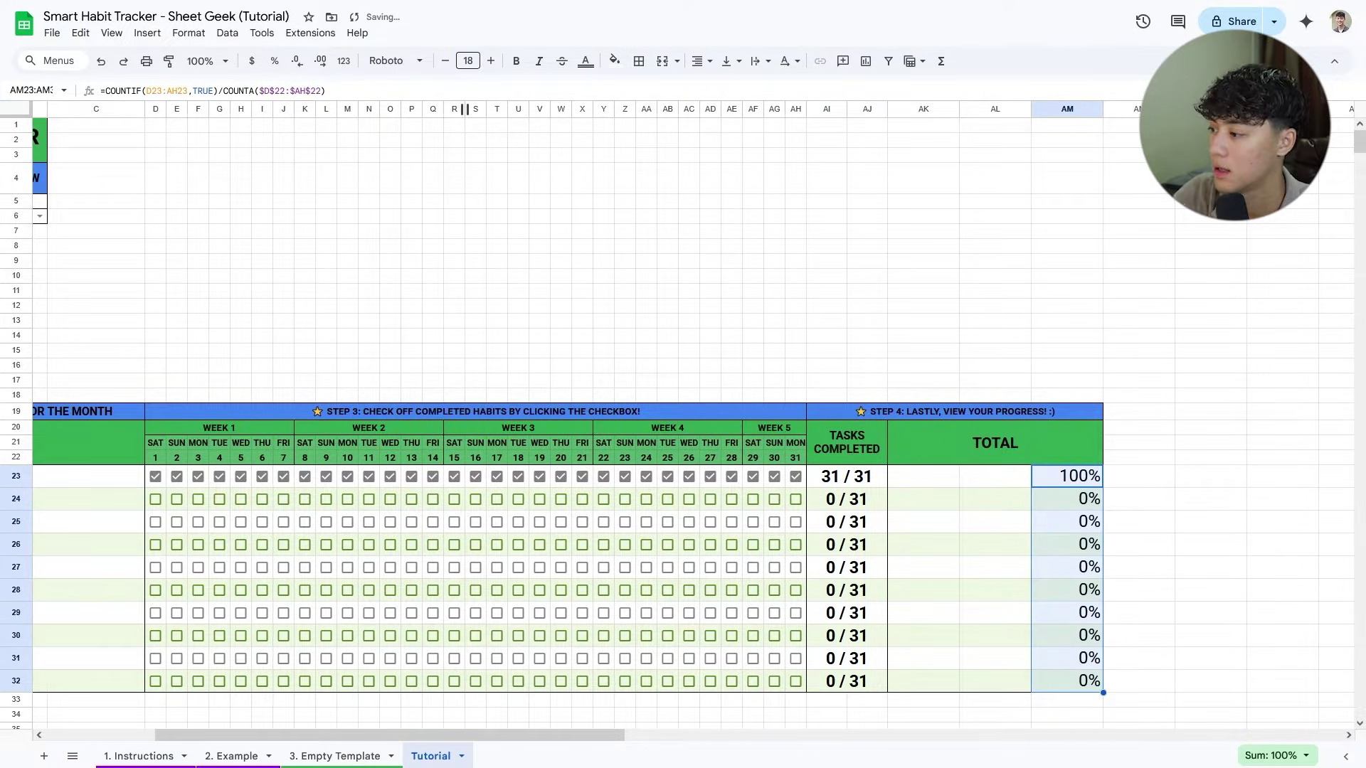
pyautogui.click(517, 64)
pyautogui.click(701, 61)
pyautogui.click(701, 93)
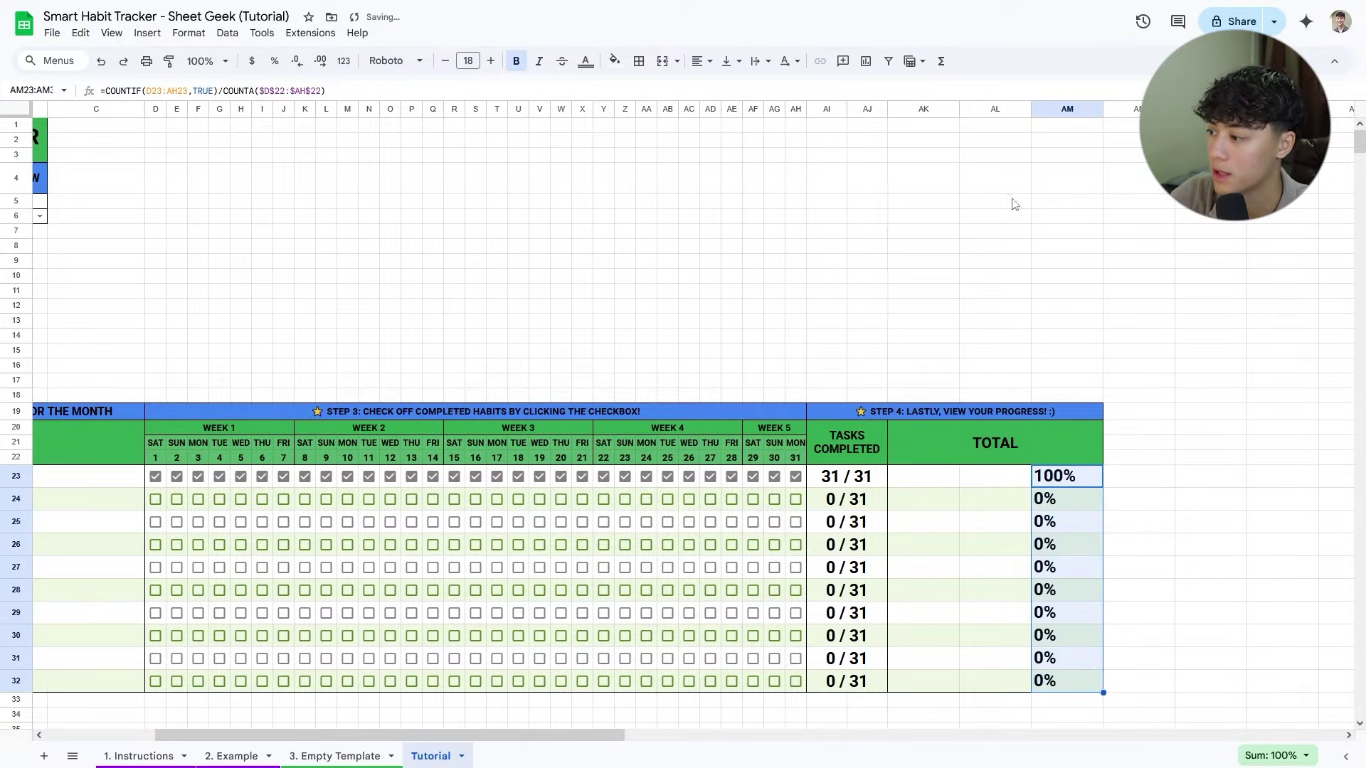
# Test the percentage formula by toggling several end-of-month checkboxes in habit 2's row, leaving them cleared.
pyautogui.click(1203, 279)
pyautogui.click(796, 499)
pyautogui.click(775, 500)
pyautogui.click(753, 501)
pyautogui.click(732, 501)
pyautogui.click(732, 501)
# Merge the cells in AK23:AL32 horizontally, row by row.
pyautogui.click(927, 483)
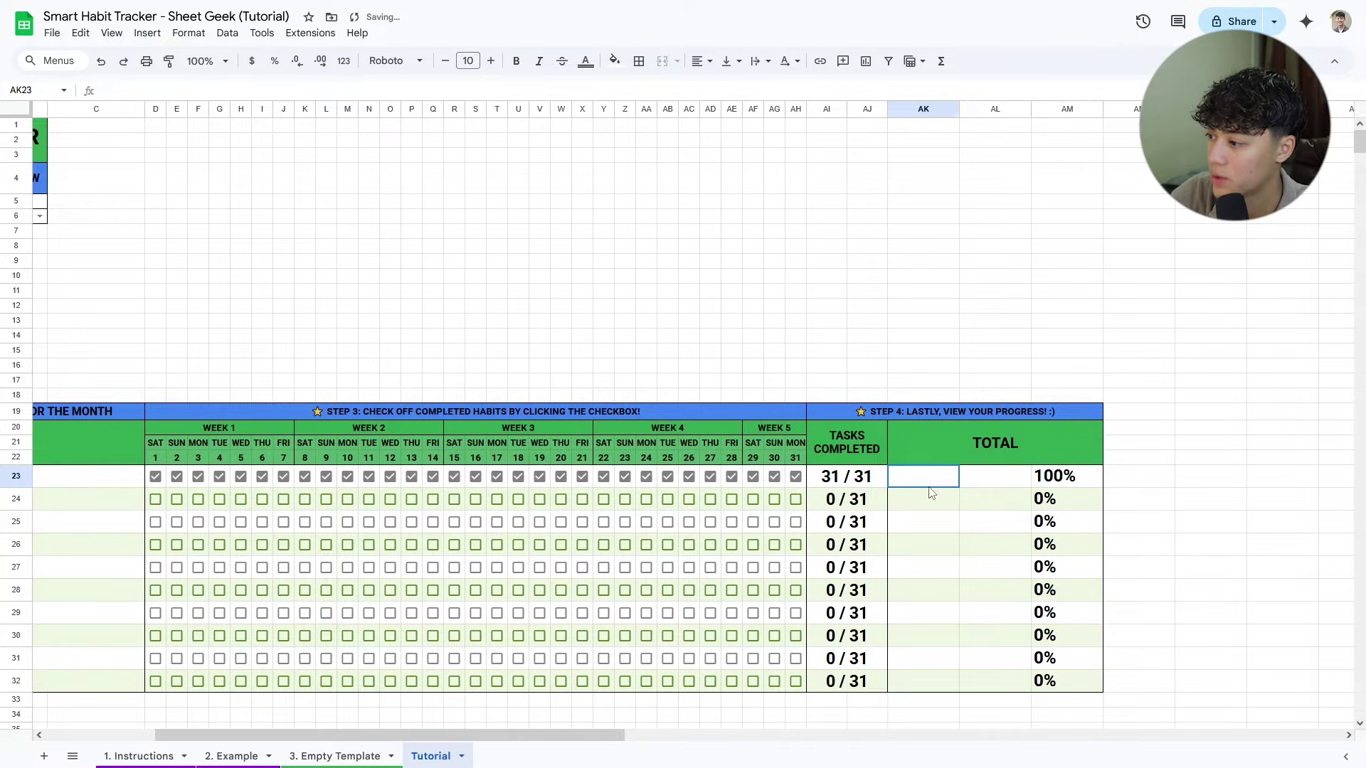
pyautogui.moveTo(930, 490); pyautogui.dragTo(1006, 694)
pyautogui.click(677, 61)
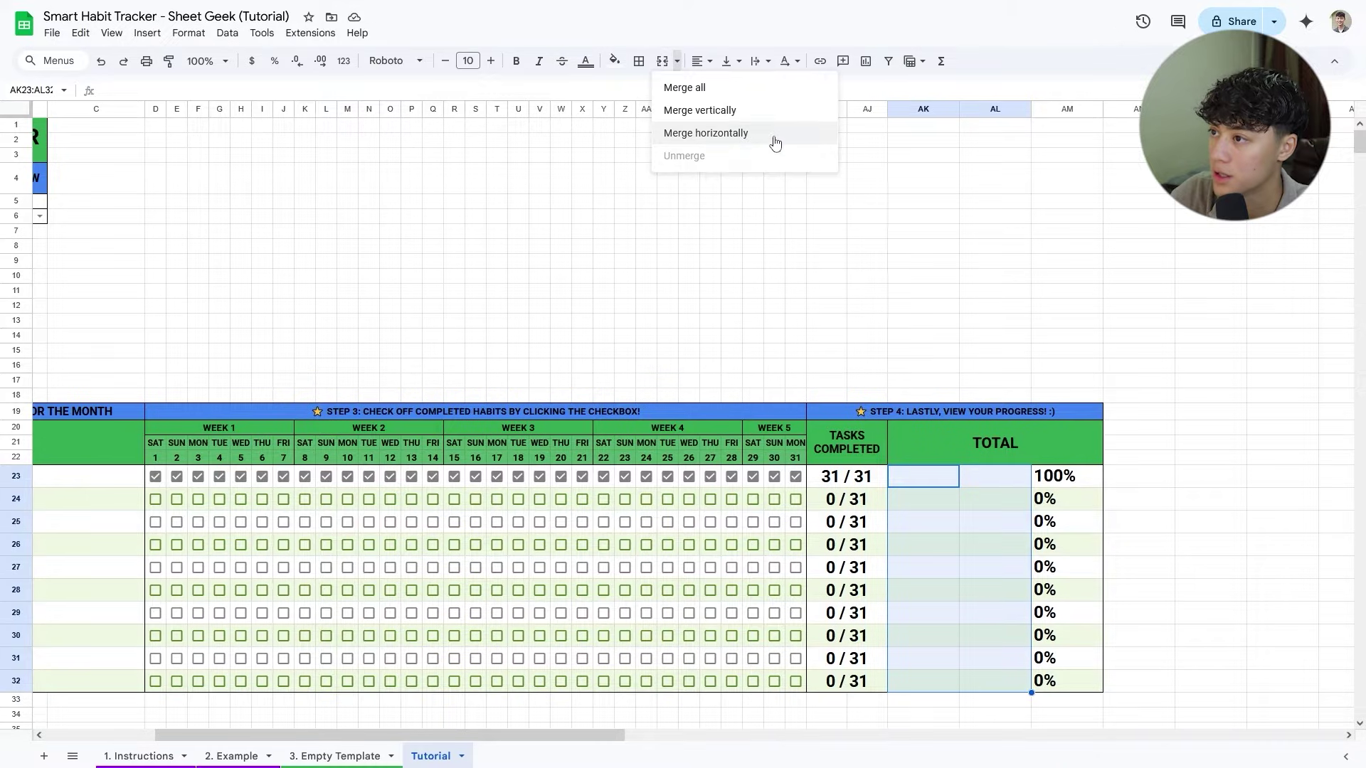
pyautogui.click(753, 135)
# Start a SPARKLINE formula in the merged cell AK23:AL23 with AM23 as its data and expand the function help.
pyautogui.click(932, 483)
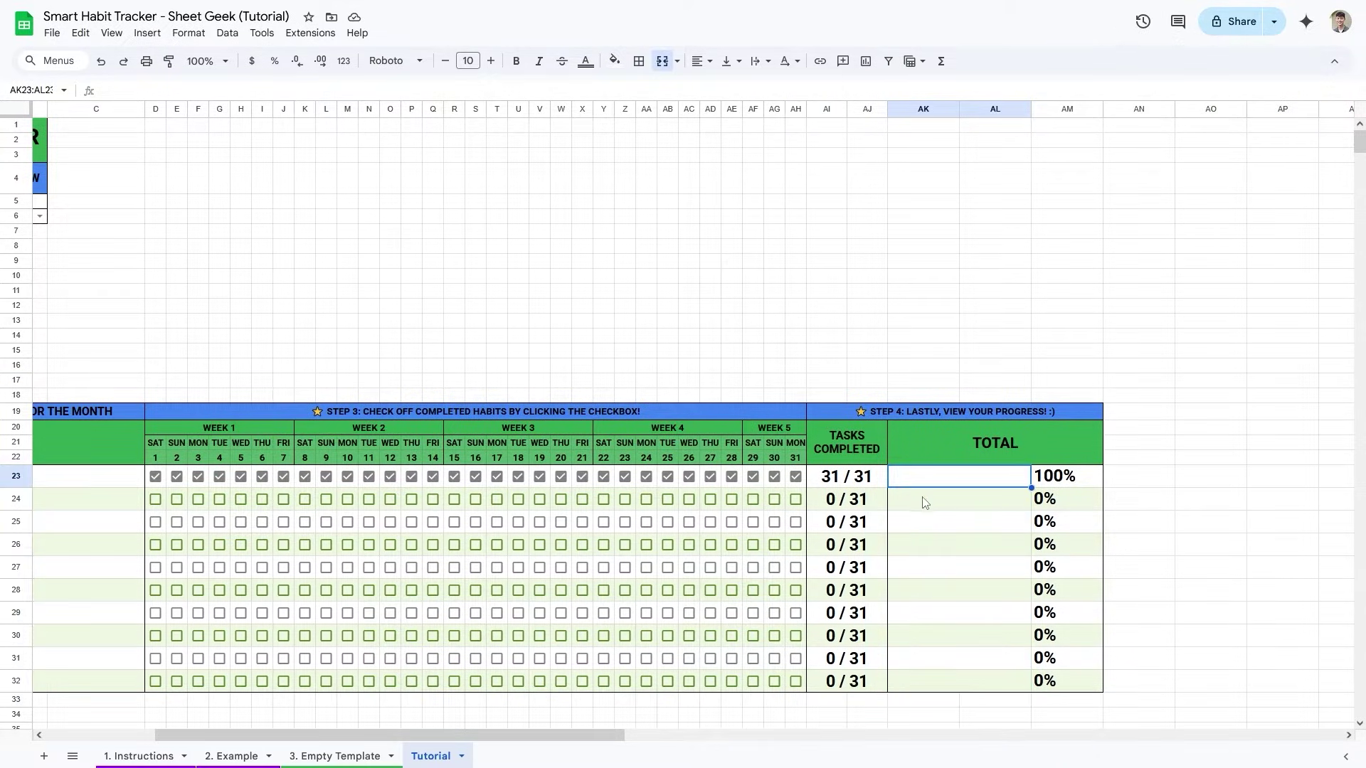
pyautogui.write('=SPARKLI')
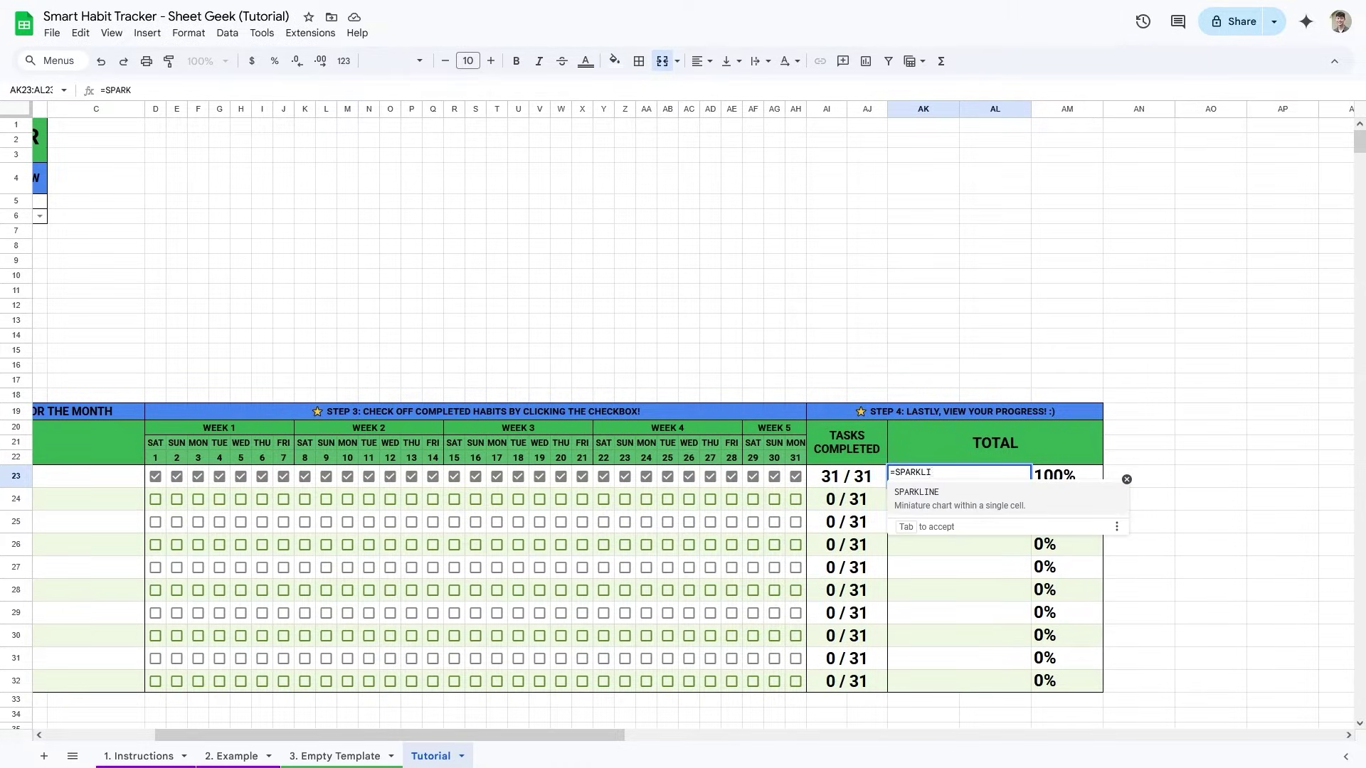
pyautogui.press('Tab')
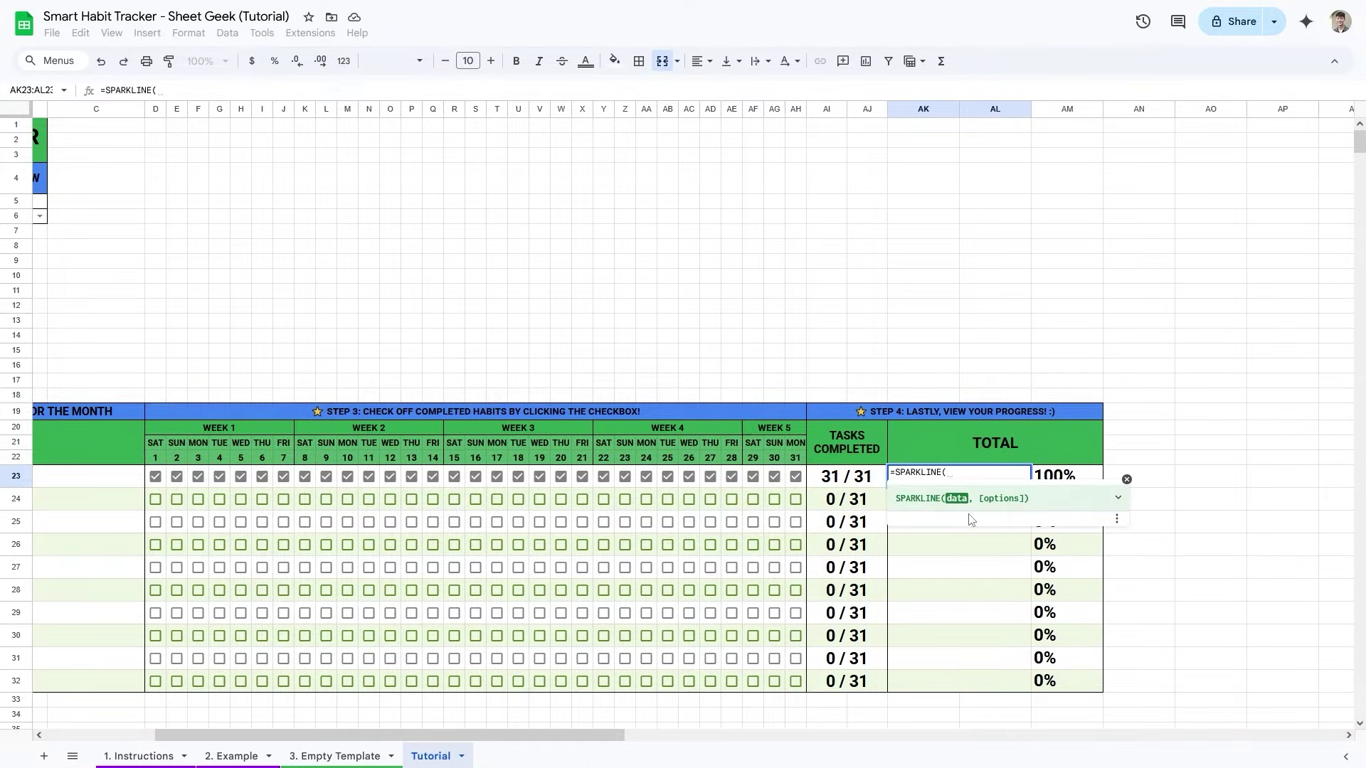
pyautogui.click(1067, 481)
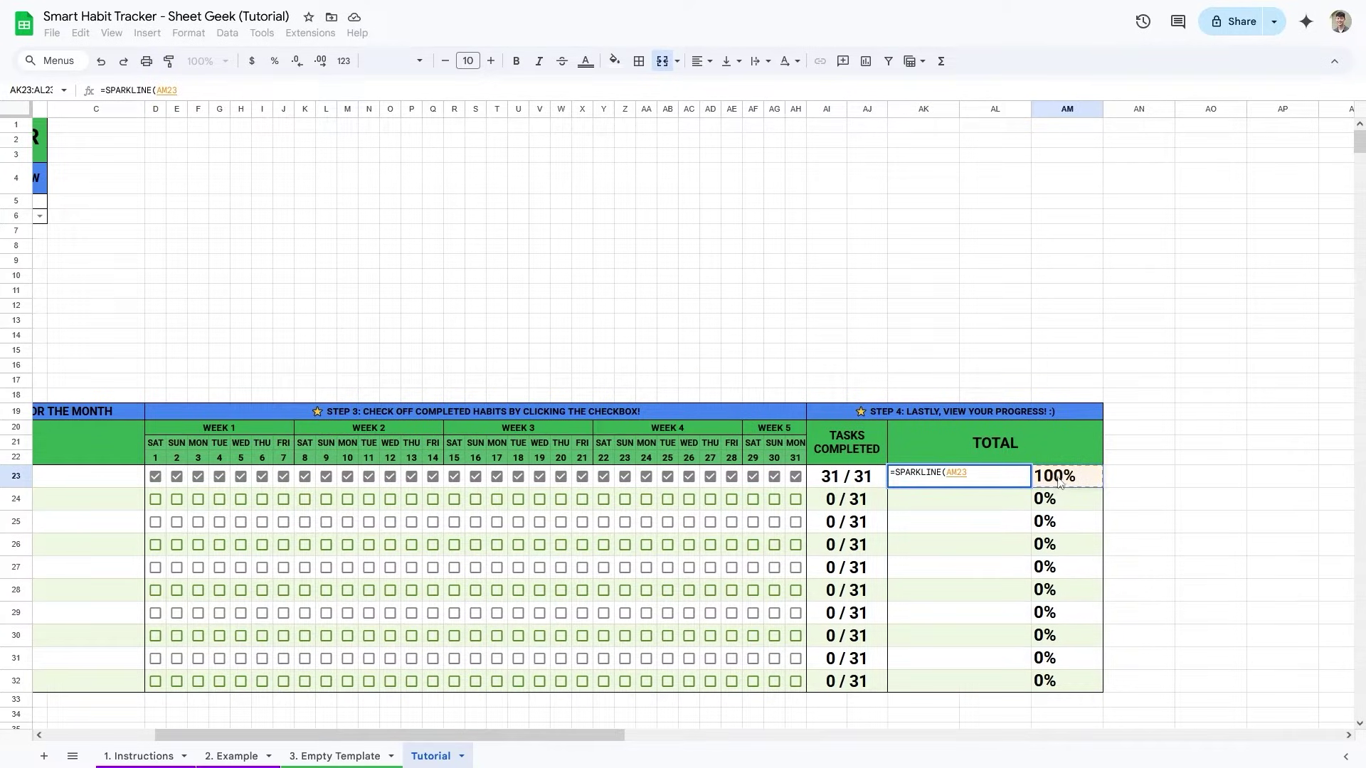
pyautogui.write(',"')
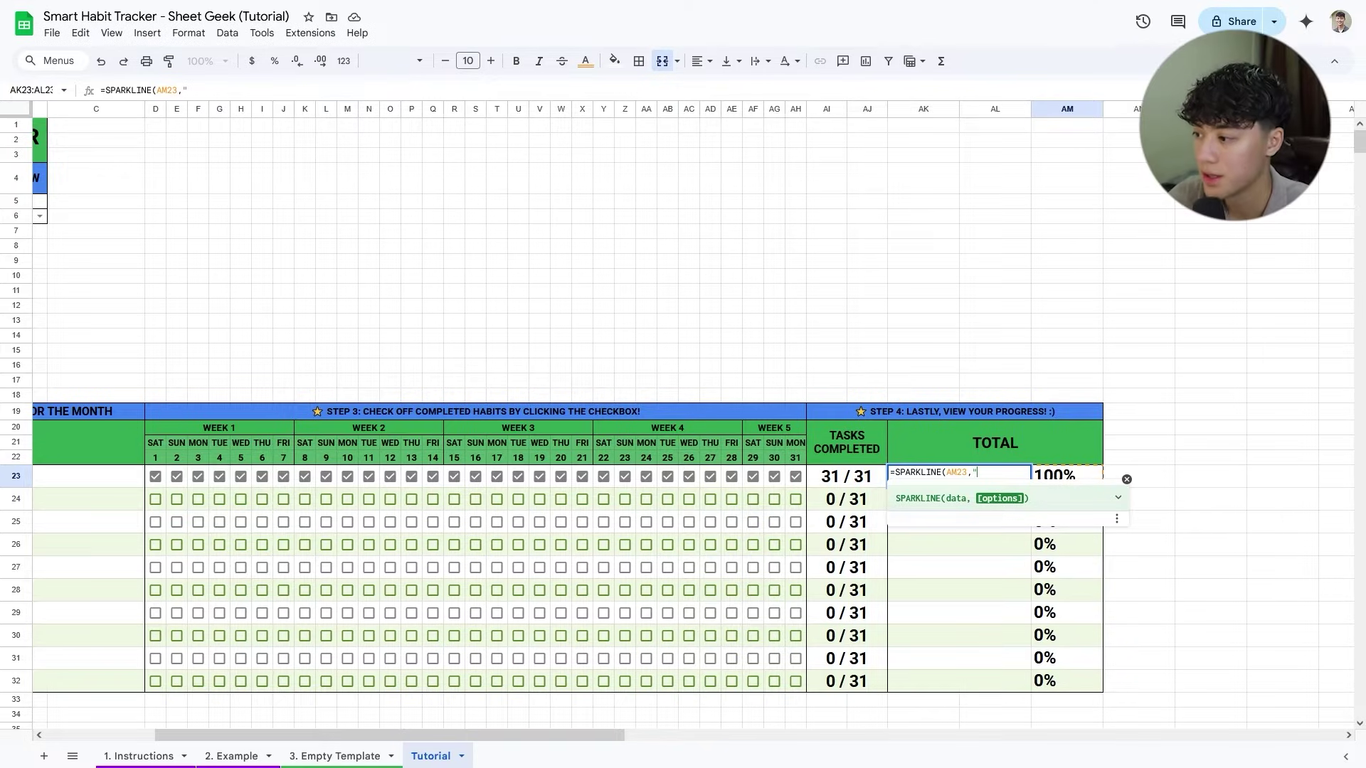
pyautogui.press('BackSpace')
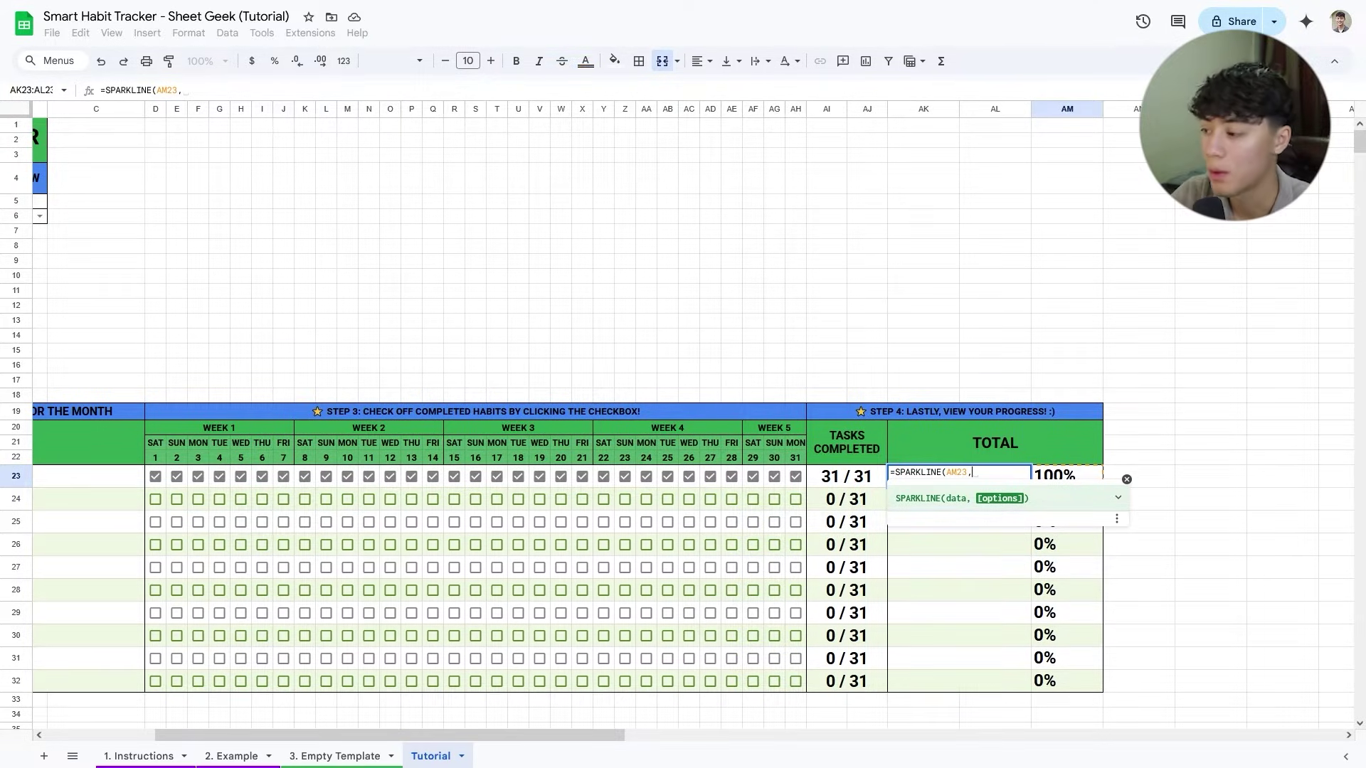
pyautogui.write('{')
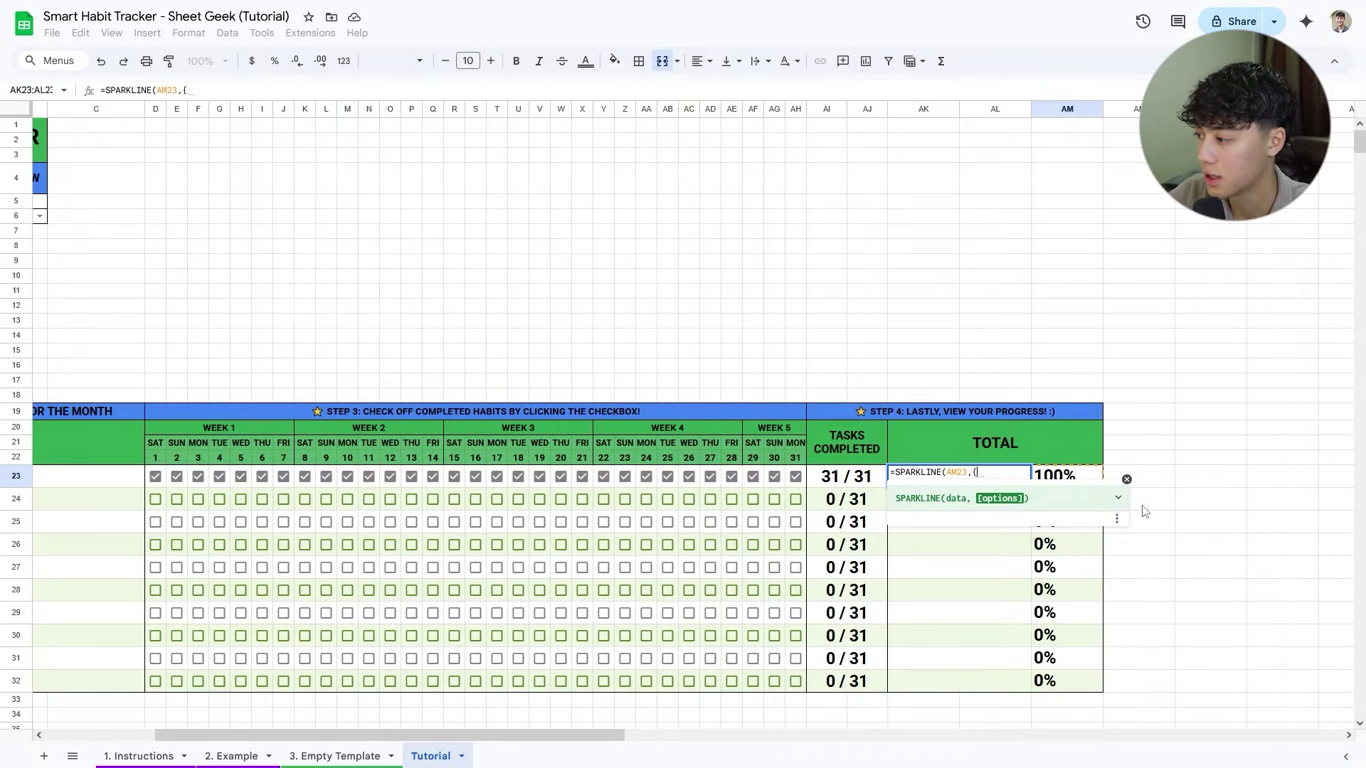
pyautogui.click(1117, 498)
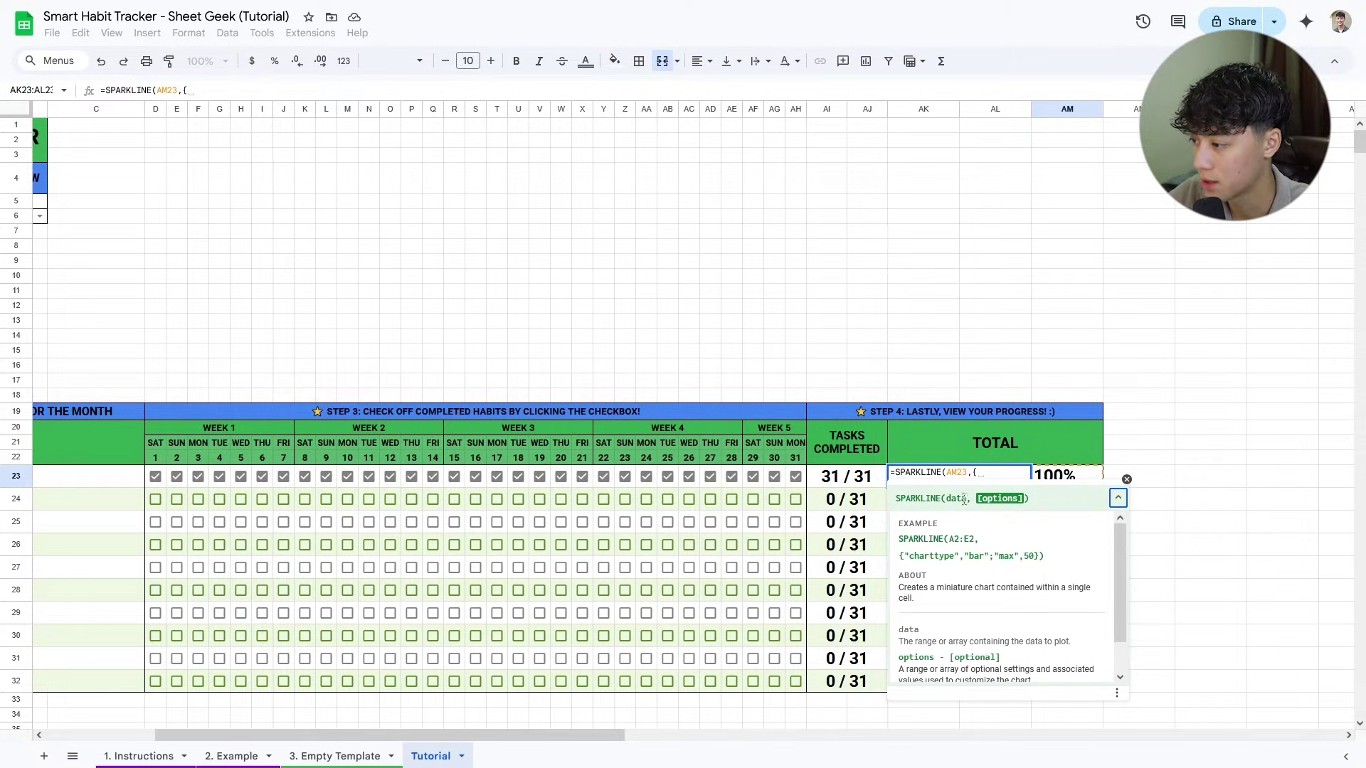
# Complete and enter the SPARKLINE formula in AK23 with the options {"chartype","bar";"max",1;"color1","green"}.
pyautogui.write('"charty')
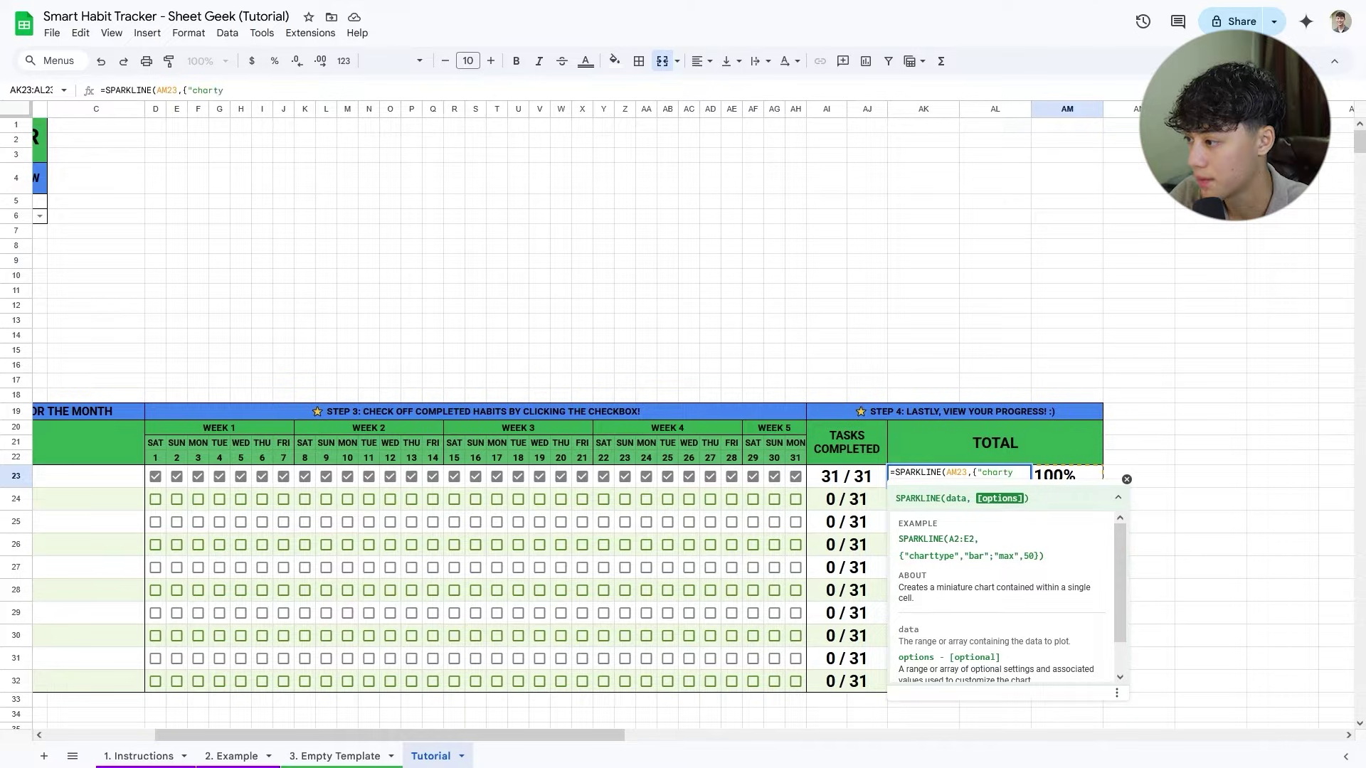
pyautogui.write('pe","bar"')
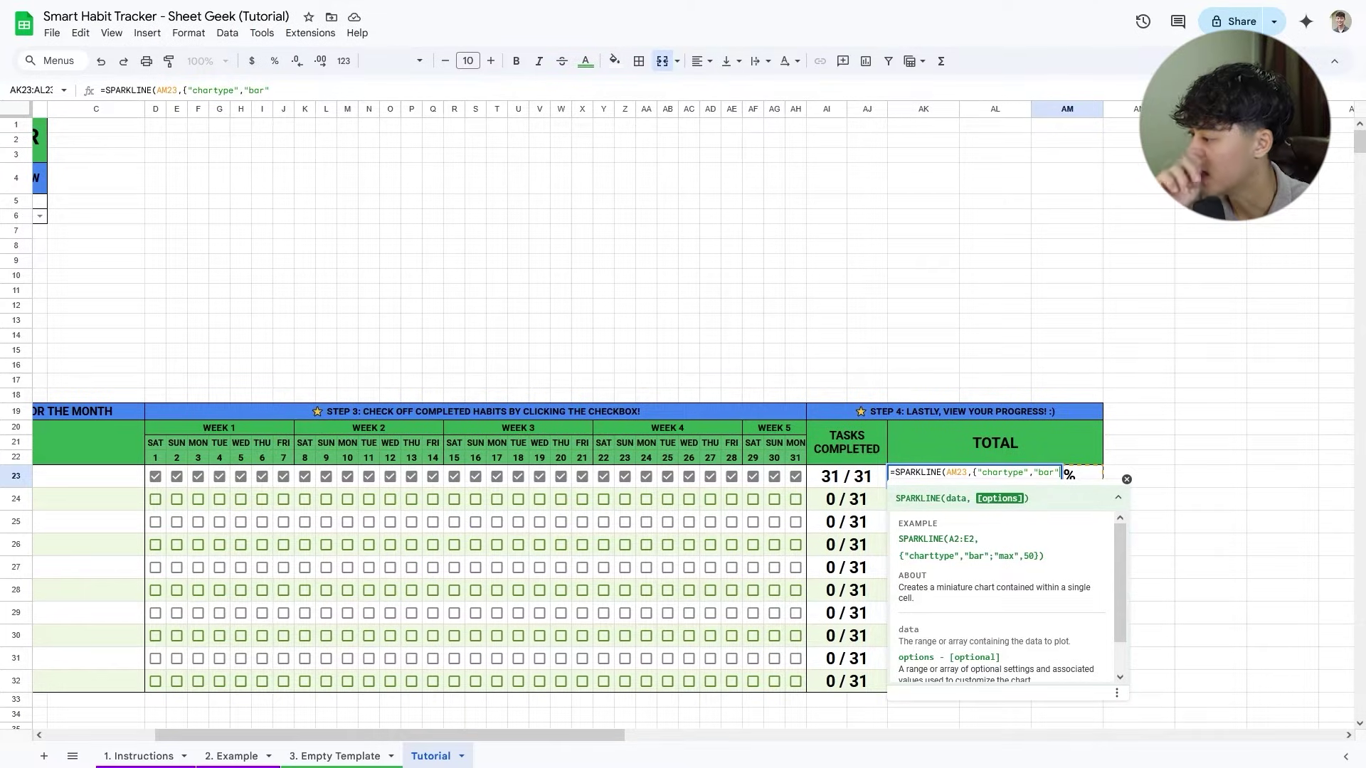
pyautogui.write(';')
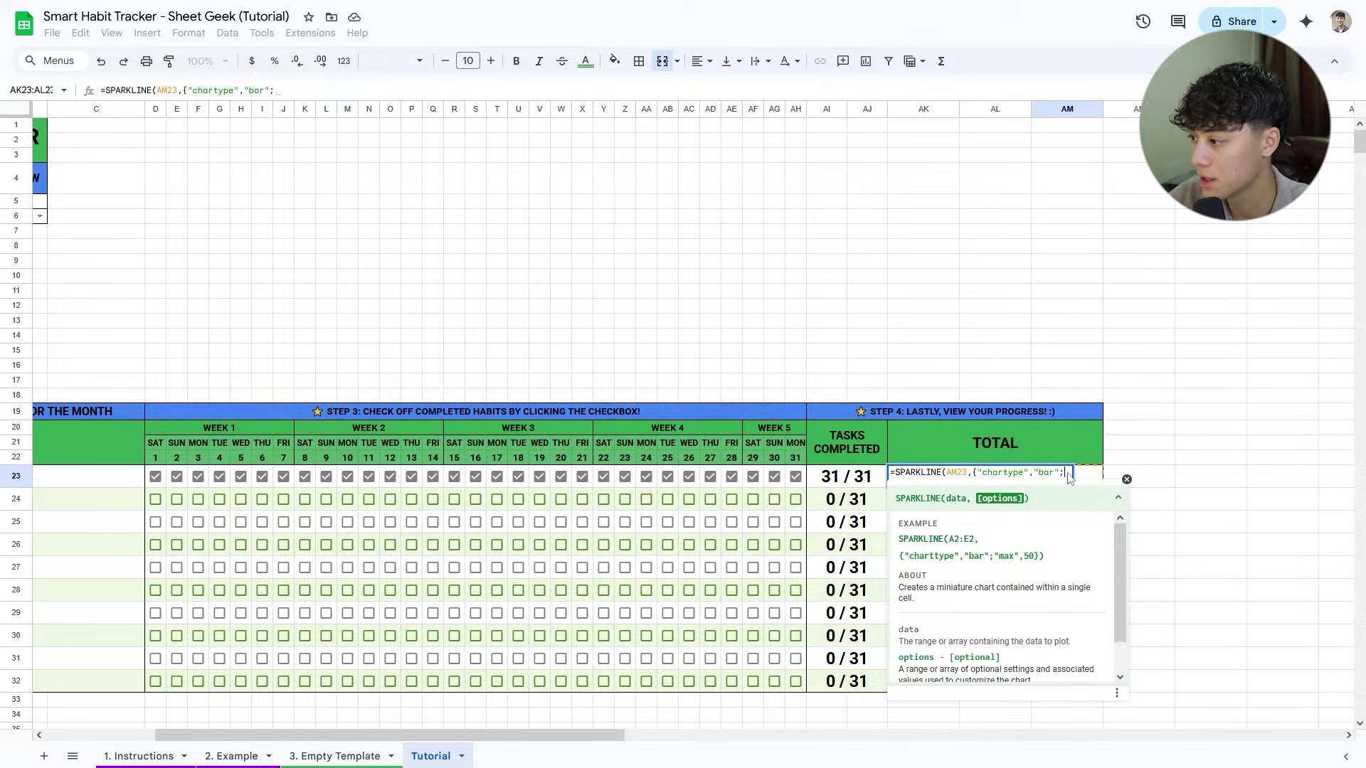
pyautogui.write('"max')
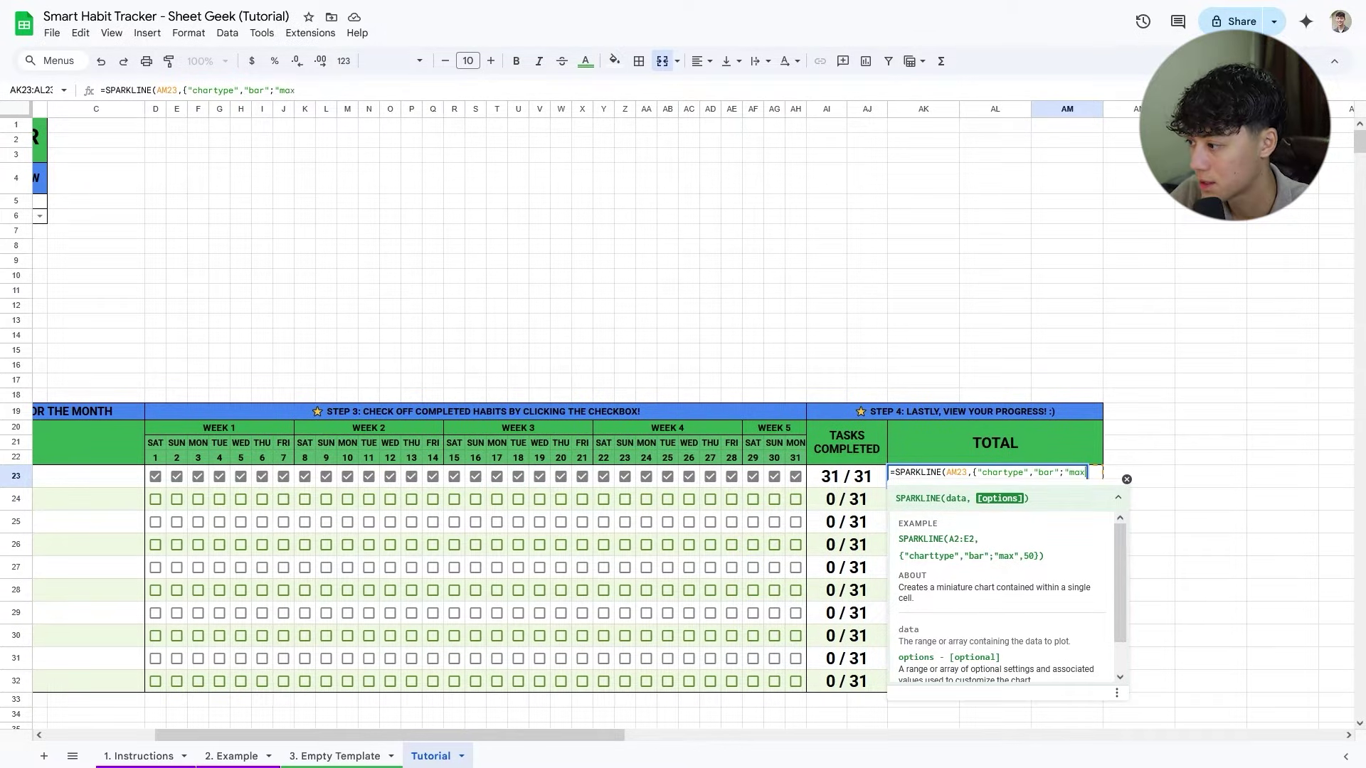
pyautogui.write('",1')
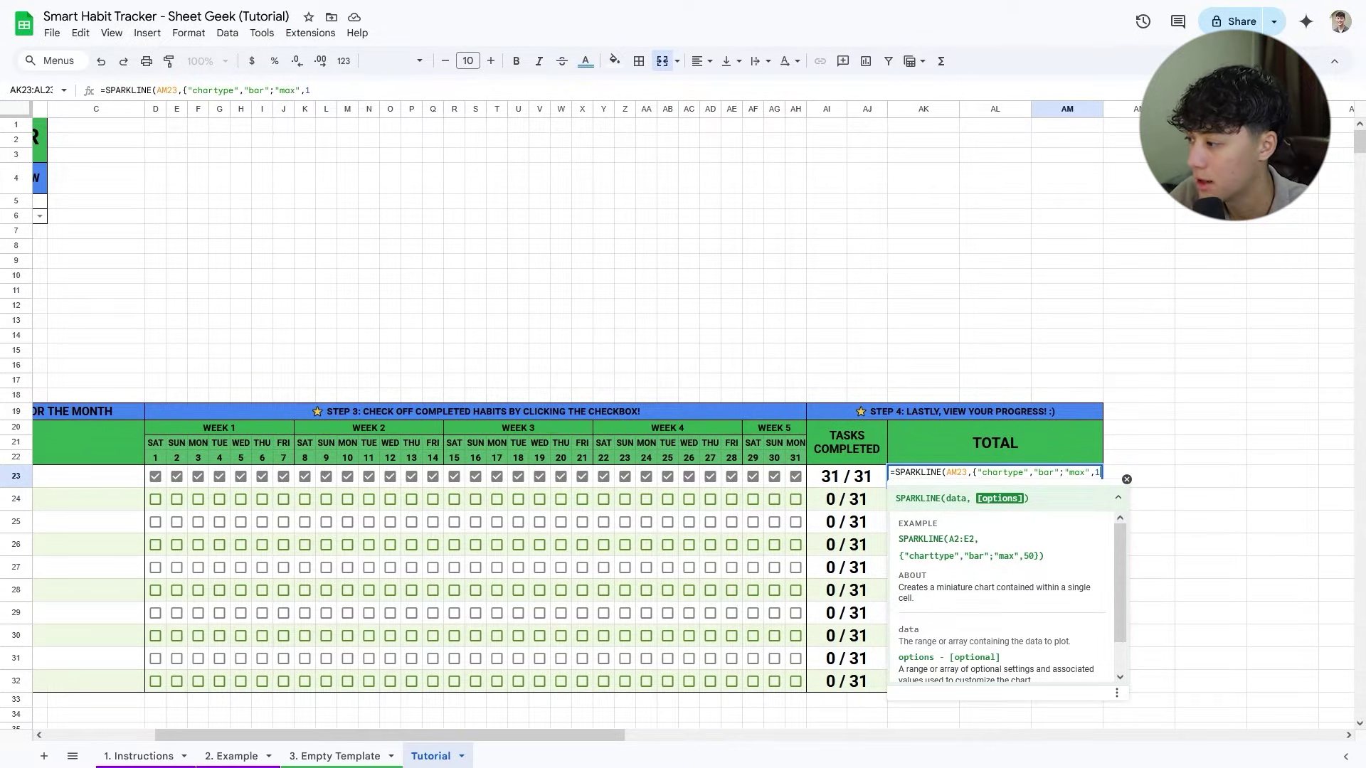
pyautogui.write(';')
pyautogui.write('"co')
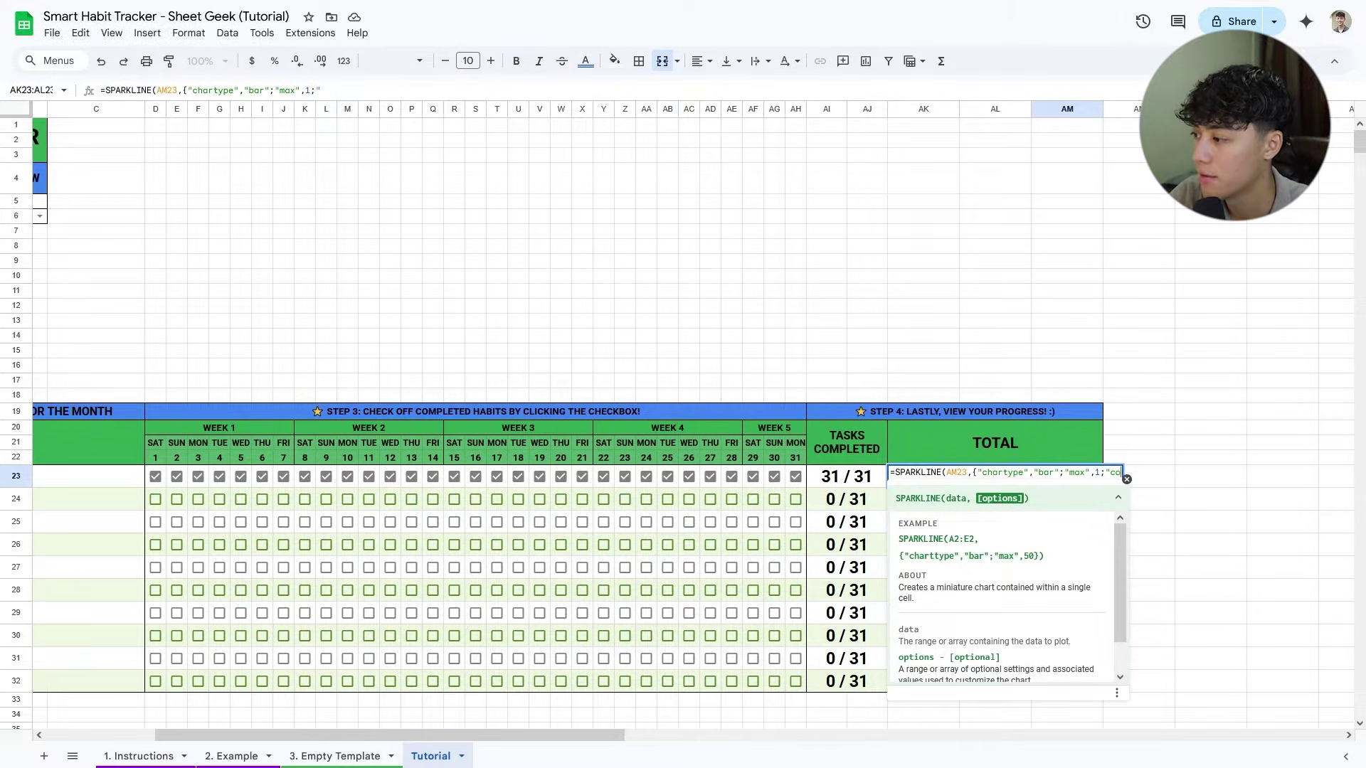
pyautogui.write('lor","green"')
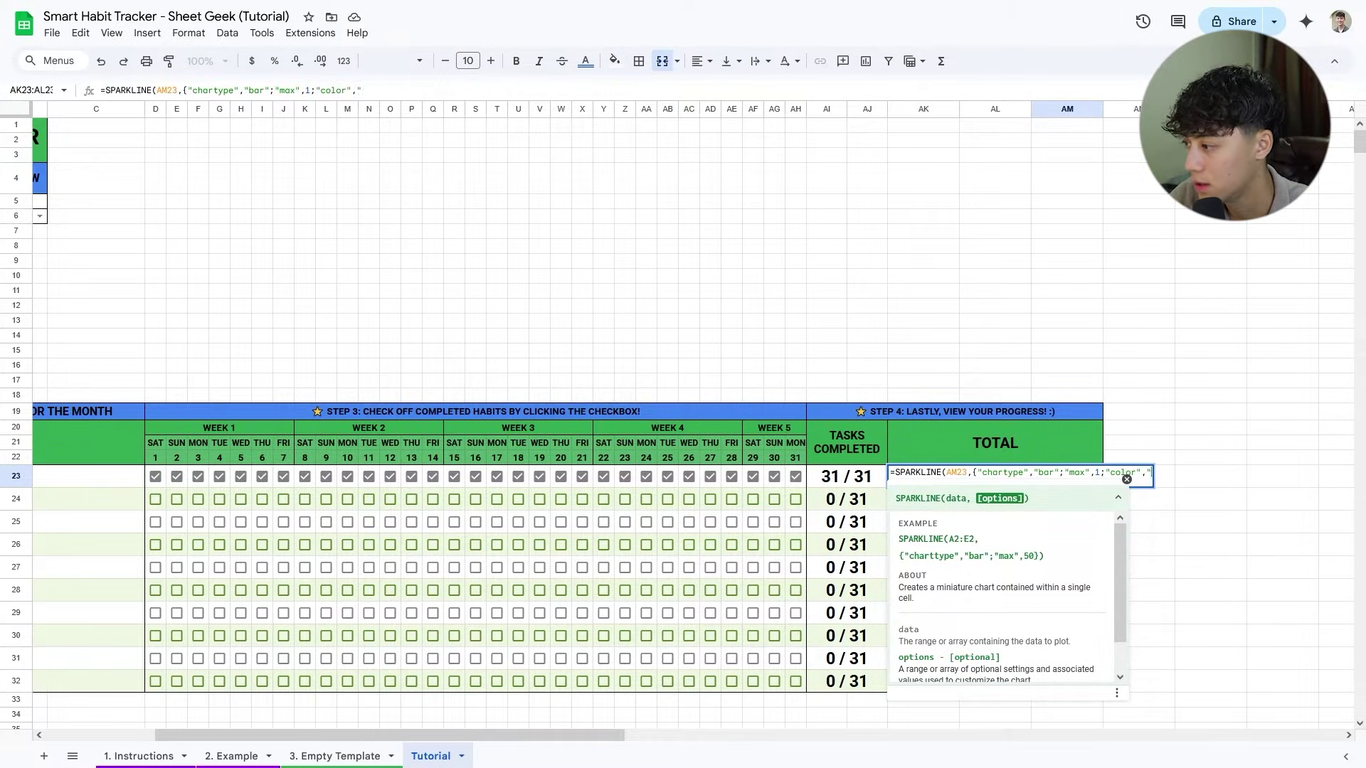
pyautogui.write('}')
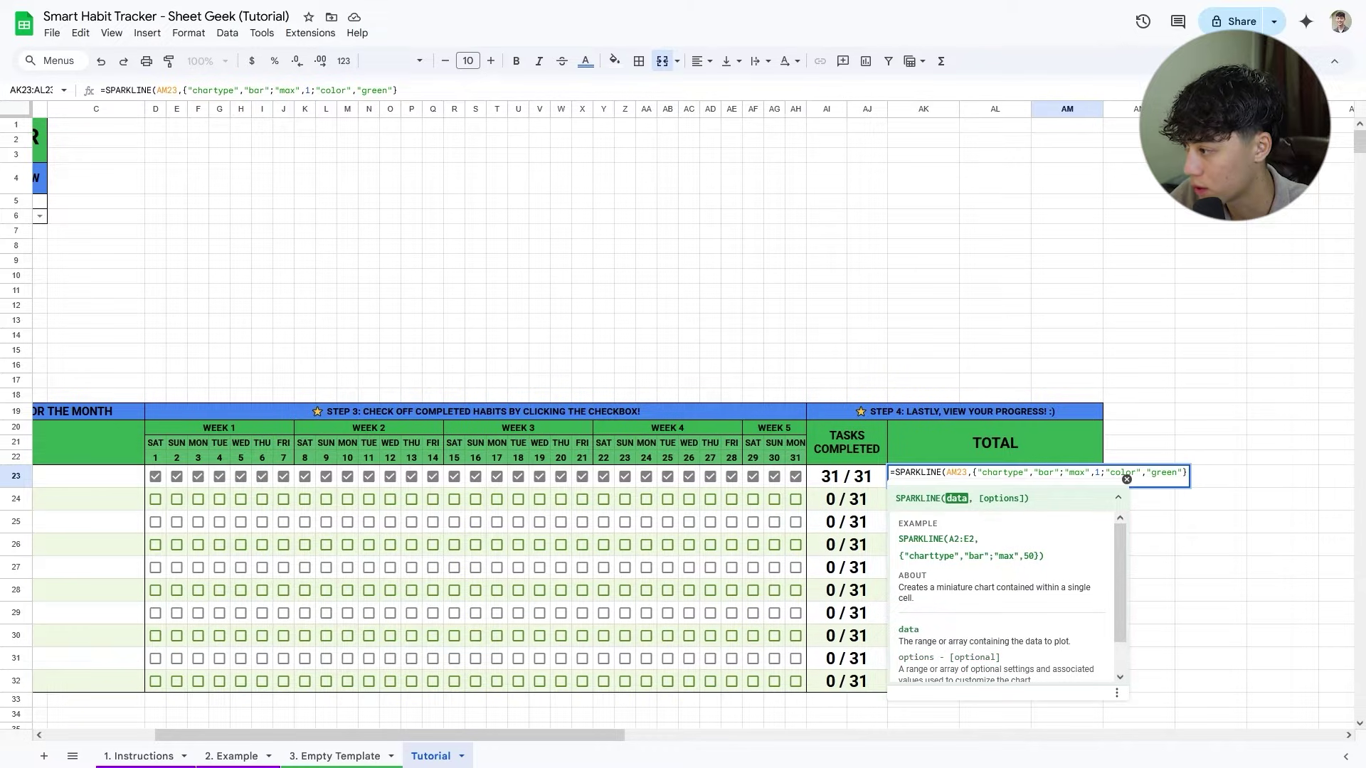
pyautogui.write(')')
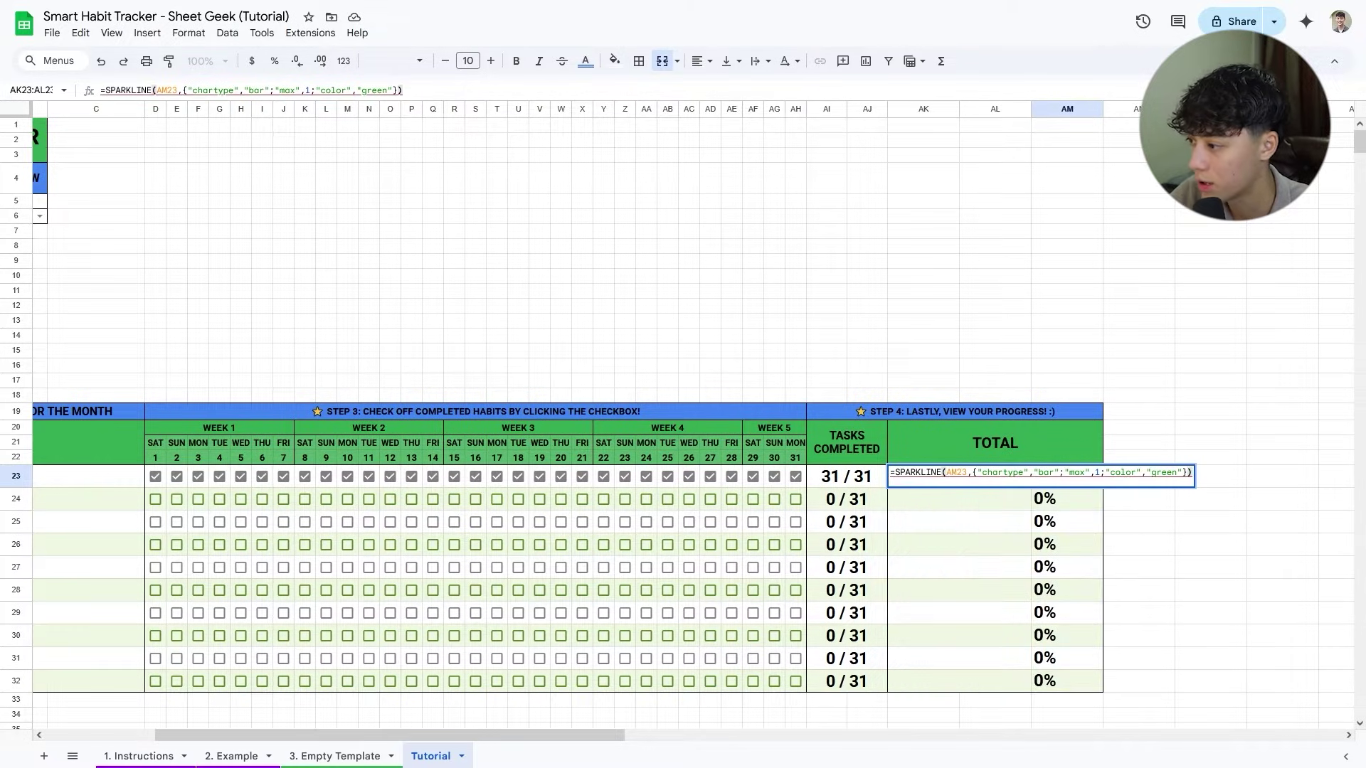
pyautogui.click(1126, 479)
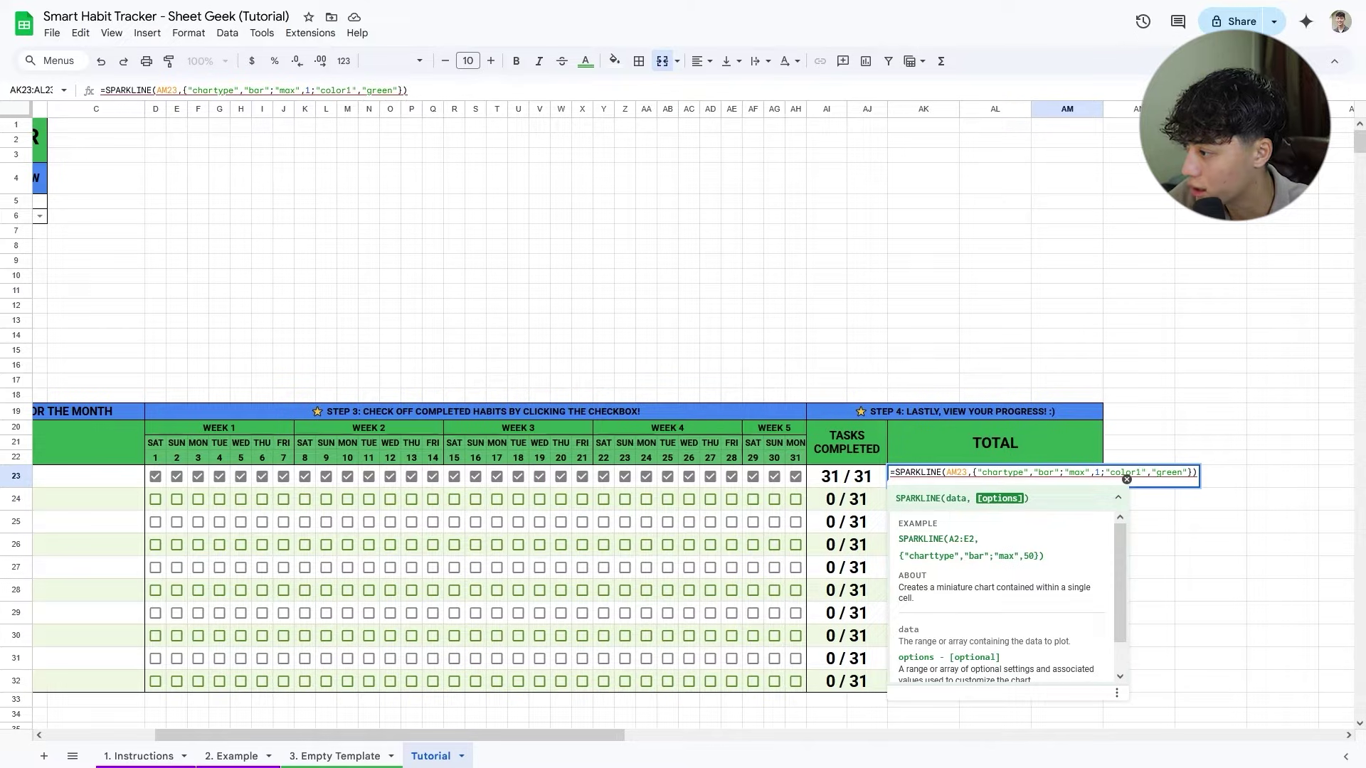
pyautogui.press('Return')
# Correct the first option name in AK23's SPARKLINE formula to "charttype".
pyautogui.doubleClick(978, 483)
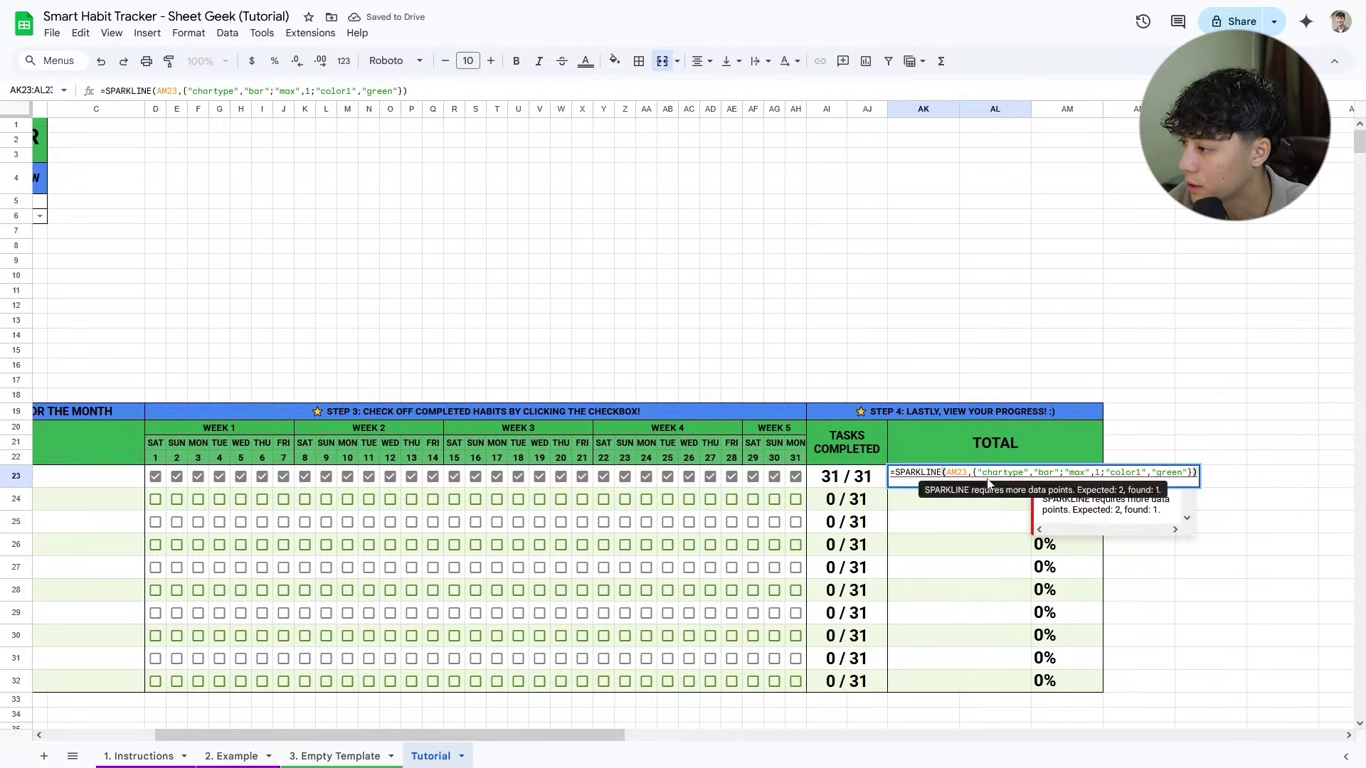
pyautogui.click(1002, 474)
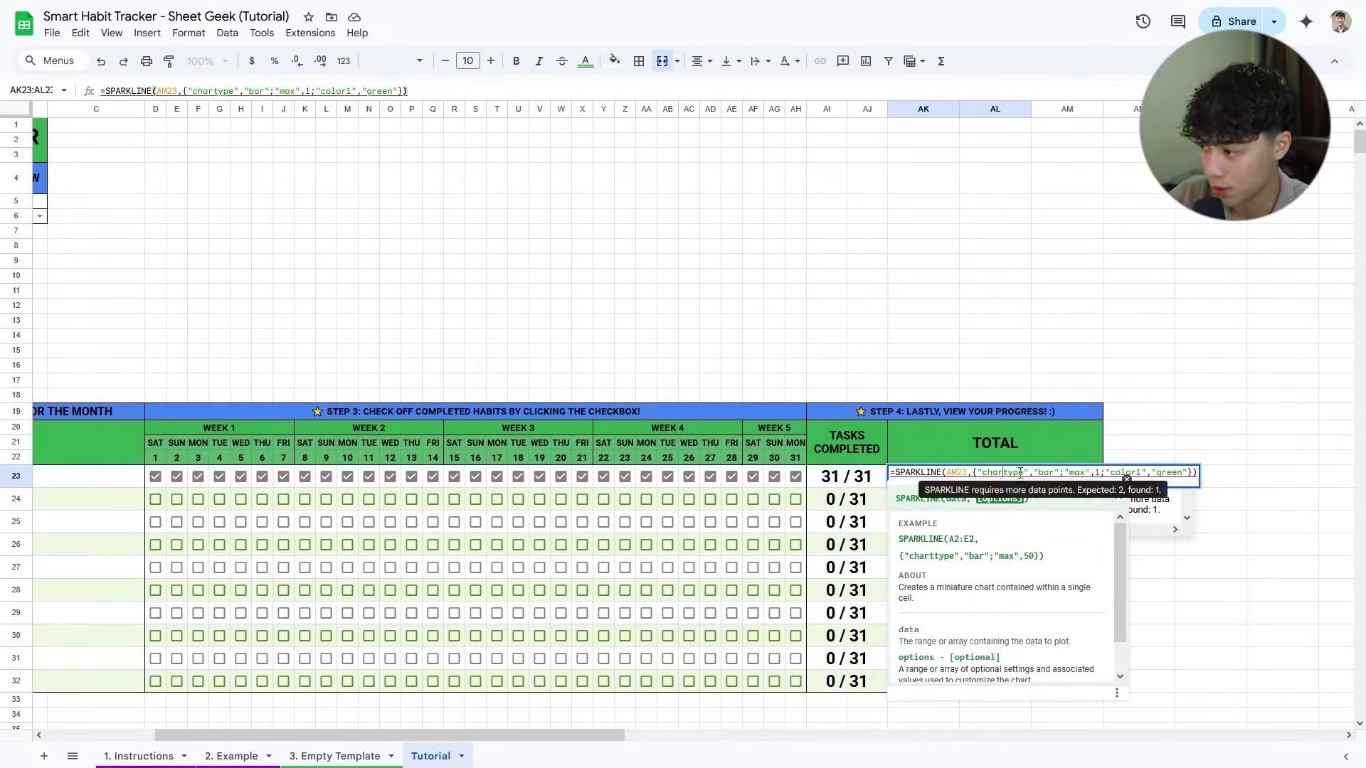
pyautogui.write('t')
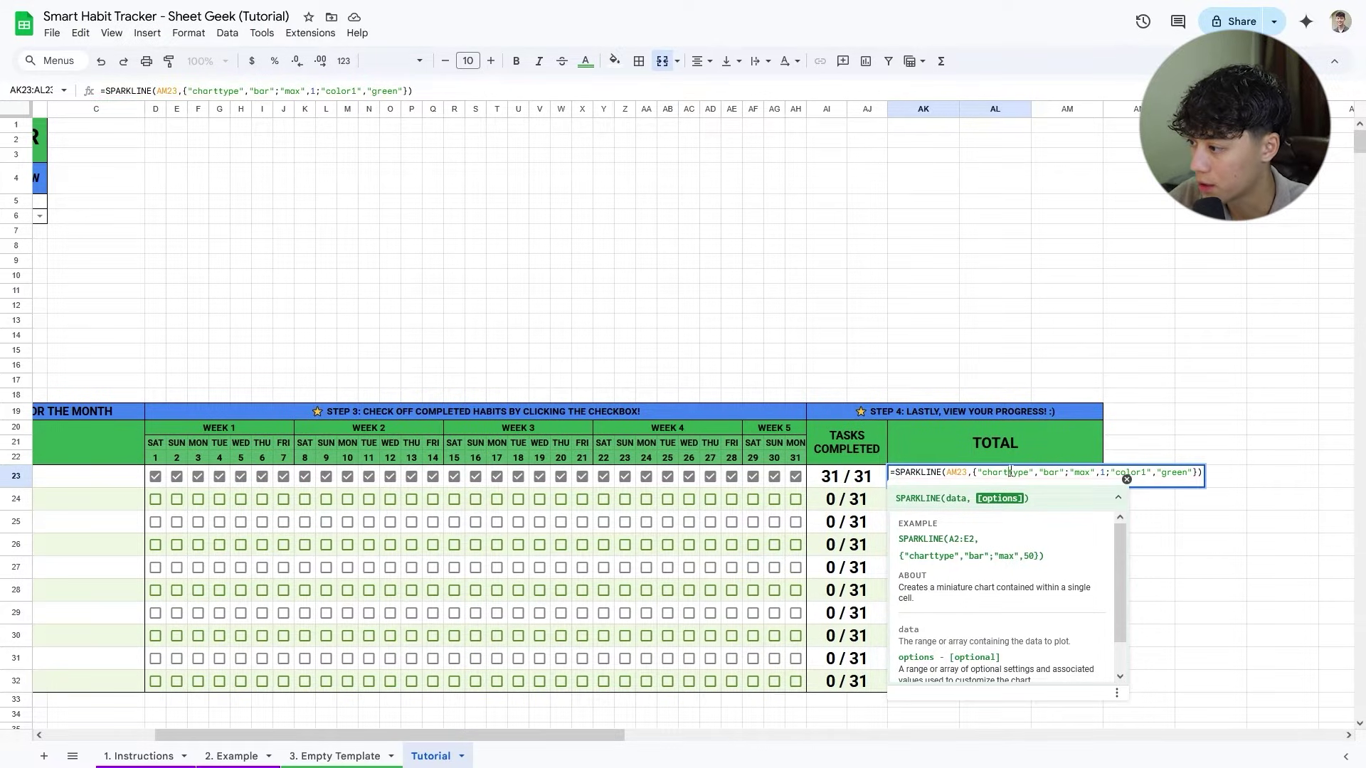
pyautogui.press('Return')
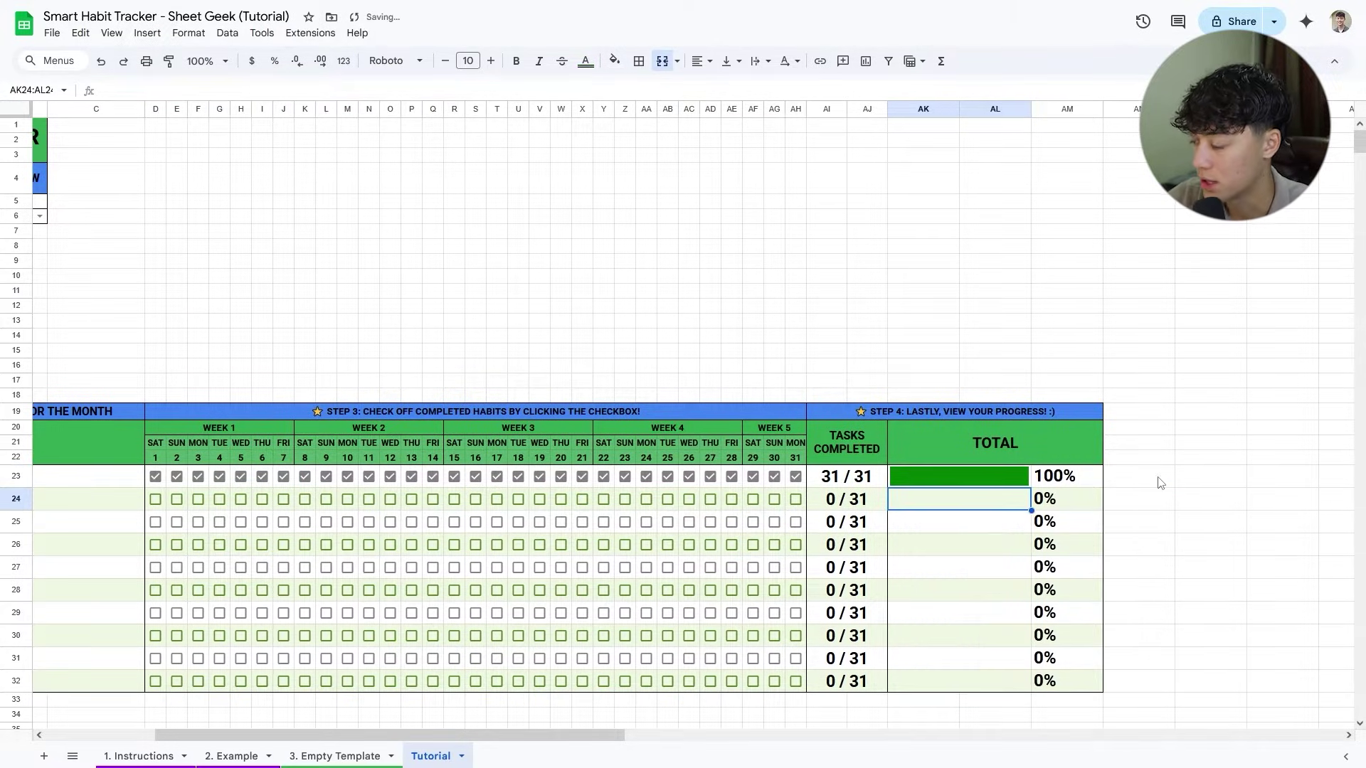
# Test the progress bar by clearing habit 1's checkboxes for days 27 to 31.
pyautogui.click(795, 476)
pyautogui.click(774, 476)
pyautogui.click(752, 476)
pyautogui.click(731, 476)
pyautogui.click(710, 476)
pyautogui.moveTo(710, 478); pyautogui.dragTo(283, 478)
# Fill the progress bar formula down to AK32 and check days 29 to 31 for habits 2 to 4.
pyautogui.click(1025, 481)
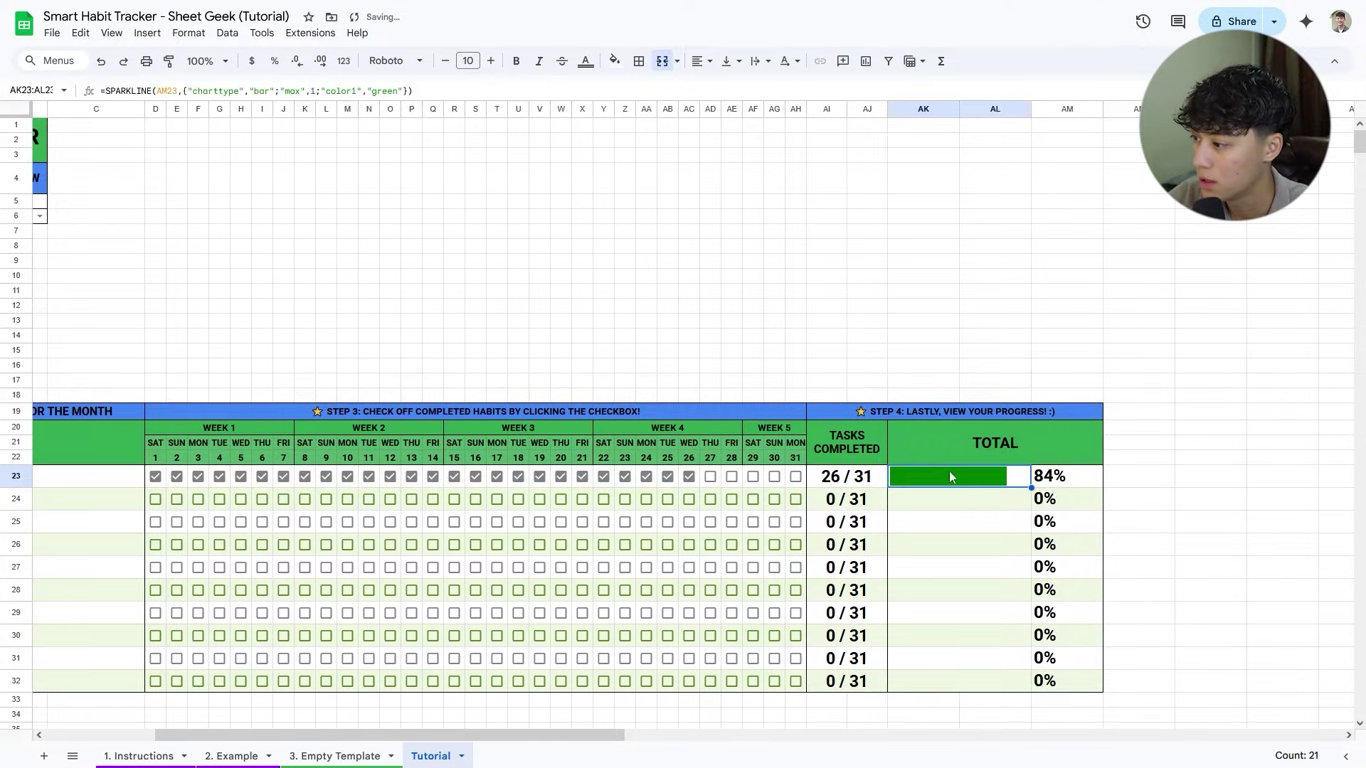
pyautogui.moveTo(1031, 488); pyautogui.dragTo(1020, 677)
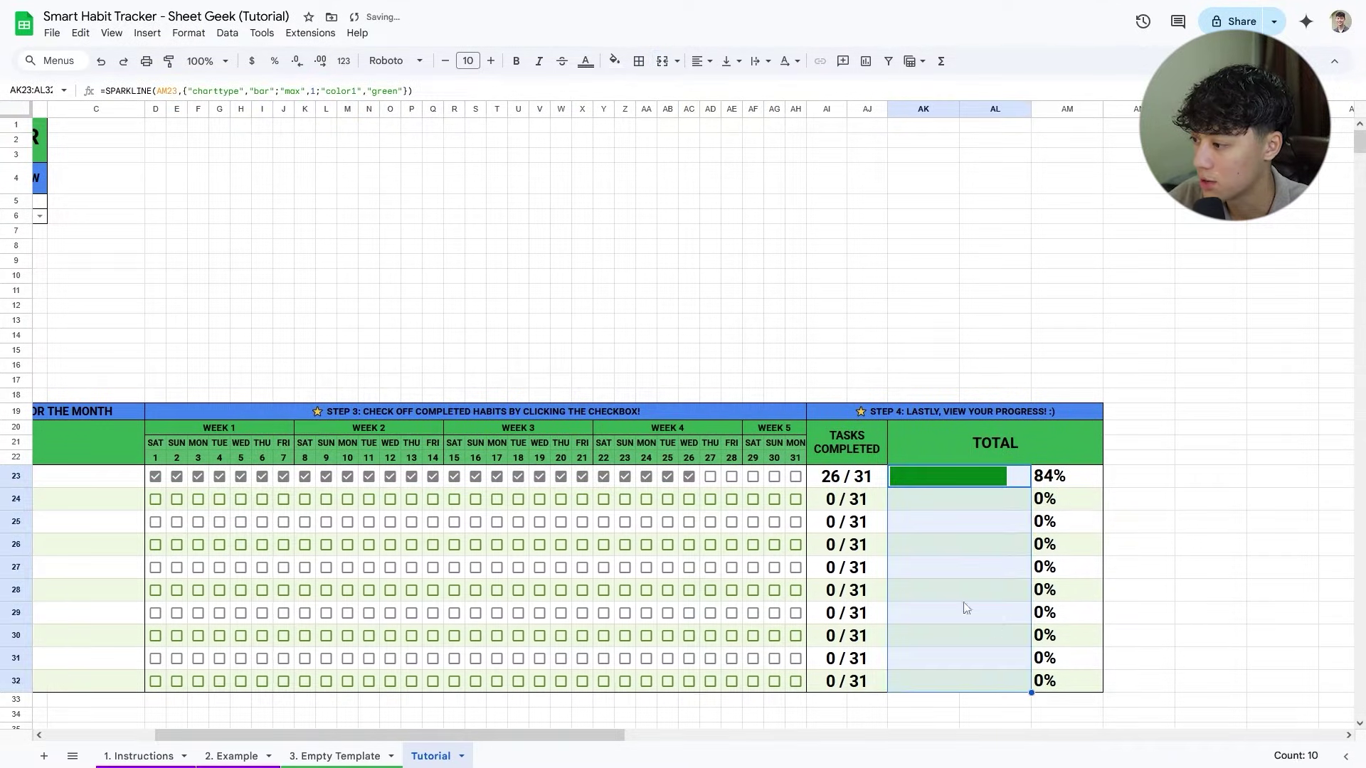
pyautogui.click(796, 499)
pyautogui.click(775, 498)
pyautogui.click(752, 499)
pyautogui.click(796, 522)
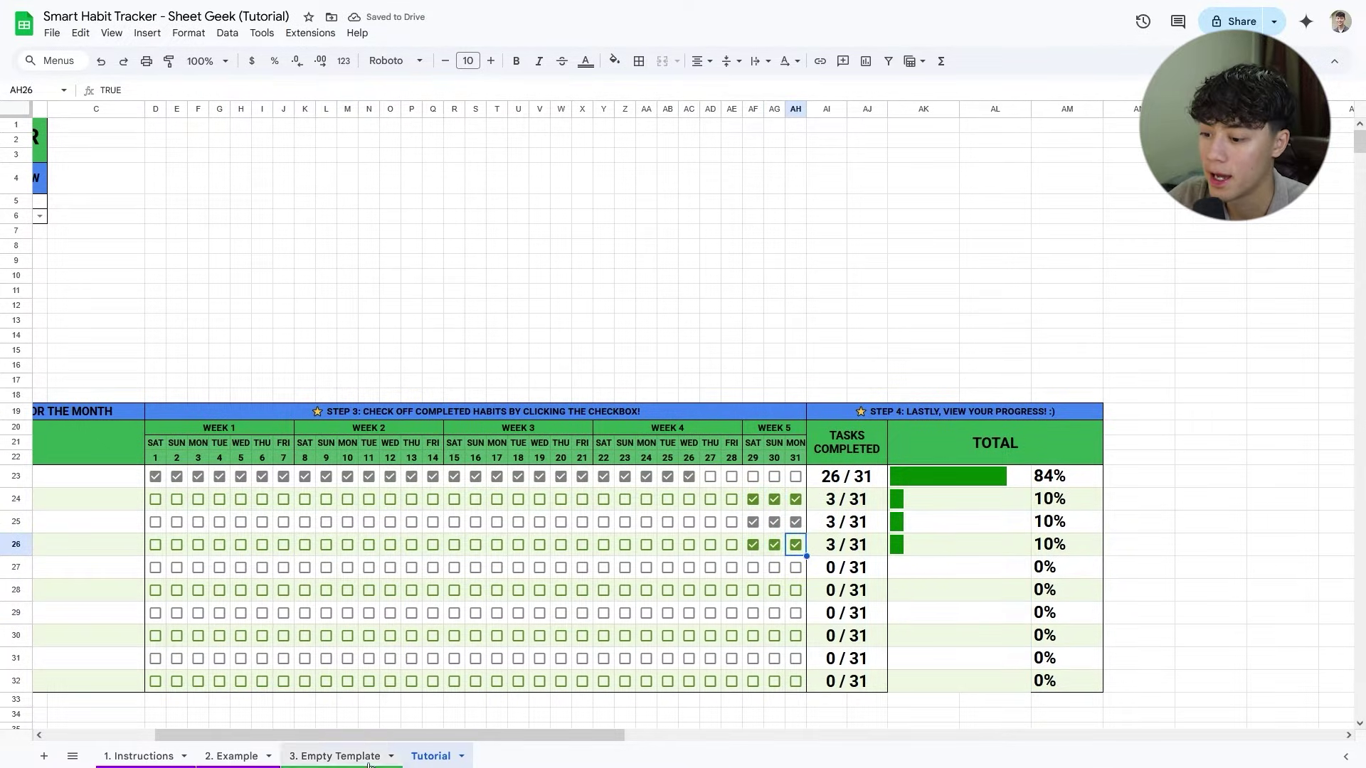
# Examine the progress bar colours on the Empty Template sheet by toggling habit 1's checkboxes for days 29 to 31, leaving them checked.
pyautogui.click(335, 755)
pyautogui.click(1065, 512)
pyautogui.click(1042, 512)
pyautogui.click(1020, 512)
pyautogui.click(1019, 513)
pyautogui.click(1042, 512)
pyautogui.click(1065, 513)
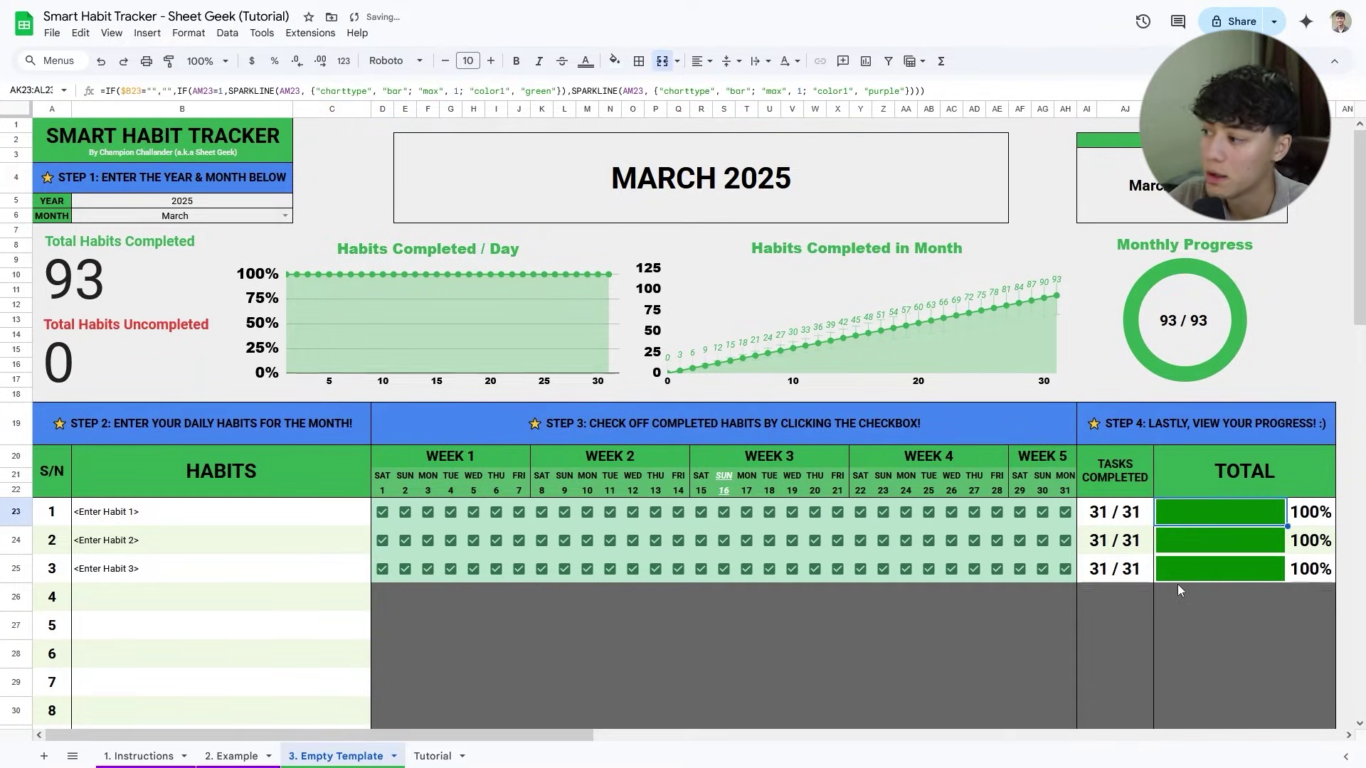
# Return to the Tutorial sheet and check days 29 to 31 for habits 5 to 10.
pyautogui.click(433, 755)
pyautogui.click(1174, 498)
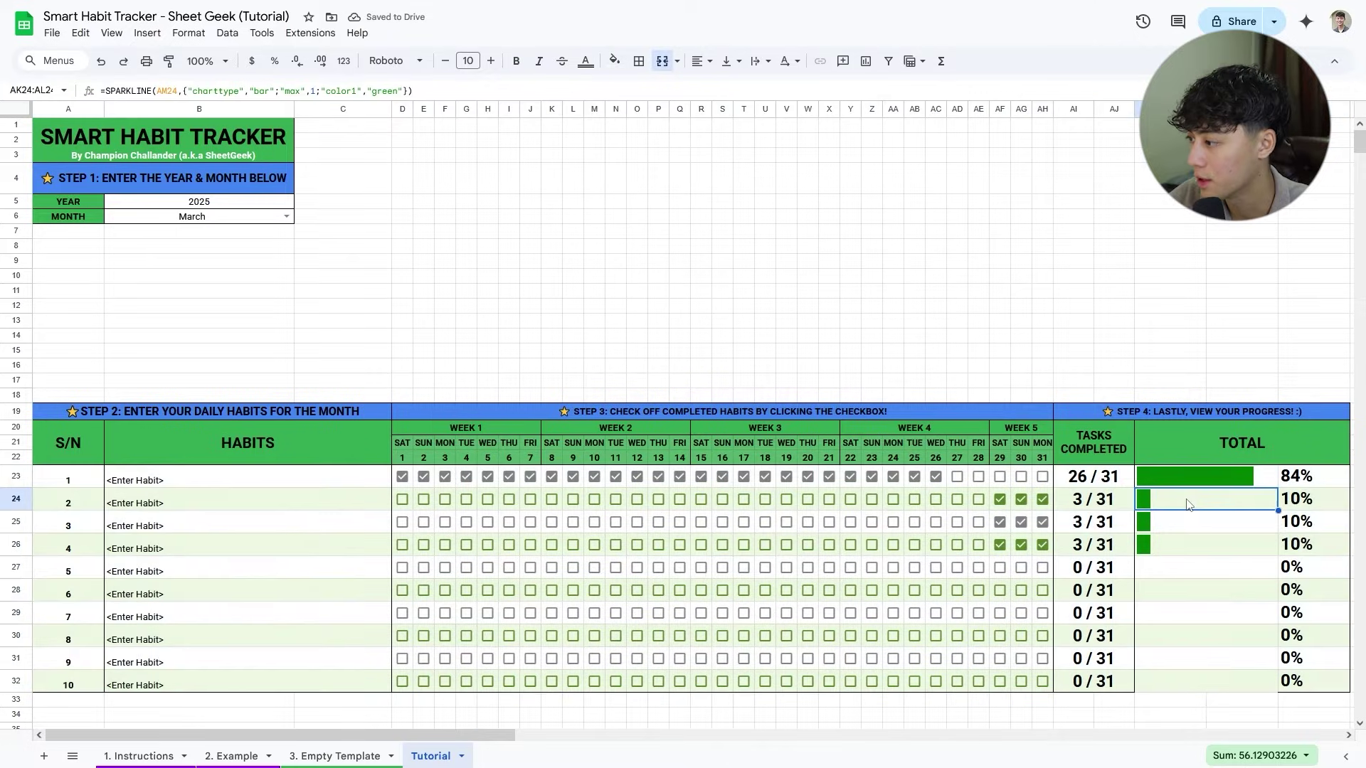
pyautogui.moveTo(1000, 568); pyautogui.dragTo(1043, 682)
pyautogui.press('space')
pyautogui.click(1223, 545)
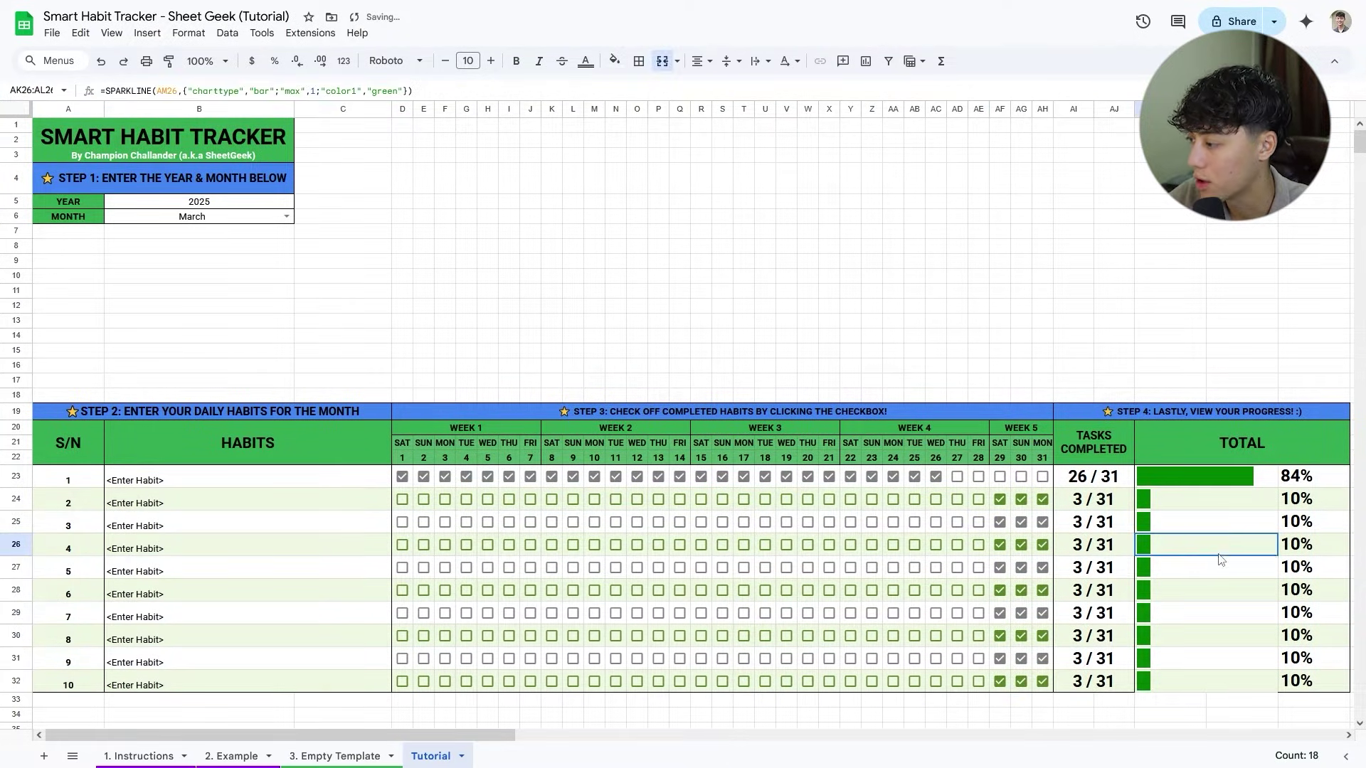
pyautogui.doubleClick(1181, 478)
pyautogui.moveTo(523, 735); pyautogui.dragTo(731, 735)
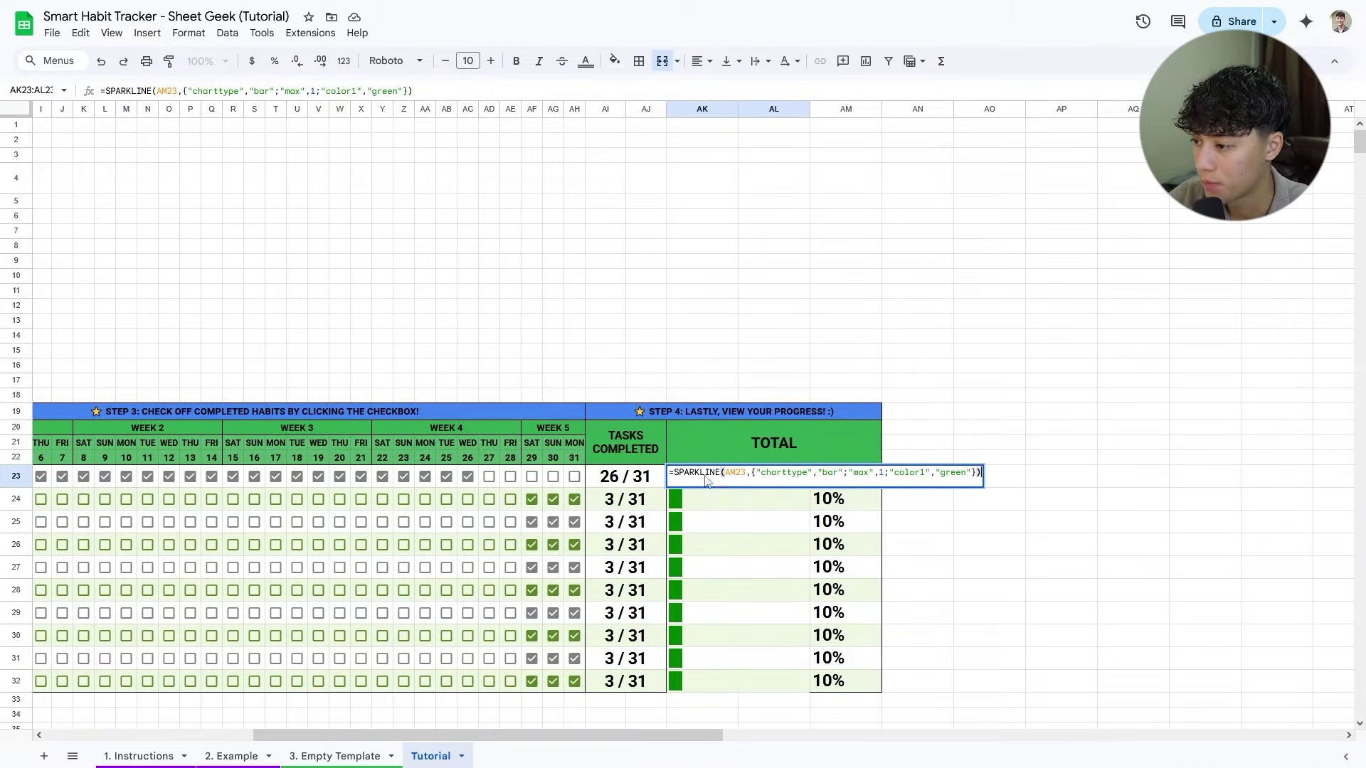
pyautogui.press('Escape')
# Enter the plain-text note IF(100%,green,purple) in cell AK15 to outline the colour logic.
pyautogui.doubleClick(690, 353)
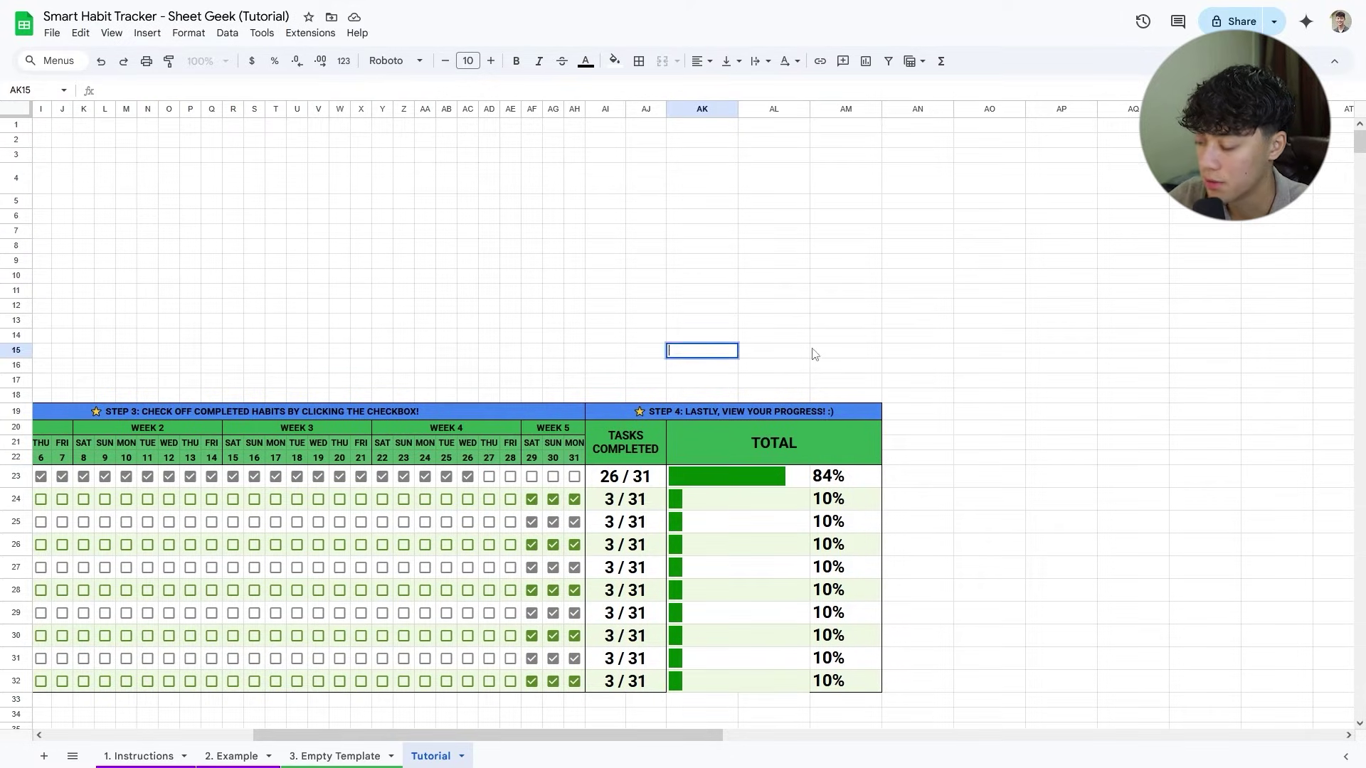
pyautogui.write('IF')
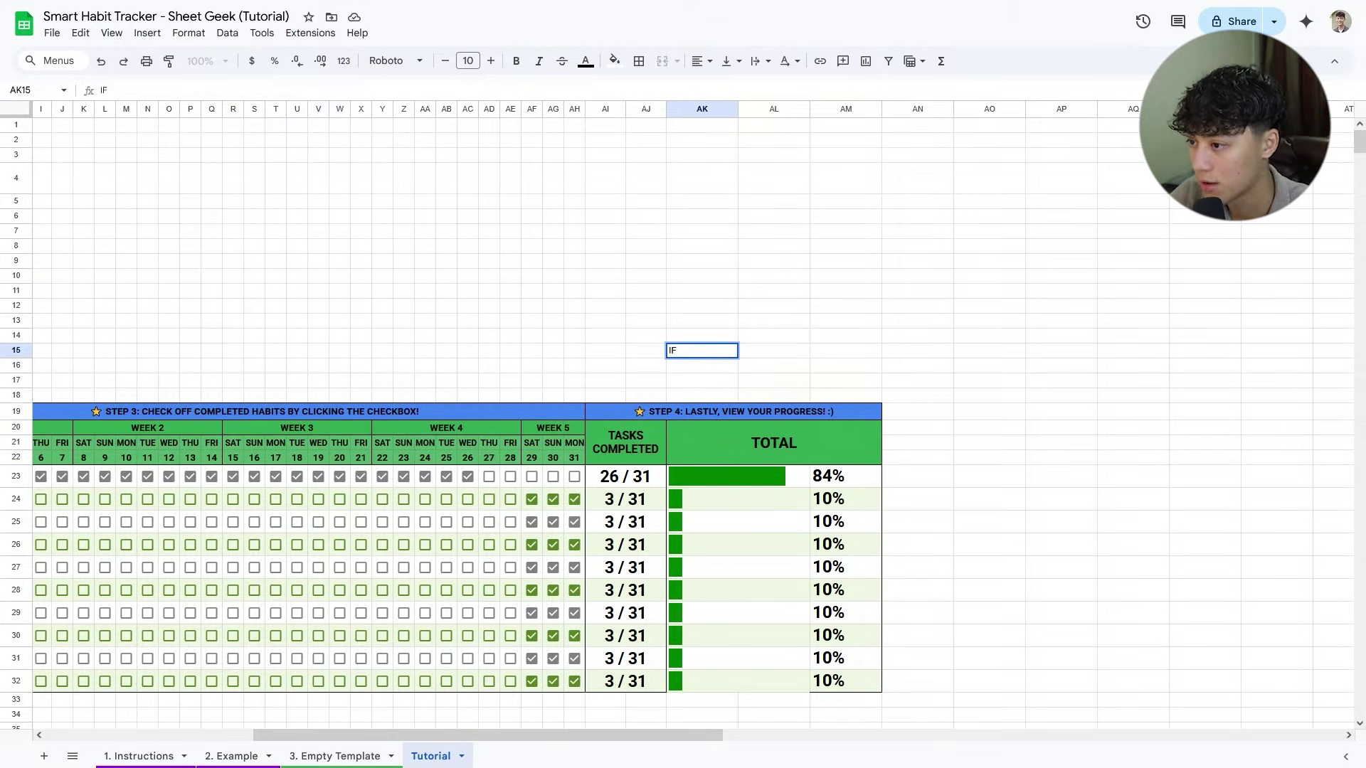
pyautogui.write('(100%,green,')
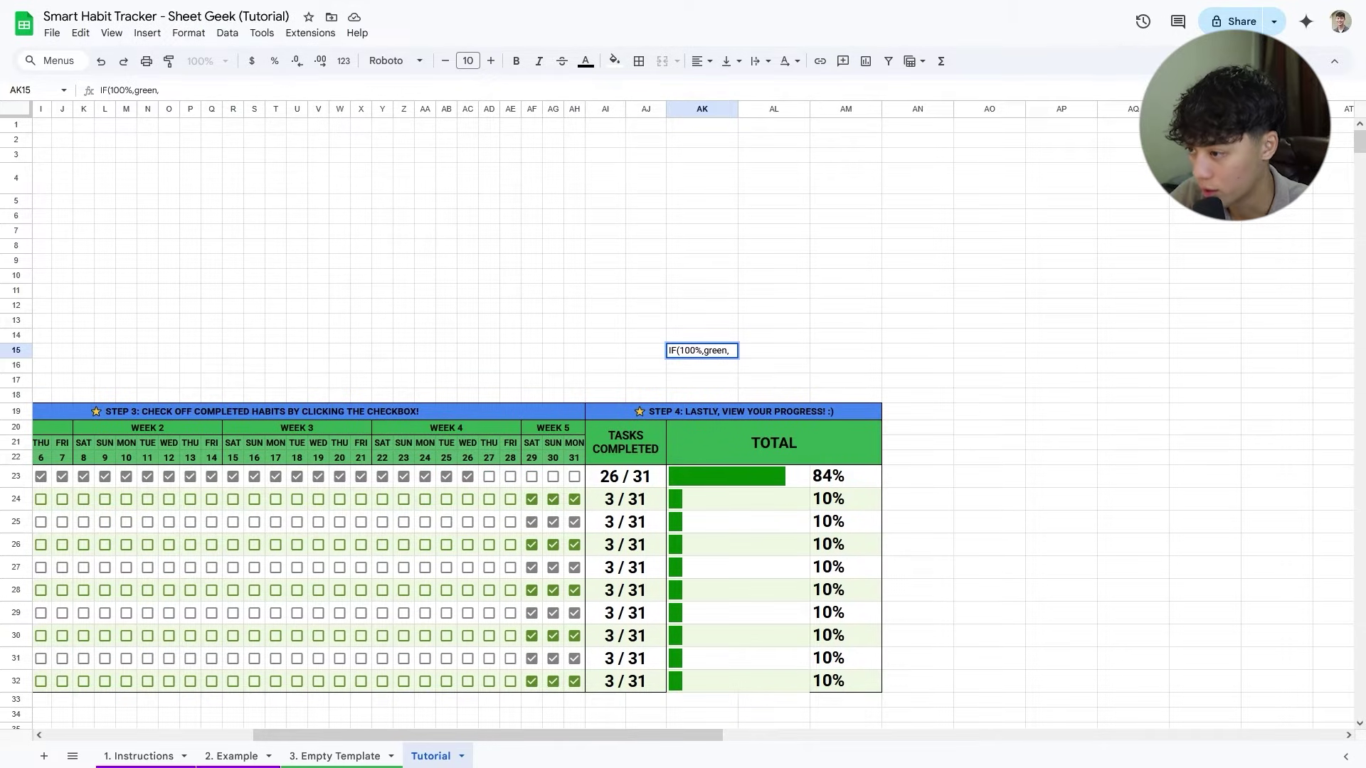
pyautogui.write('purple)')
pyautogui.press('Return')
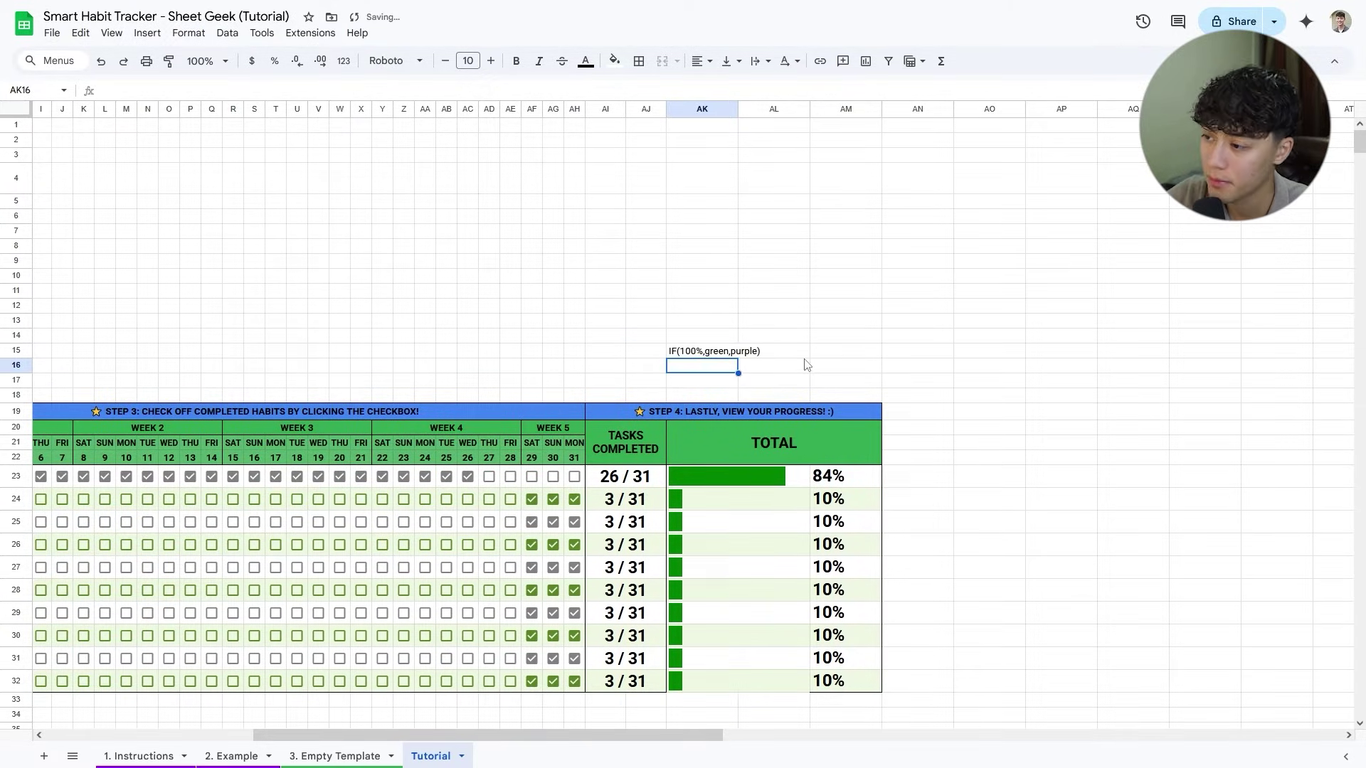
# Rebuild AK23's formula as an IF that tests AM23=1 and uses the copied green SPARKLINE as its true value.
pyautogui.doubleClick(705, 490)
pyautogui.moveTo(674, 474); pyautogui.dragTo(985, 482)
pyautogui.hotkey('ctrl', 'c')
pyautogui.press('BackSpace')
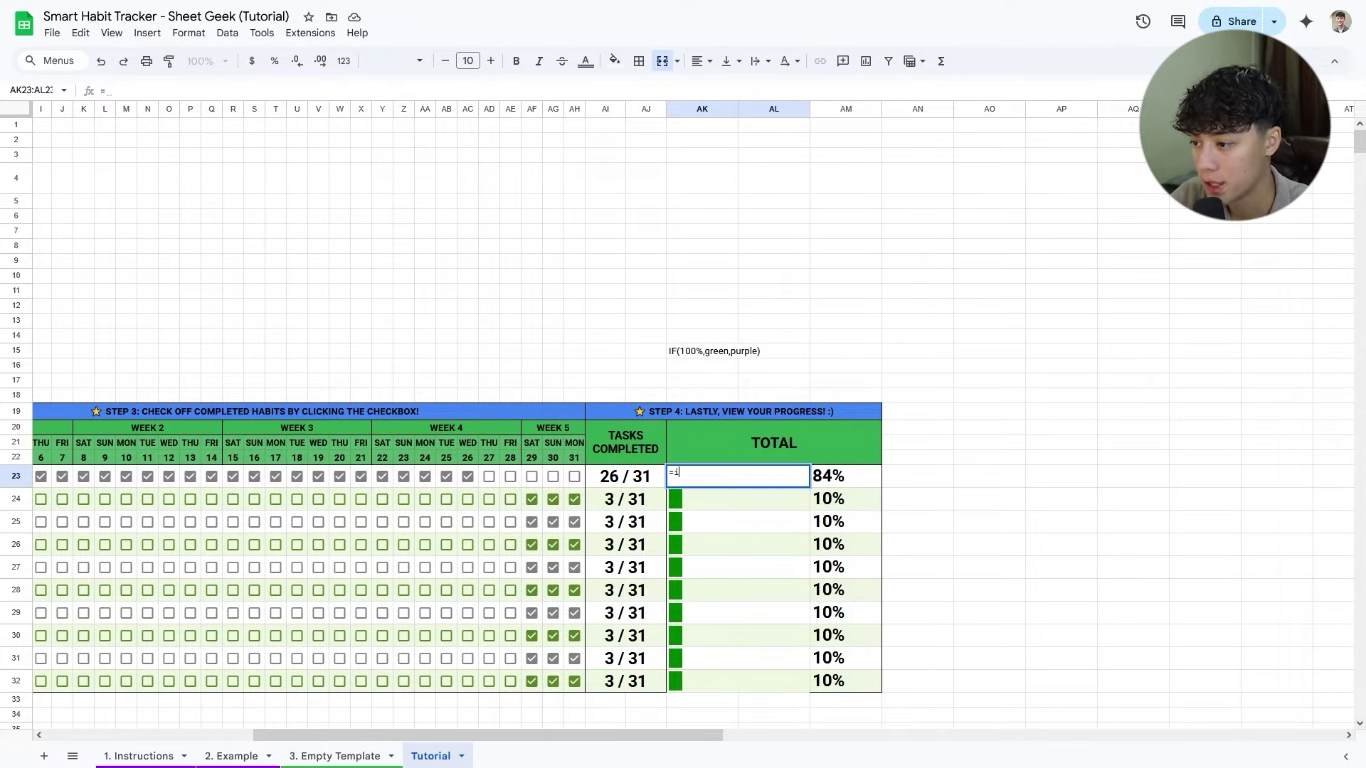
pyautogui.write('IF(')
pyautogui.click(840, 478)
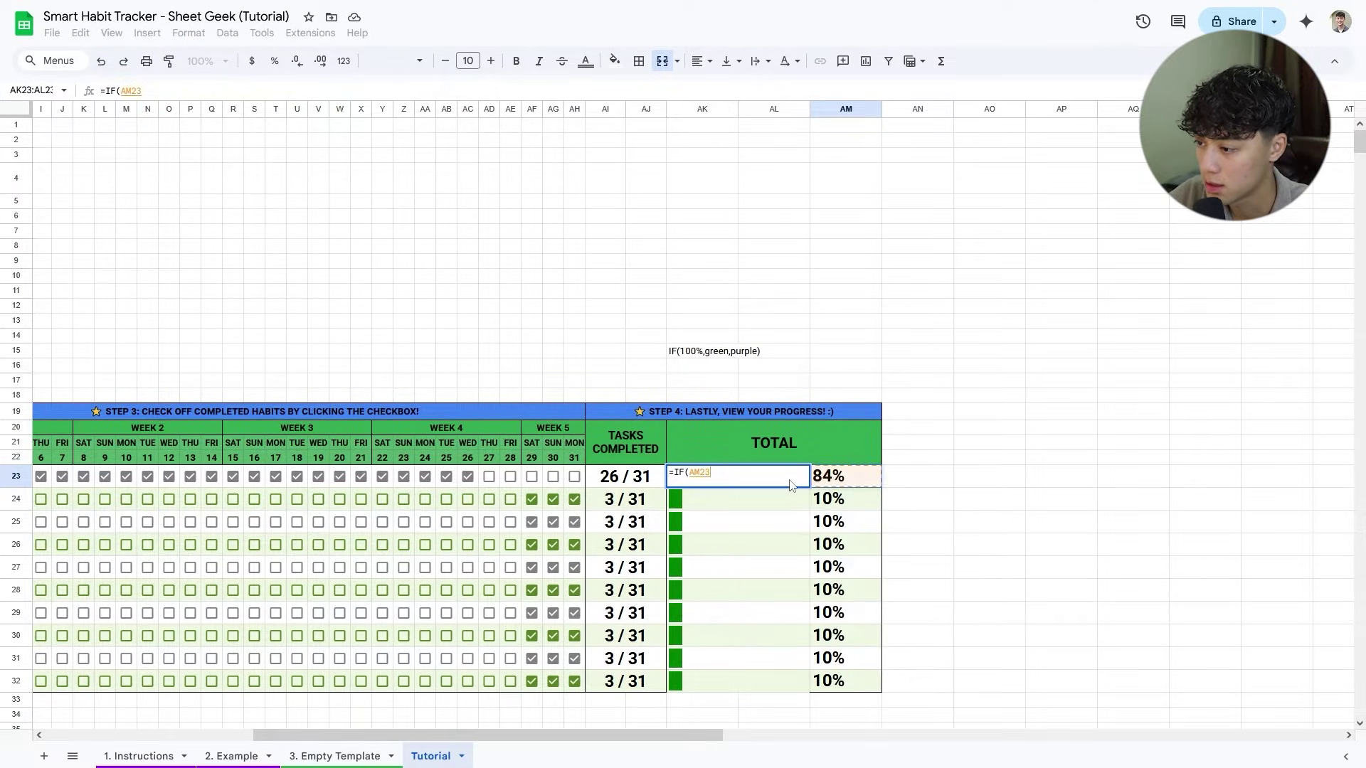
pyautogui.write('=1')
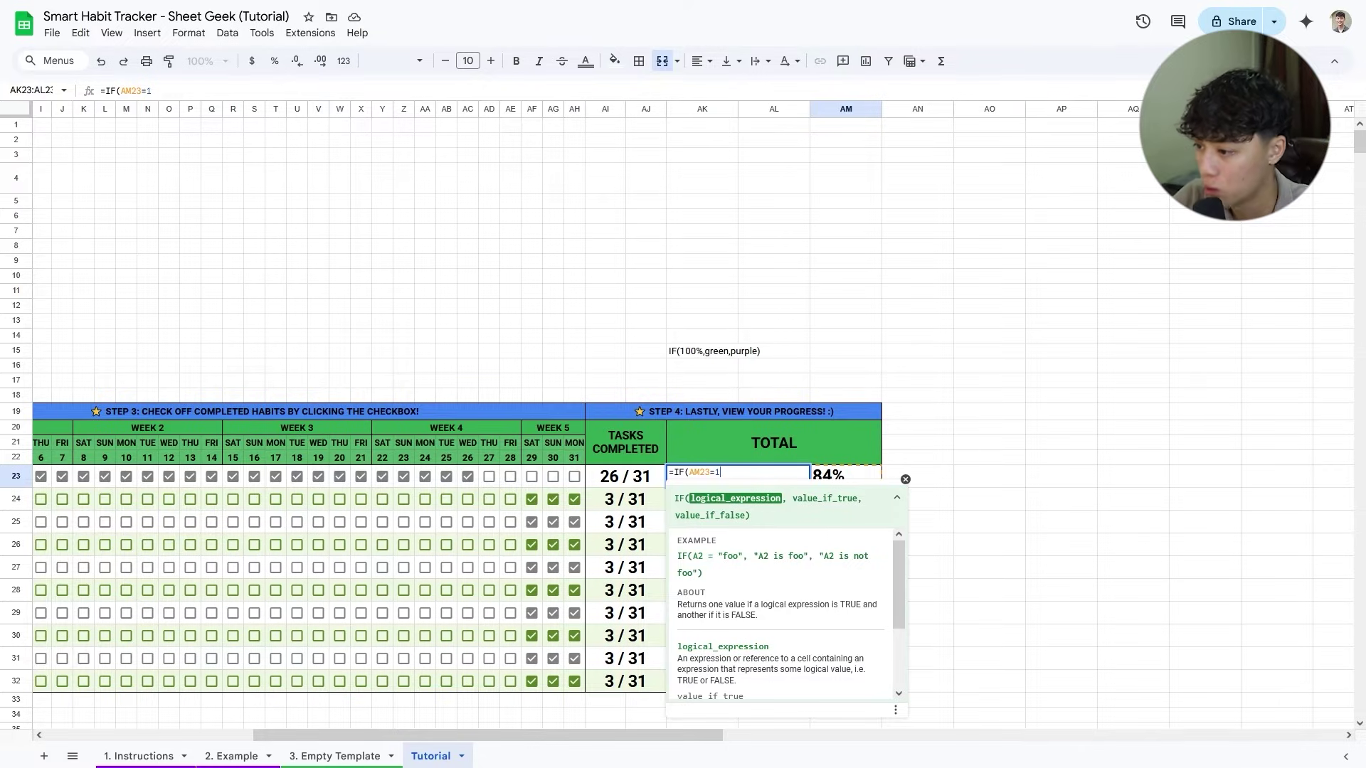
pyautogui.write(',')
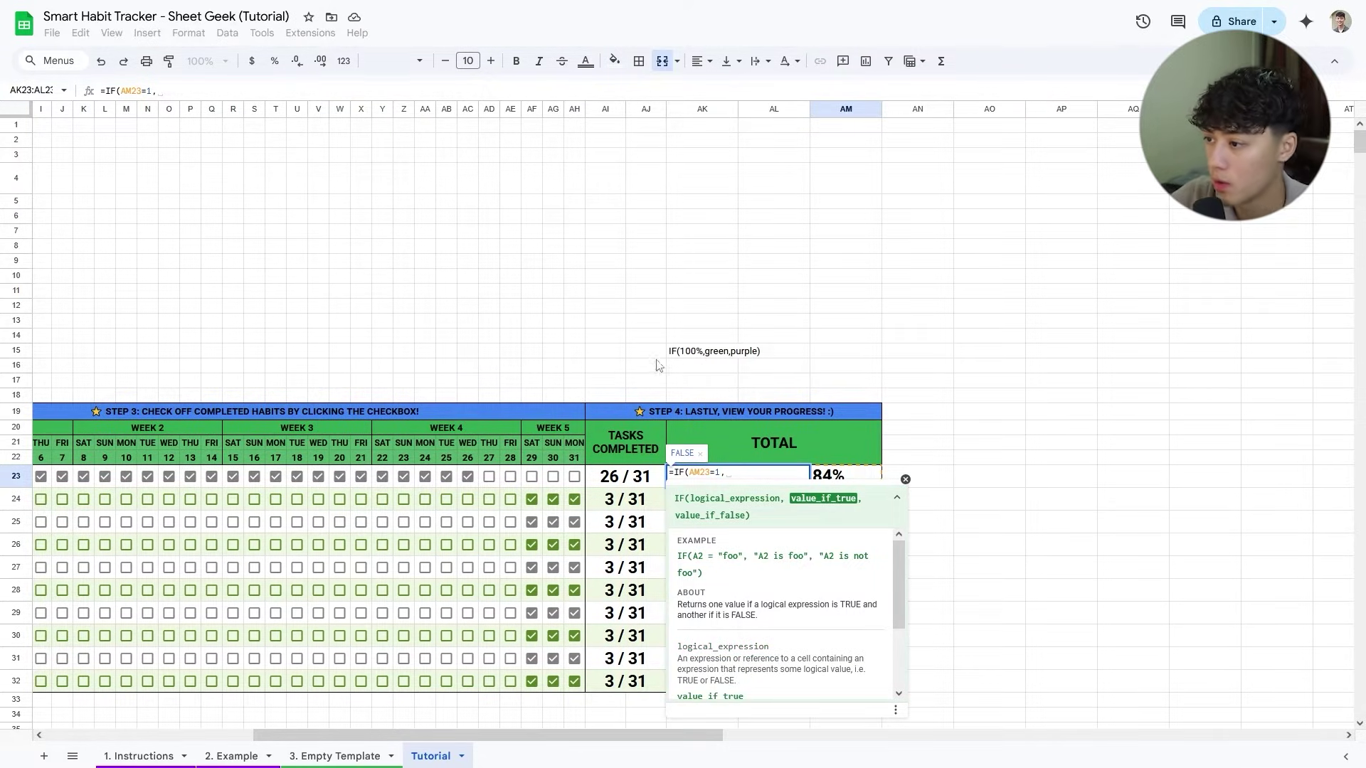
pyautogui.hotkey('ctrl', 'v')
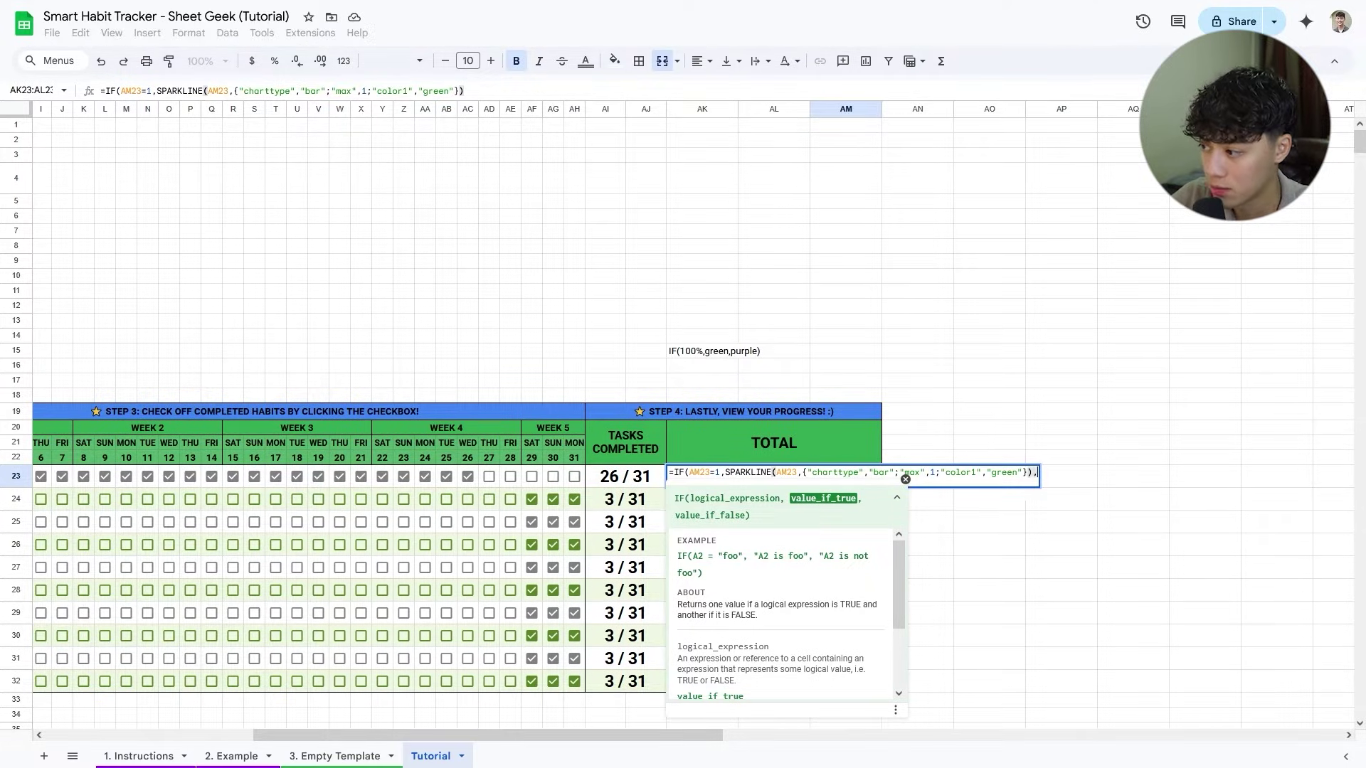
# Add the copied SPARKLINE as the IF formula's false value with "color1" set to "purple", and enter the formula.
pyautogui.write(',')
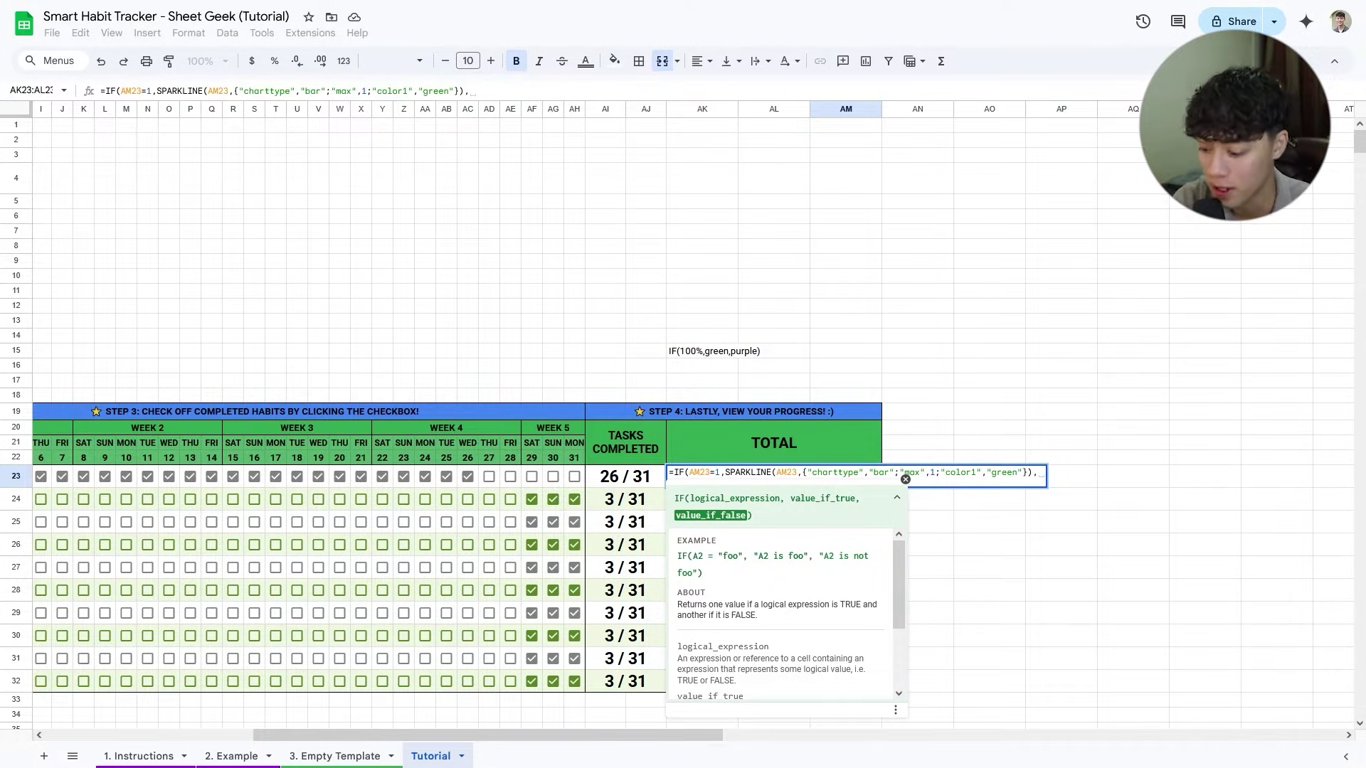
pyautogui.hotkey('ctrl', 'v')
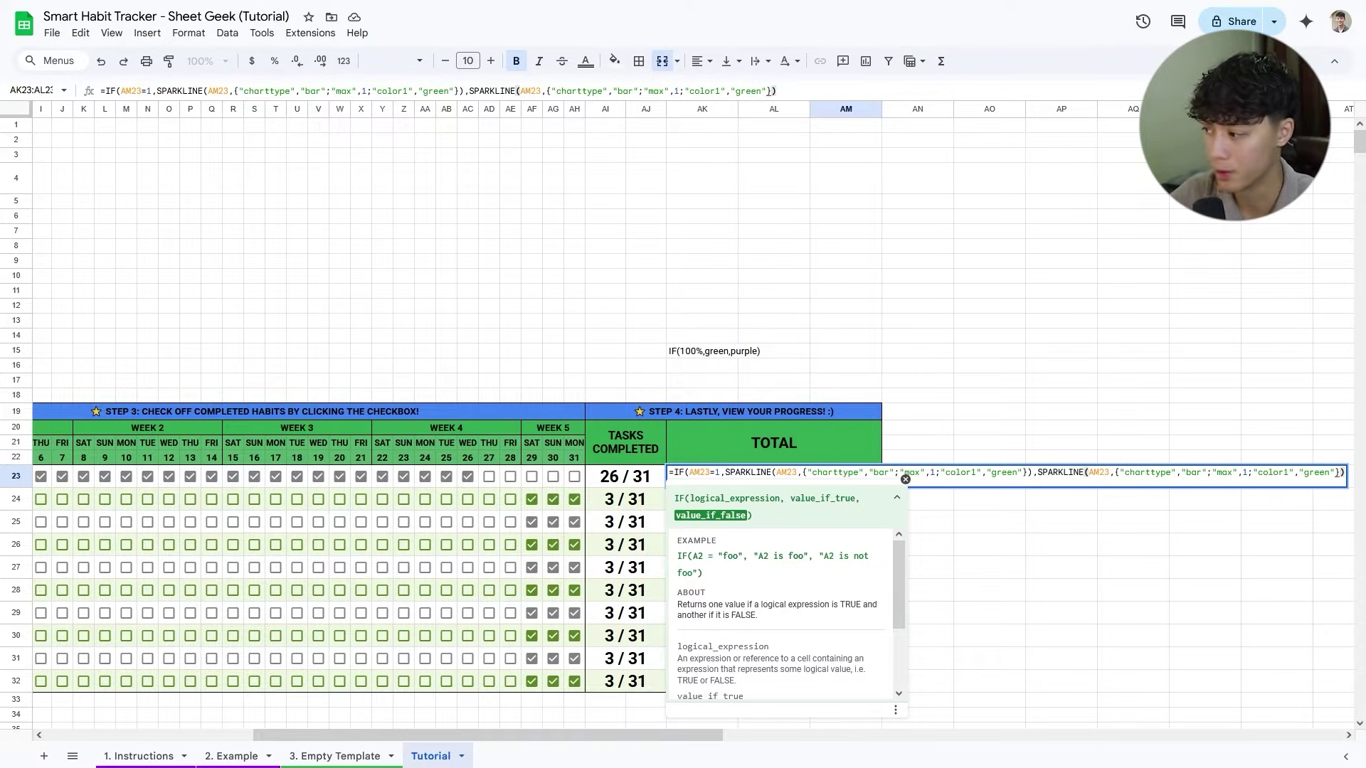
pyautogui.doubleClick(1324, 475)
pyautogui.press('Left')
pyautogui.press('Delete')
pyautogui.press('Delete')
pyautogui.press('Delete')
pyautogui.press('Delete')
pyautogui.press('Delete')
pyautogui.write('purple')
pyautogui.press('Return')
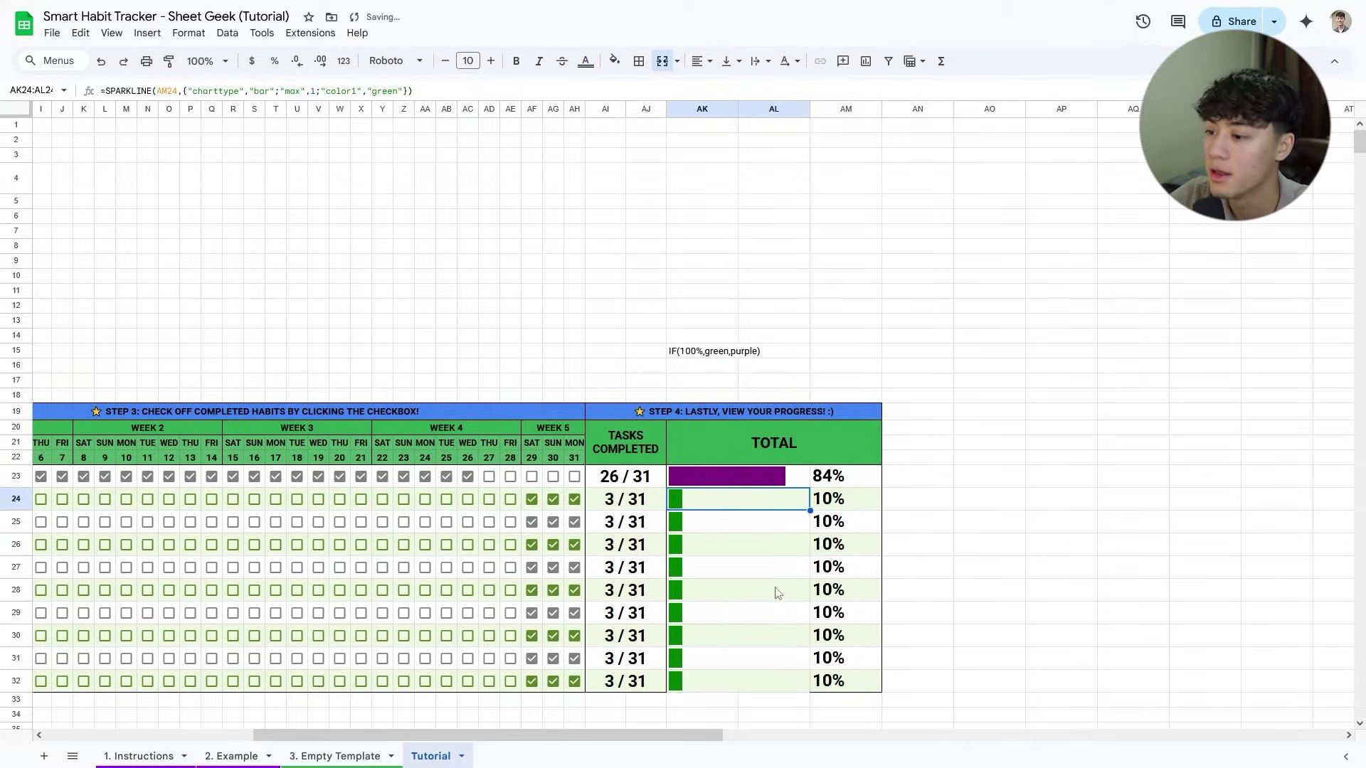
# Test the bar's colour change by checking days 27 to 31 in habit 1's row, leaving them checked.
pyautogui.click(489, 476)
pyautogui.click(511, 477)
pyautogui.click(531, 477)
pyautogui.click(553, 477)
pyautogui.click(574, 477)
pyautogui.press('Right')
pyautogui.press('Right')
pyautogui.click(574, 477)
pyautogui.hotkey('ctrl', 'z')
# Fill the IF progress bar formula down to AK32 and test it with the day 28 checkboxes of habits 2 to 4.
pyautogui.moveTo(810, 488); pyautogui.dragTo(816, 685)
pyautogui.click(739, 522)
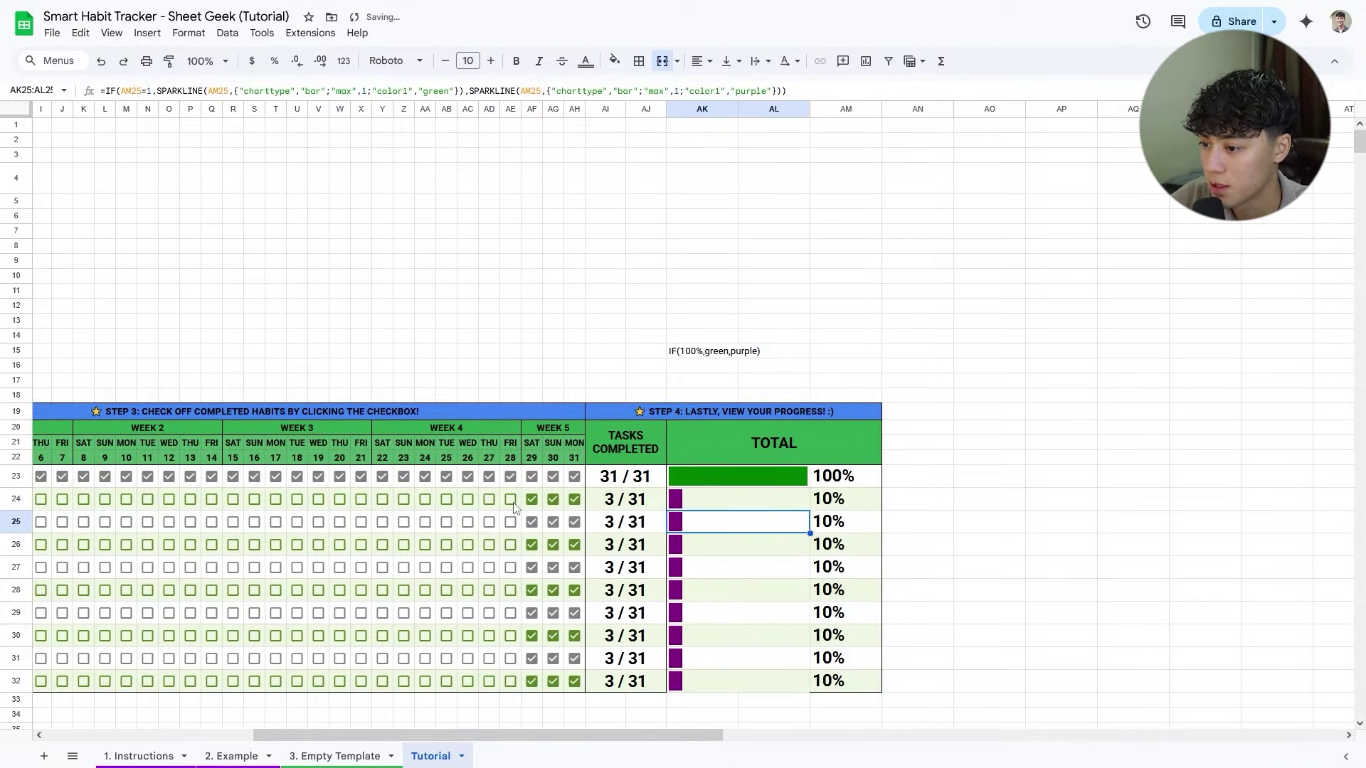
pyautogui.click(510, 500)
pyautogui.click(510, 522)
pyautogui.click(510, 545)
pyautogui.moveTo(510, 500); pyautogui.dragTo(575, 682)
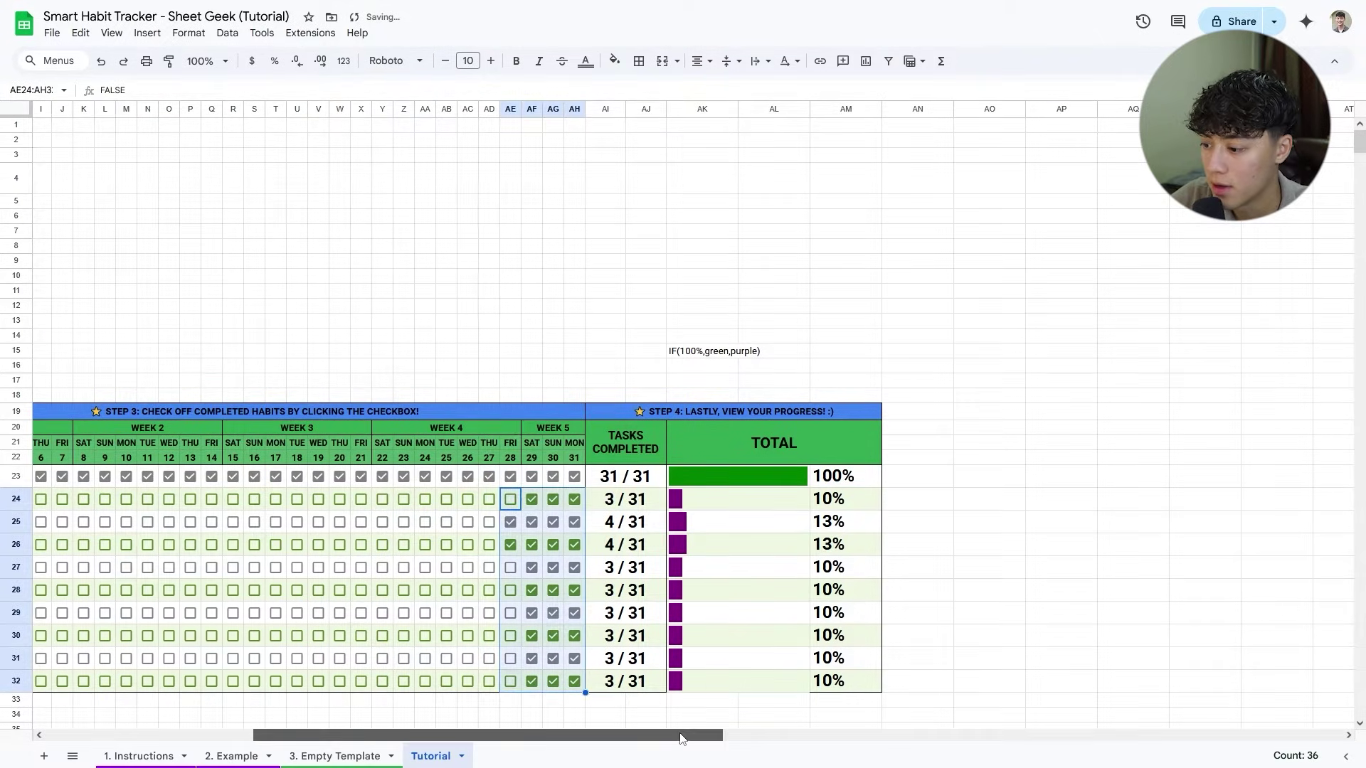
# Check every daily checkbox for habits 2 to 10 across all 31 days, D24:AH32.
pyautogui.moveTo(681, 739); pyautogui.dragTo(471, 738)
pyautogui.click(402, 499)
pyautogui.keyDown('shift'); pyautogui.click(1043, 681); pyautogui.keyUp('shift')
pyautogui.press('space')
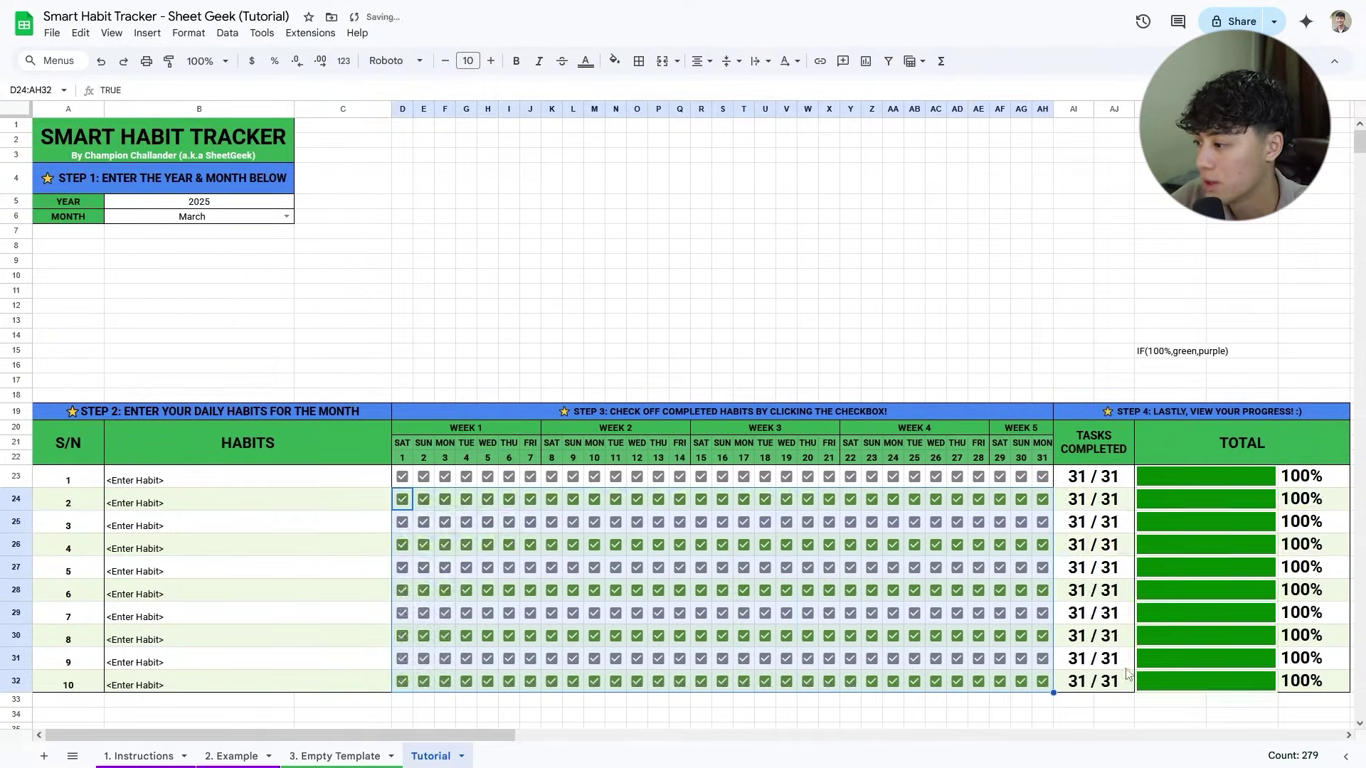
pyautogui.click(1131, 305)
# Uncheck the day 31 checkbox of all ten habits to test the progress bars' colour change.
pyautogui.click(1042, 477)
pyautogui.click(1042, 499)
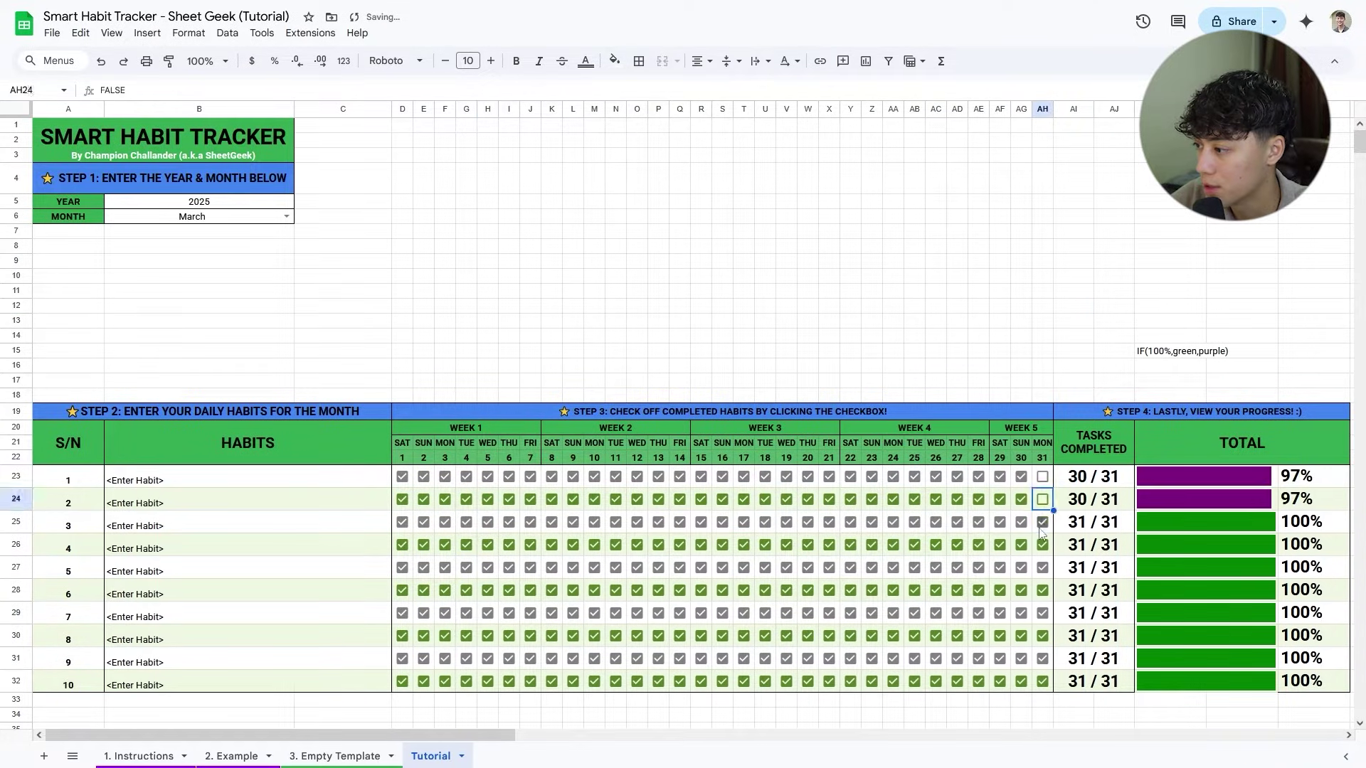
pyautogui.click(1043, 522)
pyautogui.click(1043, 545)
pyautogui.click(1042, 568)
pyautogui.click(1042, 591)
pyautogui.click(1042, 613)
pyautogui.click(1043, 636)
pyautogui.click(1043, 658)
pyautogui.click(1042, 681)
# Restore the missing bottom border under habit 10's progress bar in the merged cell AK32.
pyautogui.click(1206, 681)
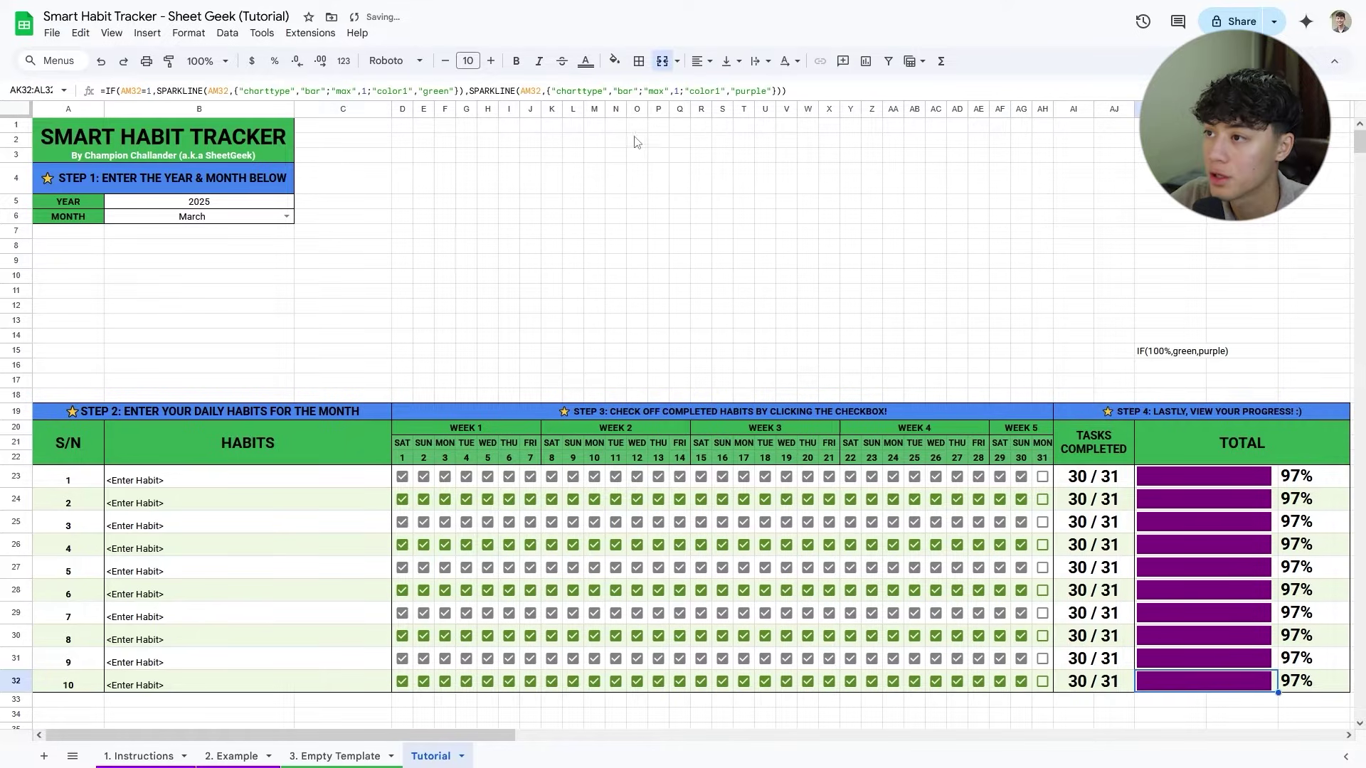
pyautogui.click(638, 62)
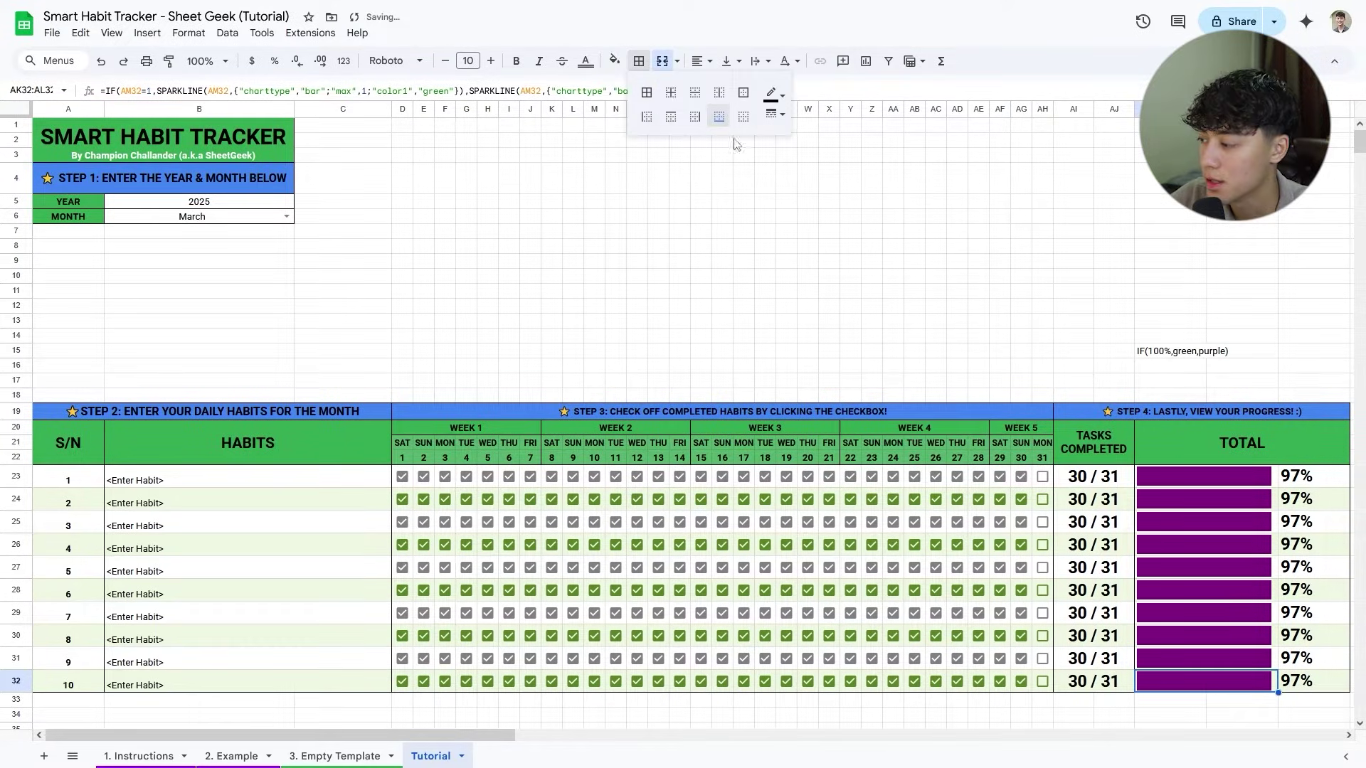
pyautogui.click(719, 118)
pyautogui.click(937, 247)
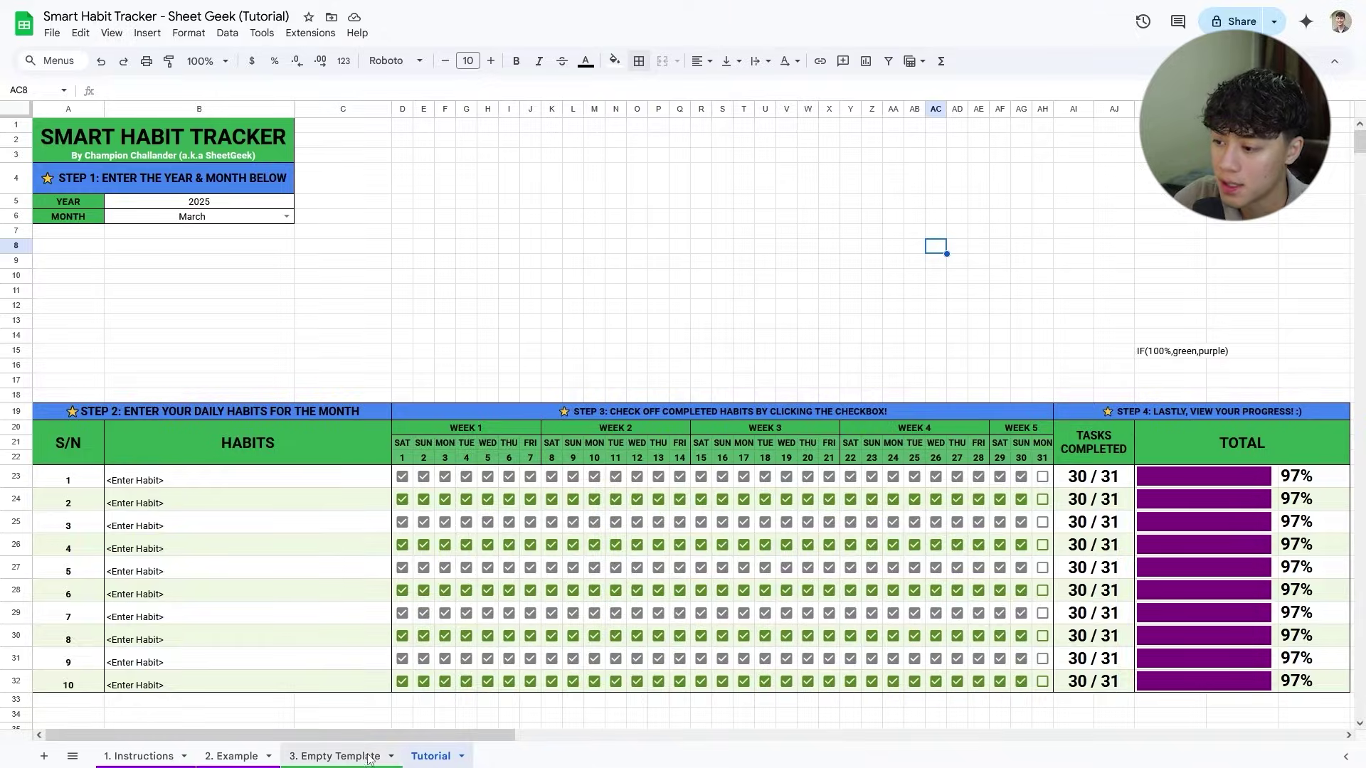
# On the "3. Empty Template" sheet, inspect habit 6's progress bar formula and enter "sdf" as habit 4 to test the row.
pyautogui.click(335, 755)
pyautogui.scroll(-3, 573, 609)
pyautogui.click(1176, 530)
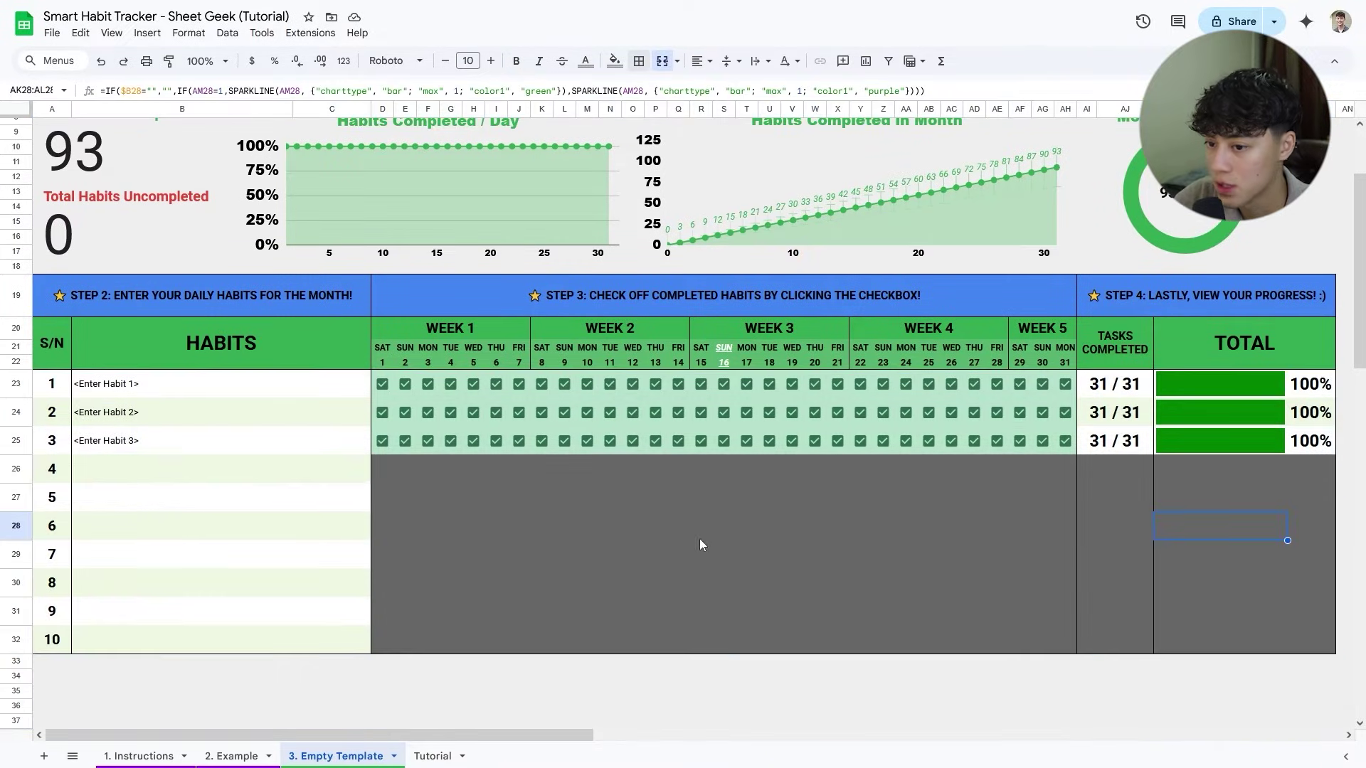
pyautogui.click(244, 484)
pyautogui.write('sdf')
pyautogui.click(251, 527)
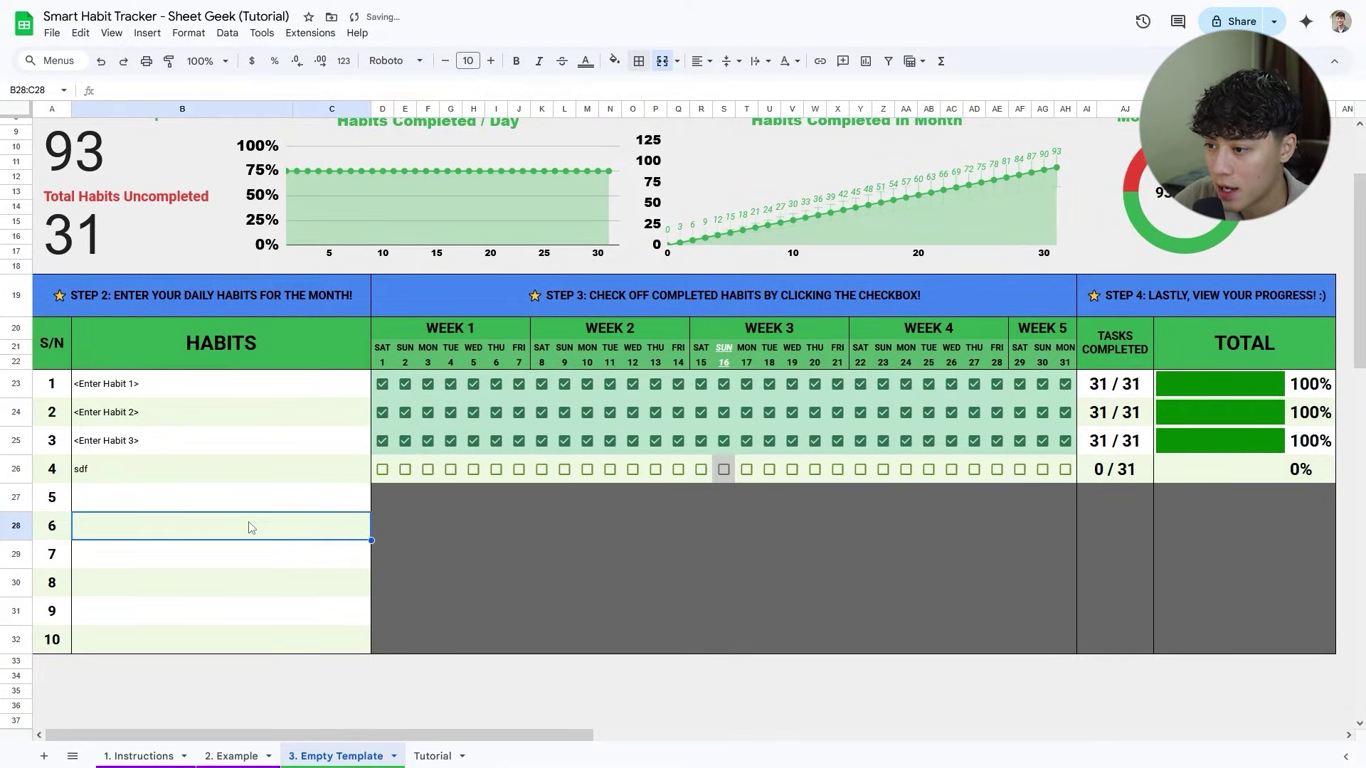
pyautogui.press('Up')
pyautogui.press('Up')
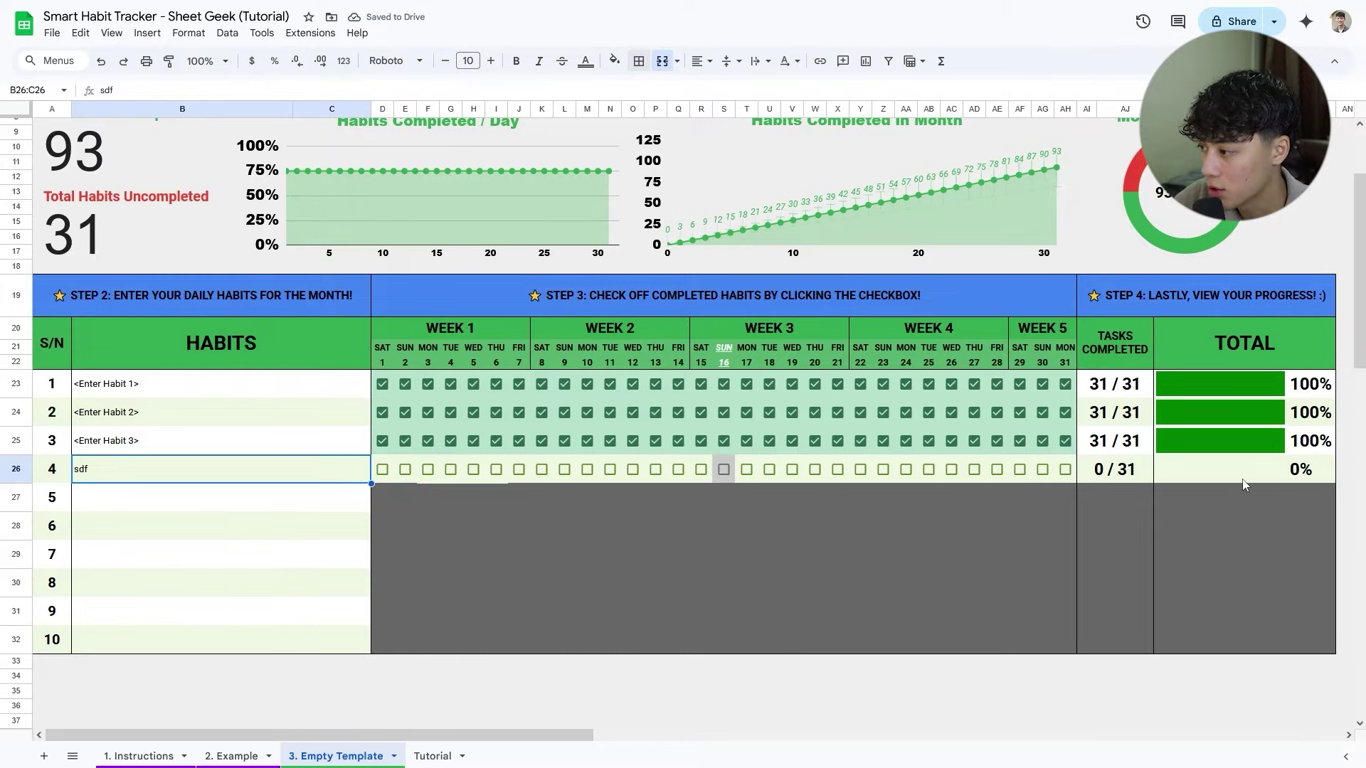
# Compare the Tutorial sheet's progress section with the Tasks Completed formulas of the Empty Template's blank habits.
pyautogui.click(432, 756)
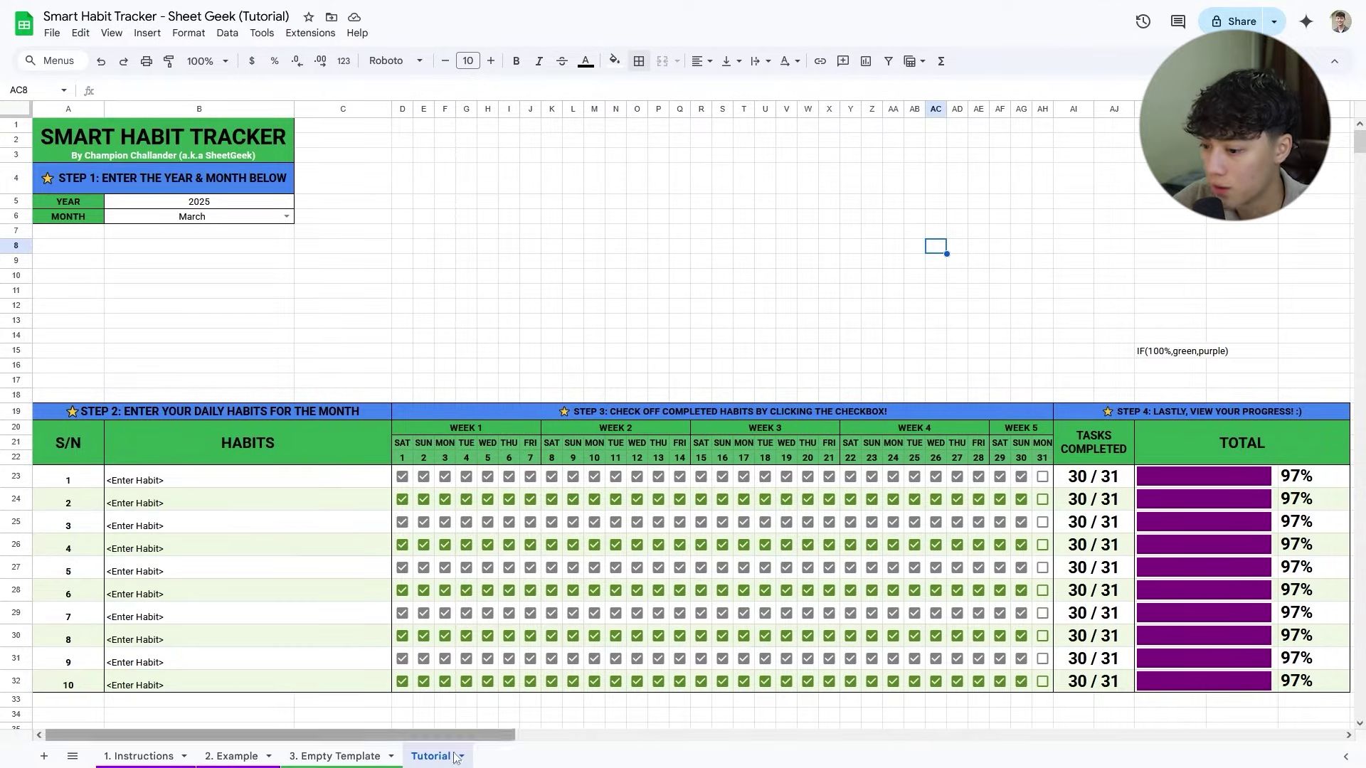
pyautogui.click(334, 757)
pyautogui.click(1155, 523)
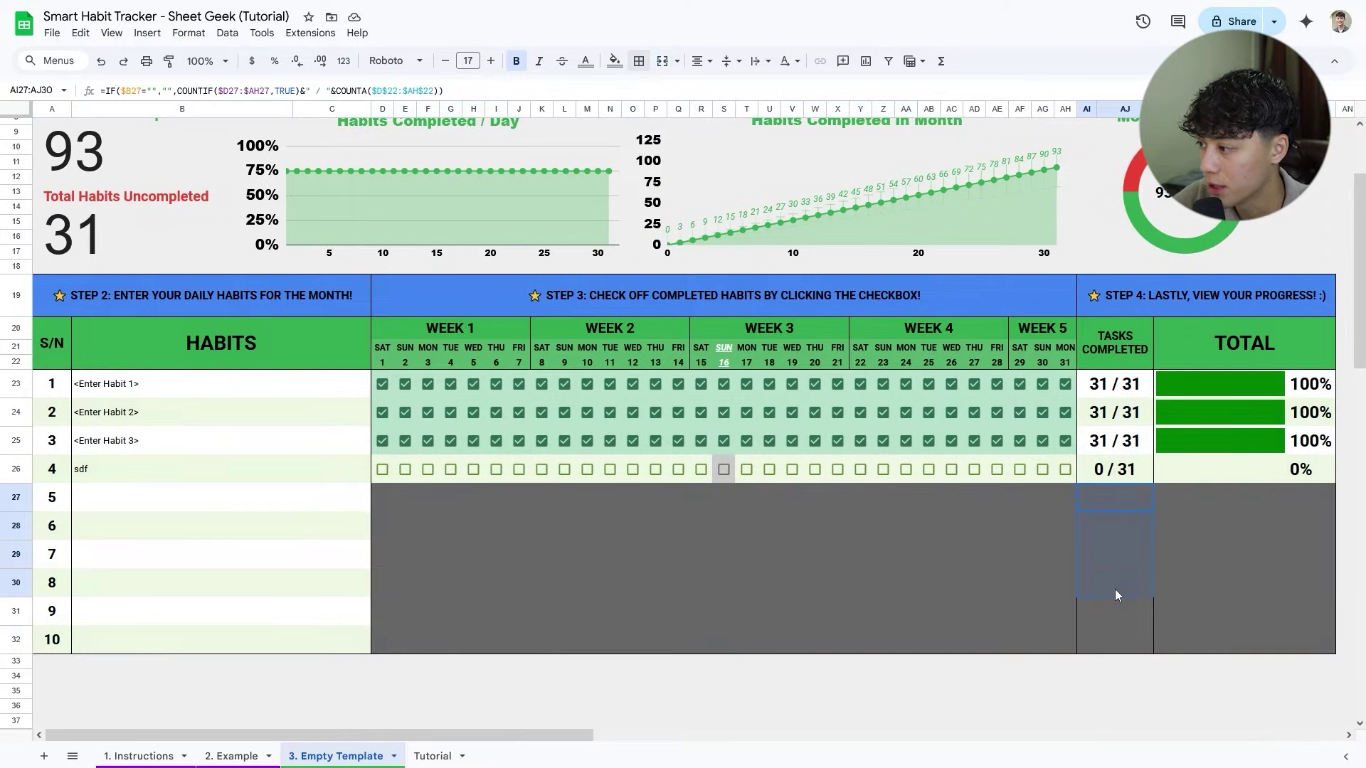
# On the Tutorial sheet, clear the placeholder habit names of habits 8 to 10 in B30:C32.
pyautogui.click(450, 756)
pyautogui.moveTo(186, 640); pyautogui.dragTo(191, 690)
pyautogui.press('Delete')
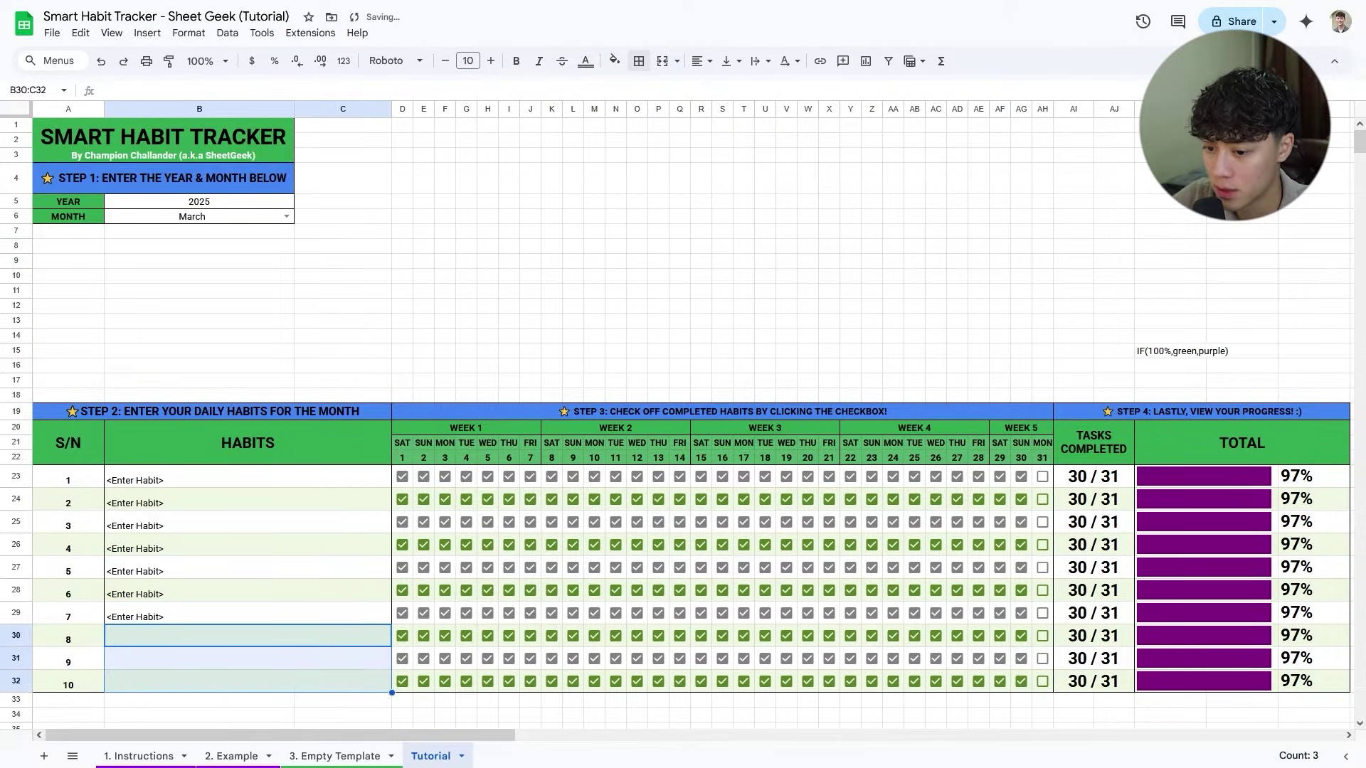
pyautogui.click(226, 643)
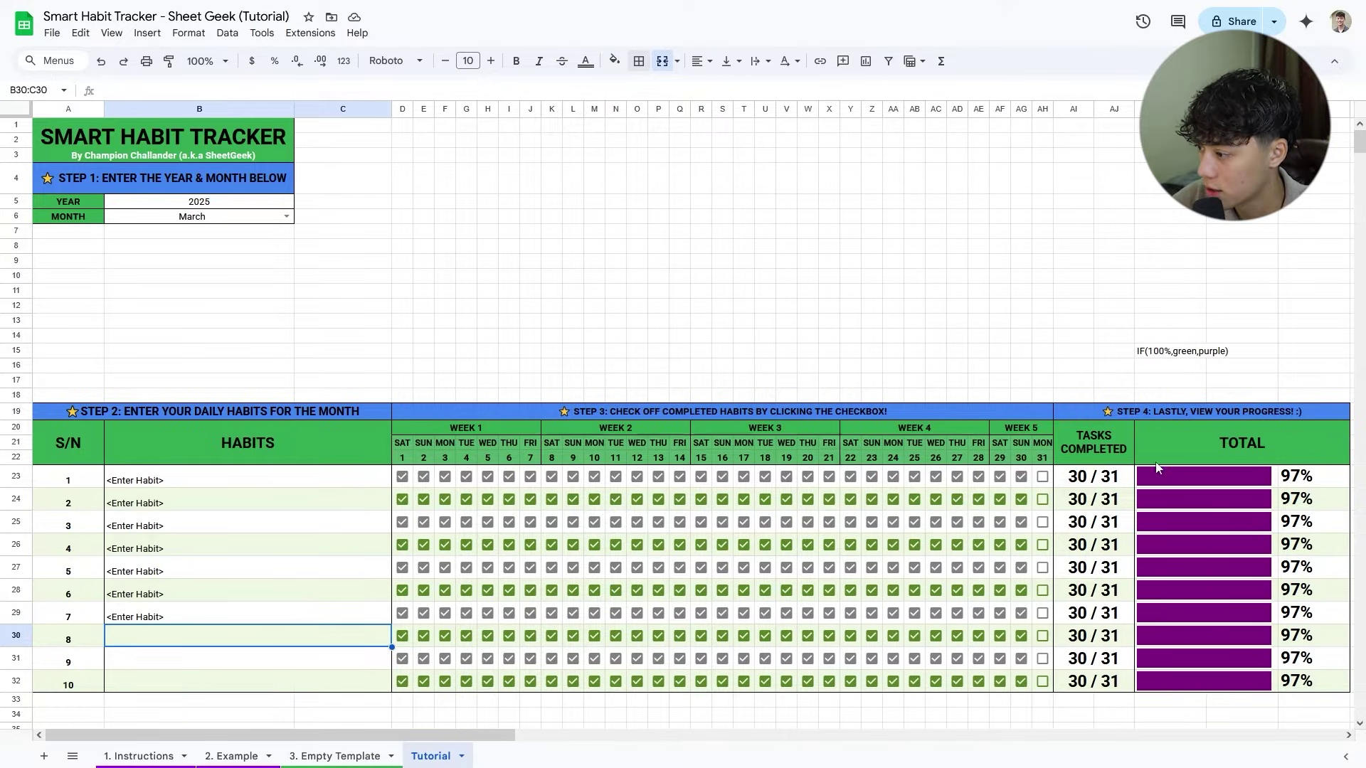
# Delete the "IF(100%,green,purple)" note from cell AK15.
pyautogui.click(1166, 356)
pyautogui.press('Delete')
pyautogui.doubleClick(1166, 352)
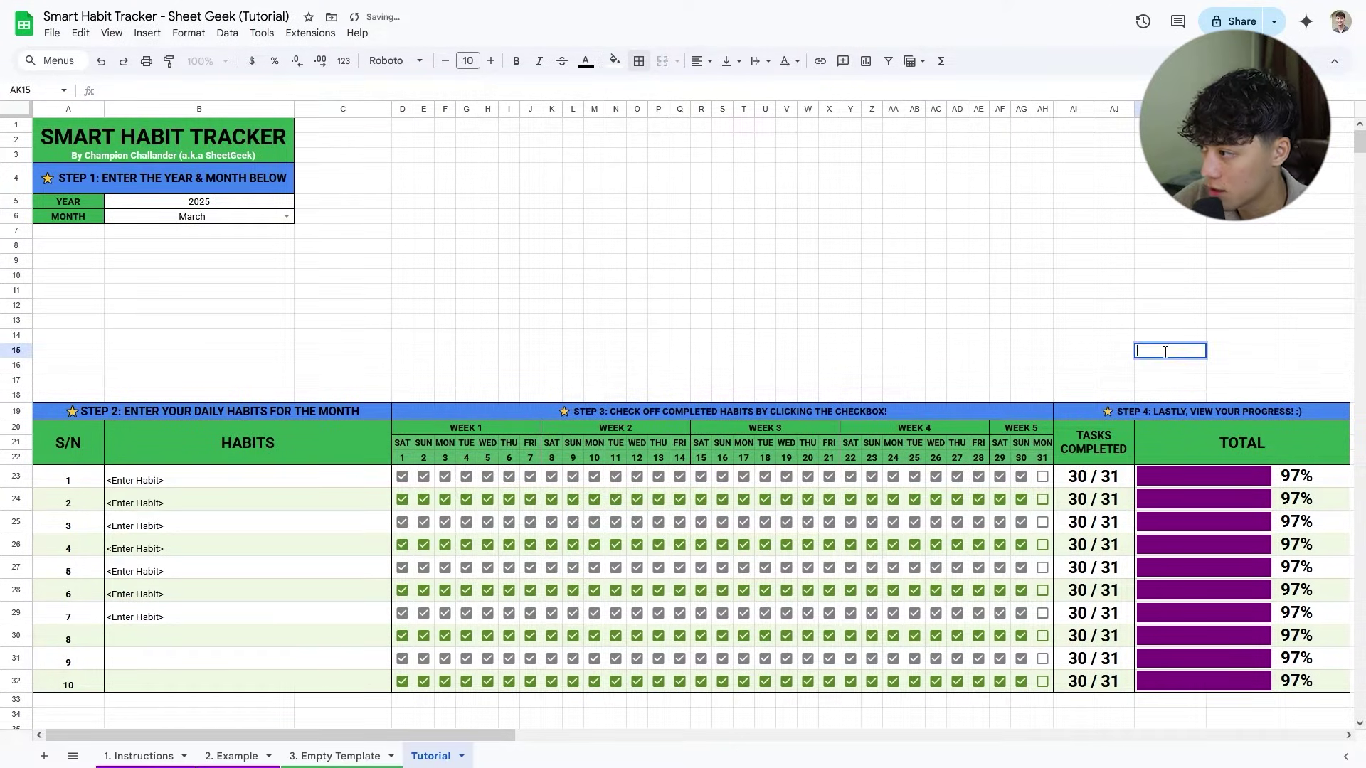
pyautogui.press('Return')
# Write the note "if(empty cell,empty,numbers)" in cell AI15.
pyautogui.click(1073, 351)
pyautogui.write('if')
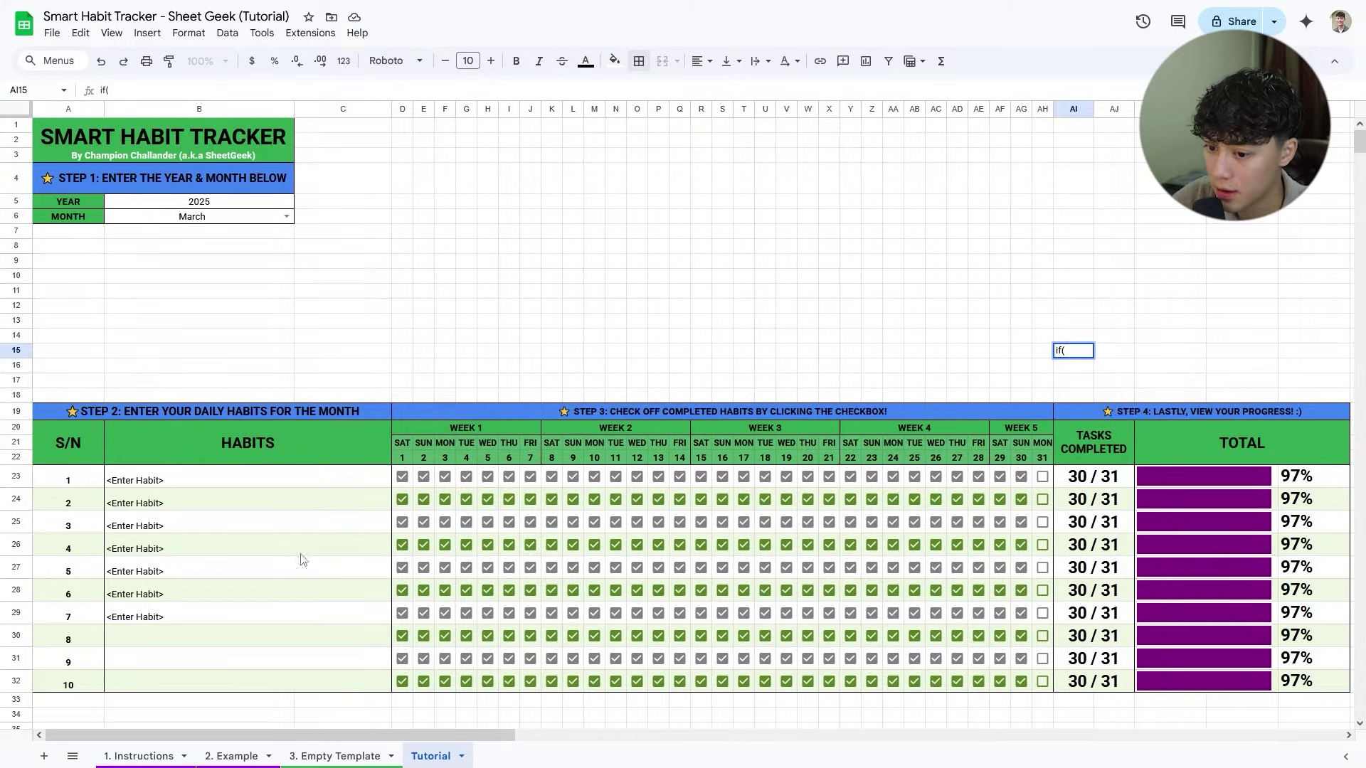
pyautogui.write('(empty cell,')
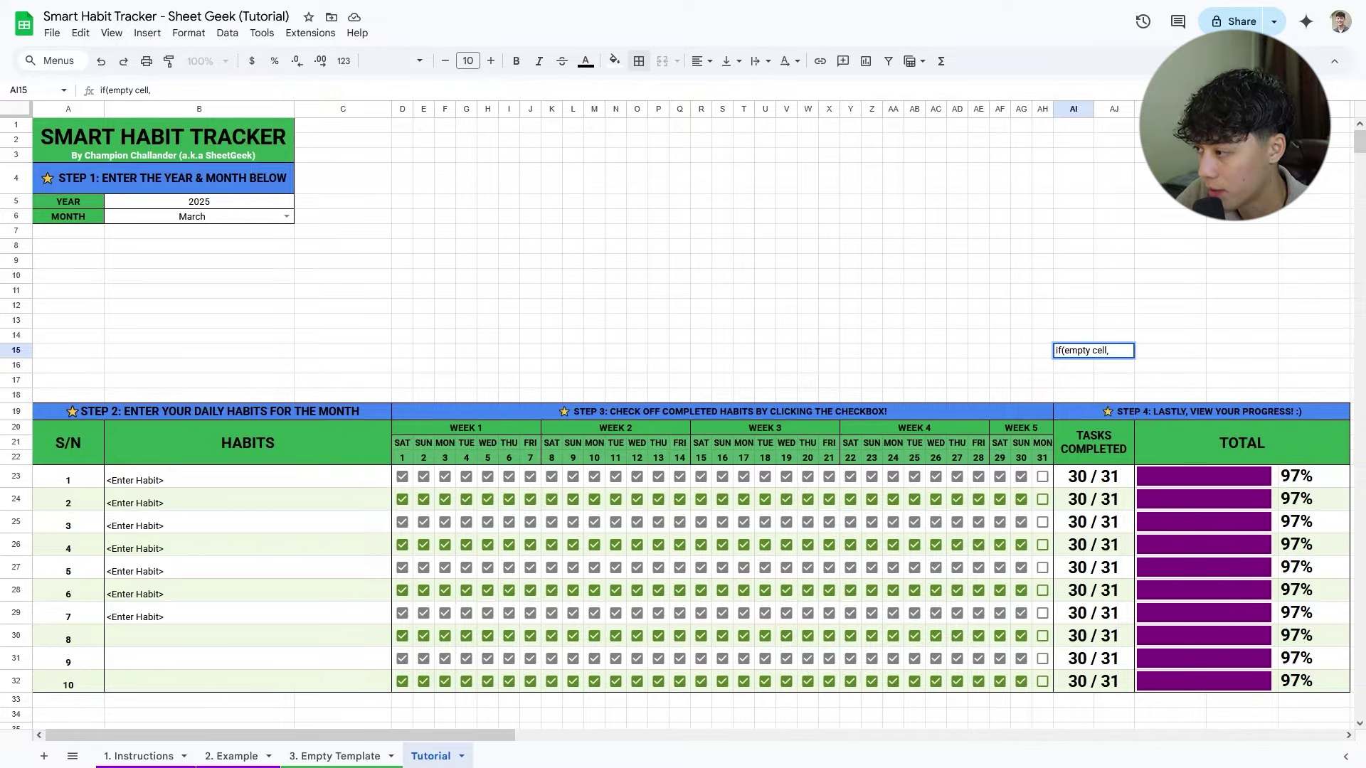
pyautogui.write('empty')
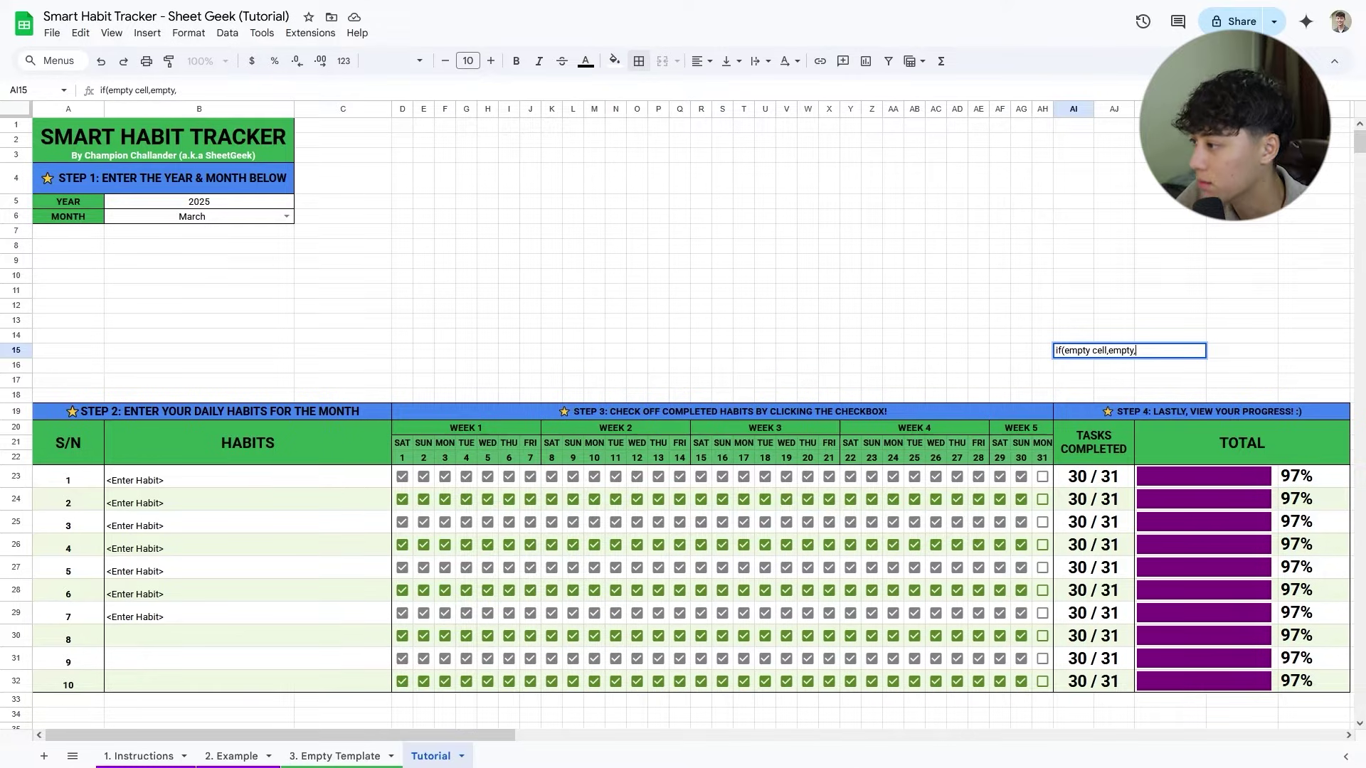
pyautogui.write(',numbers)')
pyautogui.press('Return')
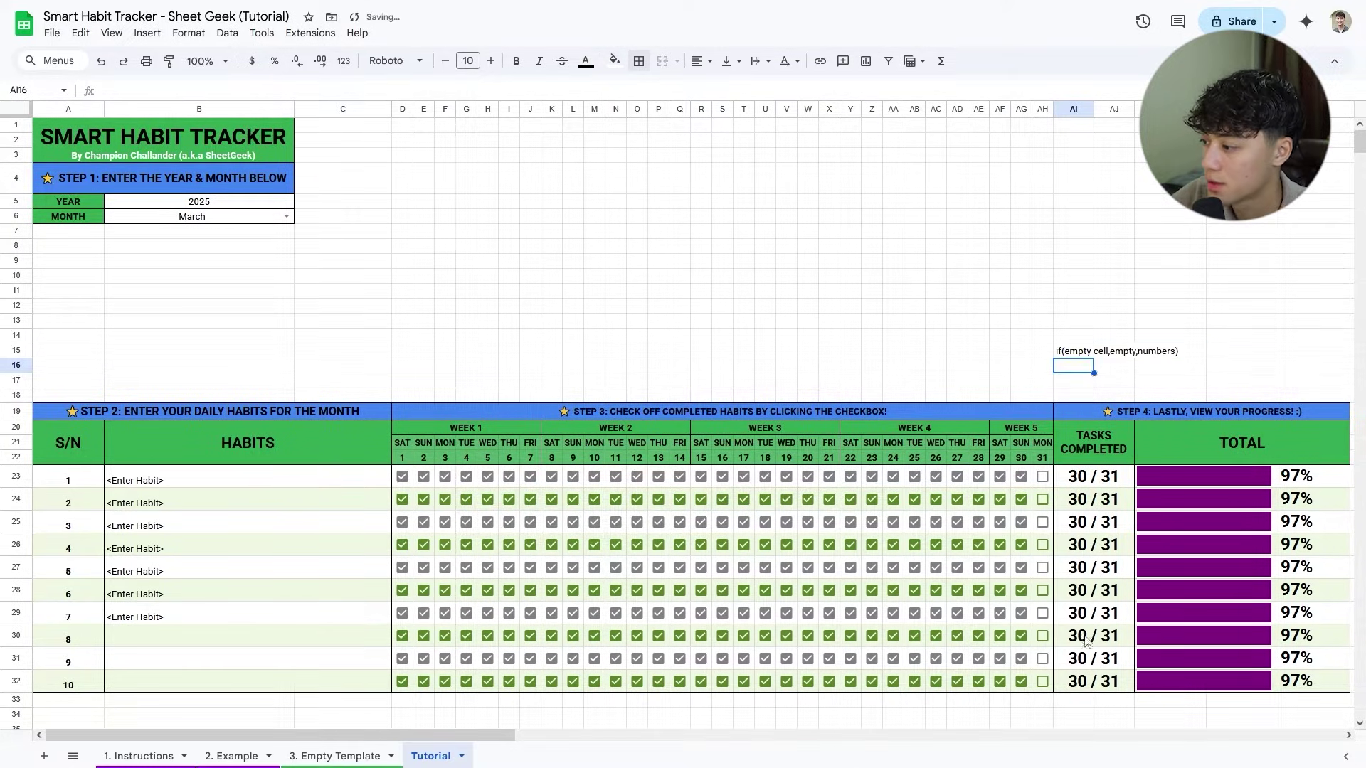
# Cut the COUNTIF and COUNTA expression out of AI23's formula, keeping only the equals sign.
pyautogui.doubleClick(1102, 480)
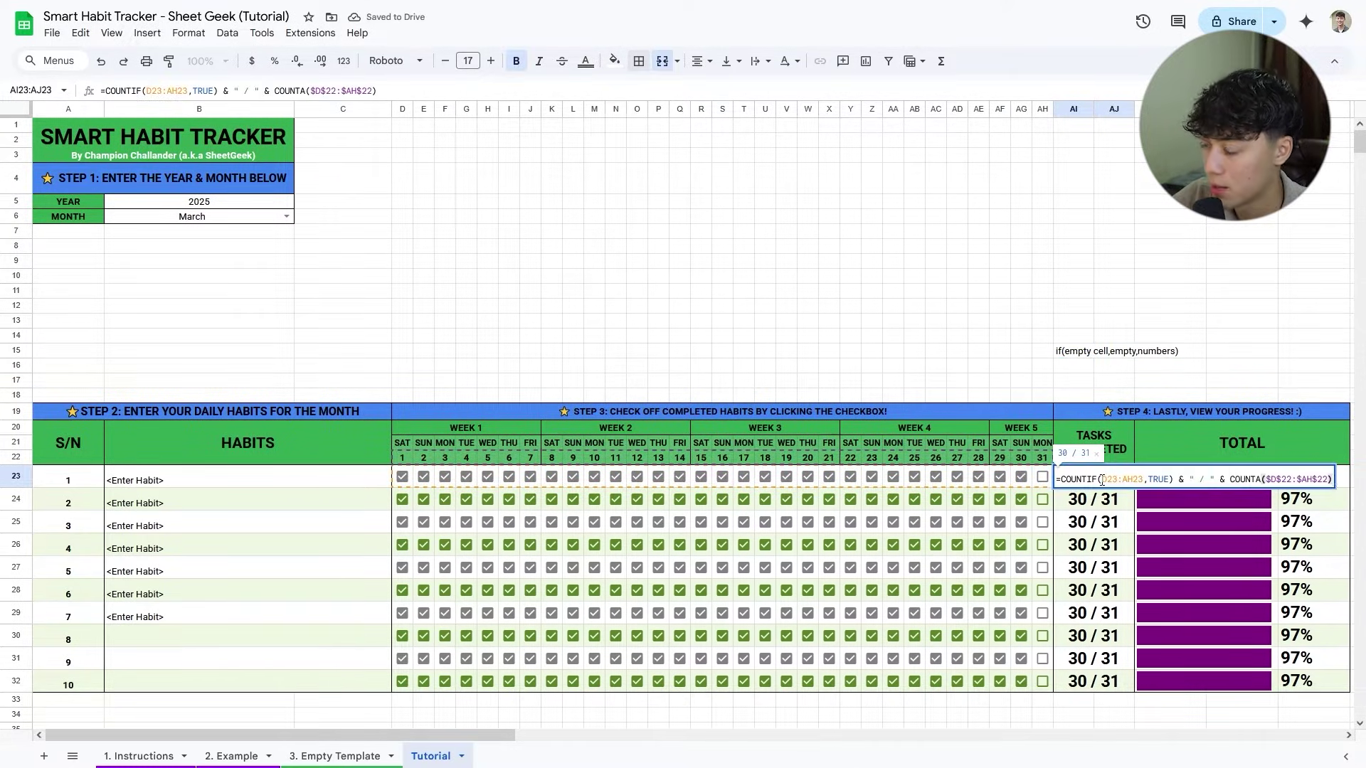
pyautogui.press('Escape')
pyautogui.press('Return')
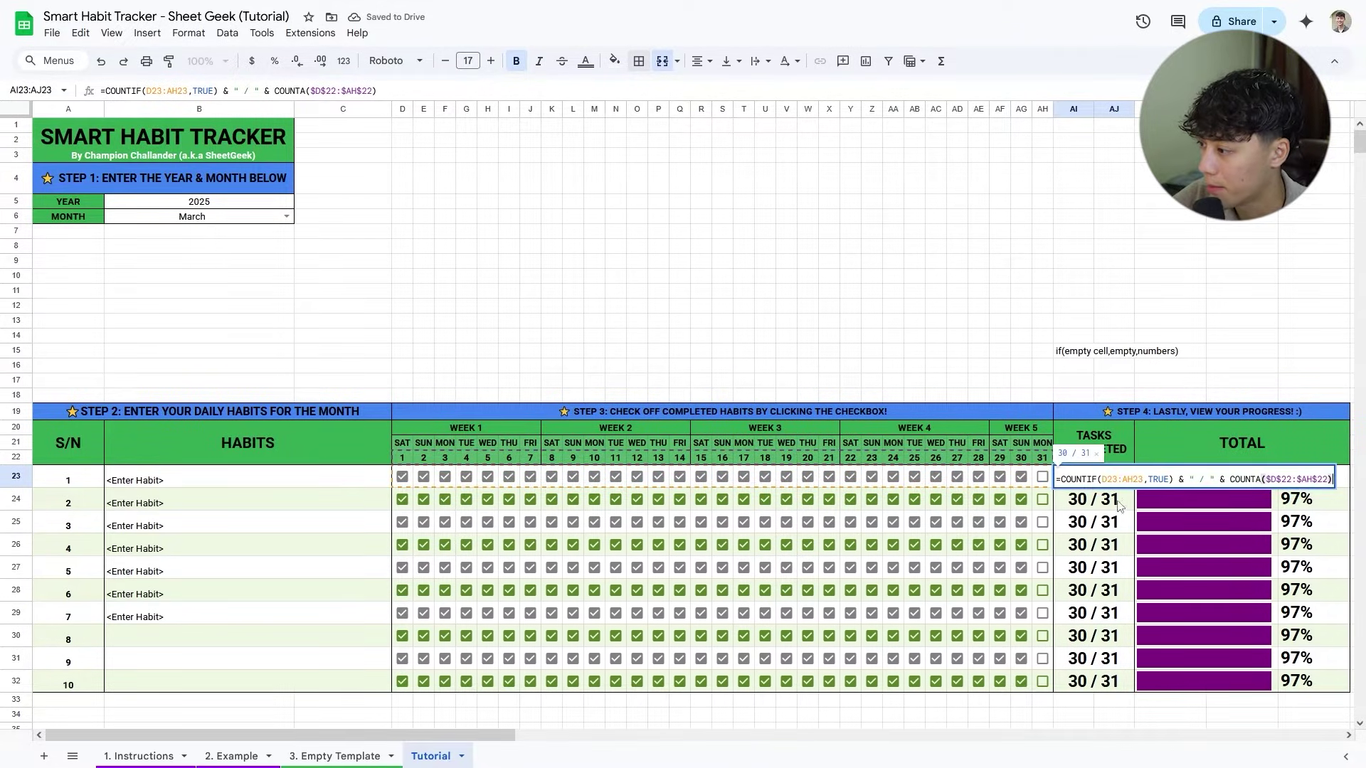
pyautogui.moveTo(1063, 480); pyautogui.dragTo(1277, 489)
pyautogui.press('BackSpace')
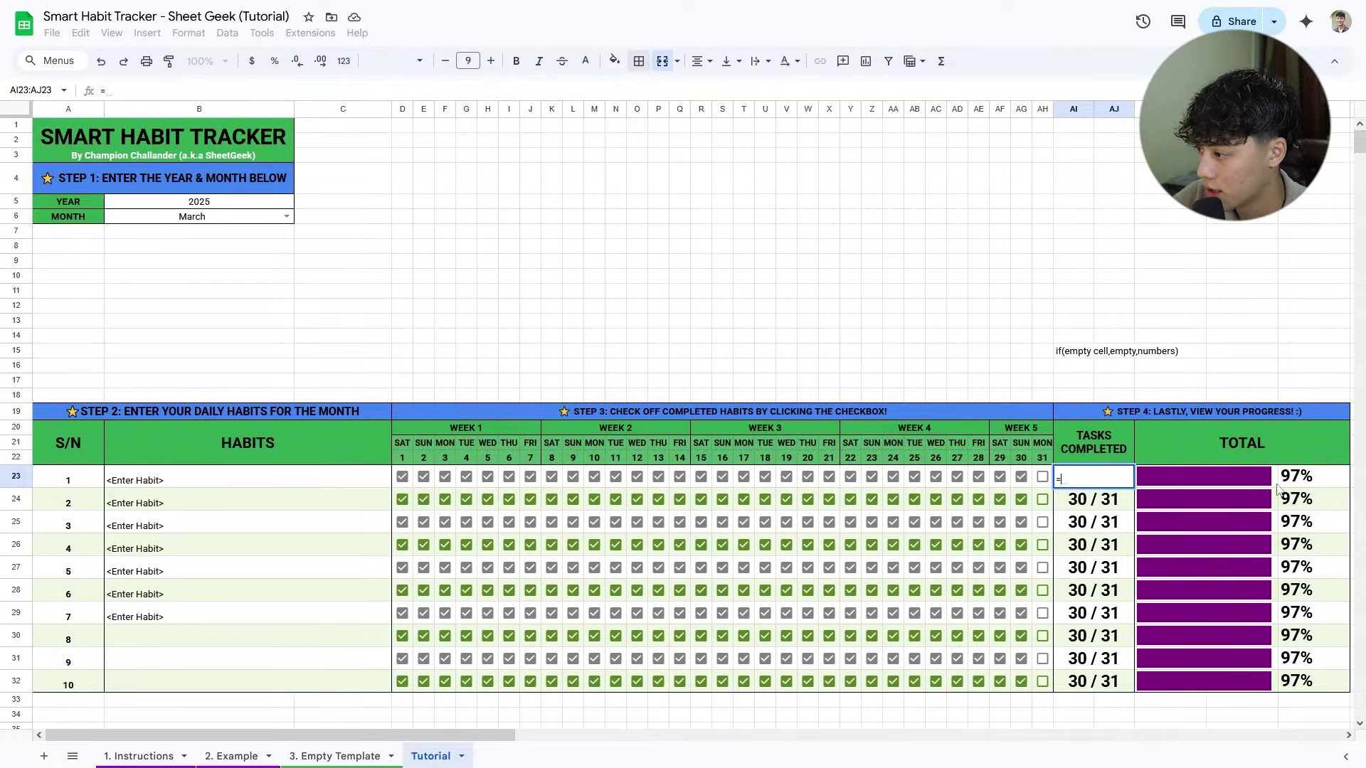
# Rebuild AI23's formula as an IF that returns "" when B23="" and otherwise the original COUNTIF(D23:AH23,TRUE) & " / " & COUNTA($D$22:$AH$22).
pyautogui.write('IF(')
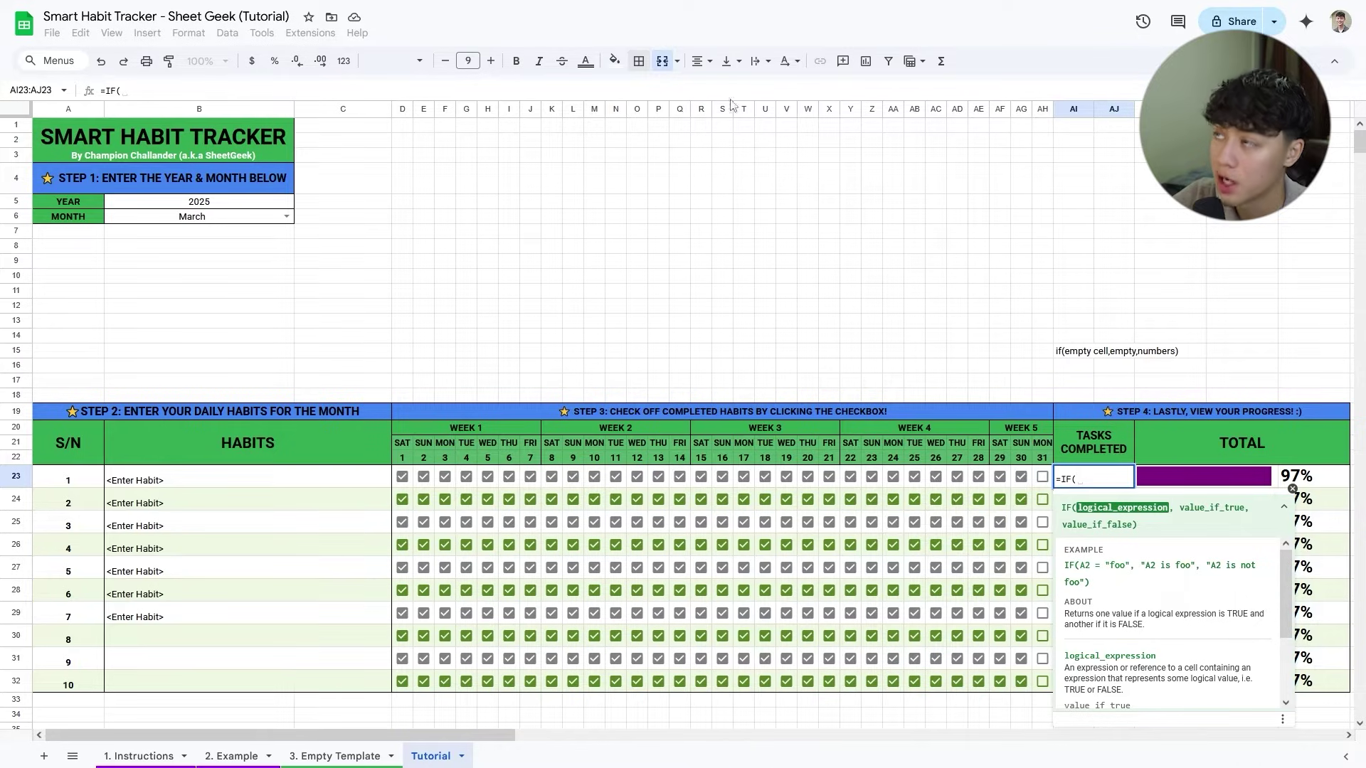
pyautogui.click(248, 481)
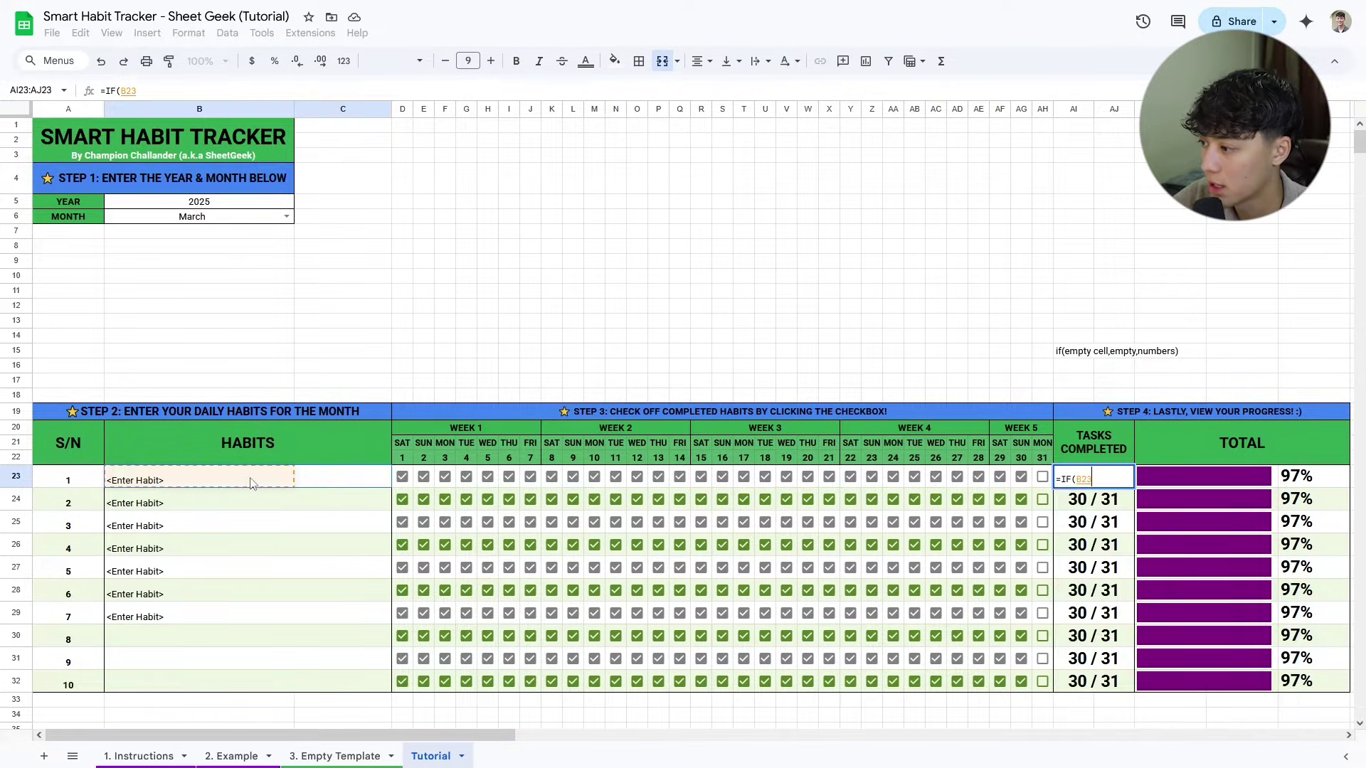
pyautogui.write('=""')
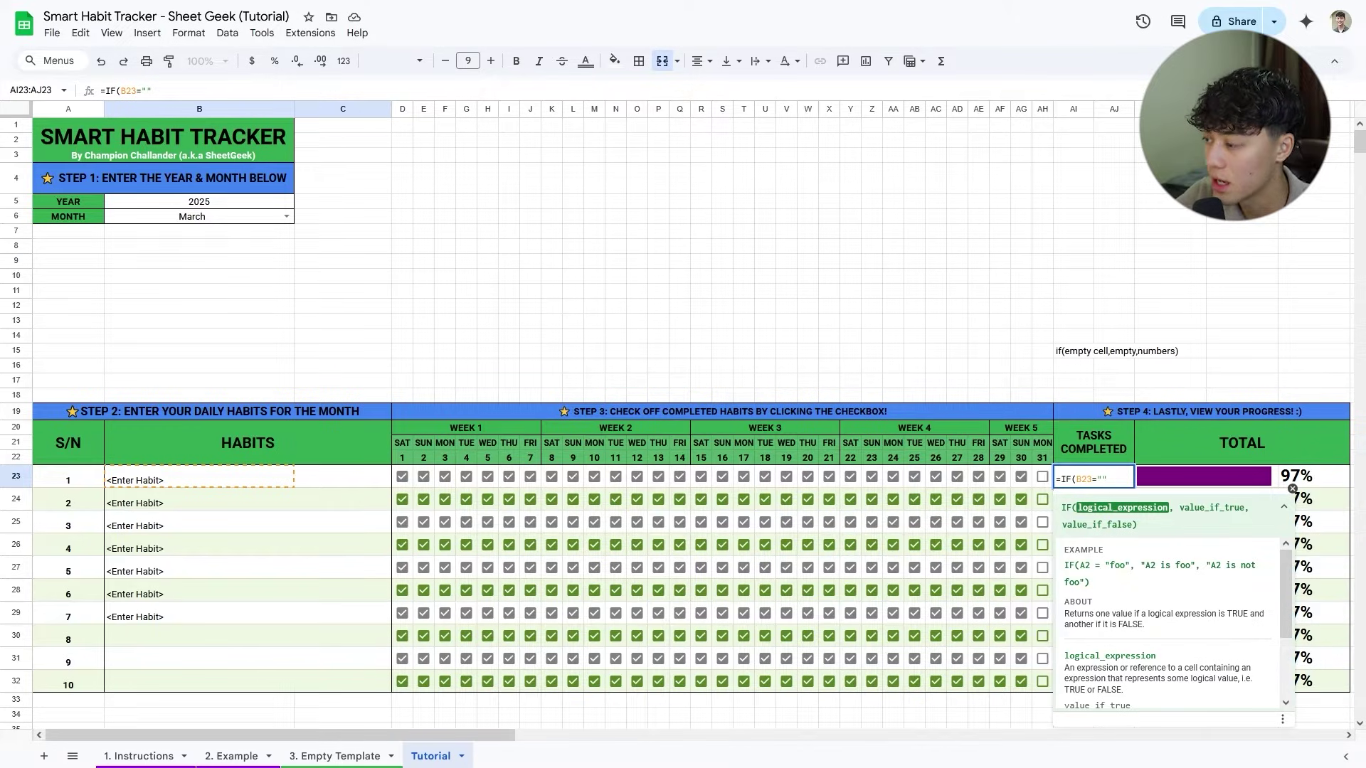
pyautogui.write(', "",')
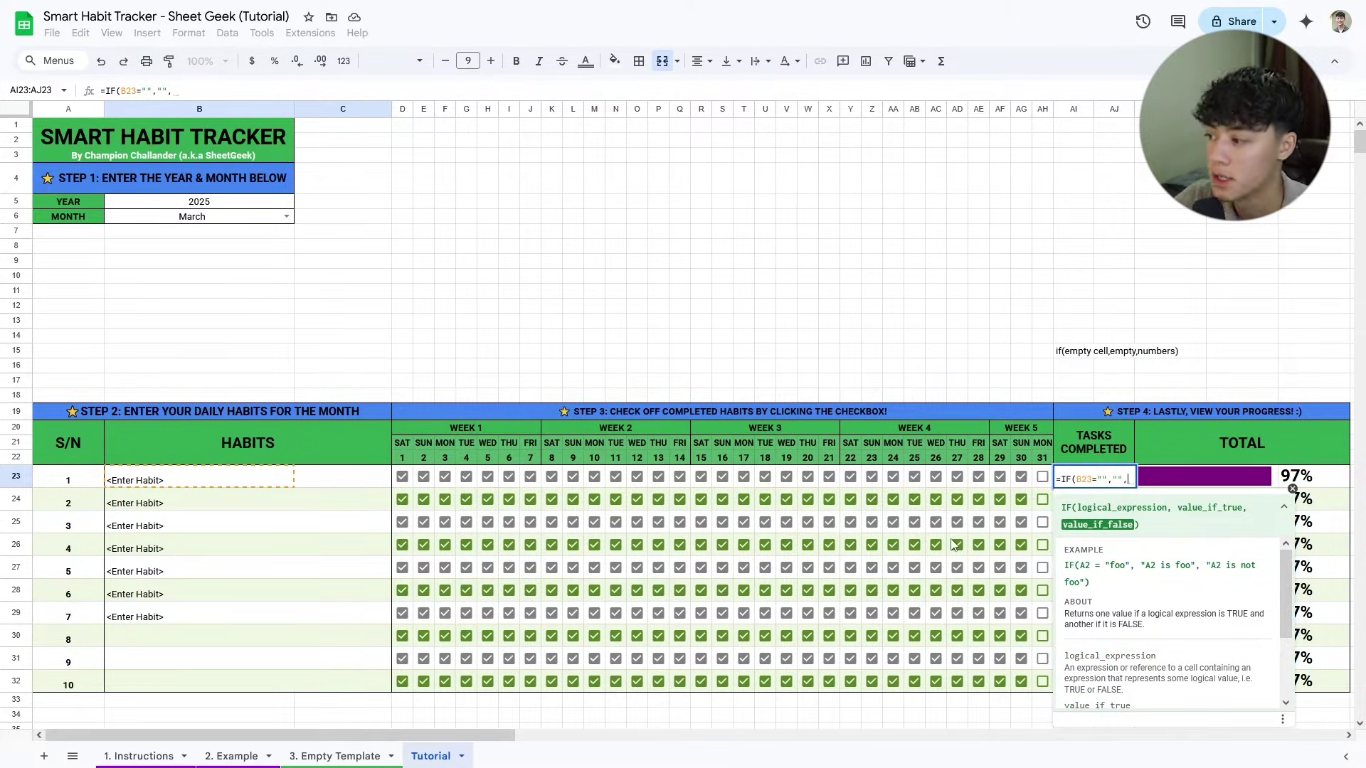
pyautogui.write('COUNTIF(D23:AH23,TRUE) & " / " & COUNTA($D$22:$AH$22)')
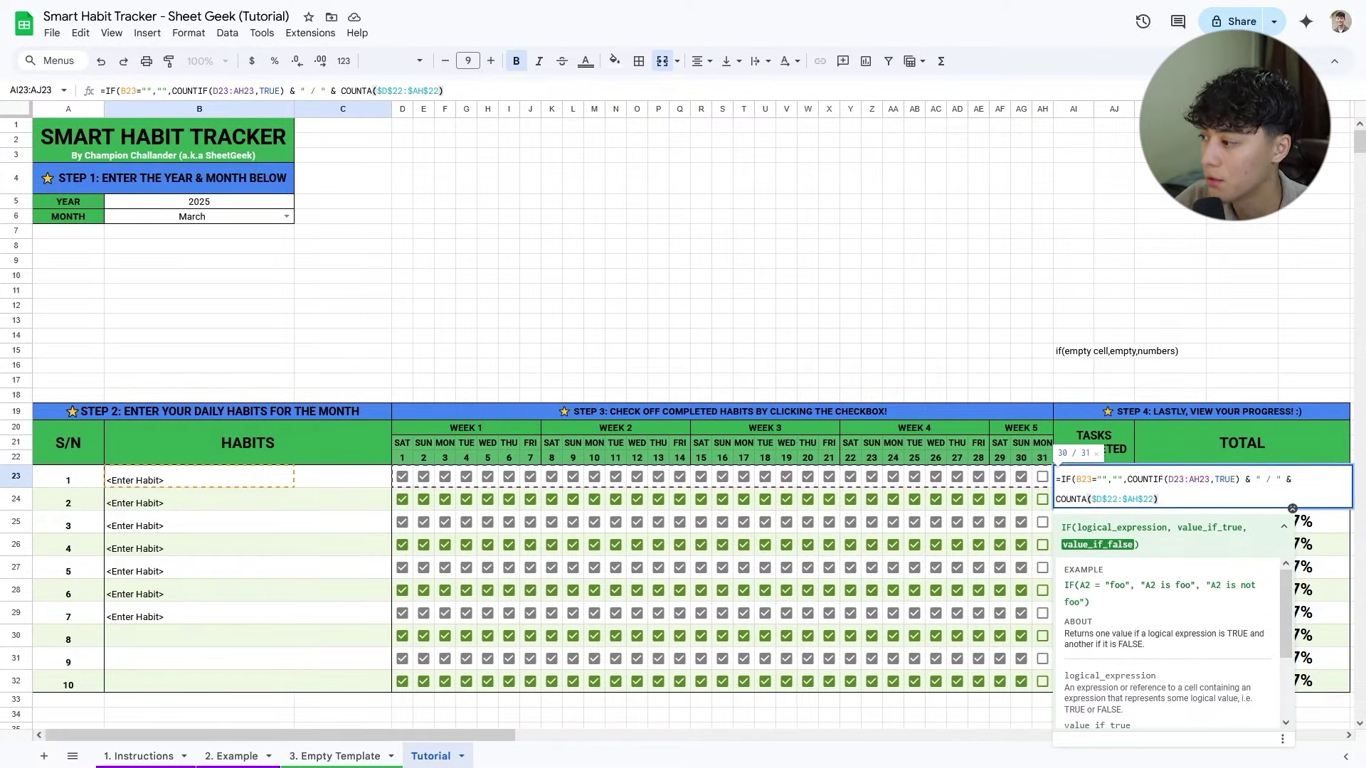
pyautogui.press('Return')
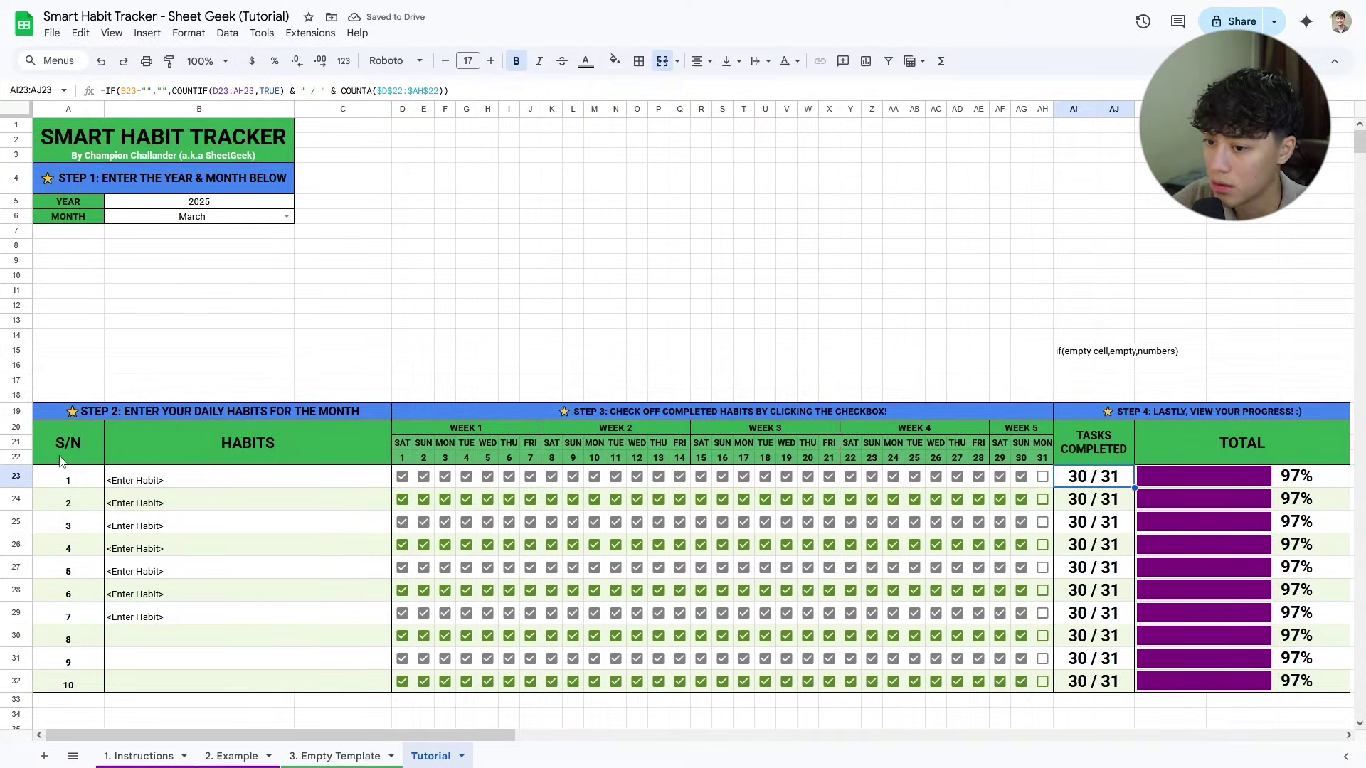
# Test the blank-habit formula by clearing habit 1's name, and undo the deletion.
pyautogui.click(117, 478)
pyautogui.press('Delete')
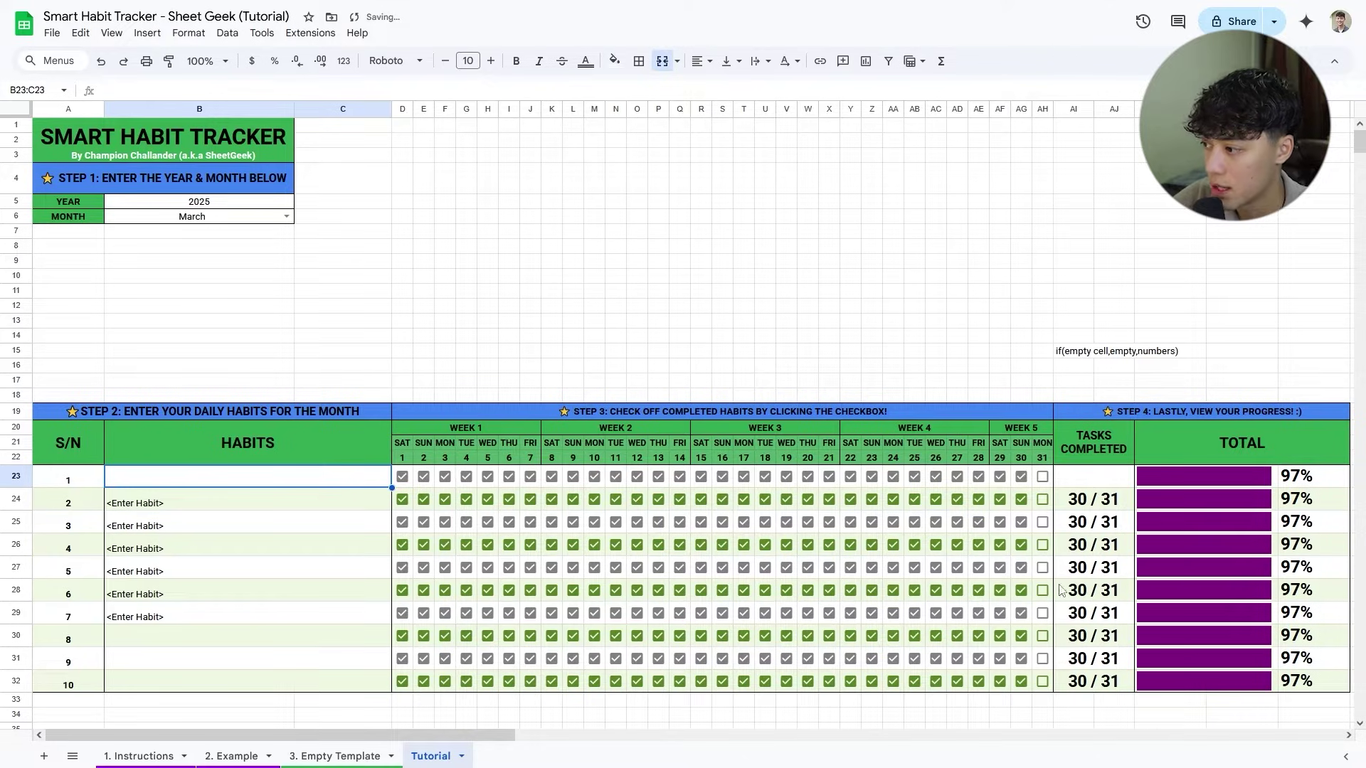
pyautogui.hotkey('ctrl', 'z')
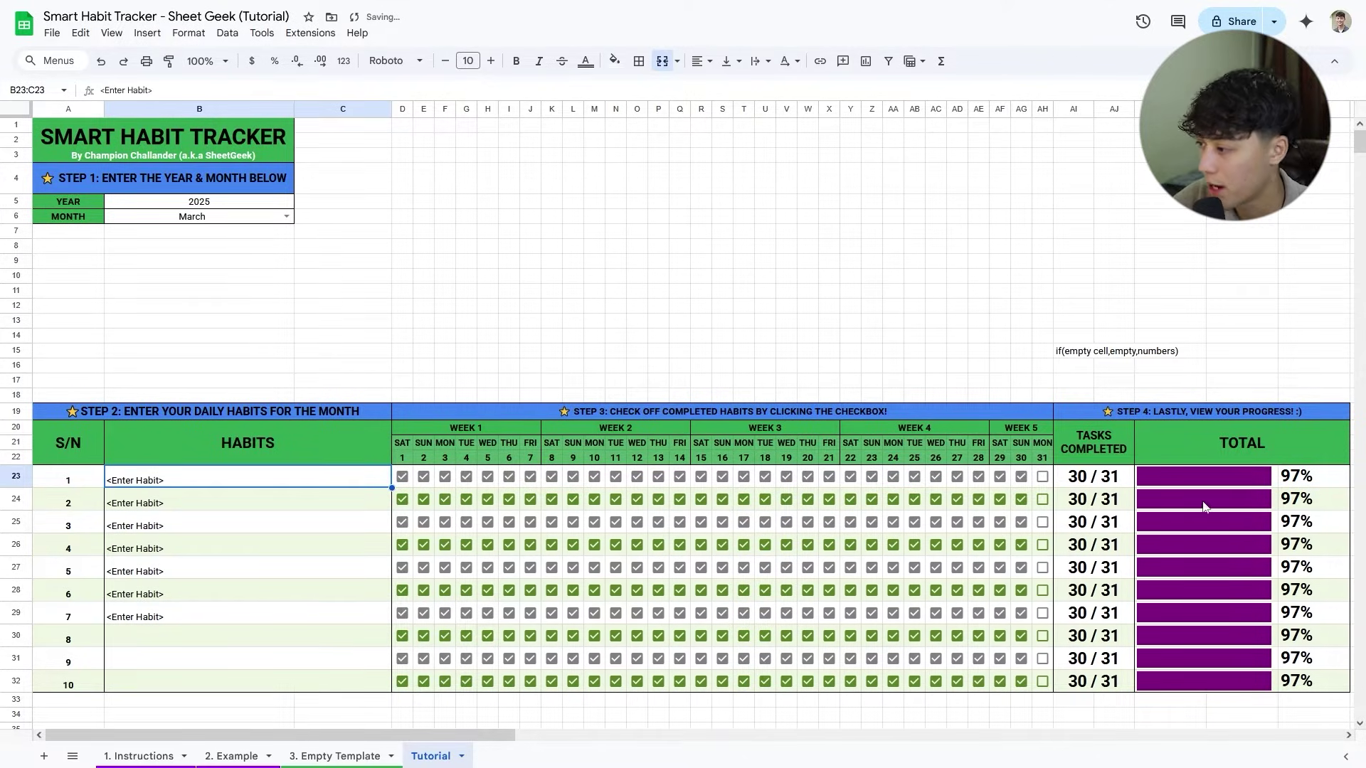
# Fill AI23's IF formula down to AI32 and reapply the outer border around the Tasks Completed range.
pyautogui.click(1127, 487)
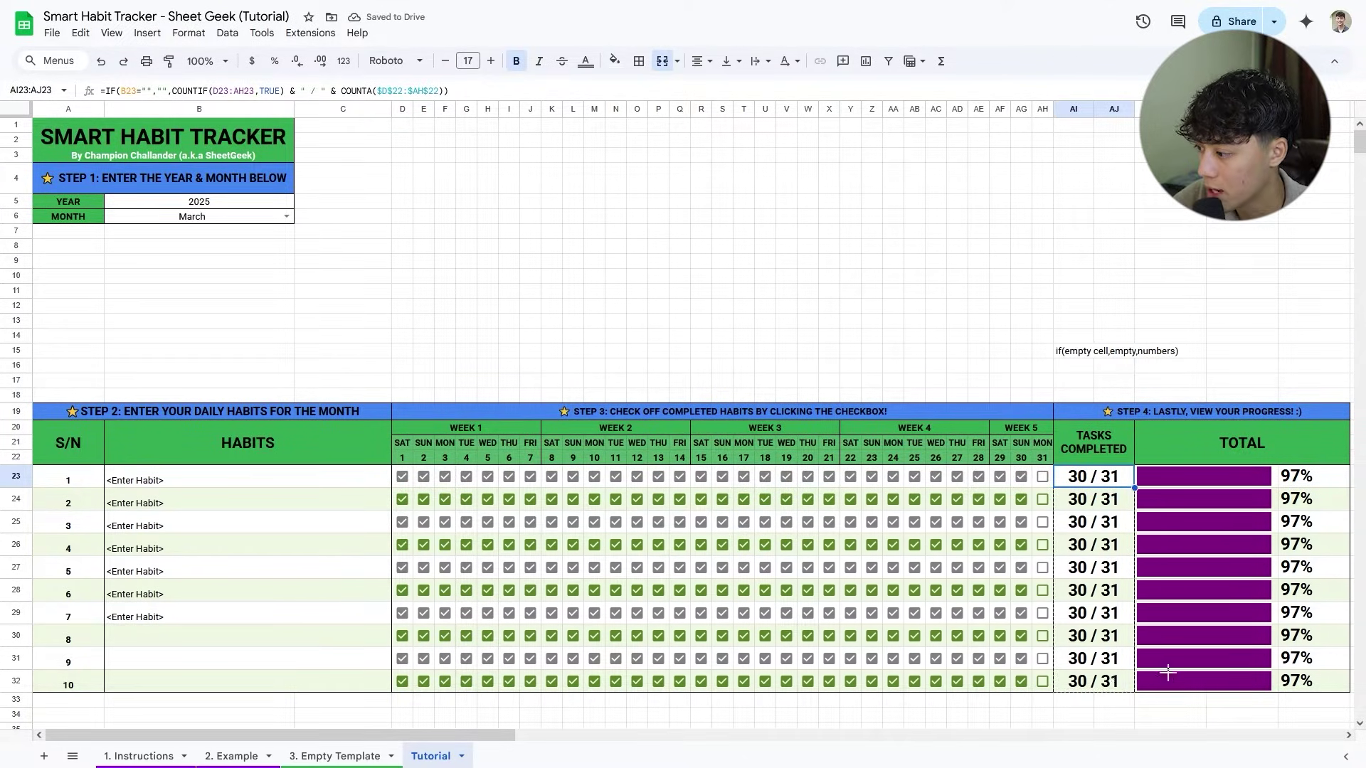
pyautogui.moveTo(1168, 671); pyautogui.dragTo(1167, 676)
pyautogui.click(639, 61)
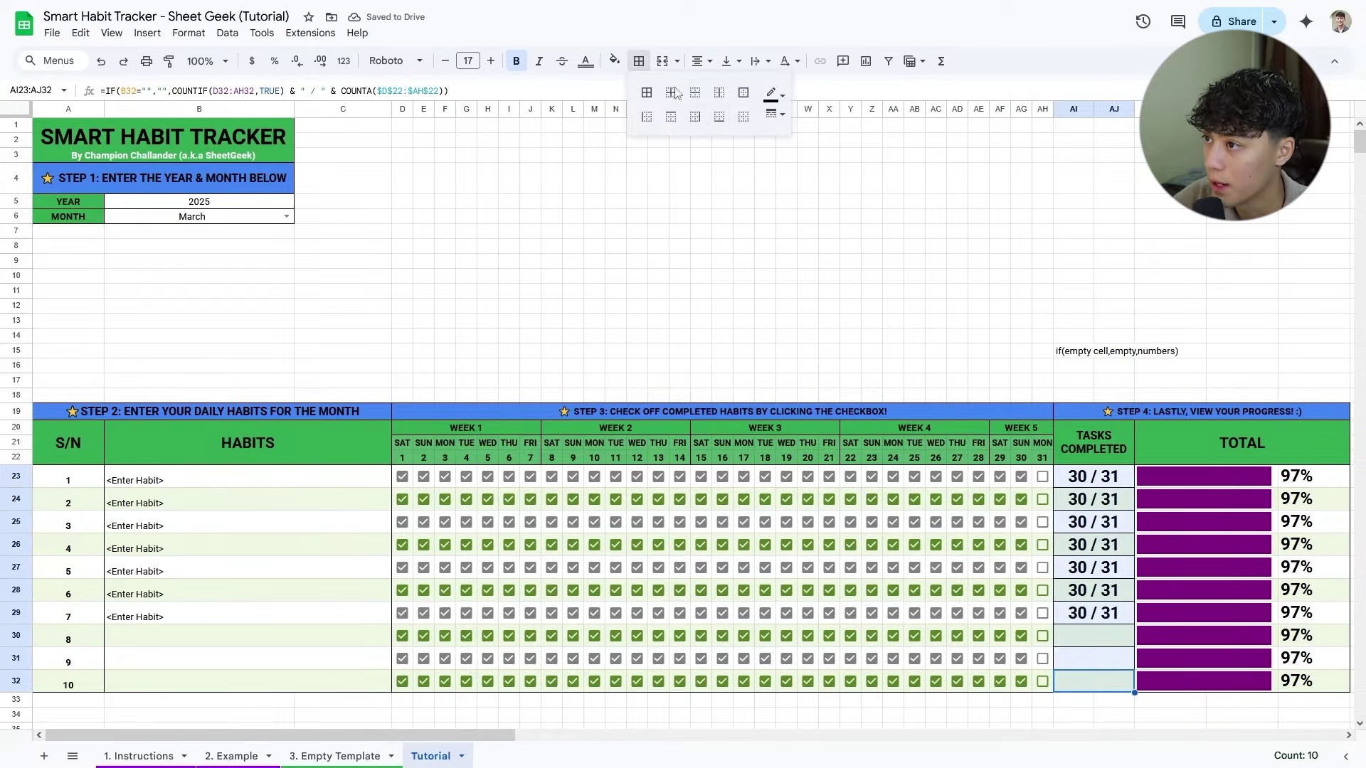
pyautogui.click(743, 116)
pyautogui.click(850, 201)
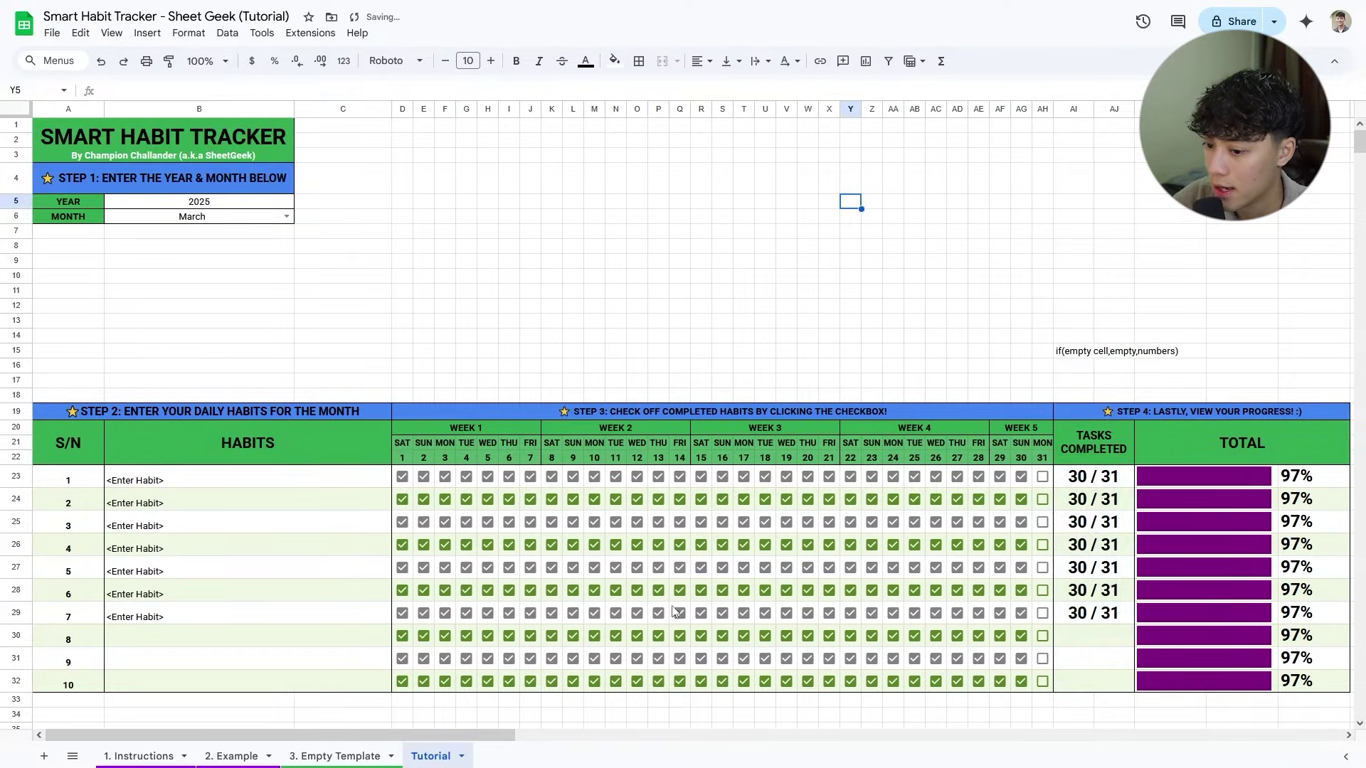
# Test the filled formula by entering "sdf" as habit 8 and "sdfs" as habits 9 and 10.
pyautogui.click(282, 639)
pyautogui.write('sdf')
pyautogui.press('Return')
pyautogui.write('sdfs')
pyautogui.click(325, 605)
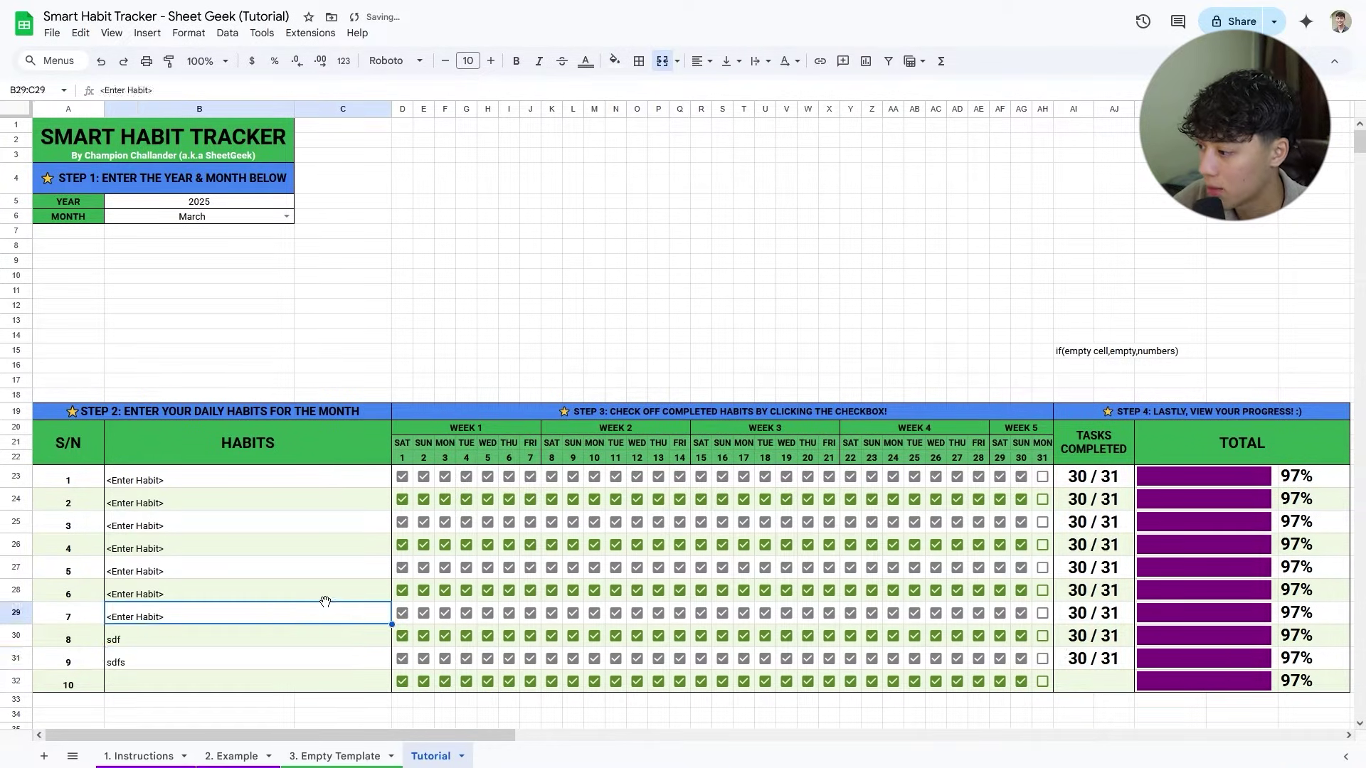
pyautogui.click(283, 675)
pyautogui.write('sdfs')
pyautogui.click(284, 603)
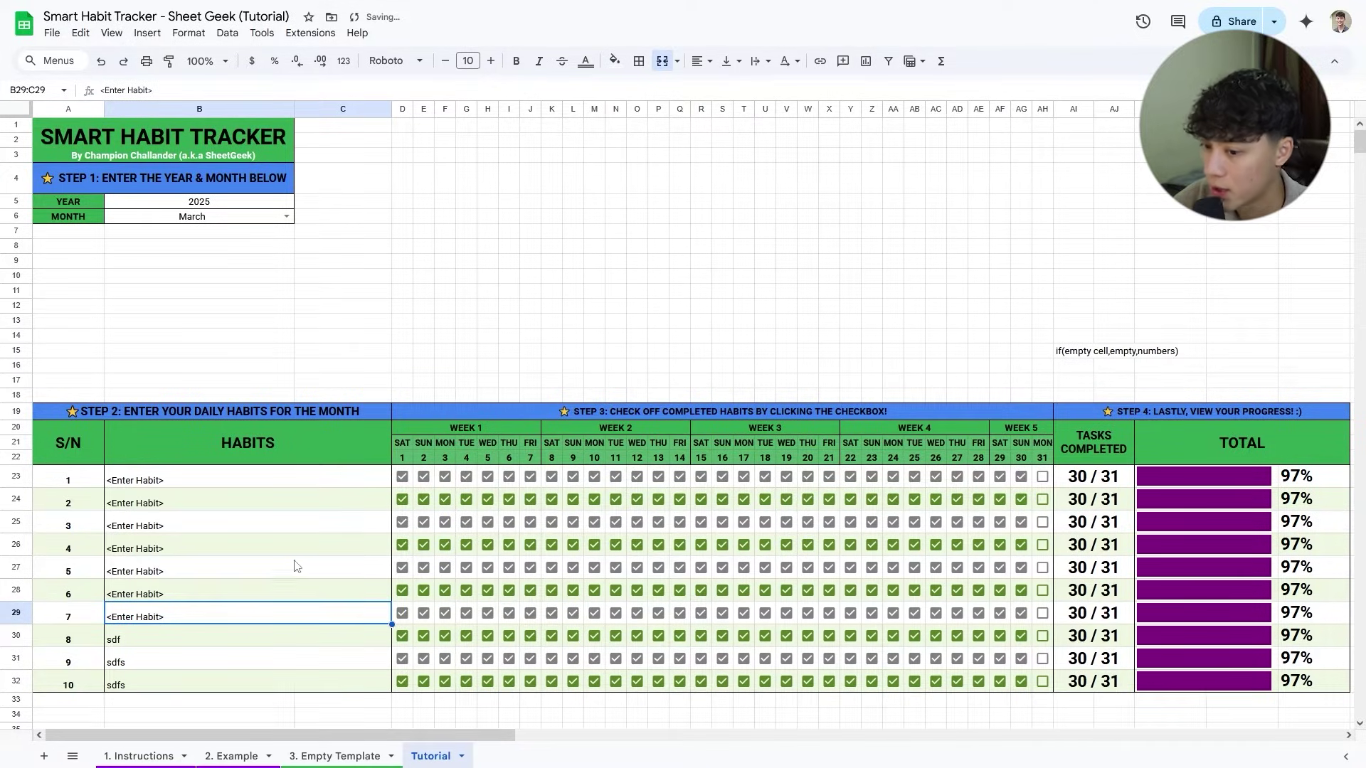
pyautogui.click(197, 484)
pyautogui.moveTo(1093, 477); pyautogui.dragTo(1094, 683)
pyautogui.moveTo(345, 481); pyautogui.dragTo(284, 526)
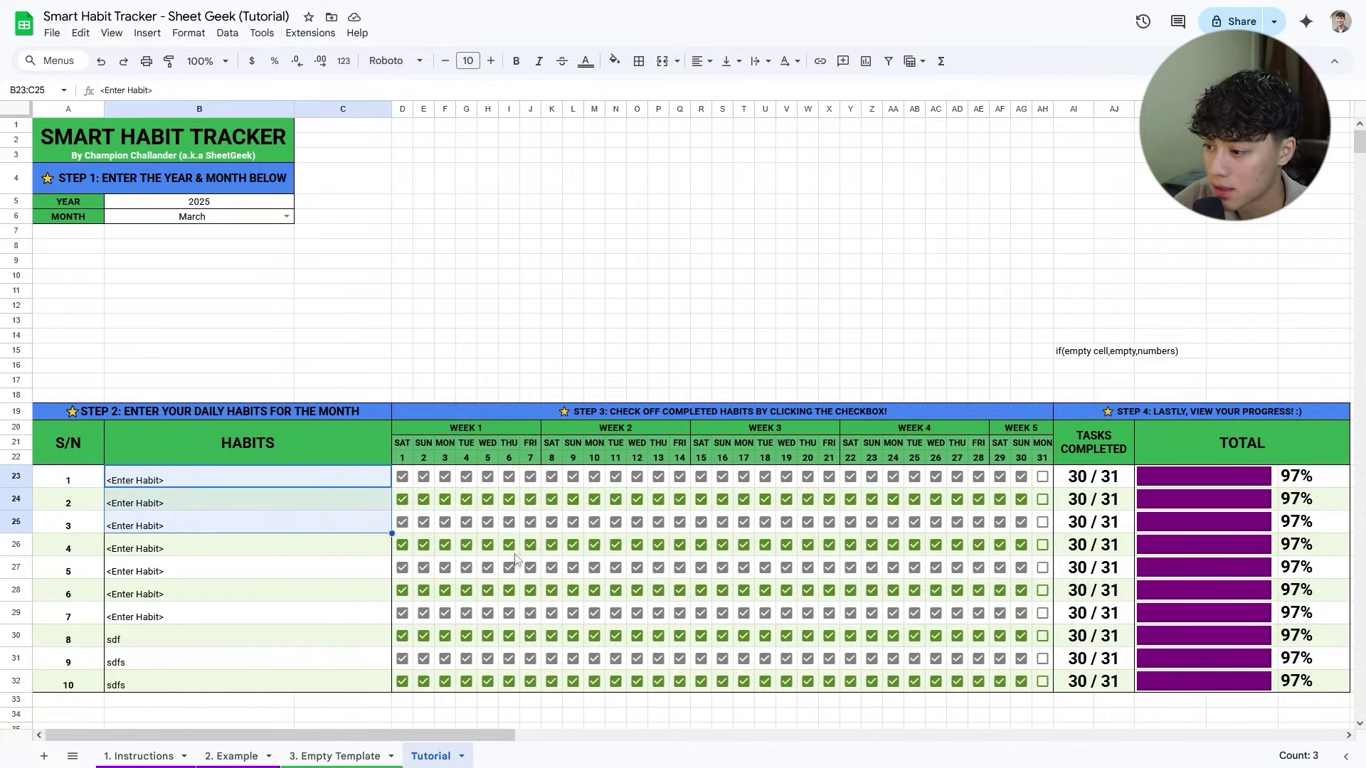
pyautogui.moveTo(340, 482); pyautogui.dragTo(305, 639)
pyautogui.click(238, 480)
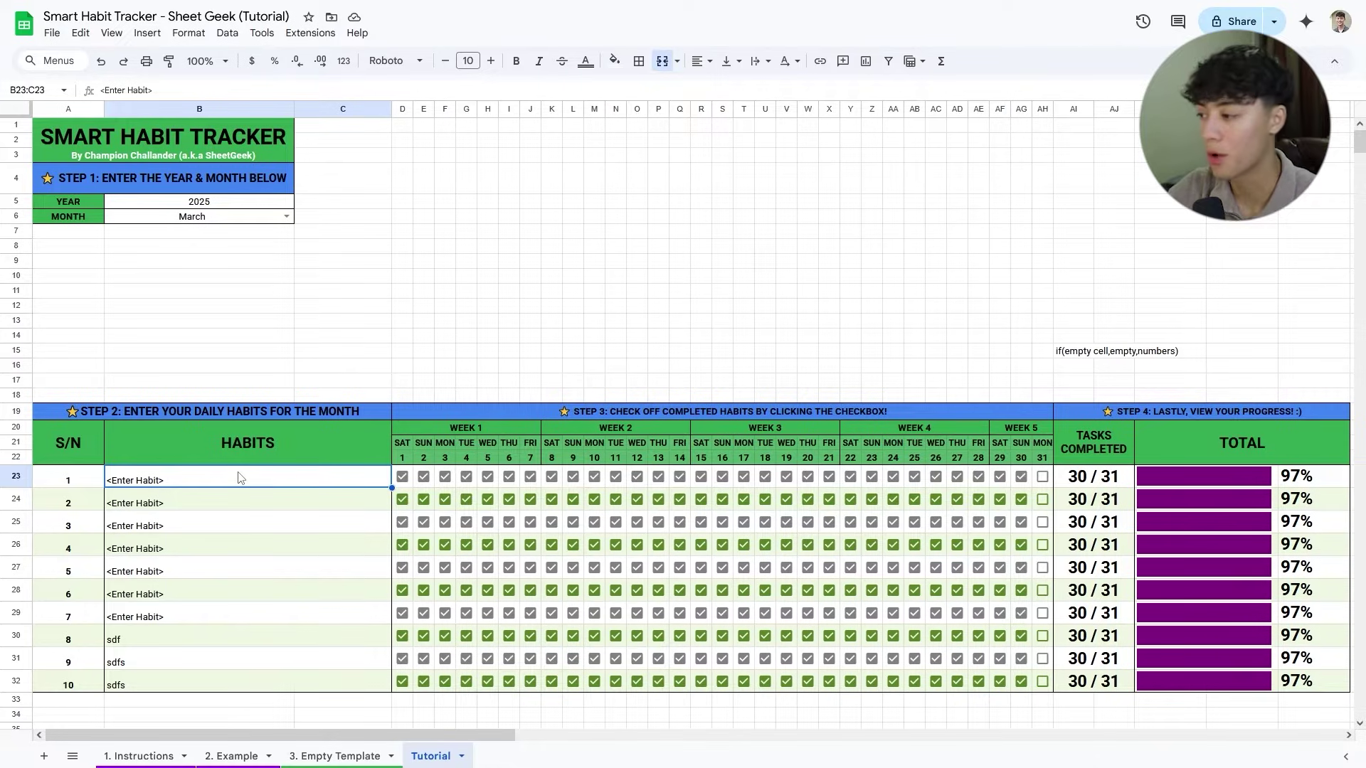
# Clear the names of habits 8 to 10 and inspect the Tasks Completed, bar and percentage formulas.
pyautogui.moveTo(214, 639); pyautogui.dragTo(213, 682)
pyautogui.press('Delete')
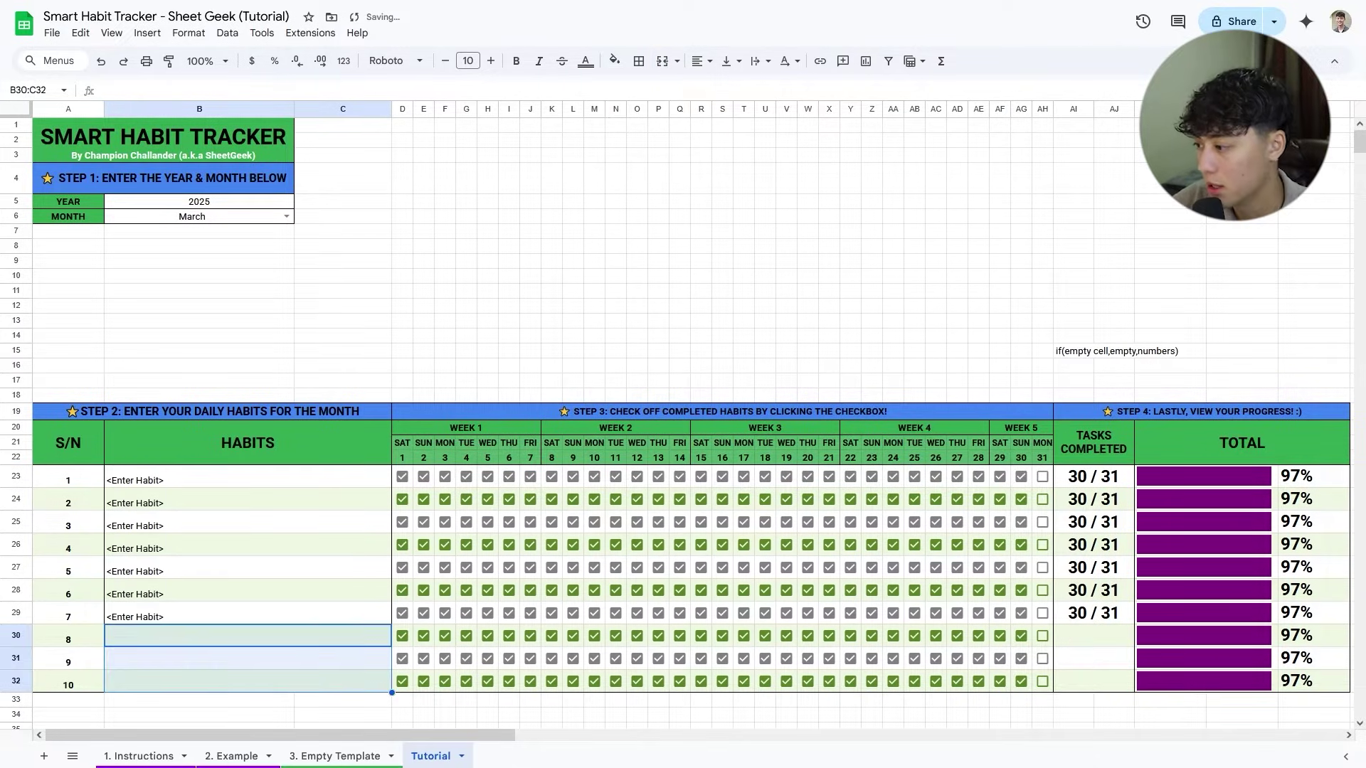
pyautogui.click(1092, 637)
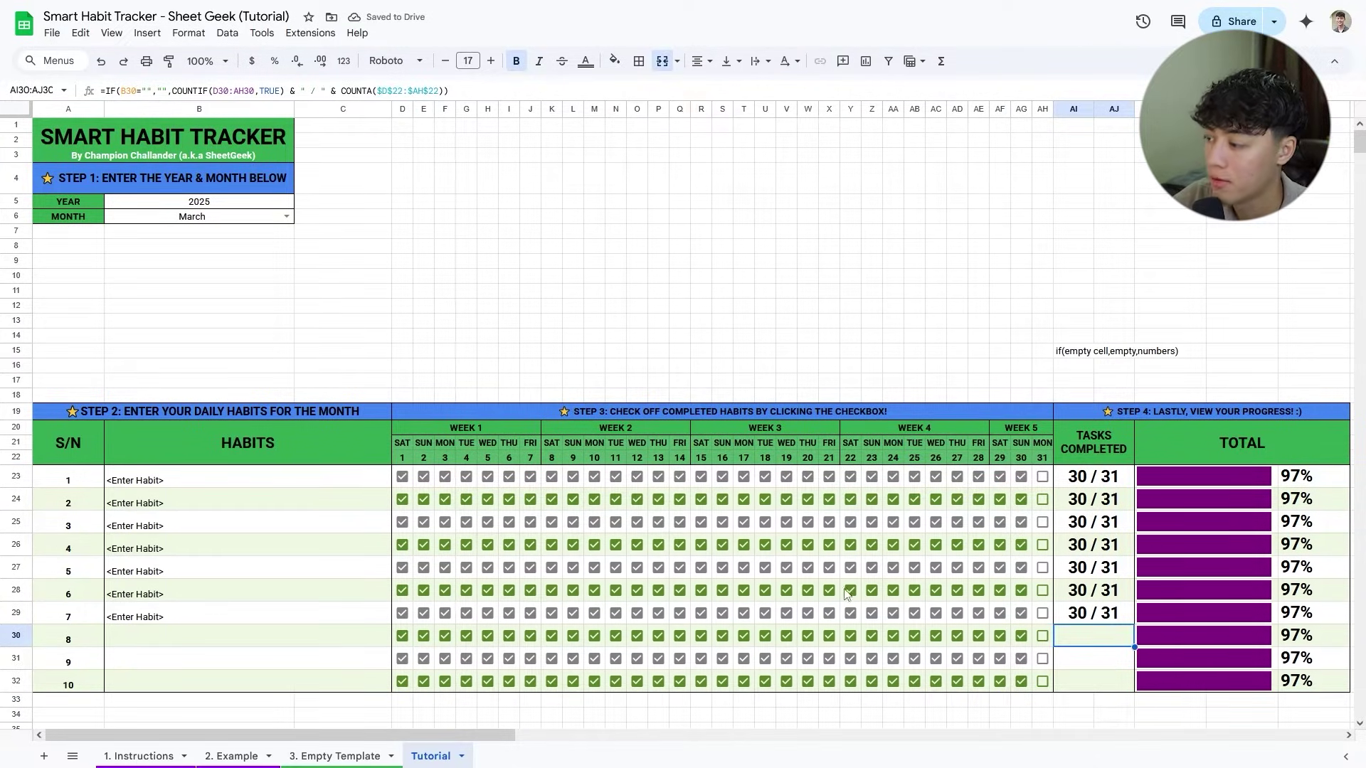
pyautogui.click(1214, 485)
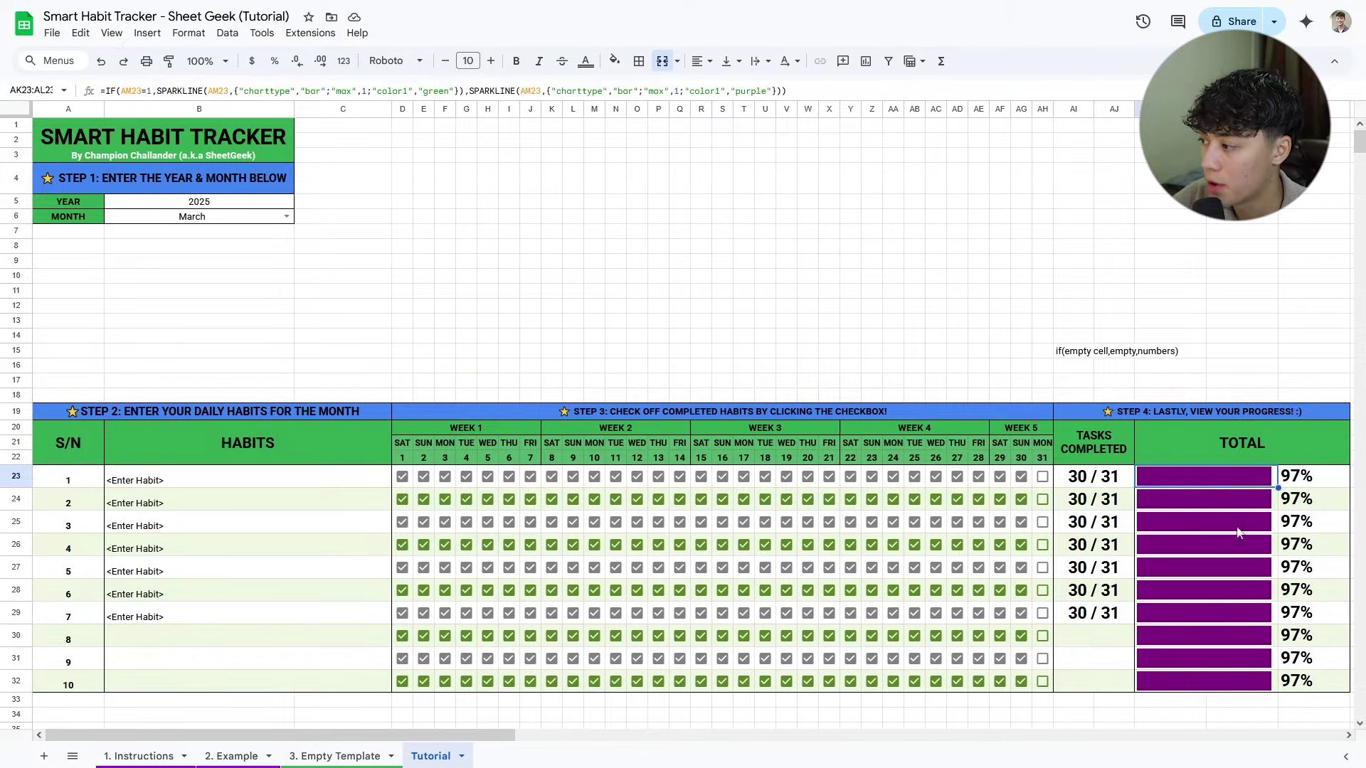
pyautogui.click(1304, 482)
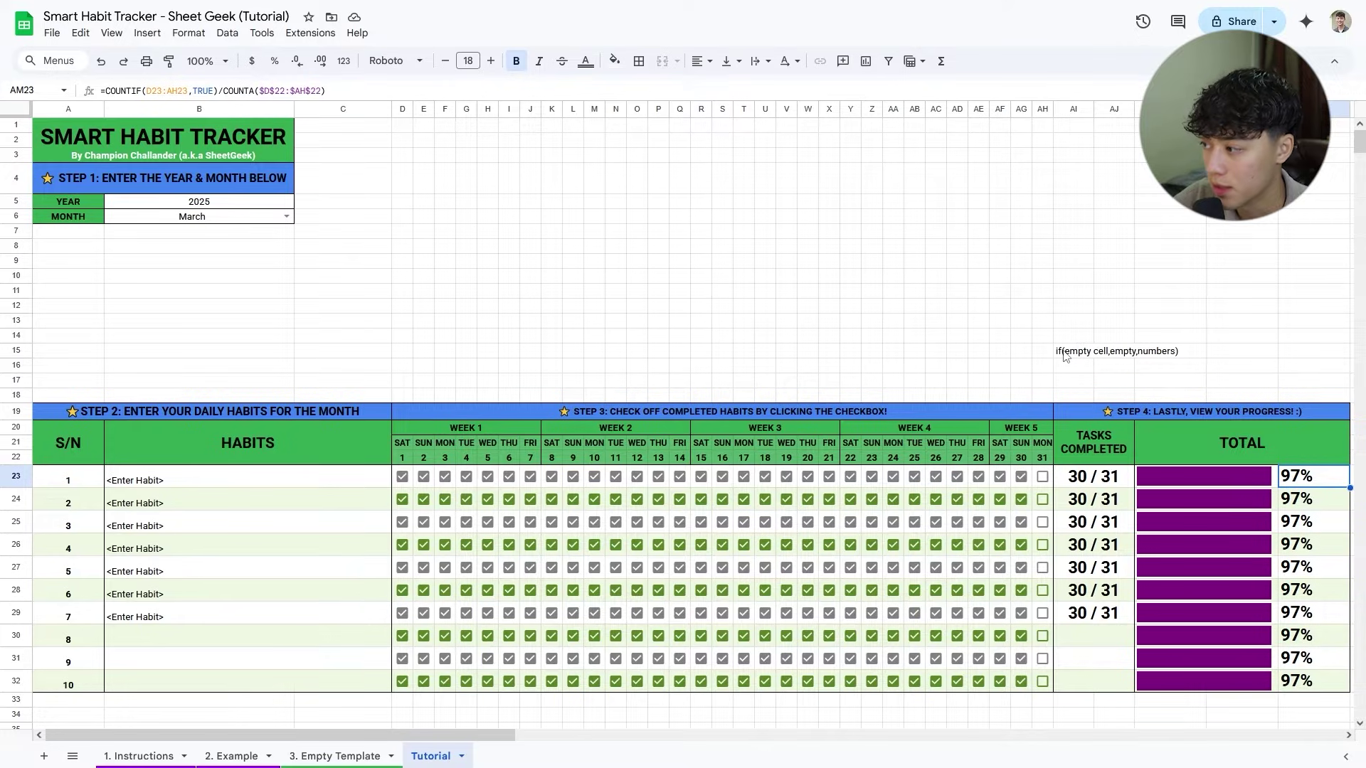
# Wrap AK23's sparkline formula in an IF that returns "" when B23="", and fill it down to row 32.
pyautogui.doubleClick(1182, 471)
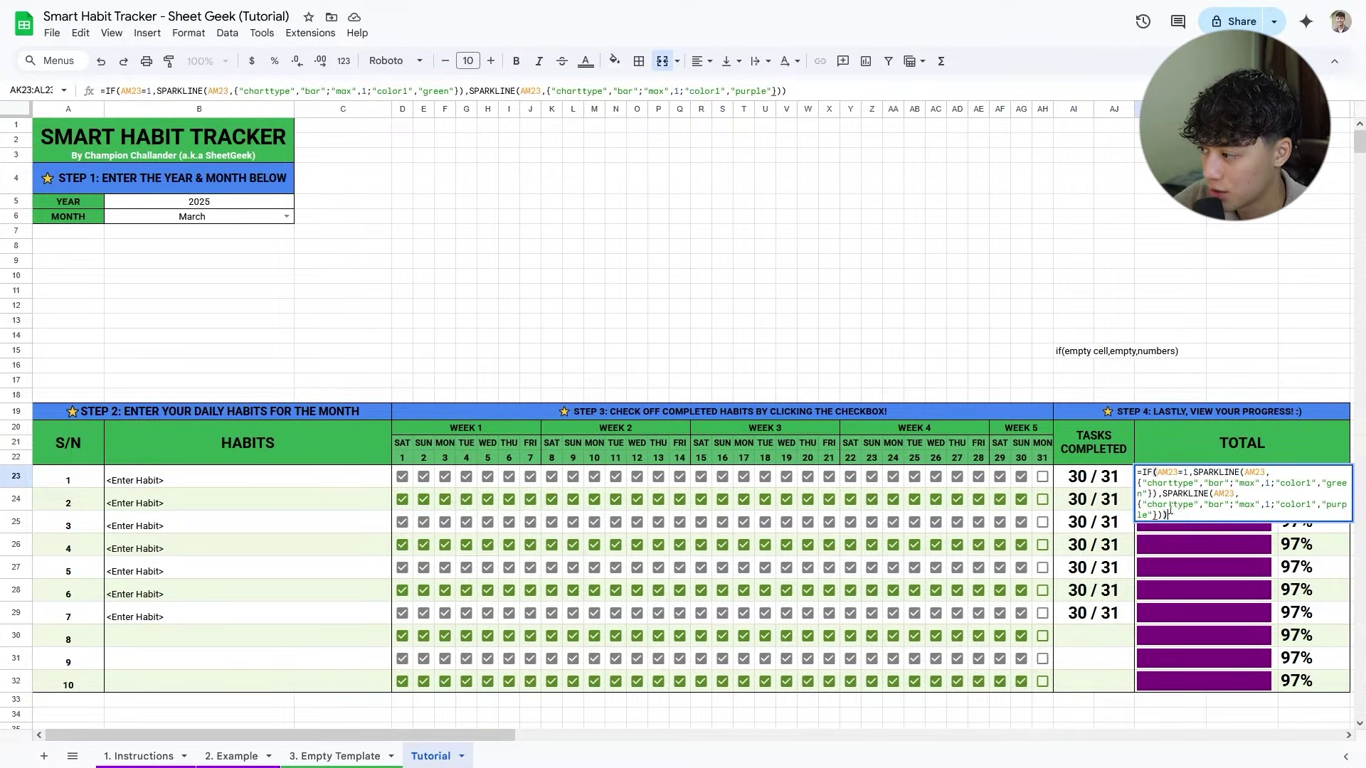
pyautogui.moveTo(1174, 514); pyautogui.dragTo(1139, 470)
pyautogui.hotkey('ctrl', 'c')
pyautogui.press('BackSpace')
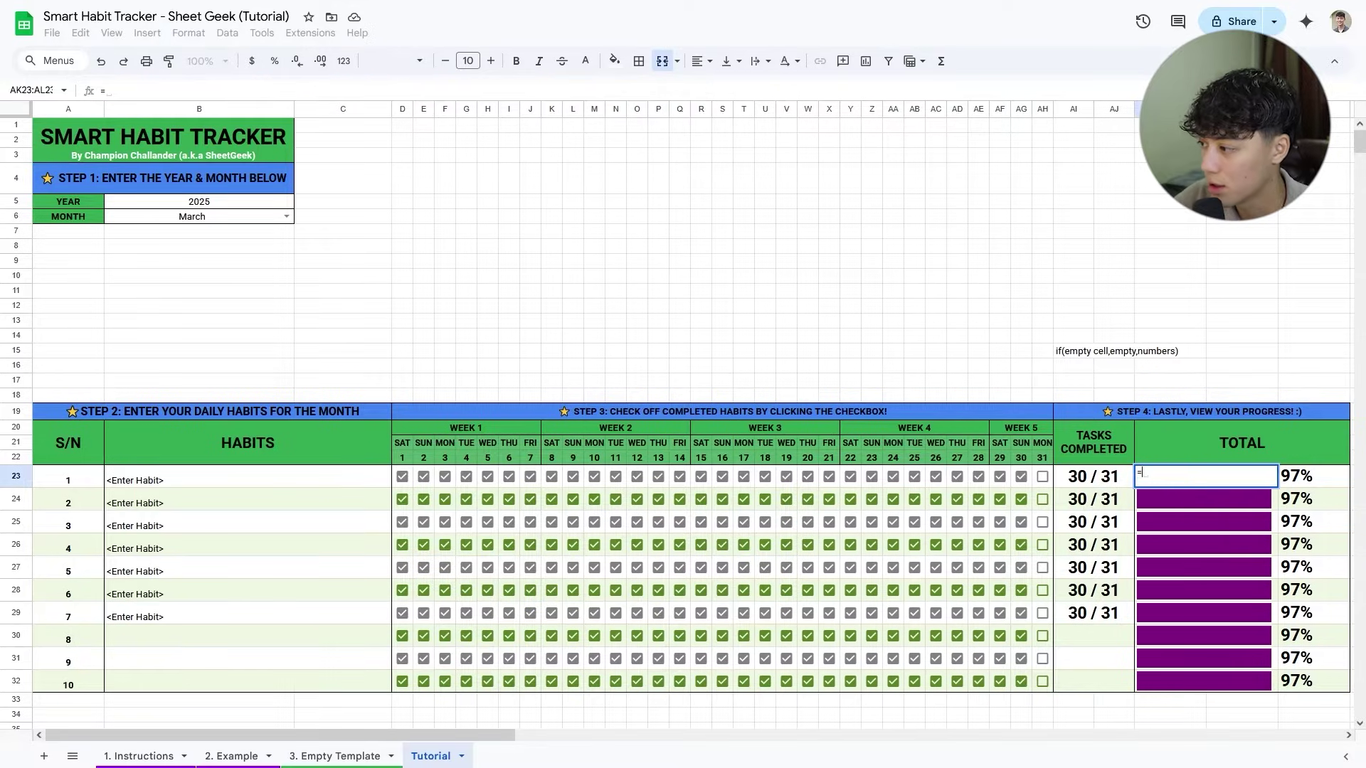
pyautogui.write('IF(')
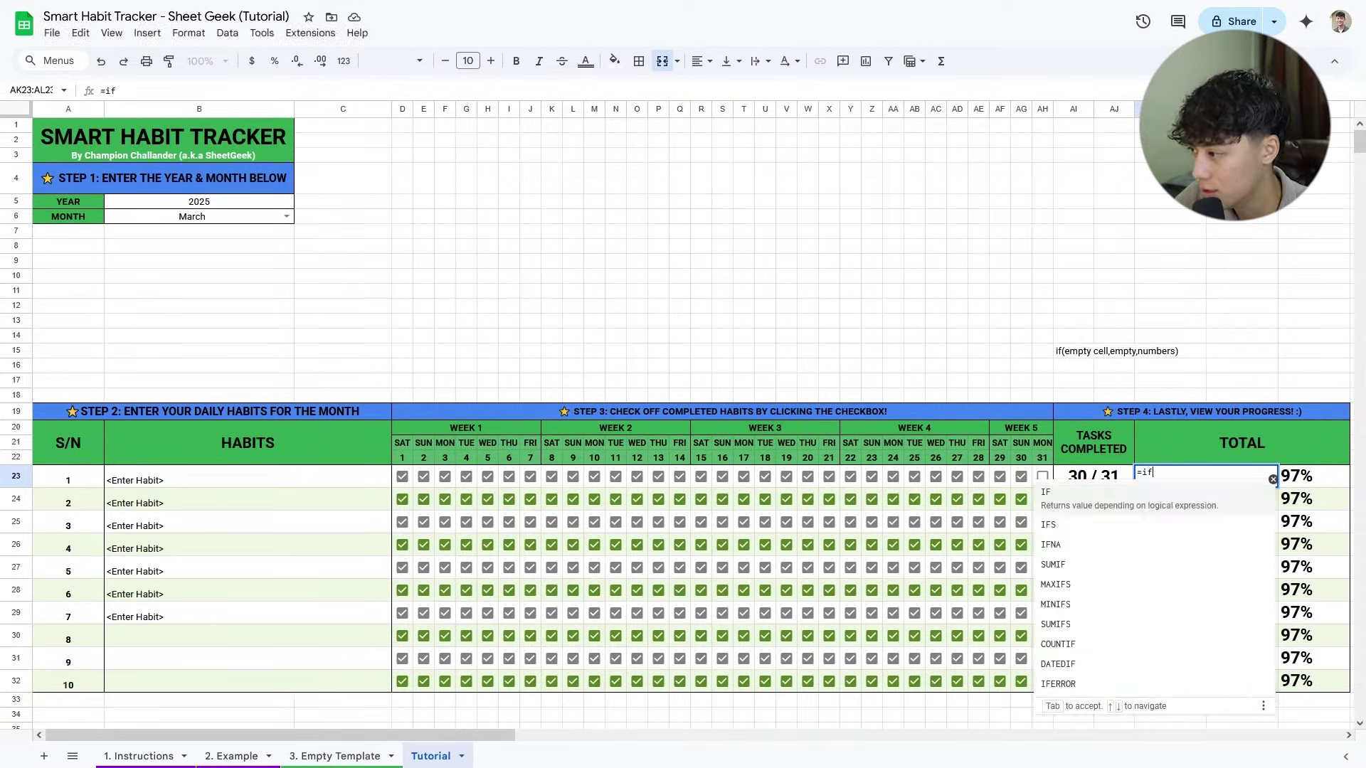
pyautogui.click(292, 482)
pyautogui.write('=')
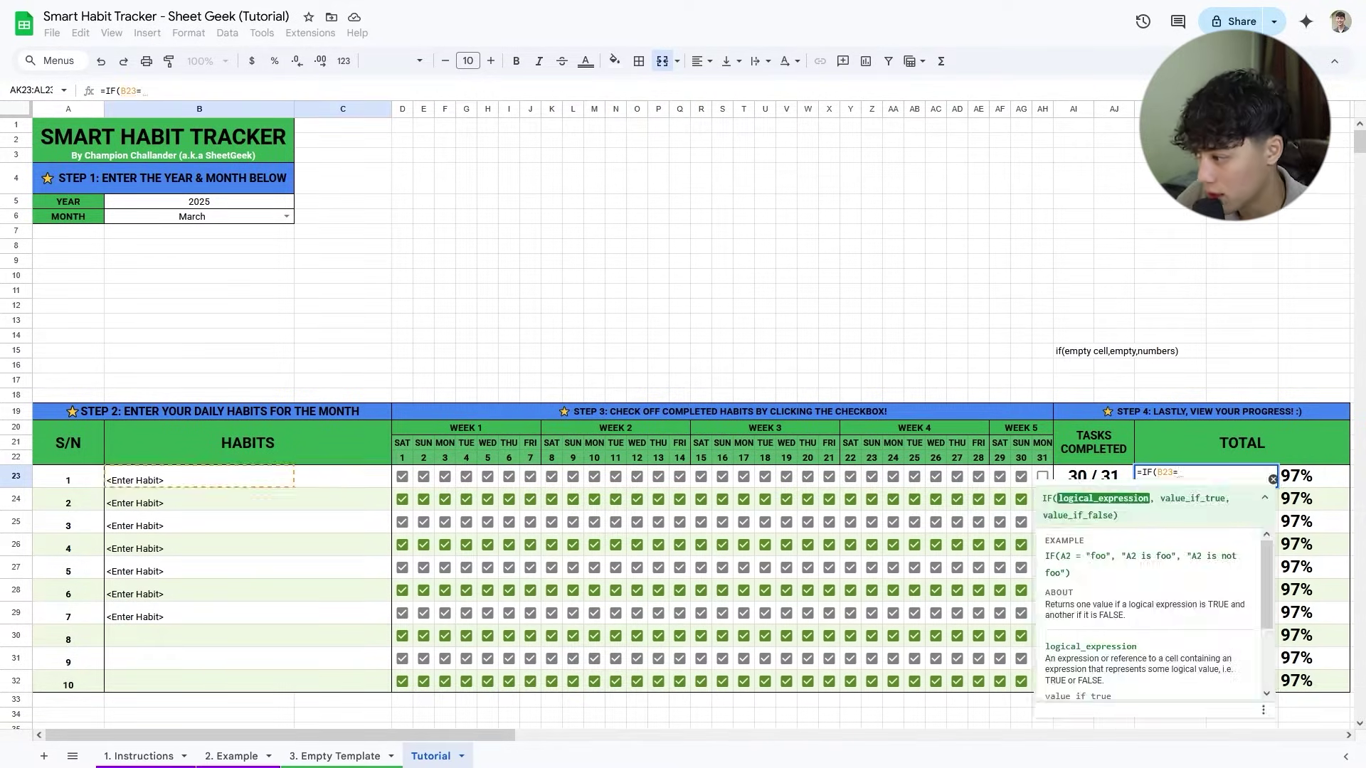
pyautogui.write('"","",')
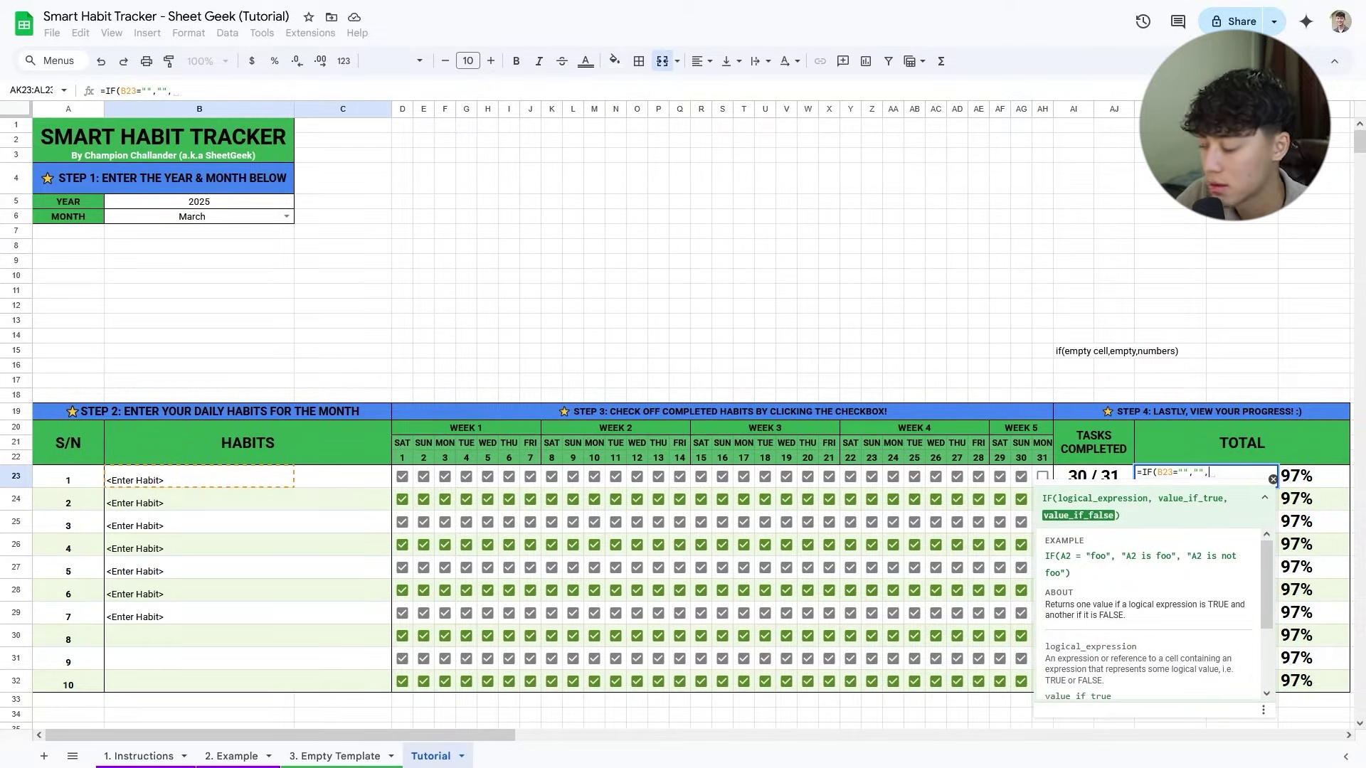
pyautogui.hotkey('ctrl', 'v')
pyautogui.press('Return')
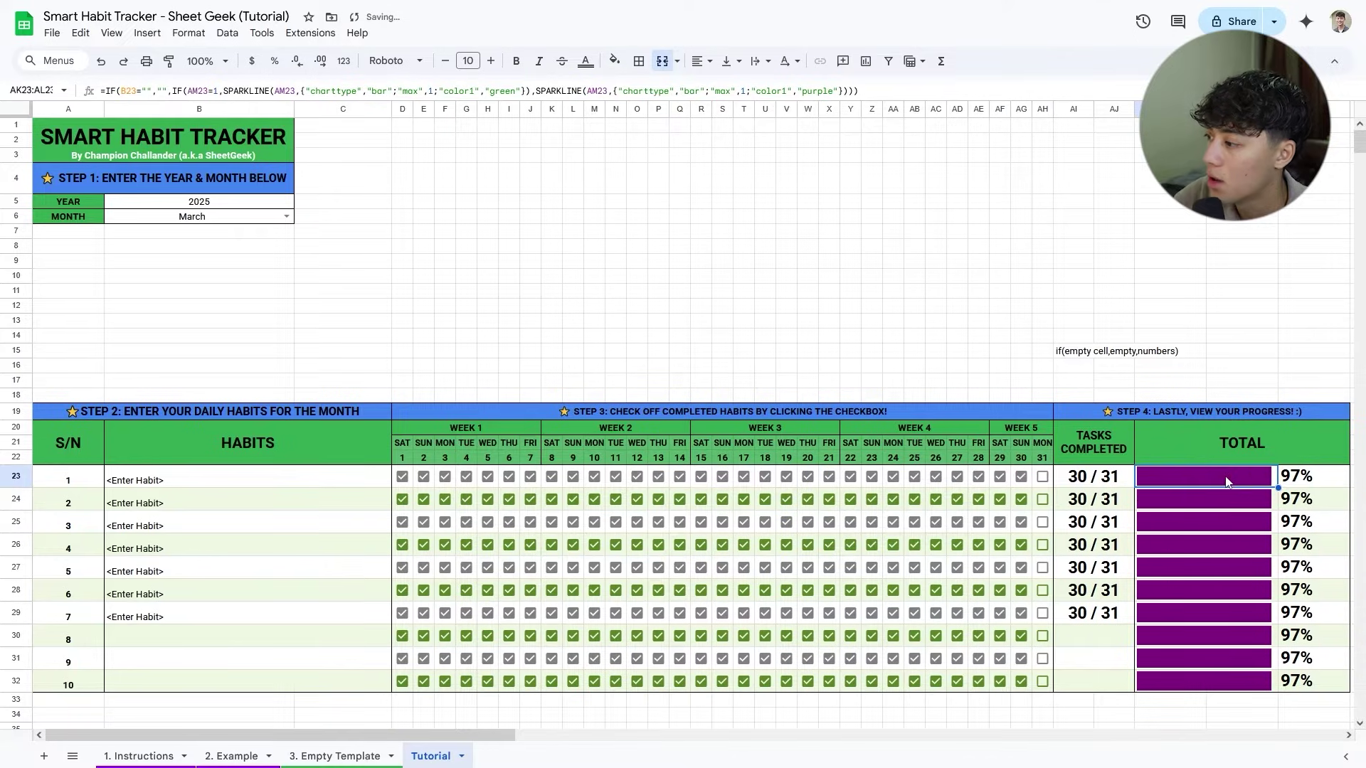
pyautogui.moveTo(1278, 488); pyautogui.dragTo(1276, 690)
# Change AM23's formula to =IF(B23="","",COUNTIF(D23:AH23,TRUE)/COUNTA($D$22:$AH$22)) and fill it down to AM32.
pyautogui.press('Right')
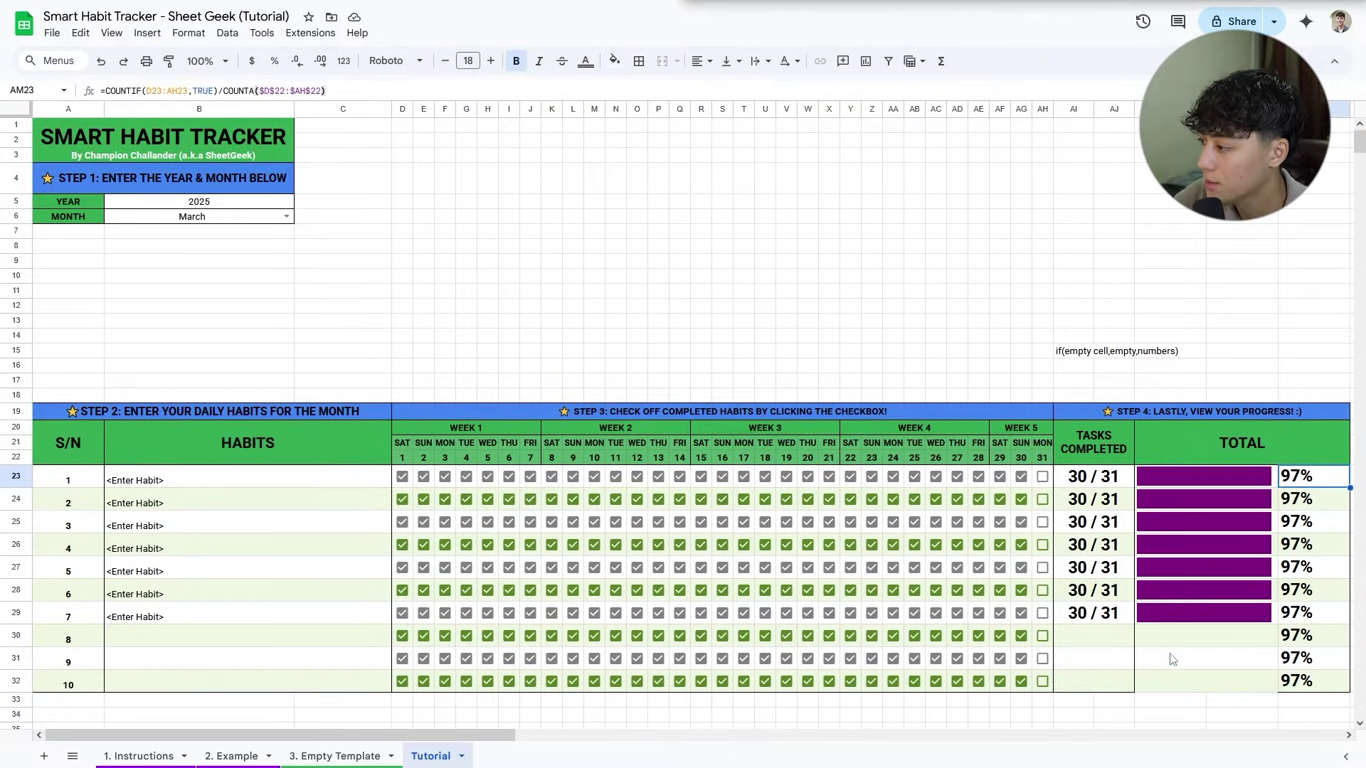
pyautogui.doubleClick(1291, 484)
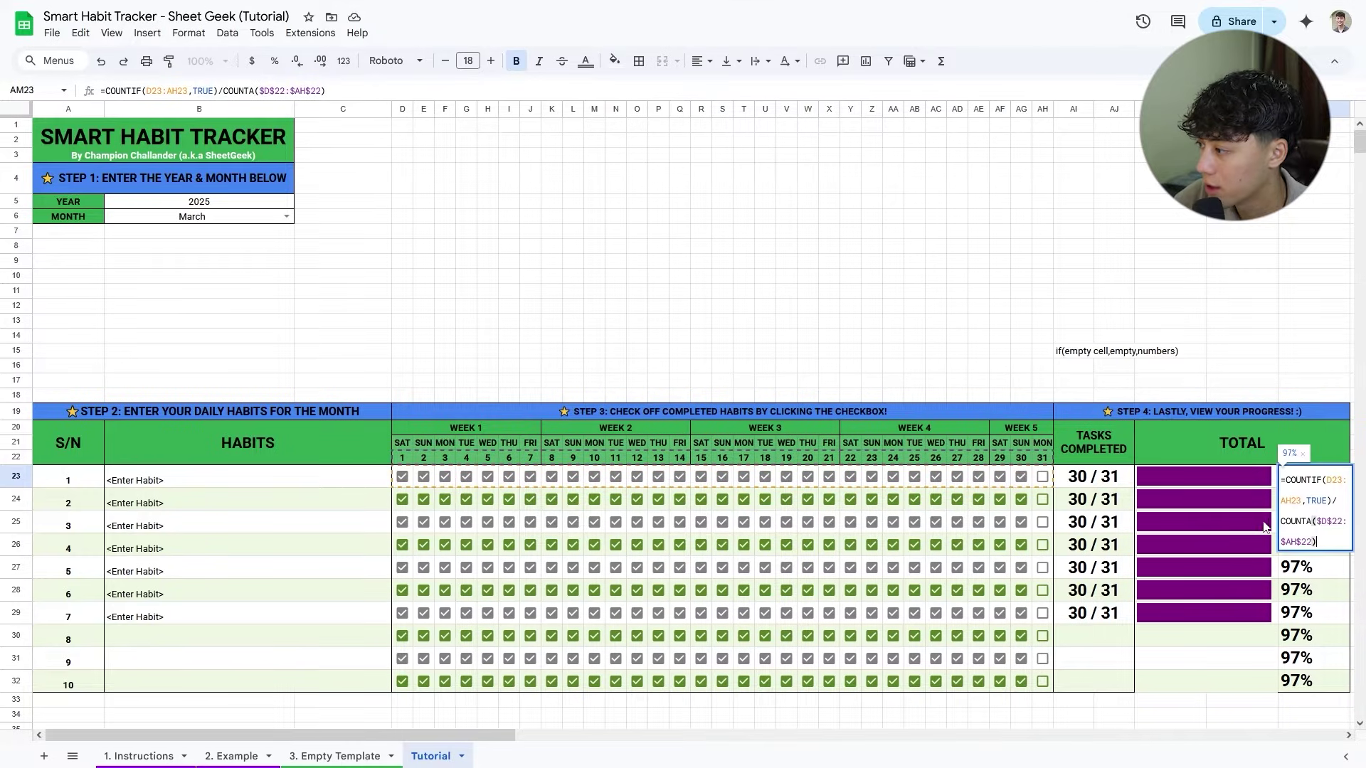
pyautogui.hotkey('ctrl', 'a')
pyautogui.write('=')
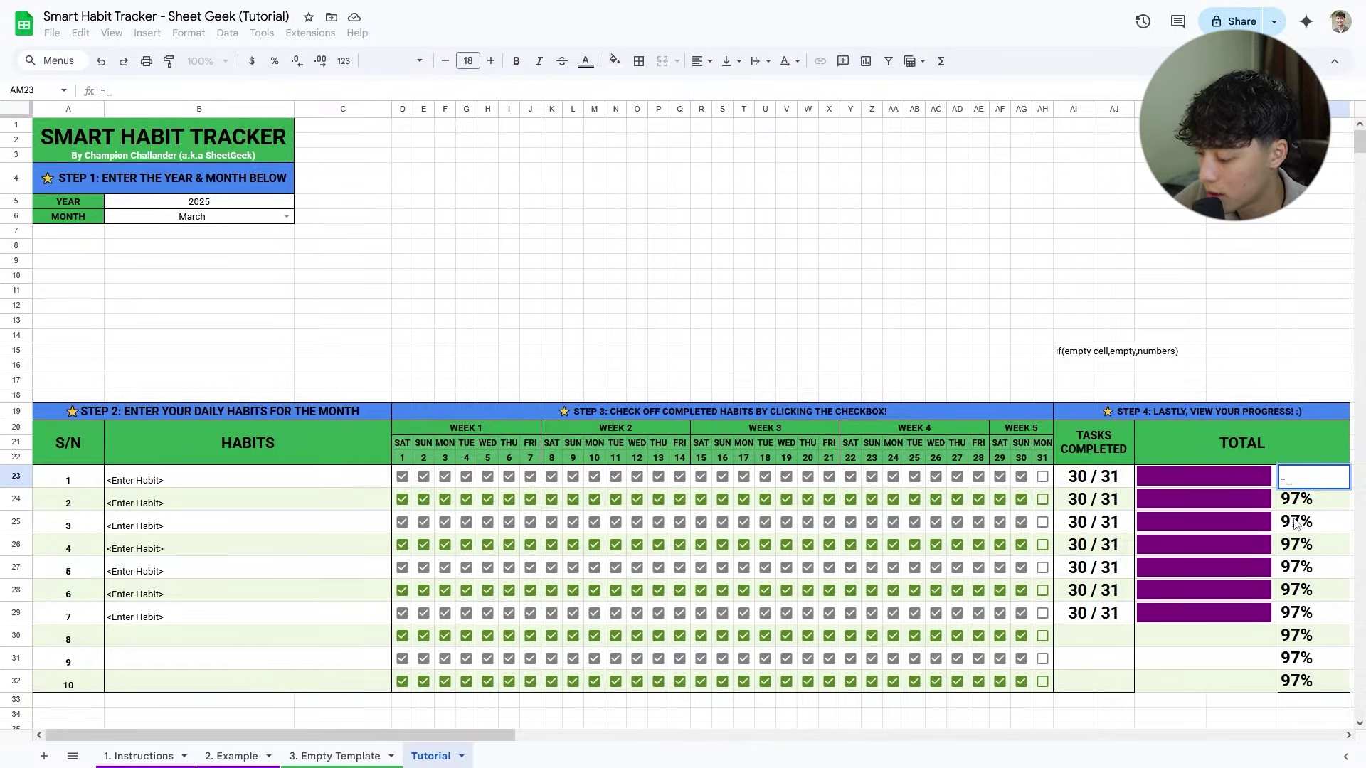
pyautogui.write('IF(')
pyautogui.click(354, 486)
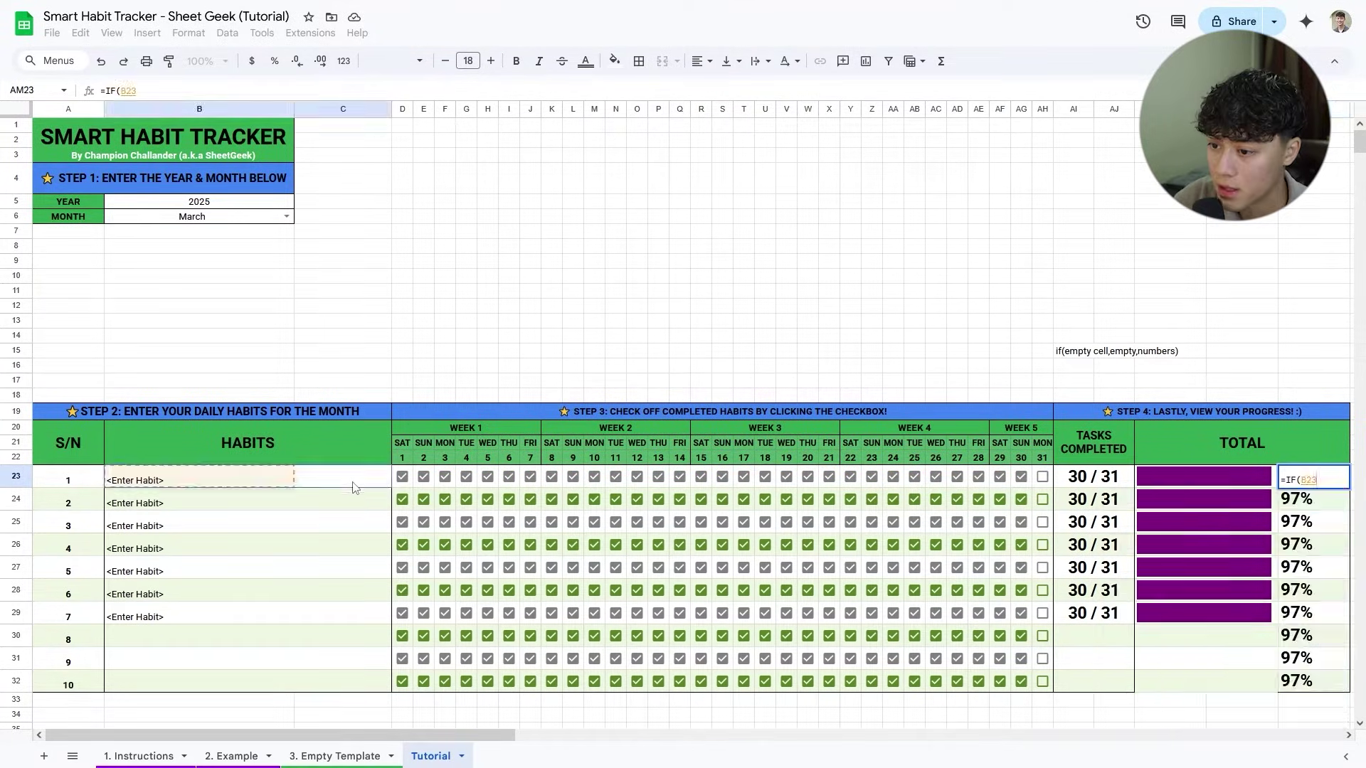
pyautogui.write('="","",')
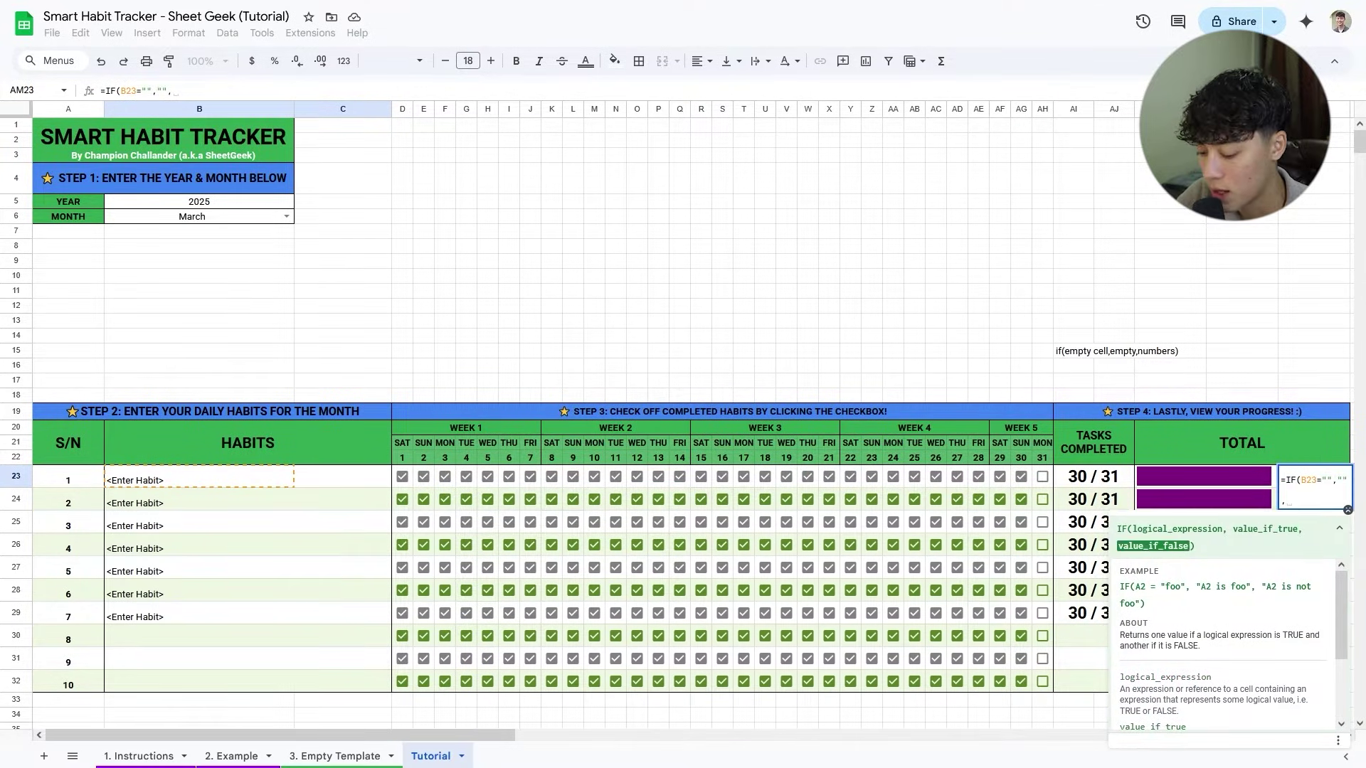
pyautogui.write('COUNTIF(D23:AH23,TRUE)/COUNTA($D$22:$AH$22)')
pyautogui.write(')')
pyautogui.press('Return')
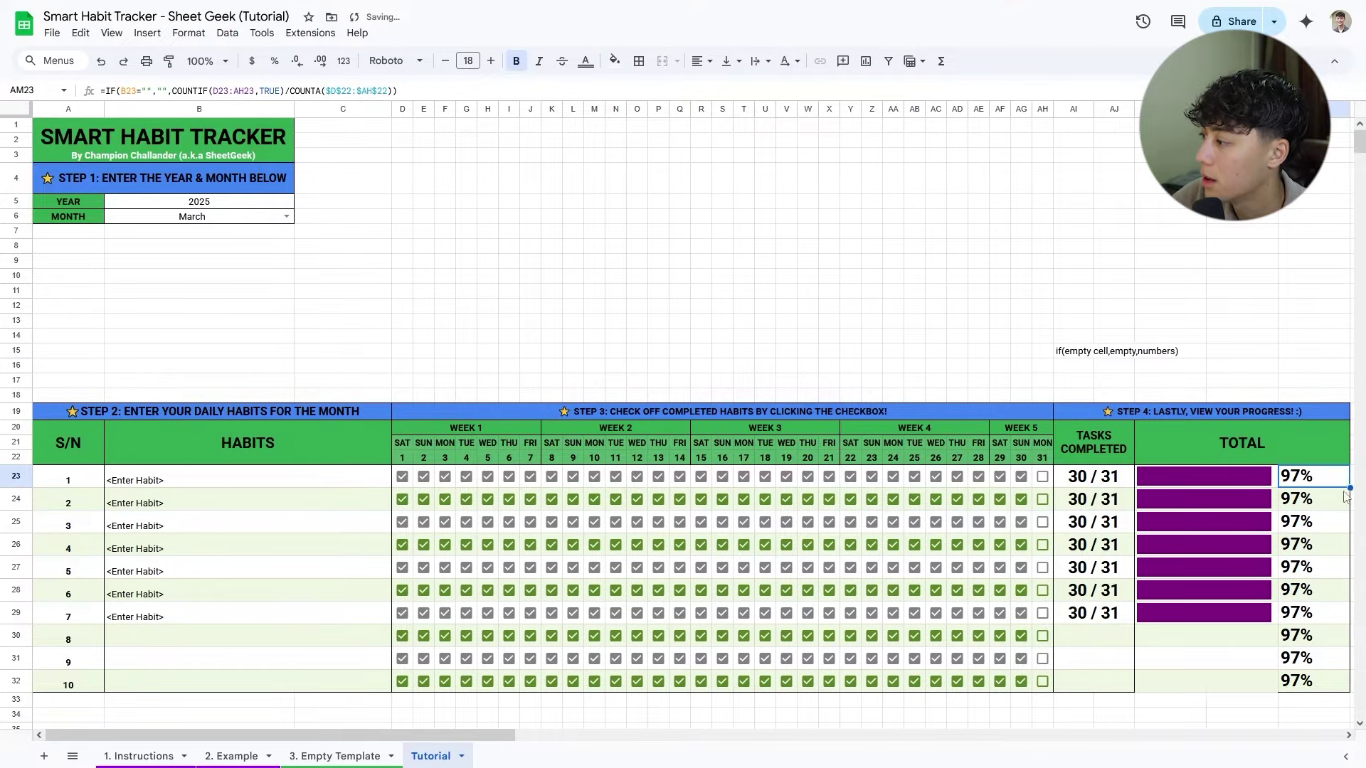
pyautogui.moveTo(1349, 488); pyautogui.dragTo(1330, 679)
# Test the formulas by entering "df" as habit 8 and "sdf" as habits 9 and 10, and untick the checkboxes in D31:AG32.
pyautogui.click(302, 640)
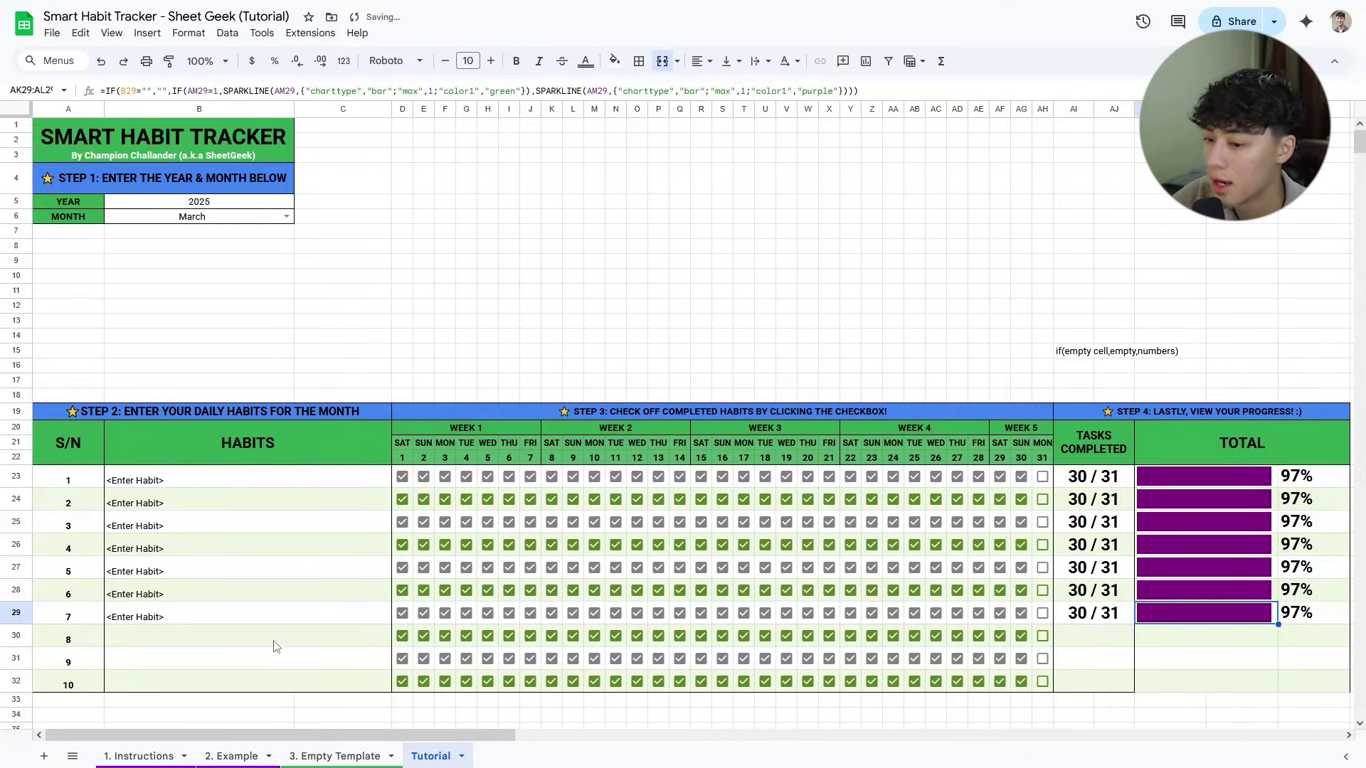
pyautogui.write('df')
pyautogui.press('Return')
pyautogui.write('sdf')
pyautogui.press('Return')
pyautogui.write('sdf')
pyautogui.moveTo(1042, 682)
pyautogui.mouseDown()
pyautogui.moveTo(390, 669)
pyautogui.moveTo(1021, 682)
pyautogui.mouseUp()
pyautogui.press('space')
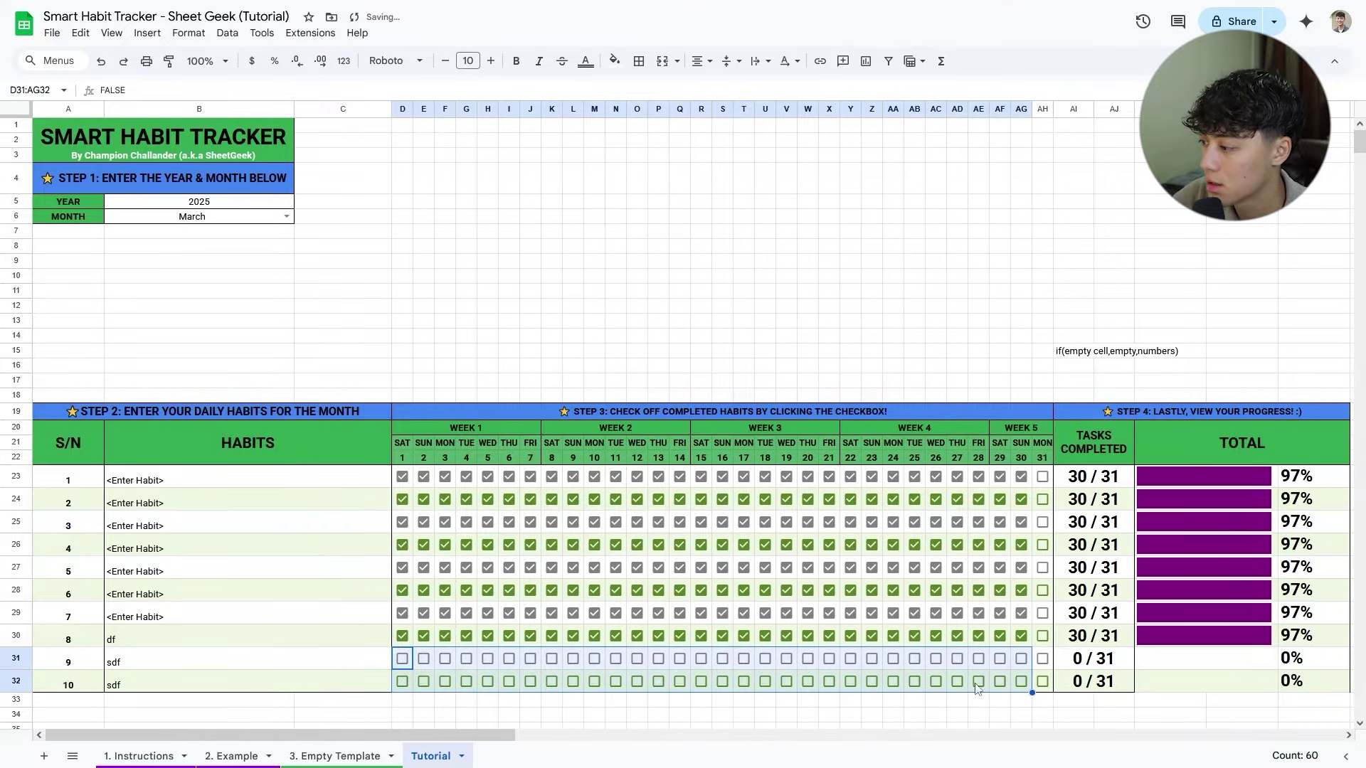
# Clear the names of habits 9 and 10 to test that their progress cells go blank.
pyautogui.click(283, 646)
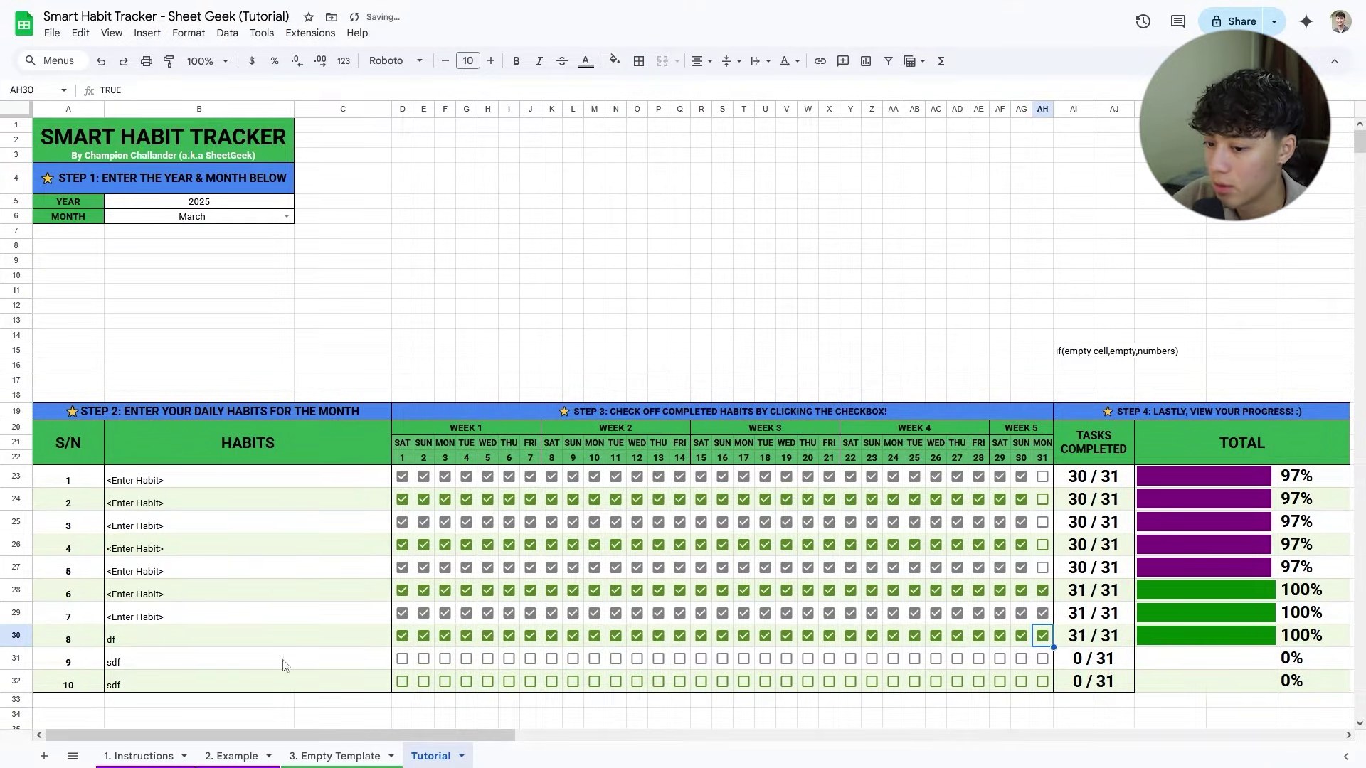
pyautogui.click(286, 668)
pyautogui.press('Delete')
pyautogui.click(277, 685)
pyautogui.press('Delete')
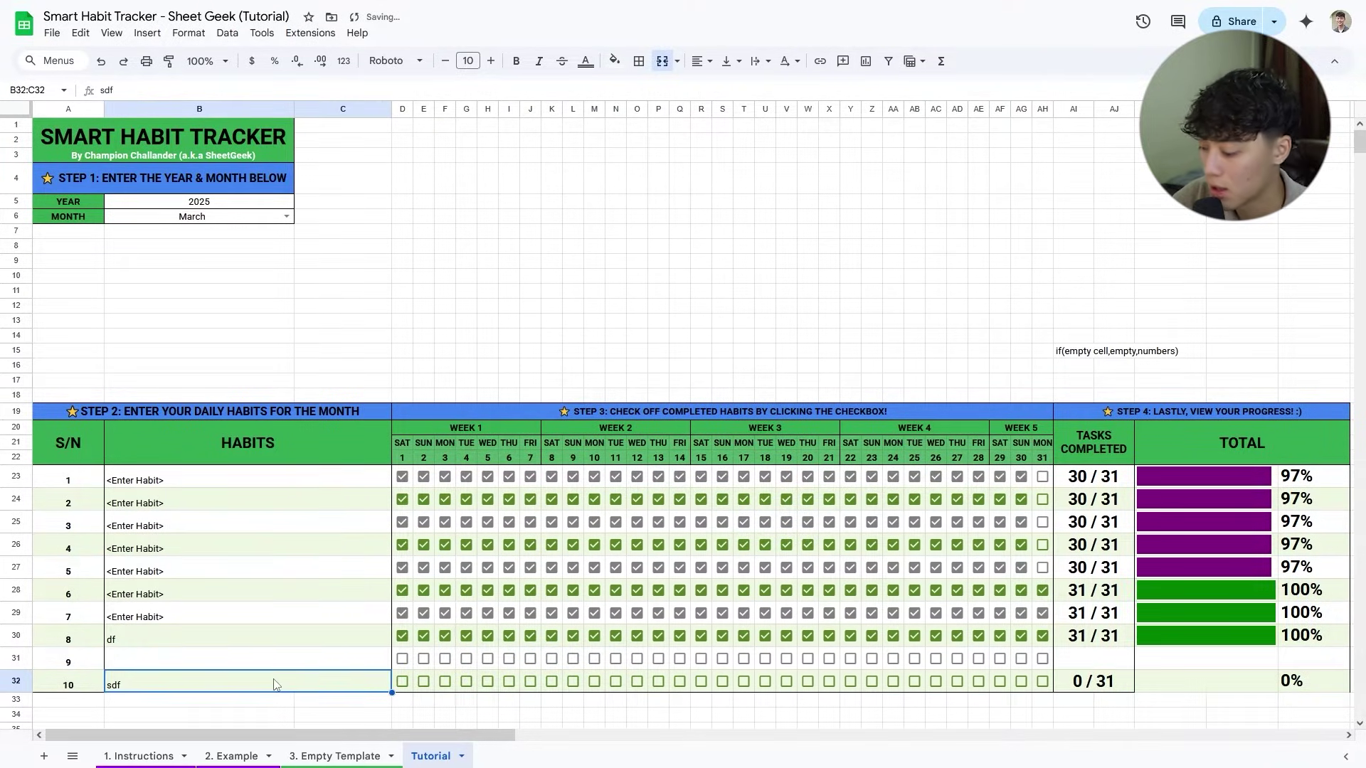
# Restore the border around the Total cells of habits 9 and 10, AK31:AM32.
pyautogui.moveTo(1259, 661); pyautogui.dragTo(1306, 685)
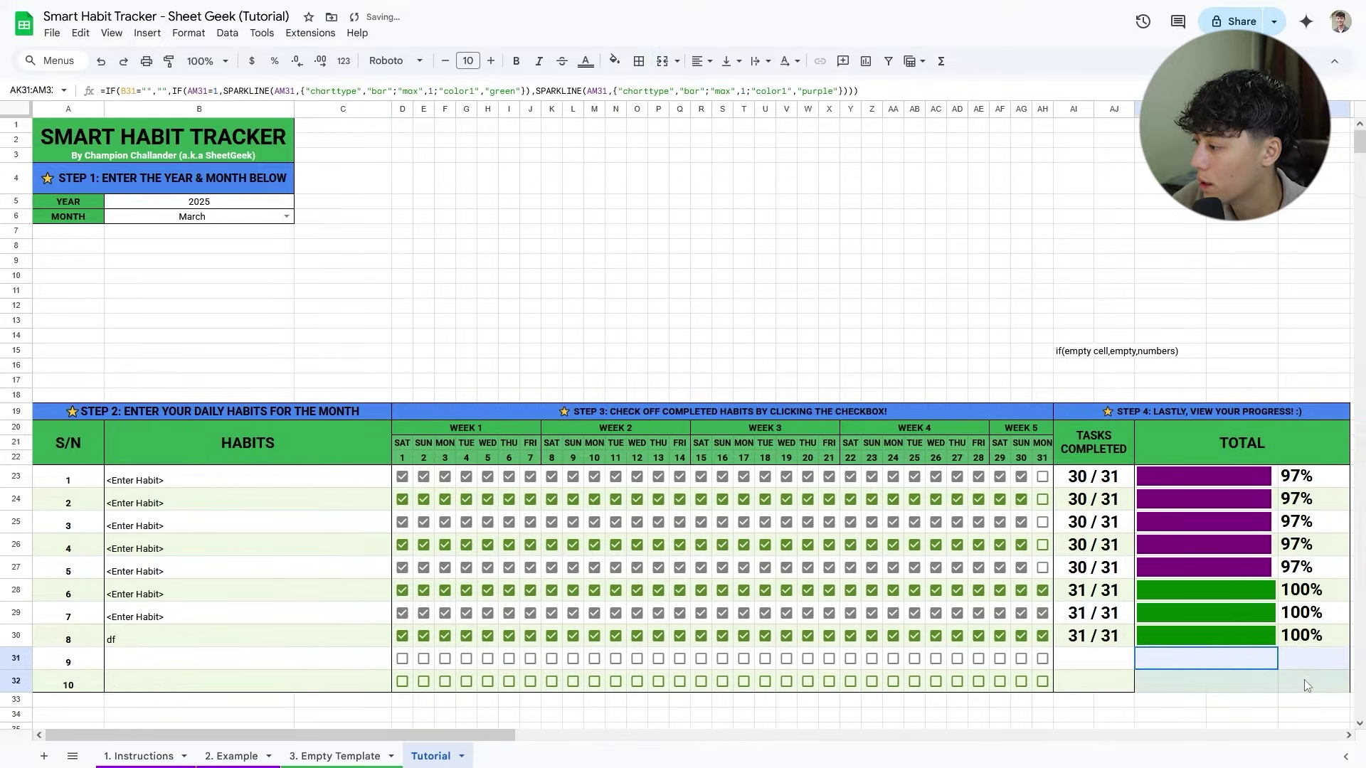
pyautogui.click(639, 61)
pyautogui.click(720, 123)
pyautogui.click(985, 237)
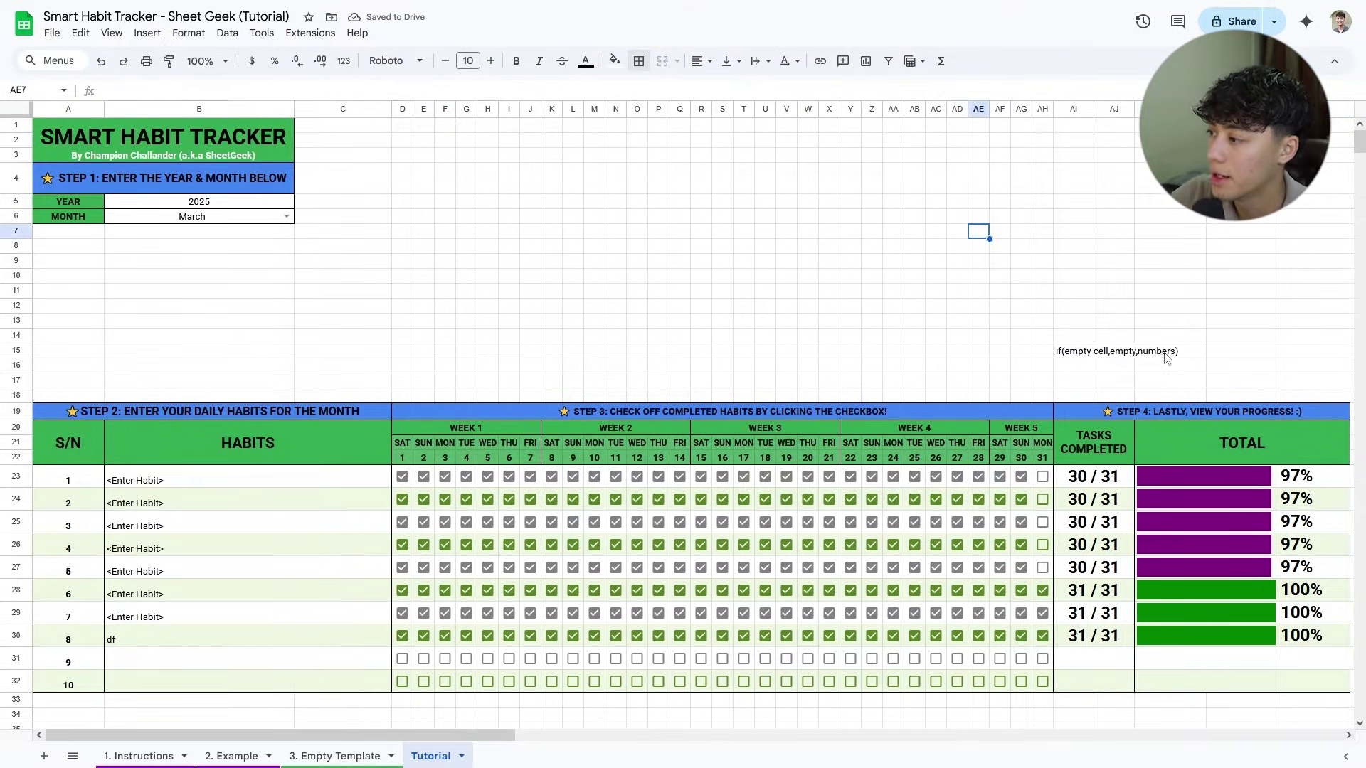
# Delete the IF note in AI15, and review the headings of steps 1 to 4 and the progress range AI23:AM32.
pyautogui.click(1126, 354)
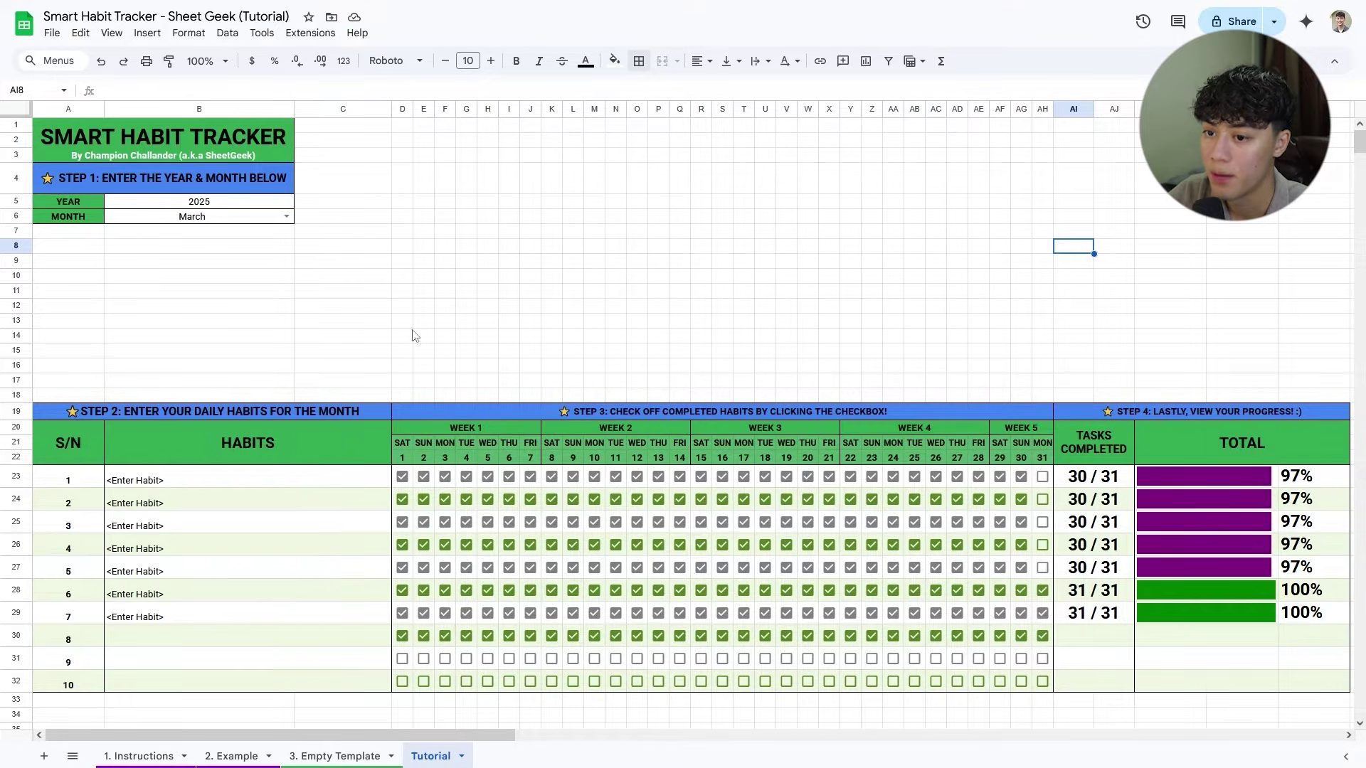
pyautogui.click(114, 179)
pyautogui.click(229, 413)
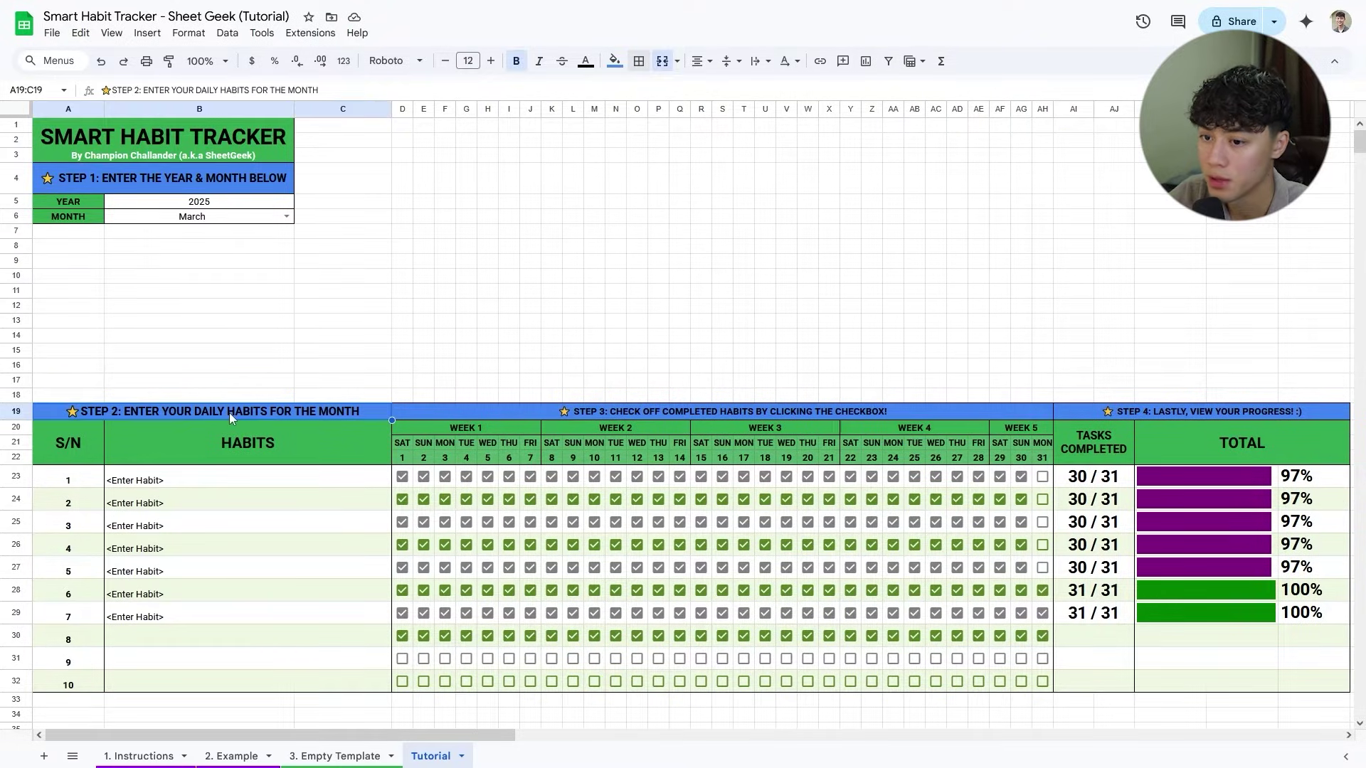
pyautogui.click(579, 411)
pyautogui.click(1213, 412)
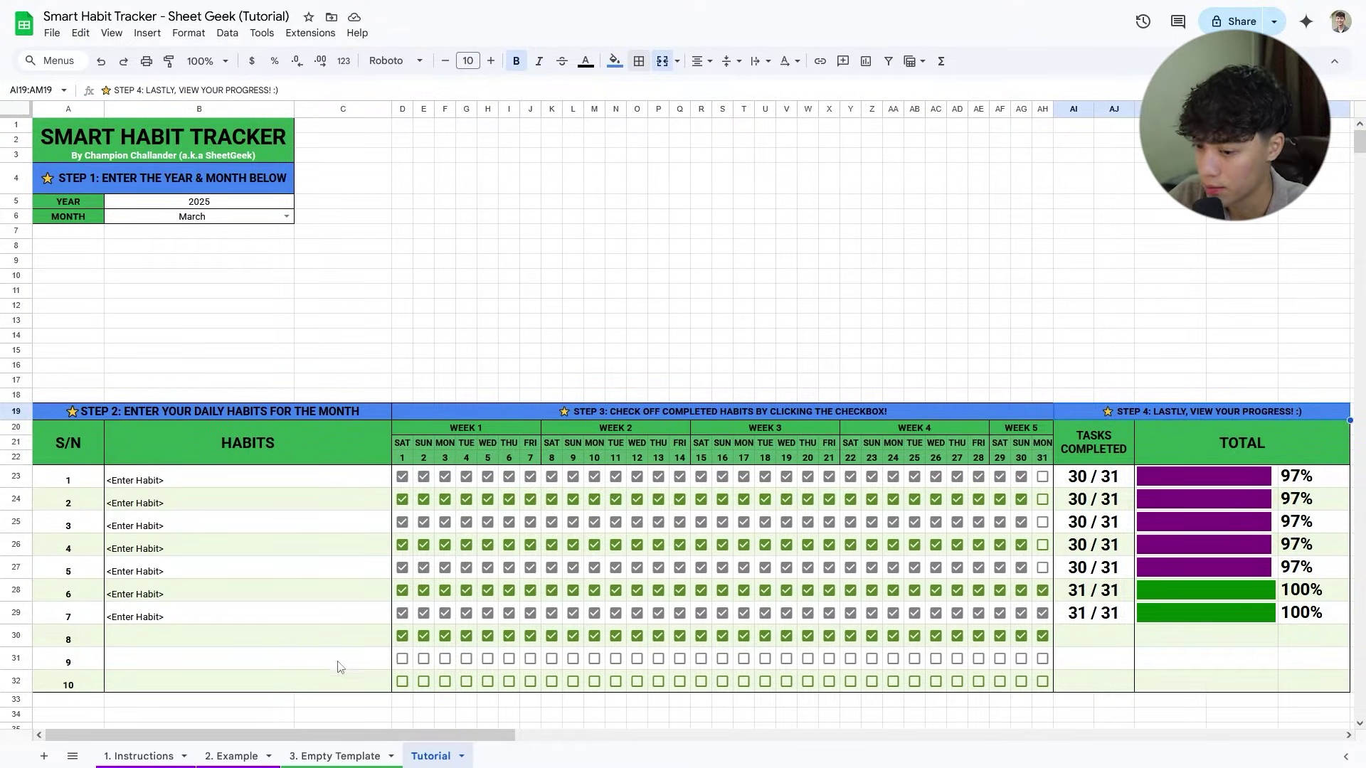
pyautogui.click(1089, 481)
pyautogui.moveTo(1306, 684); pyautogui.dragTo(1304, 685)
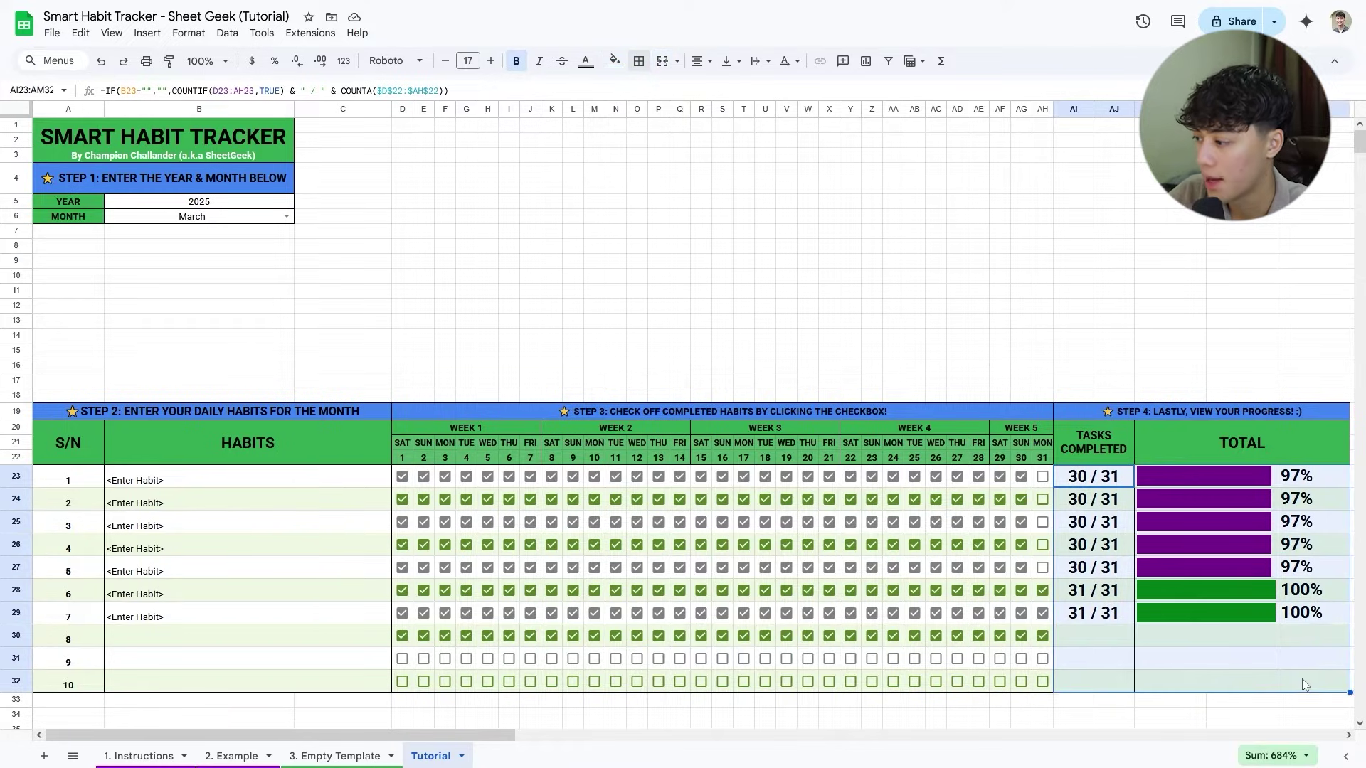
# Hide the gridlines on the Tutorial sheet.
pyautogui.click(112, 33)
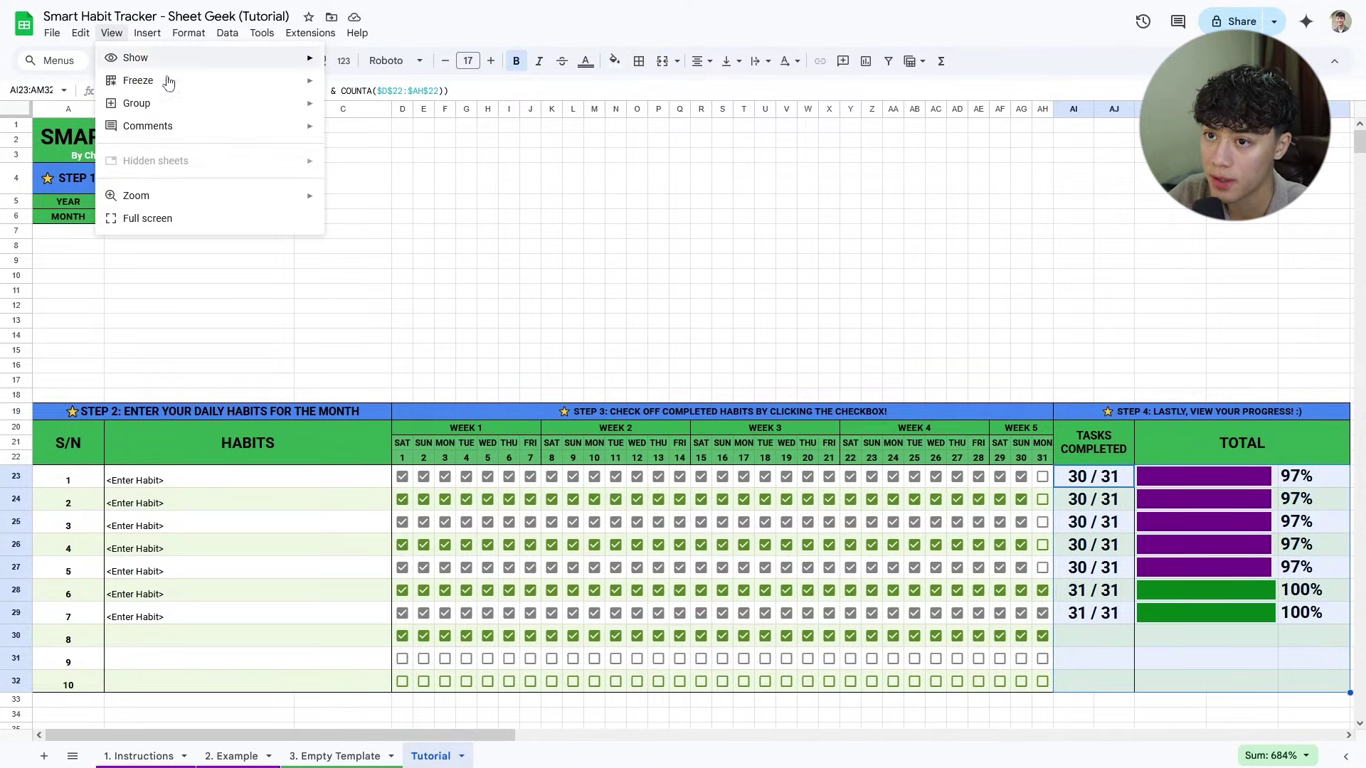
pyautogui.moveTo(225, 85)
pyautogui.moveTo(299, 58)
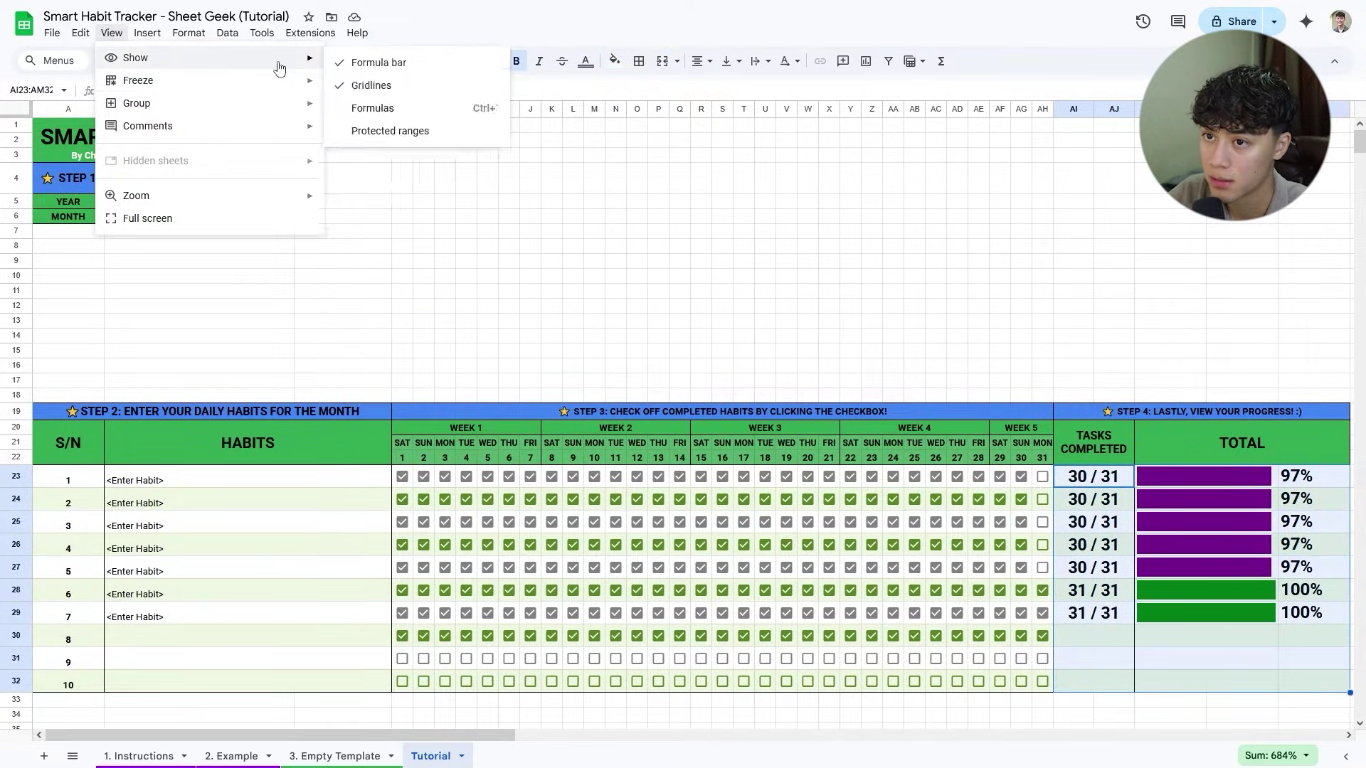
pyautogui.click(384, 84)
pyautogui.click(743, 261)
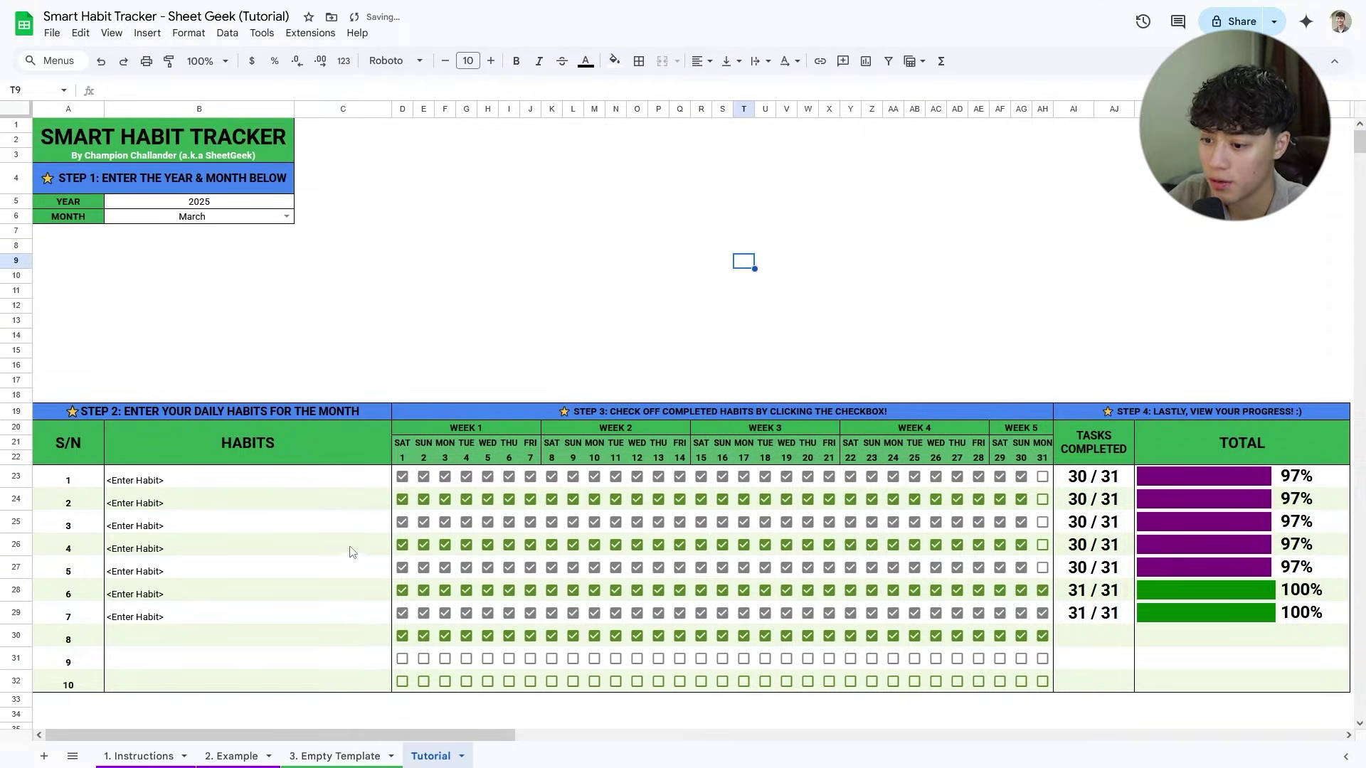
# Check how the 3. Empty Template sheet formats the checkboxes of empty habits, and compare with D23:AH32 on the Tutorial sheet.
pyautogui.click(341, 755)
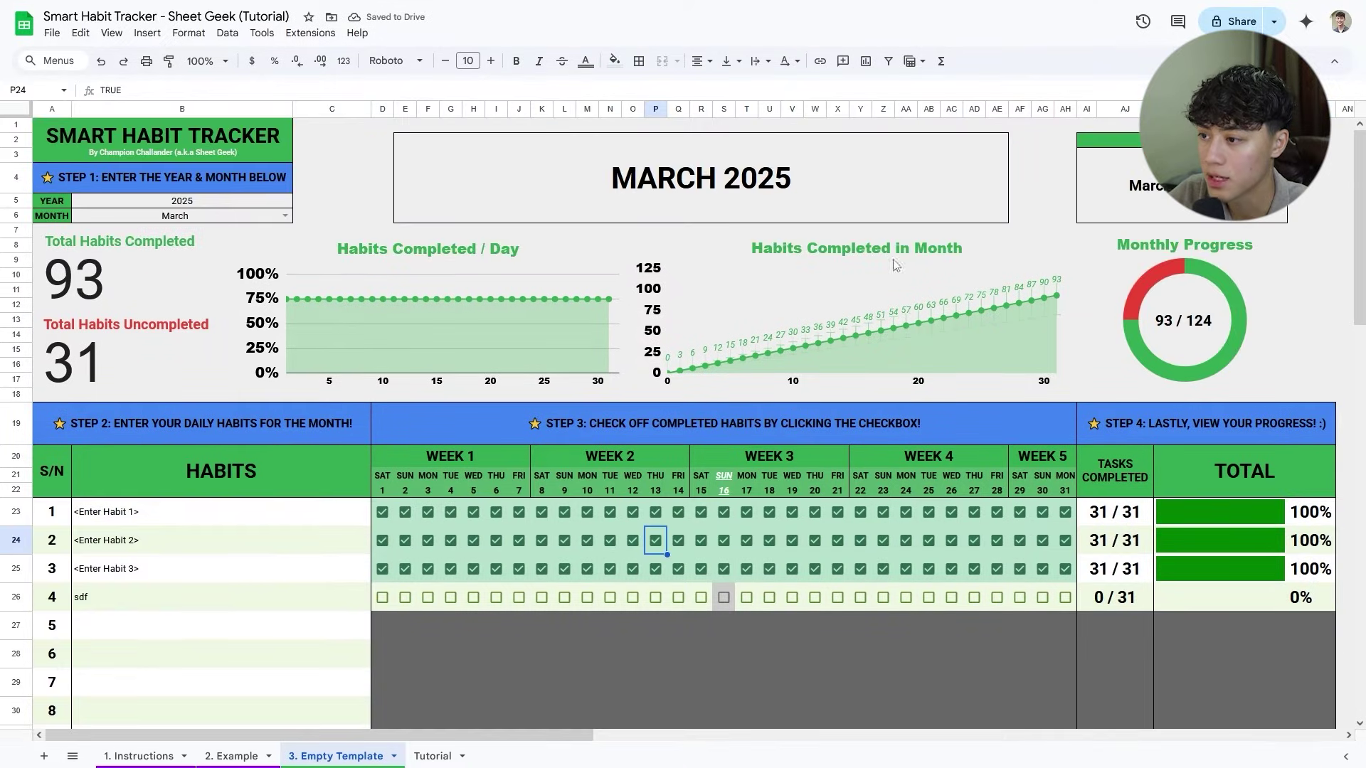
pyautogui.click(433, 756)
pyautogui.moveTo(402, 477); pyautogui.dragTo(1037, 690)
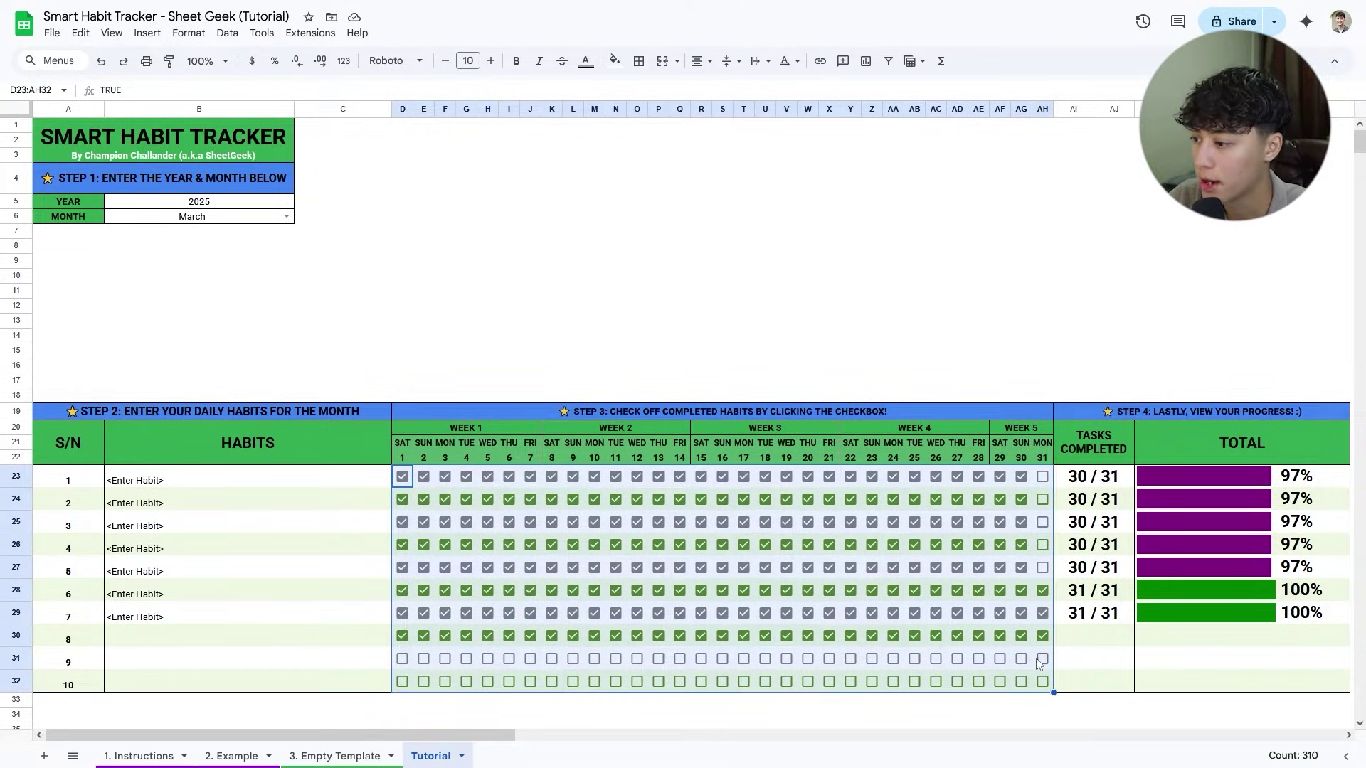
pyautogui.click(1094, 658)
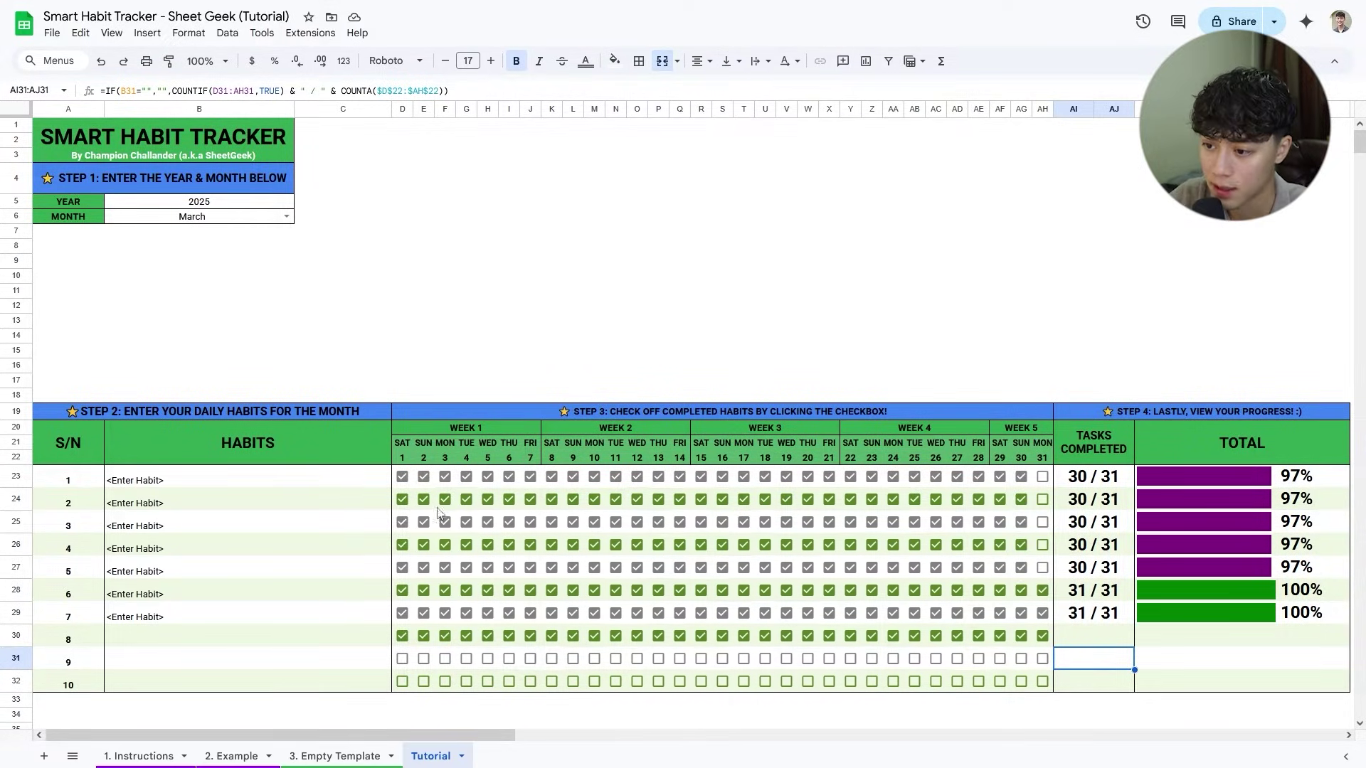
# Add a conditional formatting rule to D23:AH32 that applies the default green style when the text is exactly TRUE.
pyautogui.click(403, 484)
pyautogui.moveTo(404, 491); pyautogui.dragTo(1044, 689)
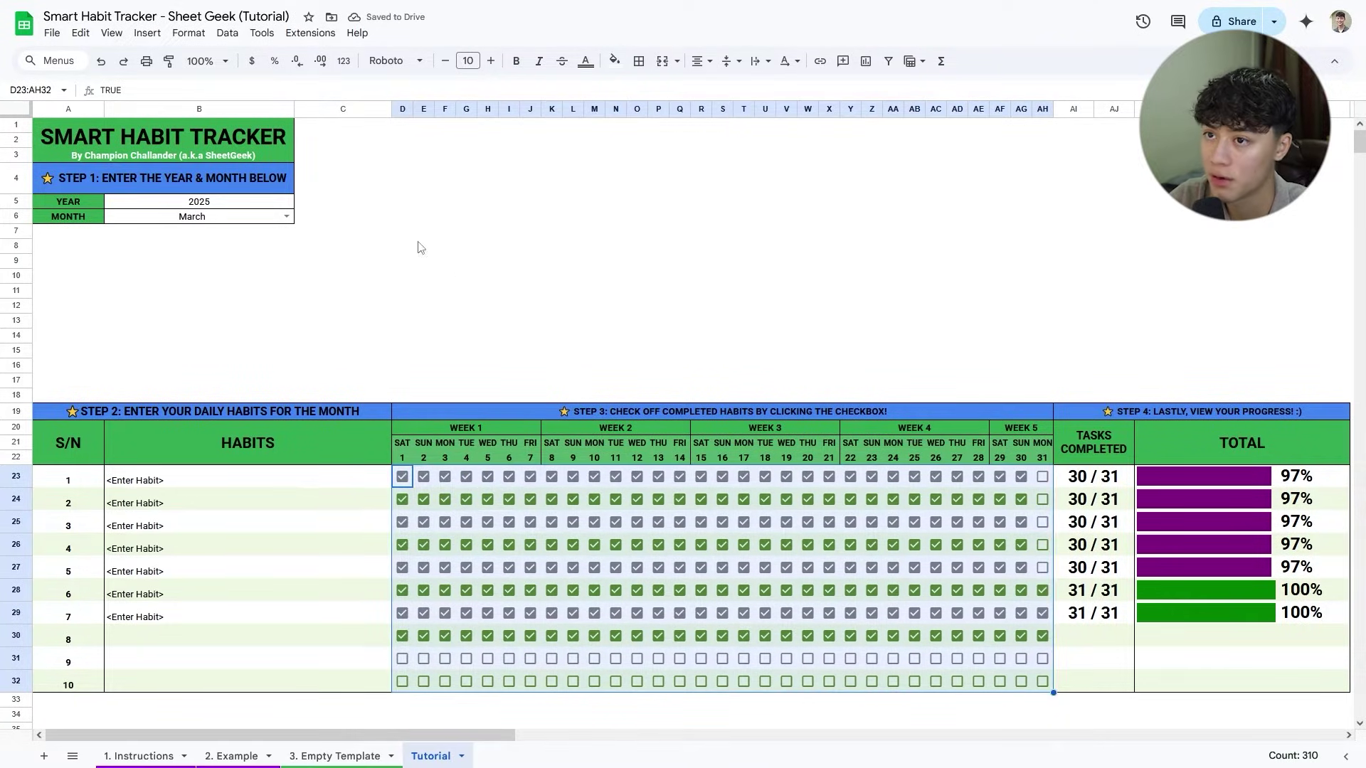
pyautogui.click(188, 32)
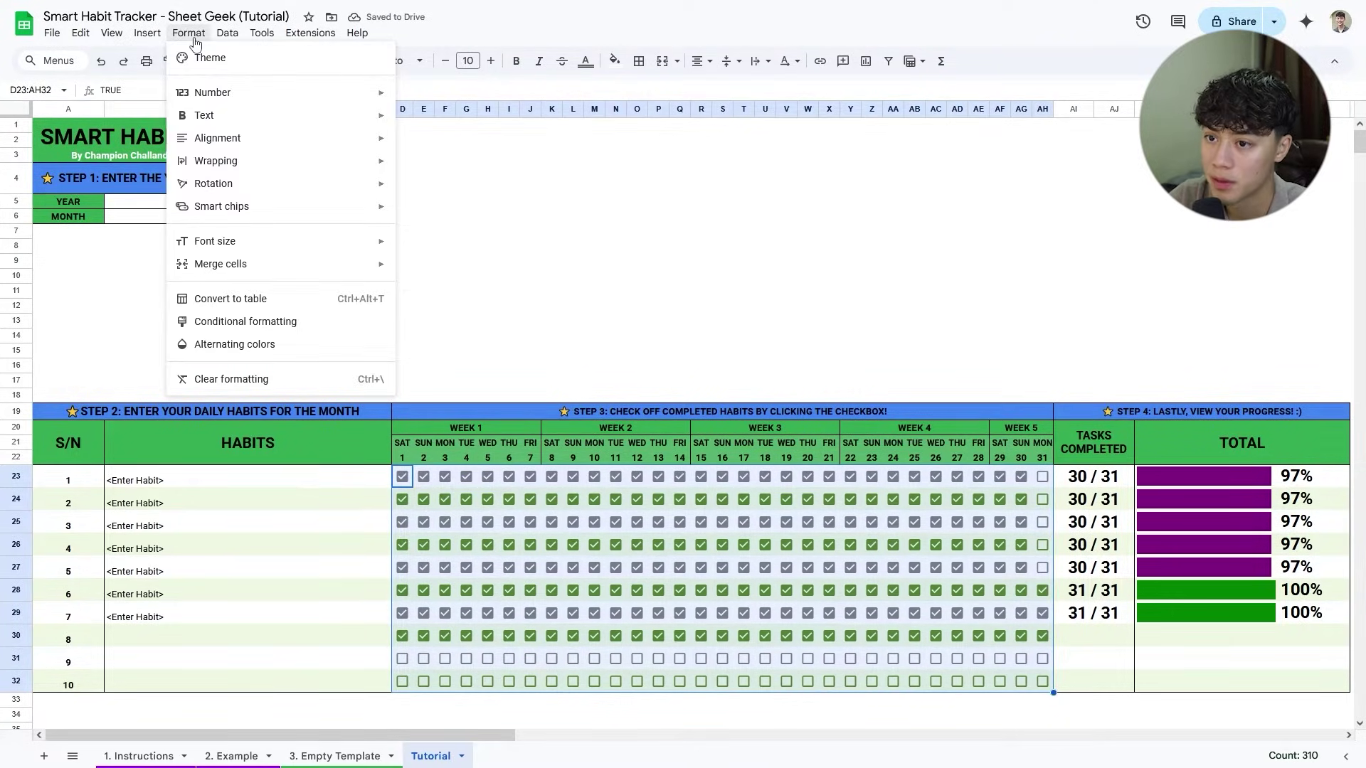
pyautogui.click(334, 320)
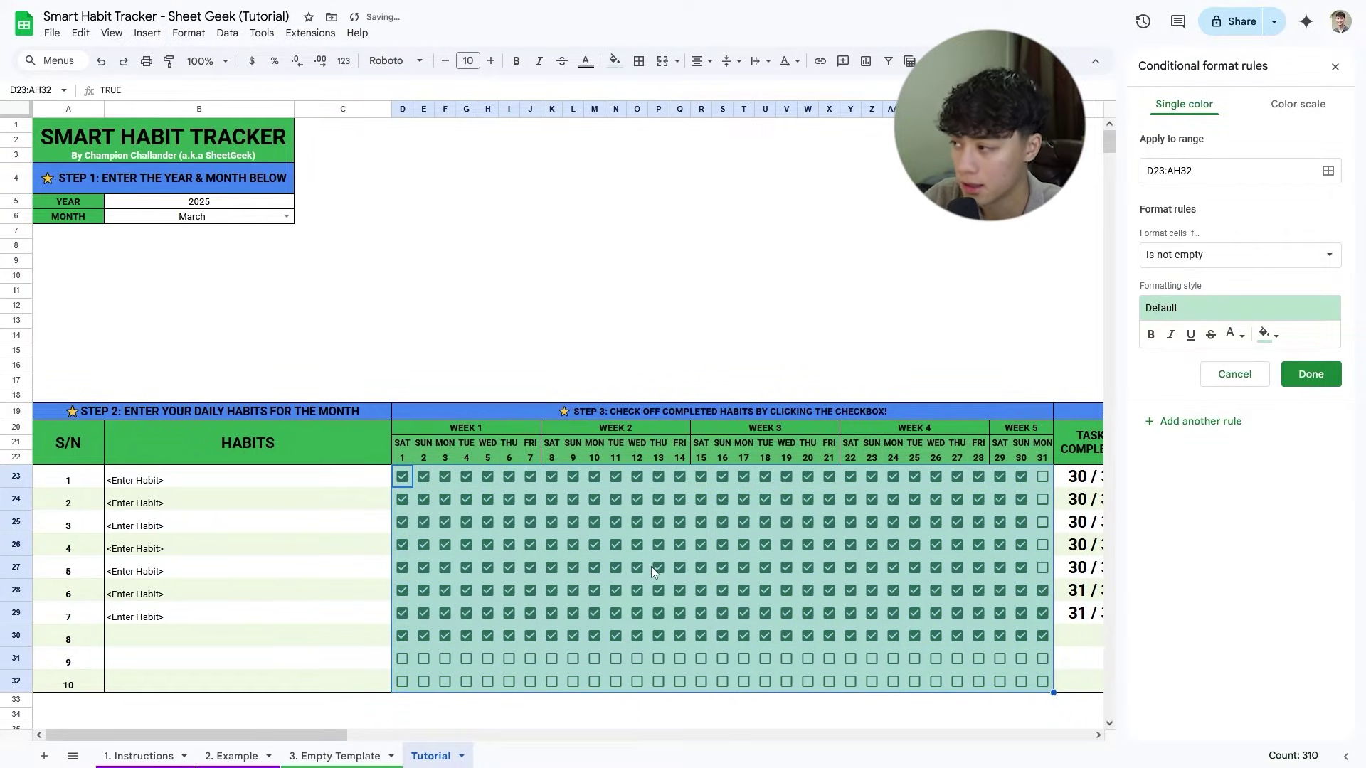
pyautogui.click(1205, 267)
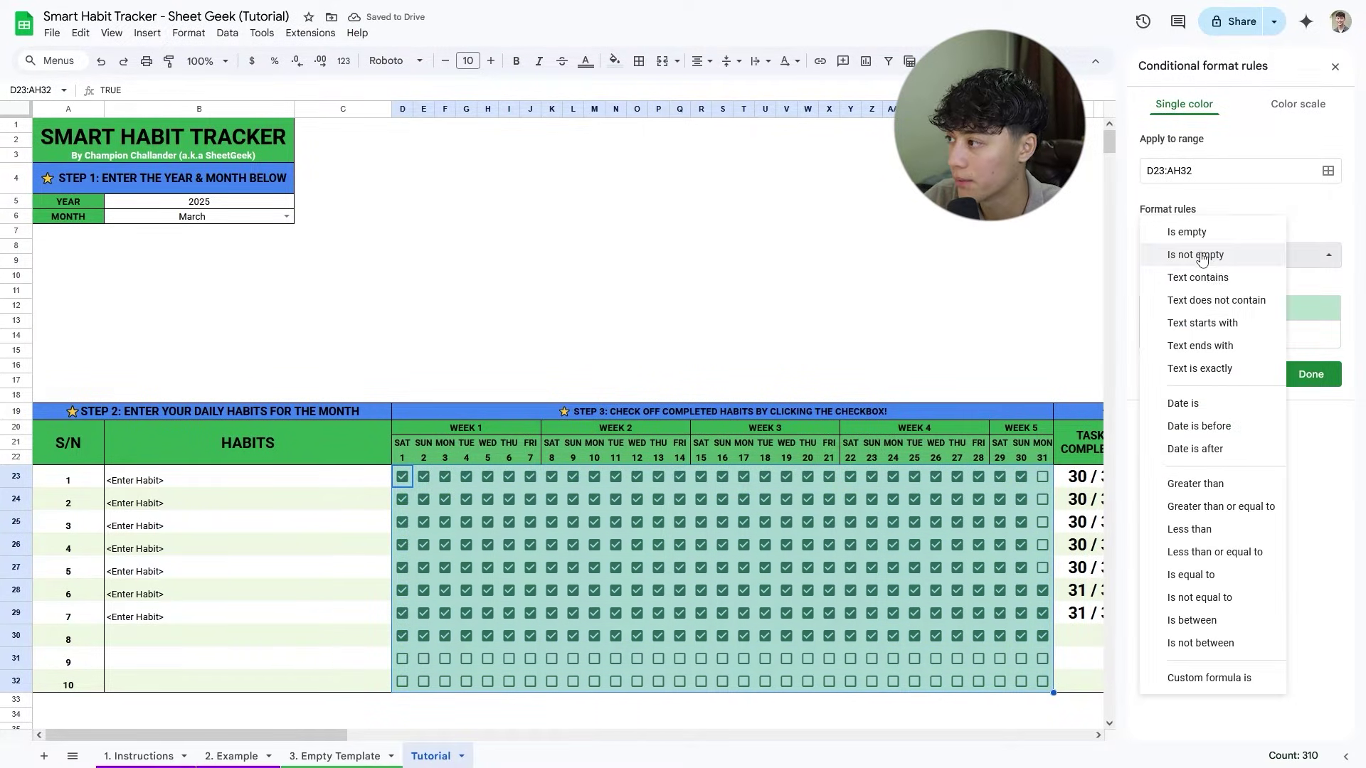
pyautogui.click(1251, 376)
pyautogui.click(1202, 287)
pyautogui.write('t')
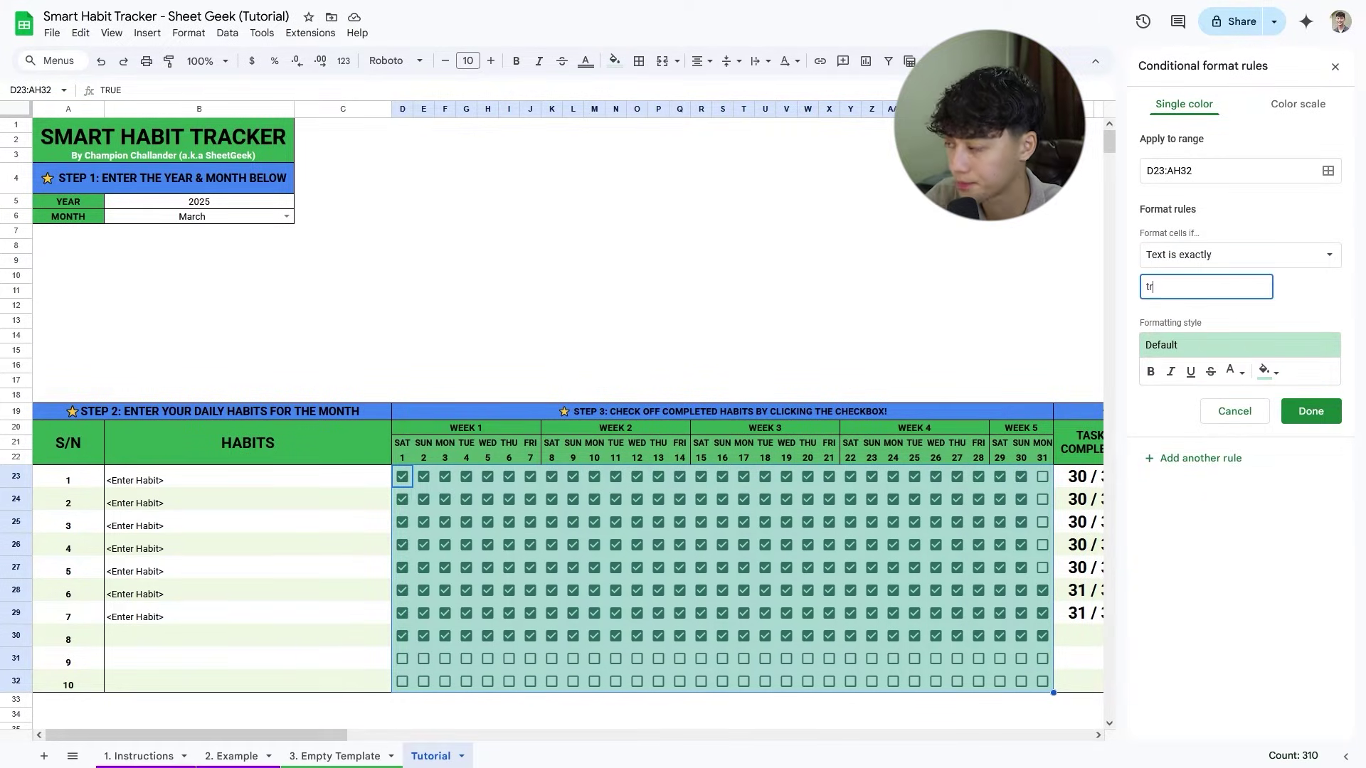
pyautogui.press('BackSpace')
pyautogui.write('TRUE')
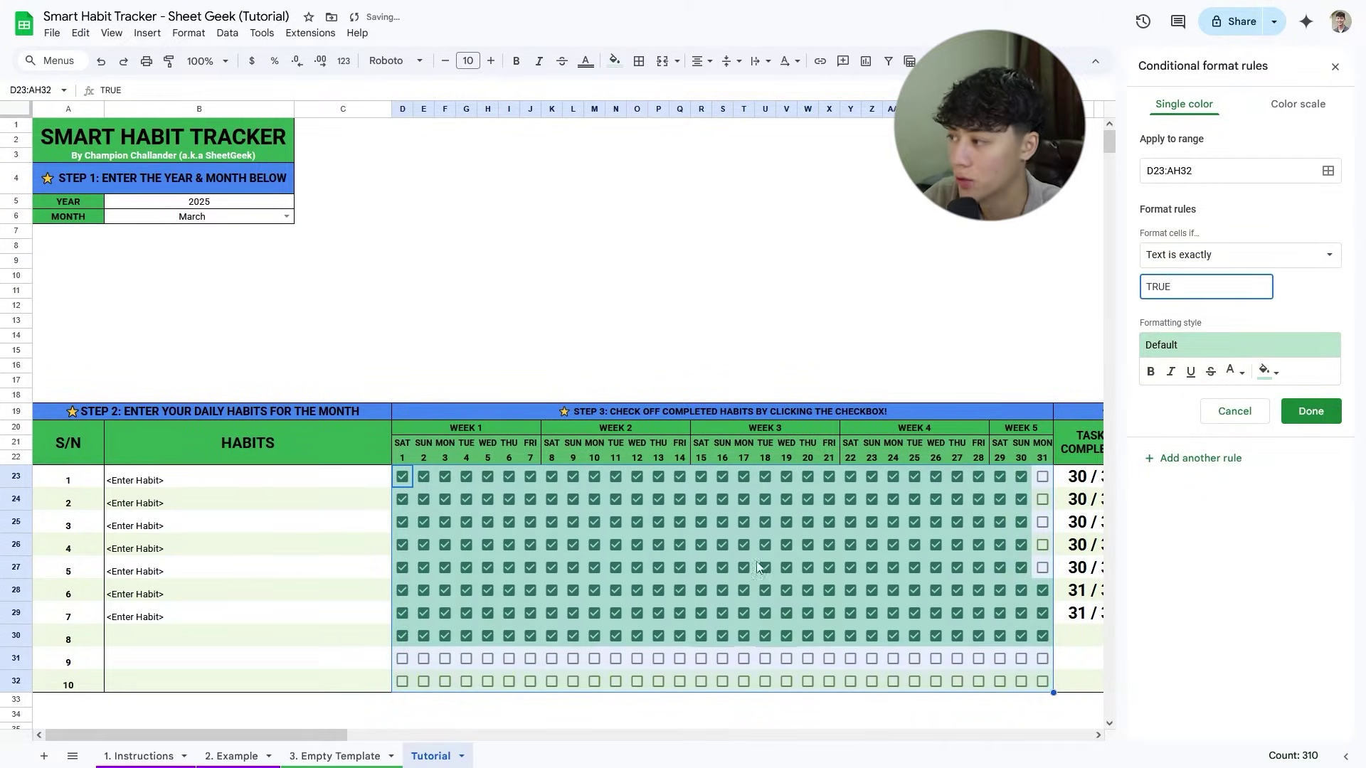
pyautogui.click(1310, 411)
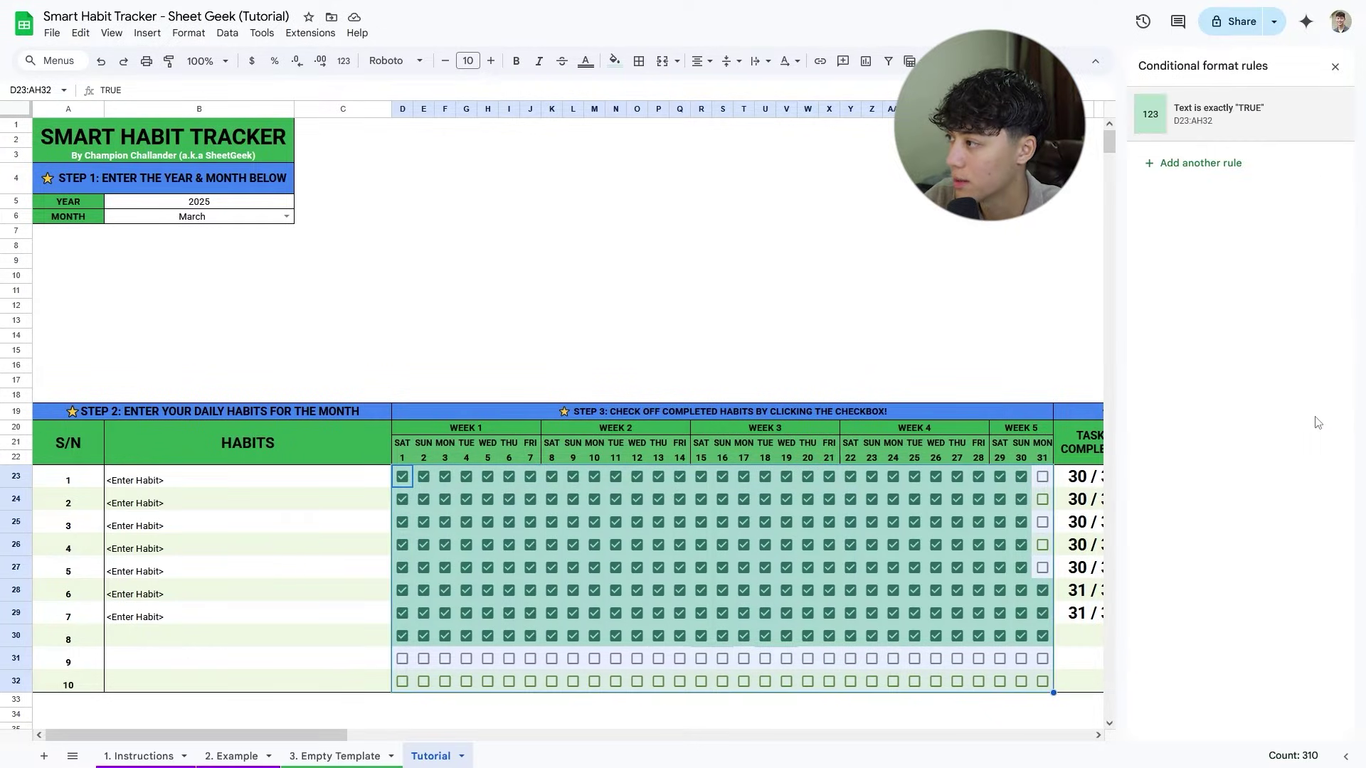
pyautogui.click(1335, 66)
# Tick the remaining day 31 checkboxes of habits 1 to 5 in AH23:AH27.
pyautogui.click(980, 613)
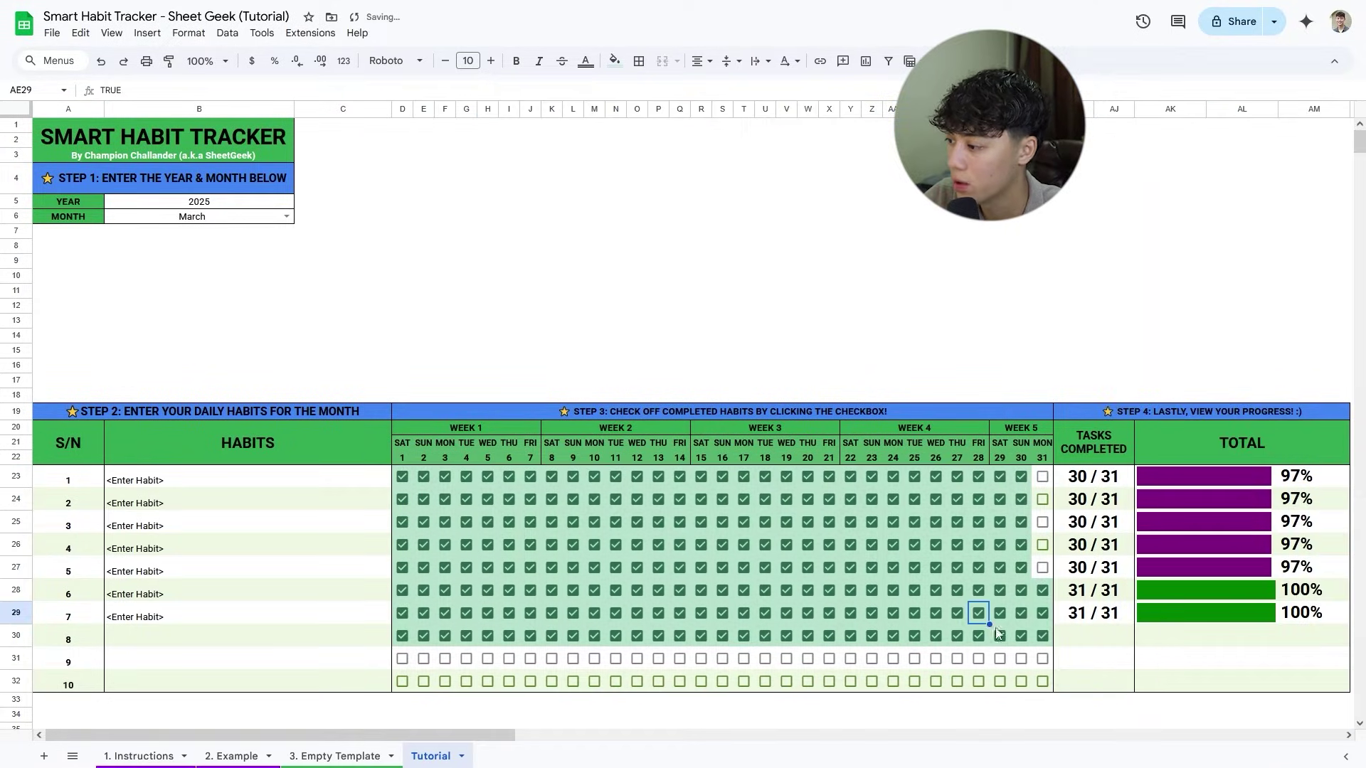
pyautogui.moveTo(1022, 636); pyautogui.dragTo(402, 477)
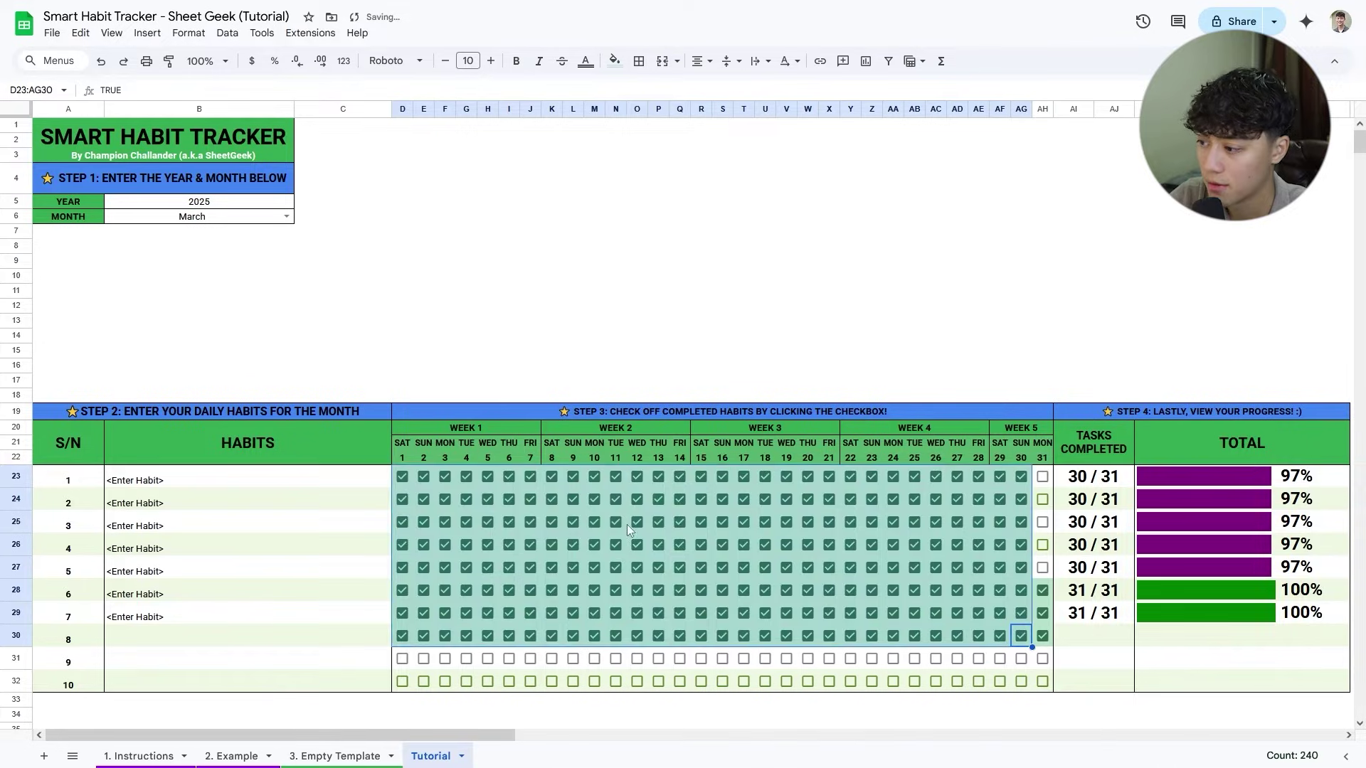
pyautogui.press('Delete')
pyautogui.click(1042, 567)
pyautogui.click(1042, 545)
pyautogui.click(1042, 522)
pyautogui.click(1042, 522)
pyautogui.moveTo(1042, 545); pyautogui.dragTo(1037, 592)
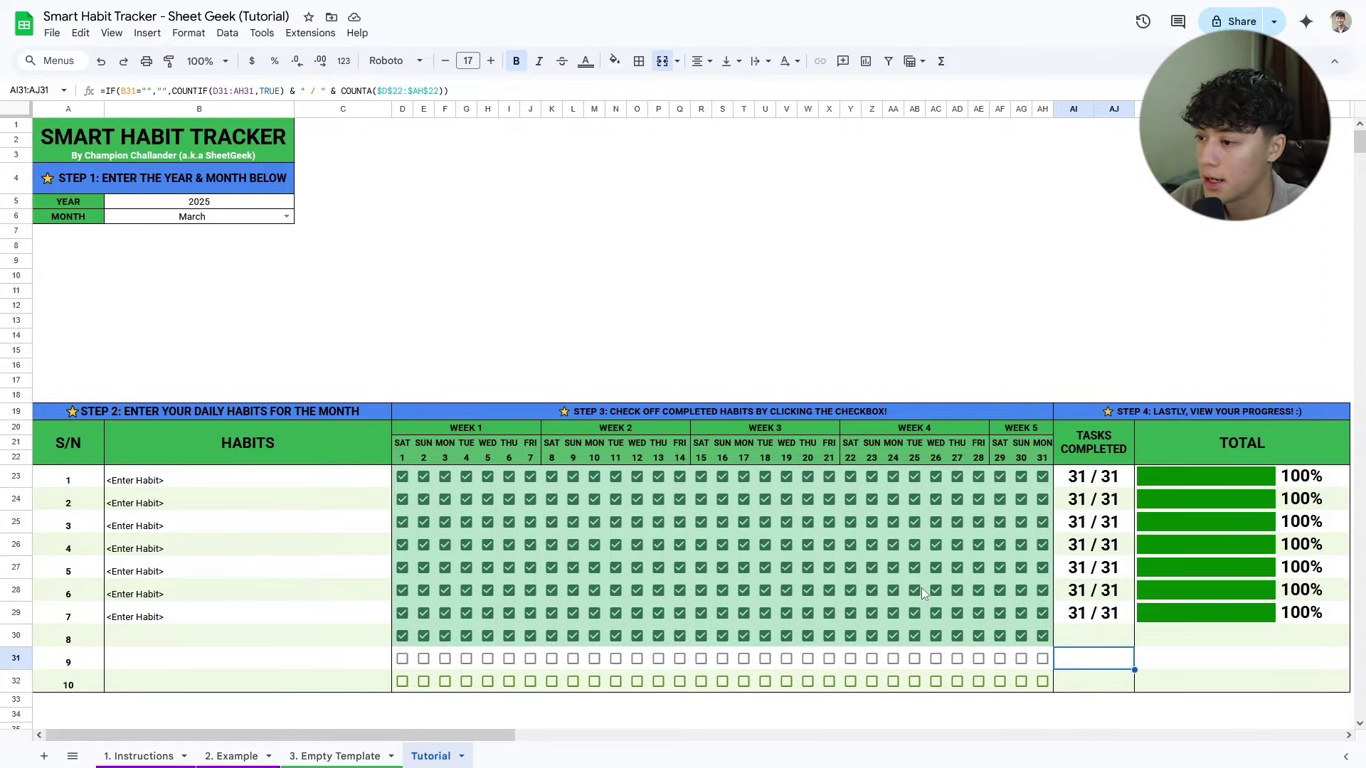
# Examine the checkbox formatting, the habit list and the month title formula on the 3. Empty Template sheet.
pyautogui.click(377, 757)
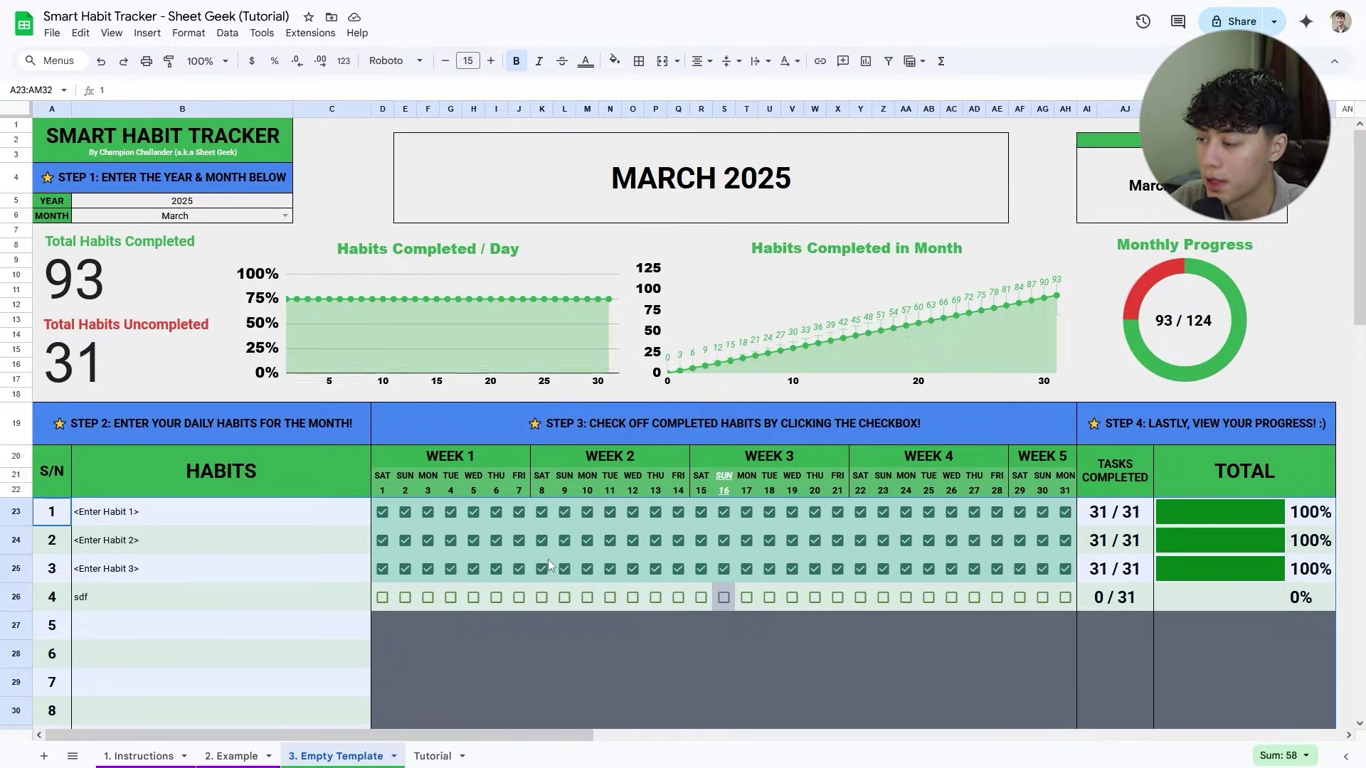
pyautogui.click(873, 566)
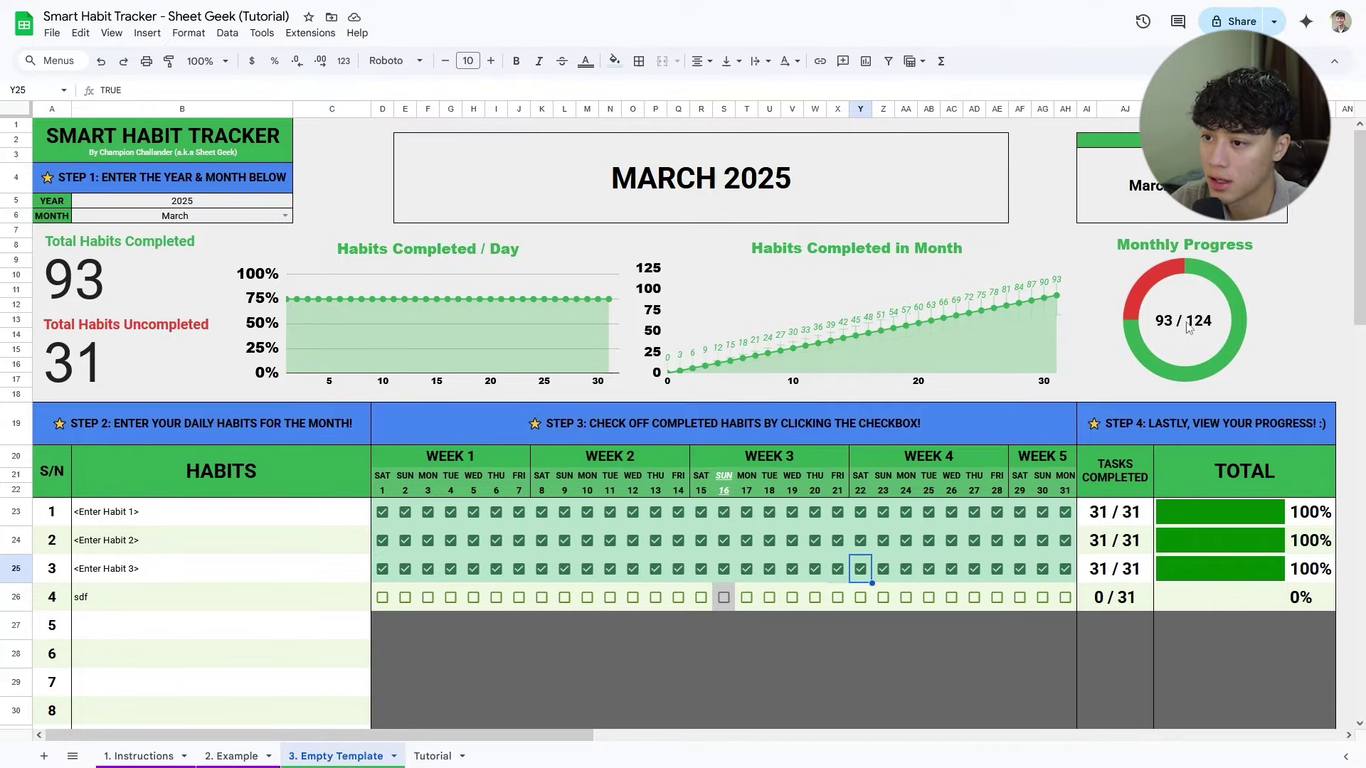
pyautogui.moveTo(277, 512); pyautogui.dragTo(384, 630)
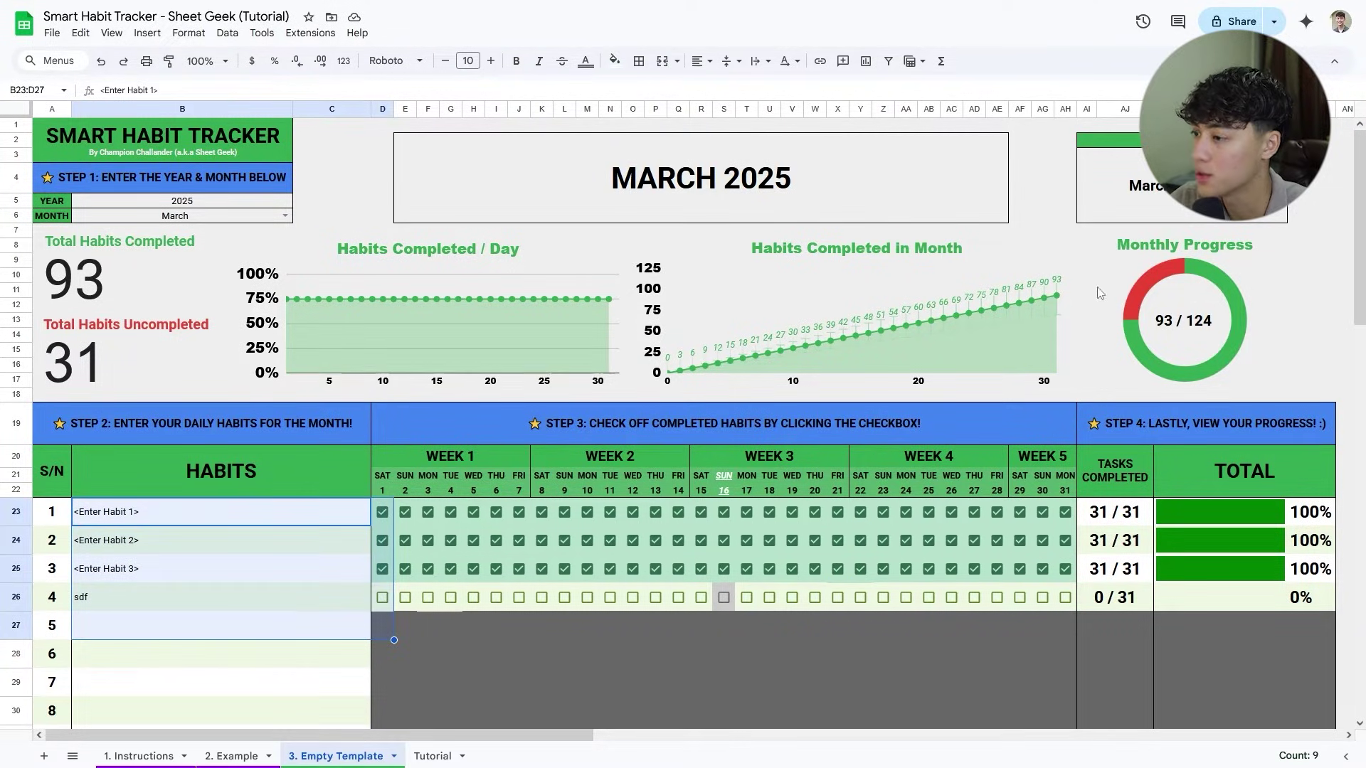
pyautogui.click(596, 177)
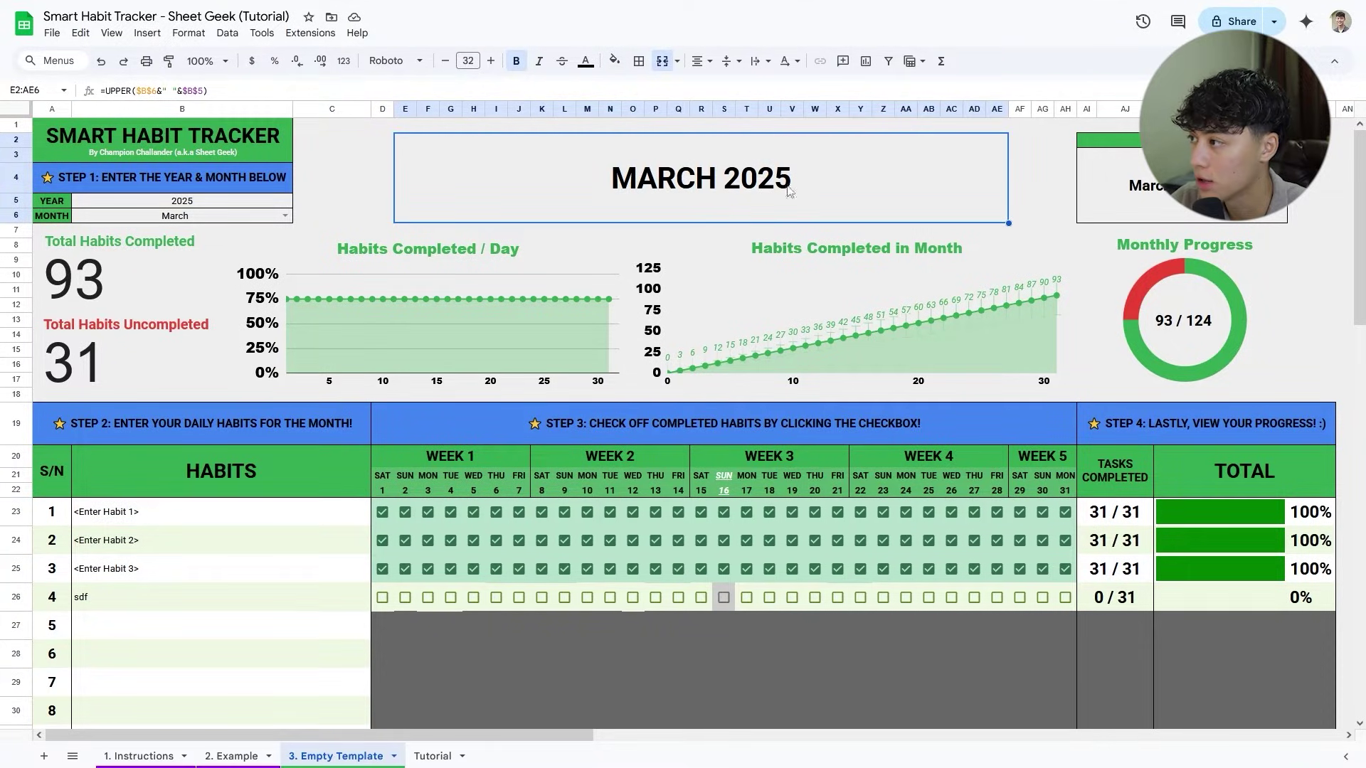
# Merge E2:AE6 on the Tutorial sheet into one cell for the month title.
pyautogui.click(431, 756)
pyautogui.click(721, 291)
pyautogui.click(765, 178)
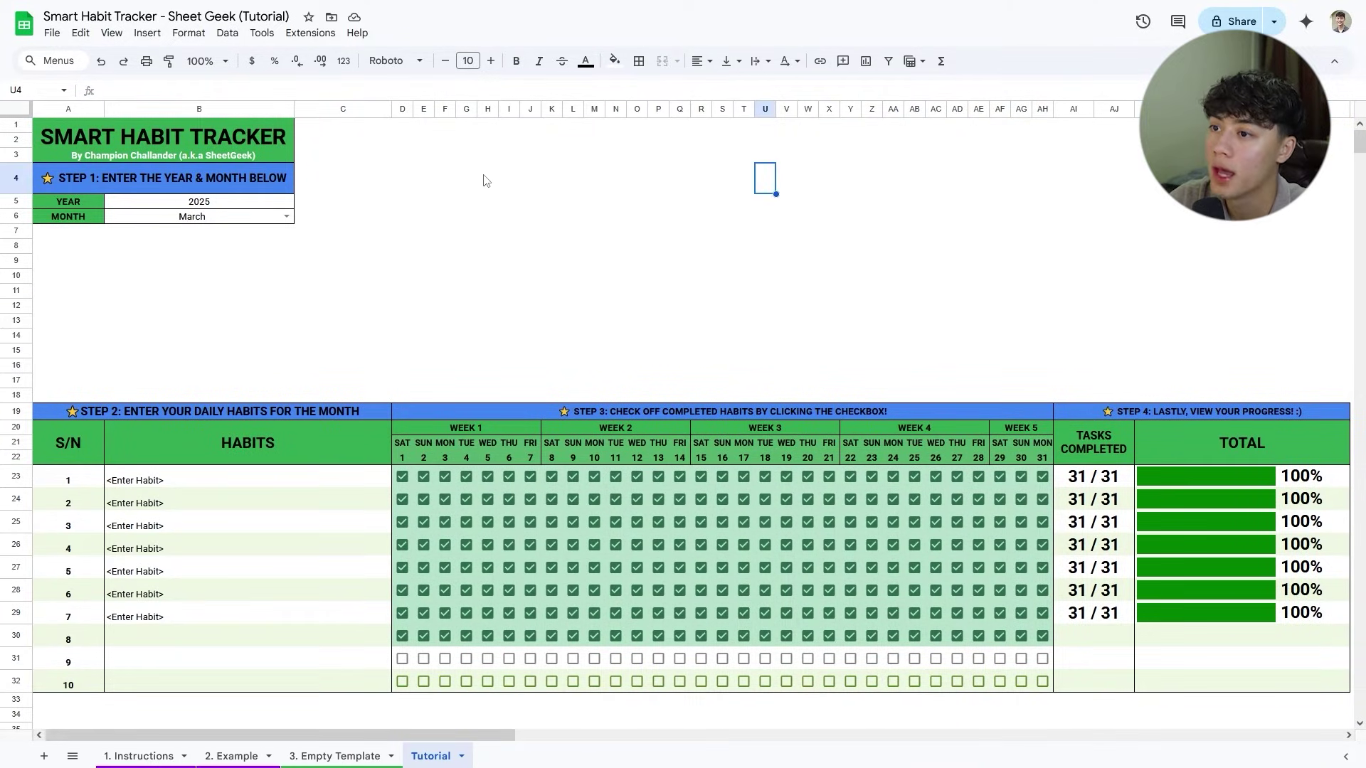
pyautogui.moveTo(422, 145); pyautogui.dragTo(988, 223)
pyautogui.click(662, 61)
# Enter =B6&" "&B5 in the merged title cell to combine the month and the year.
pyautogui.doubleClick(717, 196)
pyautogui.write('=')
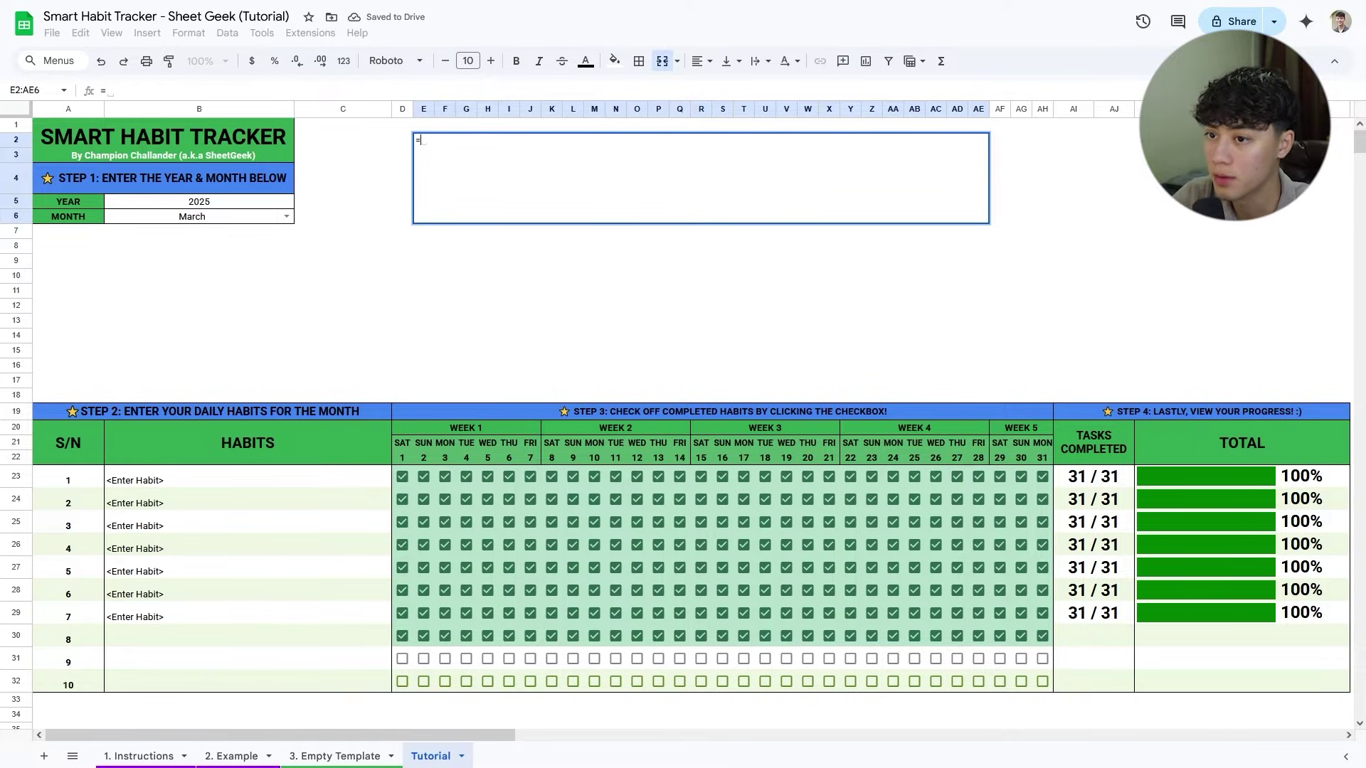
pyautogui.write('B6')
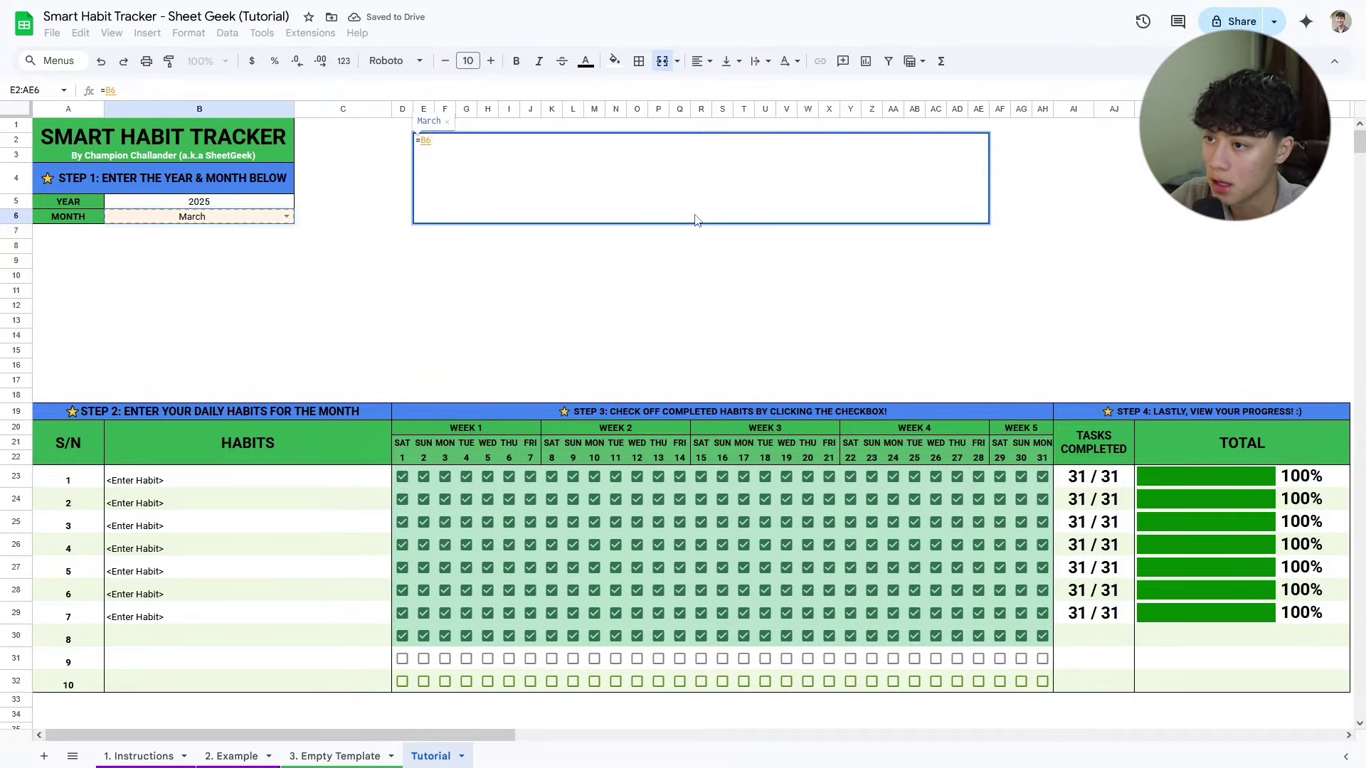
pyautogui.write('&" "&')
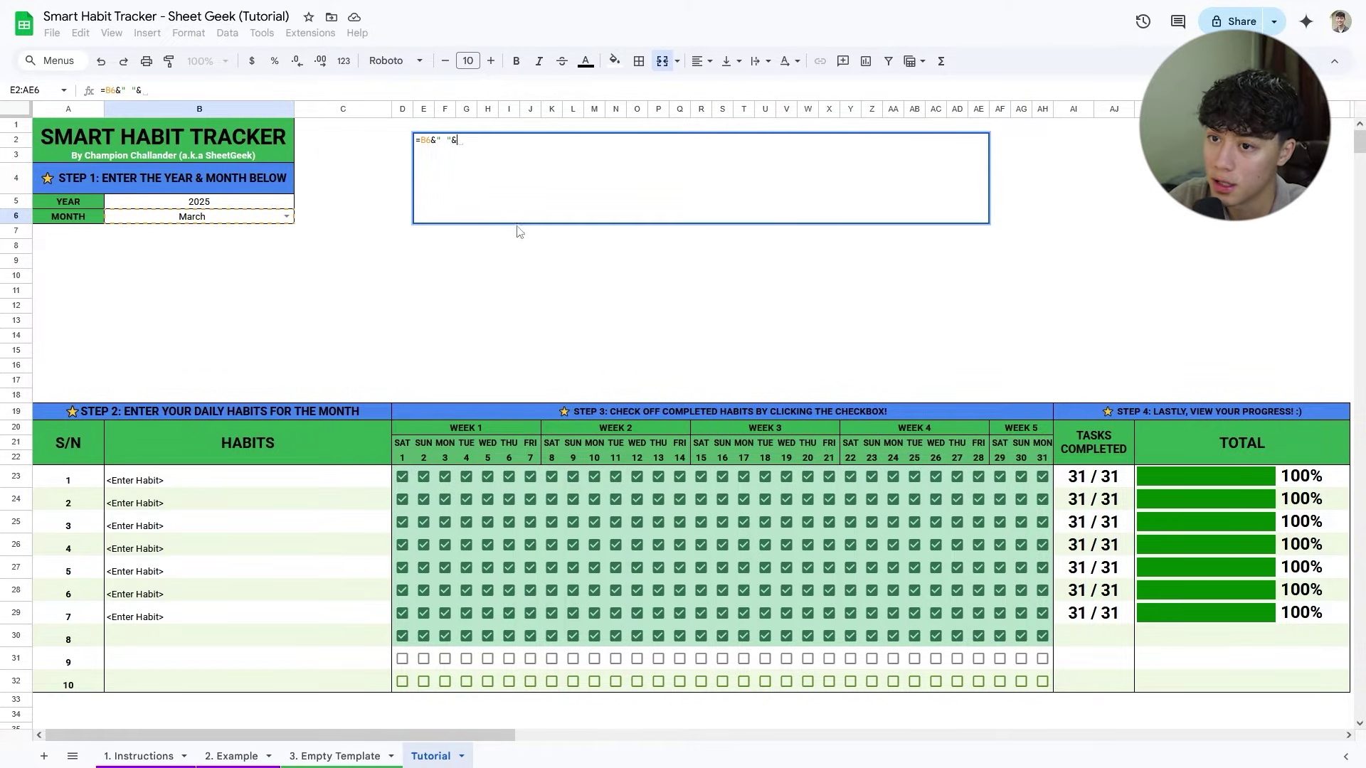
pyautogui.click(259, 203)
pyautogui.press('Return')
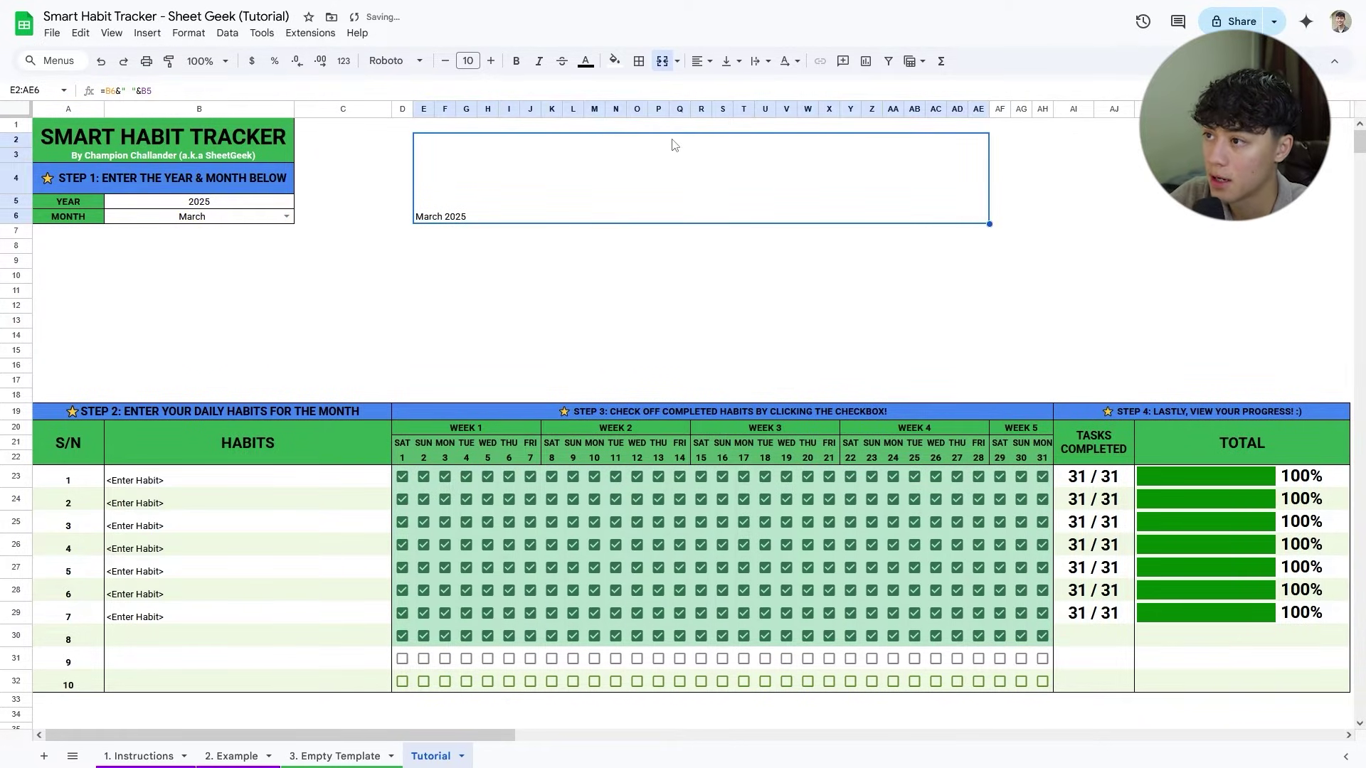
# Format the month title at font size 32, bold, centred horizontally and vertically.
pyautogui.click(468, 61)
pyautogui.write('32')
pyautogui.press('Return')
pyautogui.click(700, 61)
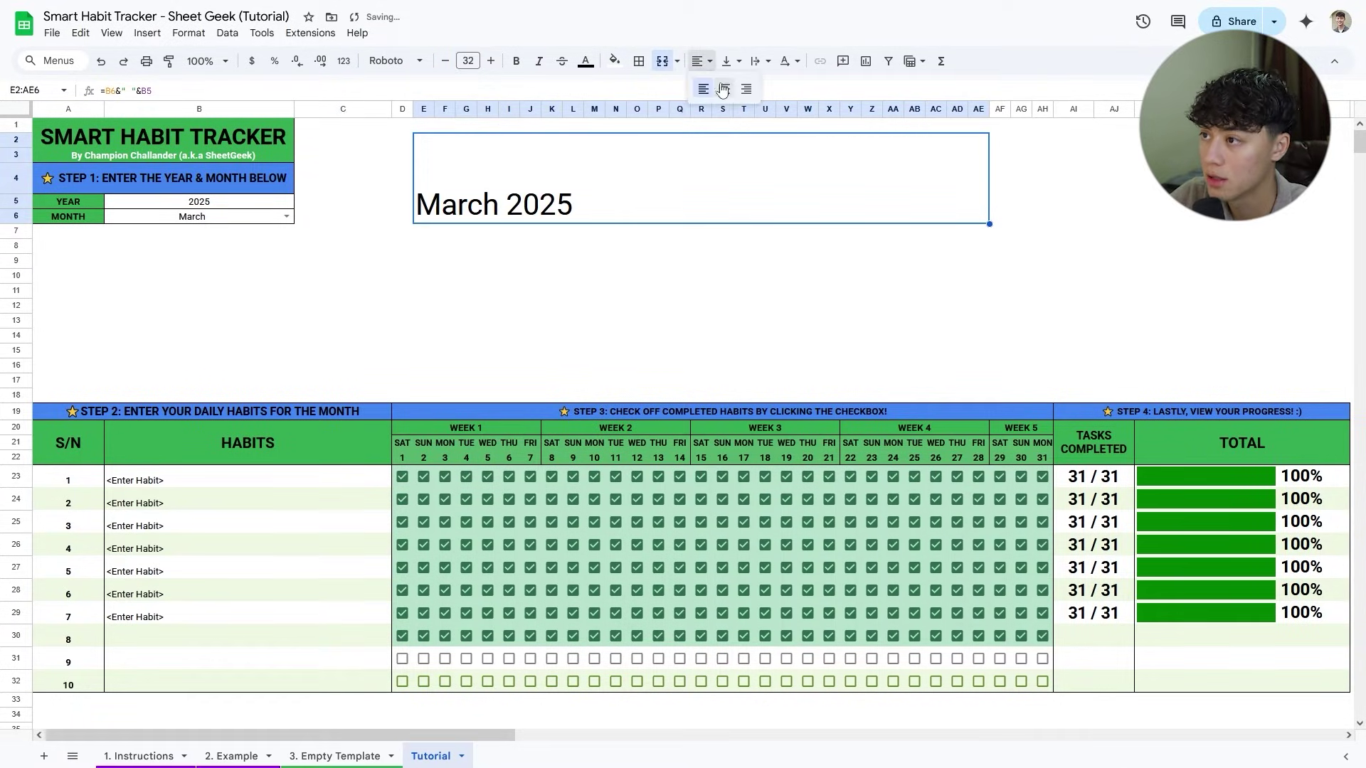
pyautogui.click(720, 88)
pyautogui.click(729, 61)
pyautogui.click(751, 88)
pyautogui.click(517, 63)
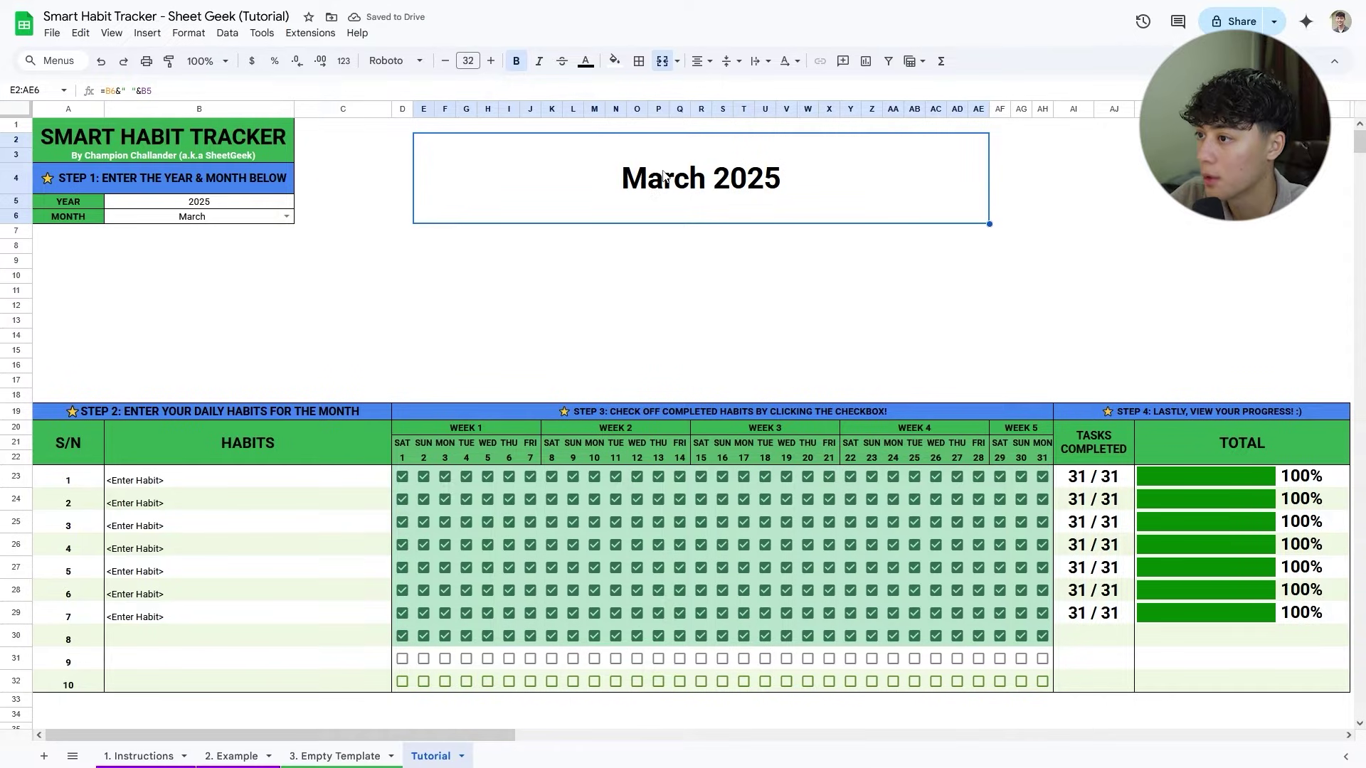
# Wrap the month title formula in UPPER, and set the month in B6 to February.
pyautogui.doubleClick(485, 159)
pyautogui.click(421, 158)
pyautogui.write('UPPER(')
pyautogui.press('Return')
pyautogui.click(286, 216)
pyautogui.click(228, 252)
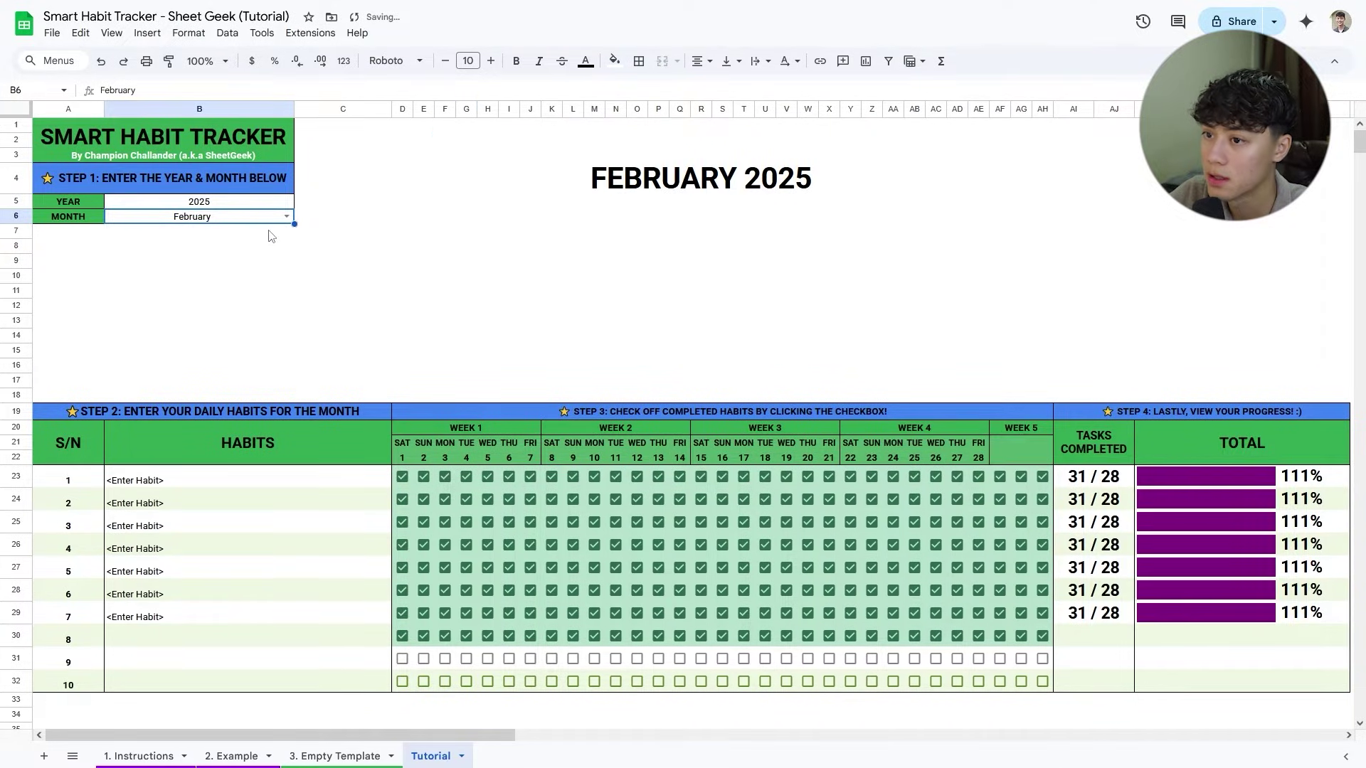
# Add outer borders around the month title cell E2:AE6 and around the range AI2:AL6.
pyautogui.click(880, 144)
pyautogui.click(697, 61)
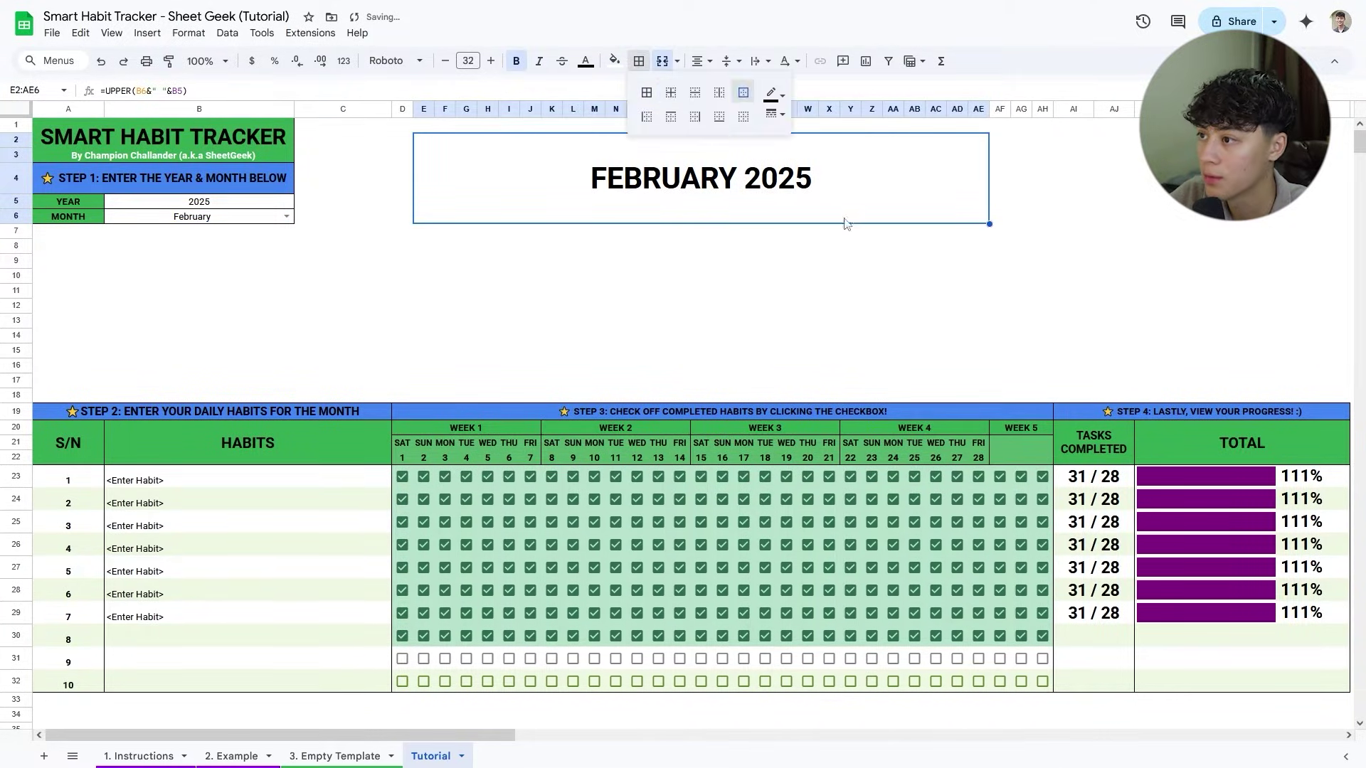
pyautogui.click(930, 305)
pyautogui.moveTo(1072, 140); pyautogui.dragTo(1244, 224)
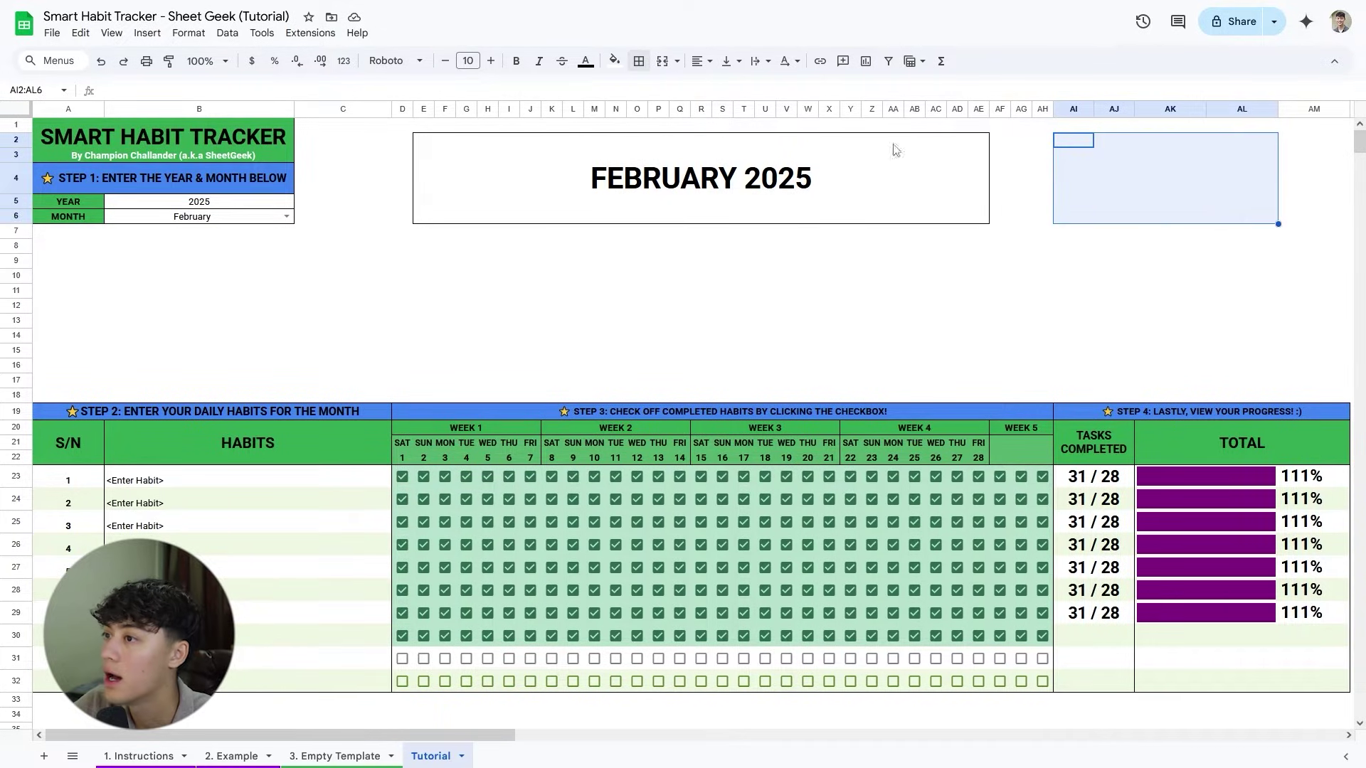
pyautogui.click(639, 61)
pyautogui.click(742, 93)
# Merge AI2:AL2 and enter the label "Today's Date:" in it.
pyautogui.moveTo(1073, 141); pyautogui.dragTo(1258, 146)
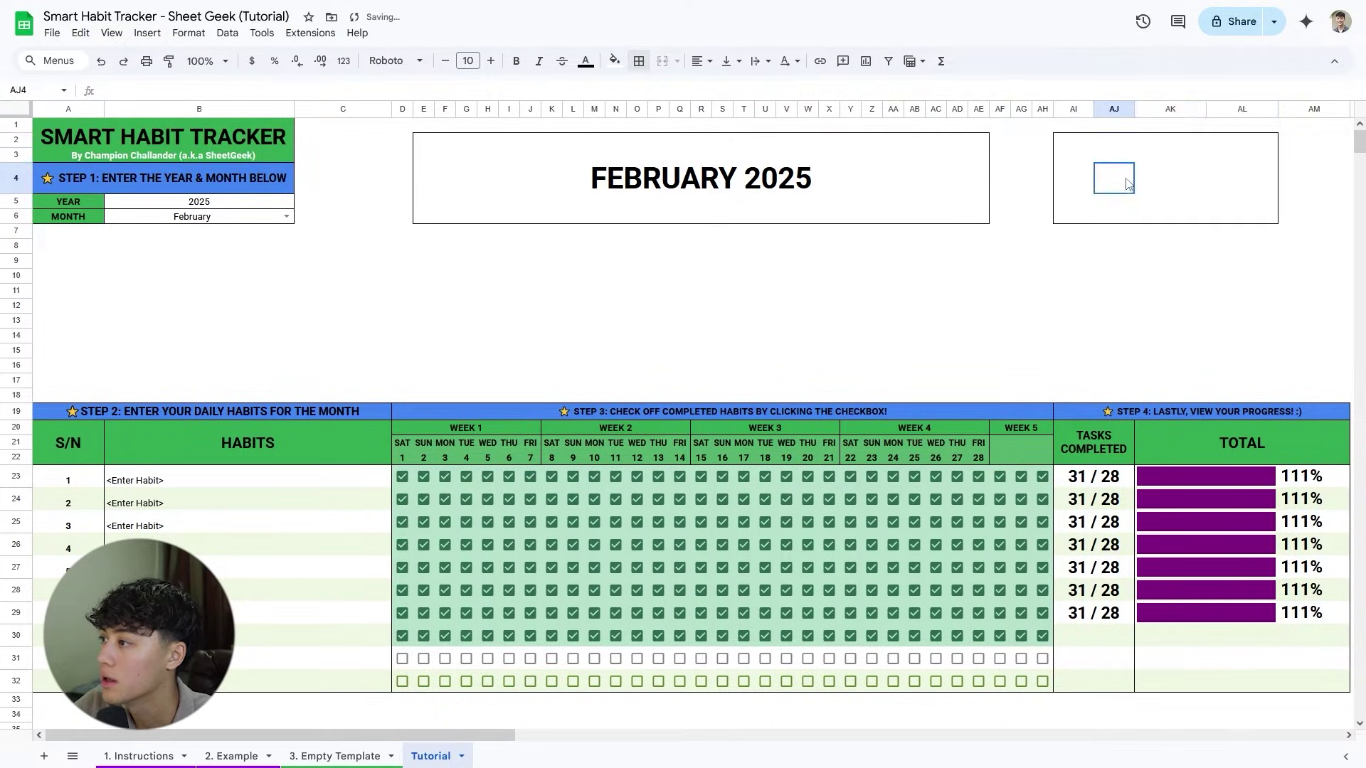
pyautogui.click(663, 60)
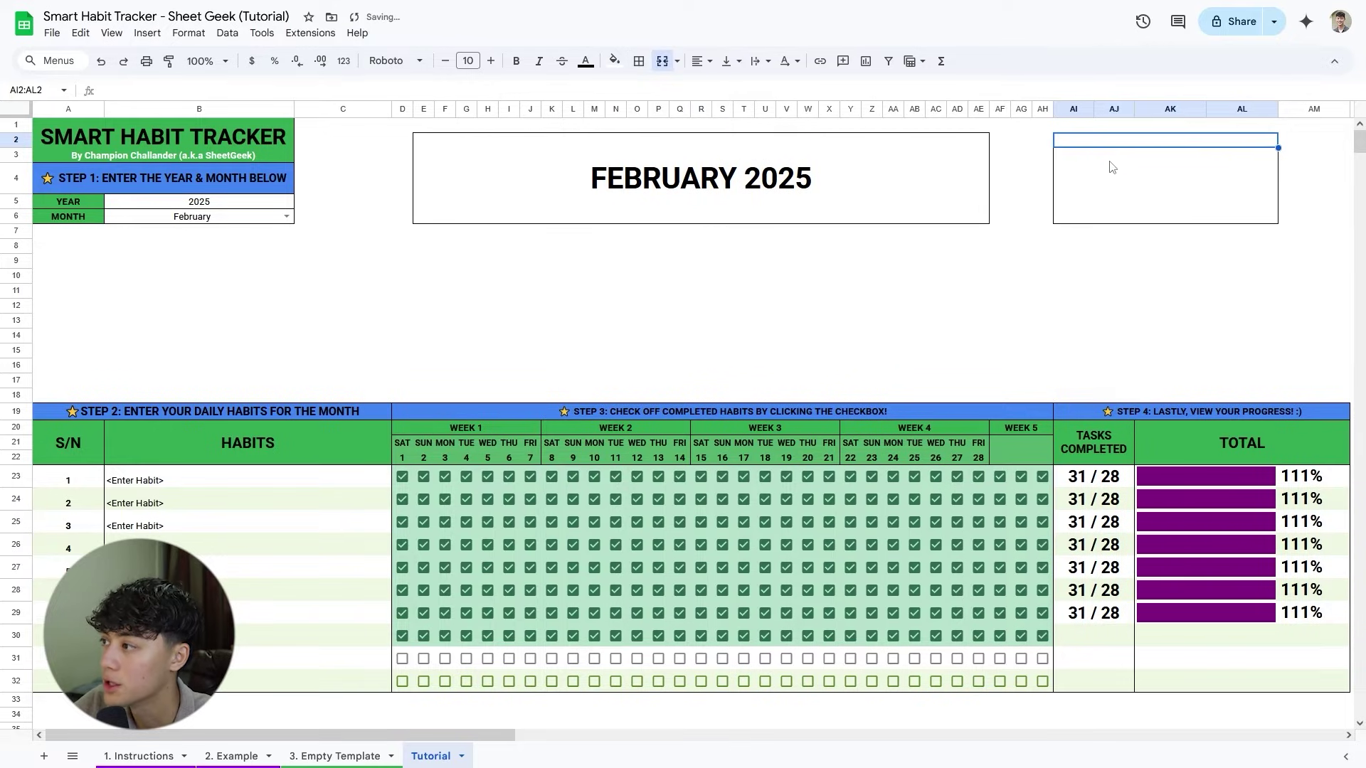
pyautogui.write("Today's Date:")
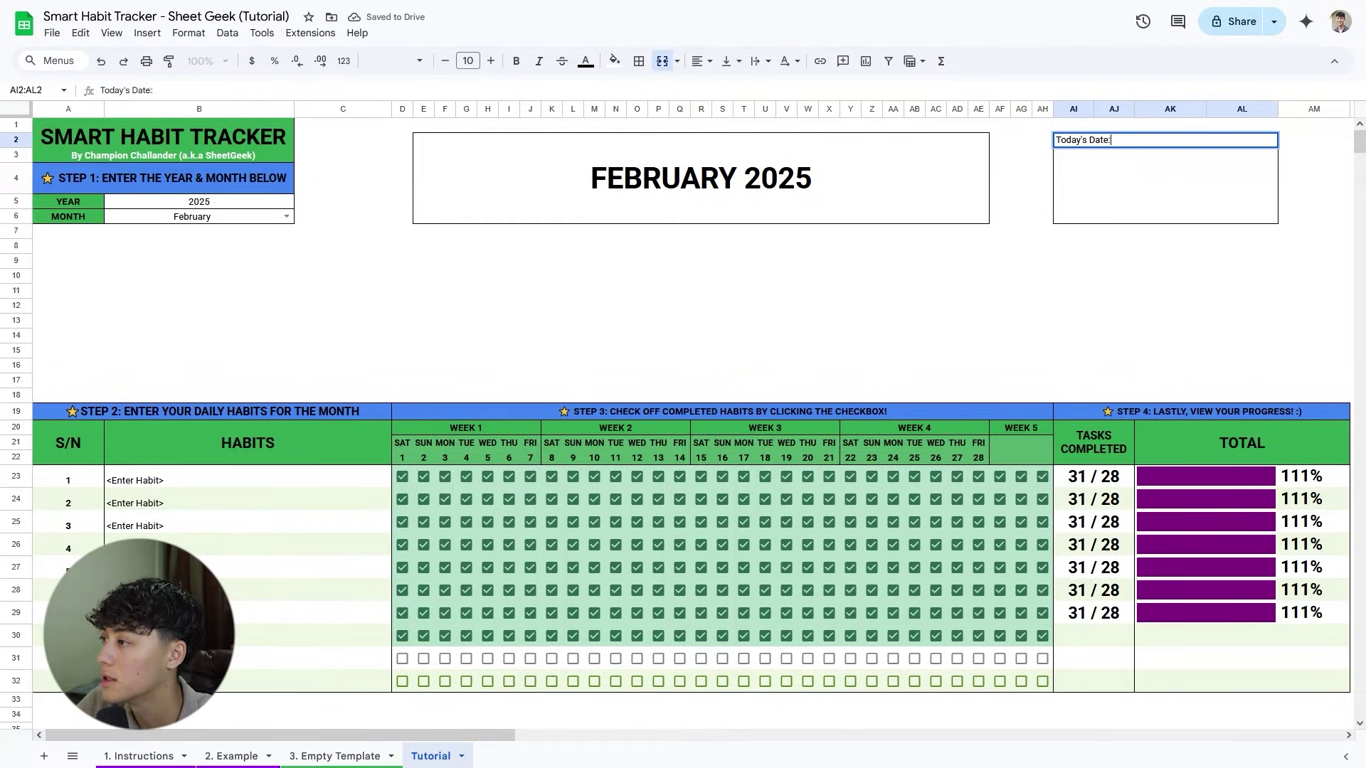
pyautogui.press('Return')
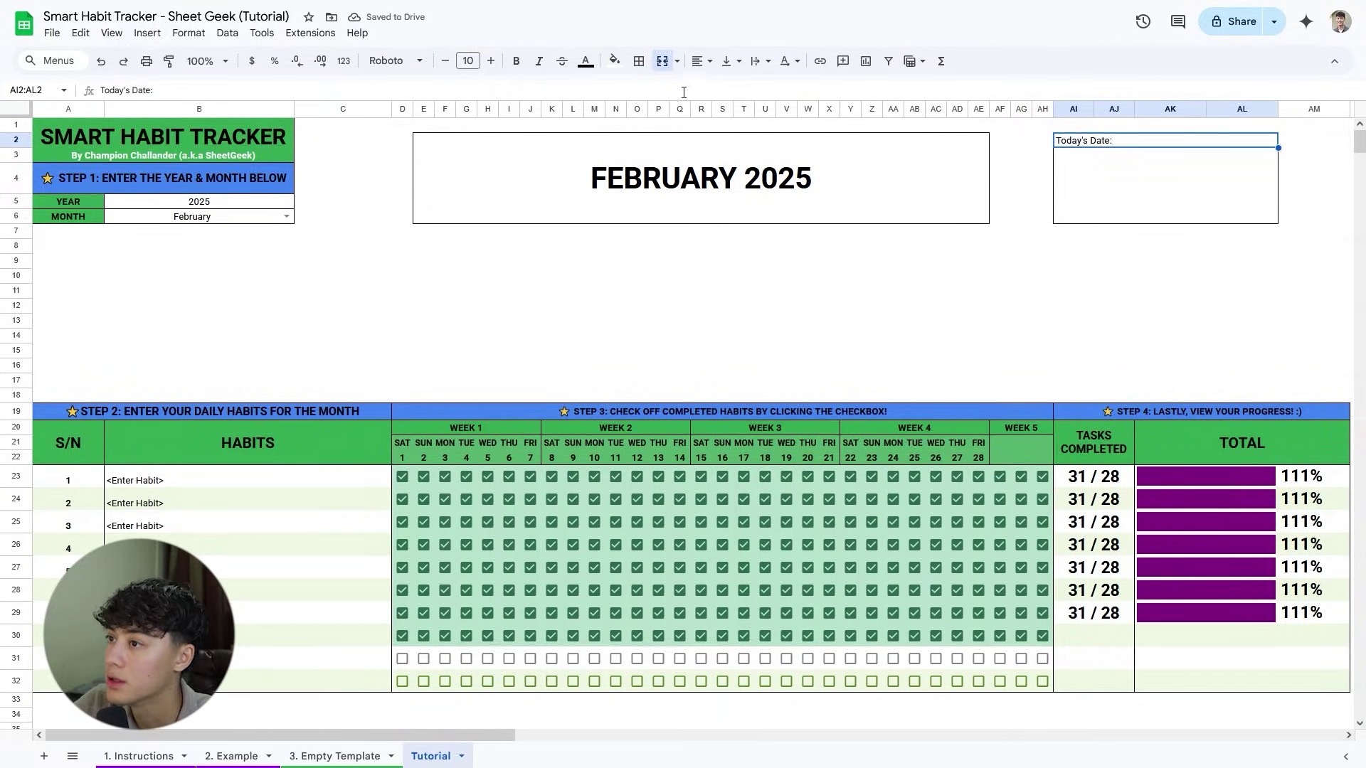
# Centre and bold the Today's Date: label, and add a border that separates it from the cells below.
pyautogui.hotkey('ctrl', 'shift', 'e')
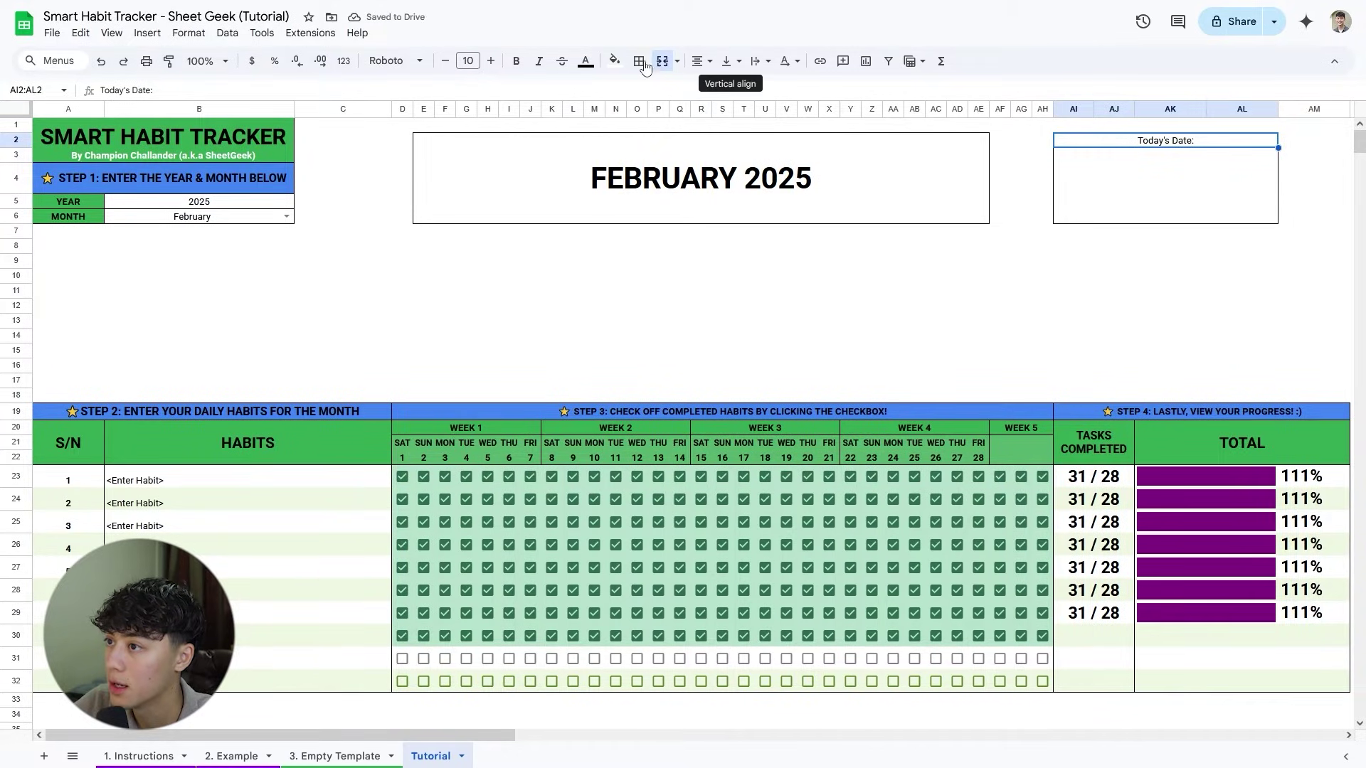
pyautogui.click(513, 62)
pyautogui.click(1204, 202)
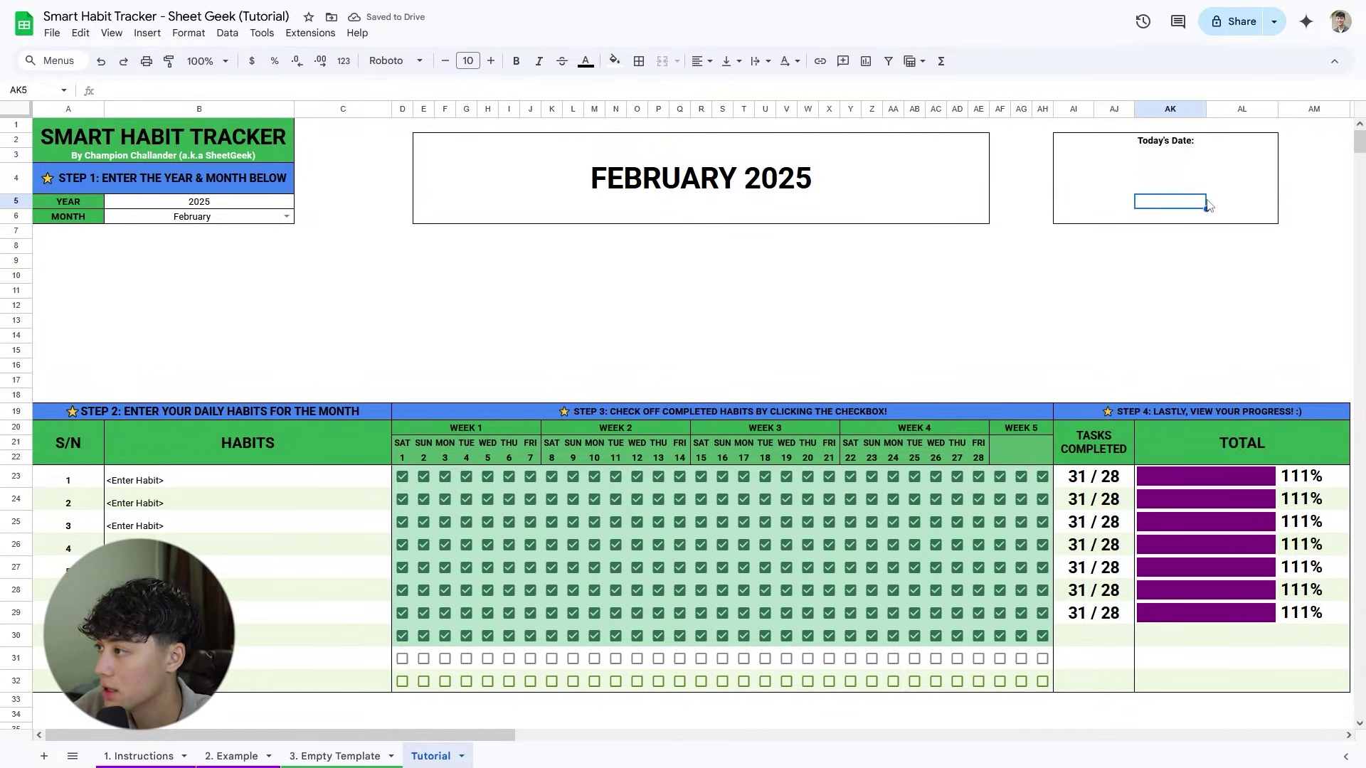
pyautogui.click(1089, 142)
pyautogui.click(639, 61)
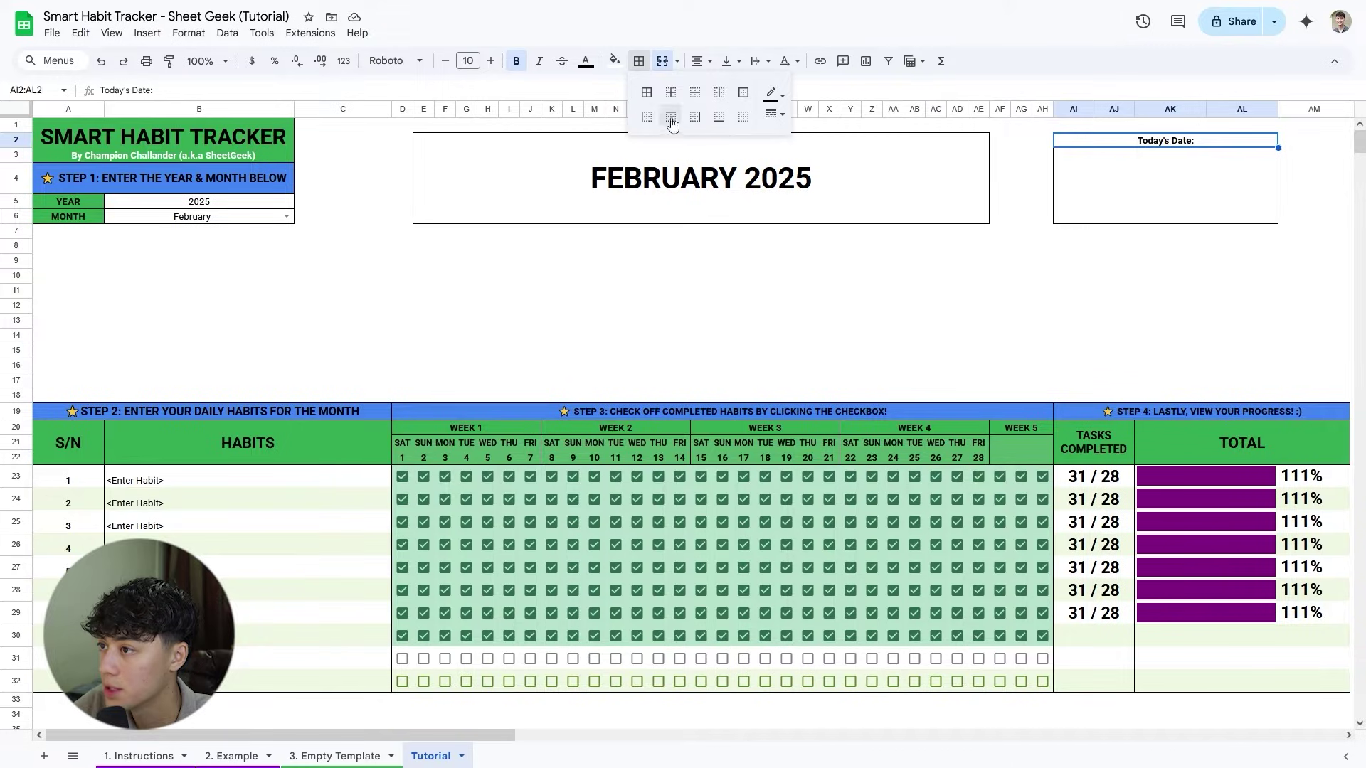
# Merge AI3:AL6 and enter =TODAY() to show the current date.
pyautogui.moveTo(1072, 155); pyautogui.dragTo(1259, 217)
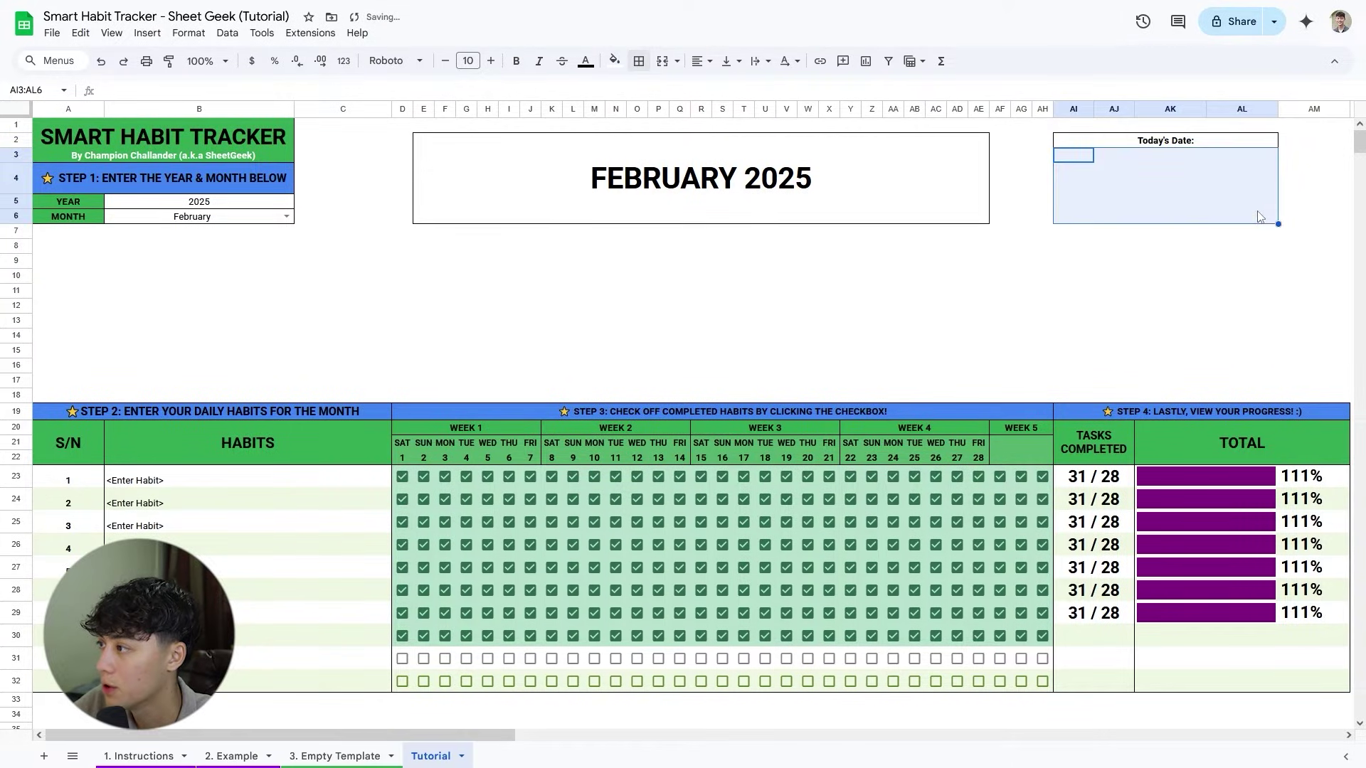
pyautogui.click(663, 61)
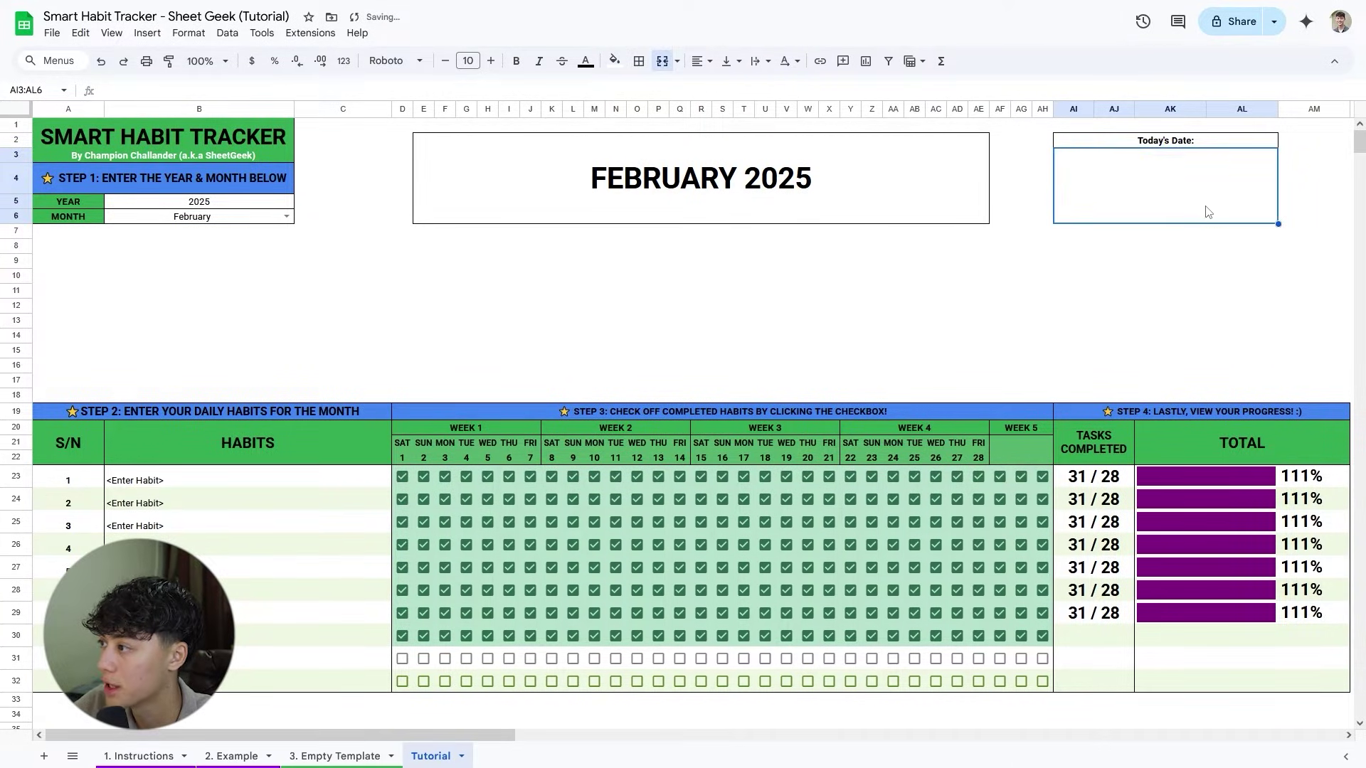
pyautogui.write('=TODAY(')
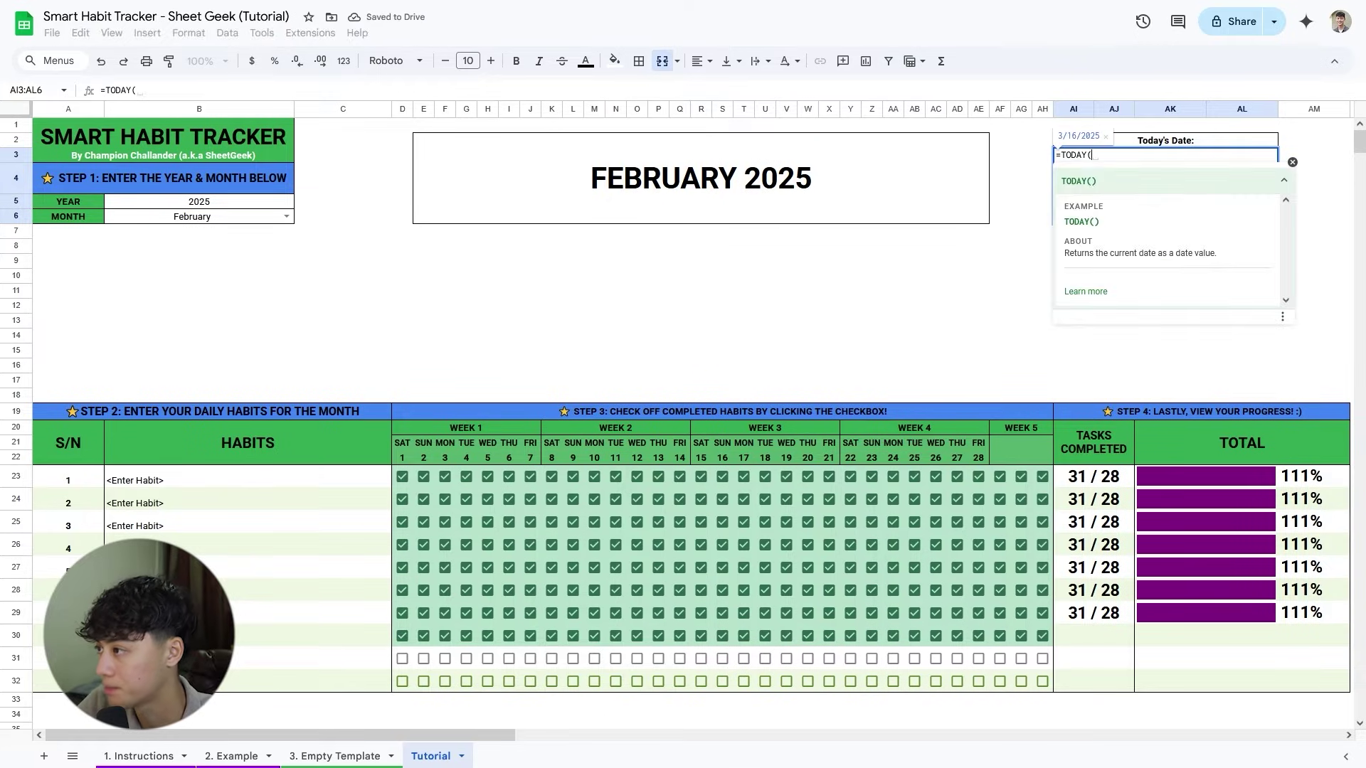
pyautogui.write(')')
pyautogui.press('Return')
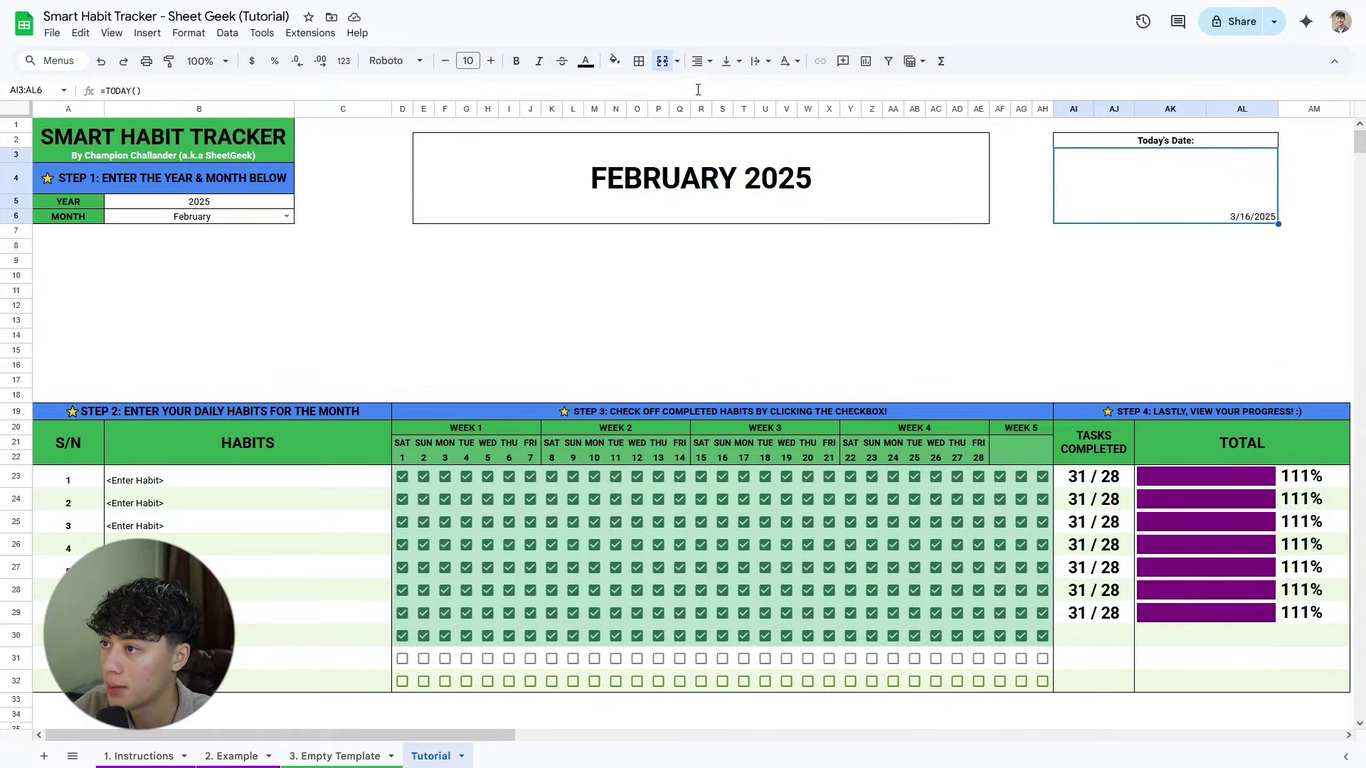
# Centre the current date in AI3:AL6 horizontally and vertically, and make it bold.
pyautogui.click(697, 61)
pyautogui.click(717, 89)
pyautogui.click(727, 61)
pyautogui.click(752, 88)
pyautogui.click(517, 67)
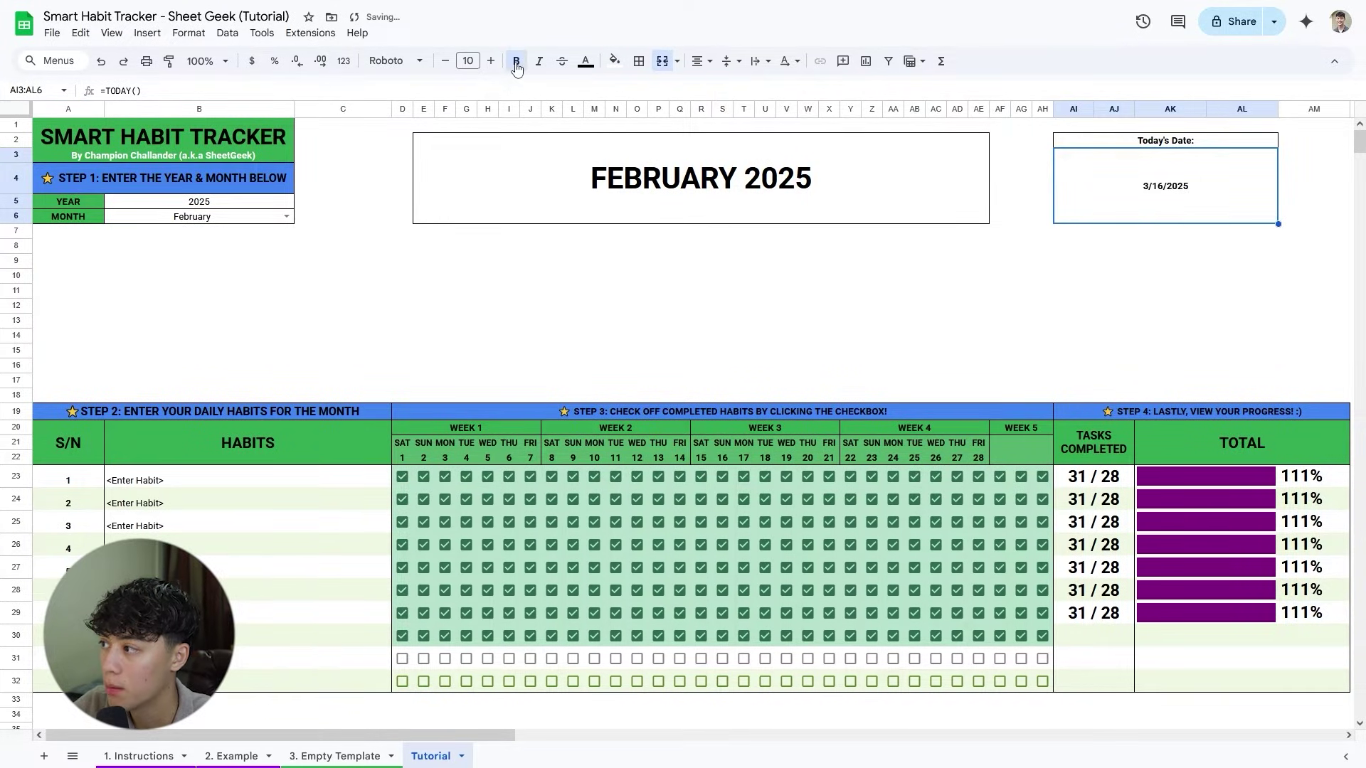
# Give the current date in AI3:AL6 a custom date format with full month name, day, comma and year.
pyautogui.click(344, 61)
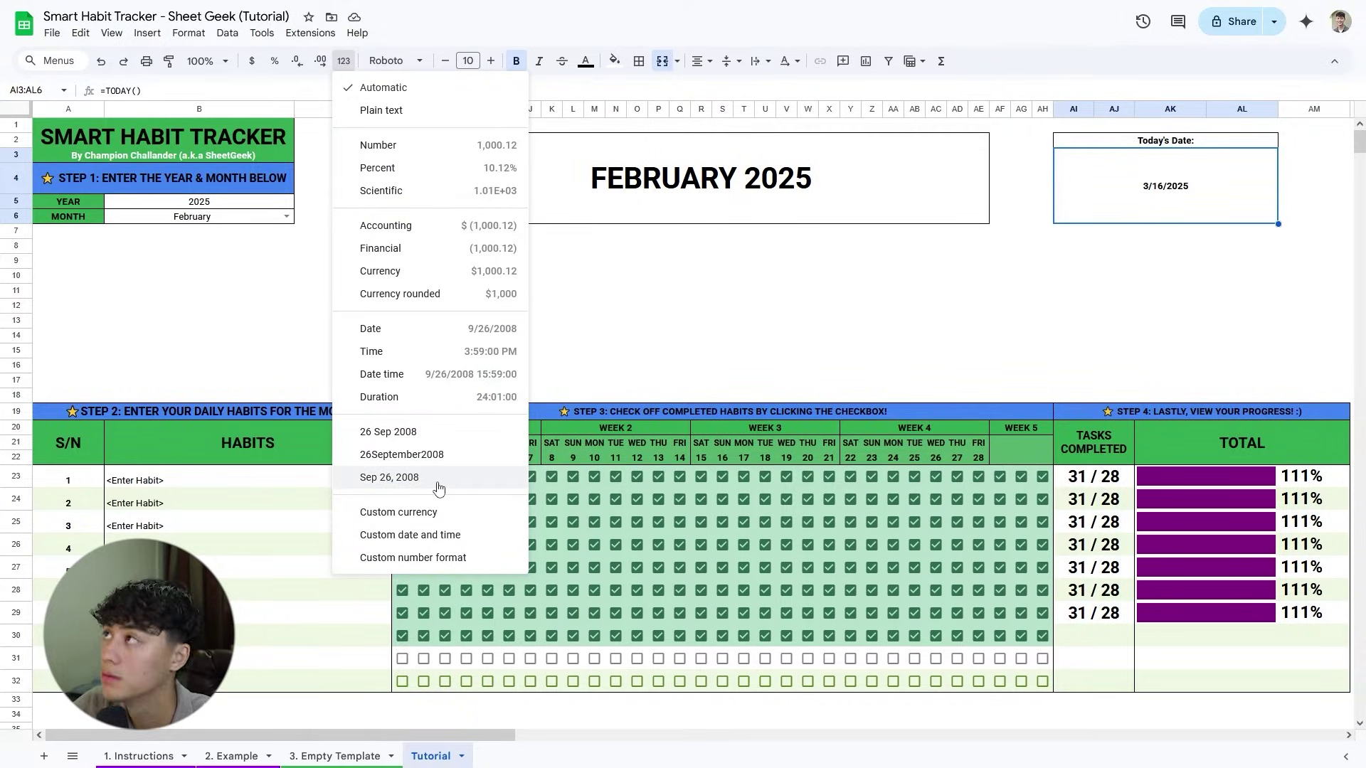
pyautogui.click(472, 535)
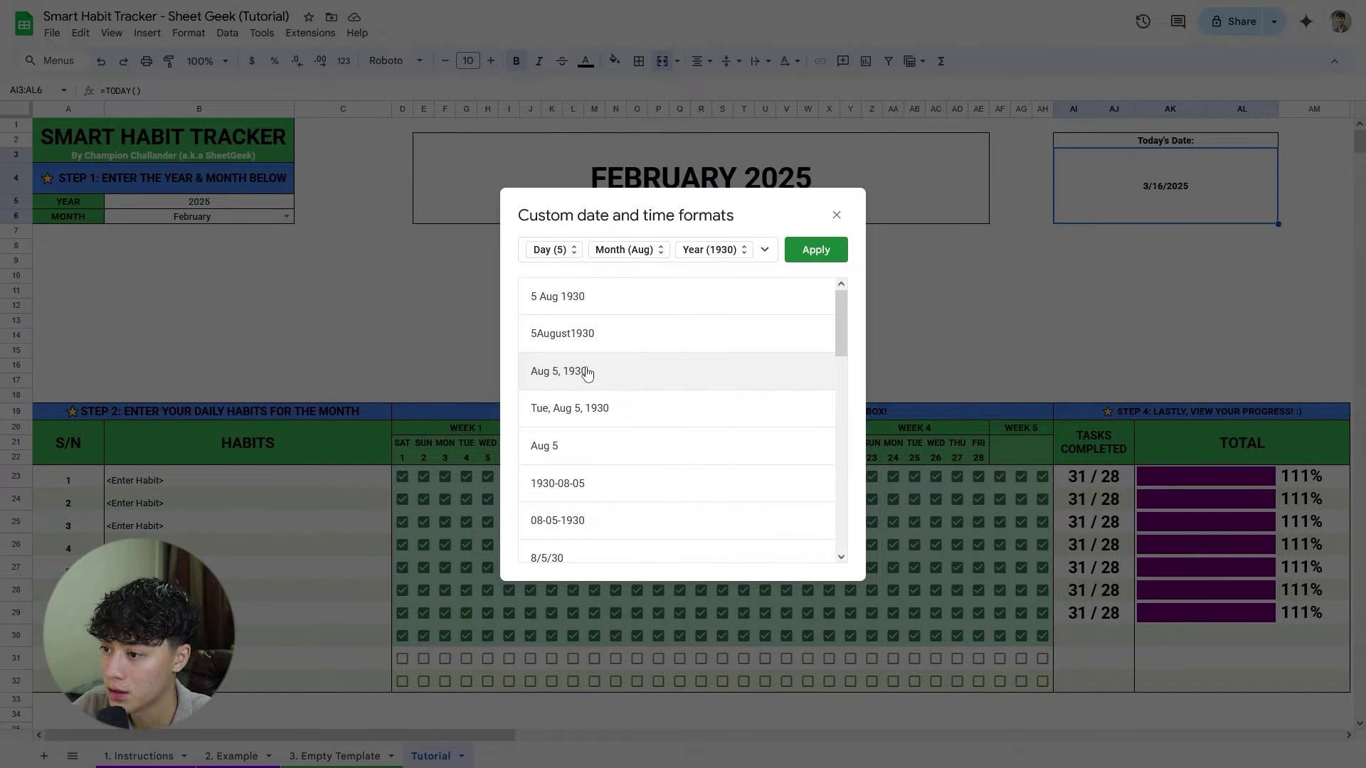
pyautogui.click(665, 372)
pyautogui.click(569, 252)
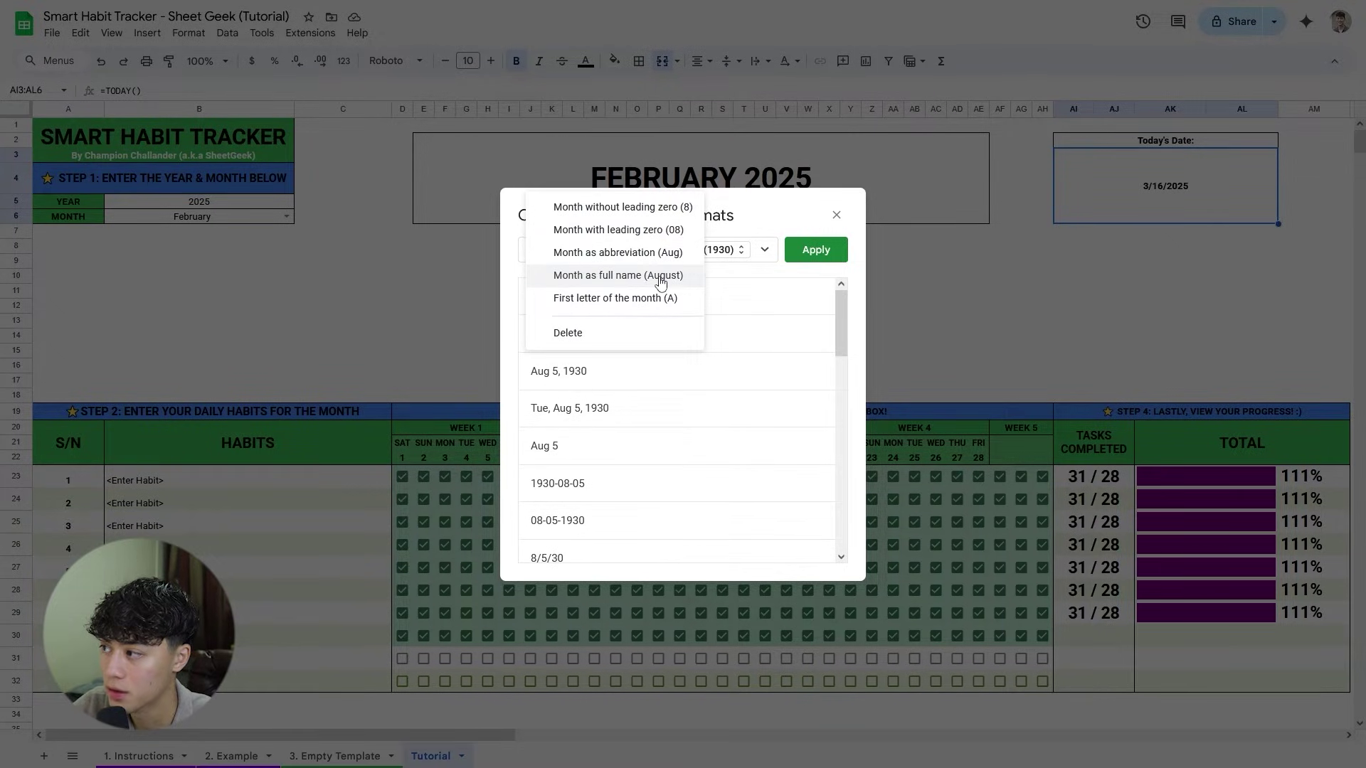
pyautogui.click(660, 275)
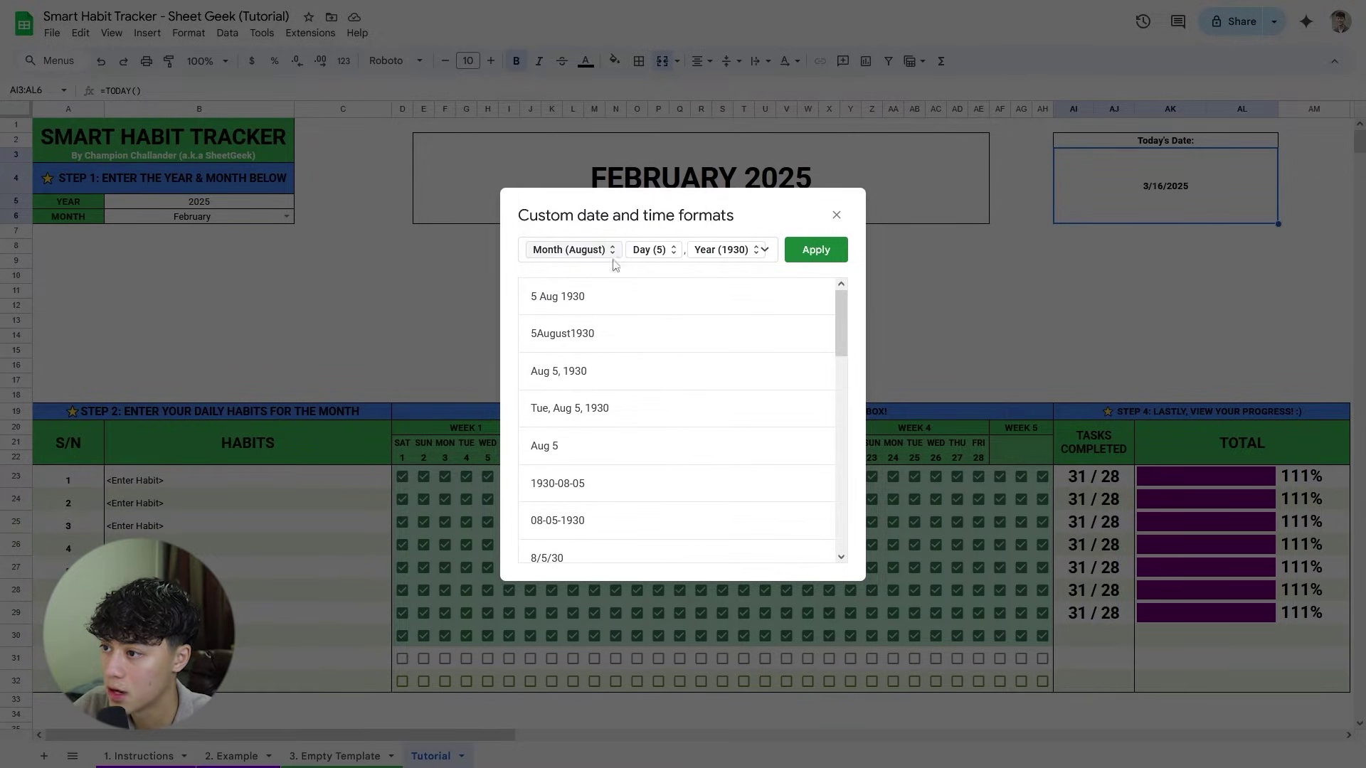
pyautogui.click(806, 250)
# Set the current date's font size to 16 and fill the Today's Date: label cell with the custom header green.
pyautogui.click(467, 60)
pyautogui.write('16')
pyautogui.press('Return')
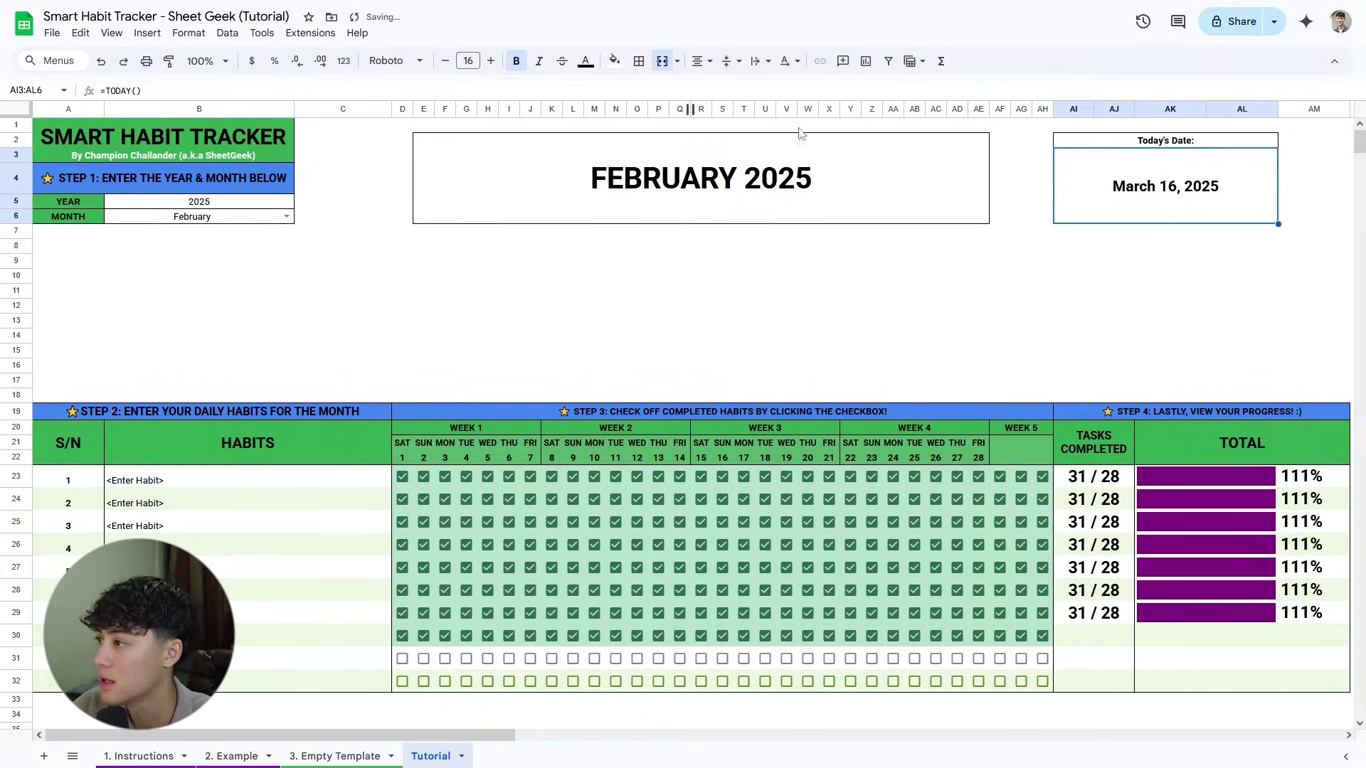
pyautogui.click(1166, 140)
pyautogui.click(614, 61)
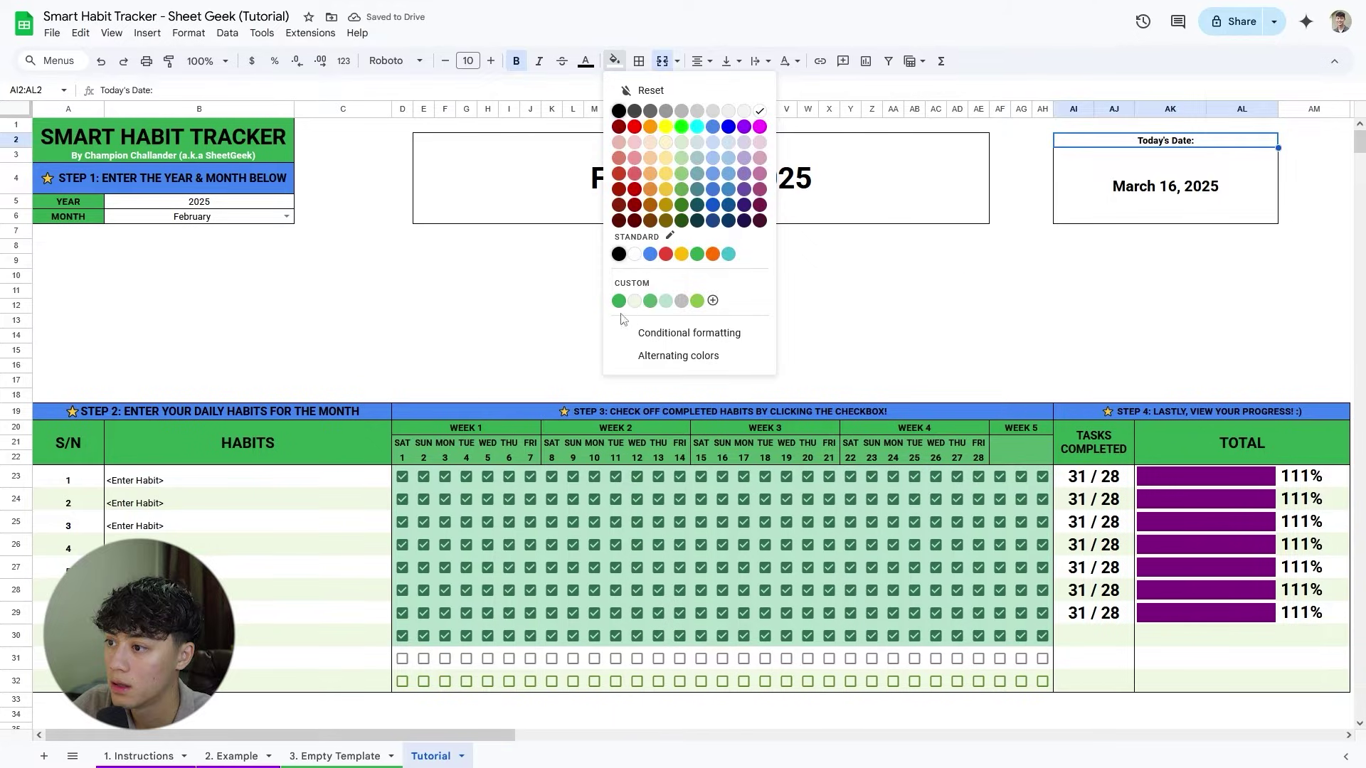
pyautogui.click(619, 301)
# Uncheck the checkboxes in AF23:AH30, under the WEEK 5 columns that have no dates.
pyautogui.moveTo(1309, 476); pyautogui.dragTo(1256, 605)
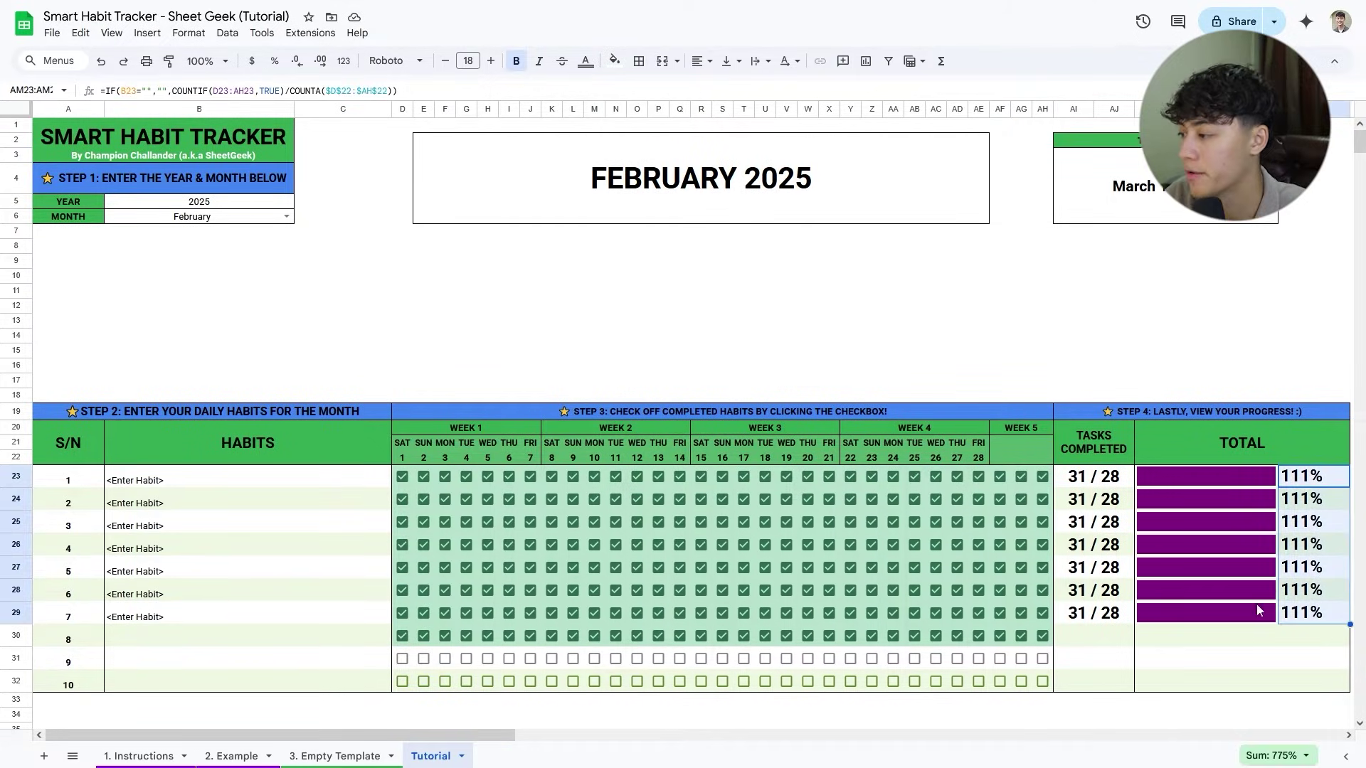
pyautogui.moveTo(1003, 486); pyautogui.dragTo(1042, 649)
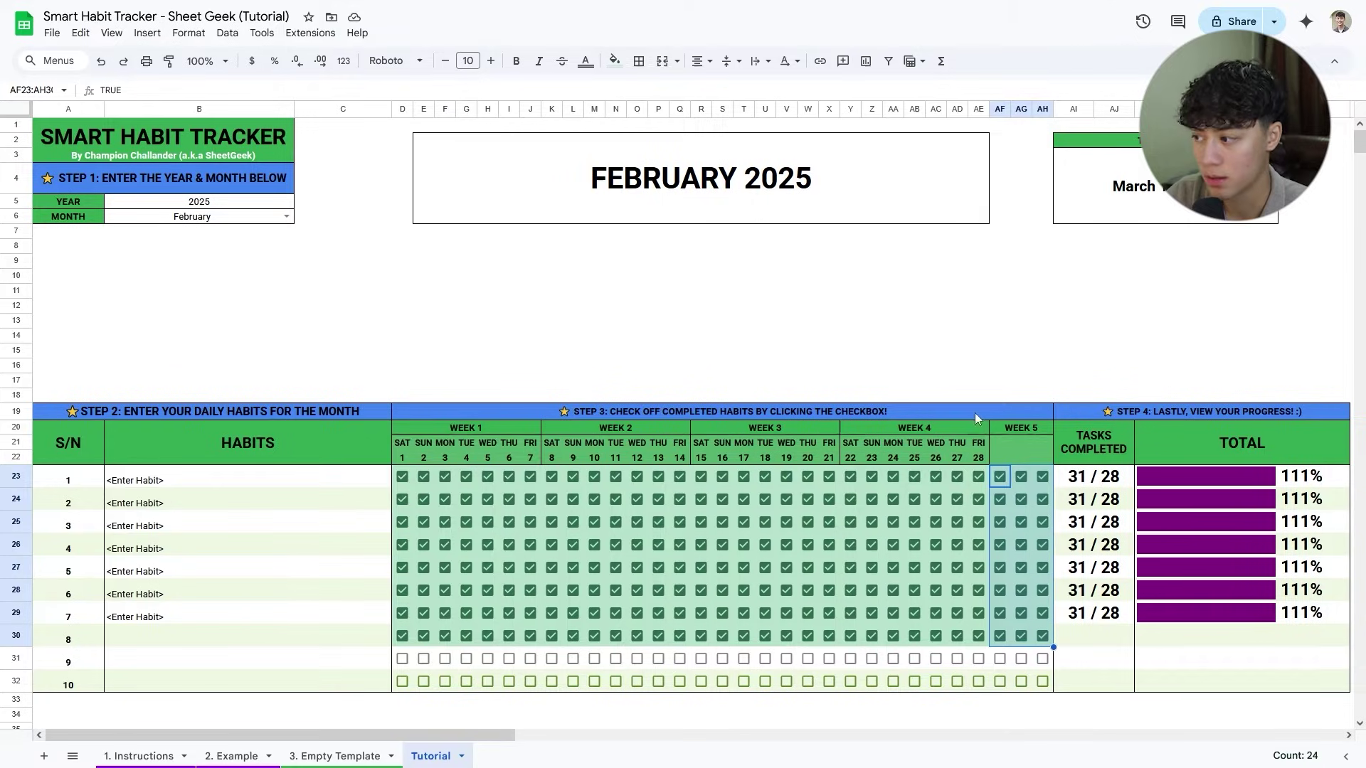
pyautogui.press('Delete')
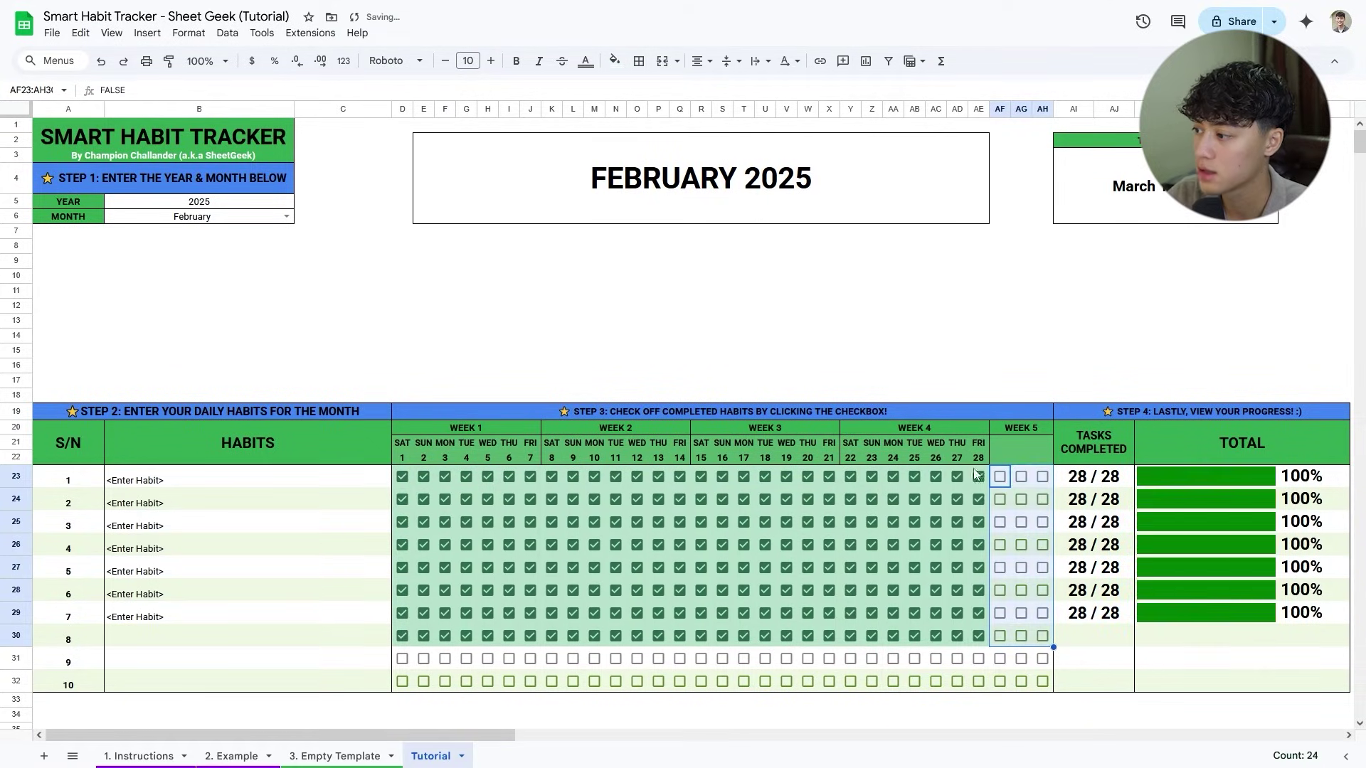
pyautogui.moveTo(1114, 321); pyautogui.dragTo(1114, 336)
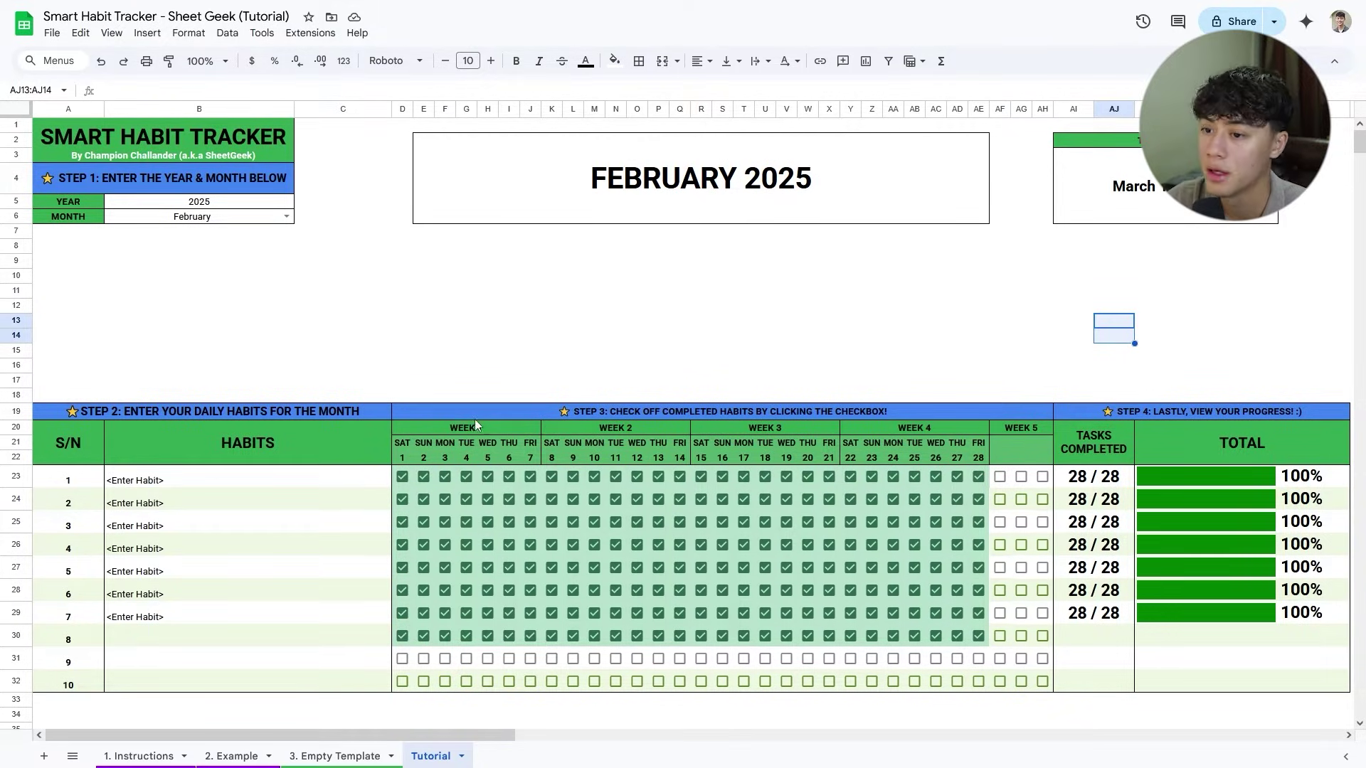
# Set the font size of the blue step headers in row 19 to 12 and make that row taller.
pyautogui.click(237, 185)
pyautogui.moveTo(323, 408); pyautogui.dragTo(1178, 416)
pyautogui.click(477, 66)
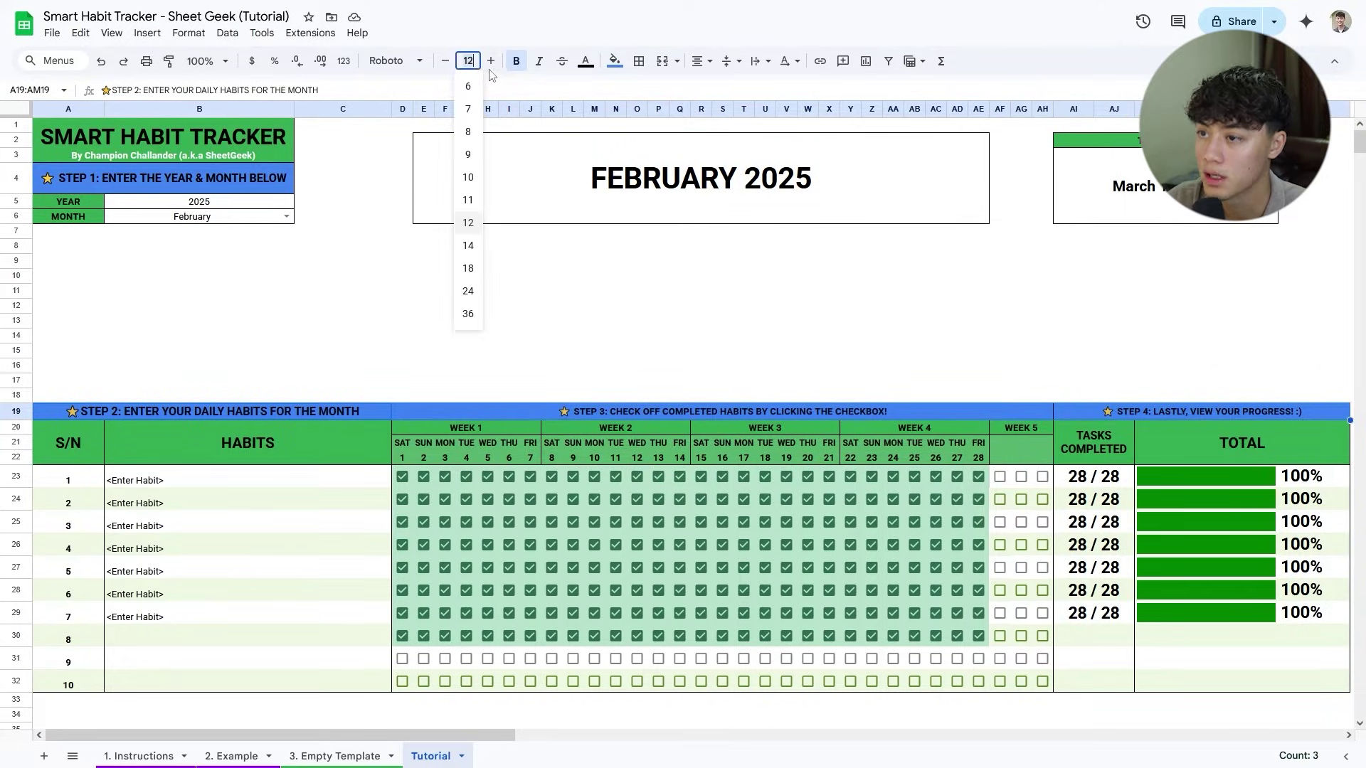
pyautogui.press('Return')
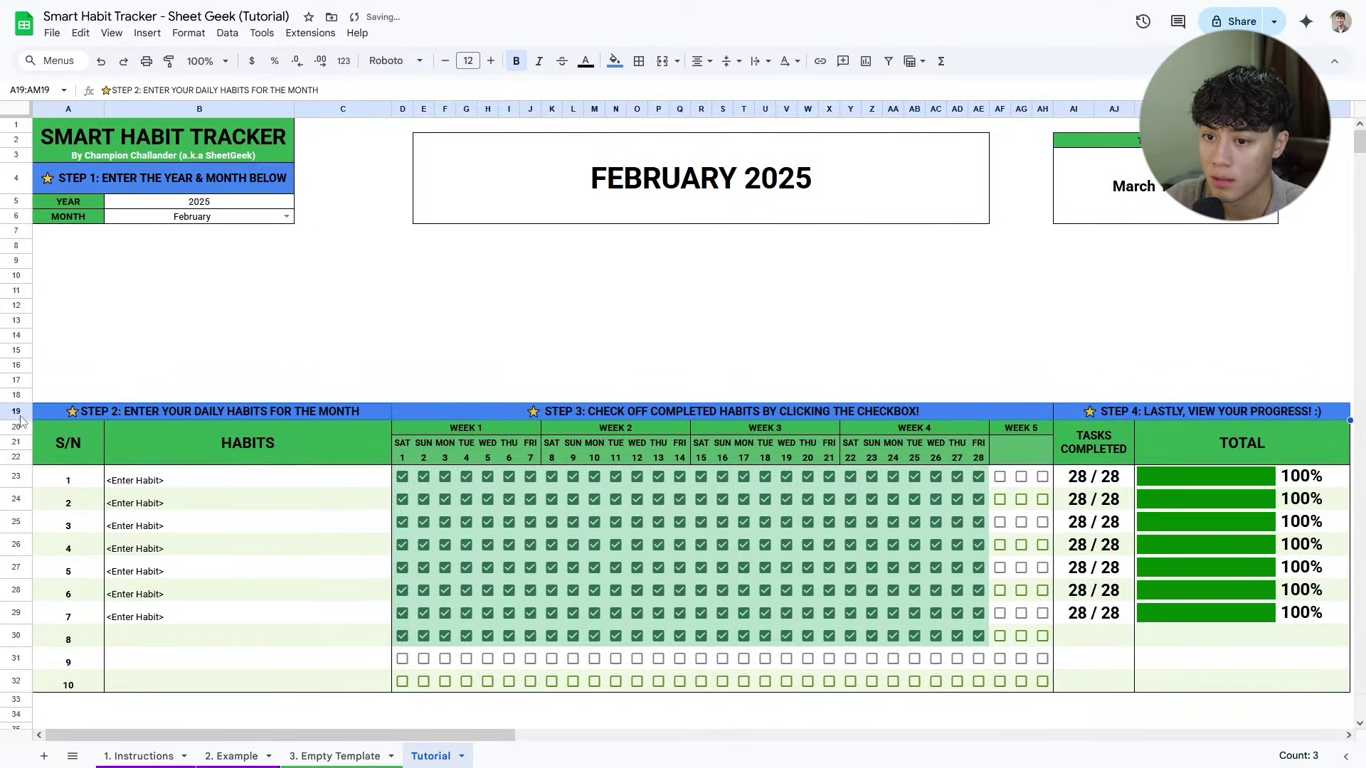
pyautogui.moveTo(27, 419); pyautogui.dragTo(27, 444)
pyautogui.click(986, 347)
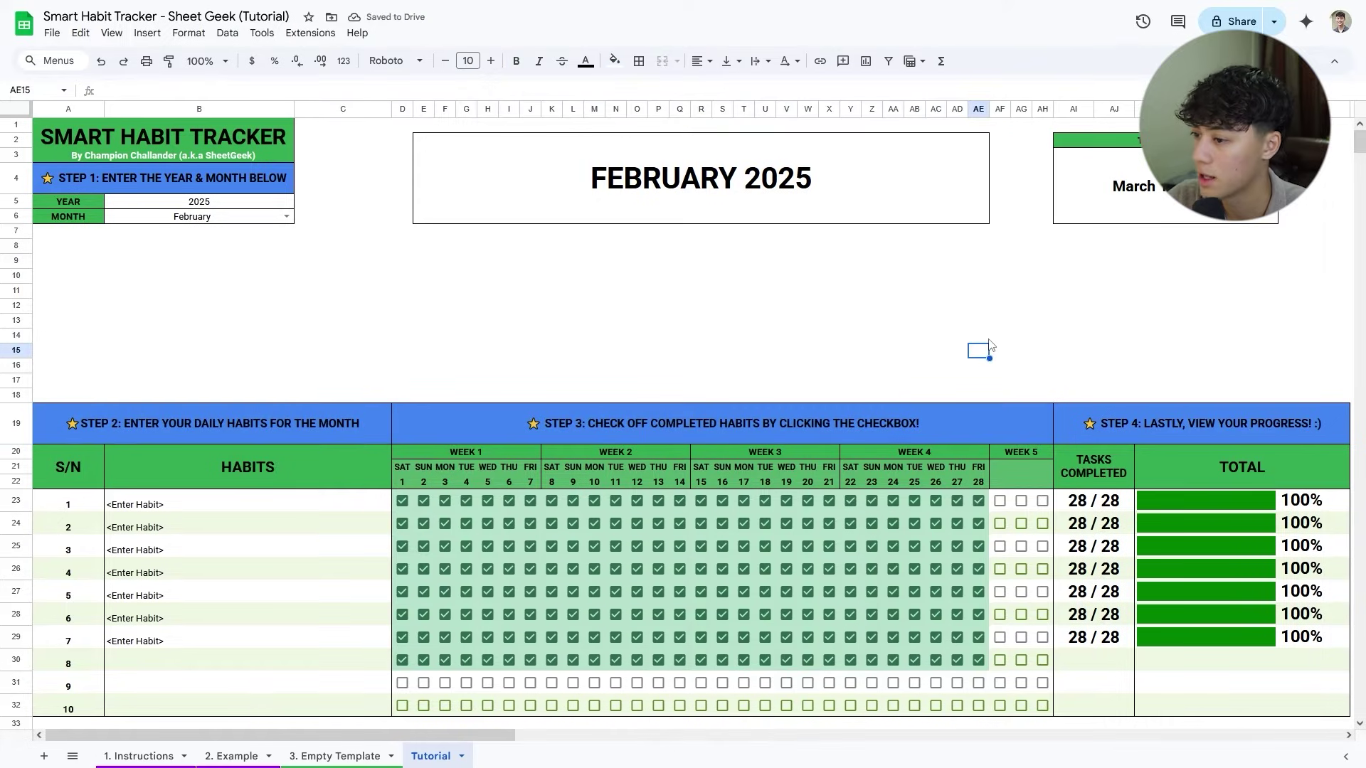
# Enlarge the font of the WEEK 1 to WEEK 5 headings in row 20.
pyautogui.moveTo(466, 452); pyautogui.dragTo(1032, 454)
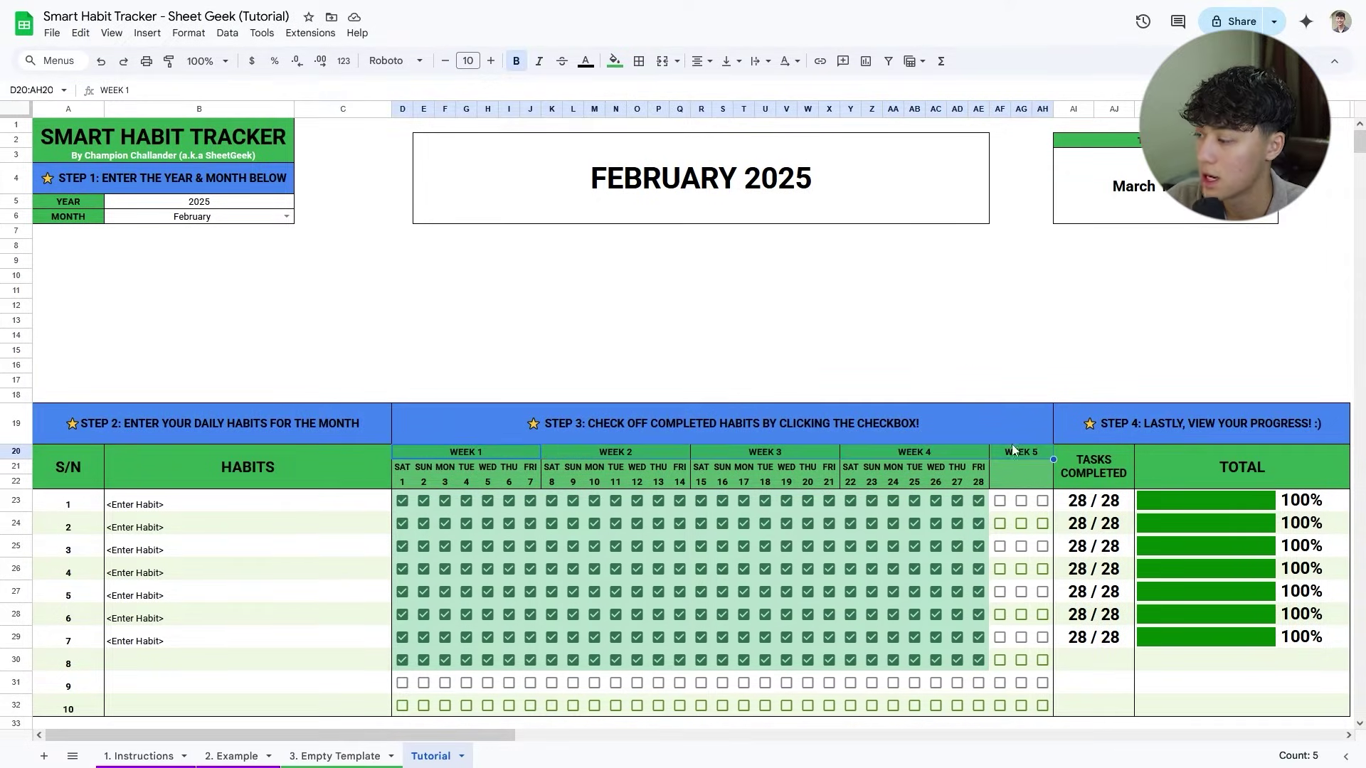
pyautogui.click(468, 60)
pyautogui.write('18')
pyautogui.press('Return')
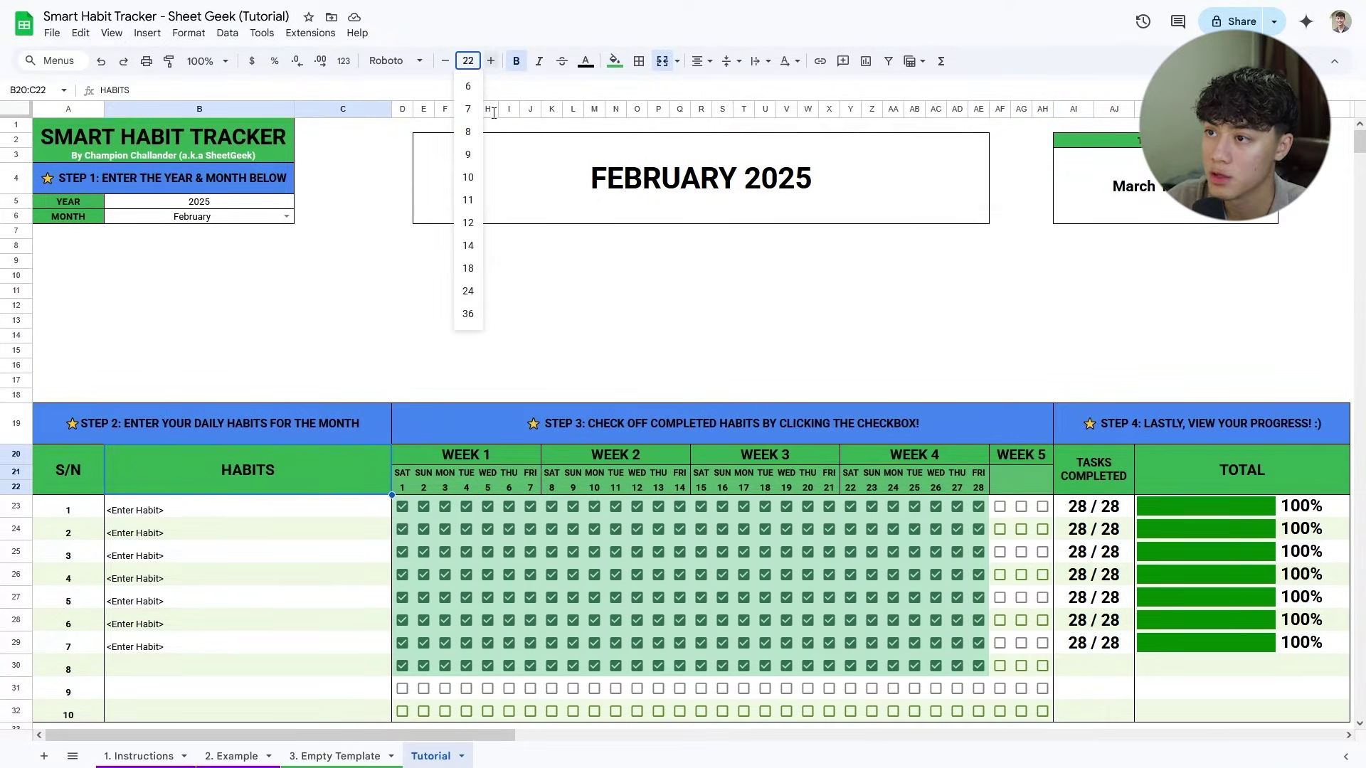
# Set the font size of the HABITS and TOTAL column headers to 22.
pyautogui.press('Return')
pyautogui.click(1242, 466)
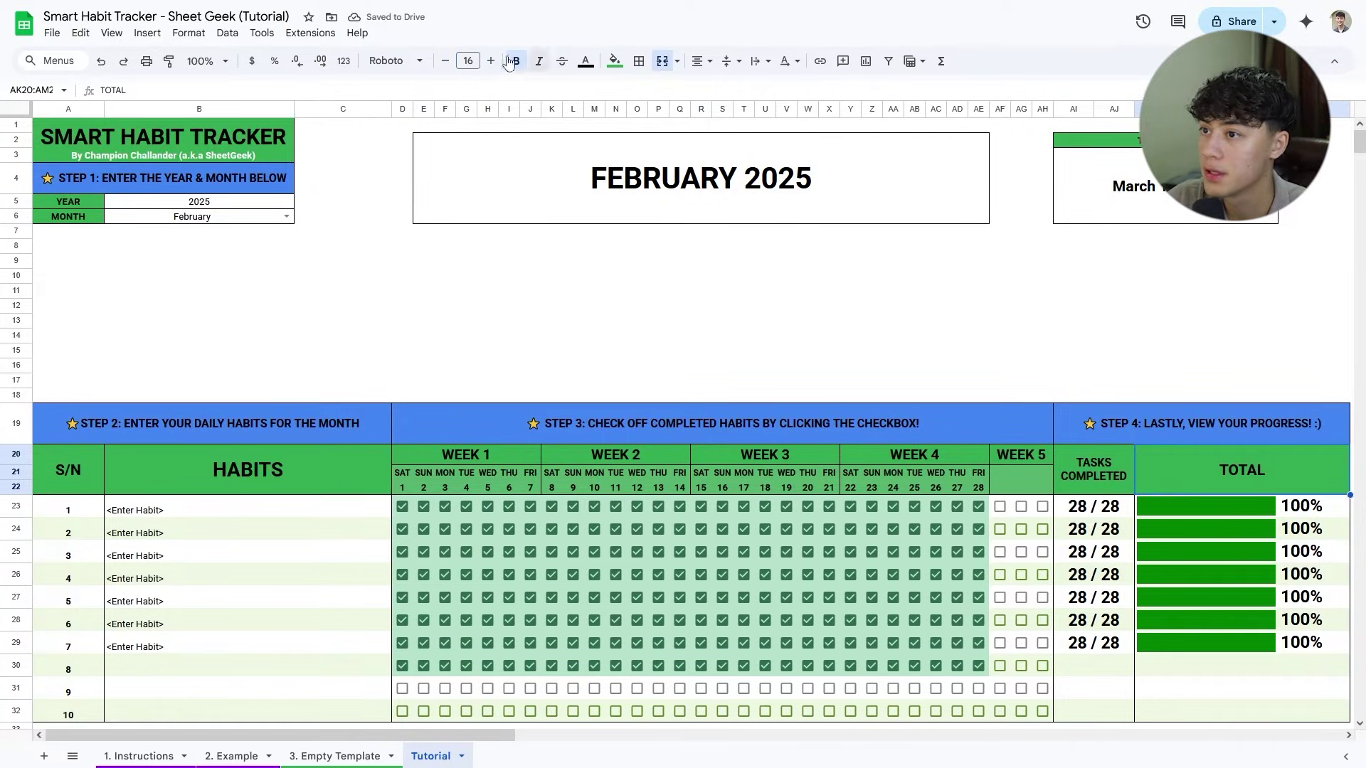
pyautogui.click(467, 61)
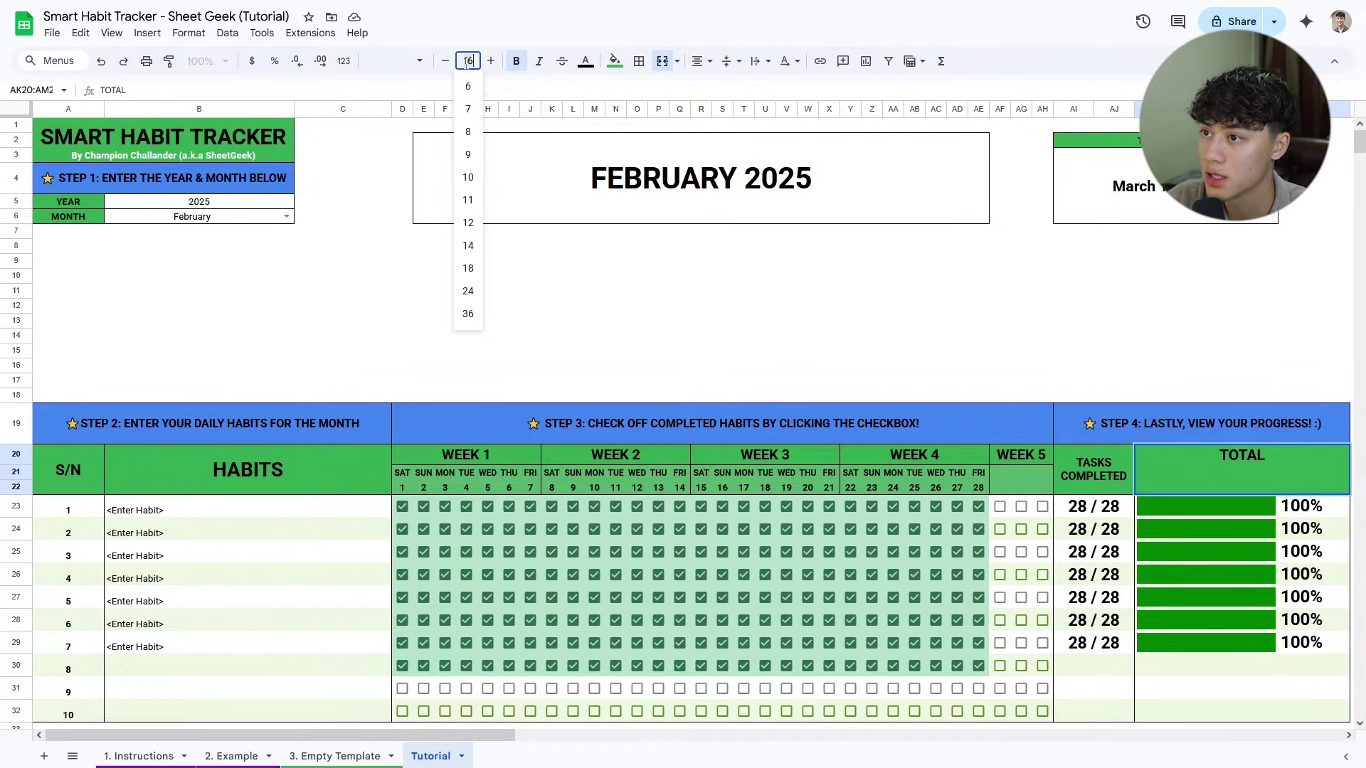
pyautogui.press('Return')
pyautogui.click(743, 306)
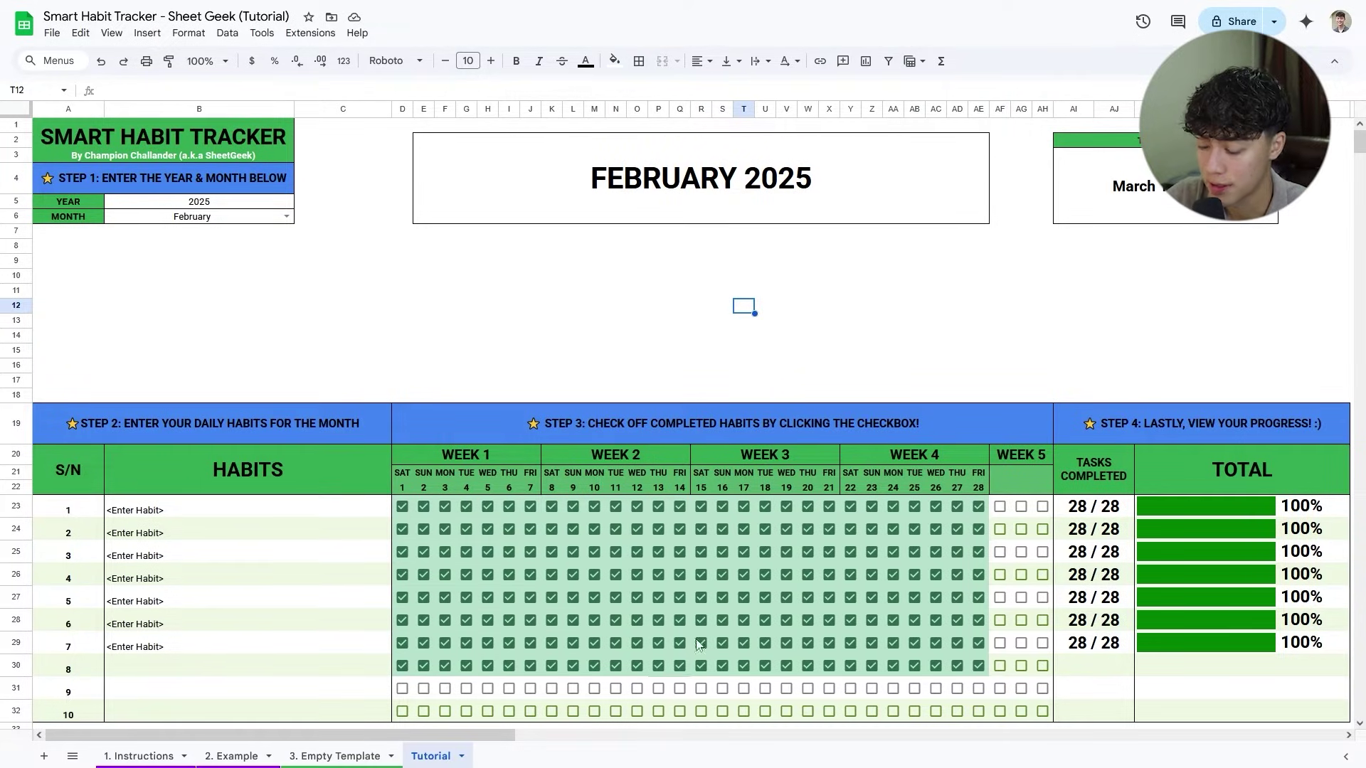
# Examine the Total Habits Completed and Total Habits Uncompleted scorecards and the charts beside them on the 3. Empty Template sheet.
pyautogui.click(335, 757)
pyautogui.click(152, 288)
pyautogui.click(164, 340)
pyautogui.click(170, 298)
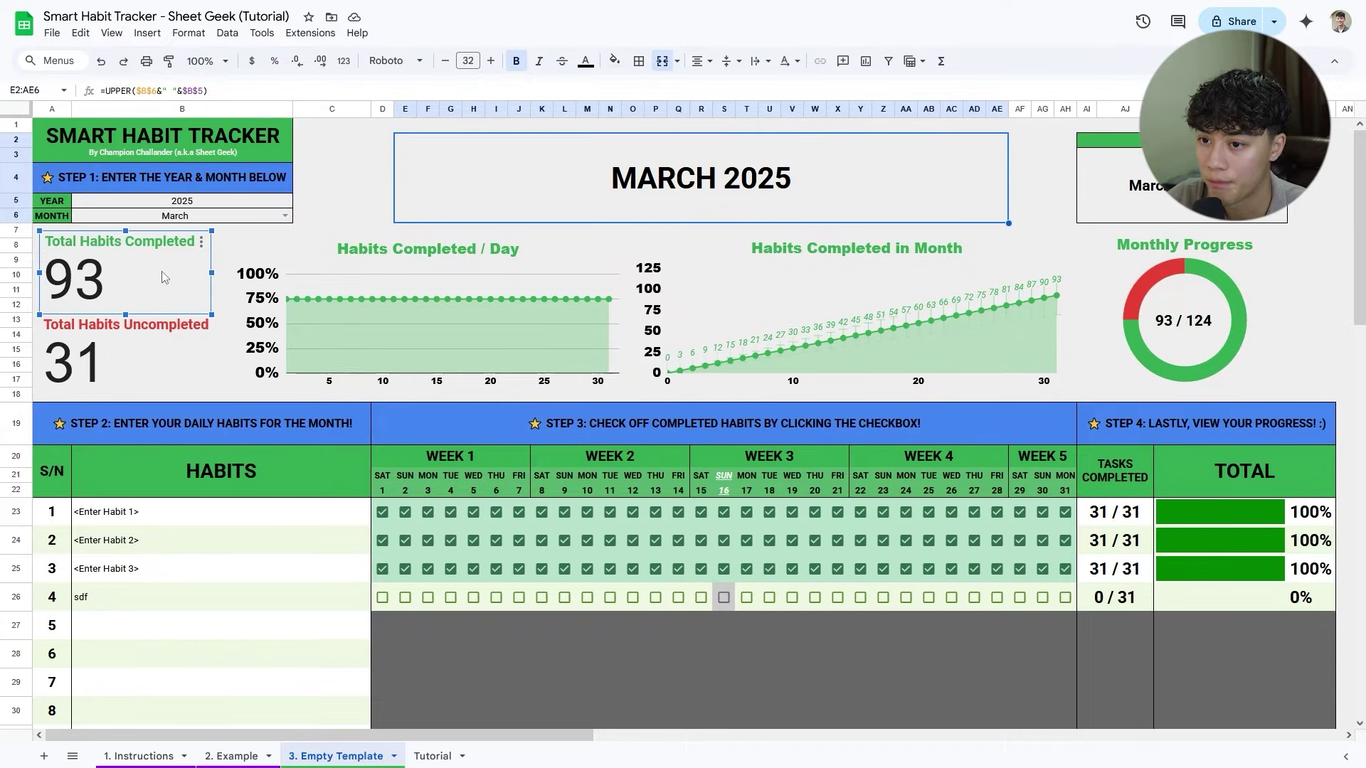
pyautogui.click(171, 358)
pyautogui.press('Escape')
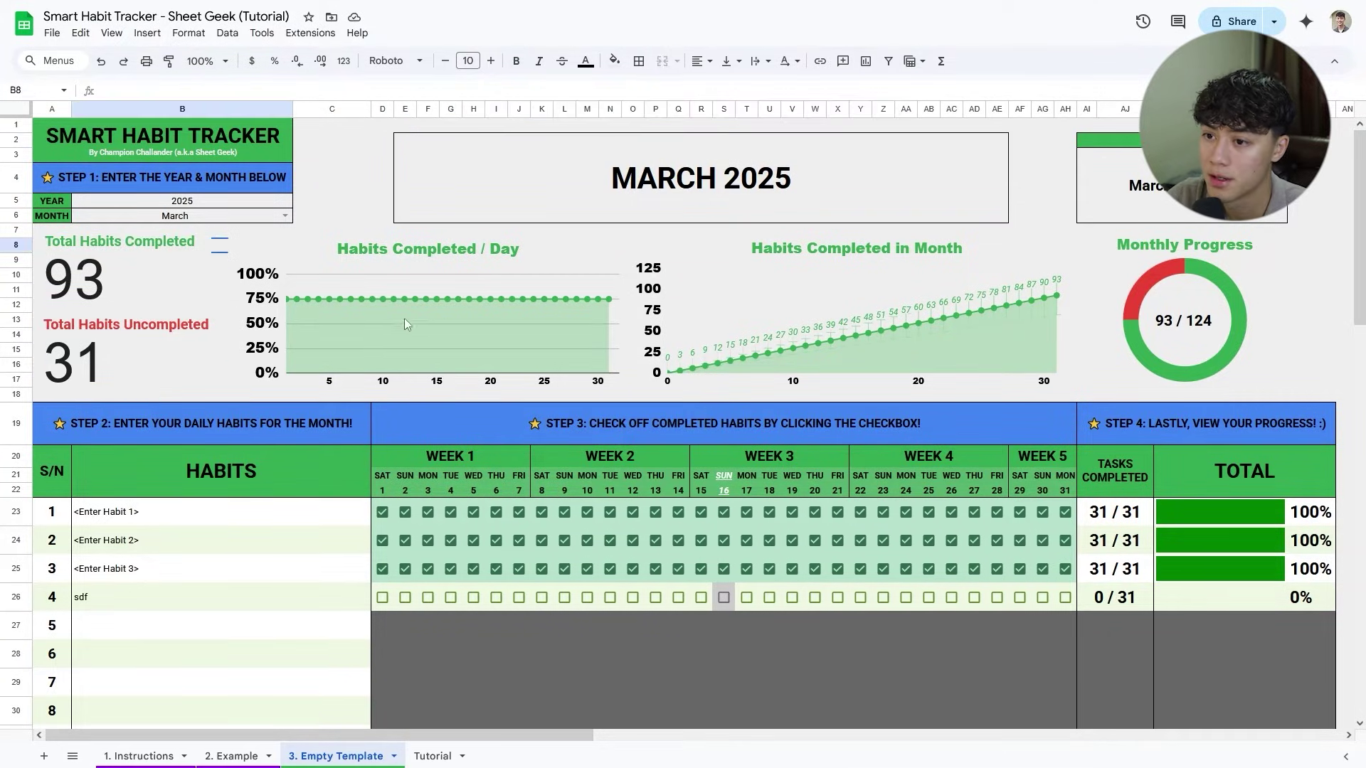
pyautogui.click(362, 236)
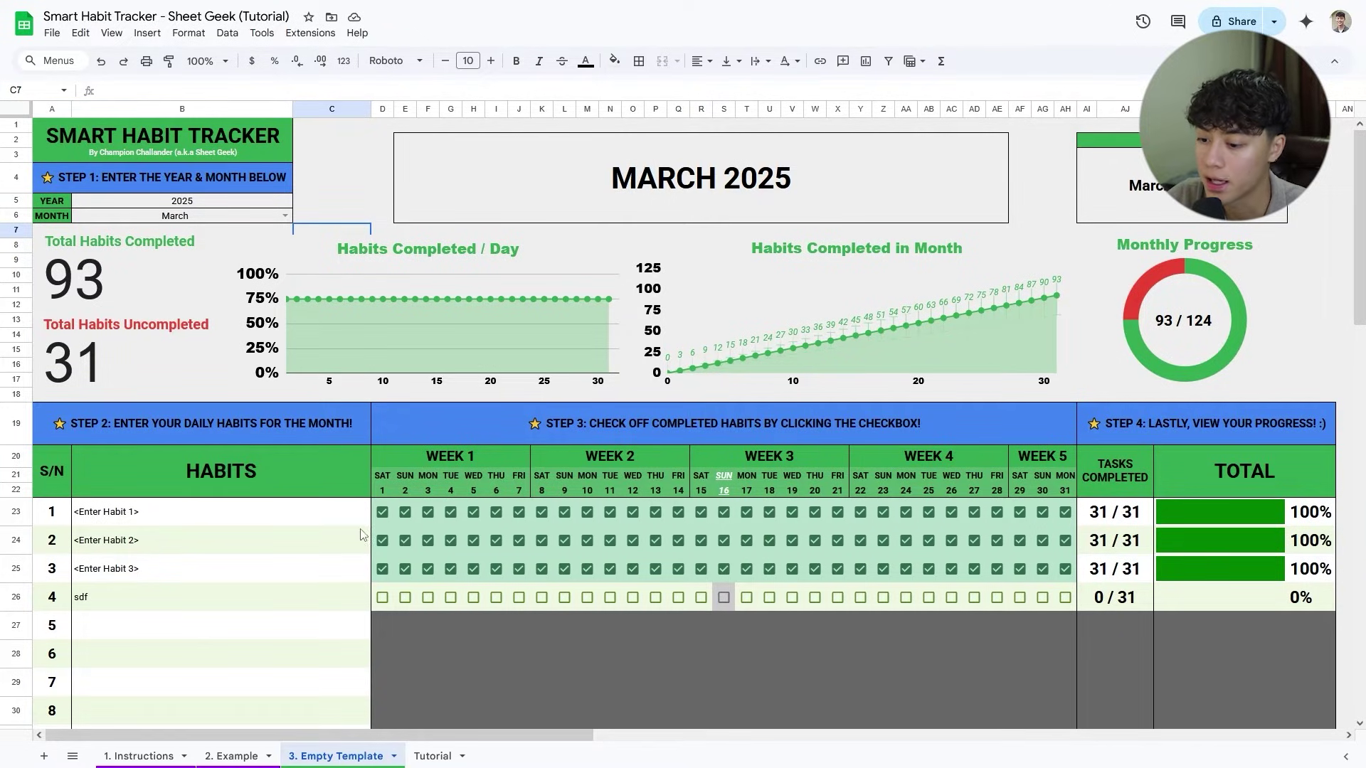
# Duplicate the "3. Empty Template" sheet and set the zoom of the copy to 75%.
pyautogui.rightClick(342, 757)
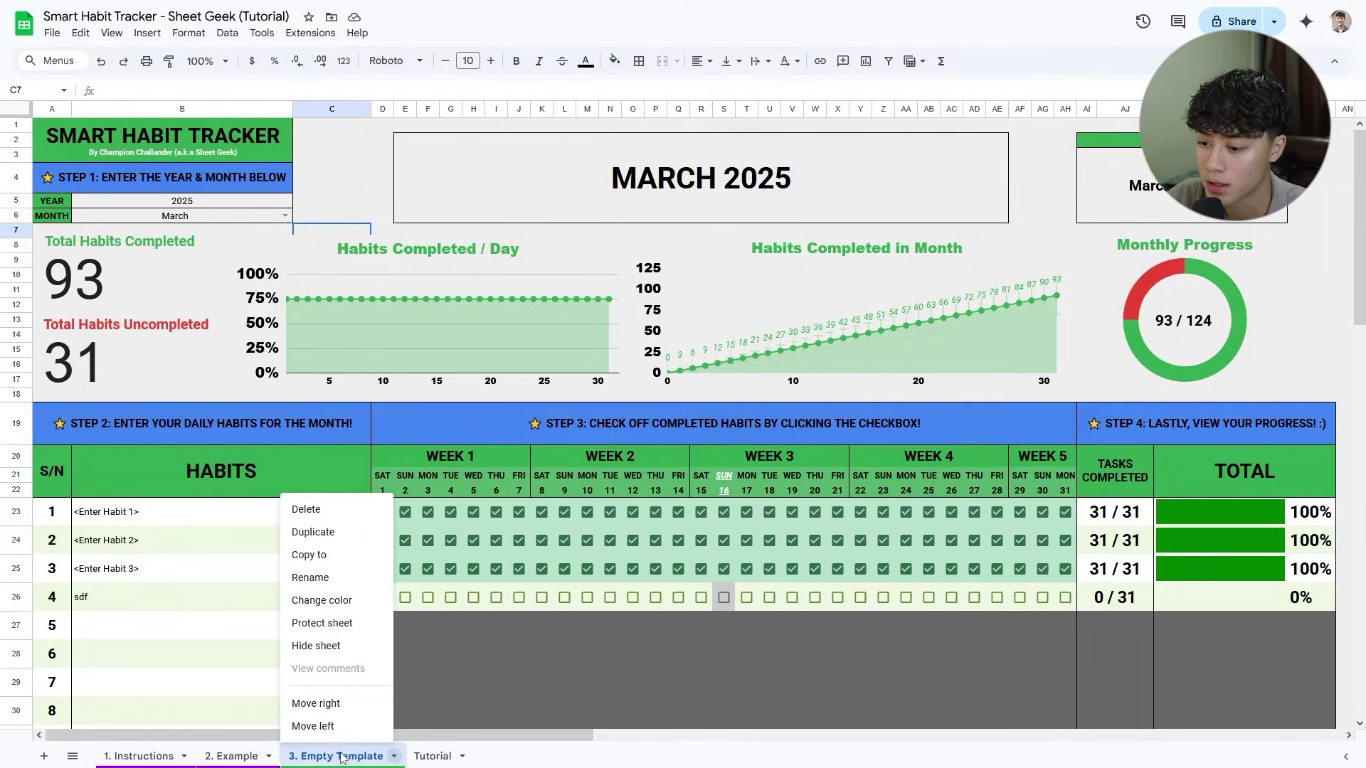
pyautogui.click(341, 541)
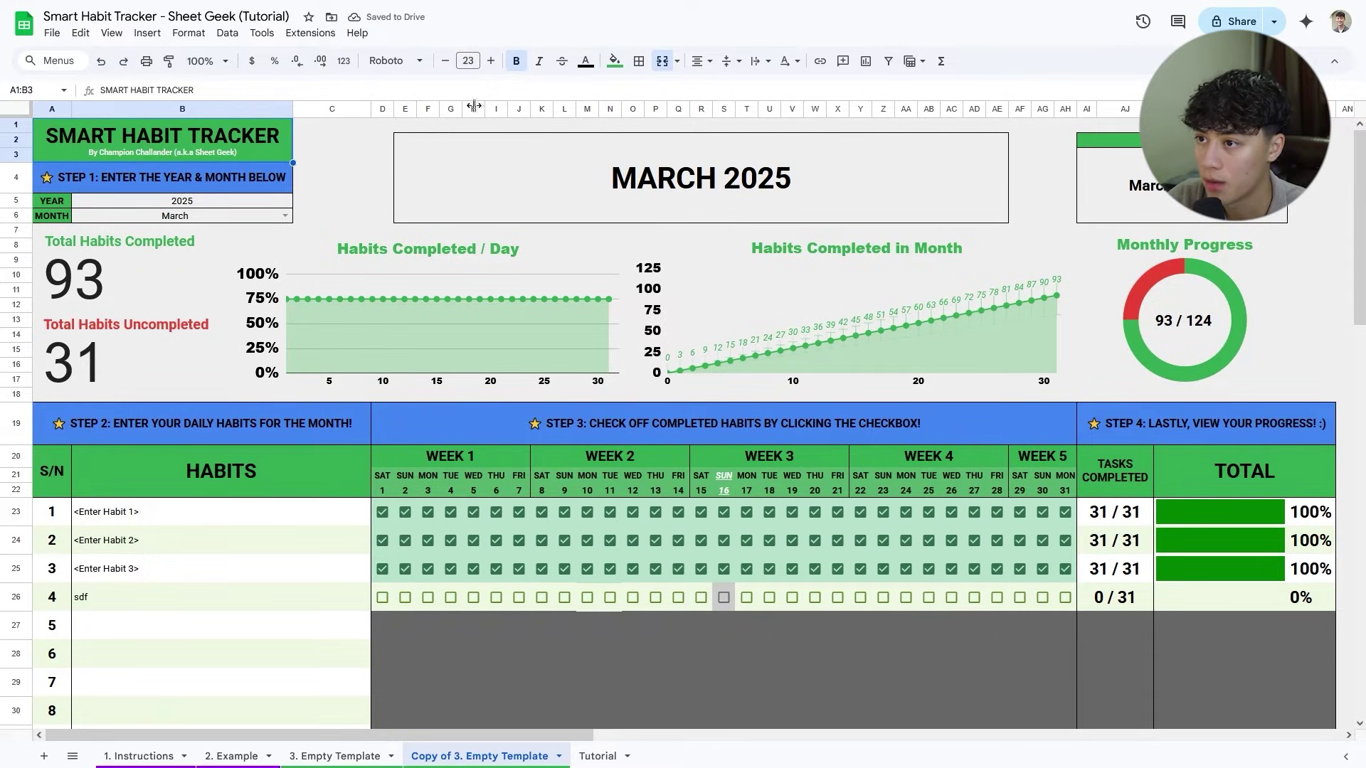
pyautogui.click(223, 62)
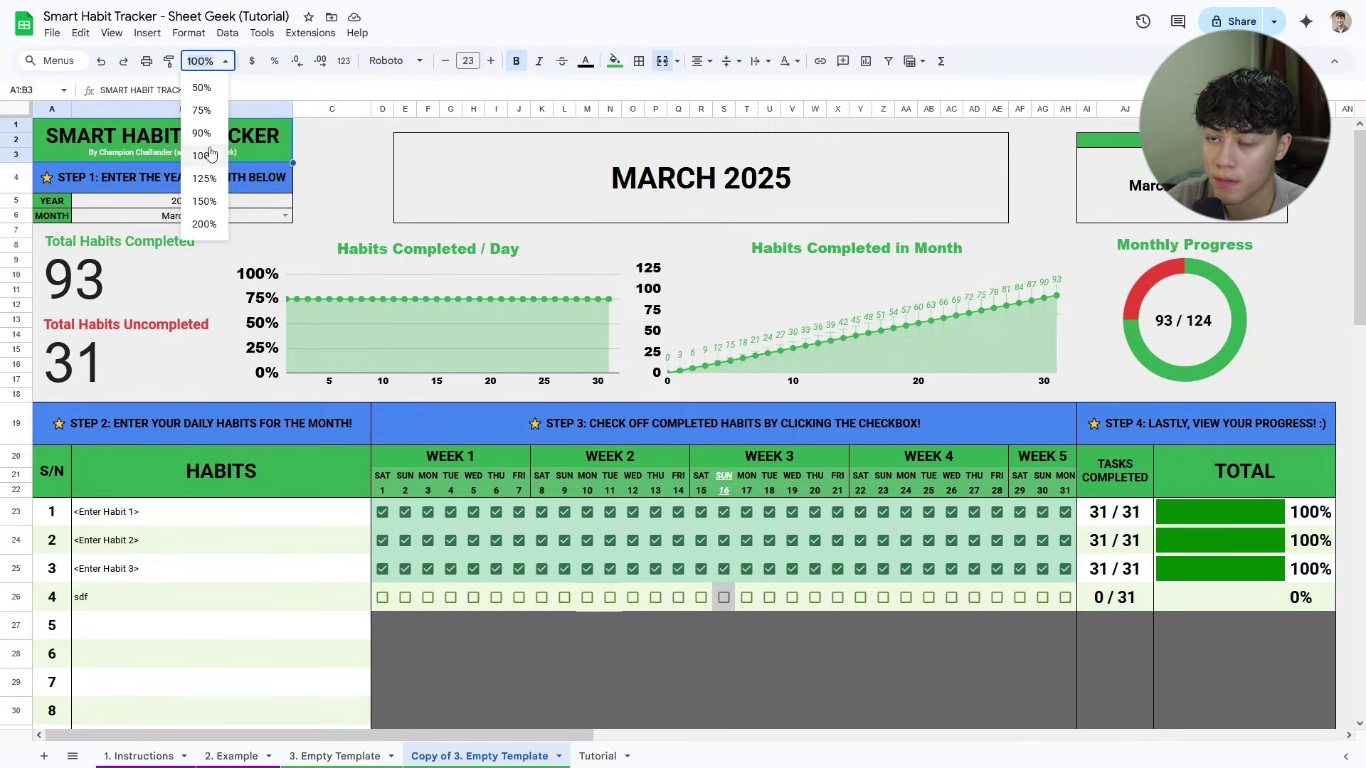
pyautogui.click(219, 112)
pyautogui.click(1209, 345)
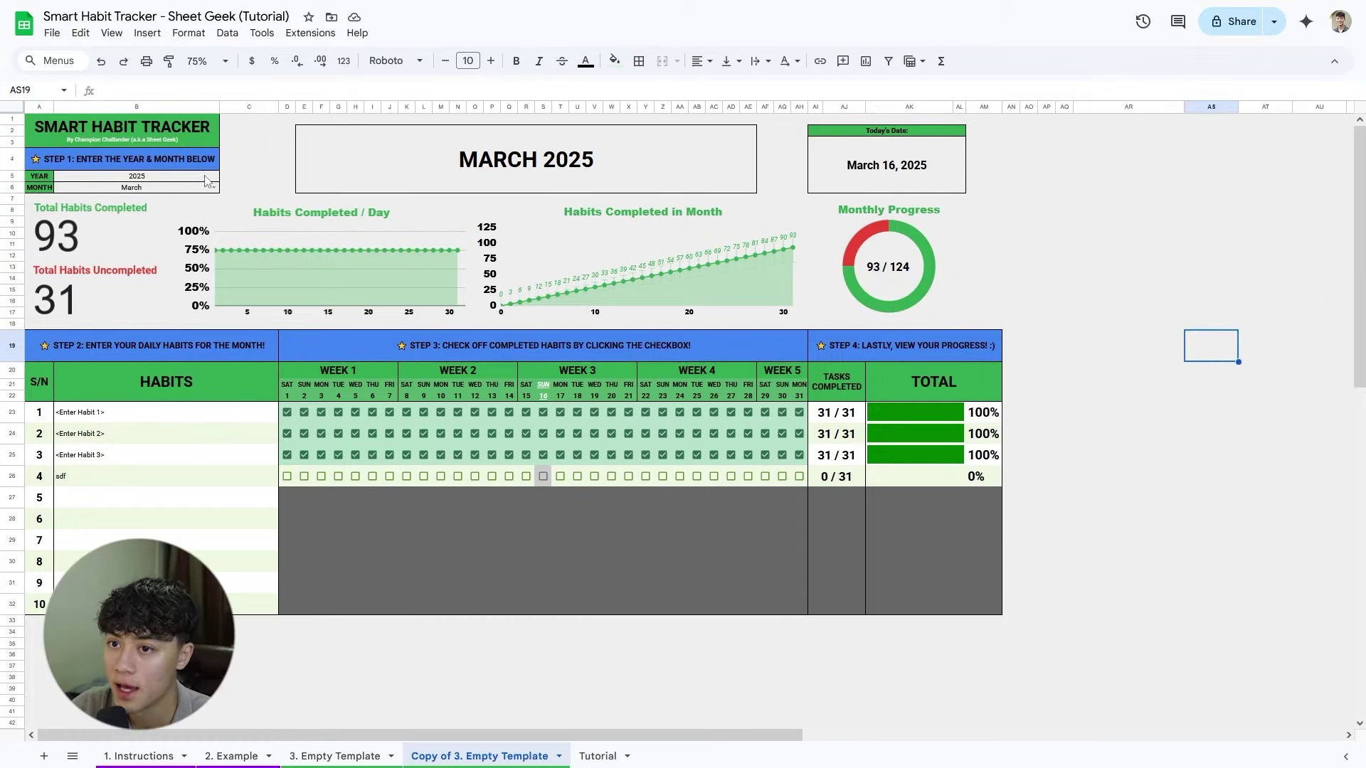
# Set the text color of the whole copied sheet to black to reveal the hidden helper cells around AO4:AT18.
pyautogui.click(17, 107)
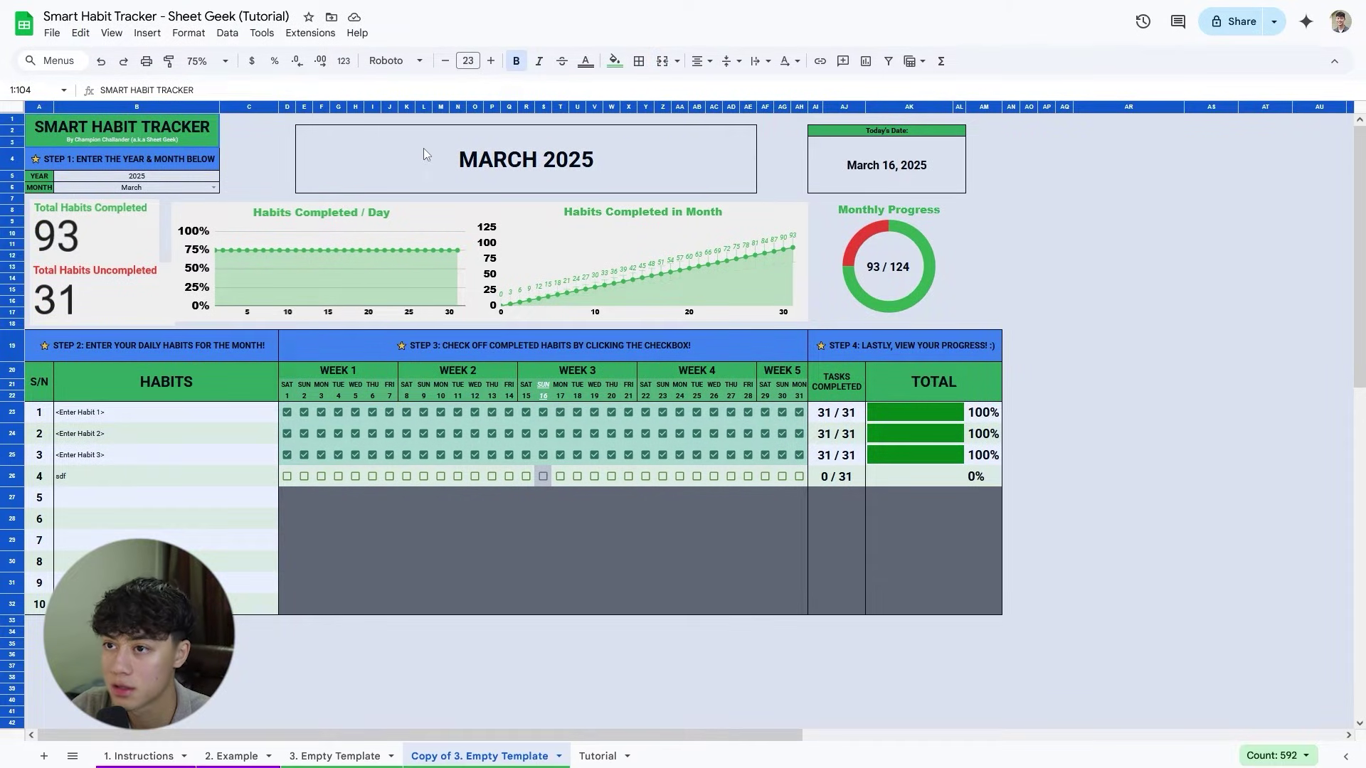
pyautogui.click(587, 64)
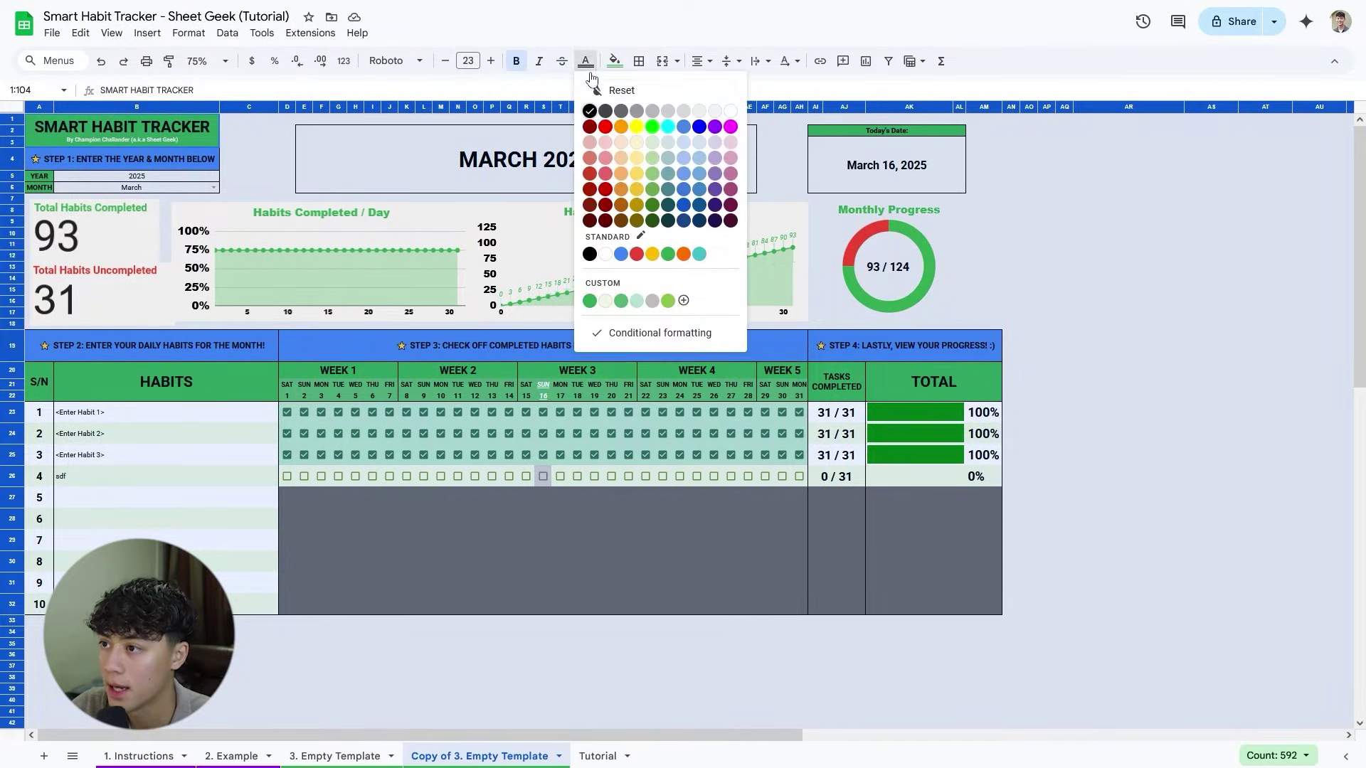
pyautogui.click(590, 111)
pyautogui.moveTo(1029, 159); pyautogui.dragTo(1253, 320)
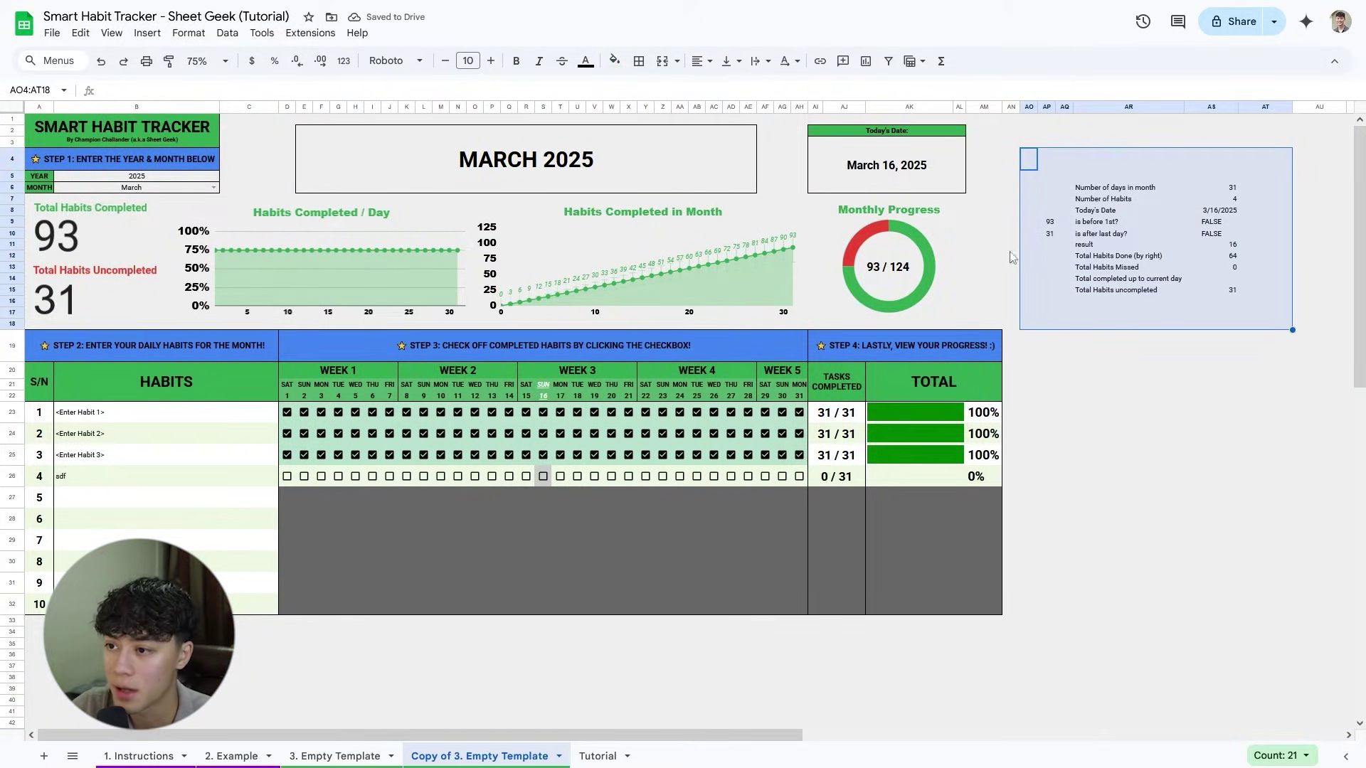
# Move the habit scorecards, both line charts and the progress doughnut down off the helper rows above the habit table.
pyautogui.click(125, 286)
pyautogui.press('Delete')
pyautogui.moveTo(134, 258); pyautogui.dragTo(151, 411)
pyautogui.moveTo(263, 270); pyautogui.dragTo(288, 433)
pyautogui.moveTo(640, 270); pyautogui.dragTo(644, 419)
pyautogui.moveTo(925, 299); pyautogui.dragTo(916, 478)
pyautogui.click(927, 255)
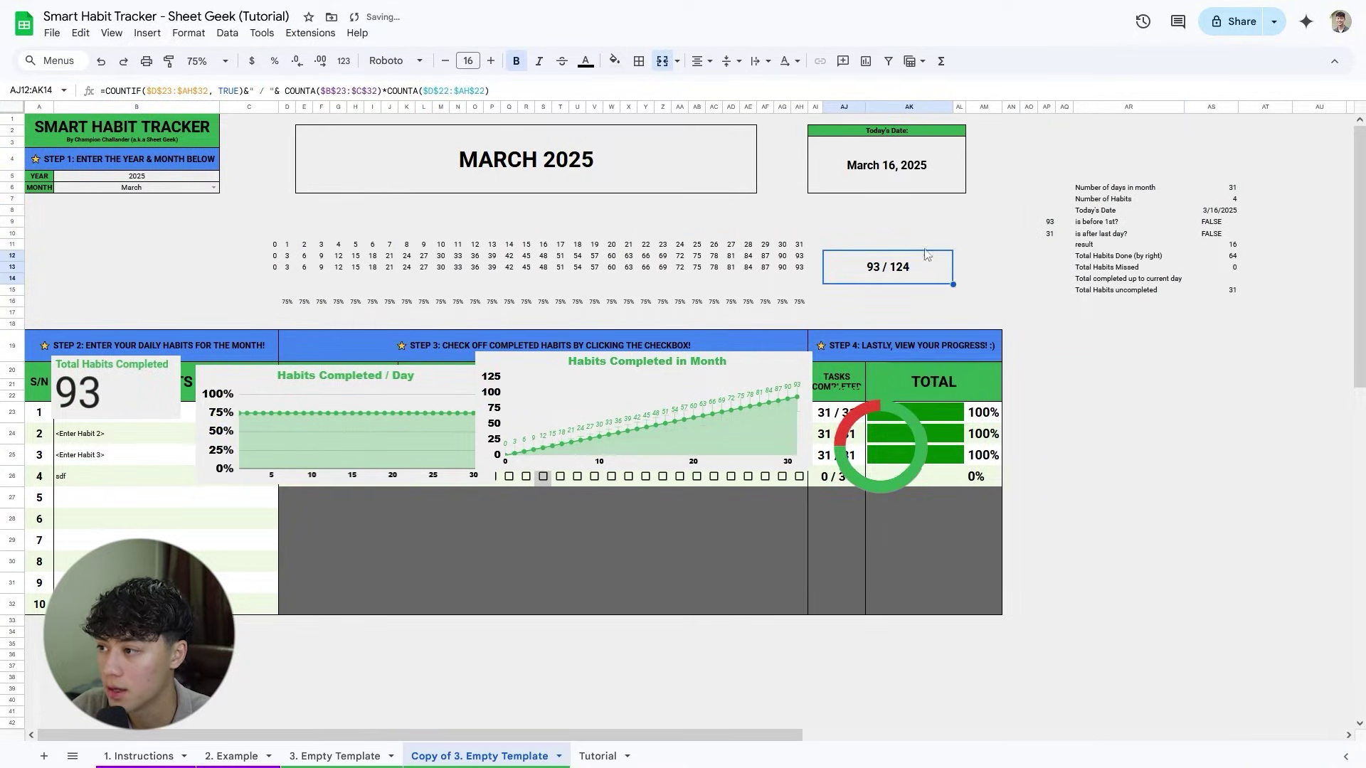
# Inspect the data range of the Total Habits Completed scorecard and the source formula in AP9.
pyautogui.click(131, 377)
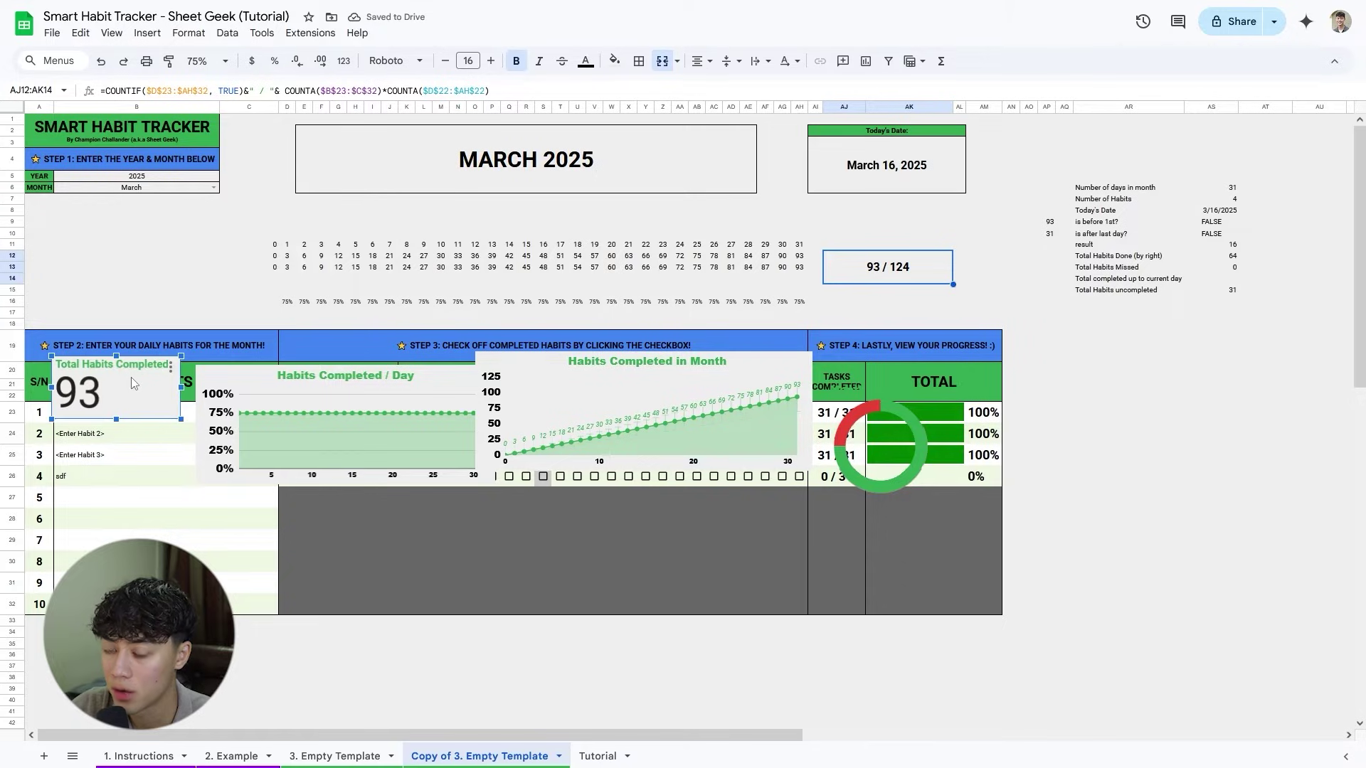
pyautogui.doubleClick(142, 387)
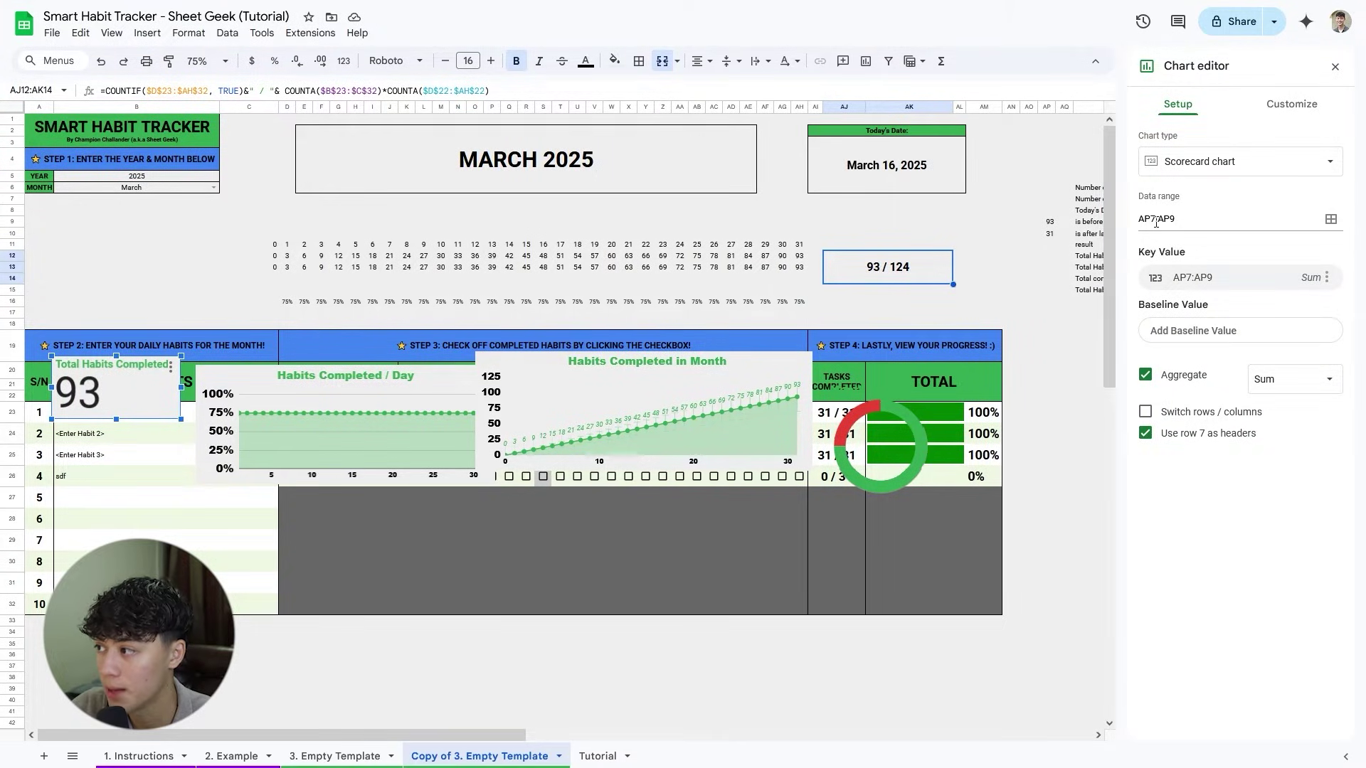
pyautogui.hscroll(3, 902, 222)
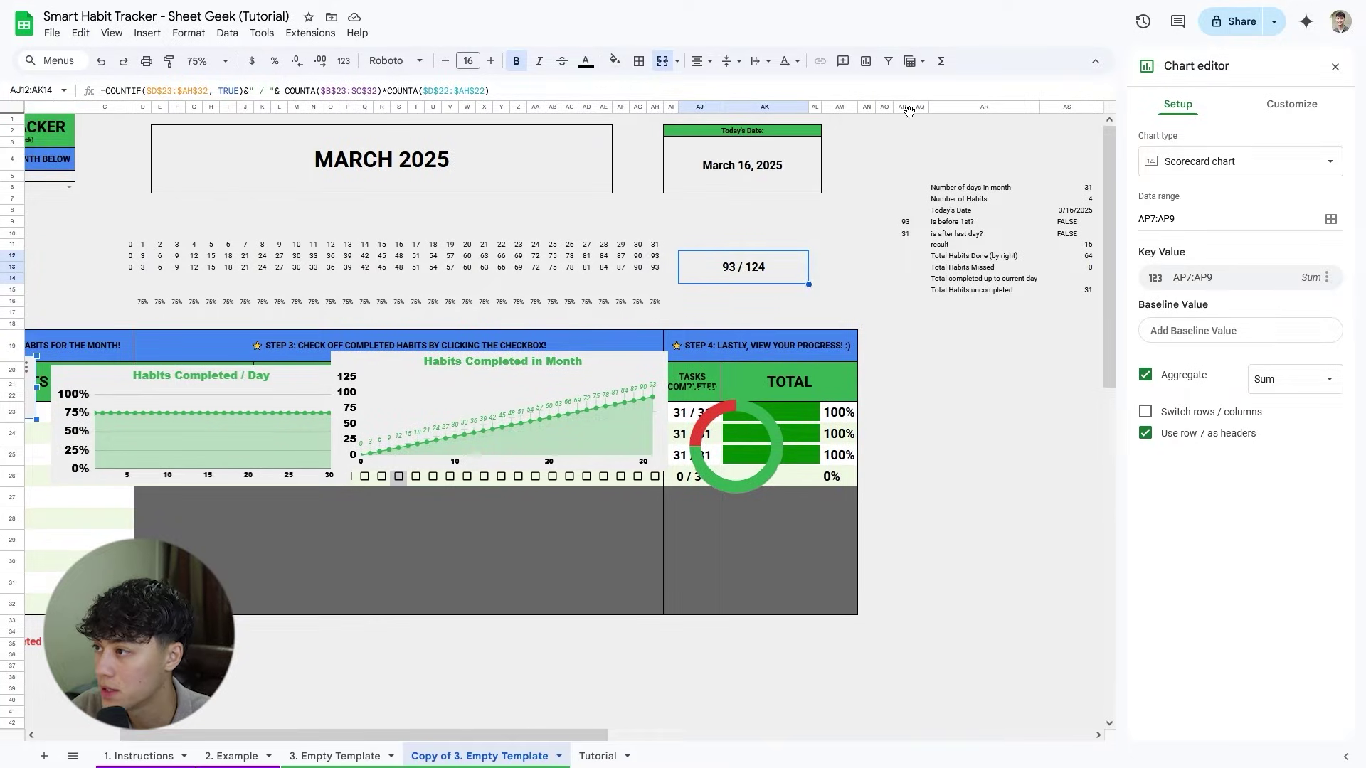
pyautogui.click(902, 223)
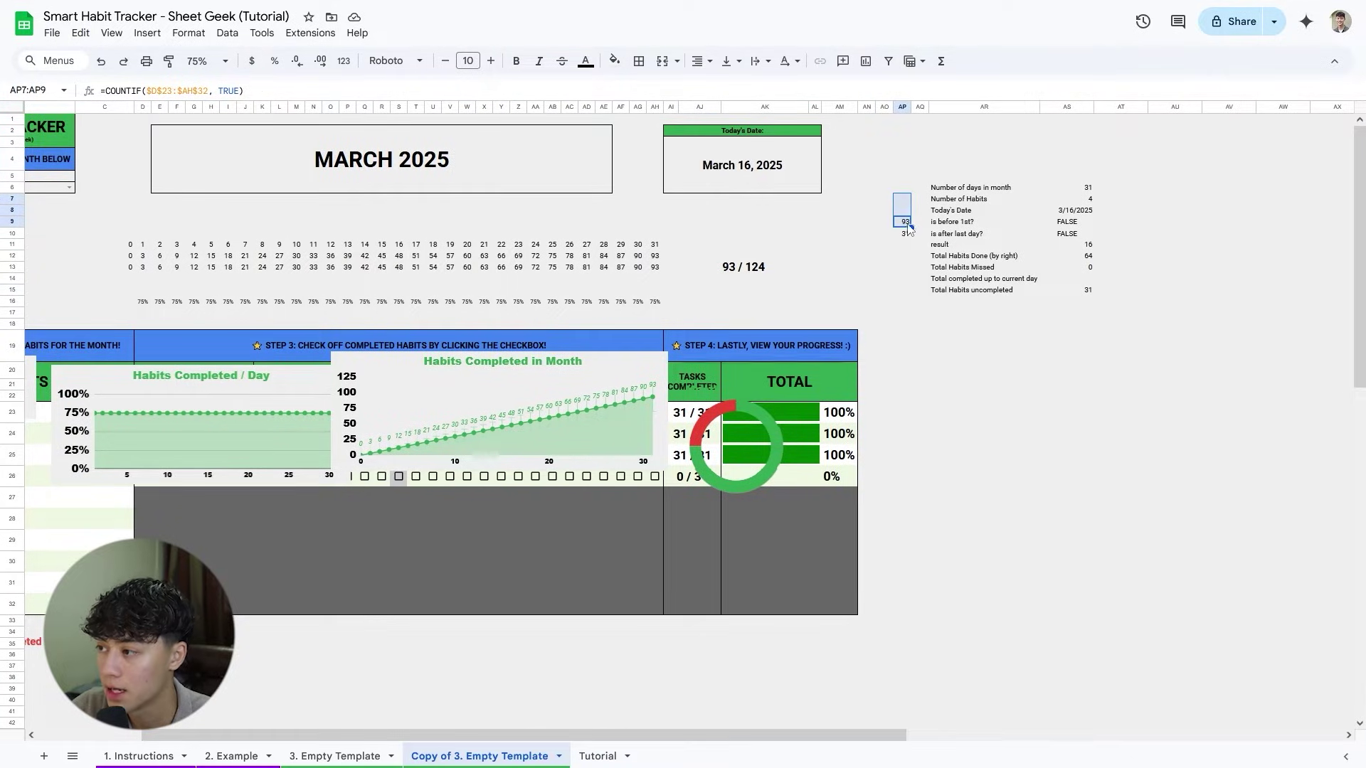
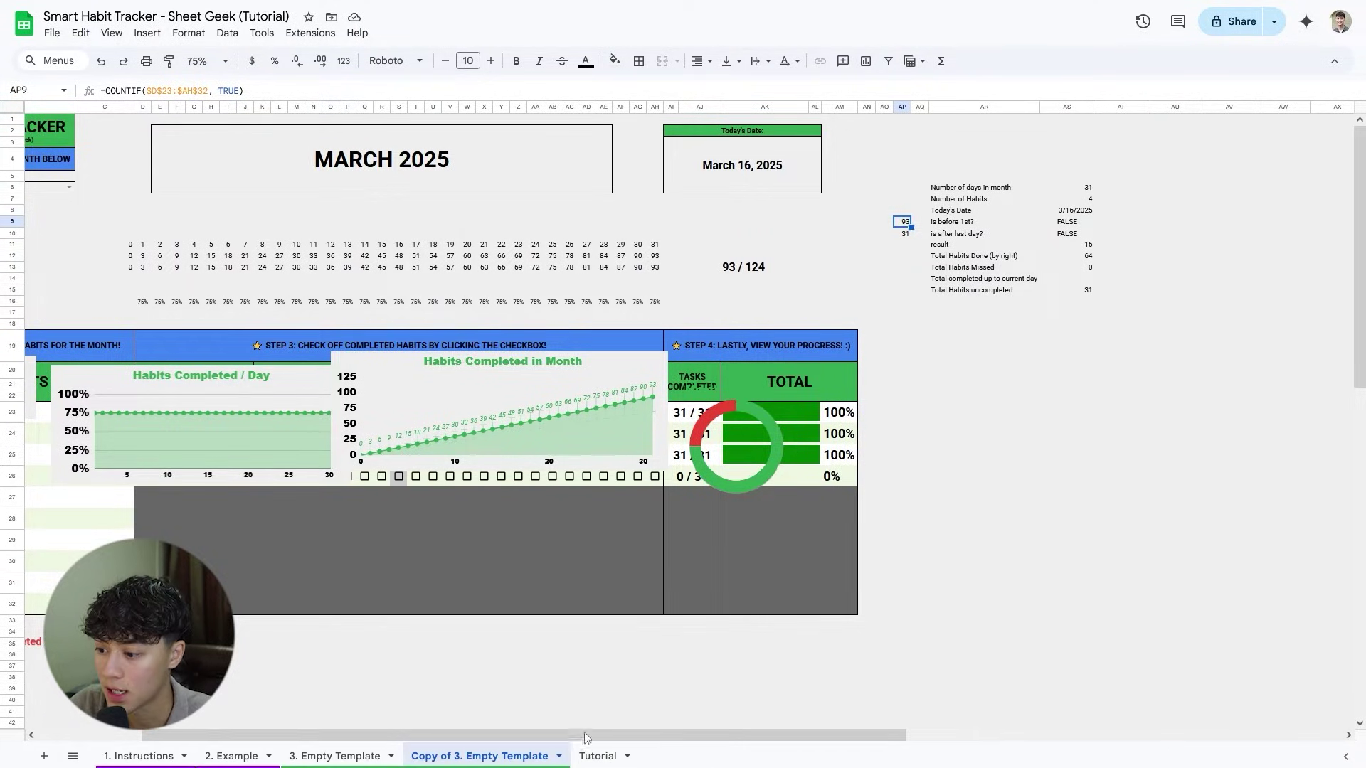
# Place the two scorecards below the date box beside their helper cells and inspect the uncompleted-habits formula in AP10.
pyautogui.moveTo(585, 732); pyautogui.dragTo(482, 733)
pyautogui.moveTo(128, 401); pyautogui.dragTo(938, 259)
pyautogui.moveTo(126, 388); pyautogui.dragTo(936, 313)
pyautogui.click(1048, 235)
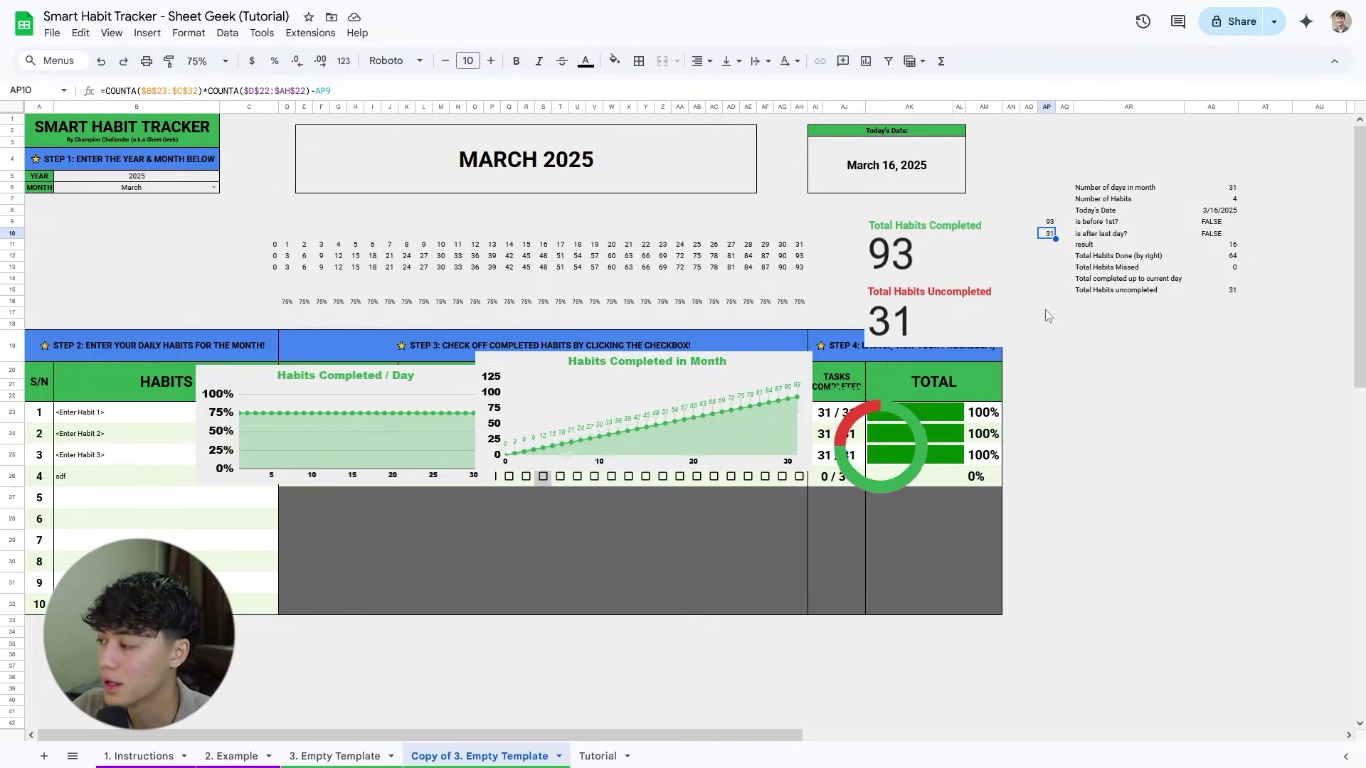
# Delete the "Copy of 3. Empty Template" sheet and set the zoom to 100%.
pyautogui.click(559, 757)
pyautogui.click(453, 522)
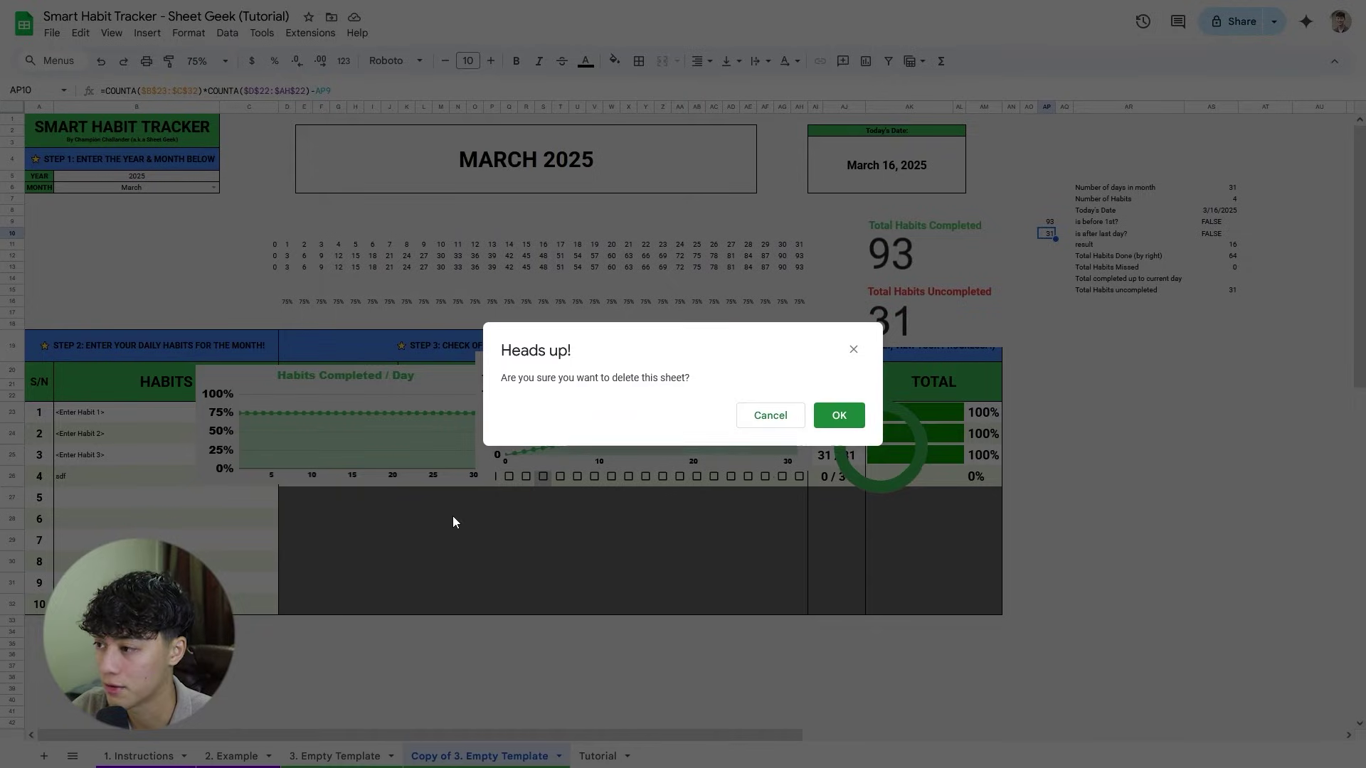
pyautogui.click(824, 419)
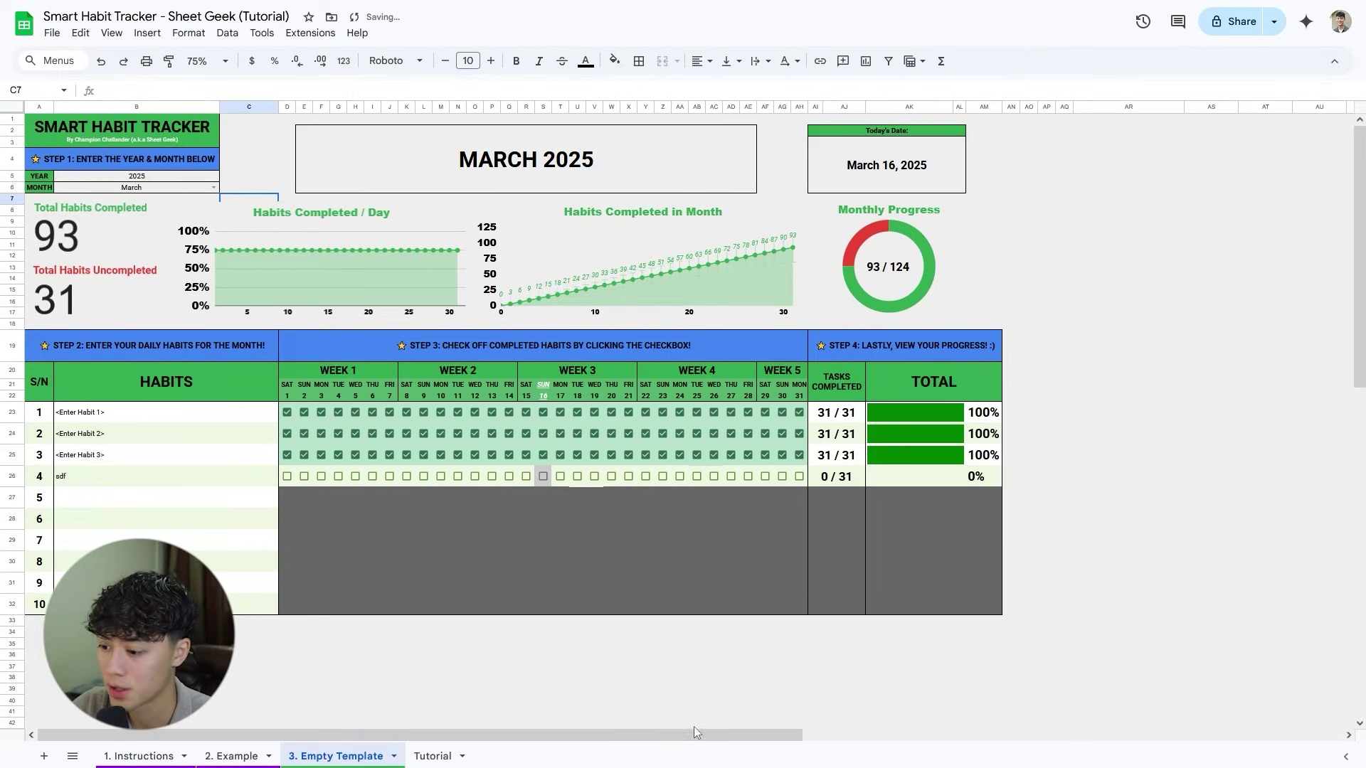
pyautogui.click(198, 61)
pyautogui.click(201, 156)
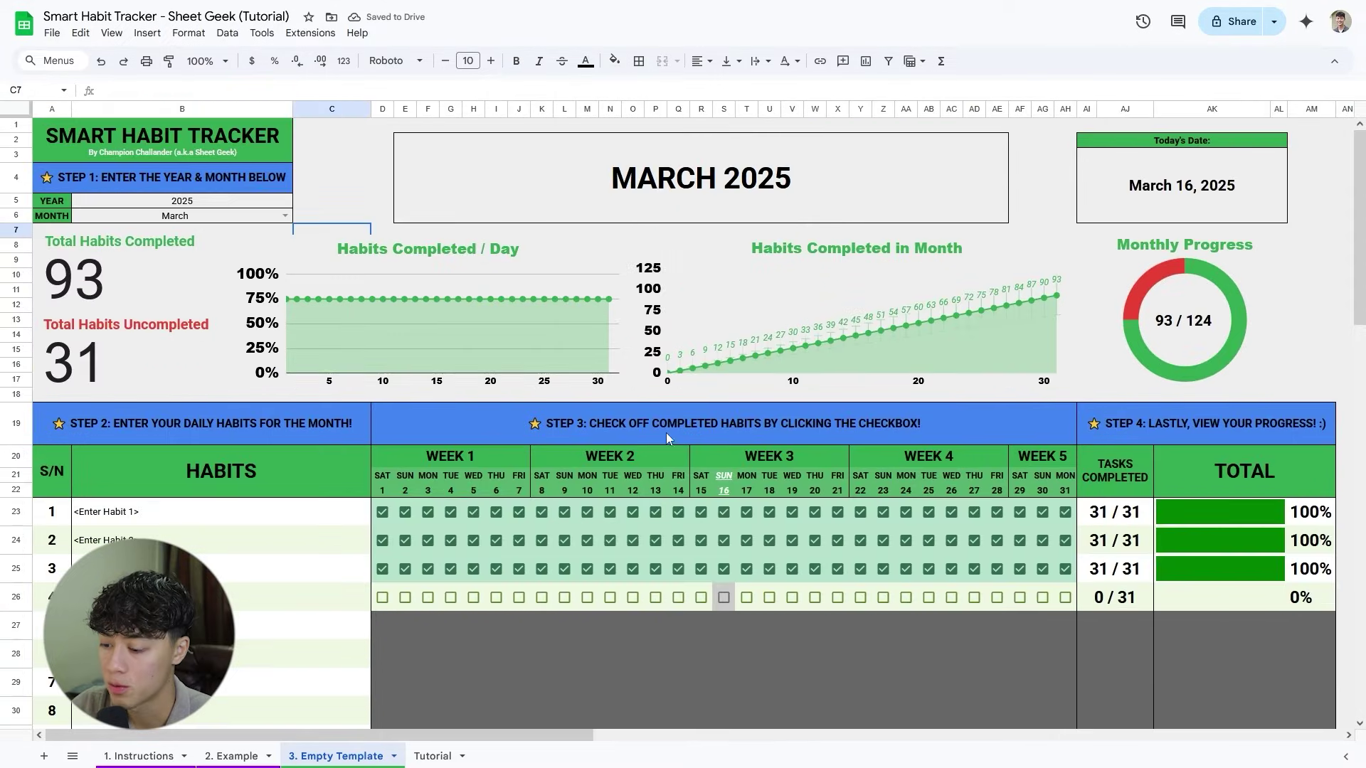
# Enter the label "Total Habits Completed" in cell C9 of the Tutorial sheet.
pyautogui.click(433, 757)
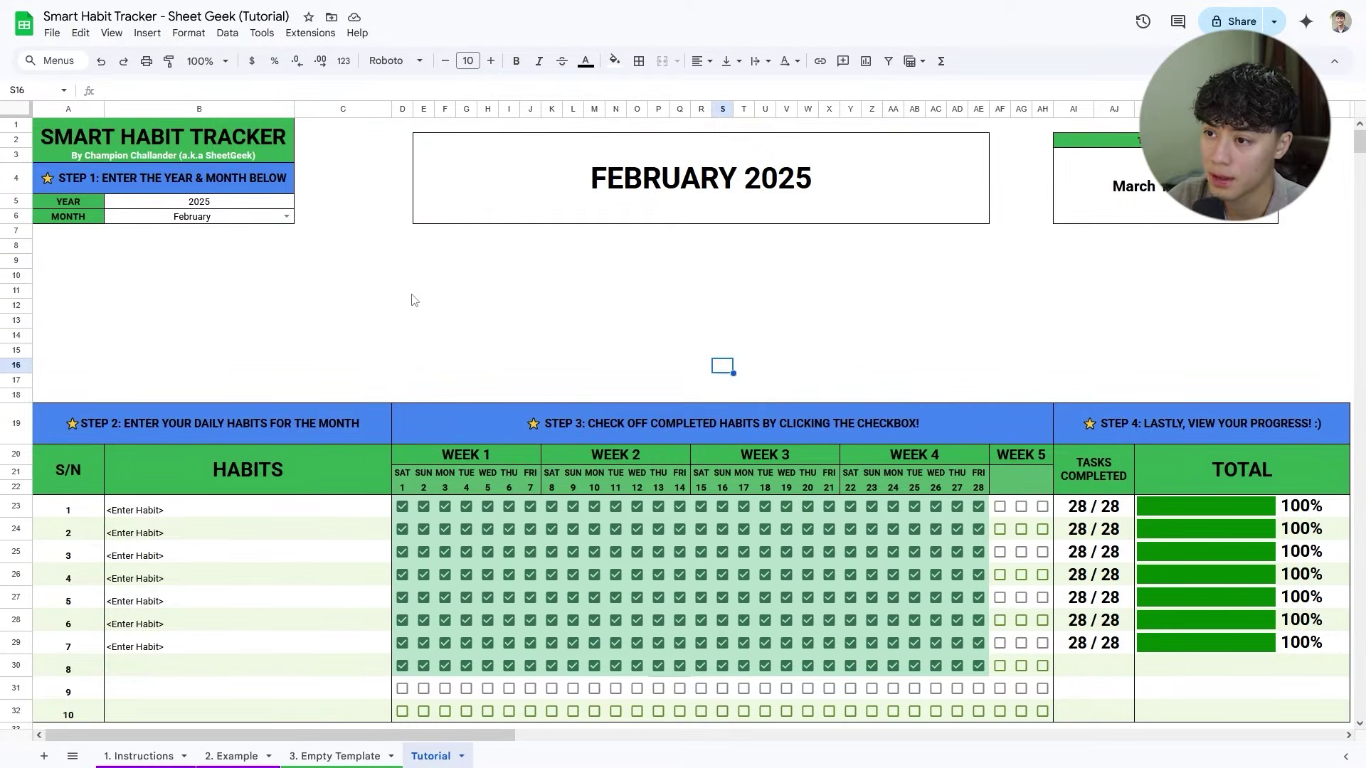
pyautogui.click(363, 271)
pyautogui.doubleClick(350, 269)
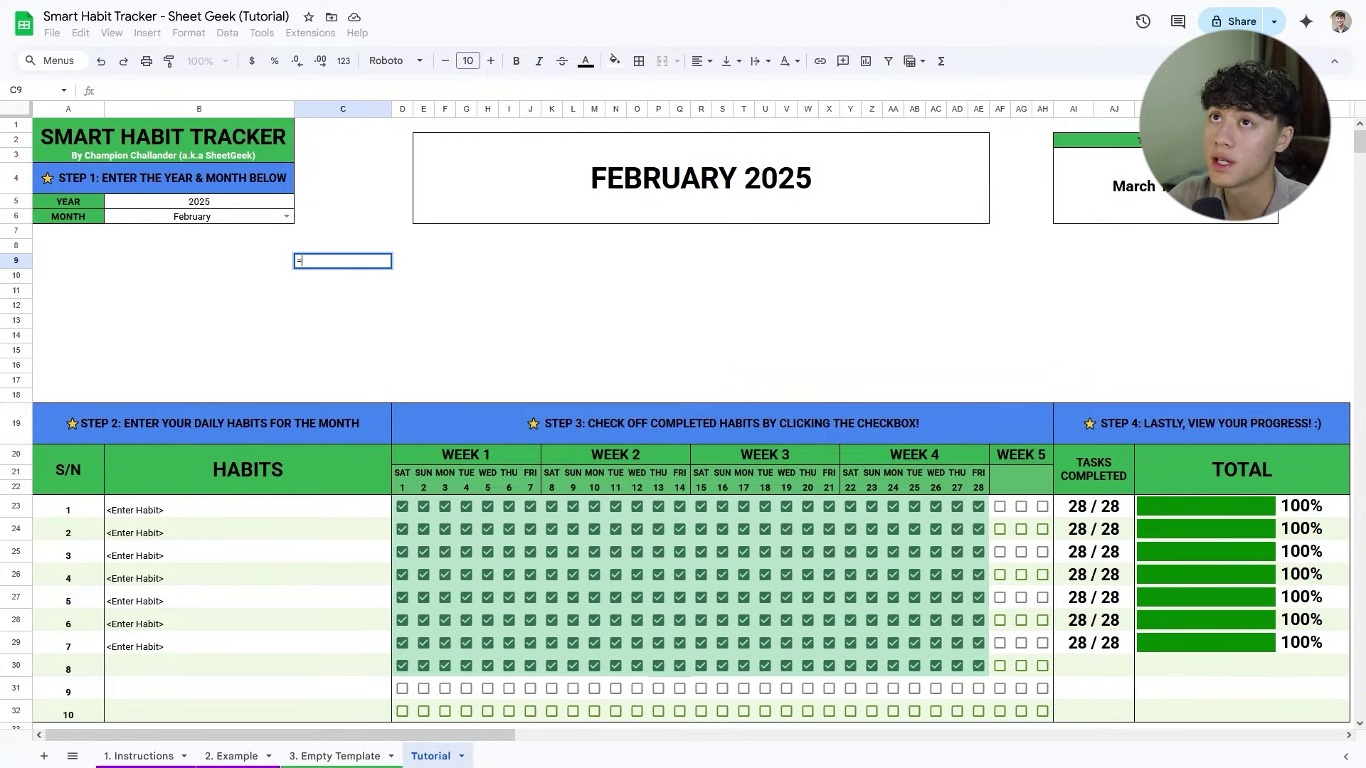
pyautogui.write('Total')
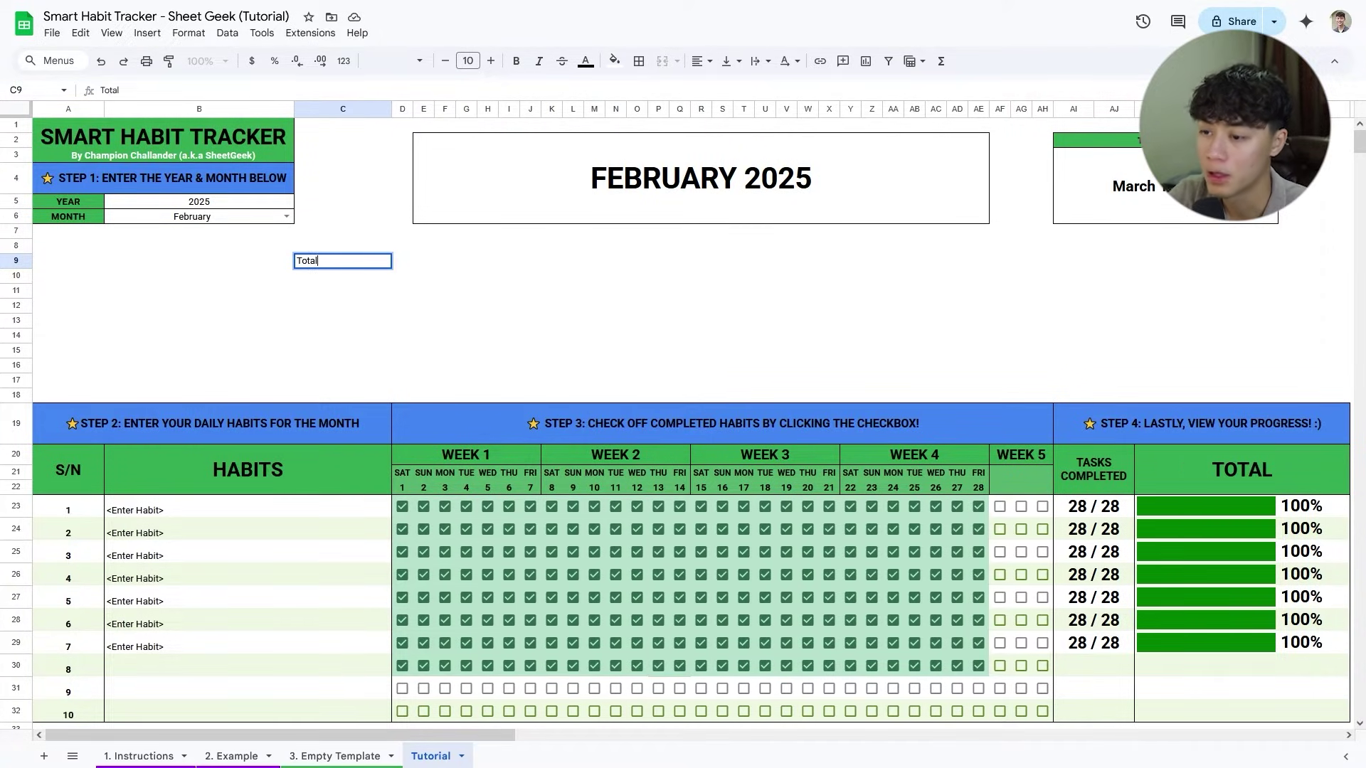
pyautogui.write(' Habits Completed')
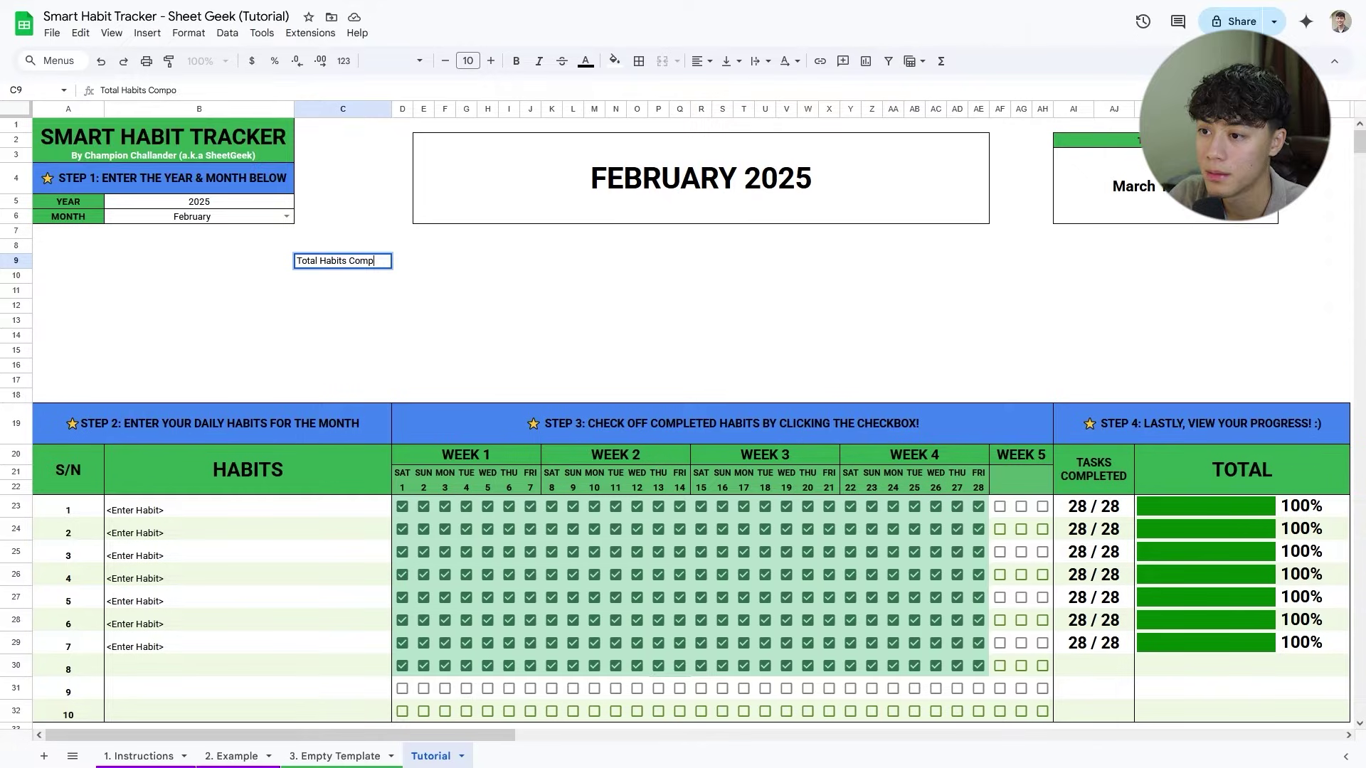
pyautogui.press('Return')
# Move the "Total Habits Completed" label from C9 to B9.
pyautogui.scroll(-2, 495, 301)
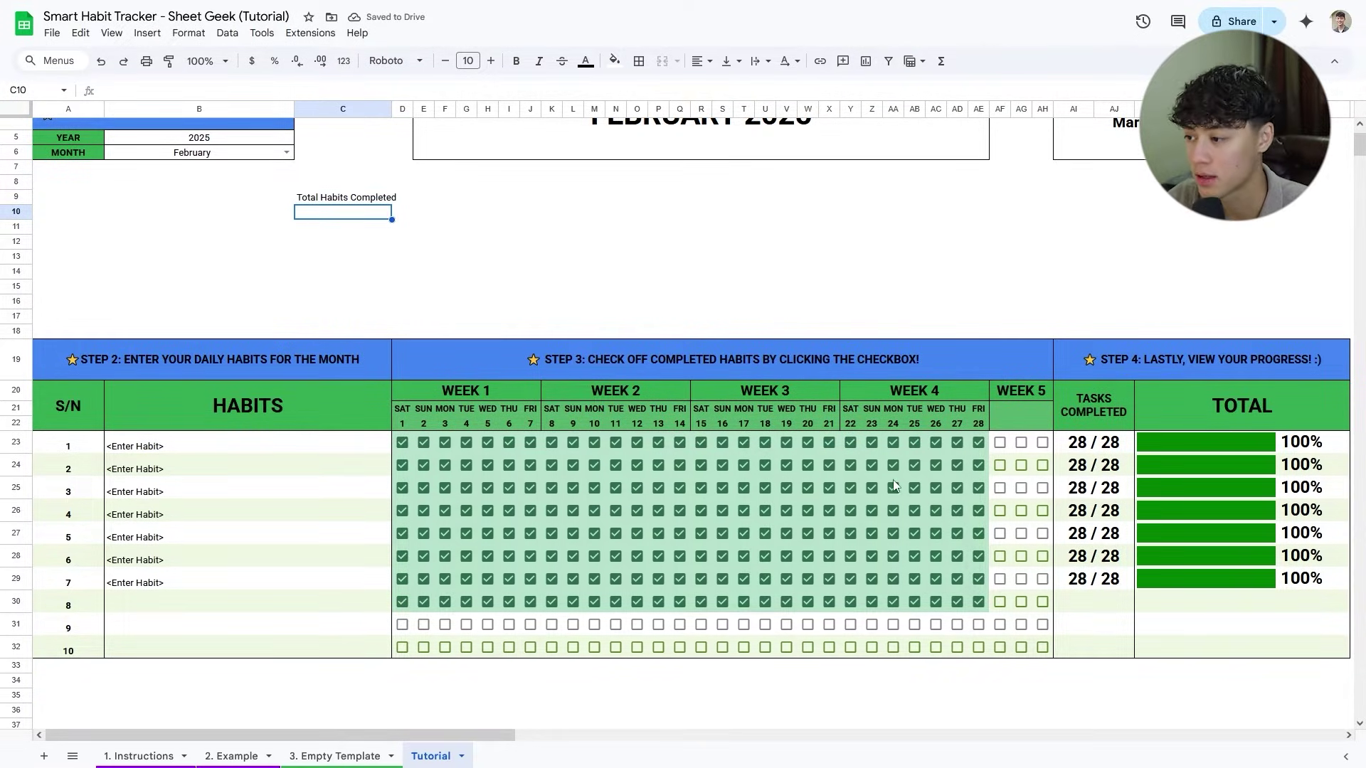
pyautogui.scroll(2, 956, 553)
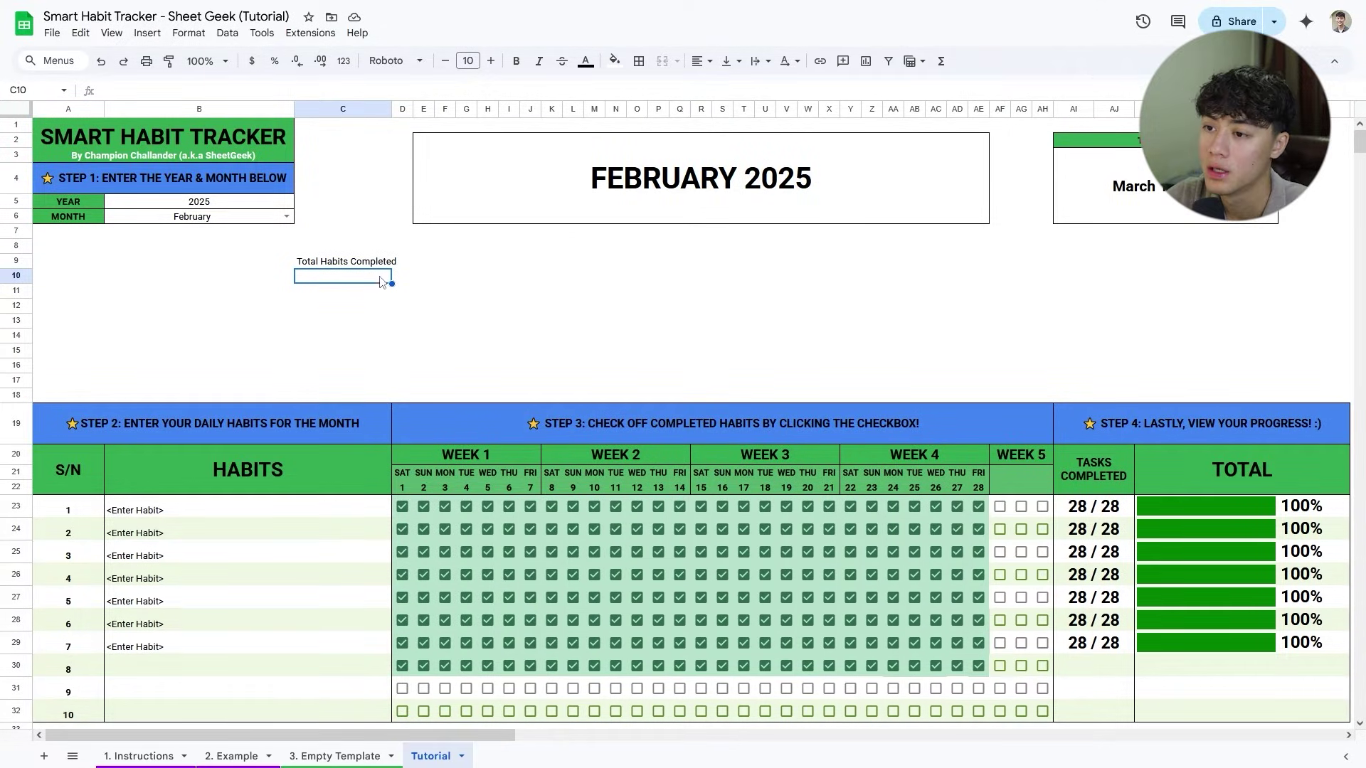
pyautogui.click(355, 261)
pyautogui.moveTo(352, 254); pyautogui.dragTo(279, 261)
# Enter =COUNTIF($D$23:$AH$32,TRUE) in C9 to count all ticked habit checkboxes.
pyautogui.press('Tab')
pyautogui.press('Return')
pyautogui.write('=')
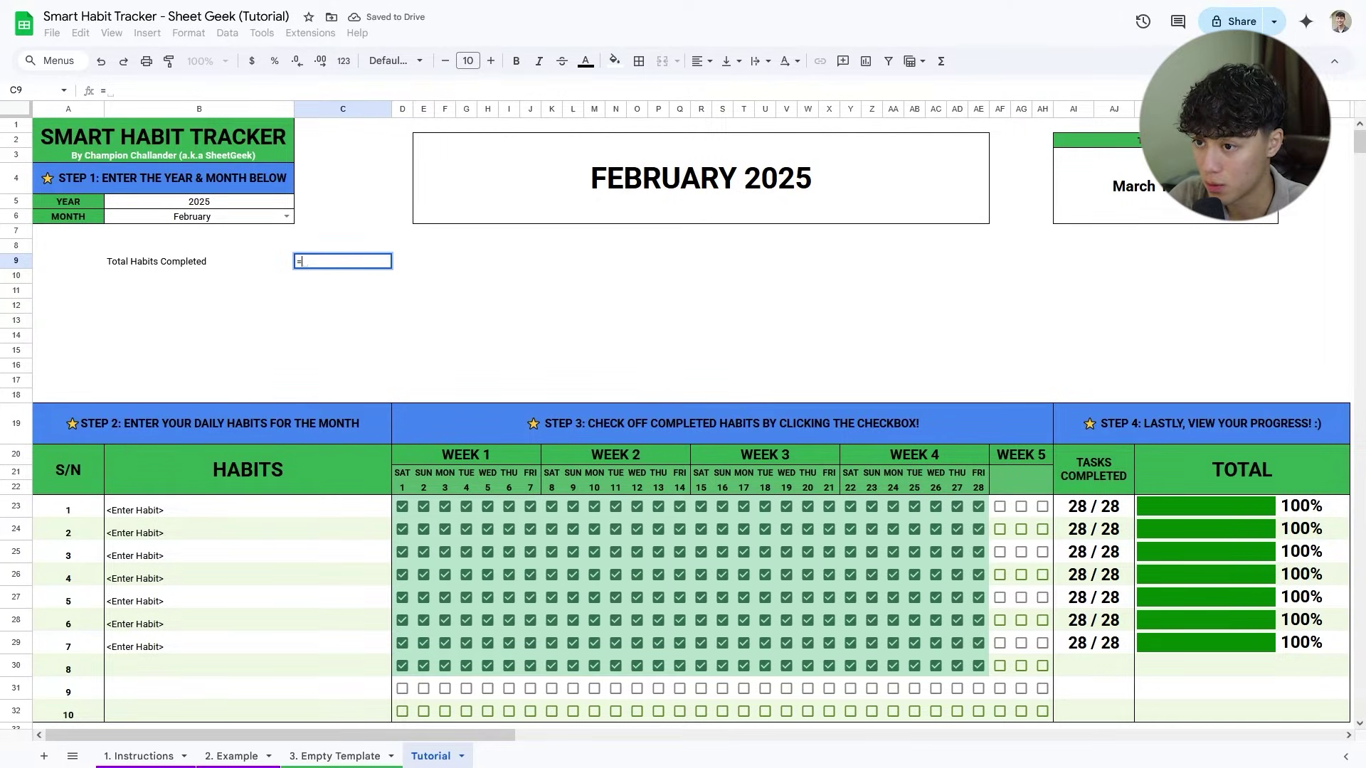
pyautogui.write('COUNTIF(')
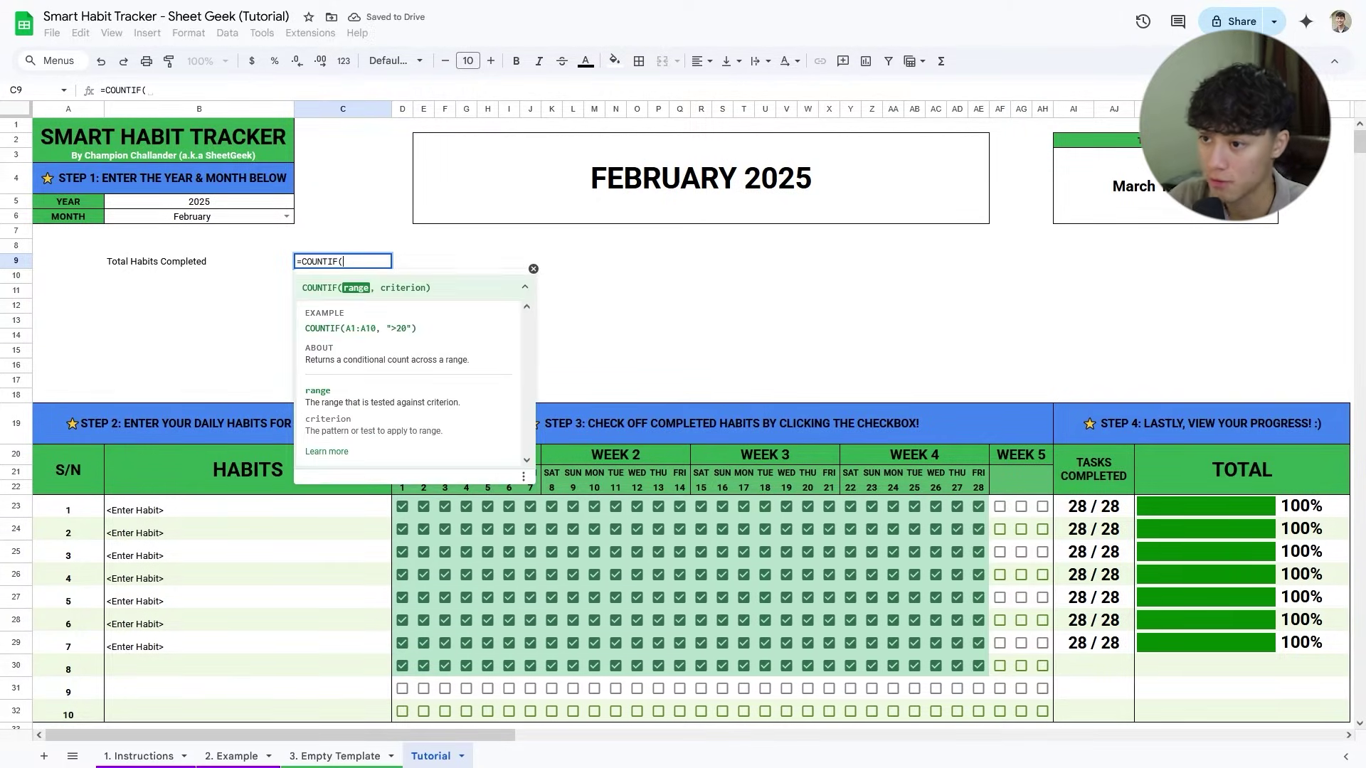
pyautogui.scroll(-3, 577, 314)
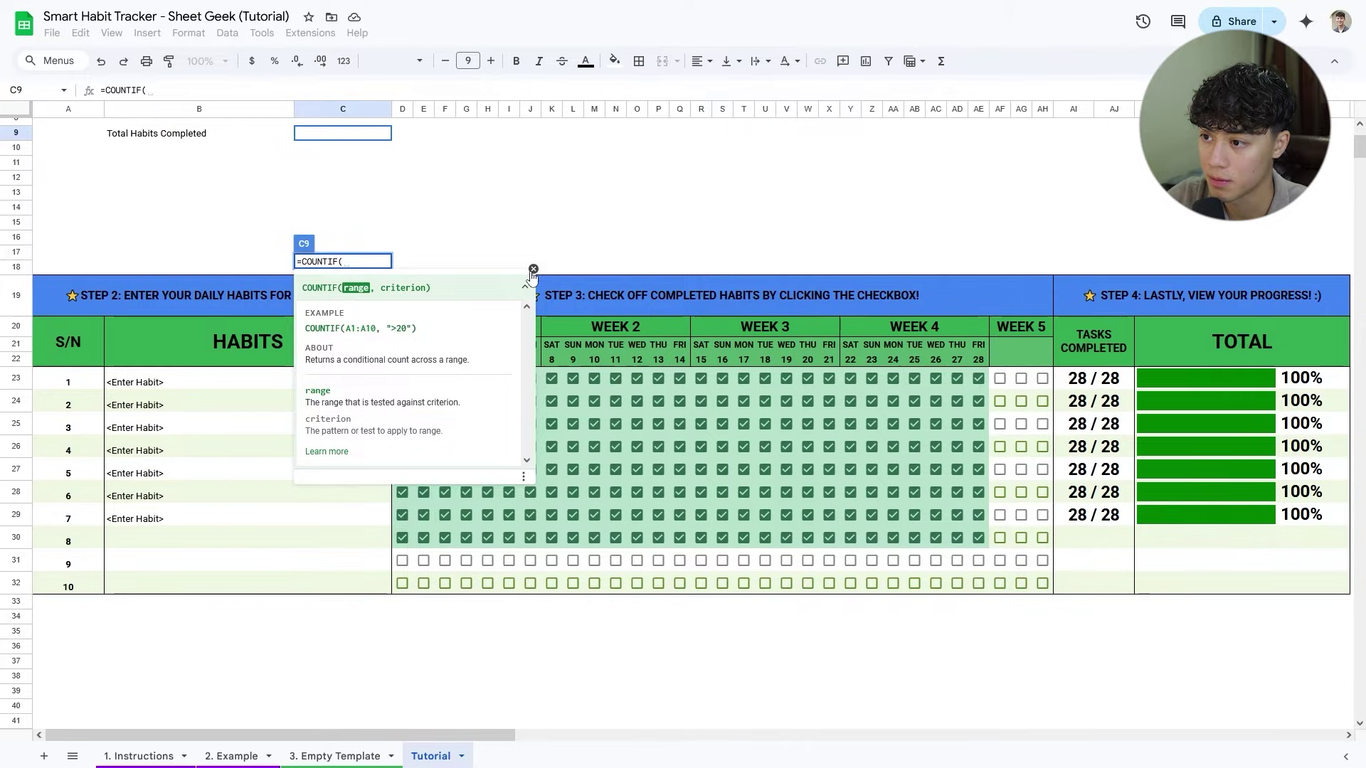
pyautogui.moveTo(402, 380); pyautogui.dragTo(1043, 585)
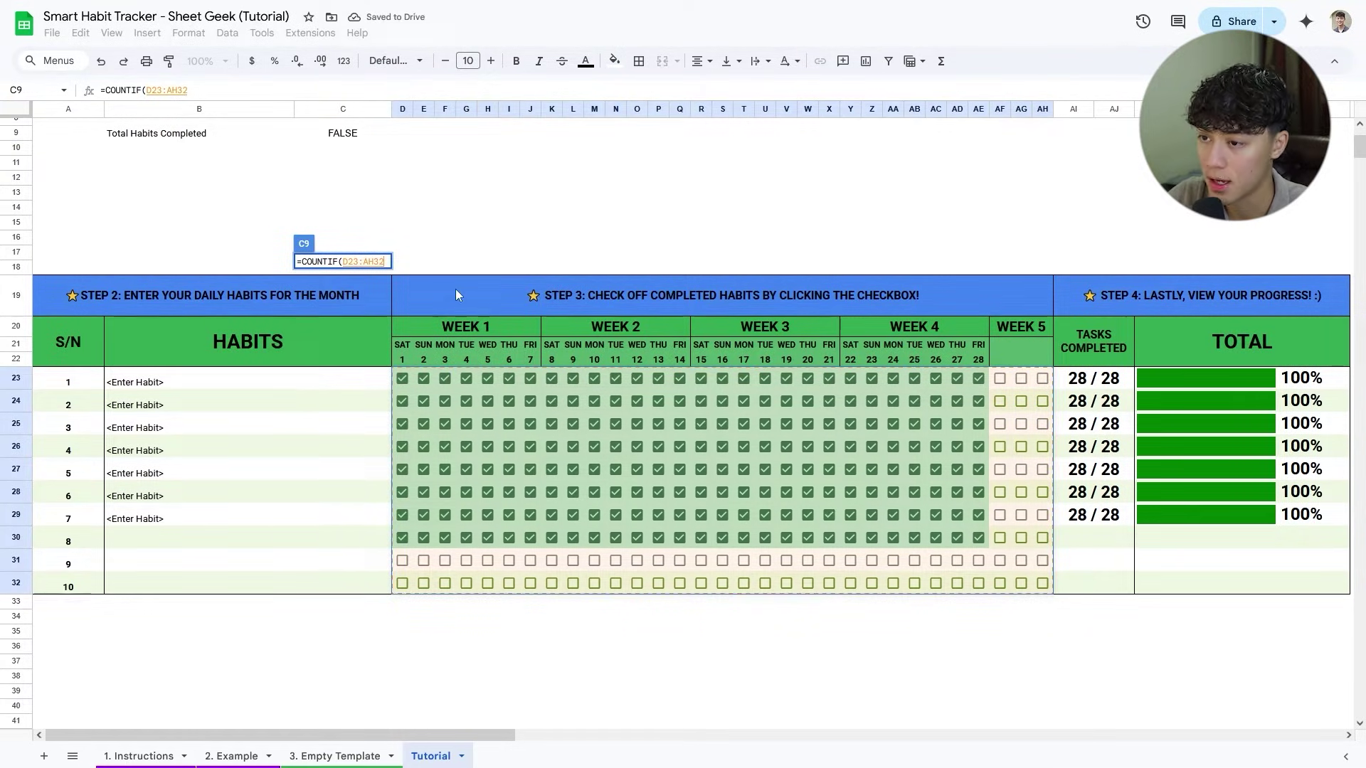
pyautogui.press('F4')
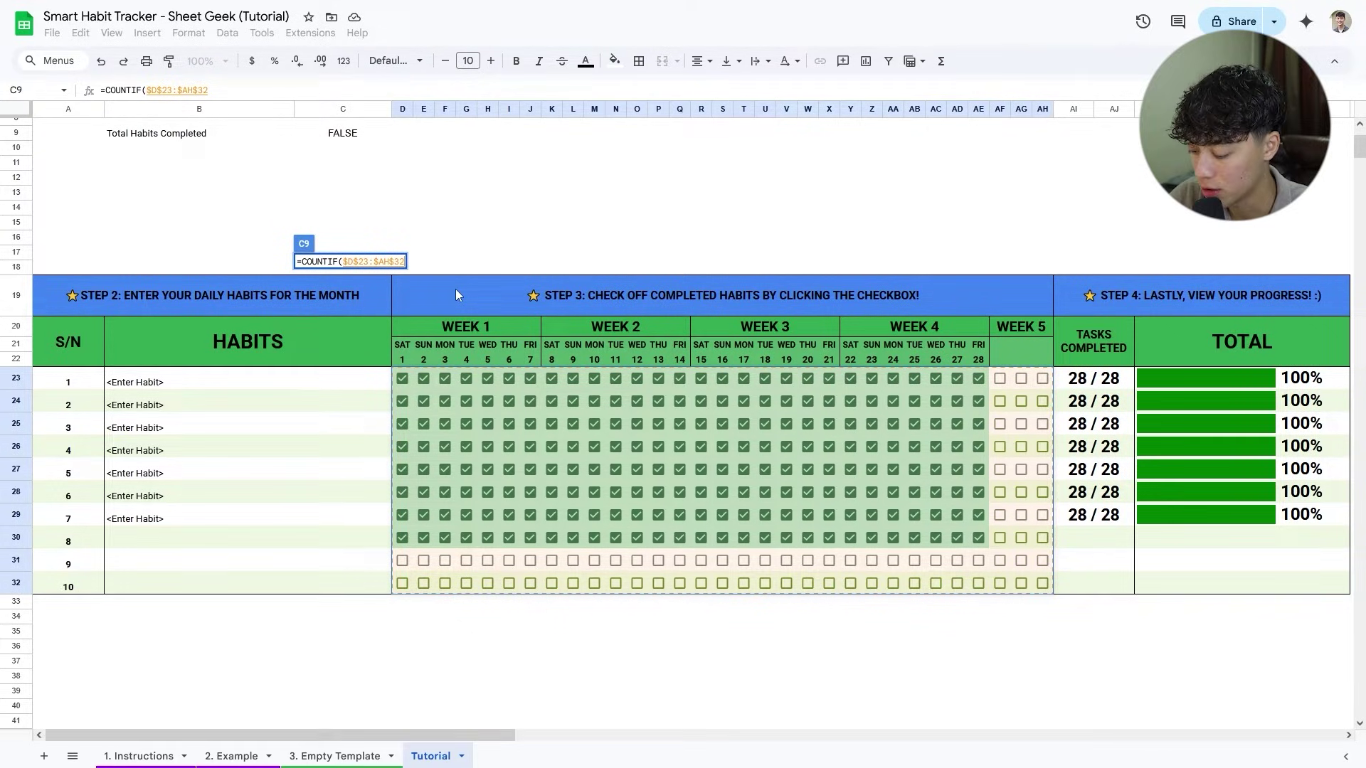
pyautogui.write(',TRUE')
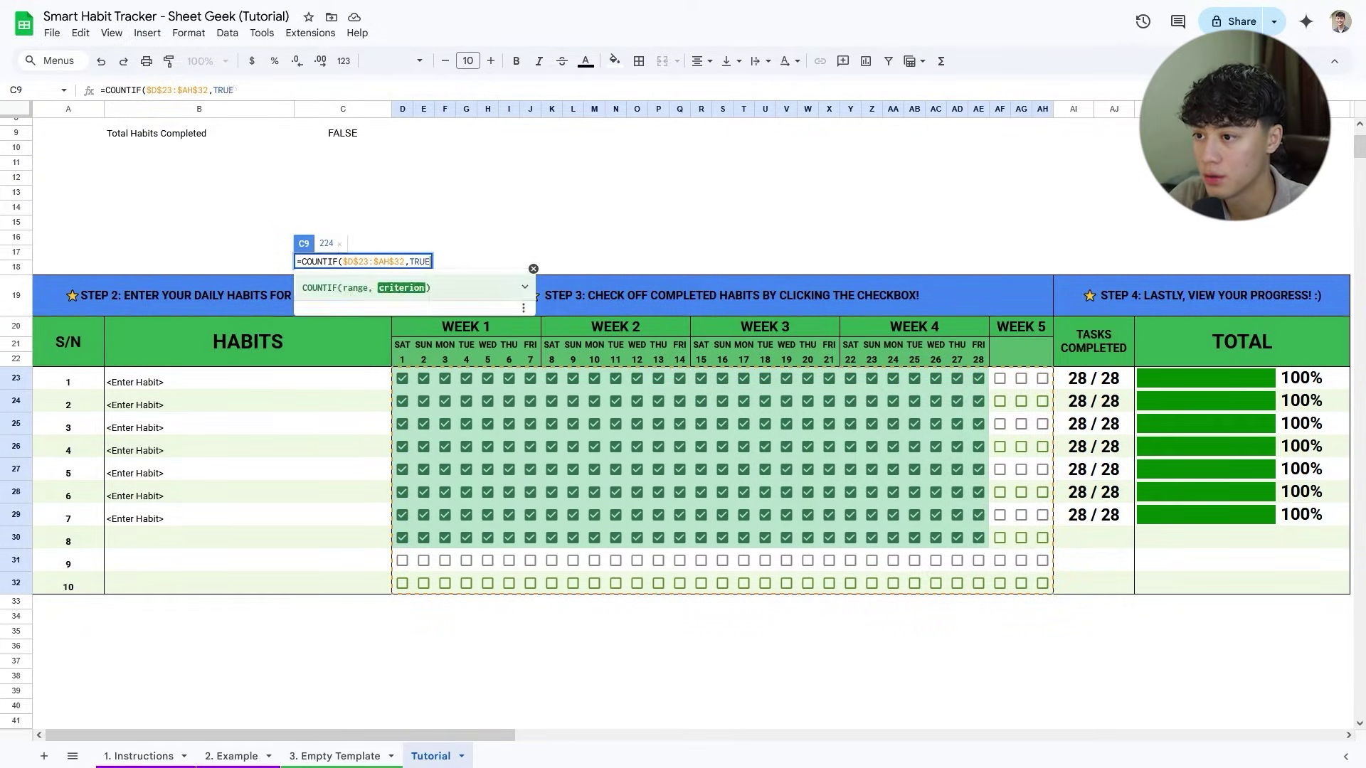
pyautogui.press('Return')
pyautogui.scroll(3, 406, 455)
pyautogui.press('Up')
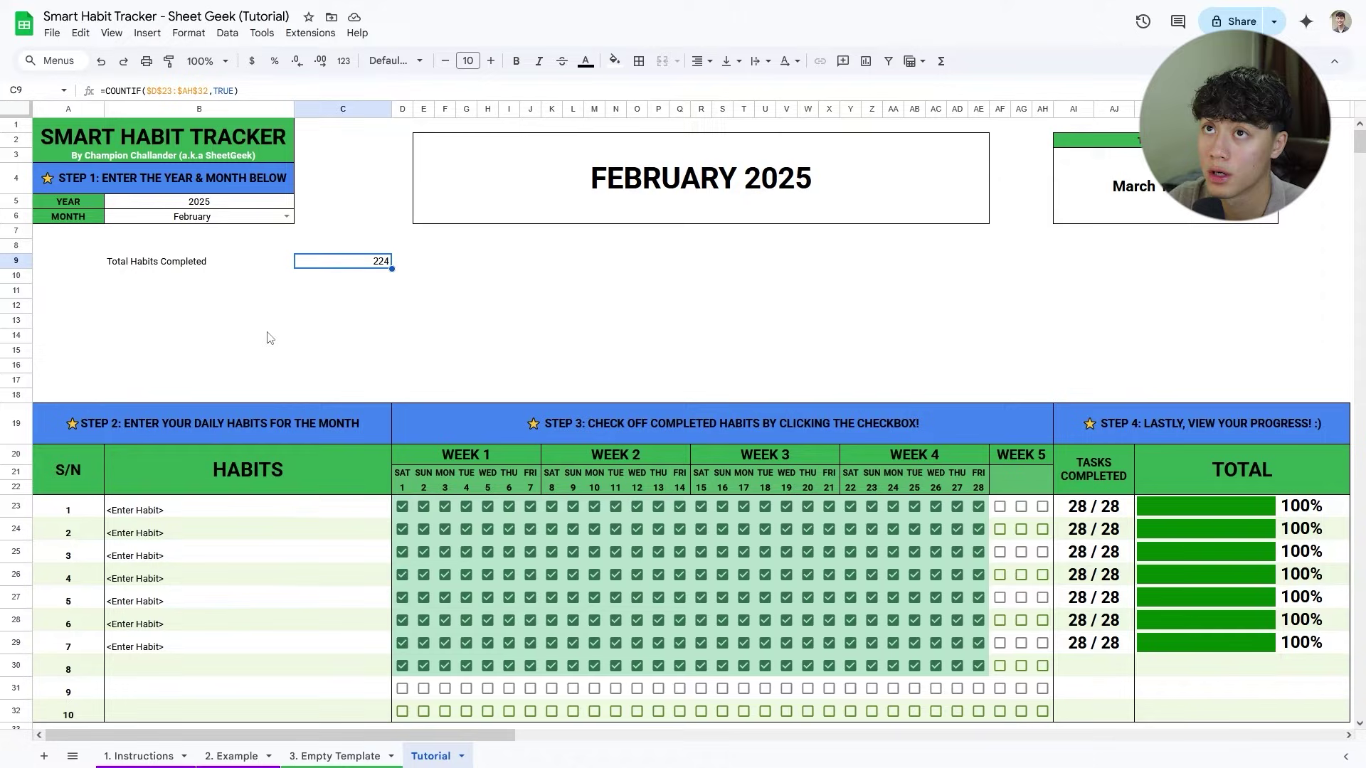
# Copy the label from B9 into B10 and reword it as "Total Habits Uncompleted".
pyautogui.click(245, 288)
pyautogui.click(227, 280)
pyautogui.write('Total Habits Completed')
pyautogui.doubleClick(132, 278)
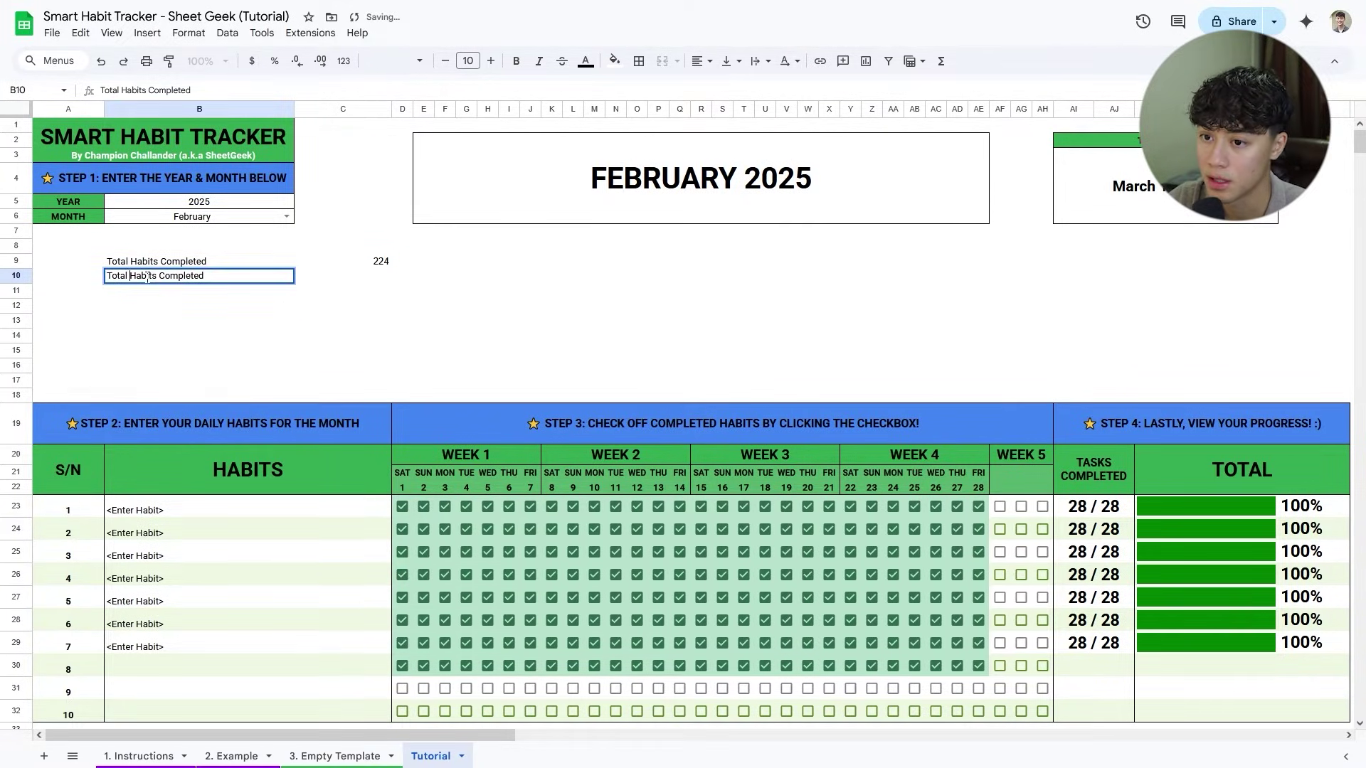
pyautogui.write('Un')
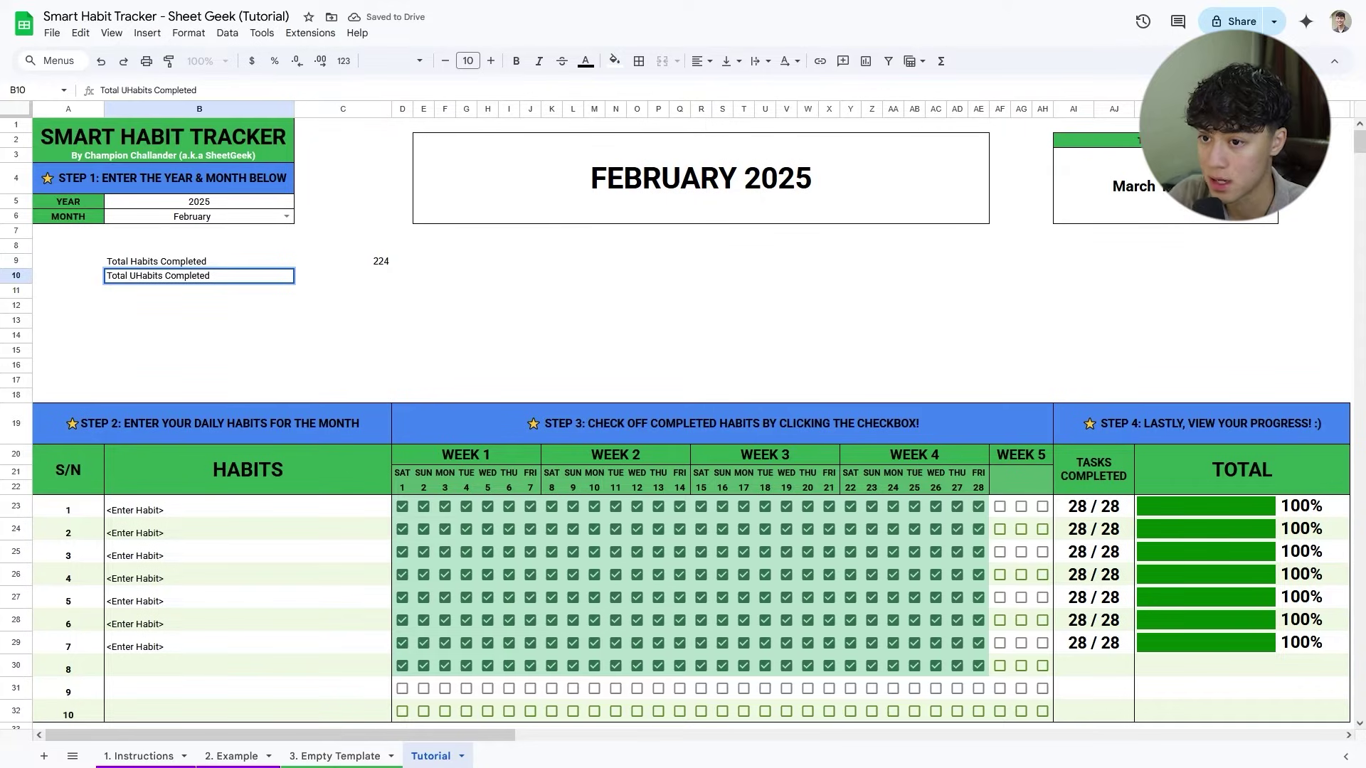
pyautogui.press('BackSpace')
pyautogui.press('BackSpace')
pyautogui.write('Un')
pyautogui.press('Delete')
pyautogui.write('c')
pyautogui.press('Tab')
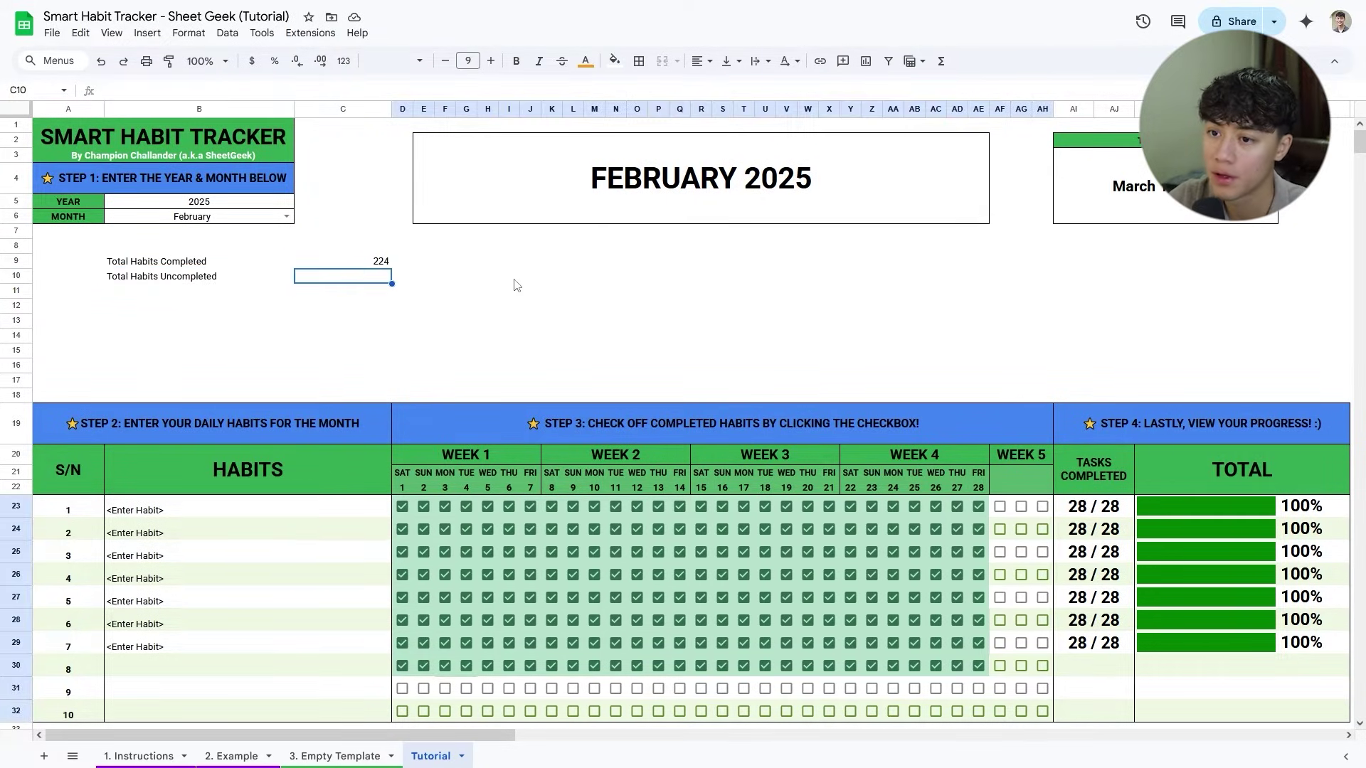
# Set the tracker's month in B6 to March.
pyautogui.click(363, 286)
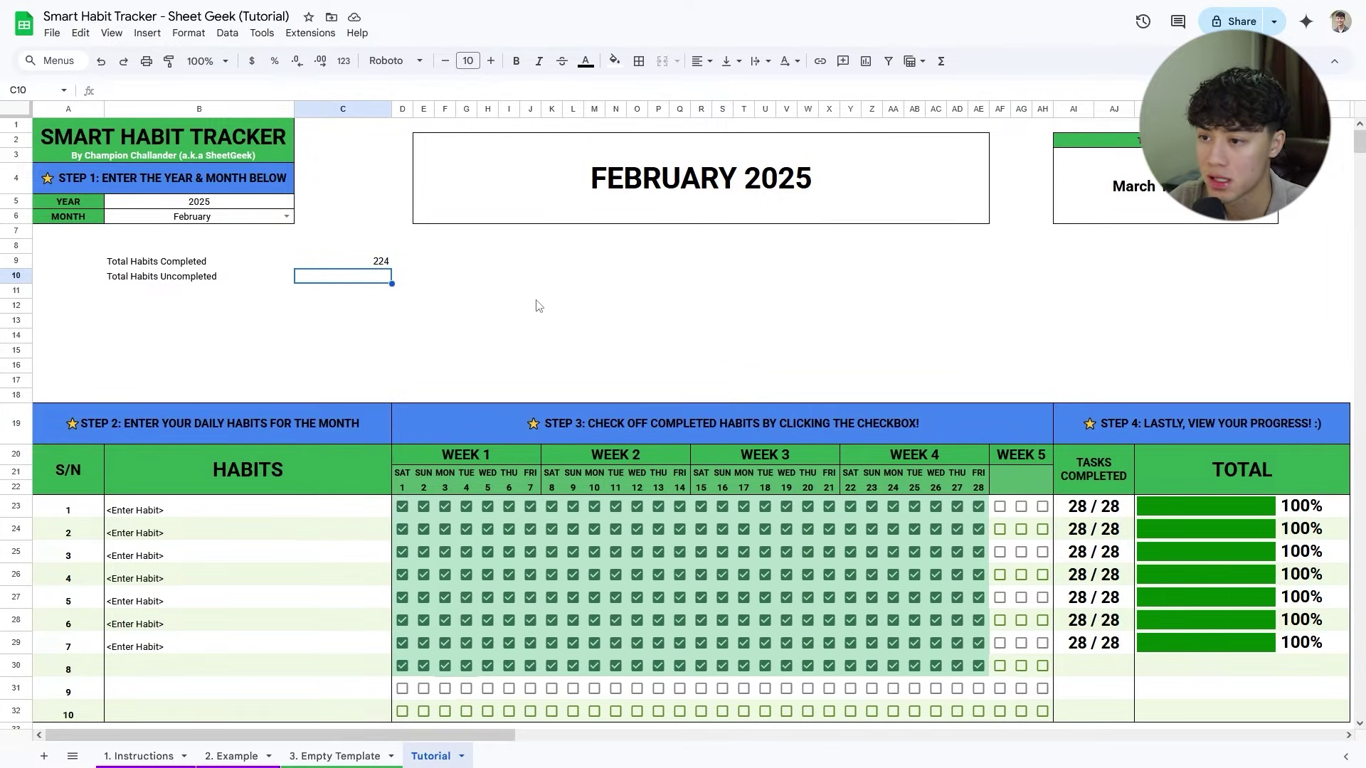
pyautogui.moveTo(213, 510); pyautogui.dragTo(214, 647)
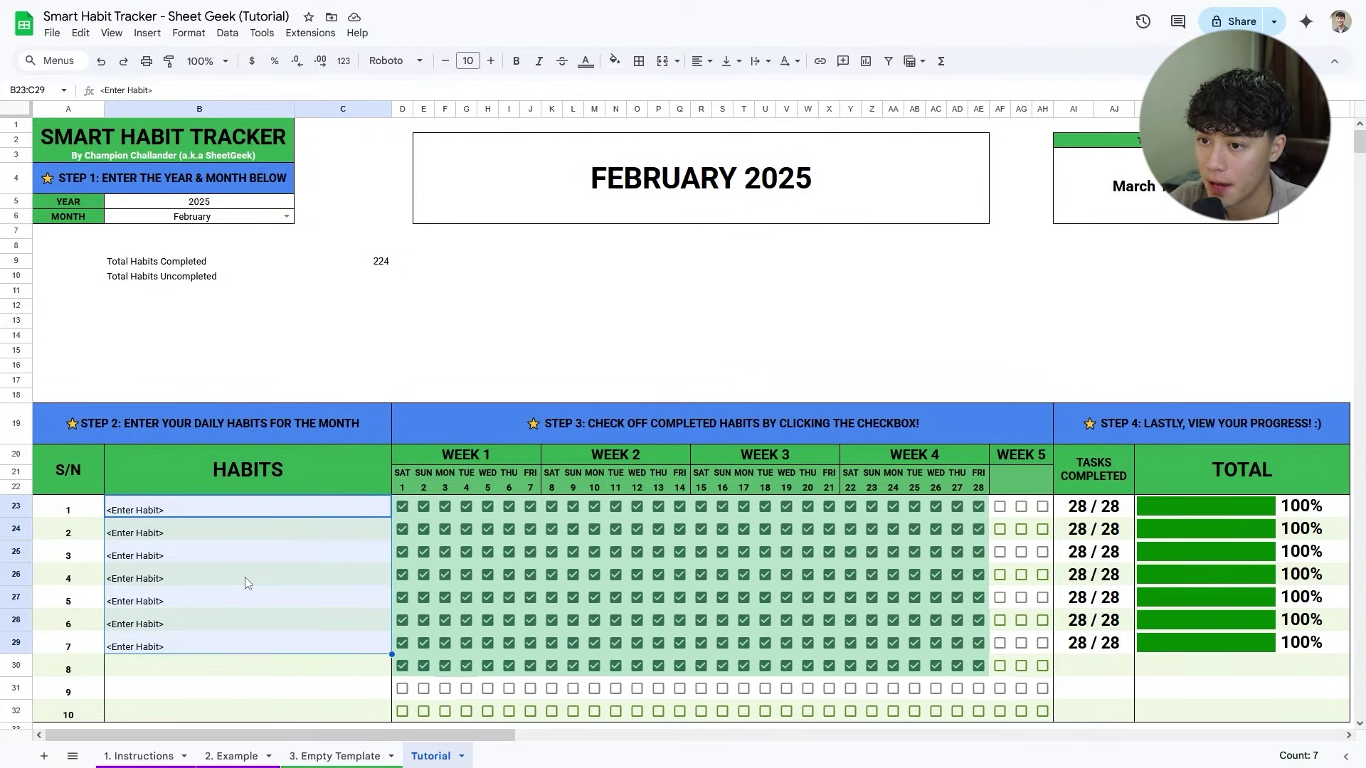
pyautogui.click(294, 517)
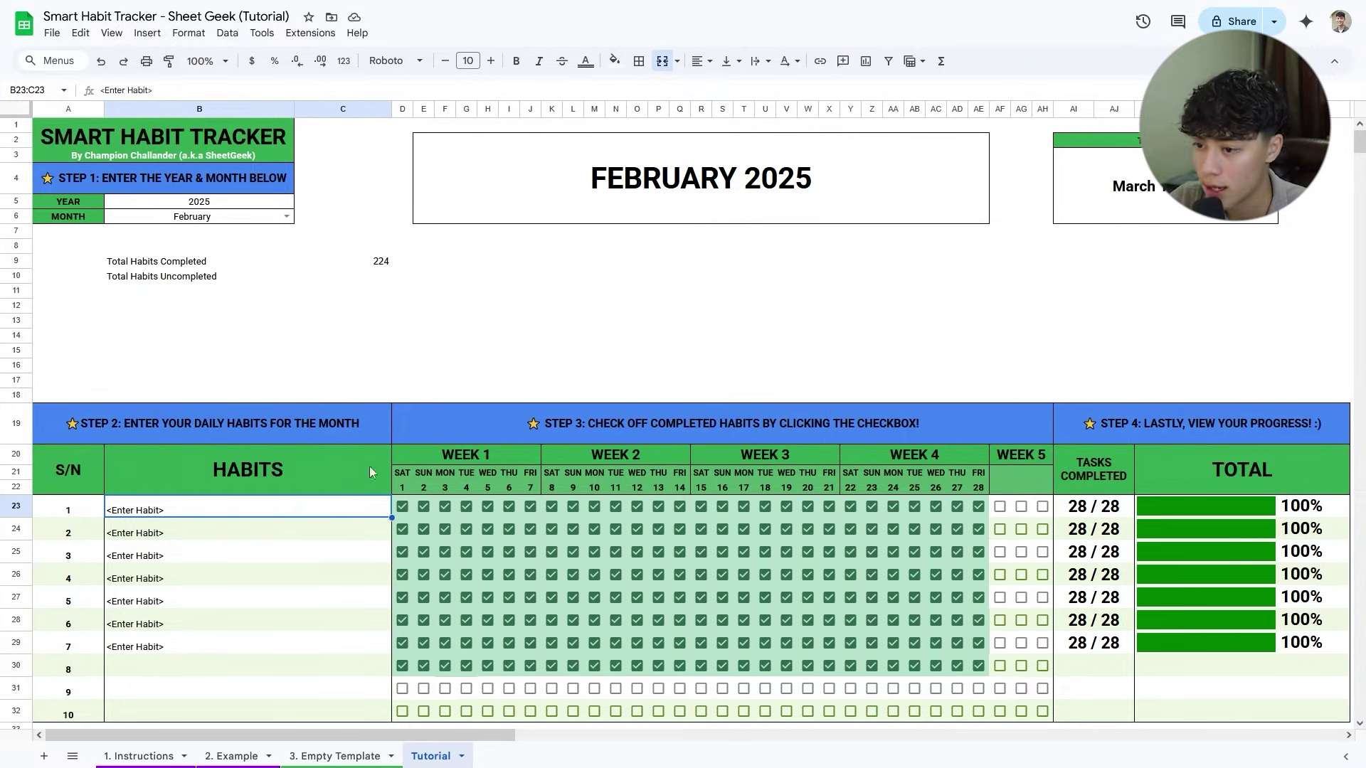
pyautogui.click(286, 217)
pyautogui.click(195, 271)
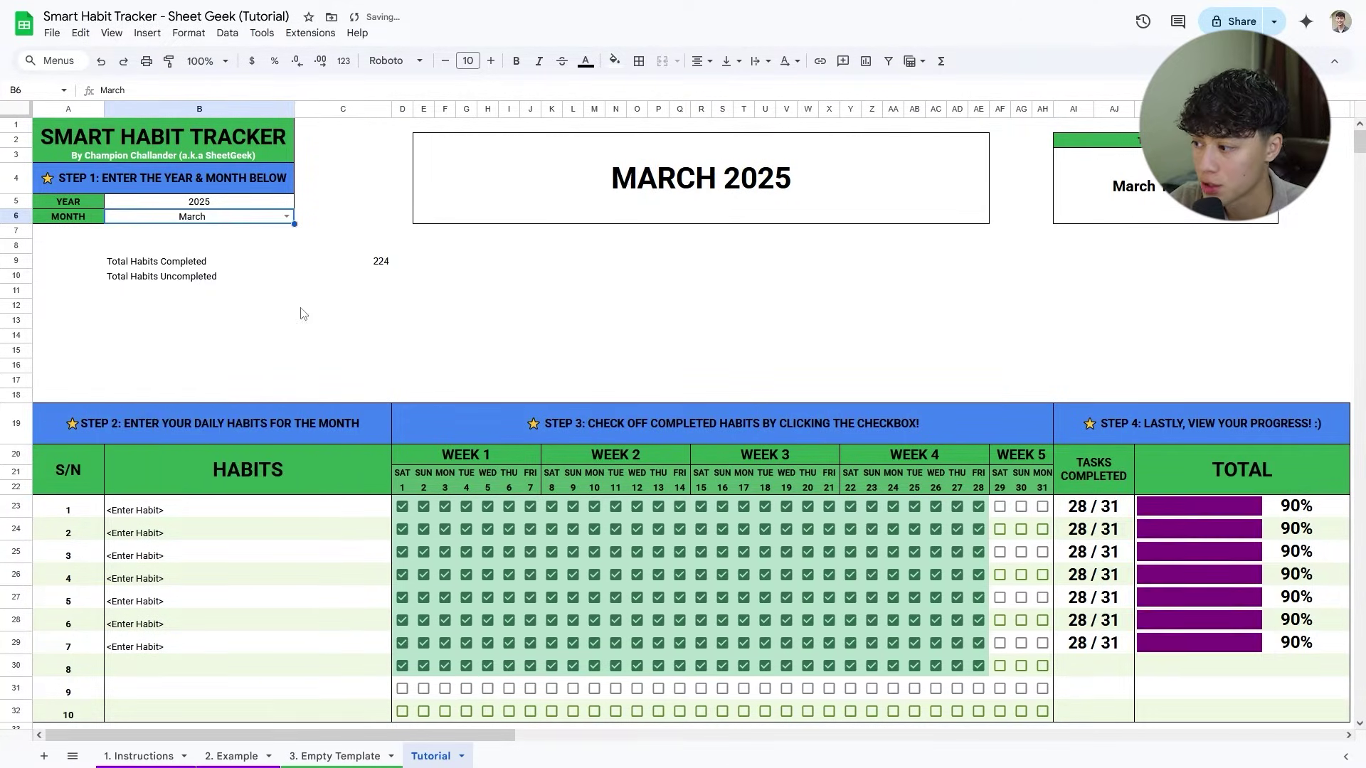
pyautogui.click(1043, 486)
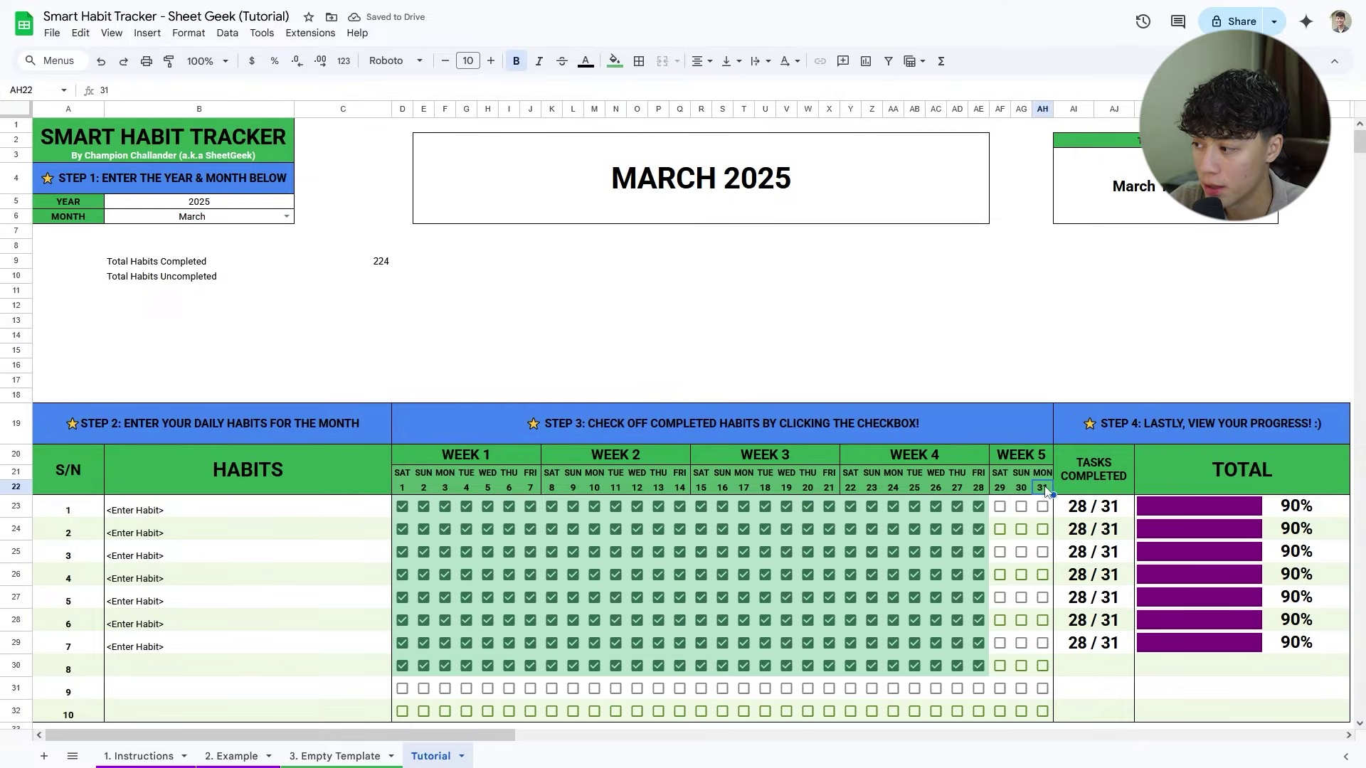
# Clear the ticked checkboxes in rows 25 to 30, keeping only those of habits 1 and 2 ticked.
pyautogui.moveTo(181, 505); pyautogui.dragTo(183, 534)
pyautogui.moveTo(402, 506); pyautogui.dragTo(1099, 529)
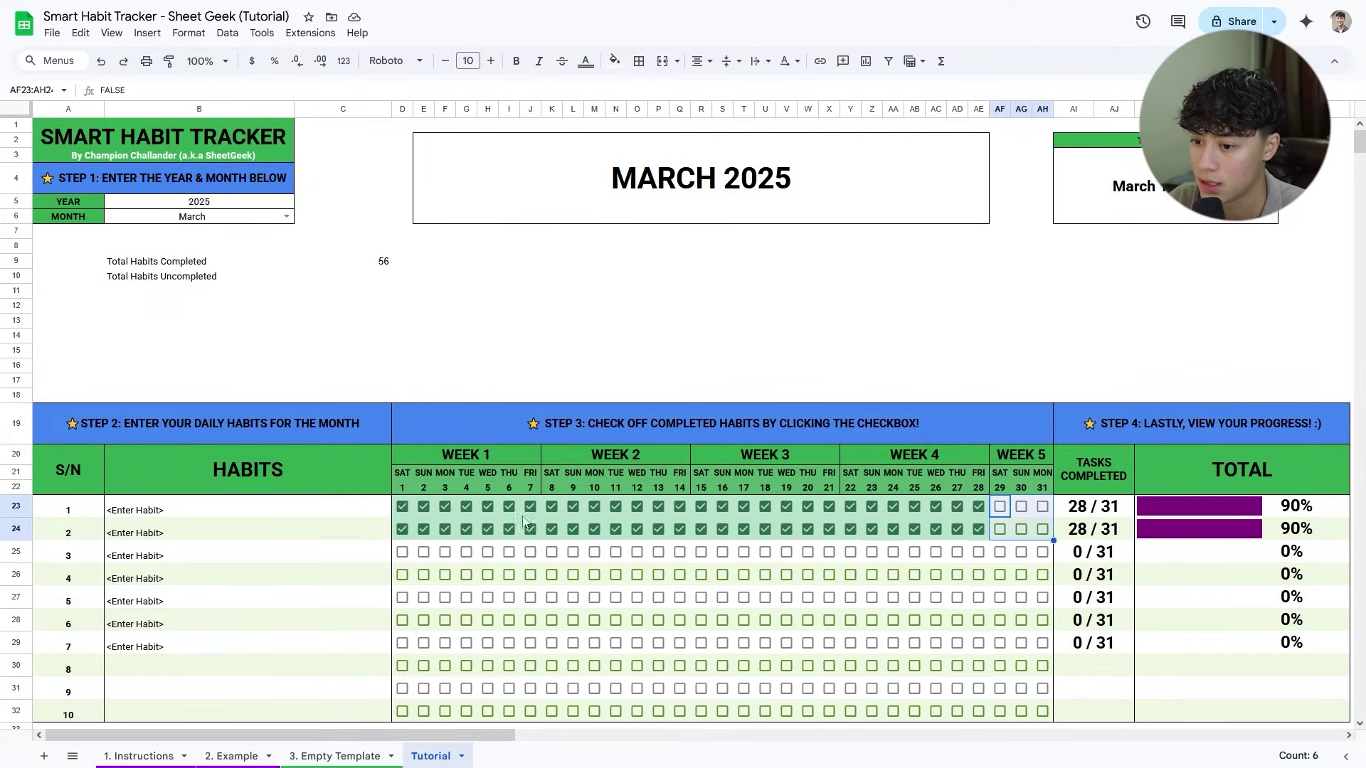
pyautogui.moveTo(242, 513); pyautogui.dragTo(238, 534)
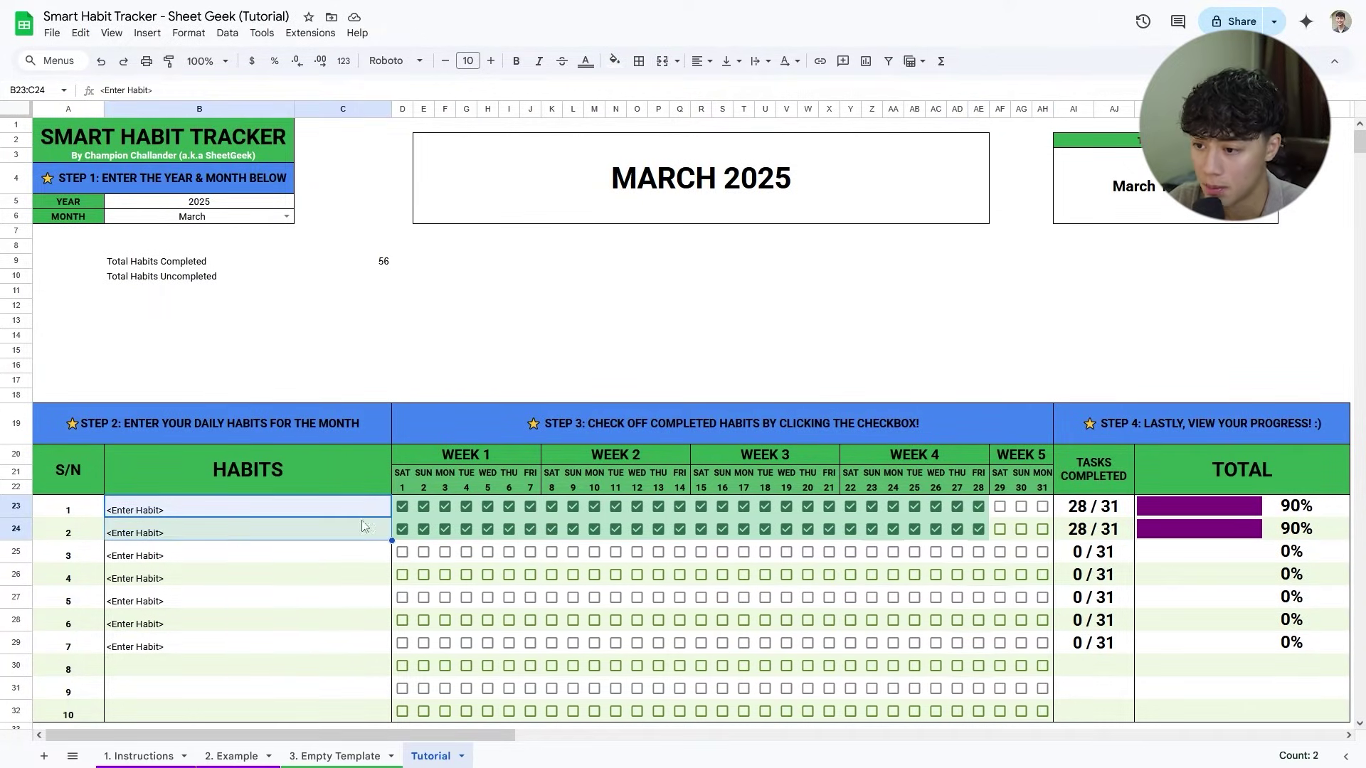
pyautogui.moveTo(399, 491); pyautogui.dragTo(1047, 496)
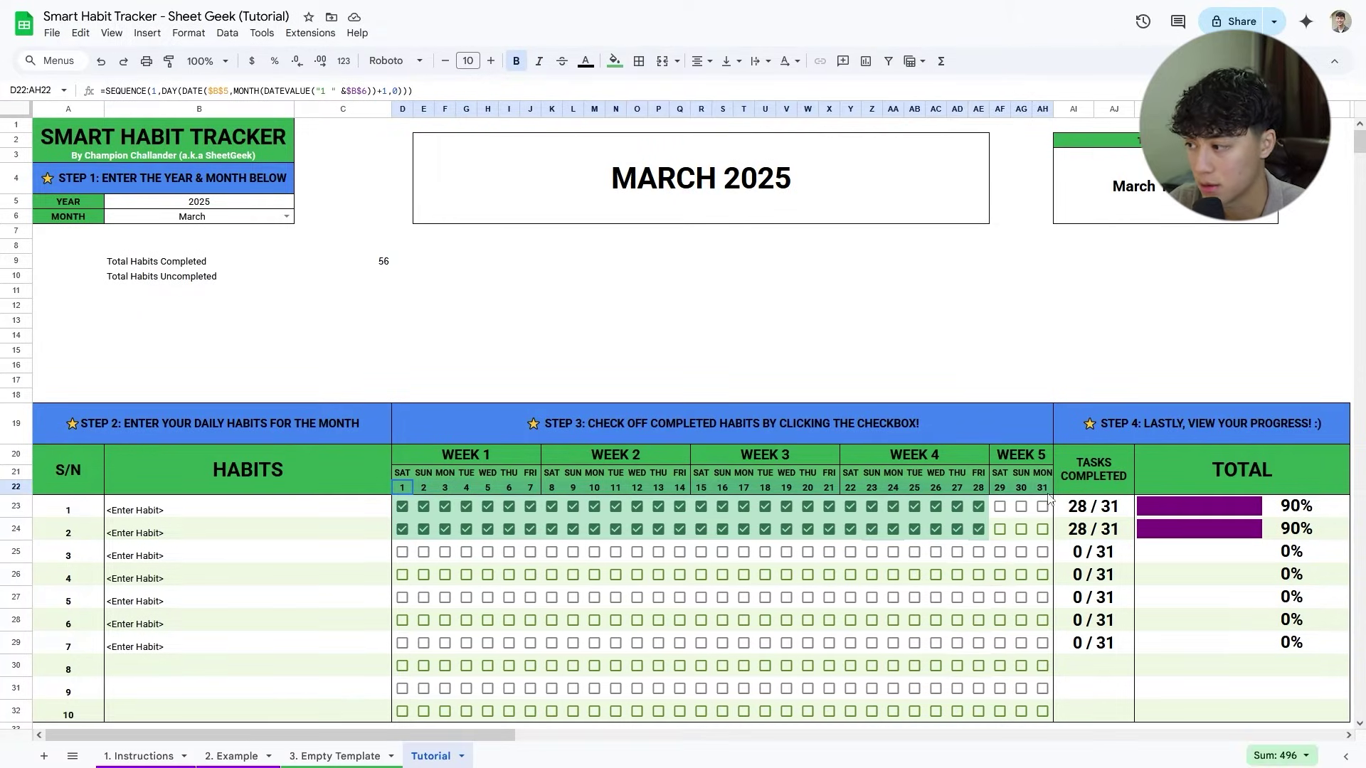
# Enter =COUNTA($B$23:$C$32)*COUNTA($D$22:$AH$22) in C10 to multiply the number of habits by the days in the month.
pyautogui.click(377, 280)
pyautogui.write('=COUNTA(')
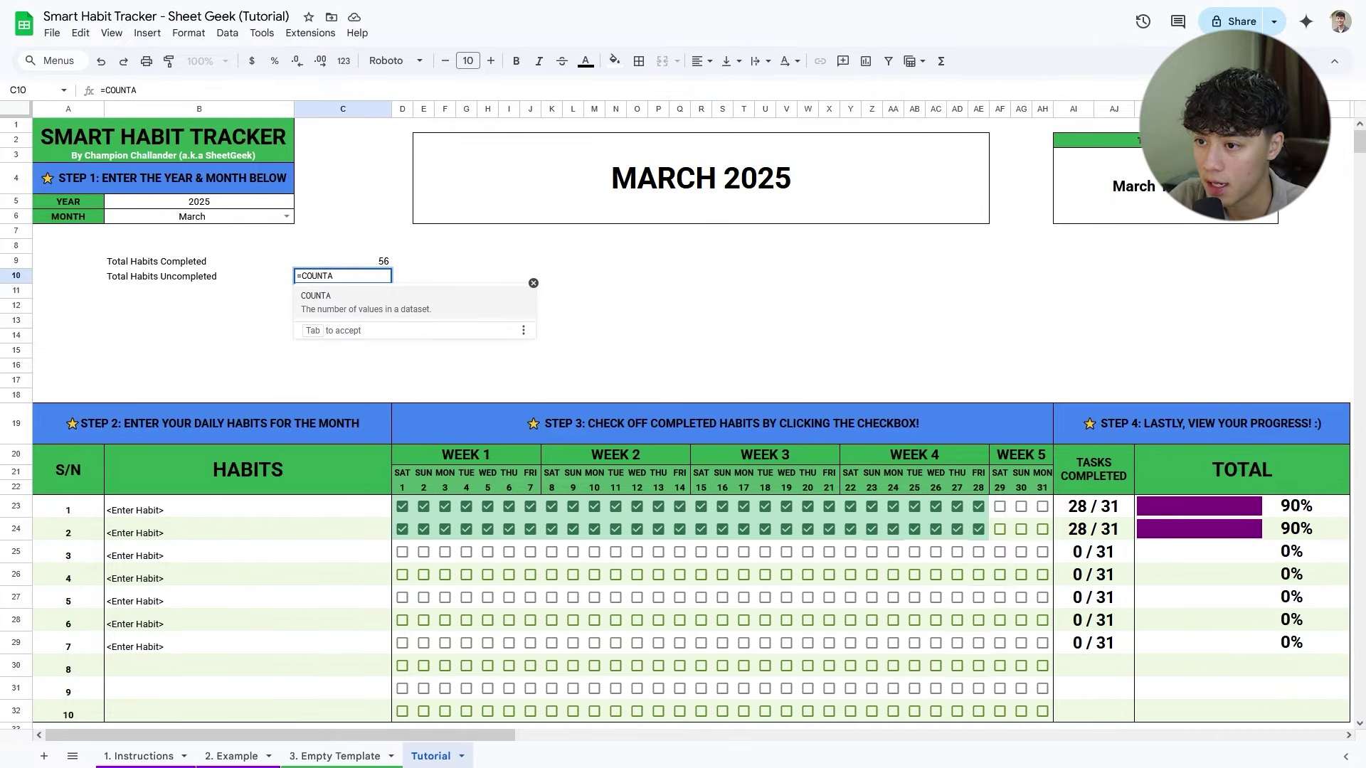
pyautogui.moveTo(197, 507); pyautogui.dragTo(222, 712)
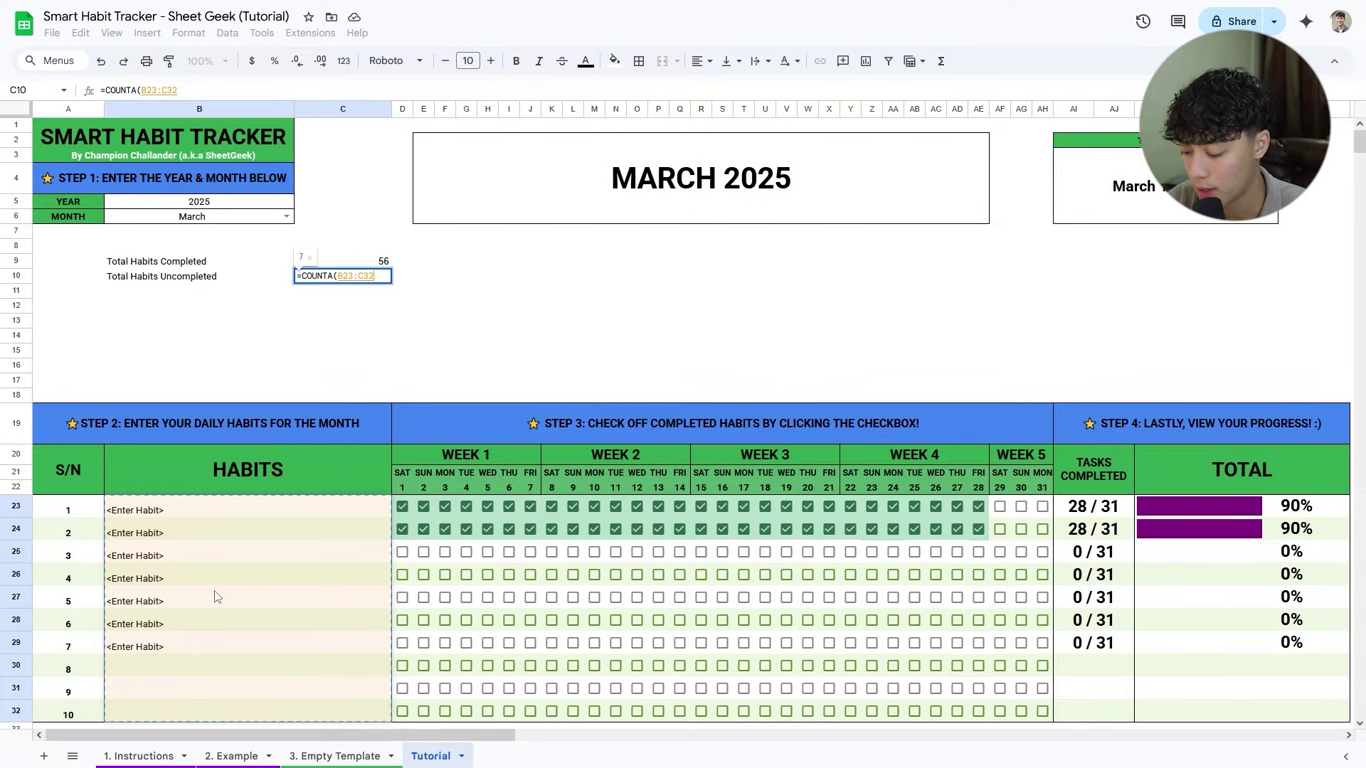
pyautogui.press('F4')
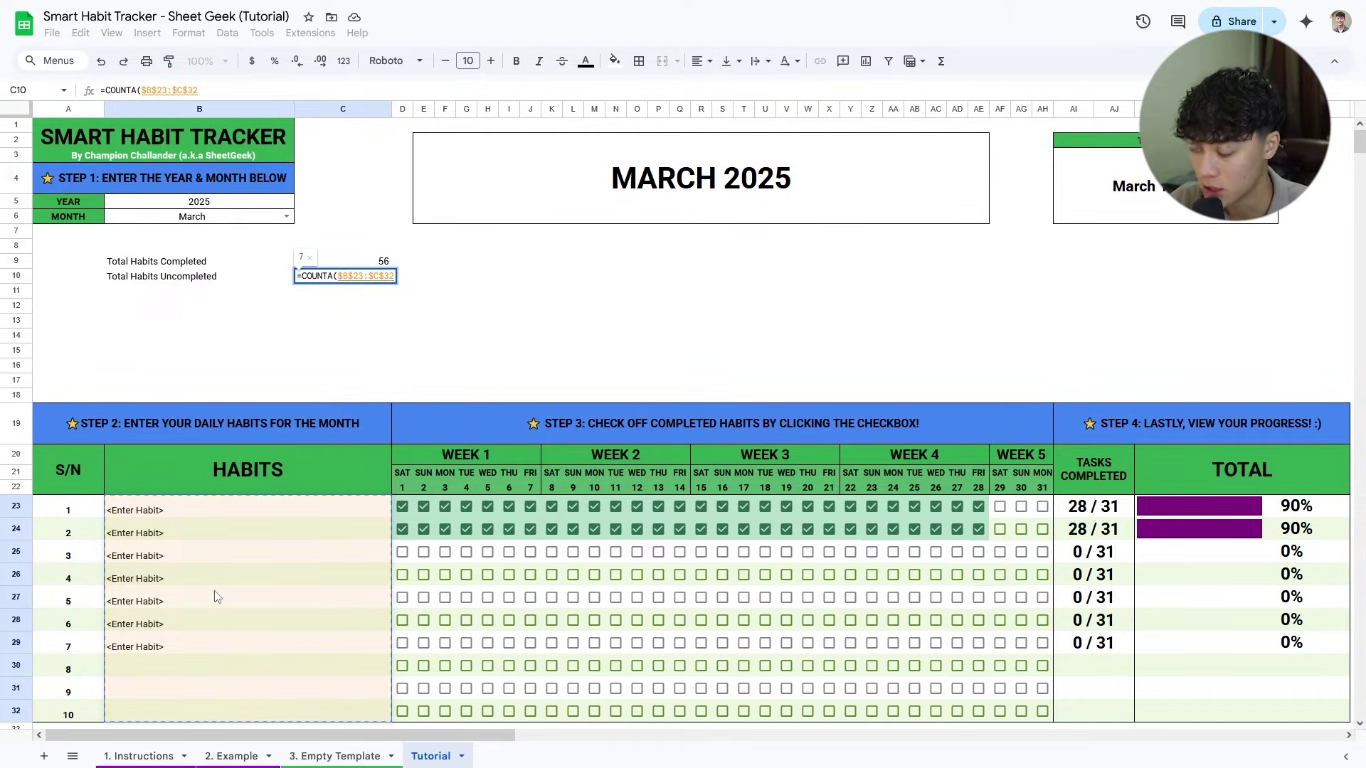
pyautogui.write(')')
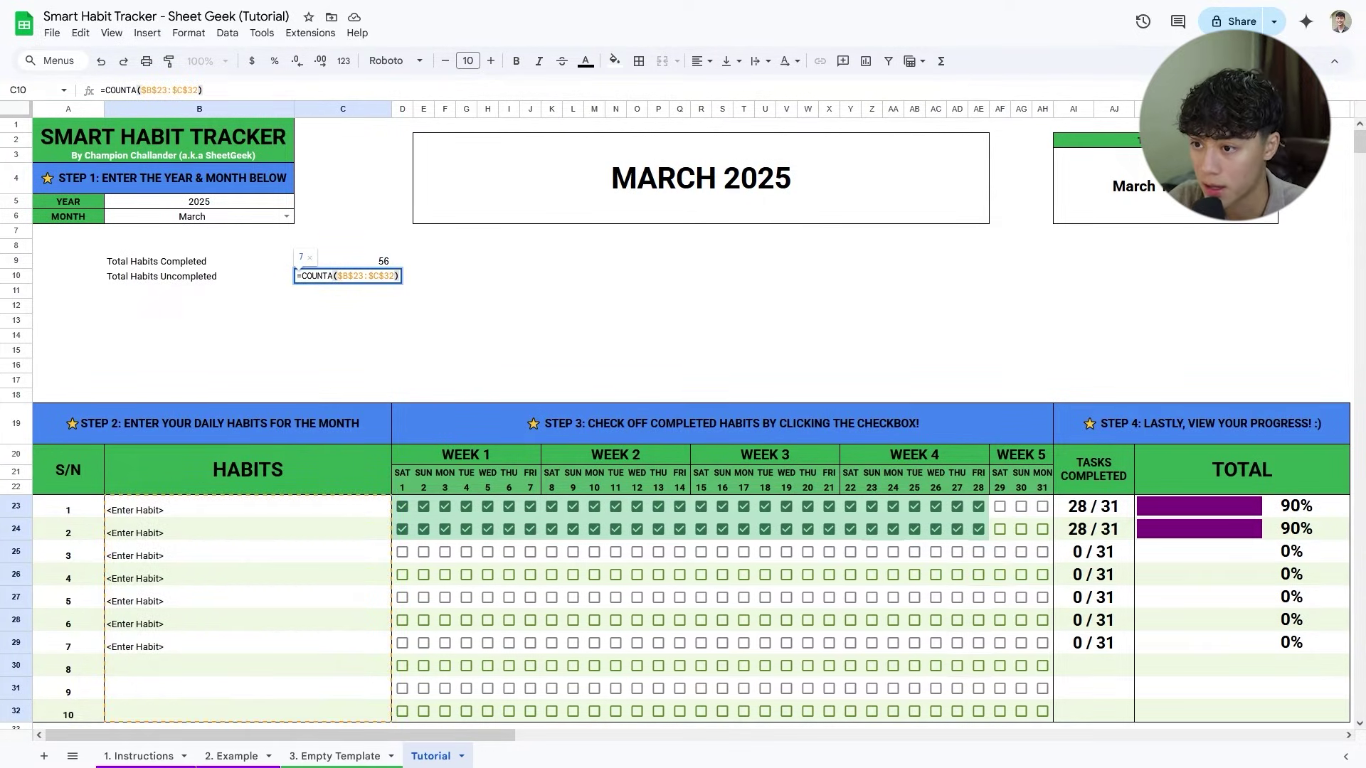
pyautogui.write('*')
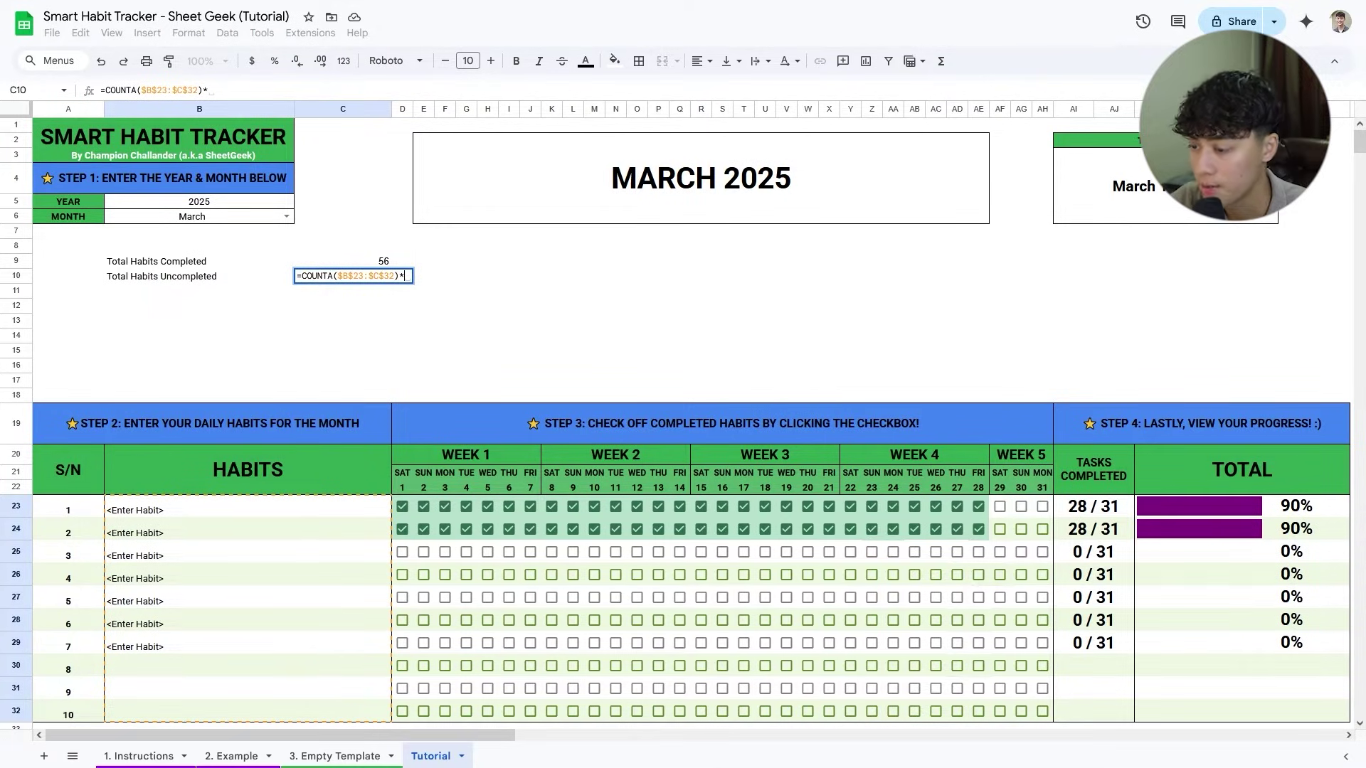
pyautogui.write('D')
pyautogui.write('COUNTA(')
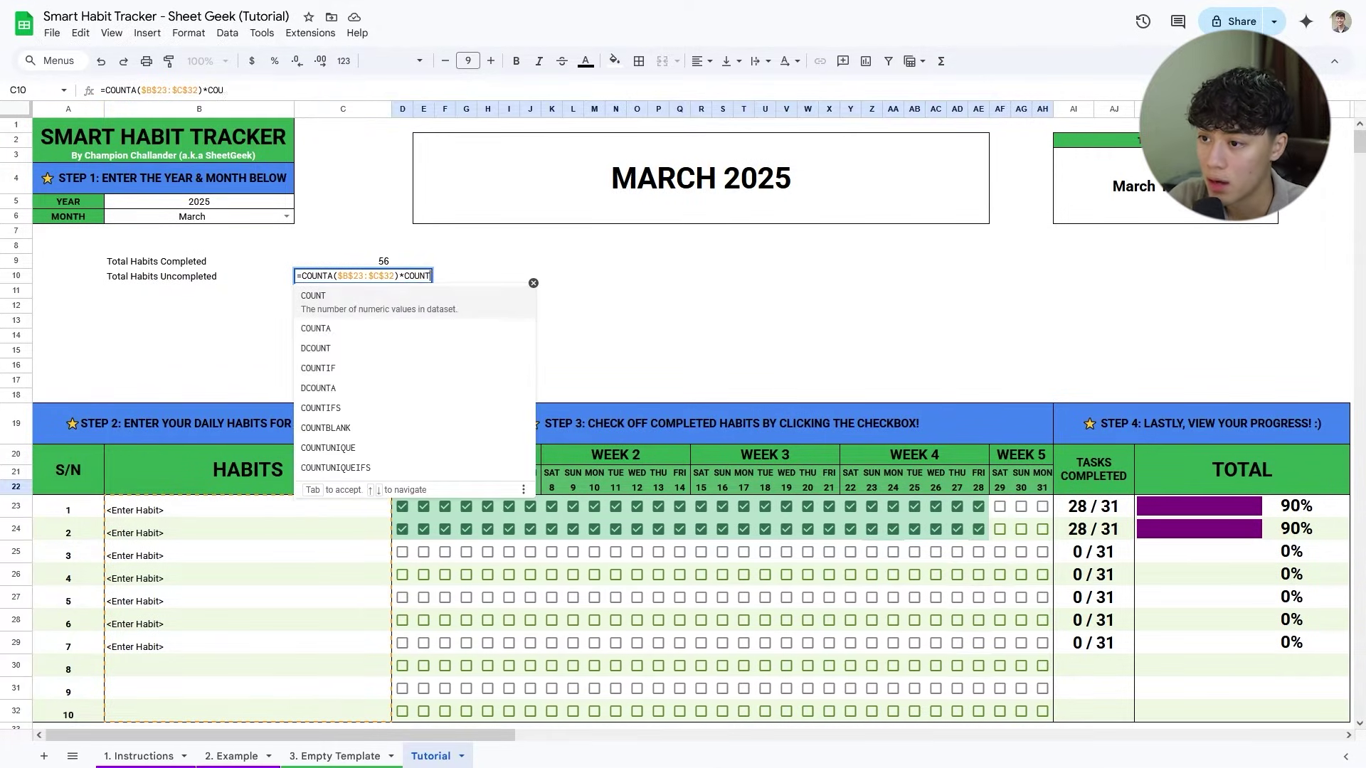
pyautogui.moveTo(392, 487); pyautogui.dragTo(1033, 491)
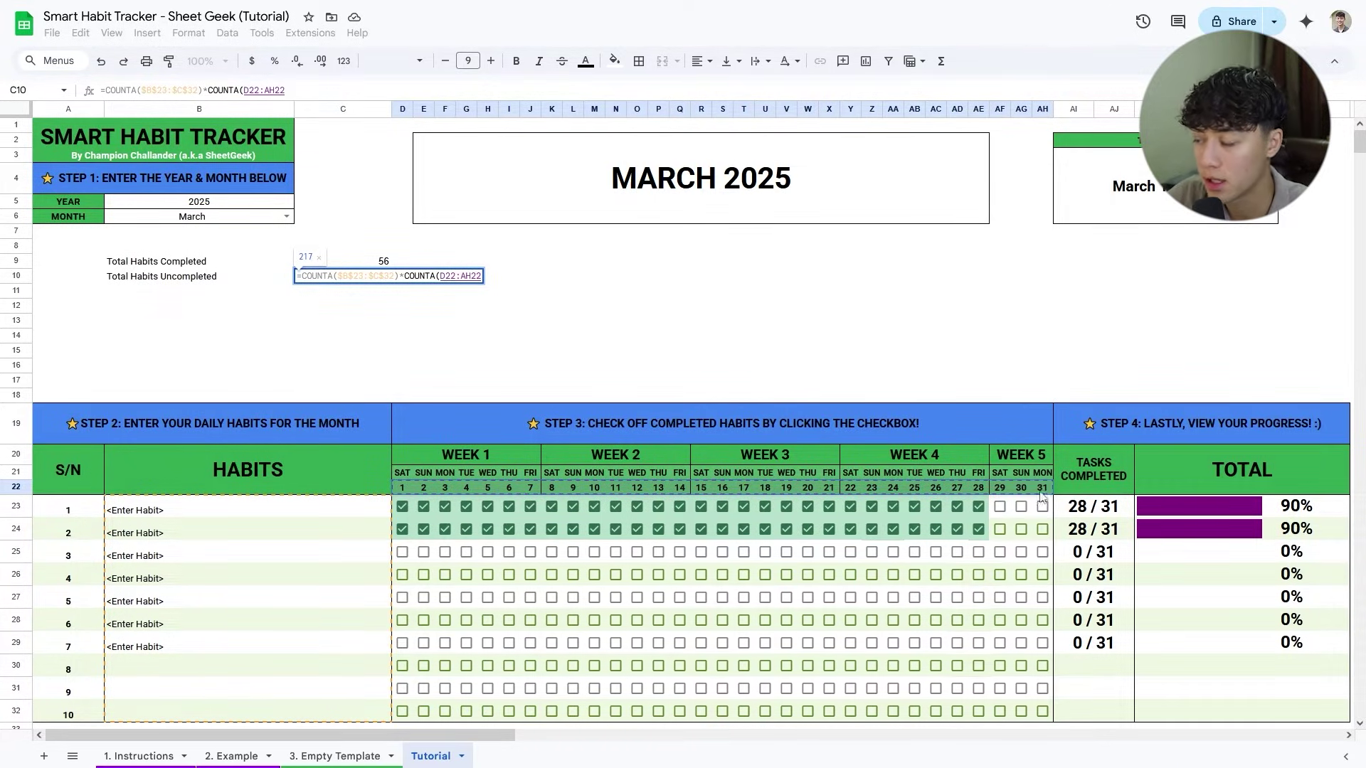
pyautogui.press('F4')
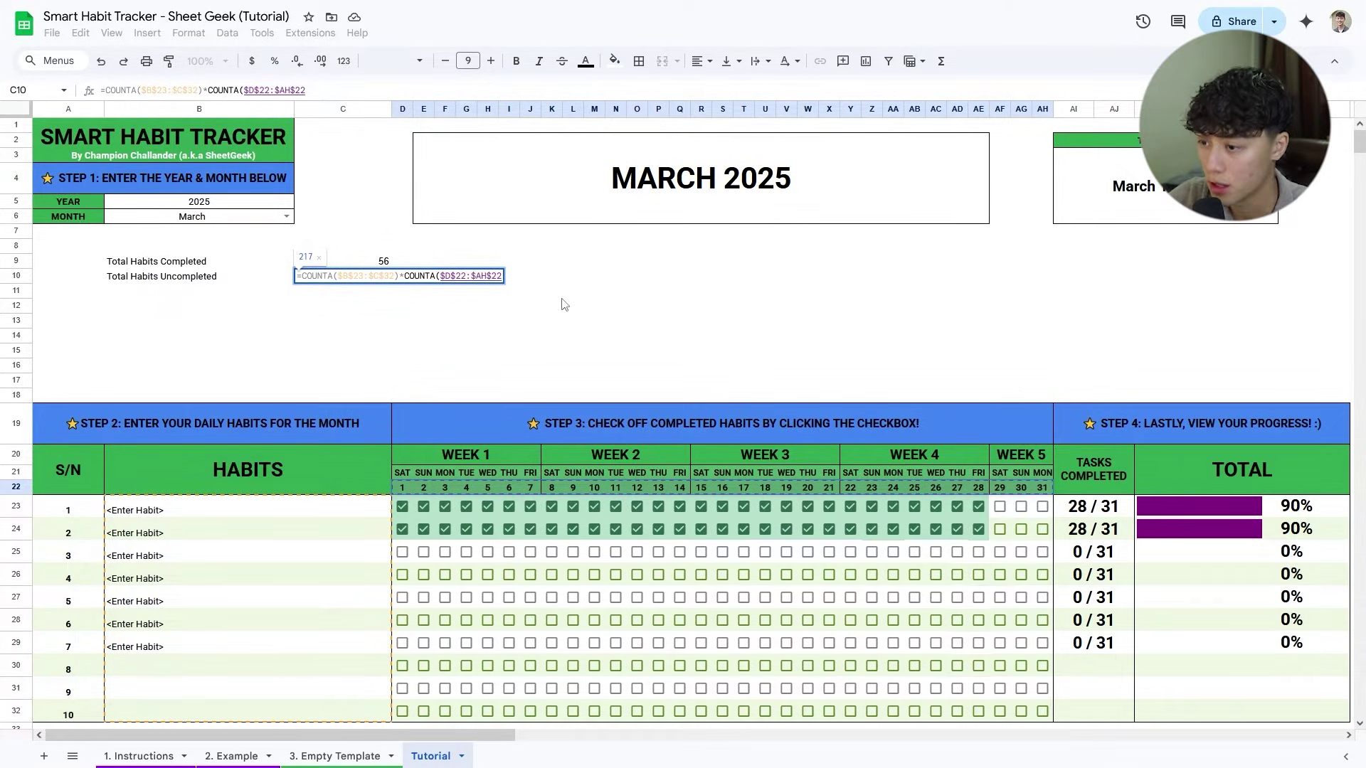
pyautogui.press('Return')
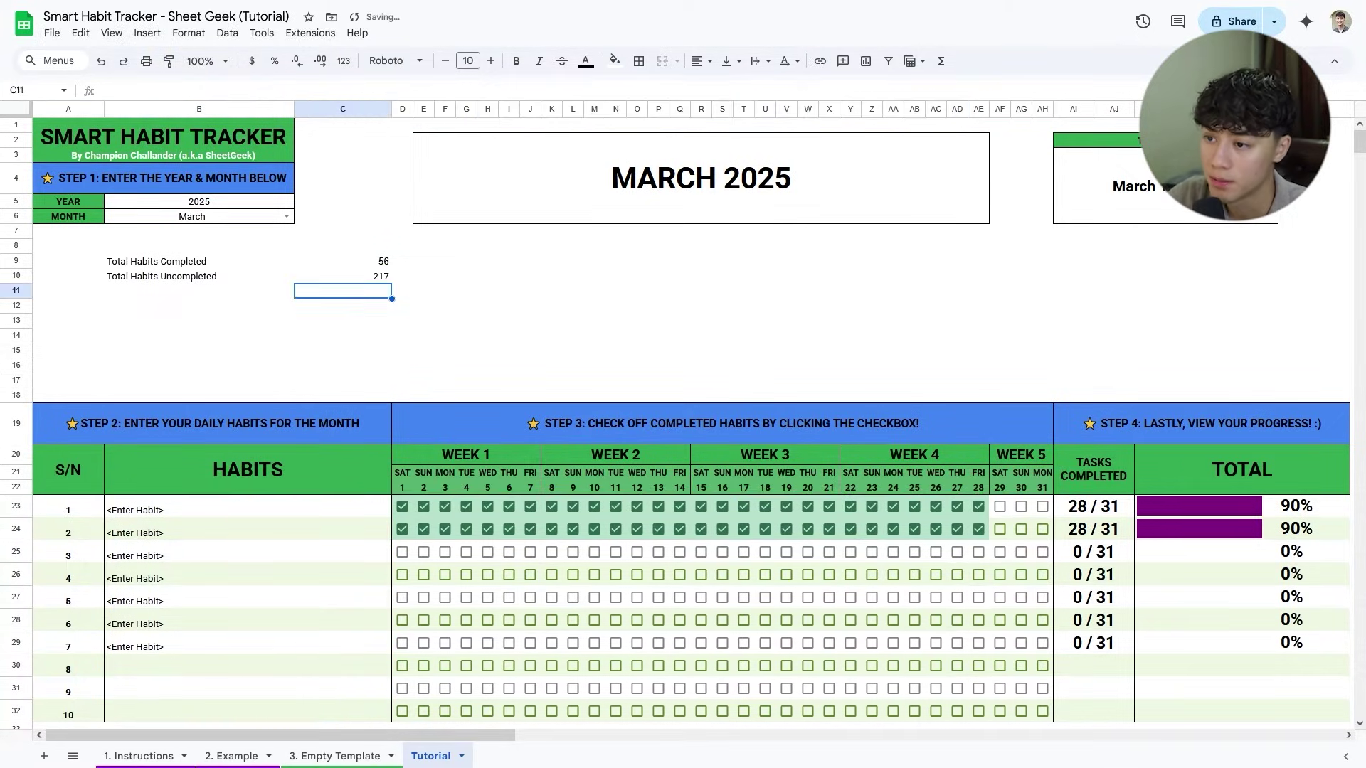
# Delete the habit entries 3 to 7 in B25:C29 and check the recalculated total in C10.
pyautogui.click(377, 279)
pyautogui.moveTo(223, 644); pyautogui.dragTo(272, 552)
pyautogui.press('Delete')
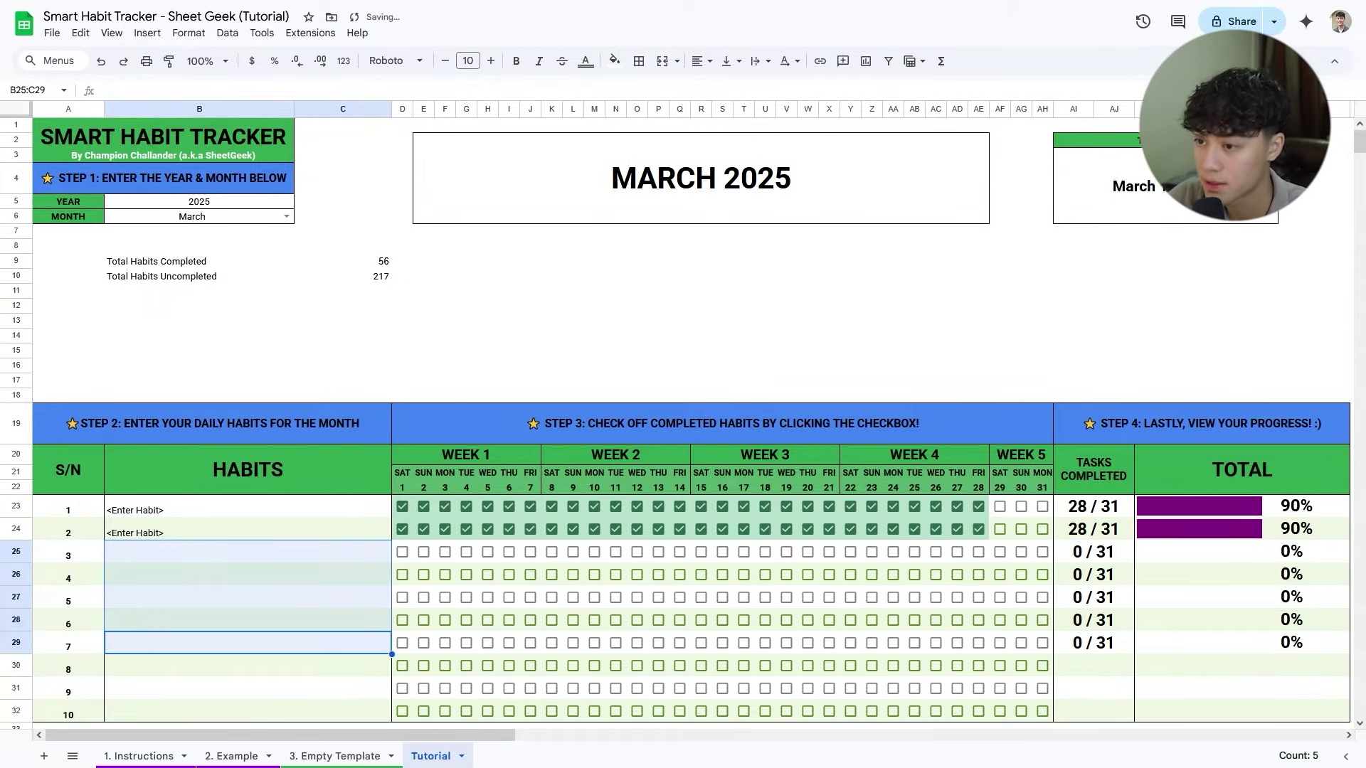
pyautogui.click(385, 279)
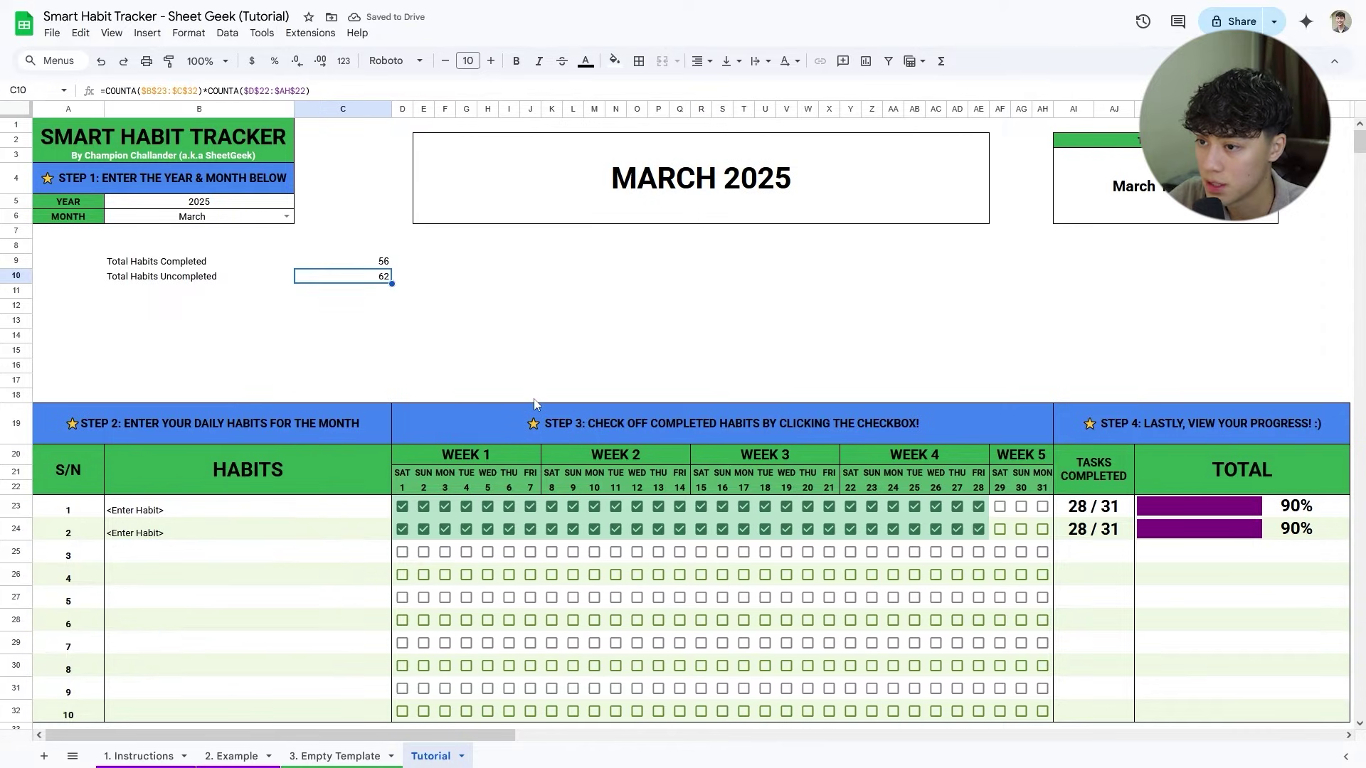
# Subtract C9 at the end of the C10 formula so it counts only uncompleted habits.
pyautogui.doubleClick(384, 282)
pyautogui.write('-')
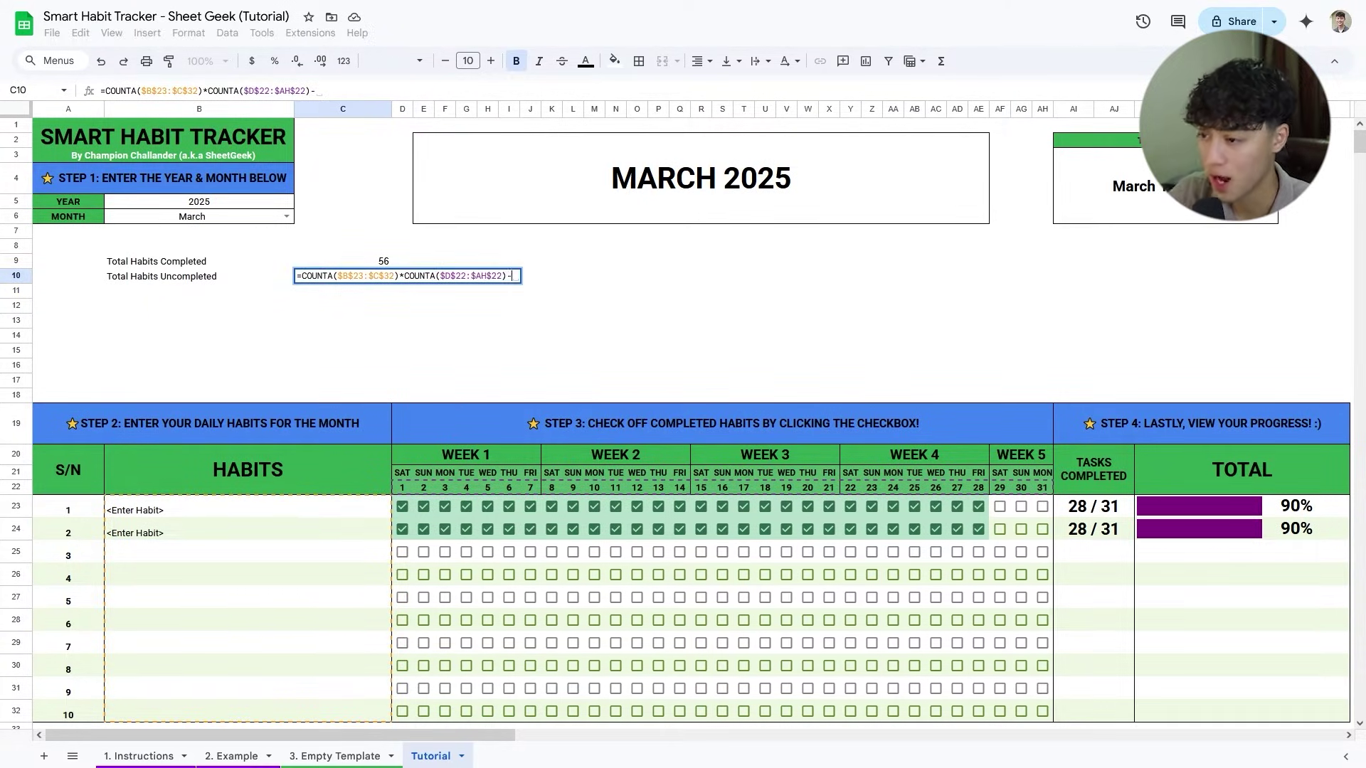
pyautogui.click(375, 259)
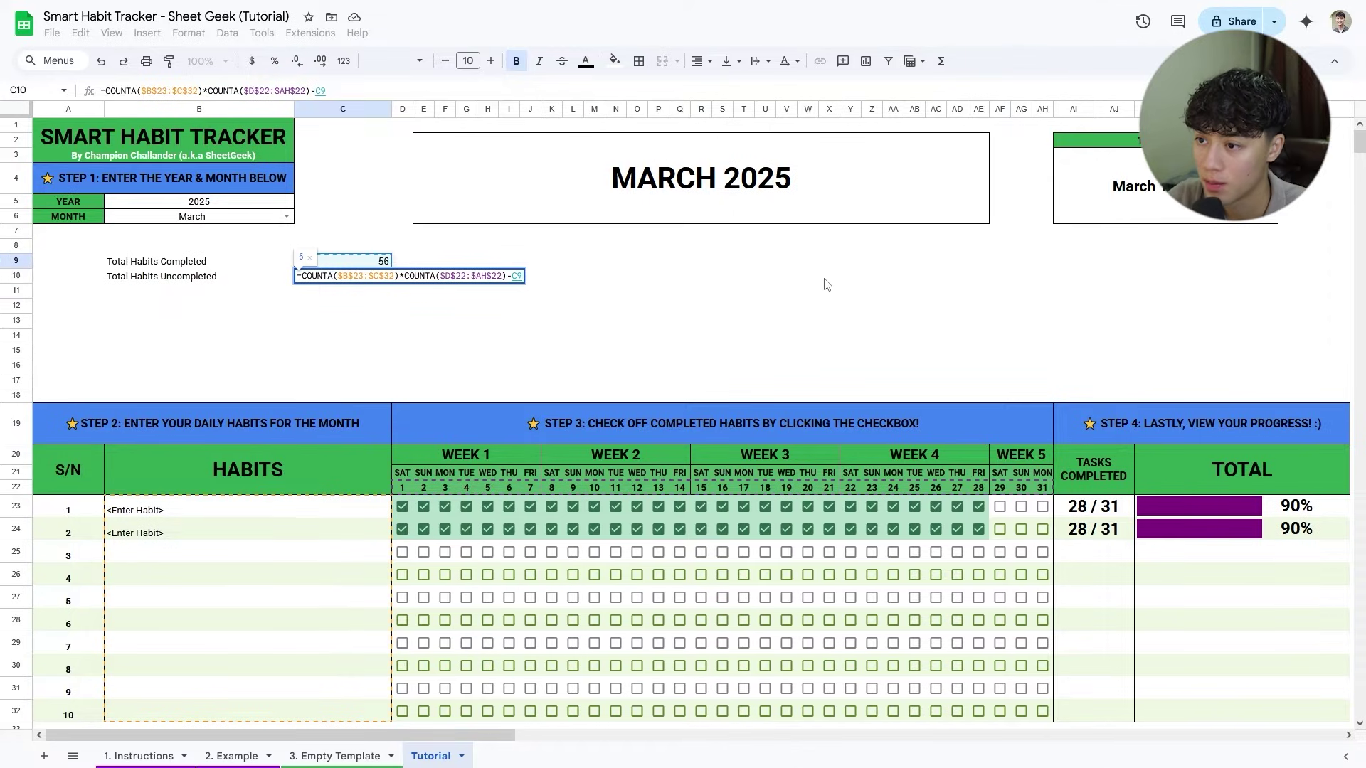
pyautogui.press('Return')
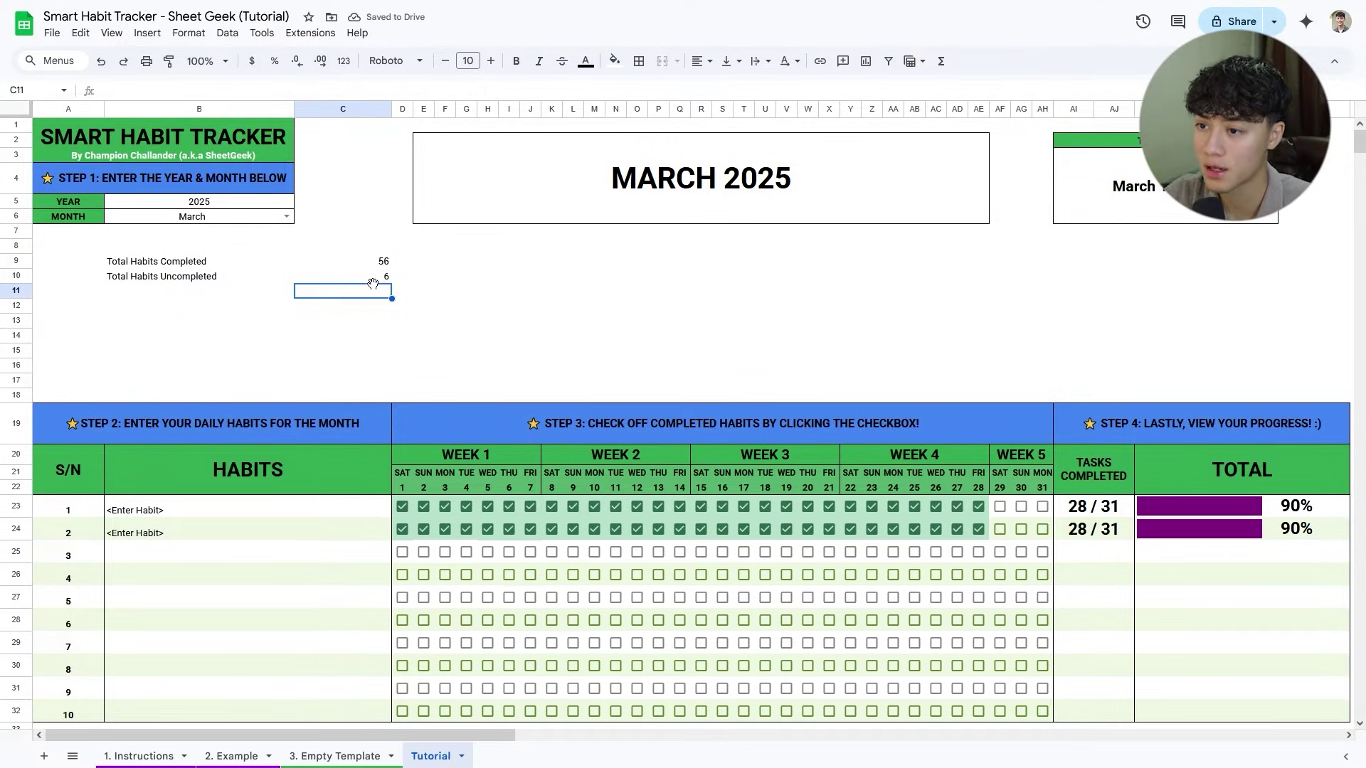
# Tick the checkboxes for days 29, 30 and 31 of habits 1 and 2 to test the totals.
pyautogui.click(1000, 506)
pyautogui.click(1022, 506)
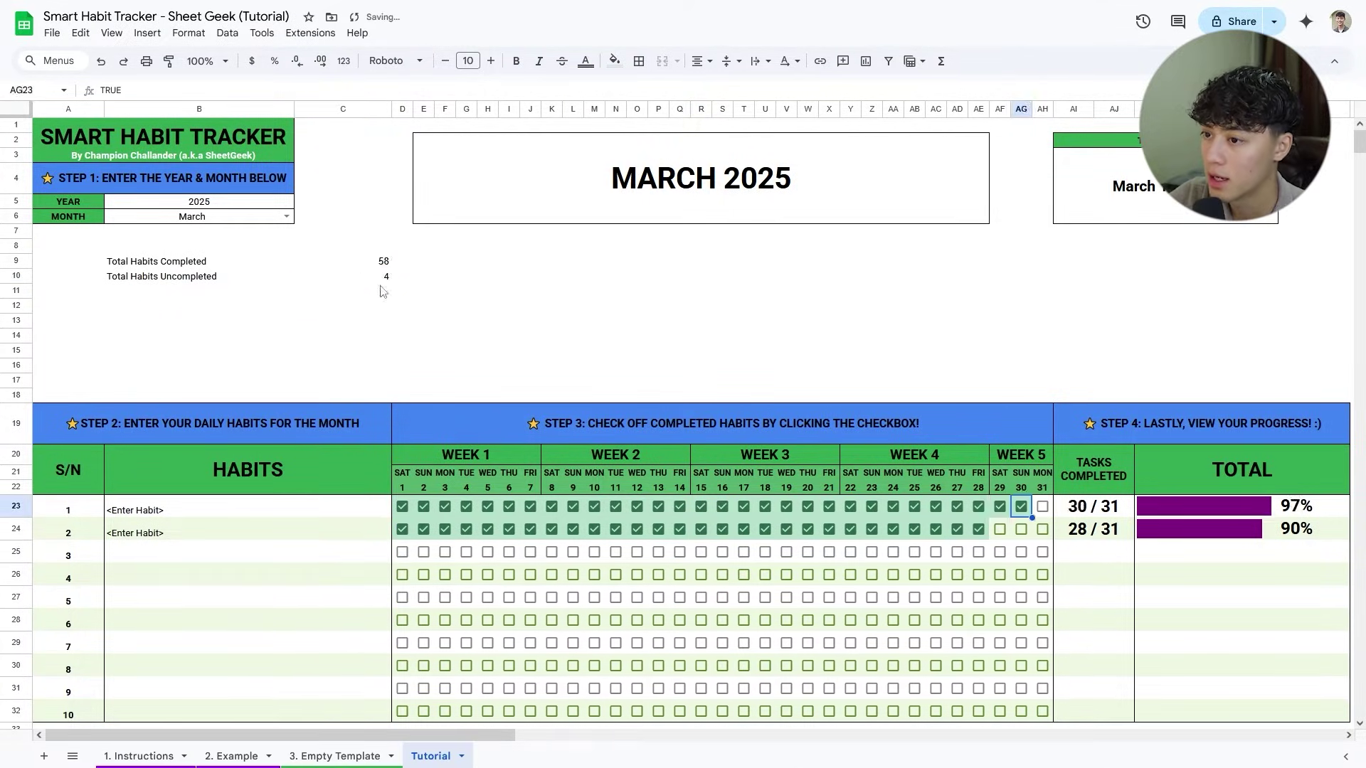
pyautogui.click(1043, 506)
pyautogui.click(1000, 529)
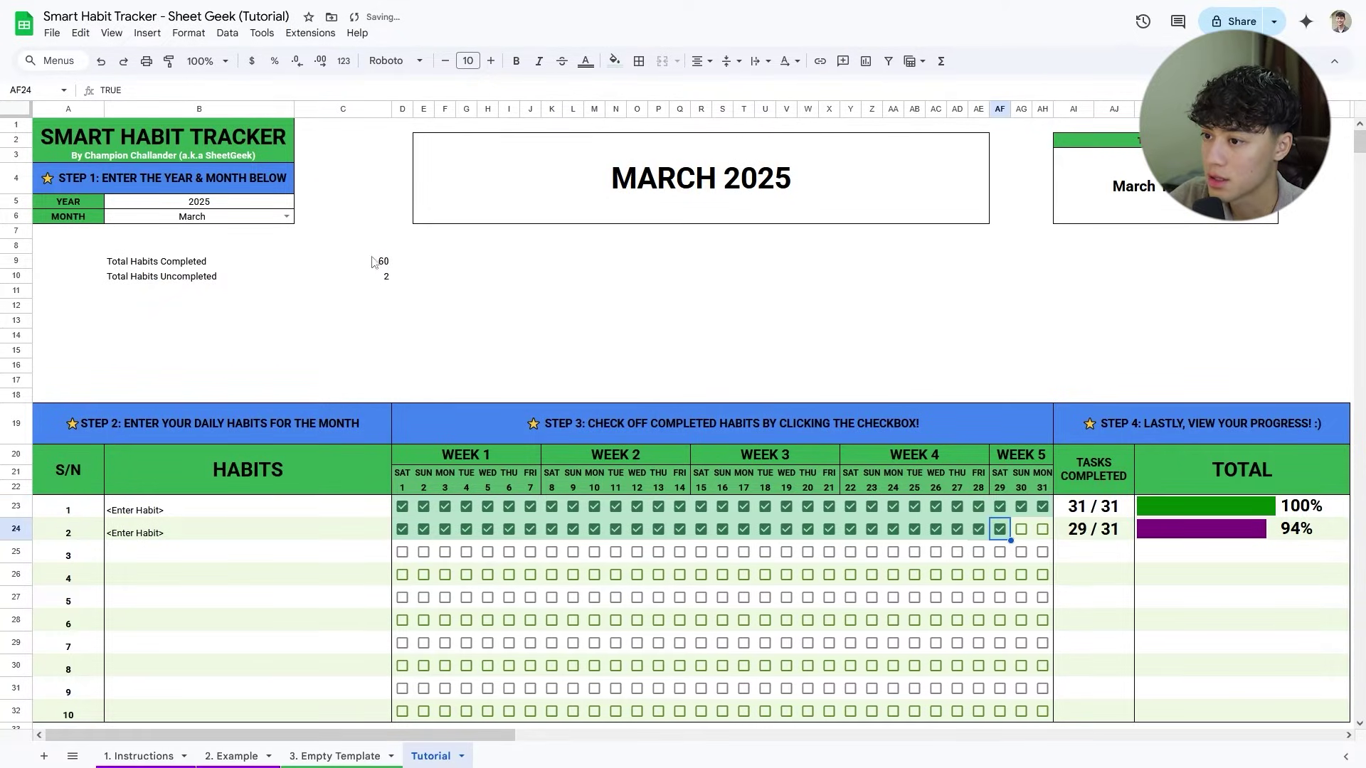
pyautogui.click(1021, 529)
pyautogui.click(1043, 529)
# Move the two habit totals with their labels from B9:C10 to AN7:AO8 and widen column AN to fit the labels.
pyautogui.moveTo(163, 262); pyautogui.dragTo(381, 285)
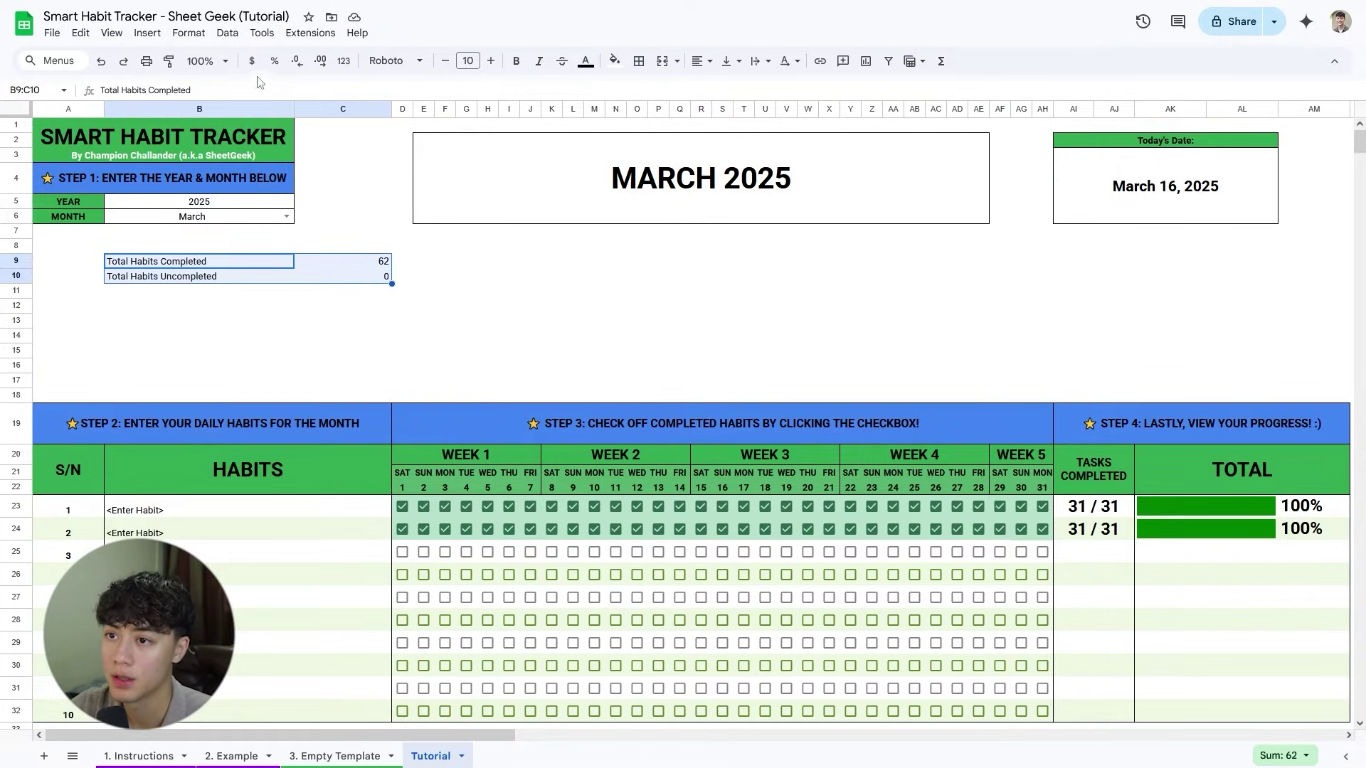
pyautogui.click(213, 62)
pyautogui.click(203, 119)
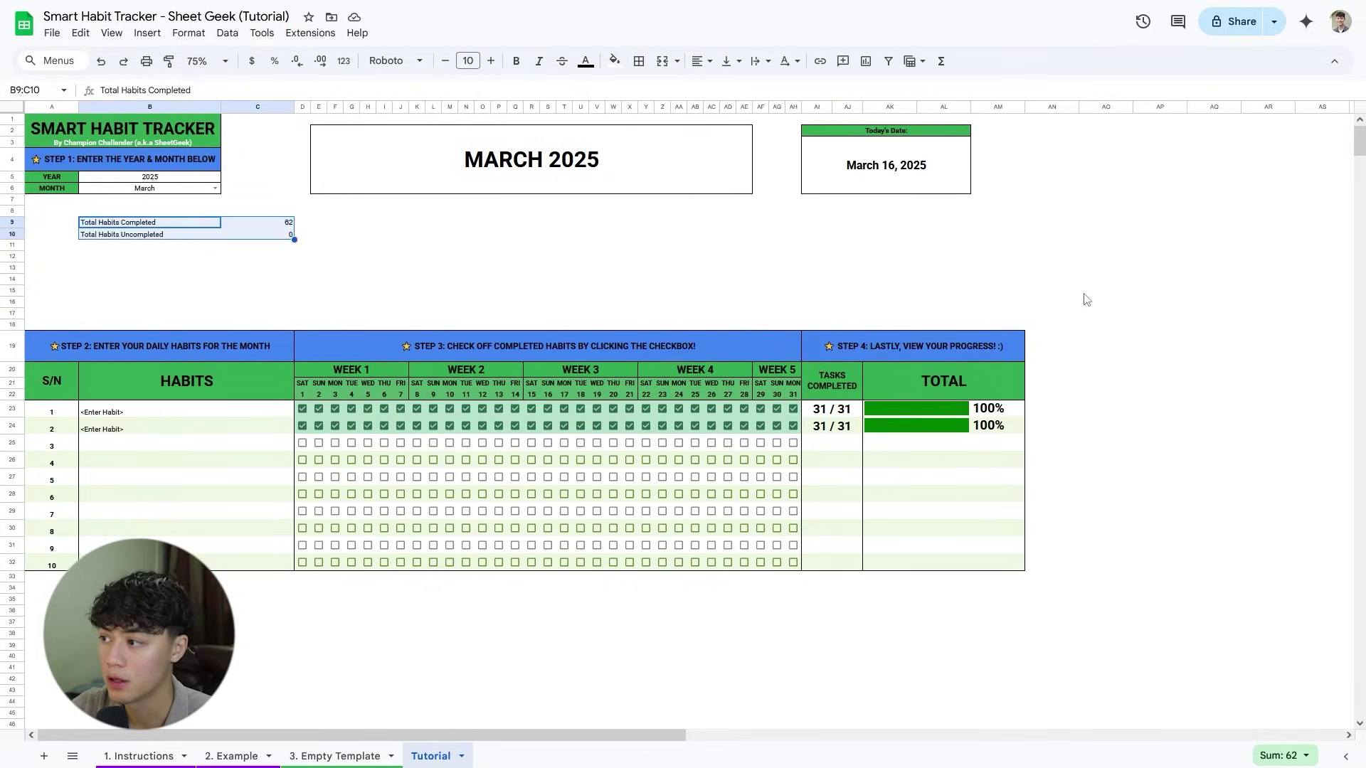
pyautogui.moveTo(1086, 299); pyautogui.dragTo(1038, 221)
pyautogui.click(1046, 220)
pyautogui.click(1148, 279)
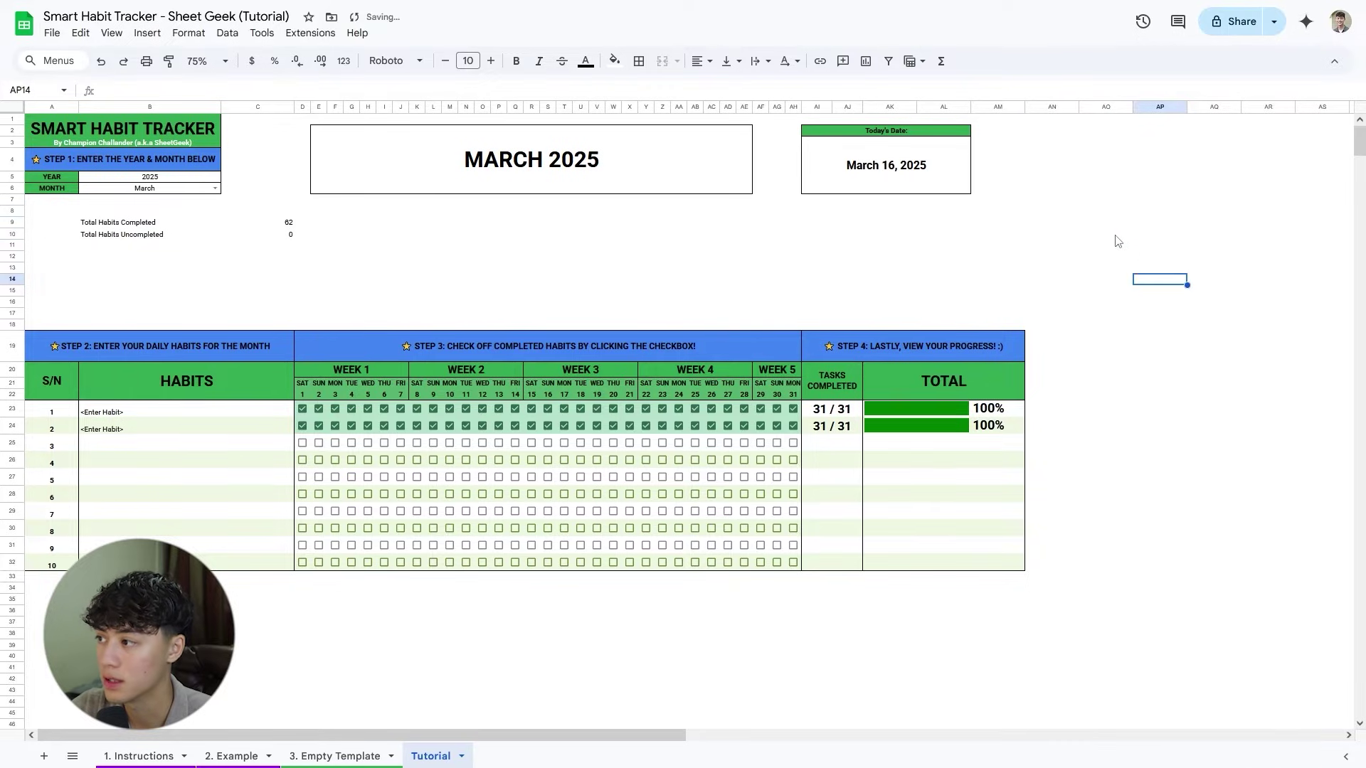
pyautogui.moveTo(1052, 202); pyautogui.dragTo(1181, 325)
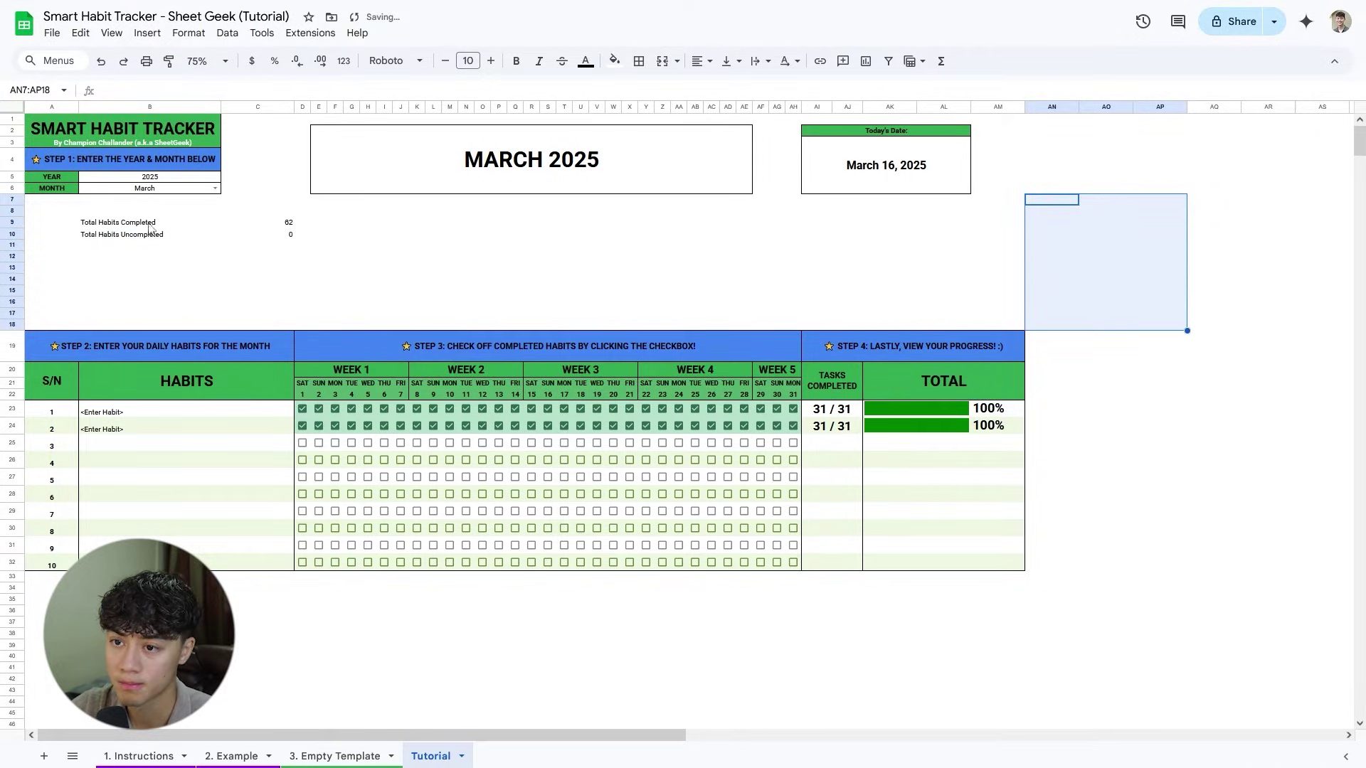
pyautogui.moveTo(150, 225); pyautogui.dragTo(285, 234)
pyautogui.hotkey('ctrl', 'c')
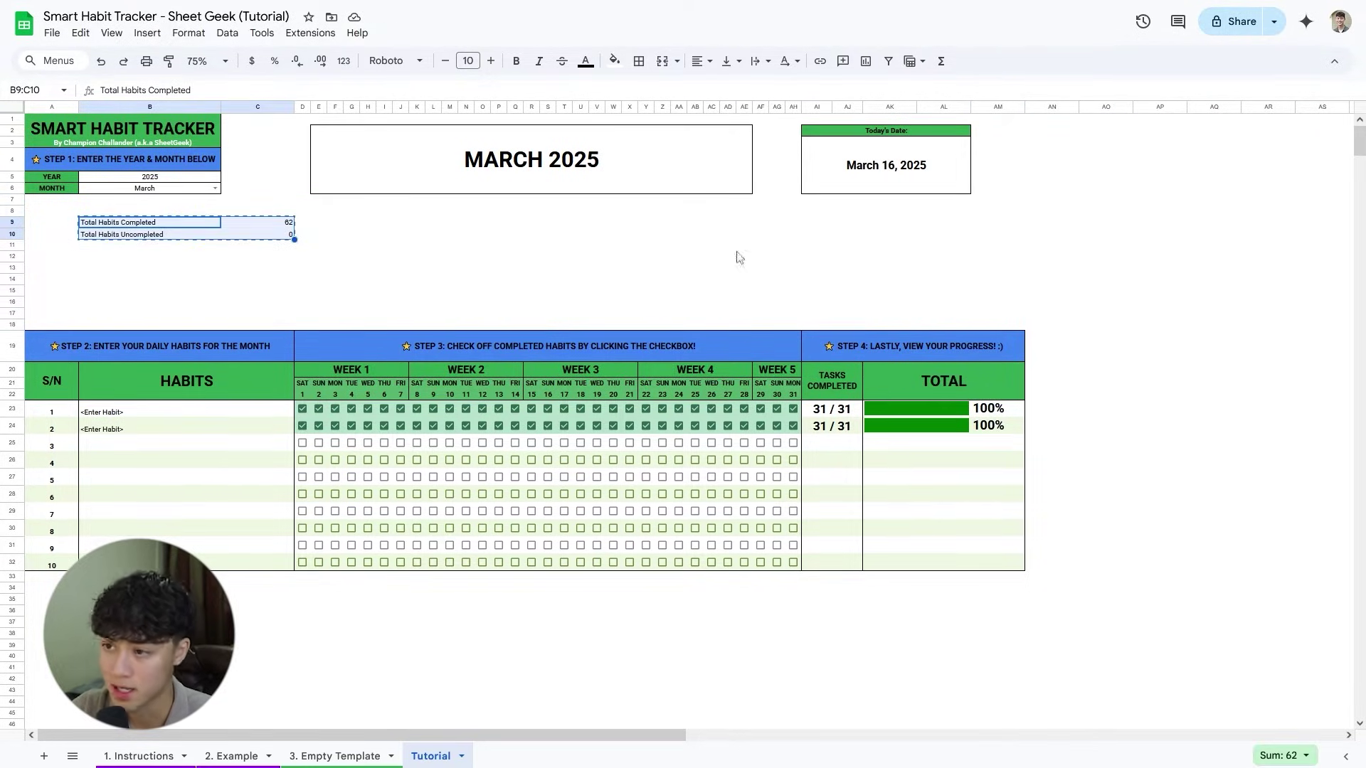
pyautogui.click(1060, 200)
pyautogui.hotkey('ctrl', 'v')
pyautogui.click(1157, 255)
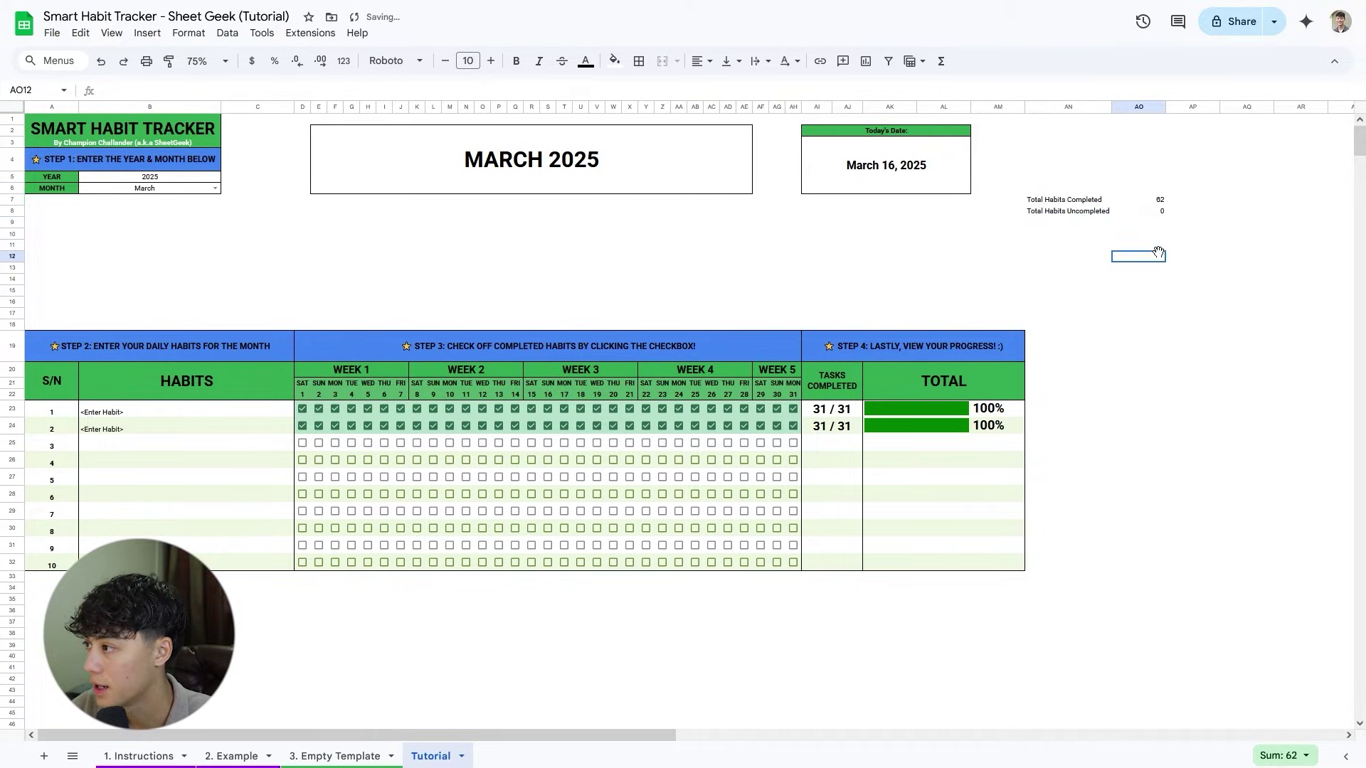
# Show the gridlines on the Tutorial sheet.
pyautogui.click(1142, 200)
pyautogui.click(112, 32)
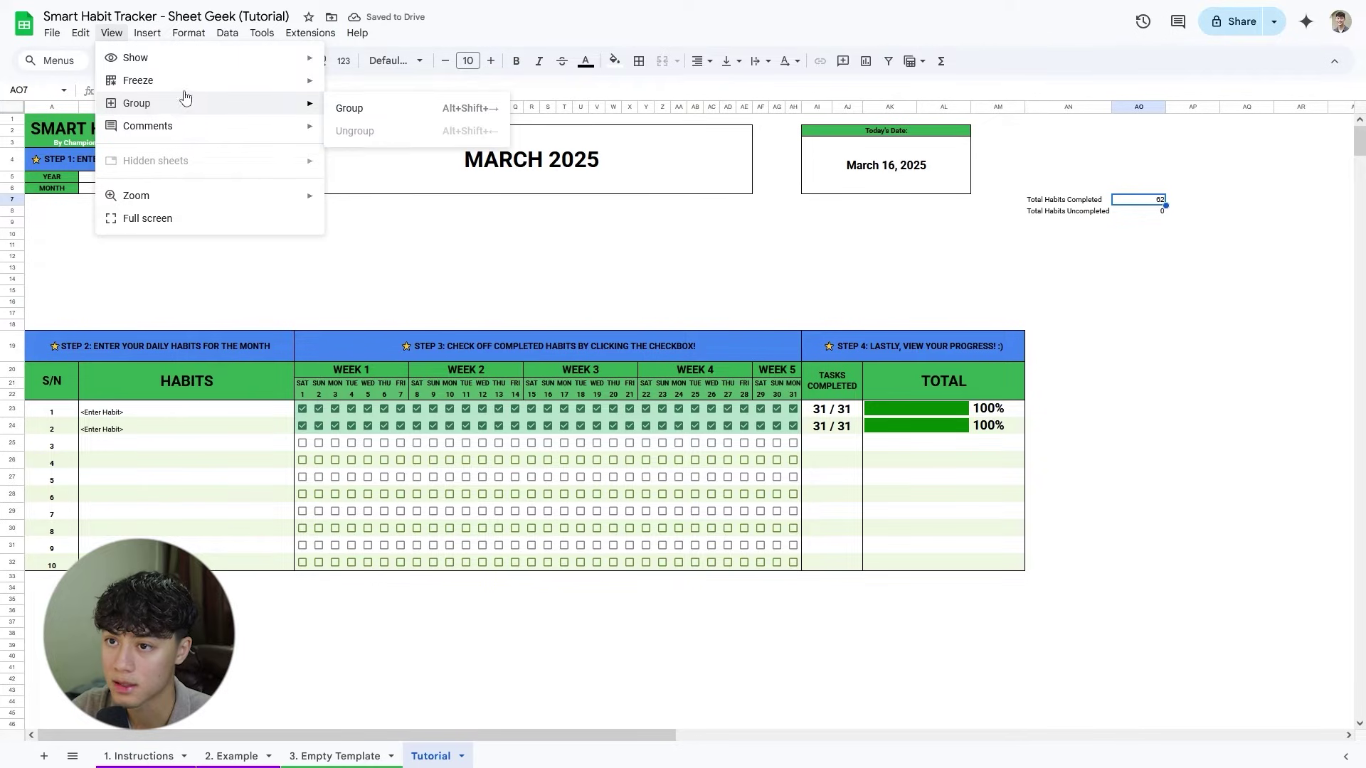
pyautogui.moveTo(205, 61)
pyautogui.click(366, 84)
pyautogui.click(1081, 212)
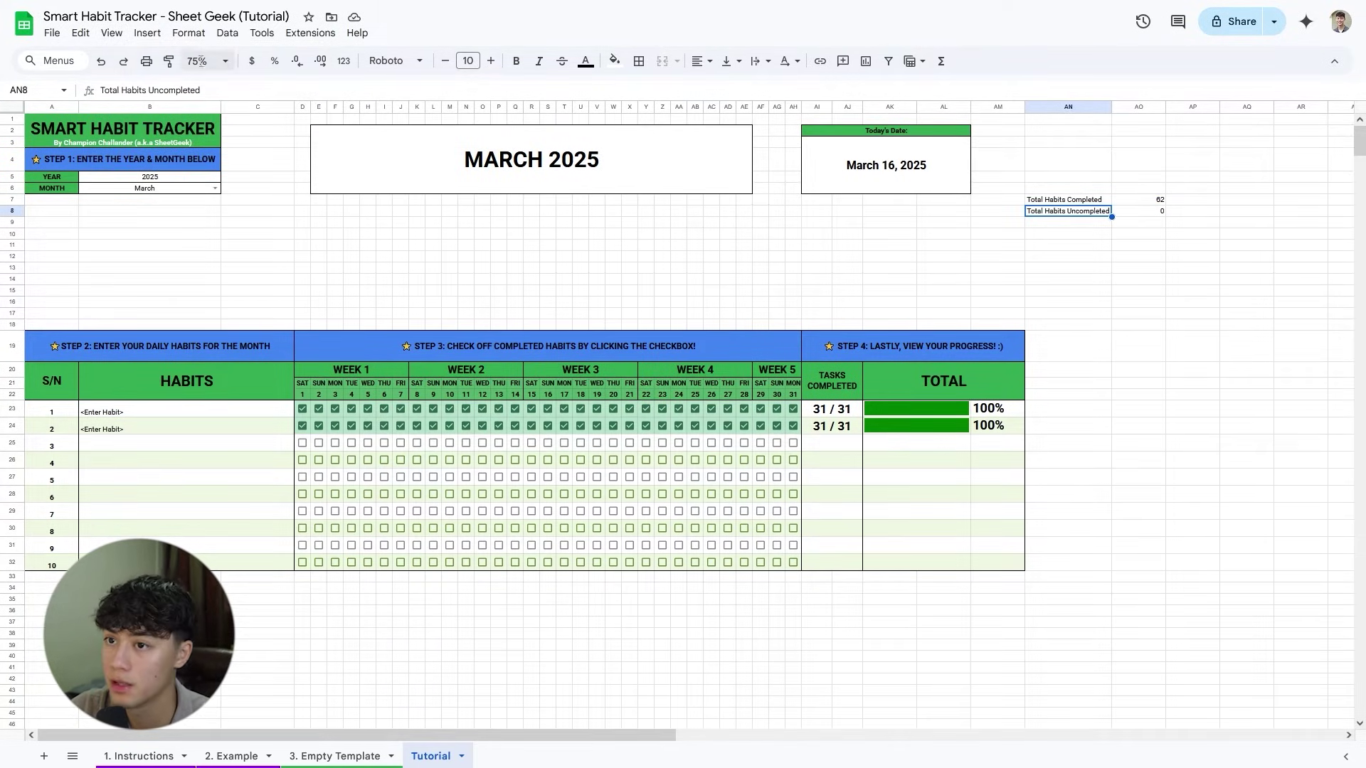
# Move the "Total Habits Completed" label to AN5 and its value to AN6 directly below.
pyautogui.click(207, 62)
pyautogui.click(204, 191)
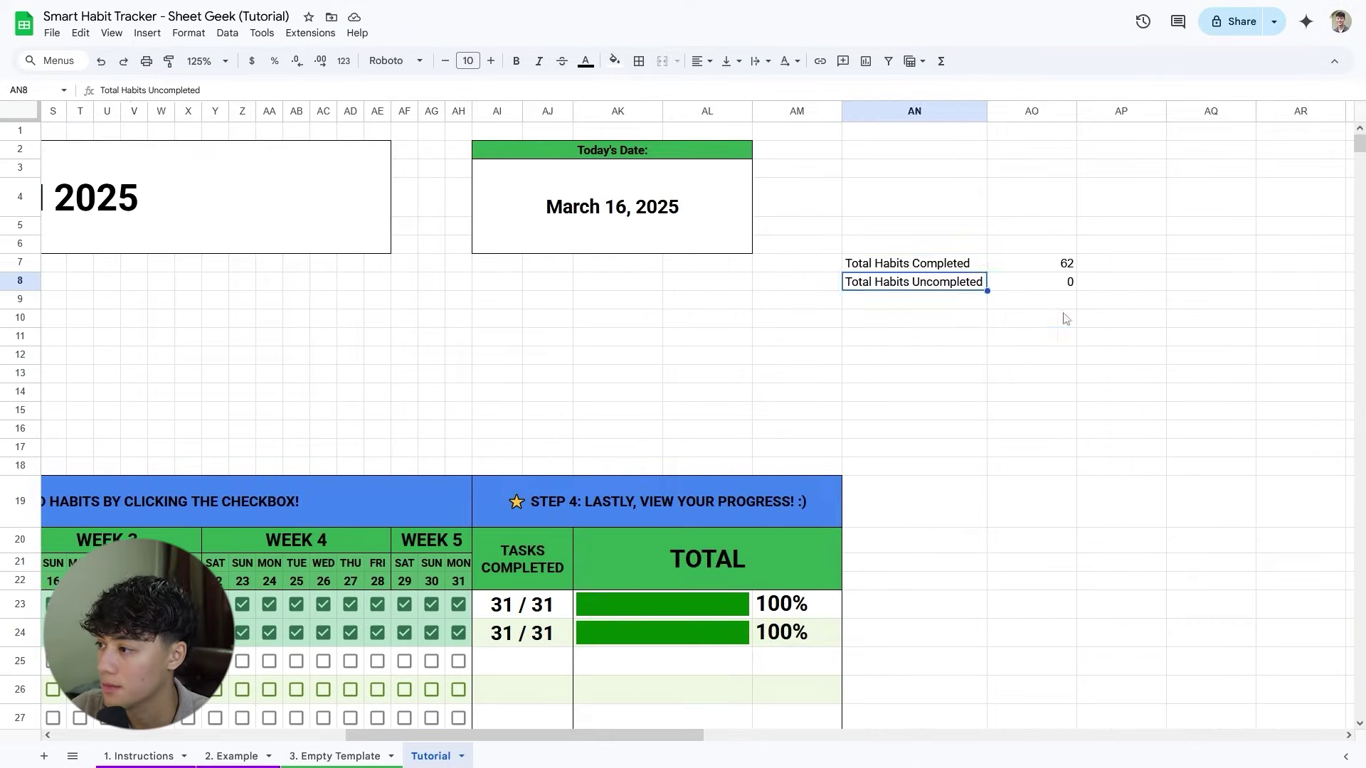
pyautogui.click(1063, 318)
pyautogui.click(958, 264)
pyautogui.moveTo(951, 252); pyautogui.dragTo(953, 218)
pyautogui.moveTo(1055, 255); pyautogui.dragTo(964, 236)
# Move the uncompleted habits value from AO8 to AN9, directly below its label.
pyautogui.click(957, 288)
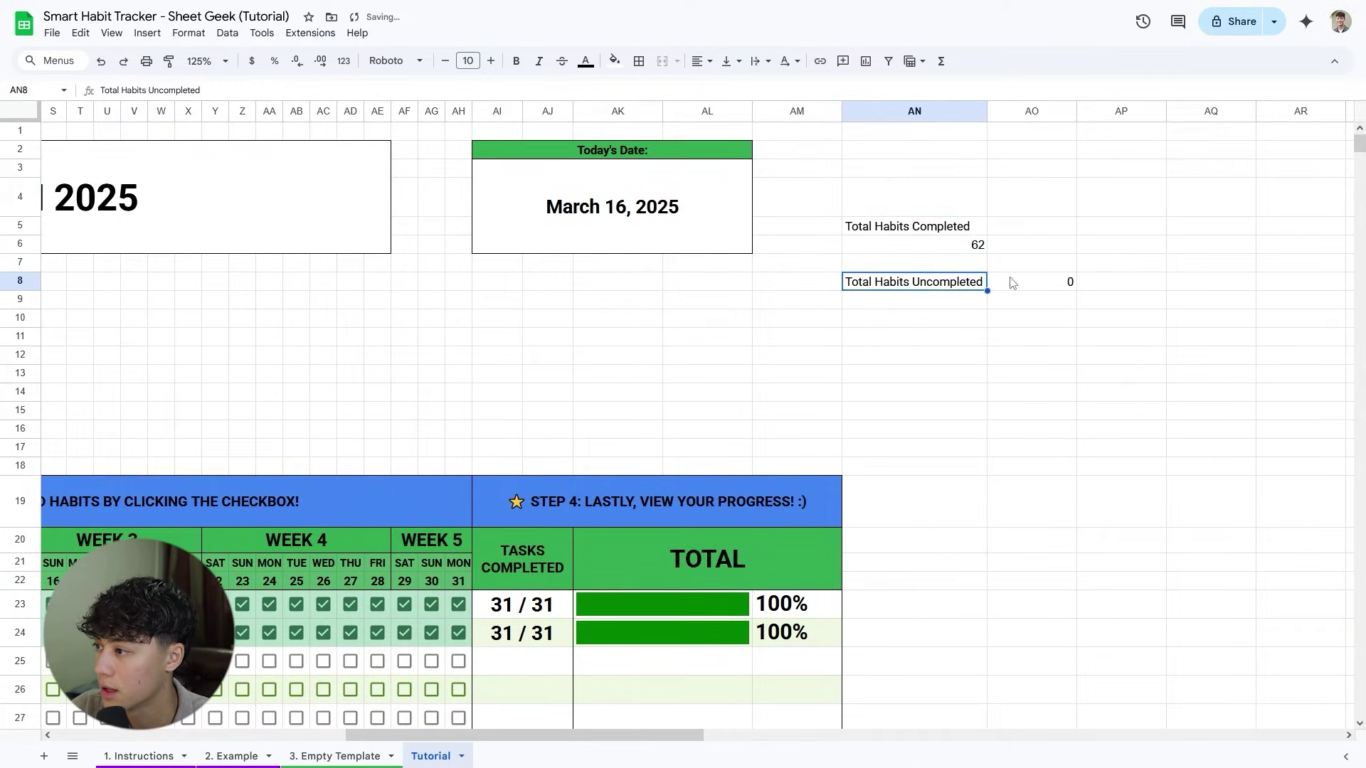
pyautogui.click(1039, 282)
pyautogui.moveTo(1040, 282); pyautogui.dragTo(976, 305)
pyautogui.click(1071, 317)
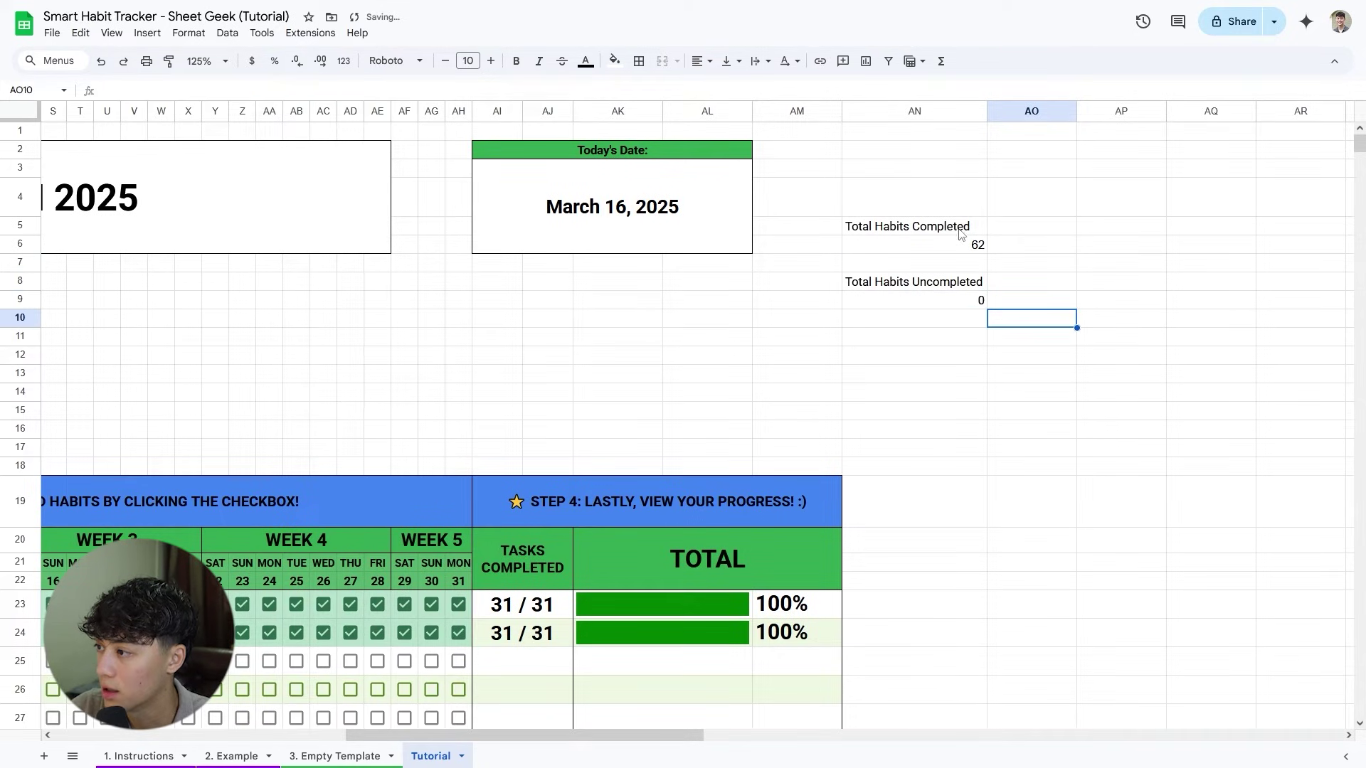
# Insert a chart from the Total Habits Completed label and value in AN5:AN6 and change its type to Scorecard chart.
pyautogui.doubleClick(960, 300)
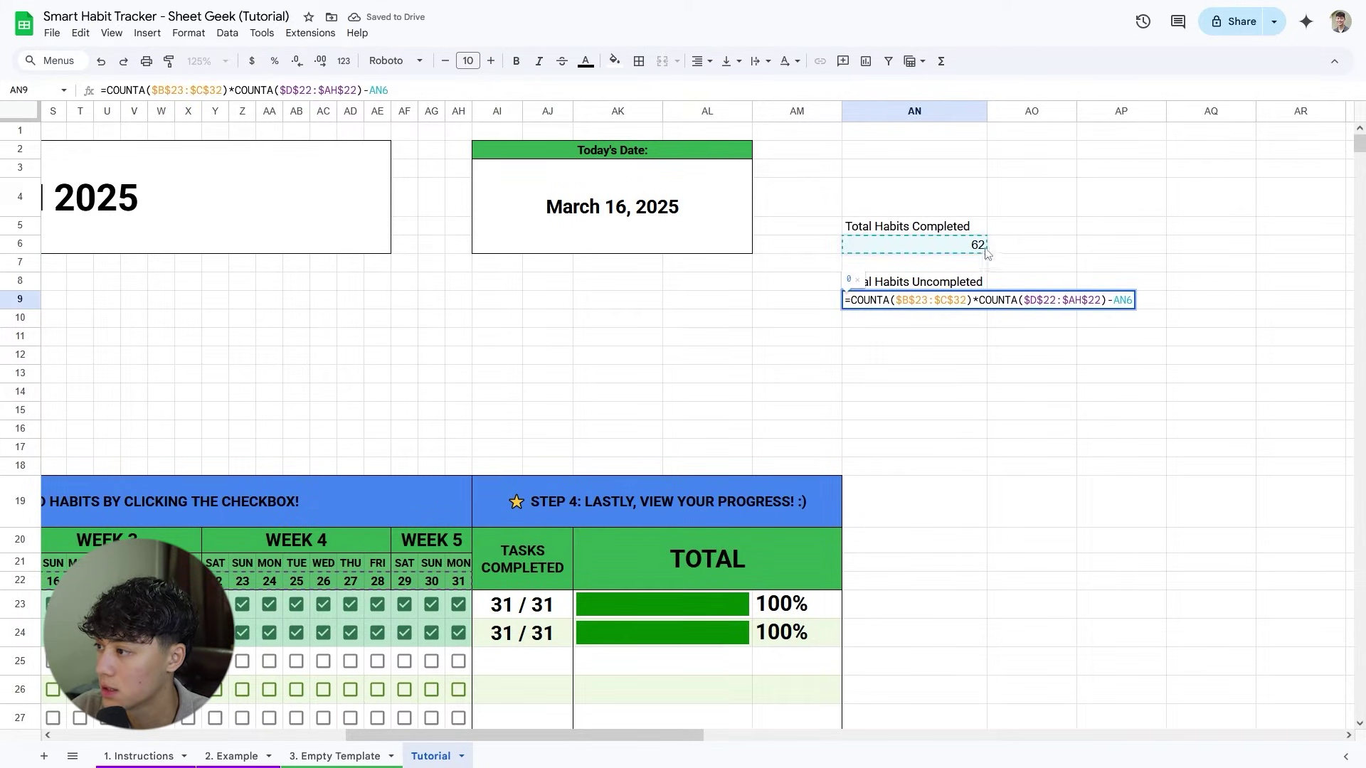
pyautogui.press('Escape')
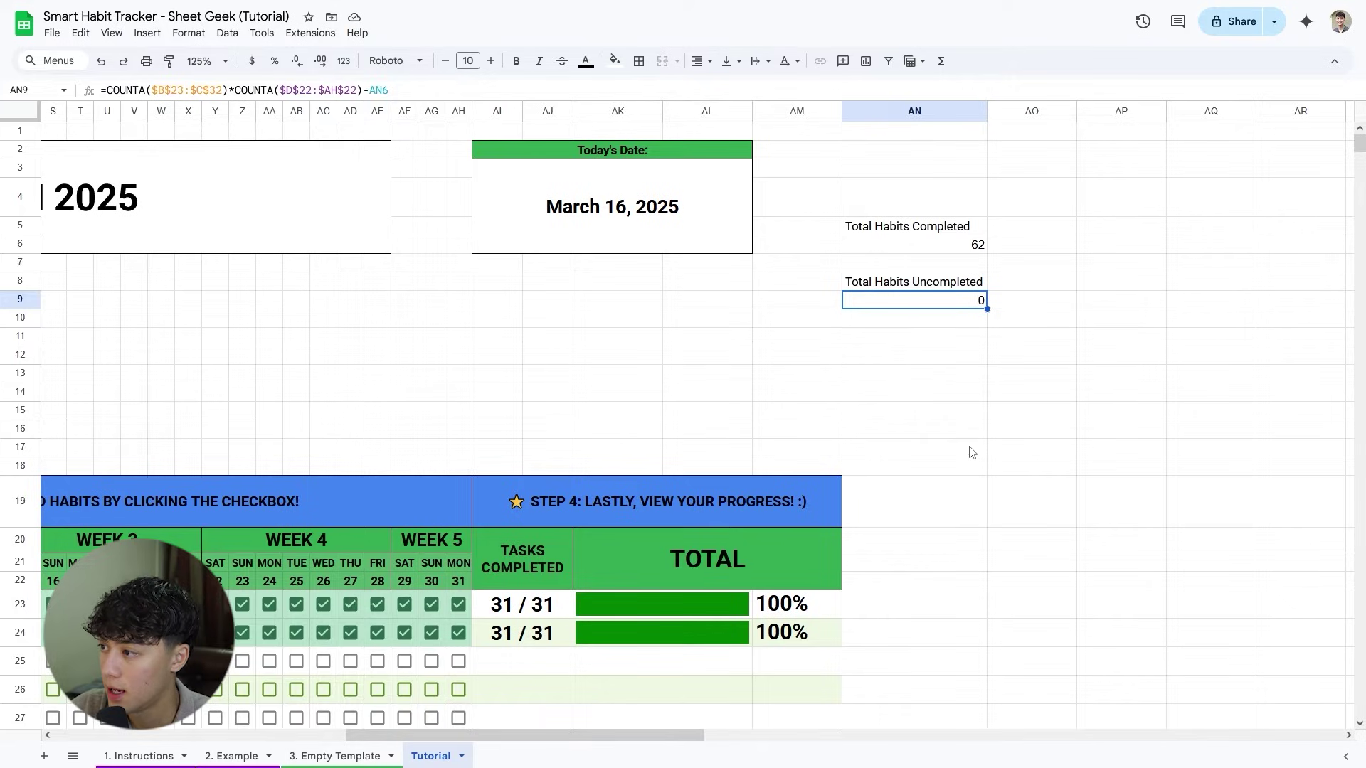
pyautogui.moveTo(930, 227); pyautogui.dragTo(934, 244)
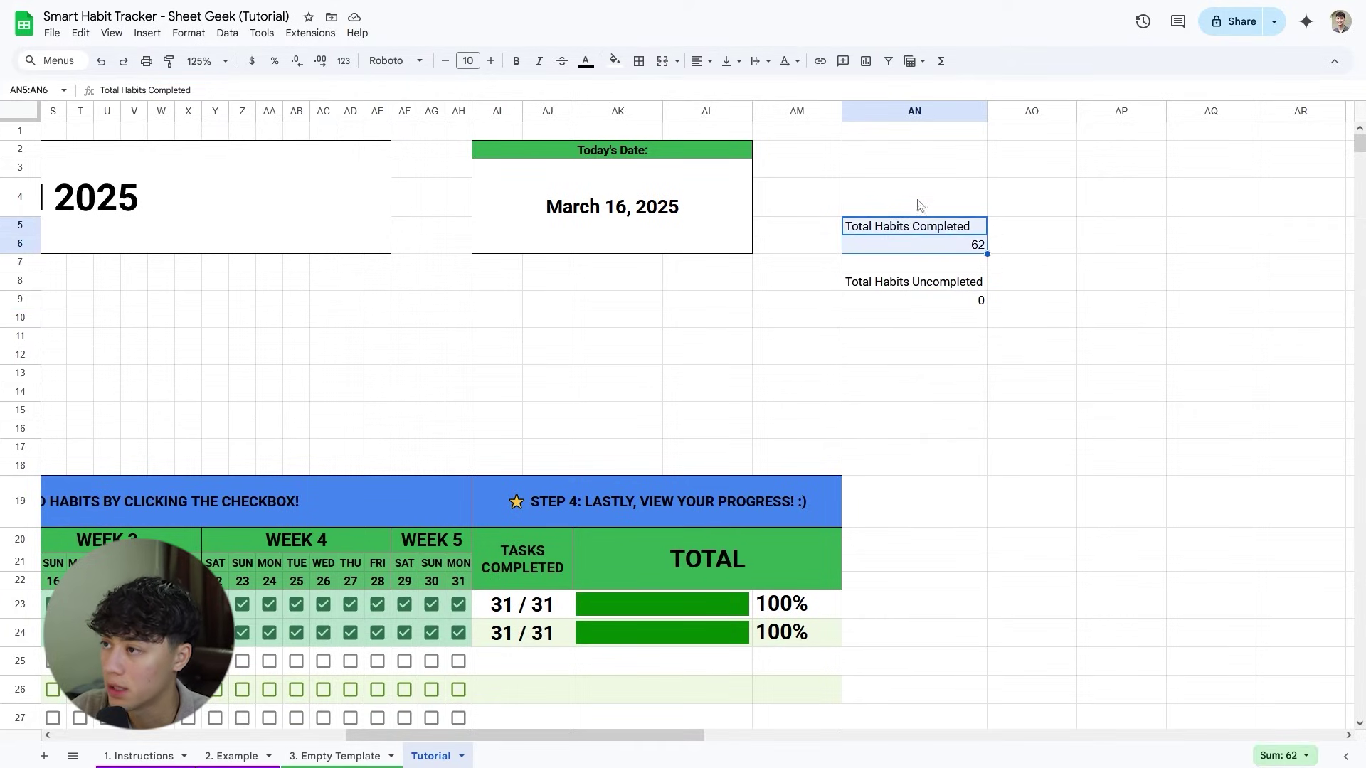
pyautogui.click(866, 63)
pyautogui.moveTo(601, 334); pyautogui.dragTo(521, 340)
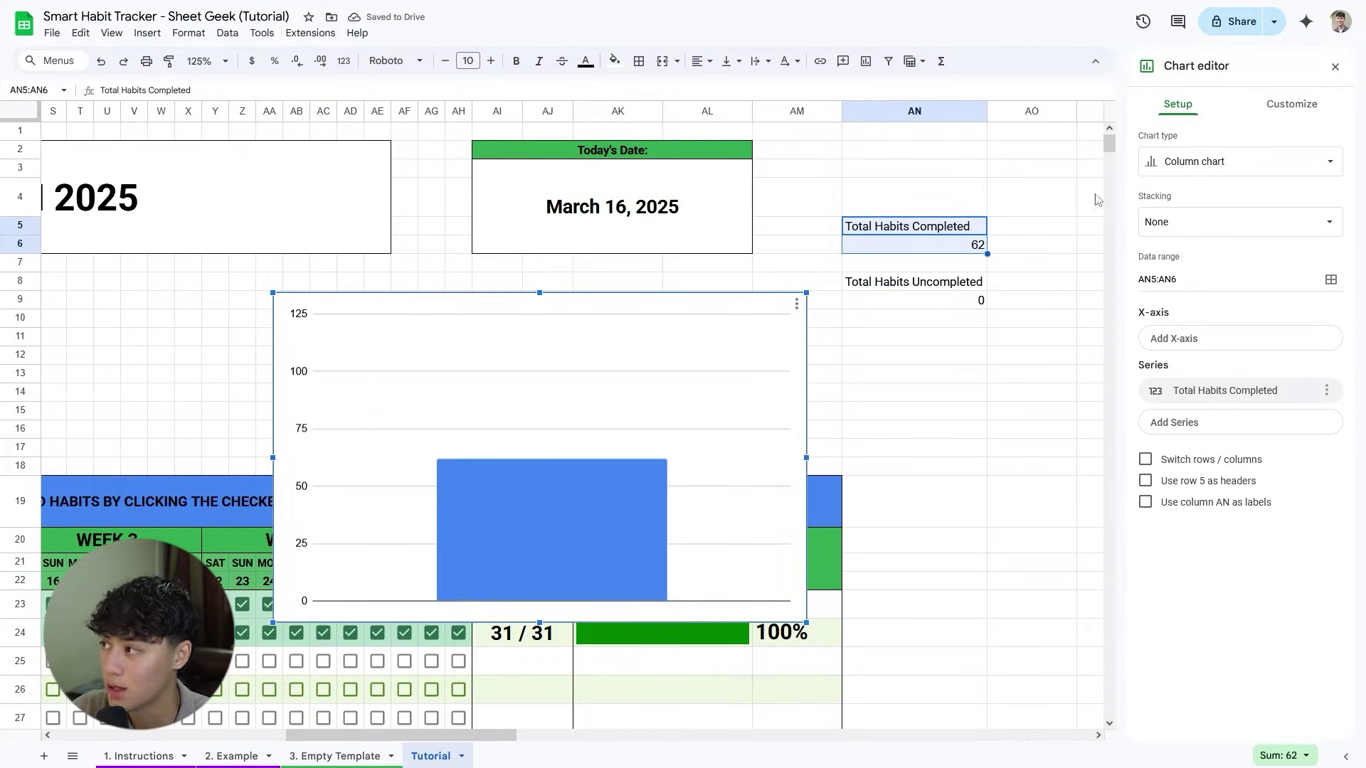
pyautogui.click(1175, 175)
pyautogui.scroll(-5, 1238, 462)
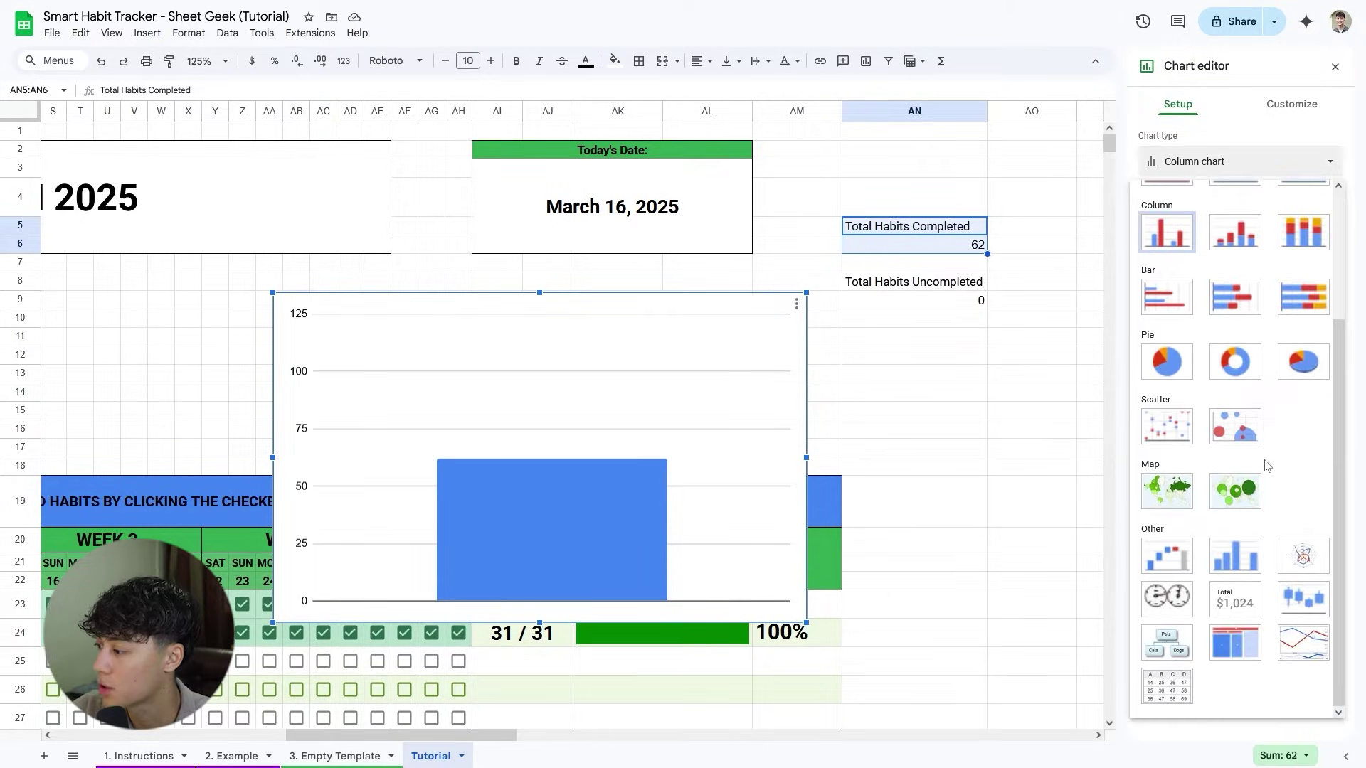
pyautogui.click(1238, 603)
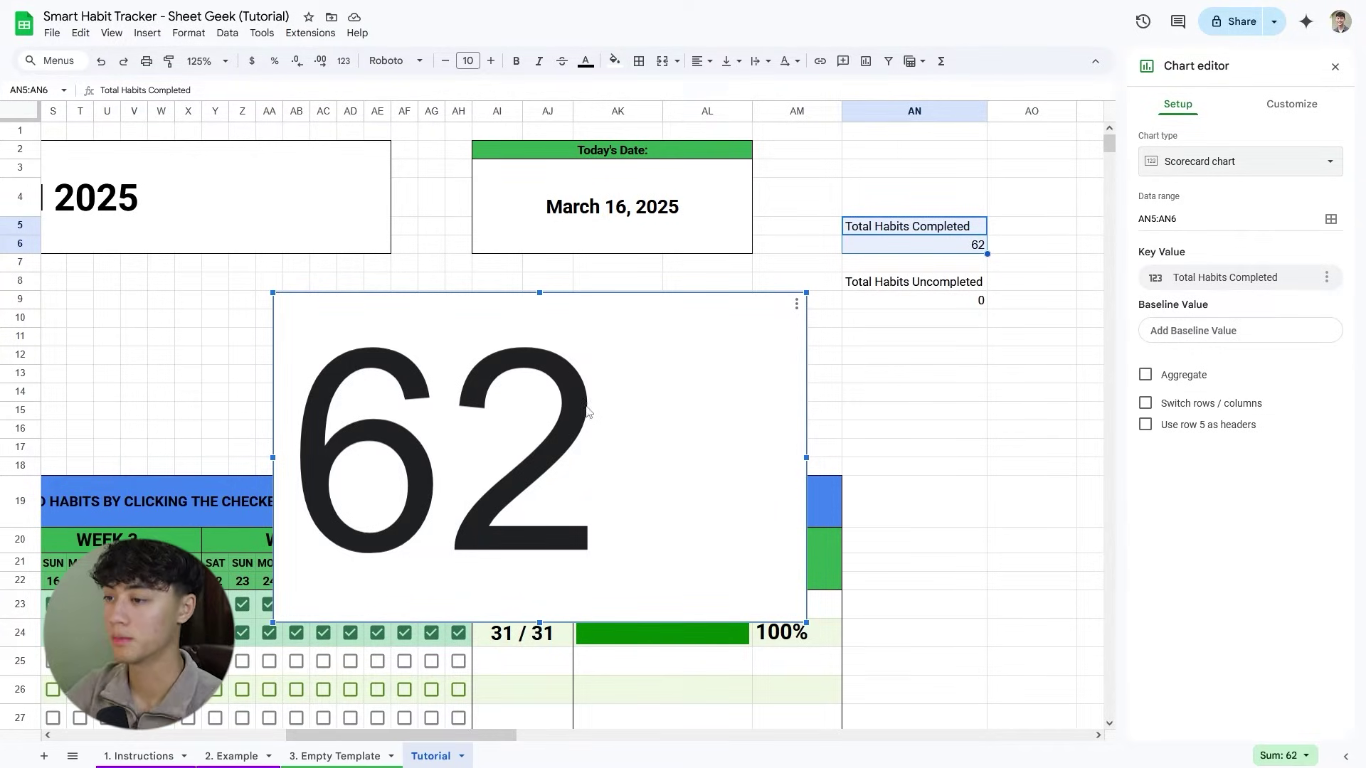
# Set the scorecard to use row 5 as headers.
pyautogui.click(1148, 427)
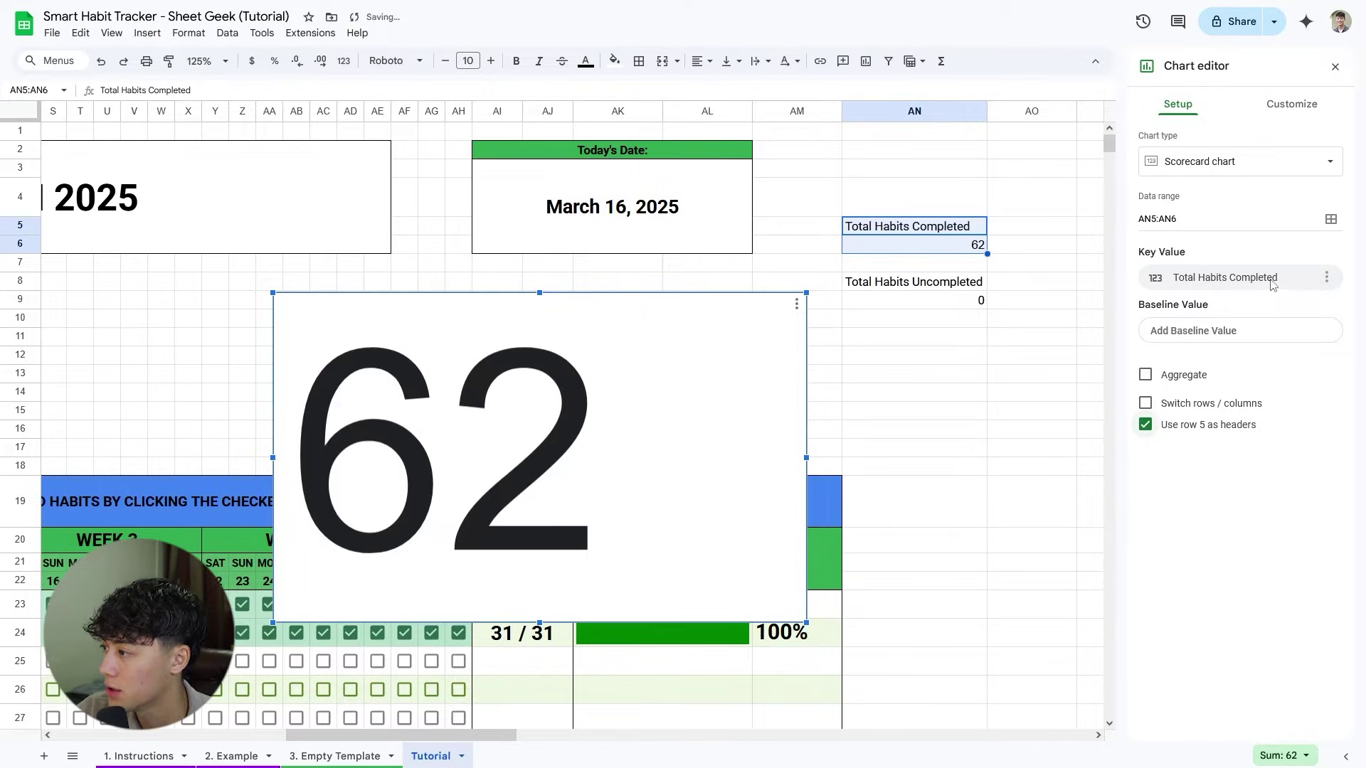
pyautogui.click(1323, 290)
pyautogui.click(1087, 332)
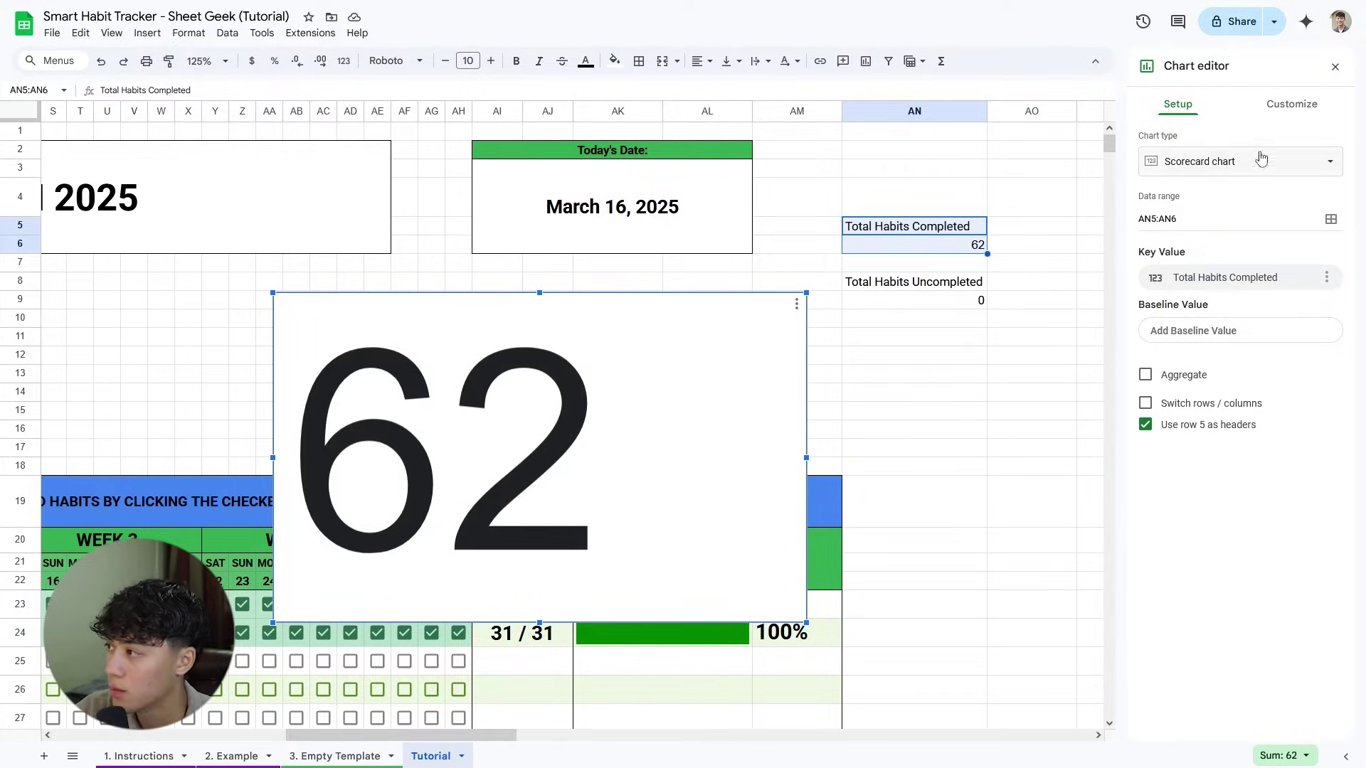
# Set the scorecard's background color to None.
pyautogui.click(1287, 118)
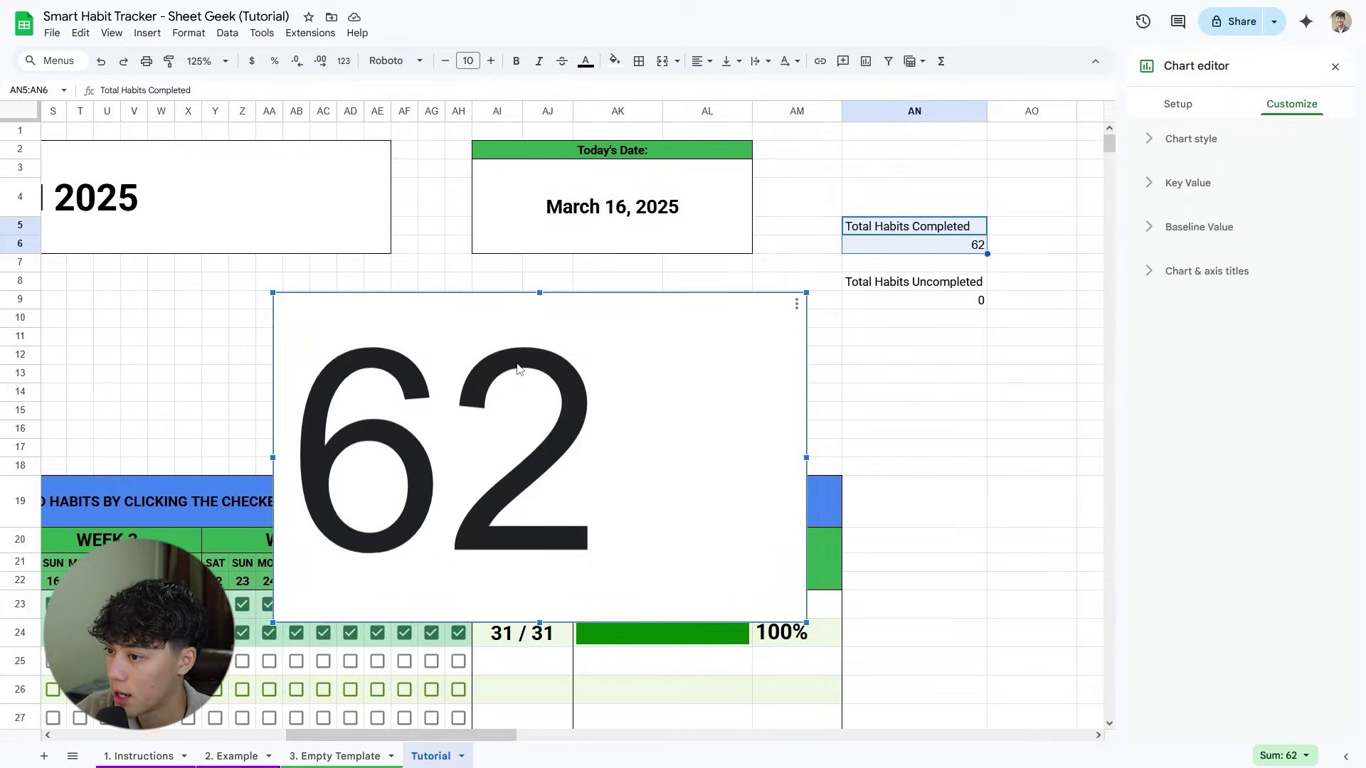
pyautogui.click(1188, 137)
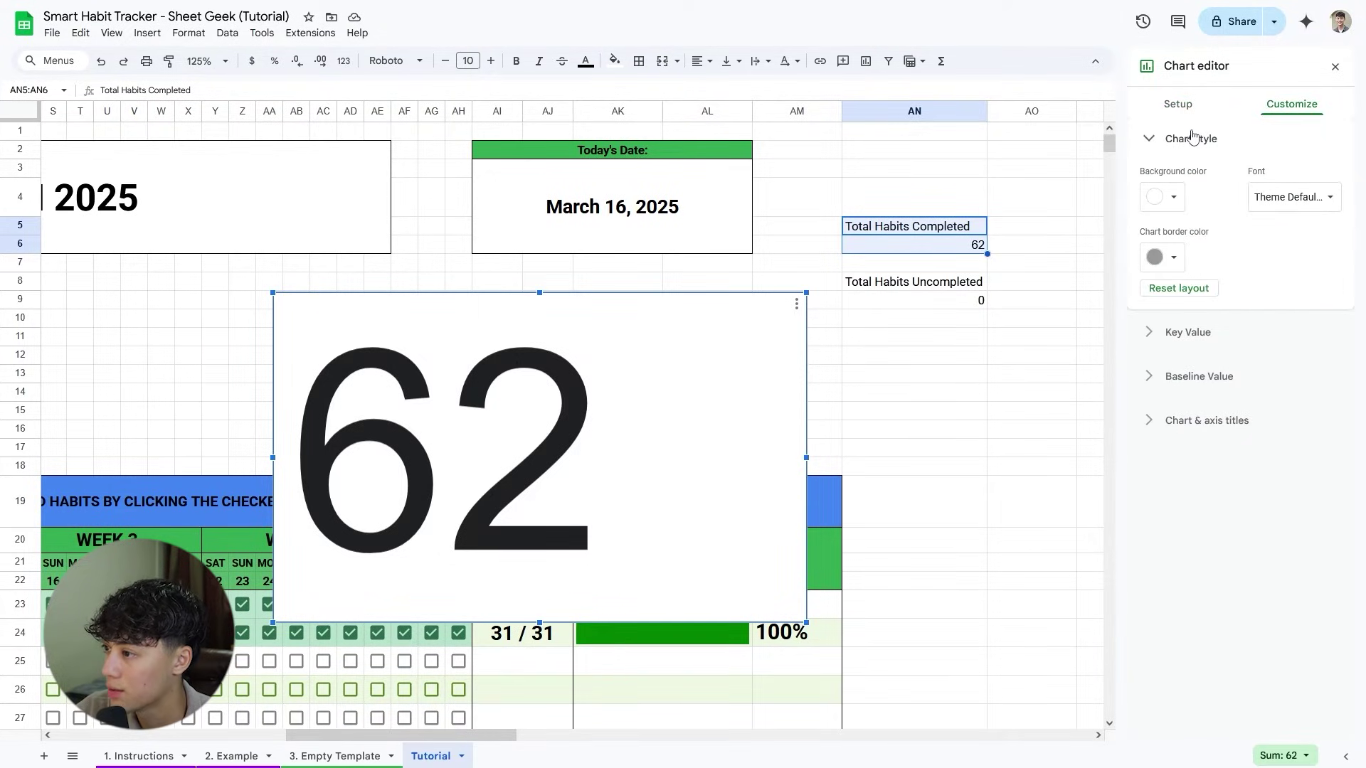
pyautogui.click(893, 395)
pyautogui.click(785, 401)
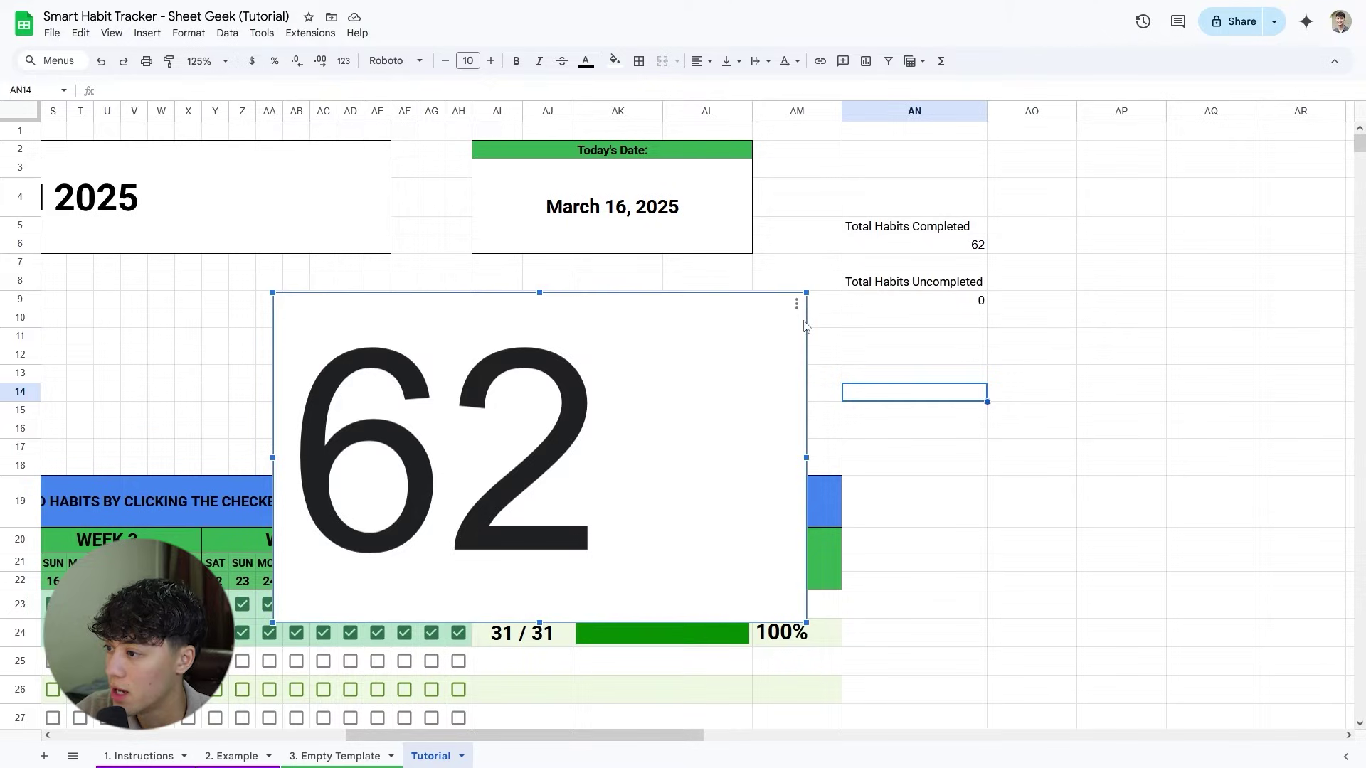
pyautogui.click(852, 361)
pyautogui.doubleClick(781, 354)
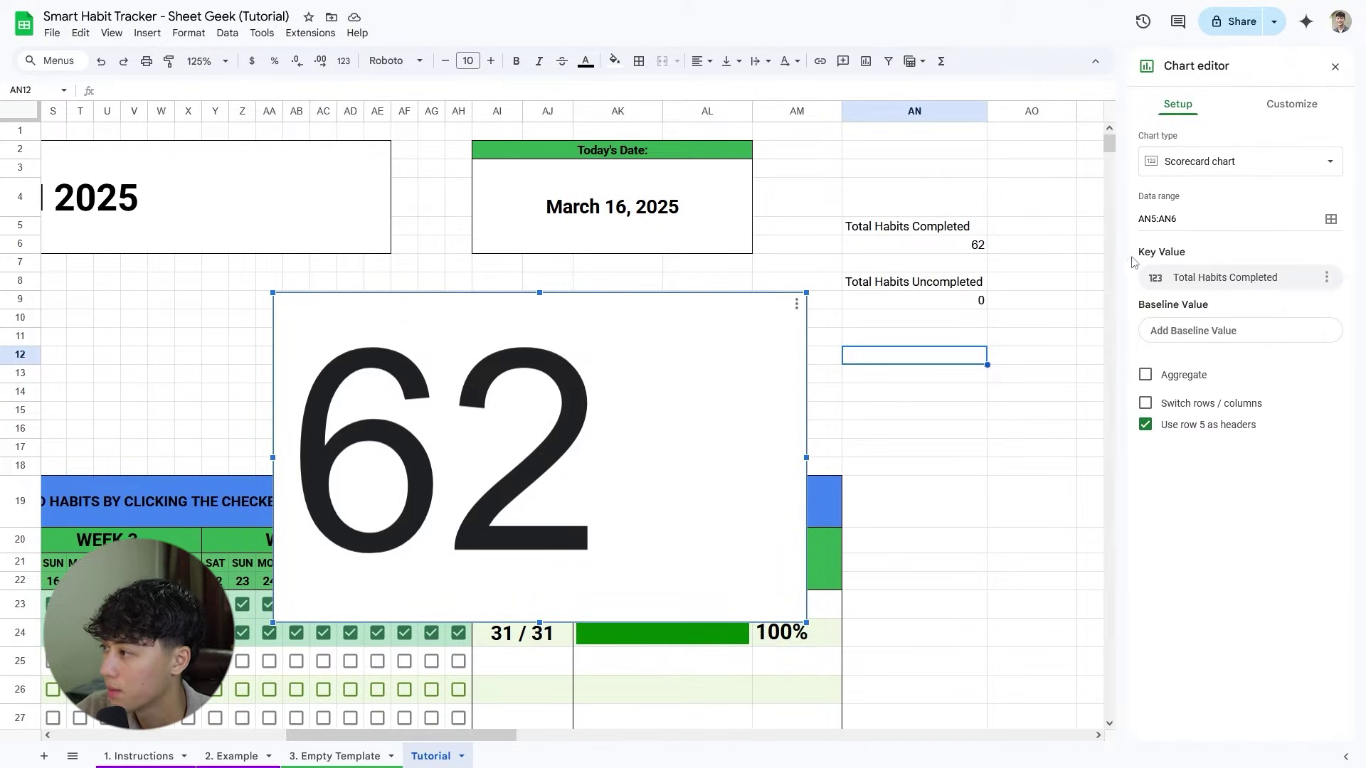
pyautogui.click(1255, 110)
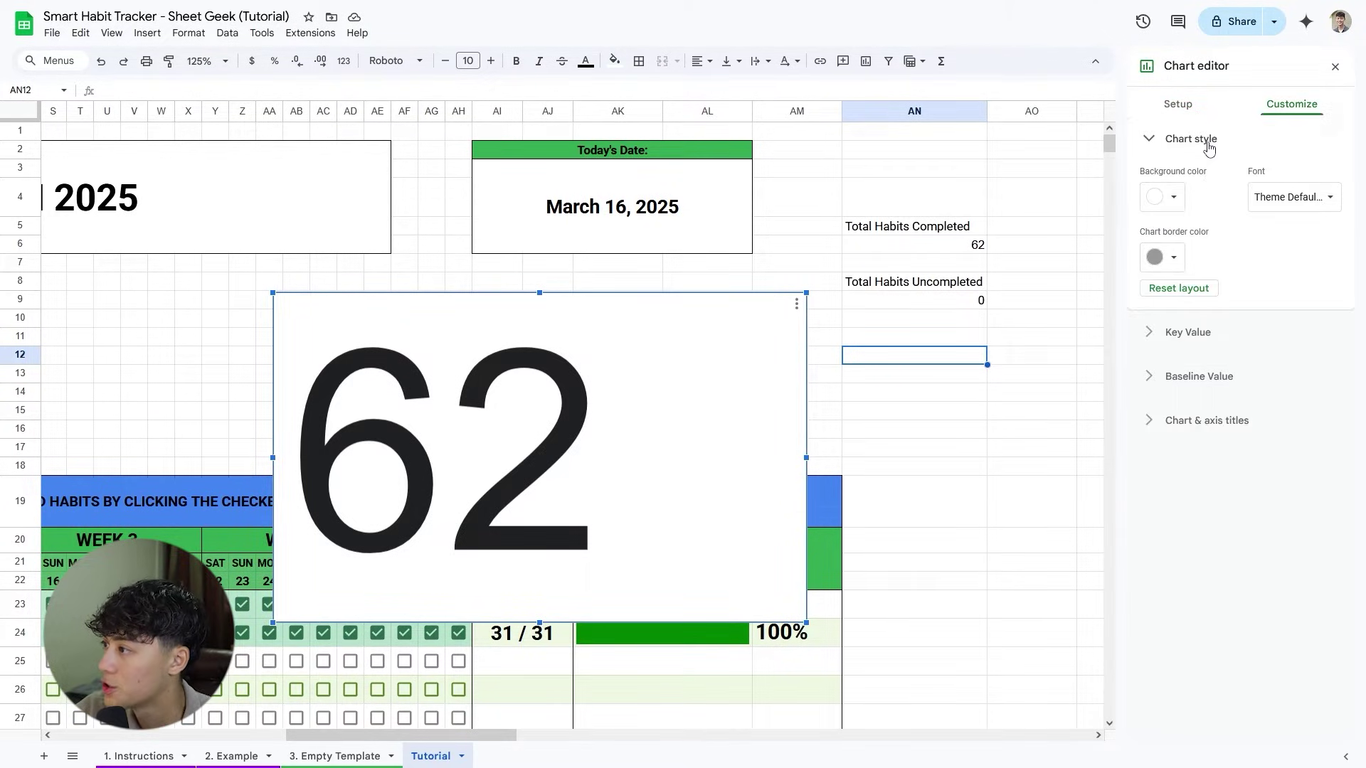
pyautogui.click(1181, 200)
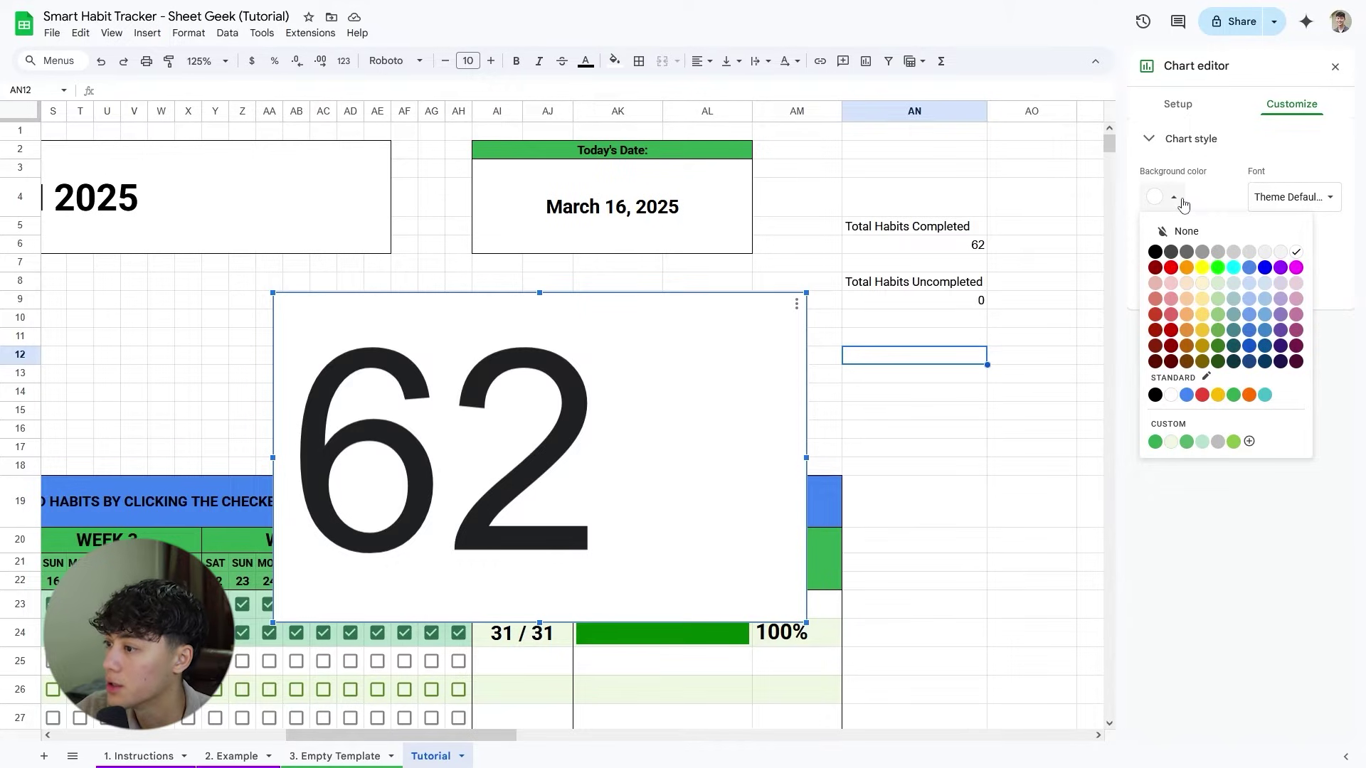
pyautogui.click(1175, 231)
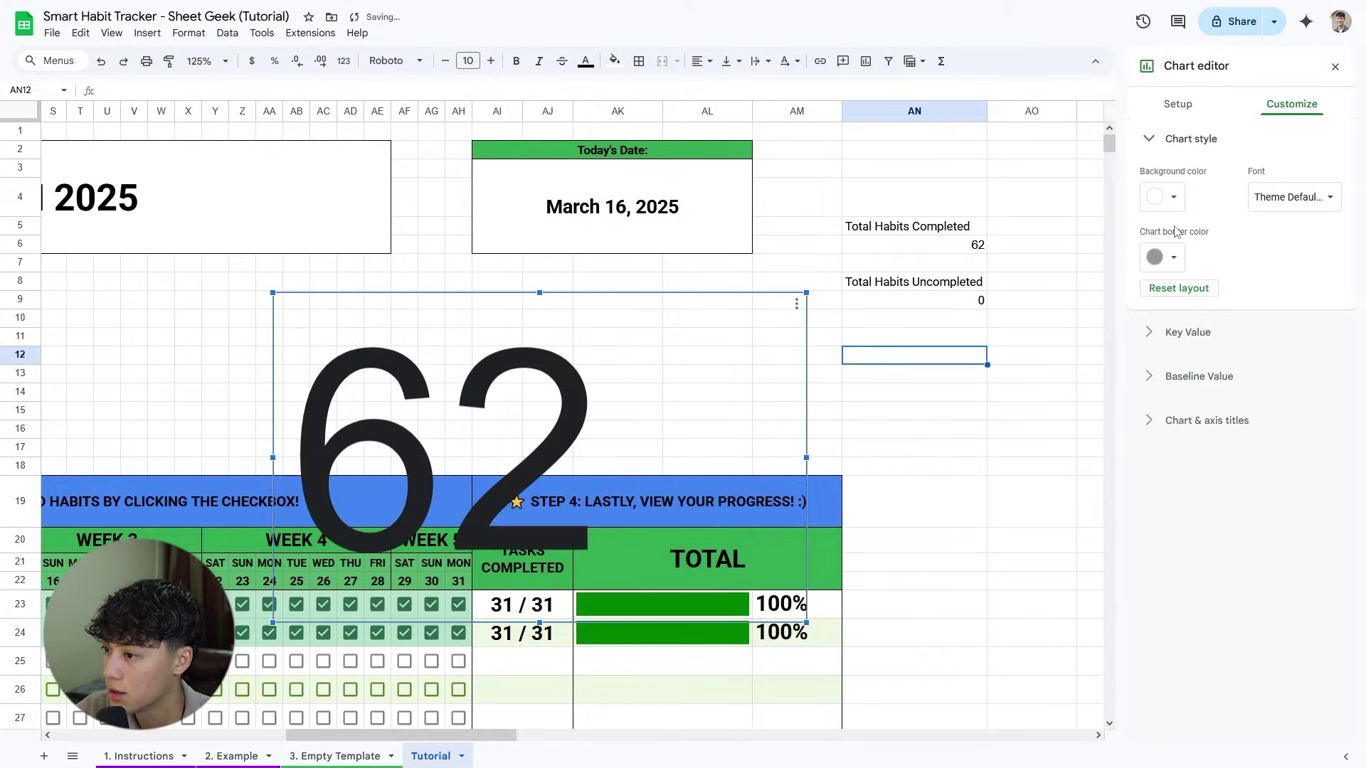
# Set the scorecard's border color to None and its chart font to Roboto.
pyautogui.click(1161, 257)
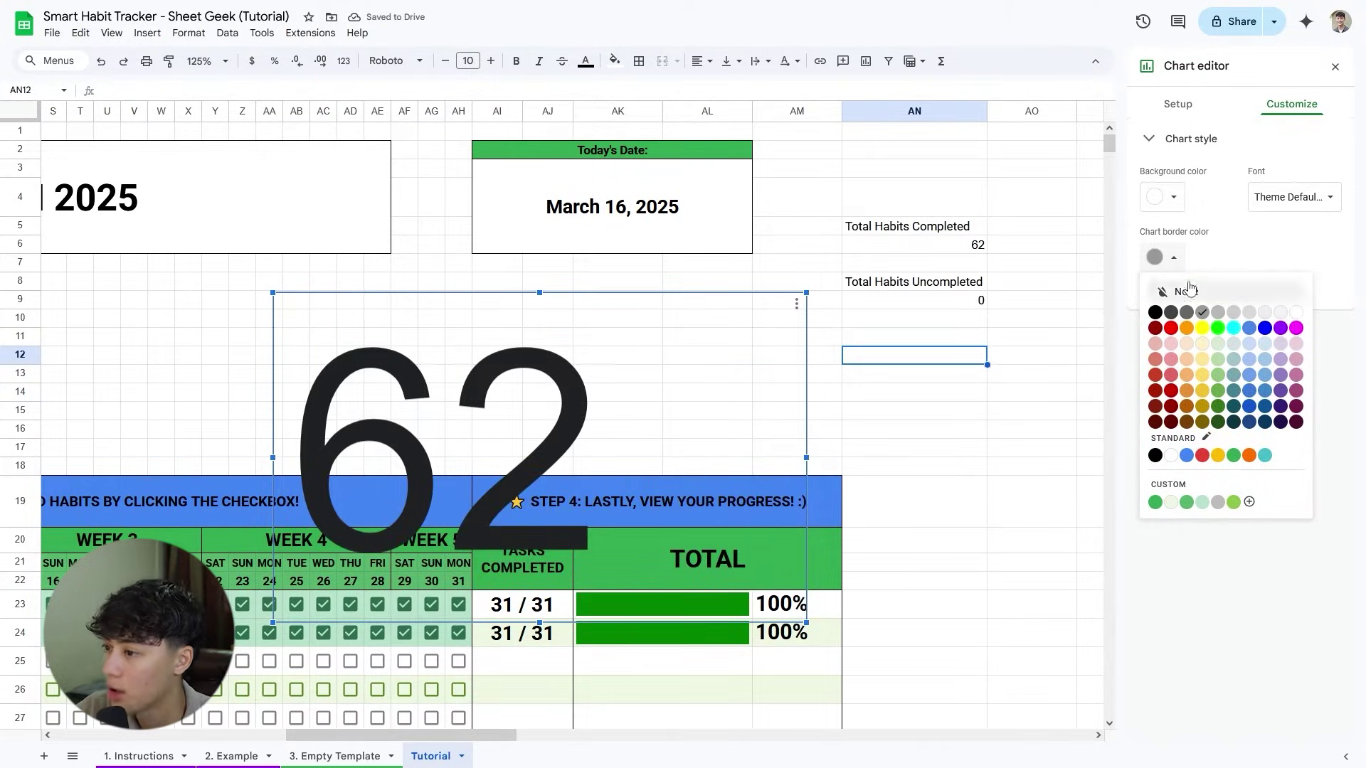
pyautogui.click(1189, 289)
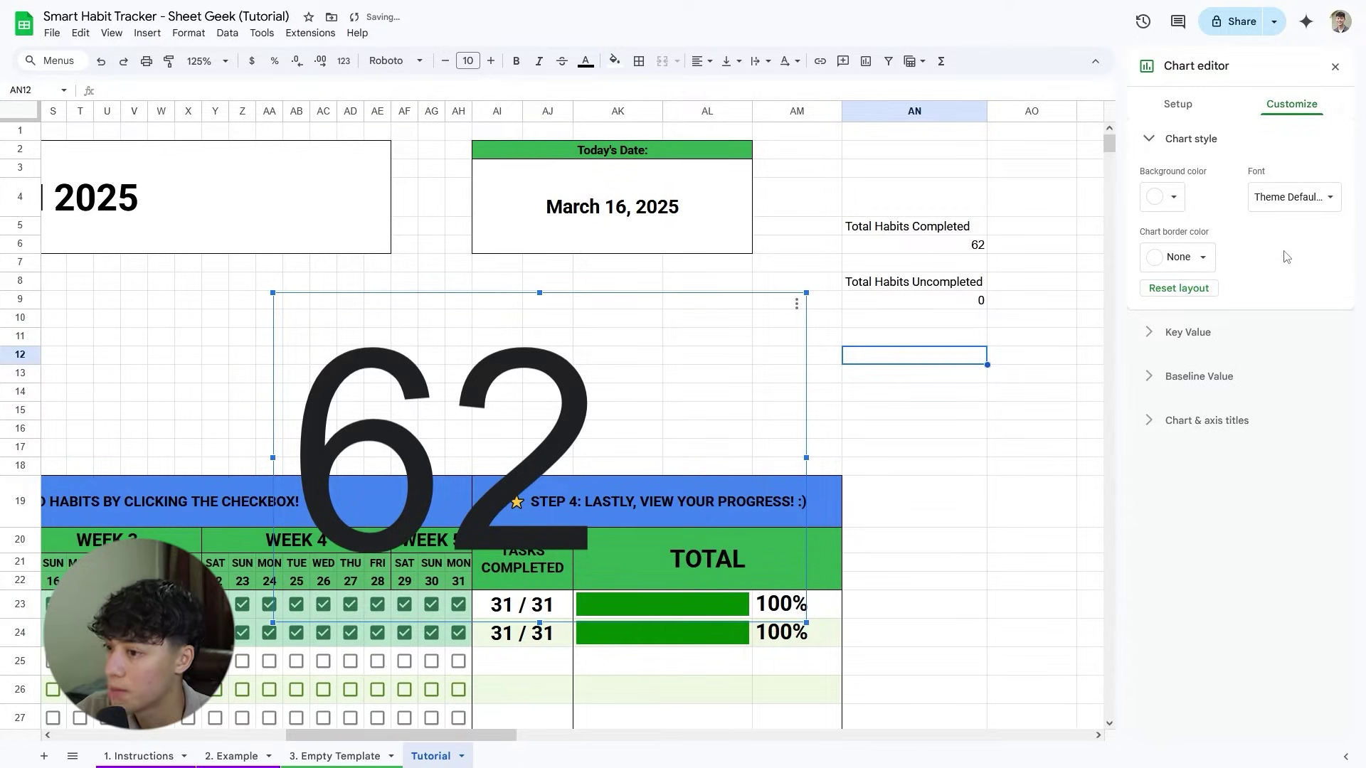
pyautogui.click(1302, 198)
pyautogui.click(1306, 471)
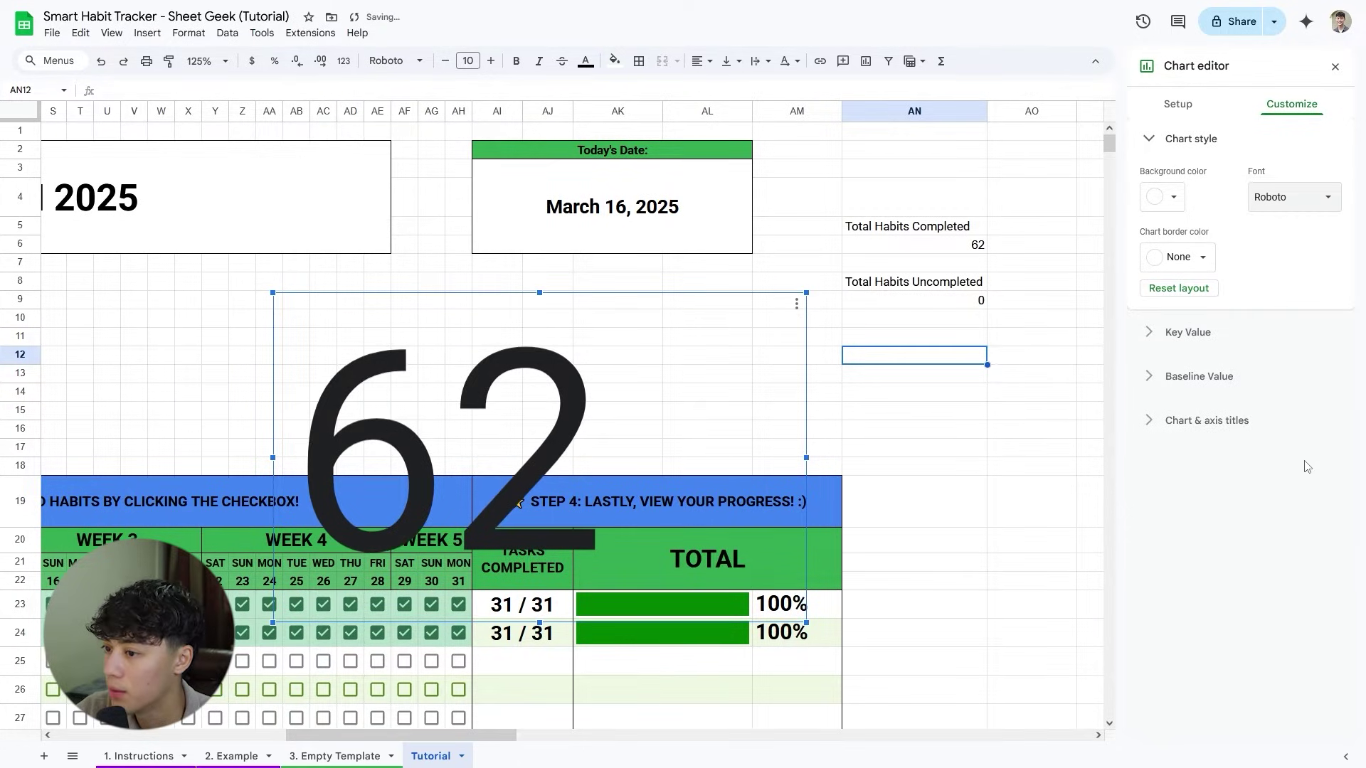
# Give the scorecard the chart title "Total Habits Completed".
pyautogui.click(1195, 333)
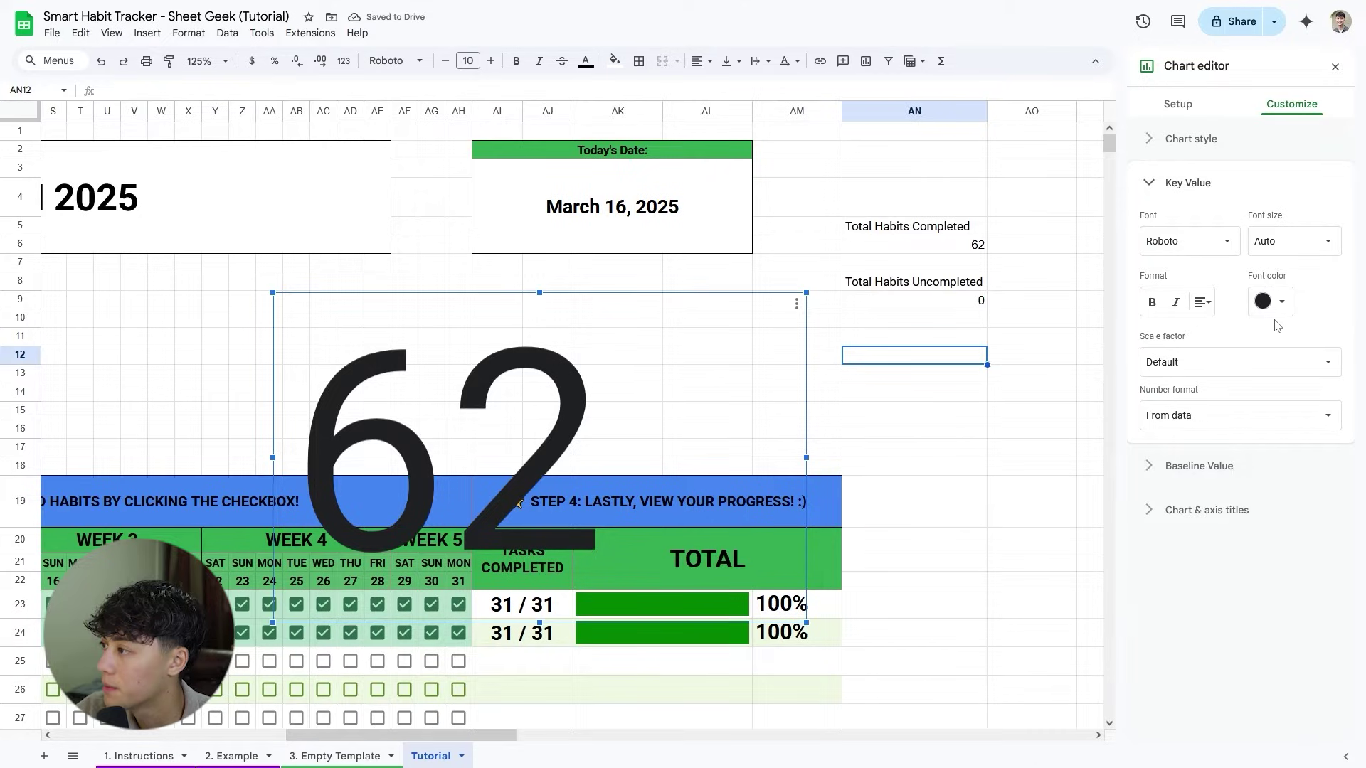
pyautogui.click(1233, 466)
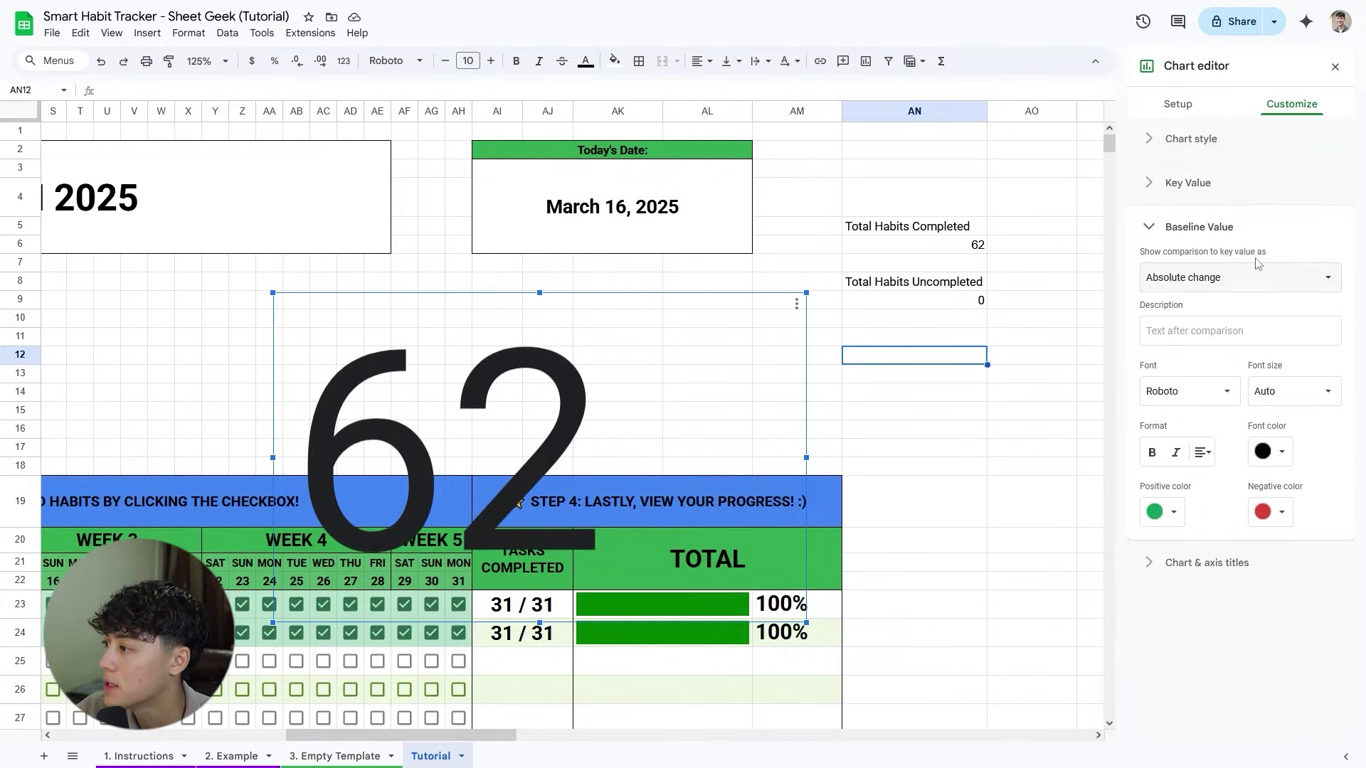
pyautogui.click(1197, 232)
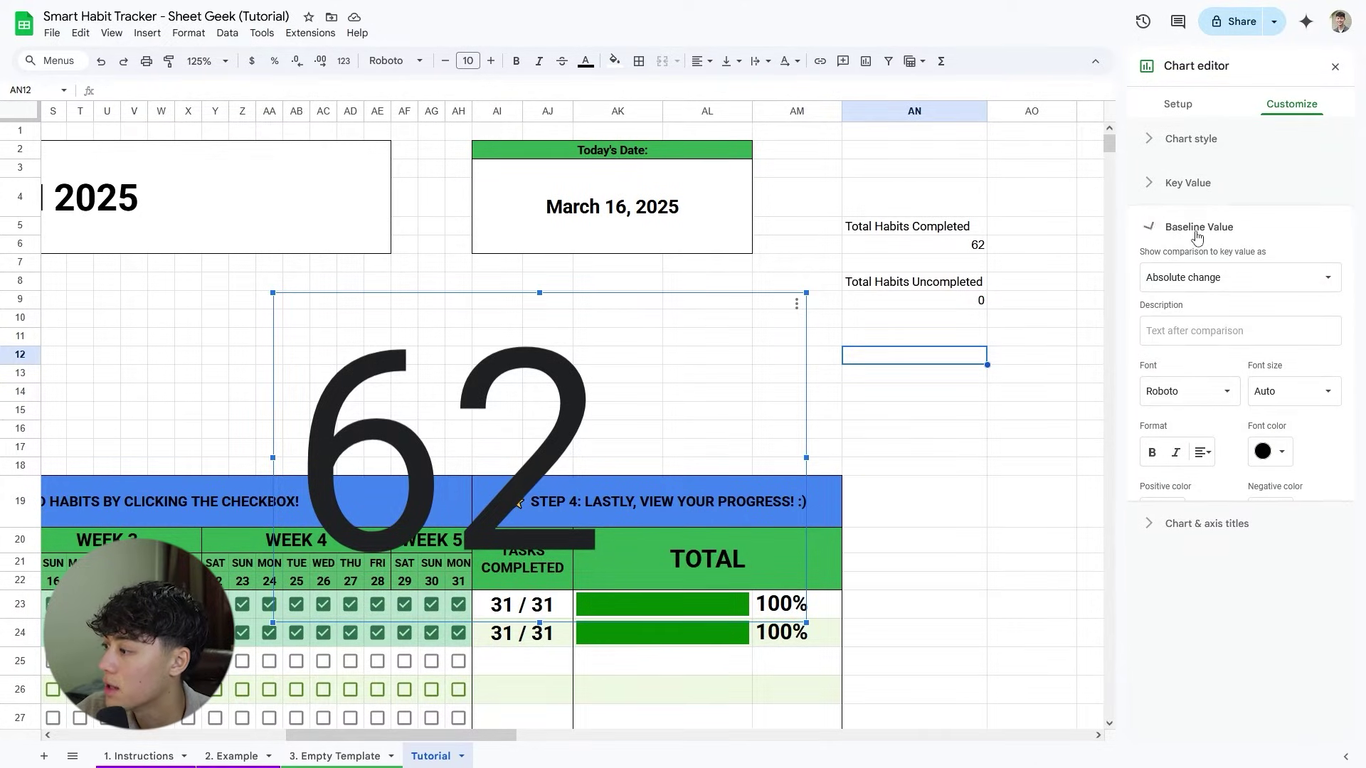
pyautogui.click(1200, 277)
pyautogui.click(1195, 374)
pyautogui.write('Total')
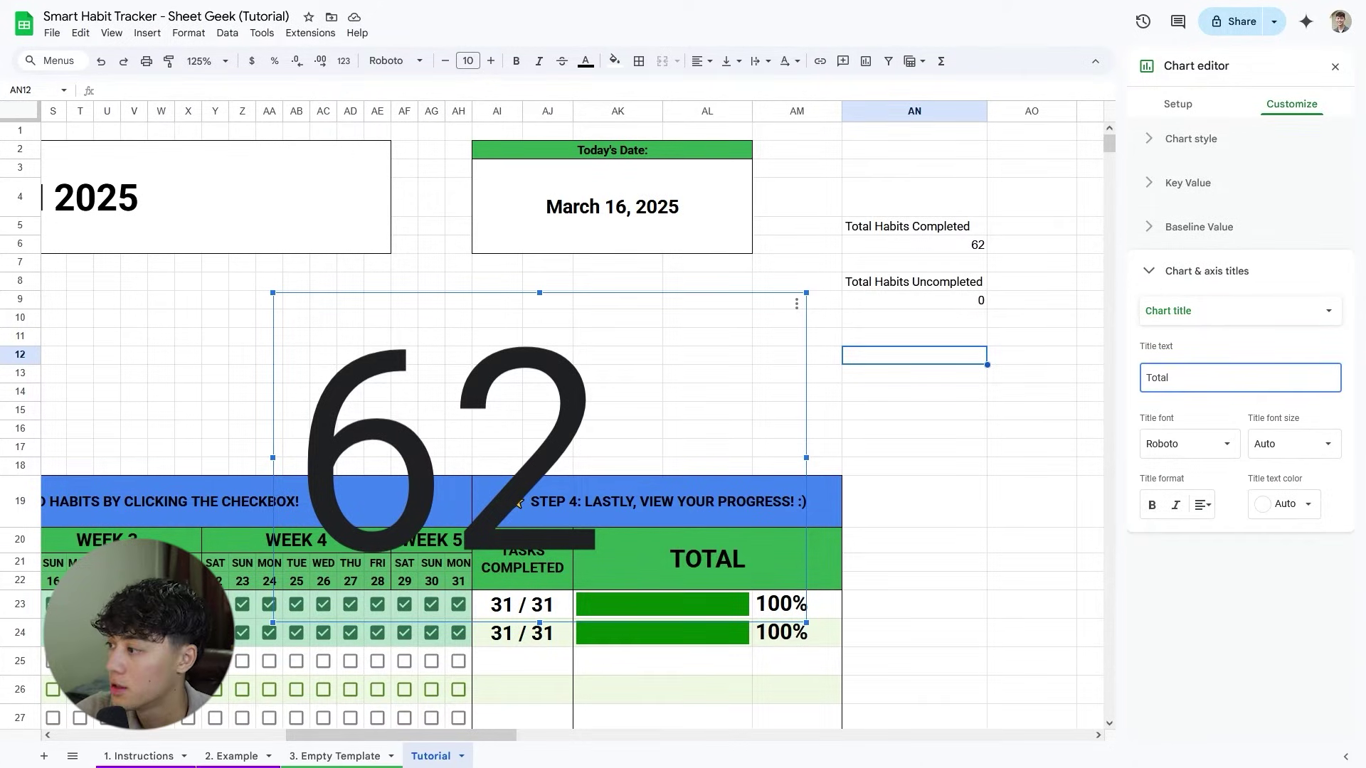
pyautogui.write(' Habits Completed')
# Make the scorecard's title bold and color it with the custom green matching the tracker headers.
pyautogui.click(1153, 505)
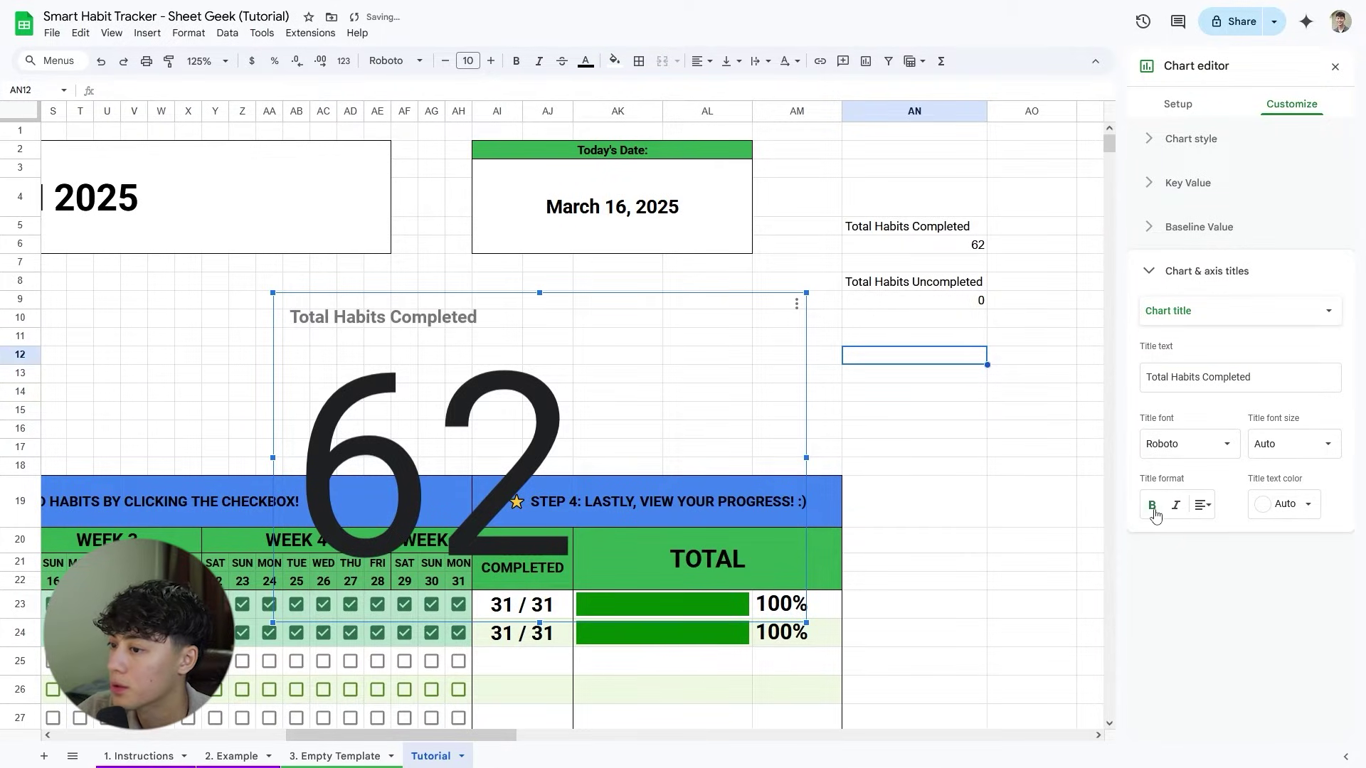
pyautogui.click(1286, 505)
pyautogui.click(1164, 758)
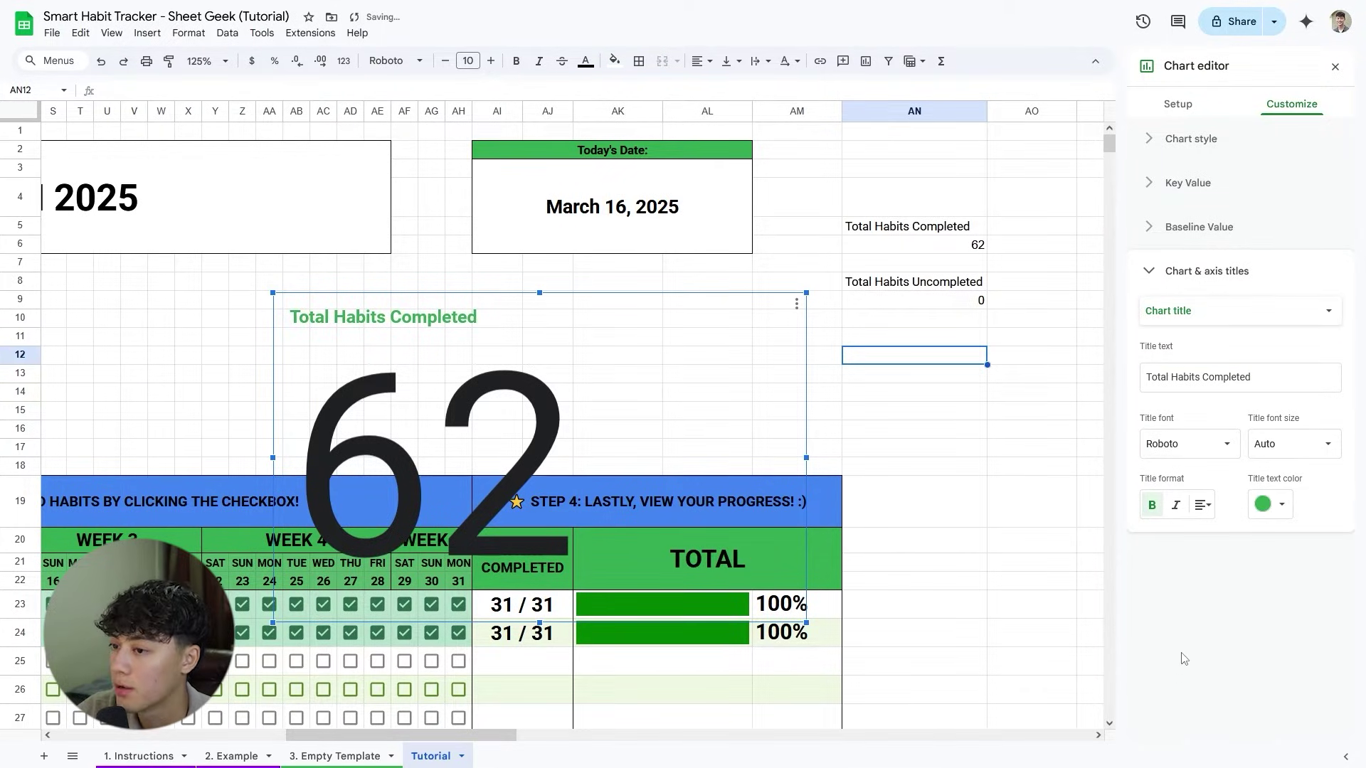
# Try a font size of 12 for the scorecard's key value and return it to Auto.
pyautogui.click(1221, 311)
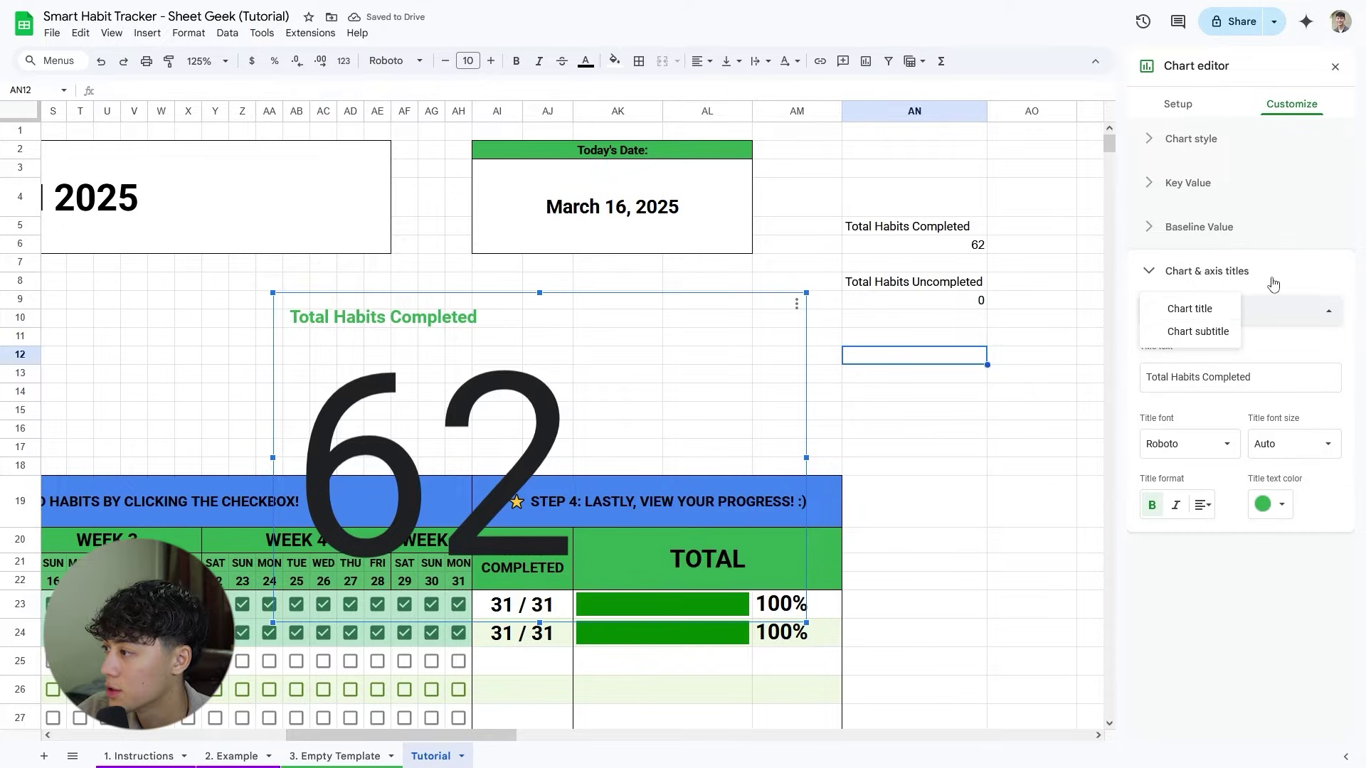
pyautogui.click(1202, 332)
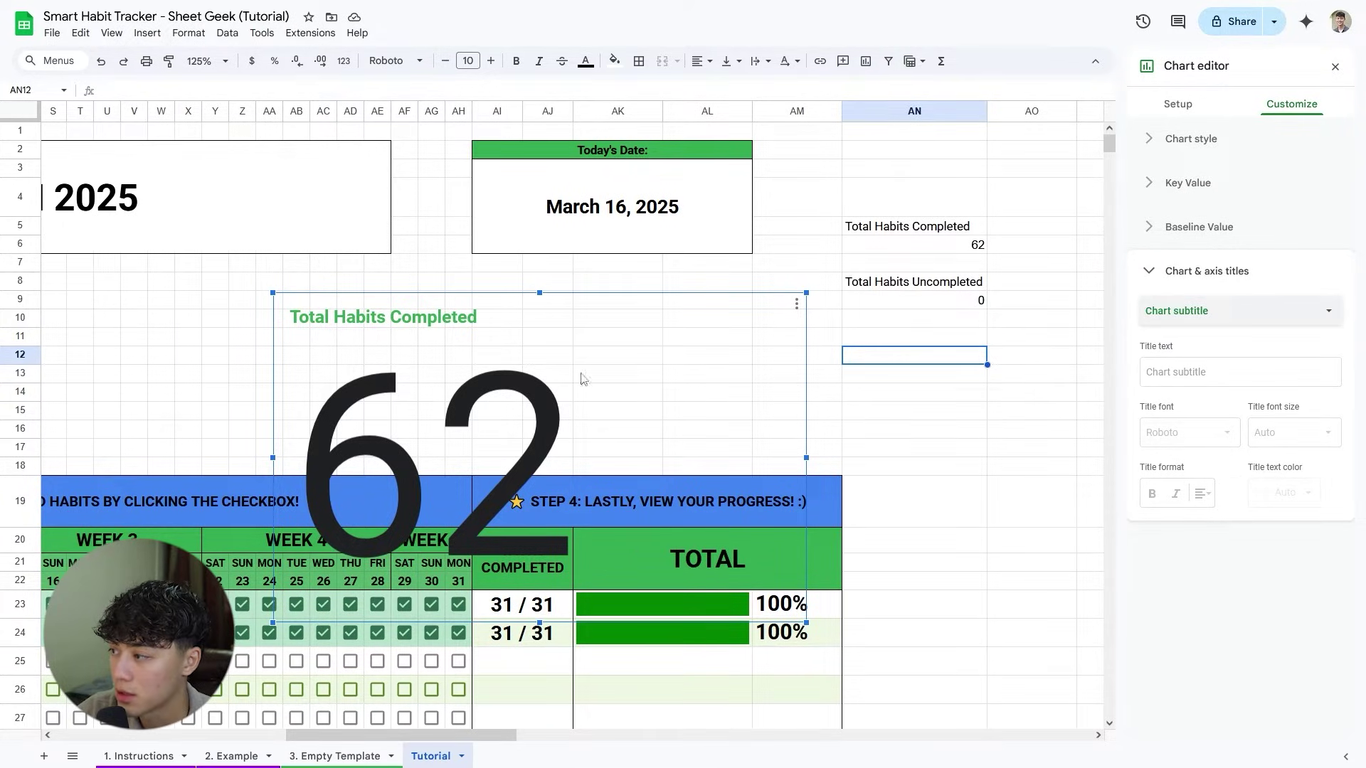
pyautogui.click(1197, 182)
pyautogui.click(1283, 242)
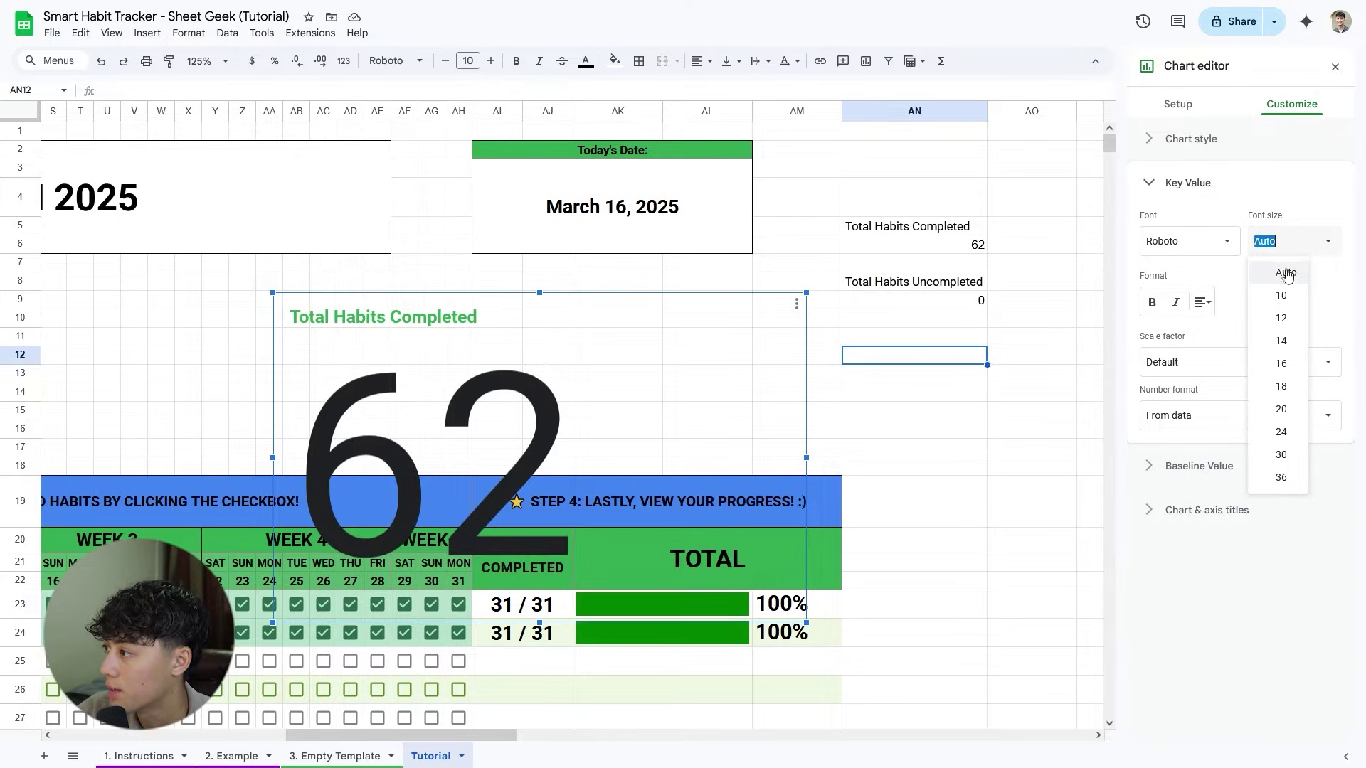
pyautogui.click(1281, 318)
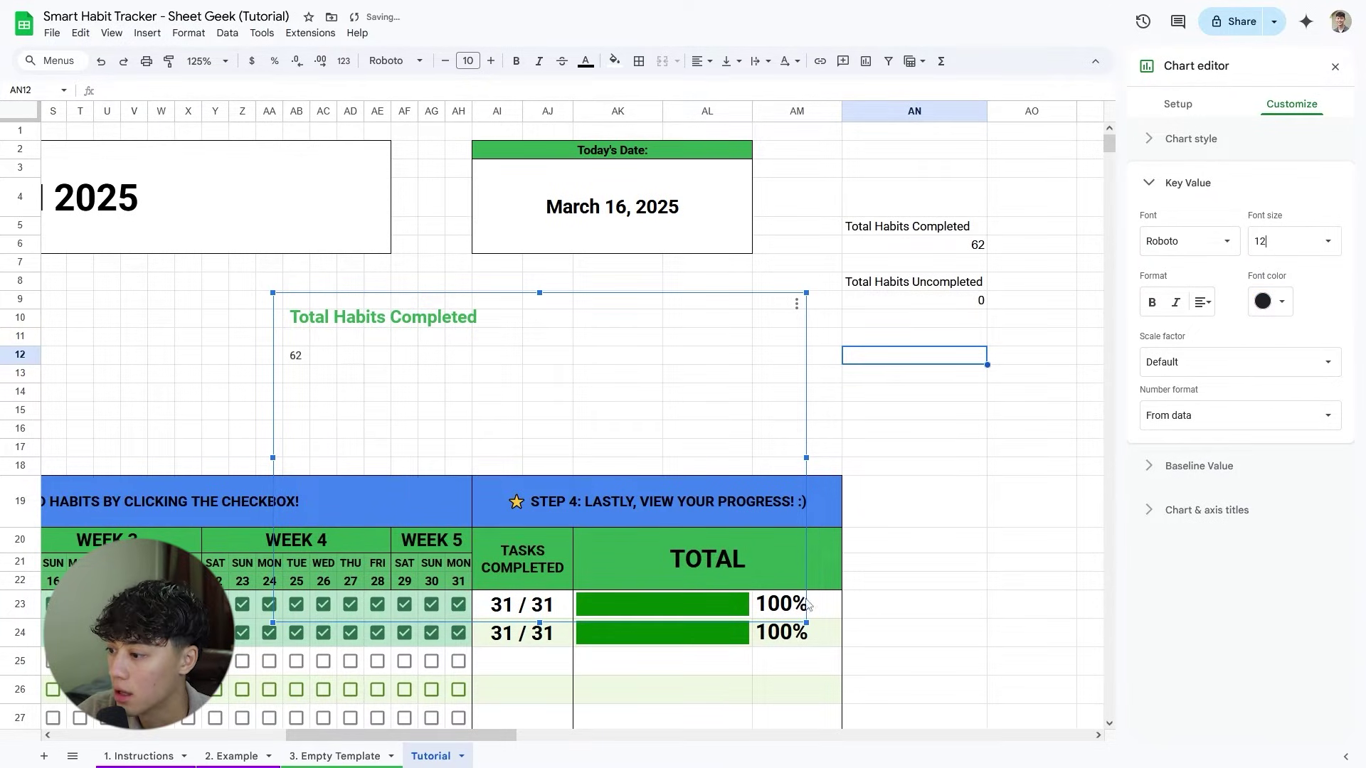
pyautogui.click(427, 317)
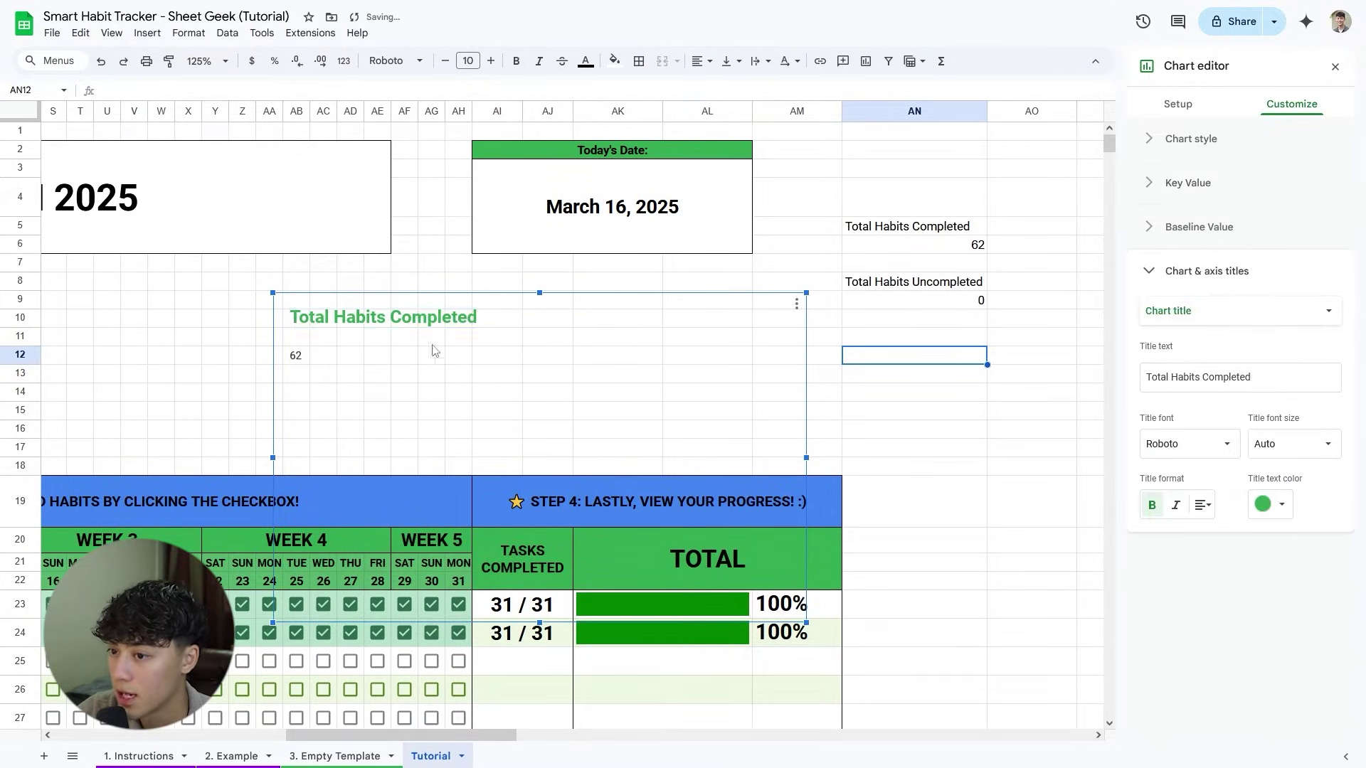
pyautogui.click(1186, 183)
pyautogui.click(1284, 242)
pyautogui.click(1285, 269)
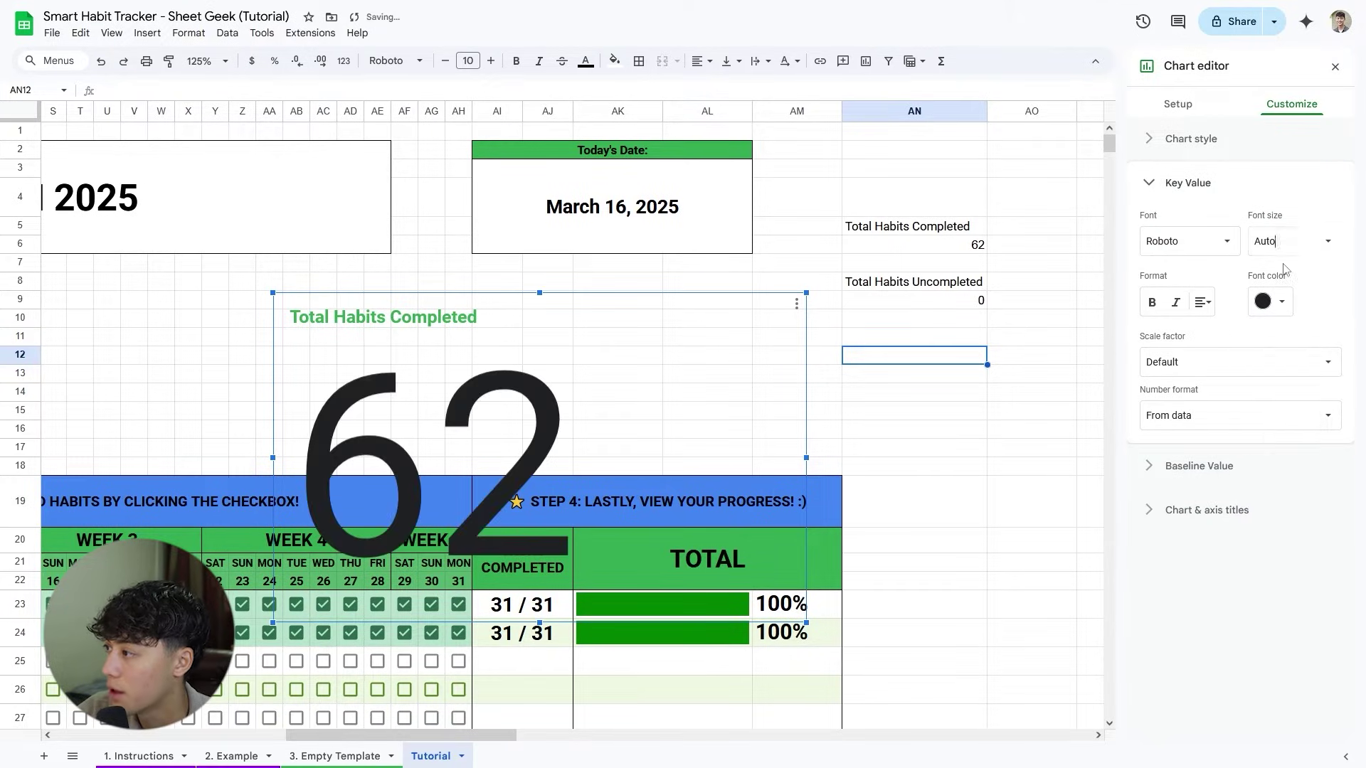
# Set the sheet zoom to 100% and move the scorecard to the empty area below the Month row in columns A and B.
pyautogui.click(945, 469)
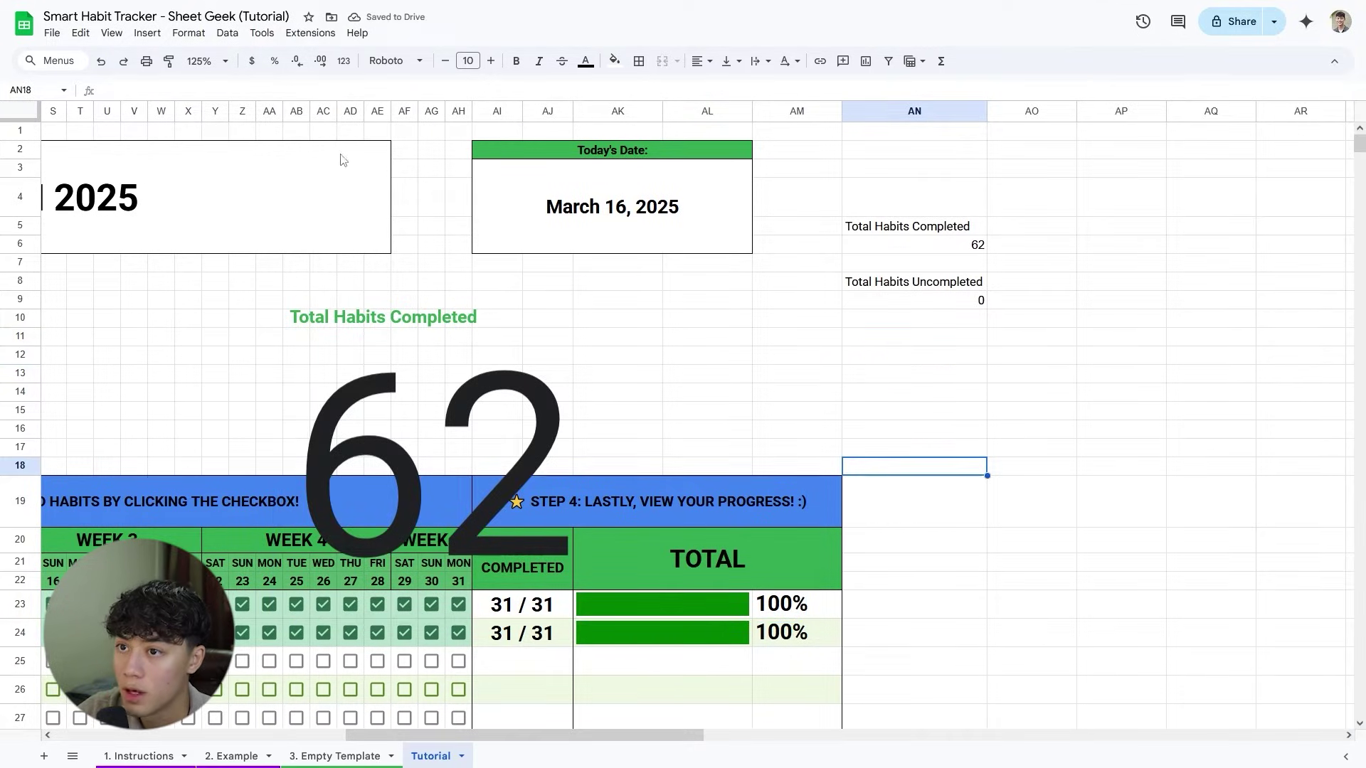
pyautogui.click(206, 60)
pyautogui.click(208, 152)
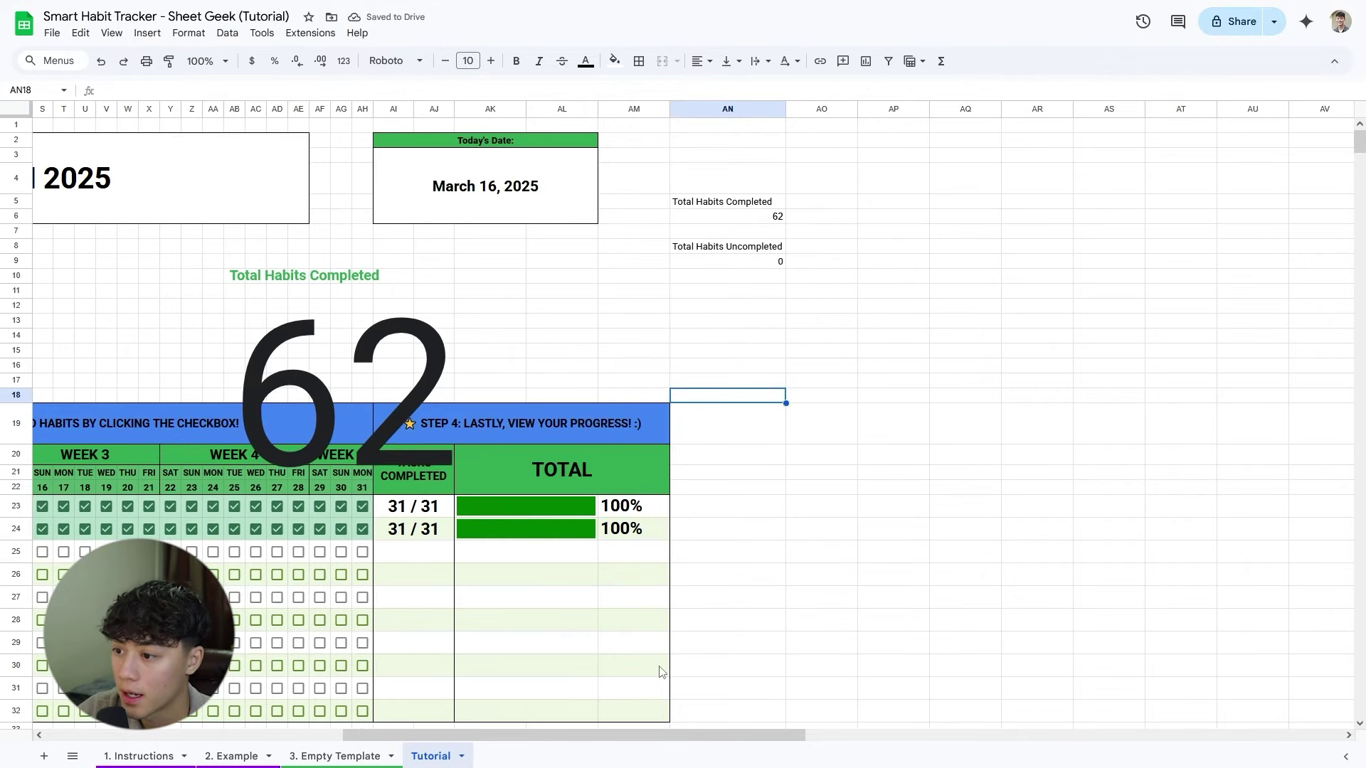
pyautogui.moveTo(650, 735); pyautogui.dragTo(338, 734)
pyautogui.click(988, 358)
pyautogui.moveTo(988, 358); pyautogui.dragTo(169, 339)
# Shrink the scorecard to span roughly columns A to B and rows 8 to 12, and nudge it into alignment below the Month row.
pyautogui.moveTo(461, 496); pyautogui.dragTo(229, 352)
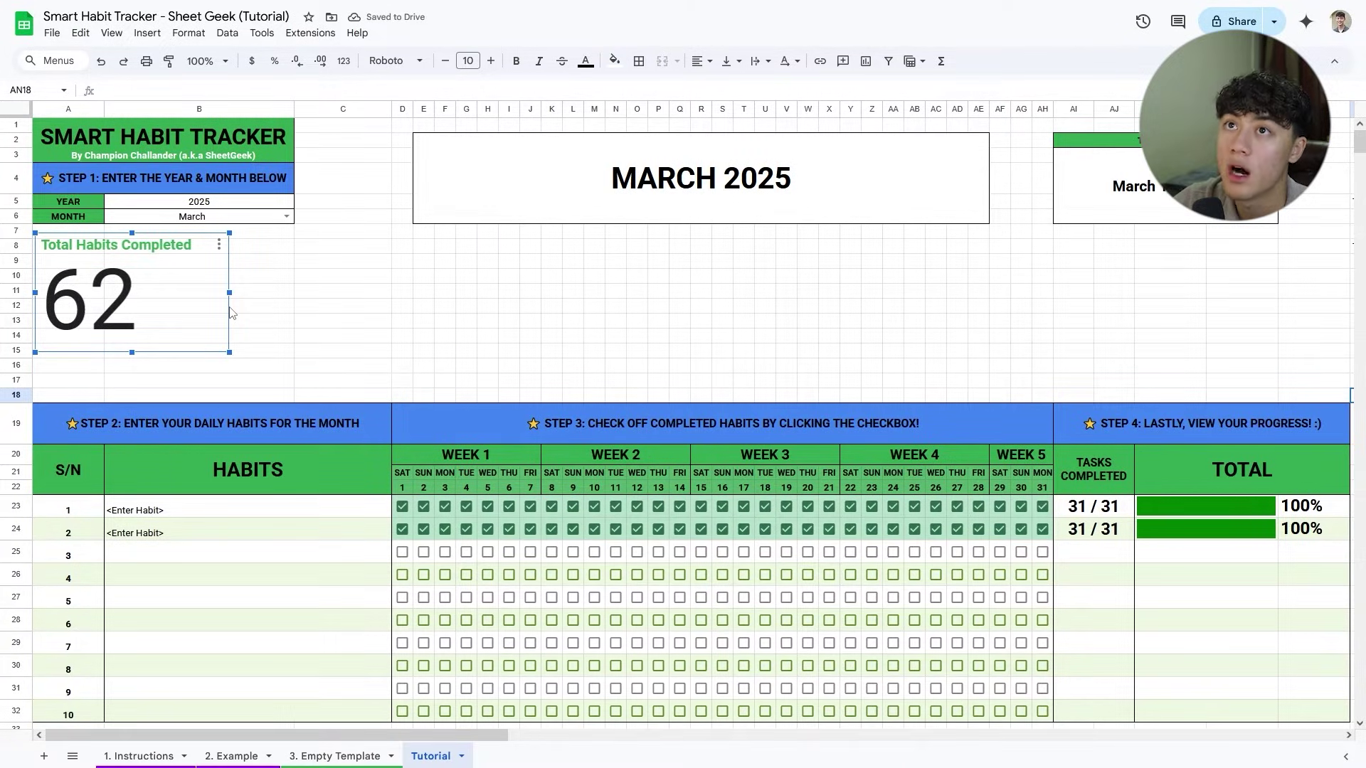
pyautogui.moveTo(132, 352); pyautogui.dragTo(130, 313)
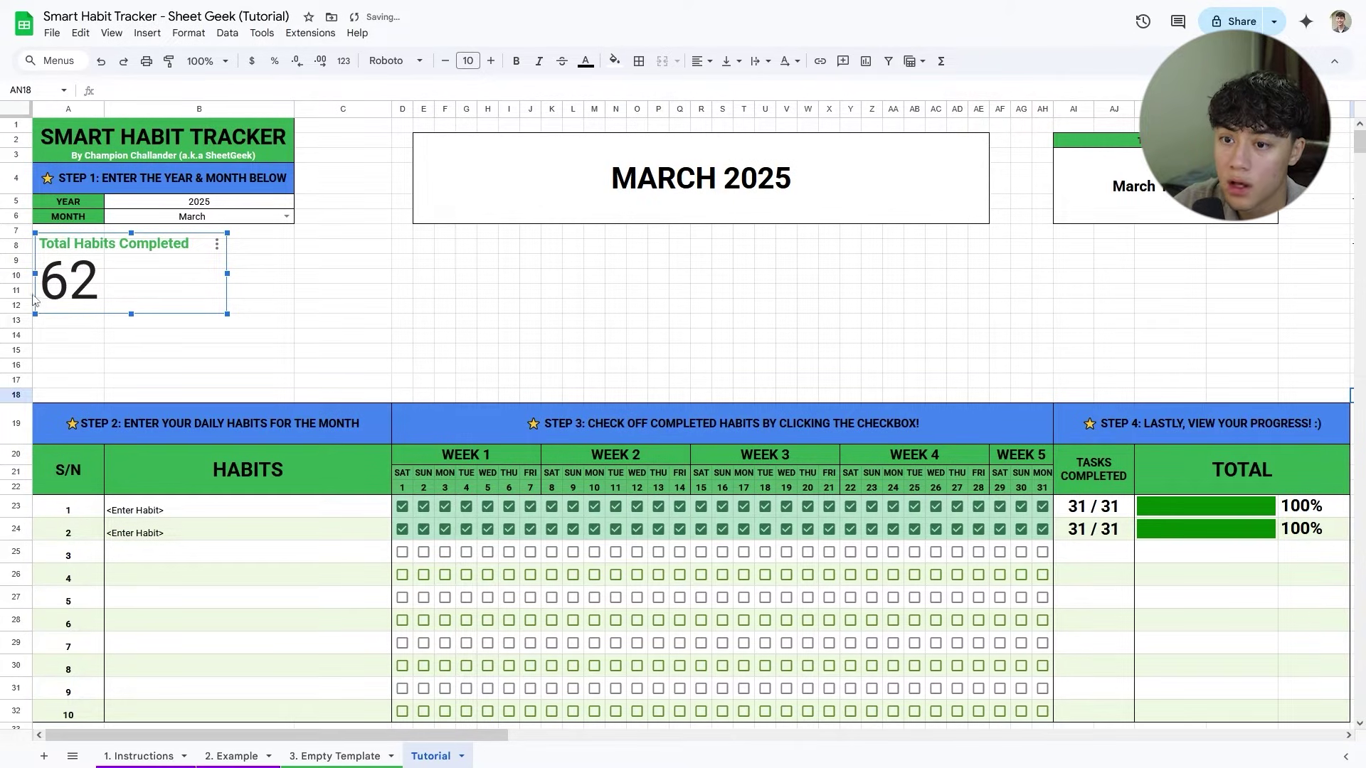
pyautogui.moveTo(52, 293); pyautogui.dragTo(54, 293)
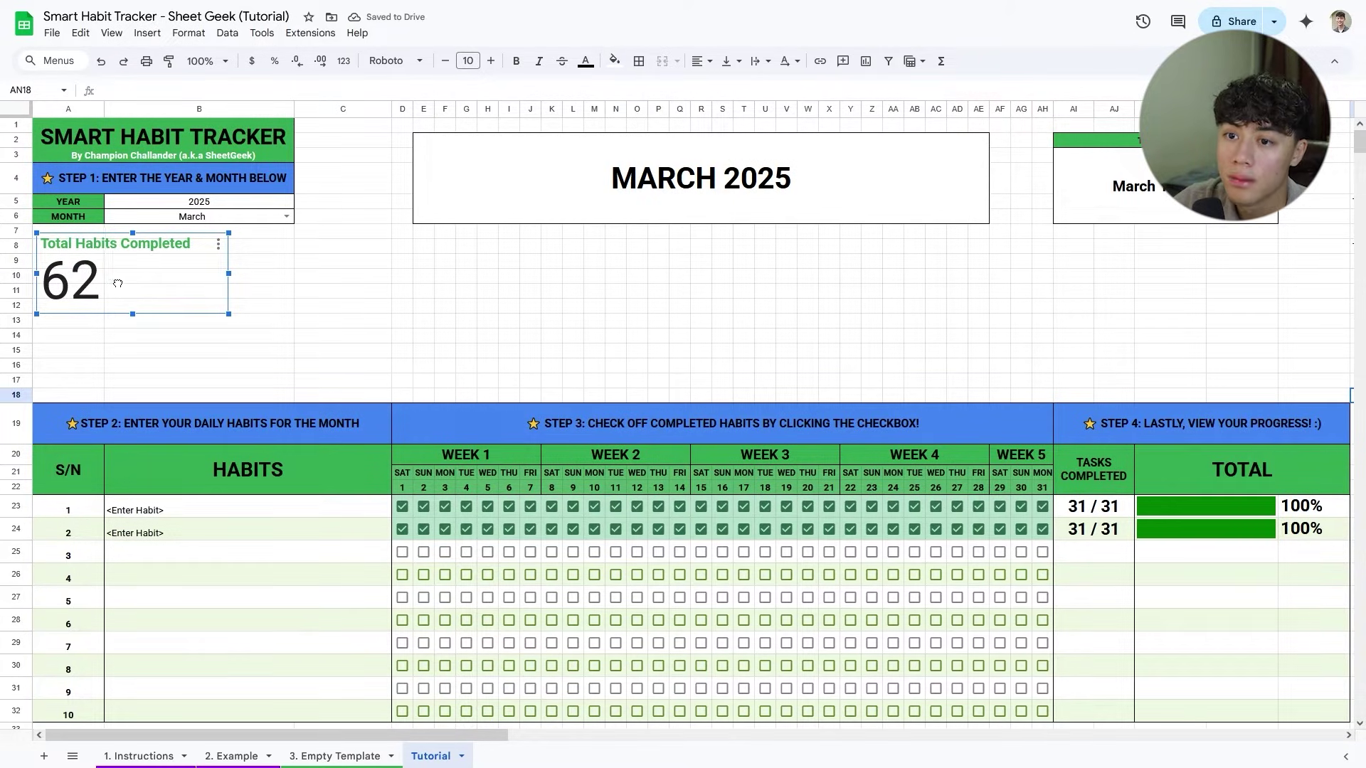
# Duplicate the Total Habits Completed scorecard and place the copy directly below the original, aligned with it over columns A and B.
pyautogui.click(242, 306)
pyautogui.click(322, 294)
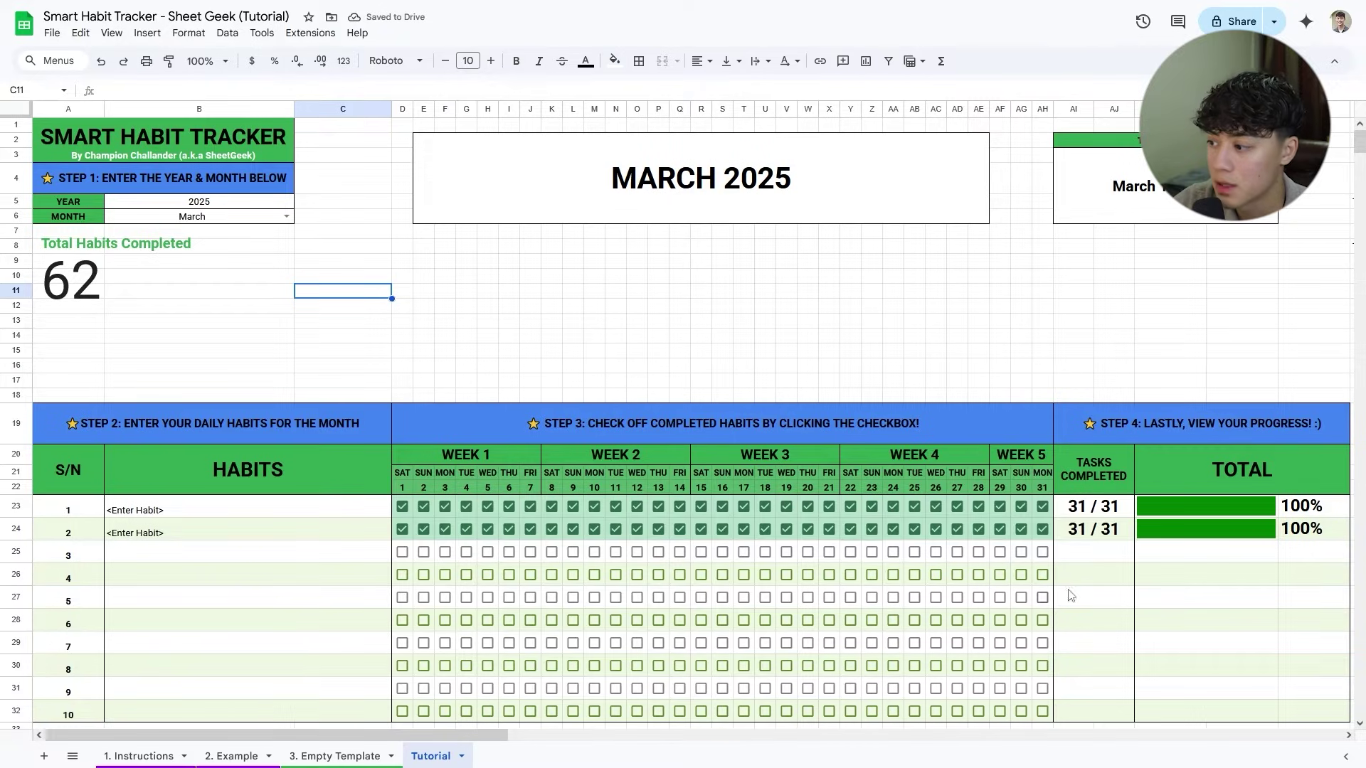
pyautogui.click(1046, 530)
pyautogui.click(171, 277)
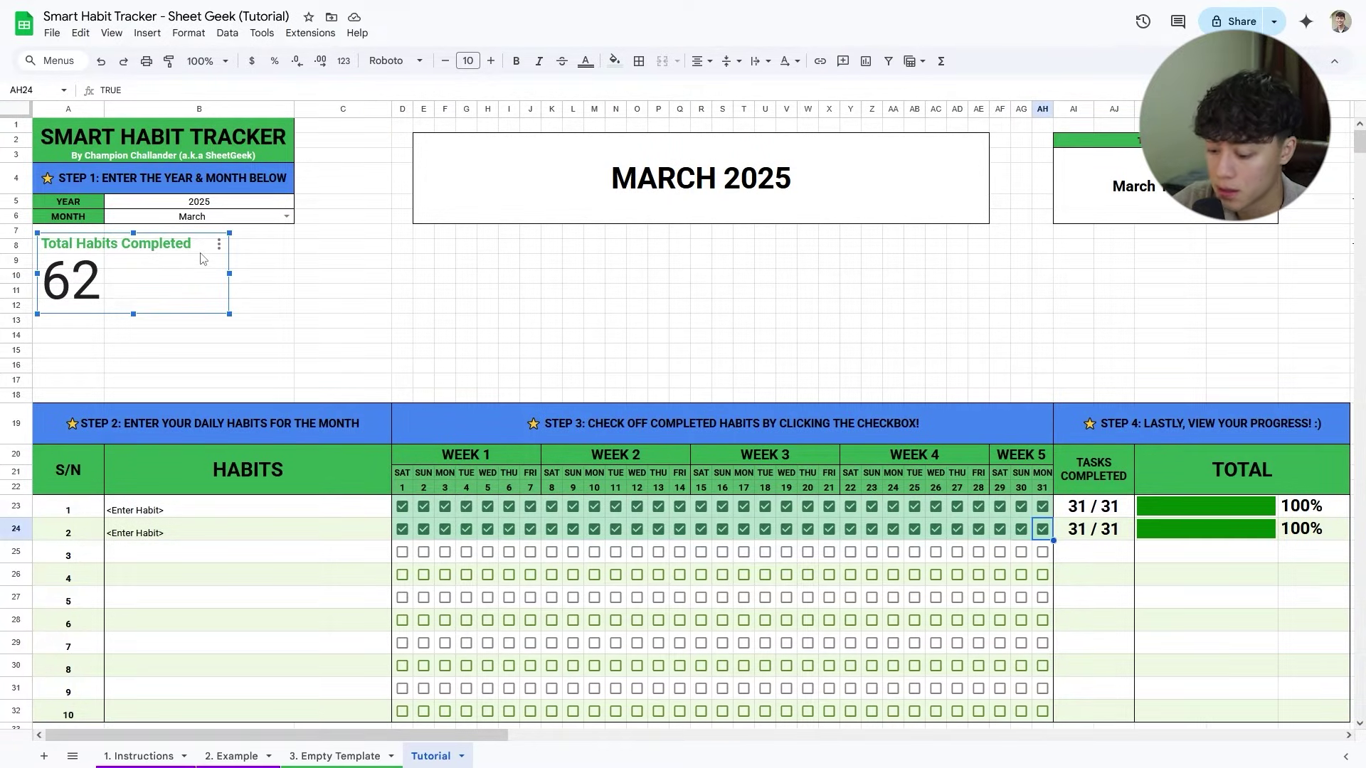
pyautogui.press('Escape')
pyautogui.hotkey('ctrl', 'v')
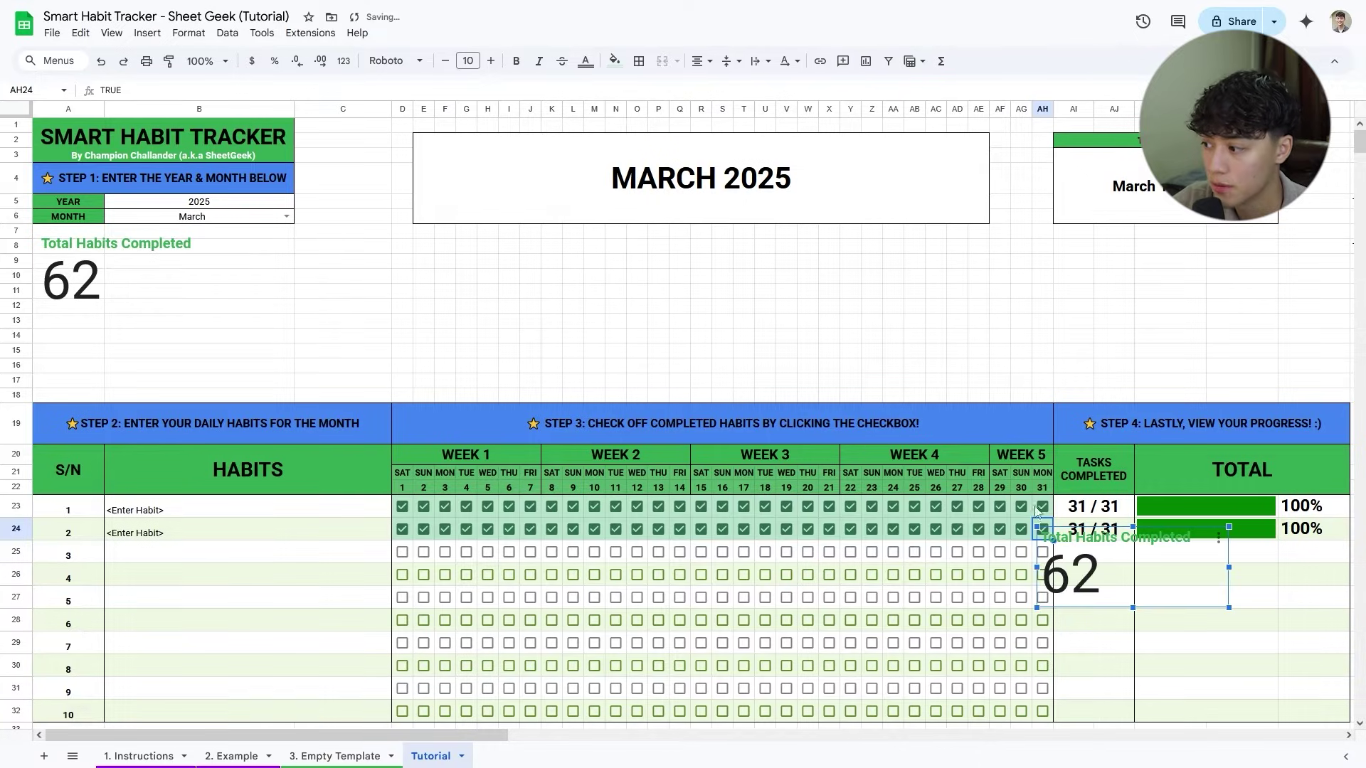
pyautogui.moveTo(1092, 591); pyautogui.dragTo(806, 359)
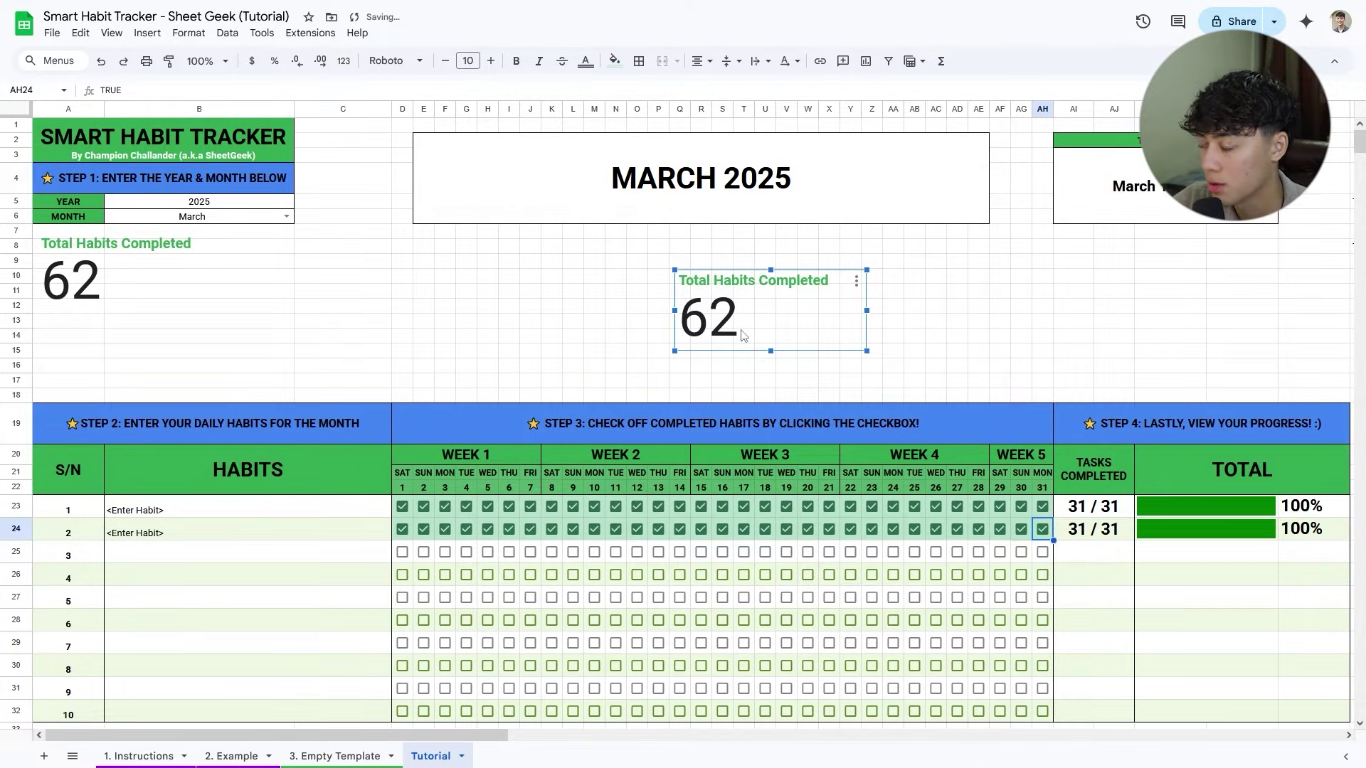
pyautogui.moveTo(727, 324); pyautogui.dragTo(111, 334)
# Change the copied scorecard's data range to AN8:AN9, the Total Habits Uncompleted cells.
pyautogui.doubleClick(110, 334)
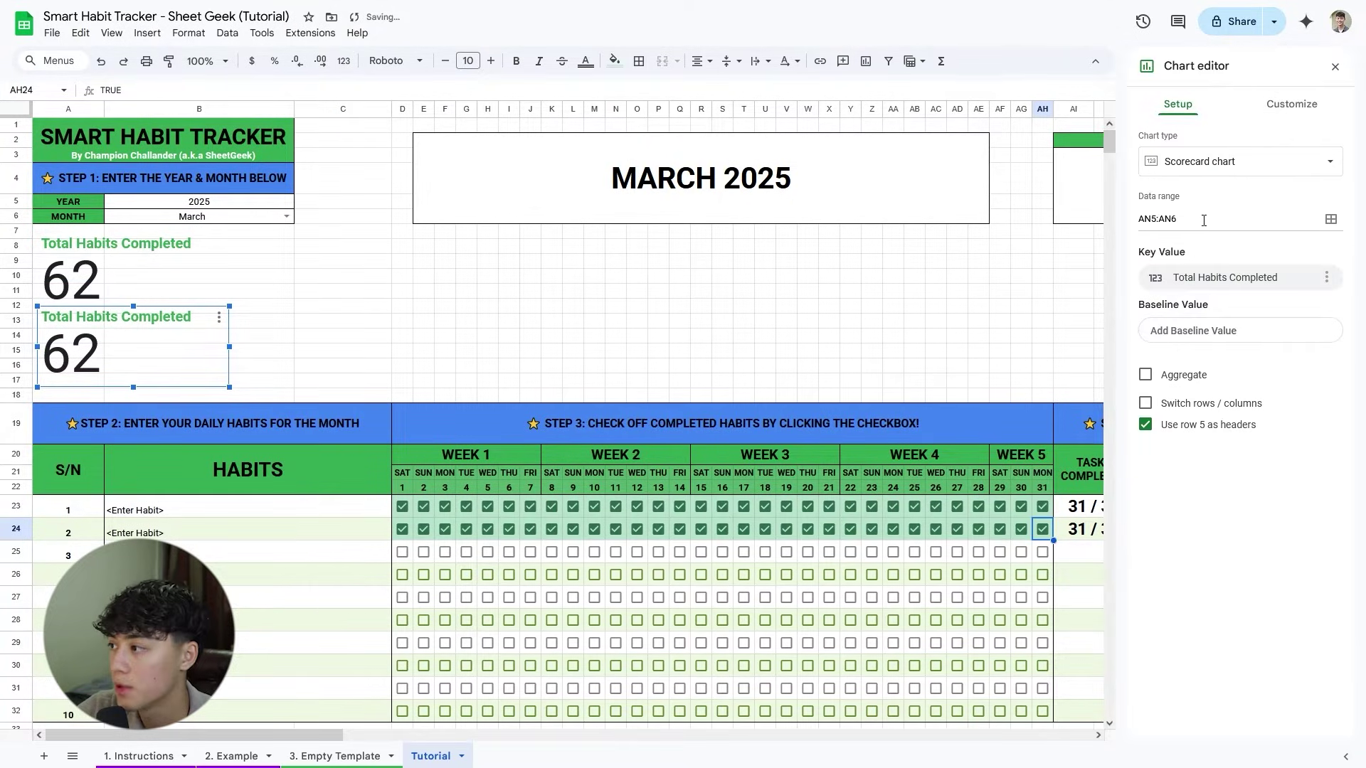
pyautogui.click(1329, 220)
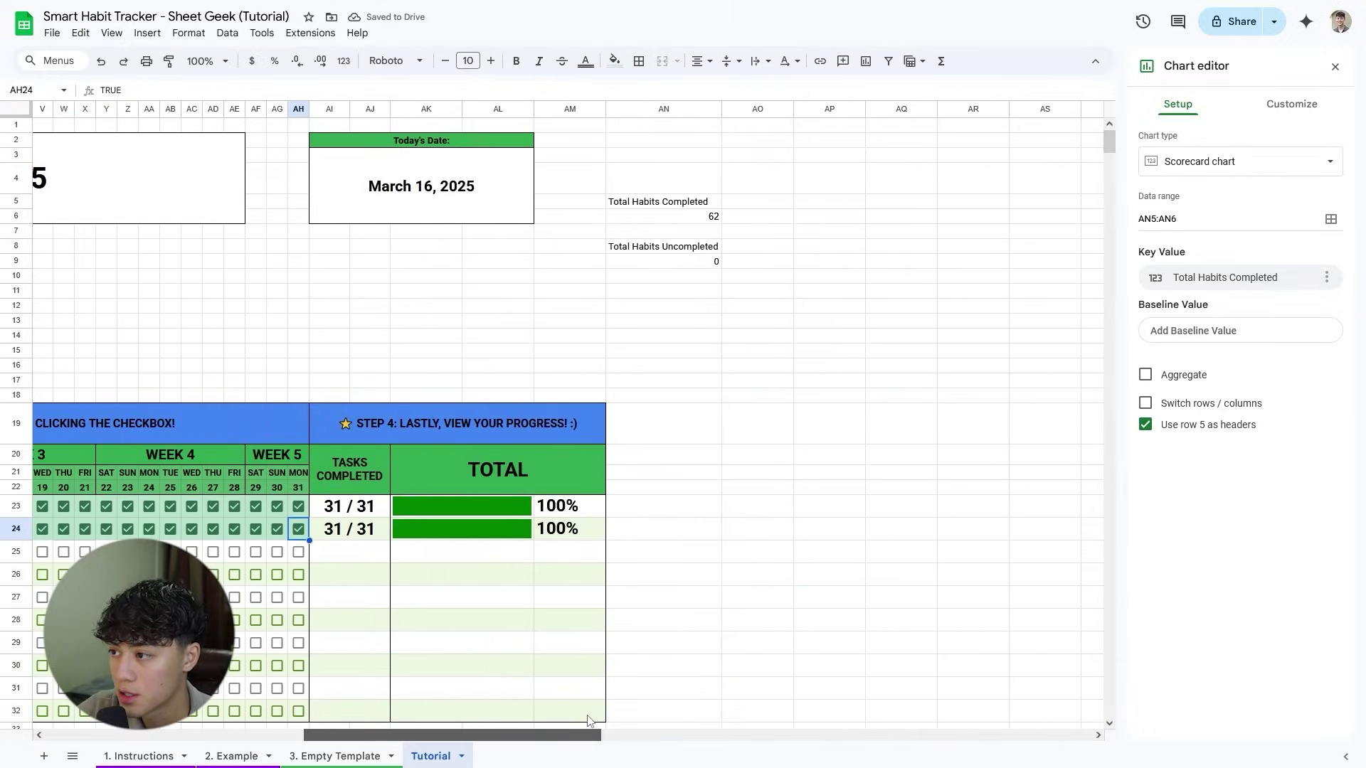
pyautogui.hotkey('ctrl', 'a')
pyautogui.press('BackSpace')
pyautogui.moveTo(636, 277); pyautogui.dragTo(382, 273)
pyautogui.moveTo(667, 255); pyautogui.dragTo(668, 266)
pyautogui.click(496, 496)
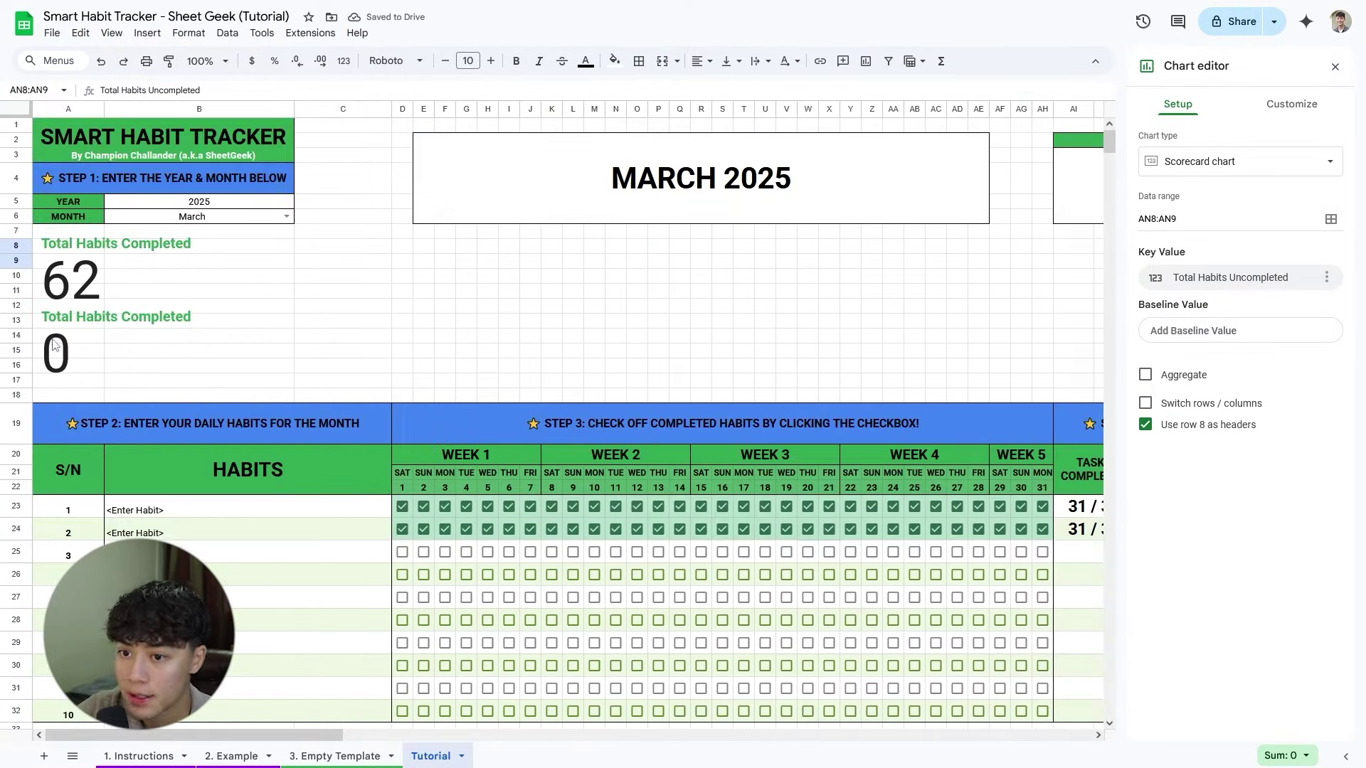
# Retitle the lower scorecard as Total Habits Uncompleted.
pyautogui.click(97, 323)
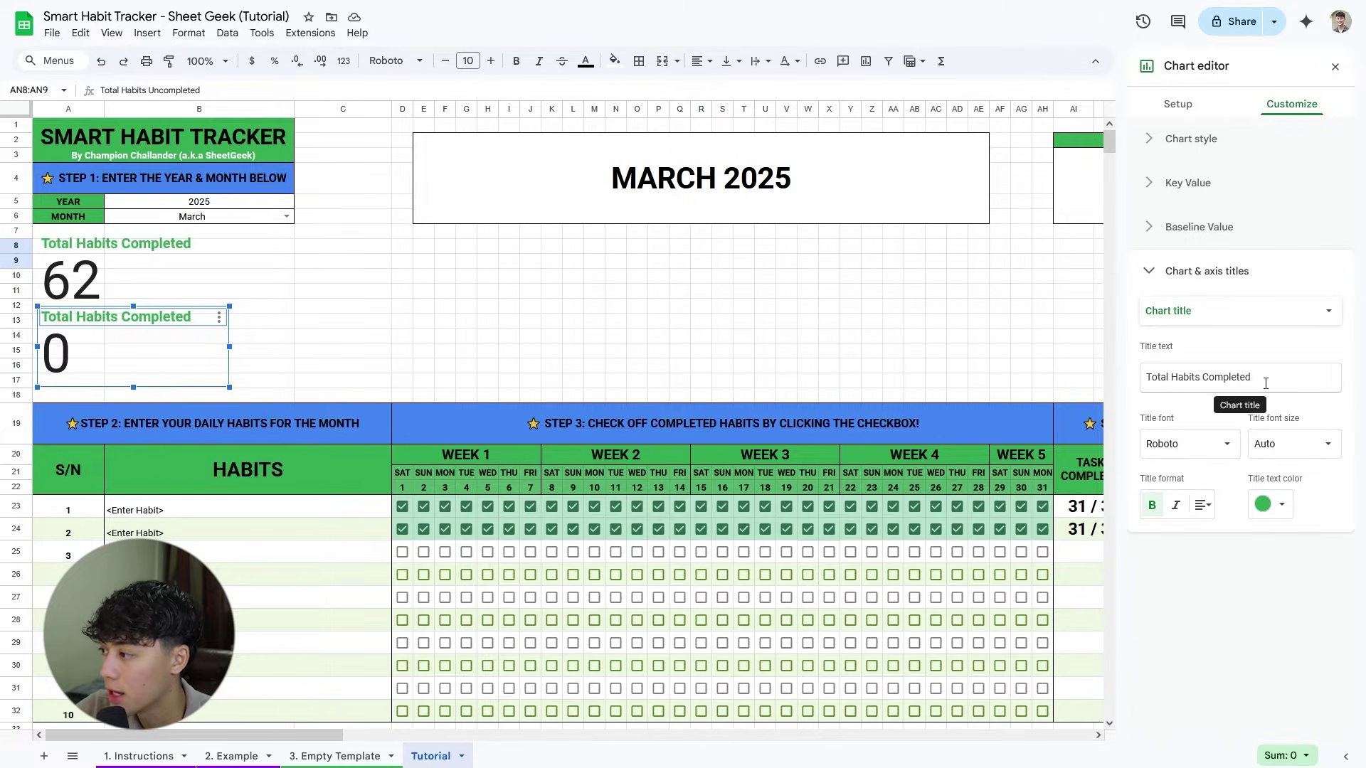
pyautogui.moveTo(1265, 379); pyautogui.dragTo(1190, 392)
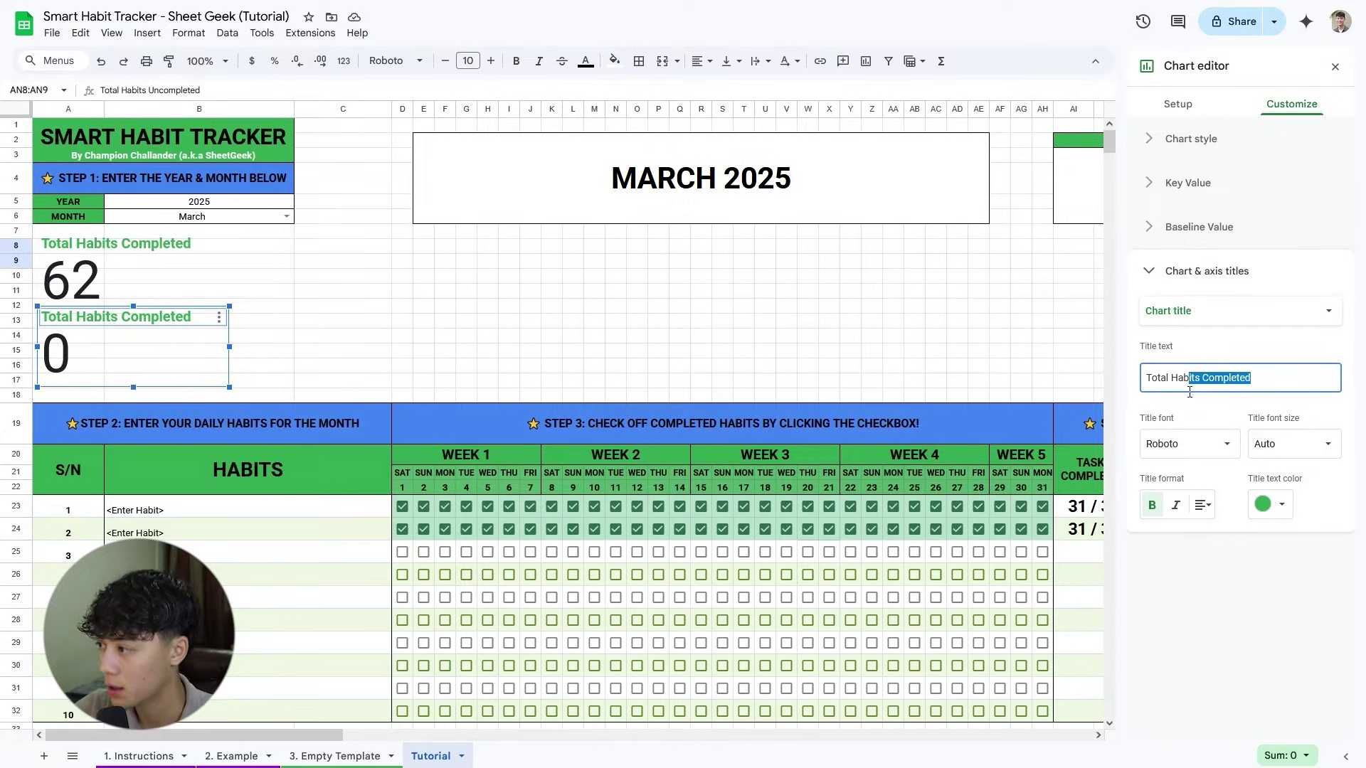
pyautogui.click(1216, 381)
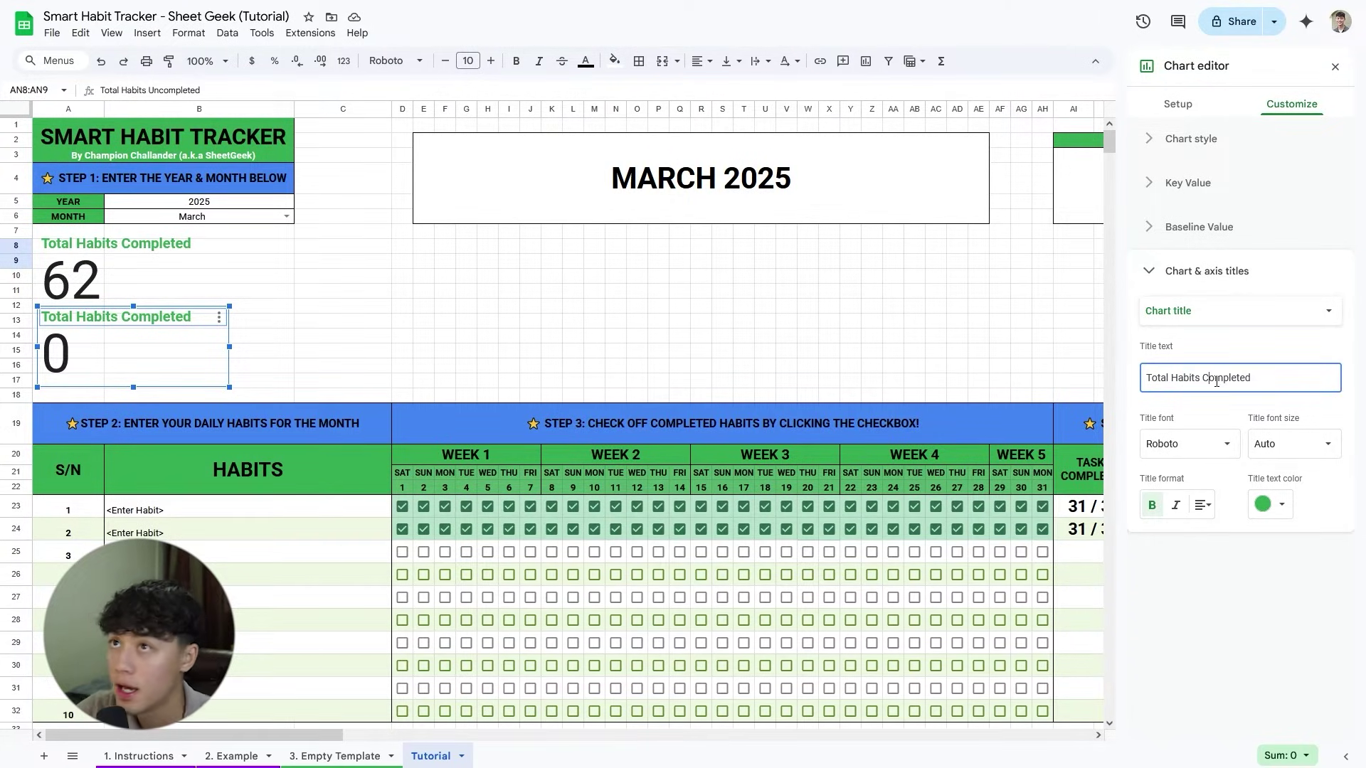
pyautogui.press('BackSpace')
pyautogui.write('Unc')
# Color the lower scorecard's title red and finish editing the chart.
pyautogui.click(1283, 504)
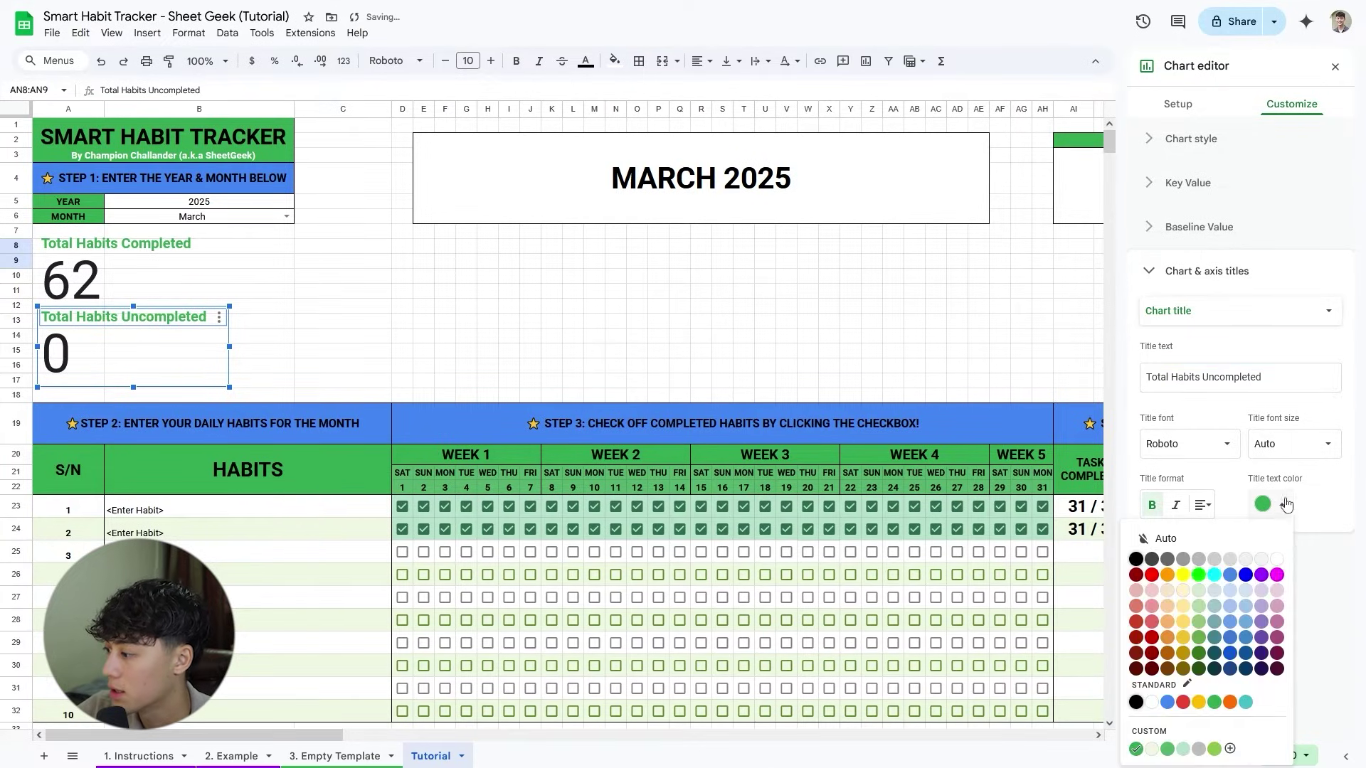
pyautogui.click(1183, 702)
pyautogui.click(1335, 66)
pyautogui.click(500, 324)
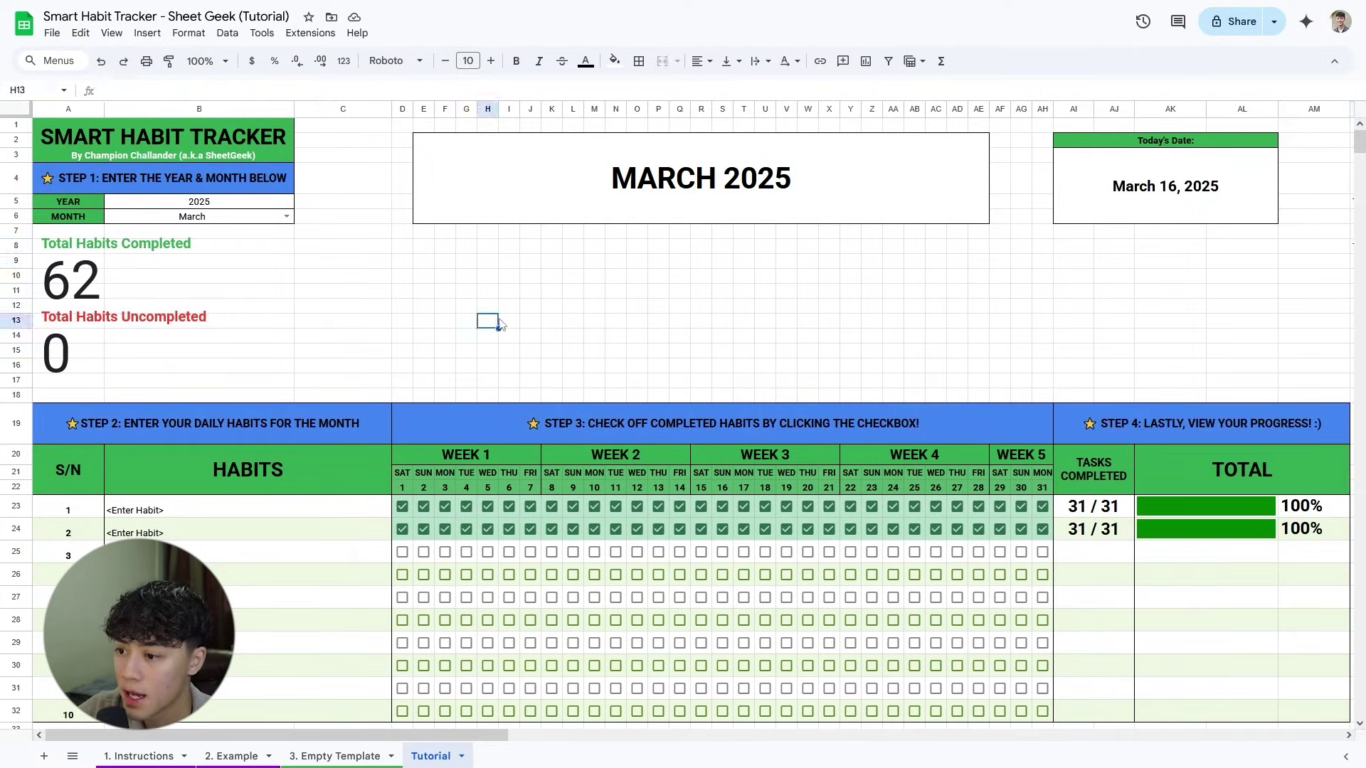
# Uncheck days 1 to 4 and day 31 for the first two habits.
pyautogui.click(402, 506)
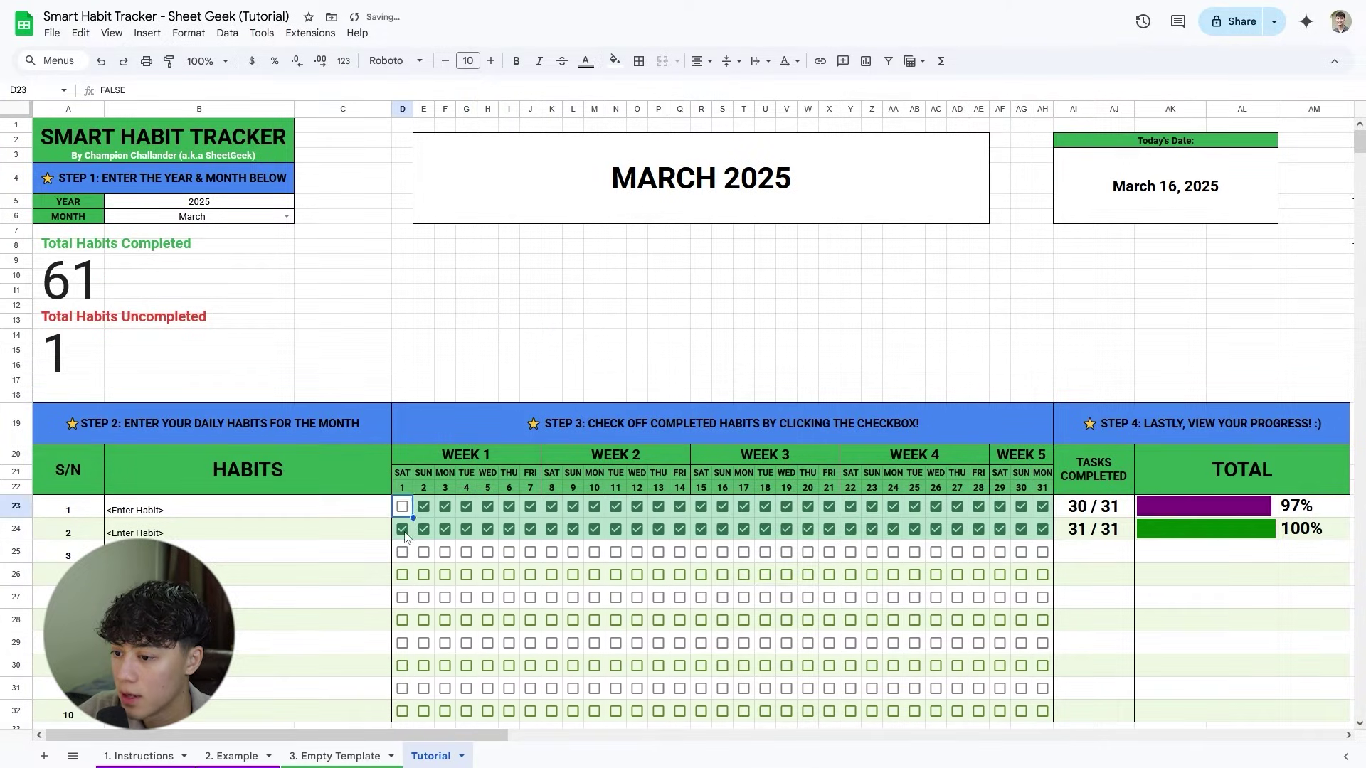
pyautogui.click(403, 529)
pyautogui.click(424, 529)
pyautogui.click(424, 507)
pyautogui.click(445, 507)
pyautogui.click(445, 529)
pyautogui.click(467, 530)
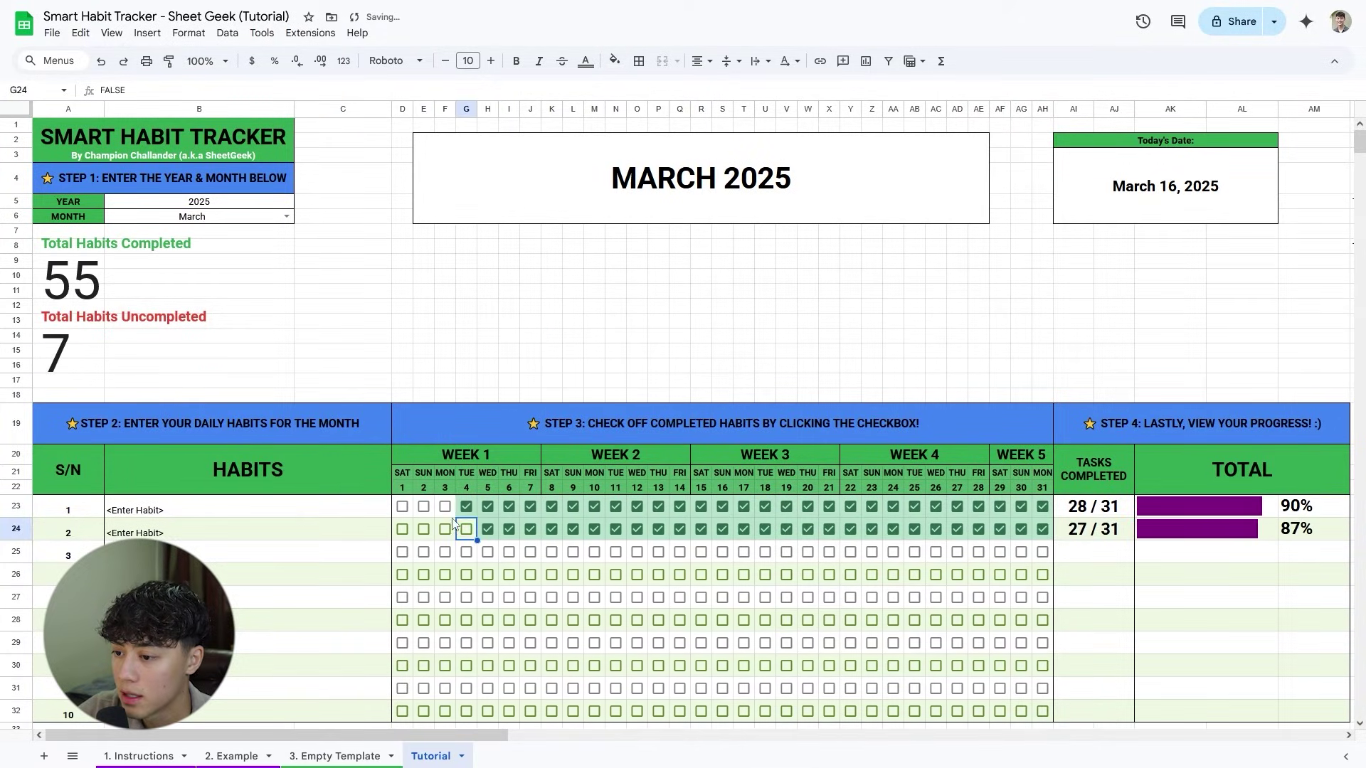
pyautogui.click(467, 506)
pyautogui.click(1043, 507)
pyautogui.click(1043, 529)
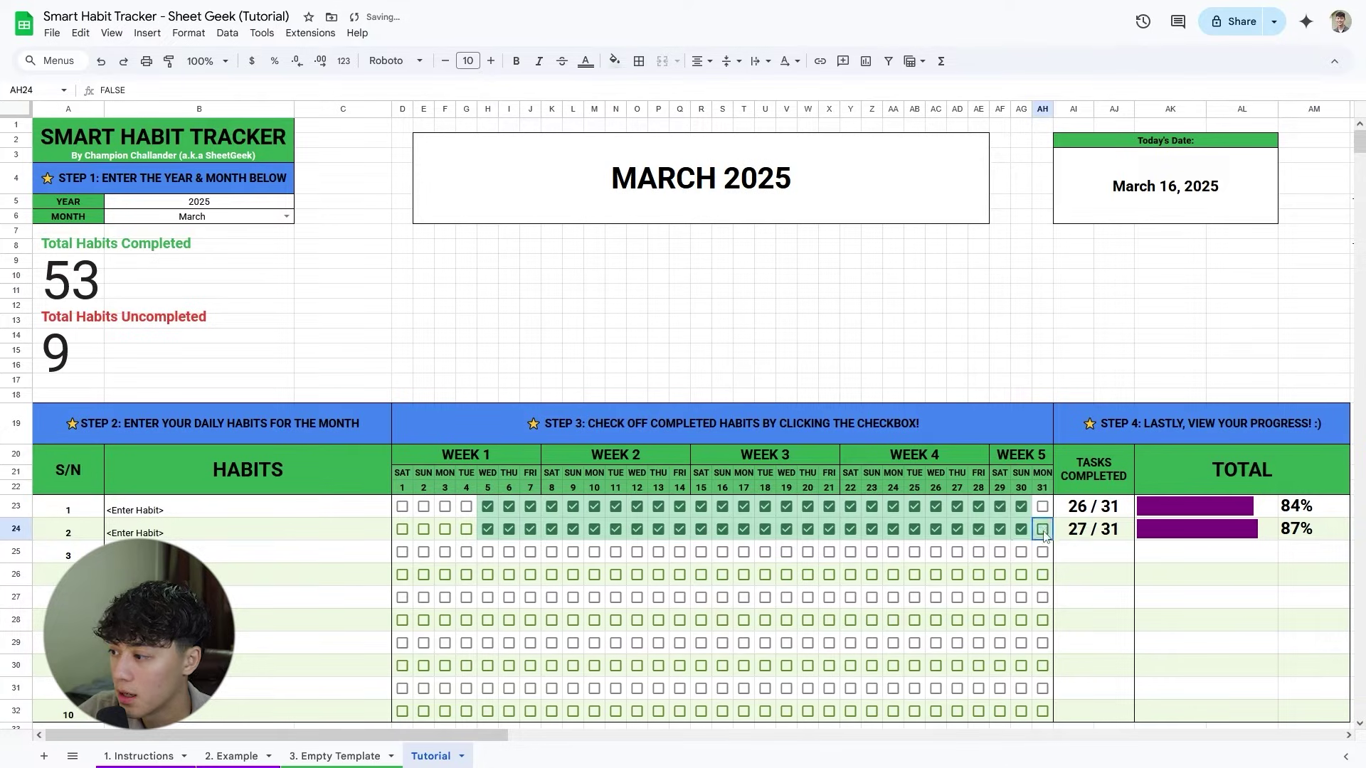
# Uncheck days 5 to 30 for the first two habits all at once.
pyautogui.click(491, 520)
pyautogui.moveTo(488, 508); pyautogui.dragTo(1022, 529)
pyautogui.press('space')
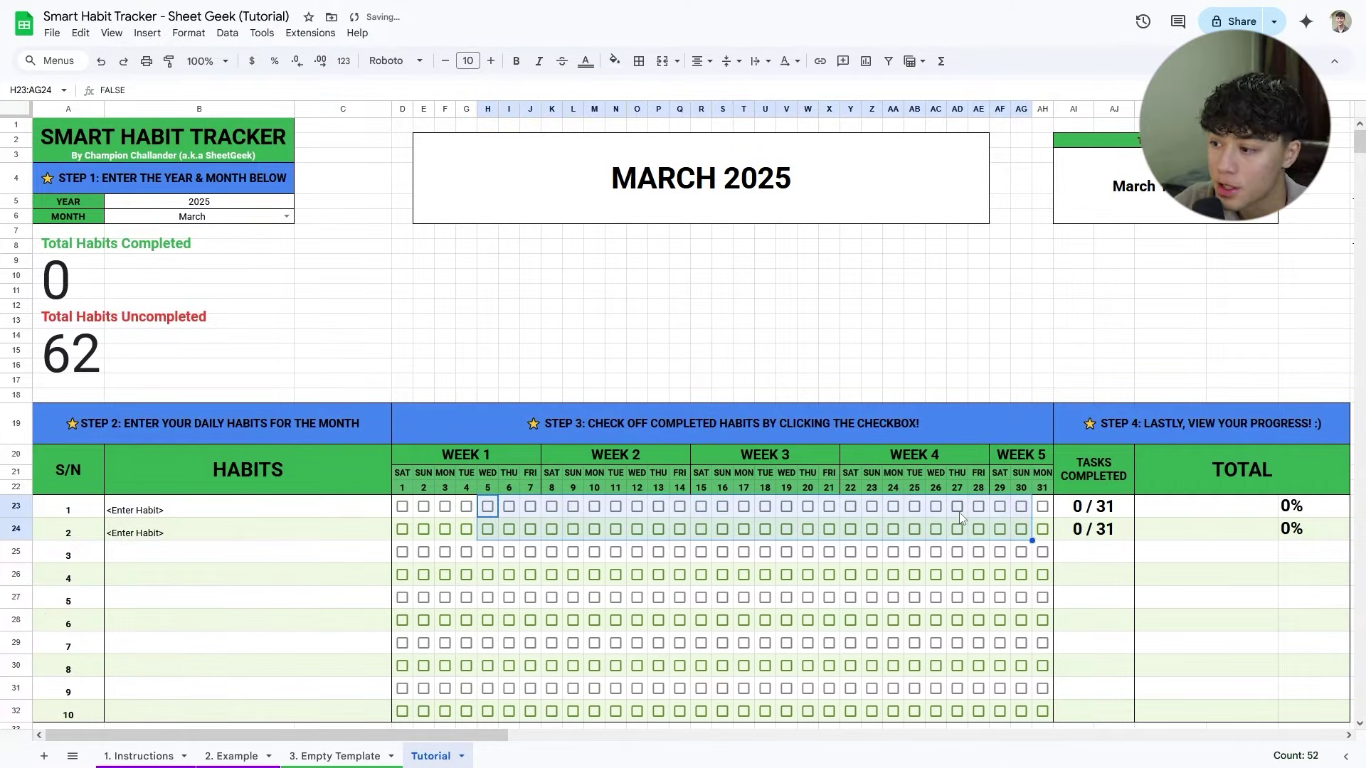
# Hide the gridlines on the Tutorial sheet.
pyautogui.click(221, 288)
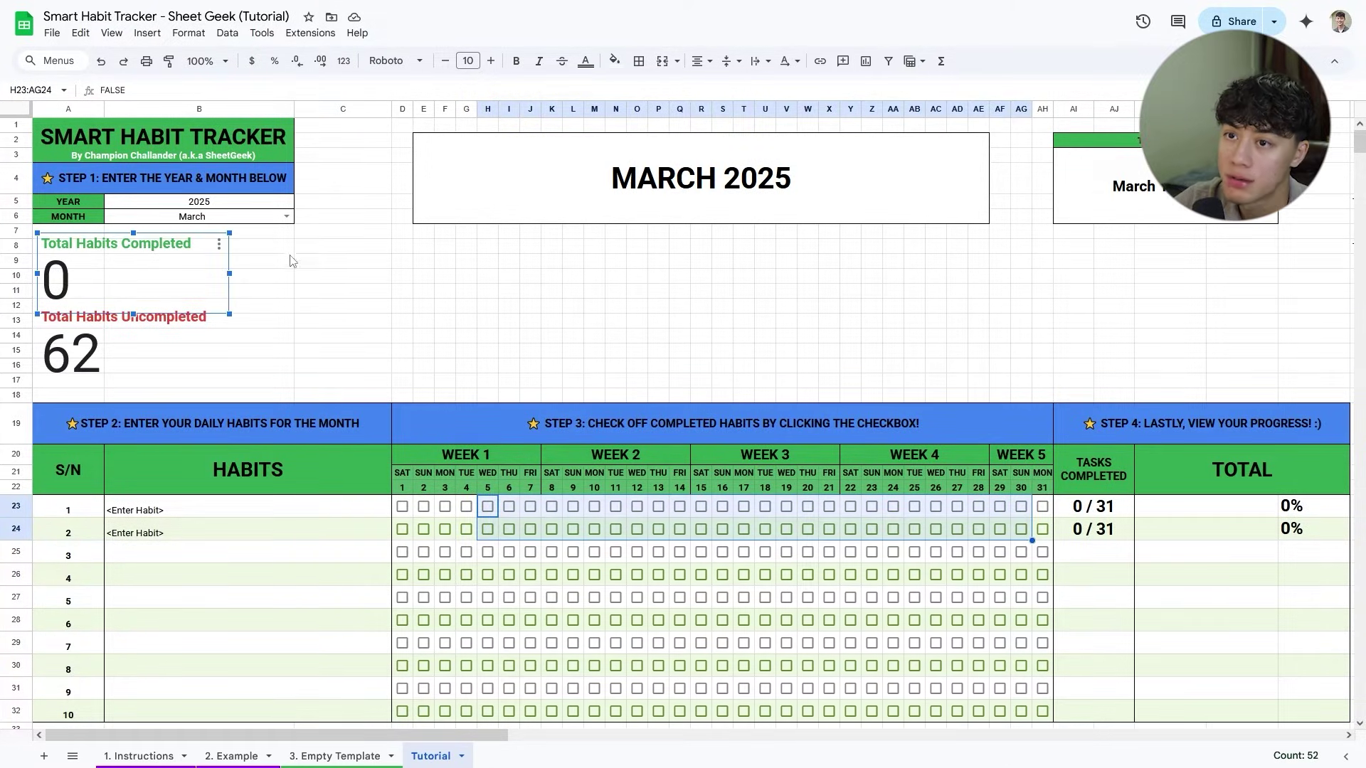
pyautogui.click(110, 34)
pyautogui.moveTo(213, 58)
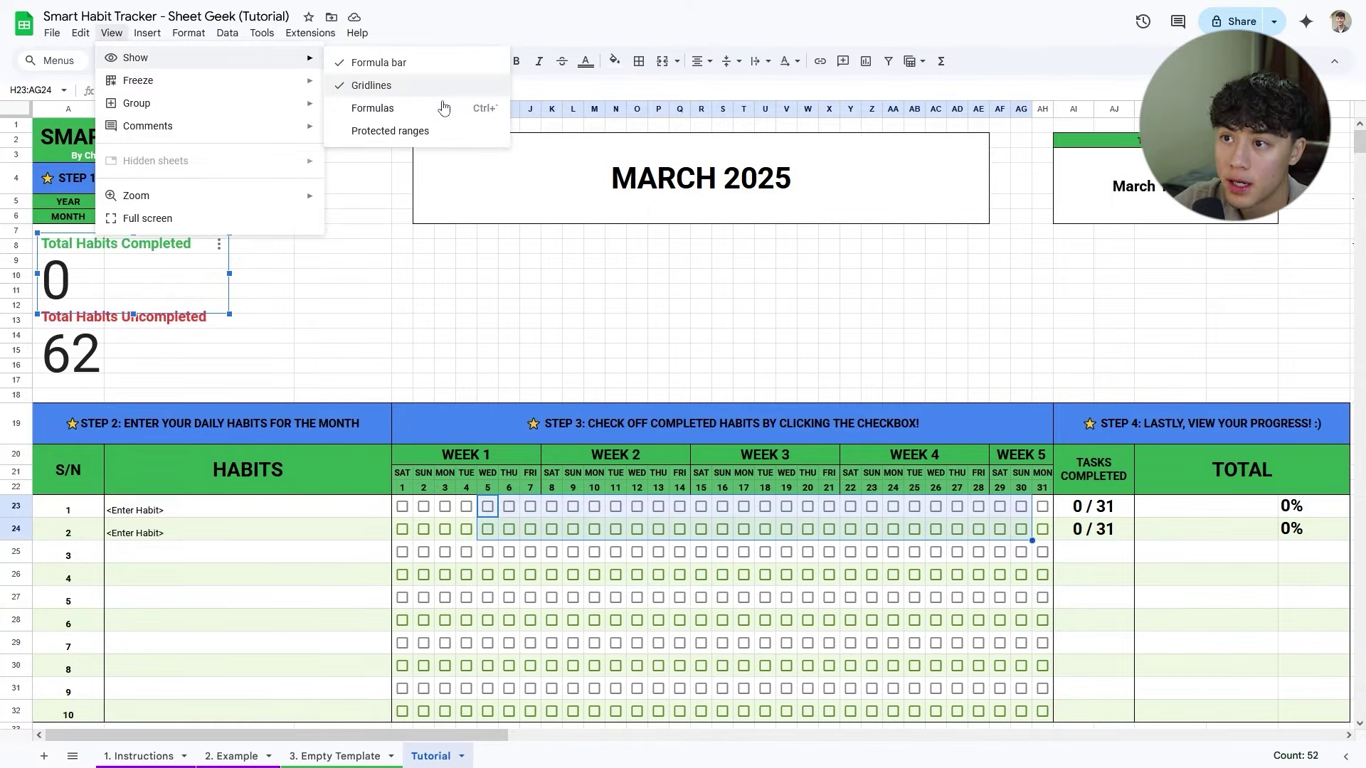
pyautogui.click(401, 87)
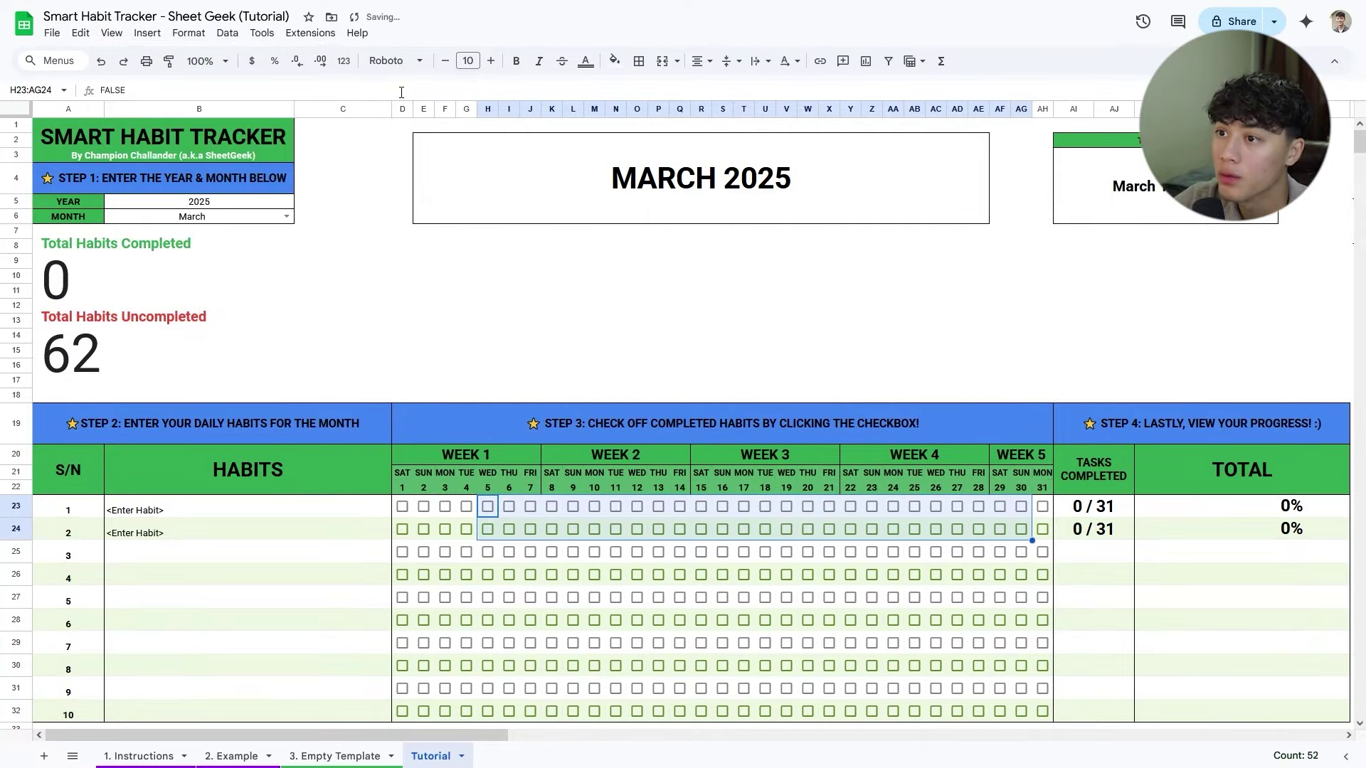
pyautogui.click(107, 266)
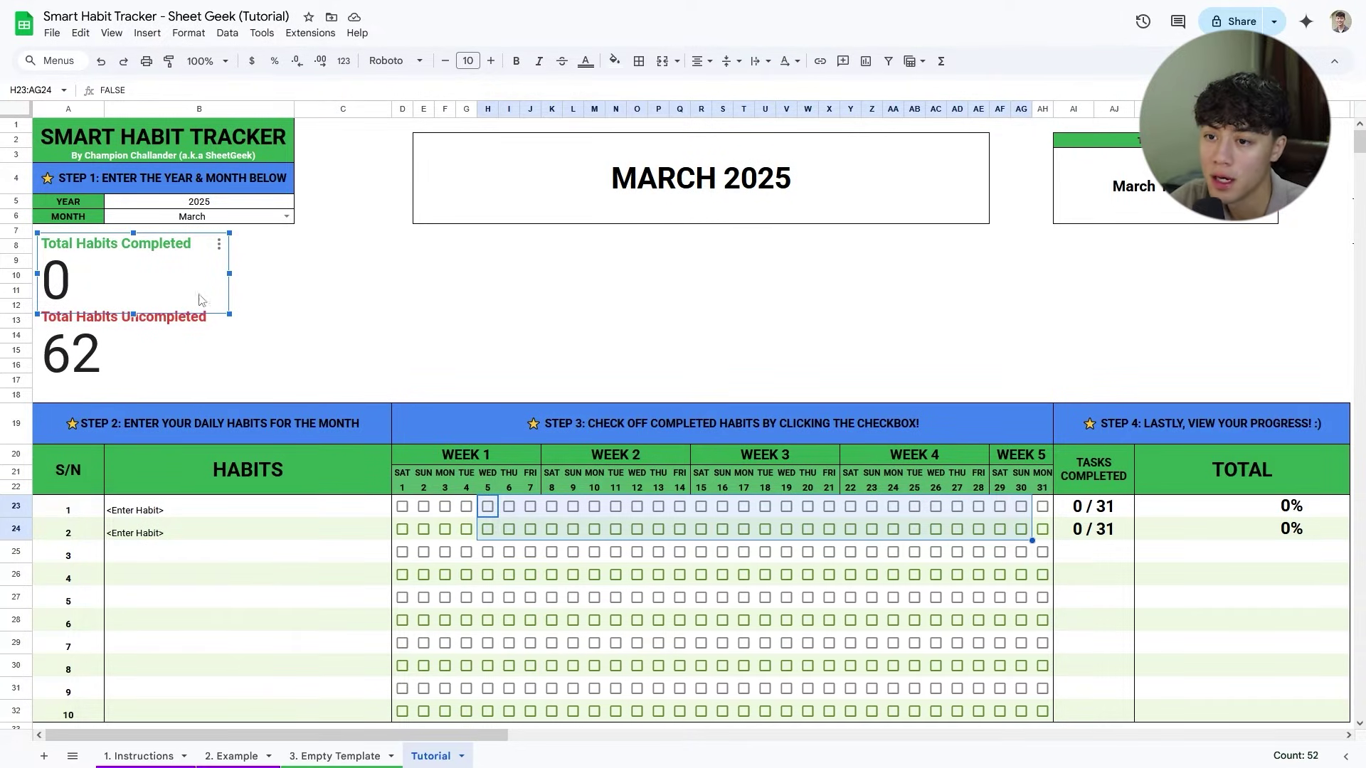
# Test the scorecards by entering d as the habit in rows 3 to 10 of the habits list, and clear those entries again.
pyautogui.click(229, 557)
pyautogui.write('d')
pyautogui.press('Return')
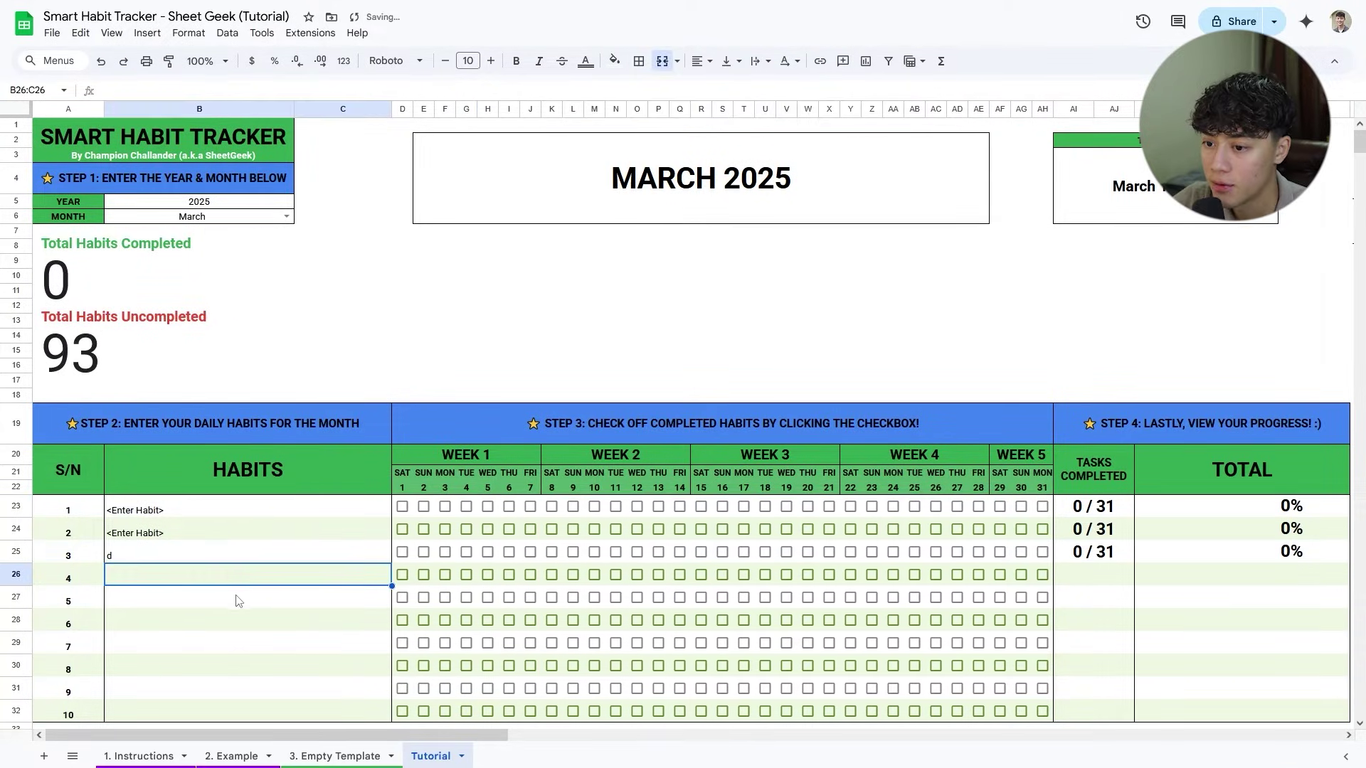
pyautogui.write('d')
pyautogui.press('Return')
pyautogui.write('d')
pyautogui.press('Return')
pyautogui.write('d')
pyautogui.press('Return')
pyautogui.write('d')
pyautogui.hotkey('ctrl', 'Return')
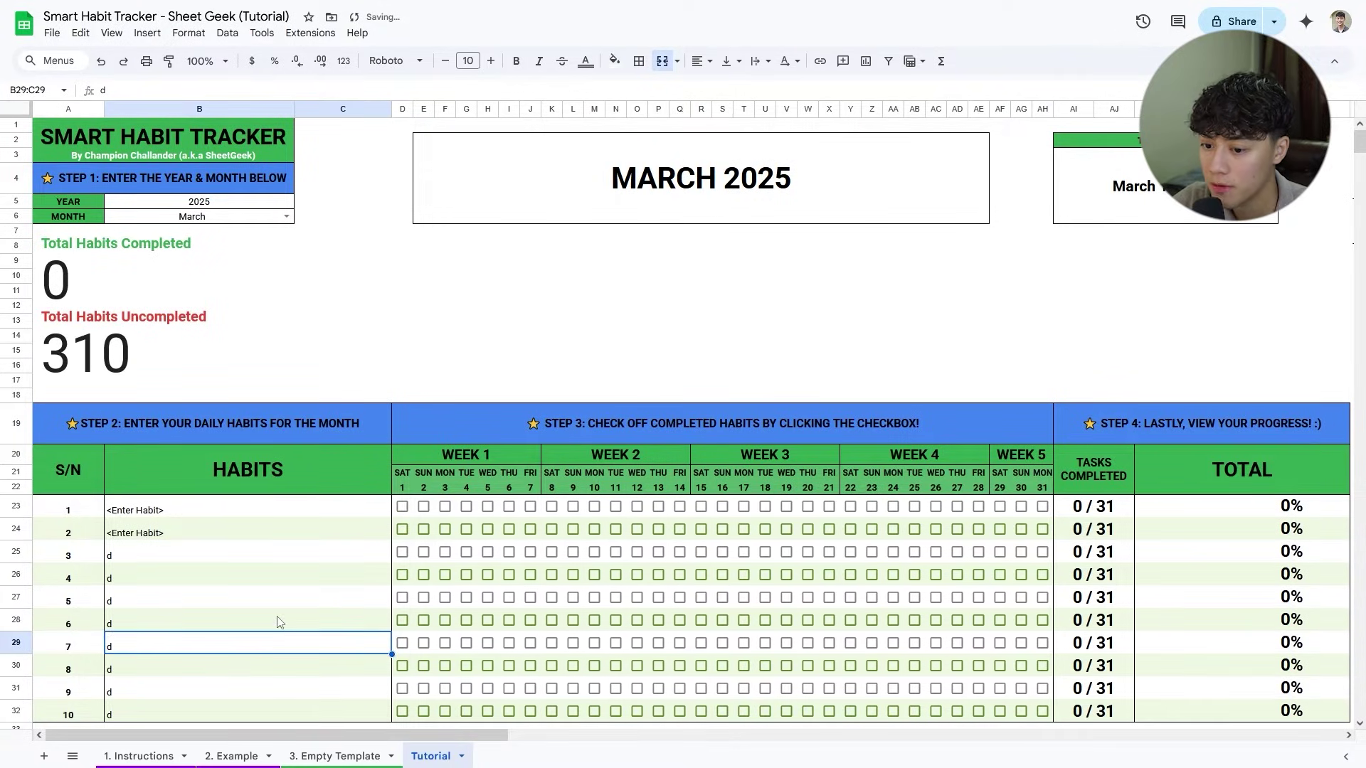
pyautogui.moveTo(188, 715); pyautogui.dragTo(189, 558)
pyautogui.press('Delete')
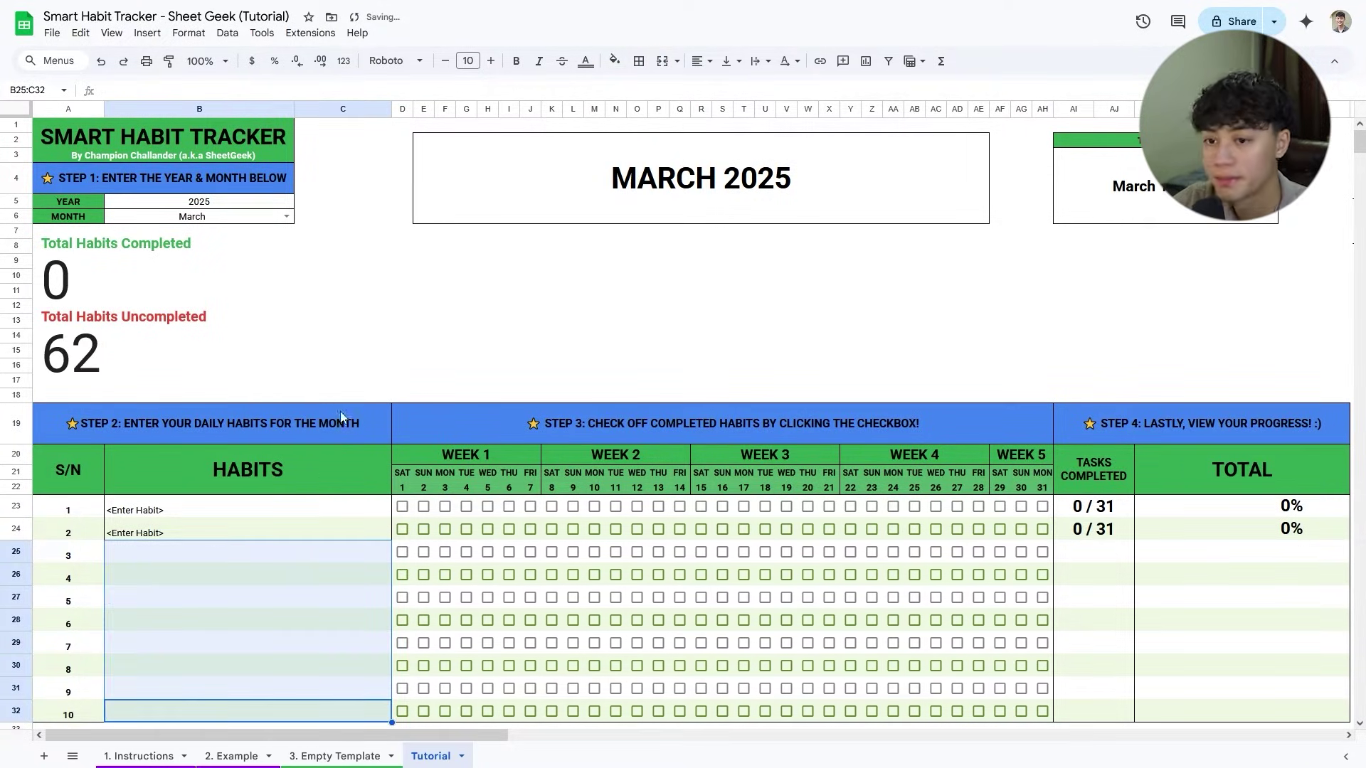
# On the 3. Empty Template sheet, move the Monthly Progress chart aside to examine the formula cell behind it, and put the chart back.
pyautogui.click(343, 306)
pyautogui.click(334, 756)
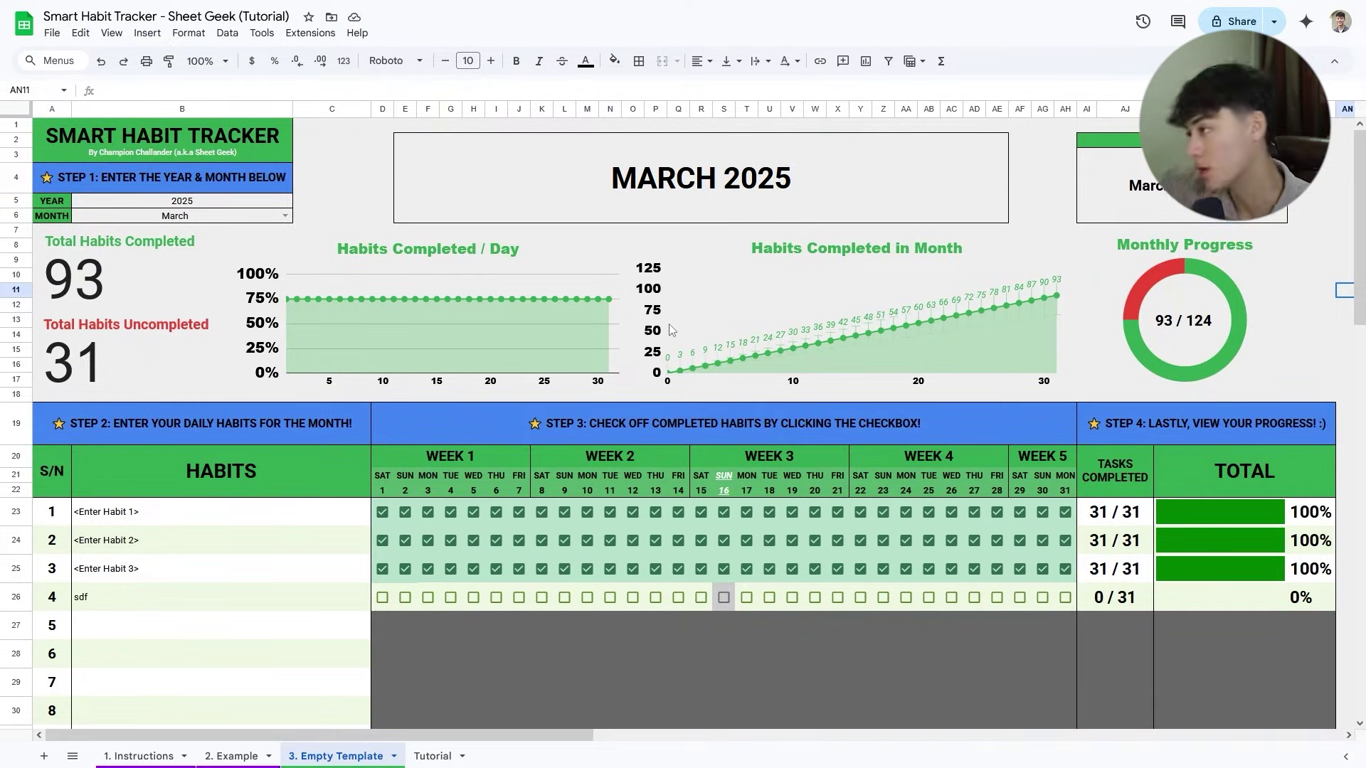
pyautogui.click(1221, 327)
pyautogui.moveTo(1180, 327); pyautogui.dragTo(985, 267)
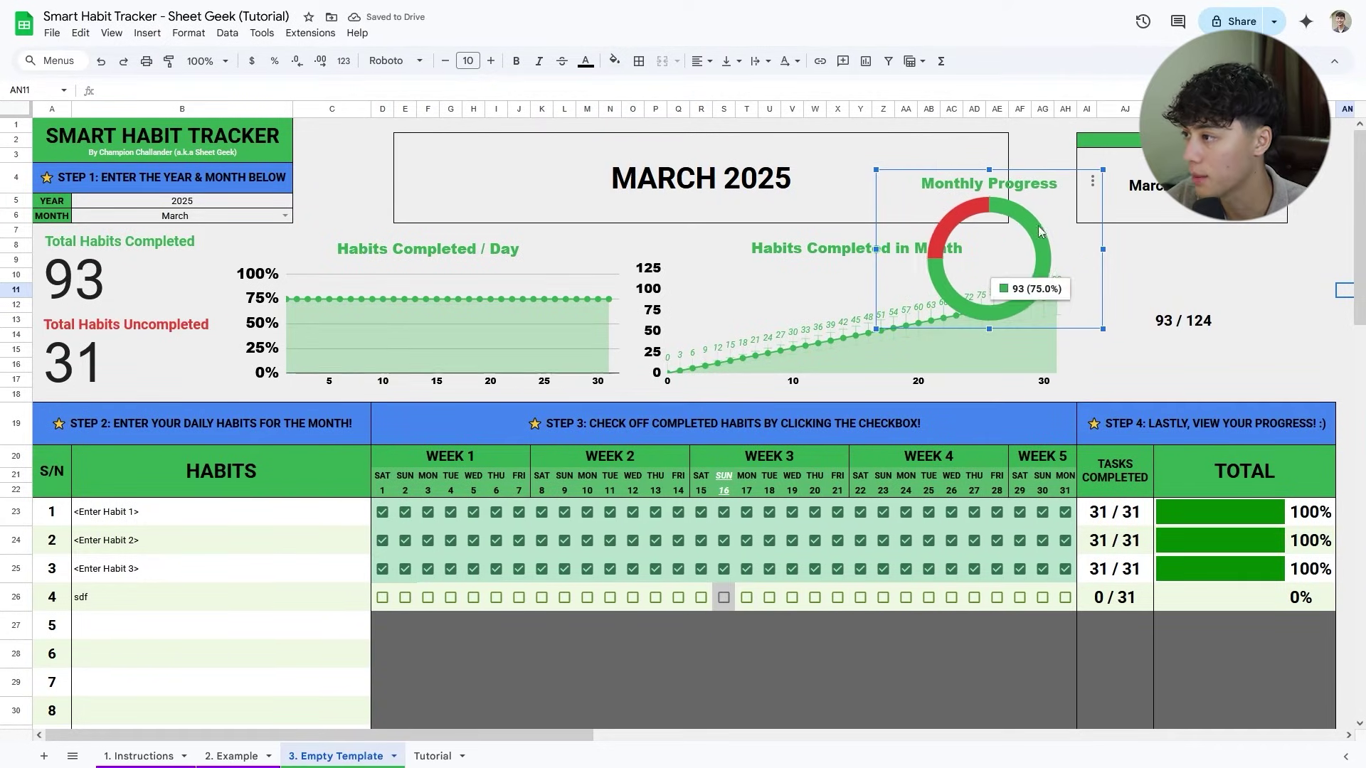
pyautogui.click(1201, 340)
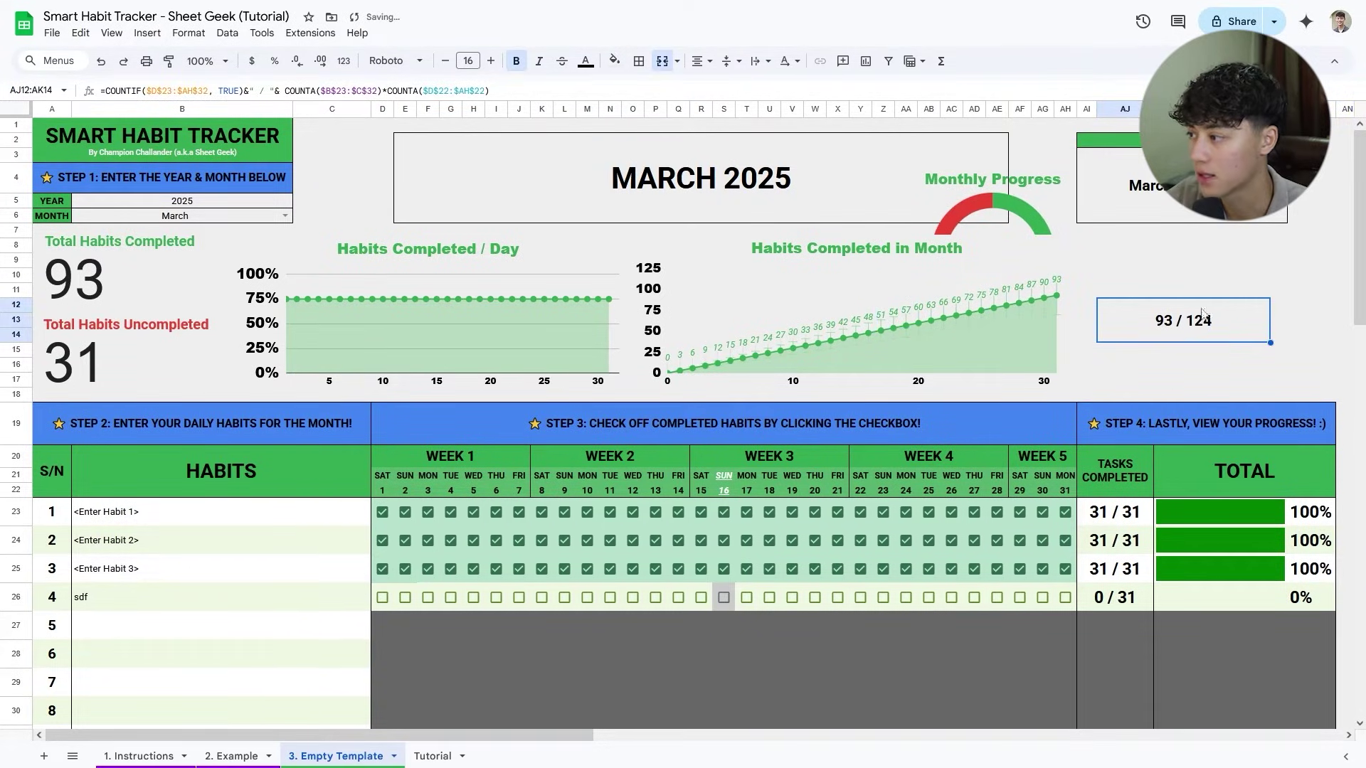
pyautogui.moveTo(1052, 242); pyautogui.dragTo(1229, 284)
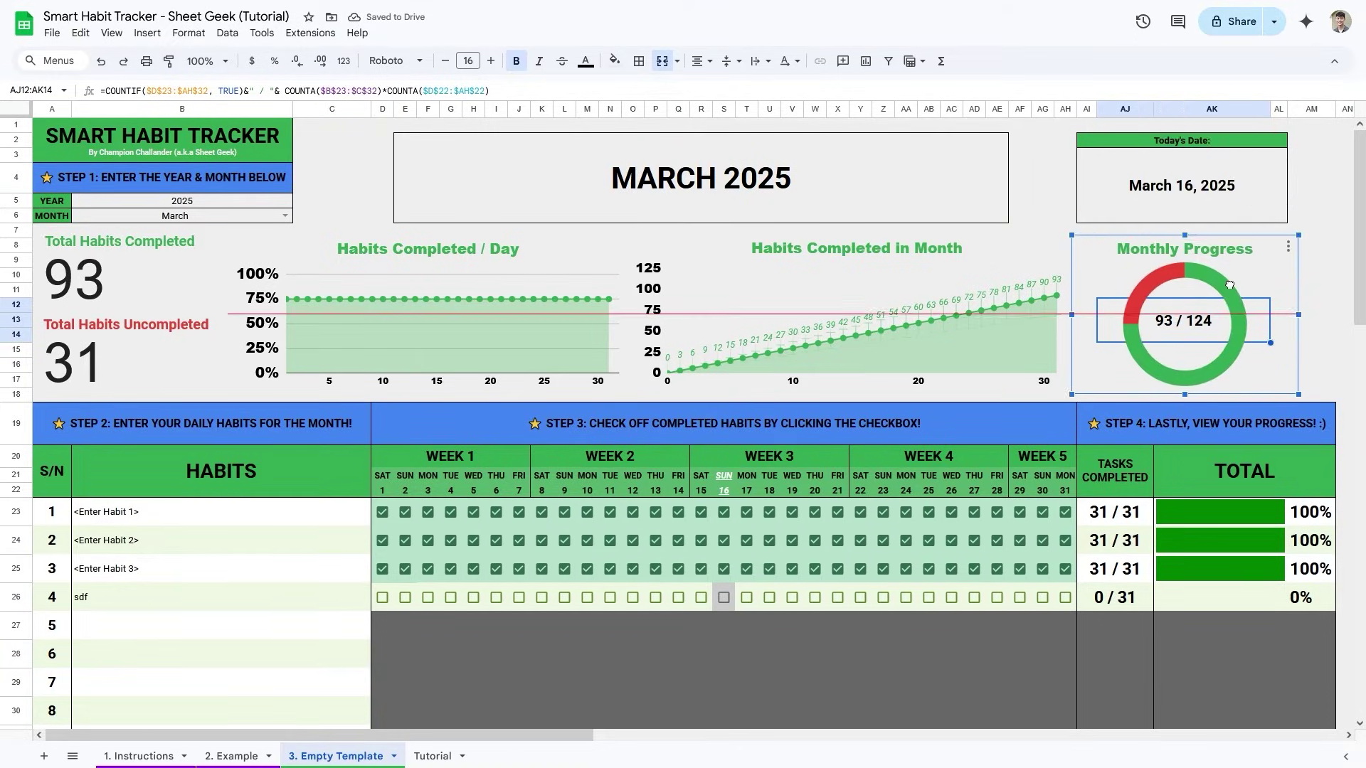
pyautogui.click(1317, 293)
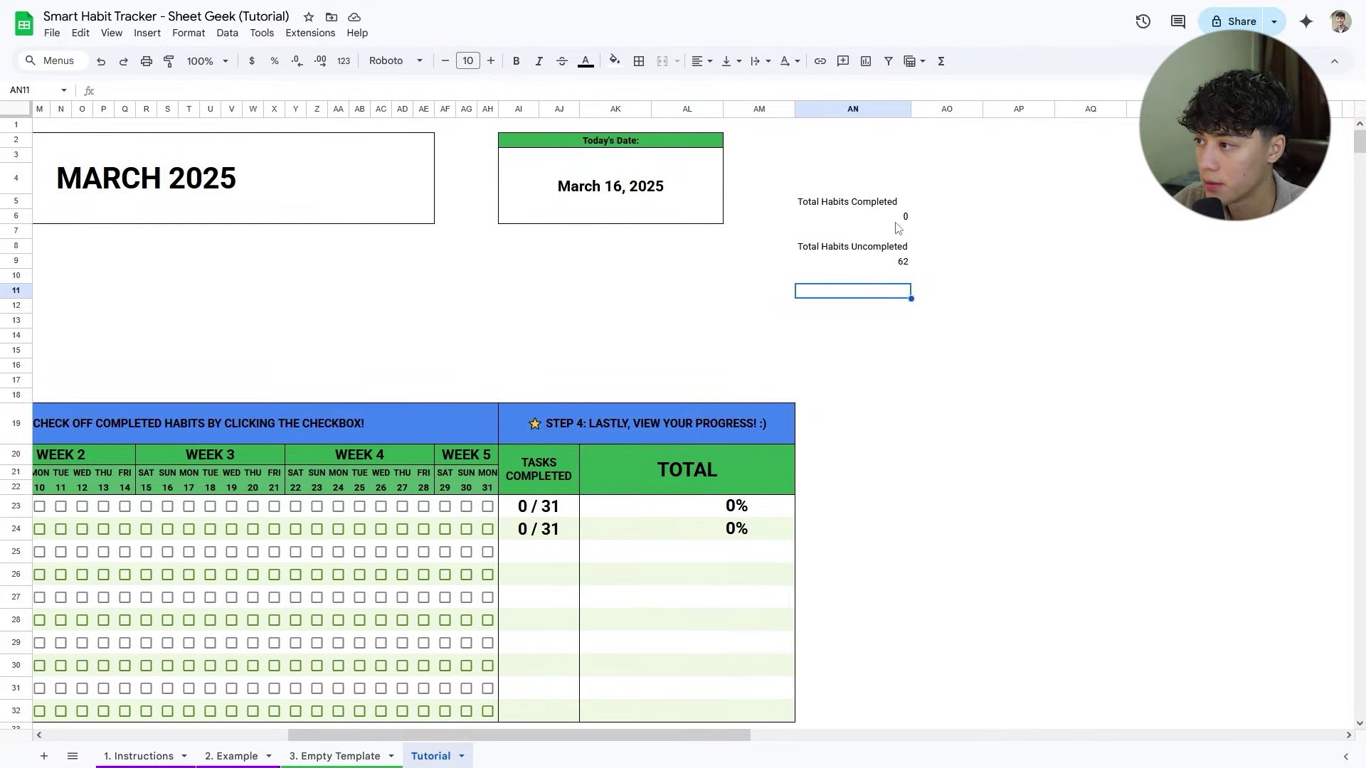
# On the Tutorial sheet, apply all borders to the Total Habits Completed cells AN5:AN6 and the Total Habits Uncompleted cells AN8:AN9.
pyautogui.moveTo(896, 222); pyautogui.dragTo(875, 203)
pyautogui.click(639, 60)
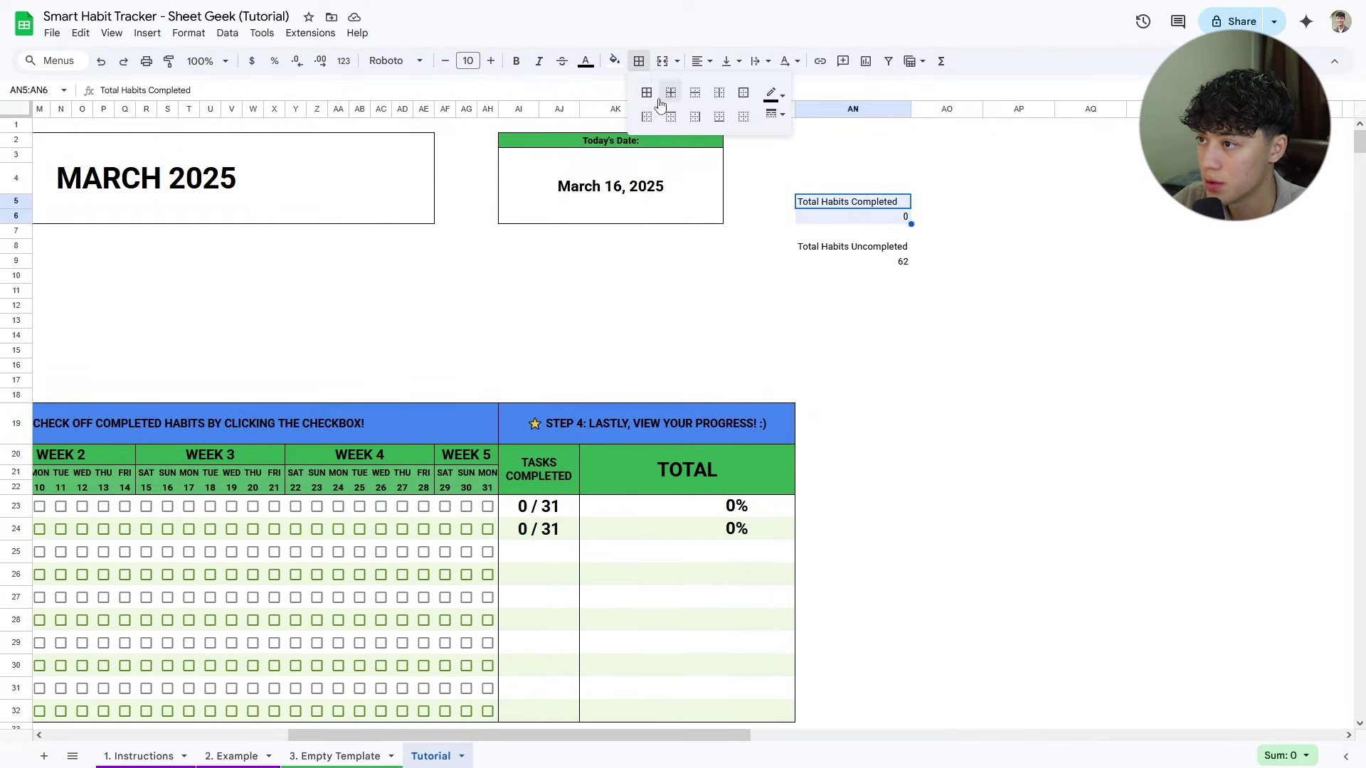
pyautogui.click(645, 93)
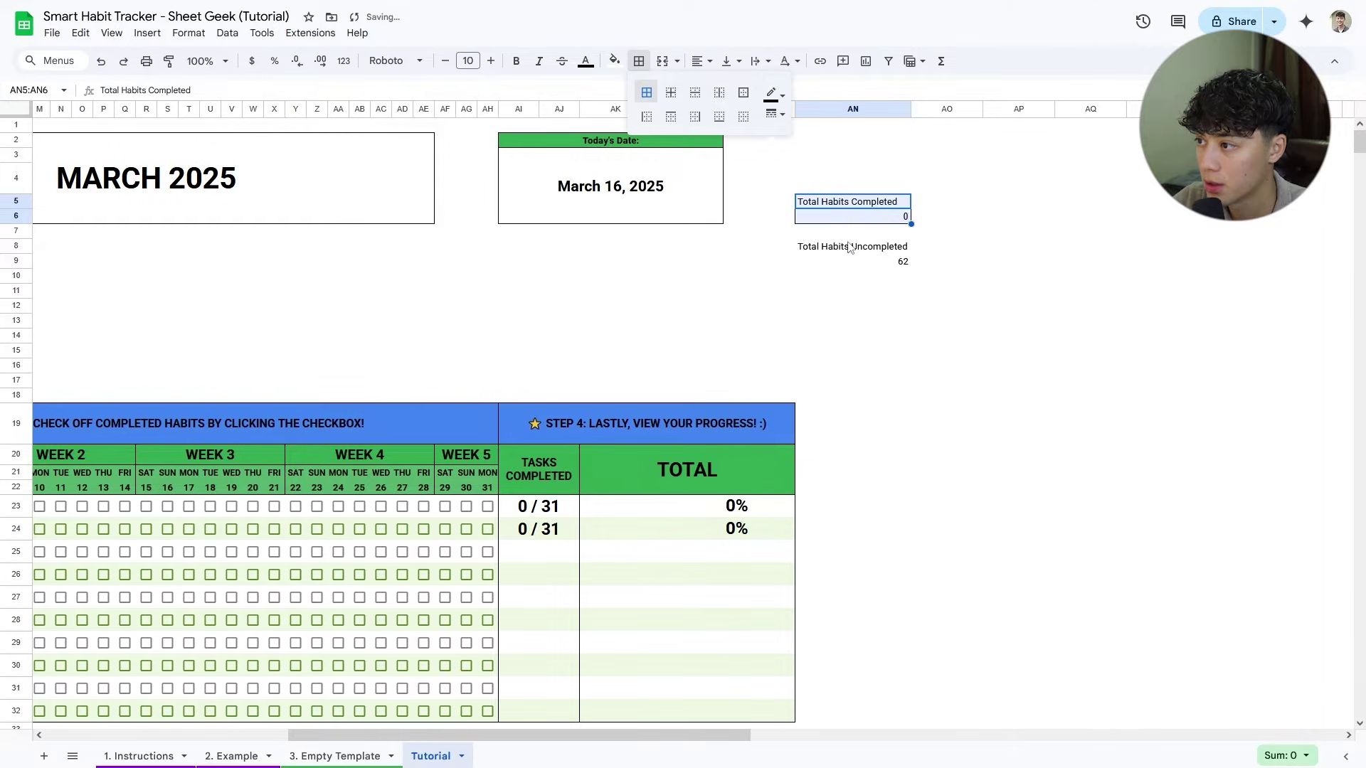
pyautogui.moveTo(852, 249); pyautogui.dragTo(850, 263)
pyautogui.click(639, 61)
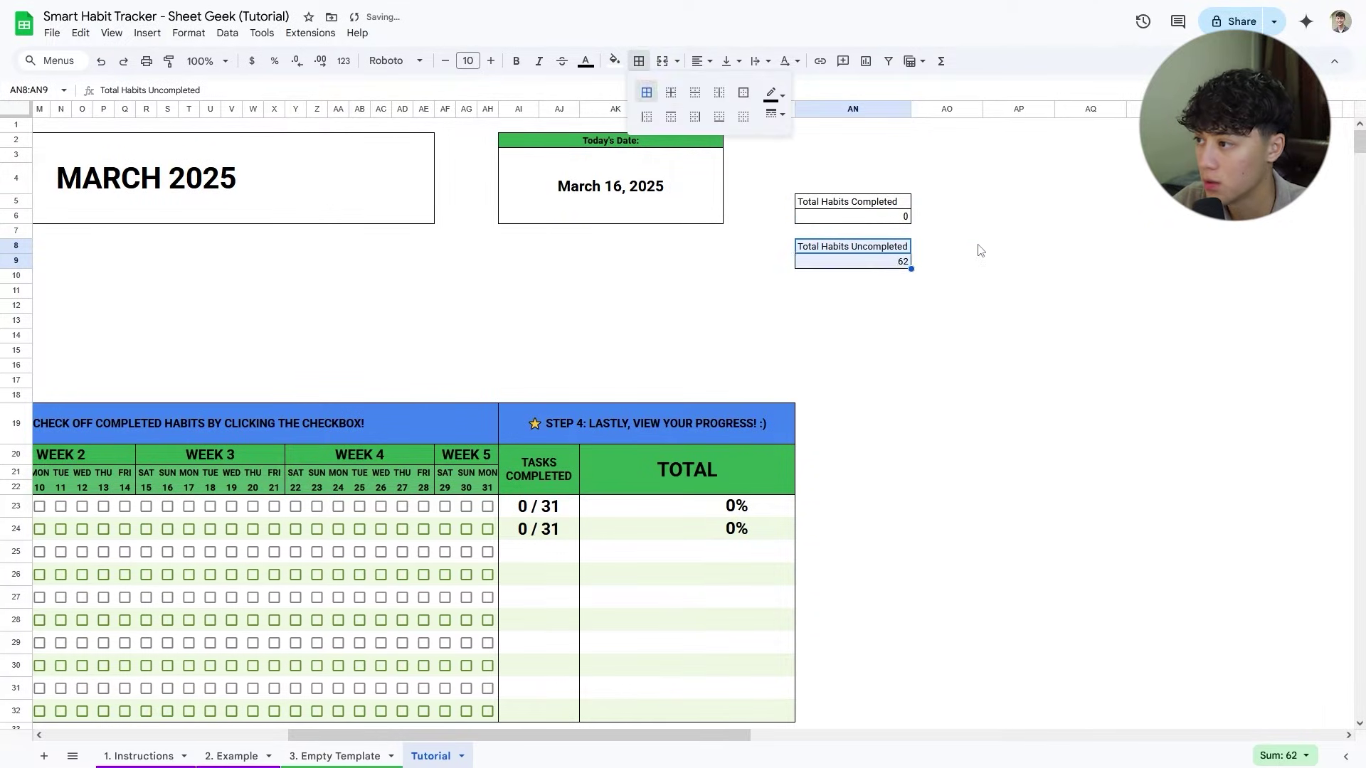
pyautogui.click(645, 93)
# Apply all borders to the empty range AN11:AO12 for the pie chart data.
pyautogui.click(885, 292)
pyautogui.moveTo(884, 292); pyautogui.dragTo(944, 316)
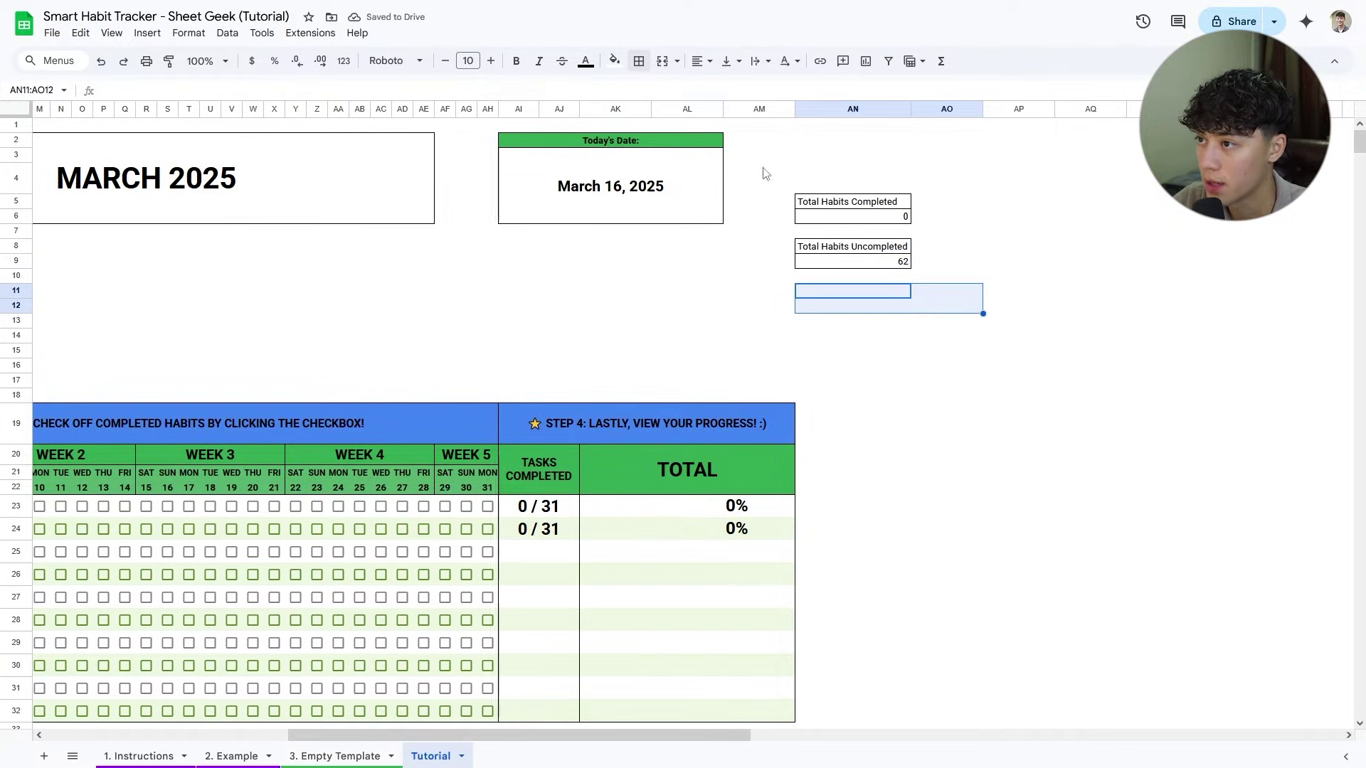
pyautogui.click(642, 64)
pyautogui.click(647, 94)
# Label the pie chart data table with PC - Completed in AN11 and PC - Total in AN12.
pyautogui.click(846, 295)
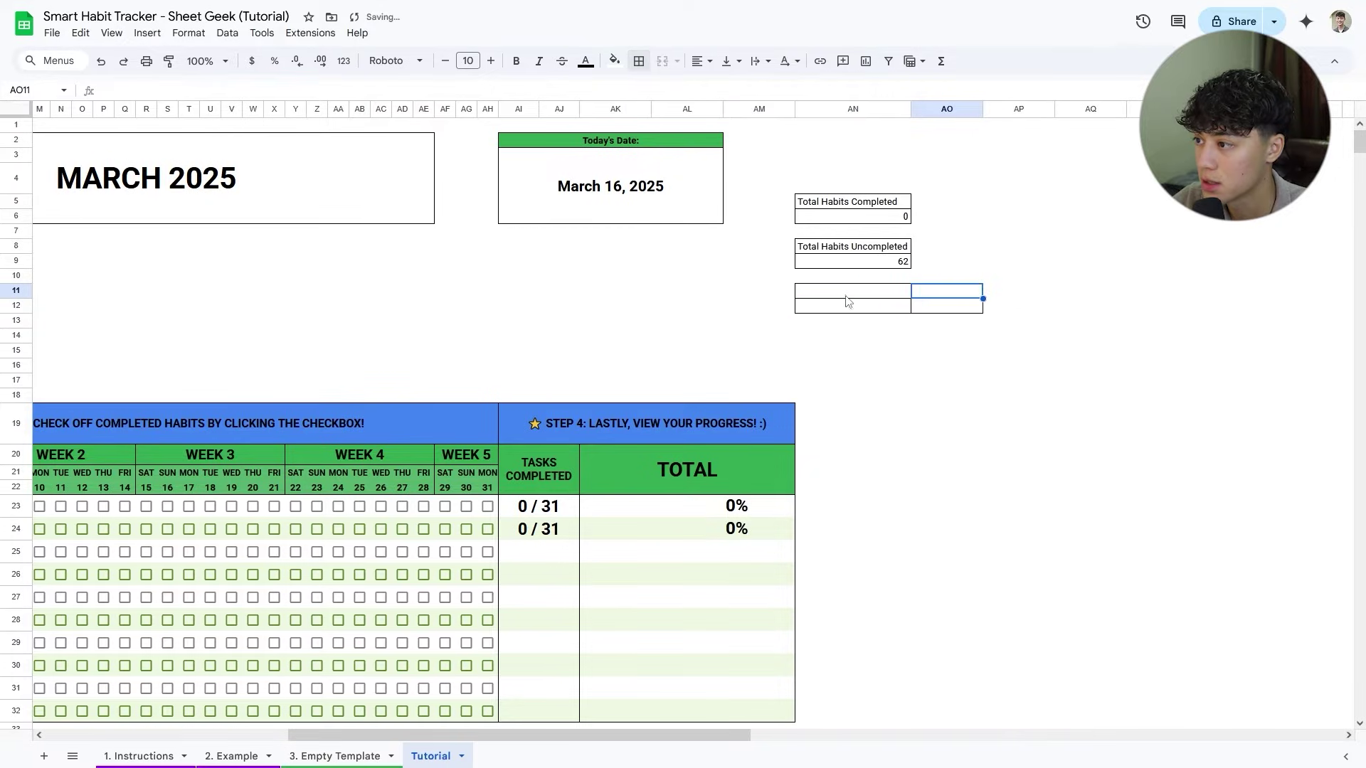
pyautogui.write('PC - Completed')
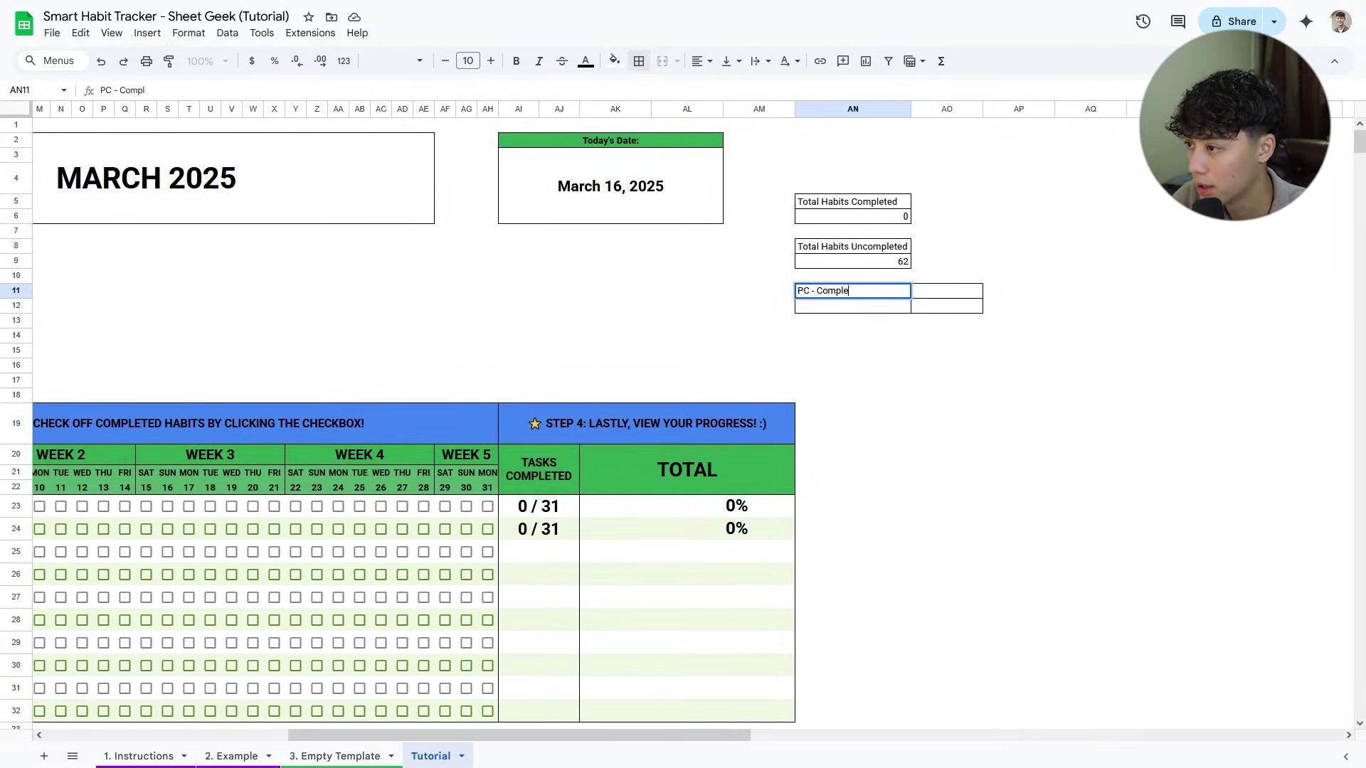
pyautogui.press('Return')
pyautogui.write('PC - T')
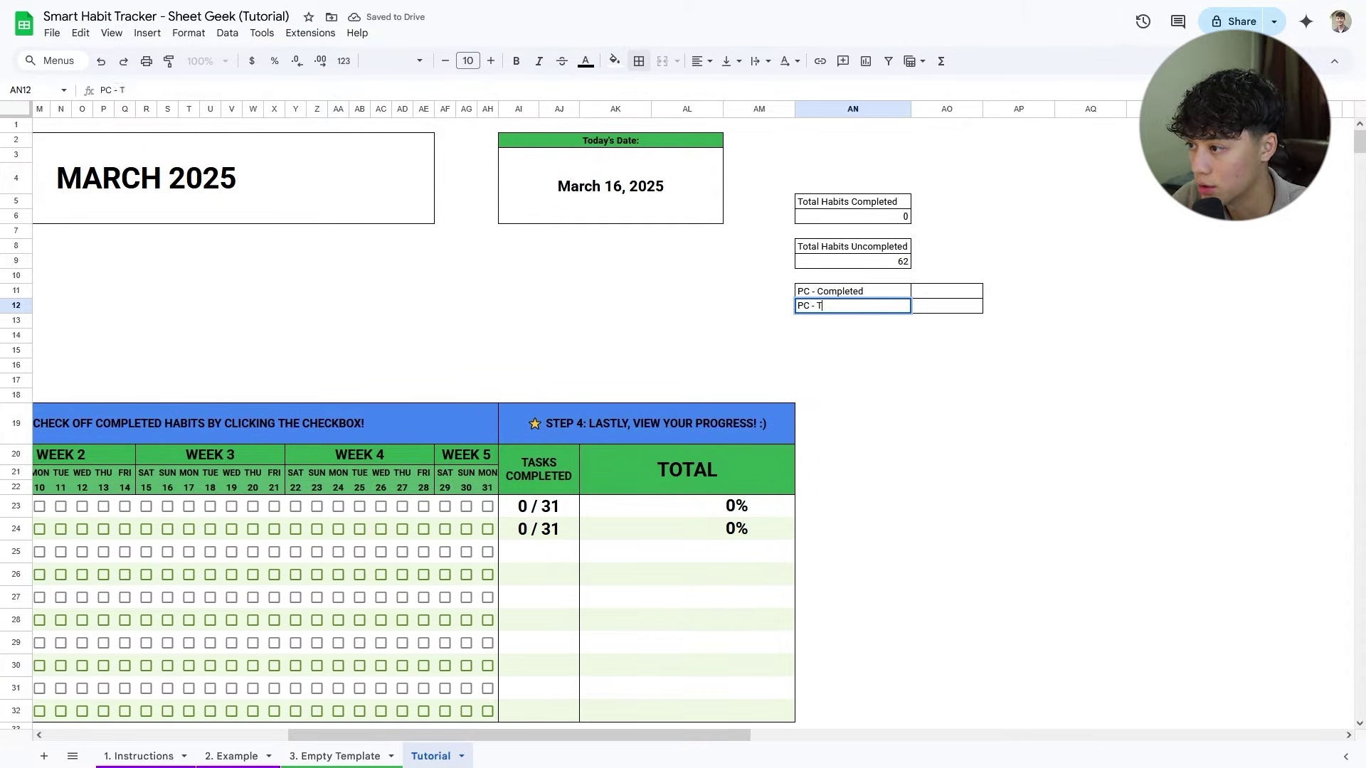
pyautogui.write('otal')
pyautogui.press('Tab')
# In AO11, enter the formula =AN6 to reference the completed habits total.
pyautogui.press('Up')
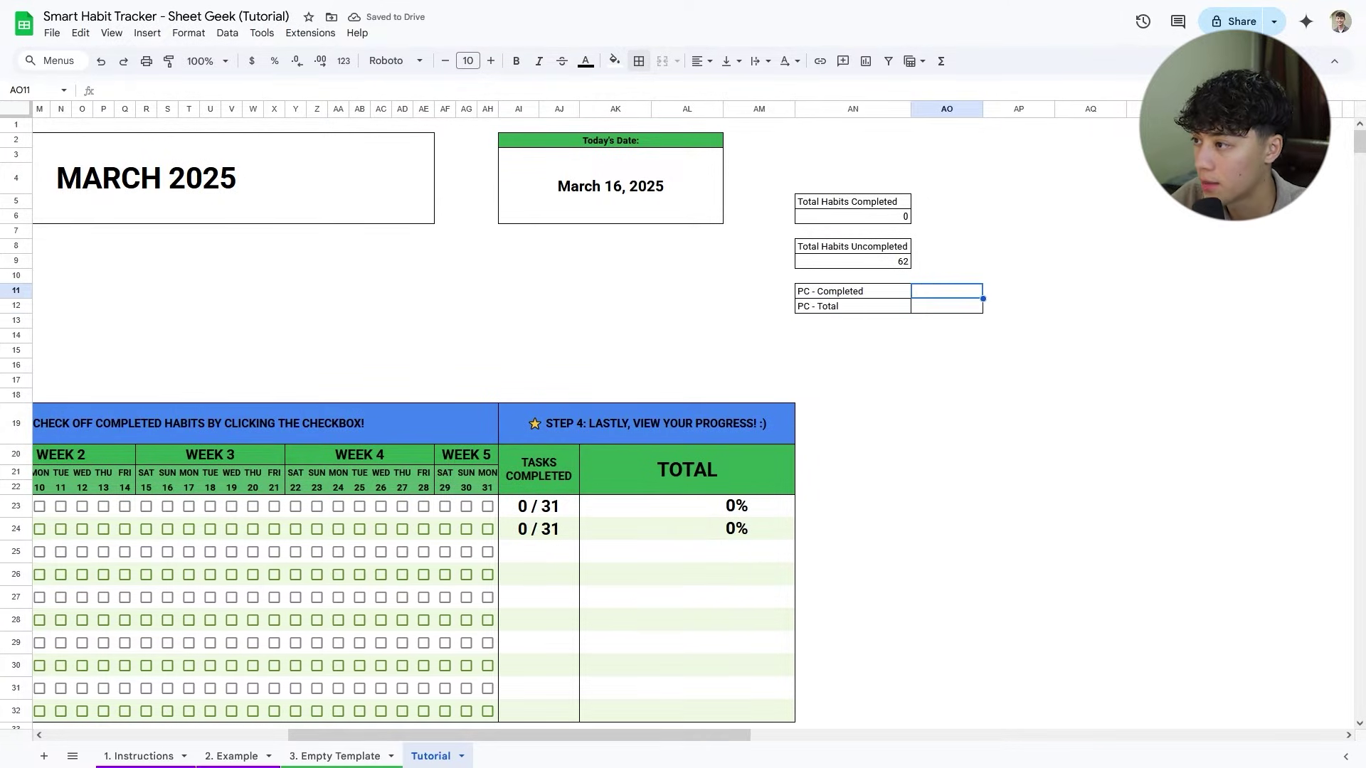
pyautogui.write('=')
pyautogui.click(860, 215)
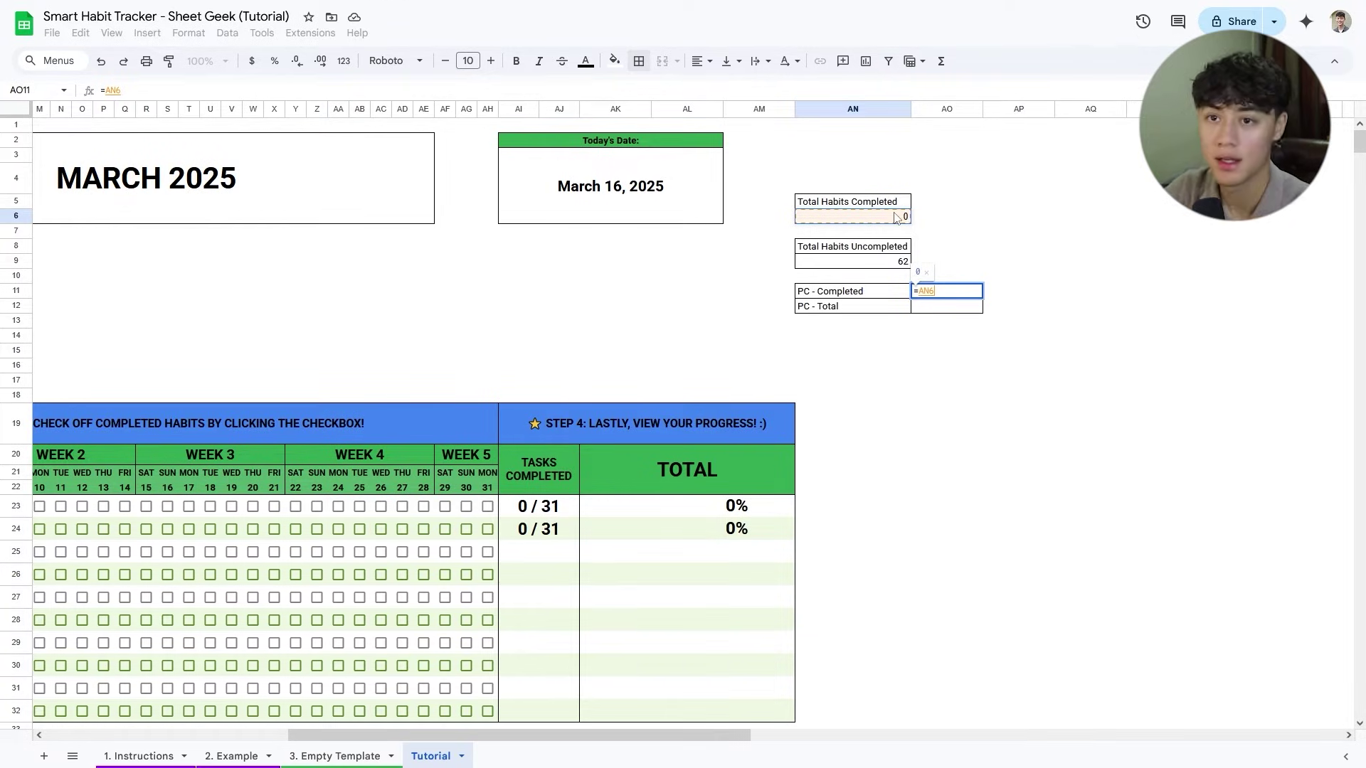
pyautogui.press('Return')
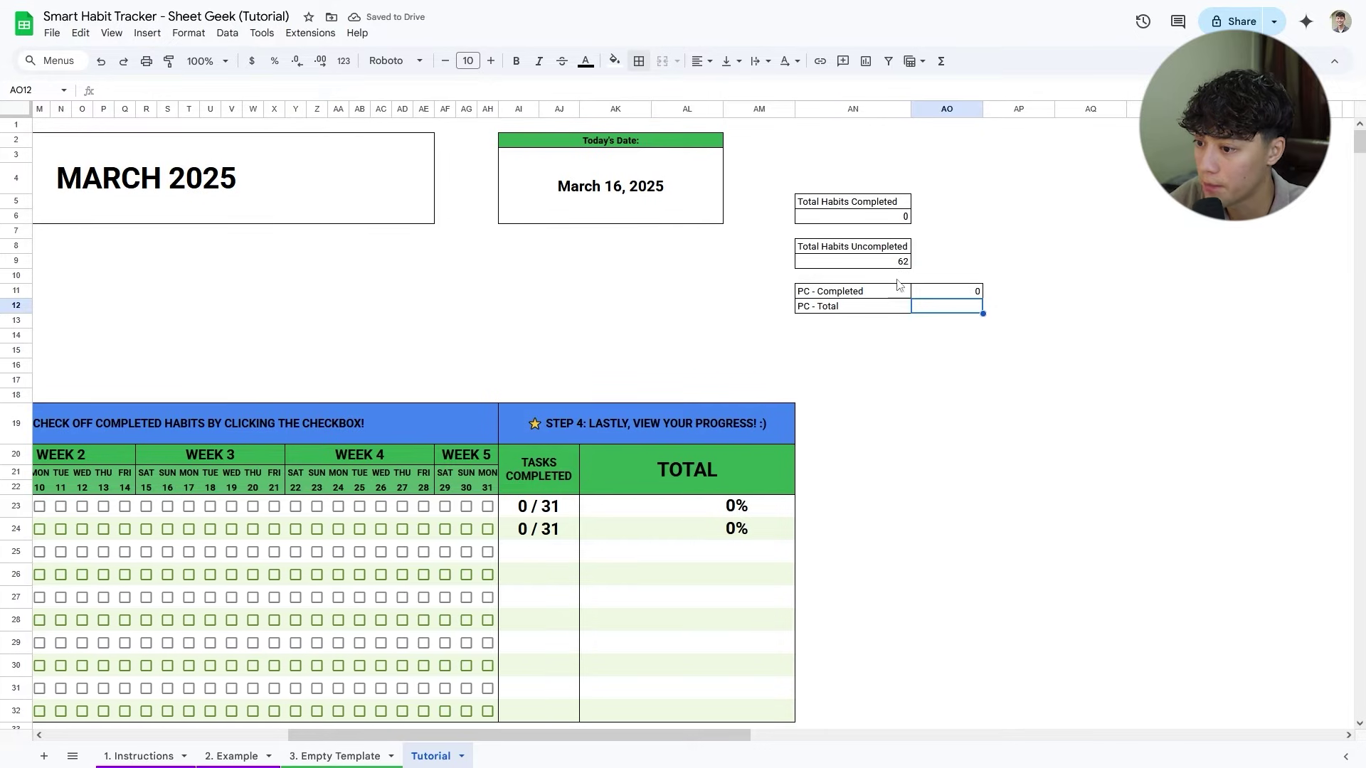
# Reuse the COUNTA product from AN9's formula in AO12 as =COUNTA($B$23:$C$32)*COUNTA($D$22:$AH$22), without the AN6 subtraction.
pyautogui.moveTo(661, 736); pyautogui.dragTo(420, 739)
pyautogui.moveTo(330, 518); pyautogui.dragTo(339, 710)
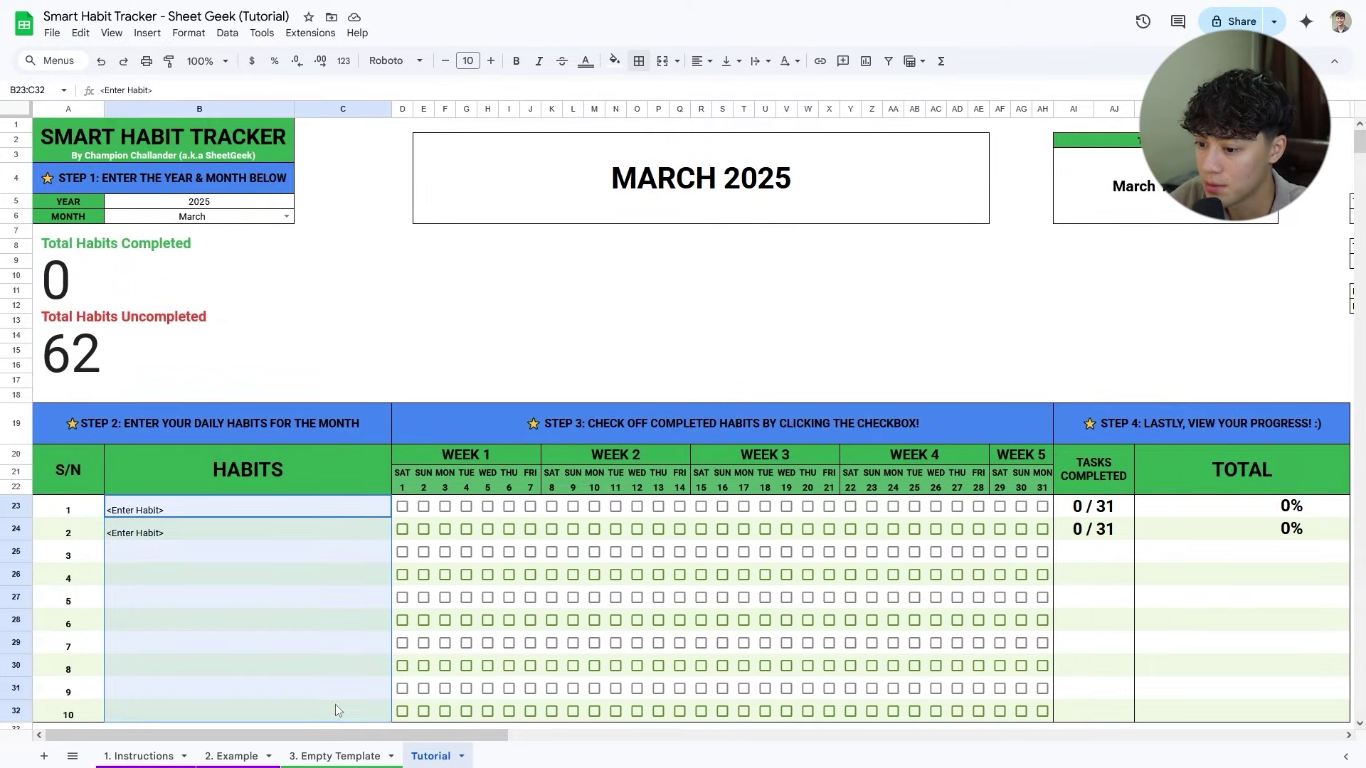
pyautogui.moveTo(402, 488); pyautogui.dragTo(1000, 488)
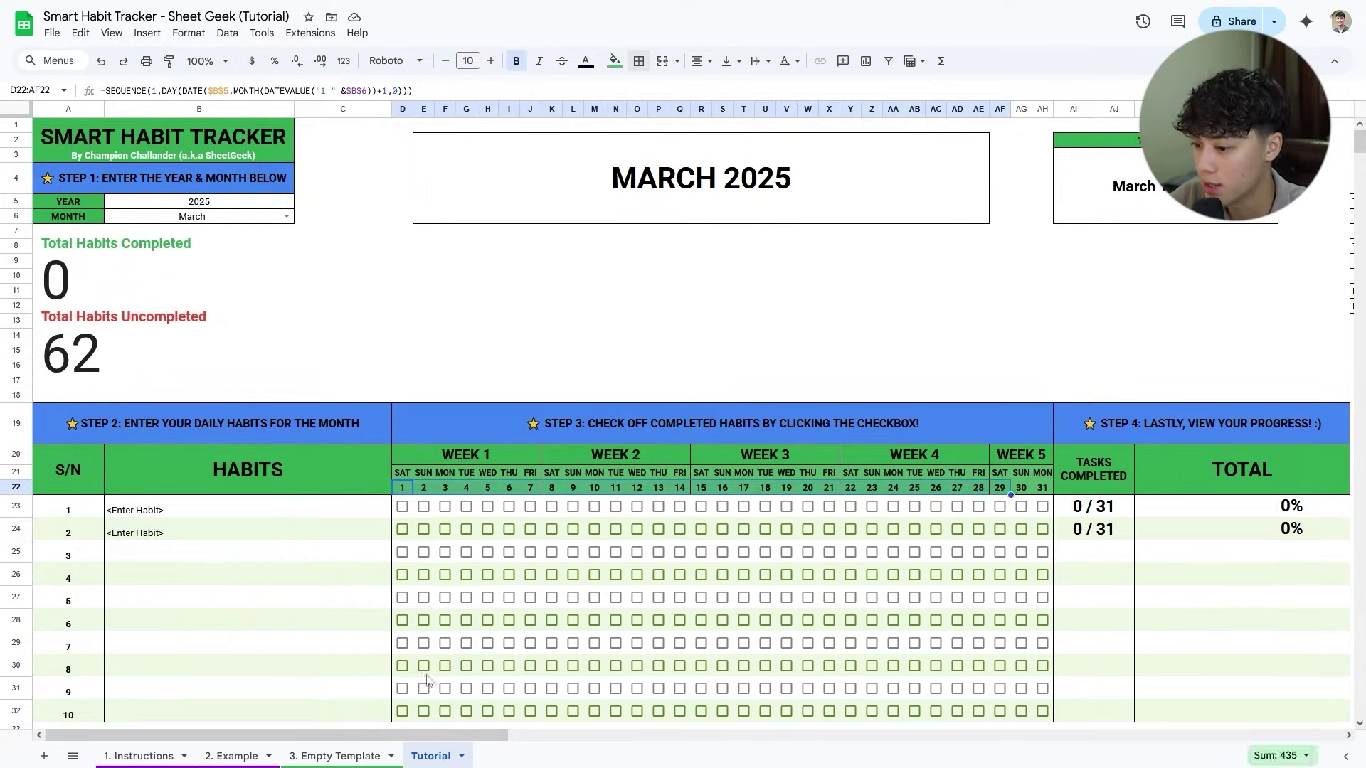
pyautogui.moveTo(434, 734); pyautogui.dragTo(761, 735)
pyautogui.doubleClick(704, 265)
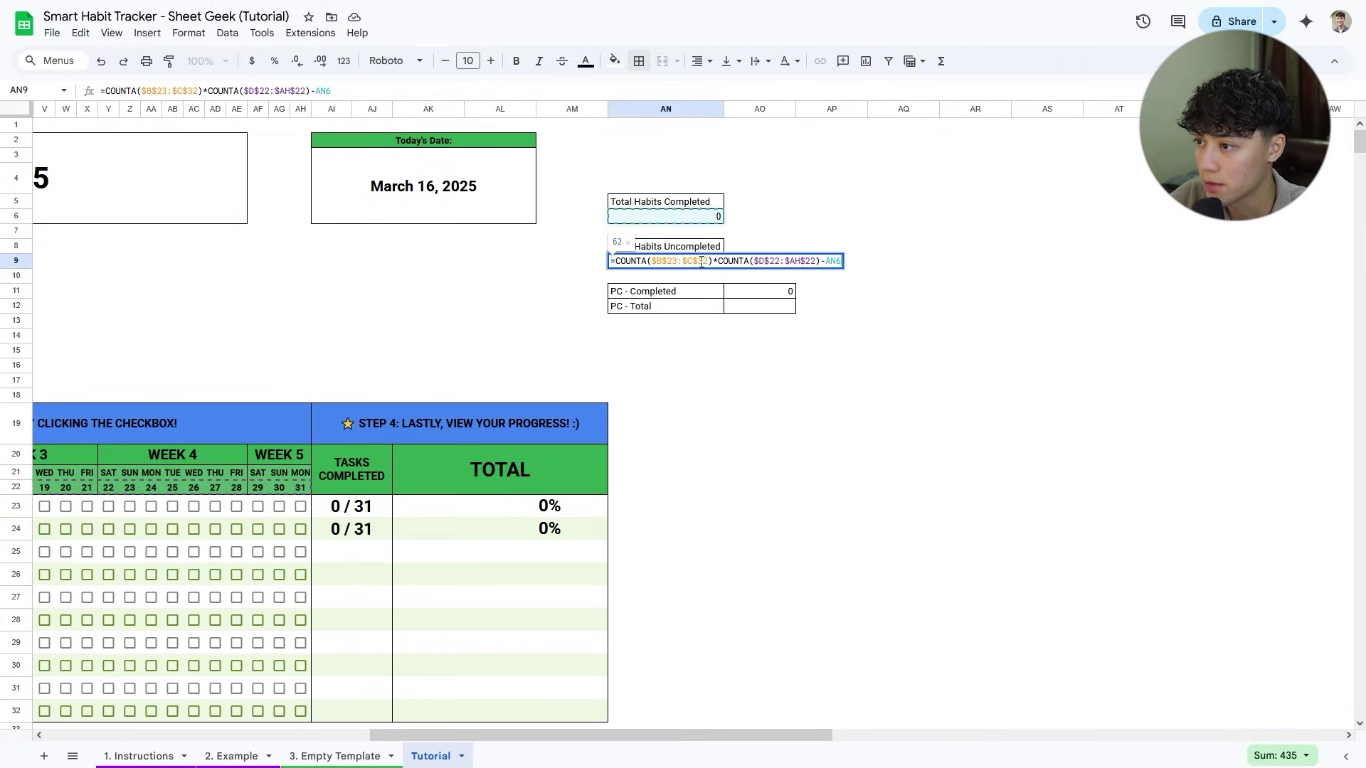
pyautogui.moveTo(811, 262); pyautogui.dragTo(615, 264)
pyautogui.hotkey('ctrl', 'c')
pyautogui.press('Escape')
pyautogui.doubleClick(760, 306)
pyautogui.hotkey('ctrl', 'v')
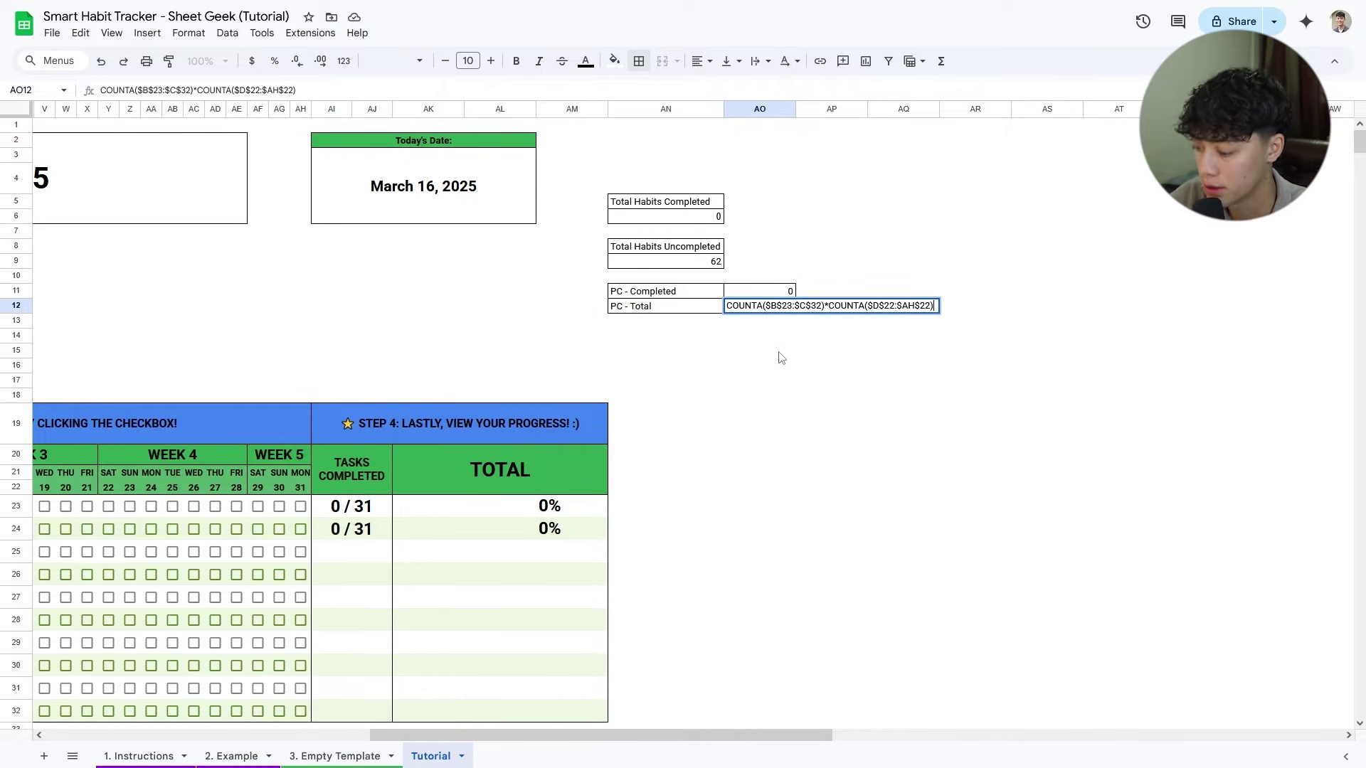
pyautogui.press('Home')
pyautogui.write('=')
pyautogui.press('Return')
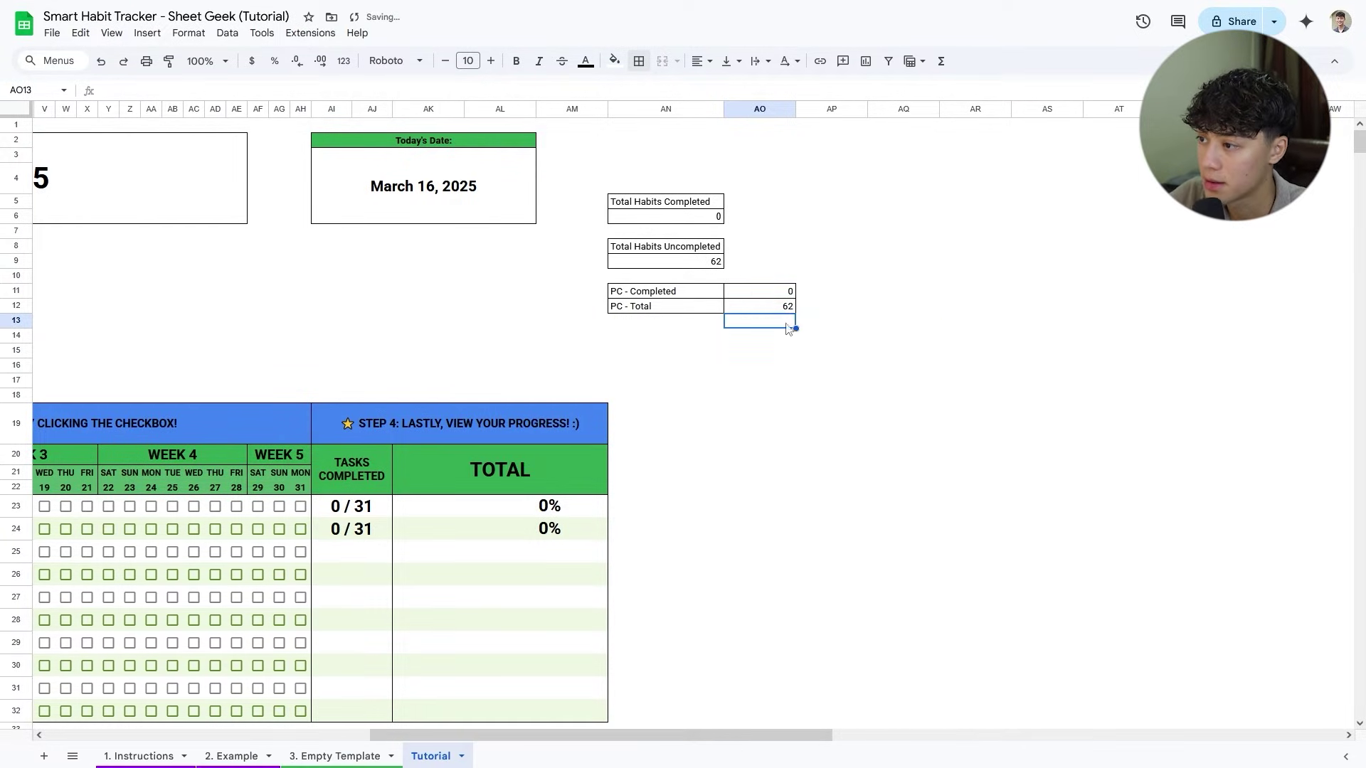
# Check off day 31 for the first two habits and inspect the Total Habits Uncompleted formula in AN9.
pyautogui.click(300, 507)
pyautogui.click(300, 529)
pyautogui.click(676, 260)
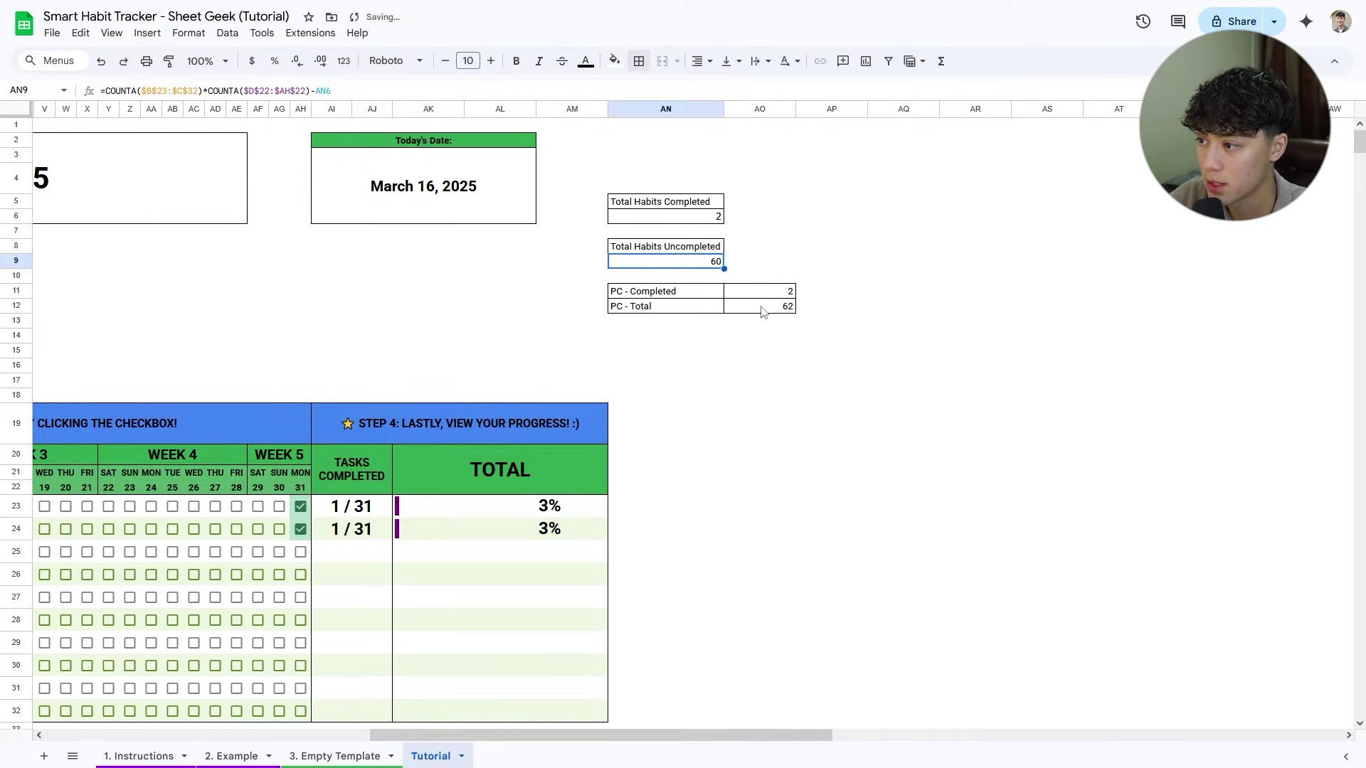
pyautogui.press('Return')
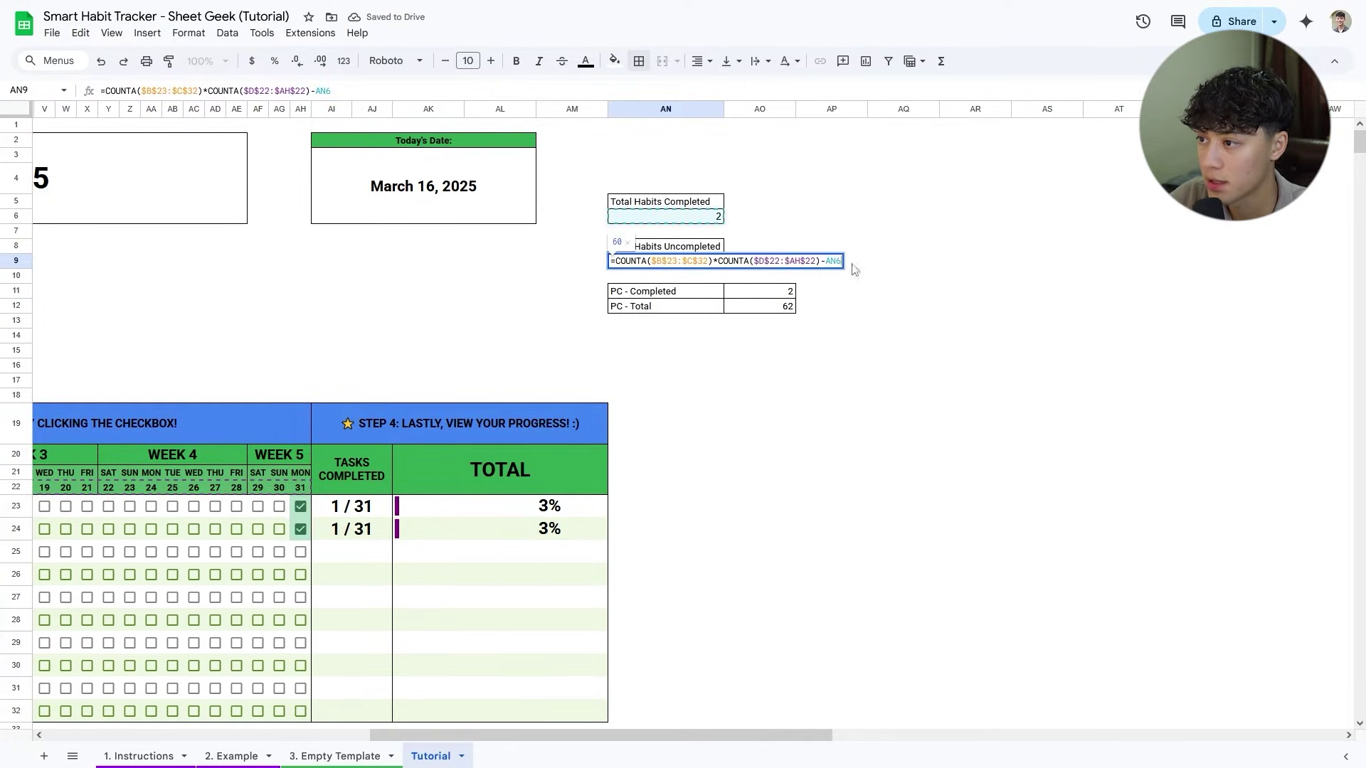
pyautogui.press('Escape')
pyautogui.click(746, 365)
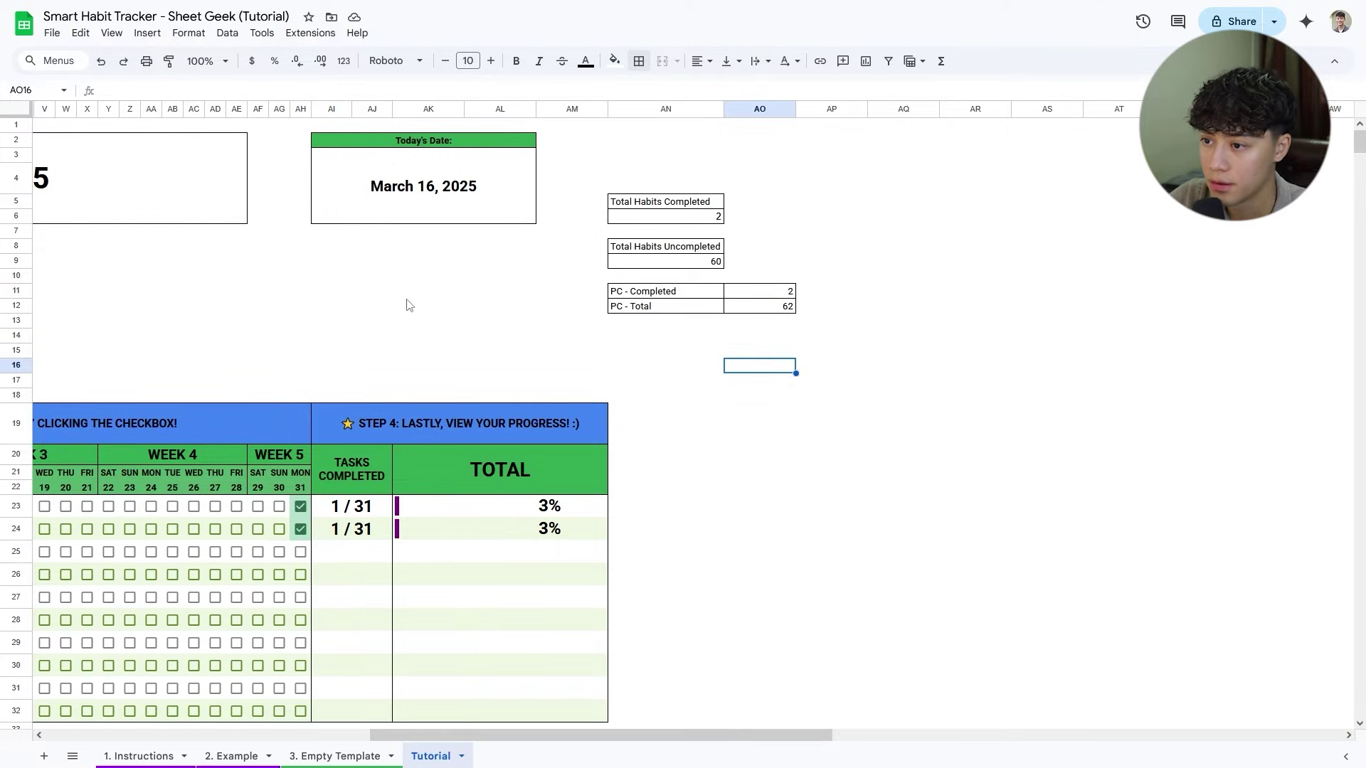
# Merge the cells AJ12:AK14 below the Today's Date box.
pyautogui.moveTo(702, 734); pyautogui.dragTo(616, 735)
pyautogui.click(613, 311)
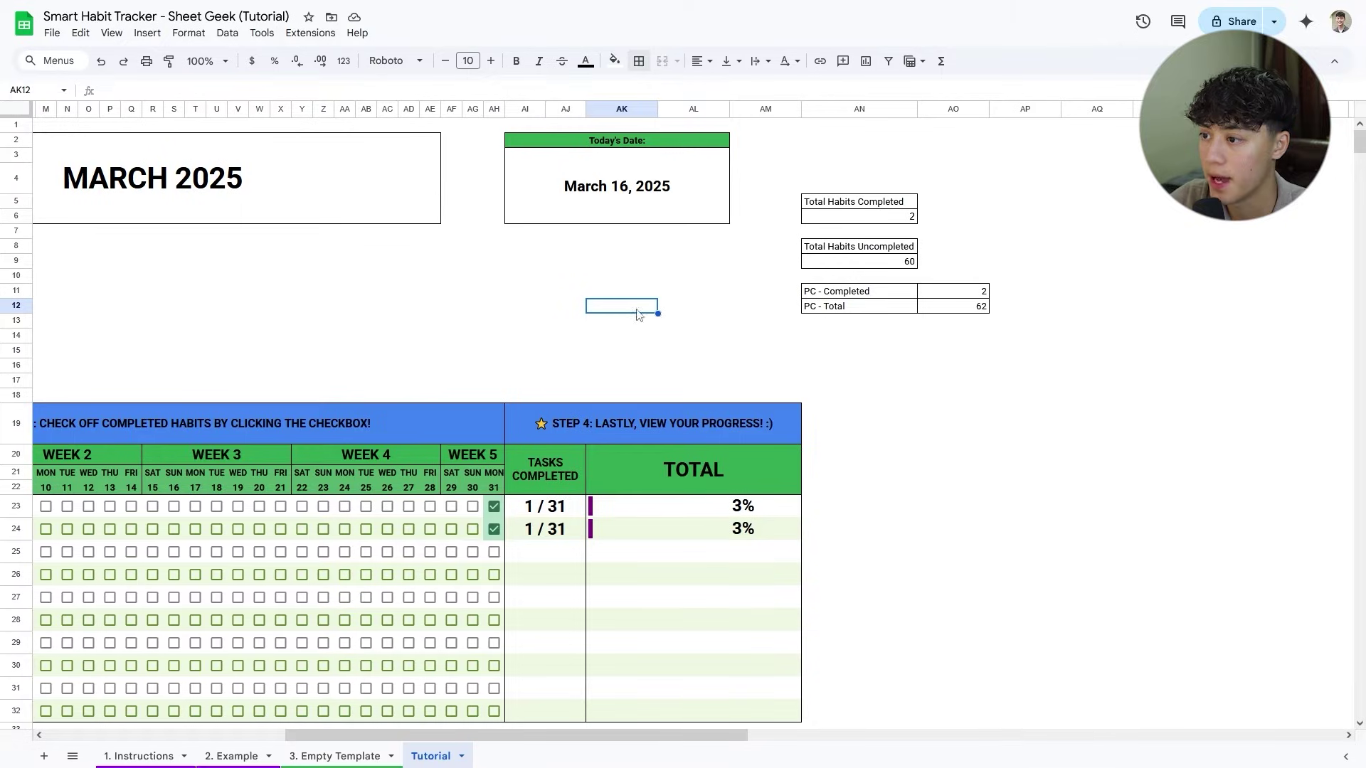
pyautogui.click(711, 366)
pyautogui.click(638, 321)
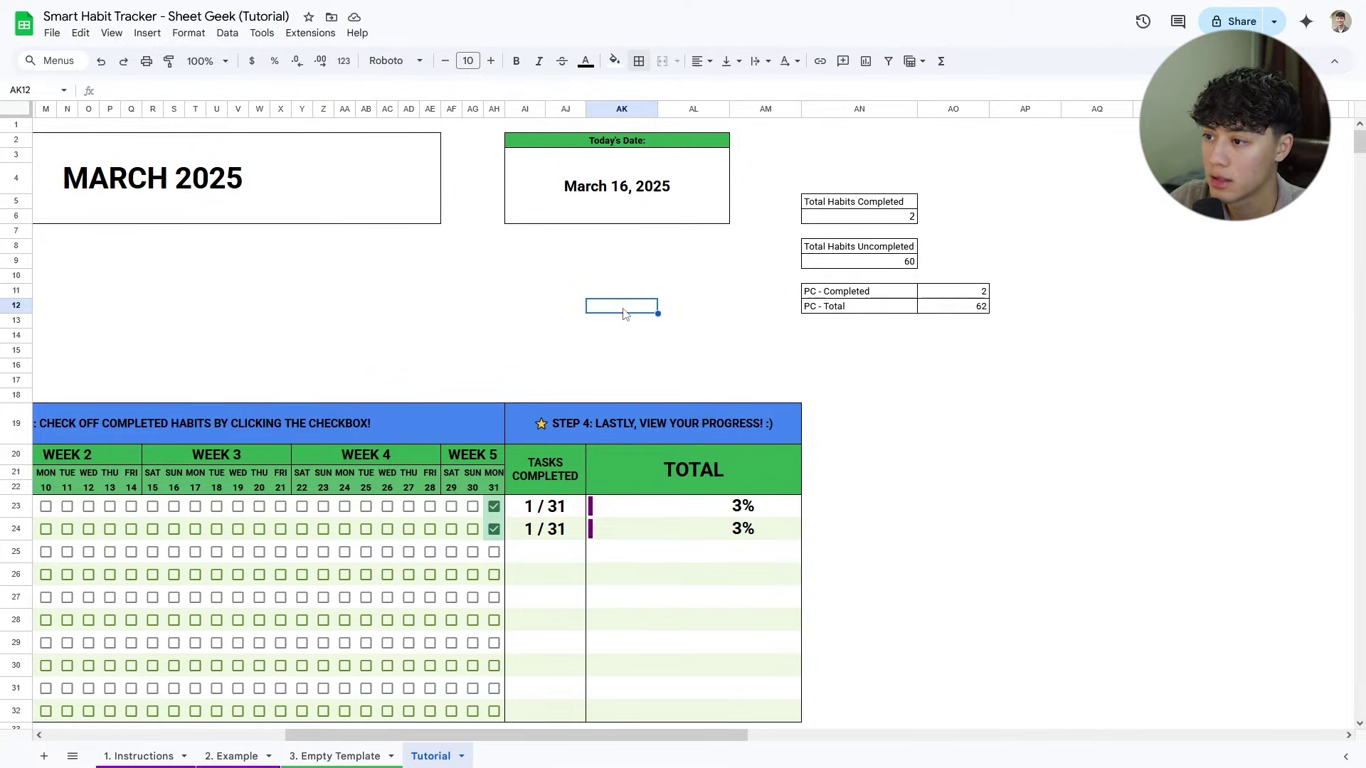
pyautogui.click(579, 307)
pyautogui.moveTo(553, 111); pyautogui.dragTo(606, 109)
pyautogui.moveTo(565, 306); pyautogui.dragTo(631, 339)
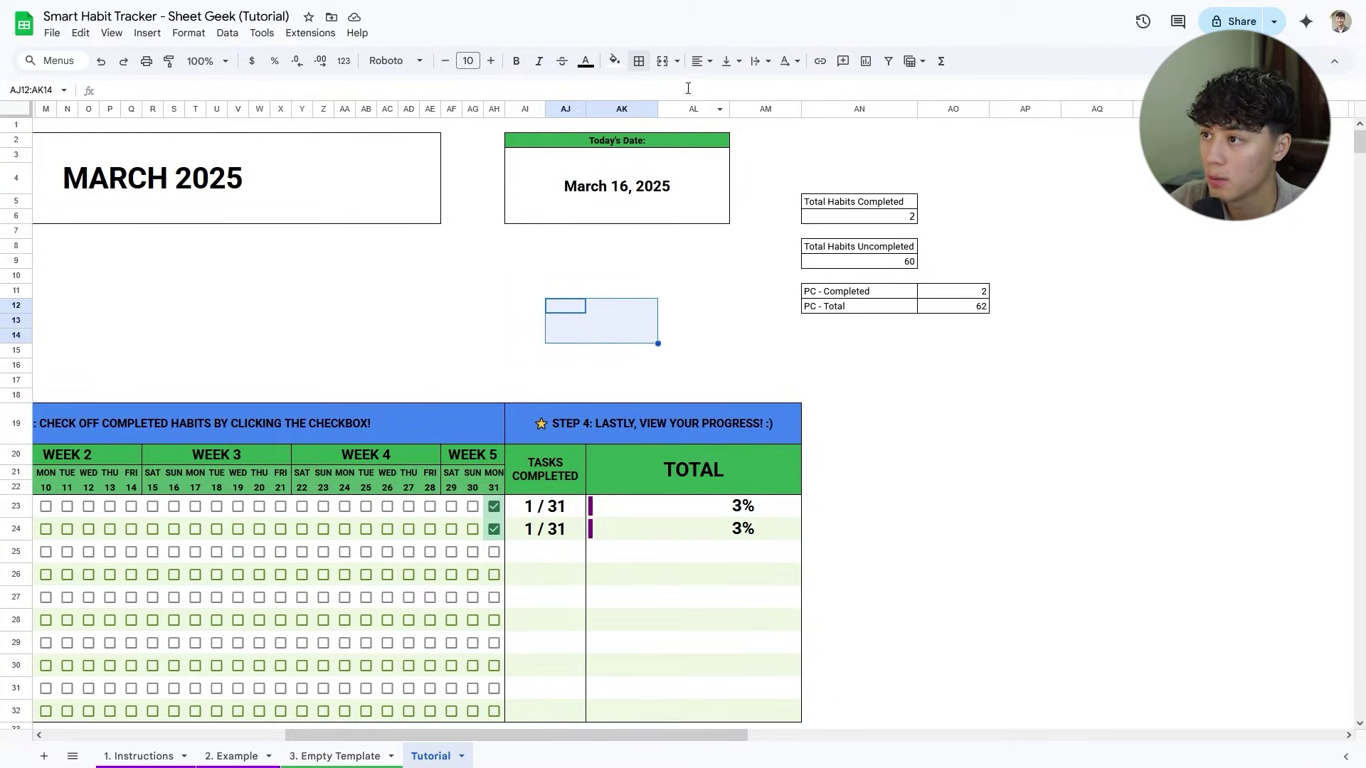
pyautogui.click(663, 60)
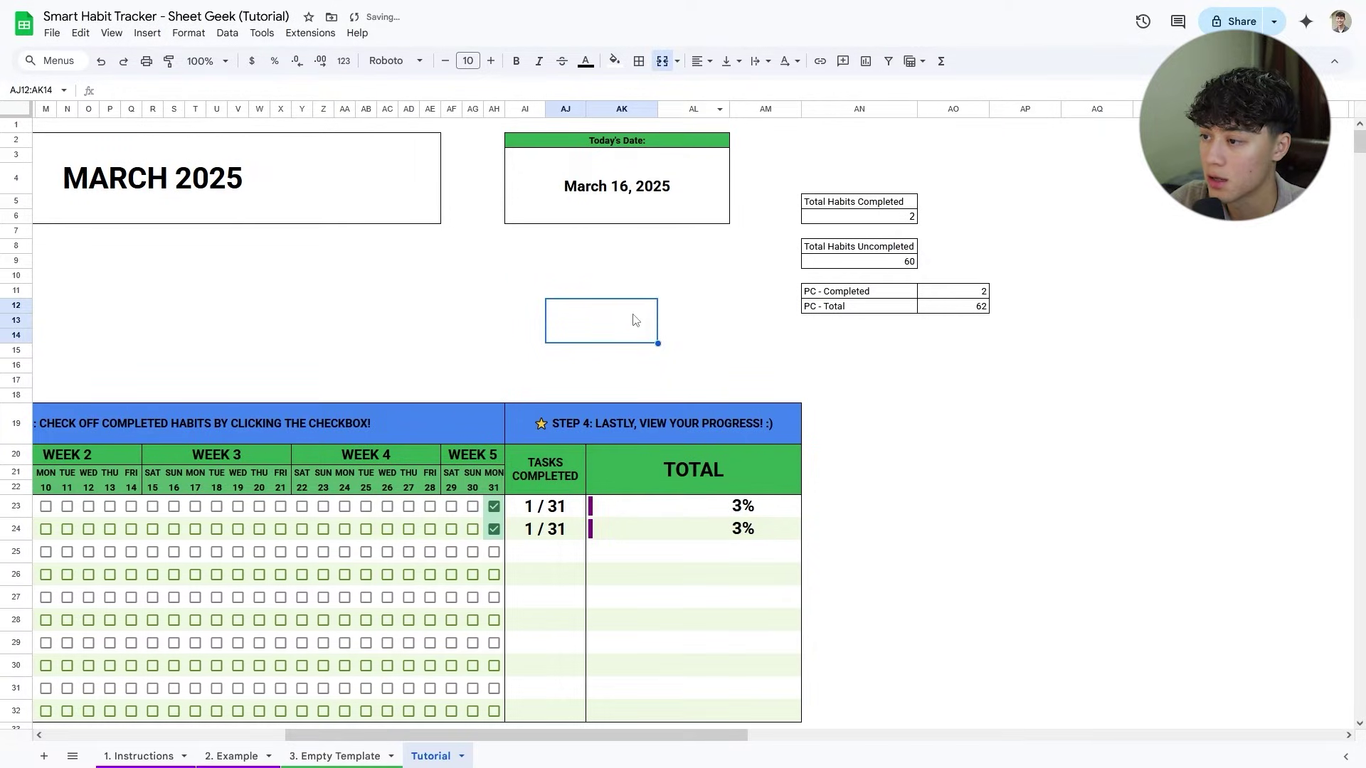
# Build the formula =AO11 & " / " & AO12 in the merged cell AJ12:AK14.
pyautogui.write('=')
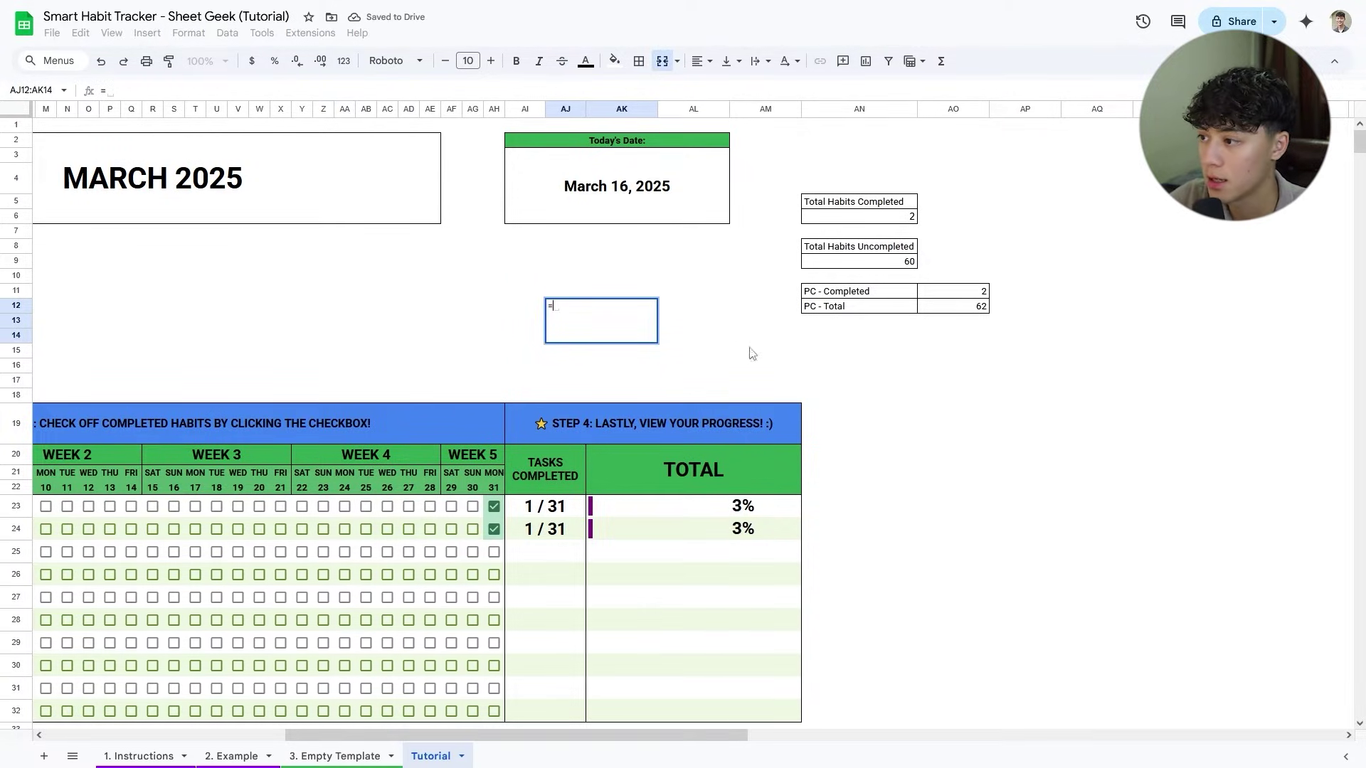
pyautogui.click(954, 293)
pyautogui.write('&')
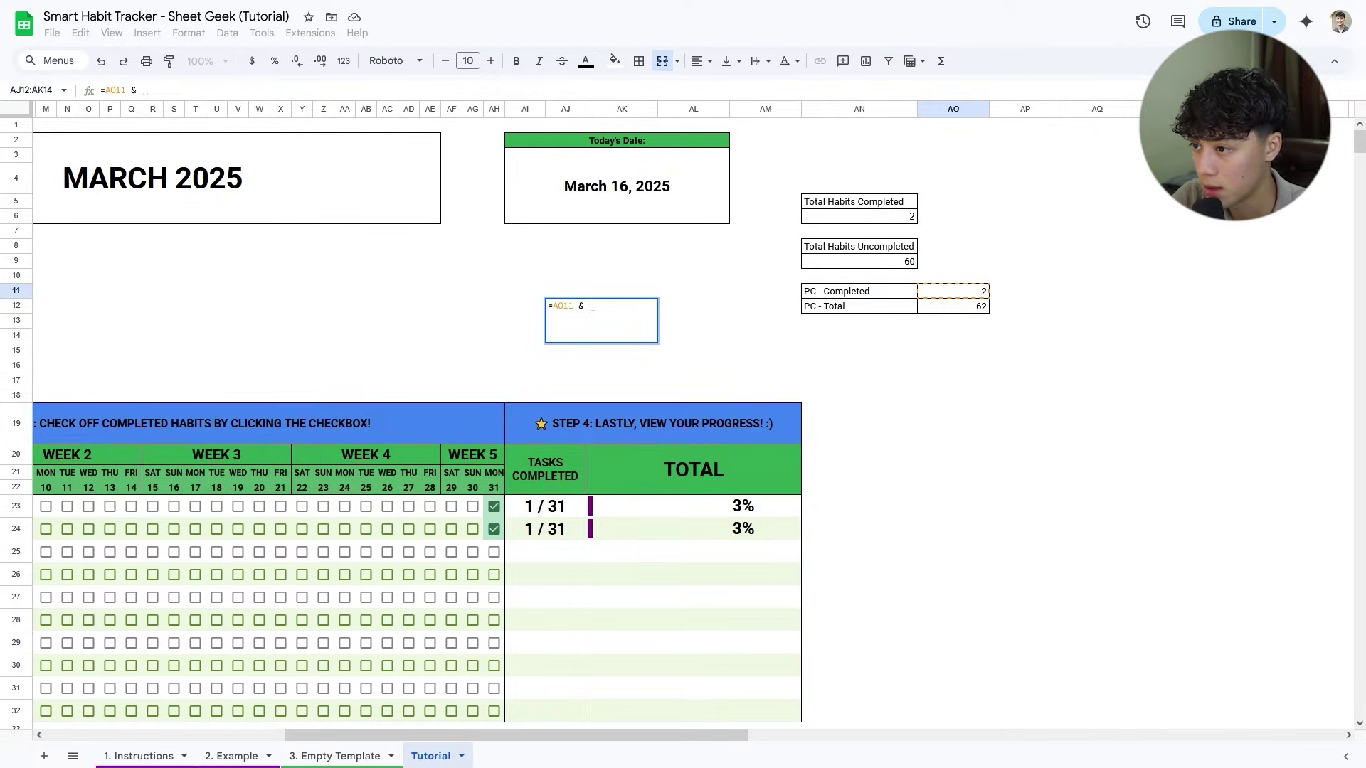
pyautogui.write(' "')
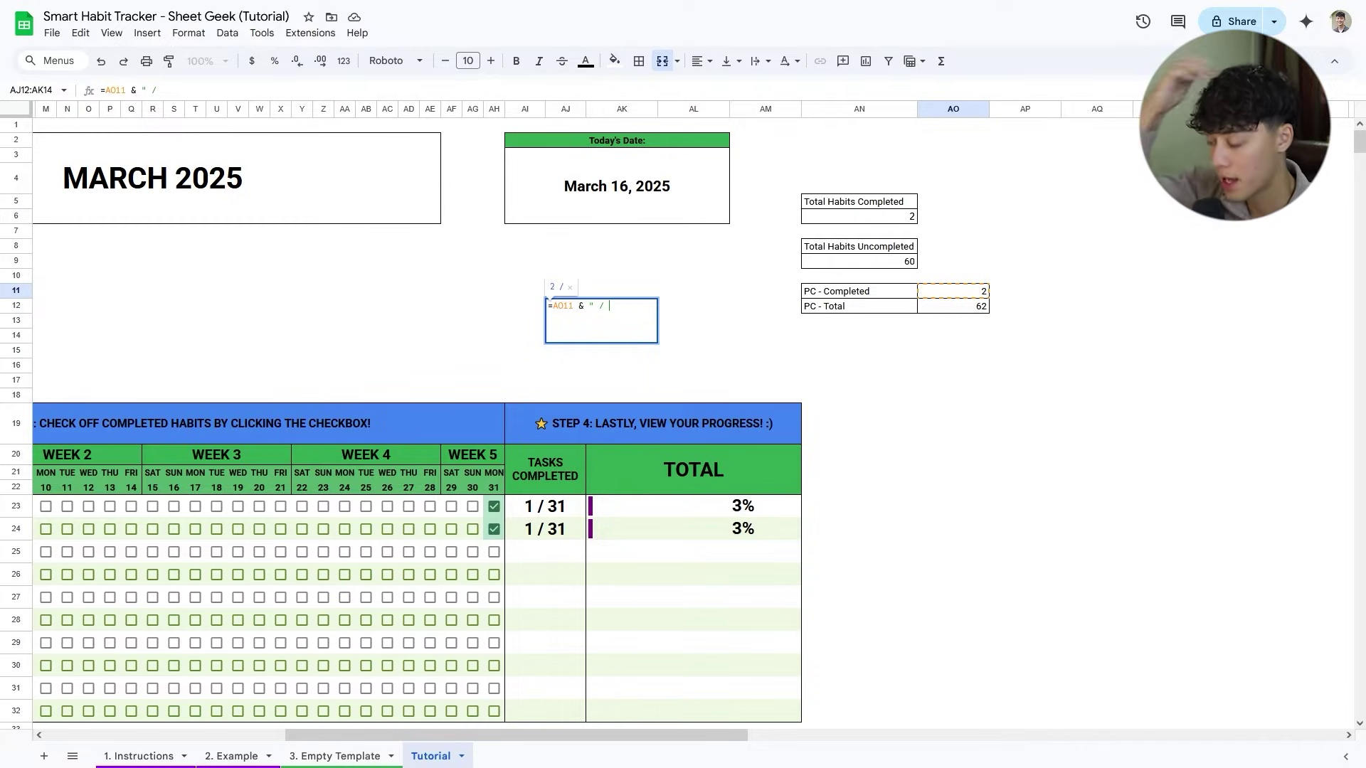
pyautogui.write(' / " &')
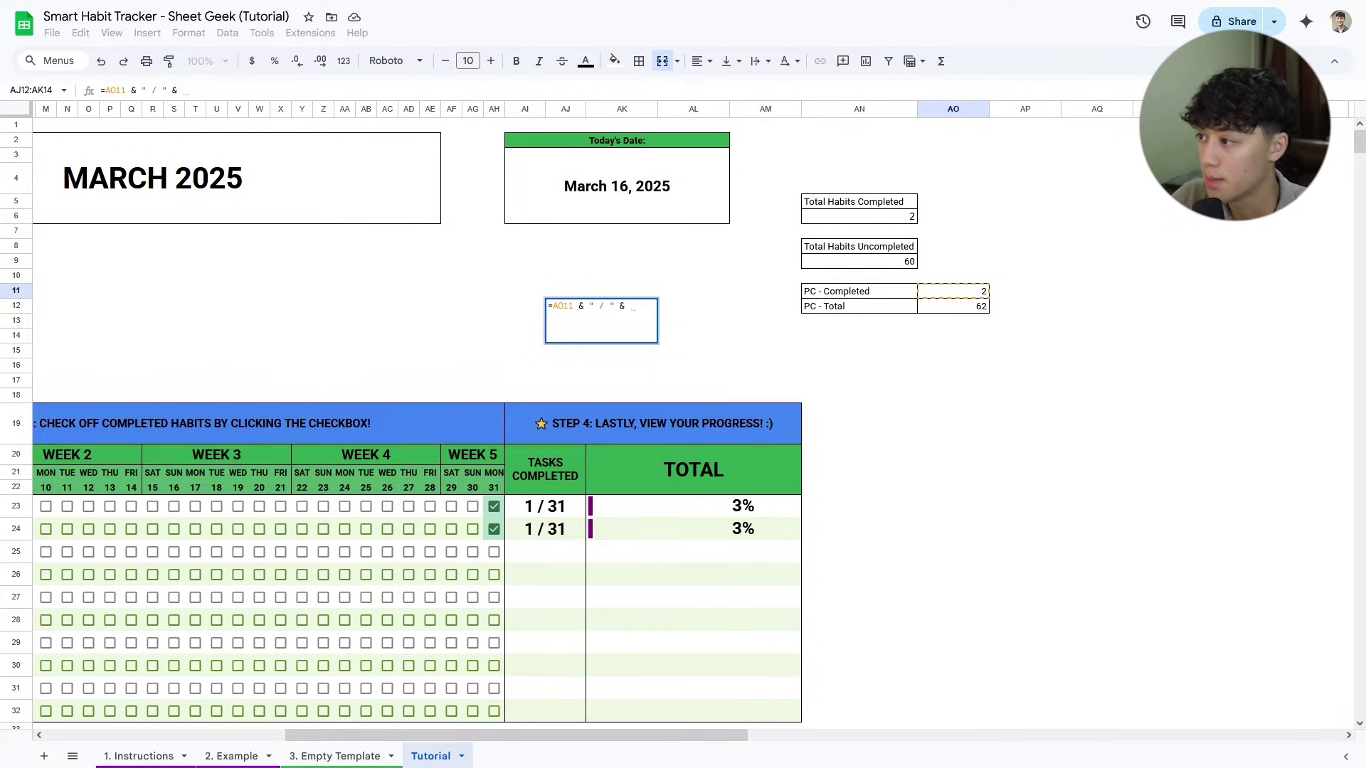
pyautogui.click(953, 306)
# Make both references in the merged cell's formula absolute, giving =$AO$11 & " / " & $AO$12.
pyautogui.hscroll(1, 783, 373)
pyautogui.moveTo(630, 306); pyautogui.dragTo(651, 304)
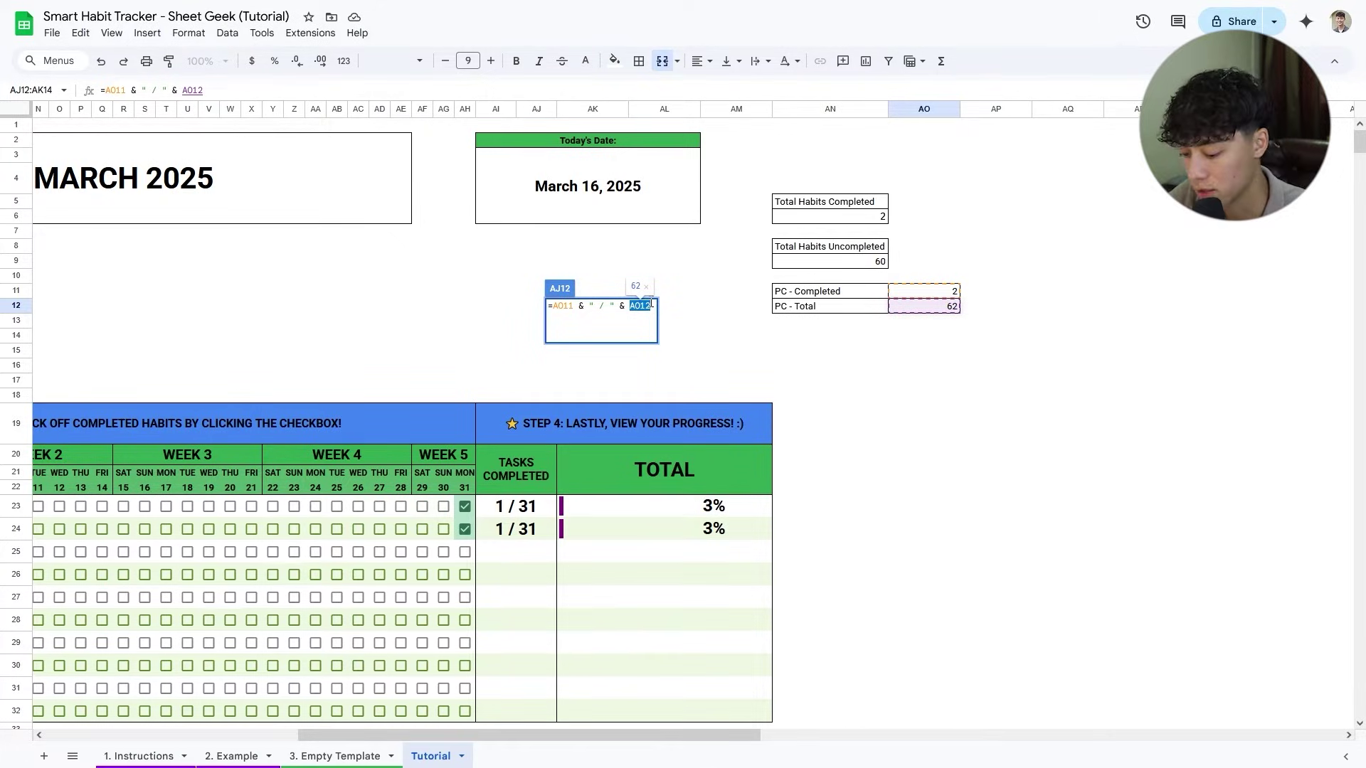
pyautogui.press('F4')
pyautogui.moveTo(573, 307); pyautogui.dragTo(552, 310)
pyautogui.press('F4')
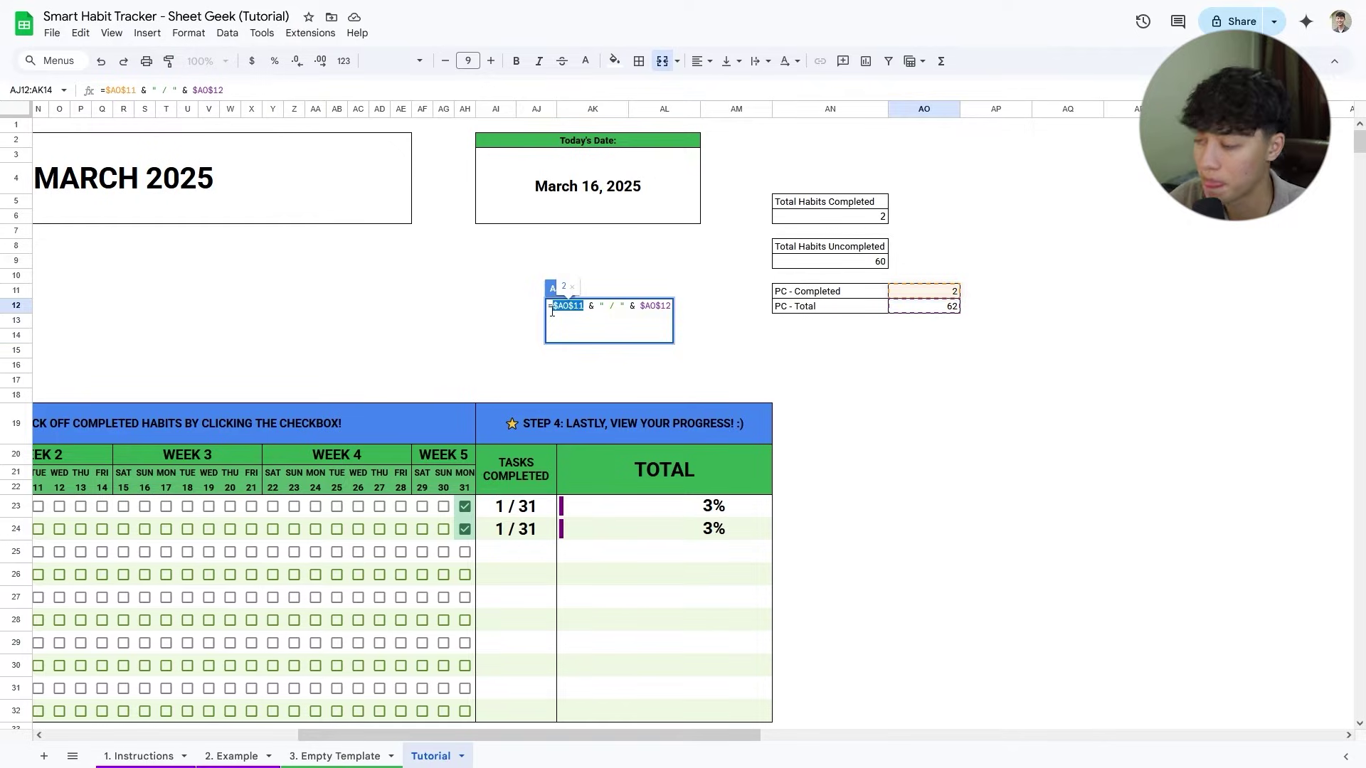
pyautogui.press('Return')
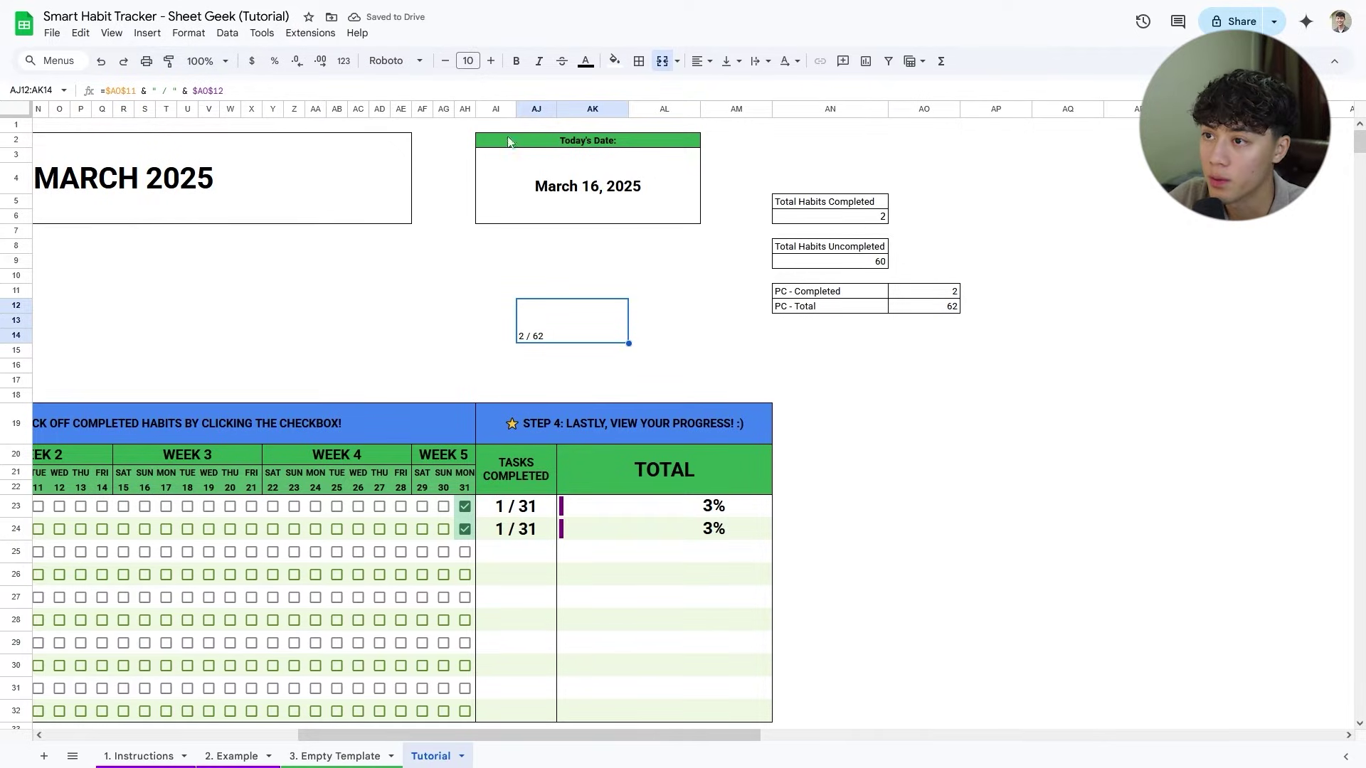
# Format the merged cell AJ12:AK14 as bold, centered horizontally, middle-aligned vertically, with font size 16.
pyautogui.click(516, 60)
pyautogui.hotkey('ctrl', 'shift', 'e')
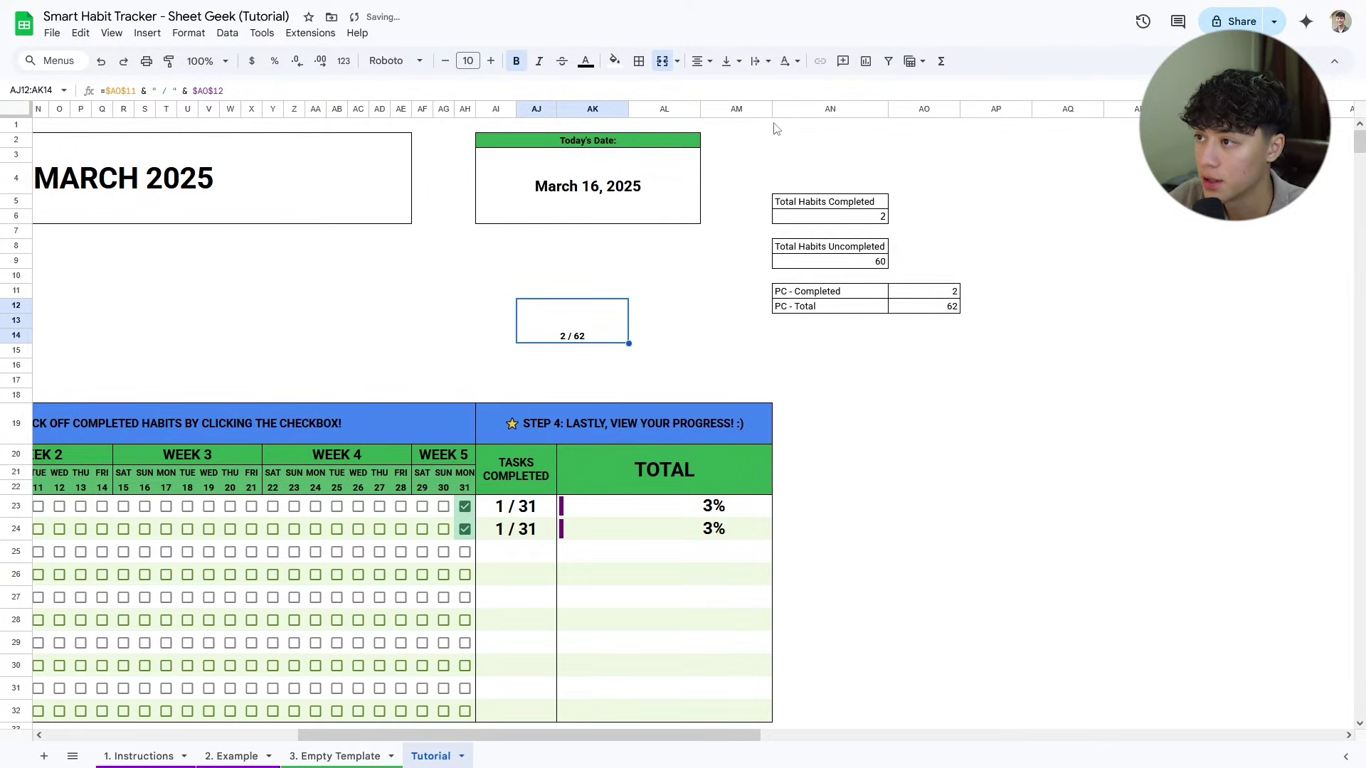
pyautogui.click(731, 61)
pyautogui.click(751, 96)
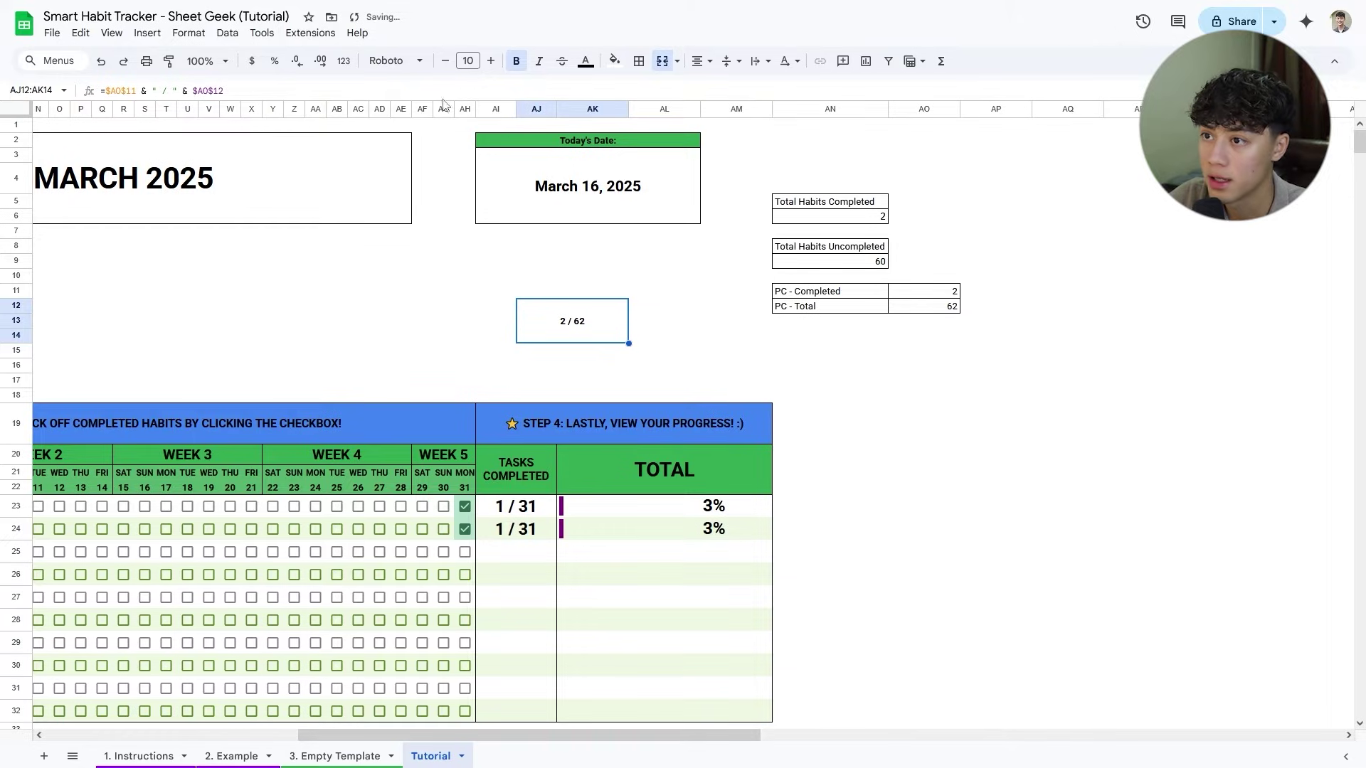
pyautogui.click(469, 61)
pyautogui.write('1')
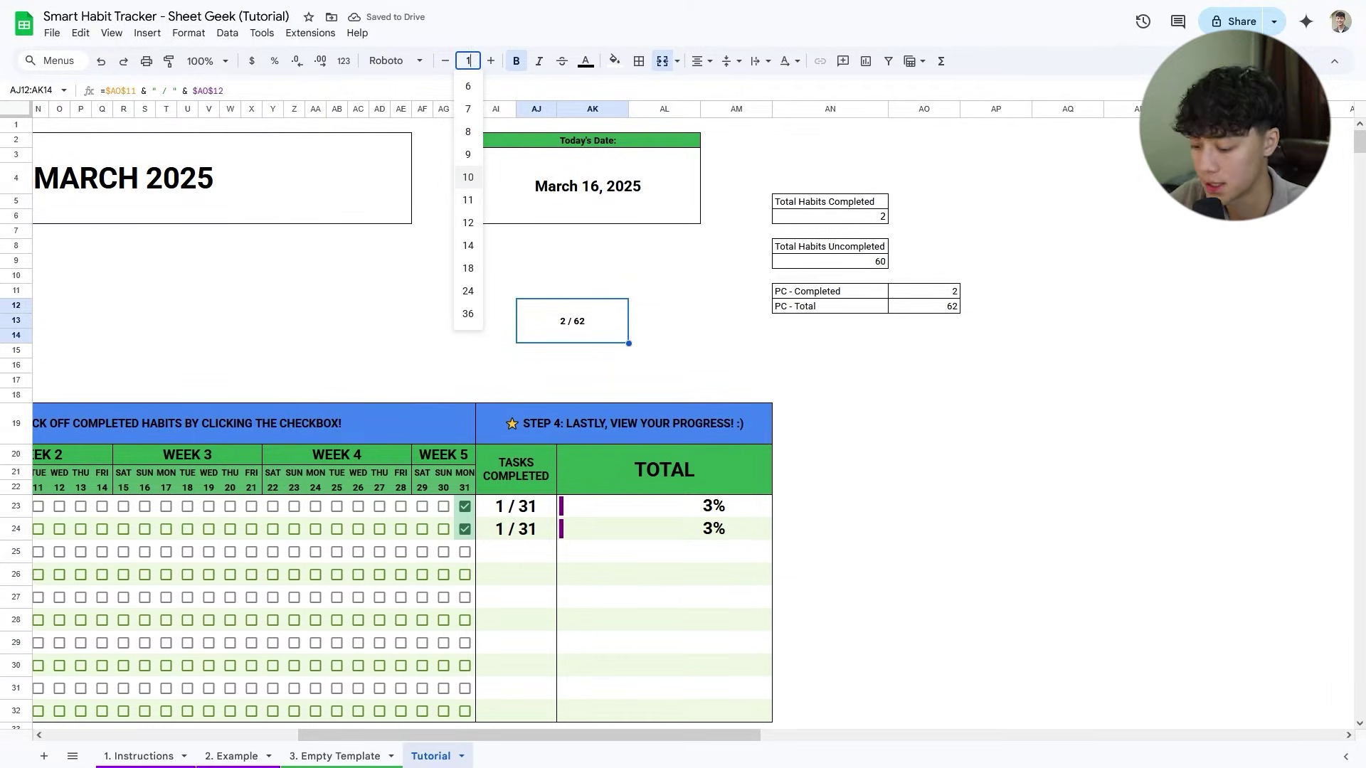
pyautogui.press('Return')
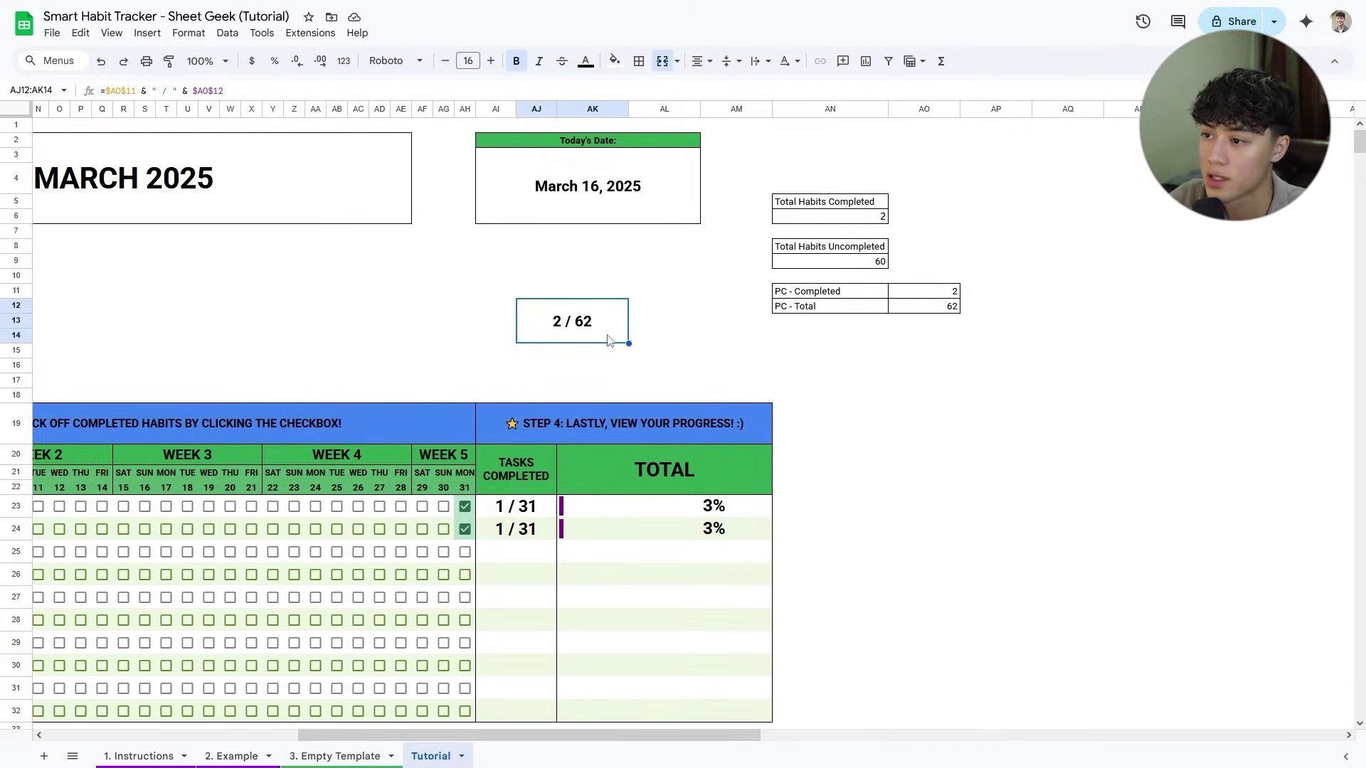
pyautogui.click(611, 366)
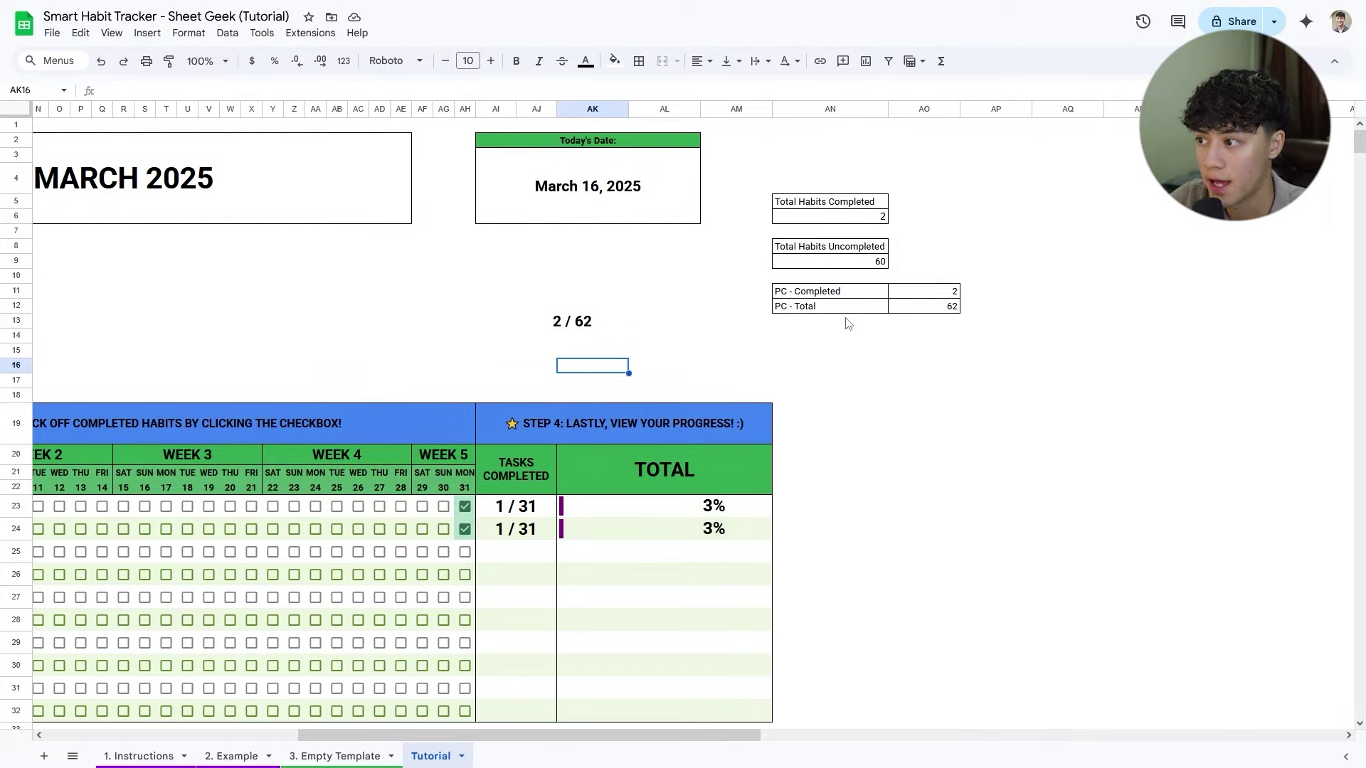
# Insert a chart from AO11:AO12, place it below the merged cell, change it to a pie chart, and select Slice 1.
pyautogui.moveTo(932, 293); pyautogui.dragTo(933, 311)
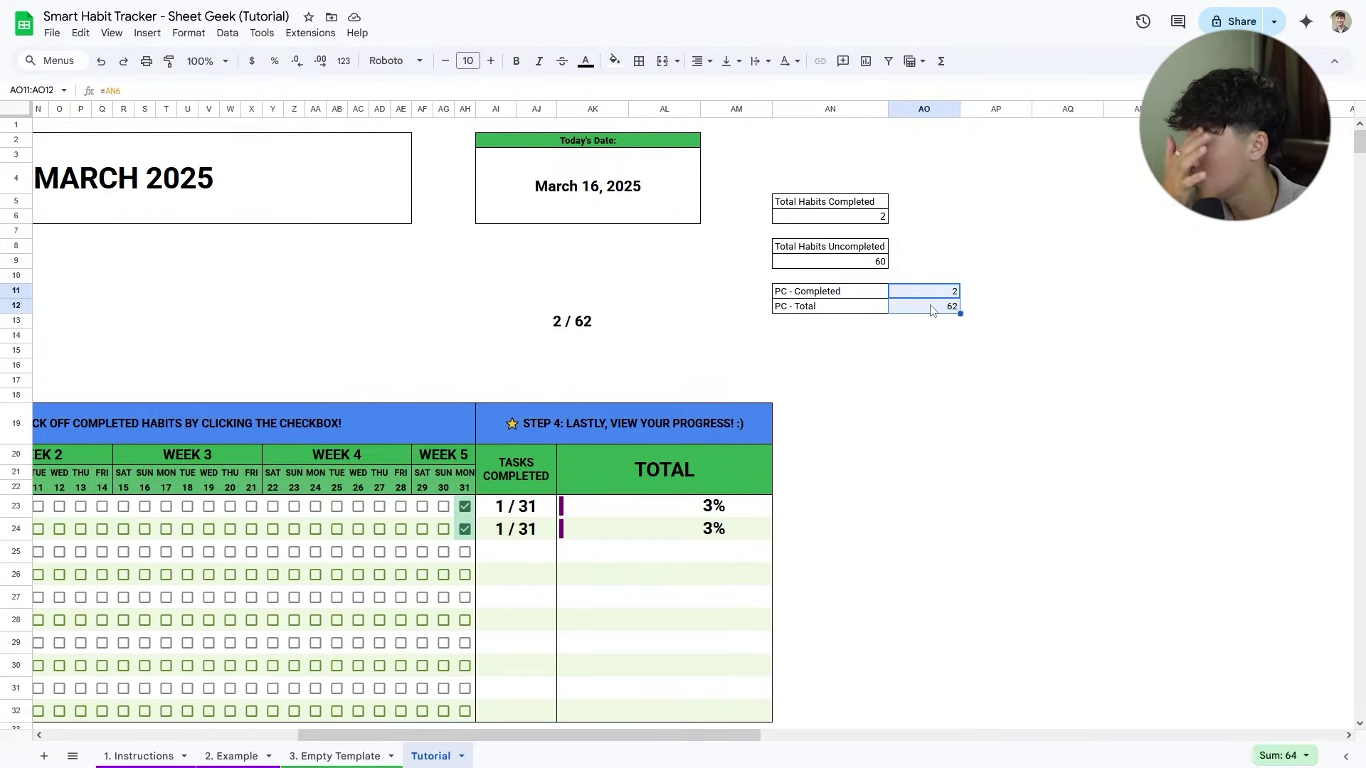
pyautogui.click(873, 63)
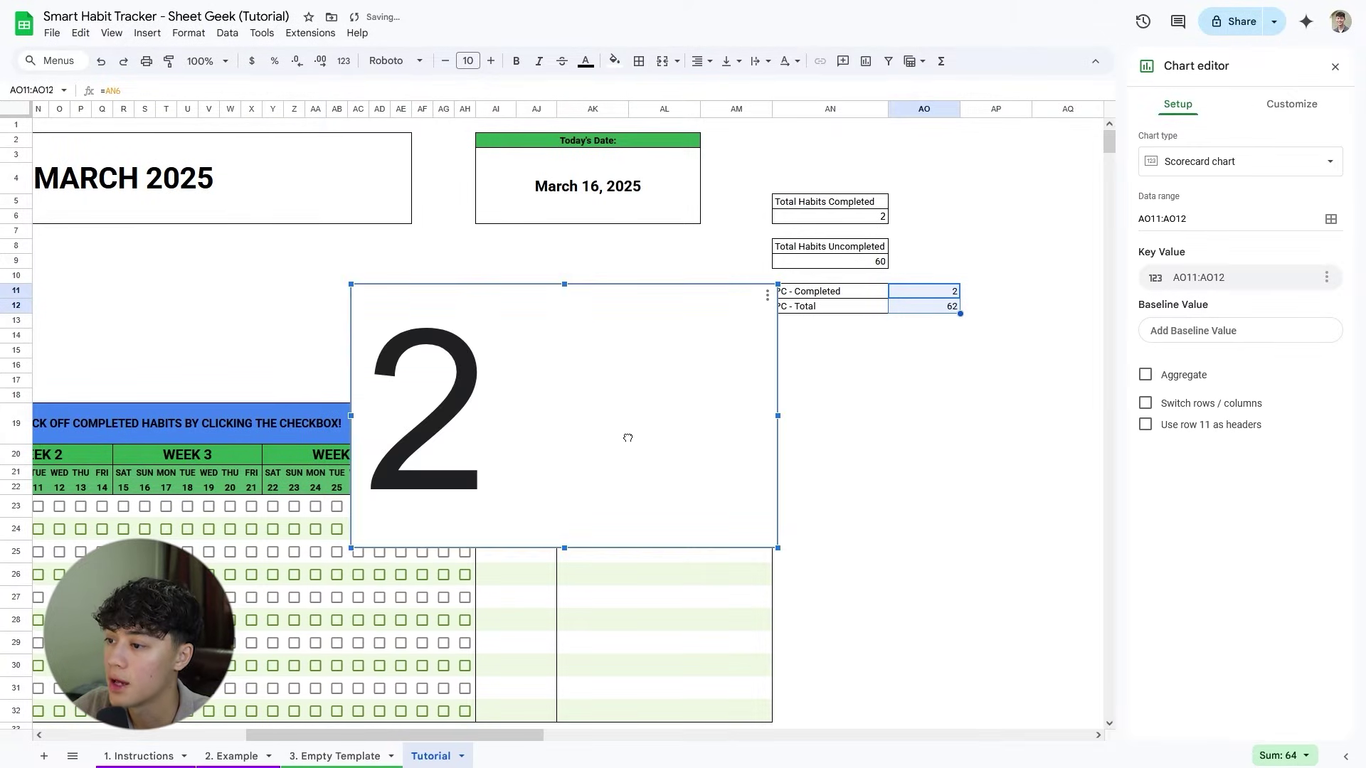
pyautogui.click(1232, 169)
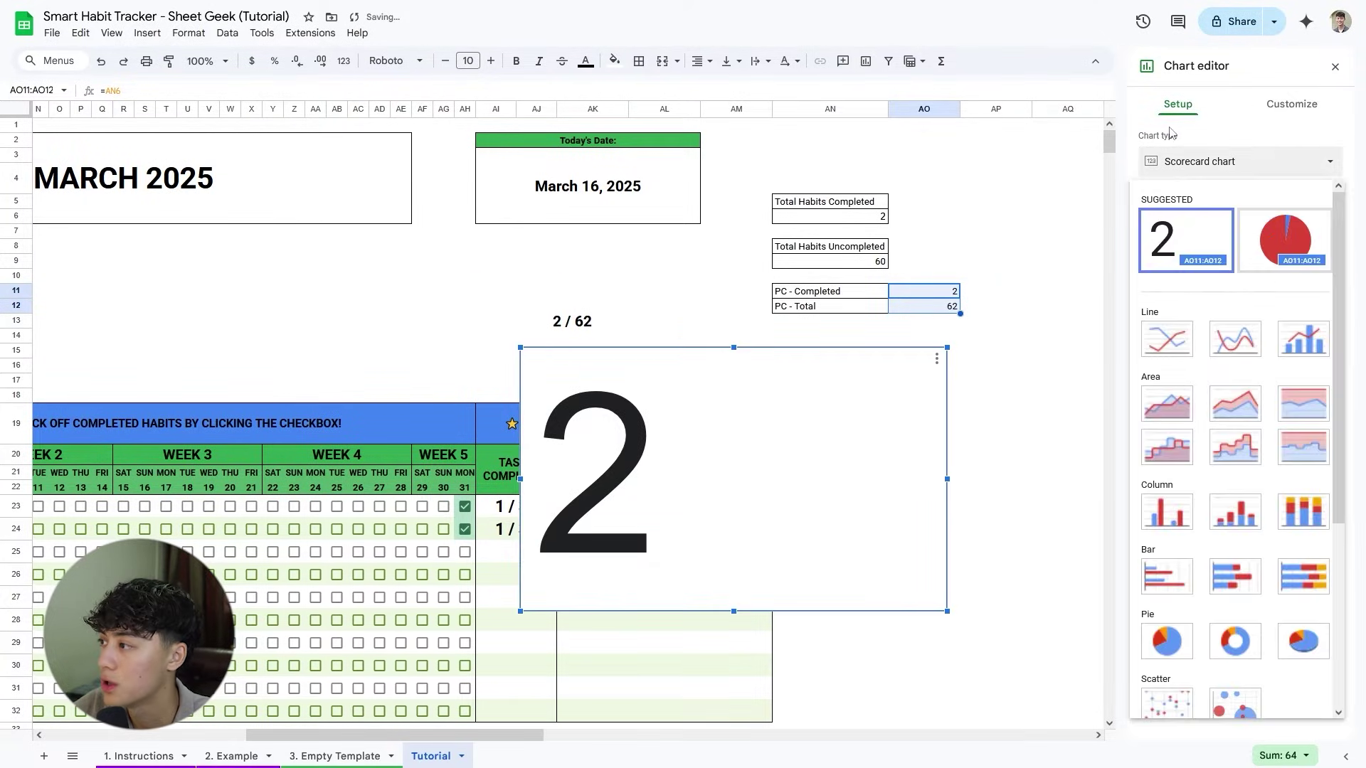
pyautogui.click(1287, 257)
pyautogui.click(817, 434)
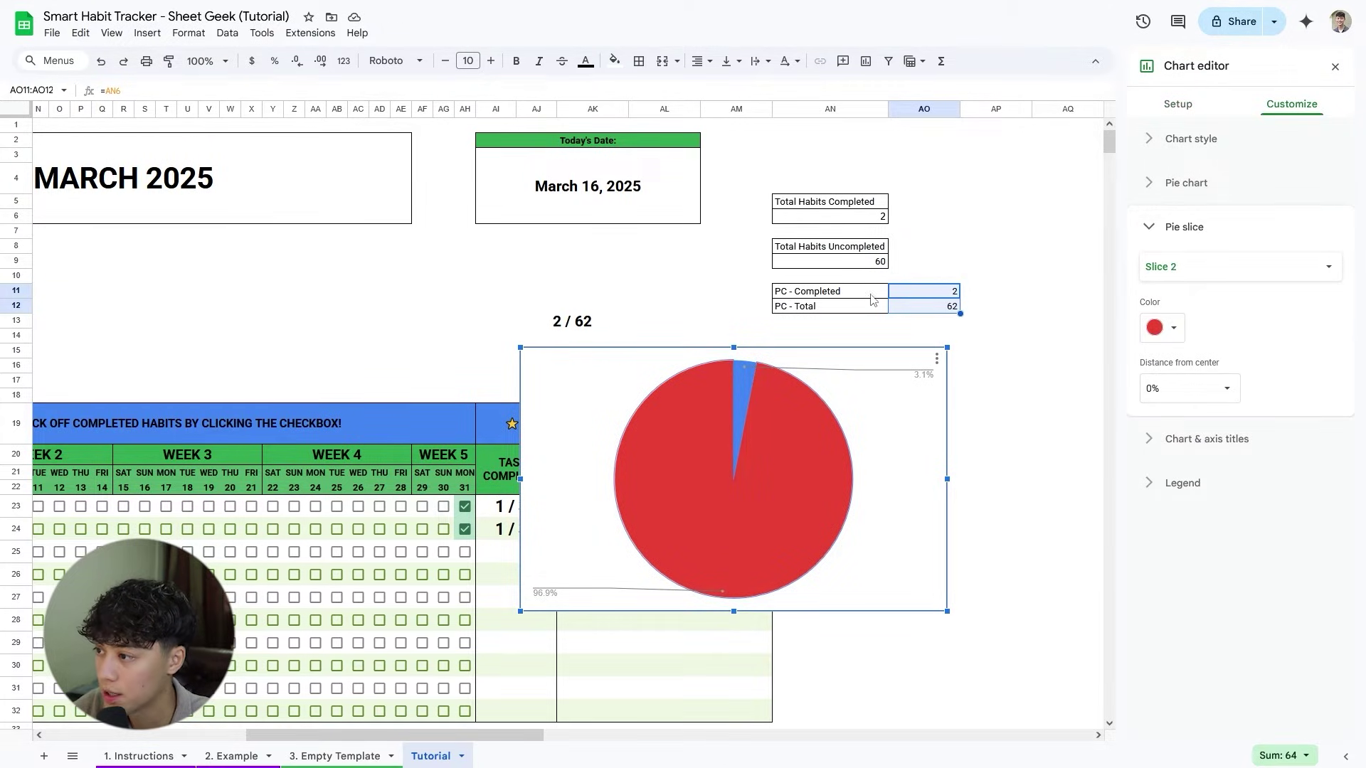
pyautogui.click(742, 385)
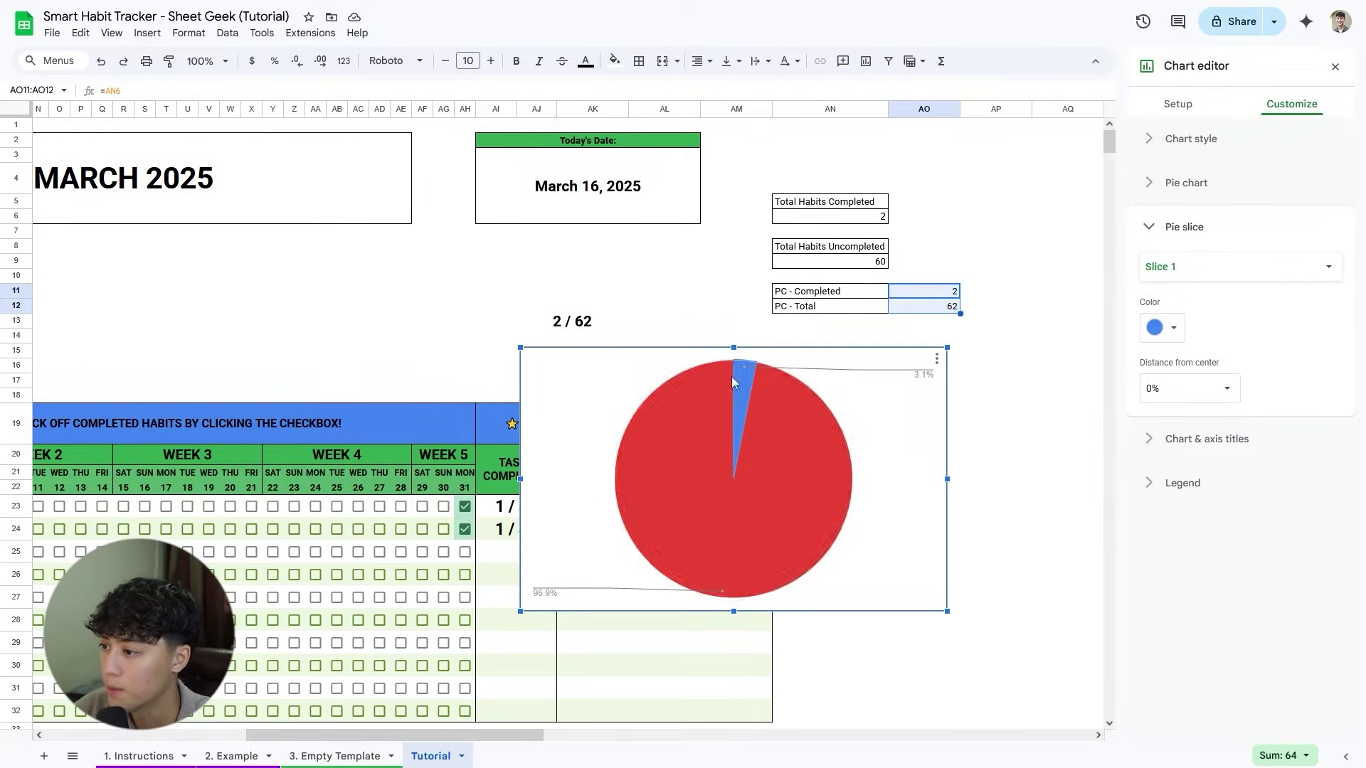
# Color Slice 1 of the pie chart with the custom green and select the large red slice.
pyautogui.click(1166, 328)
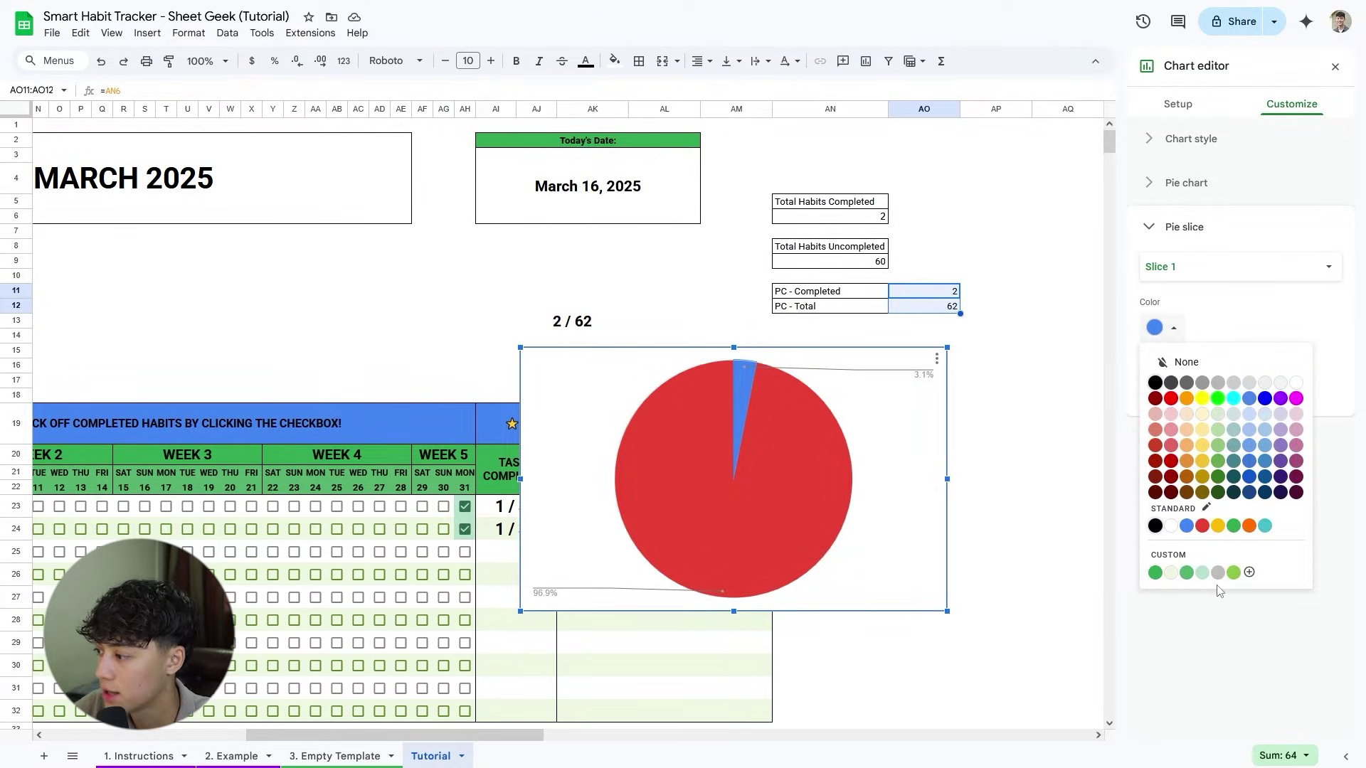
pyautogui.click(1187, 572)
pyautogui.click(806, 463)
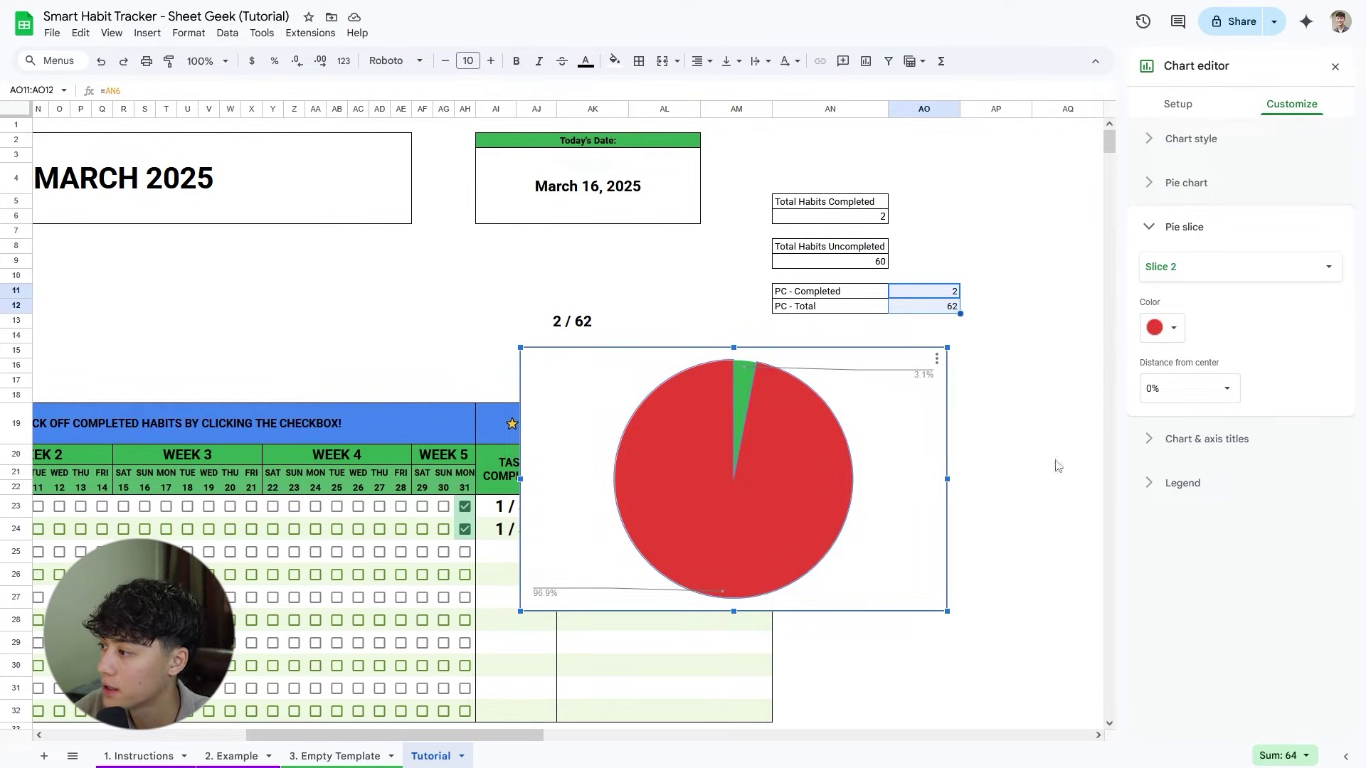
# Give the pie chart a 75% donut hole and move the chart left so it is centered under the label cell.
pyautogui.click(1213, 146)
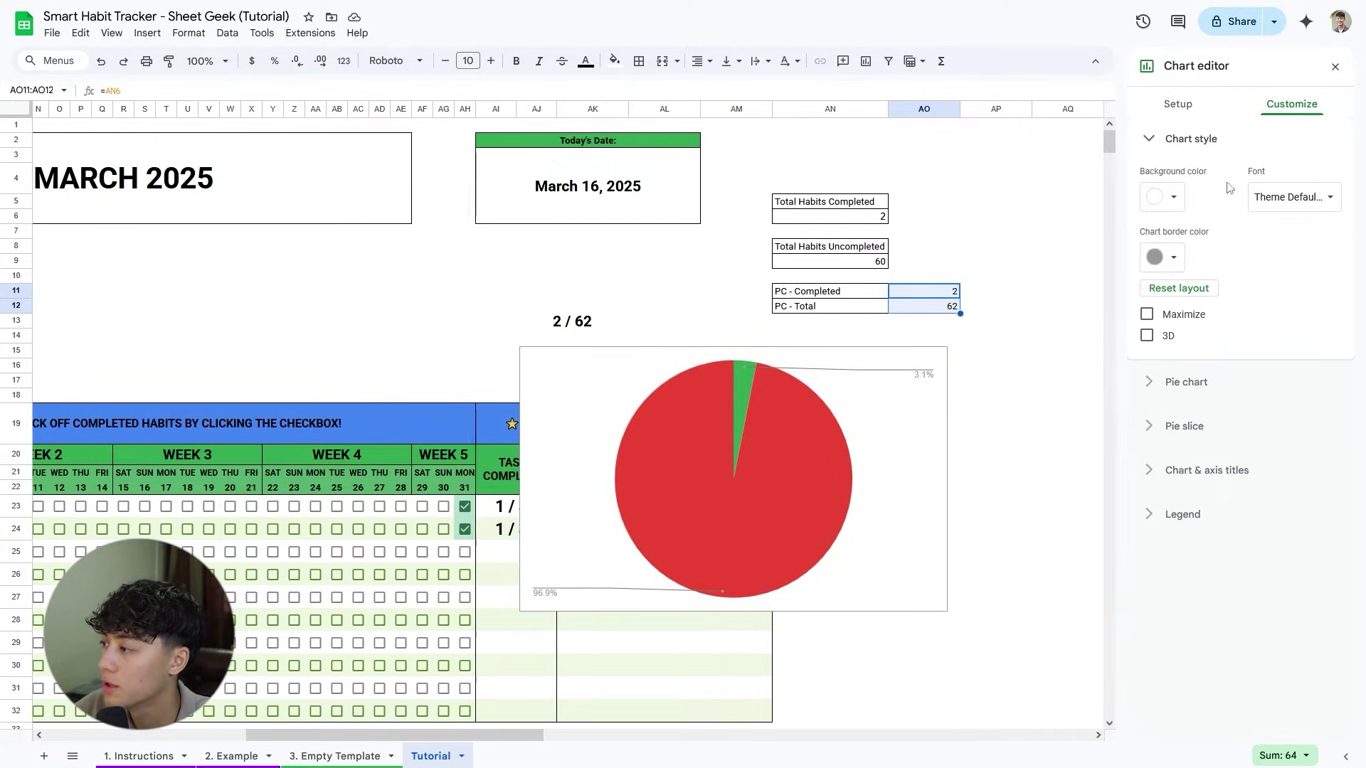
pyautogui.click(1224, 382)
pyautogui.click(1196, 242)
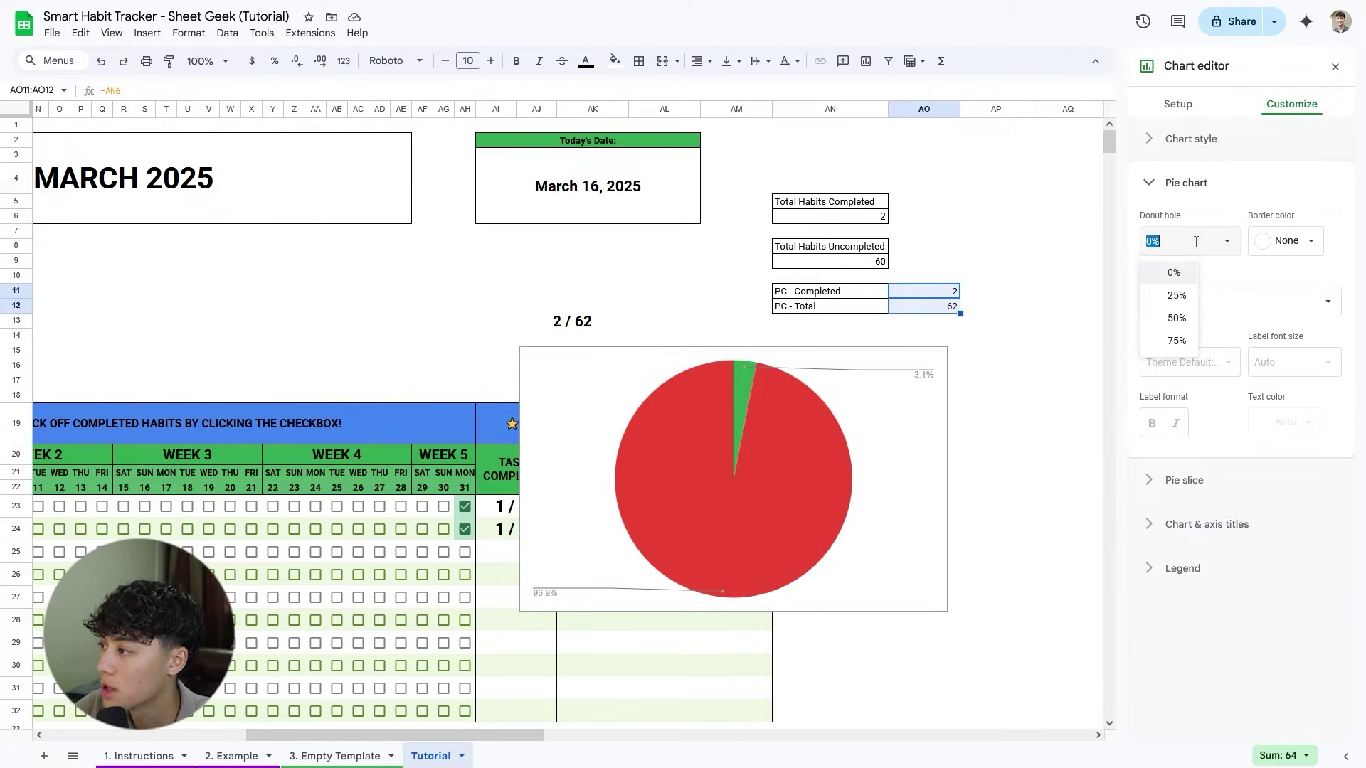
pyautogui.click(1177, 342)
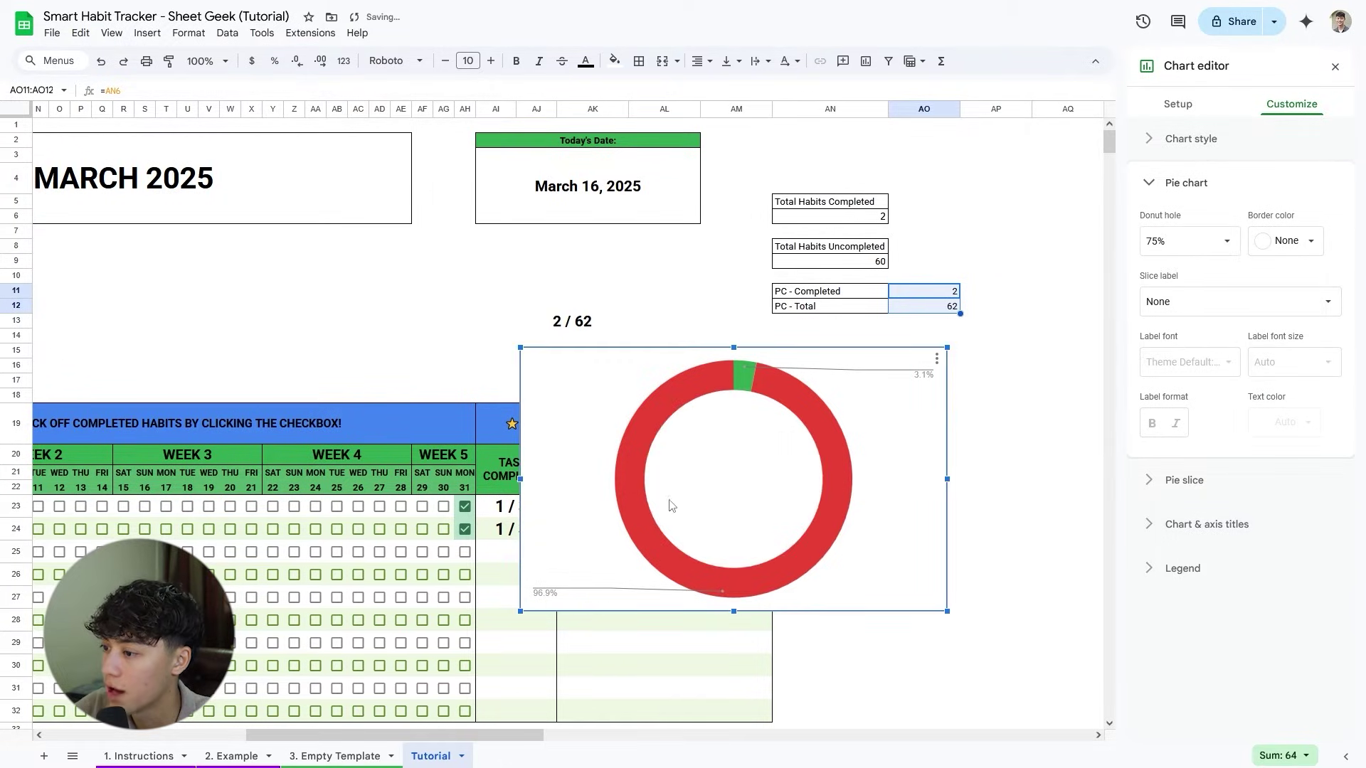
pyautogui.moveTo(748, 493); pyautogui.dragTo(669, 494)
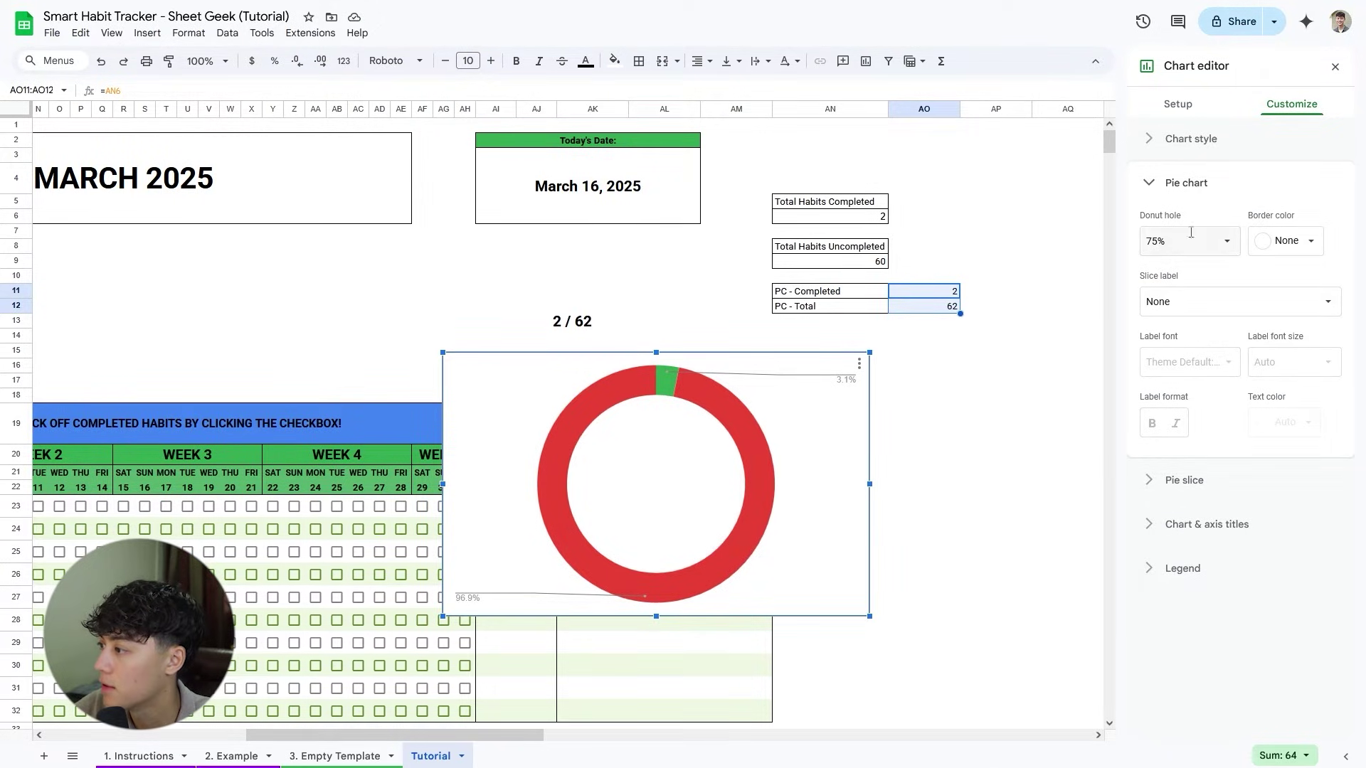
# Add the chart title "Monthly Progress".
pyautogui.click(1181, 188)
pyautogui.click(1201, 286)
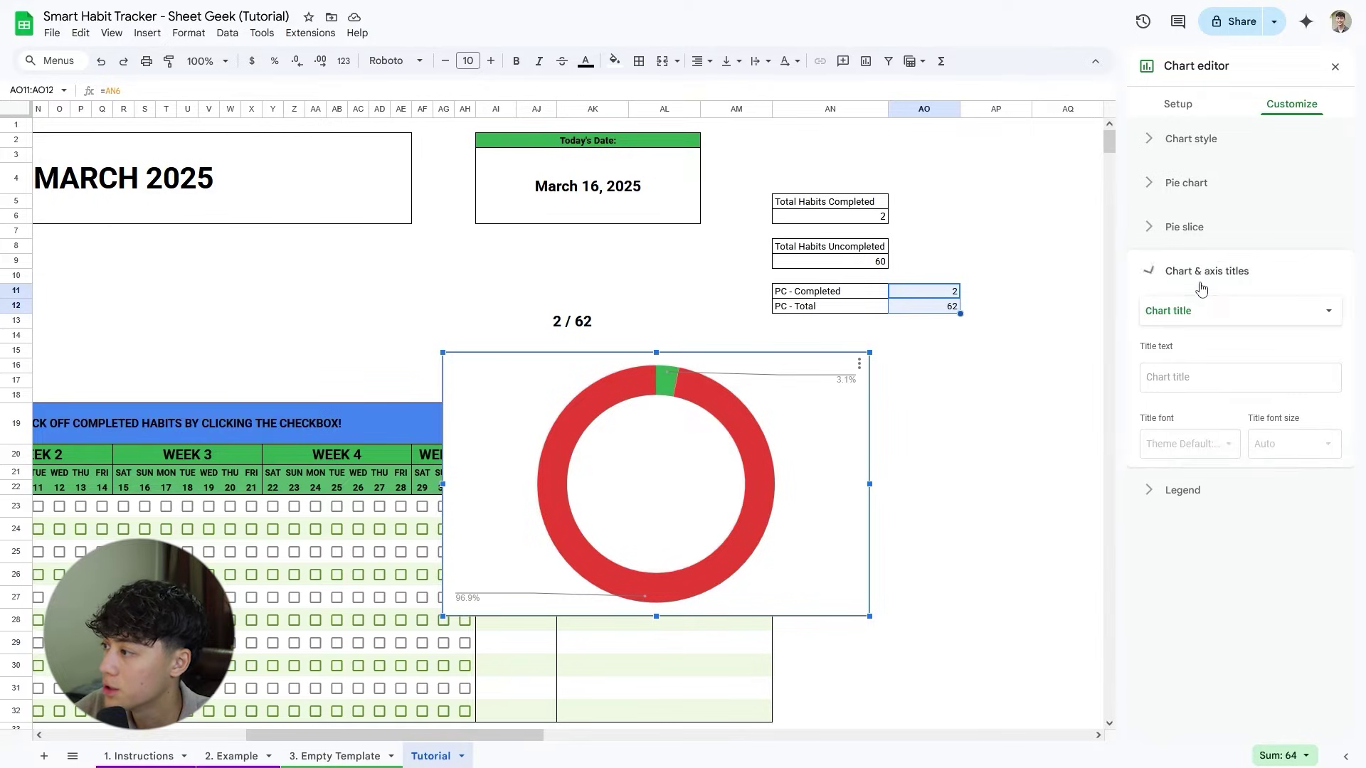
pyautogui.click(1181, 378)
pyautogui.write('Monthly Progres')
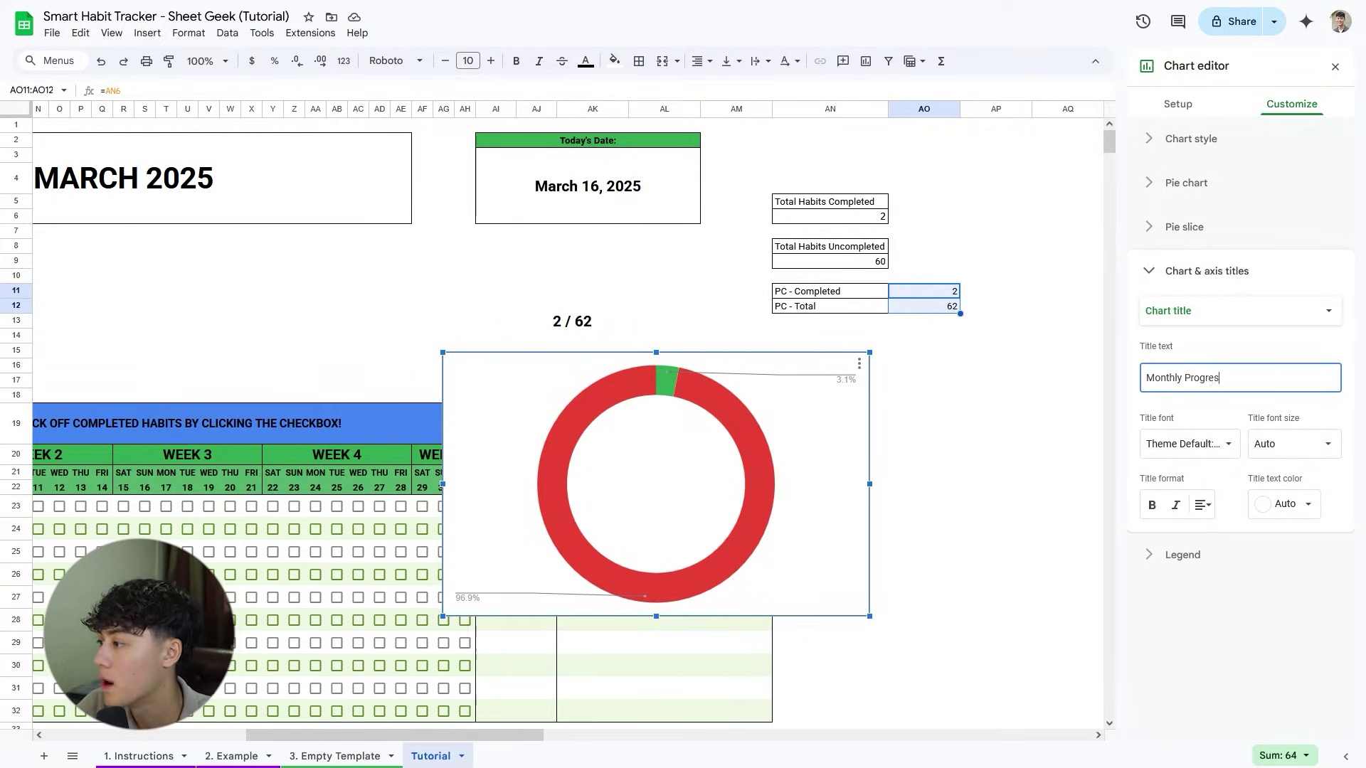
# Format the chart title in the Wide font at size 20, centered, with green text.
pyautogui.click(1203, 452)
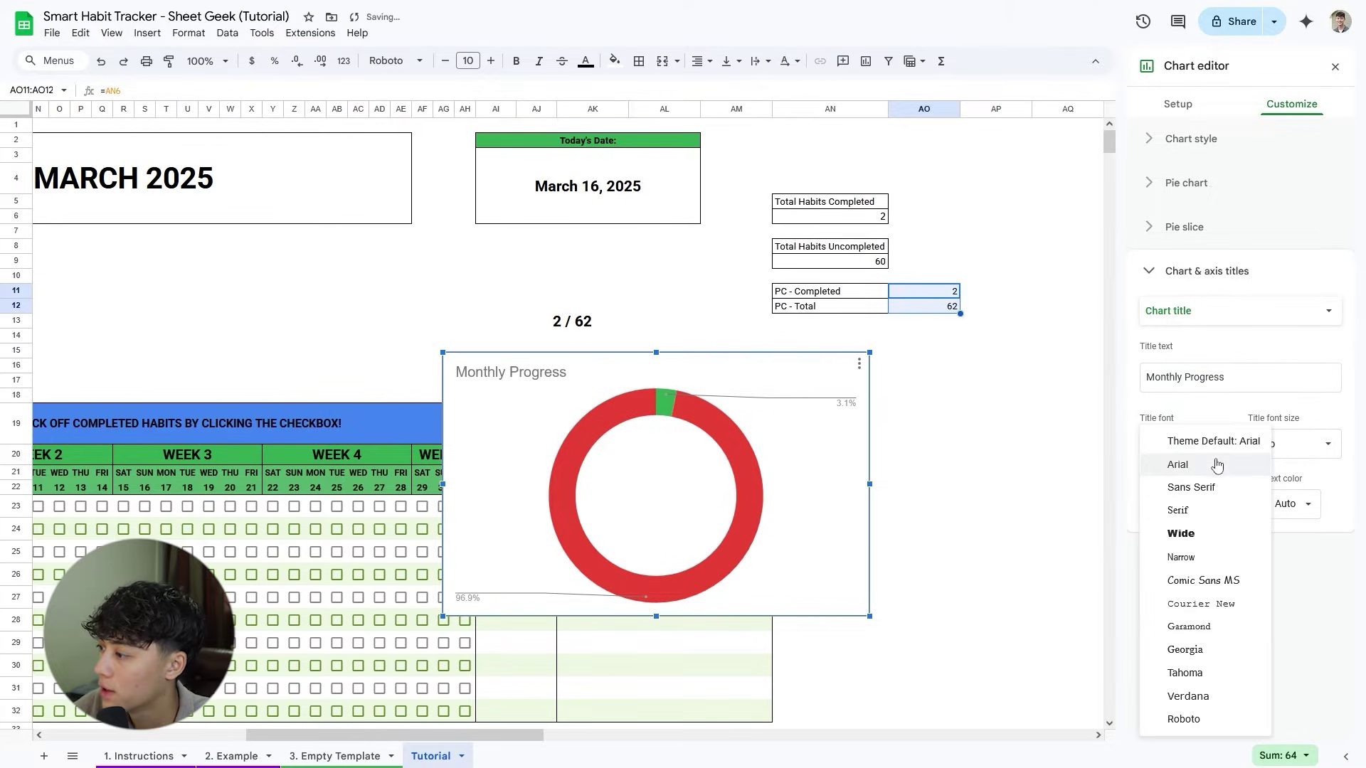
pyautogui.click(1223, 535)
pyautogui.click(1285, 451)
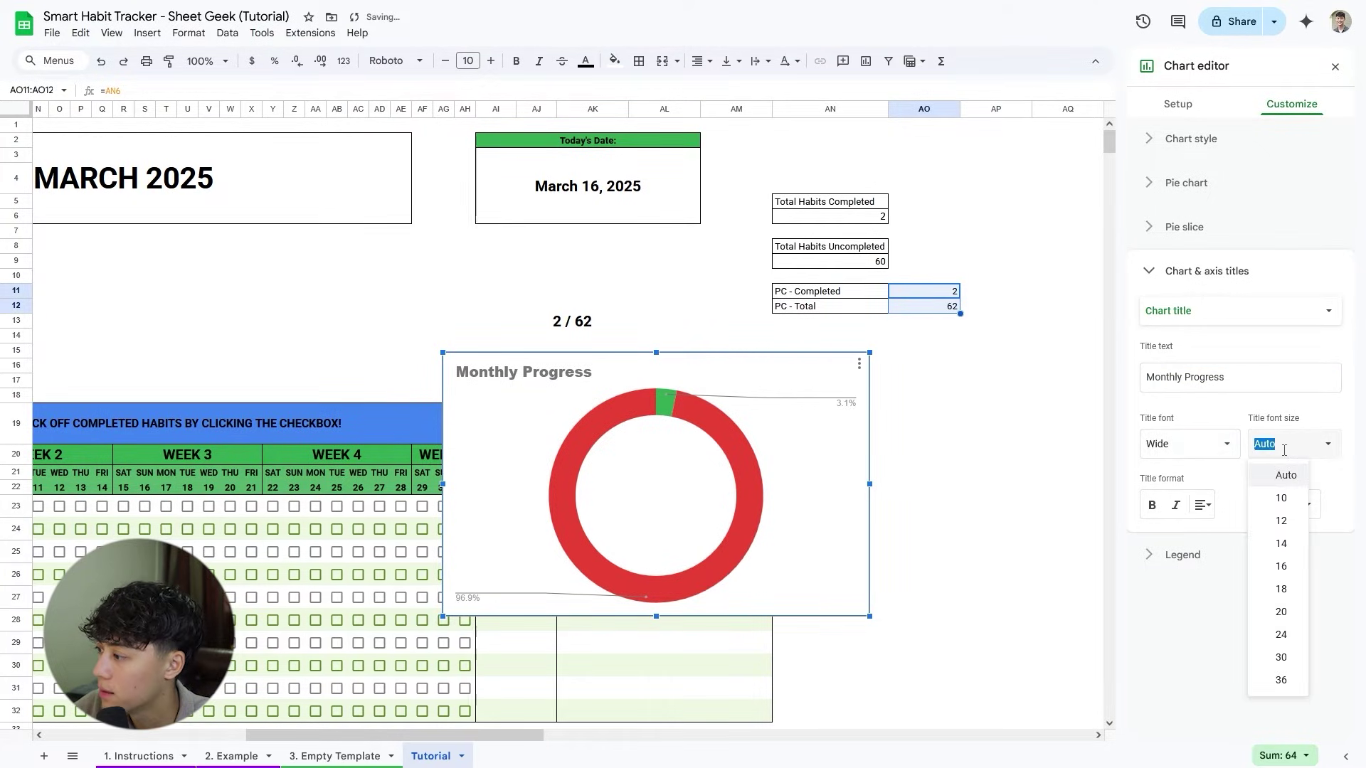
pyautogui.click(1280, 612)
pyautogui.click(1208, 514)
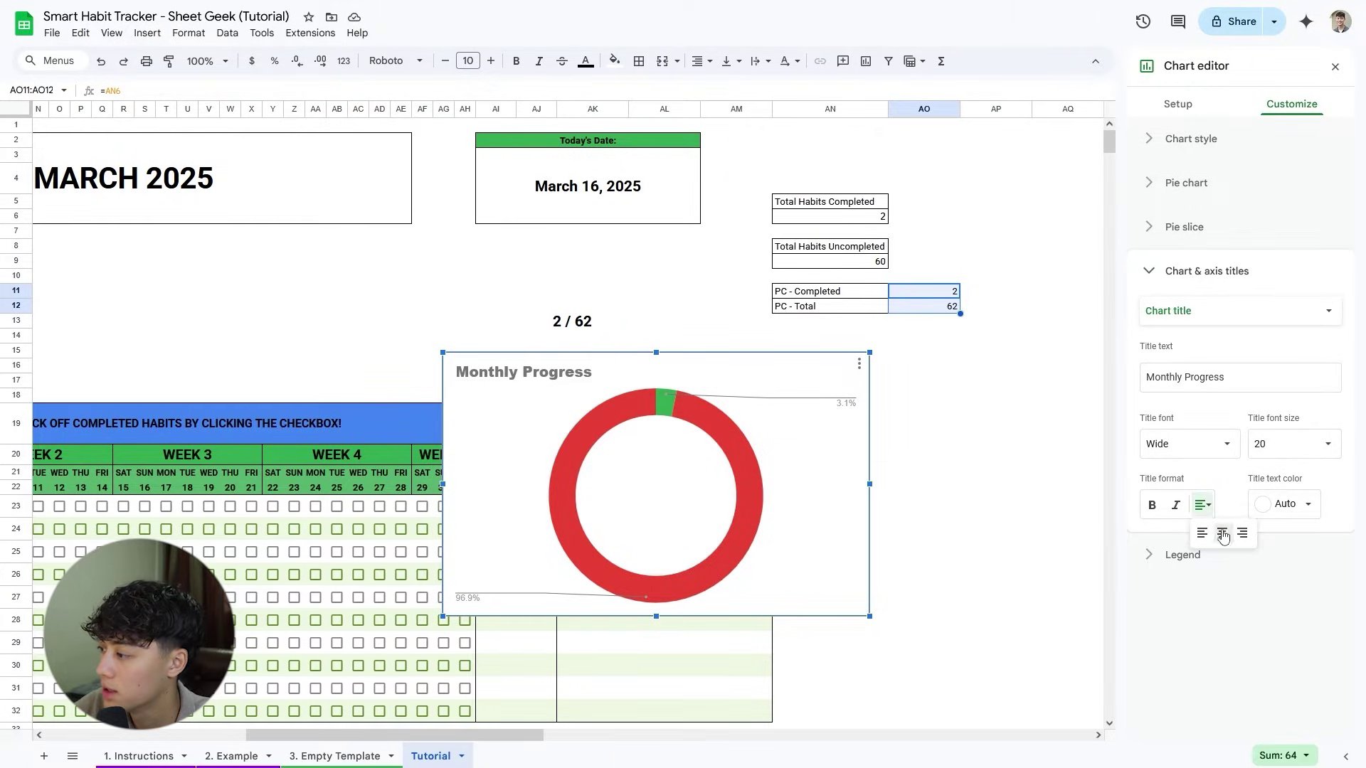
pyautogui.click(1224, 535)
pyautogui.click(1285, 503)
pyautogui.click(1227, 637)
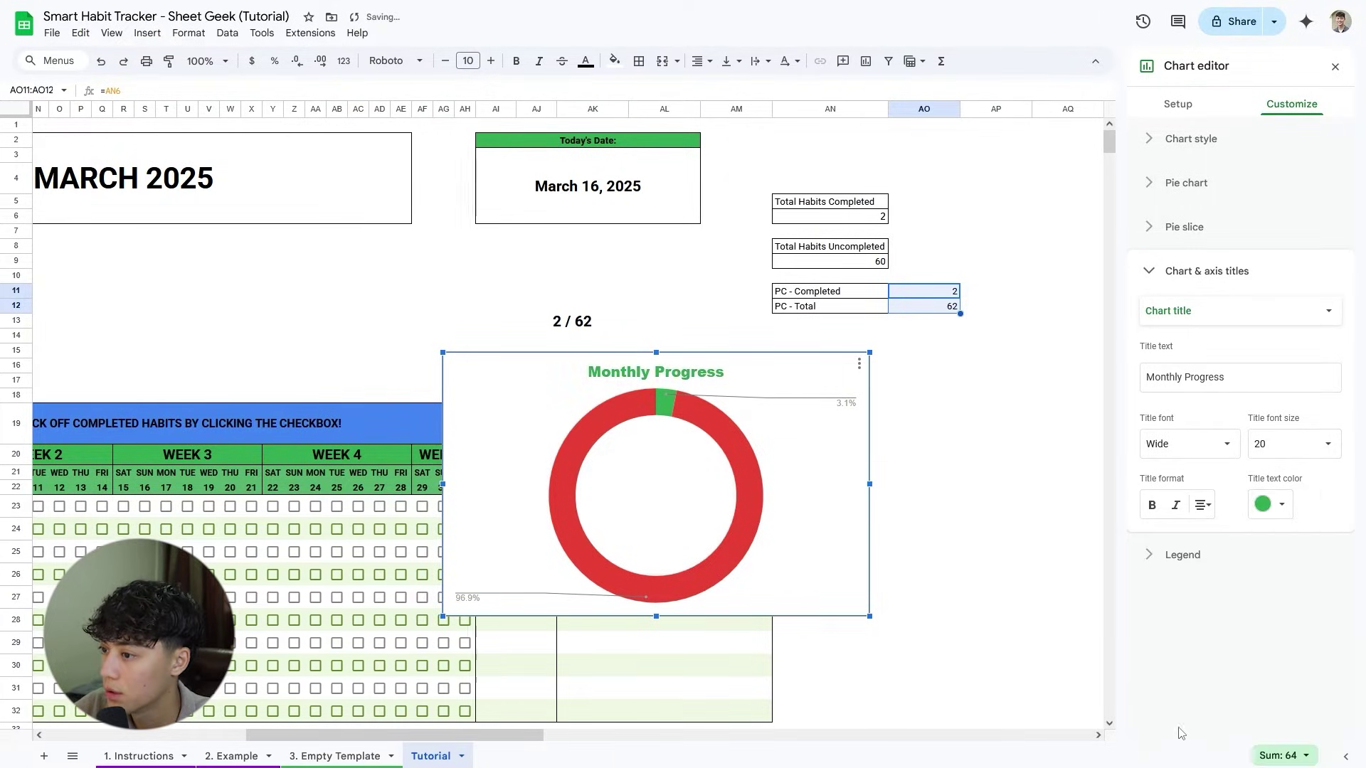
# Set the chart's legend position to None and select the chart title.
pyautogui.click(1210, 552)
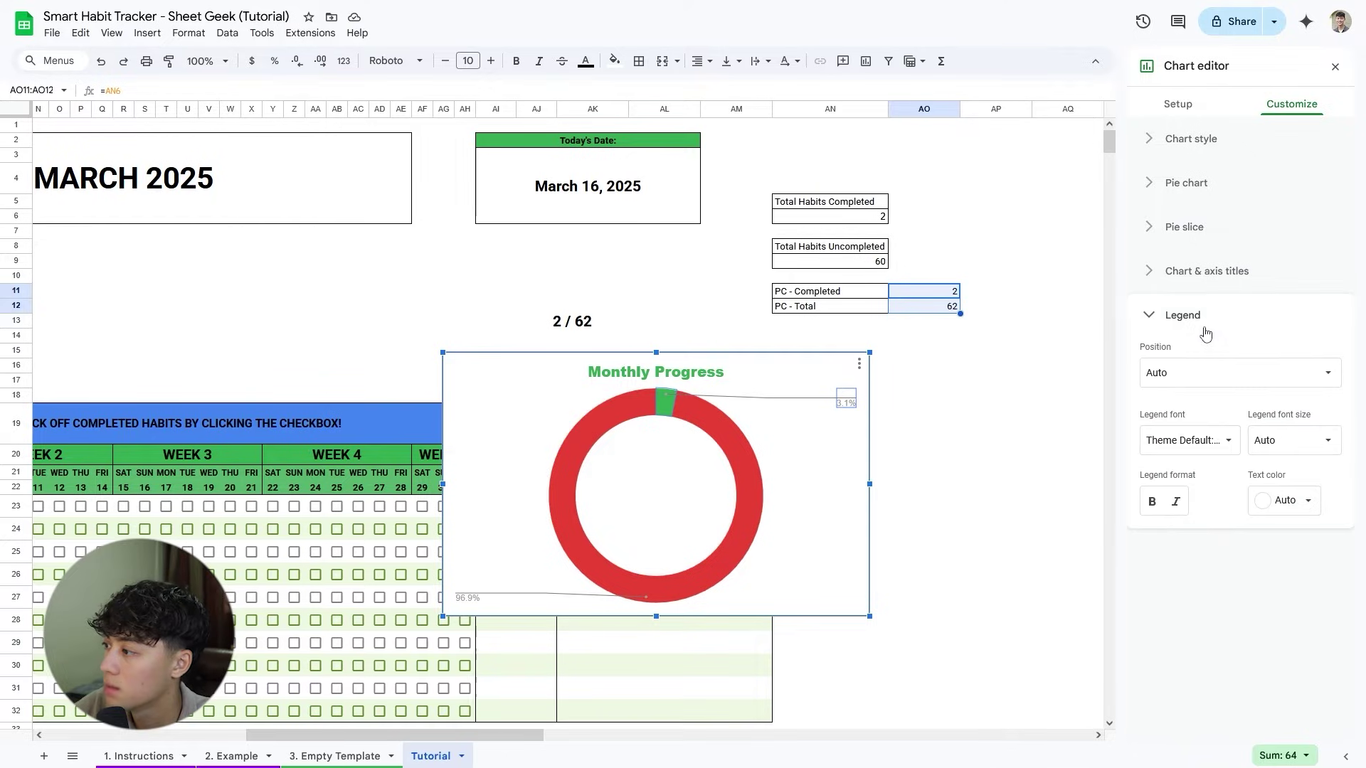
pyautogui.click(1195, 372)
pyautogui.click(1194, 218)
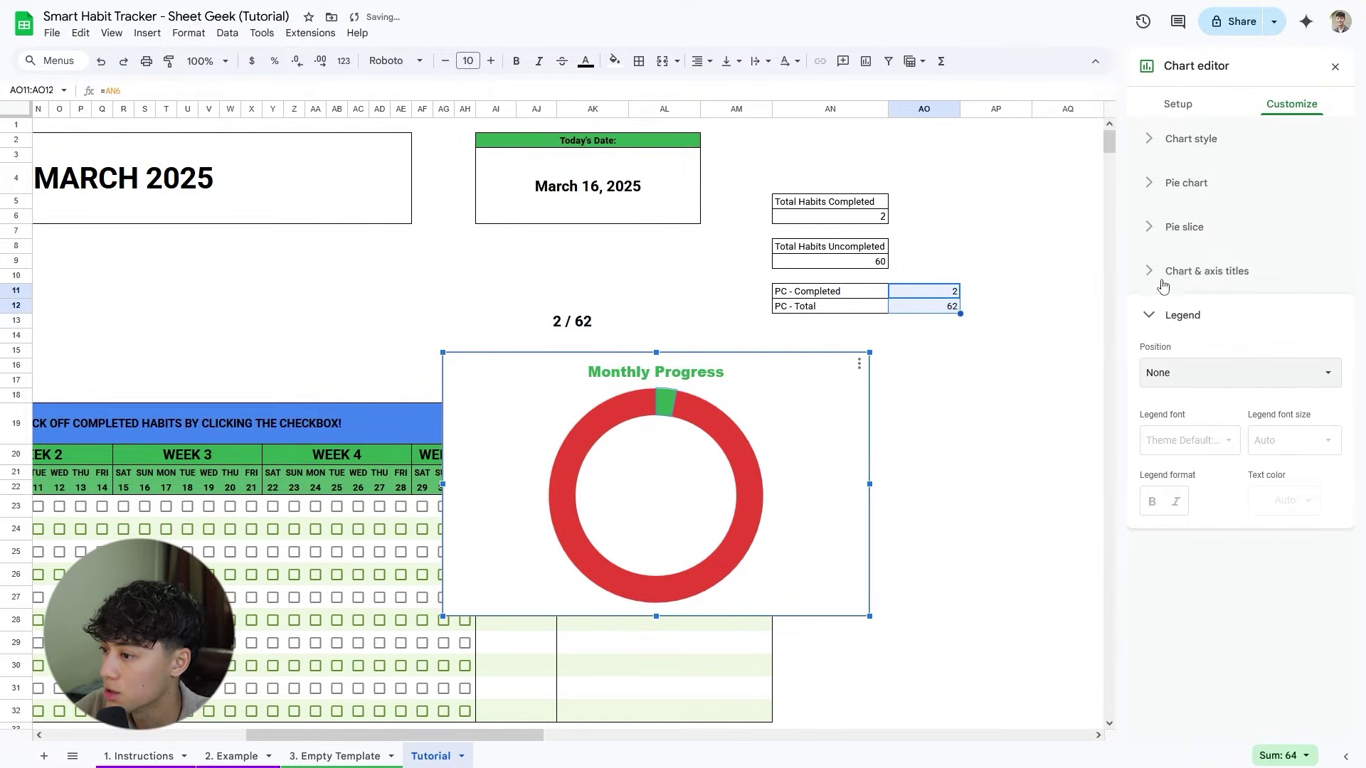
pyautogui.click(814, 375)
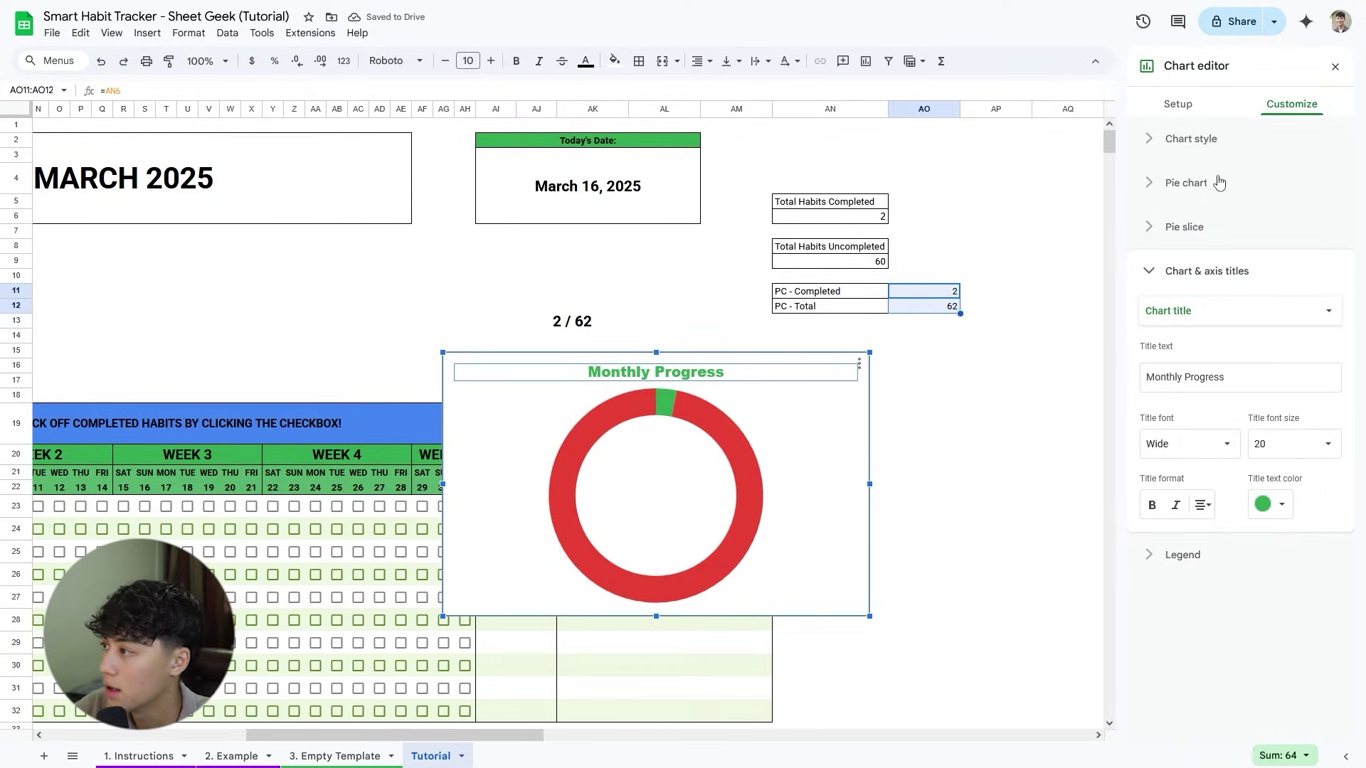
# Set both the chart's background color and its border color to None.
pyautogui.click(1213, 147)
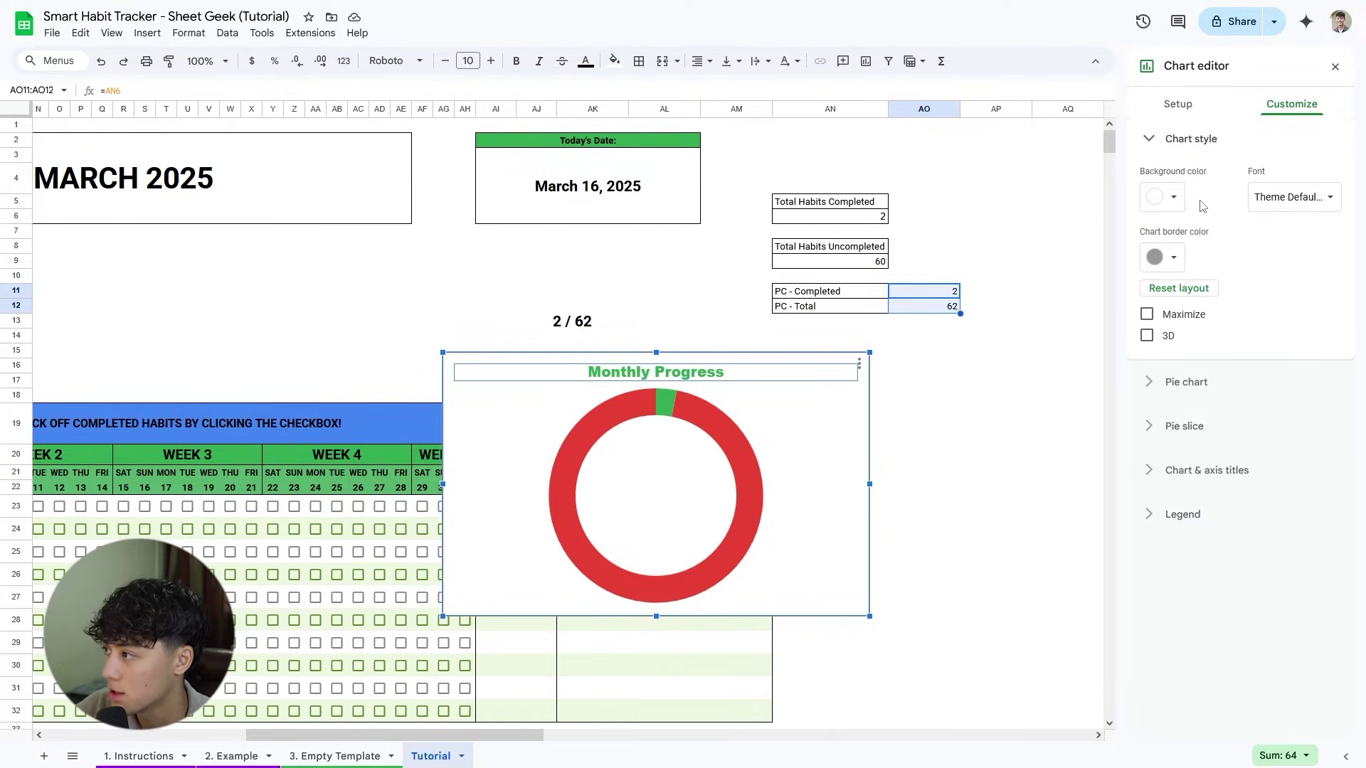
pyautogui.click(1174, 197)
pyautogui.click(1212, 229)
pyautogui.click(1173, 257)
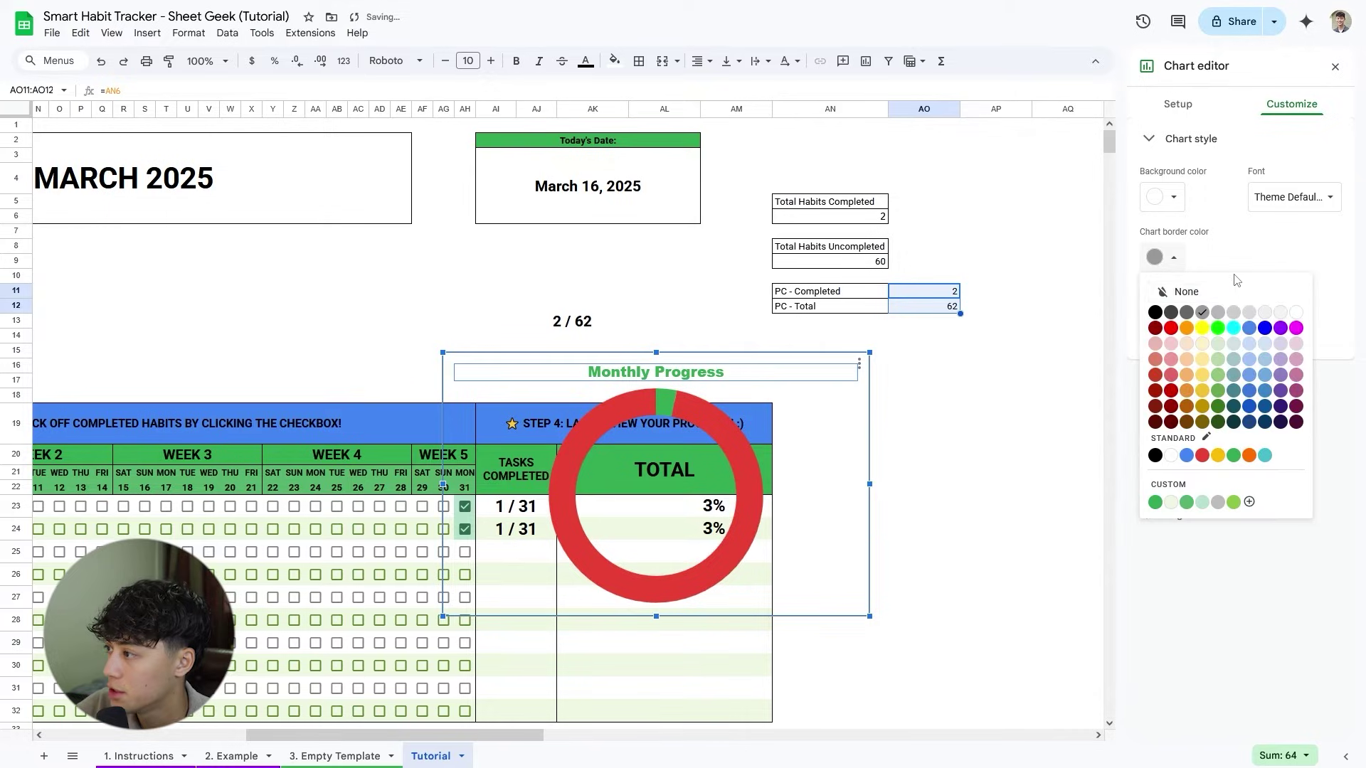
pyautogui.click(1225, 294)
# Shrink the chart and place it below the date box so the donut surrounds the completed/total label, leaving it deselected.
pyautogui.moveTo(863, 454); pyautogui.dragTo(784, 300)
pyautogui.moveTo(790, 461); pyautogui.dragTo(636, 367)
pyautogui.moveTo(494, 283); pyautogui.dragTo(574, 315)
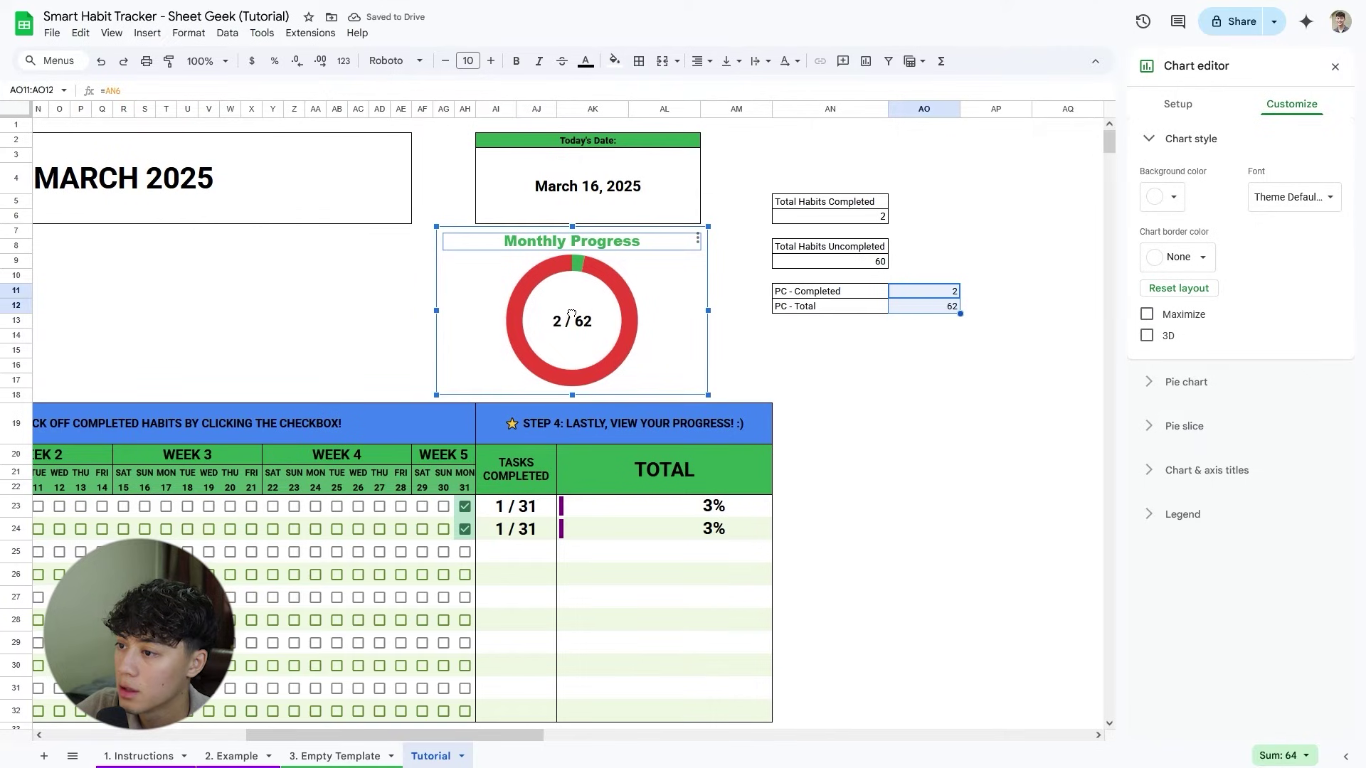
pyautogui.click(898, 398)
# Test the chart by toggling the day 31 checkbox in row 25, and check every day in rows 23 and 24.
pyautogui.hscroll(-10, 602, 713)
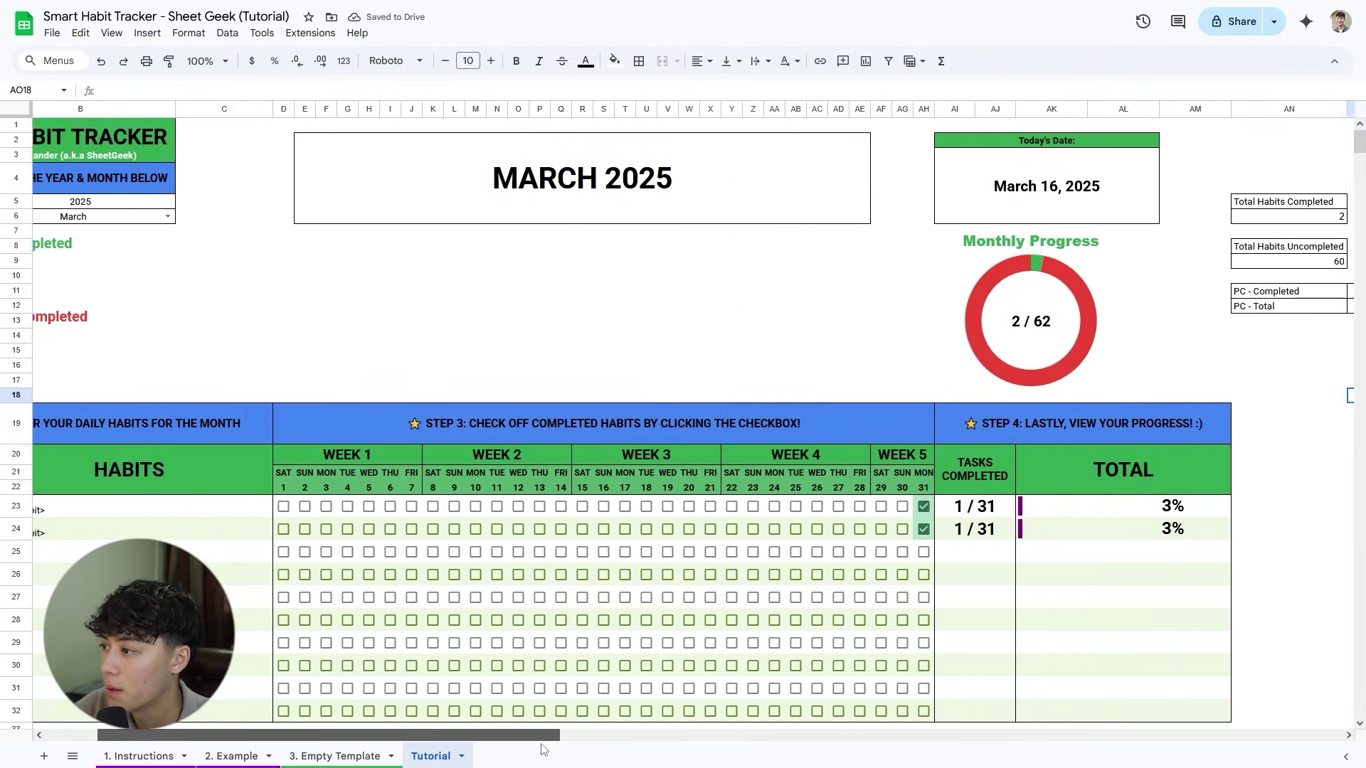
pyautogui.click(980, 553)
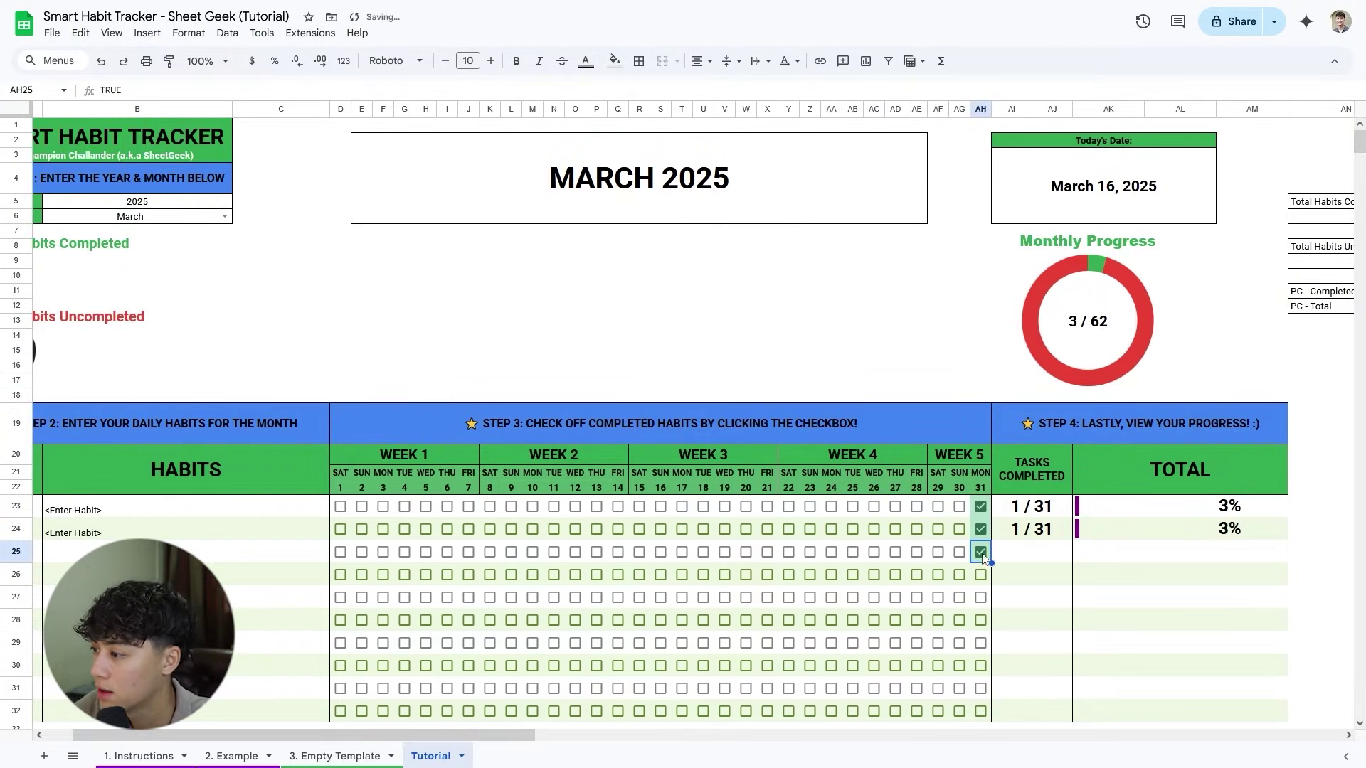
pyautogui.click(980, 552)
pyautogui.click(959, 506)
pyautogui.click(959, 529)
pyautogui.click(938, 507)
pyautogui.click(938, 530)
pyautogui.click(916, 507)
pyautogui.click(916, 529)
pyautogui.moveTo(898, 533); pyautogui.dragTo(347, 514)
pyautogui.press('space')
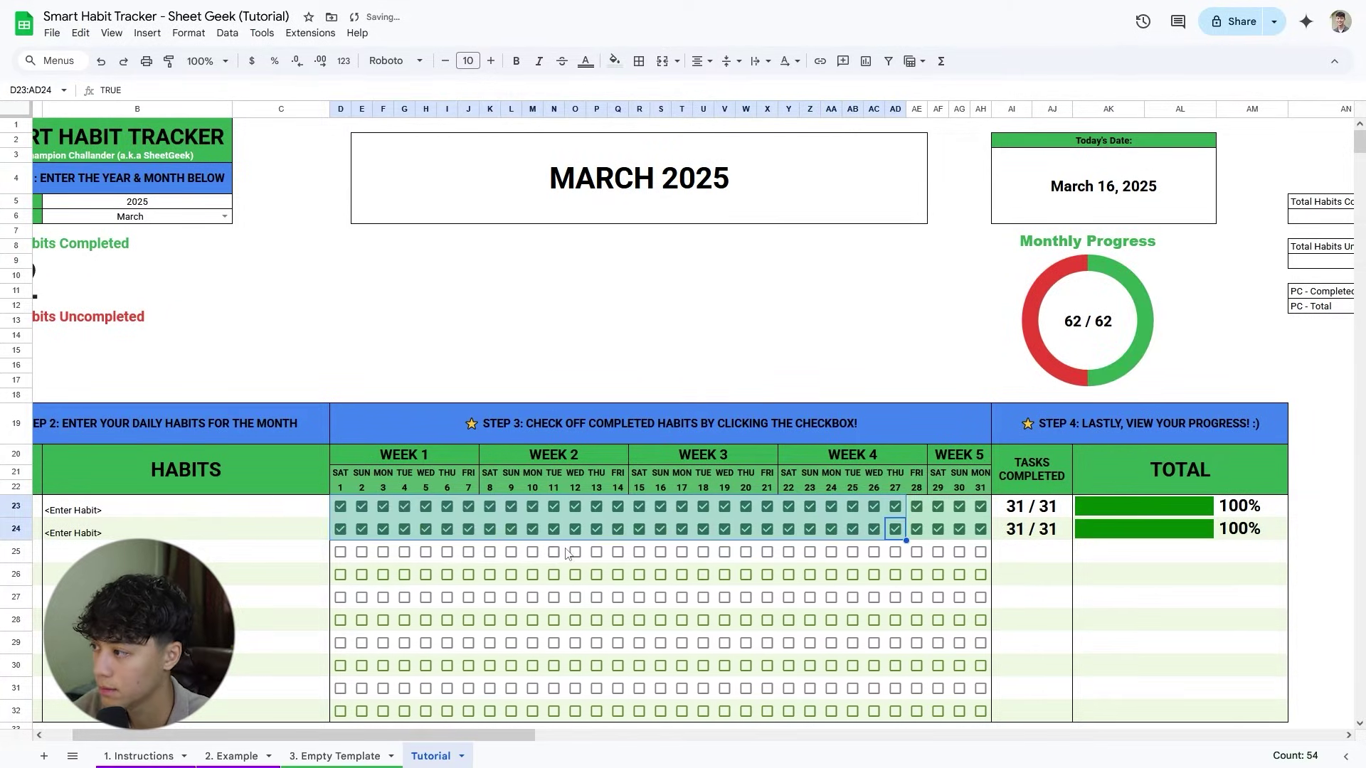
# Compare the Monthly Progress donut with the habit totals and its source cells AO11 and AO12, including their formulas.
pyautogui.hscroll(-2, 655, 669)
pyautogui.click(655, 668)
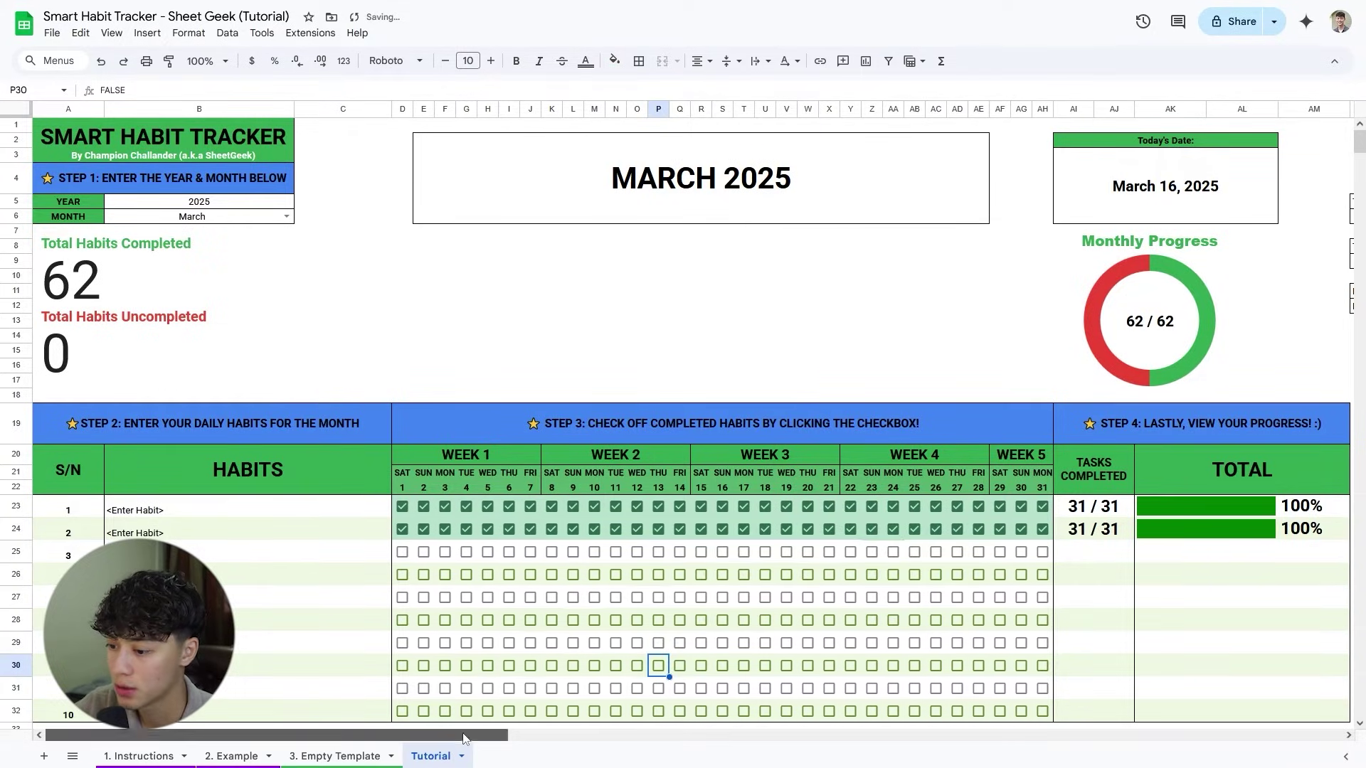
pyautogui.moveTo(466, 735); pyautogui.dragTo(574, 733)
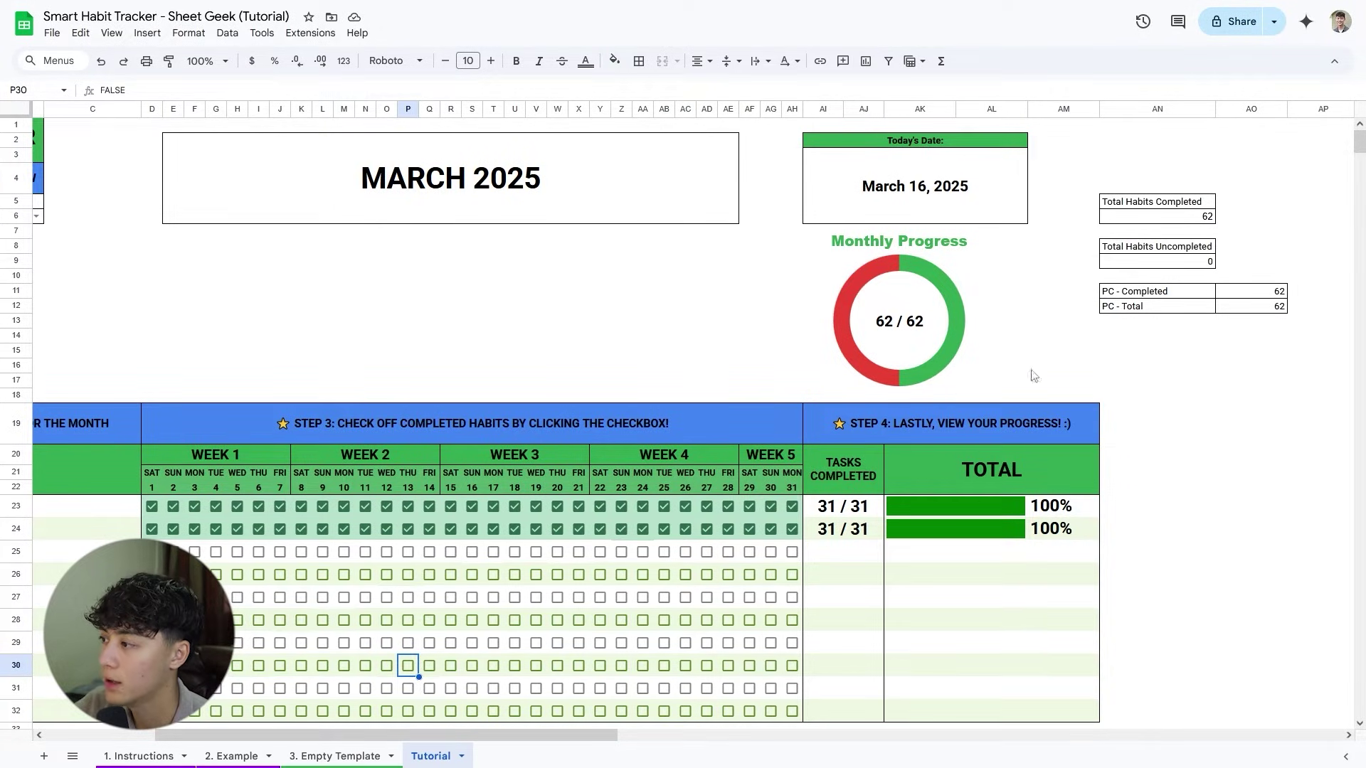
pyautogui.click(1254, 308)
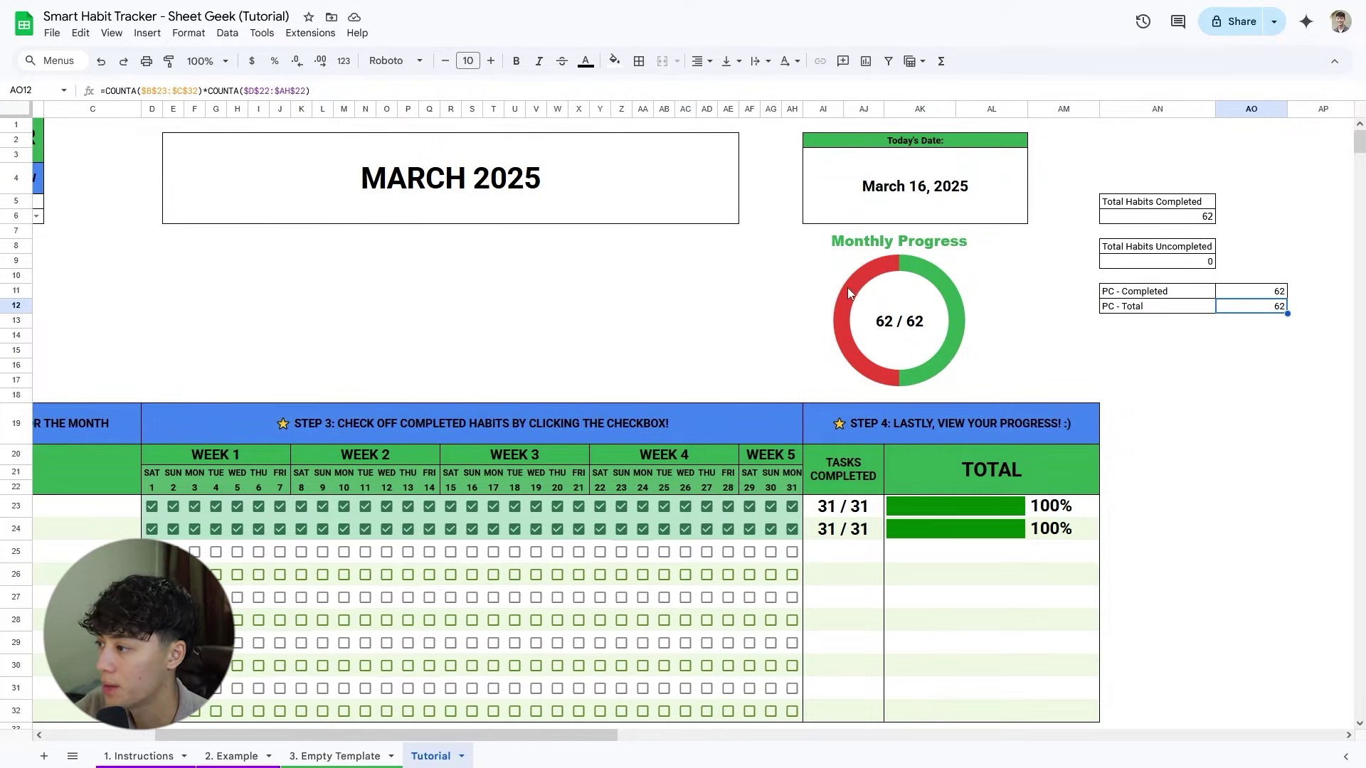
pyautogui.click(1239, 298)
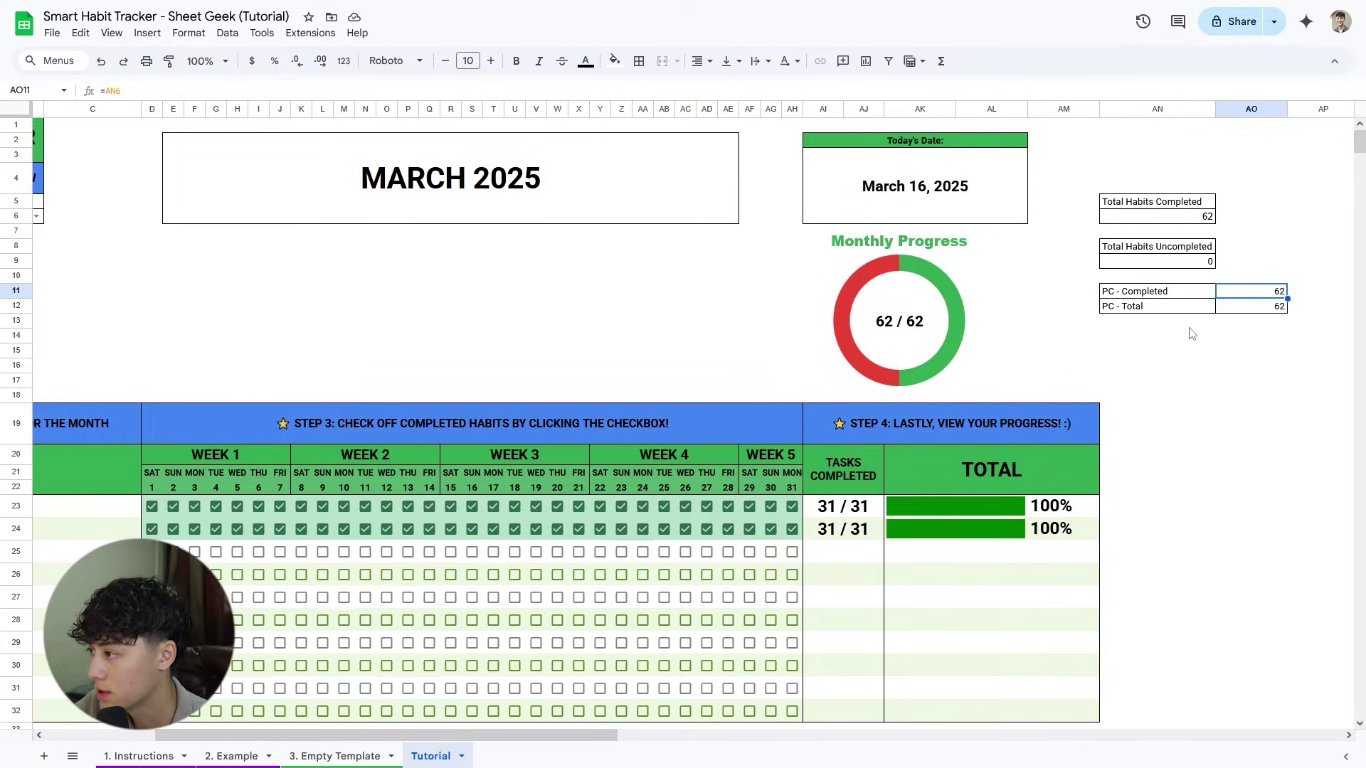
pyautogui.click(1235, 311)
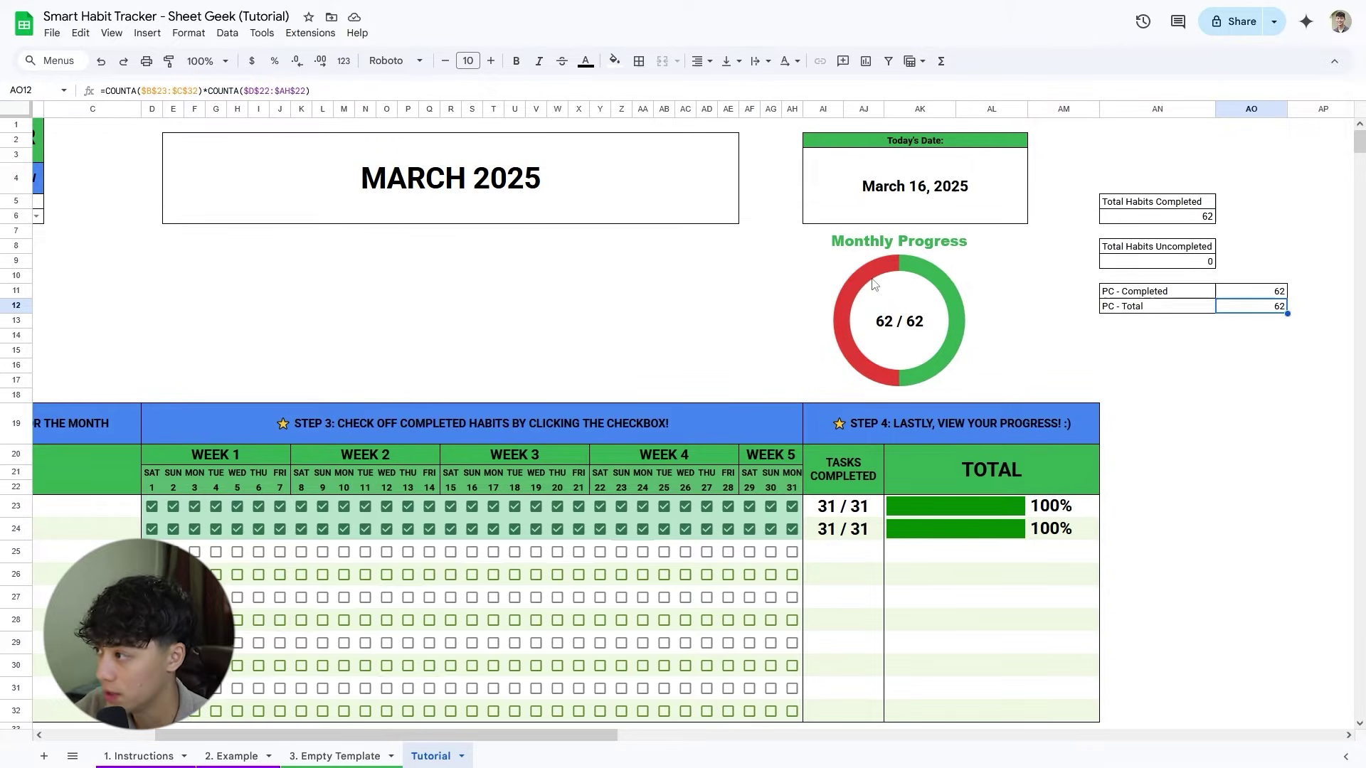
pyautogui.click(1117, 298)
pyautogui.click(1152, 310)
pyautogui.click(1219, 311)
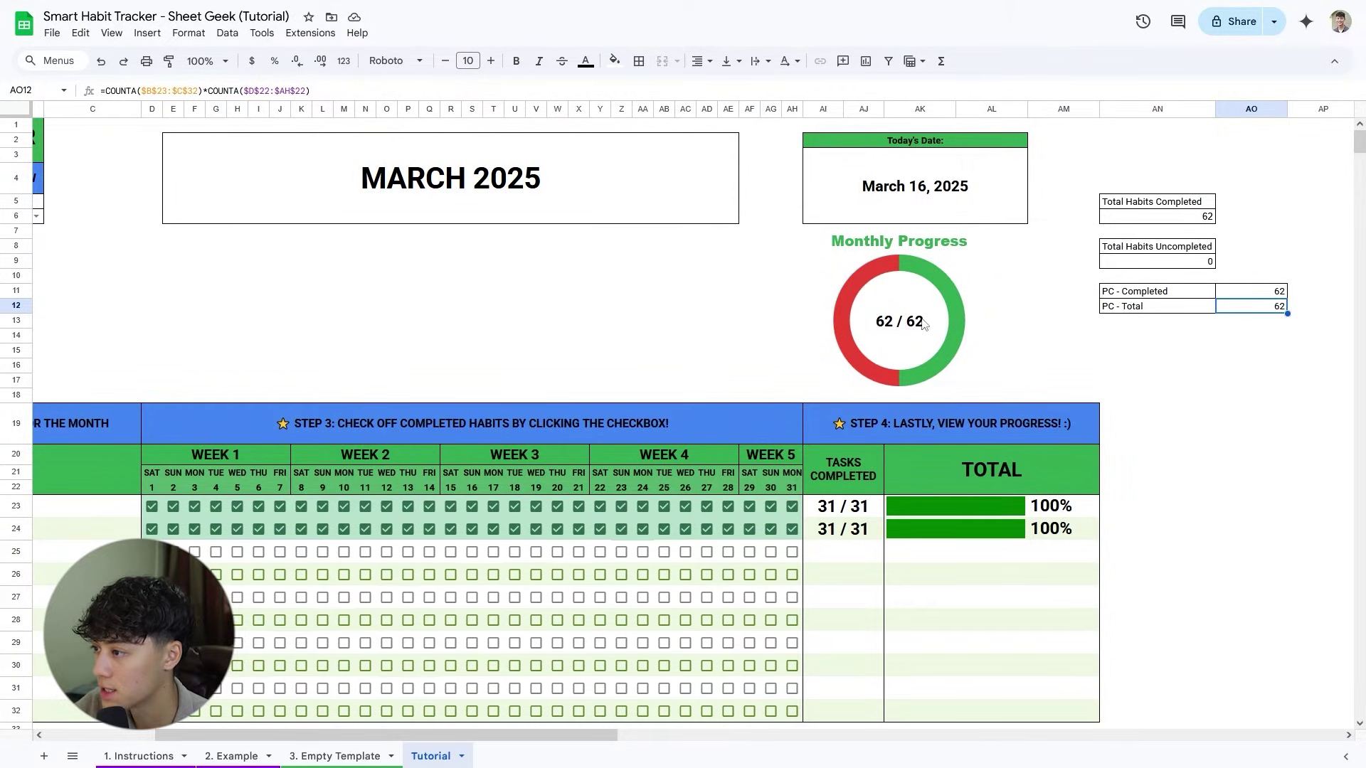
pyautogui.moveTo(1160, 292); pyautogui.dragTo(1245, 310)
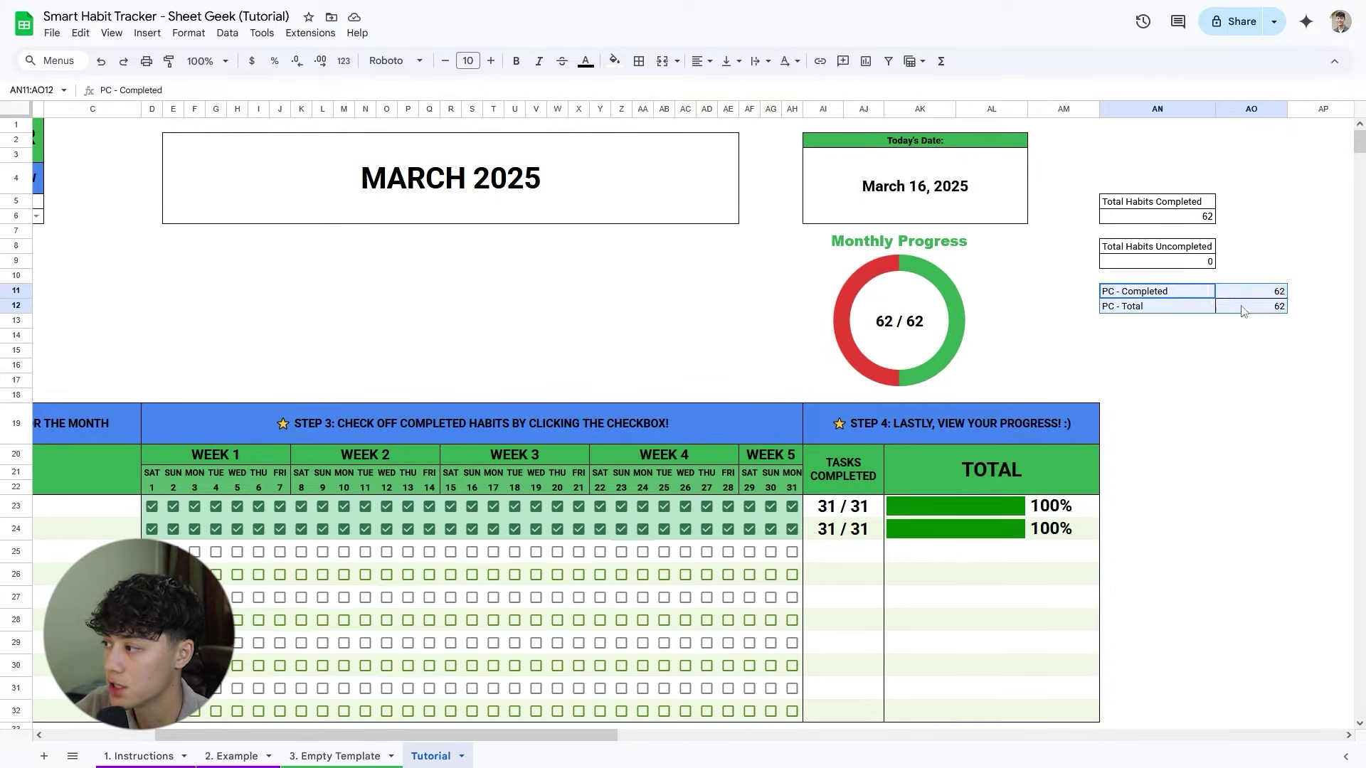
pyautogui.click(1161, 322)
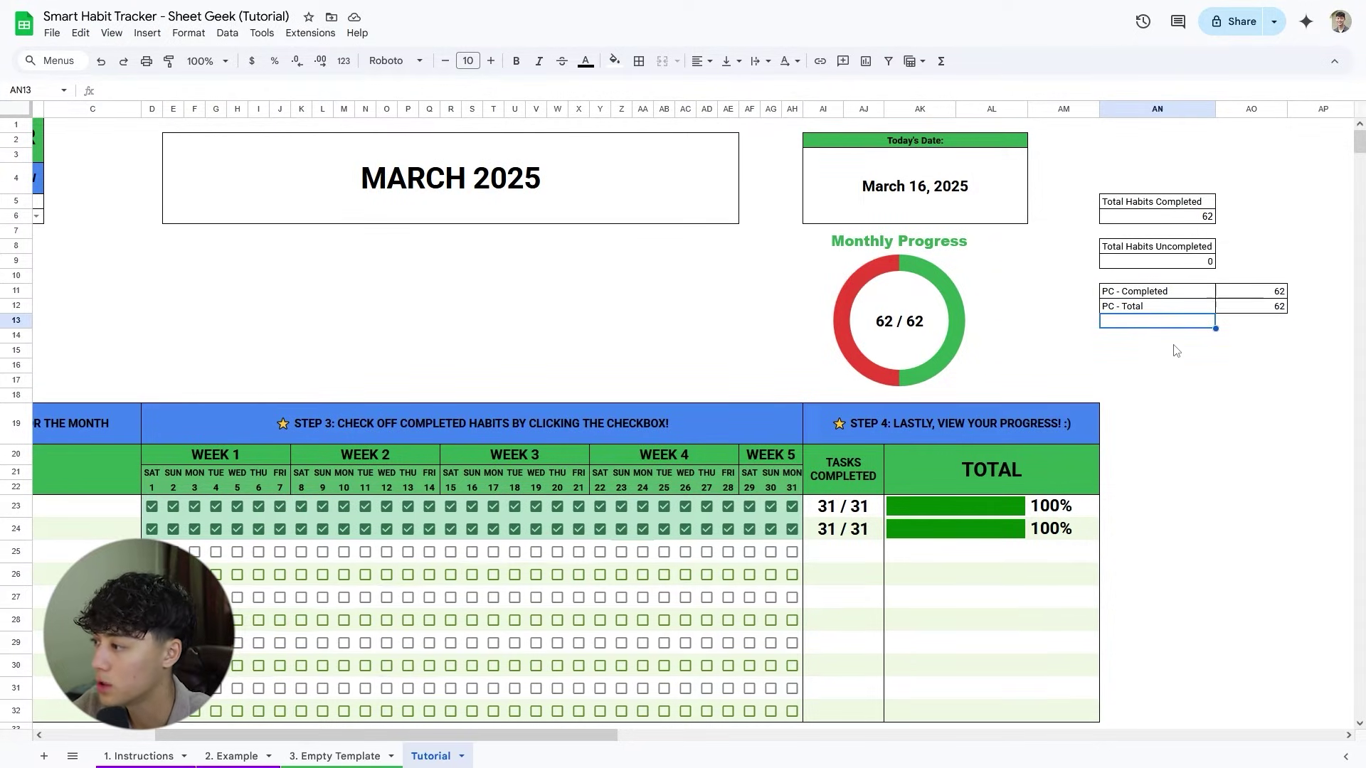
pyautogui.click(1165, 249)
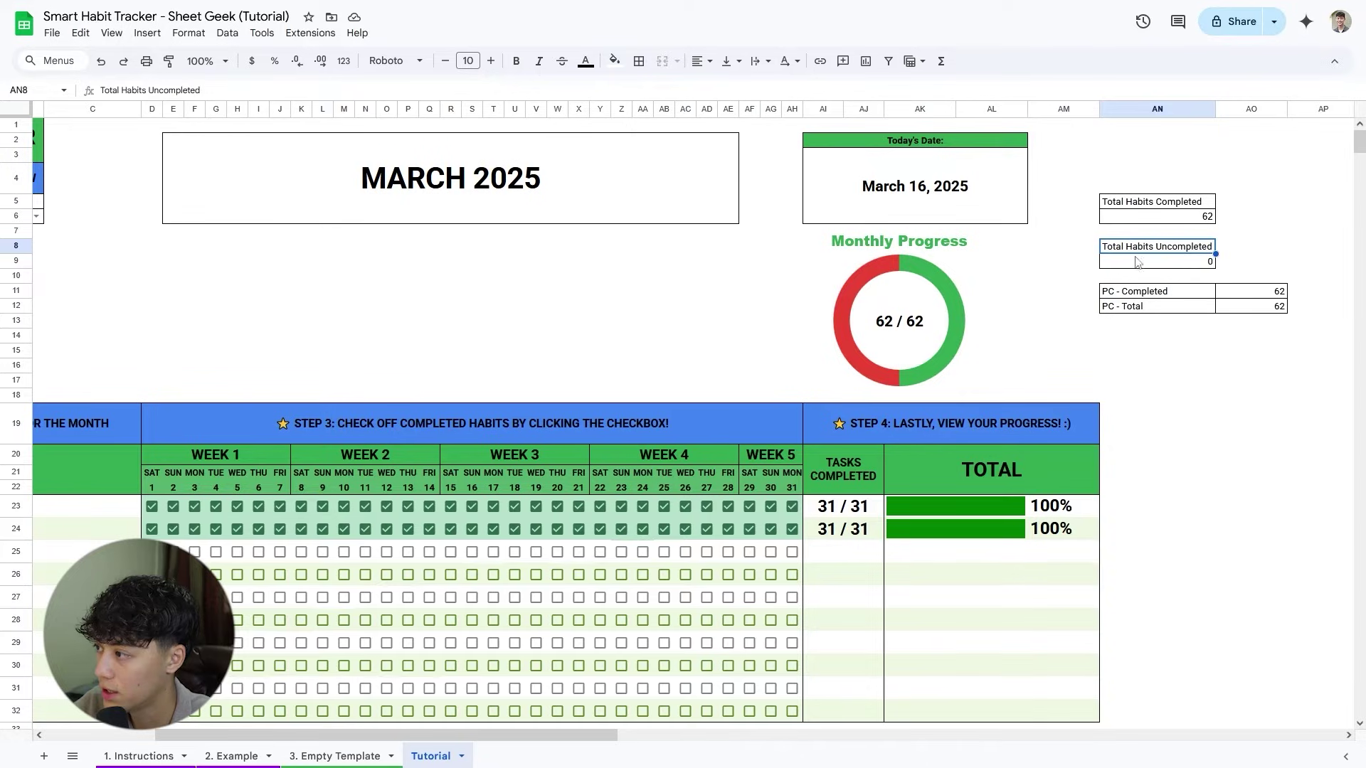
# Enter the label "PC - Uncompleted" in cell AN13, below PC - Total.
pyautogui.click(1167, 325)
pyautogui.write('PC')
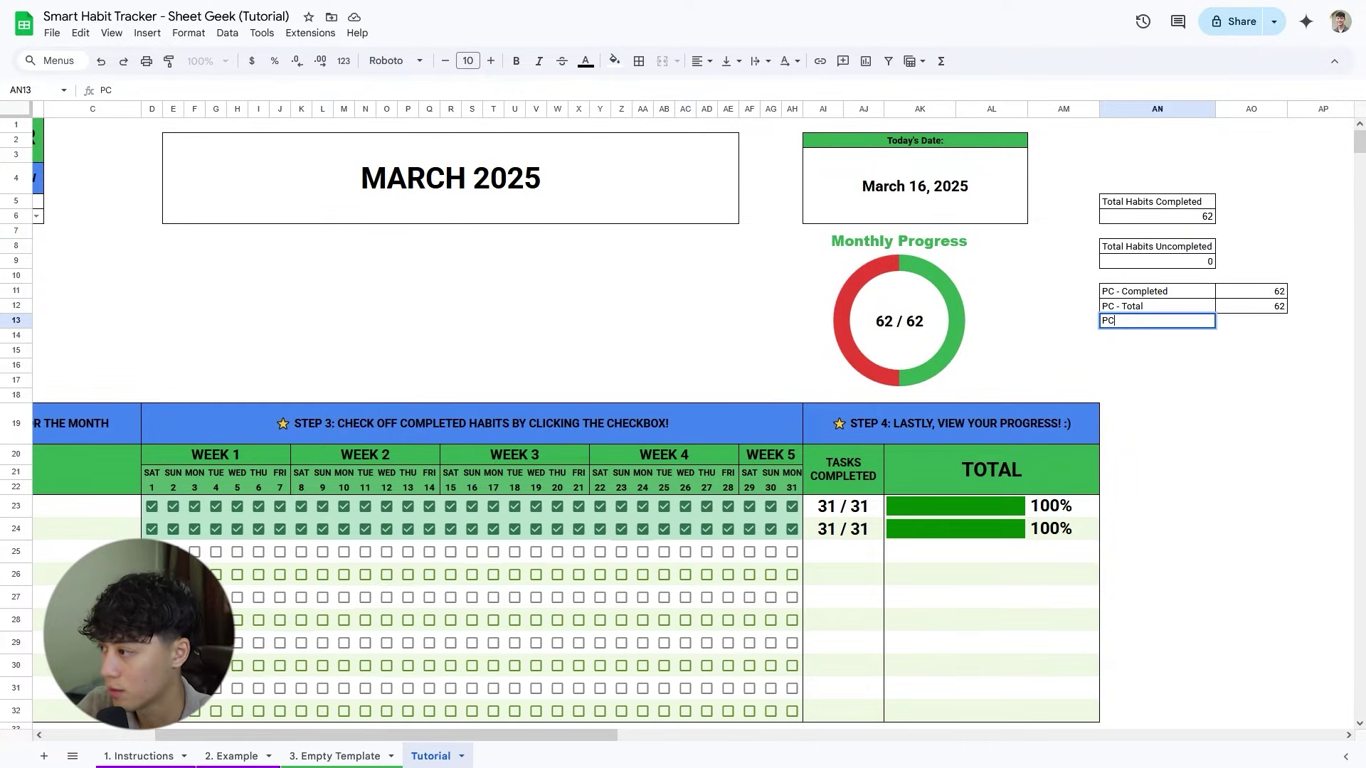
pyautogui.write(' - Uncompleted')
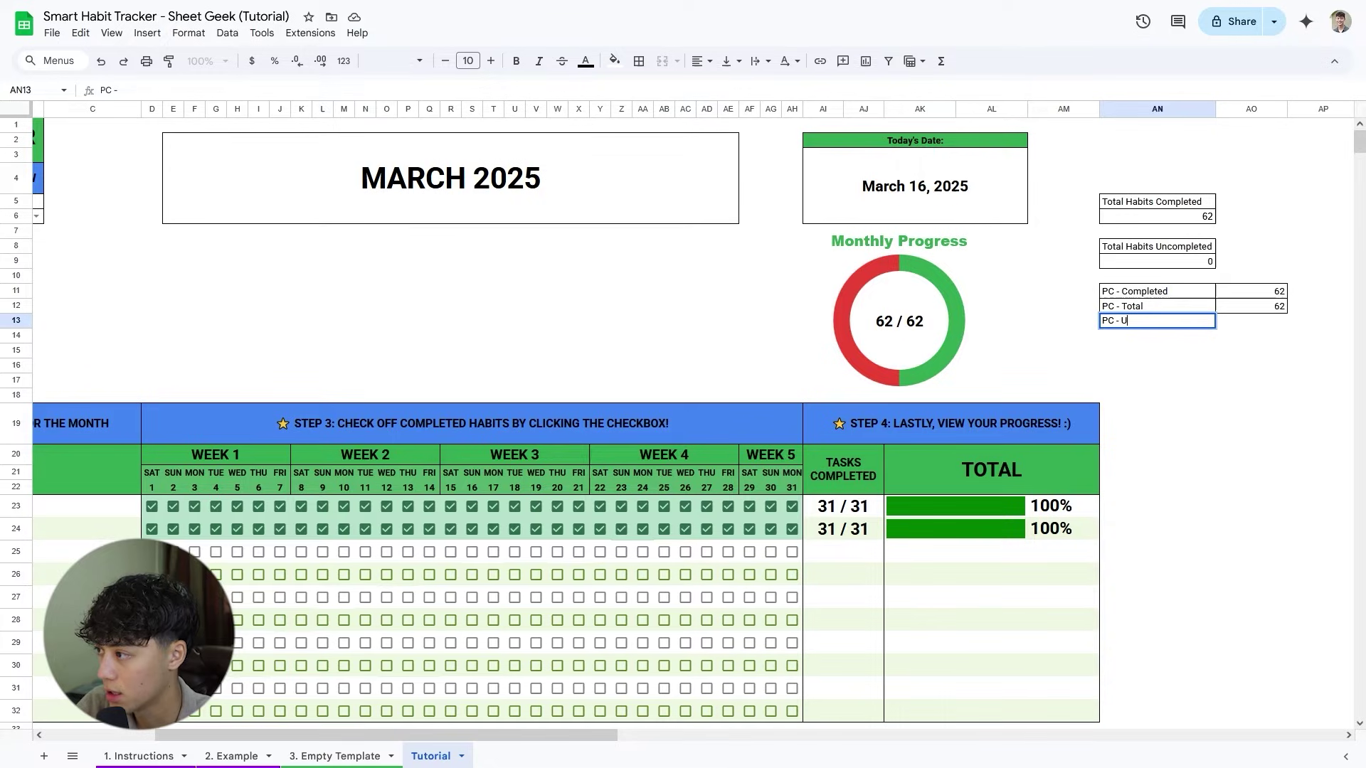
pyautogui.press('Return')
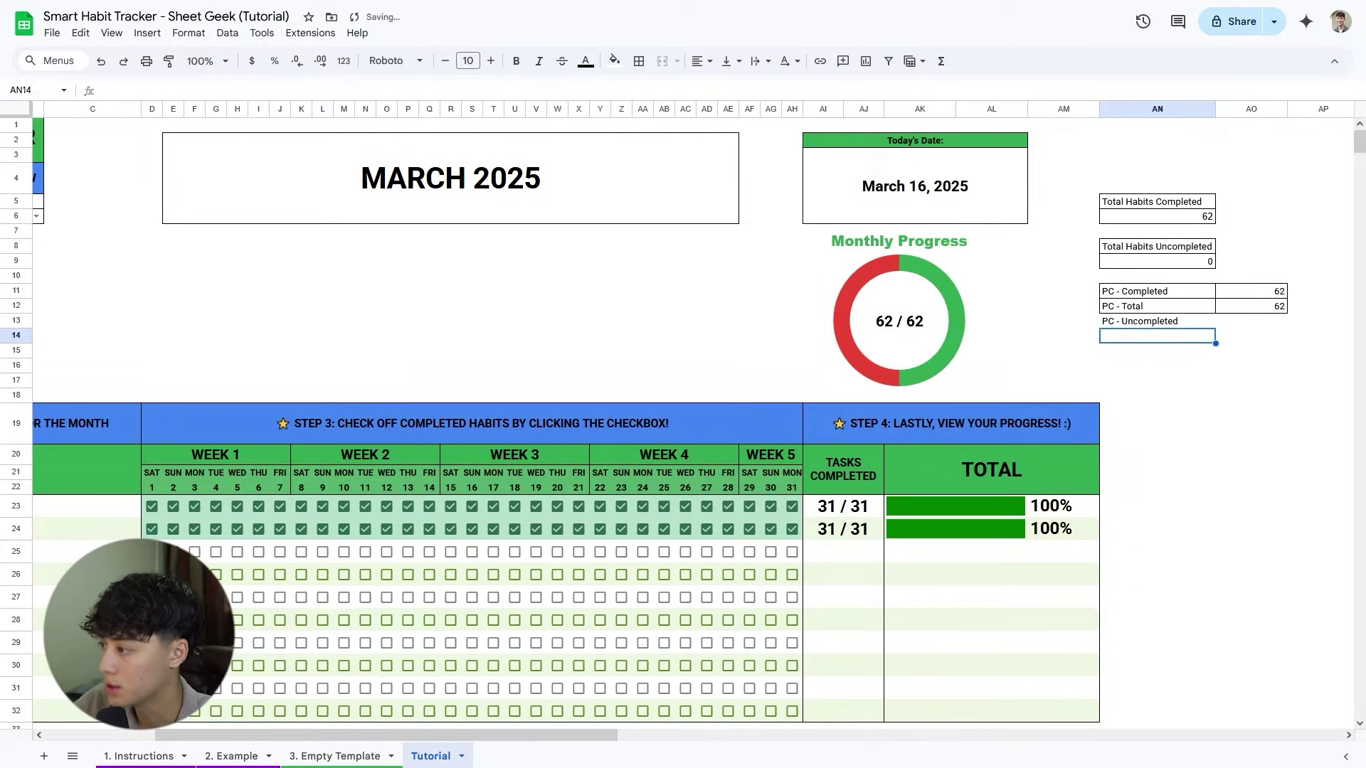
# Link cell AO13 to the Total Habits Uncompleted value with the formula =AN9.
pyautogui.press('Right')
pyautogui.press('Up')
pyautogui.write('=')
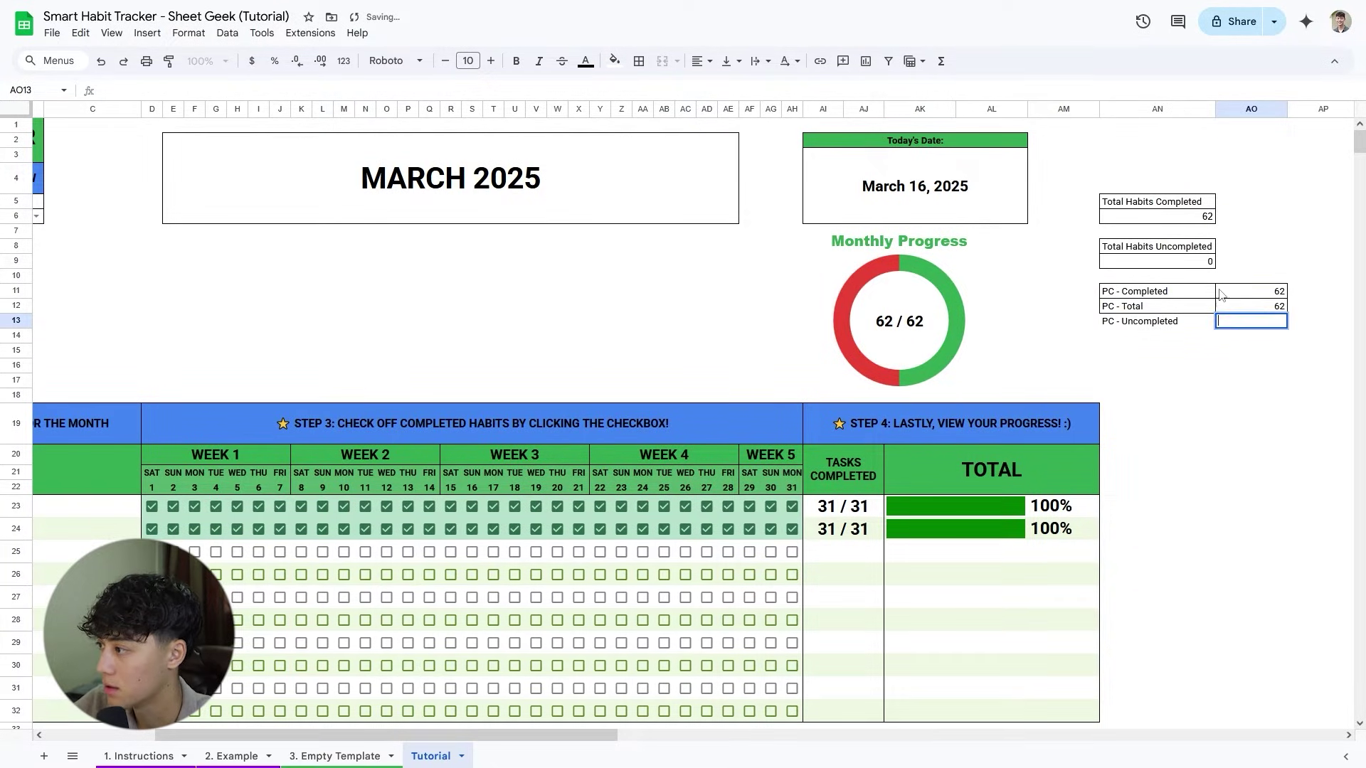
pyautogui.click(1167, 261)
pyautogui.press('Return')
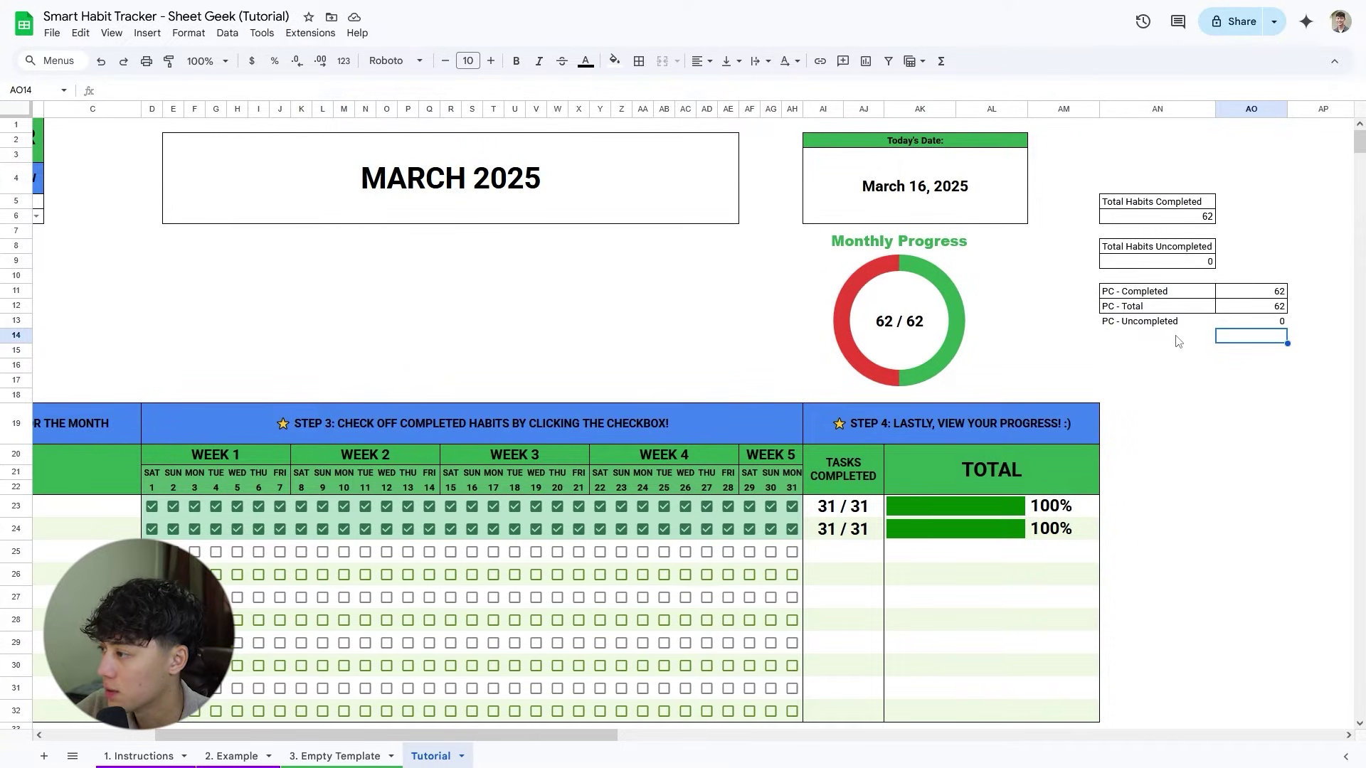
# Place the PC - Uncompleted row above PC - Total, in row 12, and add borders around its cells AN12:AO12.
pyautogui.moveTo(1181, 307); pyautogui.dragTo(1266, 307)
pyautogui.click(1218, 354)
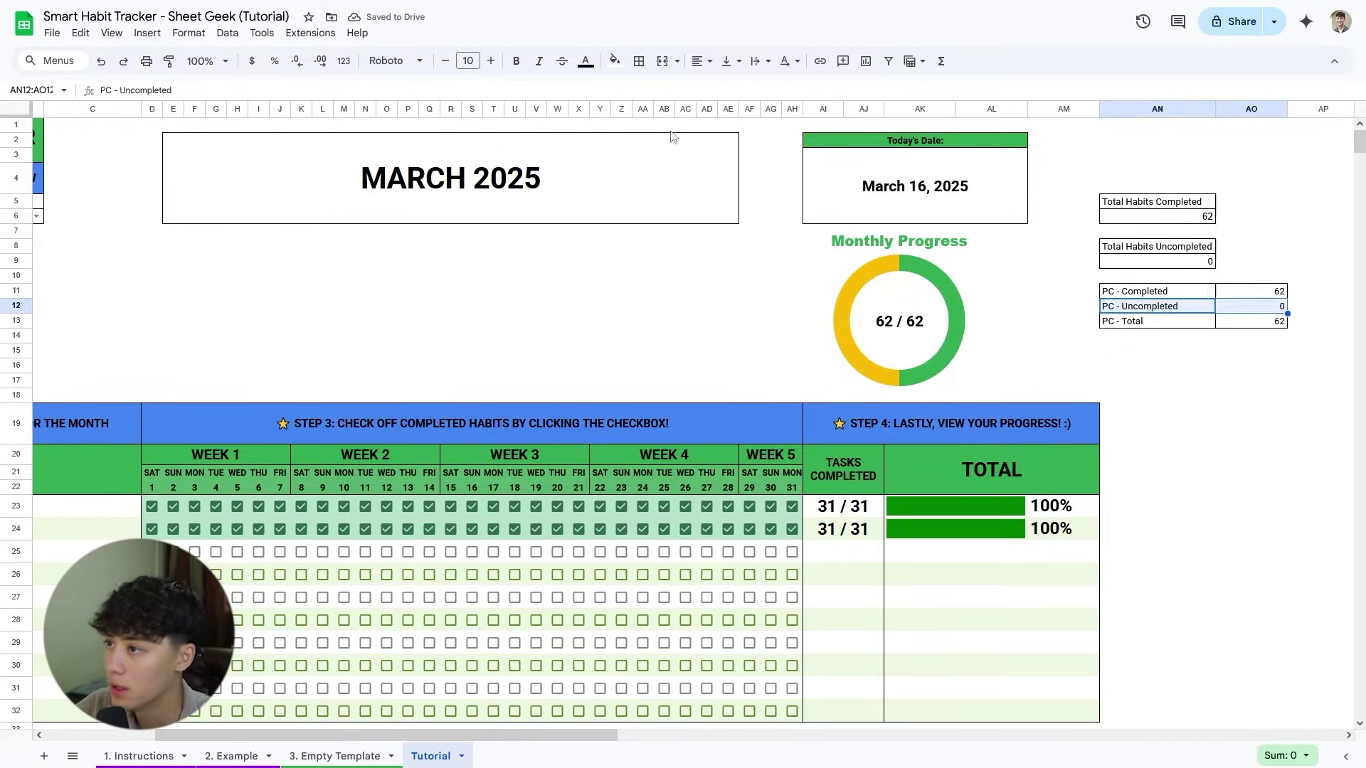
pyautogui.click(638, 61)
pyautogui.click(1237, 400)
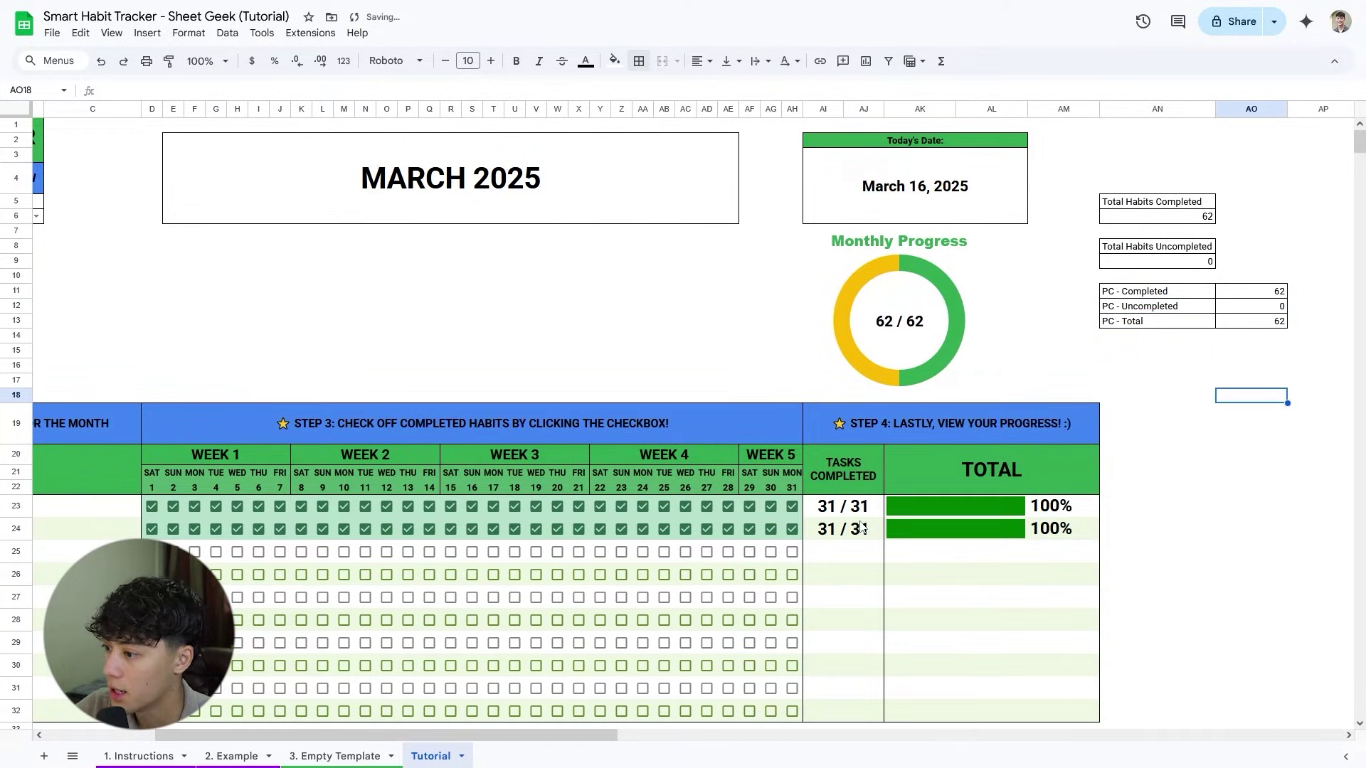
# Test the chart data by unchecking days 28 to 31 in row 24 and inspecting cells AO11 to AO13.
pyautogui.click(792, 529)
pyautogui.click(771, 530)
pyautogui.click(750, 530)
pyautogui.click(729, 531)
pyautogui.click(1241, 292)
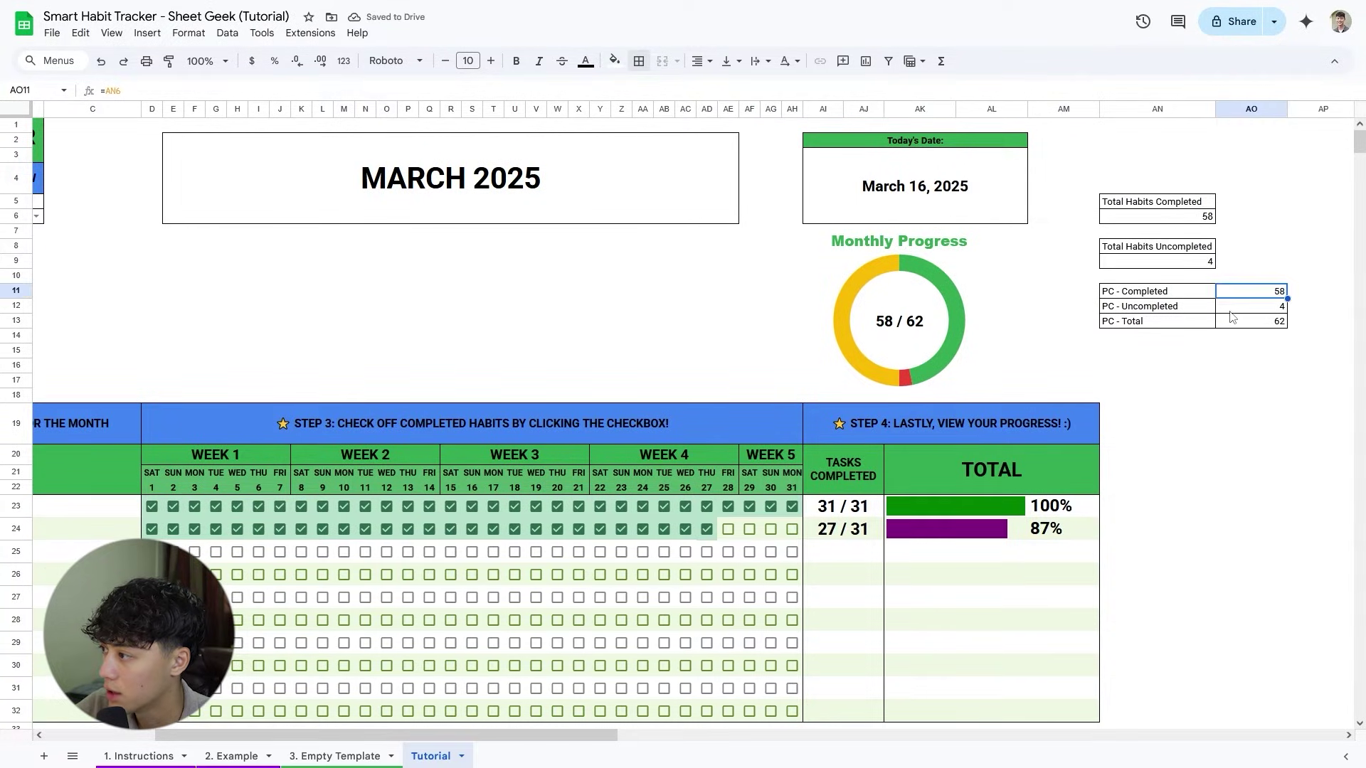
pyautogui.click(1241, 307)
pyautogui.click(1246, 322)
# Change the Monthly Progress chart's data range to AO11:AO12 so it covers only completed and uncompleted habits.
pyautogui.click(970, 277)
pyautogui.click(1025, 237)
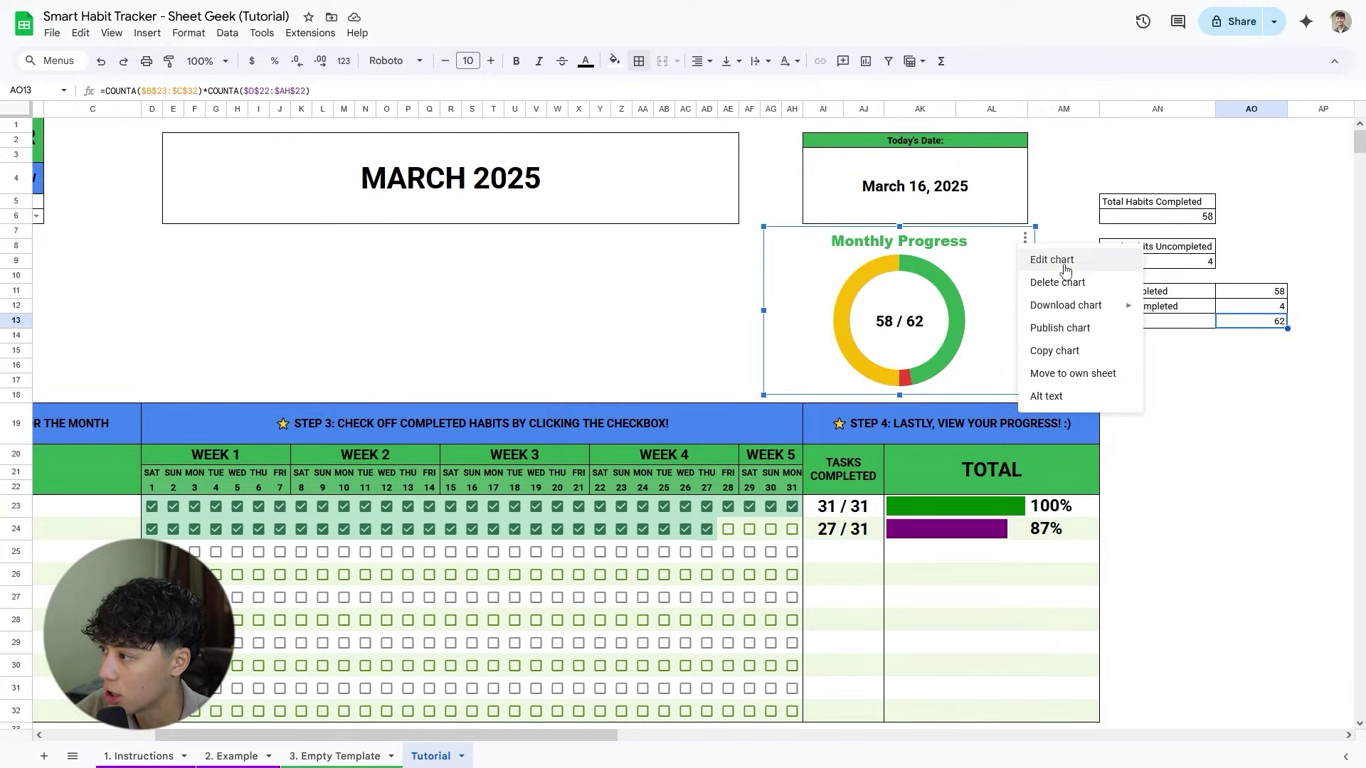
pyautogui.click(1051, 260)
pyautogui.hscroll(5, 738, 387)
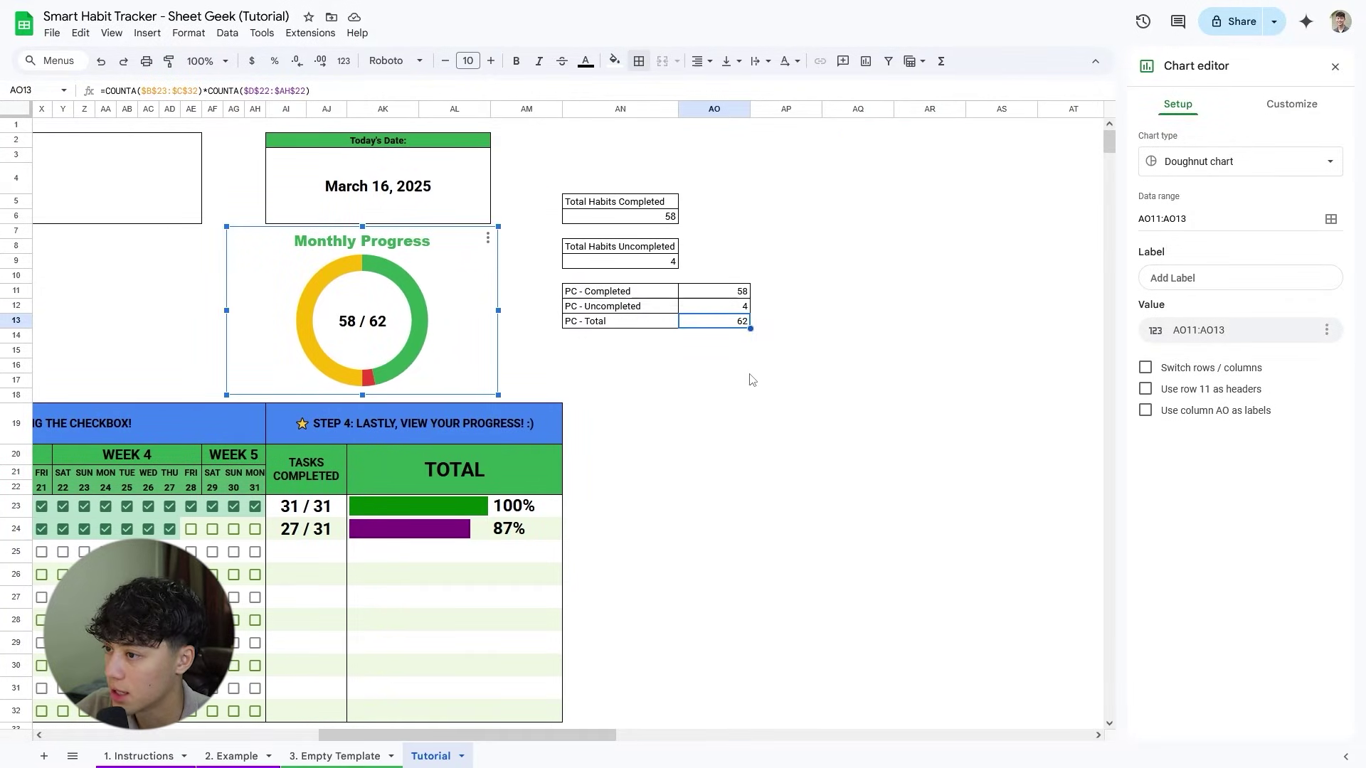
pyautogui.click(1331, 218)
pyautogui.press('BackSpace')
pyautogui.moveTo(711, 292); pyautogui.dragTo(735, 310)
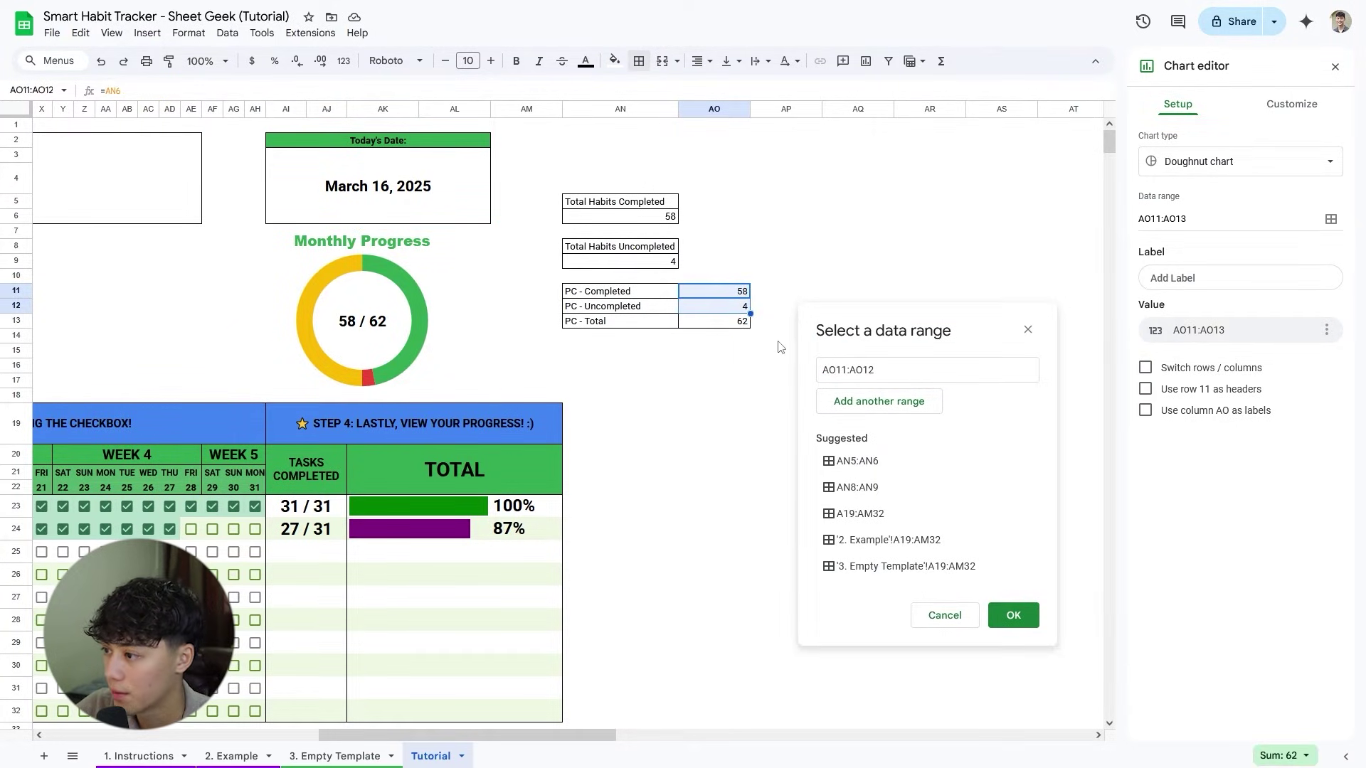
pyautogui.click(1011, 617)
pyautogui.click(1336, 66)
pyautogui.hscroll(-10, 898, 603)
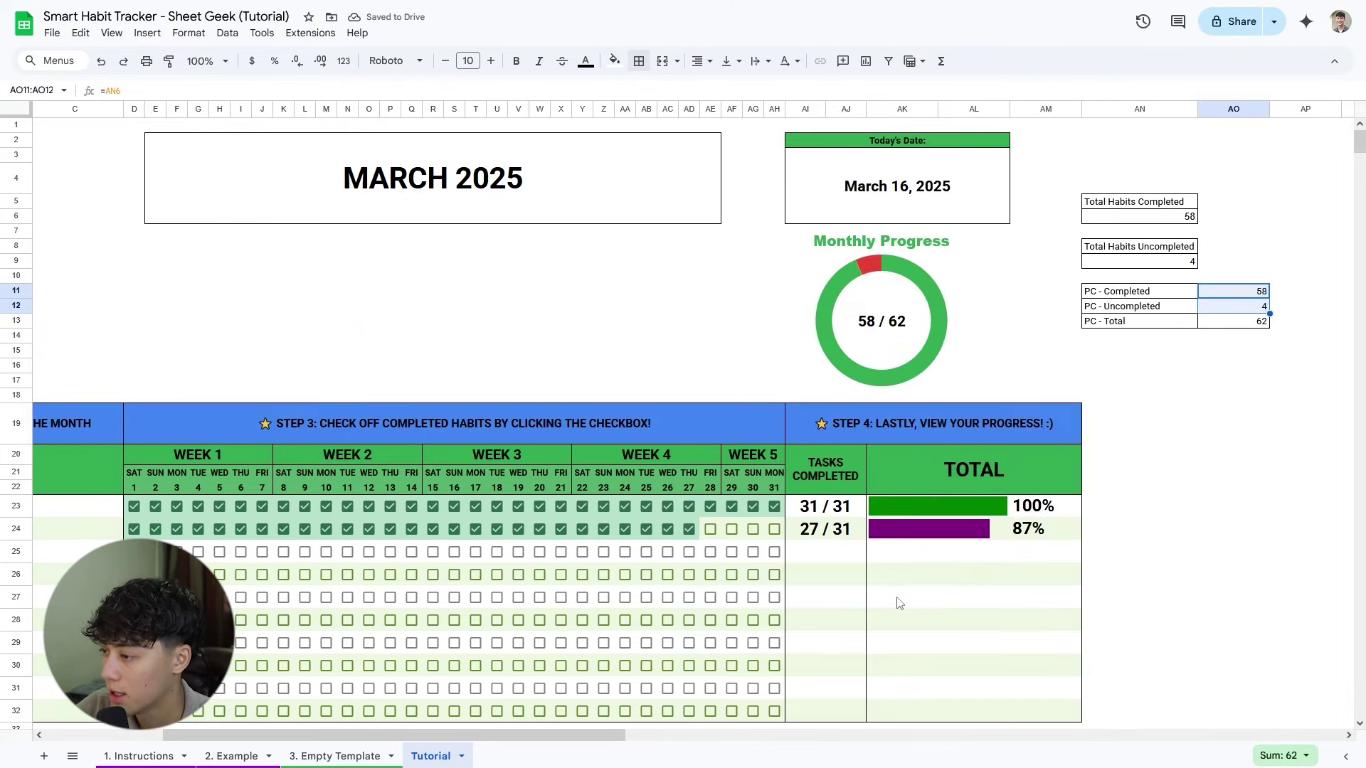
# Recheck days 28 to 31 in row 24, then uncheck every day in rows 23 and 24.
pyautogui.click(710, 529)
pyautogui.click(732, 529)
pyautogui.click(753, 530)
pyautogui.click(774, 529)
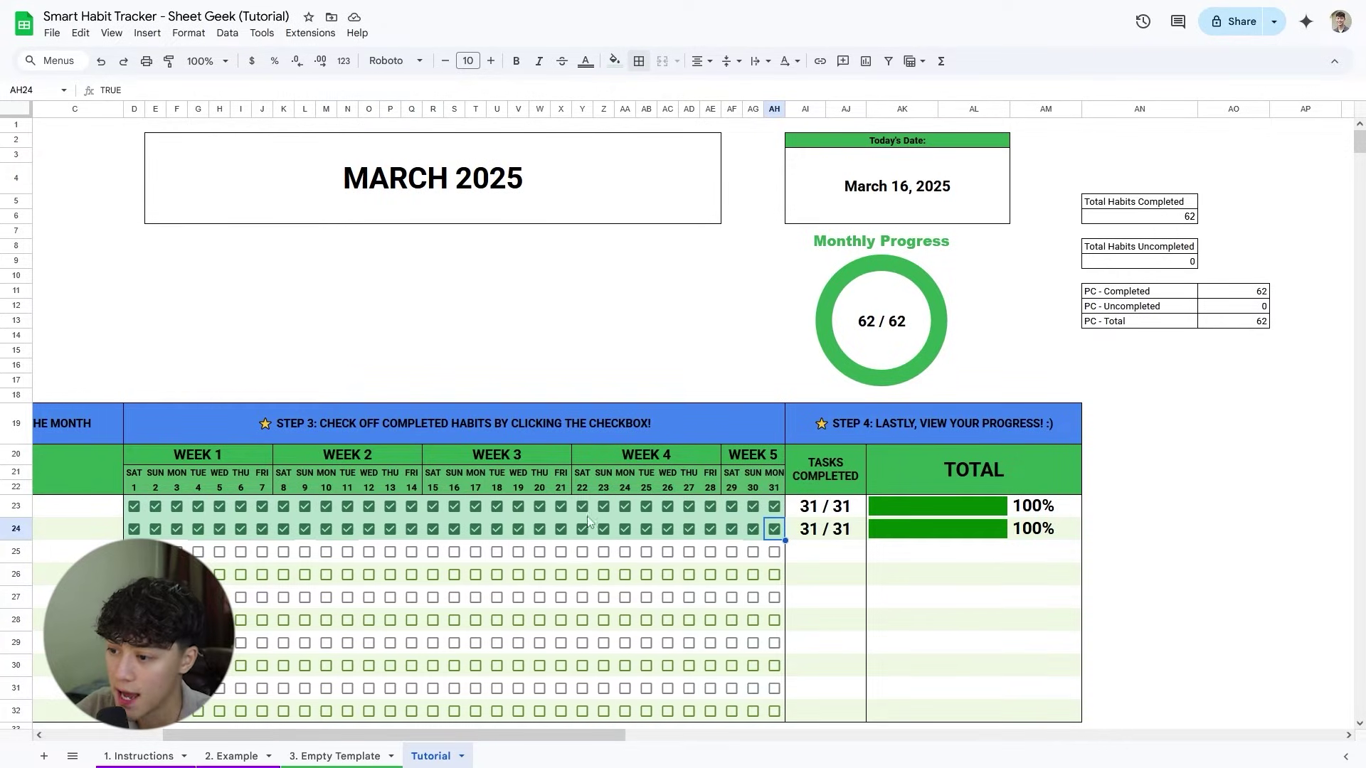
pyautogui.moveTo(134, 506); pyautogui.dragTo(777, 530)
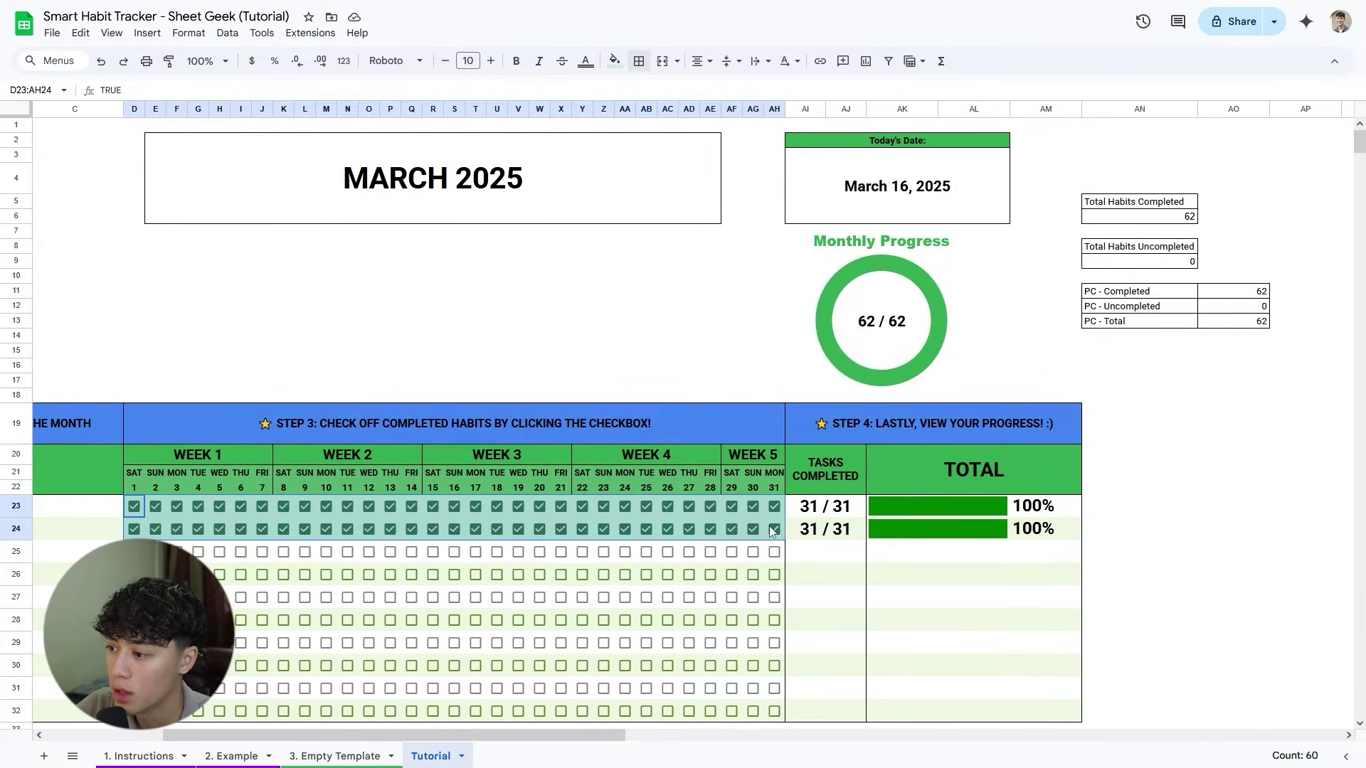
pyautogui.press('space')
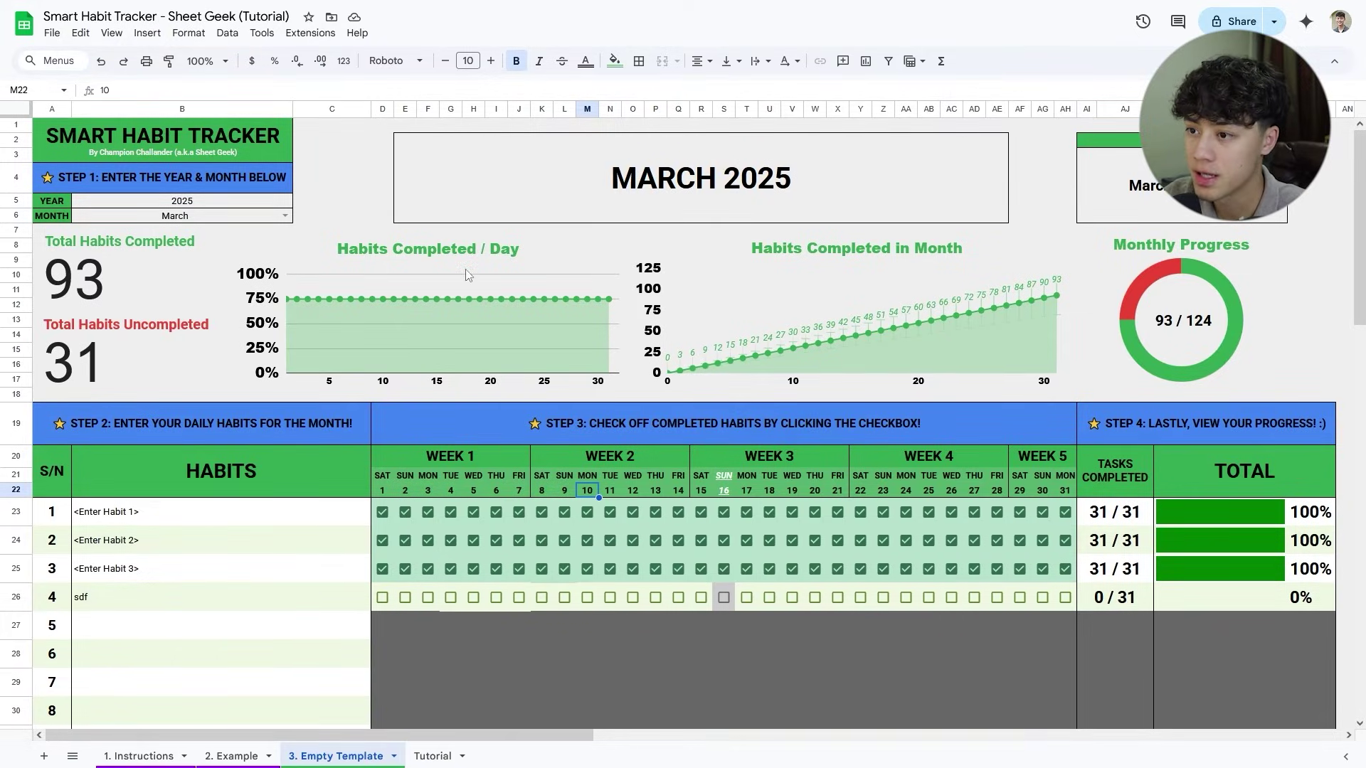
# Duplicate the 3. Empty Template sheet.
pyautogui.click(427, 755)
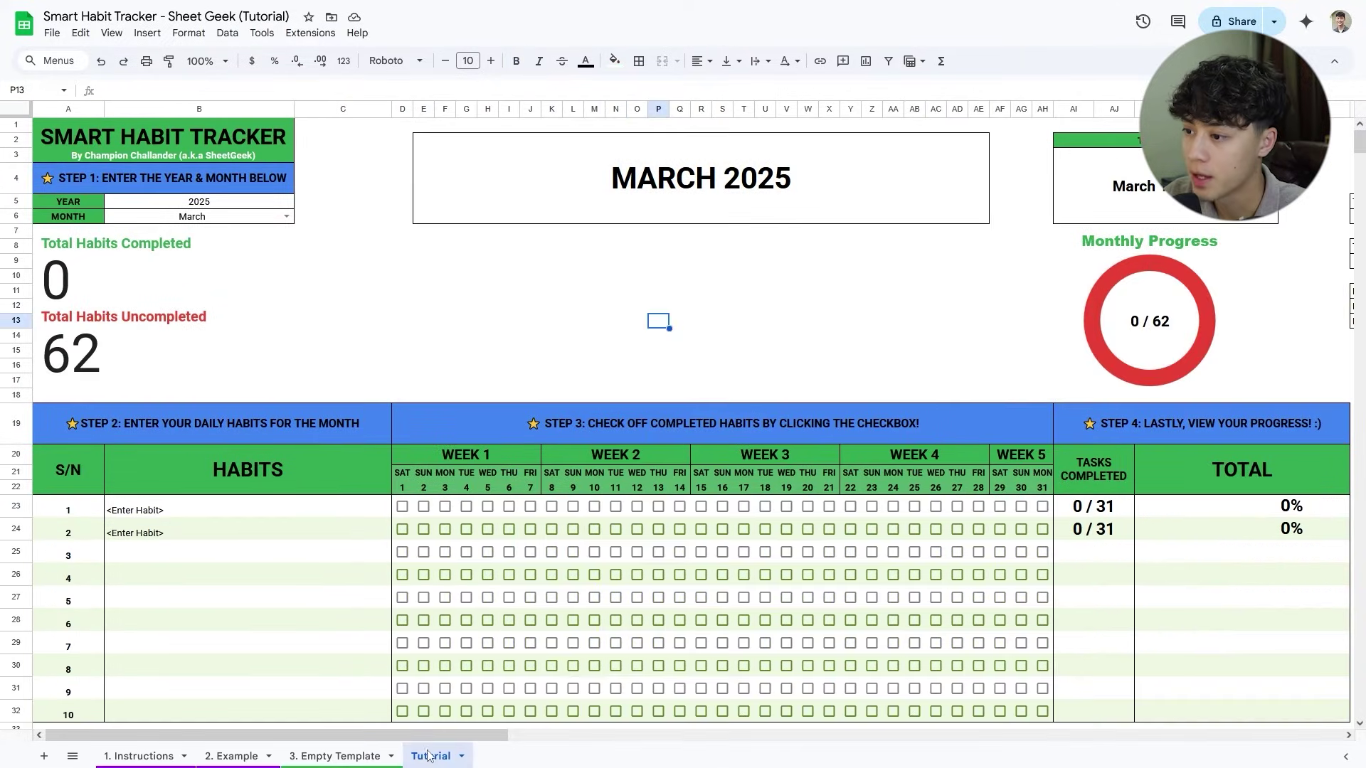
pyautogui.click(359, 756)
pyautogui.click(394, 755)
pyautogui.click(352, 535)
# On the copied sheet, move the Habits Completed / Day and Habits Completed in Month charts down off their helper data and make all cell text black.
pyautogui.moveTo(443, 280); pyautogui.dragTo(442, 550)
pyautogui.click(843, 274)
pyautogui.moveTo(843, 274); pyautogui.dragTo(878, 542)
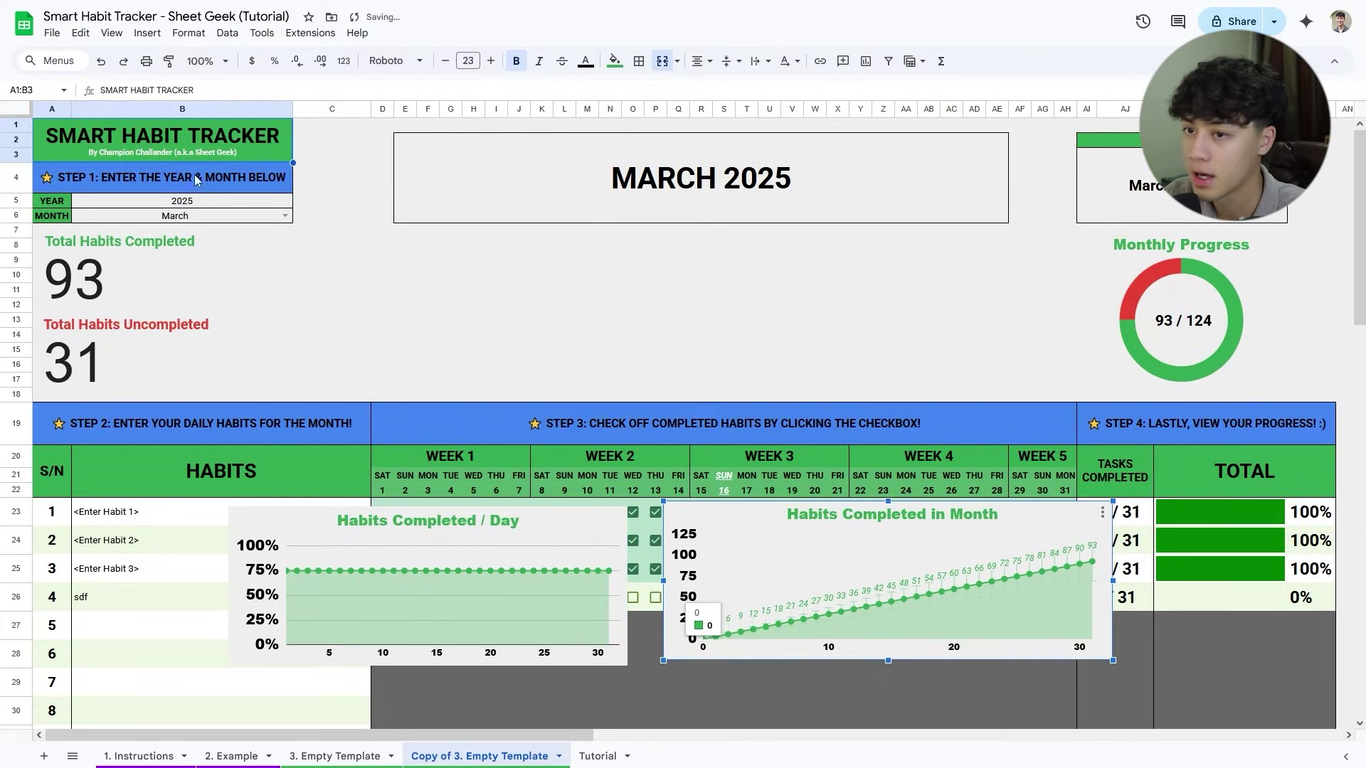
pyautogui.click(15, 108)
pyautogui.click(587, 67)
pyautogui.click(606, 116)
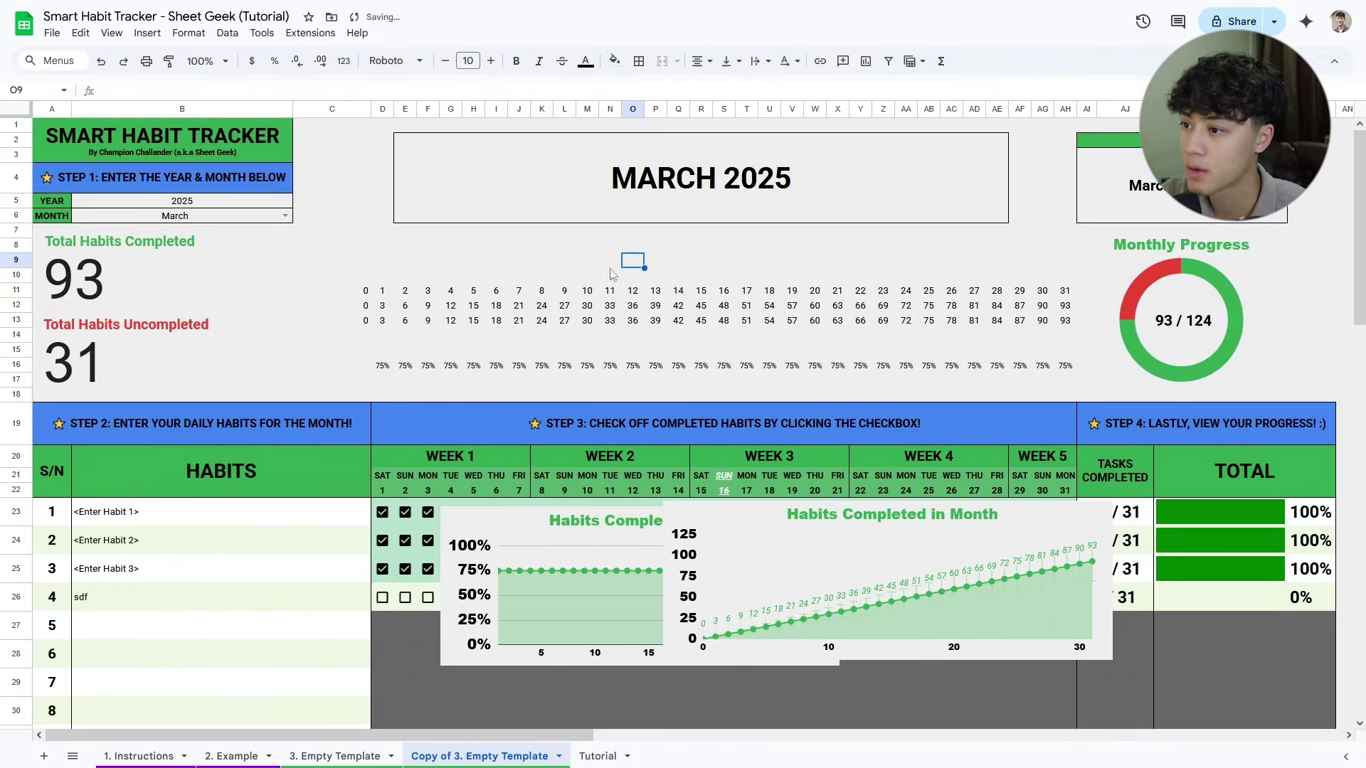
# Examine the helper numbers in rows 11 to 16 and the Habits Completed / Day chart's data range, including rows 16 and 22.
pyautogui.click(356, 280)
pyautogui.moveTo(358, 289); pyautogui.dragTo(1071, 384)
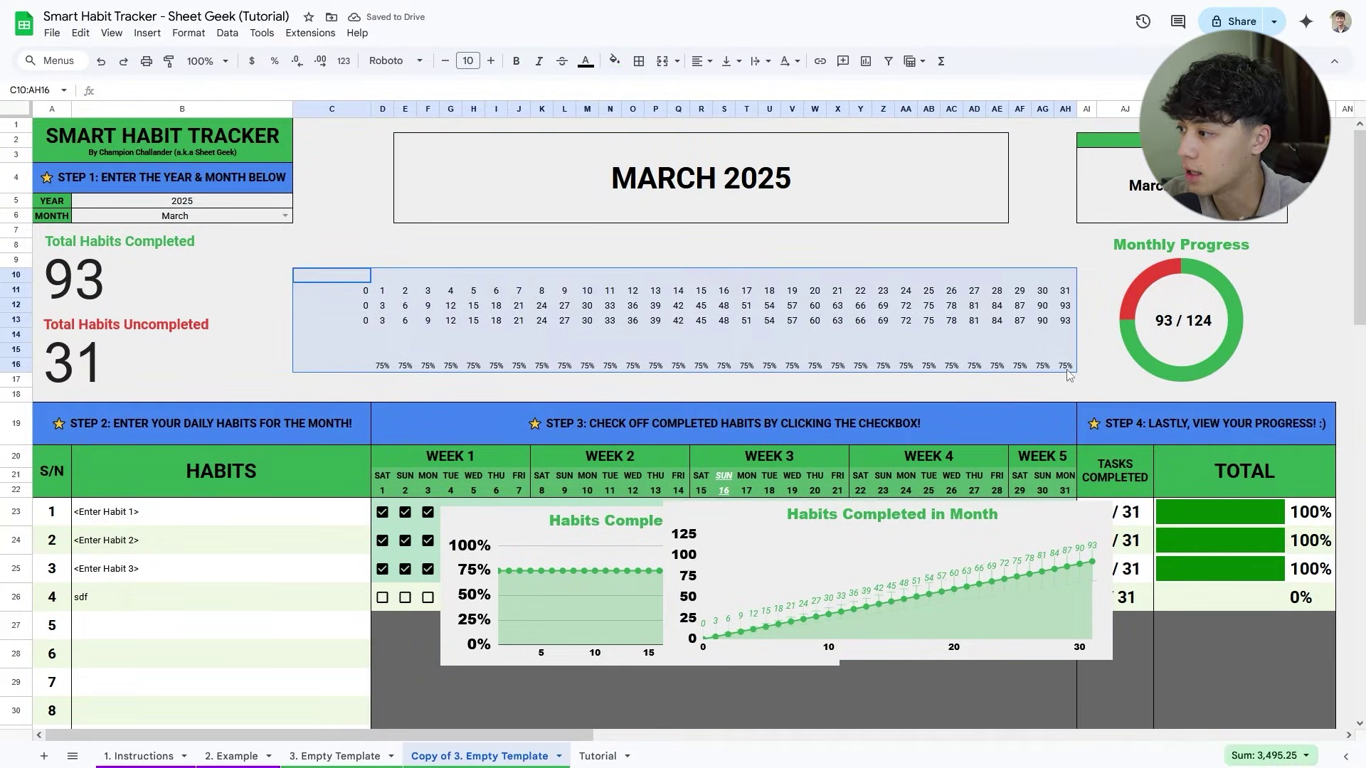
pyautogui.click(732, 384)
pyautogui.moveTo(553, 547); pyautogui.dragTo(337, 571)
pyautogui.doubleClick(576, 562)
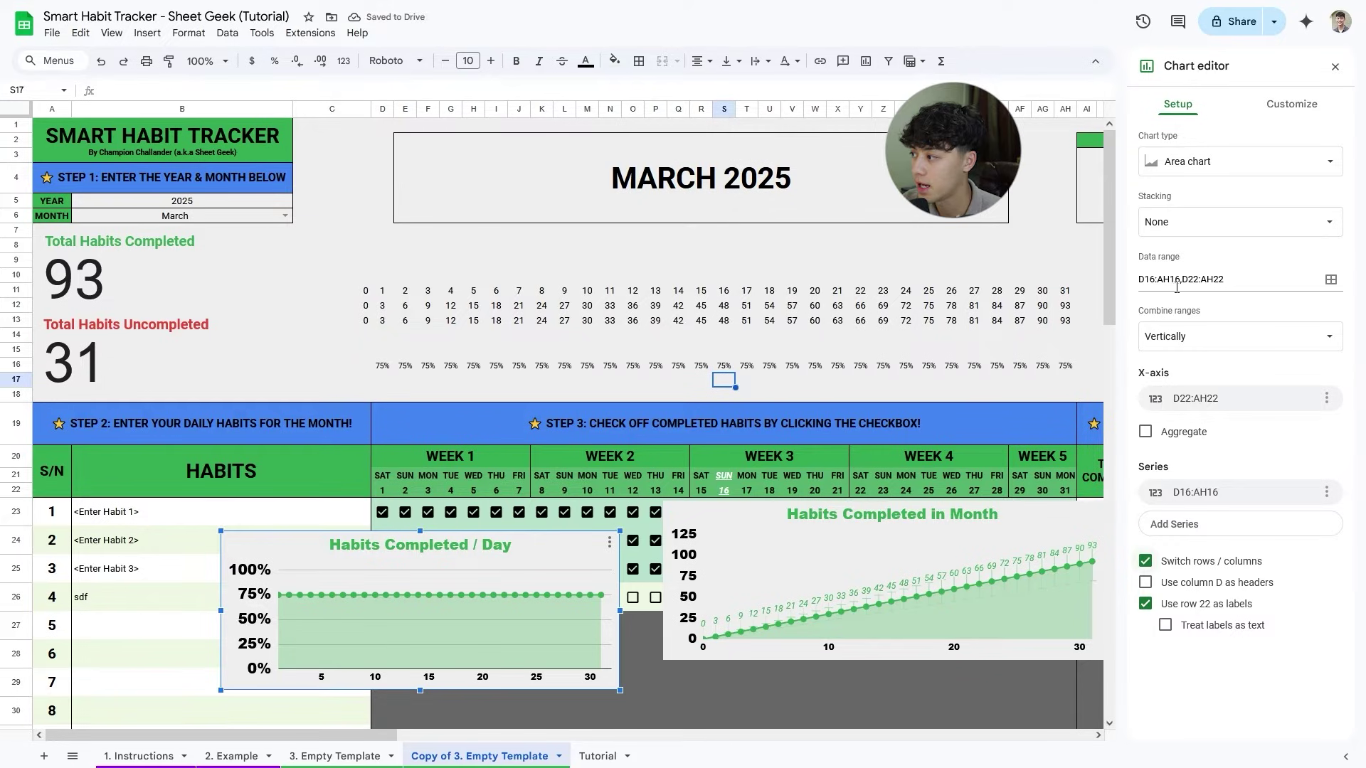
pyautogui.click(22, 364)
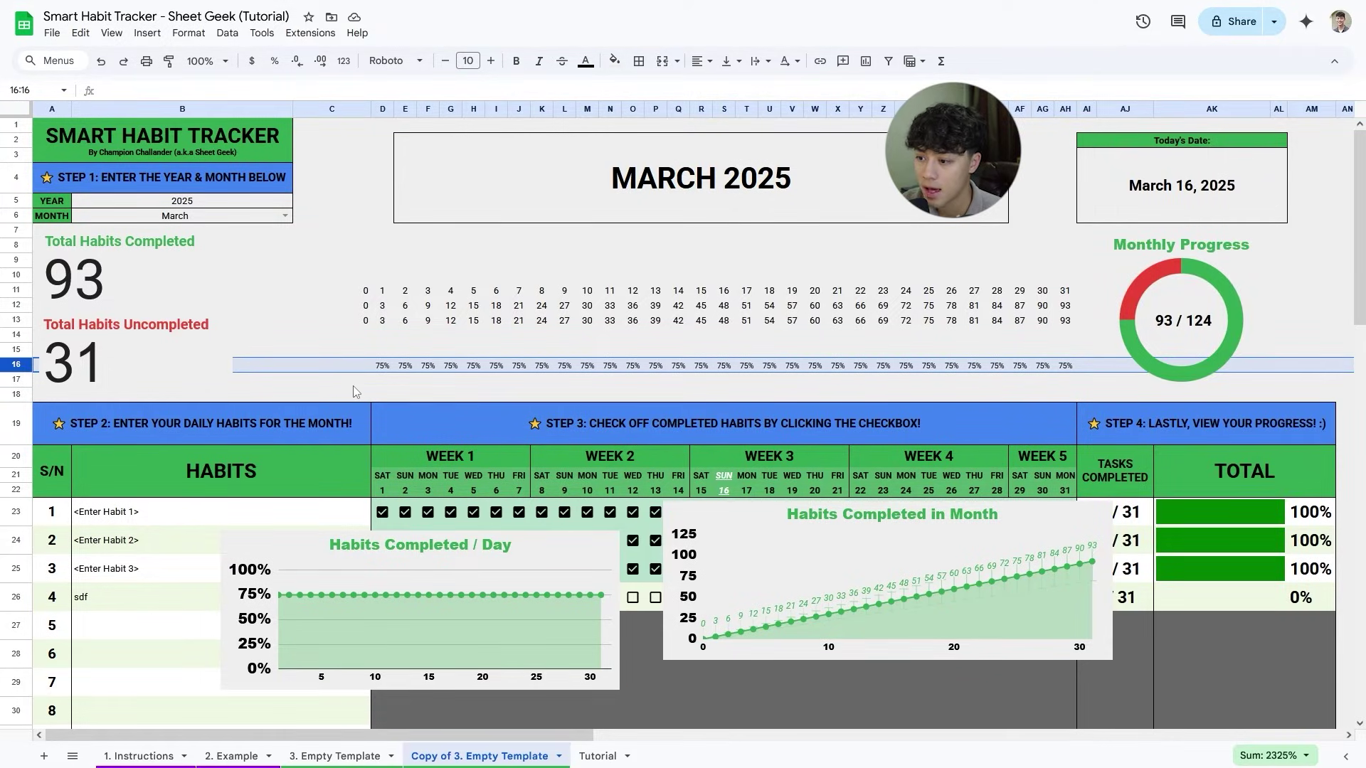
pyautogui.click(17, 490)
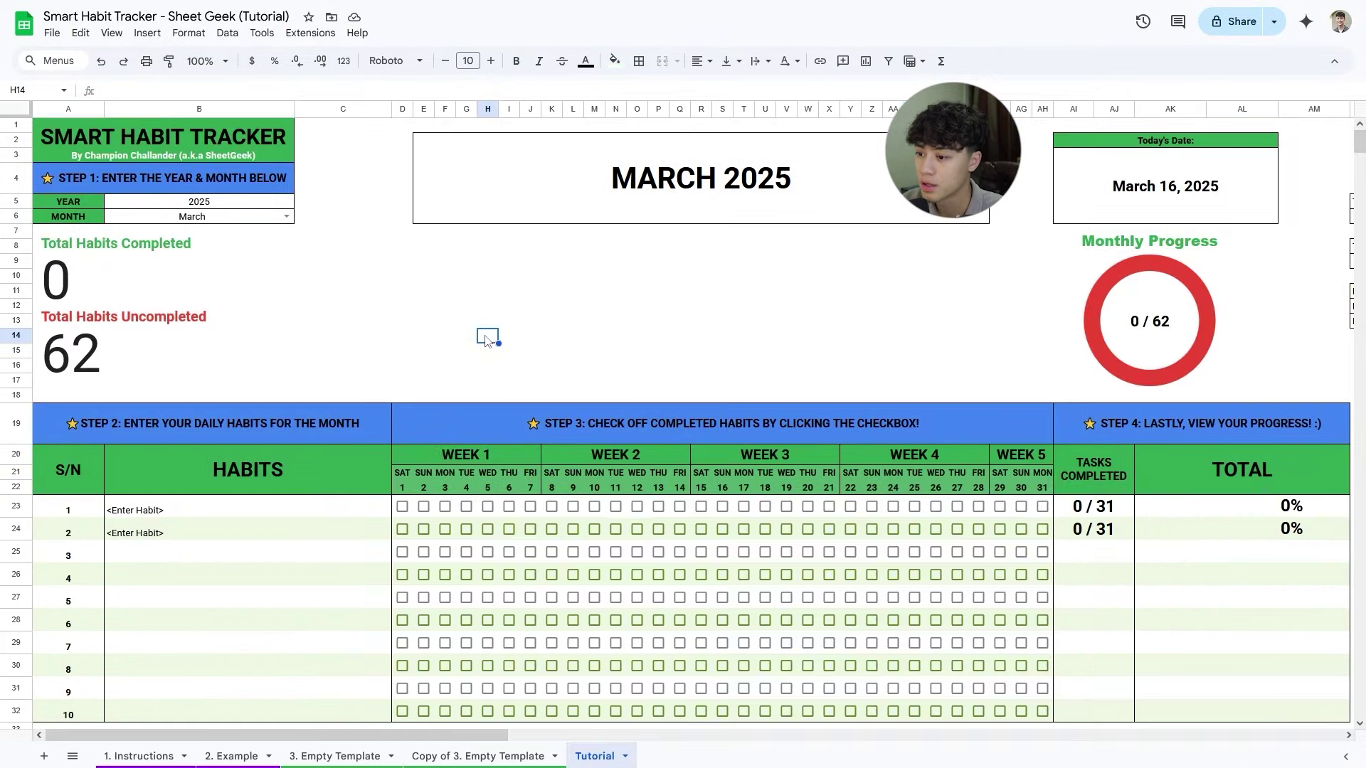
pyautogui.click(405, 351)
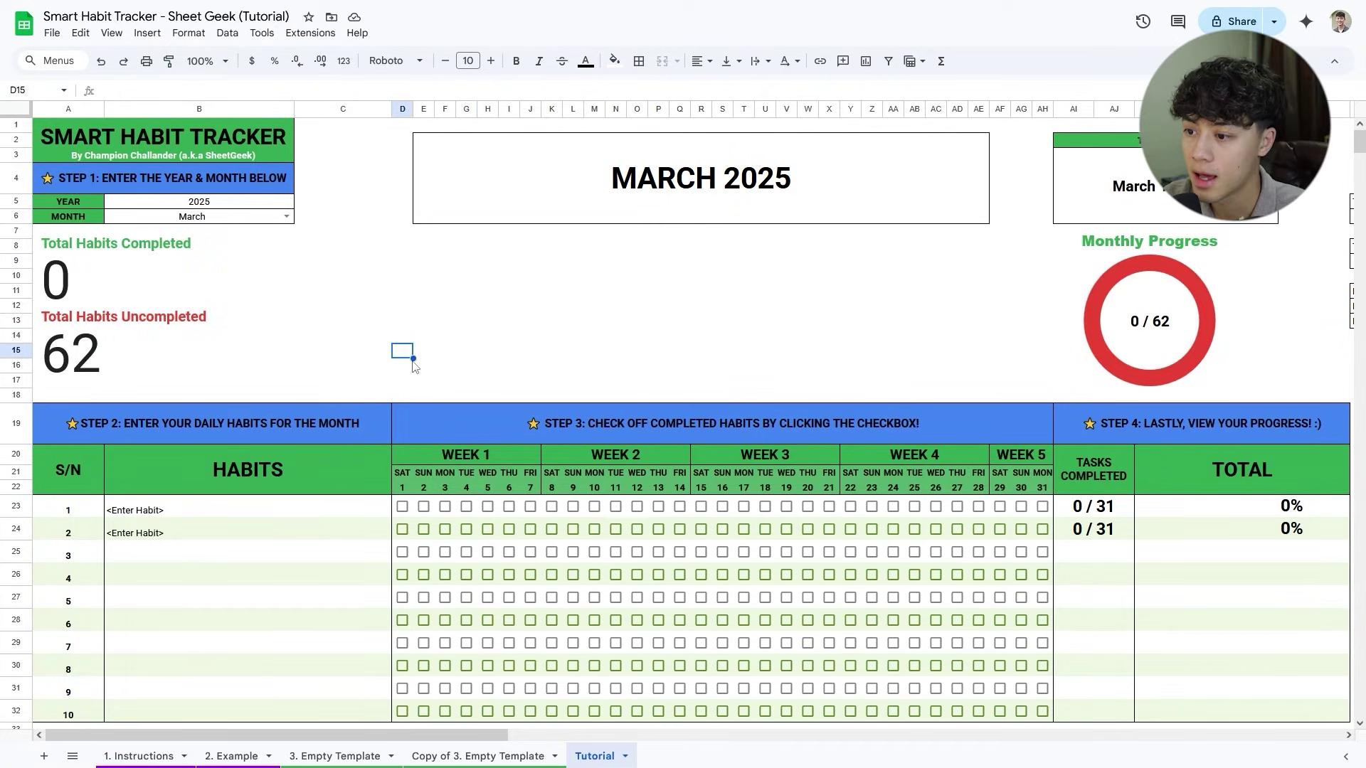
pyautogui.moveTo(410, 362); pyautogui.dragTo(1050, 356)
pyautogui.click(467, 388)
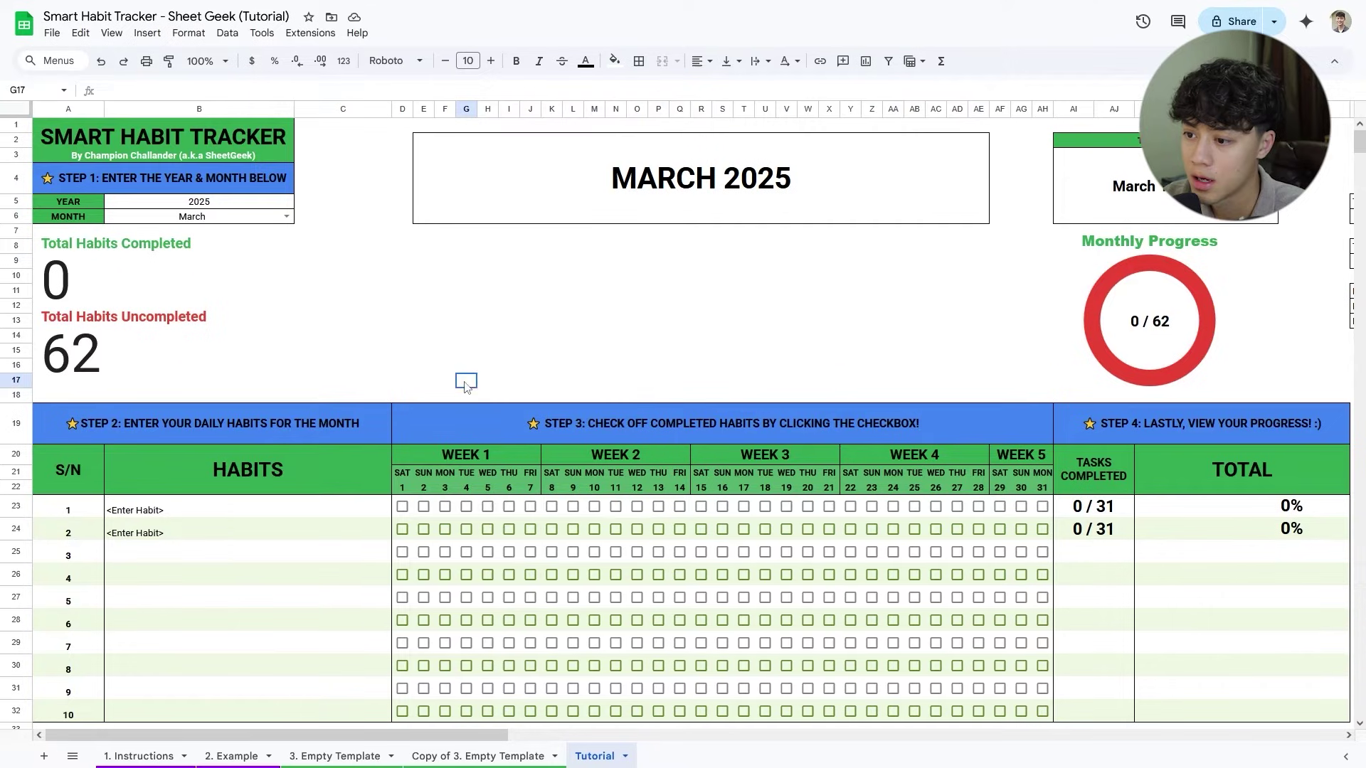
pyautogui.moveTo(403, 360); pyautogui.dragTo(1046, 361)
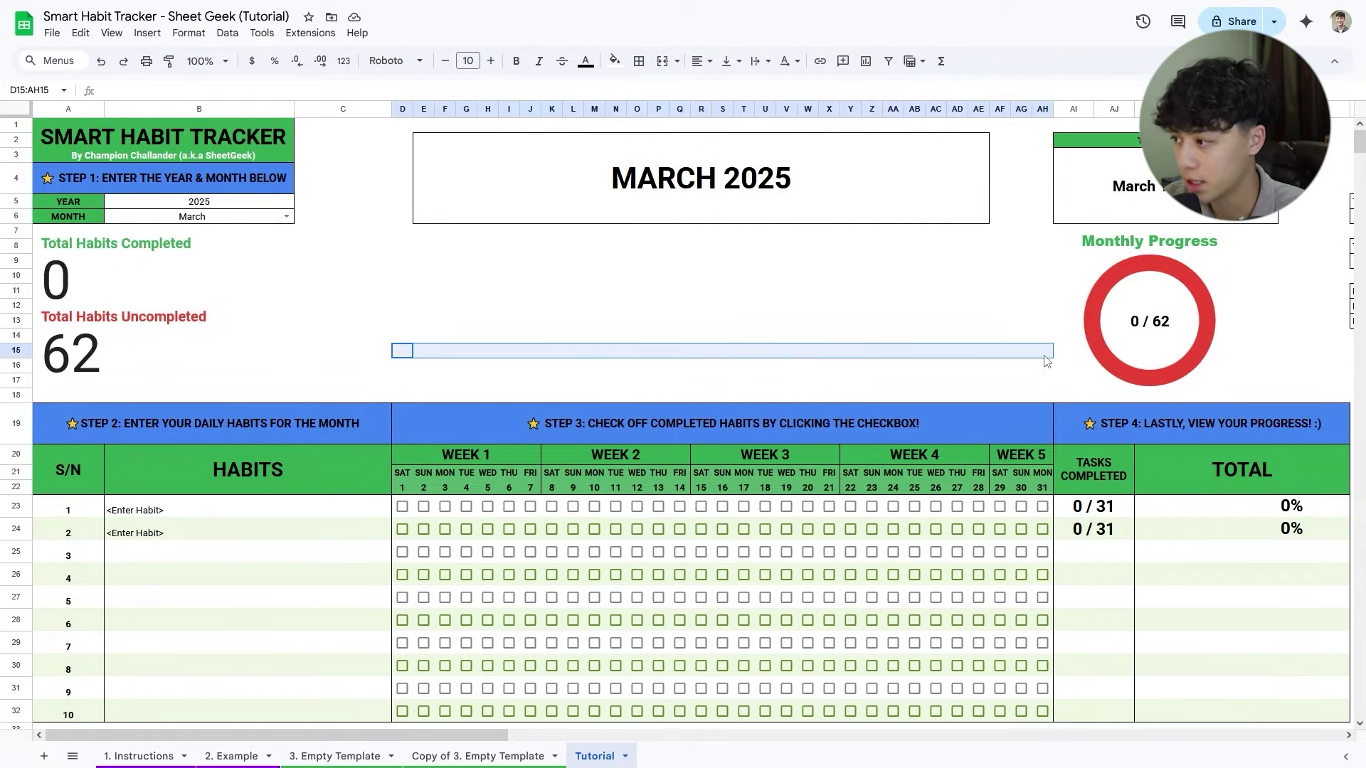
# On the Tutorial sheet, check day 1 for both habits and day 2 for the first habit.
pyautogui.click(288, 535)
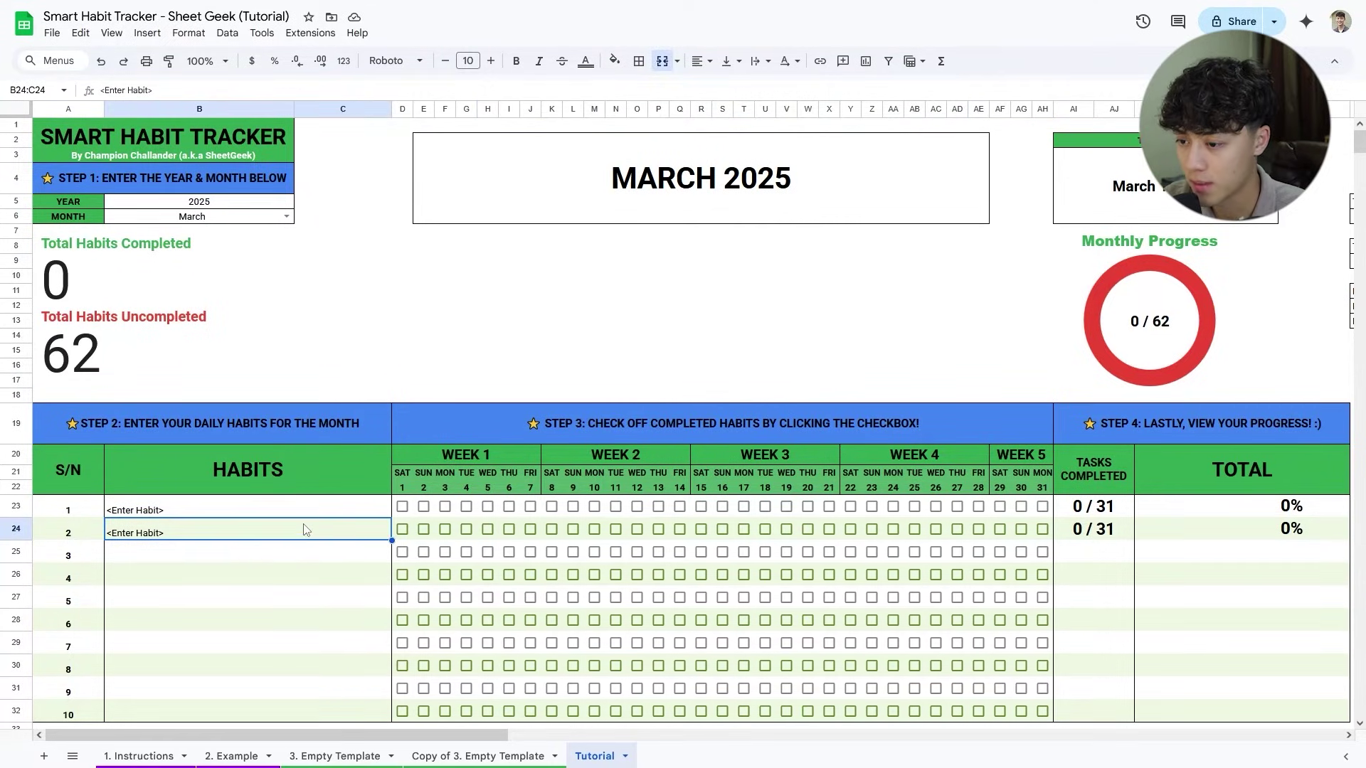
pyautogui.click(402, 506)
pyautogui.click(402, 529)
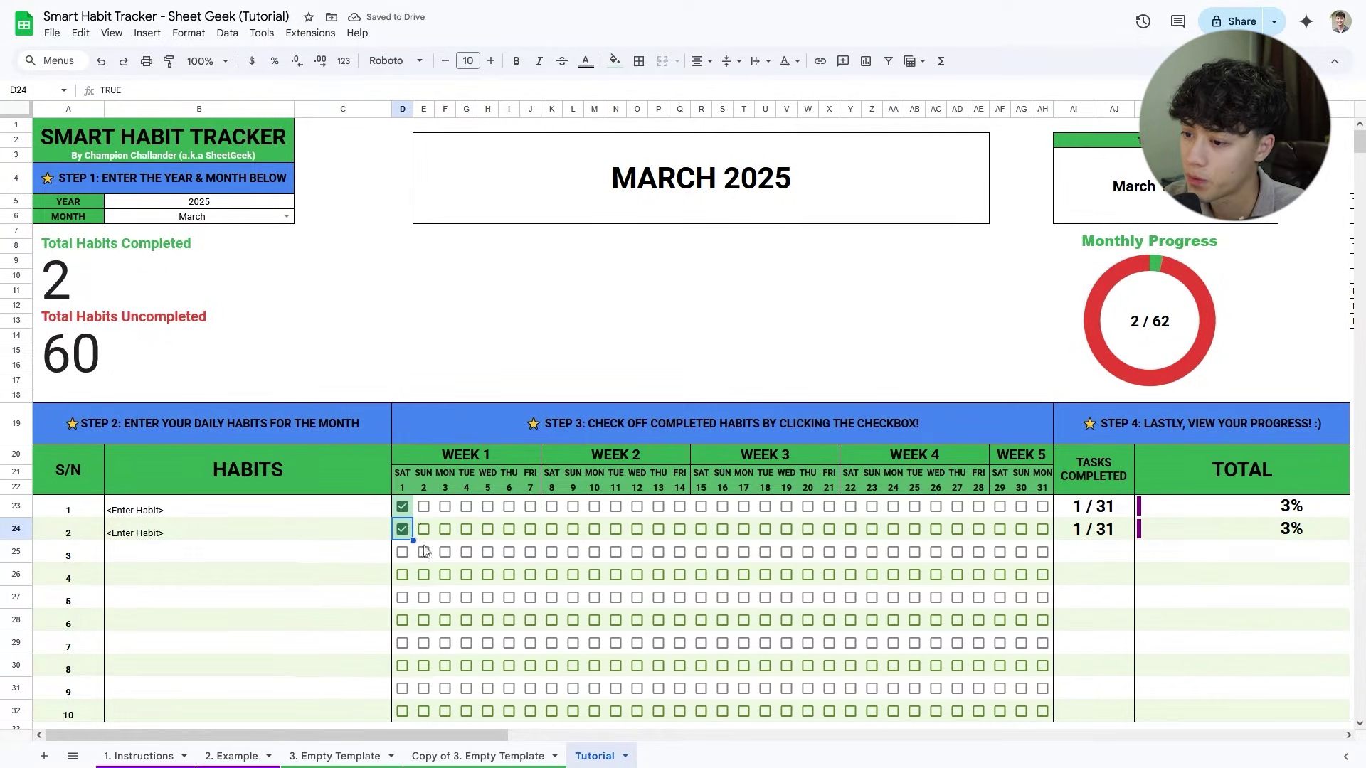
pyautogui.click(424, 506)
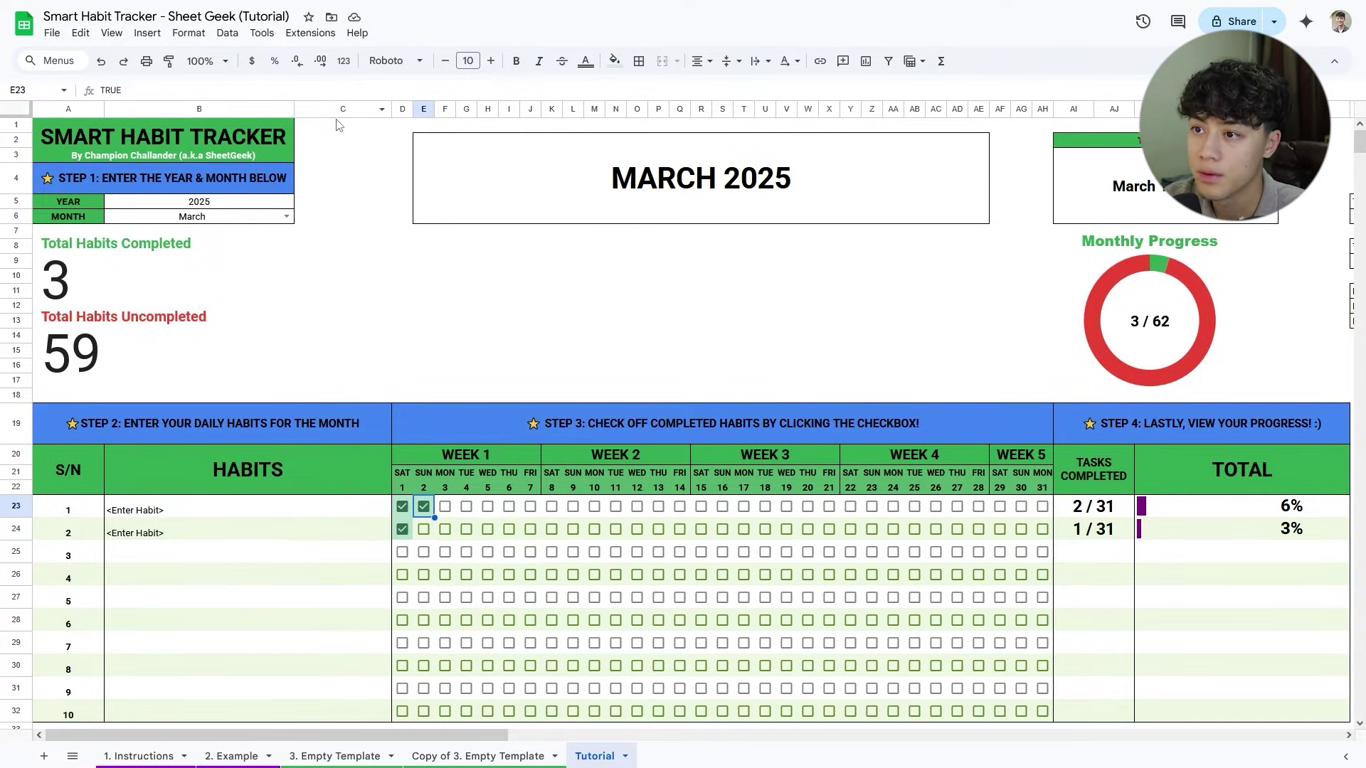
# Enter the label "% per day" in cell C16.
pyautogui.click(342, 366)
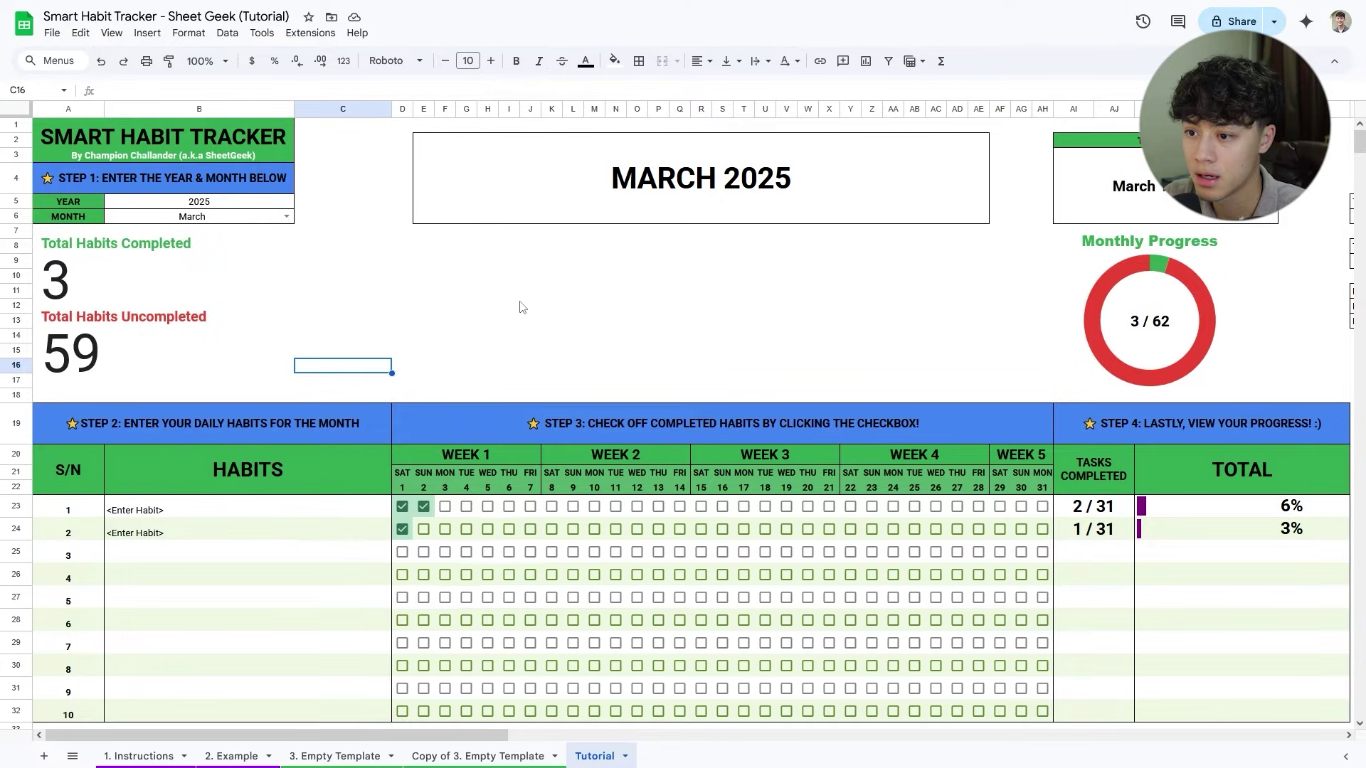
pyautogui.write('% per day')
pyautogui.press('Tab')
# Start the formula in D16 with =COUNTA($B$23:$C$32), using an absolute reference to the habit list.
pyautogui.write('=')
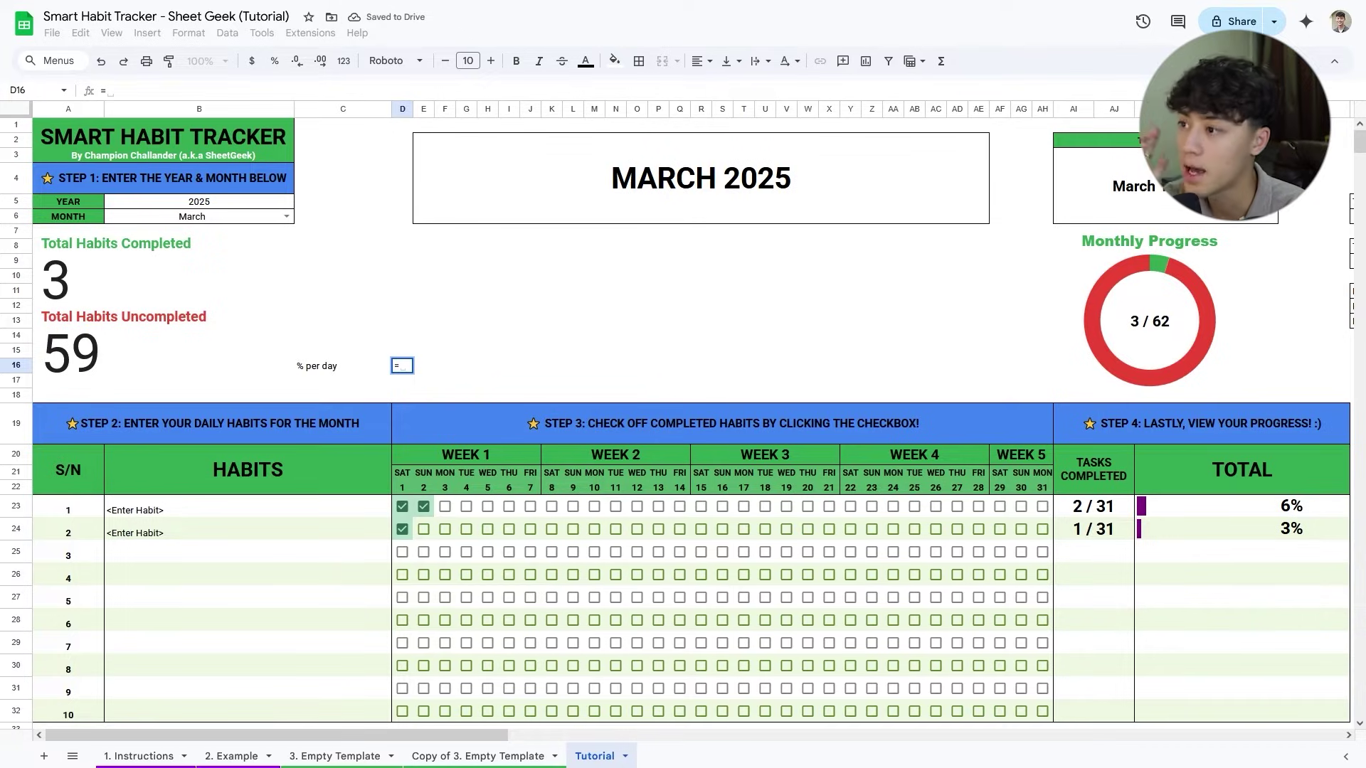
pyautogui.write('C')
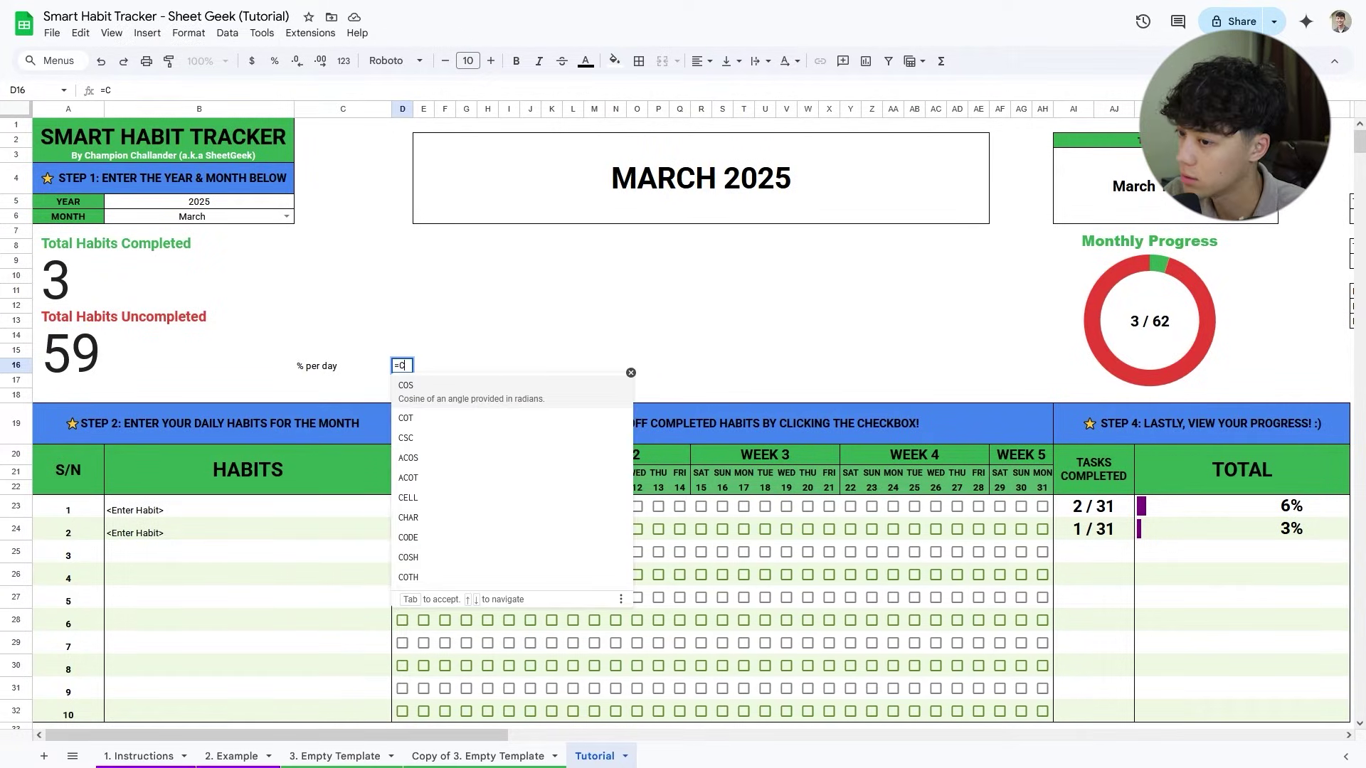
pyautogui.write('OUNTA(')
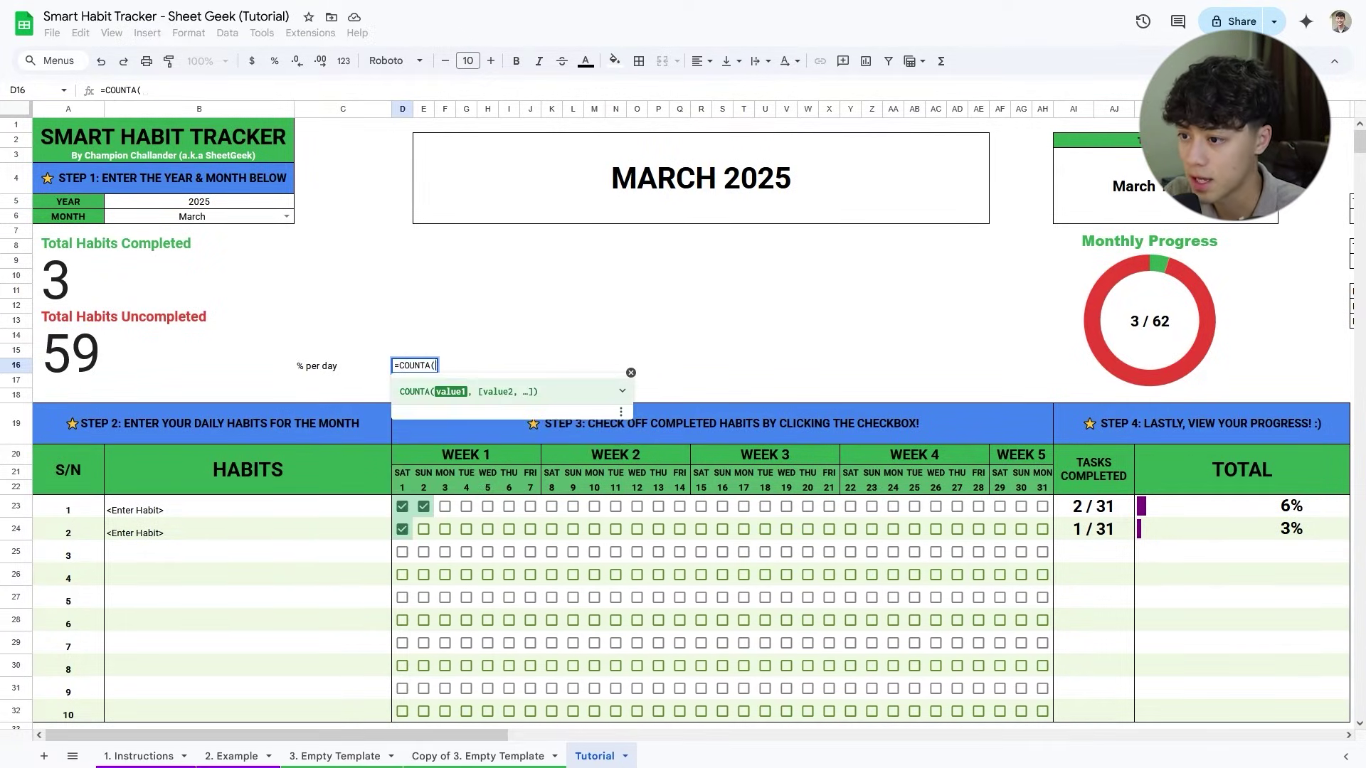
pyautogui.moveTo(155, 511); pyautogui.dragTo(155, 533)
pyautogui.moveTo(157, 587); pyautogui.dragTo(159, 707)
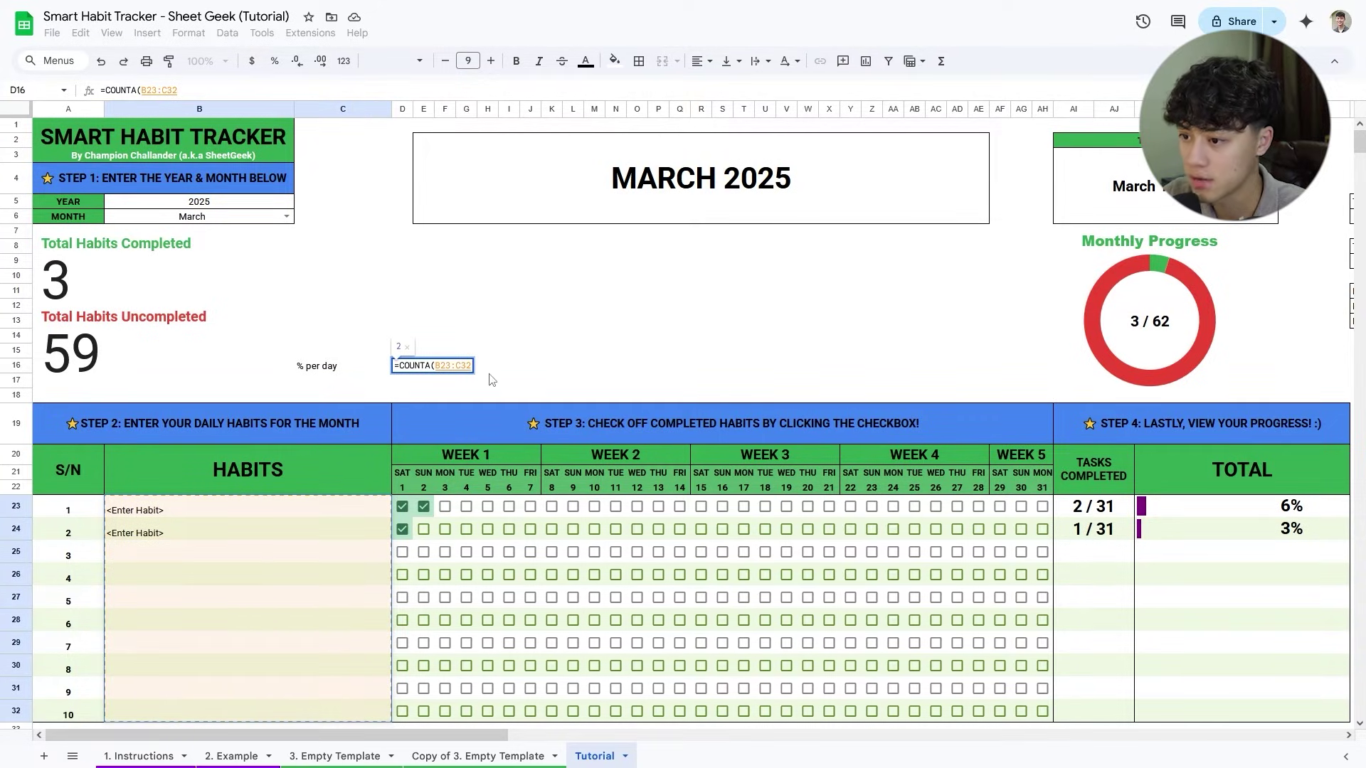
pyautogui.press('F4')
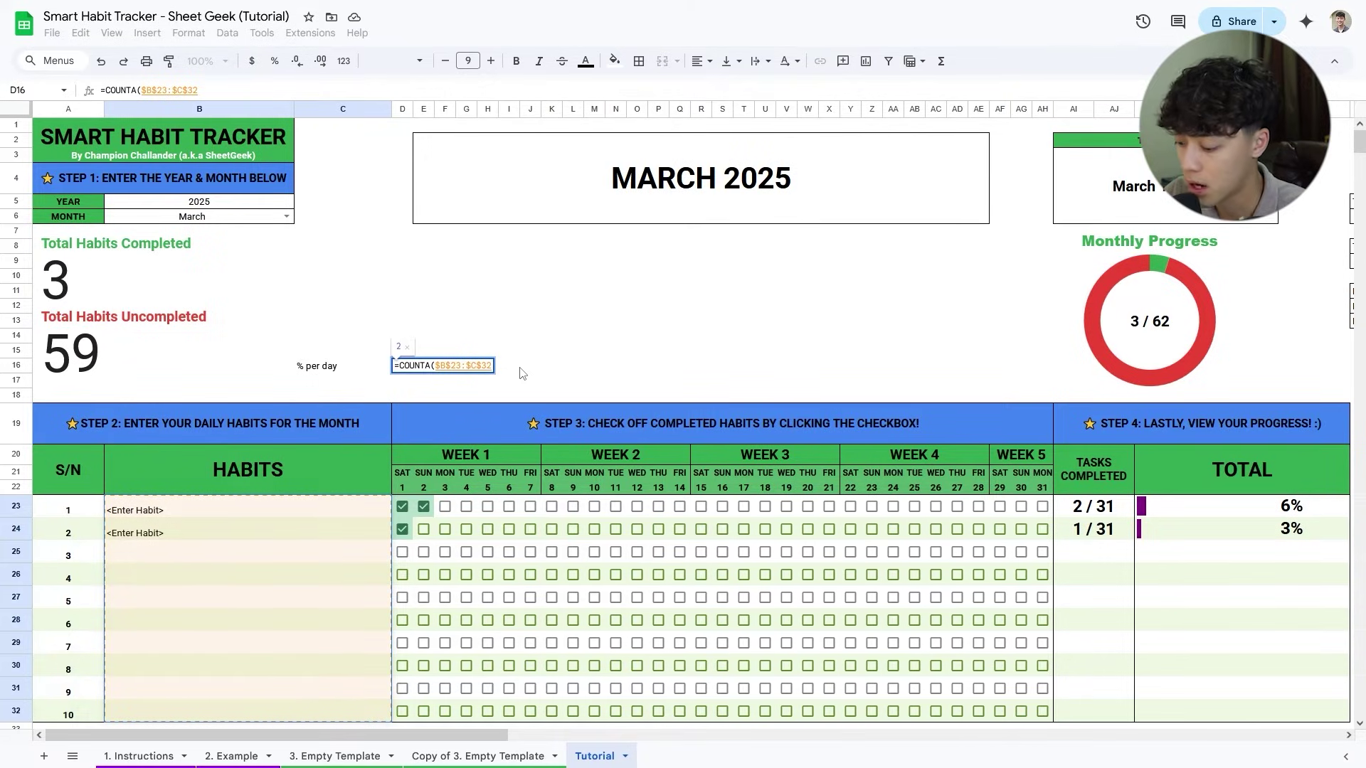
pyautogui.write(')')
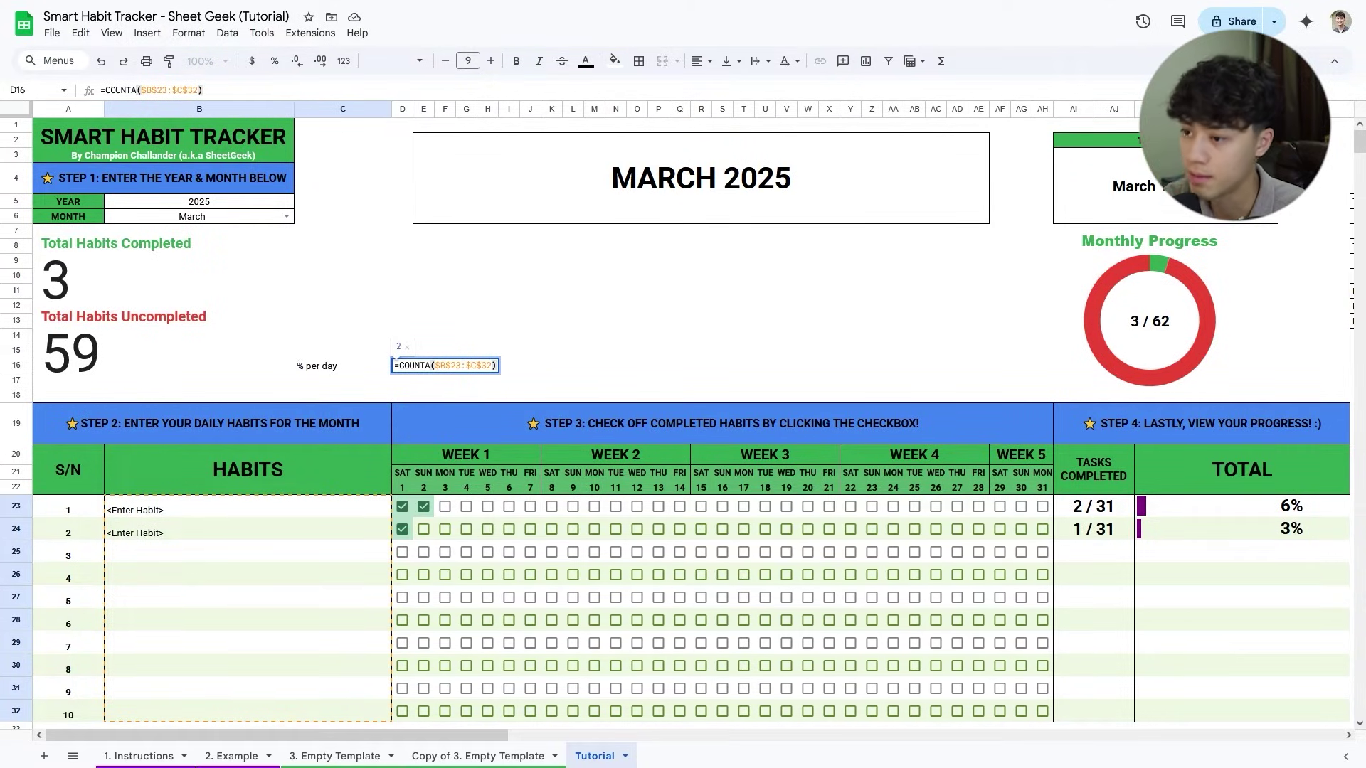
# Complete the D16 formula as =COUNTIF(D23:D32,TRUE)/COUNTA($B$23:$C$32) to divide the day's checked habits by the listed habits.
pyautogui.click(397, 366)
pyautogui.write('/')
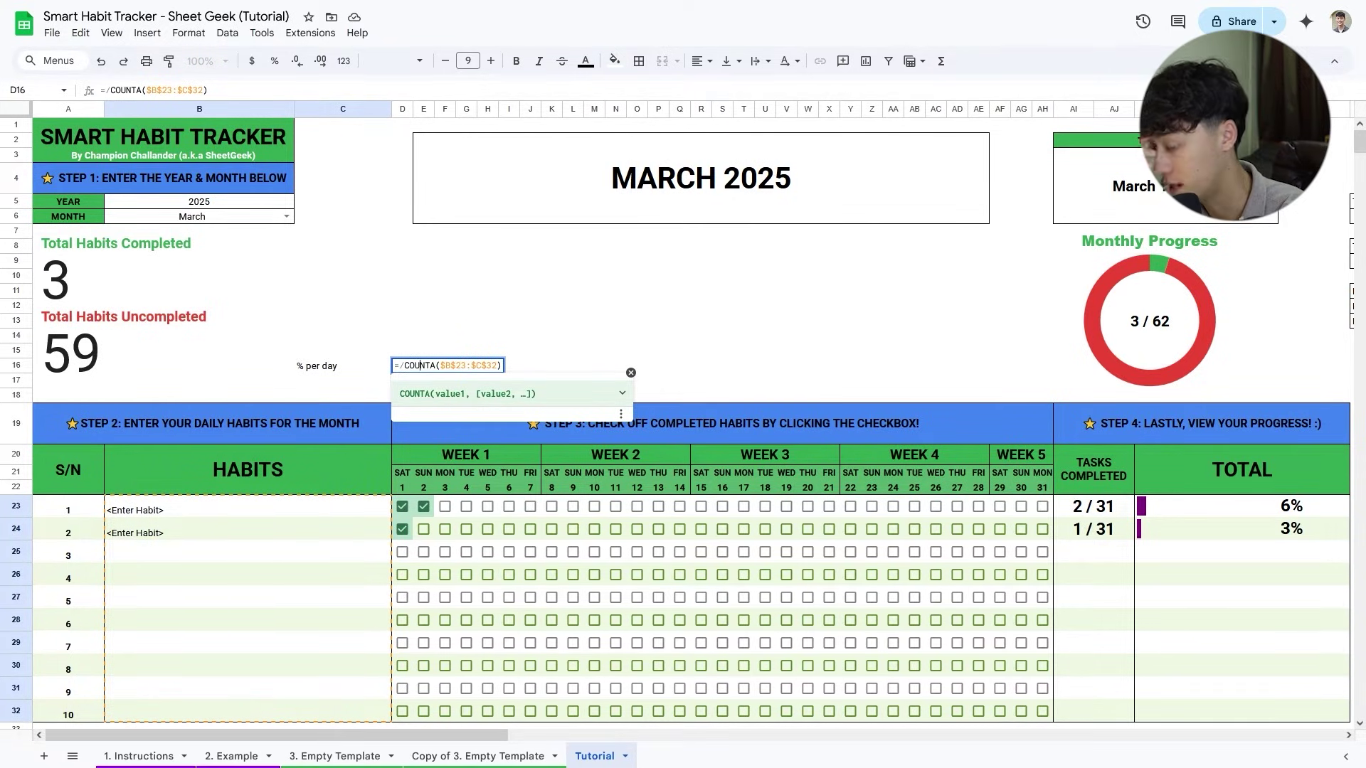
pyautogui.press('Left')
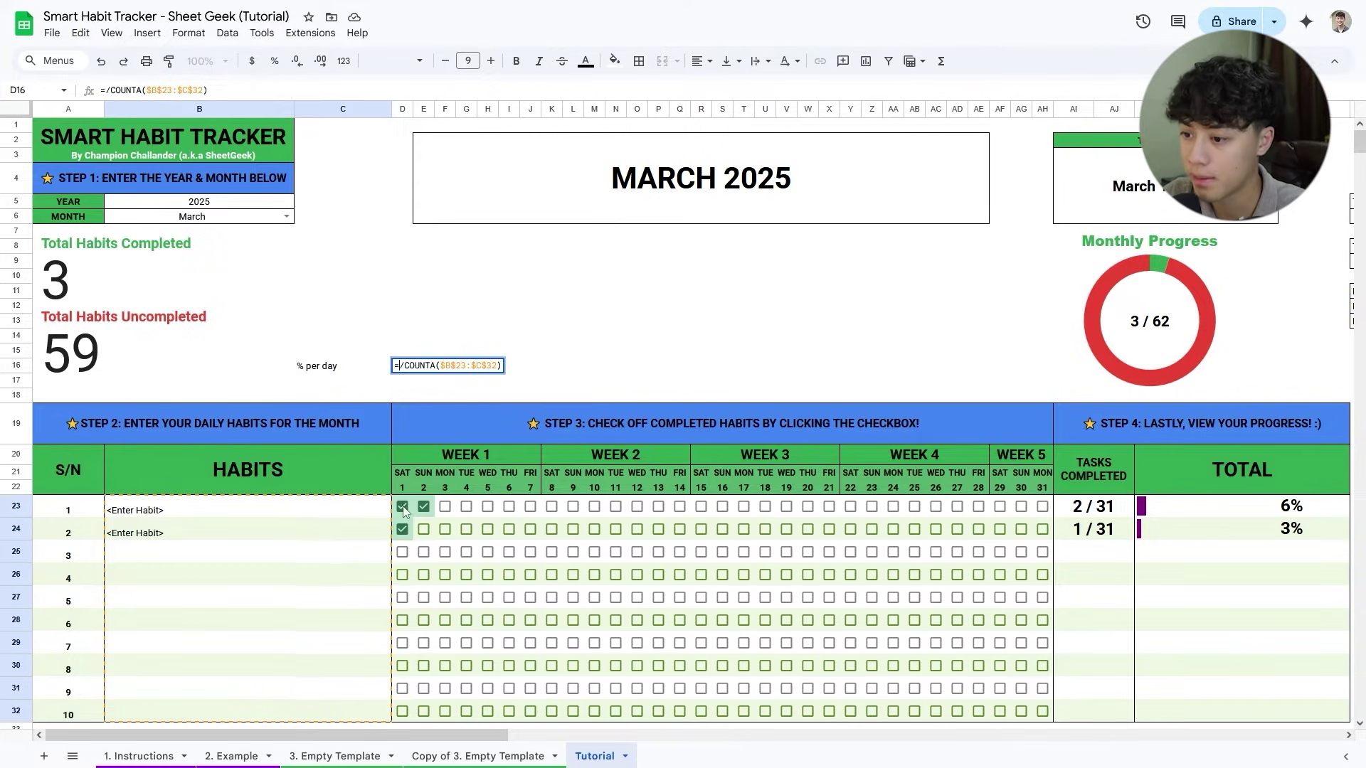
pyautogui.write('COUNTIF(')
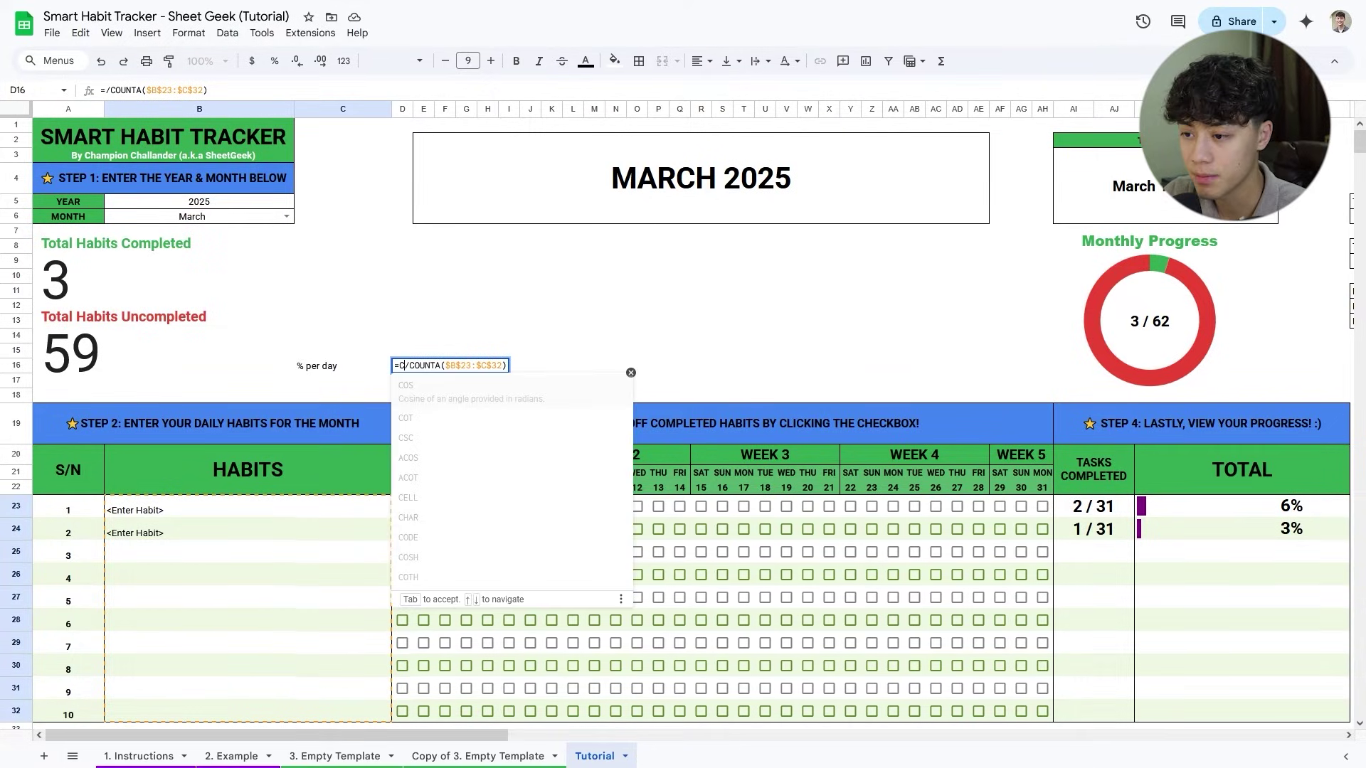
pyautogui.moveTo(409, 515); pyautogui.dragTo(411, 722)
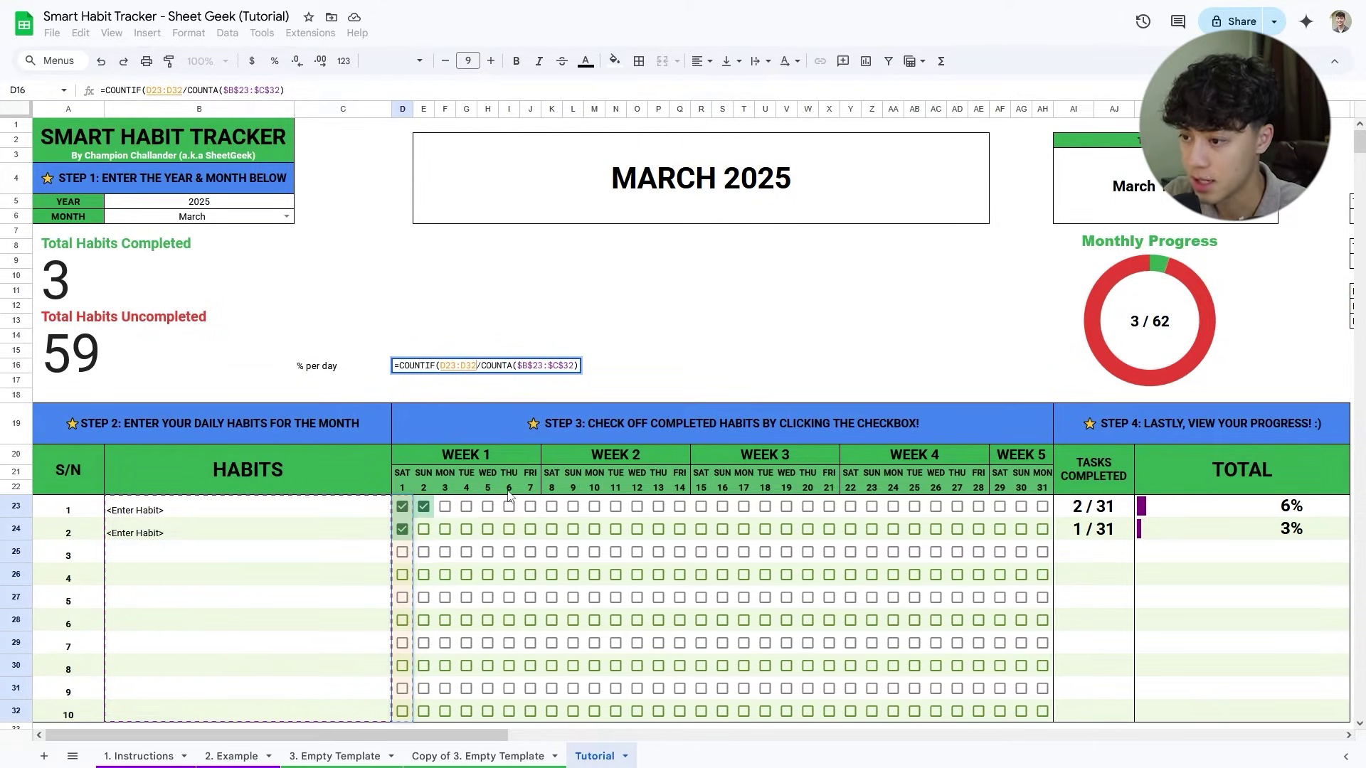
pyautogui.write(', ')
pyautogui.write('TRUE)')
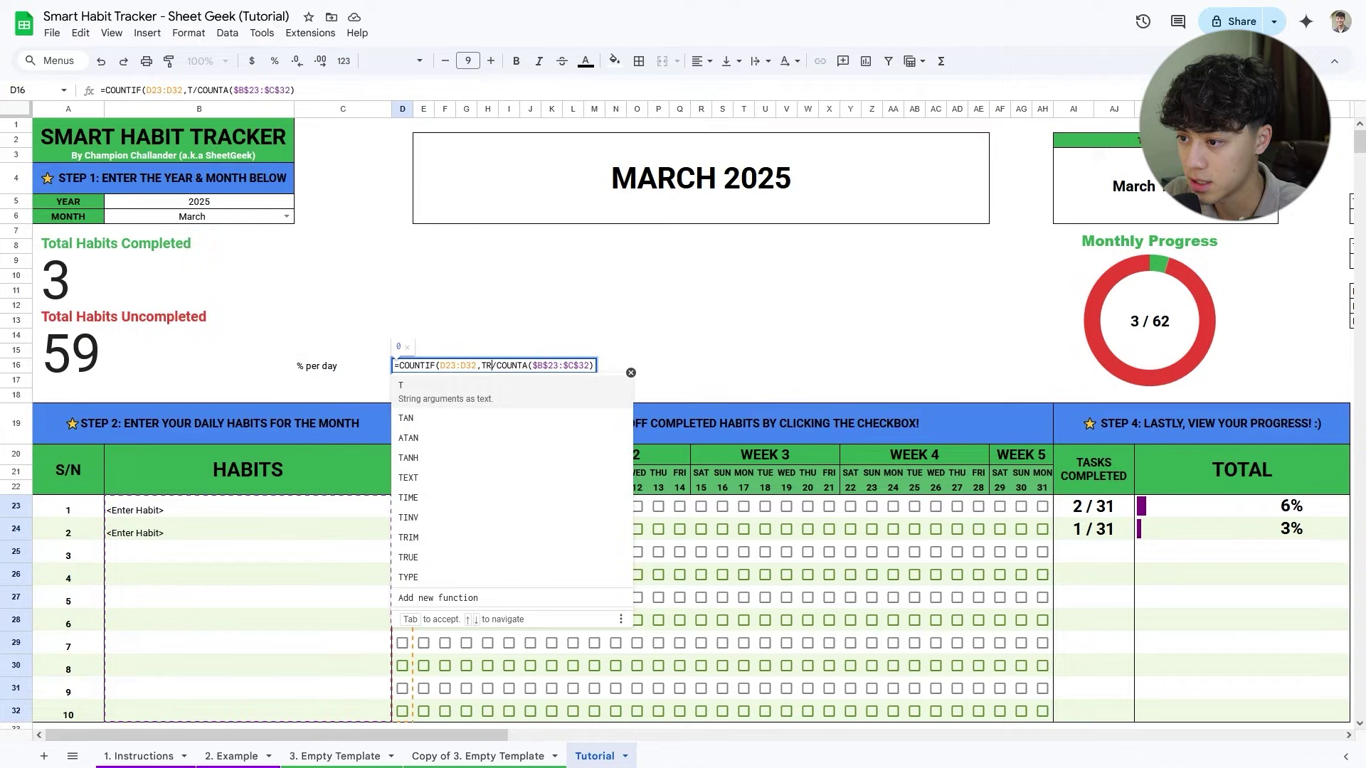
pyautogui.press('Return')
# Examine the COUNTIF part and the COUNTA part of the D16 formula.
pyautogui.press('Up')
pyautogui.press('Return')
pyautogui.click(503, 366)
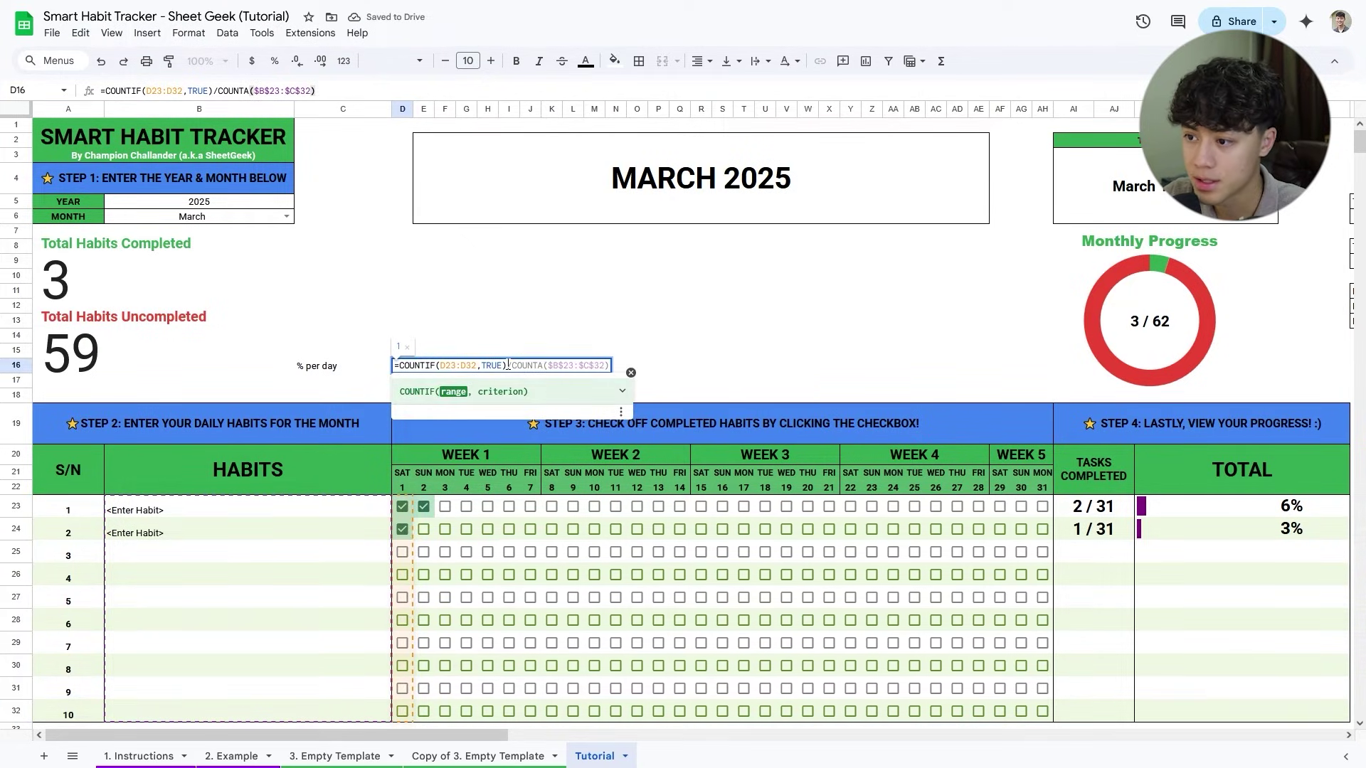
pyautogui.moveTo(479, 367); pyautogui.dragTo(409, 373)
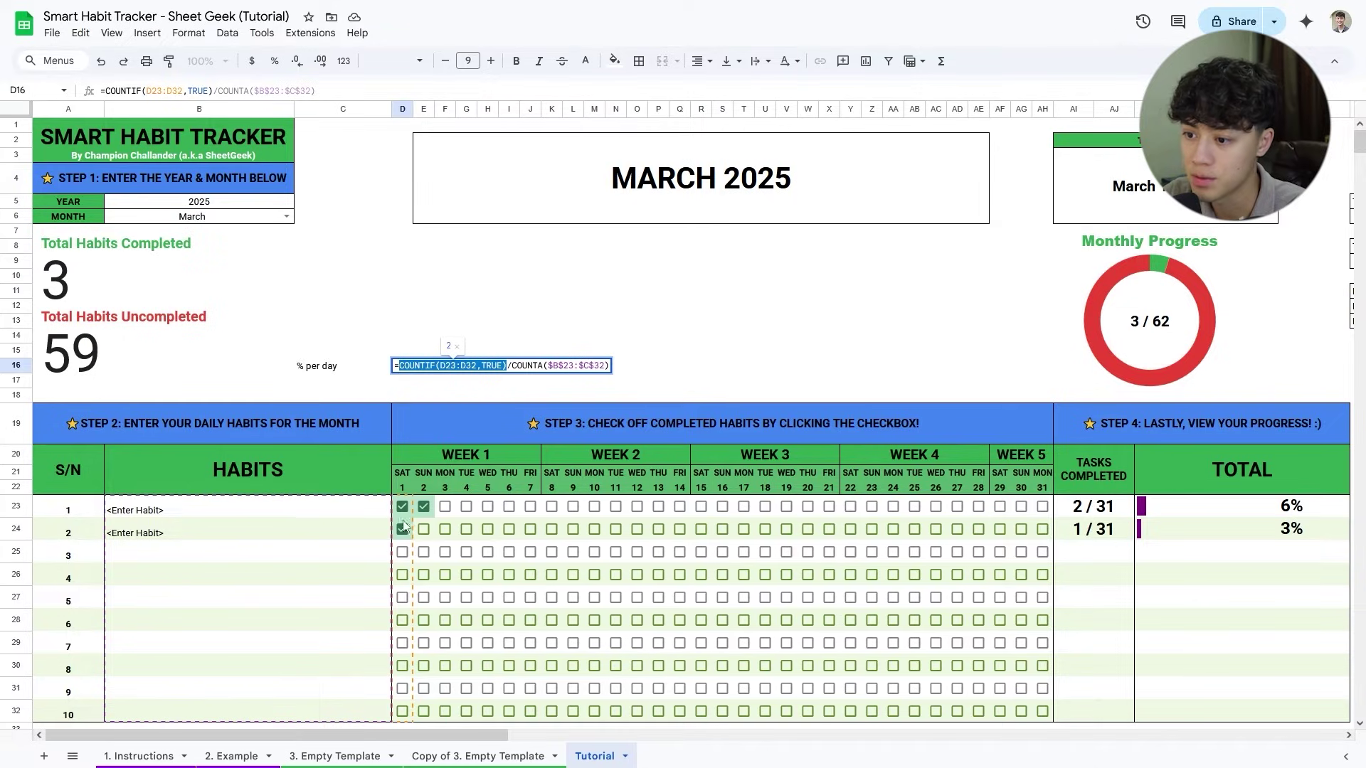
pyautogui.moveTo(512, 366); pyautogui.dragTo(626, 373)
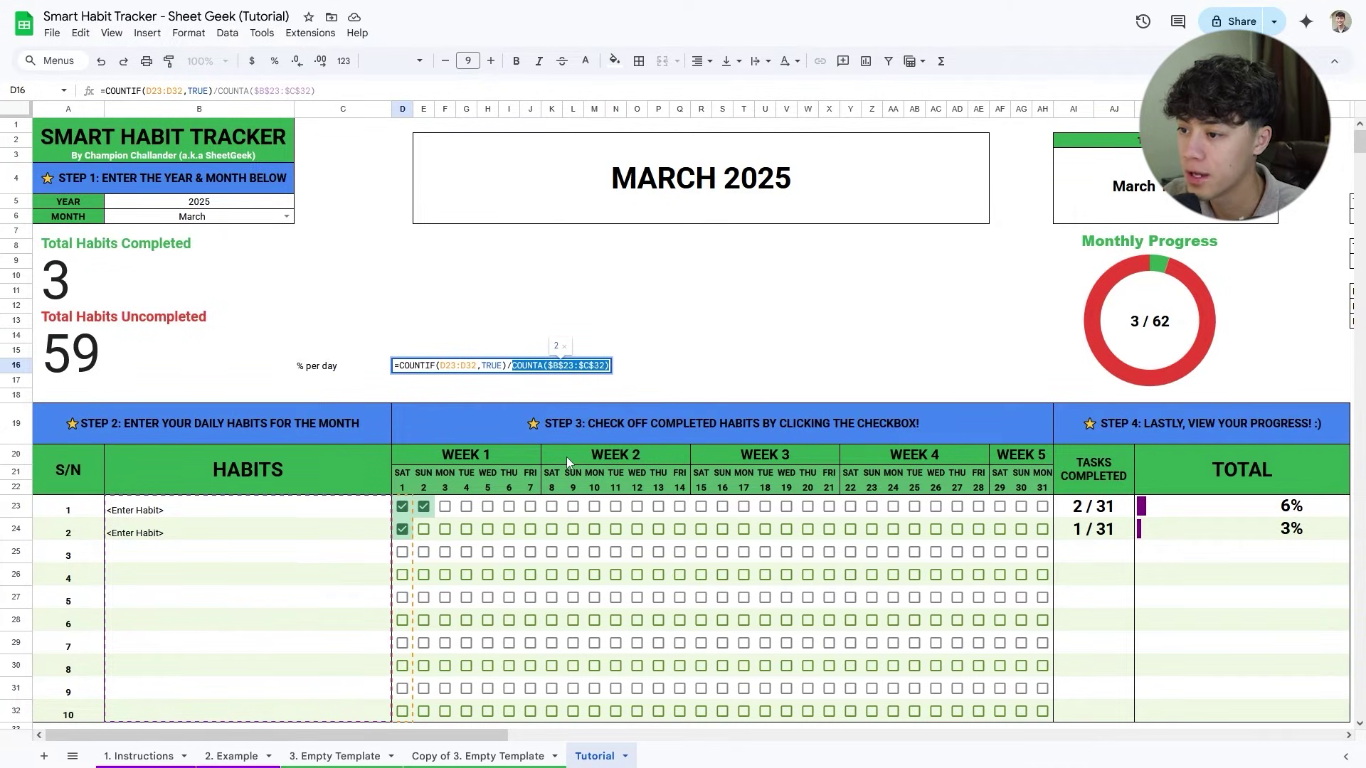
pyautogui.press('Return')
# Test the D16 formula by checking and unchecking day 1 for the third and fourth habits.
pyautogui.click(403, 553)
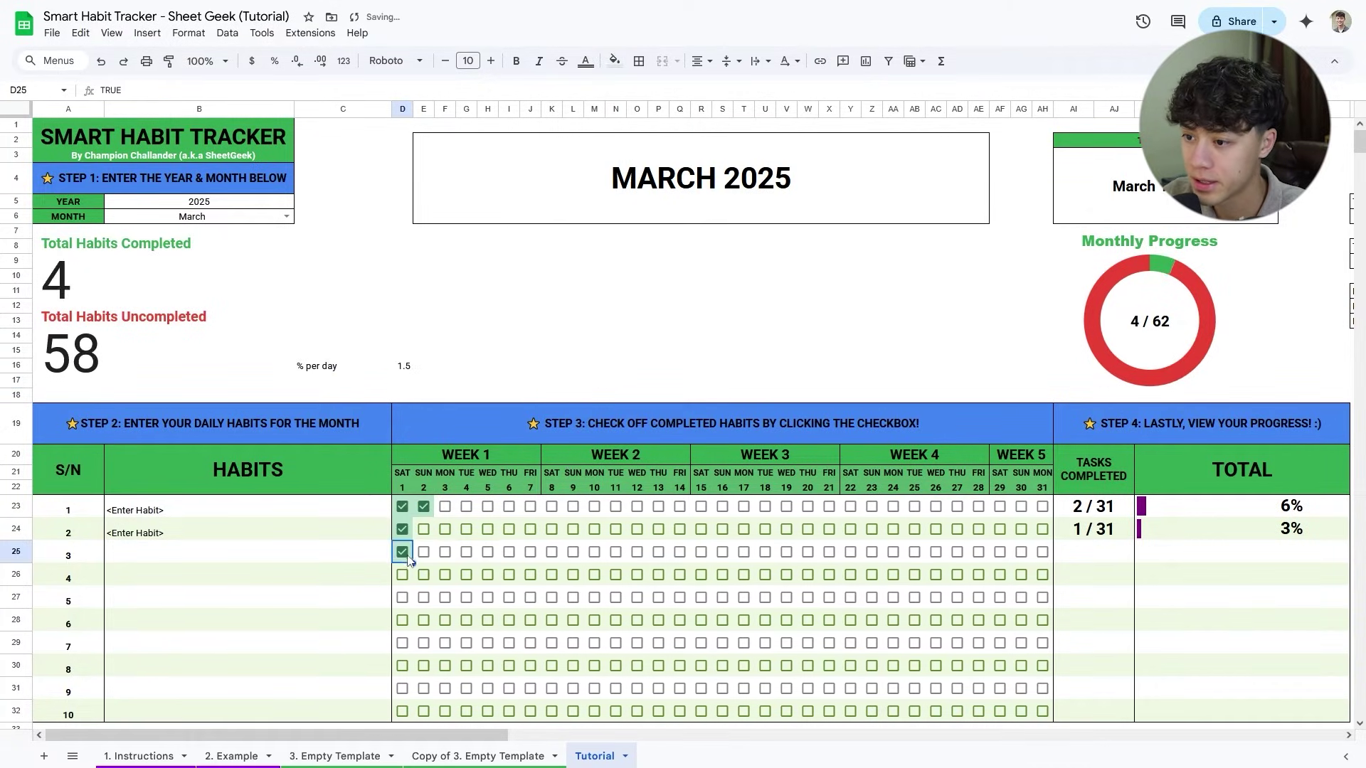
pyautogui.click(403, 575)
pyautogui.click(403, 575)
pyautogui.click(402, 552)
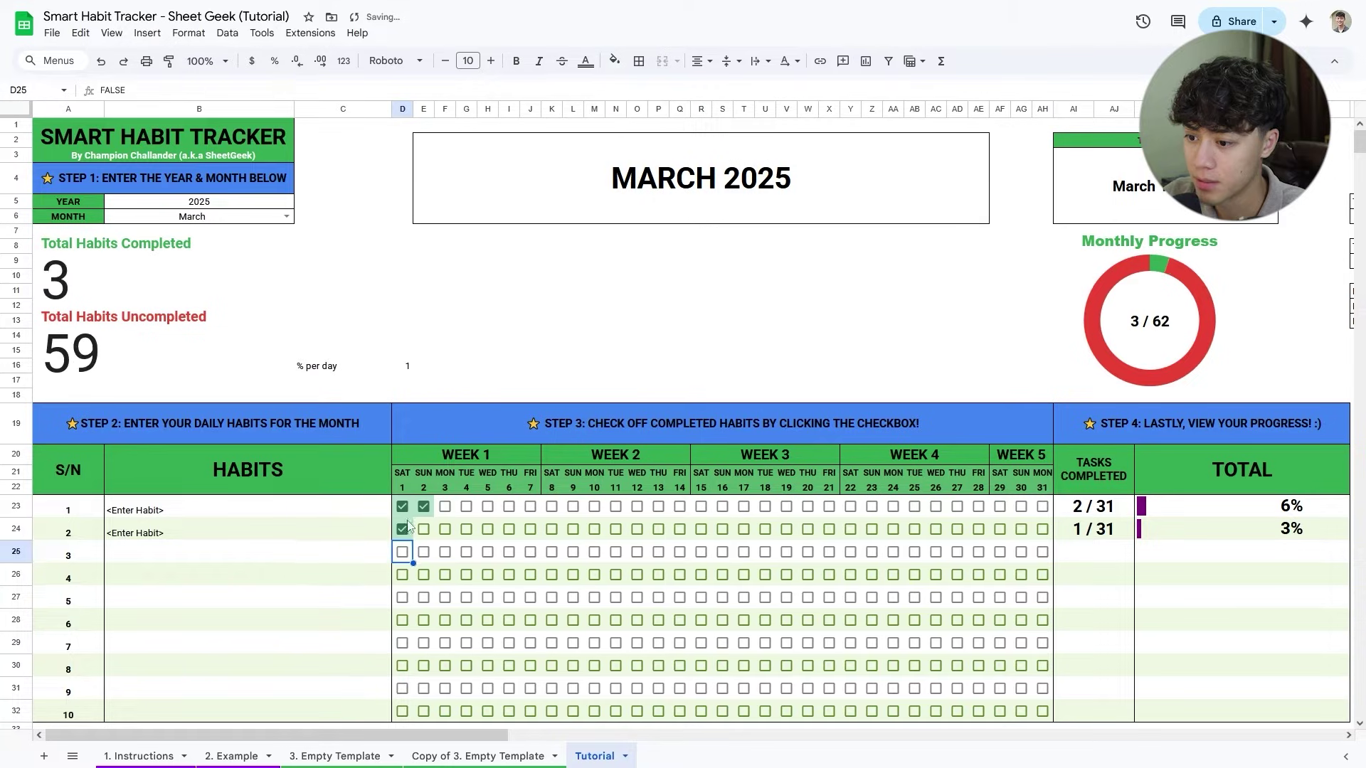
# Fill the D16 formula across to AH16 and format the row as percentages without decimals.
pyautogui.click(407, 357)
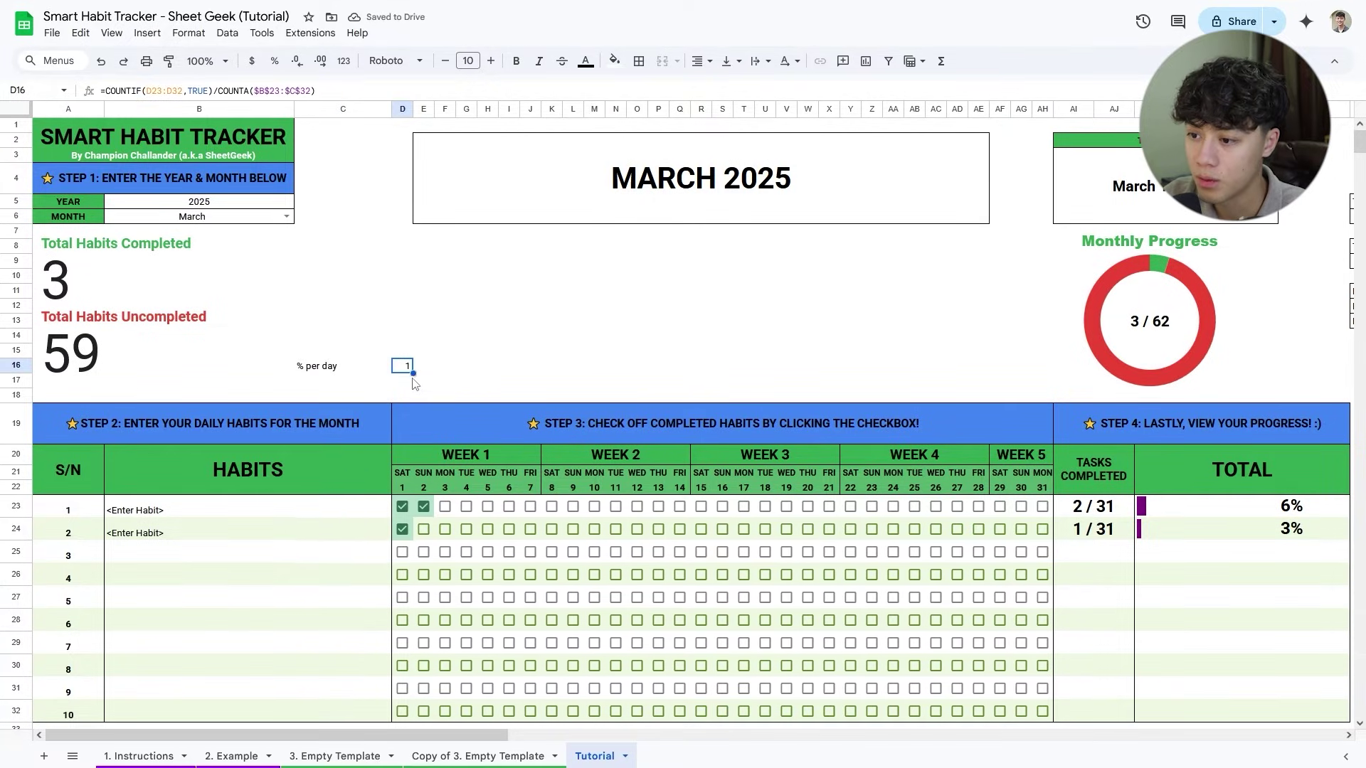
pyautogui.moveTo(413, 373); pyautogui.dragTo(1046, 380)
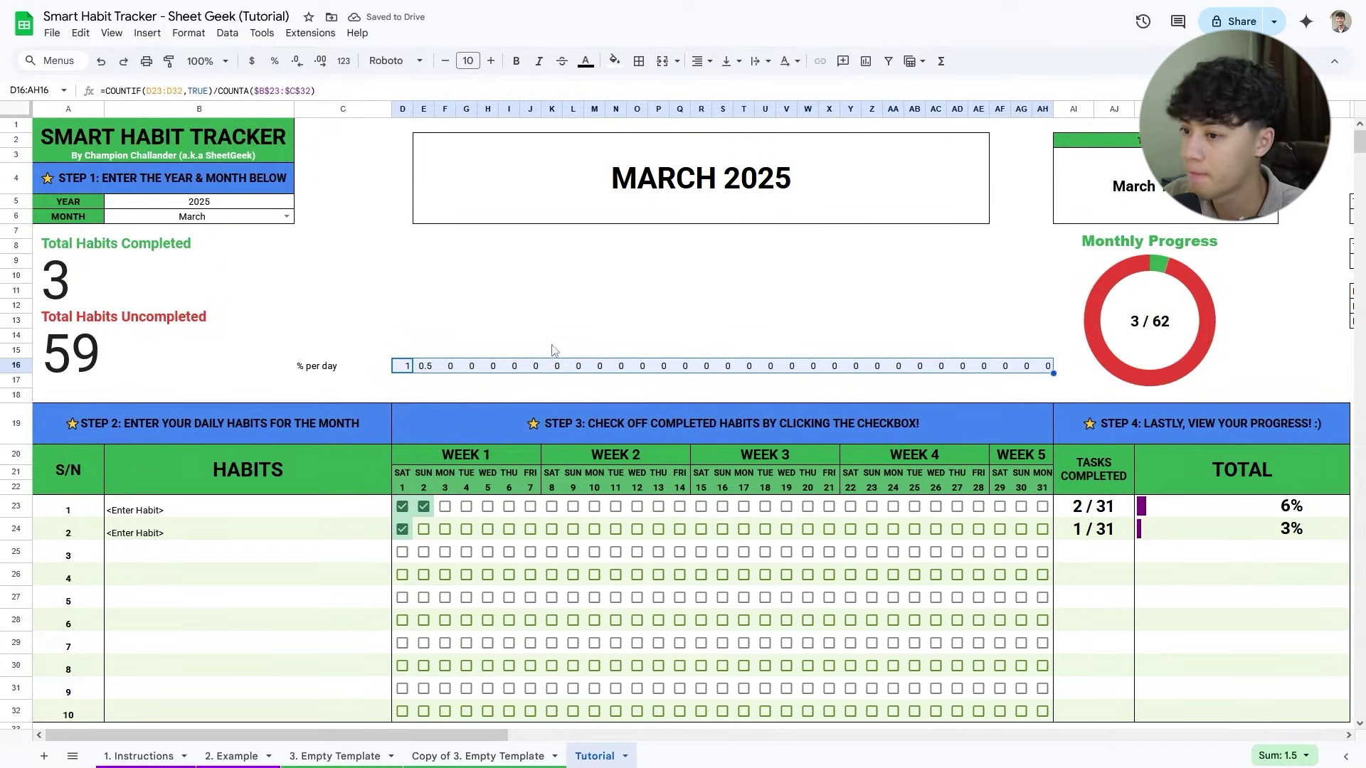
pyautogui.click(275, 60)
pyautogui.click(297, 65)
pyautogui.click(297, 66)
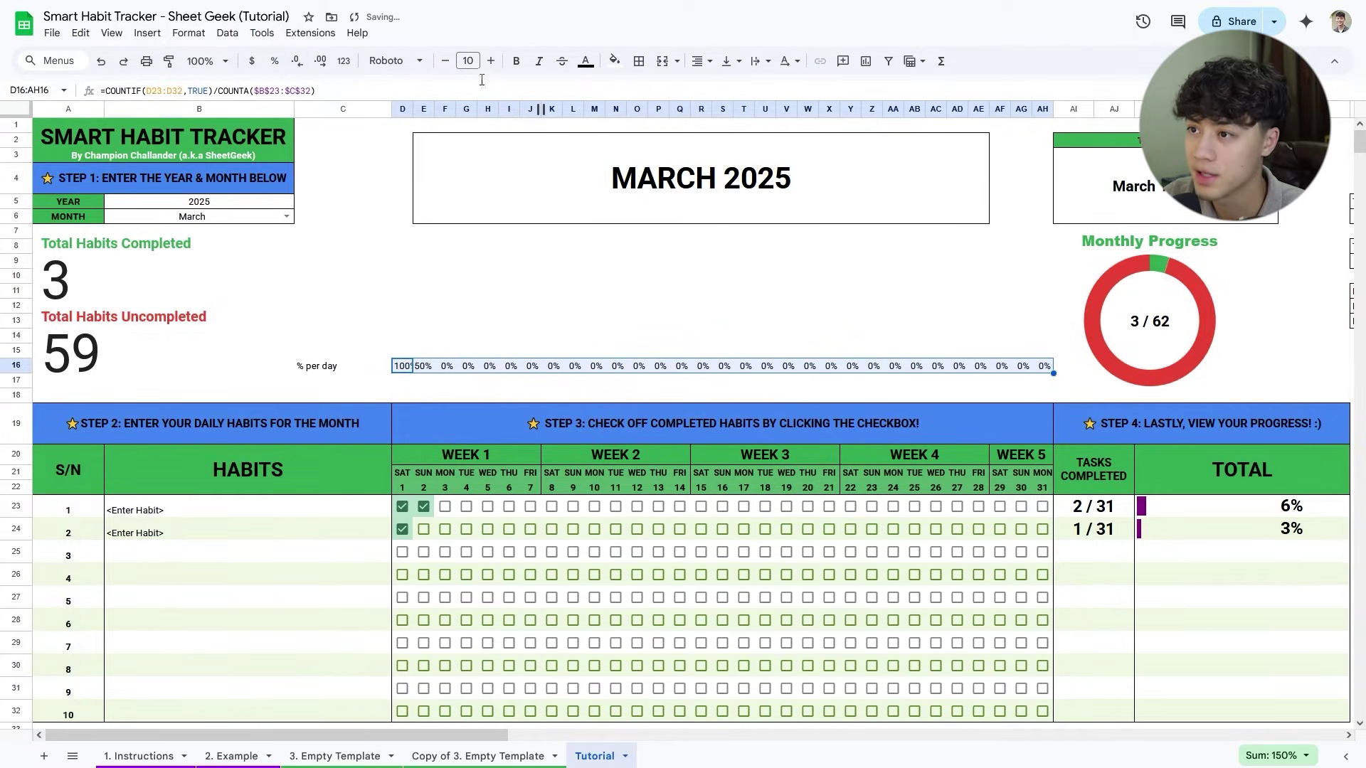
# Reduce the font size of the daily percentages in D16:AH16 to 8.
pyautogui.click(445, 61)
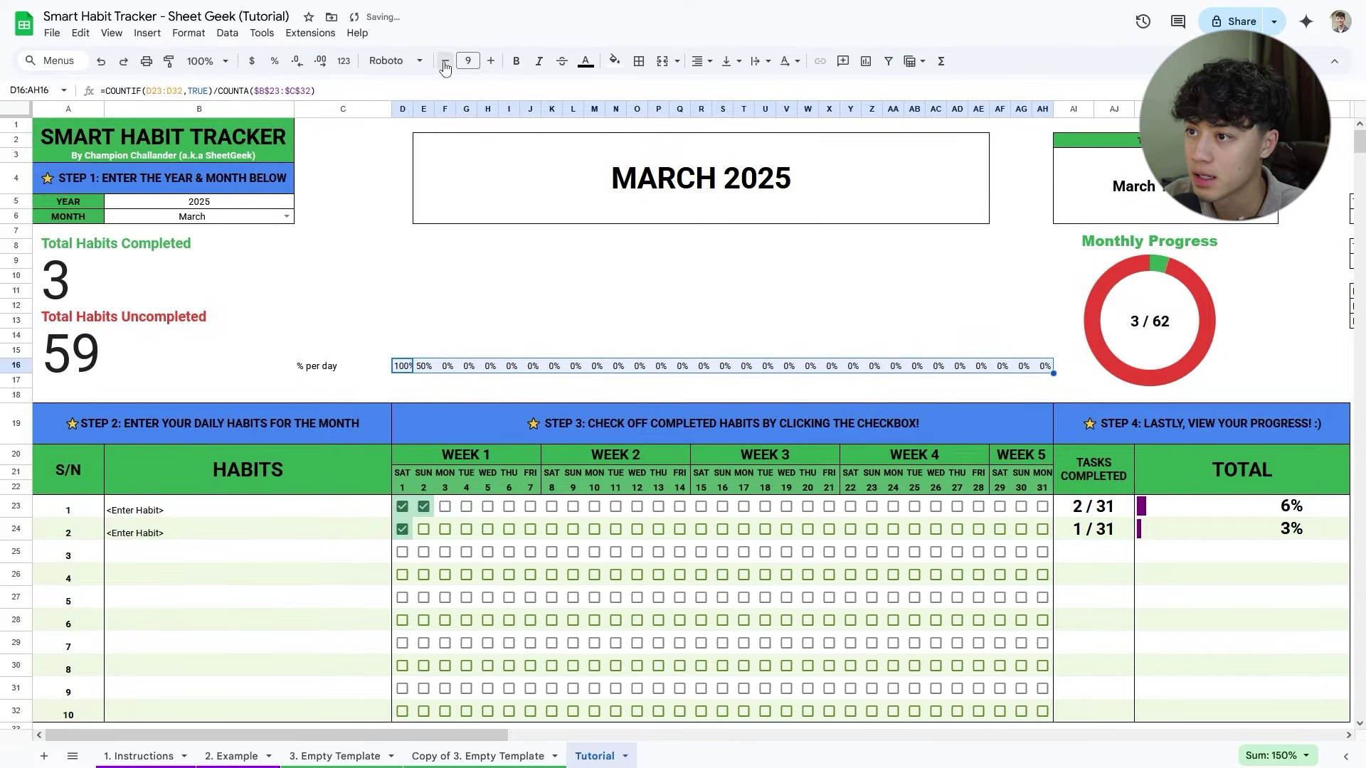
pyautogui.click(445, 62)
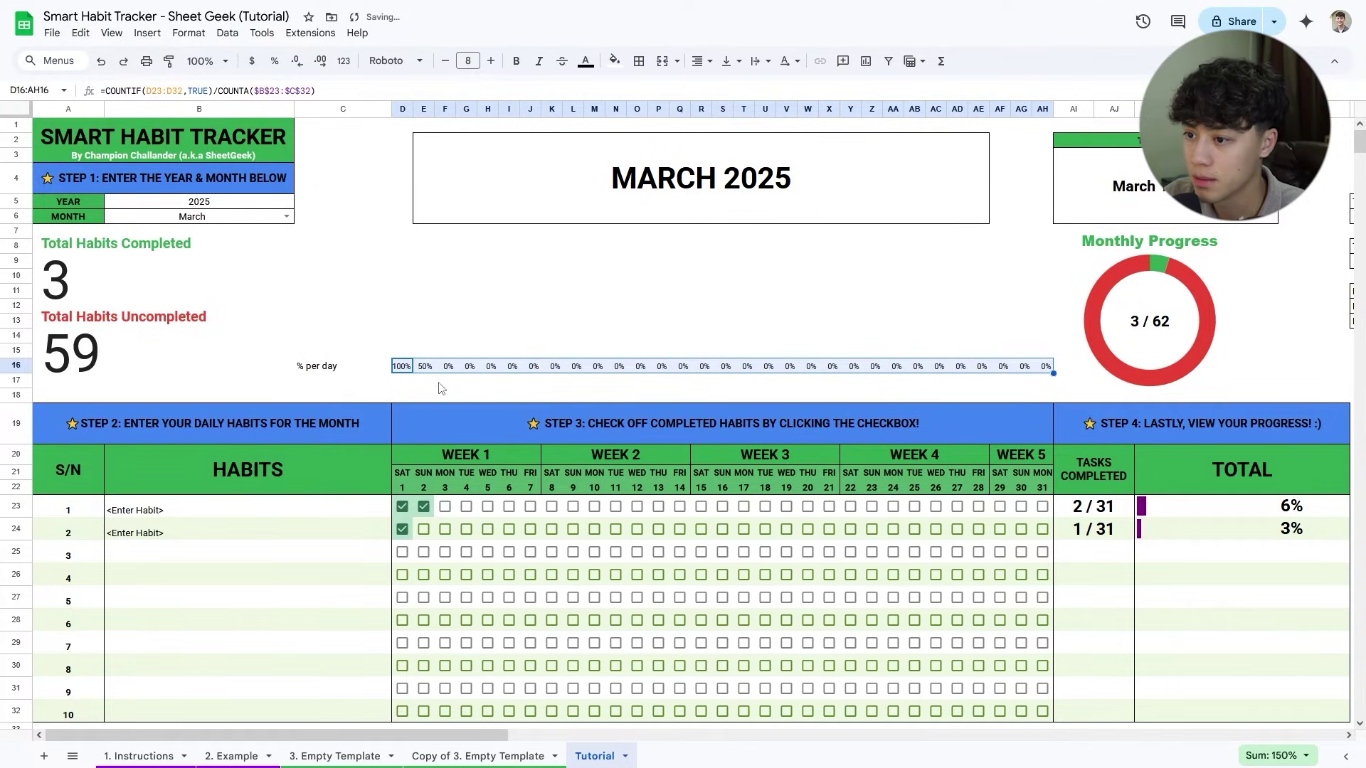
pyautogui.click(442, 383)
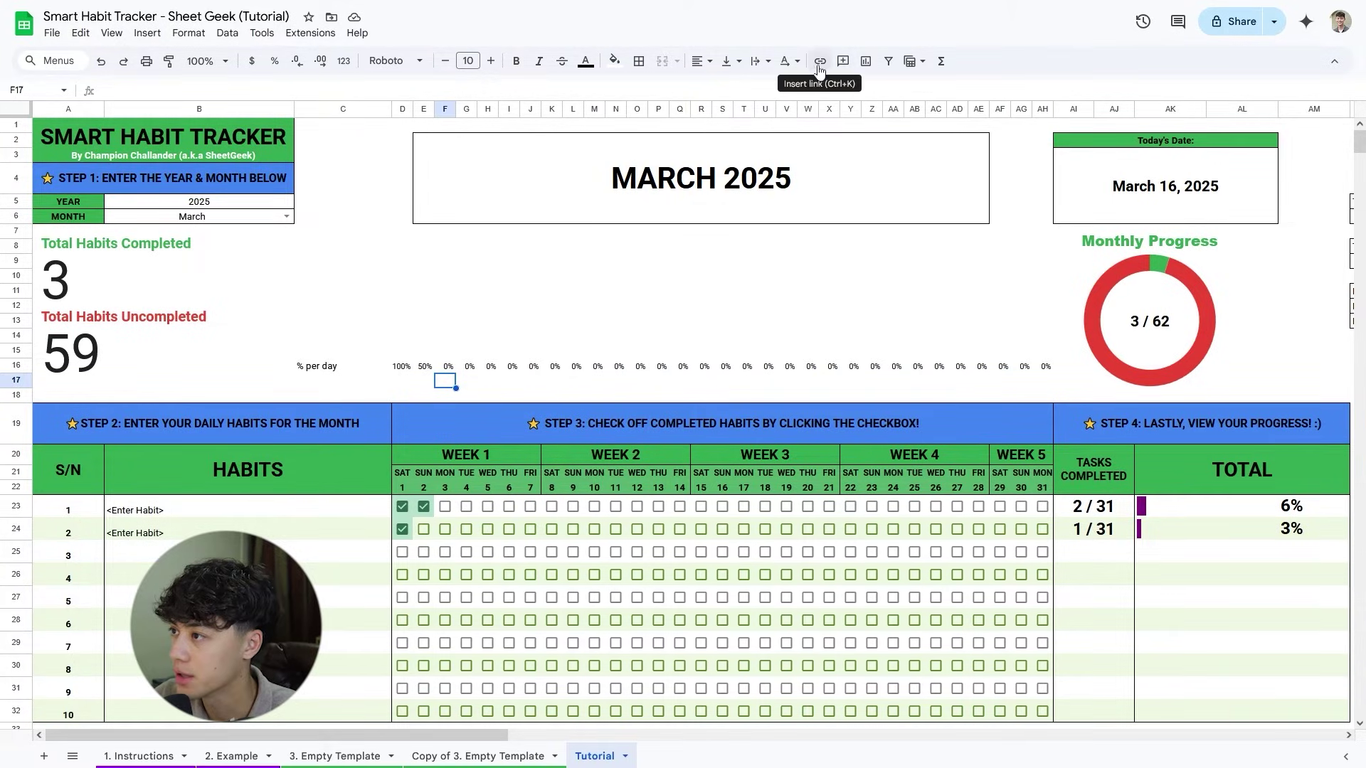
# Insert a chart from the % per day row and make it an area chart.
pyautogui.click(871, 66)
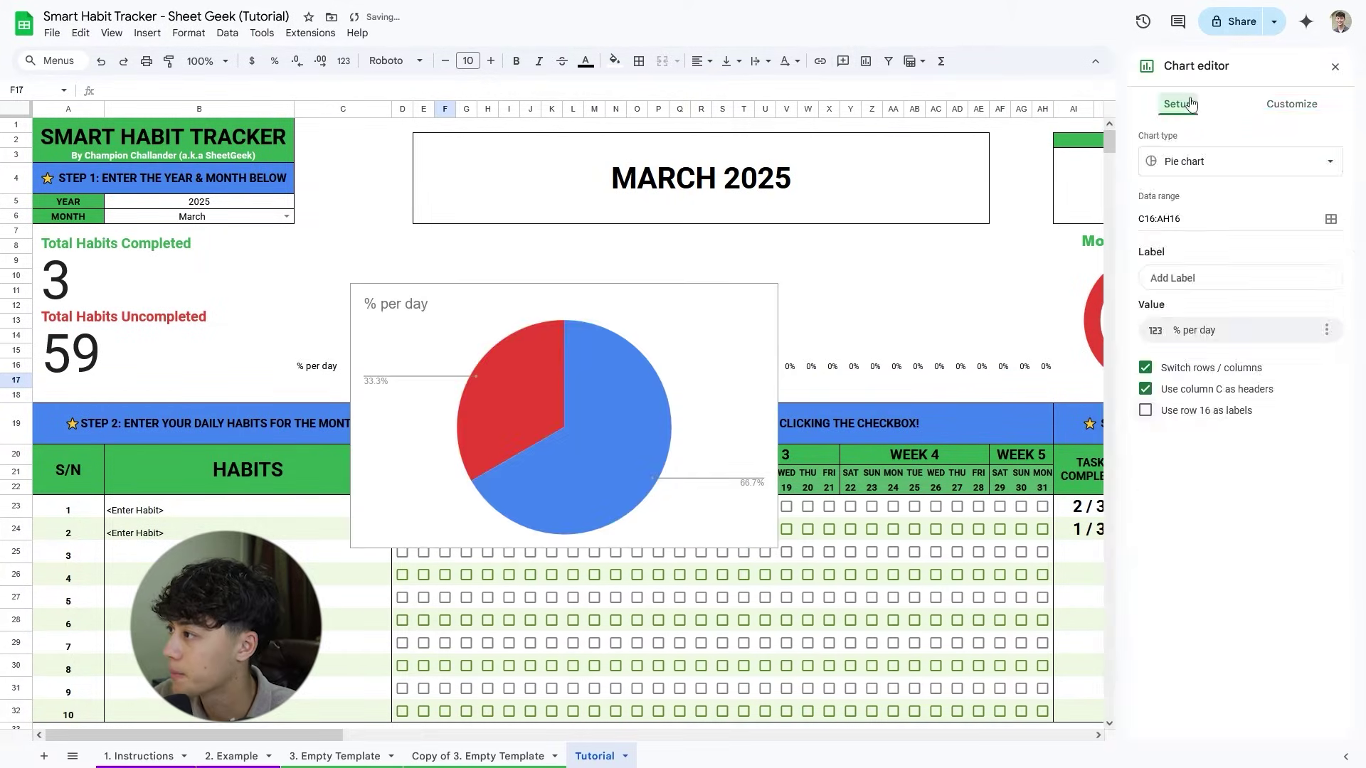
pyautogui.click(1222, 170)
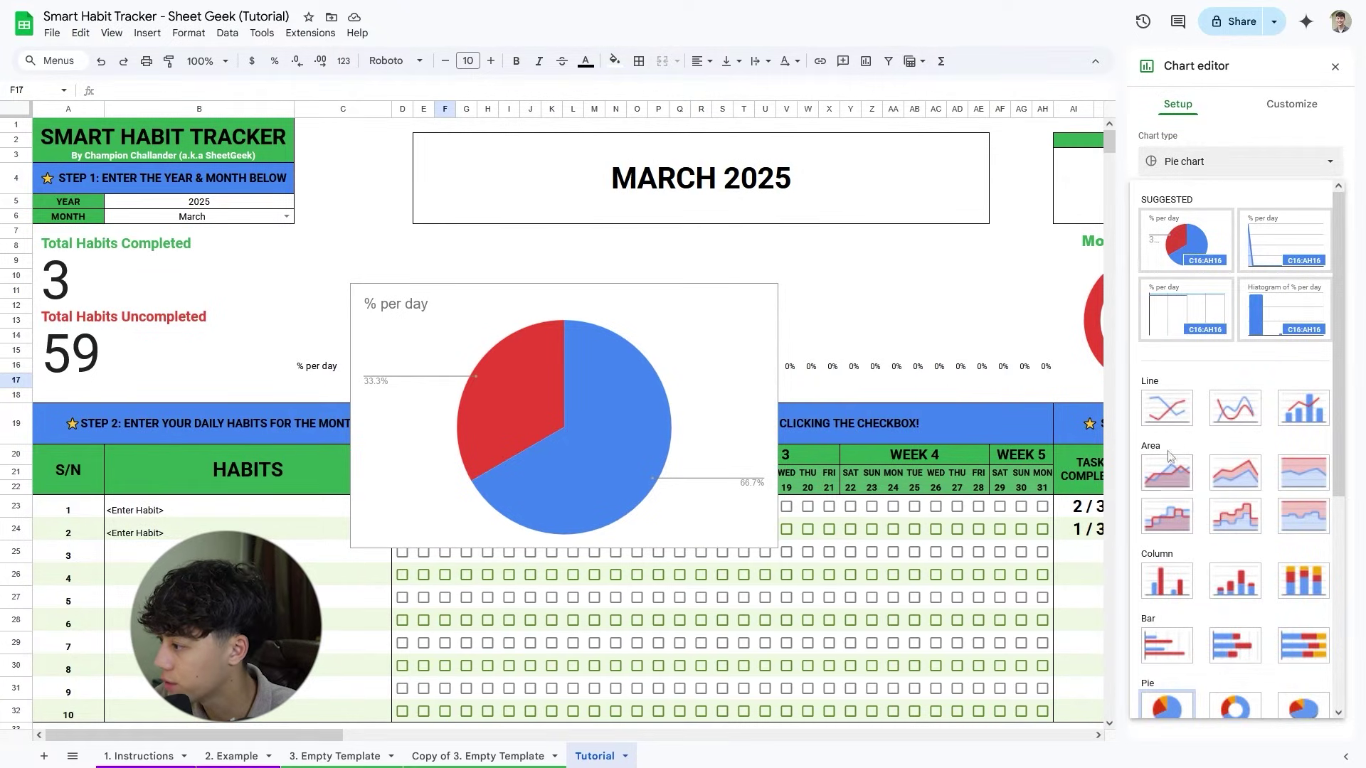
pyautogui.click(1186, 471)
# Place the chart between the month title and row 16 and resize it to span about columns D to S.
pyautogui.moveTo(488, 304); pyautogui.dragTo(533, 265)
pyautogui.moveTo(823, 509); pyautogui.dragTo(567, 350)
pyautogui.moveTo(567, 298); pyautogui.dragTo(725, 298)
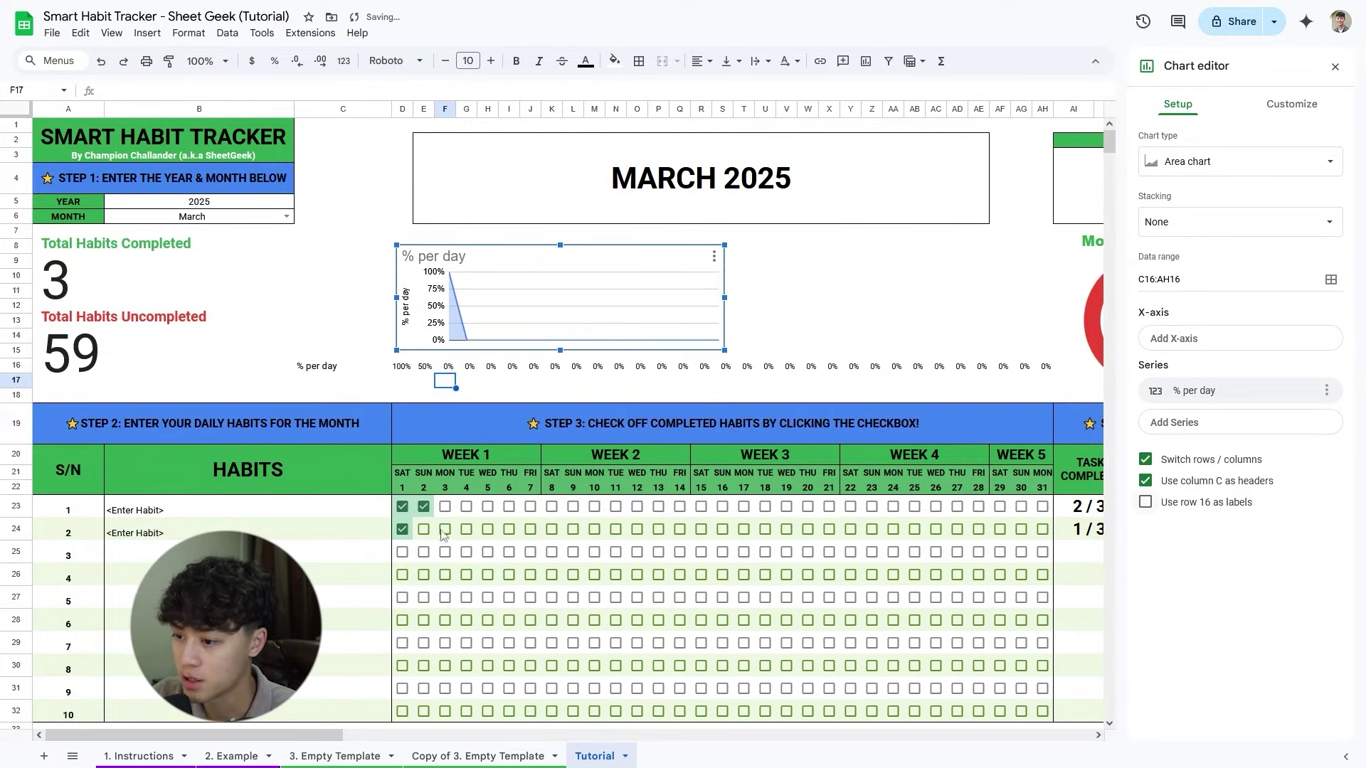
# Check days 3, 4 and 5 for the first habit.
pyautogui.click(445, 507)
pyautogui.click(466, 507)
pyautogui.click(487, 507)
# Edit the % per day chart's data range and replace it with D16:AH16.
pyautogui.doubleClick(523, 263)
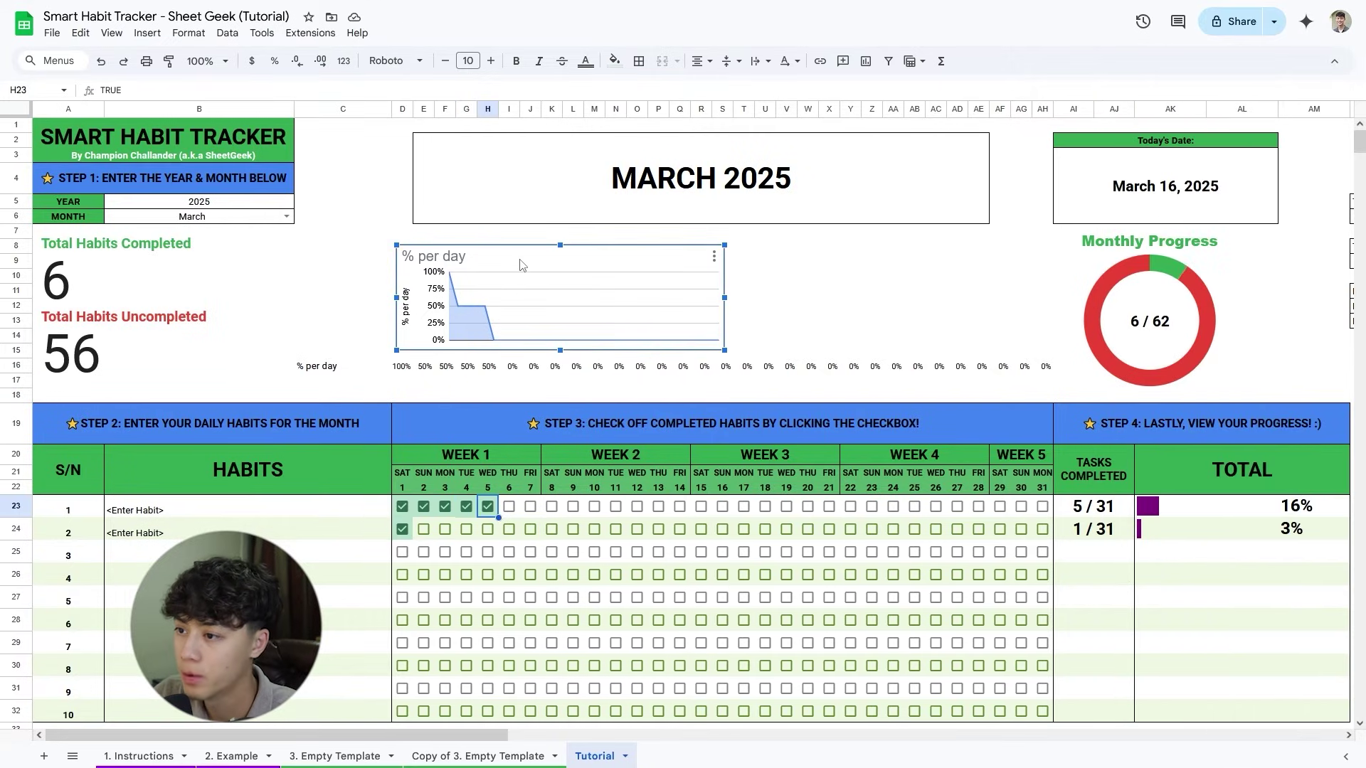
pyautogui.click(1176, 104)
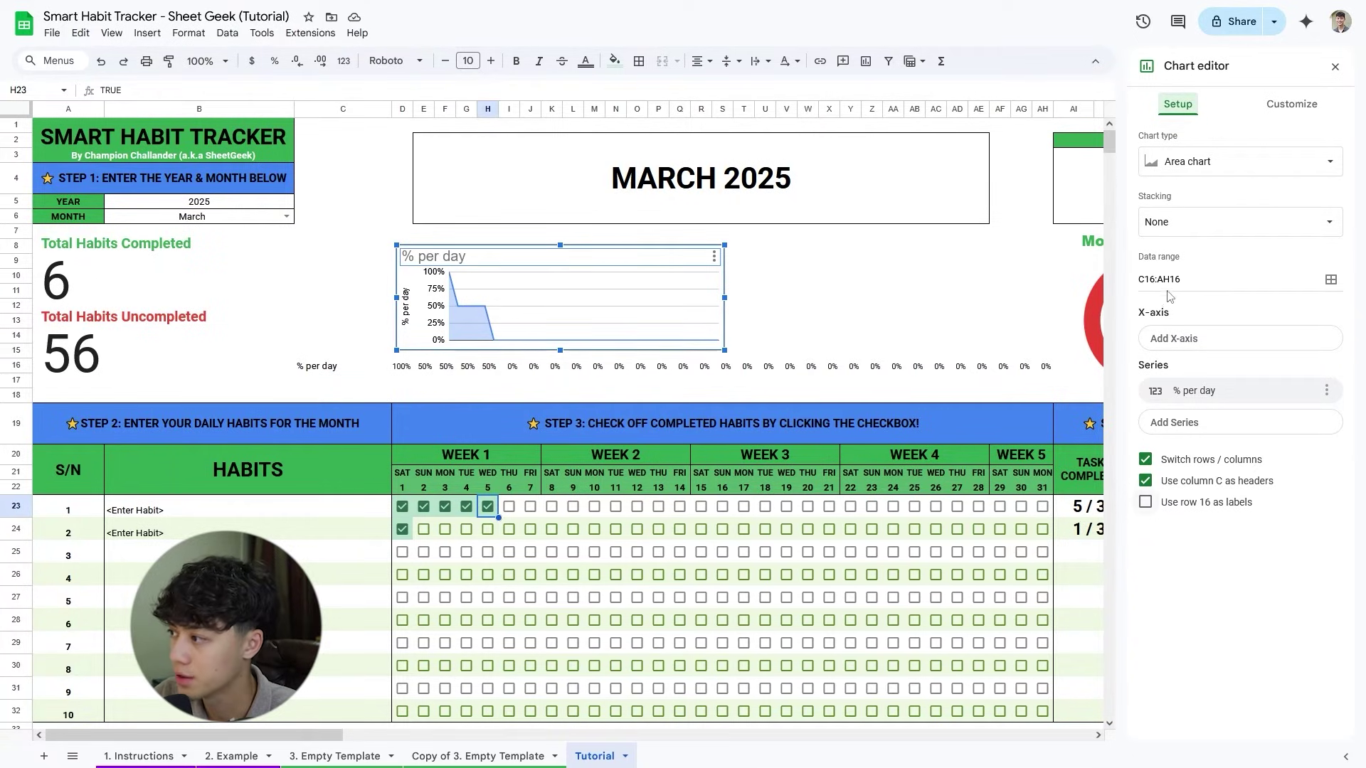
pyautogui.click(1143, 284)
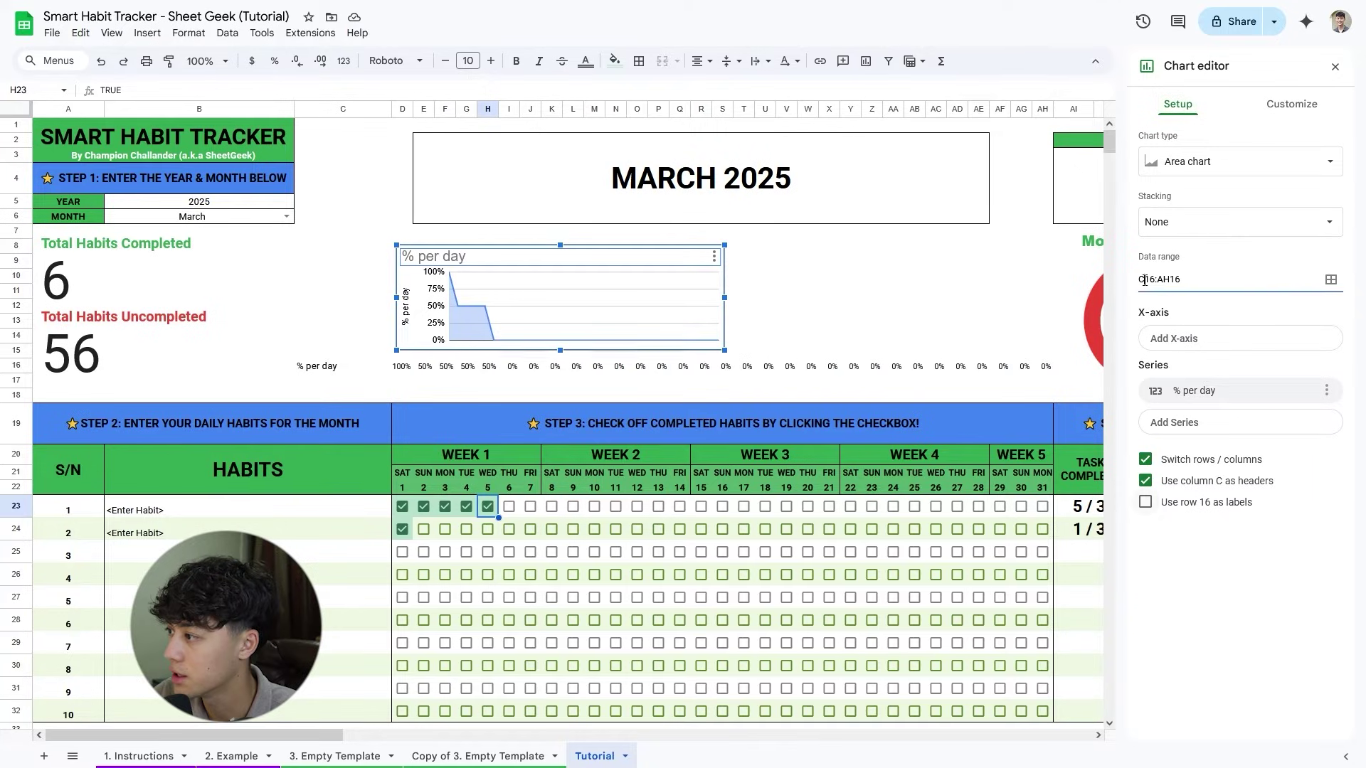
pyautogui.click(1331, 280)
pyautogui.moveTo(683, 246); pyautogui.dragTo(848, 467)
pyautogui.hotkey('ctrl', 'a')
pyautogui.press('BackSpace')
pyautogui.moveTo(800, 427); pyautogui.dragTo(708, 435)
pyautogui.moveTo(401, 370); pyautogui.dragTo(1056, 375)
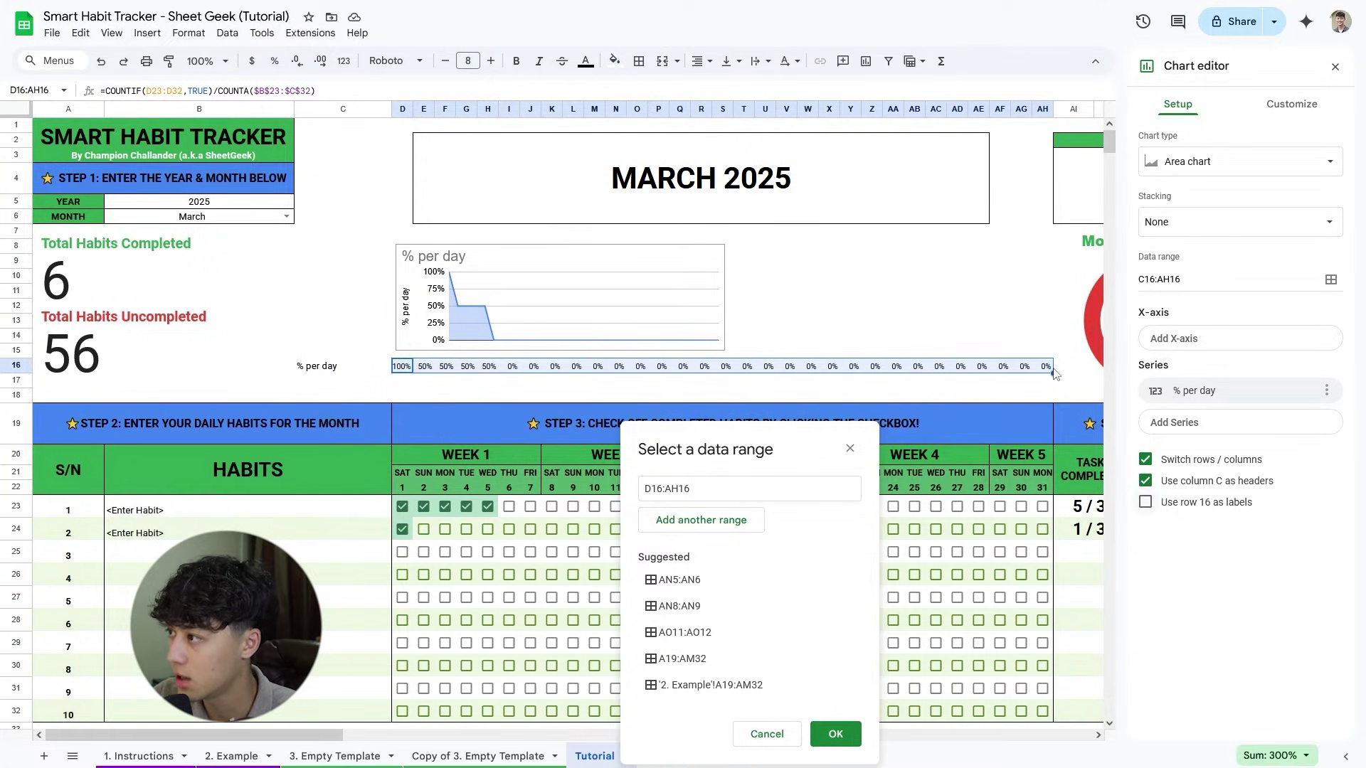
# Add the day numbers in D22:AH22 as a second data range and apply both ranges to the chart.
pyautogui.click(699, 522)
pyautogui.moveTo(743, 446); pyautogui.dragTo(234, 290)
pyautogui.moveTo(402, 488); pyautogui.dragTo(1043, 488)
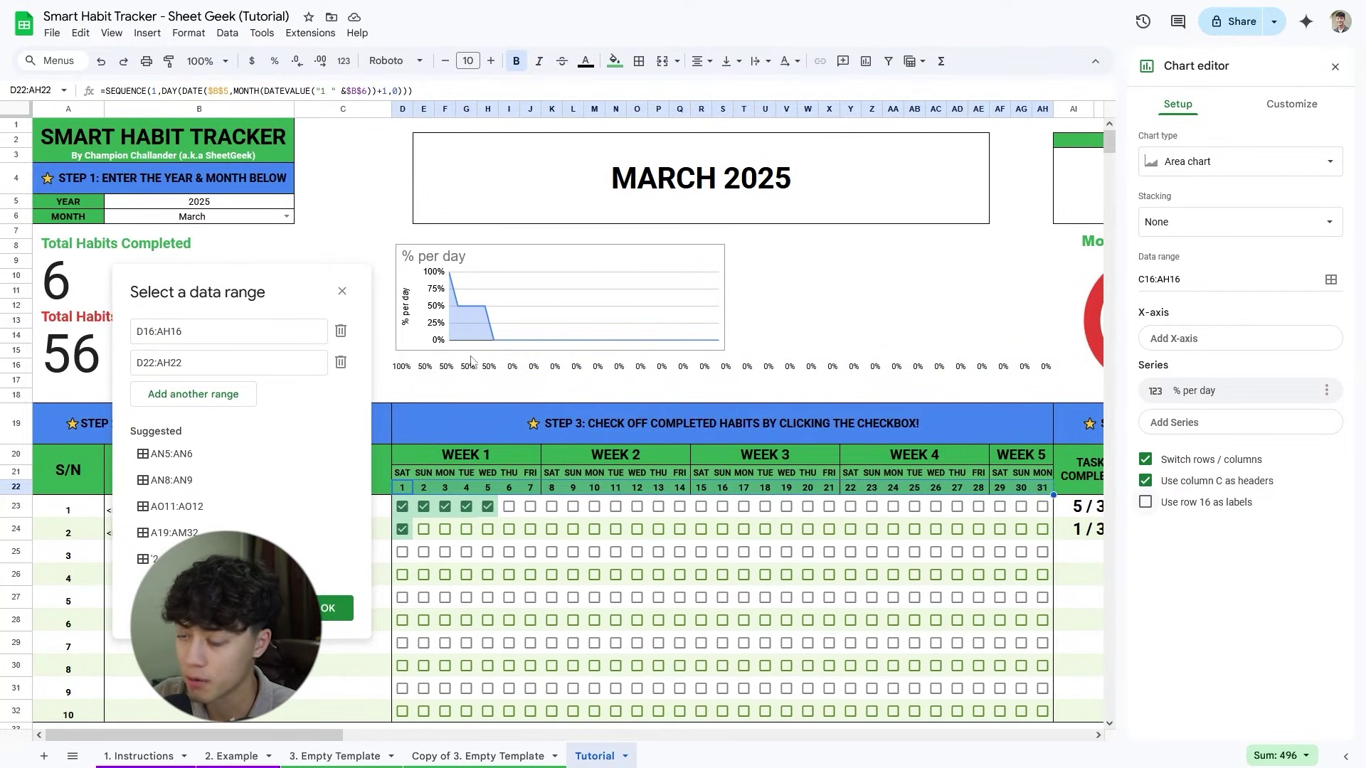
pyautogui.click(347, 611)
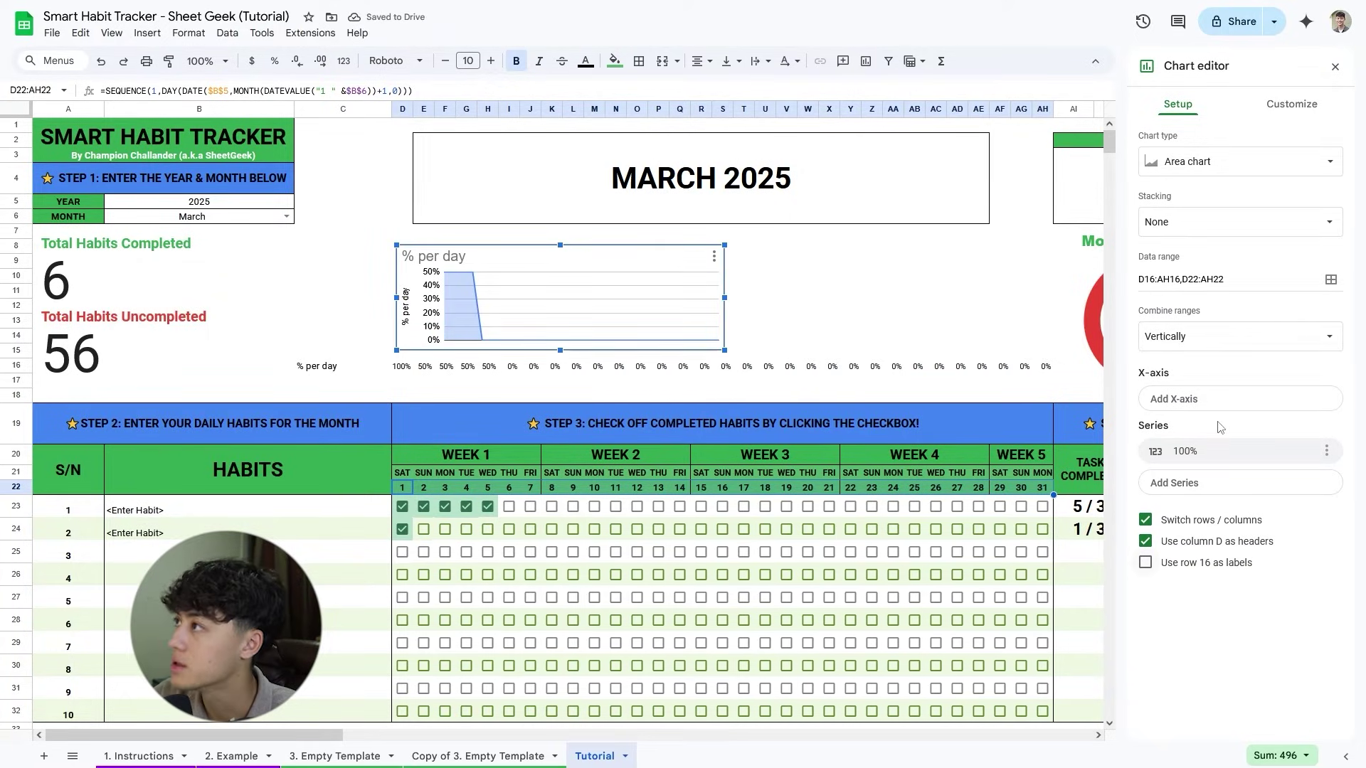
# Stop using column D as headers and set the chart's X-axis to D22:AH22.
pyautogui.click(1146, 541)
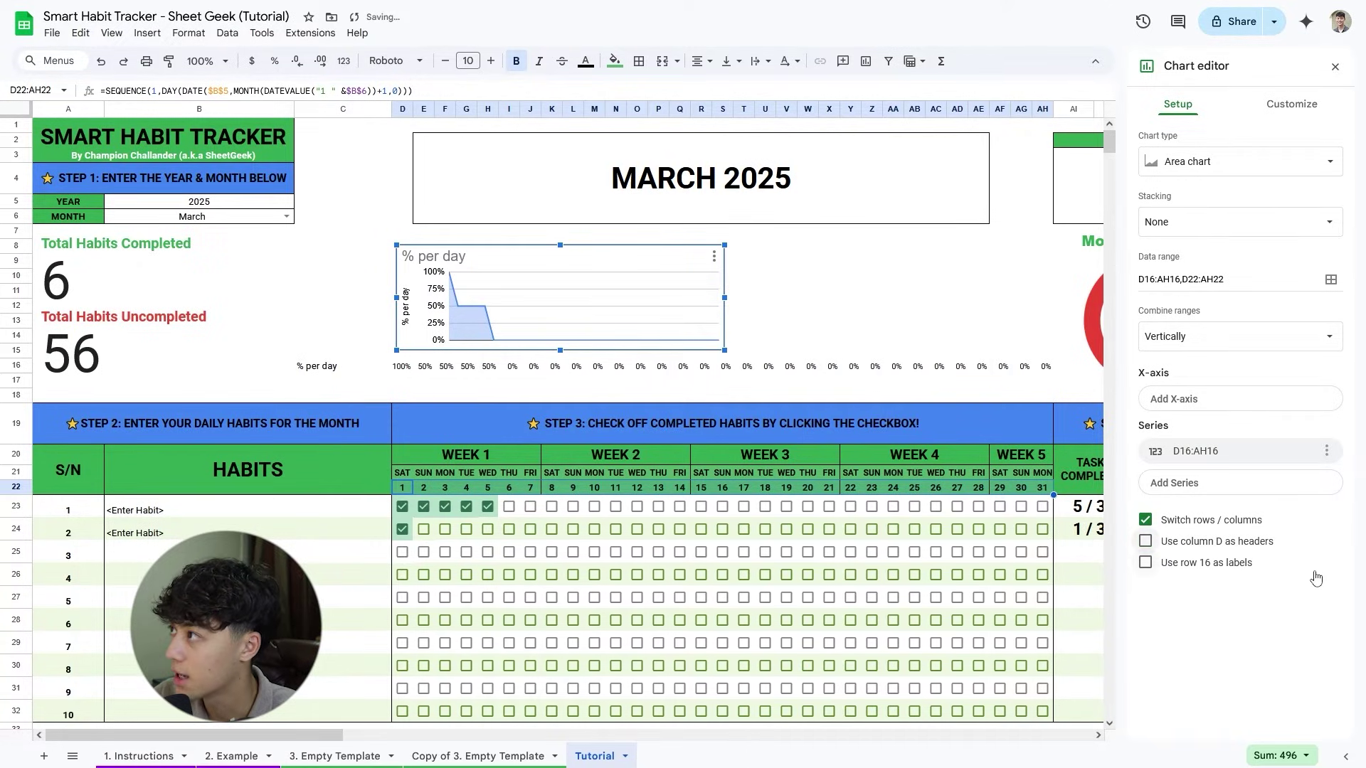
pyautogui.click(1184, 401)
pyautogui.click(1186, 477)
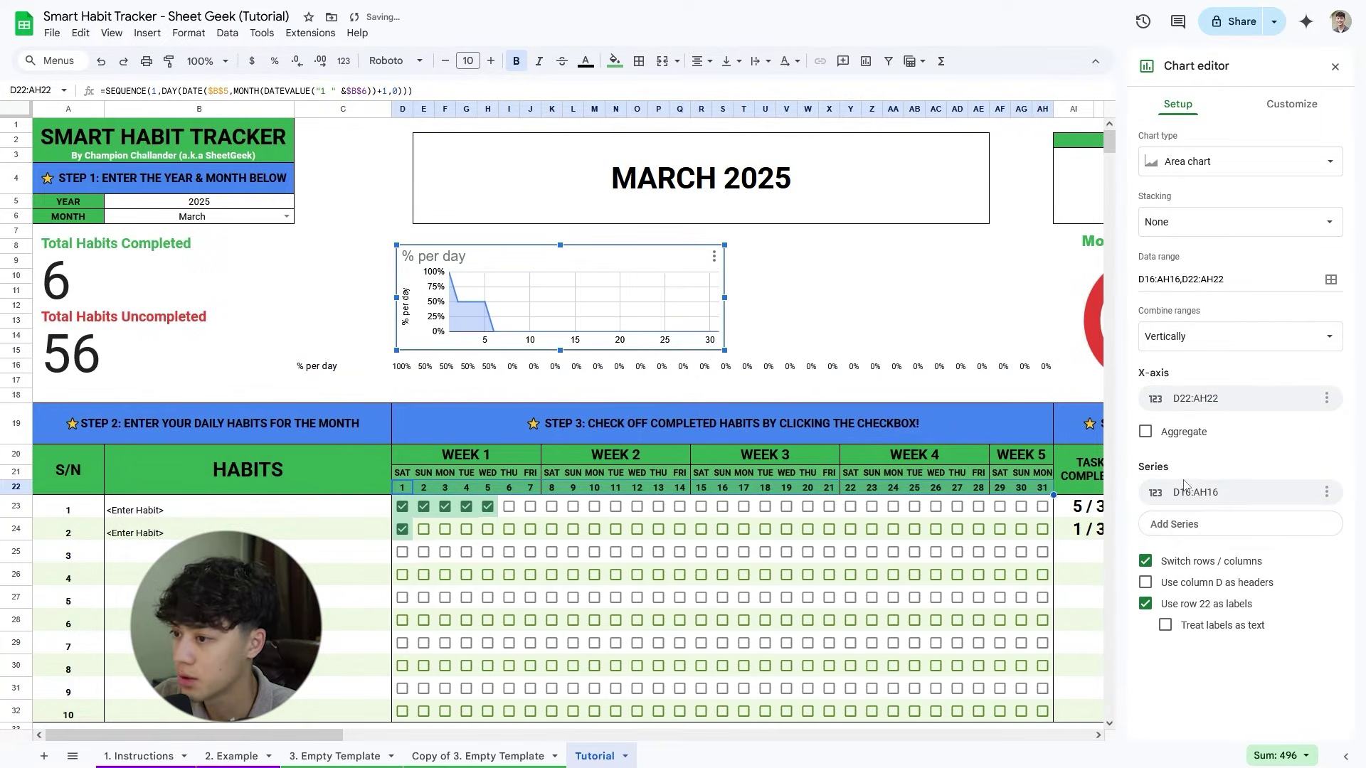
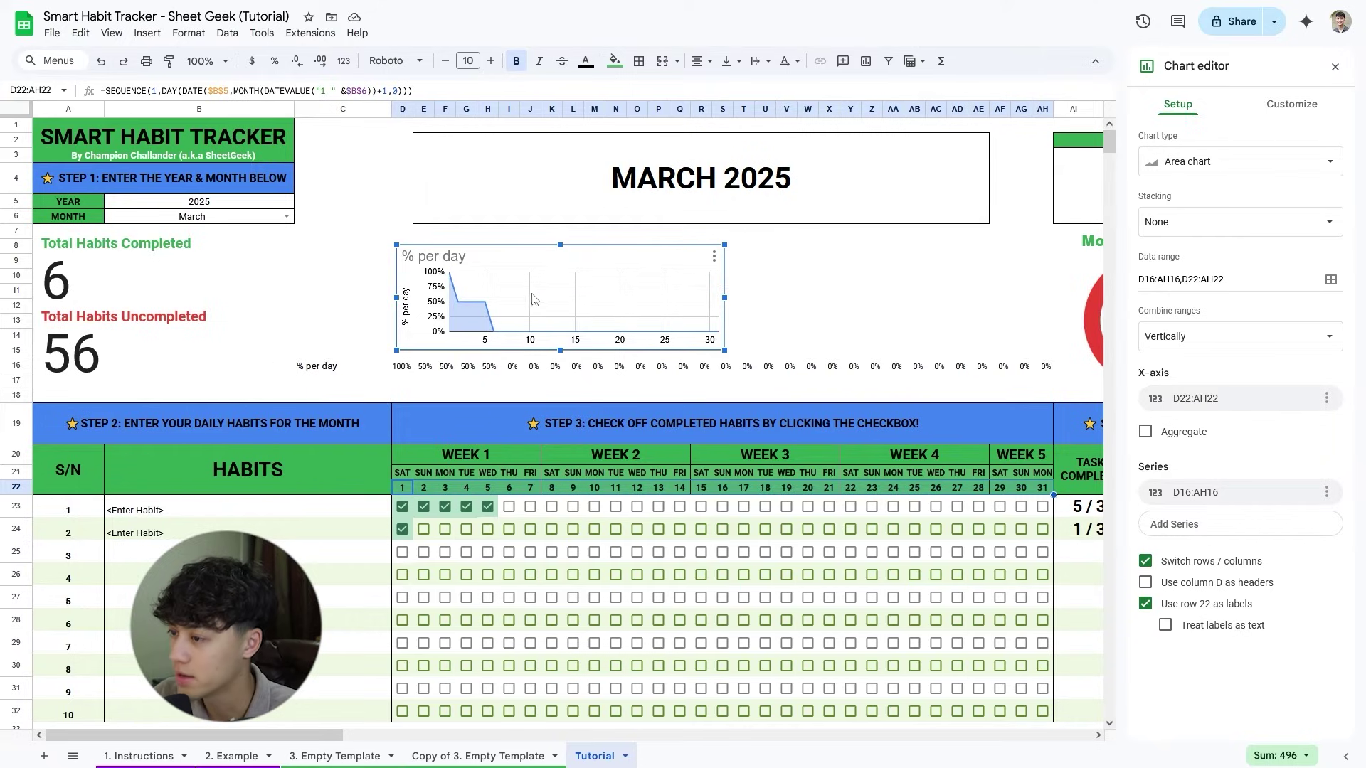
# Check day 6 for the first habit.
pyautogui.click(510, 507)
pyautogui.click(557, 505)
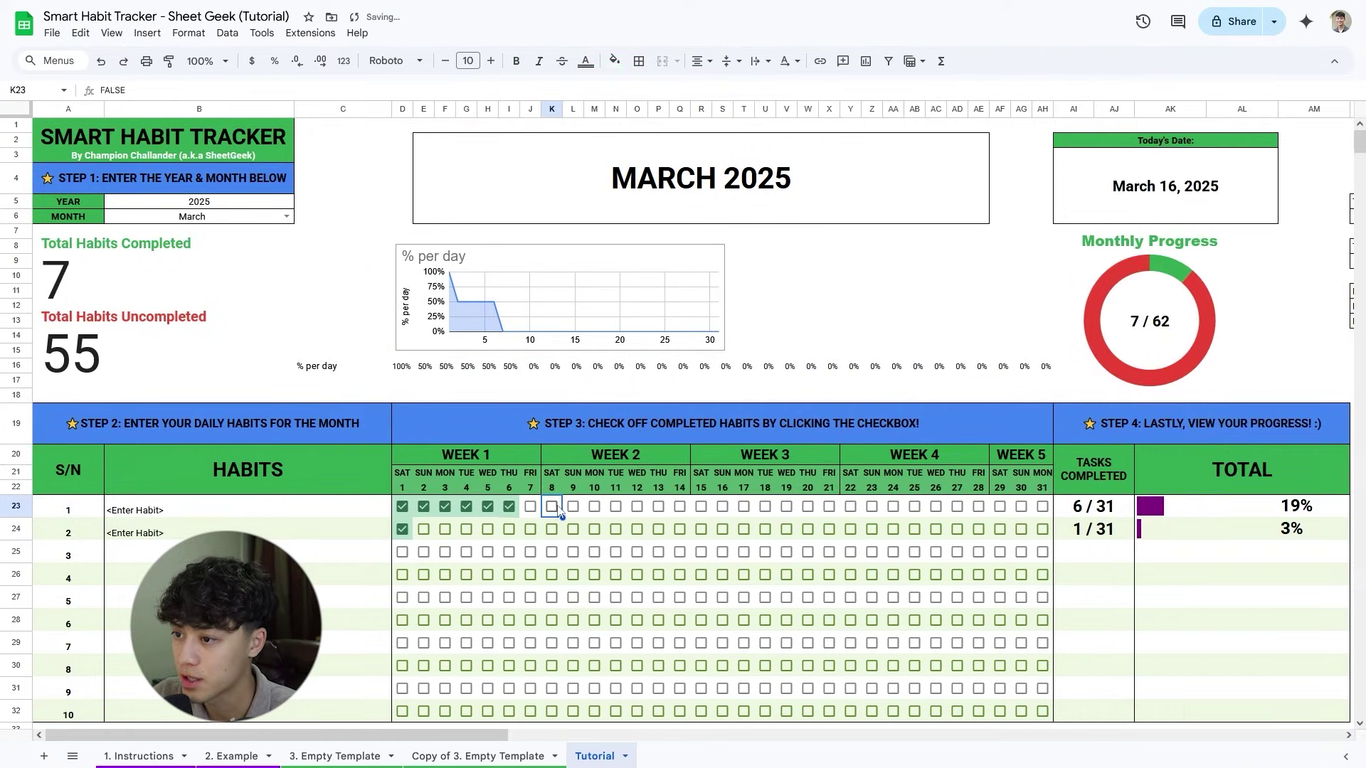
# Choose a background color for the % per day chart and set its border color to None.
pyautogui.doubleClick(593, 263)
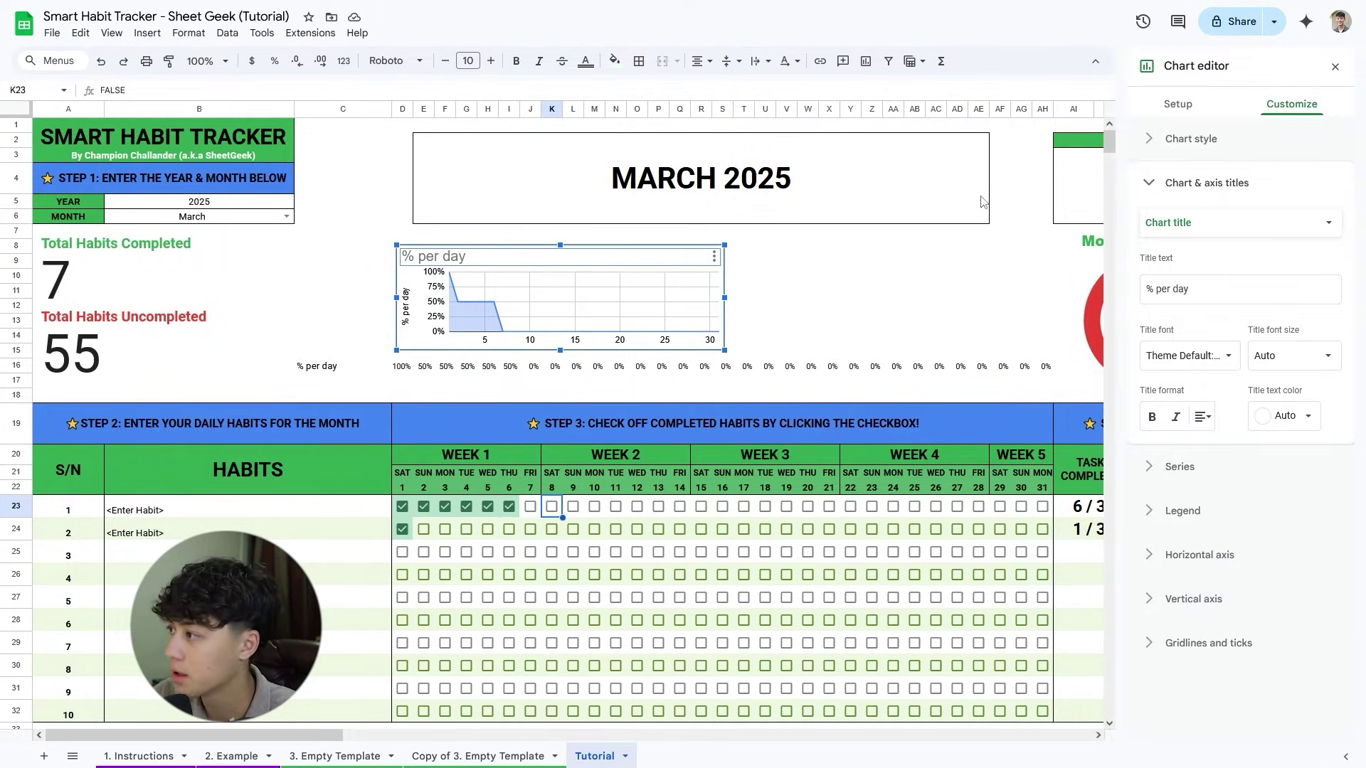
pyautogui.click(1237, 146)
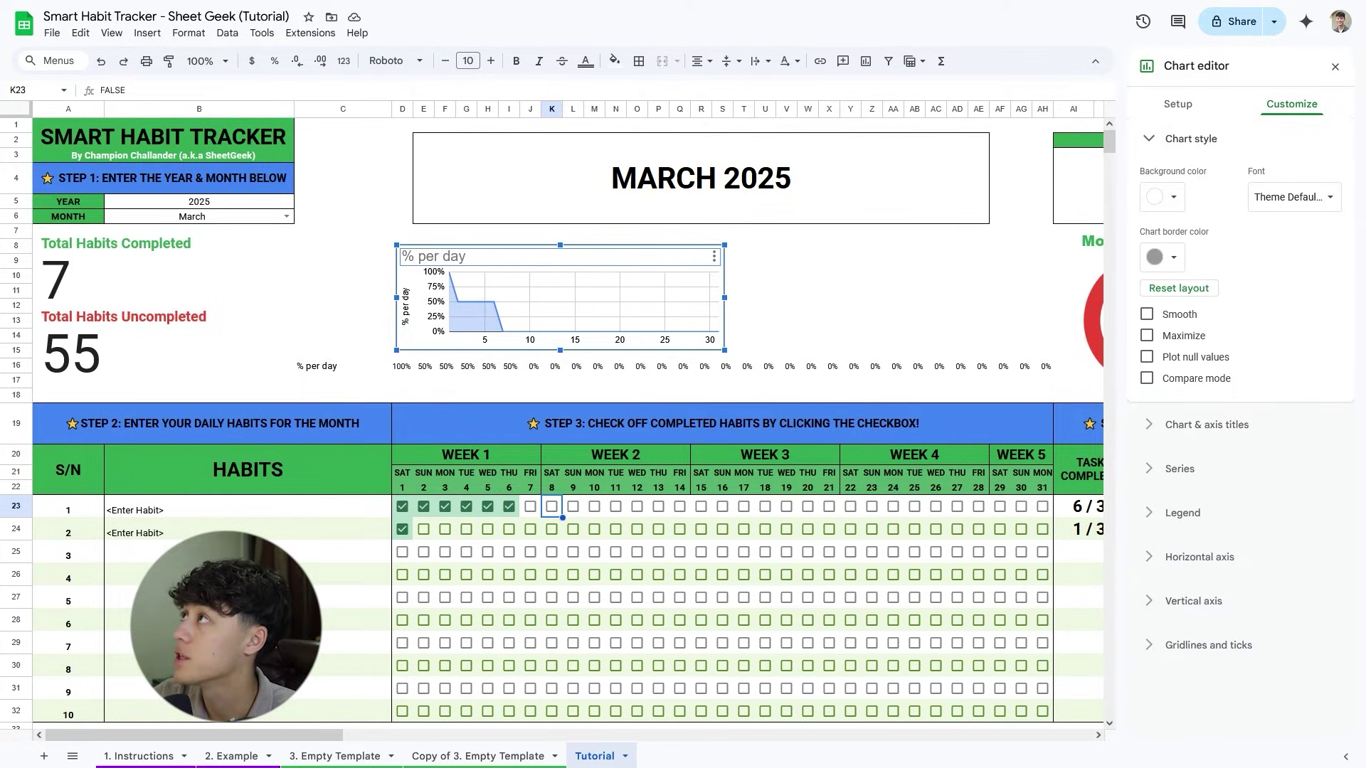
pyautogui.click(1174, 200)
pyautogui.click(1187, 233)
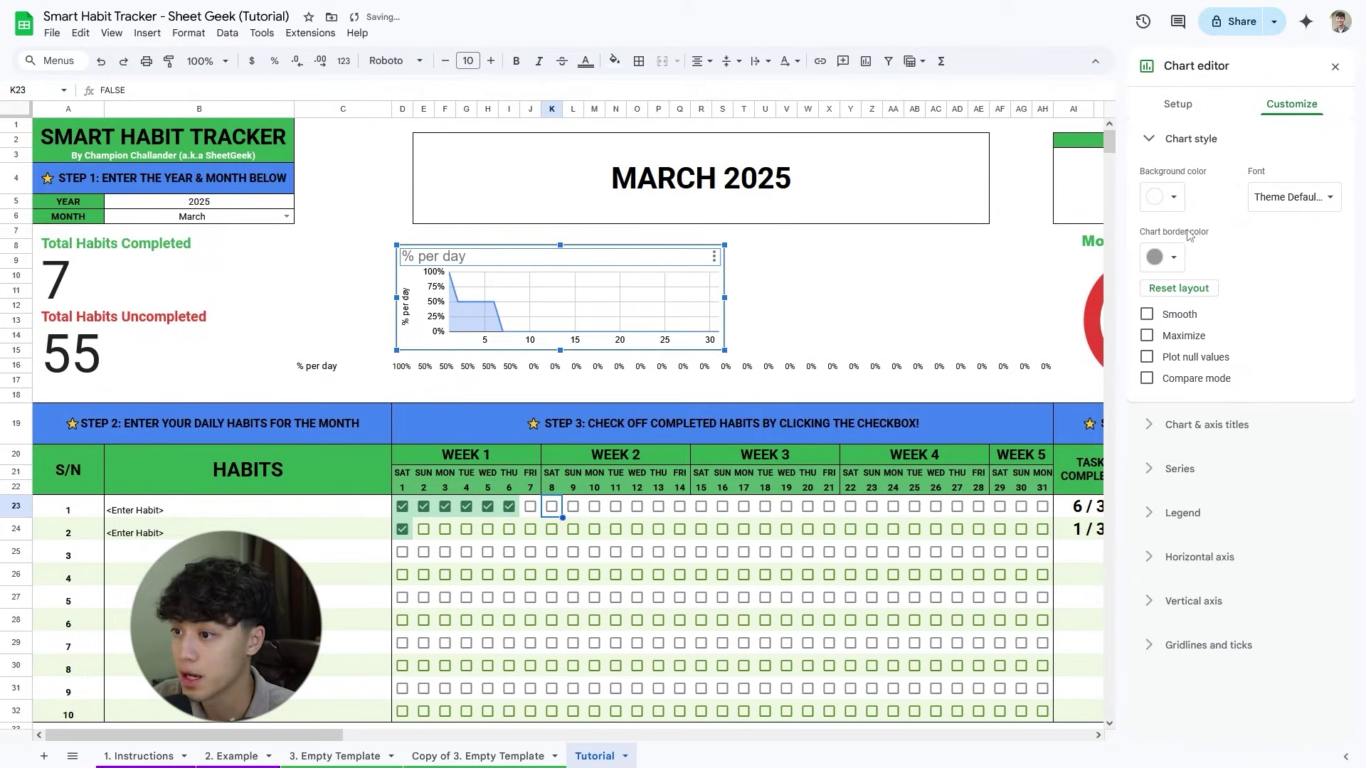
pyautogui.click(1172, 258)
pyautogui.click(1186, 286)
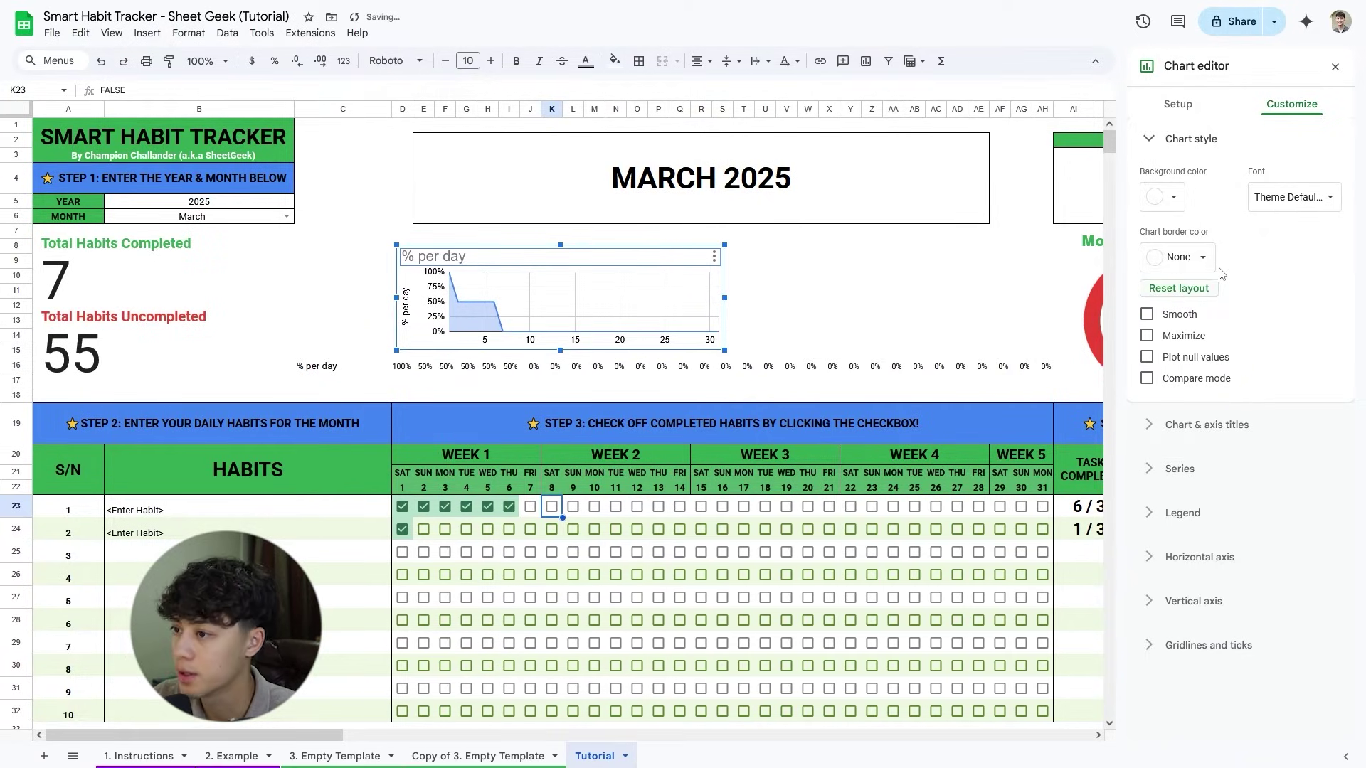
# Change the chart title text to "Habits Completed / Day".
pyautogui.click(1234, 427)
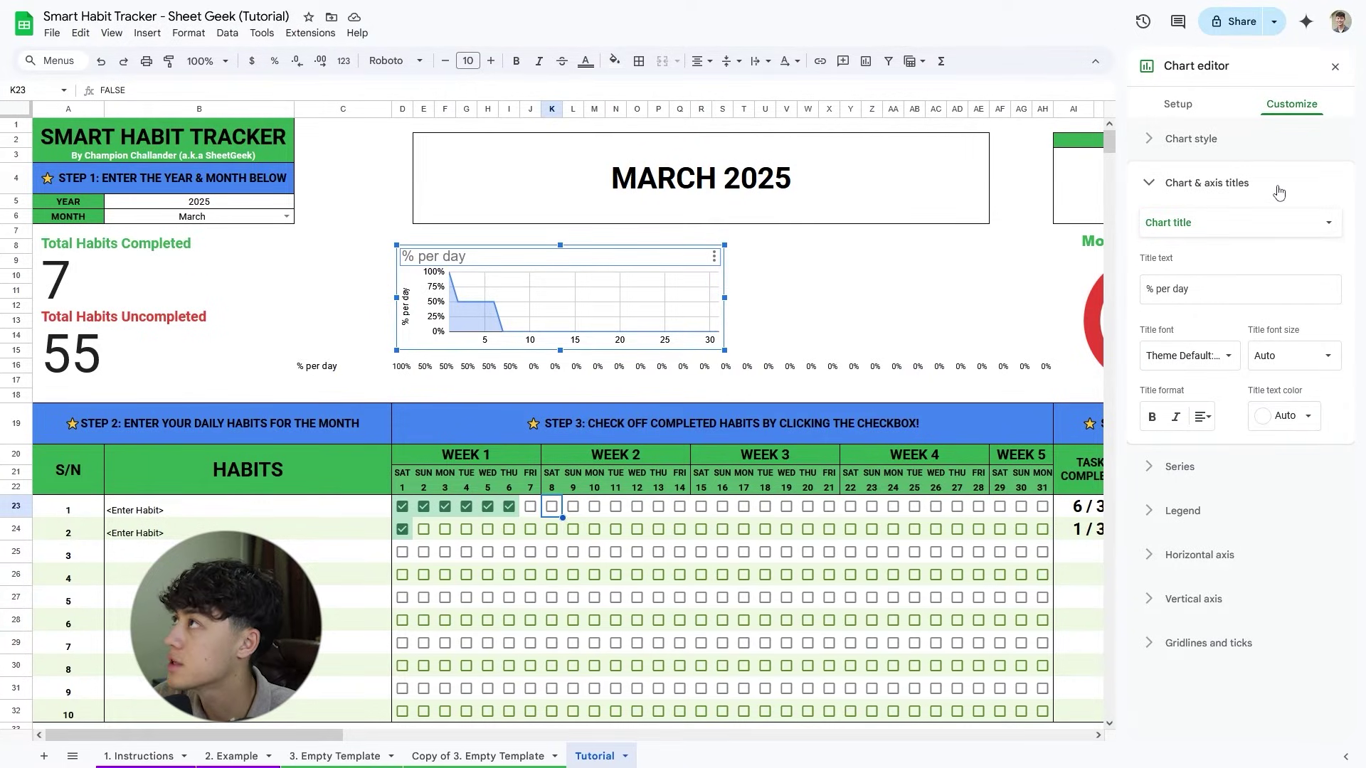
pyautogui.tripleClick(1181, 289)
pyautogui.write('Habits Completed')
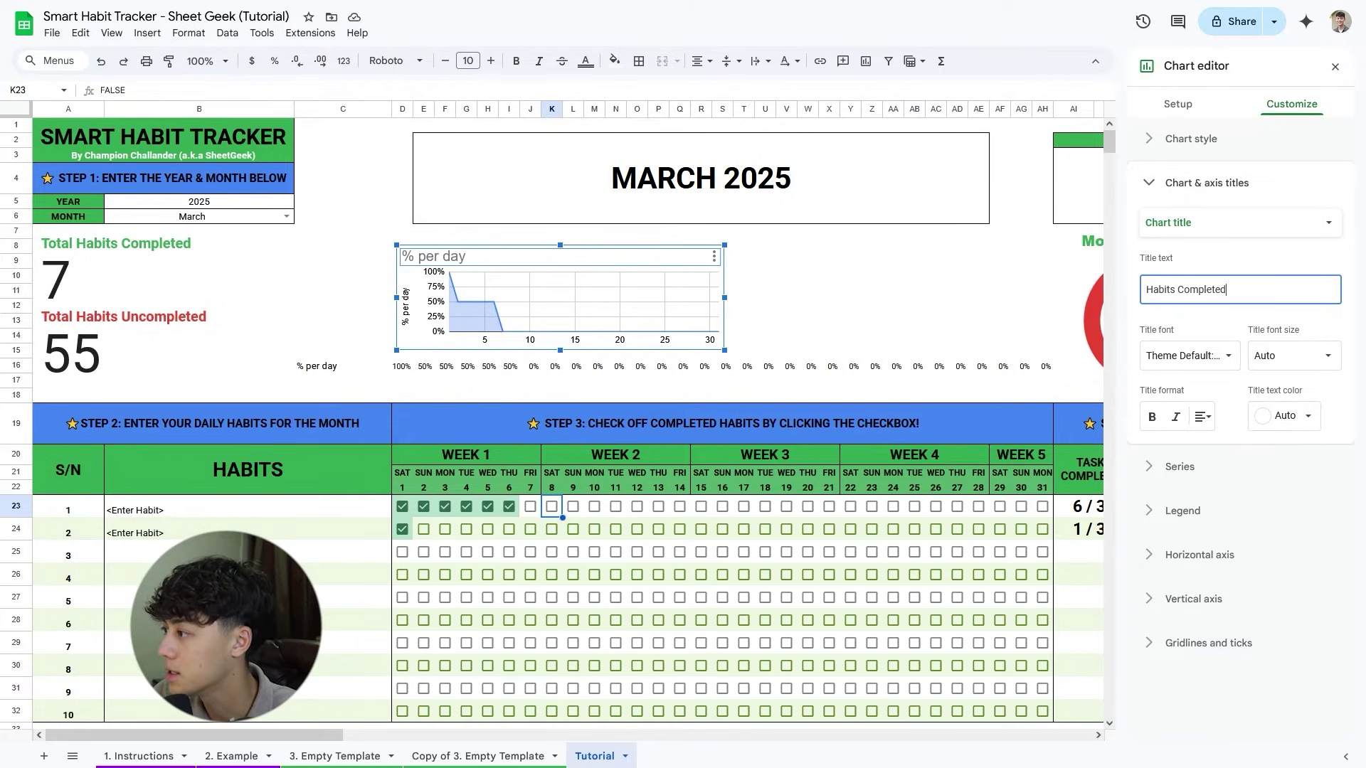
pyautogui.write(' /')
pyautogui.press('BackSpace')
pyautogui.write('/ Day')
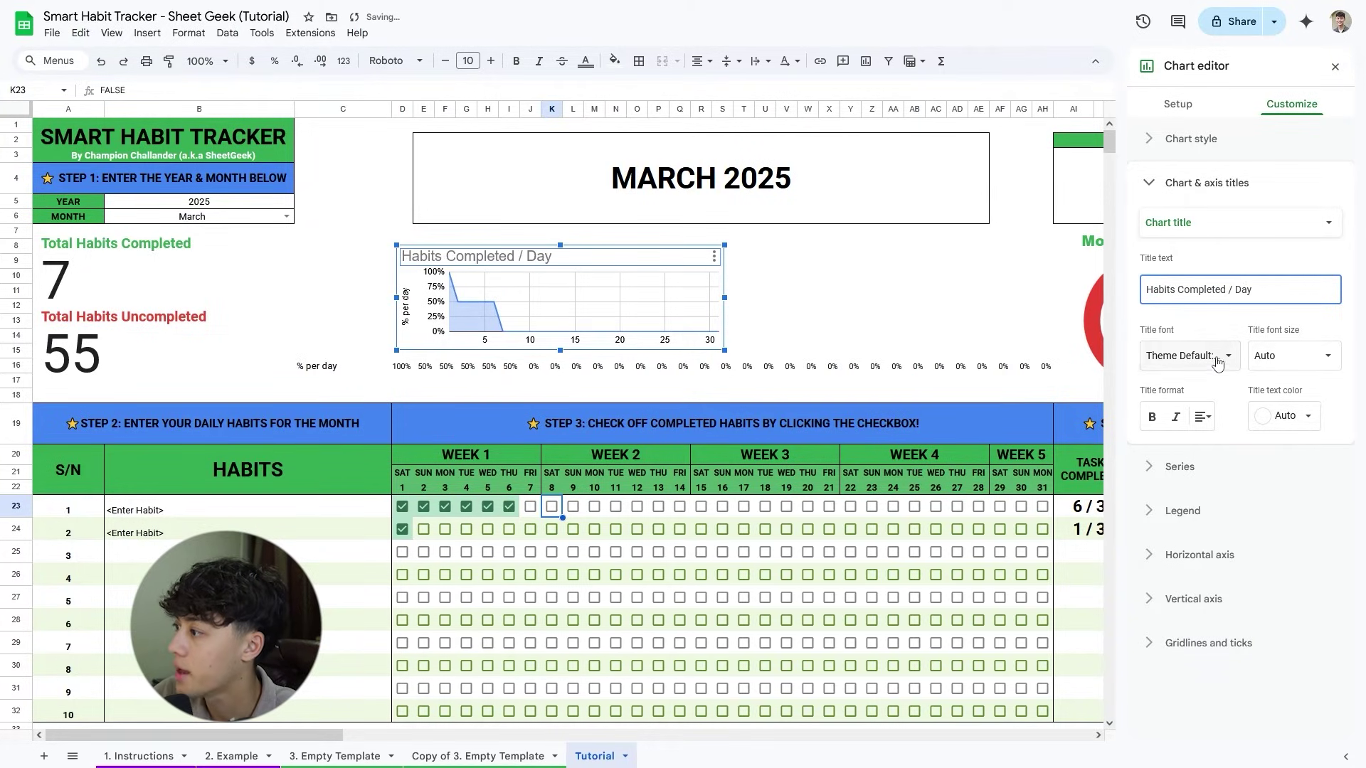
# Format the chart title in the Wide font at size 20, bold, centered and in the template's green.
pyautogui.click(1186, 356)
pyautogui.click(1192, 448)
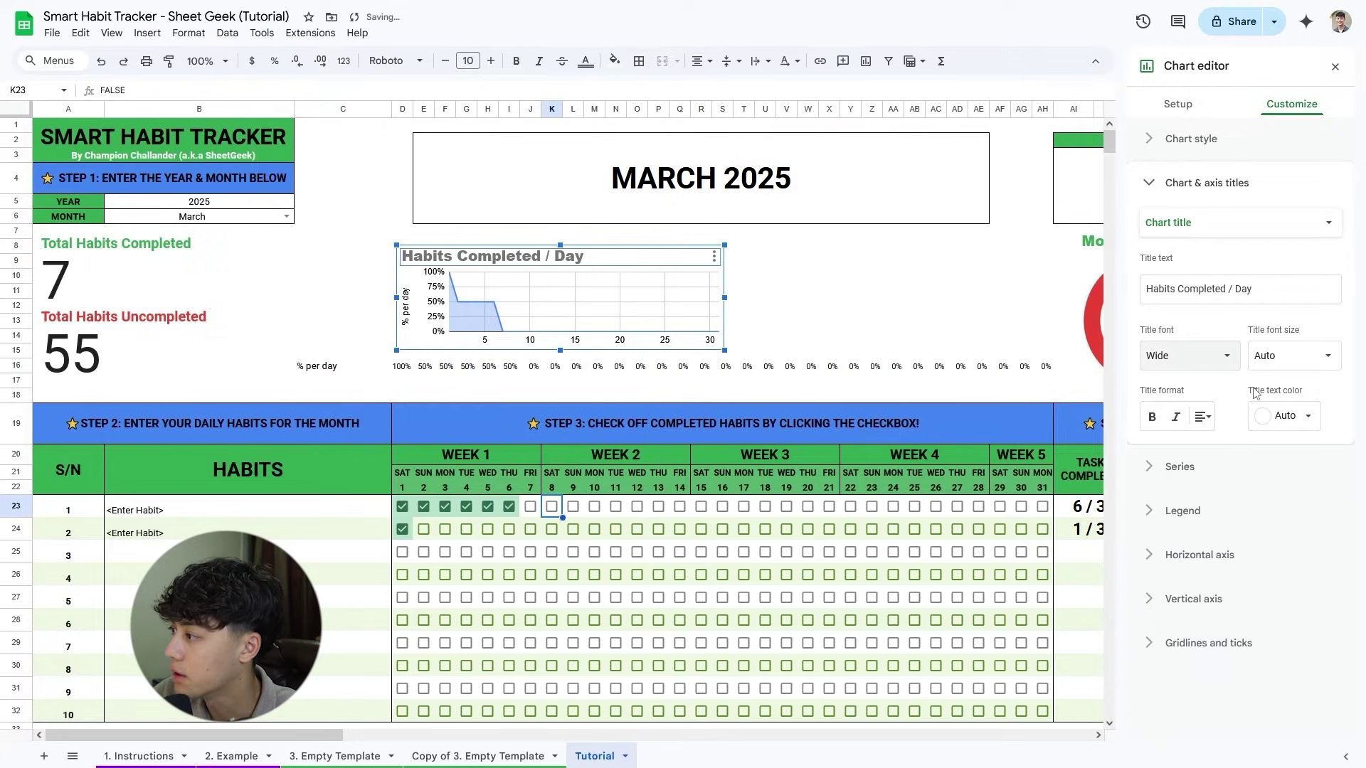
pyautogui.click(1277, 357)
pyautogui.click(1286, 539)
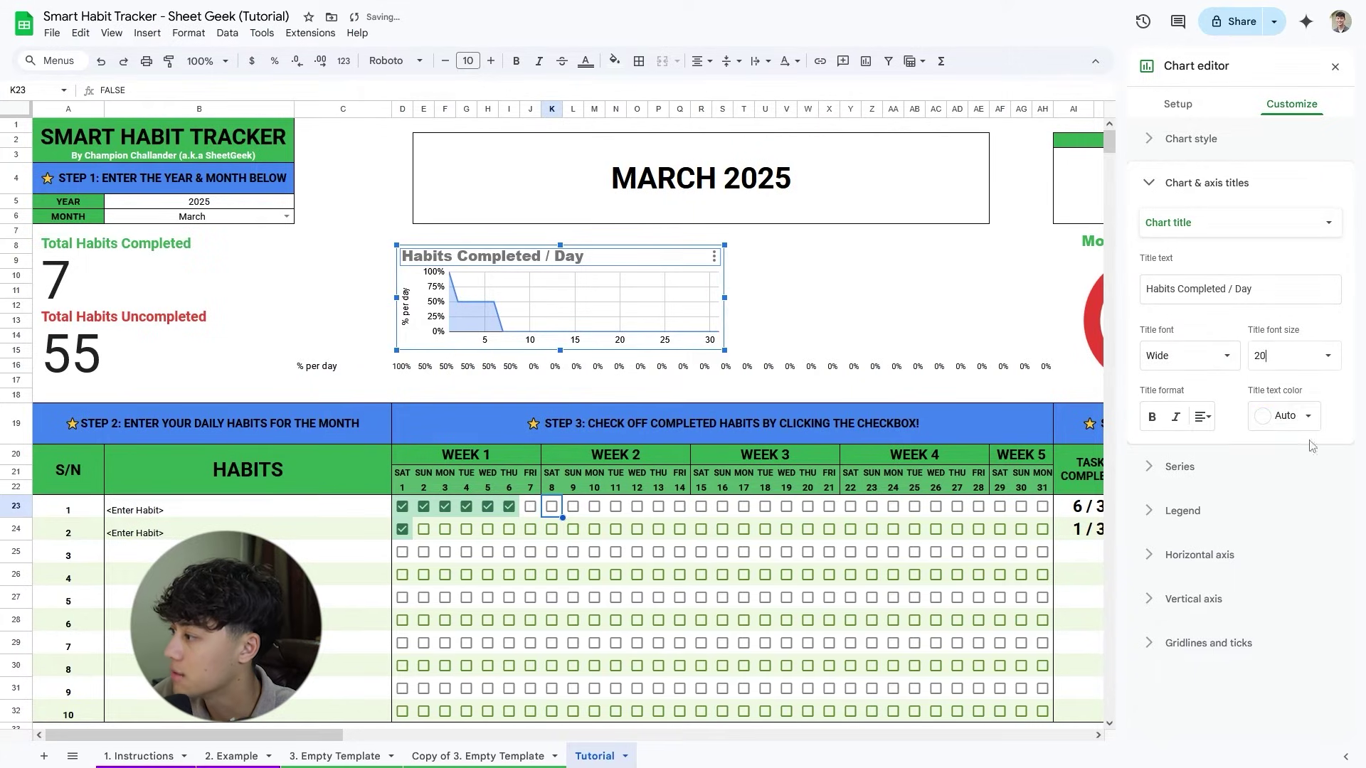
pyautogui.click(1153, 419)
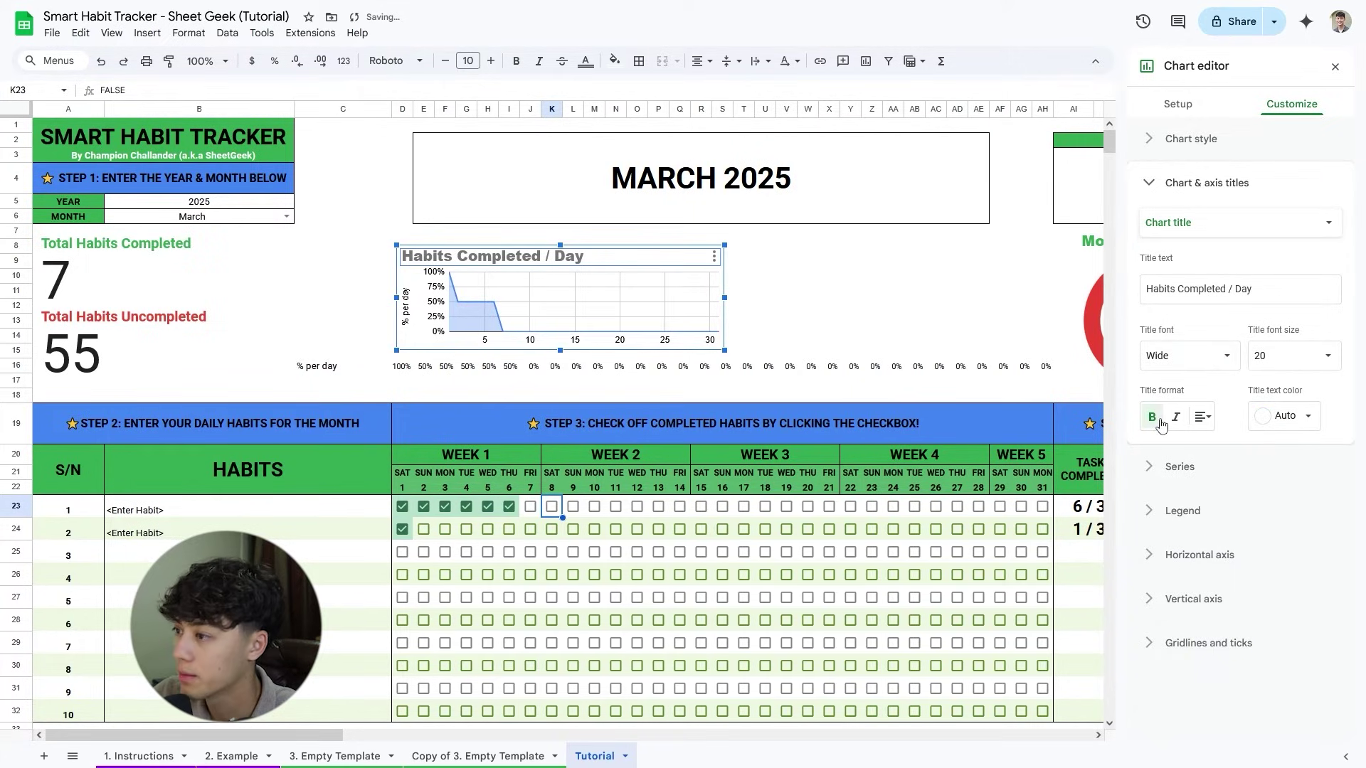
pyautogui.click(1202, 417)
pyautogui.click(1230, 457)
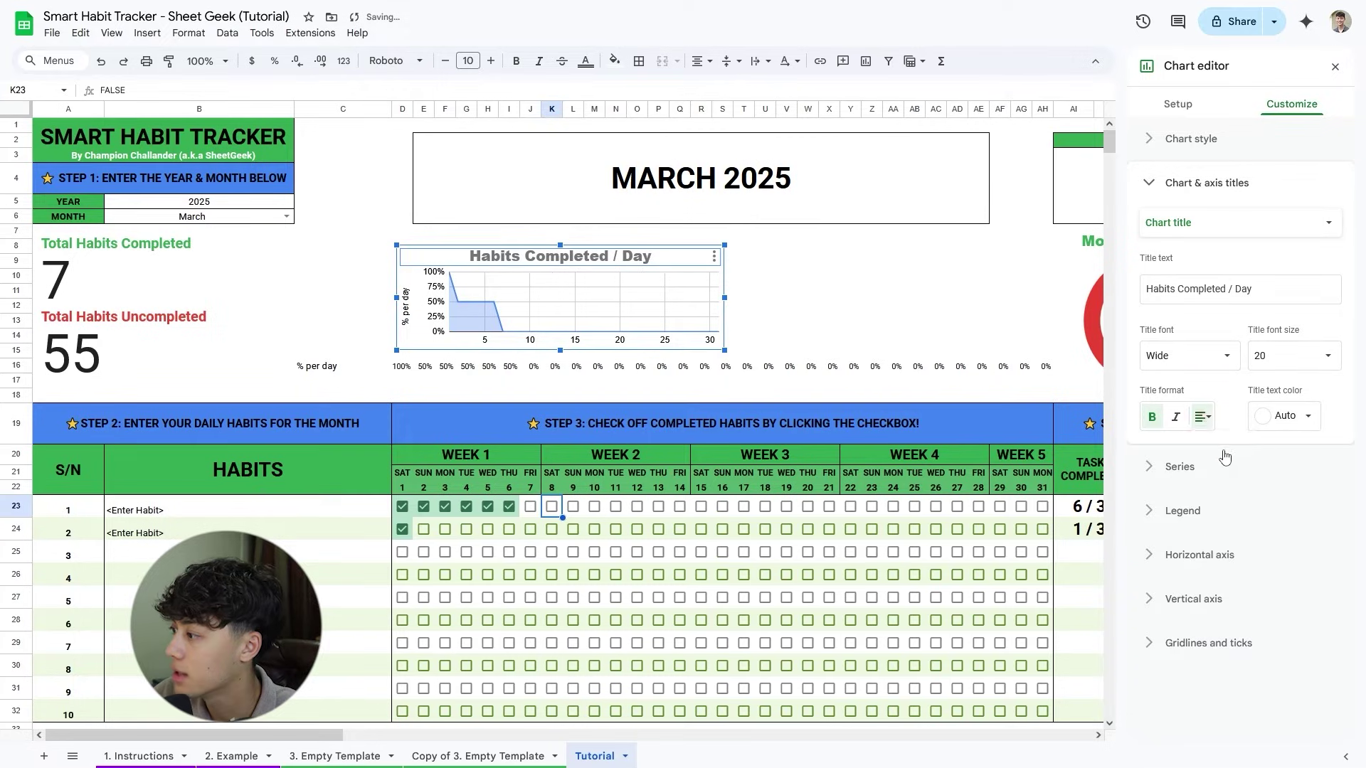
pyautogui.click(1277, 416)
pyautogui.click(1164, 661)
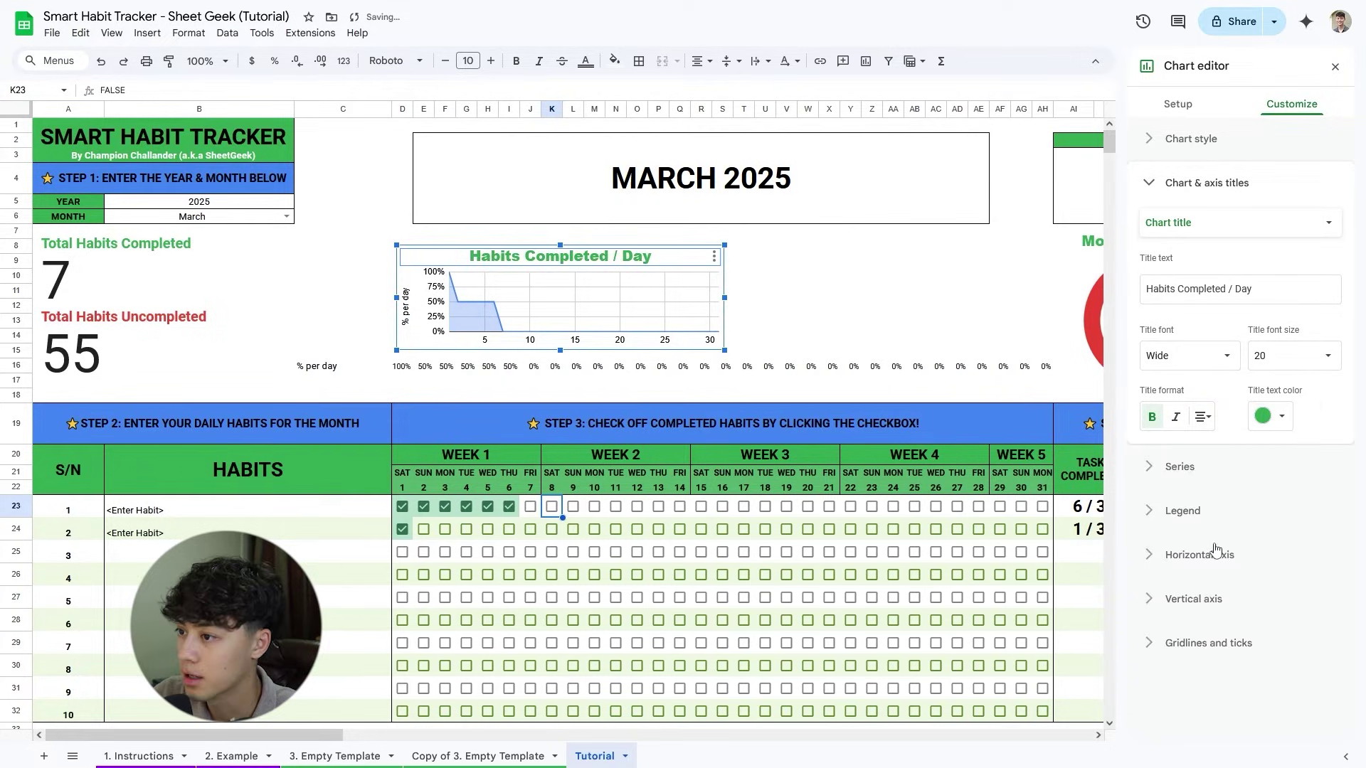
# Color the Area 1 series line with the custom green and set its point size to 7px.
pyautogui.click(1206, 471)
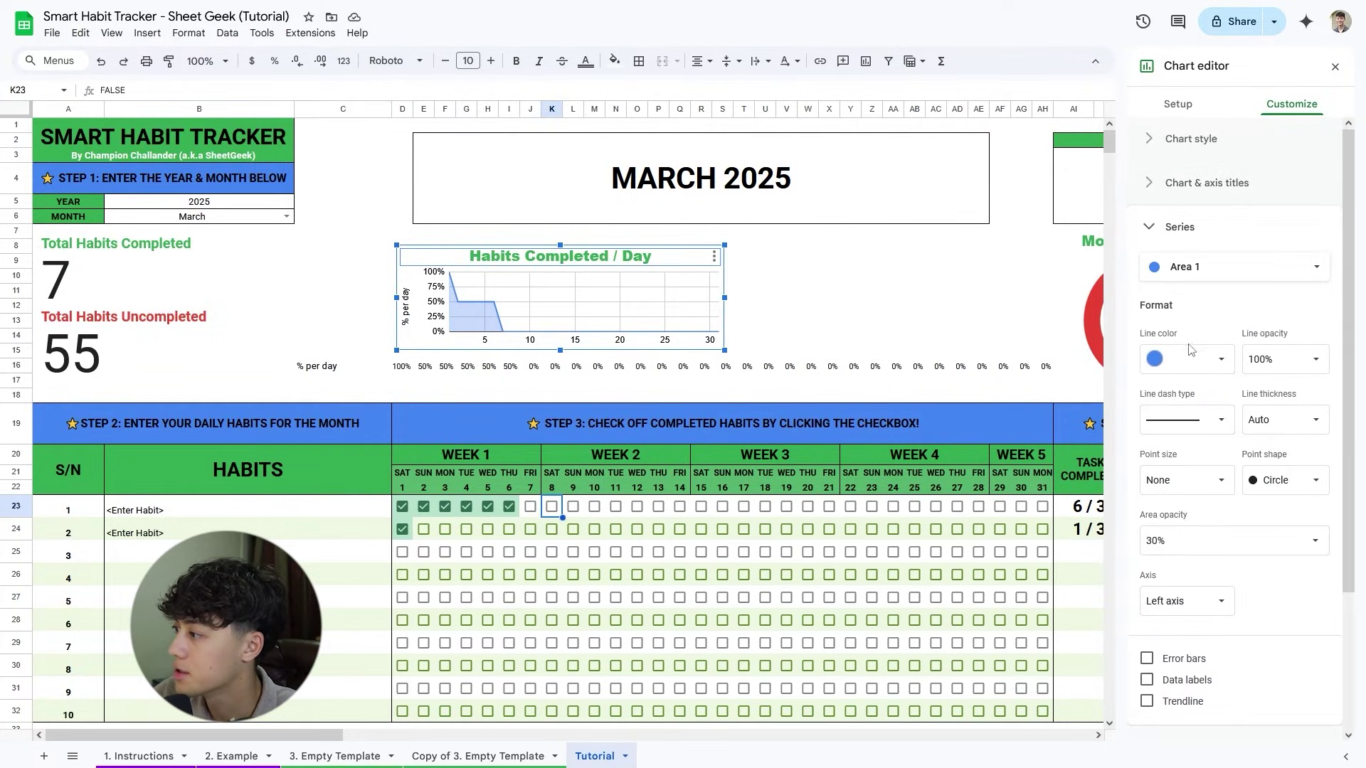
pyautogui.click(1189, 359)
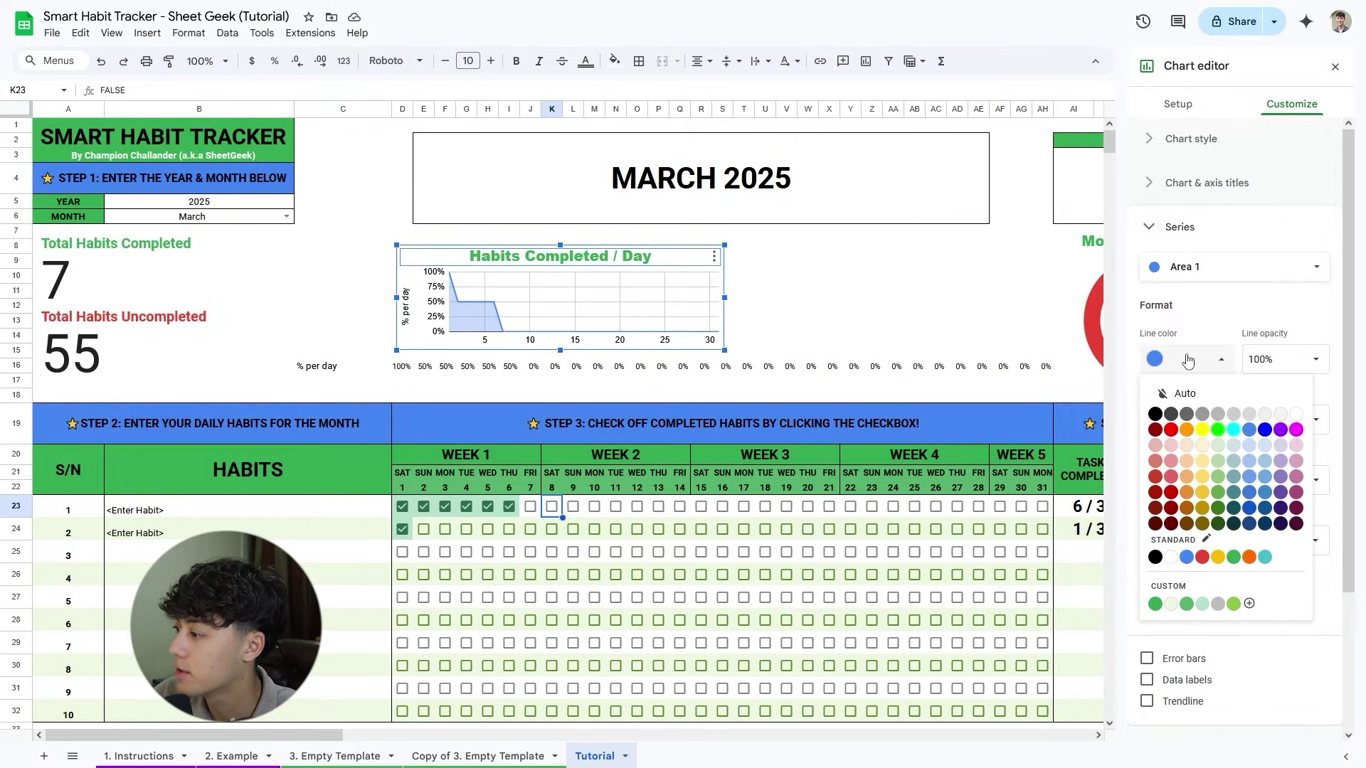
pyautogui.click(1156, 603)
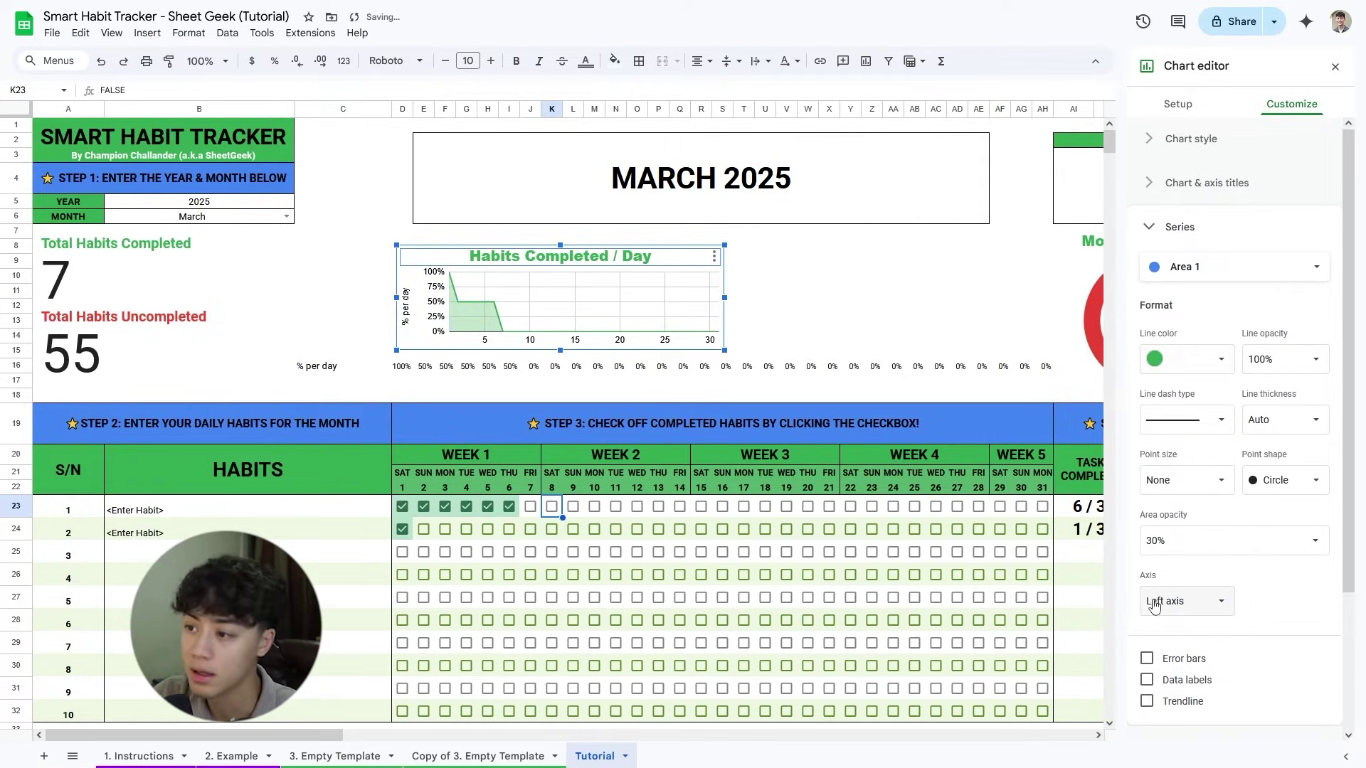
pyautogui.click(1196, 482)
pyautogui.click(1176, 557)
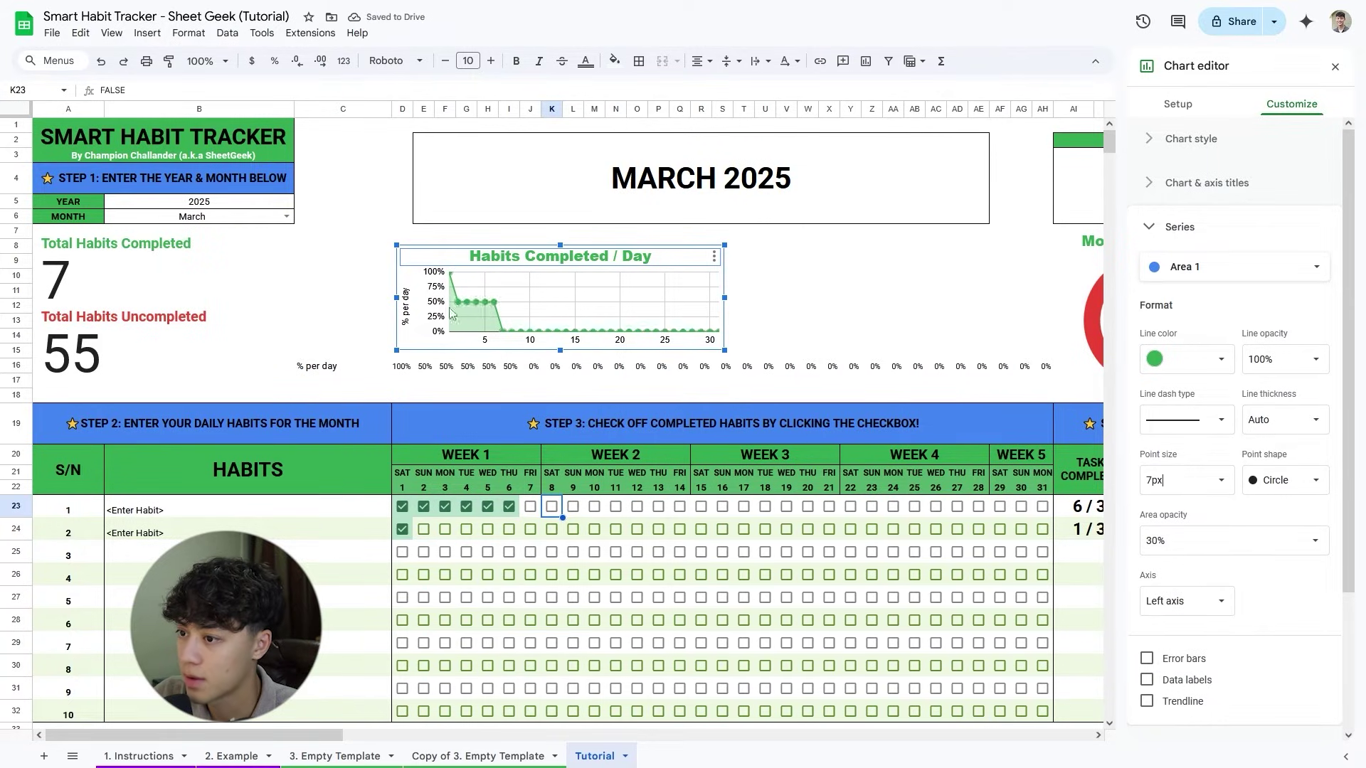
pyautogui.scroll(-1, 1280, 615)
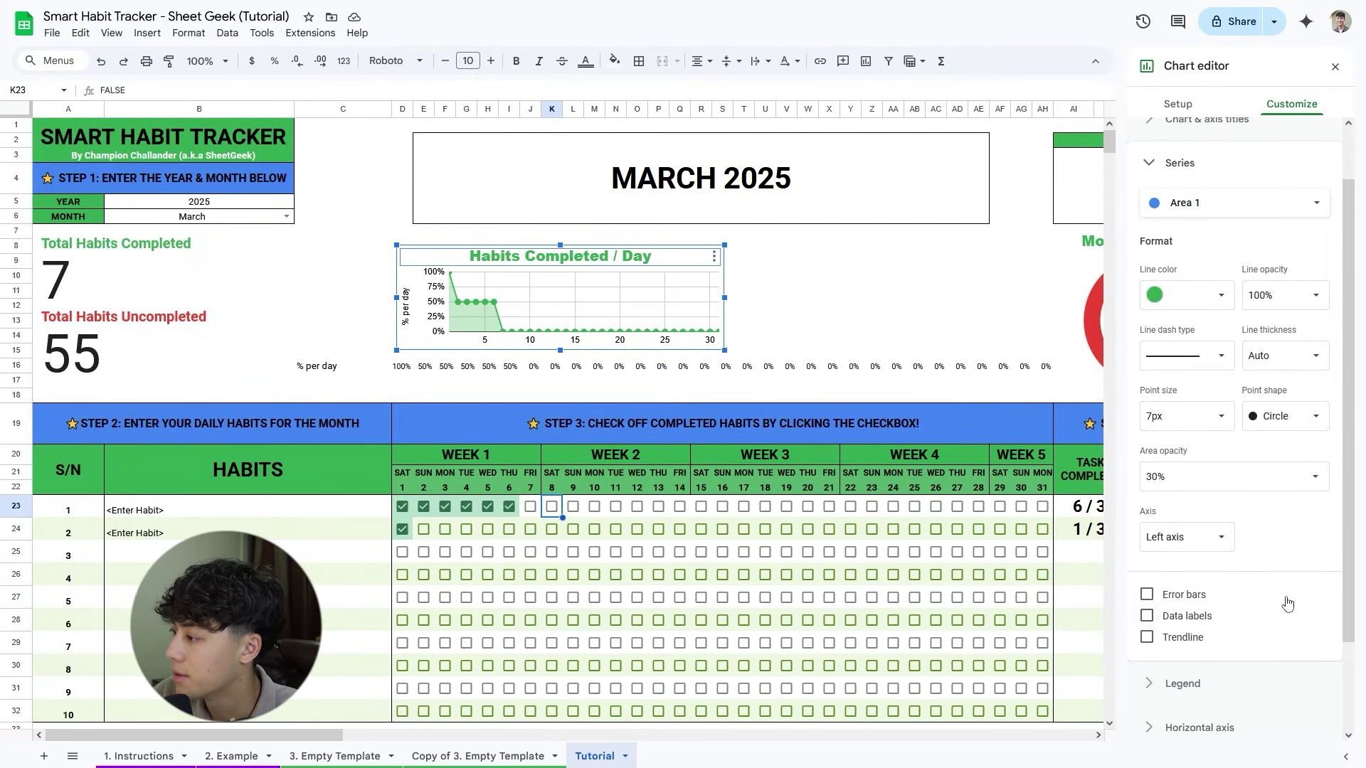
pyautogui.click(1266, 694)
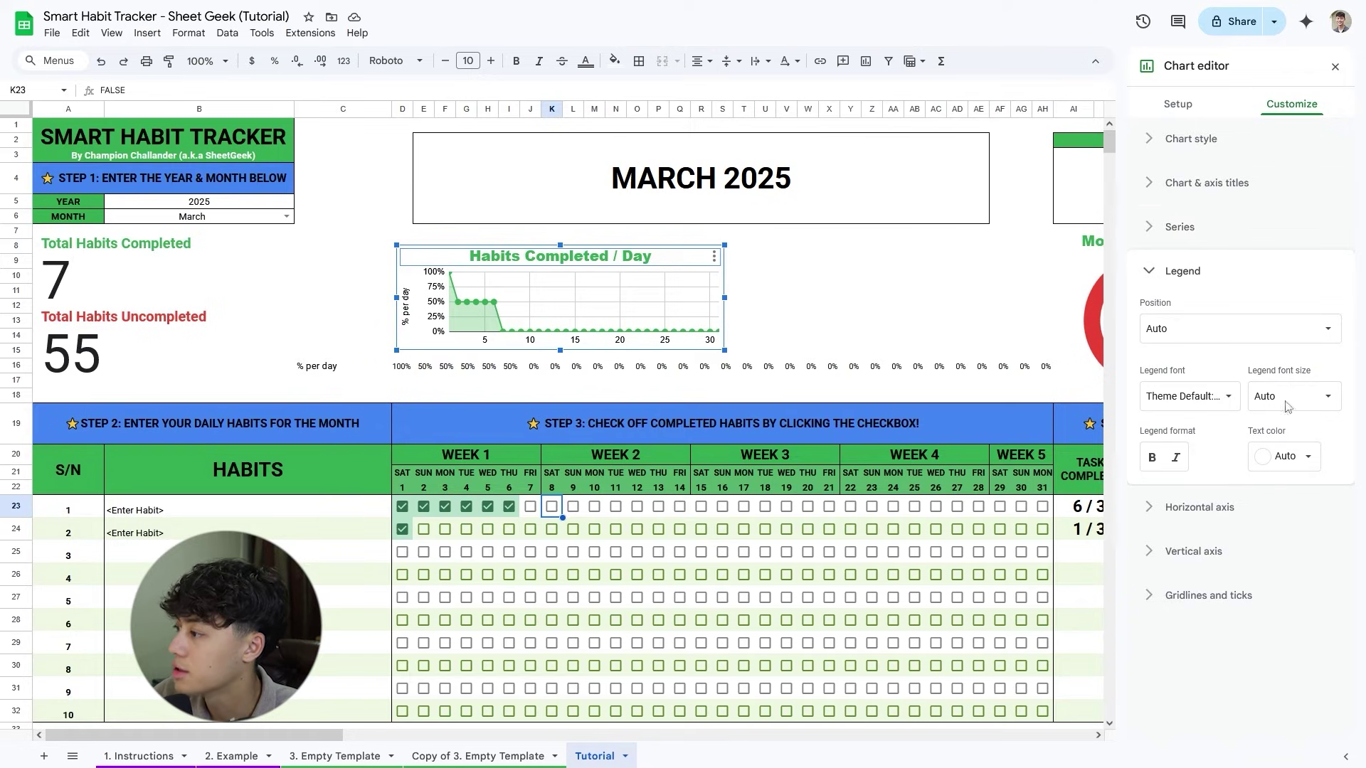
pyautogui.click(1203, 334)
pyautogui.click(1195, 339)
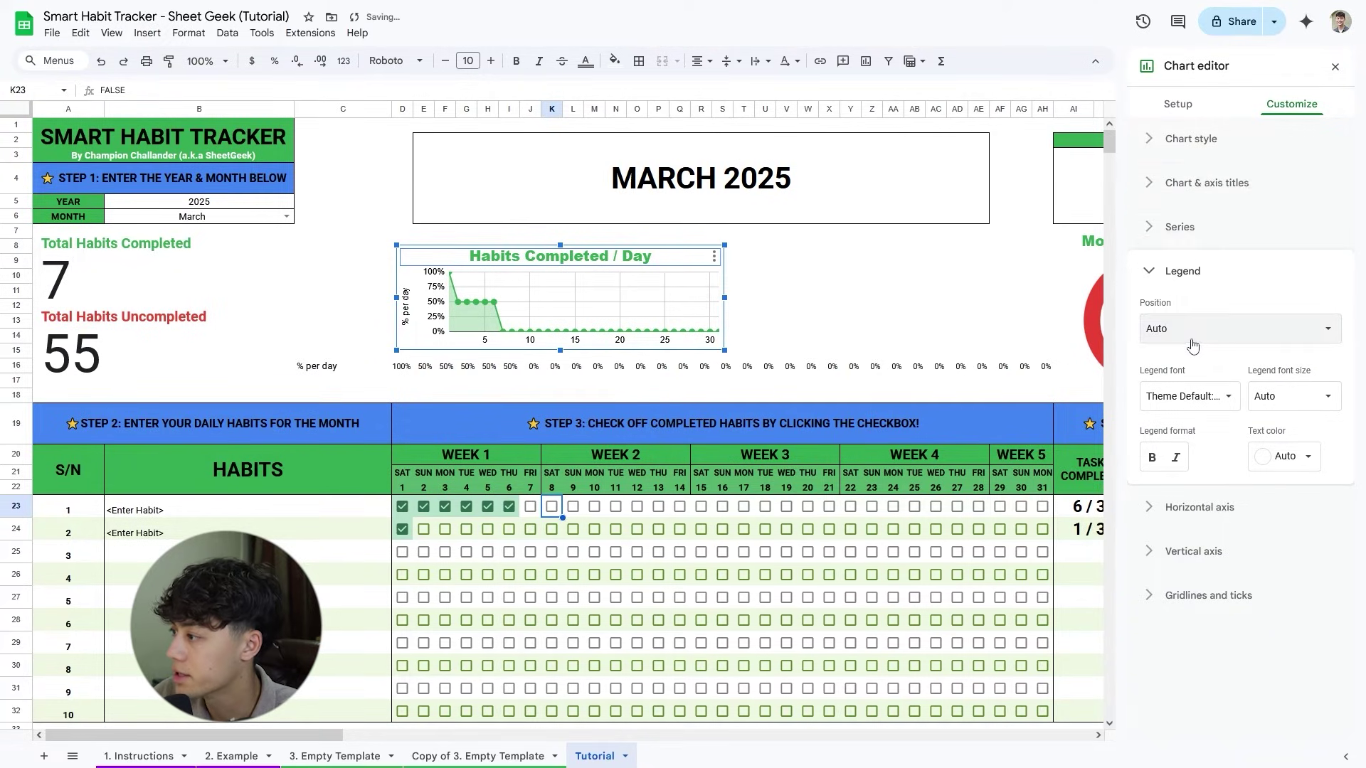
# Set the chart's horizontal axis labels to the Wide font and make them bold.
pyautogui.click(1199, 507)
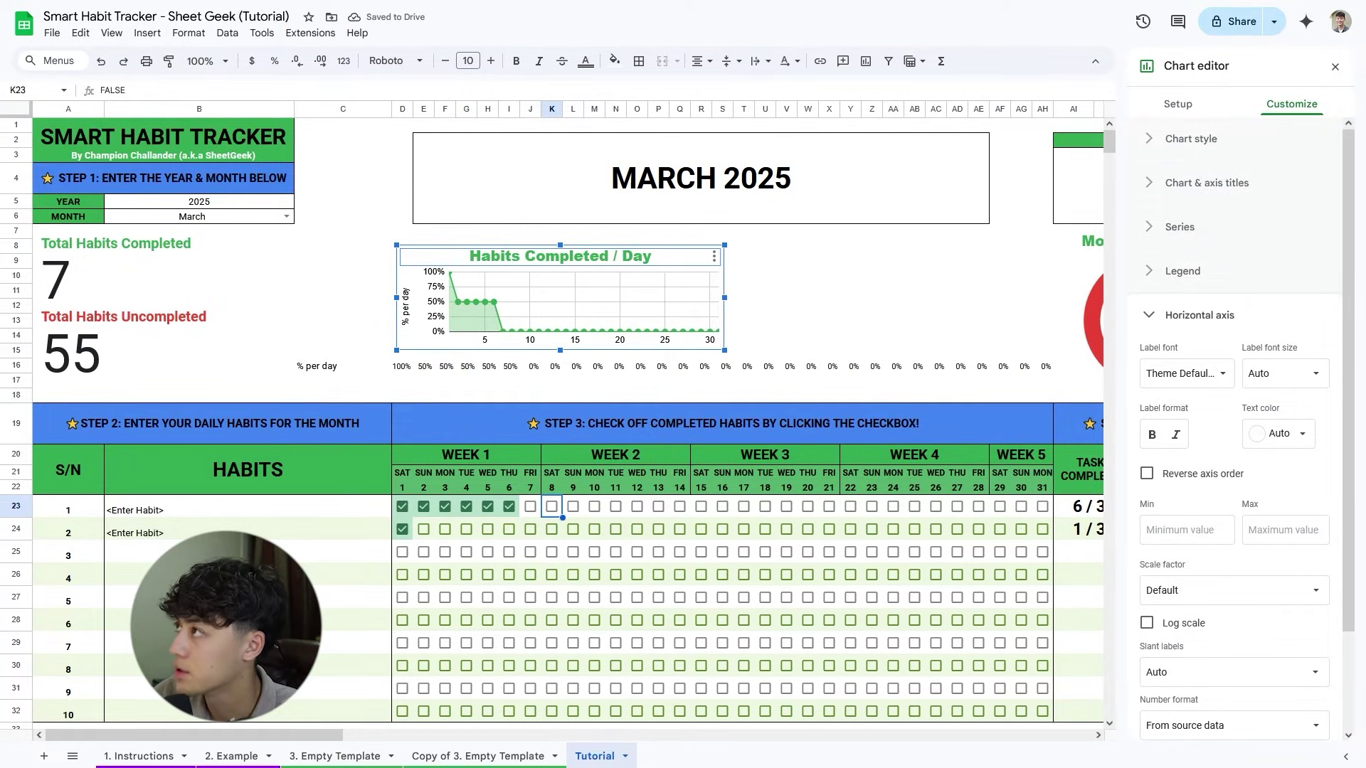
pyautogui.click(1187, 373)
pyautogui.click(1178, 382)
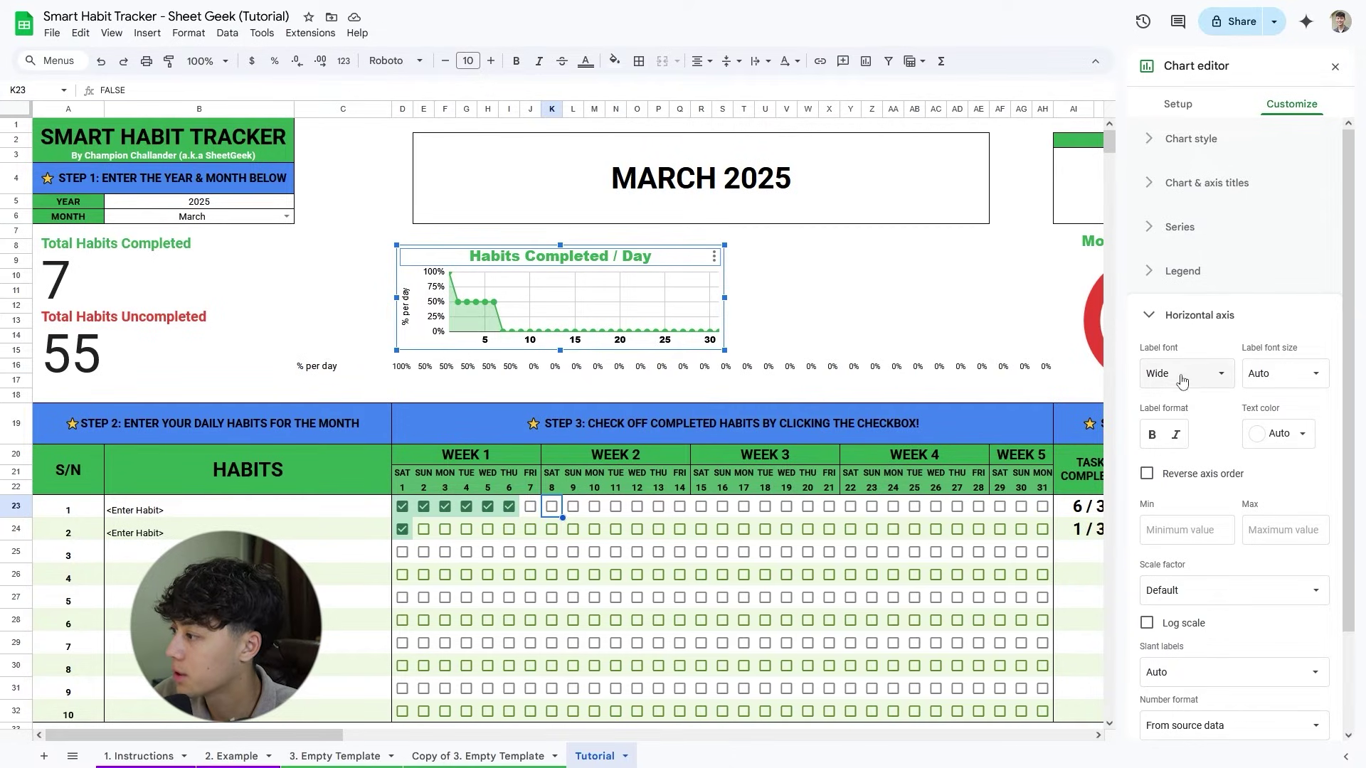
pyautogui.click(1151, 435)
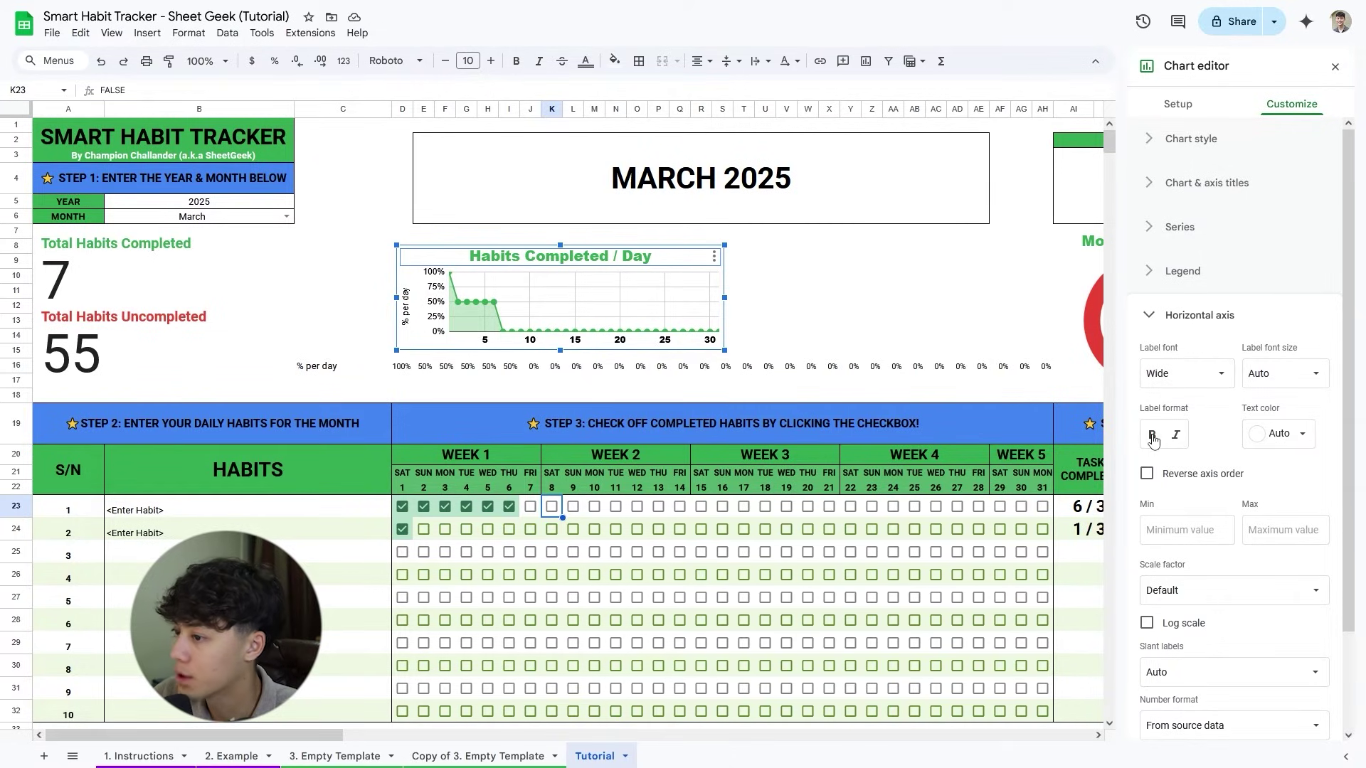
# Limit the horizontal axis to a minimum of 1 and a maximum of 32.
pyautogui.click(1186, 530)
pyautogui.write('1')
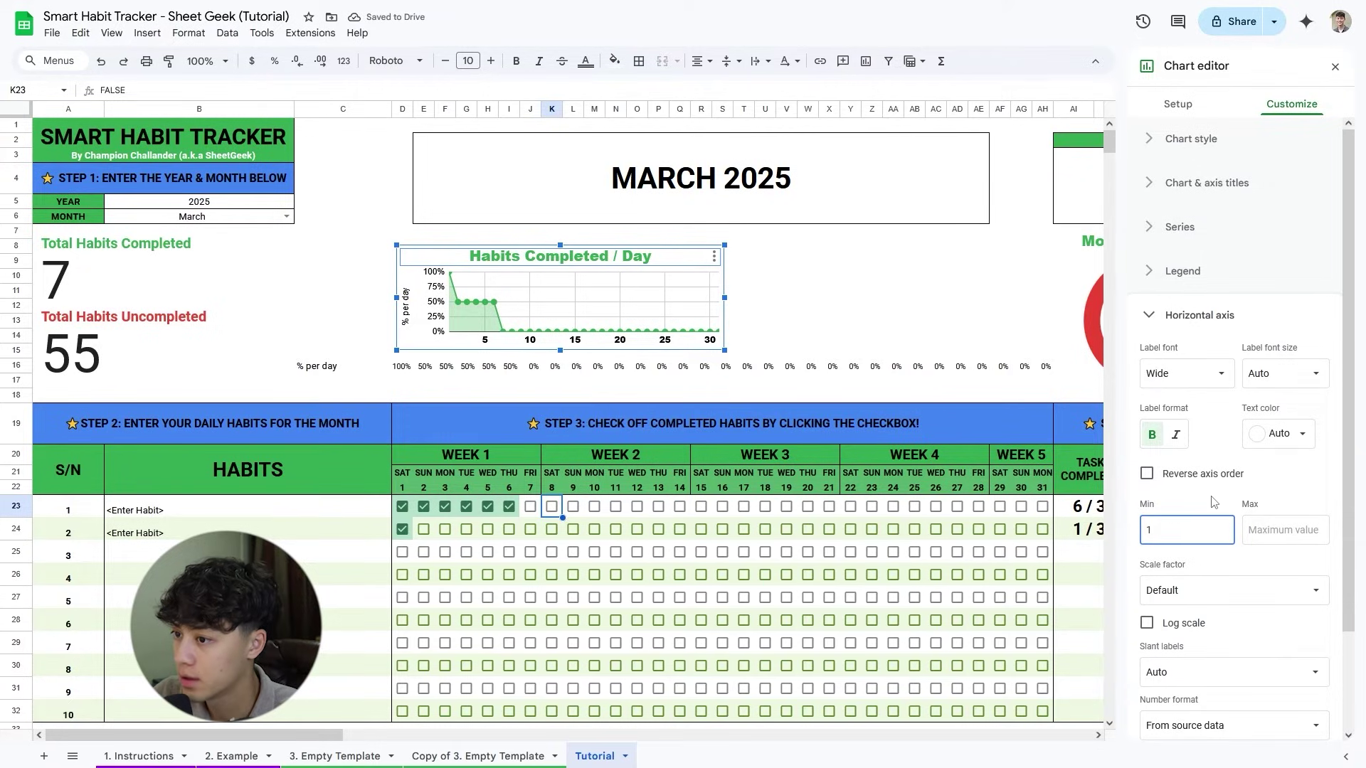
pyautogui.click(1274, 534)
pyautogui.write('32')
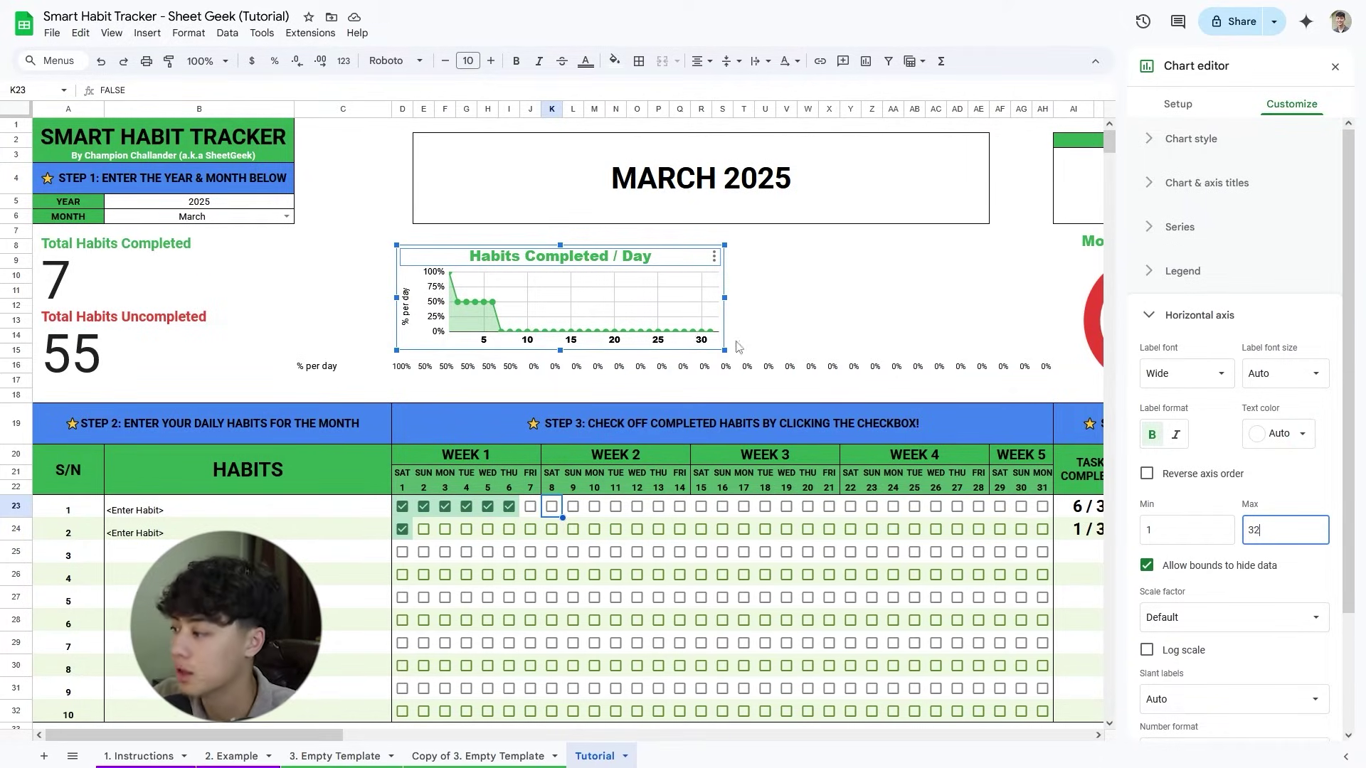
# Format the vertical axis labels in the Wide font at size 20, black and bold.
pyautogui.moveTo(1354, 510); pyautogui.dragTo(1361, 625)
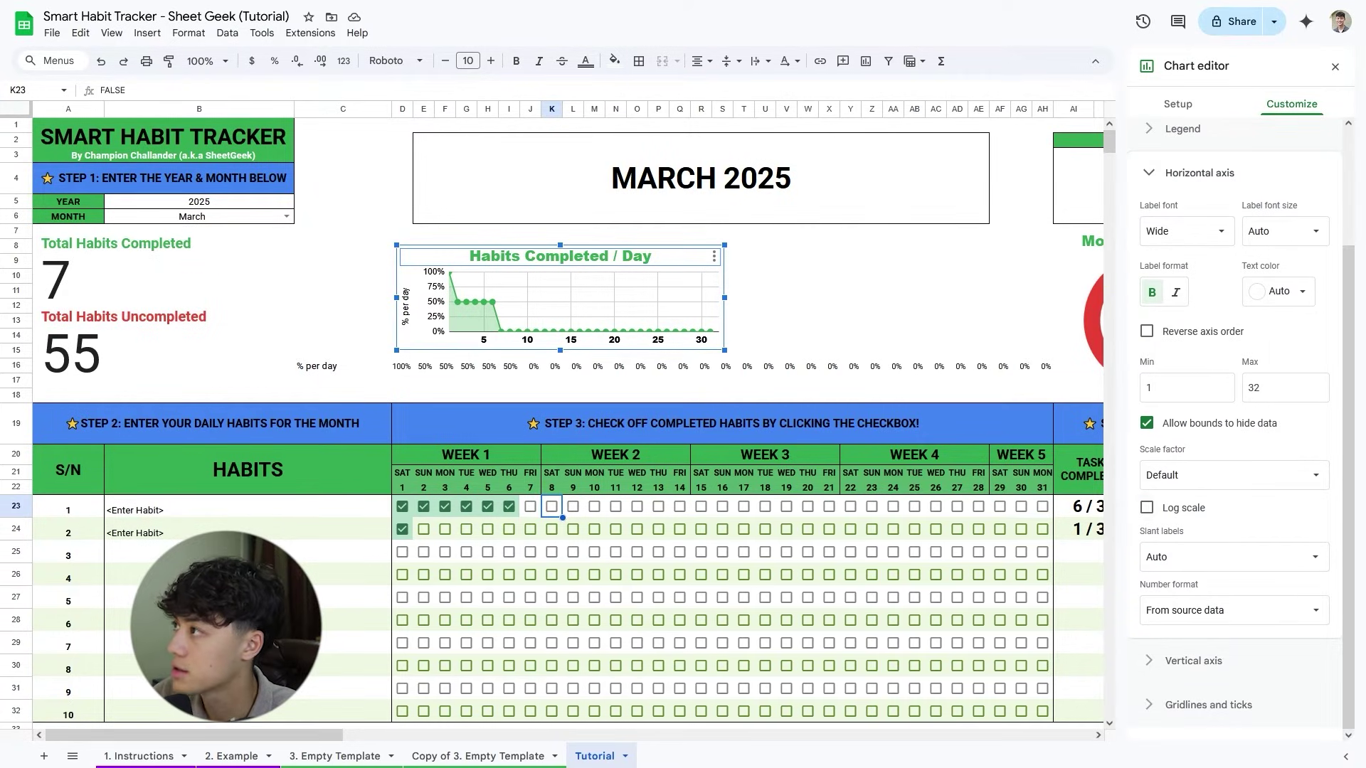
pyautogui.click(1202, 661)
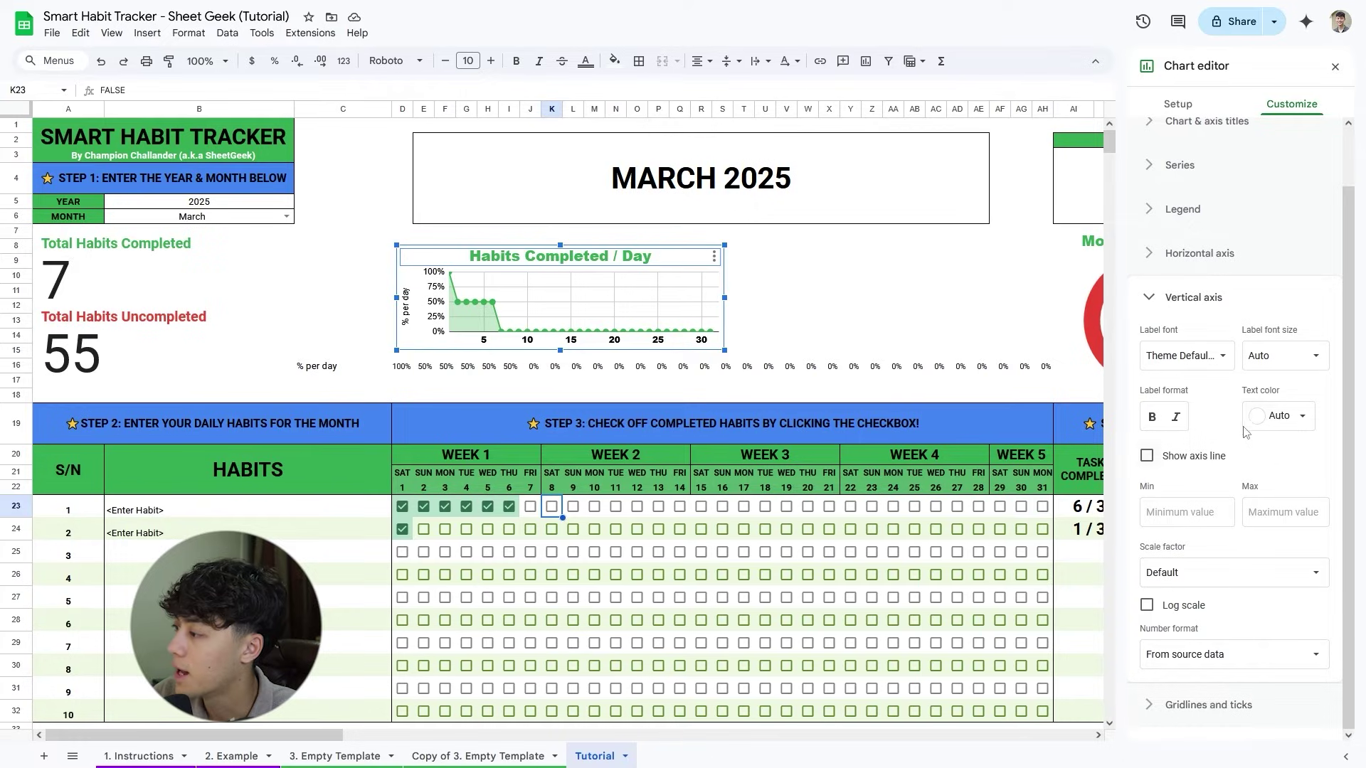
pyautogui.click(1202, 359)
pyautogui.click(1202, 444)
pyautogui.click(1259, 360)
pyautogui.click(1283, 549)
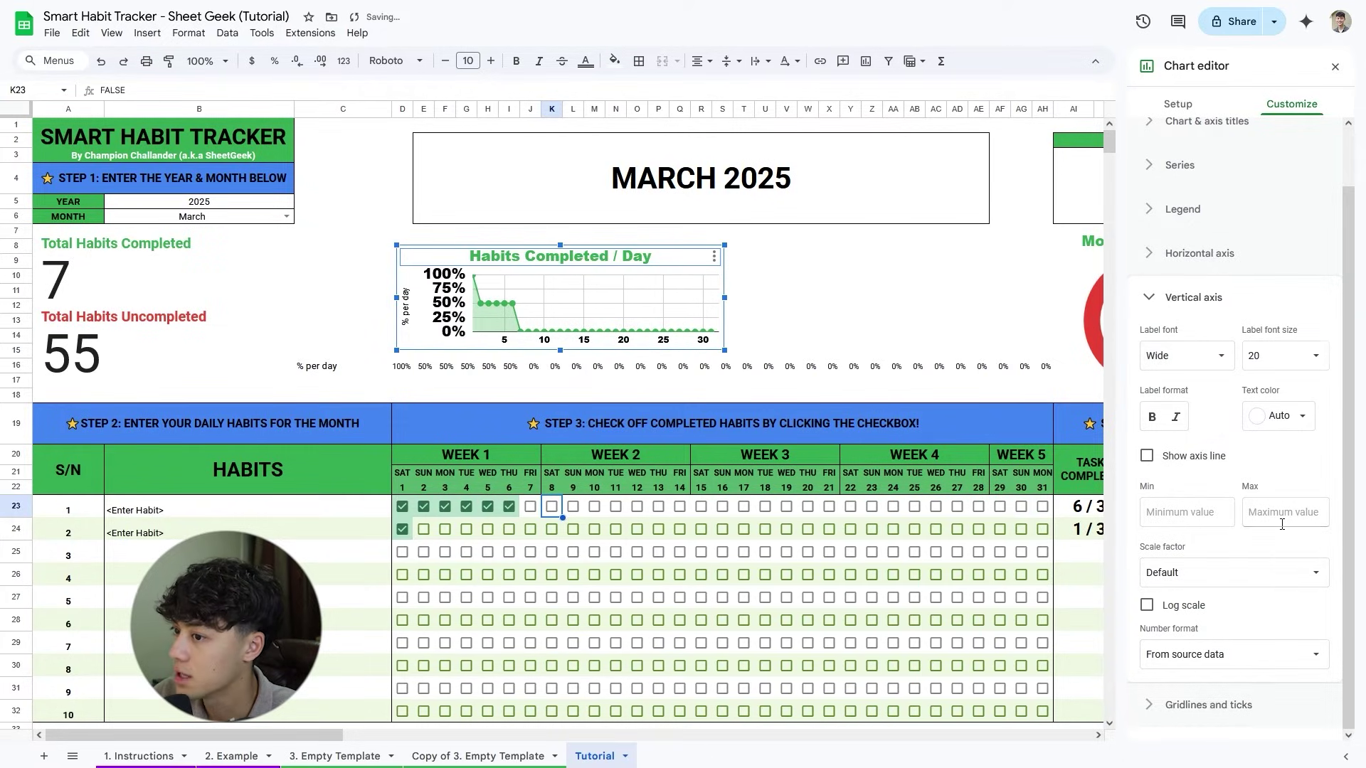
pyautogui.click(1281, 418)
pyautogui.click(1158, 469)
pyautogui.click(1152, 418)
# Limit the vertical axis to a minimum of 0 and a maximum of 1.05.
pyautogui.click(1202, 509)
pyautogui.write('0')
pyautogui.click(1291, 506)
pyautogui.write('1.05')
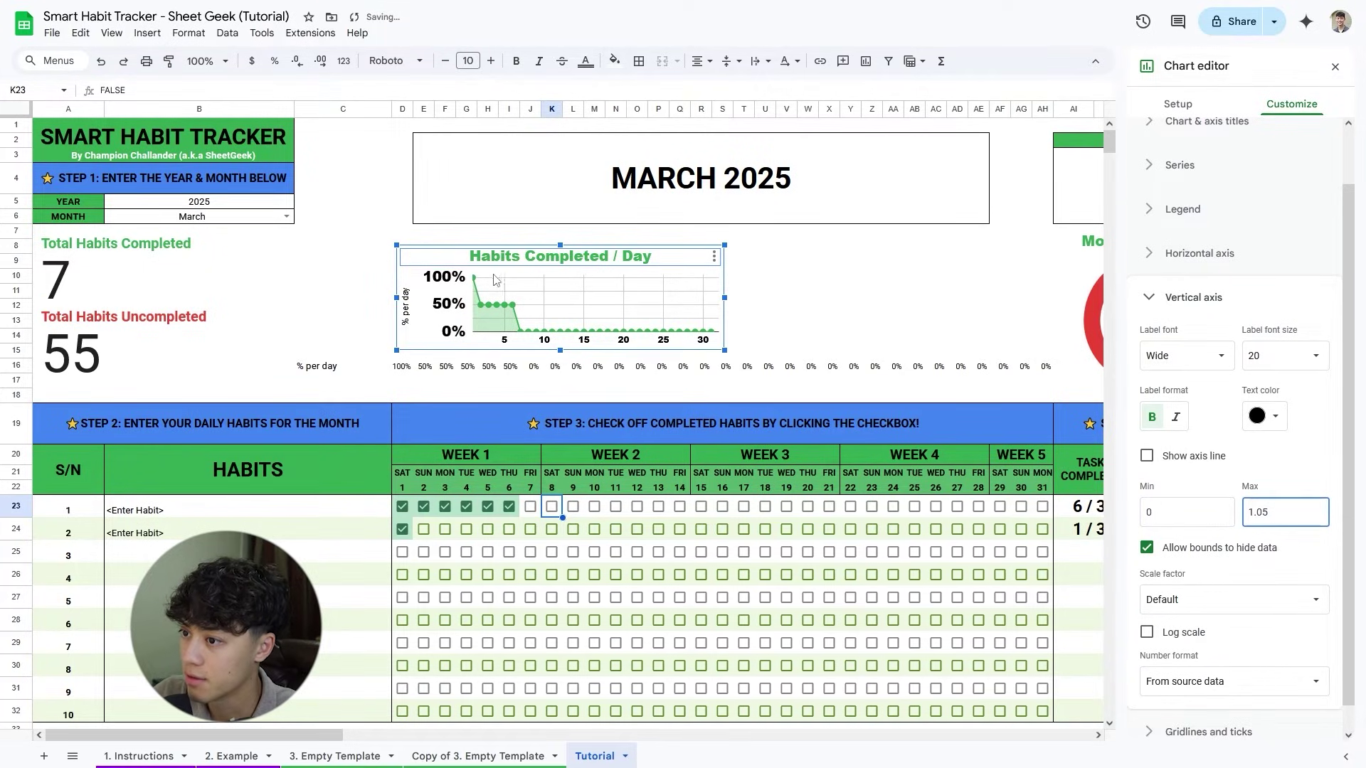
# Check days 2 through 6 for the second habit.
pyautogui.click(424, 530)
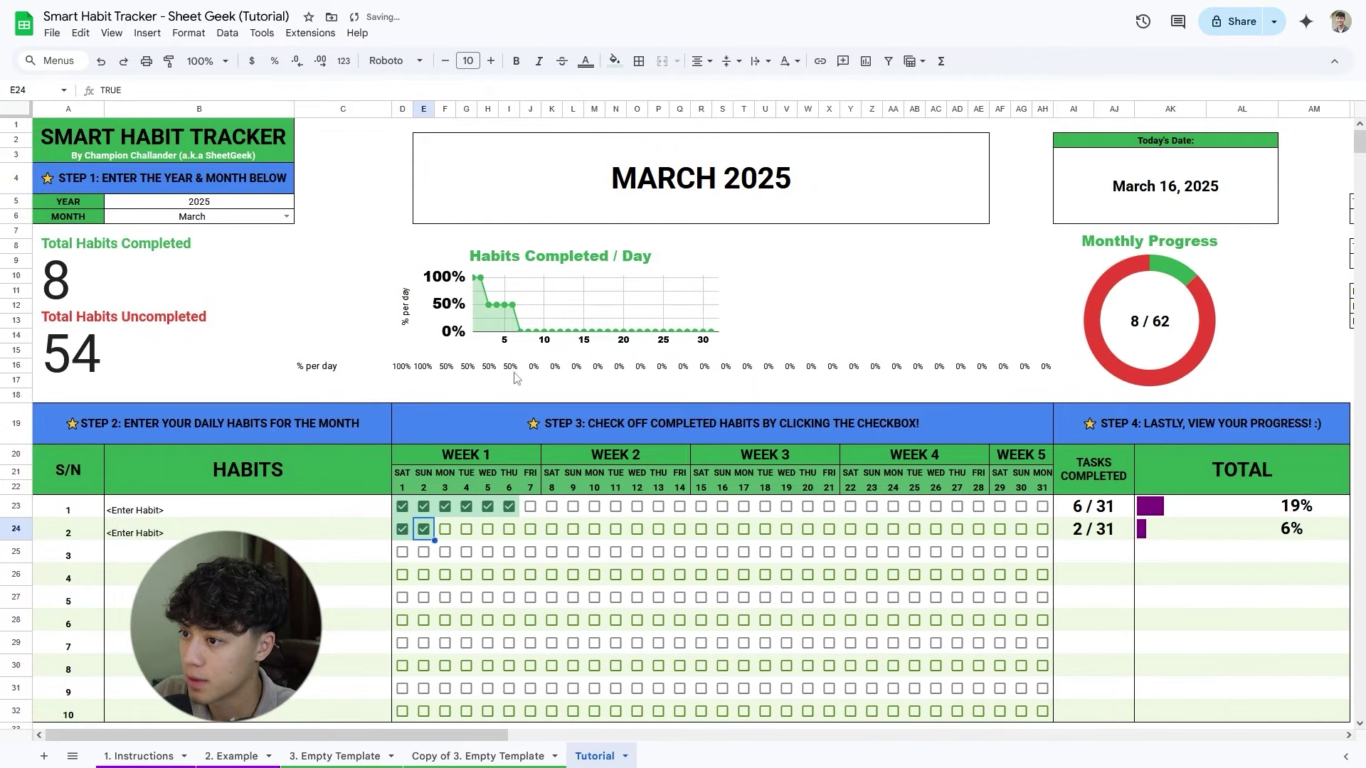
pyautogui.moveTo(445, 530); pyautogui.dragTo(510, 531)
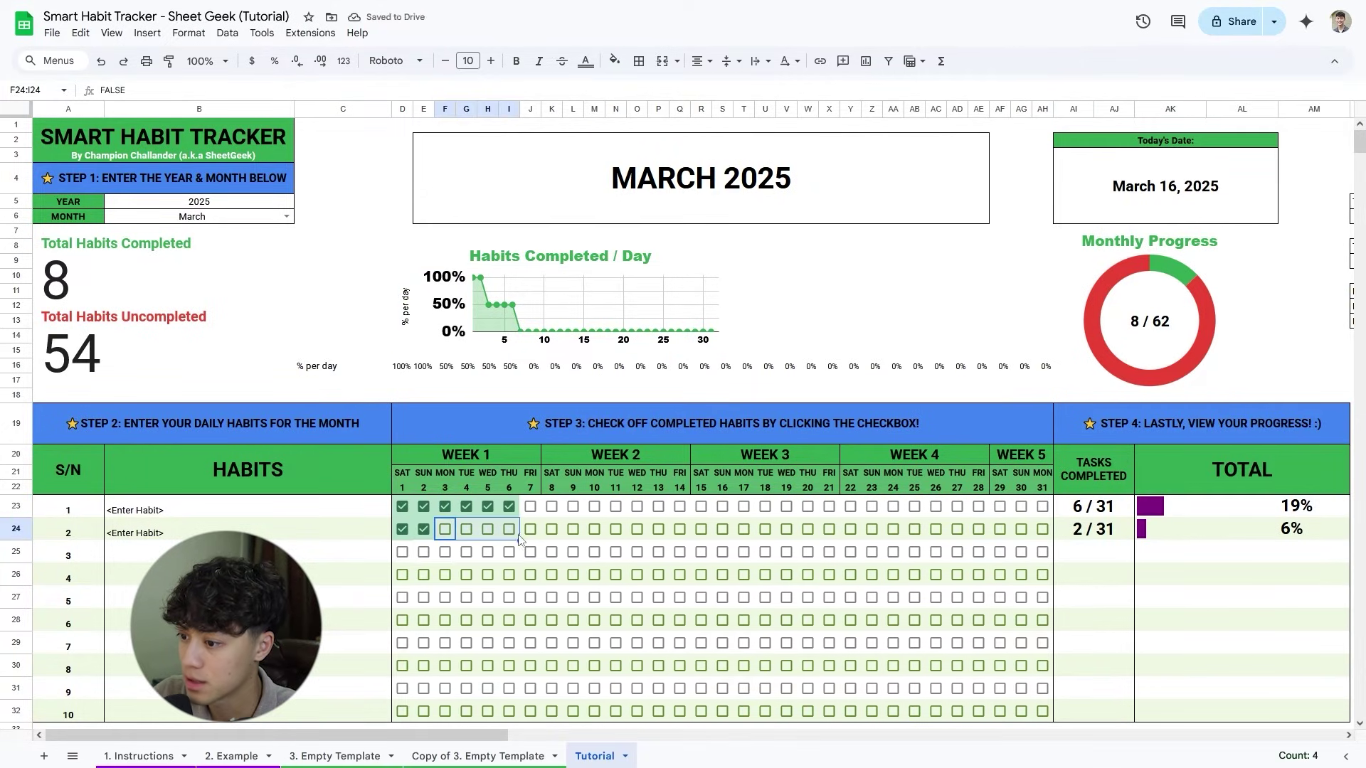
pyautogui.press('space')
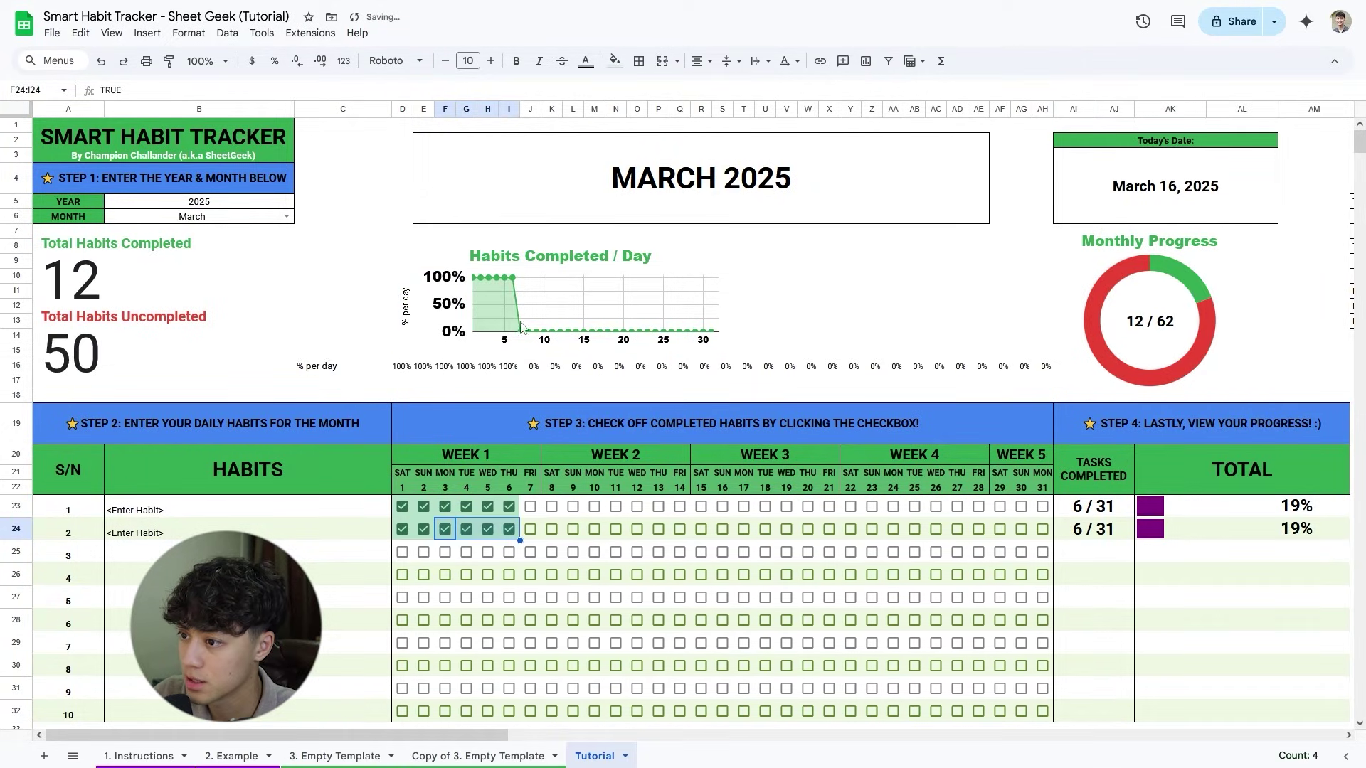
# Set the vertical axis minor gridline count to 2 and turn off the chart's minor gridlines.
pyautogui.doubleClick(547, 279)
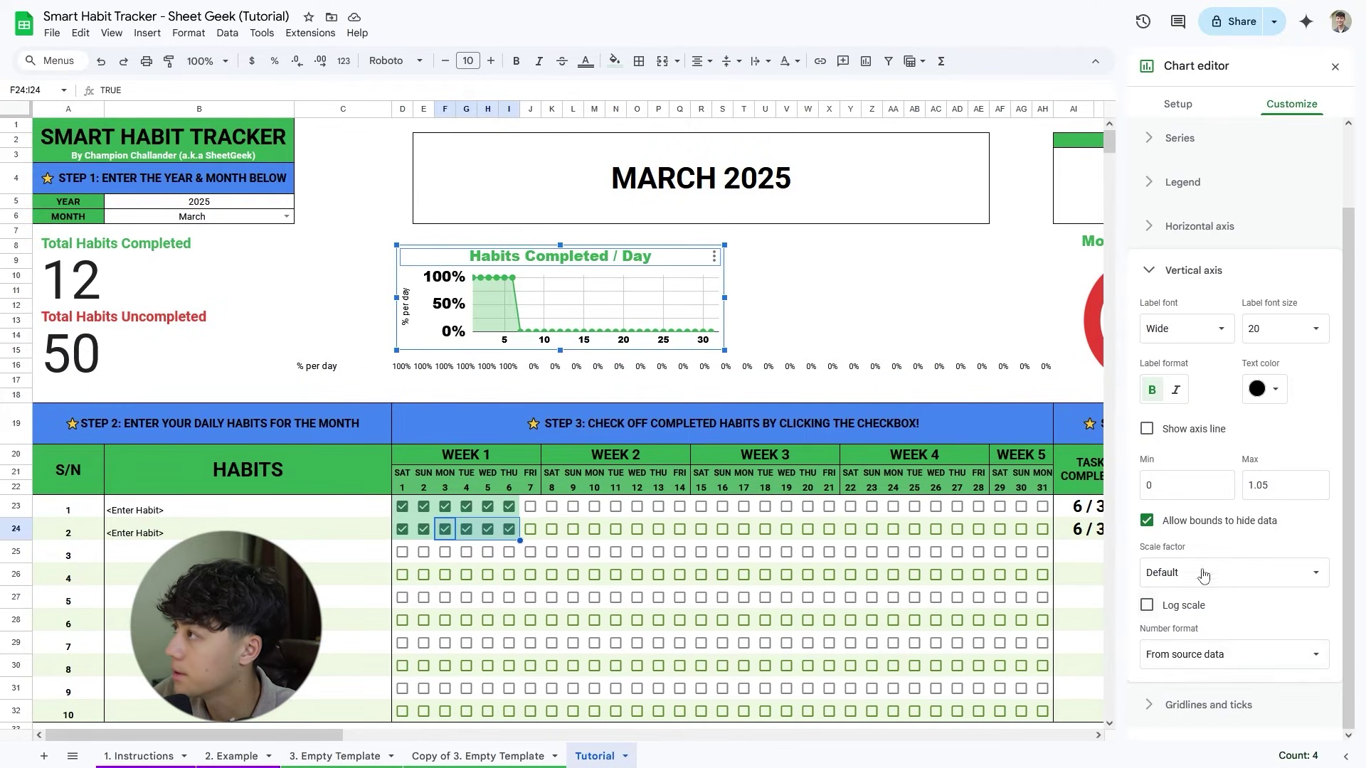
pyautogui.click(1221, 703)
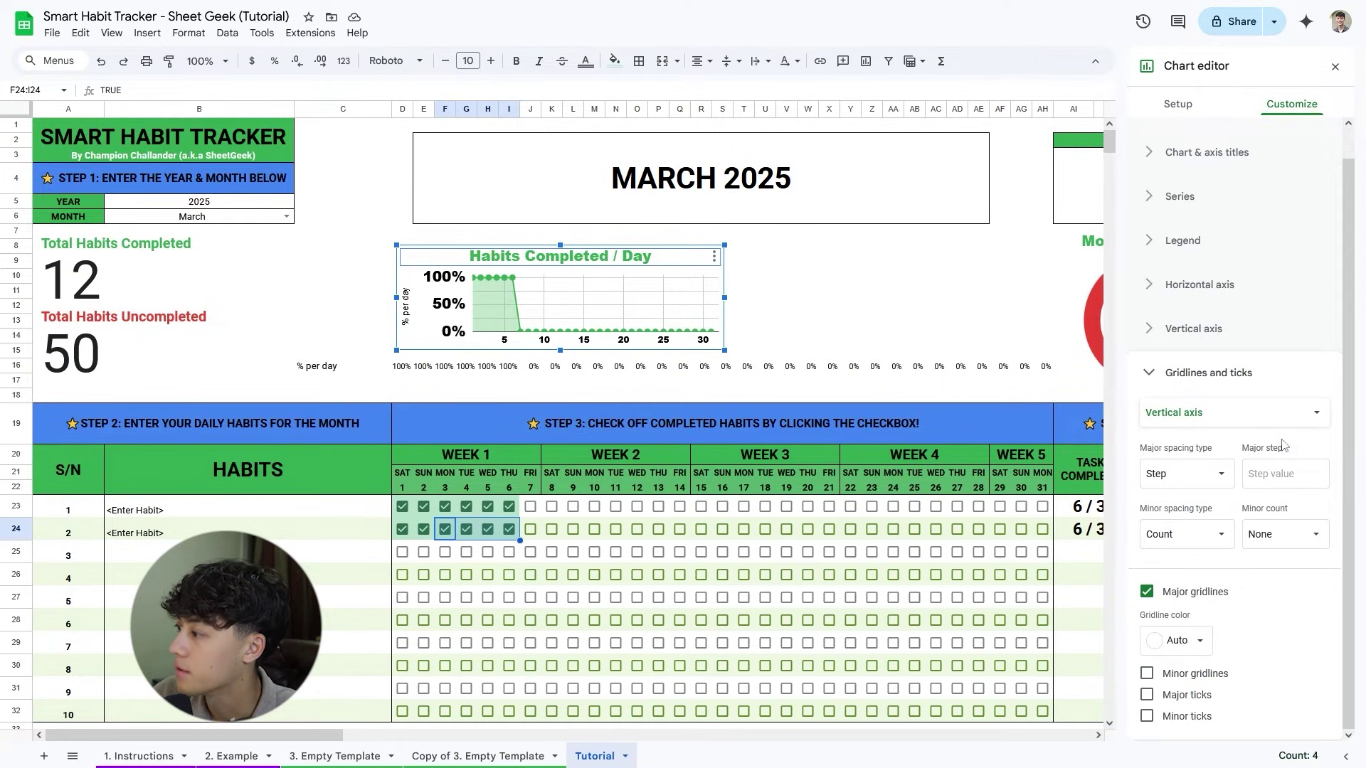
pyautogui.click(1287, 534)
pyautogui.click(1278, 332)
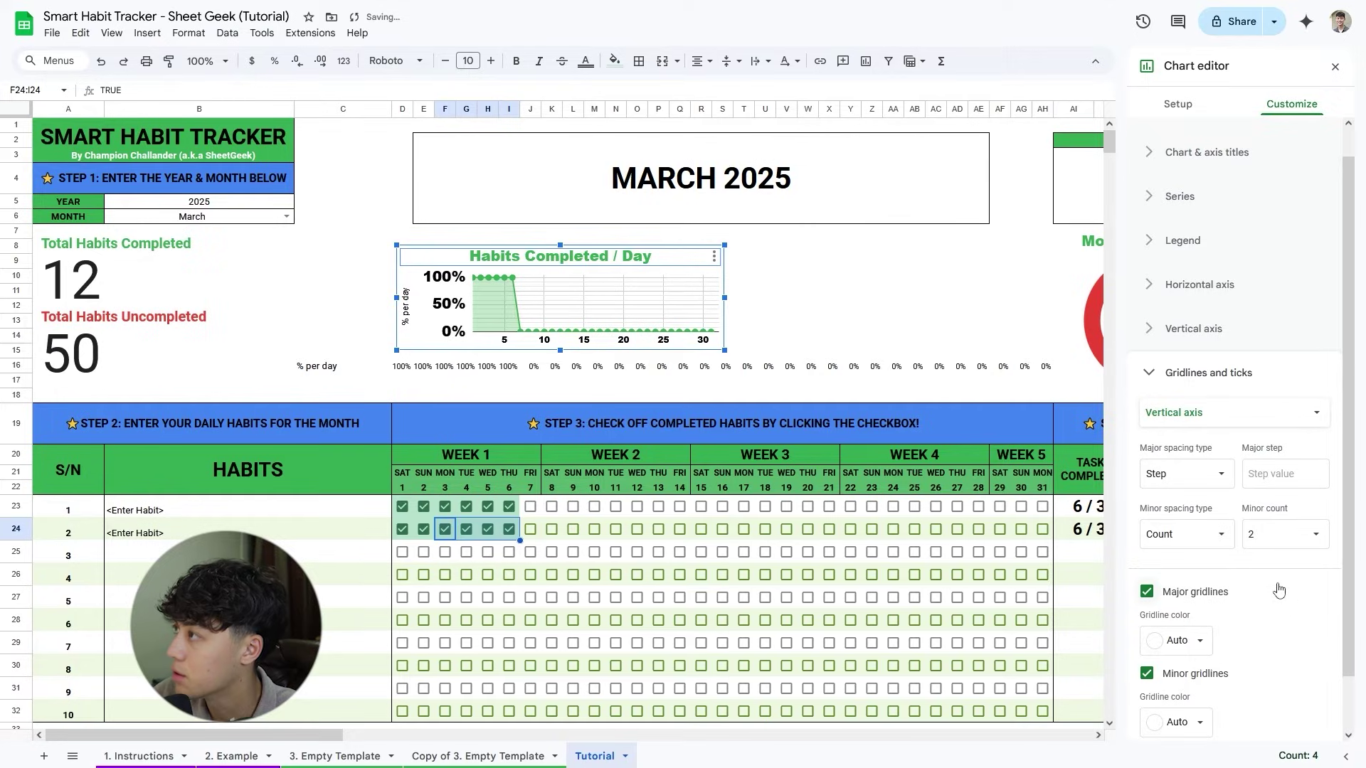
pyautogui.scroll(-1, 1301, 605)
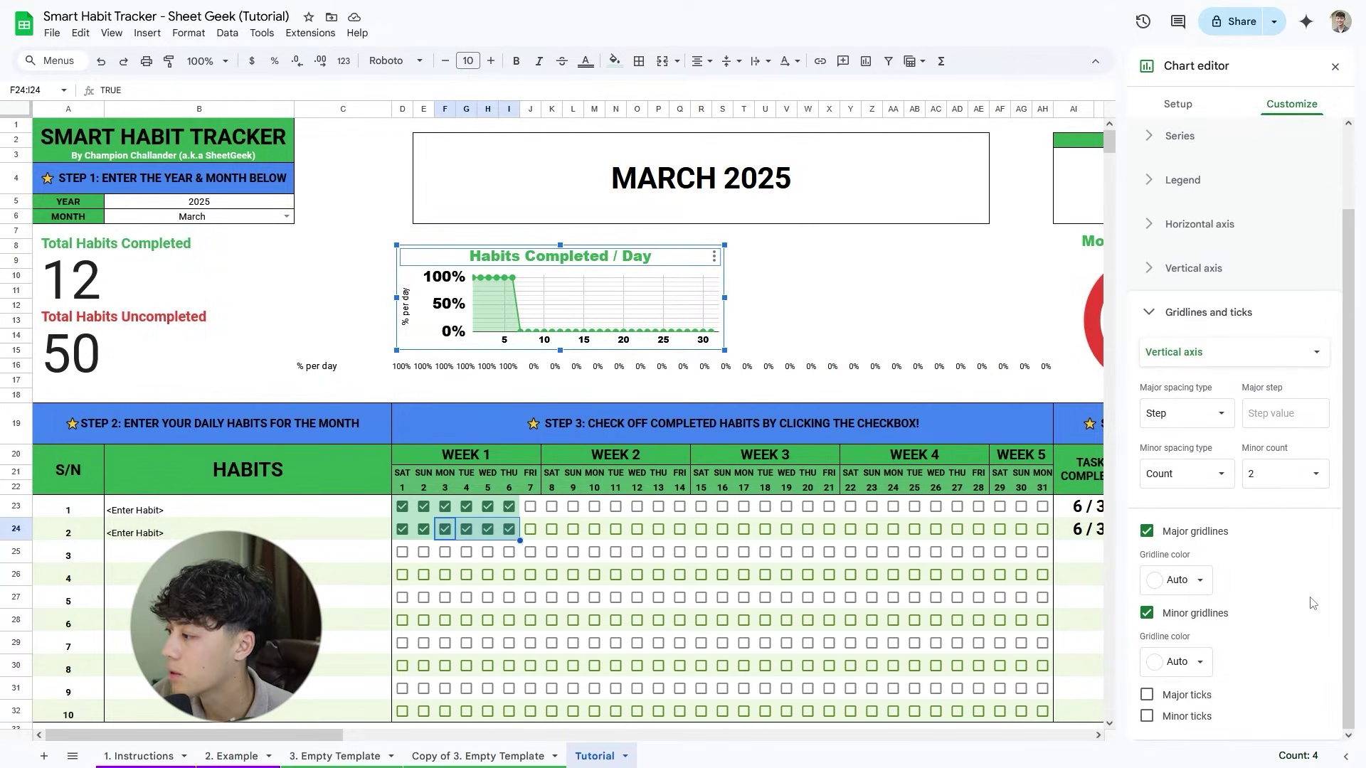
pyautogui.click(1175, 615)
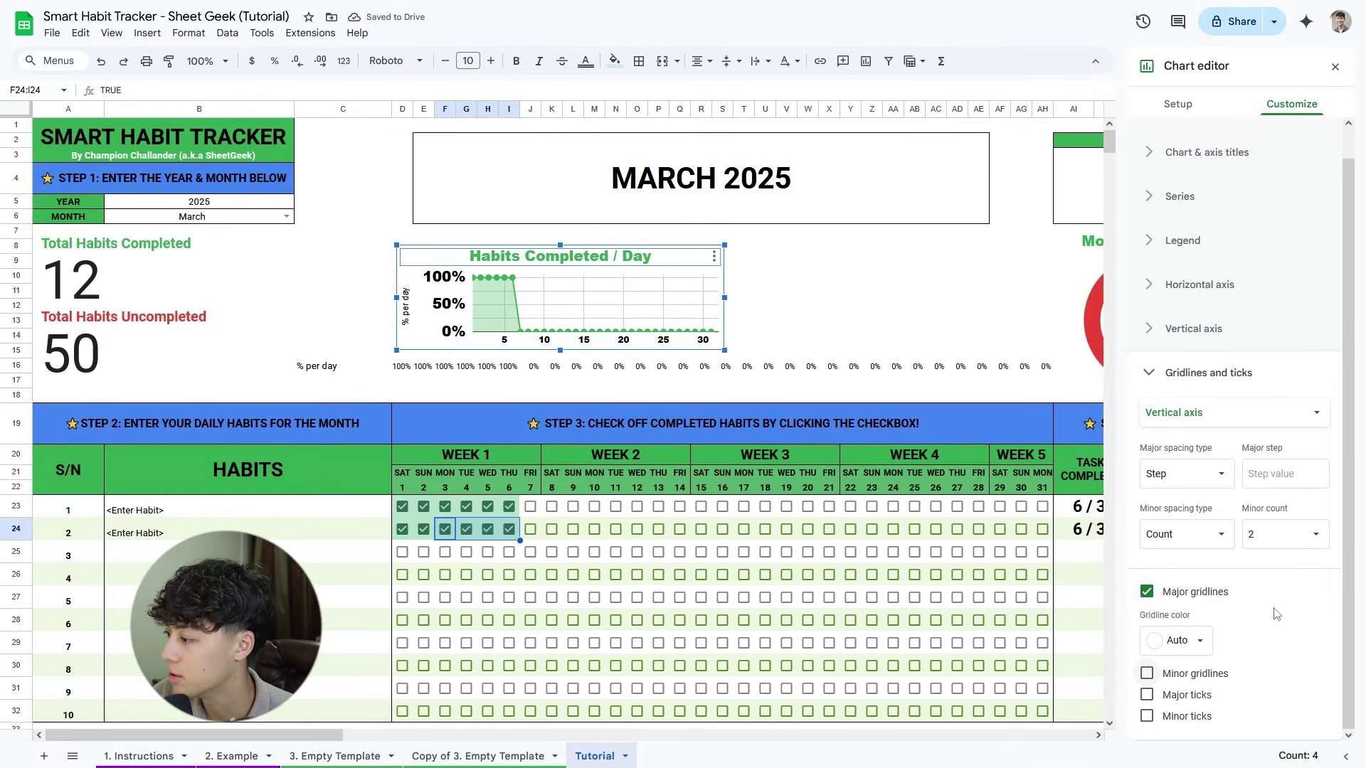
# Move the Habits Completed / Day chart slightly to the left and clear its vertical axis title.
pyautogui.click(1334, 67)
pyautogui.moveTo(662, 261)
pyautogui.mouseDown()
pyautogui.moveTo(681, 272)
pyautogui.moveTo(650, 269)
pyautogui.moveTo(667, 273)
pyautogui.mouseUp()
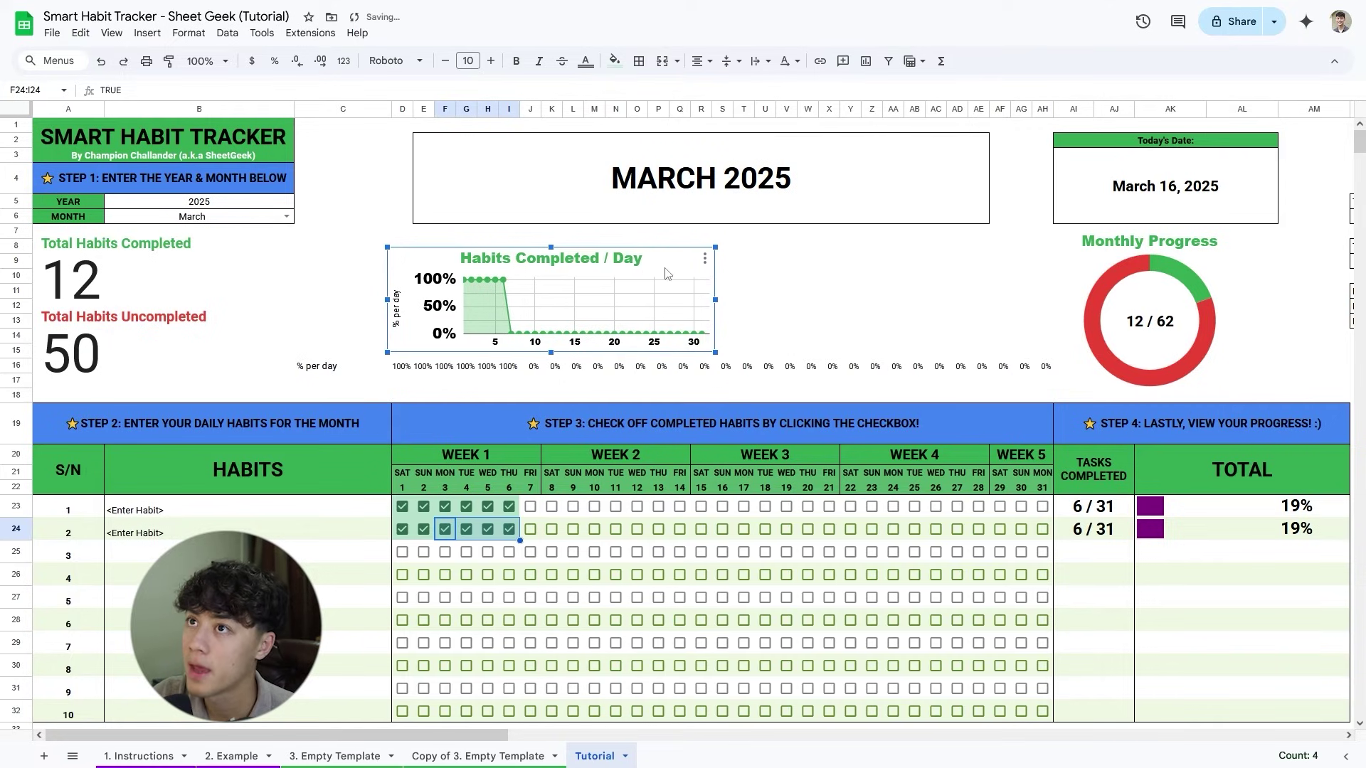
pyautogui.doubleClick(400, 316)
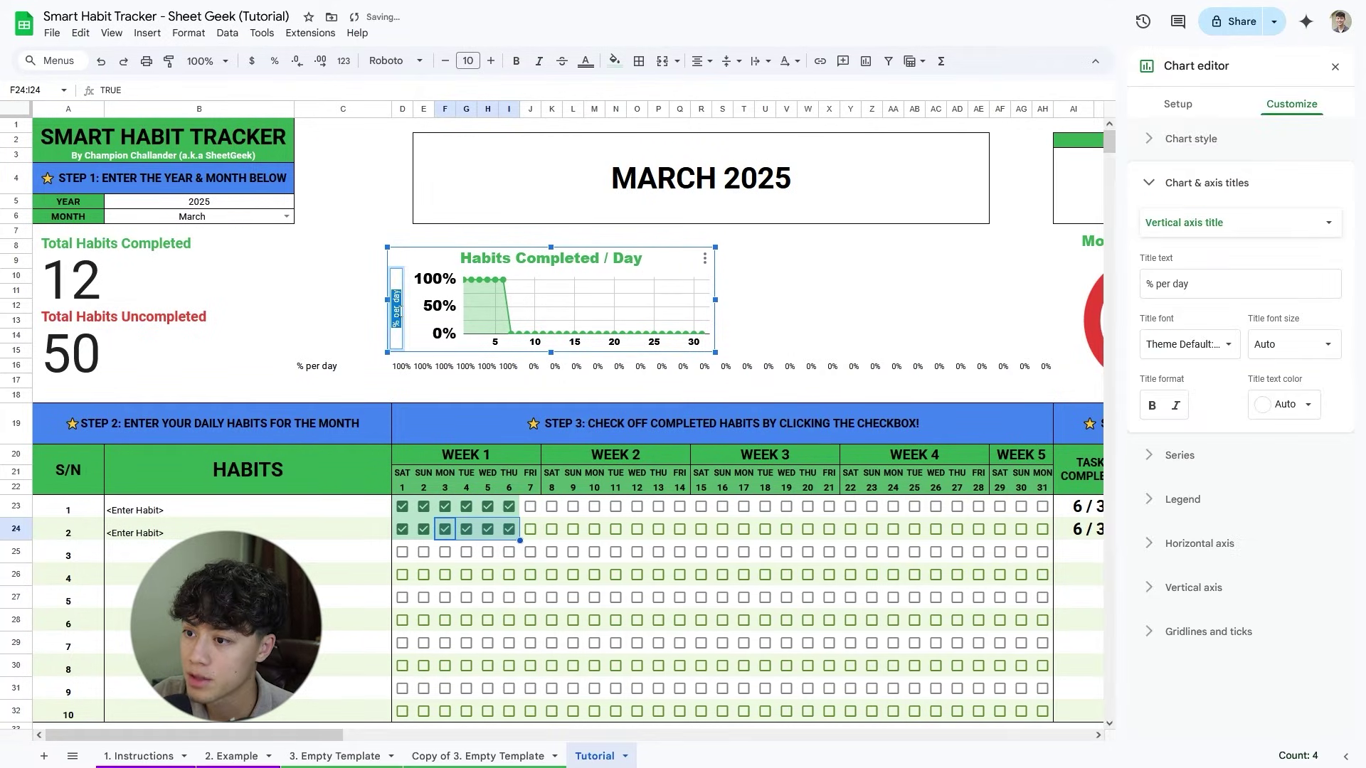
pyautogui.click(1210, 222)
pyautogui.click(1227, 220)
pyautogui.tripleClick(1165, 284)
pyautogui.press('BackSpace')
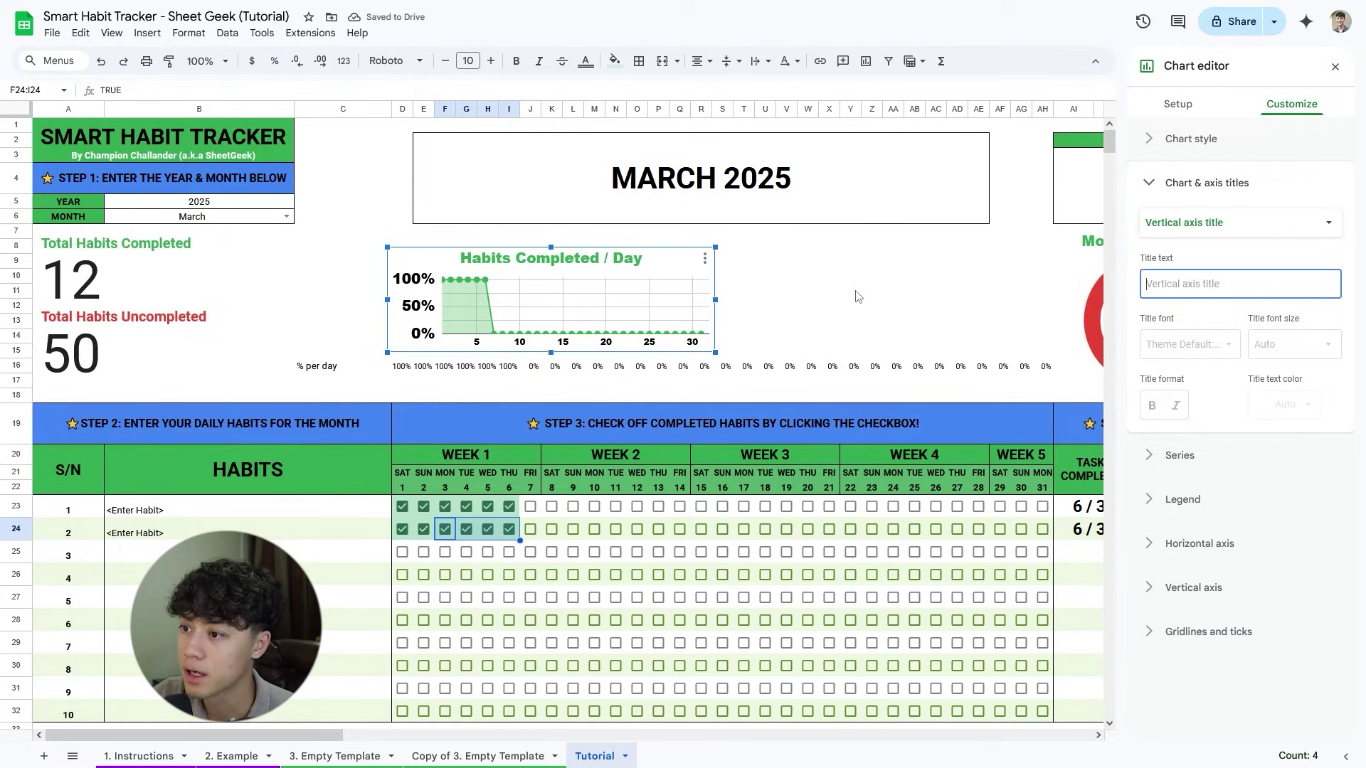
# Compare with the chart on the Copy of 3. Empty Template sheet and turn off the Tutorial chart's horizontal axis major gridlines.
pyautogui.click(453, 755)
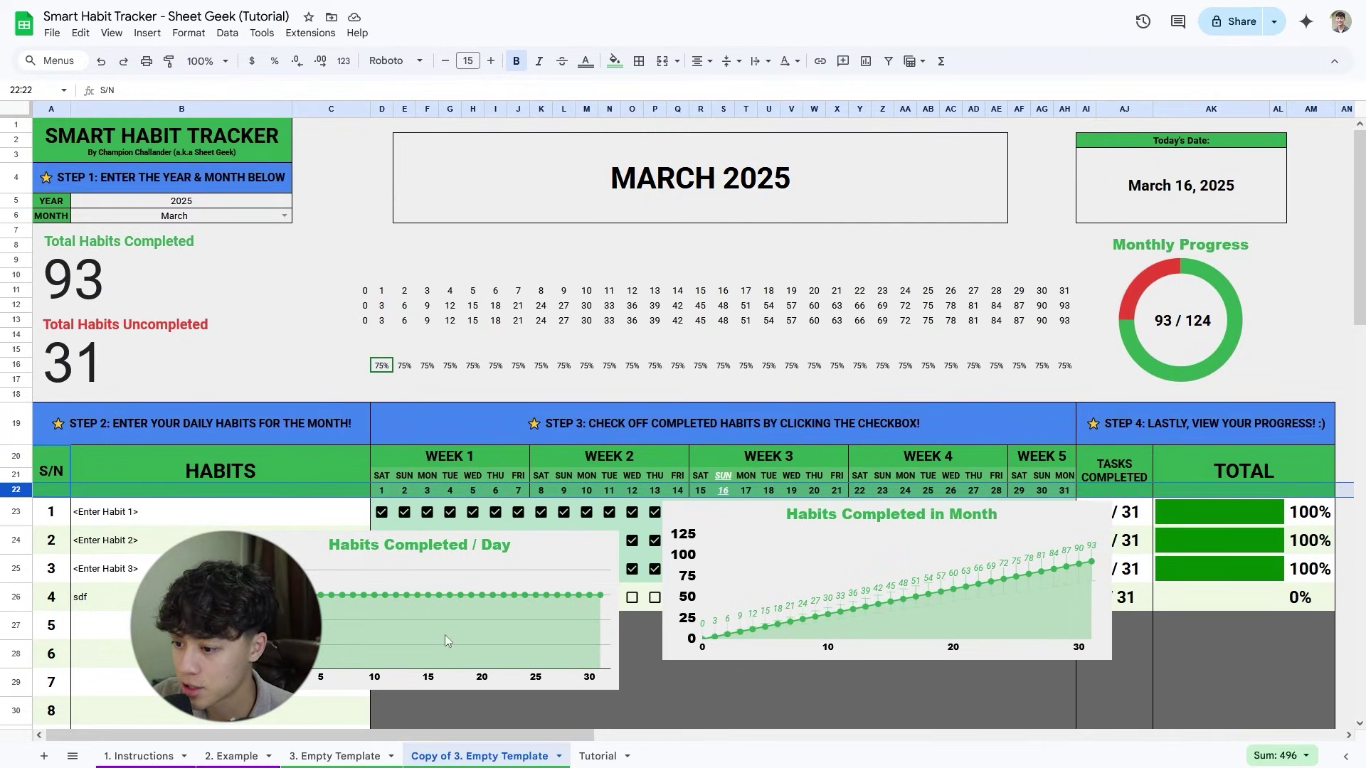
pyautogui.click(598, 756)
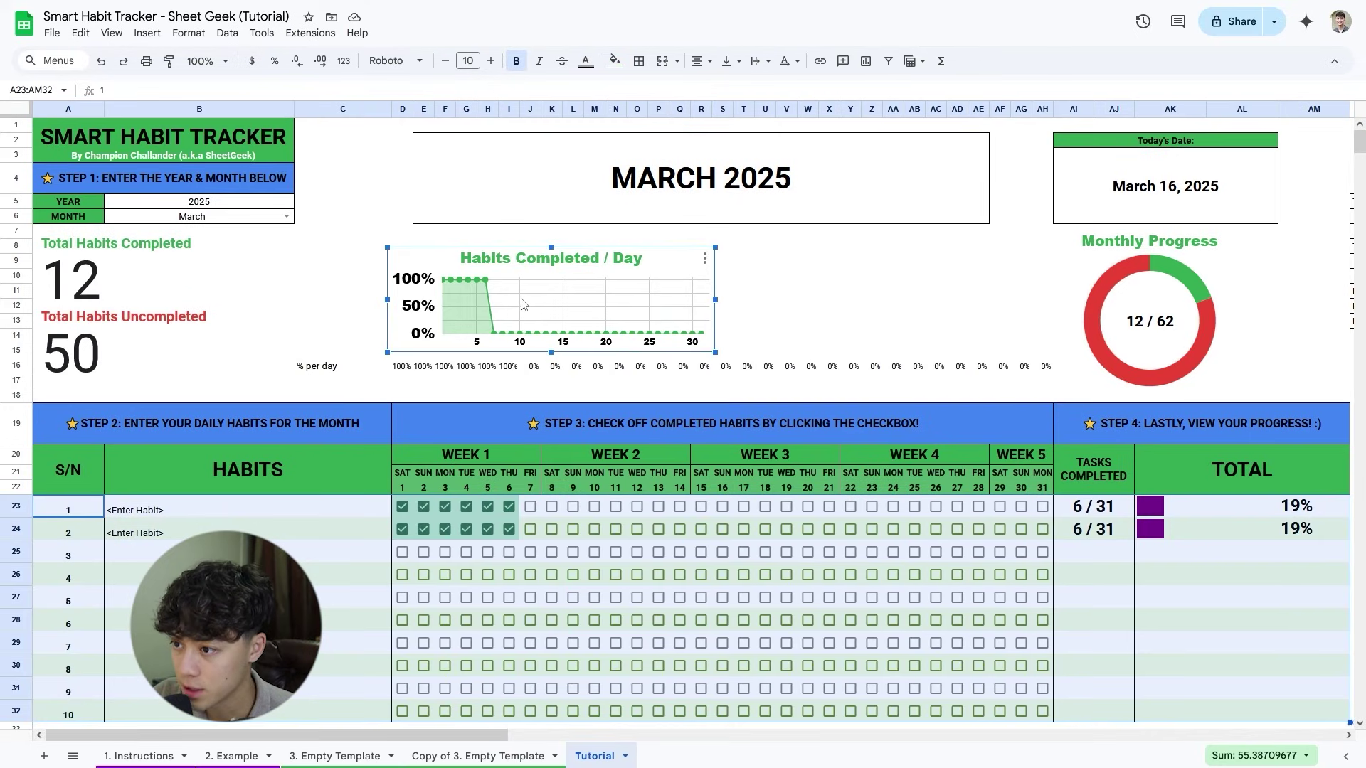
pyautogui.doubleClick(519, 304)
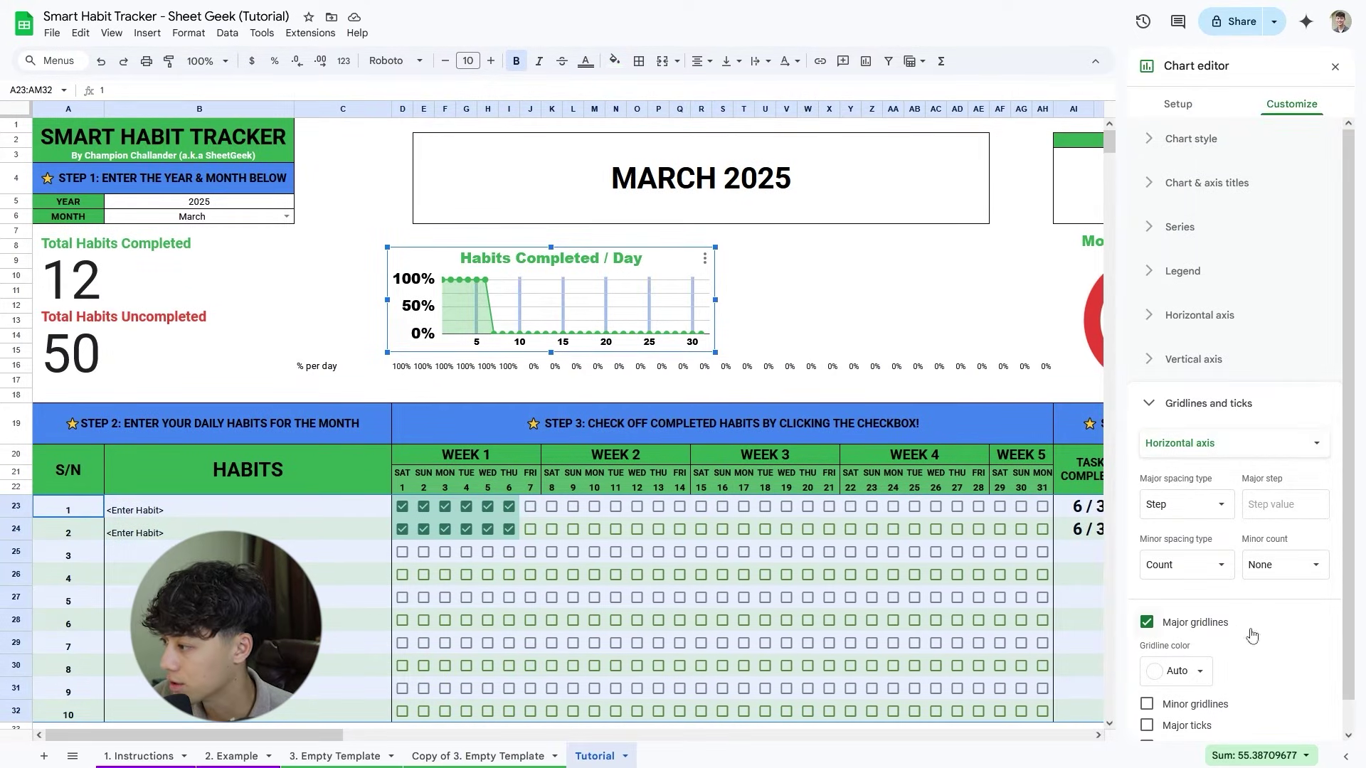
pyautogui.scroll(-1, 1242, 625)
pyautogui.click(1146, 607)
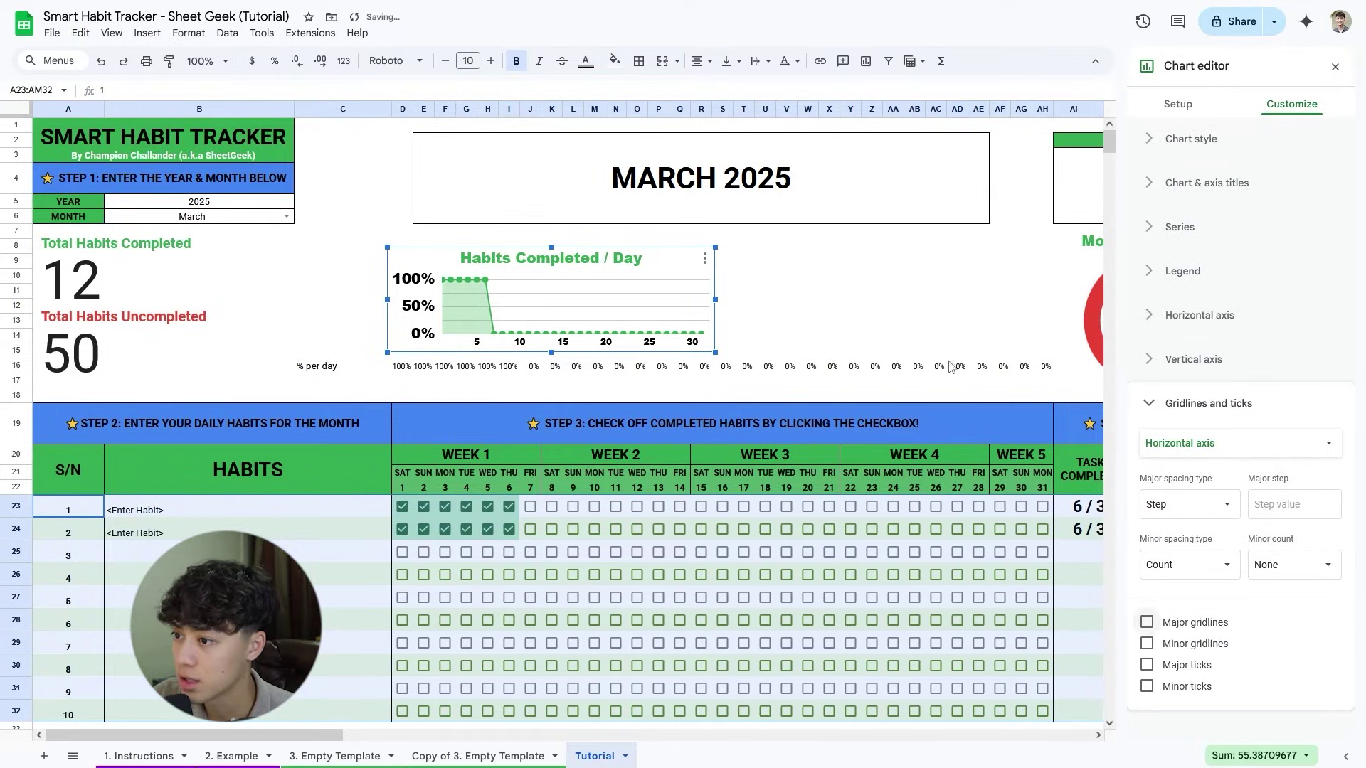
# Check day 7 for the first and second habits.
pyautogui.click(809, 337)
pyautogui.click(530, 506)
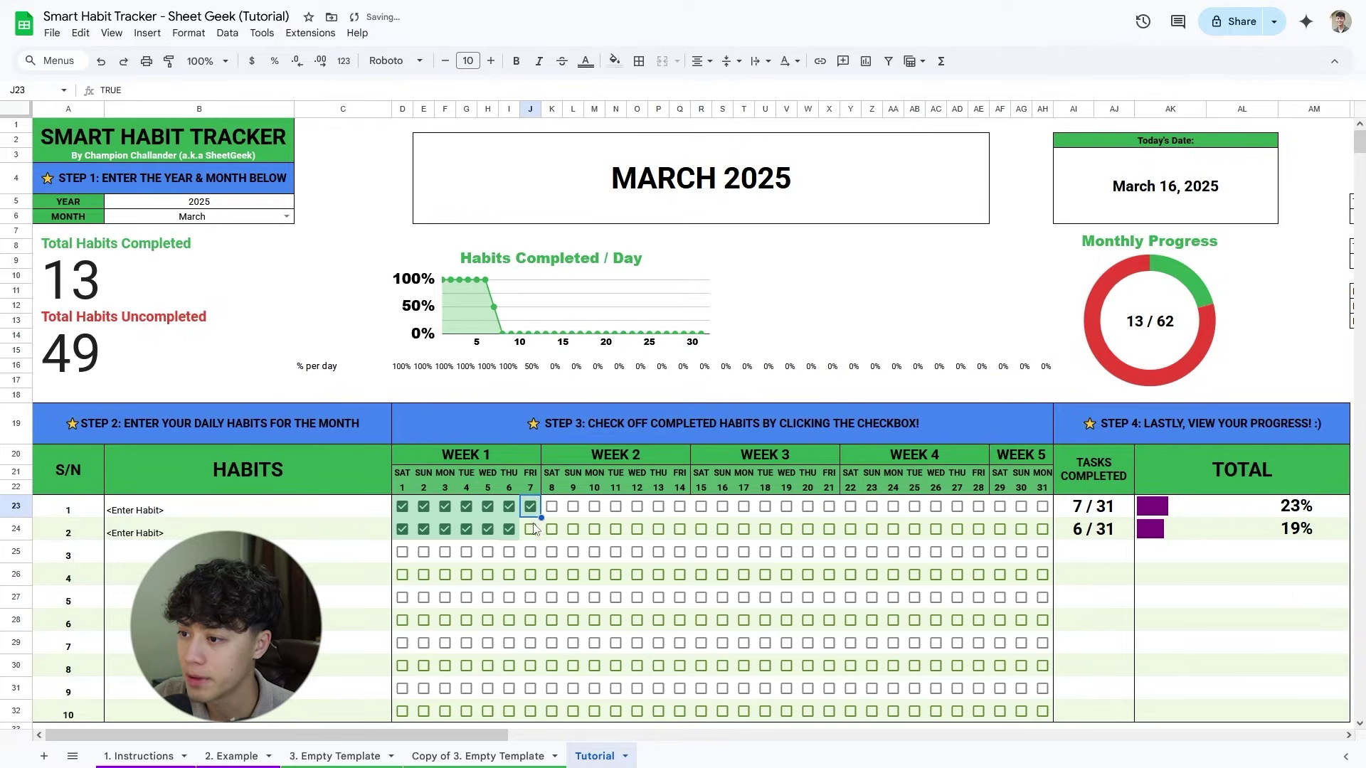
pyautogui.click(530, 530)
# Enter asdf as the third habit and sdf as the fourth habit.
pyautogui.click(258, 559)
pyautogui.write('asdf')
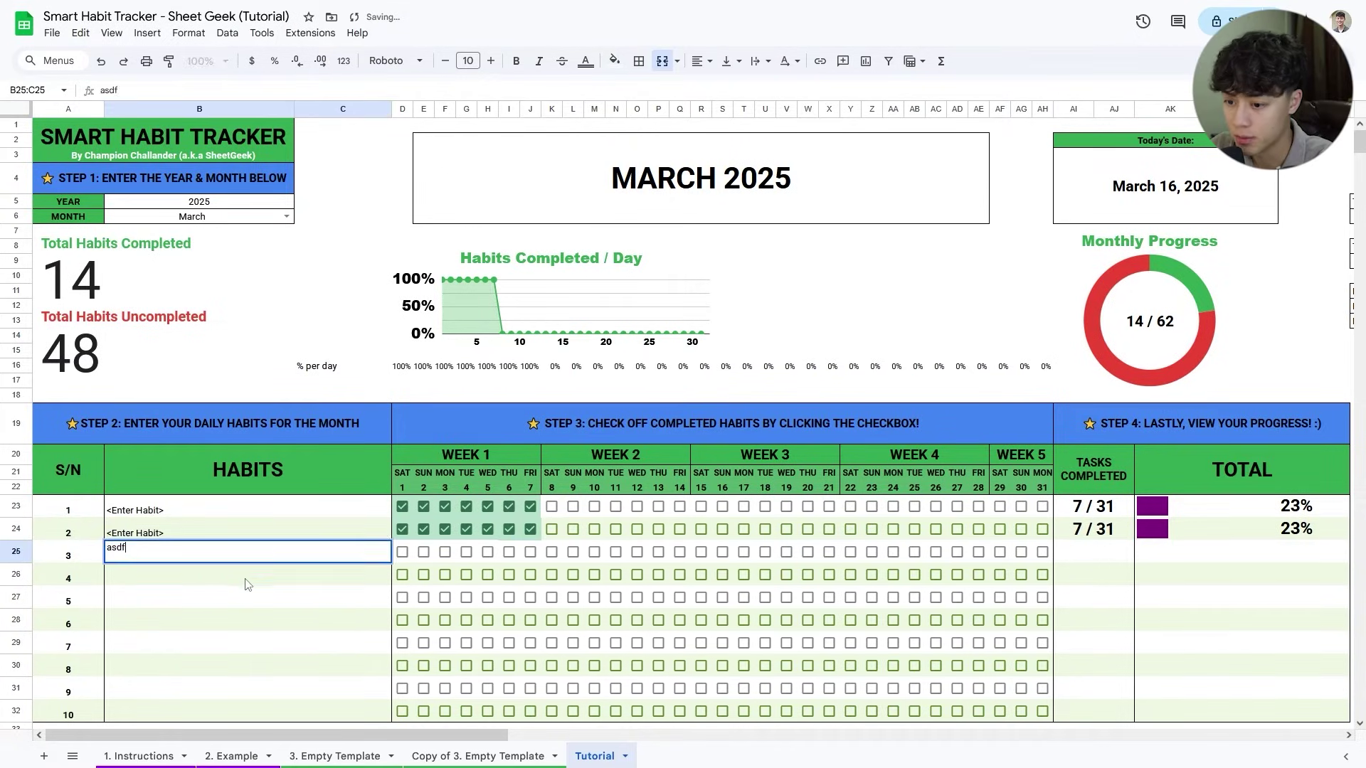
pyautogui.press('Return')
pyautogui.write('sdf')
pyautogui.press('Return')
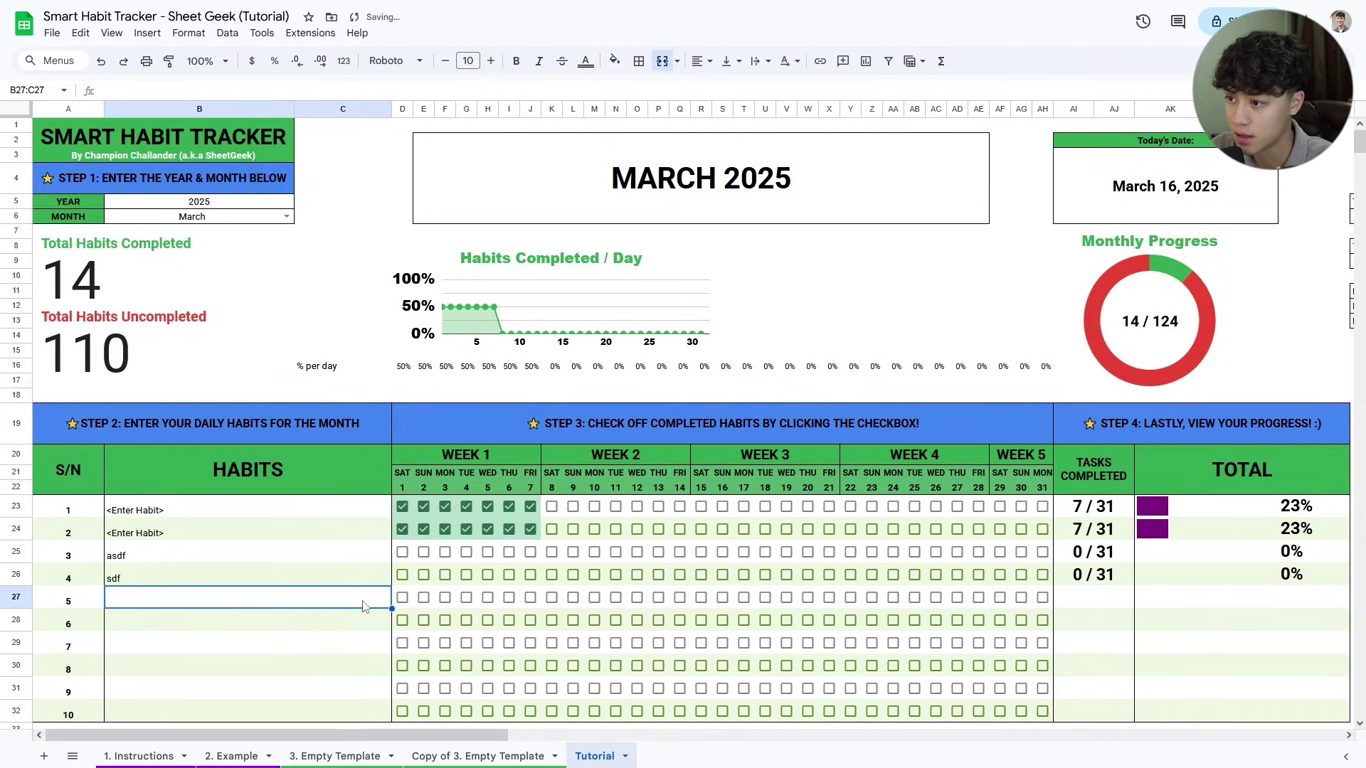
# Check days 1 through 4 for the third habit and day 1 for the fourth habit.
pyautogui.click(403, 553)
pyautogui.click(402, 575)
pyautogui.click(444, 553)
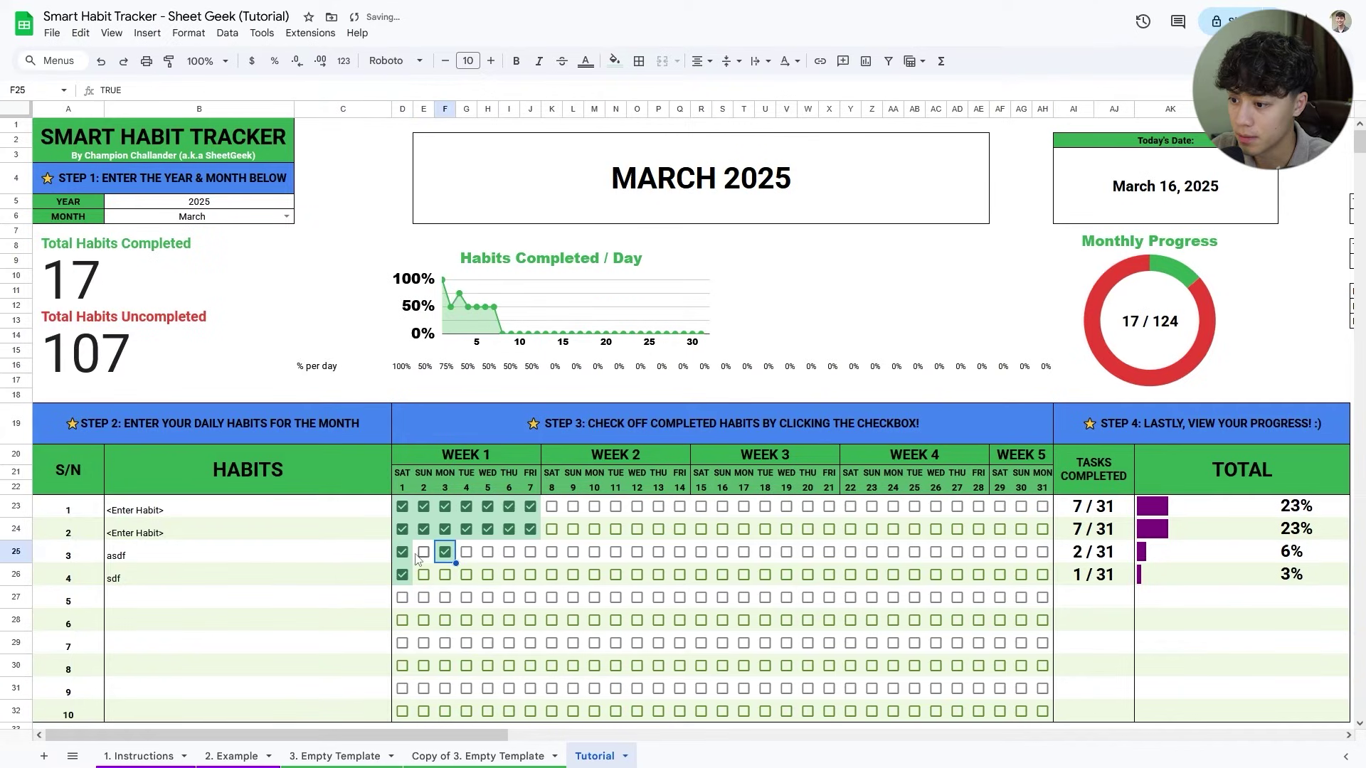
pyautogui.click(466, 552)
pyautogui.click(423, 552)
# Stretch the Habits Completed / Day chart downward until it ends just above the blue step headers in row 19.
pyautogui.click(629, 298)
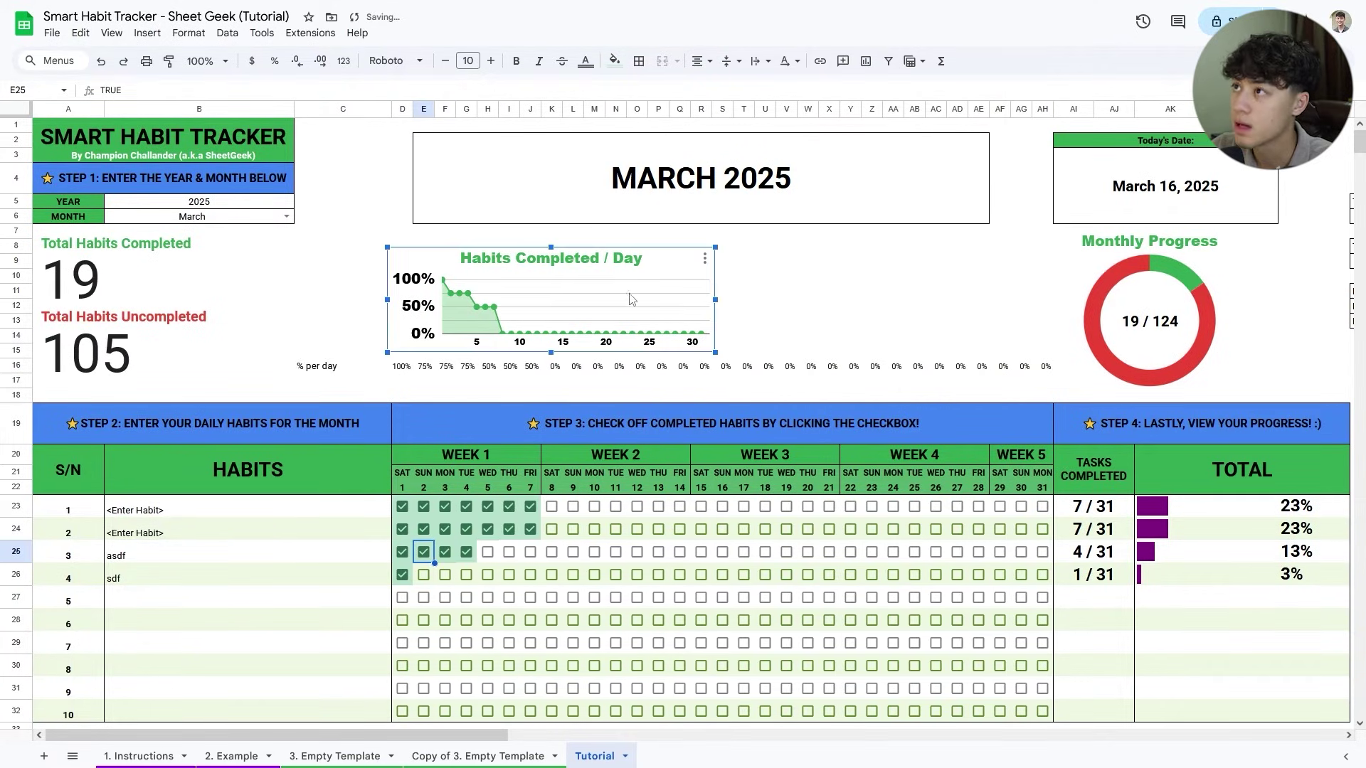
pyautogui.moveTo(549, 353); pyautogui.dragTo(550, 395)
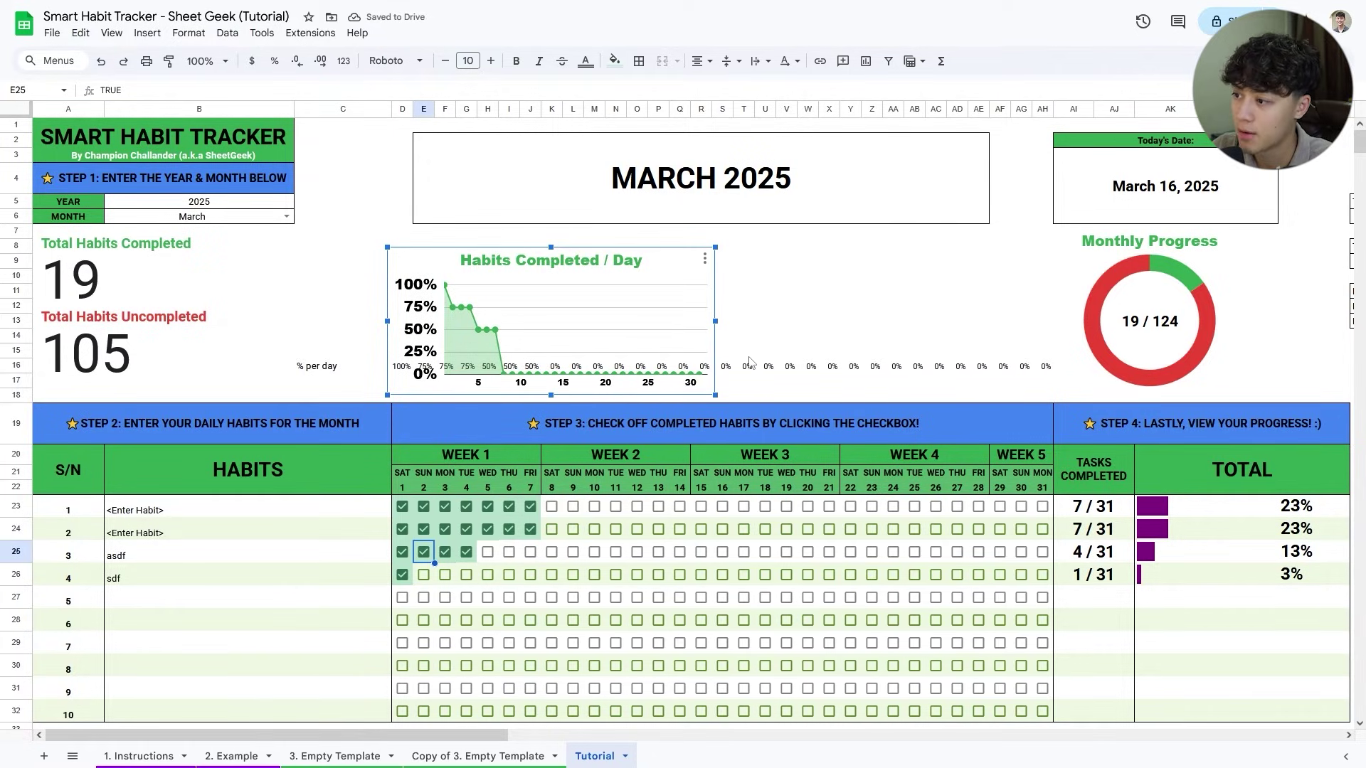
pyautogui.click(800, 370)
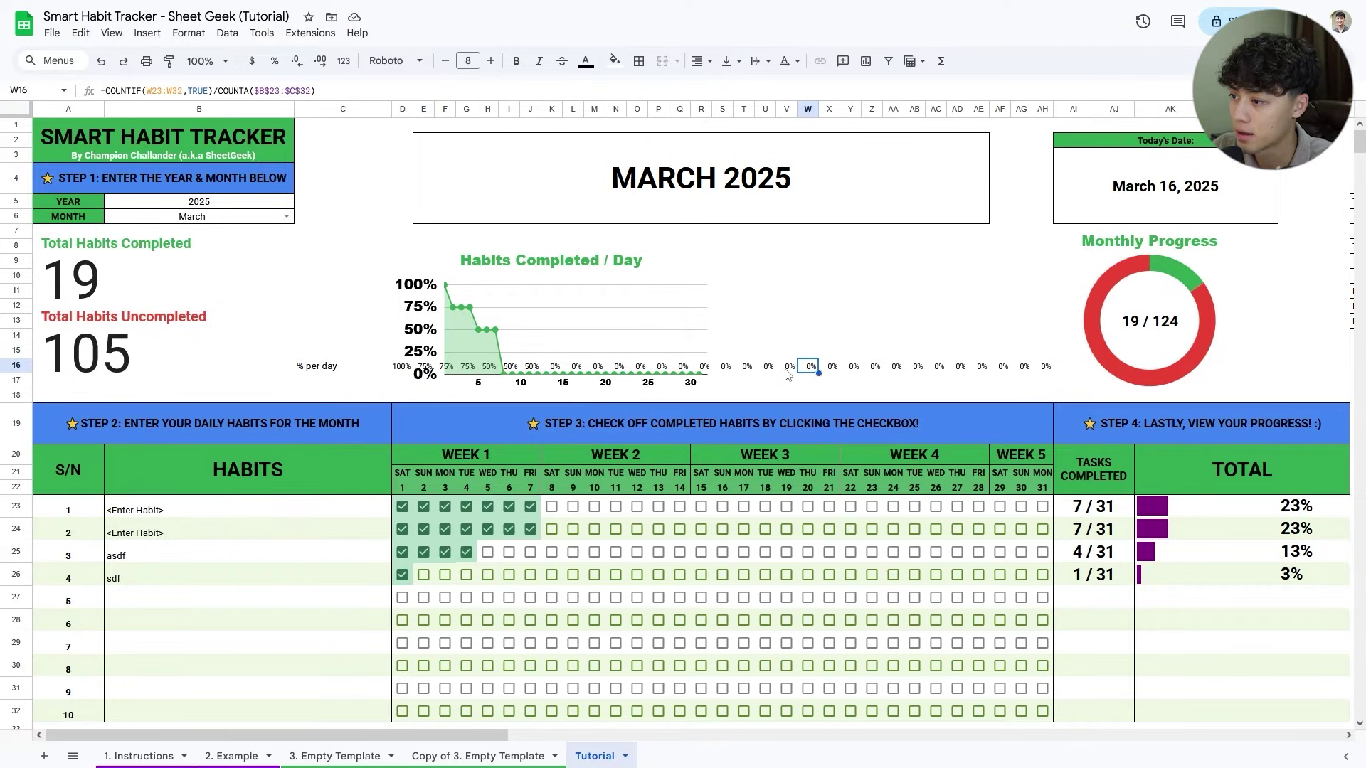
# Set the text color of the % per day row, C16:AH16, to white.
pyautogui.moveTo(329, 368); pyautogui.dragTo(1040, 370)
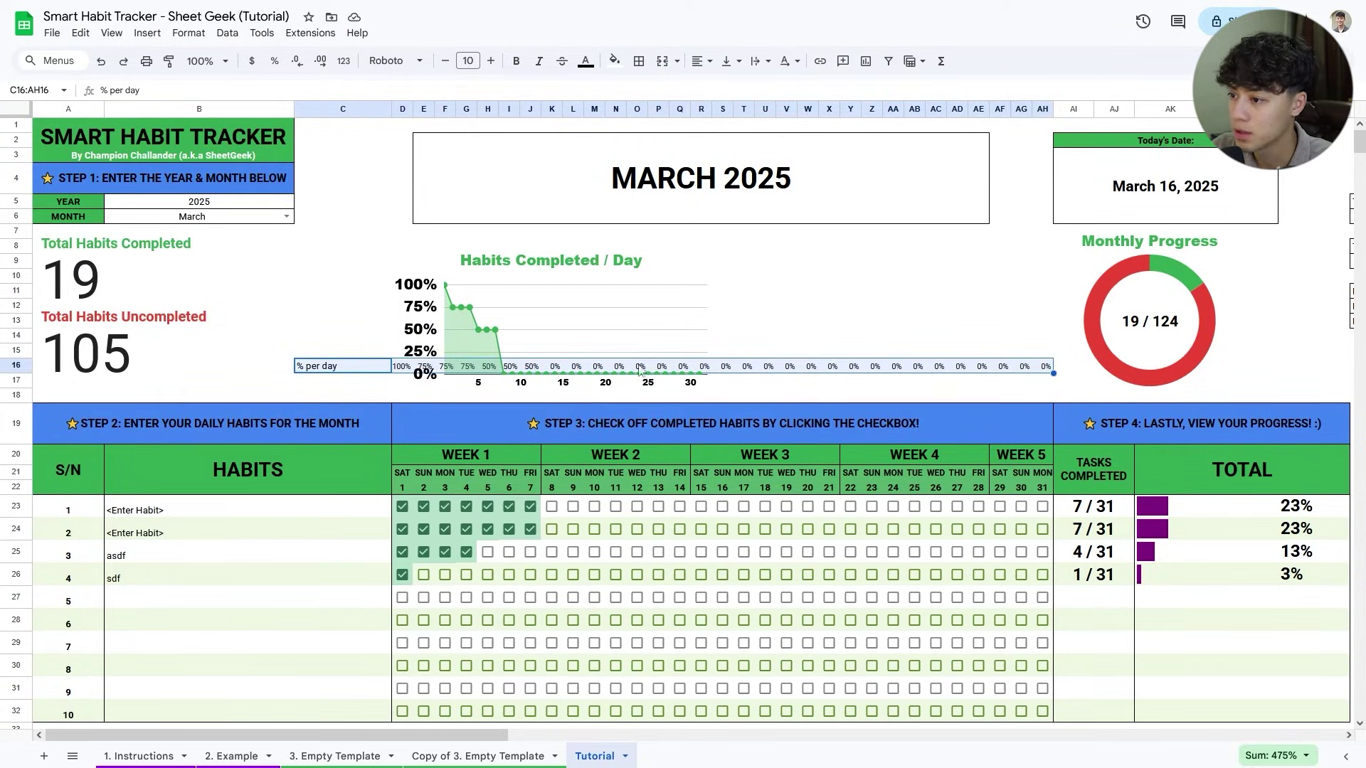
pyautogui.click(615, 61)
pyautogui.click(585, 60)
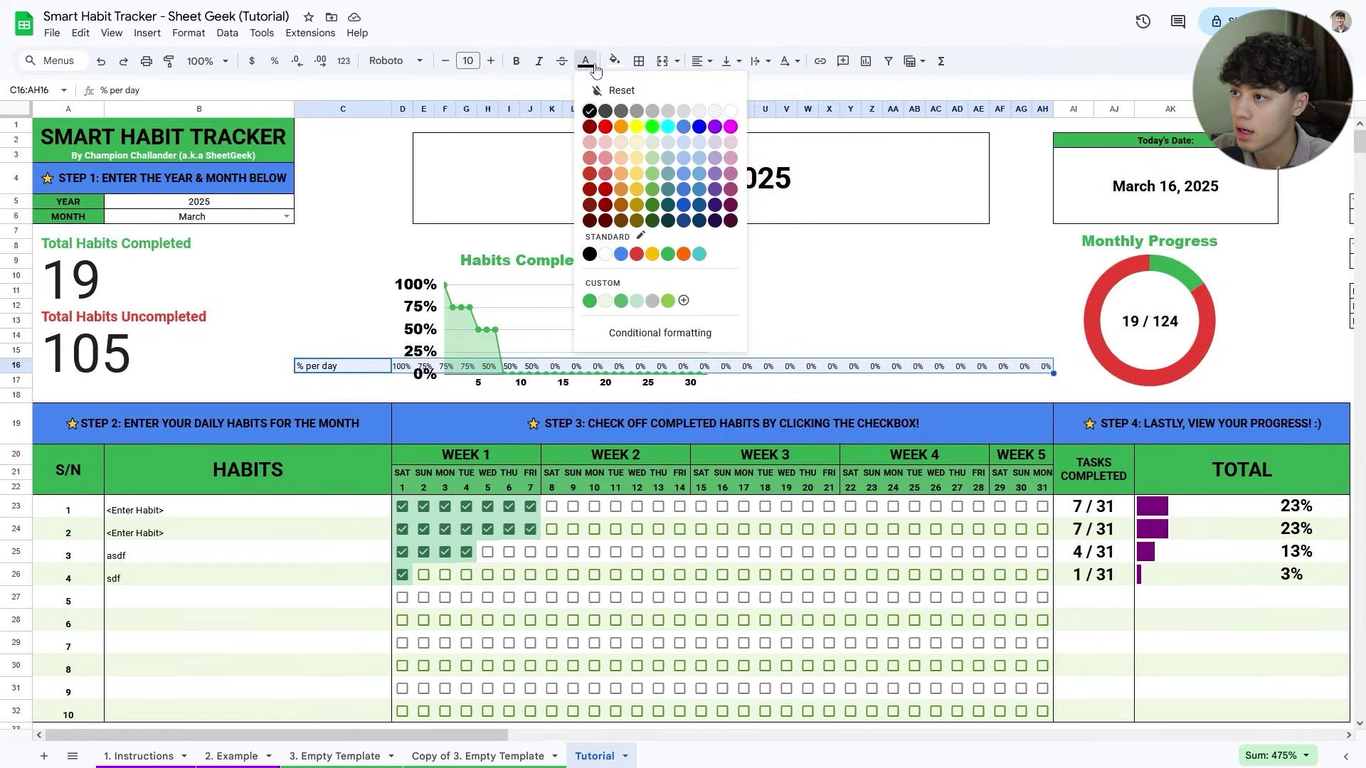
pyautogui.click(730, 111)
pyautogui.click(783, 293)
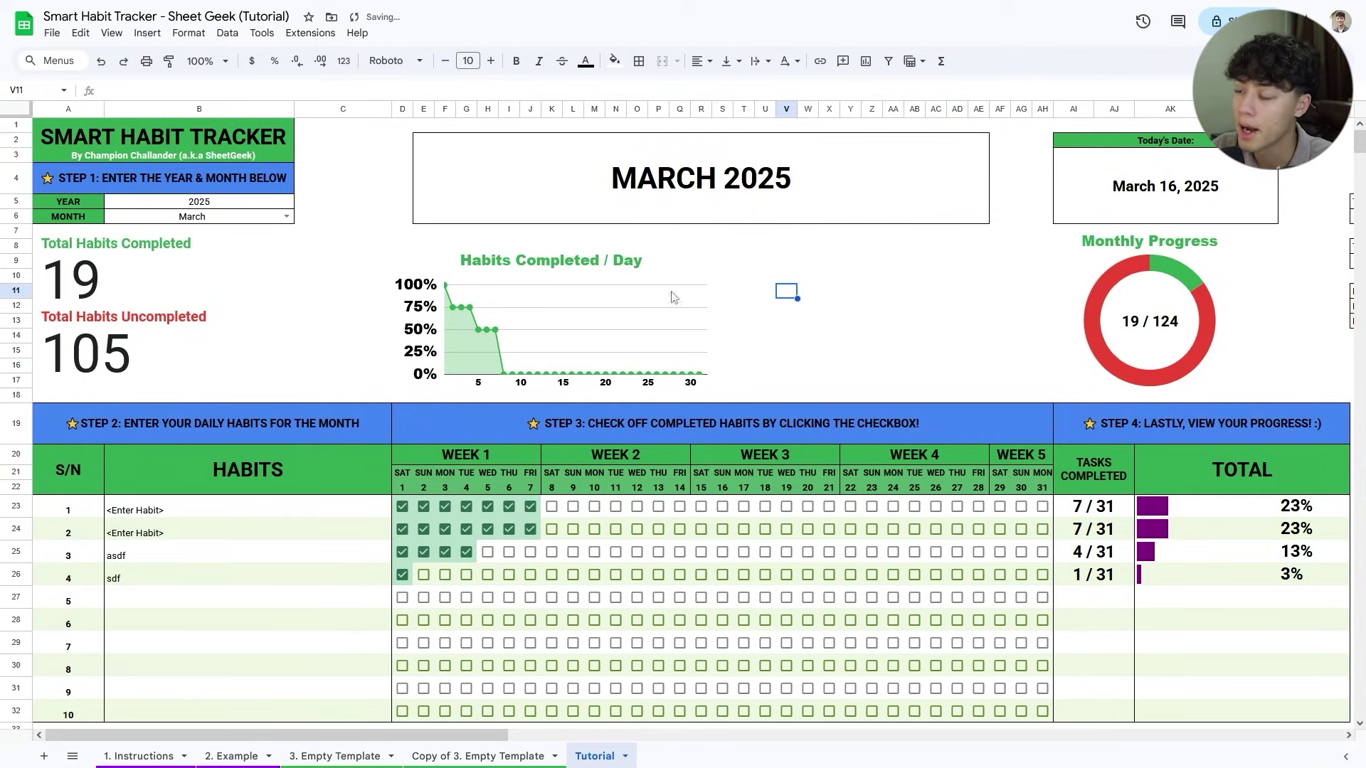
# Check every day from 2 to 31 for all four habits.
pyautogui.click(555, 347)
pyautogui.moveTo(424, 574); pyautogui.dragTo(1042, 509)
pyautogui.press('space')
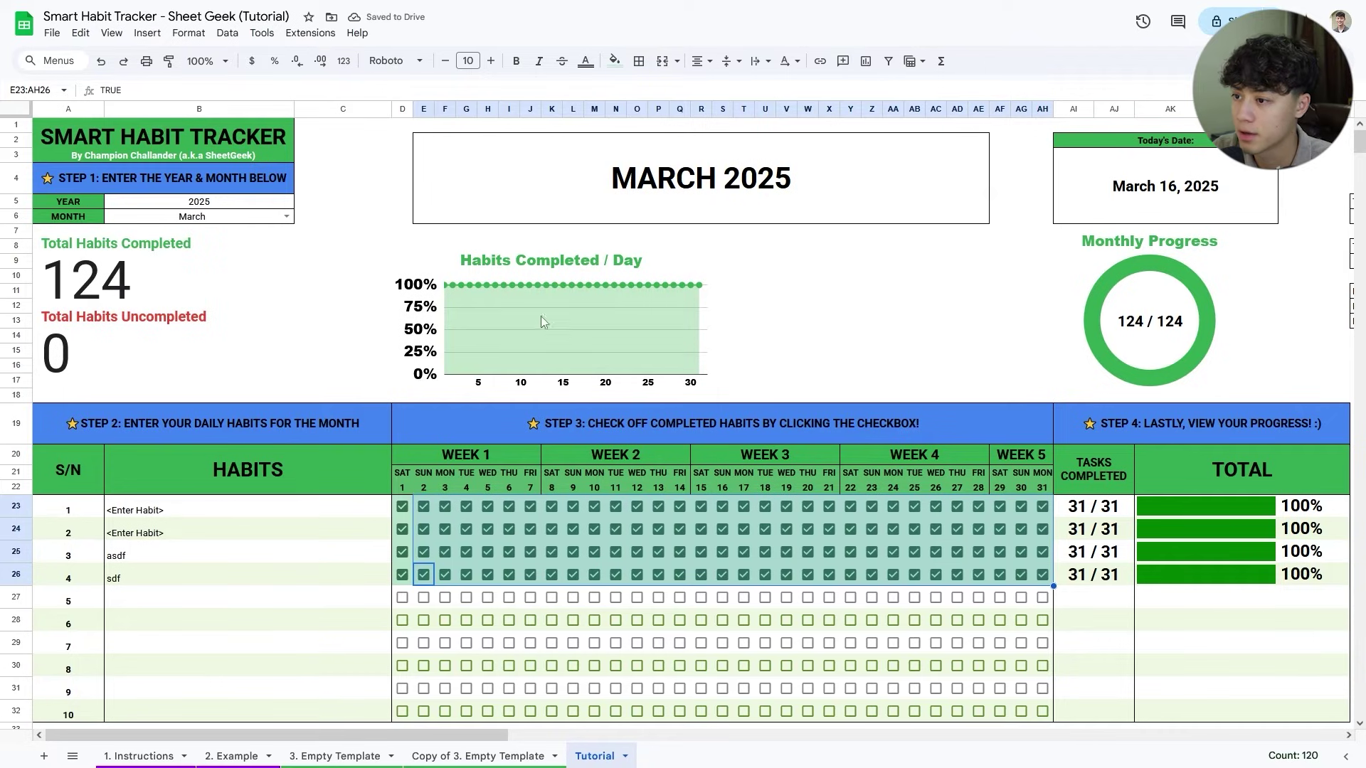
# Move the Habits Completed / Day chart beside the habit totals and widen it.
pyautogui.hotkey('ctrl', 'a')
pyautogui.moveTo(644, 266); pyautogui.dragTo(485, 259)
pyautogui.moveTo(557, 314); pyautogui.dragTo(621, 313)
pyautogui.click(808, 276)
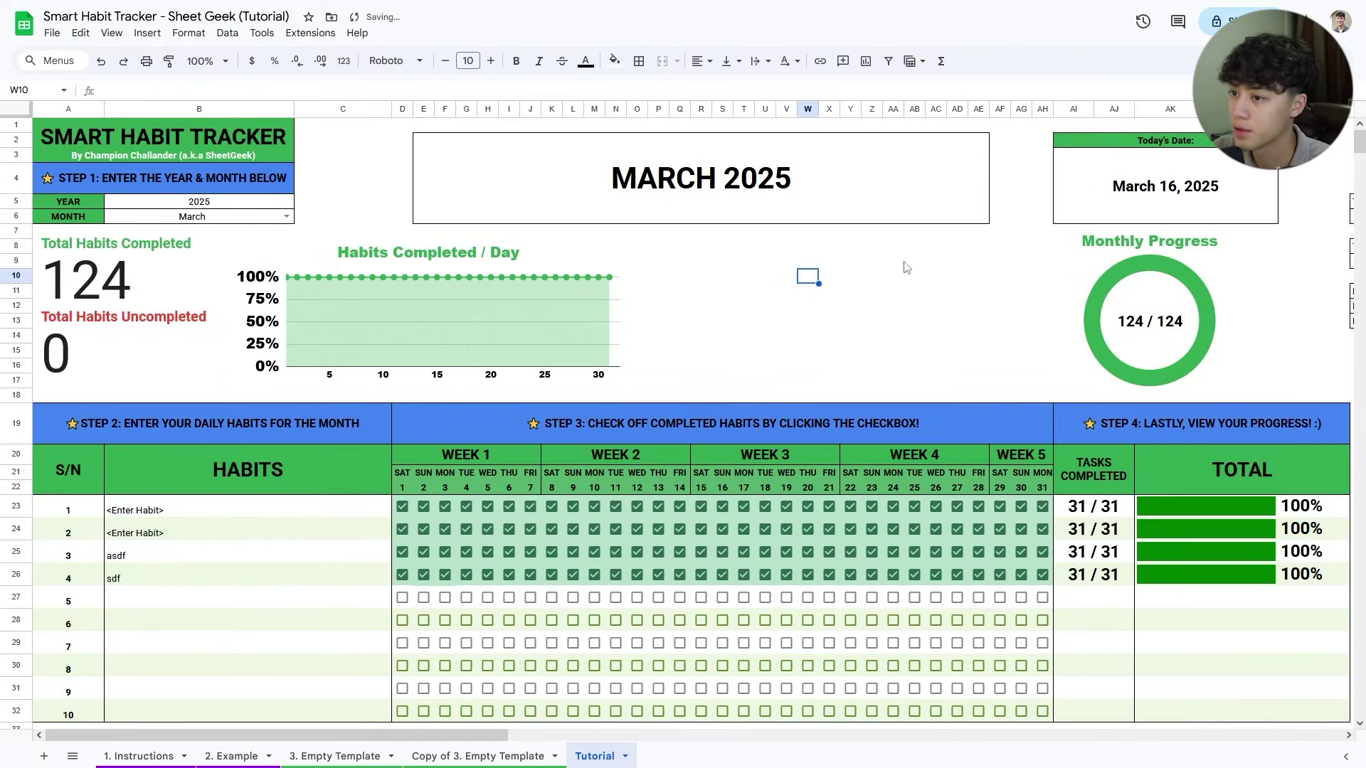
# Compare with the 3. Empty Template sheet and move the Tutorial sheet's chart down over the habit rows.
pyautogui.click(364, 754)
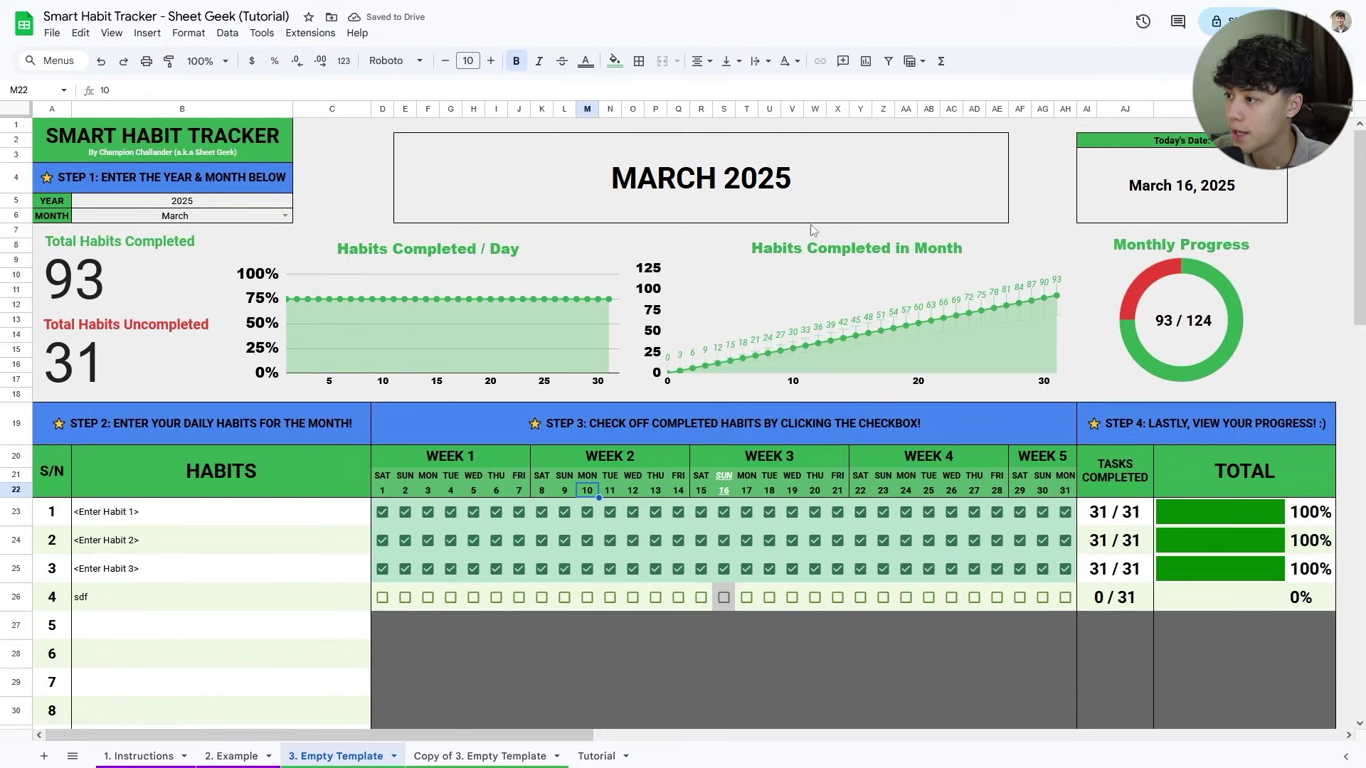
pyautogui.click(596, 756)
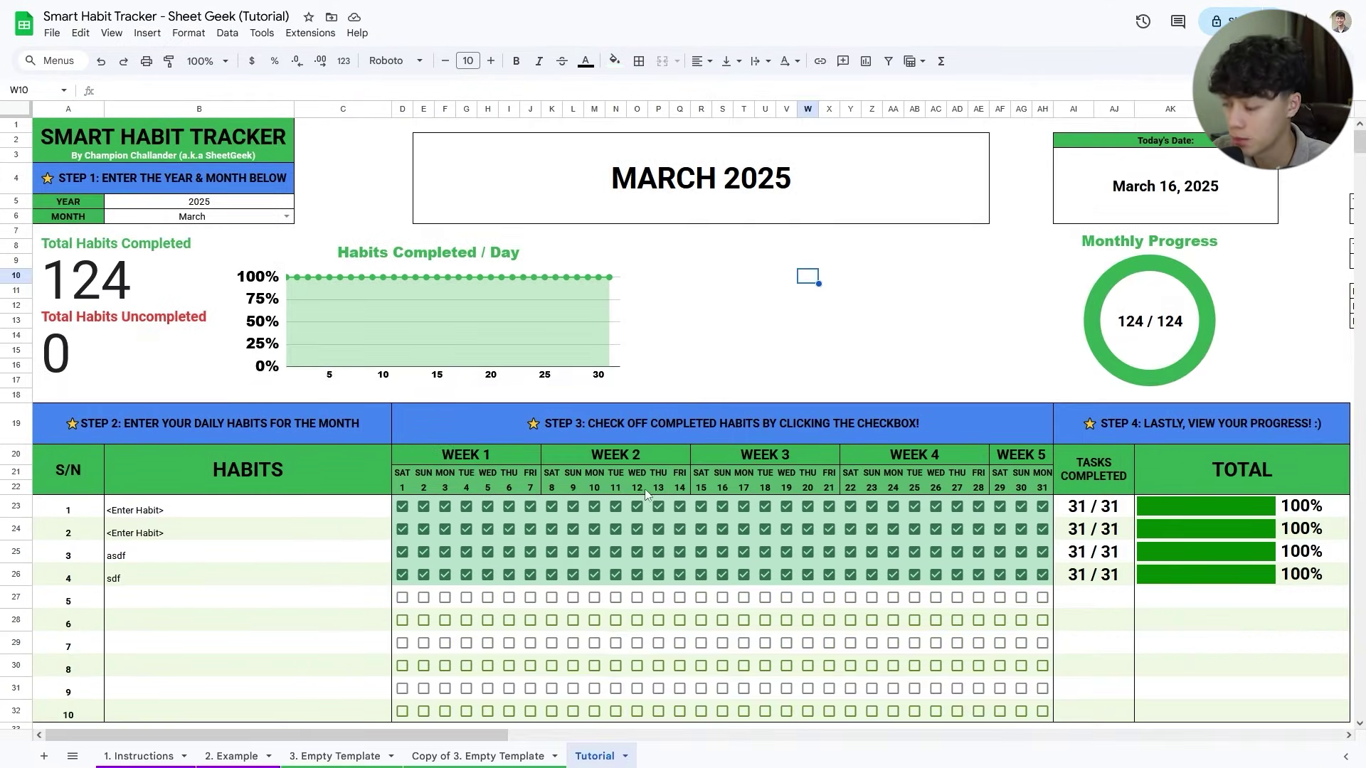
pyautogui.click(440, 308)
pyautogui.moveTo(383, 304); pyautogui.dragTo(357, 567)
# Set the text color of range C7:AH18 to black and select the first daily percentage in D16.
pyautogui.moveTo(333, 232); pyautogui.dragTo(1046, 399)
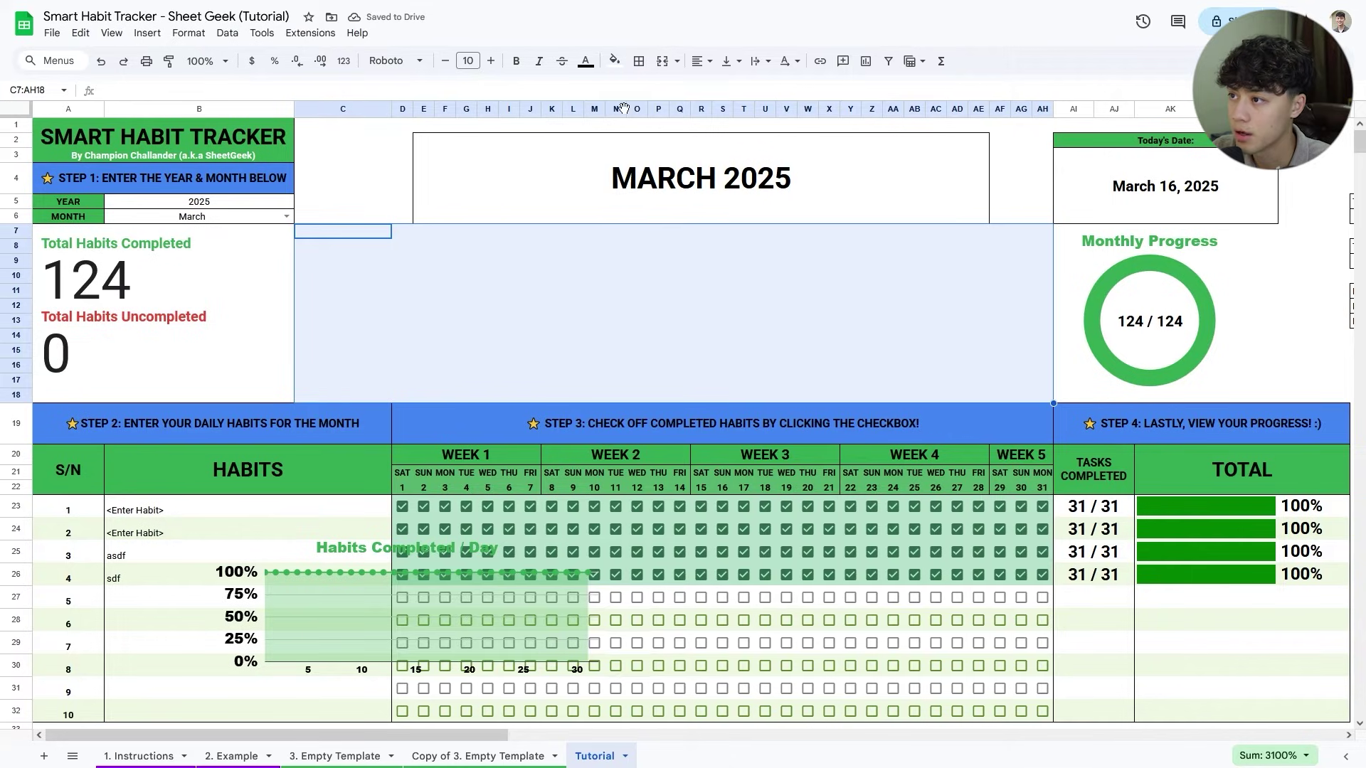
pyautogui.click(585, 60)
pyautogui.click(590, 115)
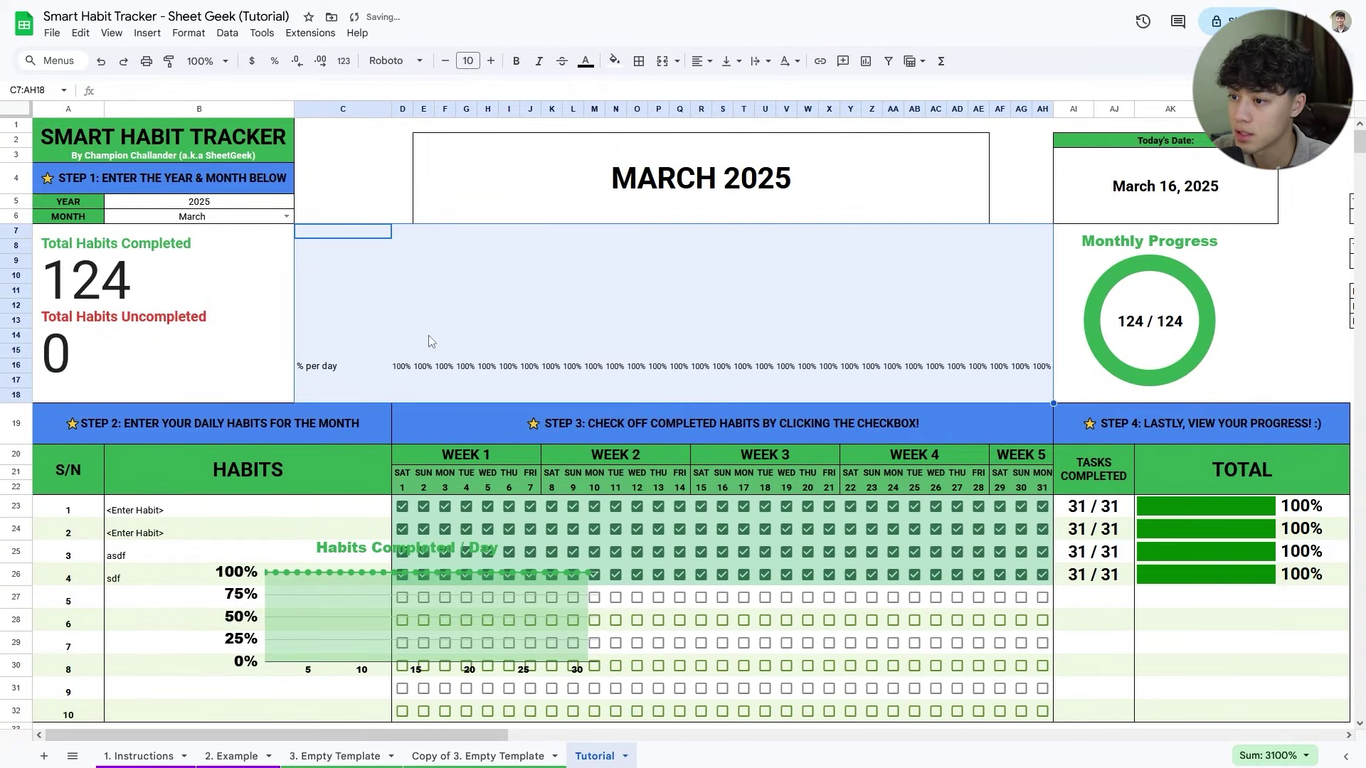
pyautogui.click(403, 365)
# On the Copy of 3. Empty Template sheet, move both area charts down over the unused habit rows.
pyautogui.click(478, 755)
pyautogui.moveTo(575, 481); pyautogui.dragTo(429, 597)
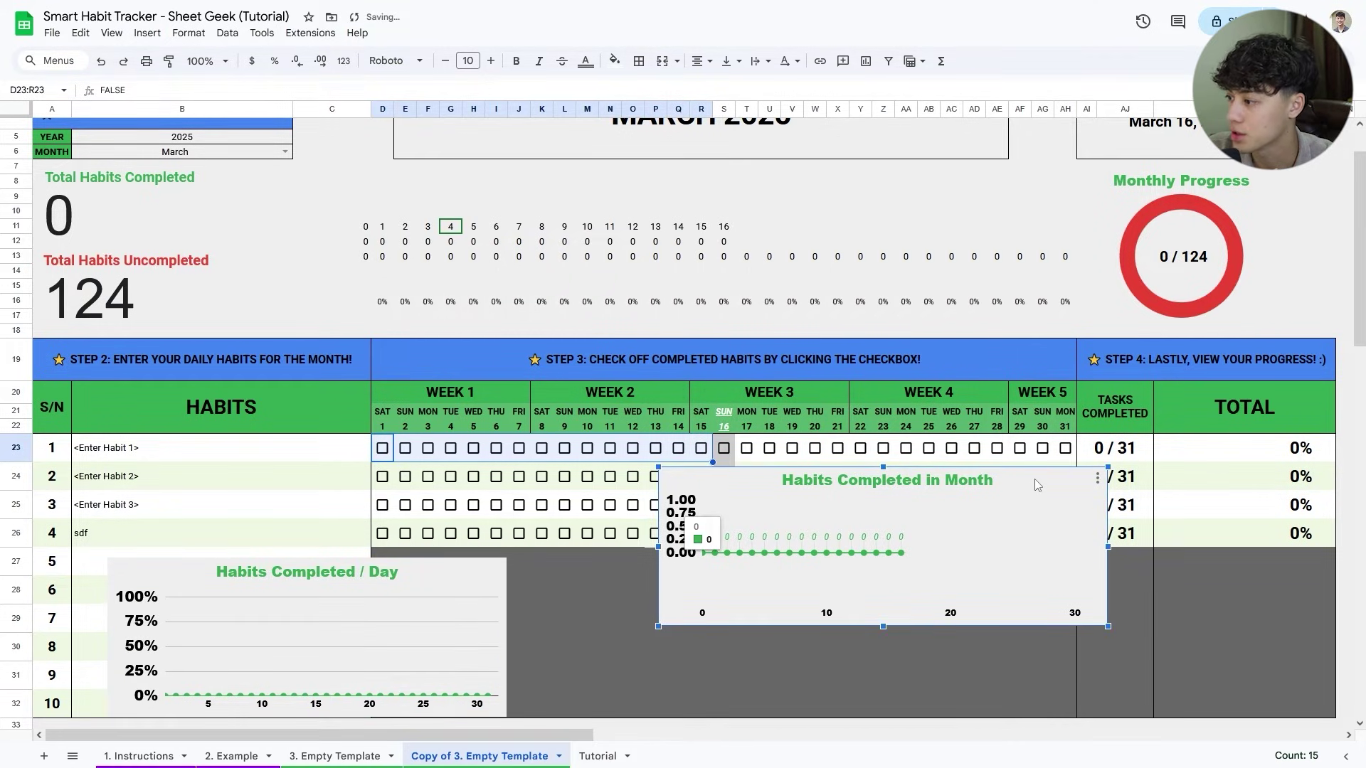
pyautogui.moveTo(1027, 482); pyautogui.dragTo(988, 558)
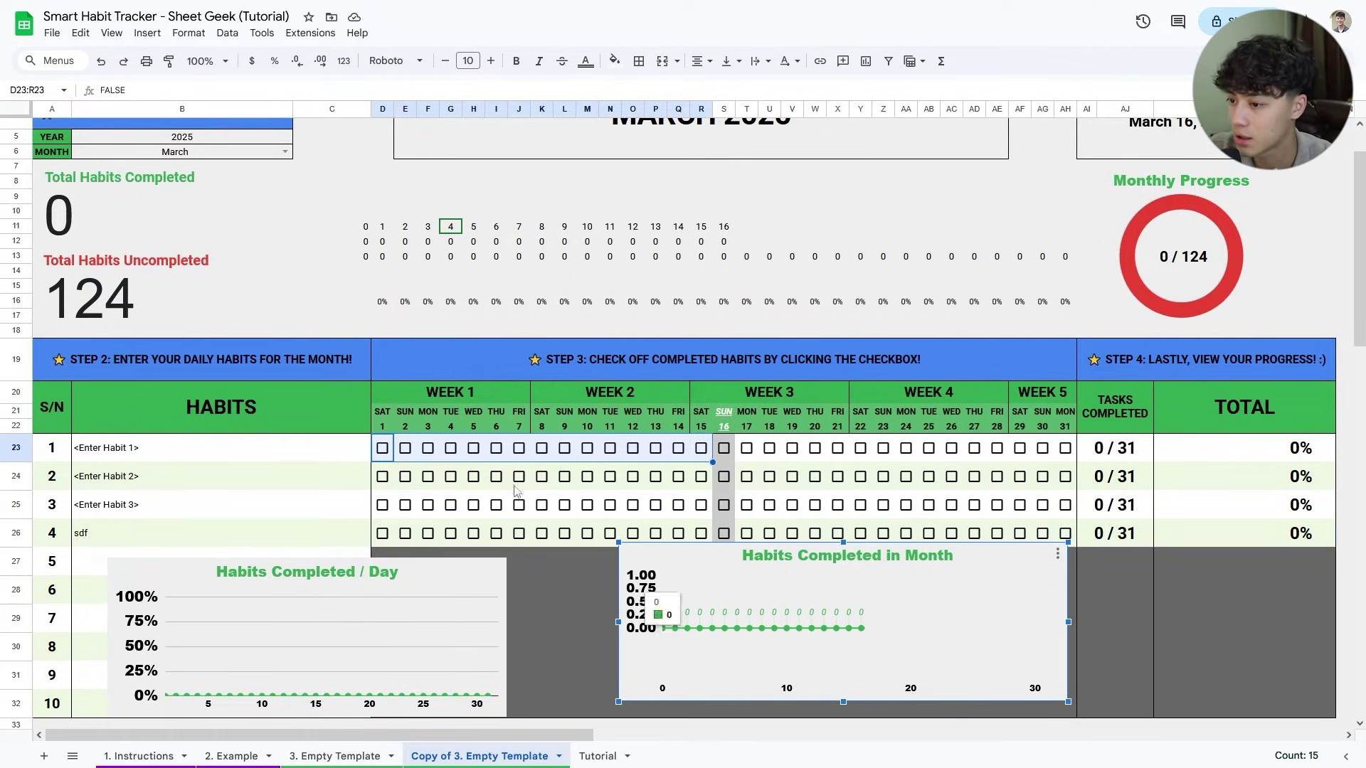
# Check days 1 through 5 for the first habit and view the Habits Completed in Month chart.
pyautogui.click(382, 448)
pyautogui.click(404, 448)
pyautogui.click(427, 447)
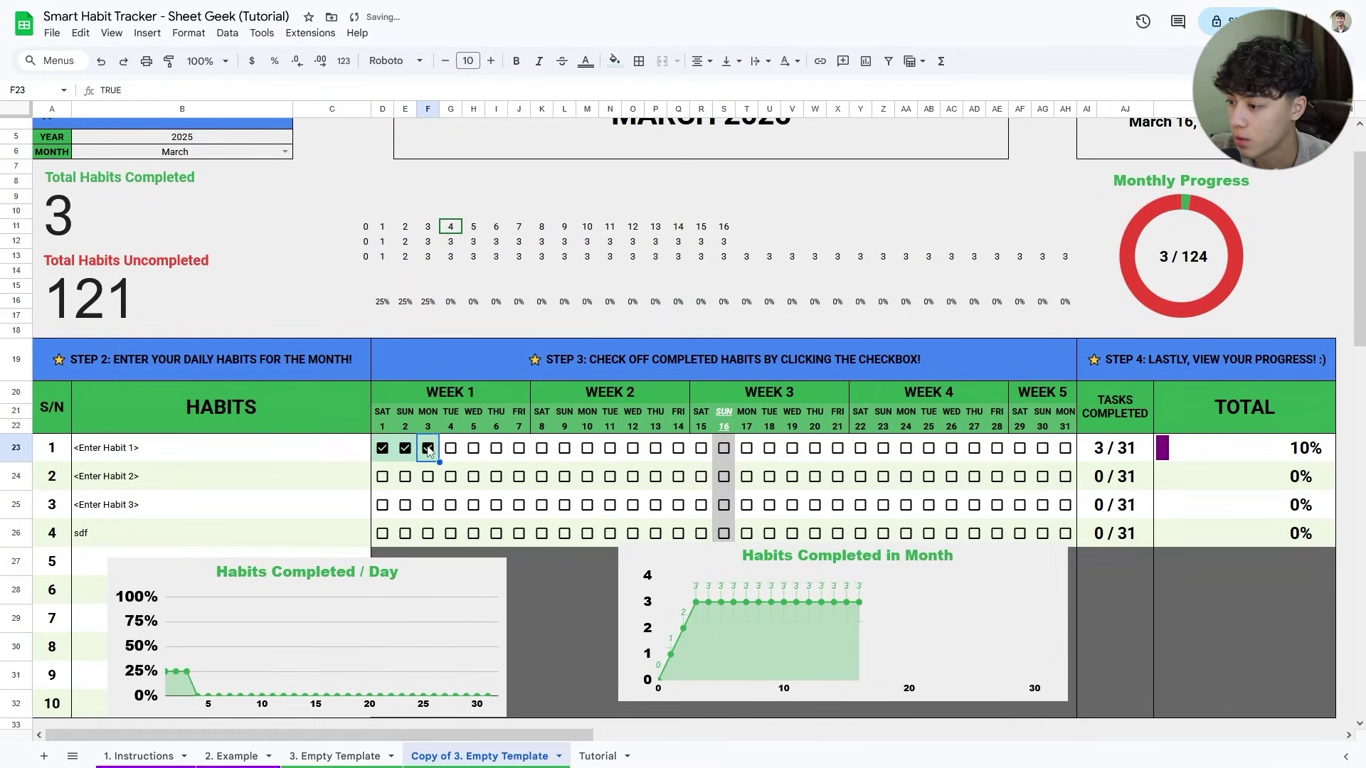
pyautogui.click(450, 448)
pyautogui.click(473, 447)
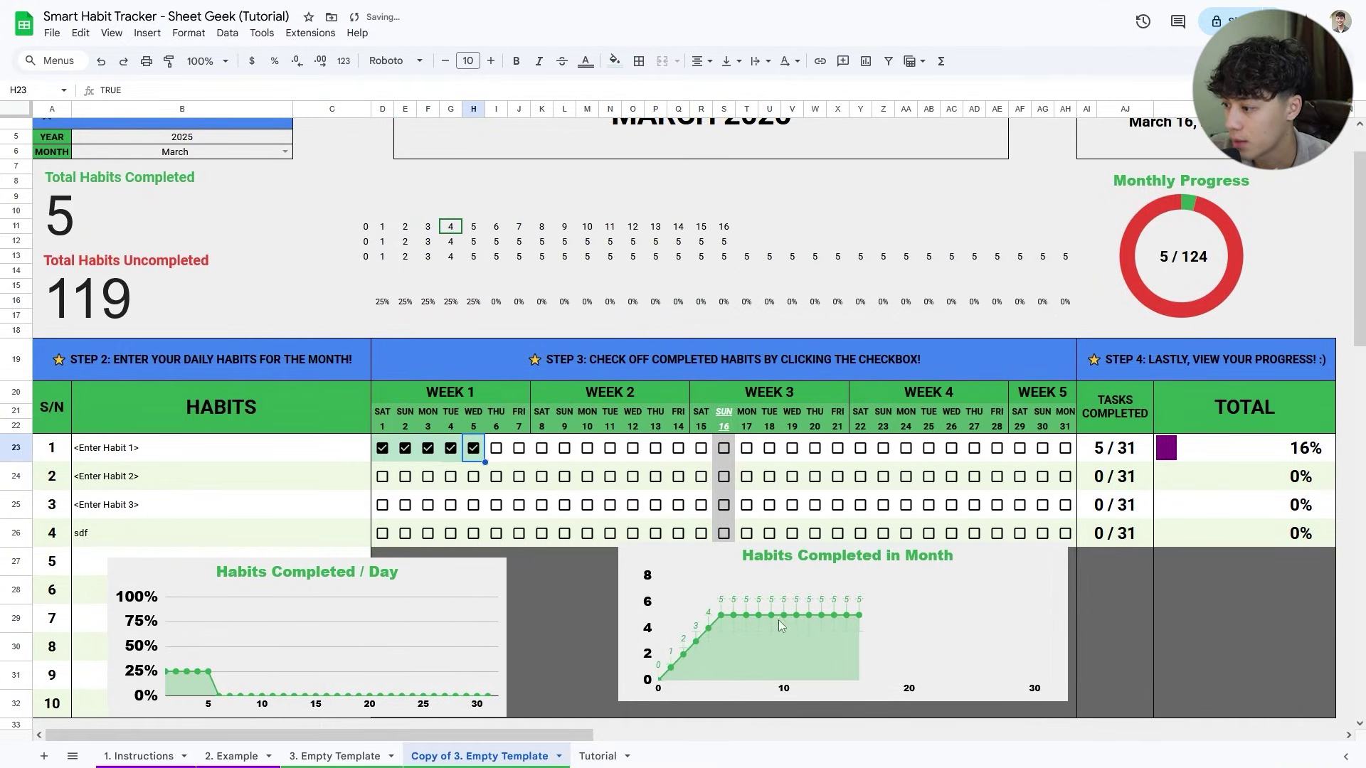
pyautogui.click(865, 620)
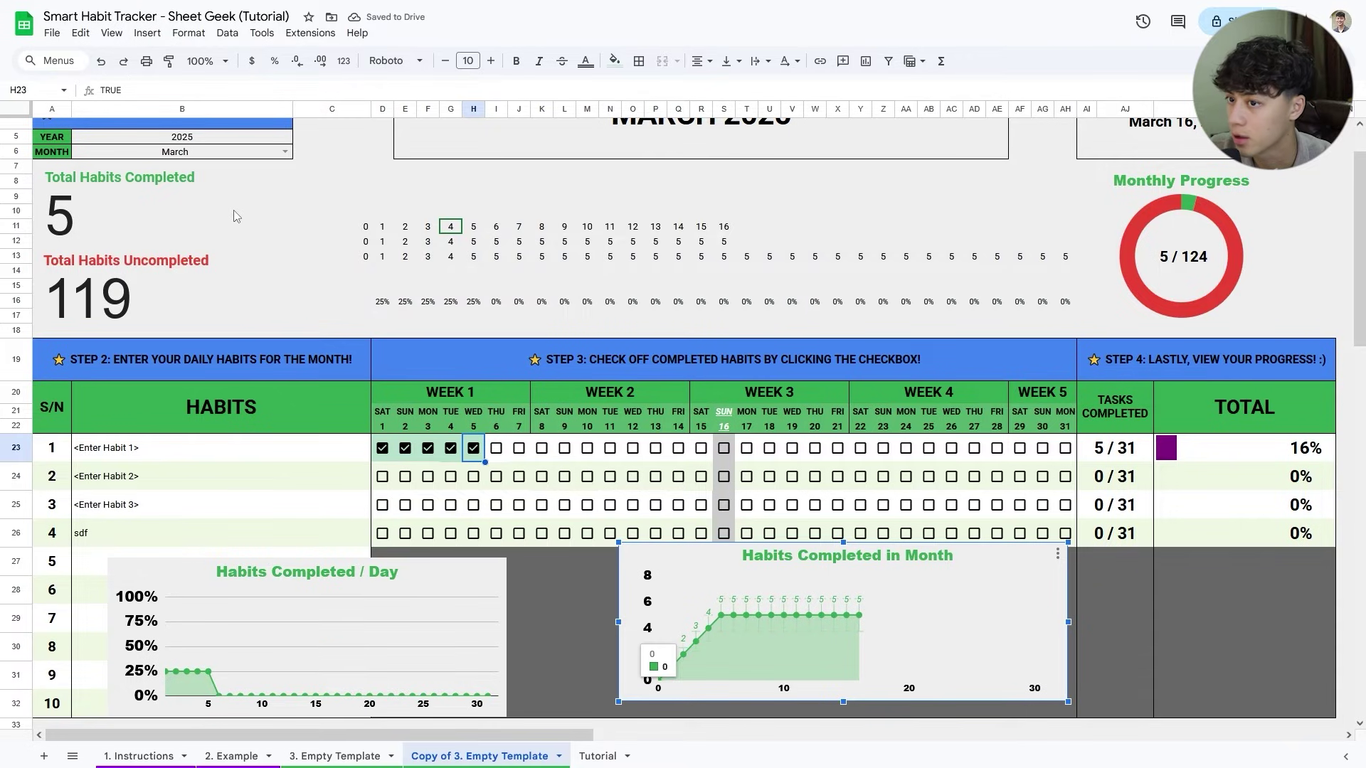
pyautogui.scroll(2, 269, 225)
pyautogui.scroll(-2, 1171, 214)
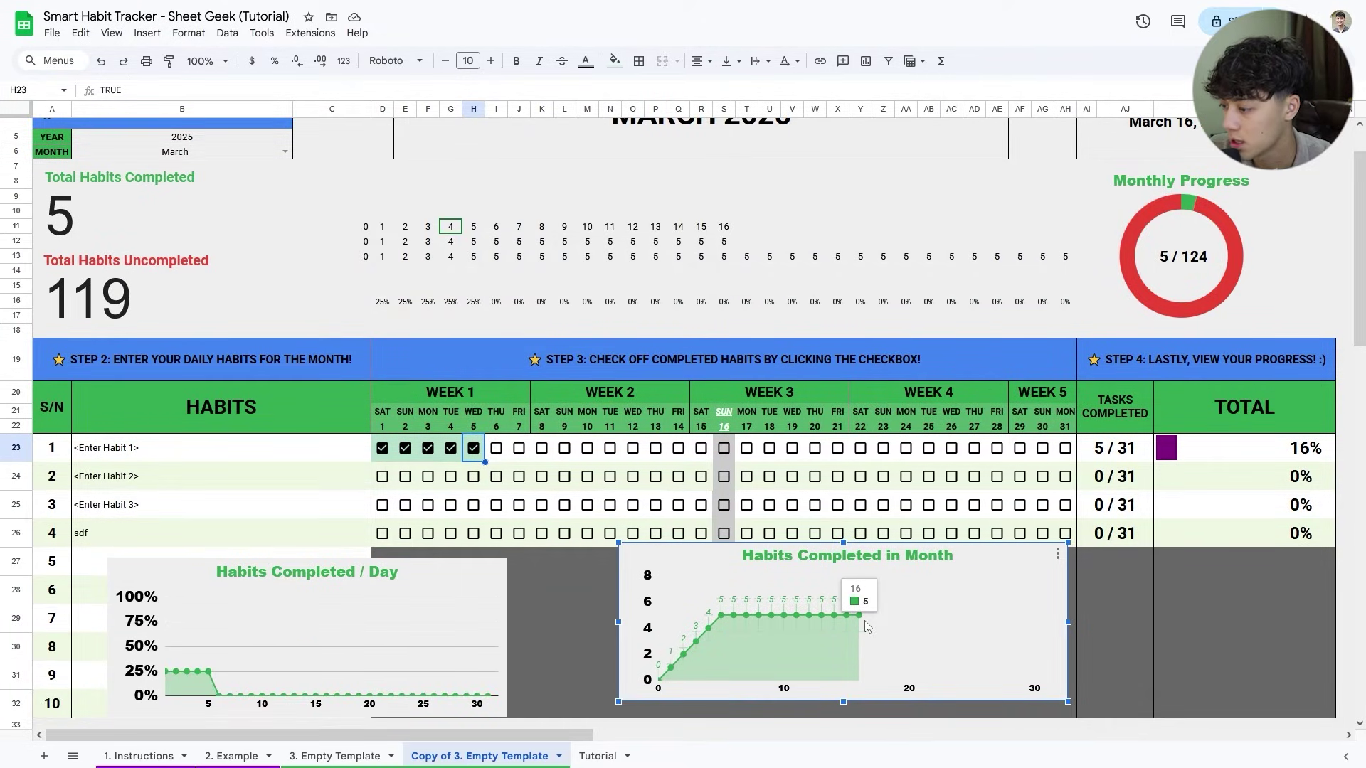
# Check days 17, 18 and 19 for the first habit as a trial and undo those checks.
pyautogui.click(746, 448)
pyautogui.click(769, 448)
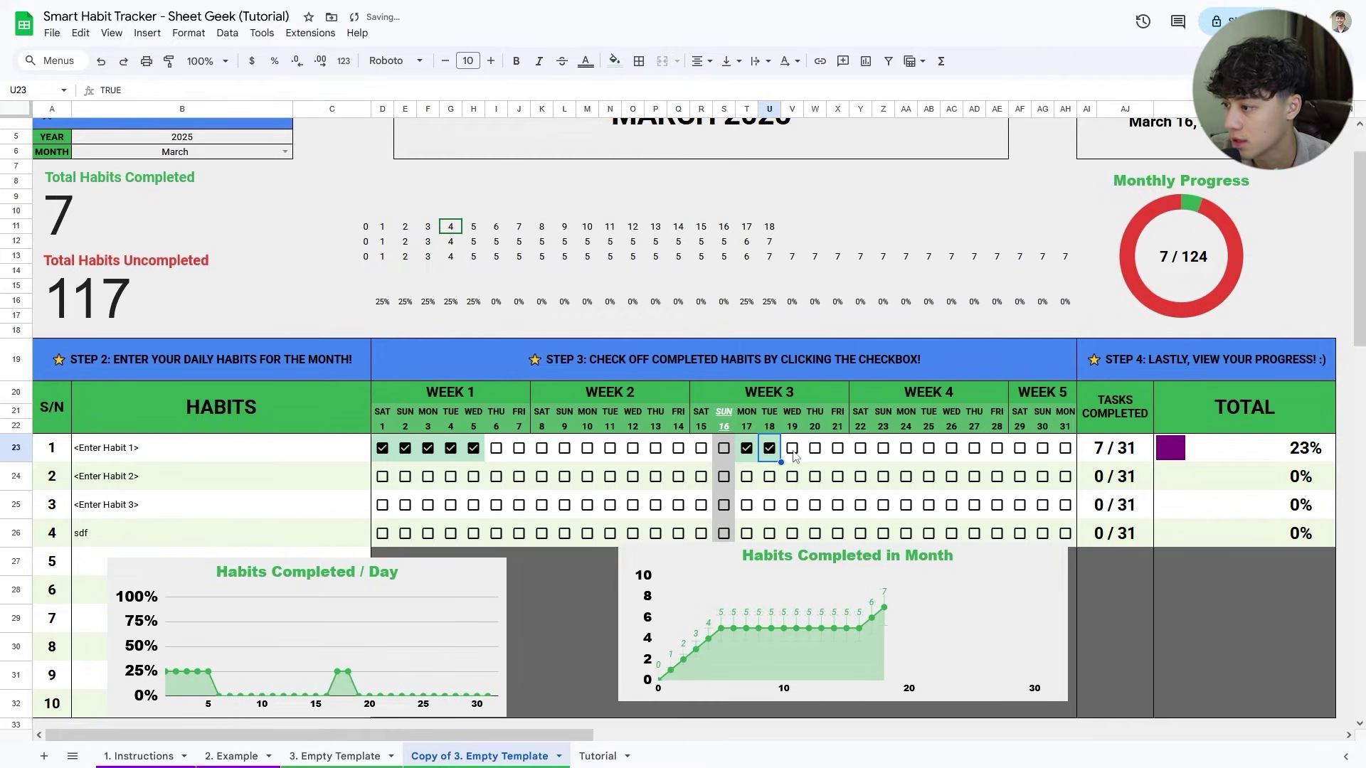
pyautogui.click(793, 450)
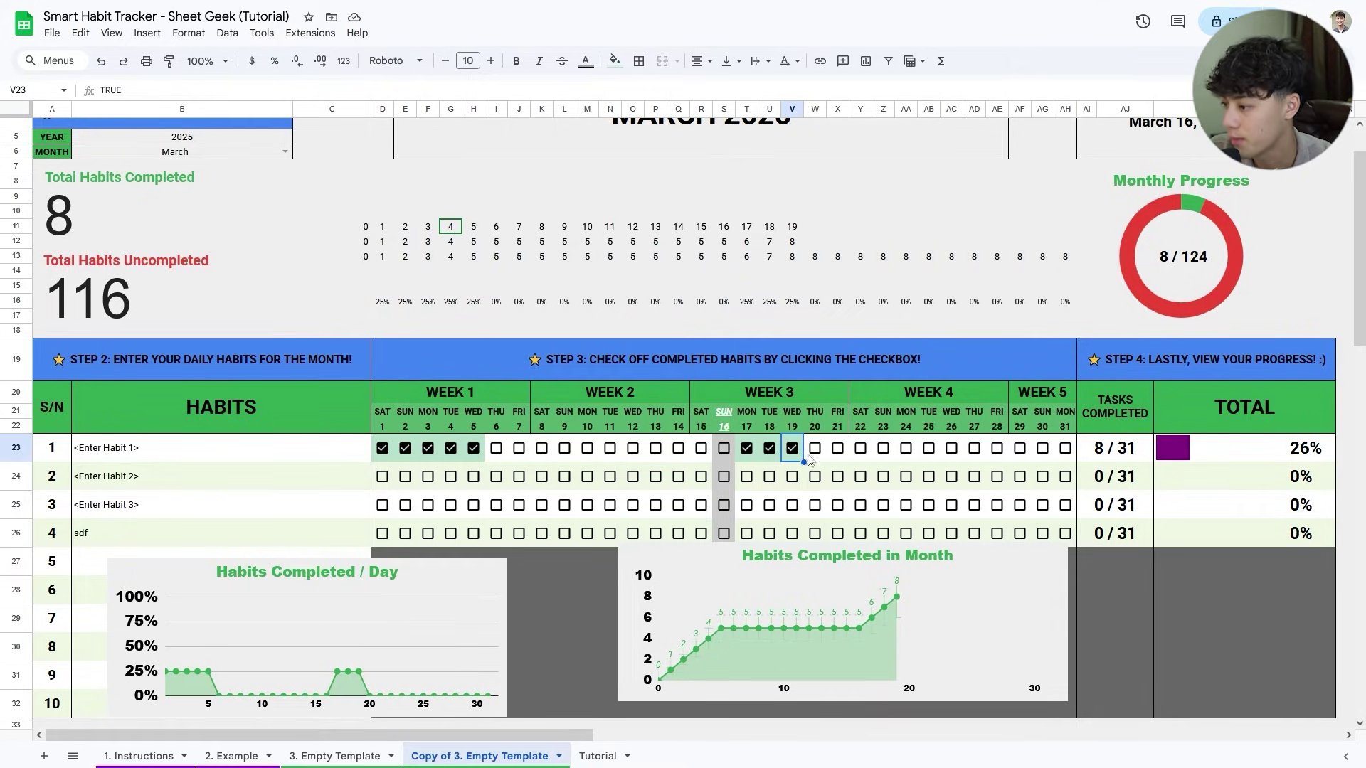
pyautogui.hotkey('ctrl', 'z')
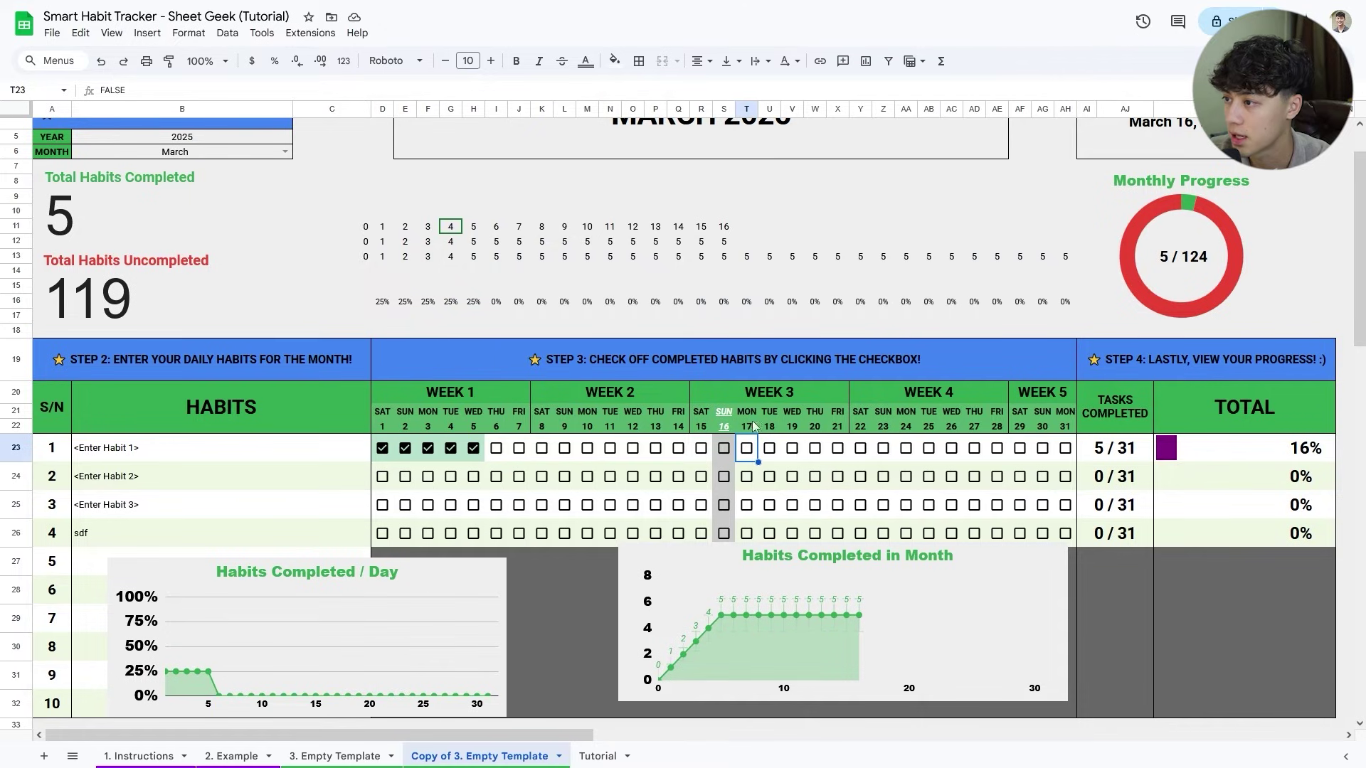
# Undo the first habit's day checks and select D11:S11 to examine the day-number formula.
pyautogui.moveTo(342, 226); pyautogui.dragTo(1055, 243)
pyautogui.hotkey('ctrl', 'z')
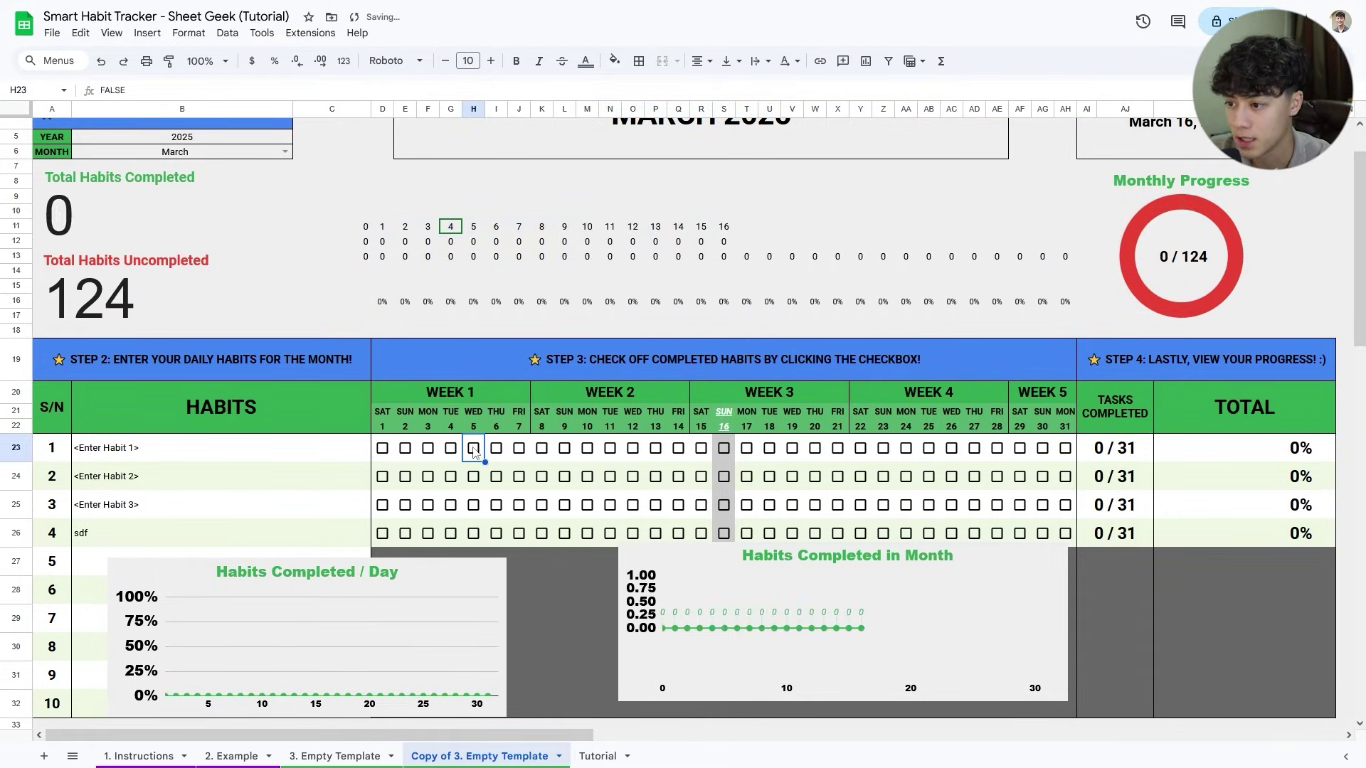
pyautogui.click(731, 227)
pyautogui.moveTo(384, 228); pyautogui.dragTo(724, 226)
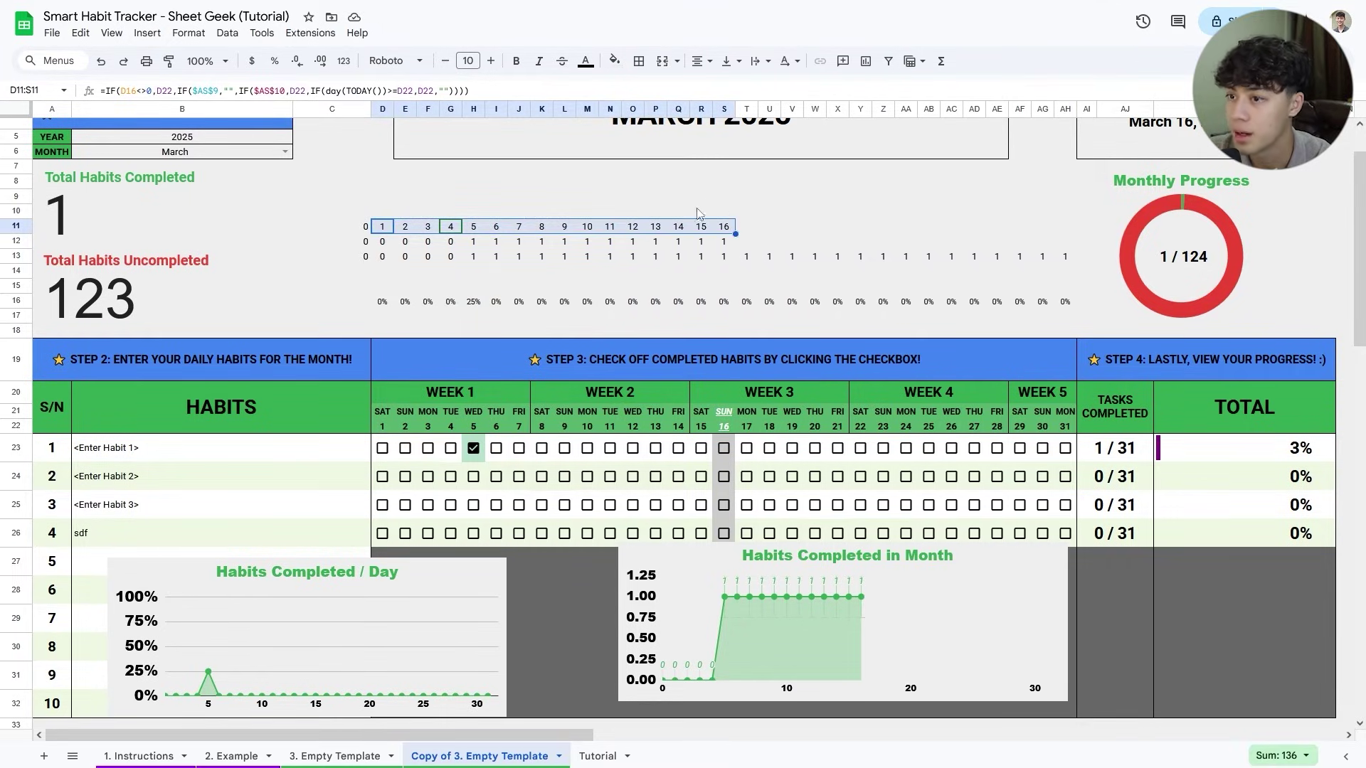
# Check days 17 to 19 for the first habit again, inspect the formula in T11, and undo the checks.
pyautogui.click(747, 448)
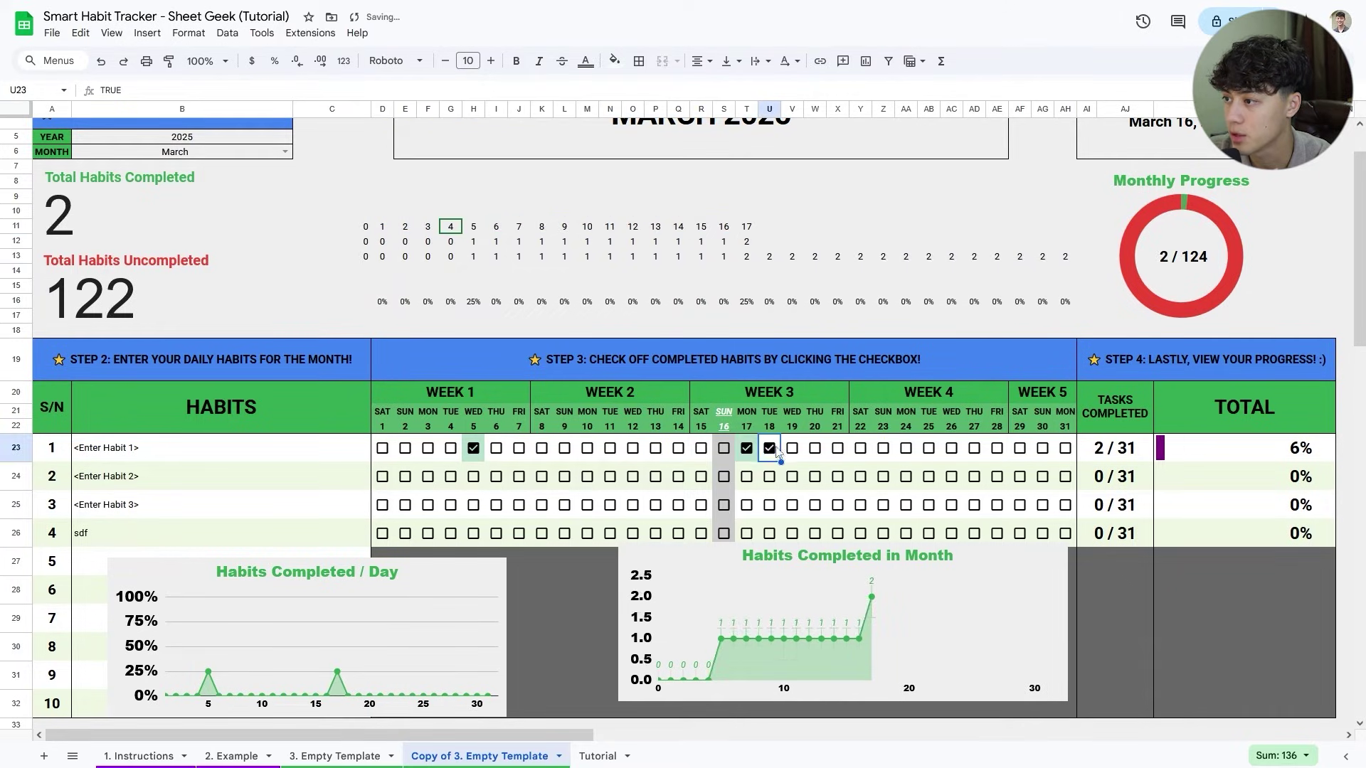
pyautogui.click(769, 448)
pyautogui.click(792, 448)
pyautogui.click(747, 227)
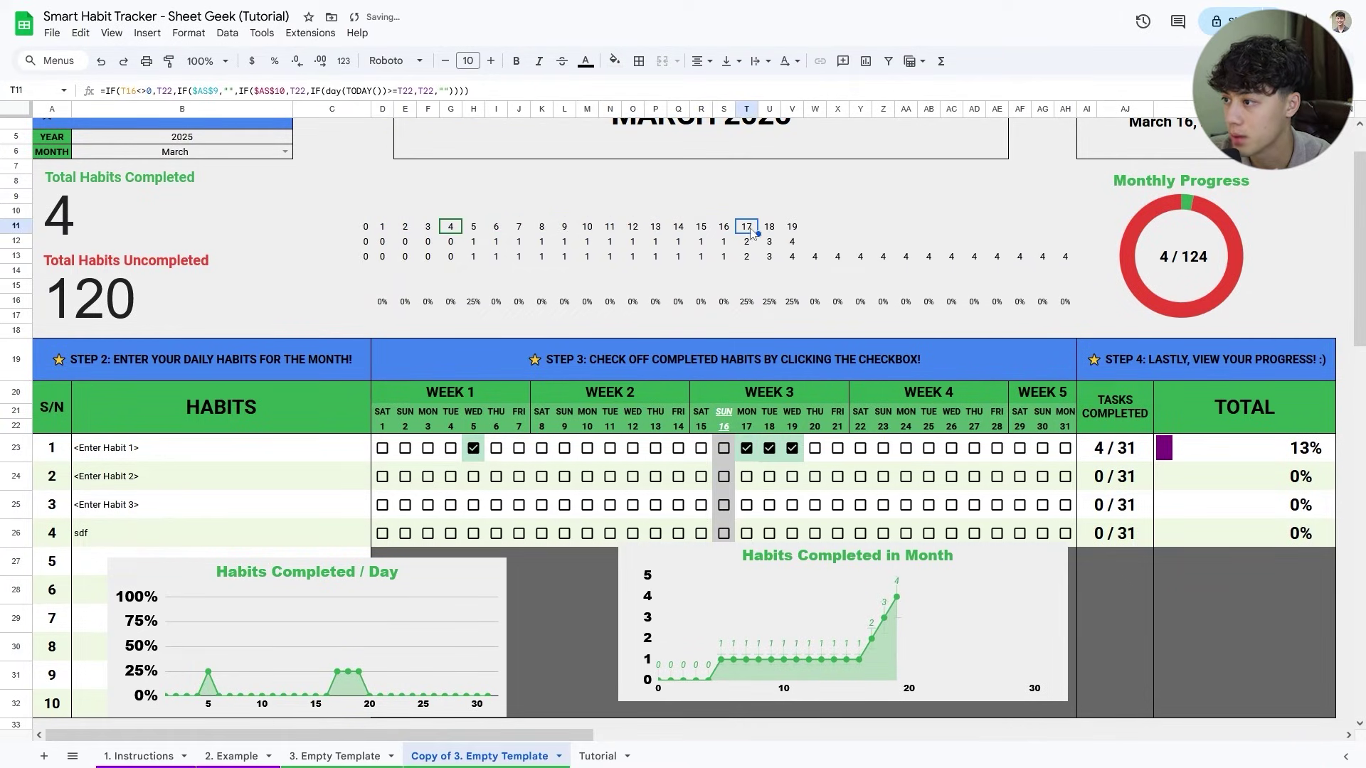
pyautogui.hotkey('ctrl', 'z')
pyautogui.hotkey('ctrl', 'z')
pyautogui.hotkey('ctrl', 'z')
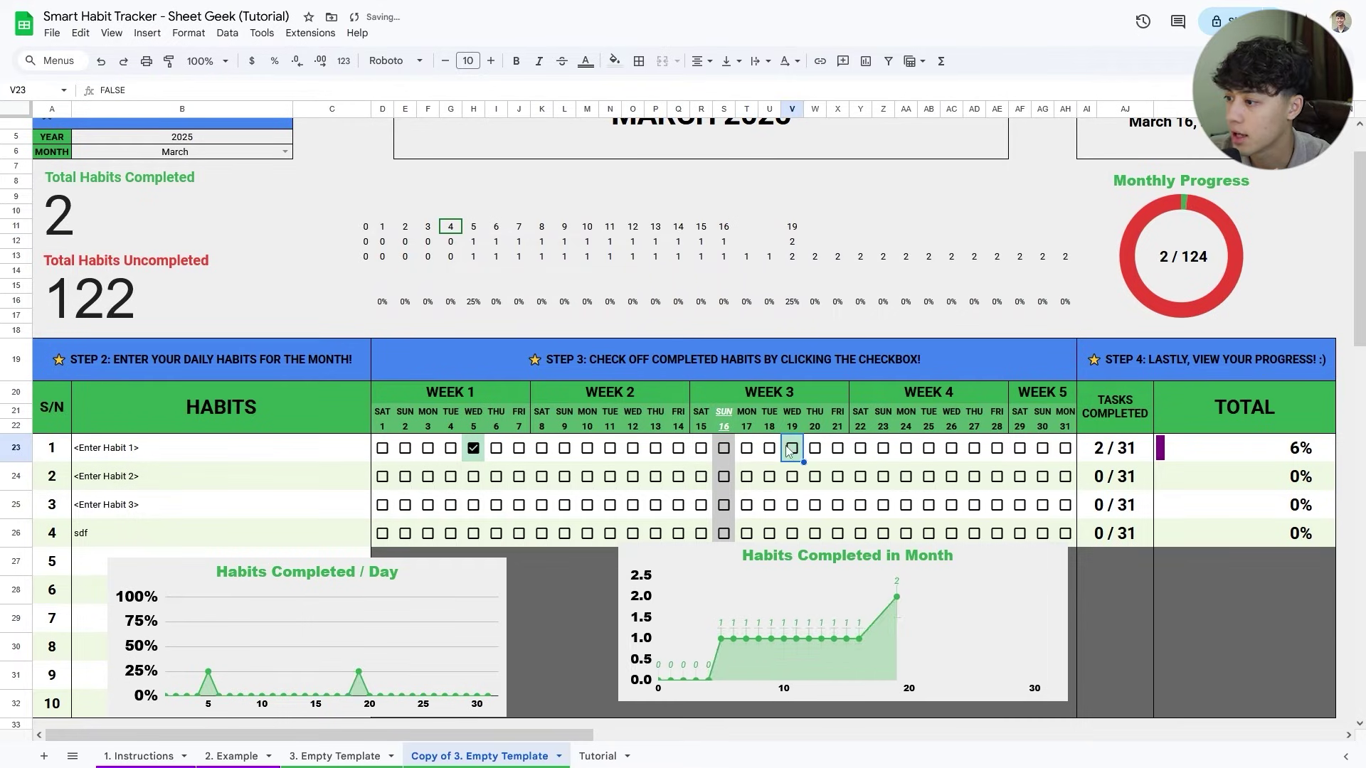
# Set the month to February.
pyautogui.click(283, 155)
pyautogui.click(160, 190)
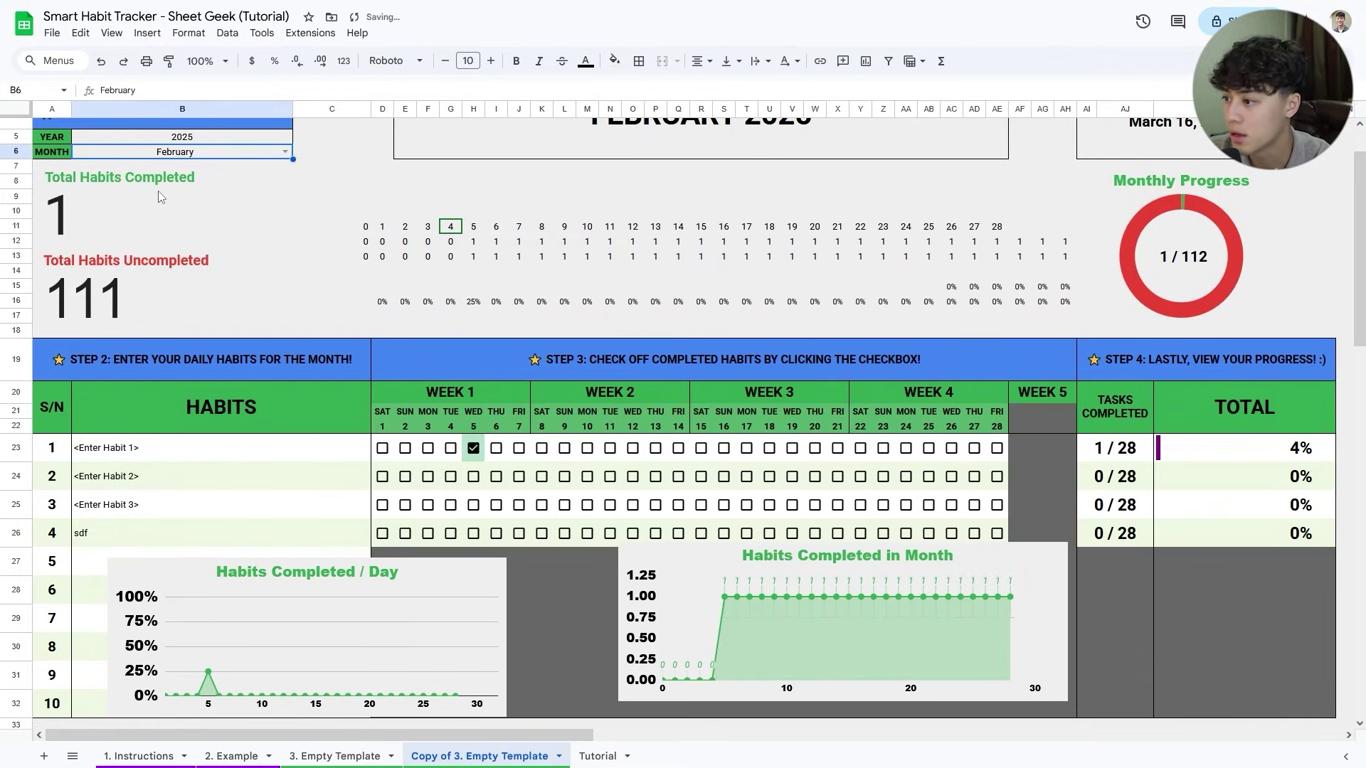
# Examine the day-number formulas in D11:AE11 for February.
pyautogui.moveTo(382, 226); pyautogui.dragTo(996, 229)
pyautogui.click(996, 226)
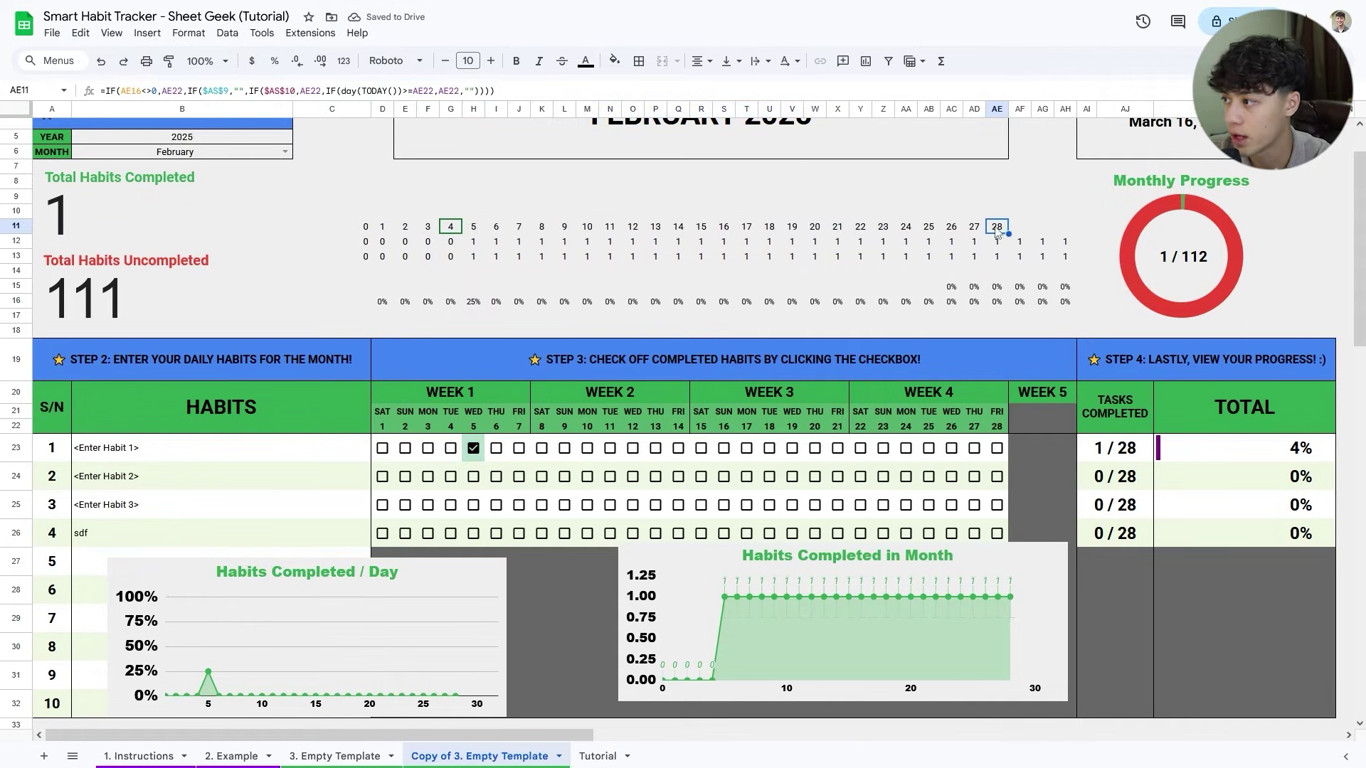
pyautogui.moveTo(393, 226); pyautogui.dragTo(997, 228)
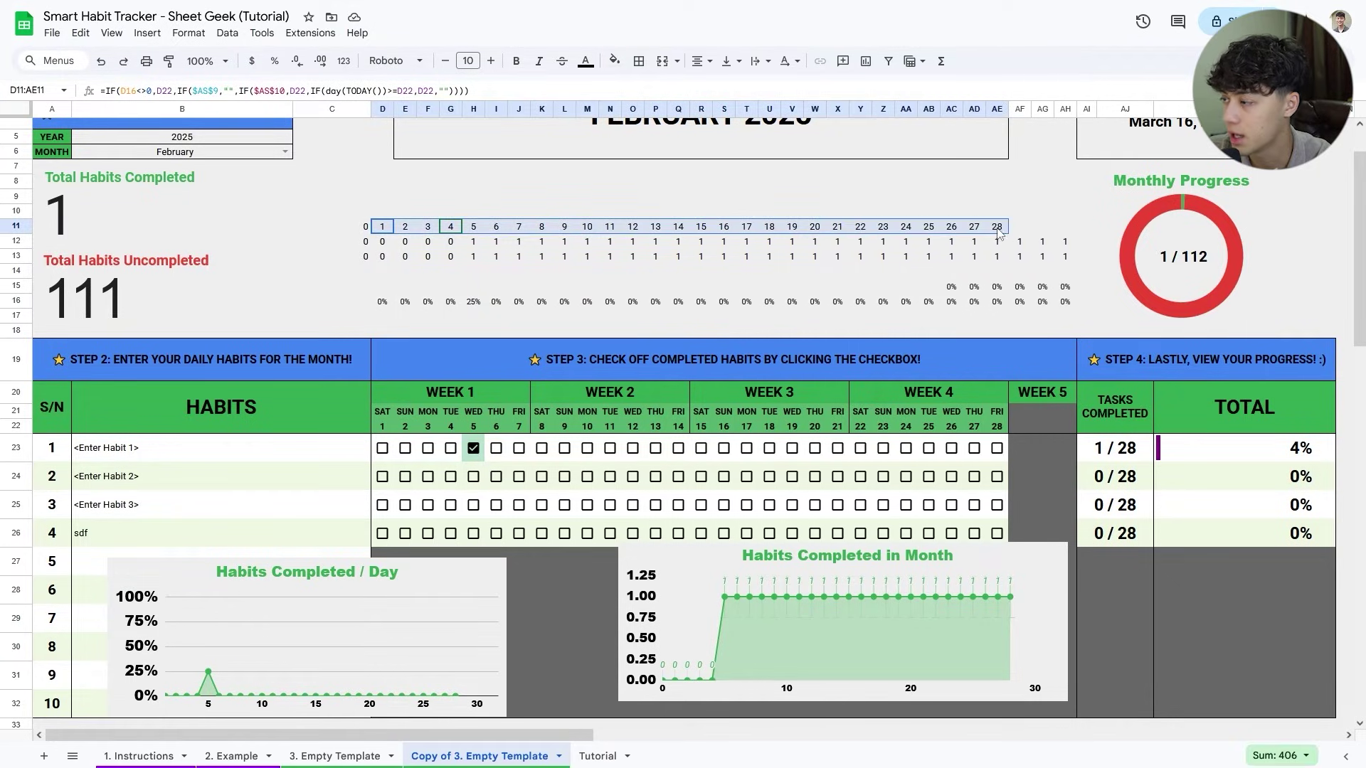
# Set the month to April and clear the first habit's check for day 5.
pyautogui.click(284, 151)
pyautogui.click(142, 235)
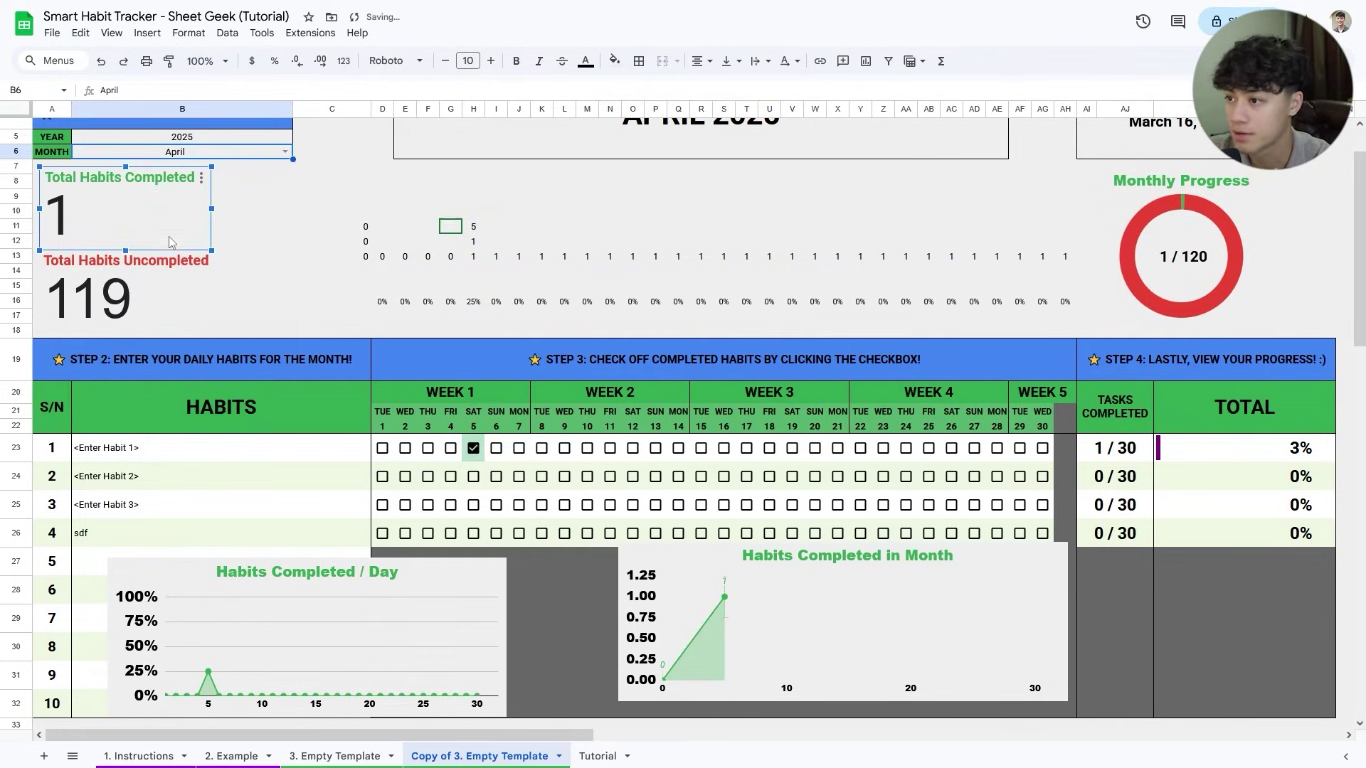
pyautogui.click(474, 448)
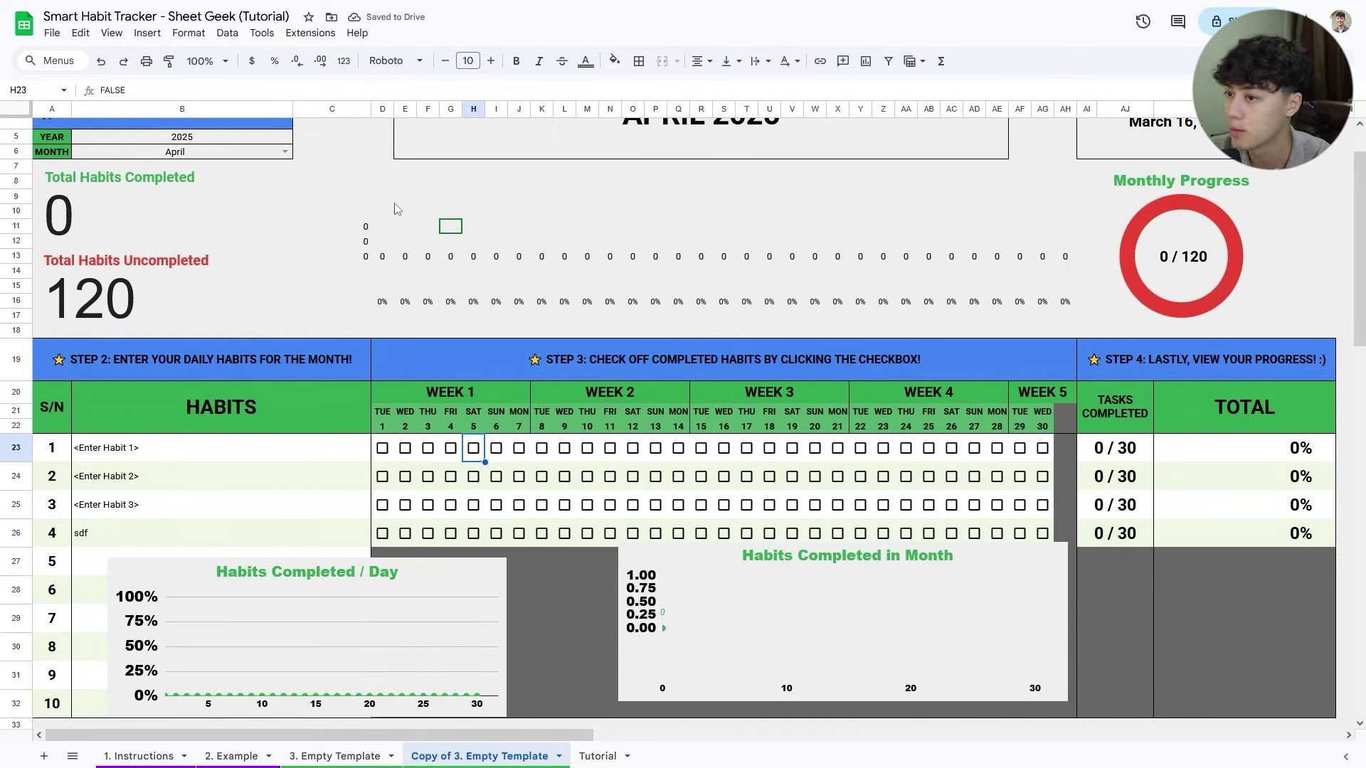
# Inspect the running count formula in row 13 and move the Habits Completed in Month chart up over the habit checkboxes.
pyautogui.moveTo(389, 229); pyautogui.dragTo(907, 244)
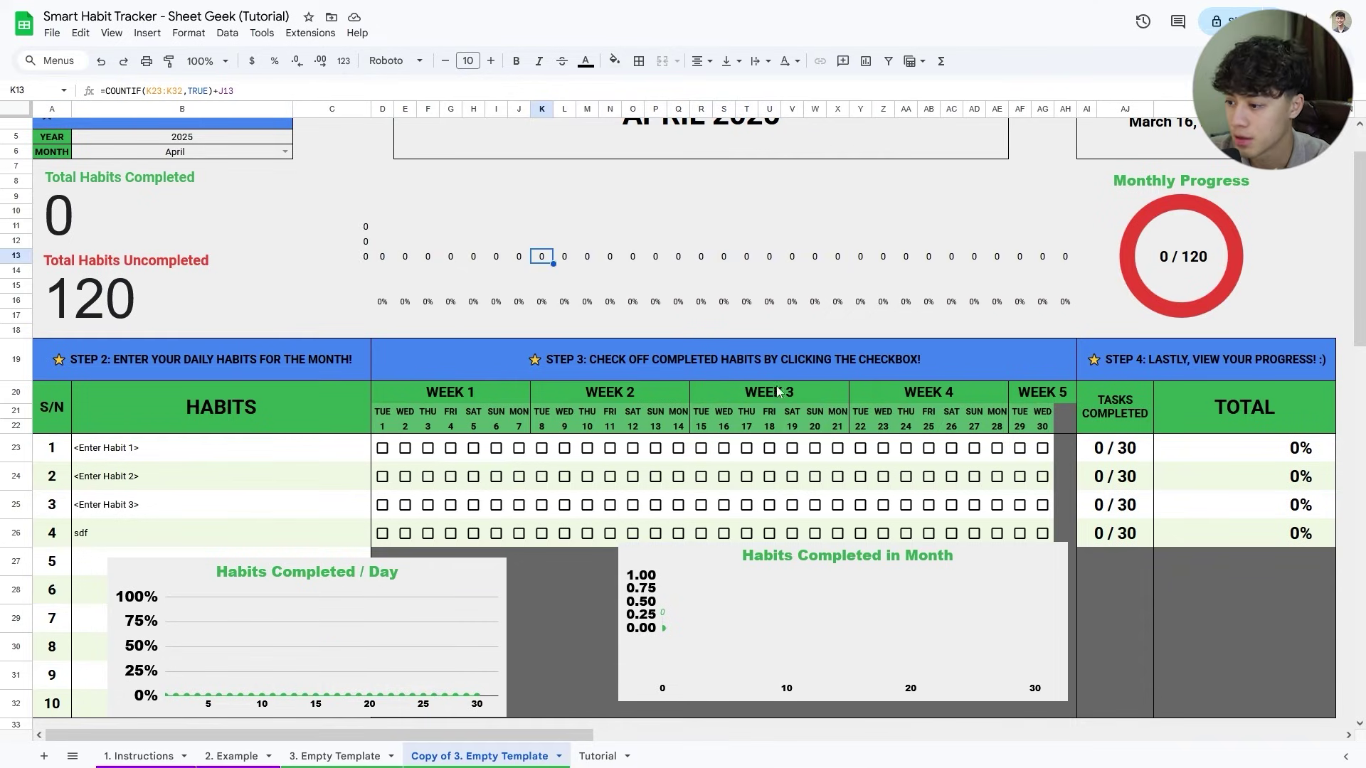
pyautogui.moveTo(840, 579); pyautogui.dragTo(786, 496)
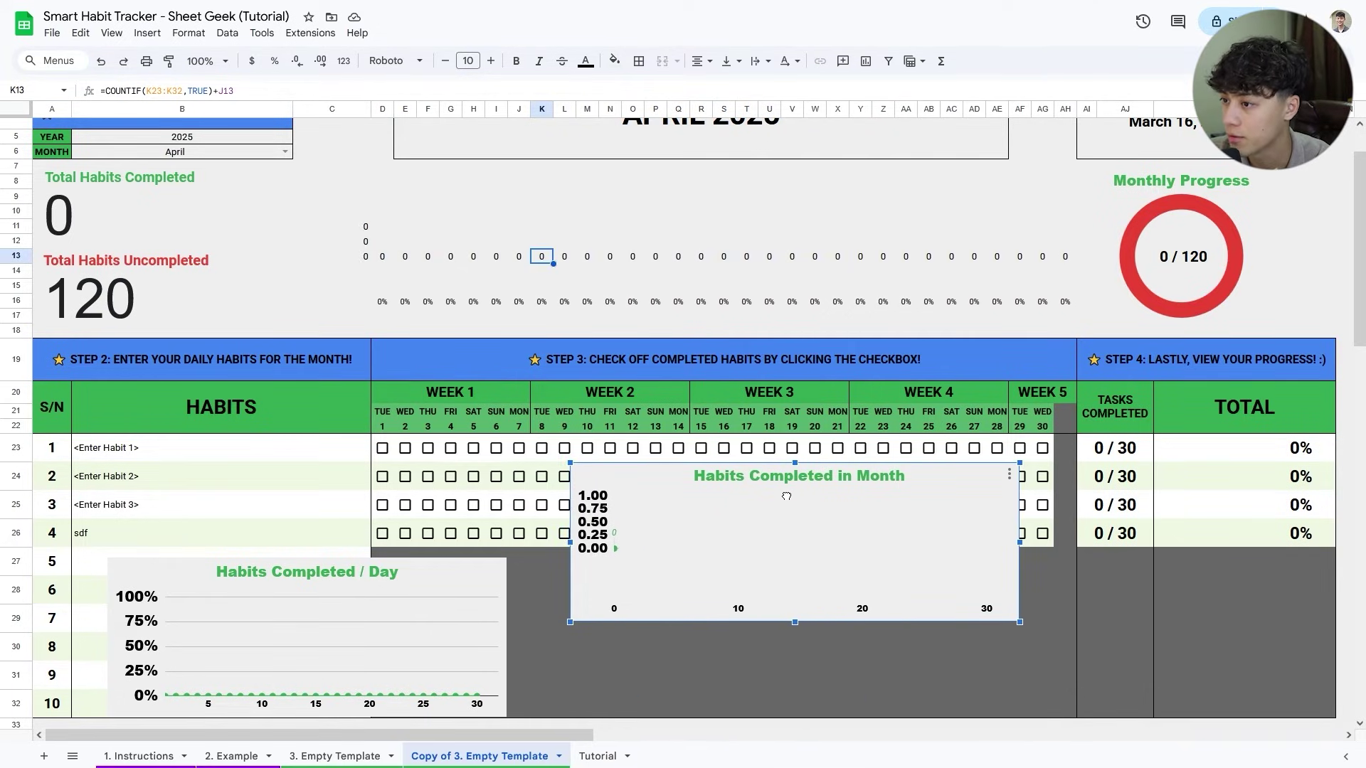
# Switch to the Tutorial sheet and show its gridlines.
pyautogui.click(599, 756)
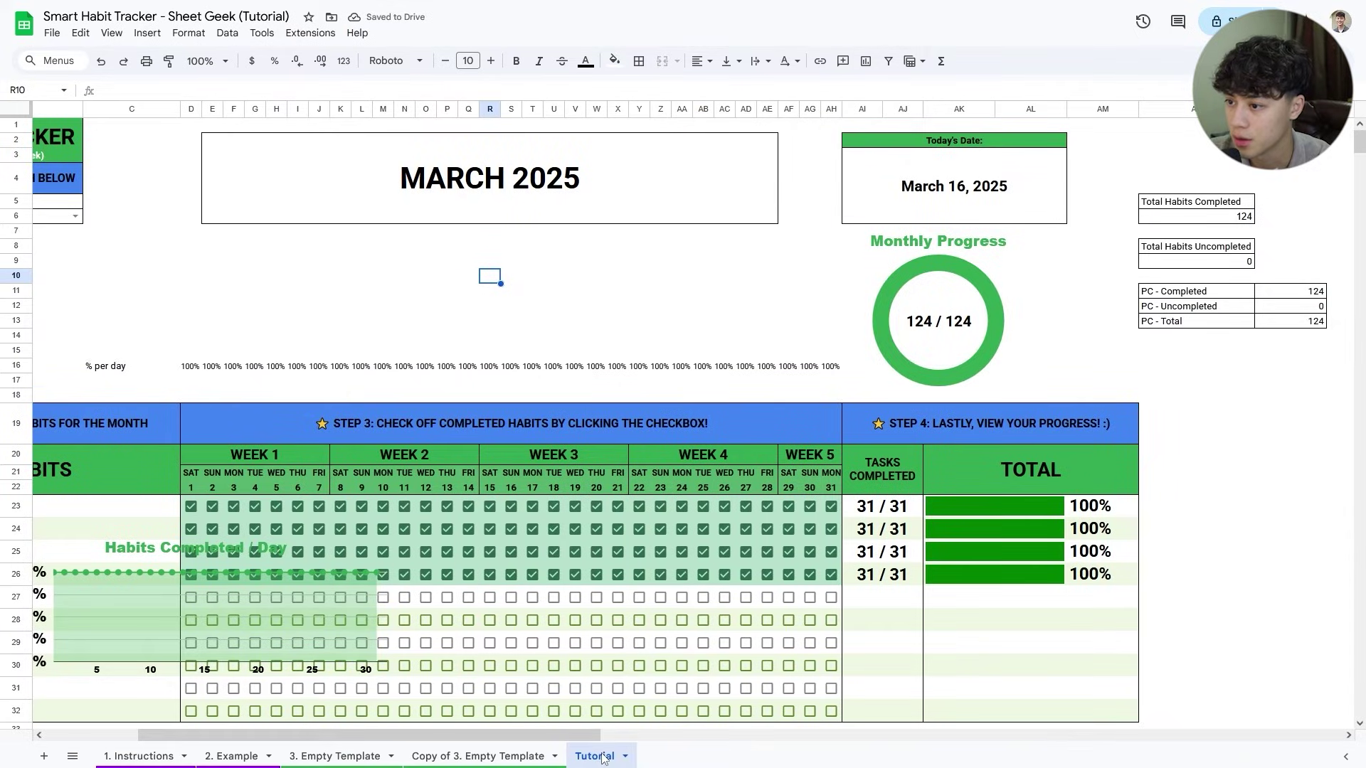
pyautogui.click(351, 299)
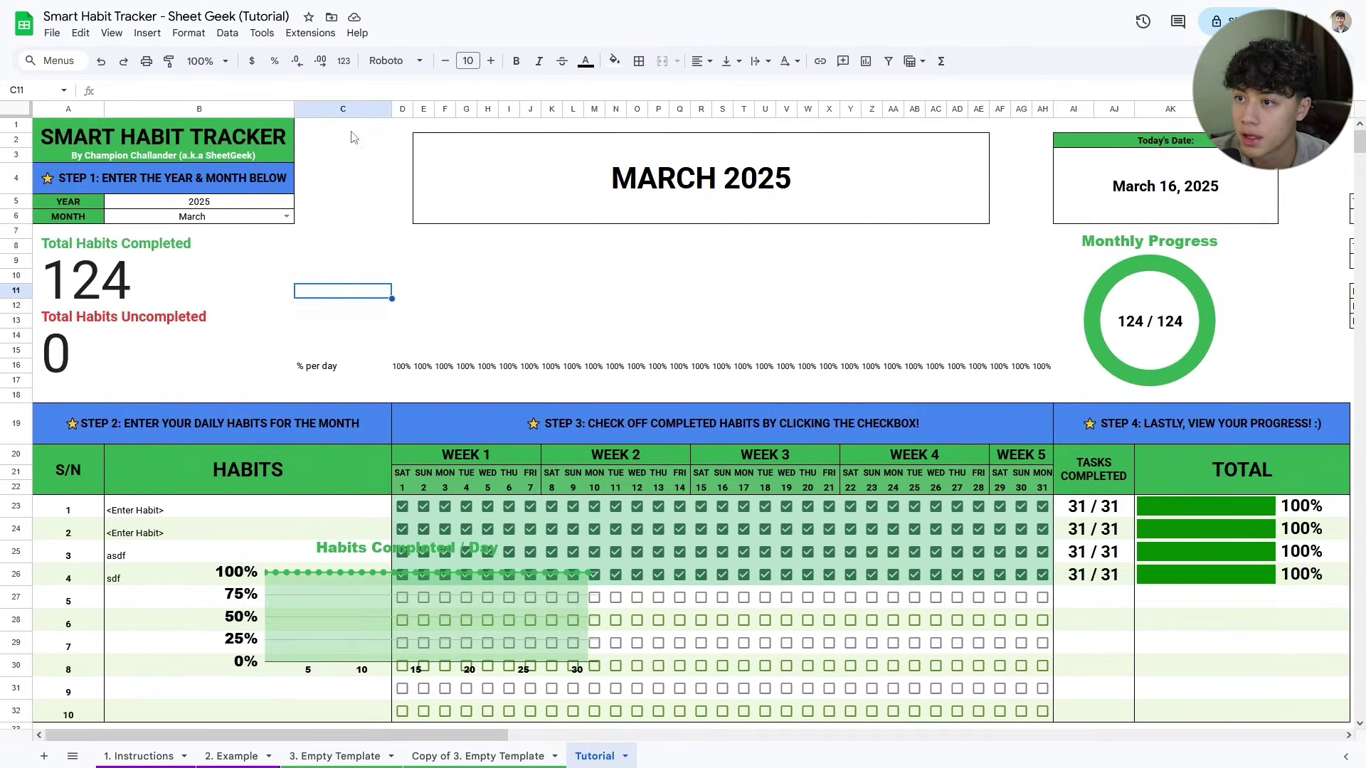
pyautogui.click(52, 33)
pyautogui.moveTo(111, 38)
pyautogui.moveTo(284, 57)
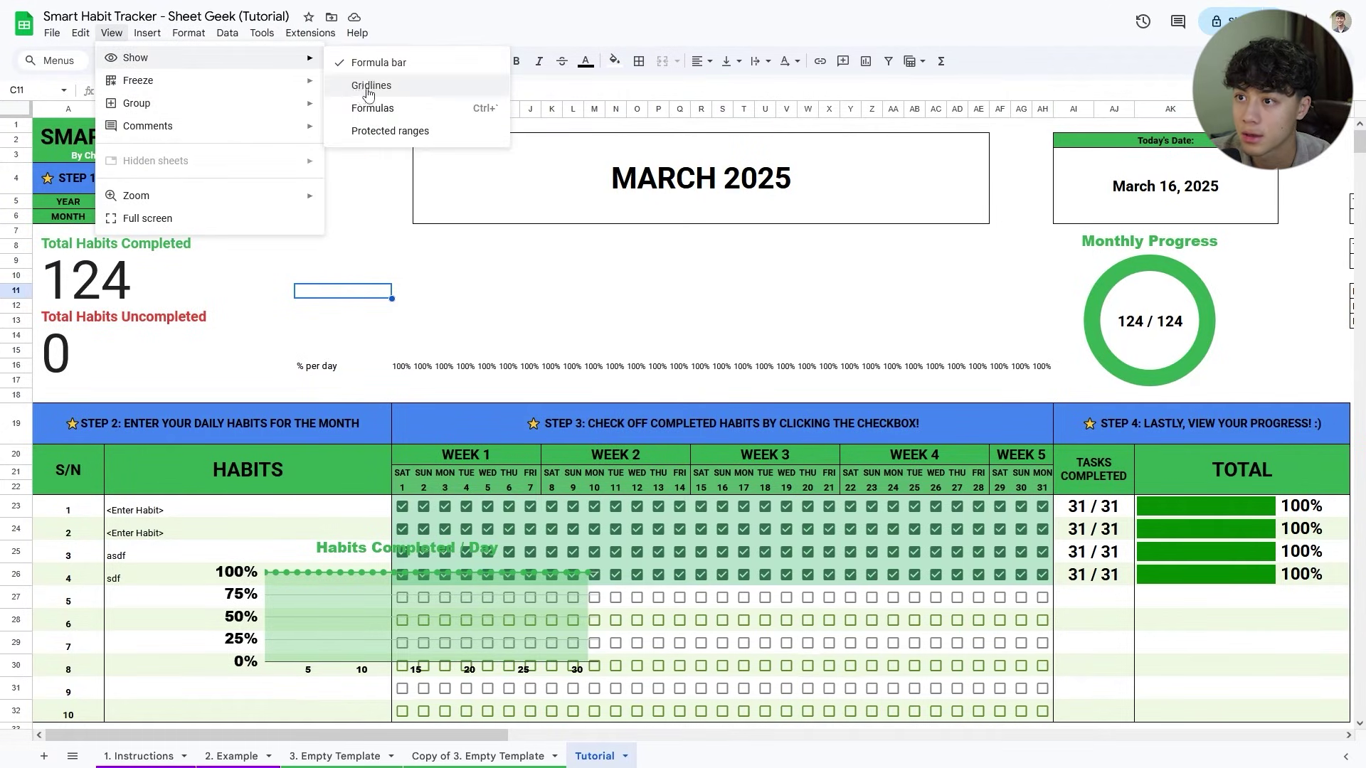
pyautogui.click(345, 95)
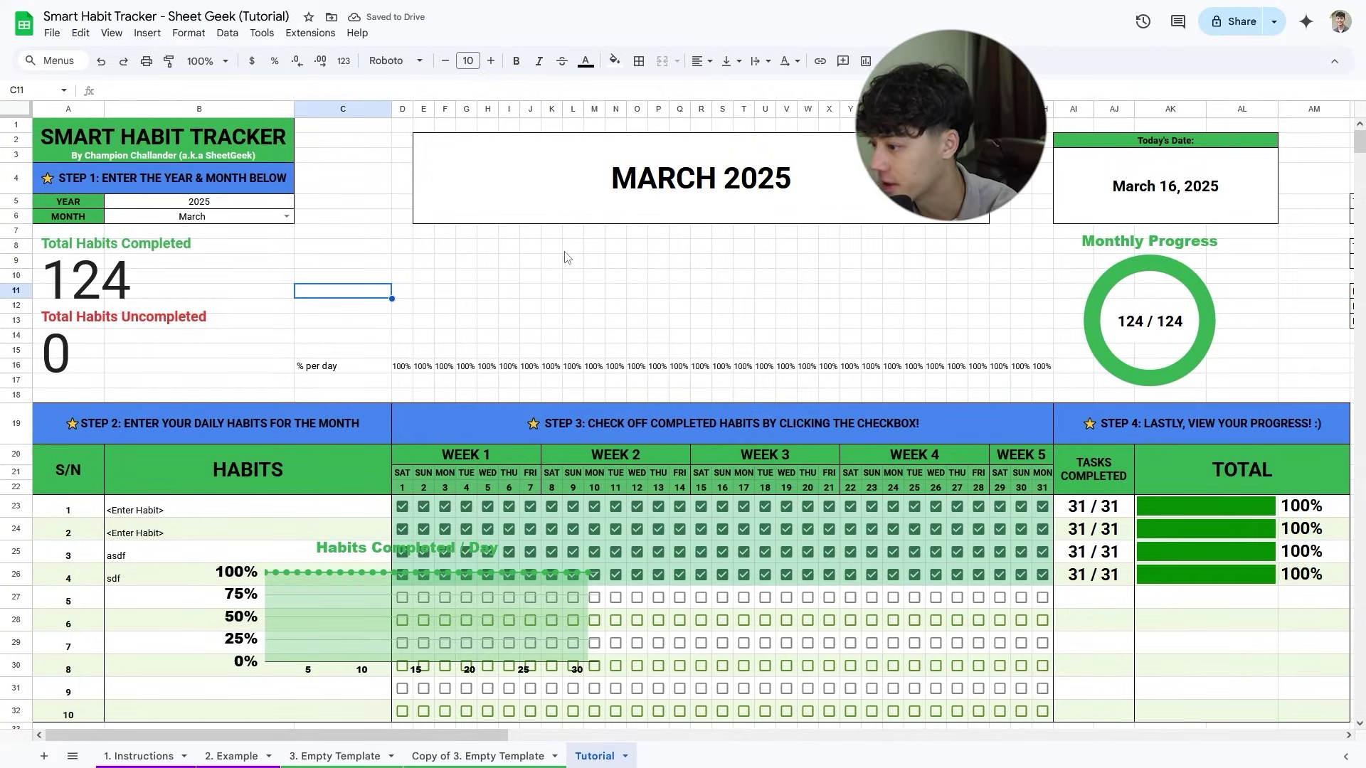
# Label C11 "Curr. Day for chart" and enter 1 in D11.
pyautogui.write('Curr. Day for chart')
pyautogui.press('Return')
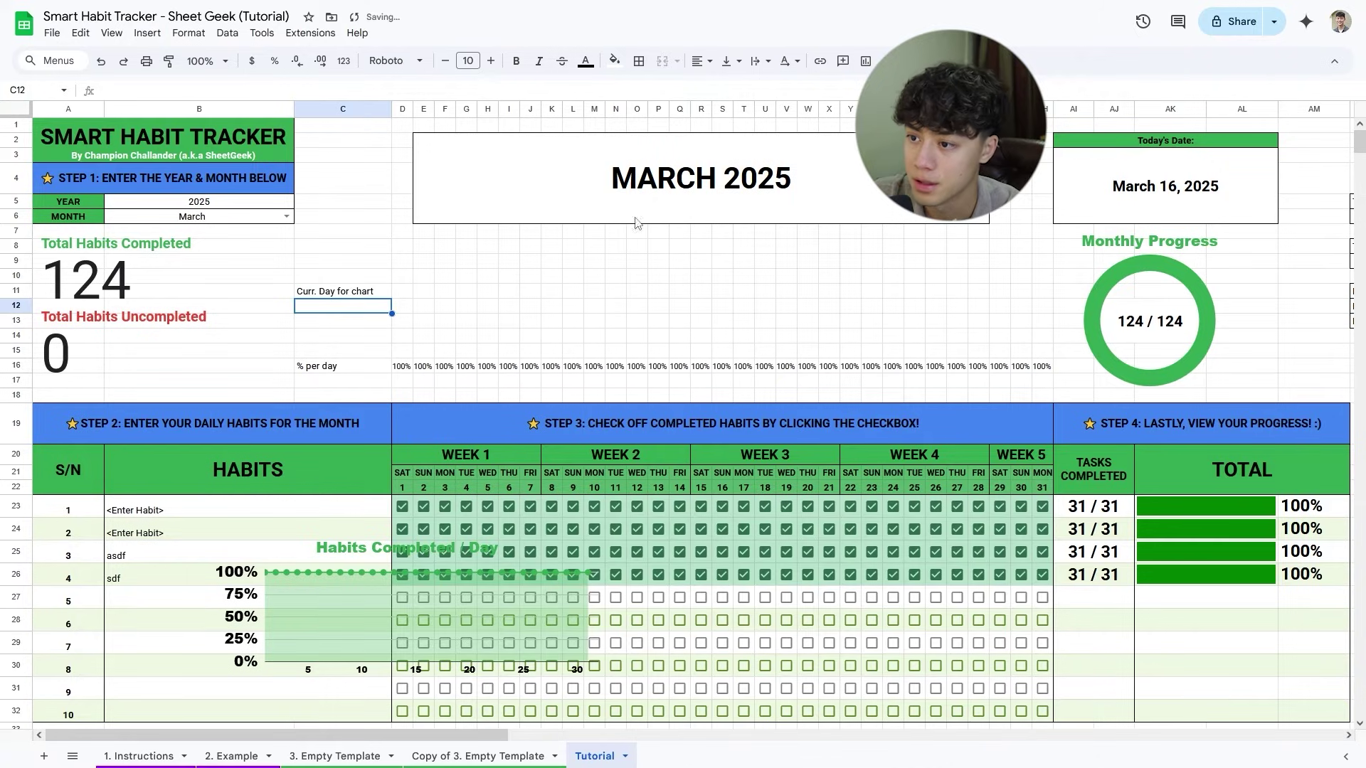
pyautogui.click(403, 293)
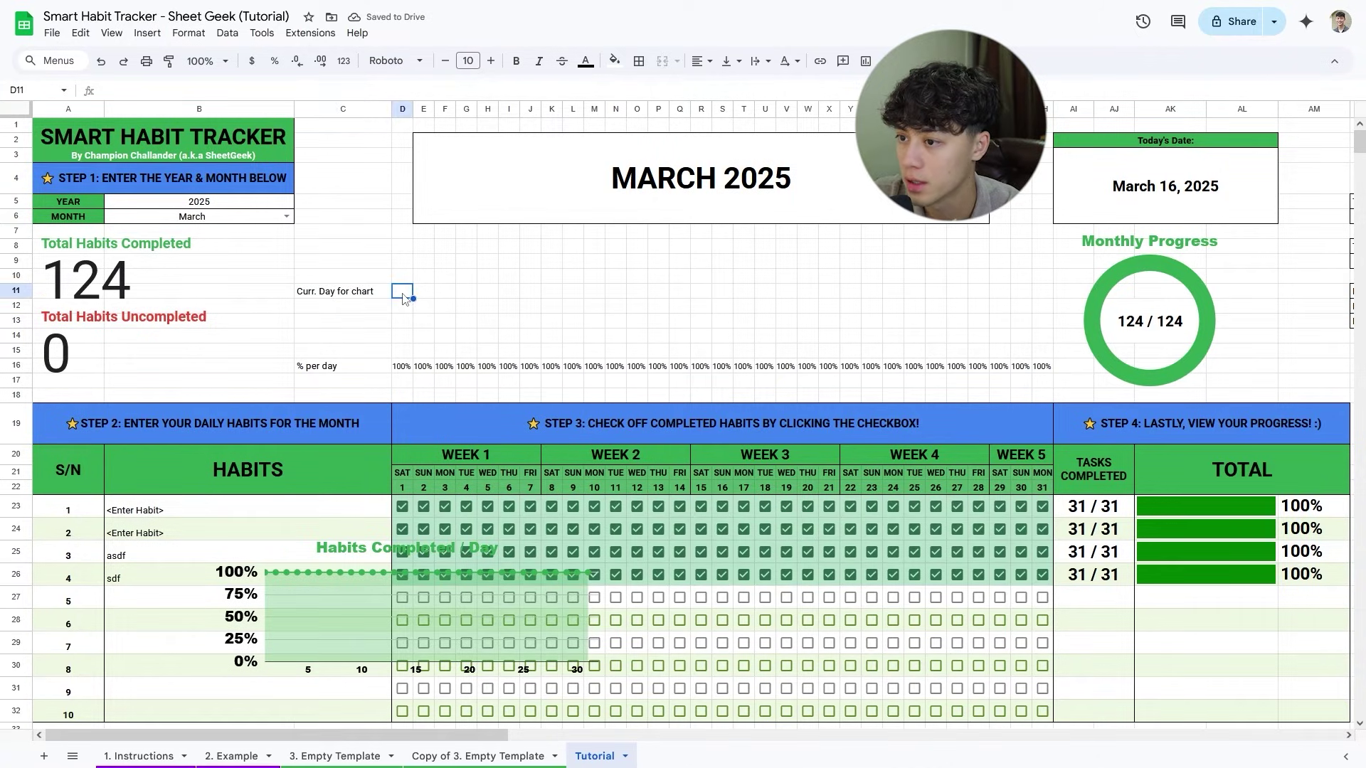
pyautogui.write('1')
pyautogui.click(441, 307)
# Move the Habits Completed / Day chart left over the S/N and Habits columns, clearing most of the day checkboxes.
pyautogui.moveTo(466, 547); pyautogui.dragTo(352, 563)
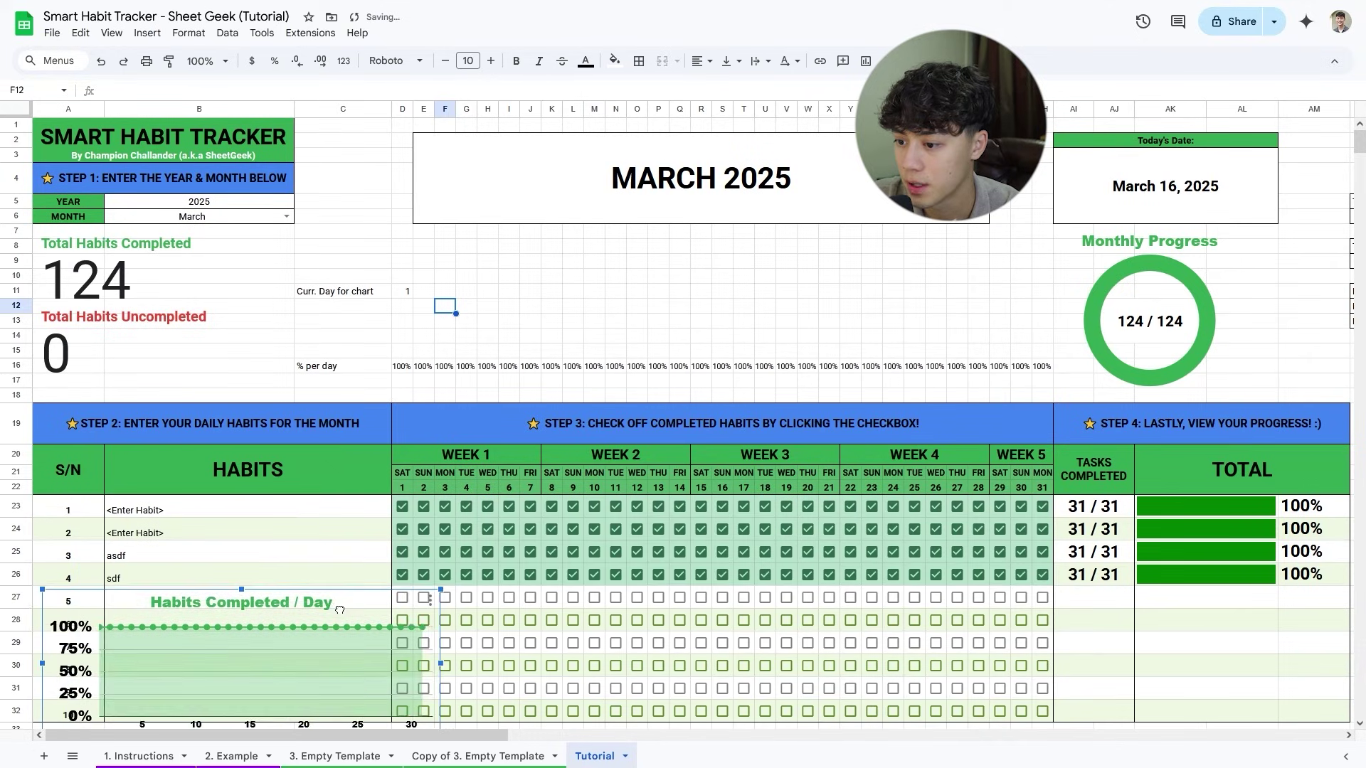
pyautogui.click(446, 313)
pyautogui.click(407, 294)
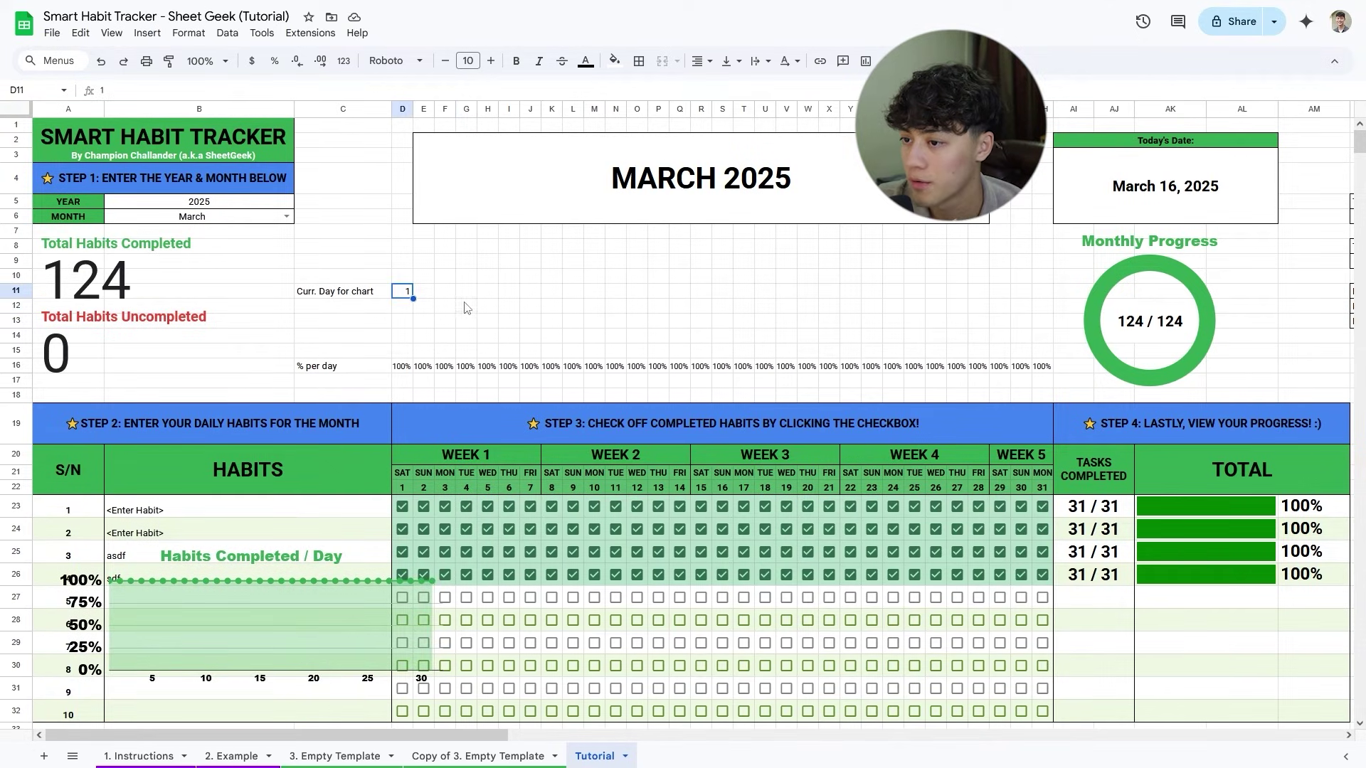
# Replace the value in D11 with the start of a current-day formula, =IF(DAY(TODAY())>=D22,D22, referencing the first day number.
pyautogui.doubleClick(407, 292)
pyautogui.write('=IF(')
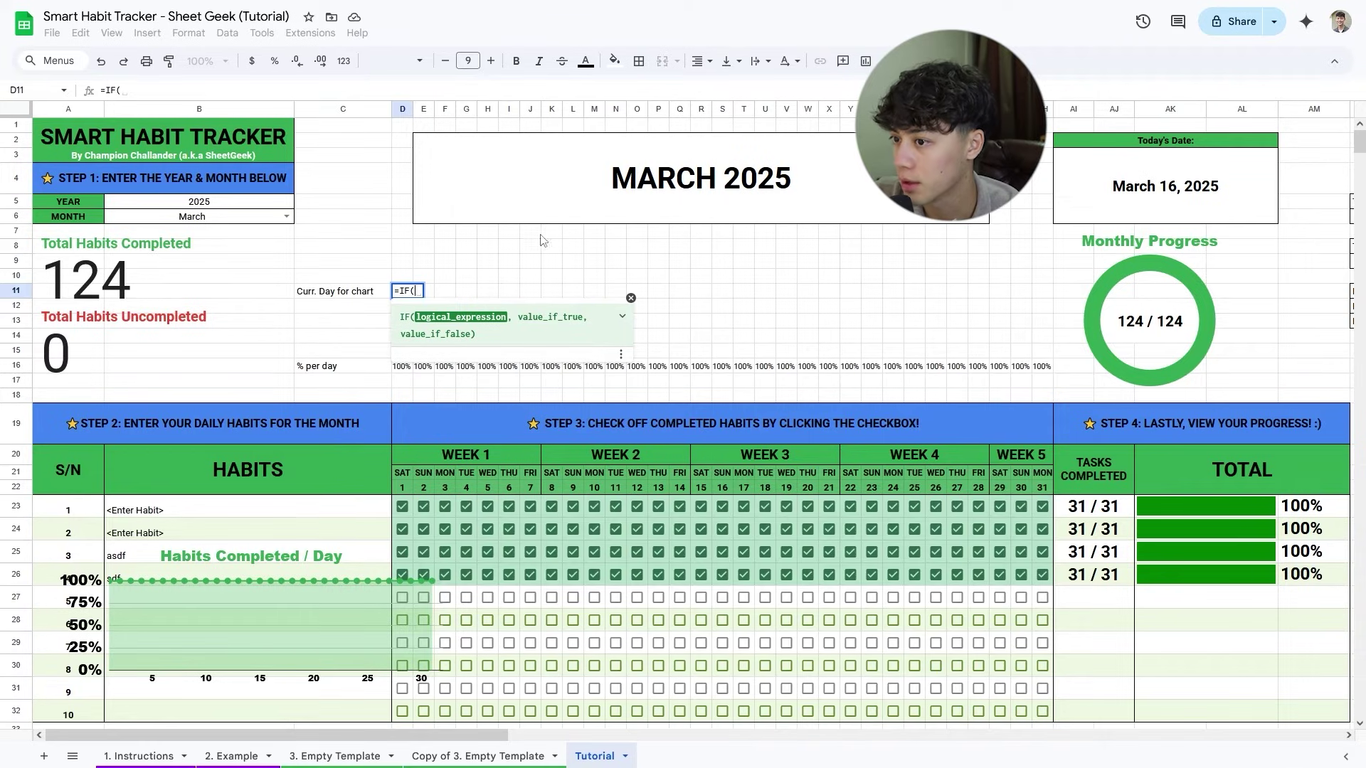
pyautogui.write('DAY')
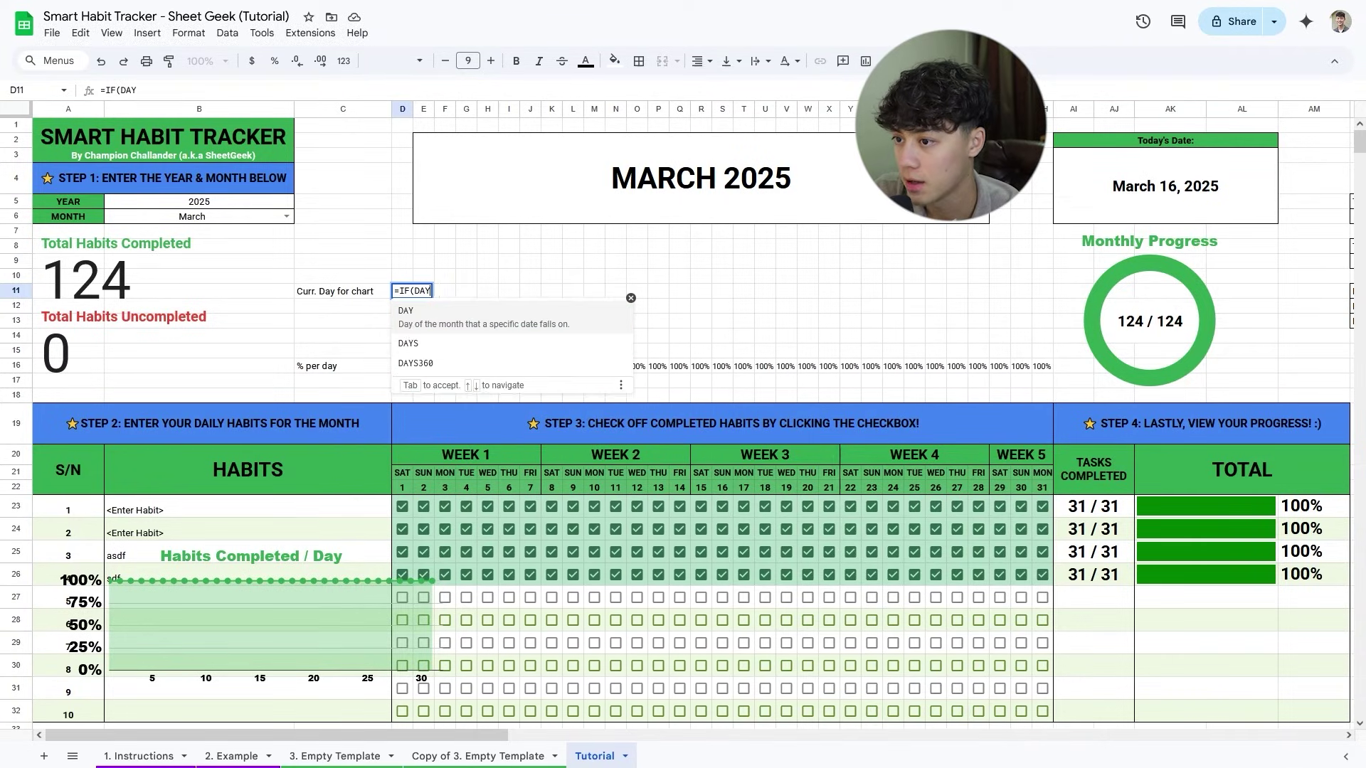
pyautogui.write('(TODAY())')
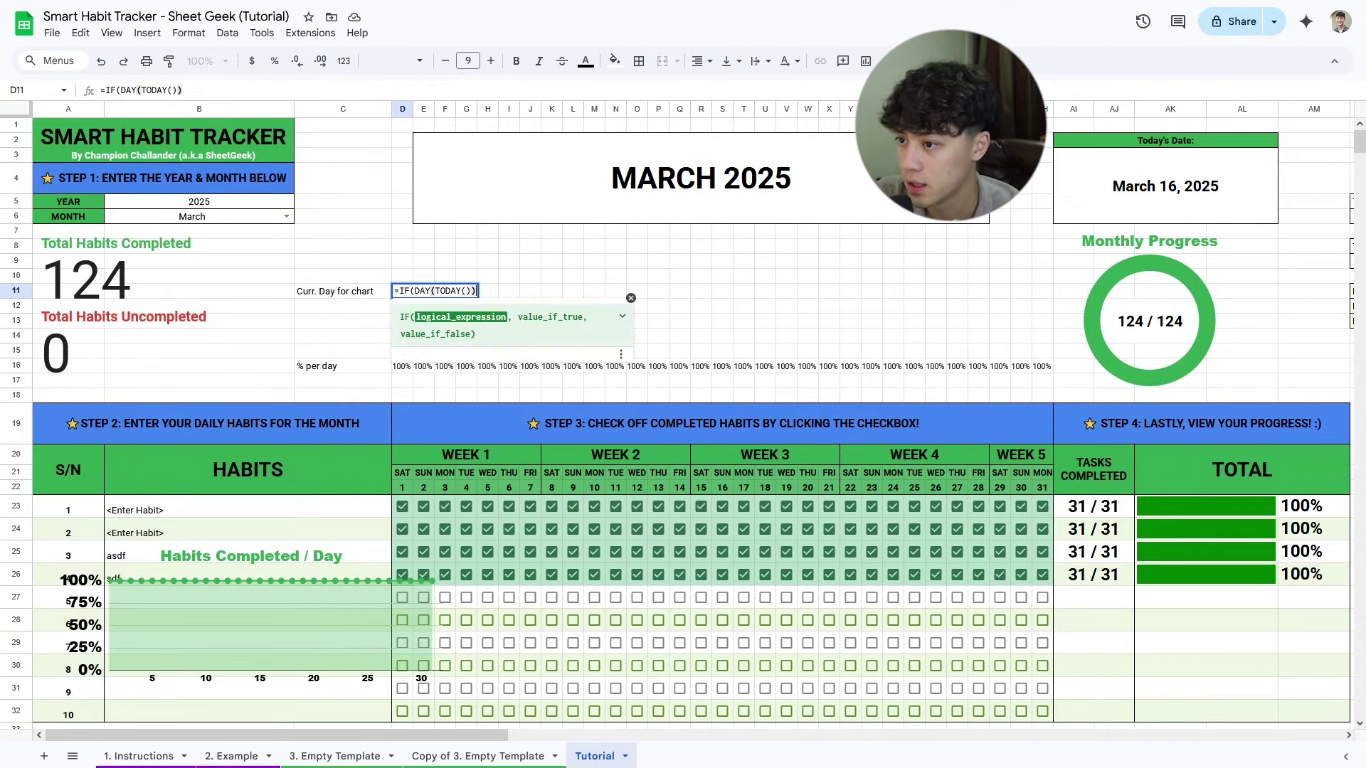
pyautogui.write('>=')
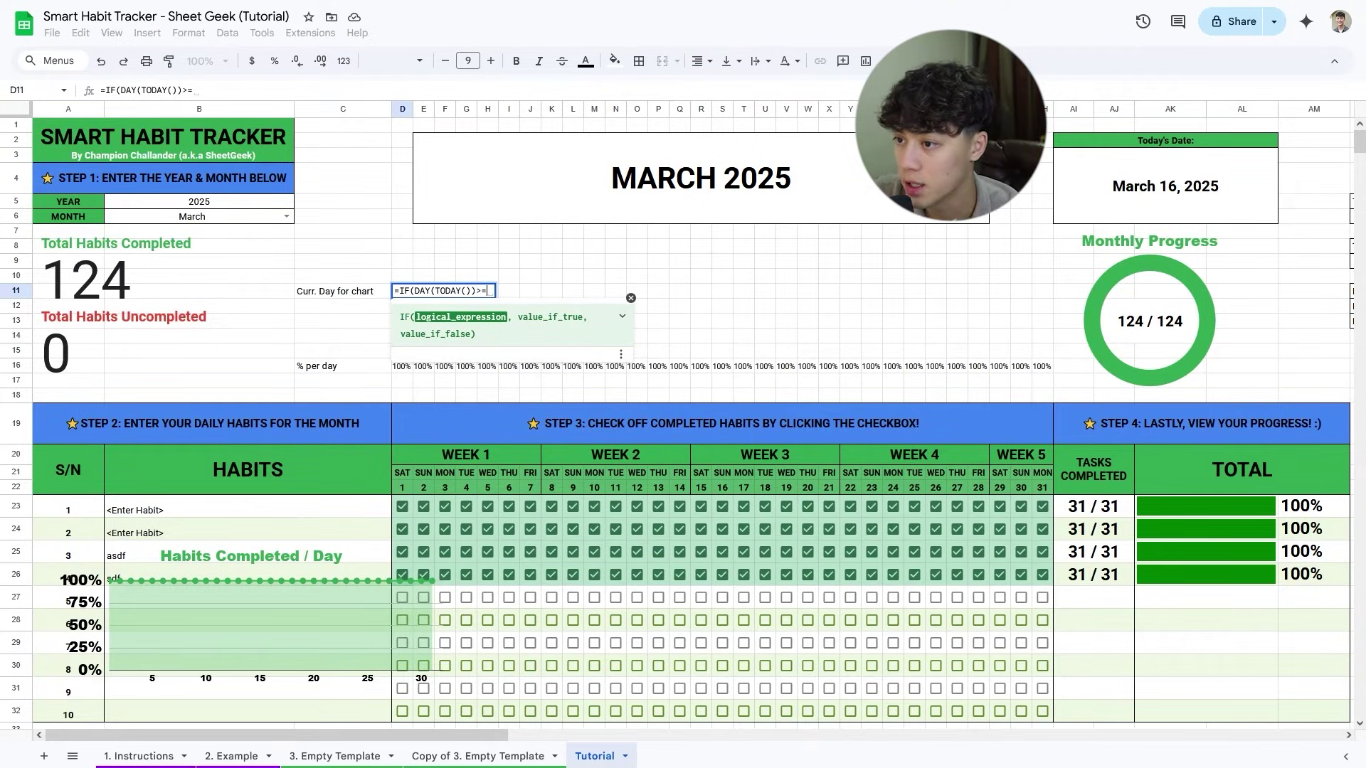
pyautogui.click(400, 489)
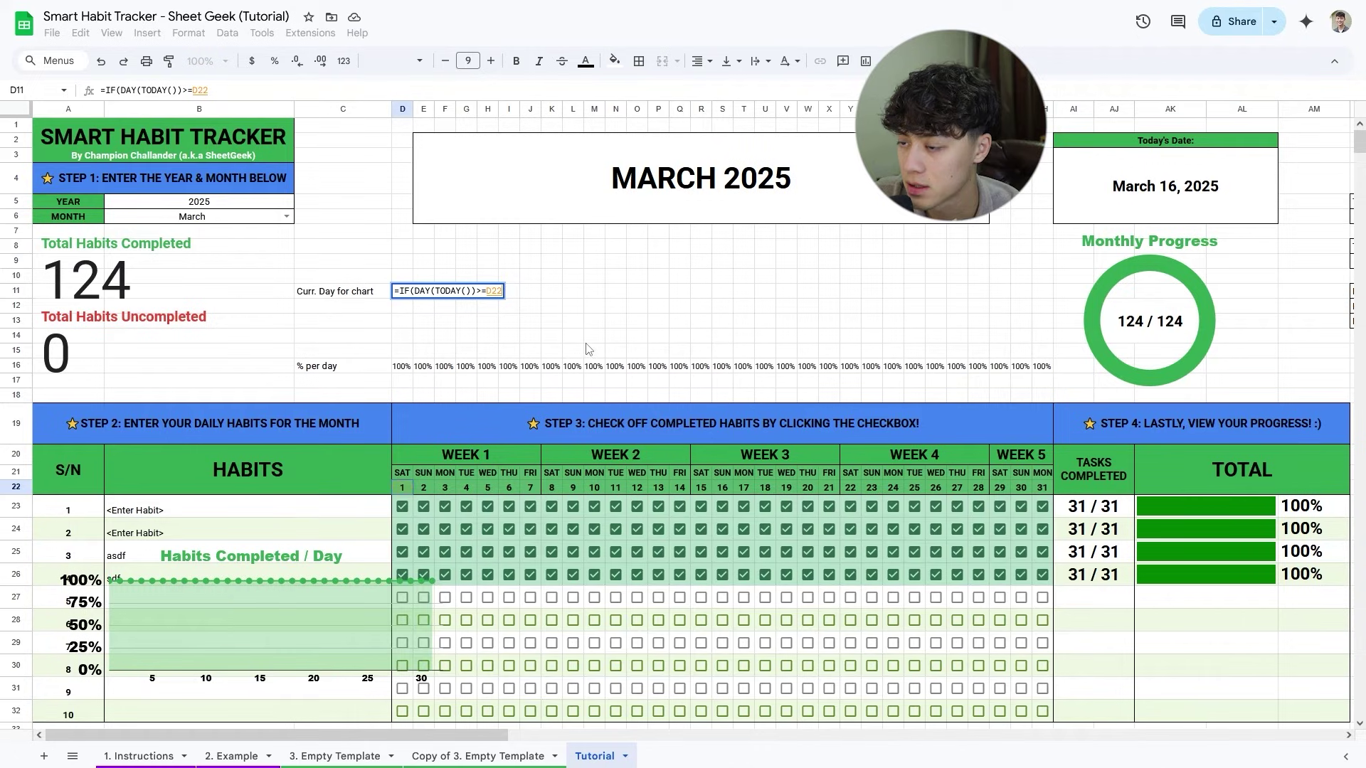
pyautogui.write(',')
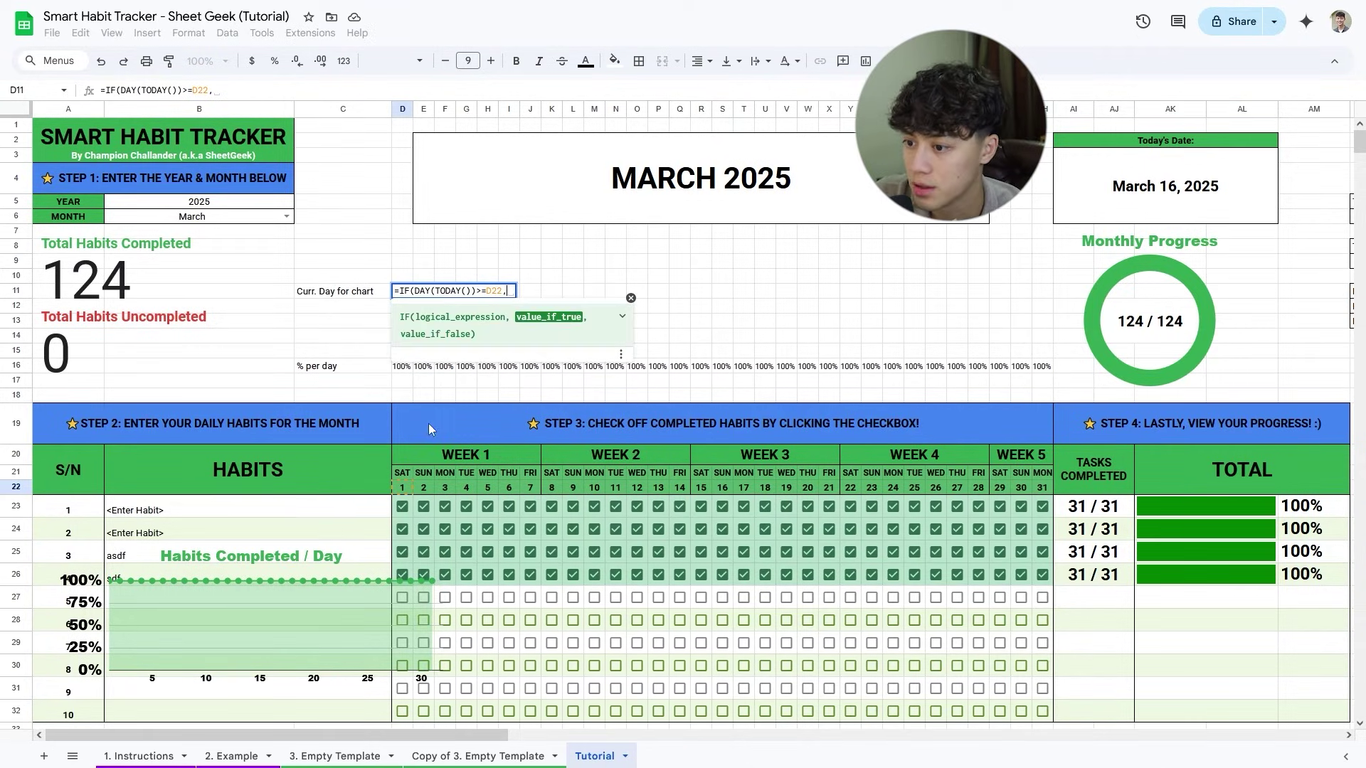
pyautogui.click(404, 485)
pyautogui.write(',')
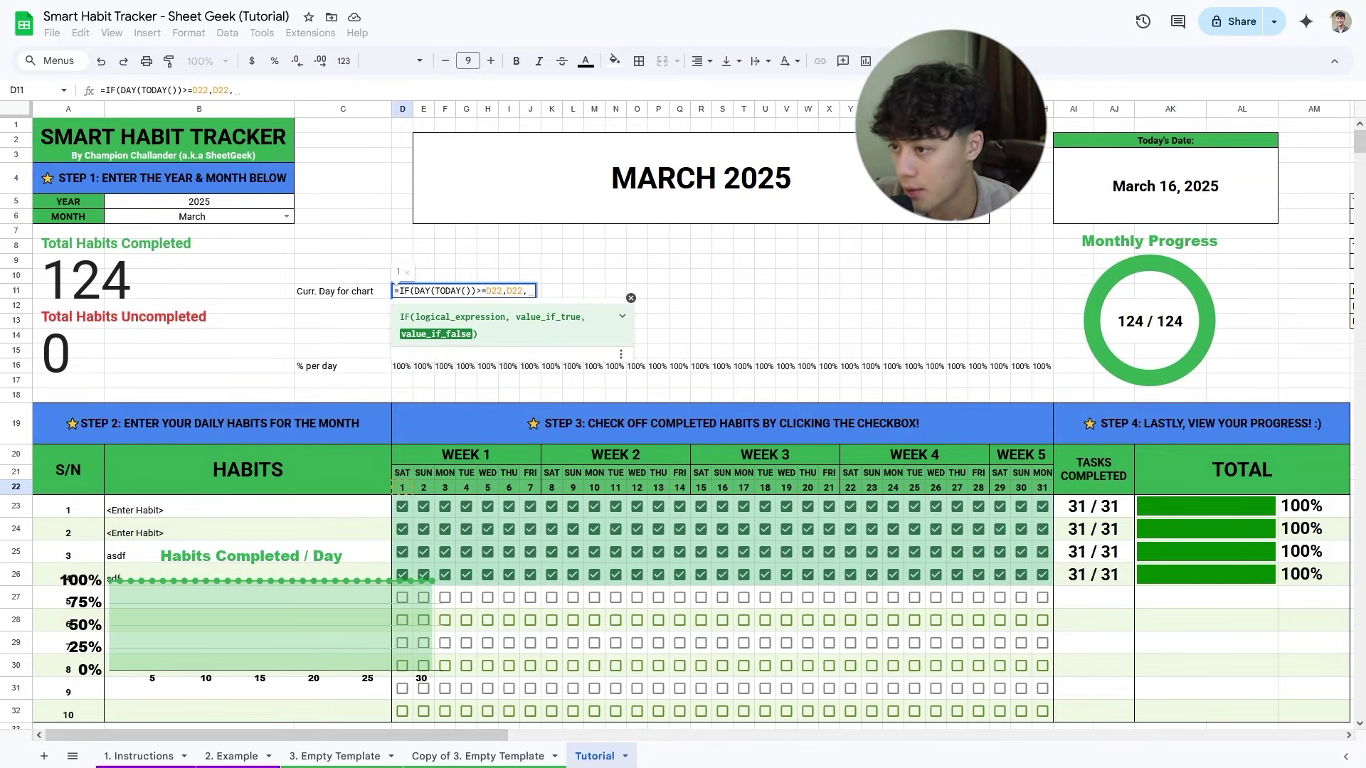
# Finish the formula =IF(DAY(TODAY())>=D22,D22,"") in D11 and fill it across row 11 through AH11.
pyautogui.write(')')
pyautogui.press('Return')
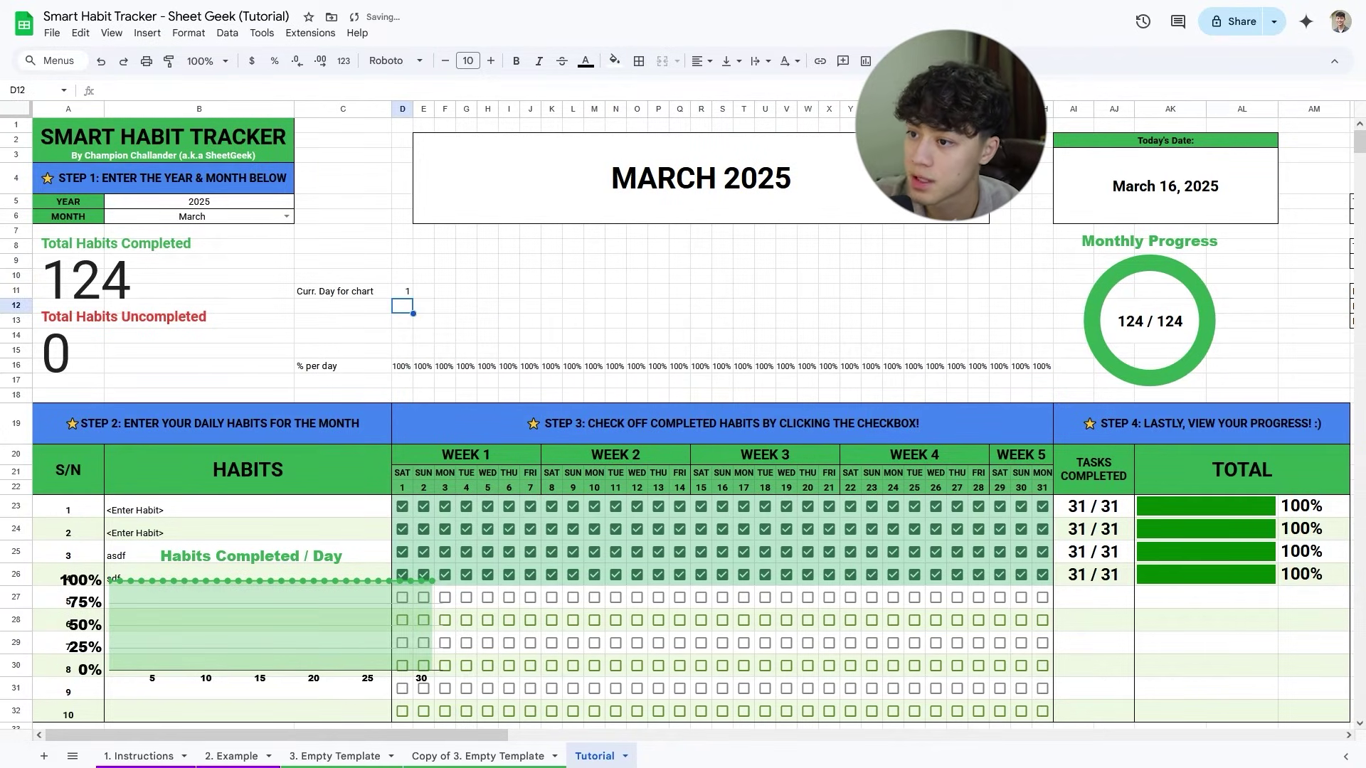
pyautogui.press('Up')
pyautogui.moveTo(413, 299); pyautogui.dragTo(1045, 307)
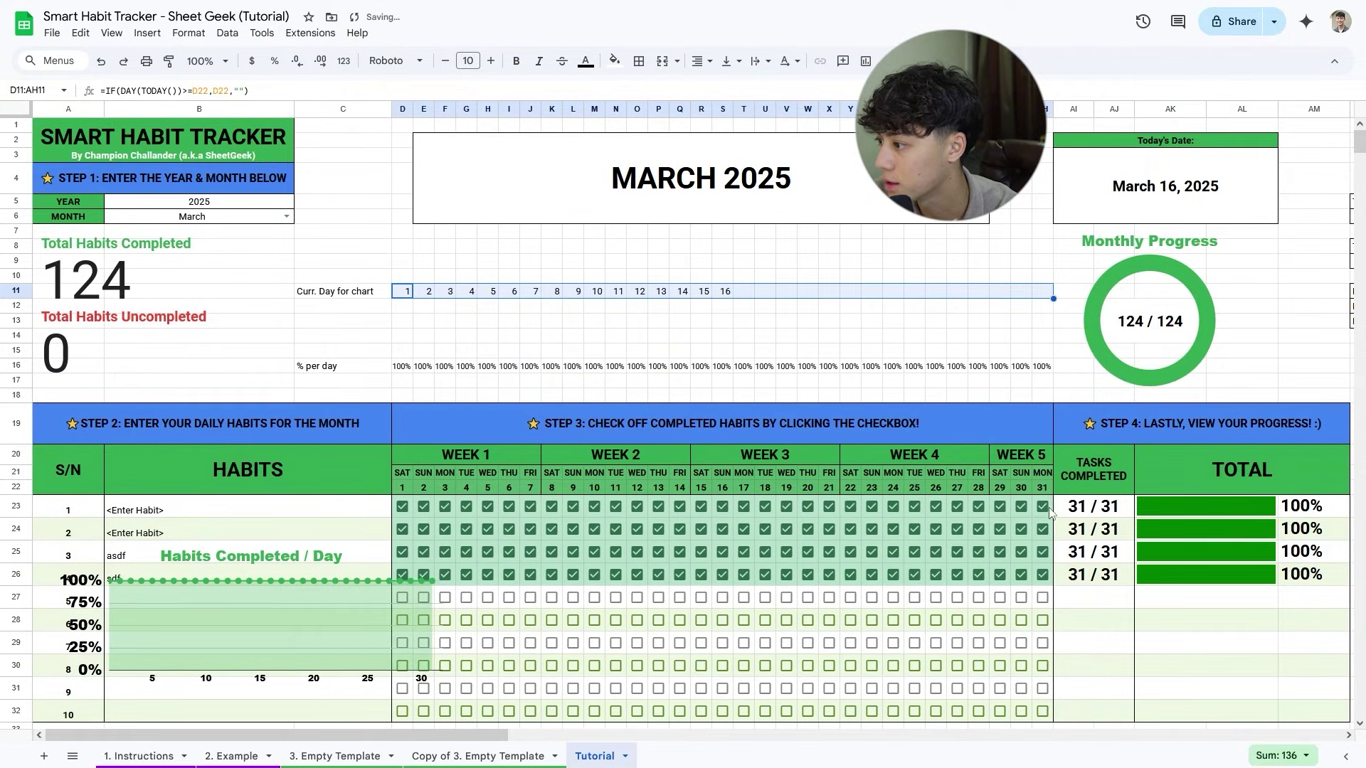
# Clear the checkmarks of the first four habits for days 18 to 31.
pyautogui.click(807, 350)
pyautogui.hotkey('ctrl', 'z')
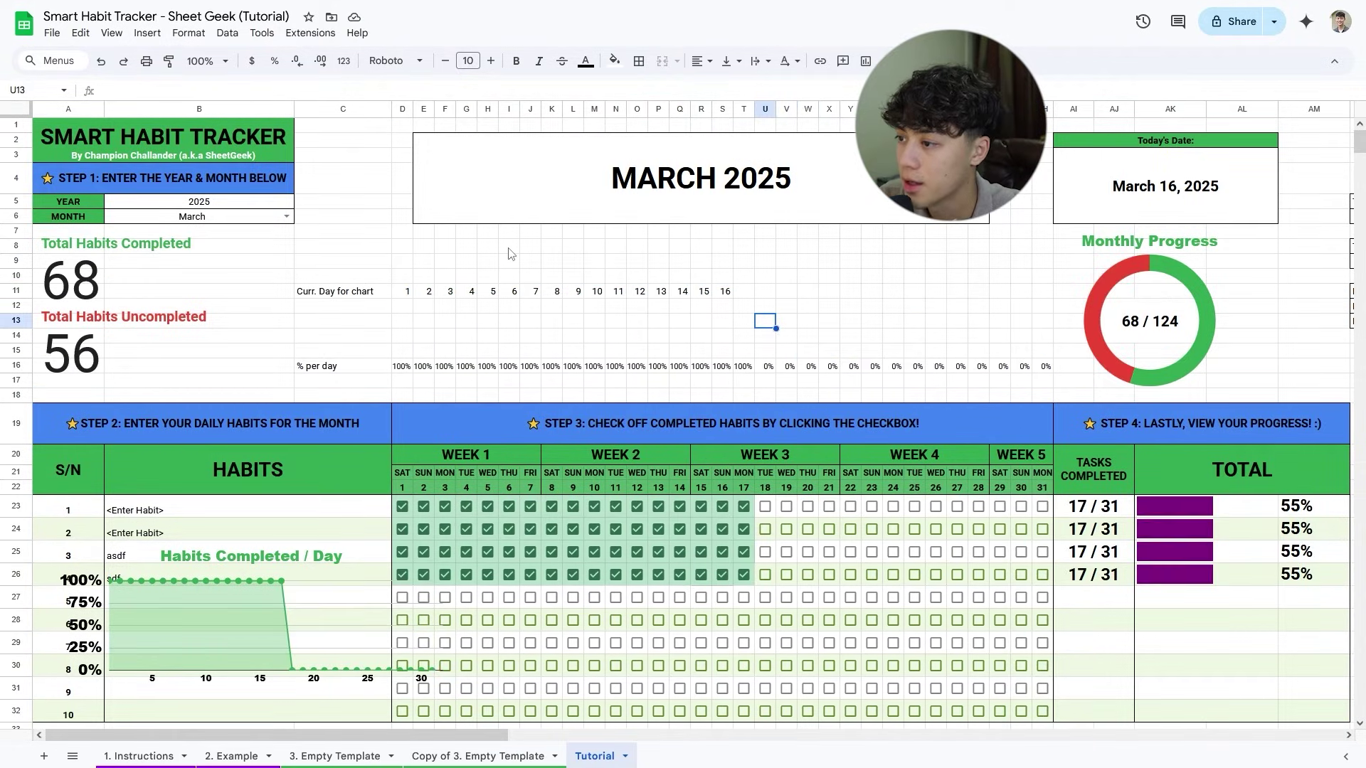
# Label cell C13 "No. of tasks comp/d".
pyautogui.click(343, 327)
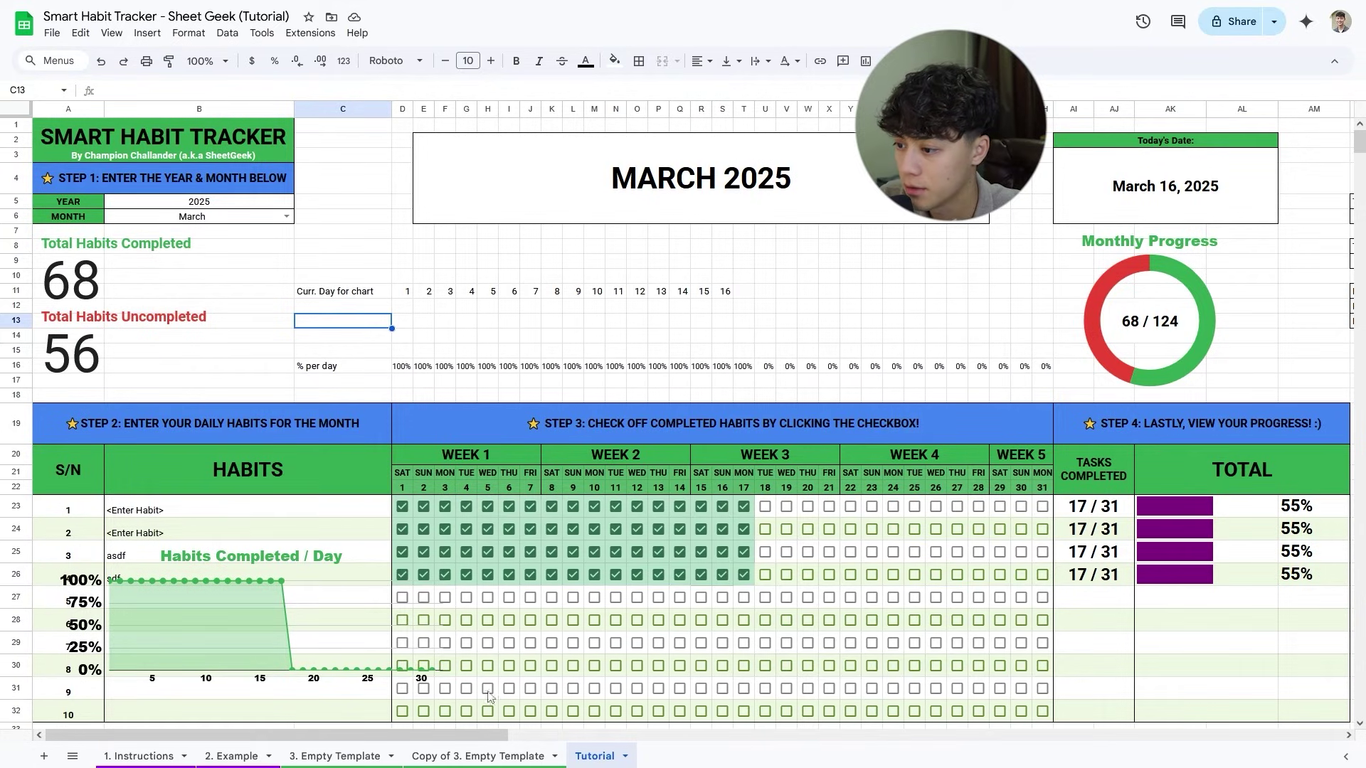
pyautogui.doubleClick(359, 322)
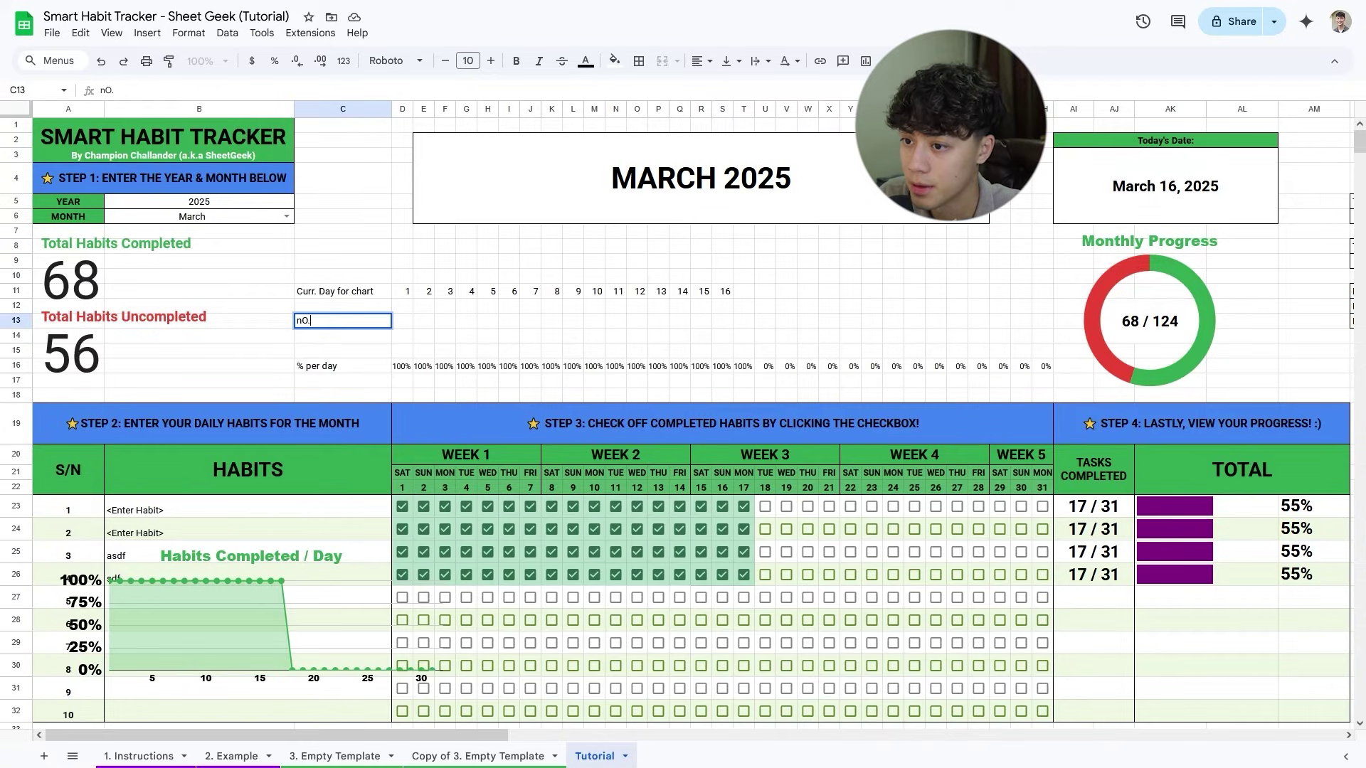
pyautogui.write('No. of tasks comp/d')
pyautogui.press('Return')
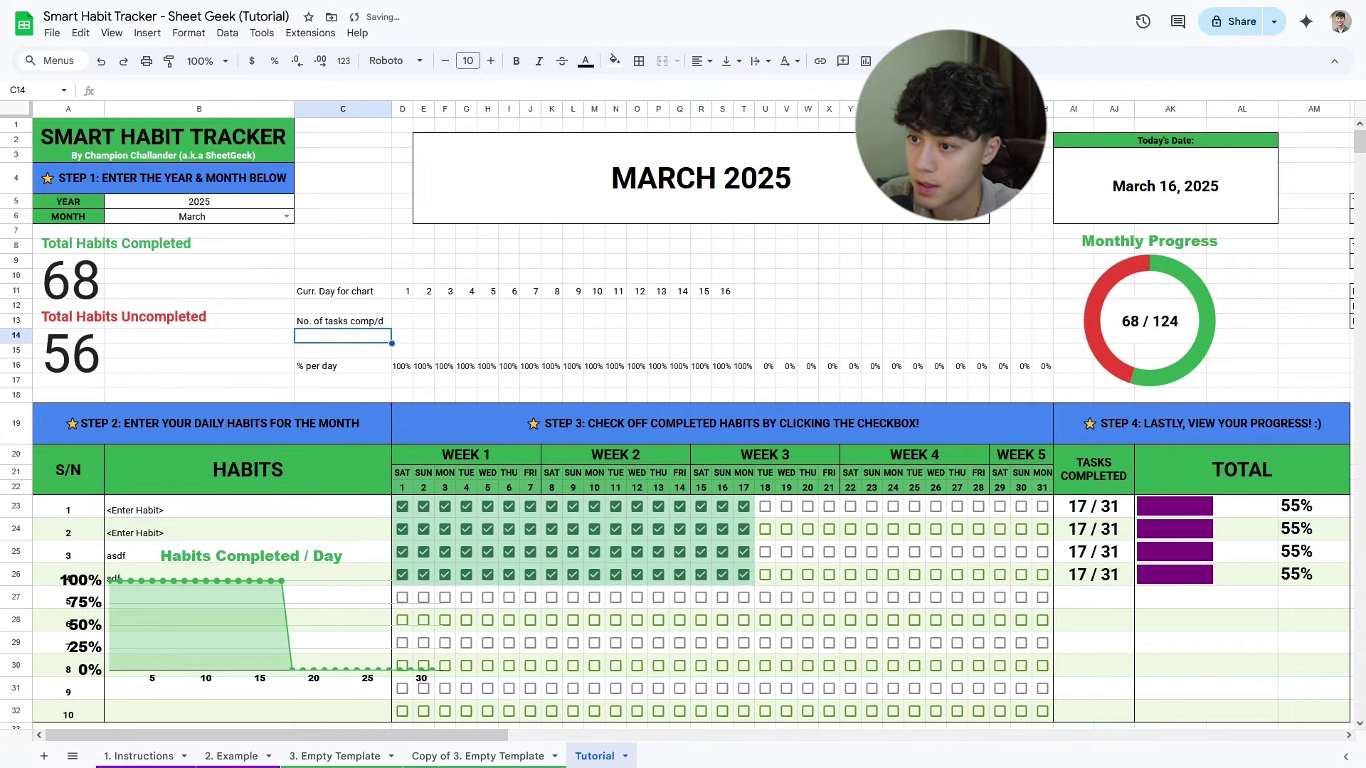
# Enter =COUNTIF(D23:D32,TRUE) in D13 to count the habits completed on day 1.
pyautogui.click(384, 326)
pyautogui.click(409, 324)
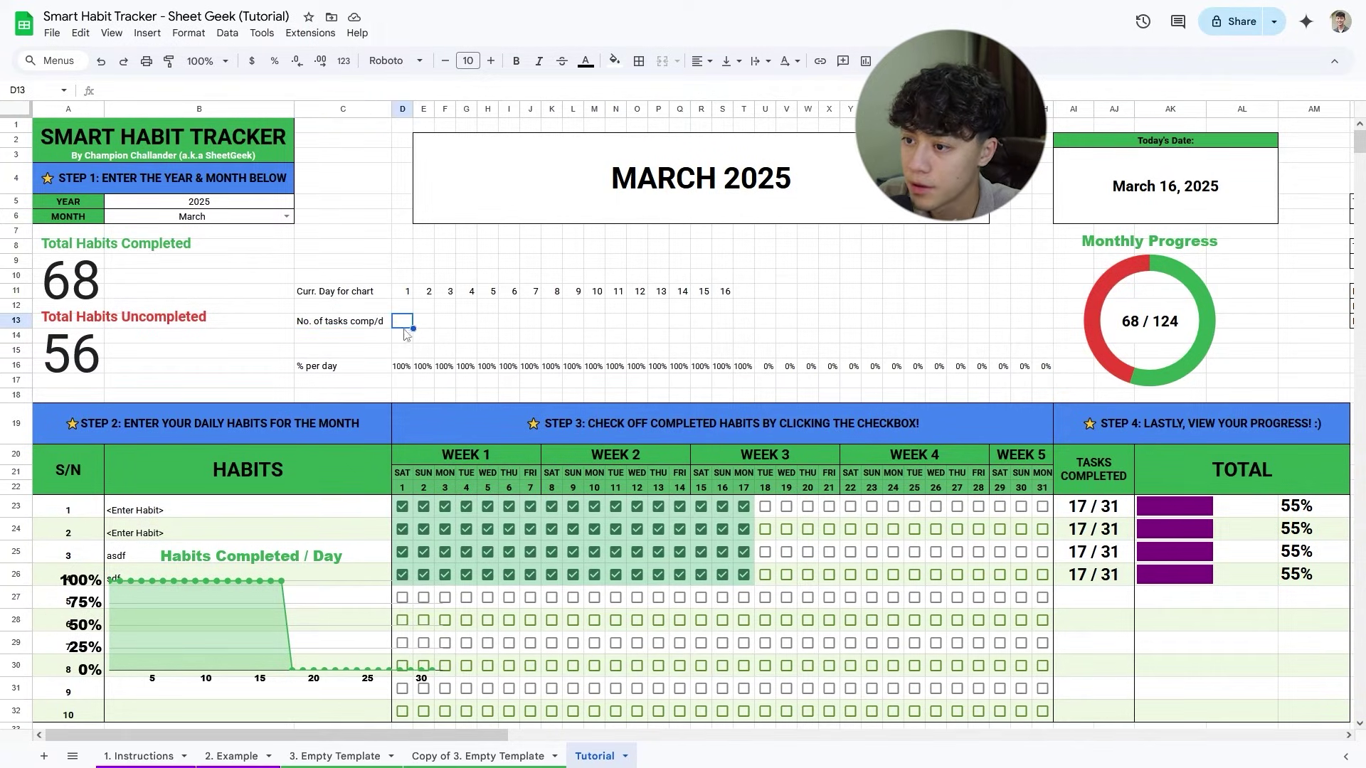
pyautogui.write('=count')
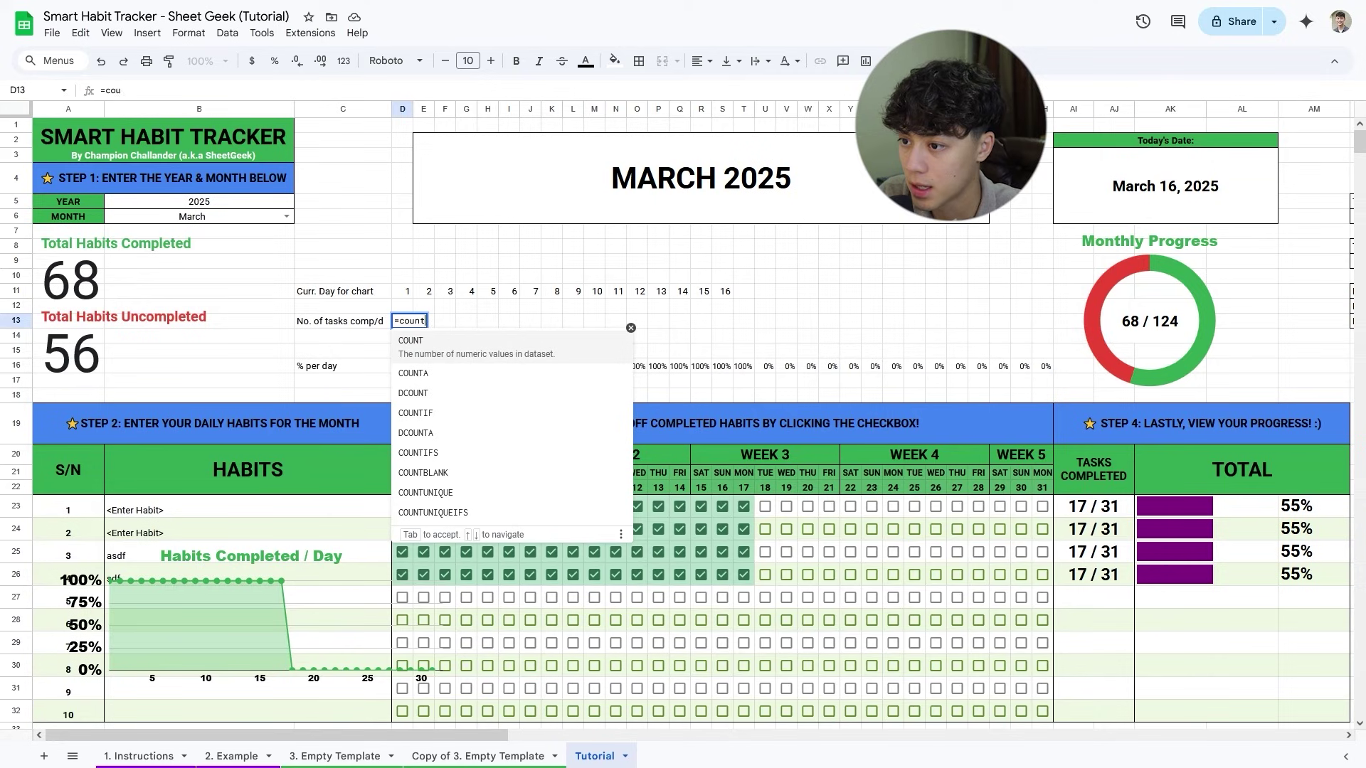
pyautogui.write('if(')
pyautogui.scroll(-2, 458, 471)
pyautogui.moveTo(403, 442); pyautogui.dragTo(402, 649)
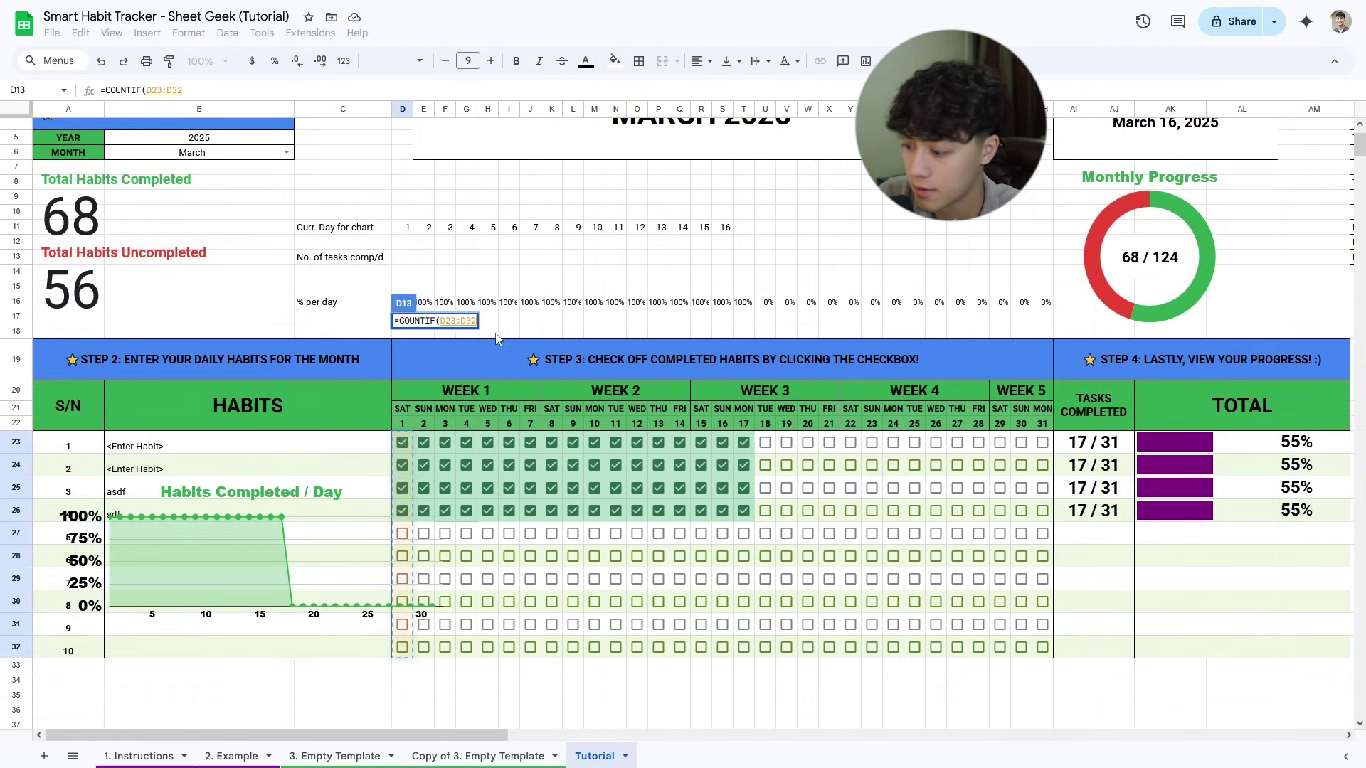
pyautogui.write(',TRUE)')
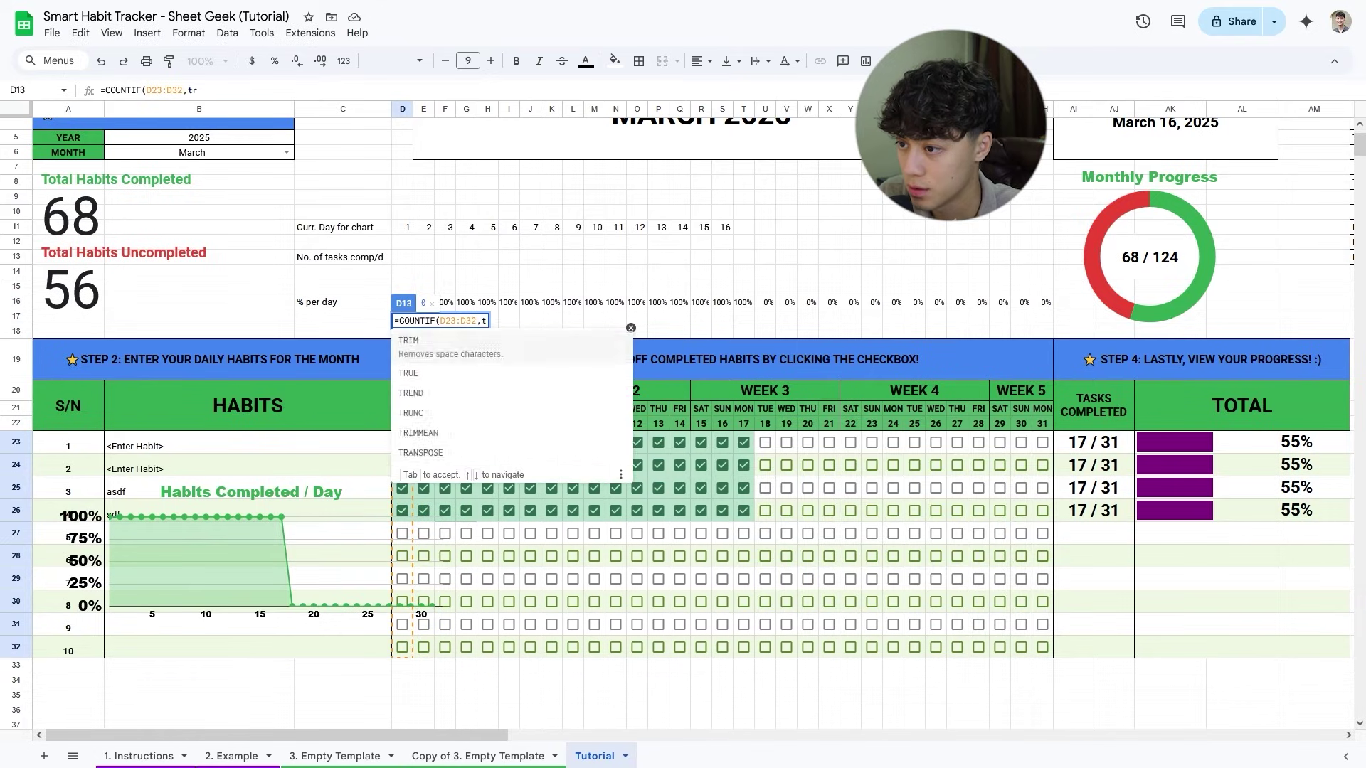
pyautogui.press('Return')
# Enter the running-total formula =COUNTIF(E23:E32,TRUE)+D13 in E13 for day 2.
pyautogui.click(427, 324)
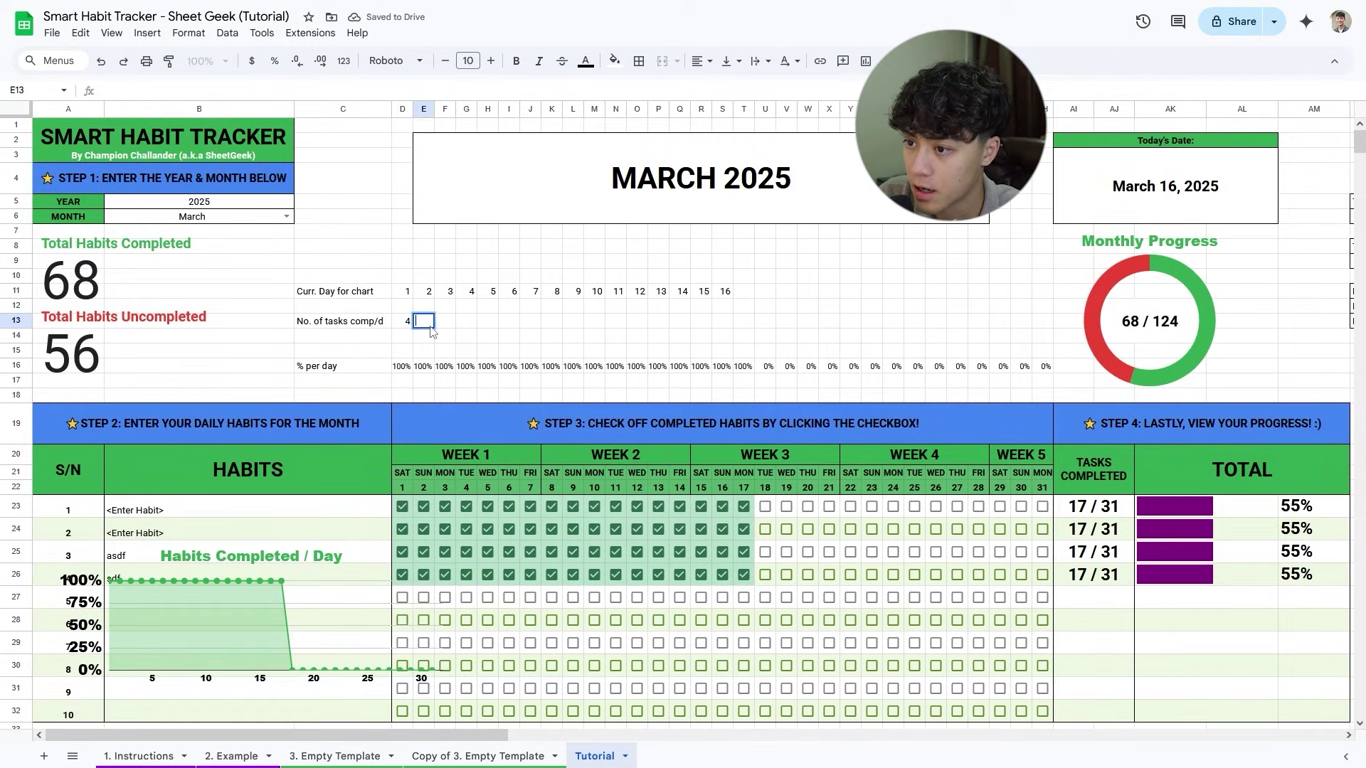
pyautogui.write('=COUNTIF(')
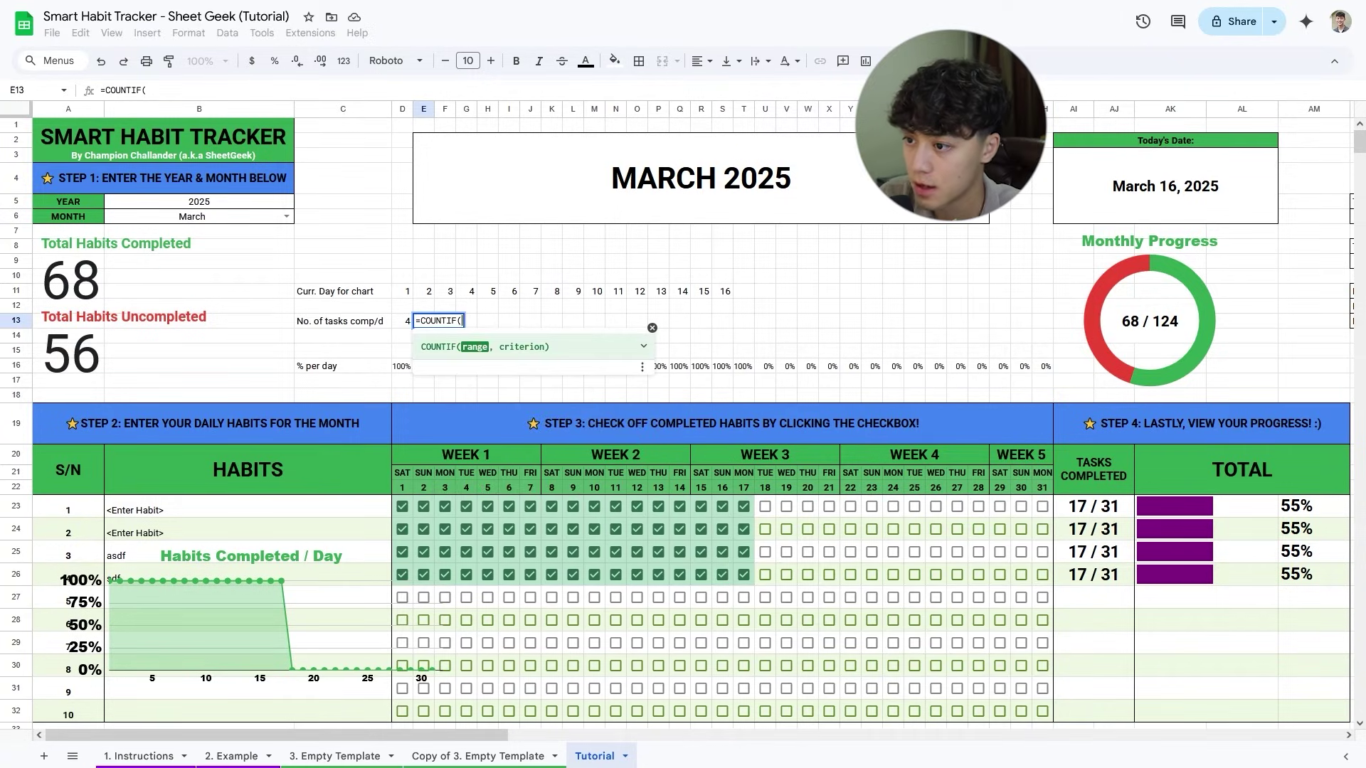
pyautogui.scroll(-1, 428, 451)
pyautogui.moveTo(428, 451); pyautogui.dragTo(424, 648)
pyautogui.write(',TRUE)')
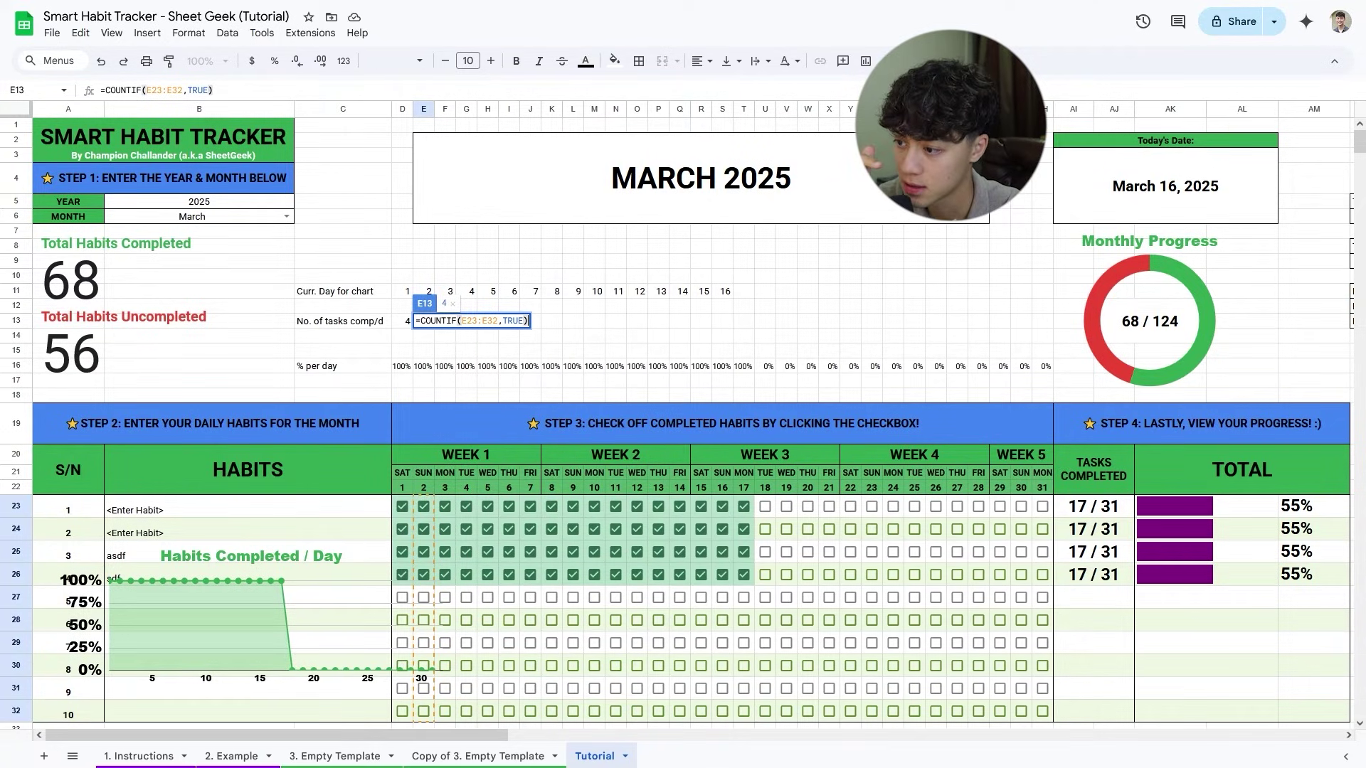
pyautogui.write('+')
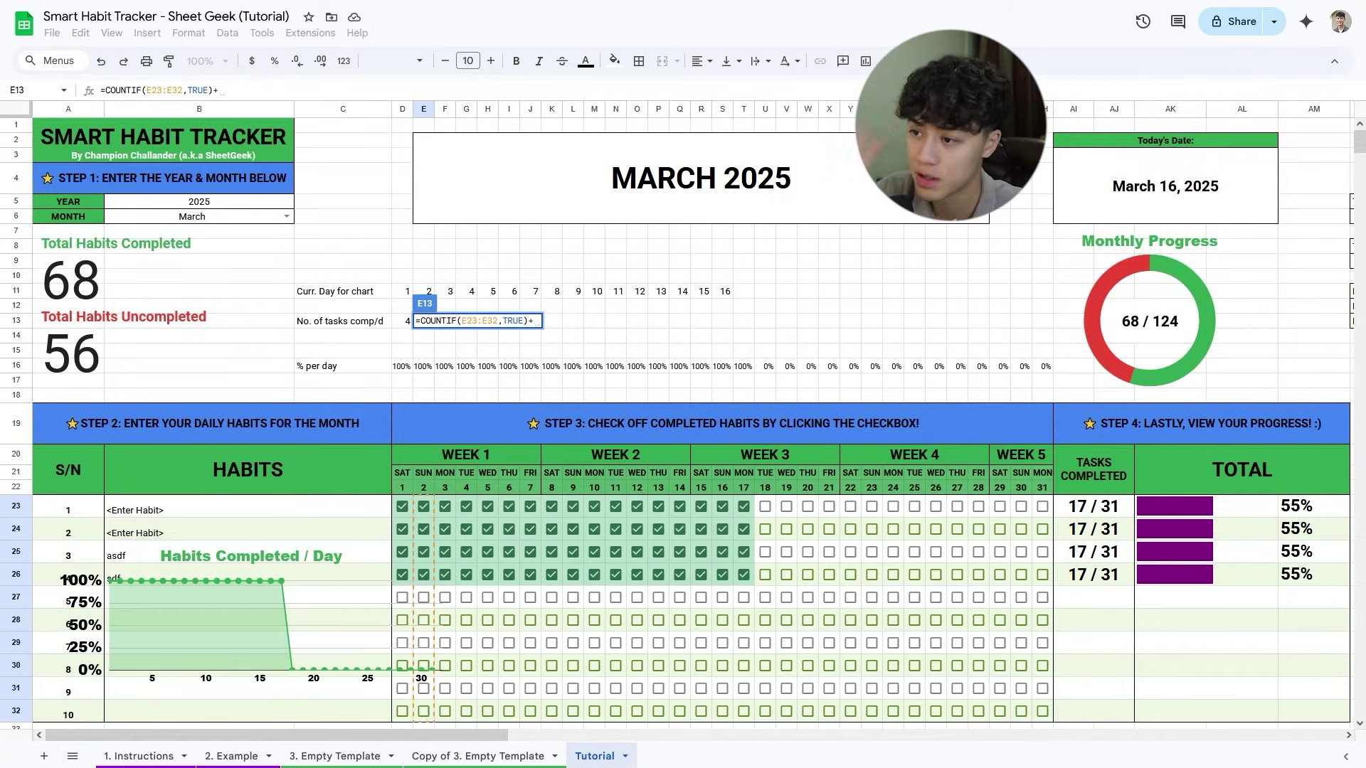
pyautogui.click(407, 324)
pyautogui.press('Return')
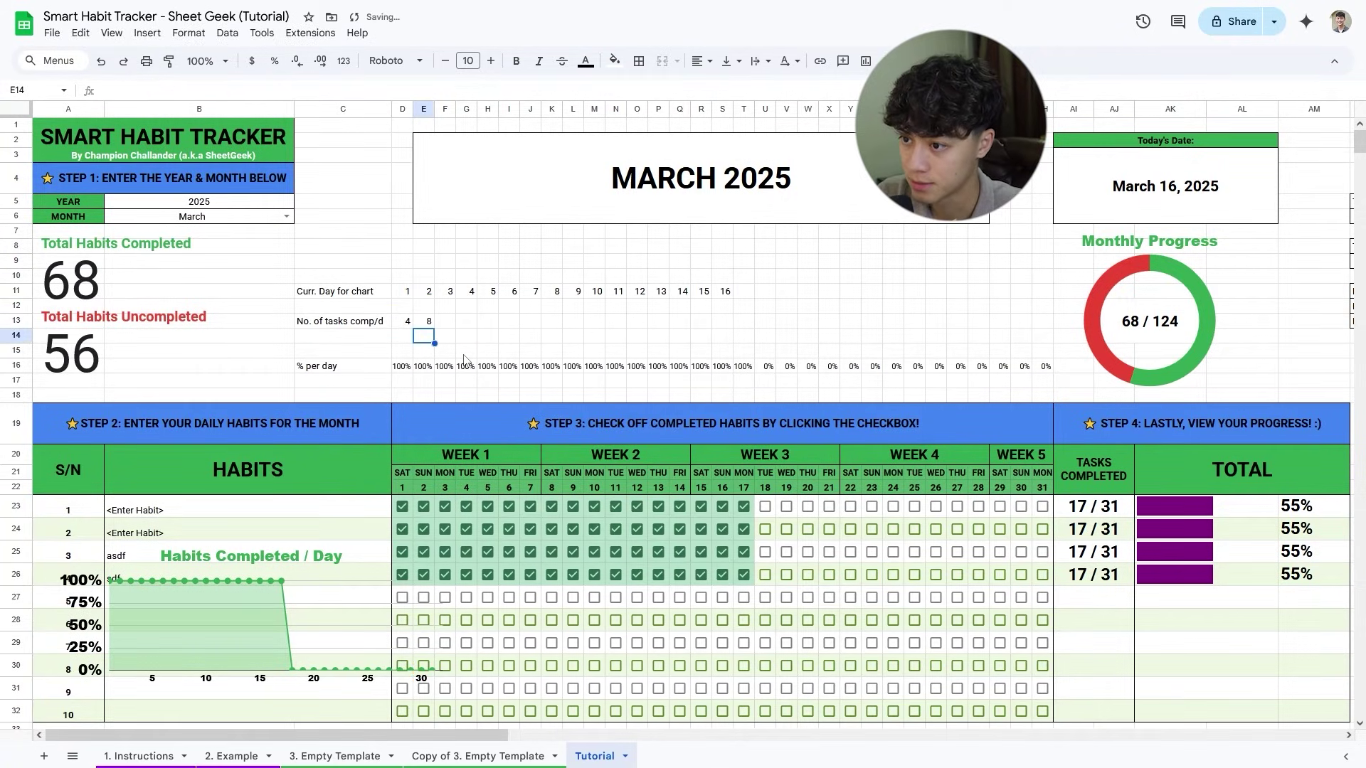
# Fill E13's running-total formula across row 13 through AH13 and check the copied formulas in F13 and T13.
pyautogui.click(434, 325)
pyautogui.moveTo(434, 326); pyautogui.dragTo(823, 343)
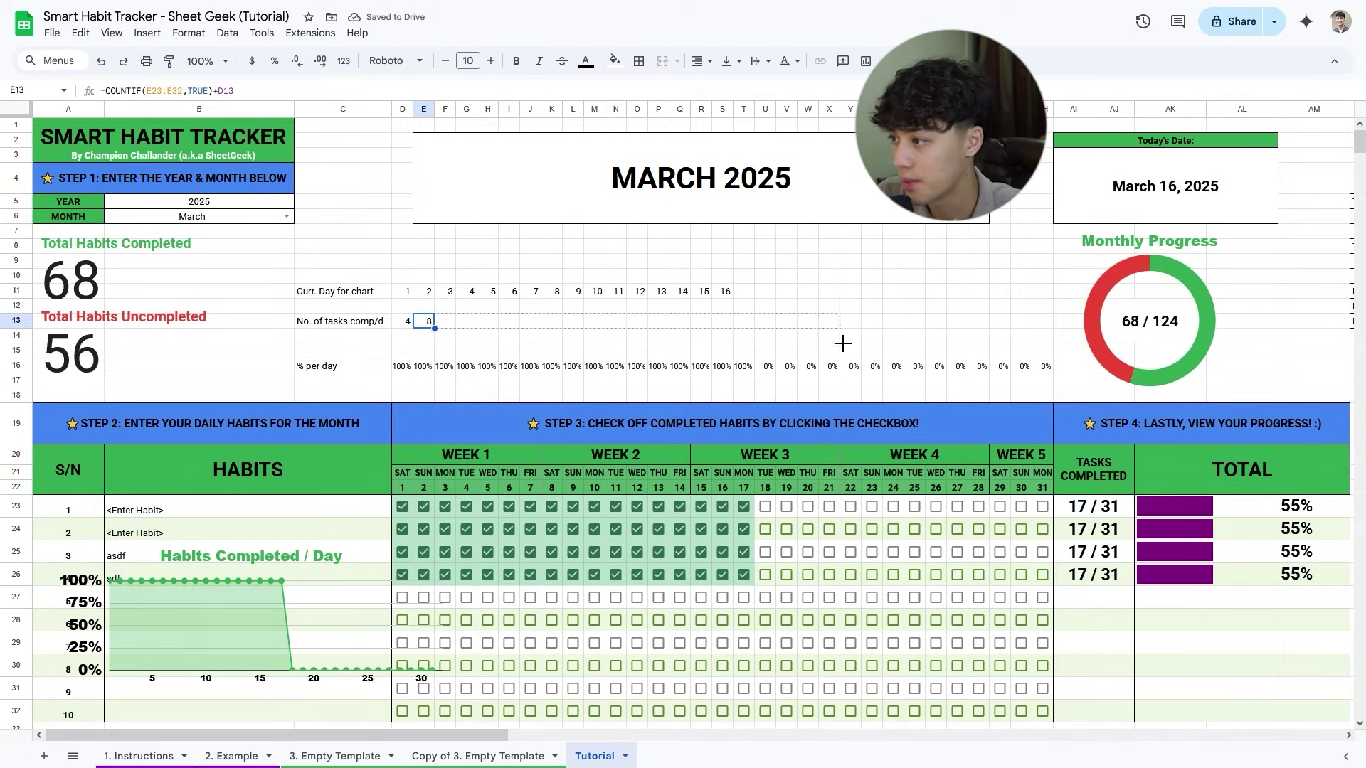
pyautogui.moveTo(1045, 340); pyautogui.dragTo(1045, 340)
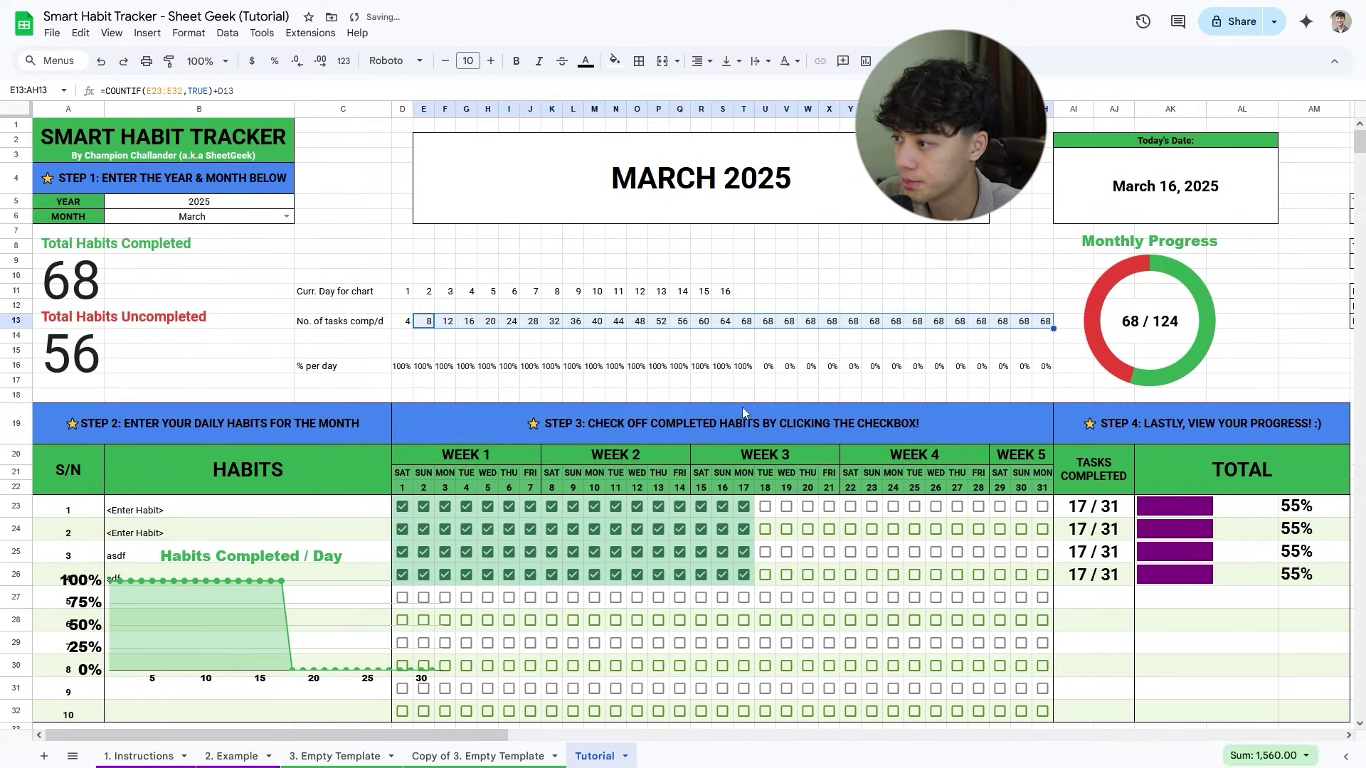
pyautogui.click(446, 327)
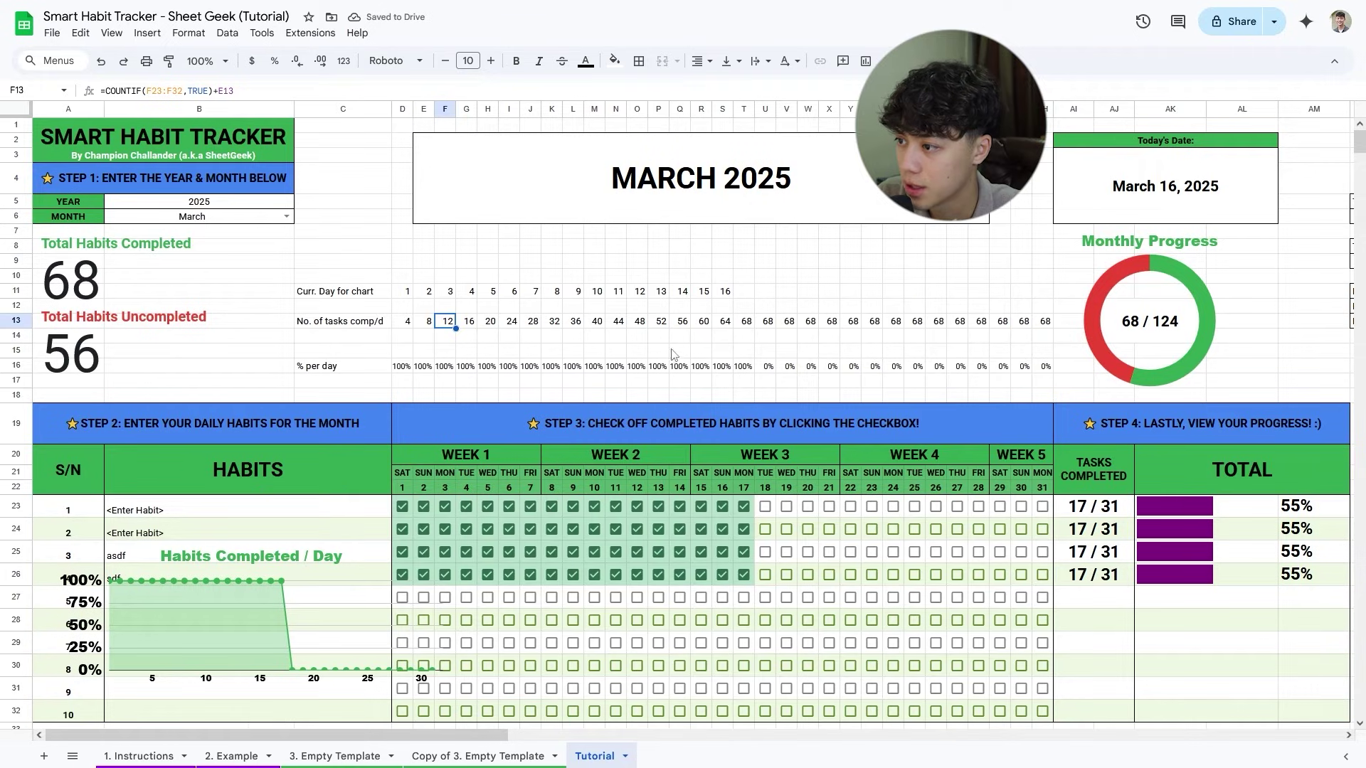
pyautogui.click(751, 327)
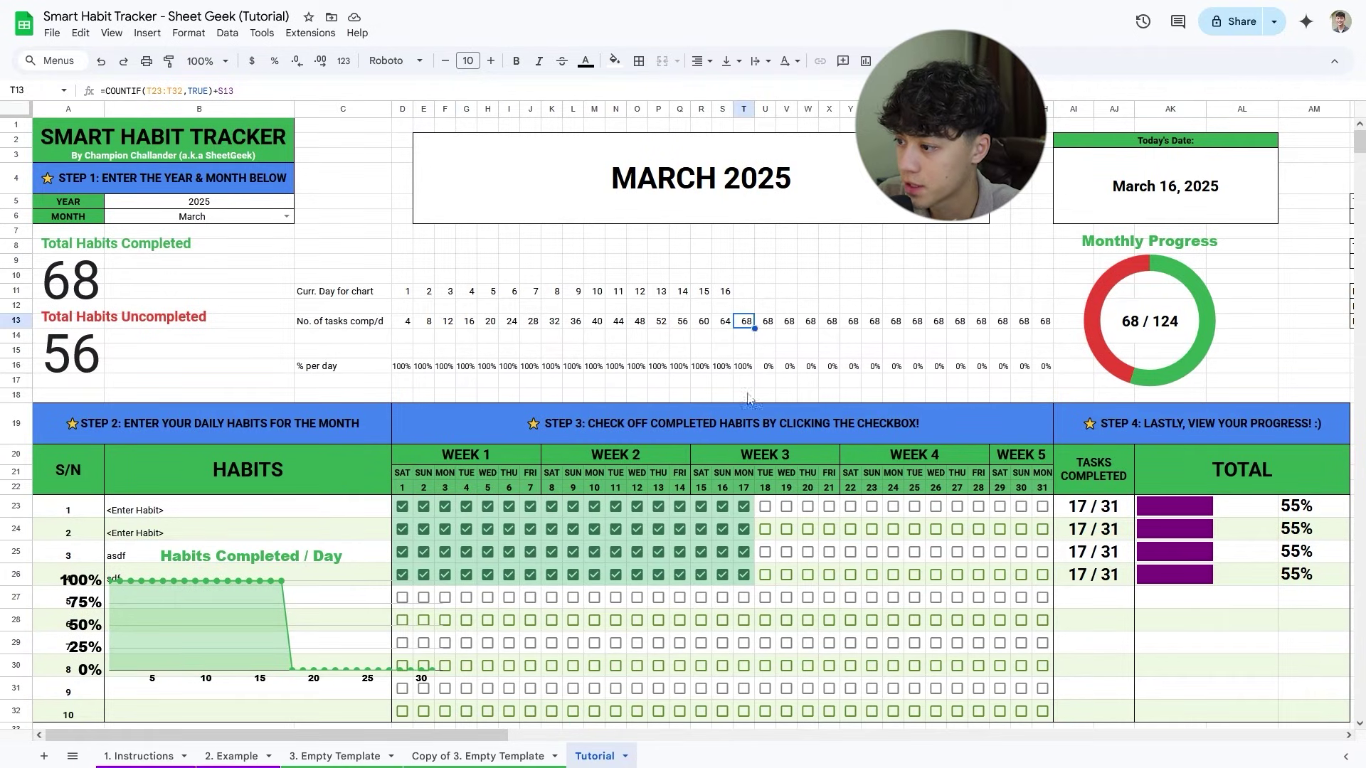
# Check off the first four habits for day 18 and review the running totals in V13:AH13.
pyautogui.click(765, 507)
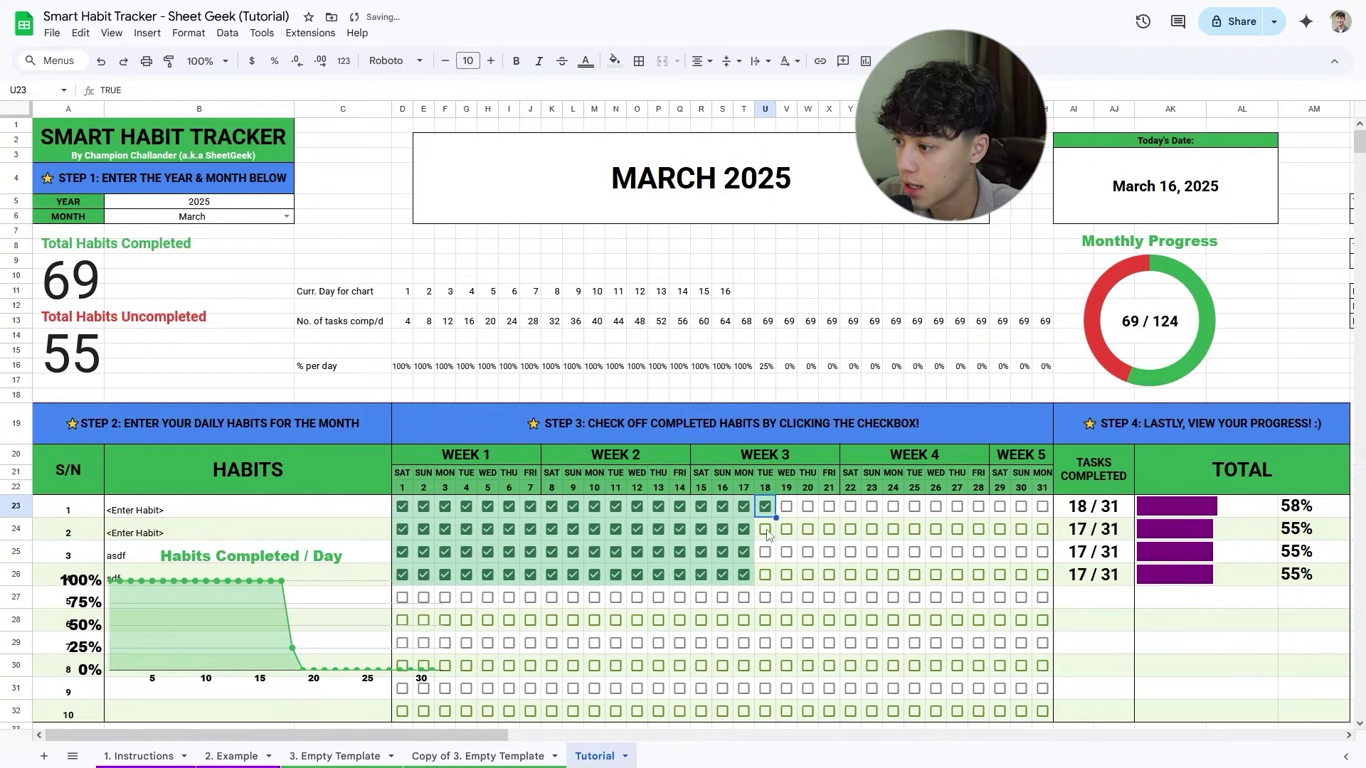
pyautogui.click(766, 530)
pyautogui.click(765, 552)
pyautogui.click(765, 575)
pyautogui.moveTo(787, 325); pyautogui.dragTo(1046, 323)
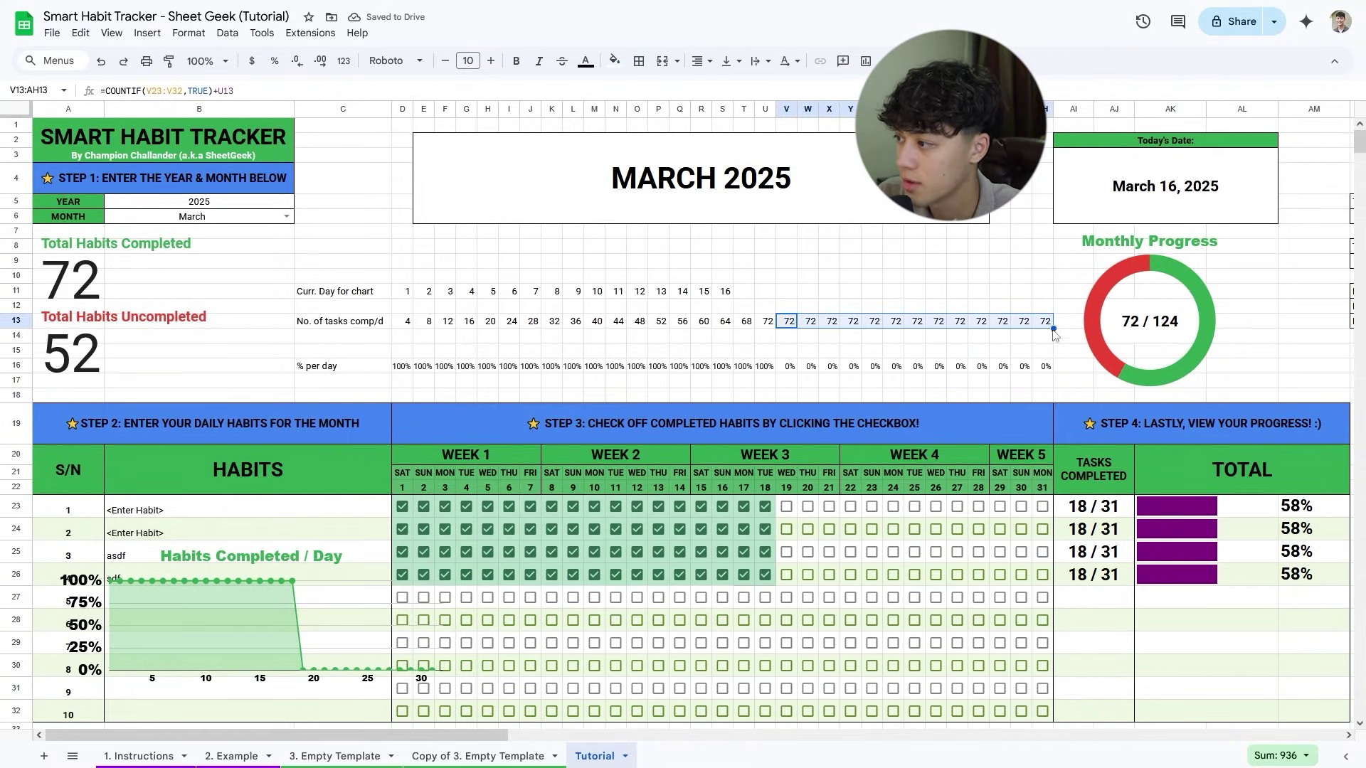
pyautogui.click(865, 61)
pyautogui.moveTo(317, 418); pyautogui.dragTo(391, 442)
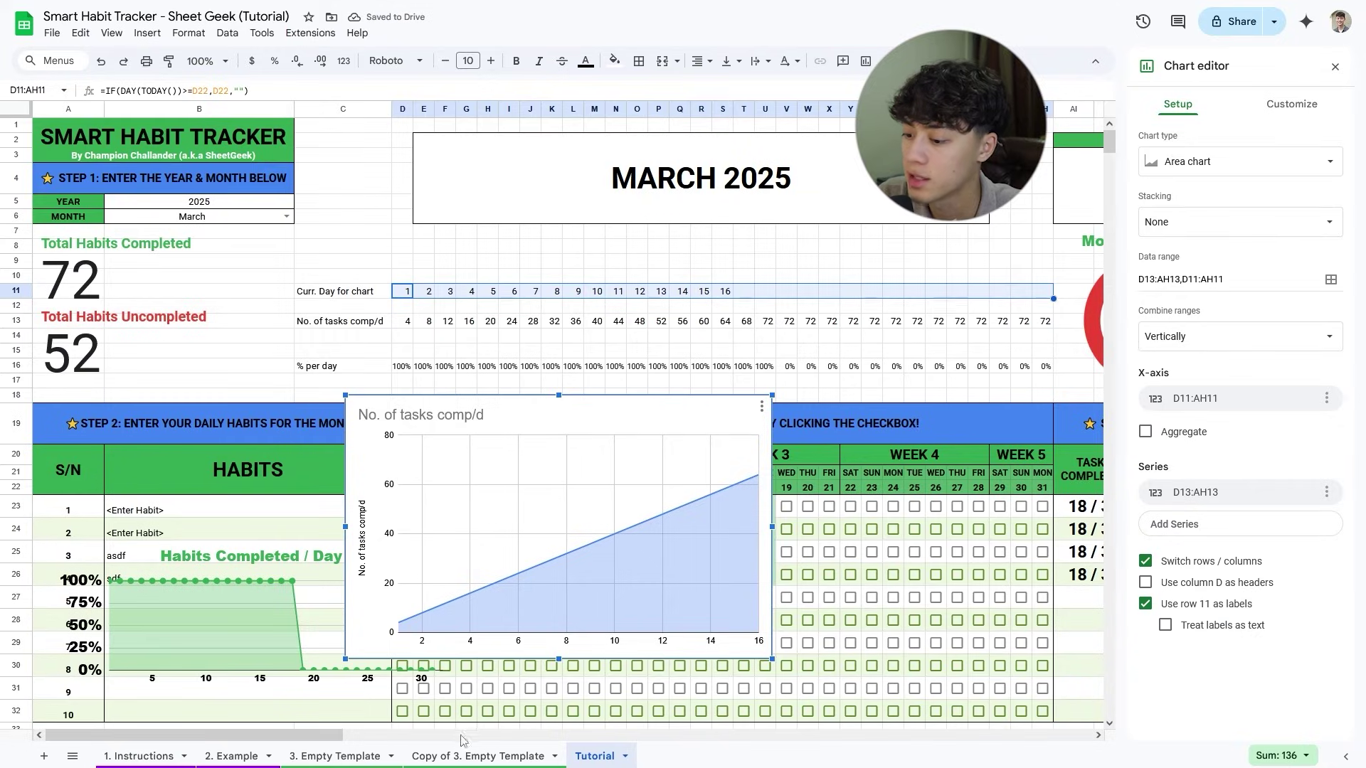
pyautogui.click(473, 756)
pyautogui.moveTo(334, 226); pyautogui.dragTo(732, 281)
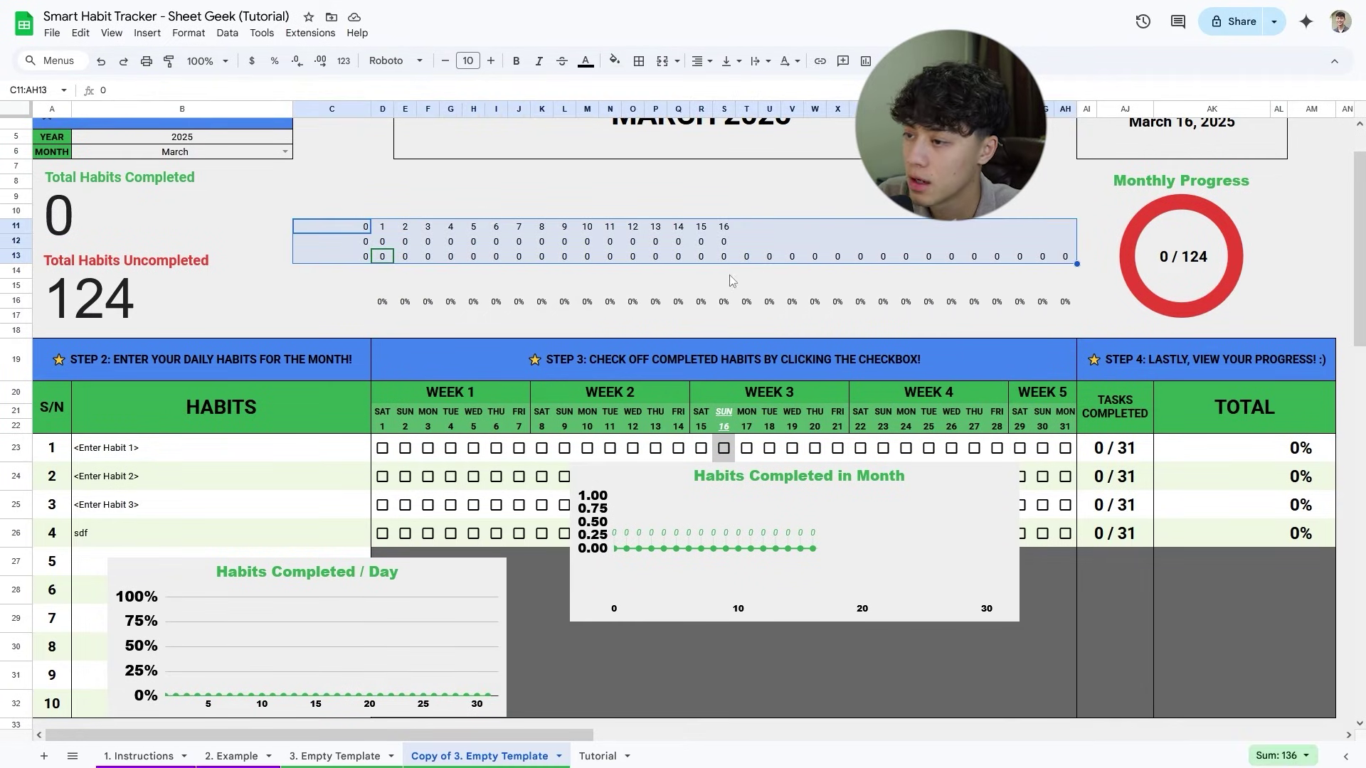
pyautogui.click(598, 755)
pyautogui.click(664, 410)
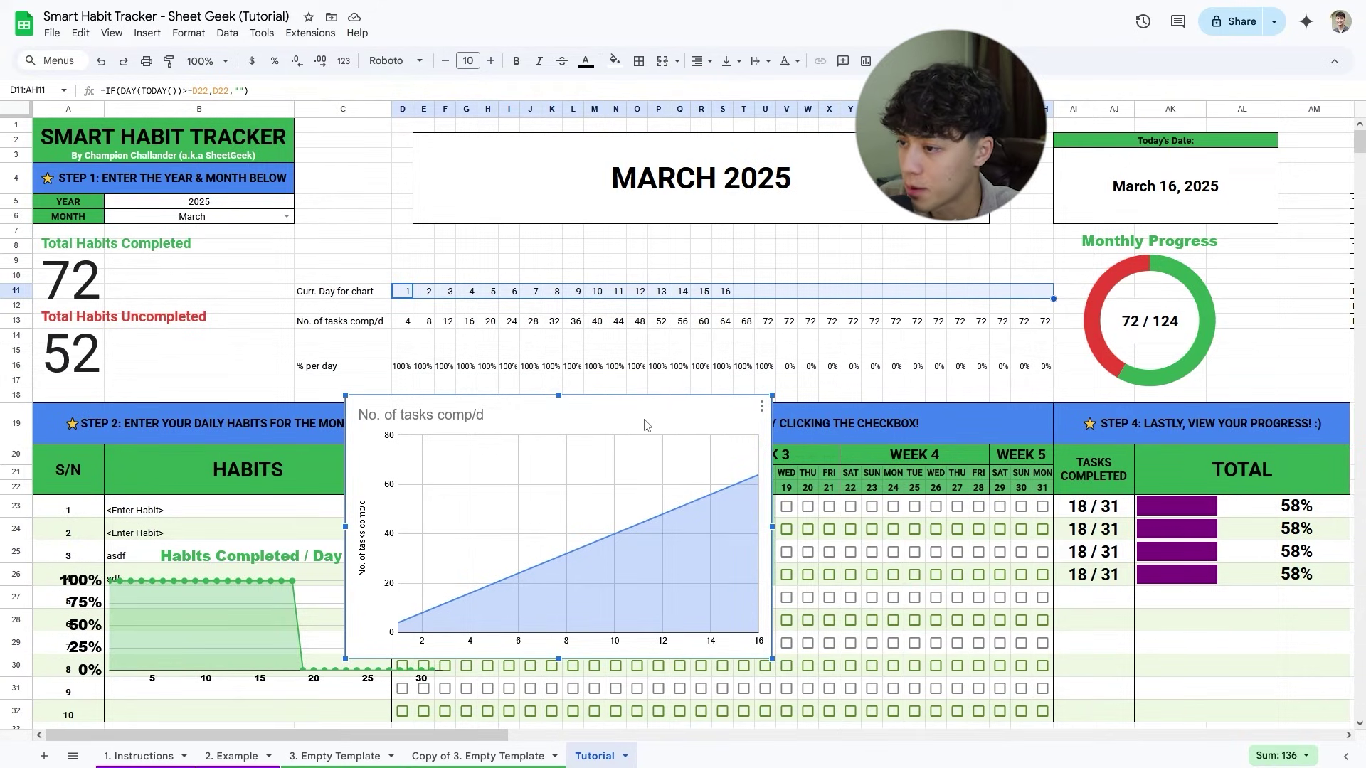
pyautogui.press('Delete')
pyautogui.click(728, 350)
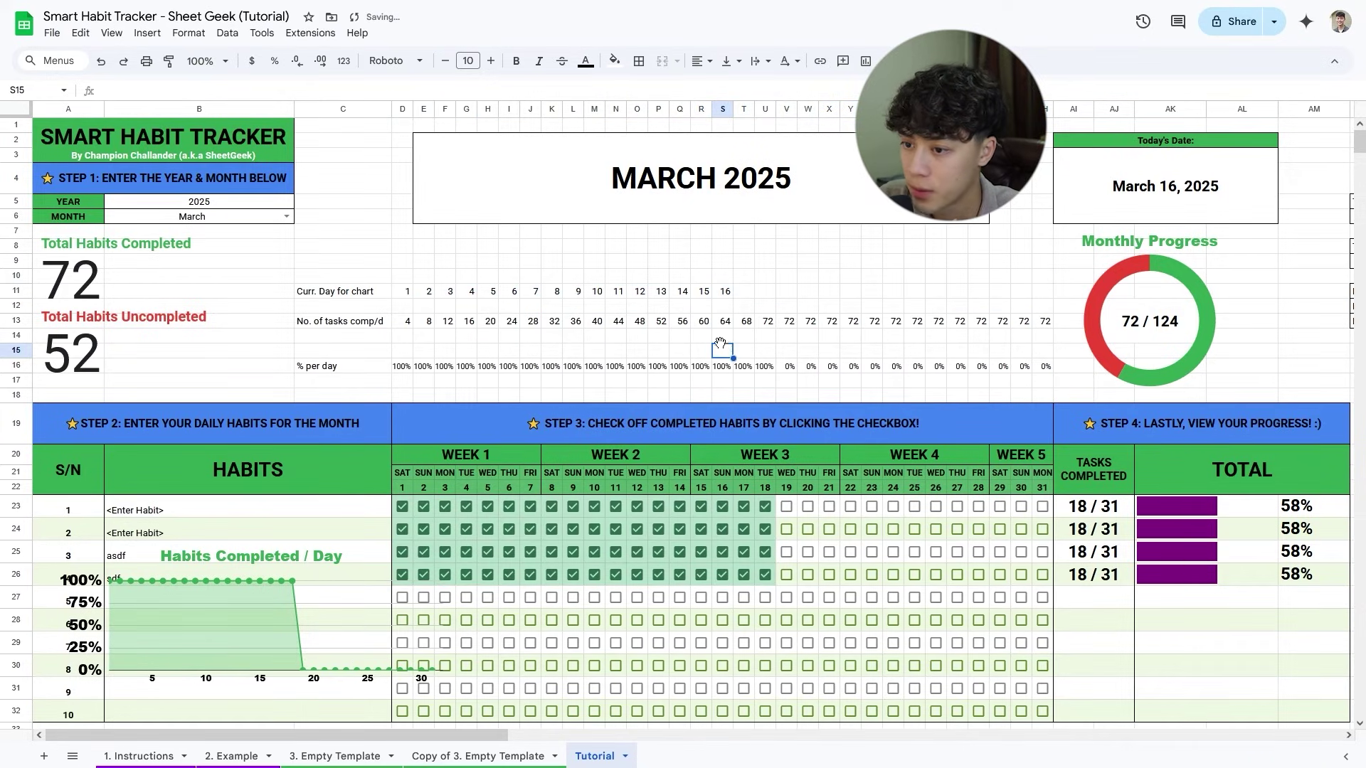
# Duplicate the Habits Completed / Day chart and place the copy over the checkbox grid beneath Weeks 2 to 4.
pyautogui.moveTo(319, 565); pyautogui.dragTo(398, 573)
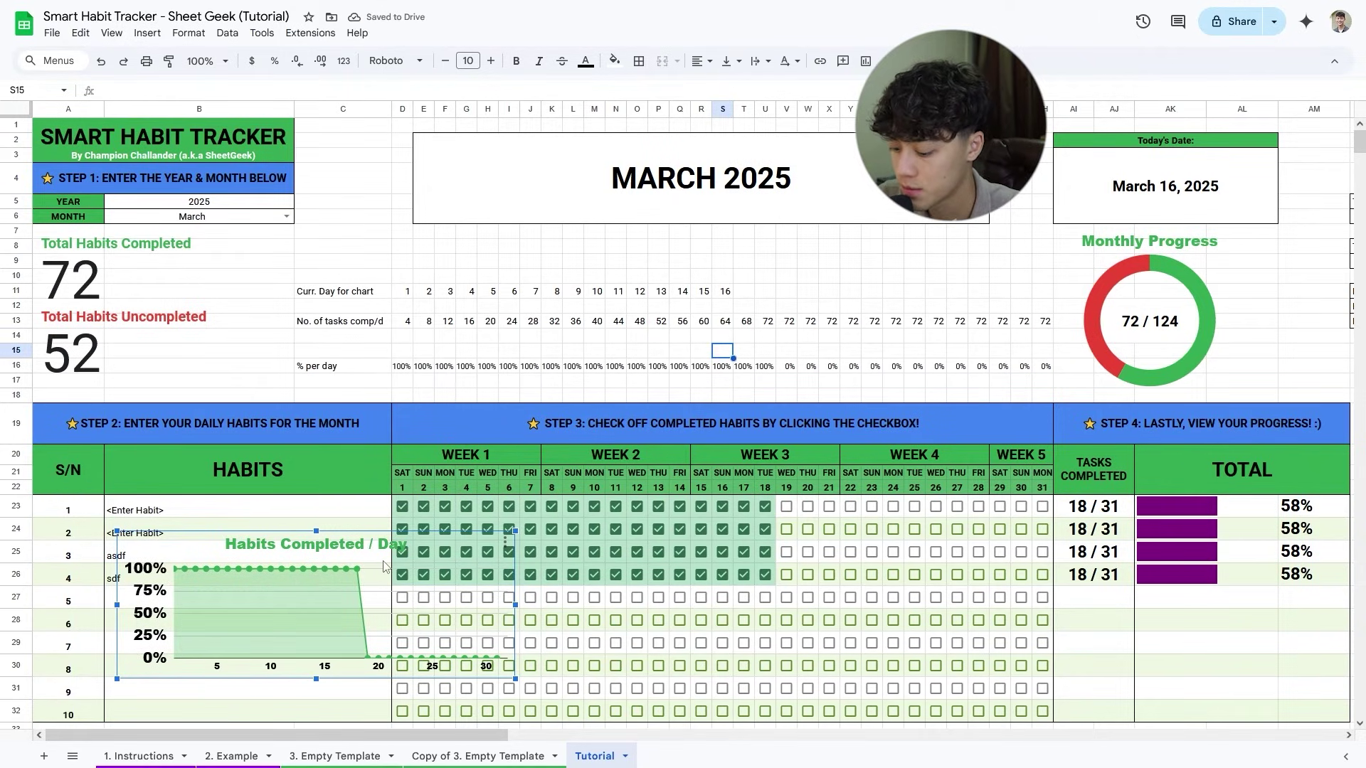
pyautogui.press('Escape')
pyautogui.moveTo(383, 567); pyautogui.dragTo(649, 577)
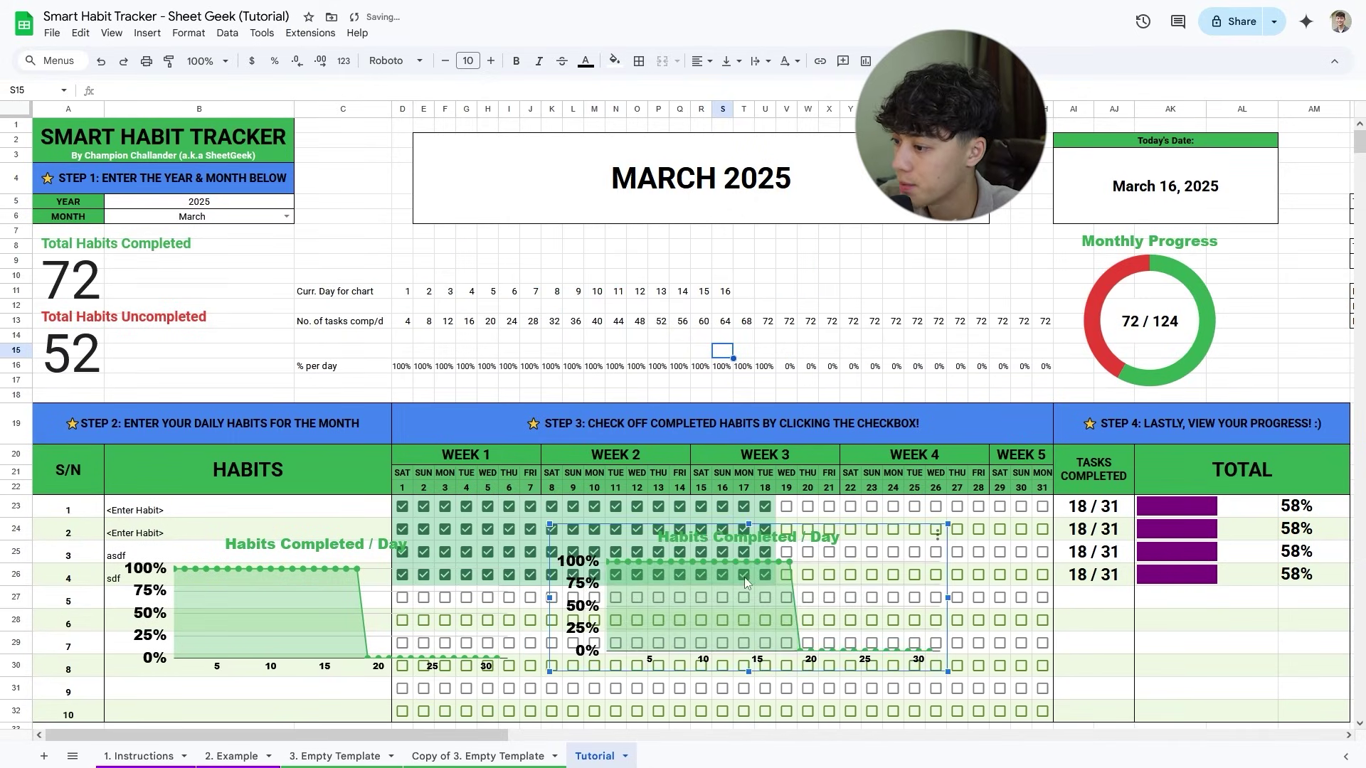
# Replace the copied chart's data ranges with D11:AH11 and D13:AH13, and move the chart slightly up.
pyautogui.doubleClick(881, 546)
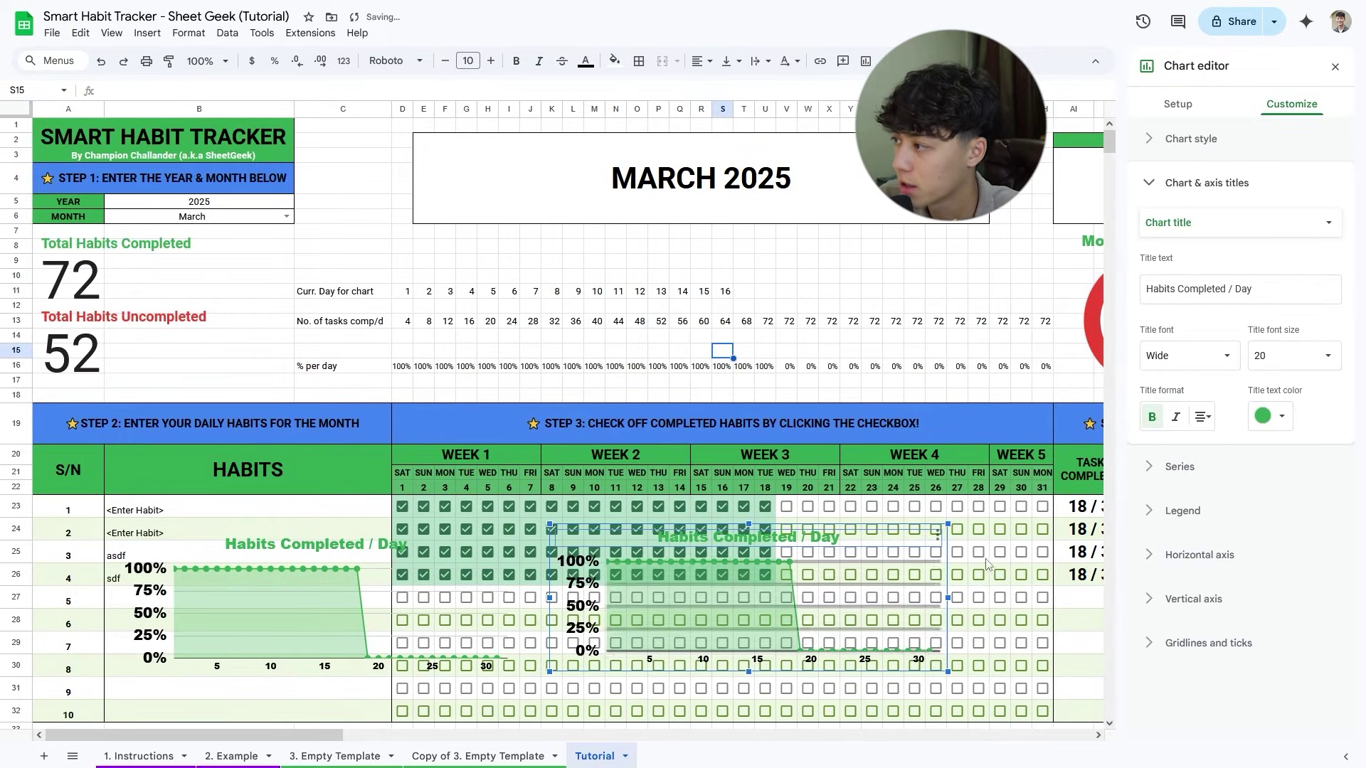
pyautogui.click(1198, 112)
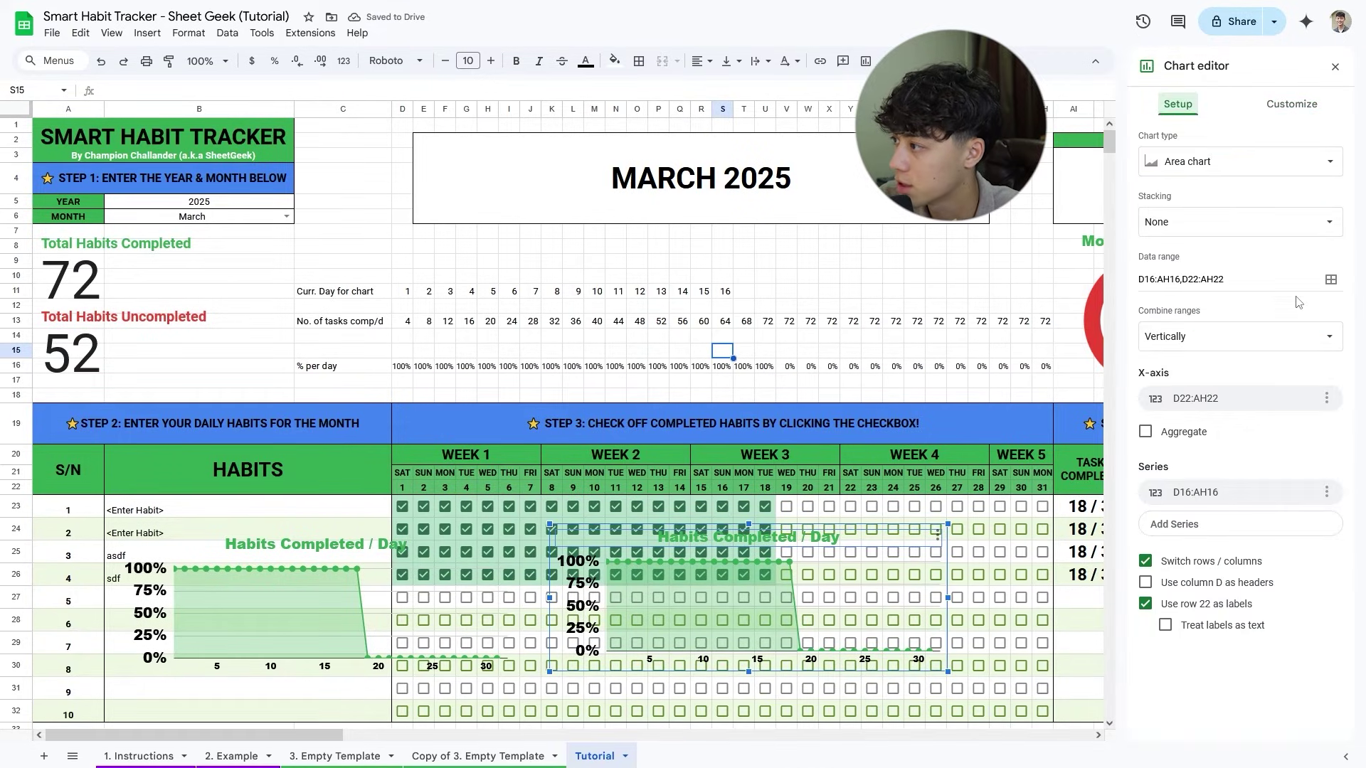
pyautogui.click(1331, 278)
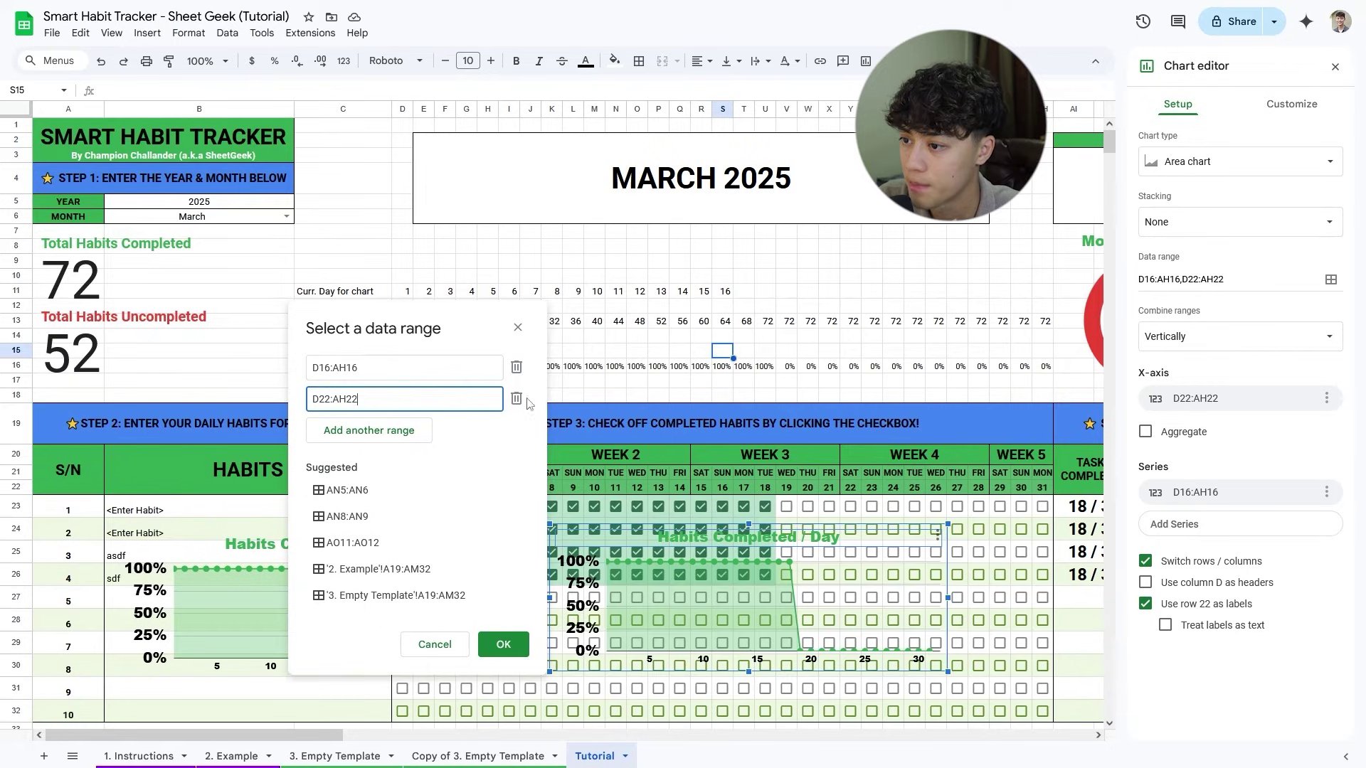
pyautogui.click(518, 399)
pyautogui.hotkey('ctrl', 'a')
pyautogui.press('BackSpace')
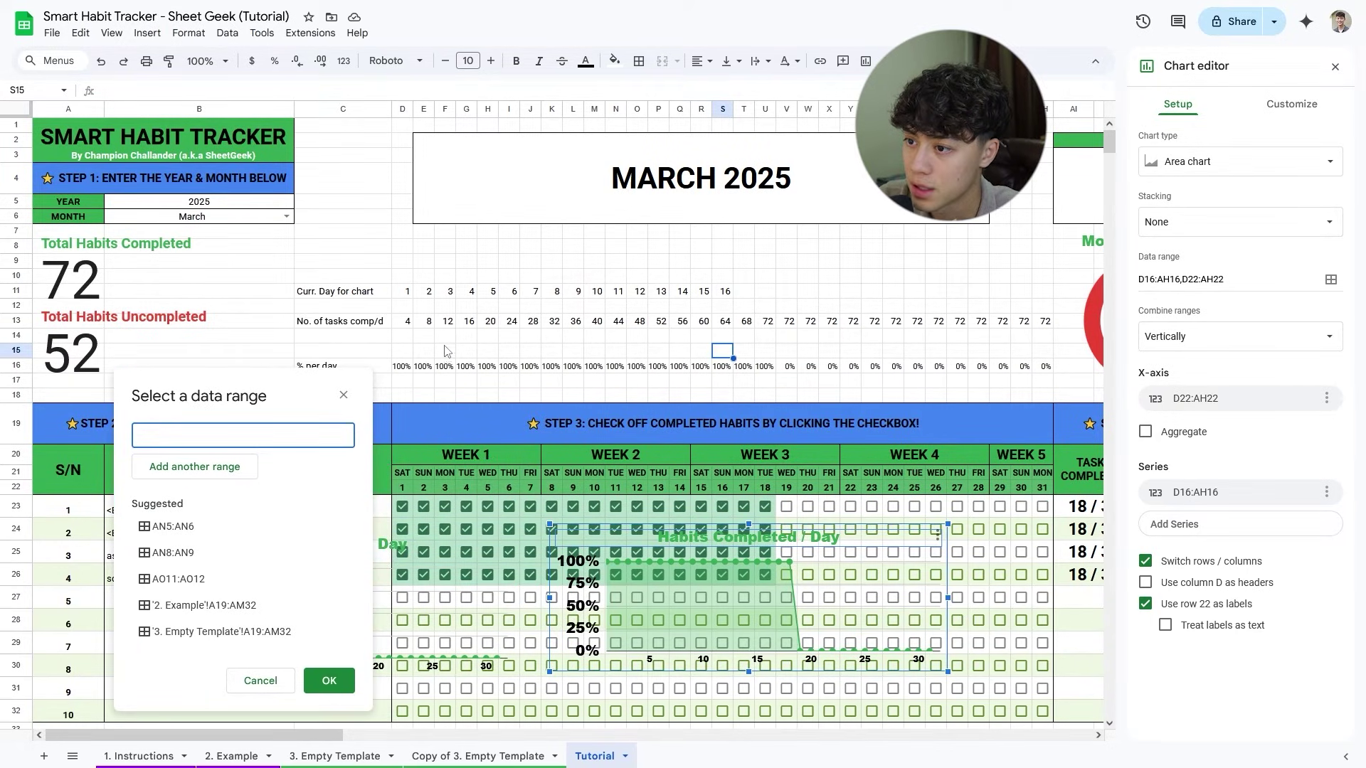
pyautogui.moveTo(405, 291); pyautogui.dragTo(1043, 299)
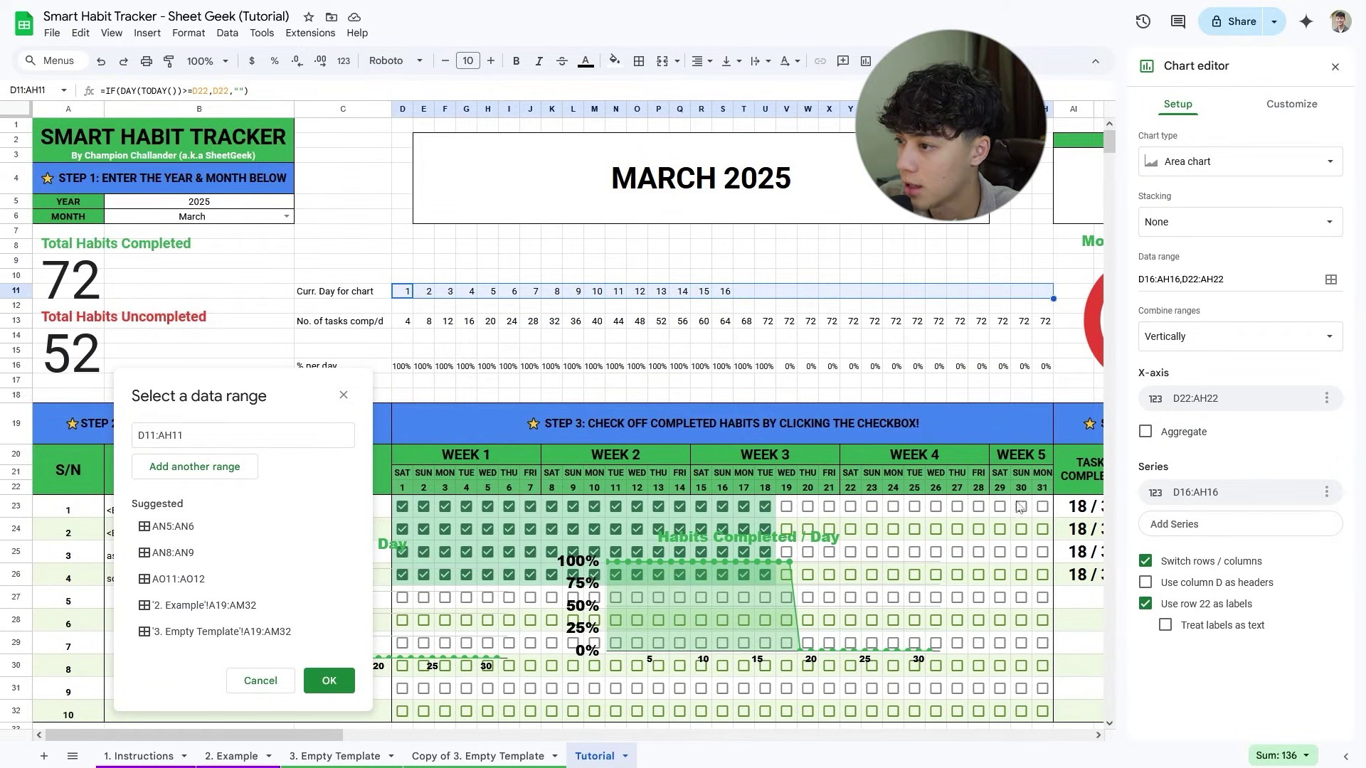
pyautogui.click(207, 472)
pyautogui.moveTo(409, 329); pyautogui.dragTo(1046, 324)
pyautogui.click(339, 712)
pyautogui.moveTo(874, 578); pyautogui.dragTo(871, 543)
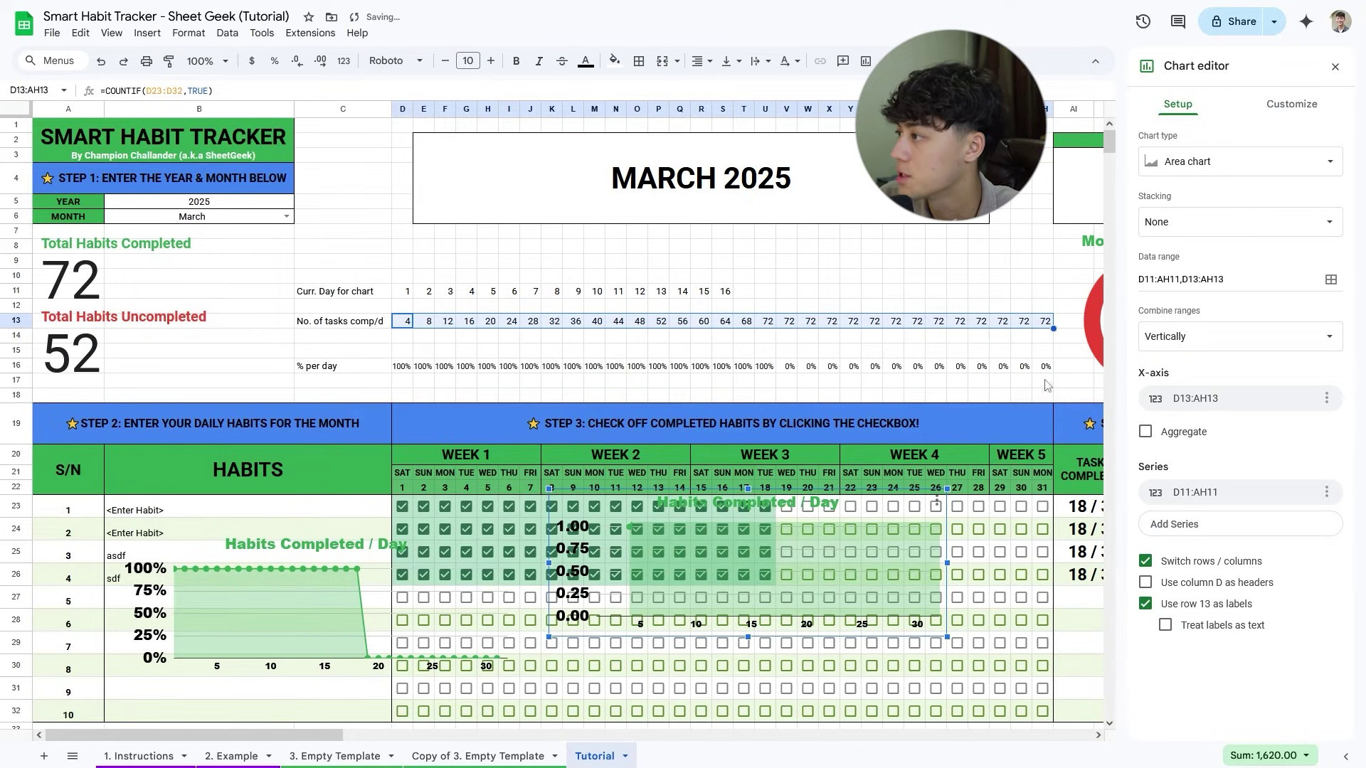
# Set the copied chart's background color to white.
pyautogui.click(1285, 110)
pyautogui.click(1219, 138)
pyautogui.click(1168, 197)
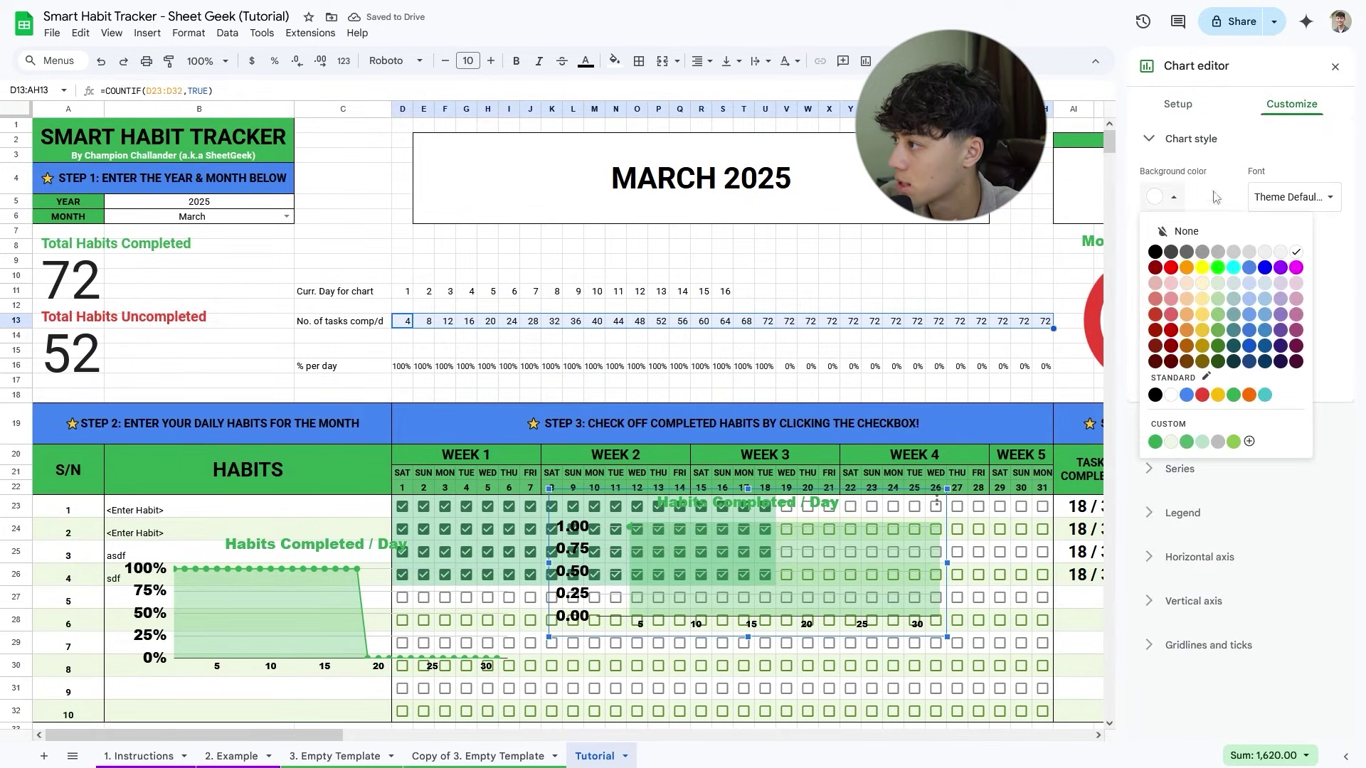
pyautogui.click(1296, 252)
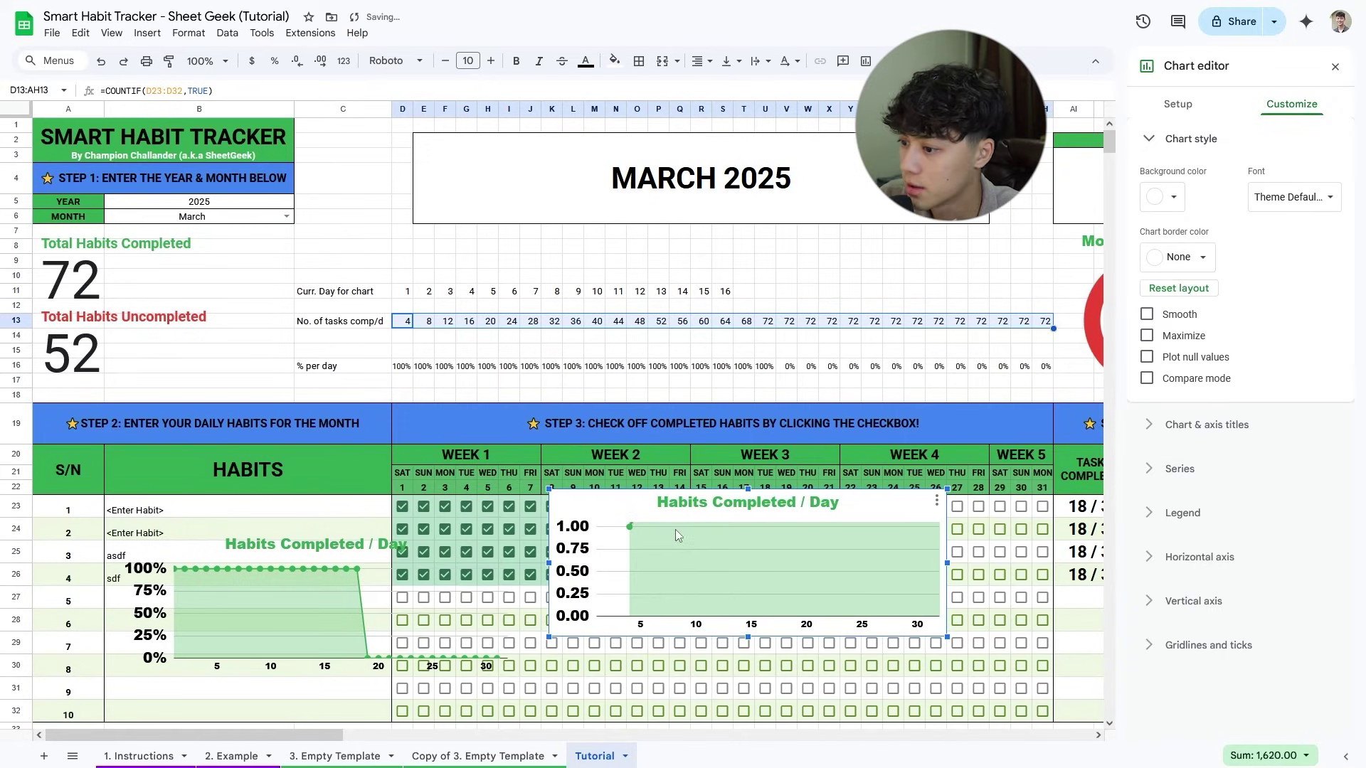
# Shift the copied chart over Weeks 1 to 4 and set its X-axis to D11:AH11 and its series to D13:AH13.
pyautogui.moveTo(638, 491); pyautogui.dragTo(579, 489)
pyautogui.click(1167, 114)
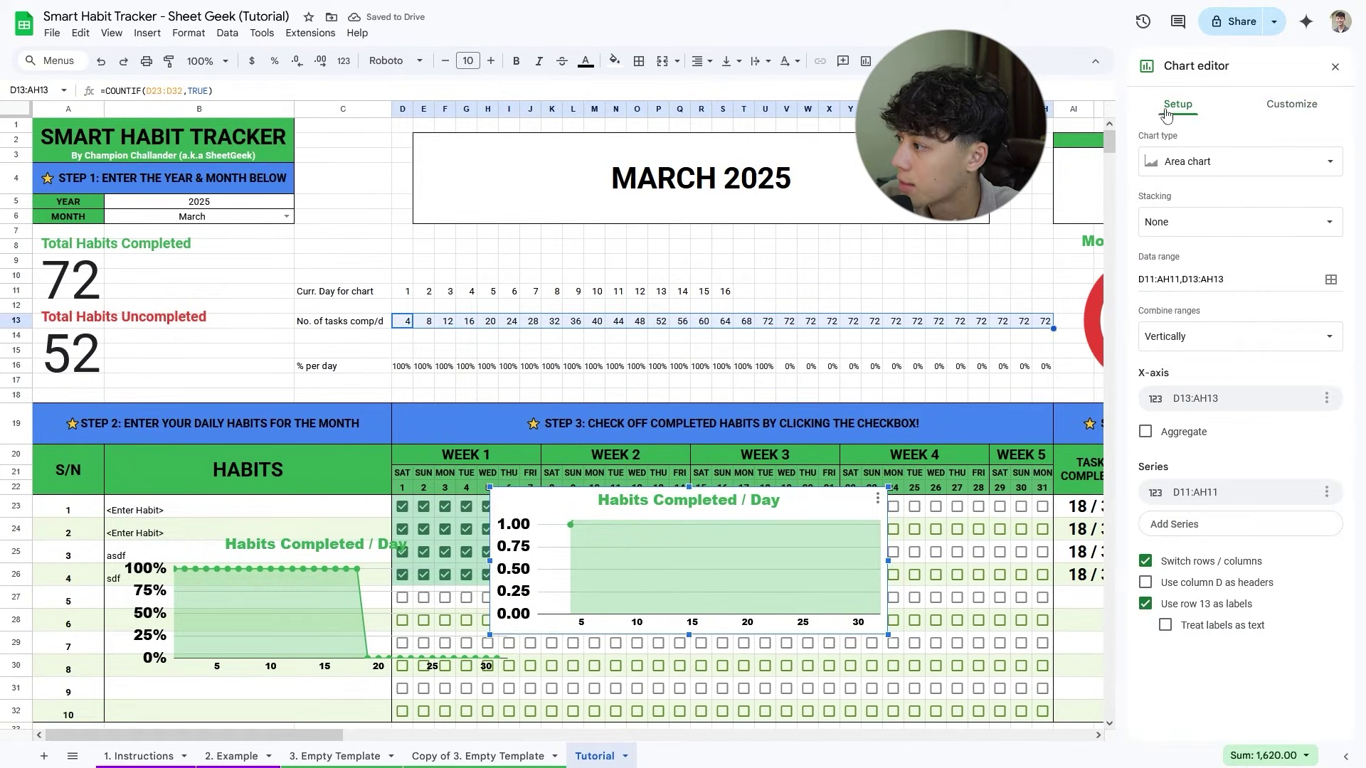
pyautogui.click(1326, 398)
pyautogui.click(1303, 428)
pyautogui.click(1302, 400)
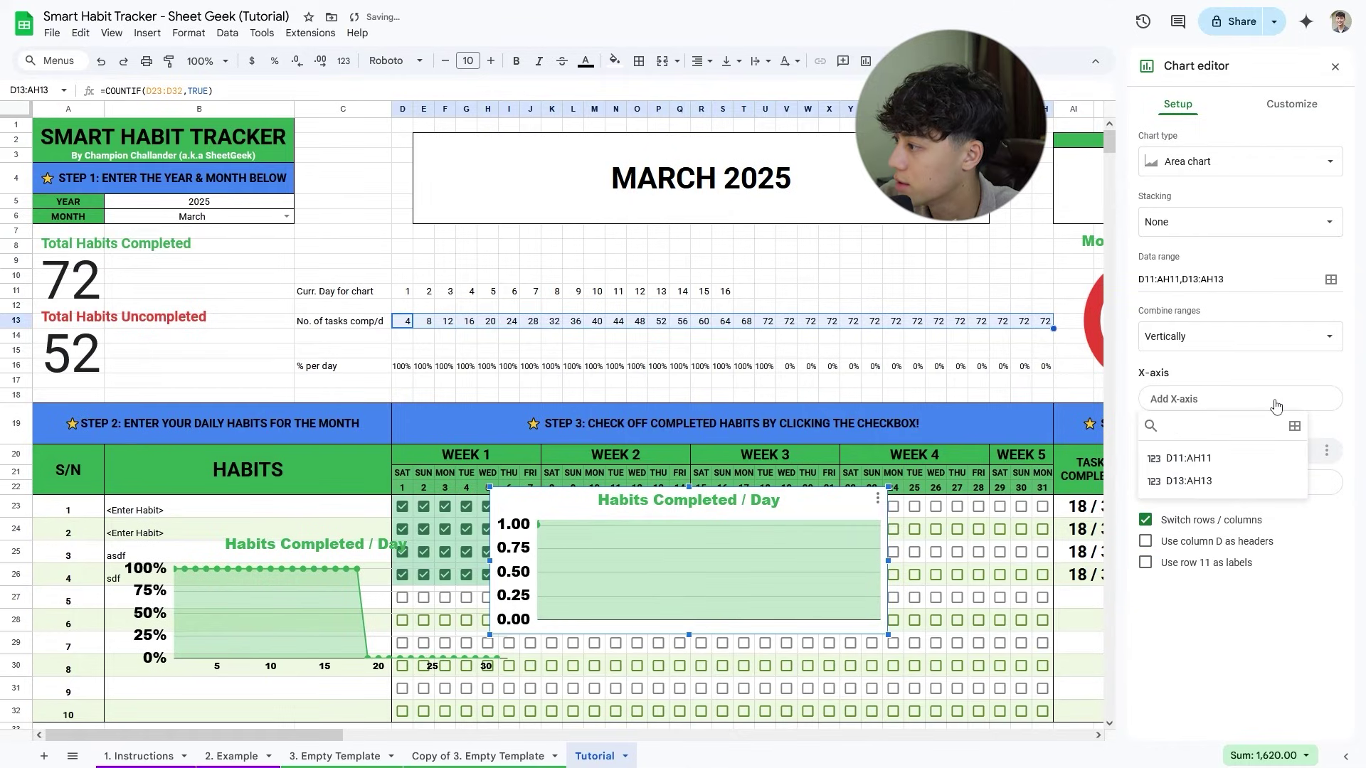
pyautogui.click(1192, 461)
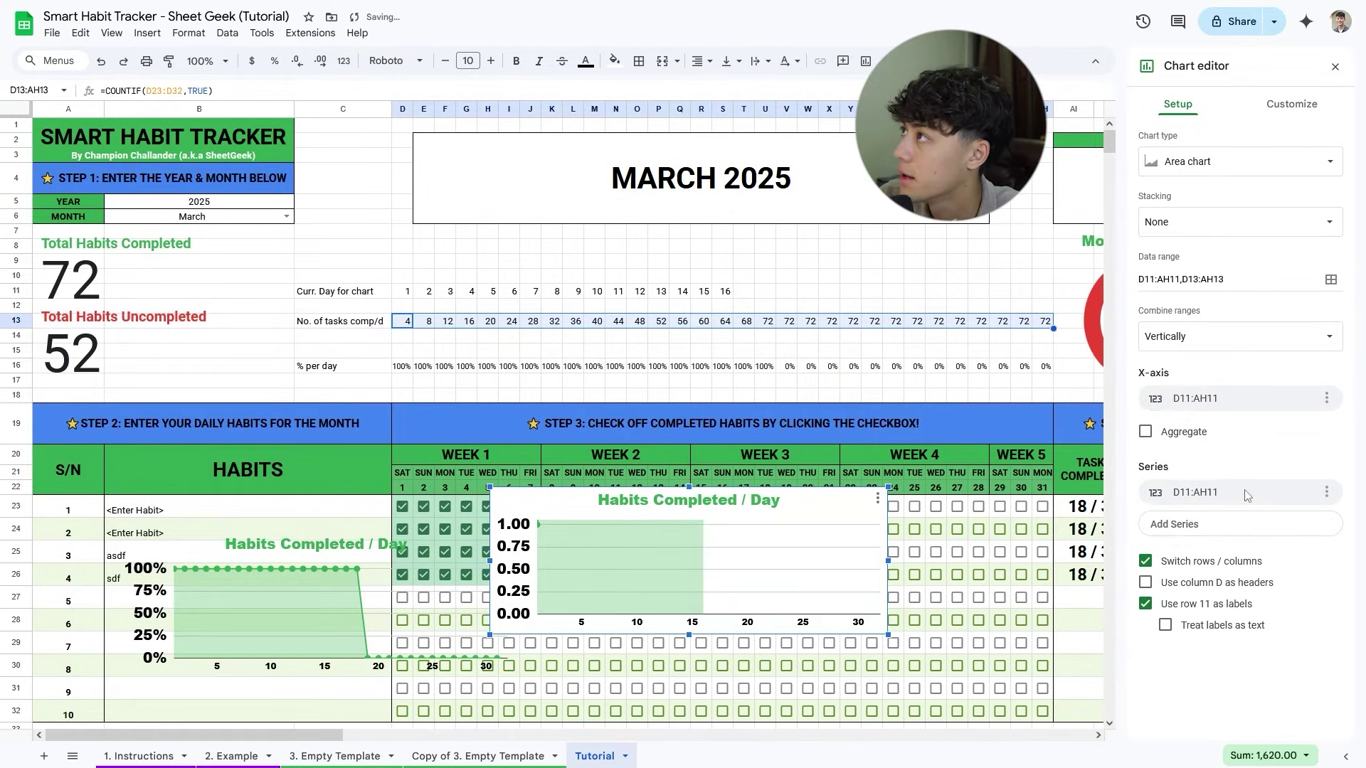
pyautogui.click(1250, 497)
pyautogui.click(1213, 574)
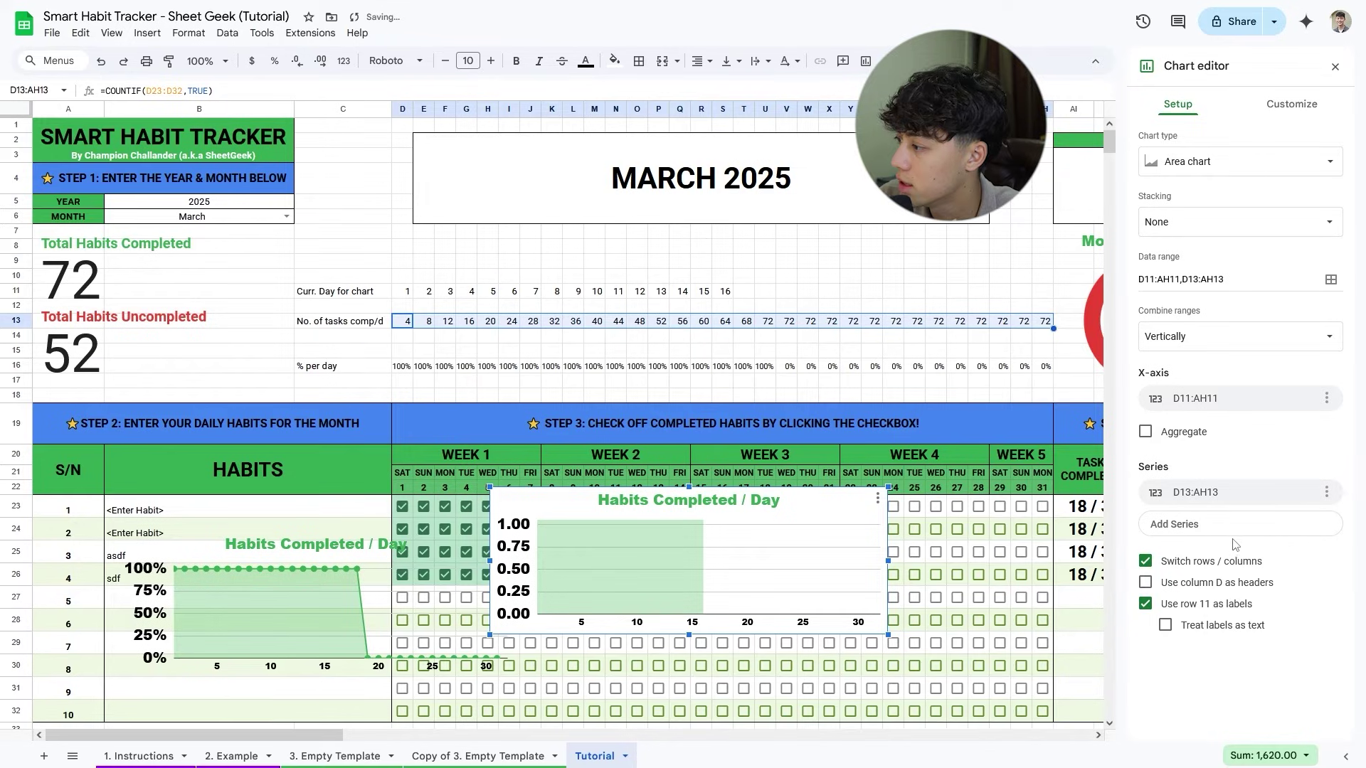
# Change the copied chart to a stacked area chart and clear its vertical axis maximum.
pyautogui.click(1204, 162)
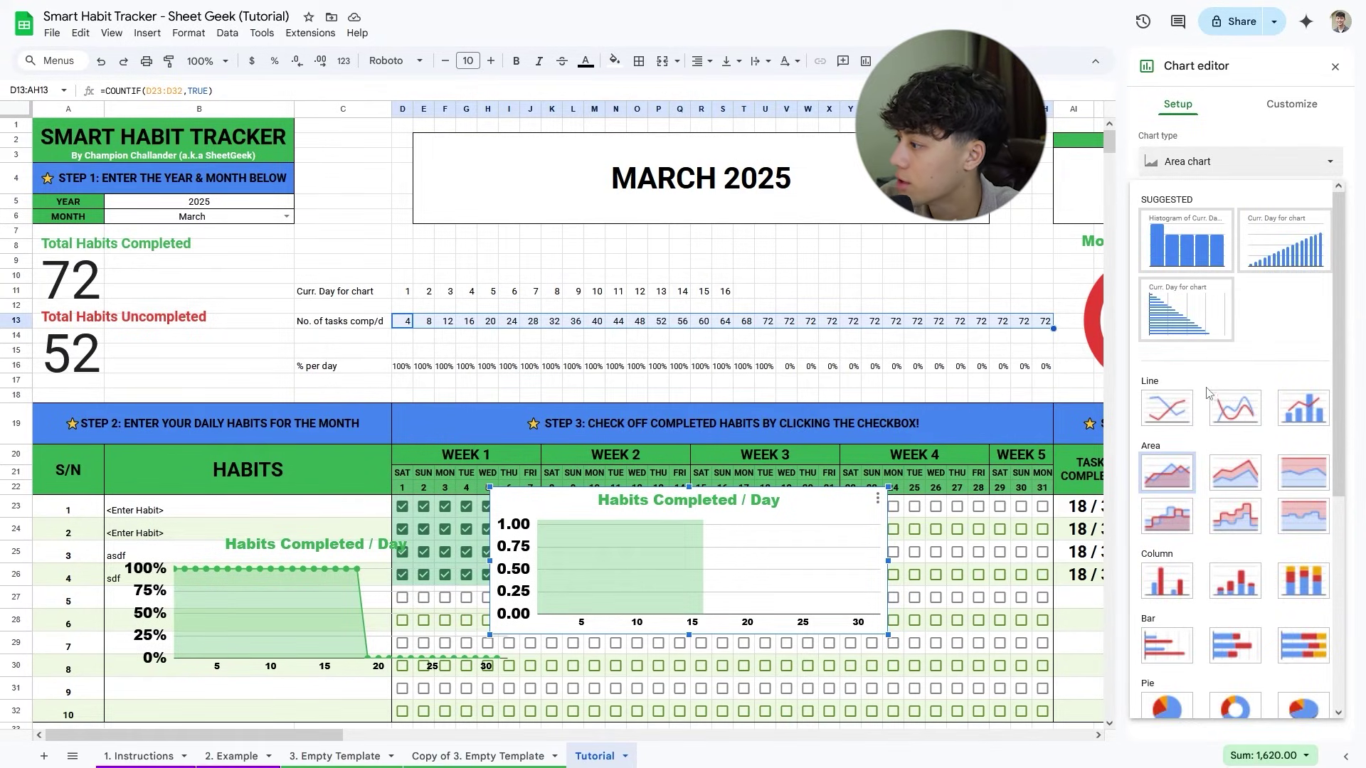
pyautogui.click(1237, 484)
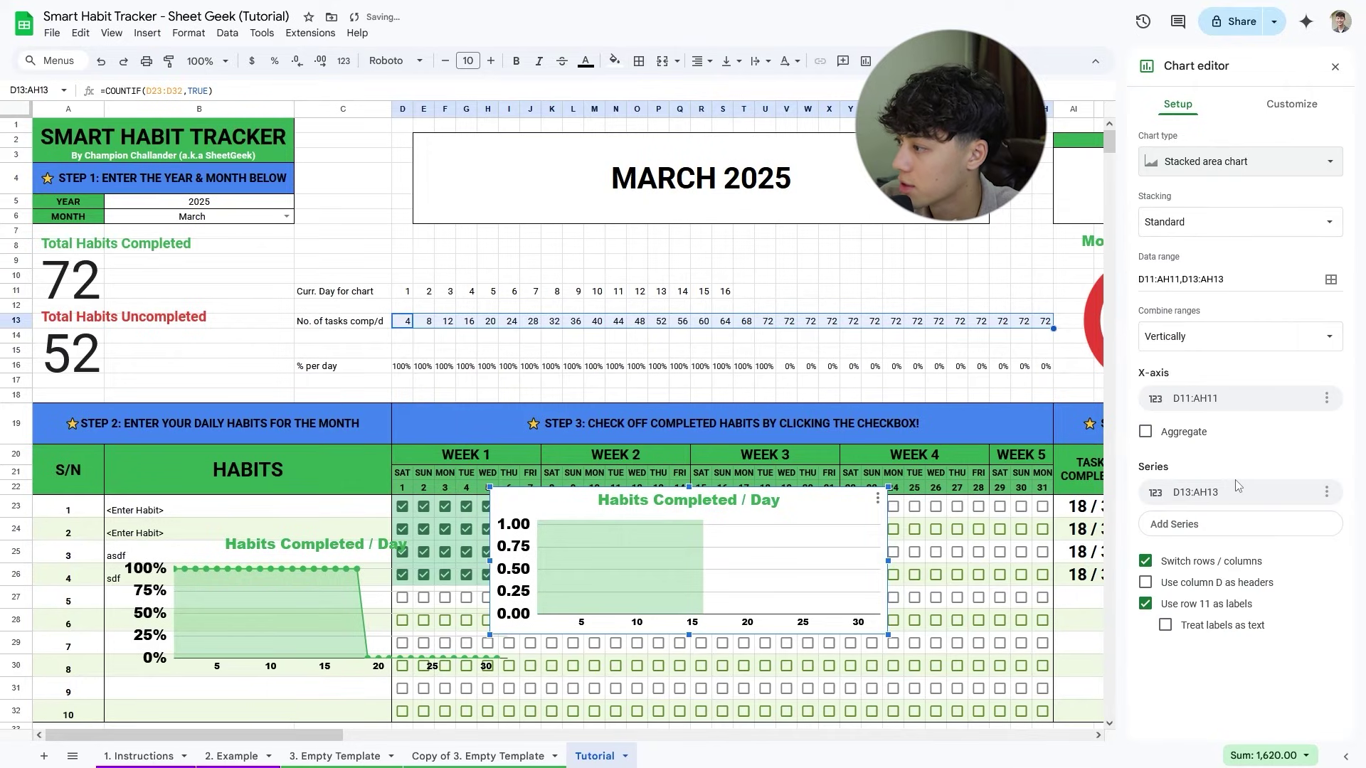
pyautogui.click(1292, 104)
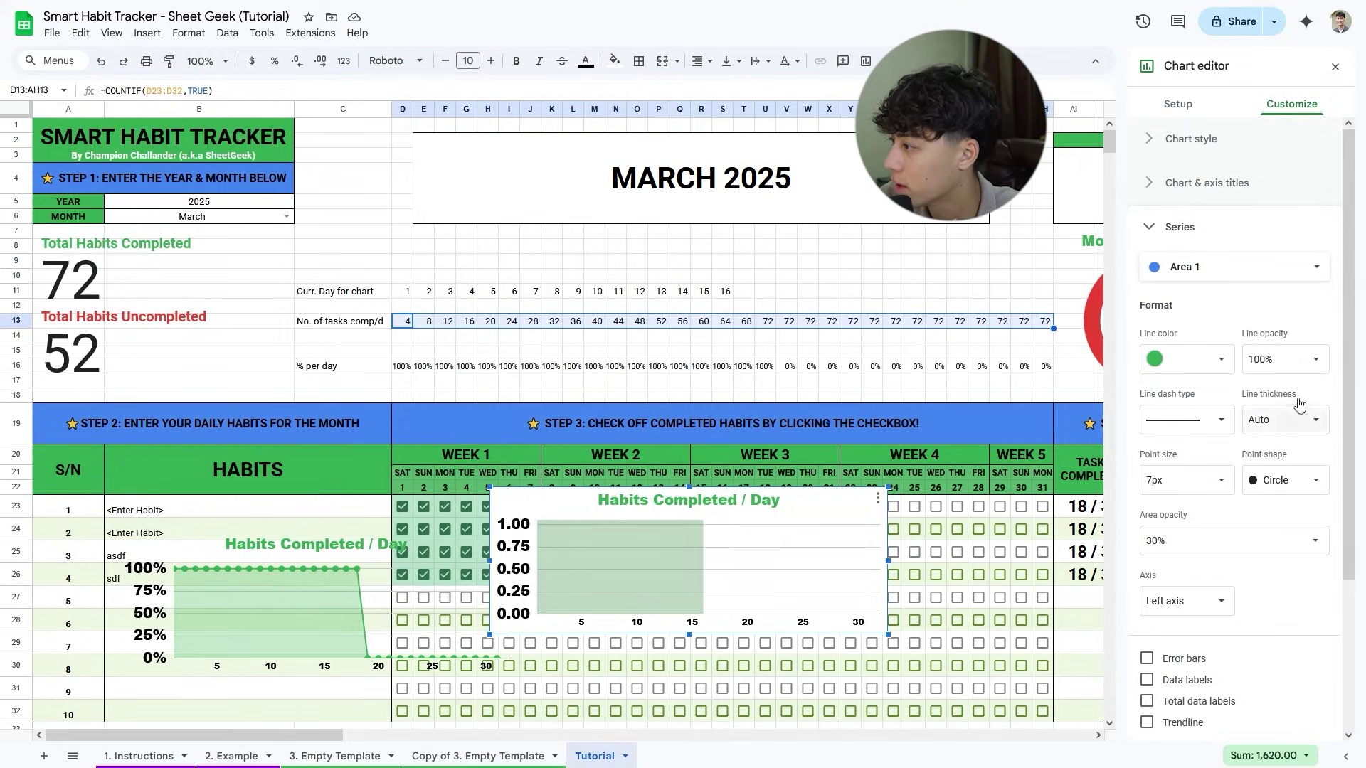
pyautogui.click(1248, 227)
pyautogui.click(1199, 362)
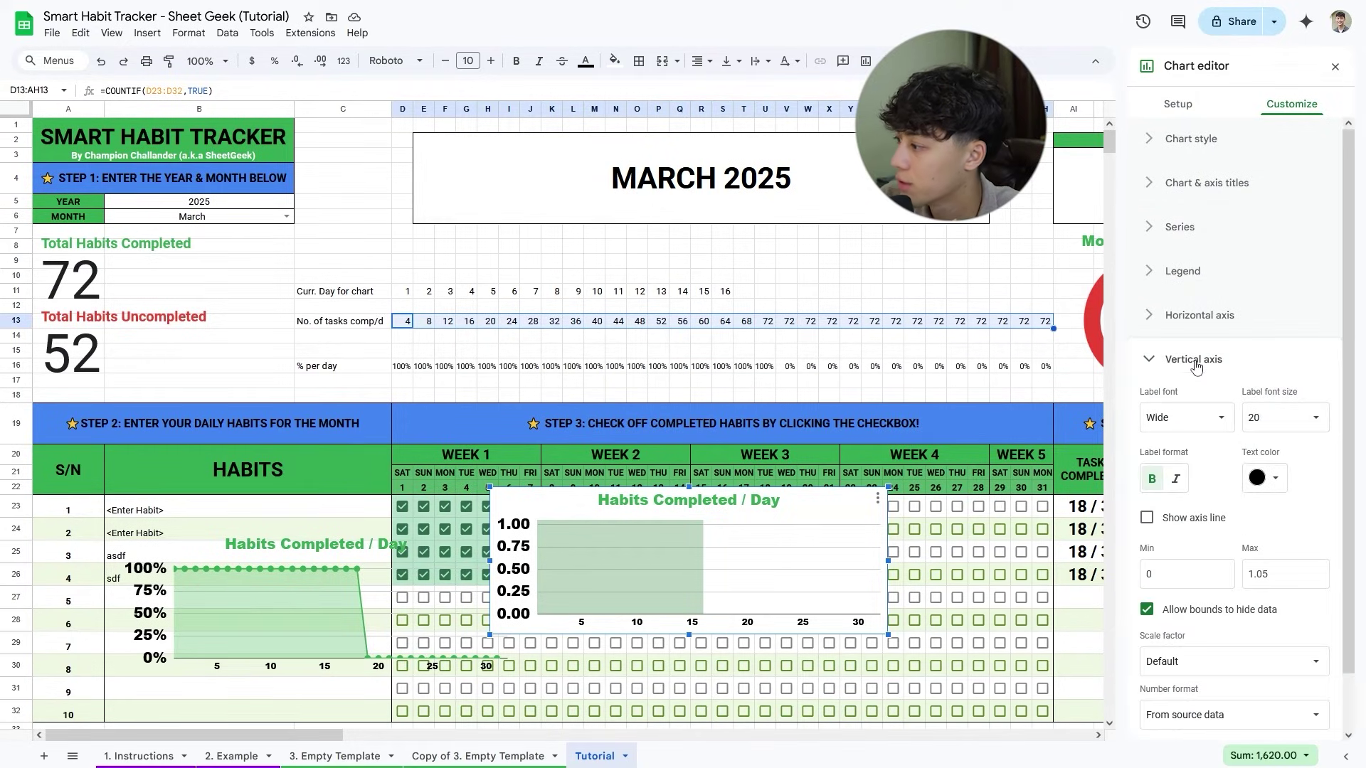
pyautogui.moveTo(1295, 579); pyautogui.dragTo(1246, 574)
pyautogui.press('BackSpace')
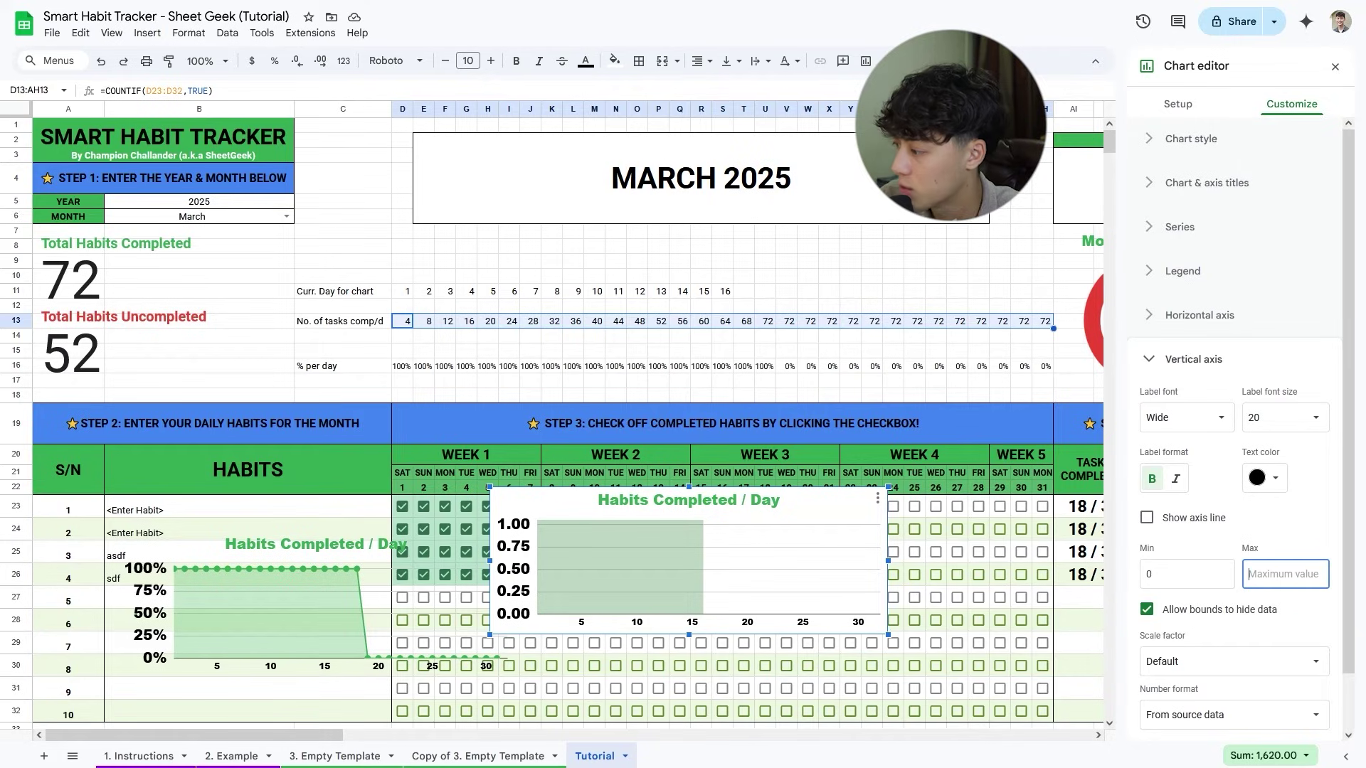
pyautogui.click(1305, 453)
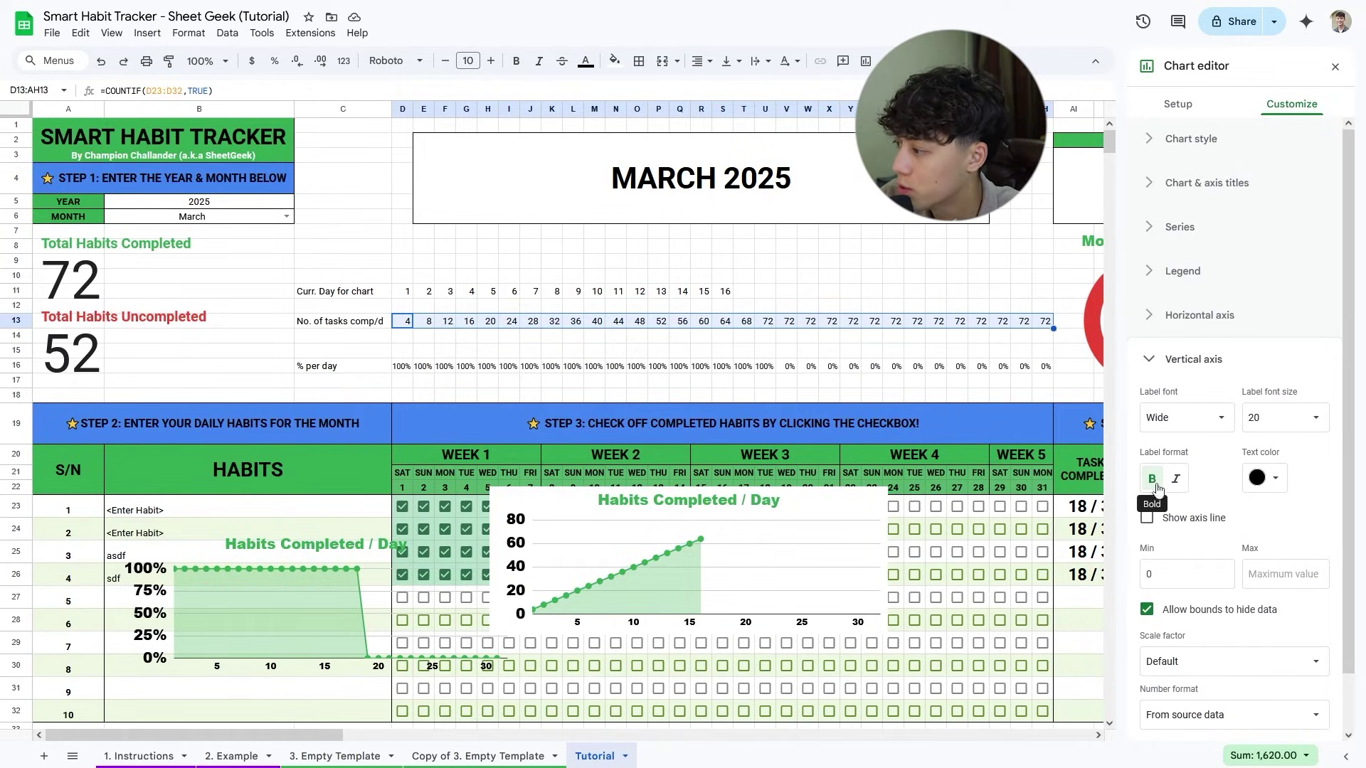
# Turn off the major gridlines for the copied chart's vertical axis.
pyautogui.scroll(-1, 1214, 510)
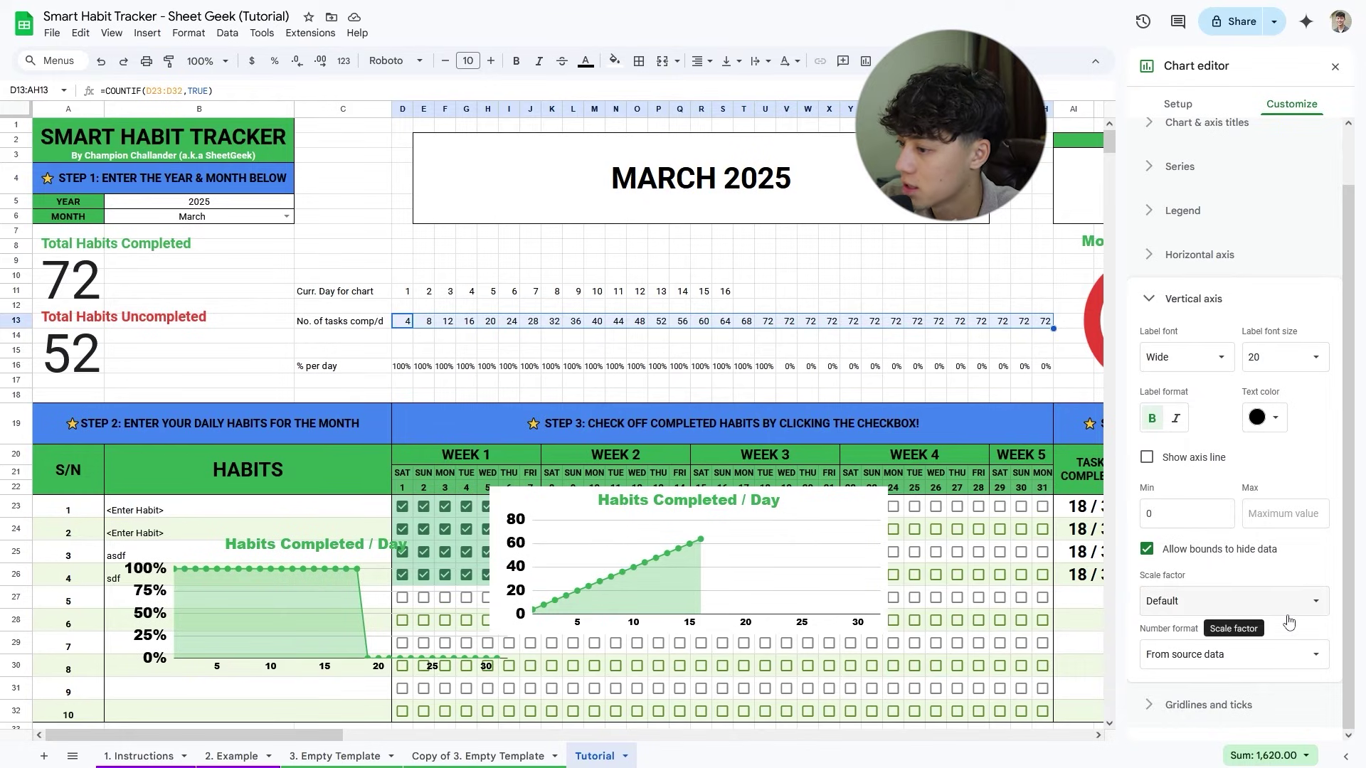
pyautogui.click(1184, 706)
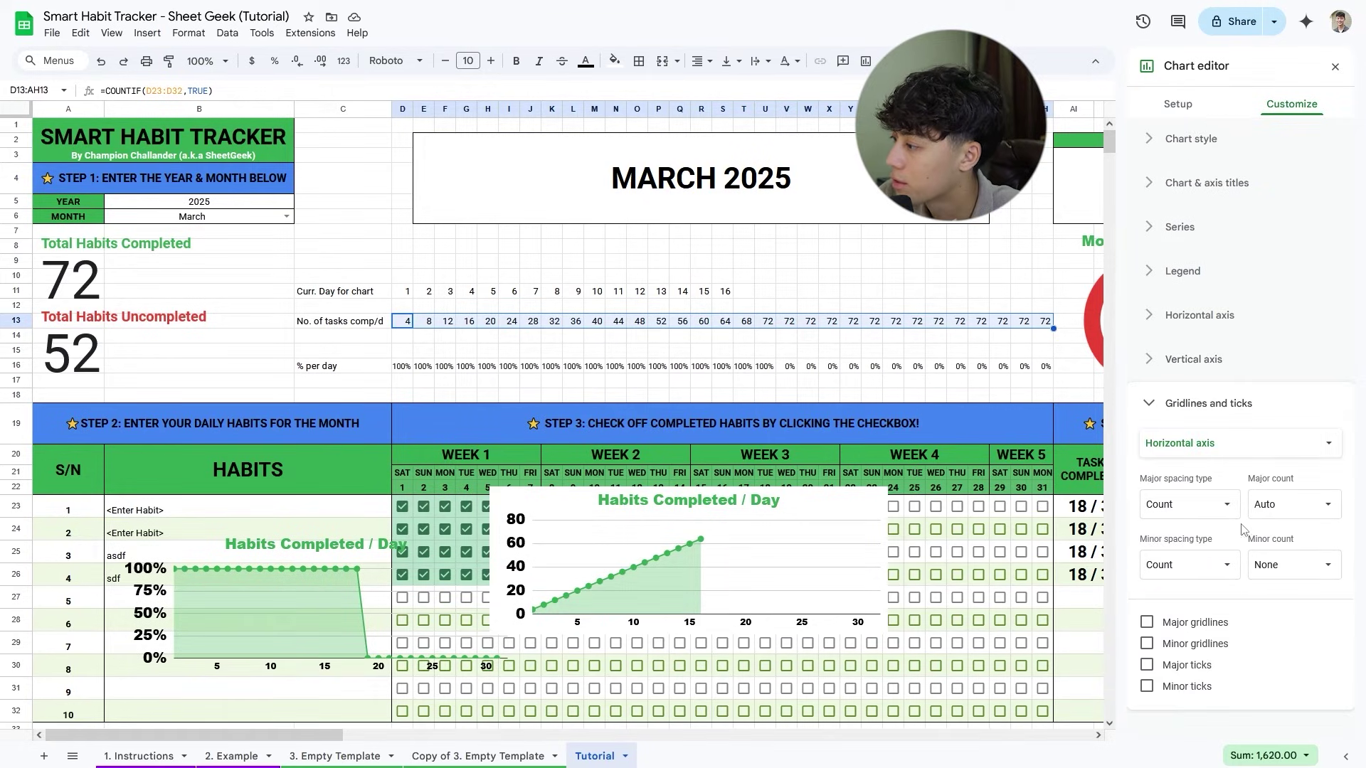
pyautogui.click(1210, 454)
pyautogui.click(1223, 445)
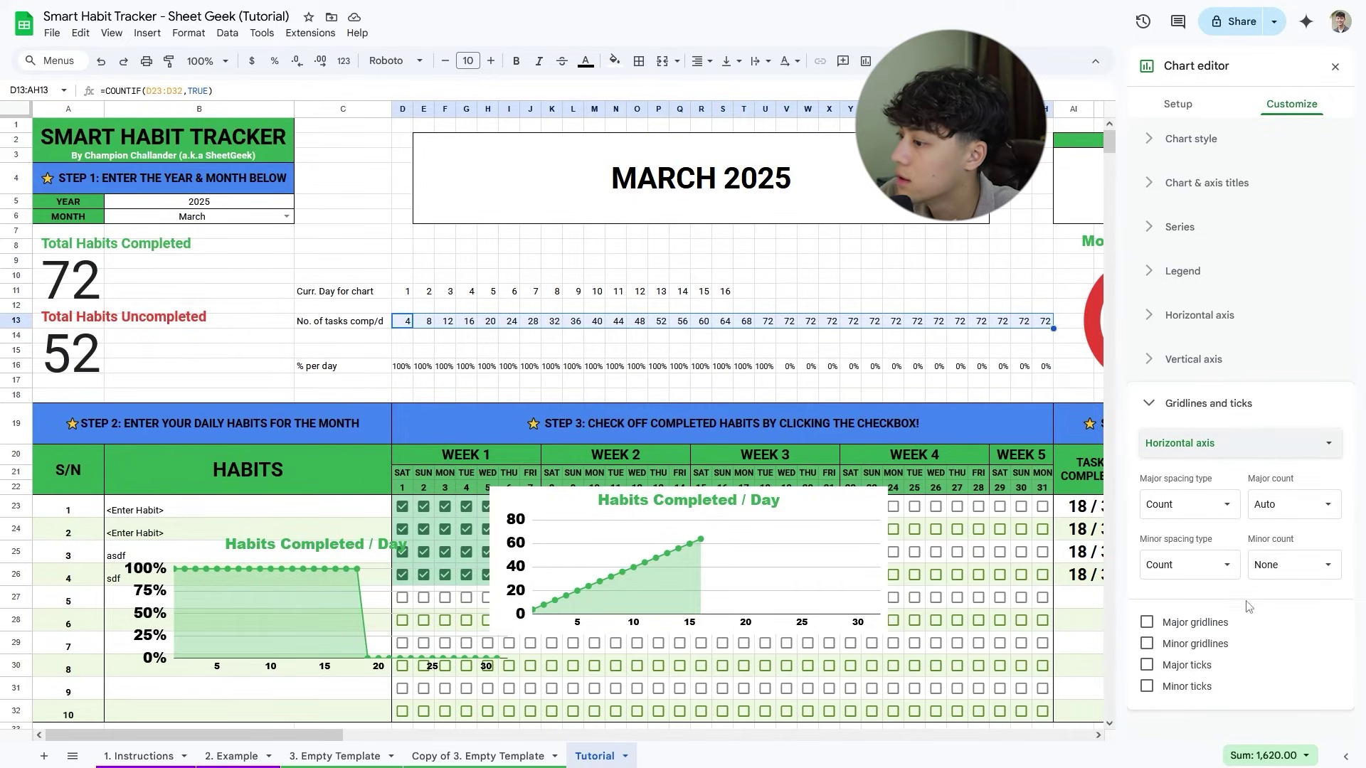
pyautogui.click(1247, 448)
pyautogui.click(1238, 461)
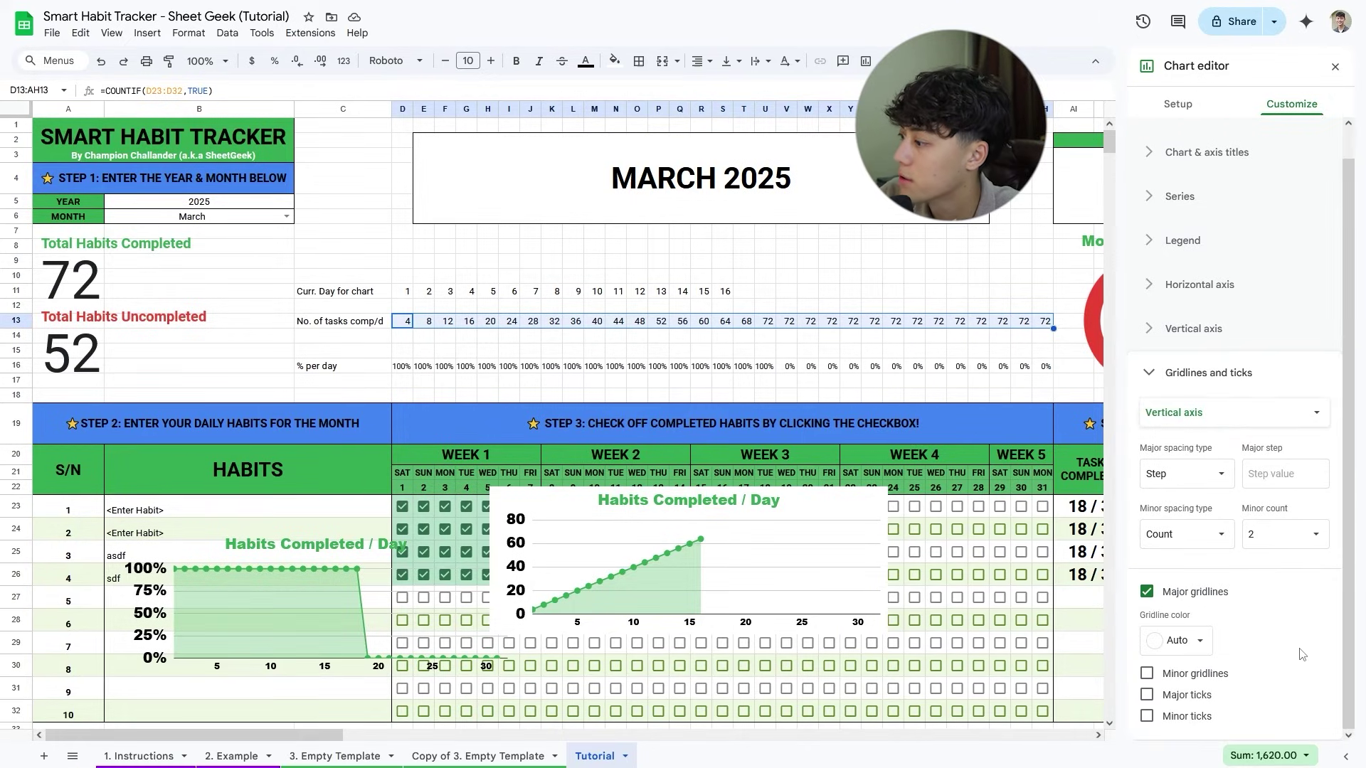
pyautogui.click(1148, 593)
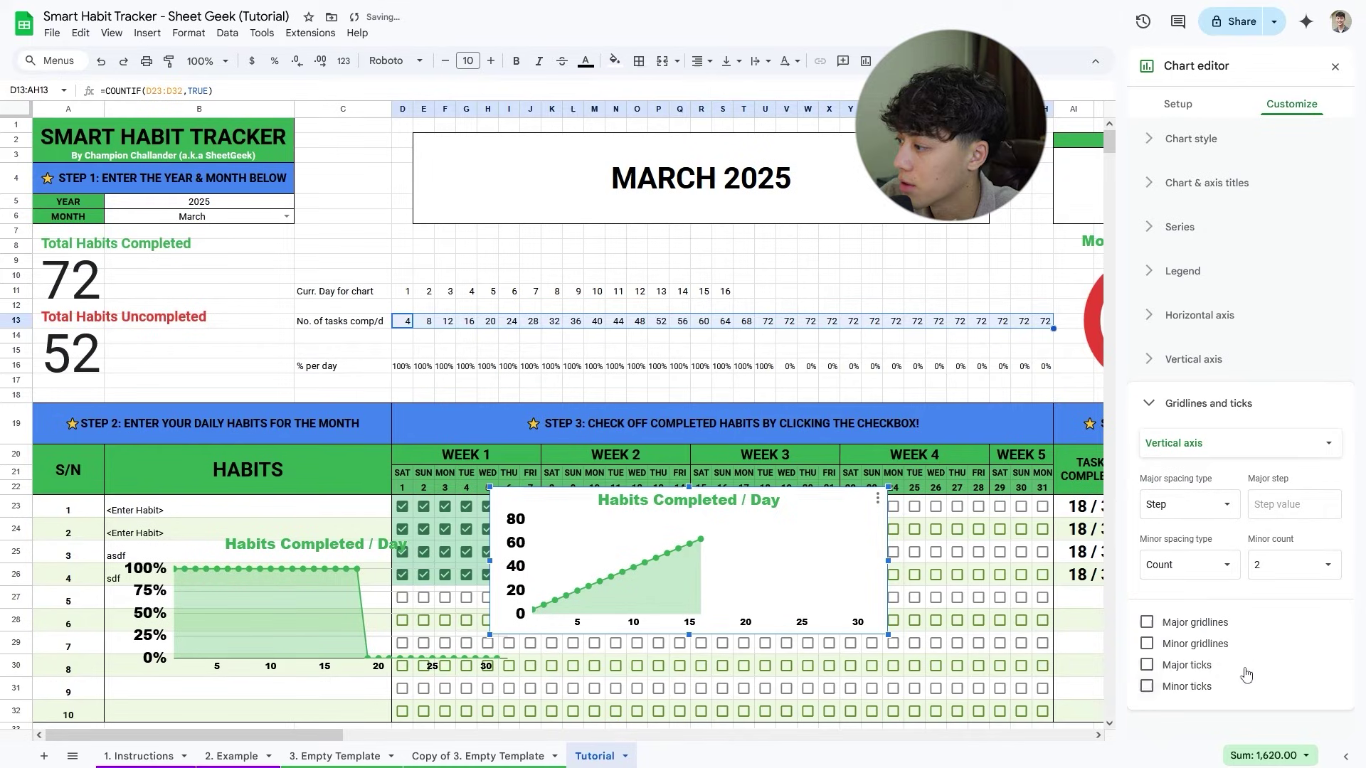
# Set the copied chart's legend font to Wide.
pyautogui.click(1202, 271)
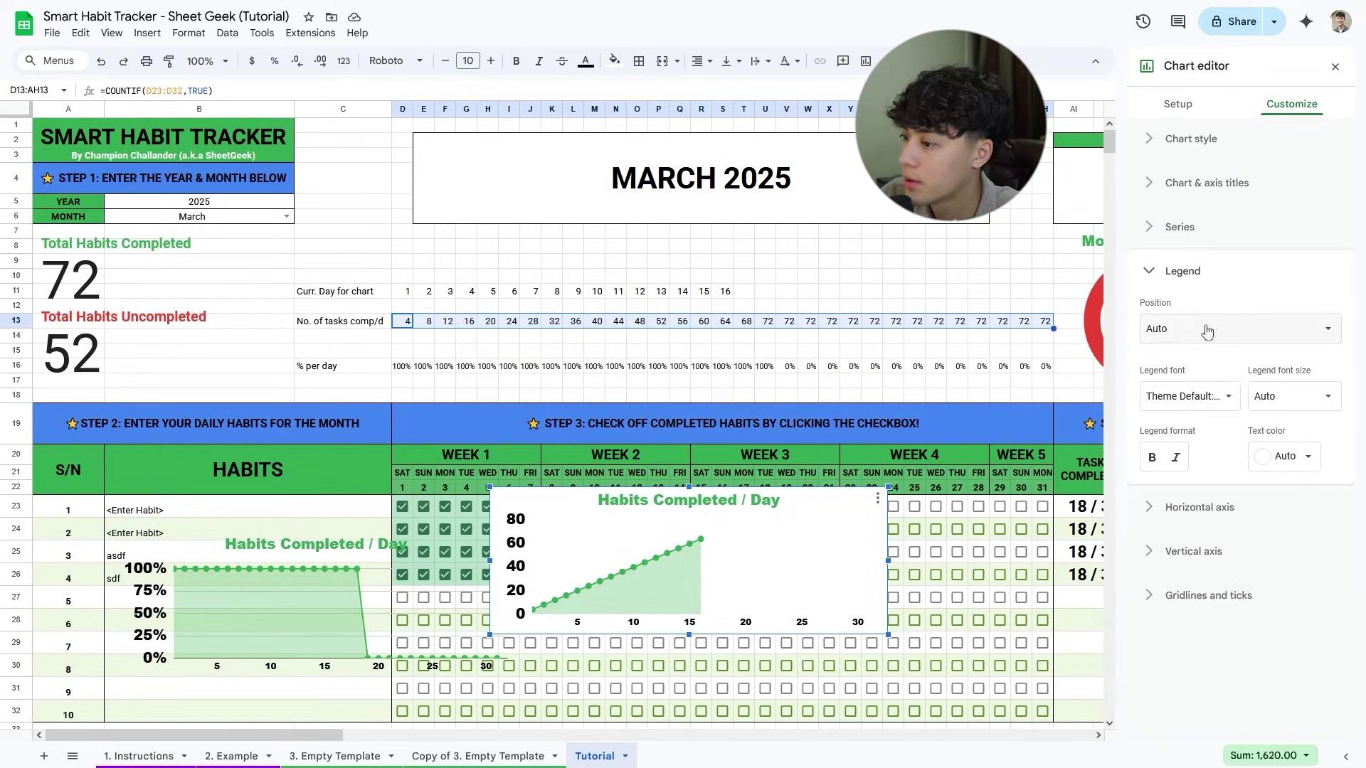
pyautogui.click(1191, 397)
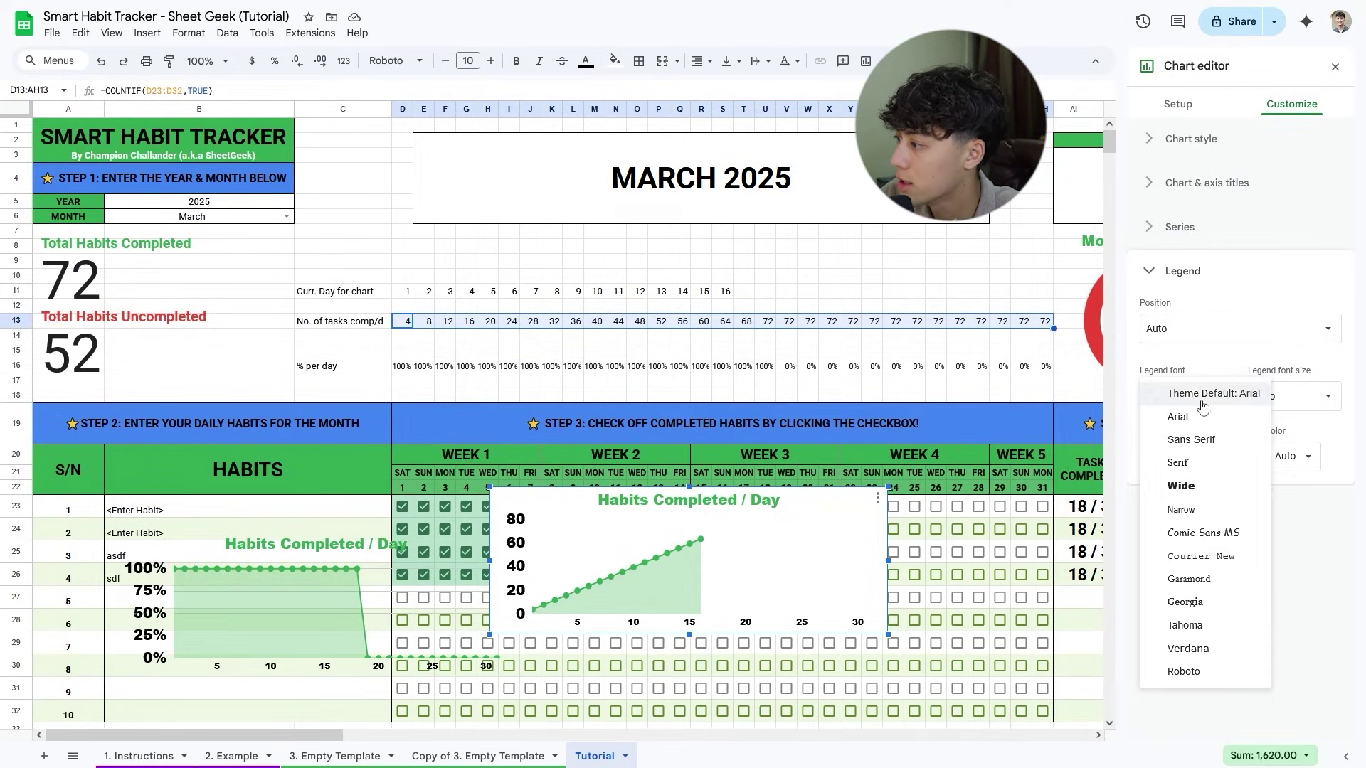
pyautogui.click(1199, 485)
# Set the minimum of the copied chart's horizontal axis to 0.
pyautogui.click(1199, 508)
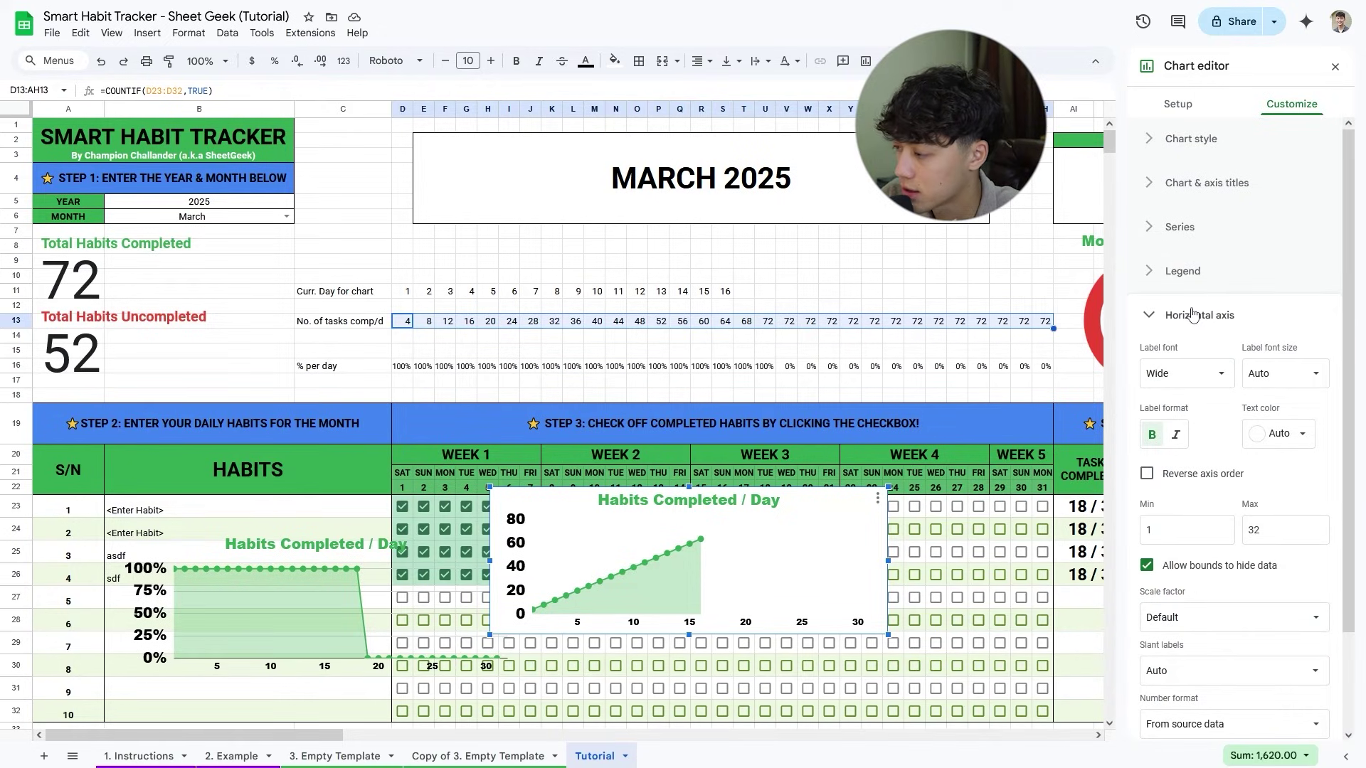
pyautogui.click(1166, 530)
pyautogui.press('BackSpace')
pyautogui.write('0')
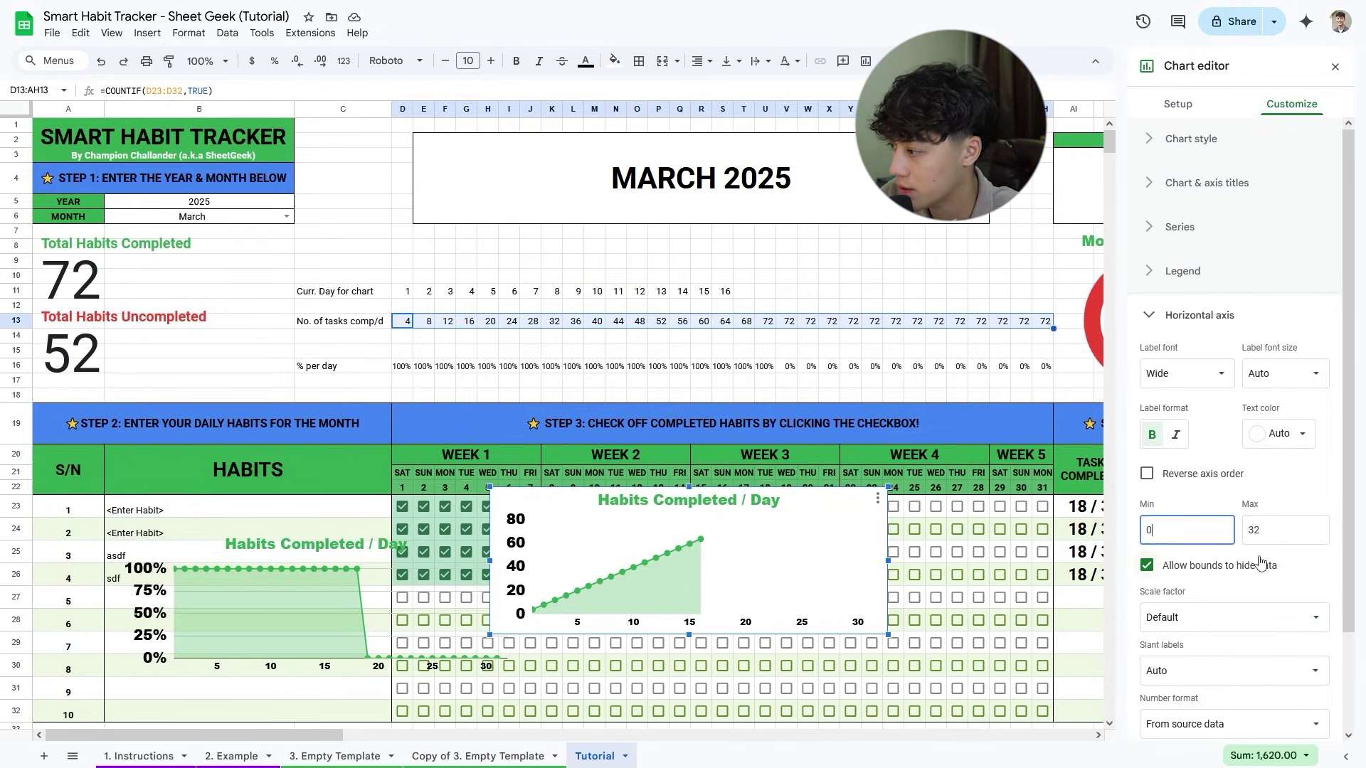
pyautogui.click(1322, 567)
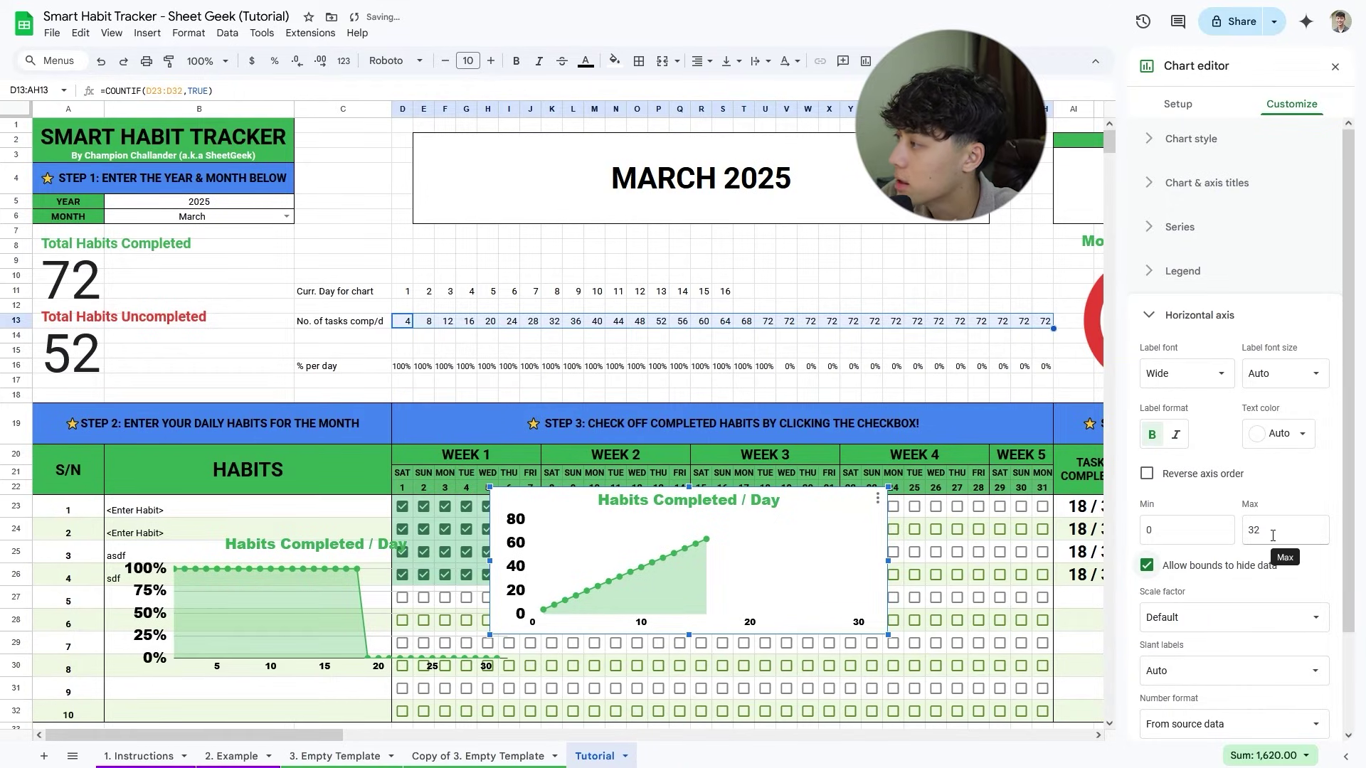
pyautogui.scroll(-2, 1270, 535)
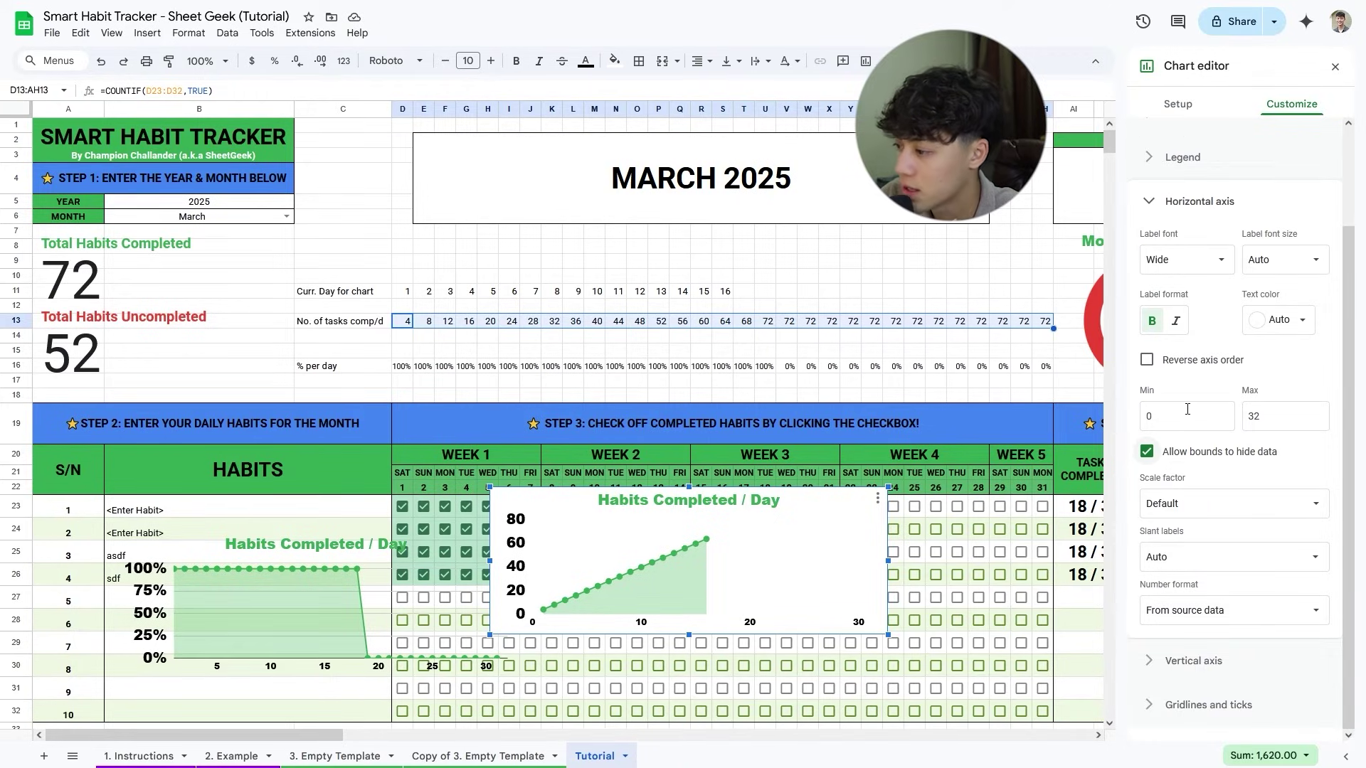
pyautogui.scroll(2, 1182, 411)
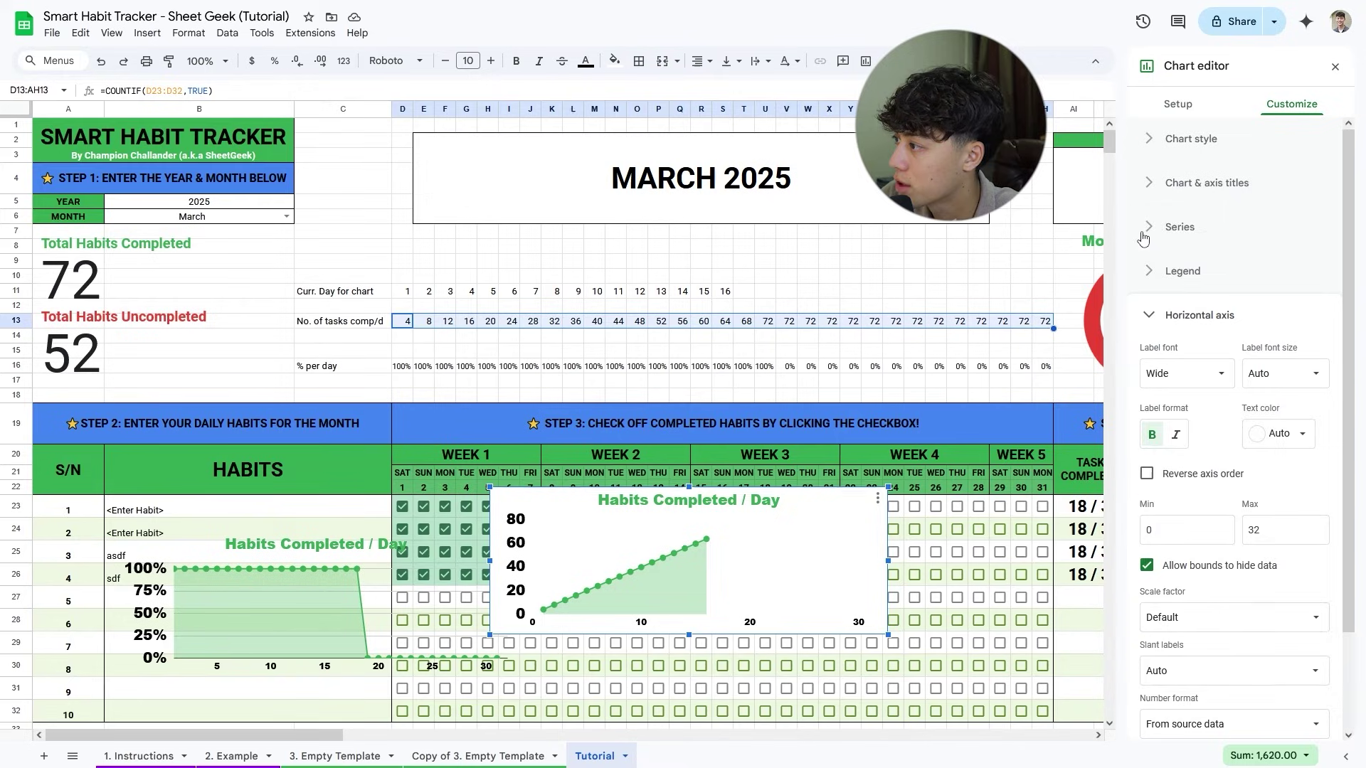
# Add percent error bars with a value of 25 to the copied chart's series.
pyautogui.click(1143, 237)
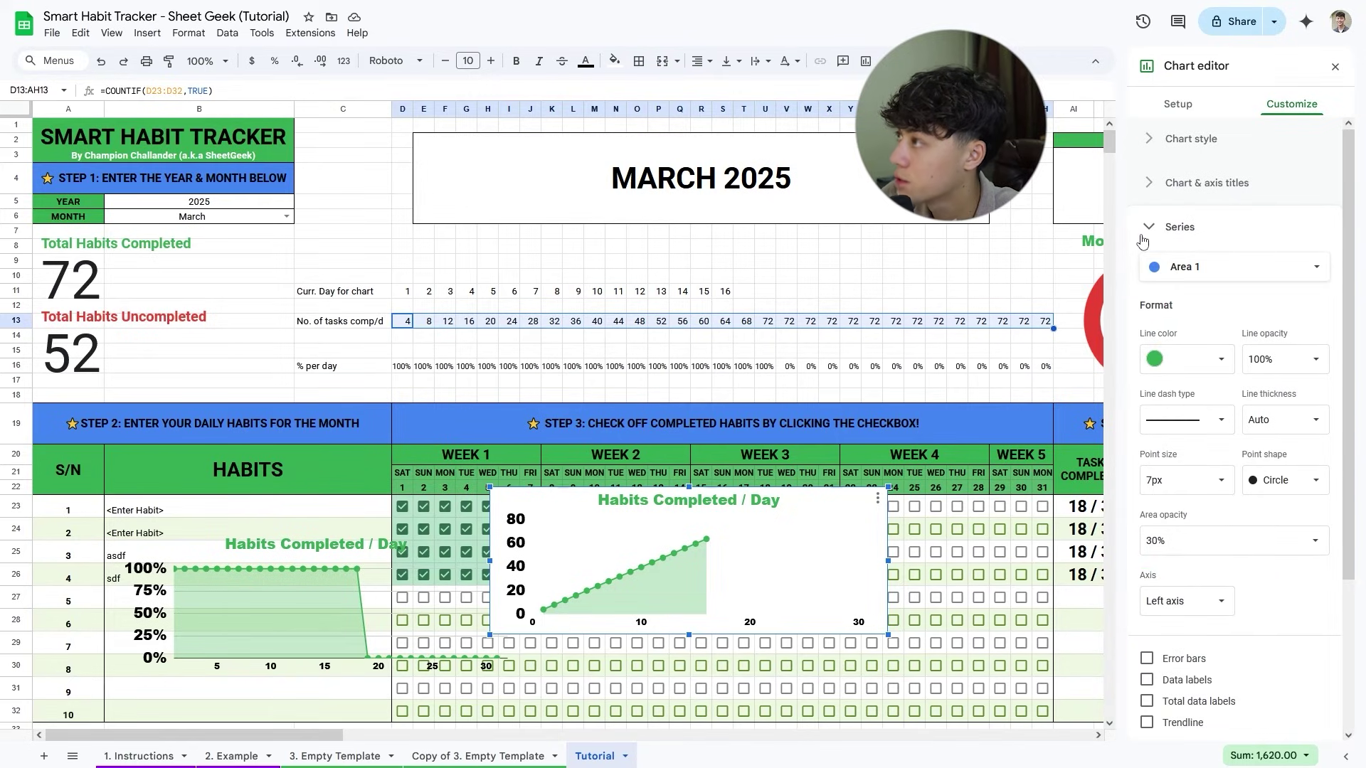
pyautogui.scroll(-2, 1277, 594)
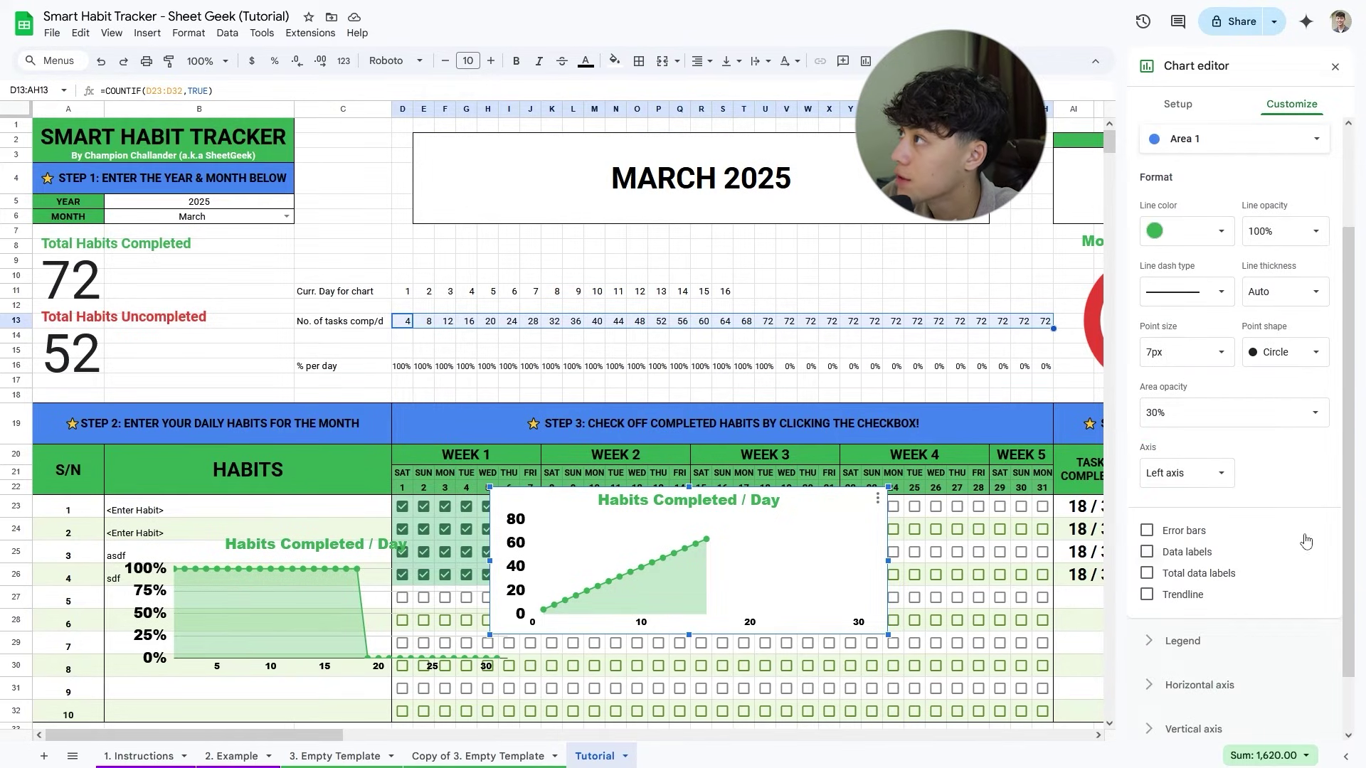
pyautogui.click(1179, 530)
pyautogui.scroll(-1, 1301, 476)
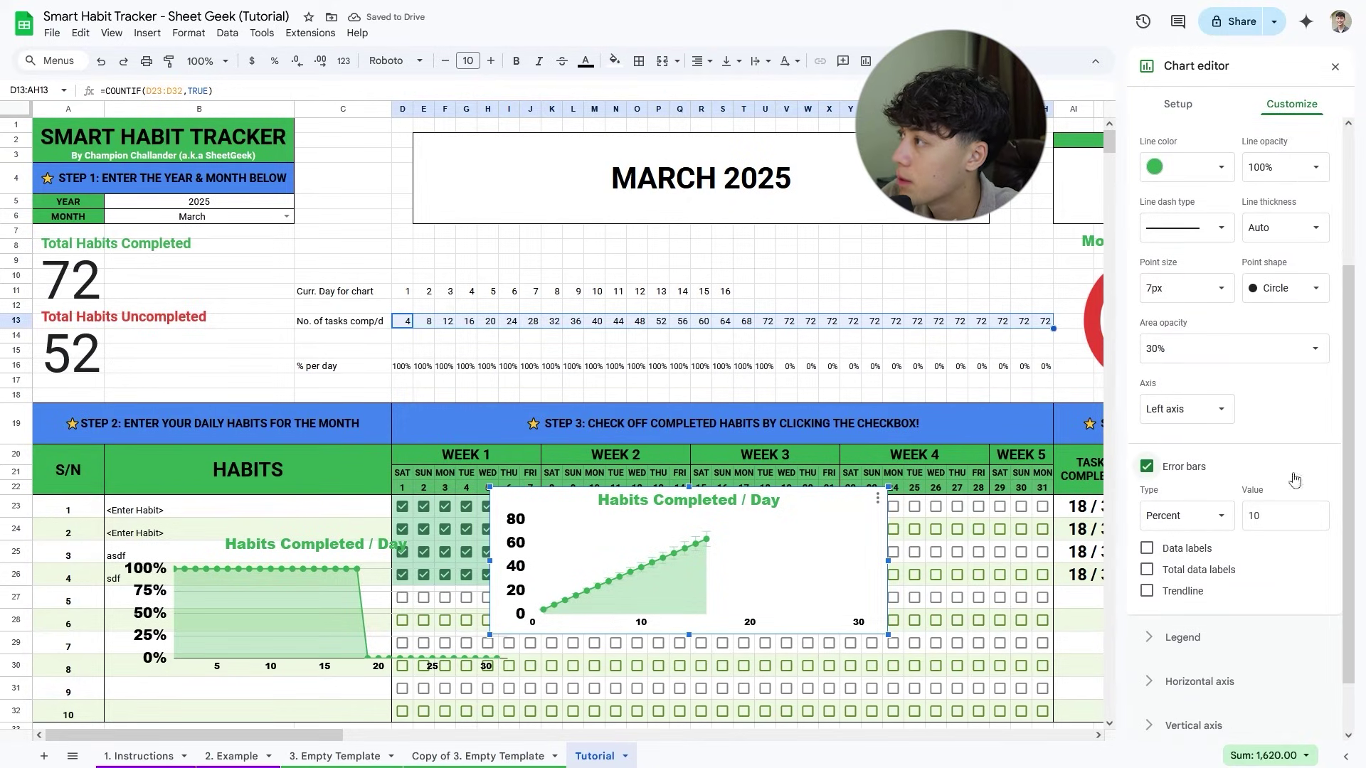
pyautogui.doubleClick(1271, 520)
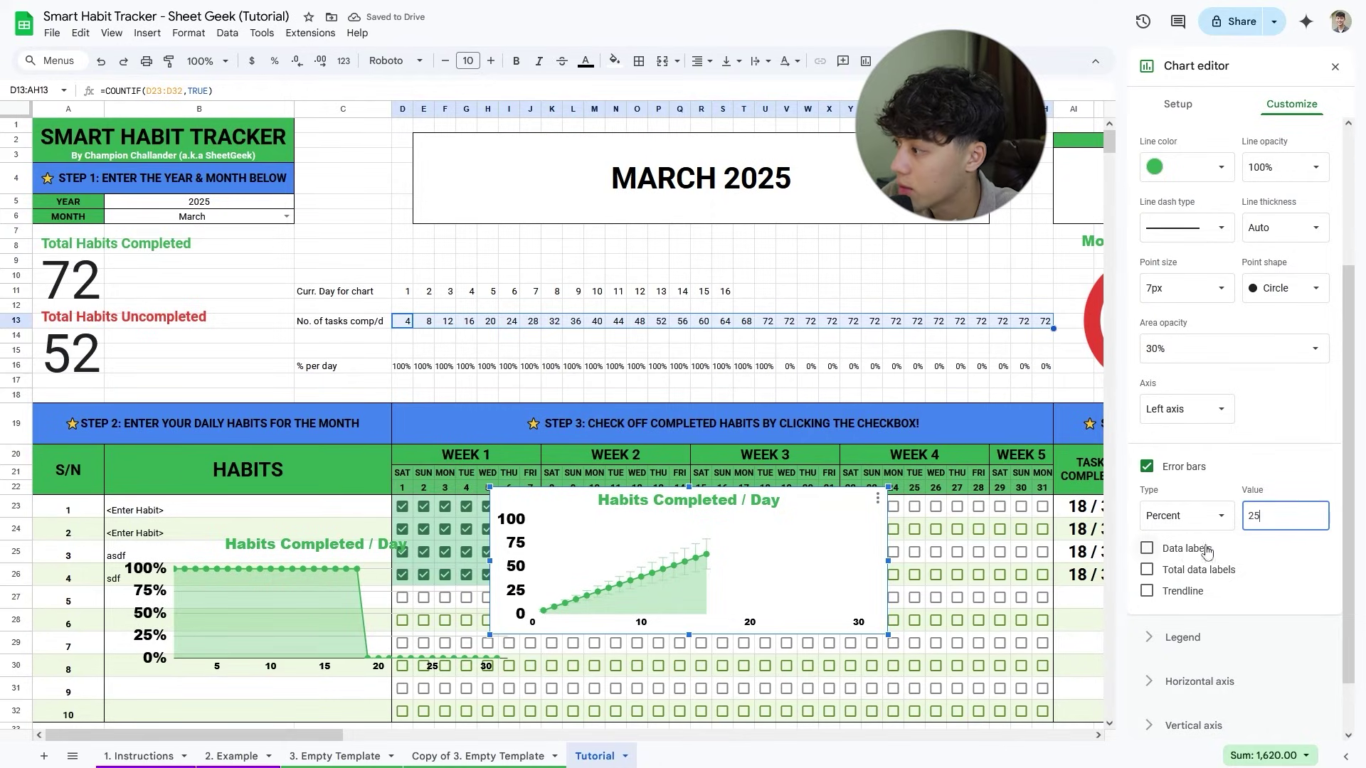
# Add data labels to the copied chart's series and format them in italics.
pyautogui.click(1157, 552)
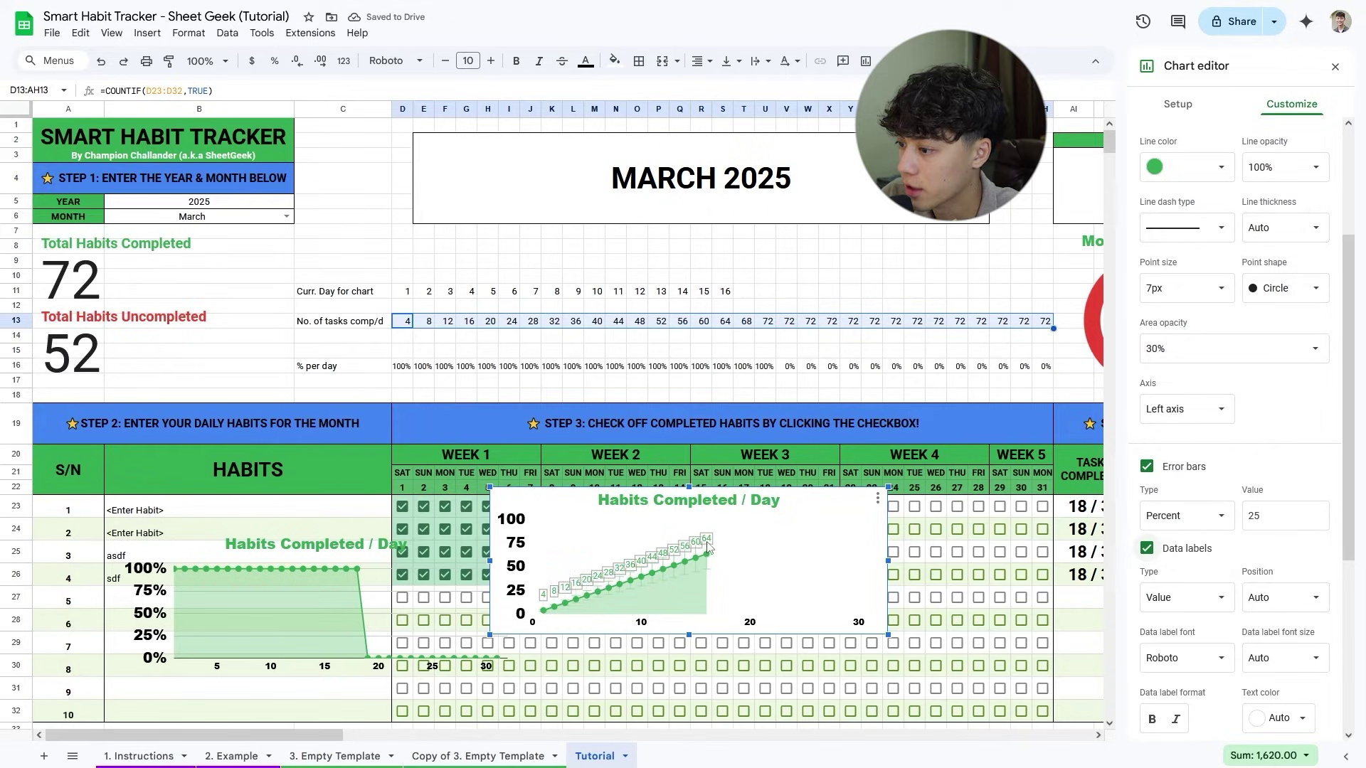
pyautogui.scroll(-3, 1284, 576)
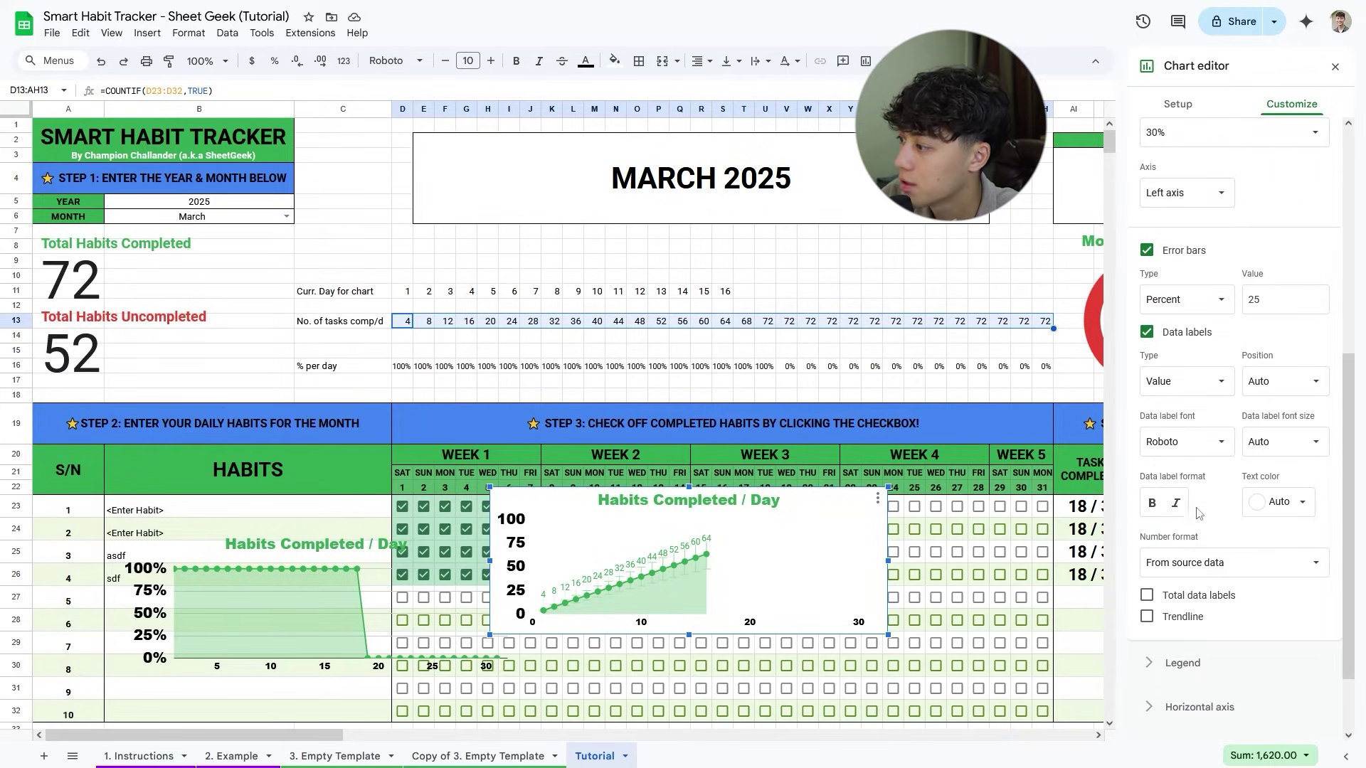
pyautogui.click(1176, 505)
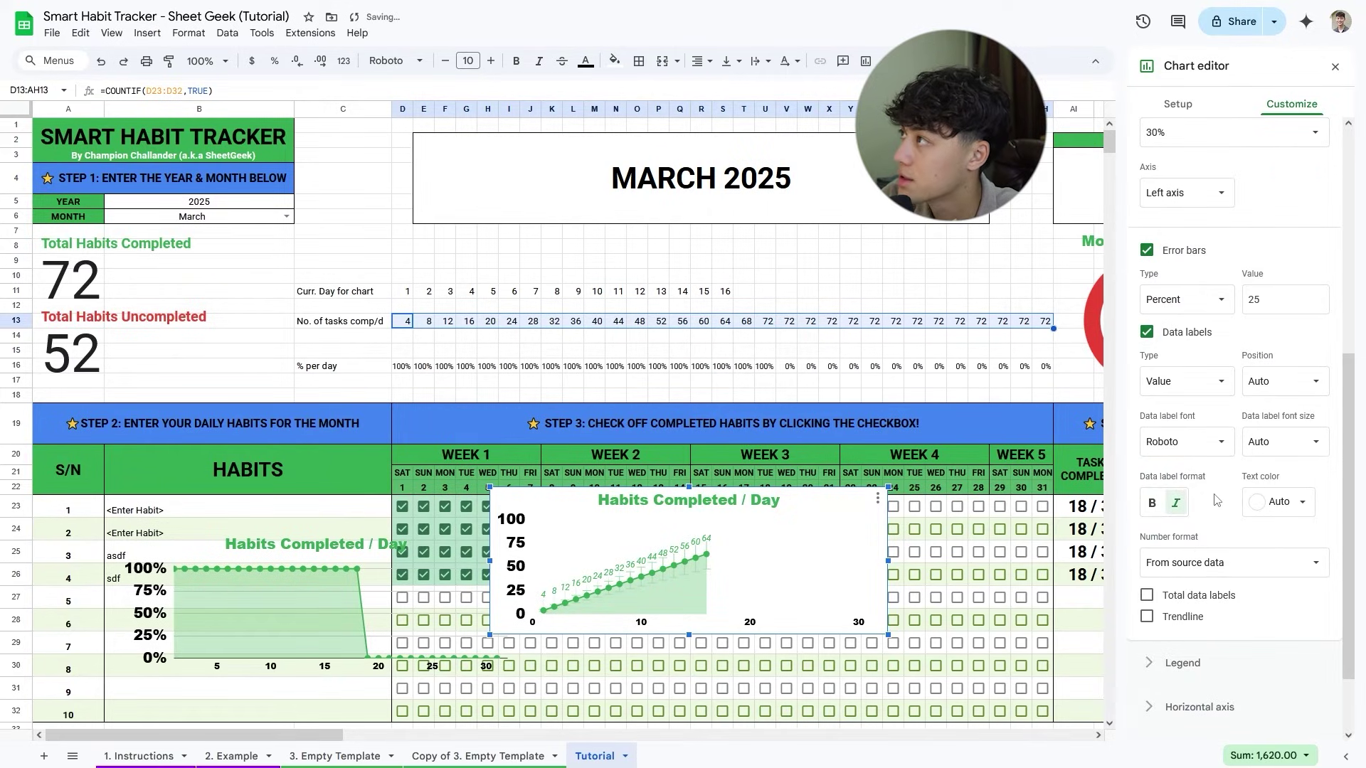
# Change the copied chart's title to "Habits Completed in Month".
pyautogui.click(1190, 184)
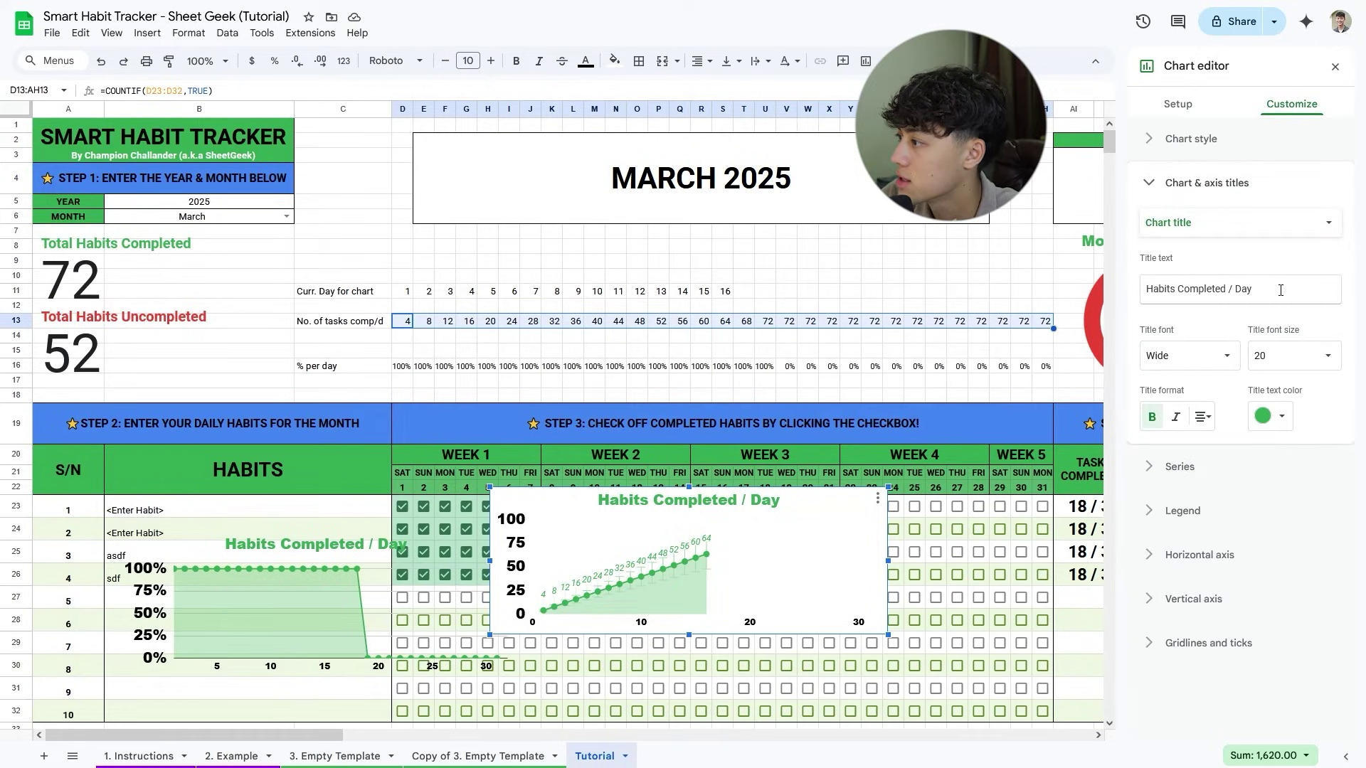
pyautogui.moveTo(1253, 289); pyautogui.dragTo(1140, 291)
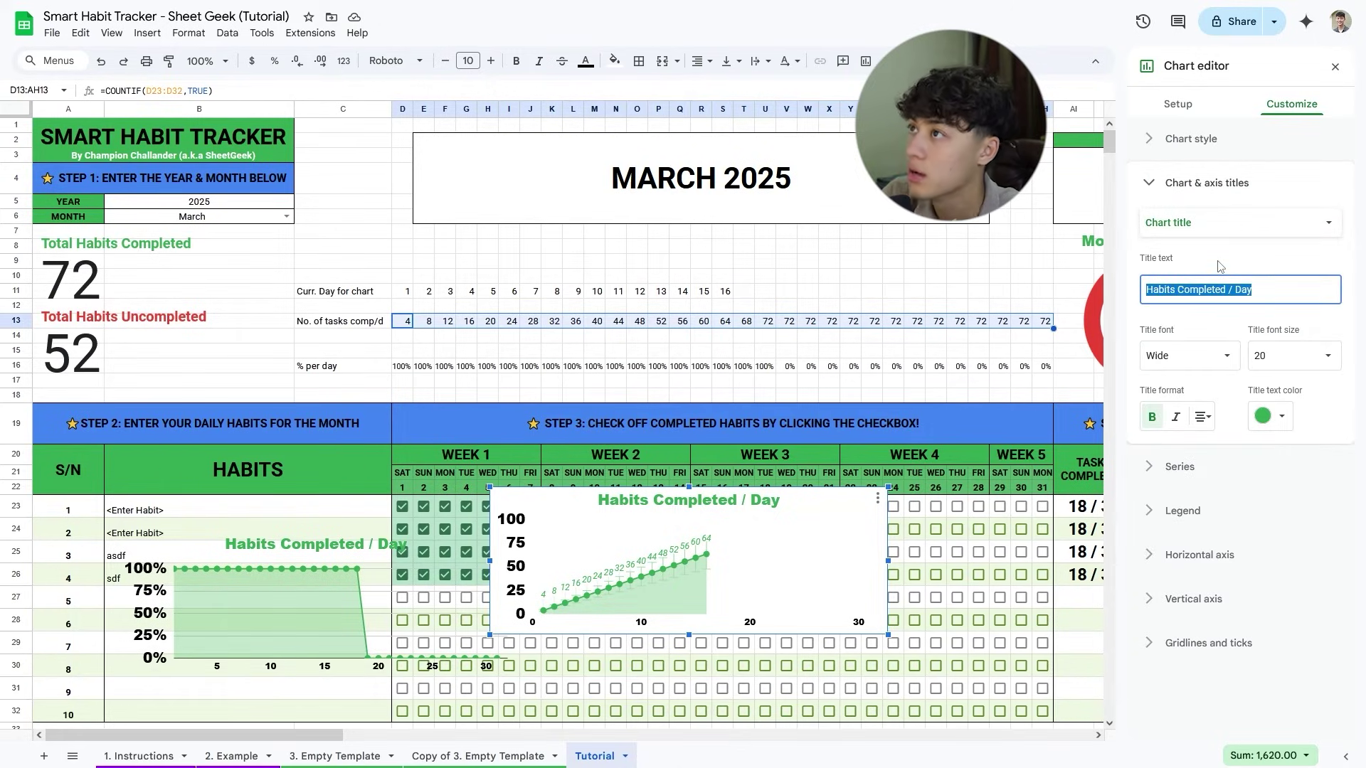
pyautogui.write('hA')
pyautogui.press('BackSpace')
pyautogui.press('BackSpace')
pyautogui.write('Habits Completed in Mo')
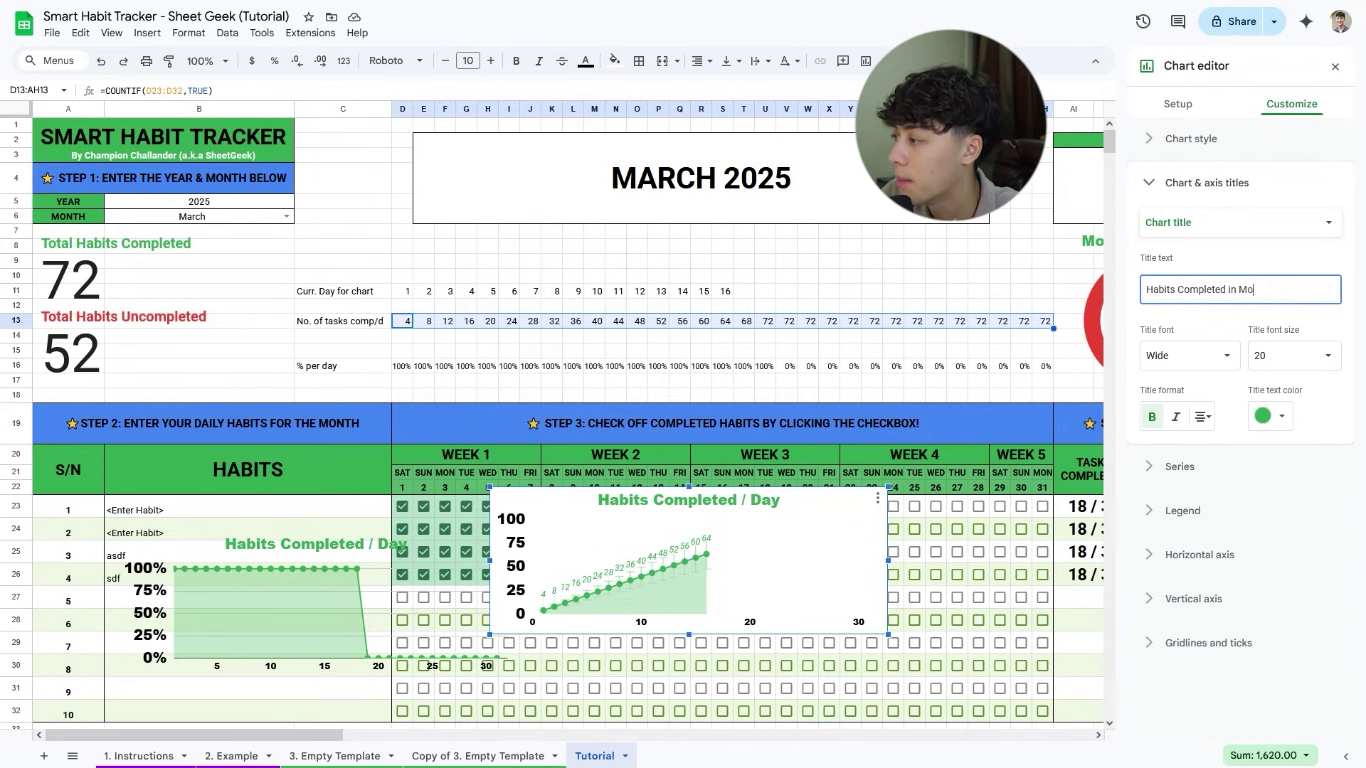
pyautogui.write('nth')
pyautogui.click(1207, 183)
# Enable compare mode on the Habits Completed in Month chart and move it over the Habits column and Weeks 1 and 2.
pyautogui.click(1191, 139)
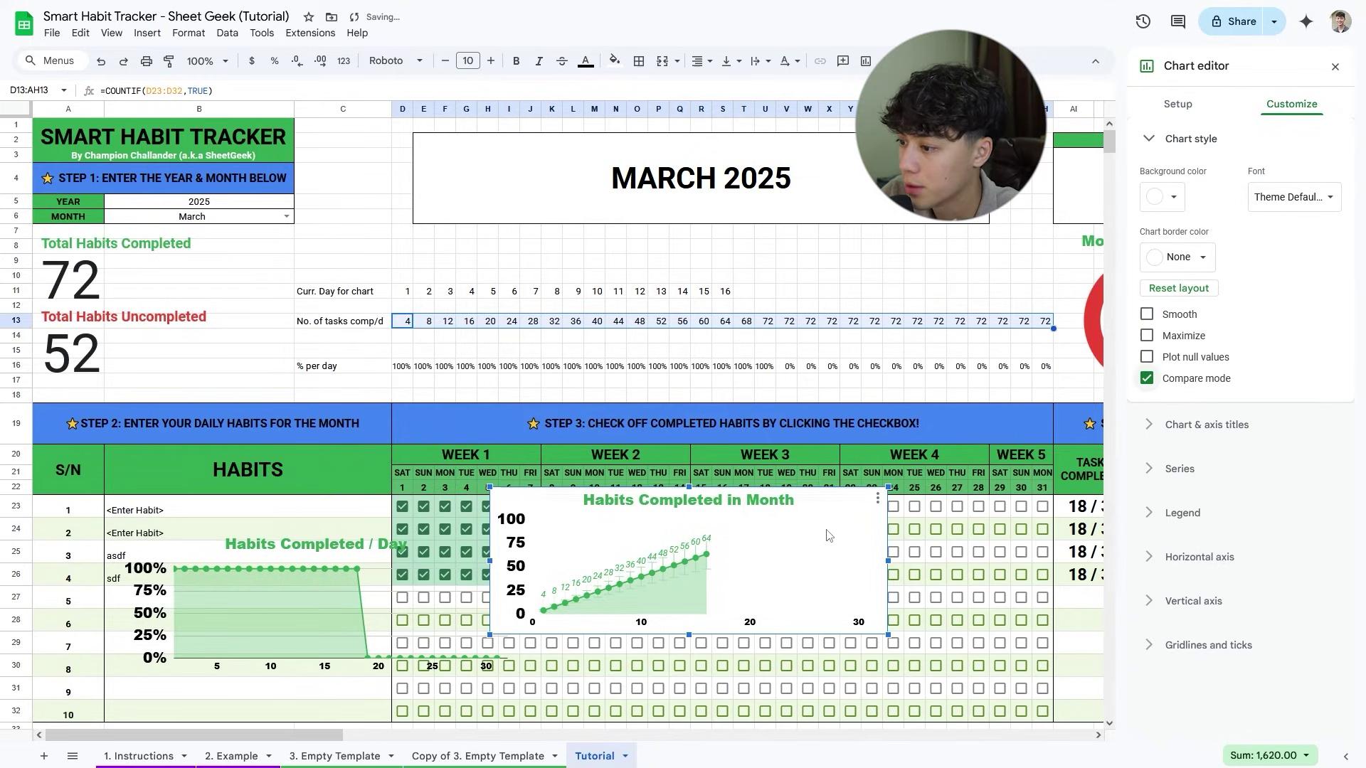
pyautogui.moveTo(827, 541); pyautogui.dragTo(604, 516)
# Uncheck the first four habits for day 16 and check them again to test the Habits Completed in Month chart.
pyautogui.click(723, 509)
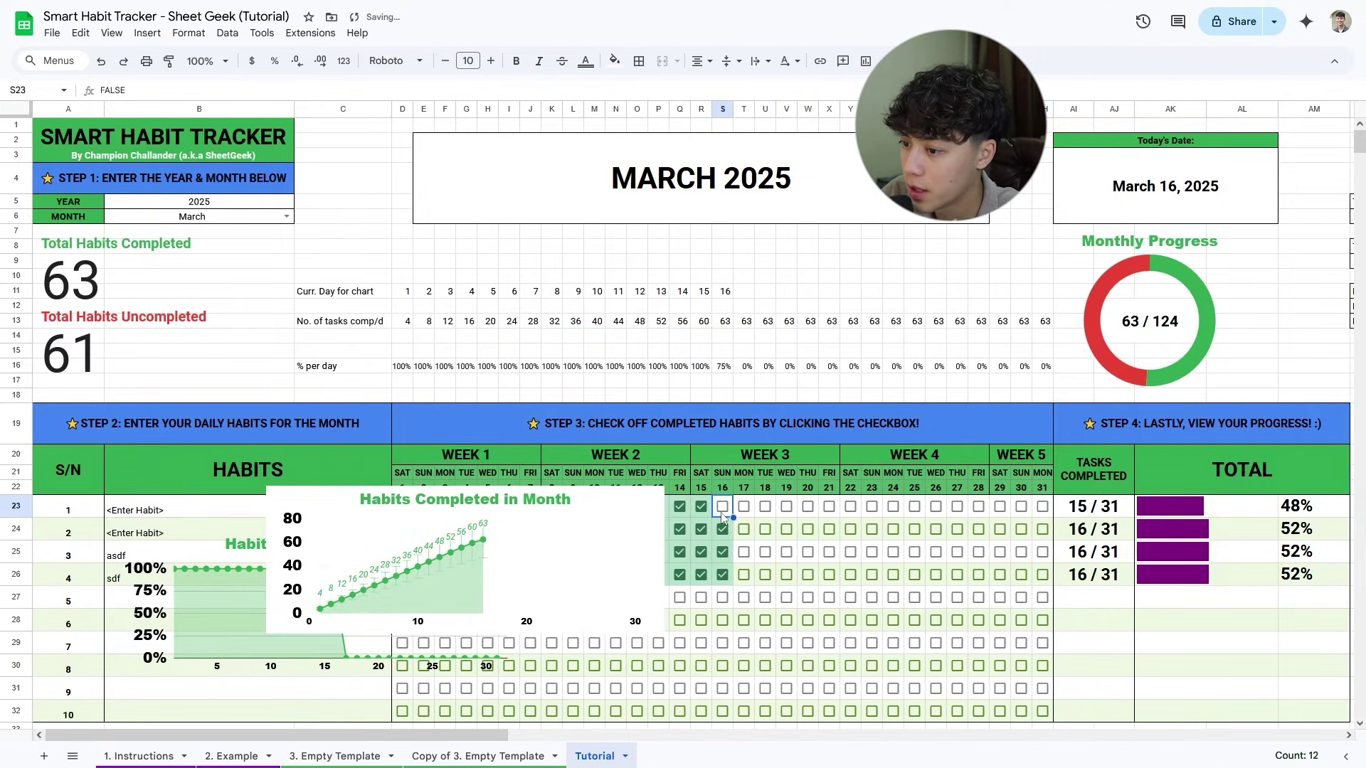
pyautogui.click(722, 530)
pyautogui.click(723, 553)
pyautogui.click(723, 575)
pyautogui.click(723, 552)
pyautogui.click(723, 575)
pyautogui.click(723, 530)
pyautogui.click(722, 506)
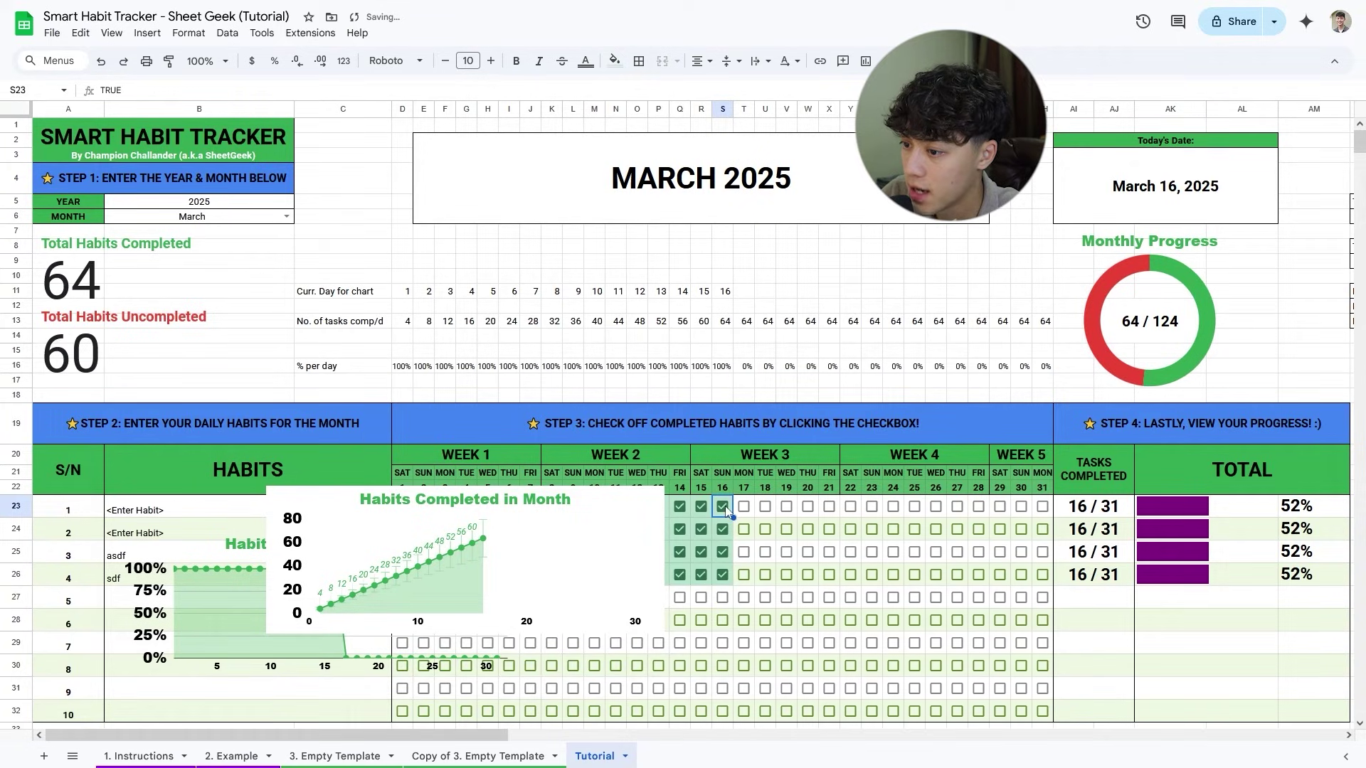
# Make the Habits Completed in Month chart slightly taller and check the first four habits for day 17.
pyautogui.click(619, 558)
pyautogui.moveTo(465, 633); pyautogui.dragTo(465, 648)
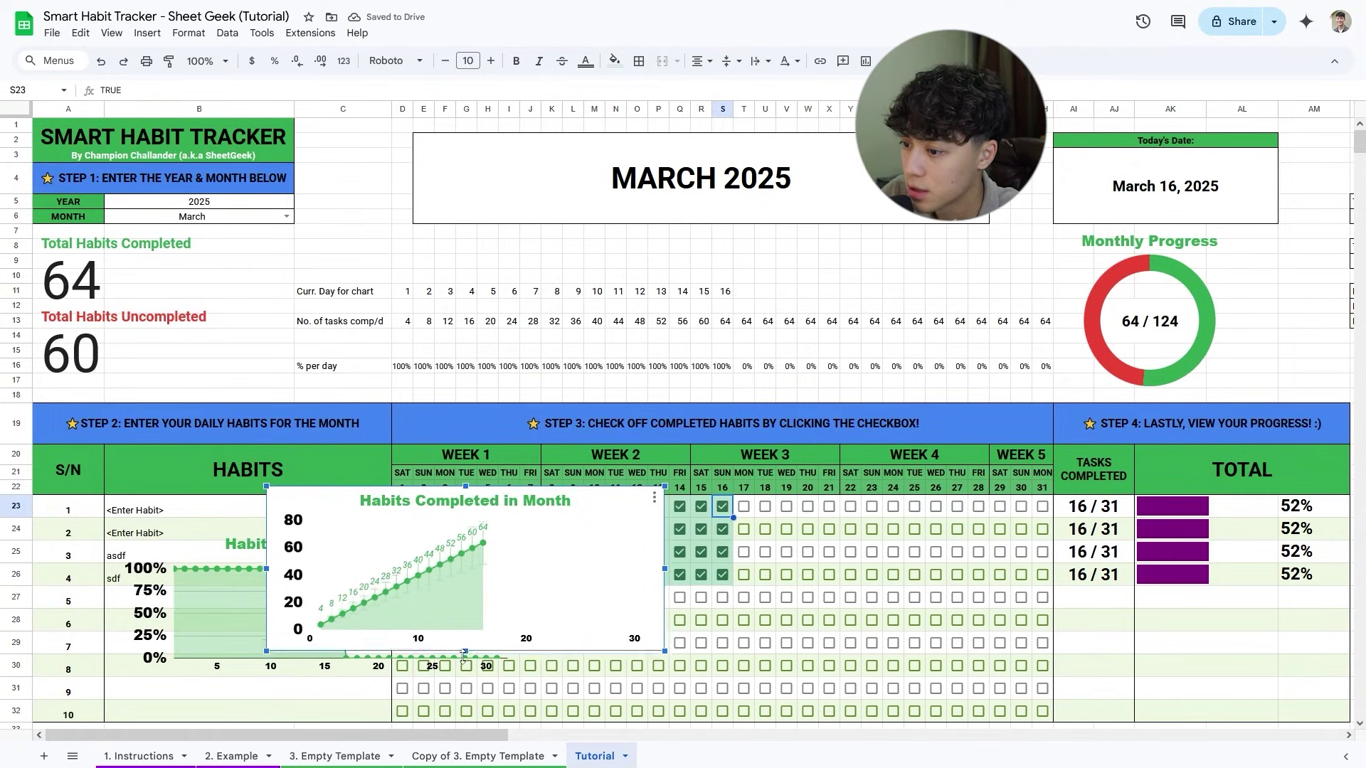
pyautogui.click(744, 506)
pyautogui.click(744, 529)
pyautogui.click(744, 552)
pyautogui.click(743, 575)
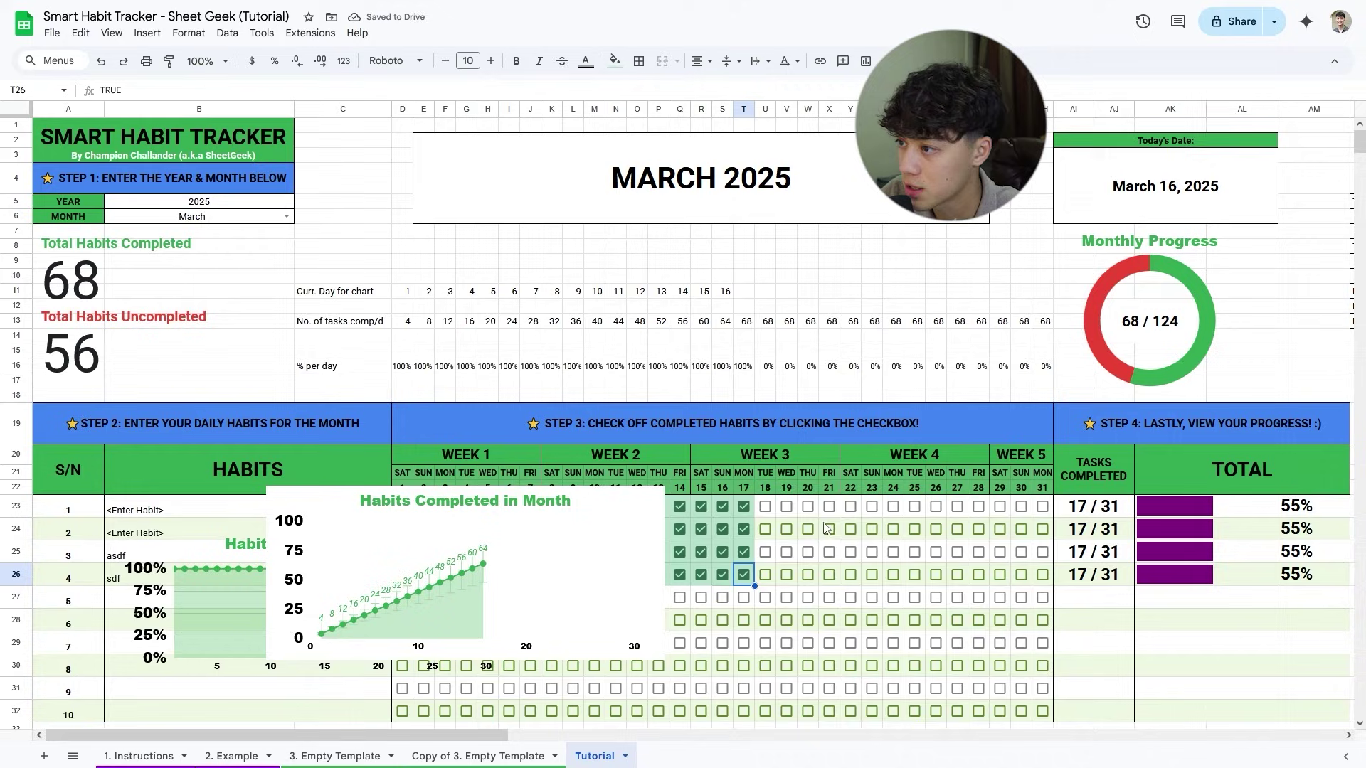
# Examine the current-day formula for day 17 in T11.
pyautogui.click(744, 507)
pyautogui.hotkey('shift', 'Down')
pyautogui.hotkey('shift', 'Down')
pyautogui.hotkey('shift', 'Down')
pyautogui.click(744, 507)
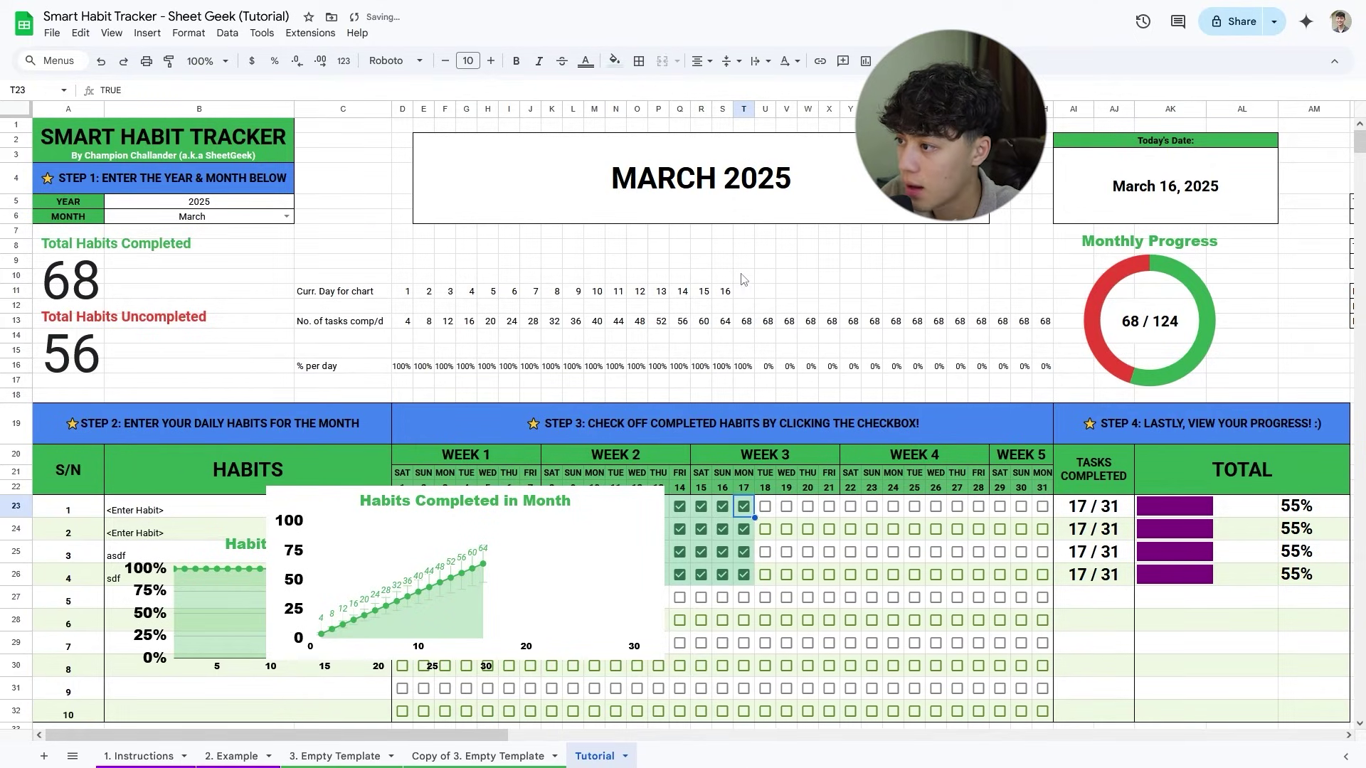
pyautogui.click(742, 294)
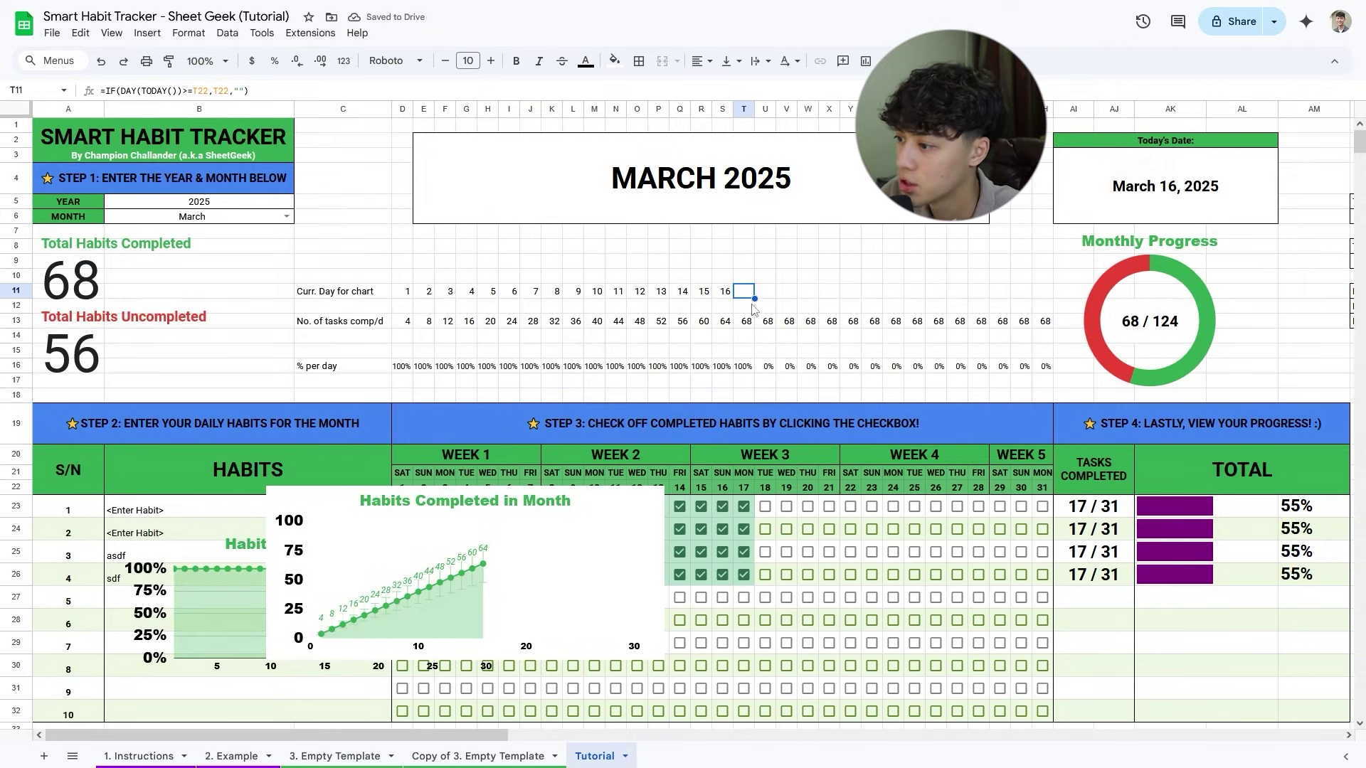
# Check the first four habits for day 22.
pyautogui.click(851, 507)
pyautogui.click(851, 530)
pyautogui.click(851, 552)
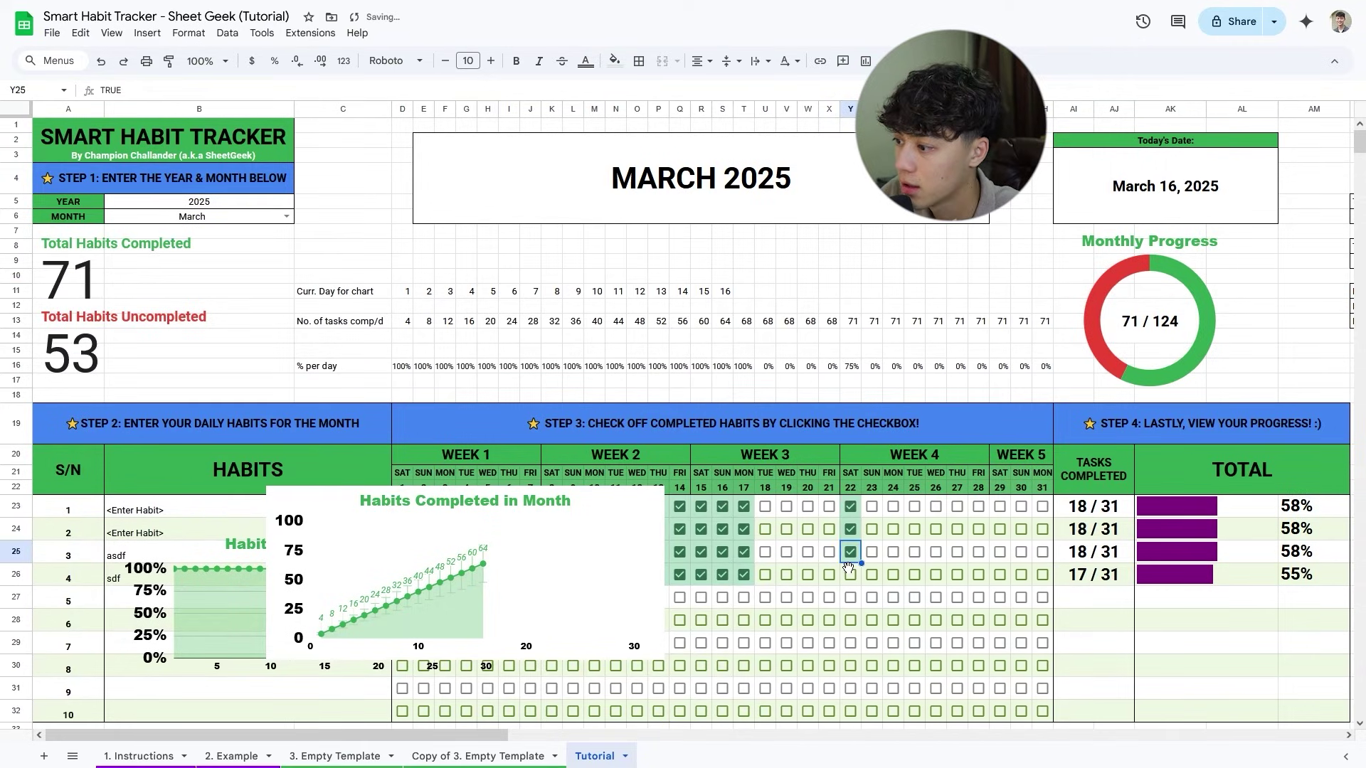
pyautogui.click(850, 575)
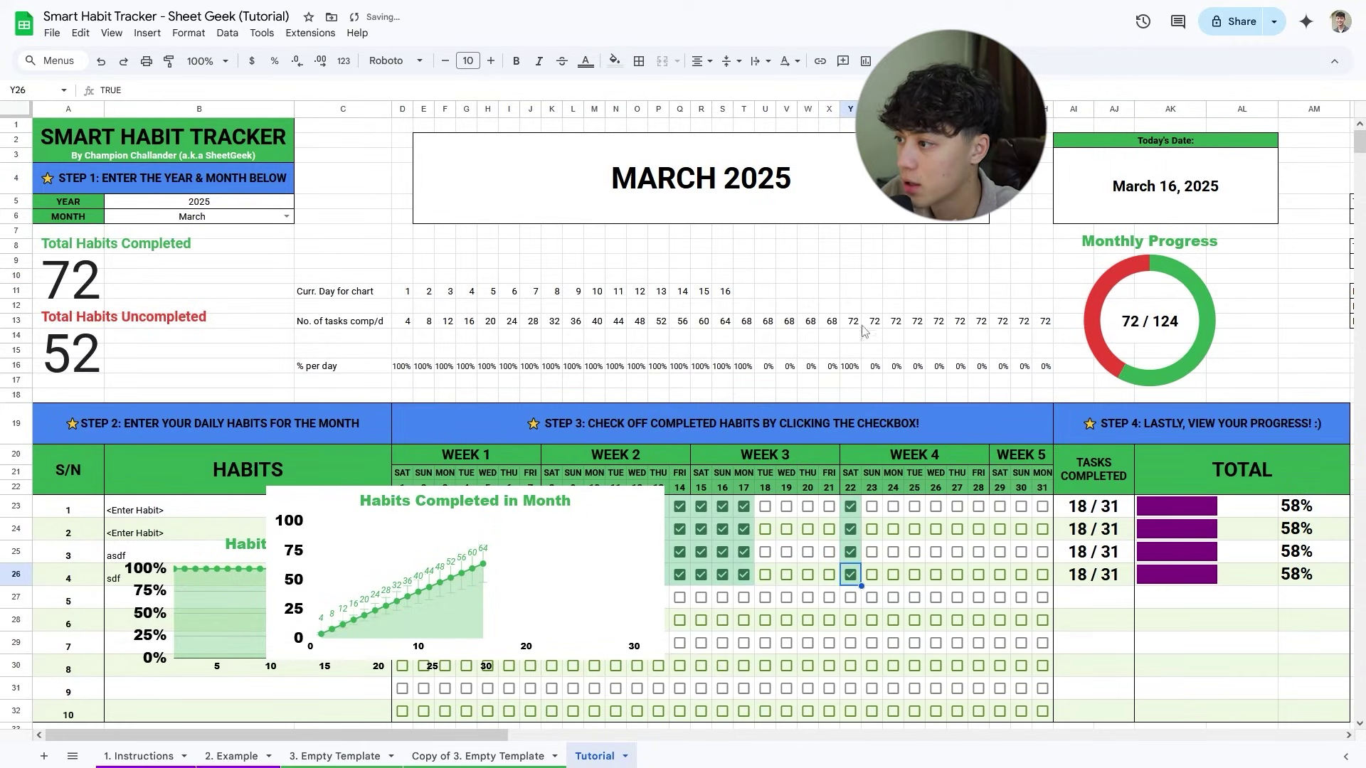
# Replace the formula in T11 with =IF(T16<>0,T22,IF(DAY(TODAY())>=T22,T22,"")).
pyautogui.doubleClick(747, 293)
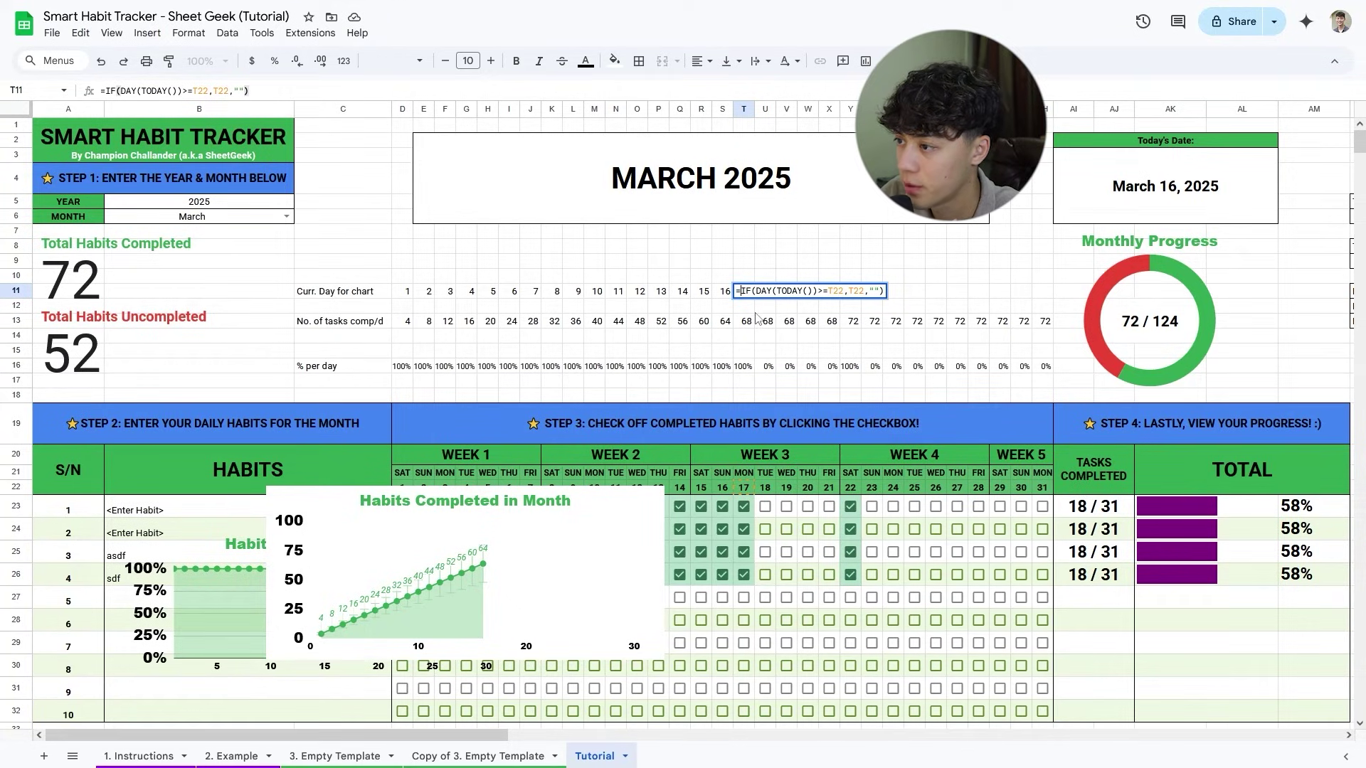
pyautogui.moveTo(744, 290); pyautogui.dragTo(888, 296)
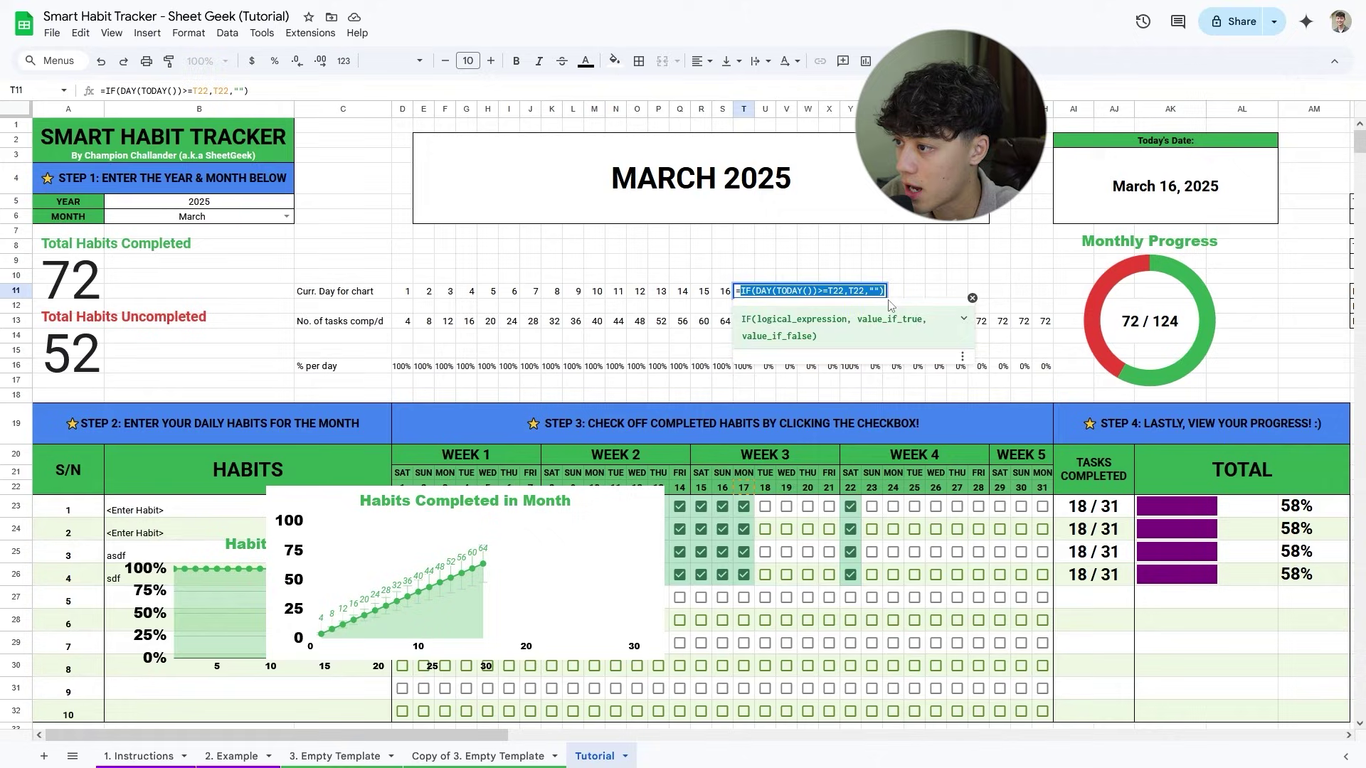
pyautogui.press('BackSpace')
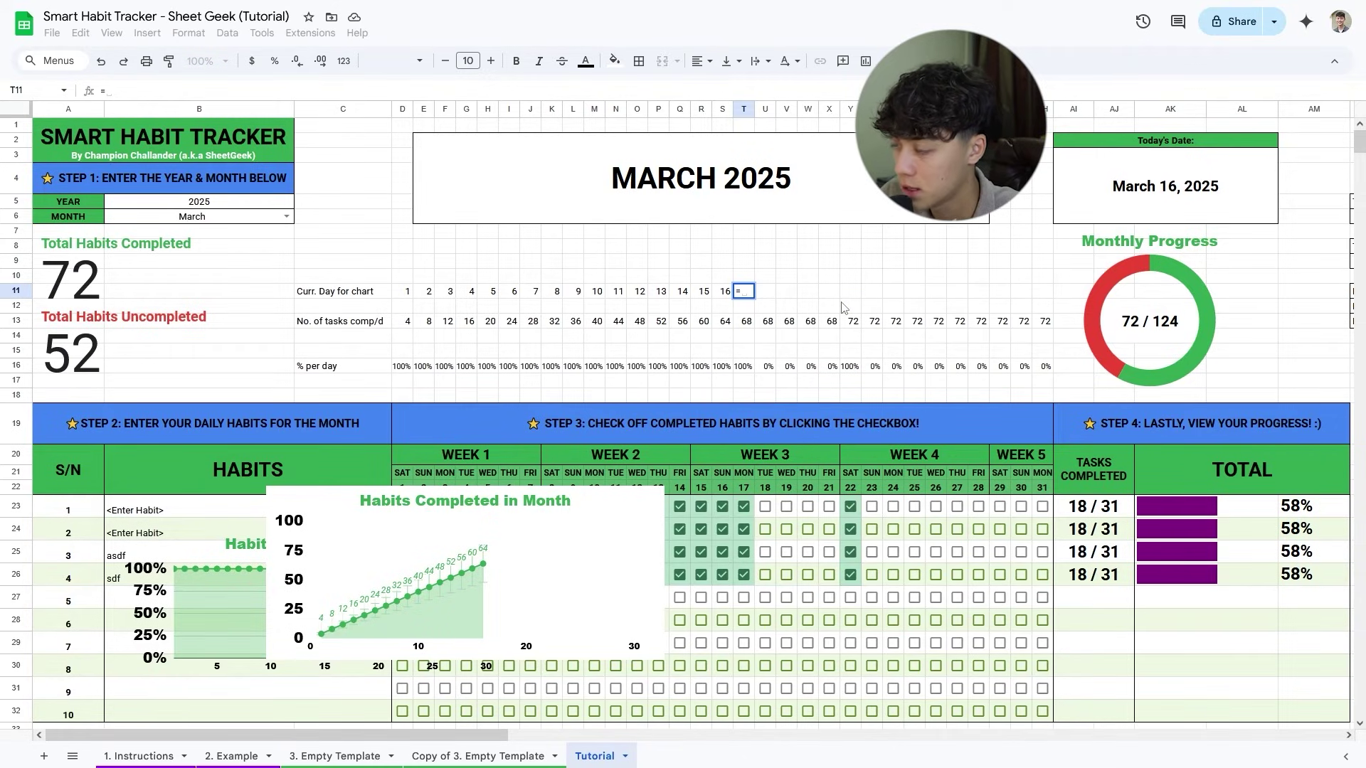
pyautogui.write('IF(')
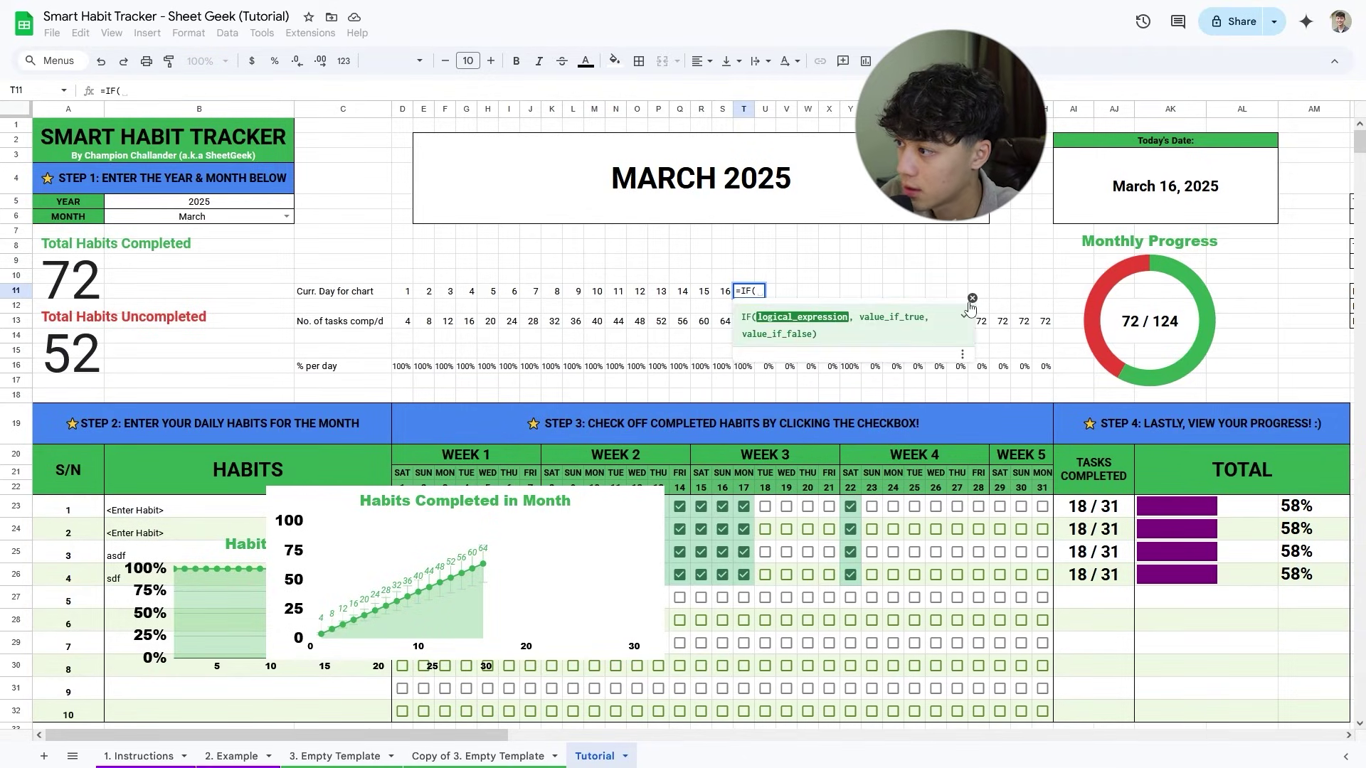
pyautogui.click(744, 367)
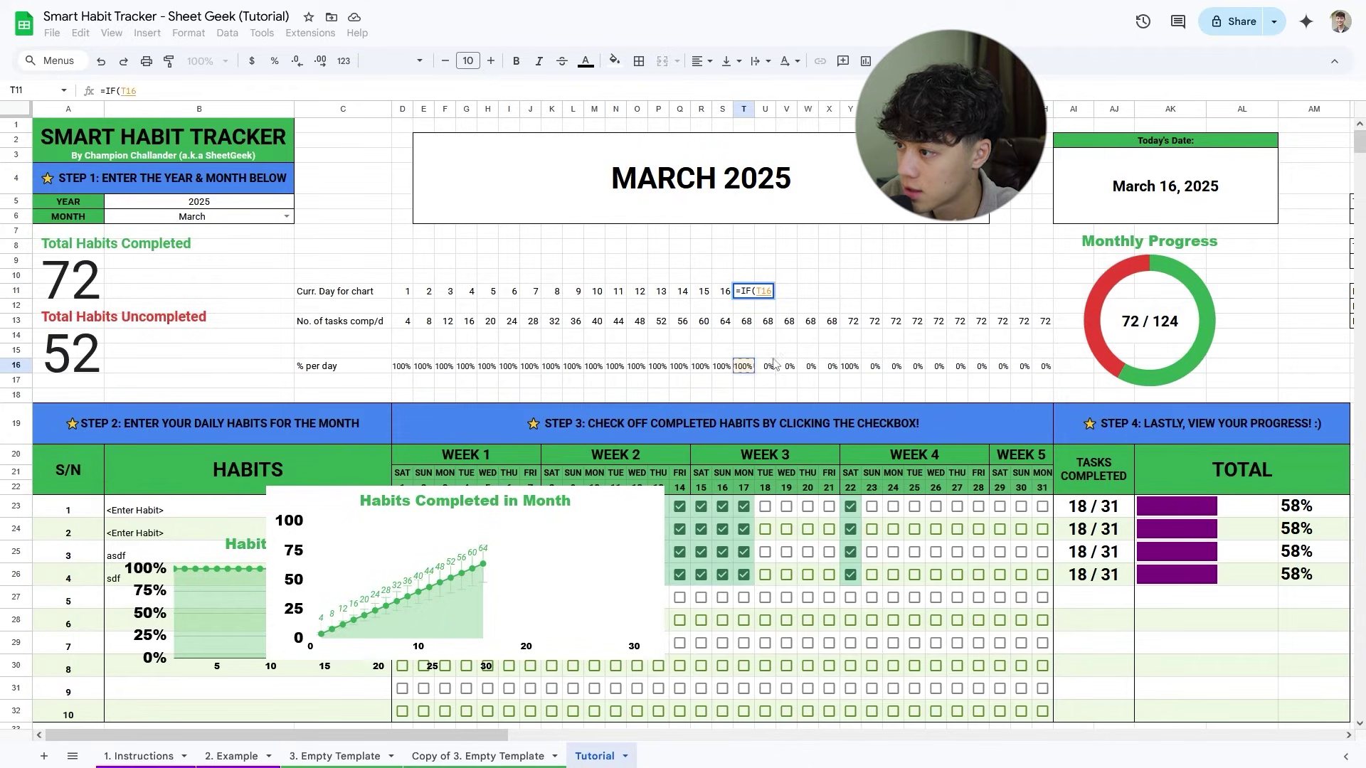
pyautogui.write('<>')
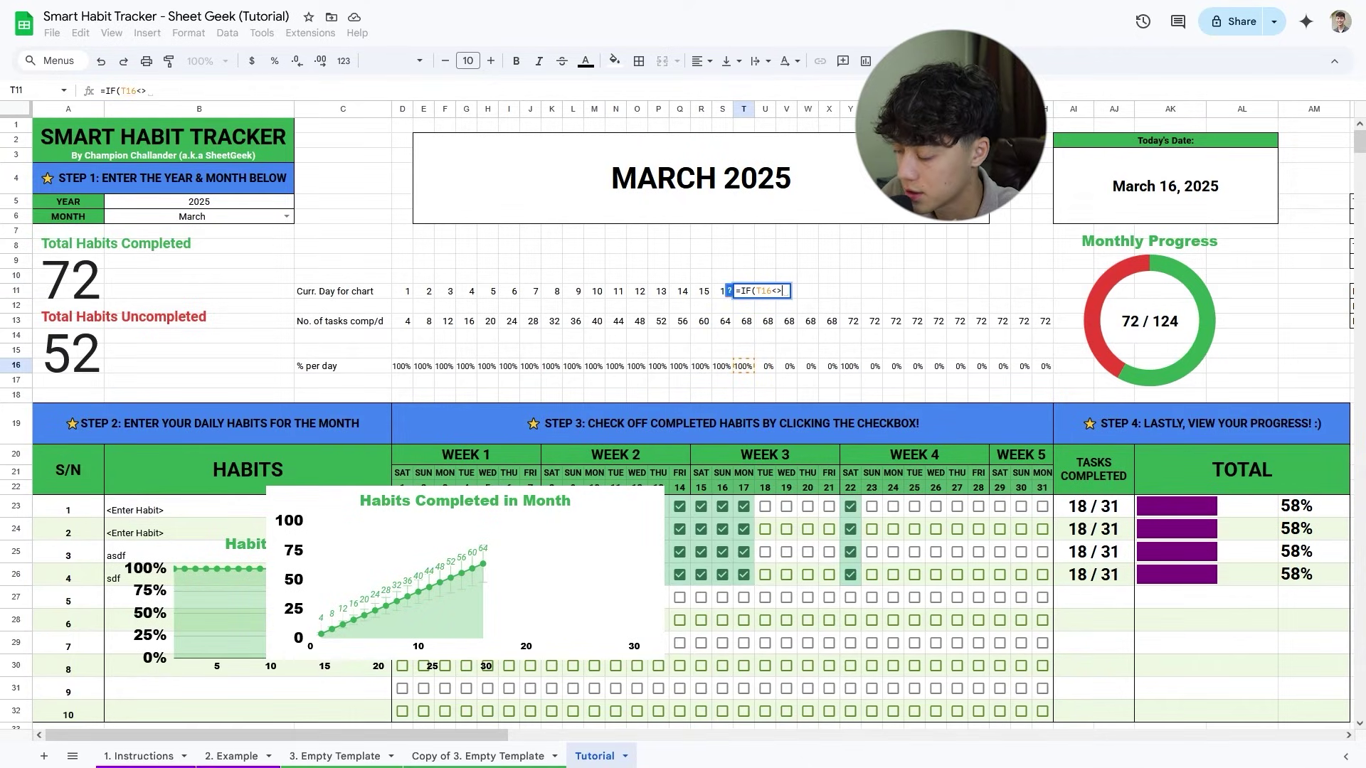
pyautogui.doubleClick(779, 291)
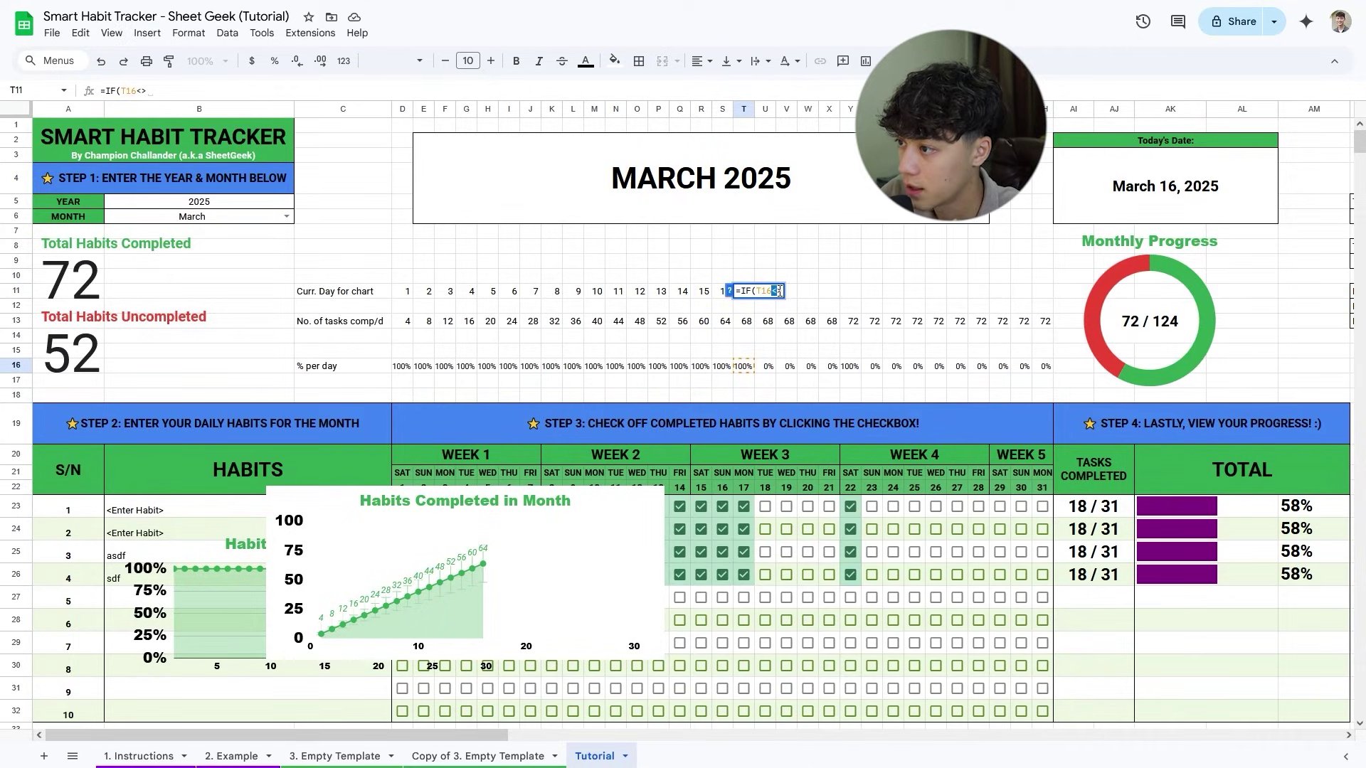
pyautogui.write('0')
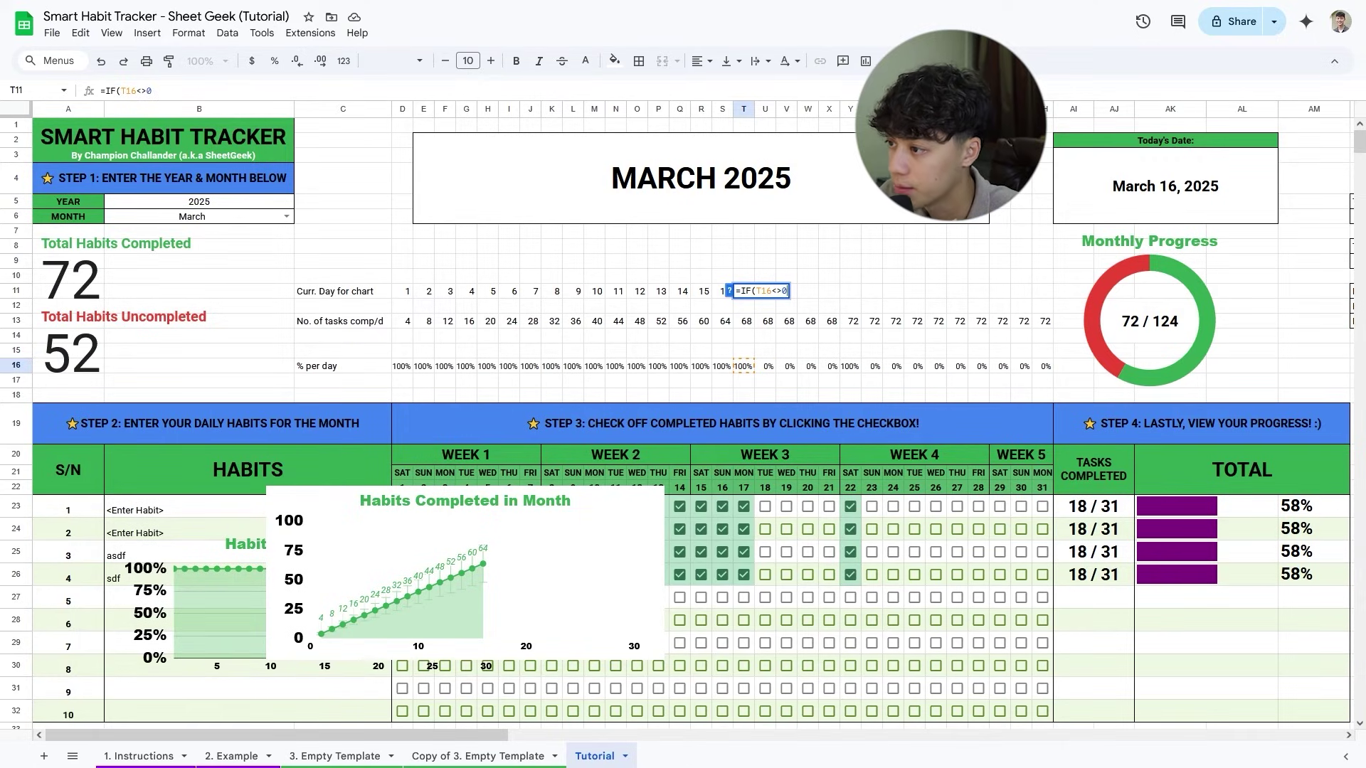
pyautogui.write(',')
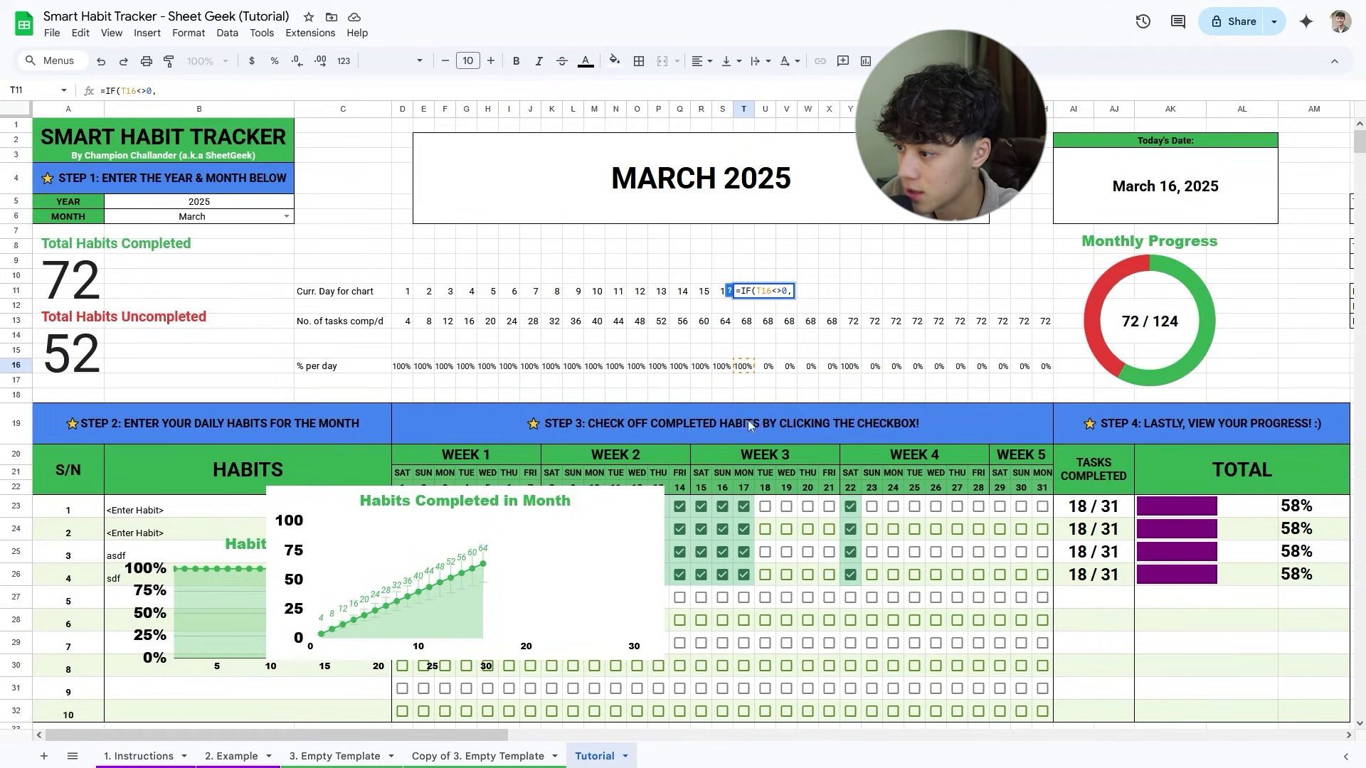
pyautogui.click(745, 488)
pyautogui.write(',')
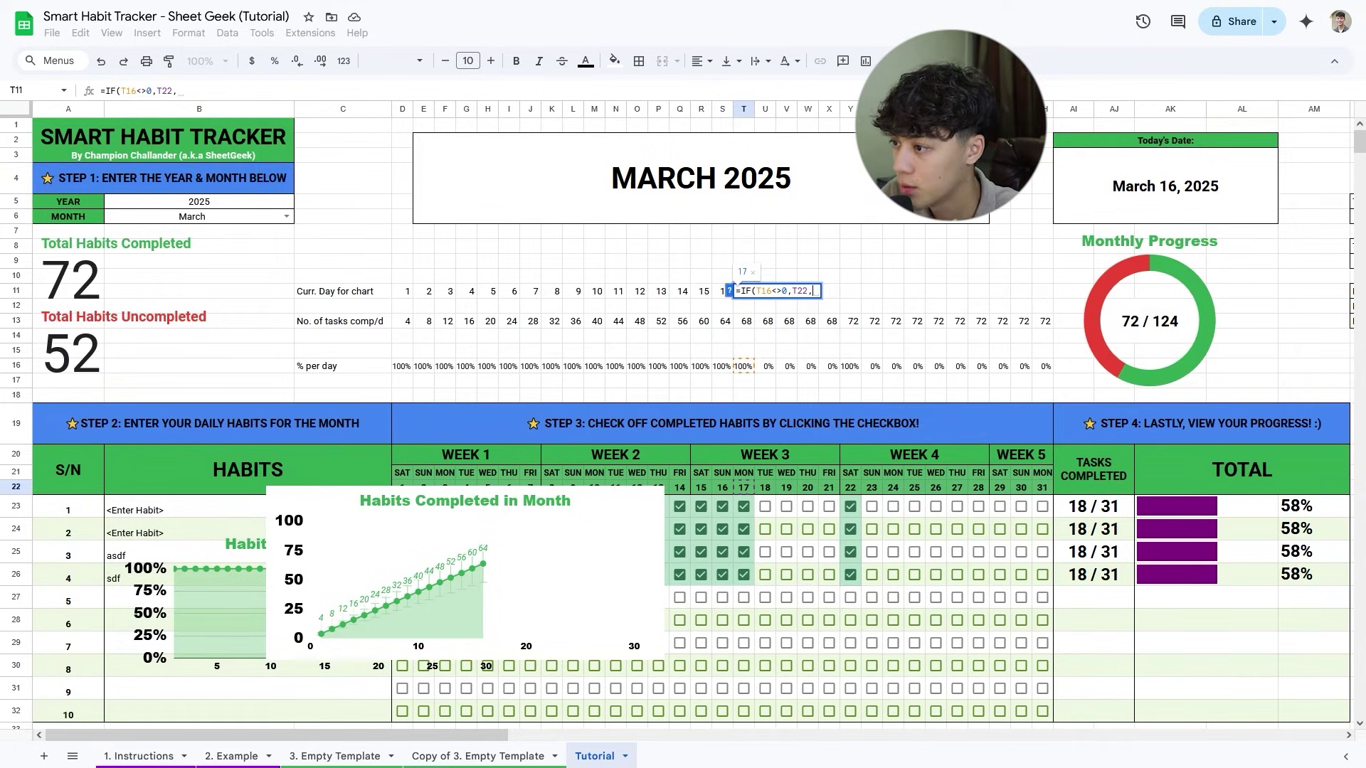
pyautogui.write('"")')
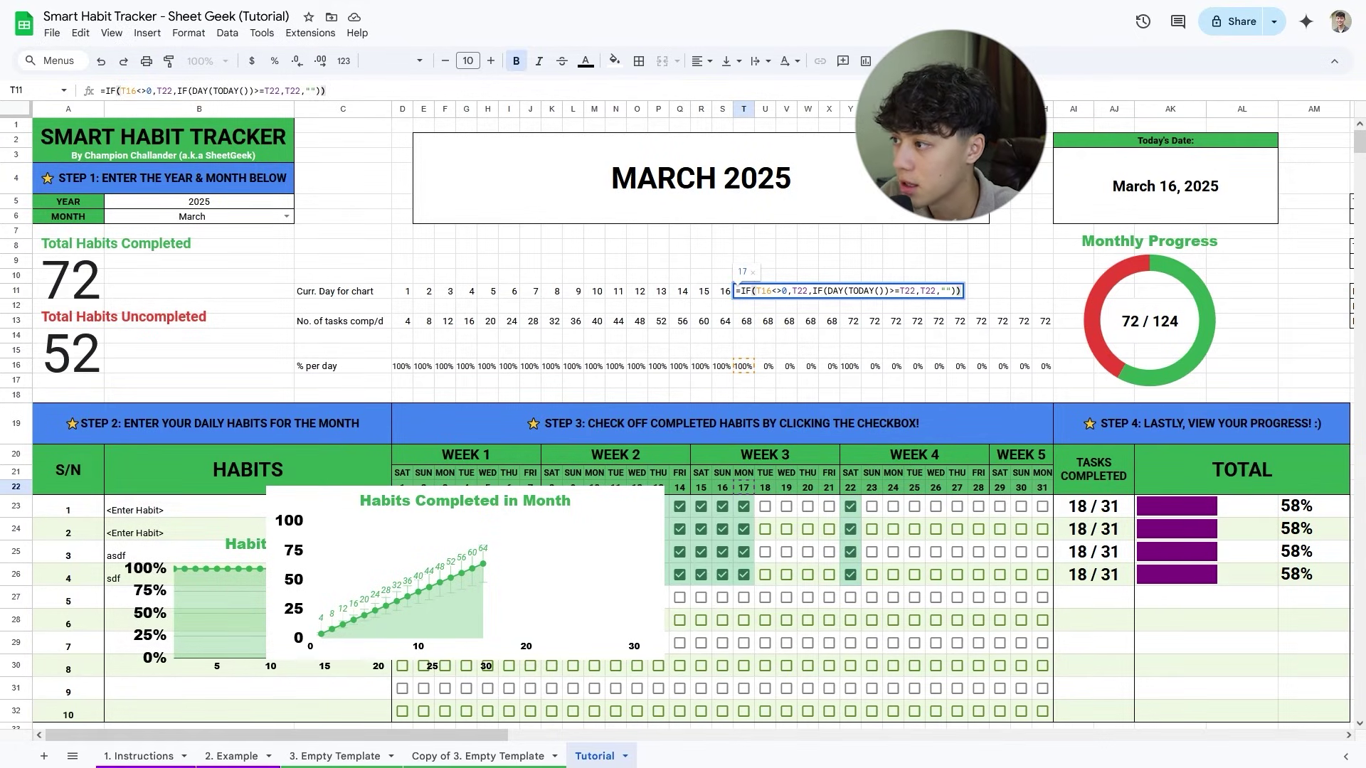
pyautogui.press('Return')
# Fill the T11 formula across the current-day row through AH11.
pyautogui.click(743, 291)
pyautogui.moveTo(754, 298); pyautogui.dragTo(1045, 304)
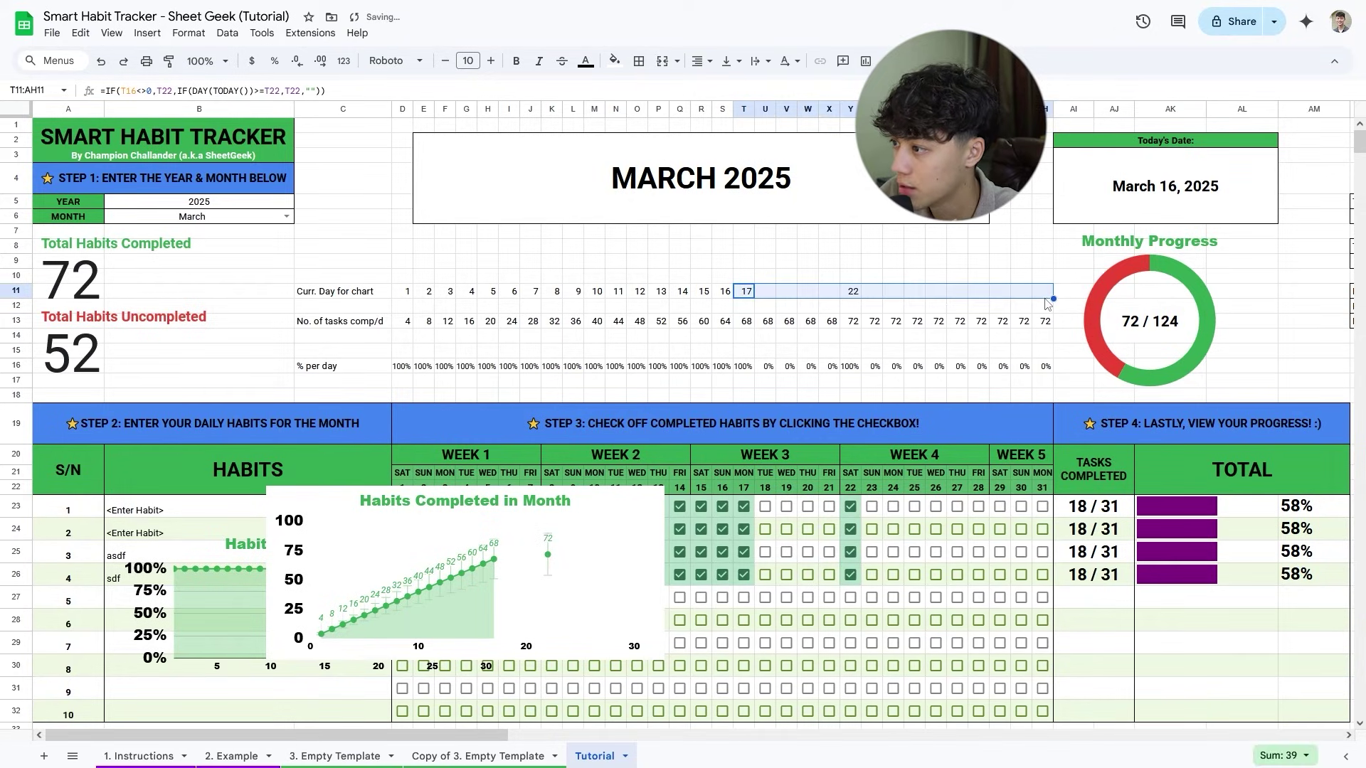
pyautogui.click(408, 293)
pyautogui.click(750, 296)
pyautogui.moveTo(407, 291); pyautogui.dragTo(744, 292)
pyautogui.click(341, 322)
# Move the Habits Completed in Month chart over Weeks 2 to 4 and try its Plot null values option.
pyautogui.moveTo(646, 529); pyautogui.dragTo(936, 498)
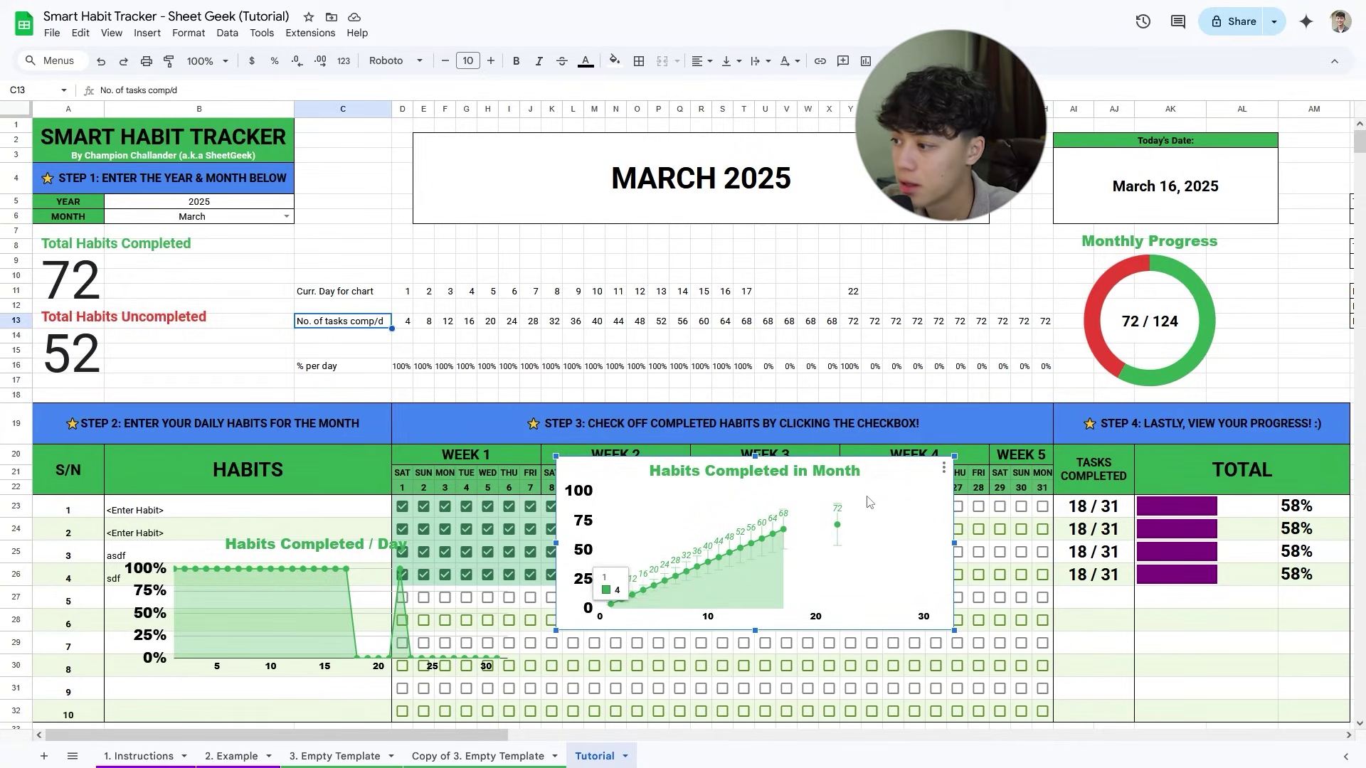
pyautogui.doubleClick(912, 503)
pyautogui.click(1207, 139)
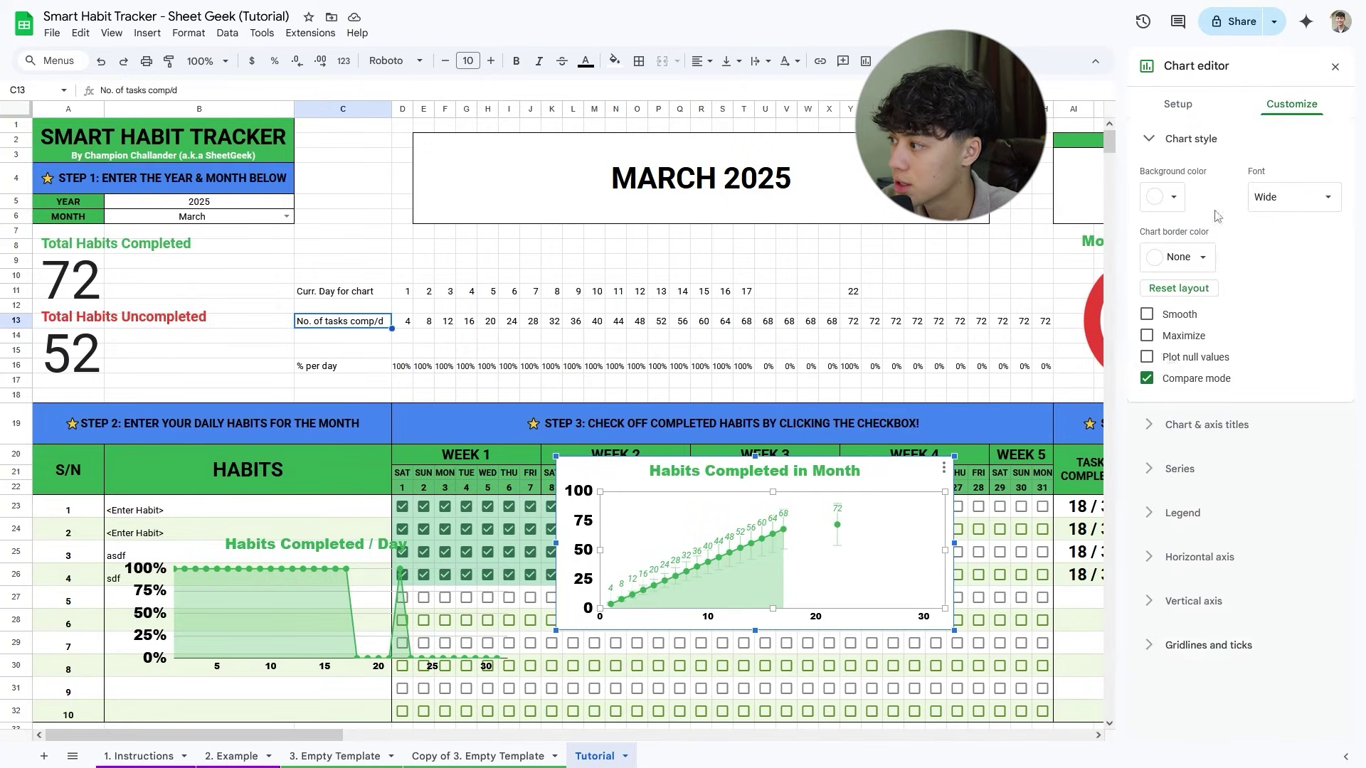
pyautogui.click(1147, 357)
pyautogui.click(1147, 358)
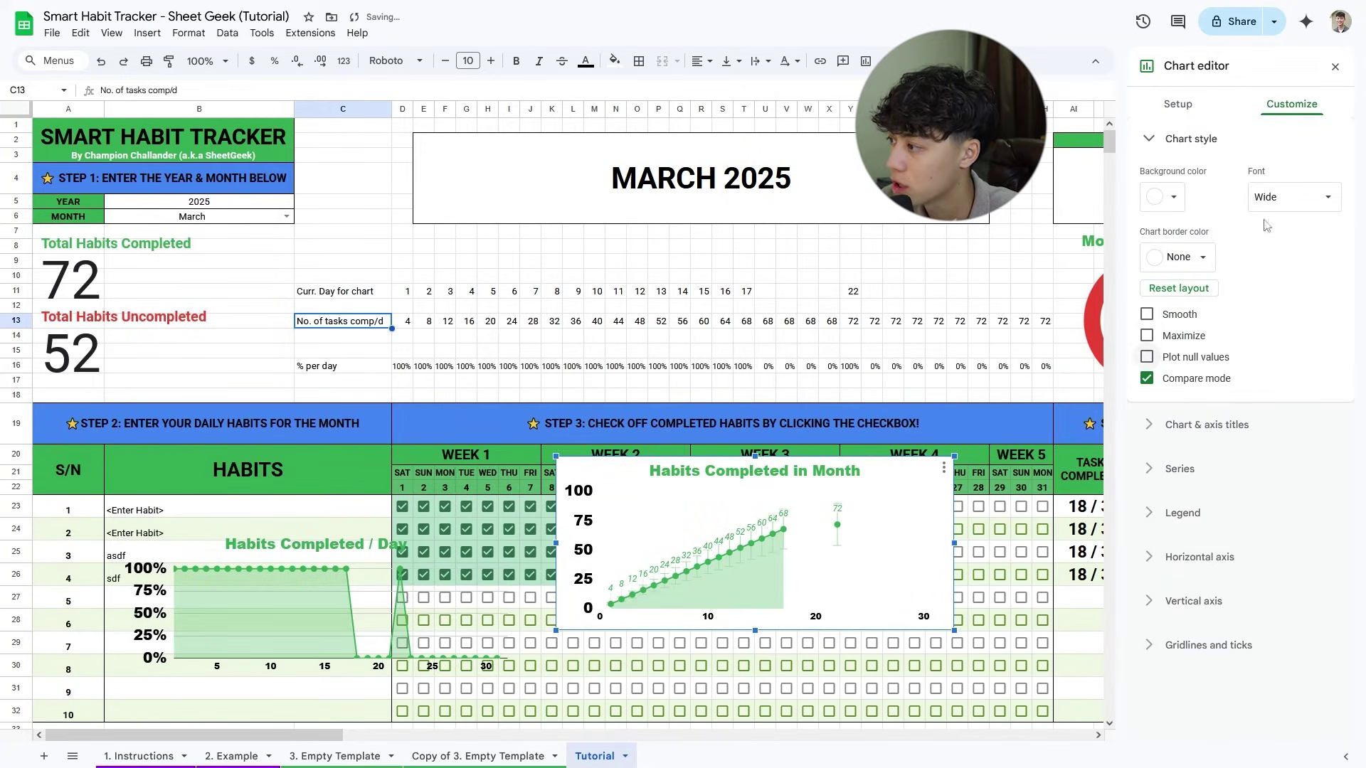
pyautogui.click(1336, 66)
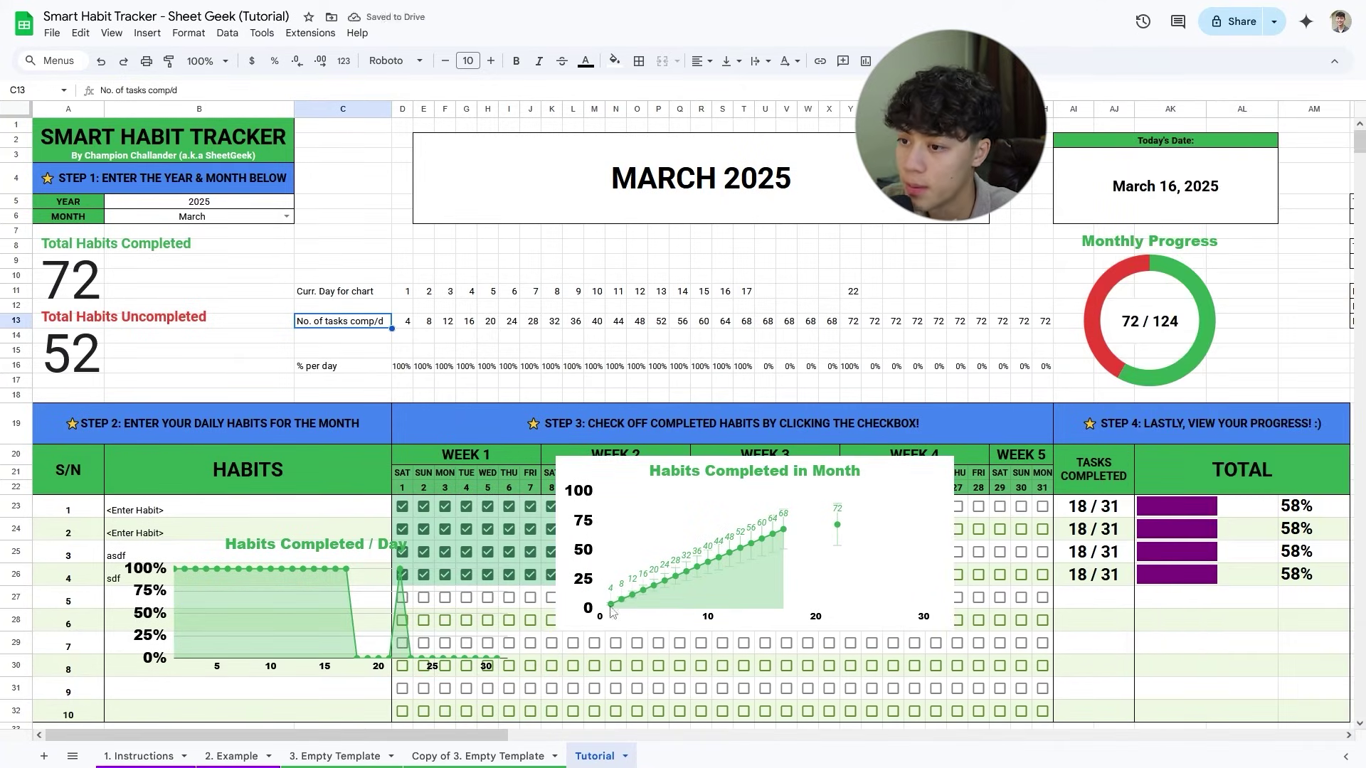
# Move the labels in C11 and C13 to column B and enter 0 in C11 and C13 as starting values.
pyautogui.click(361, 295)
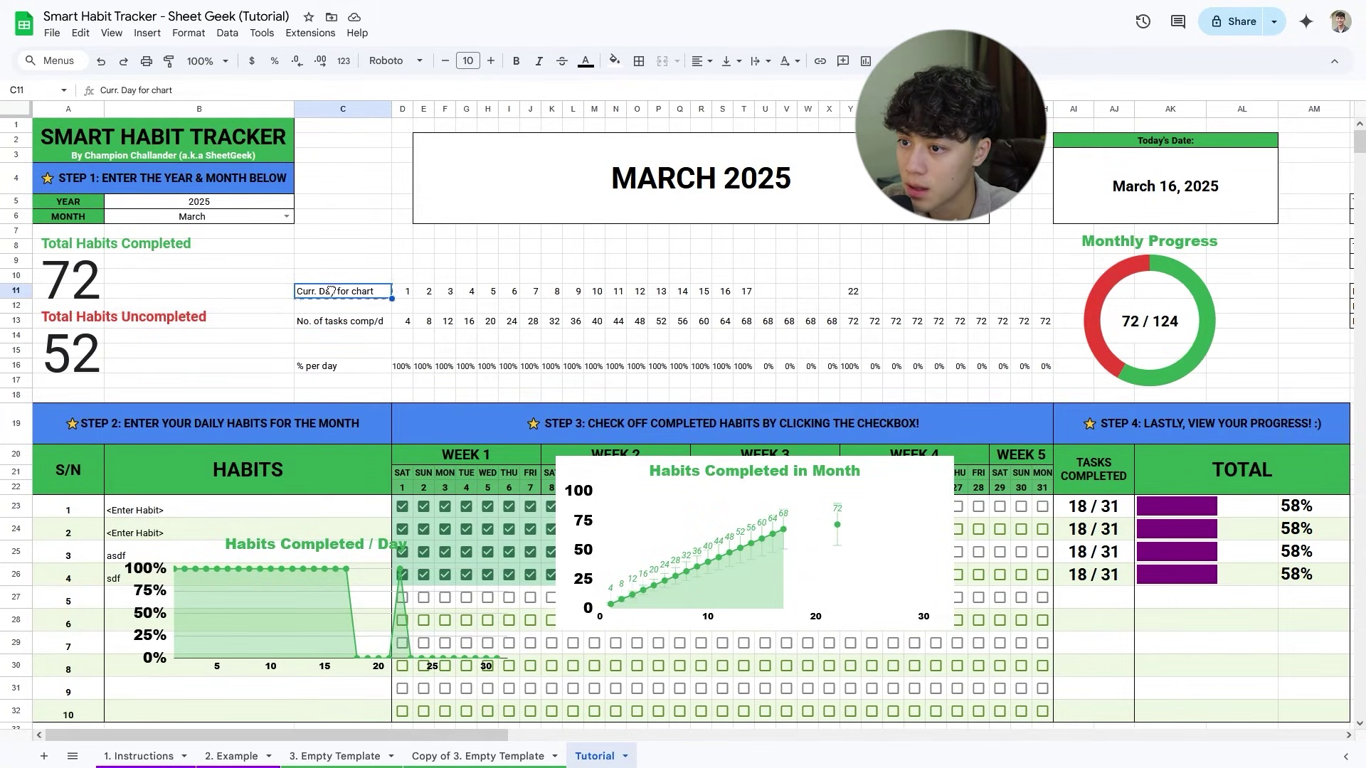
pyautogui.click(364, 328)
pyautogui.moveTo(297, 307); pyautogui.dragTo(286, 326)
pyautogui.press('Up')
pyautogui.press('Up')
pyautogui.press('Right')
pyautogui.write('0')
pyautogui.click(362, 334)
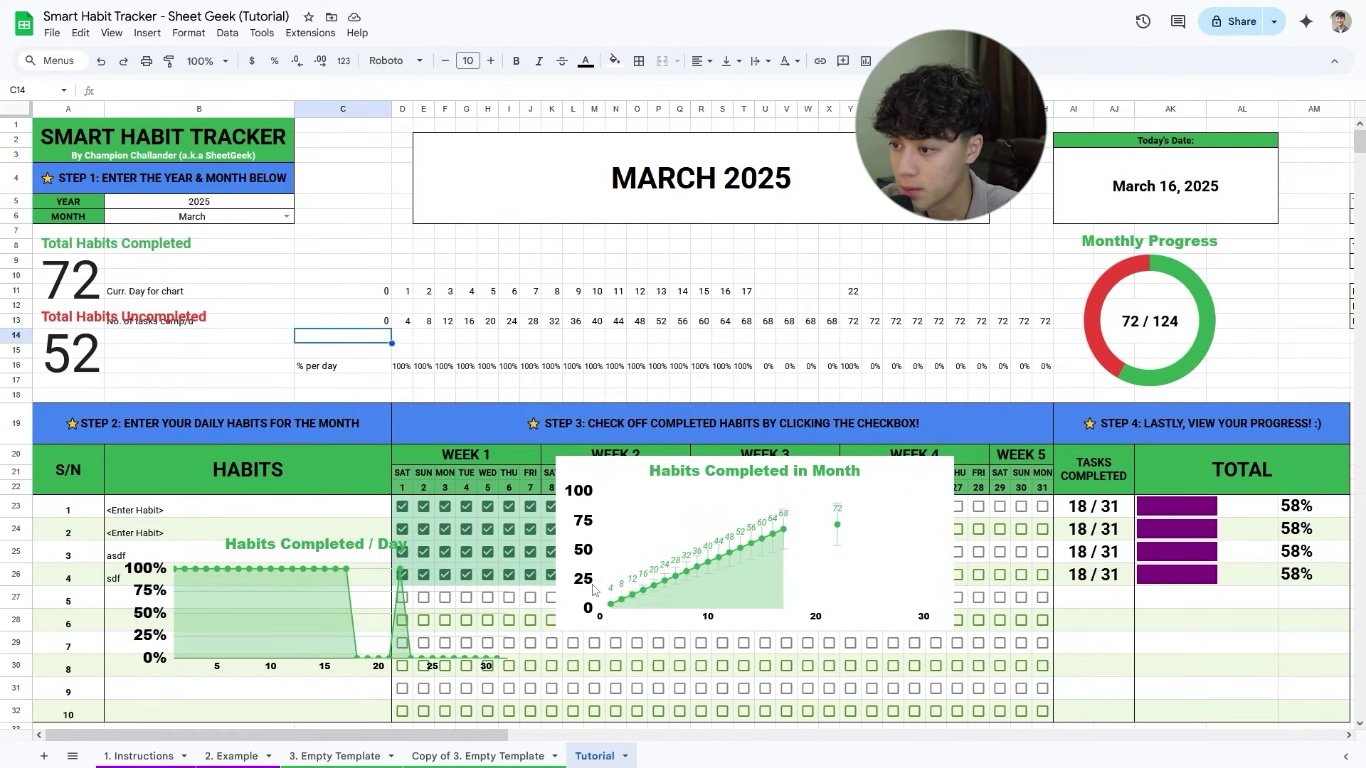
# Try moving the chart down and unchecking the first four habits for days 1 to 22, and undo these changes.
pyautogui.scroll(-3, 668, 397)
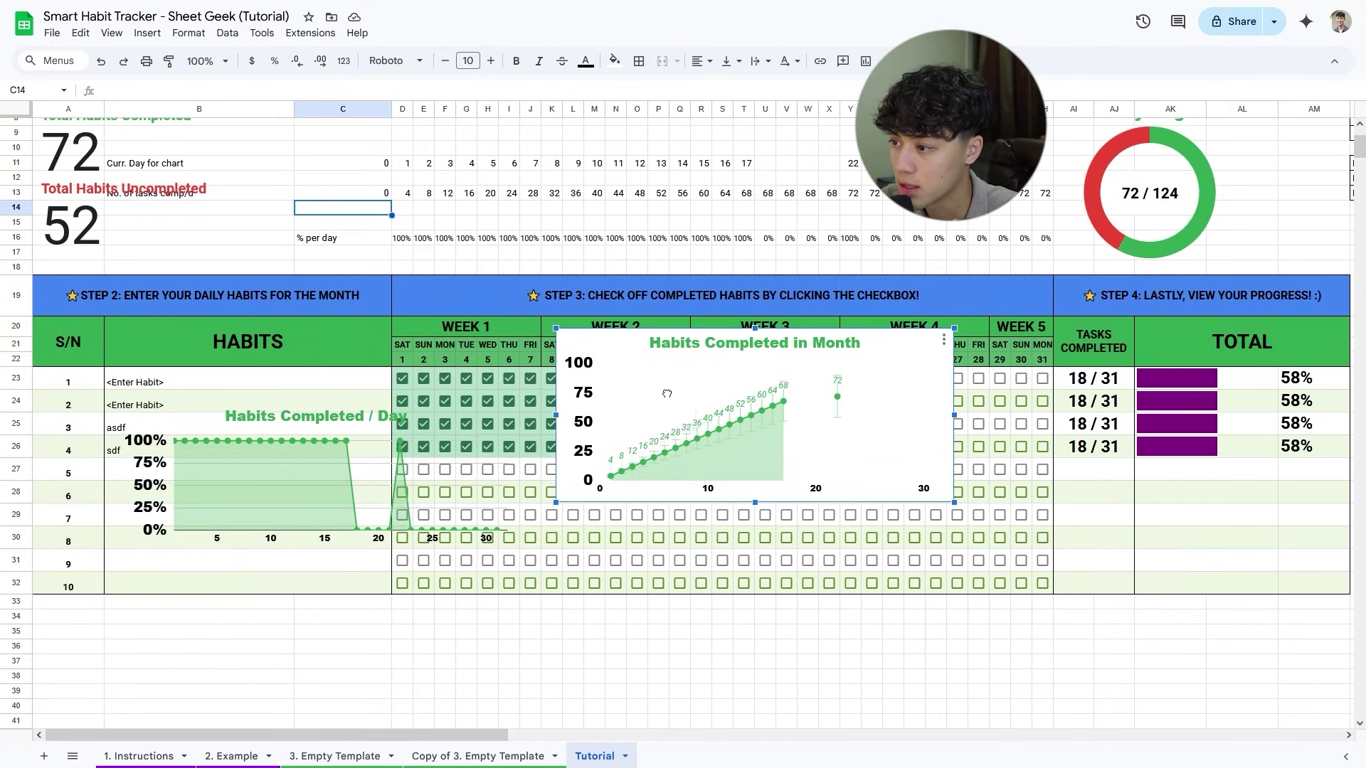
pyautogui.moveTo(754, 349); pyautogui.dragTo(754, 480)
pyautogui.moveTo(850, 378); pyautogui.dragTo(403, 446)
pyautogui.press('space')
pyautogui.press('space')
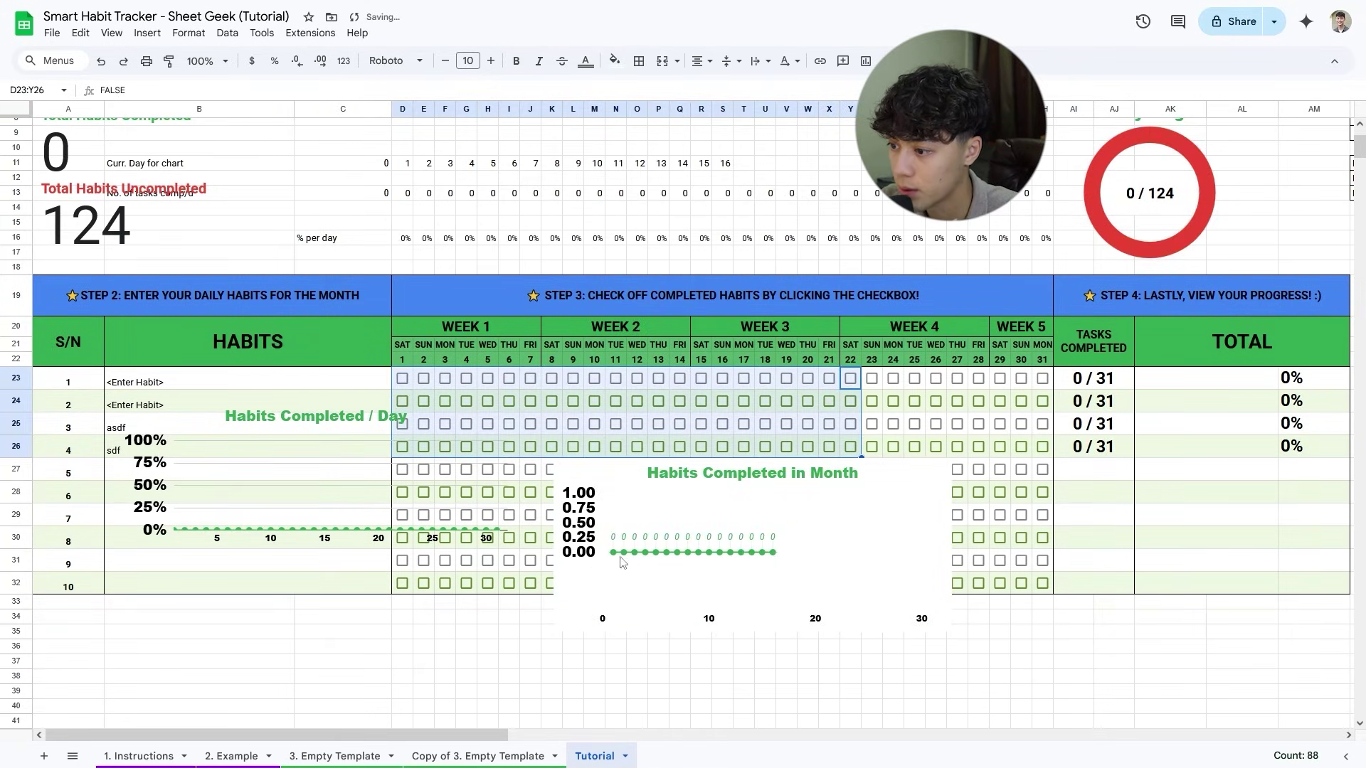
pyautogui.press('space')
pyautogui.hotkey('ctrl', 'z')
pyautogui.hotkey('ctrl', 'z')
pyautogui.hotkey('ctrl', 'z')
pyautogui.hotkey('ctrl', 'z')
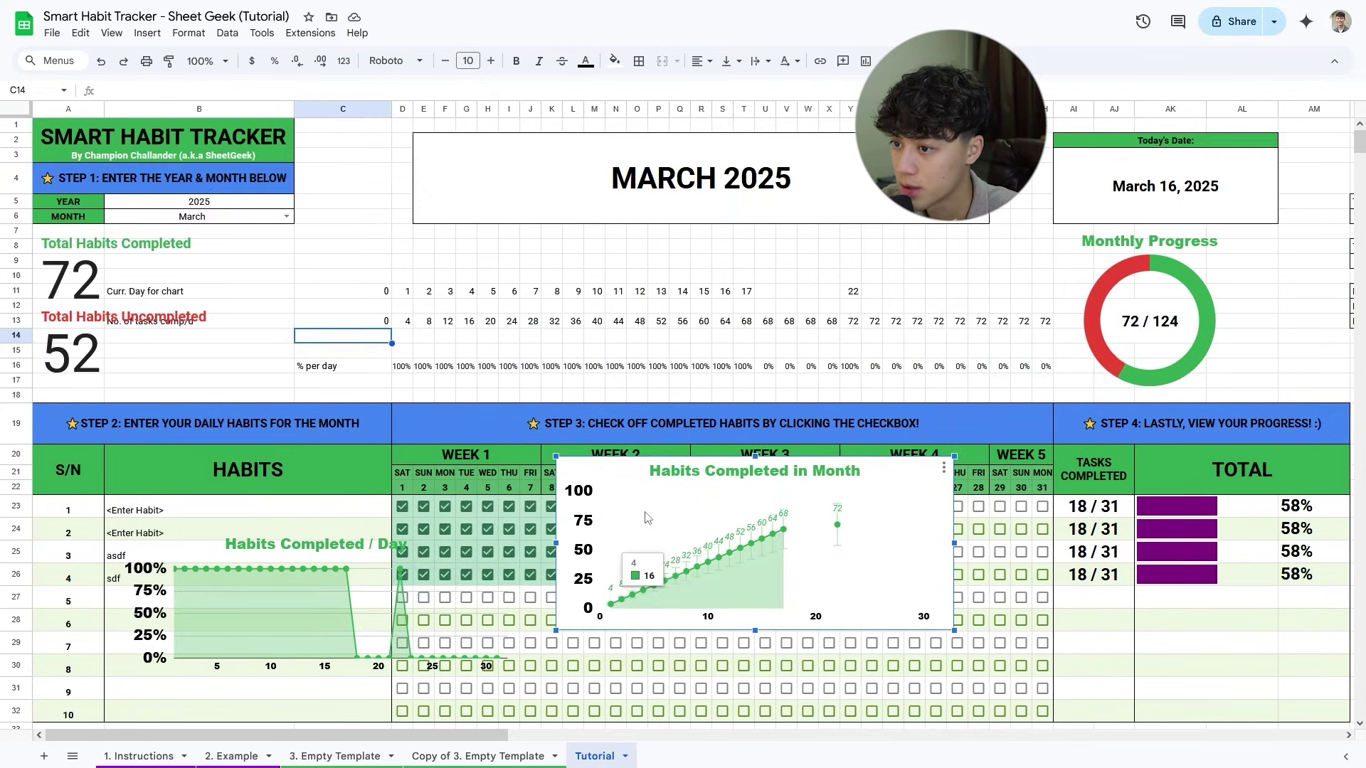
# Change the Habits Completed in Month chart's data range to C11:AH11,C13:AH13.
pyautogui.doubleClick(917, 479)
pyautogui.click(1178, 104)
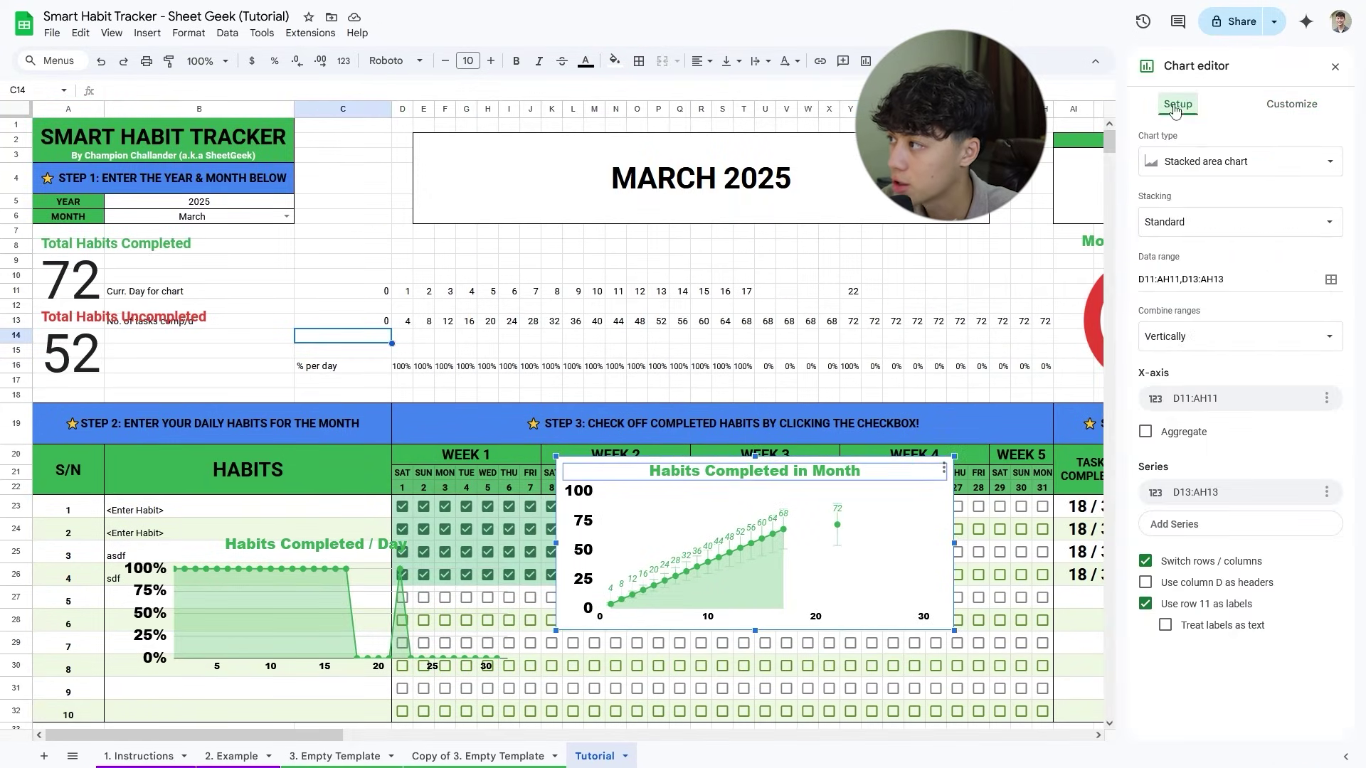
pyautogui.click(1202, 280)
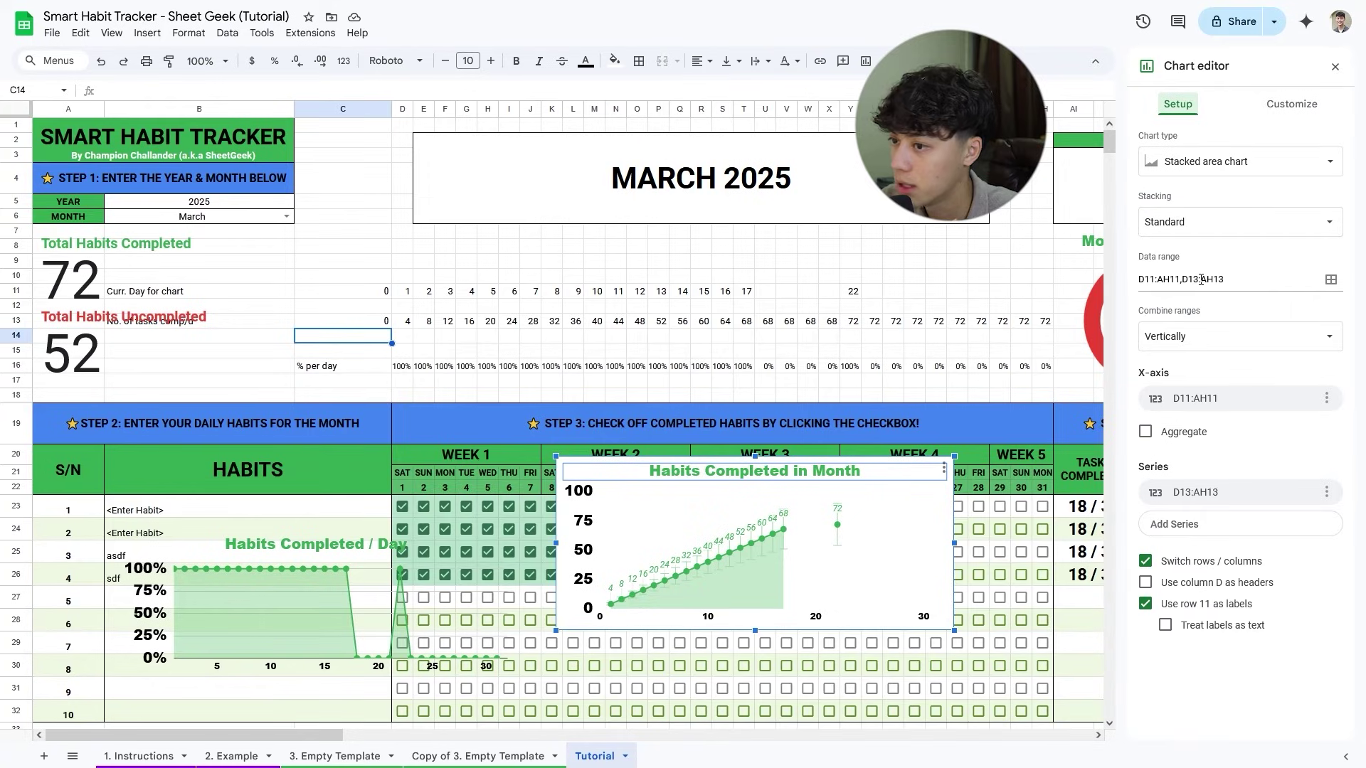
pyautogui.click(1142, 279)
pyautogui.write('C')
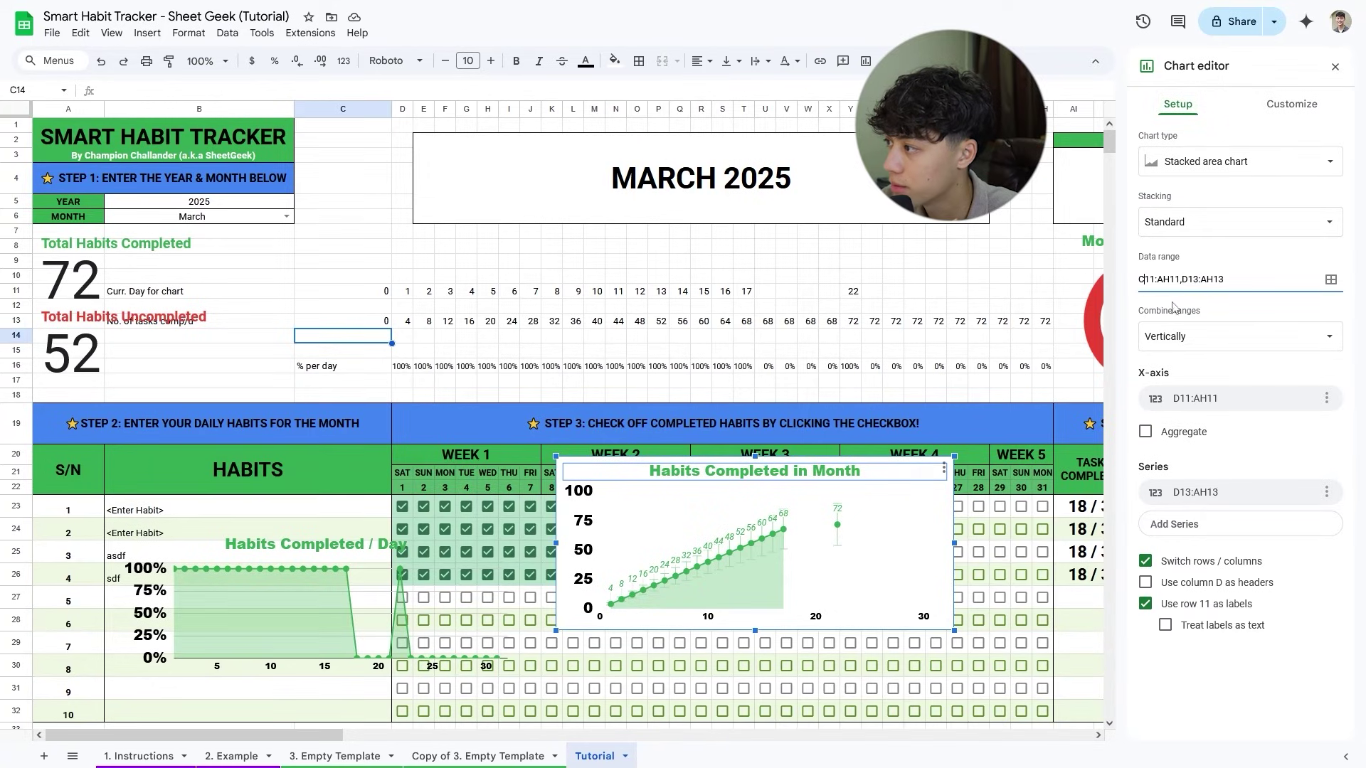
pyautogui.hotkey('shift', 'Right')
pyautogui.write('C')
pyautogui.press('Return')
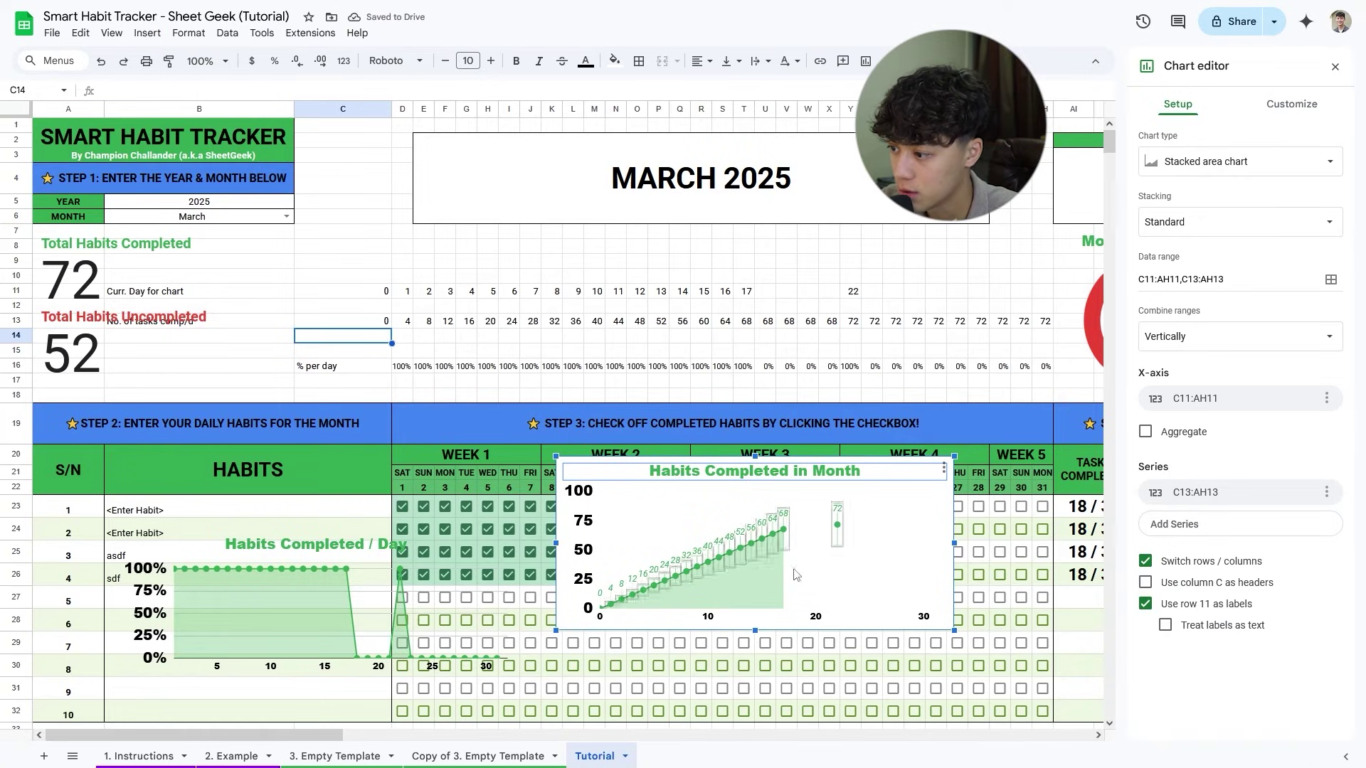
# Enable Plot null values for the Habits Completed in Month chart.
pyautogui.click(837, 494)
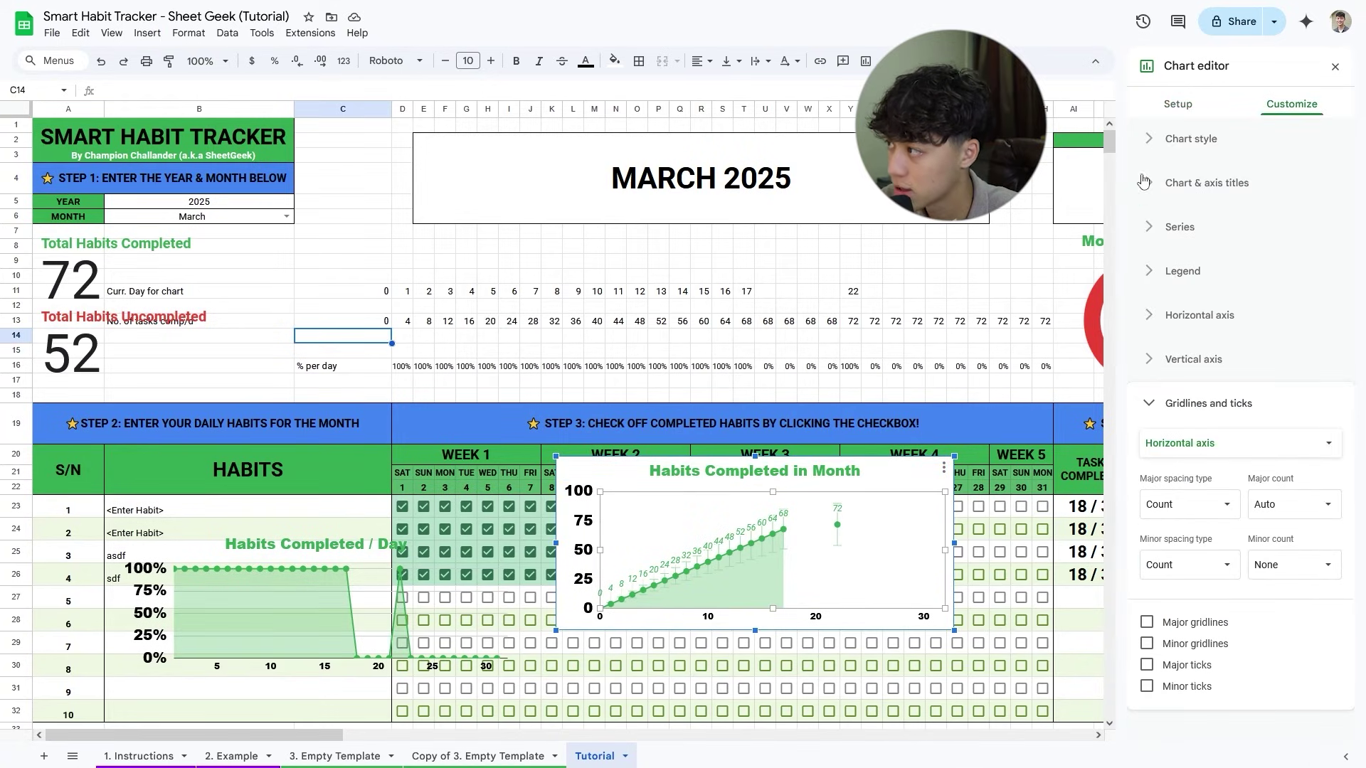
pyautogui.click(1175, 142)
pyautogui.click(1206, 360)
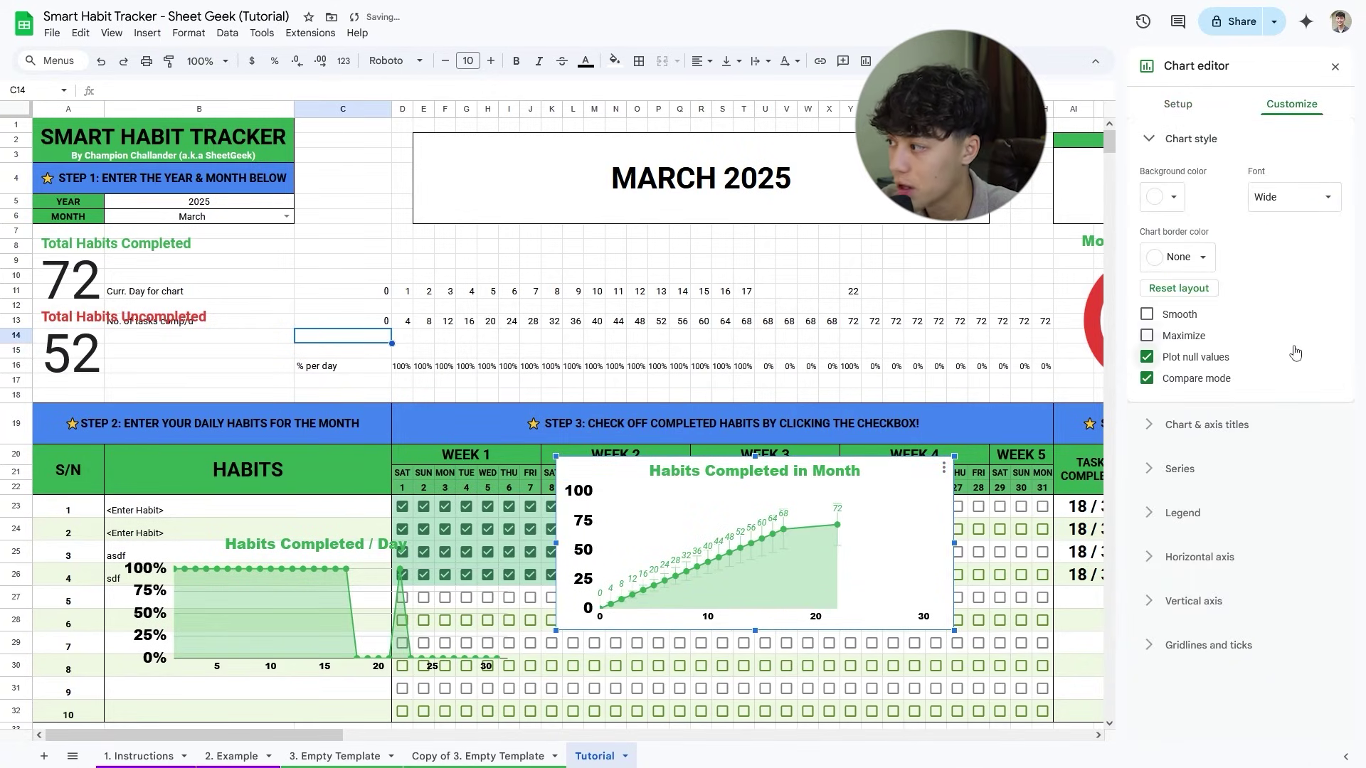
# Move the Habits Completed in Month chart below the first five habit rows, leaving the filled checkboxes uncovered.
pyautogui.moveTo(946, 514); pyautogui.dragTo(1019, 587)
pyautogui.scroll(-2, 1035, 346)
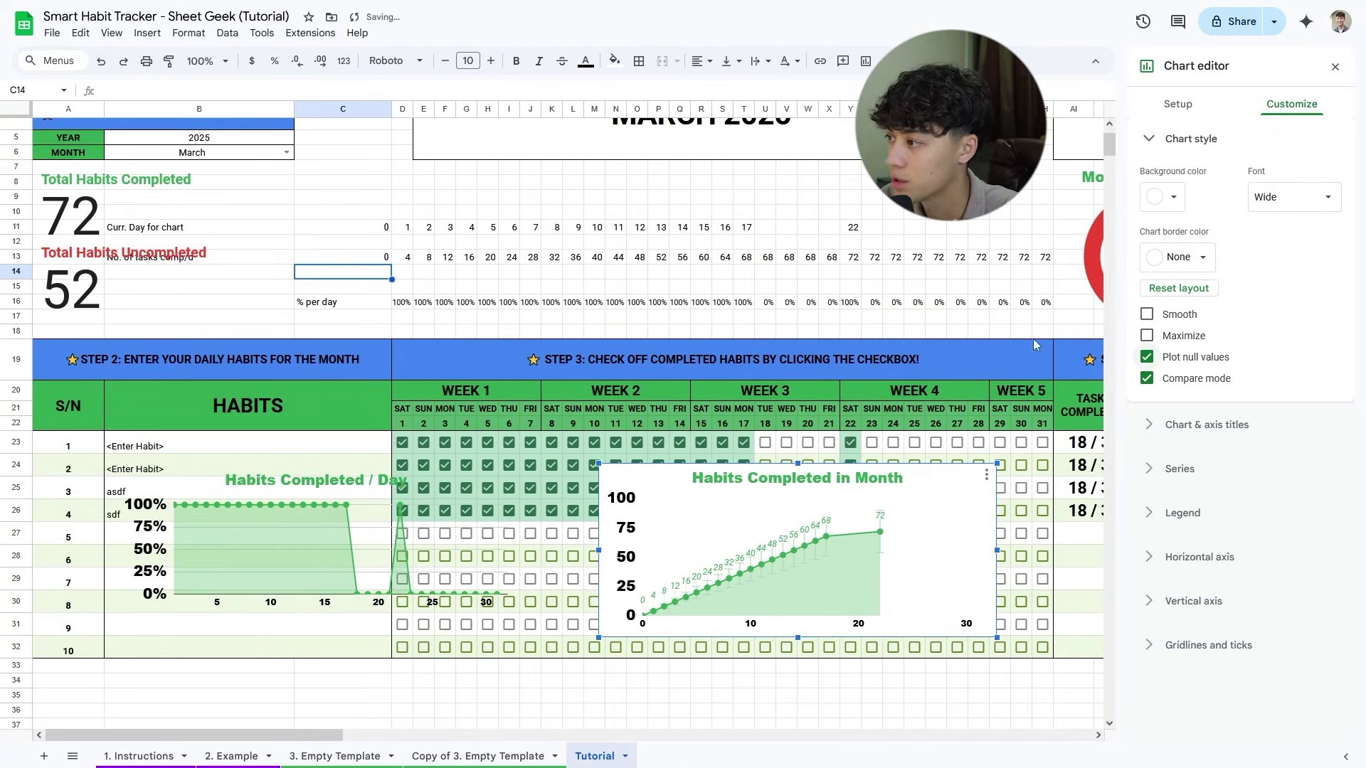
pyautogui.moveTo(896, 514); pyautogui.dragTo(865, 595)
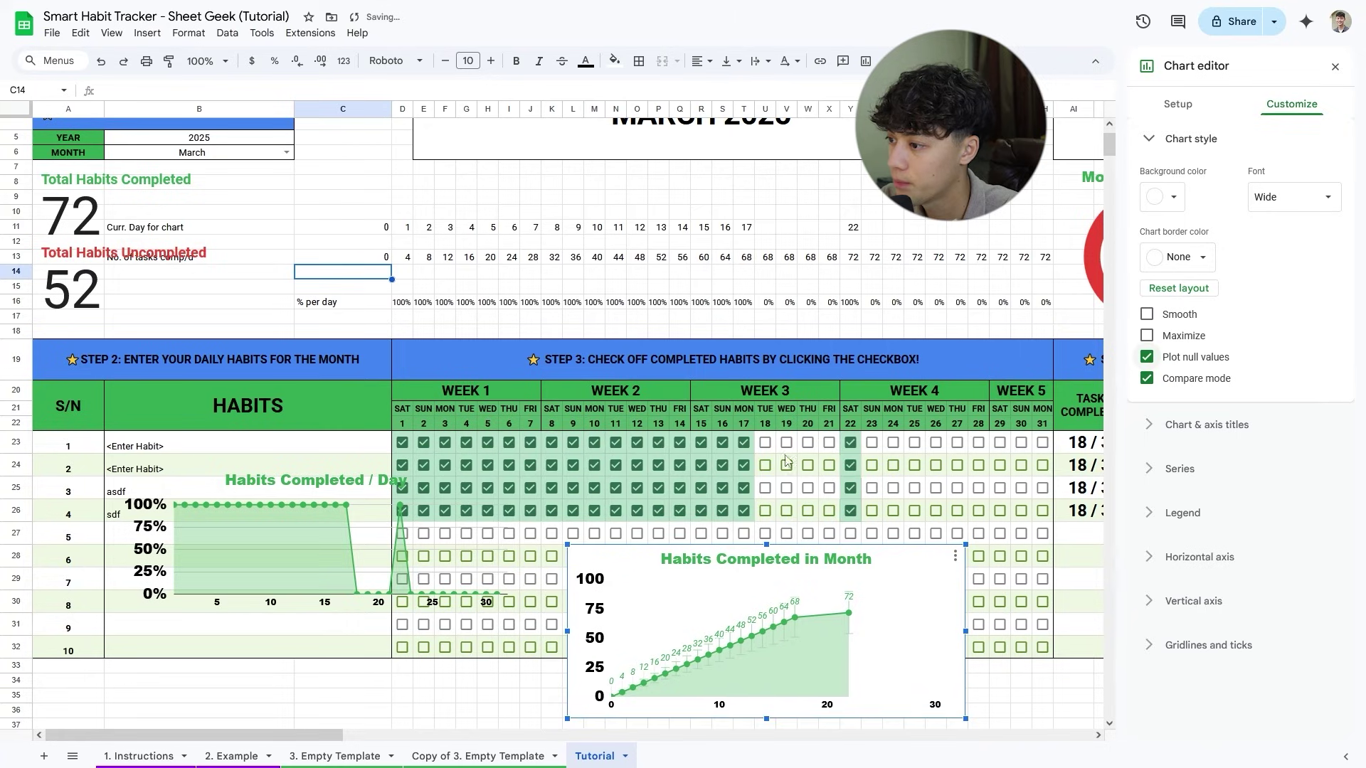
# Uncheck the first four habits for day 22.
pyautogui.click(850, 442)
pyautogui.click(850, 466)
pyautogui.click(850, 488)
pyautogui.click(850, 511)
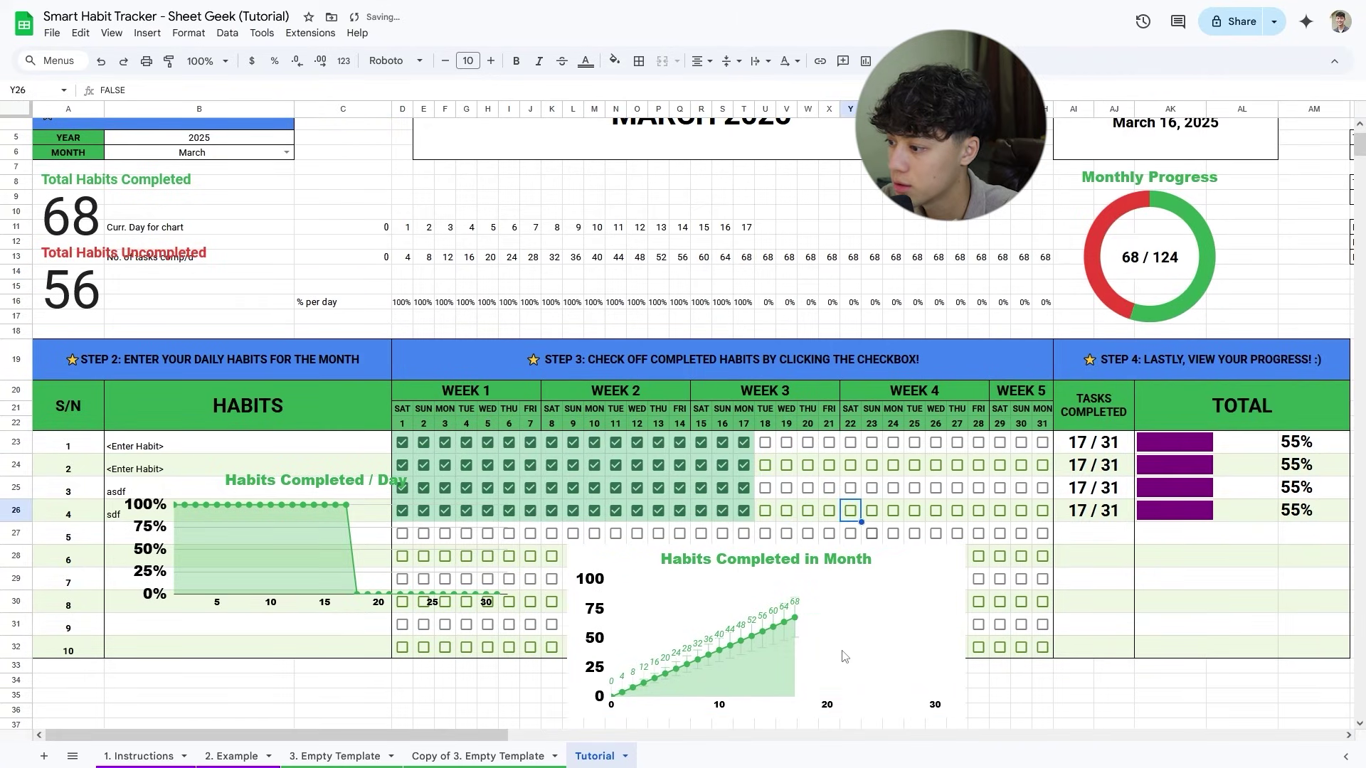
# Test the chart by toggling the first four habits' checkboxes for days 14 to 19 on and off.
pyautogui.click(765, 443)
pyautogui.click(743, 443)
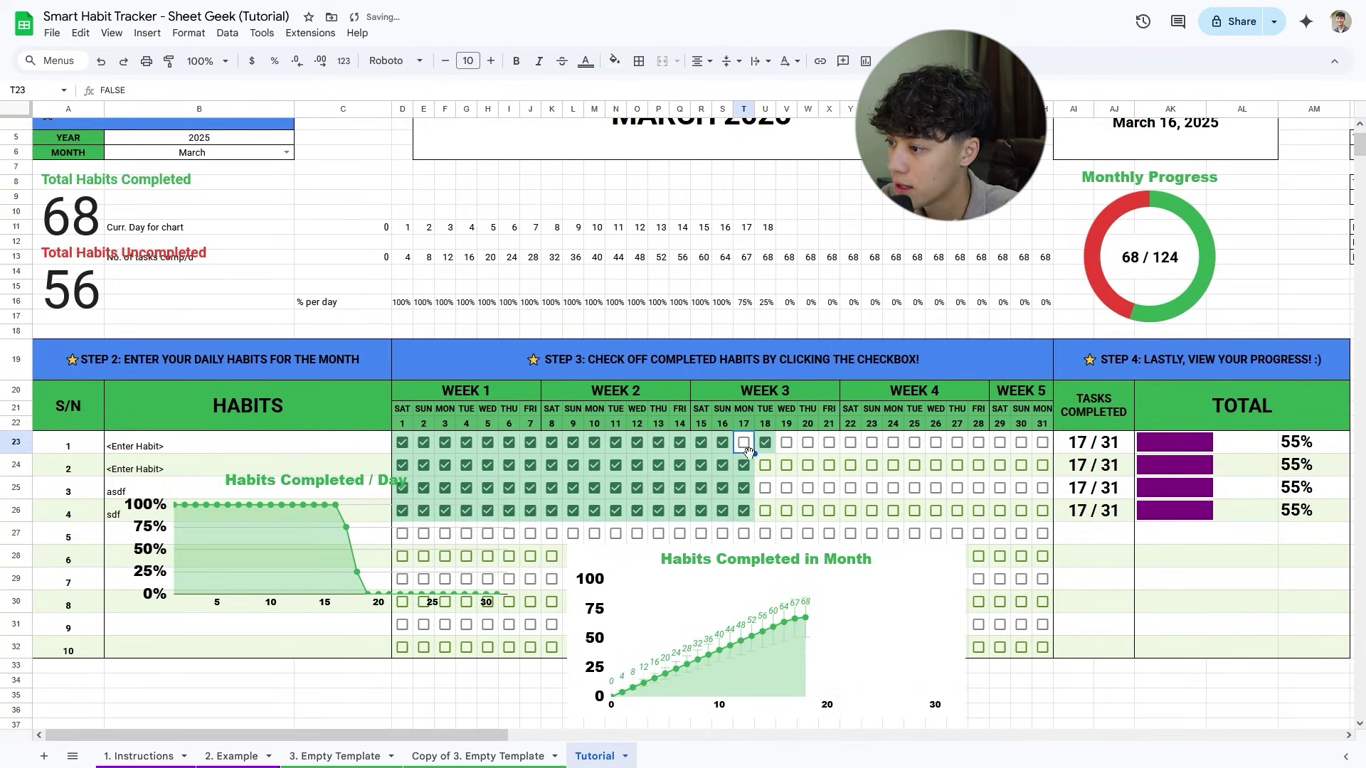
pyautogui.moveTo(680, 442); pyautogui.dragTo(786, 511)
pyautogui.press('space')
pyautogui.press('space')
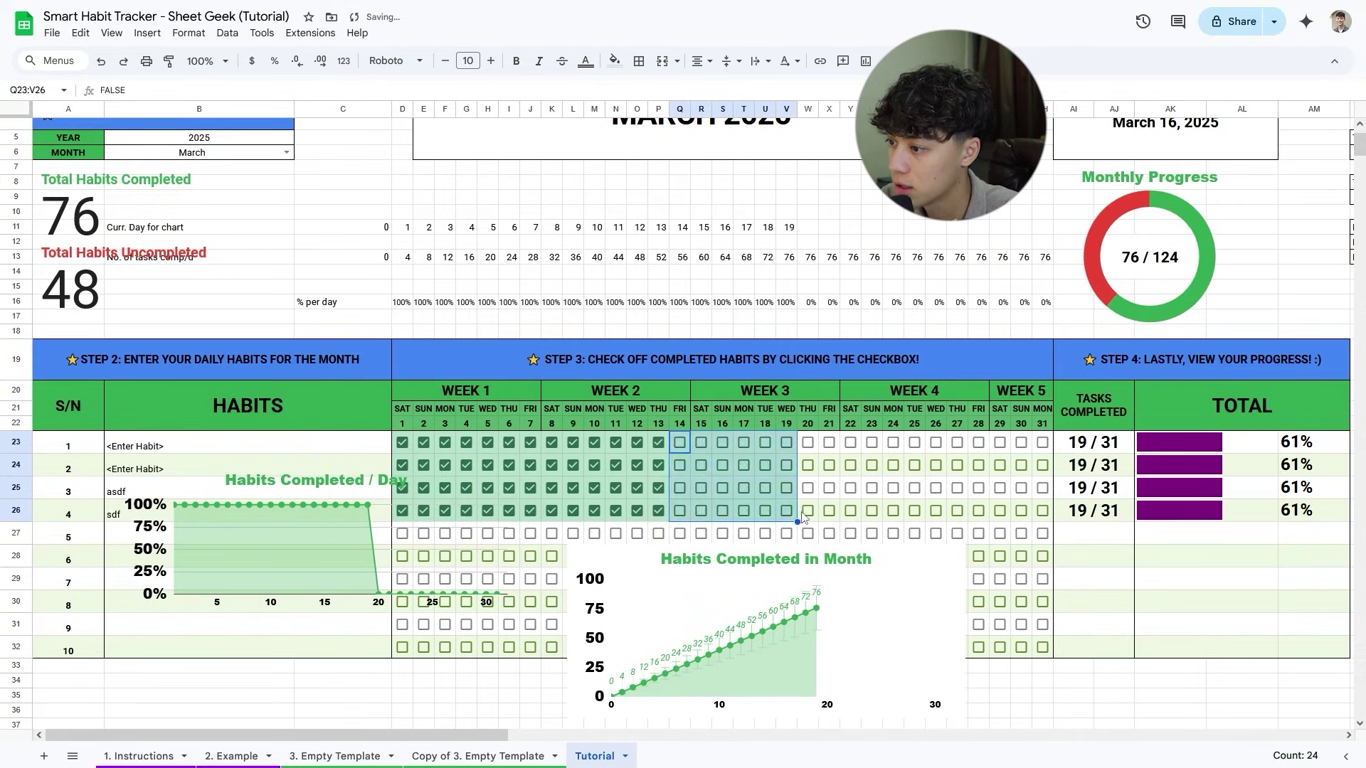
# Check the first four habits for every day from day 14 through day 31.
pyautogui.click(779, 621)
pyautogui.moveTo(797, 522); pyautogui.dragTo(1053, 520)
pyautogui.press('space')
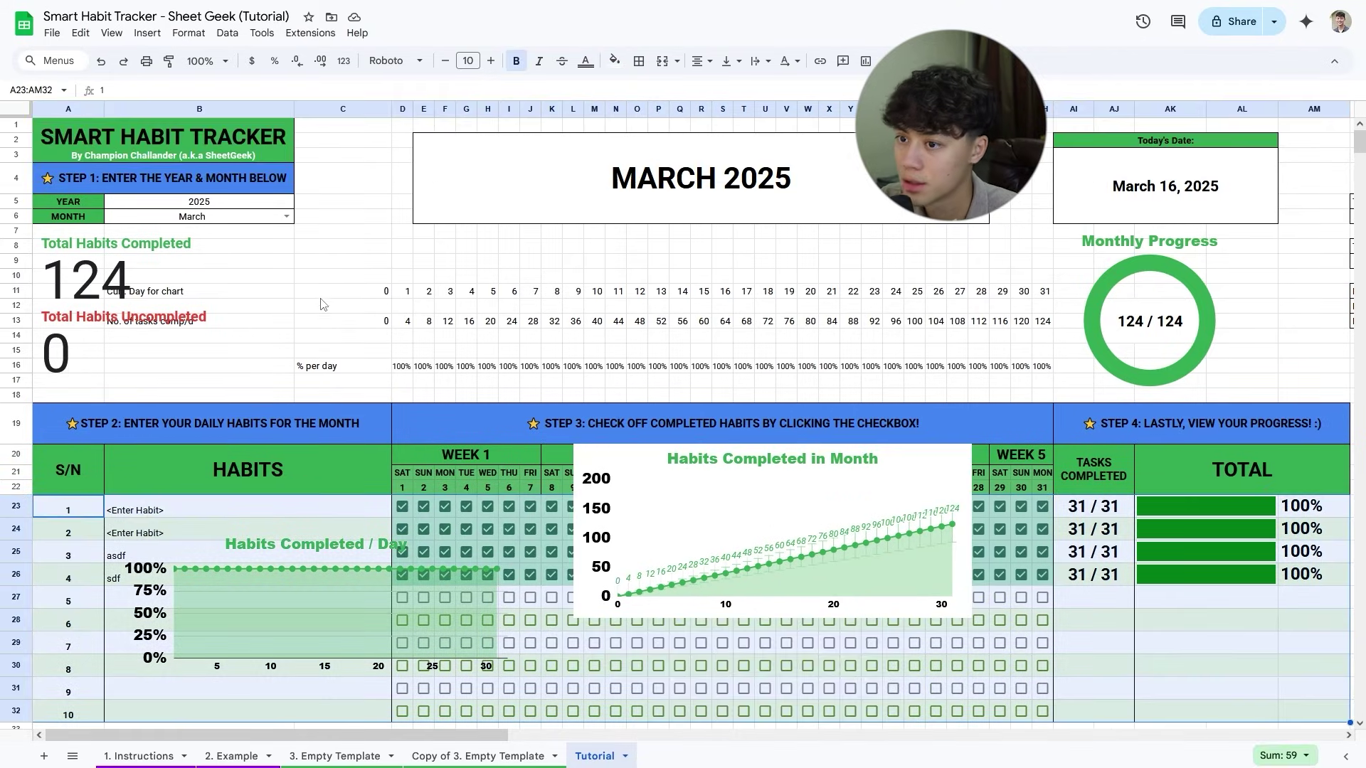
# Right-align the helper row labels in B11:B13.
pyautogui.moveTo(294, 293); pyautogui.dragTo(288, 327)
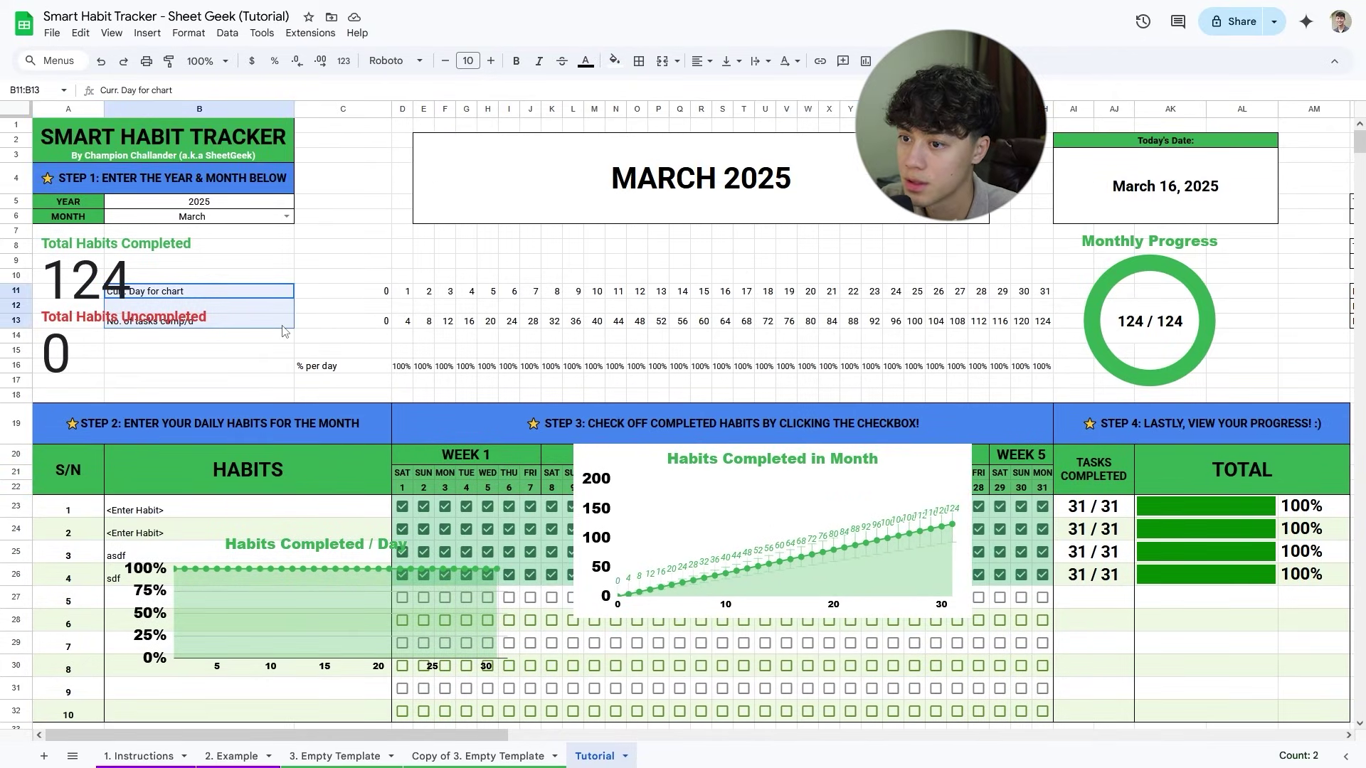
pyautogui.click(699, 61)
pyautogui.click(744, 85)
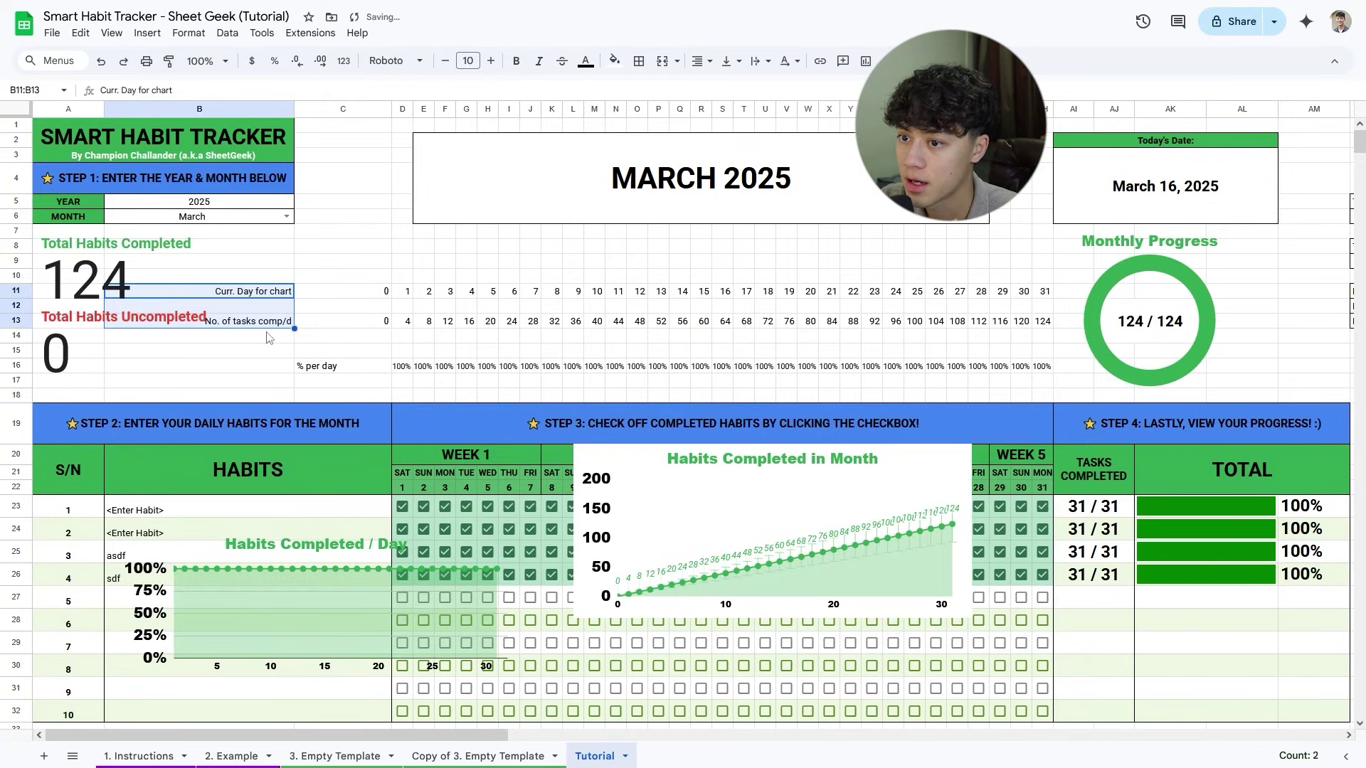
pyautogui.click(277, 295)
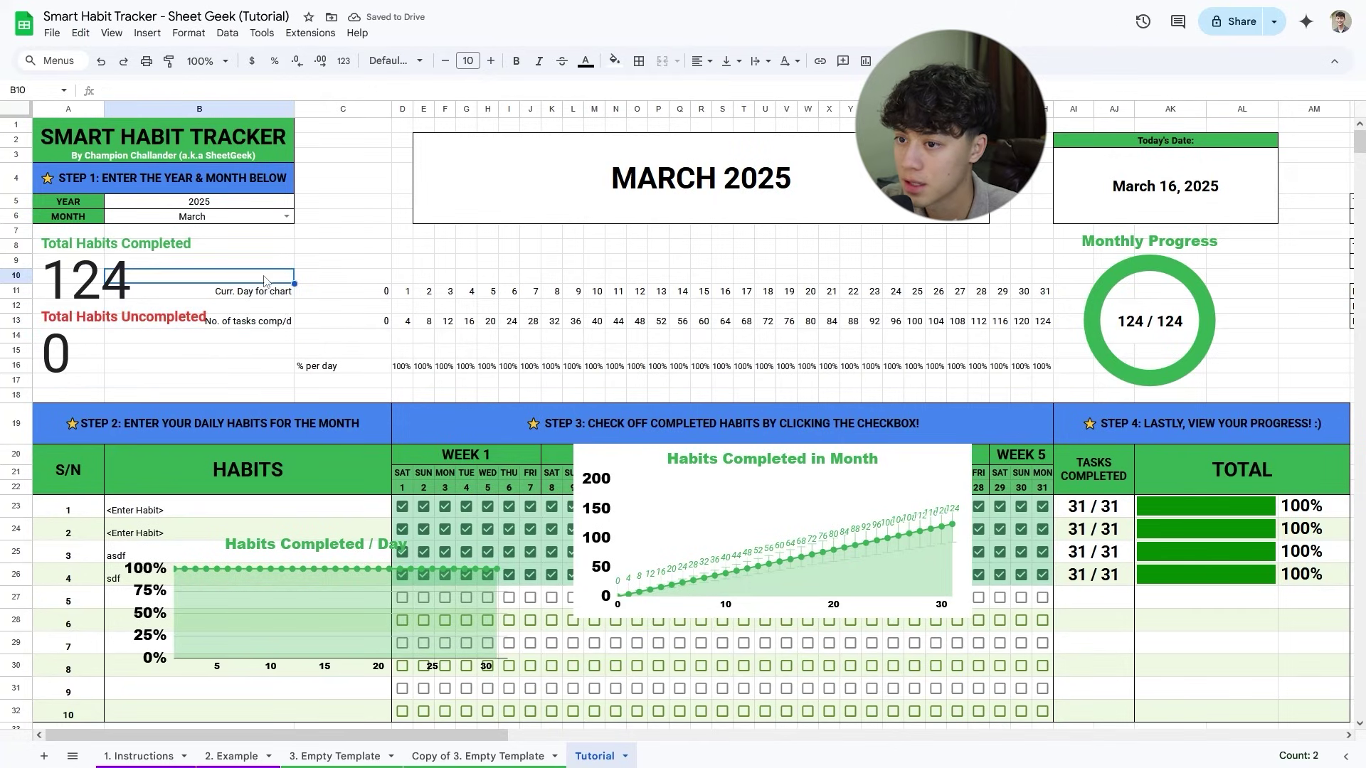
# Move the Habits Completed in Month chart below the first four habit rows.
pyautogui.click(700, 524)
pyautogui.moveTo(668, 516); pyautogui.dragTo(684, 605)
pyautogui.scroll(-2, 705, 552)
pyautogui.scroll(2, 703, 391)
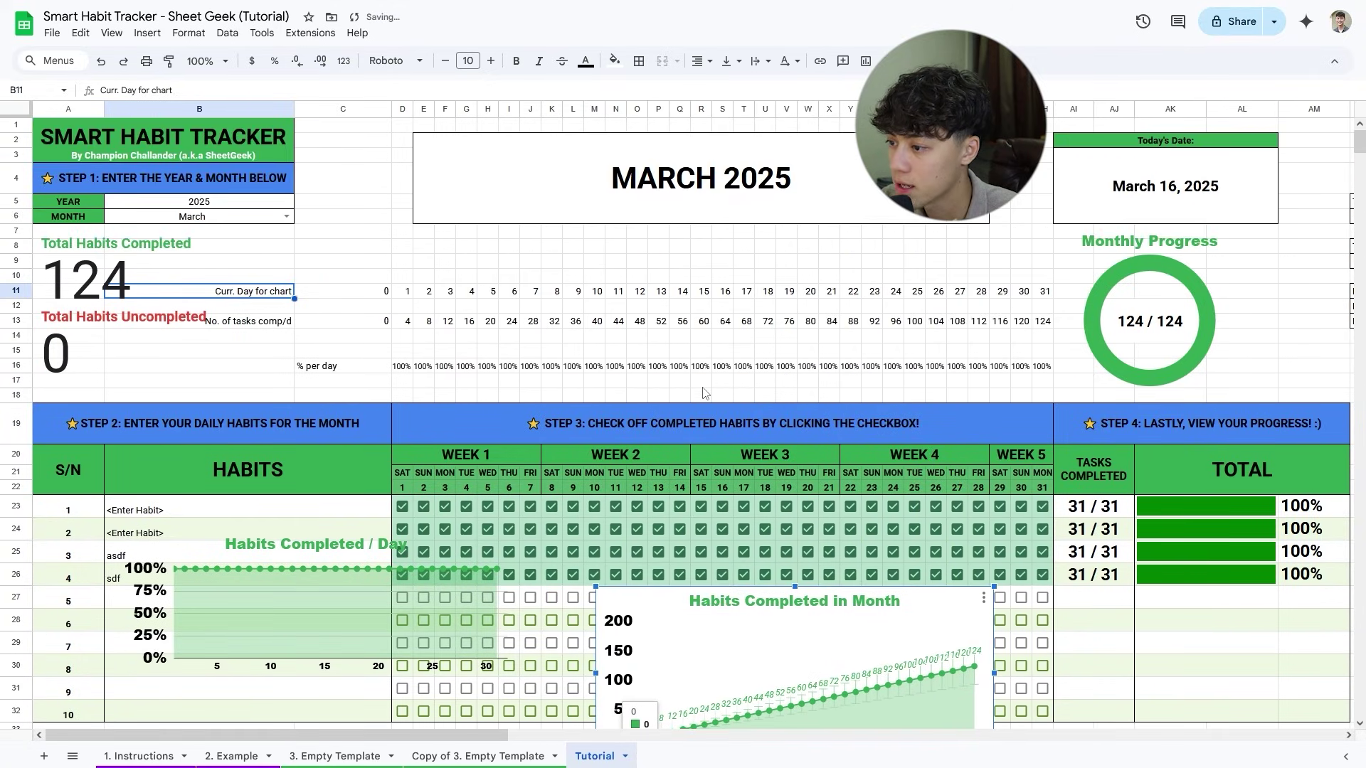
pyautogui.scroll(-1, 449, 303)
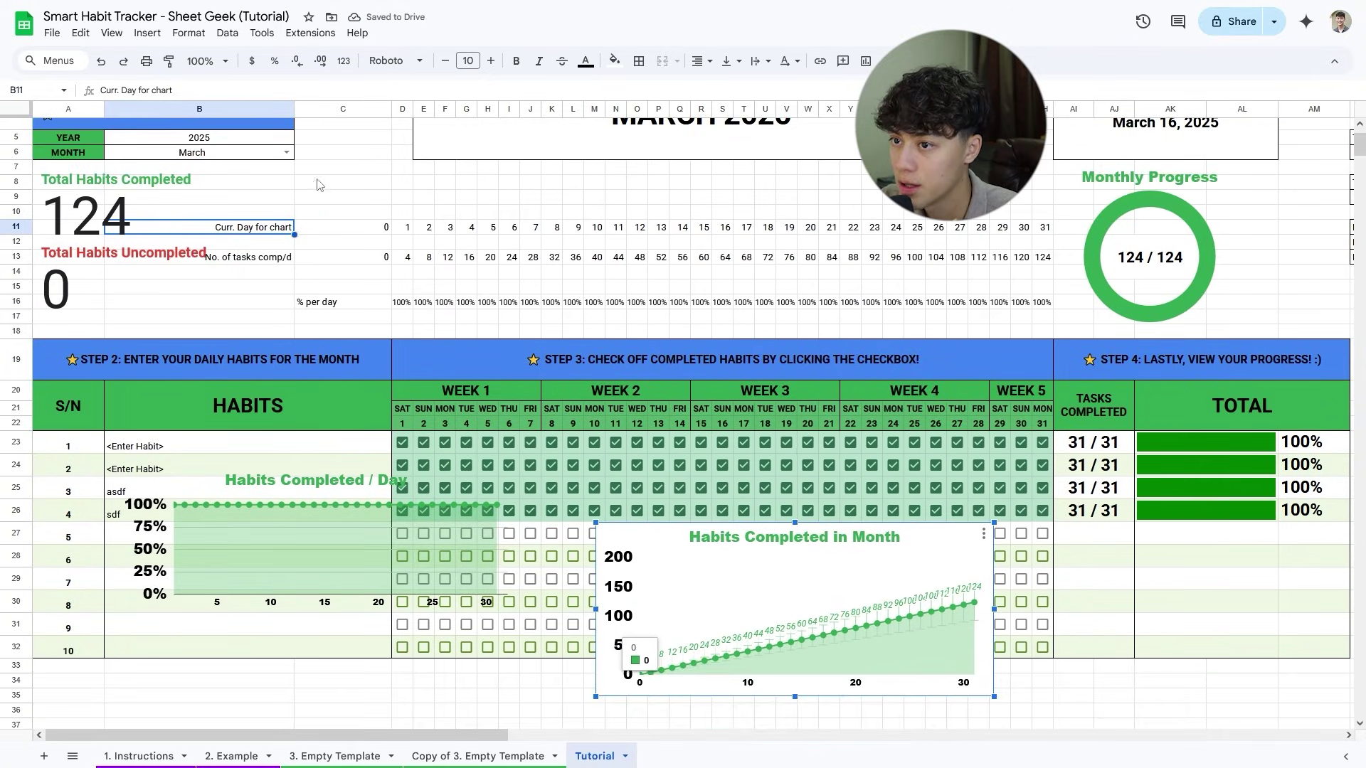
# Change the tracker's month to February and uncheck the first four habits for all days in D23:AH26.
pyautogui.click(287, 152)
pyautogui.click(229, 190)
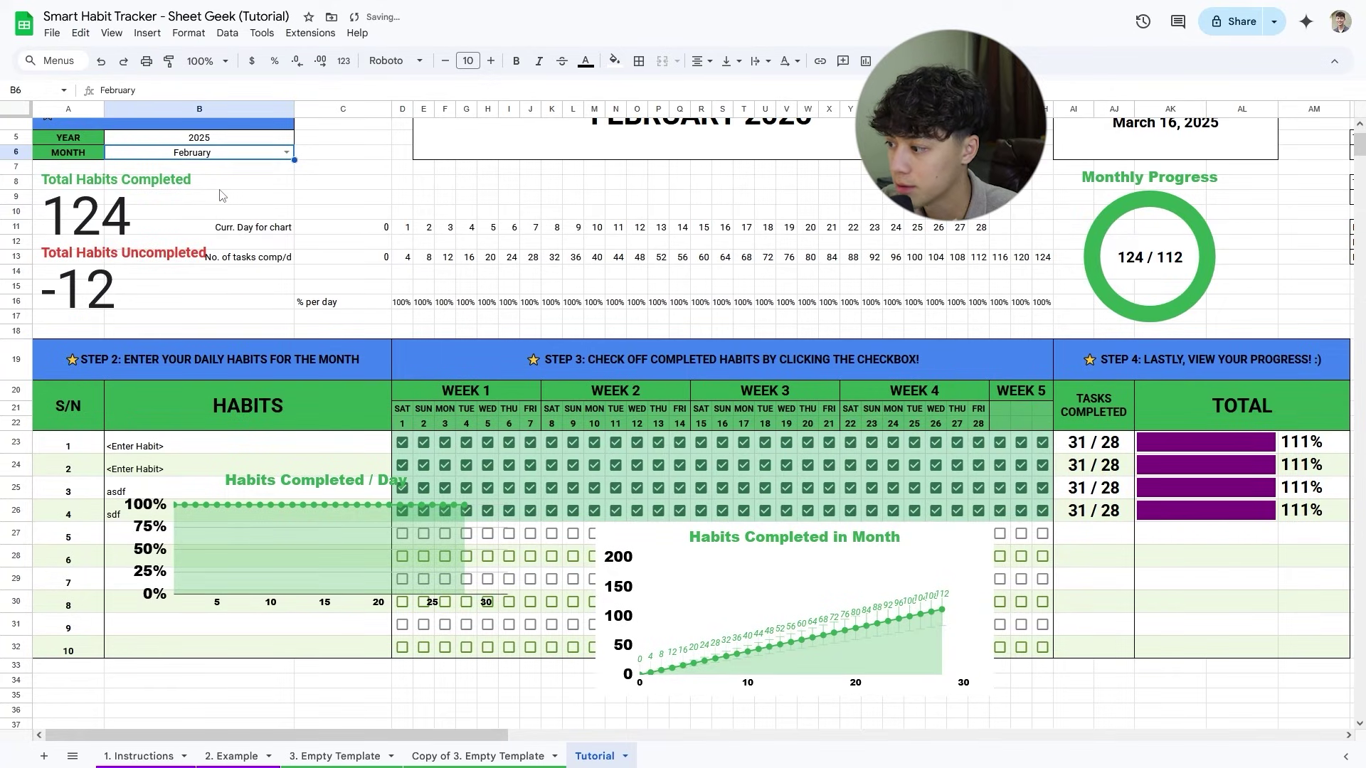
pyautogui.moveTo(405, 458); pyautogui.dragTo(1043, 510)
pyautogui.press('space')
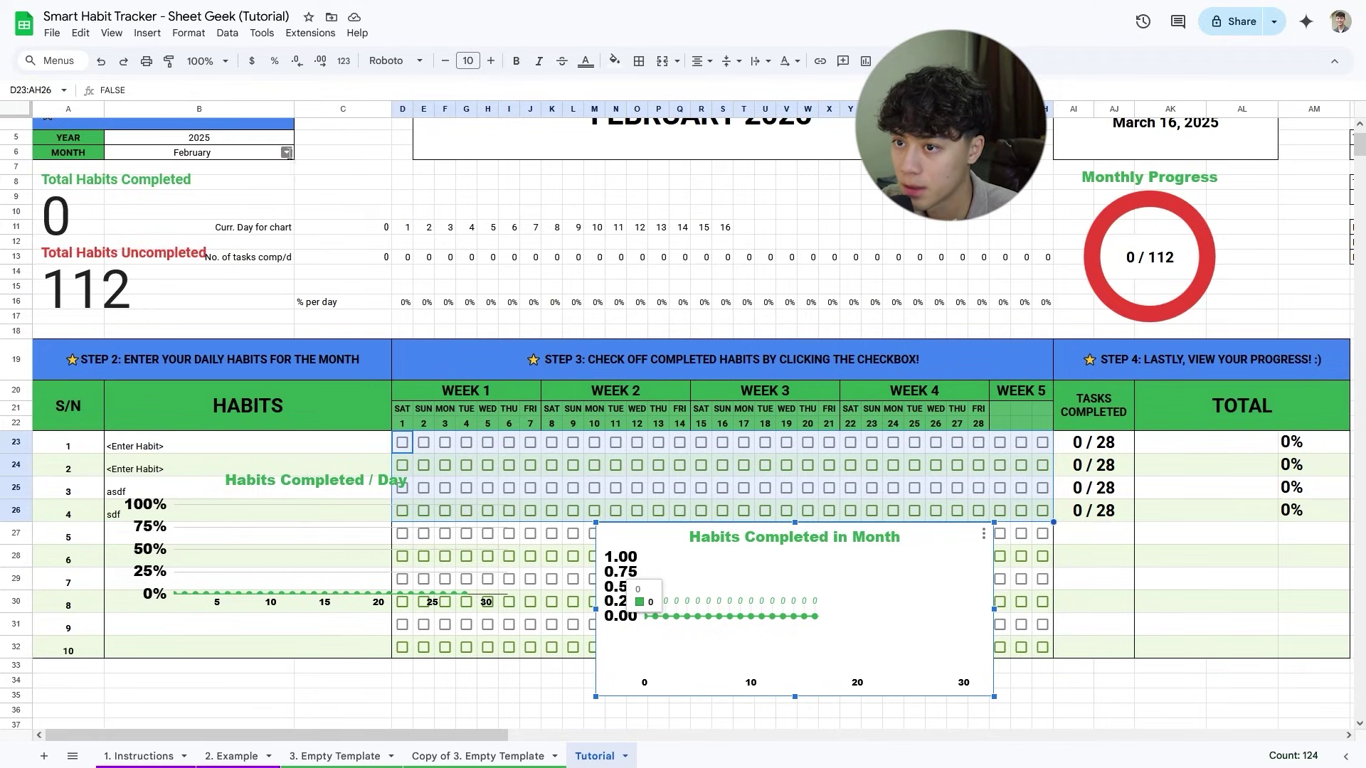
# Set the tracker's month to April and select the current-day values in row 11.
pyautogui.click(287, 153)
pyautogui.click(215, 230)
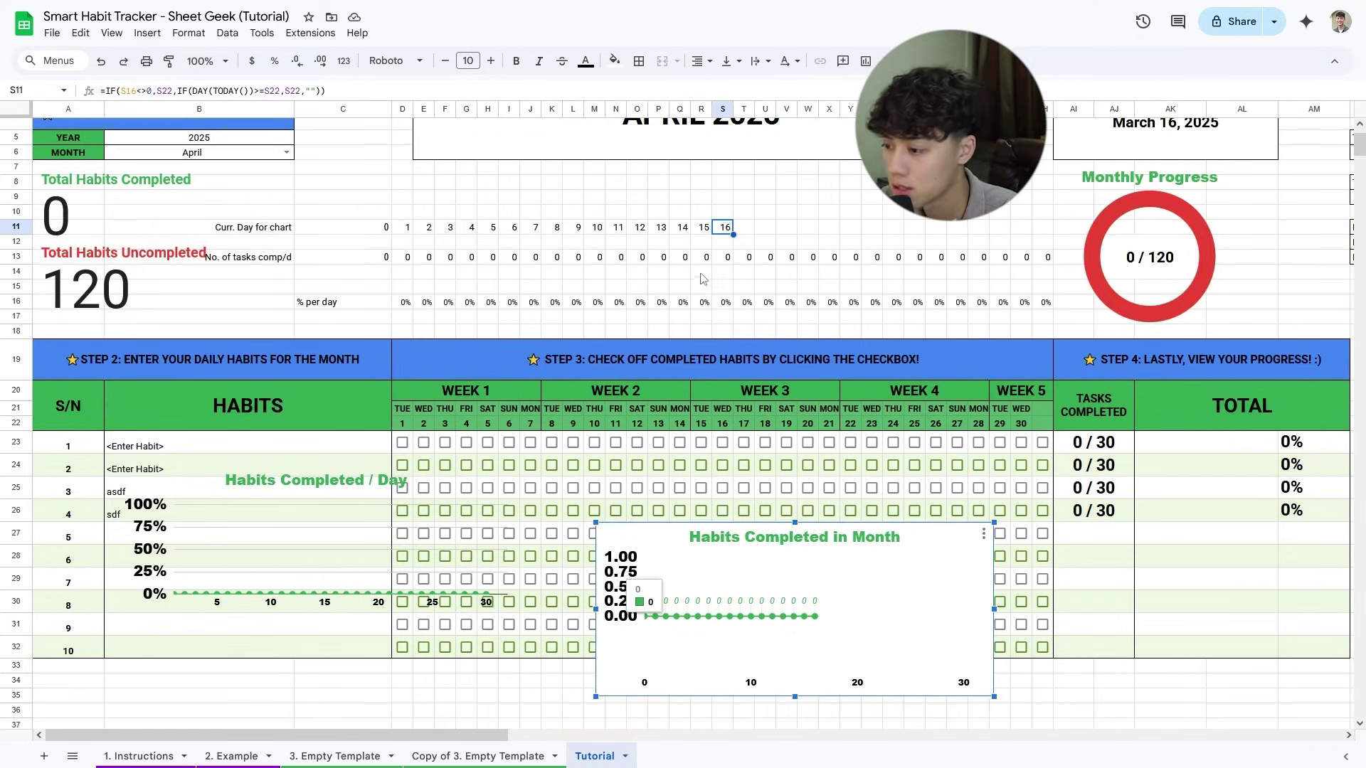
pyautogui.moveTo(723, 227); pyautogui.dragTo(416, 236)
# Try checking the first two habits for day 2, and undo both changes.
pyautogui.click(423, 442)
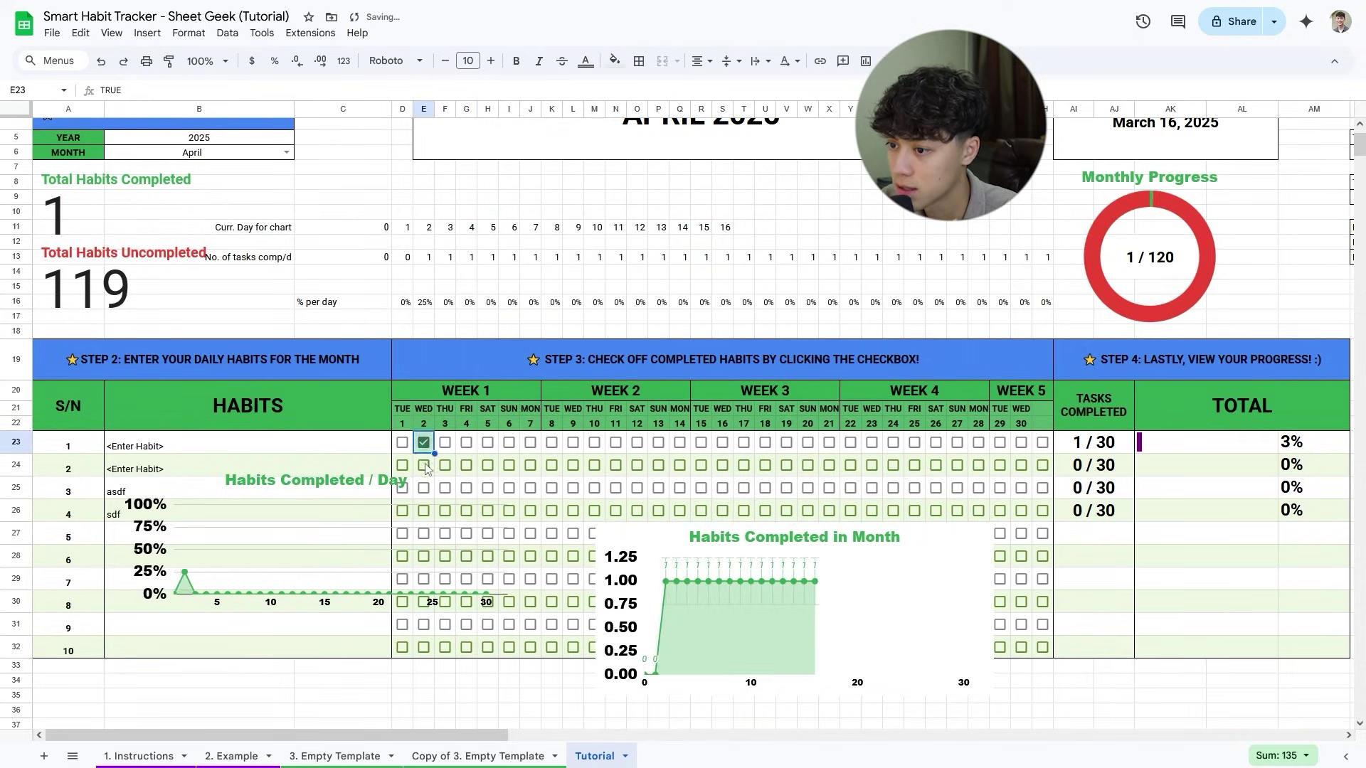
pyautogui.click(424, 466)
pyautogui.hotkey('ctrl', 'z')
pyautogui.hotkey('ctrl', 'z')
pyautogui.scroll(1, 667, 318)
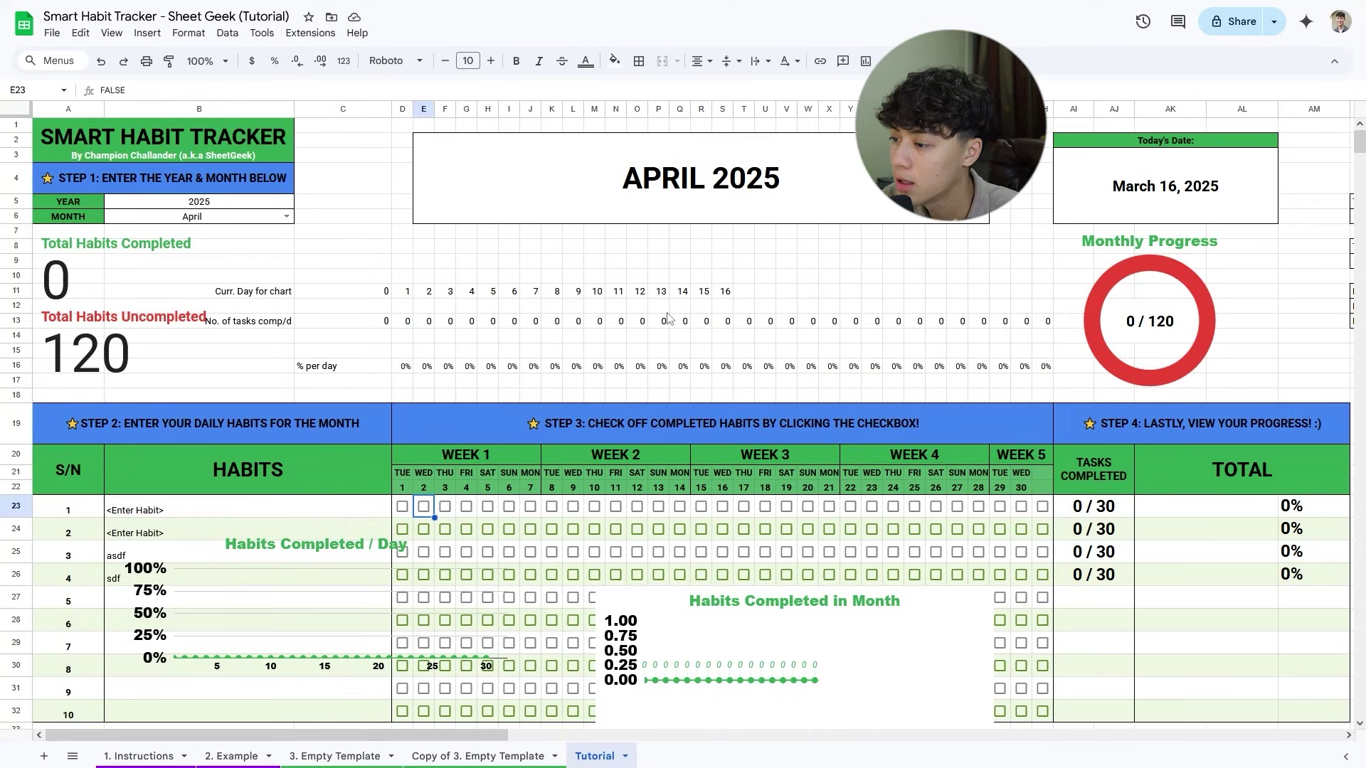
pyautogui.click(741, 166)
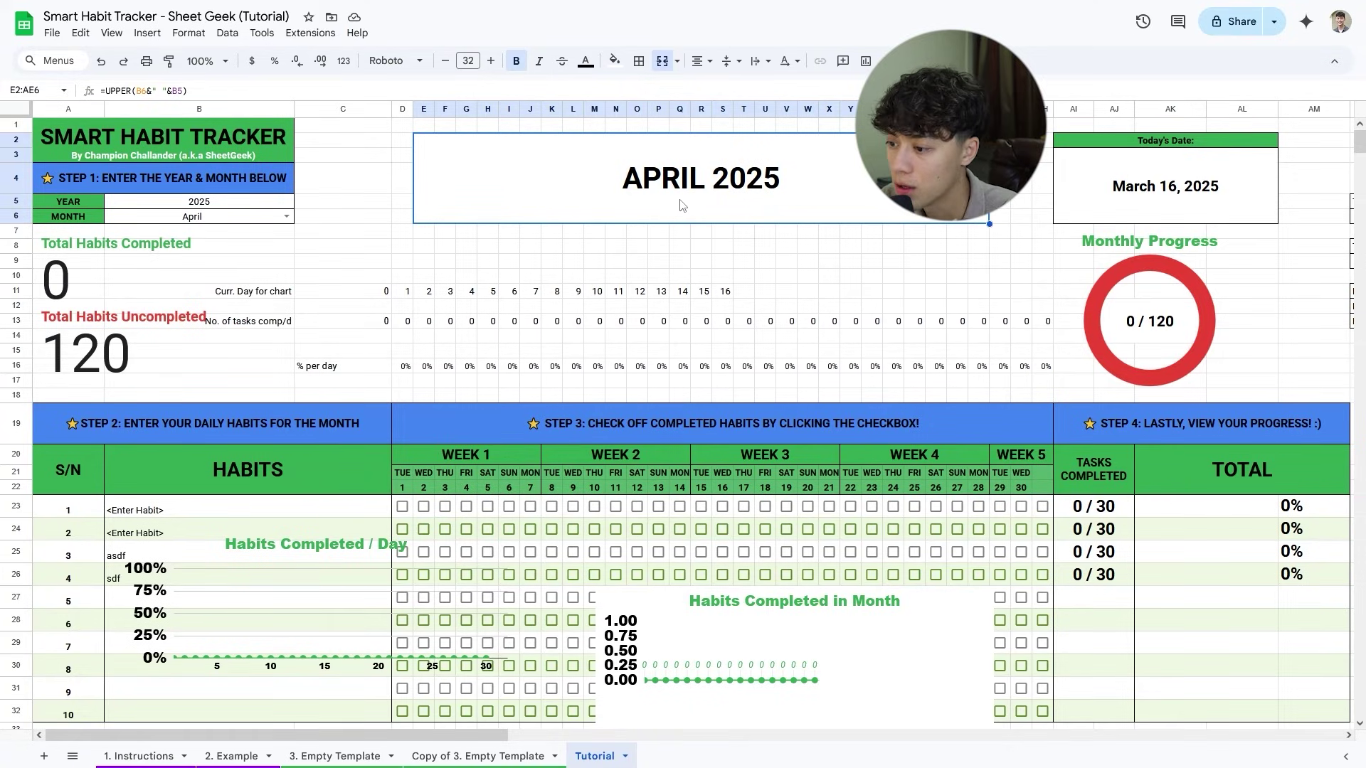
# Enter the labels "is before 1st?" in C8 and "is after last day?" in C9.
pyautogui.click(334, 281)
pyautogui.click(327, 249)
pyautogui.doubleClick(339, 250)
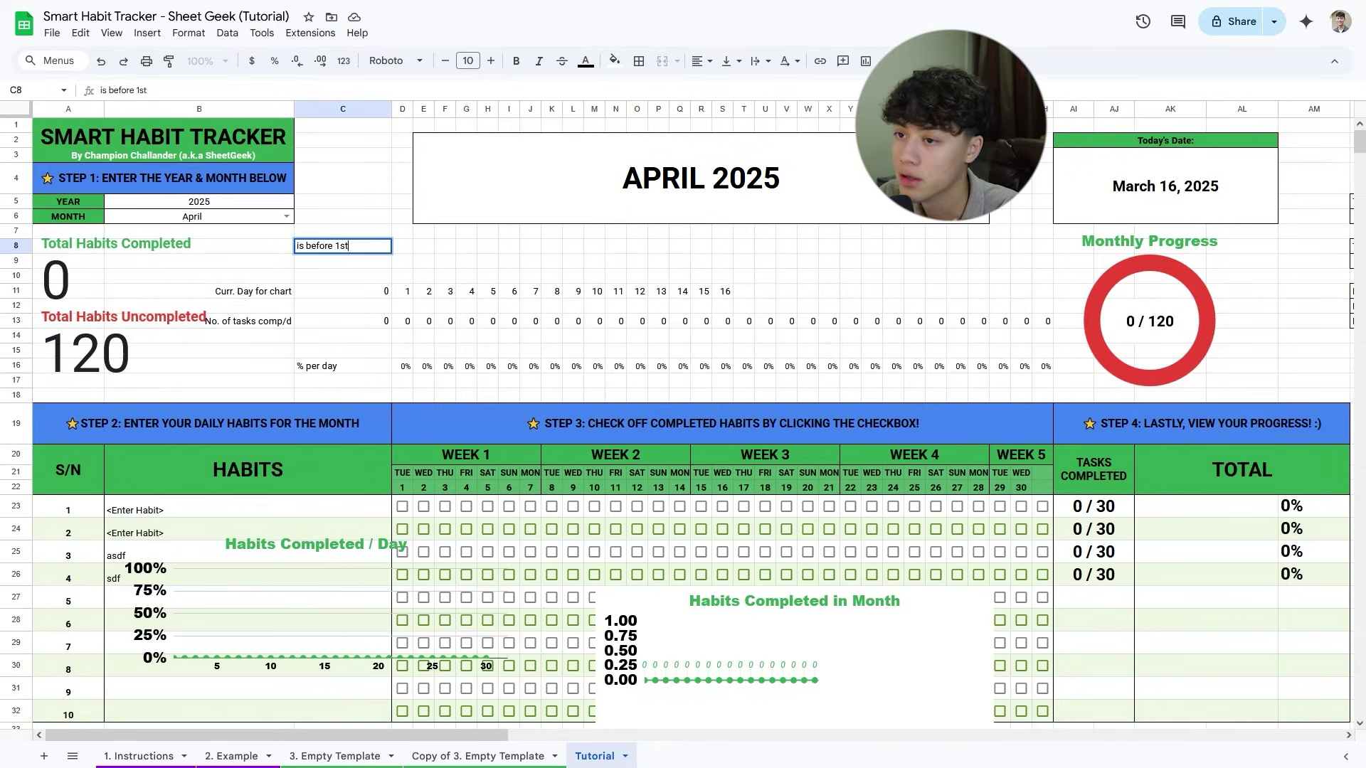
pyautogui.press('Return')
pyautogui.write('is after las')
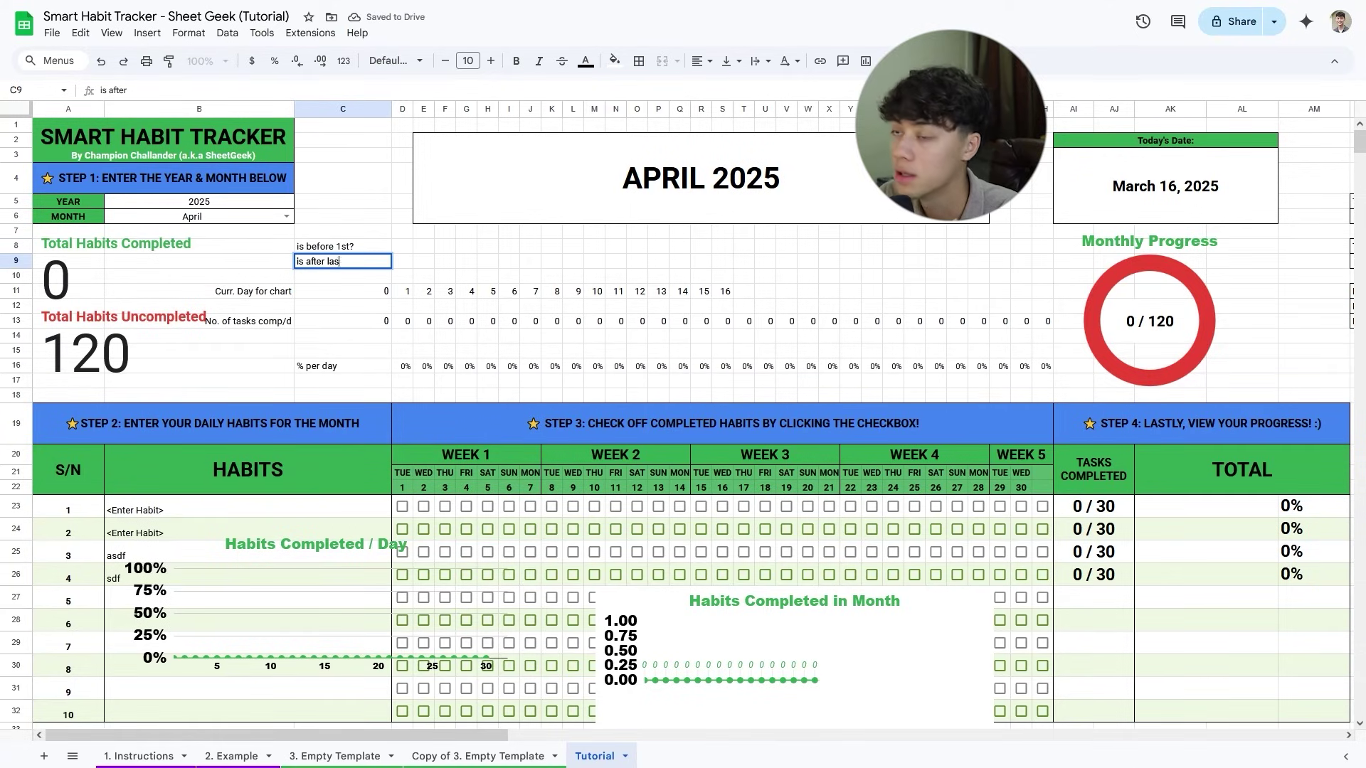
pyautogui.write('t day?')
pyautogui.press('Return')
# Begin a formula in D8 comparing today's date with a date that uses the absolute year cell: =TODAY()<DATE($B$5,.
pyautogui.doubleClick(409, 247)
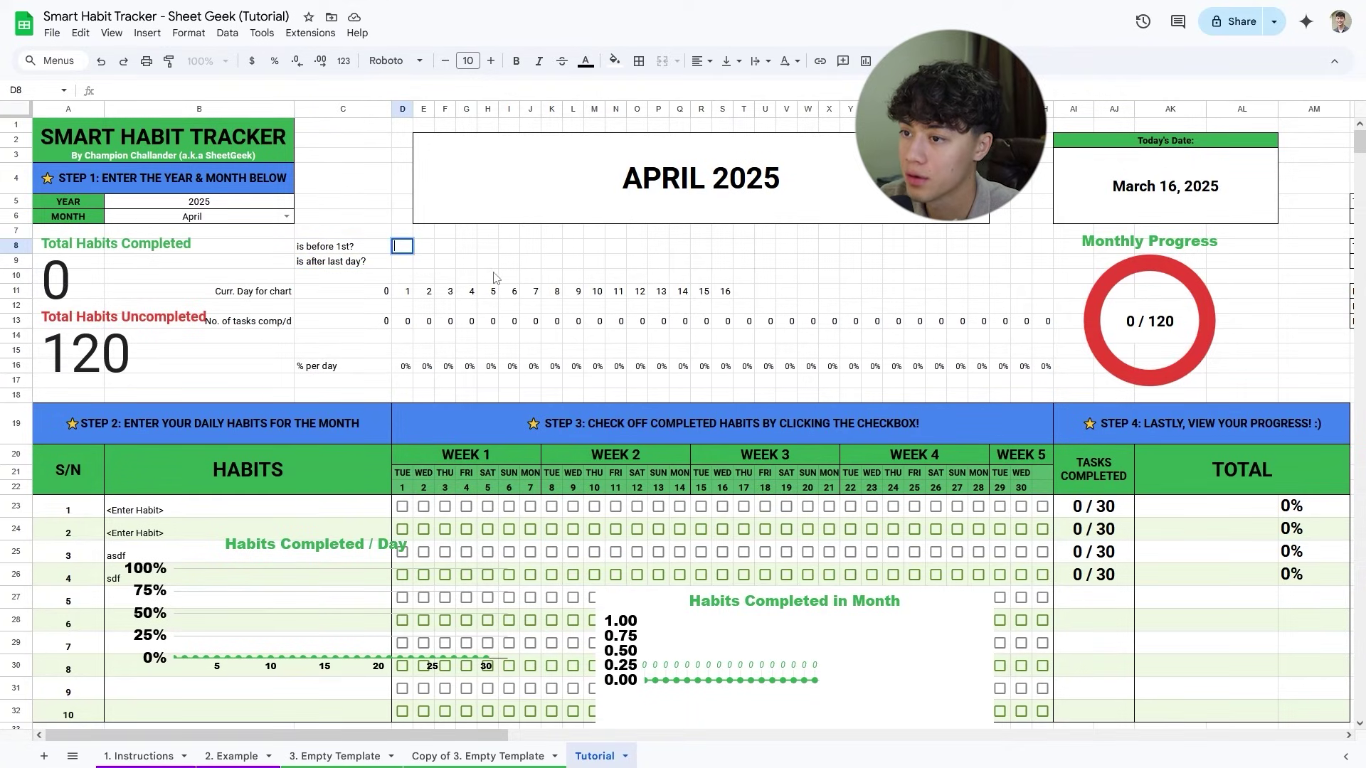
pyautogui.write('=')
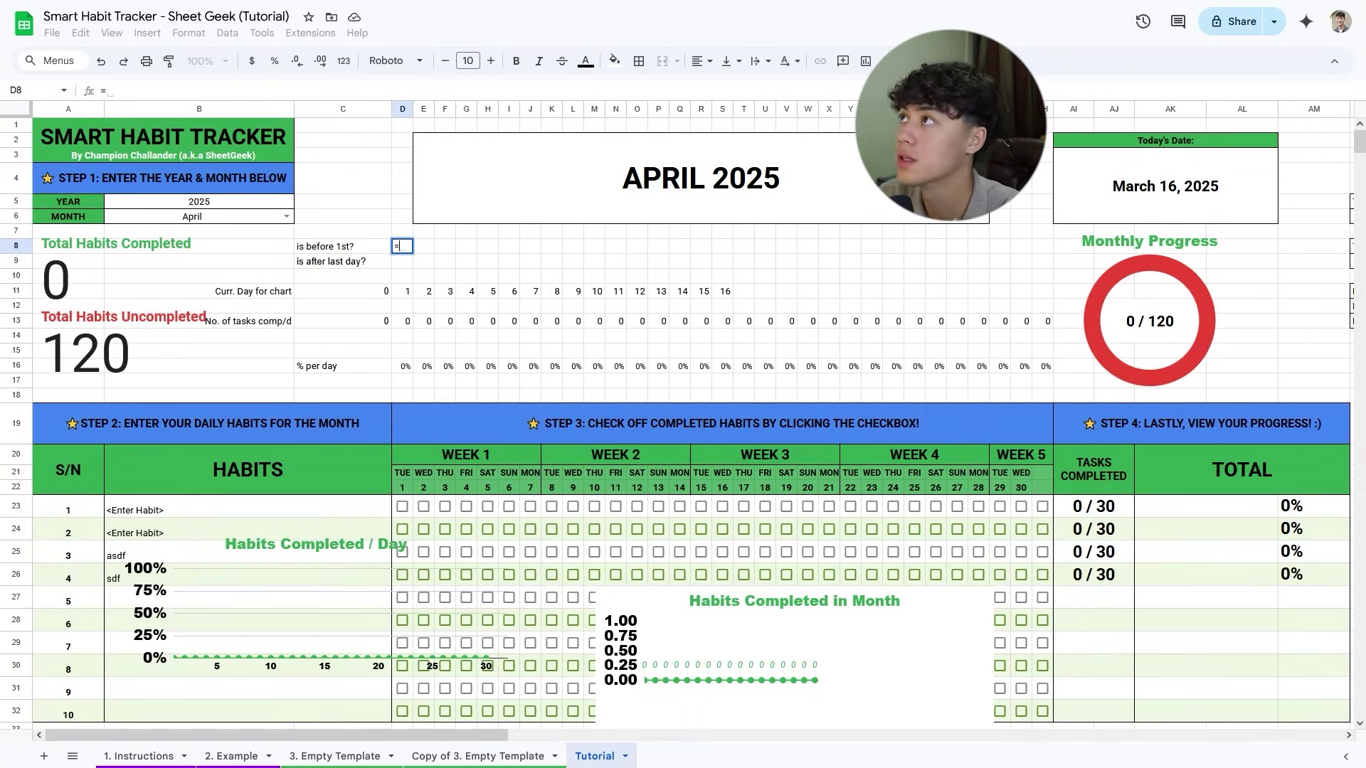
pyautogui.write('today')
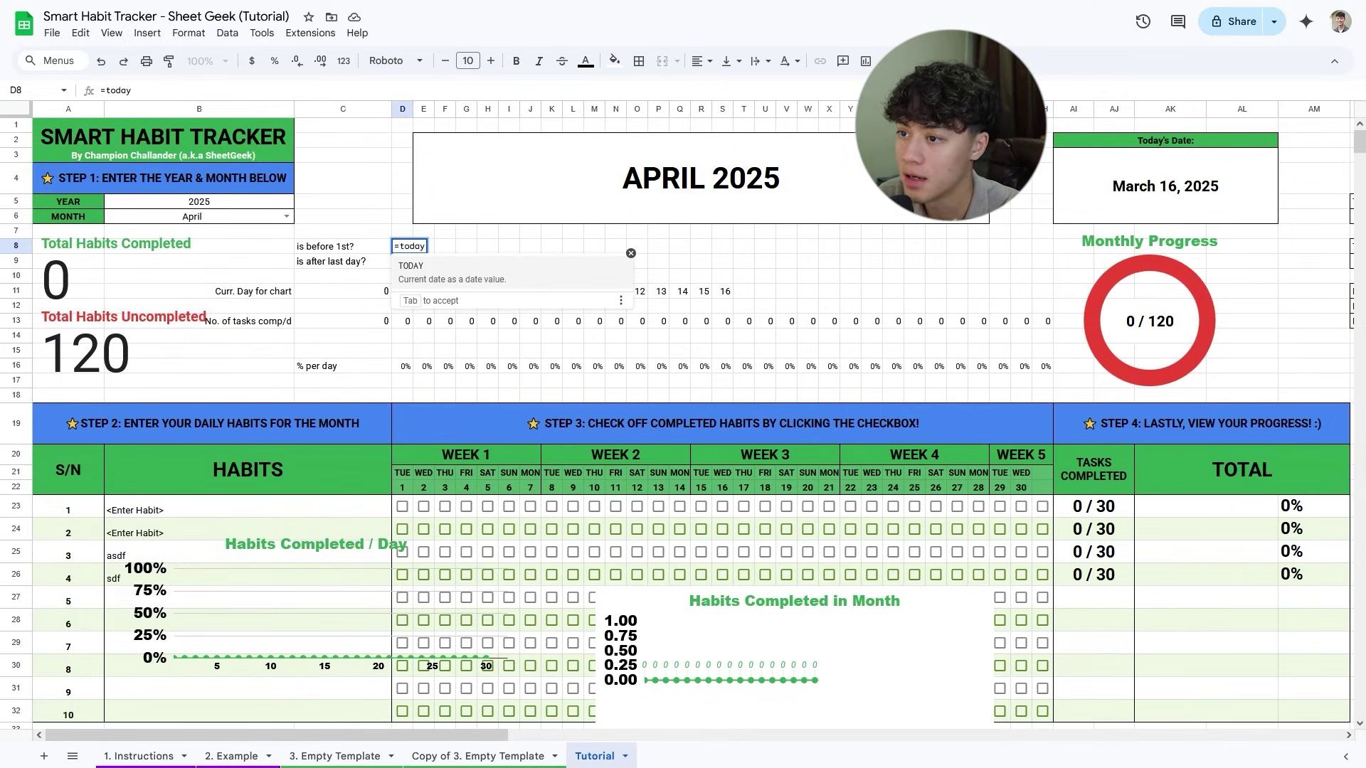
pyautogui.press('Tab')
pyautogui.write(')<')
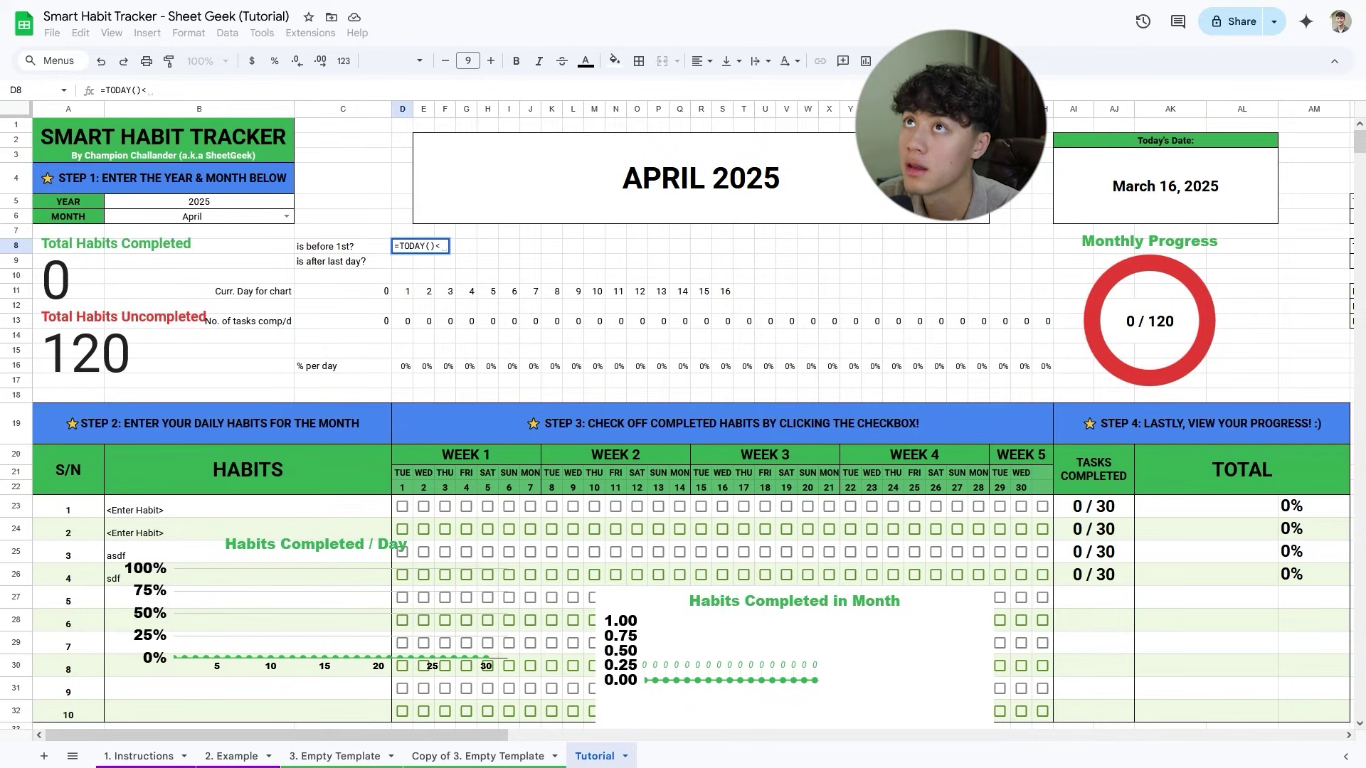
pyautogui.write('date')
pyautogui.press('Tab')
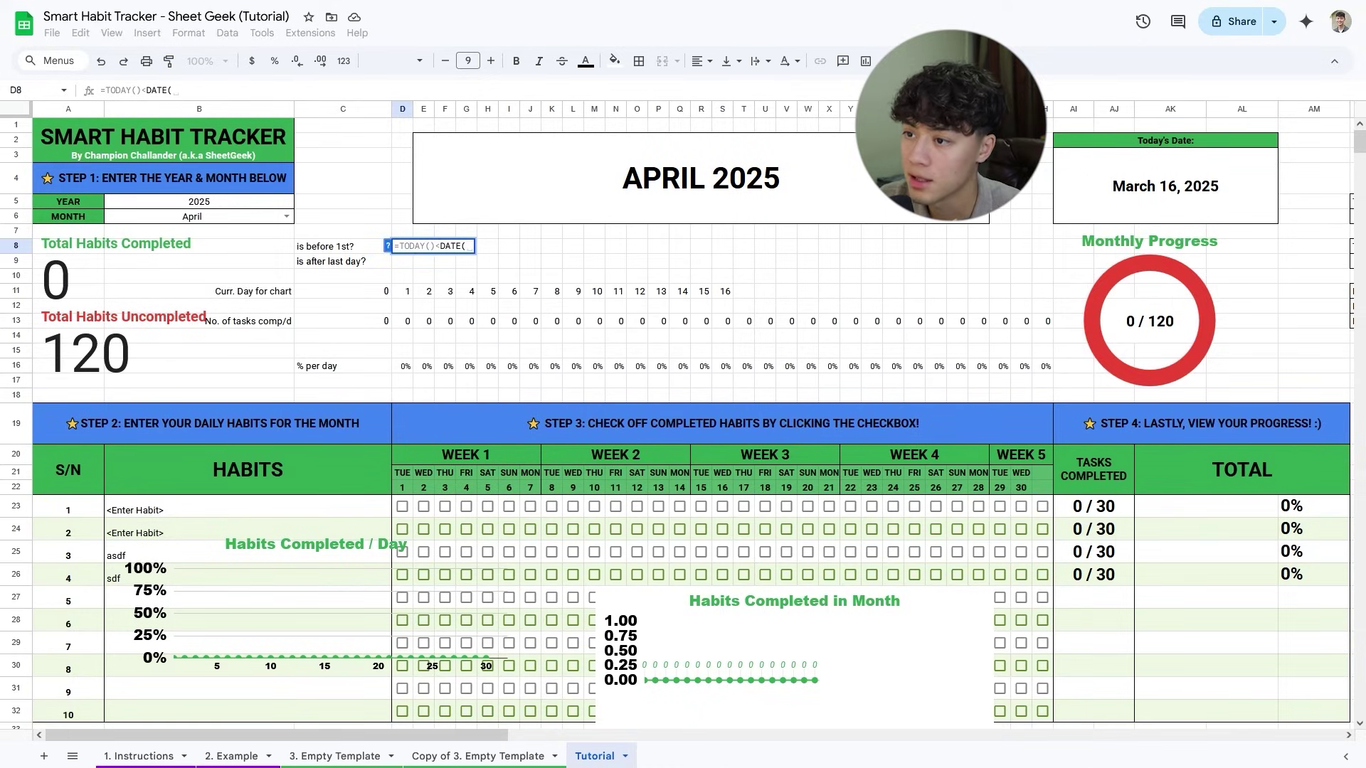
pyautogui.click(388, 246)
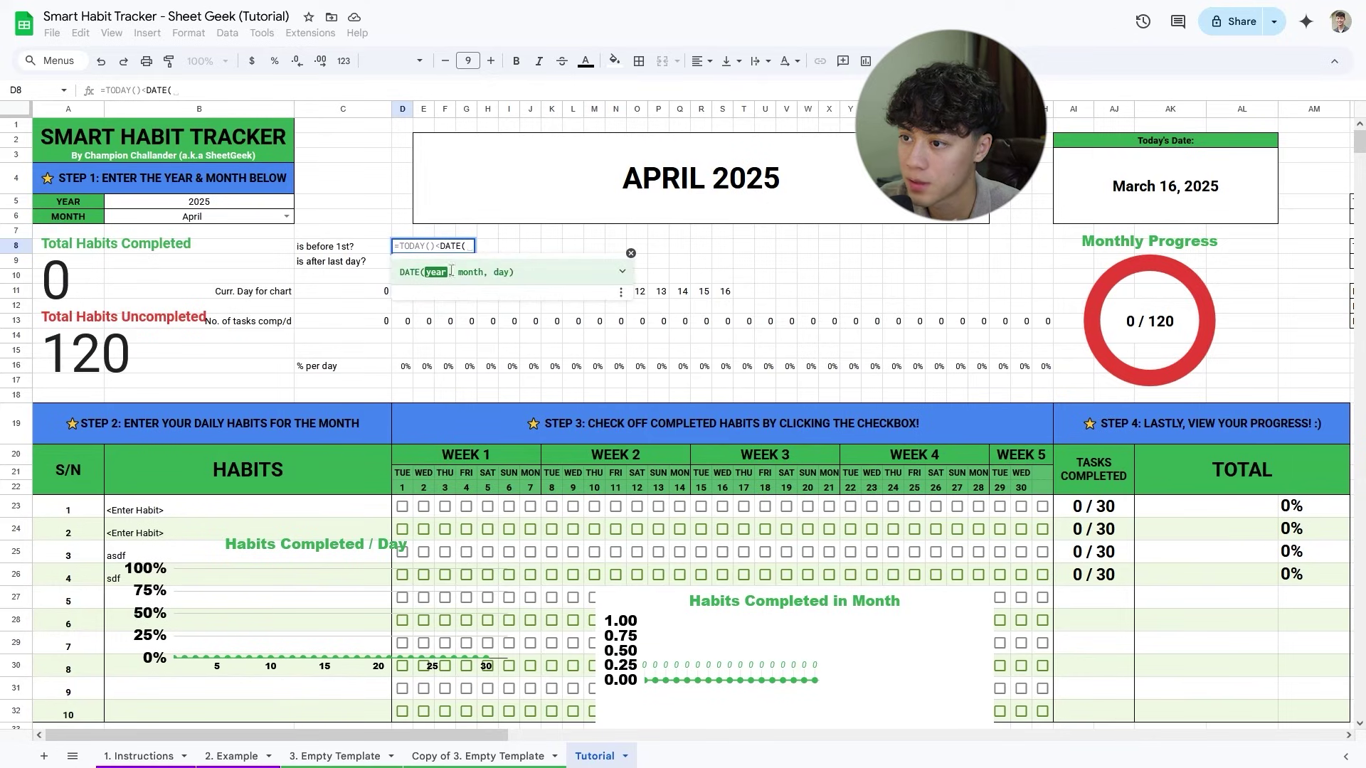
pyautogui.click(171, 203)
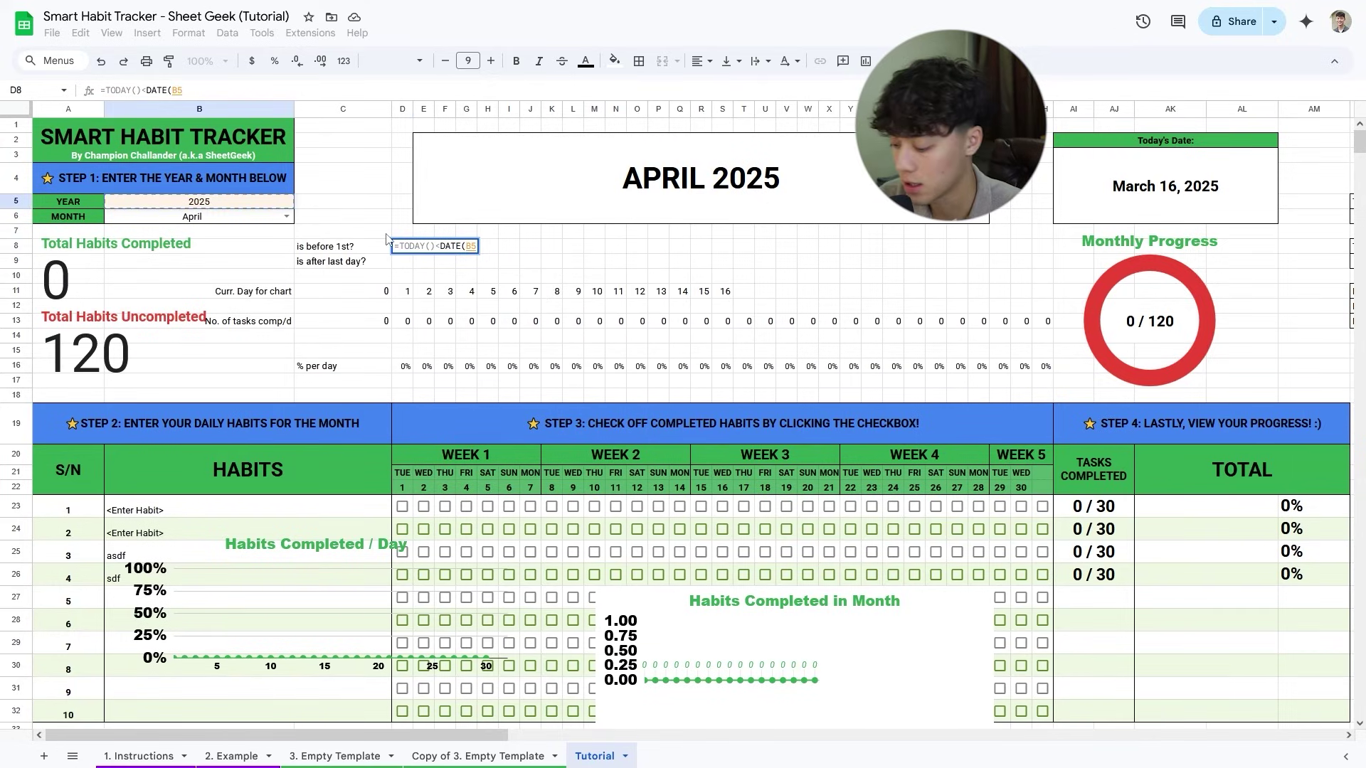
pyautogui.press('F4')
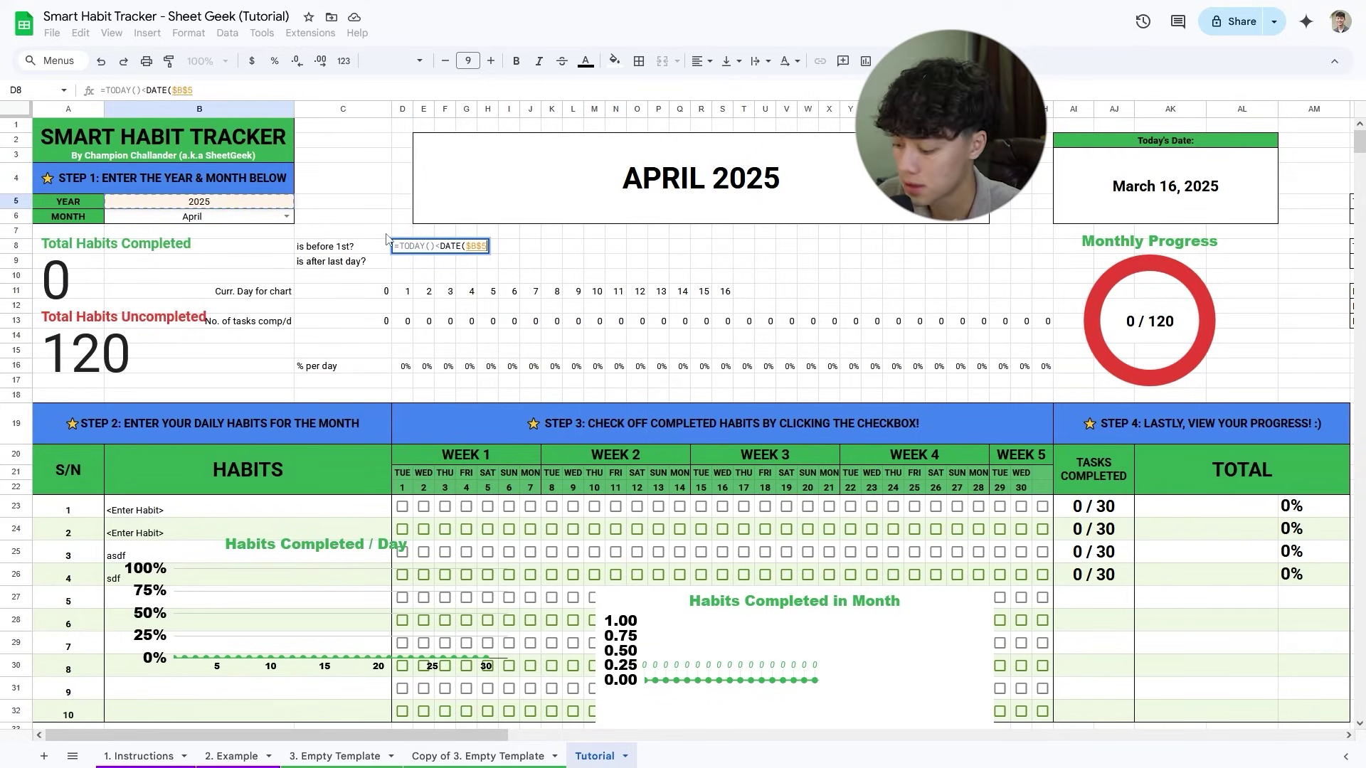
pyautogui.write(',')
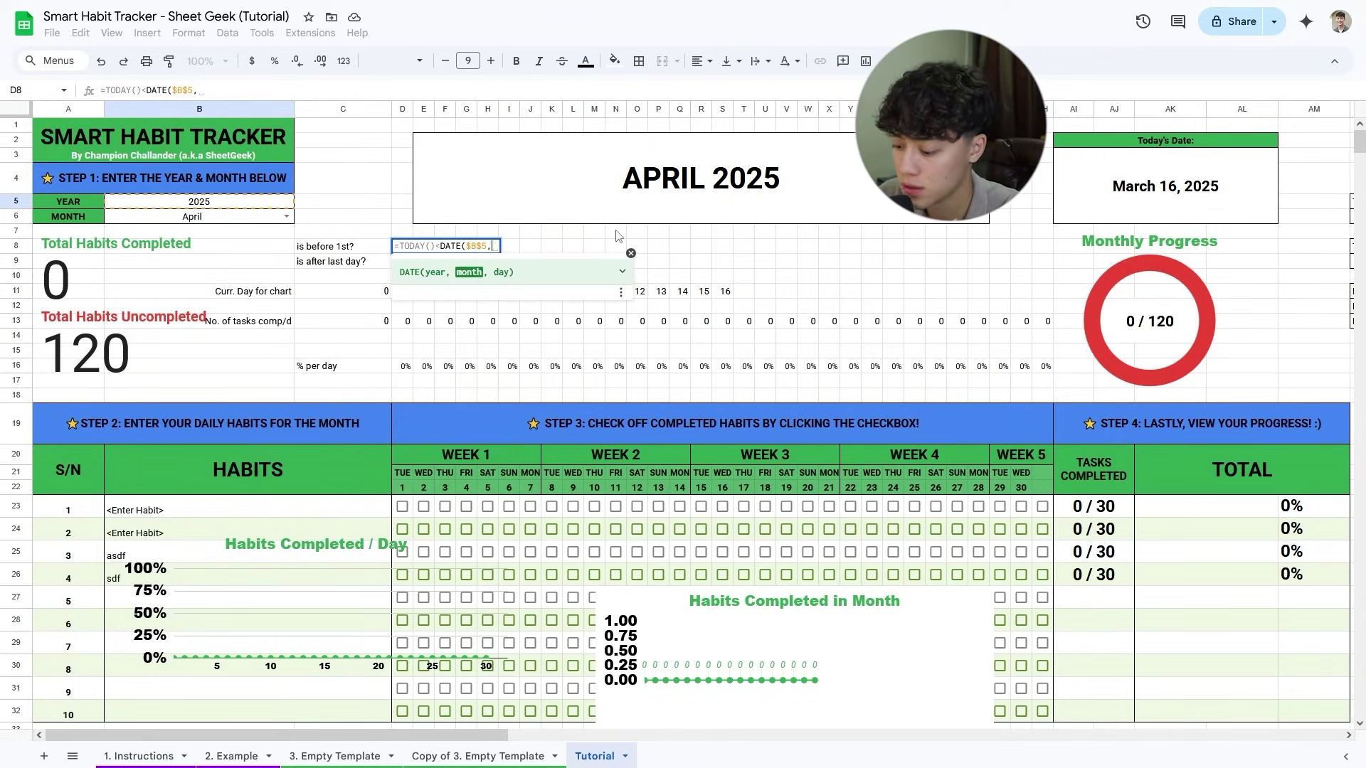
# Complete D8's DATE with month MONTH(DATEVALUE("1 " & $B$6)) and day 1, and compare the result with the first day and today's date.
pyautogui.write('MONTH(')
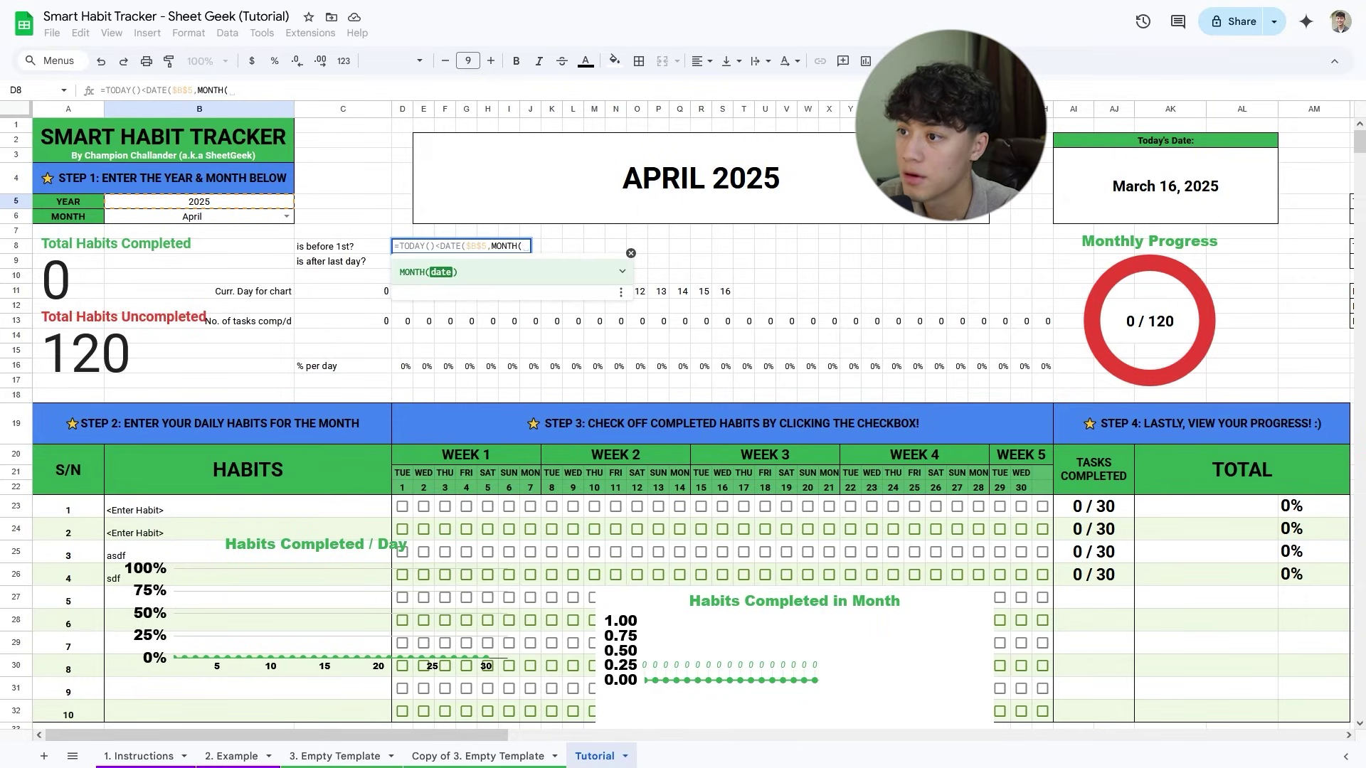
pyautogui.write('DATEVA')
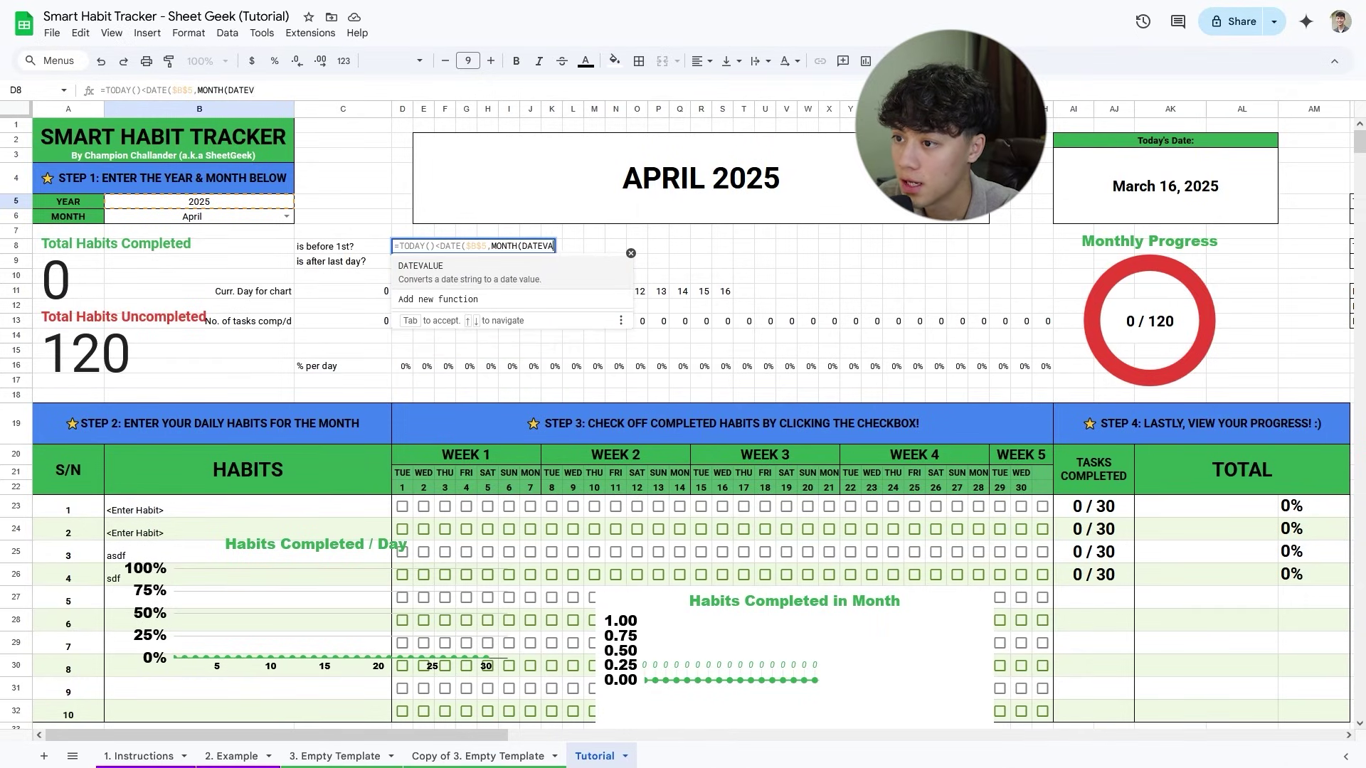
pyautogui.write('LUE("')
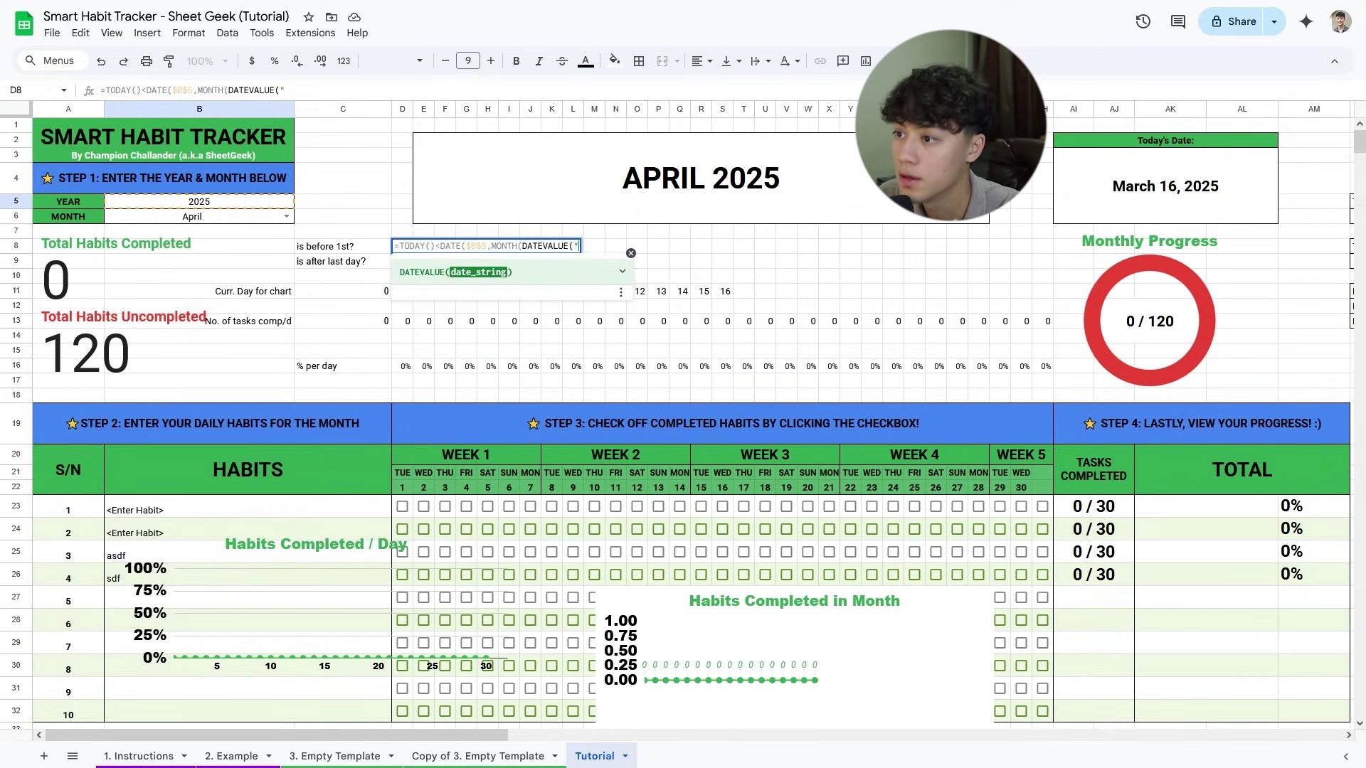
pyautogui.write('1 "')
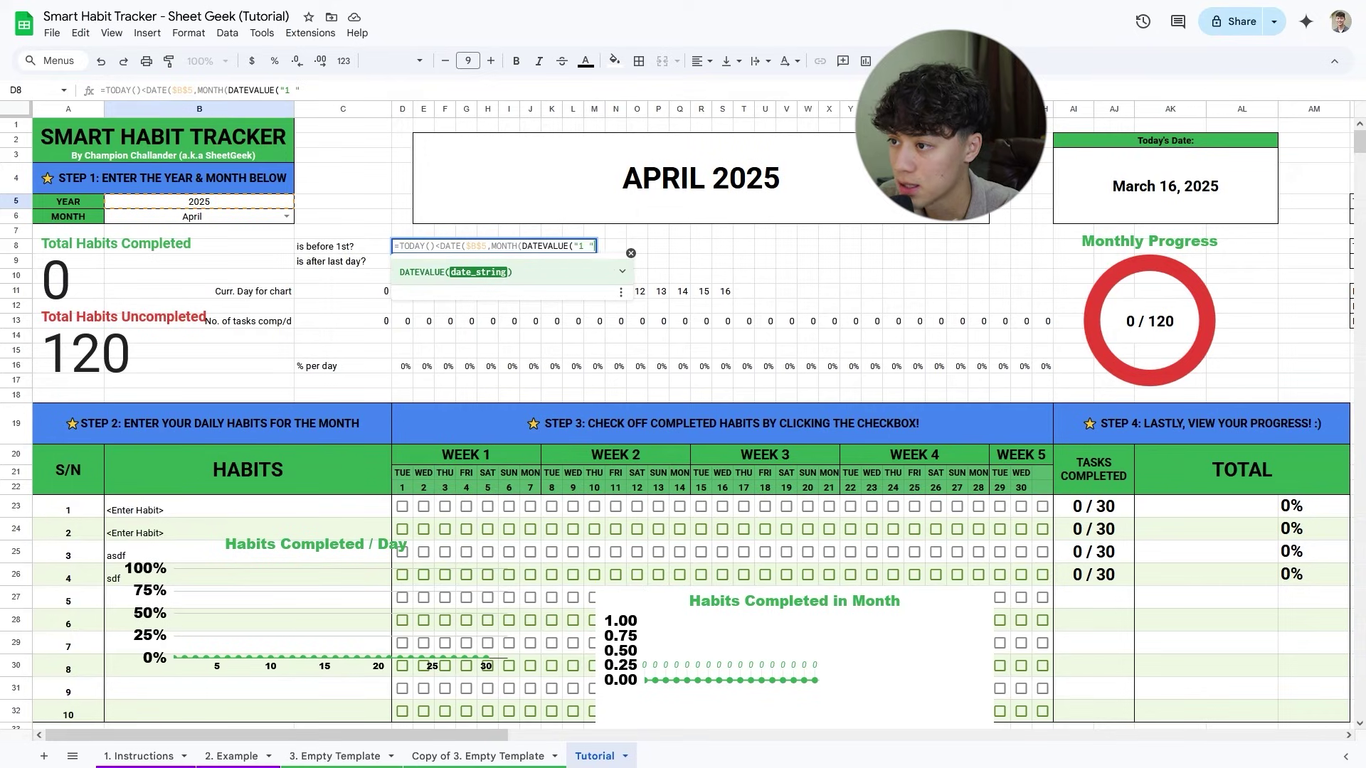
pyautogui.write(' &')
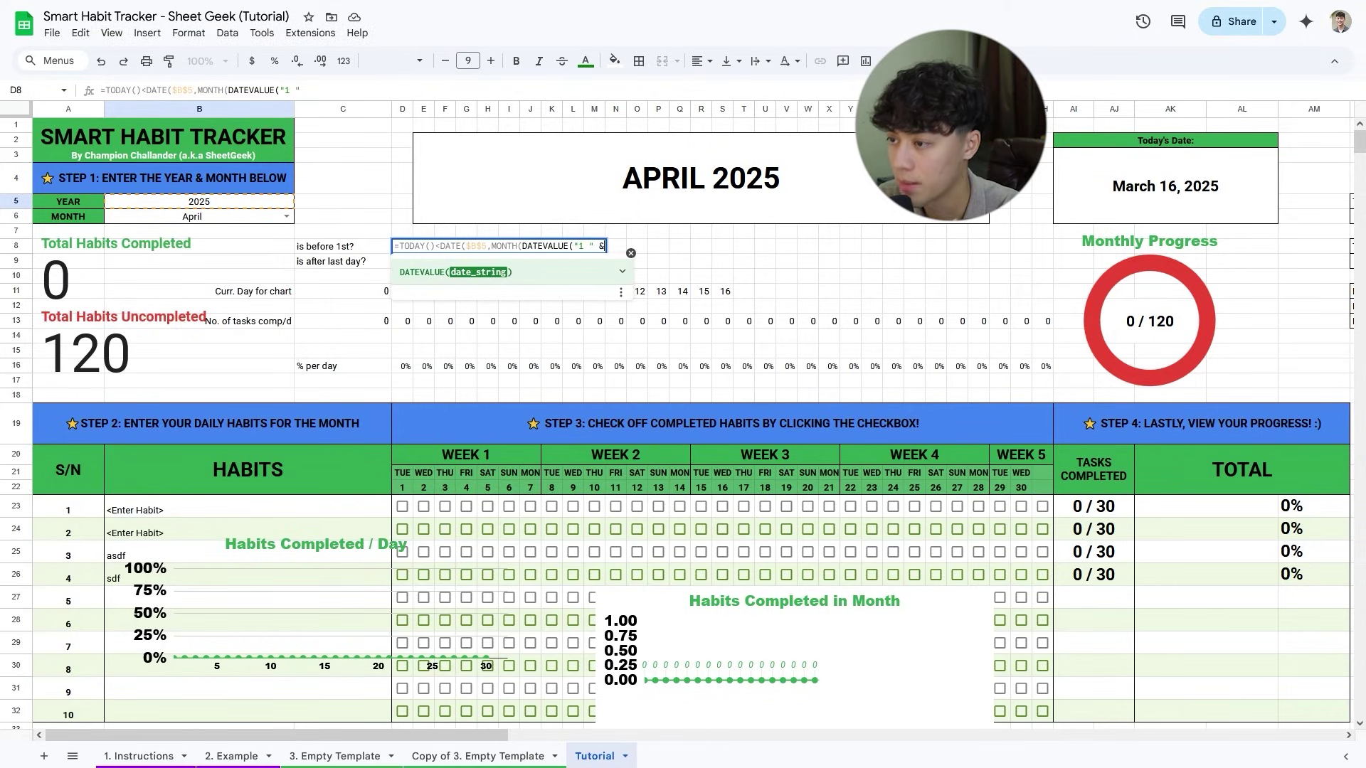
pyautogui.write(' B6')
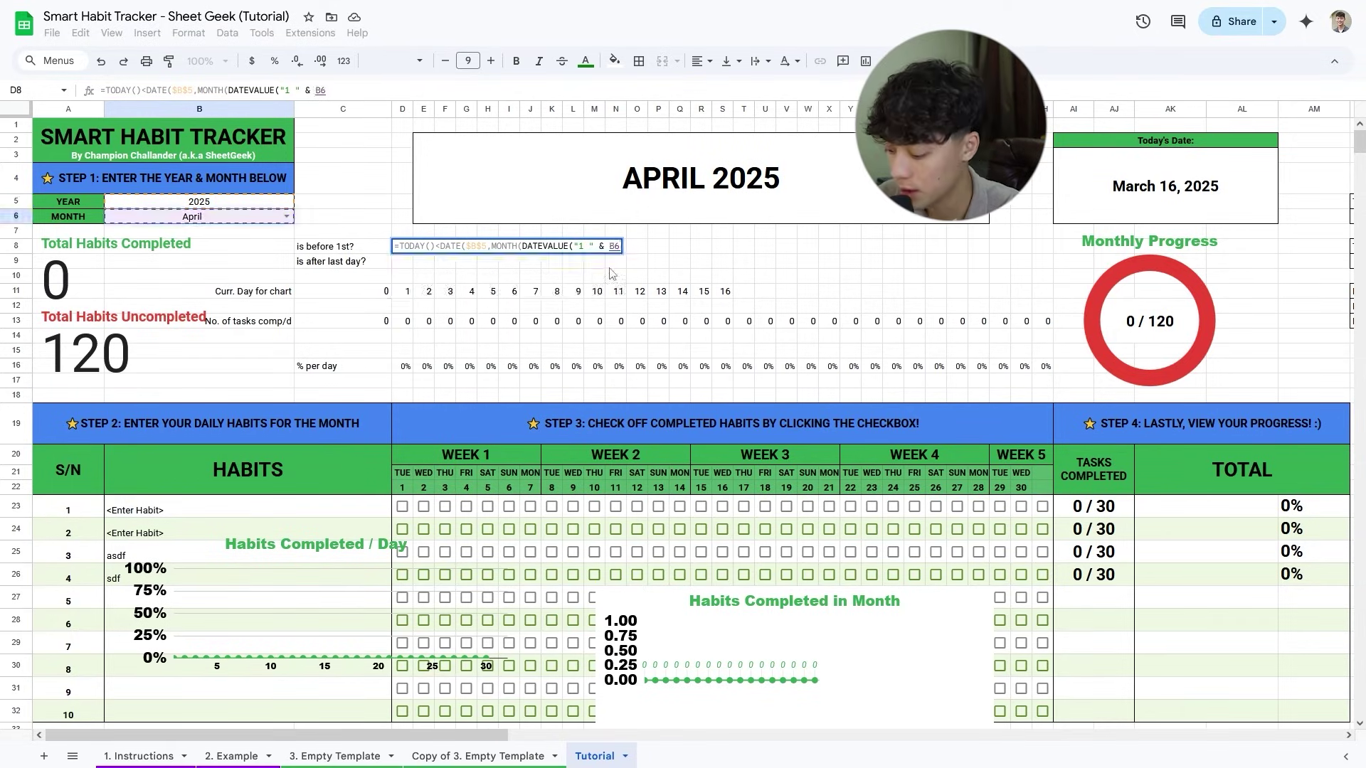
pyautogui.press('F4')
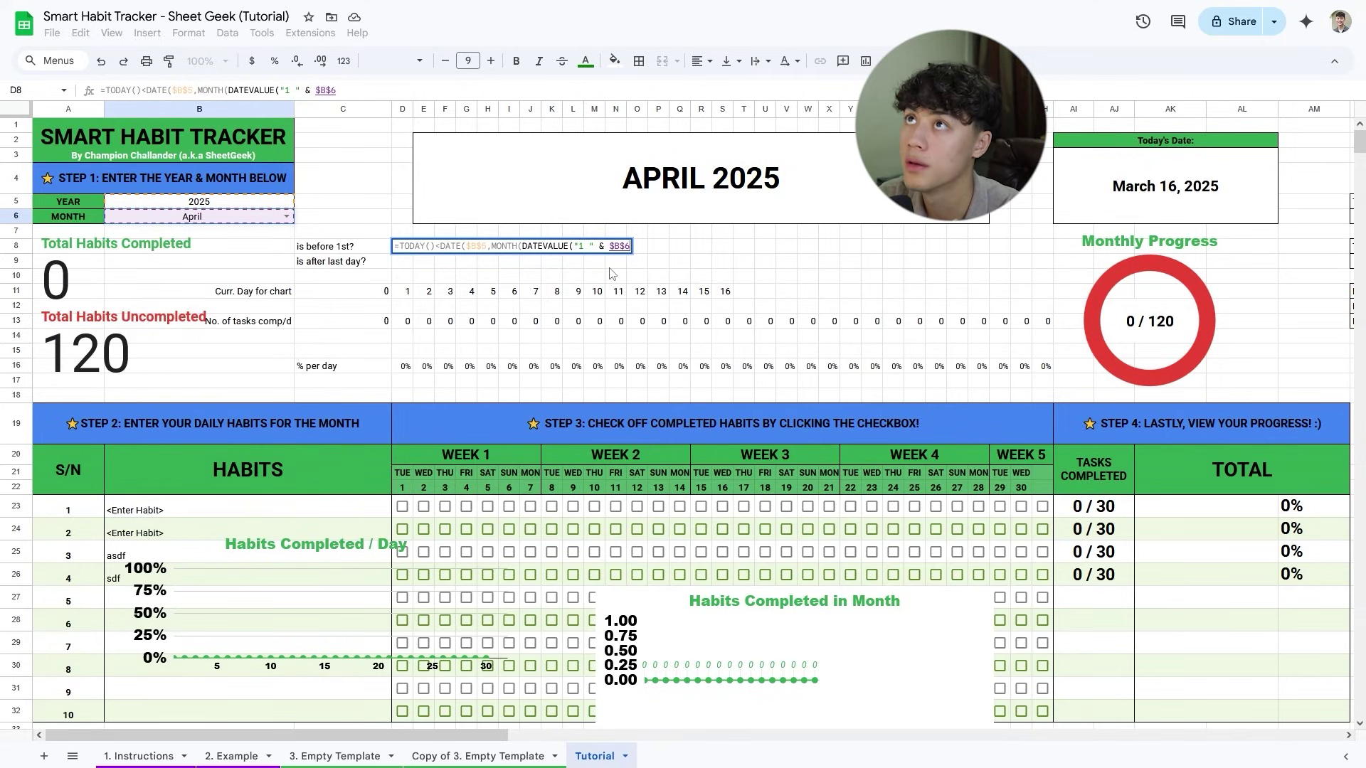
pyautogui.write(')),')
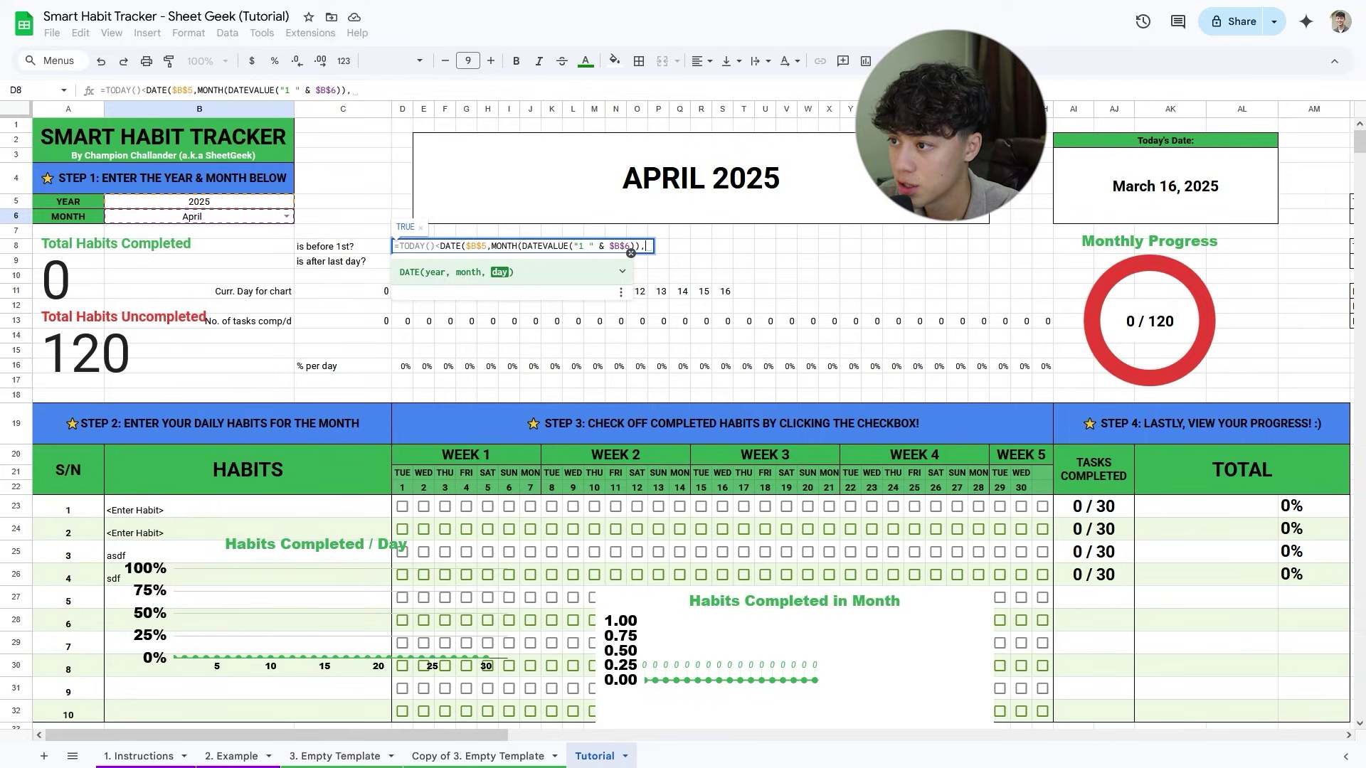
pyautogui.write('1)')
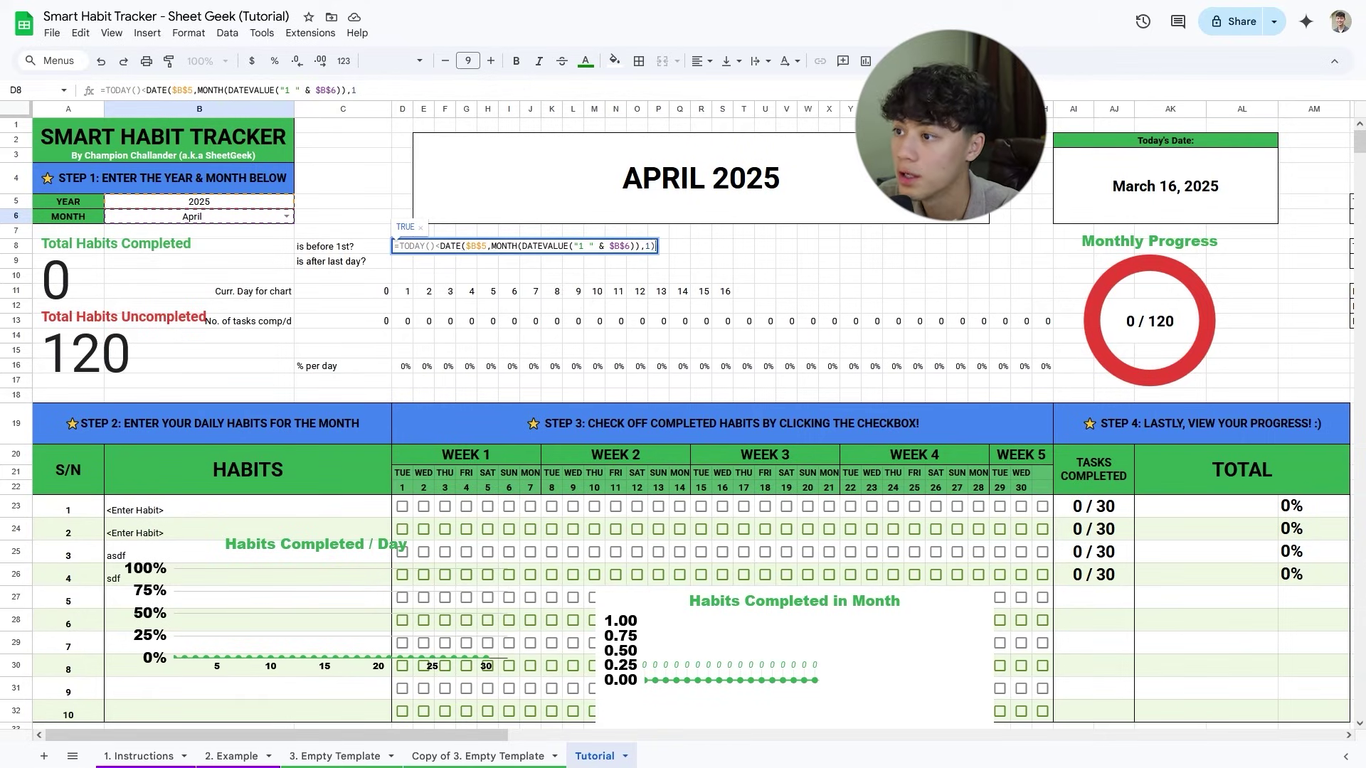
pyautogui.press('Return')
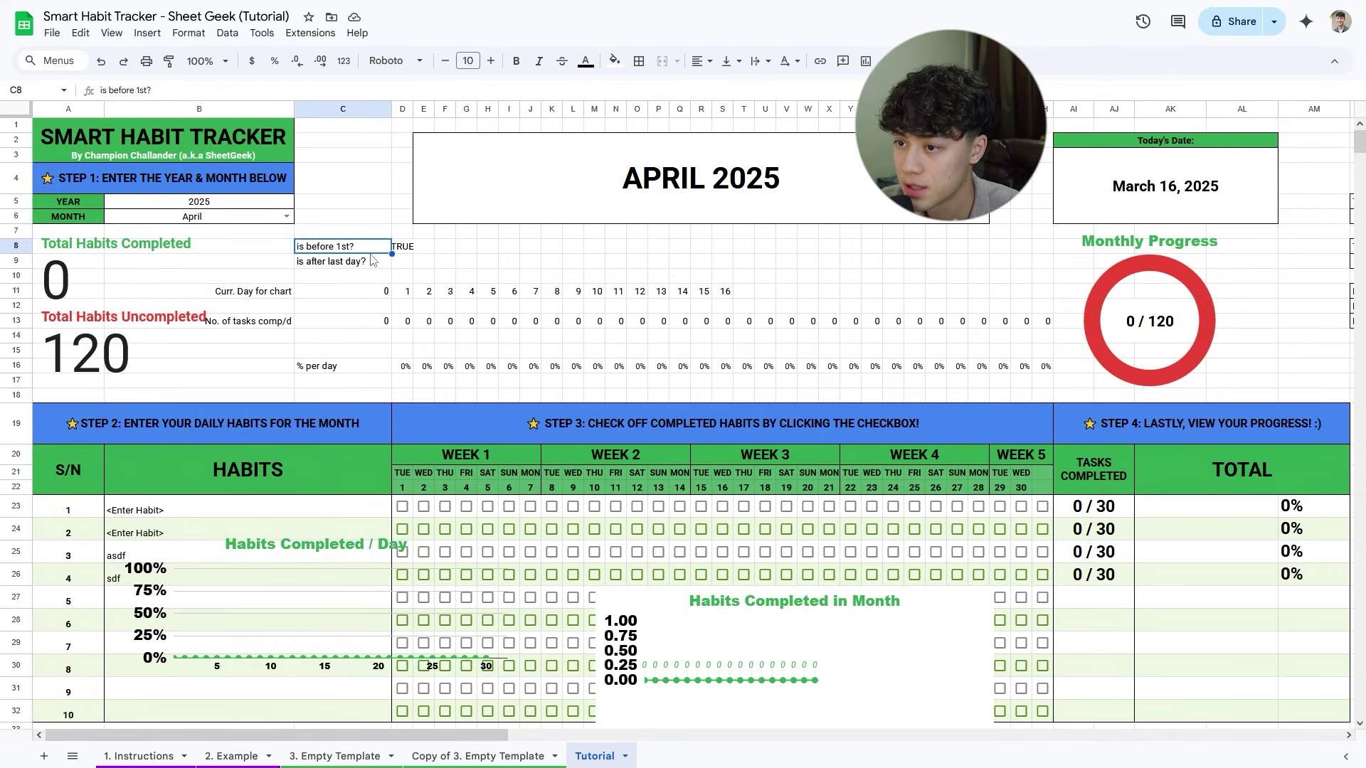
pyautogui.click(403, 250)
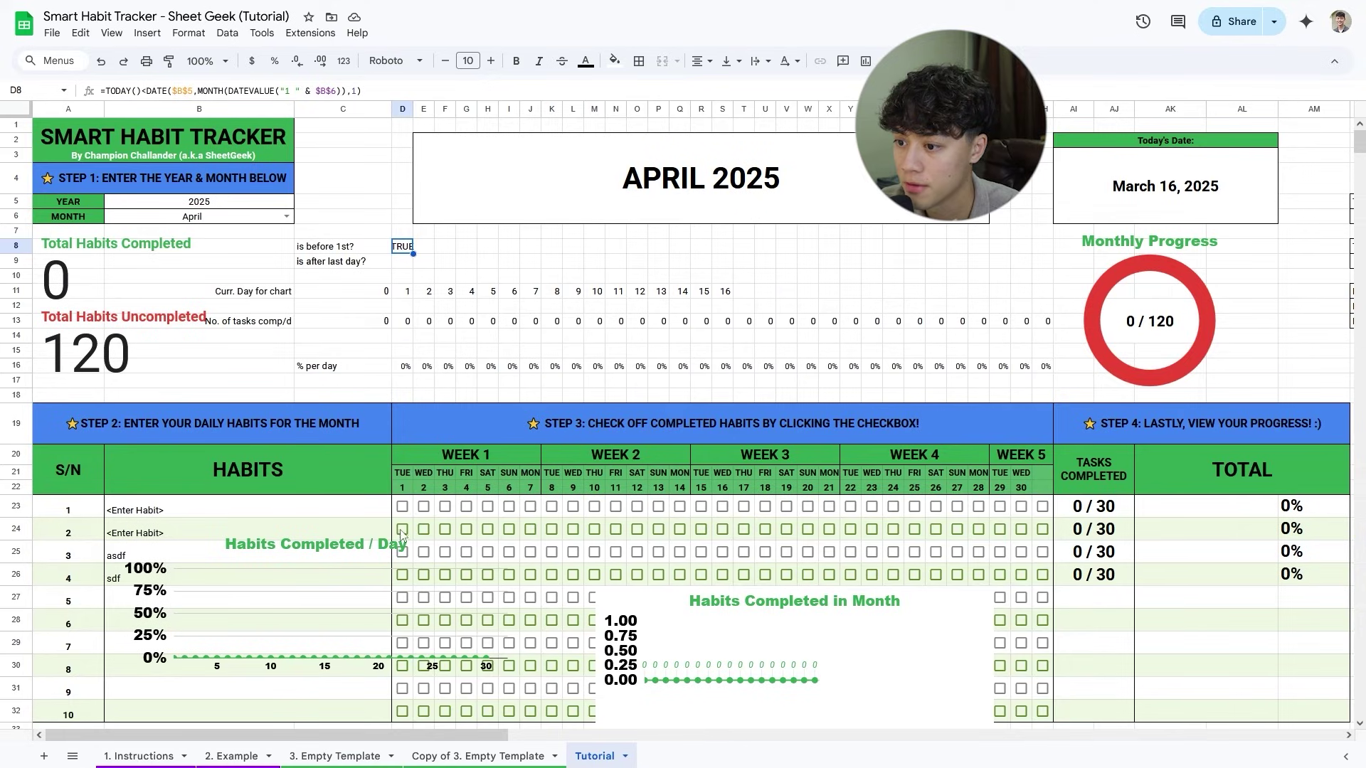
pyautogui.click(407, 495)
pyautogui.click(1168, 205)
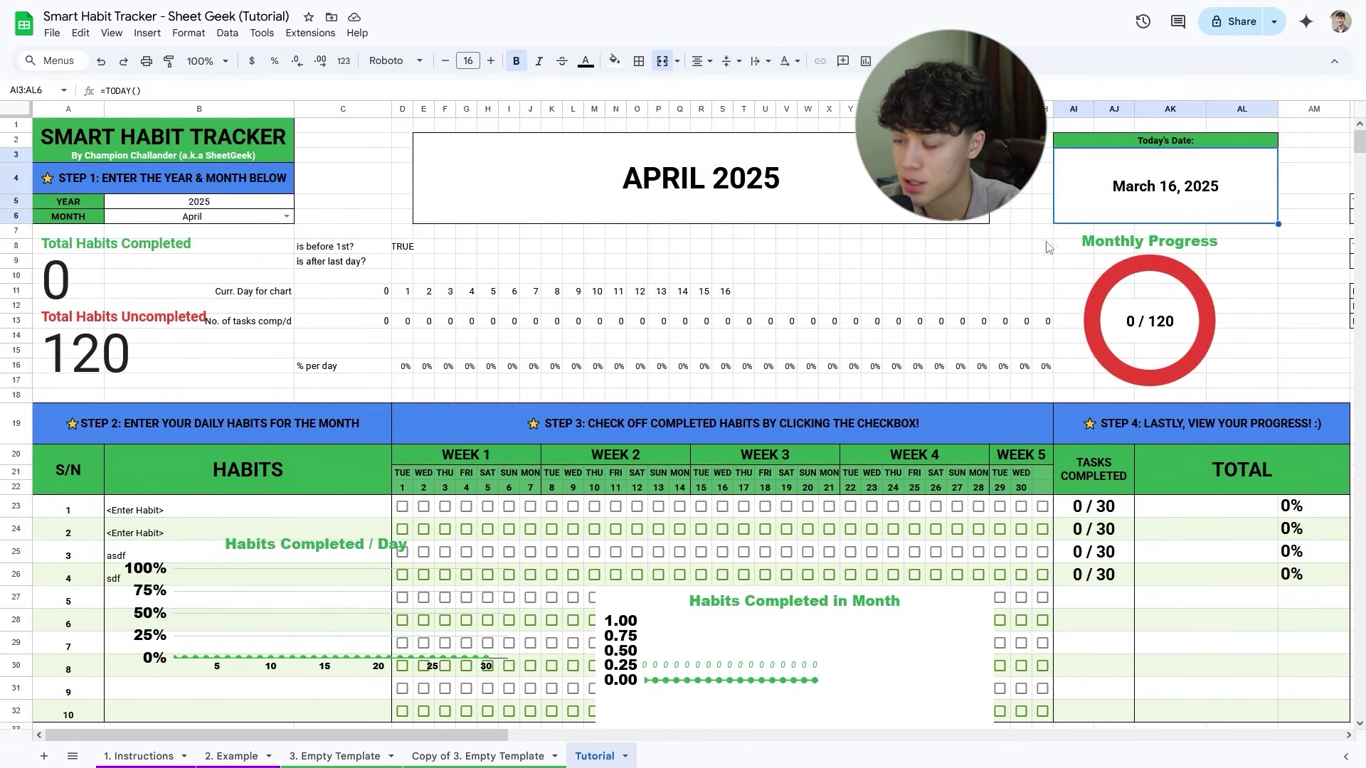
pyautogui.click(407, 262)
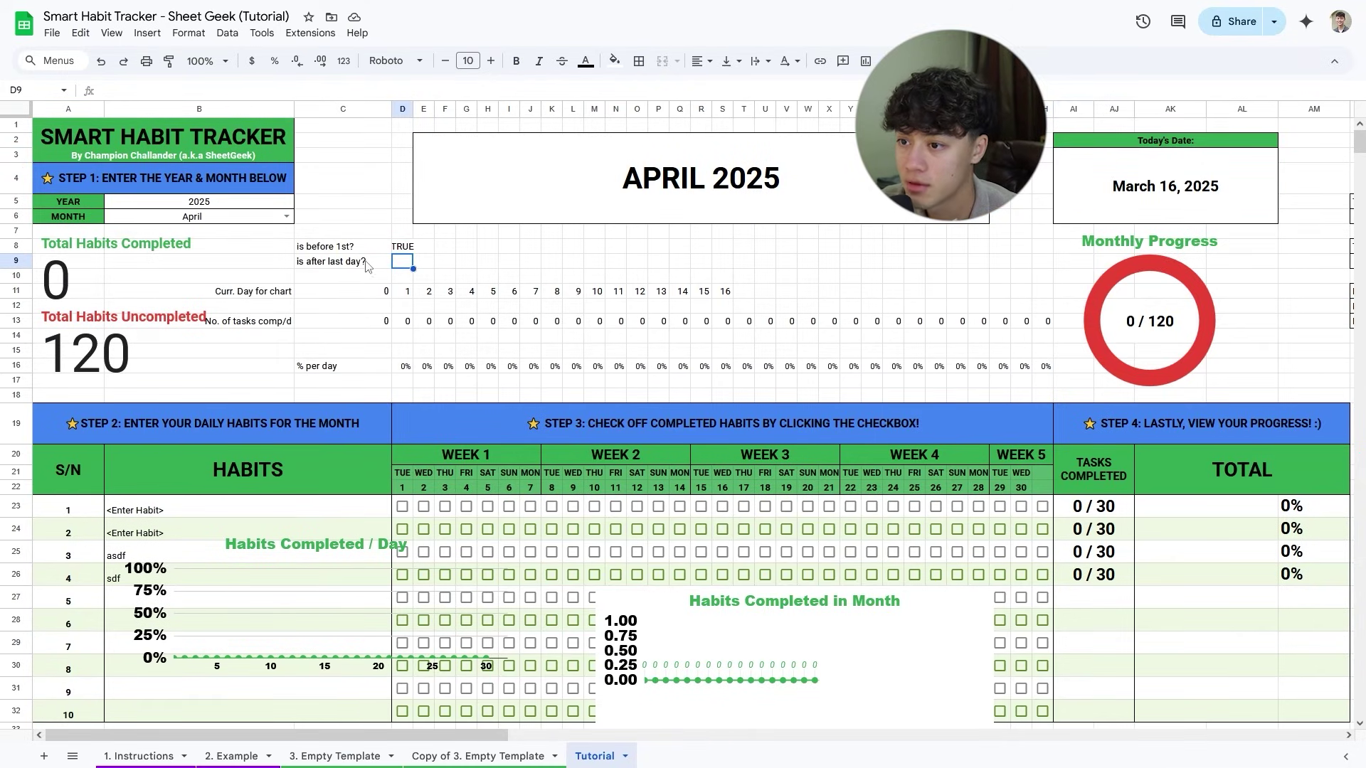
pyautogui.write('=')
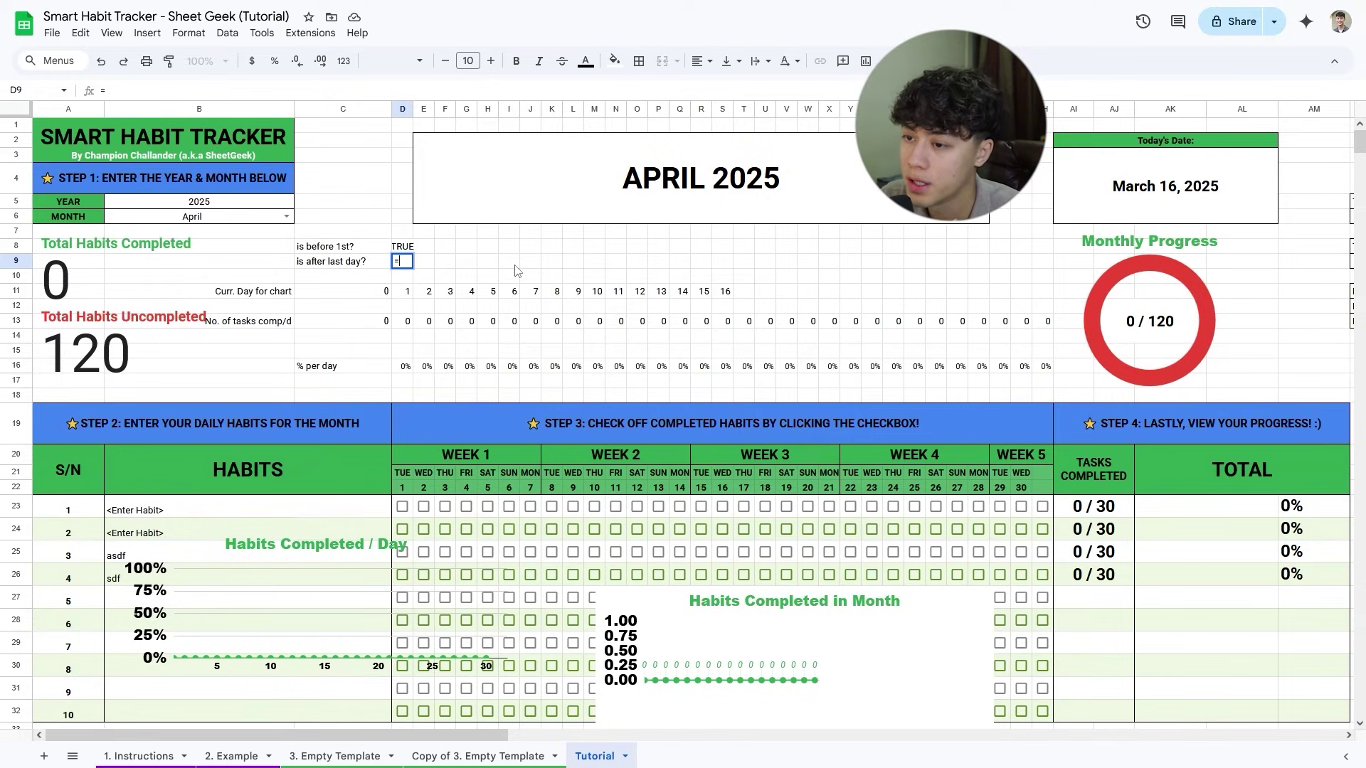
pyautogui.write('TODAY()>')
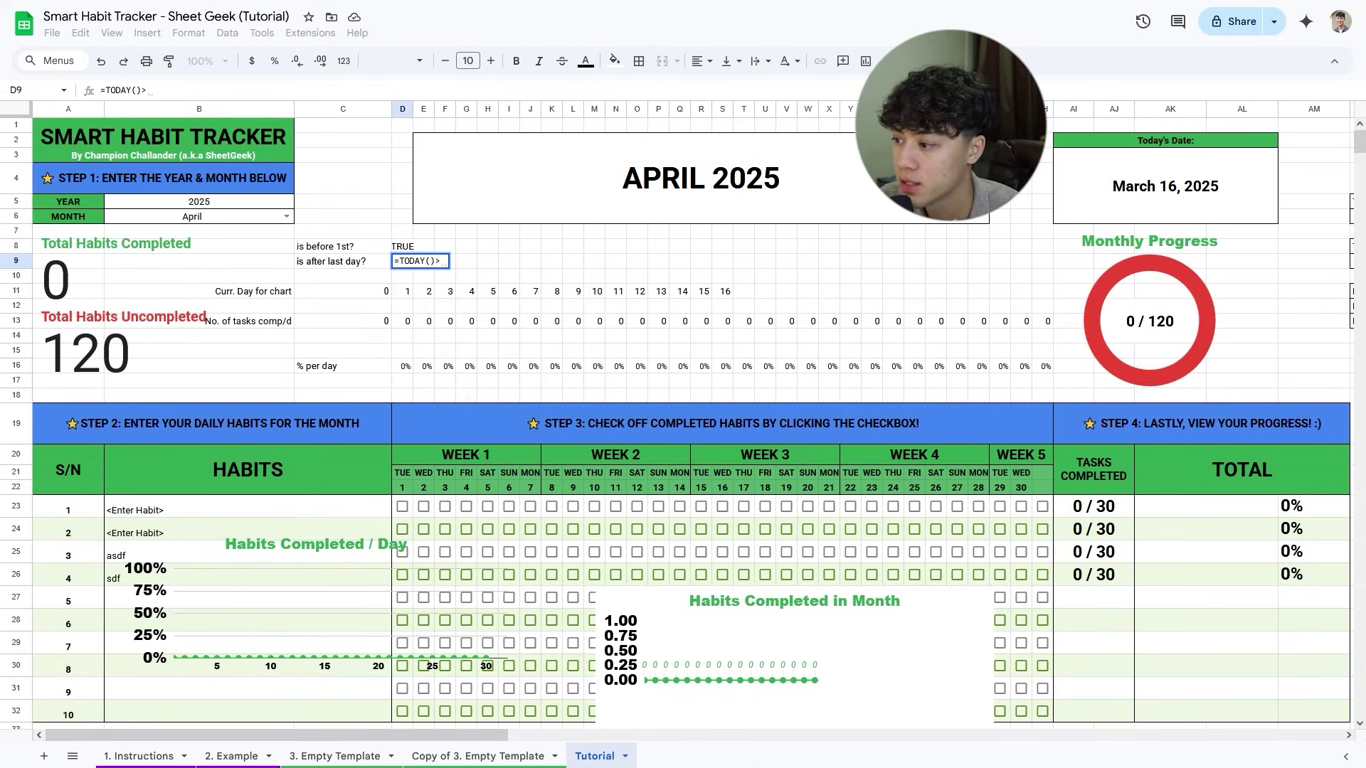
pyautogui.press('Escape')
# Copy the expression DATE($B$5,MONTH(DATEVALUE("1 " &$B$6))+1,0) from the formula in D22 without changing that cell.
pyautogui.doubleClick(404, 488)
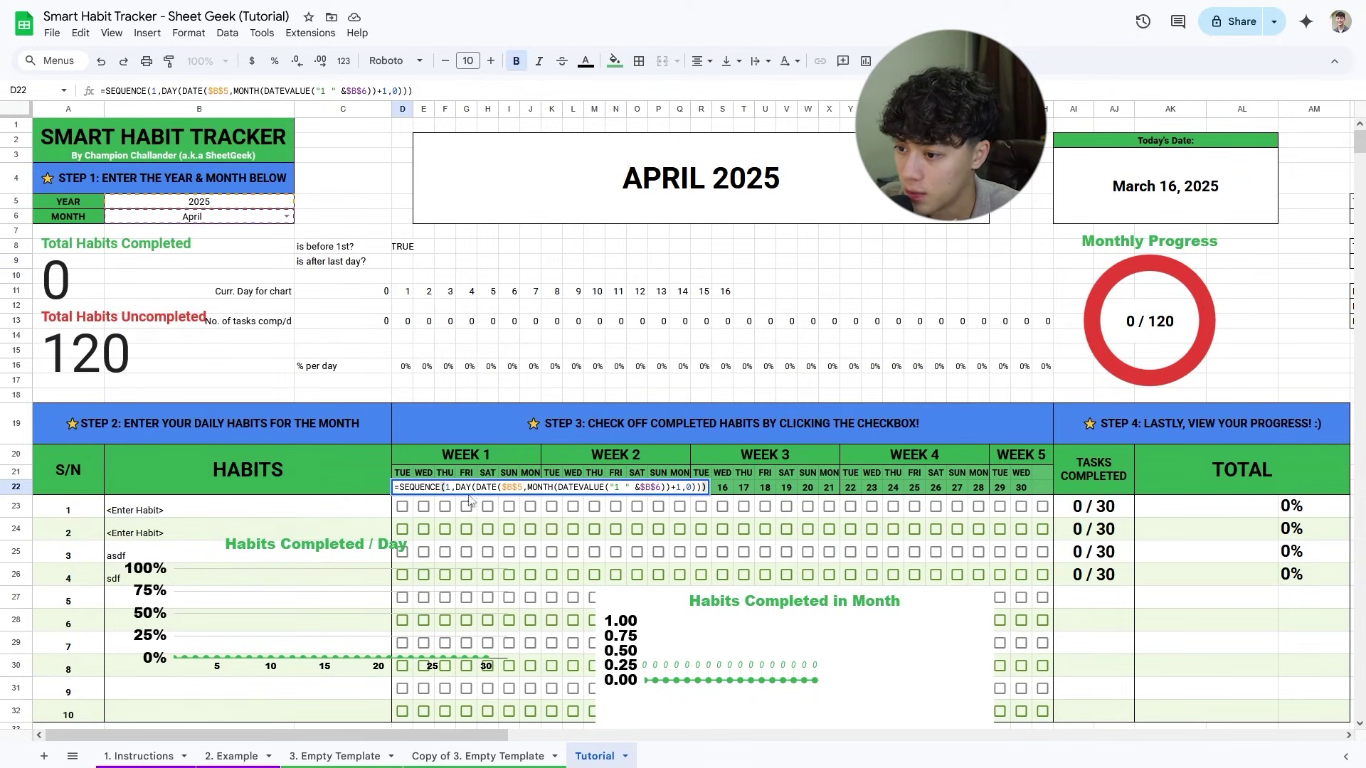
pyautogui.moveTo(477, 487); pyautogui.dragTo(698, 488)
pyautogui.hotkey('ctrl', 'c')
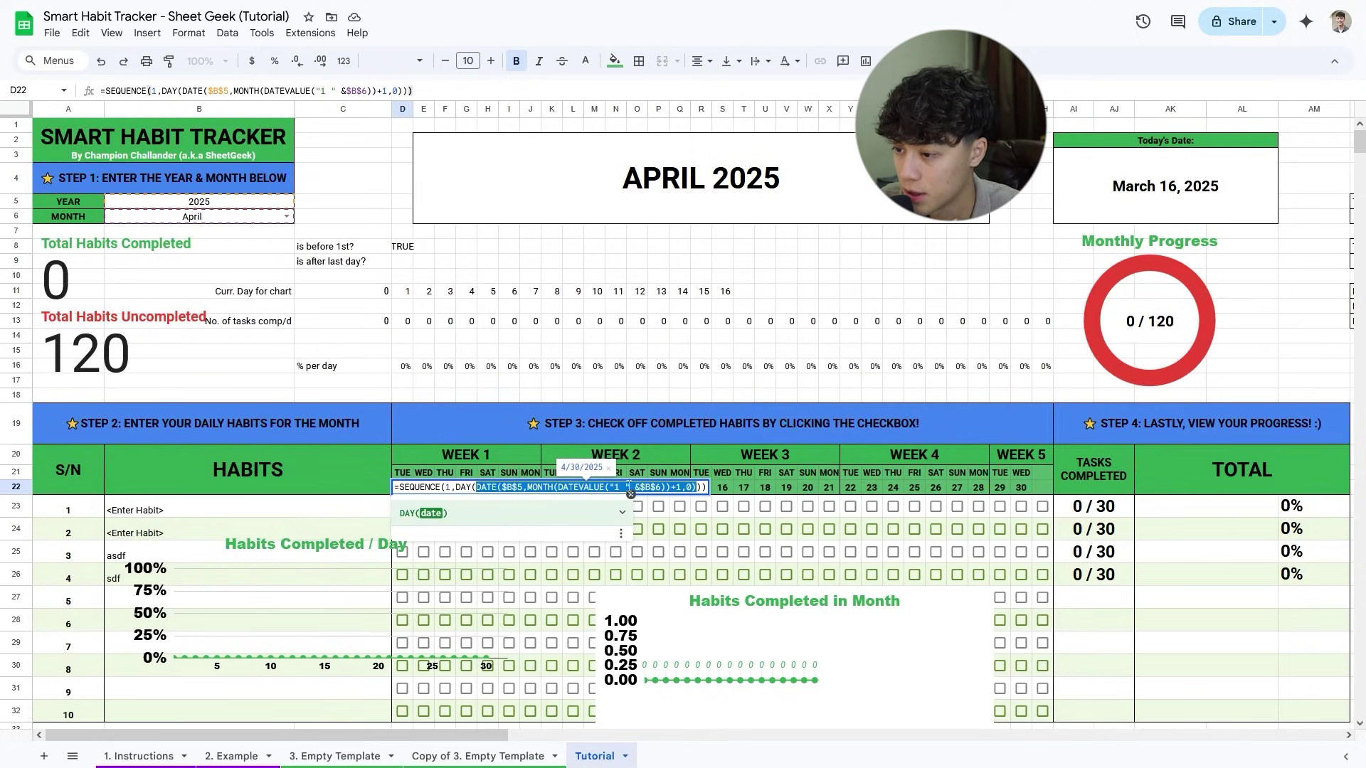
pyautogui.press('Escape')
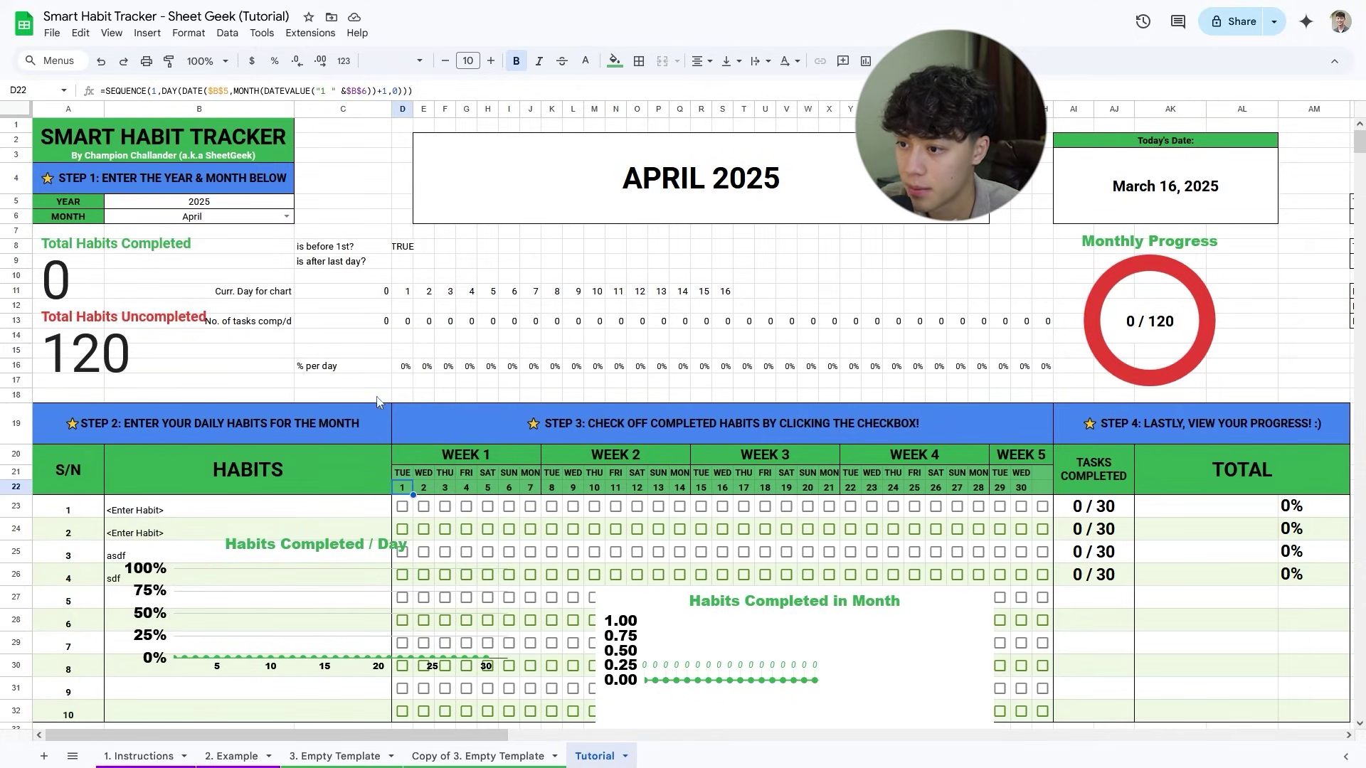
# Enter =TODAY()>DATE($B$5,MONTH(DATEVALUE("1 " &$B$6))+1,0) in D9, reusing the copied end-of-month expression.
pyautogui.click(402, 261)
pyautogui.write('=TDAO')
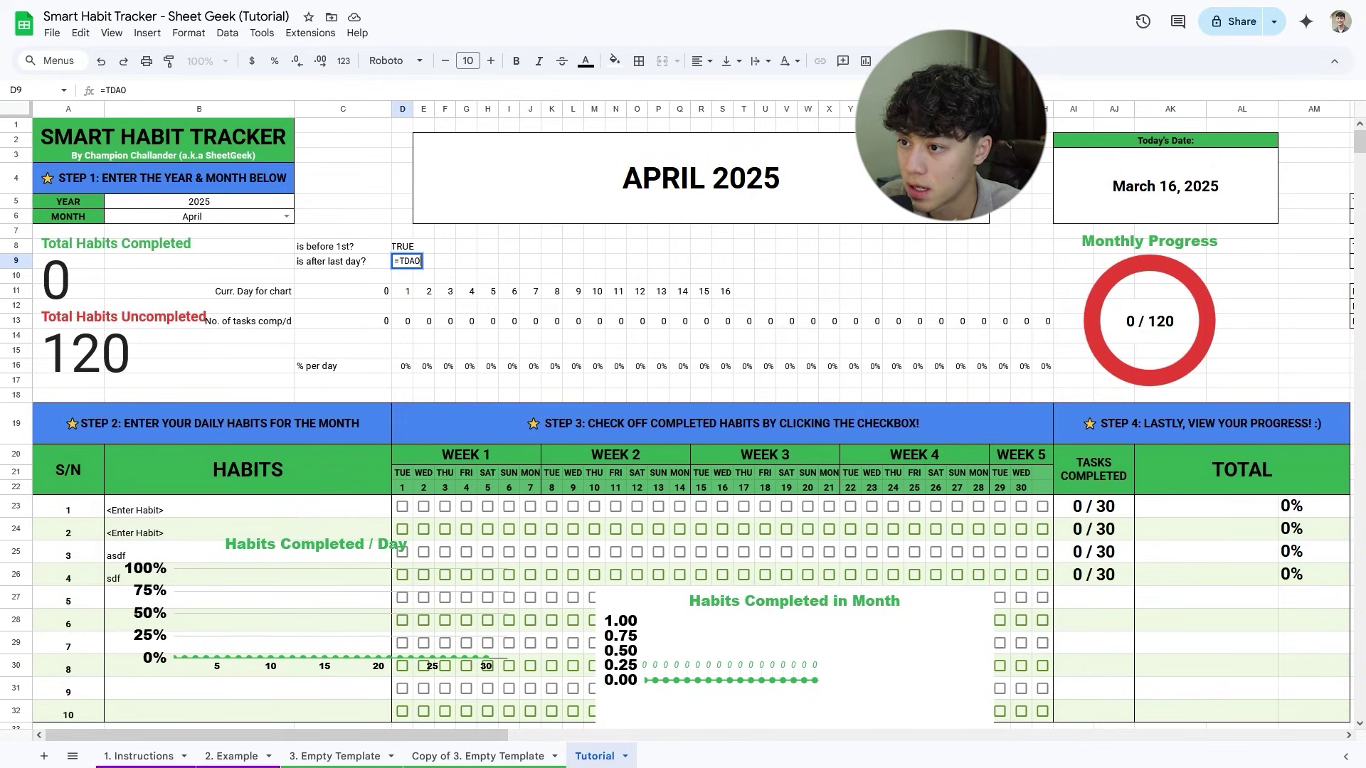
pyautogui.write('DAY()>')
pyautogui.hotkey('ctrl', 'v')
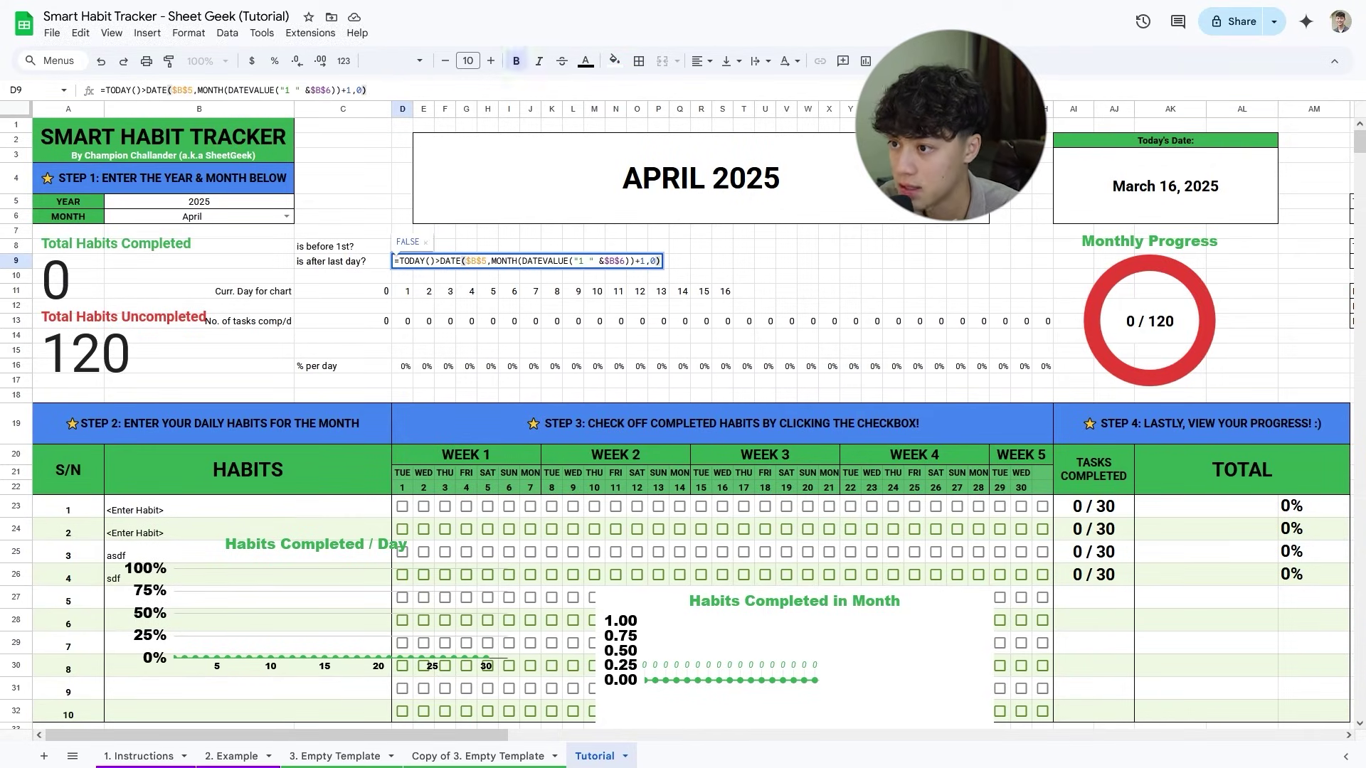
pyautogui.press('Return')
pyautogui.click(403, 263)
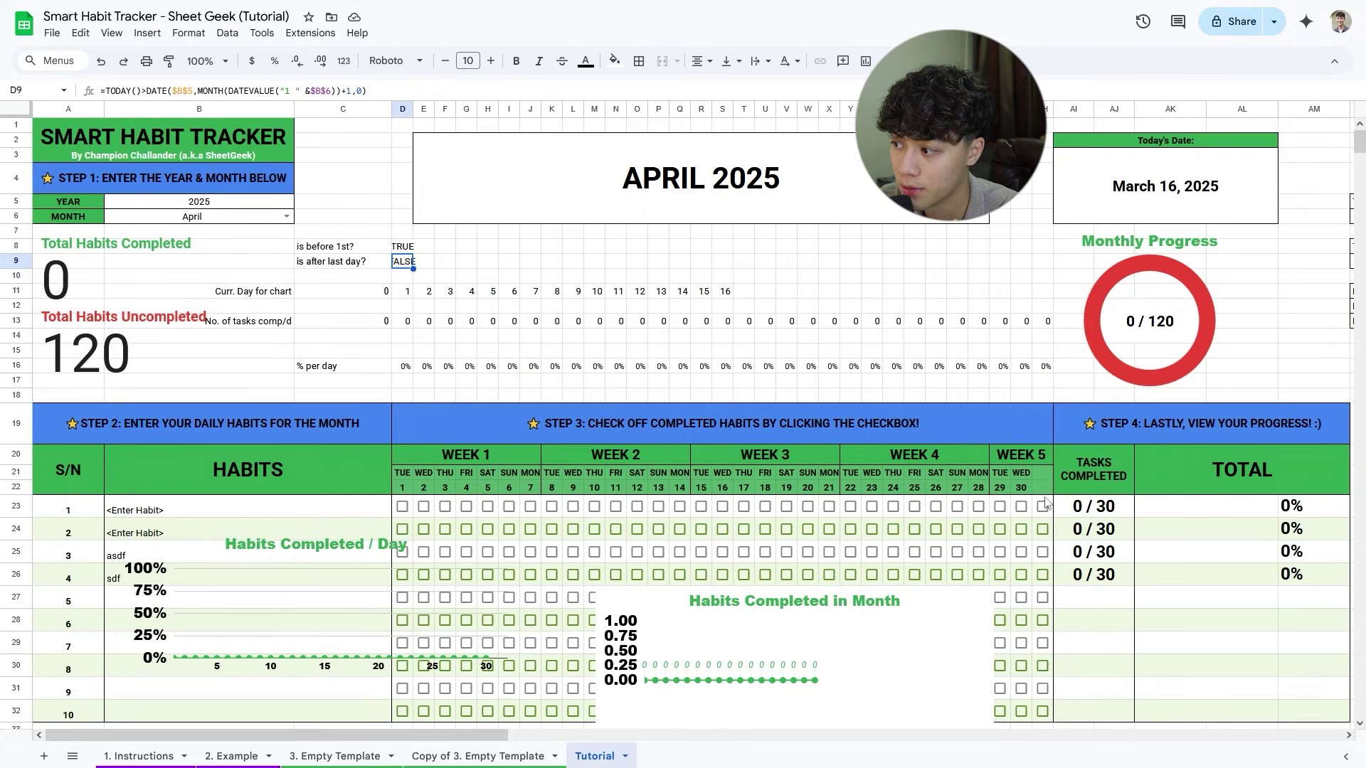
# Set the tracker's month to March and compare both date checks with the first and last day numbers in row 22.
pyautogui.click(285, 216)
pyautogui.click(208, 272)
pyautogui.click(368, 251)
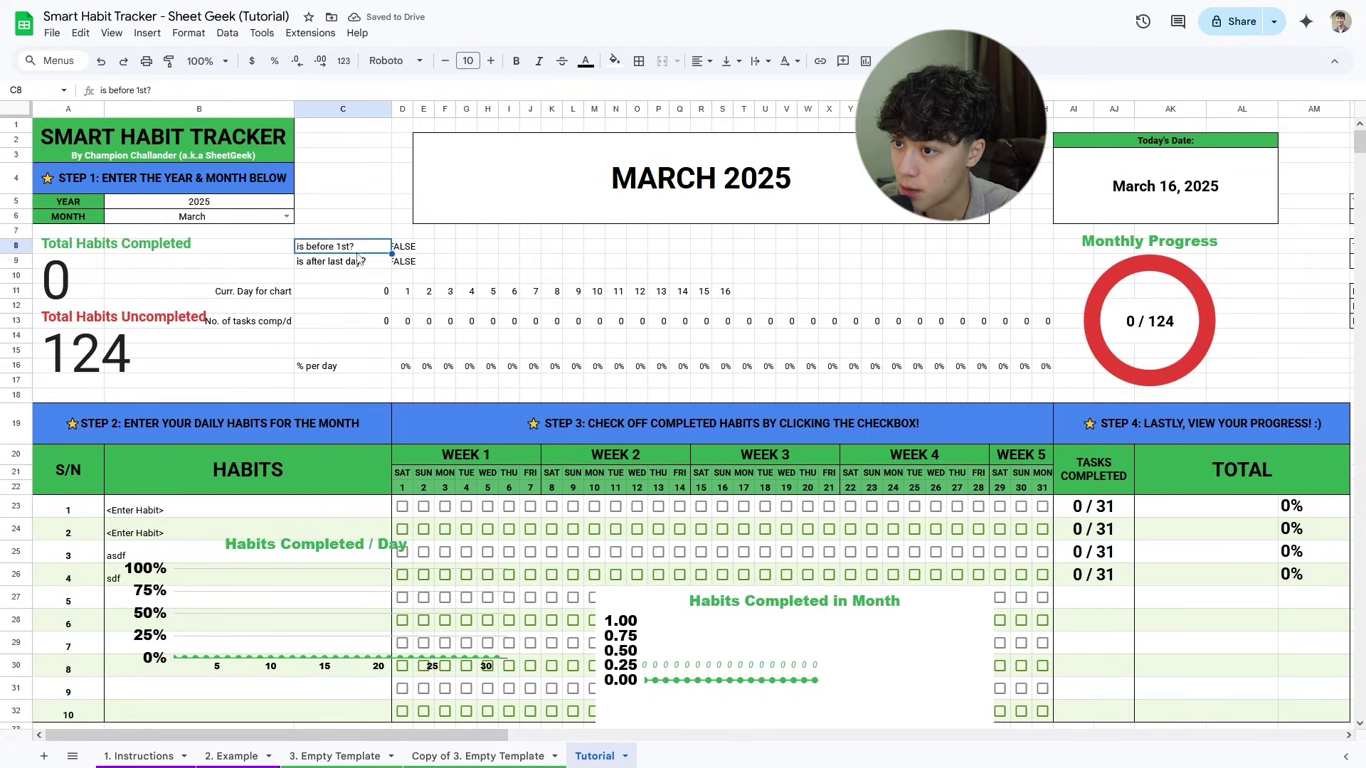
pyautogui.click(407, 490)
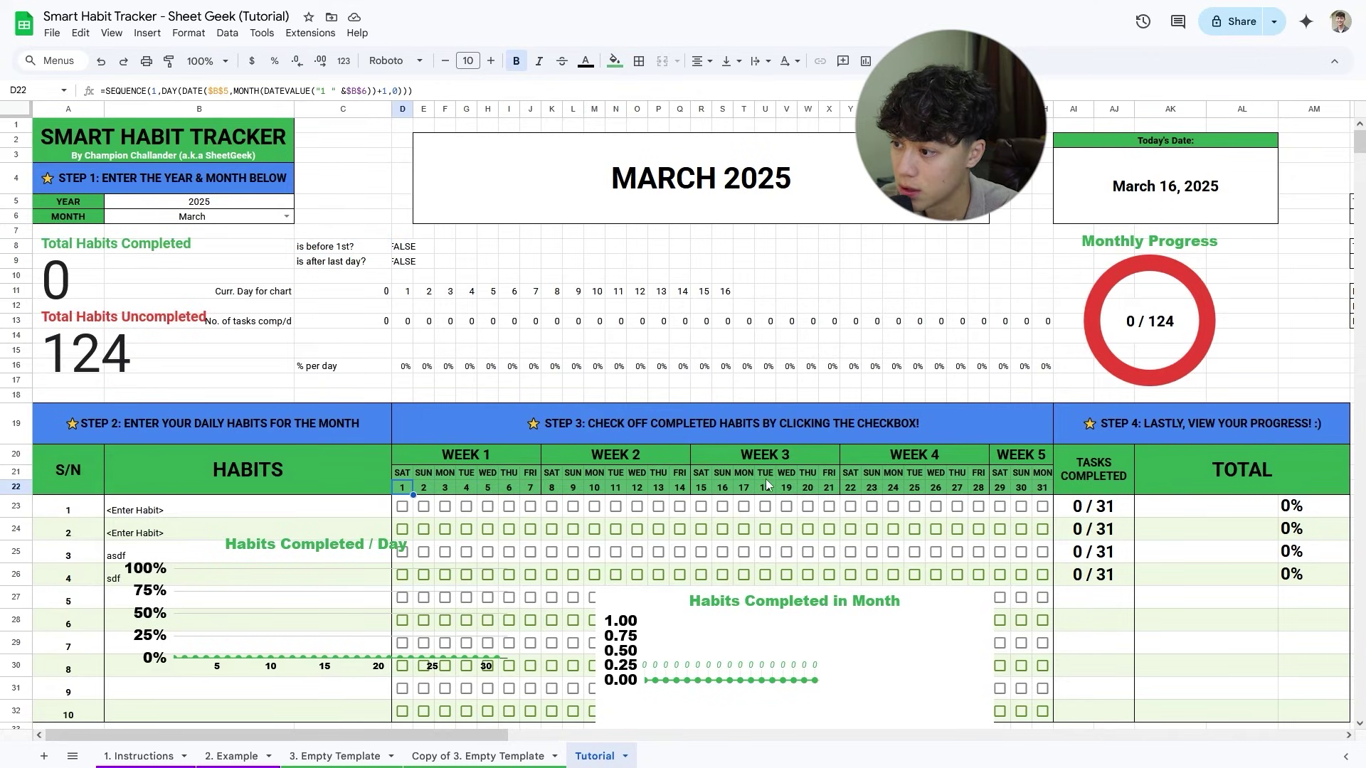
pyautogui.hotkey('ctrl', 'Right')
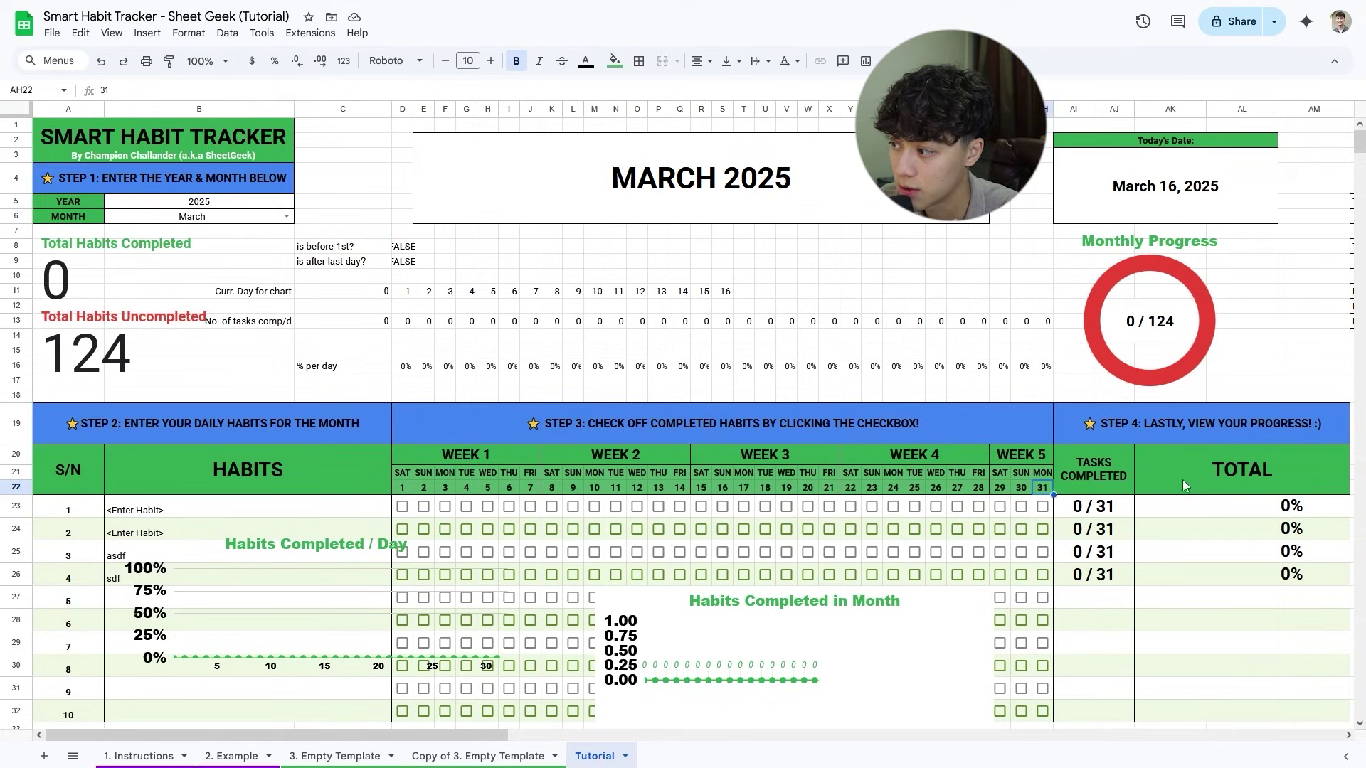
# Set the tracker's month to February and inspect the before-first and after-last-day checks in D8 and D9.
pyautogui.click(287, 216)
pyautogui.click(199, 254)
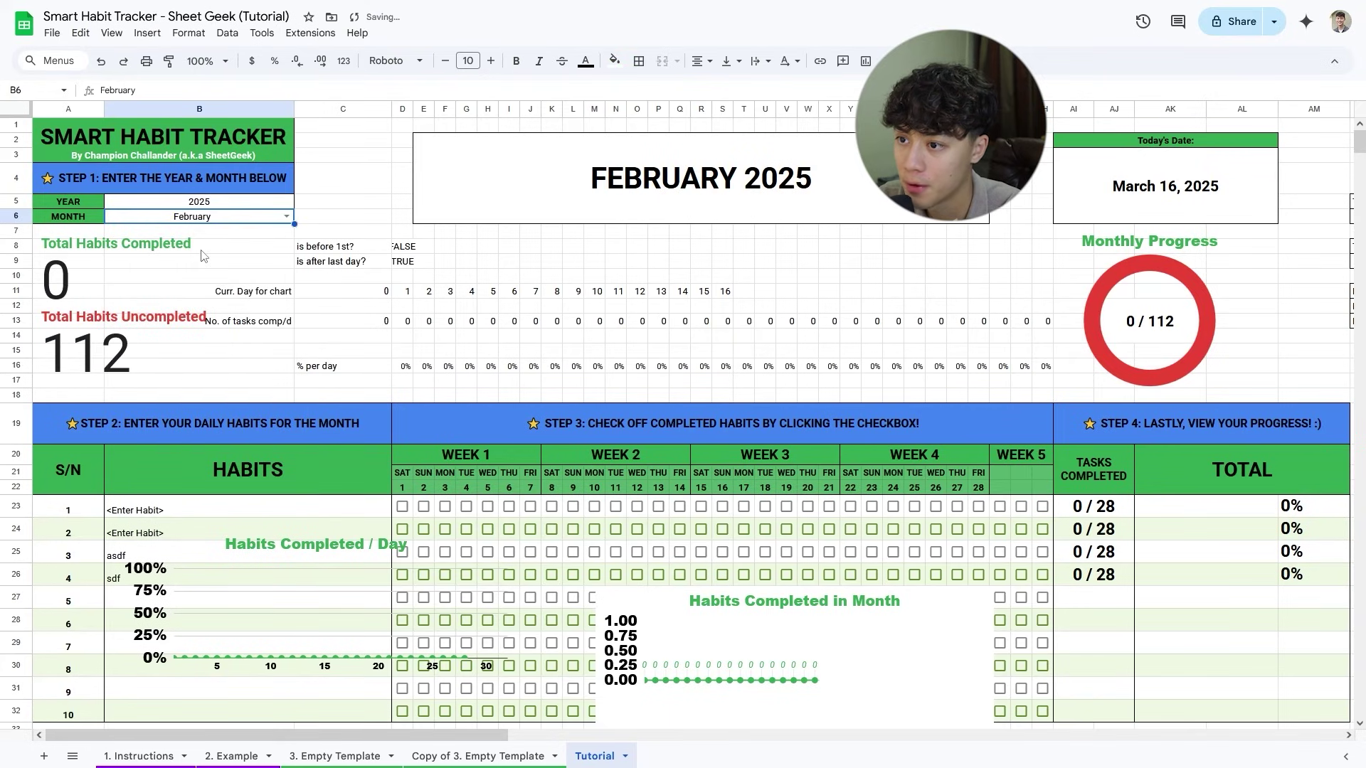
pyautogui.click(351, 249)
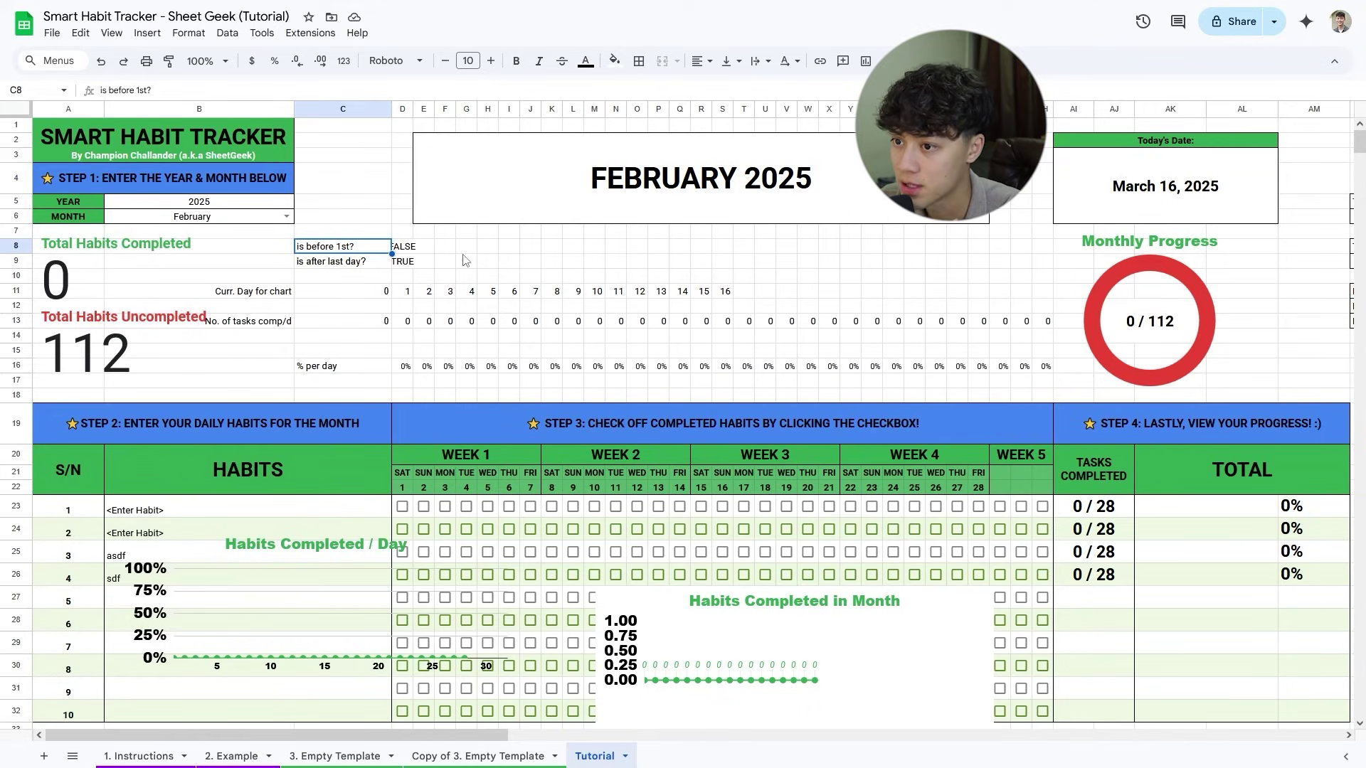
pyautogui.click(397, 263)
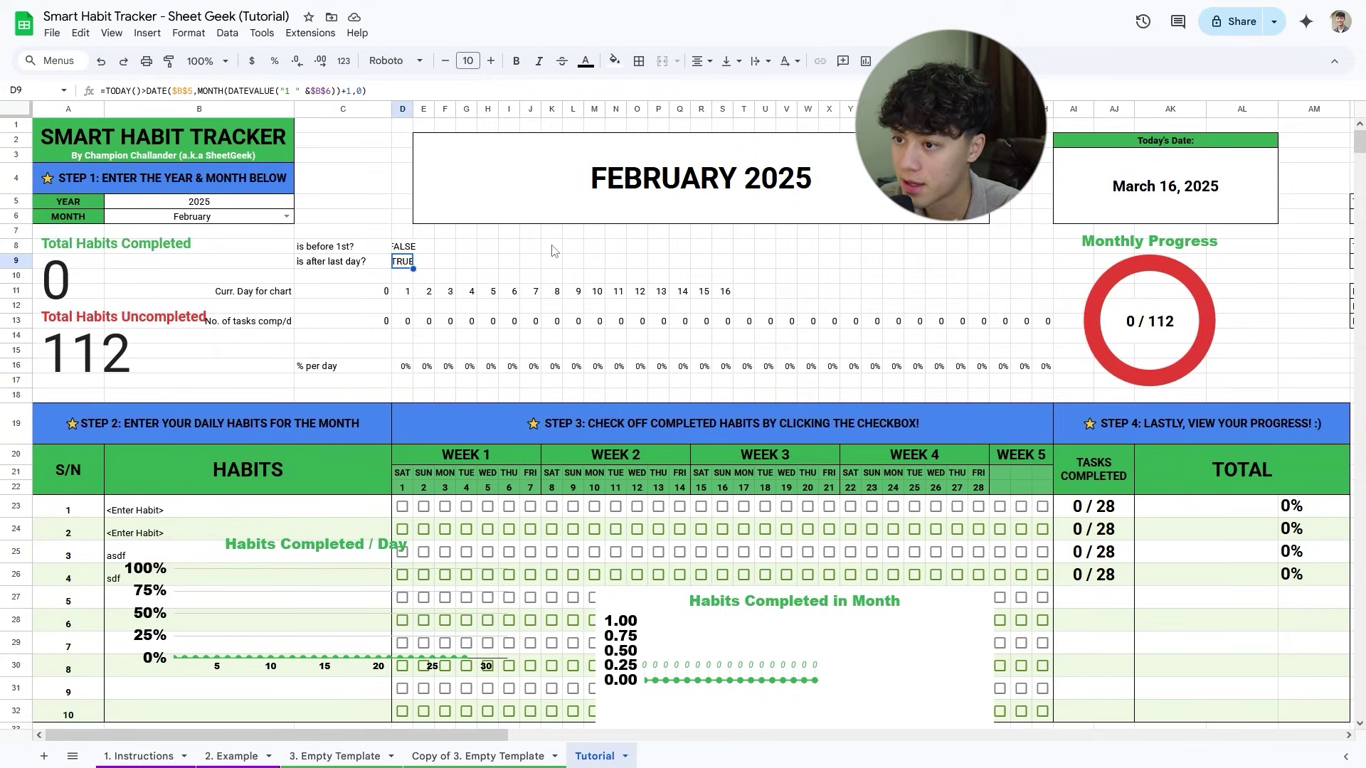
pyautogui.click(406, 249)
# Copy the nested IF(DAY(TODAY())>=D22,D22,"") from the current-day formula in D11 and remove it from the formula.
pyautogui.moveTo(405, 292); pyautogui.dragTo(1046, 296)
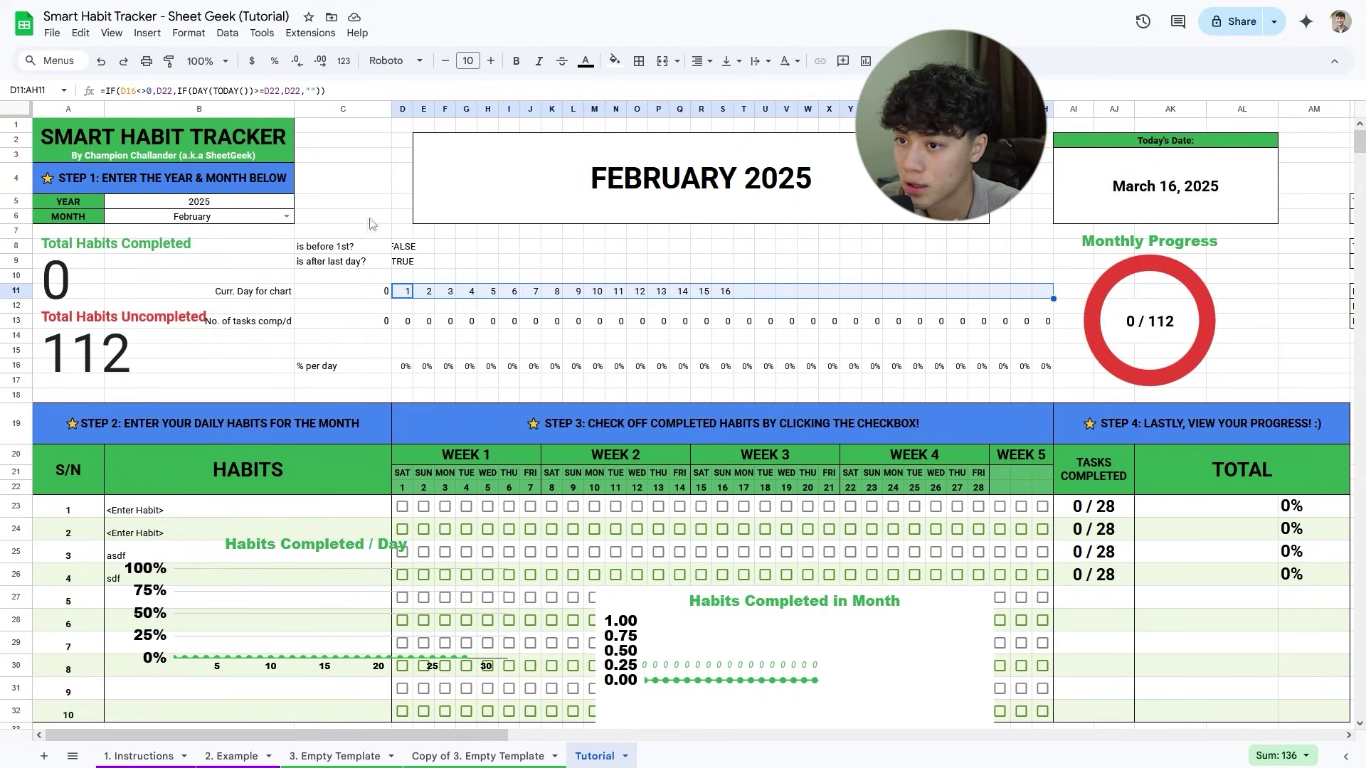
pyautogui.doubleClick(395, 292)
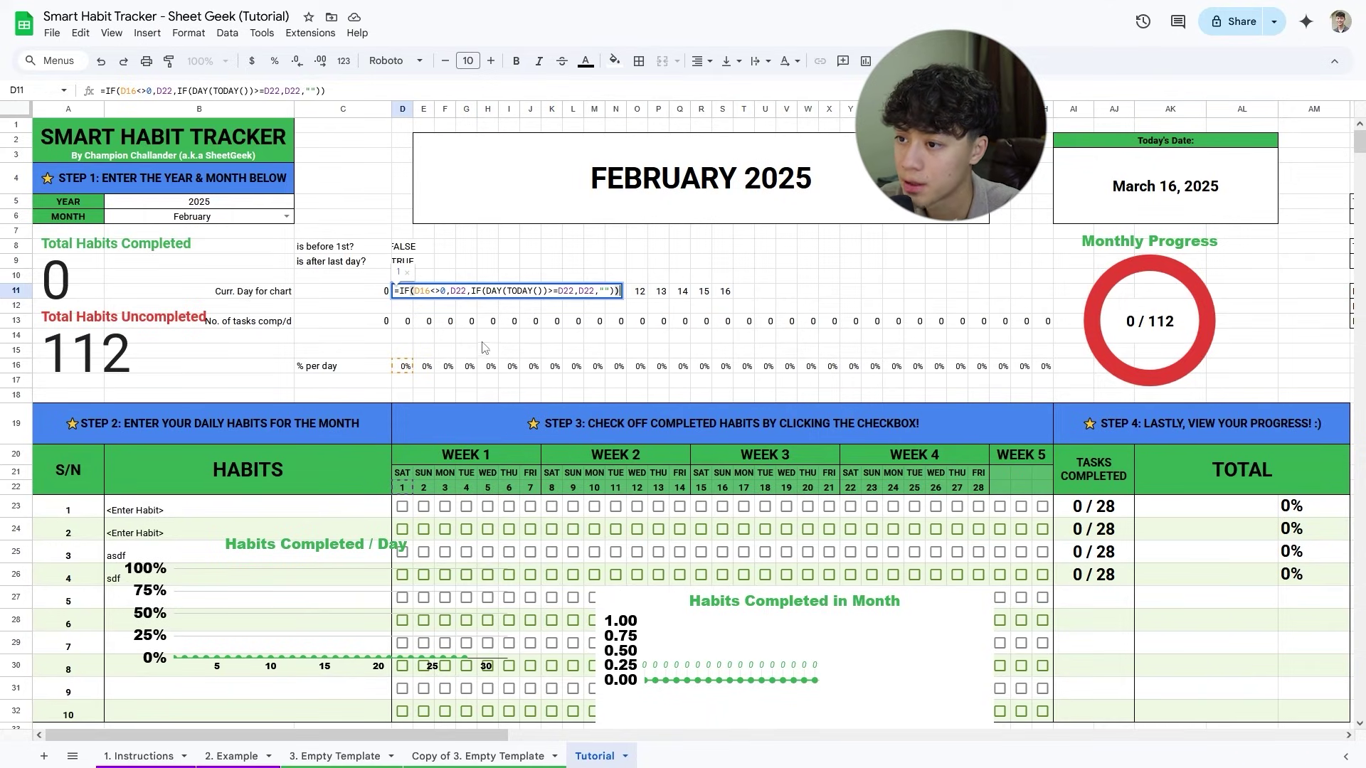
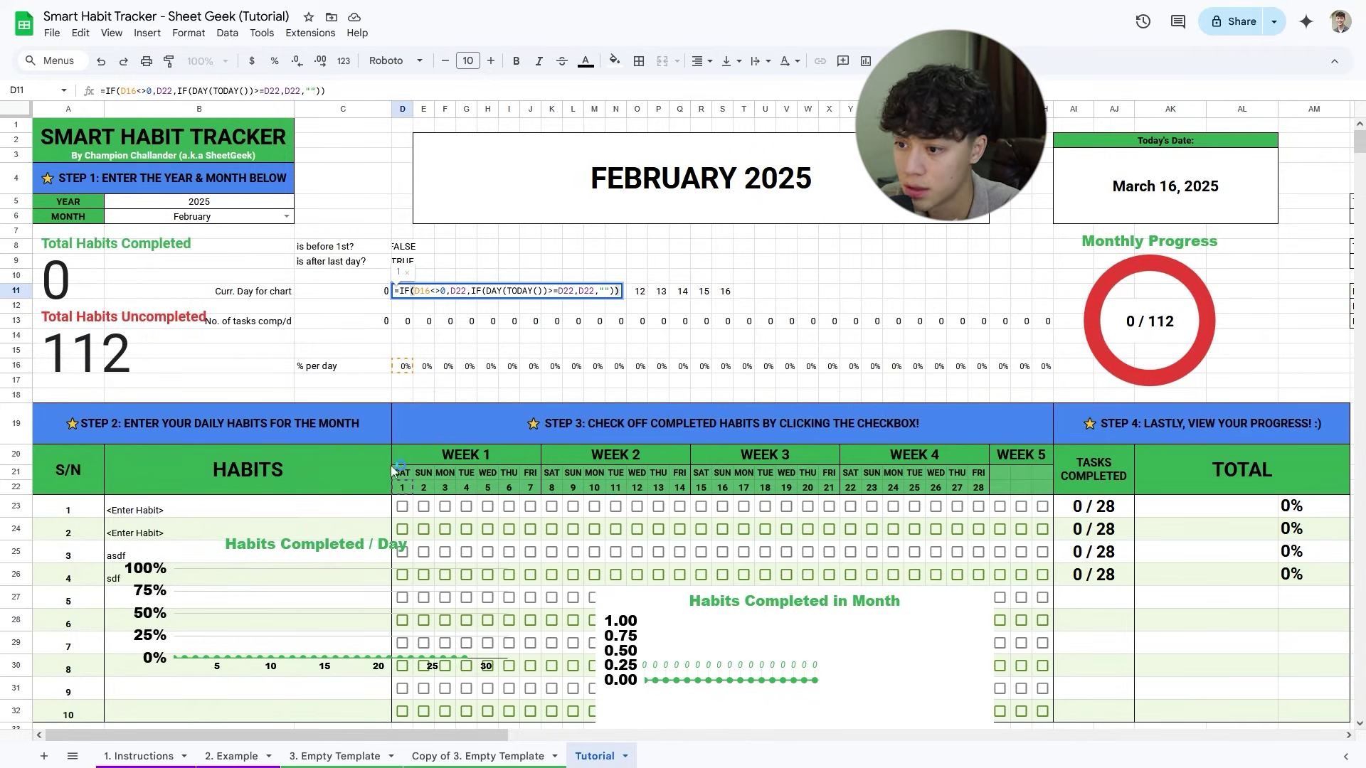
pyautogui.moveTo(473, 292); pyautogui.dragTo(616, 285)
pyautogui.hotkey('ctrl', 'c')
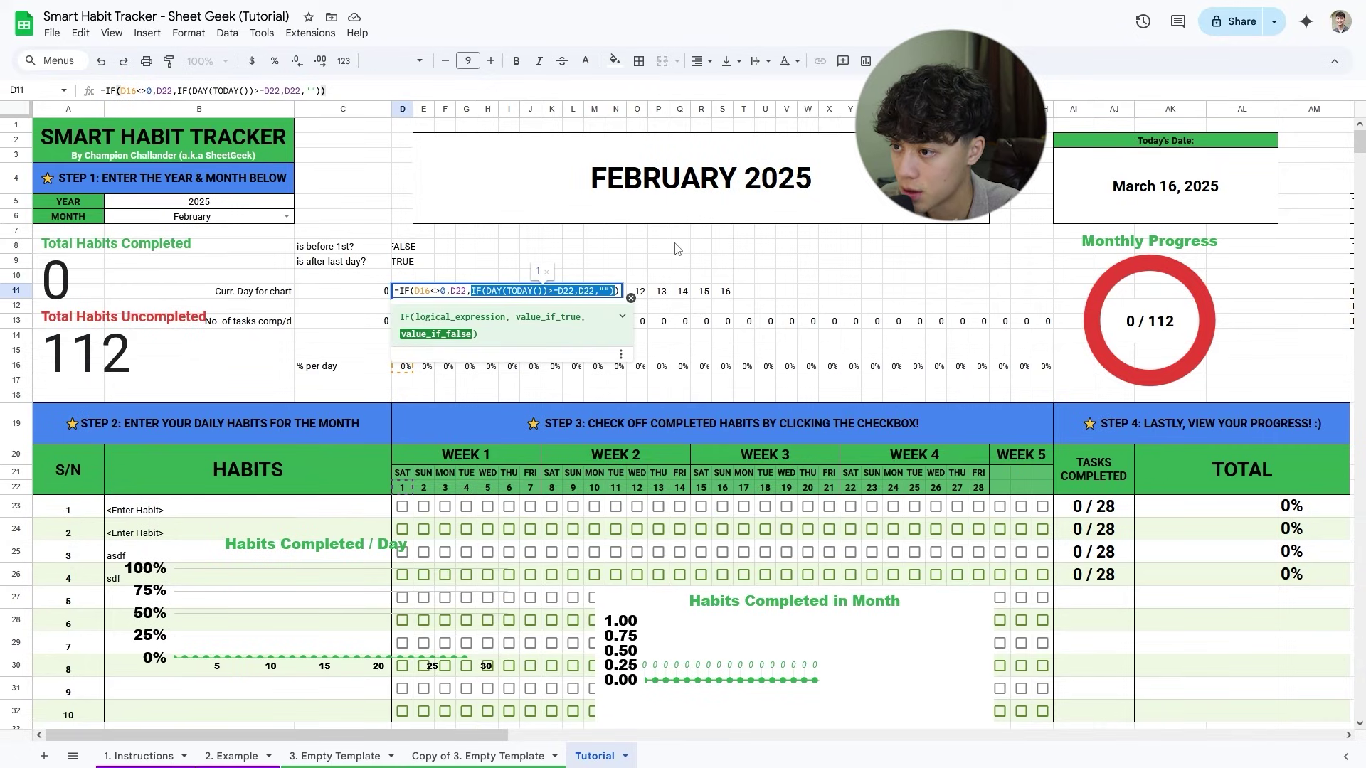
pyautogui.press('BackSpace')
# In the D11 current-day formula, add a nested IF($D$8,"") test as the false branch.
pyautogui.write('IF(')
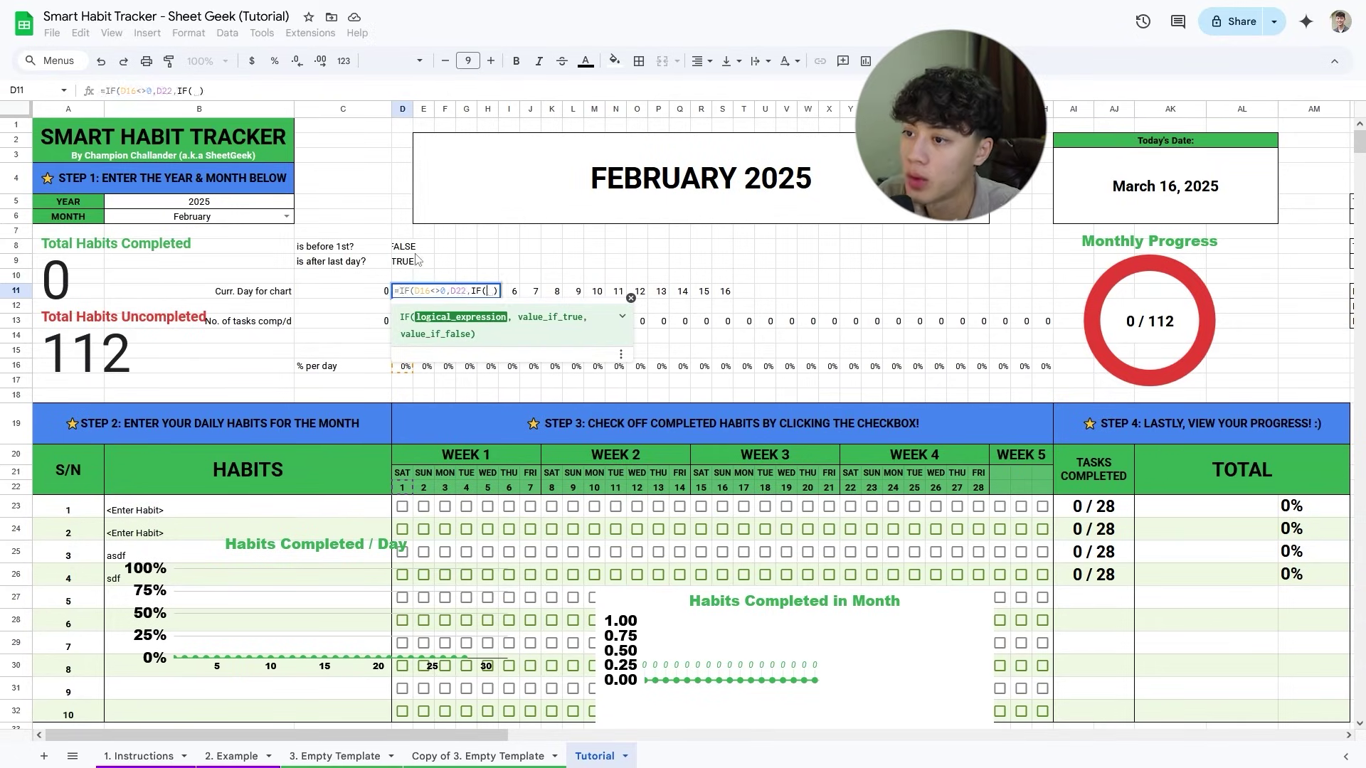
pyautogui.click(407, 247)
pyautogui.press('F4')
pyautogui.write(',""')
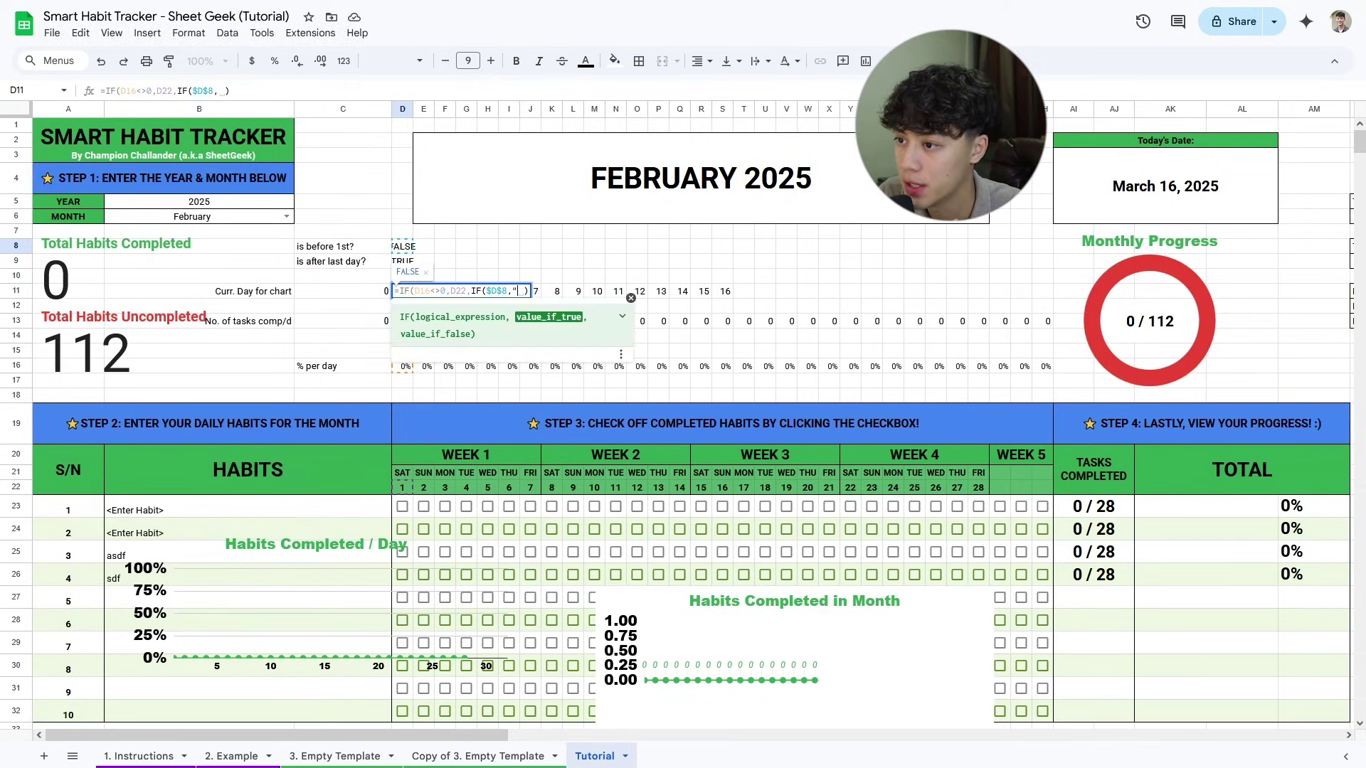
# Continue the D11 formula with a nested IF($D$9,D22, and finish it with the copied IF(DAY(TODAY())>=D22,D22,"").
pyautogui.write(',IF(')
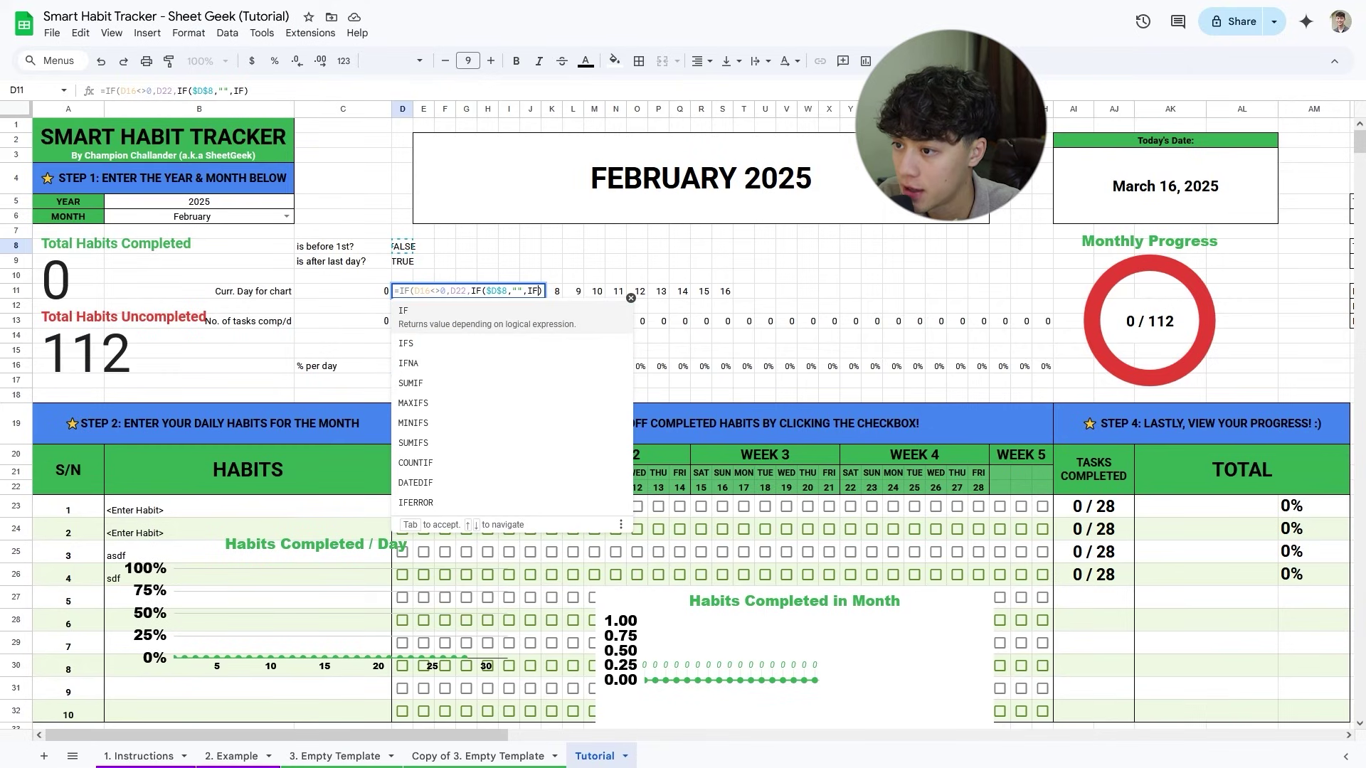
pyautogui.click(403, 261)
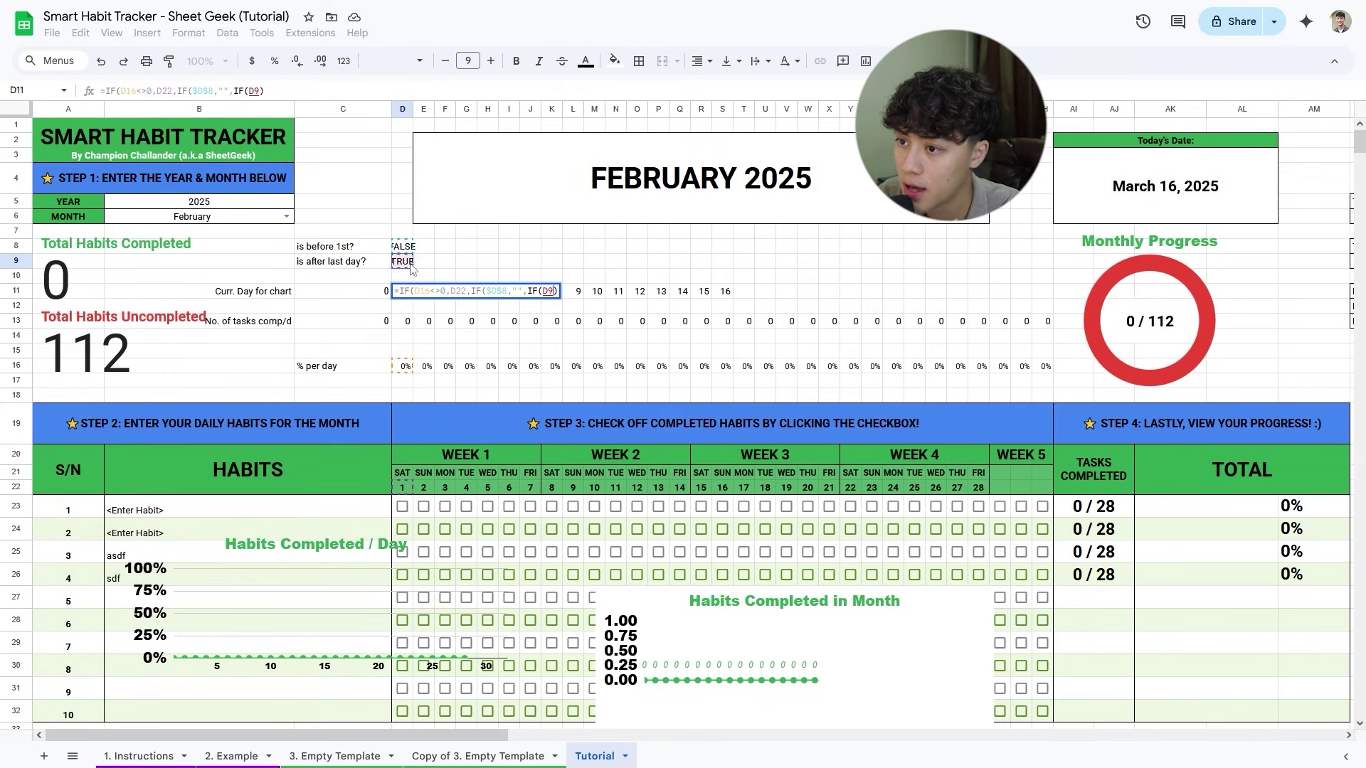
pyautogui.press('F4')
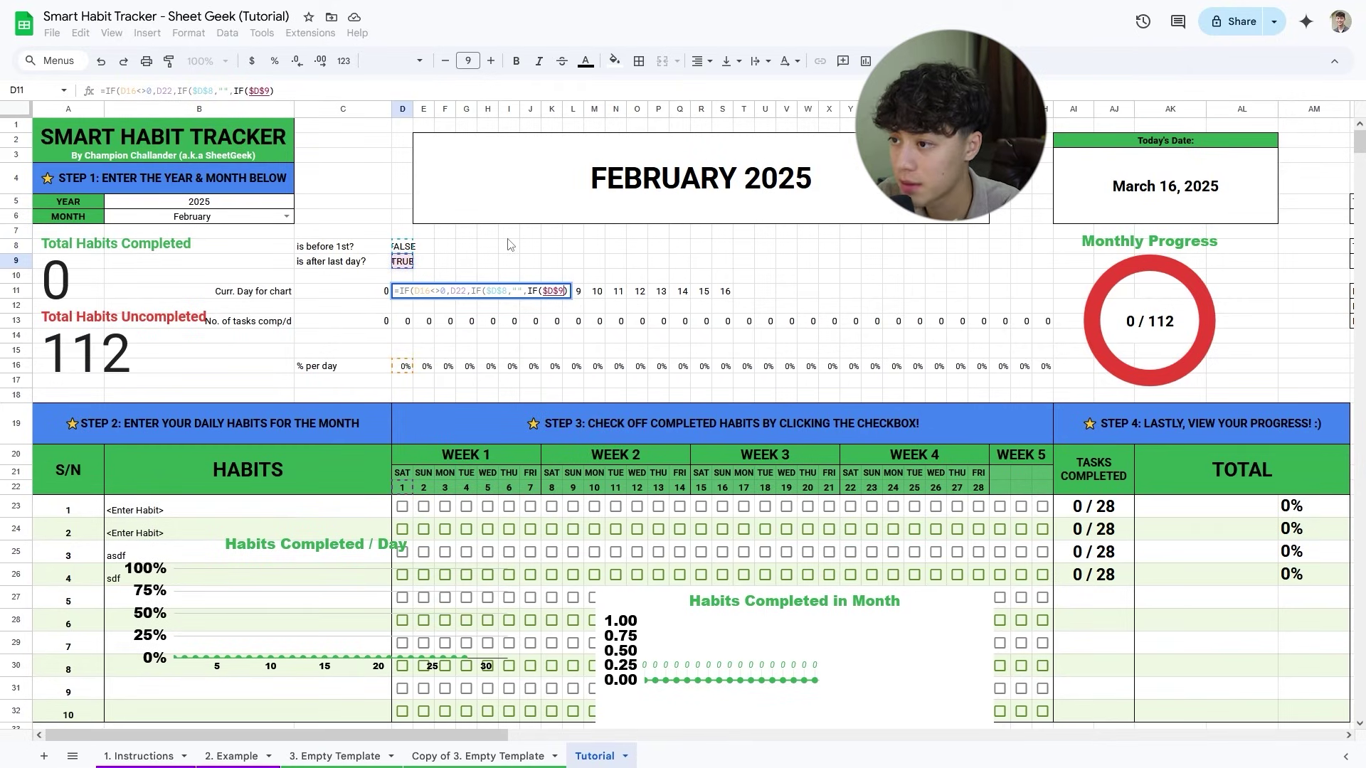
pyautogui.write(',')
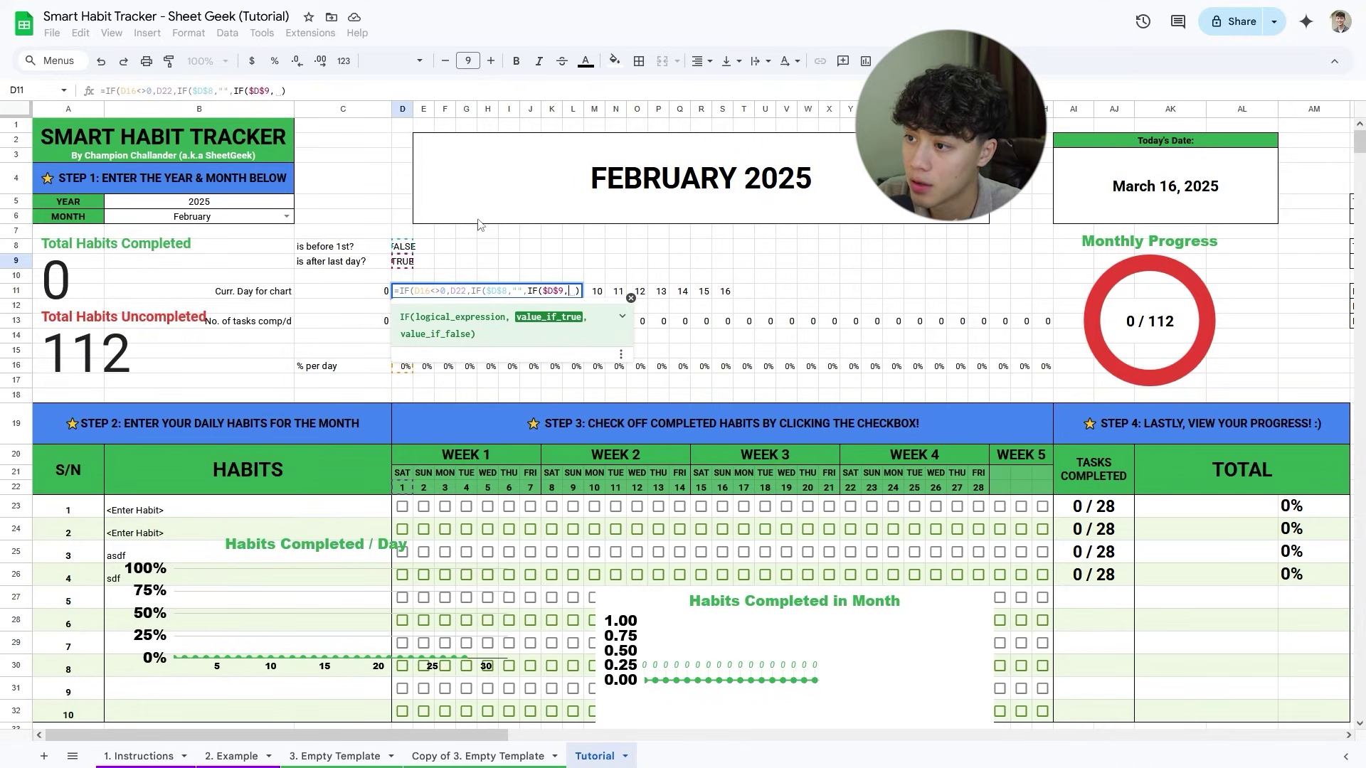
pyautogui.click(402, 487)
pyautogui.write(',')
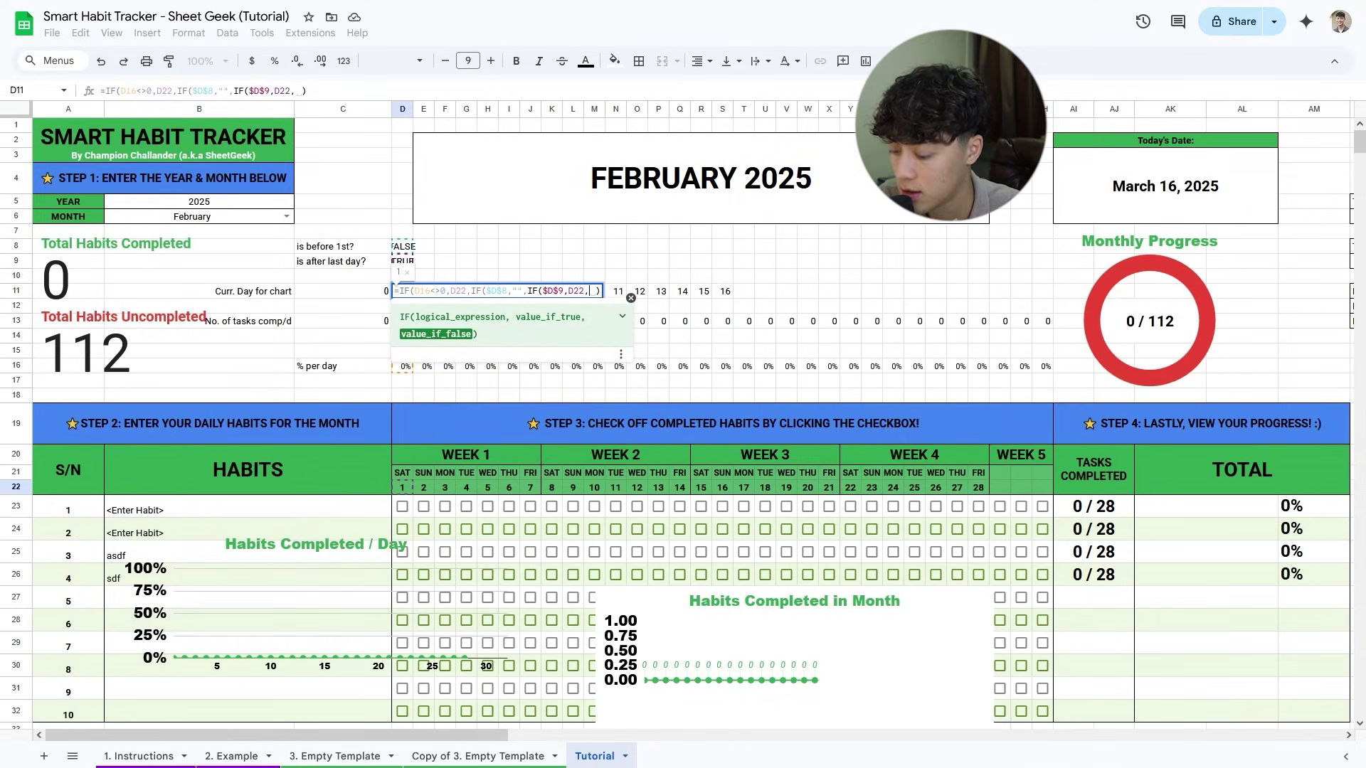
pyautogui.hotkey('ctrl', 'v')
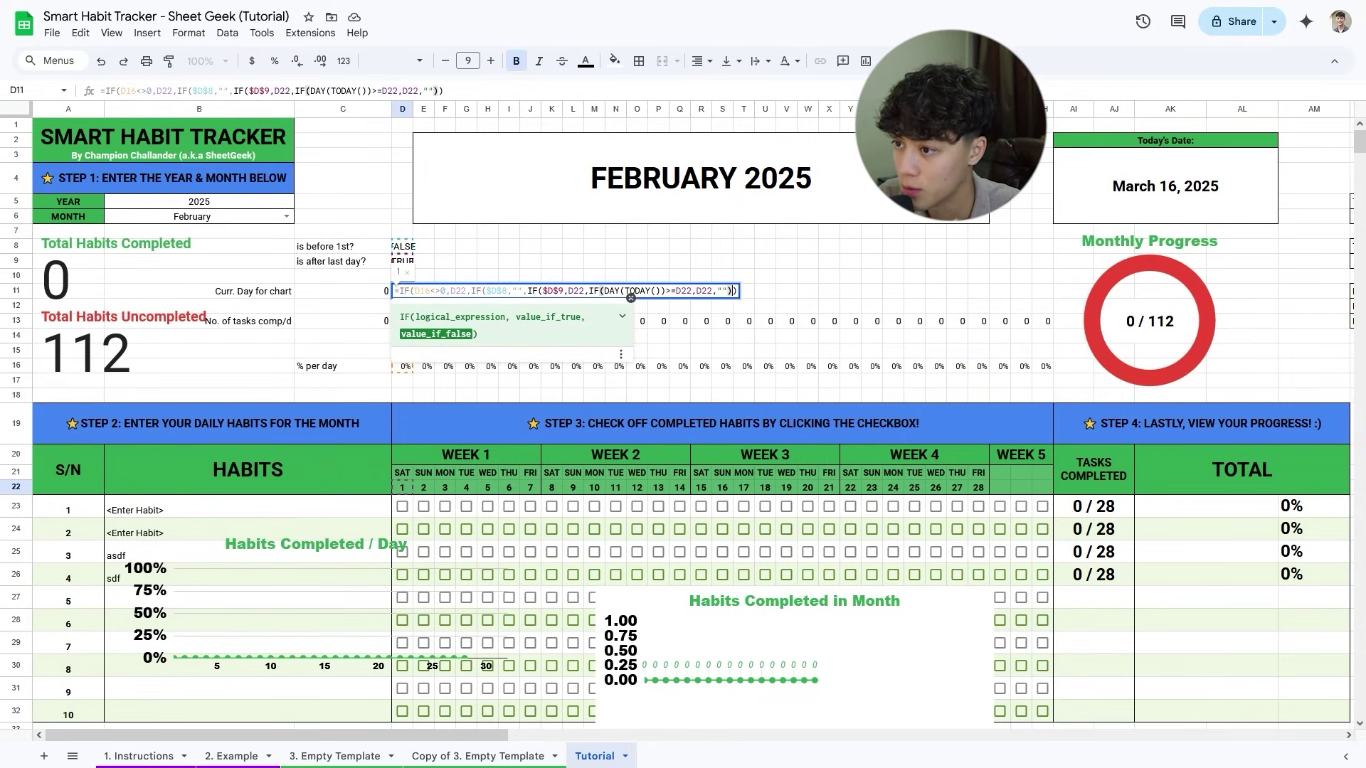
pyautogui.press('Return')
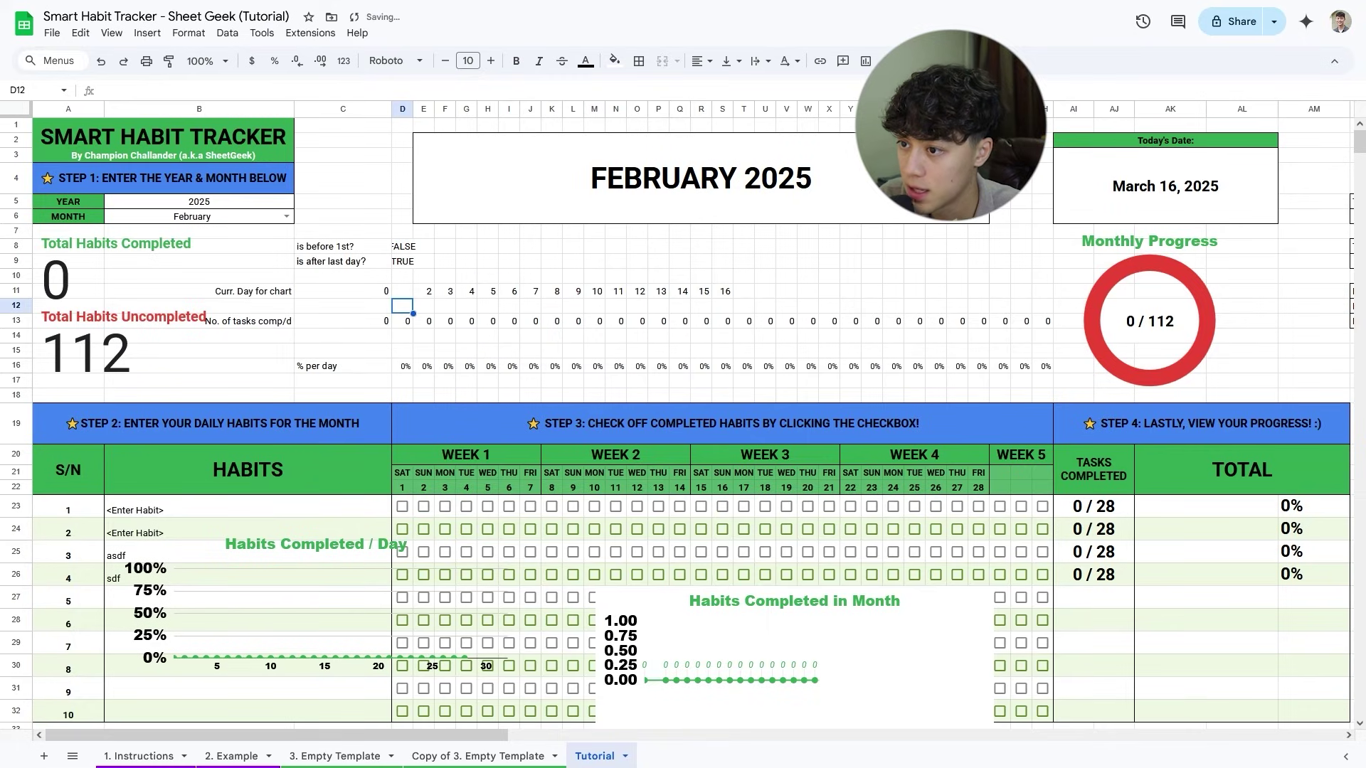
# Fill the D11 formula across to AH11 and move the Habits Completed in Month chart up near row 17.
pyautogui.click(407, 293)
pyautogui.moveTo(413, 298); pyautogui.dragTo(1047, 303)
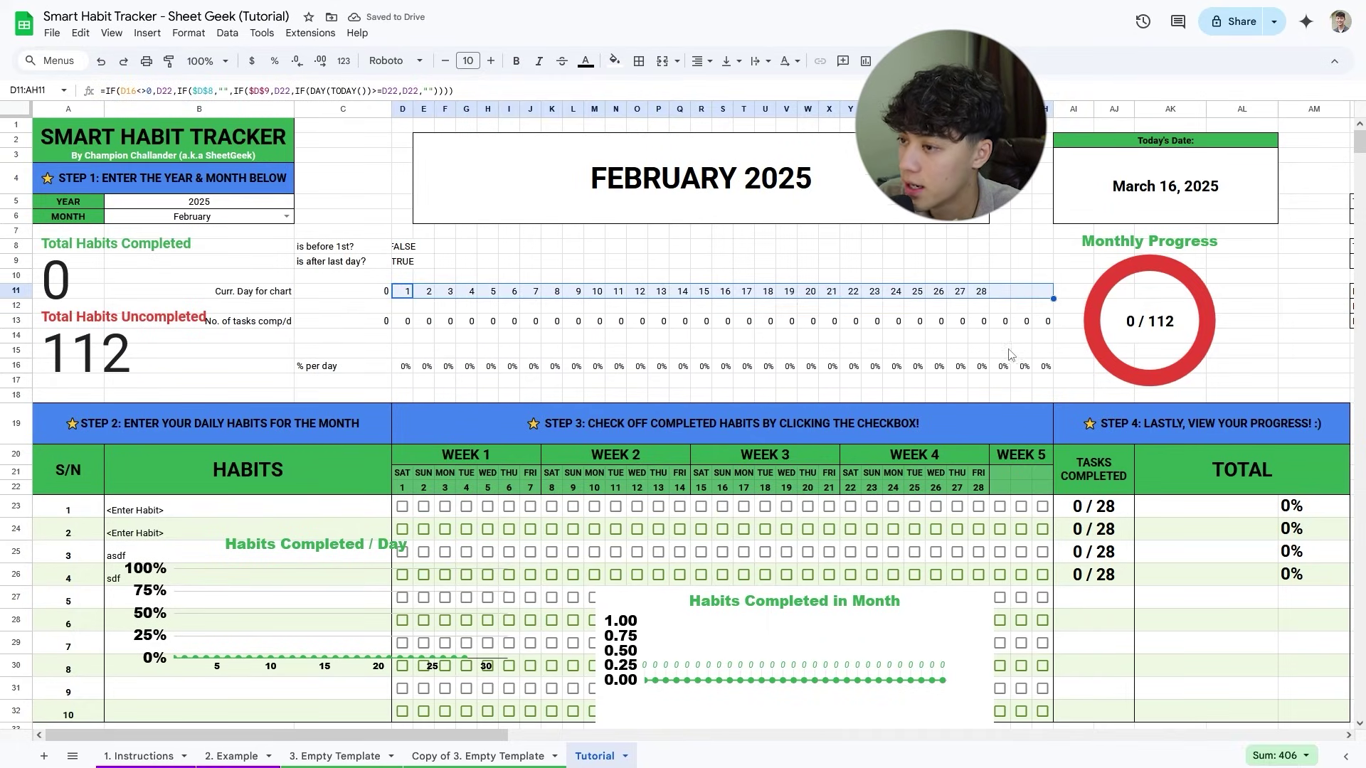
pyautogui.scroll(-1, 1010, 352)
pyautogui.moveTo(853, 567); pyautogui.dragTo(821, 605)
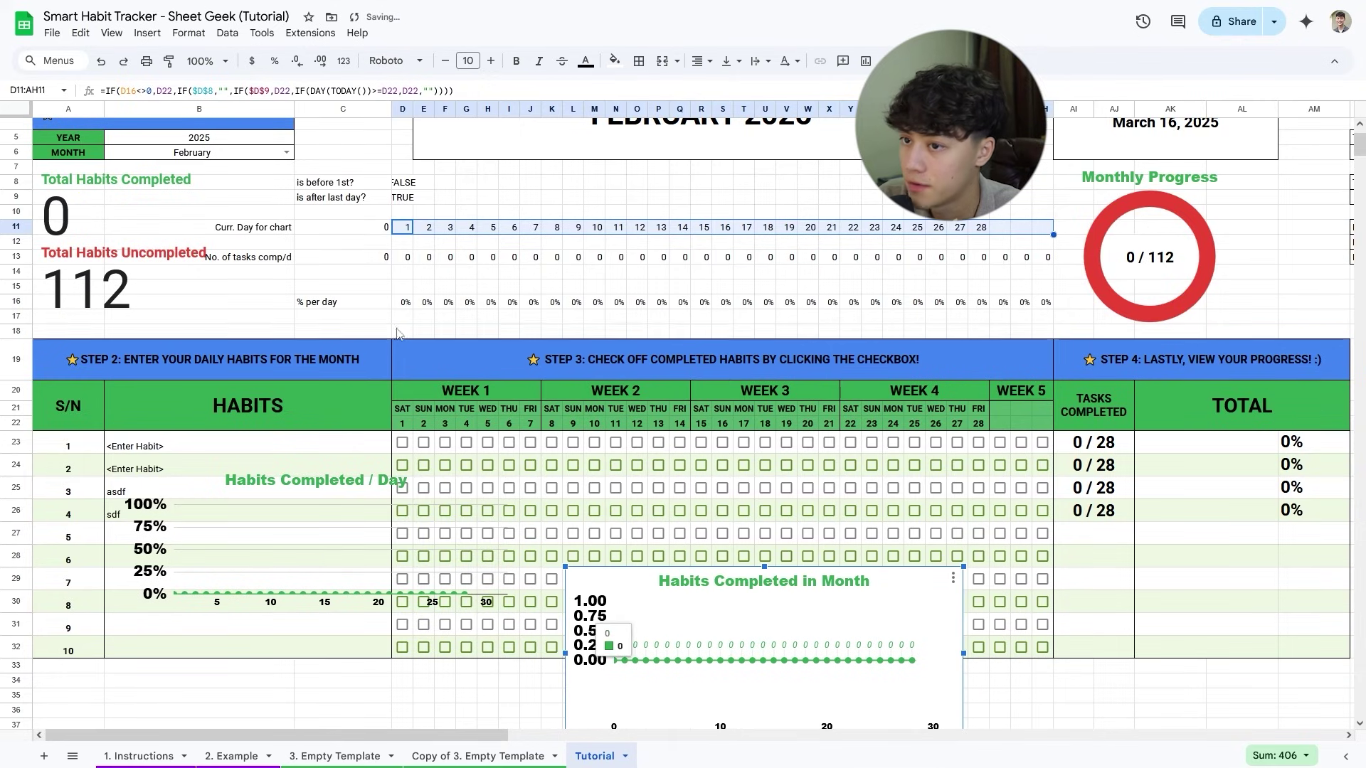
pyautogui.scroll(1, 227, 235)
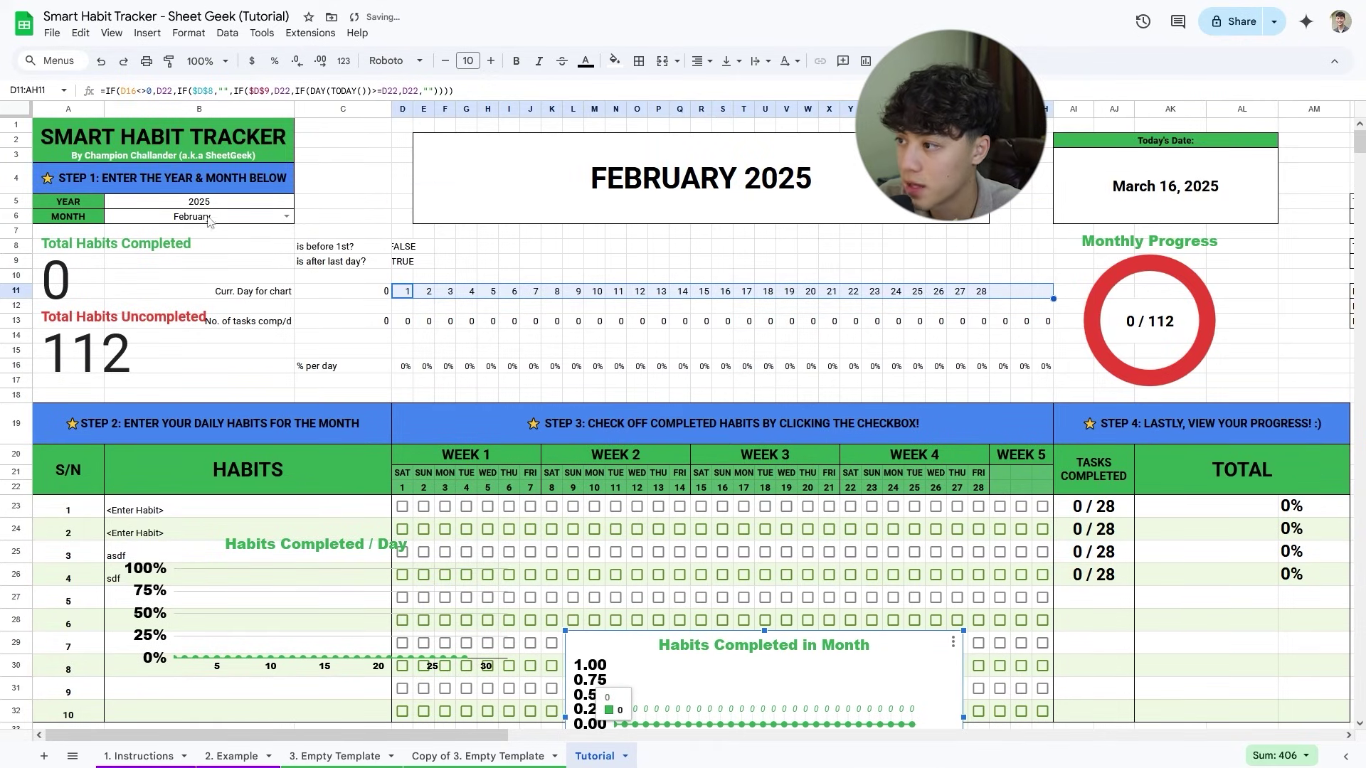
pyautogui.moveTo(402, 292); pyautogui.dragTo(960, 293)
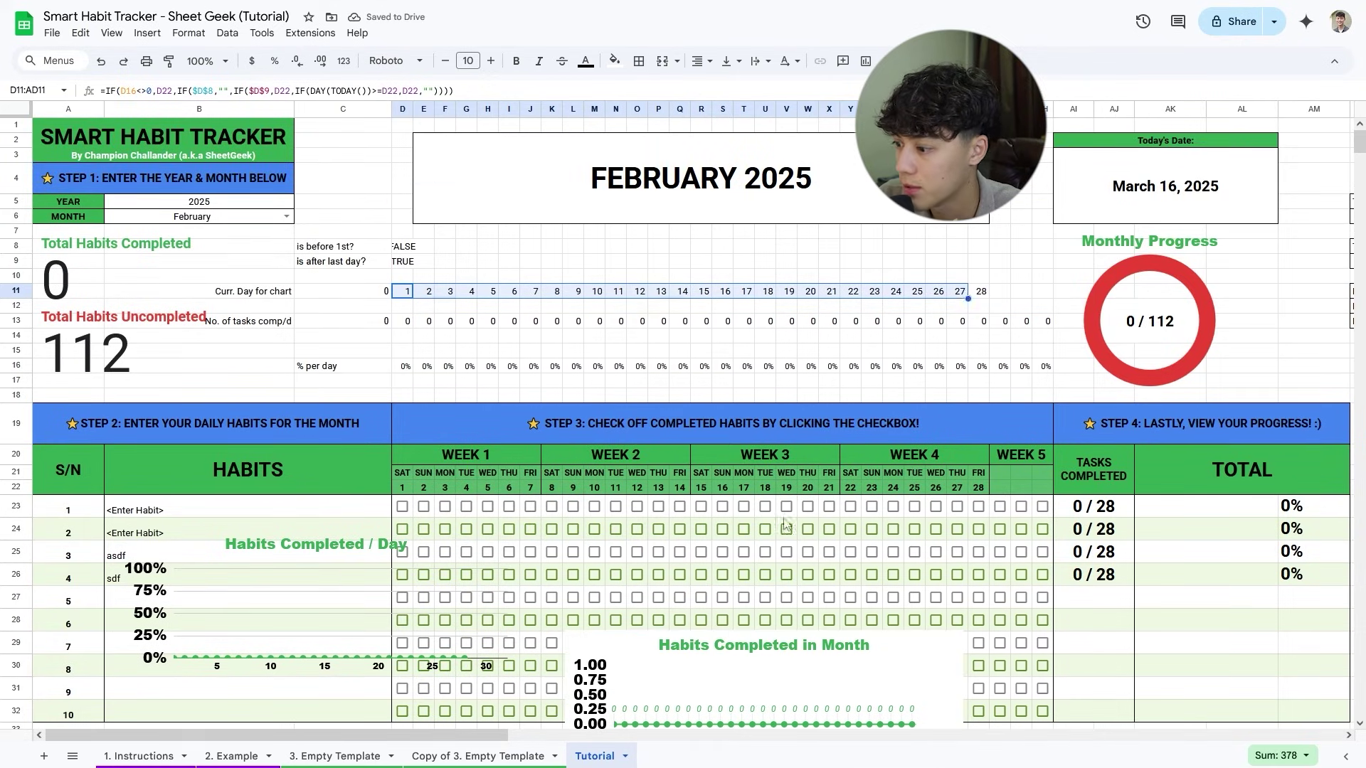
pyautogui.moveTo(790, 675); pyautogui.dragTo(778, 421)
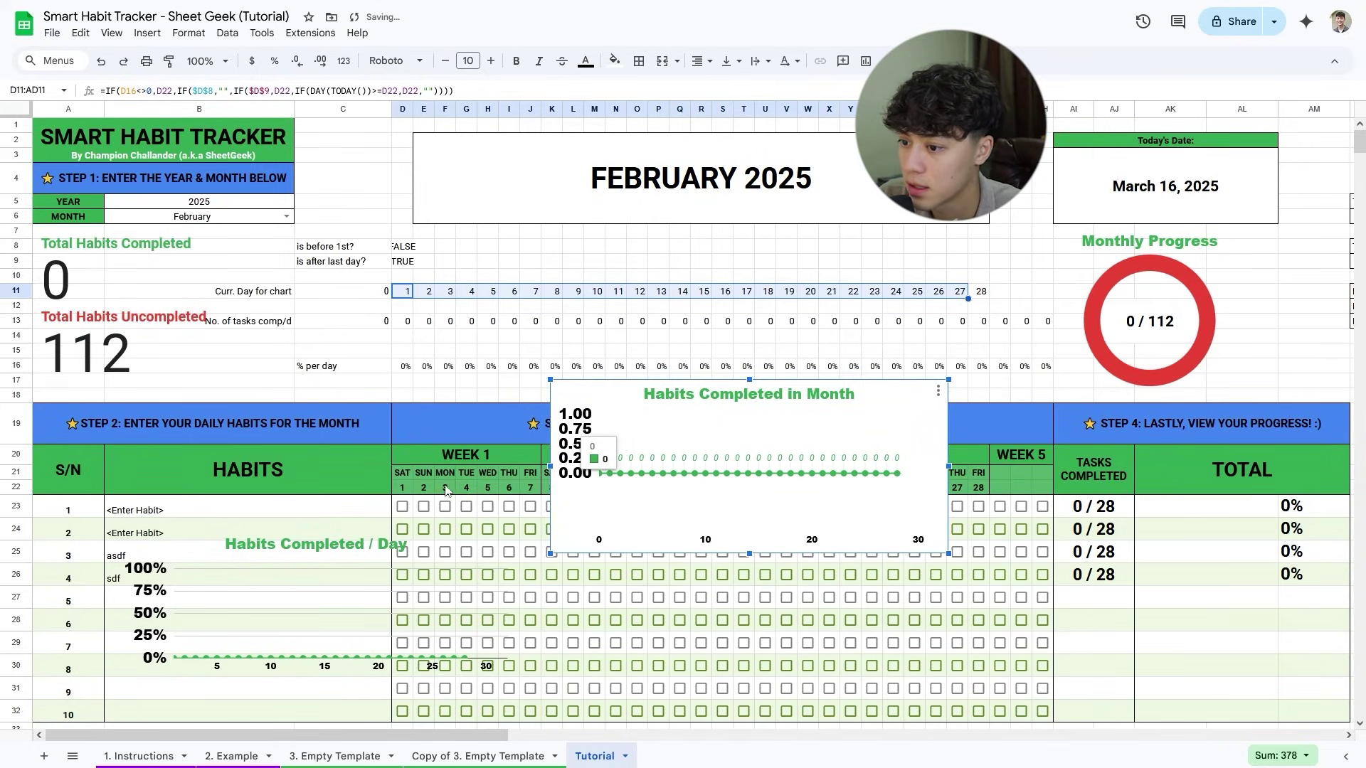
# Set the tracker's month to April, then check off habit 1 for days 1 to 4 and habit 2 for day 4.
pyautogui.click(286, 217)
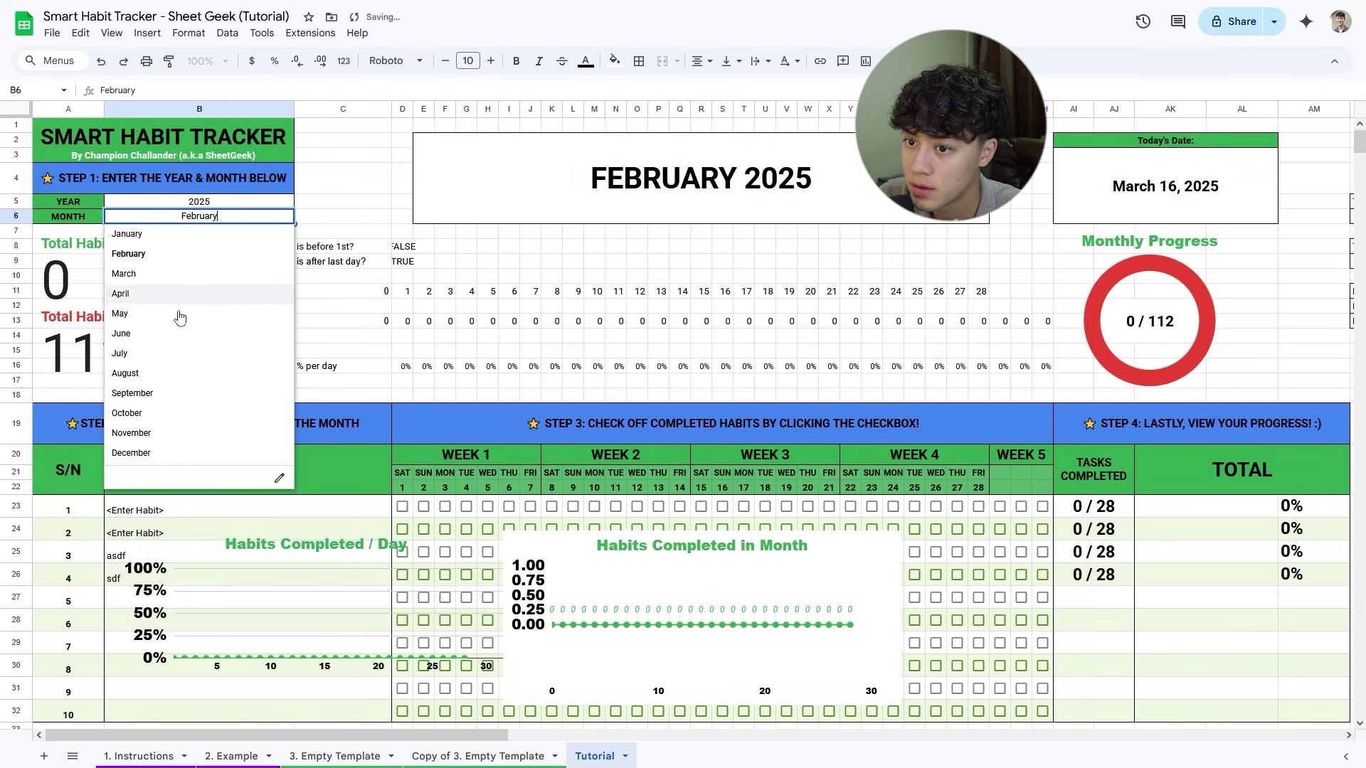
pyautogui.click(162, 295)
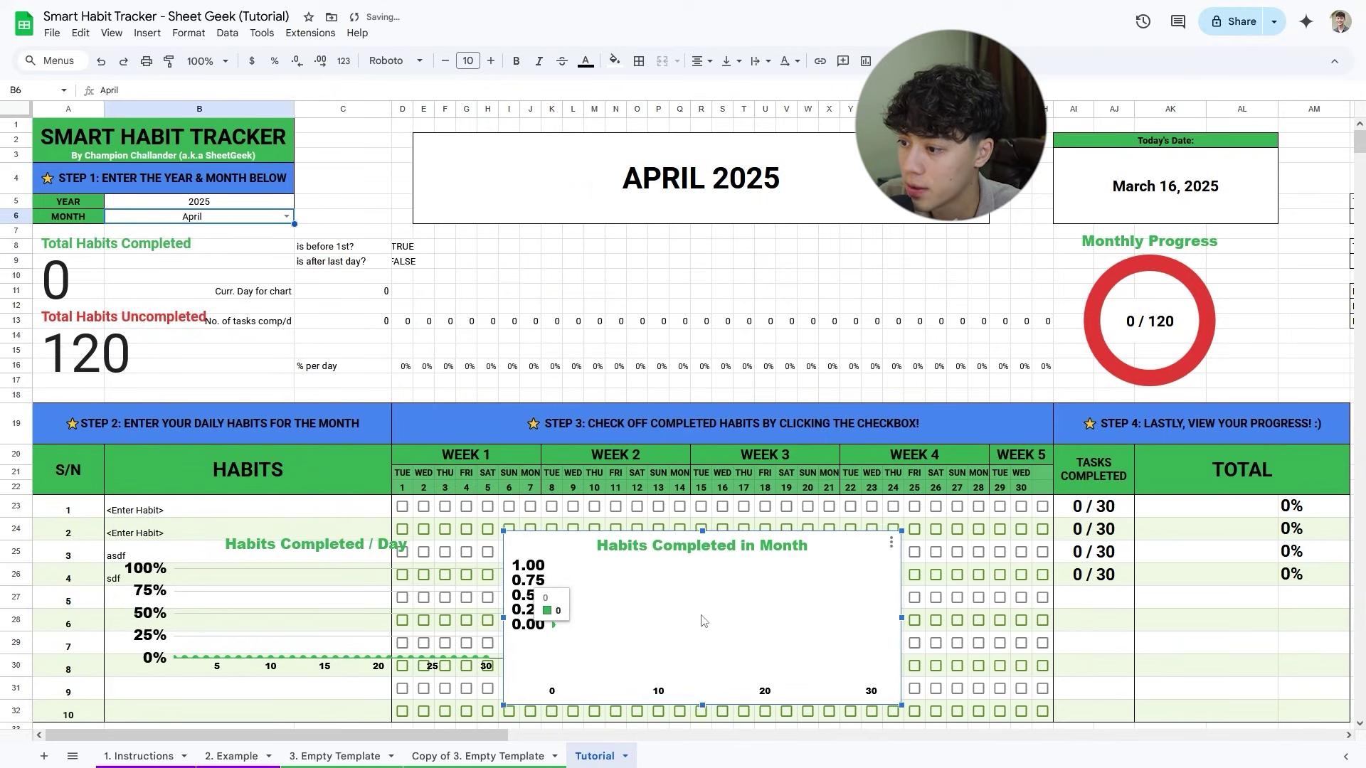
pyautogui.click(402, 506)
pyautogui.click(418, 510)
pyautogui.click(423, 506)
pyautogui.click(445, 506)
pyautogui.click(716, 644)
pyautogui.moveTo(716, 645); pyautogui.dragTo(772, 525)
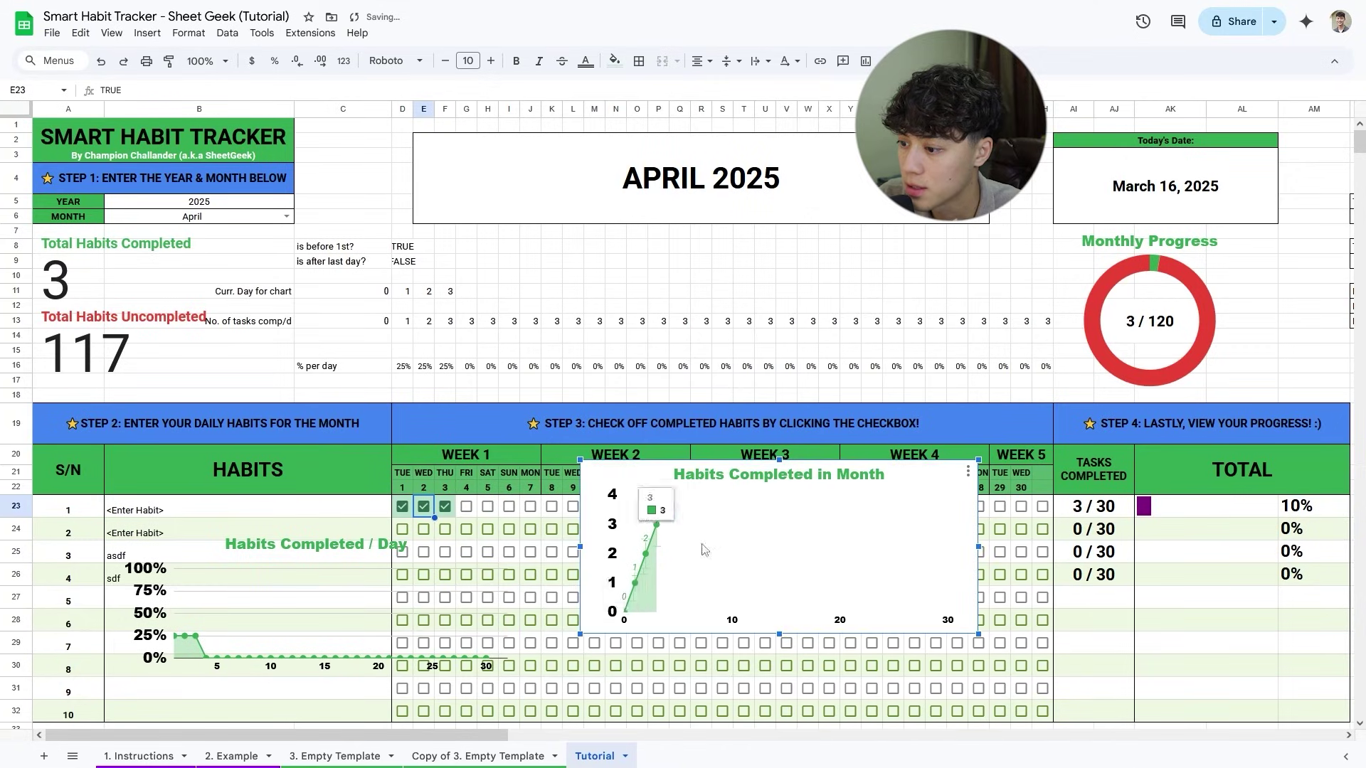
pyautogui.click(466, 506)
pyautogui.click(466, 529)
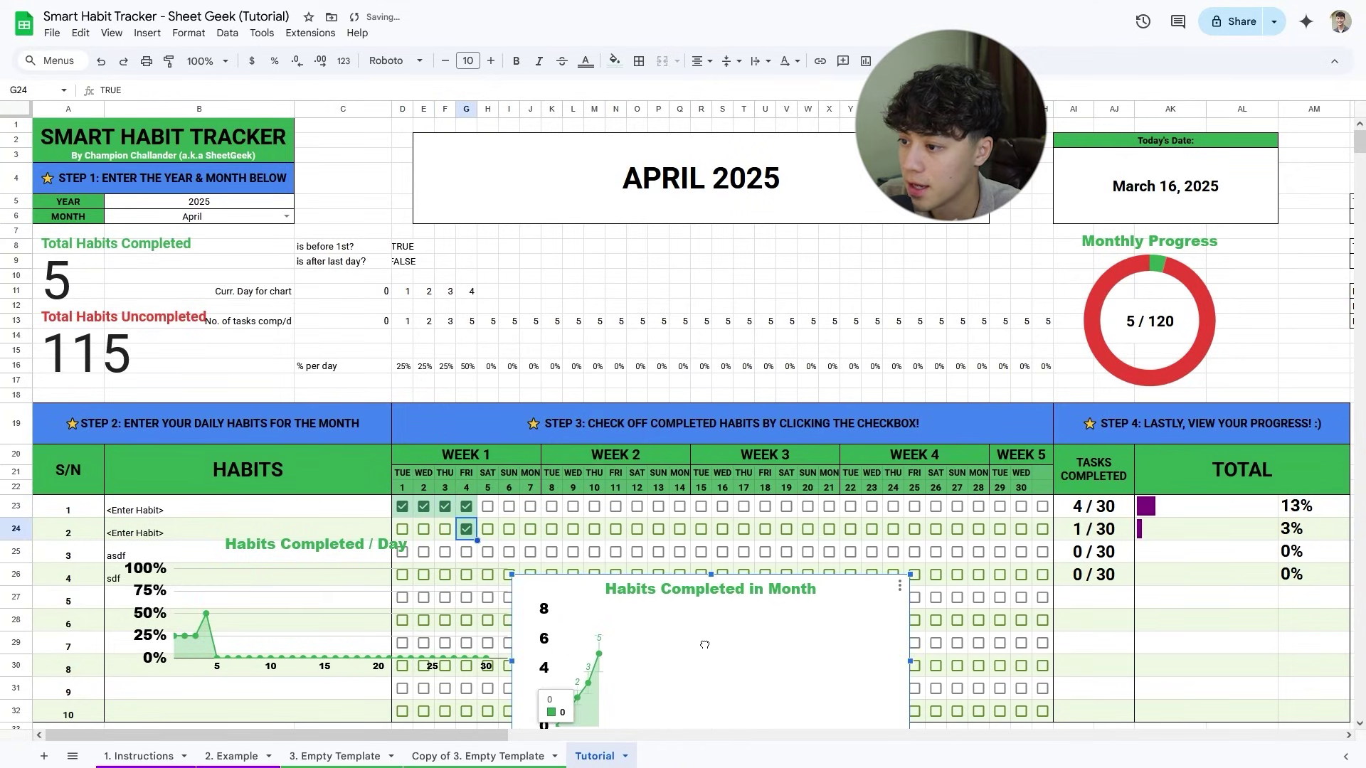
# Set the tracker's month to March and move the Habits Completed in Month chart up over rows 16 to 24.
pyautogui.click(286, 216)
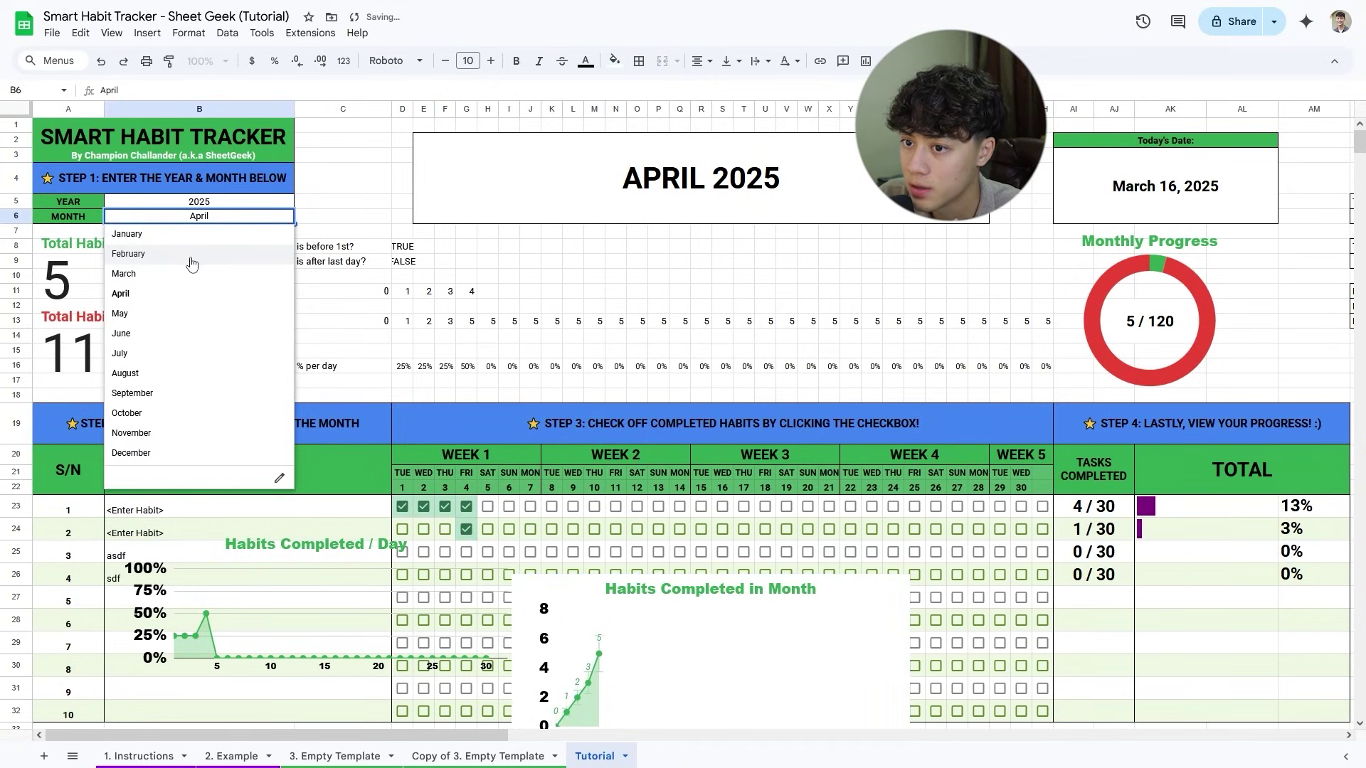
pyautogui.click(189, 275)
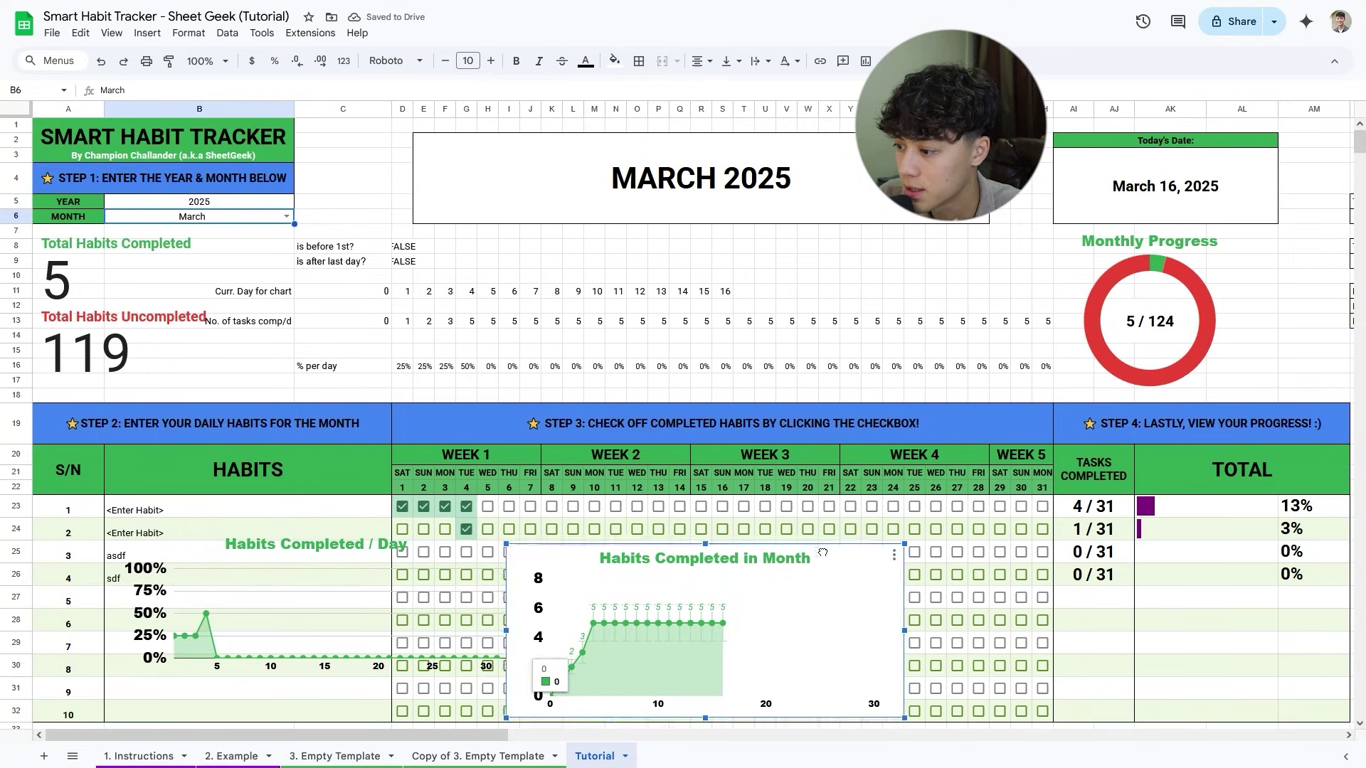
pyautogui.moveTo(821, 669); pyautogui.dragTo(826, 454)
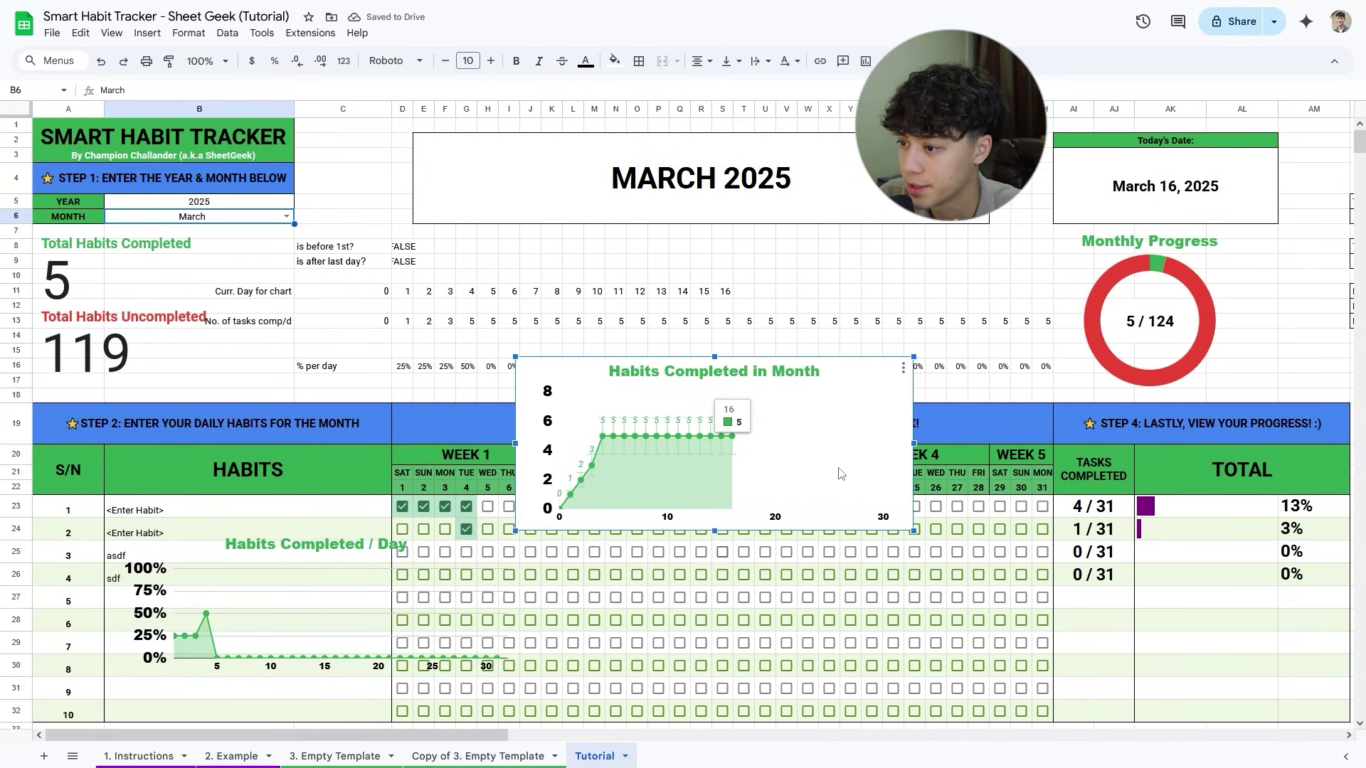
# Move the "Curr. Day for chart" label to C10 and the "No. of tasks comp/d" label to C12.
pyautogui.click(274, 295)
pyautogui.moveTo(274, 292); pyautogui.dragTo(360, 310)
pyautogui.click(261, 317)
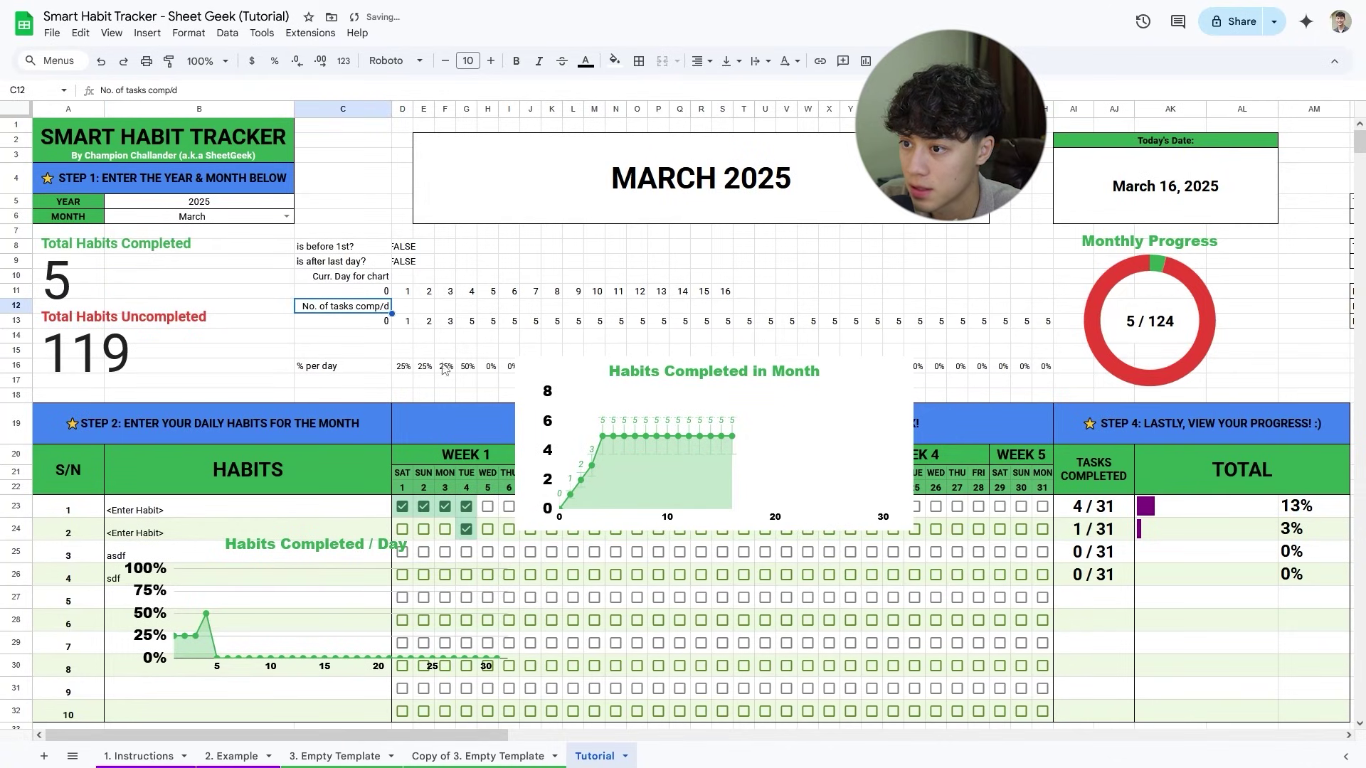
# Examine the before-first and after-last-day checks in C8:D9 and the cumulative tasks-completed data in C12:AH13.
pyautogui.moveTo(364, 247); pyautogui.dragTo(409, 263)
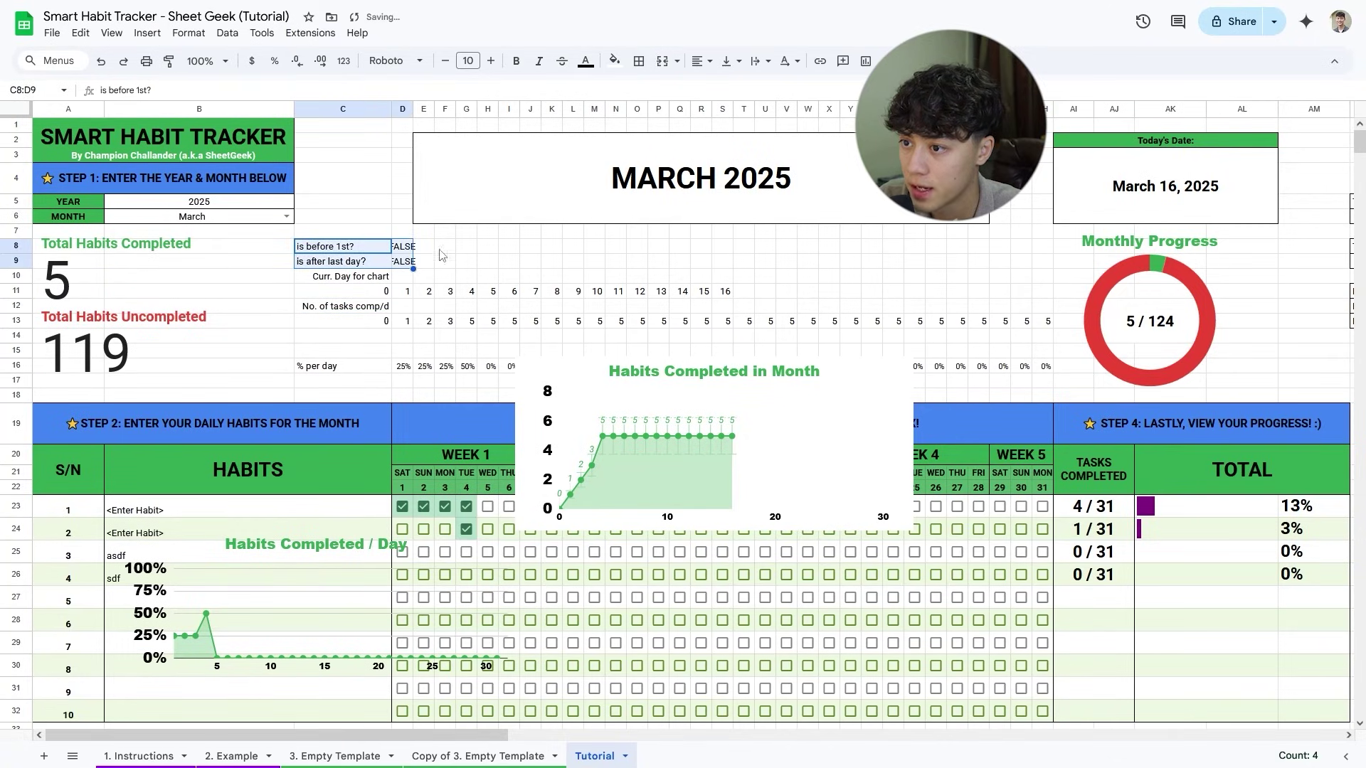
pyautogui.hotkey('shift', 'Right')
pyautogui.hotkey('shift', 'Right')
pyautogui.hotkey('shift', 'Right')
pyautogui.hotkey('shift', 'Right')
pyautogui.hotkey('shift', 'Right')
pyautogui.hotkey('shift', 'Right')
pyautogui.hotkey('shift', 'Right')
pyautogui.hotkey('shift', 'Right')
pyautogui.hotkey('shift', 'Right')
pyautogui.hotkey('shift', 'Right')
pyautogui.hotkey('shift', 'Right')
pyautogui.hotkey('shift', 'Right')
pyautogui.hotkey('shift', 'Right')
pyautogui.hotkey('shift', 'Right')
pyautogui.hotkey('shift', 'Right')
pyautogui.hotkey('shift', 'Right')
pyautogui.hotkey('shift', 'Right')
pyautogui.hotkey('shift', 'Right')
pyautogui.hotkey('shift', 'Right')
pyautogui.hotkey('shift', 'Right')
pyautogui.moveTo(367, 284); pyautogui.dragTo(1045, 329)
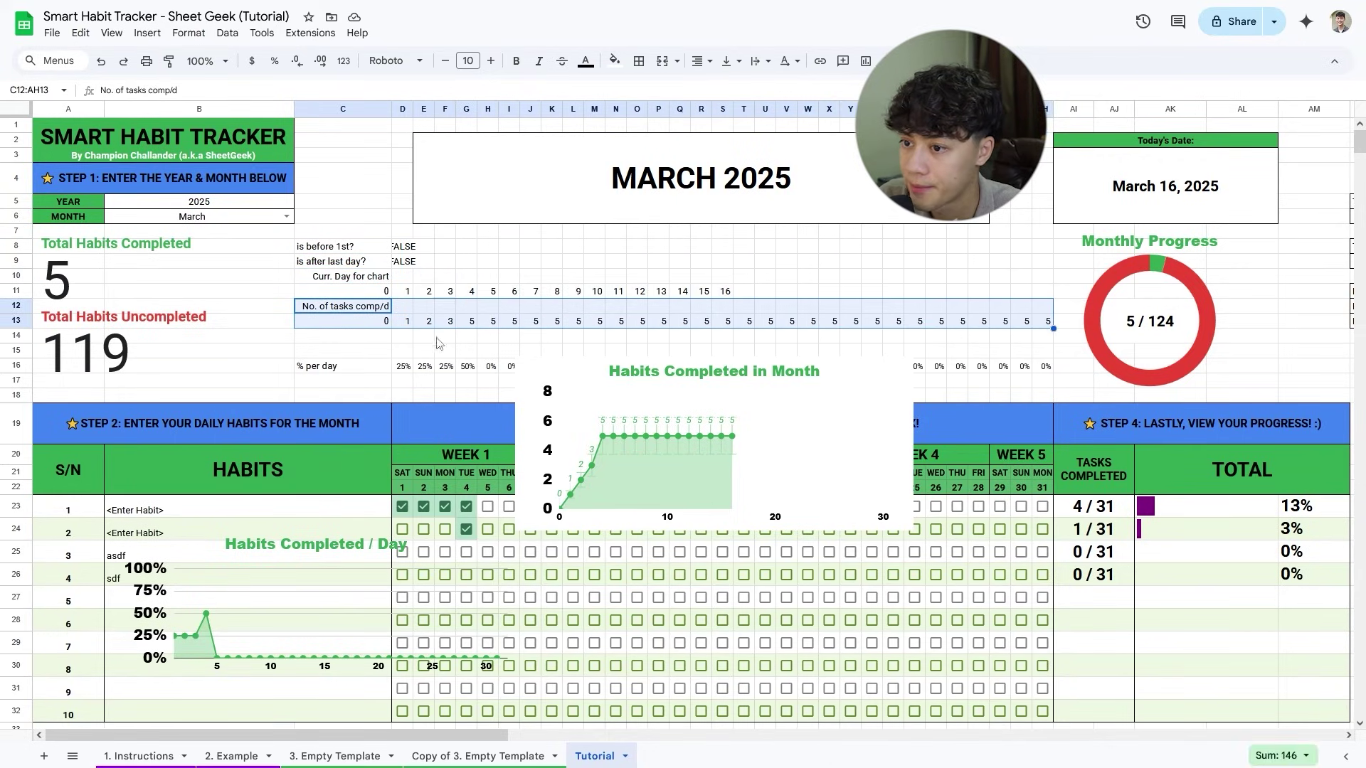
# Move the Habits Completed in Month chart down off the helper data and select the range C8:AH16.
pyautogui.click(402, 336)
pyautogui.click(775, 469)
pyautogui.moveTo(803, 443); pyautogui.dragTo(798, 557)
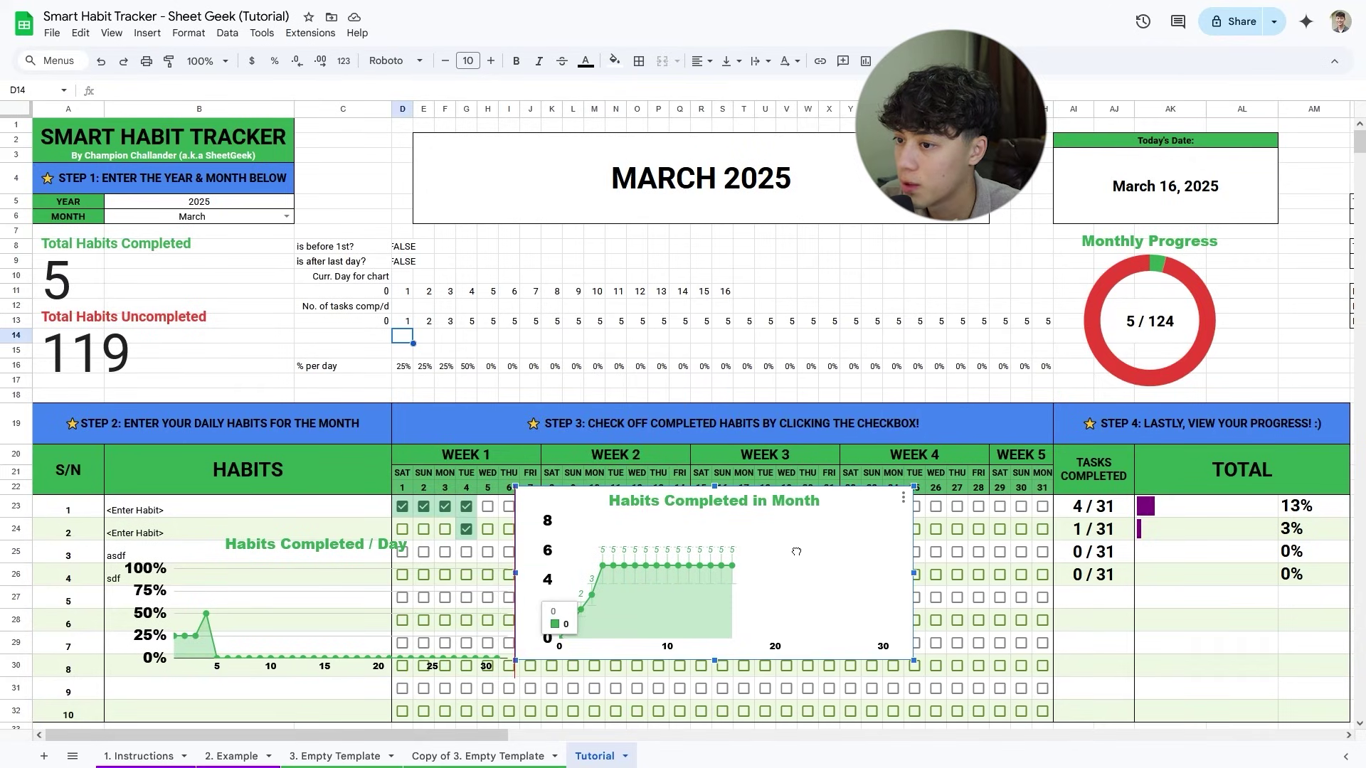
pyautogui.moveTo(342, 246); pyautogui.dragTo(1042, 367)
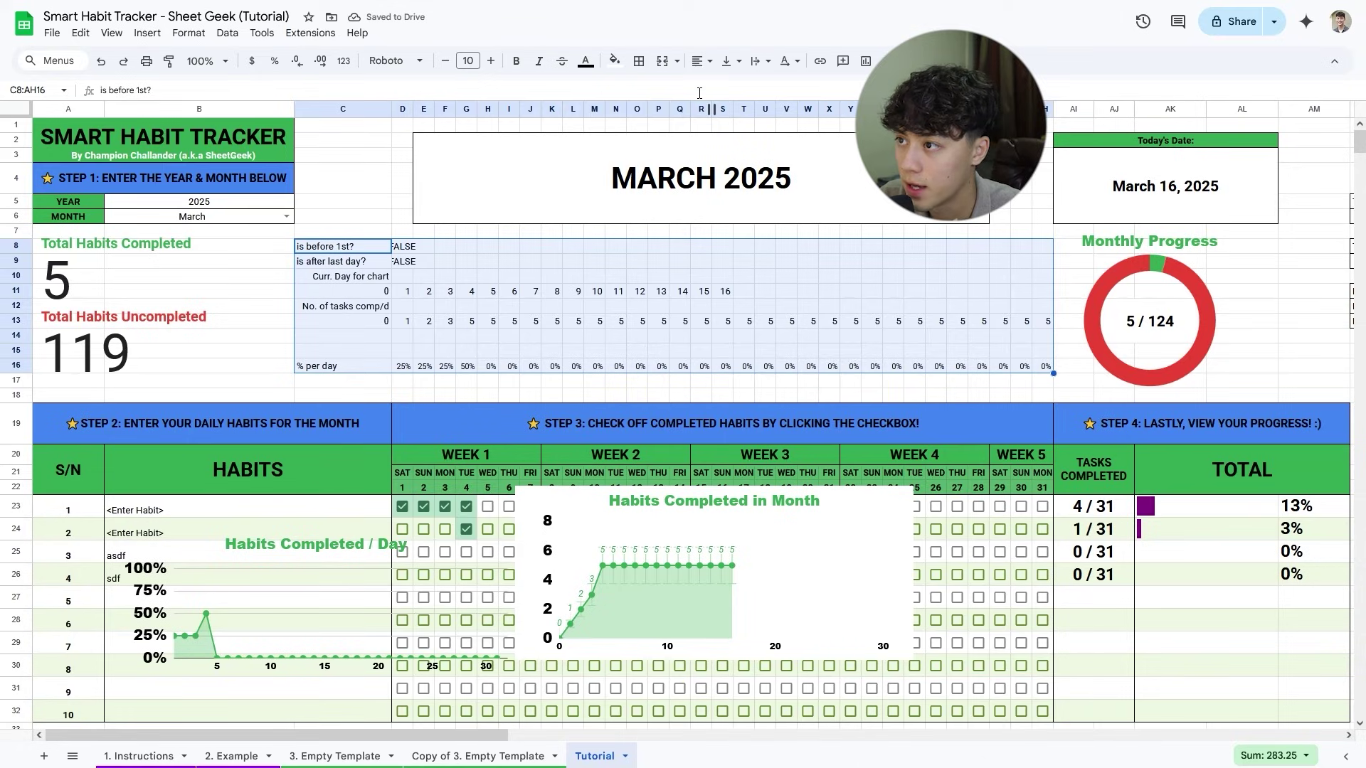
# Try hiding the helper data in C8:AH16 with white text, and set the text back to black.
pyautogui.click(590, 66)
pyautogui.click(729, 116)
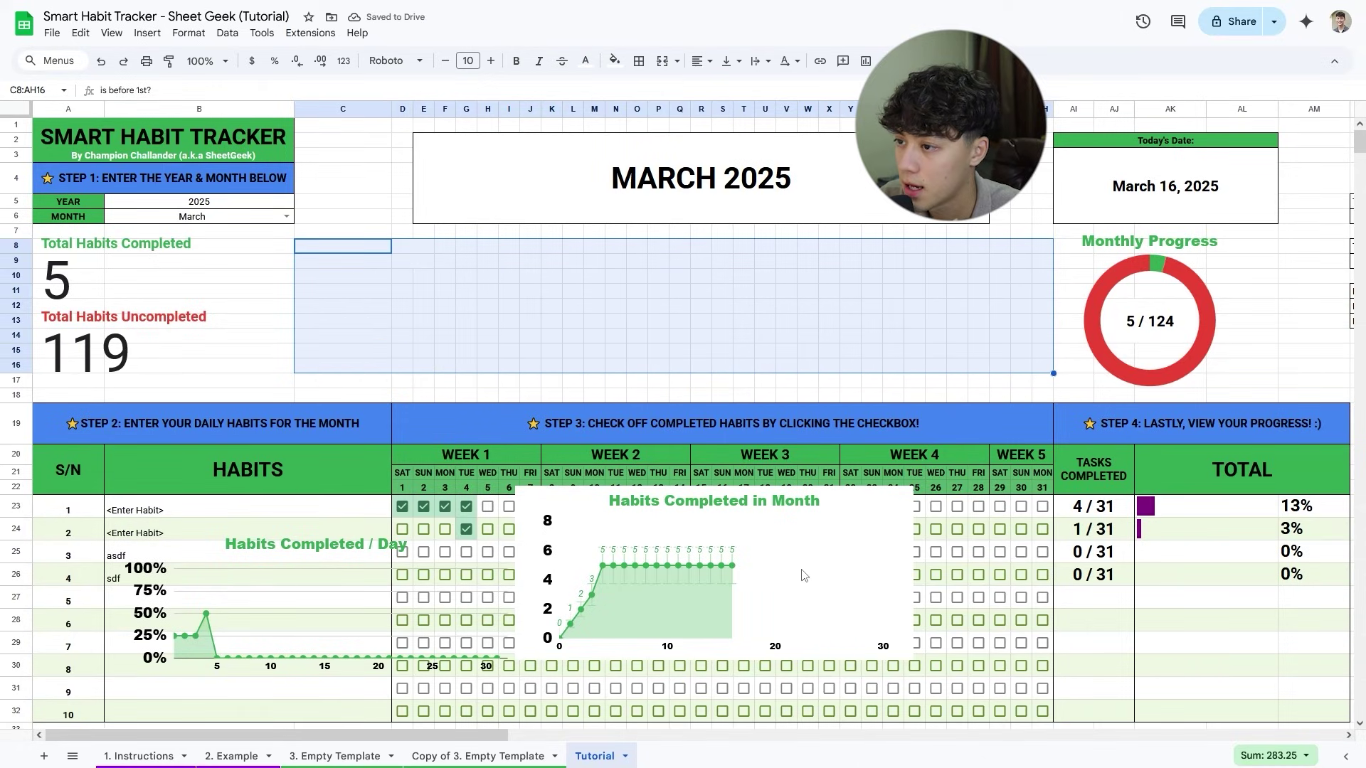
pyautogui.click(586, 61)
pyautogui.click(595, 110)
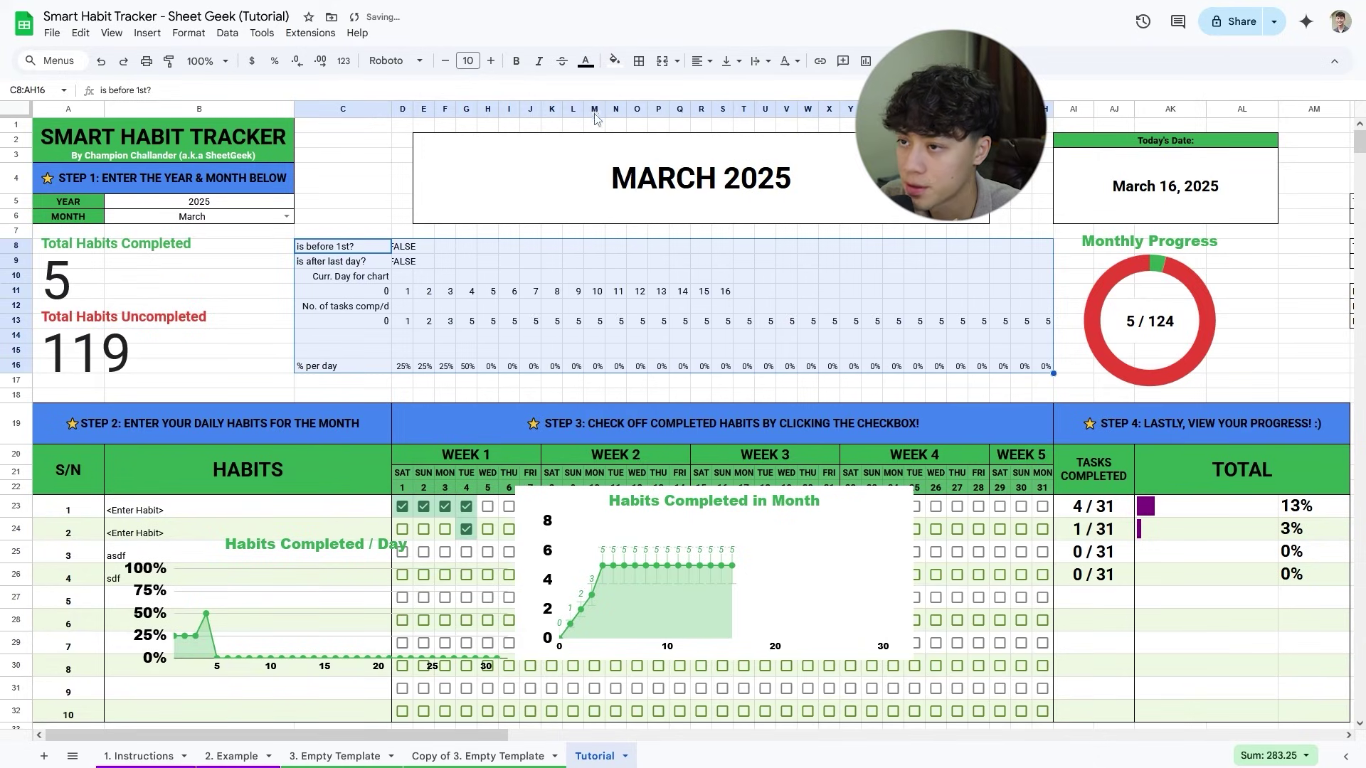
# Protect the range C8:AH16 with the description "Data for charts", showing a warning when the range is edited.
pyautogui.rightClick(456, 267)
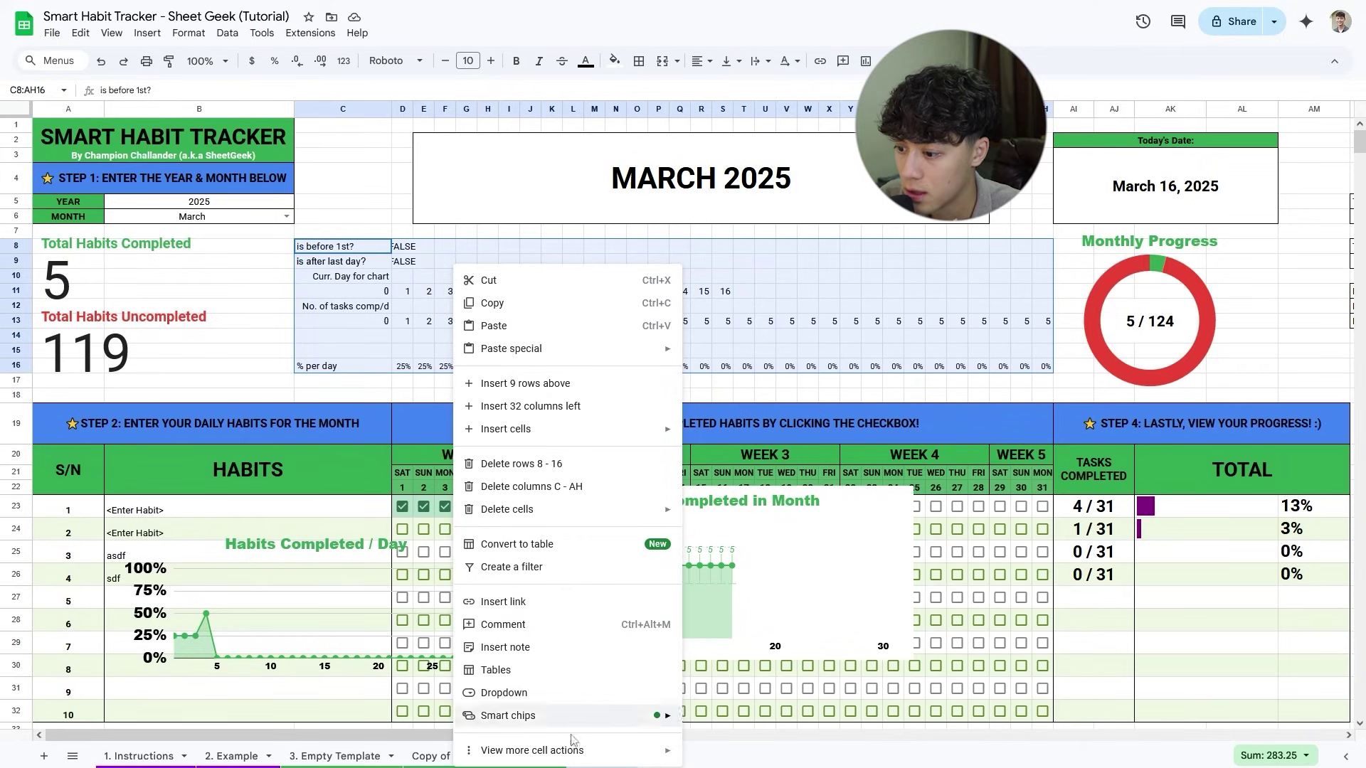
pyautogui.moveTo(570, 758)
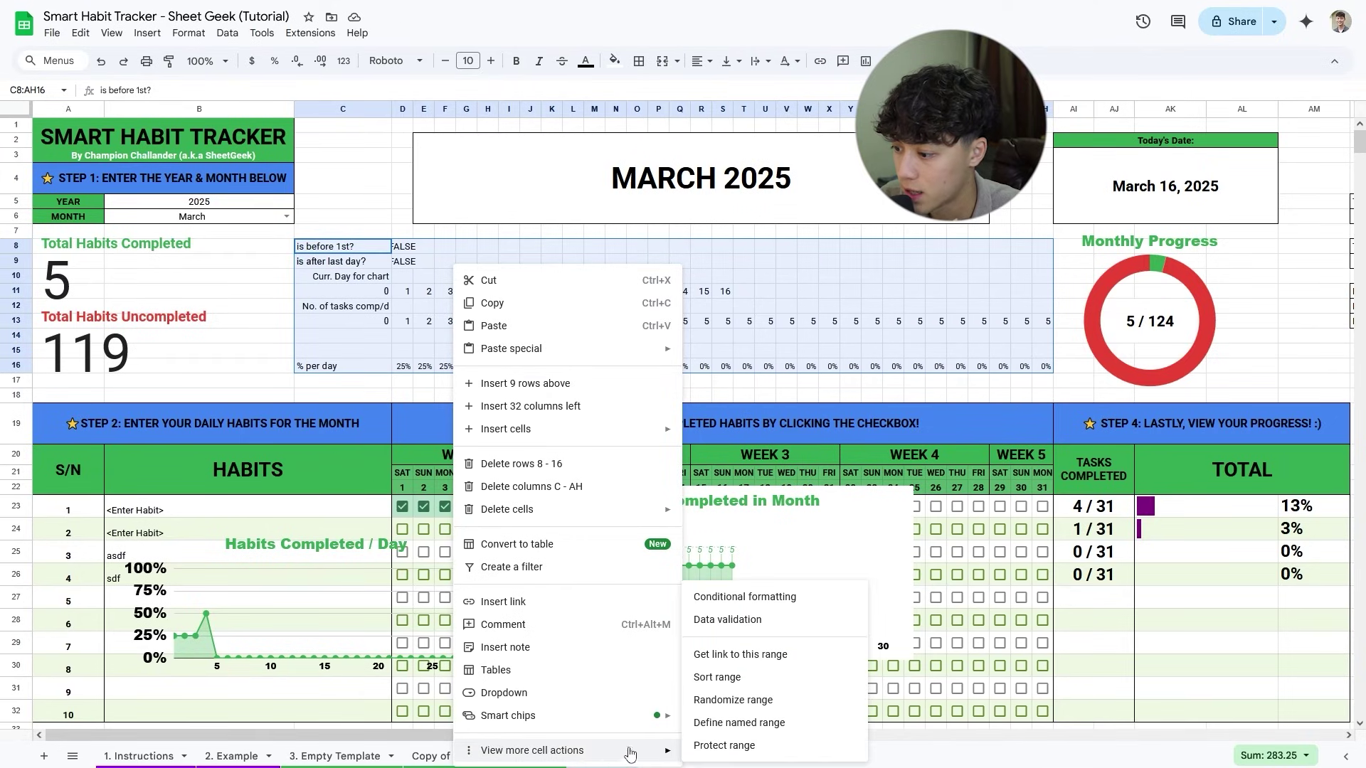
pyautogui.click(780, 747)
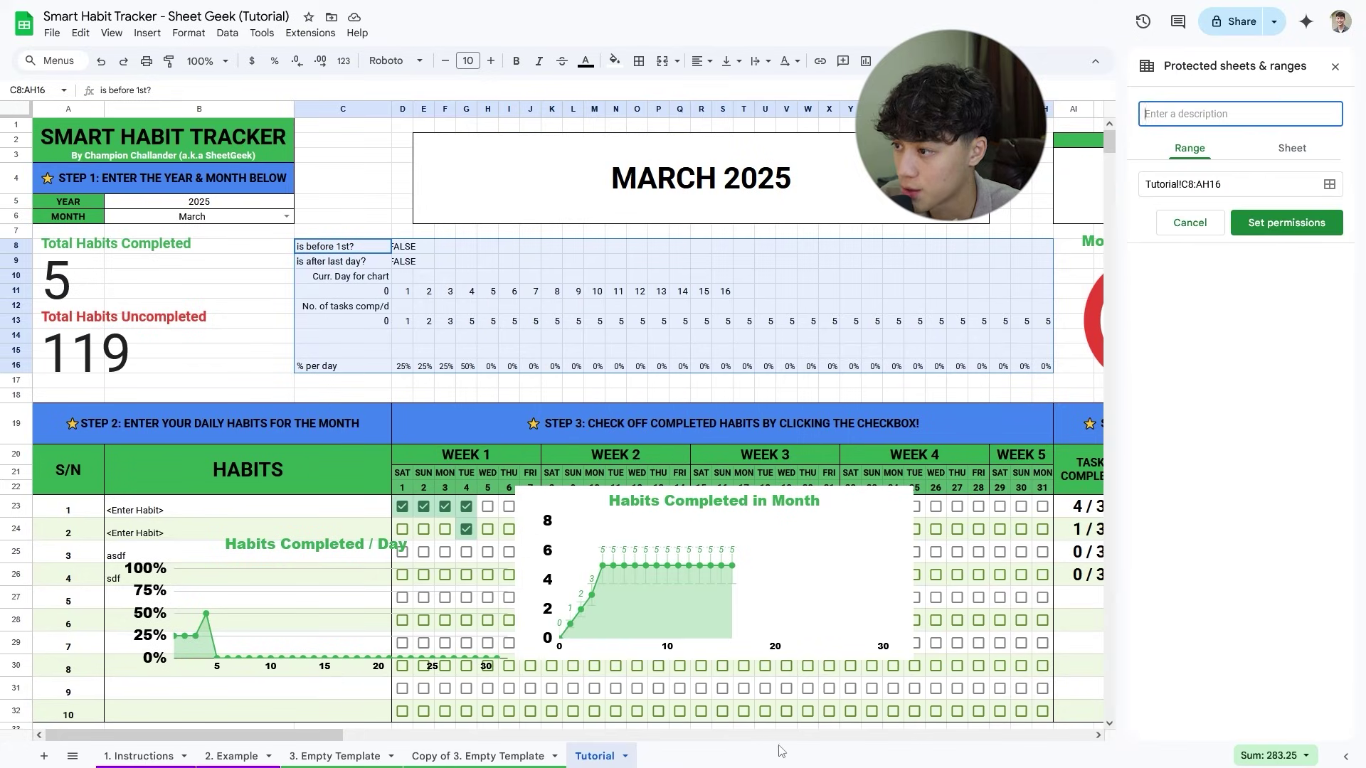
pyautogui.write('Data for charts')
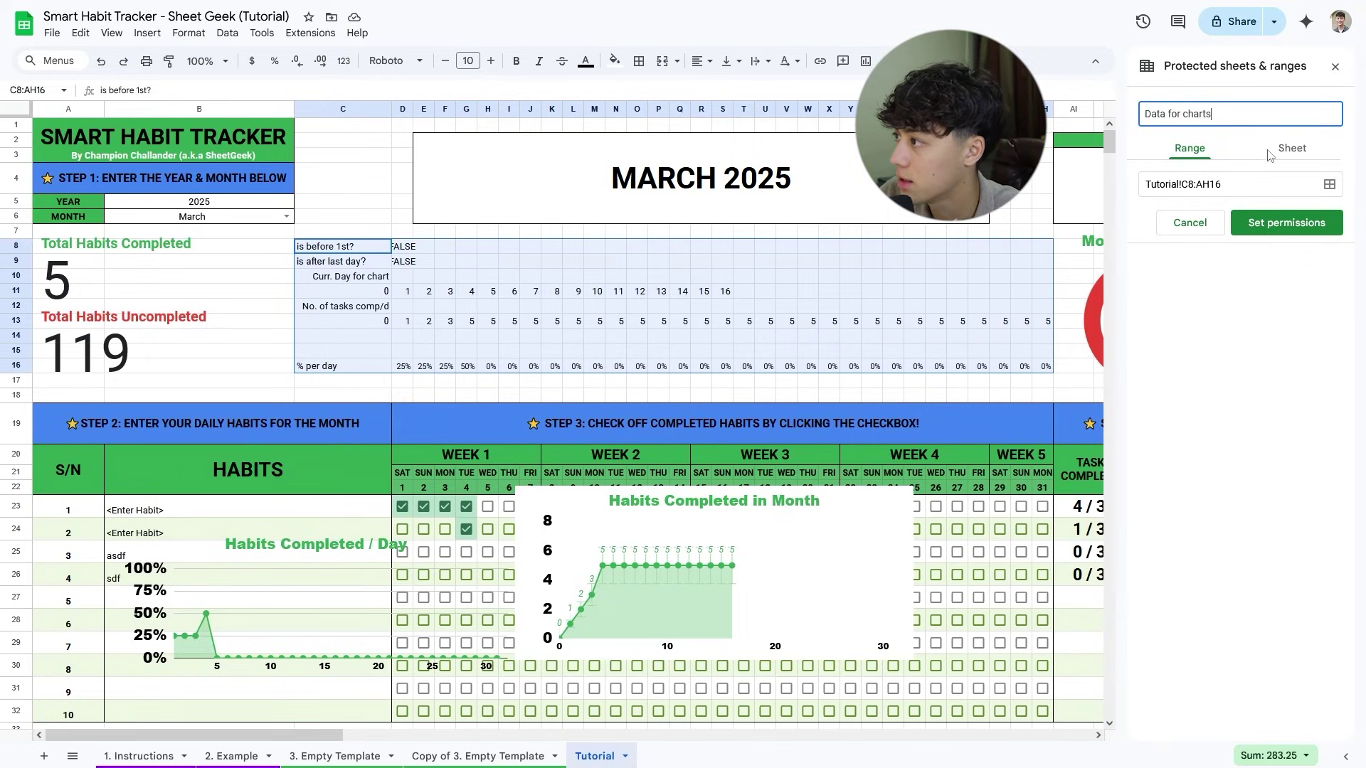
pyautogui.click(1275, 227)
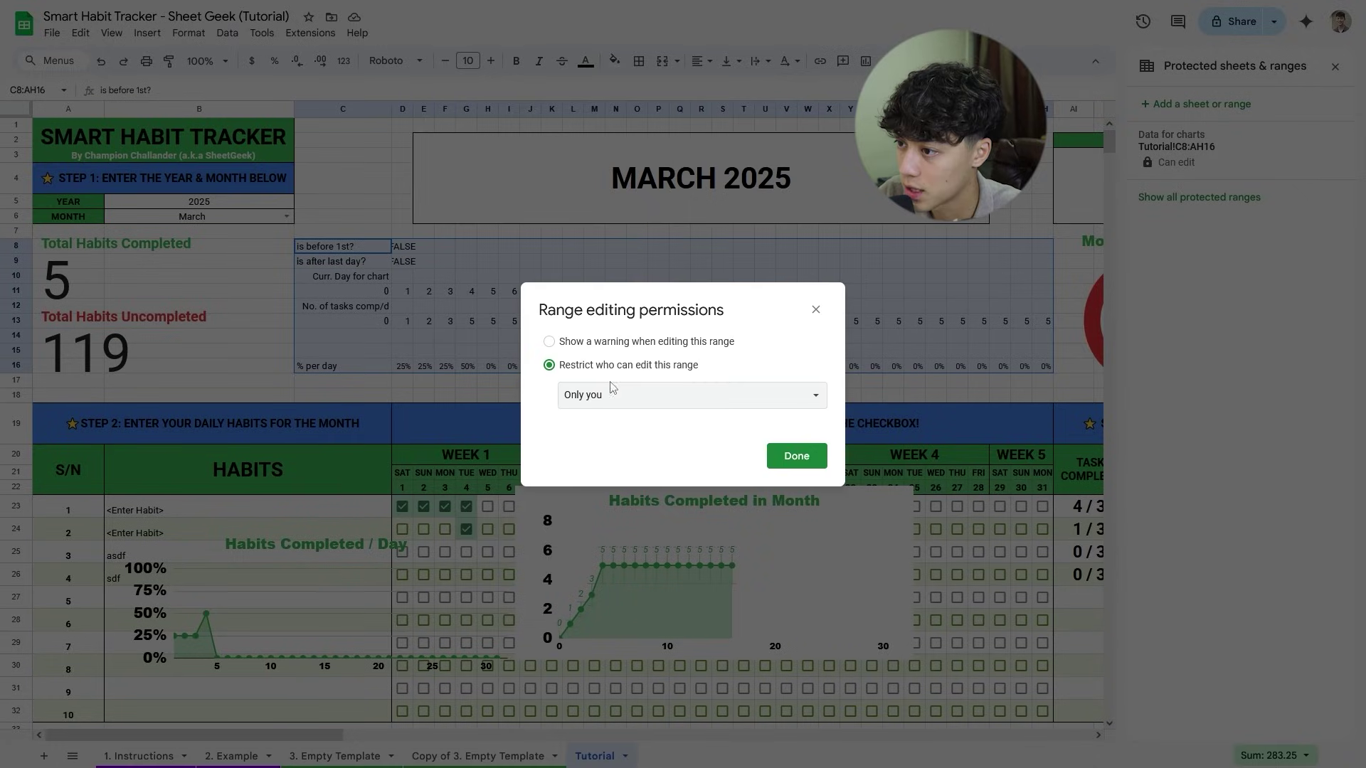
pyautogui.click(601, 343)
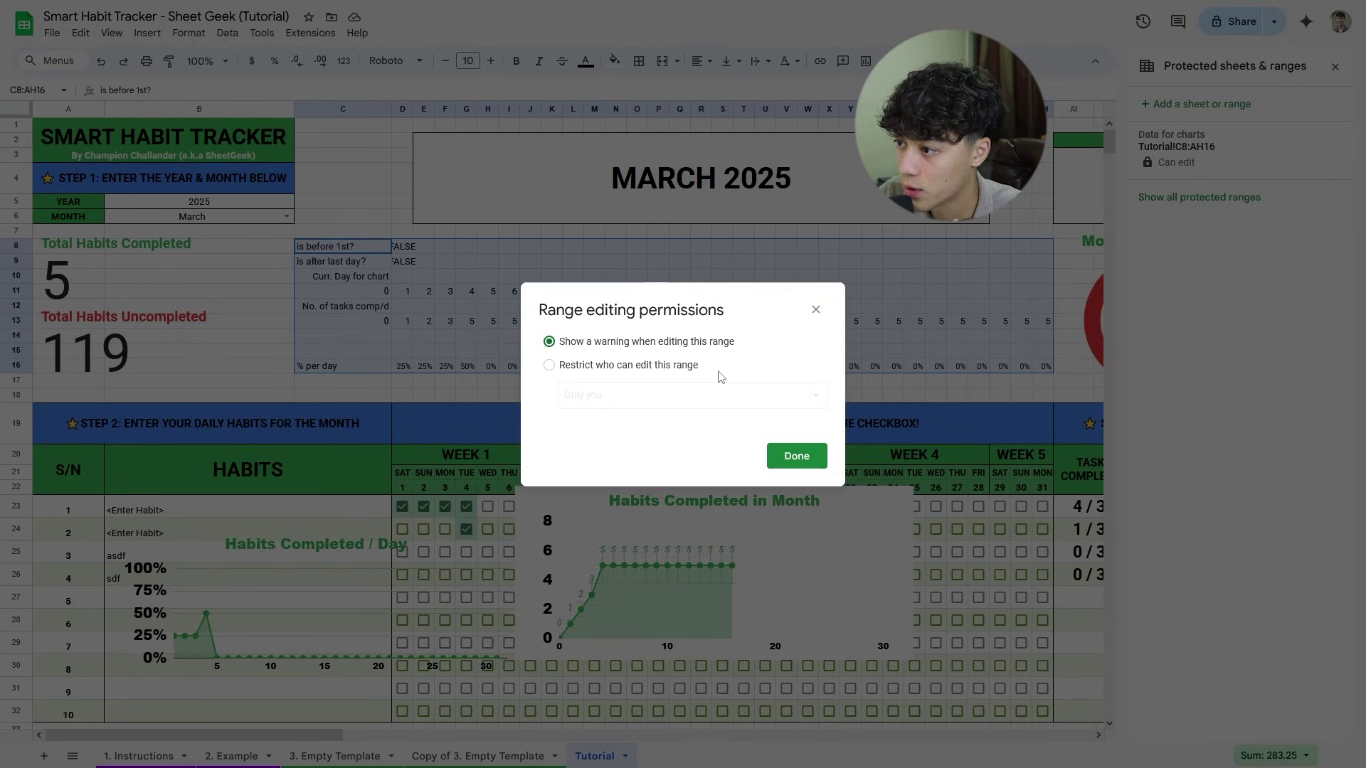
pyautogui.click(797, 461)
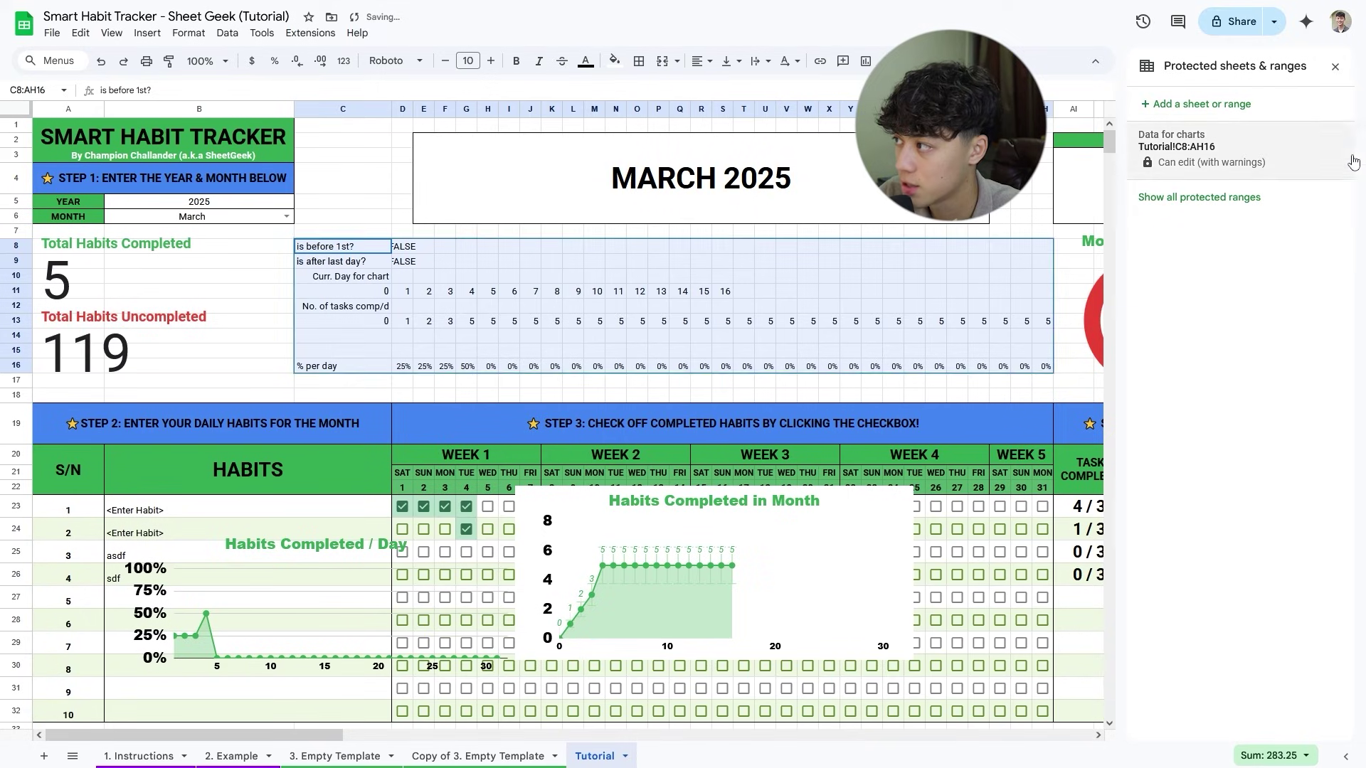
# Try entering "df" in the protected cell K16 and cancel the edit.
pyautogui.click(1335, 66)
pyautogui.click(576, 321)
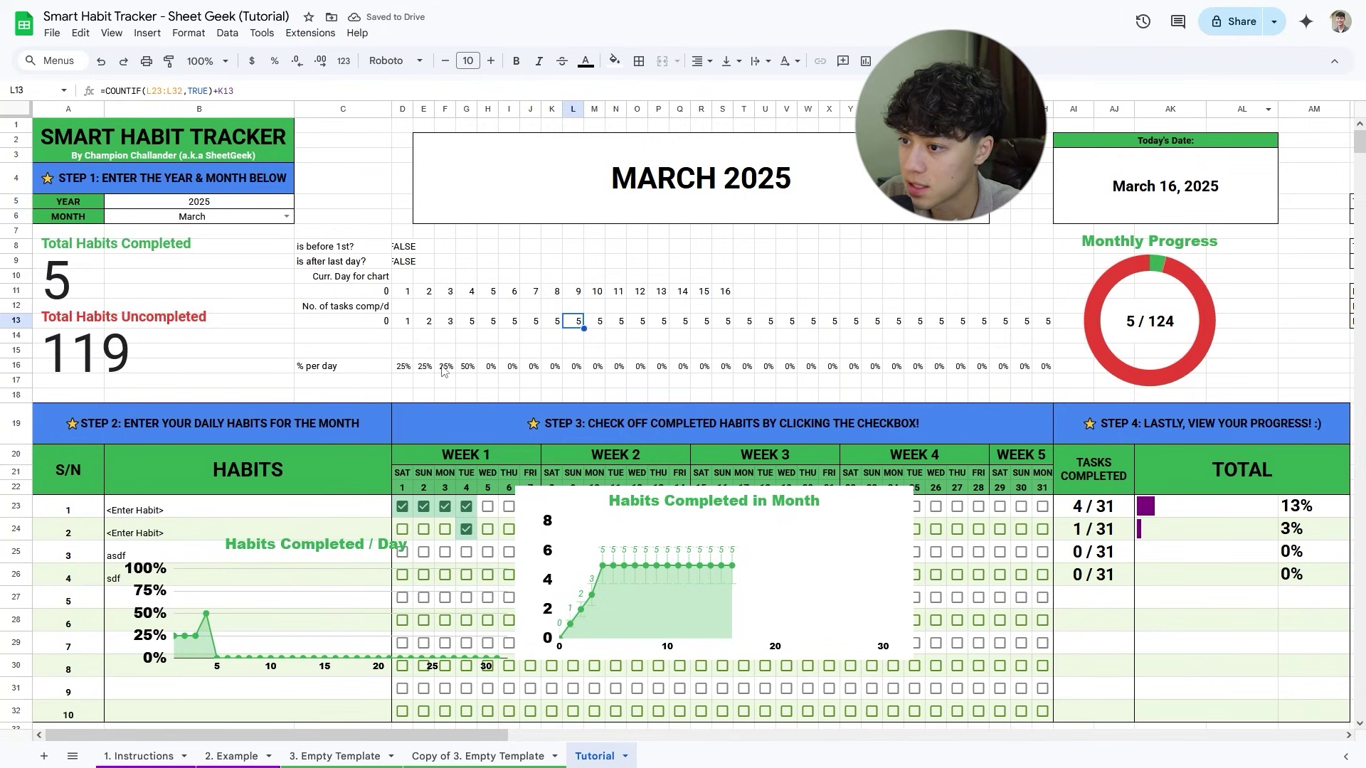
pyautogui.click(551, 366)
pyautogui.write('df')
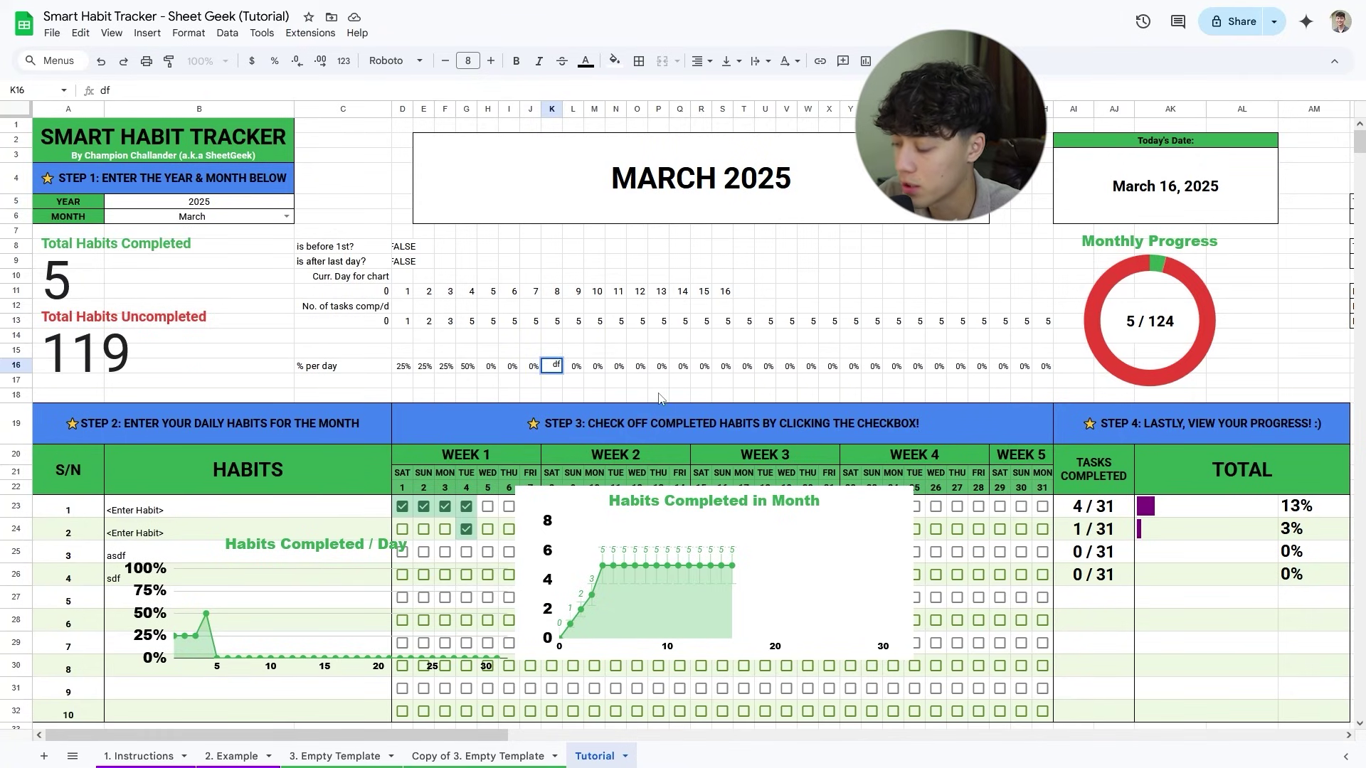
pyautogui.press('Return')
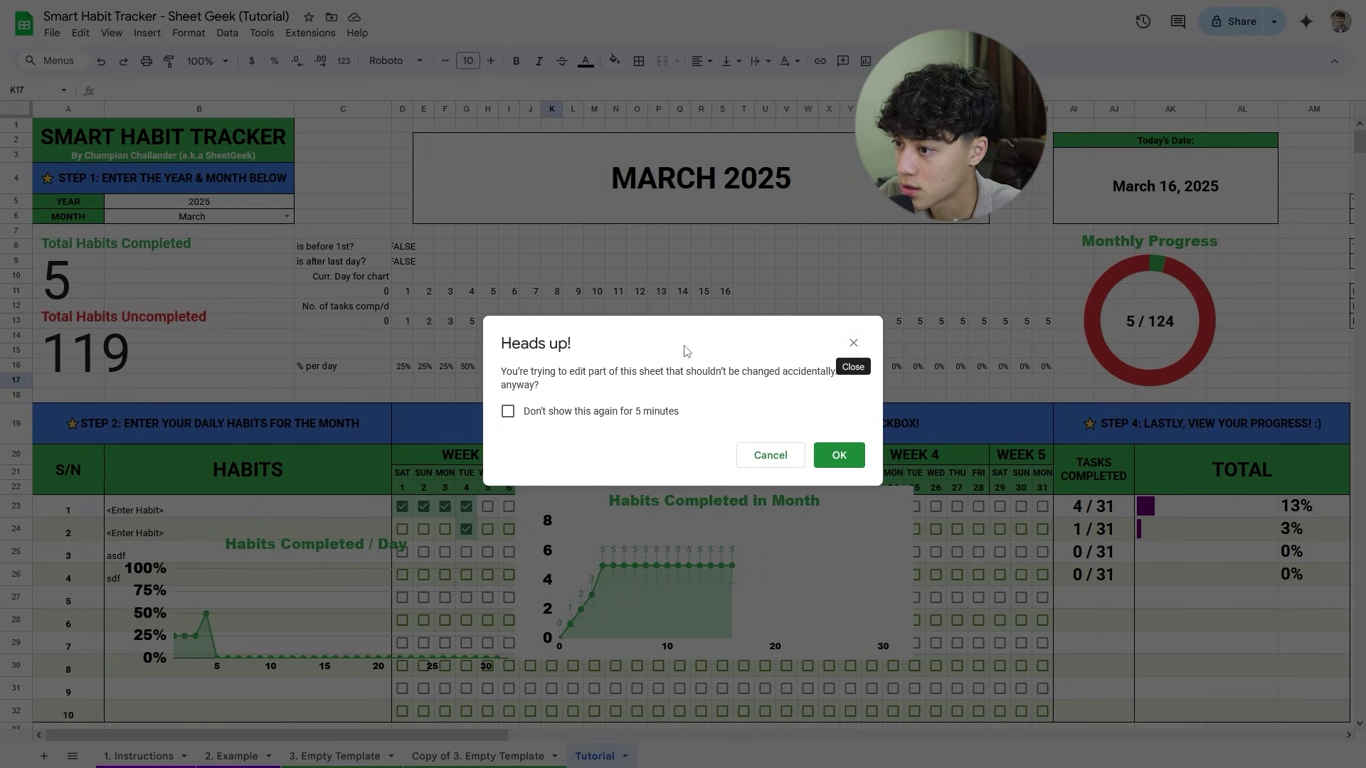
pyautogui.click(770, 456)
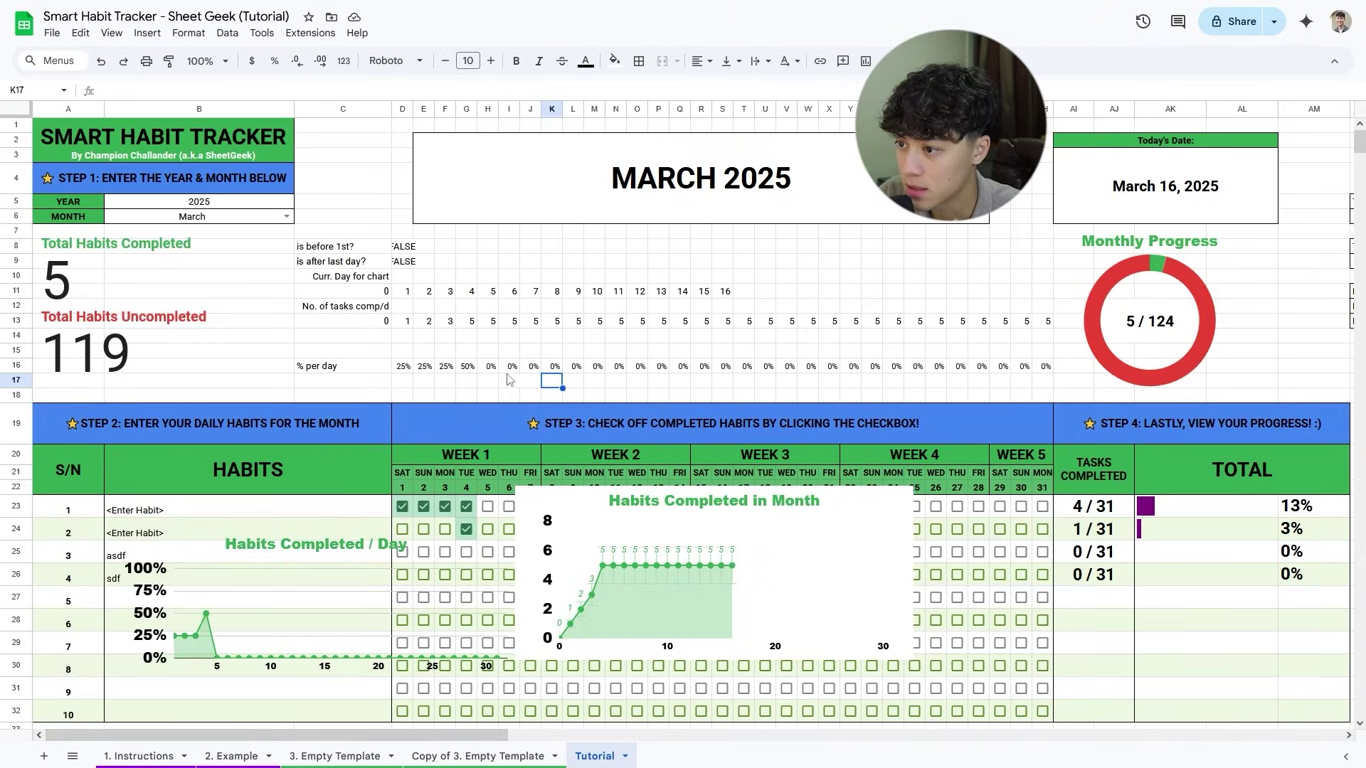
# Try entering "sdf" in a cell outside the protected range, beside the Total Habits Completed scorecard, and undo the entry.
pyautogui.click(433, 341)
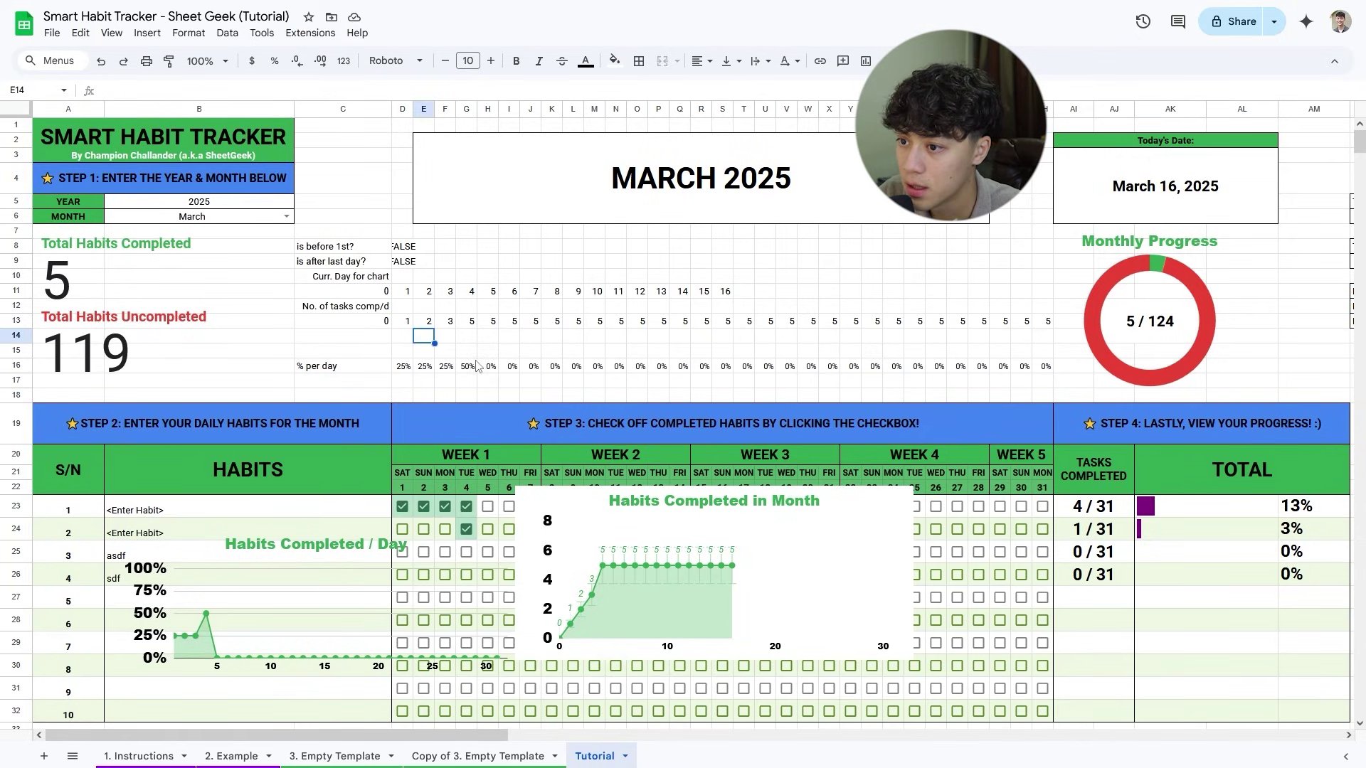
pyautogui.click(258, 283)
pyautogui.write('sdf')
pyautogui.press('Return')
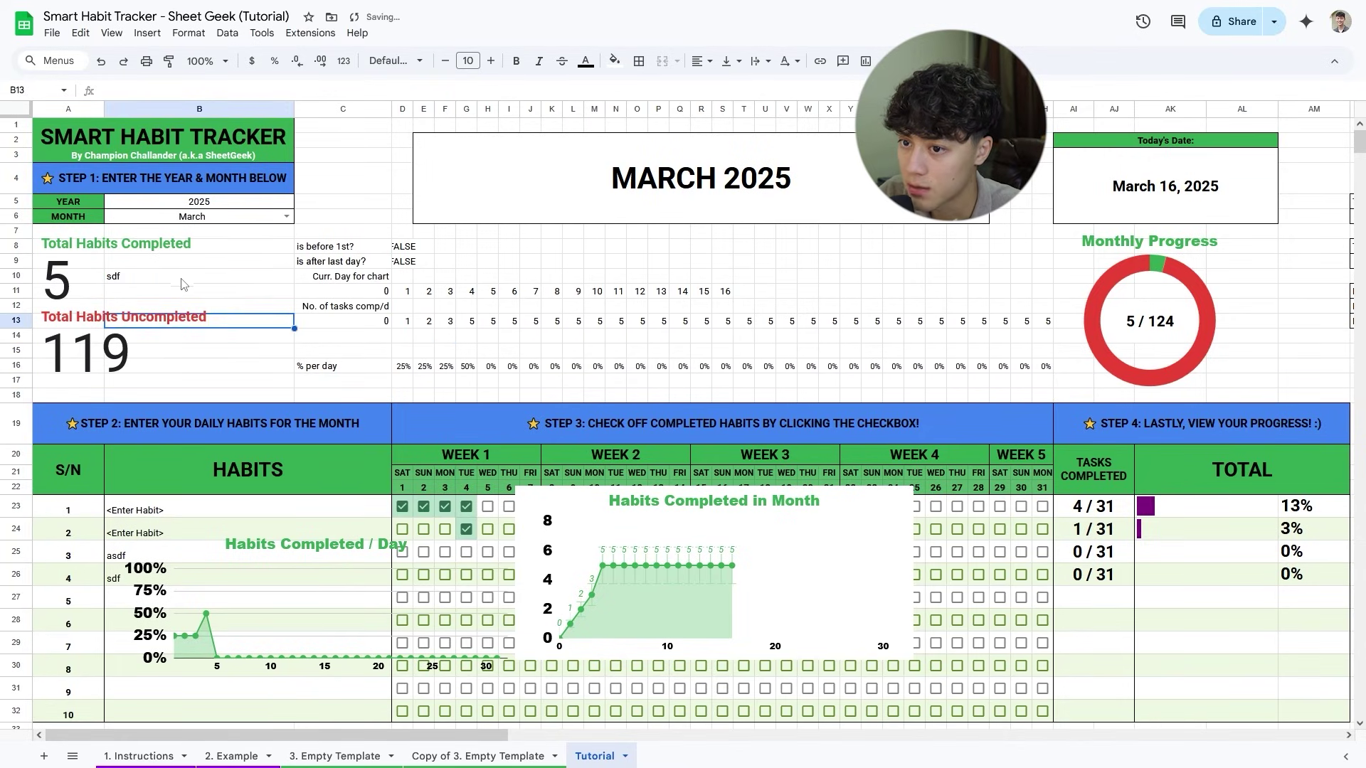
pyautogui.hotkey('ctrl', 'z')
# Set the text color of the protected helper data in C8:AH16 to white, allowing the edit.
pyautogui.moveTo(341, 246); pyautogui.dragTo(1042, 366)
pyautogui.click(585, 62)
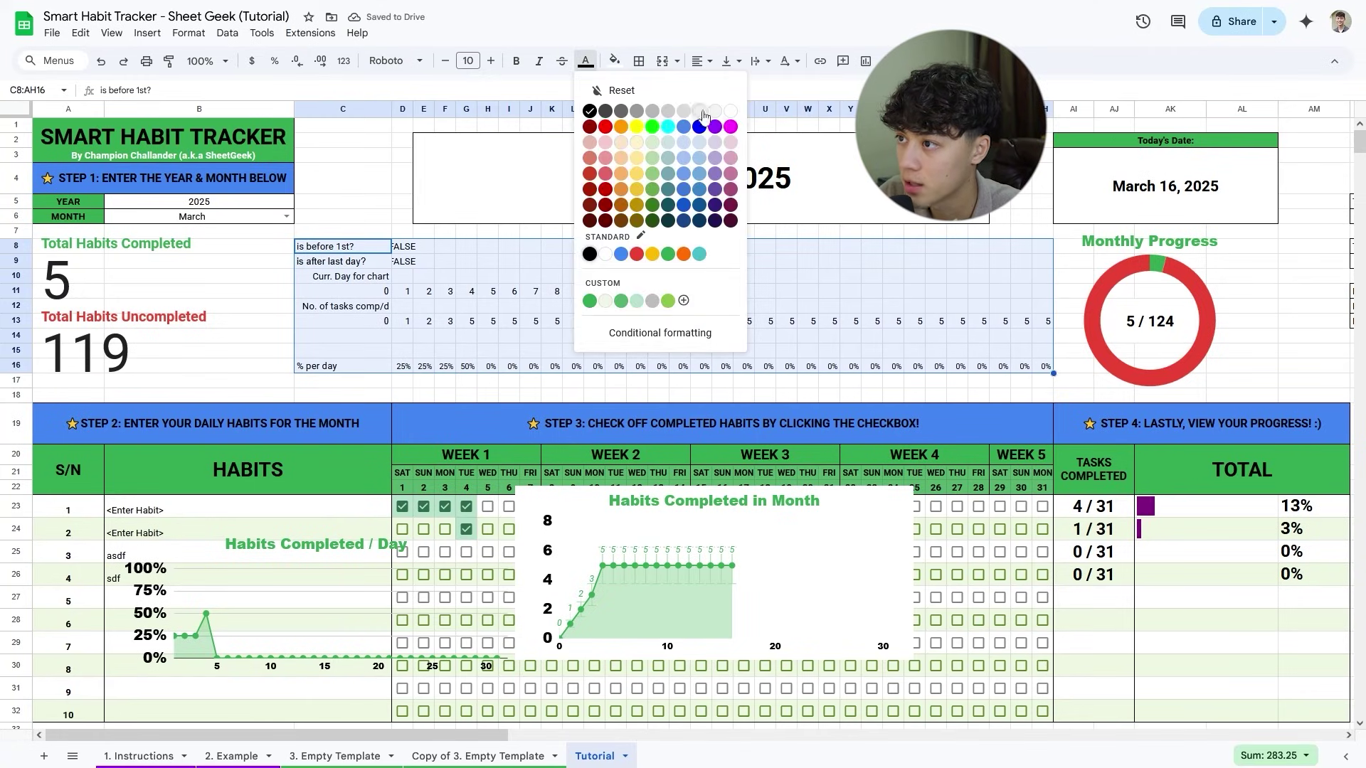
pyautogui.click(693, 128)
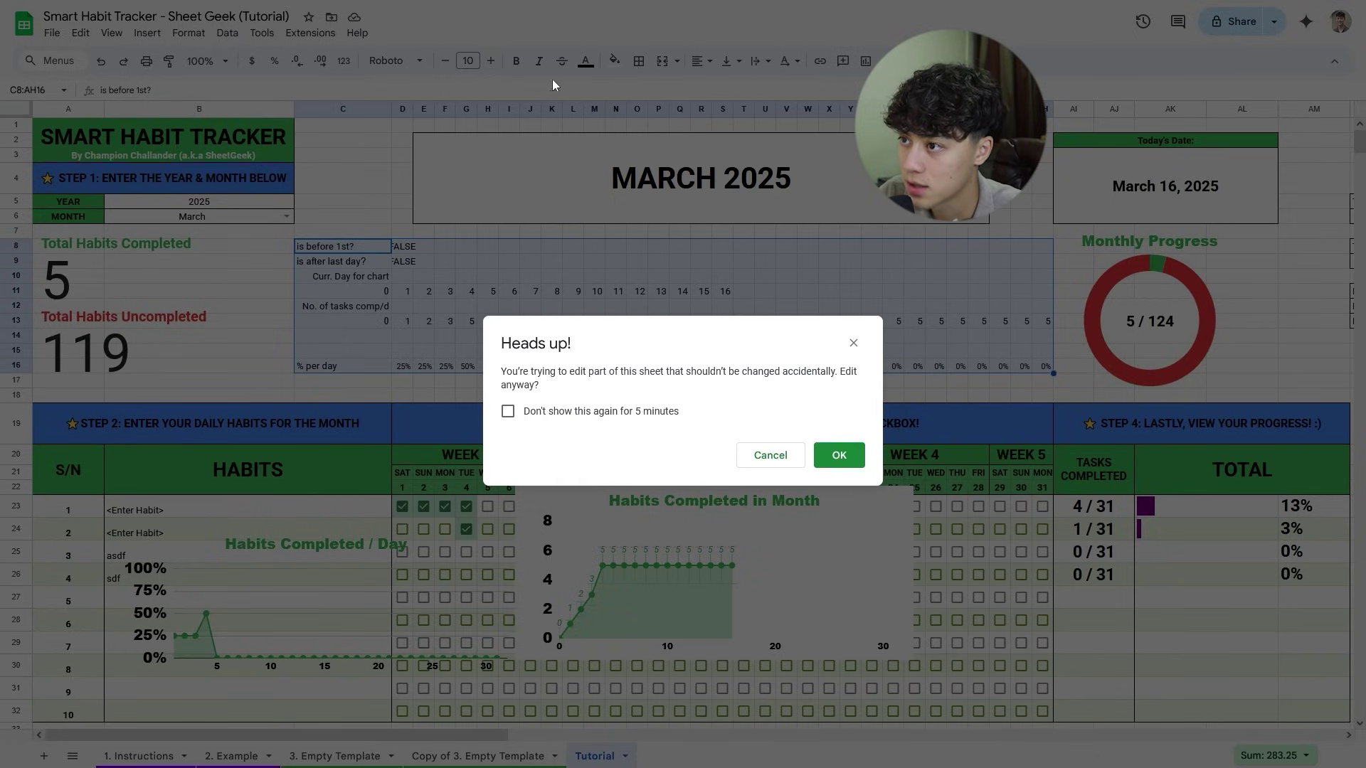
pyautogui.click(838, 456)
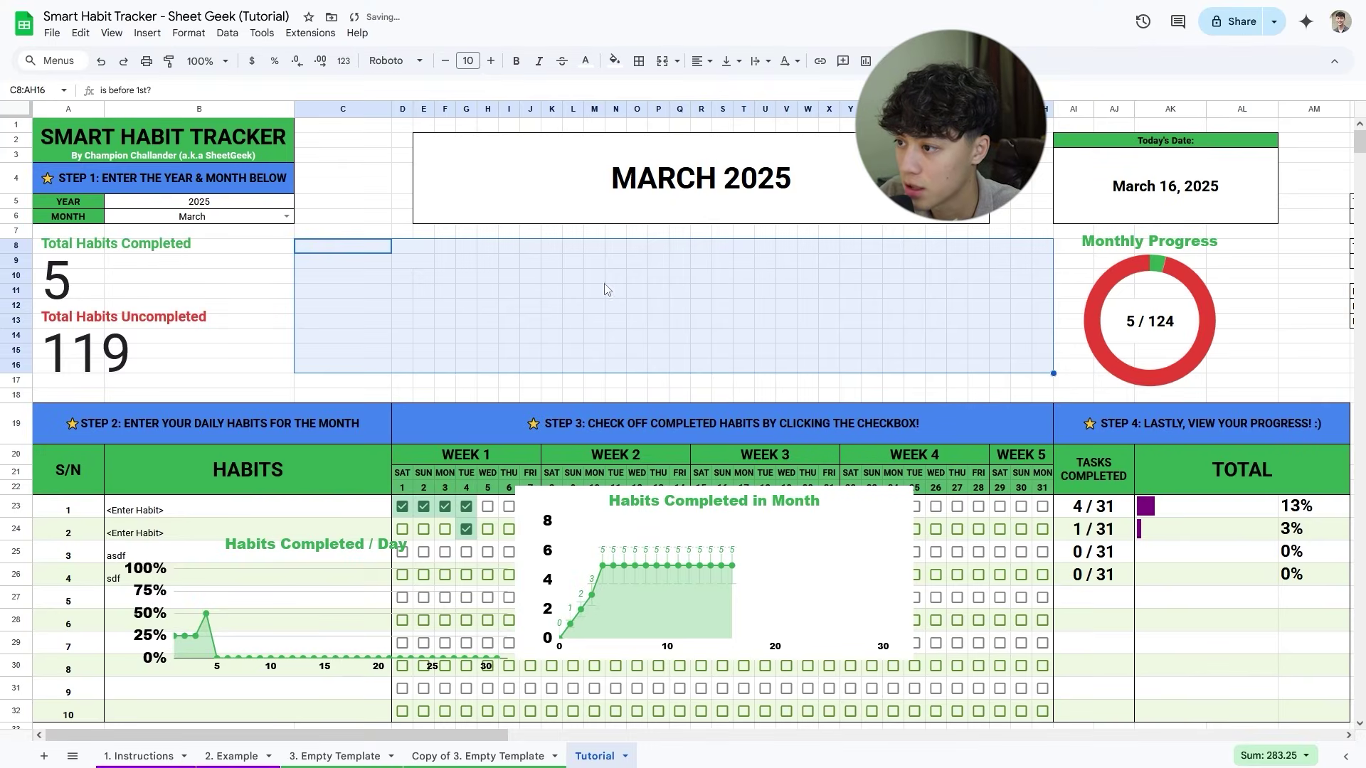
# Try overwriting the hidden helper data in C9:C11 with filler text and dismiss the edit.
pyautogui.click(601, 279)
pyautogui.moveTo(361, 262); pyautogui.dragTo(362, 291)
pyautogui.click(143, 94)
pyautogui.write('dfdfddfdfddfdfddfdfdfdfdfdffd')
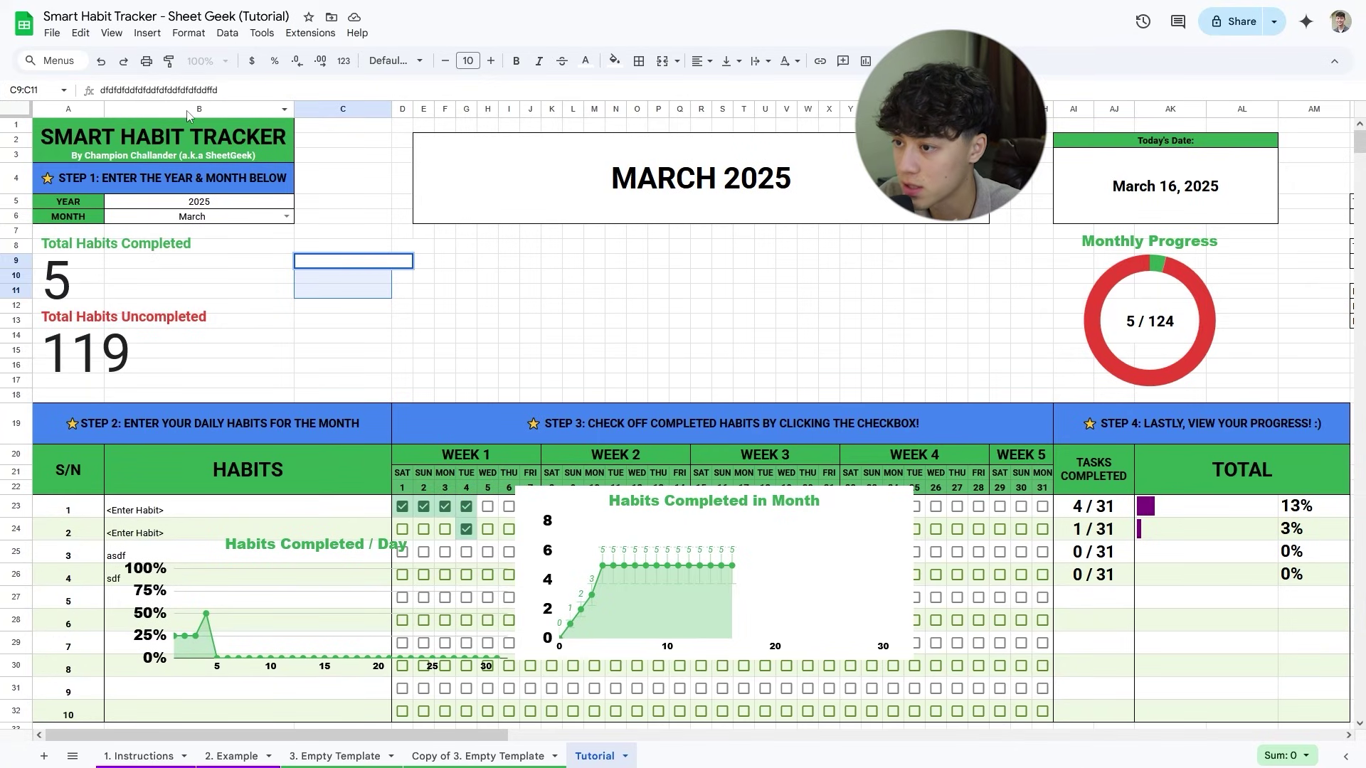
pyautogui.press('Return')
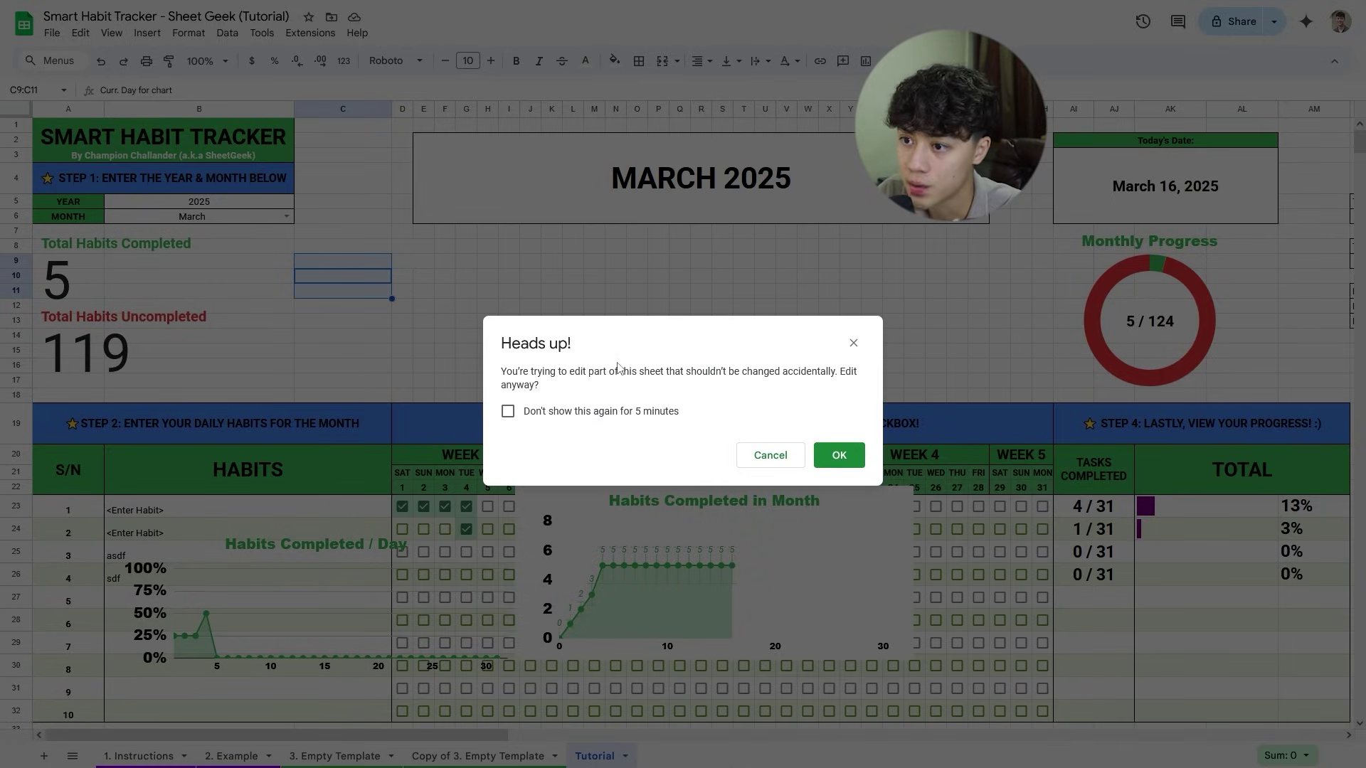
pyautogui.click(853, 343)
pyautogui.click(498, 292)
pyautogui.click(368, 267)
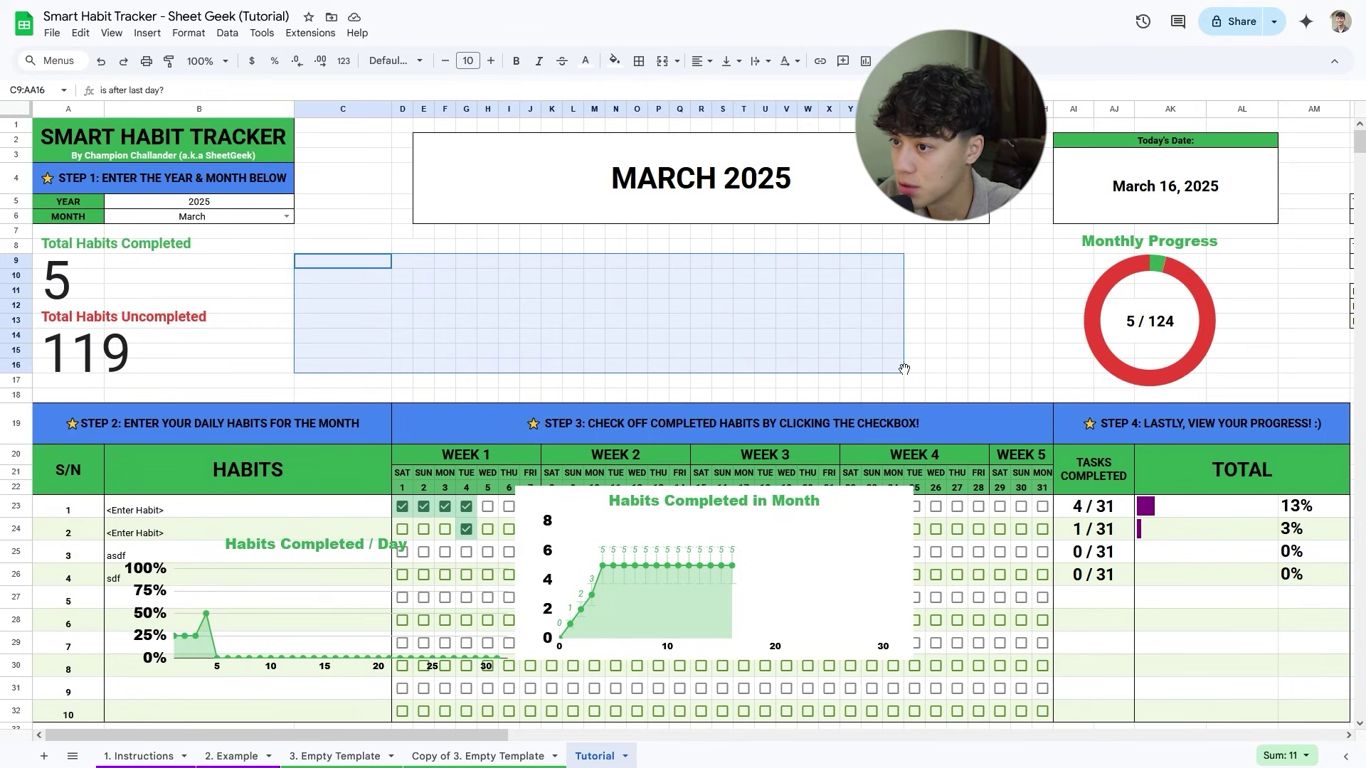
pyautogui.click(978, 321)
# Move the Habits Completed in Month chart back over the helper data, lower its top edge slightly, and place the Habits Completed / Day chart beside it.
pyautogui.click(821, 589)
pyautogui.moveTo(822, 589); pyautogui.dragTo(947, 313)
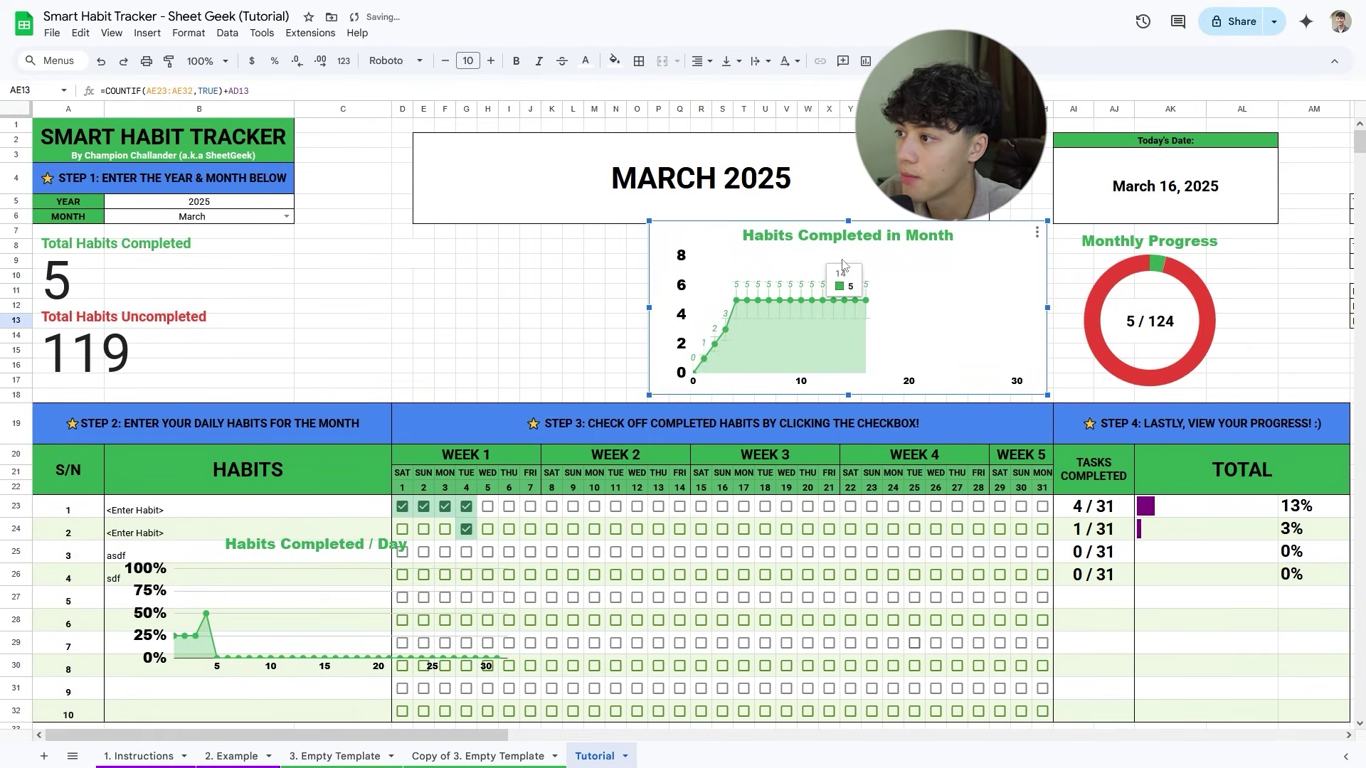
pyautogui.moveTo(848, 221); pyautogui.dragTo(847, 239)
pyautogui.moveTo(292, 605); pyautogui.dragTo(431, 291)
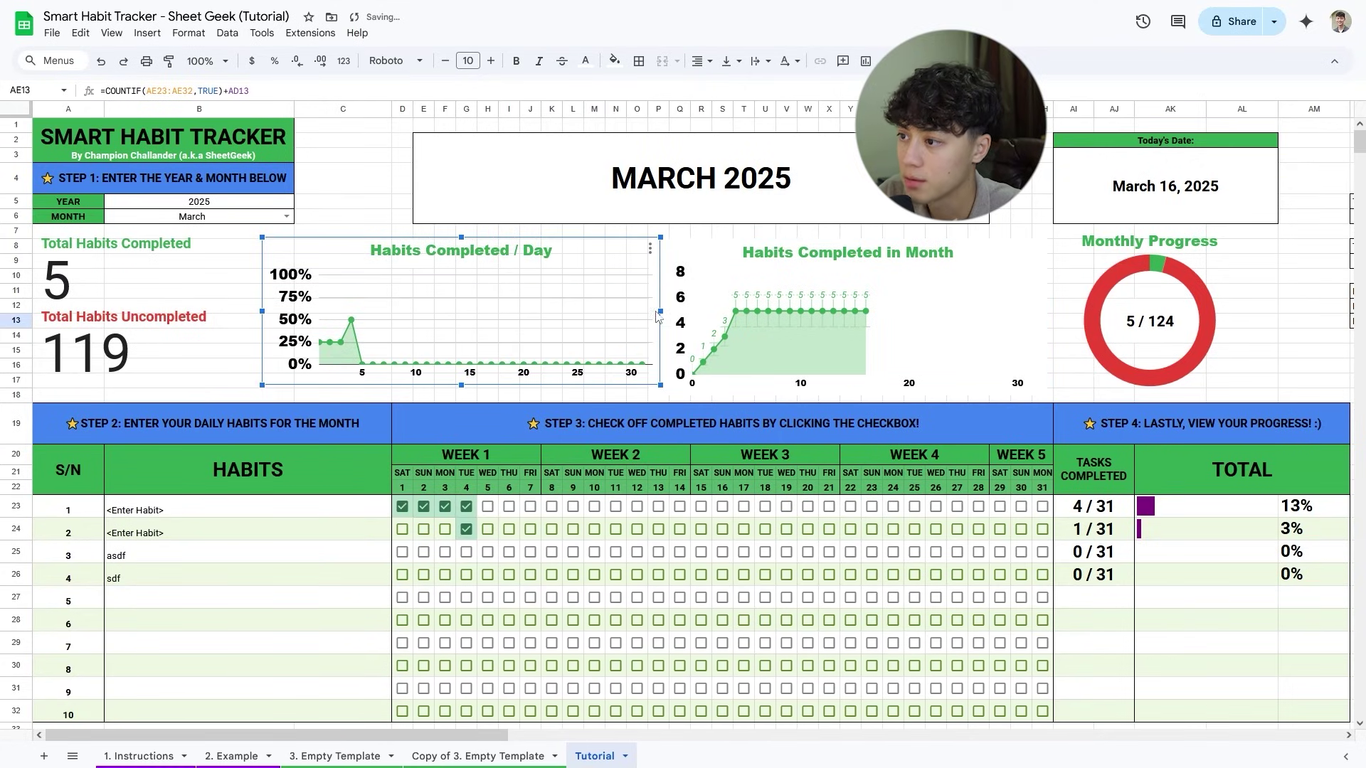
# Hide the sheet's gridlines and shift the Habits Completed / Day chart slightly to the left.
pyautogui.click(112, 33)
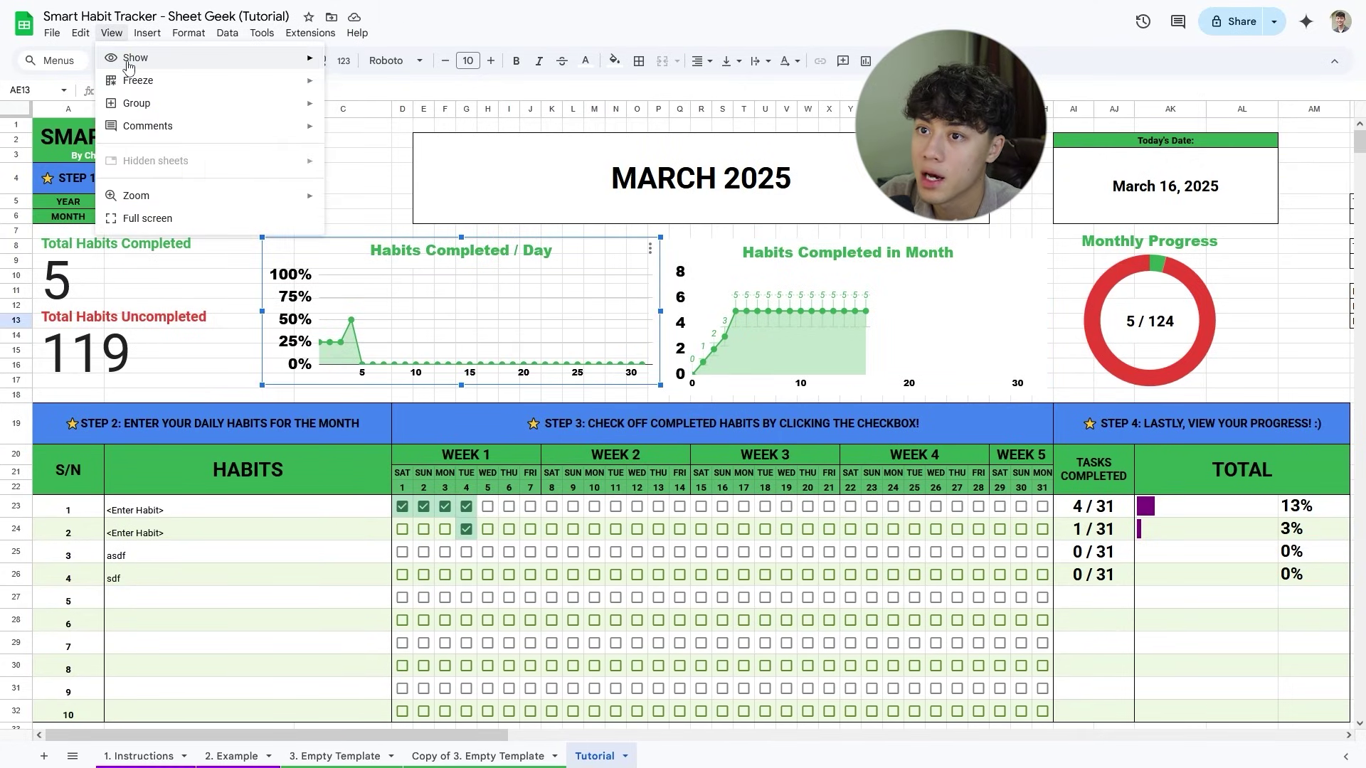
pyautogui.click(366, 83)
pyautogui.moveTo(511, 305); pyautogui.dragTo(475, 306)
pyautogui.click(760, 306)
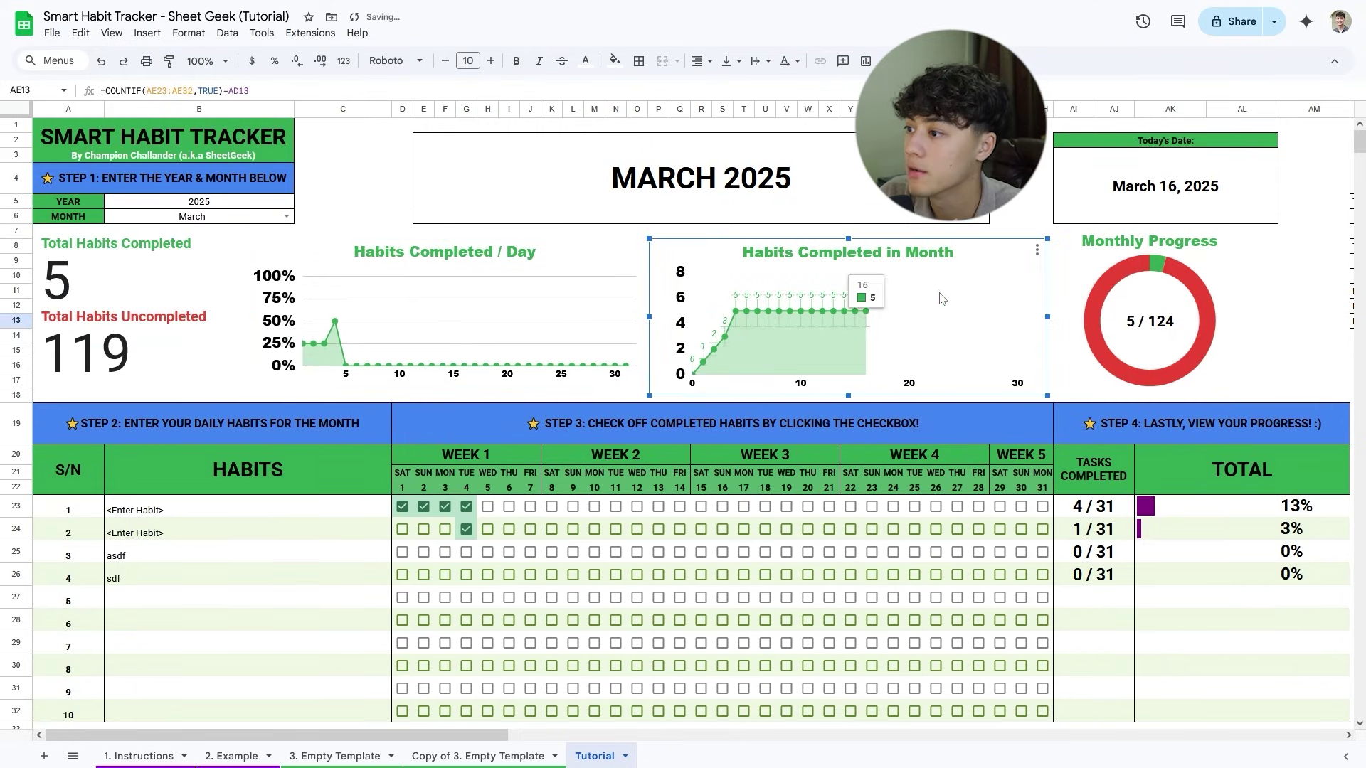
# Check off all four habits for the whole month in D23:AH26, and clear days 16 to 31 in S23:AH26.
pyautogui.moveTo(402, 507); pyautogui.dragTo(1043, 576)
pyautogui.press('space')
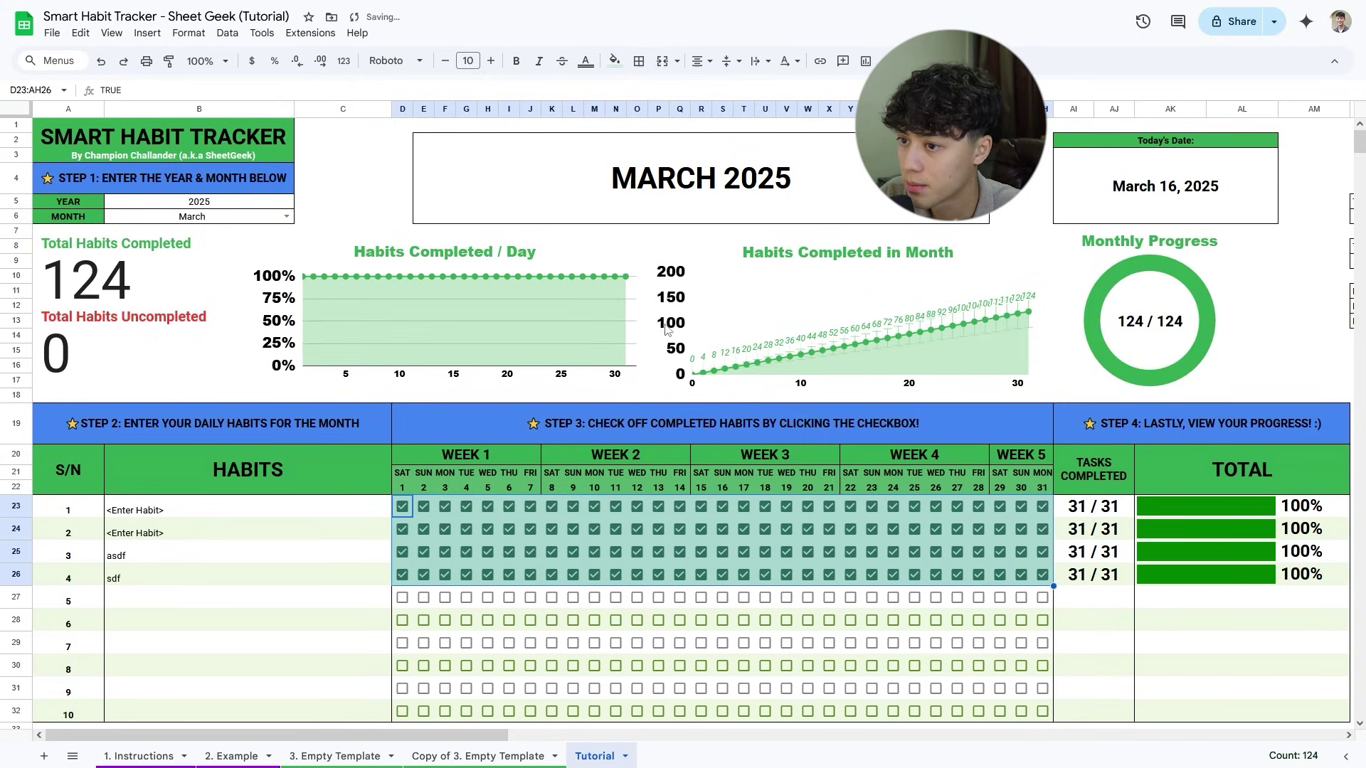
pyautogui.click(1043, 508)
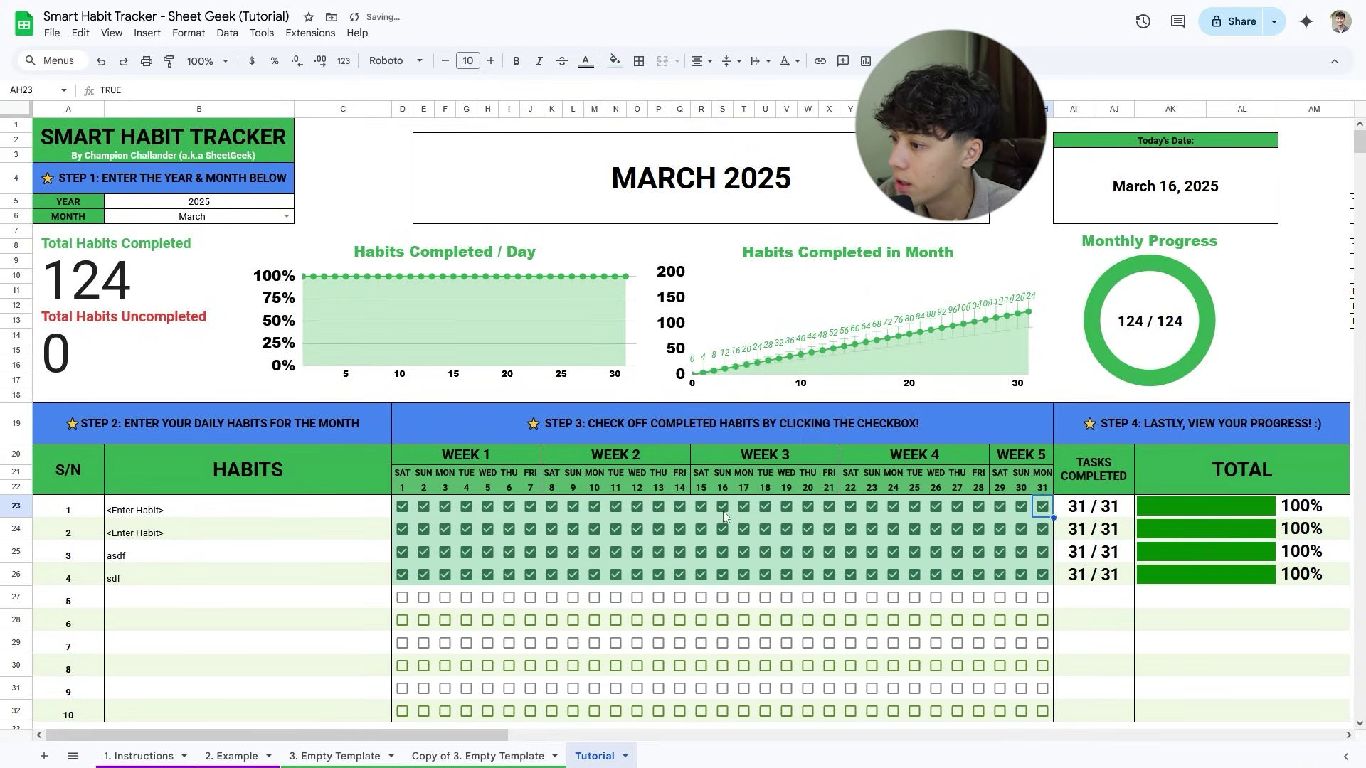
pyautogui.moveTo(724, 515); pyautogui.dragTo(1043, 576)
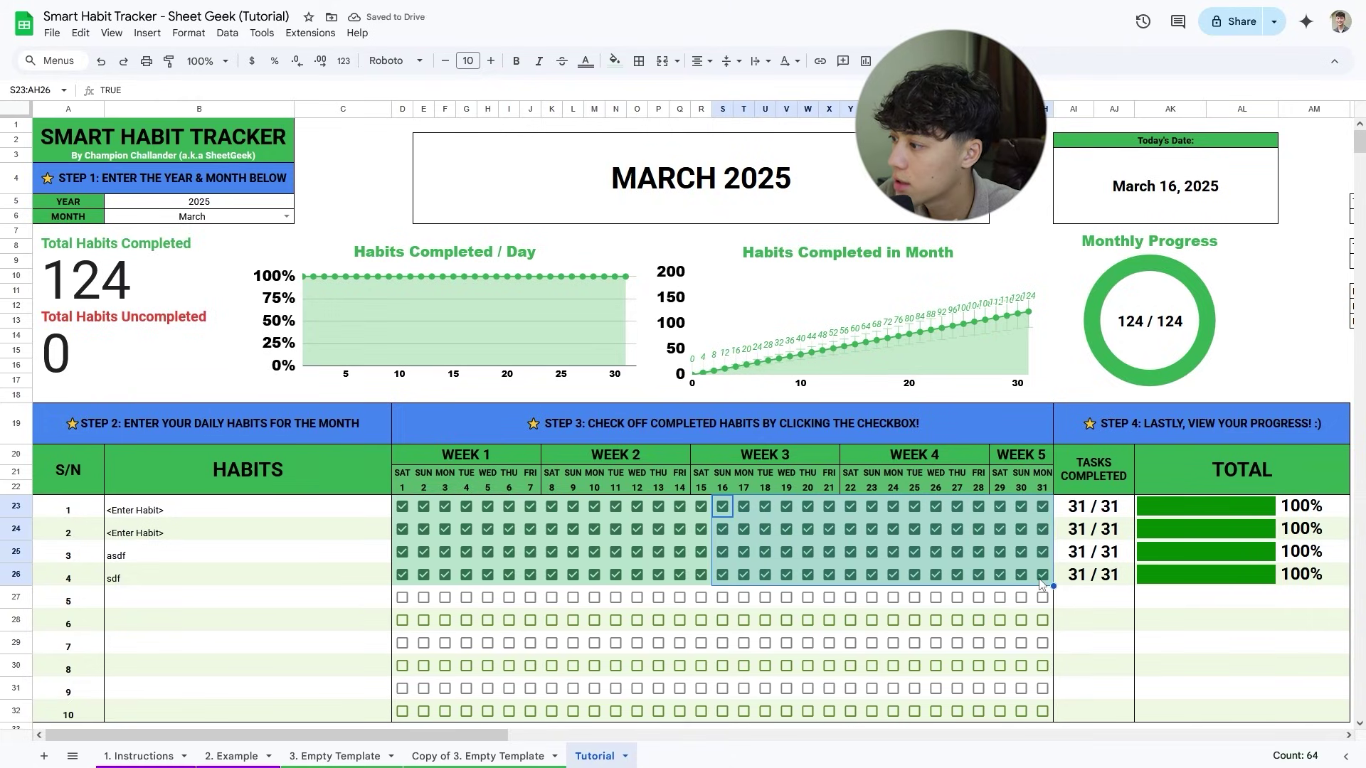
pyautogui.press('space')
# Protect the range AN5:AO13 with the description "Data for Scorecard & PC", showing a warning when the range is edited.
pyautogui.hscroll(5, 924, 355)
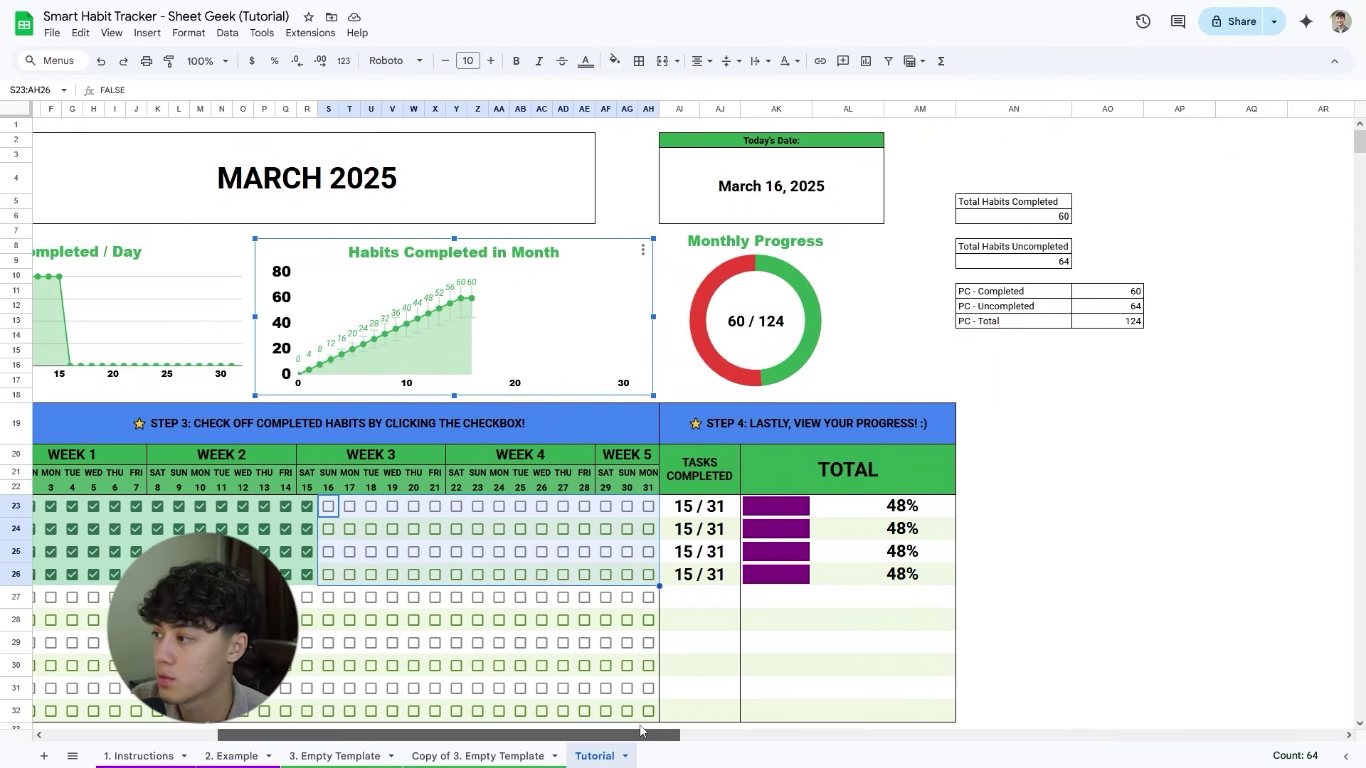
pyautogui.moveTo(958, 206); pyautogui.dragTo(1138, 324)
pyautogui.rightClick(1090, 232)
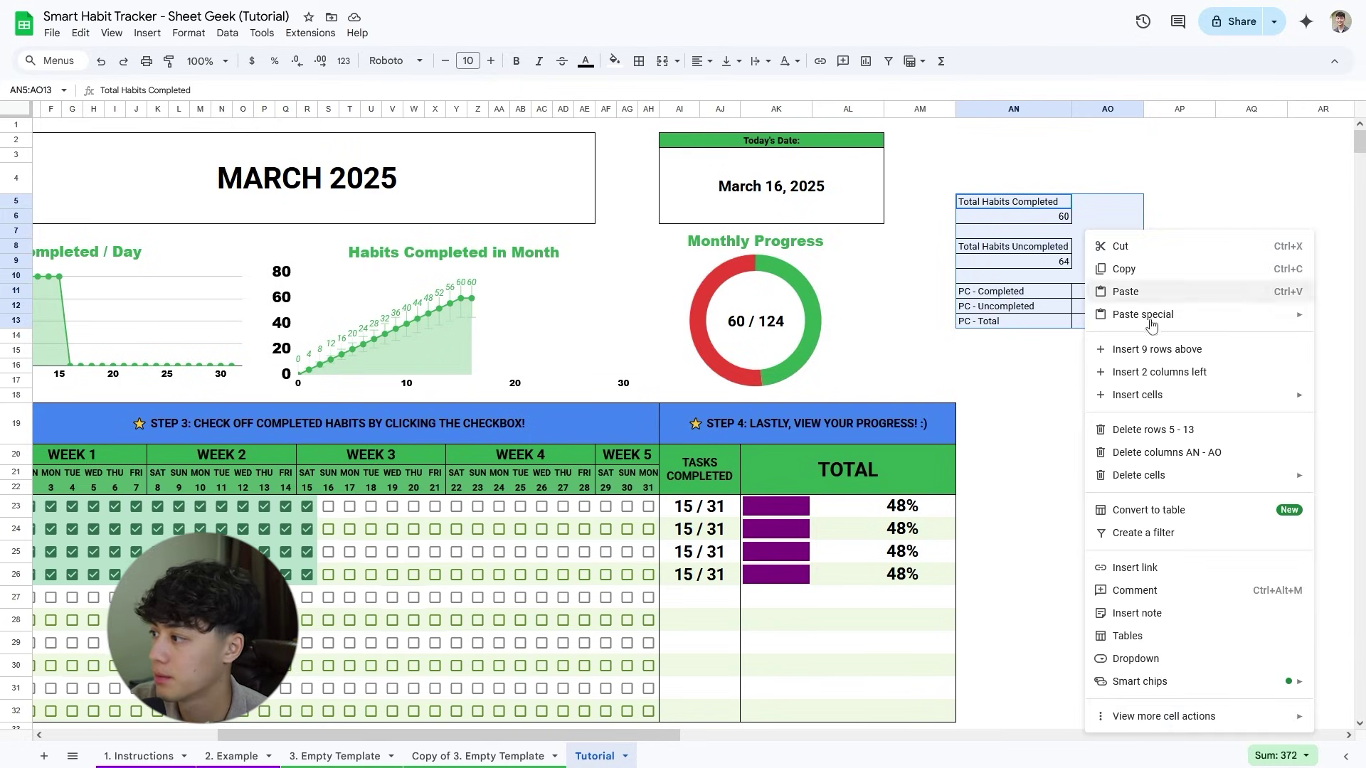
pyautogui.moveTo(1125, 722)
pyautogui.click(1053, 712)
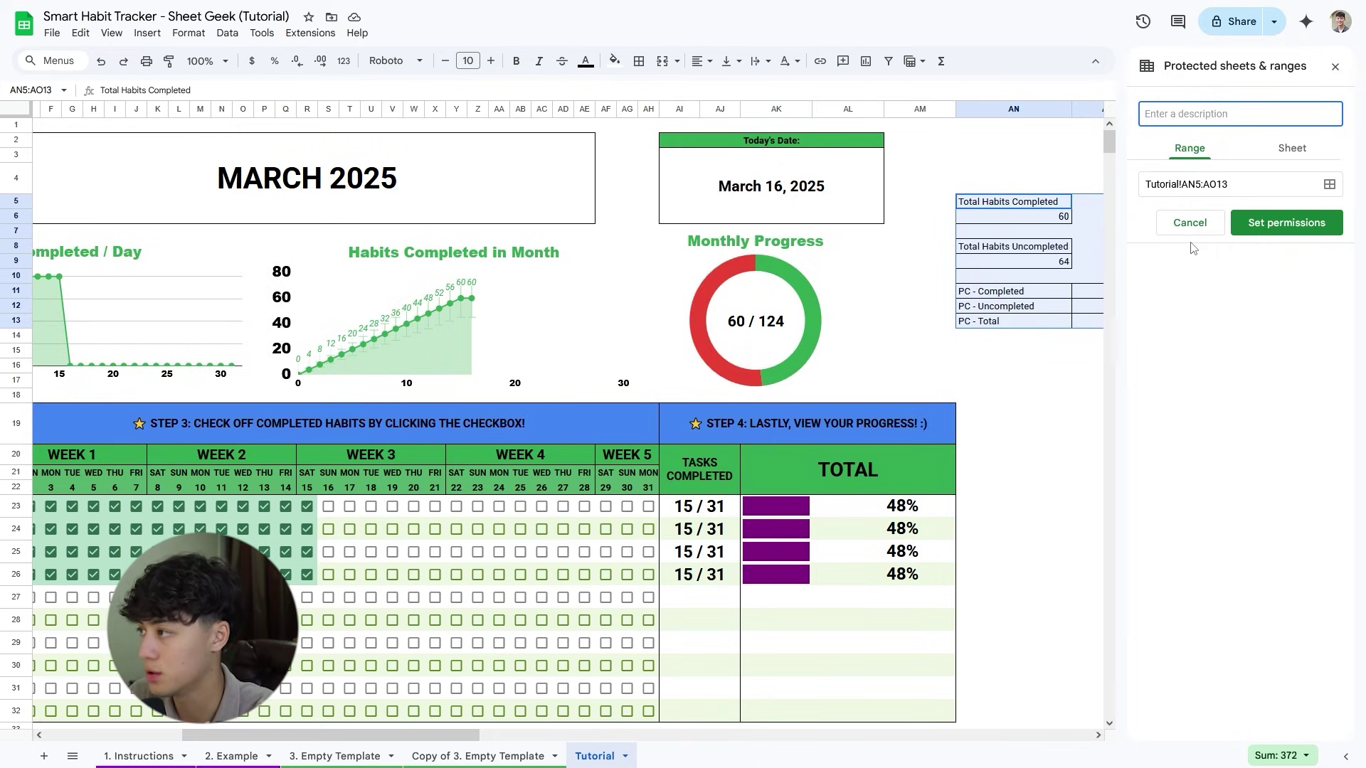
pyautogui.write('Data for')
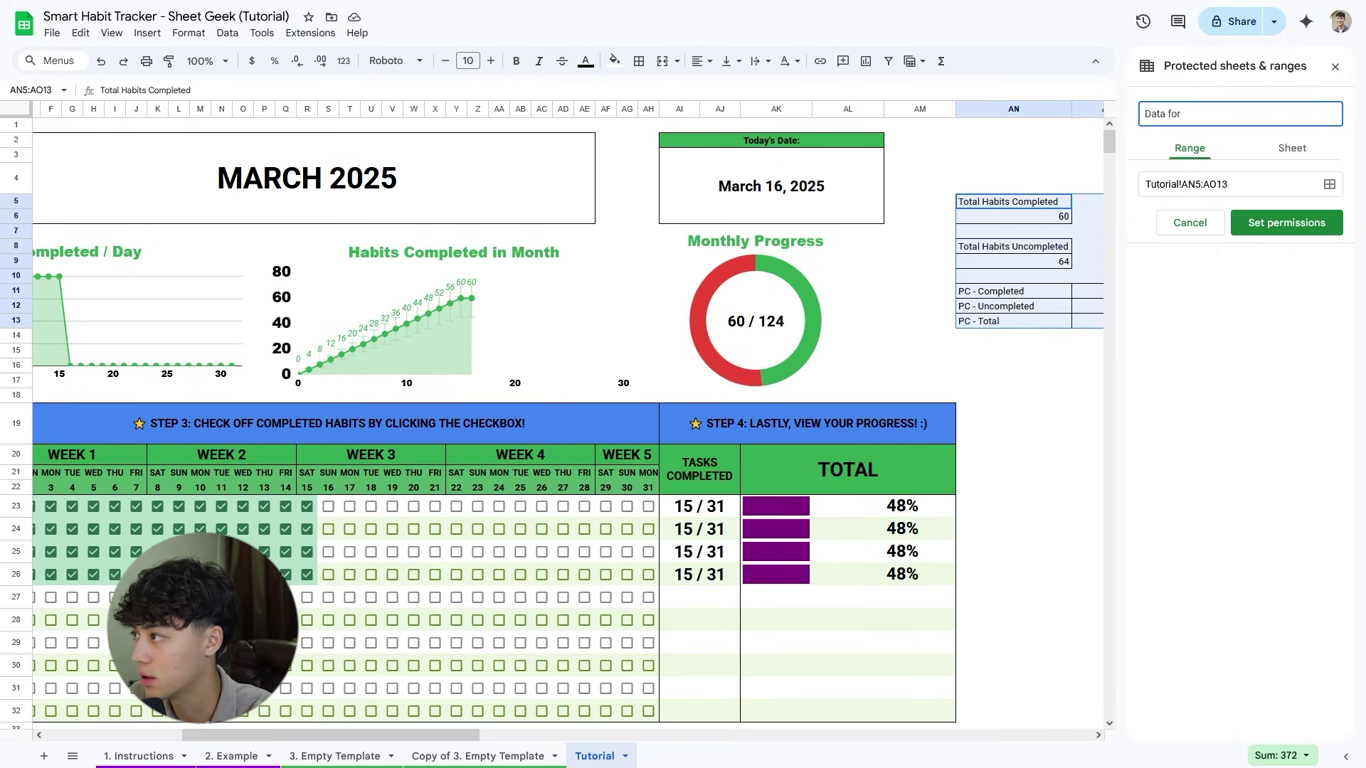
pyautogui.write(' Scorecard & PC')
pyautogui.click(1286, 222)
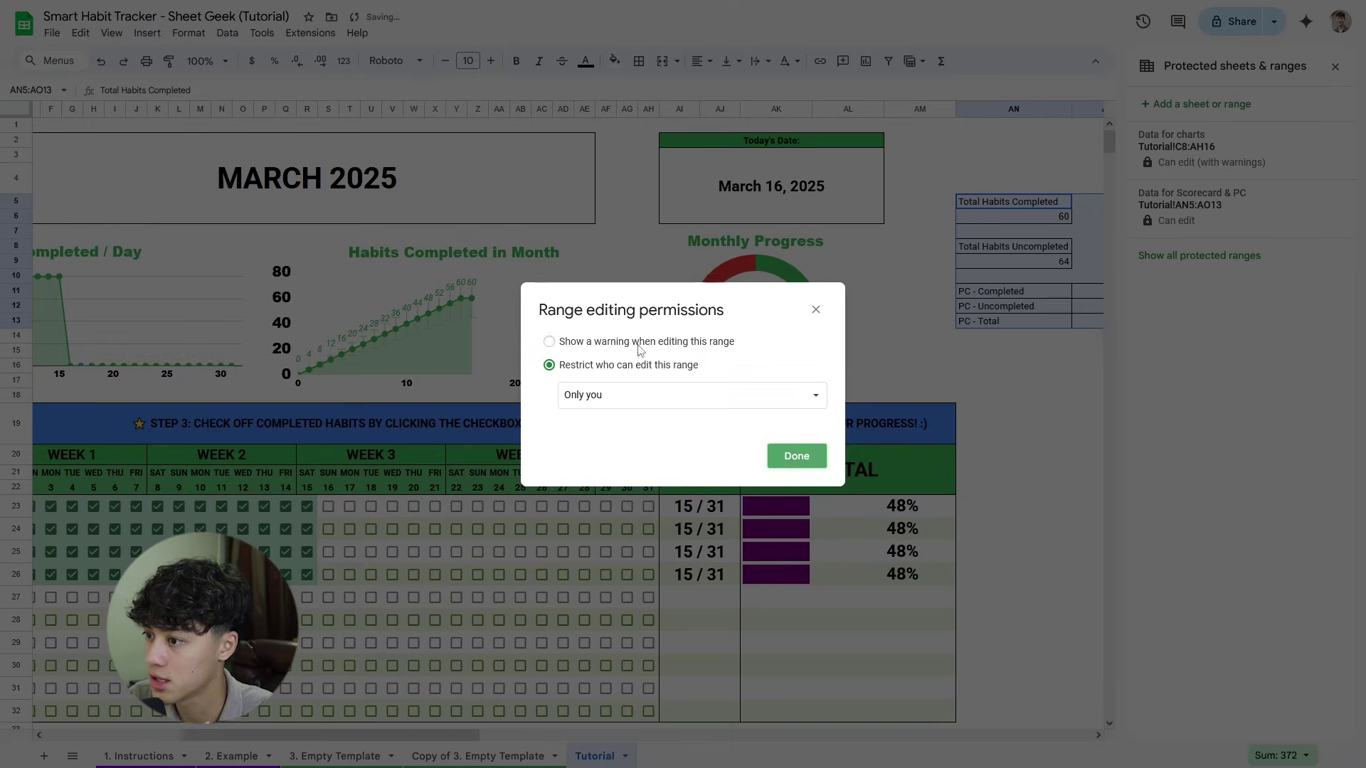
pyautogui.click(813, 460)
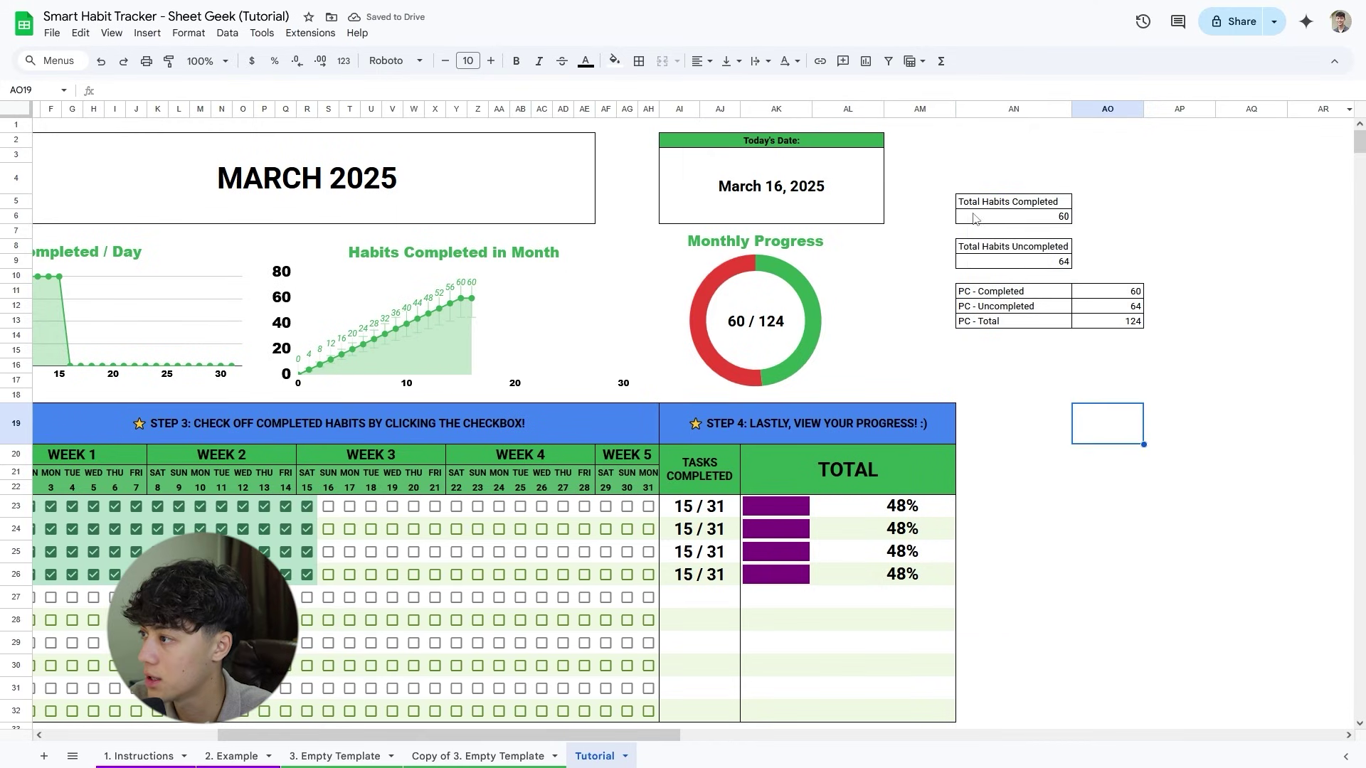
# Remove all borders from AN5:AO13 and set its text color to white, allowing the protected edits.
pyautogui.click(639, 60)
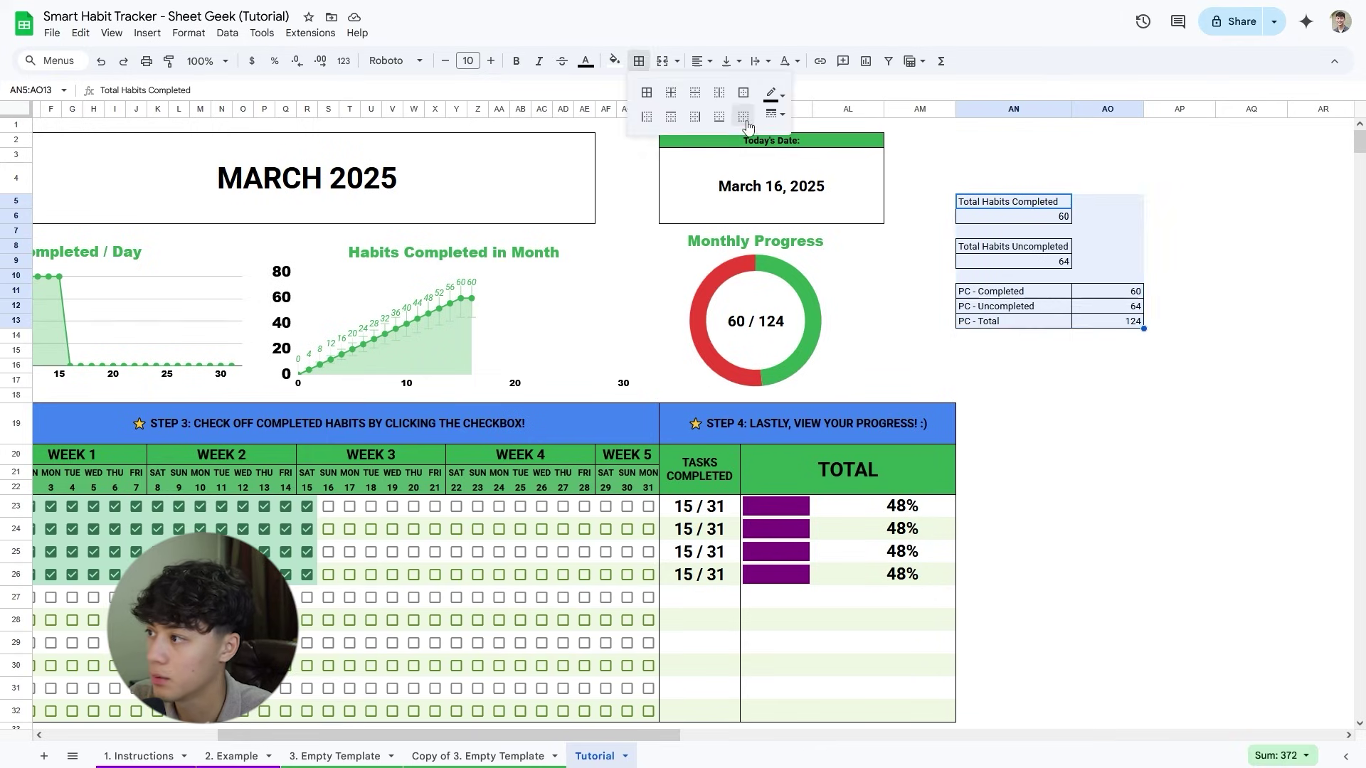
pyautogui.click(751, 127)
pyautogui.click(850, 452)
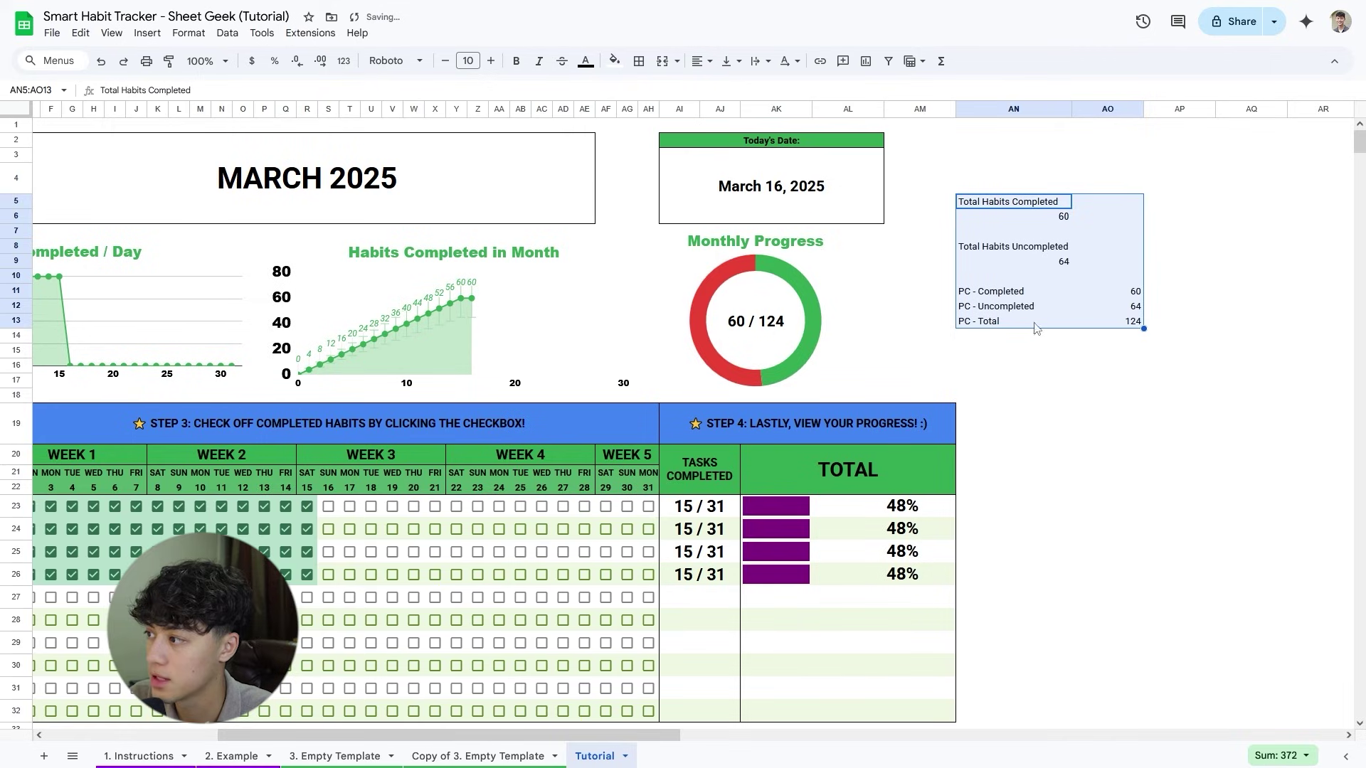
pyautogui.click(585, 60)
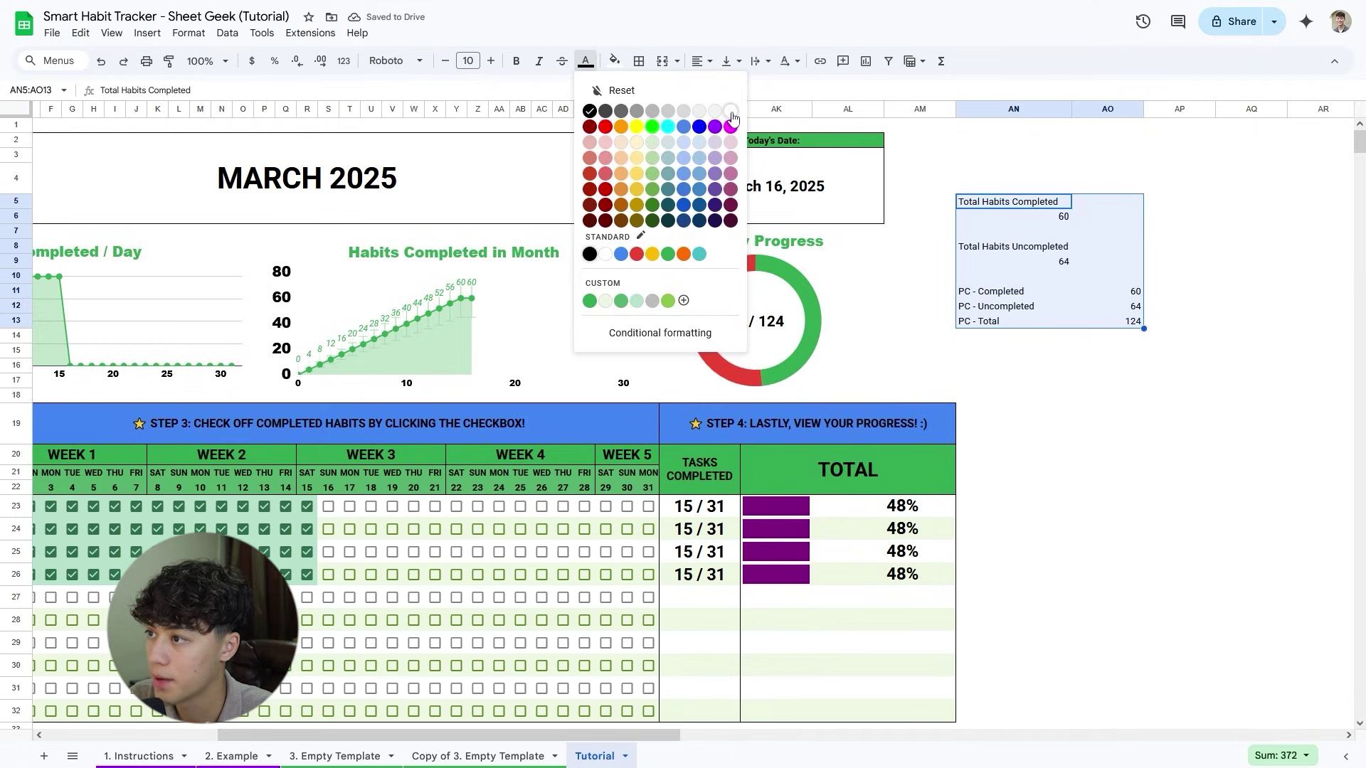
pyautogui.click(731, 113)
pyautogui.click(829, 459)
pyautogui.click(1079, 399)
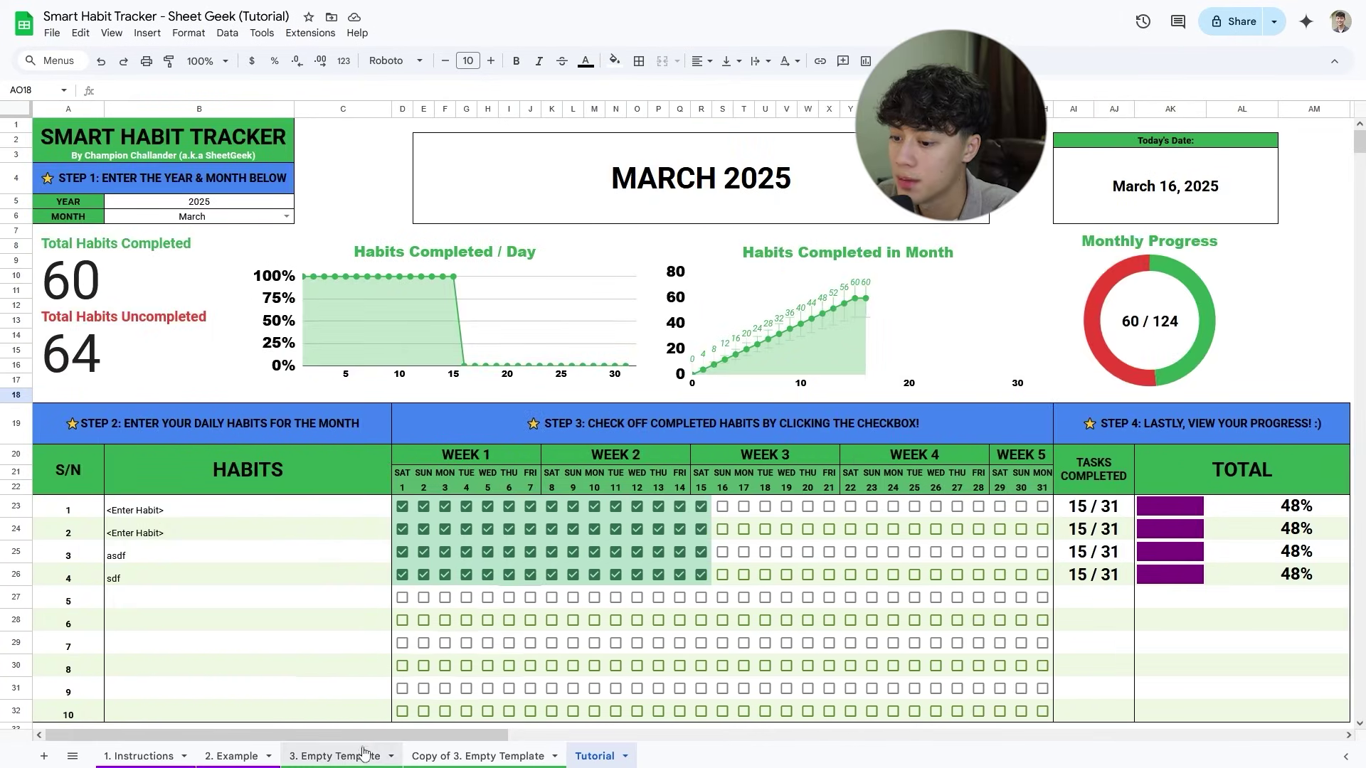
# On the 3. Empty Template sheet, clear all the checkboxes of the first three habits in D23:AH25.
pyautogui.click(363, 754)
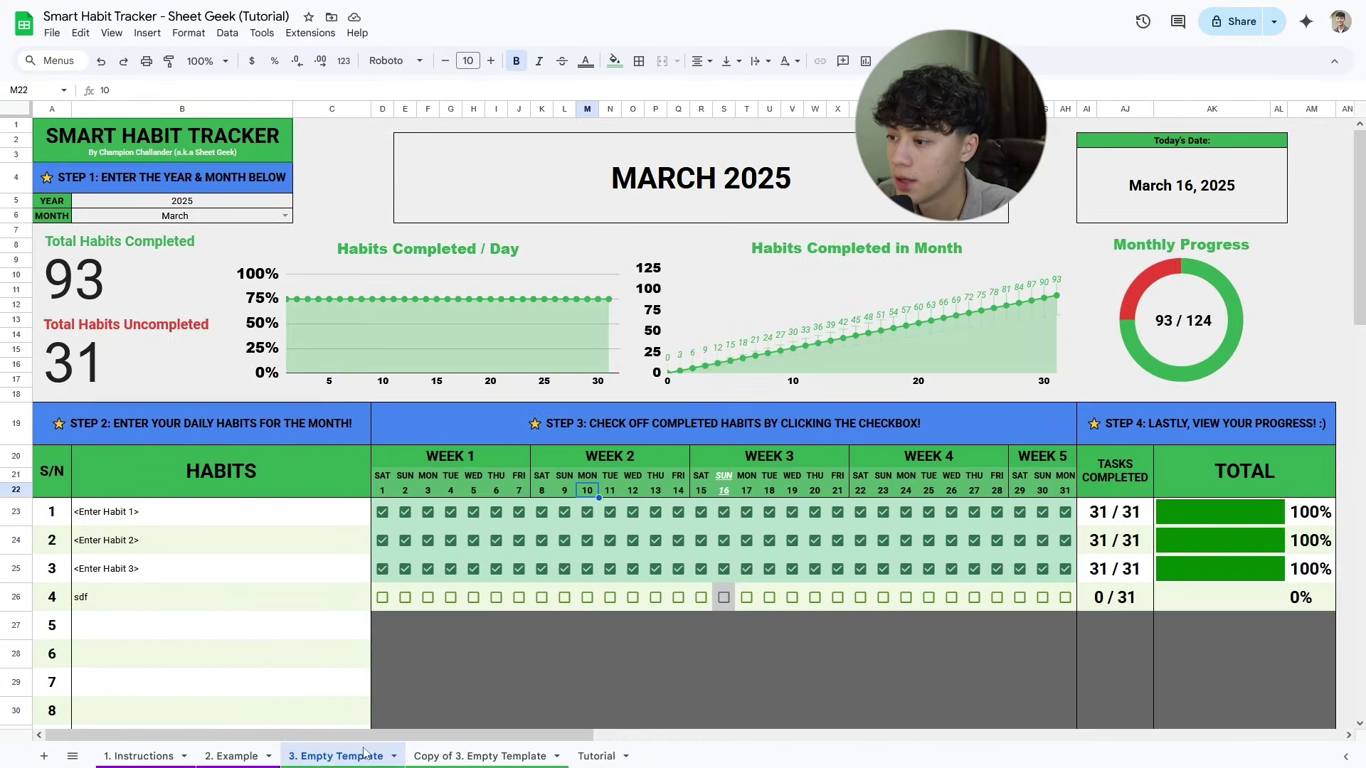
pyautogui.moveTo(387, 522); pyautogui.dragTo(1056, 577)
pyautogui.press('space')
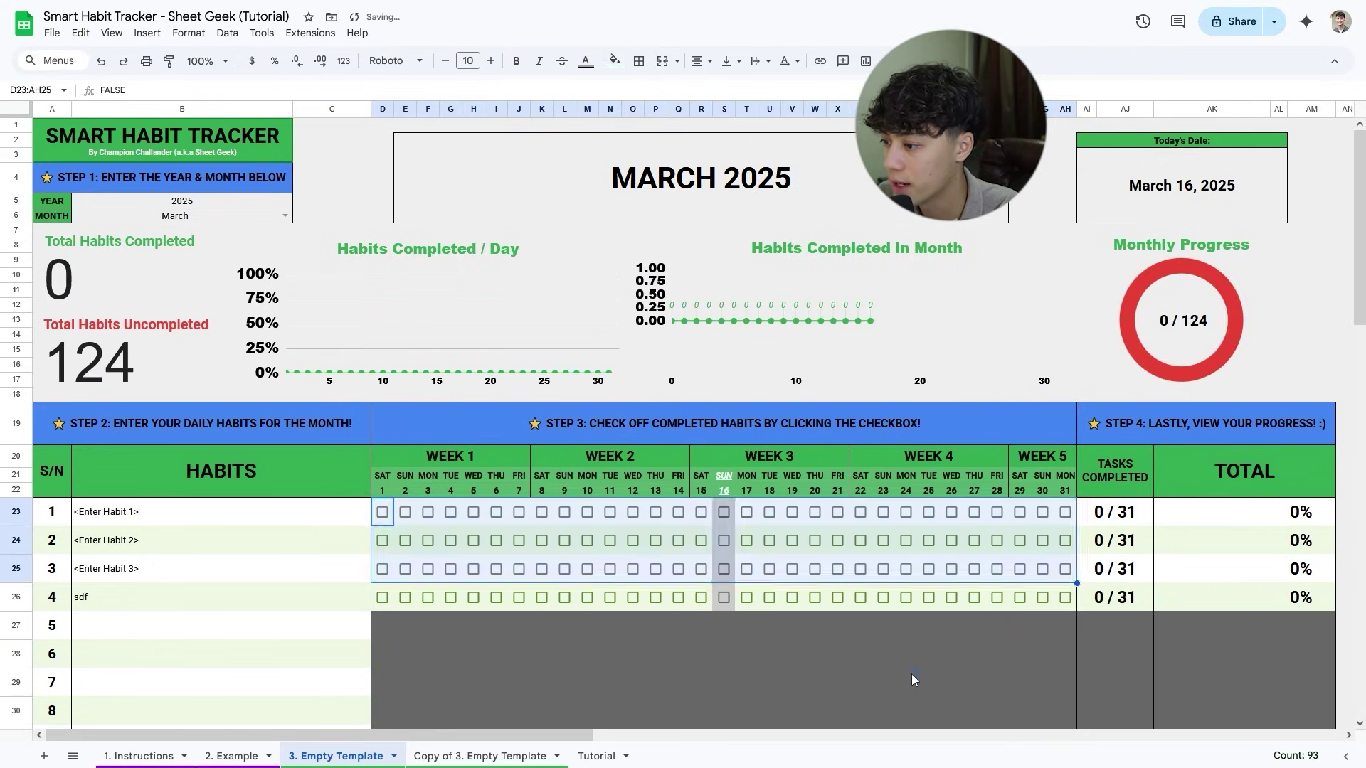
pyautogui.click(911, 673)
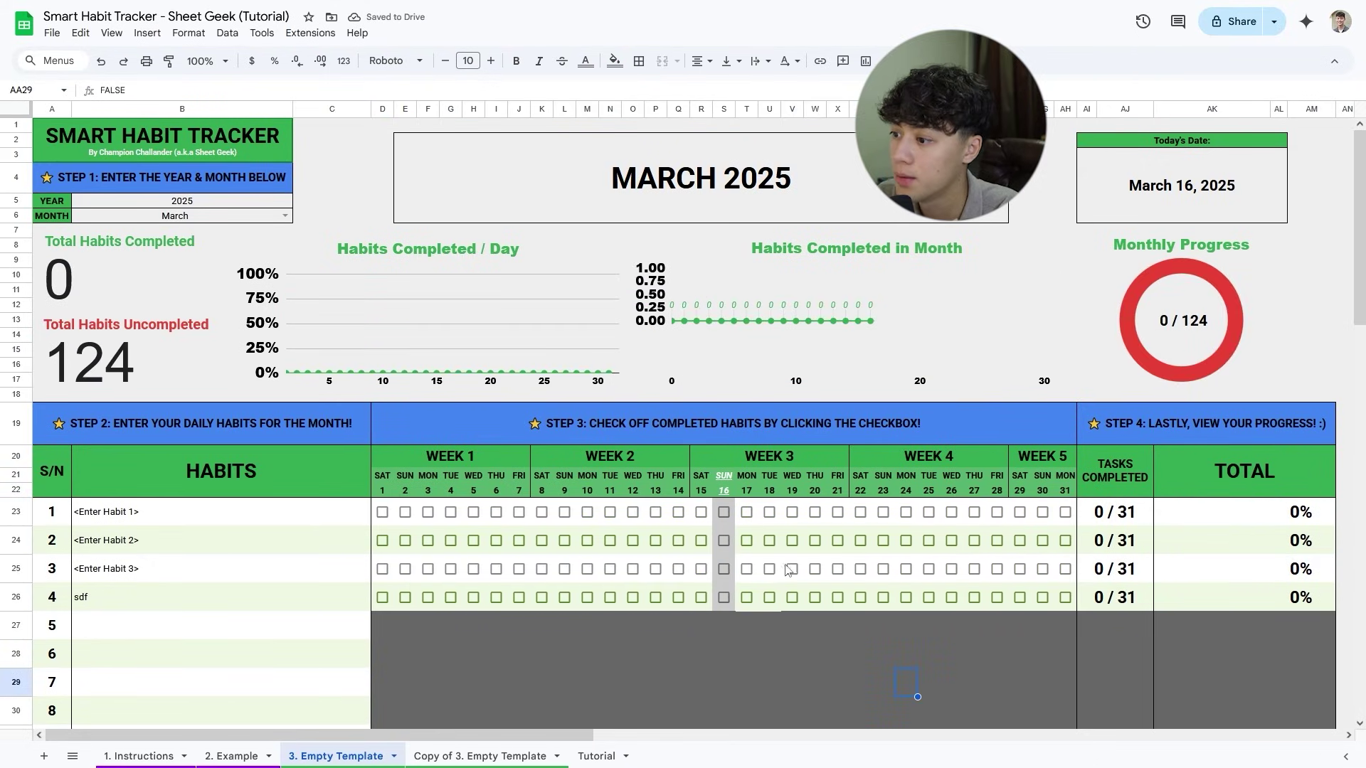
# Inspect the highlighted current-day header for day 16, and check off and clear day 13 of the first habit.
pyautogui.click(724, 478)
pyautogui.click(723, 494)
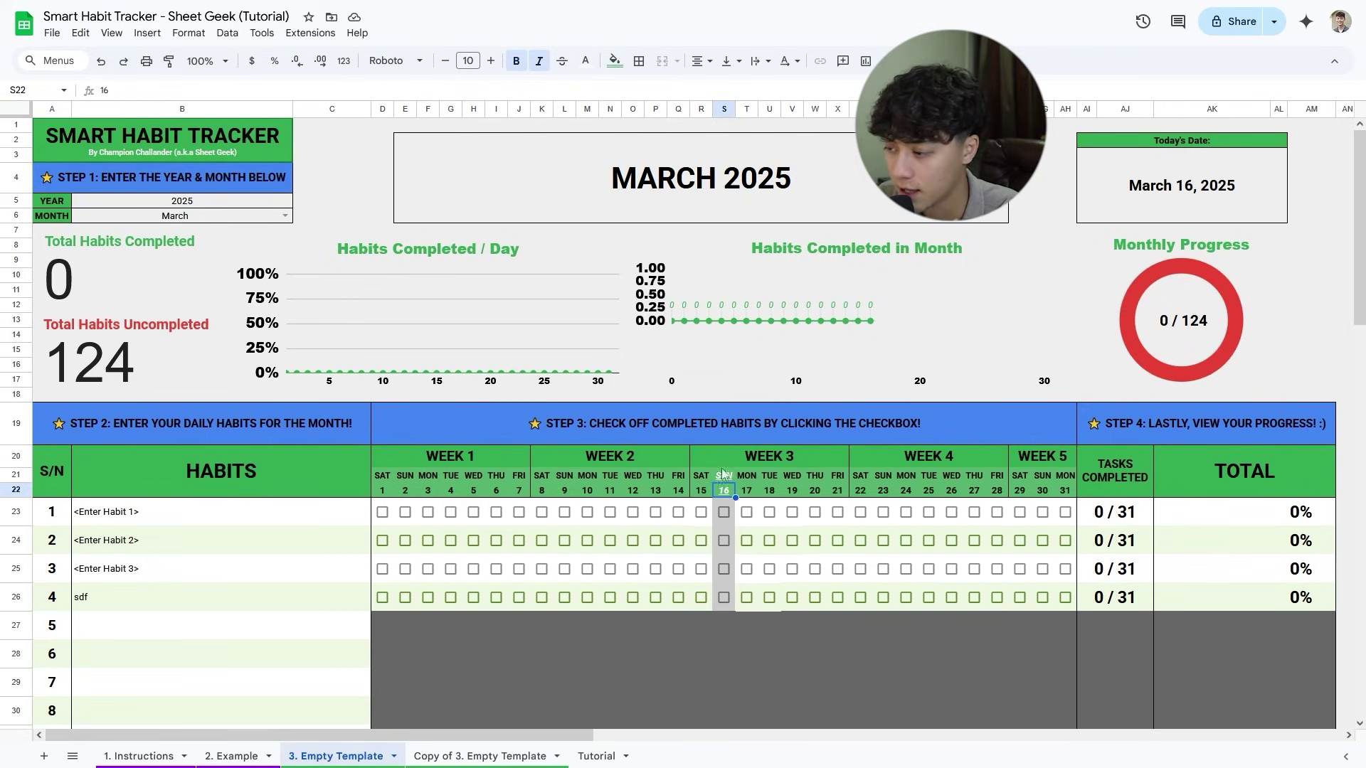
pyautogui.click(655, 512)
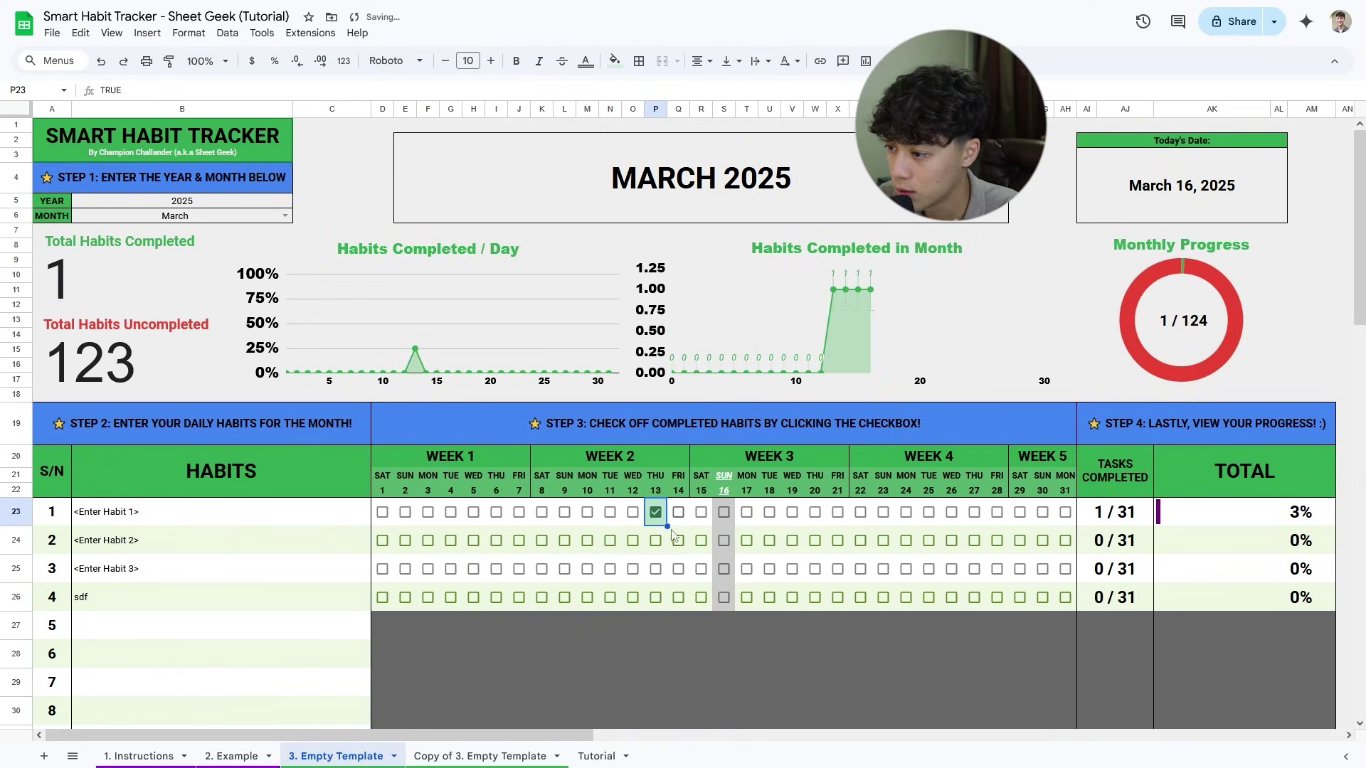
pyautogui.click(655, 512)
# Enter "df" as the fifth habit in the Empty Template's habit list.
pyautogui.scroll(-1, 655, 512)
pyautogui.click(202, 562)
pyautogui.write('df')
pyautogui.click(632, 618)
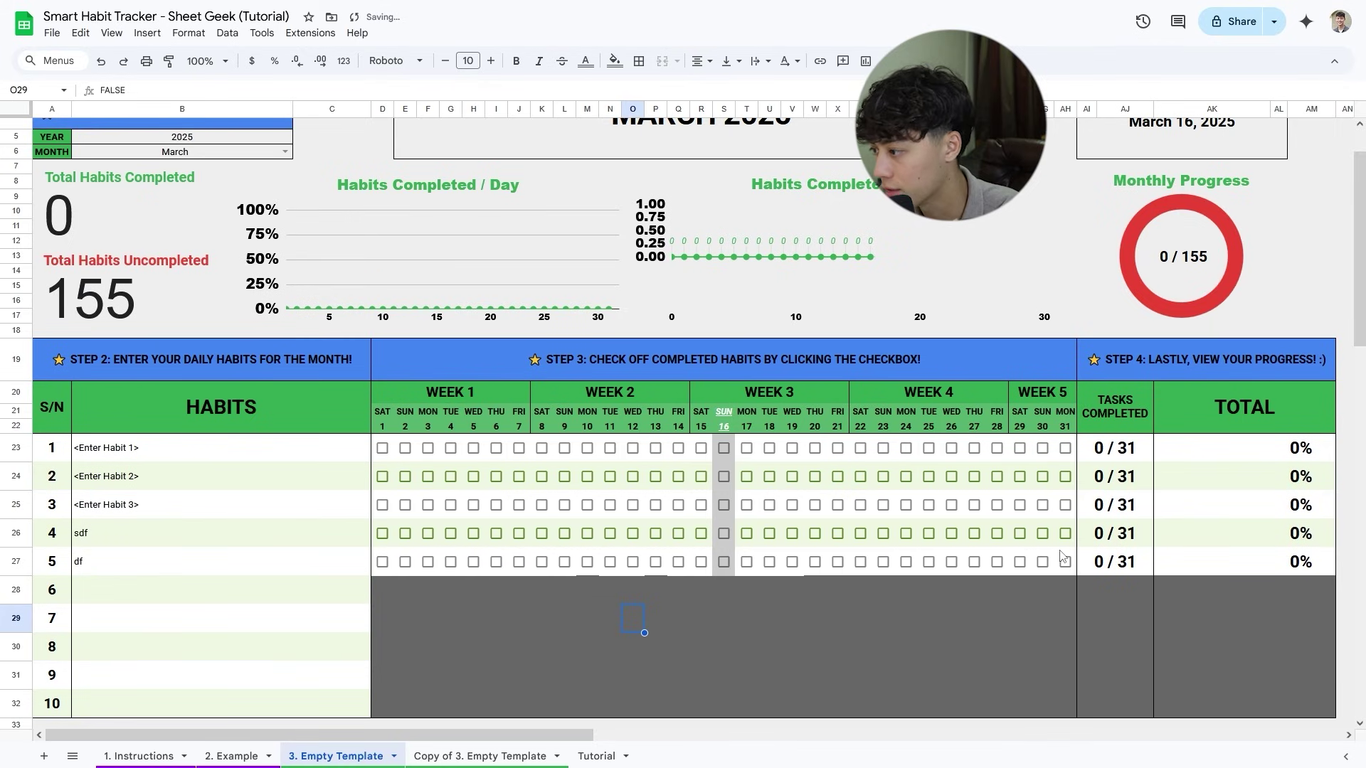
# Delete the fifth habit's entry from the Empty Template's habit list.
pyautogui.click(279, 559)
pyautogui.press('Delete')
pyautogui.scroll(2, 278, 575)
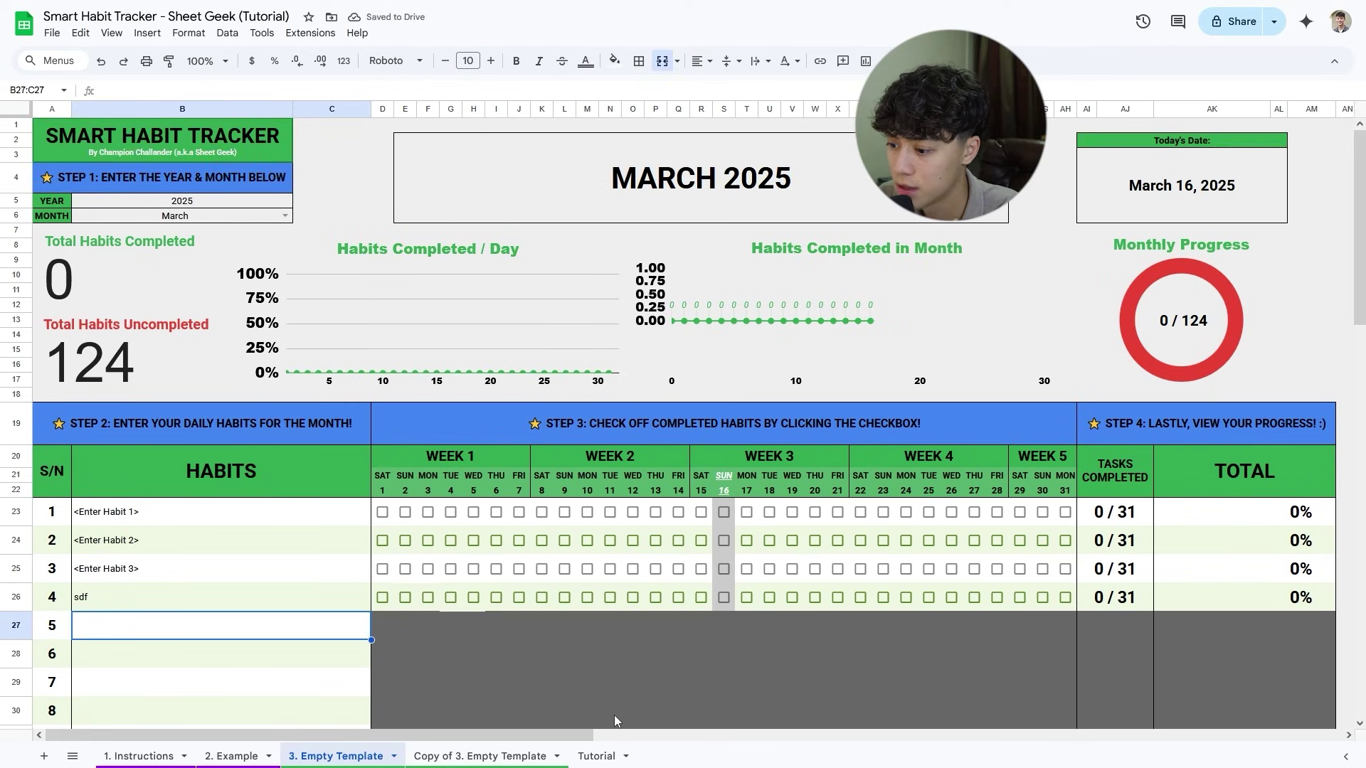
# On the Tutorial sheet, clear the checked boxes for days 1 to 15 of the first four habits in D23:R26.
pyautogui.click(596, 756)
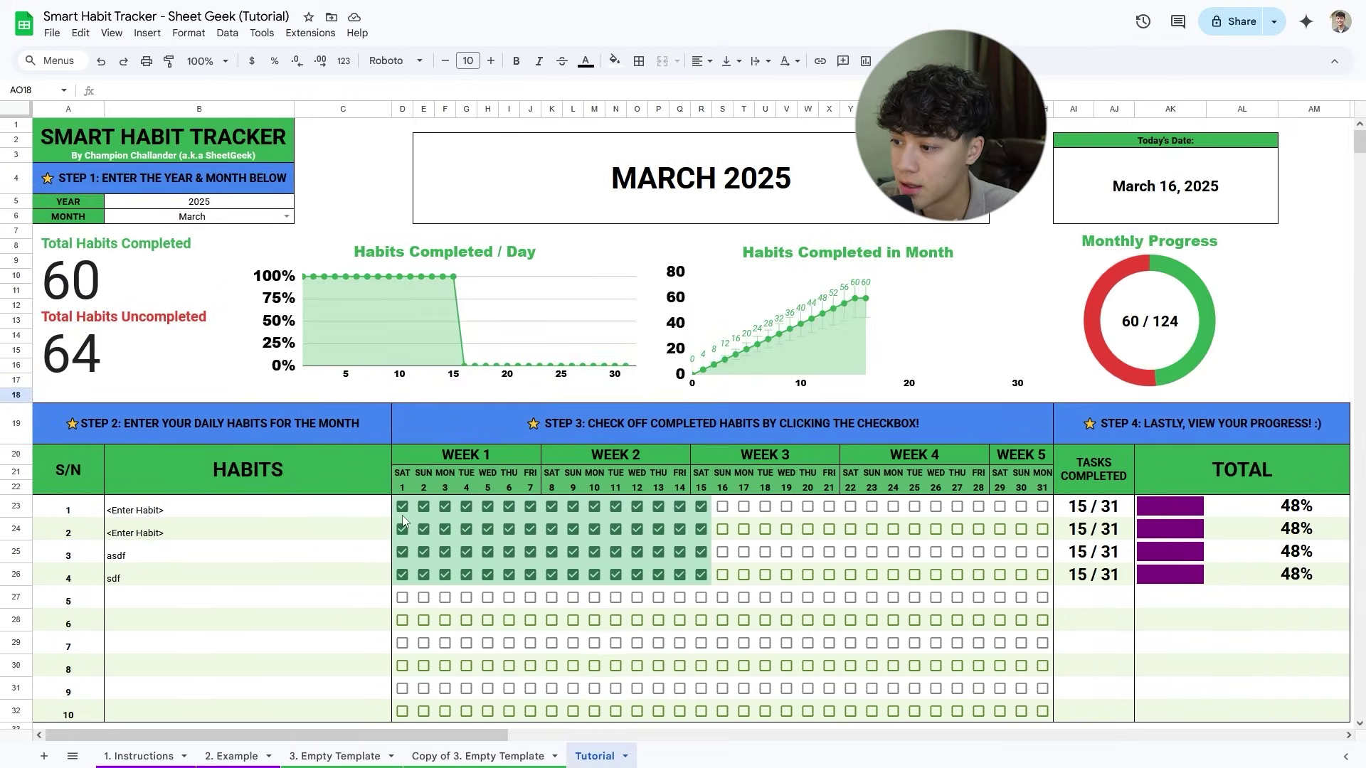
pyautogui.moveTo(403, 508); pyautogui.dragTo(702, 575)
pyautogui.press('Delete')
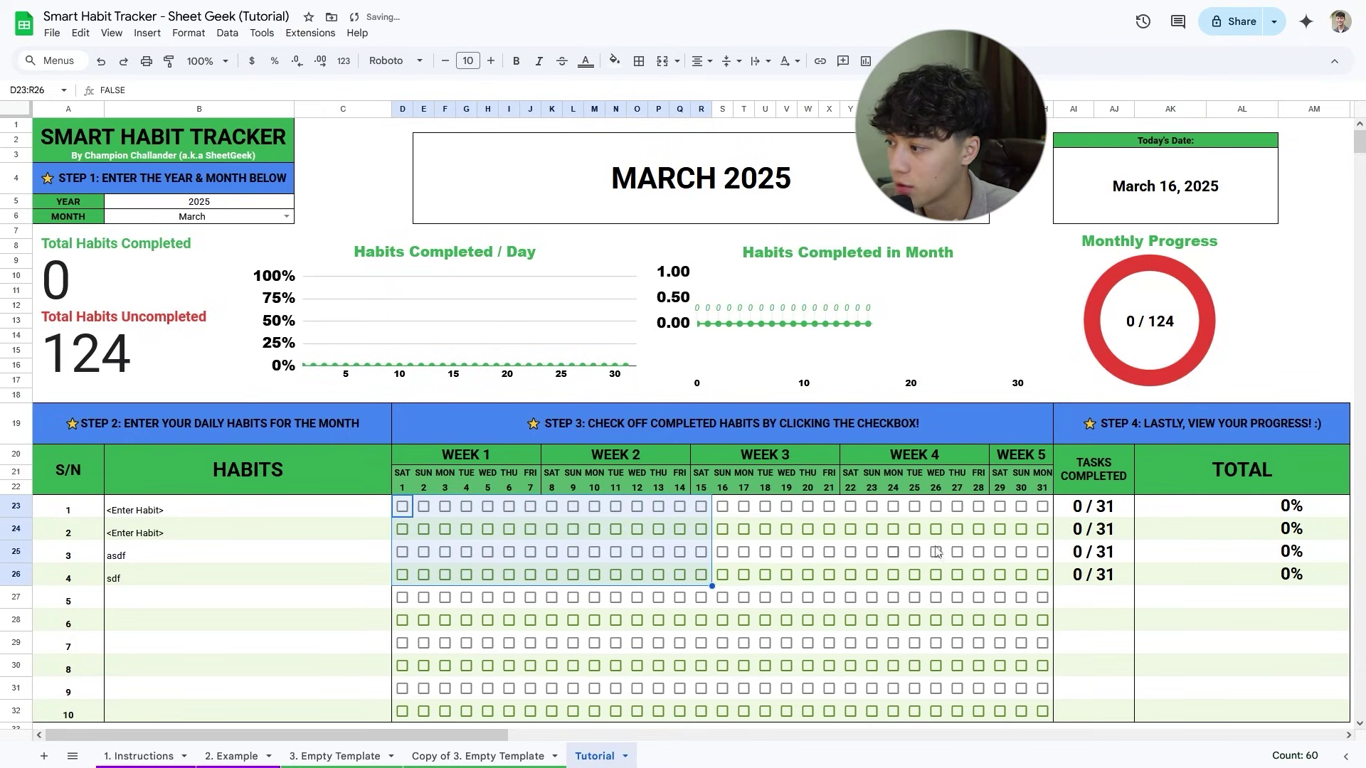
pyautogui.click(1107, 603)
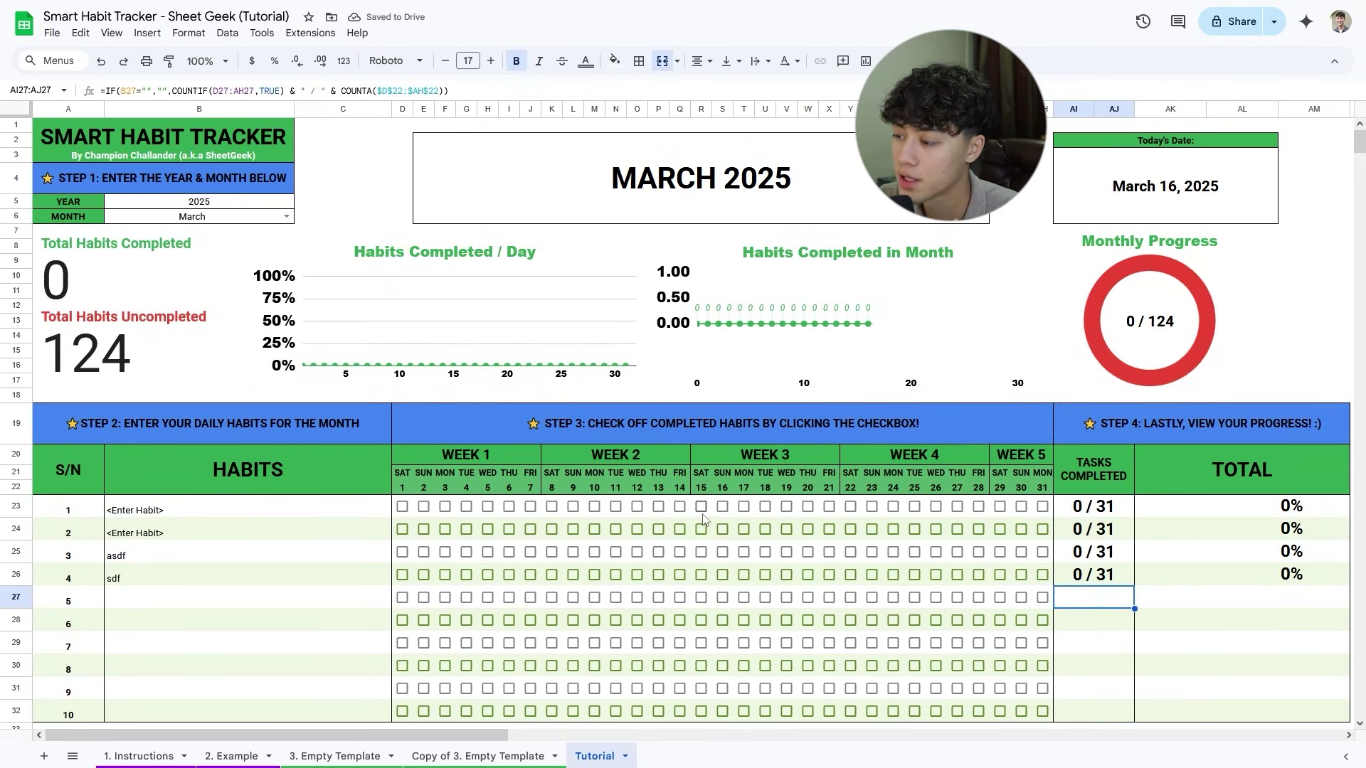
# Start a conditional formatting rule on the weekday and date header range D21:AH22 with the condition Custom formula is.
pyautogui.click(725, 473)
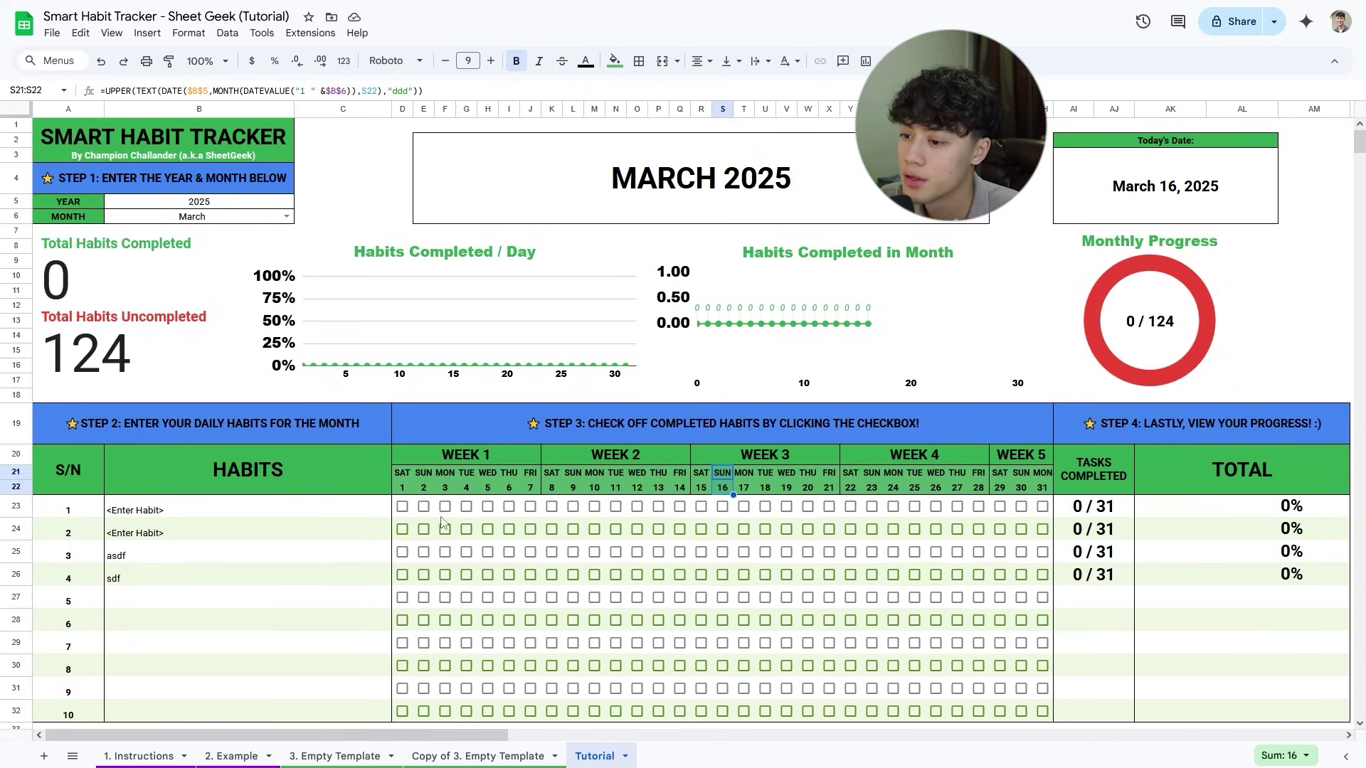
pyautogui.moveTo(407, 481); pyautogui.dragTo(1043, 491)
pyautogui.click(189, 32)
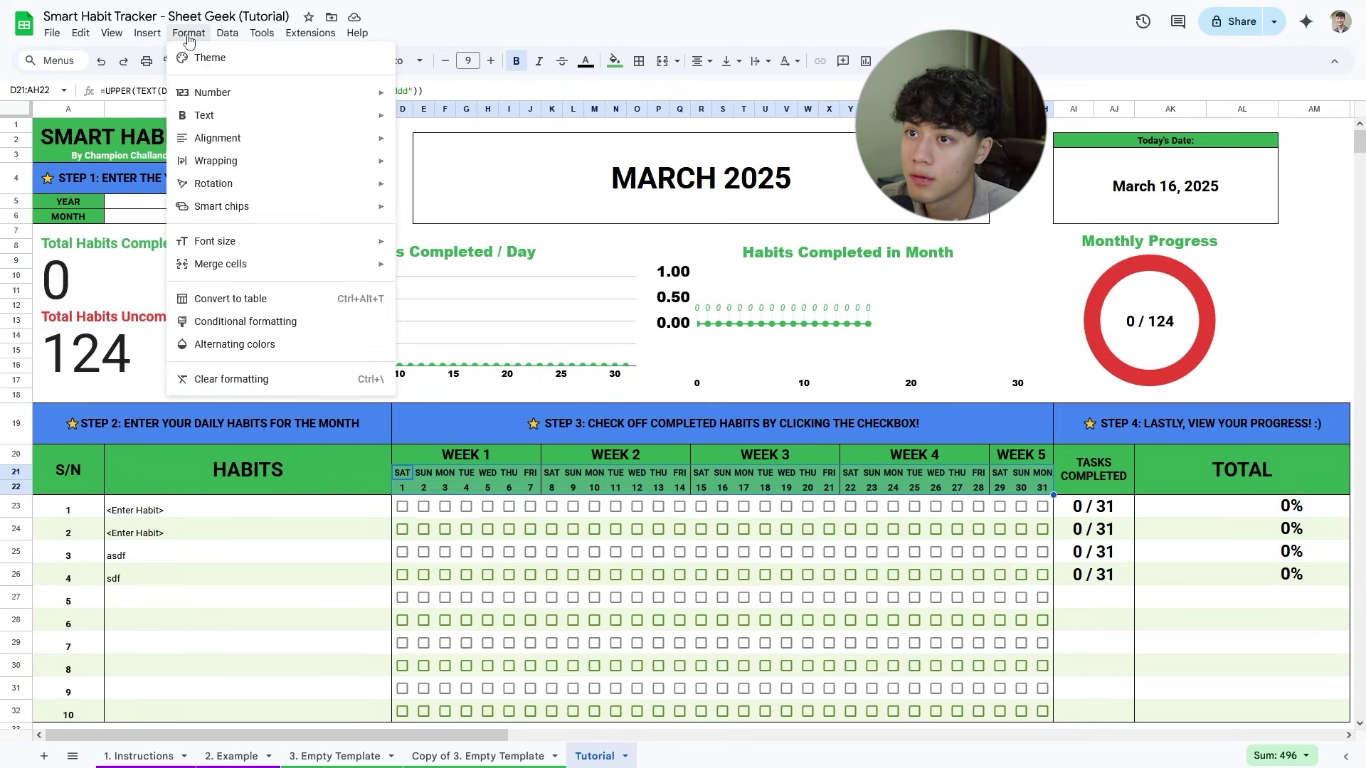
pyautogui.click(305, 323)
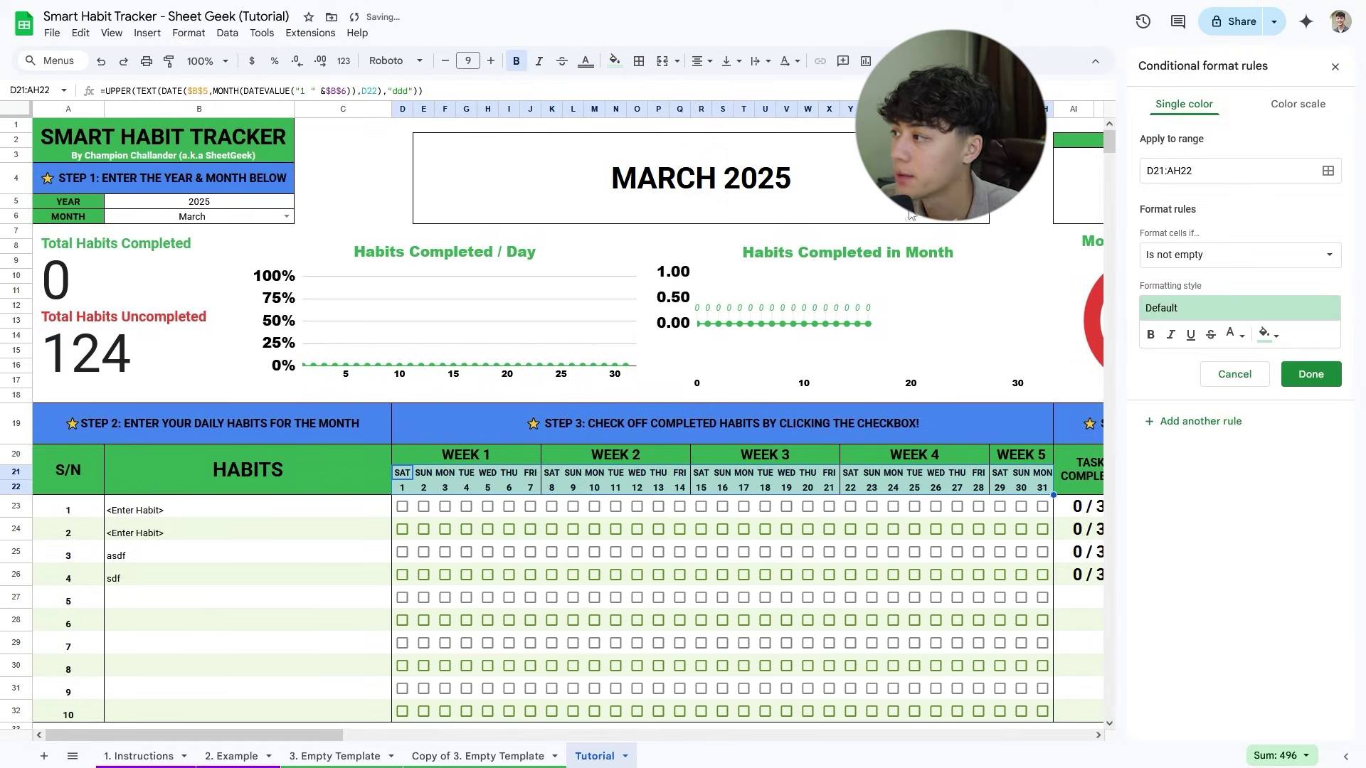
pyautogui.click(1254, 265)
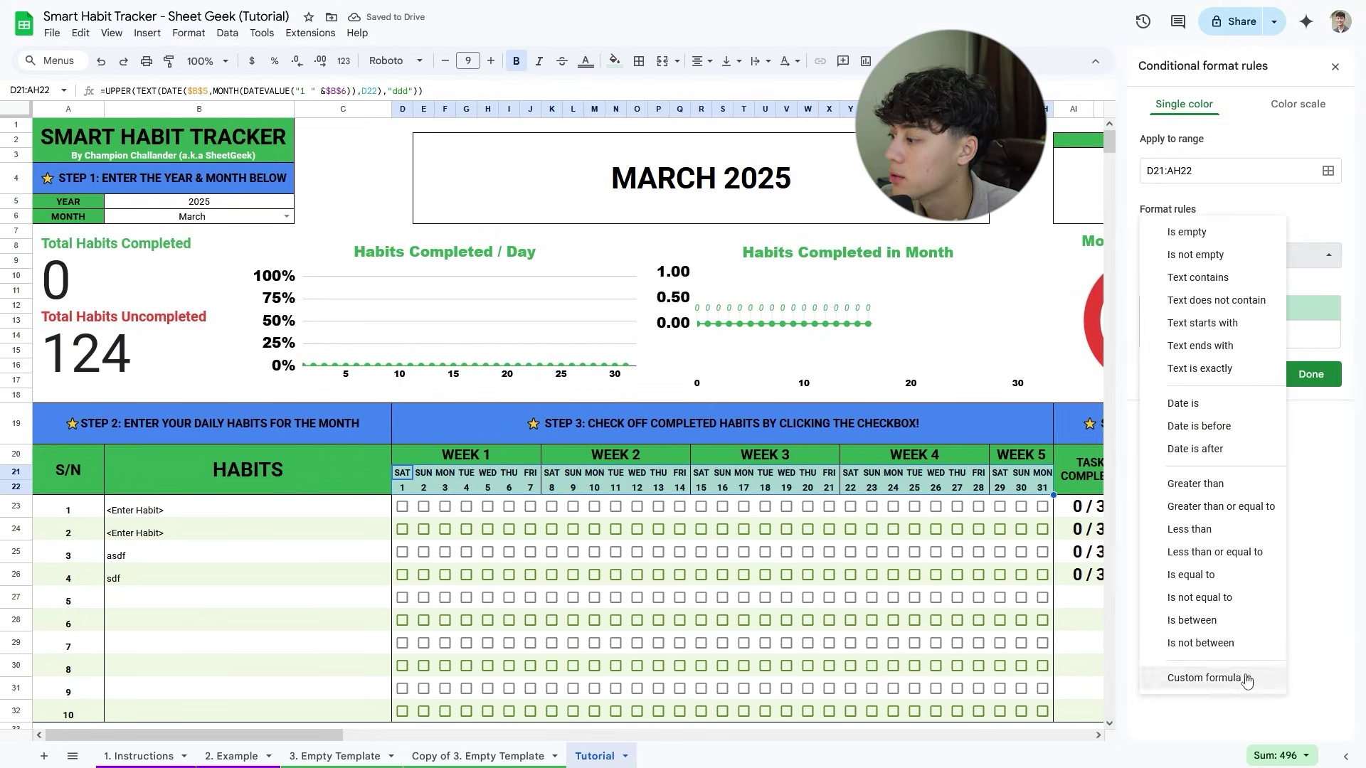
pyautogui.click(1164, 685)
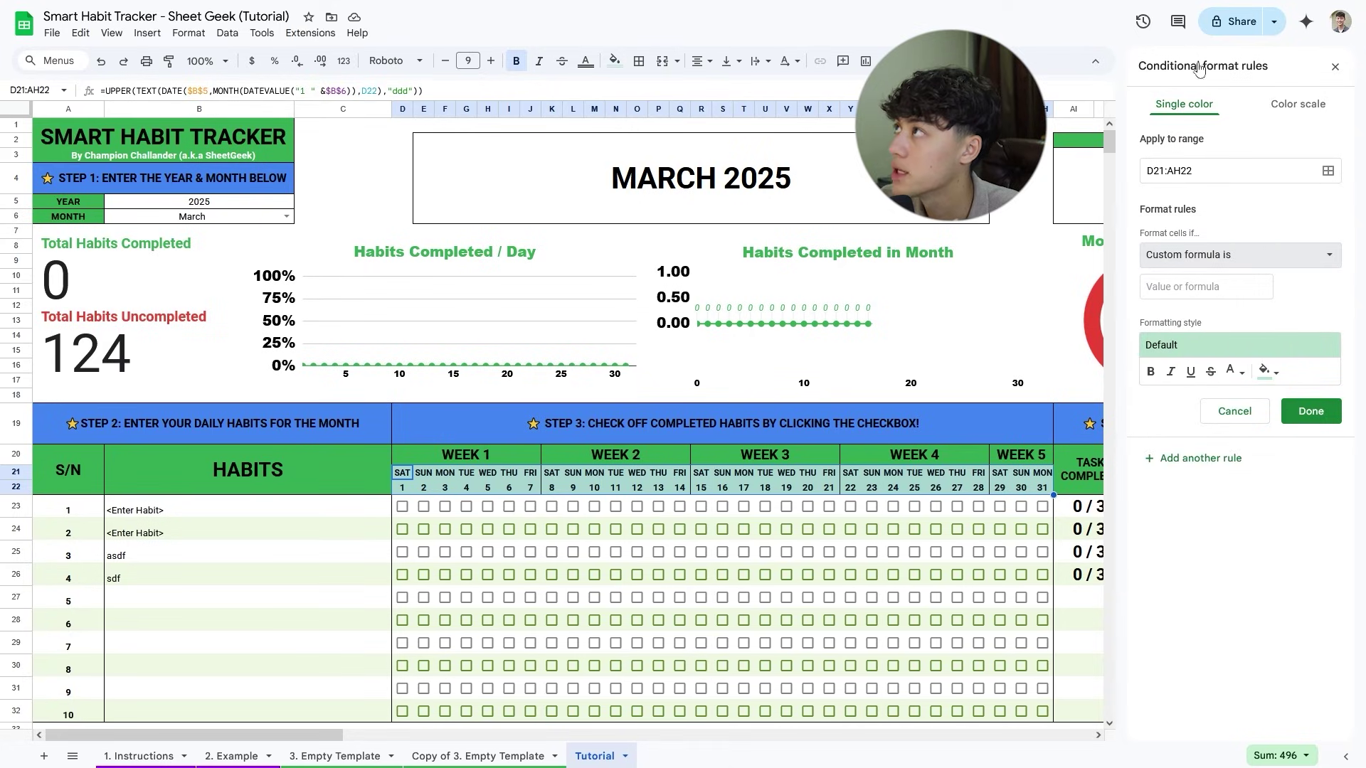
# Begin the rule's custom formula with =DATE($B$5,MONTH(DATEVALUE("1 "&$B$6)).
pyautogui.click(1185, 285)
pyautogui.write('=')
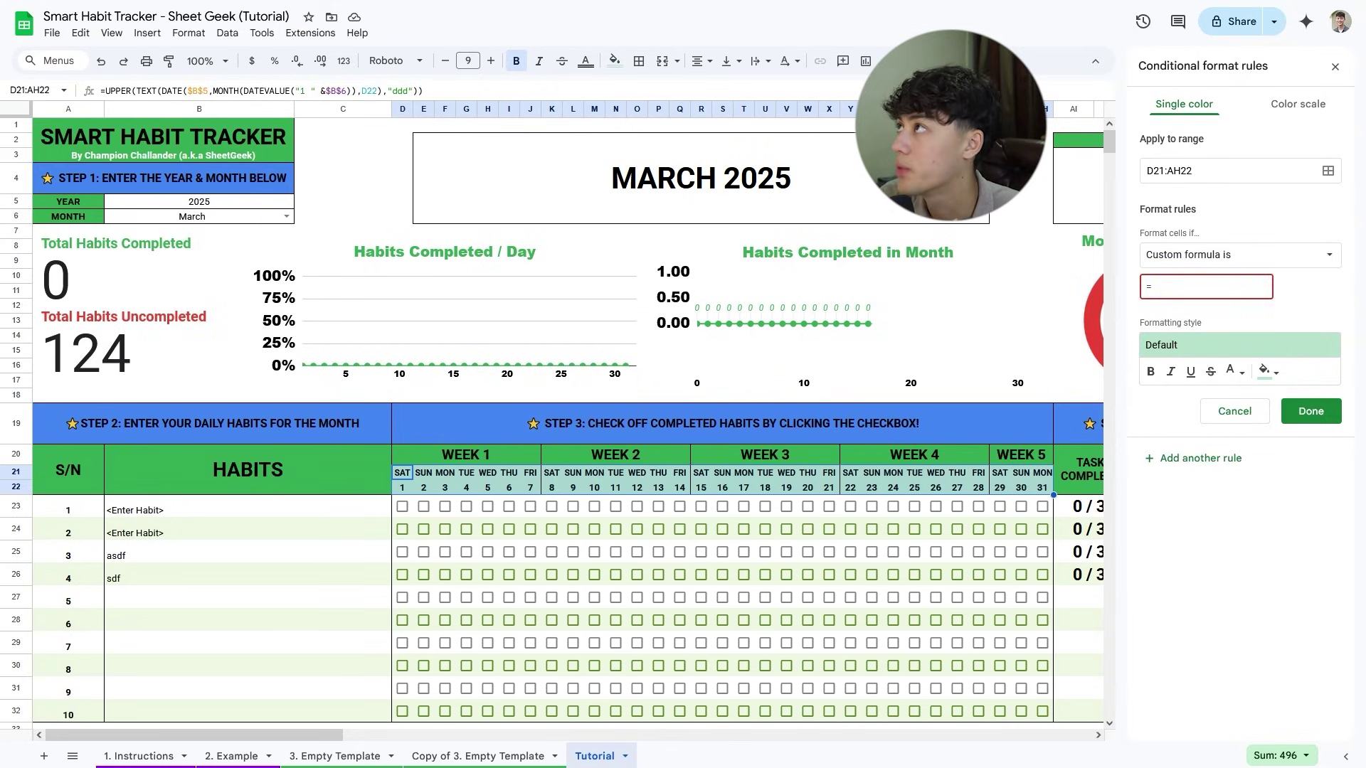
pyautogui.write('d')
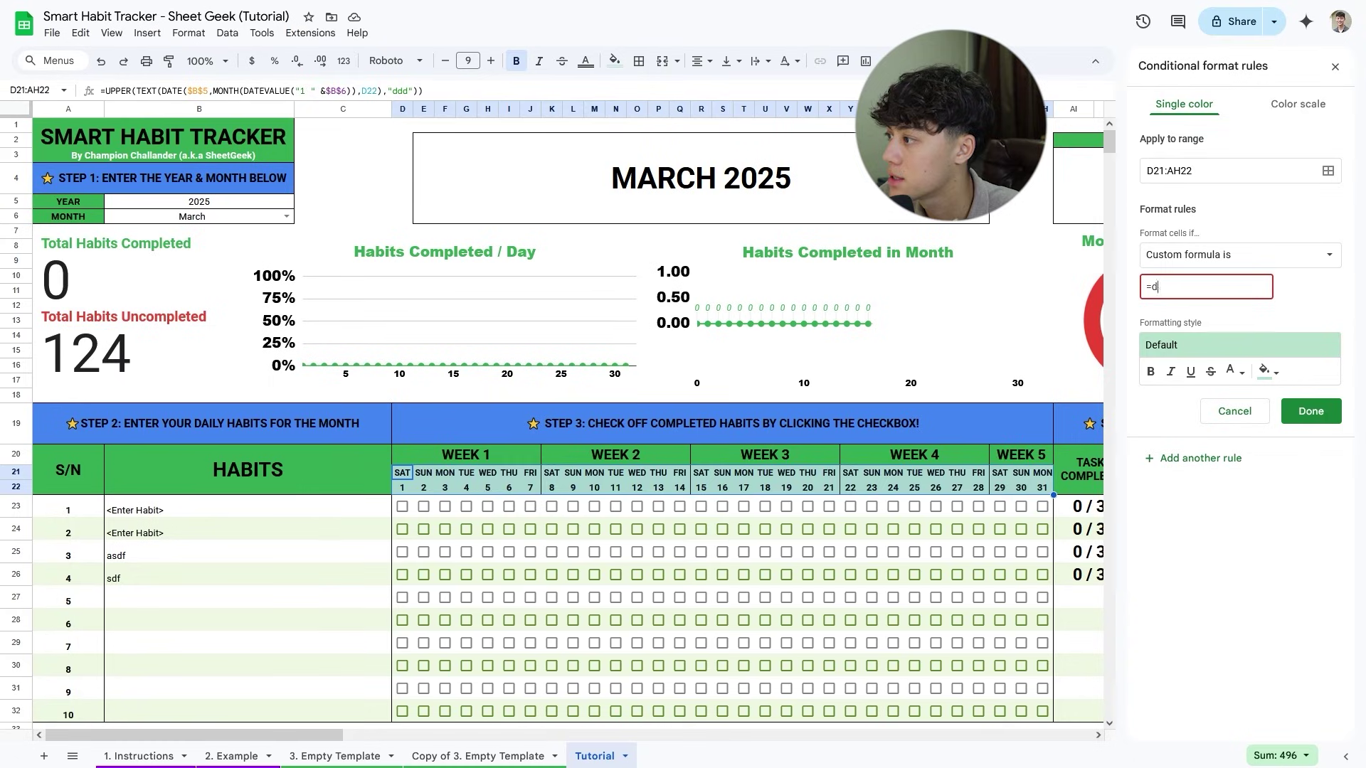
pyautogui.write('ate(')
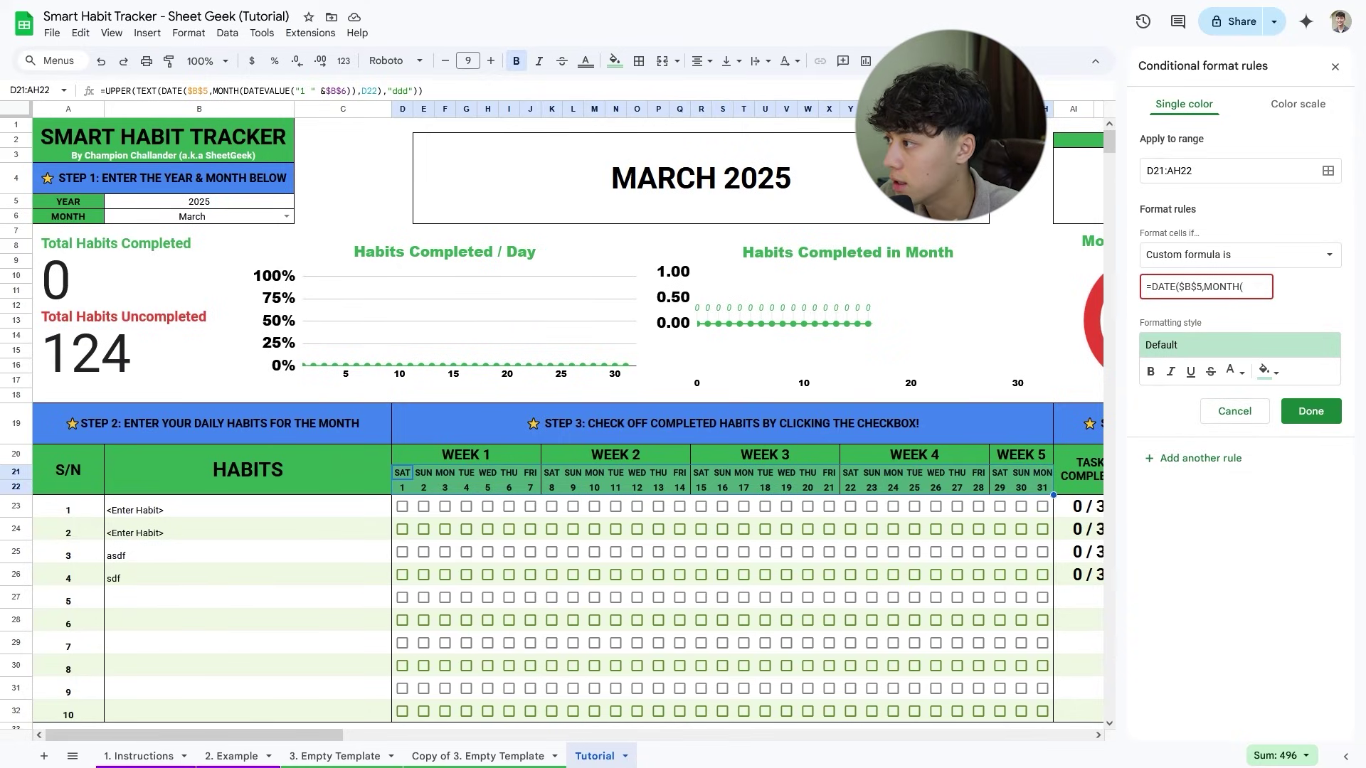
pyautogui.write('VALUE("')
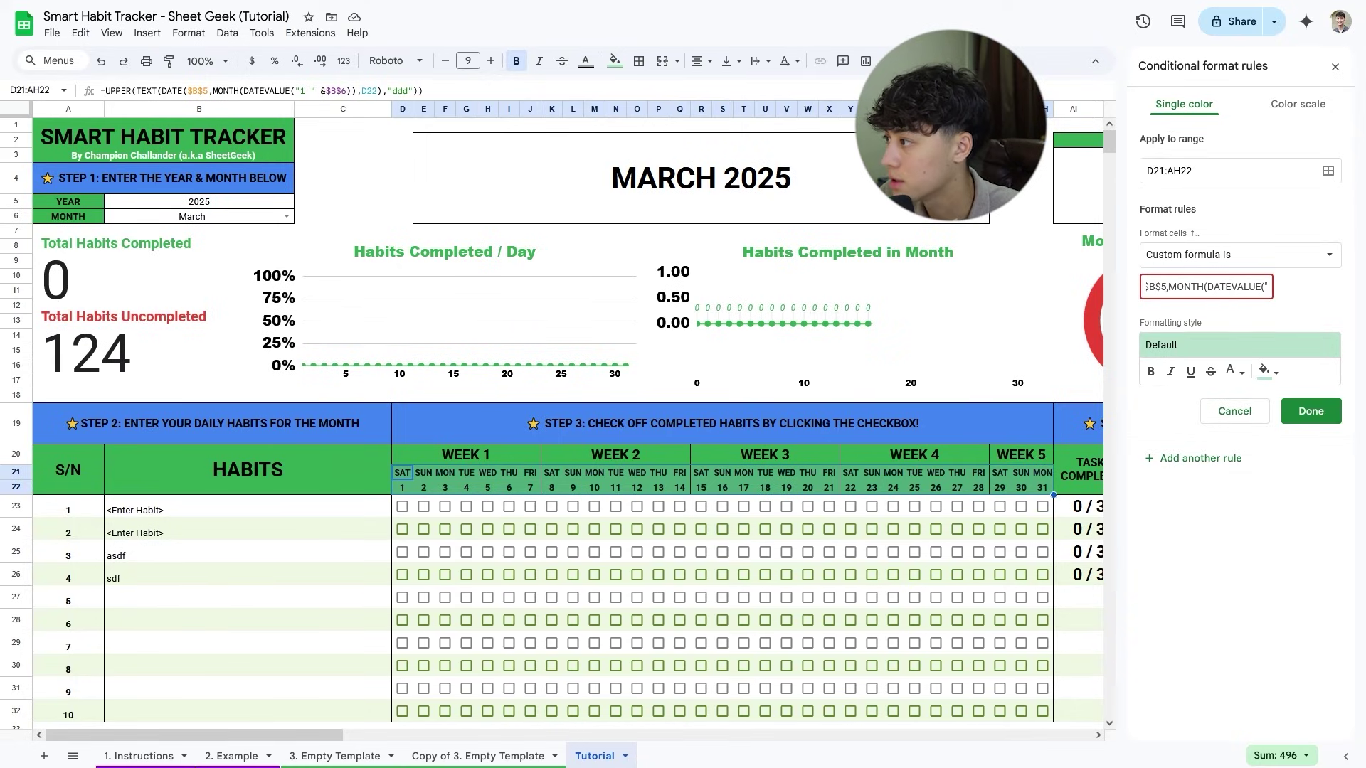
pyautogui.write('1 "')
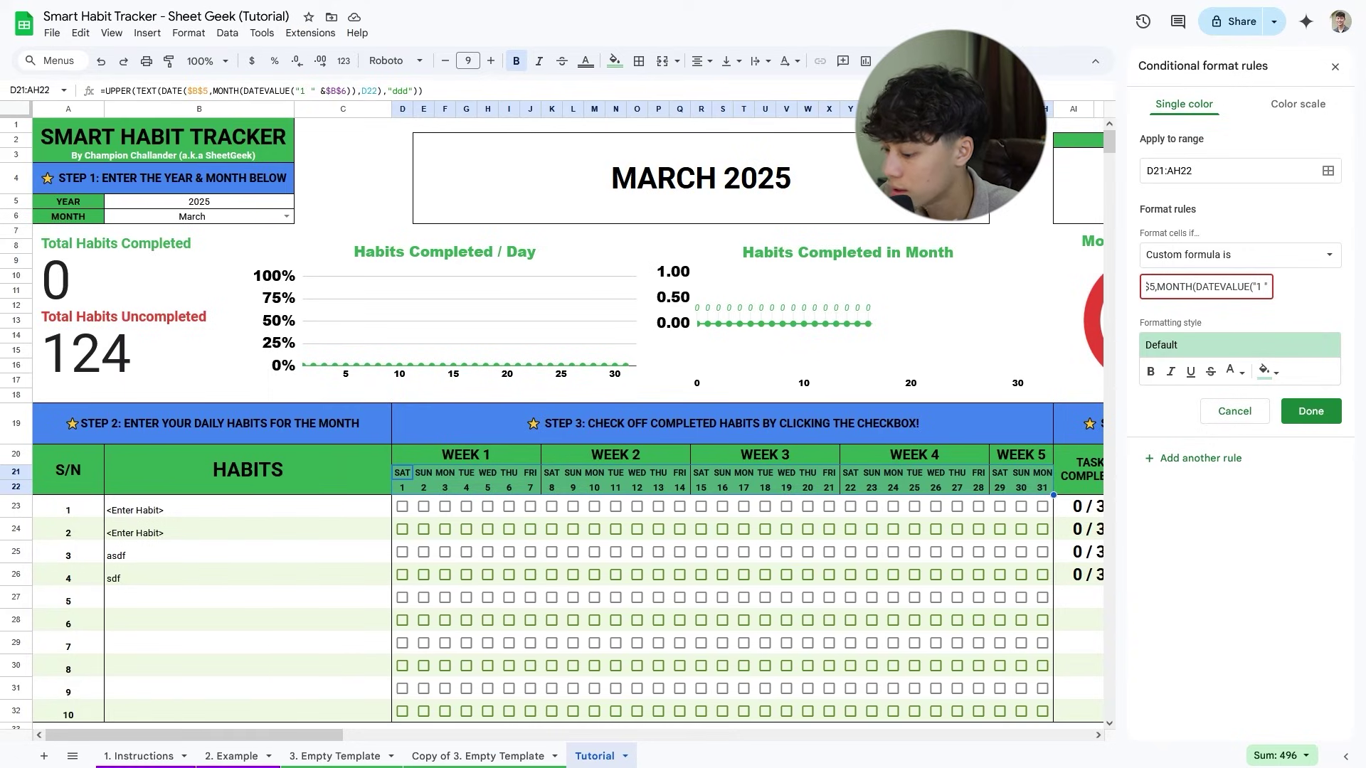
pyautogui.write('&')
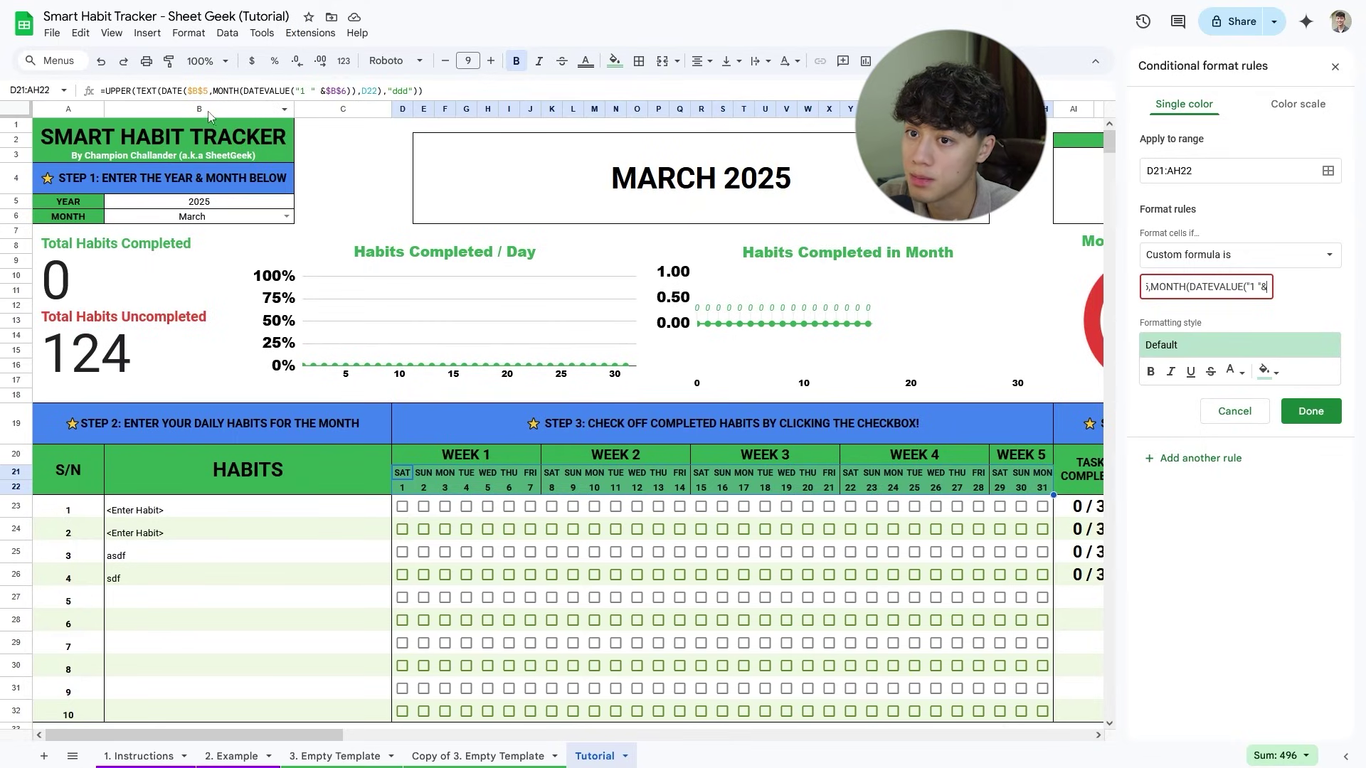
pyautogui.write('B6')
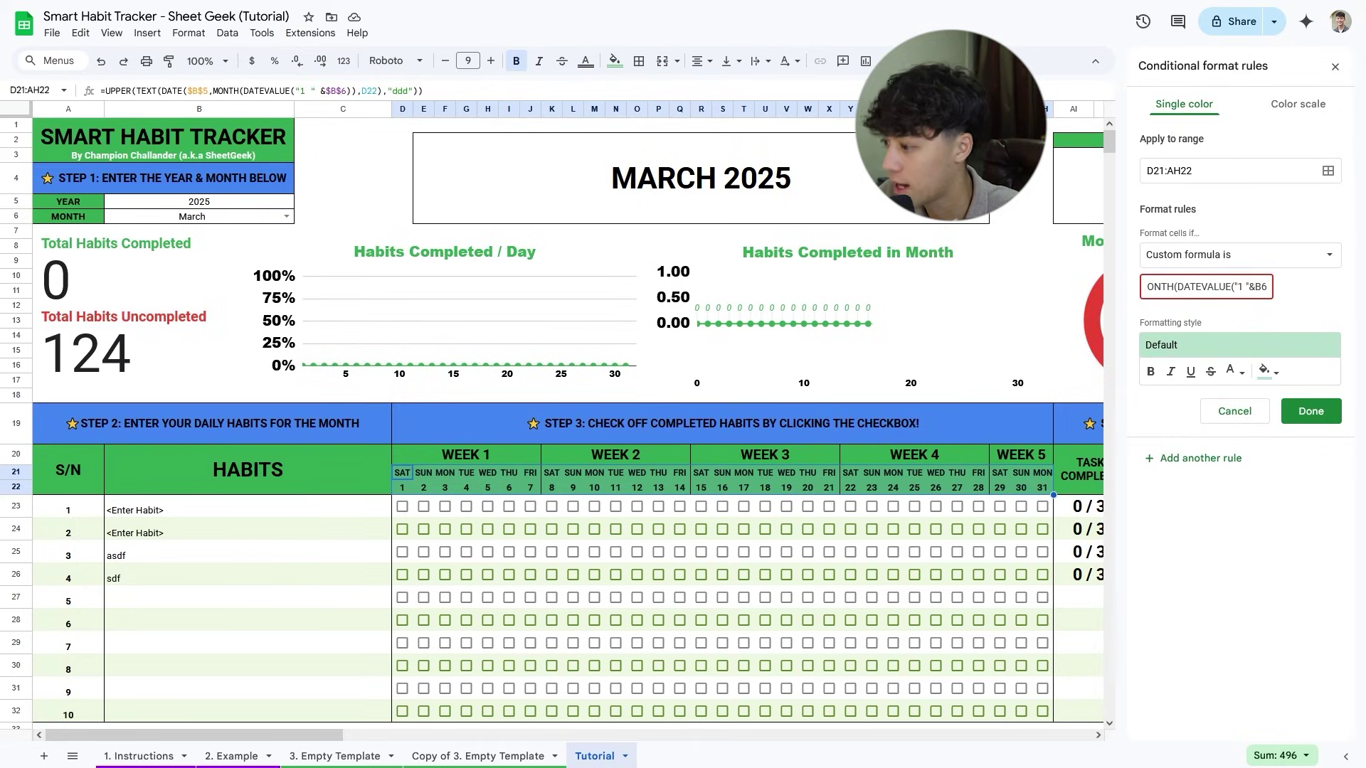
pyautogui.write('$B$')
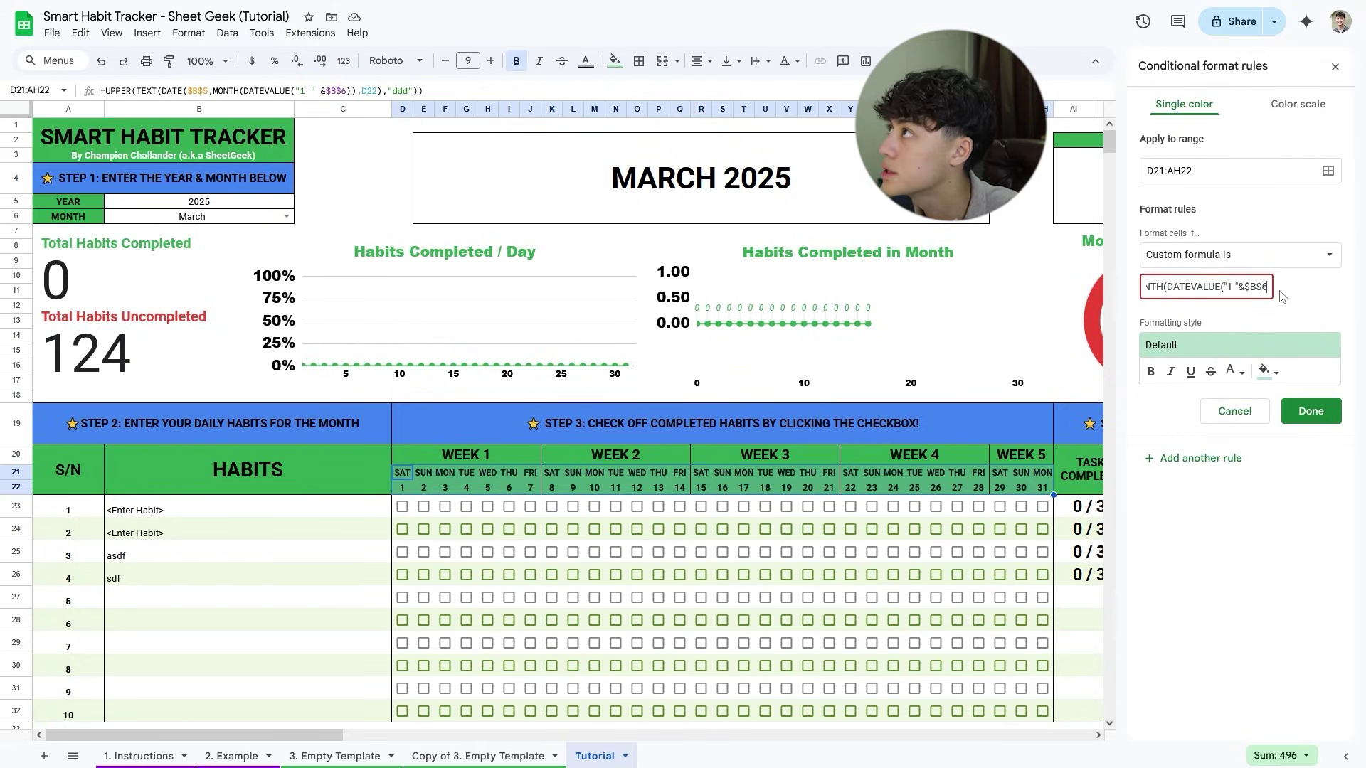
pyautogui.write(')')
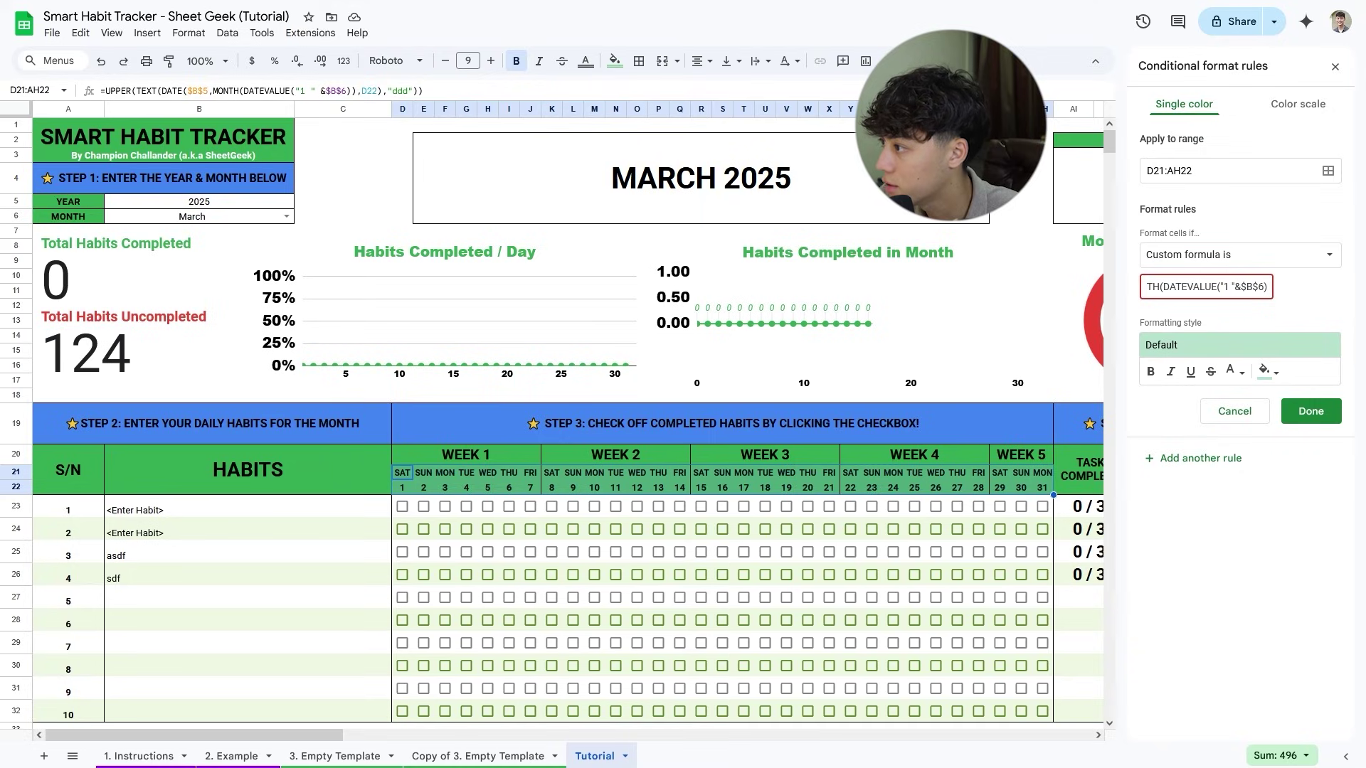
pyautogui.write(')')
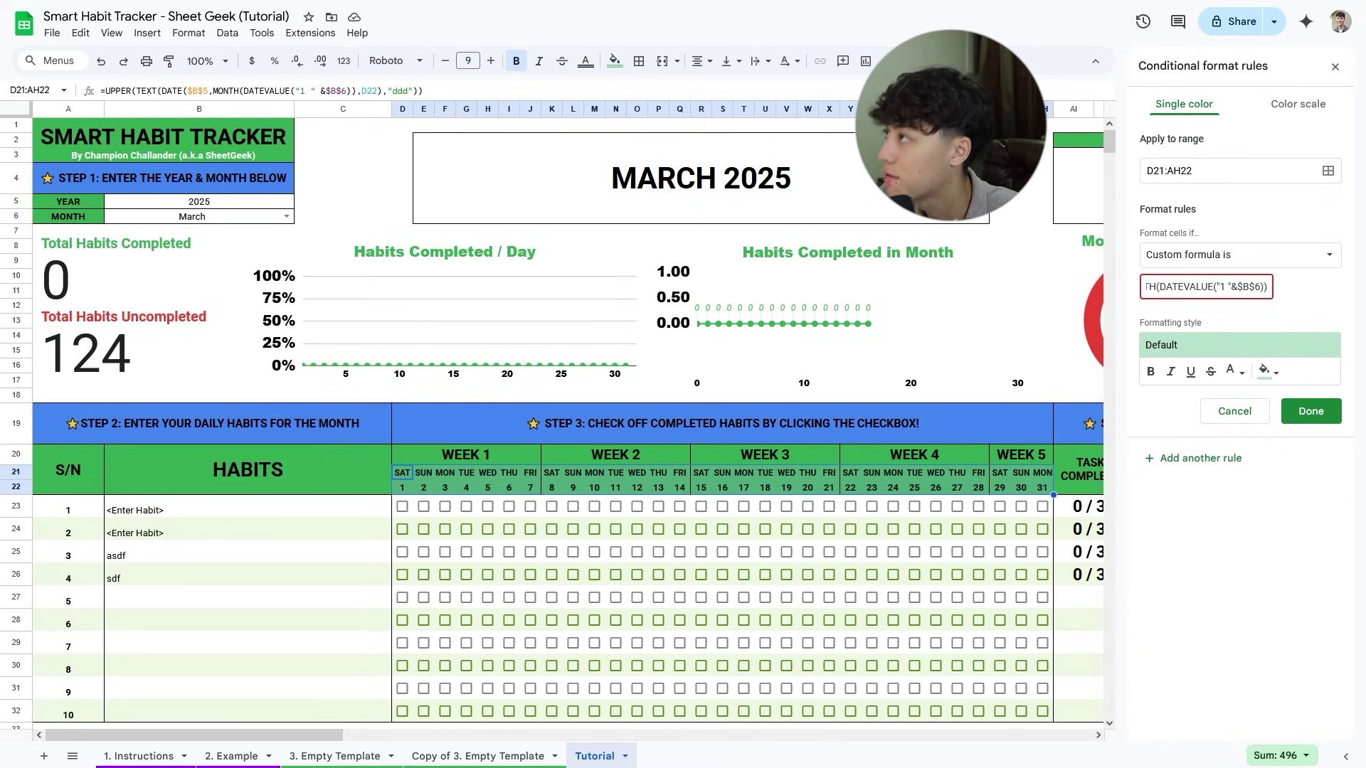
# Complete the custom formula with the day reference and today's date comparison, appending ,D$22)=TODAY().
pyautogui.write(',')
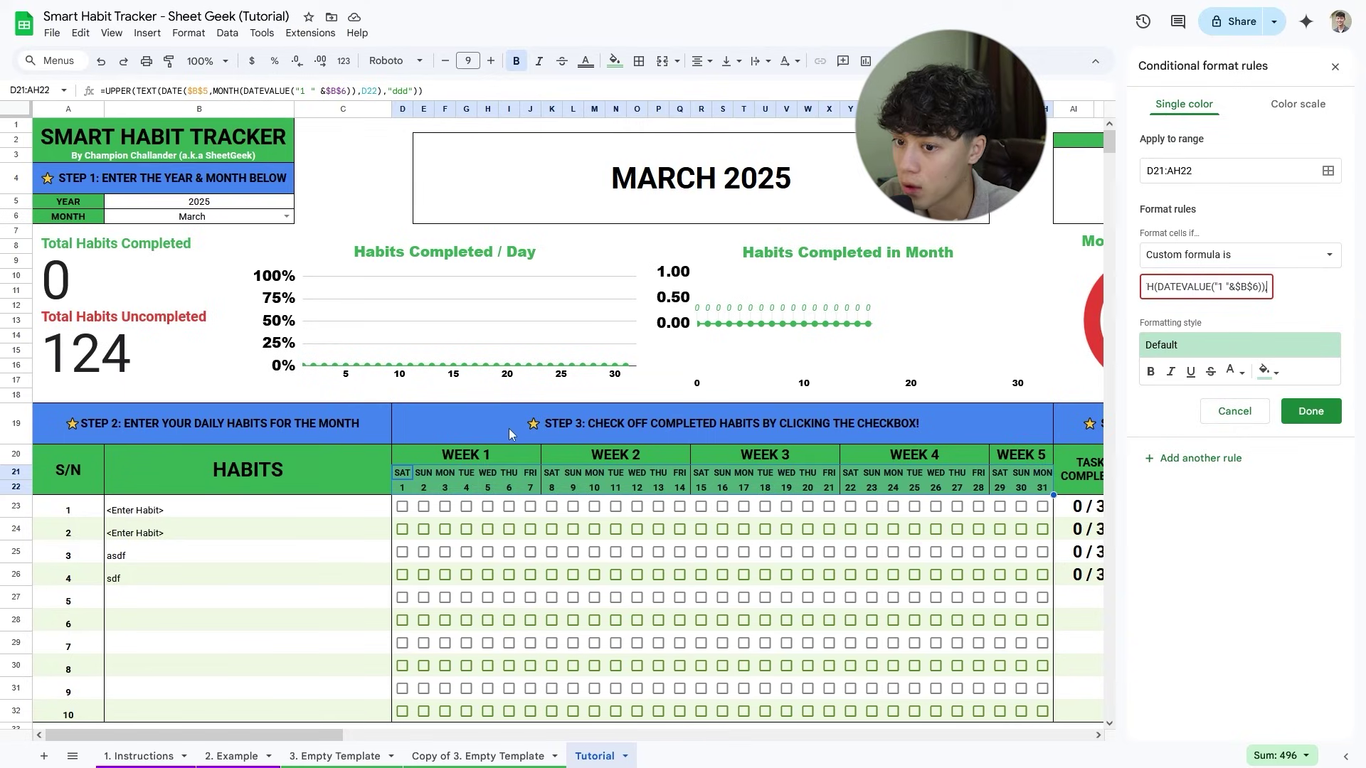
pyautogui.write('D$22')
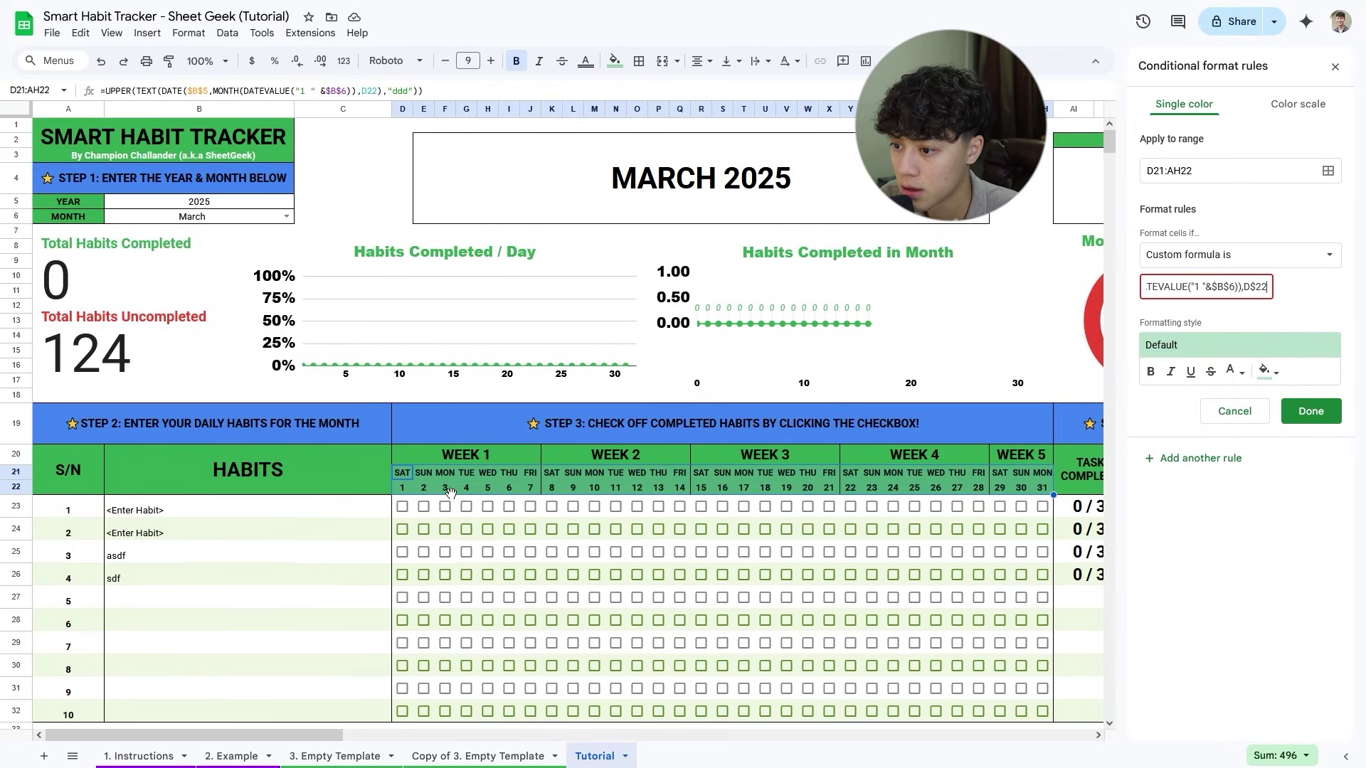
pyautogui.moveTo(1245, 290); pyautogui.dragTo(1268, 290)
pyautogui.click(1269, 291)
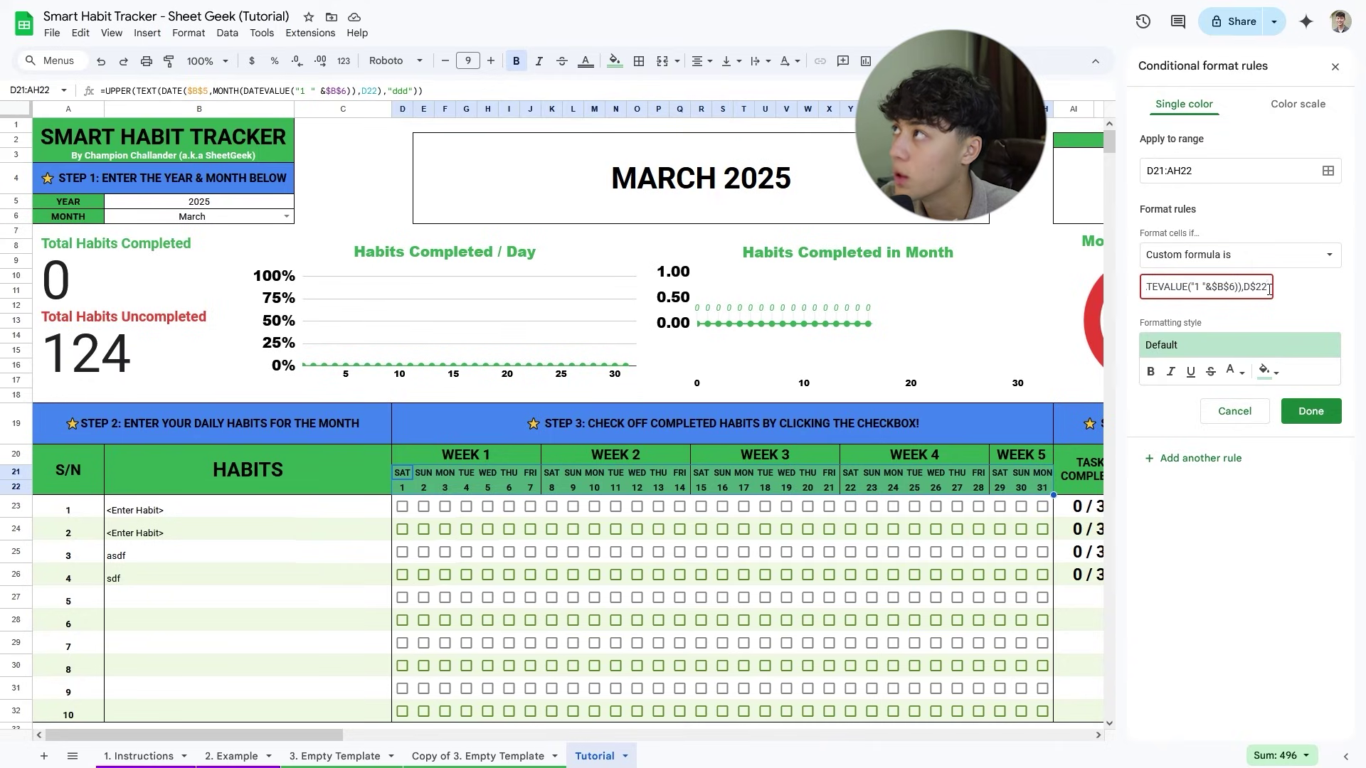
pyautogui.write(')')
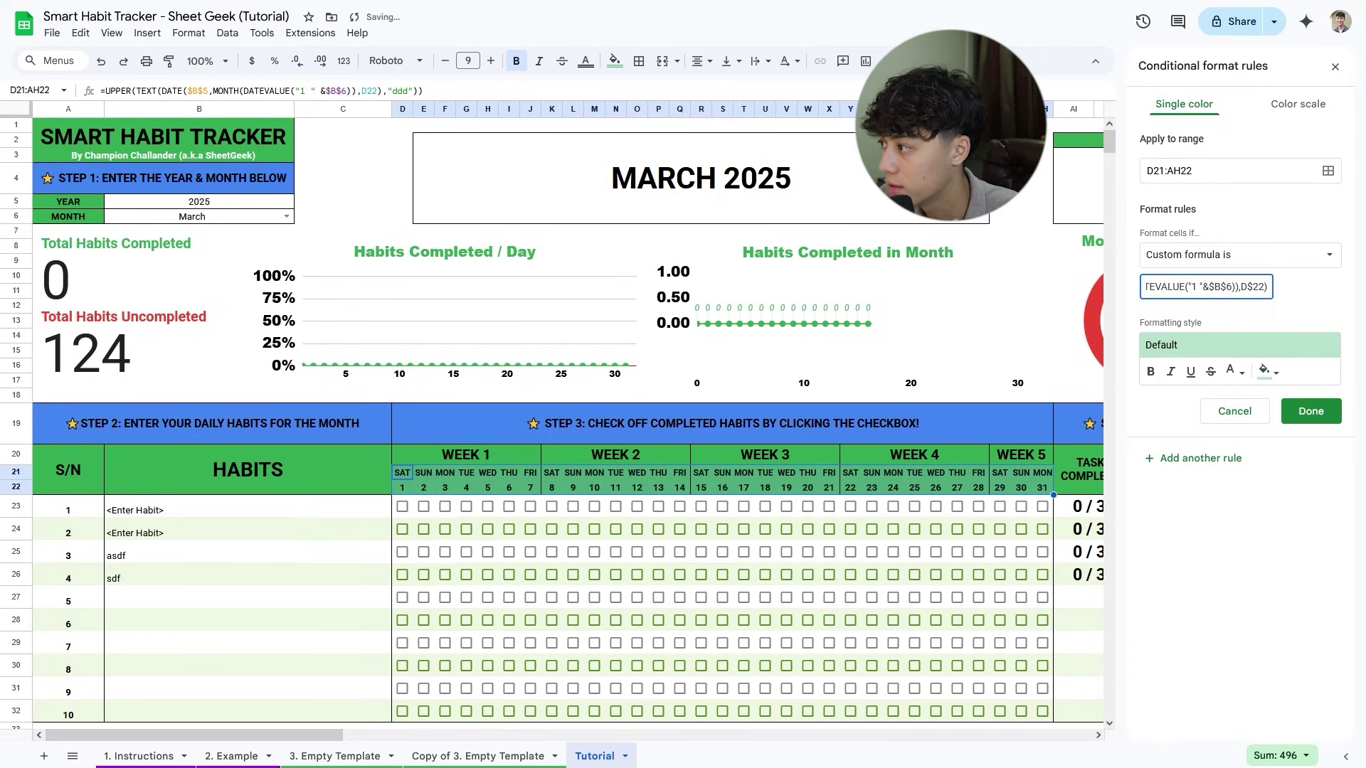
pyautogui.write('=TODAY()')
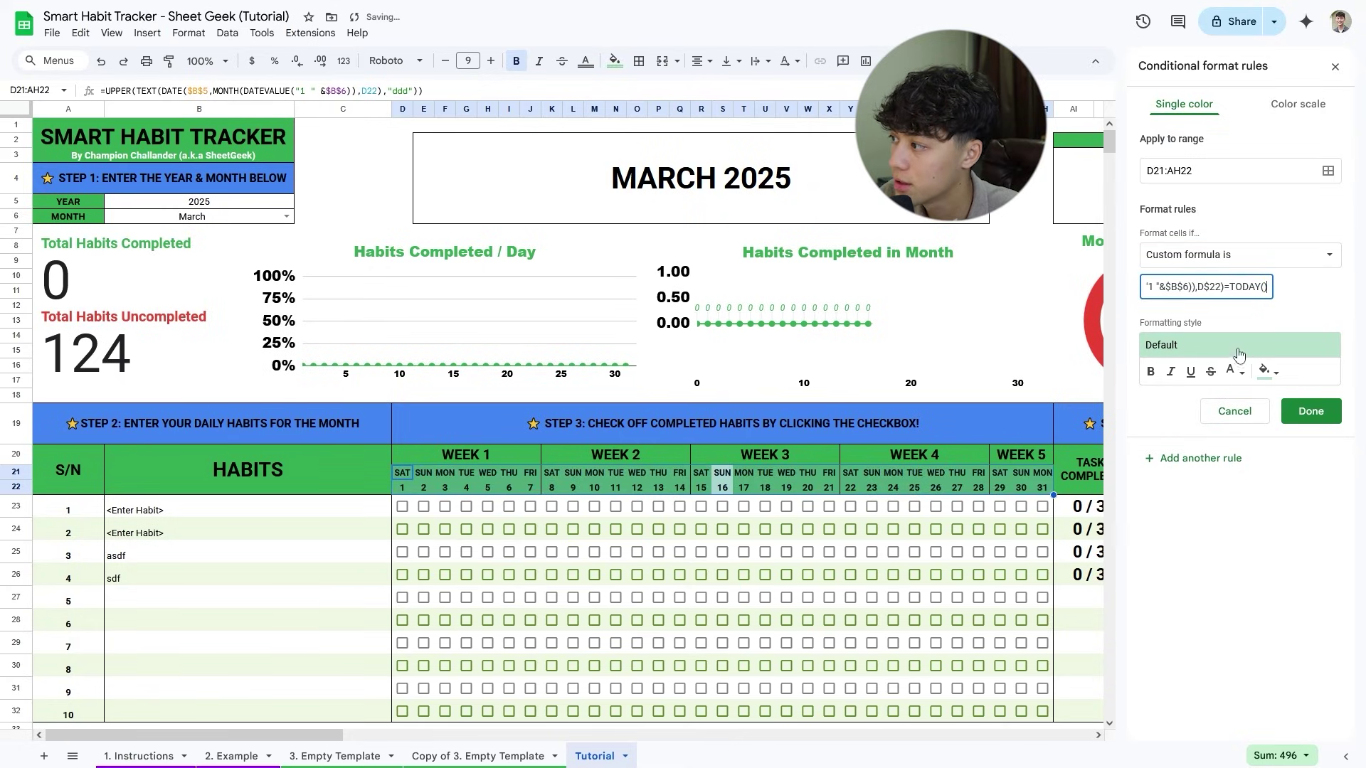
pyautogui.click(845, 549)
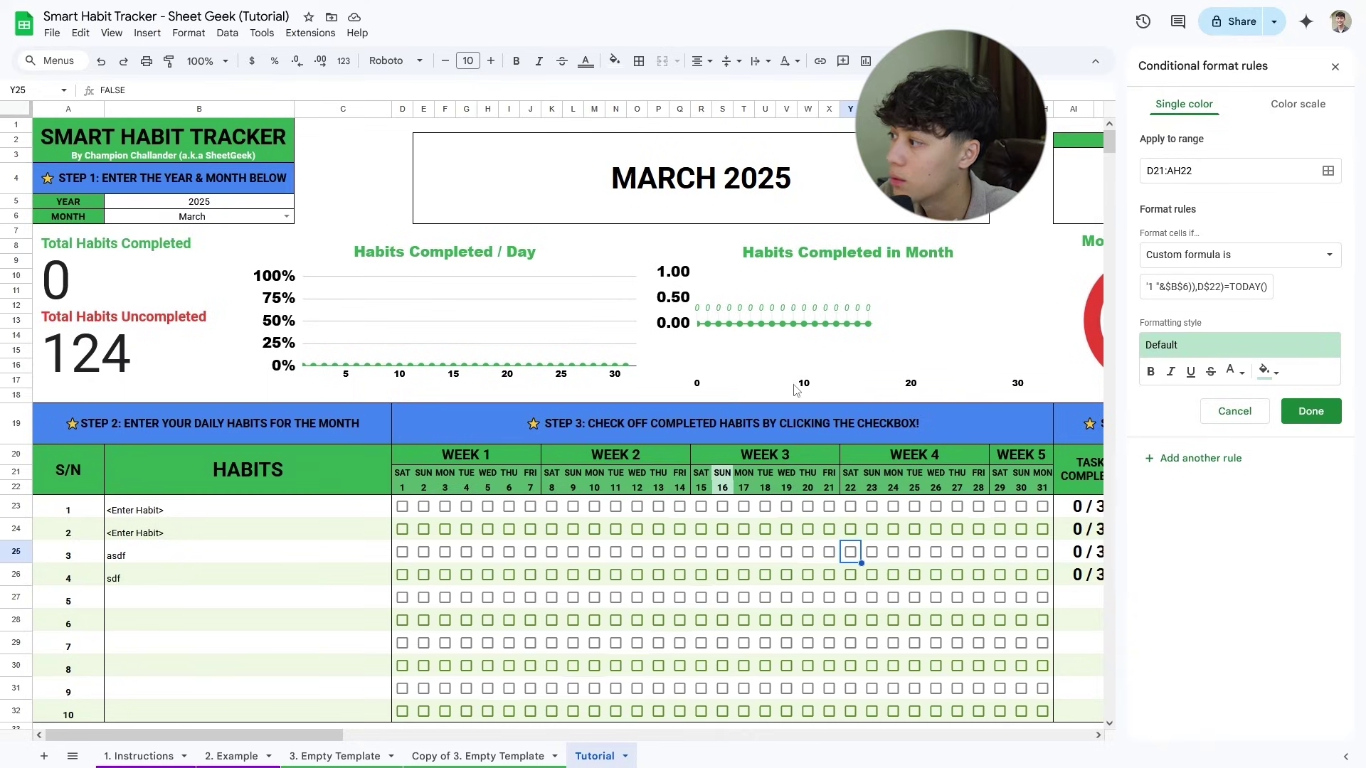
# Format the current-day rule with no fill and italic, underlined white text, save it, and close the rules.
pyautogui.click(1268, 372)
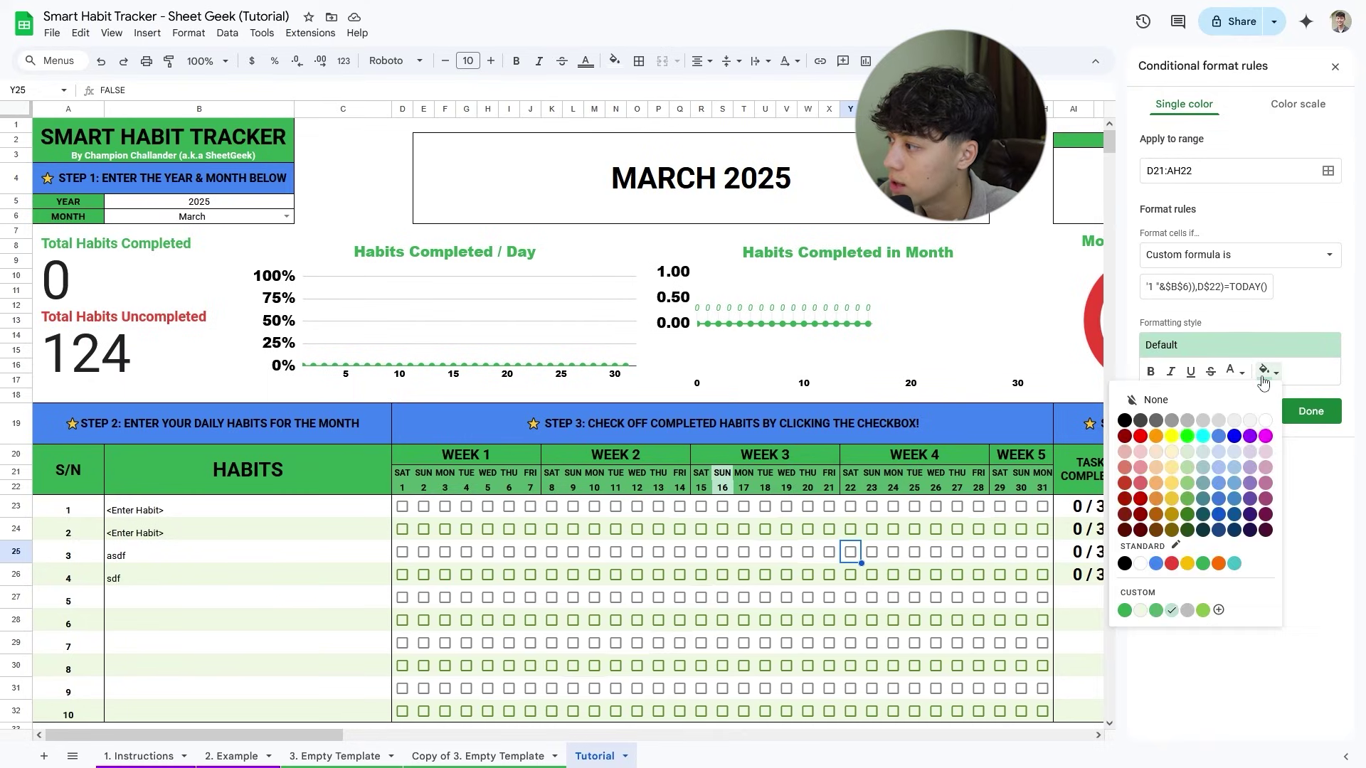
pyautogui.click(1173, 402)
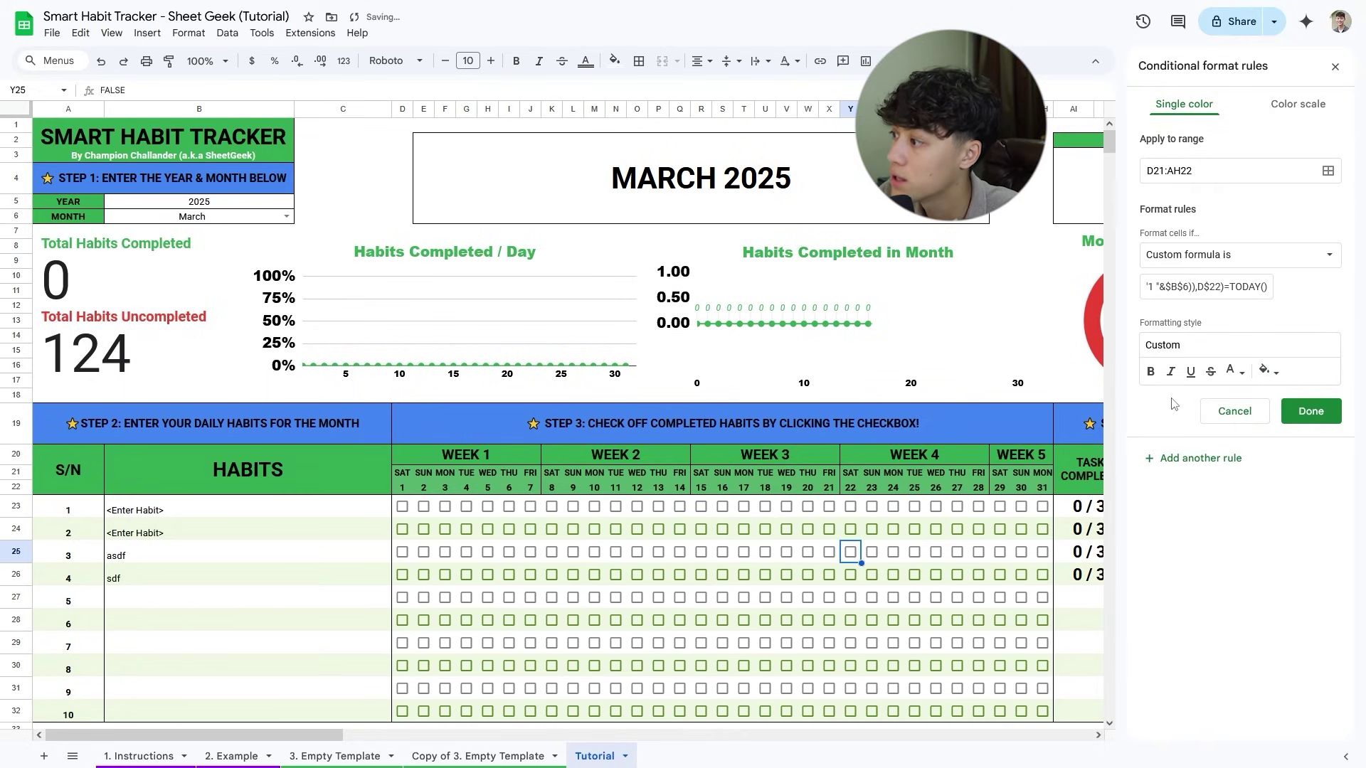
pyautogui.click(1170, 371)
pyautogui.click(1190, 372)
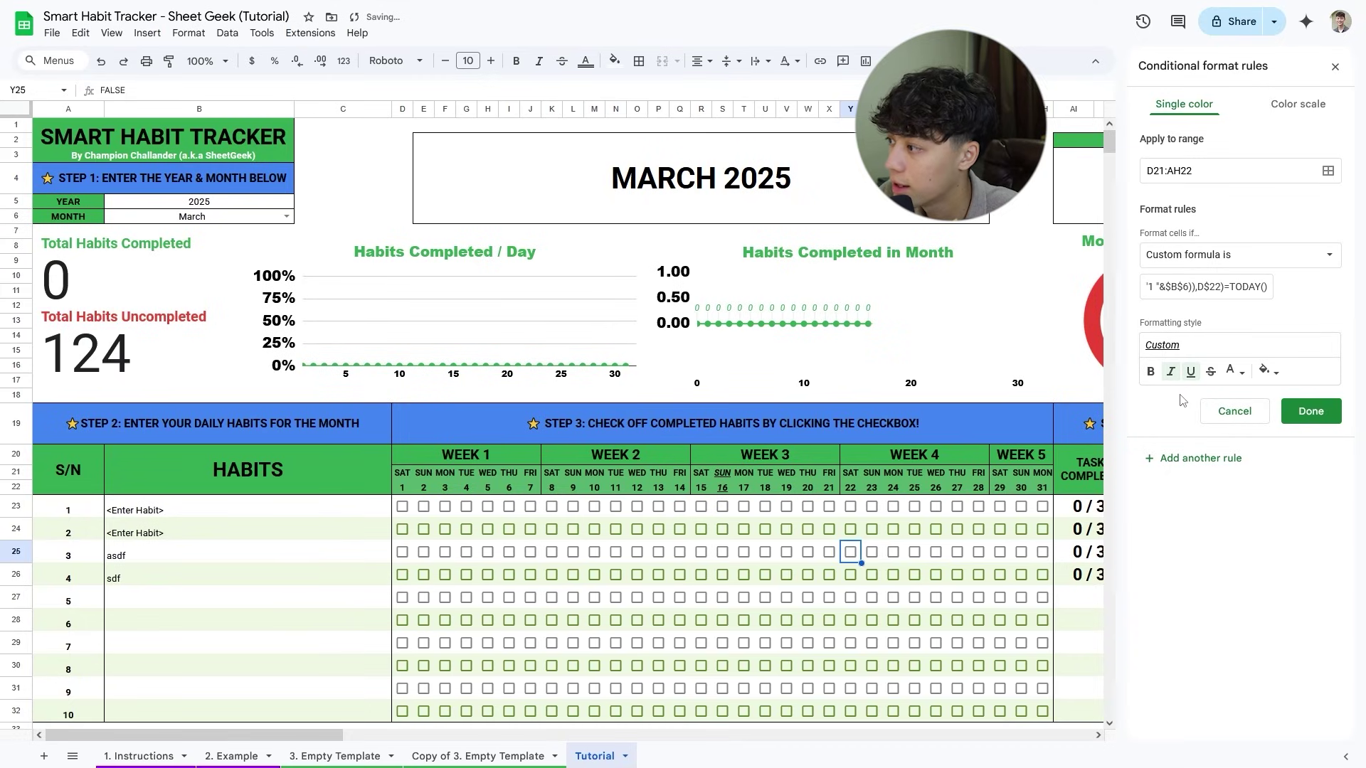
pyautogui.click(1234, 372)
pyautogui.click(1233, 418)
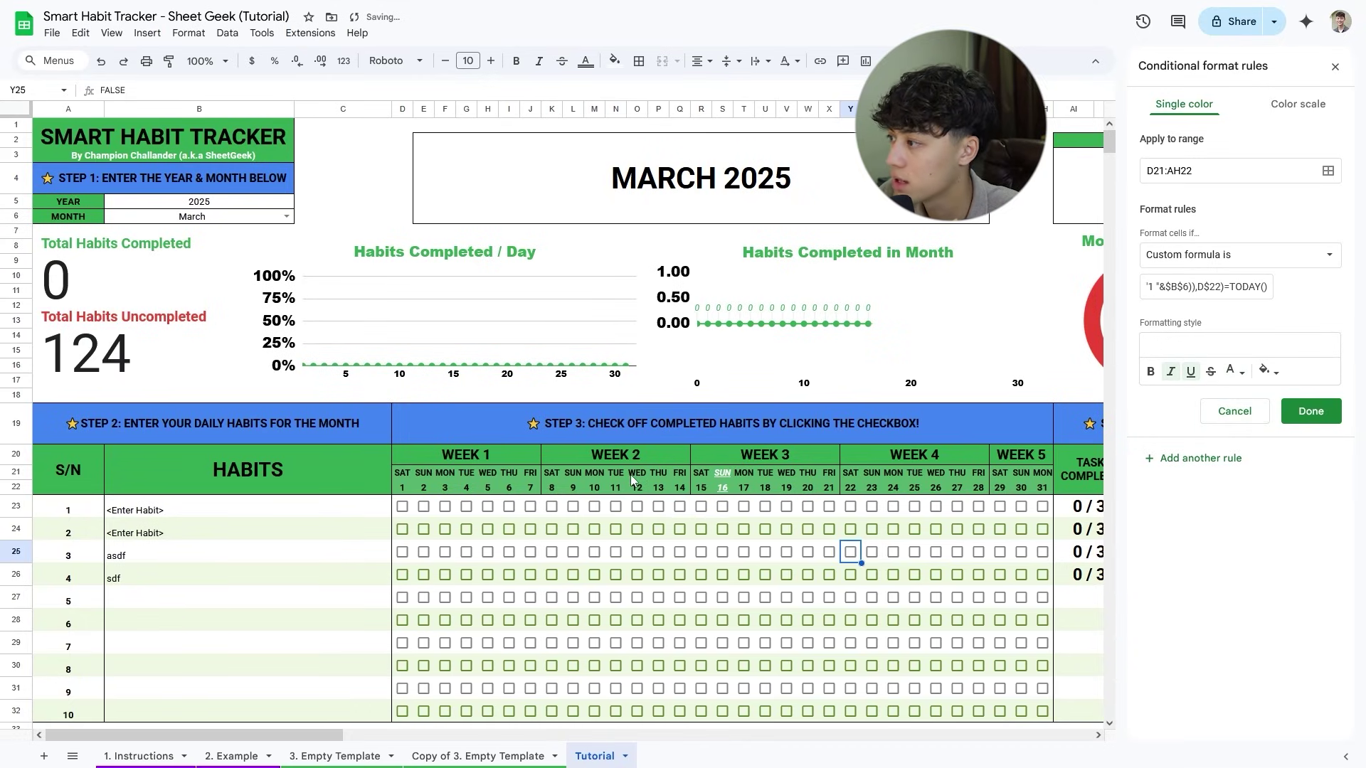
pyautogui.click(1315, 418)
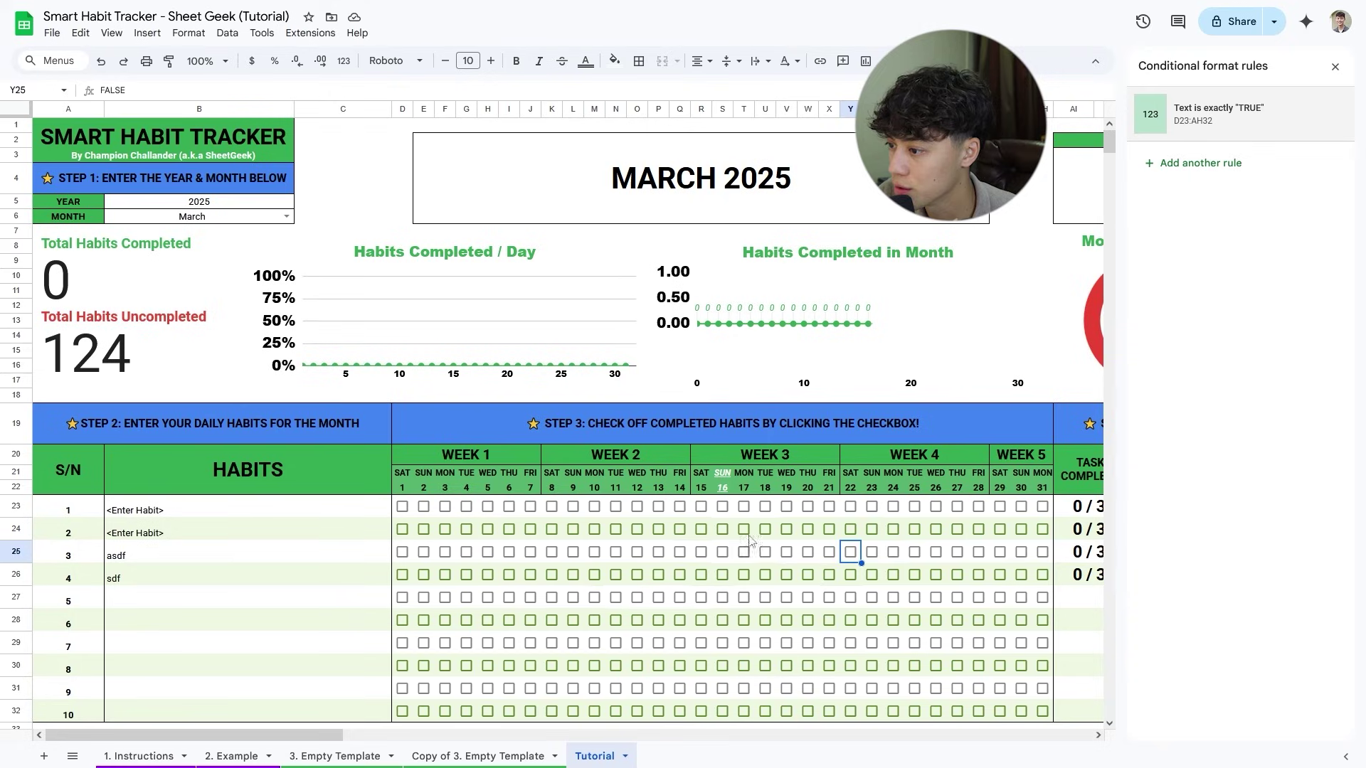
pyautogui.click(725, 491)
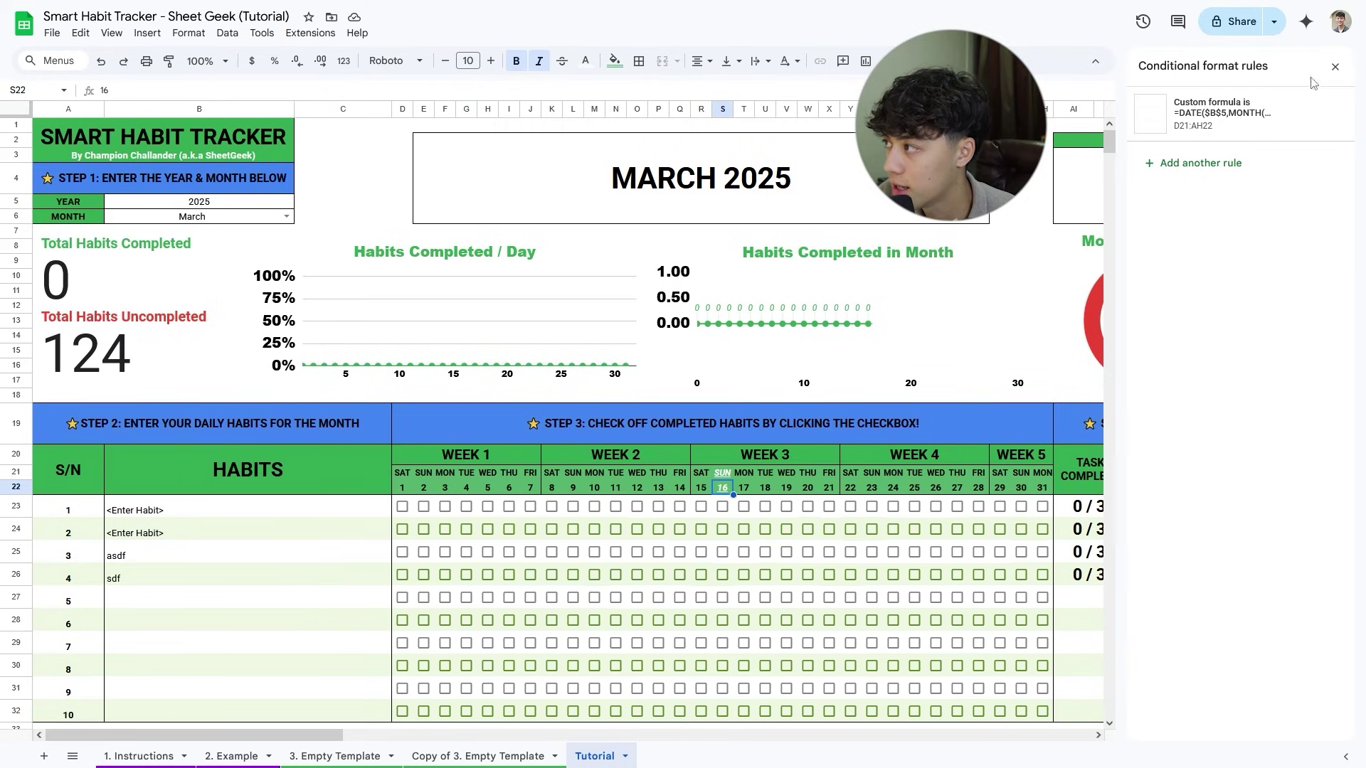
pyautogui.click(1335, 66)
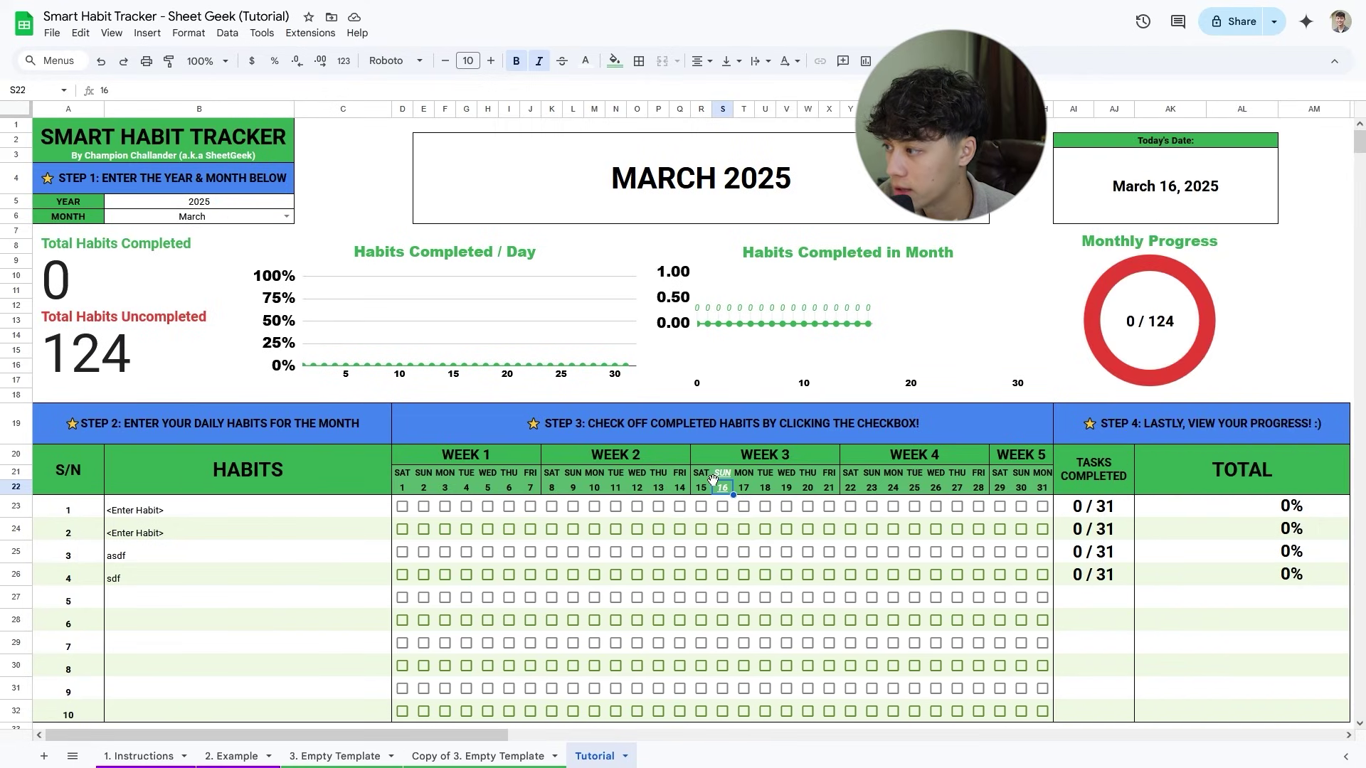
# Copy the custom formula from the current-day conditional formatting rule on D21:AH22, leaving that rule as it is.
pyautogui.scroll(-1, 723, 478)
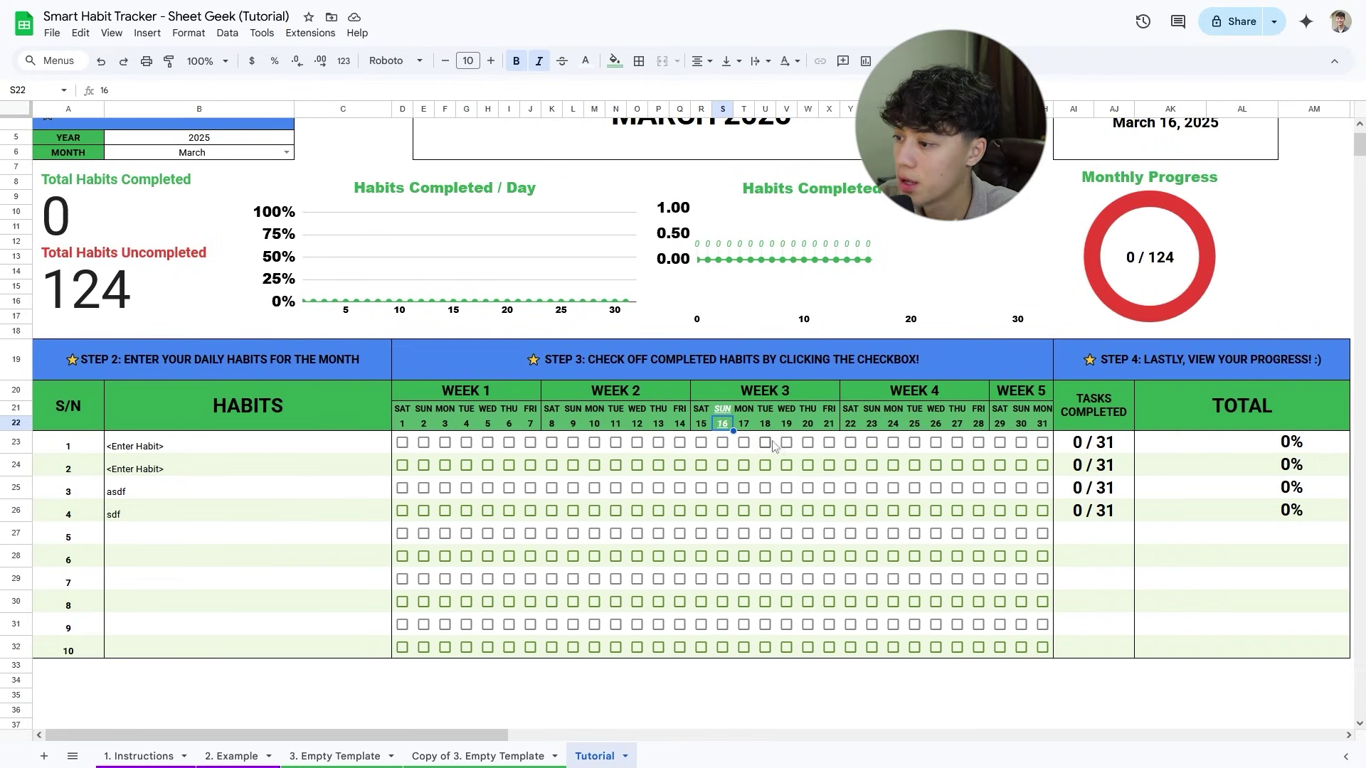
pyautogui.moveTo(718, 453); pyautogui.dragTo(731, 646)
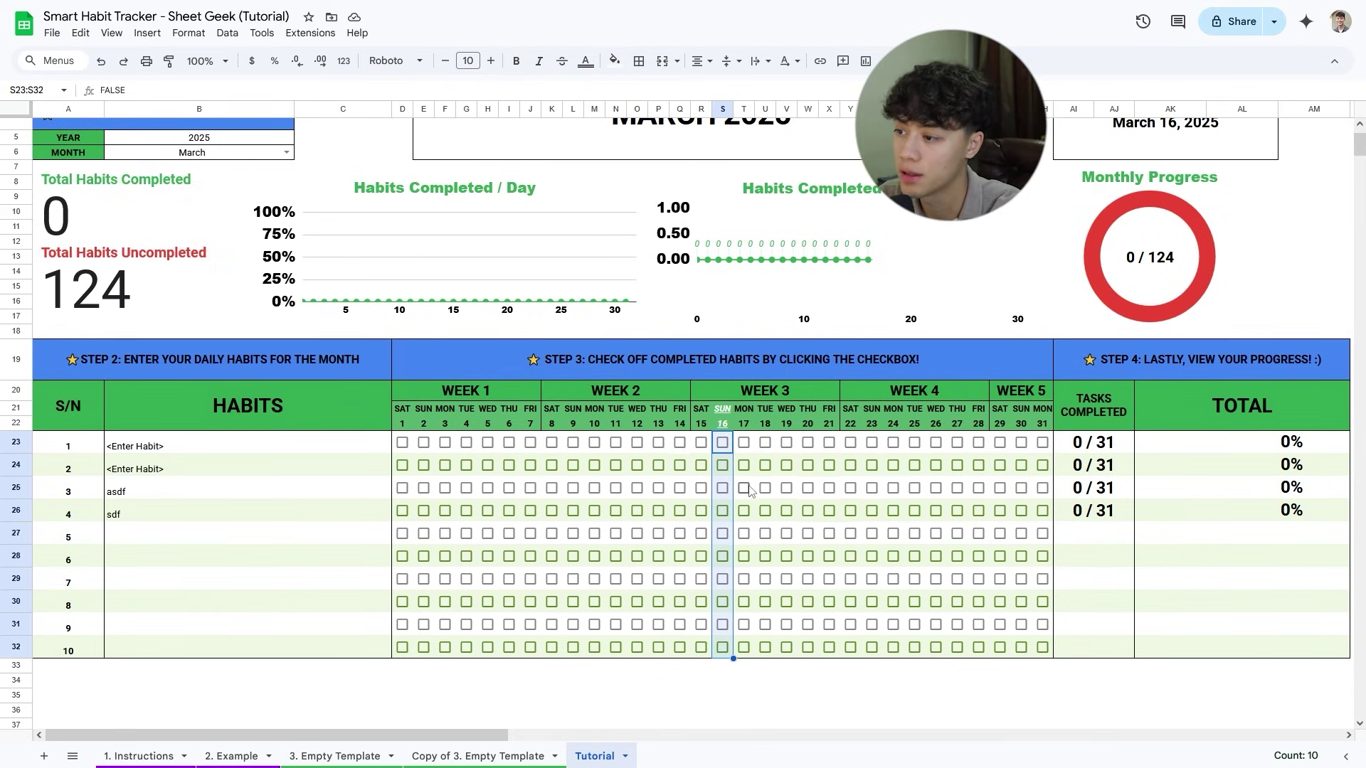
pyautogui.click(724, 426)
pyautogui.click(189, 33)
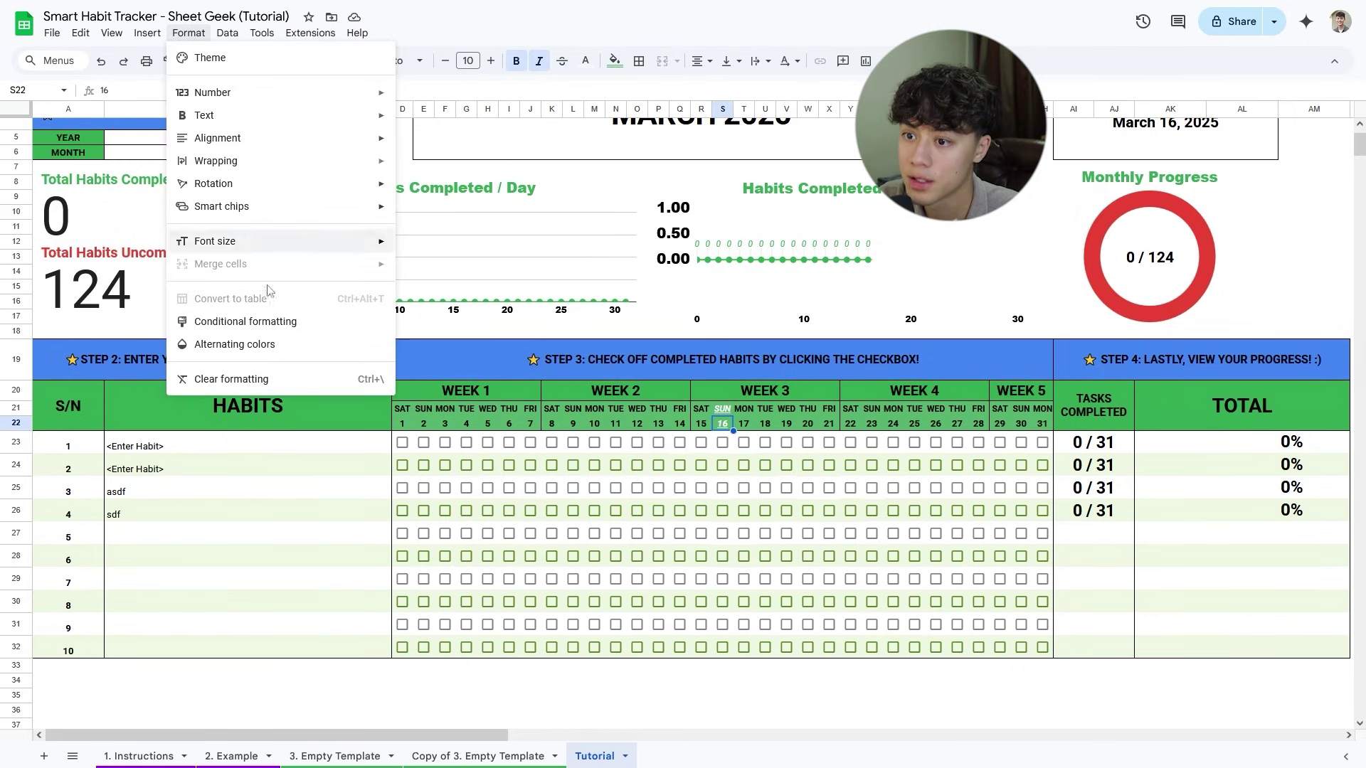
pyautogui.click(259, 318)
pyautogui.click(1245, 138)
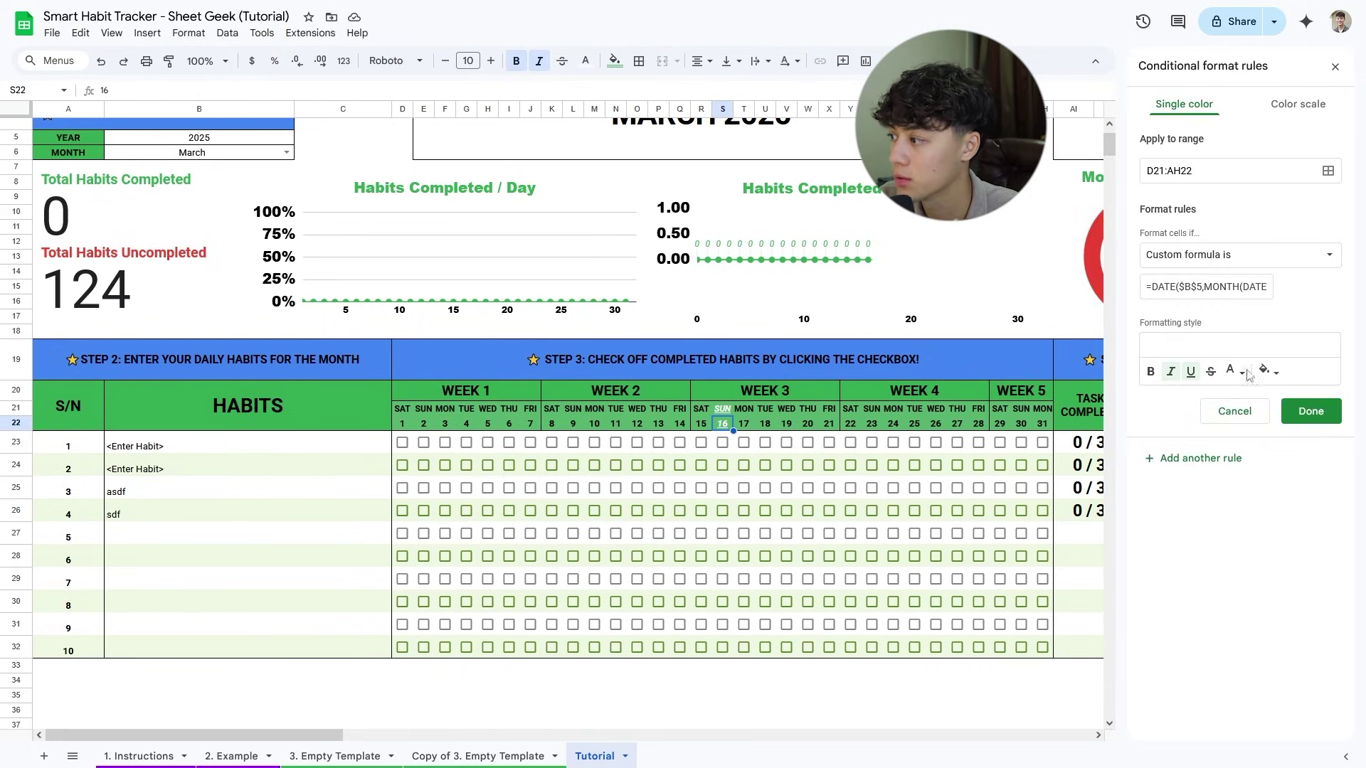
pyautogui.moveTo(1154, 292); pyautogui.dragTo(1306, 315)
pyautogui.click(1335, 66)
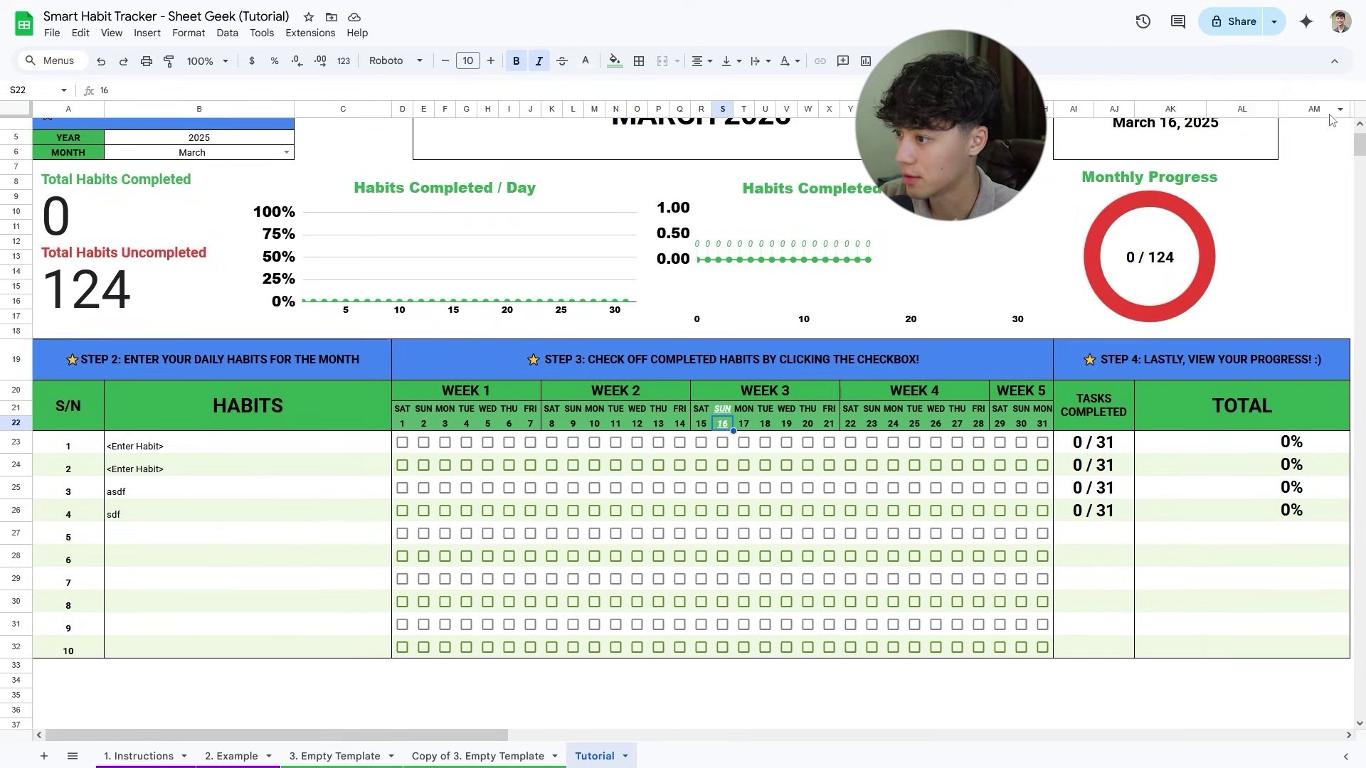
# Add a conditional formatting rule to the checkbox range D23:AH32 with Custom formula is, and paste the copied current-day formula.
pyautogui.moveTo(404, 451); pyautogui.dragTo(1044, 651)
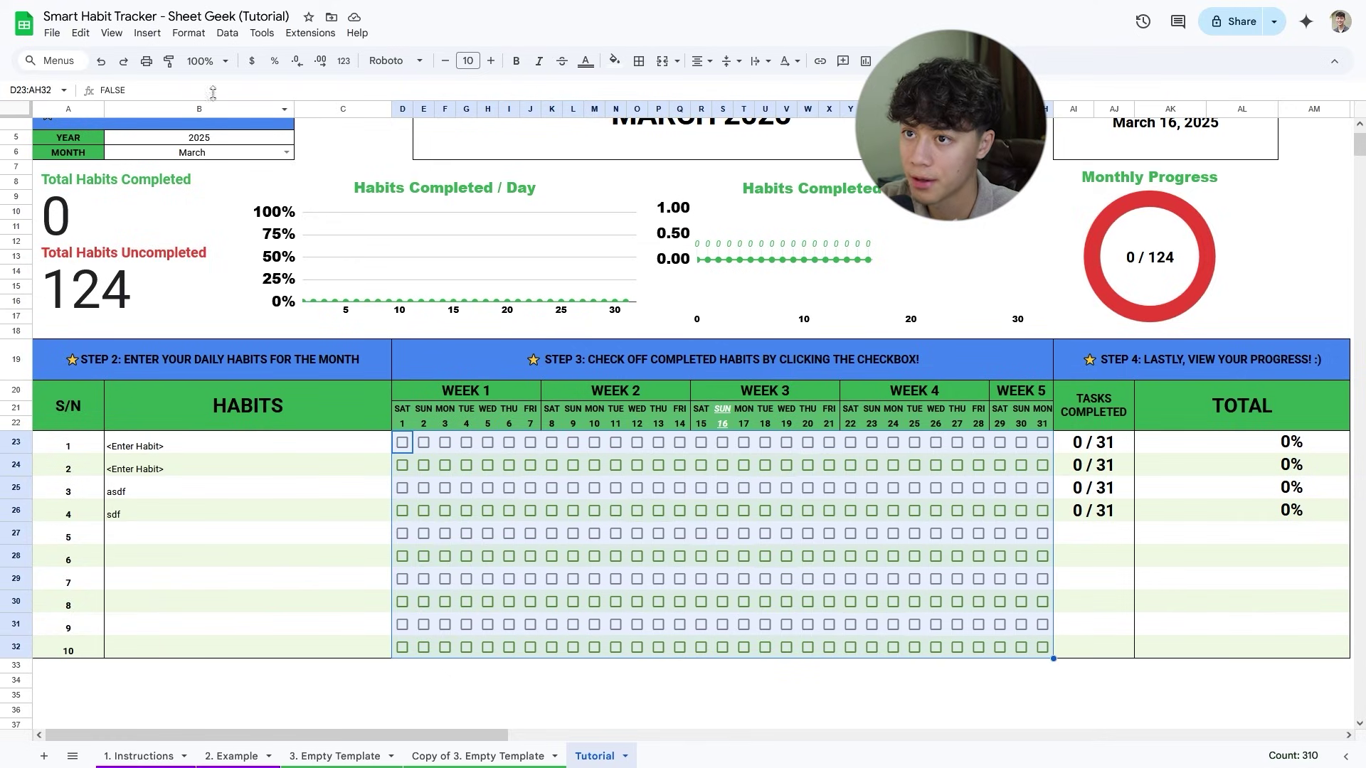
pyautogui.click(188, 33)
pyautogui.moveTo(227, 32)
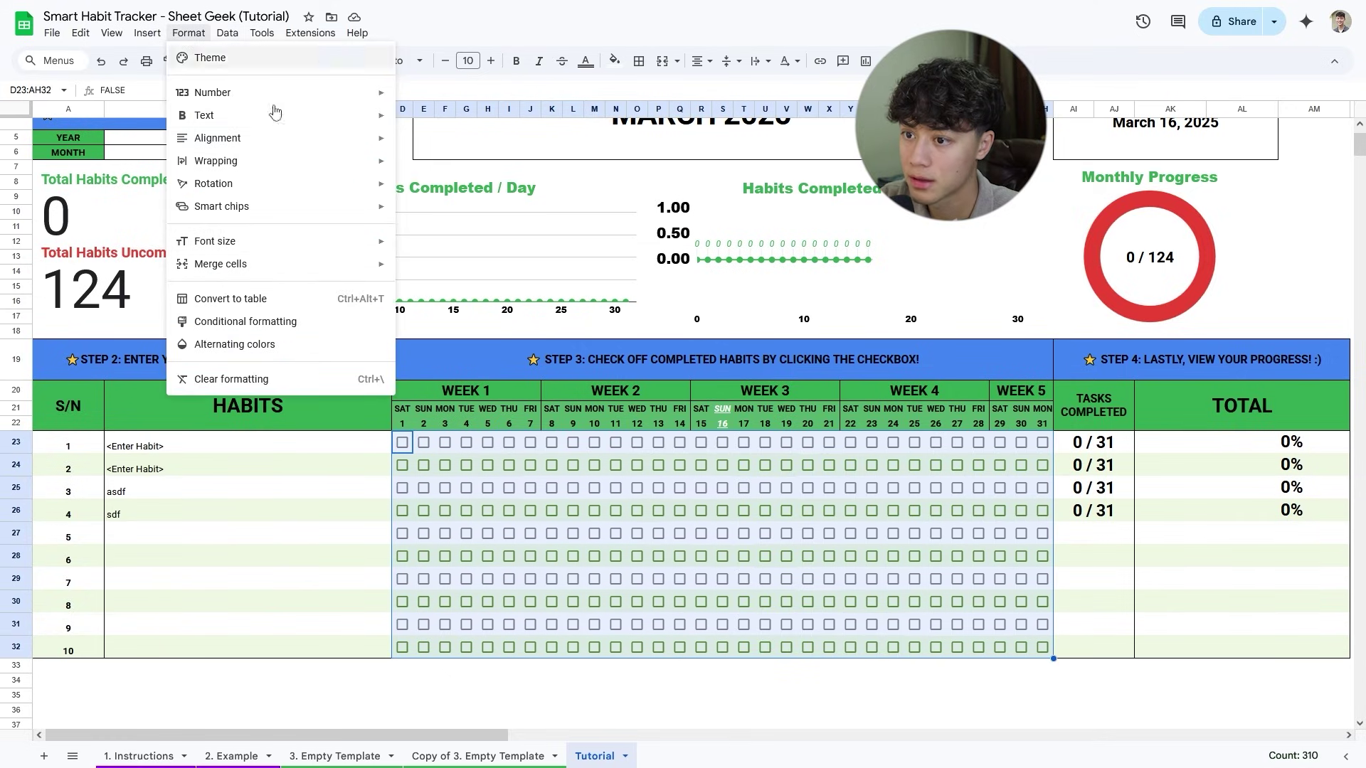
pyautogui.click(333, 318)
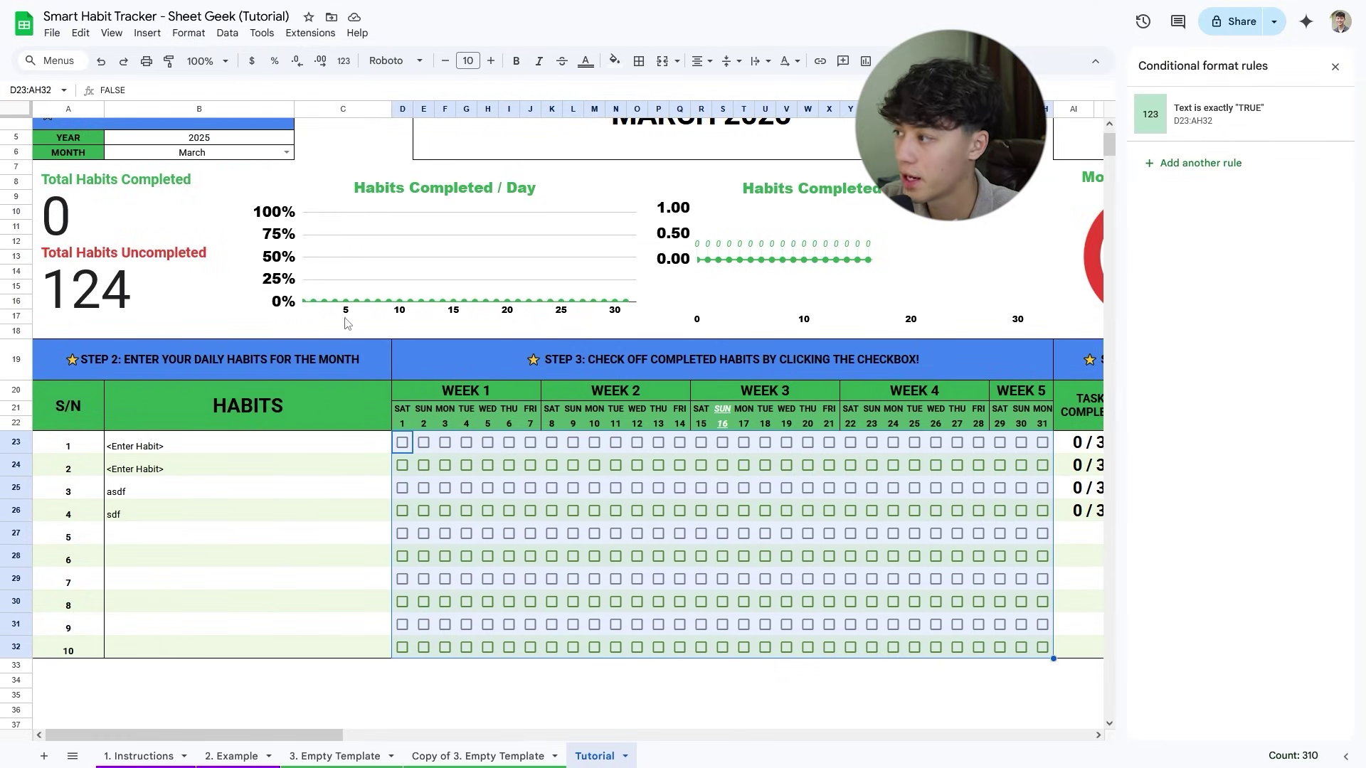
pyautogui.click(1187, 165)
pyautogui.click(1199, 258)
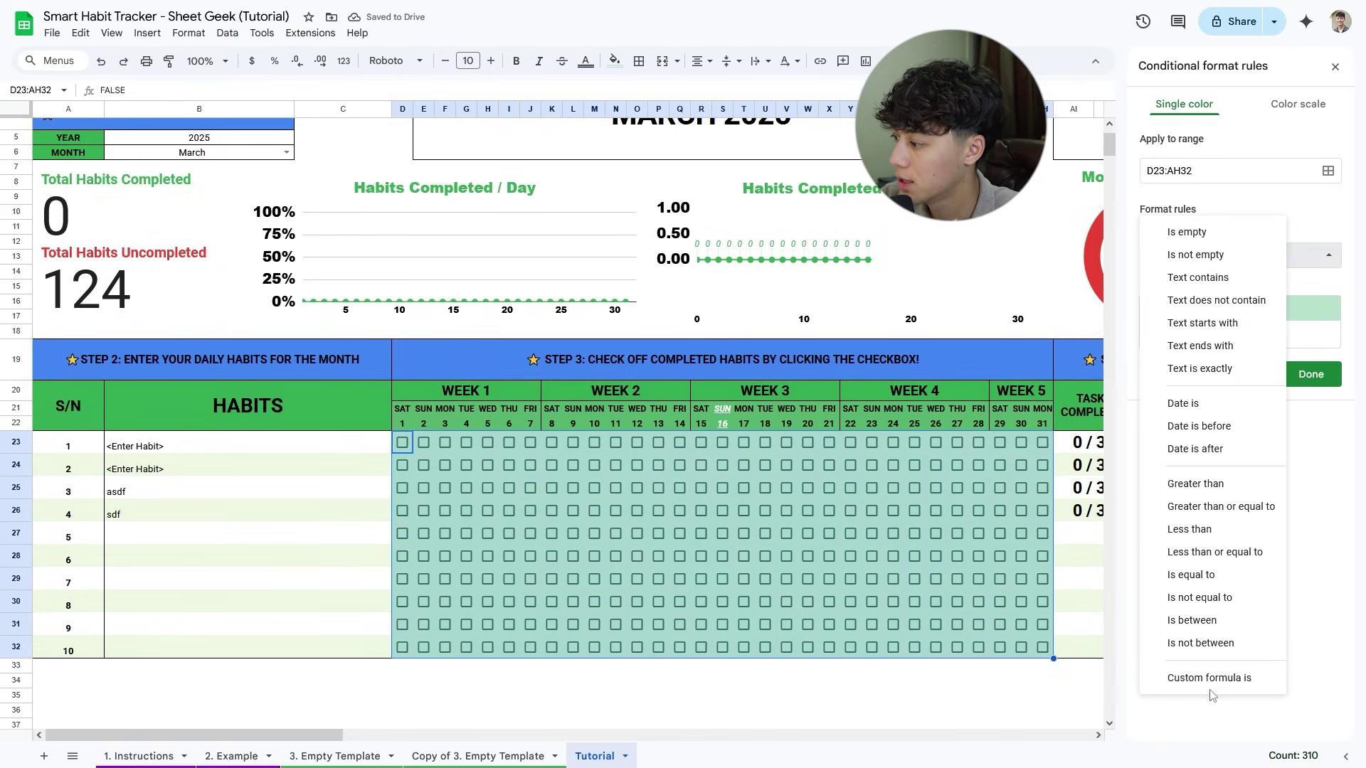
pyautogui.click(1164, 680)
pyautogui.click(1205, 286)
pyautogui.hotkey('ctrl', 'v')
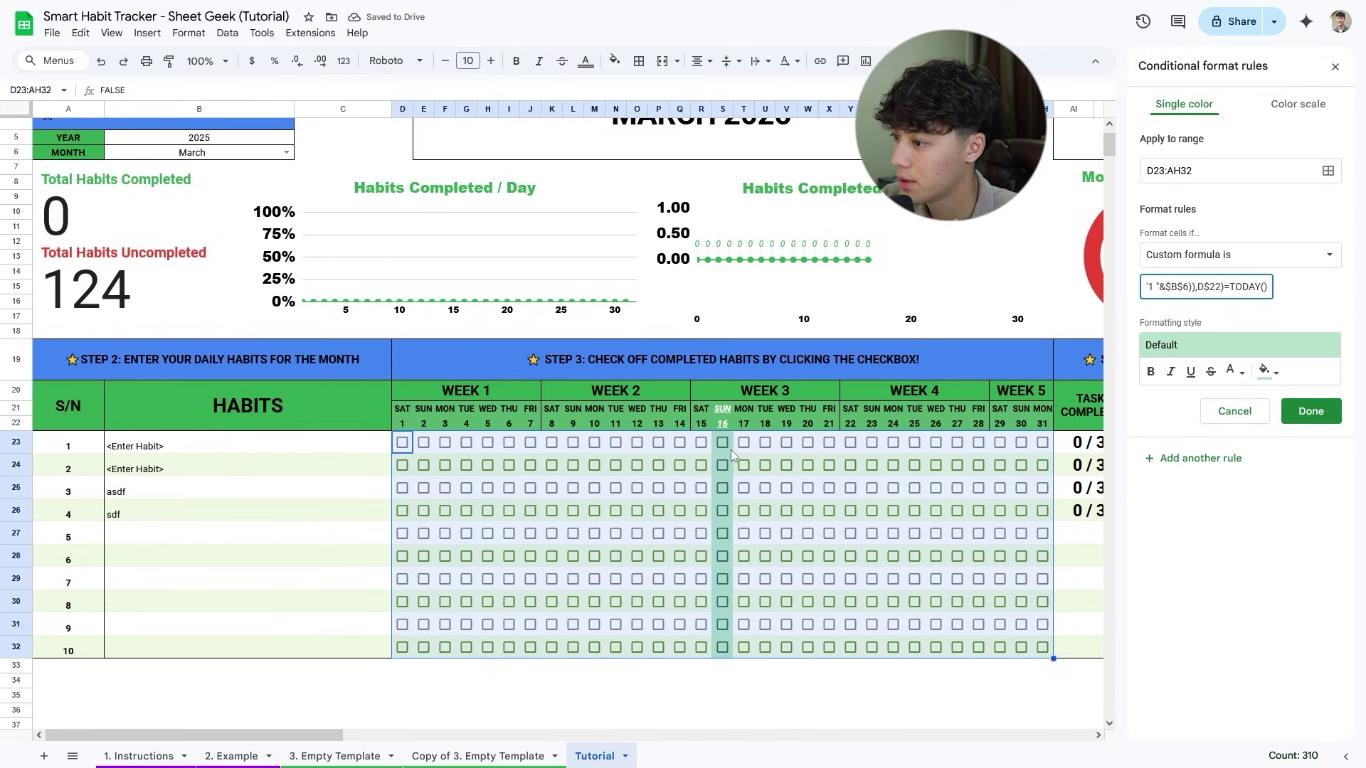
# Give the current-day checkbox rule a gray fill, save it, and close the conditional formatting rules.
pyautogui.click(803, 687)
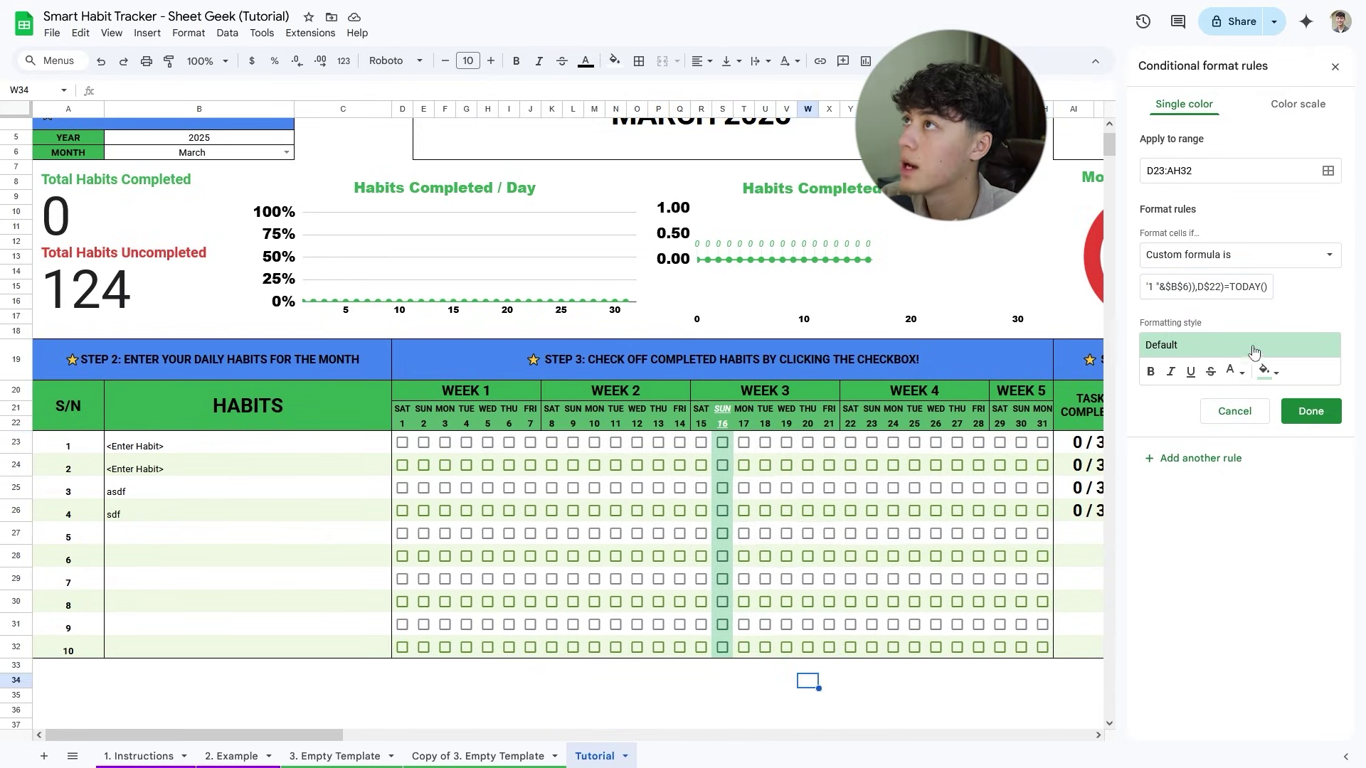
pyautogui.click(1270, 373)
pyautogui.click(1234, 420)
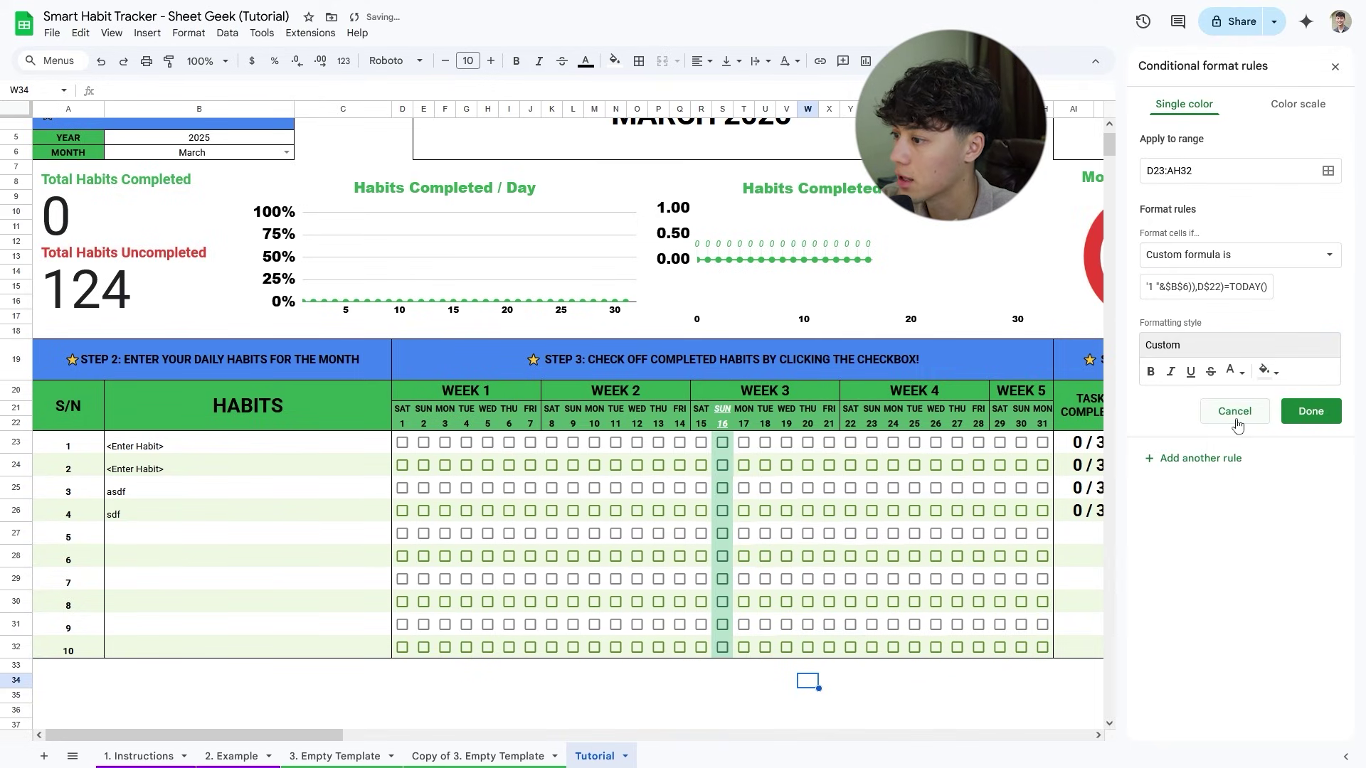
pyautogui.click(1272, 375)
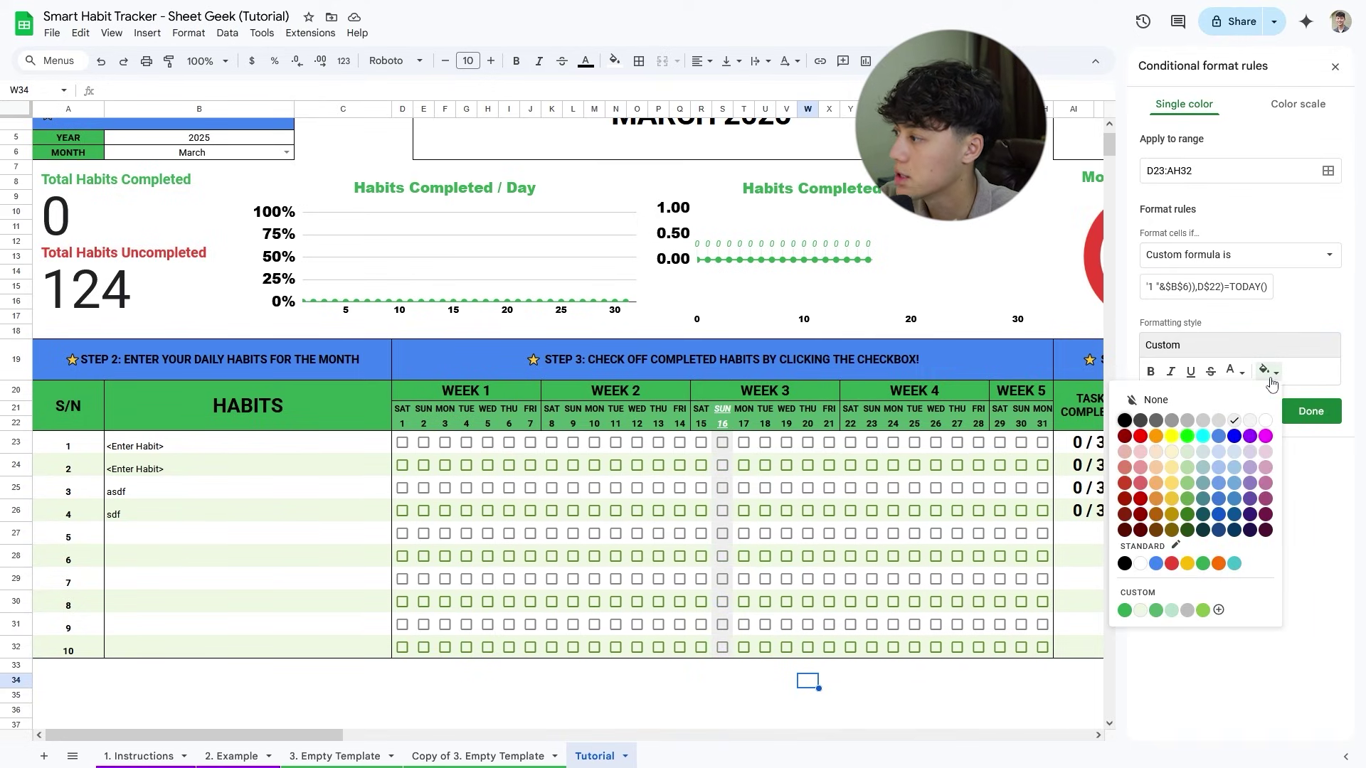
pyautogui.click(1203, 421)
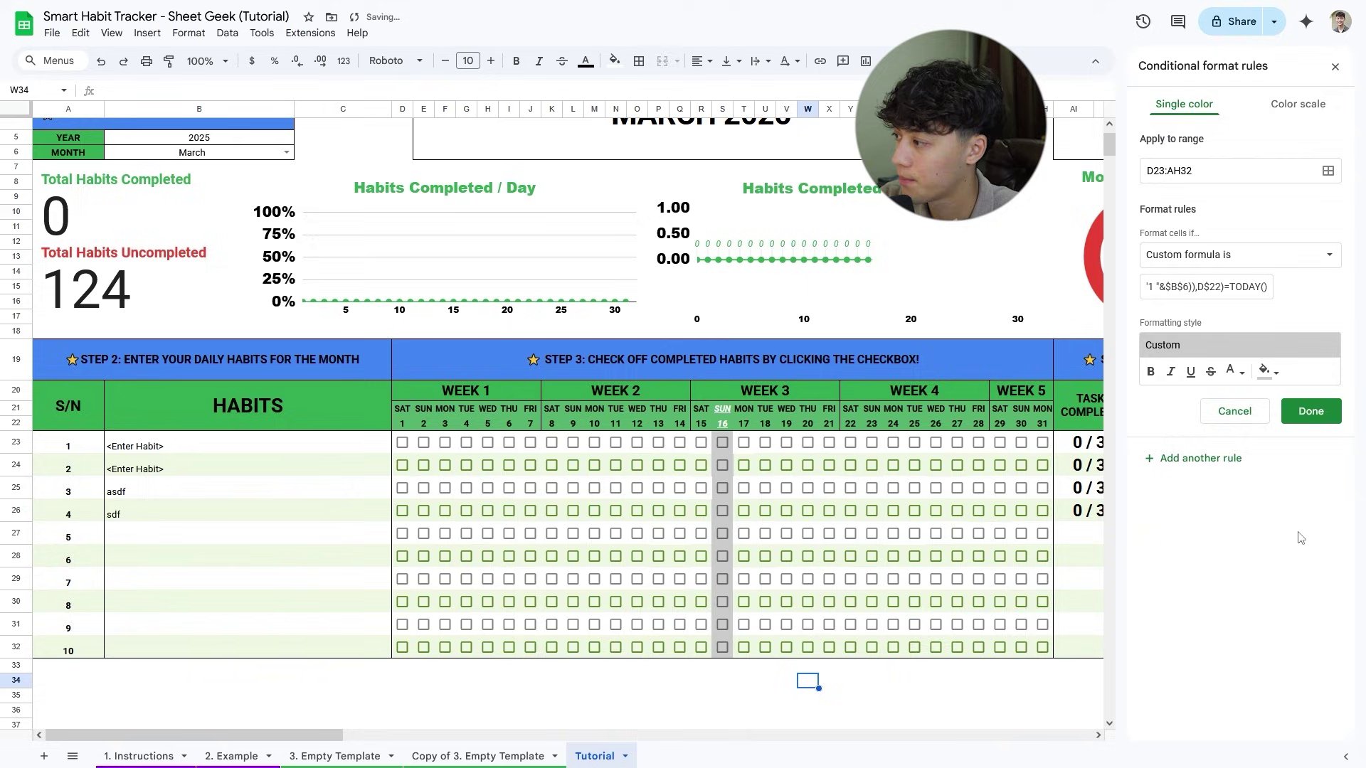
pyautogui.click(1312, 413)
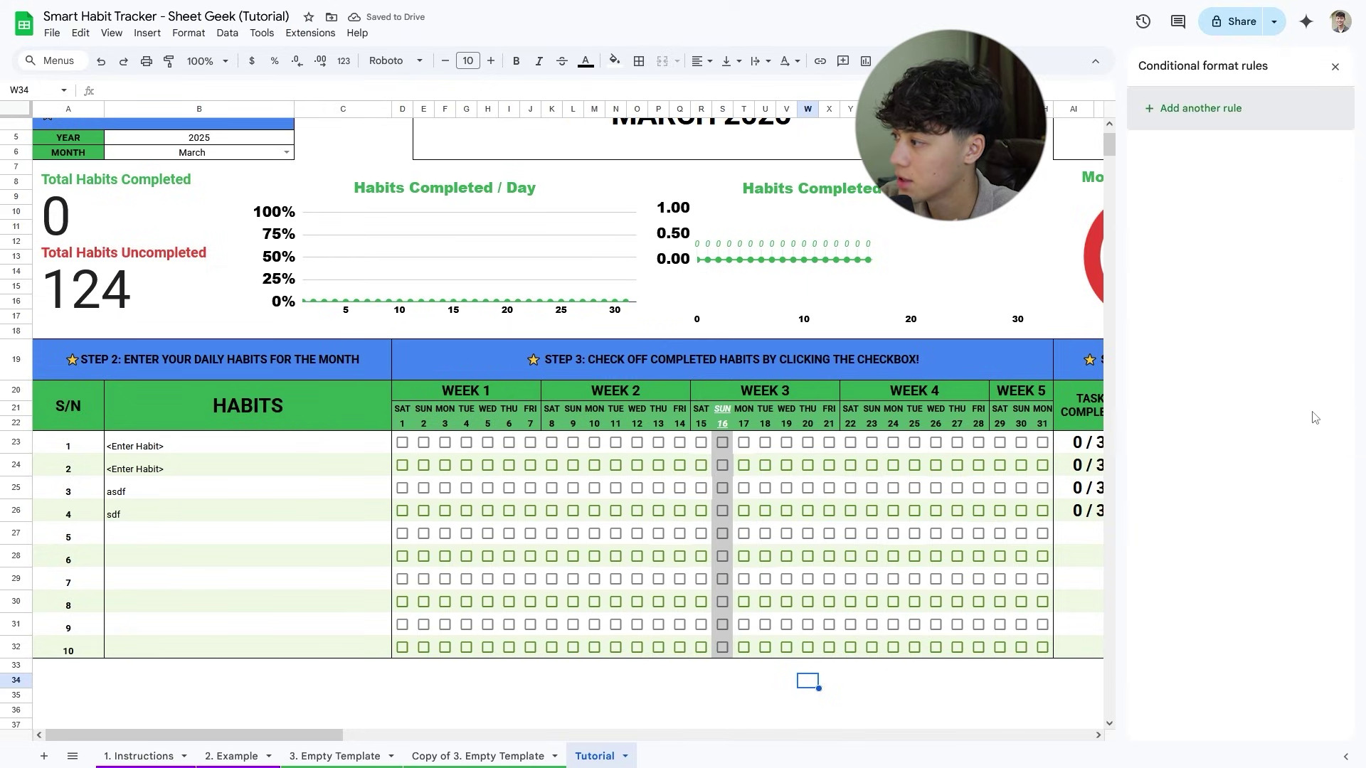
pyautogui.click(731, 451)
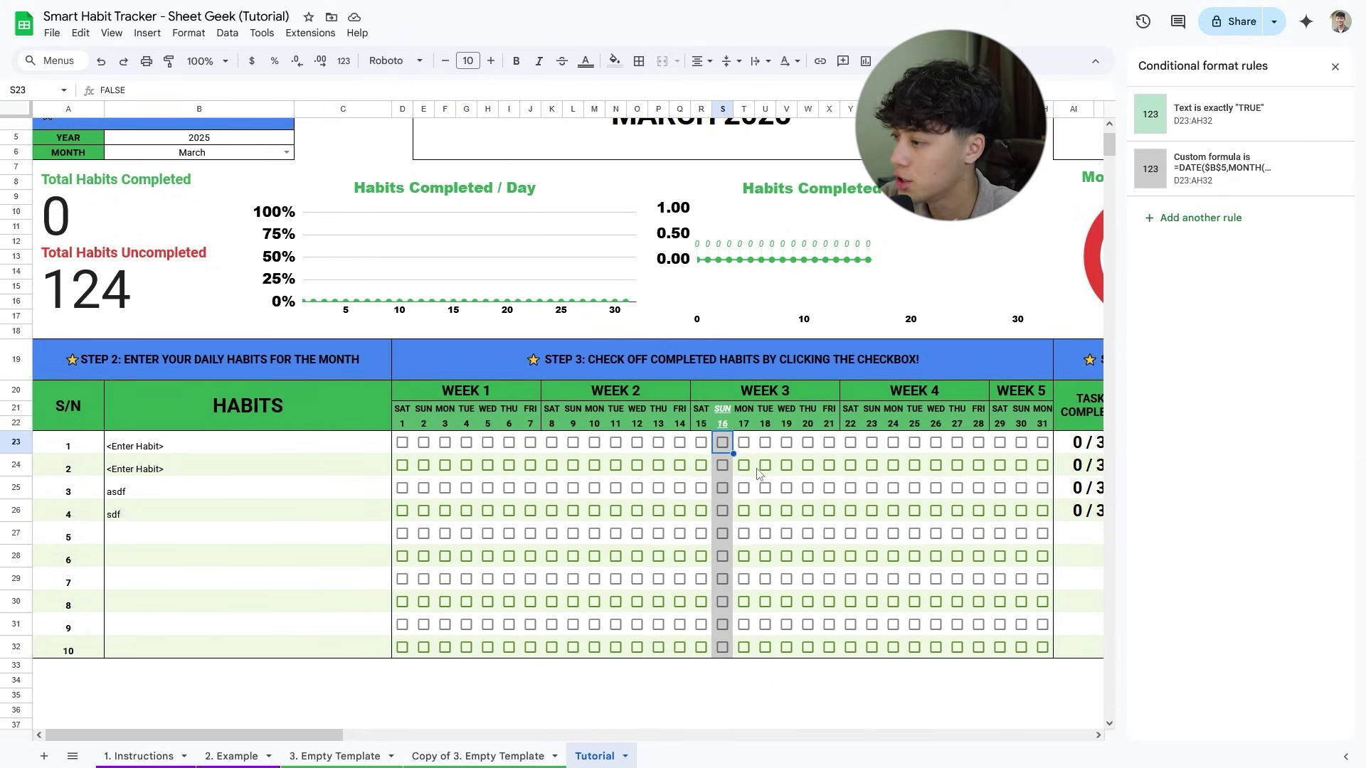
pyautogui.click(723, 444)
pyautogui.click(722, 466)
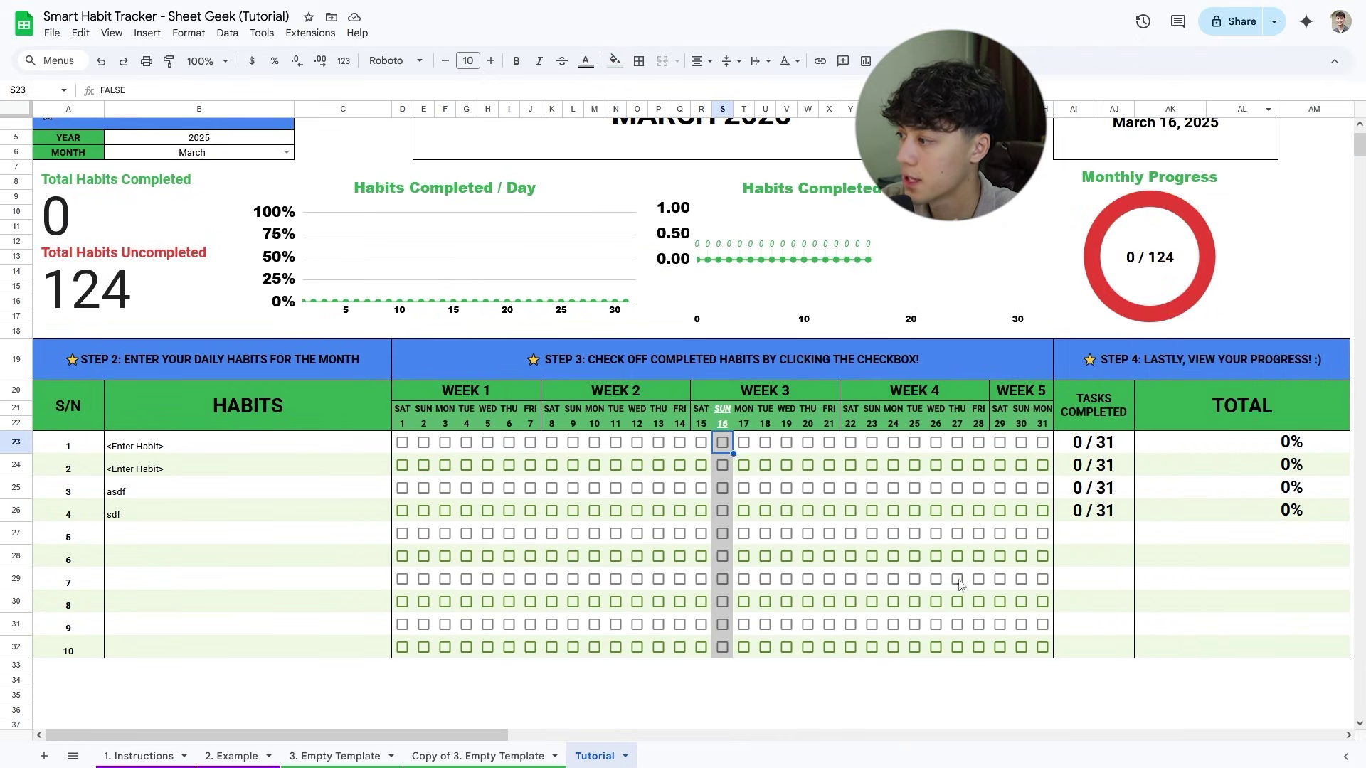
# Compare the rows without a habit with how the 3. Empty Template sheet formats its unused rows.
pyautogui.click(1174, 562)
pyautogui.click(261, 543)
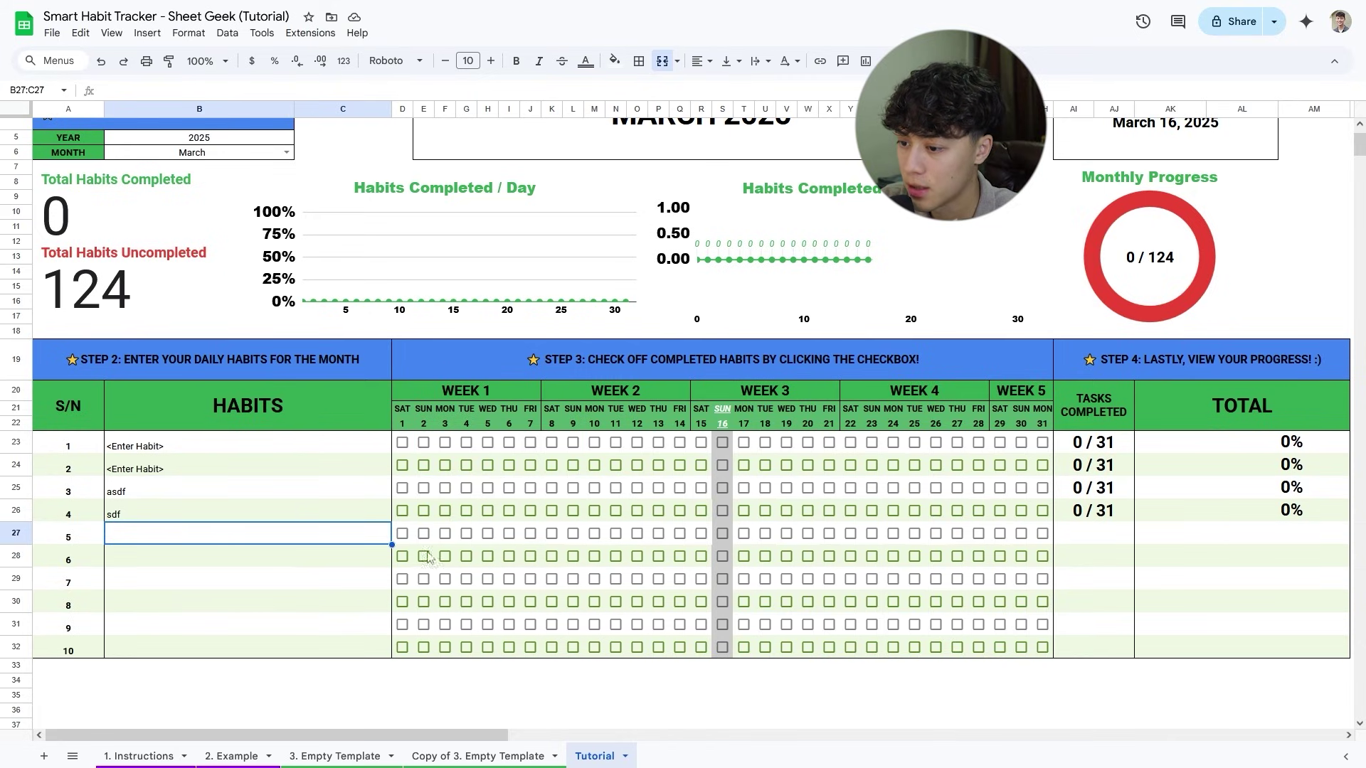
pyautogui.moveTo(402, 545); pyautogui.dragTo(1213, 651)
pyautogui.click(334, 756)
pyautogui.scroll(-2, 528, 647)
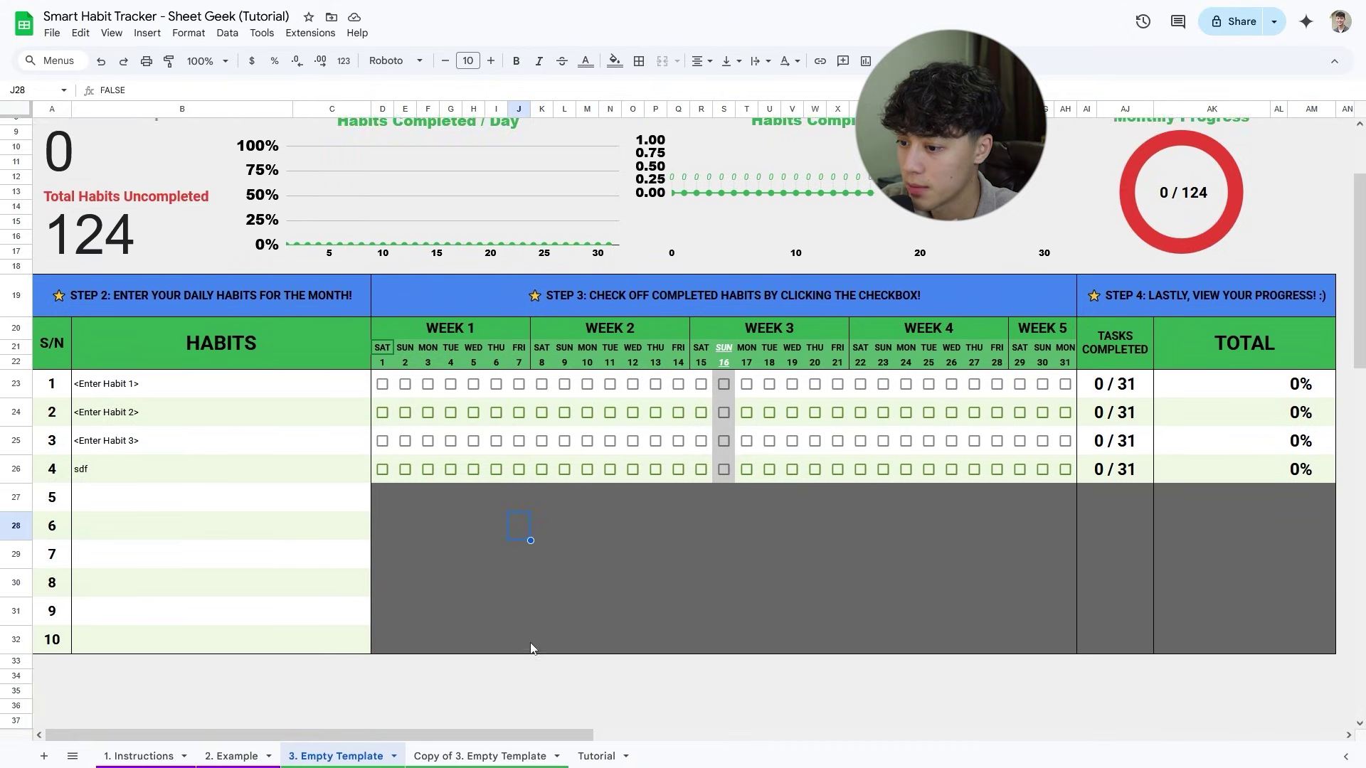
pyautogui.click(384, 497)
pyautogui.click(855, 348)
pyautogui.click(1060, 535)
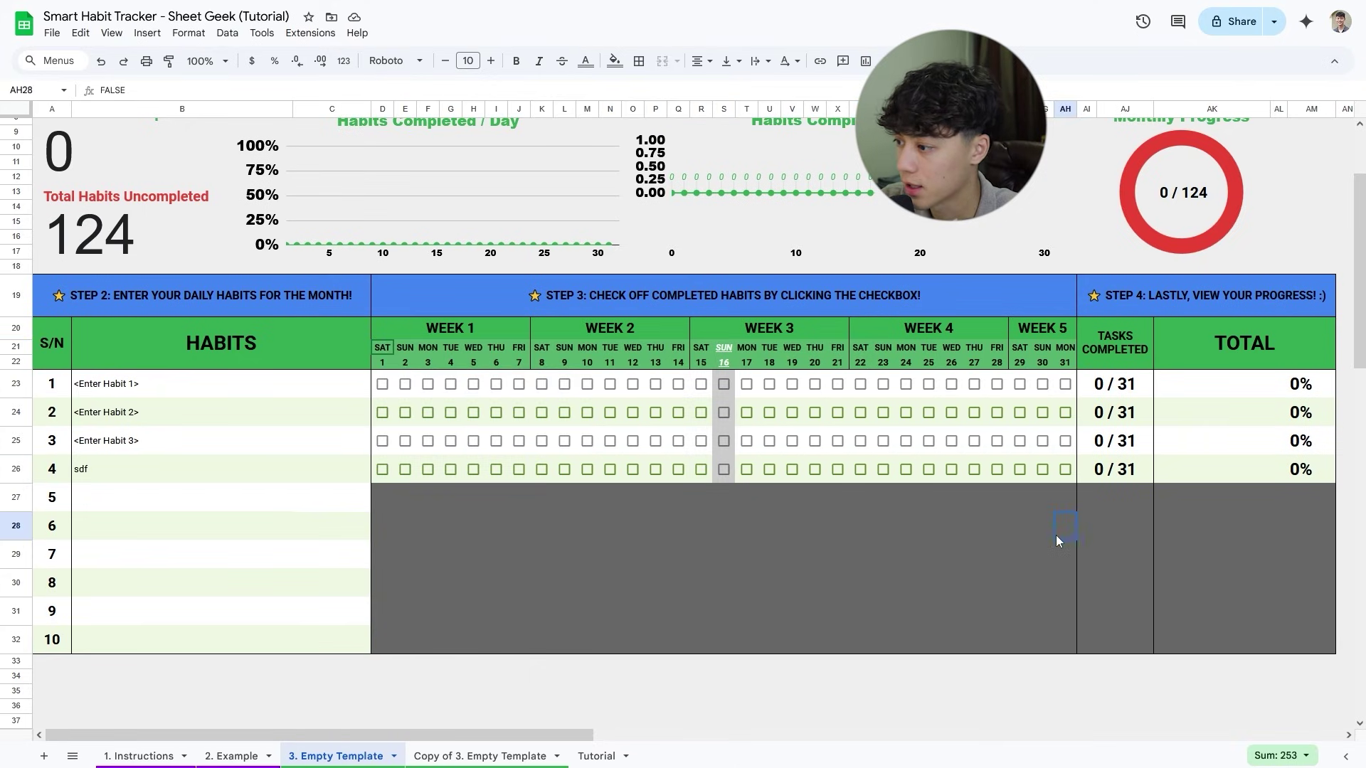
# Start a conditional formatting rule on the Tutorial sheet's range D23:AM32 with the condition Custom formula is.
pyautogui.click(596, 756)
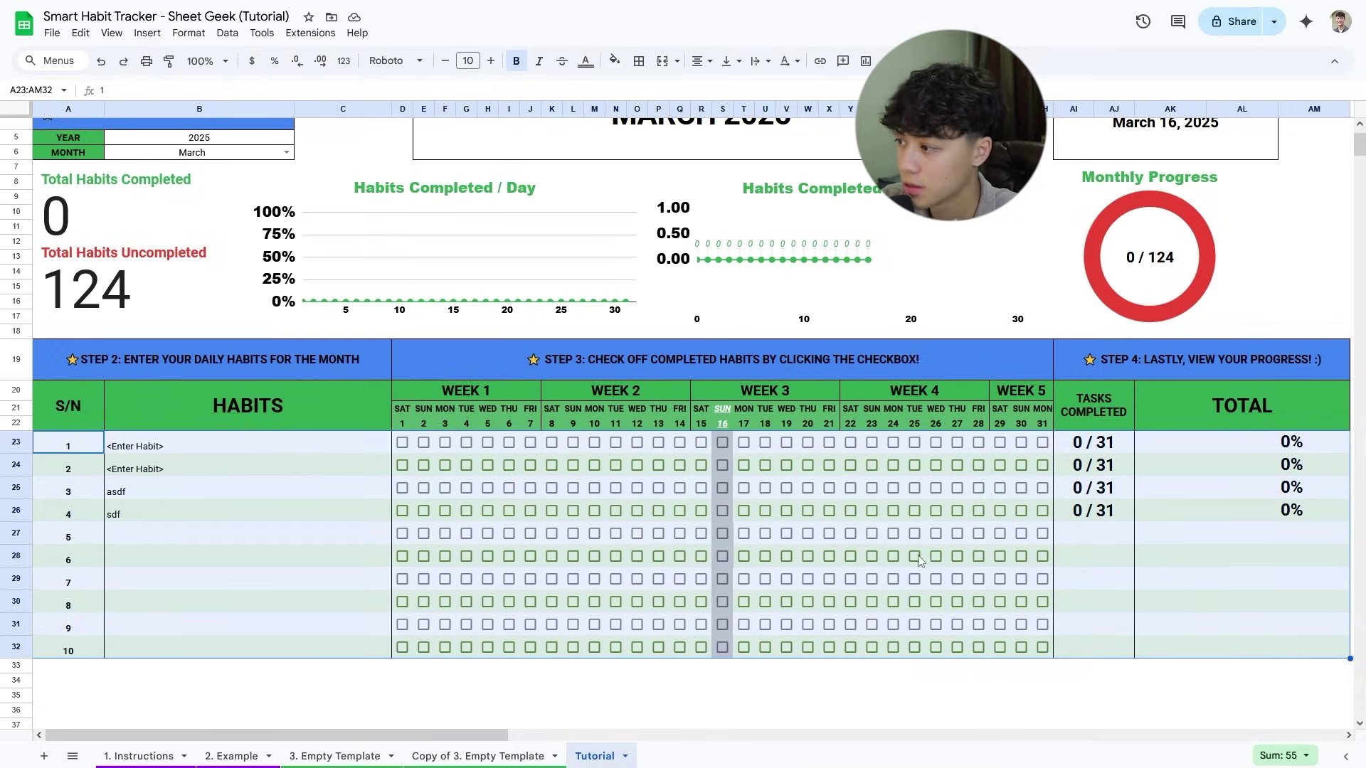
pyautogui.click(399, 452)
pyautogui.moveTo(401, 455); pyautogui.dragTo(1302, 646)
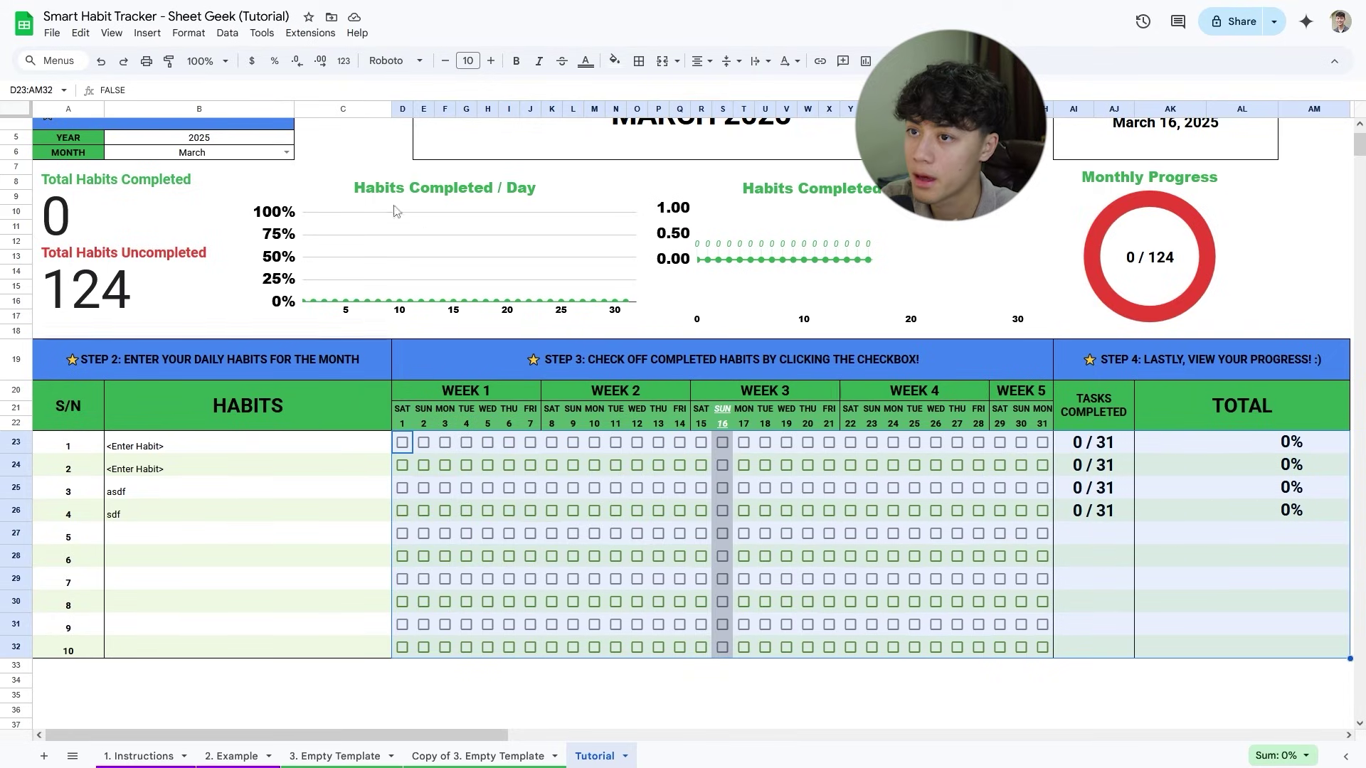
pyautogui.click(189, 33)
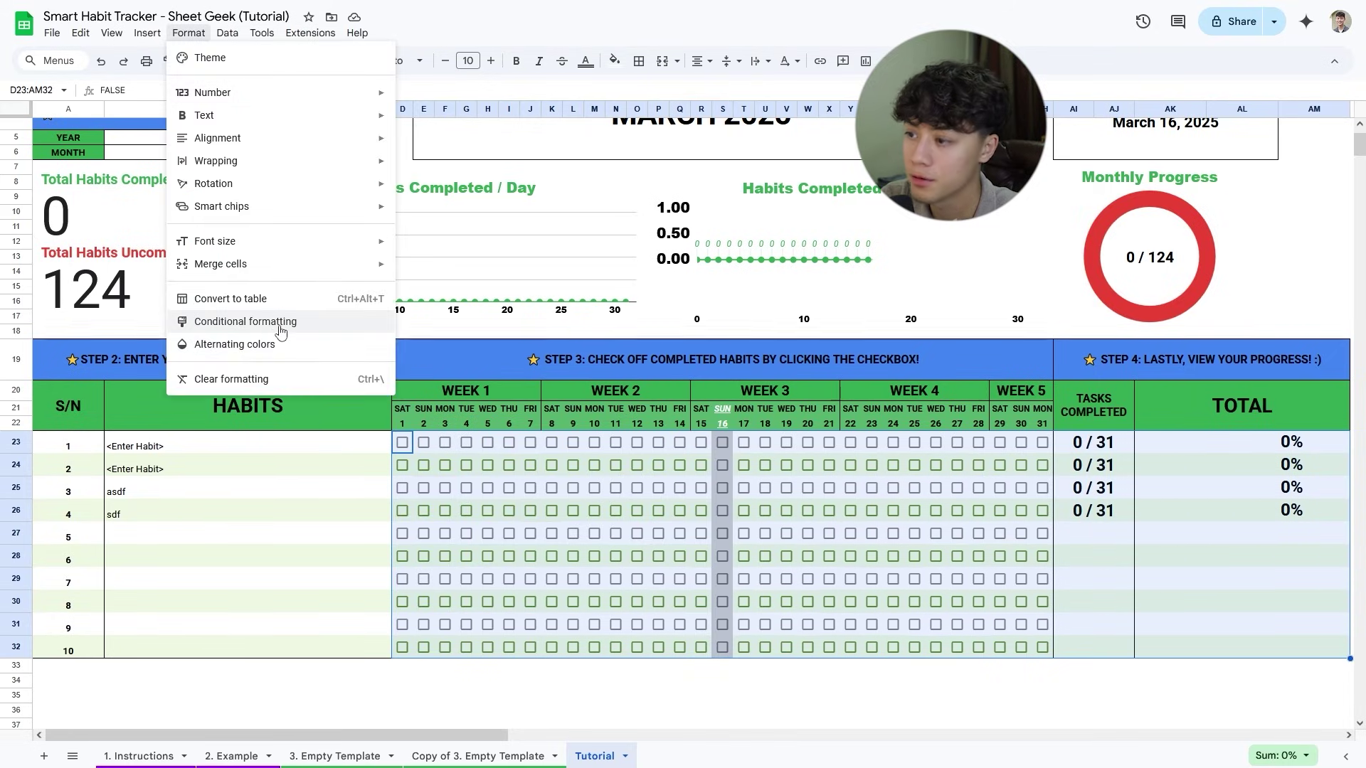
pyautogui.click(281, 332)
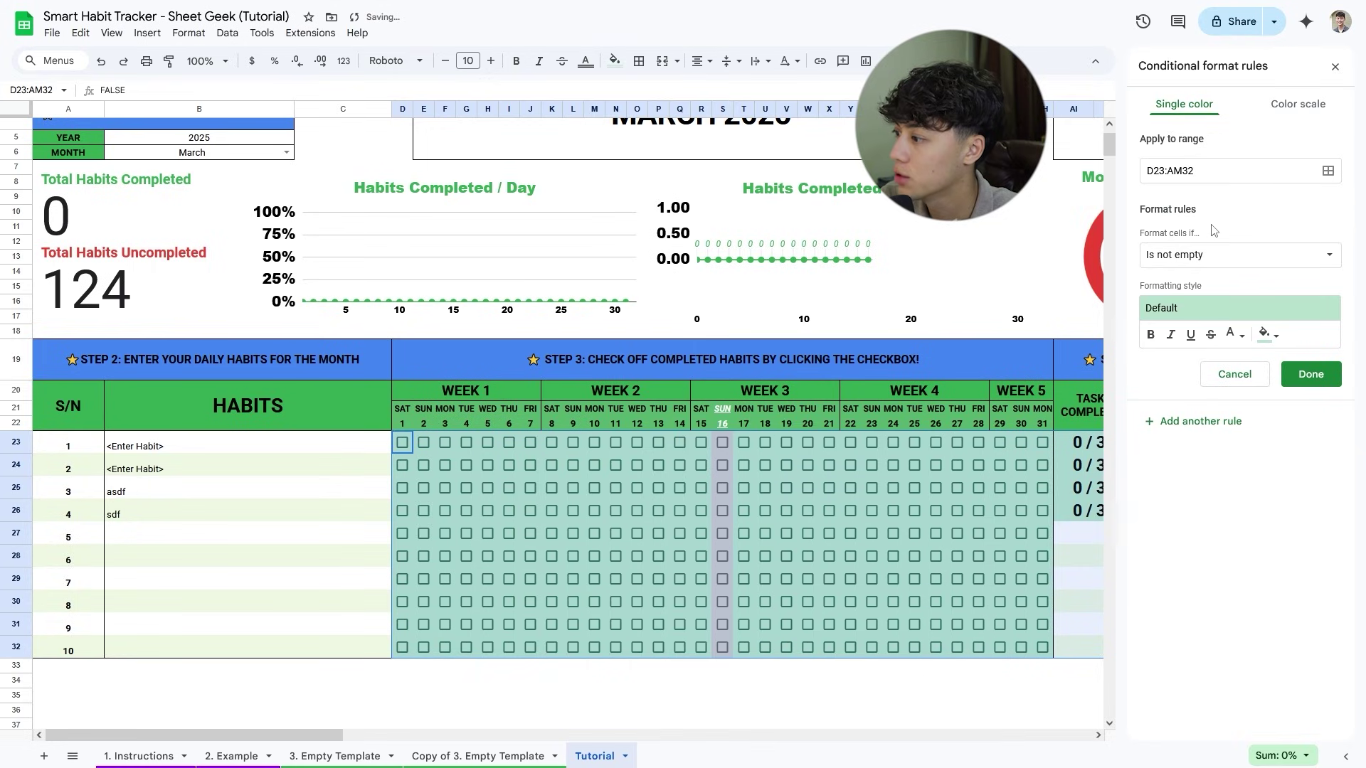
pyautogui.click(1223, 263)
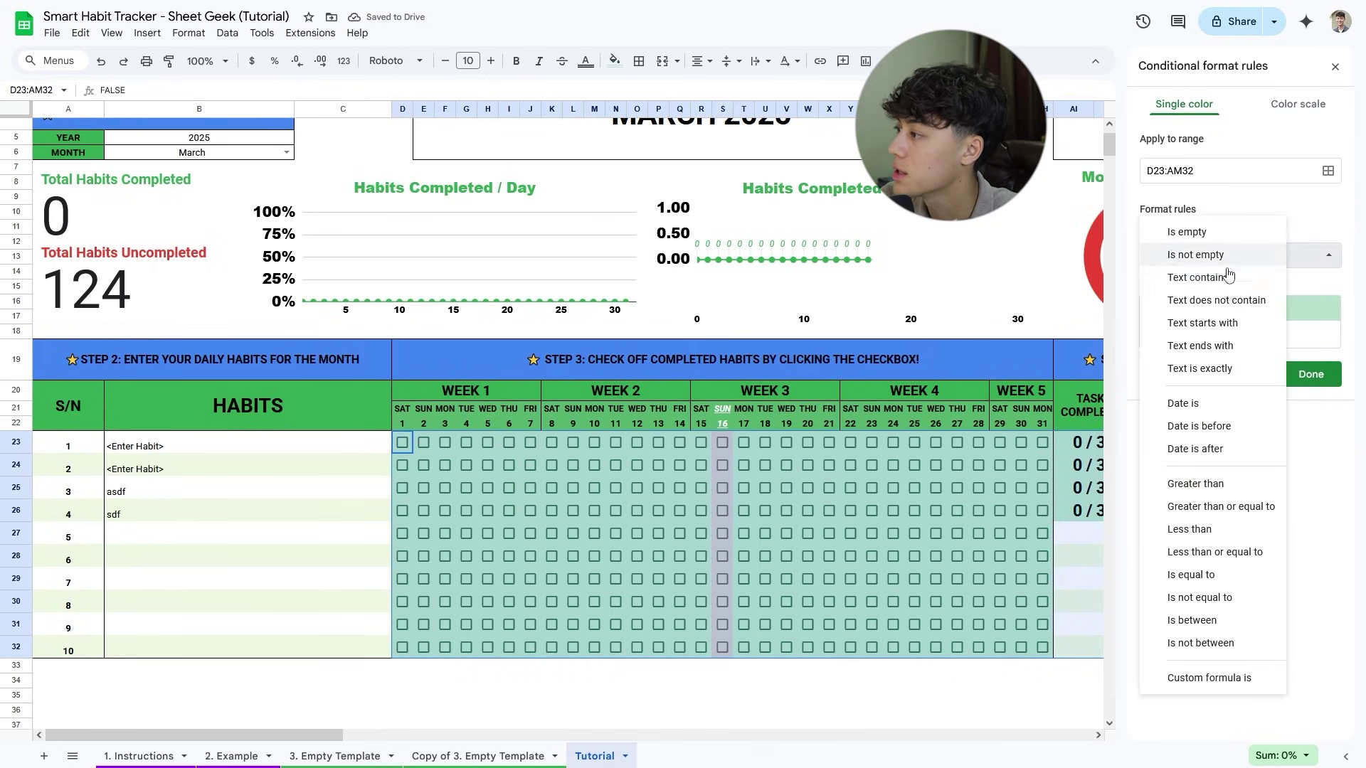
pyautogui.click(1209, 678)
pyautogui.click(1196, 286)
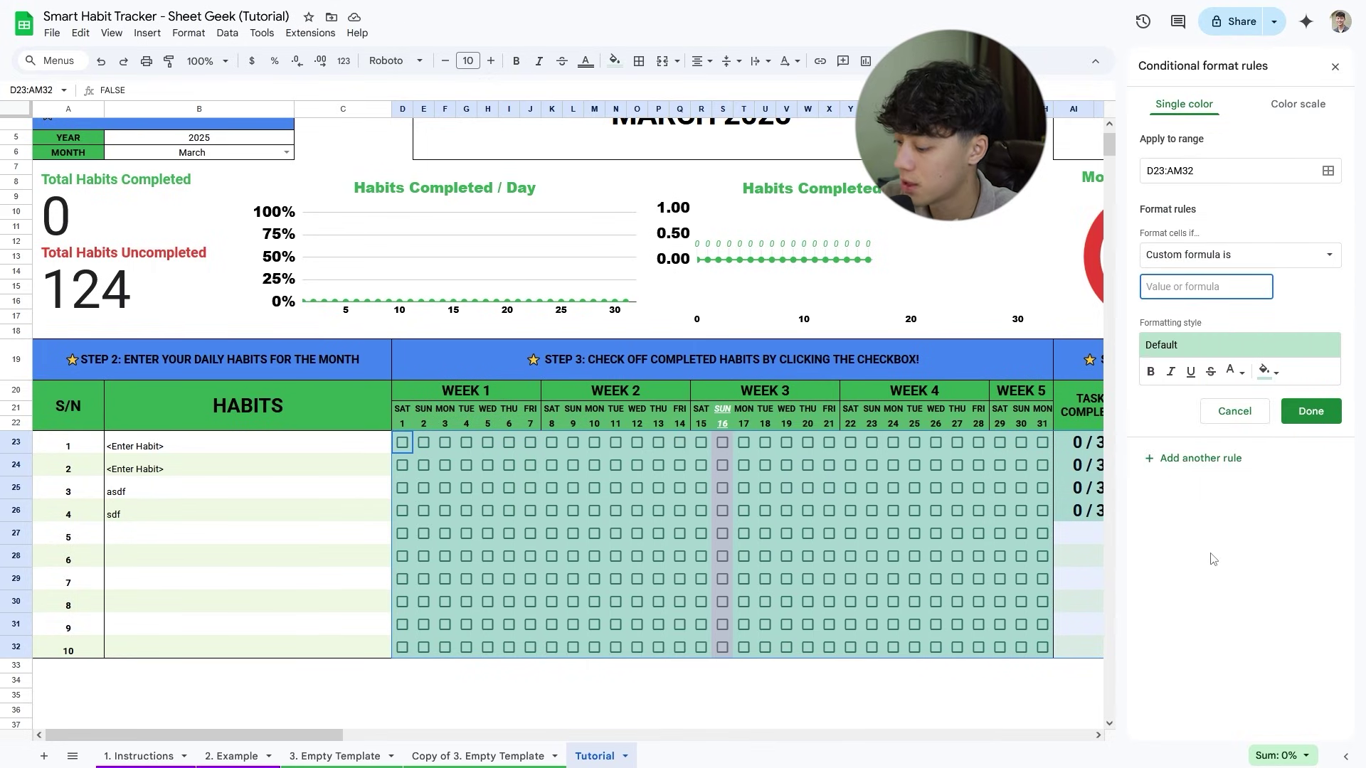
# Enter =$B23="" as the custom formula so the rule targets rows with no habit.
pyautogui.write('=')
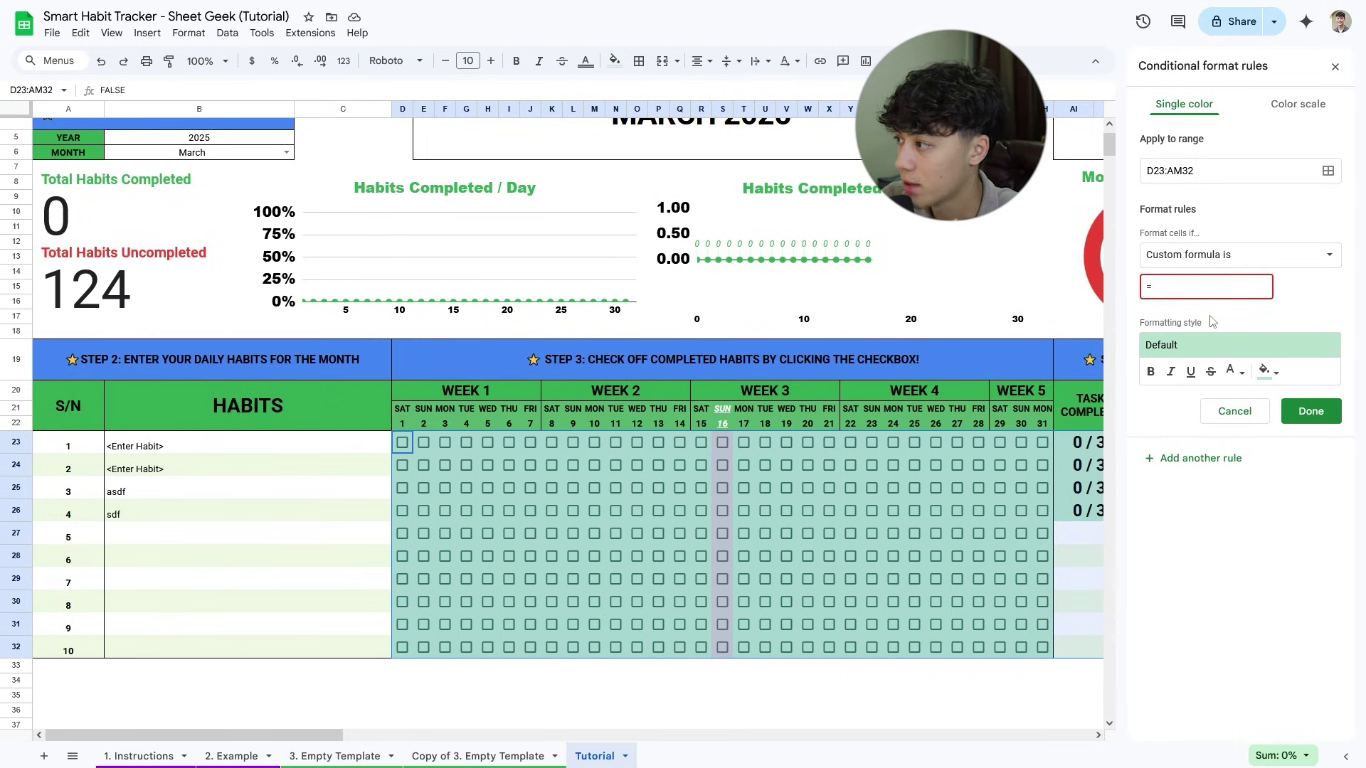
pyautogui.write('B23')
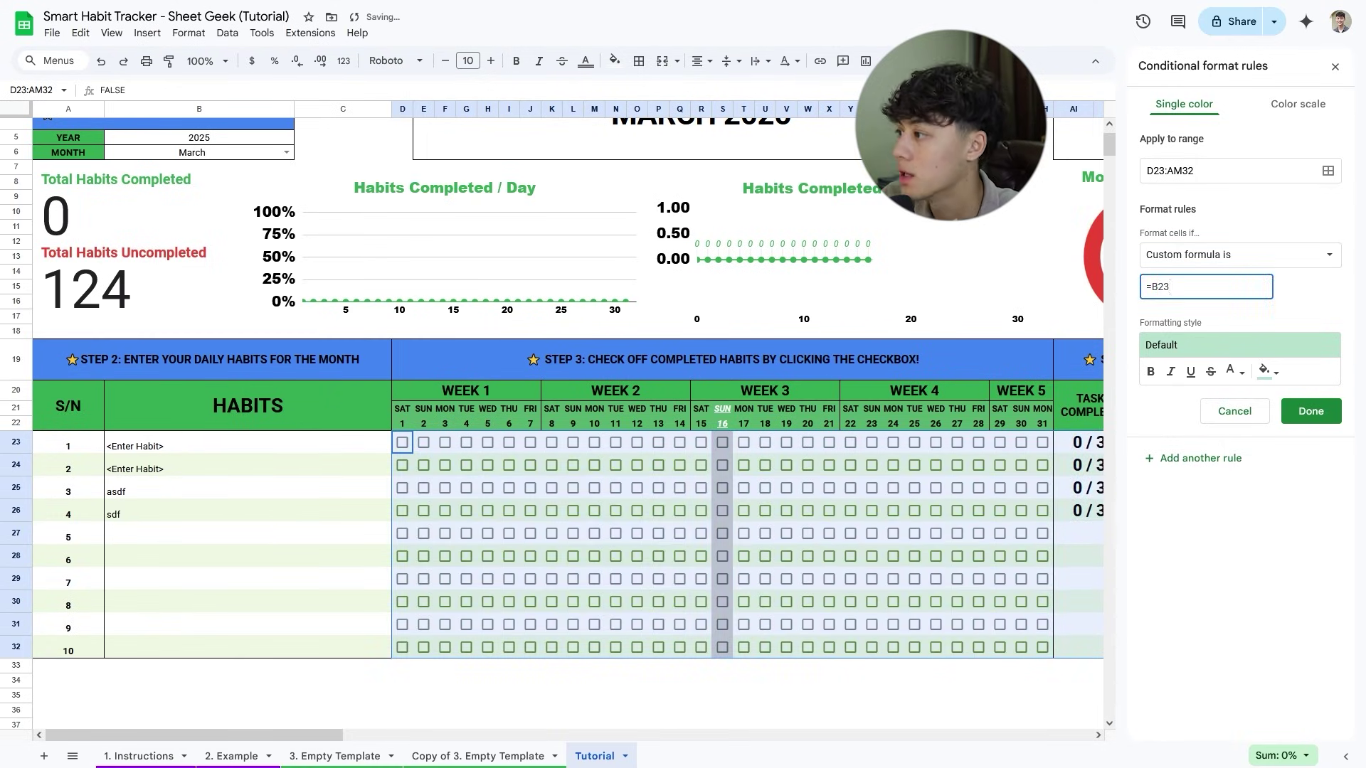
pyautogui.write('$')
pyautogui.press('Right')
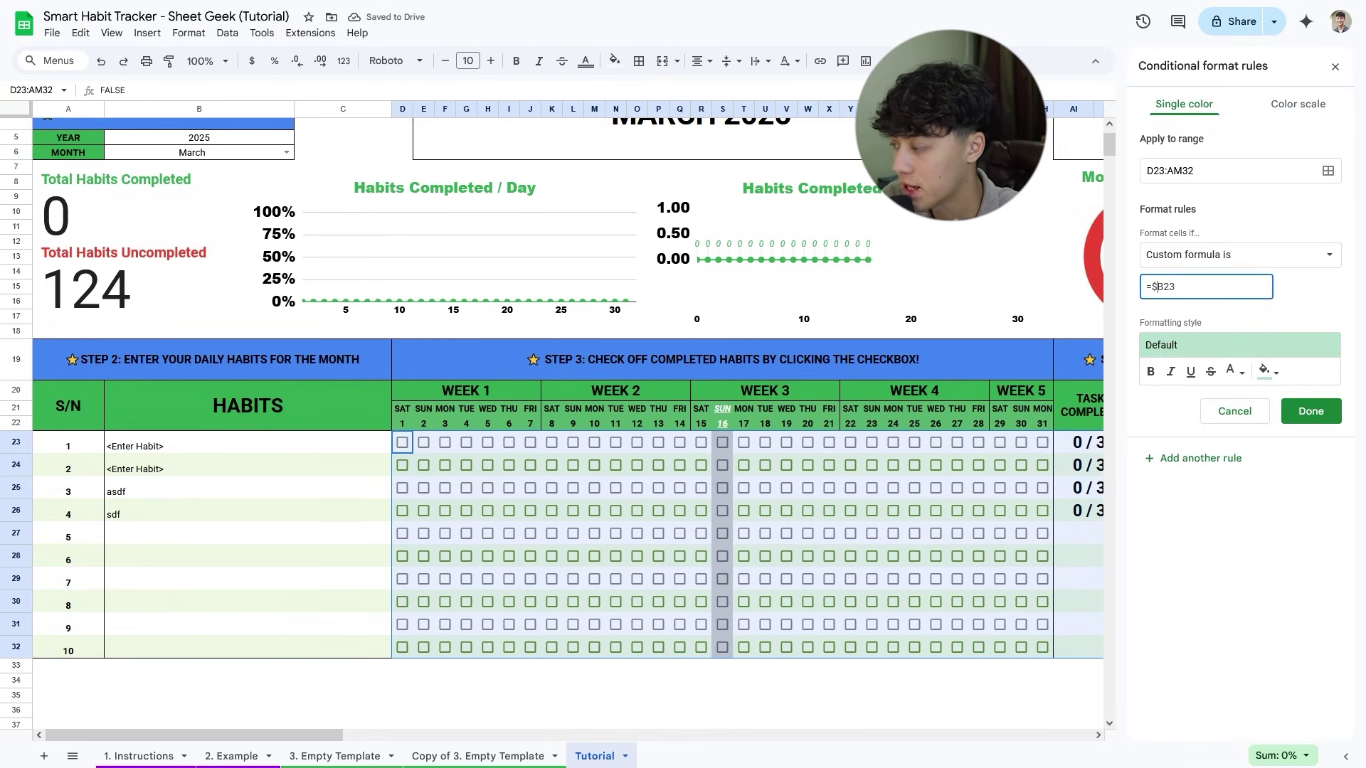
pyautogui.write('=""')
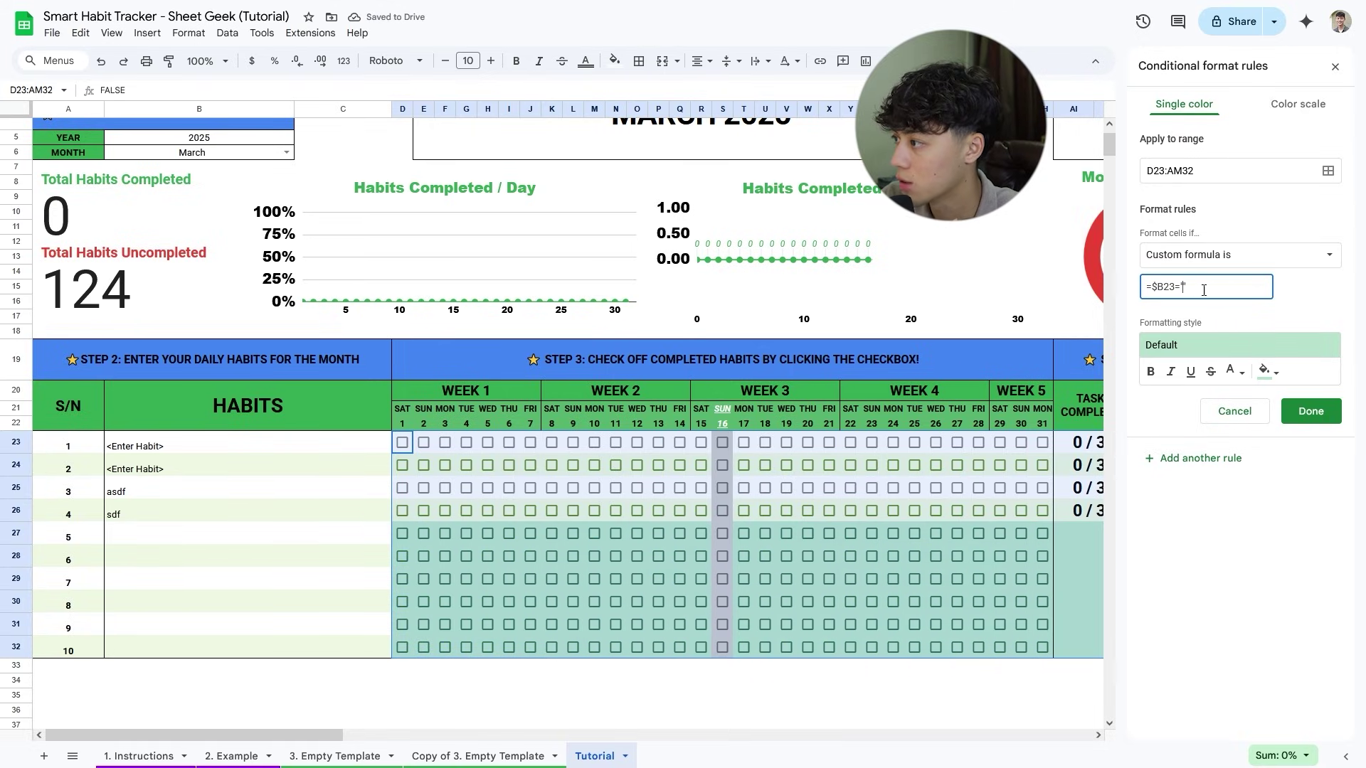
# Give the no-habit rule on D23:AM32 matching dark gray text and fill colors, and save the rule.
pyautogui.moveTo(315, 737); pyautogui.dragTo(360, 740)
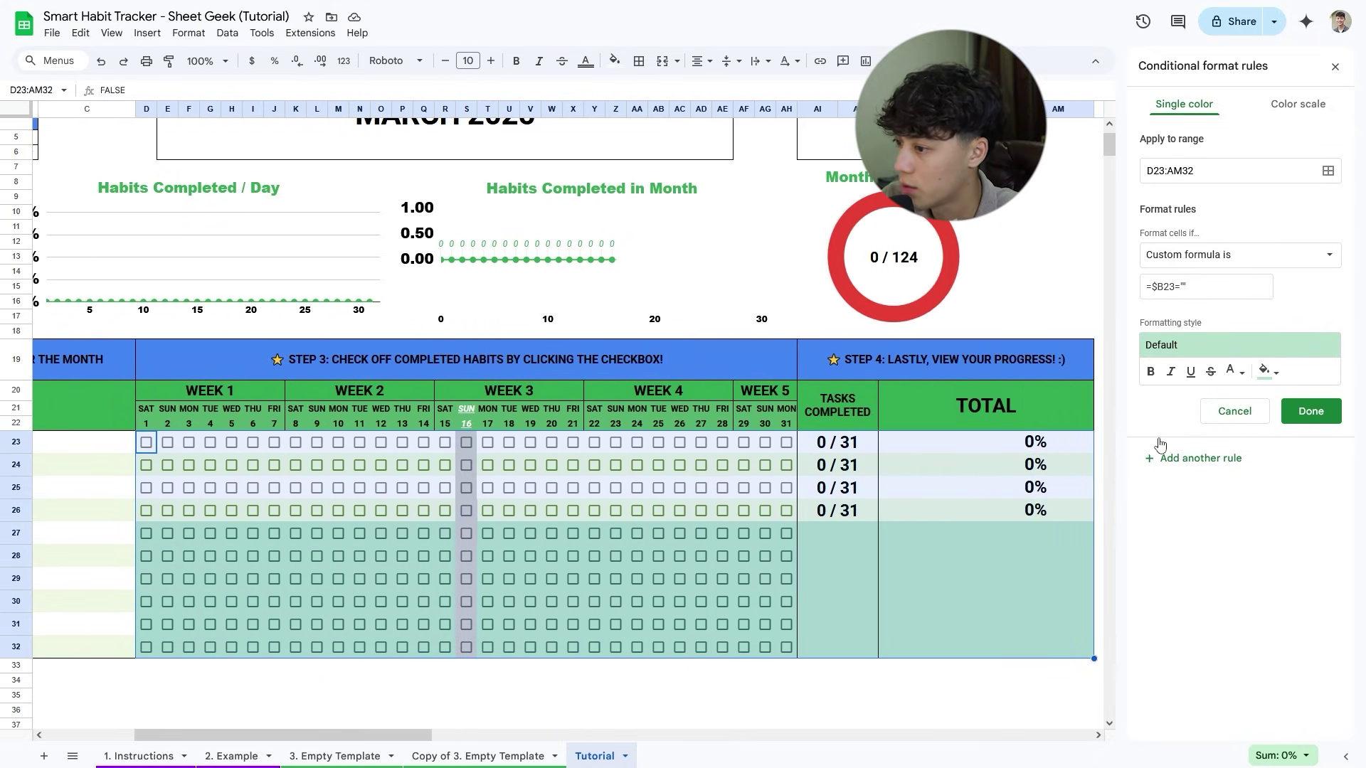
pyautogui.click(1234, 371)
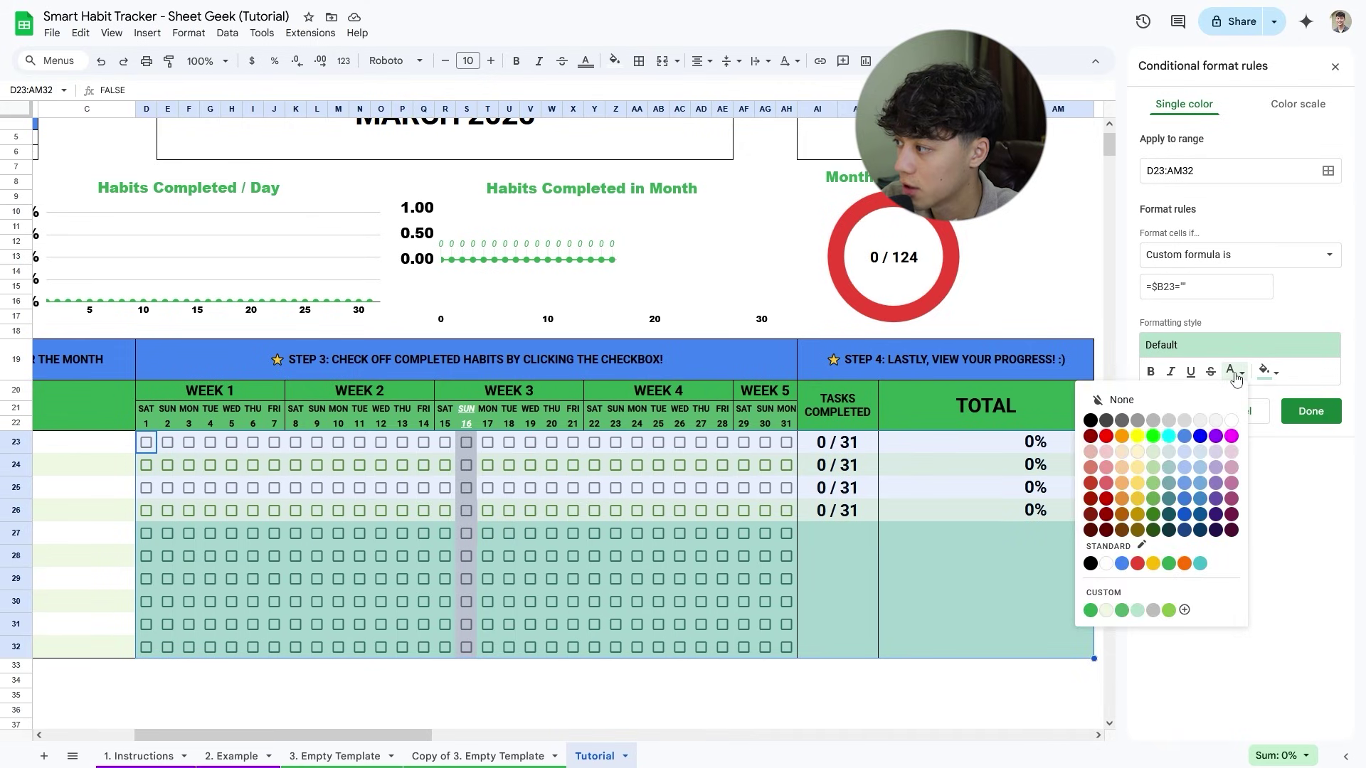
pyautogui.click(1264, 373)
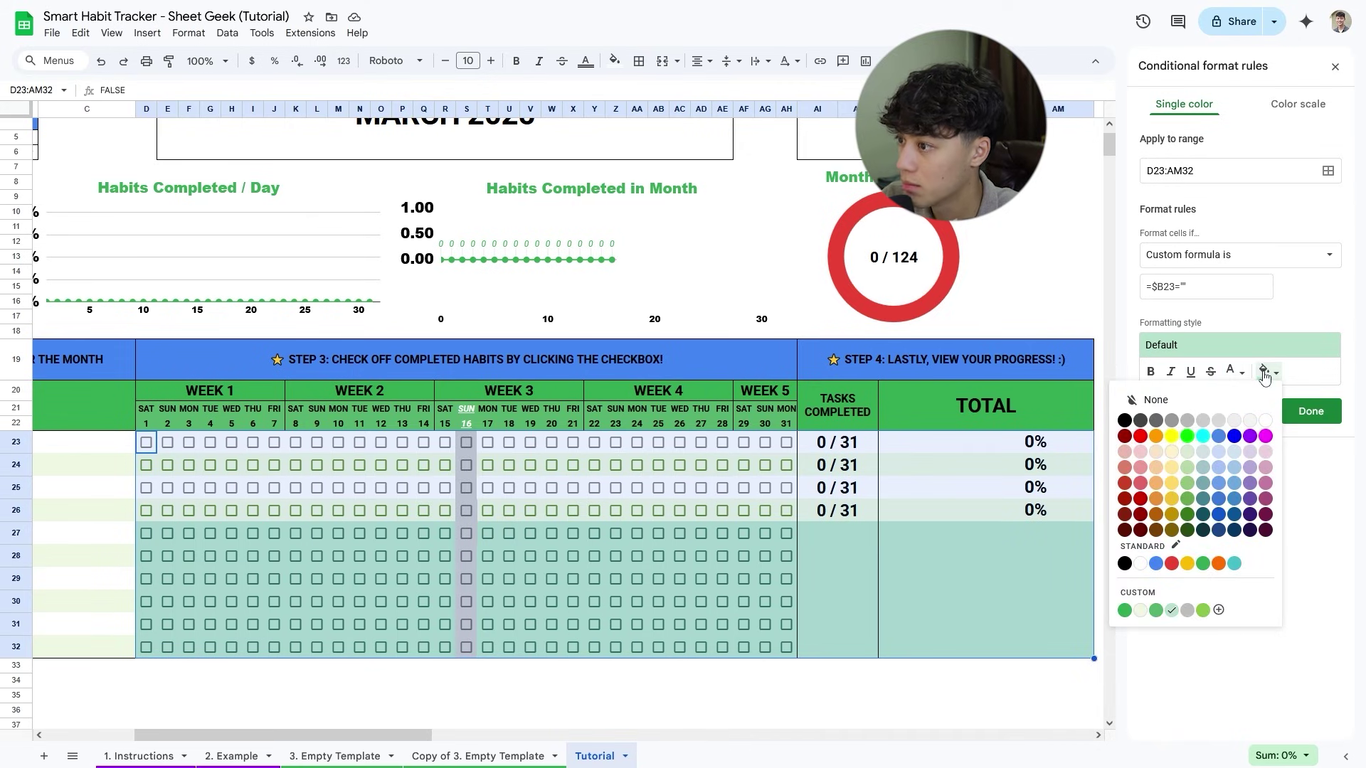
pyautogui.click(1235, 371)
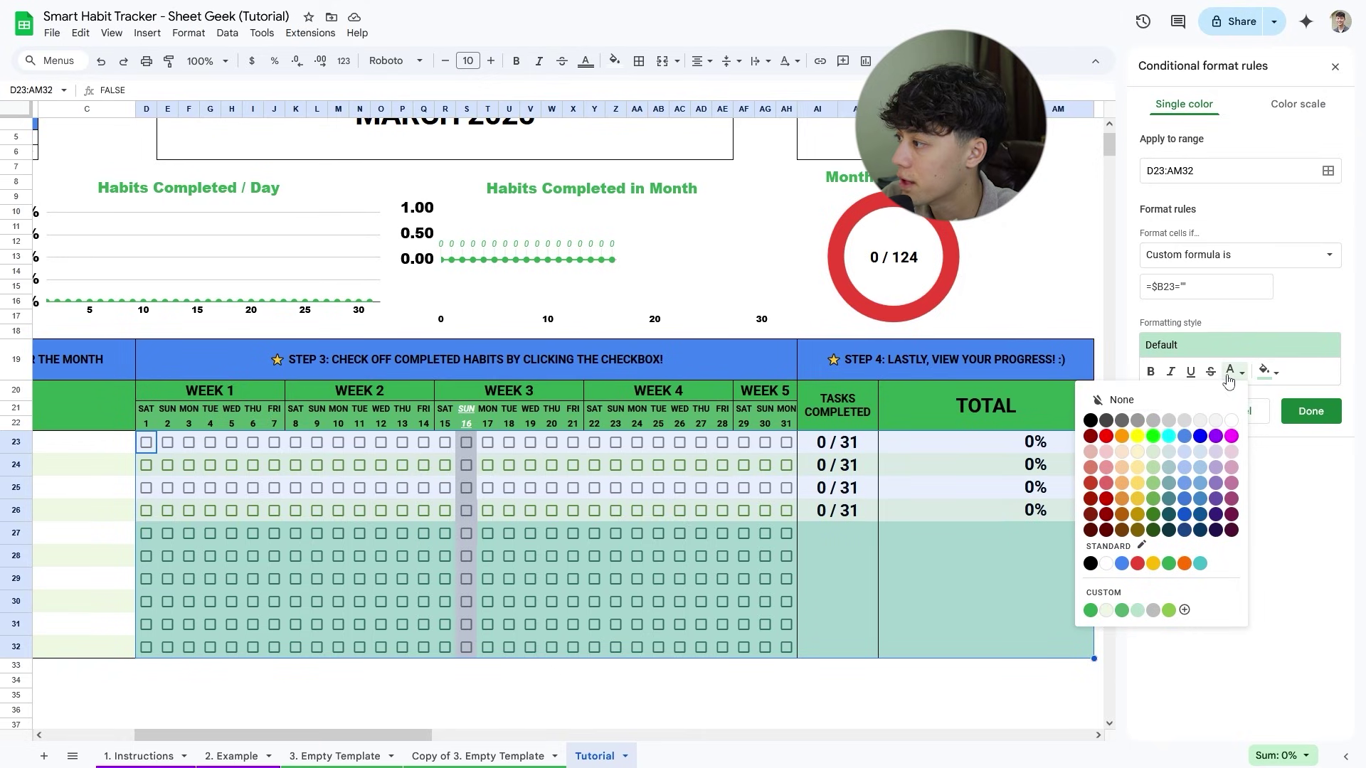
pyautogui.click(1122, 422)
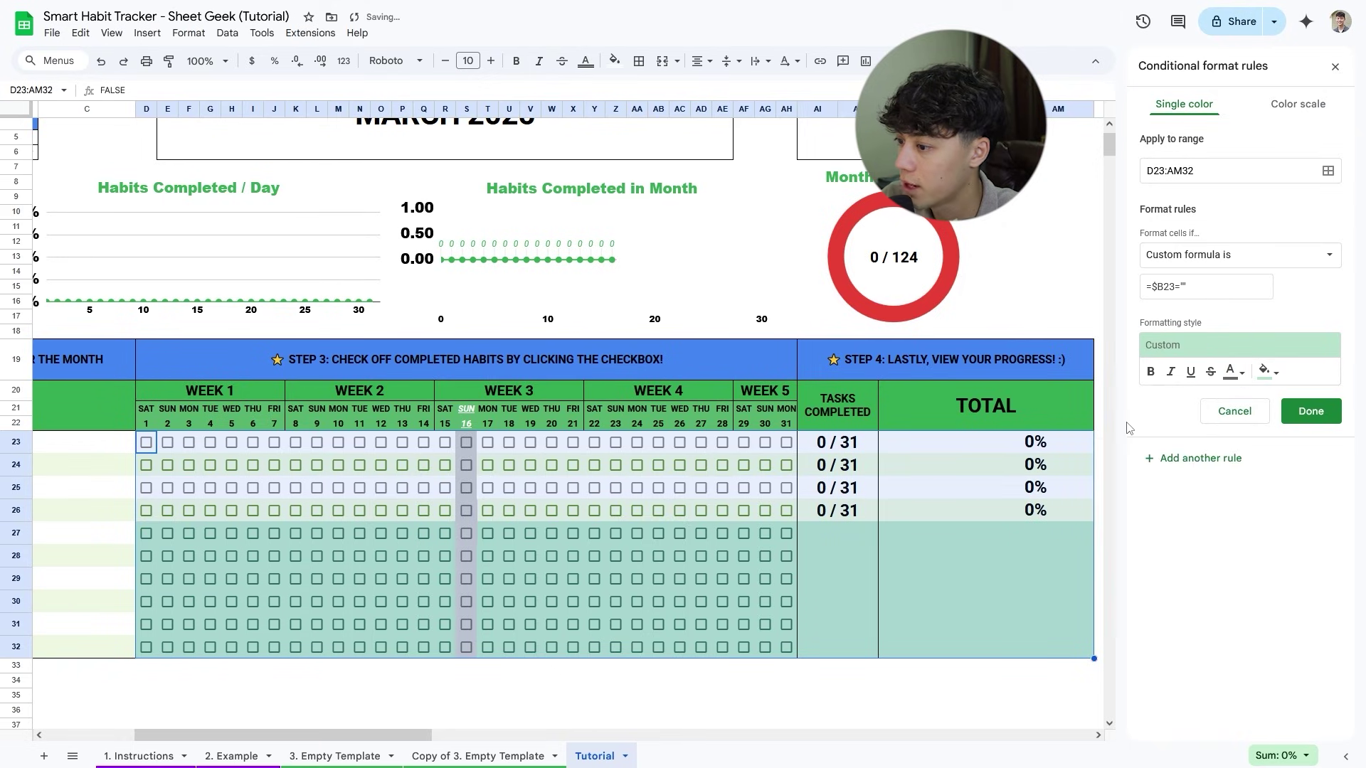
pyautogui.click(1267, 371)
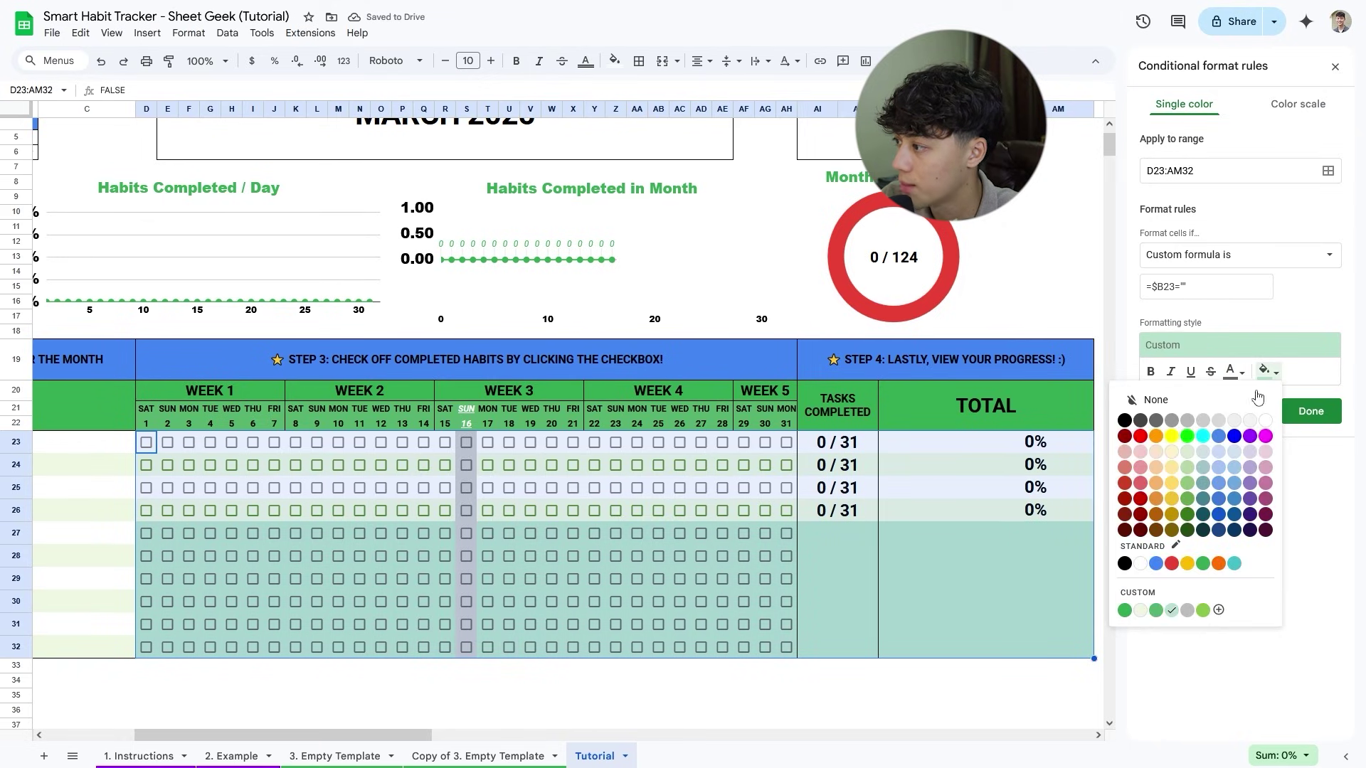
pyautogui.click(1157, 424)
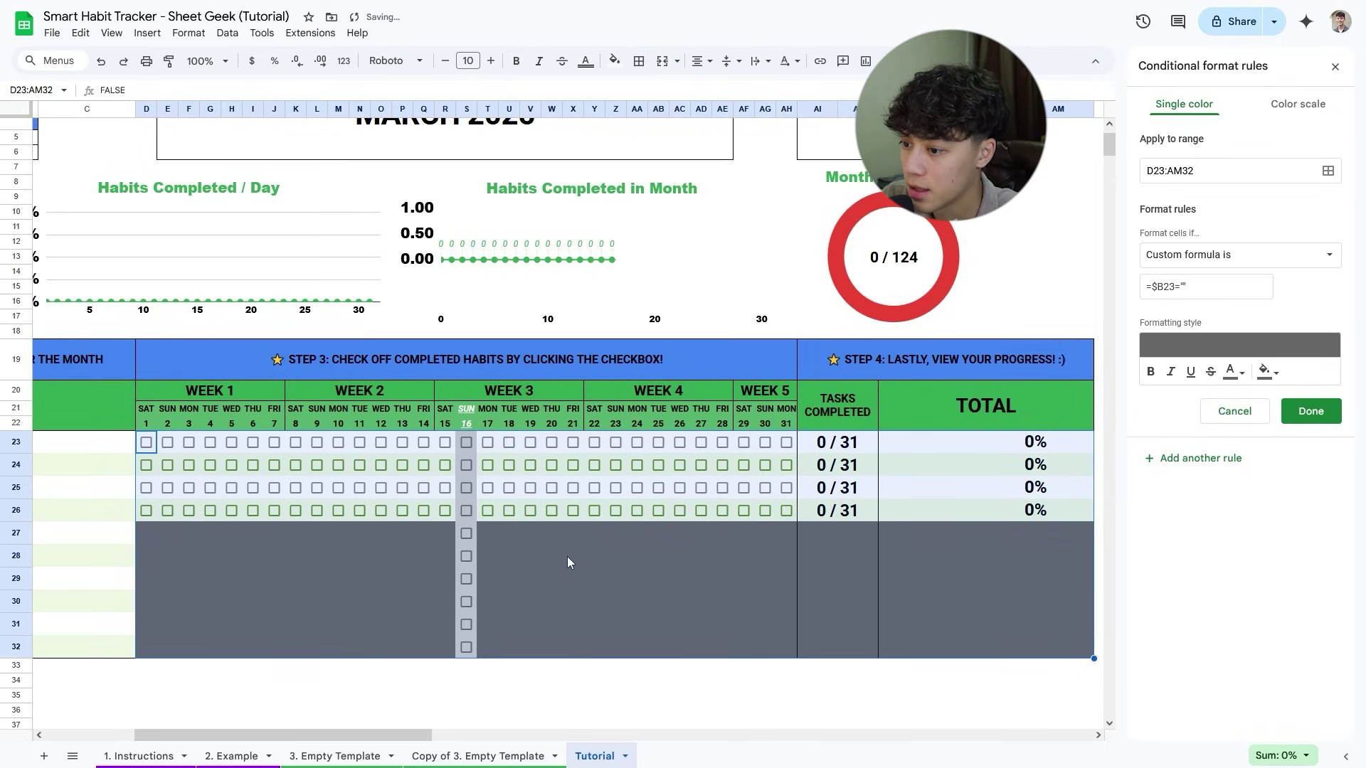
pyautogui.click(1322, 417)
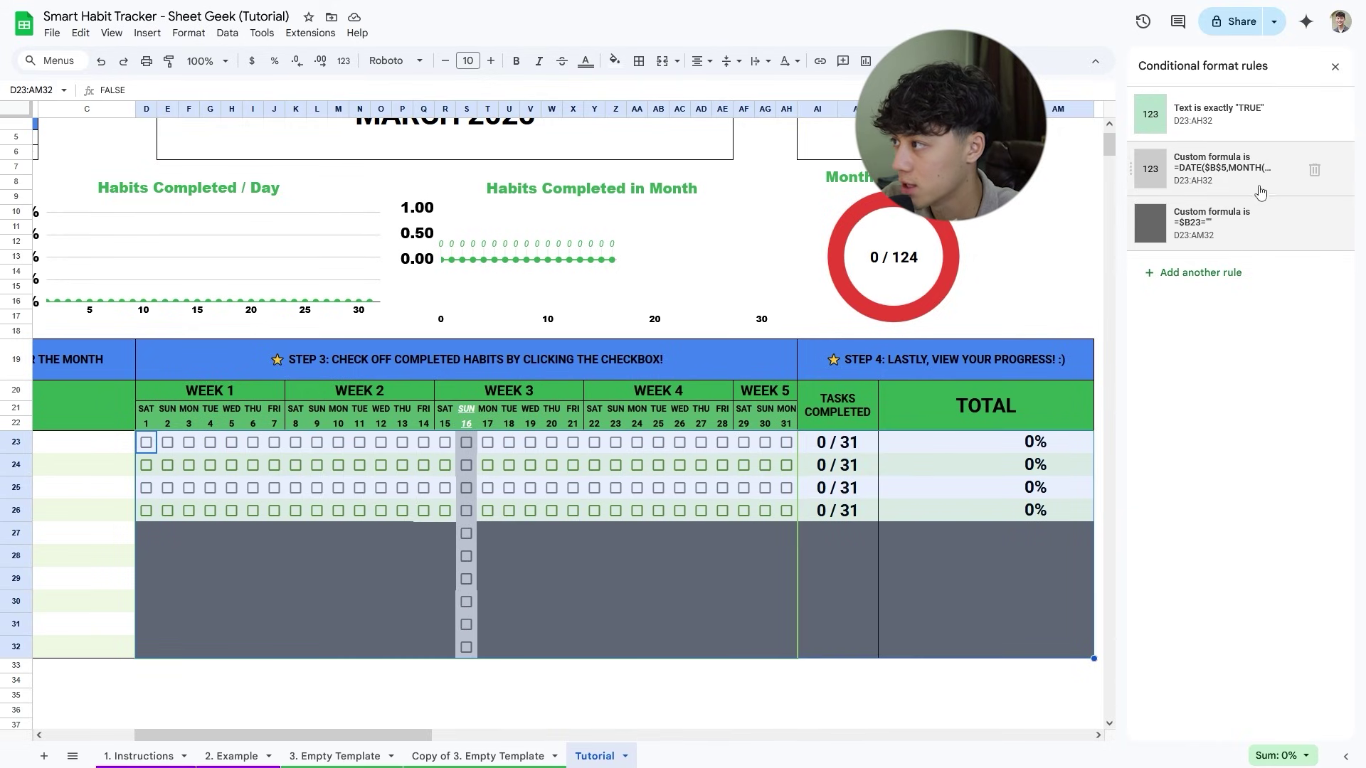
# Move the =$B23="" rule above the current-day checkbox rule and close the conditional formatting rules.
pyautogui.moveTo(1158, 226)
pyautogui.moveTo(1136, 234); pyautogui.dragTo(1147, 177)
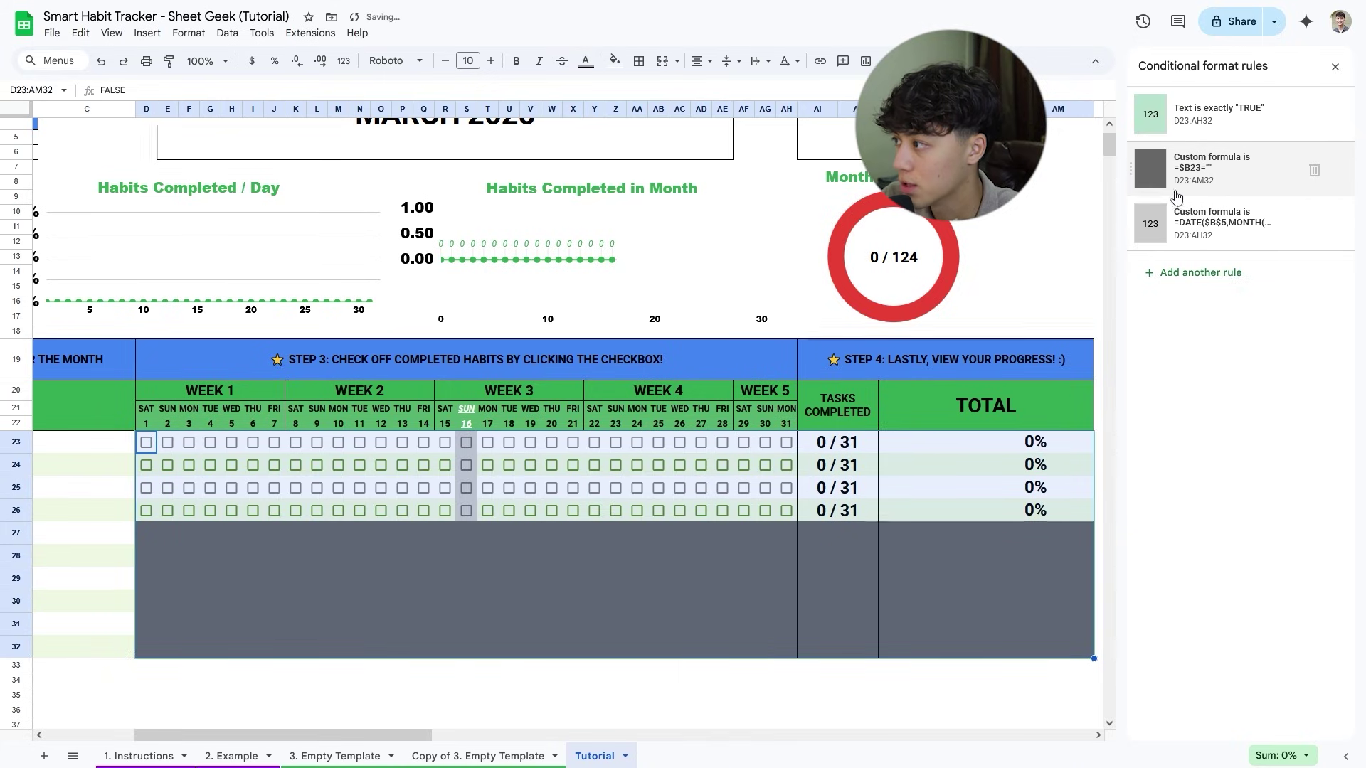
pyautogui.hscroll(-5, 498, 569)
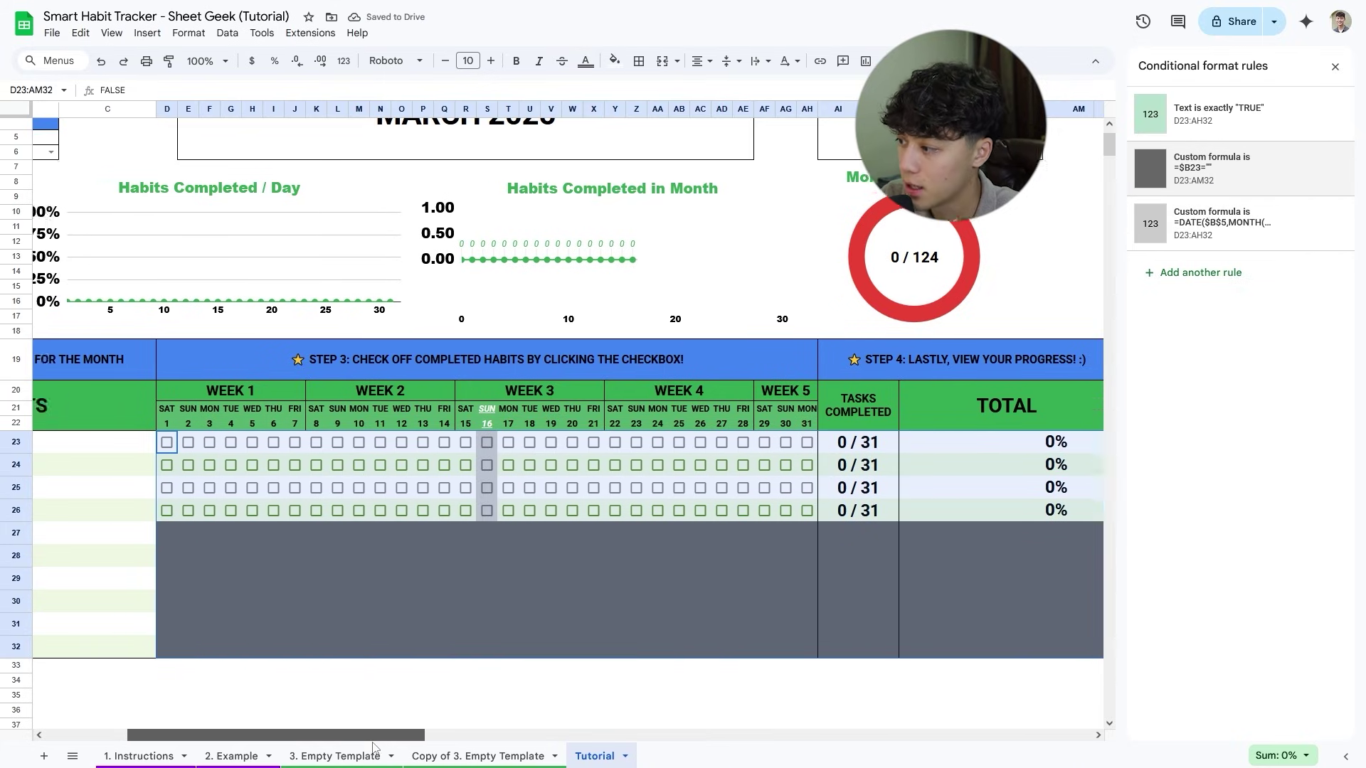
pyautogui.click(402, 681)
# Test the no-habit rule by entering SDF as habits 5 and 6, and clear both entries.
pyautogui.click(279, 539)
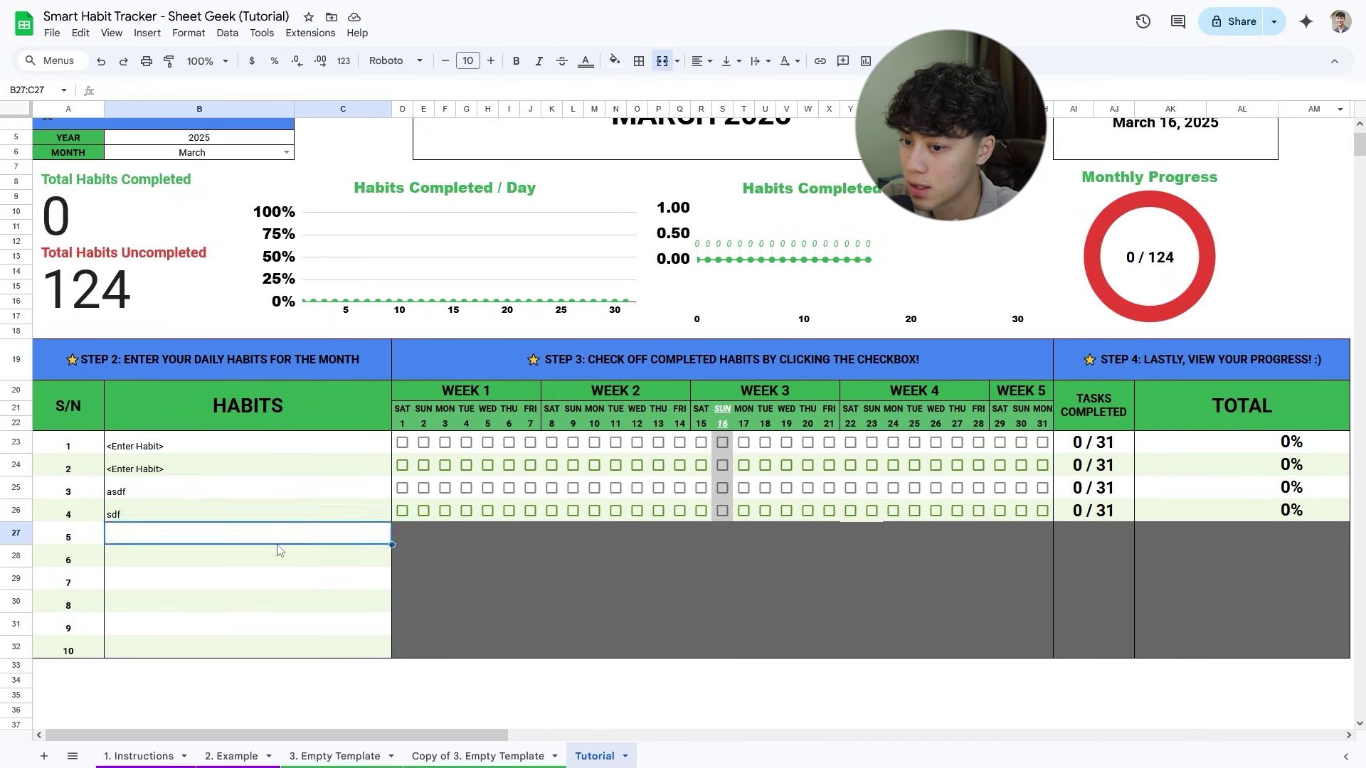
pyautogui.write('SDF')
pyautogui.click(305, 606)
pyautogui.press('Up')
pyautogui.press('Up')
pyautogui.write('SDF')
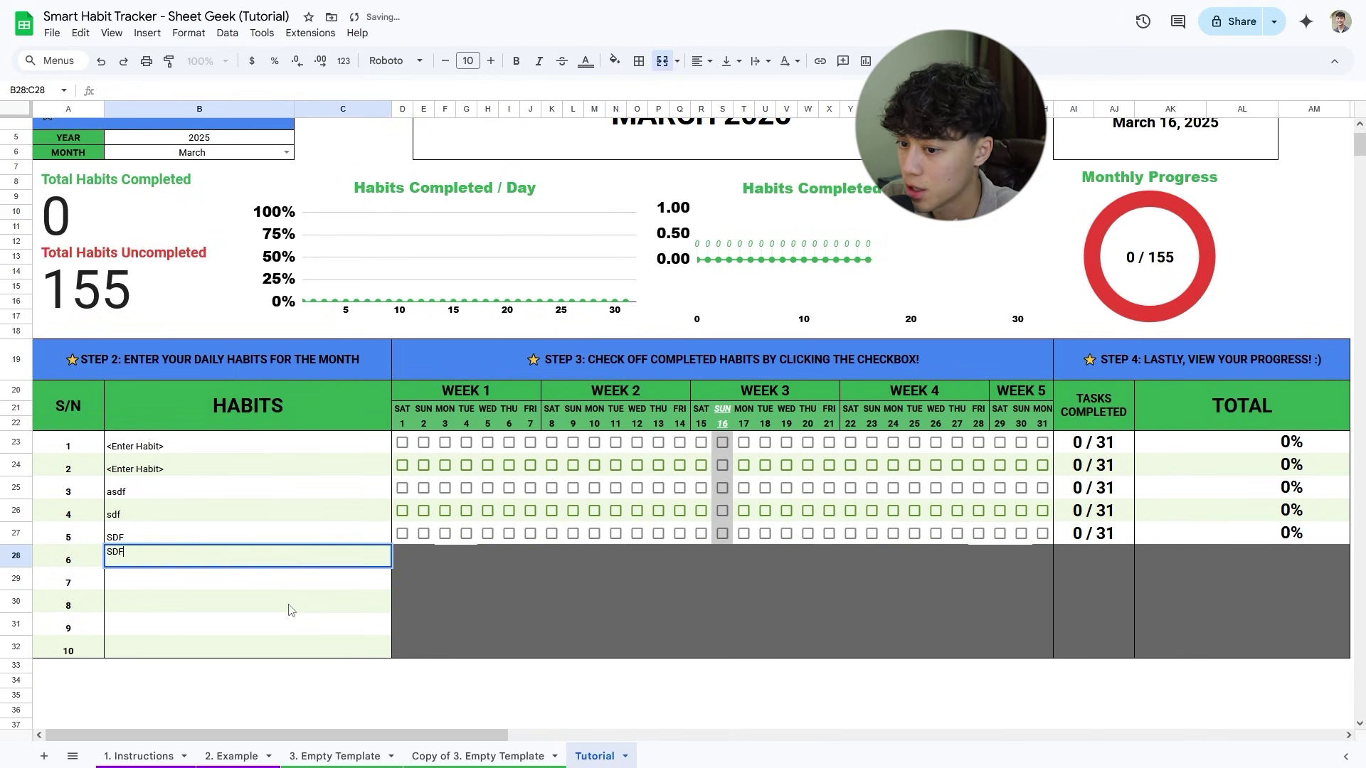
pyautogui.click(291, 607)
pyautogui.click(238, 559)
pyautogui.moveTo(239, 558); pyautogui.dragTo(260, 534)
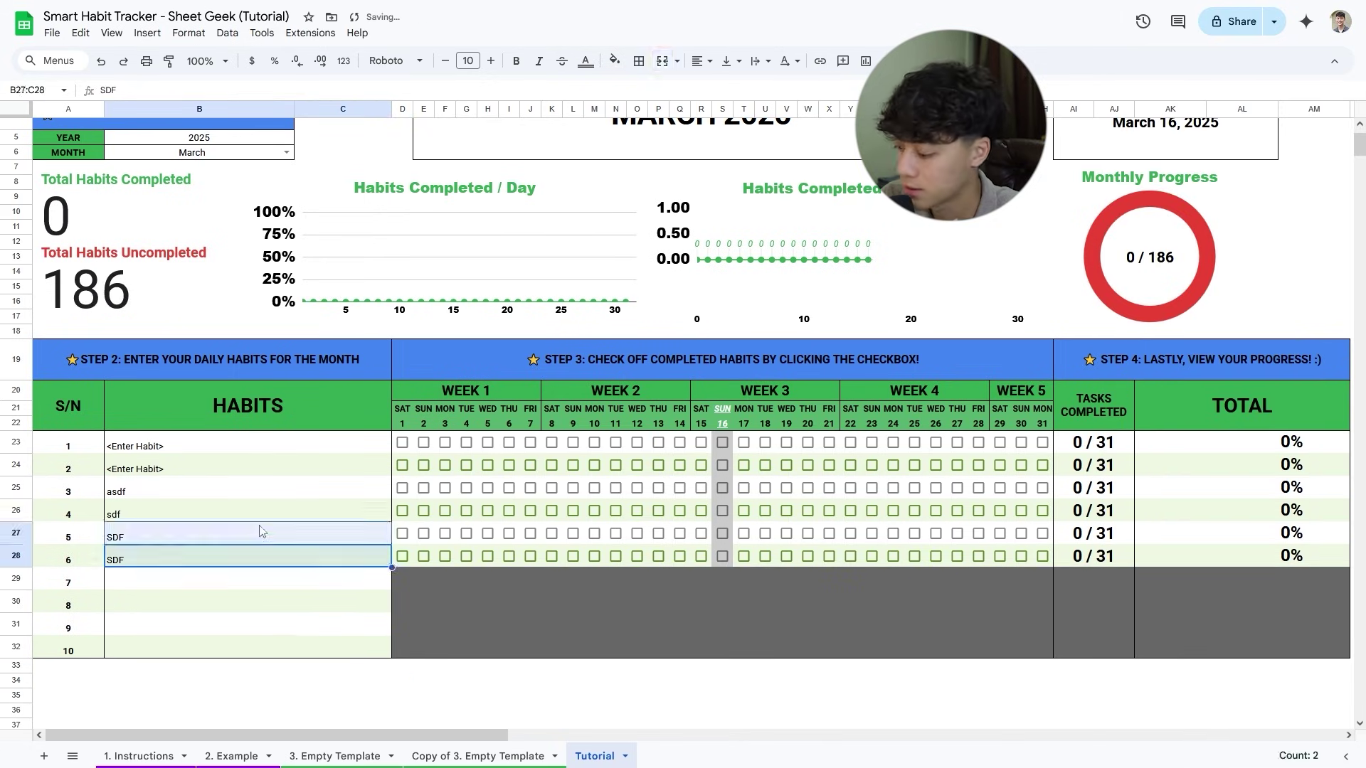
pyautogui.press('Delete')
pyautogui.click(360, 566)
# Set the month to February on the 3. Empty Template sheet and examine its Week 5 columns.
pyautogui.click(337, 758)
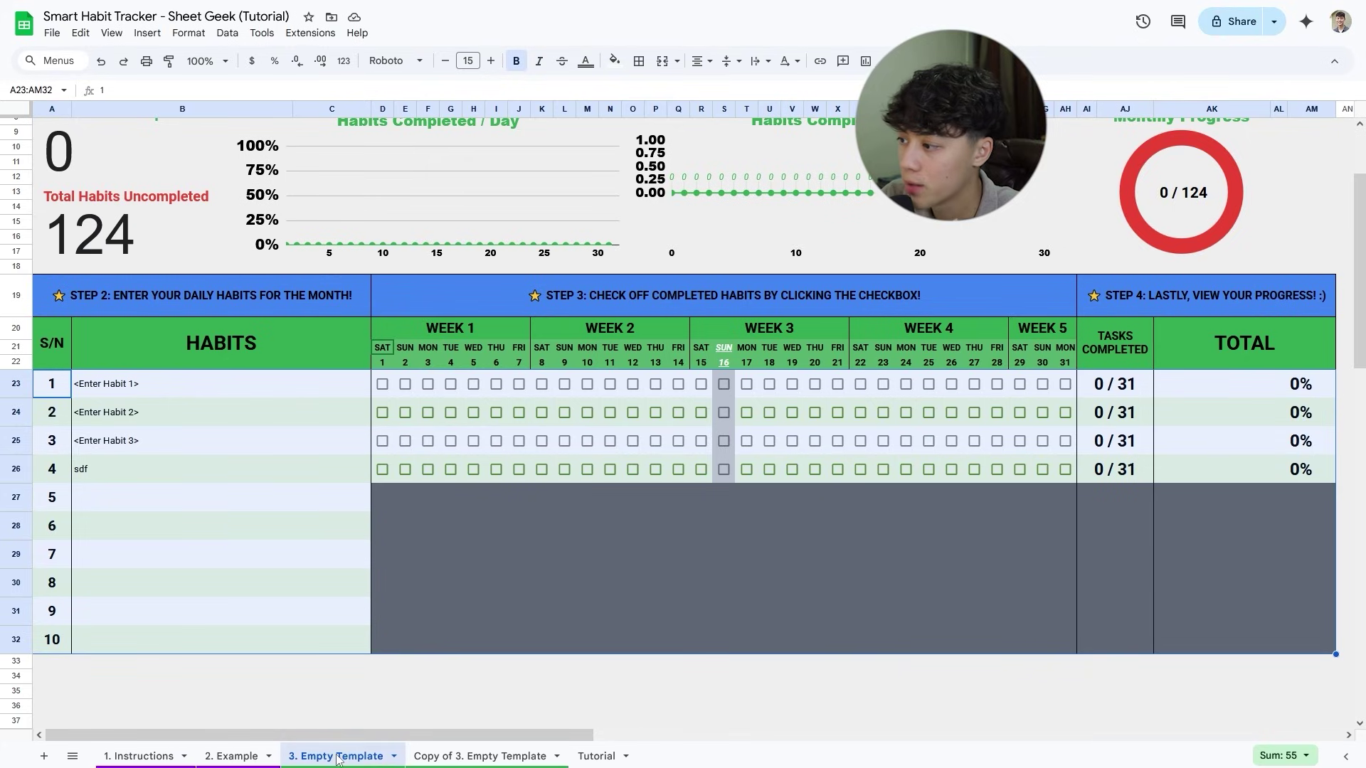
pyautogui.click(712, 505)
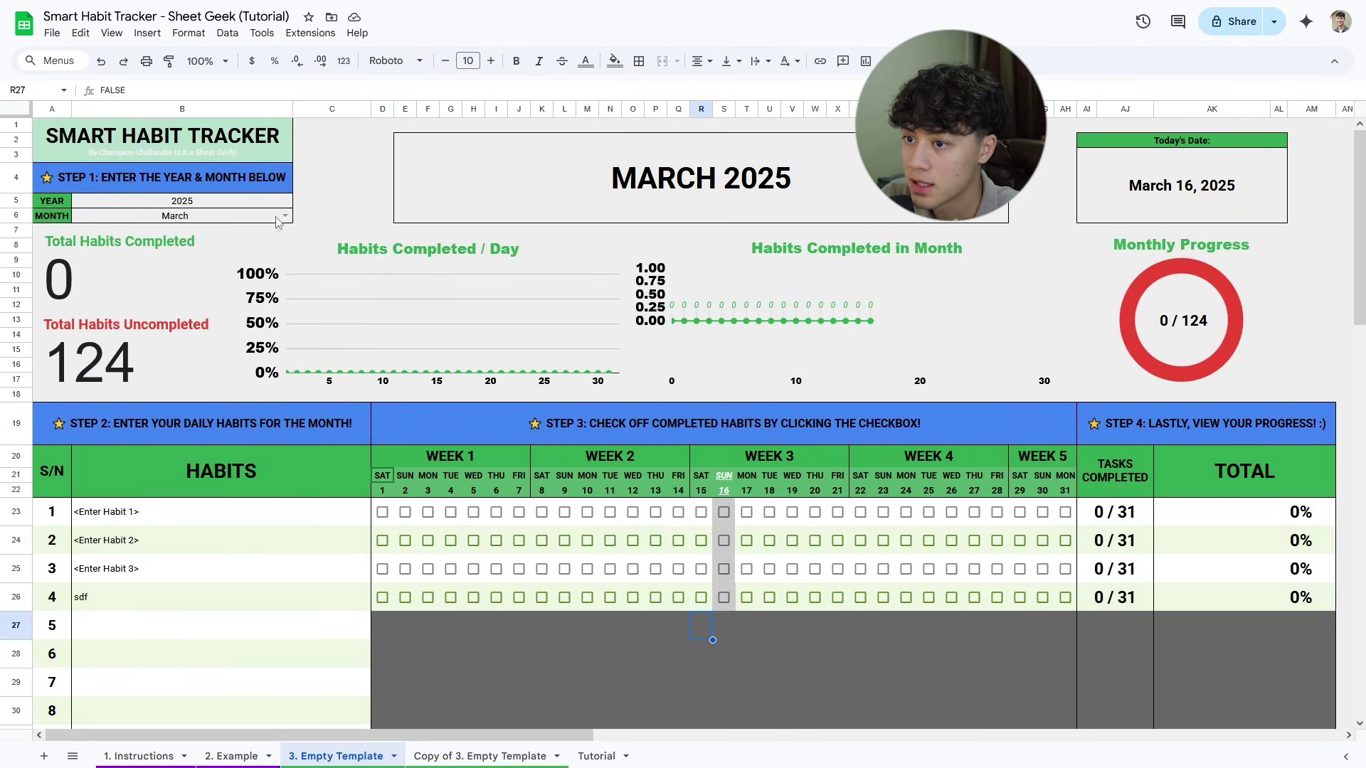
pyautogui.click(277, 222)
pyautogui.click(125, 248)
pyautogui.scroll(-3, 1024, 427)
pyautogui.moveTo(1019, 347); pyautogui.dragTo(1065, 651)
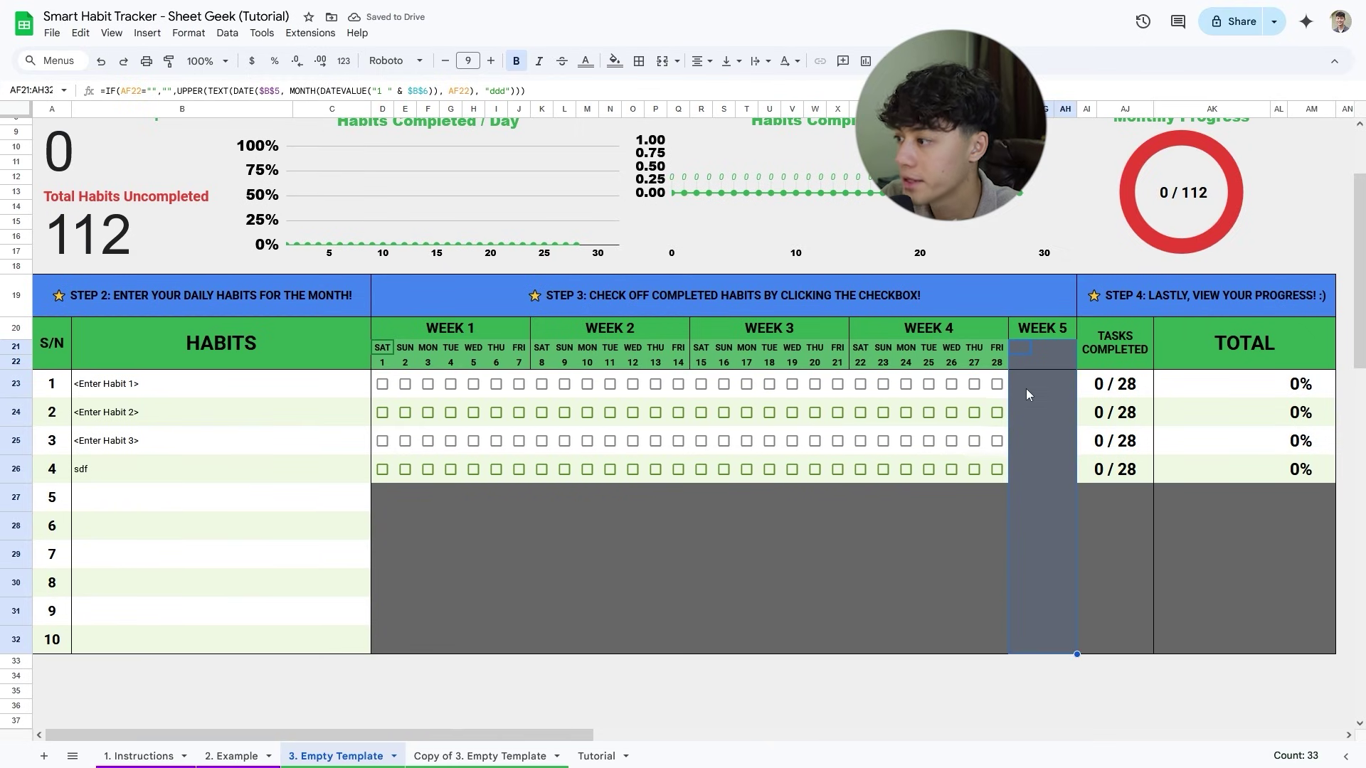
# Start a conditional formatting rule on the Tutorial sheet's range AF21:AH32 with the condition Custom formula is.
pyautogui.click(596, 755)
pyautogui.click(665, 576)
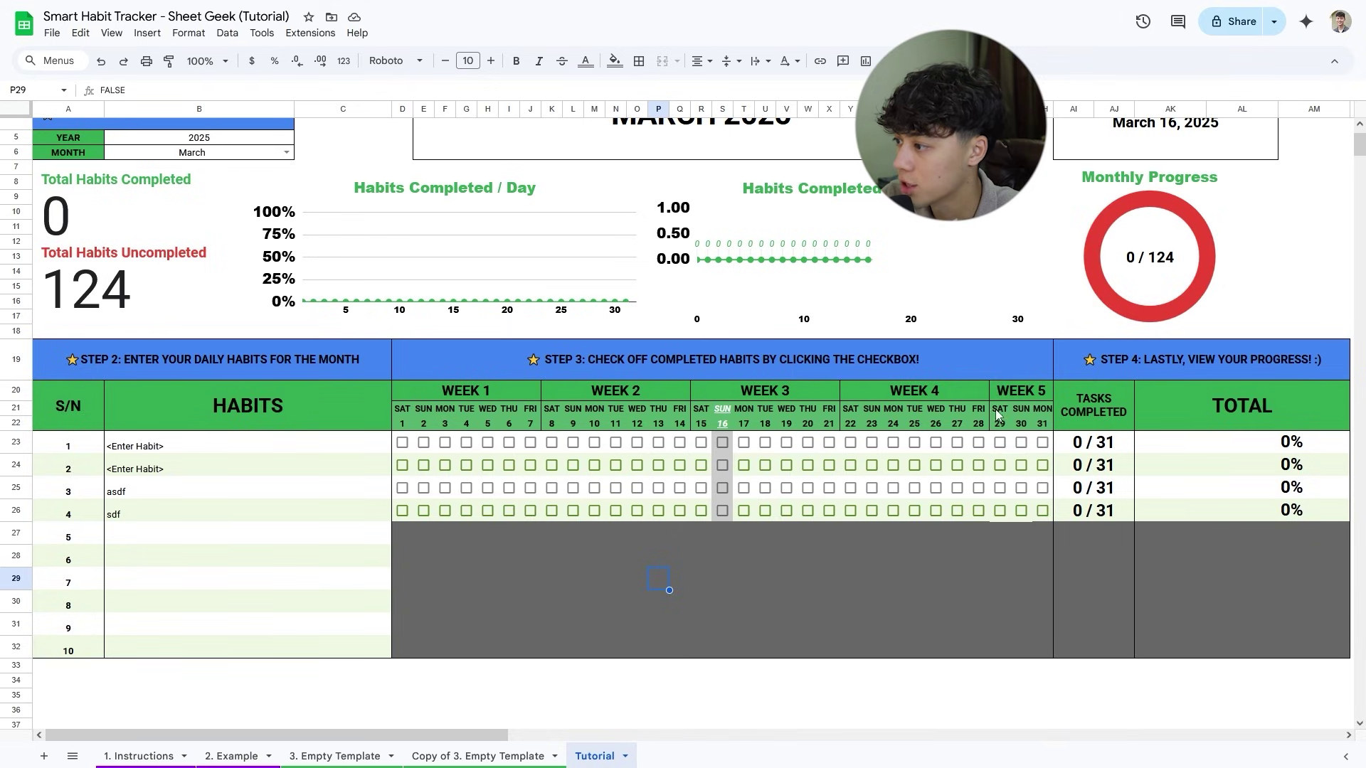
pyautogui.moveTo(997, 414); pyautogui.dragTo(1044, 658)
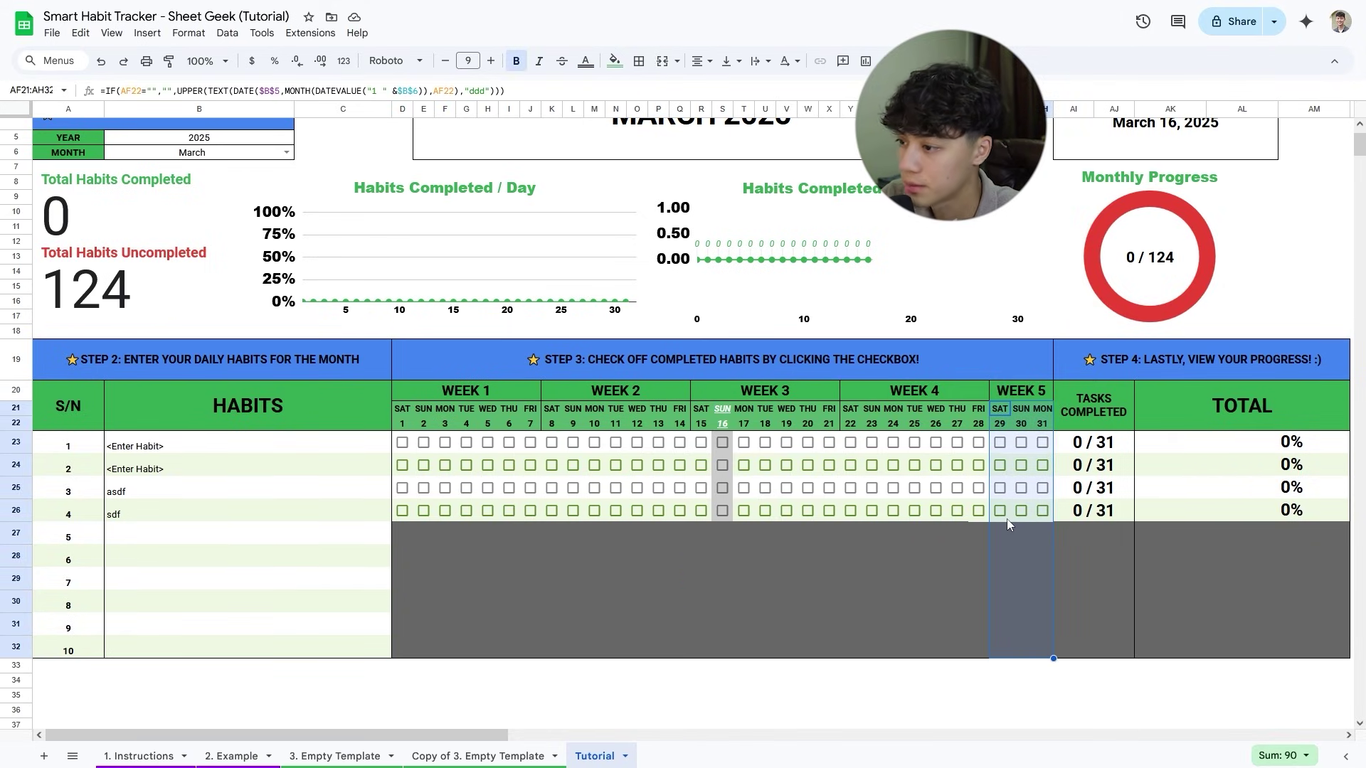
pyautogui.click(188, 33)
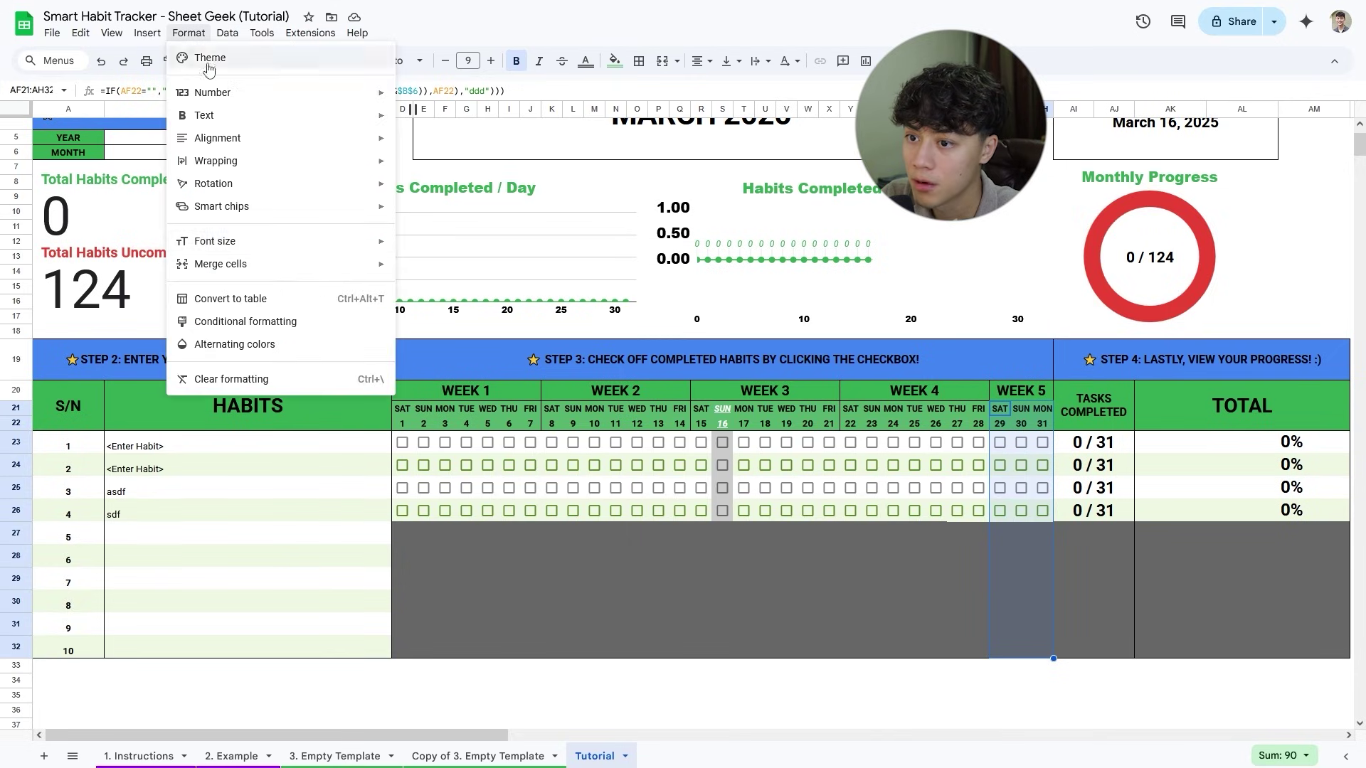
pyautogui.click(302, 321)
pyautogui.click(1198, 337)
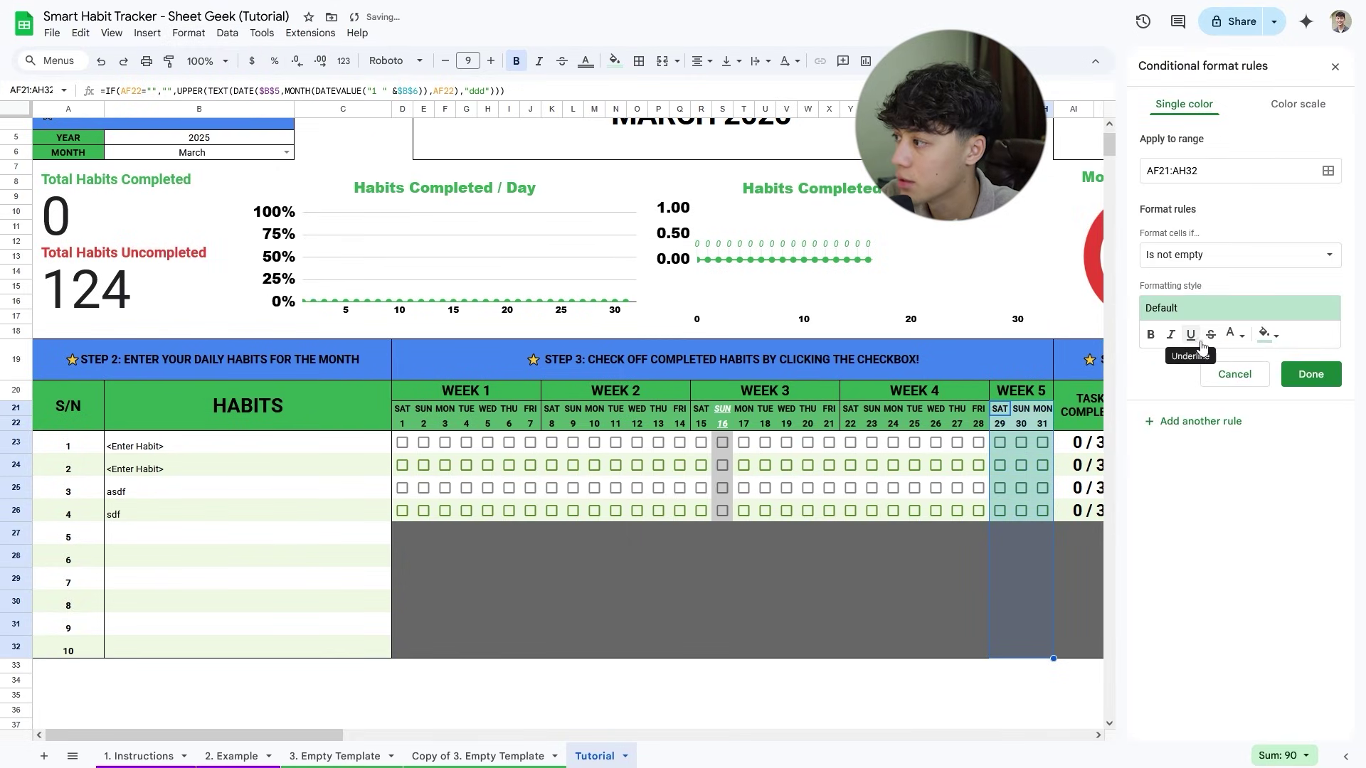
pyautogui.click(1280, 254)
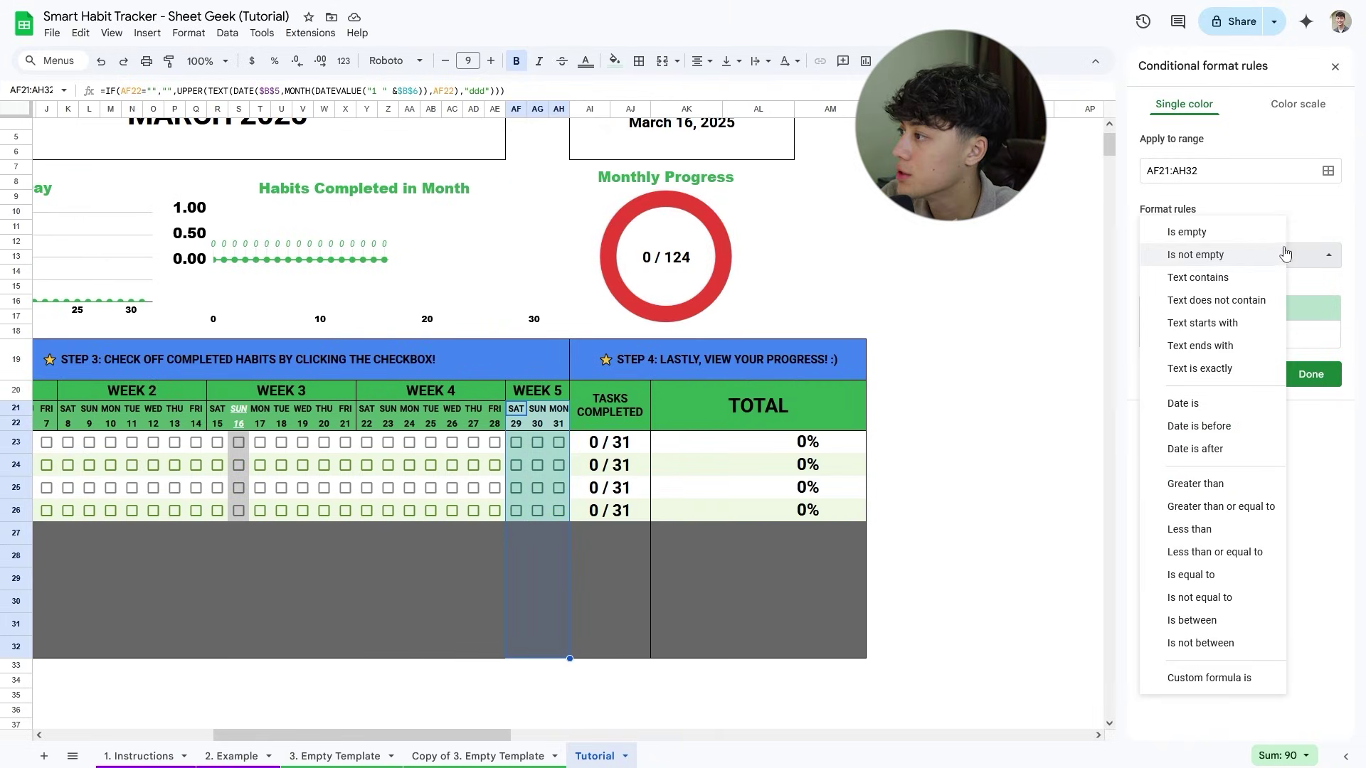
pyautogui.click(1209, 678)
pyautogui.write('=')
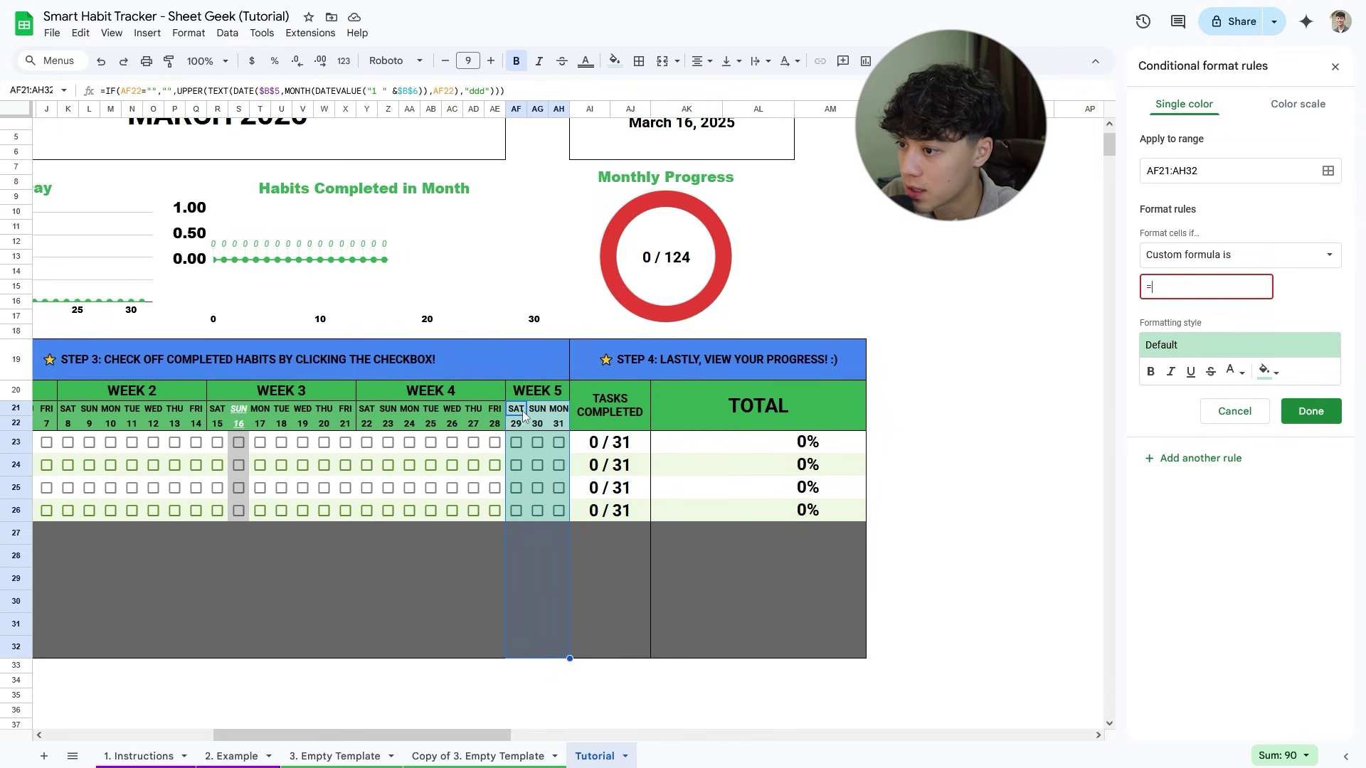
# Set the Tutorial sheet's month to February and bring its Week 5 columns into view.
pyautogui.moveTo(500, 735); pyautogui.dragTo(402, 734)
pyautogui.hscroll(-3, 354, 732)
pyautogui.scroll(2, 284, 427)
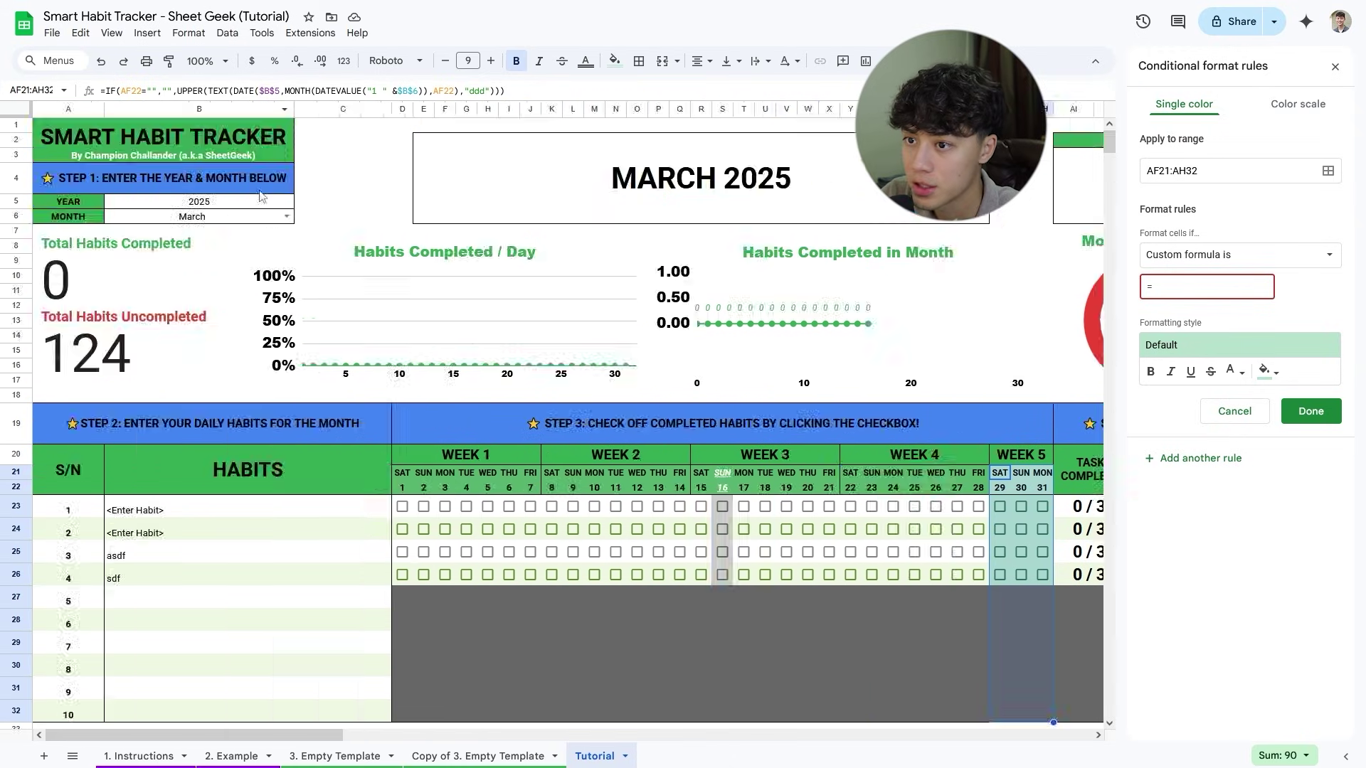
pyautogui.click(288, 217)
pyautogui.click(169, 264)
pyautogui.hscroll(5, 526, 484)
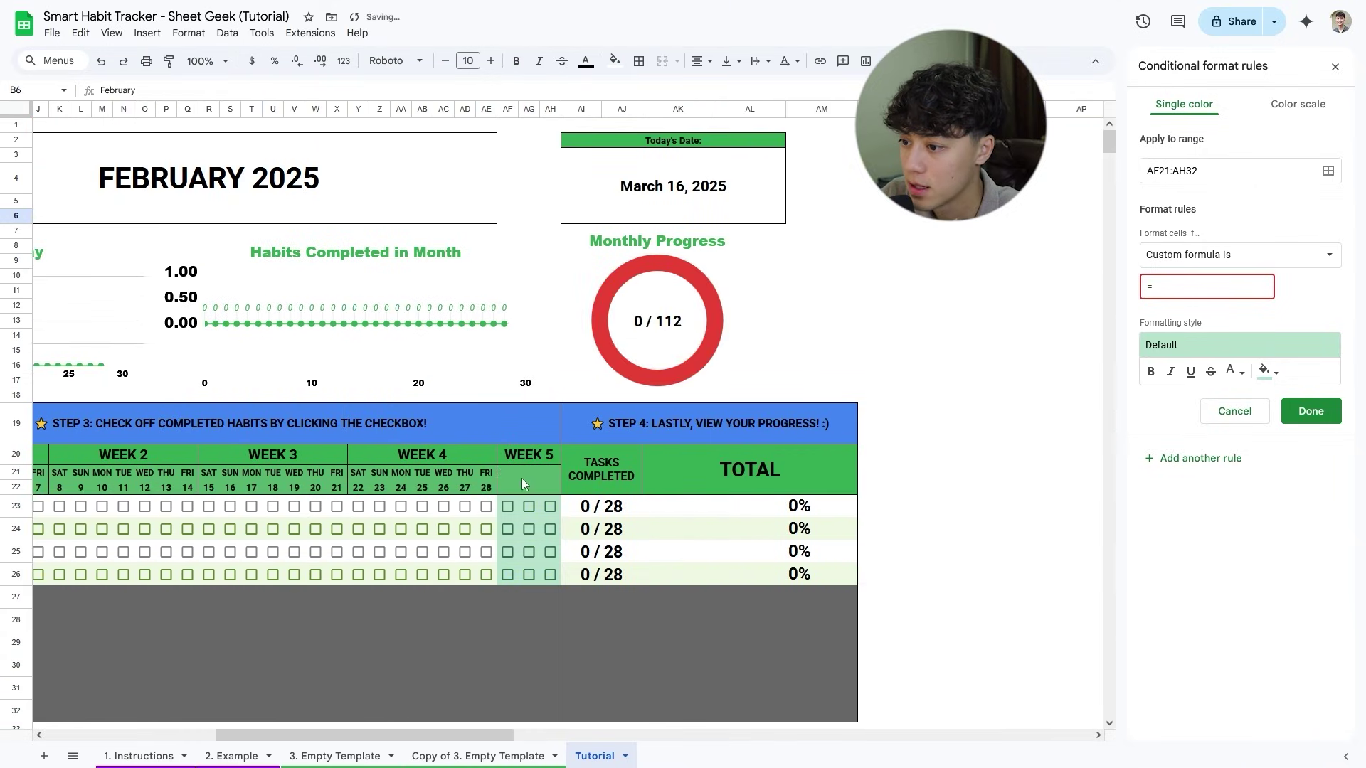
# Enter =AF$22="" as the custom formula so the rule targets Week 5 days missing from the month.
pyautogui.write('=AF22')
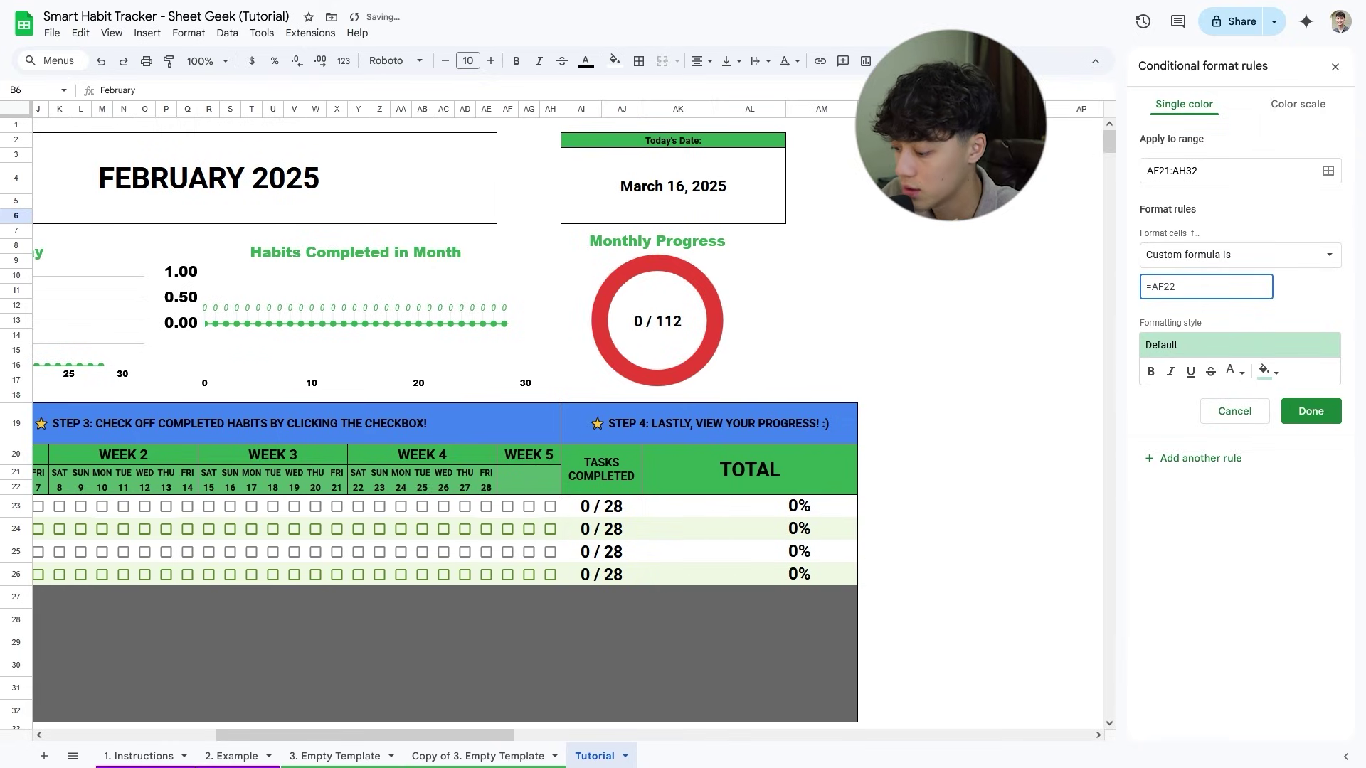
pyautogui.write('=""')
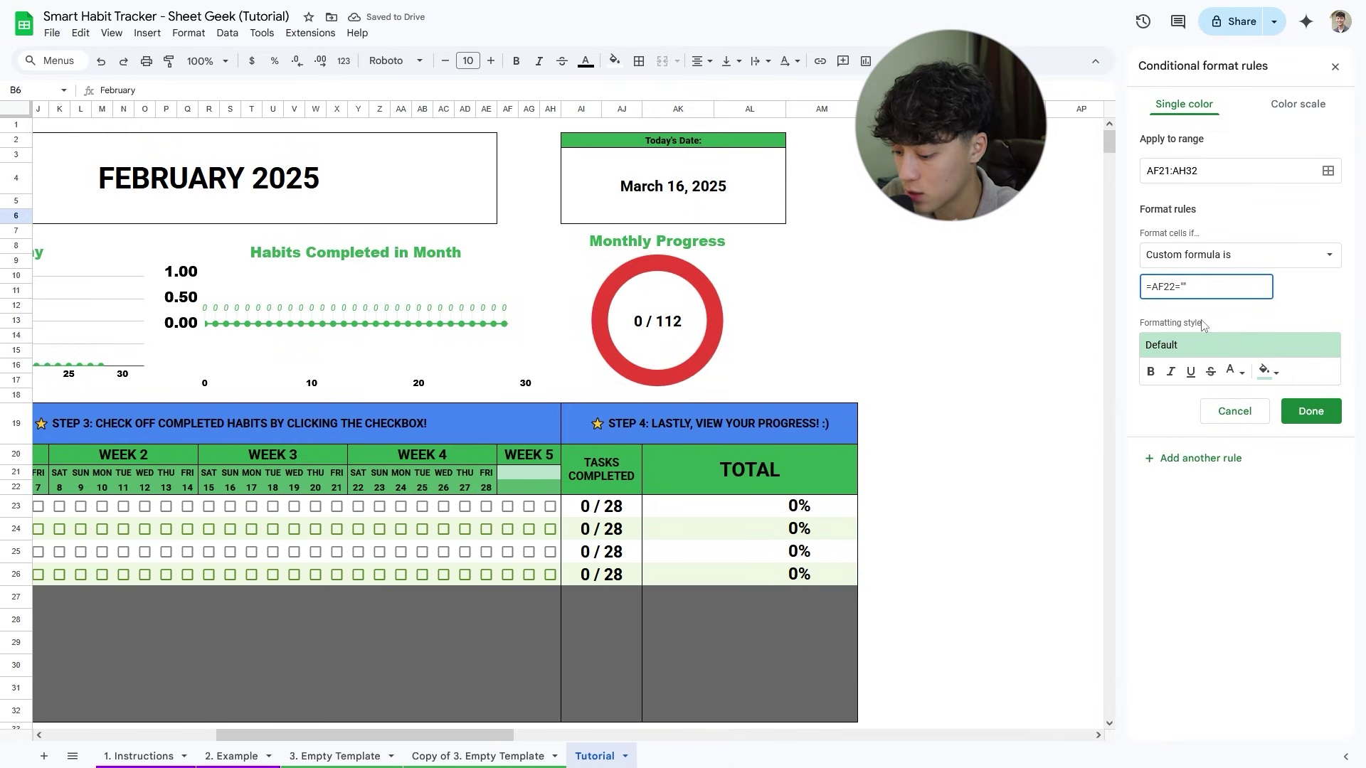
pyautogui.scroll(-1, 513, 484)
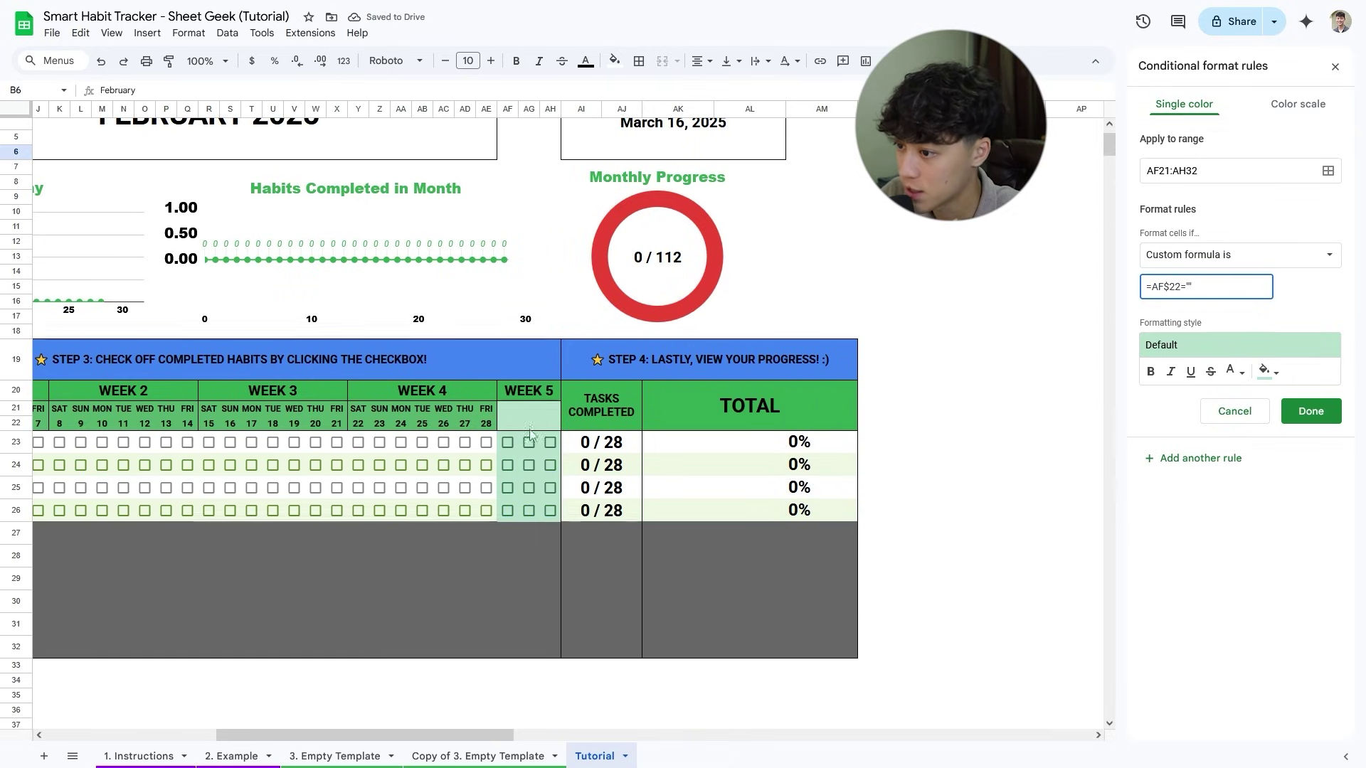
# Give the missing-day rule matching dark gray text and fill colors, save it, and close the conditional formatting rules.
pyautogui.click(1233, 373)
pyautogui.click(1233, 373)
pyautogui.click(1232, 372)
pyautogui.click(1233, 372)
pyautogui.click(1233, 371)
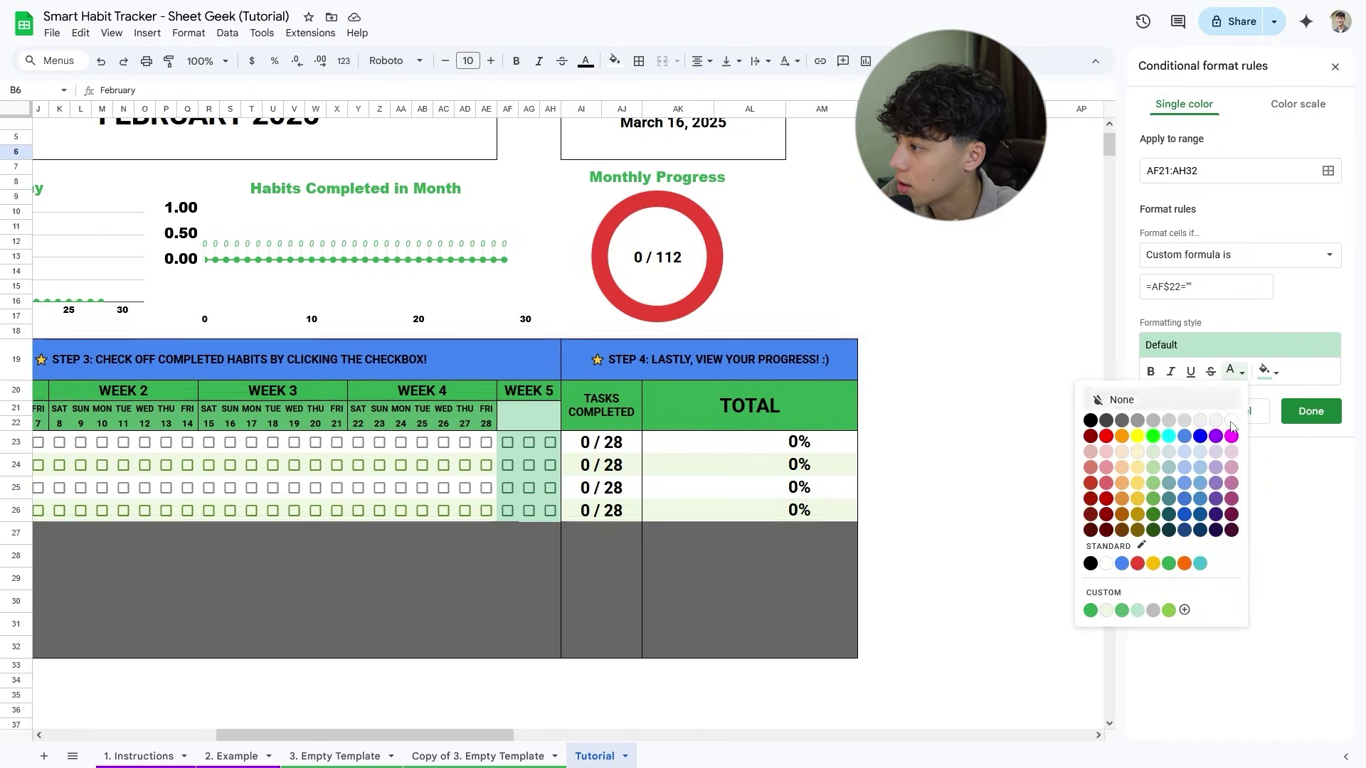
pyautogui.click(1123, 424)
pyautogui.click(1266, 371)
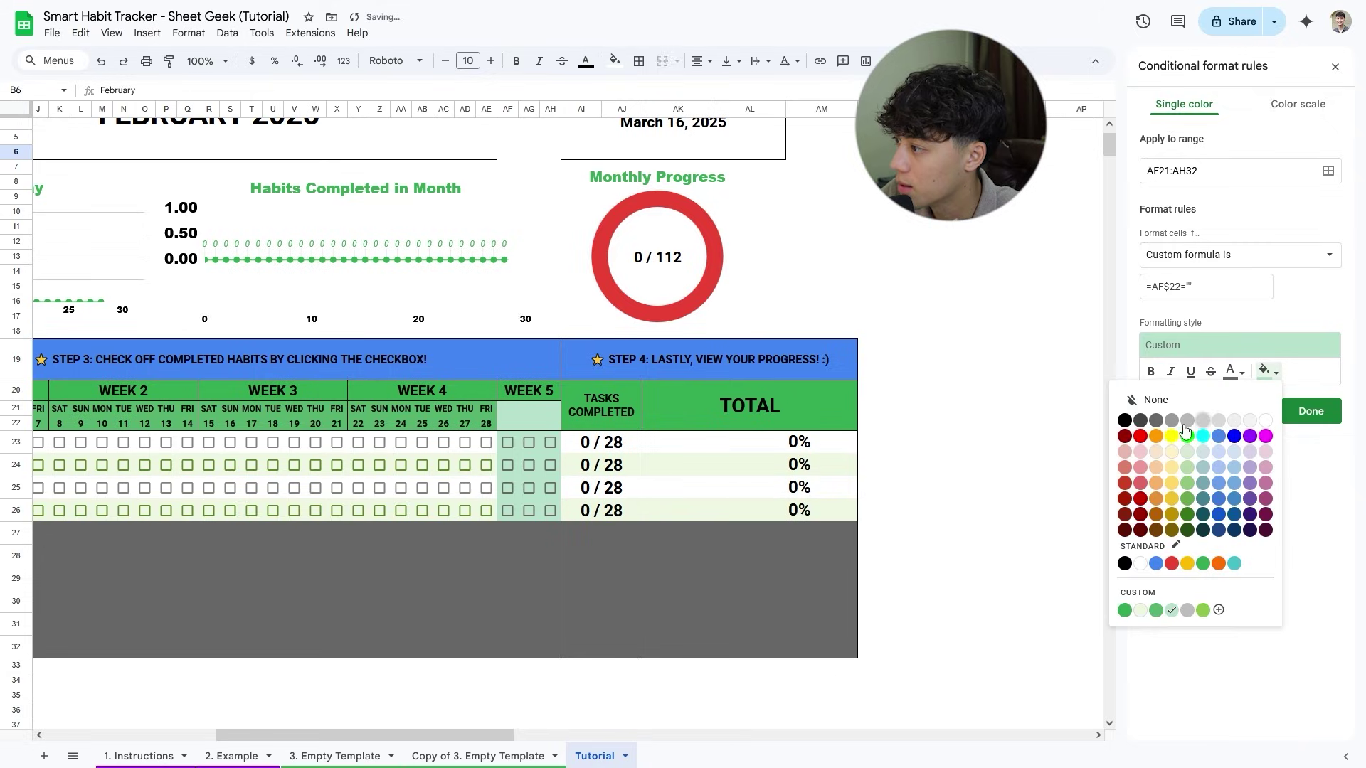
pyautogui.click(1156, 422)
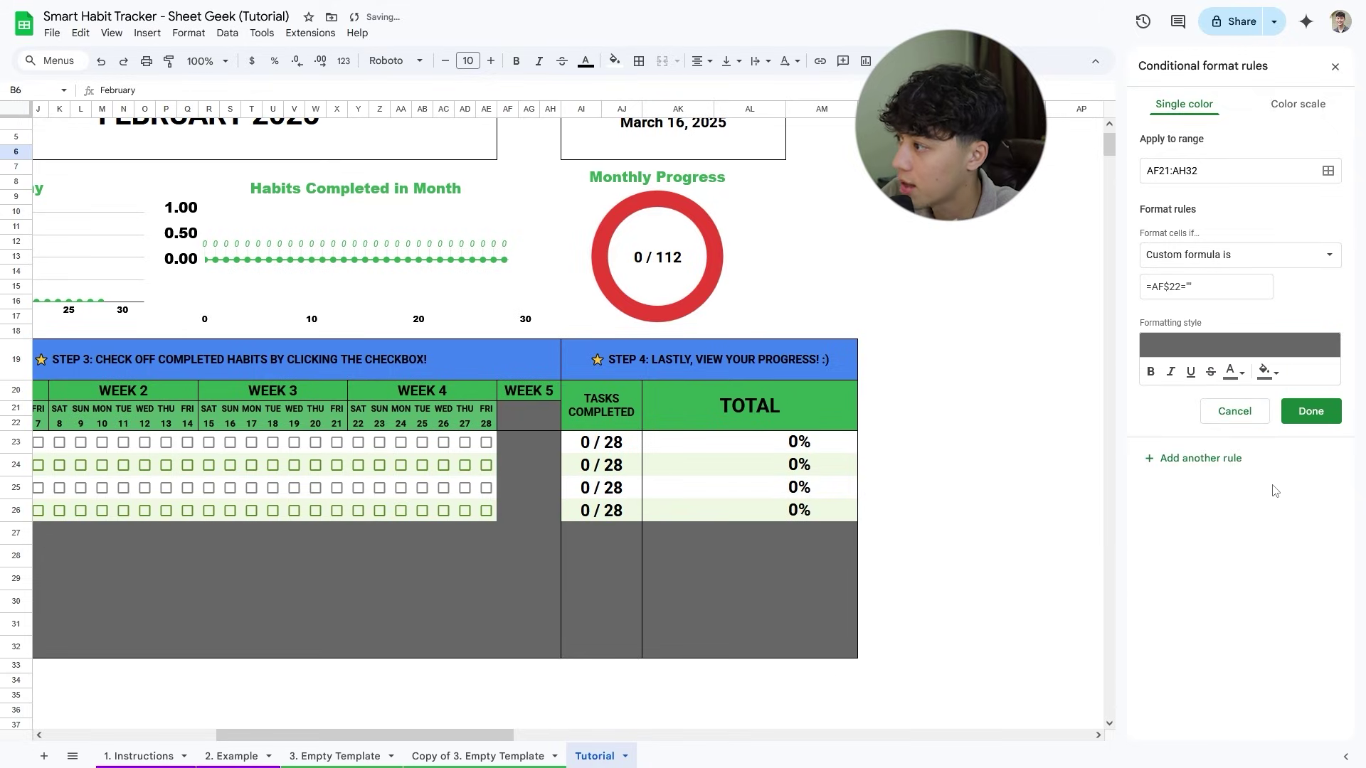
pyautogui.click(1310, 411)
pyautogui.moveTo(645, 735); pyautogui.dragTo(466, 742)
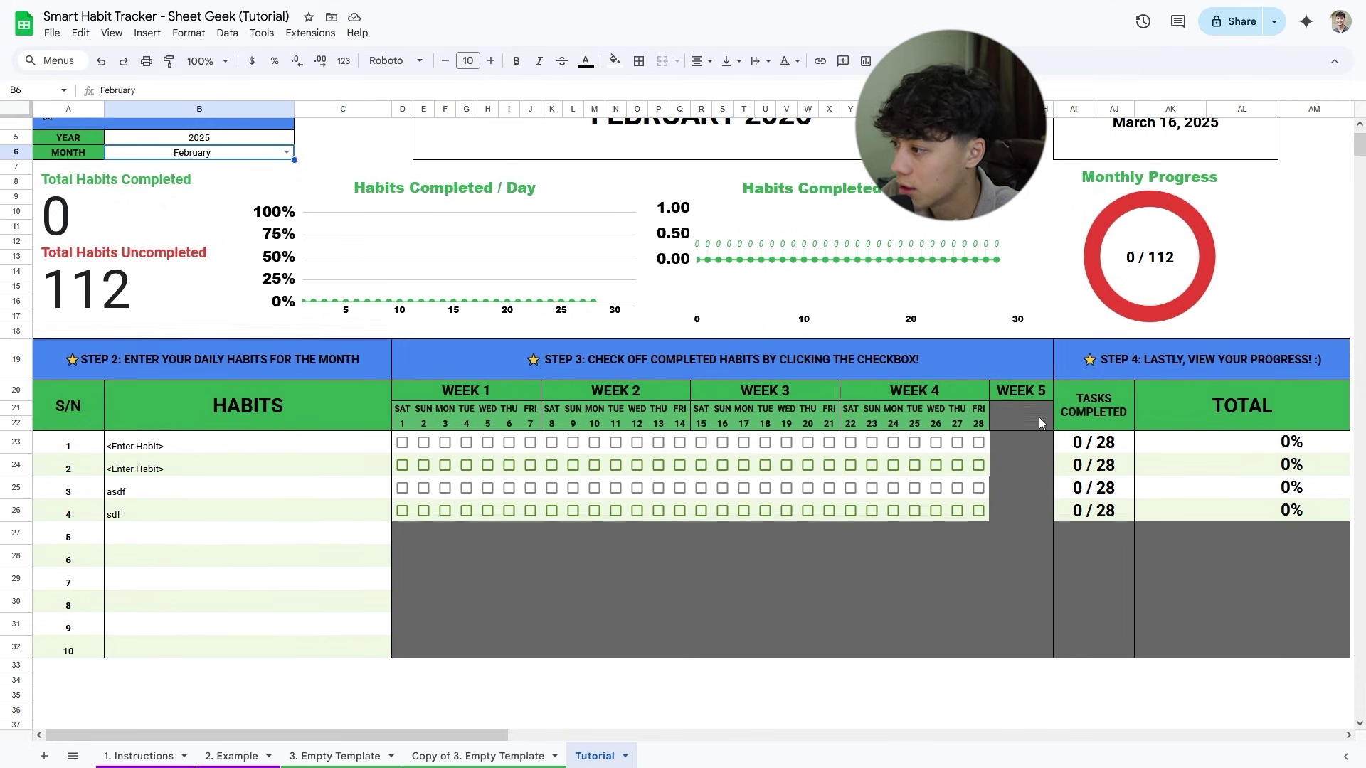
# Open the conditional formatting rules for B20:AM32 and move the current-day checkbox rule below the =AF$22="" rule.
pyautogui.moveTo(127, 394); pyautogui.dragTo(1304, 643)
pyautogui.moveTo(459, 735)
pyautogui.mouseDown()
pyautogui.moveTo(583, 735)
pyautogui.moveTo(458, 735)
pyautogui.mouseUp()
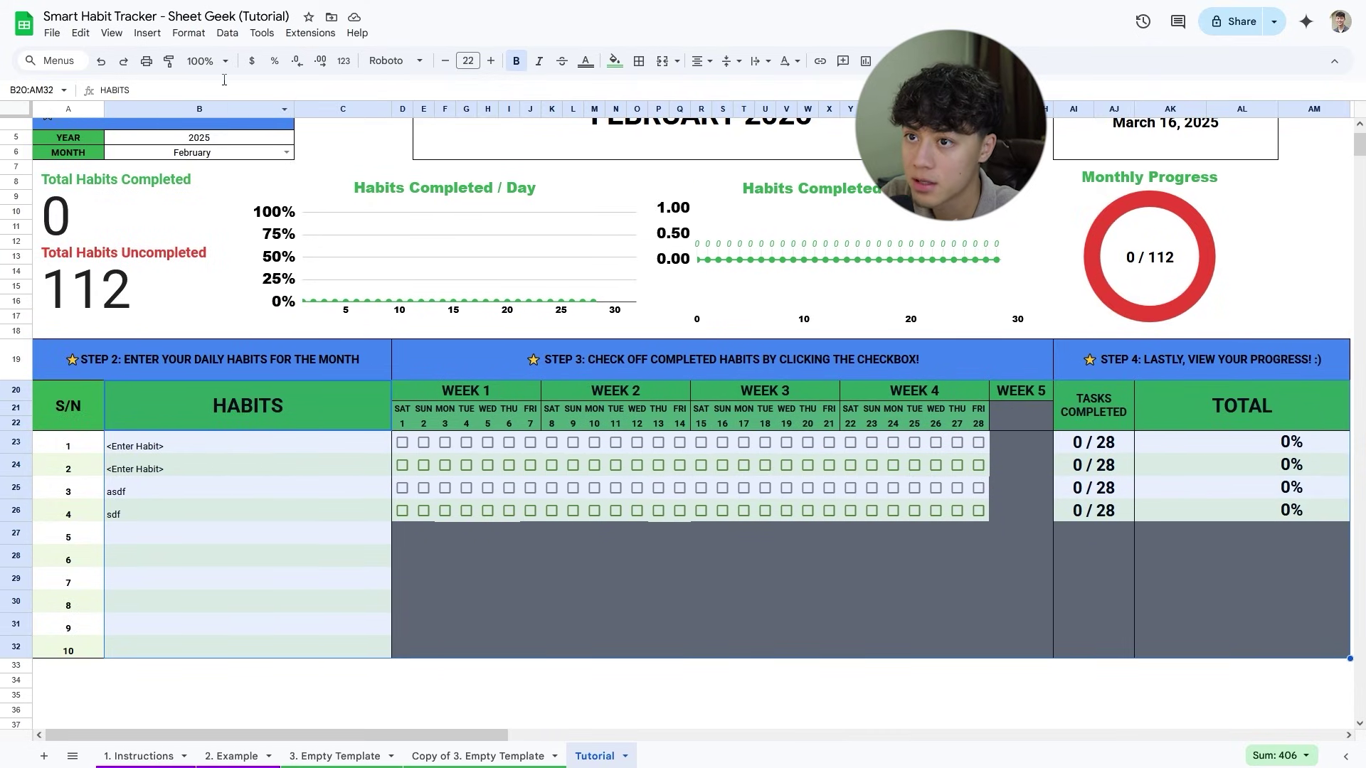
pyautogui.click(227, 32)
pyautogui.moveTo(189, 32)
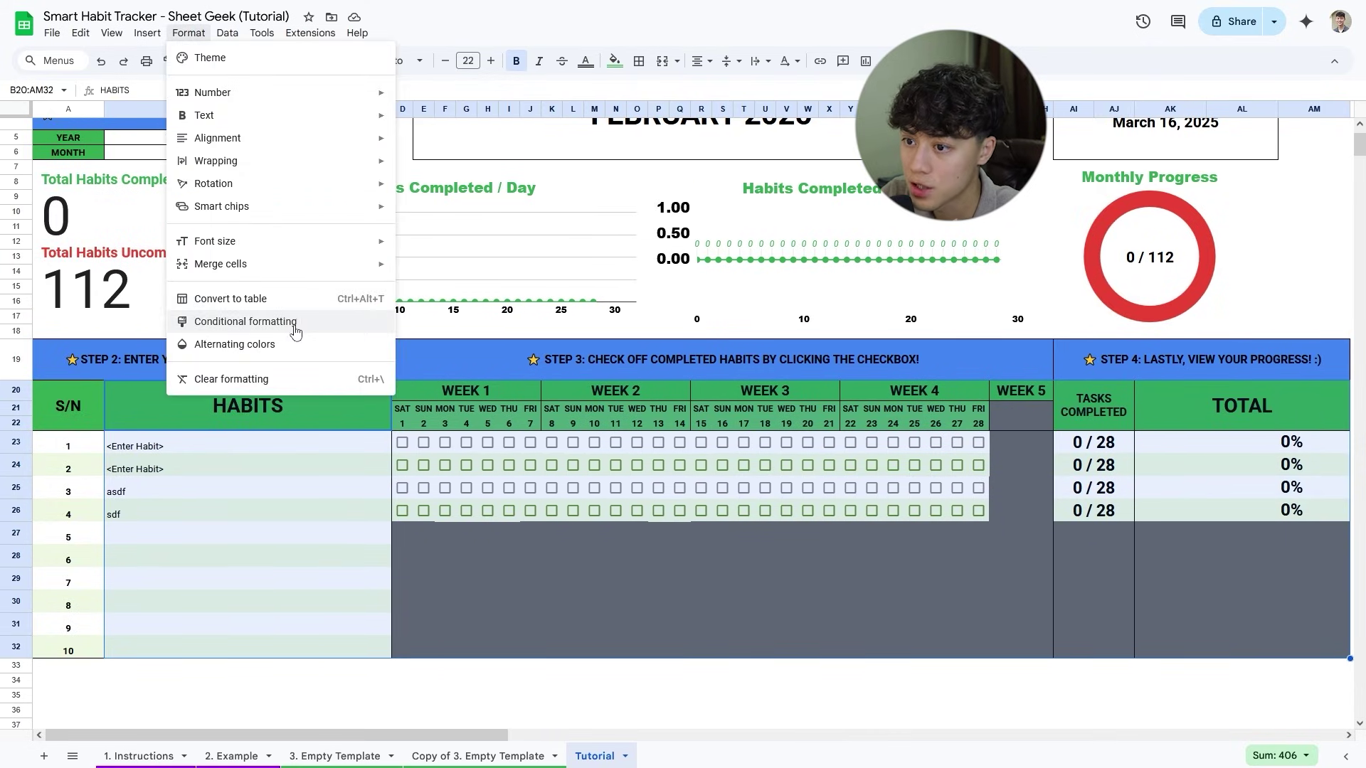
pyautogui.click(245, 322)
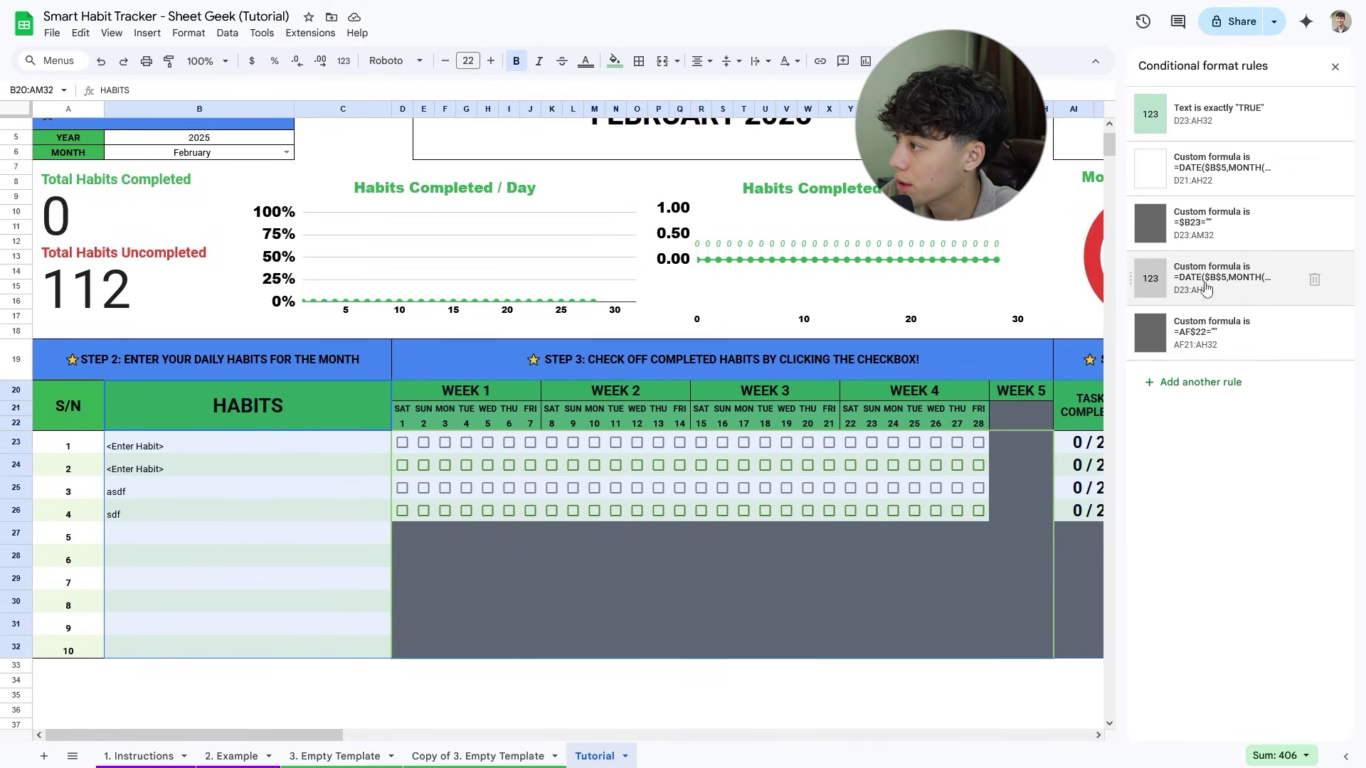
pyautogui.moveTo(1132, 281); pyautogui.dragTo(1132, 349)
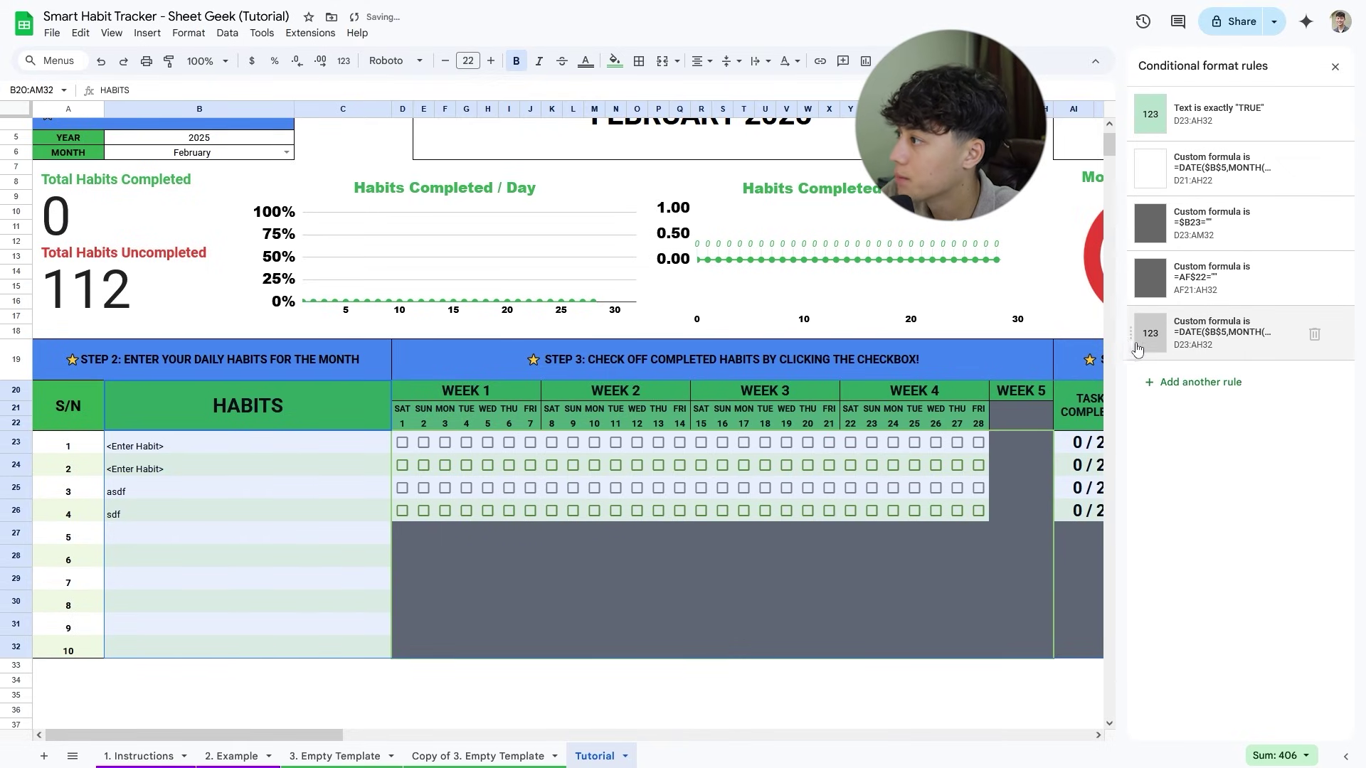
# Move the =AF$22="" rule above the =$B23="" rule and close the conditional formatting rules.
pyautogui.moveTo(1132, 279); pyautogui.dragTo(1142, 225)
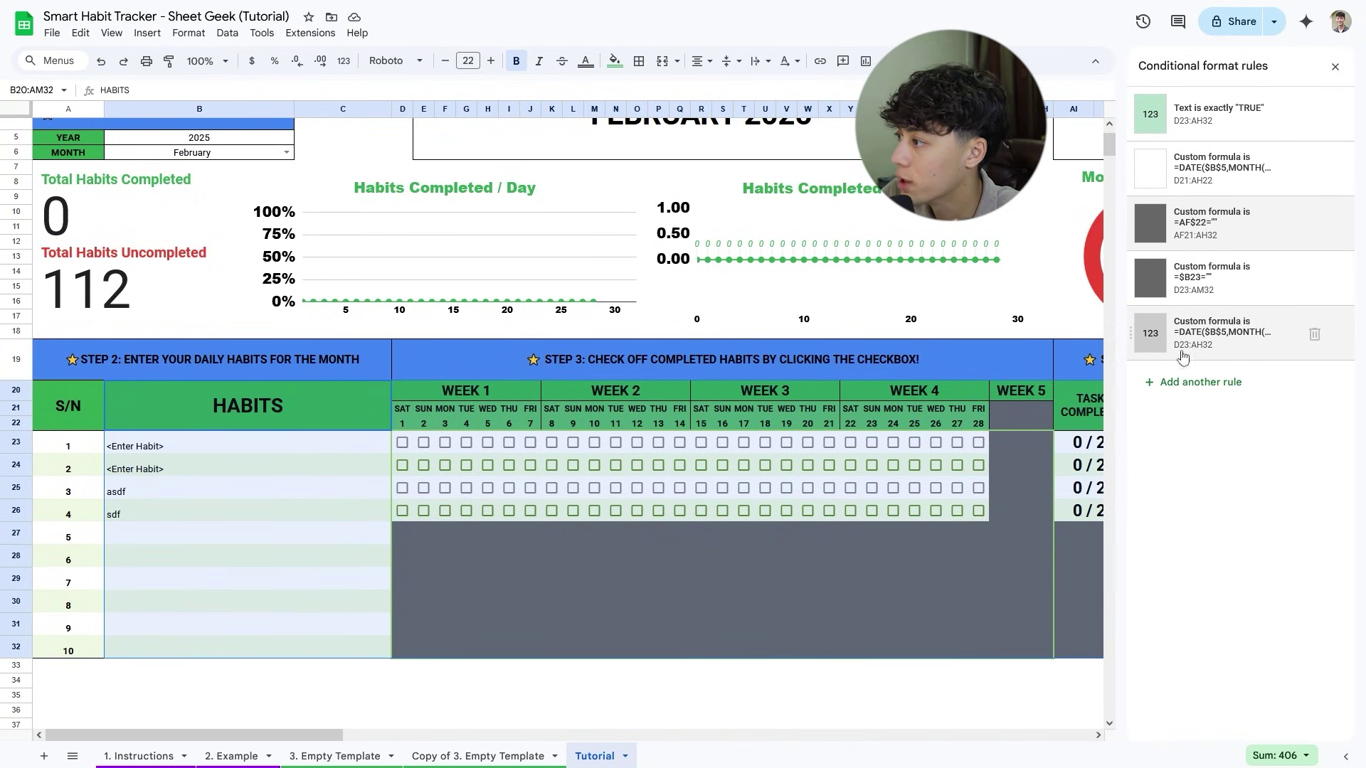
pyautogui.click(1335, 71)
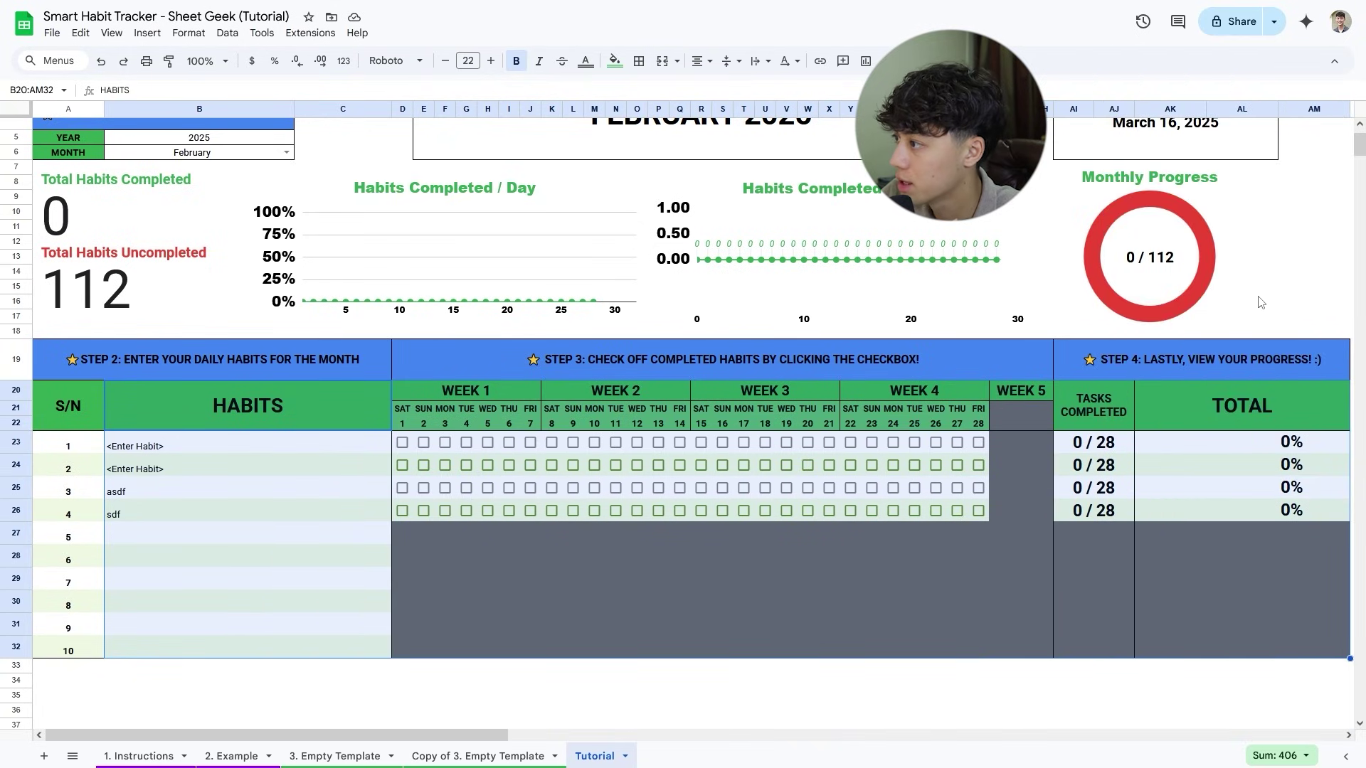
pyautogui.scroll(1, 597, 583)
pyautogui.click(596, 643)
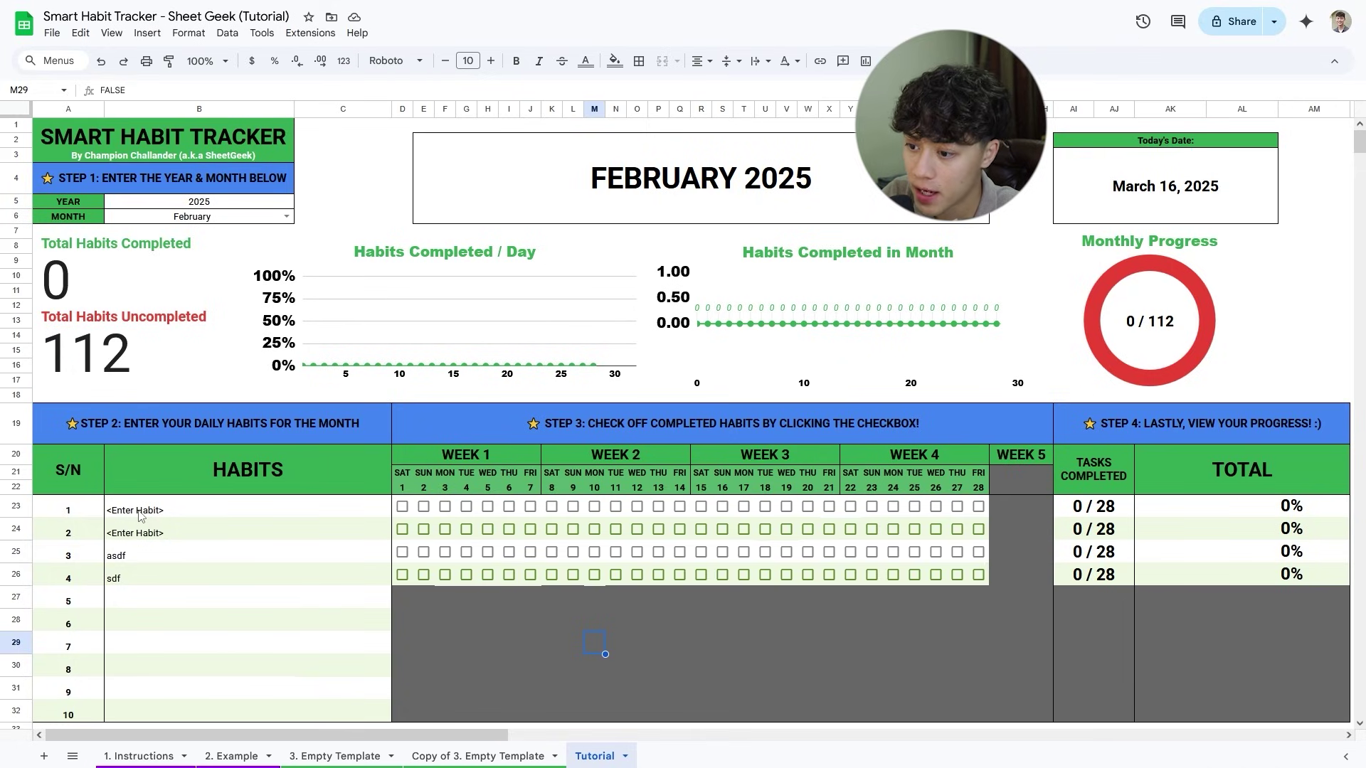
# Set the font size of the S/N numbers in A23:A32 to 15.
pyautogui.moveTo(67, 521); pyautogui.dragTo(100, 708)
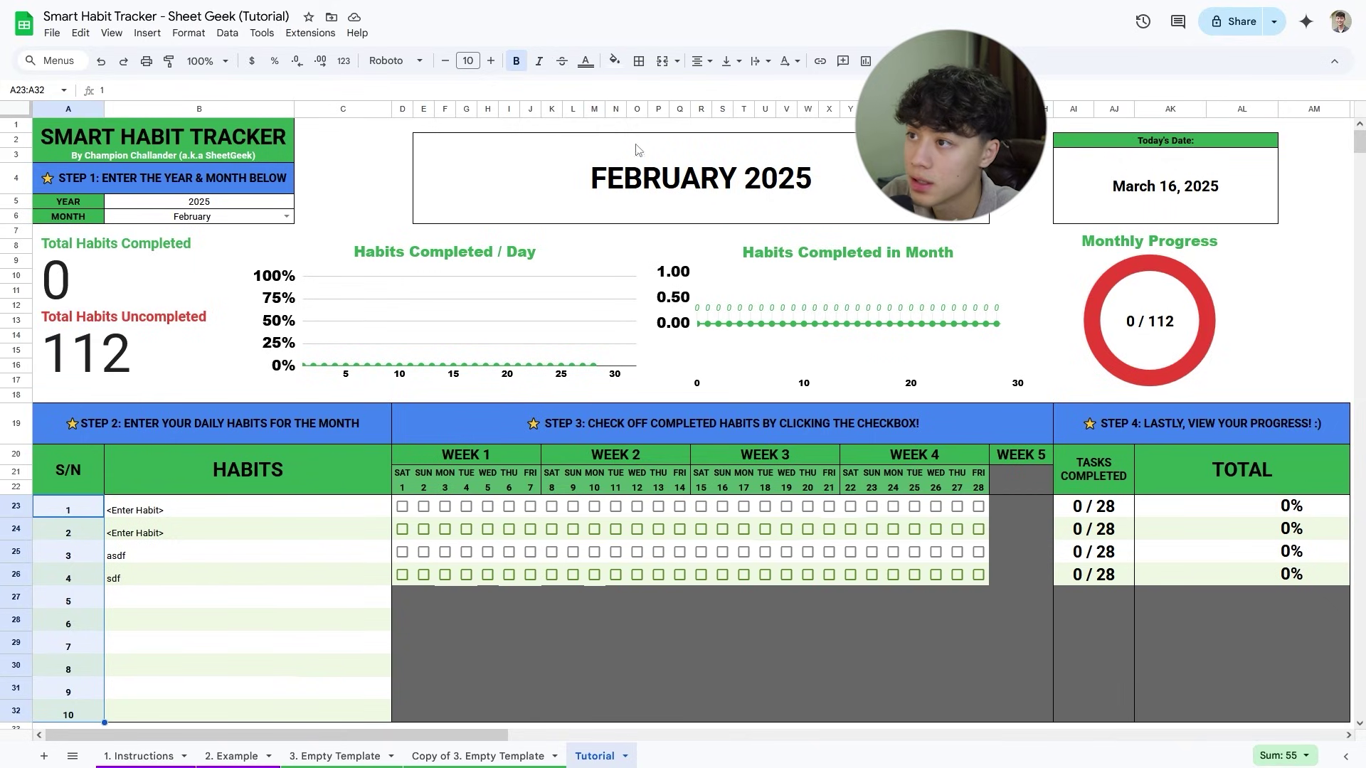
pyautogui.click(472, 63)
pyautogui.write('15')
pyautogui.press('Return')
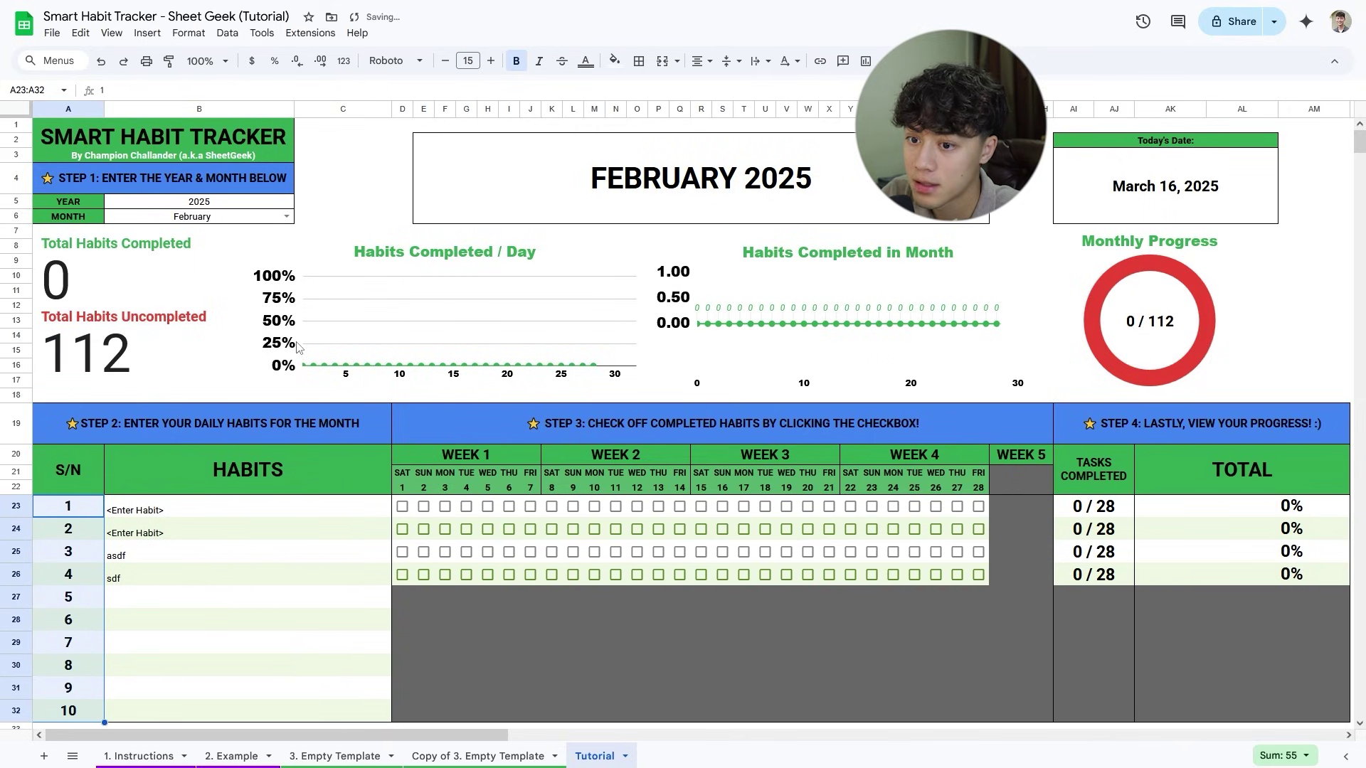
# Narrow the S/N column A and widen column B so the title block's headings fit again.
pyautogui.moveTo(104, 109); pyautogui.dragTo(86, 109)
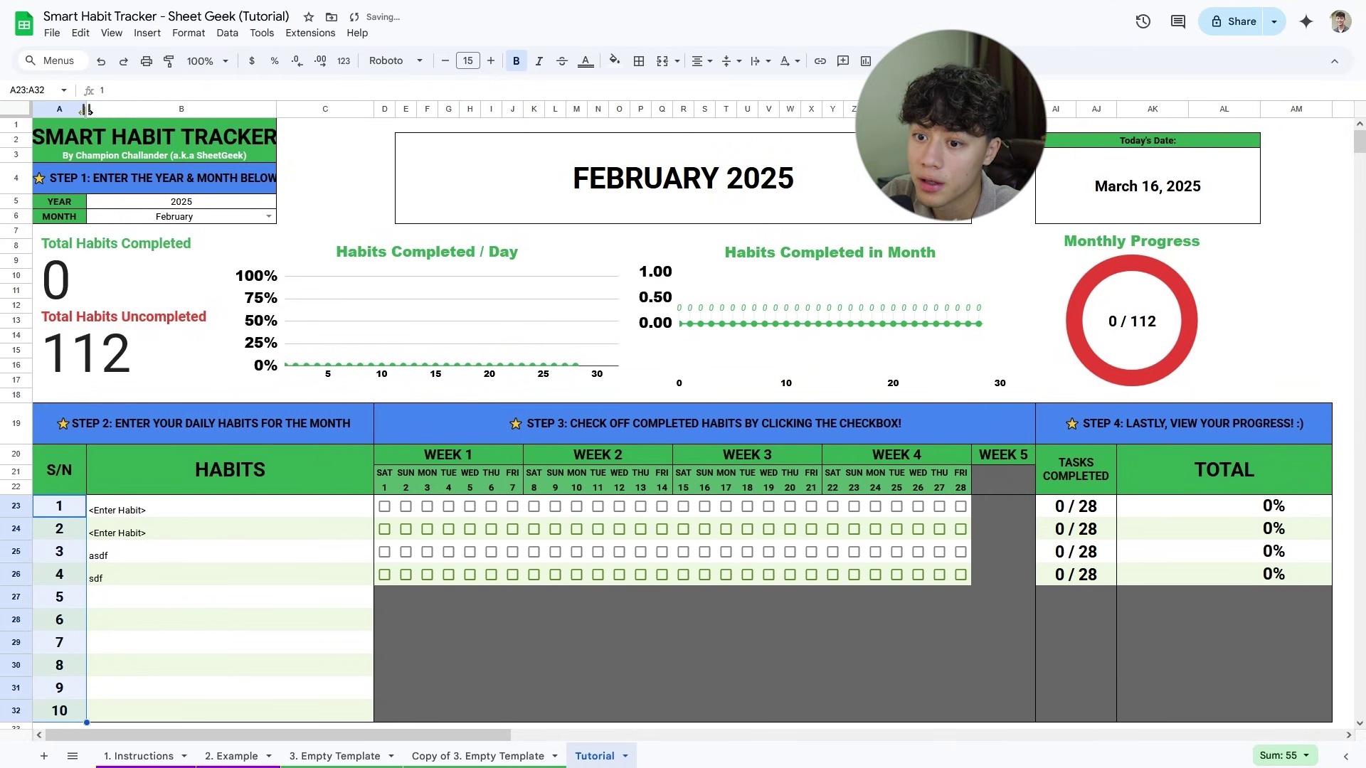
pyautogui.moveTo(277, 109); pyautogui.dragTo(306, 109)
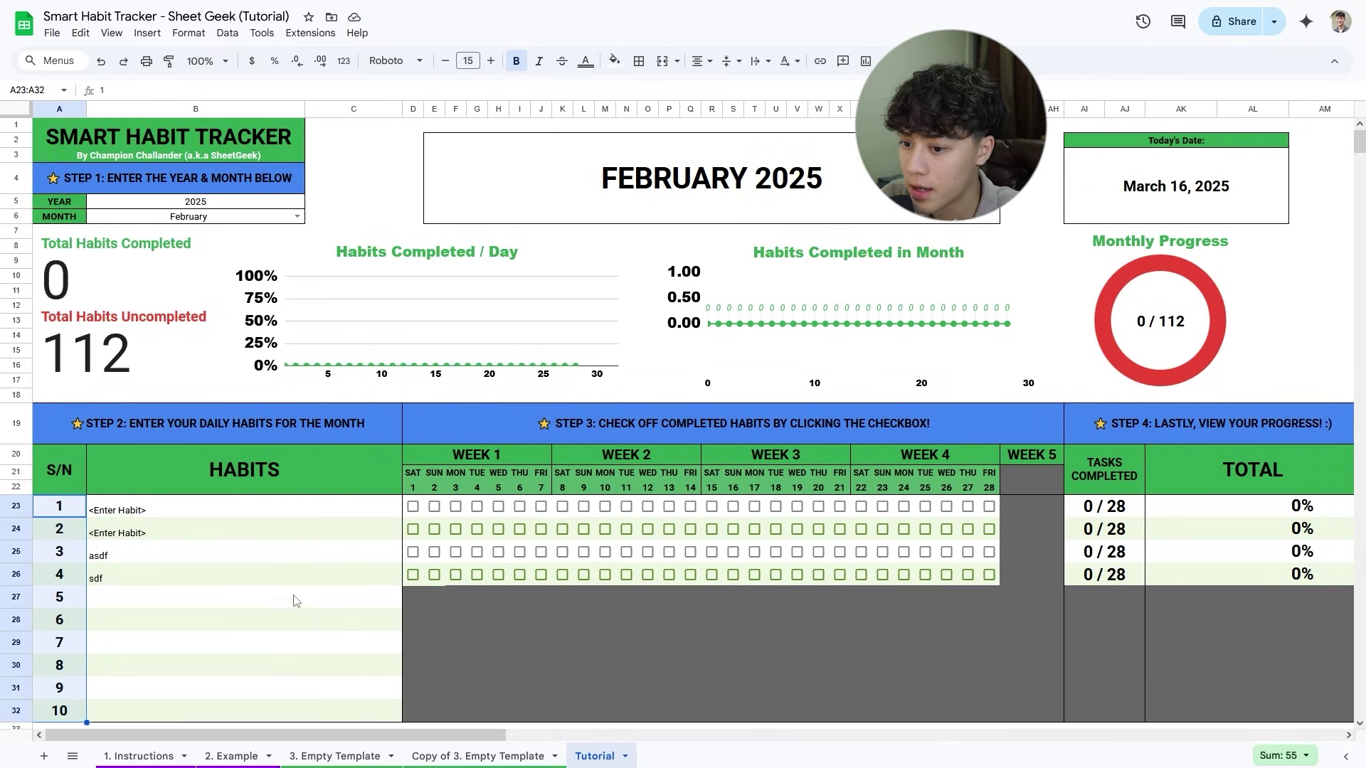
# Enter SDF as the placeholder habit in rows 5 through 10 of the habits list.
pyautogui.click(263, 608)
pyautogui.write('SDF')
pyautogui.press('Return')
pyautogui.write('SDF')
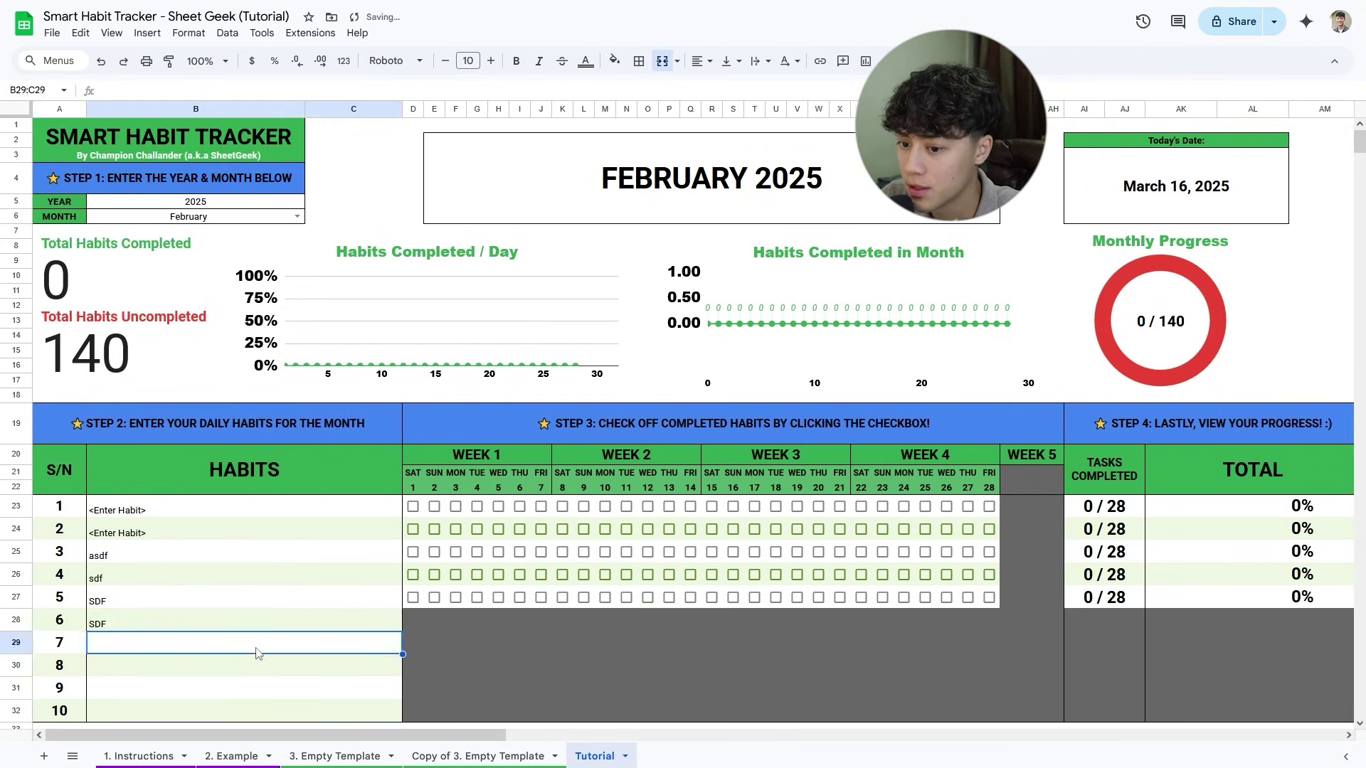
pyautogui.press('Return')
pyautogui.write('SDF')
pyautogui.press('Return')
pyautogui.write('SDF')
pyautogui.press('Return')
pyautogui.write('SDF')
pyautogui.press('Return')
pyautogui.write('SDF')
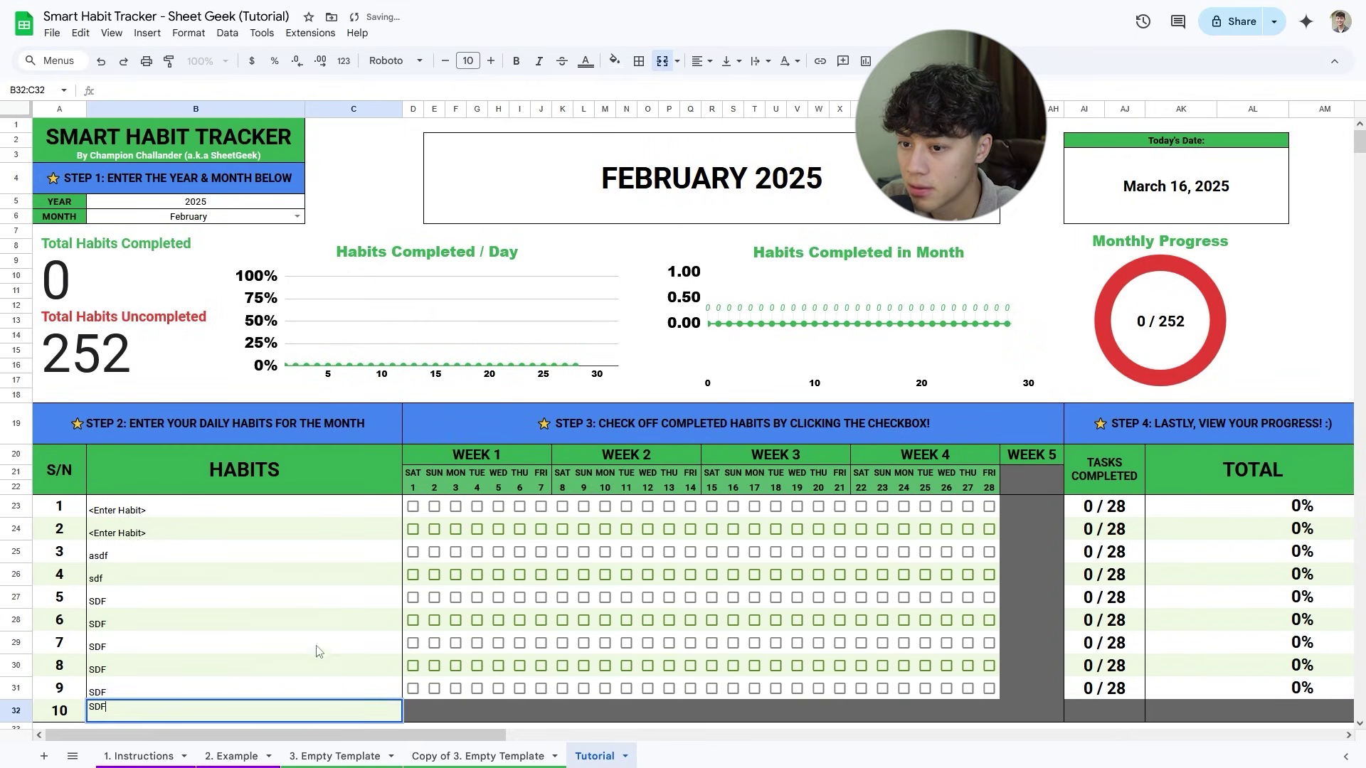
pyautogui.click(318, 613)
# Set the tracker's month to March and check off days 1 to 16 for all ten habits.
pyautogui.click(296, 217)
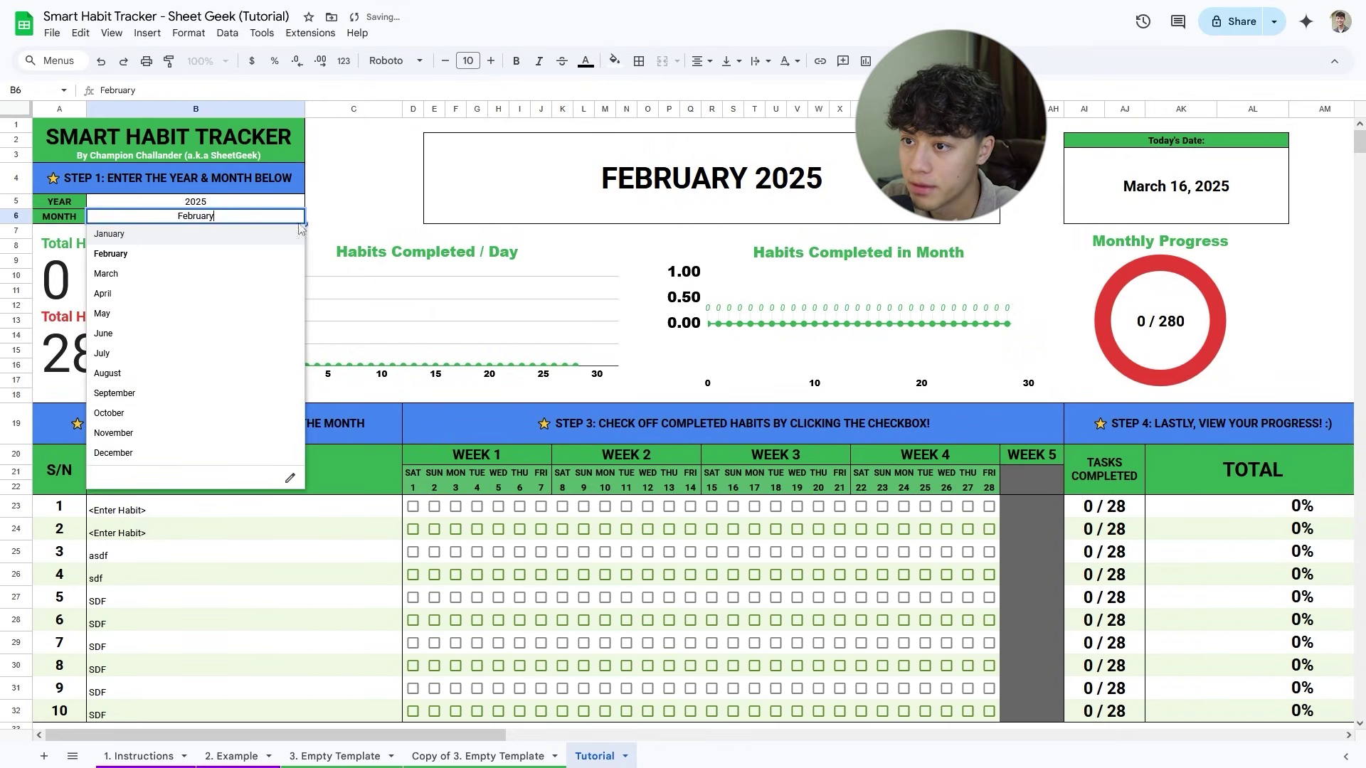
pyautogui.click(163, 272)
pyautogui.click(297, 217)
pyautogui.click(140, 288)
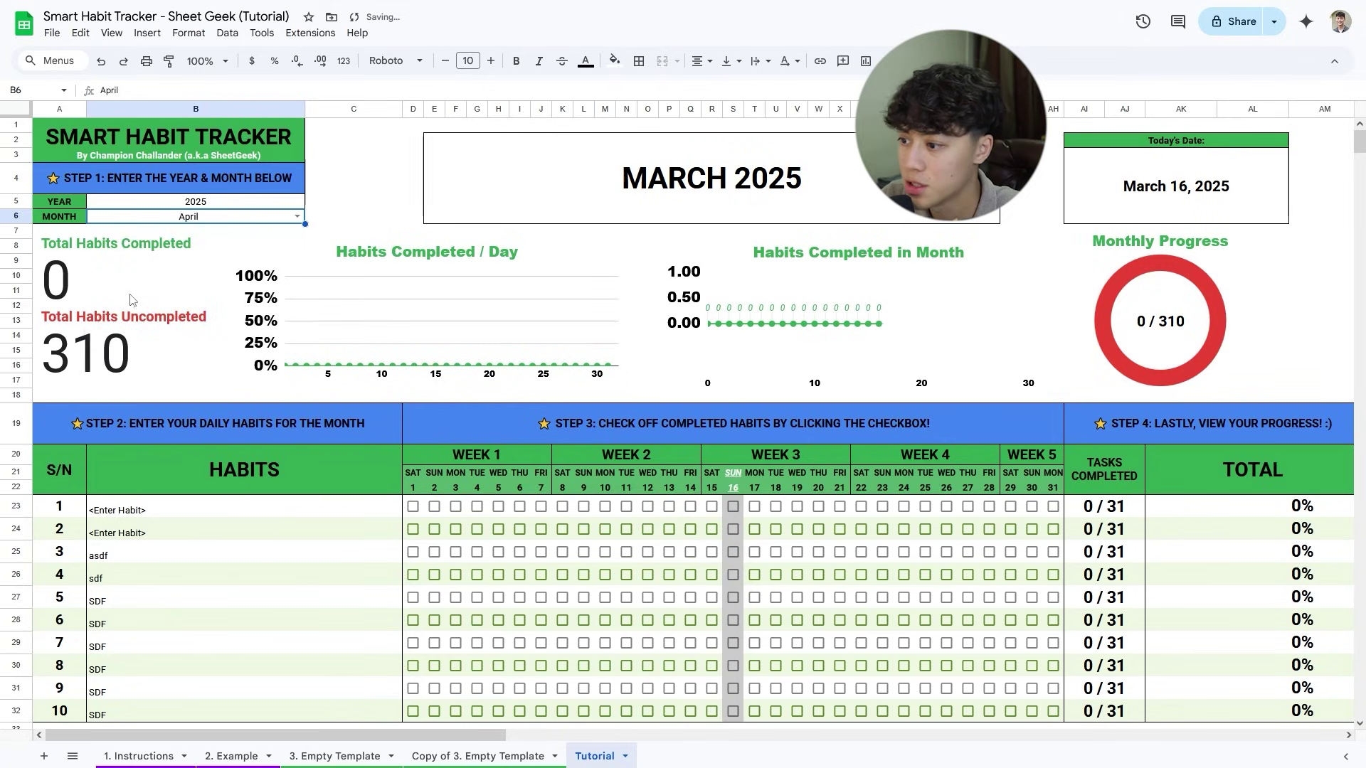
pyautogui.click(296, 217)
pyautogui.click(163, 271)
pyautogui.moveTo(417, 513); pyautogui.dragTo(733, 707)
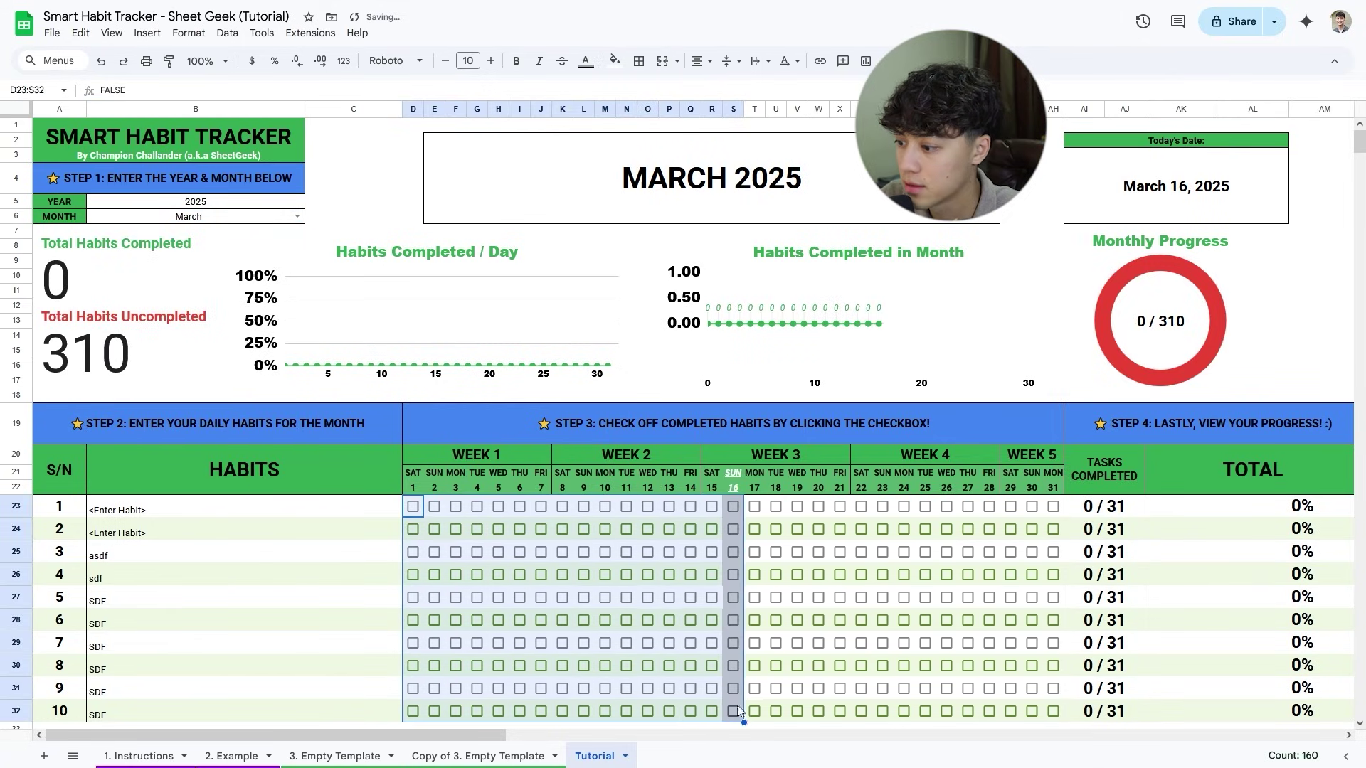
pyautogui.press('space')
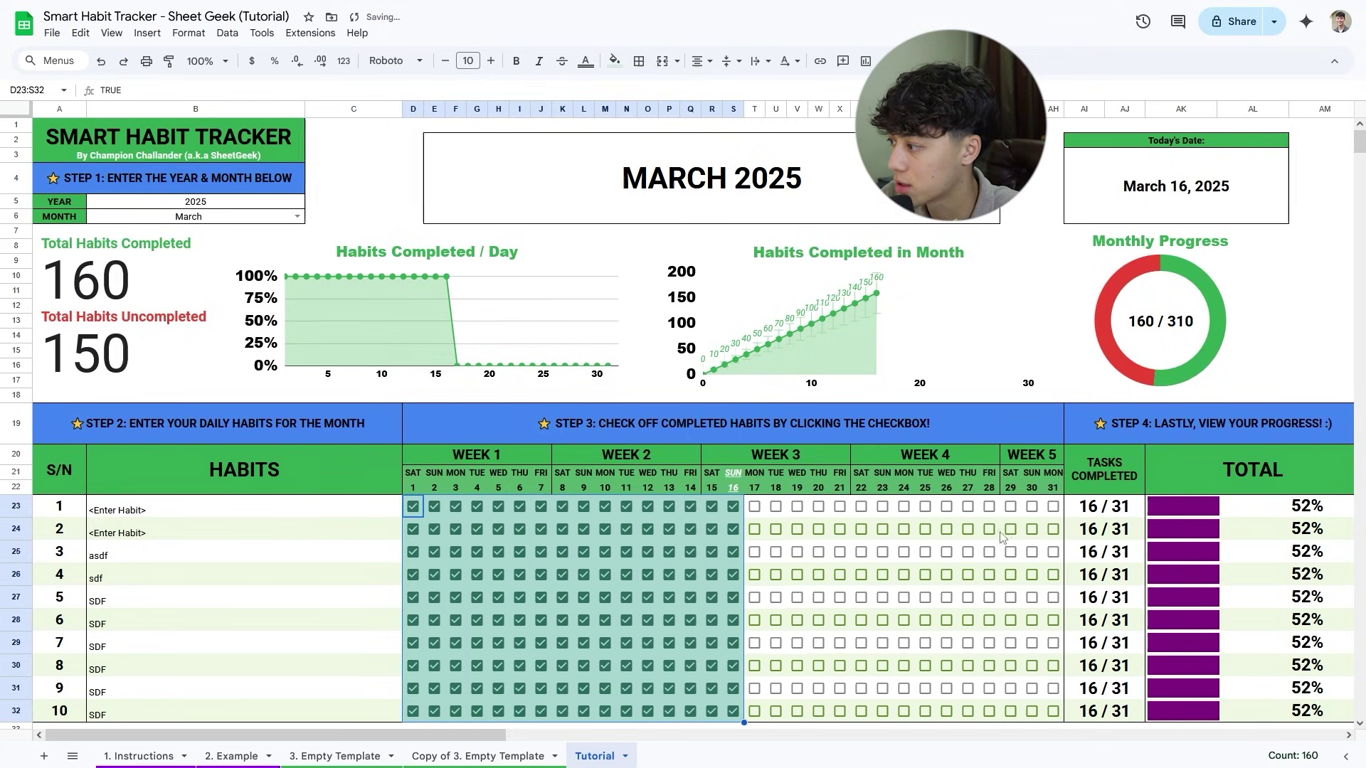
# Narrow columns AL and AM slightly so the TOTAL section fits in view.
pyautogui.moveTo(504, 738)
pyautogui.mouseDown()
pyautogui.moveTo(557, 739)
pyautogui.moveTo(504, 738)
pyautogui.mouseUp()
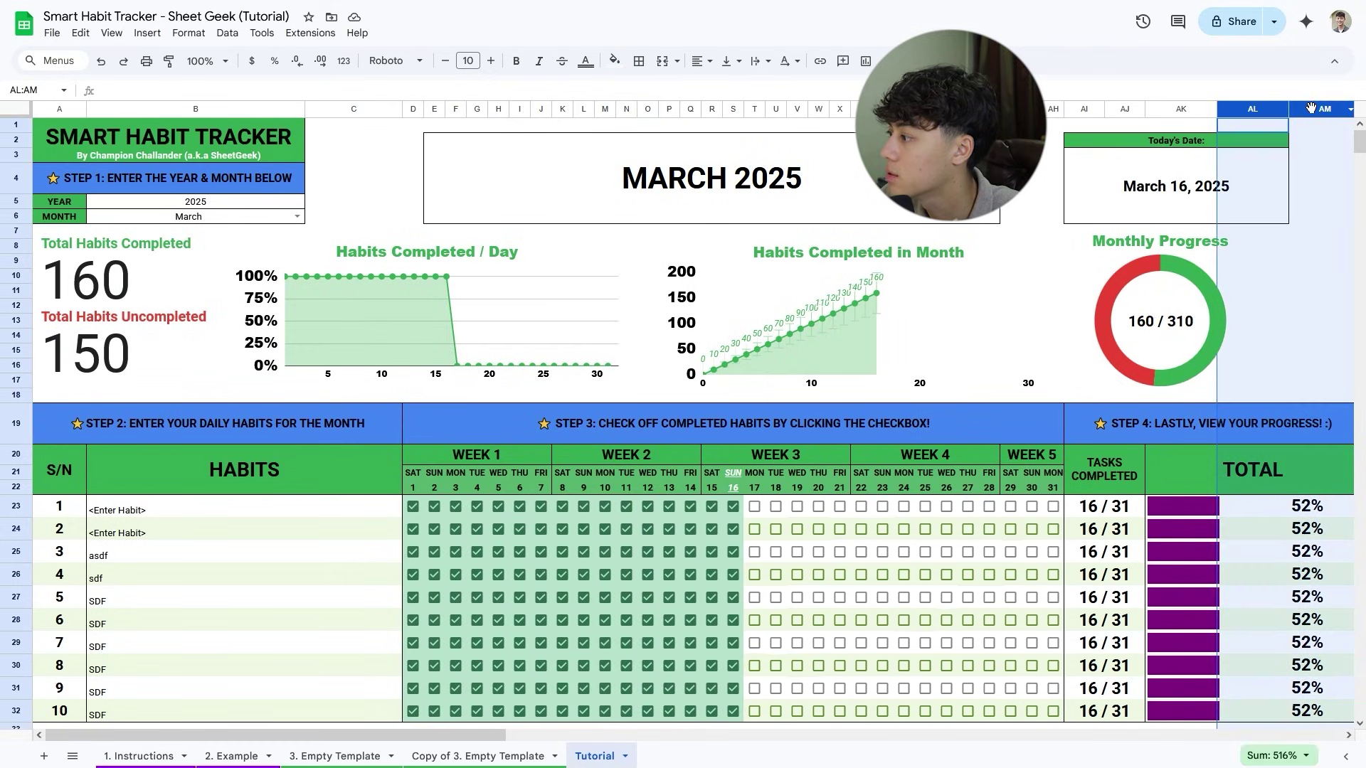
pyautogui.click(1311, 290)
# Vertically center the habit names in B23:C32 within their rows.
pyautogui.moveTo(370, 713); pyautogui.dragTo(148, 511)
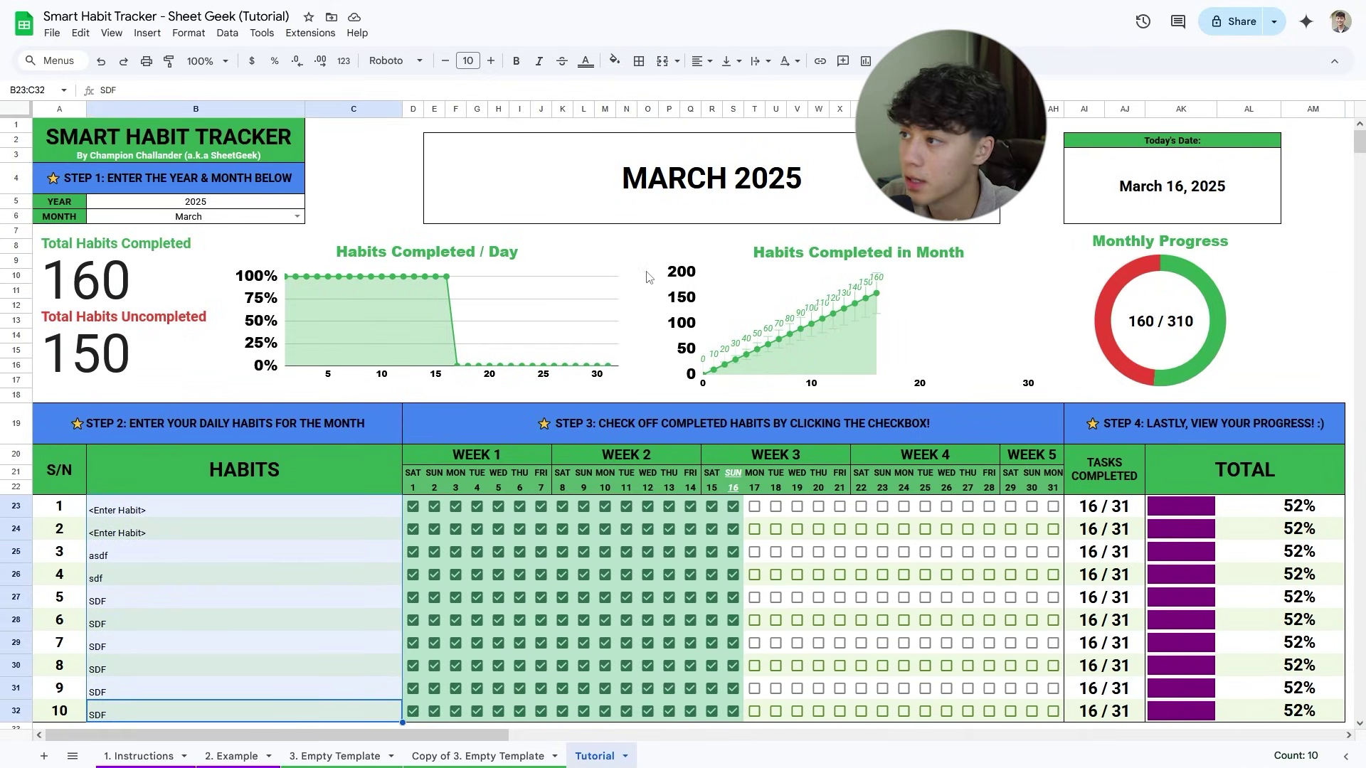
pyautogui.click(740, 62)
pyautogui.click(754, 89)
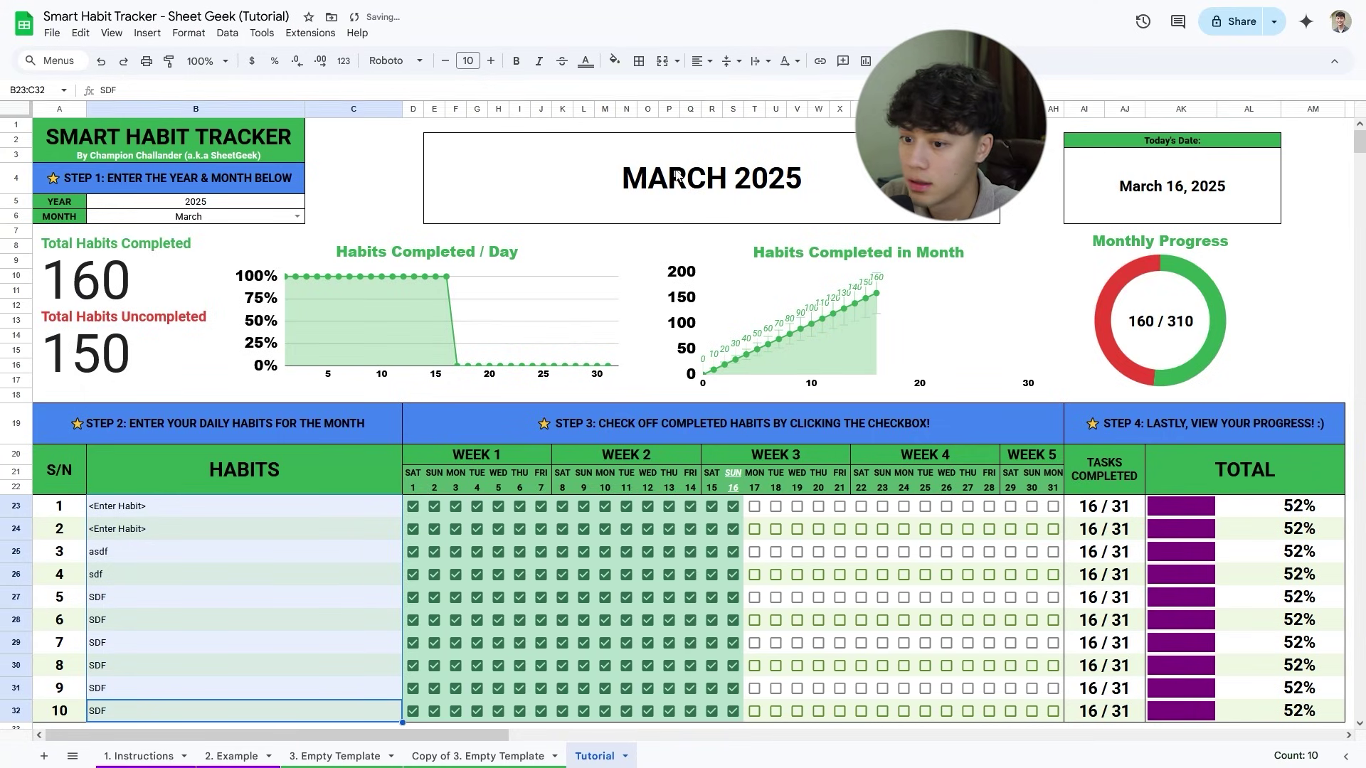
pyautogui.click(213, 665)
# Hide row 19 with the Step 2 to 4 banners and row 4 with the Step 1 banner.
pyautogui.click(279, 425)
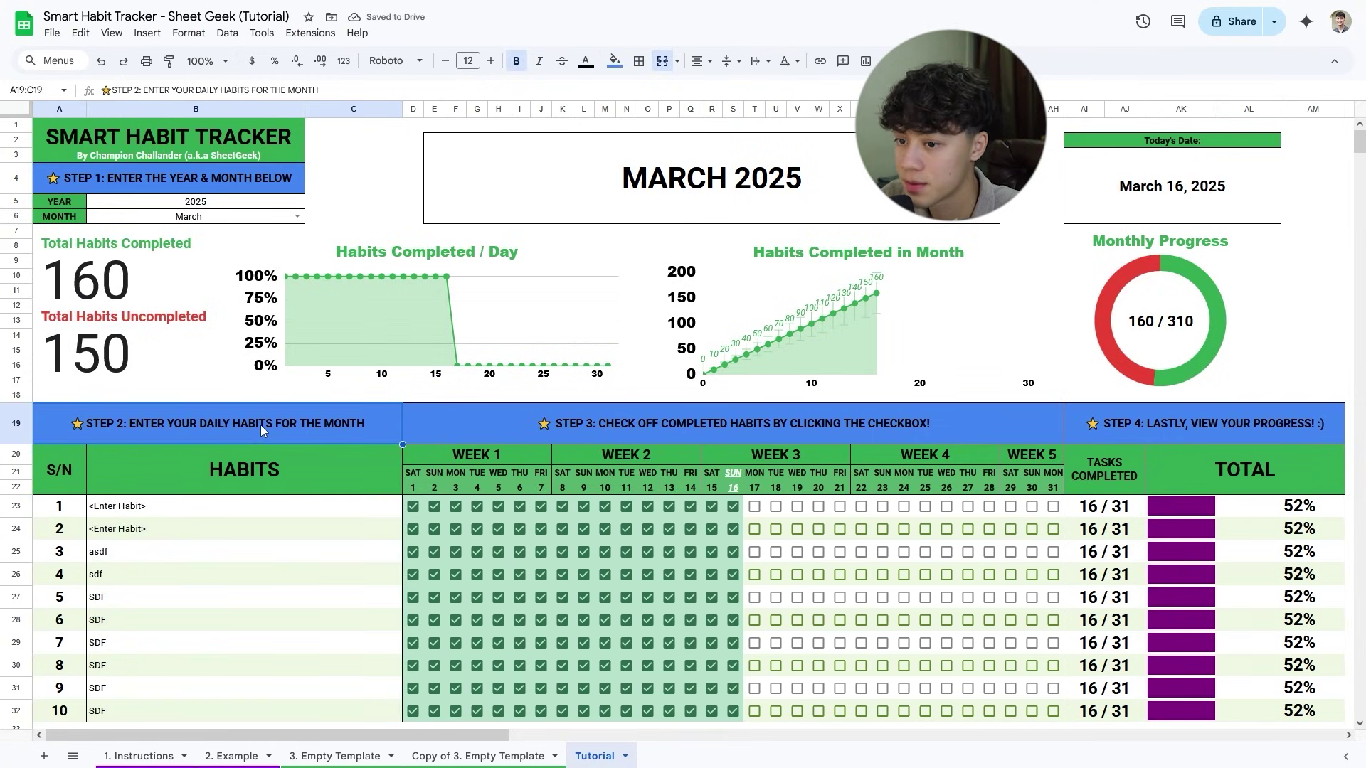
pyautogui.click(24, 423)
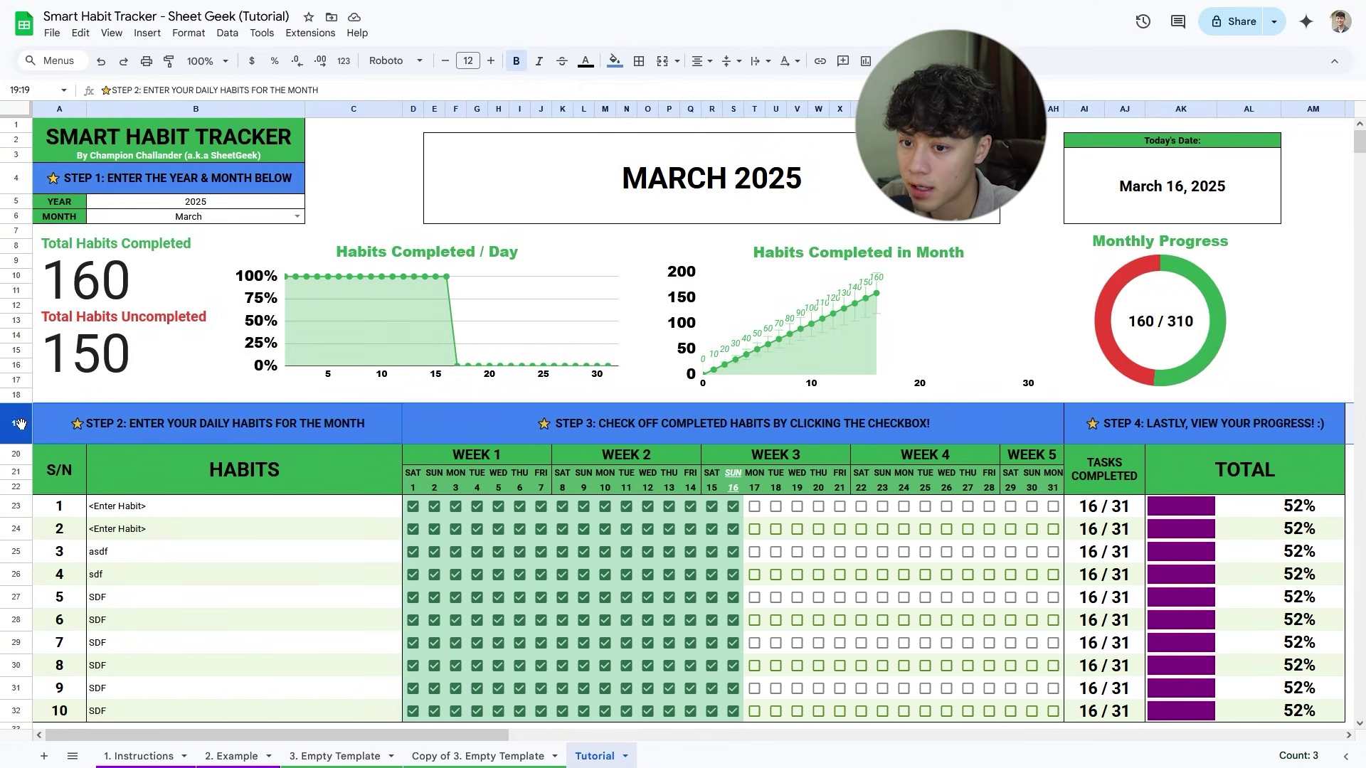
pyautogui.rightClick(18, 423)
pyautogui.click(49, 255)
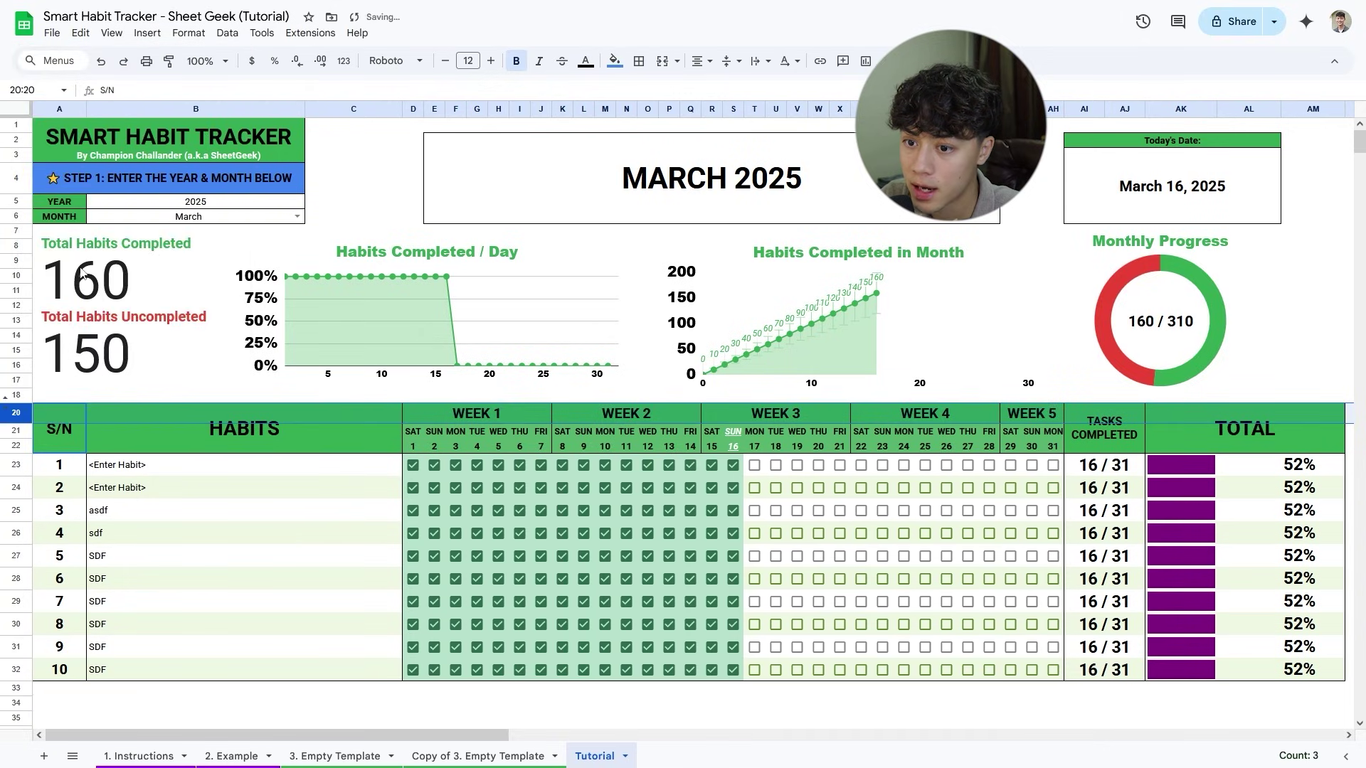
pyautogui.click(17, 178)
pyautogui.rightClick(19, 178)
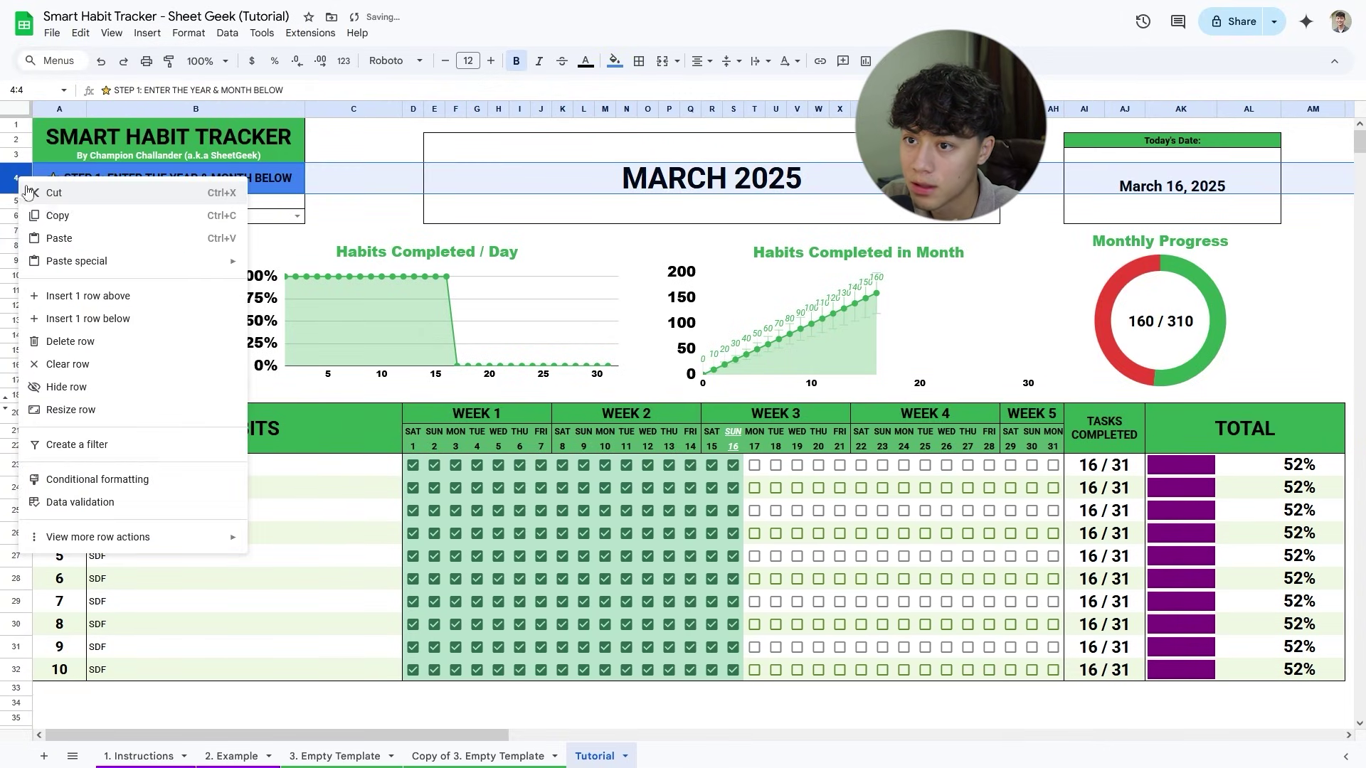
pyautogui.click(112, 388)
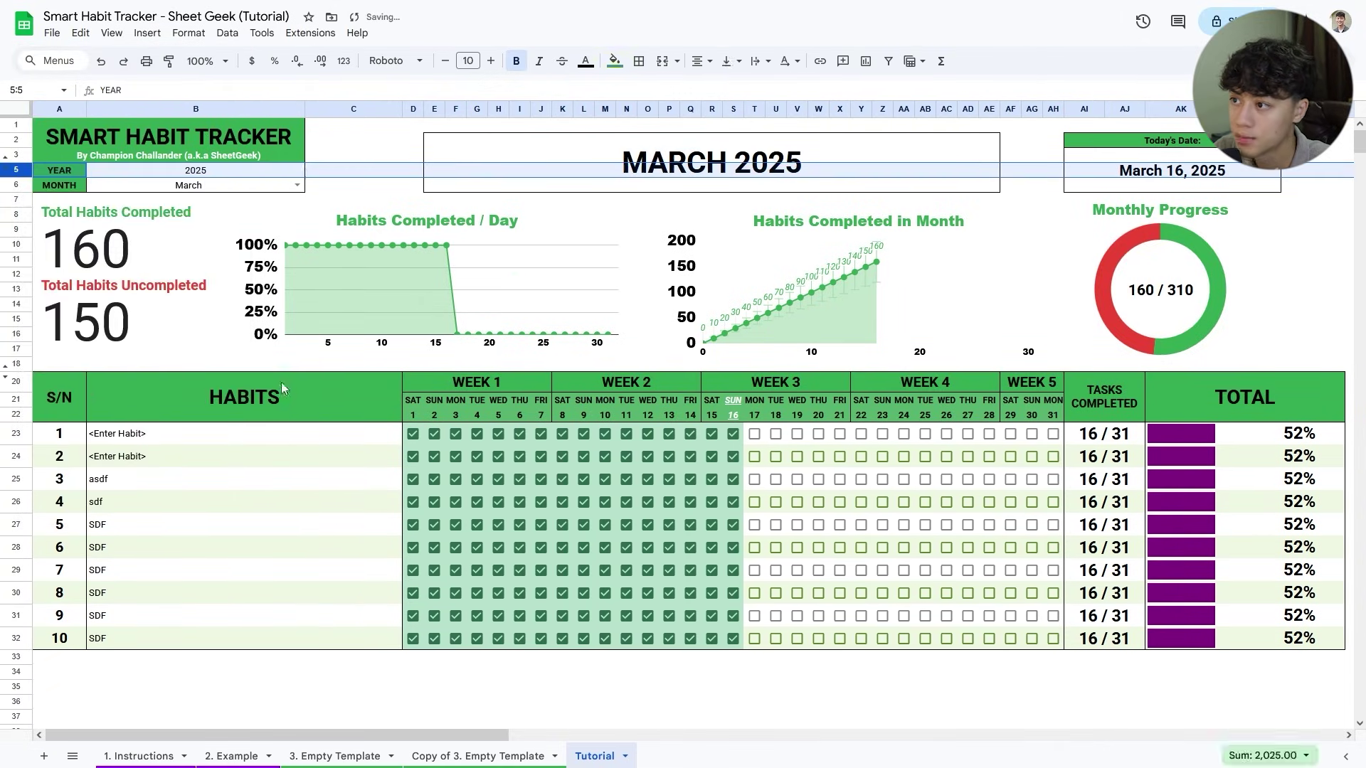
# Increase the height of habit rows 23 to 32 uniformly so the table fills the visible sheet.
pyautogui.moveTo(17, 436); pyautogui.dragTo(14, 657)
pyautogui.click(354, 591)
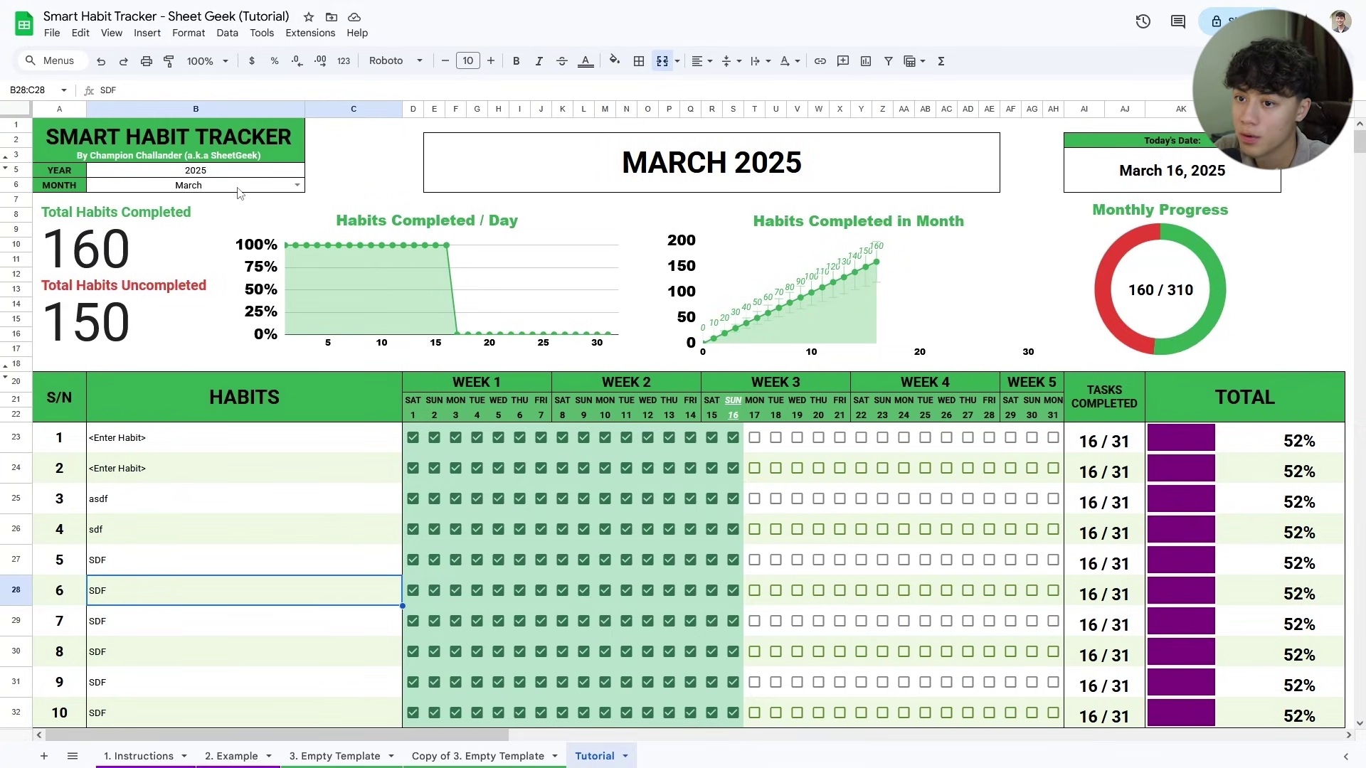
# Check off days 17 to 22 for the first habit.
pyautogui.click(754, 437)
pyautogui.click(775, 437)
pyautogui.click(797, 438)
pyautogui.click(818, 437)
pyautogui.click(840, 438)
pyautogui.click(862, 438)
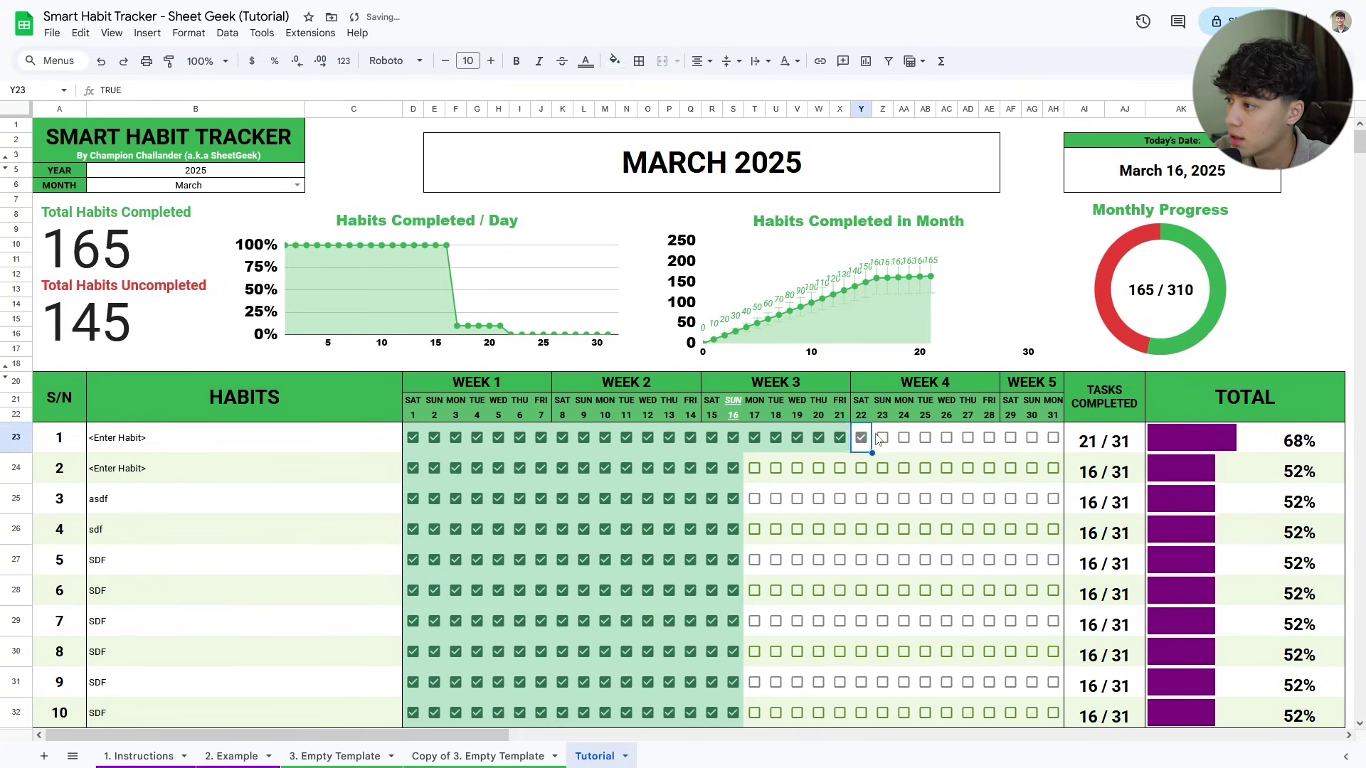
# Check off days 17 to 31 for all ten habits, toggling day 31 off and on for the first two habits.
pyautogui.moveTo(754, 437); pyautogui.dragTo(1106, 689)
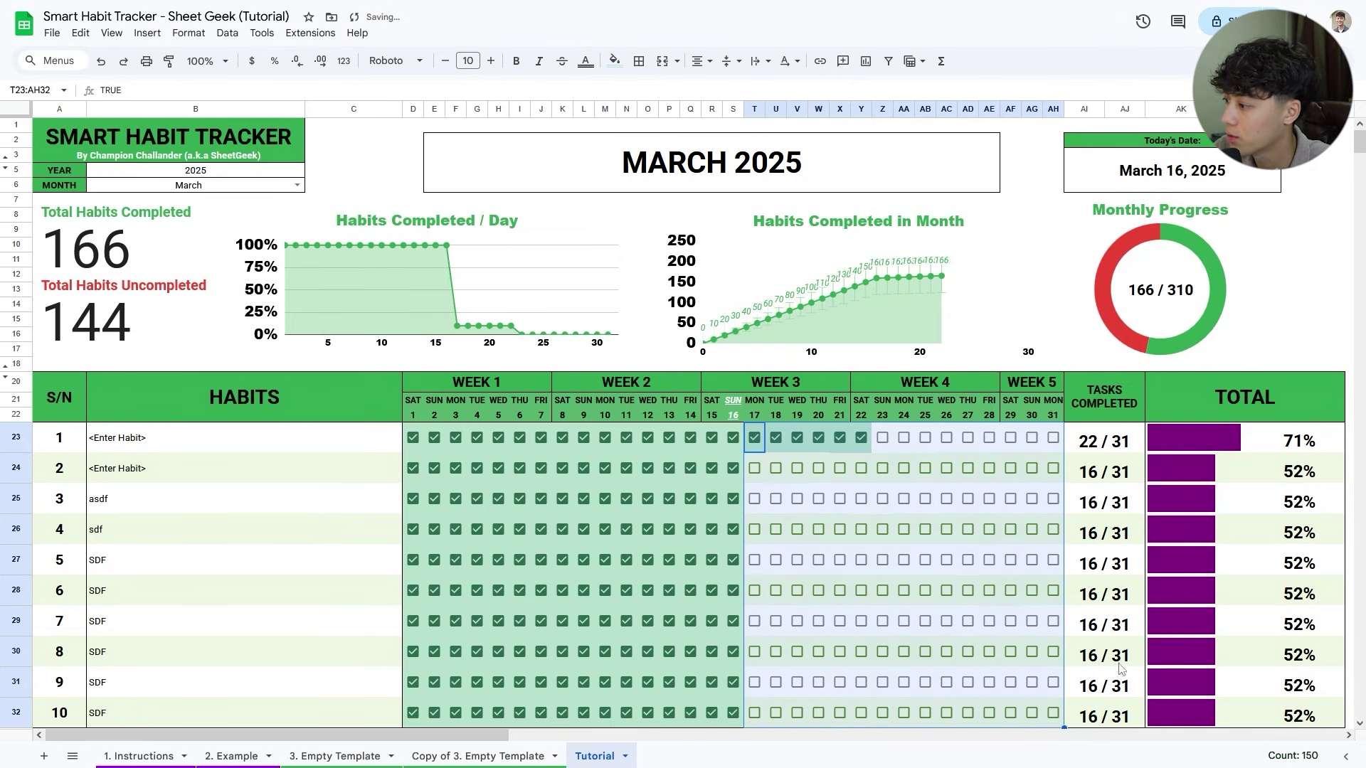
pyautogui.press('space')
pyautogui.click(1054, 439)
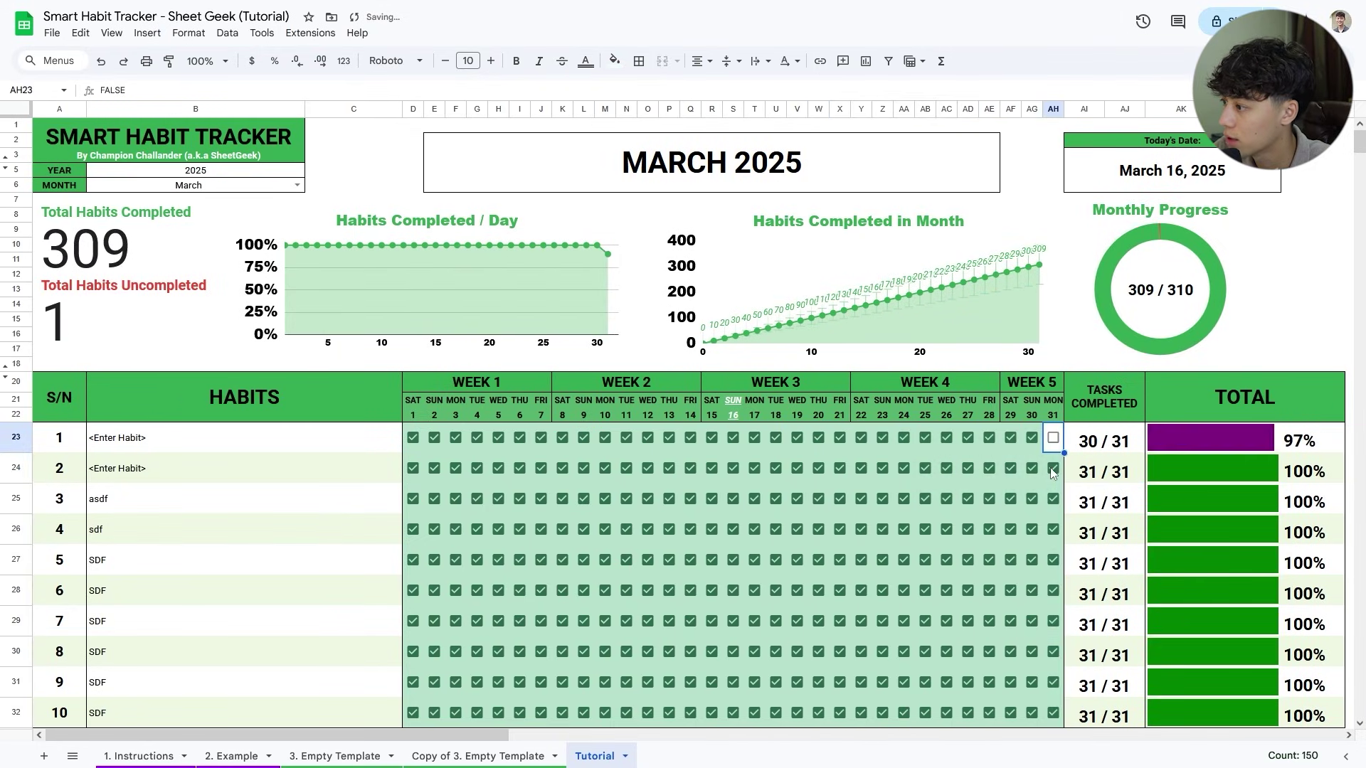
pyautogui.click(1051, 469)
pyautogui.click(1053, 469)
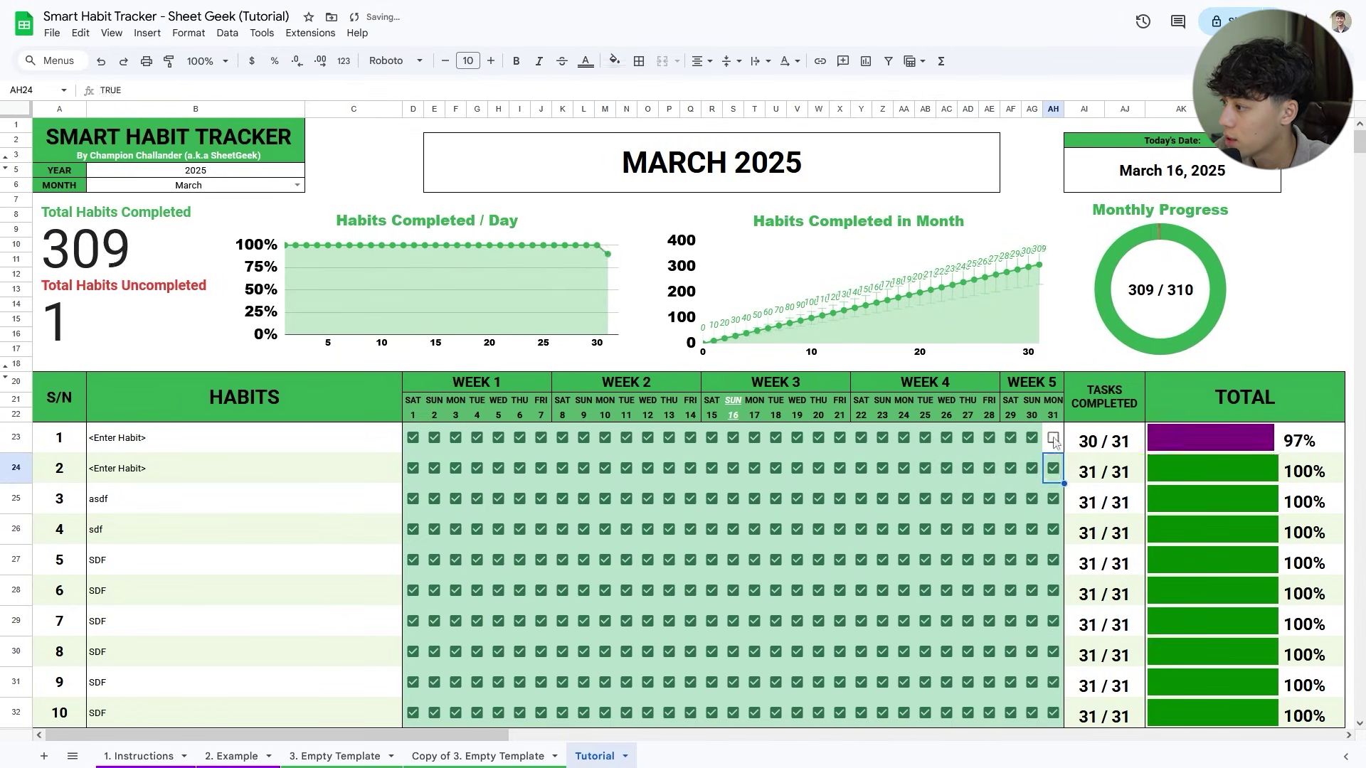
pyautogui.click(1053, 438)
# Vertically center the tasks completed and total values in AI23:AM32.
pyautogui.moveTo(1106, 719); pyautogui.dragTo(1322, 446)
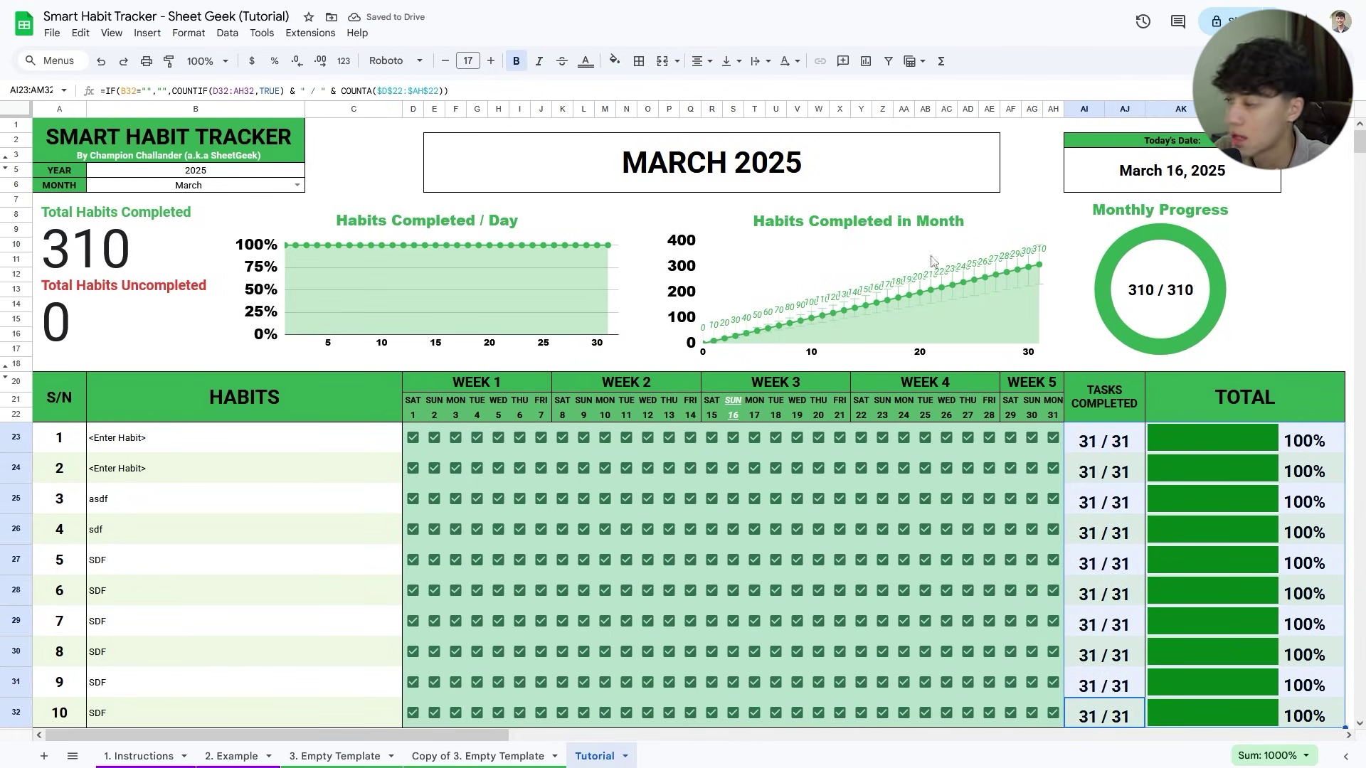
pyautogui.click(729, 61)
pyautogui.click(754, 91)
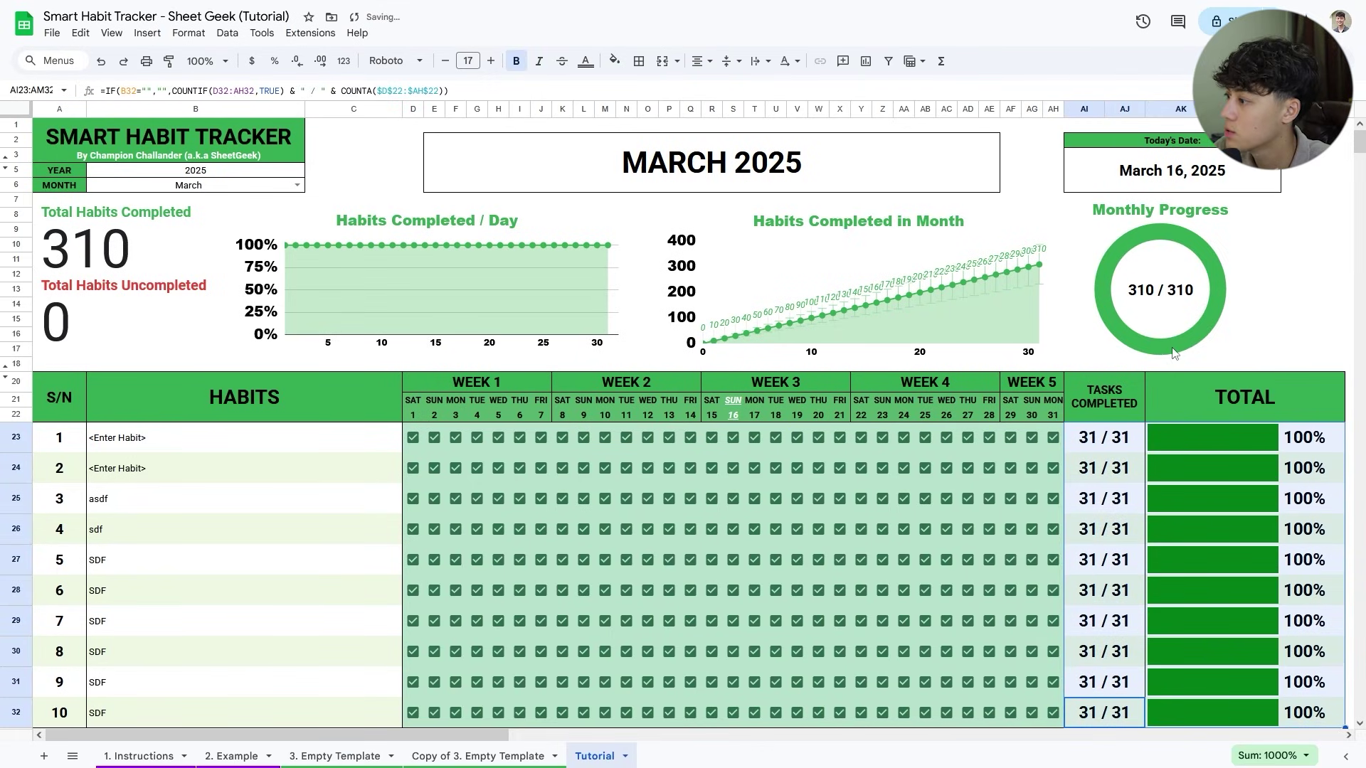
pyautogui.click(330, 509)
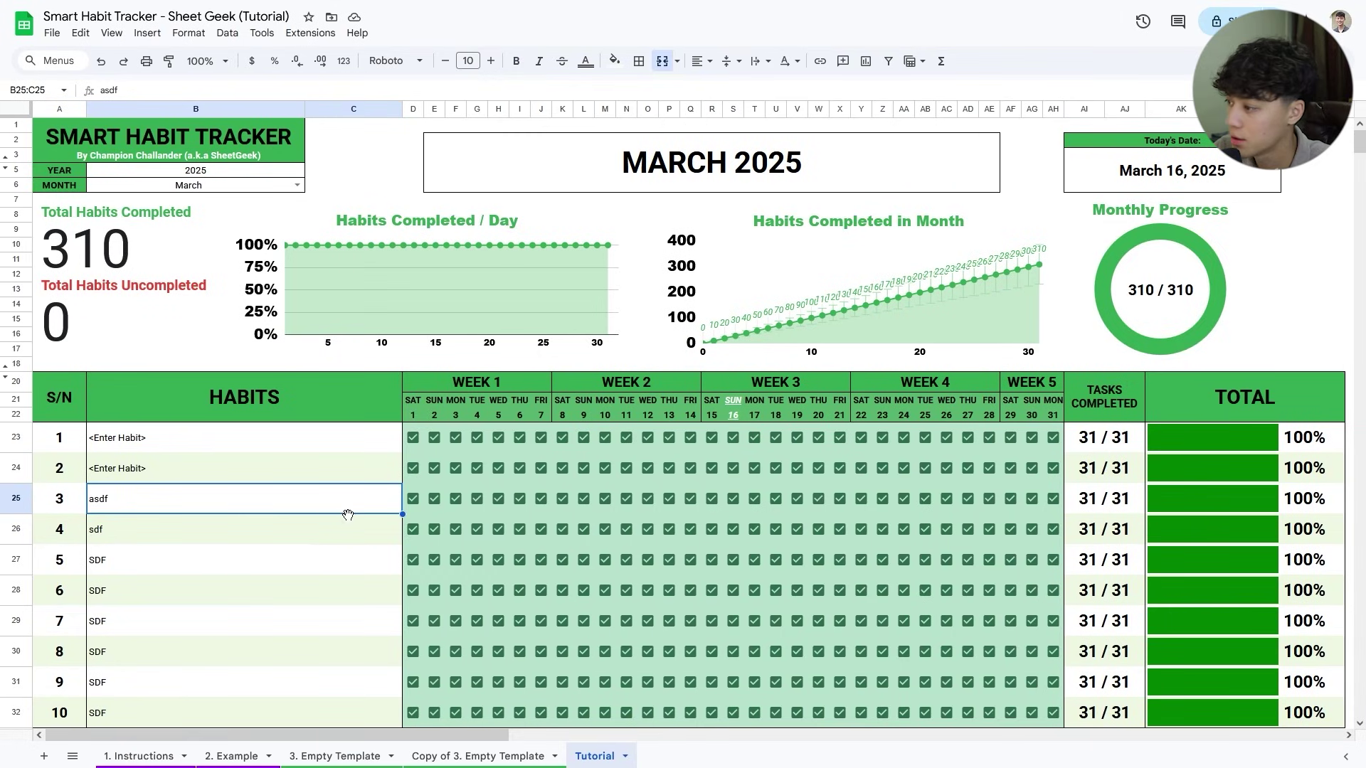
# Uncheck days 16 to 31 for all ten habits.
pyautogui.moveTo(733, 438); pyautogui.dragTo(1058, 713)
pyautogui.press('space')
# Delete the names of habits 5 to 10 and uncheck days 1 to 15 in those rows.
pyautogui.moveTo(284, 560); pyautogui.dragTo(341, 711)
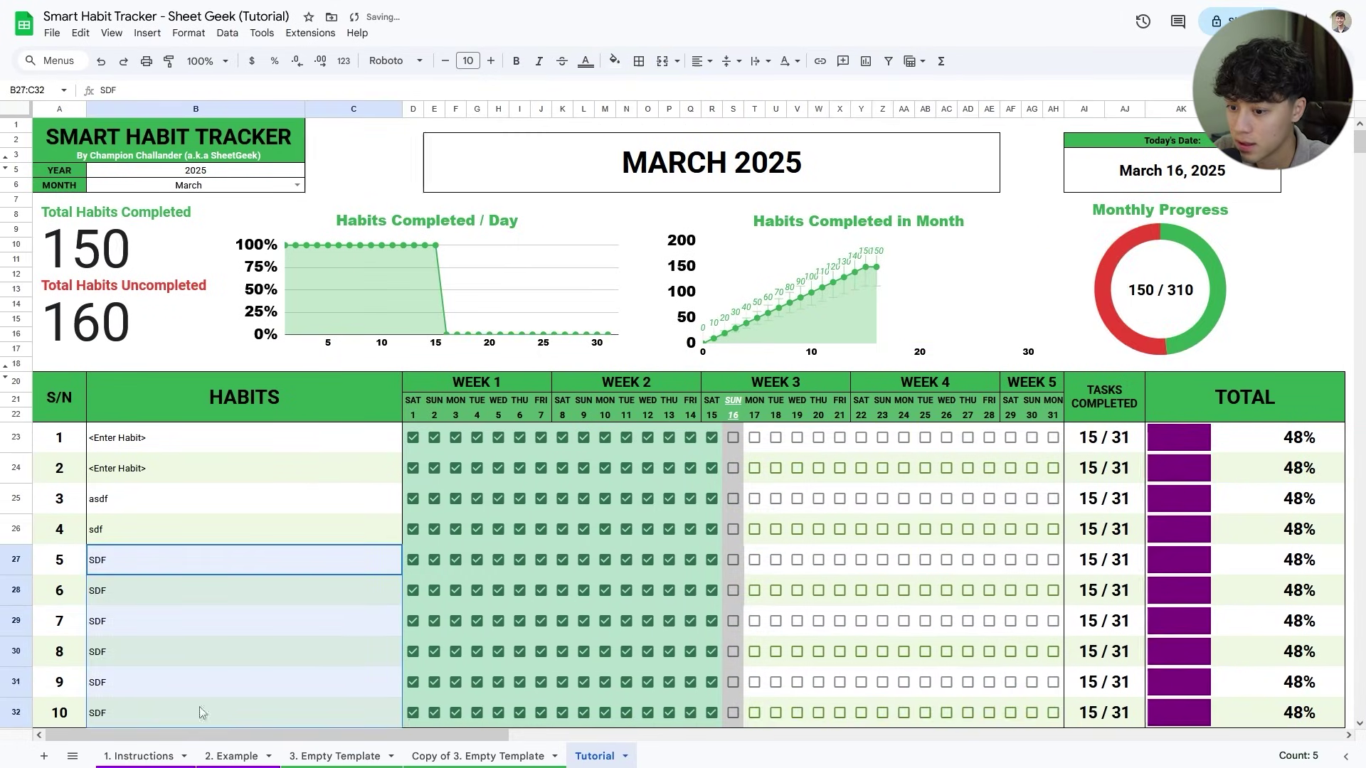
pyautogui.press('Delete')
pyautogui.moveTo(408, 570); pyautogui.dragTo(712, 713)
pyautogui.press('space')
pyautogui.click(825, 637)
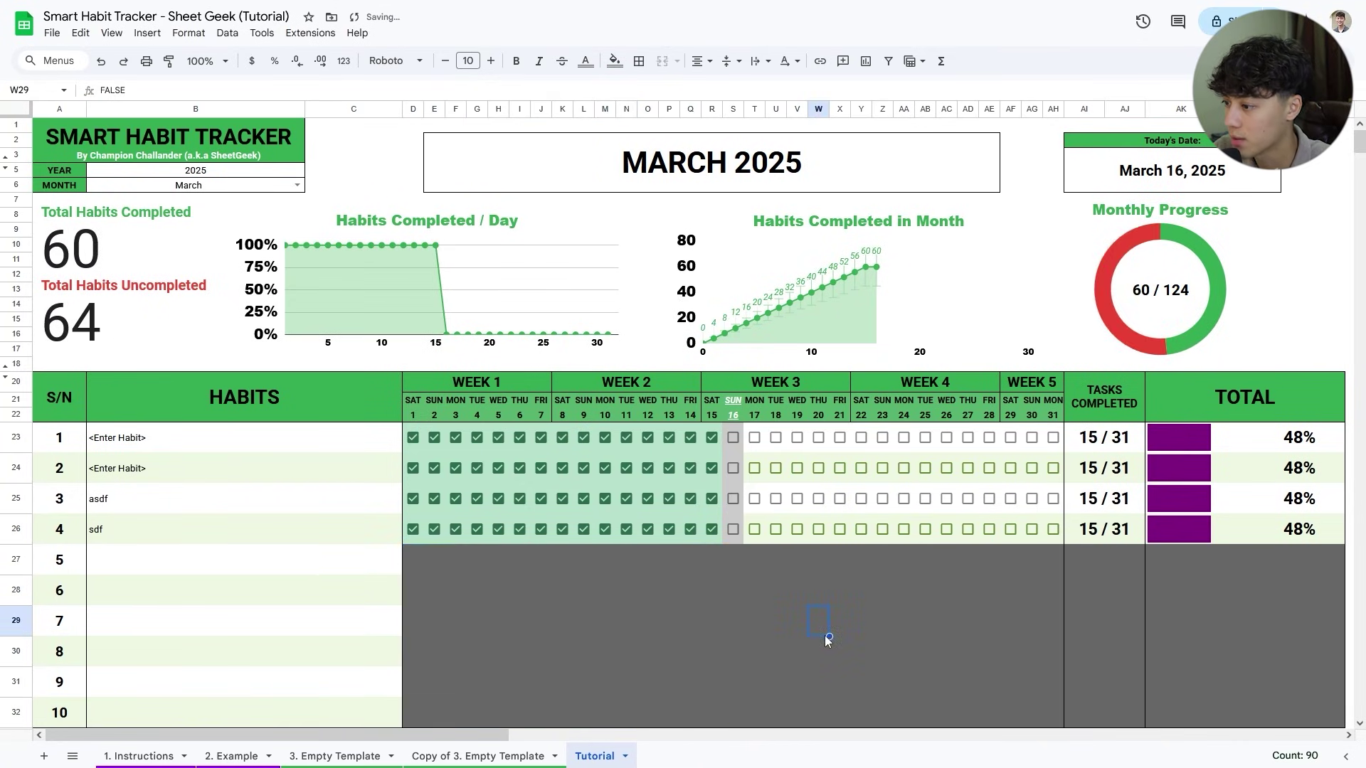